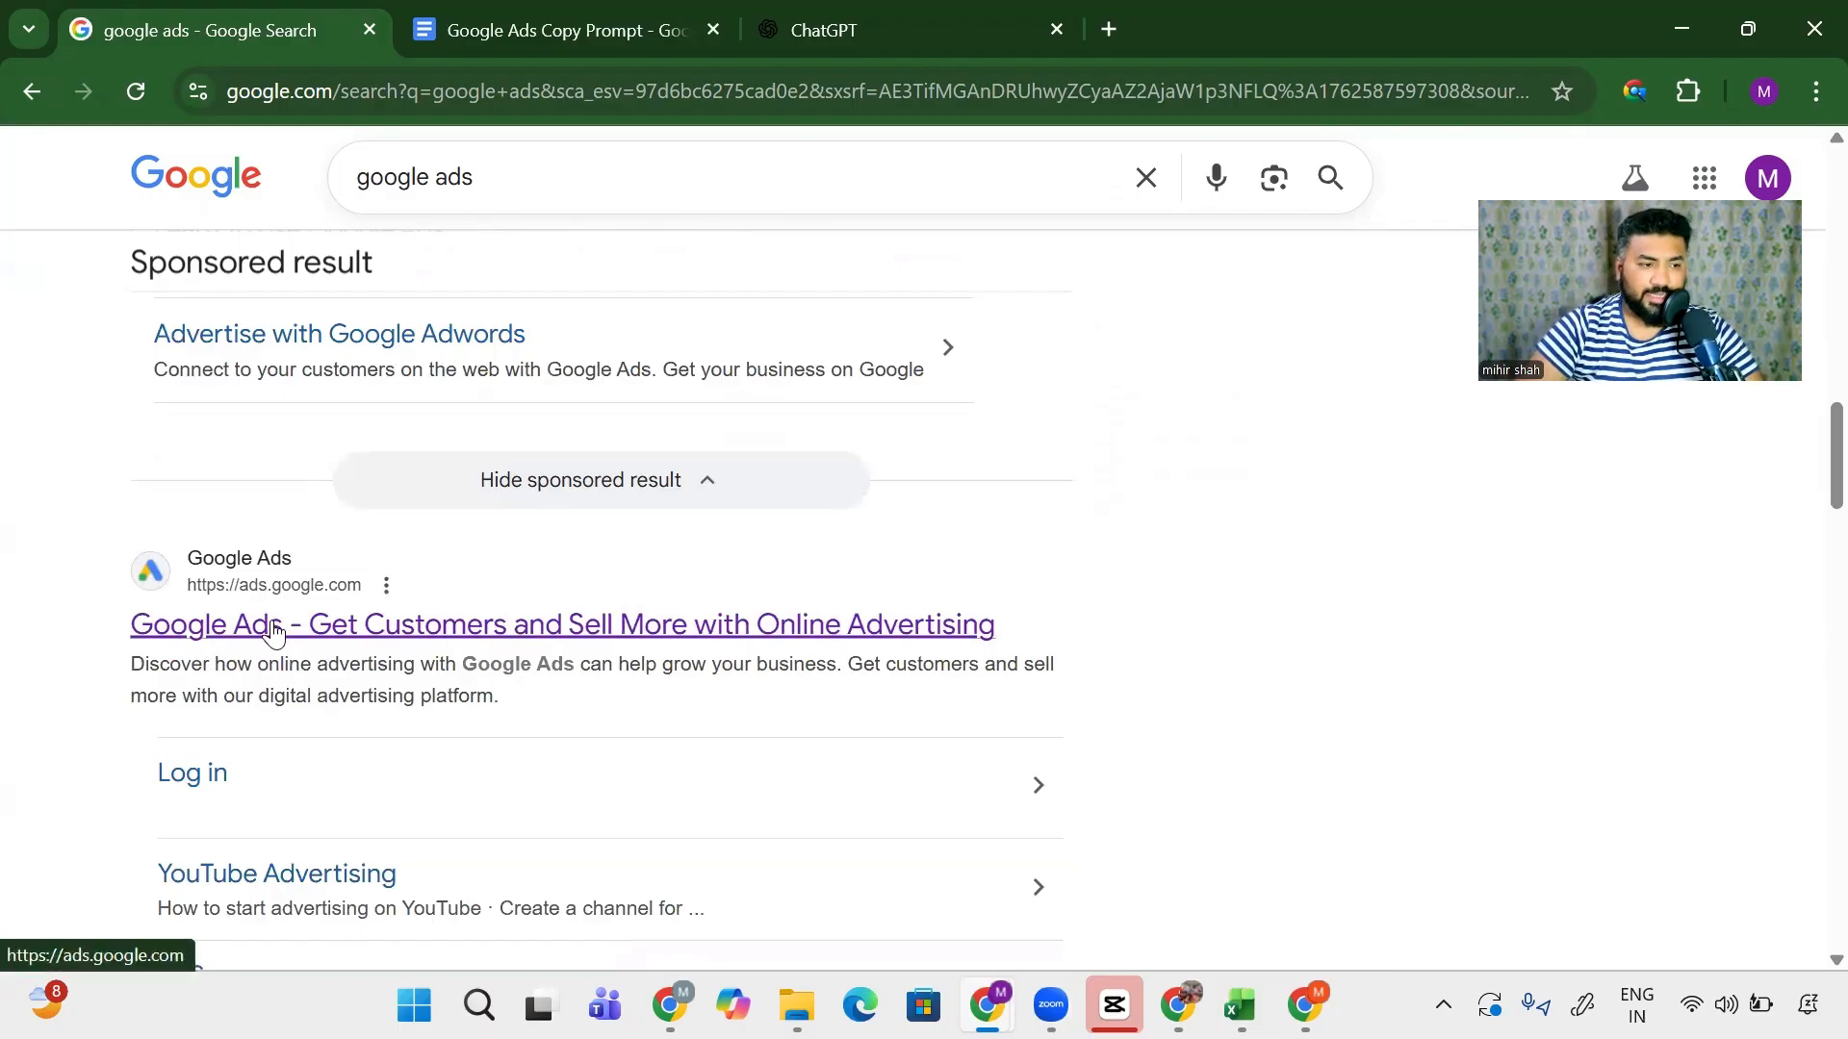
- Go to the official Google Ads site from the search results and choose Start now to reach the account picker
click(272, 627)
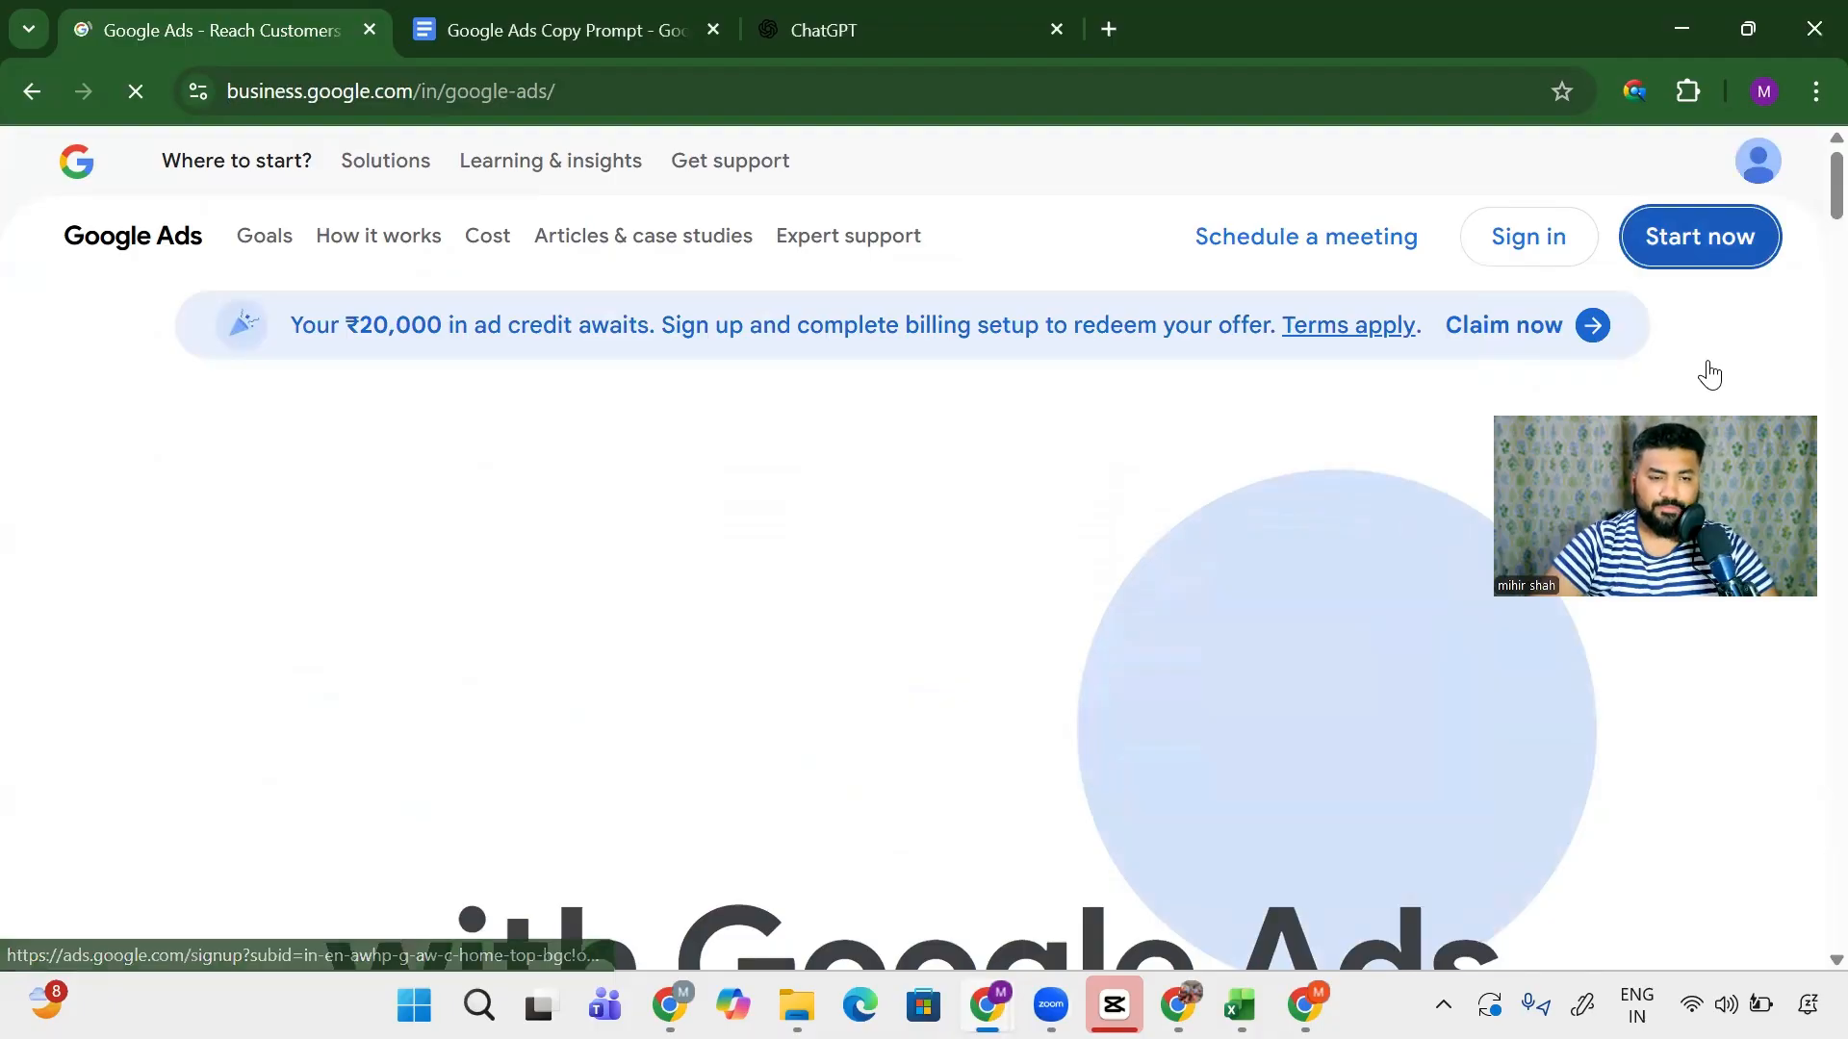
click(1700, 236)
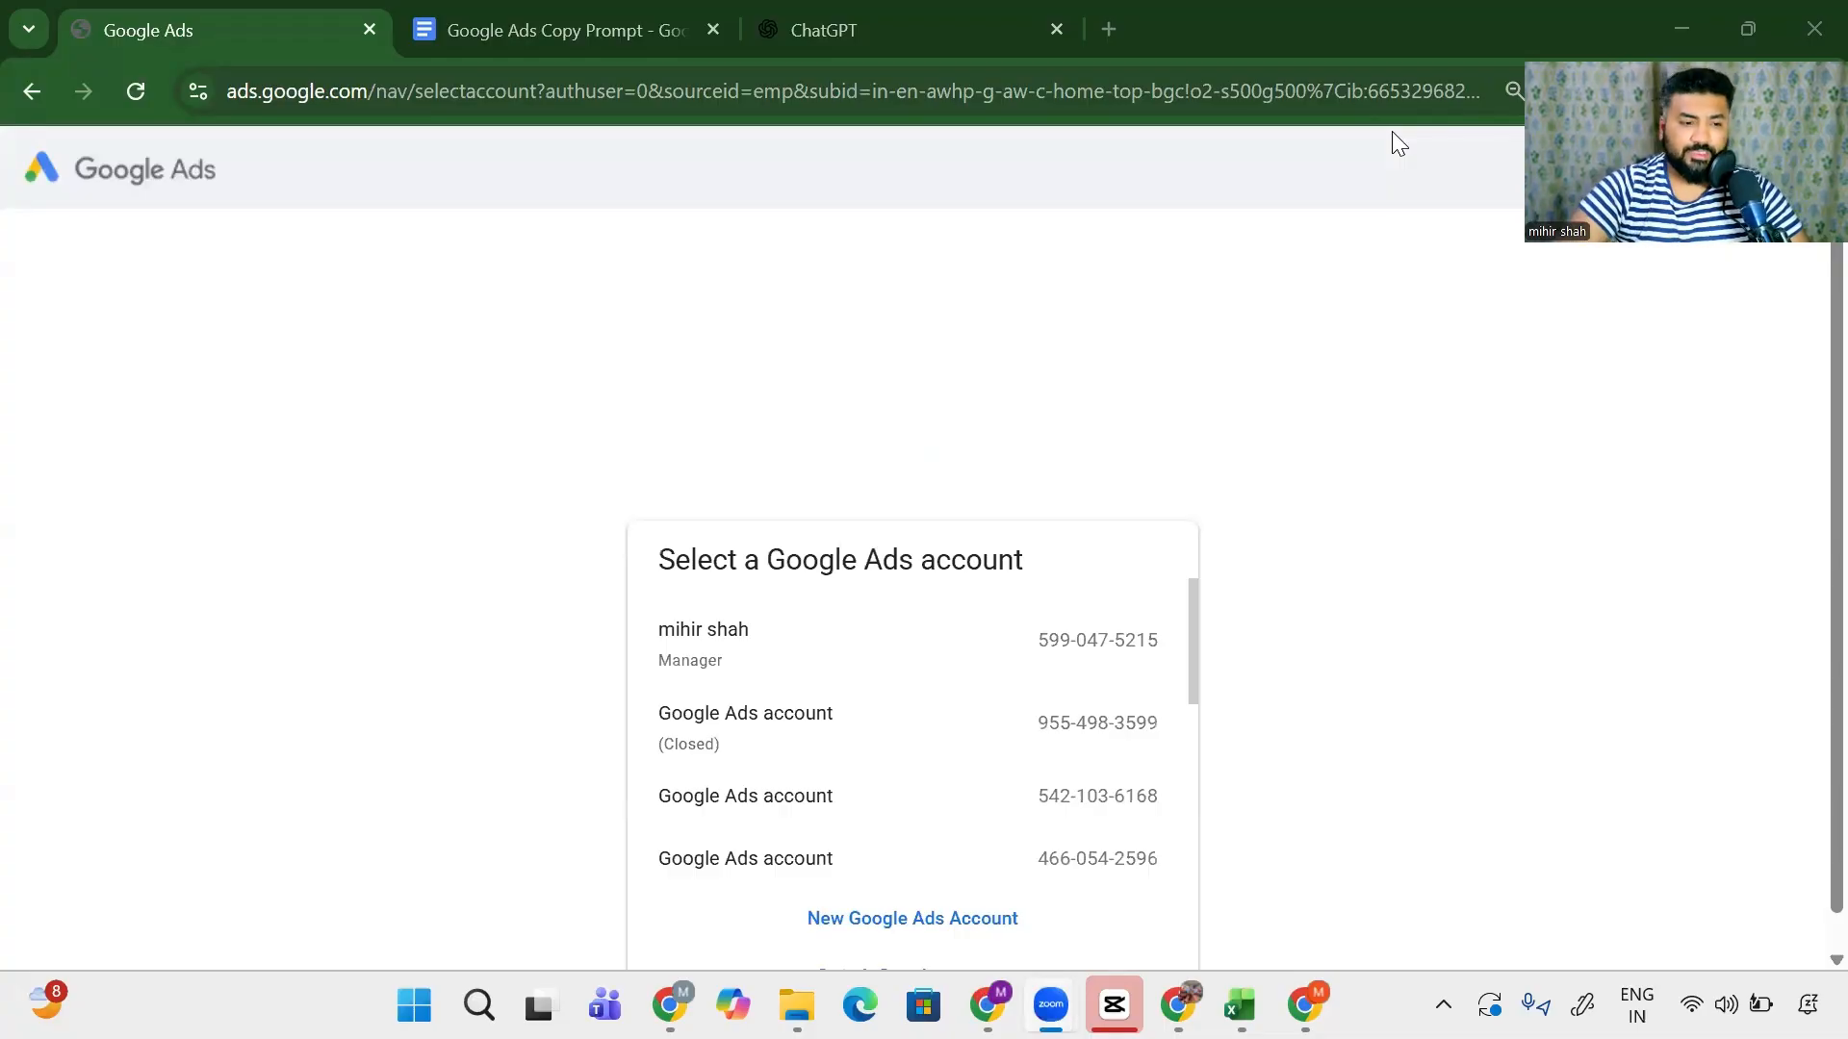
scroll(952, 684, down, 5)
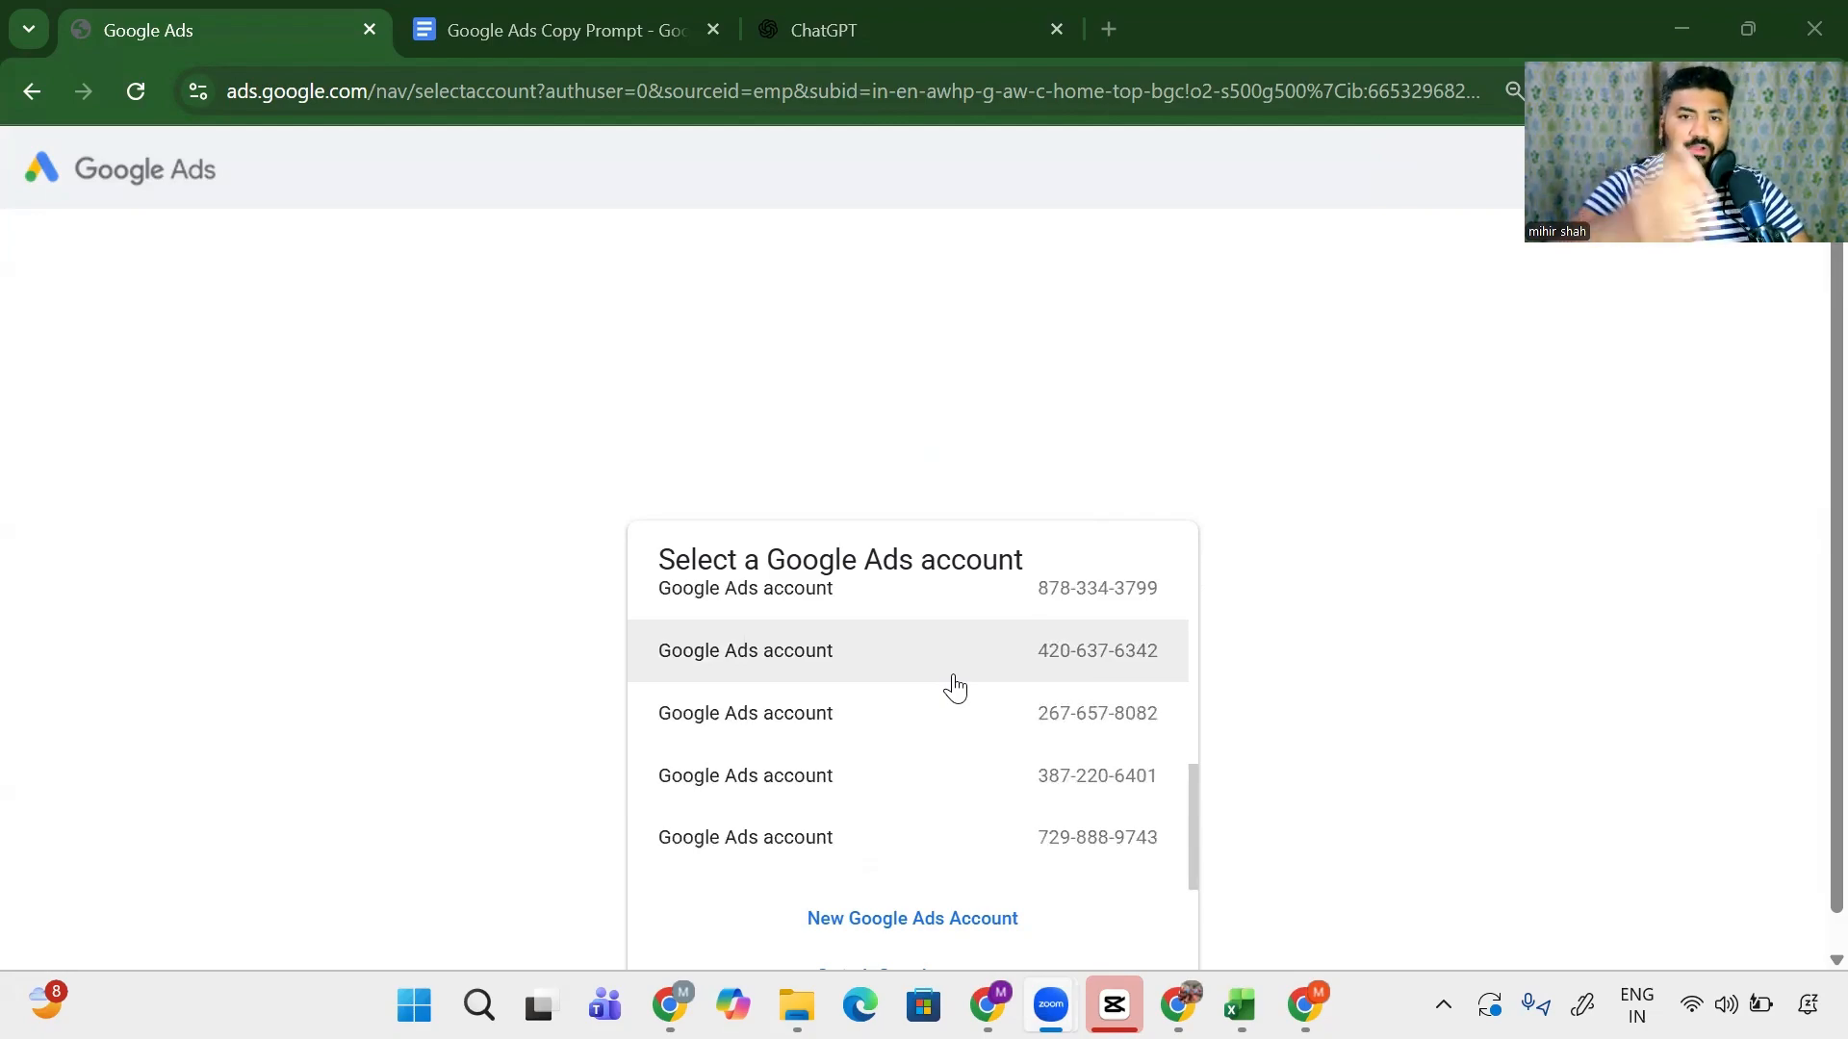
scroll(202, 524, down, 1)
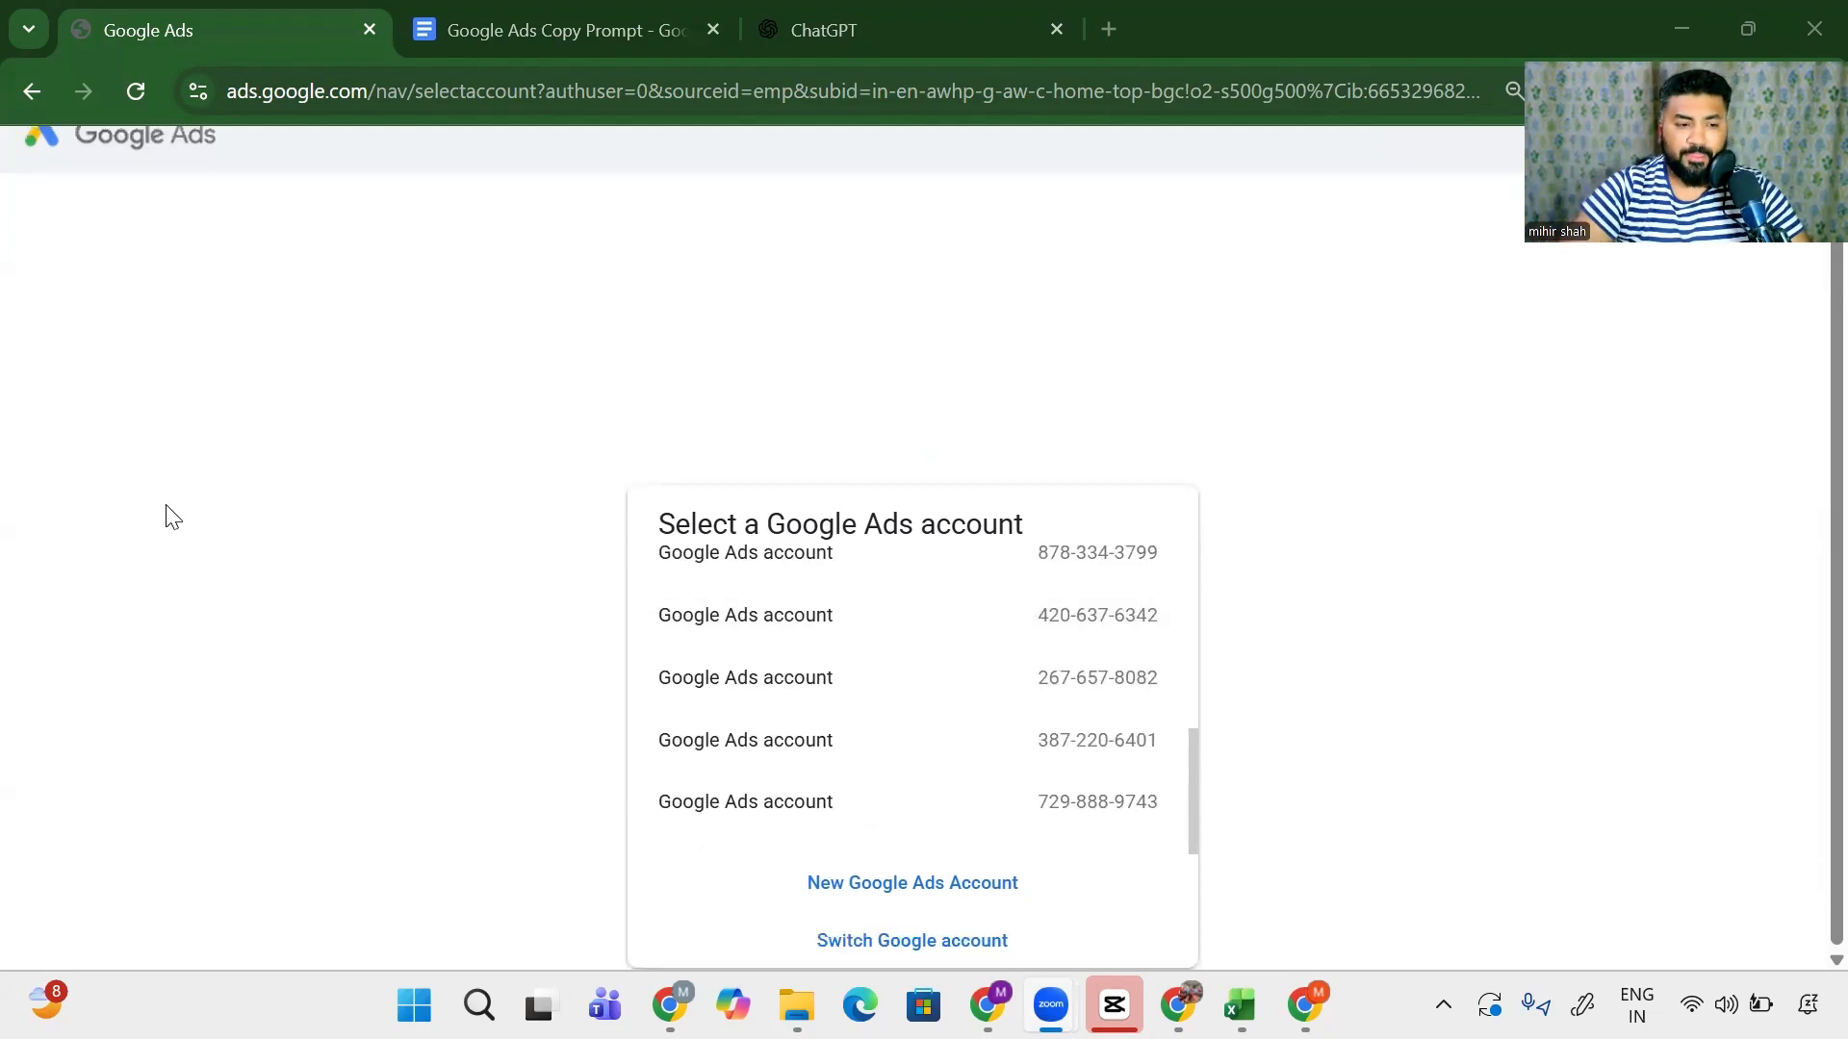
- Create a new Google Ads account and begin setting up its first campaign
click(855, 891)
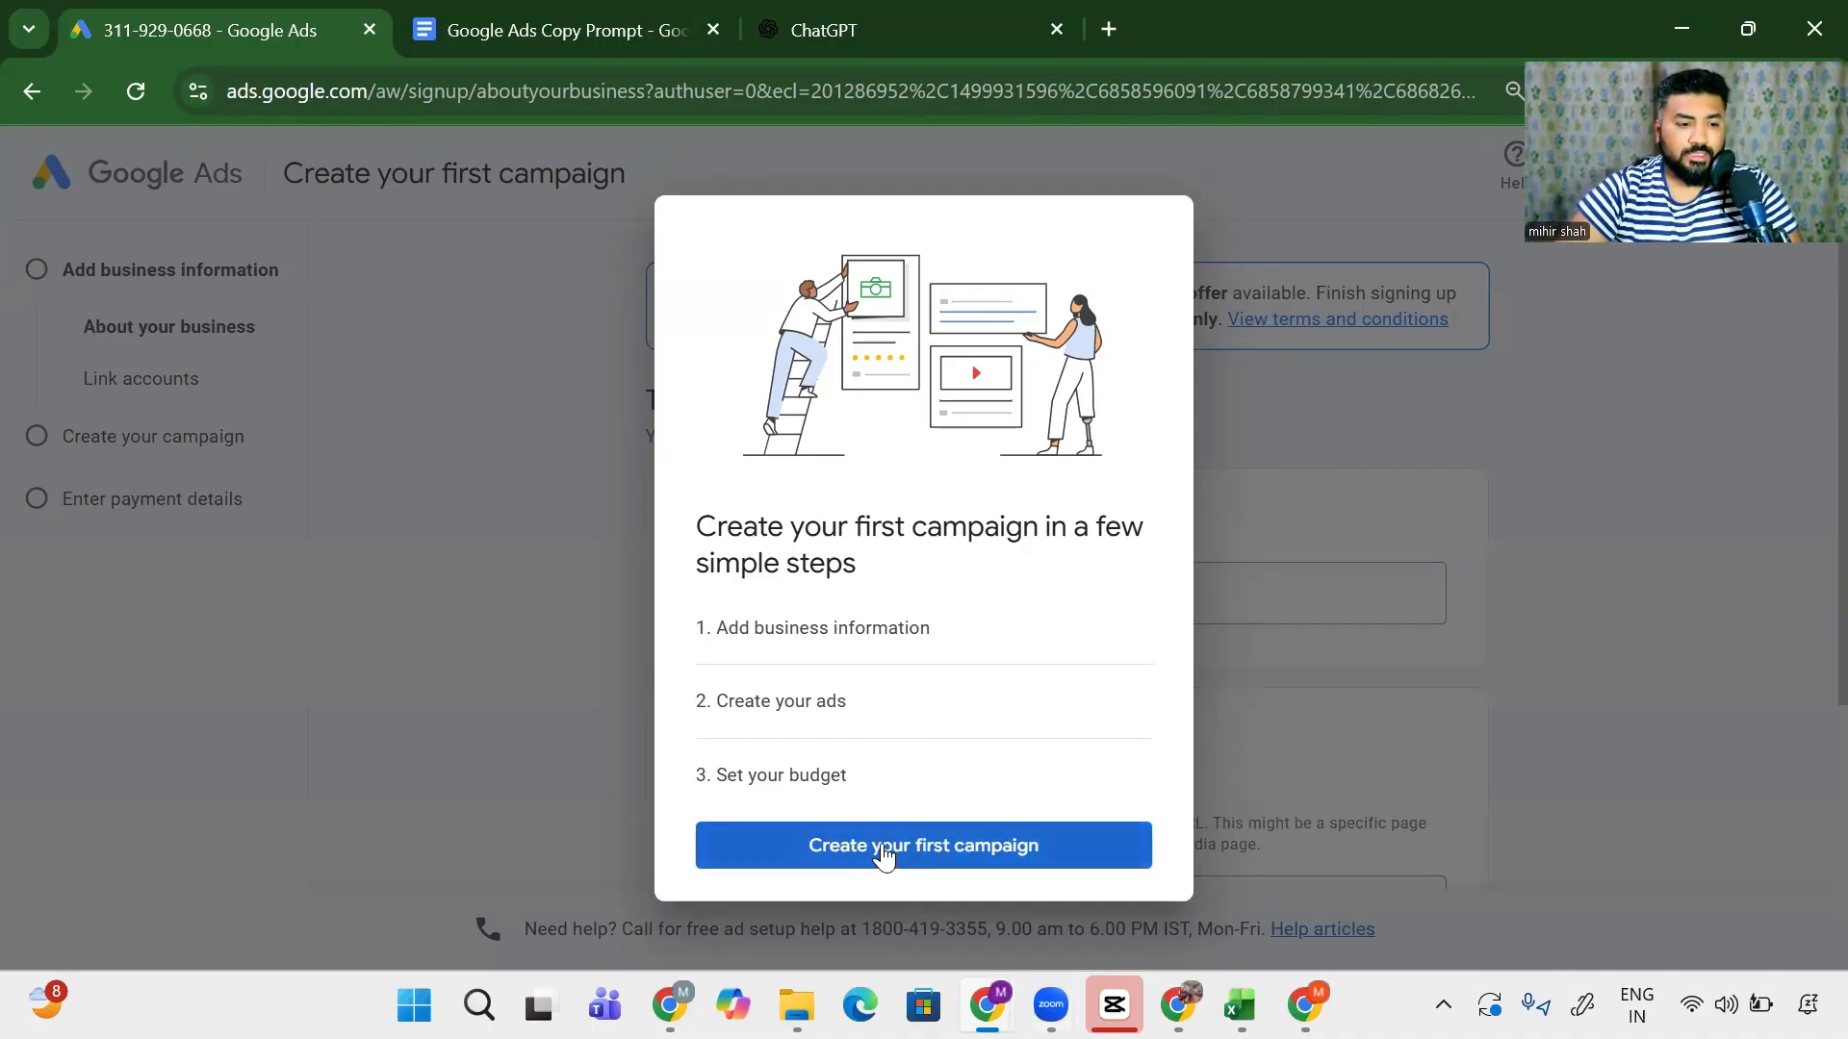
click(888, 846)
scroll(671, 710, down, 3)
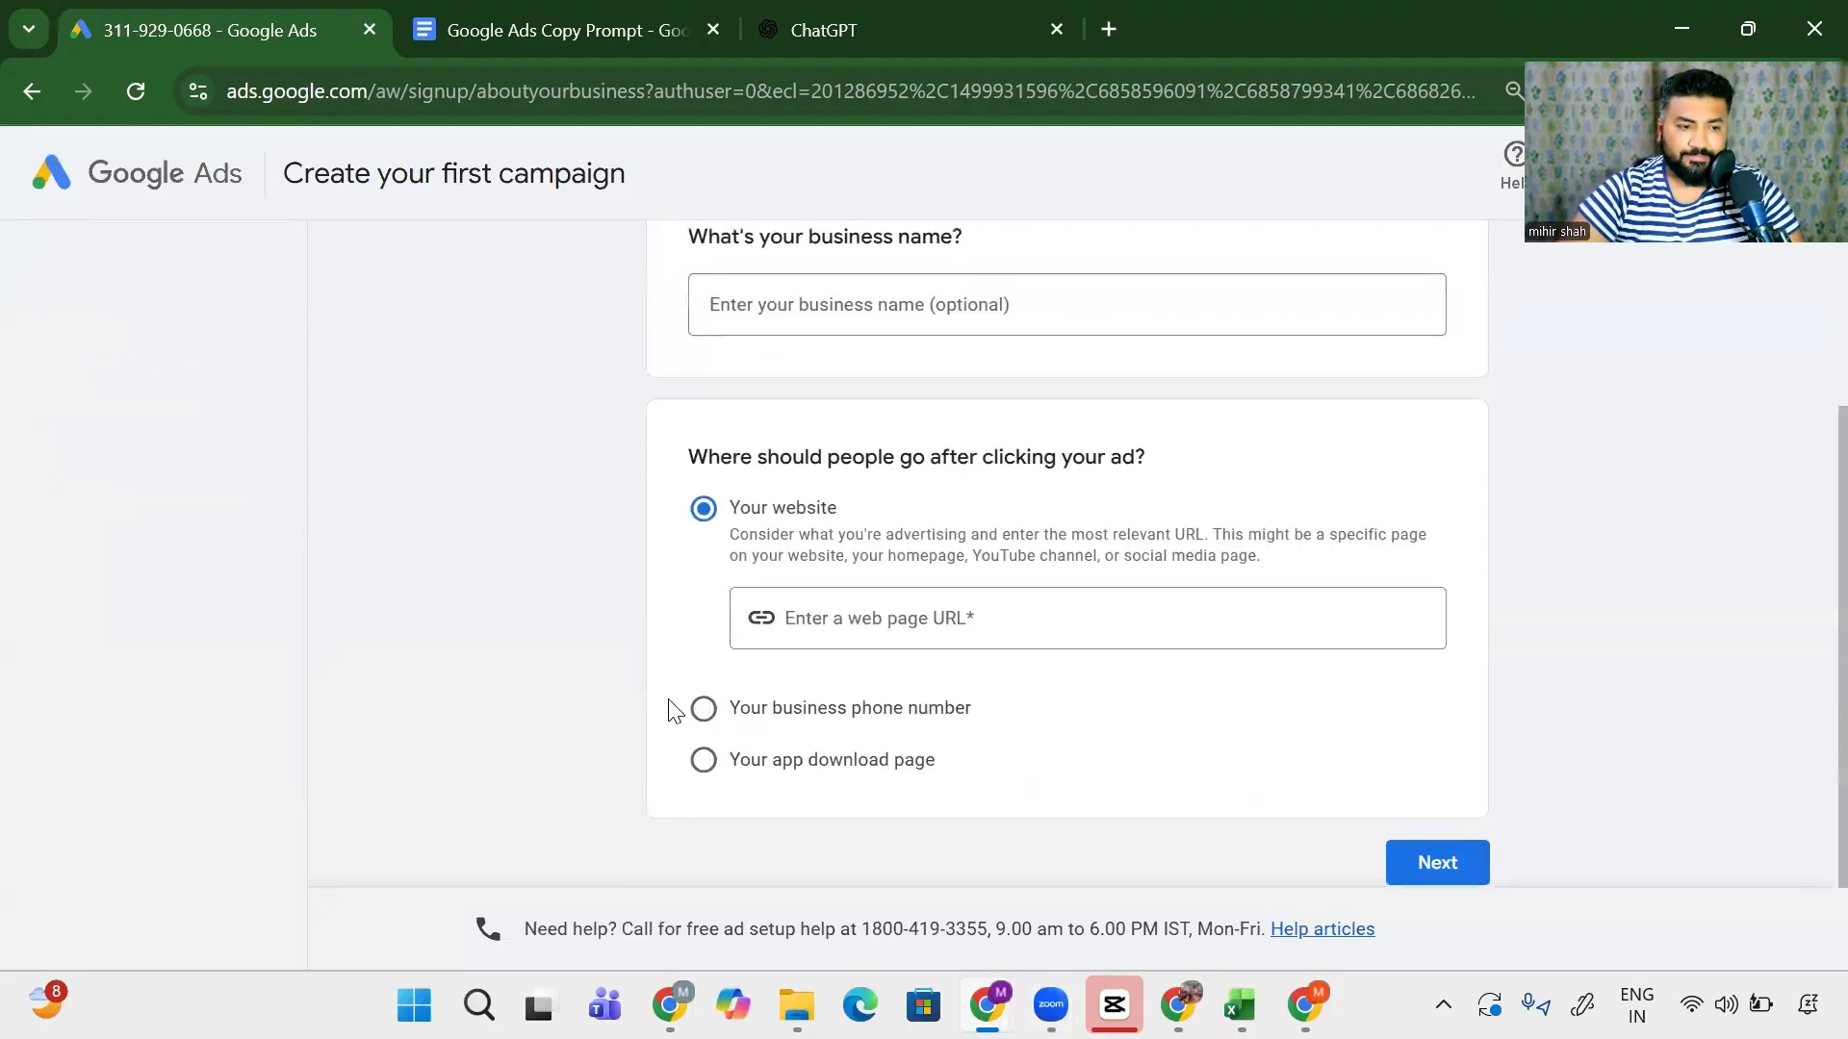
scroll(487, 660, up, 2)
scroll(846, 511, down, 3)
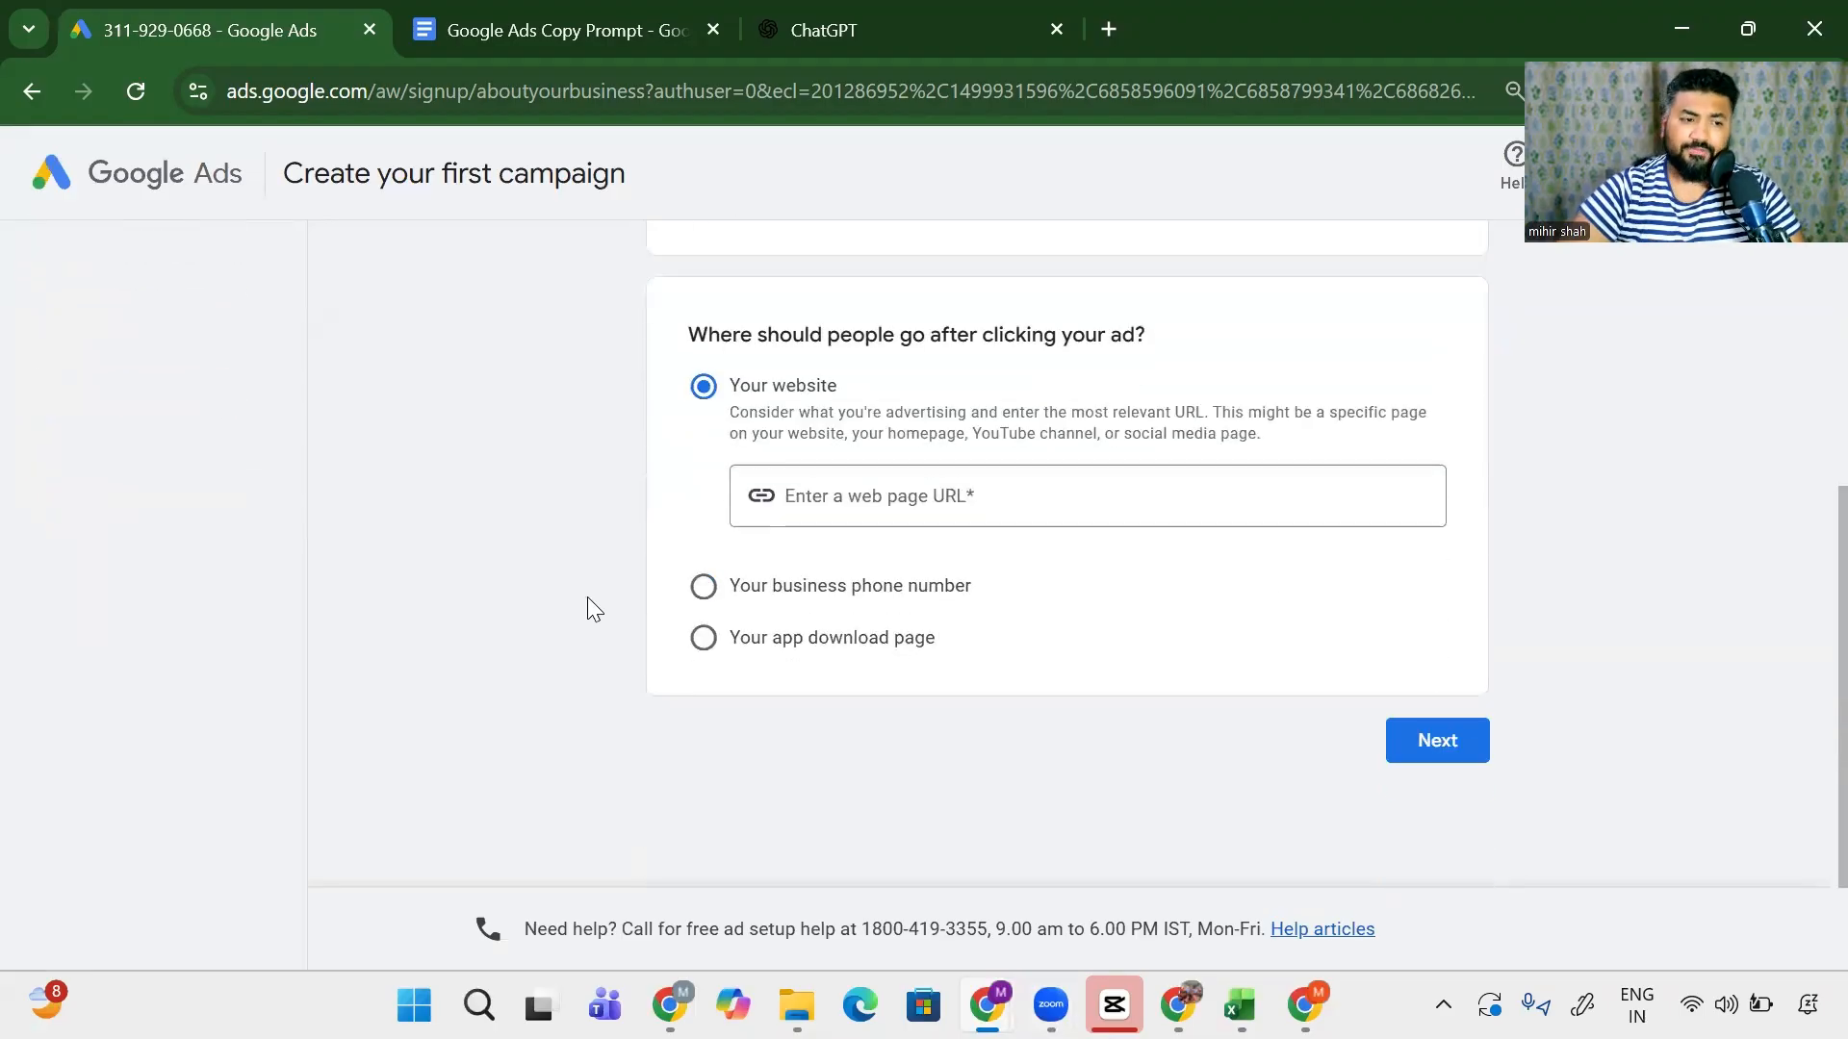
- Send ad clicks to a business phone number in India, enter the number, and continue
click(702, 587)
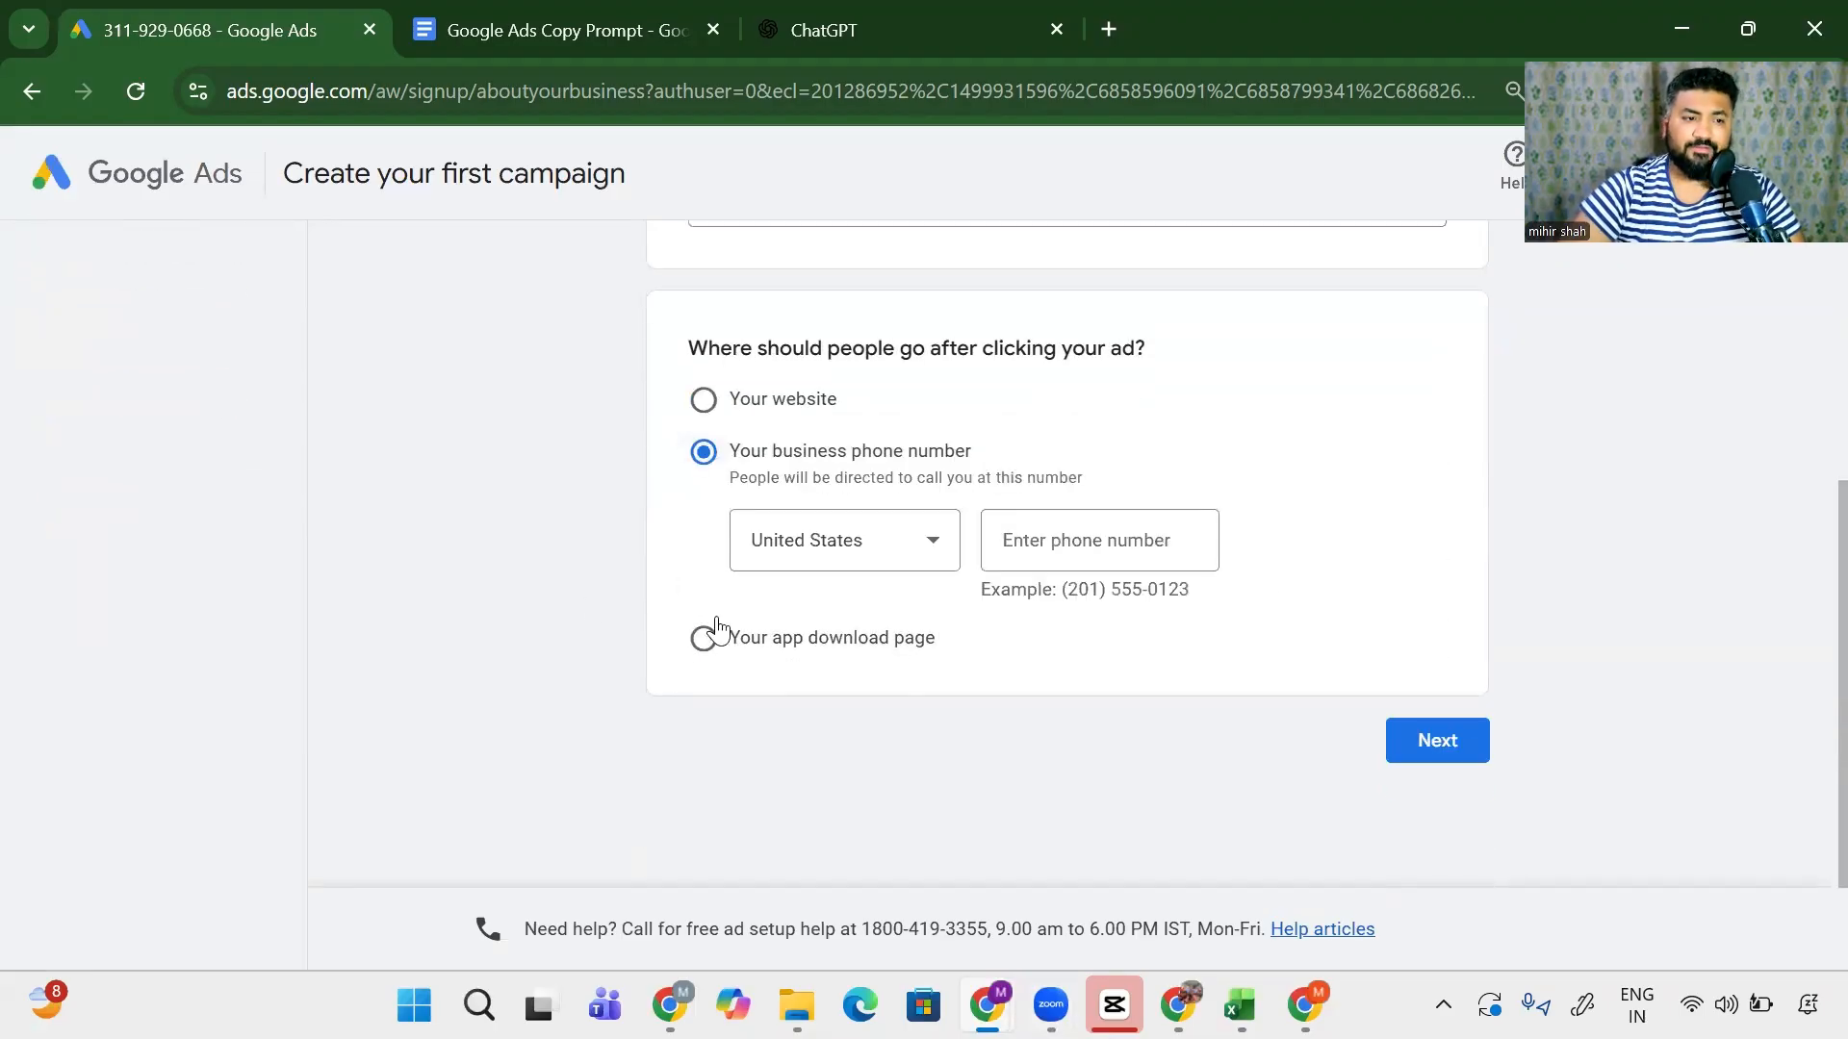
click(812, 541)
scroll(812, 541, down, 5)
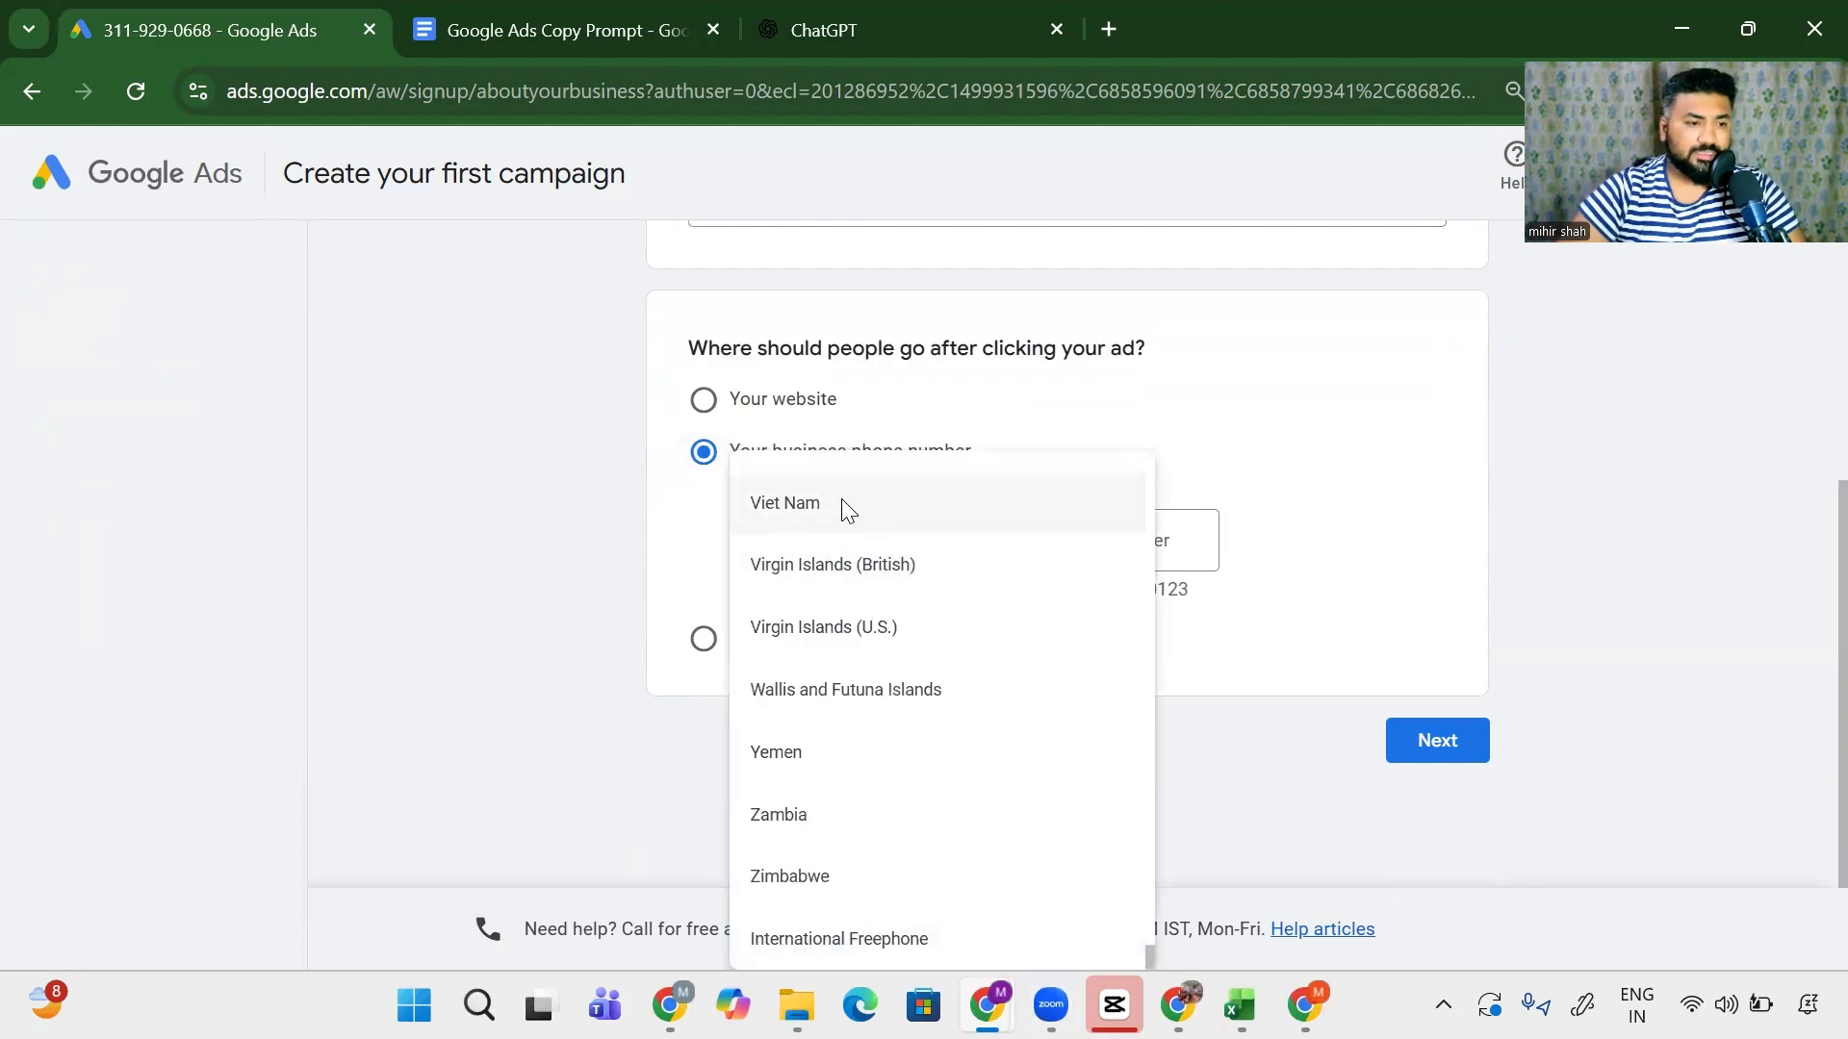
scroll(875, 678, up, 2)
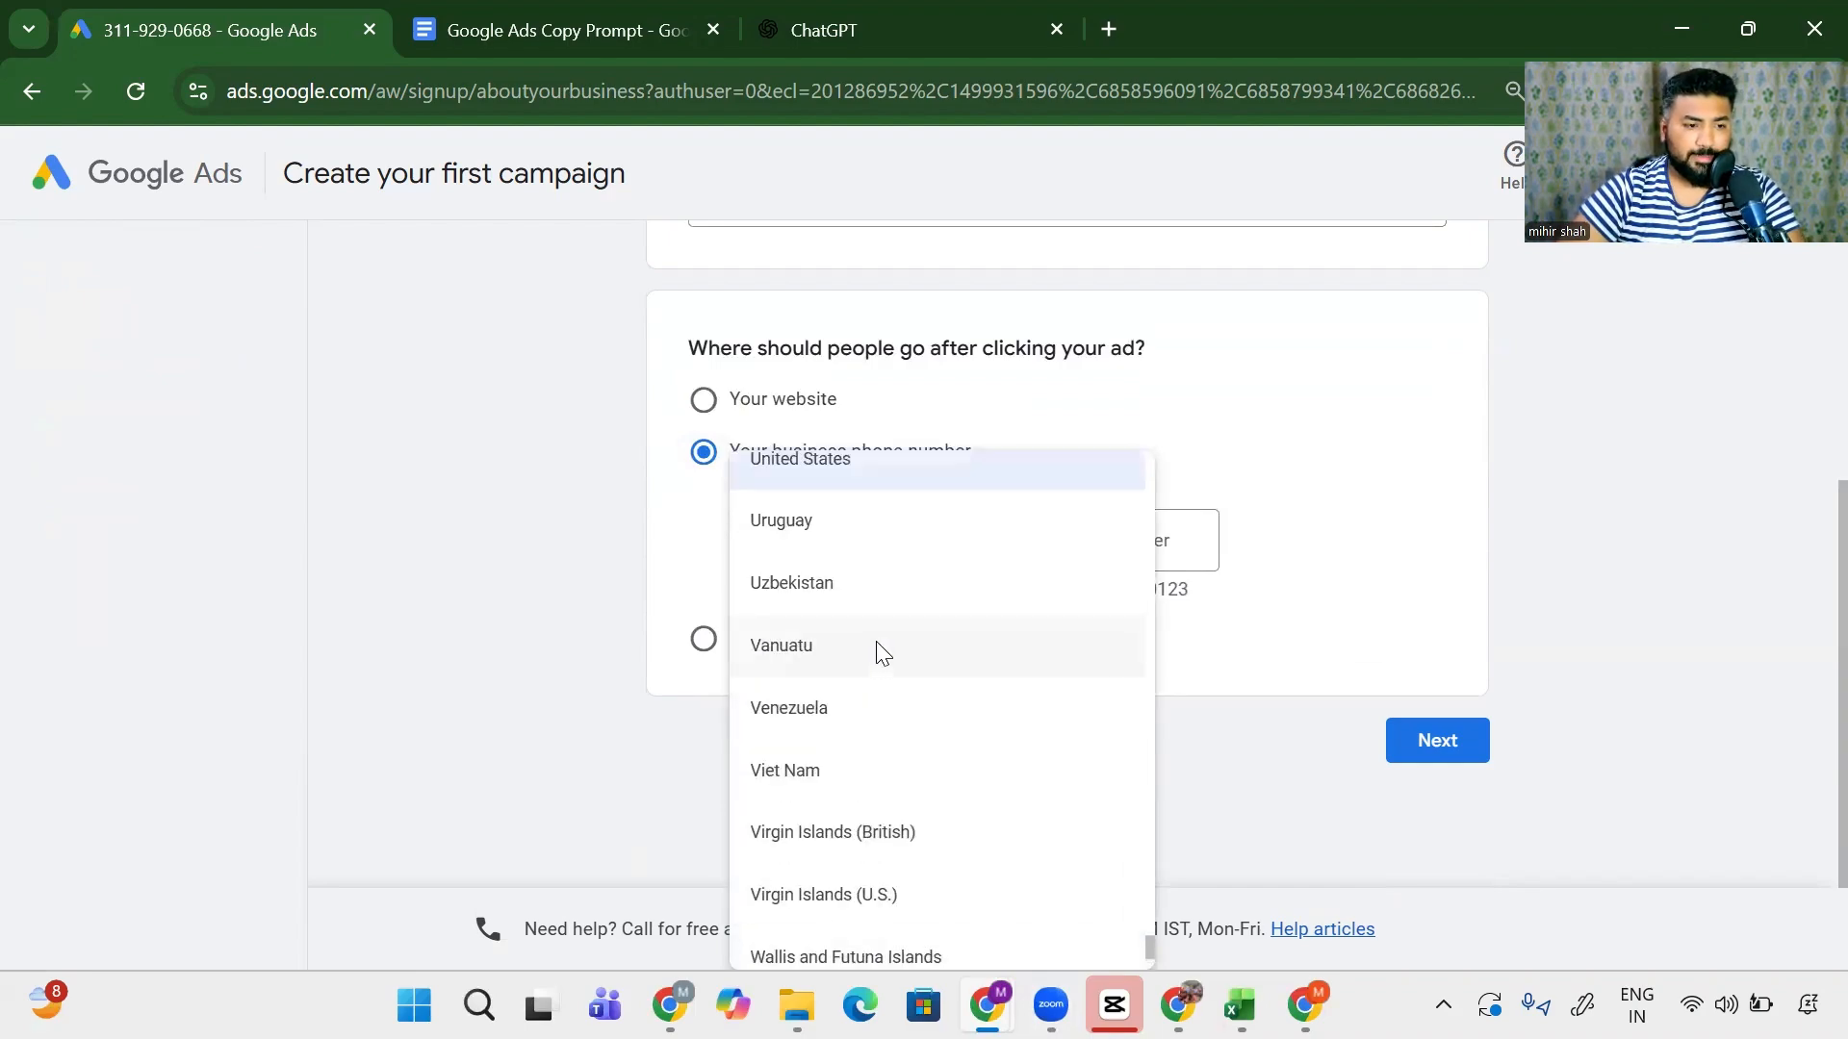
scroll(879, 648, down, 2)
key(i)
key(i)
key(i)
key(i)
key(i)
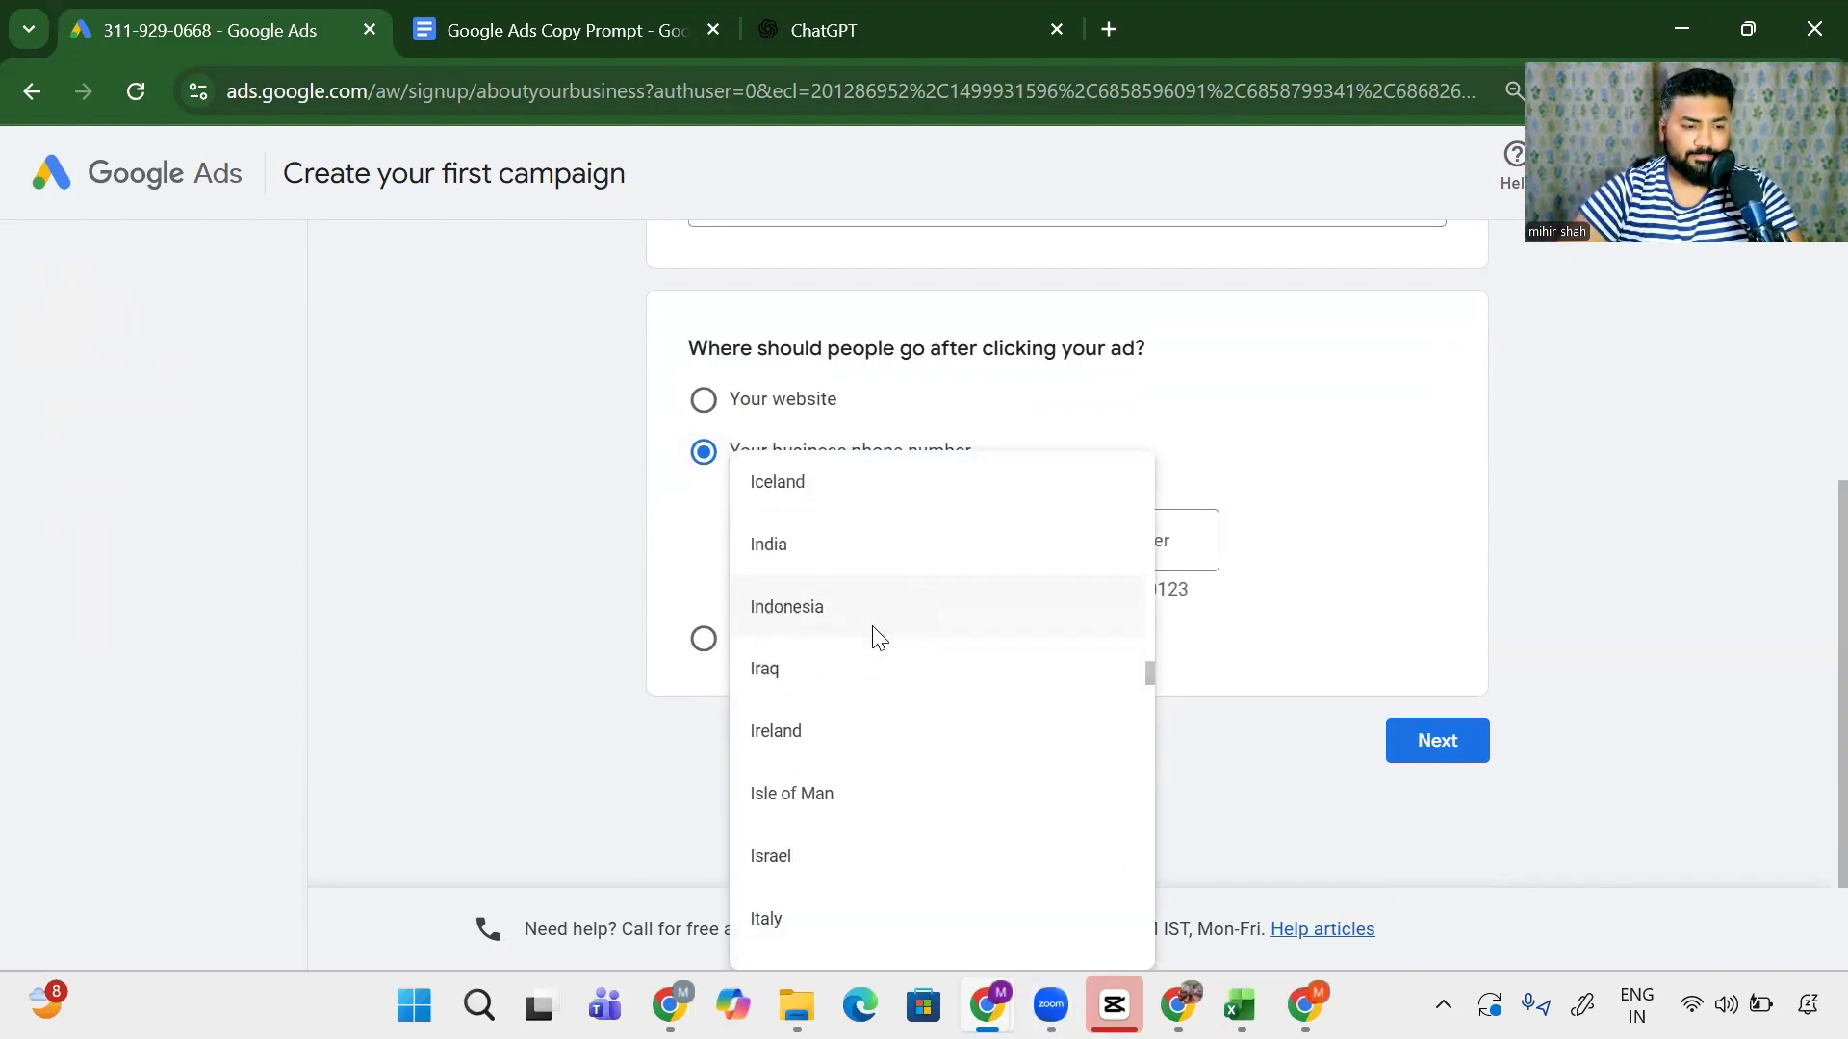
click(879, 568)
click(1116, 570)
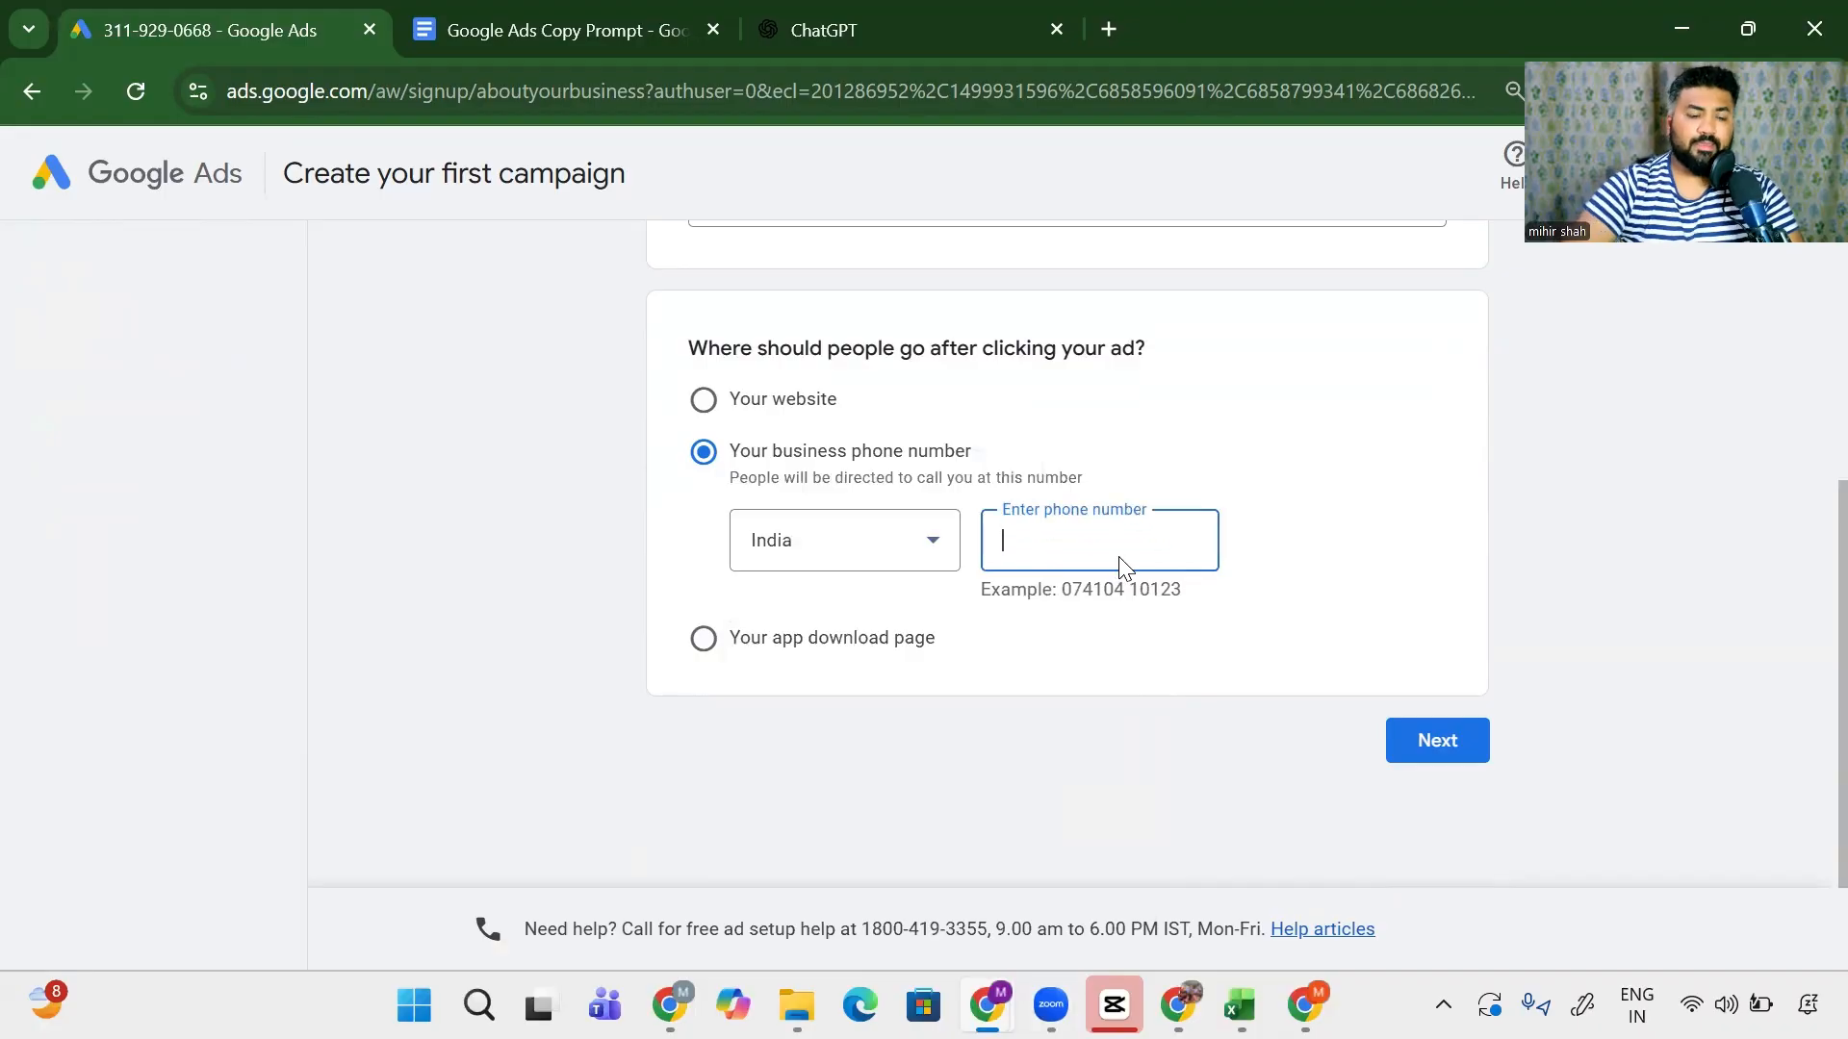
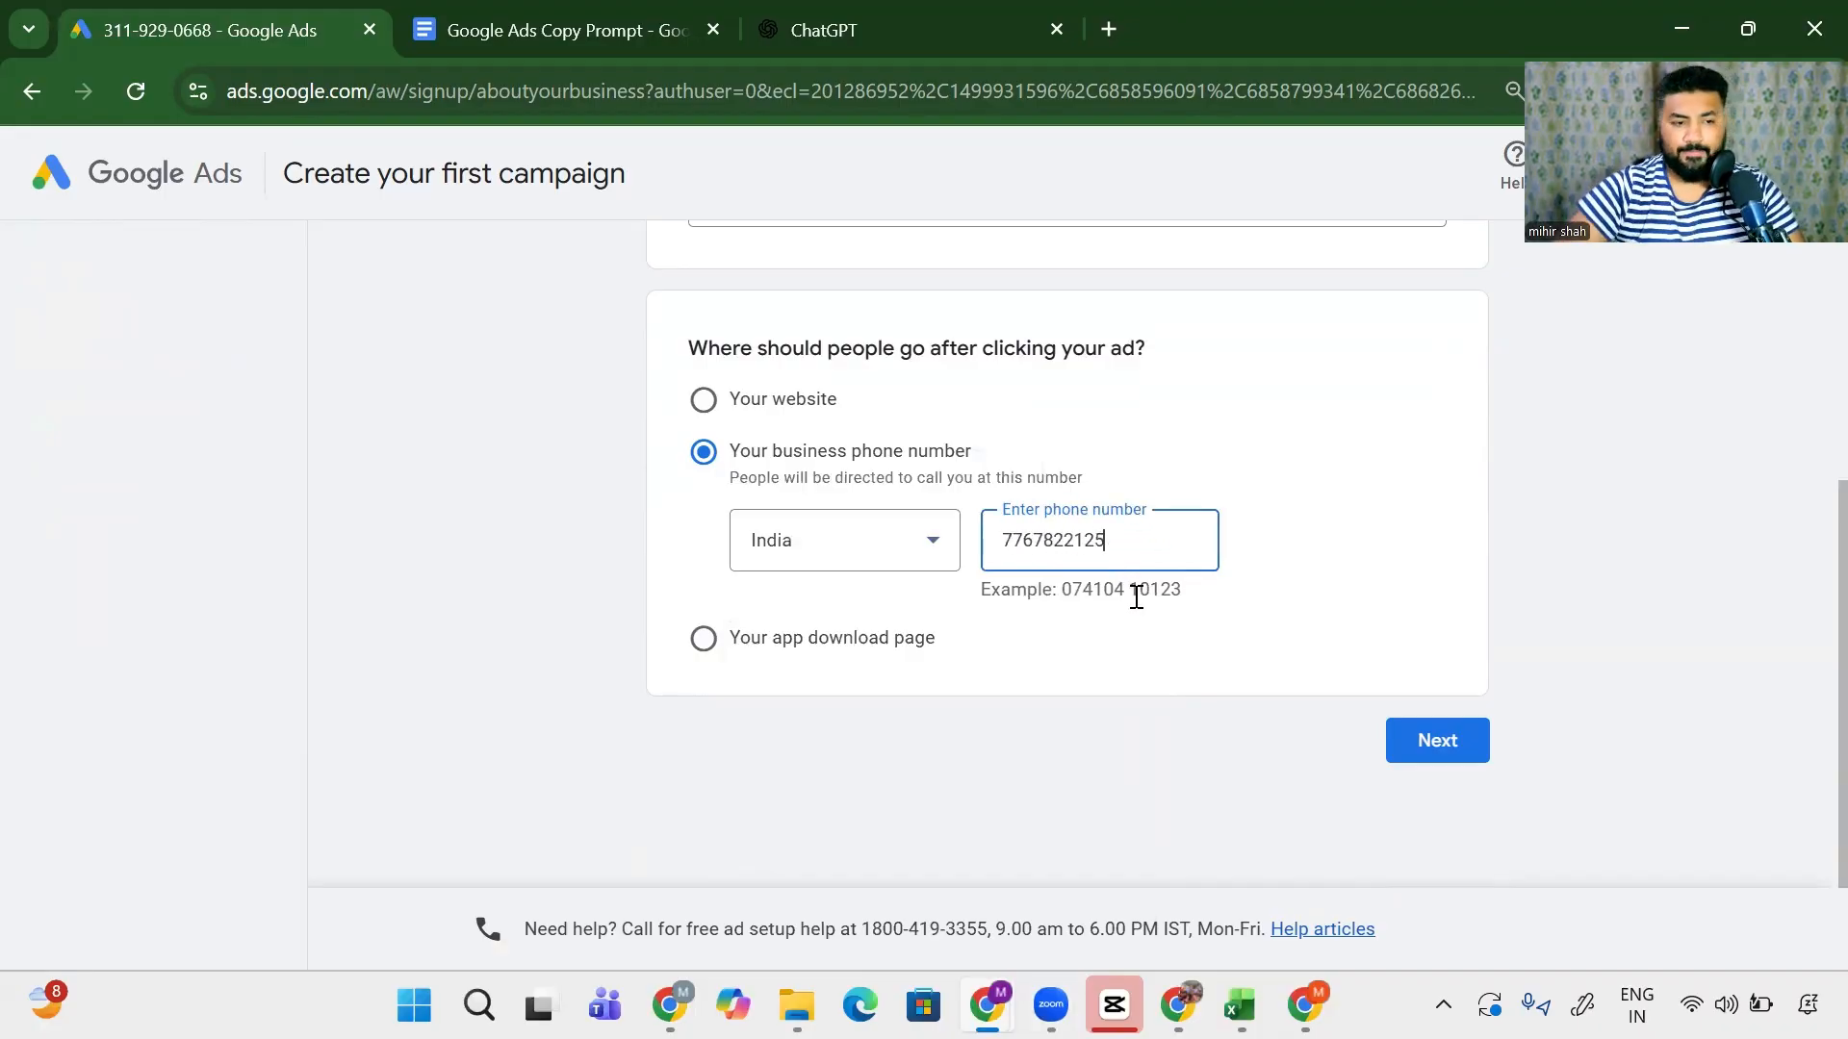
click(1428, 749)
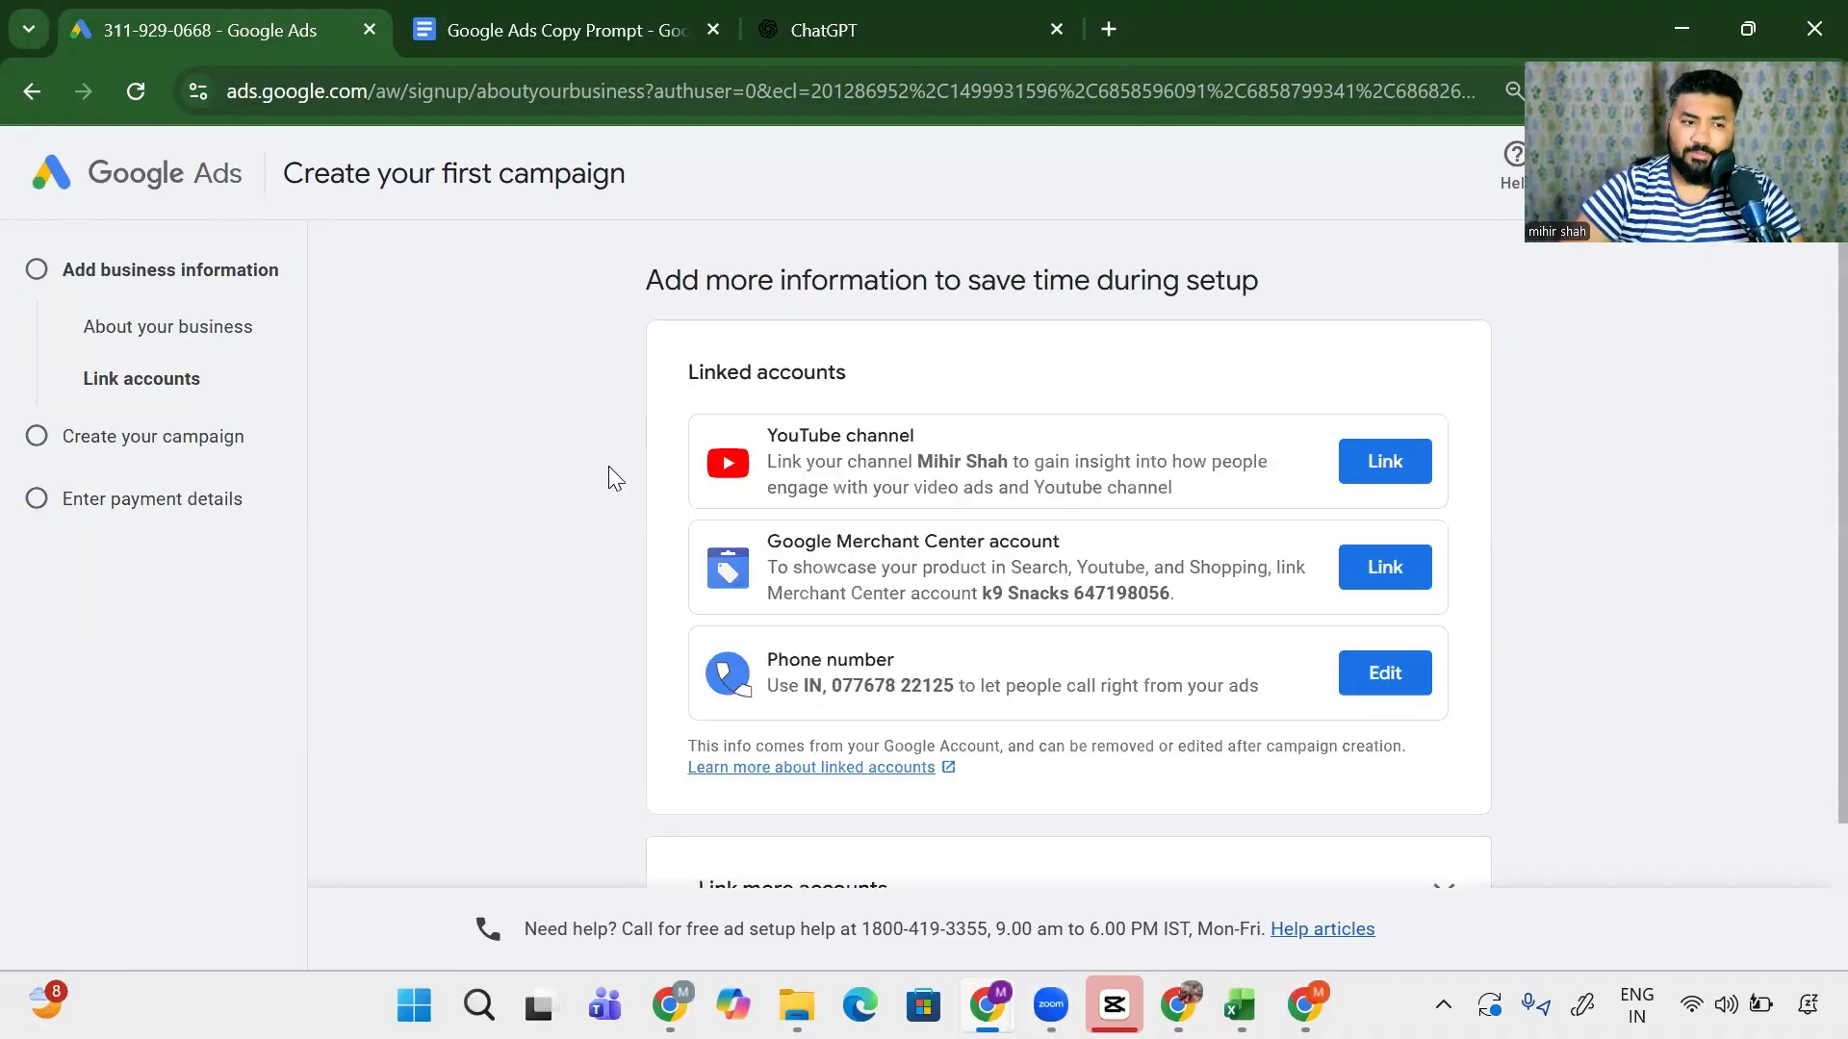
- Skip the Link accounts, Choose a goal and Choose a campaign type steps
scroll(607, 501, down, 2)
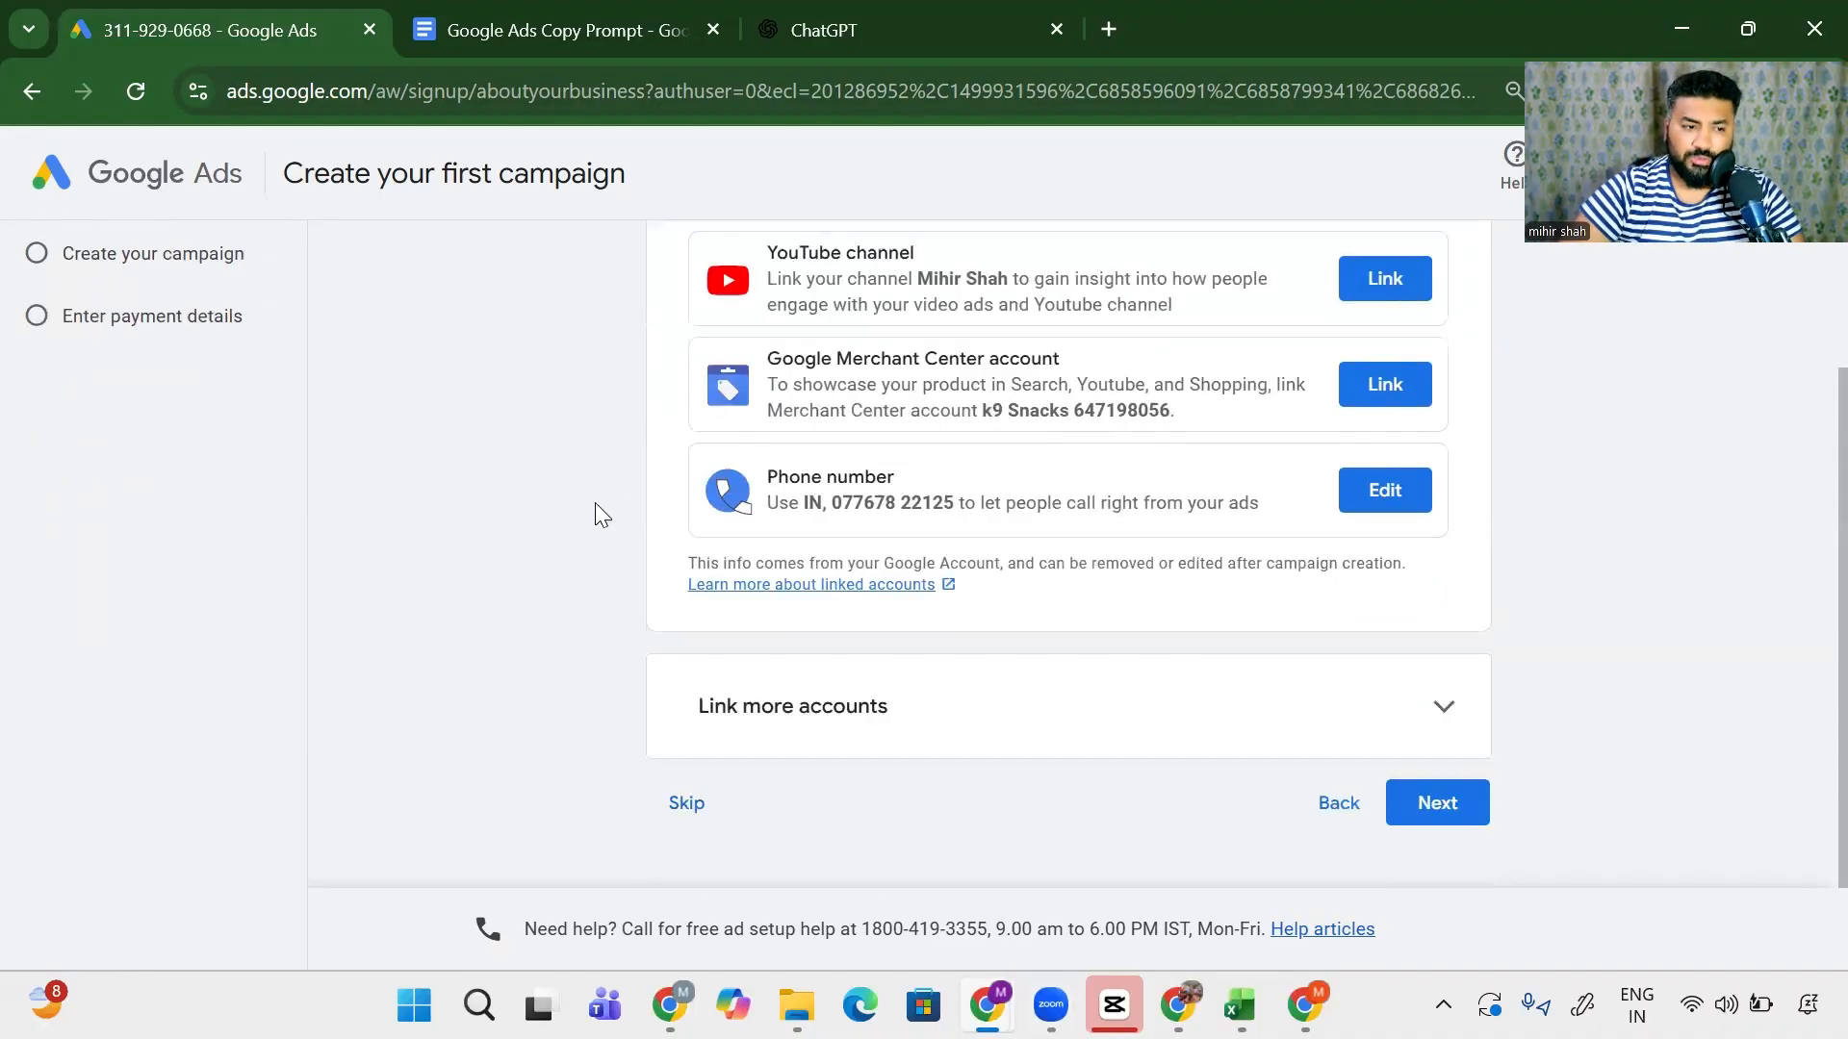
click(689, 801)
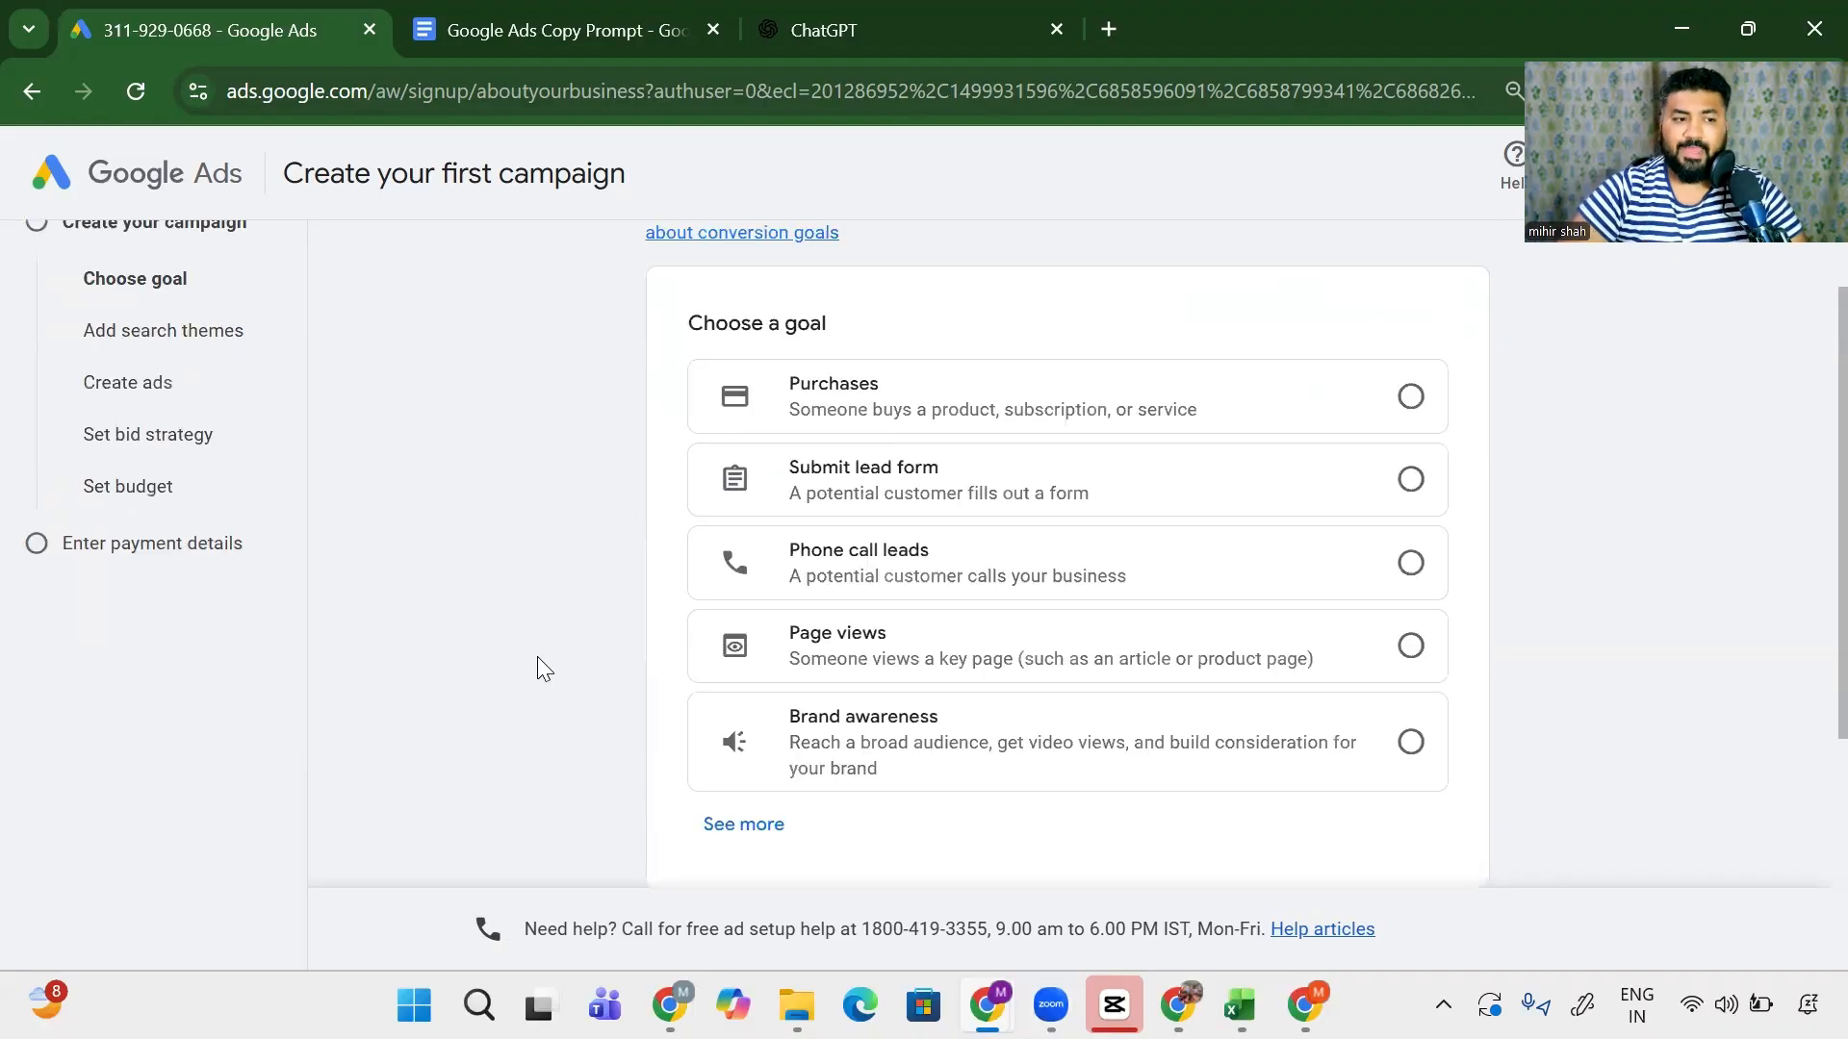
drag(678, 320, 859, 338)
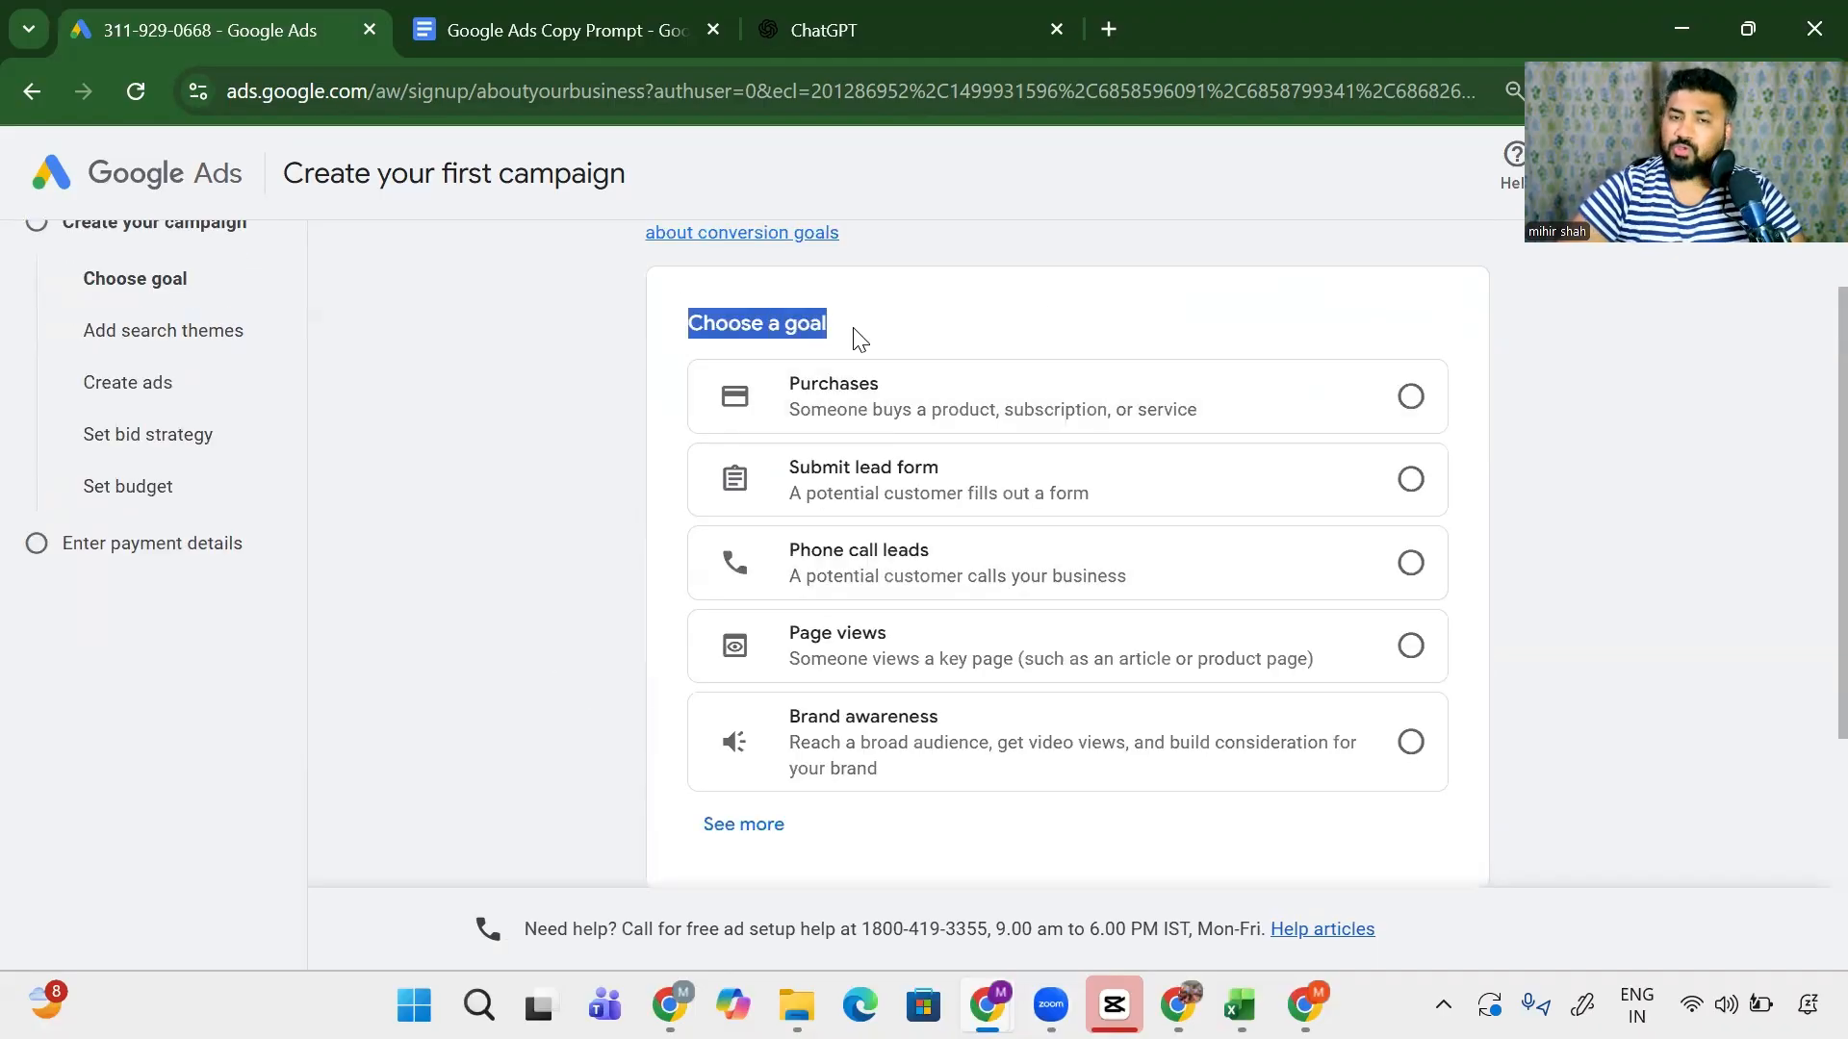
scroll(487, 534, down, 3)
click(677, 641)
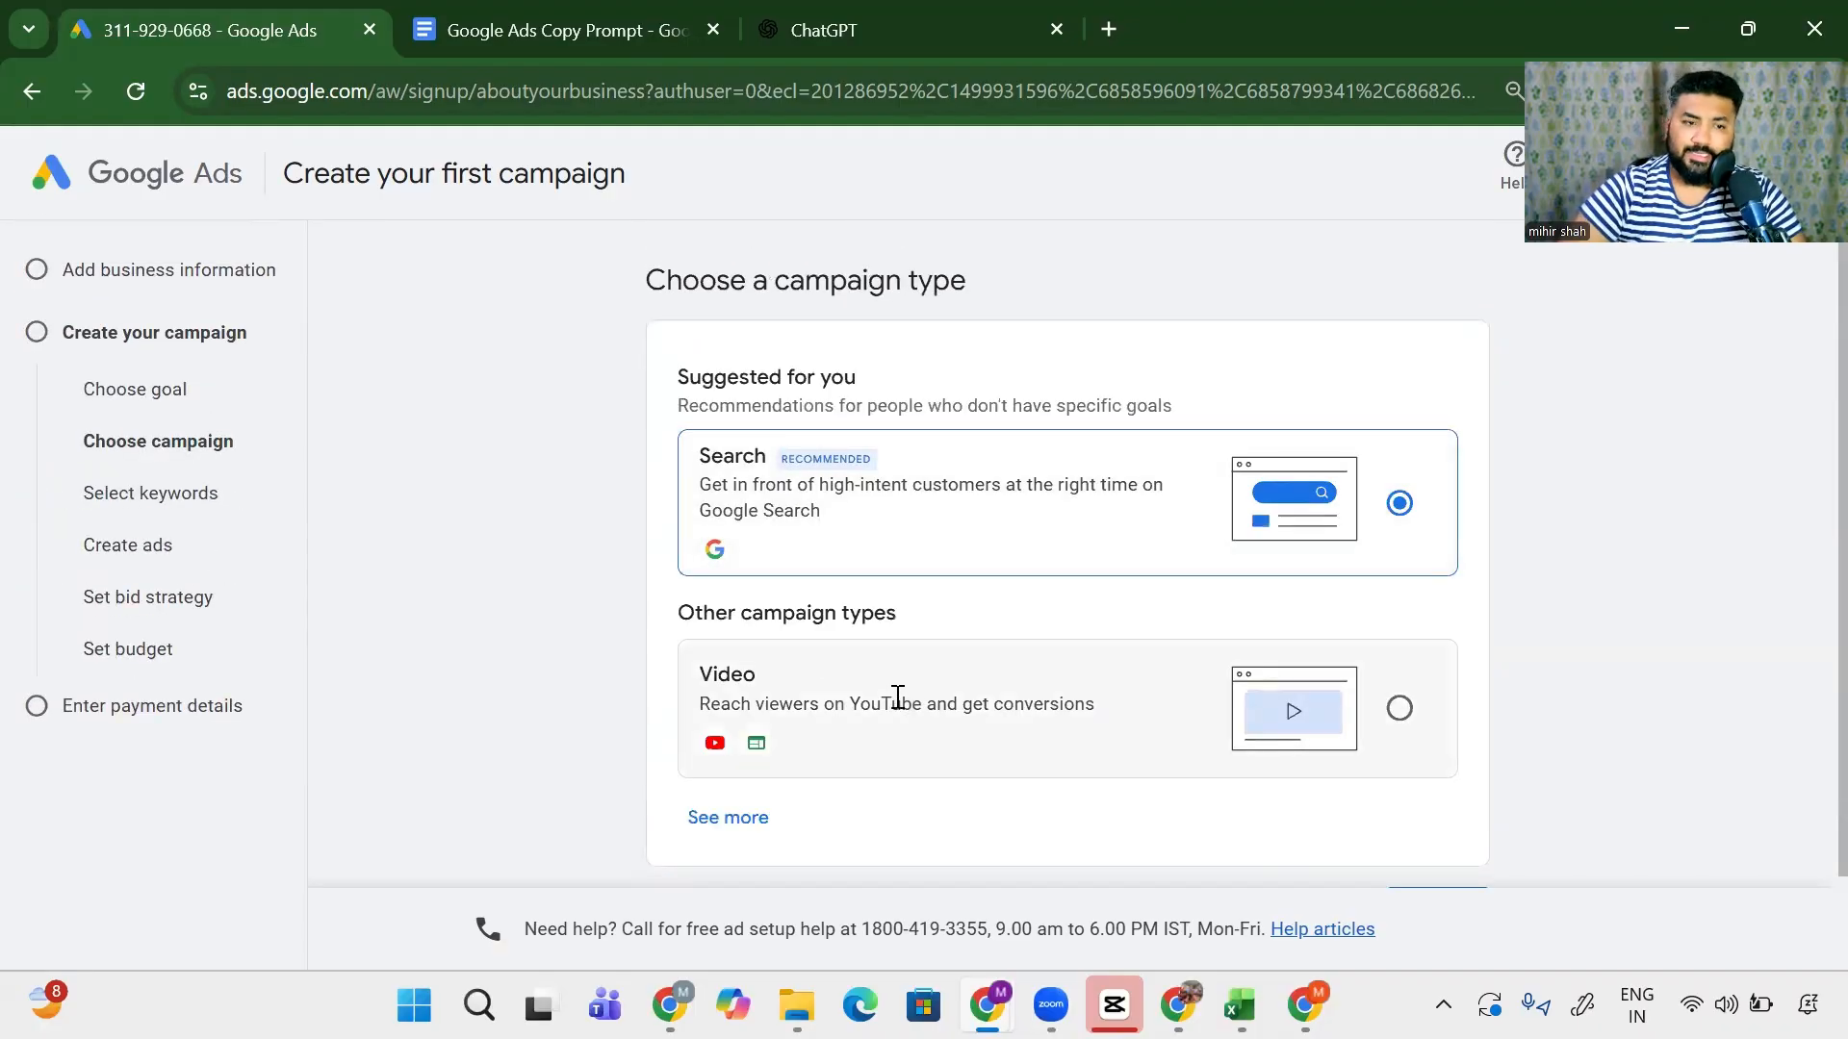
scroll(897, 697, down, 2)
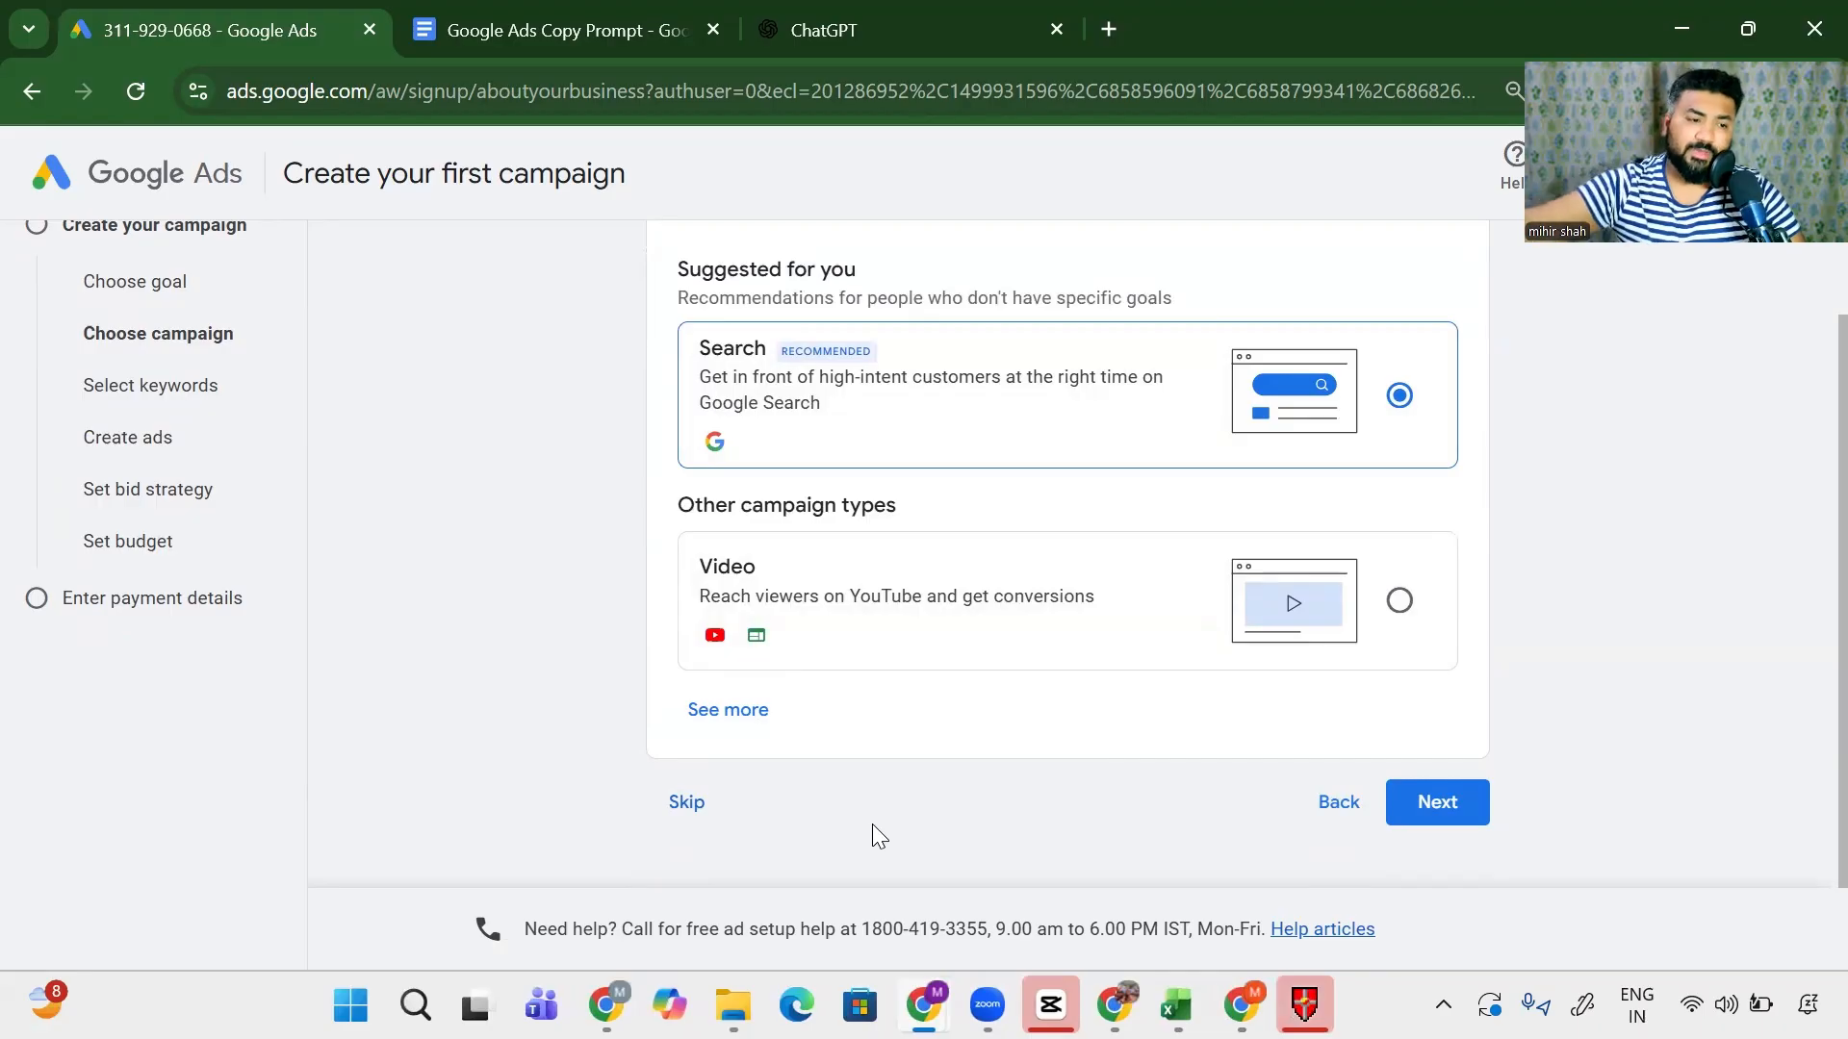
click(685, 809)
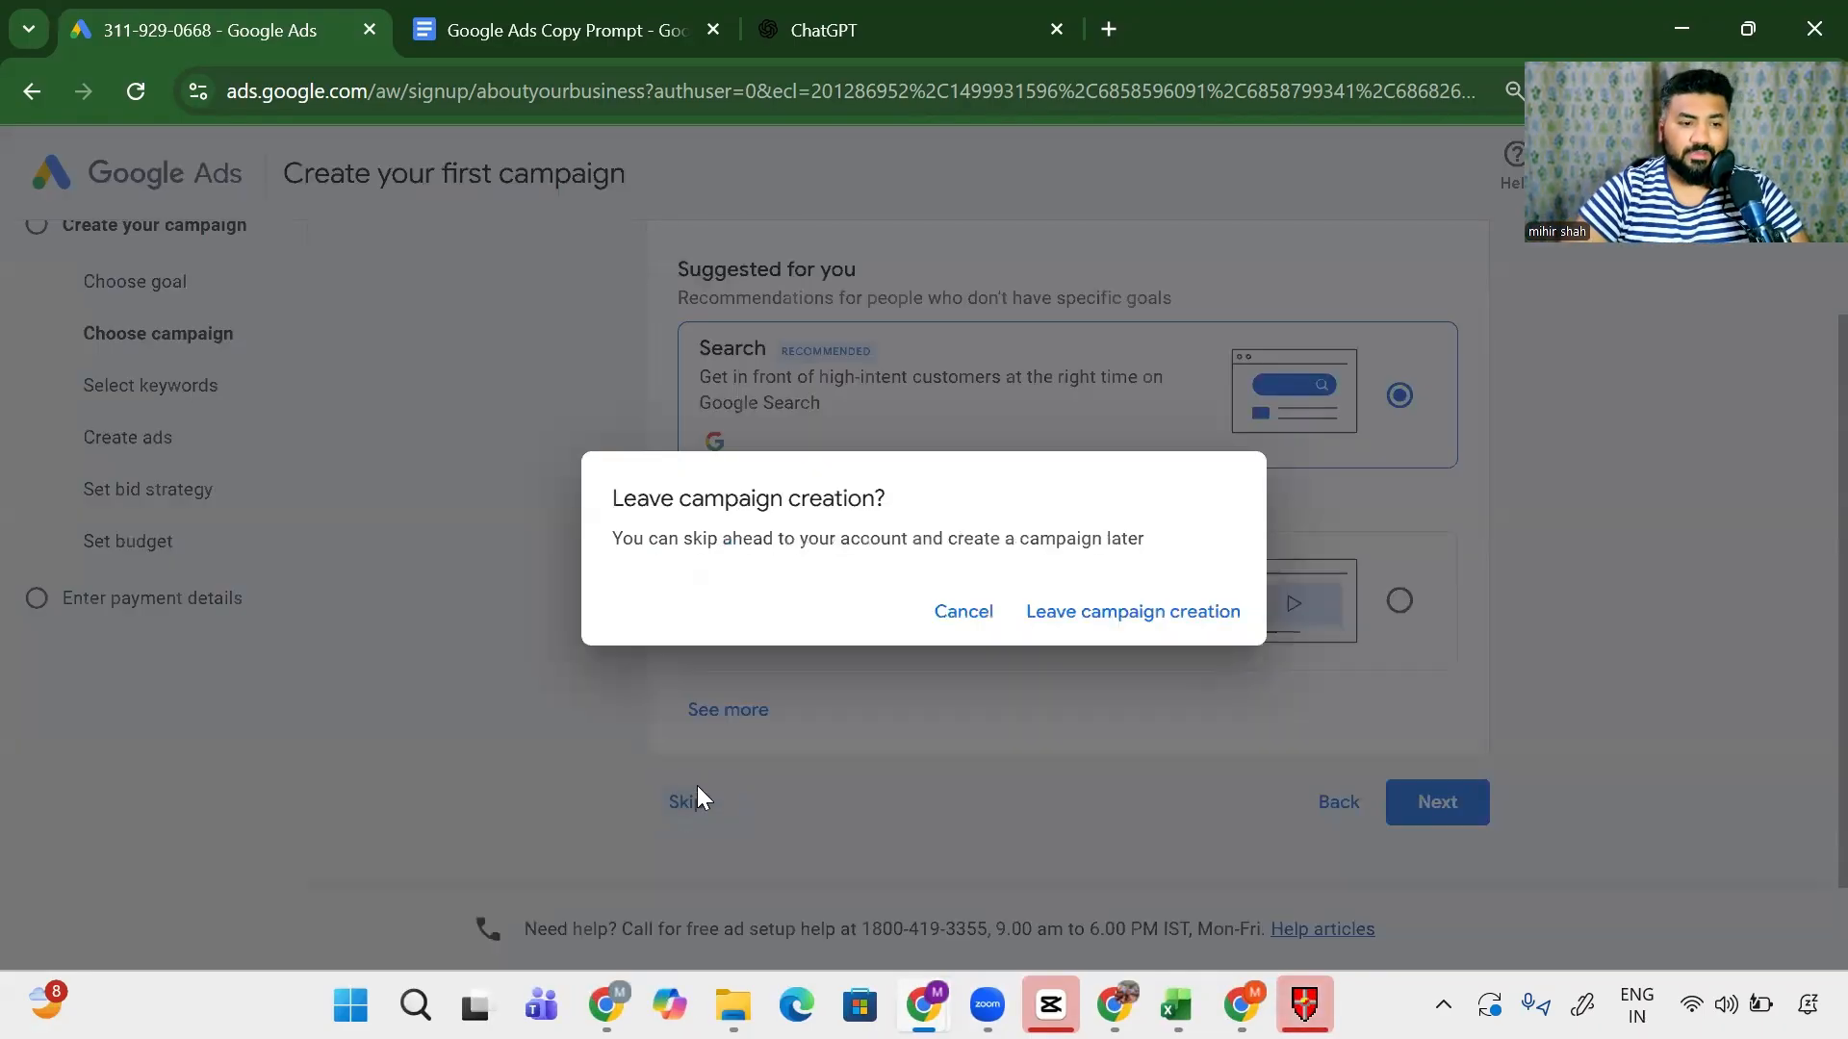
- Confirm leaving campaign creation and accept India, India Time and Indian Rupee account settings
click(1160, 624)
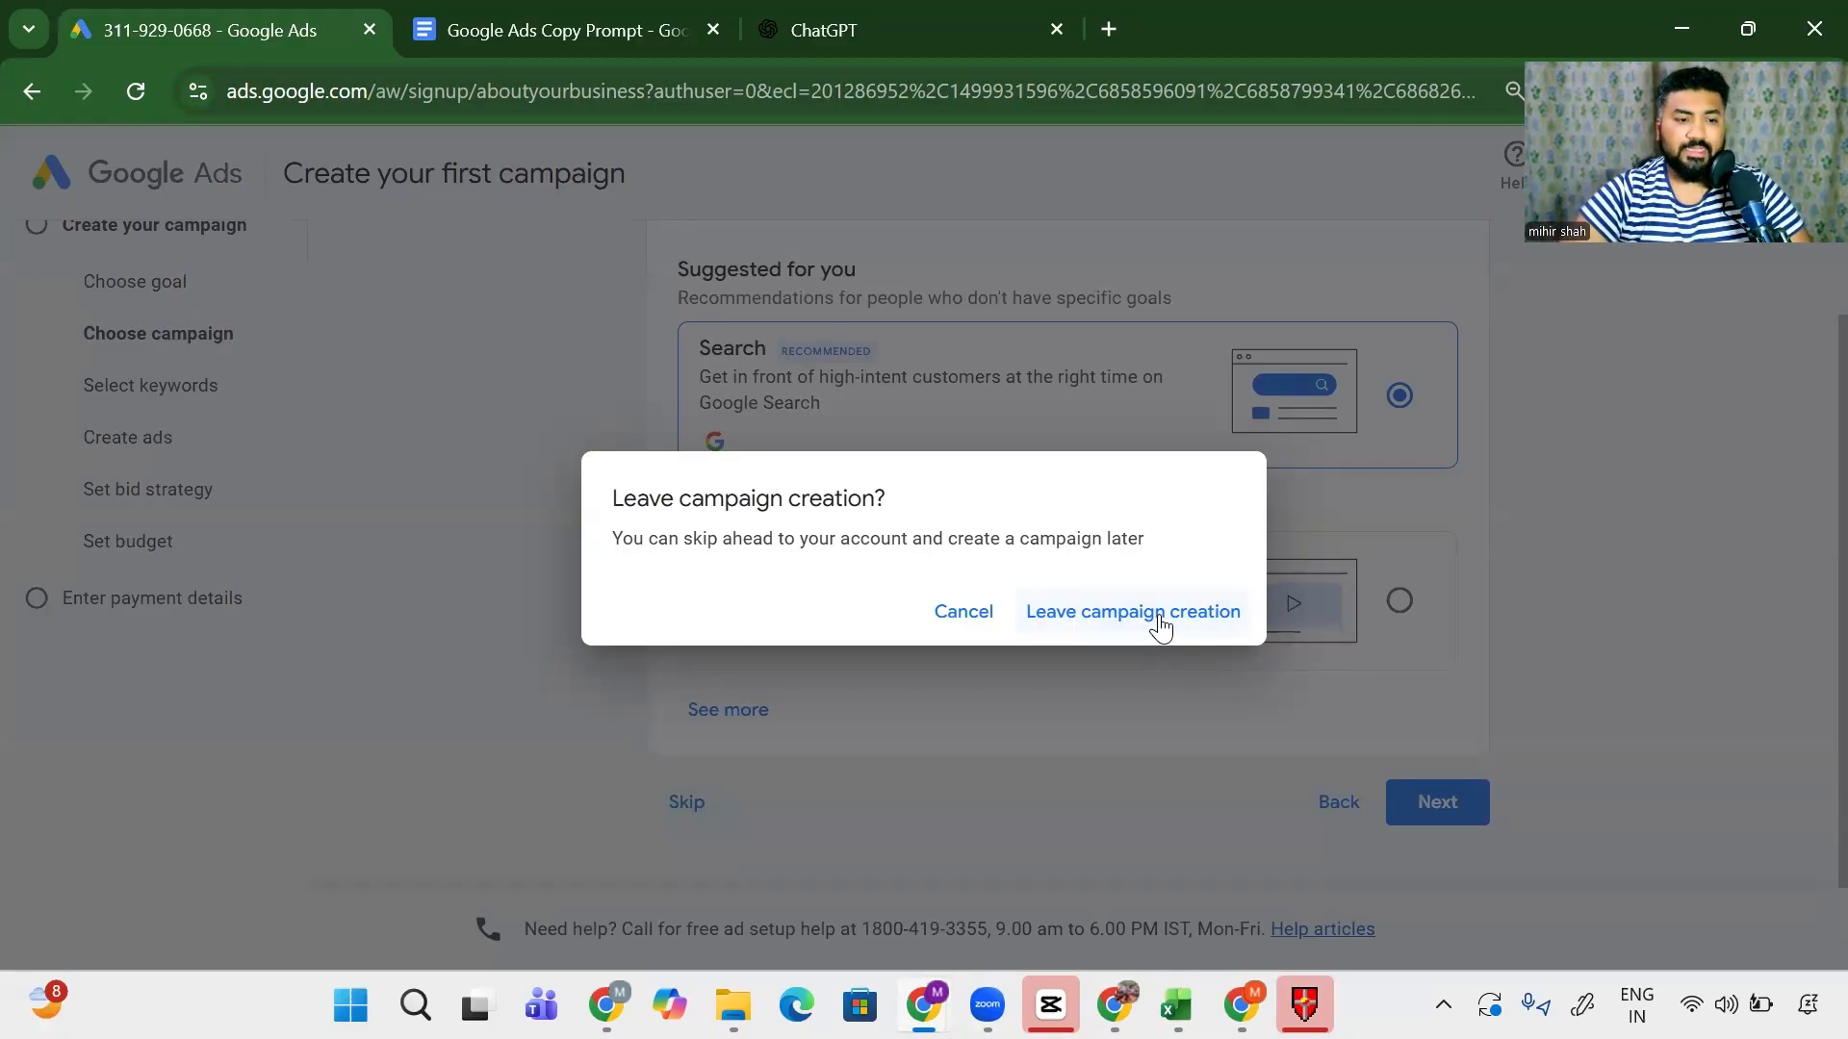
scroll(1169, 615, down, 2)
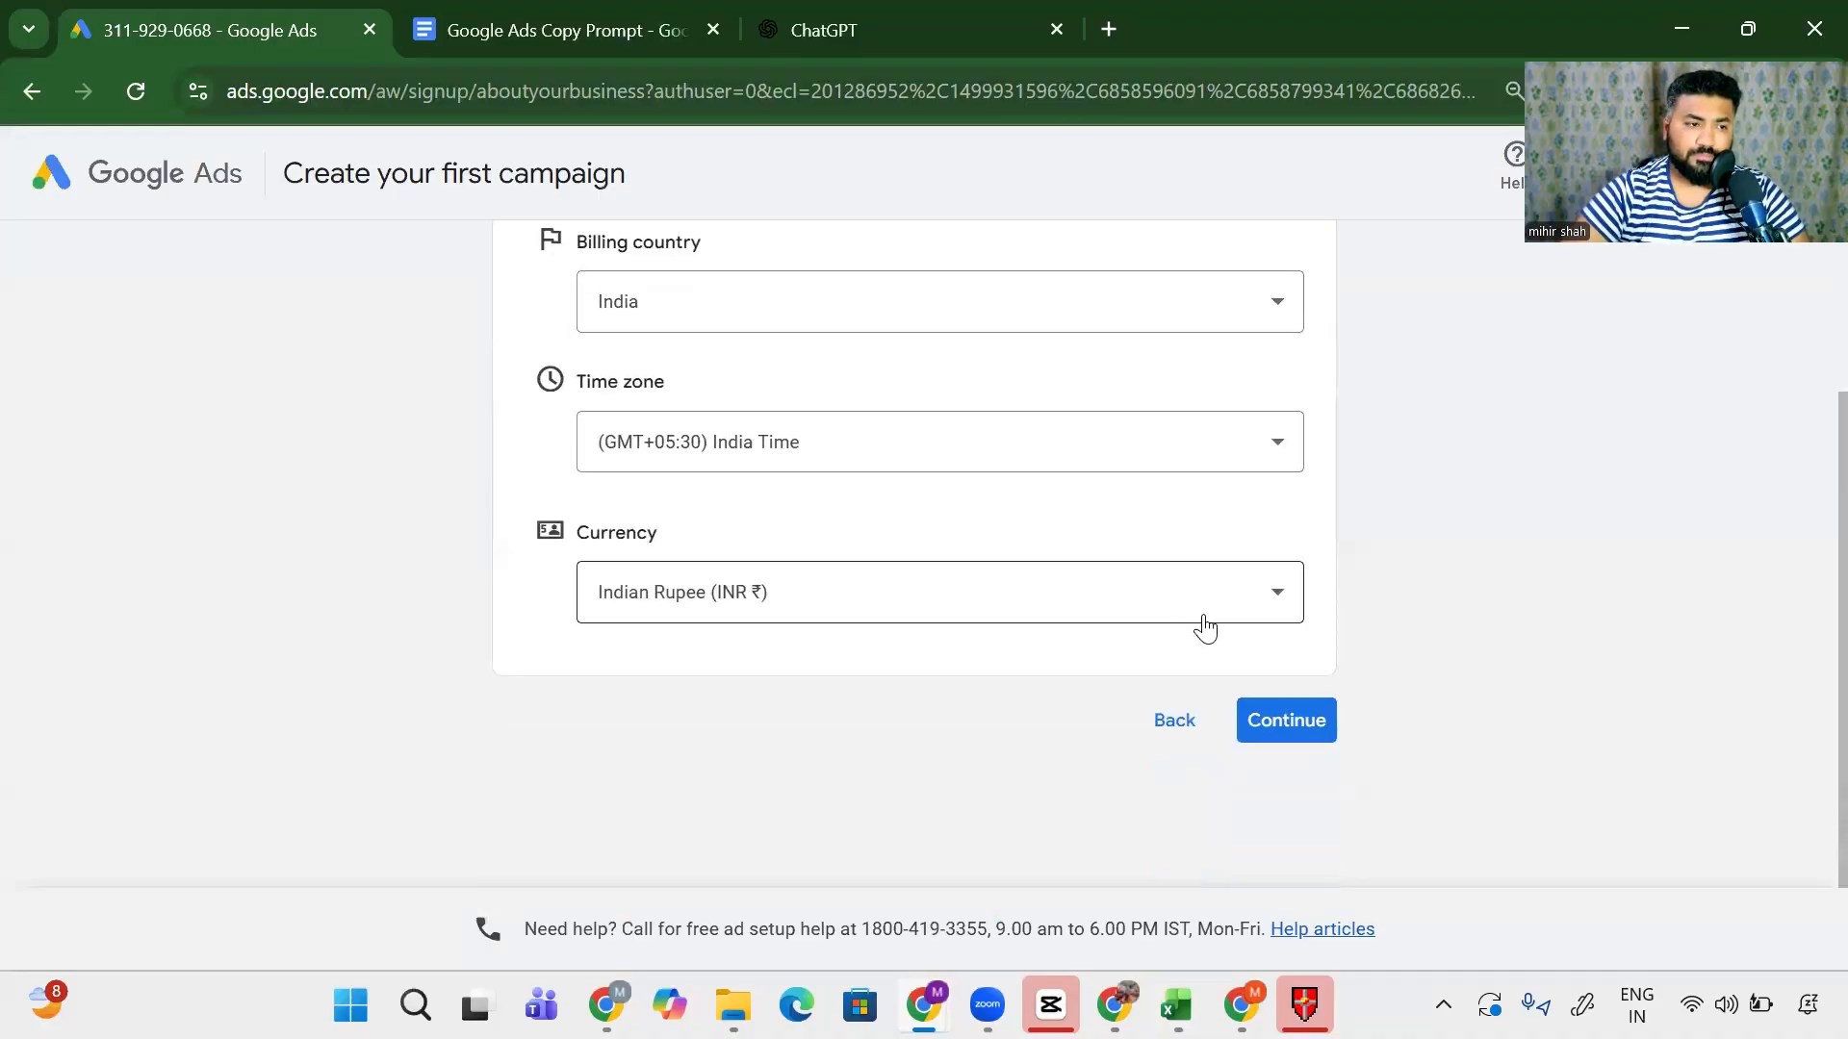
scroll(1210, 611, up, 1)
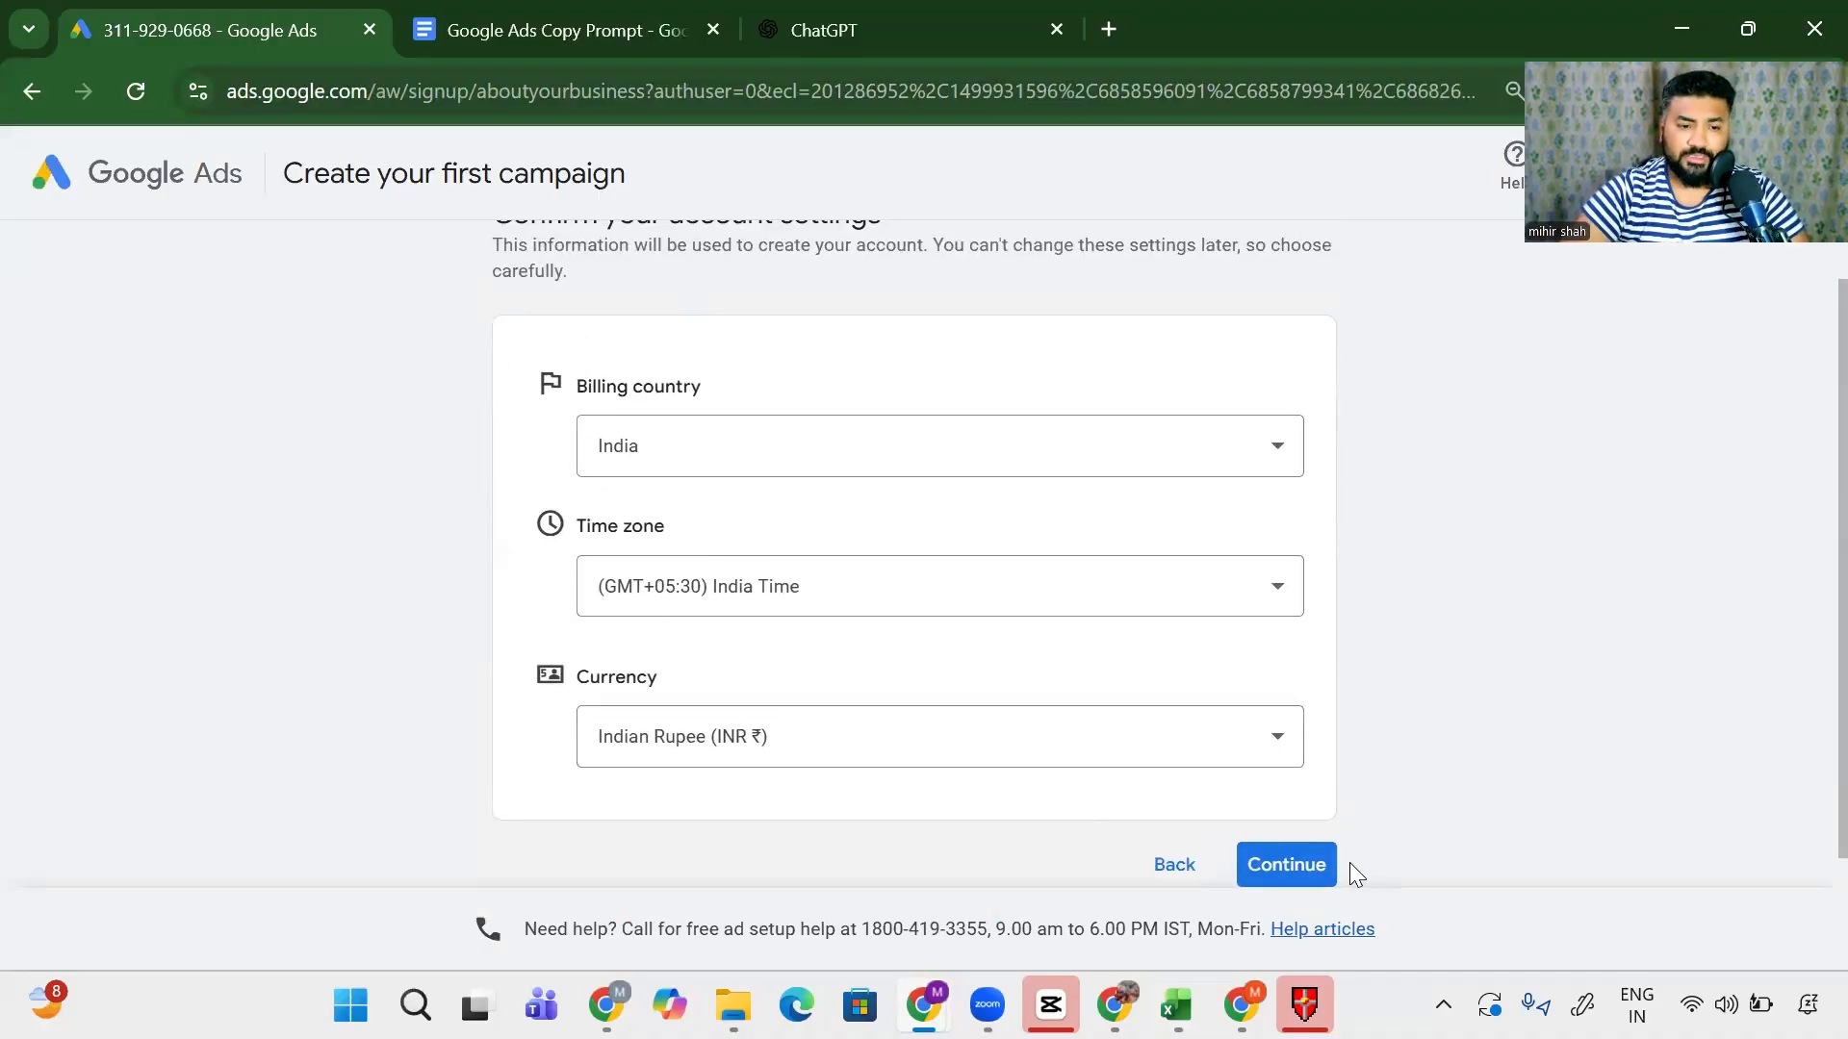
click(1291, 878)
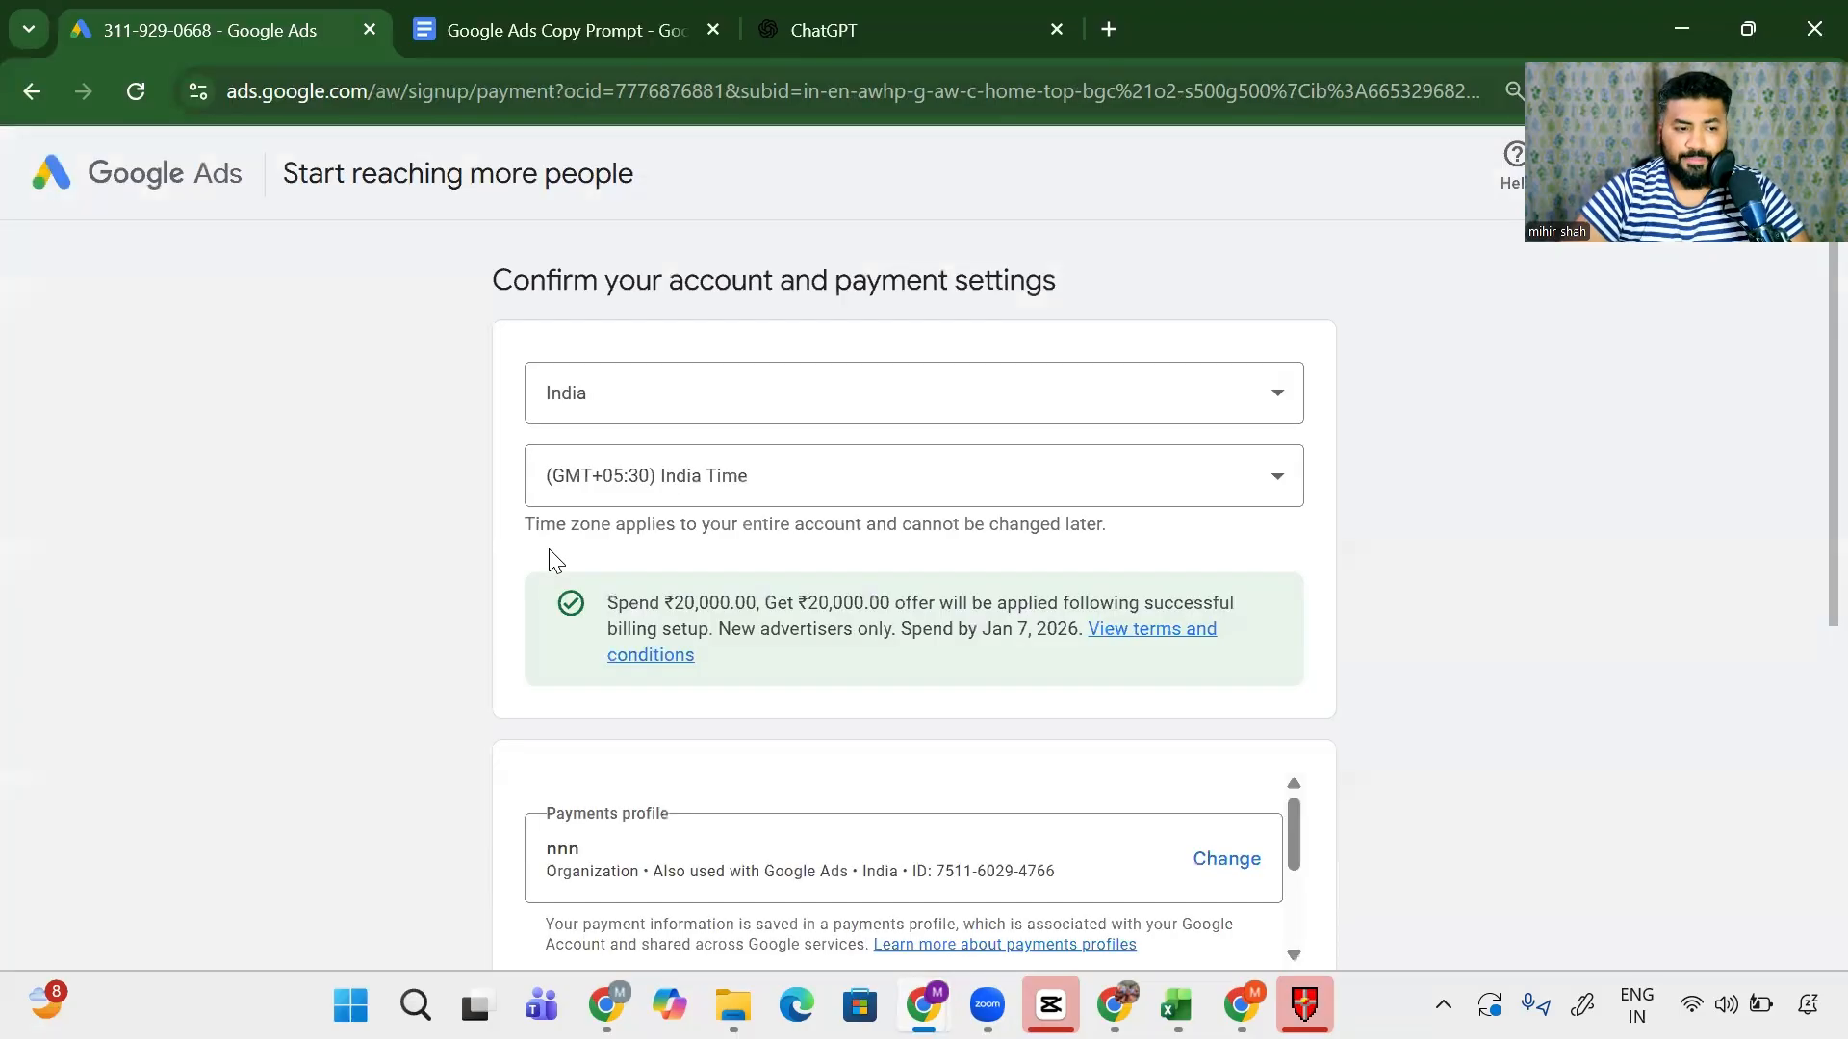
scroll(549, 558, down, 5)
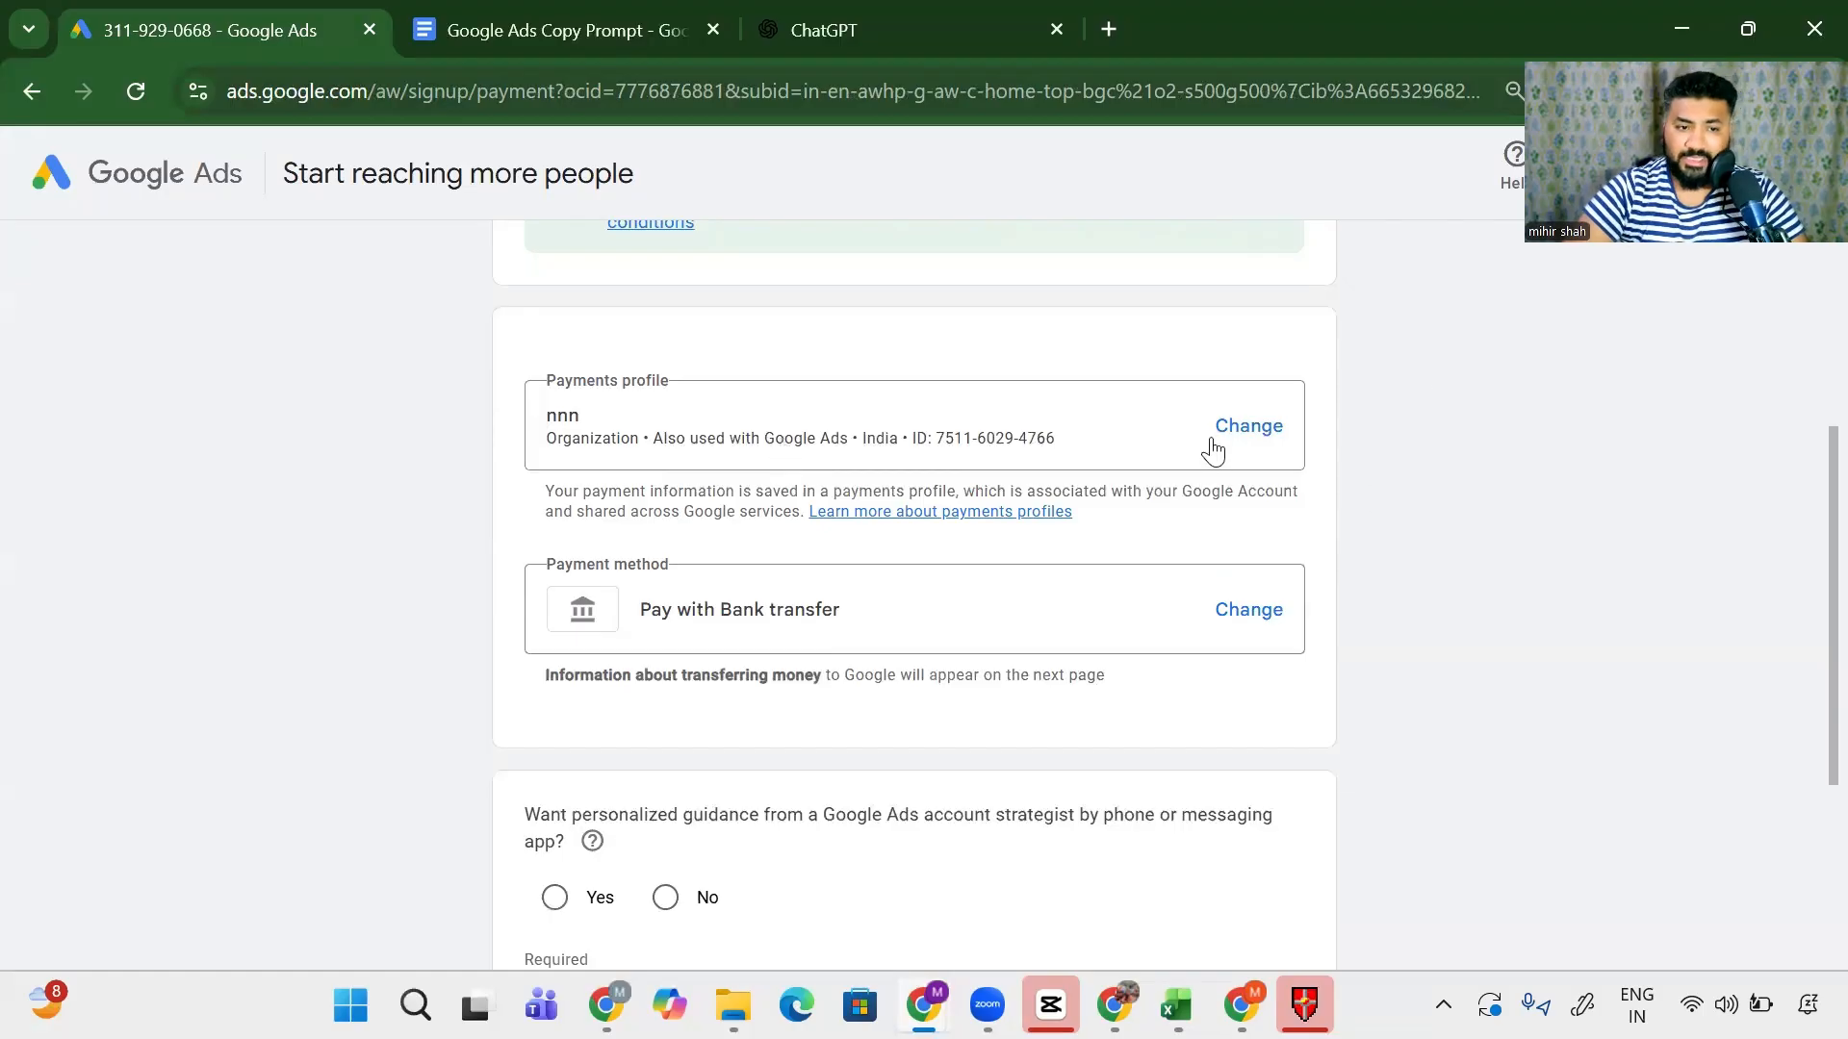
- Begin and then cancel a new organization payments profile, keeping Bank transfer as the payment method
click(1249, 428)
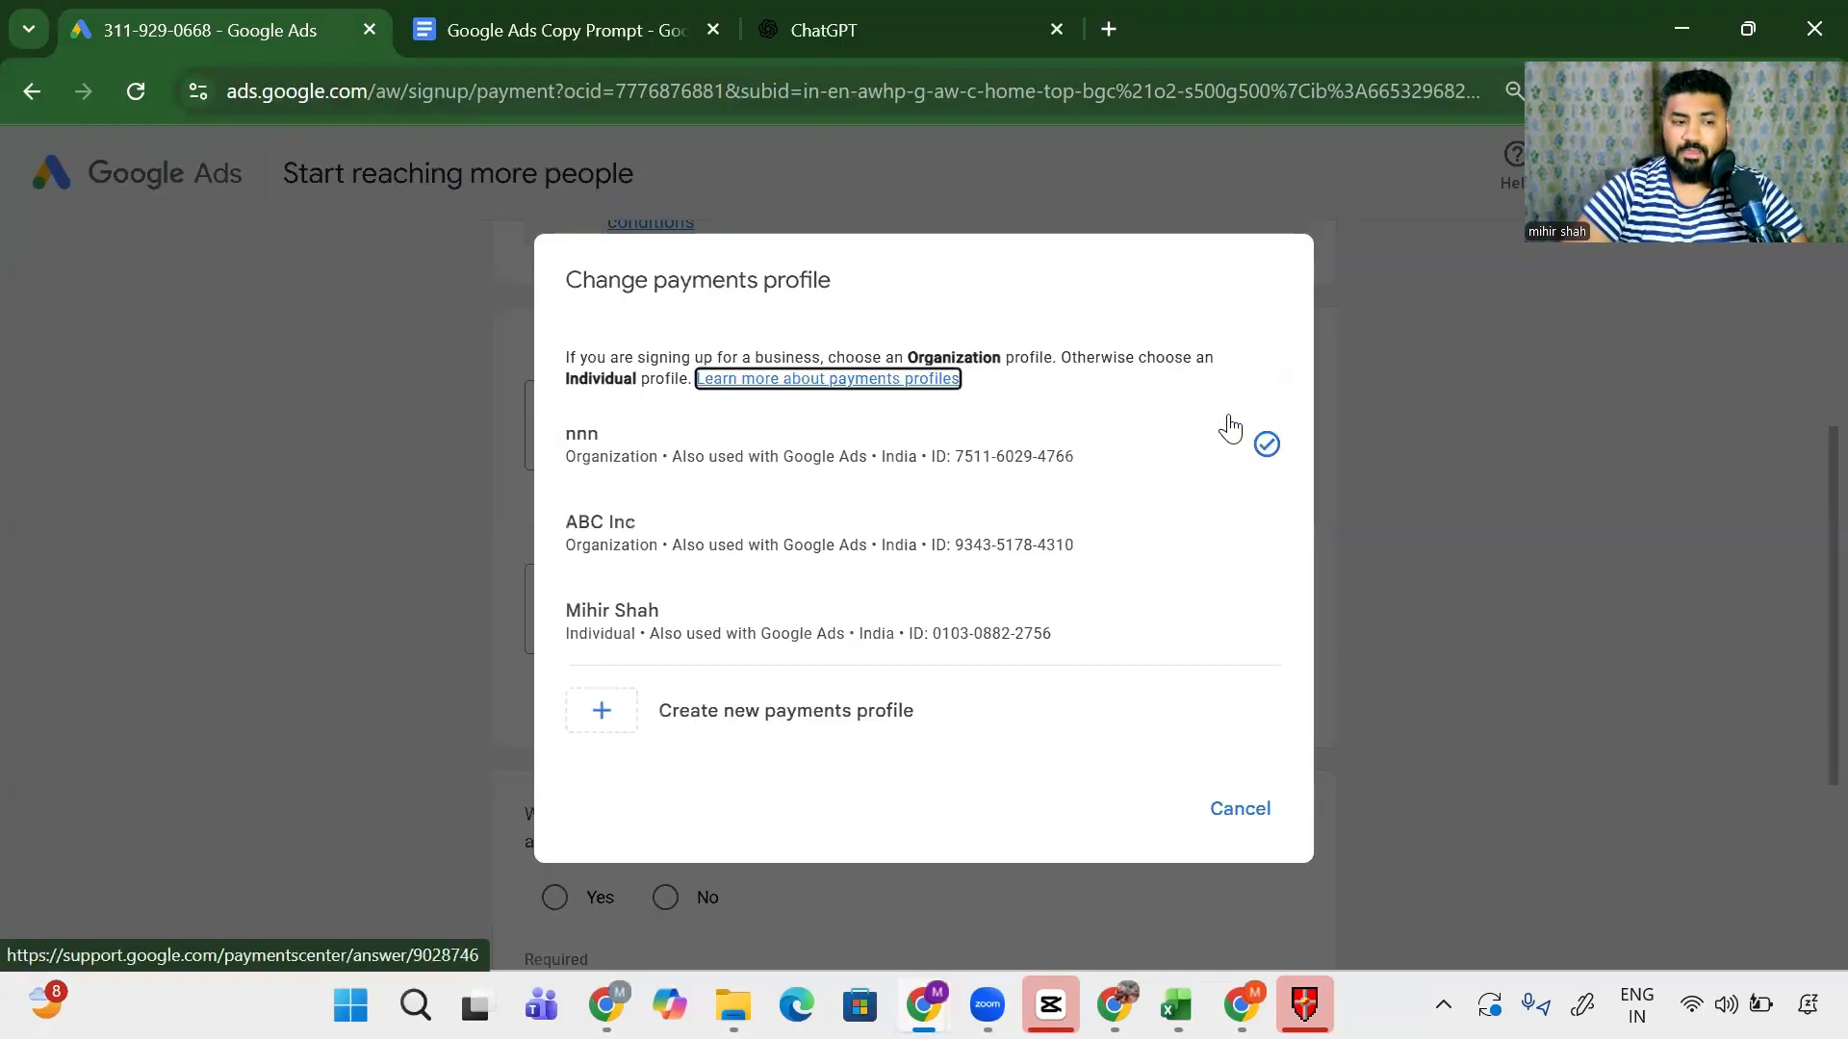
click(597, 709)
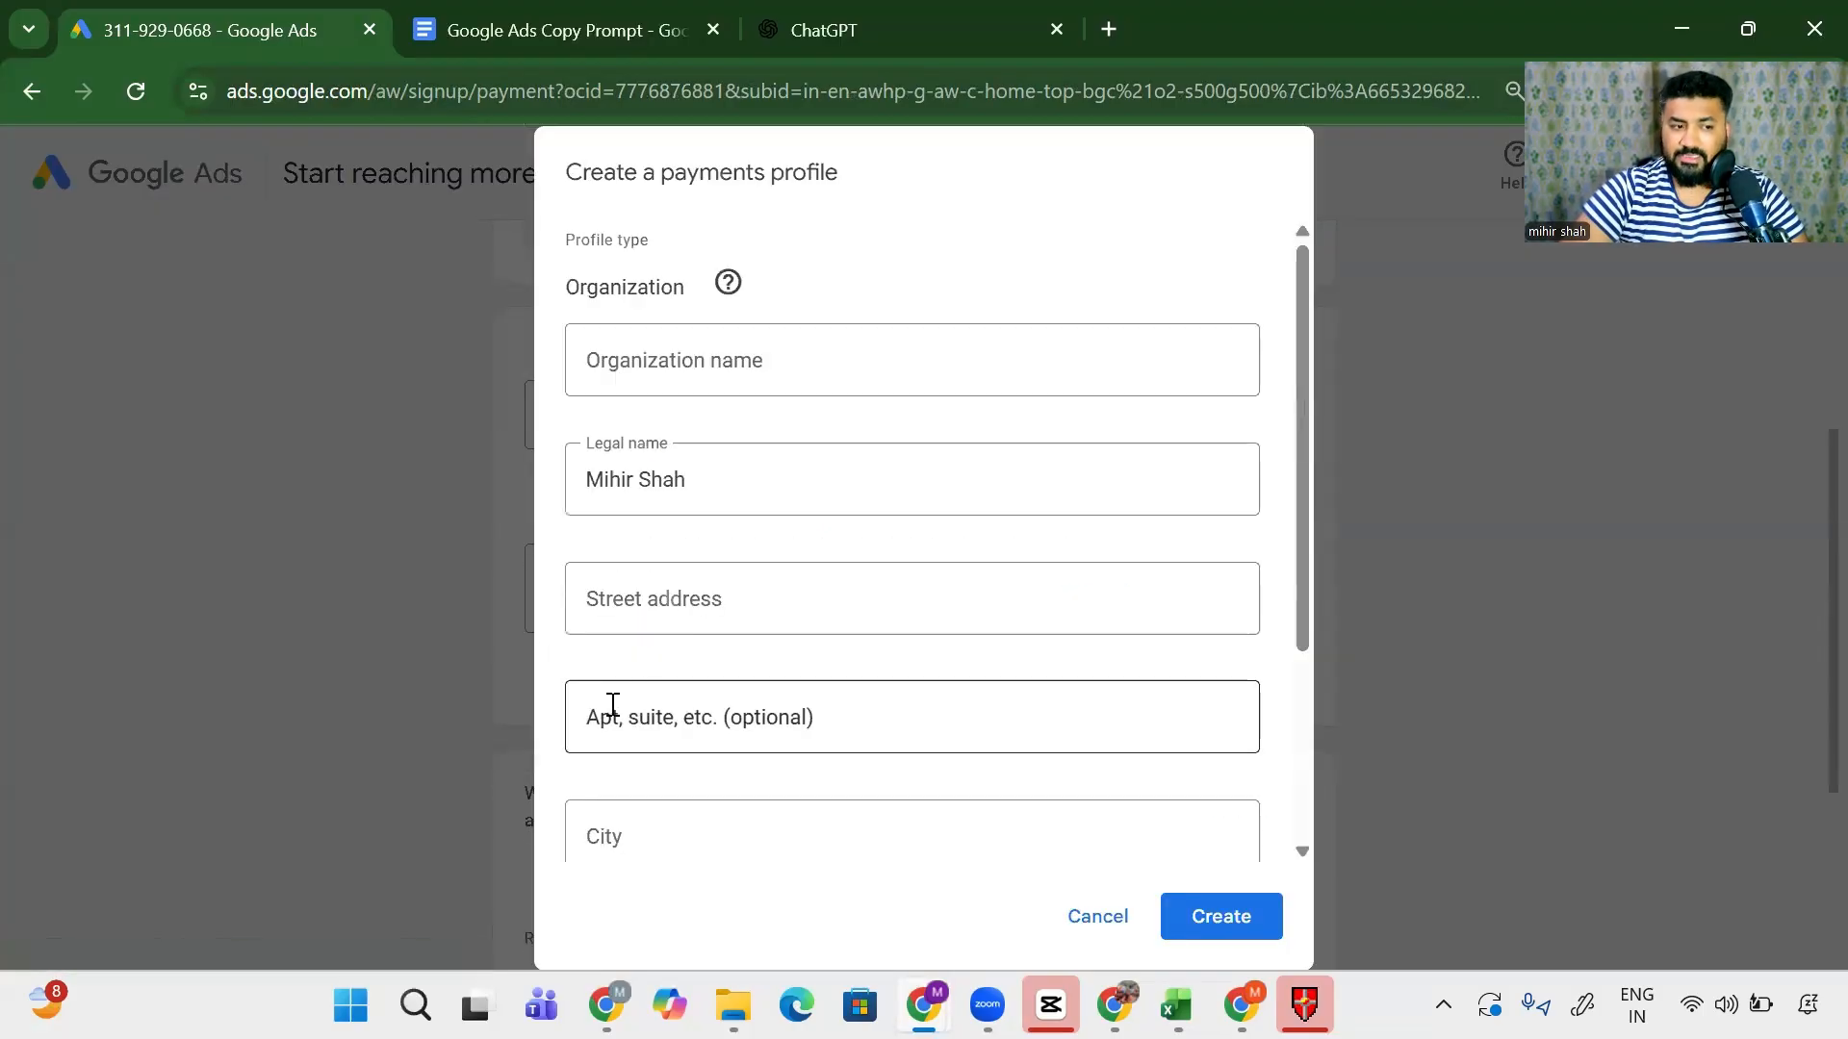
scroll(680, 417, down, 3)
scroll(676, 464, up, 3)
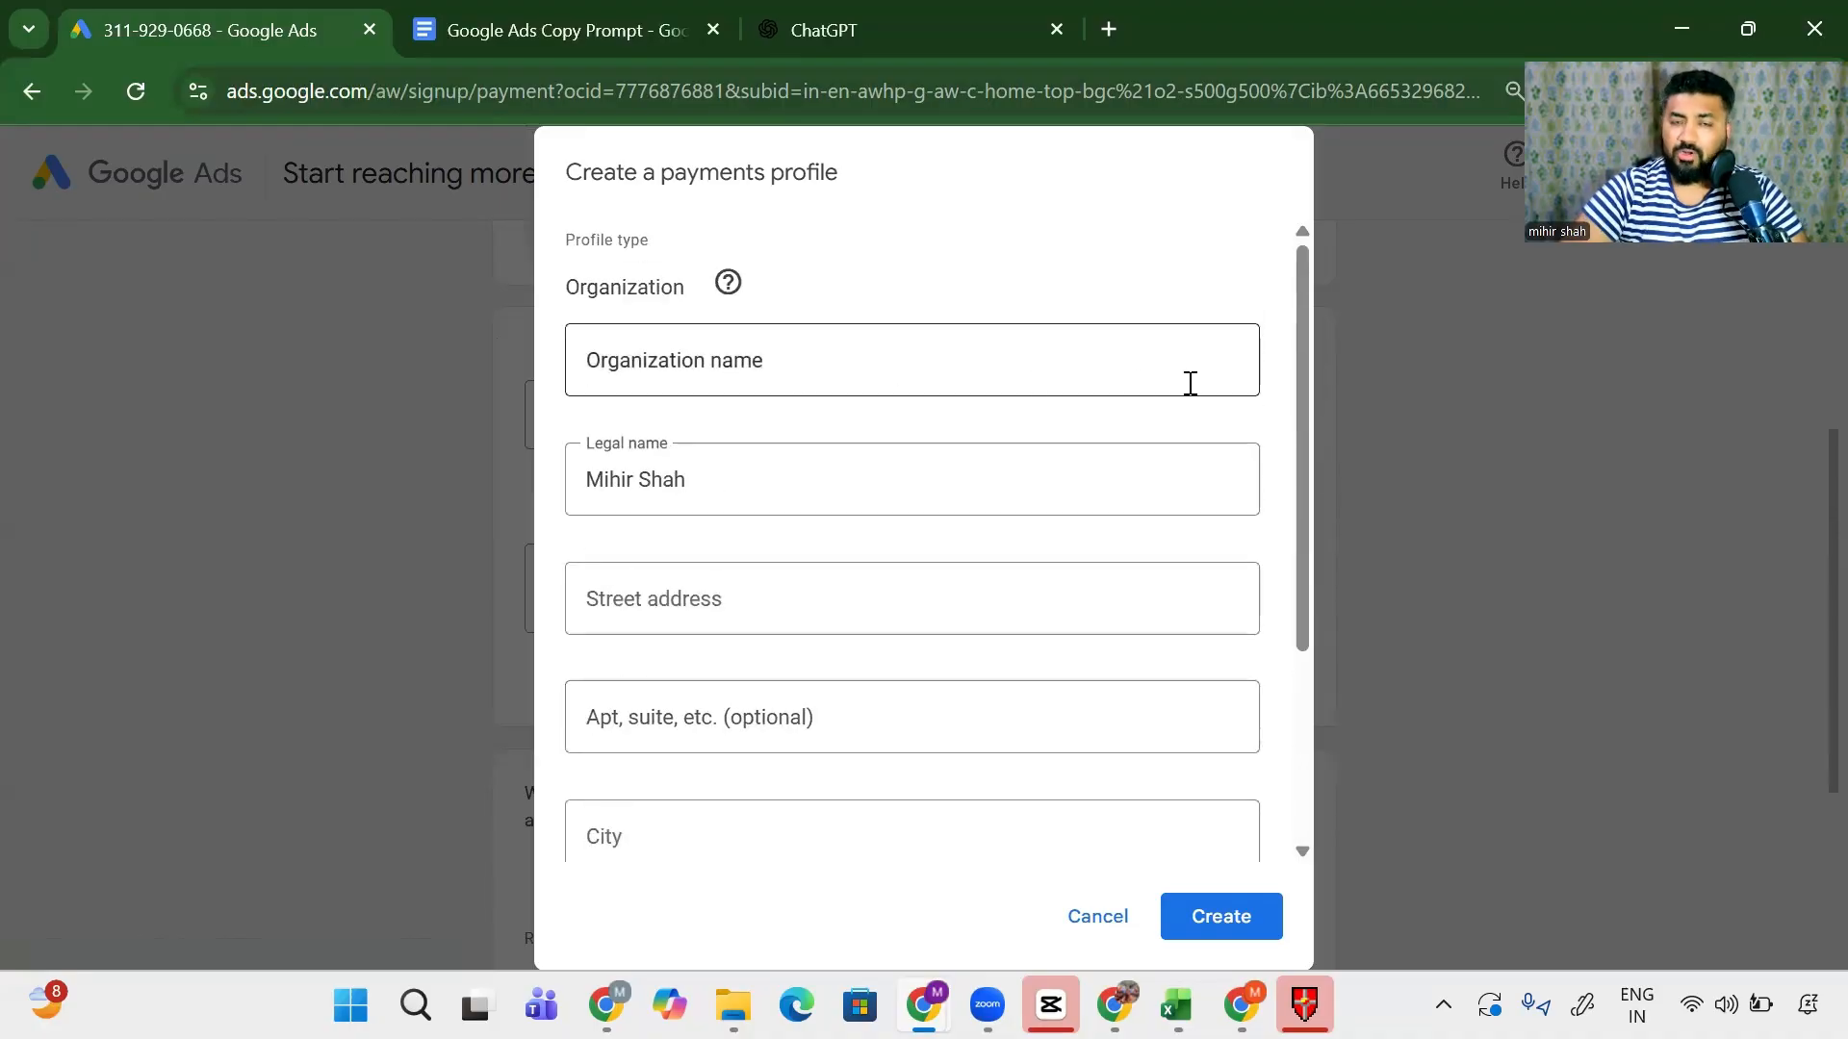
click(1216, 365)
click(898, 357)
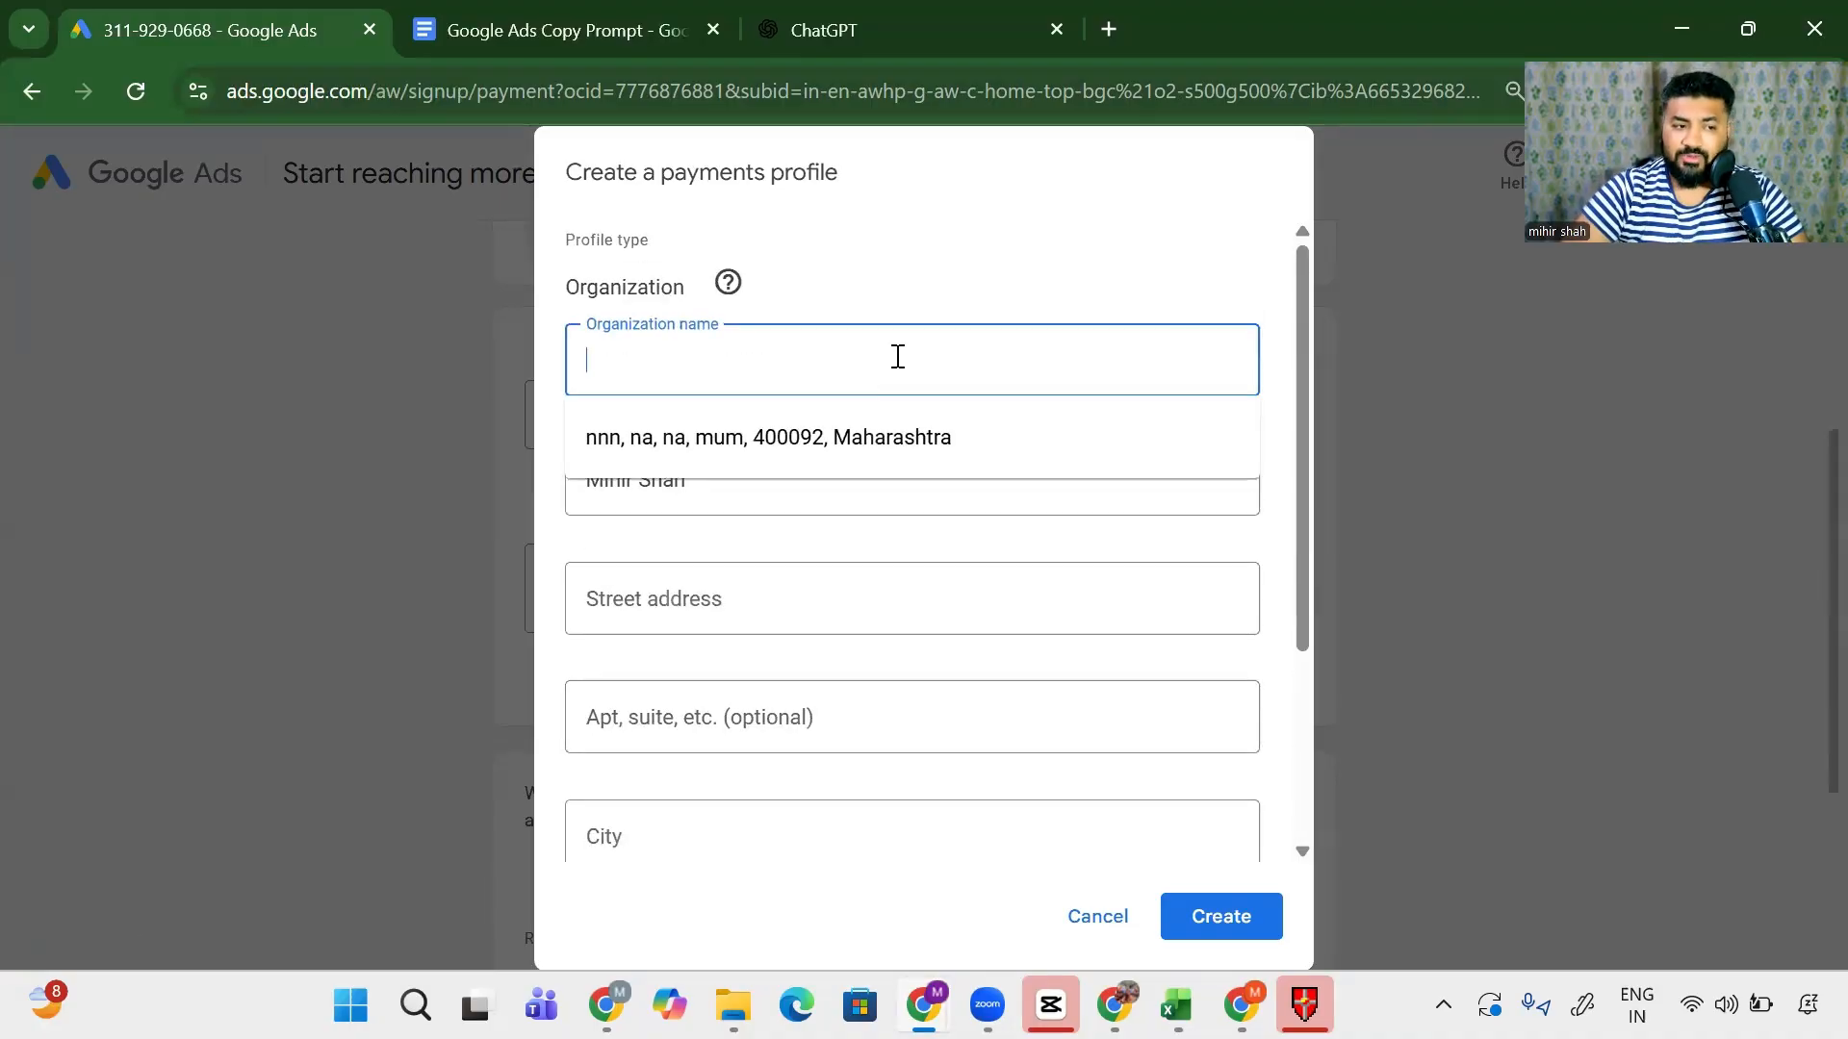
click(402, 387)
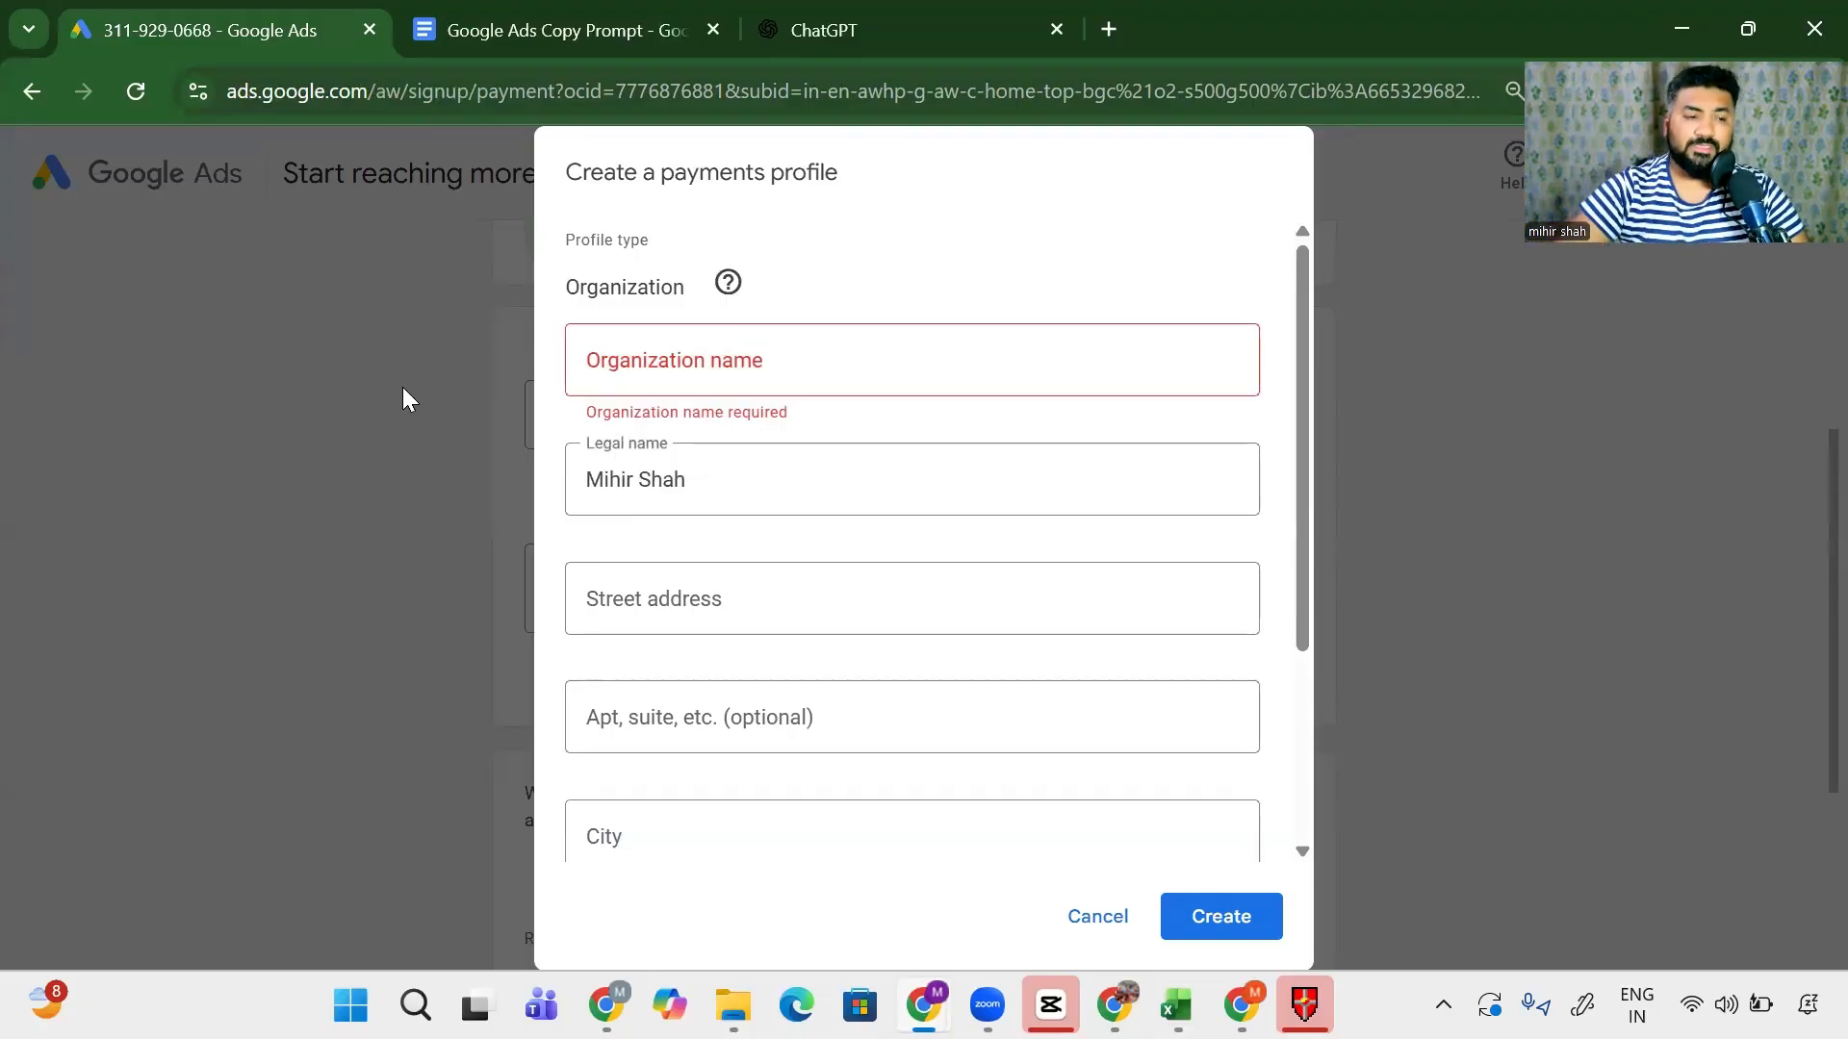
drag(556, 292, 700, 305)
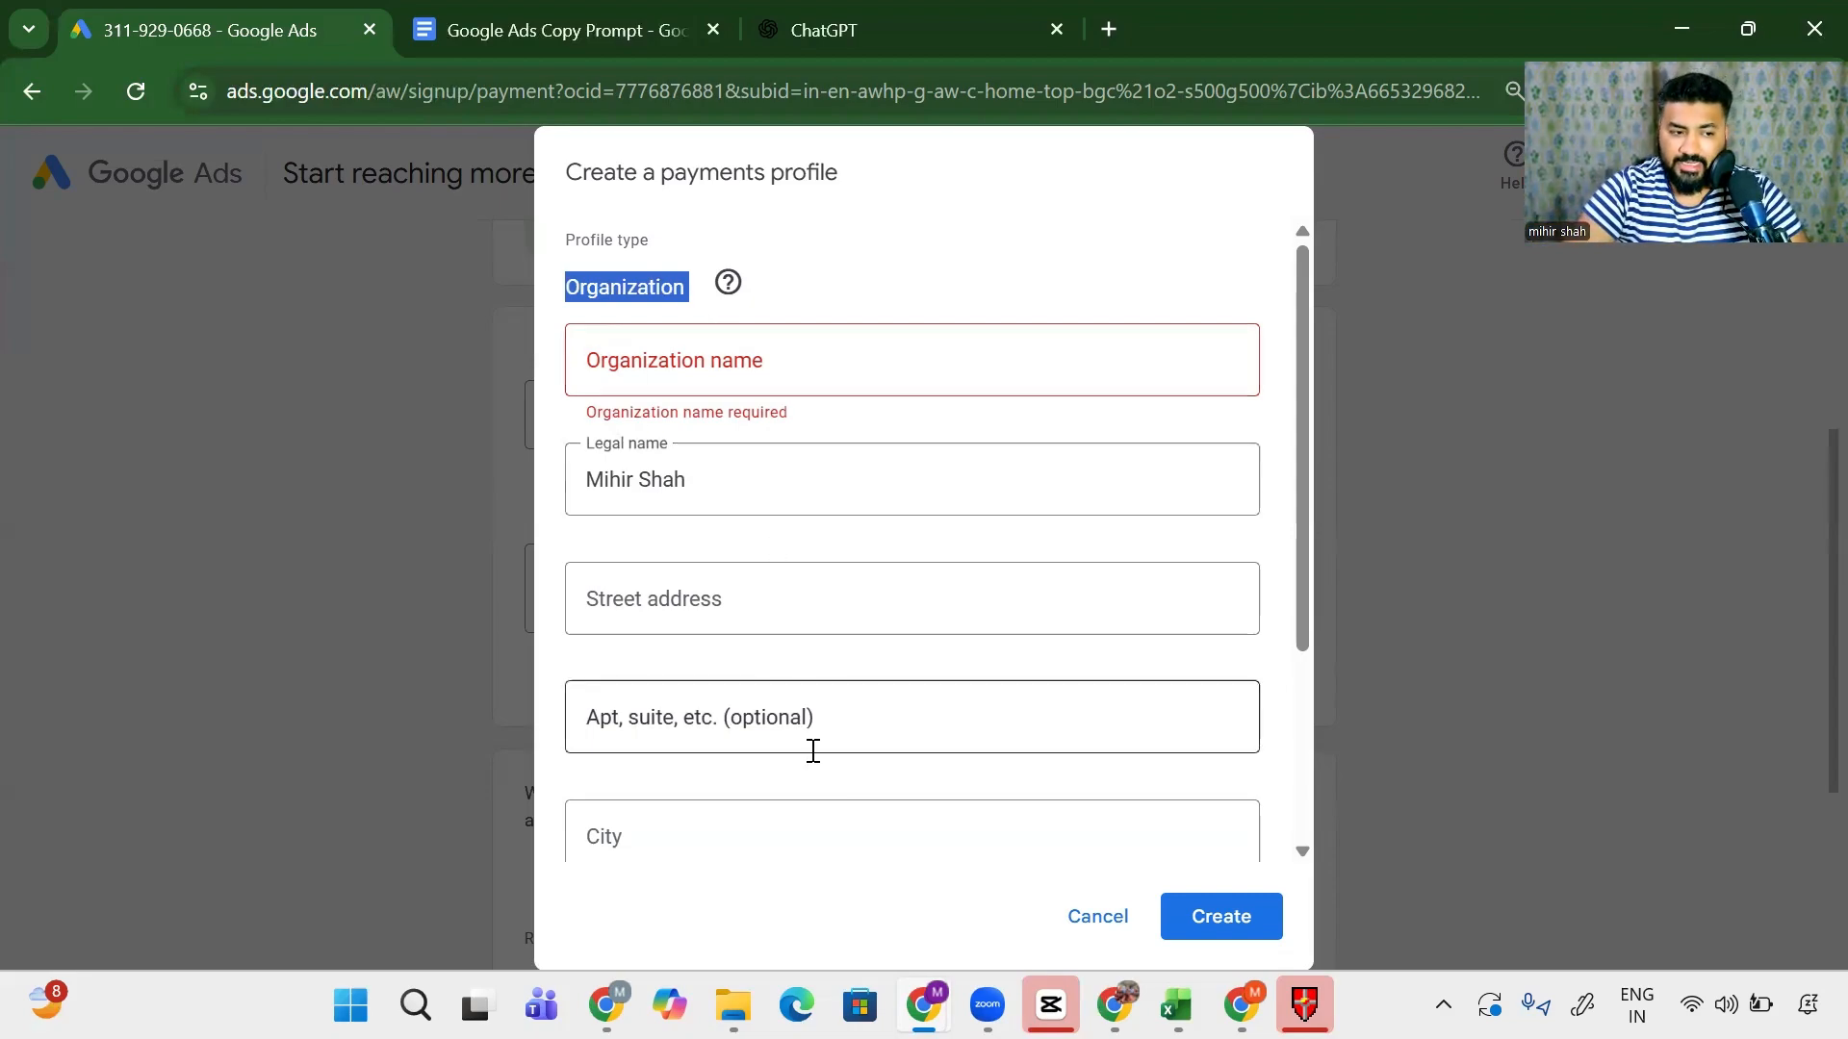
click(1097, 916)
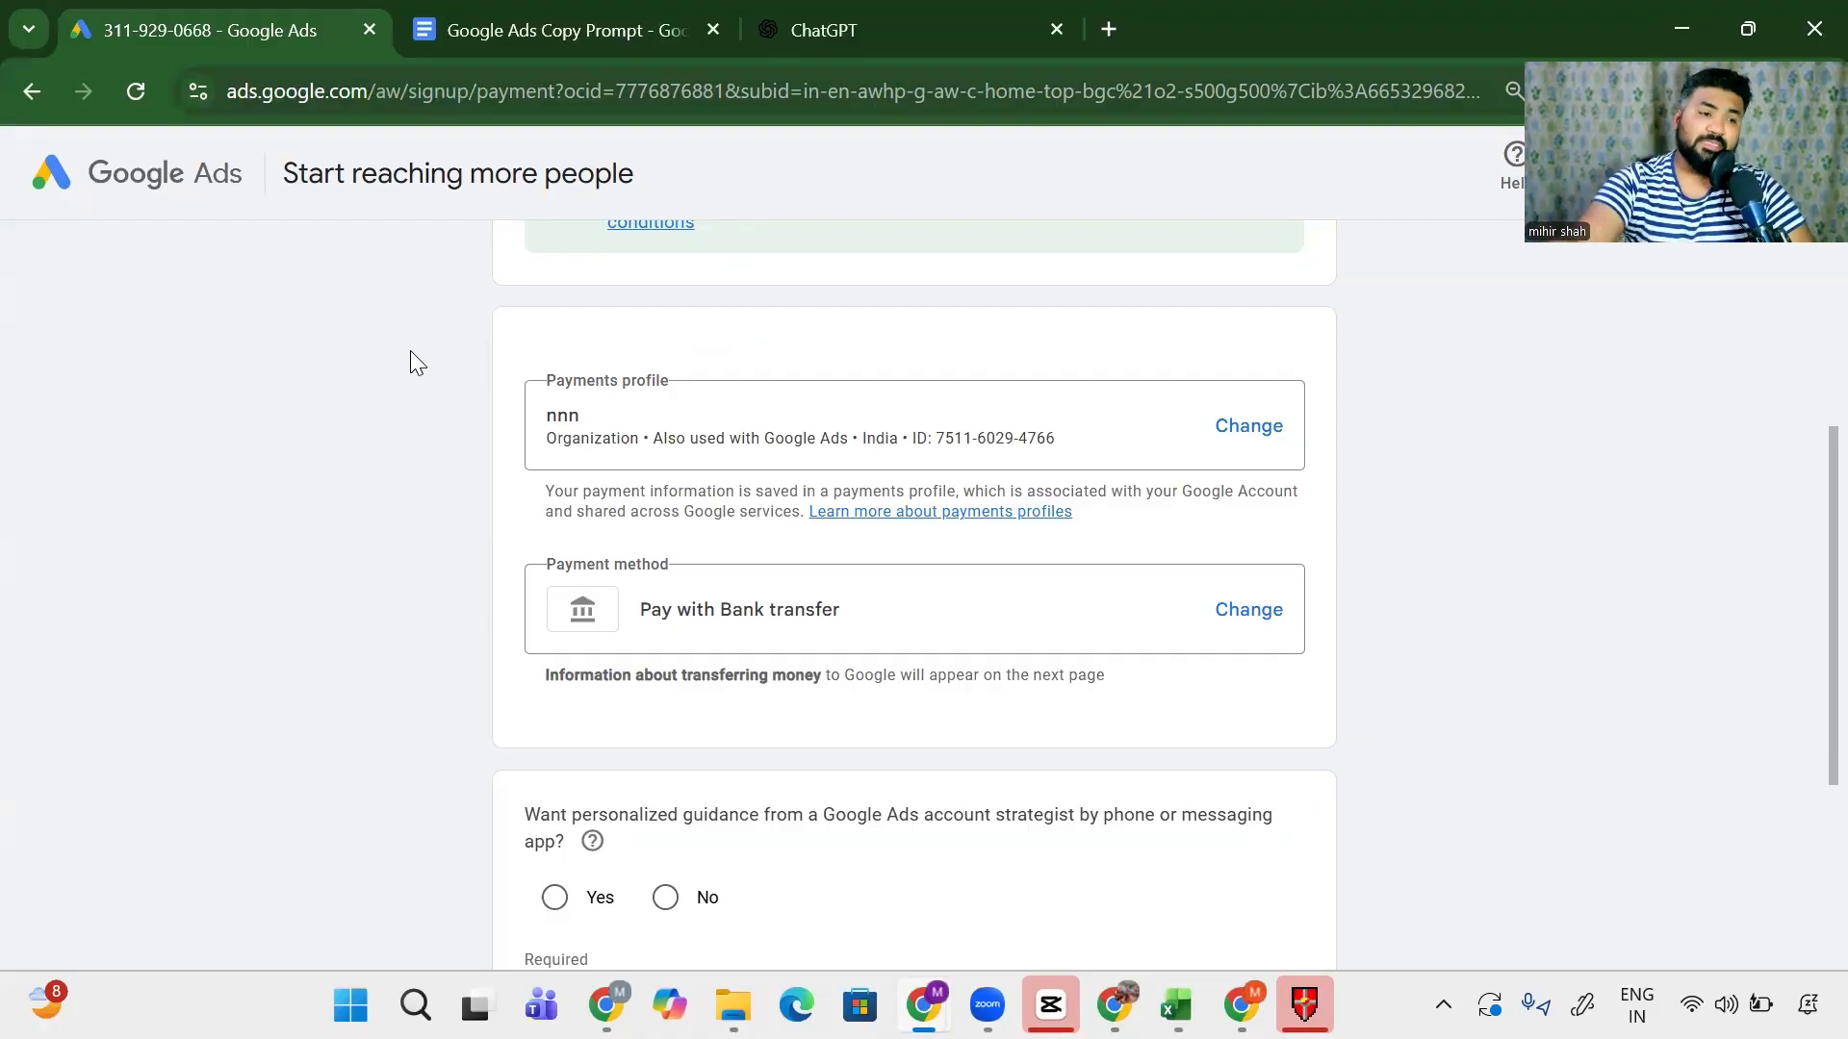
click(1249, 616)
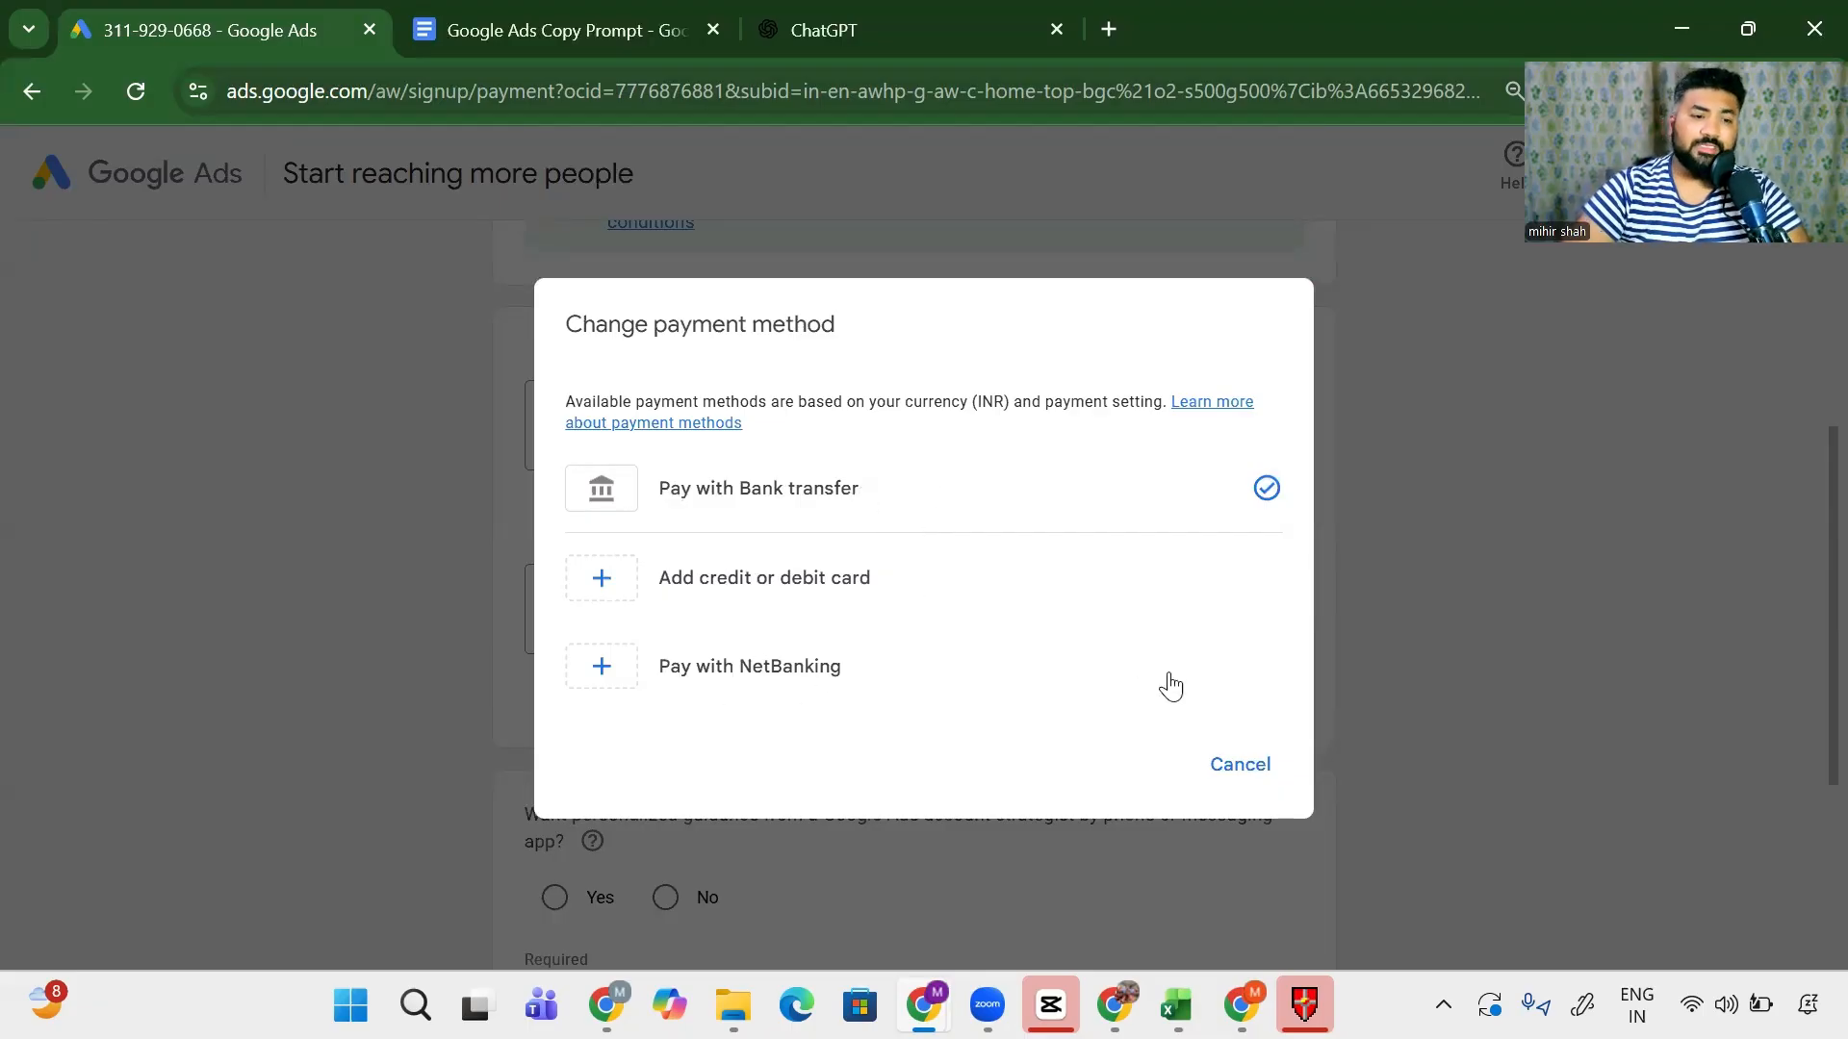
click(1239, 765)
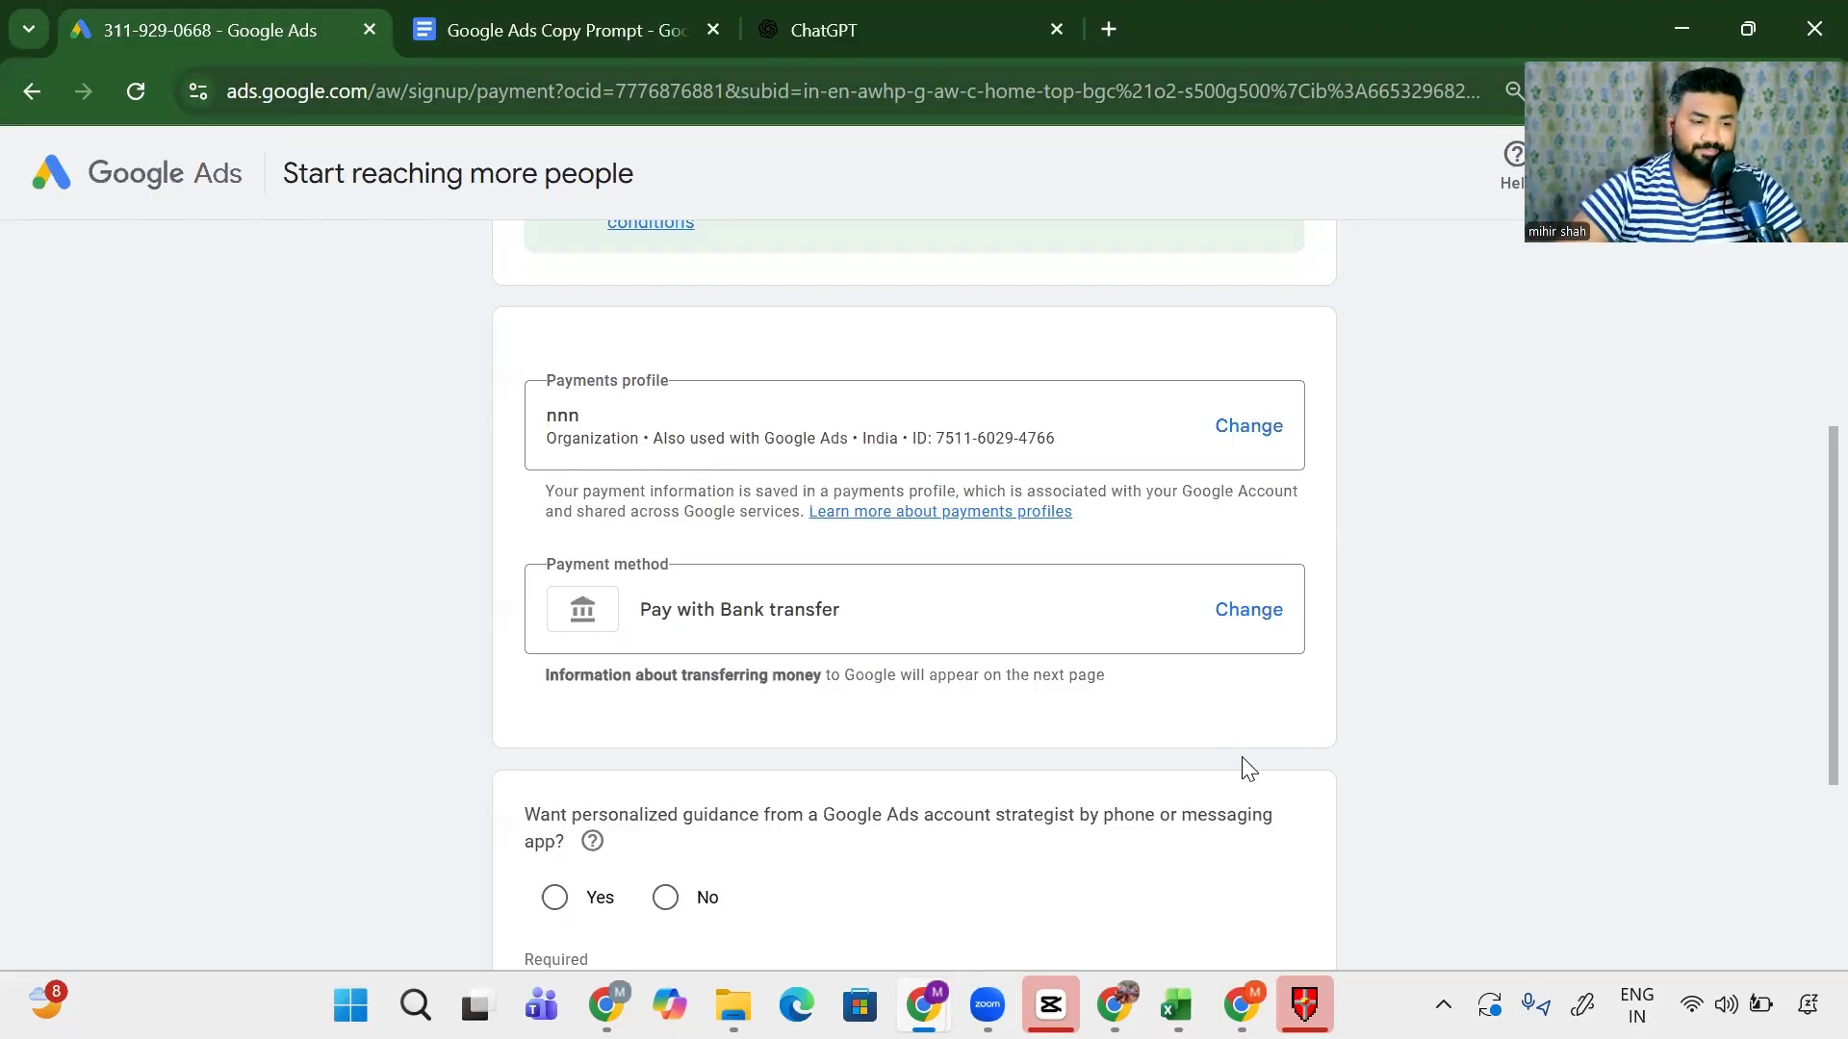
- Decline personalized strategist guidance and submit the payment setup
scroll(1241, 688, down, 4)
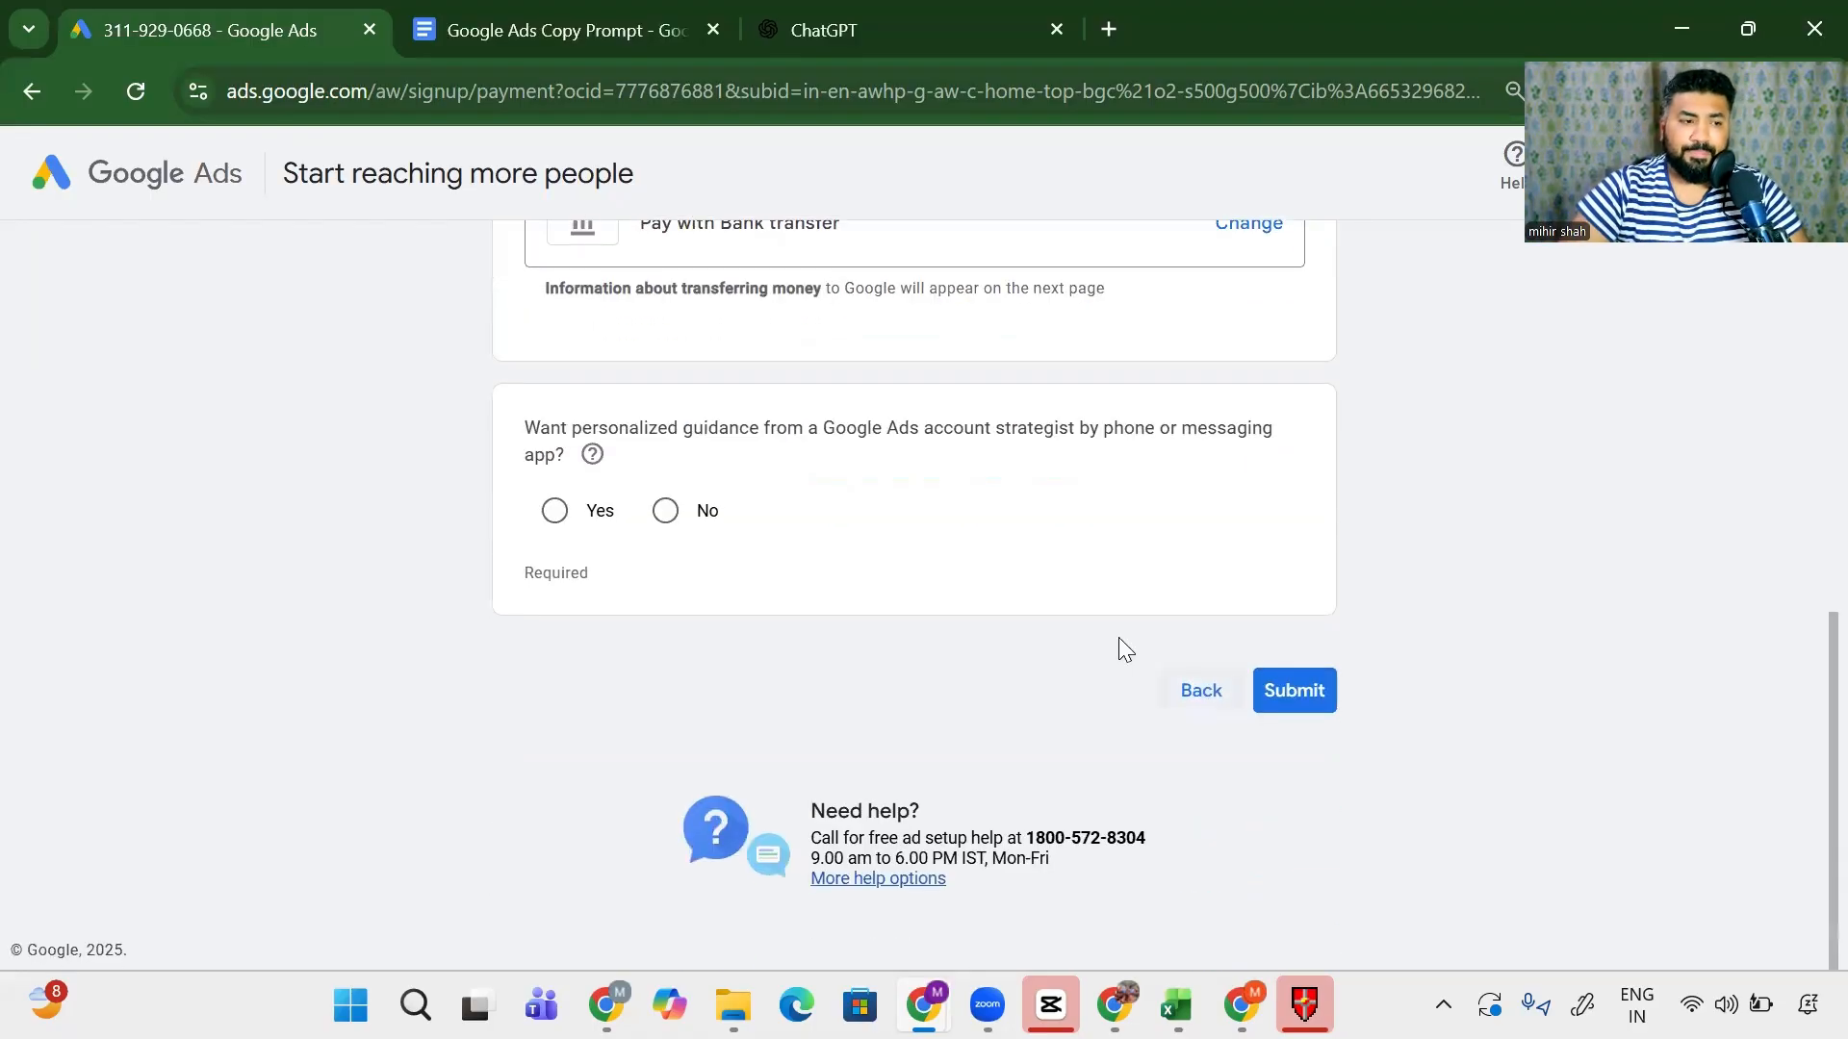
drag(508, 431, 860, 452)
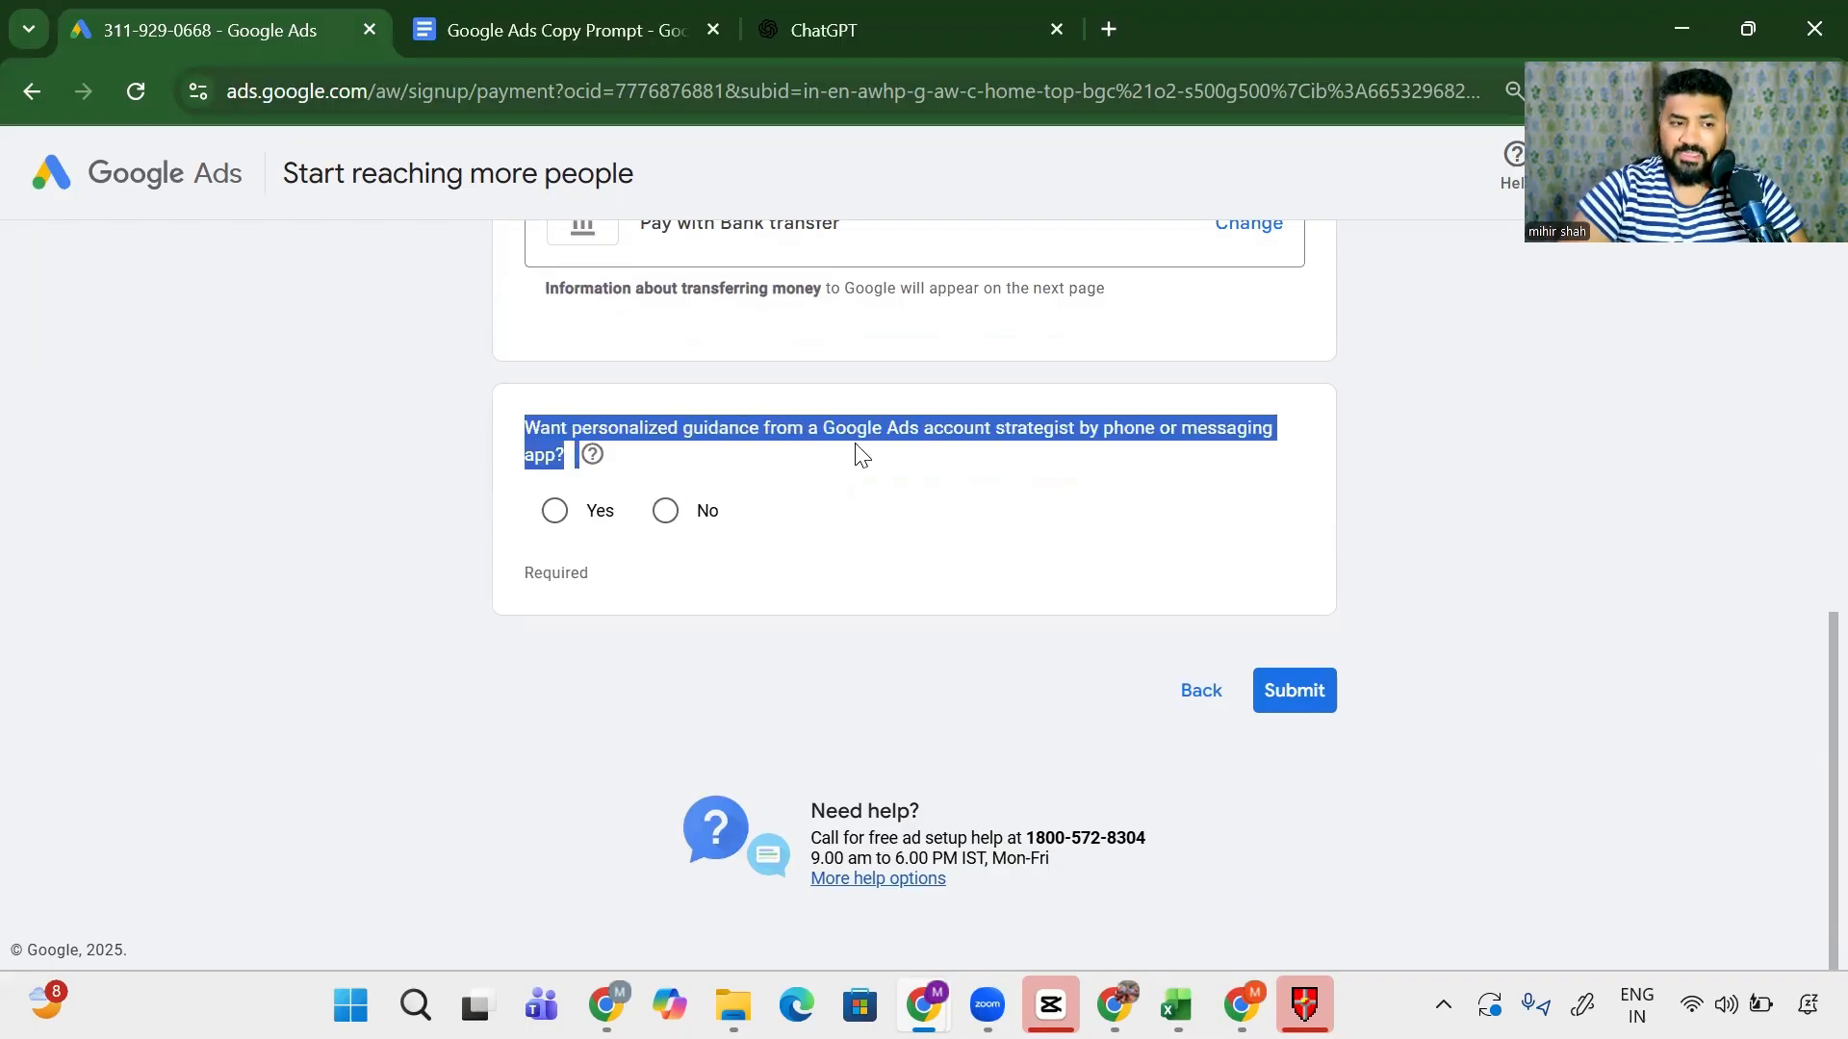
click(667, 515)
click(1305, 708)
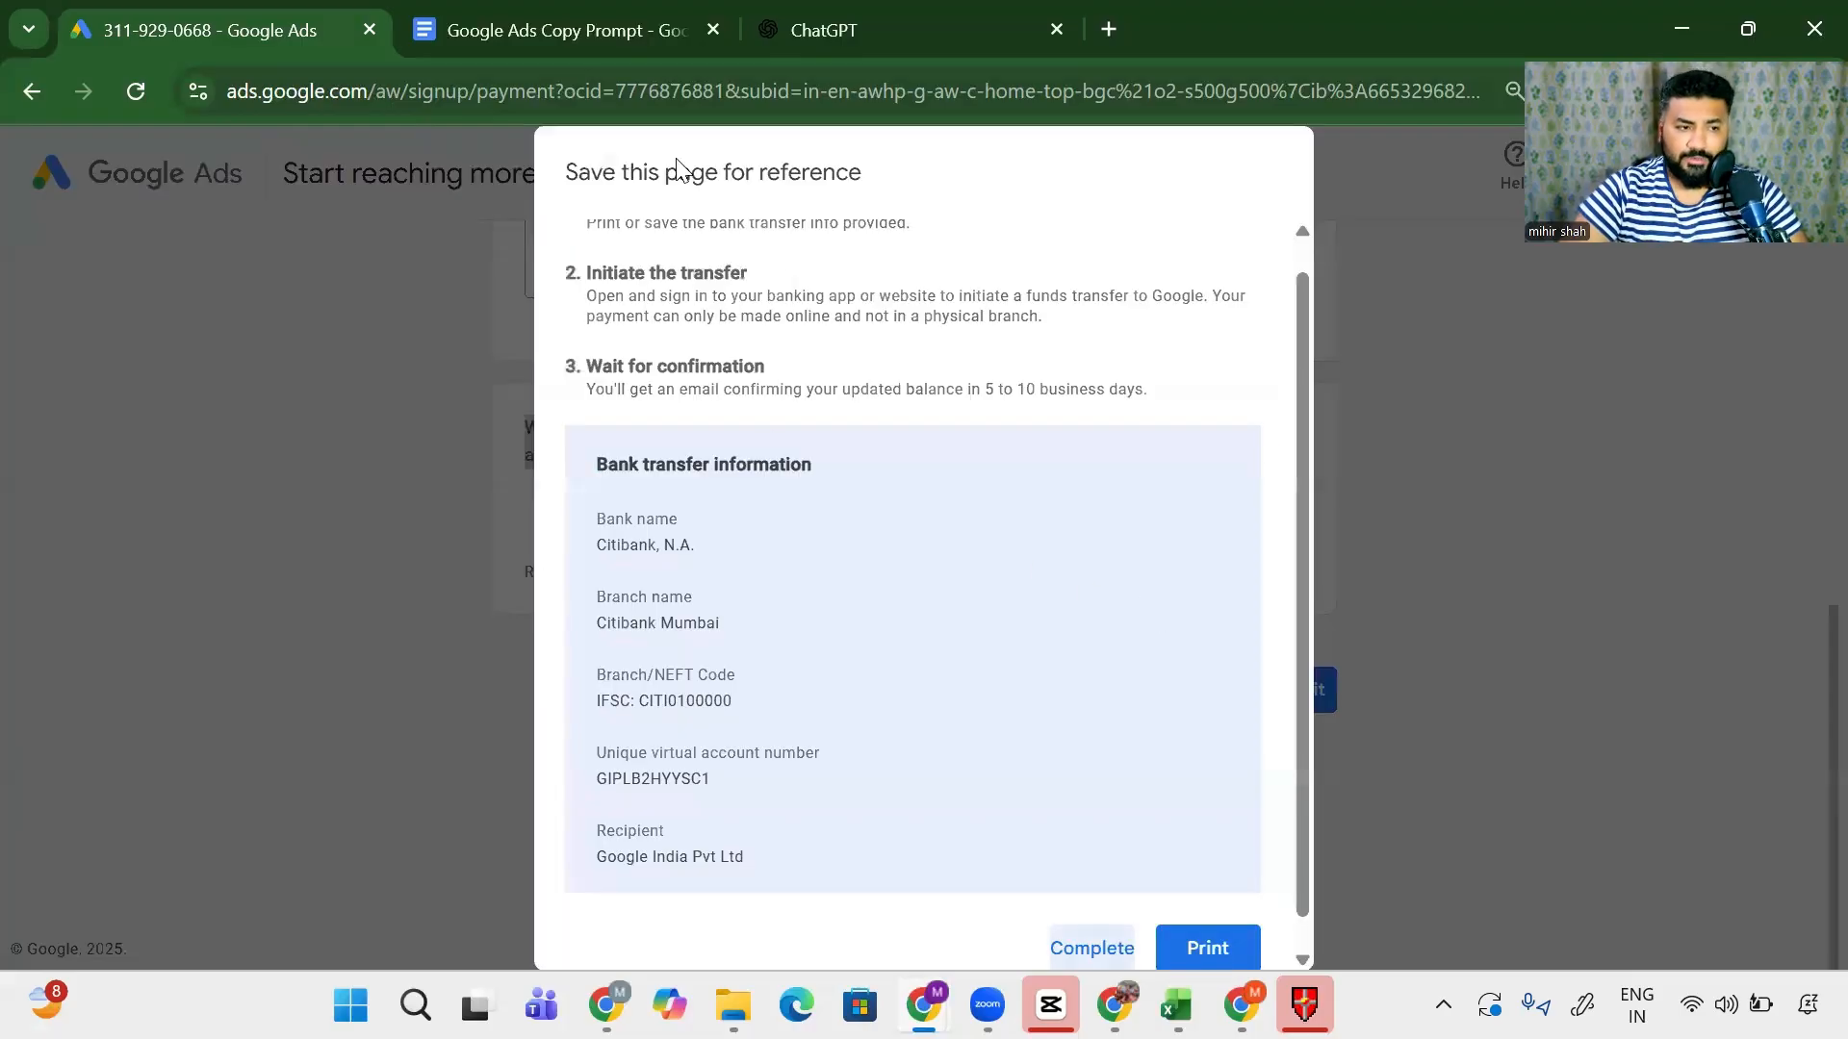
- Complete the bank transfer step and continue past the account-created message to advertiser verification
drag(677, 171, 960, 339)
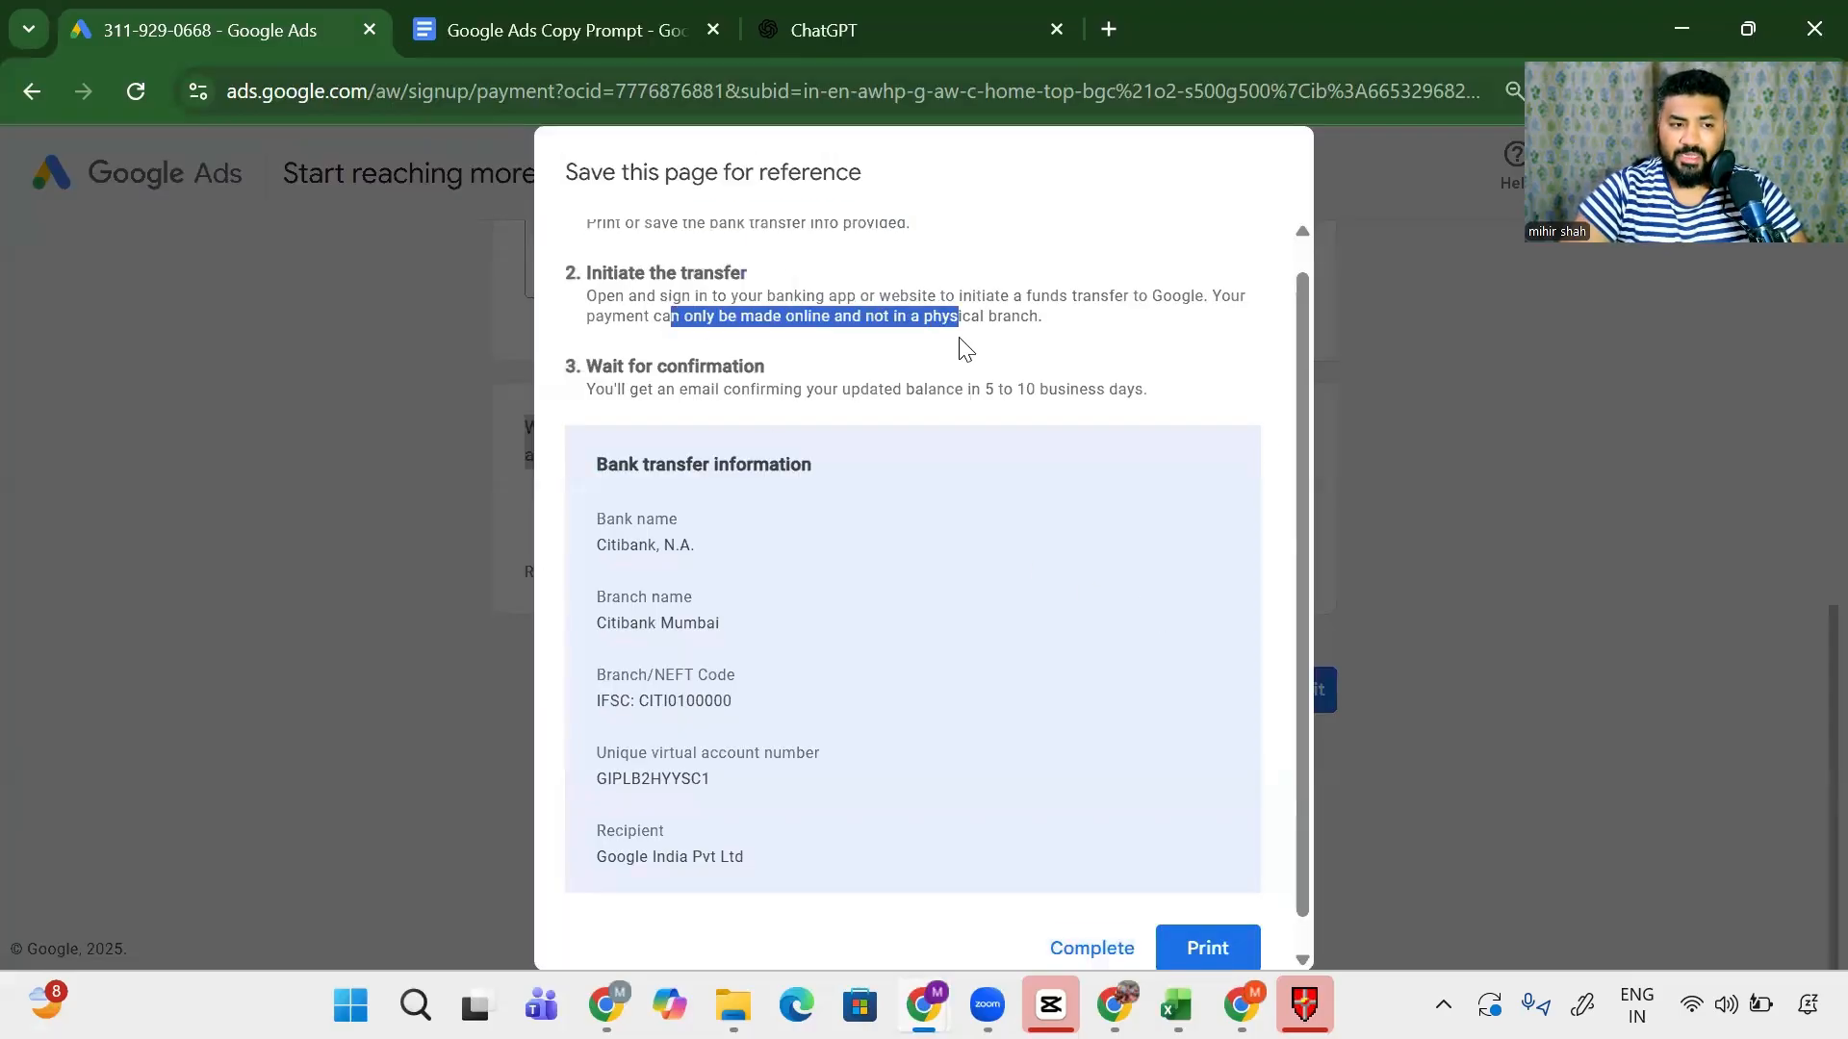
drag(851, 388, 1136, 393)
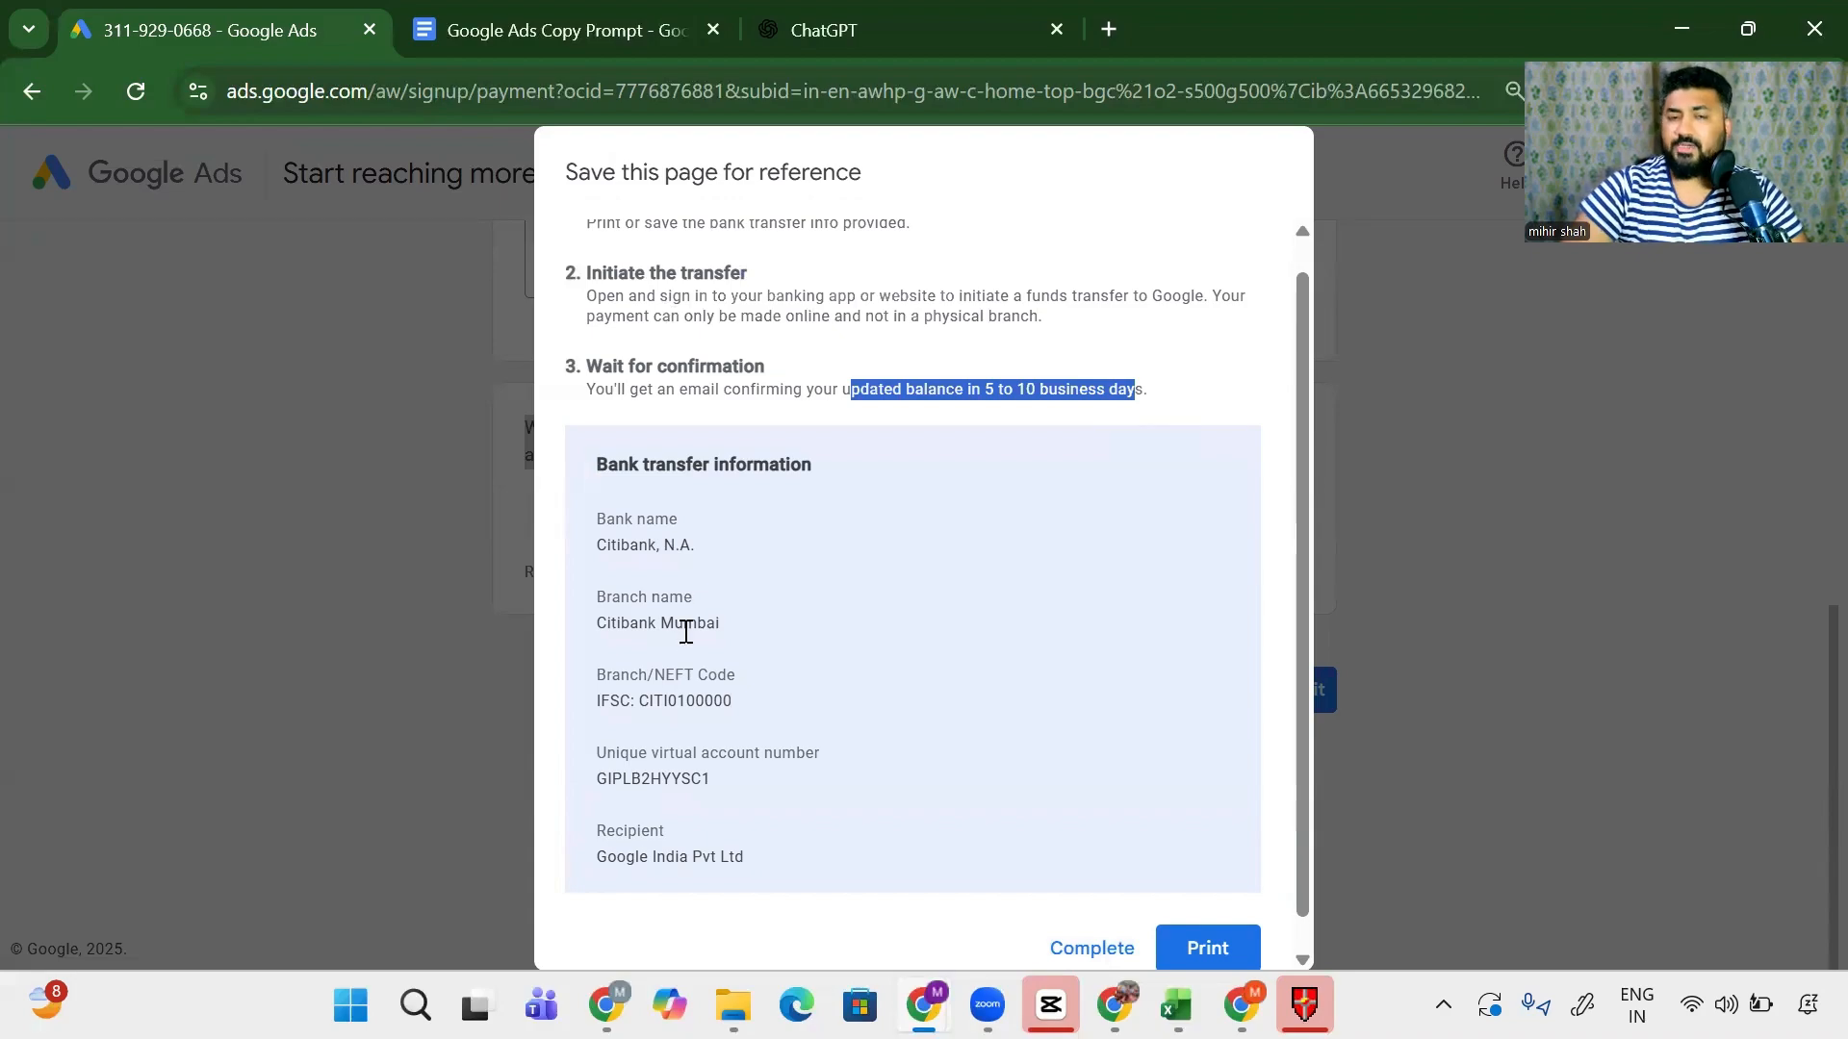
scroll(687, 628, down, 1)
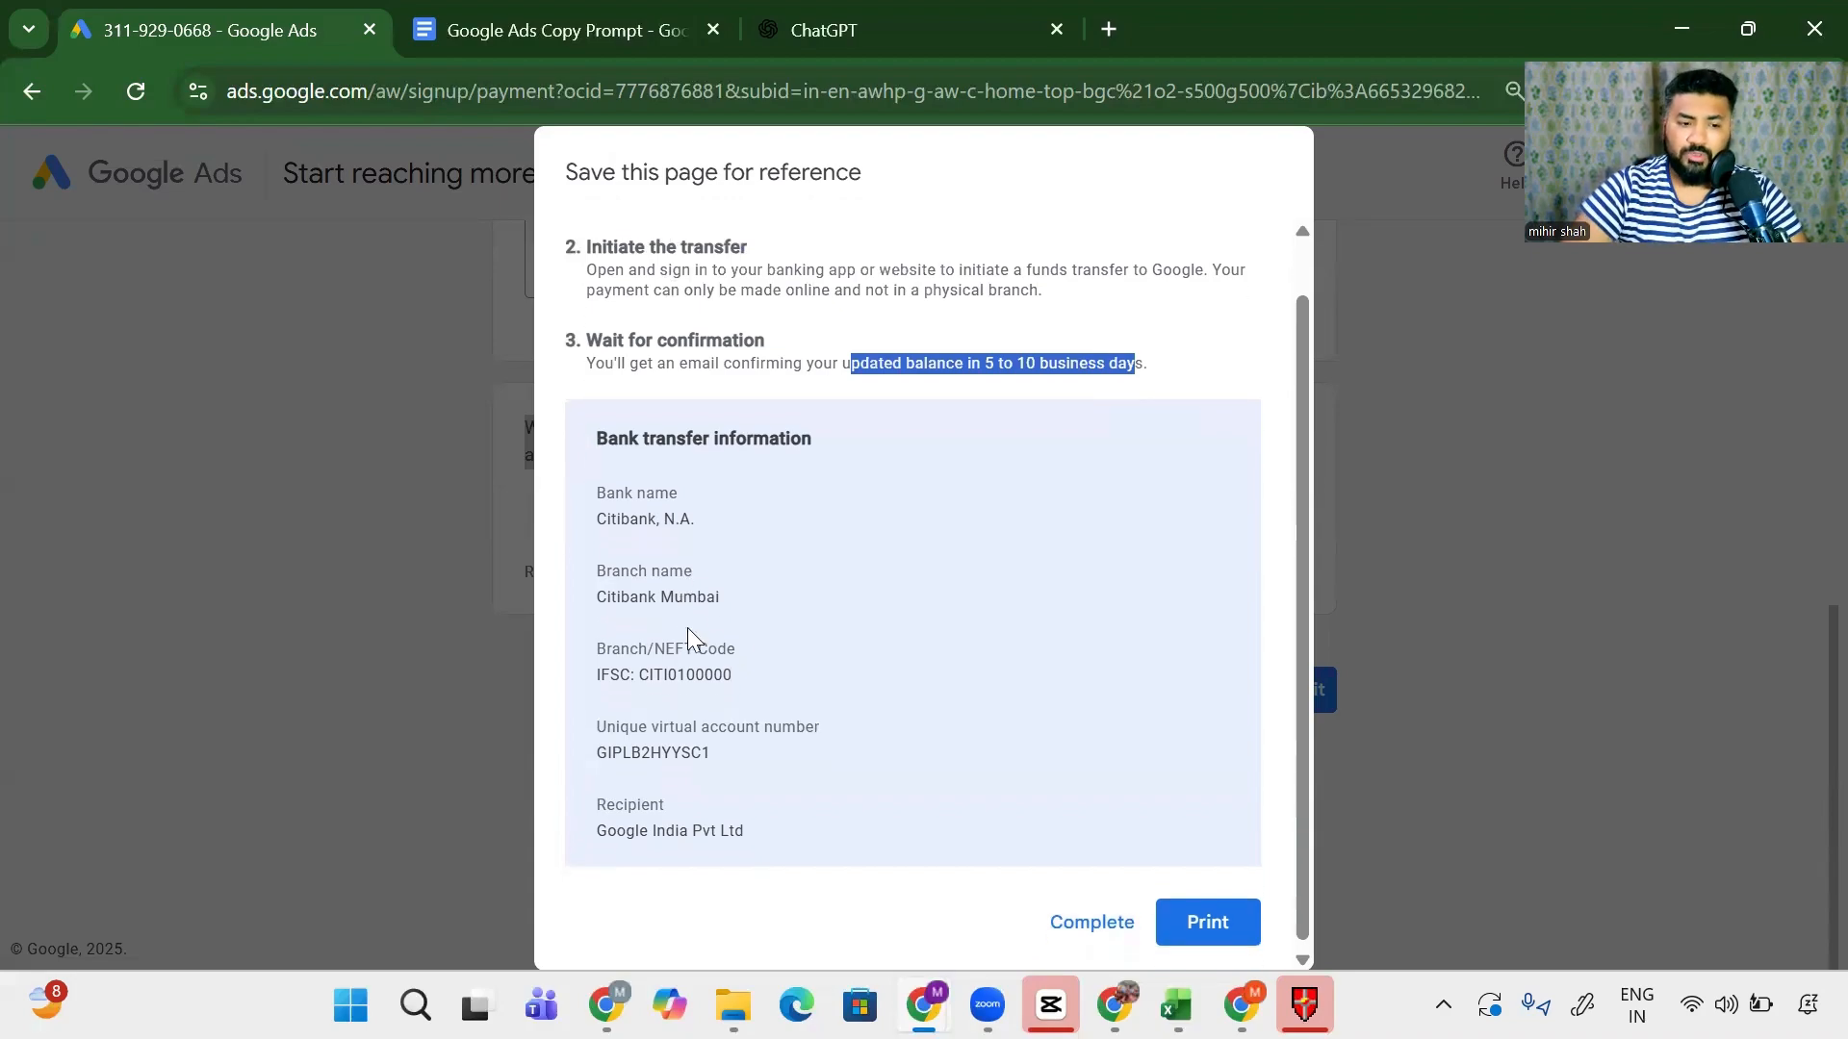
click(1094, 924)
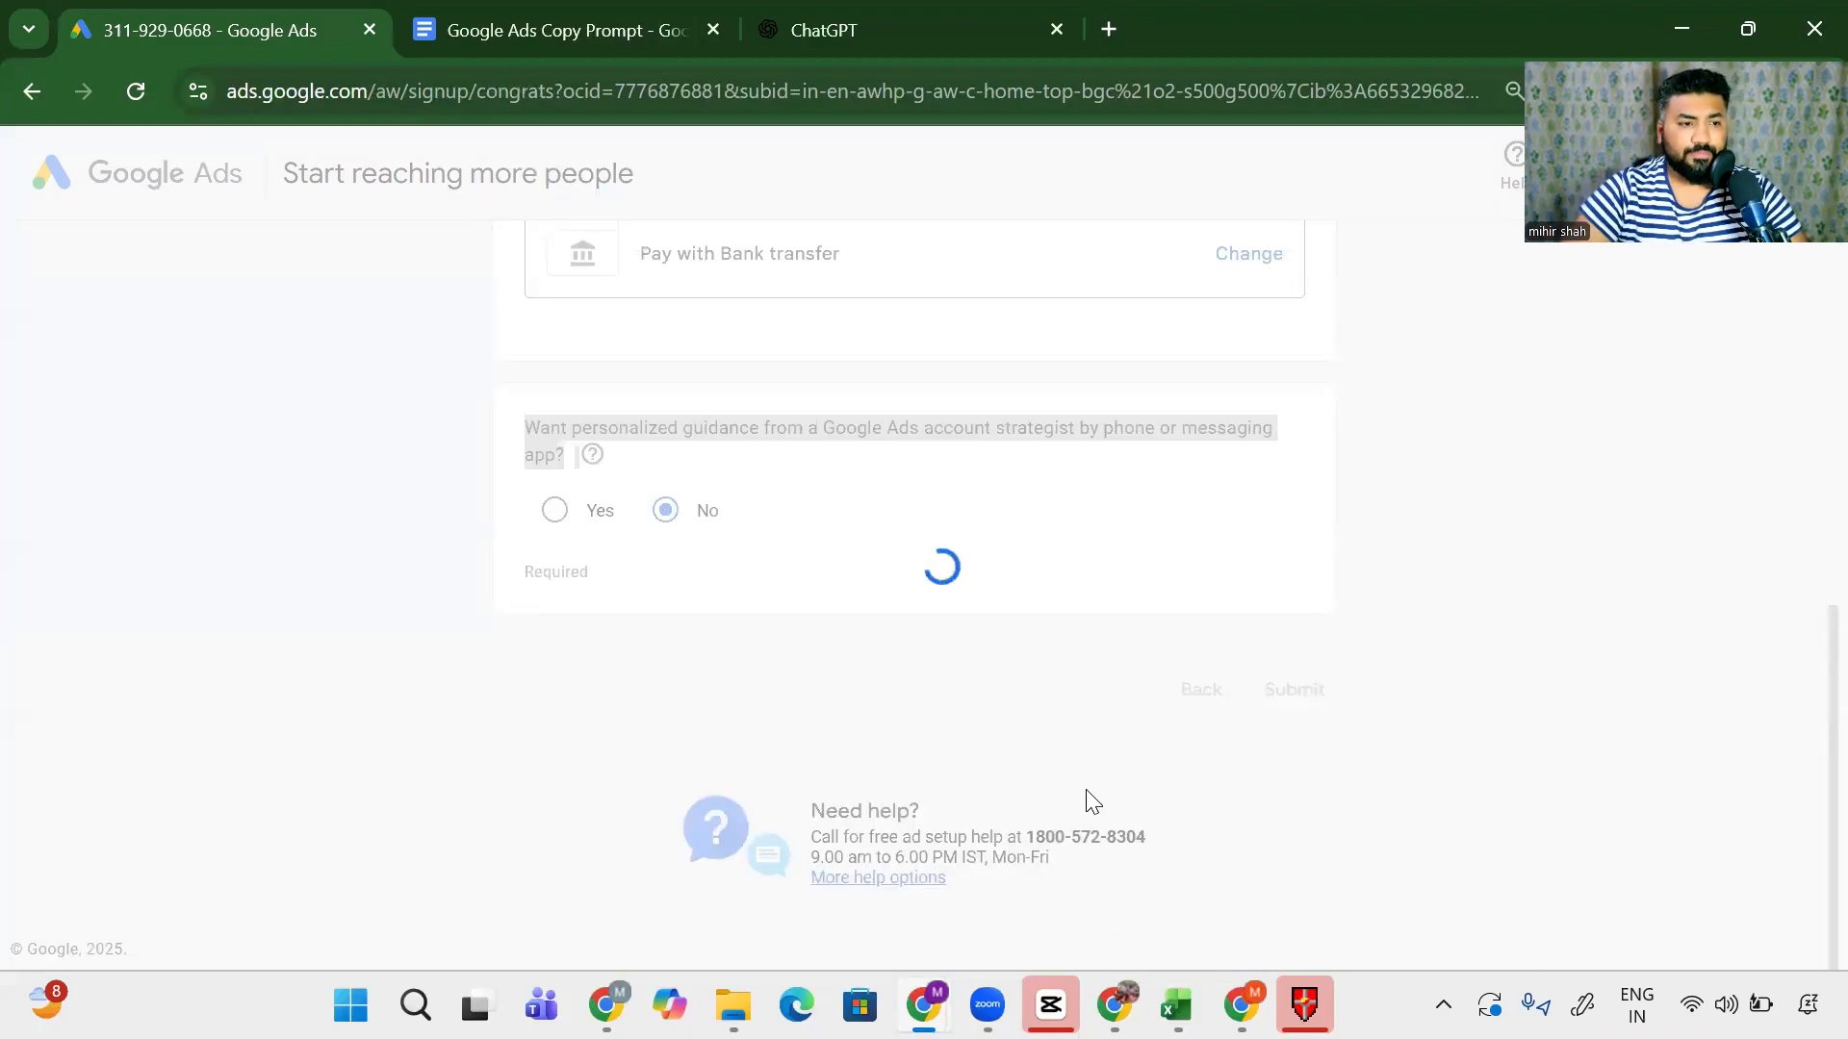
drag(733, 599, 1097, 602)
scroll(1081, 607, down, 1)
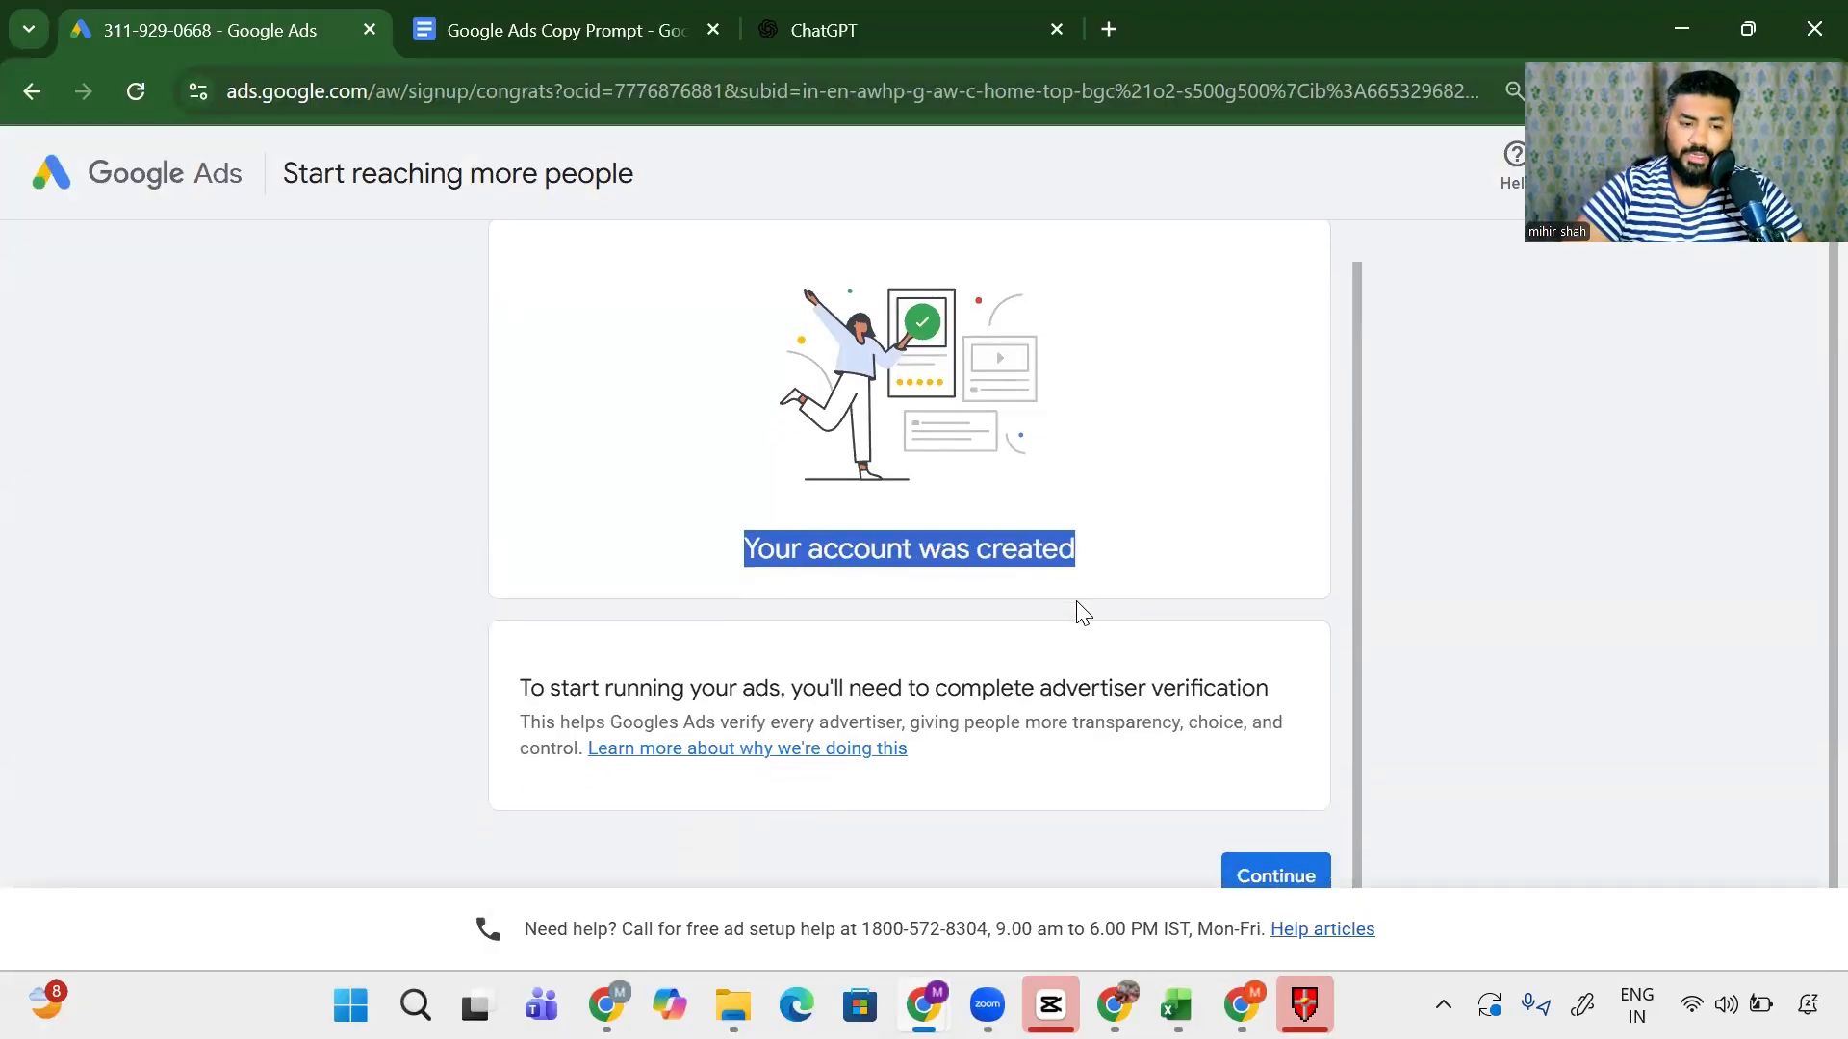
click(1273, 871)
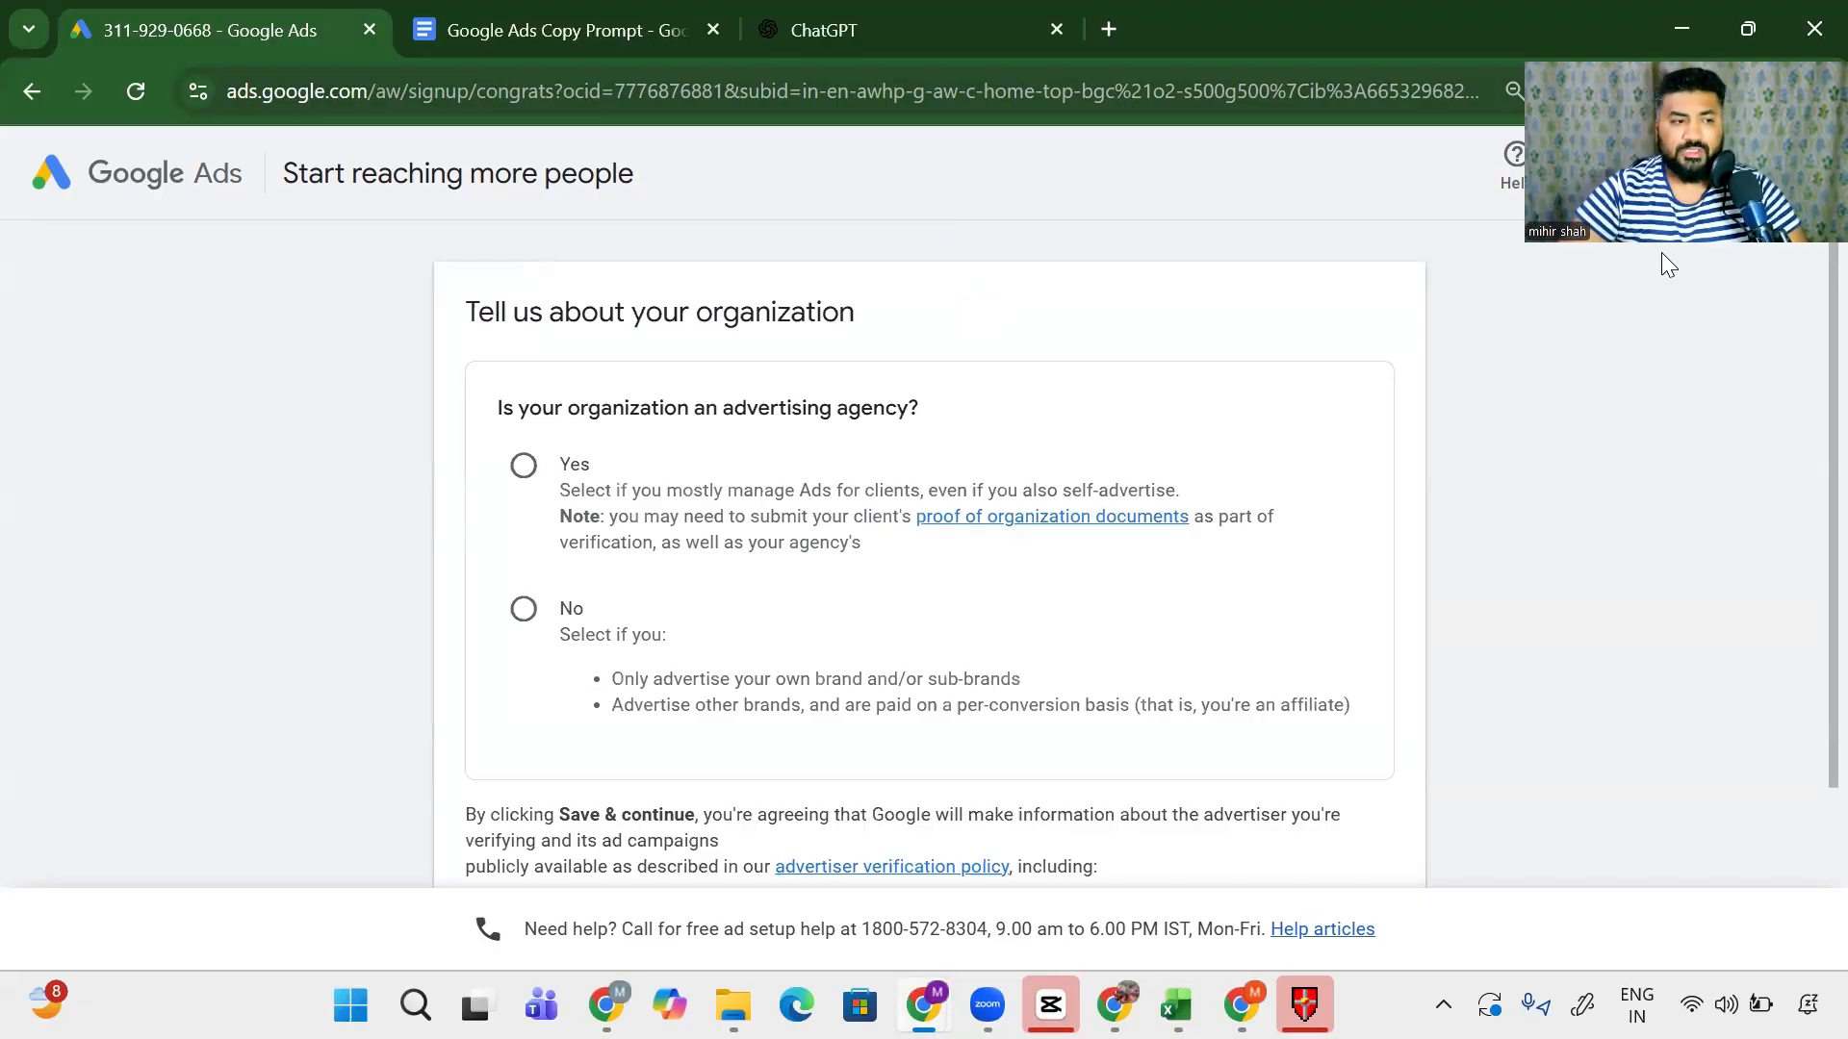
- Answer No to being an advertising agency, Yes to paying directly, and save
drag(686, 408, 971, 415)
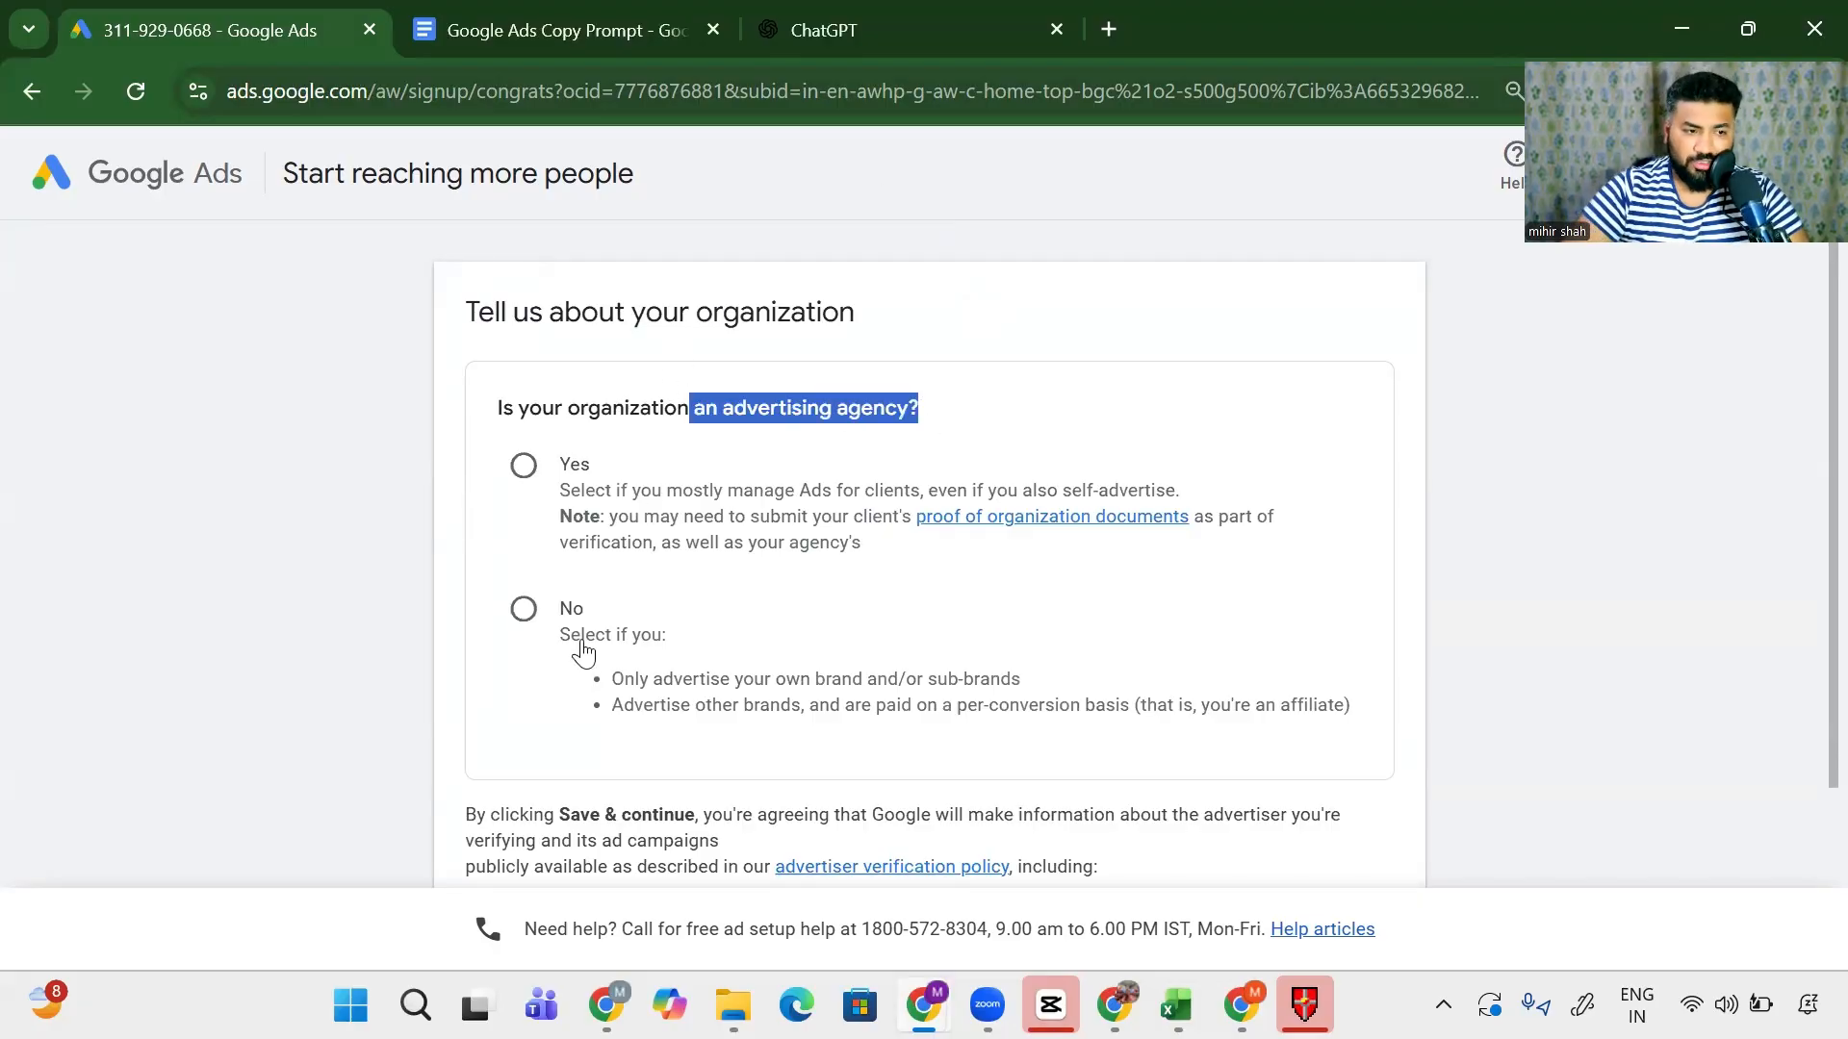
click(511, 617)
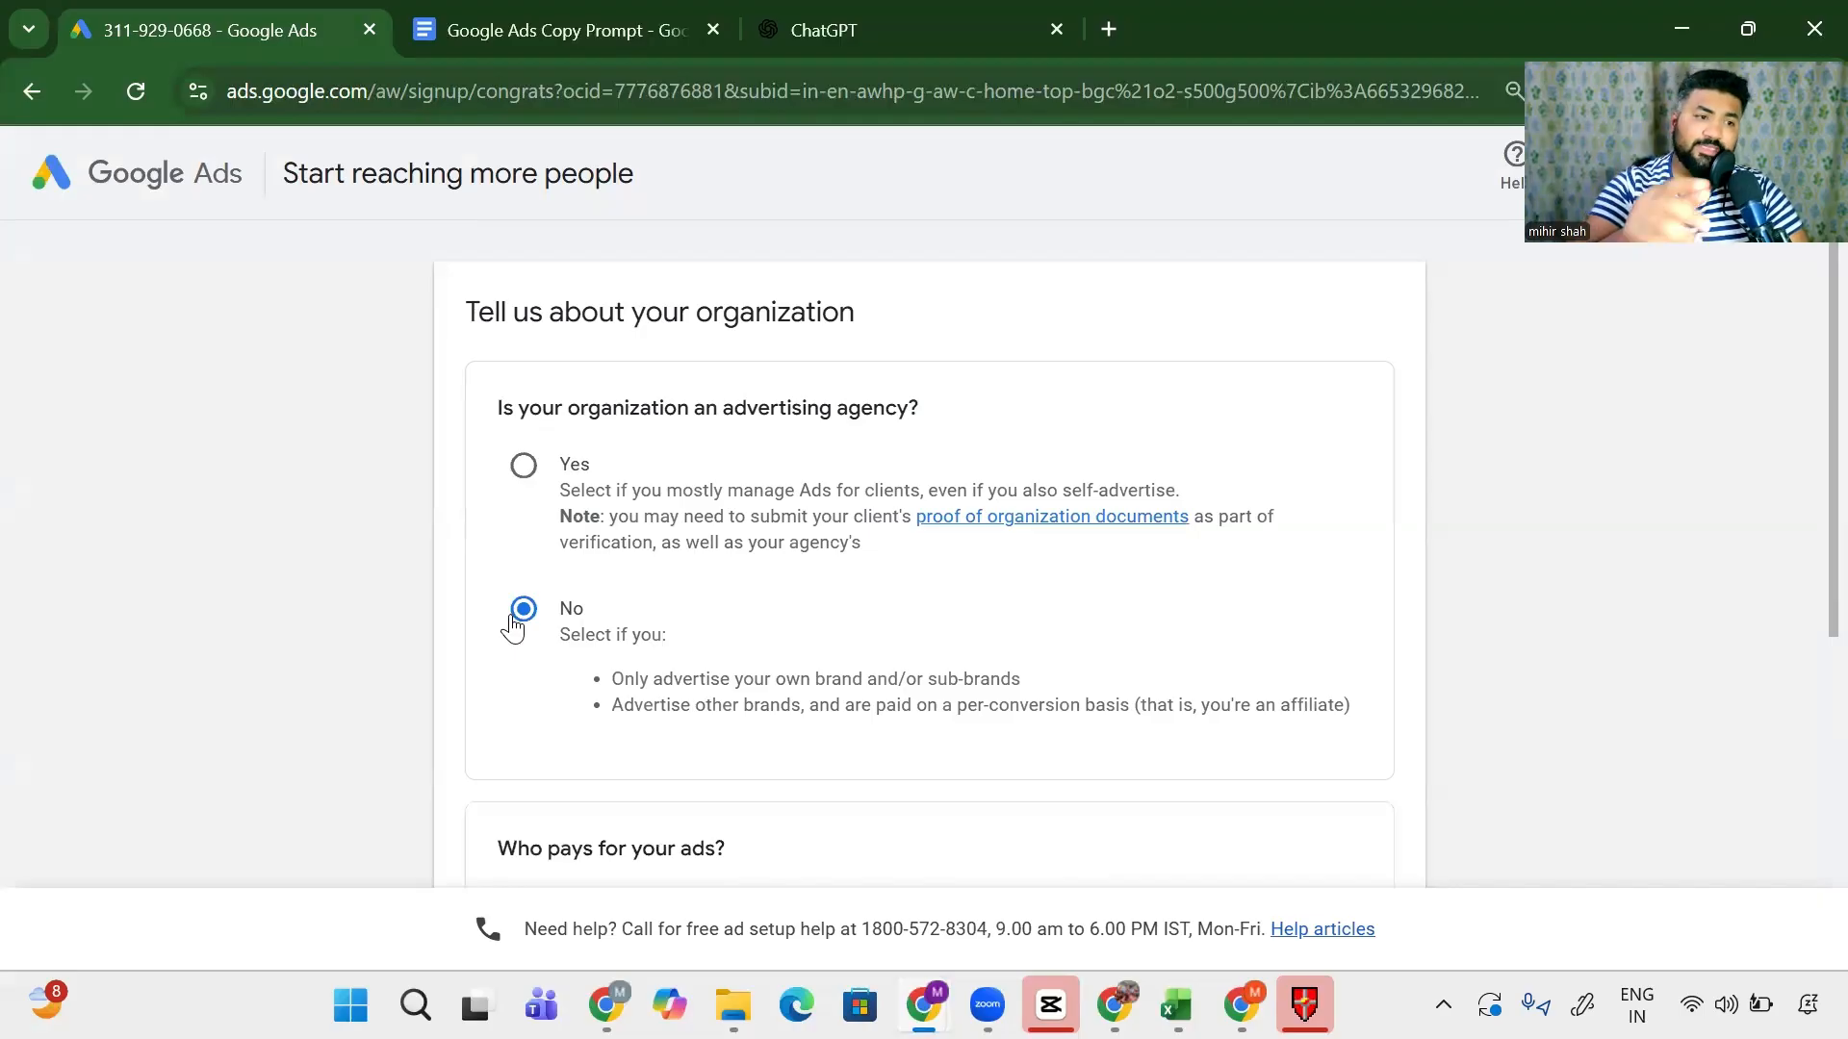
scroll(506, 624, down, 6)
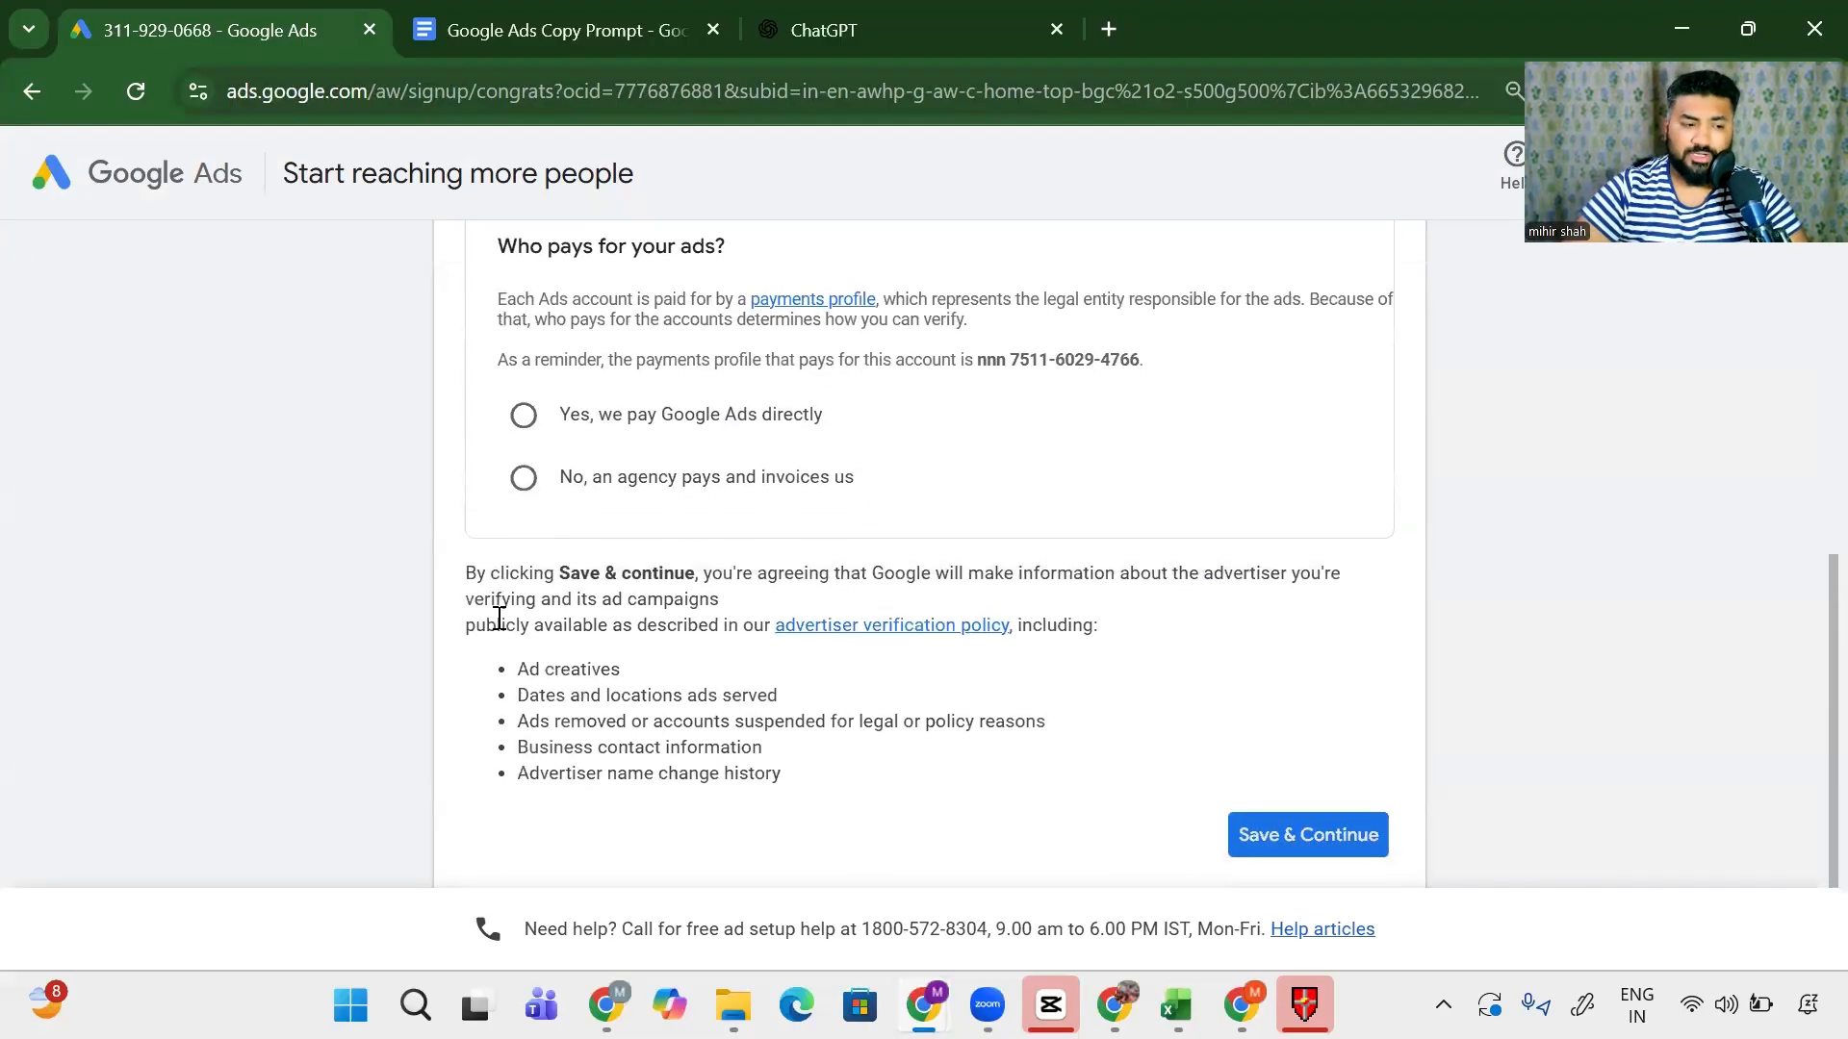
scroll(466, 487, up, 1)
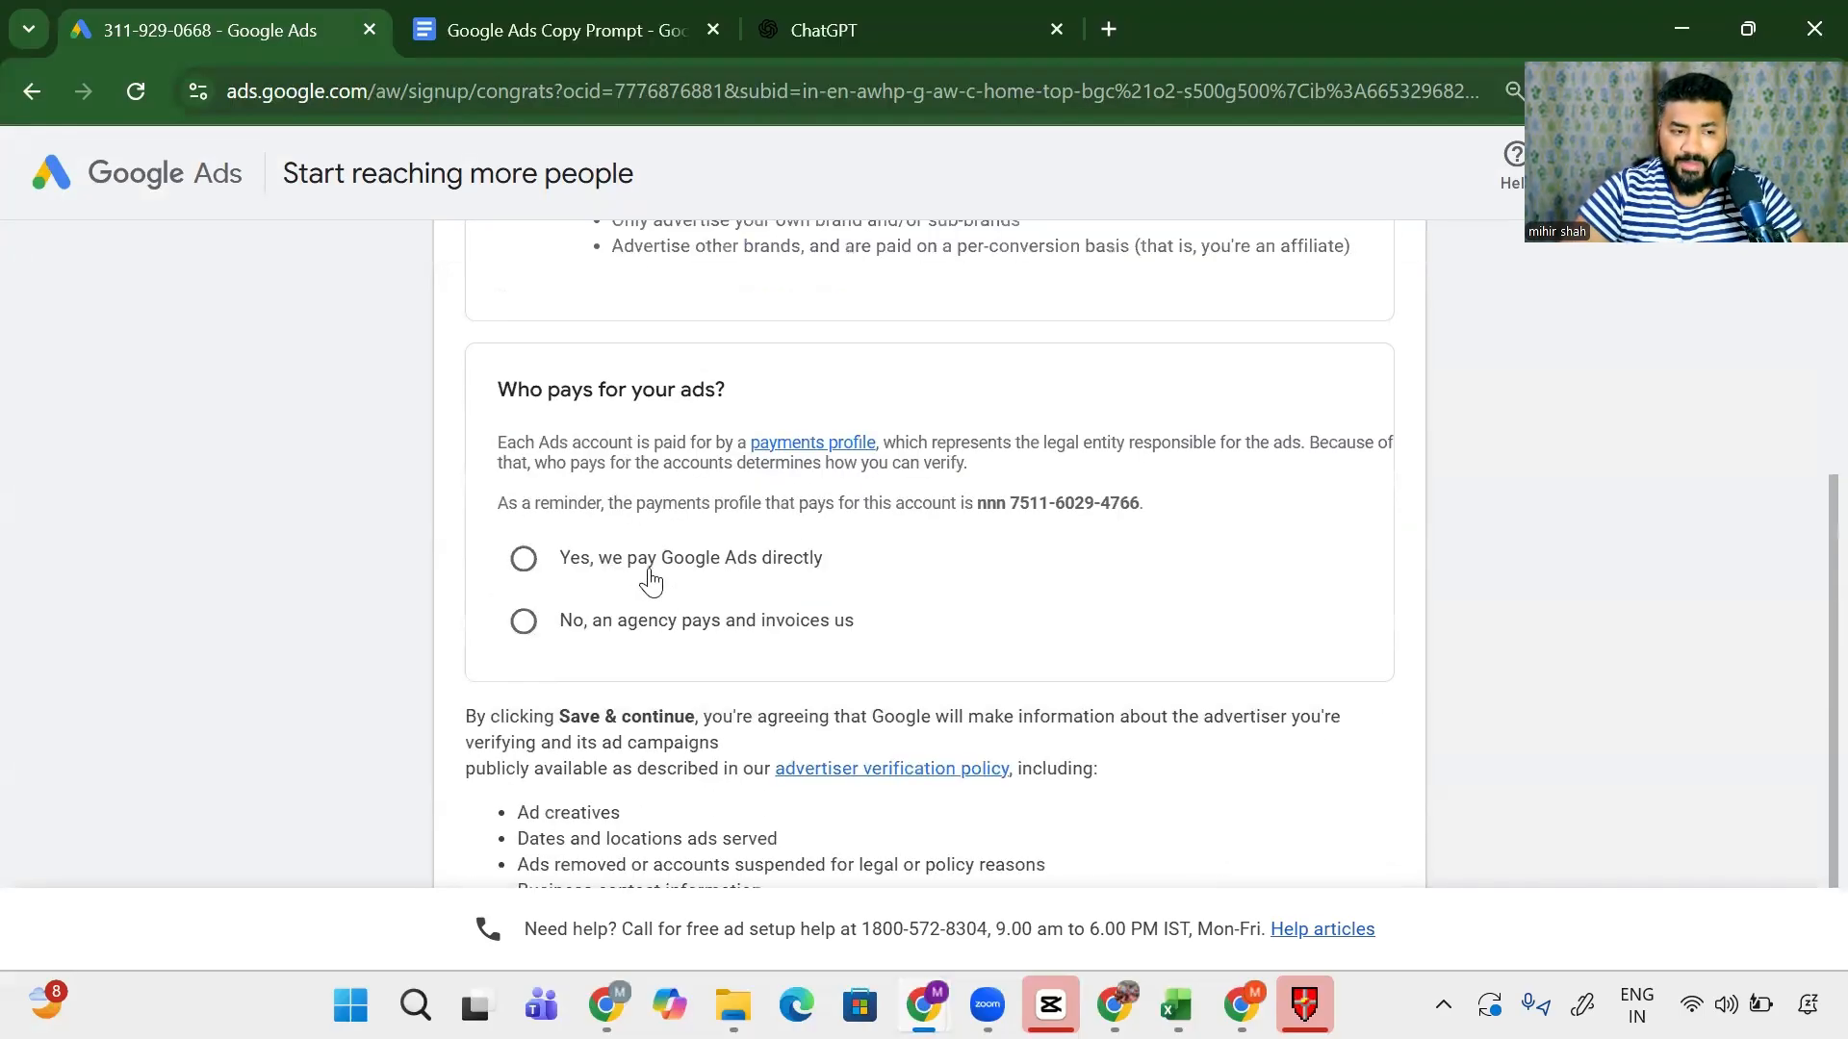
drag(674, 560, 825, 560)
scroll(942, 653, down, 1)
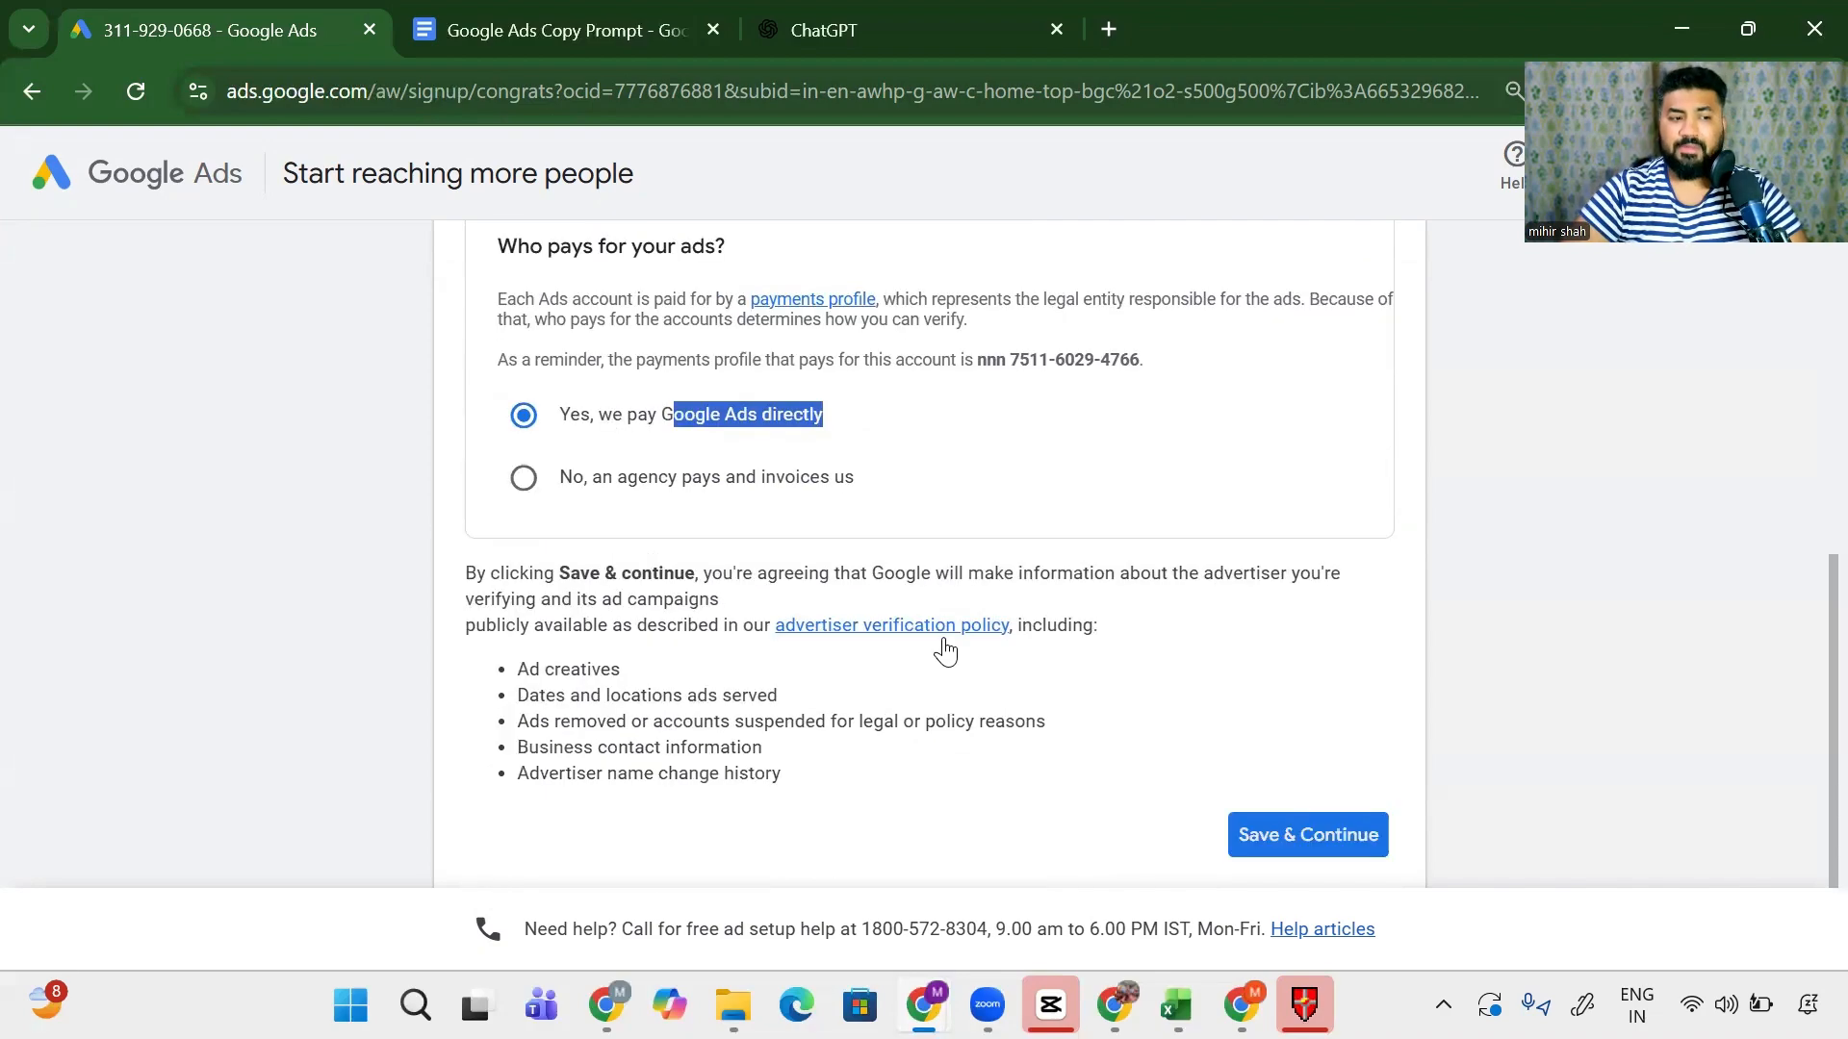
click(1290, 841)
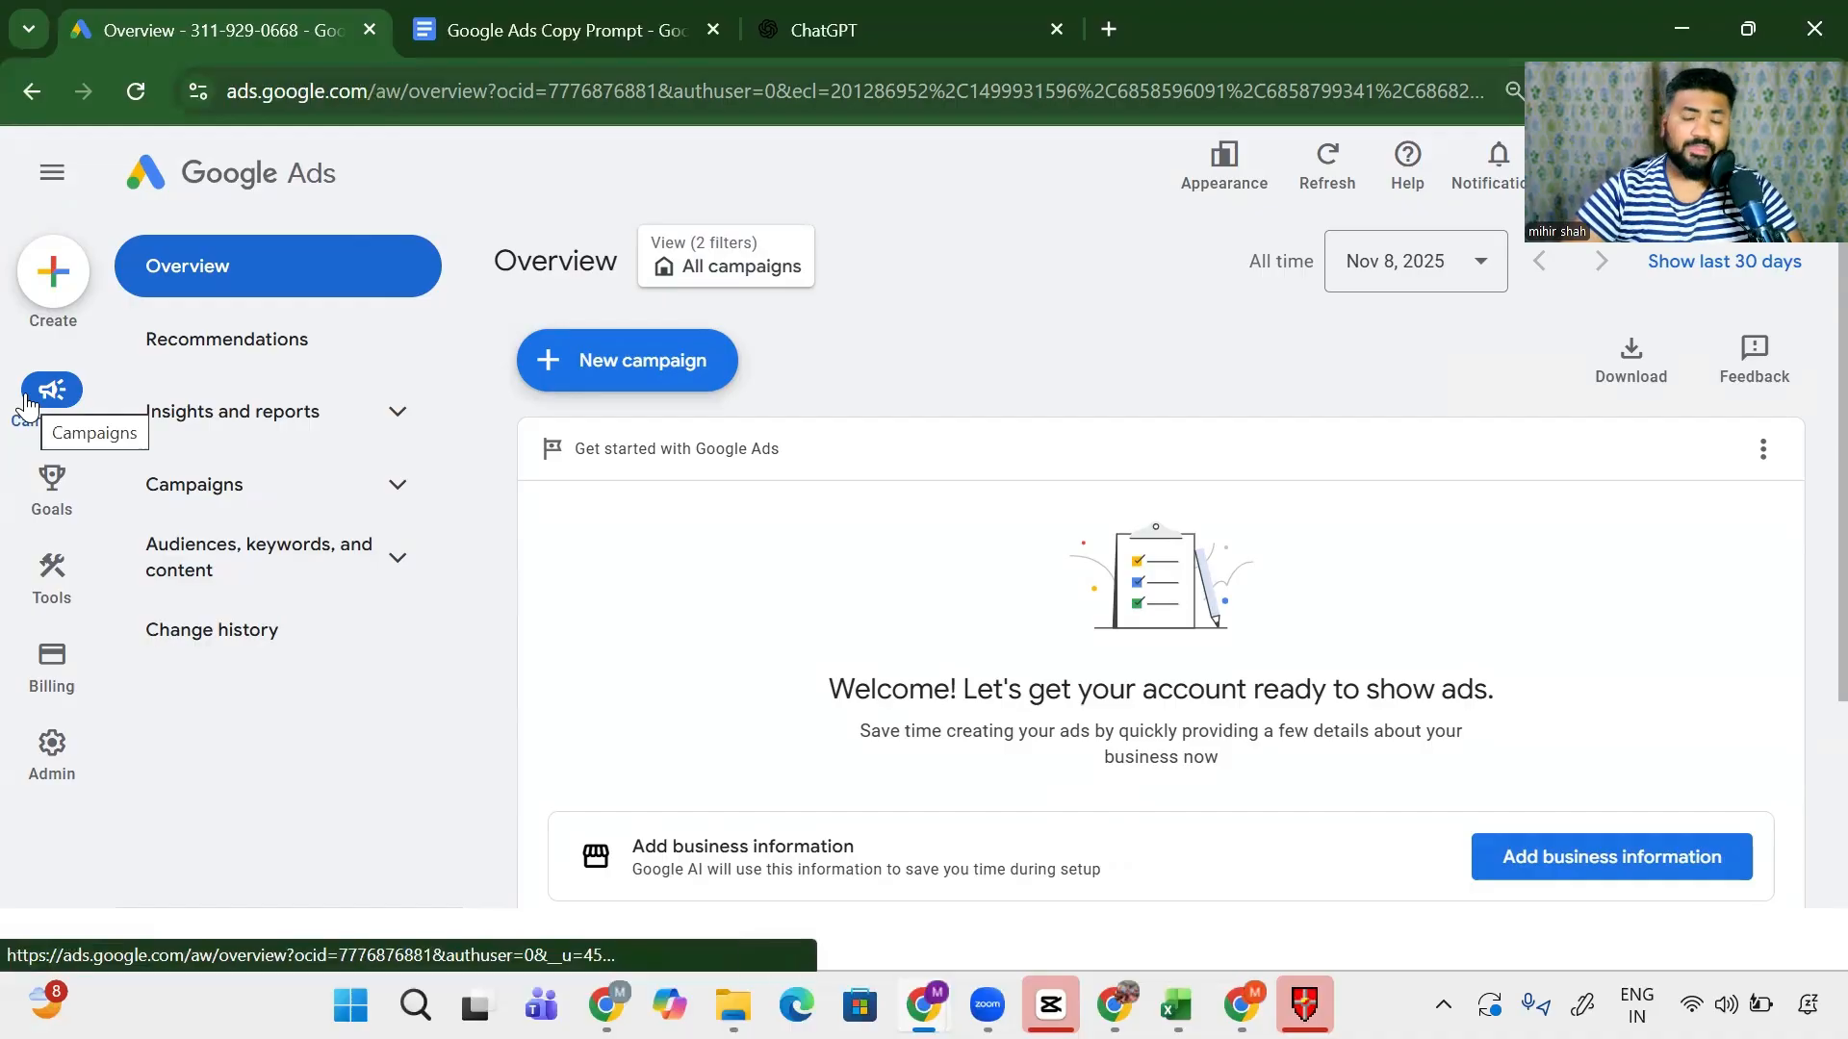
- Open Keyword Planner under Tools > Planning in the sidebar
mouse_move(69, 501)
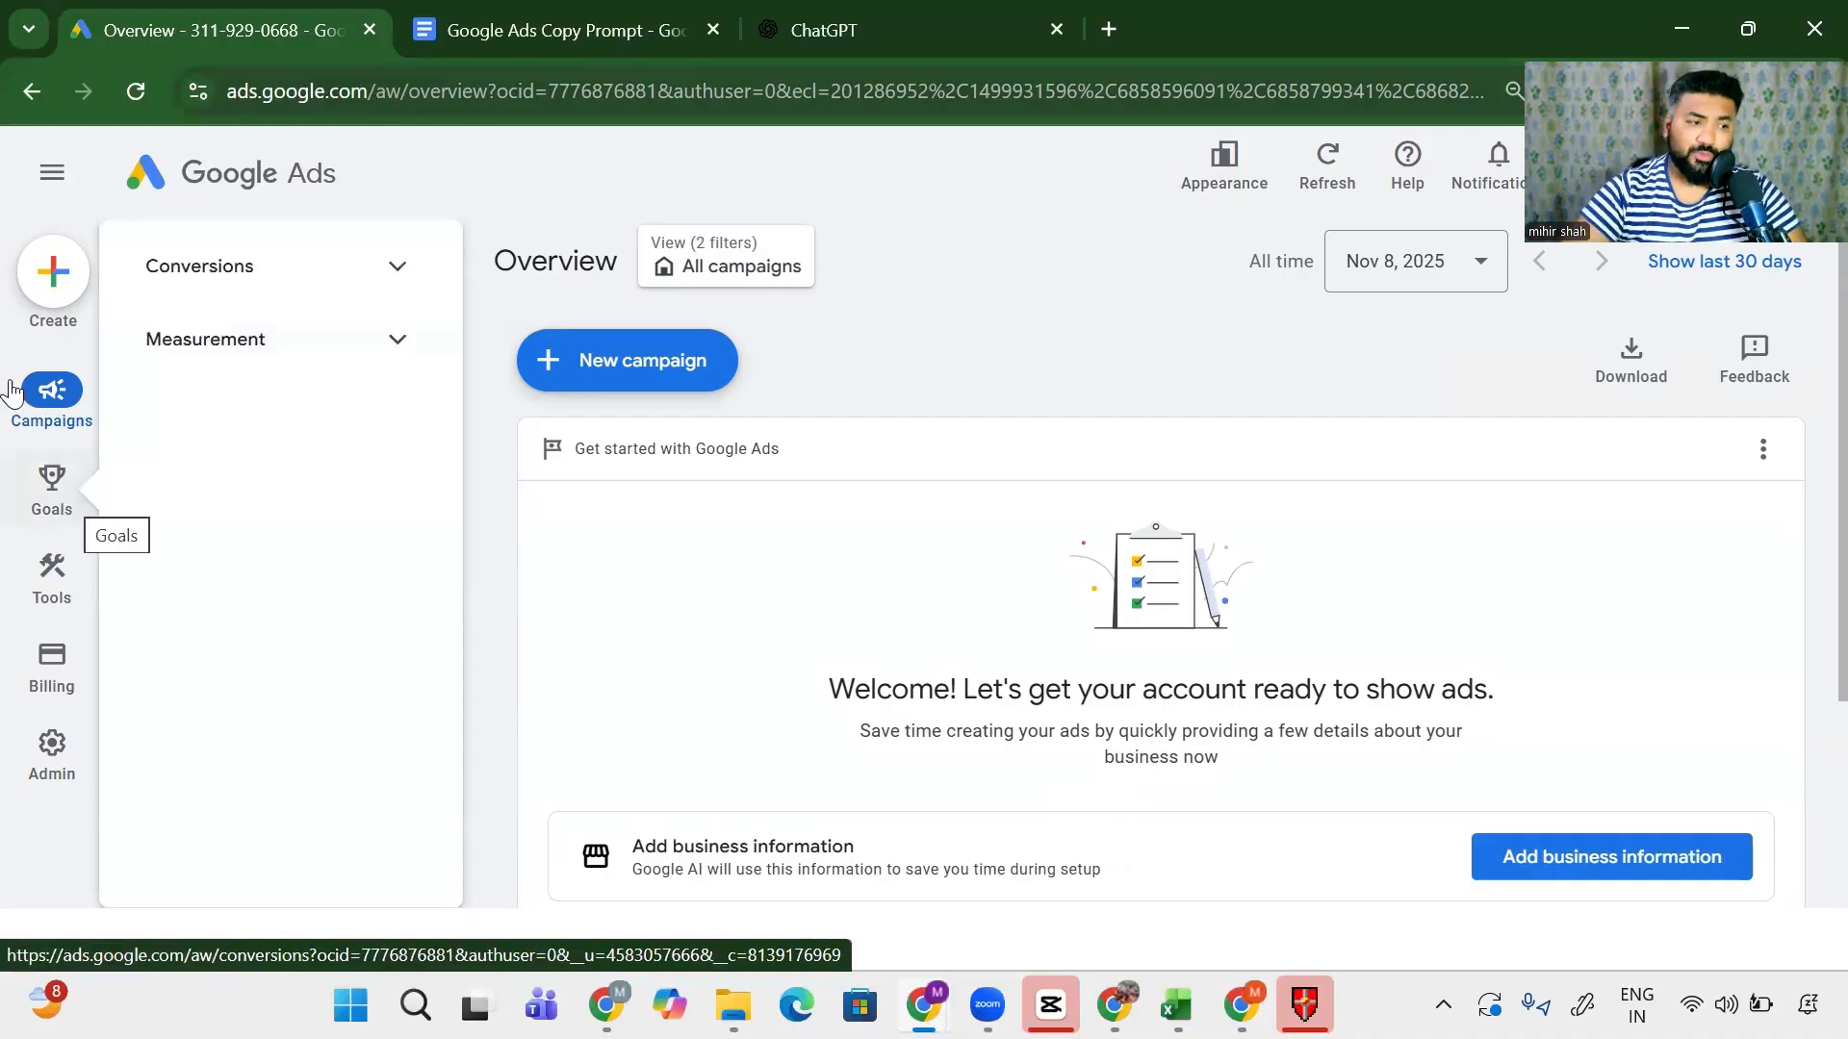
mouse_move(35, 561)
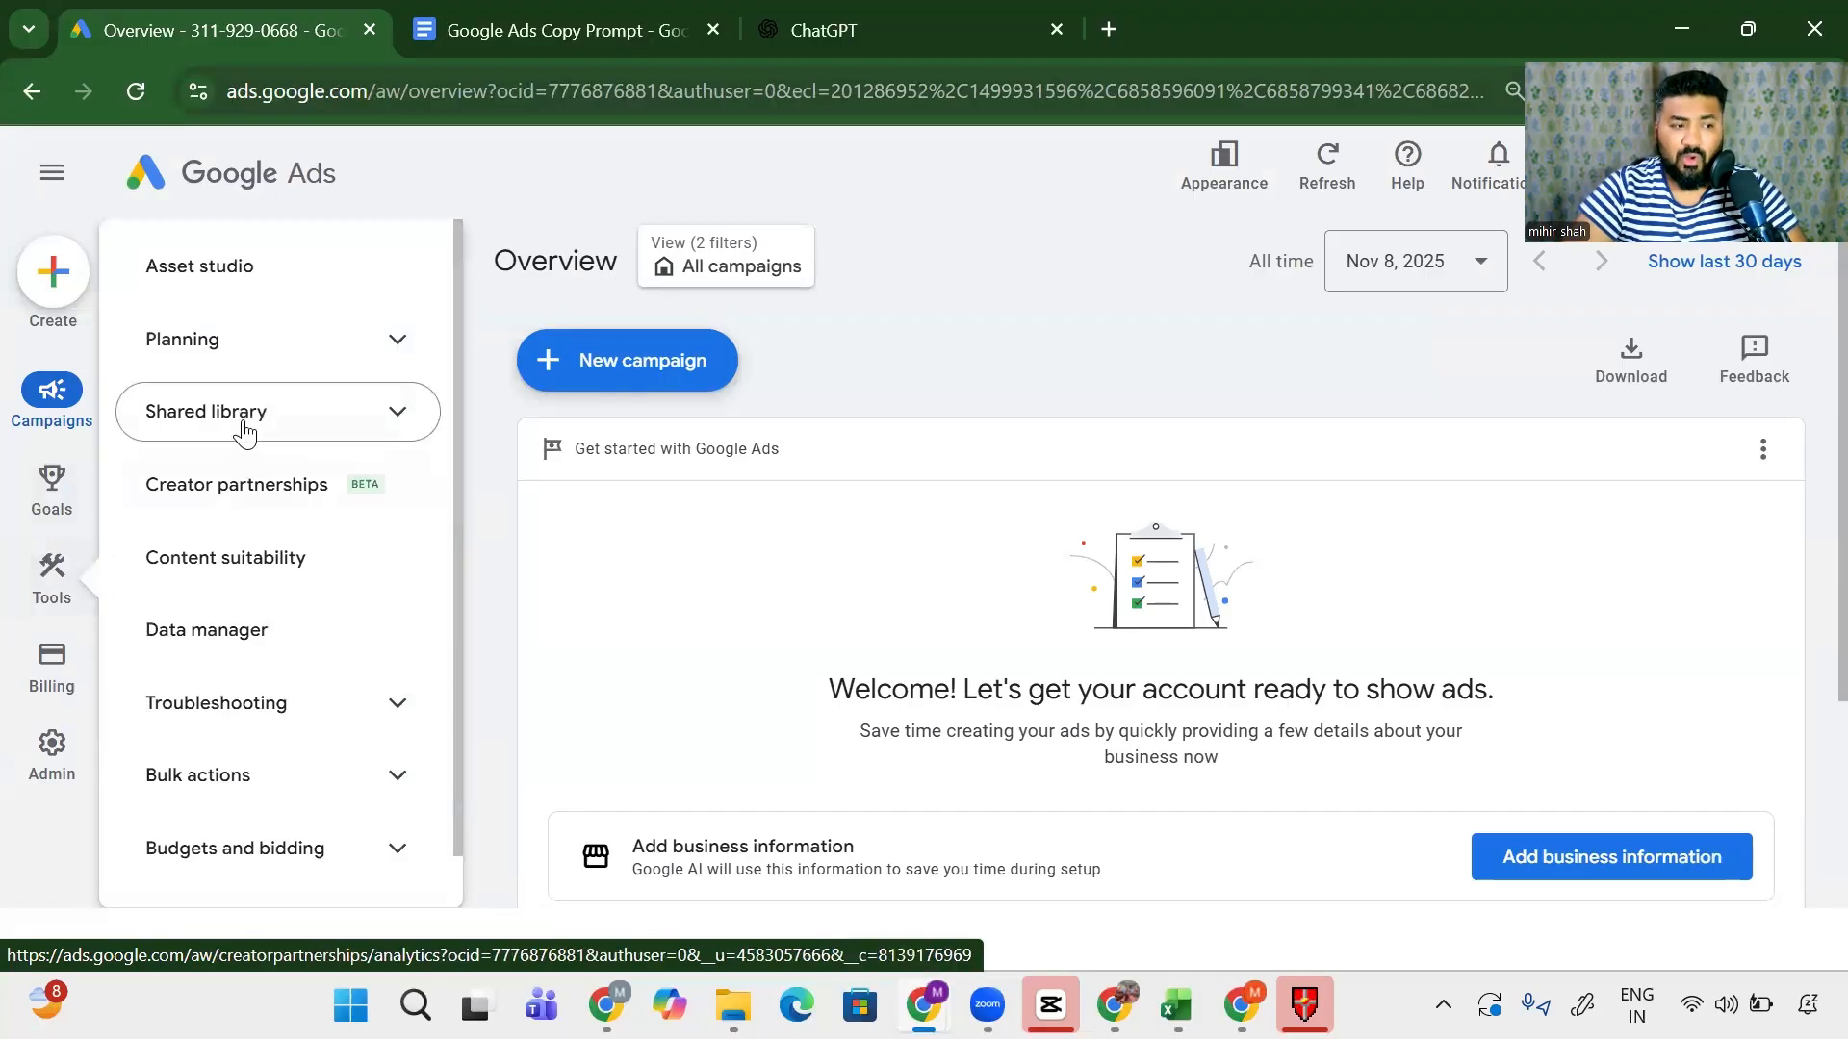
scroll(240, 481, down, 1)
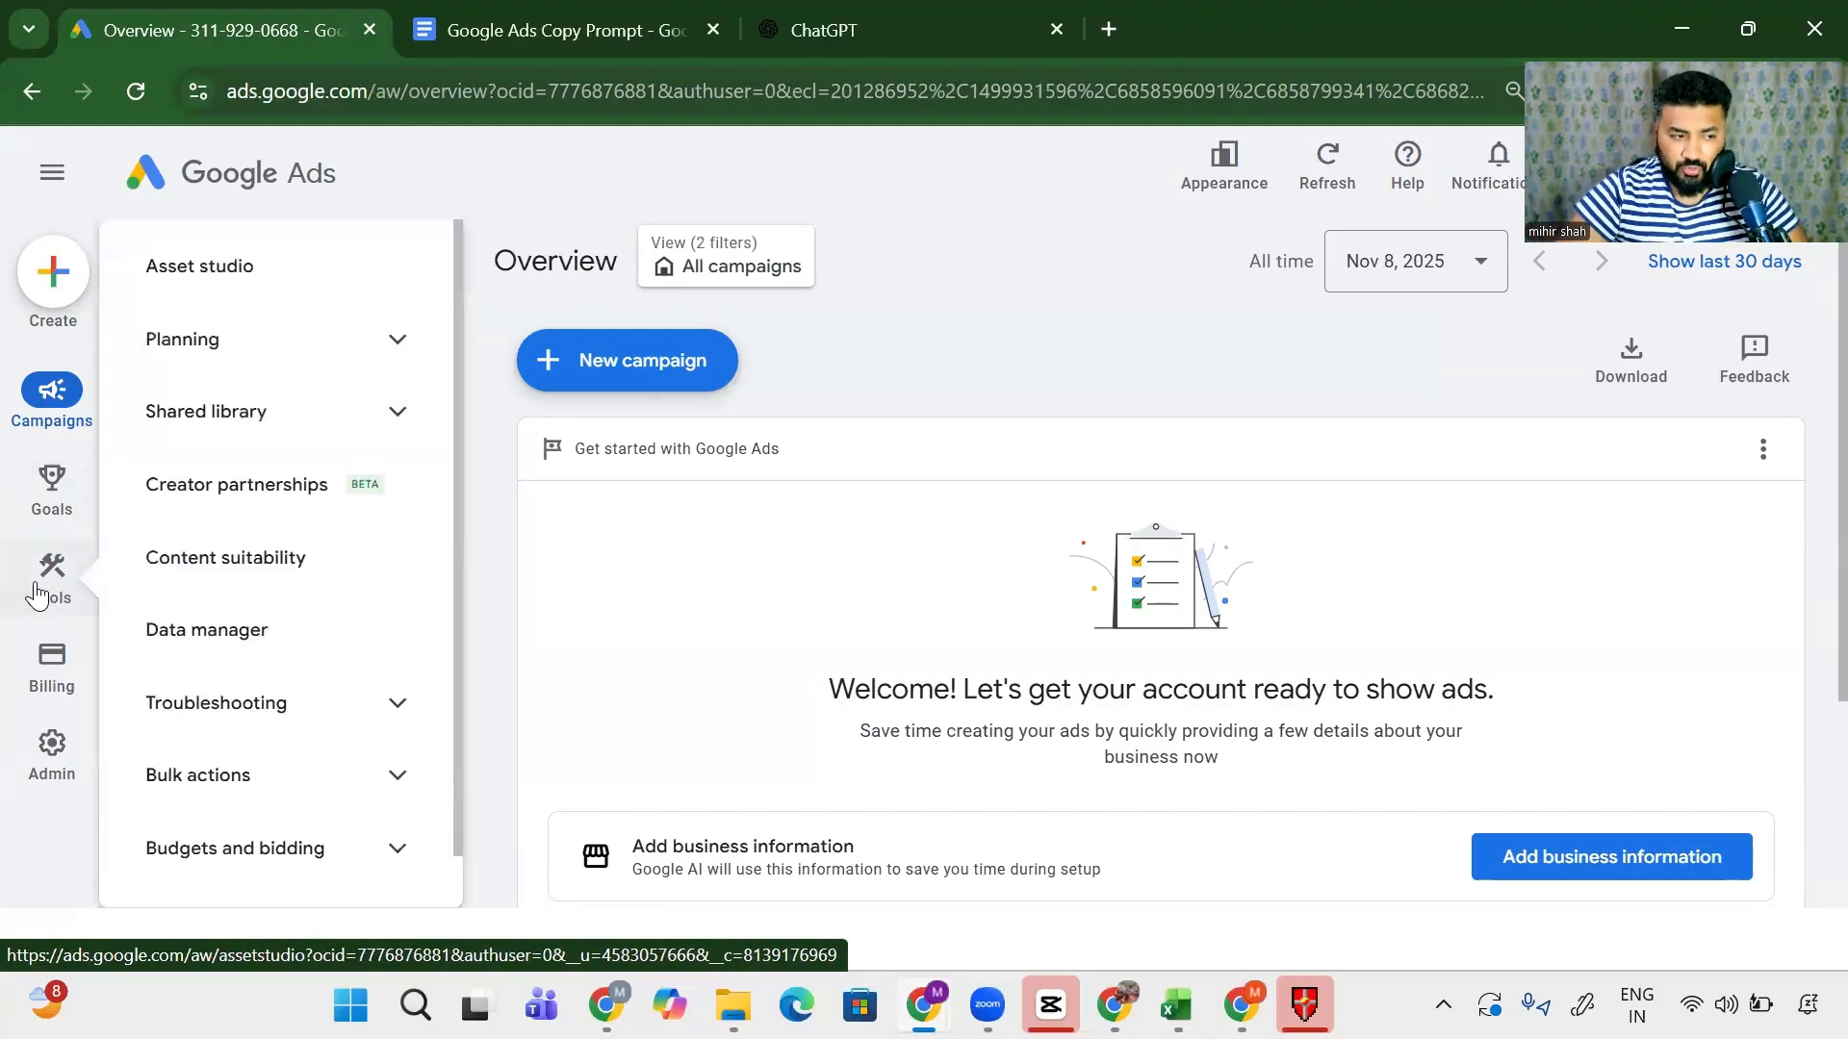
click(262, 356)
click(259, 412)
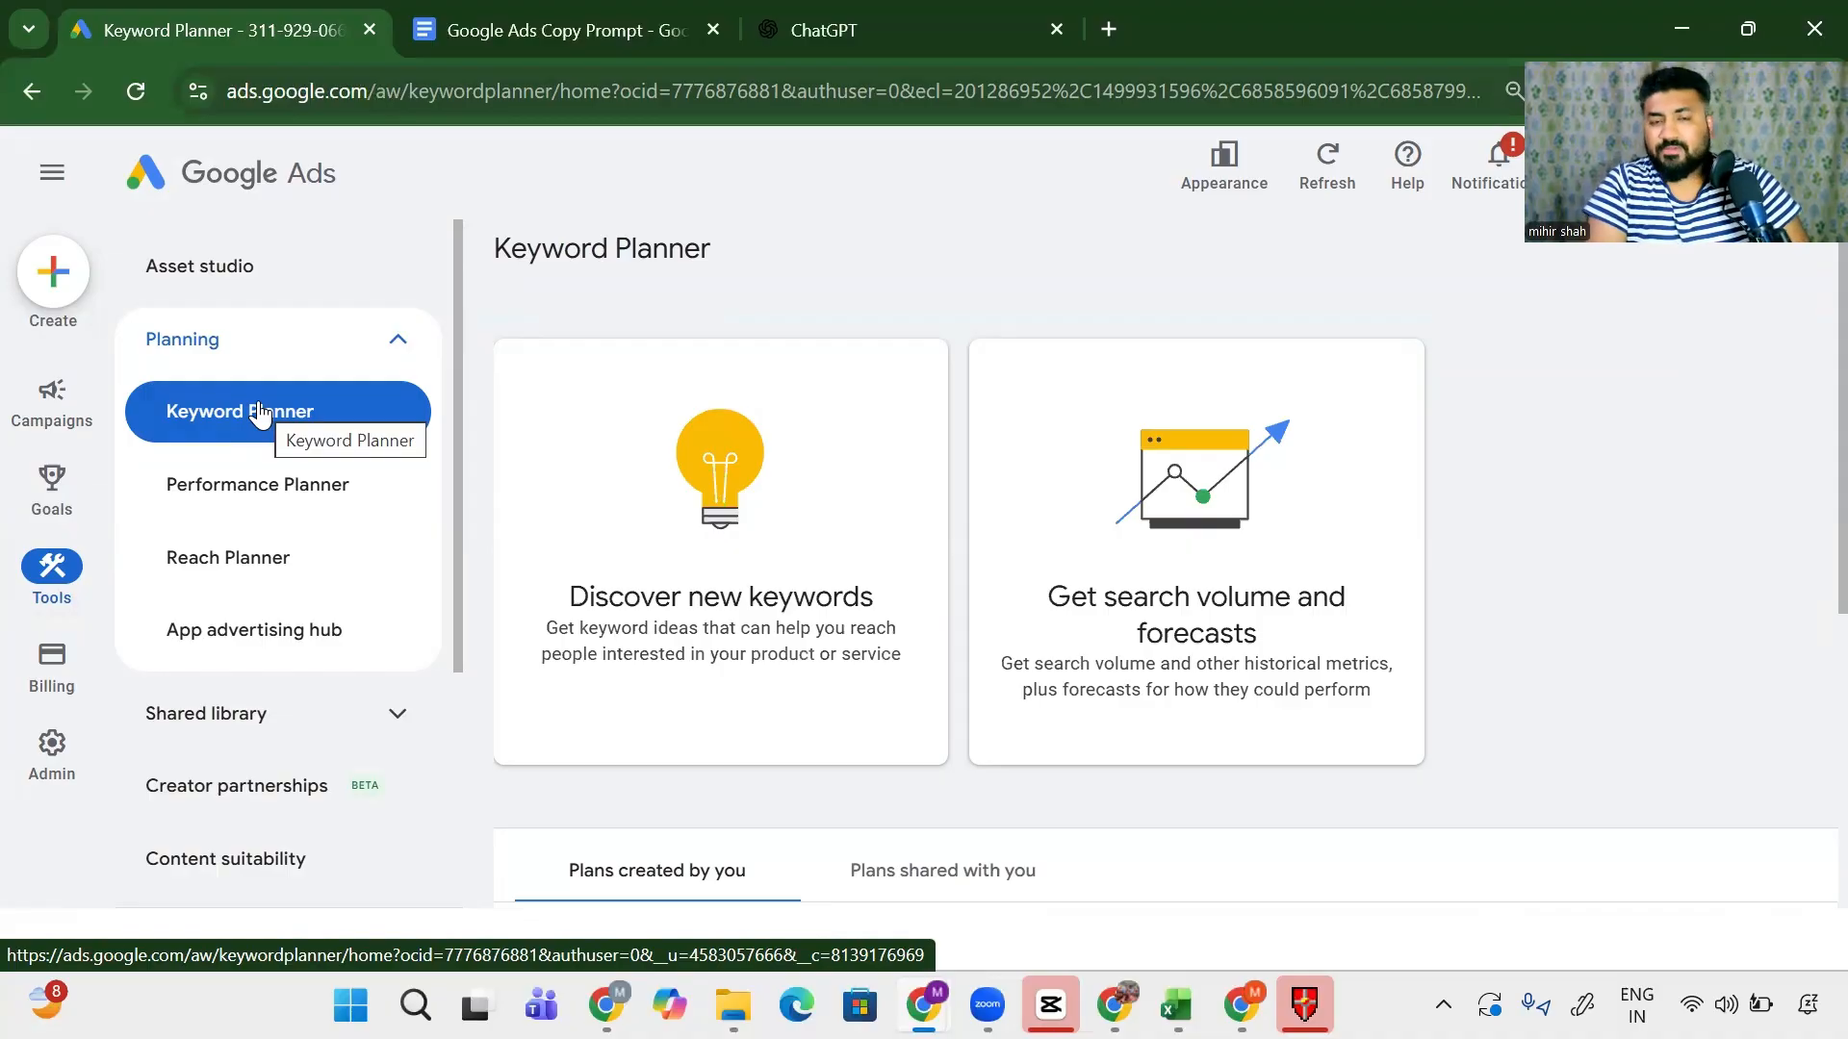
- Start discovering new keywords with 'Digital Marketing Agency' as the first seed keyword
click(662, 529)
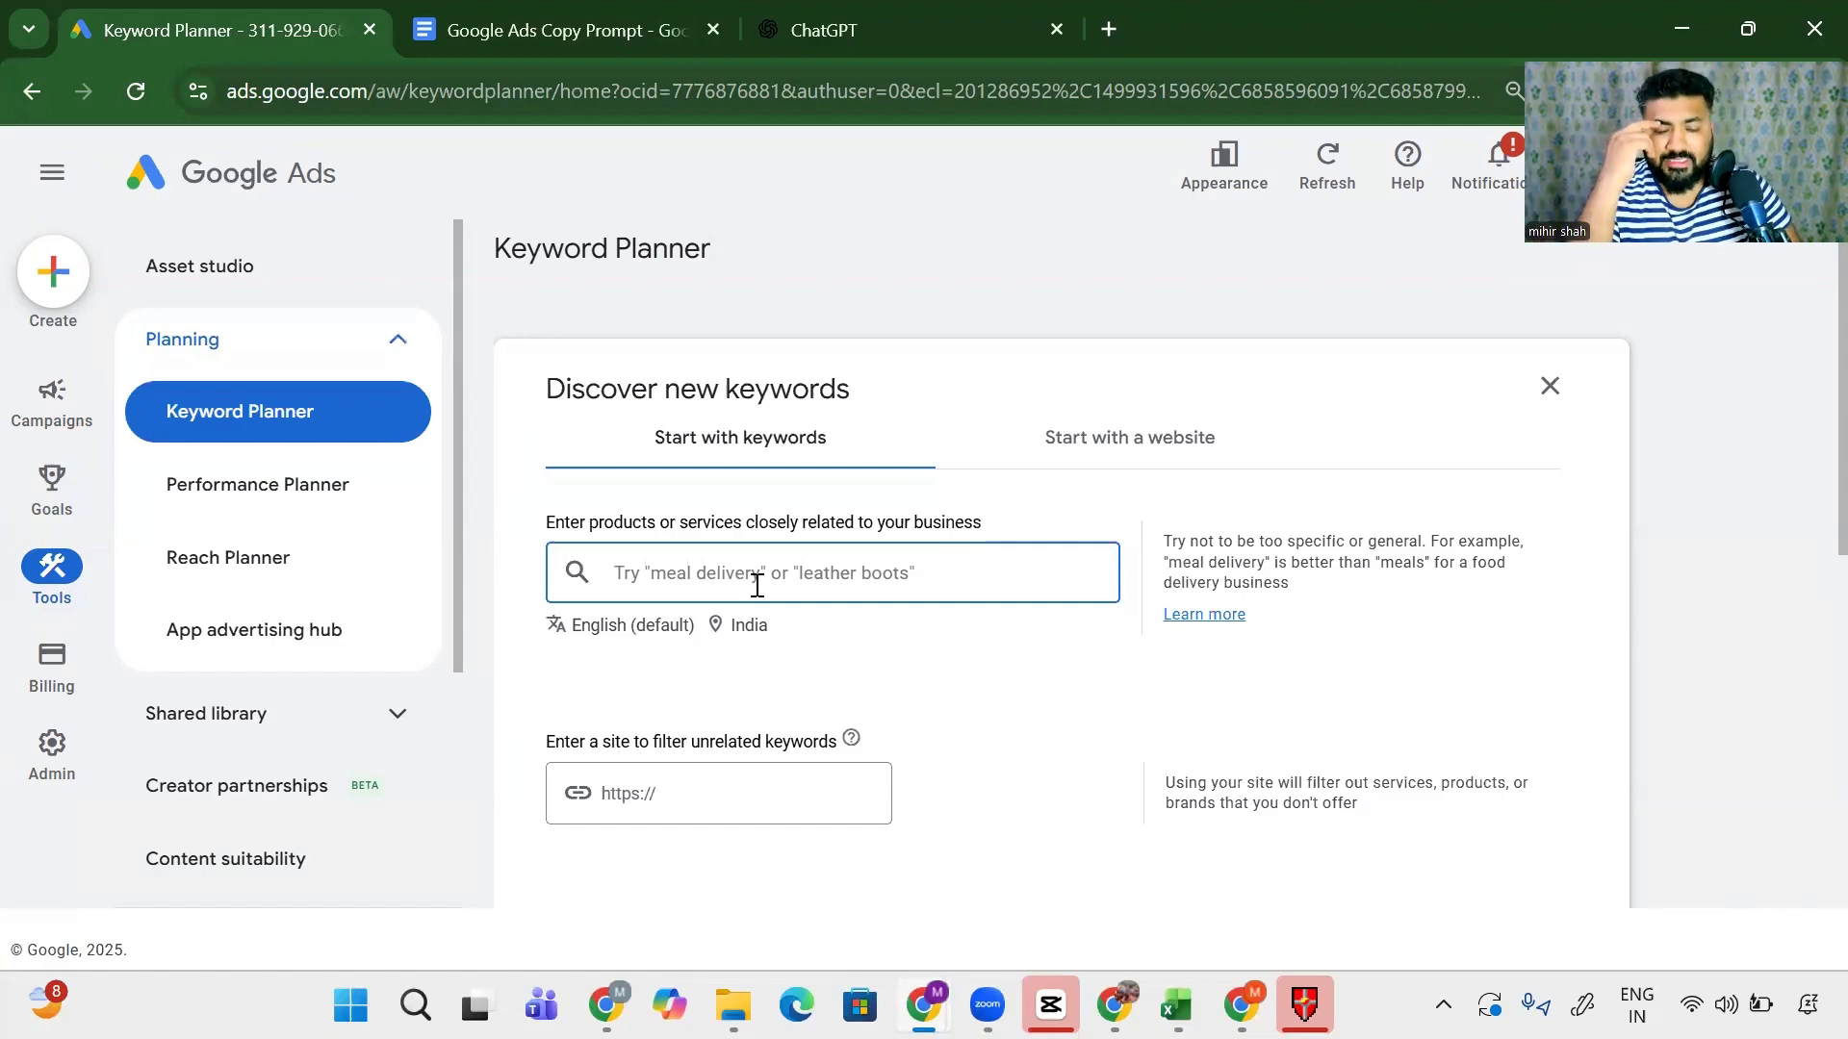
click(758, 585)
text(Di)
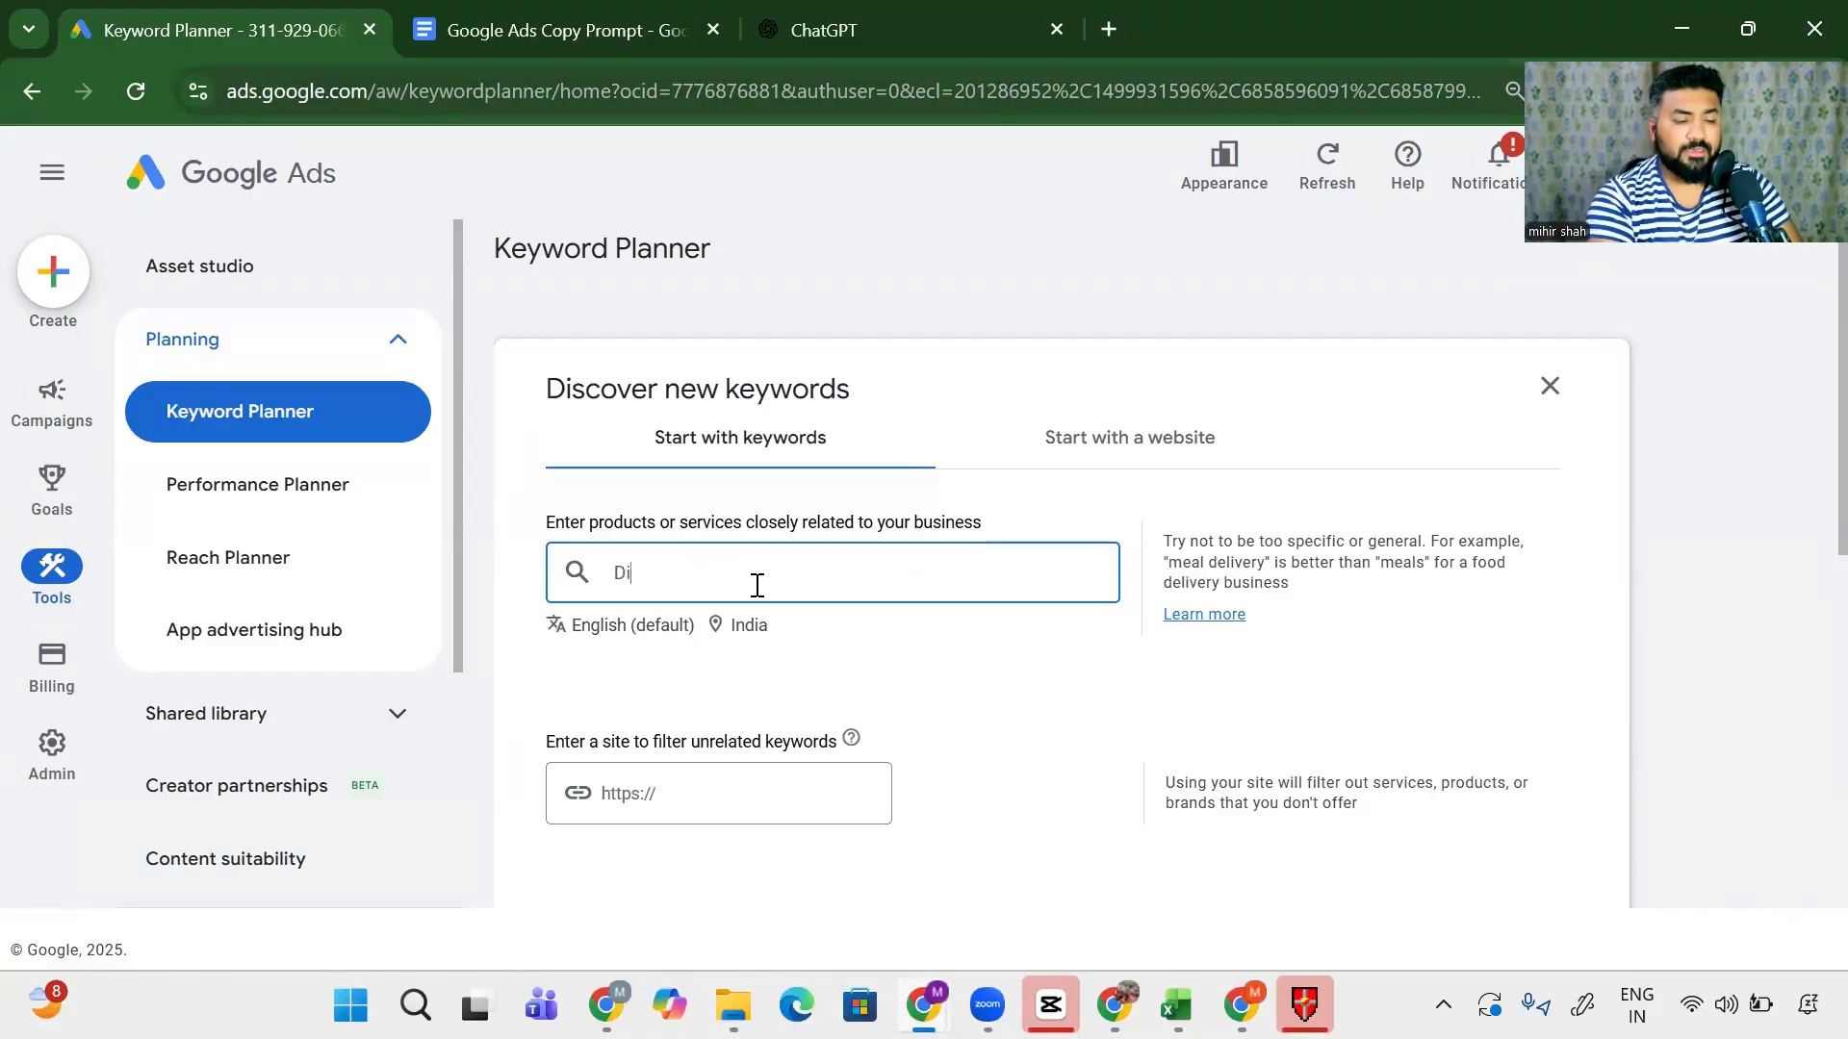
text(gital Market)
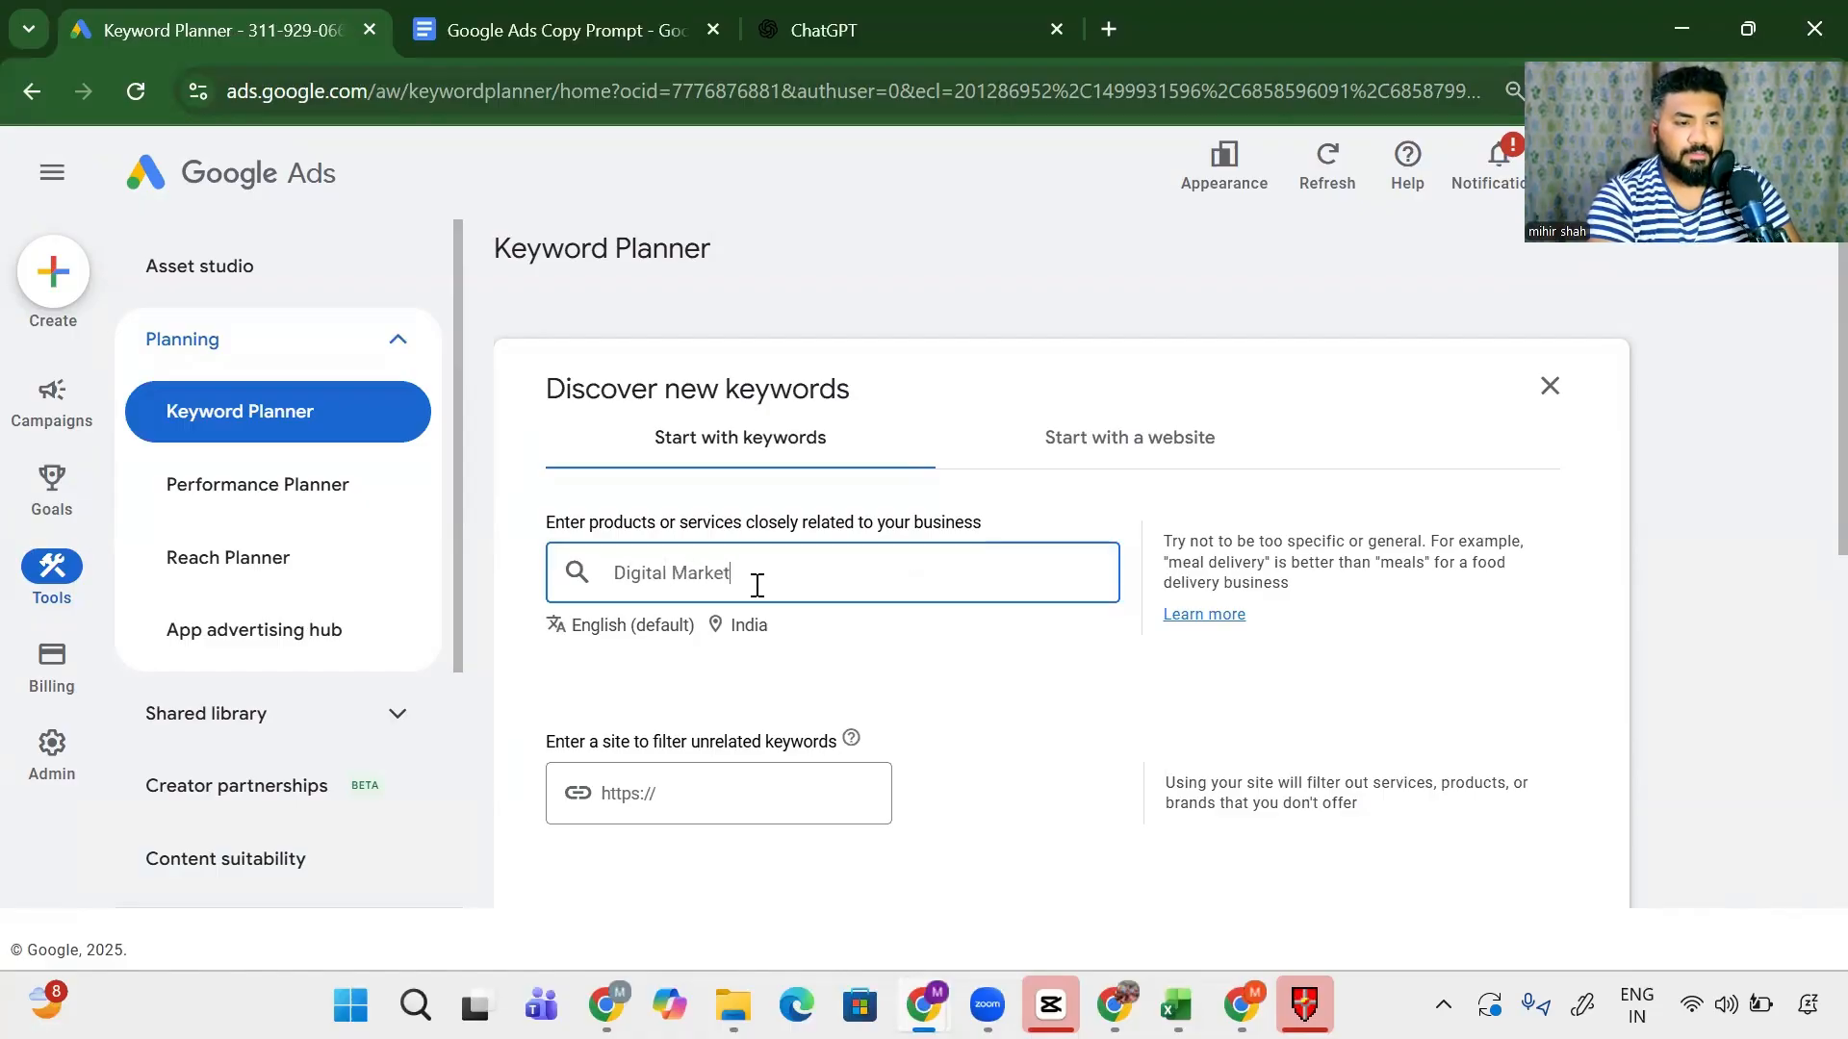
text(ing Agency)
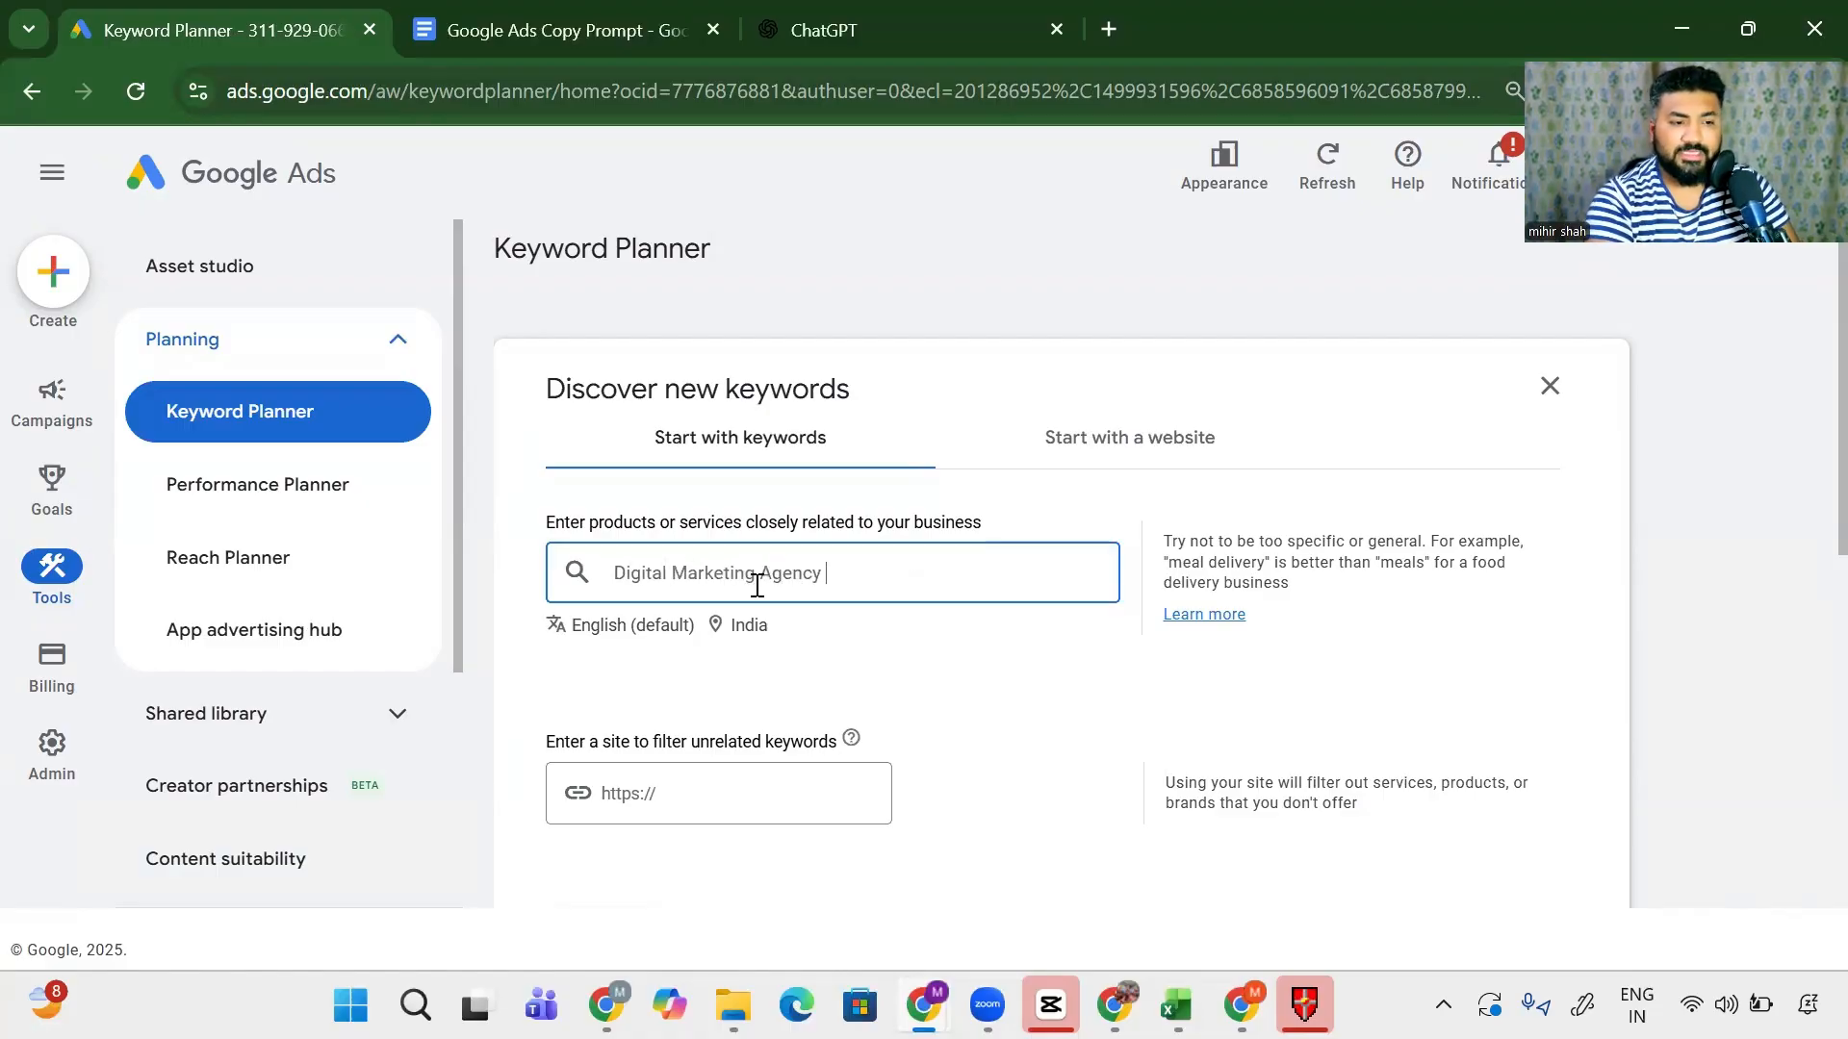
key(Return)
- Add 'Digital marketing consultant', 'Google Ads expert' and 'Facebook Ads Expert' as seed keywords
text(Digital)
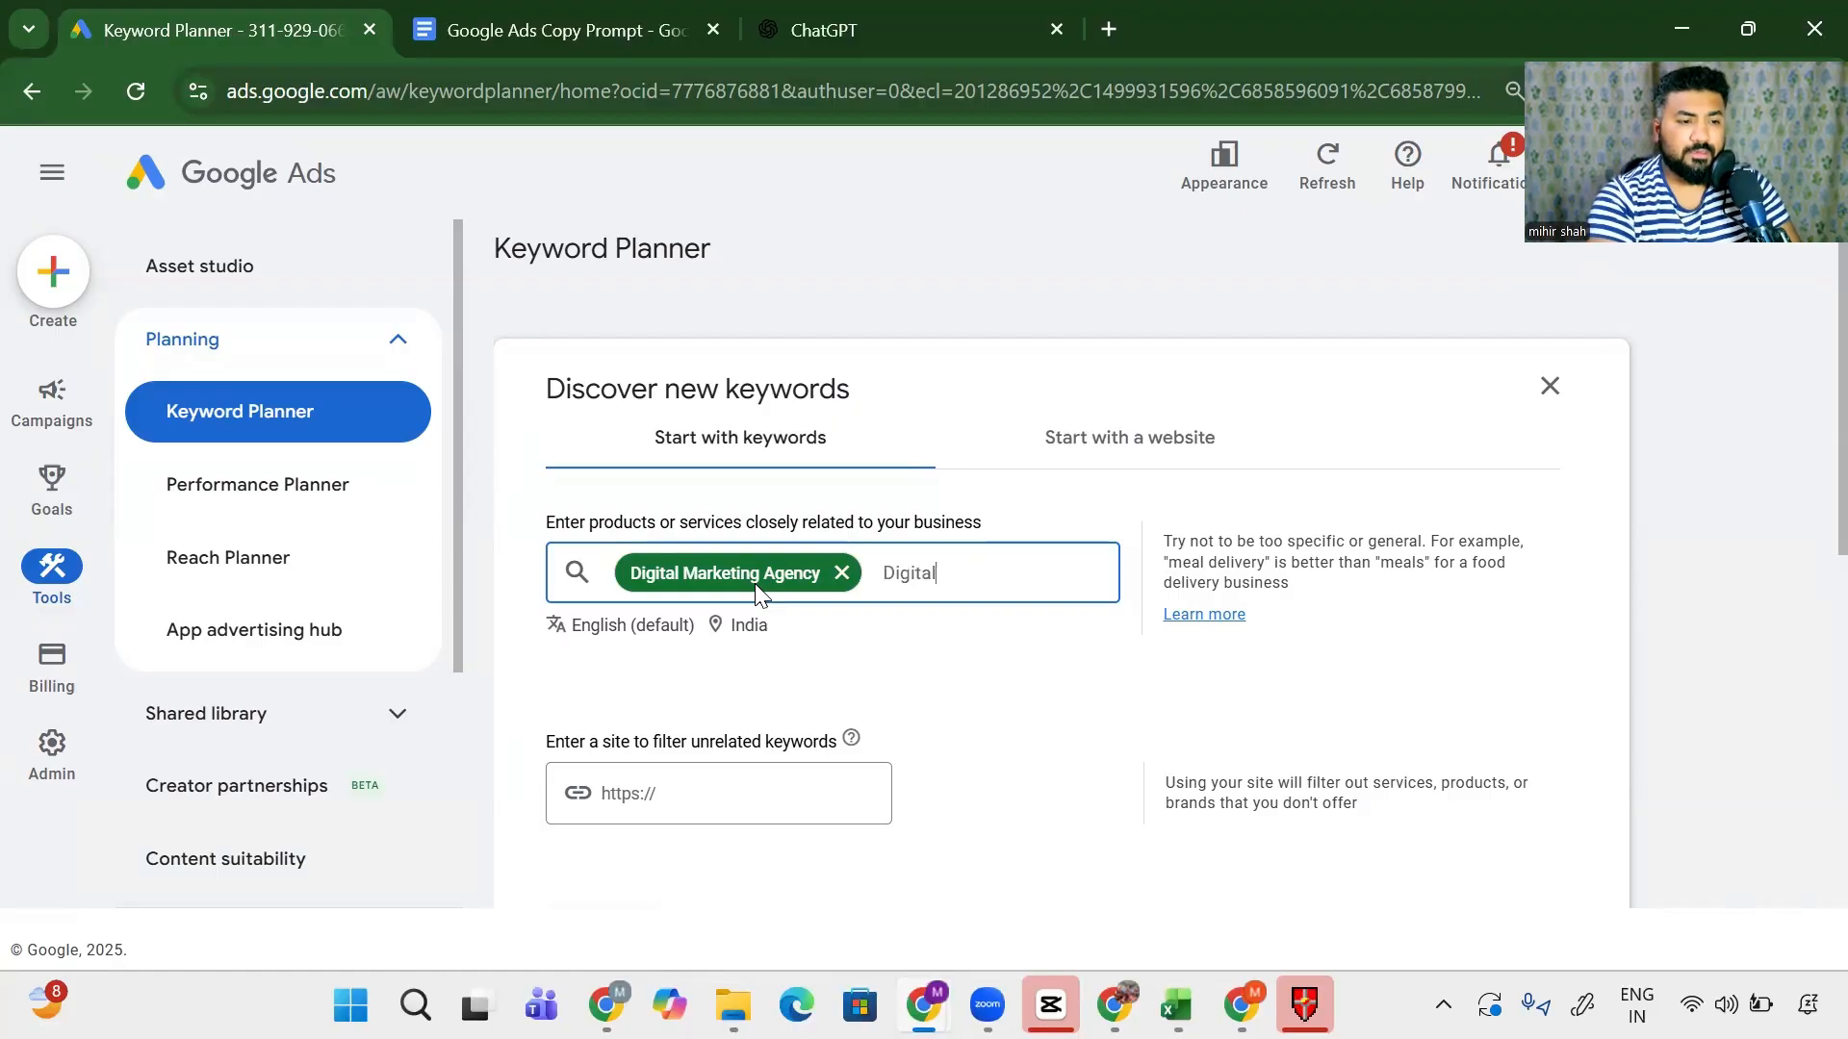
text( market)
key(BackSpace)
key(BackSpace)
key(BackSpace)
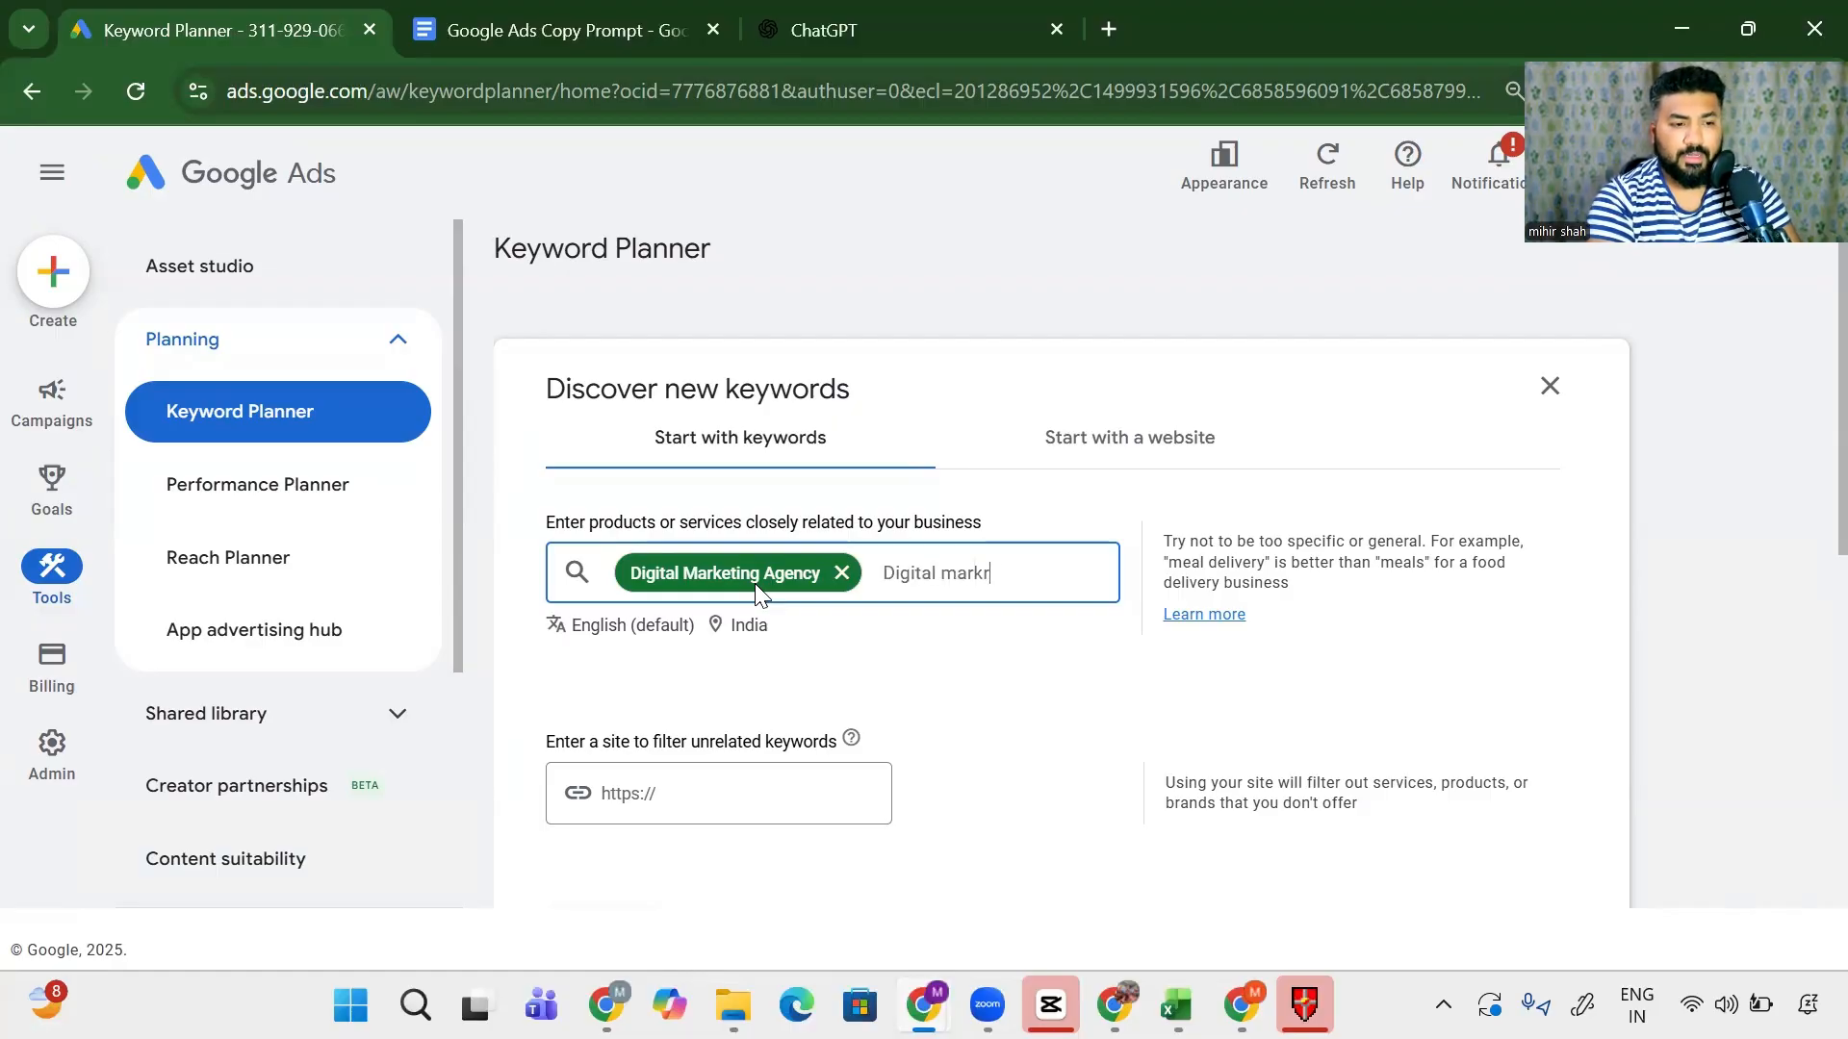
text(keting )
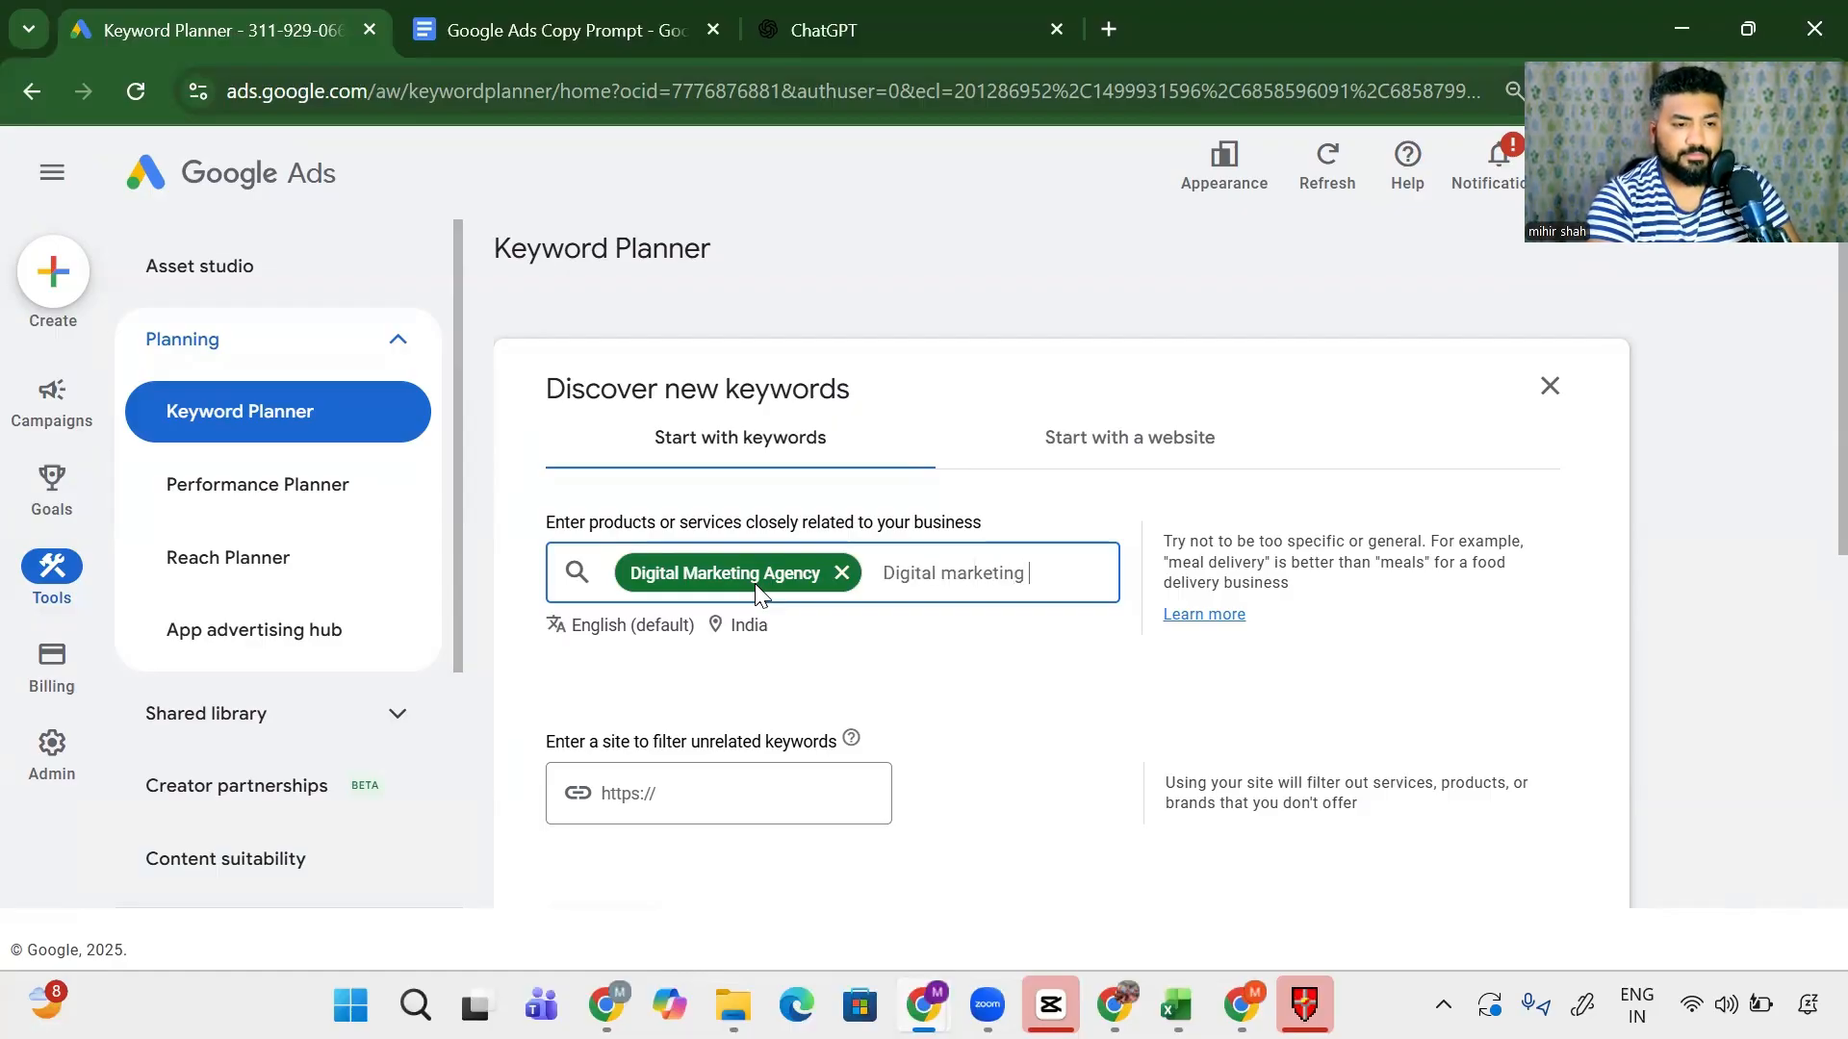
text(consultant)
key(Return)
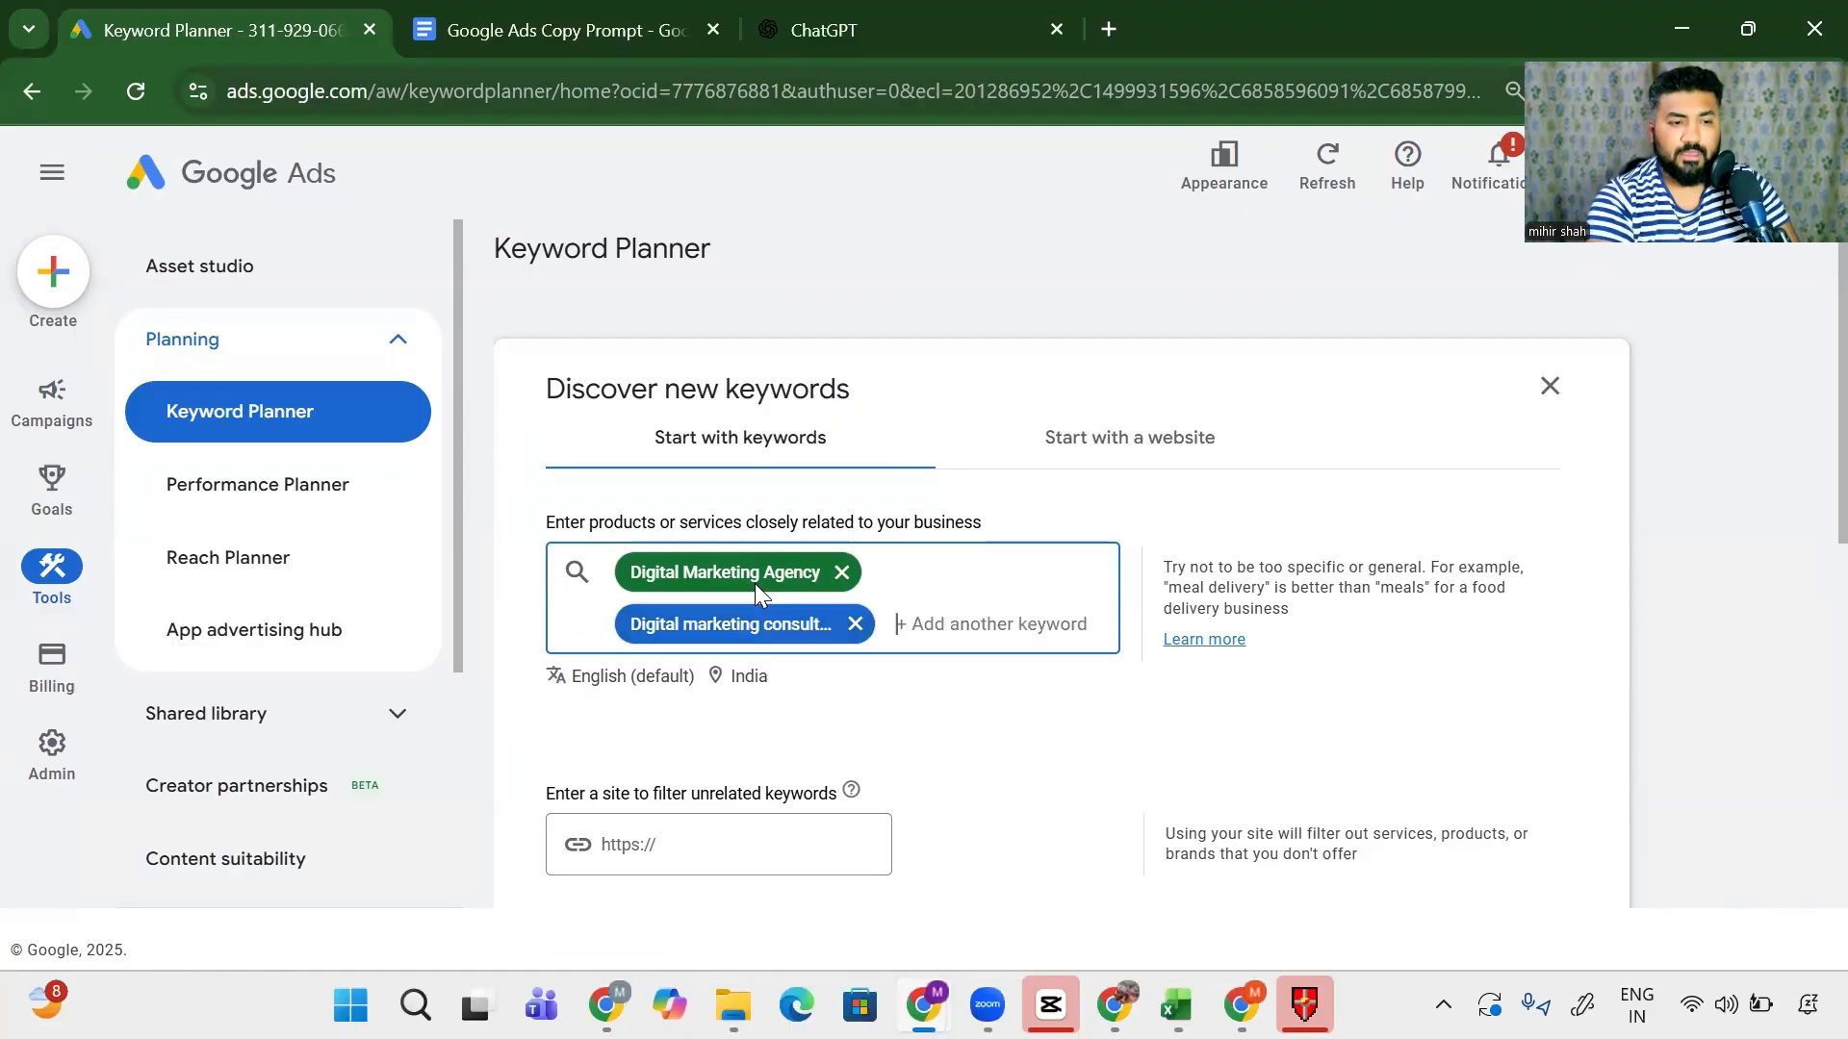
text(Go)
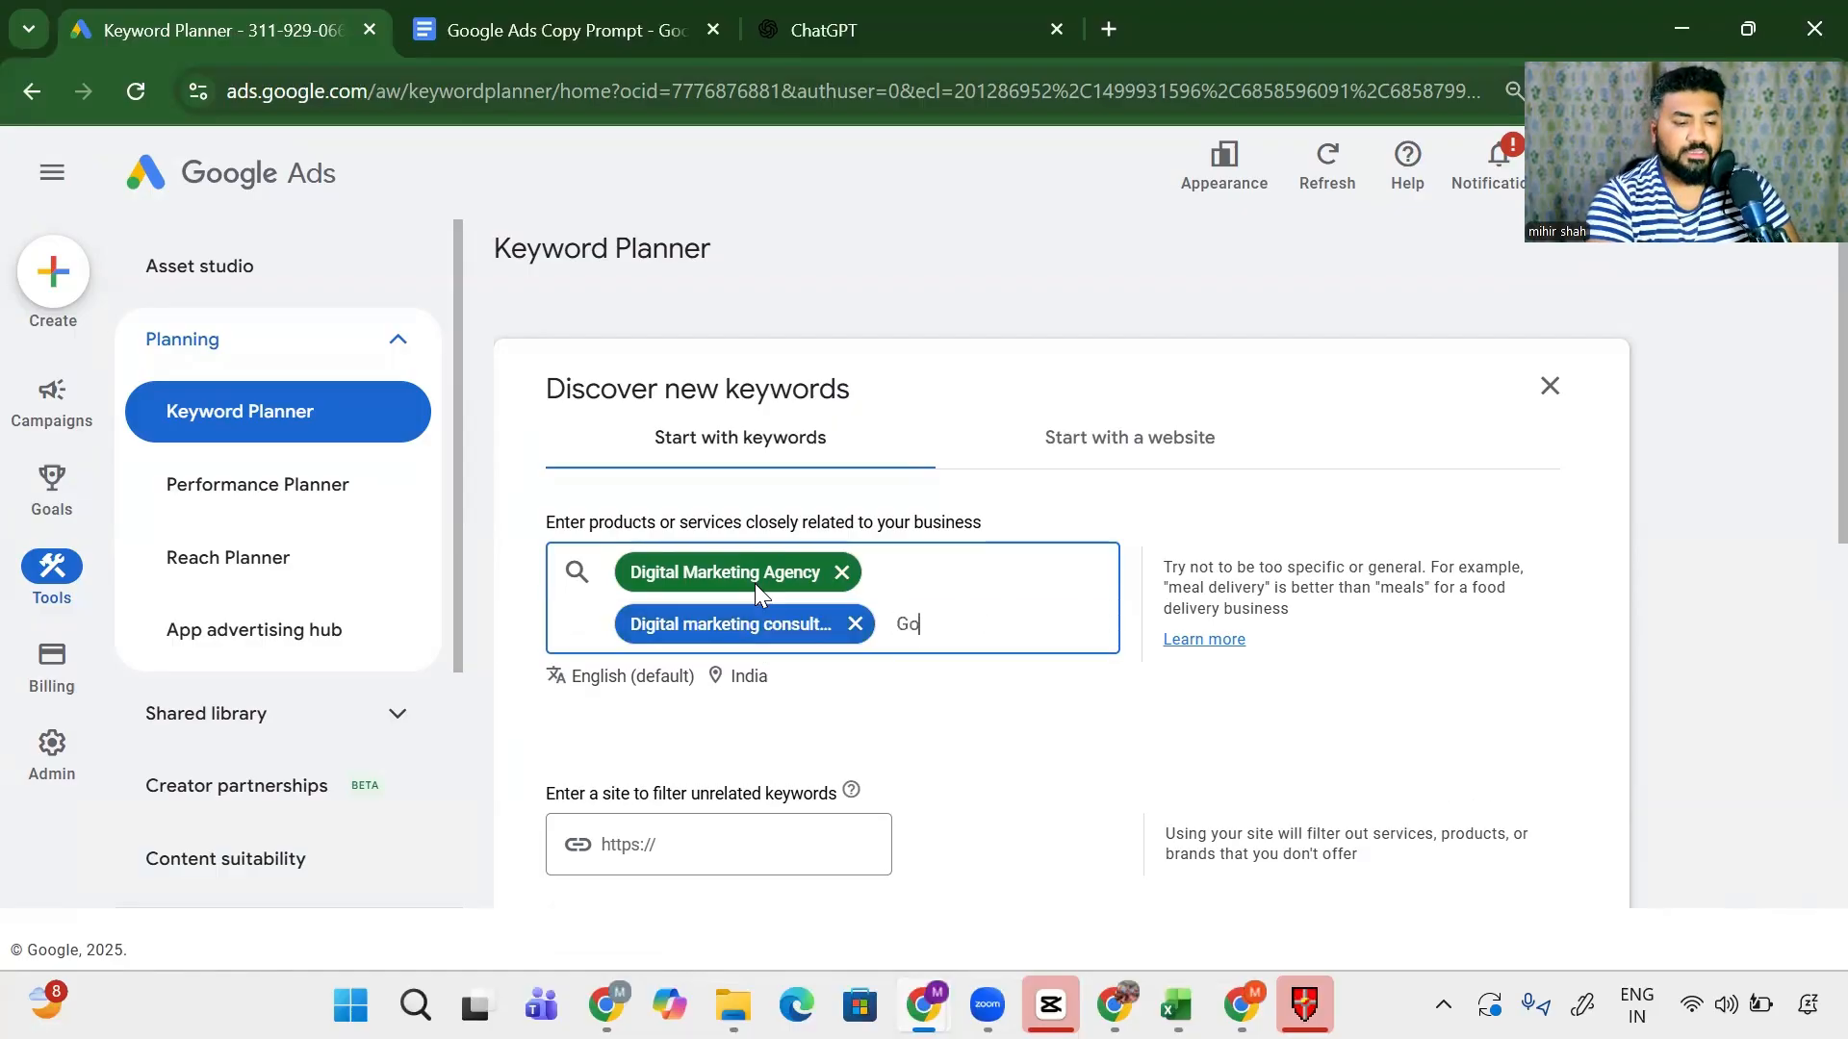
text(ogle Ads expert)
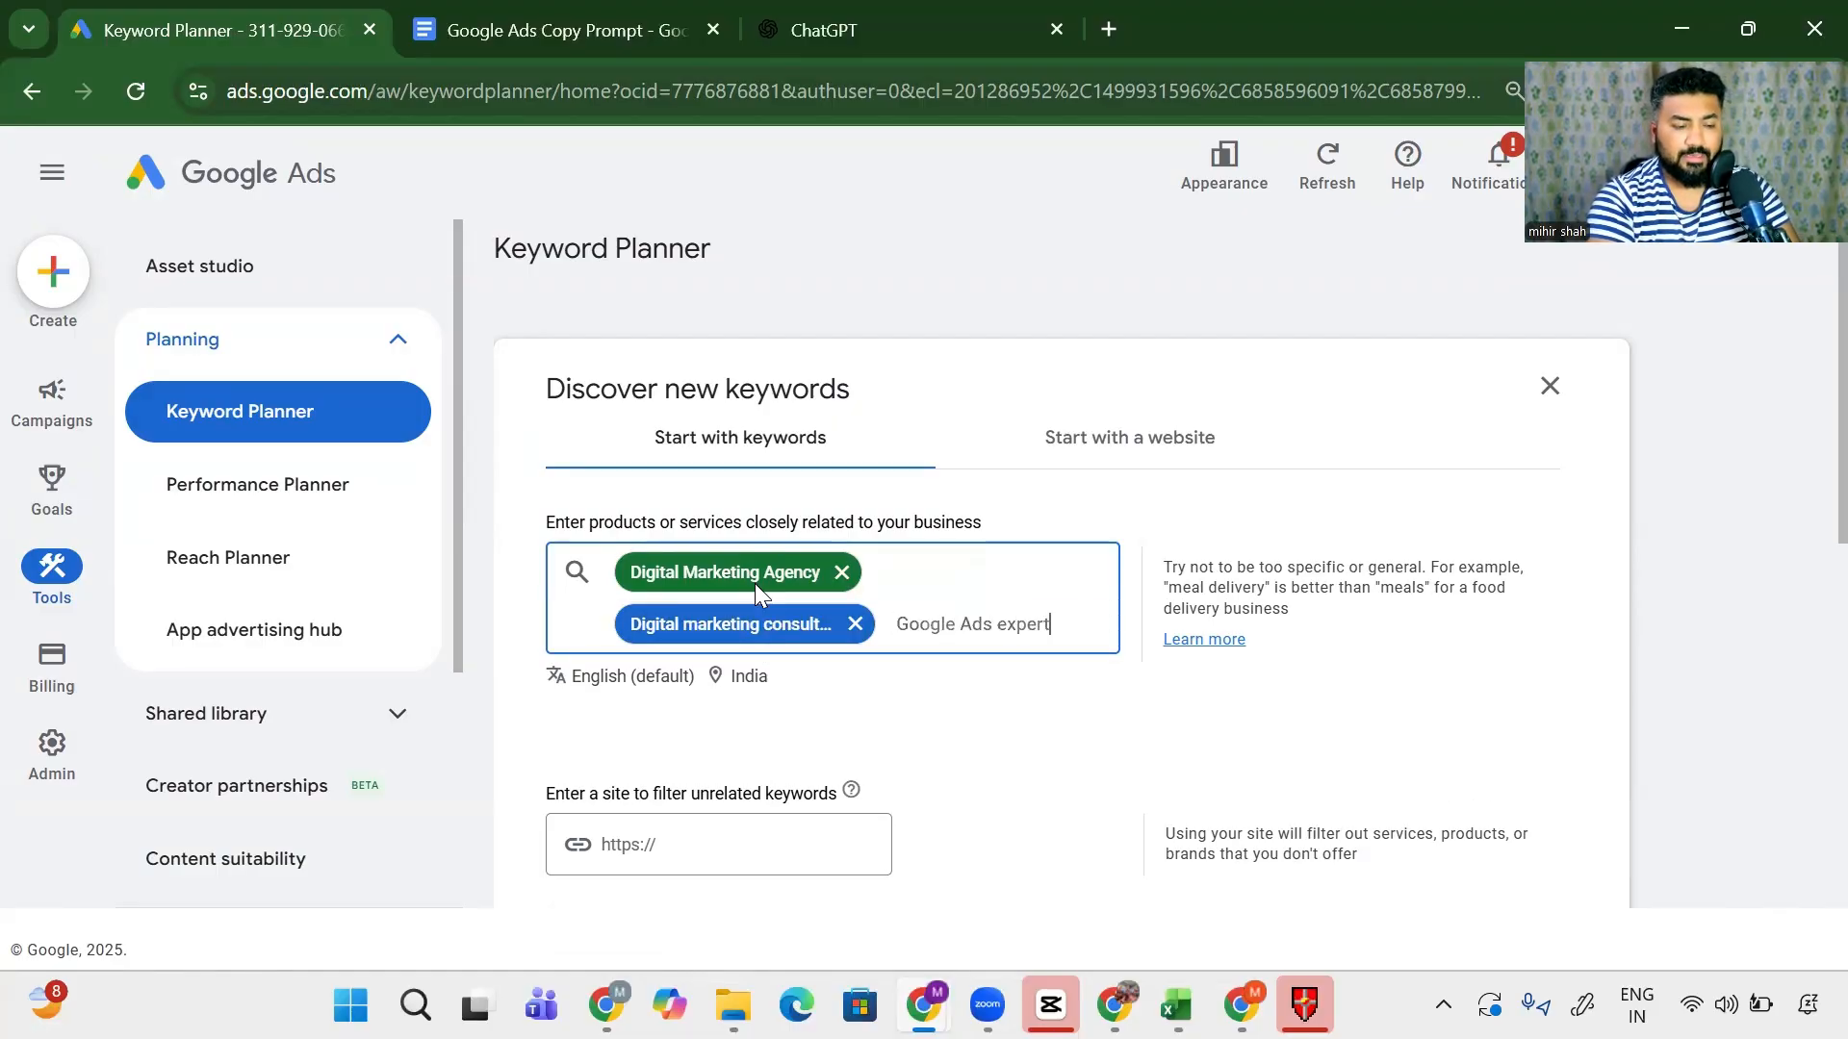
key(Return)
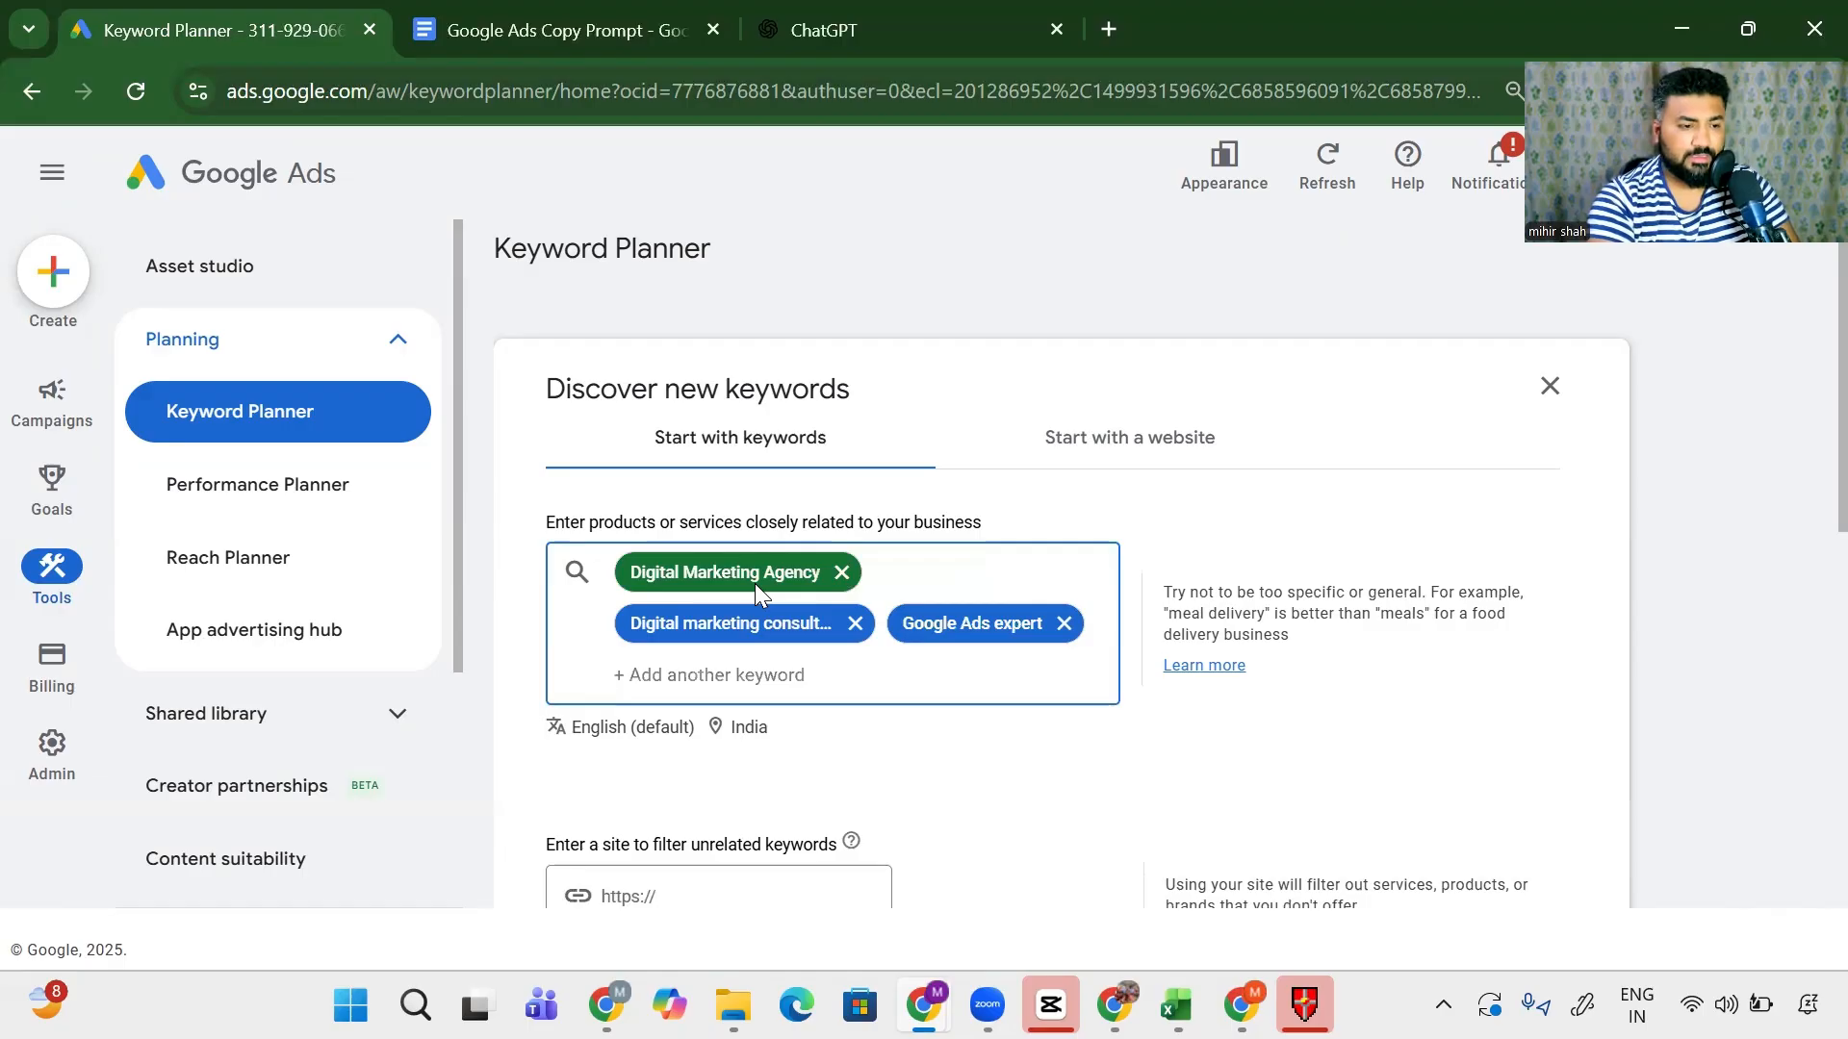
text(Facebook)
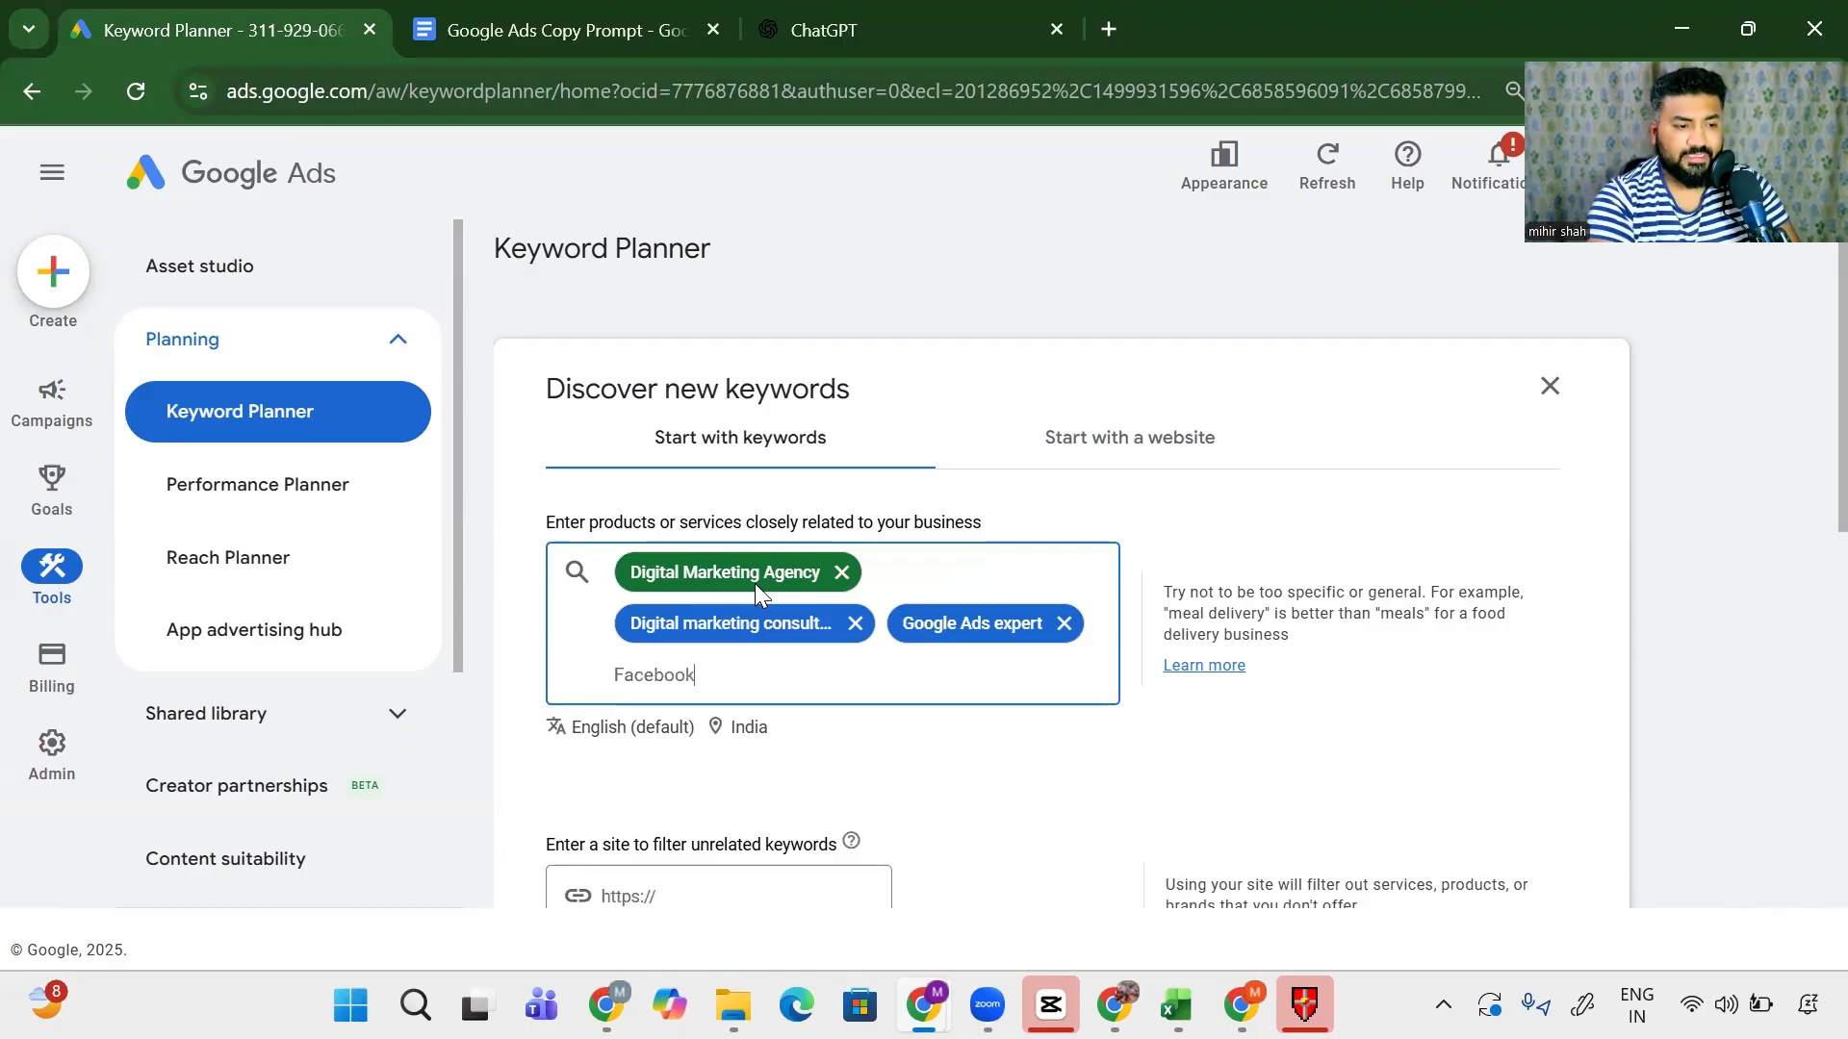
text( Ads Expert)
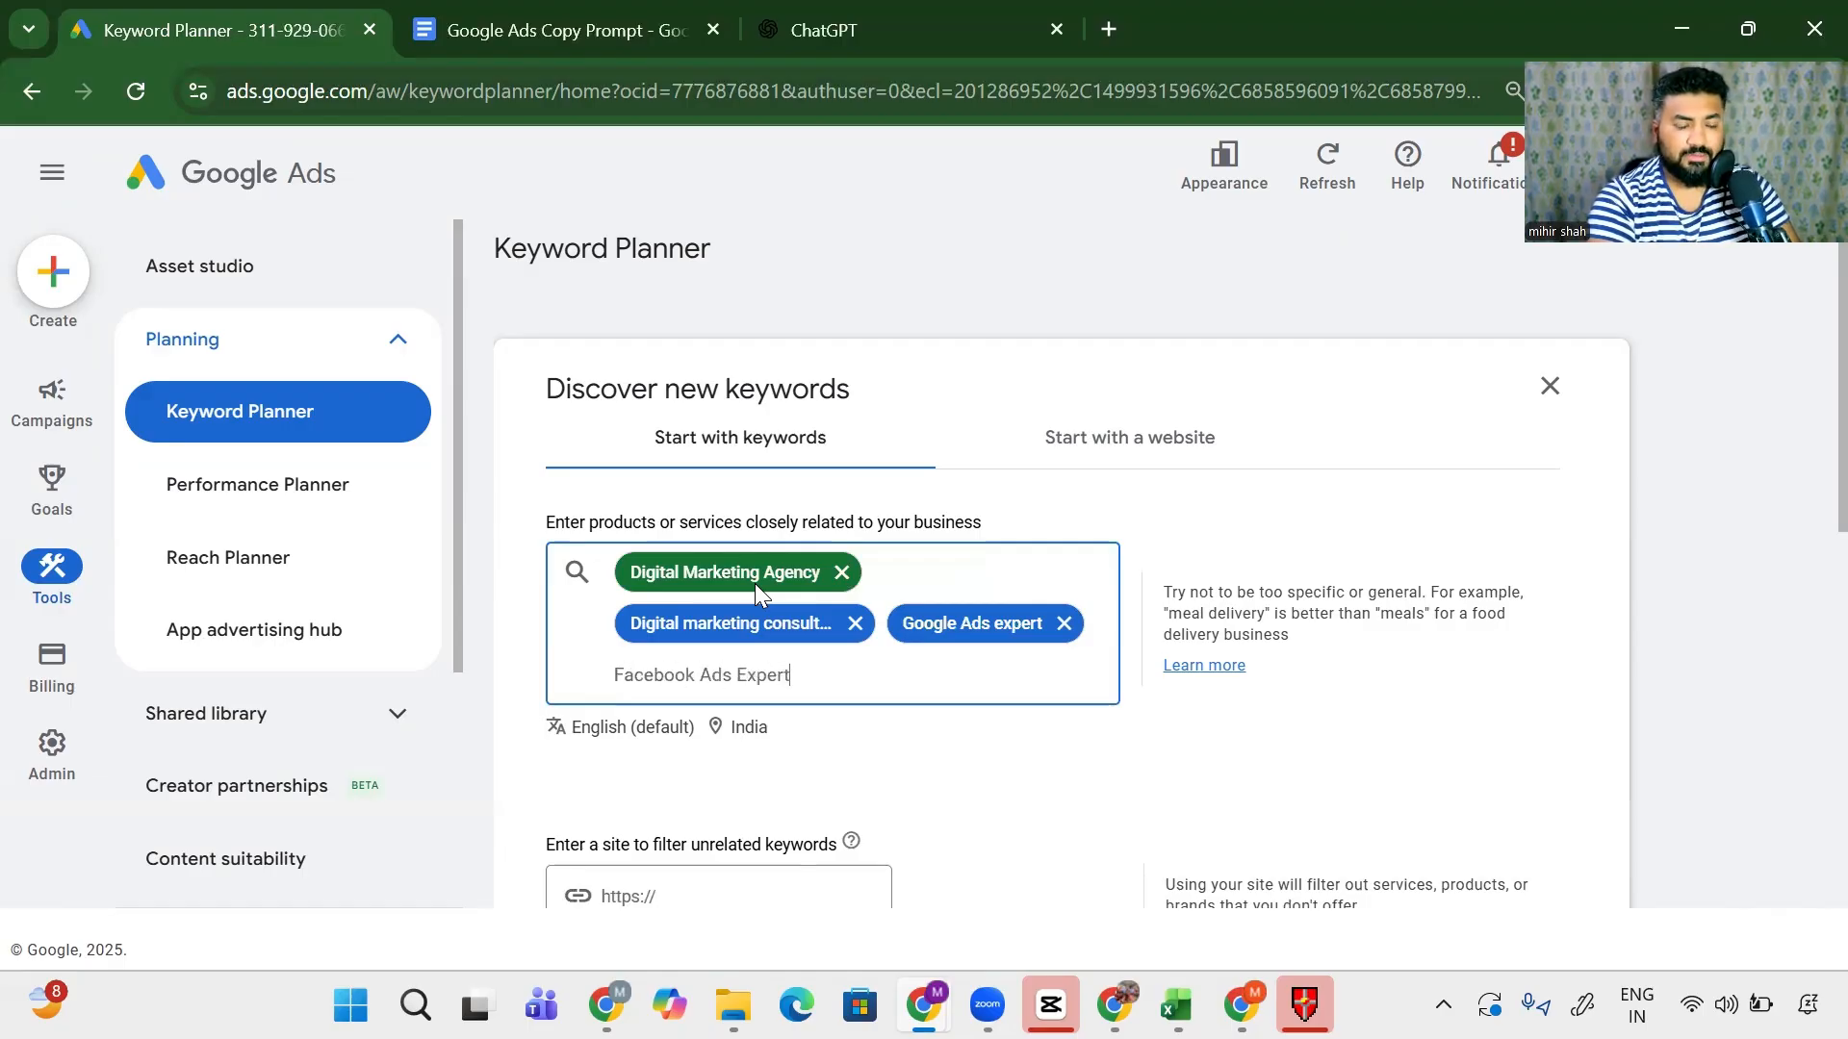
key(Return)
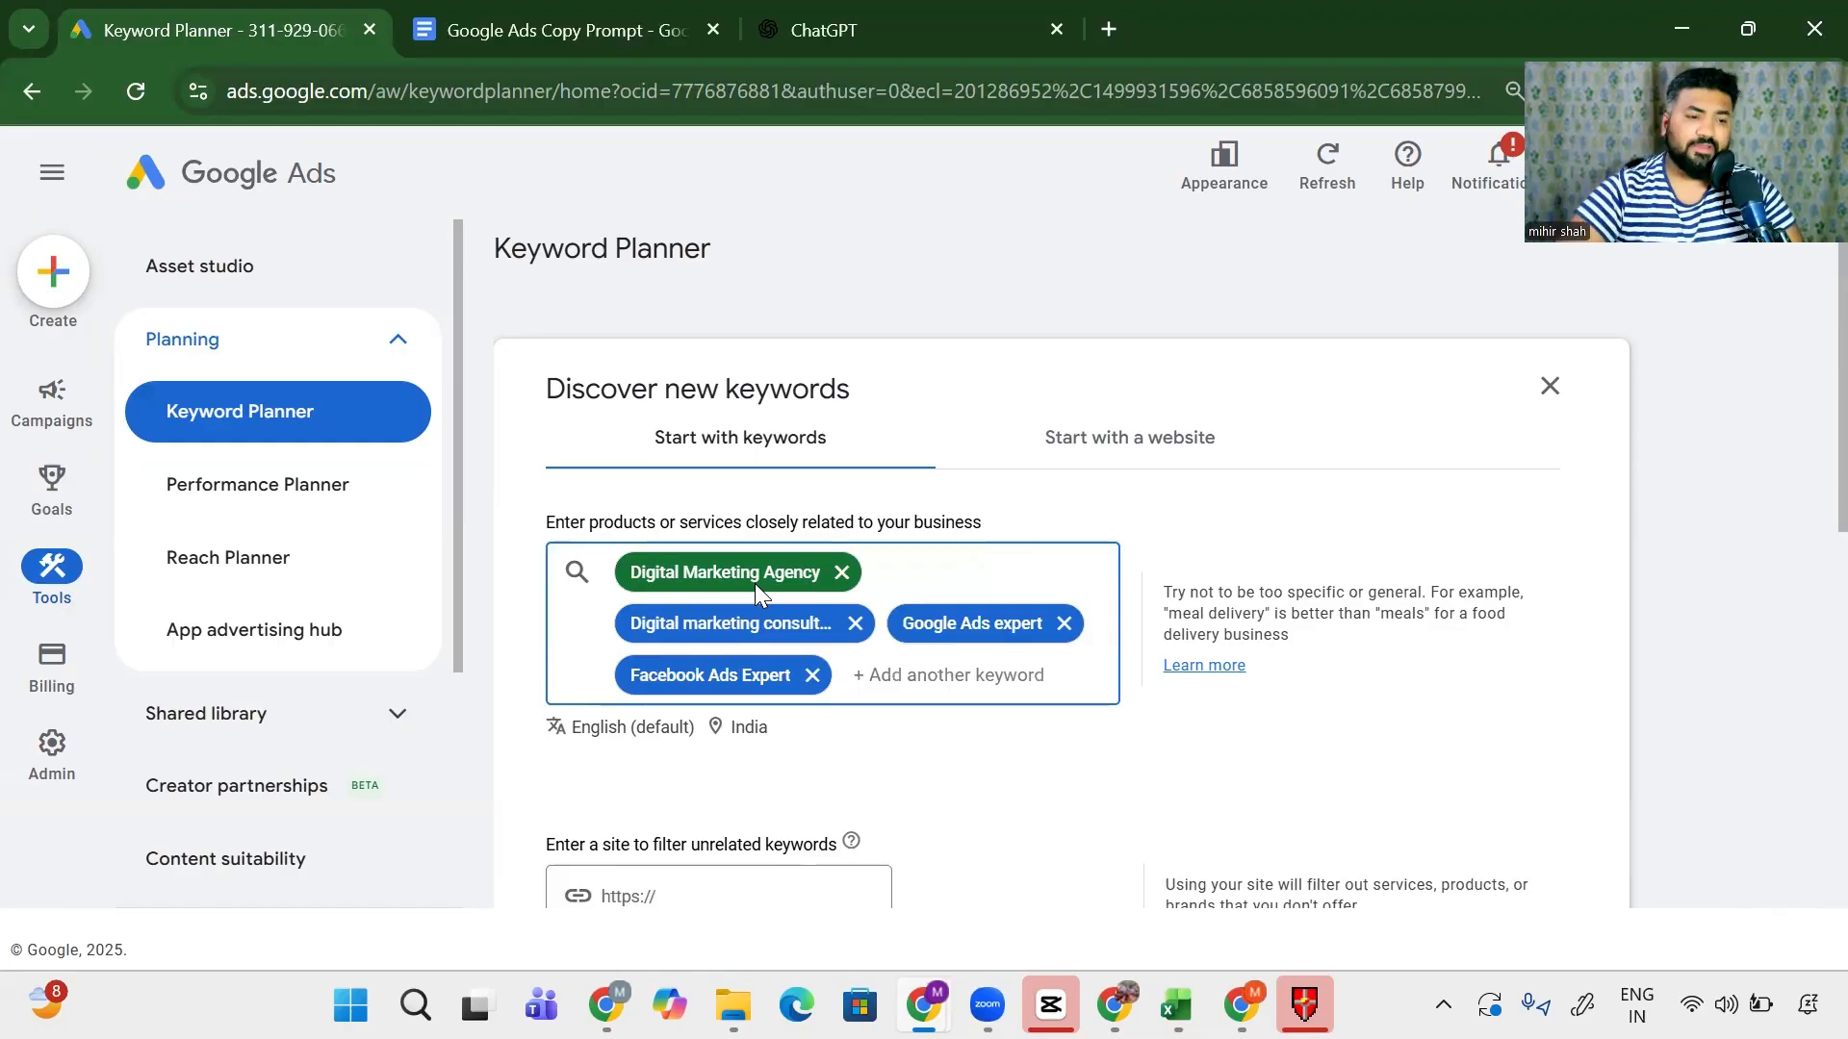
scroll(755, 583, down, 4)
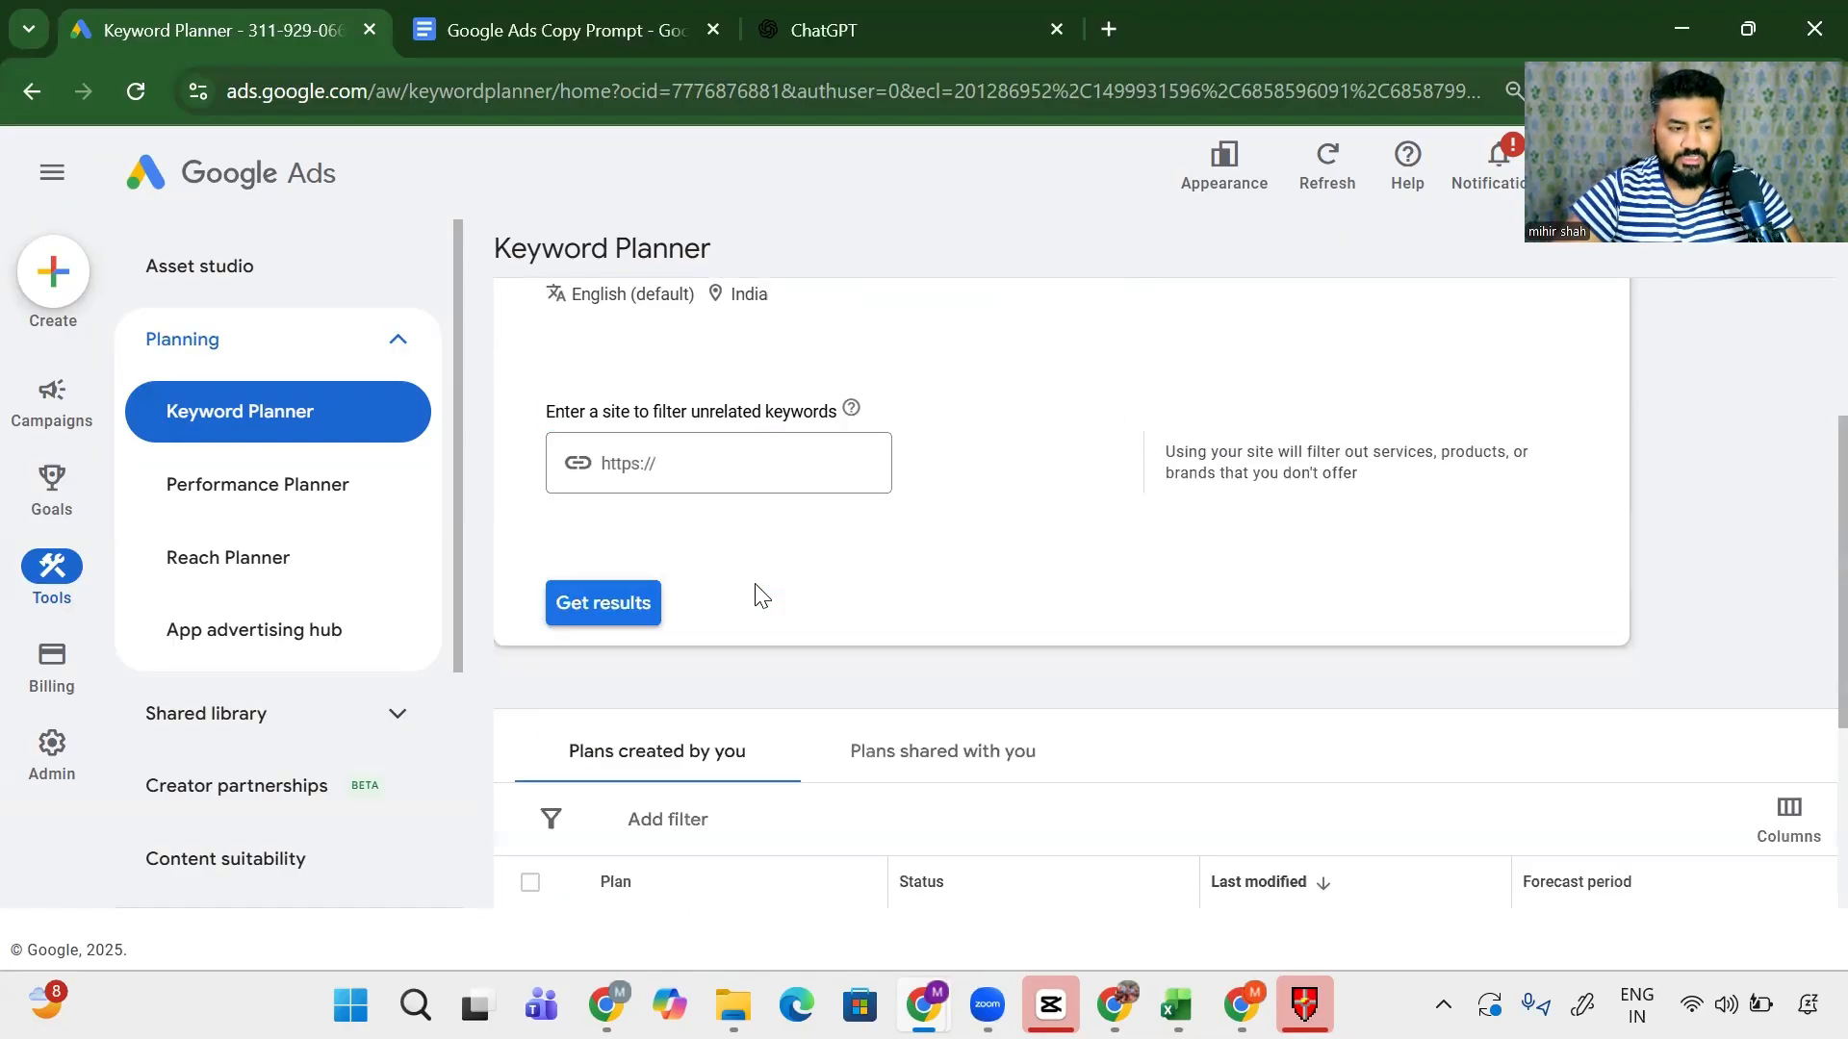
- Generate keyword ideas for the four seeds and look over the provided keyword rows
click(591, 607)
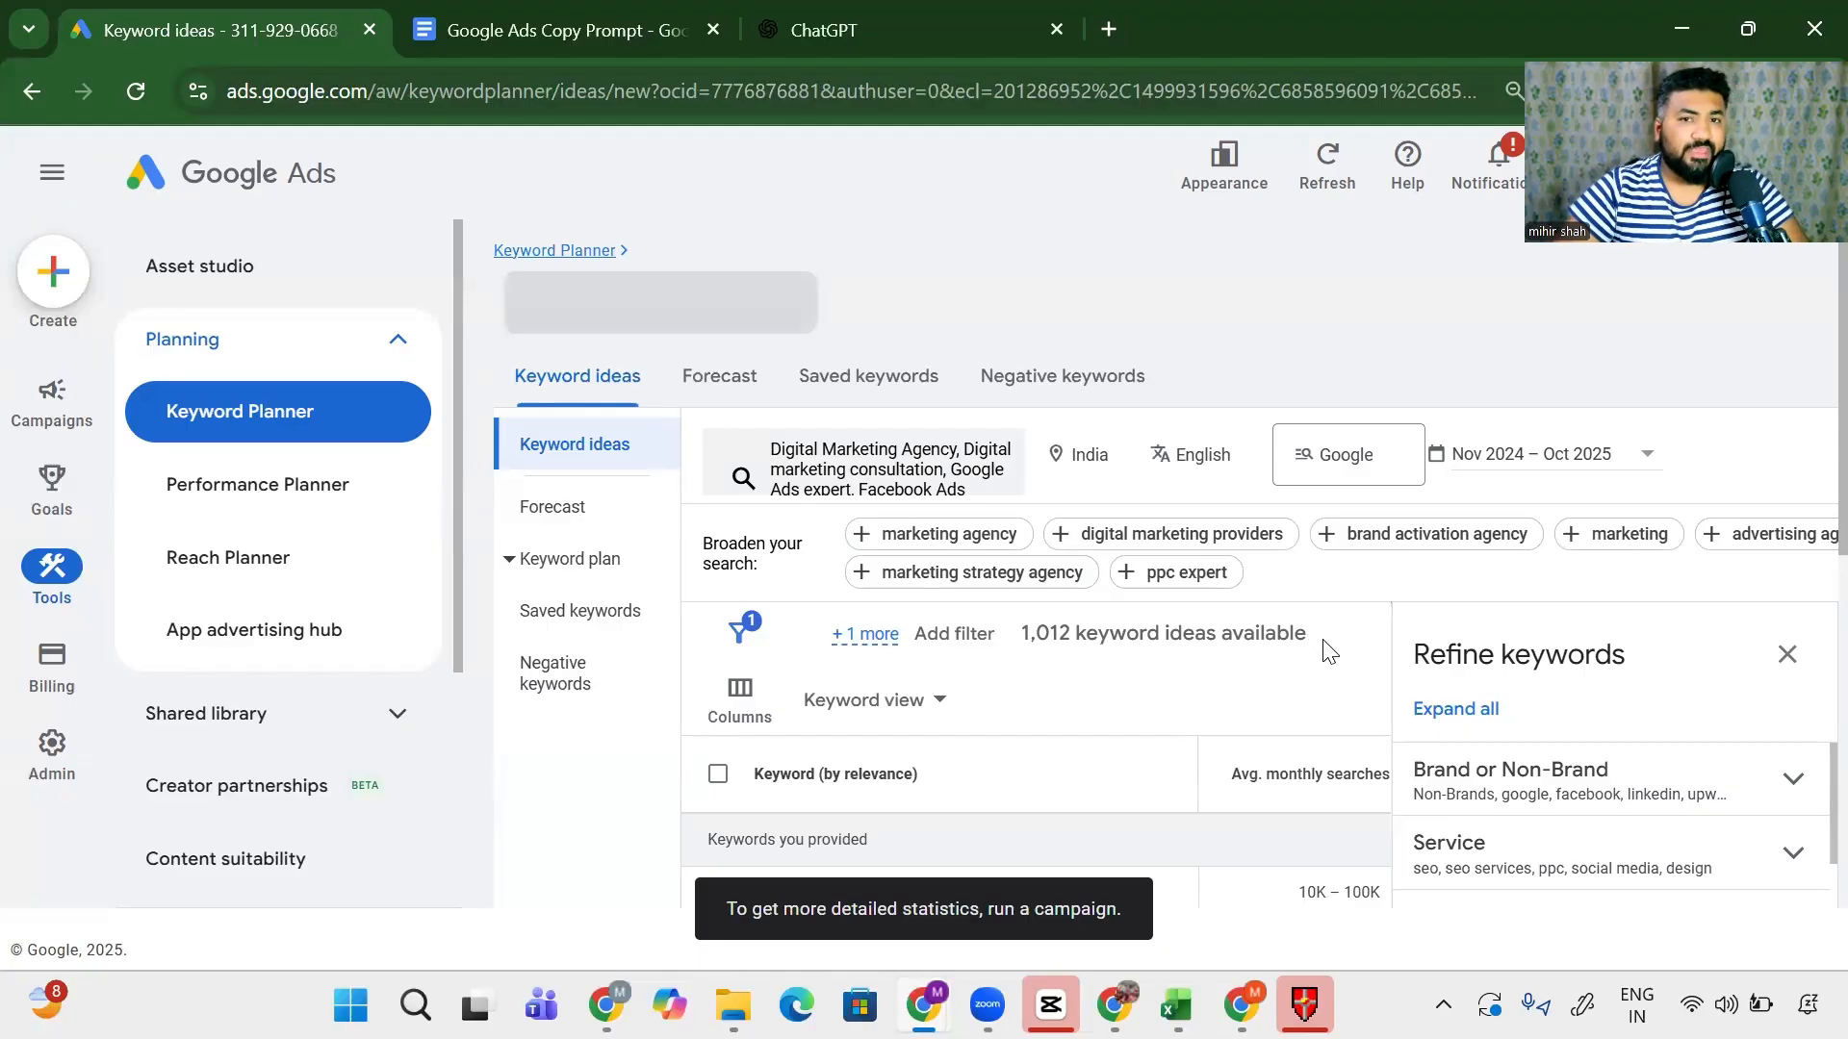
click(1787, 654)
scroll(1085, 712, down, 3)
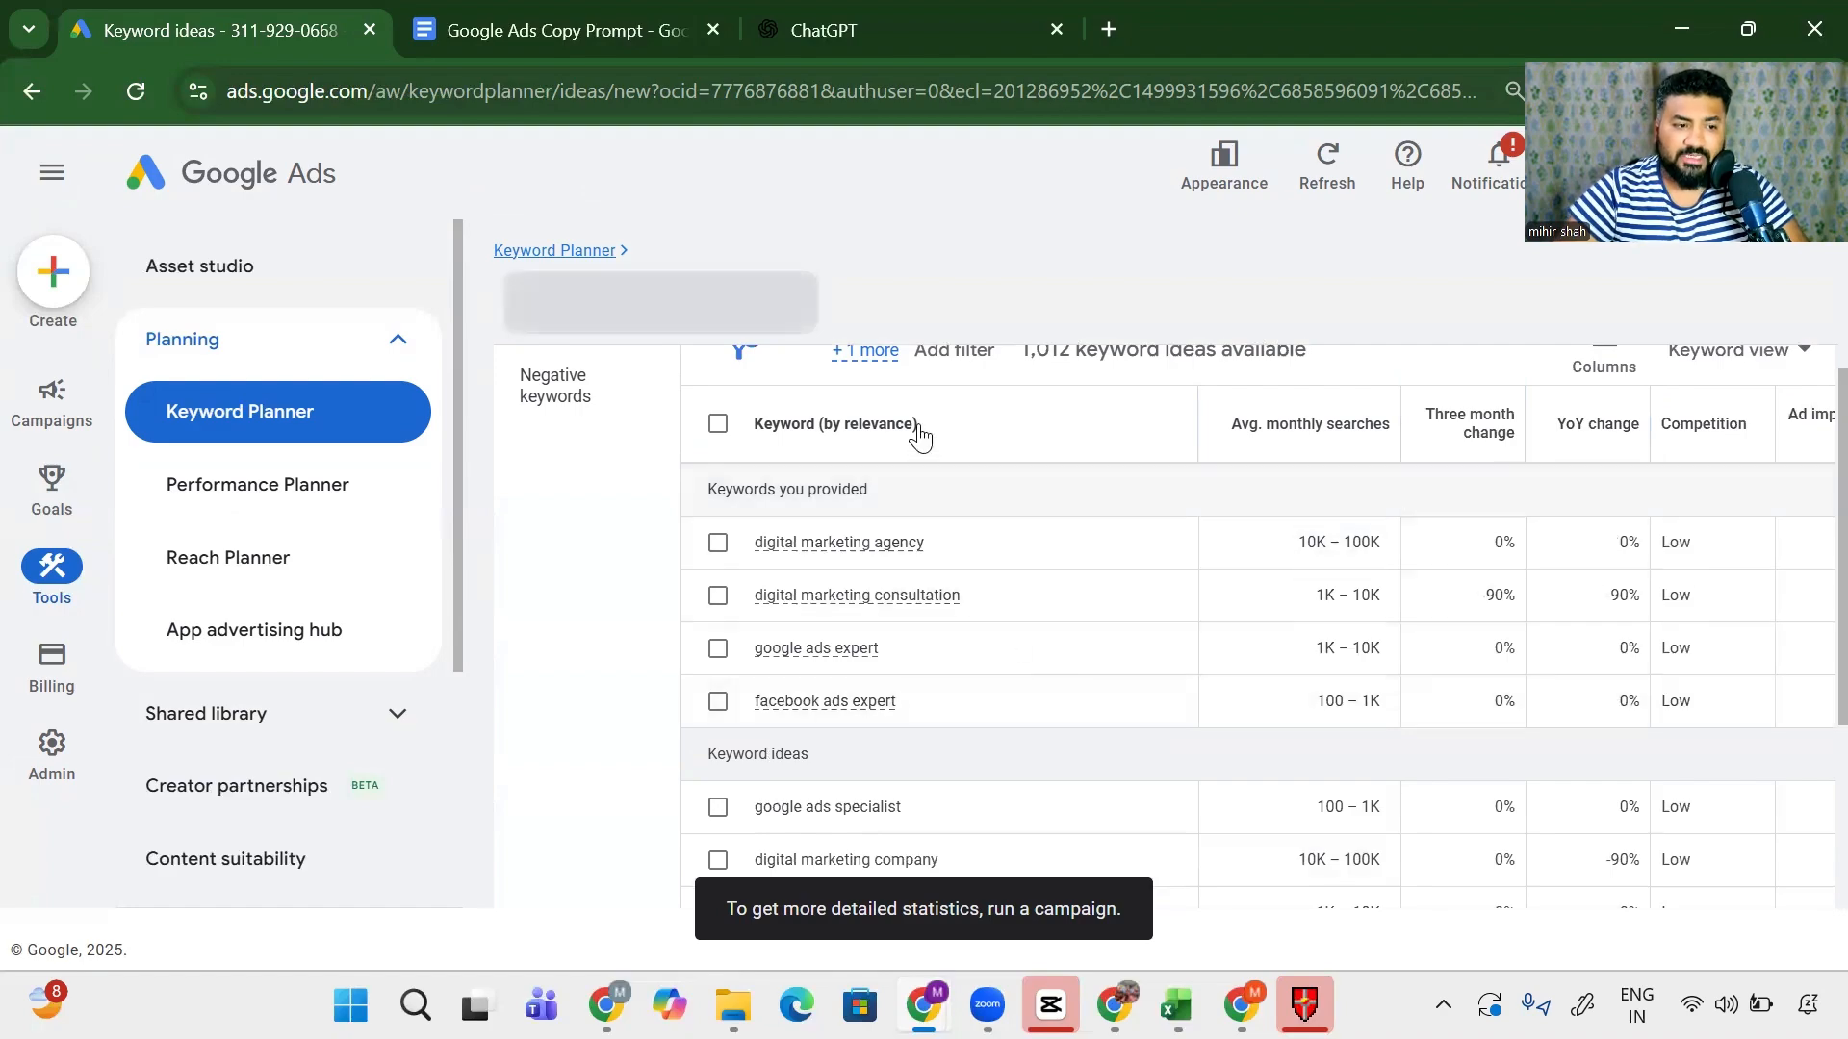
drag(689, 489, 905, 489)
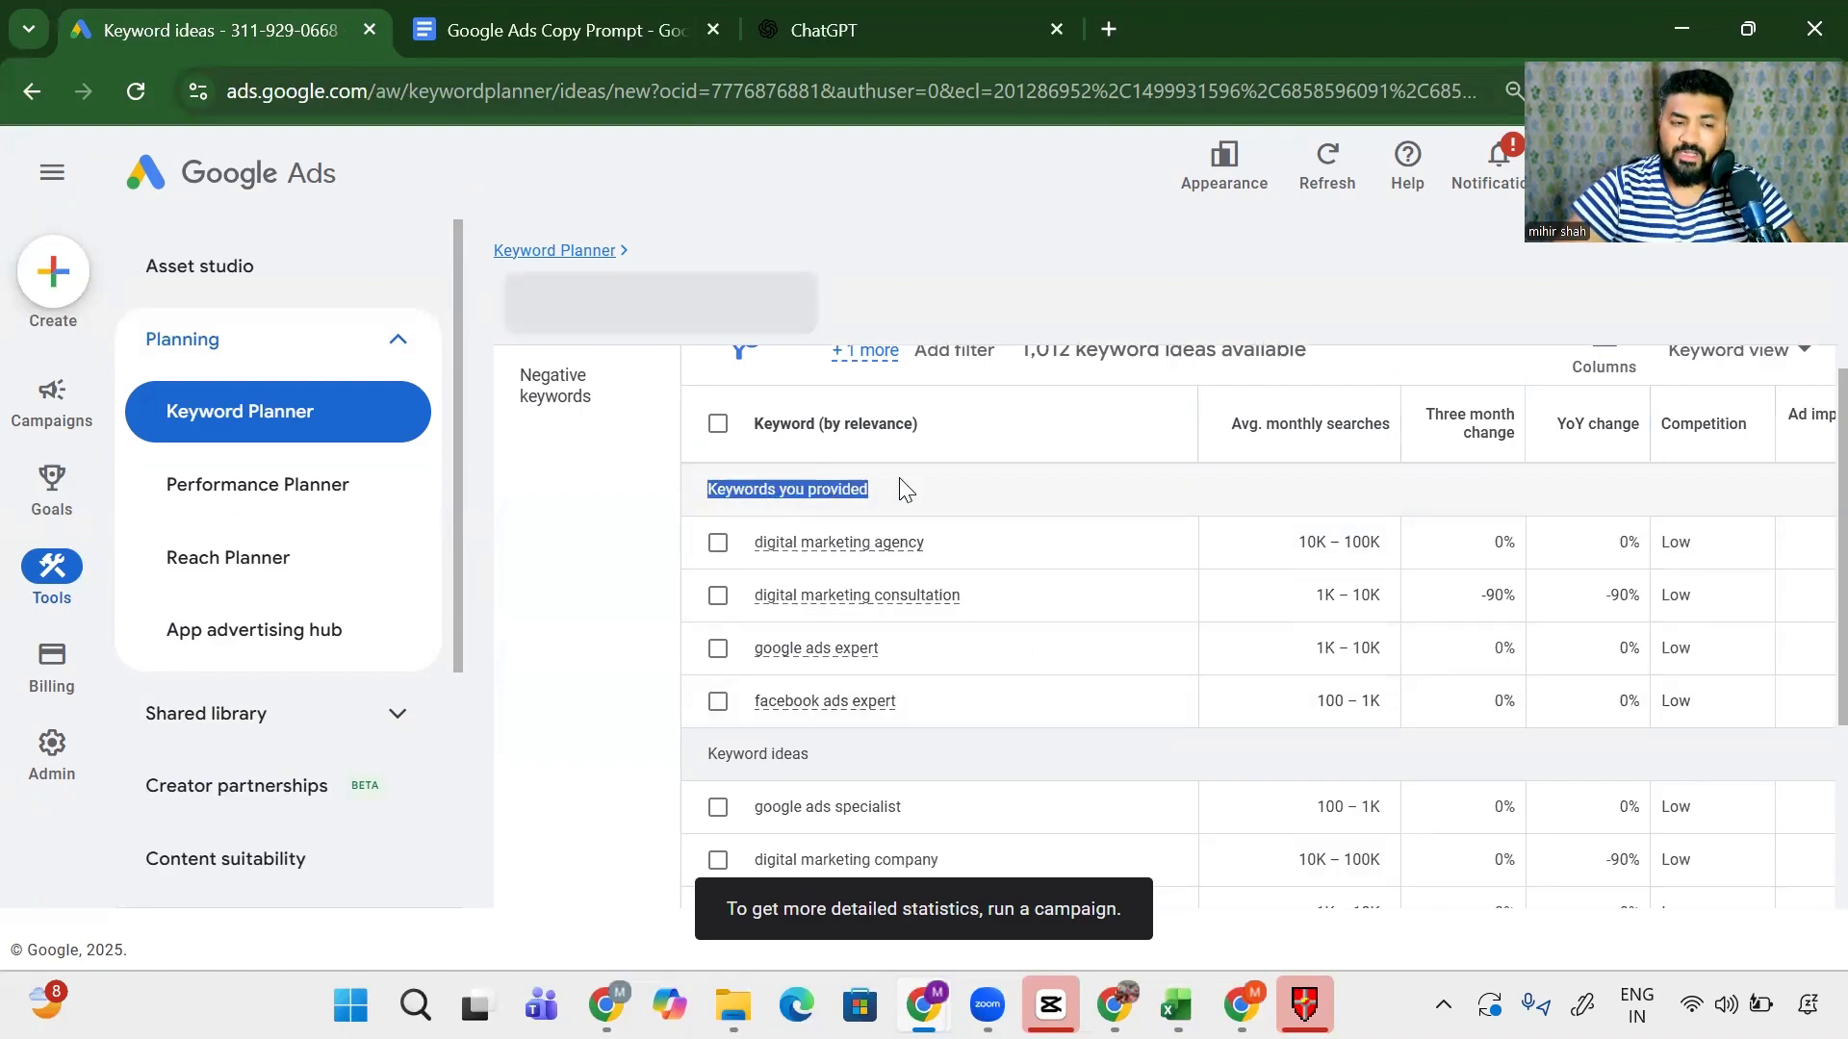
drag(962, 700, 706, 547)
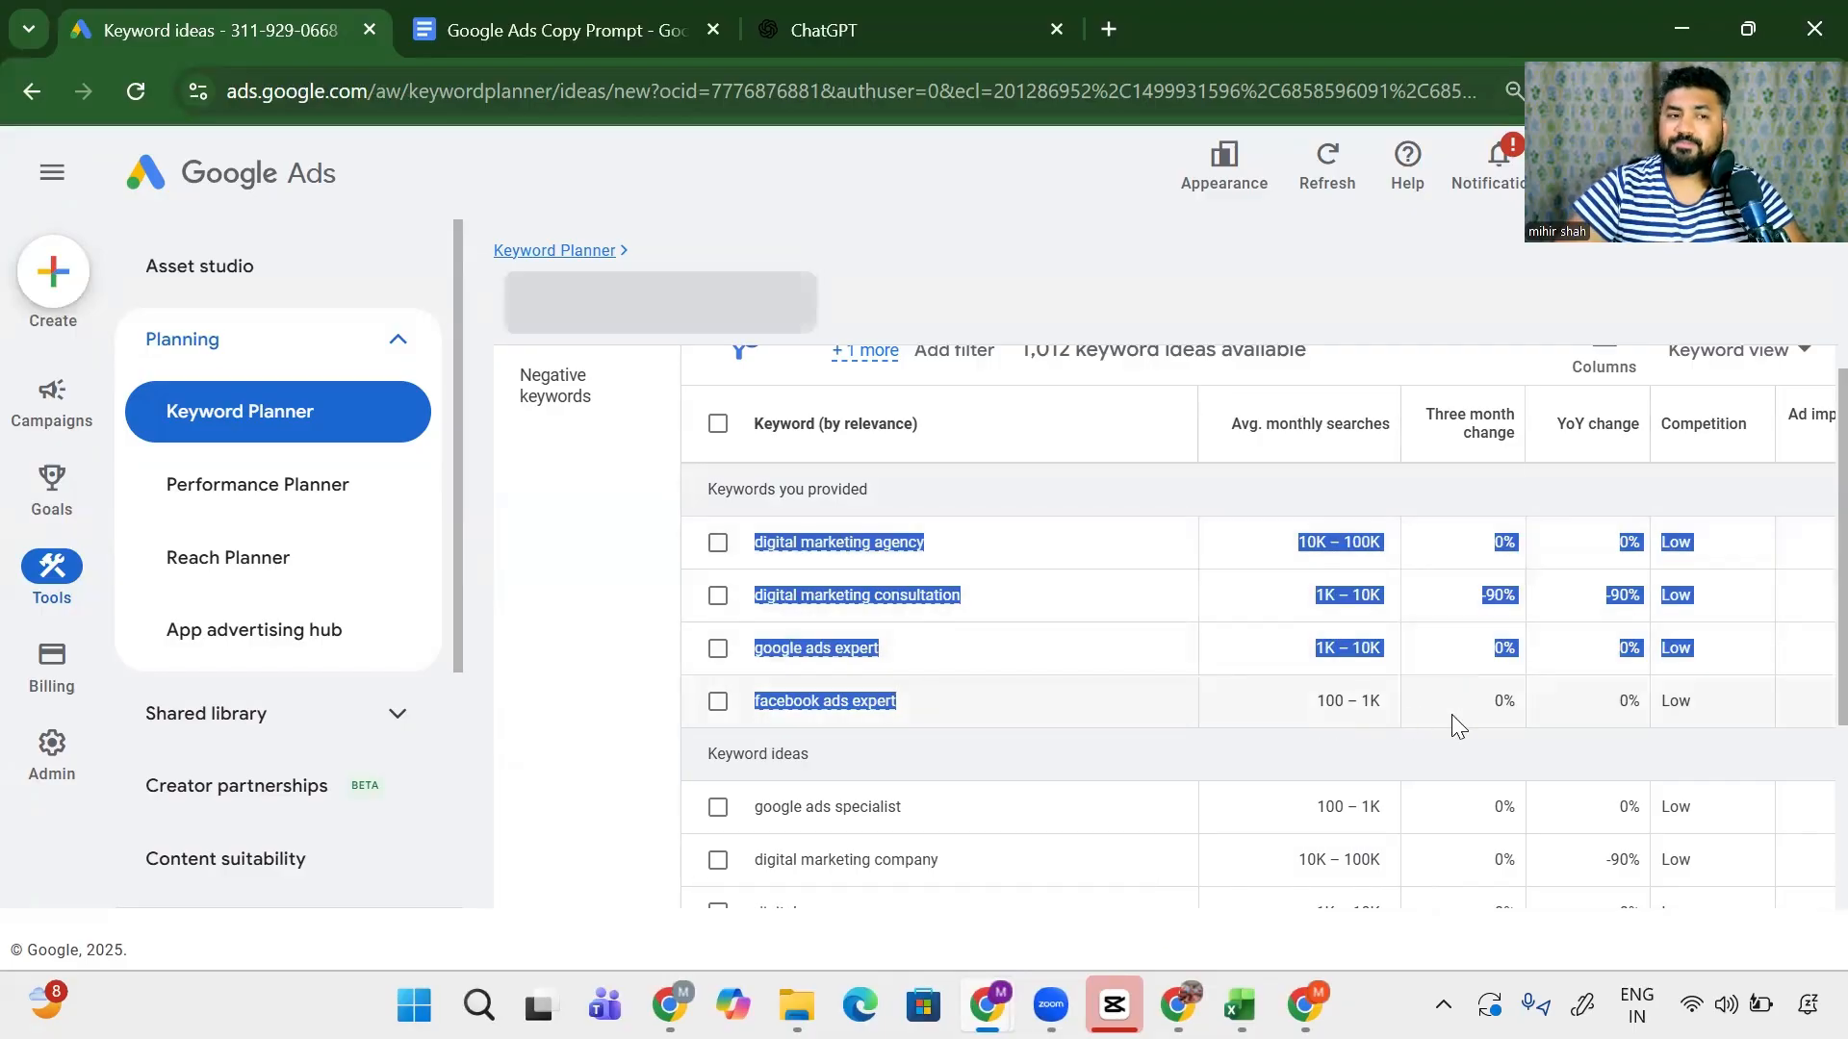
scroll(1207, 536, up, 3)
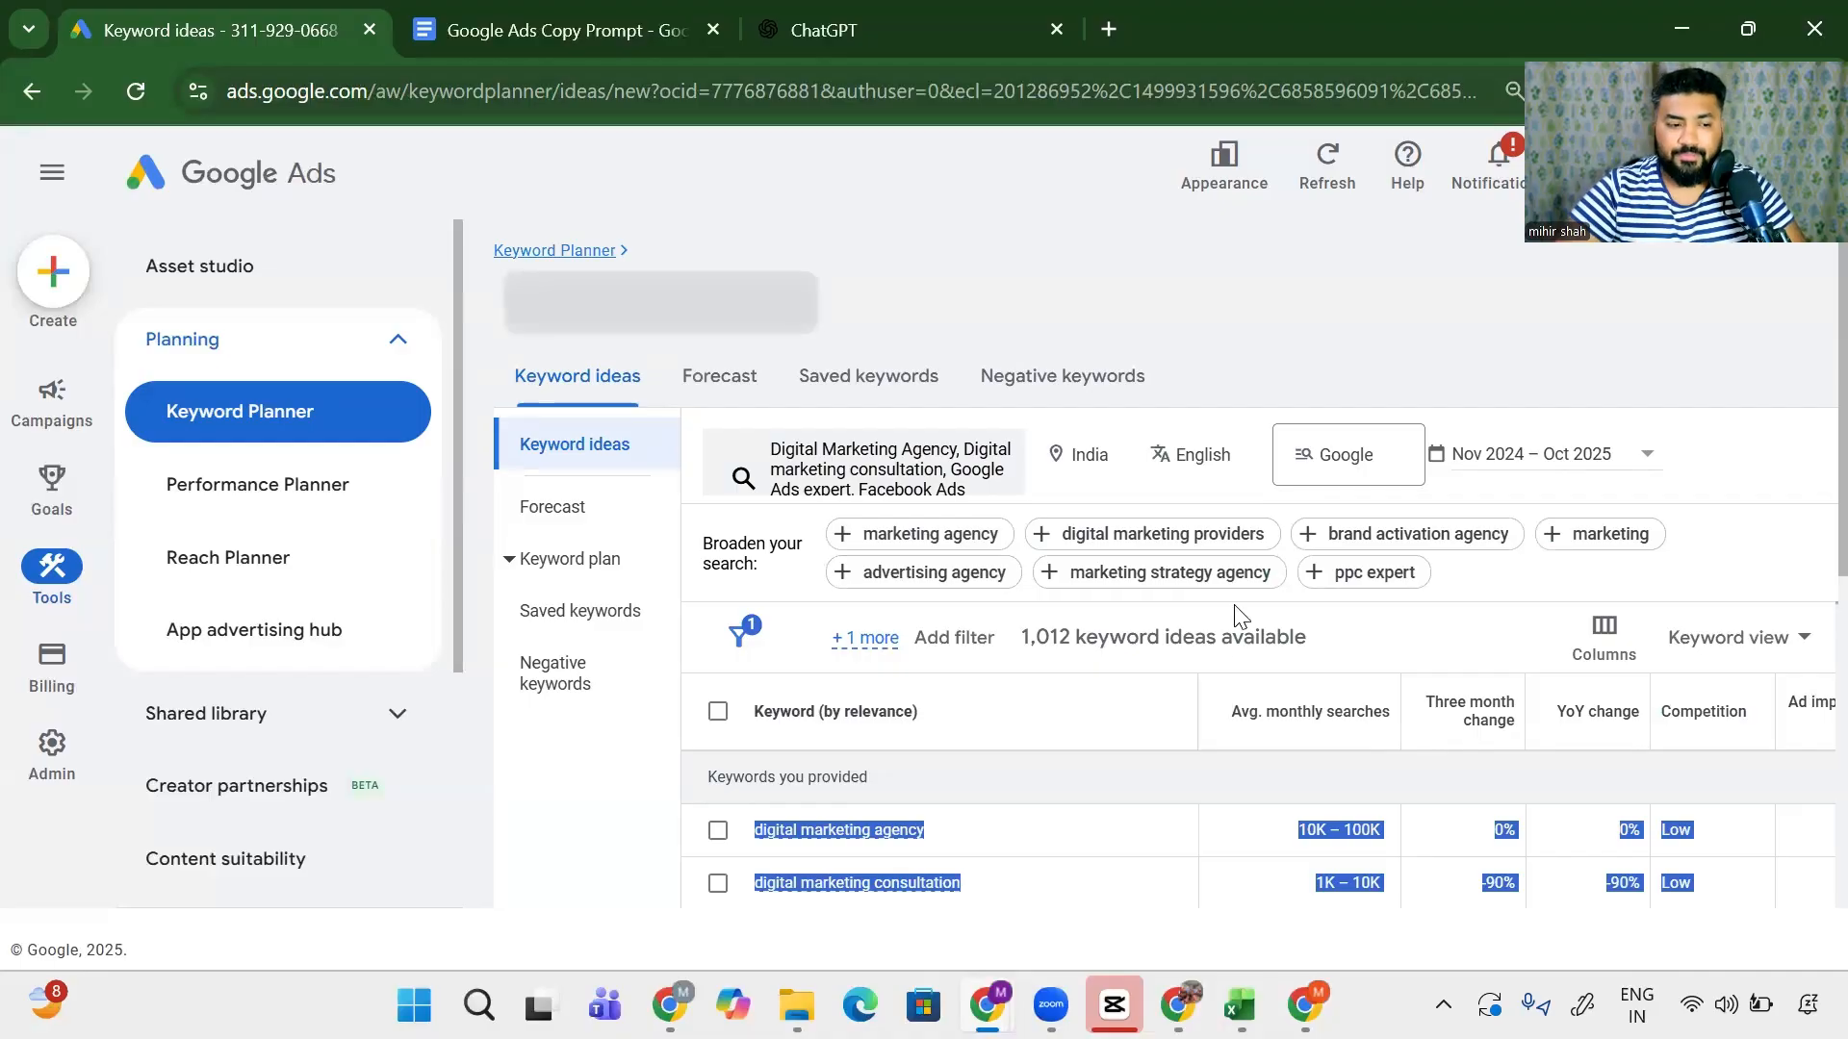
scroll(1023, 701, down, 3)
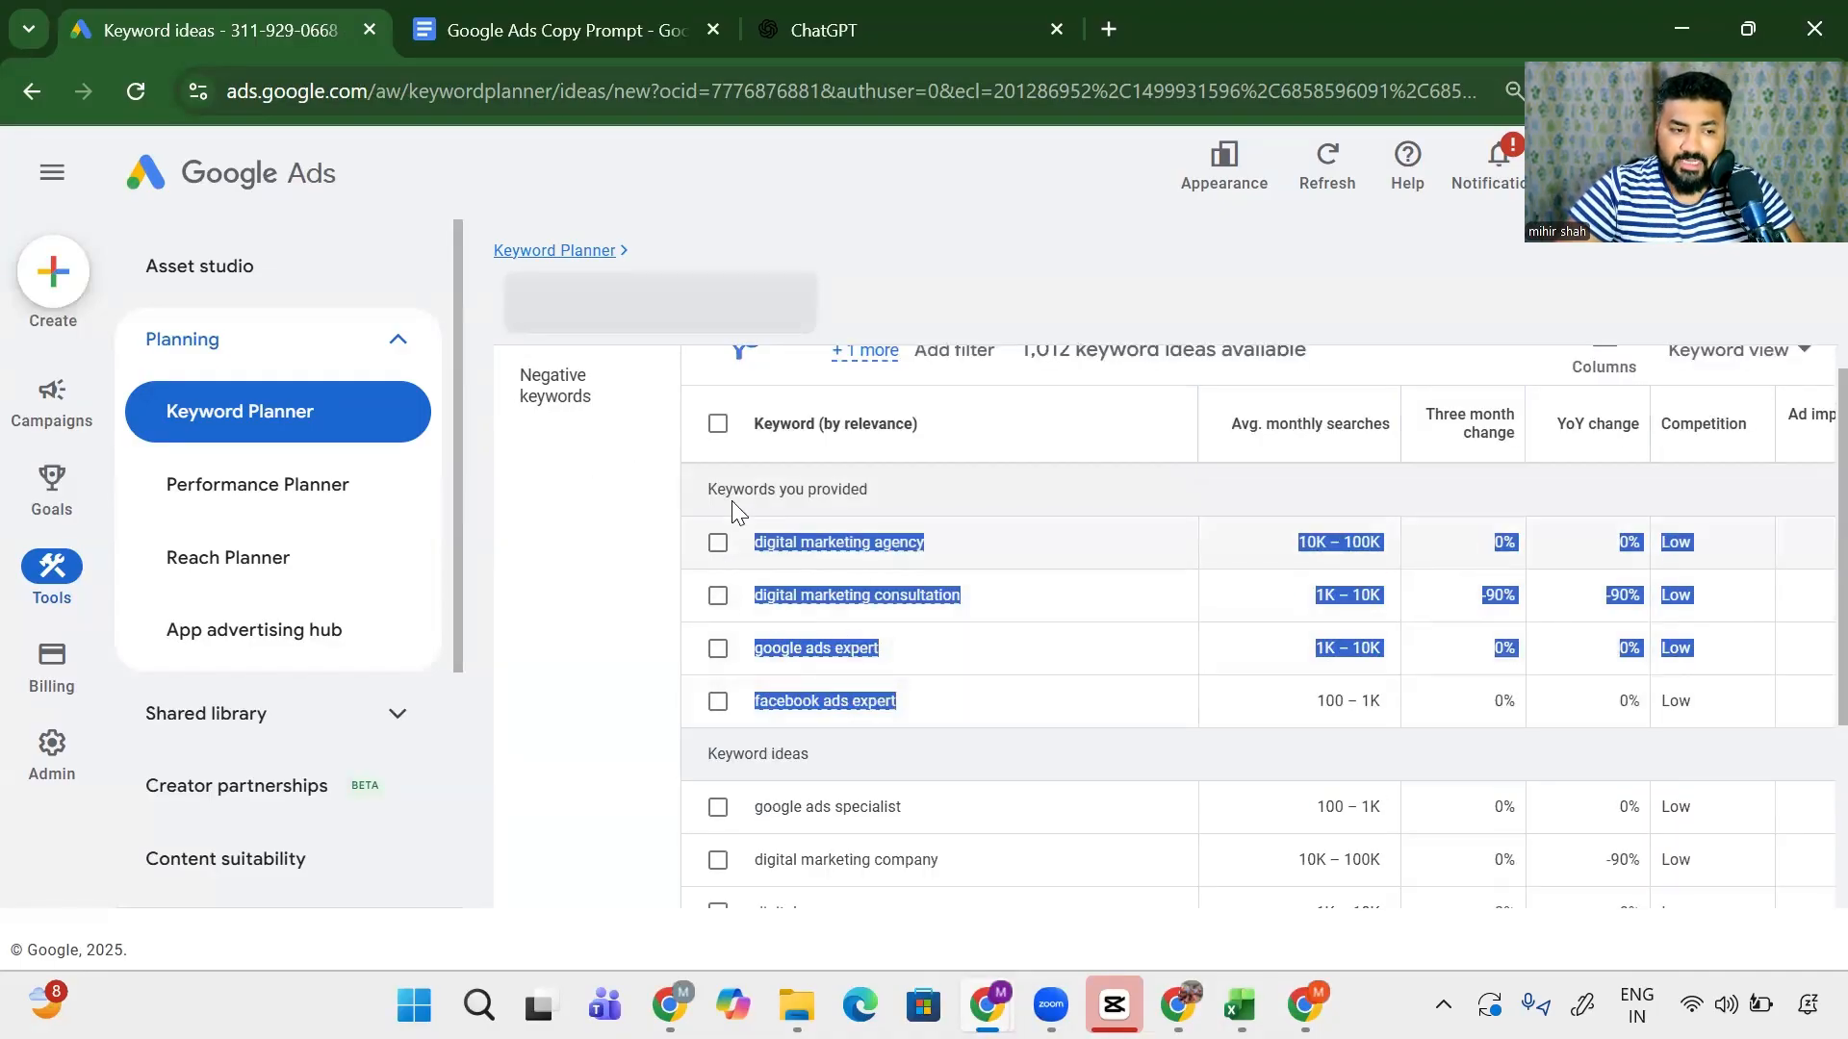
scroll(781, 629, down, 3)
click(746, 515)
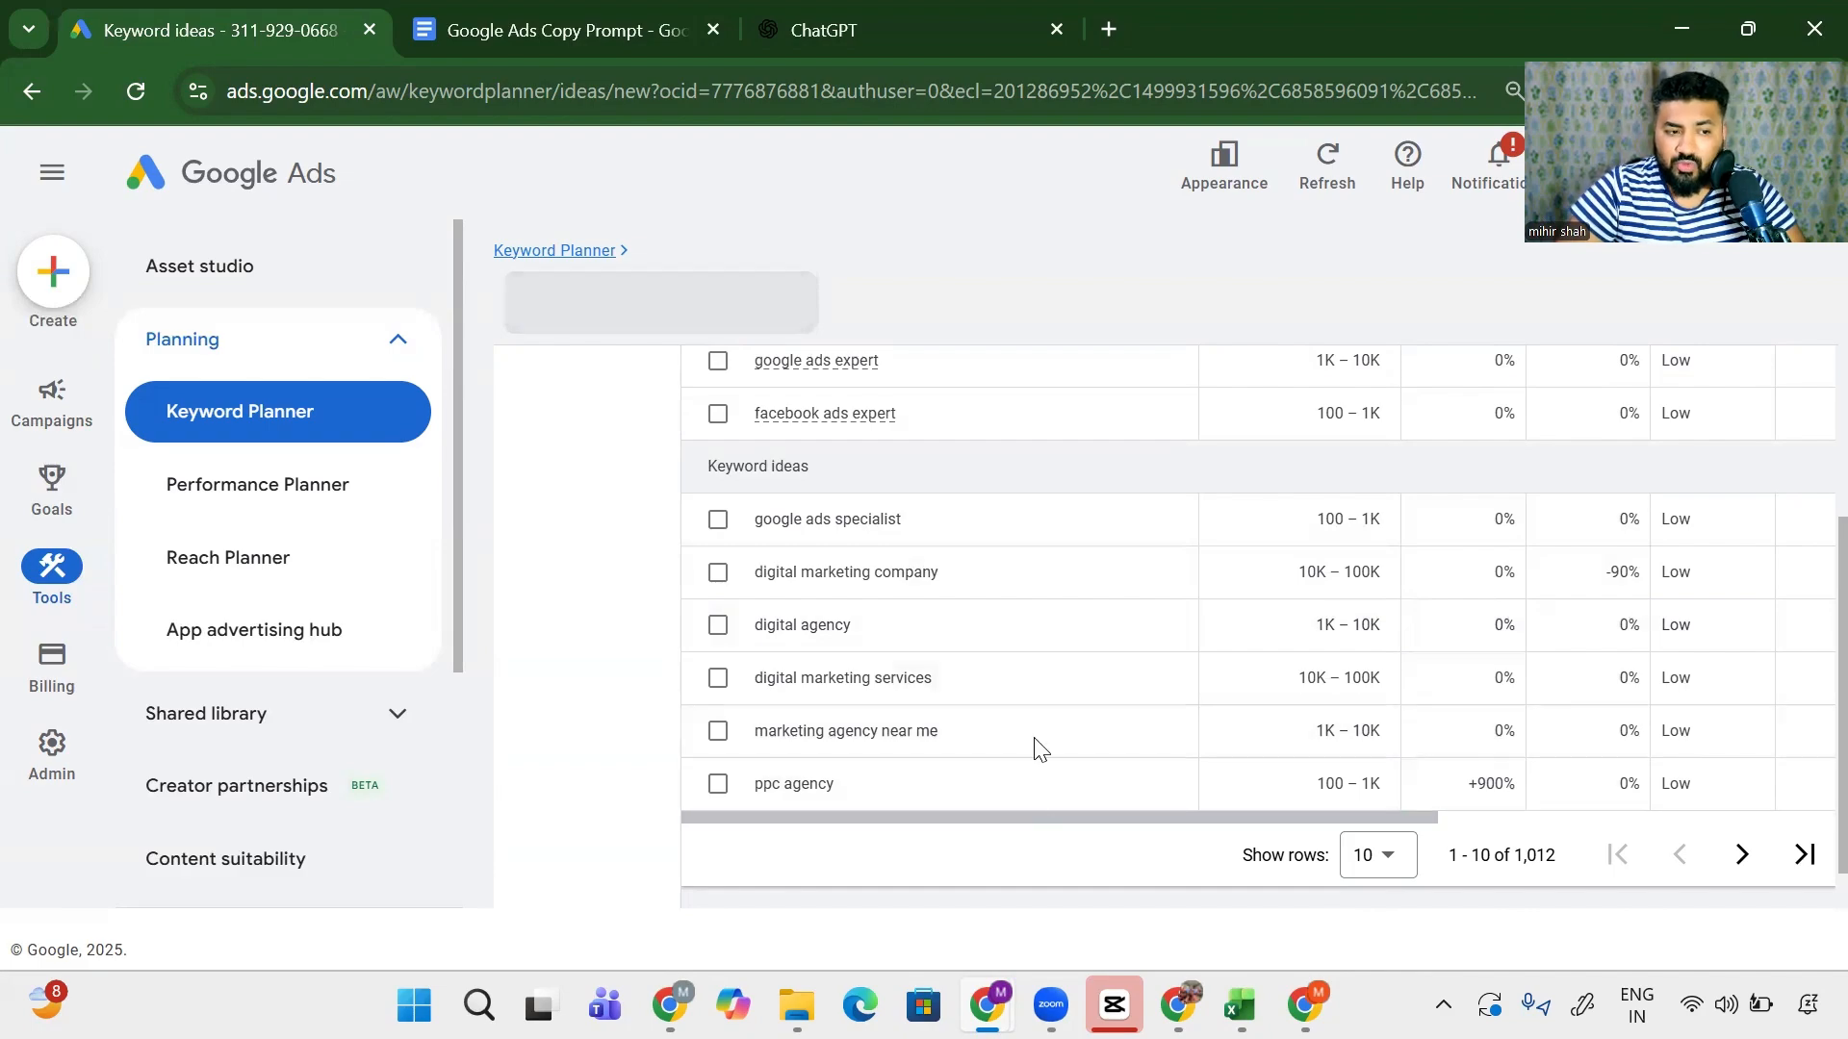
- Review search volumes for google ads specialist, digital marketing company, digital agency, ppc agency and others
drag(1312, 522, 1377, 520)
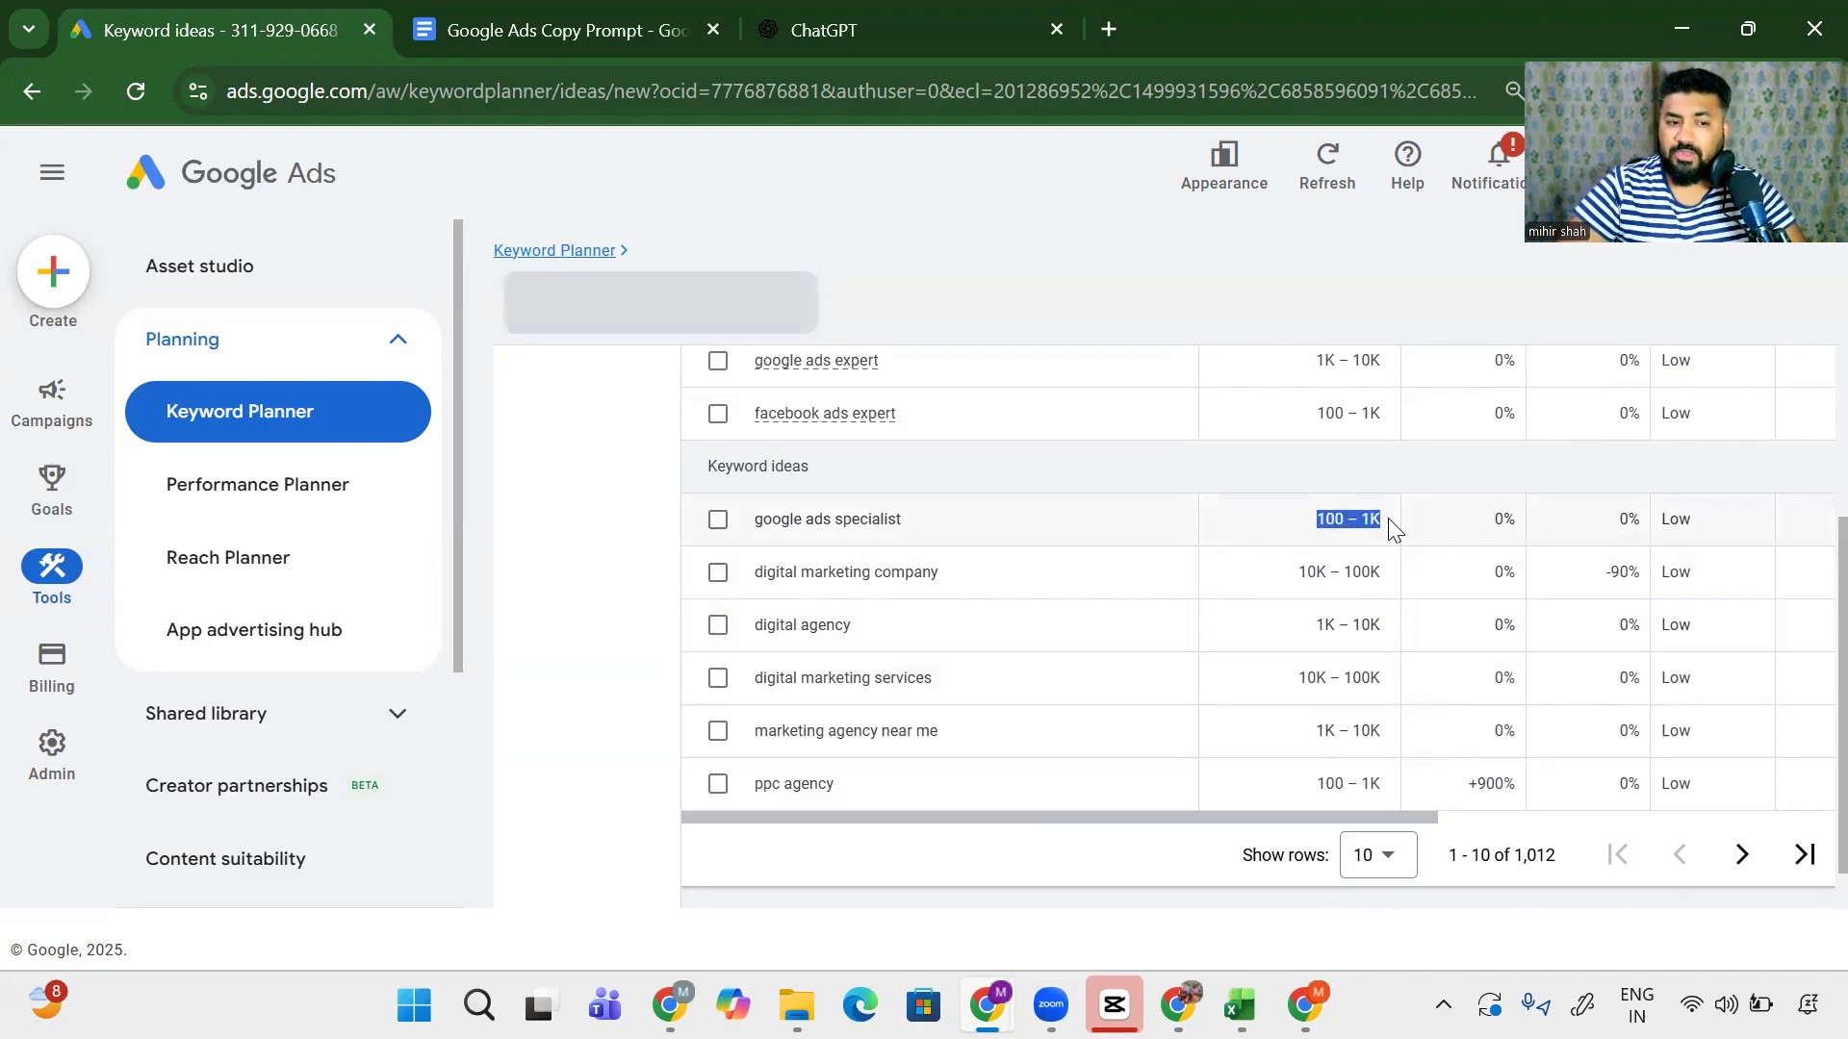
drag(803, 574, 1046, 589)
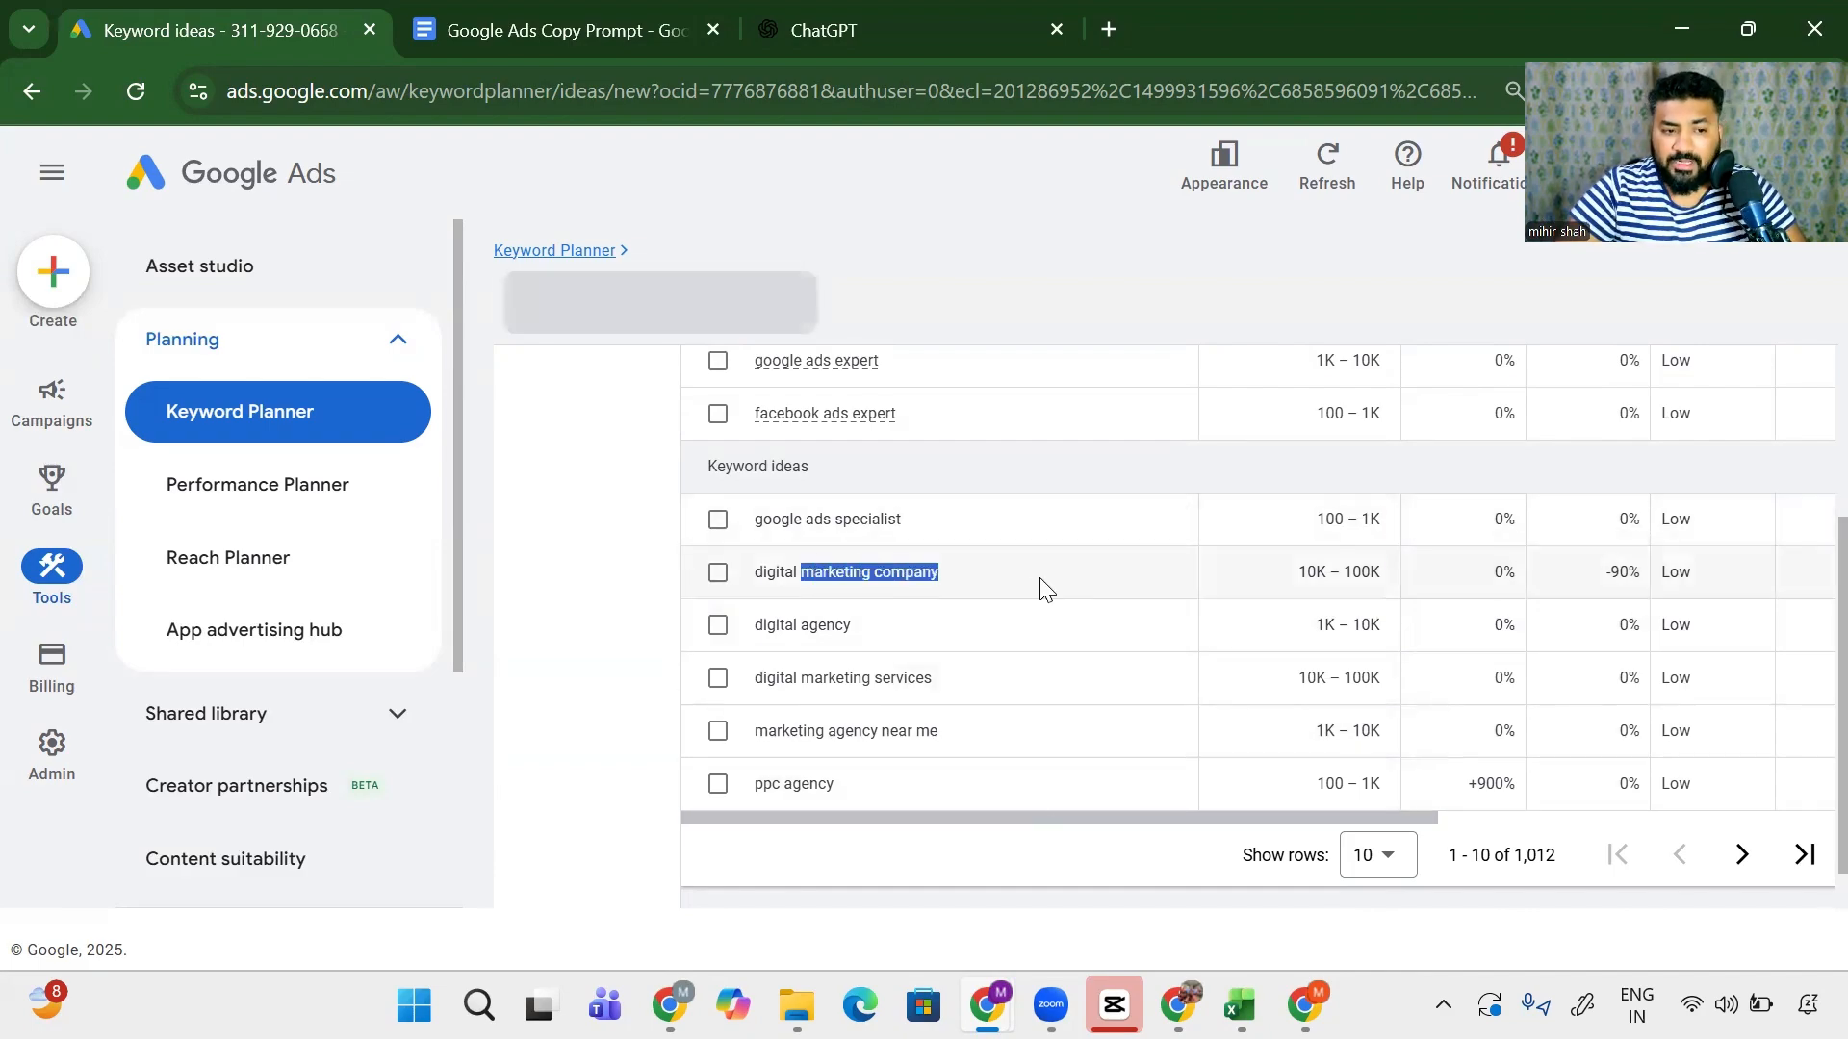
drag(1311, 566, 1404, 570)
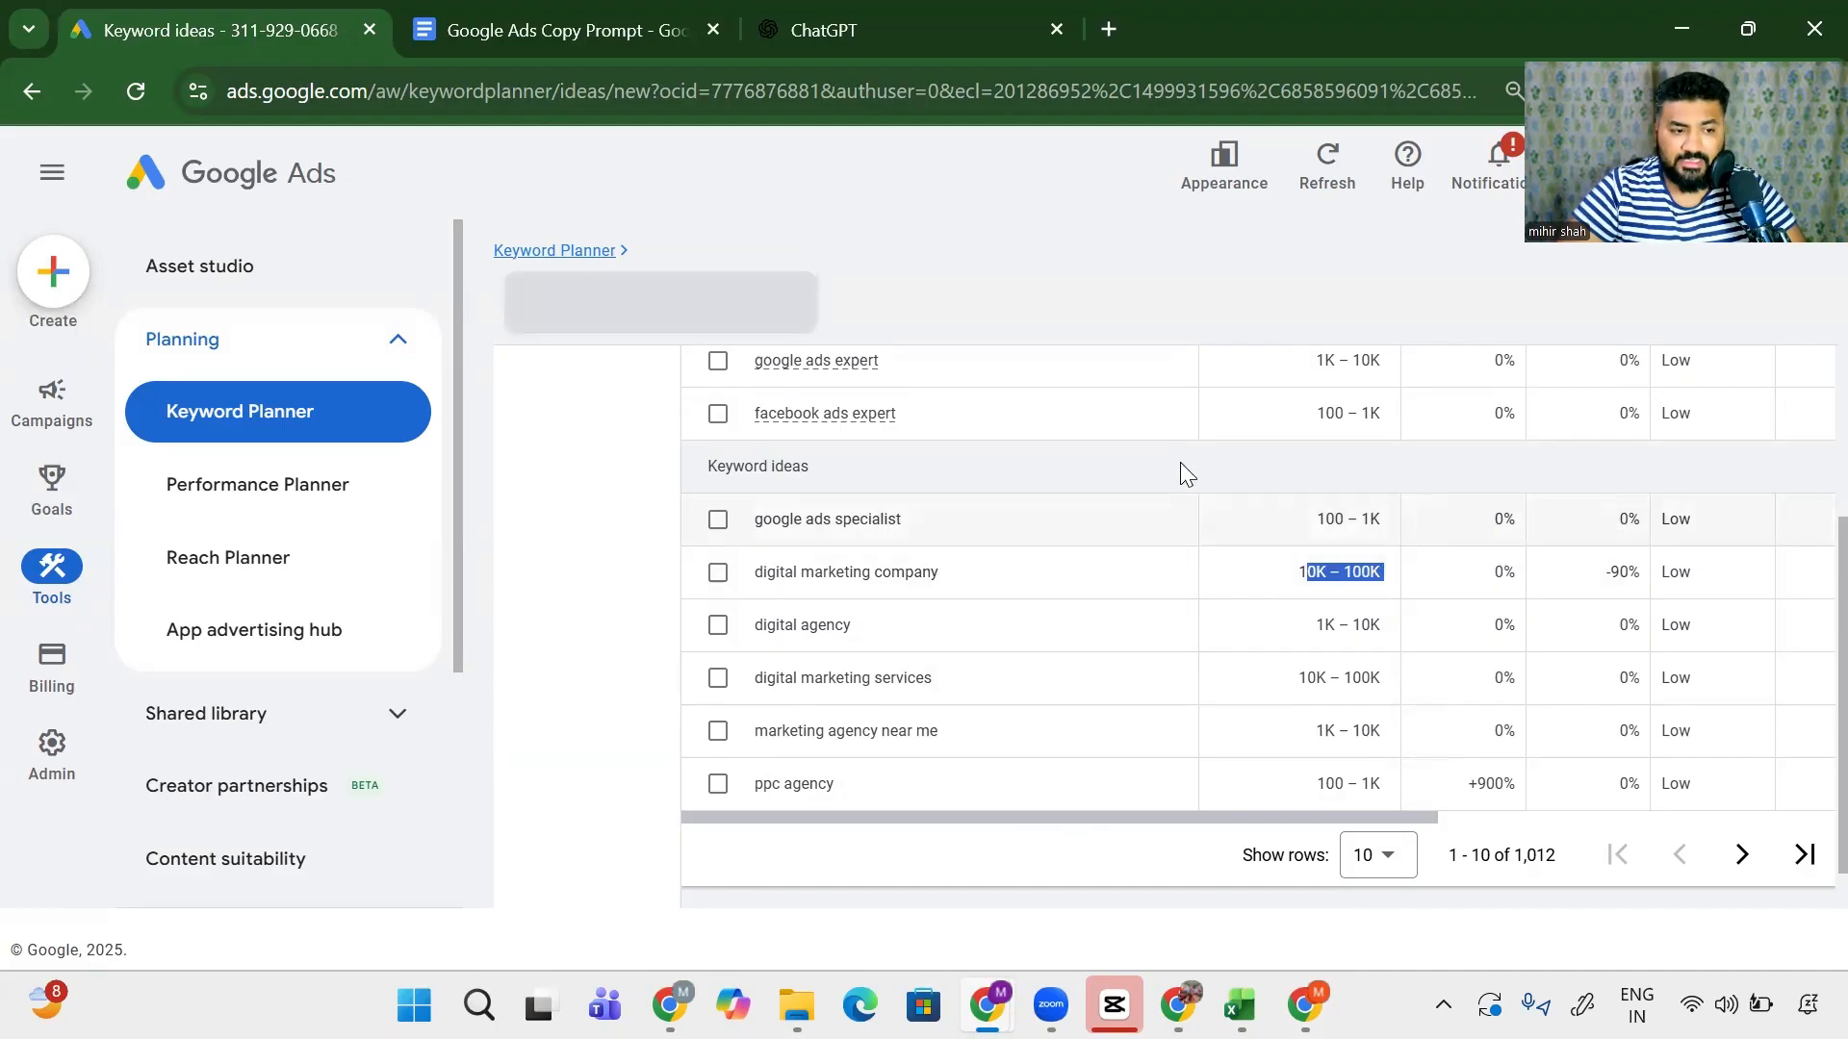
drag(1312, 626, 1384, 627)
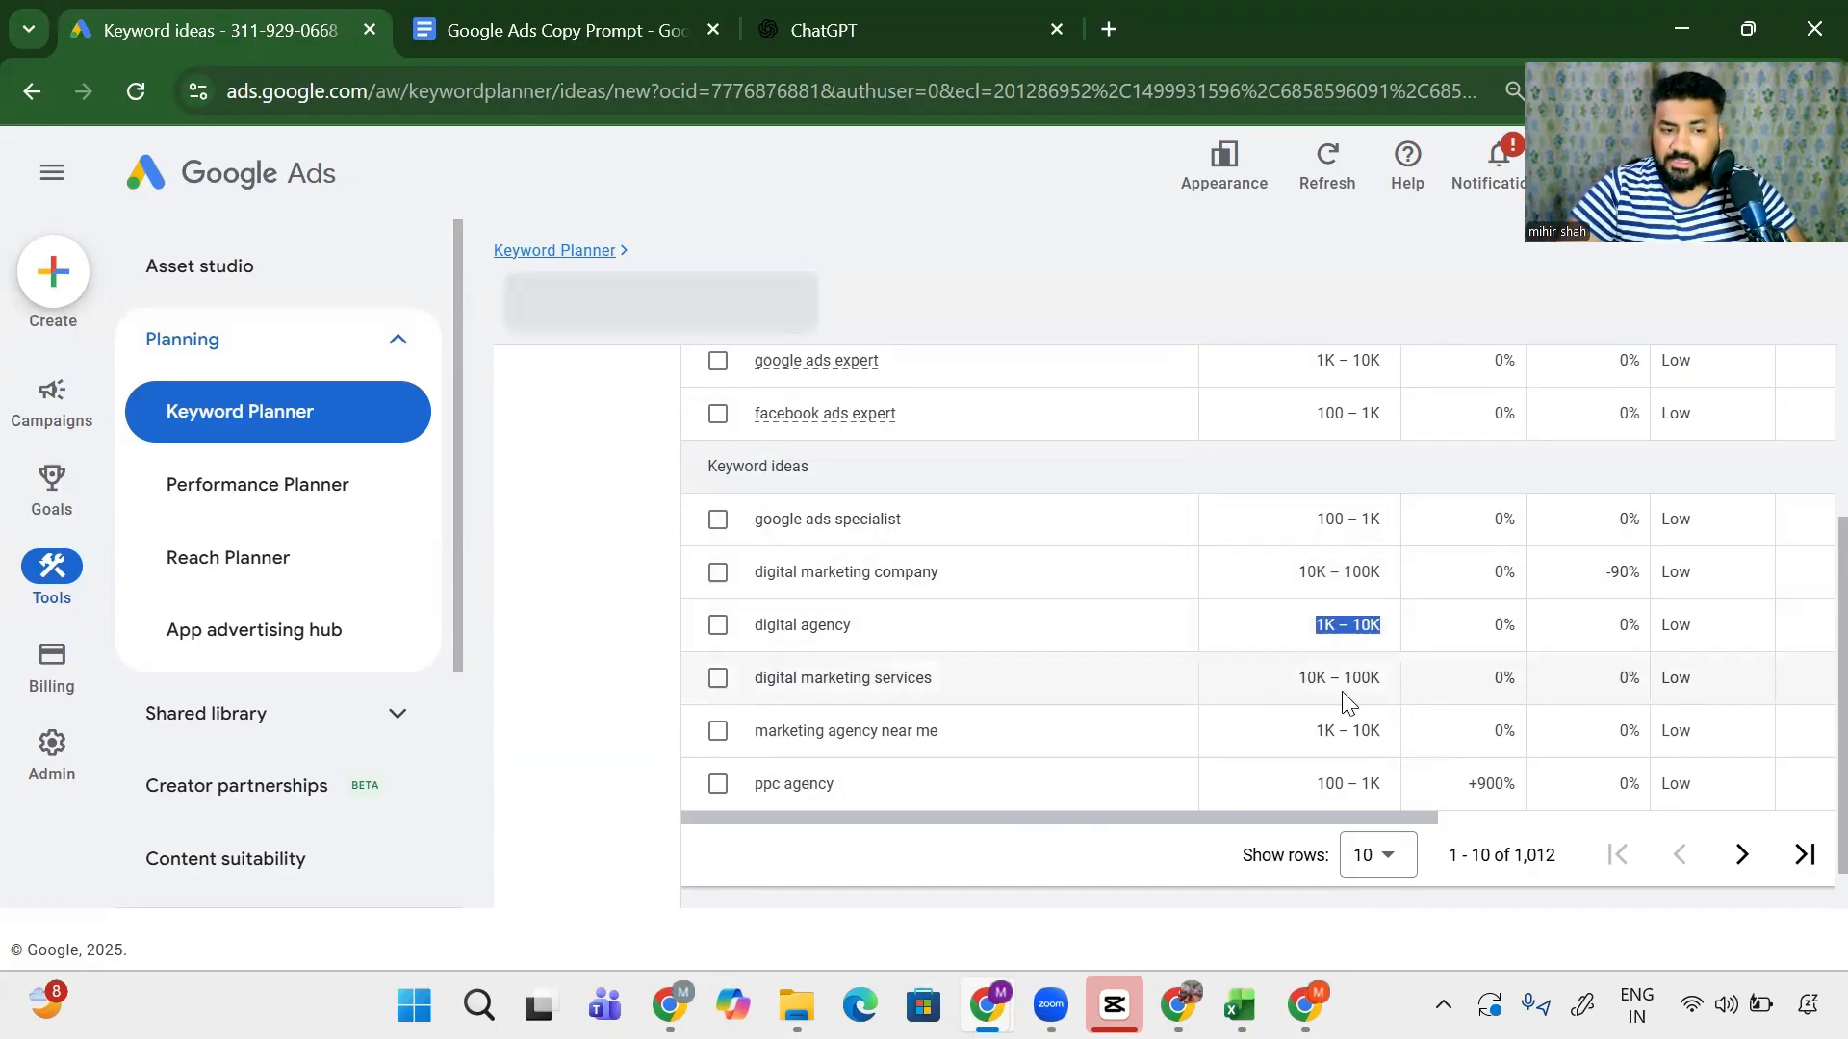
drag(1296, 678, 1386, 685)
drag(1299, 737, 1386, 734)
drag(1311, 784, 1393, 789)
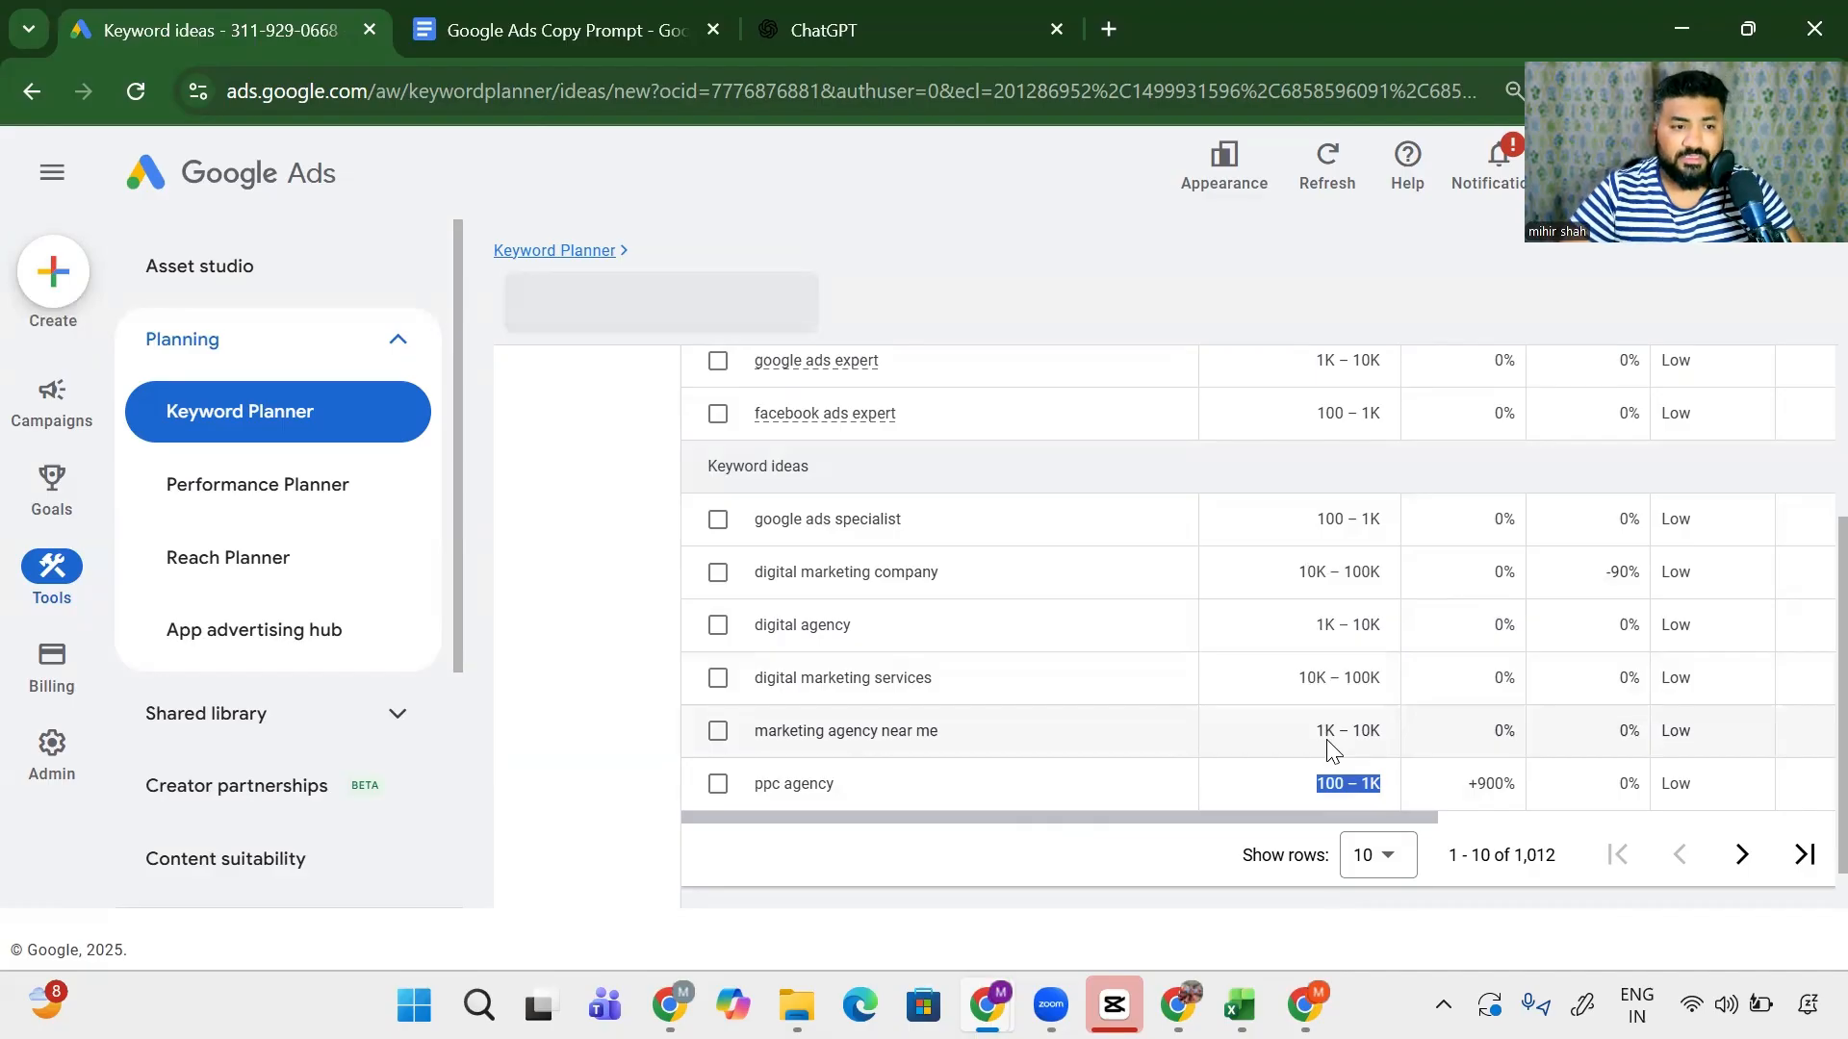
scroll(1328, 748, up, 1)
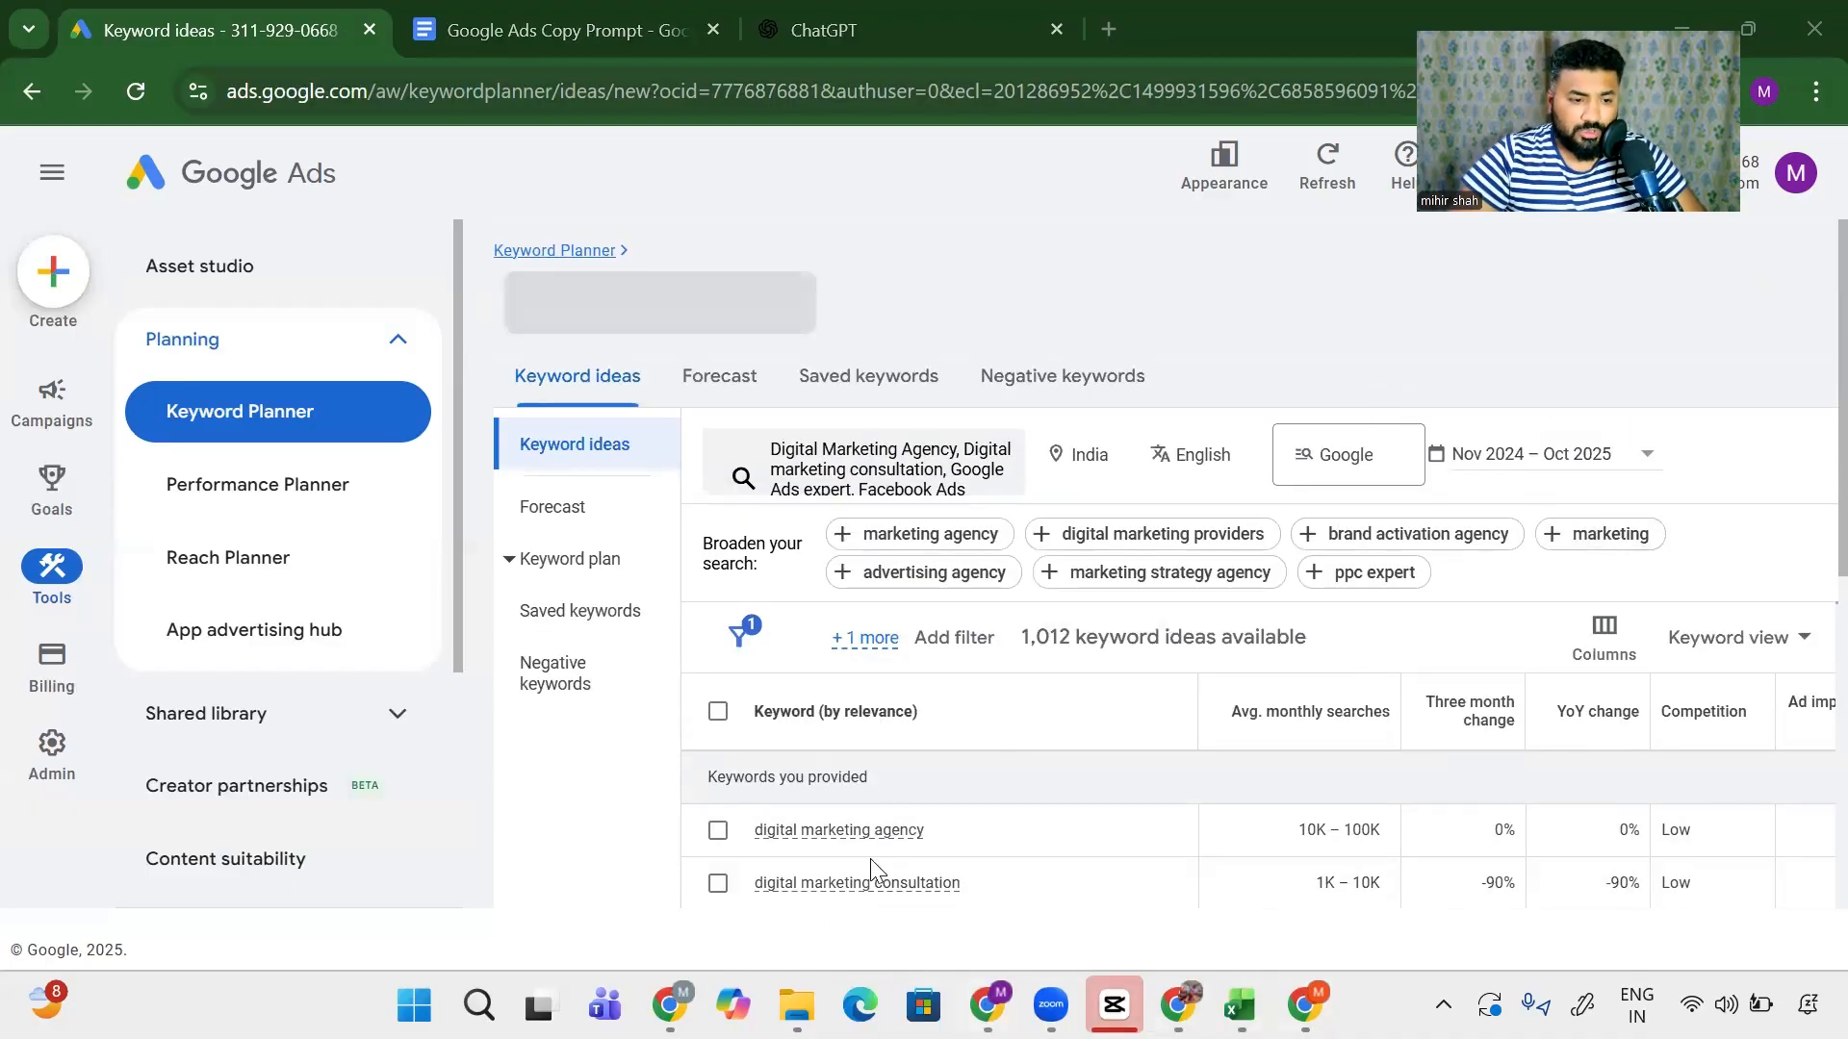
- Export the keyword ideas as a .csv and open the downloaded Keyword Stats file
scroll(870, 858, right, 5)
scroll(1543, 558, right, 3)
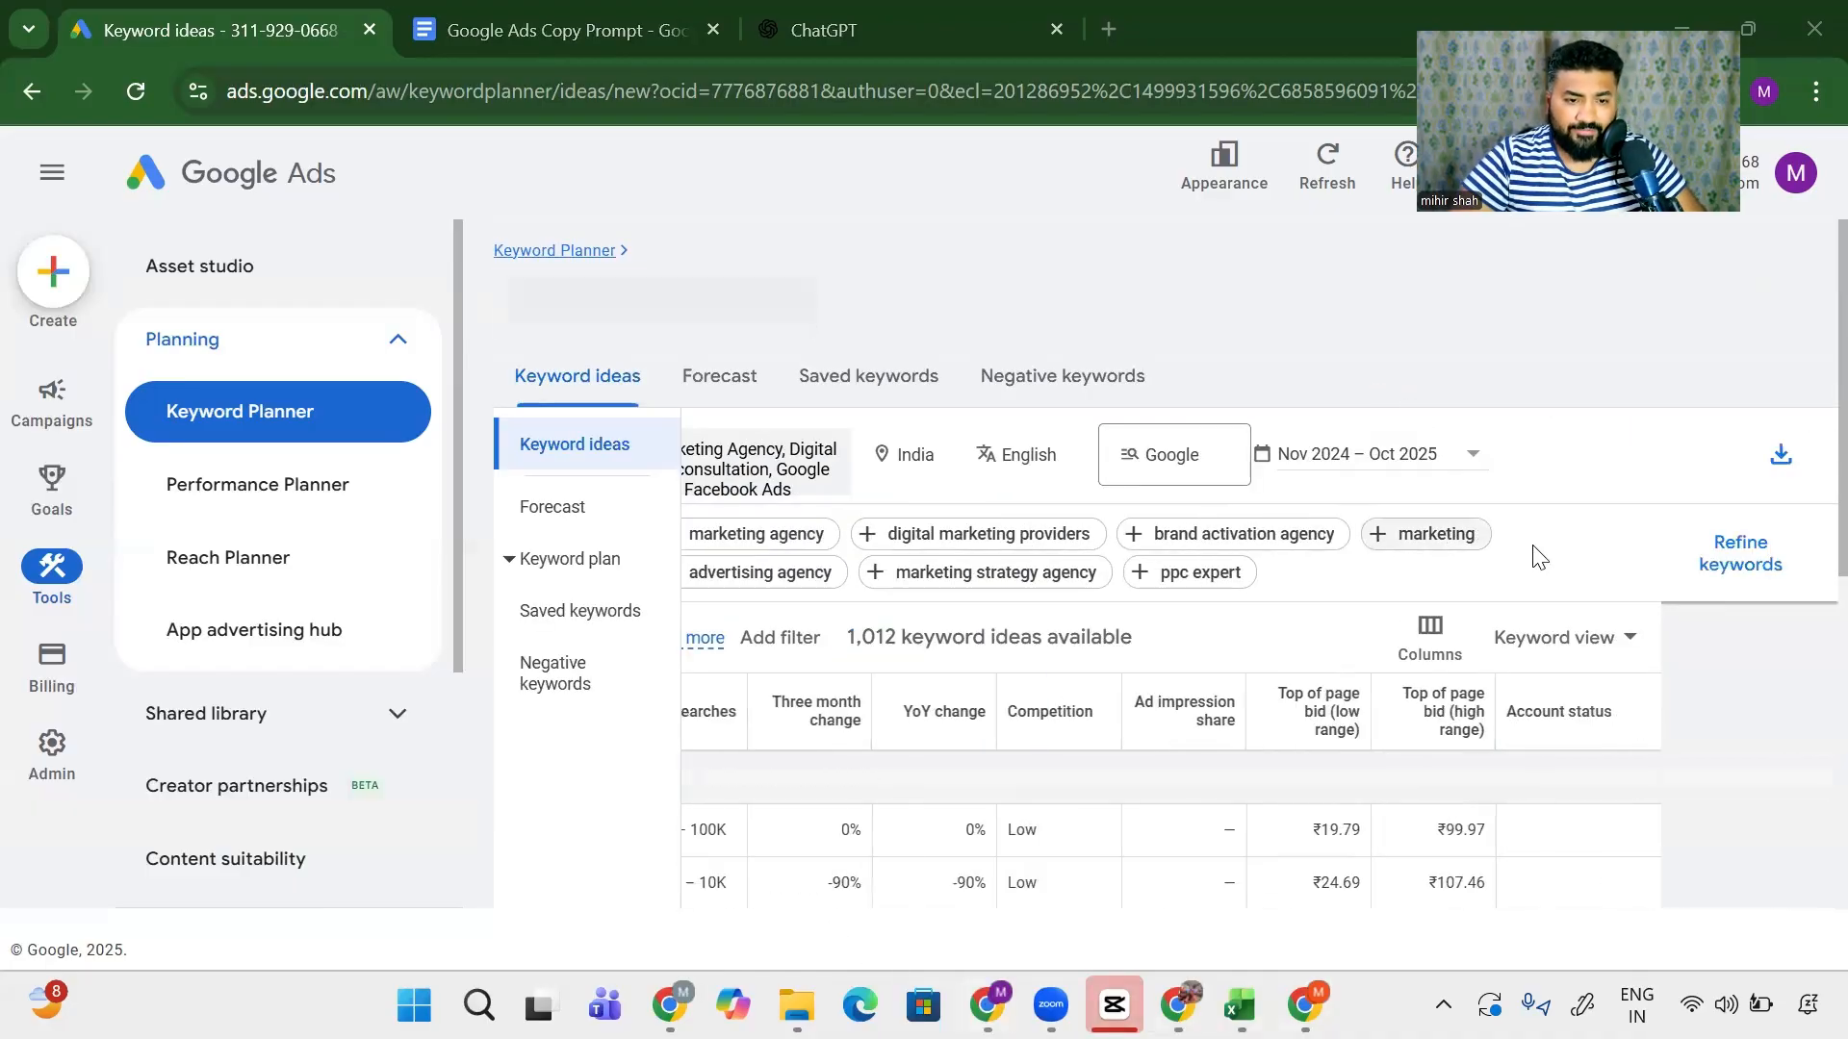
click(1796, 481)
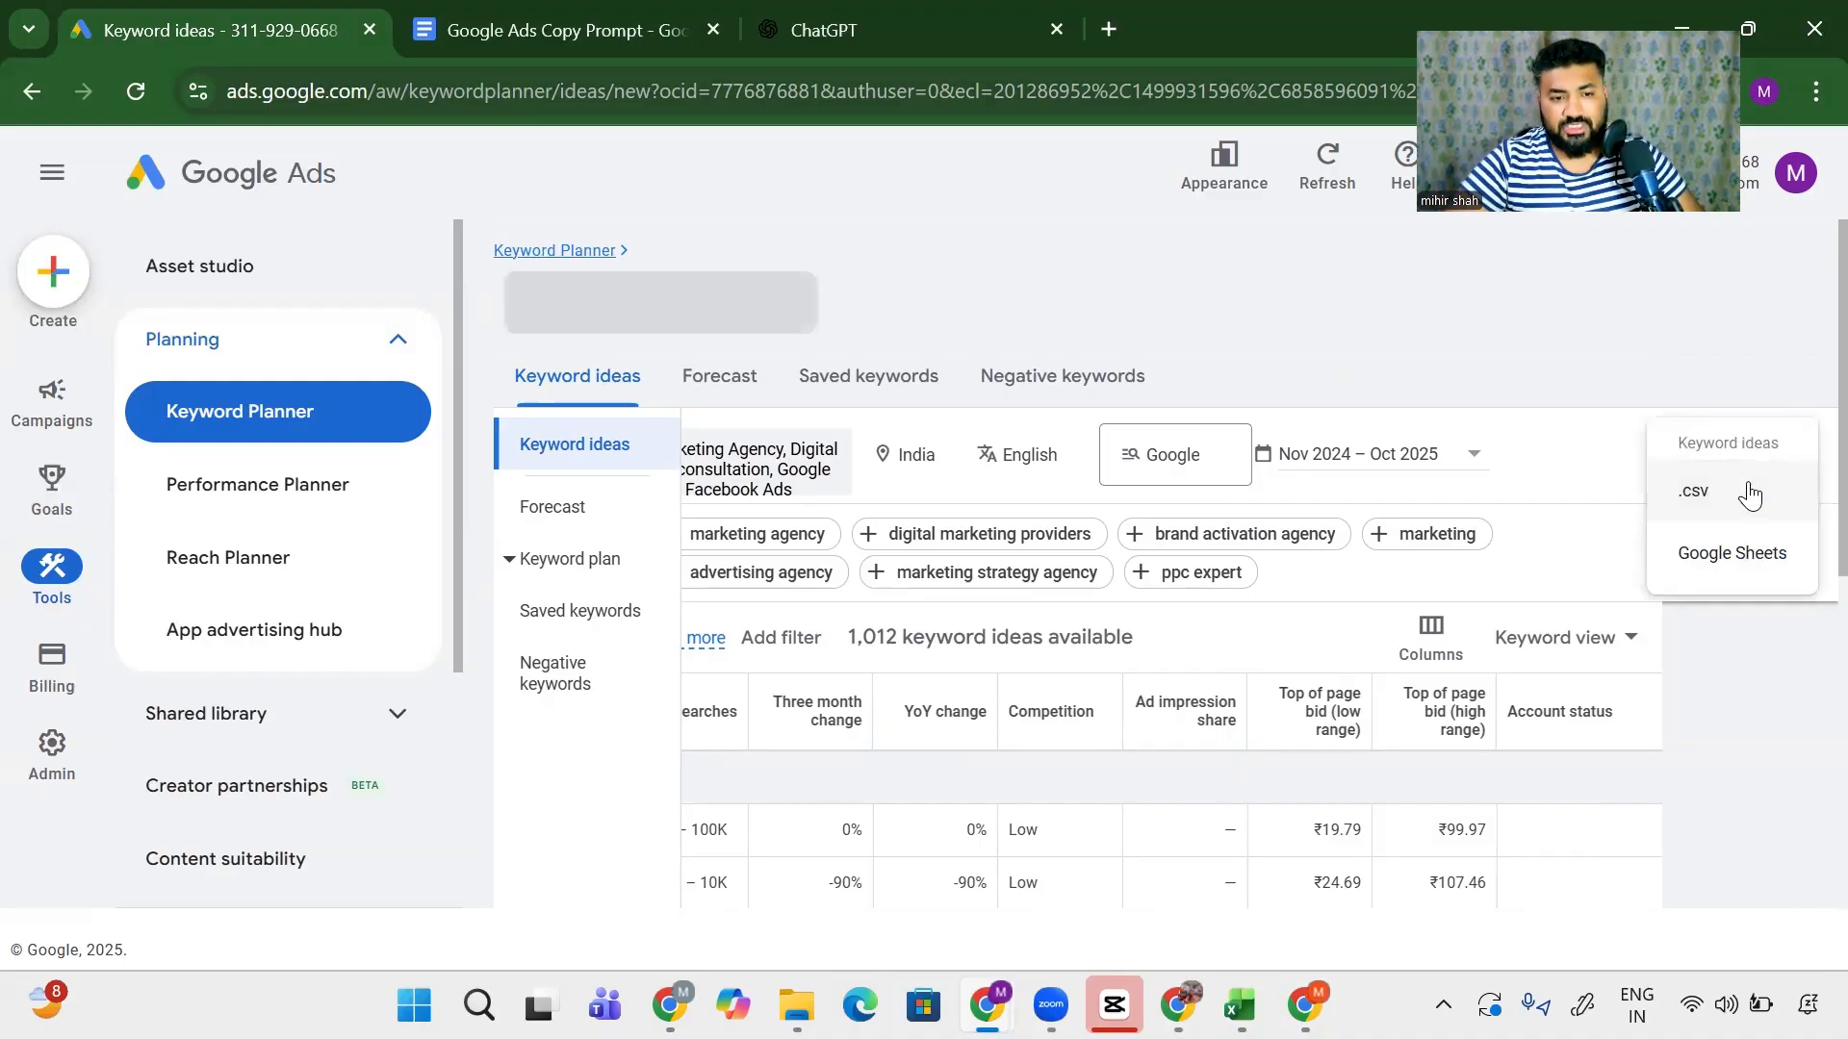
click(1752, 491)
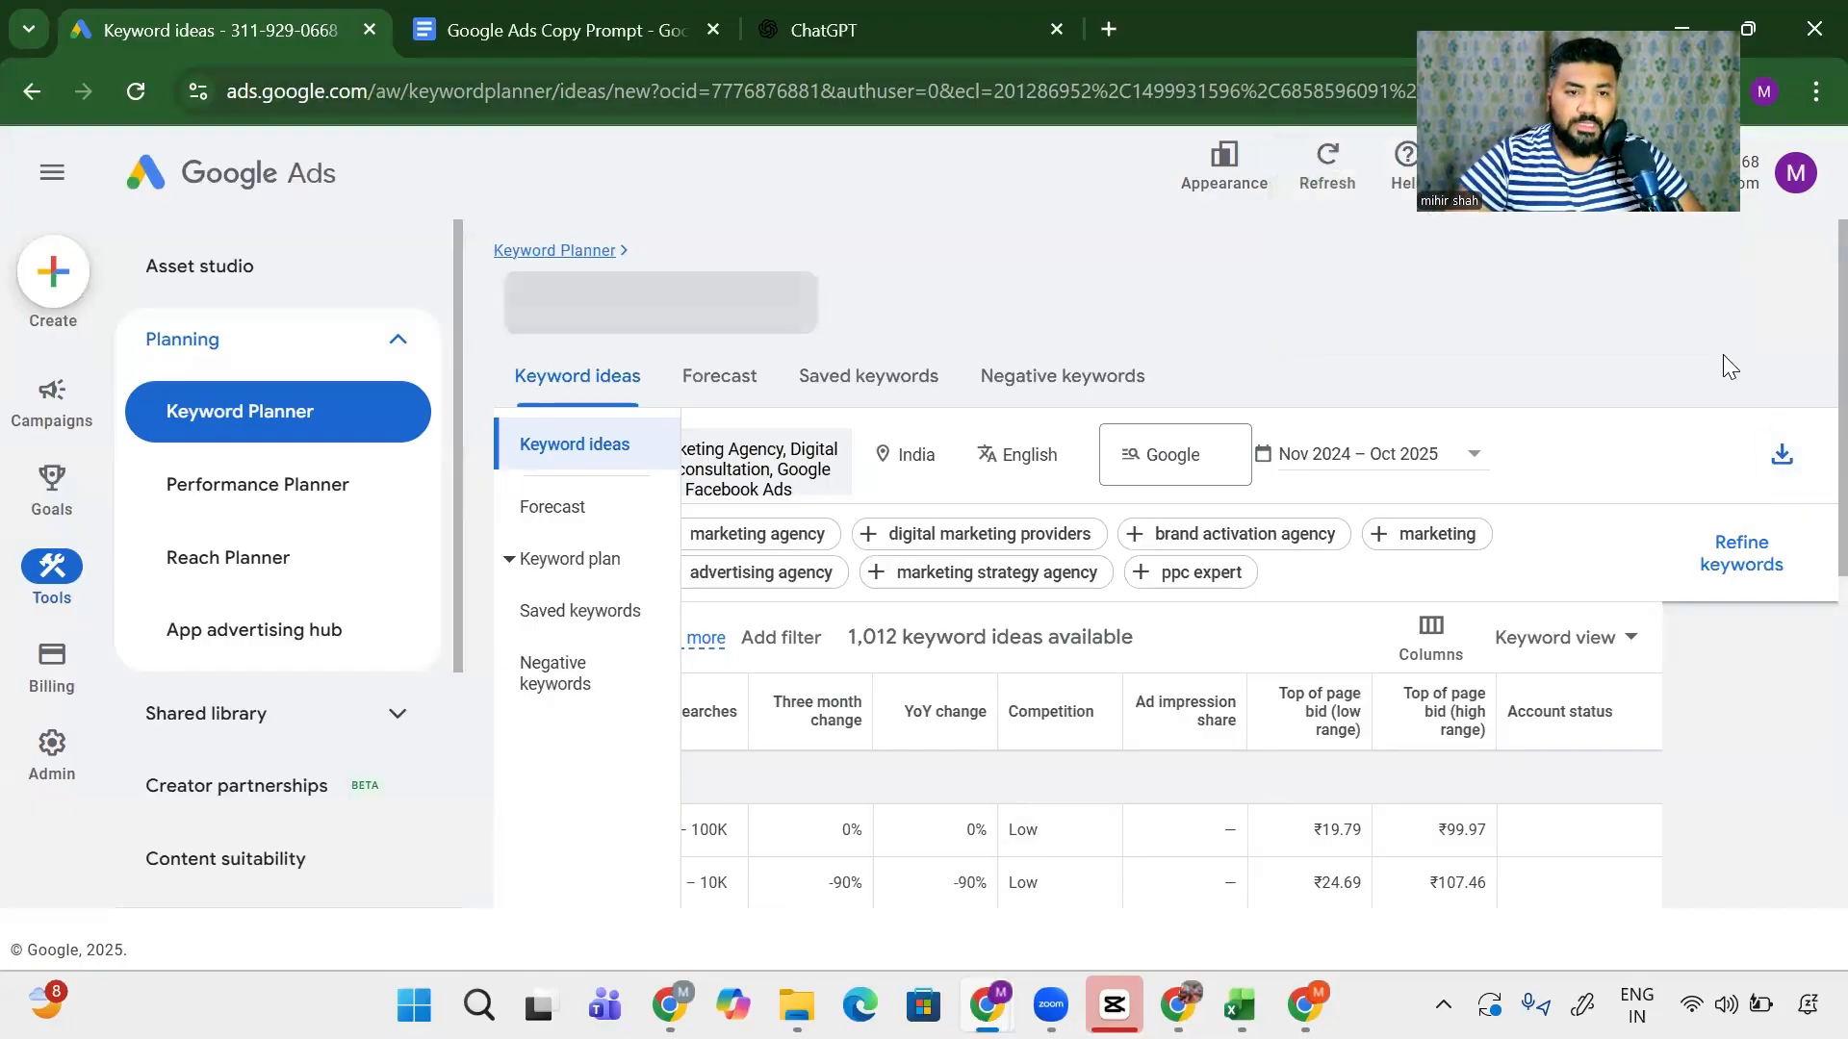
click(1712, 90)
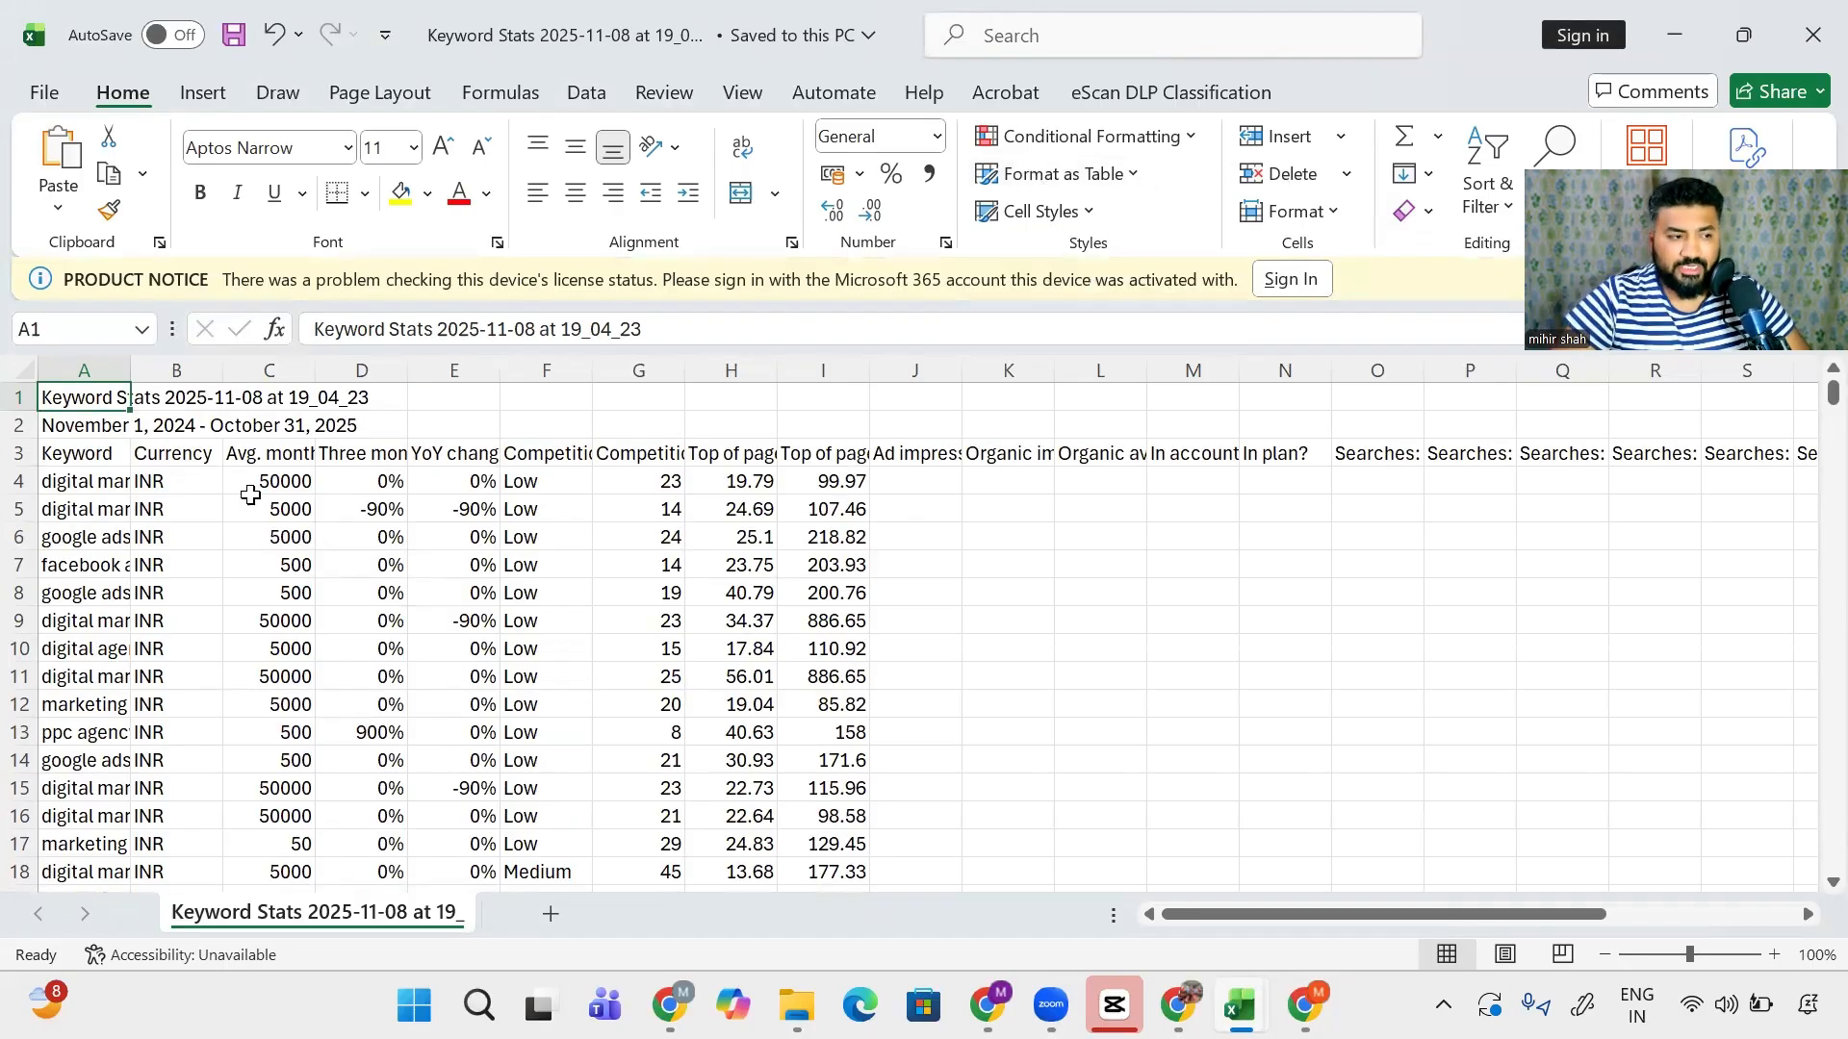
- Copy the full Keyword Stats data range and paste it into a new Sheet1
click(90, 479)
key(ctrl+shift+Down)
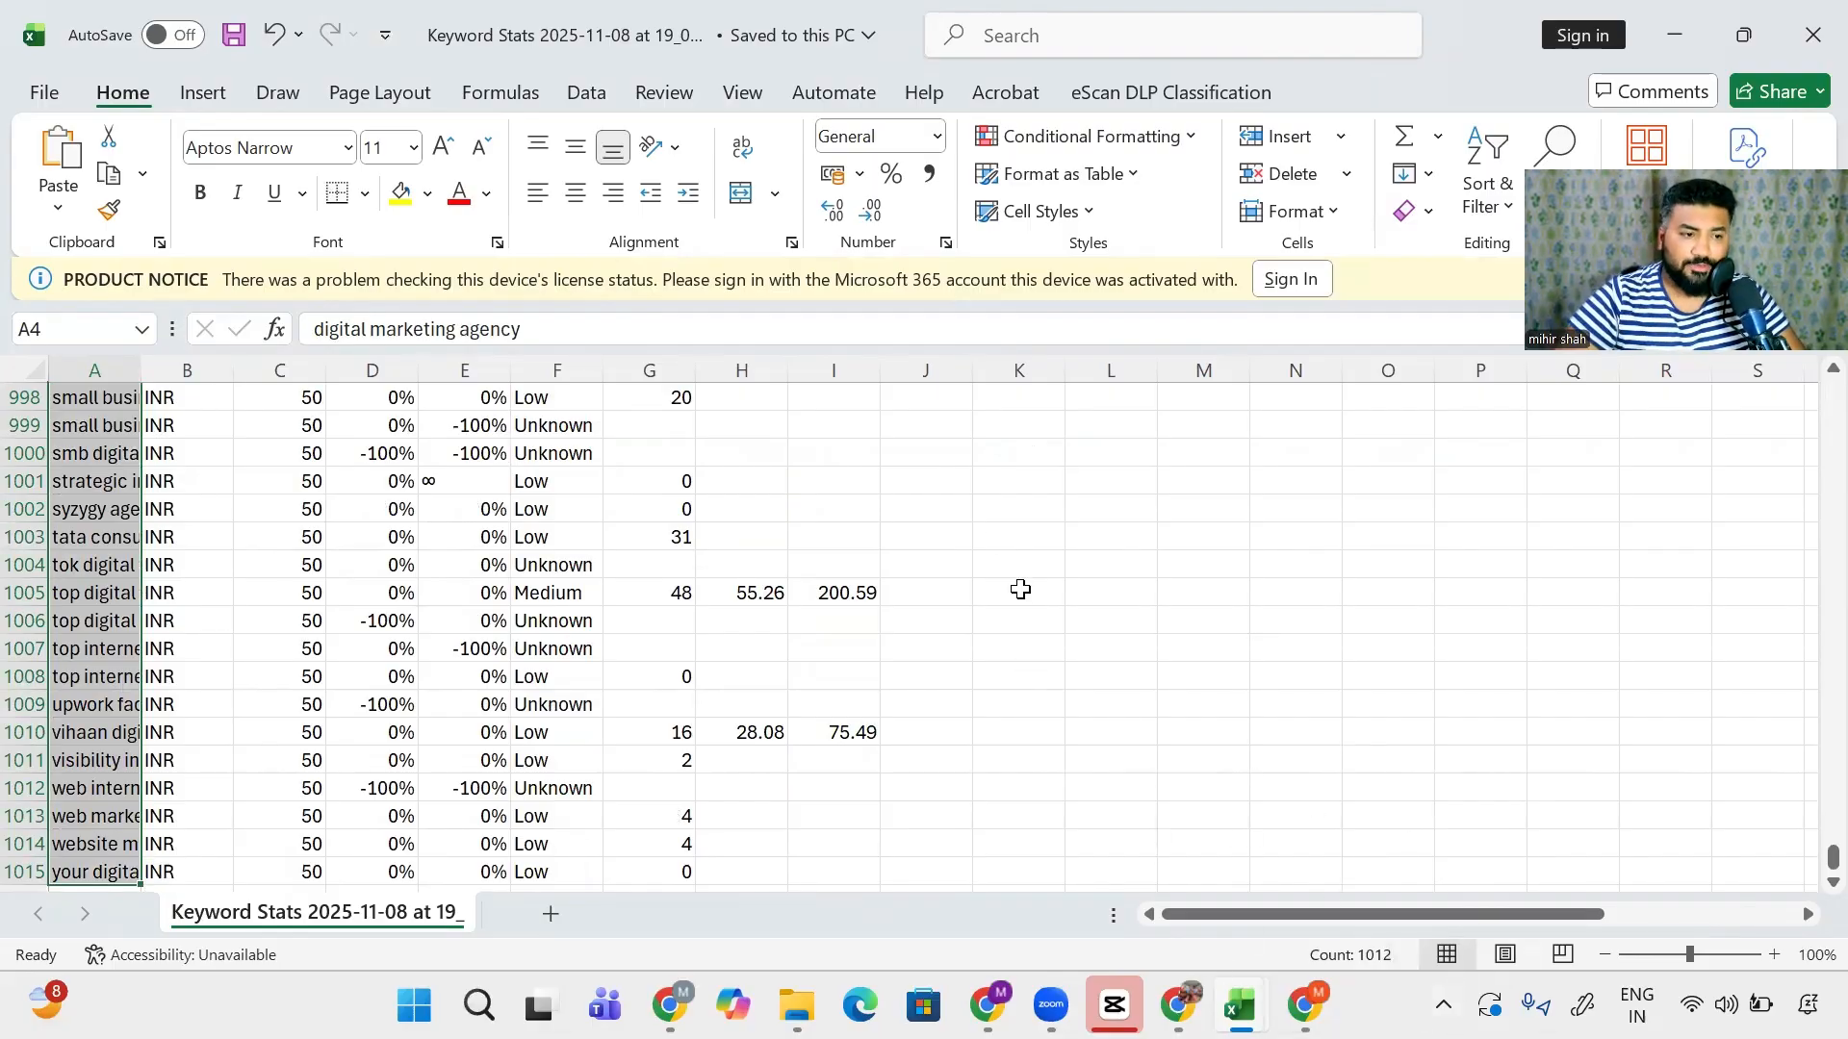
click(937, 504)
key(ctrl+Home)
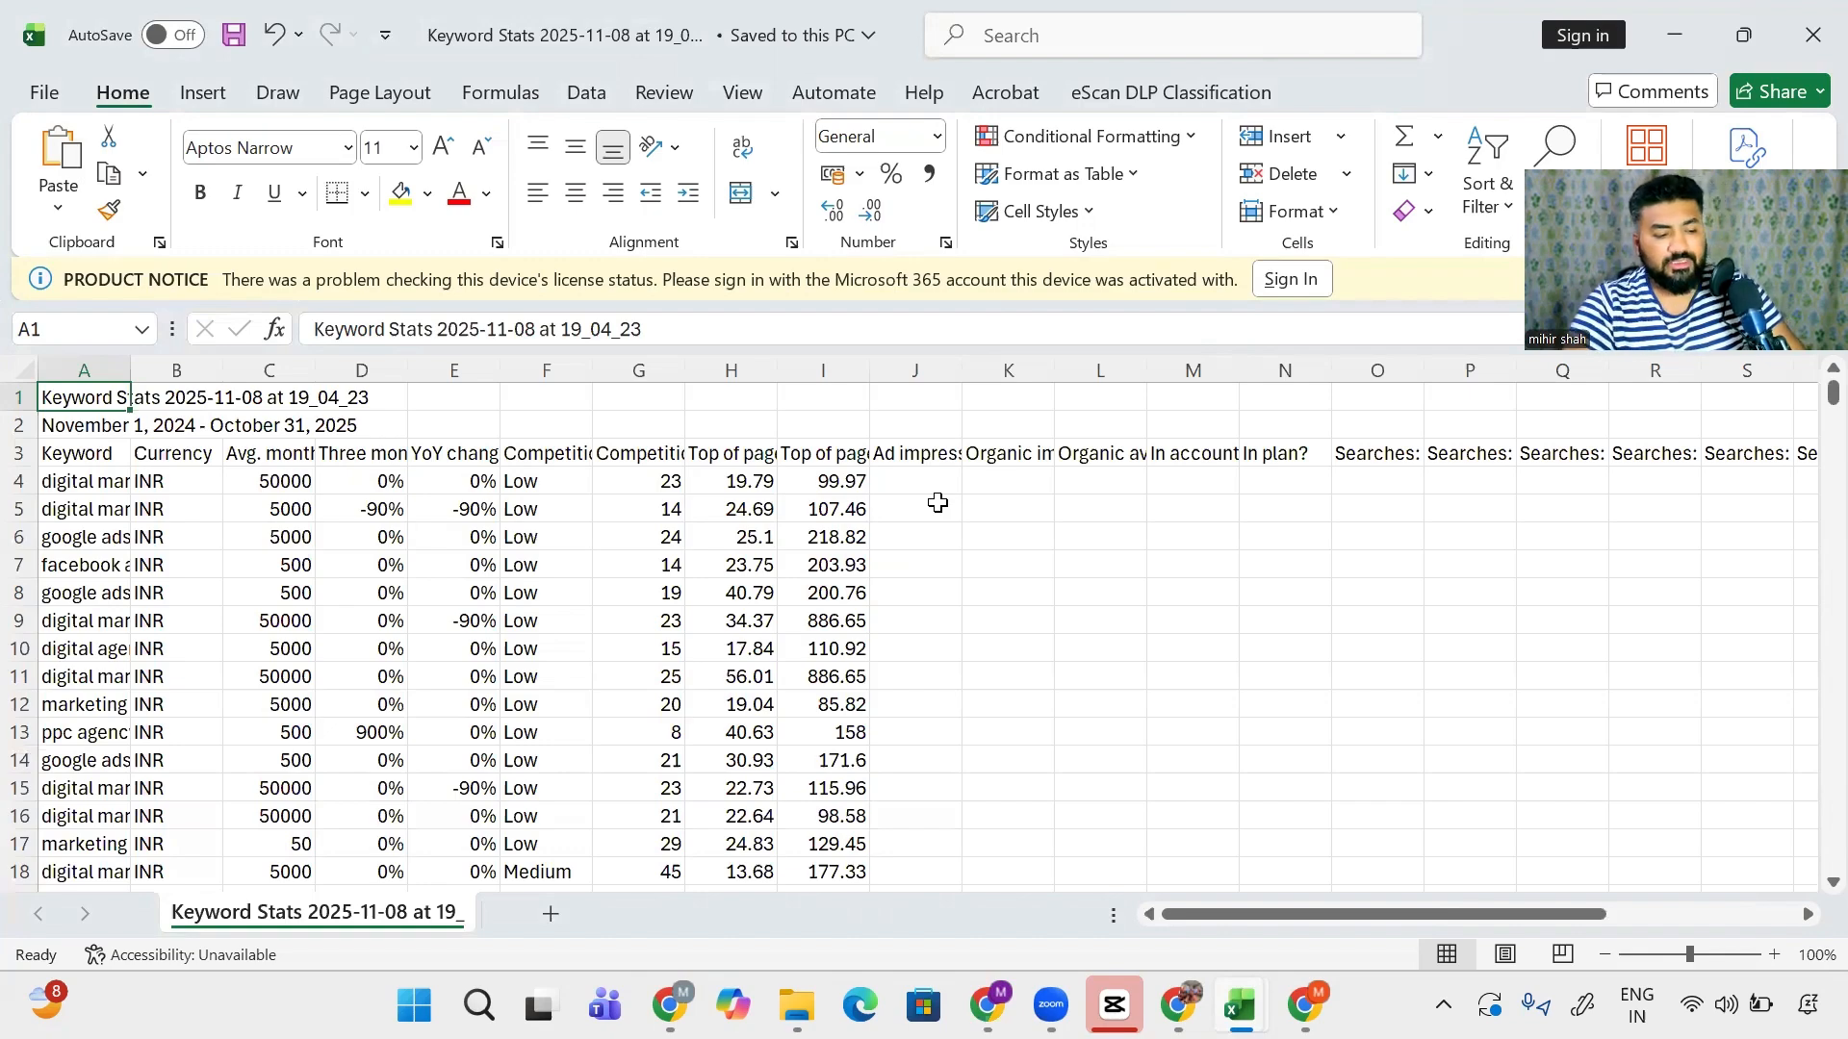
key(ctrl+shift+End)
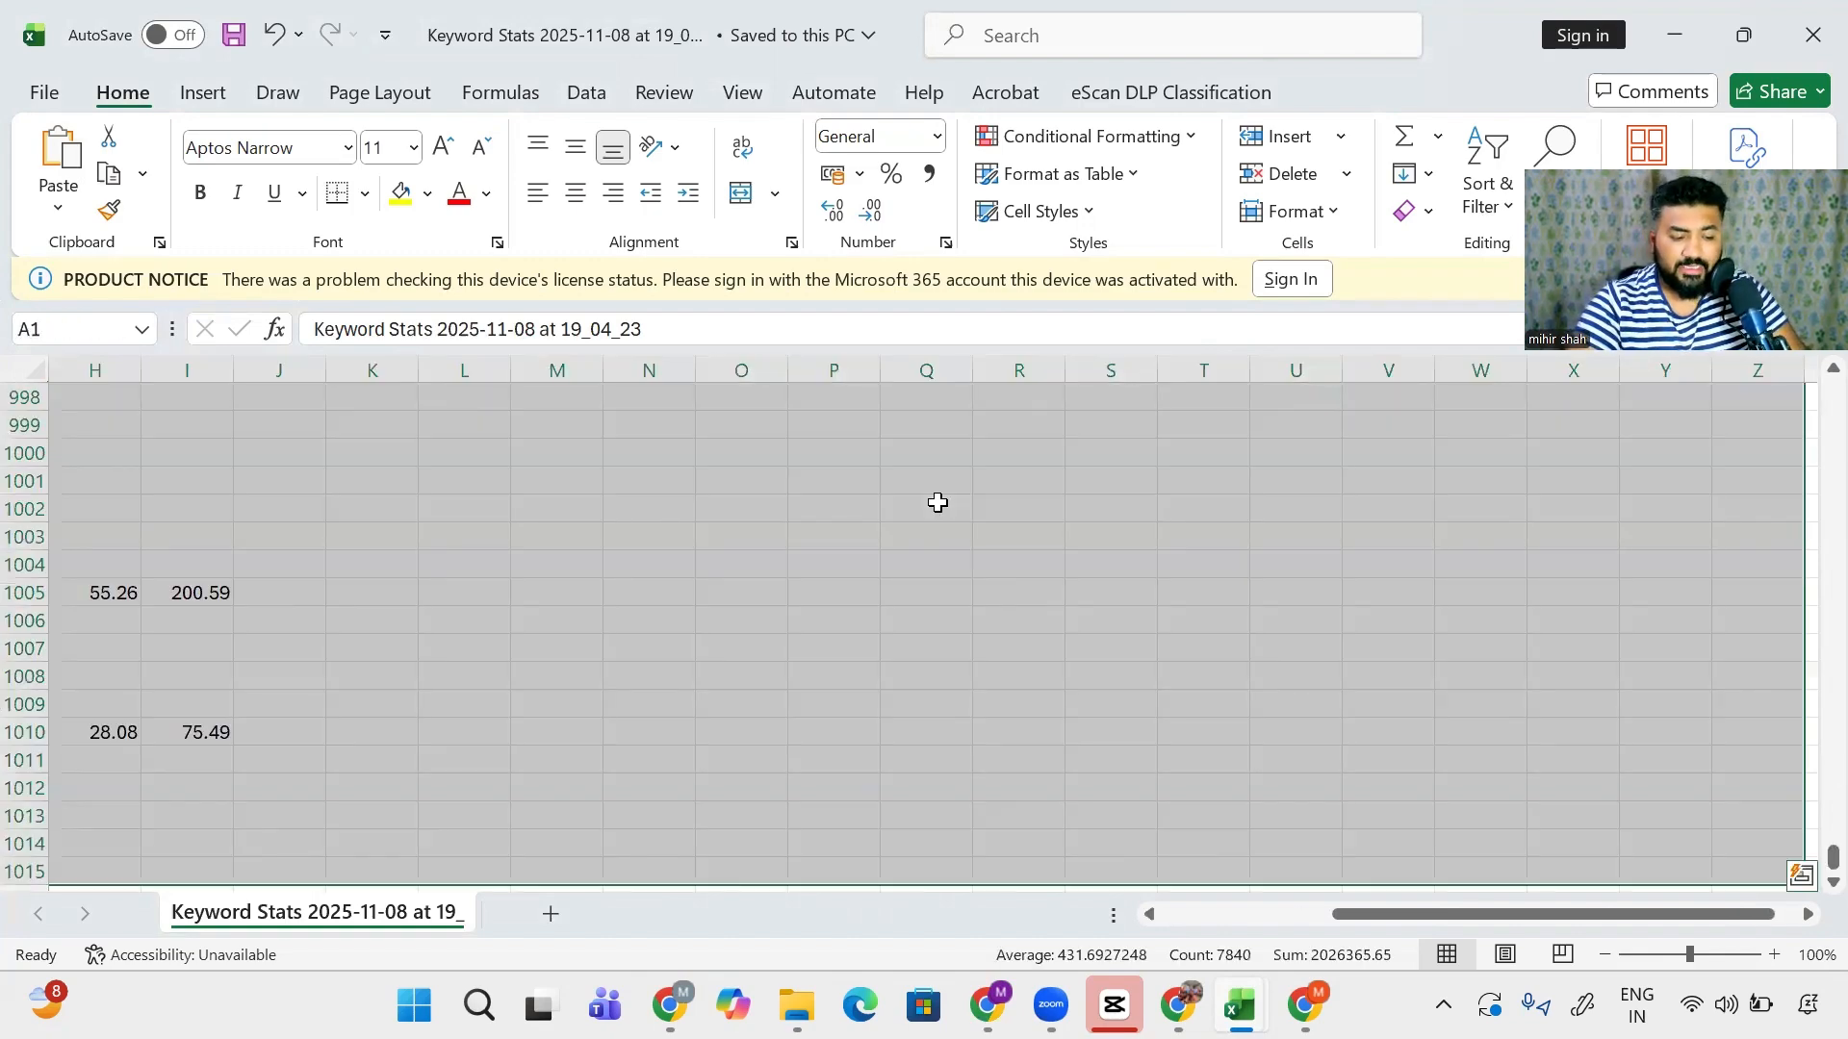
key(ctrl+c)
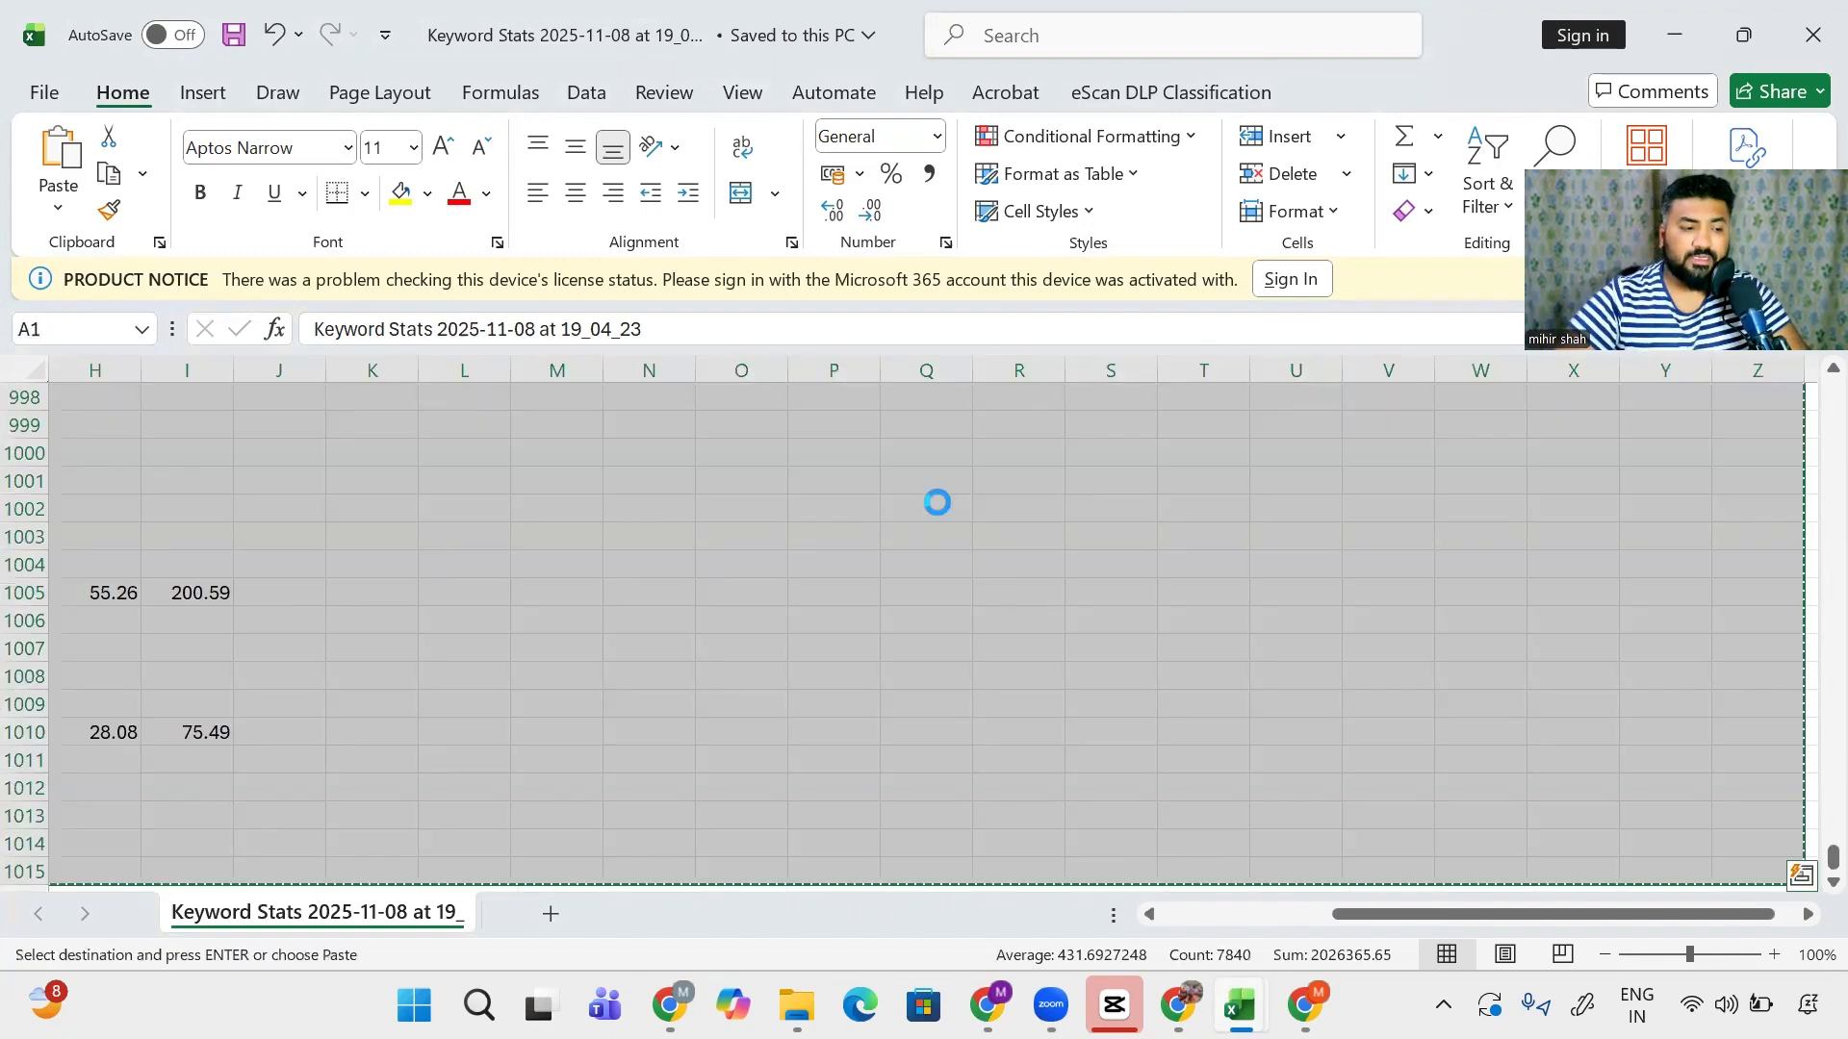
click(542, 920)
key(ctrl+v)
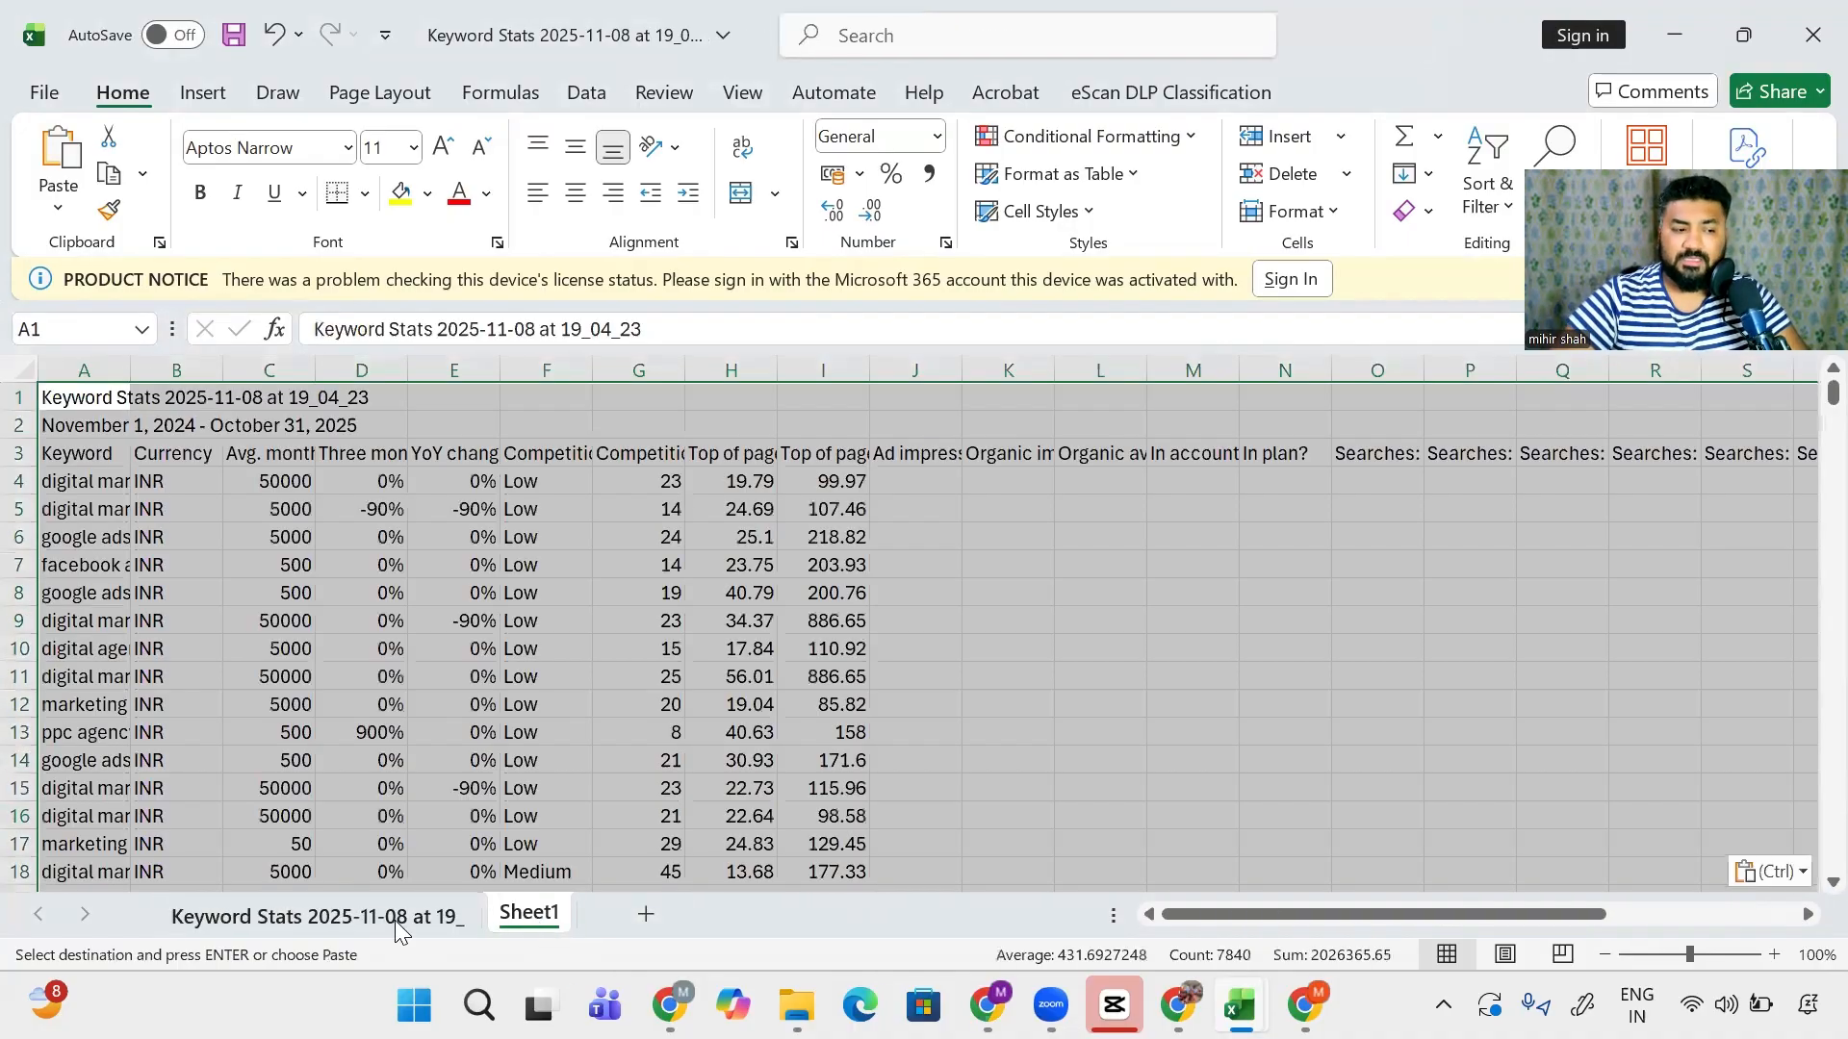
- Rename the original keyword sheet to Raw
click(364, 914)
double_click(364, 914)
key(BackSpace)
text(Ra)
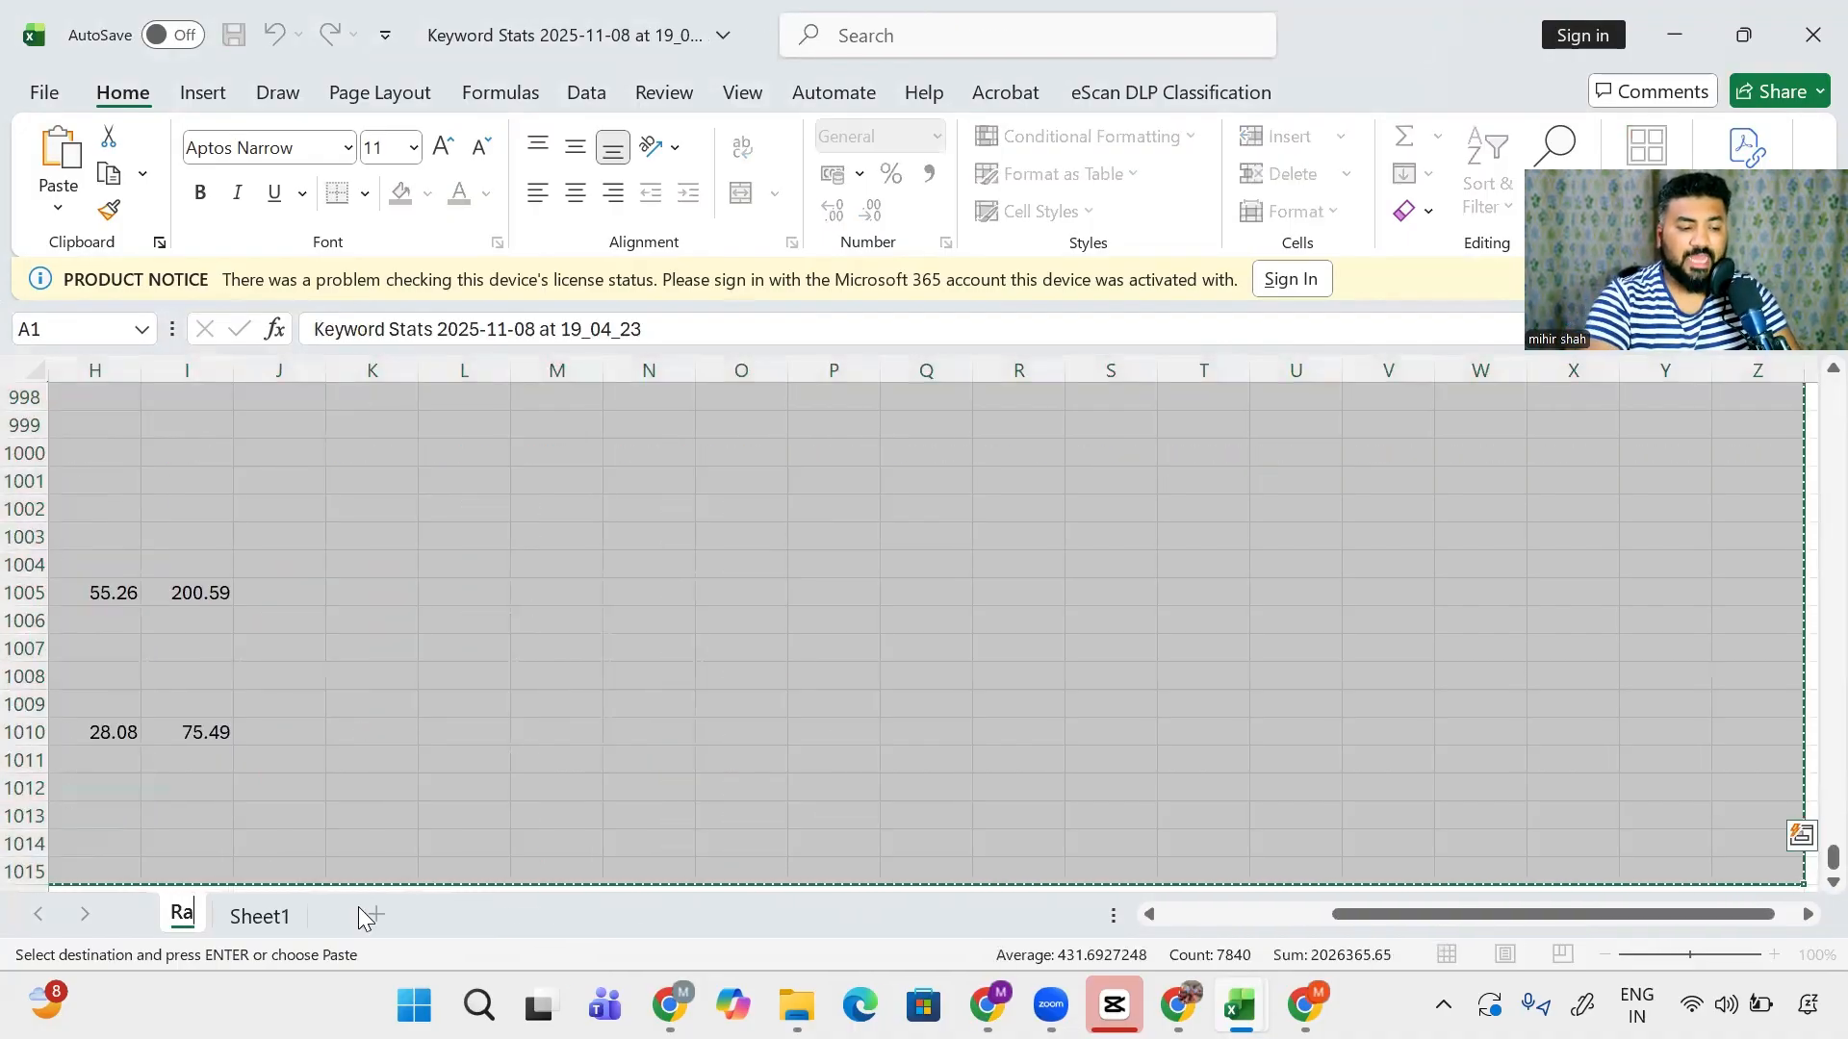
text(w)
click(289, 917)
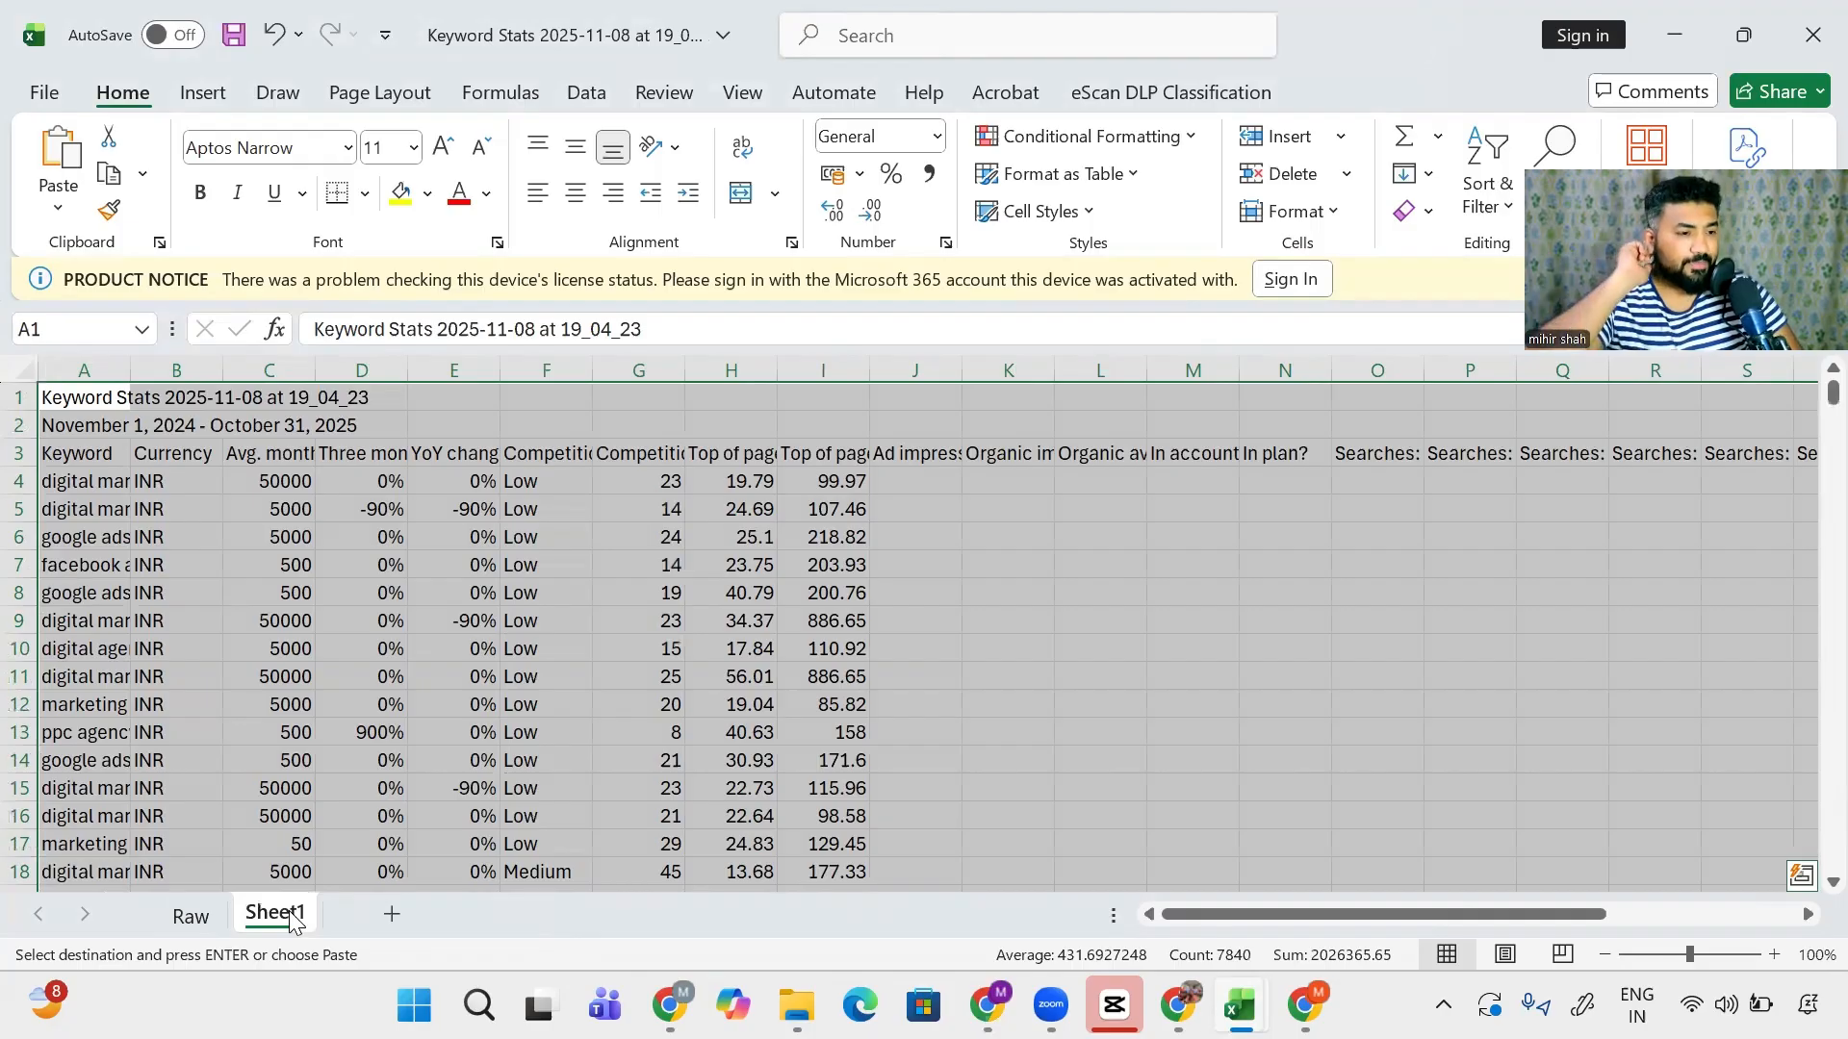
- Check the pasted keyword data on Sheet1 and select row 1
click(365, 599)
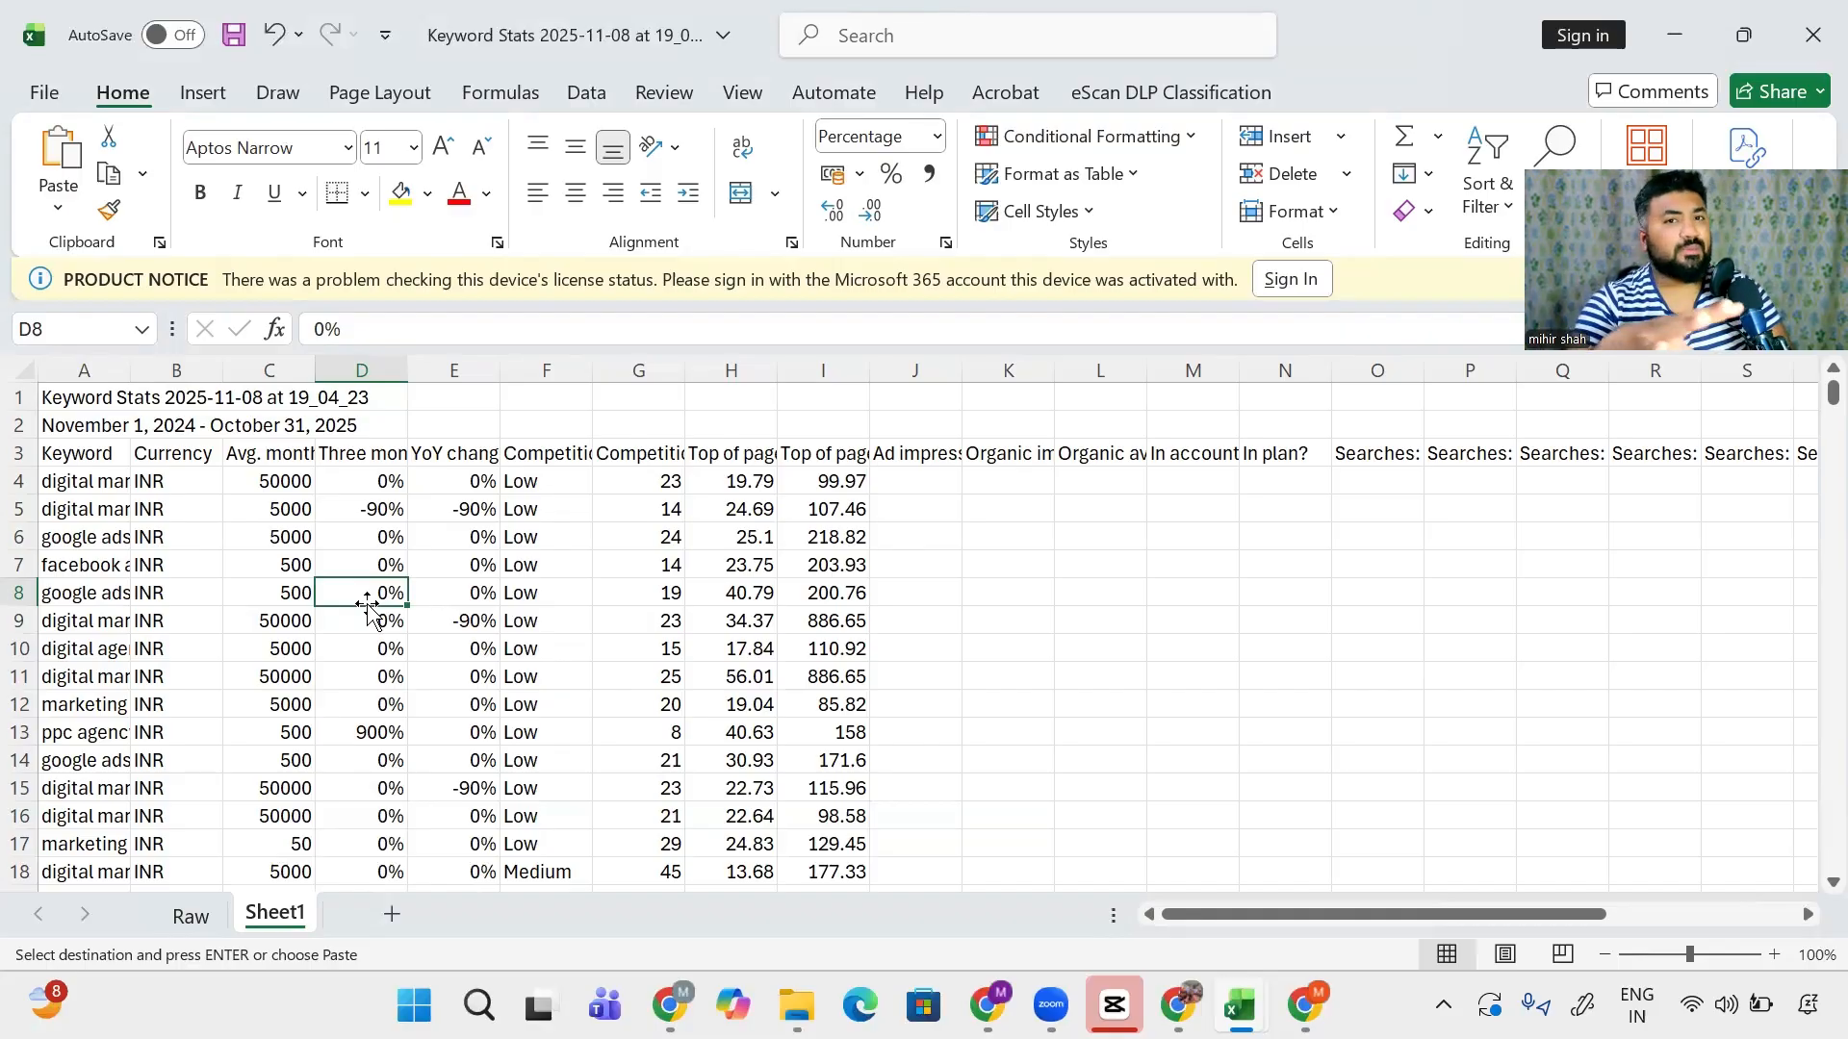
key(ctrl+Down)
key(ctrl+Down)
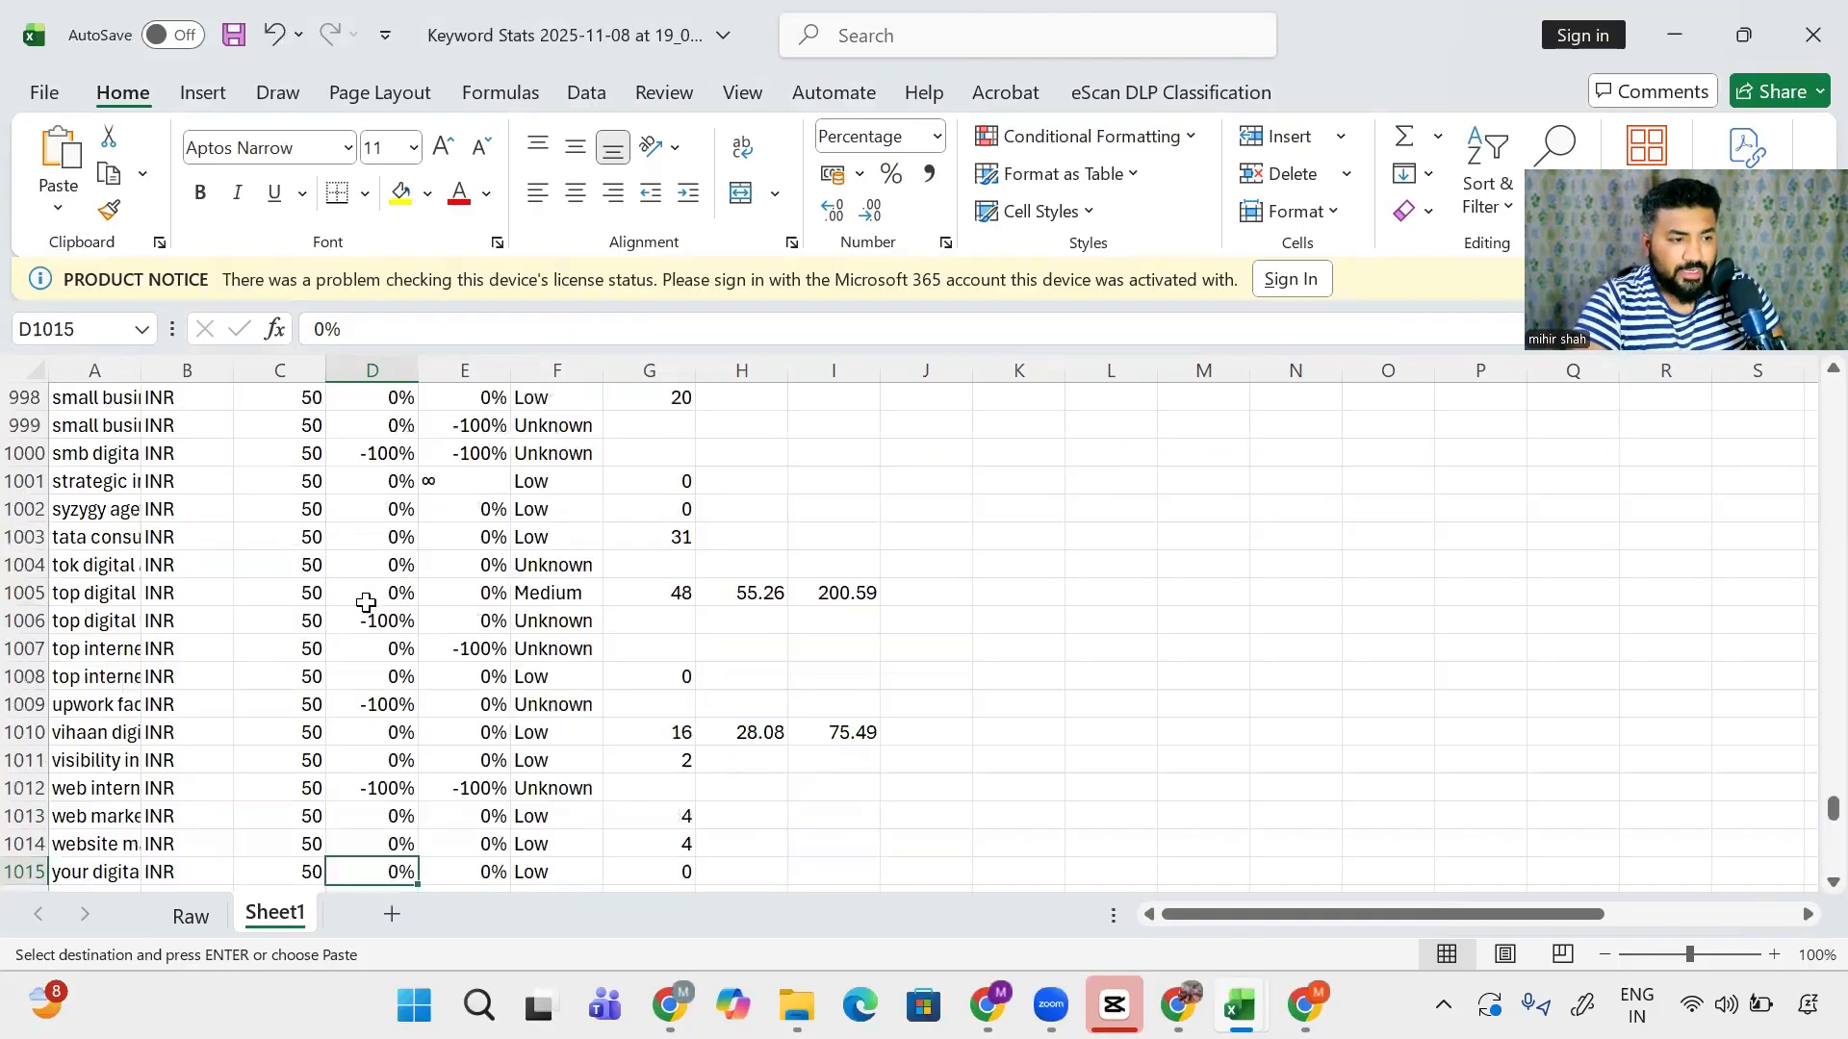
key(ctrl+Up)
key(ctrl+Up)
key(ctrl+Home)
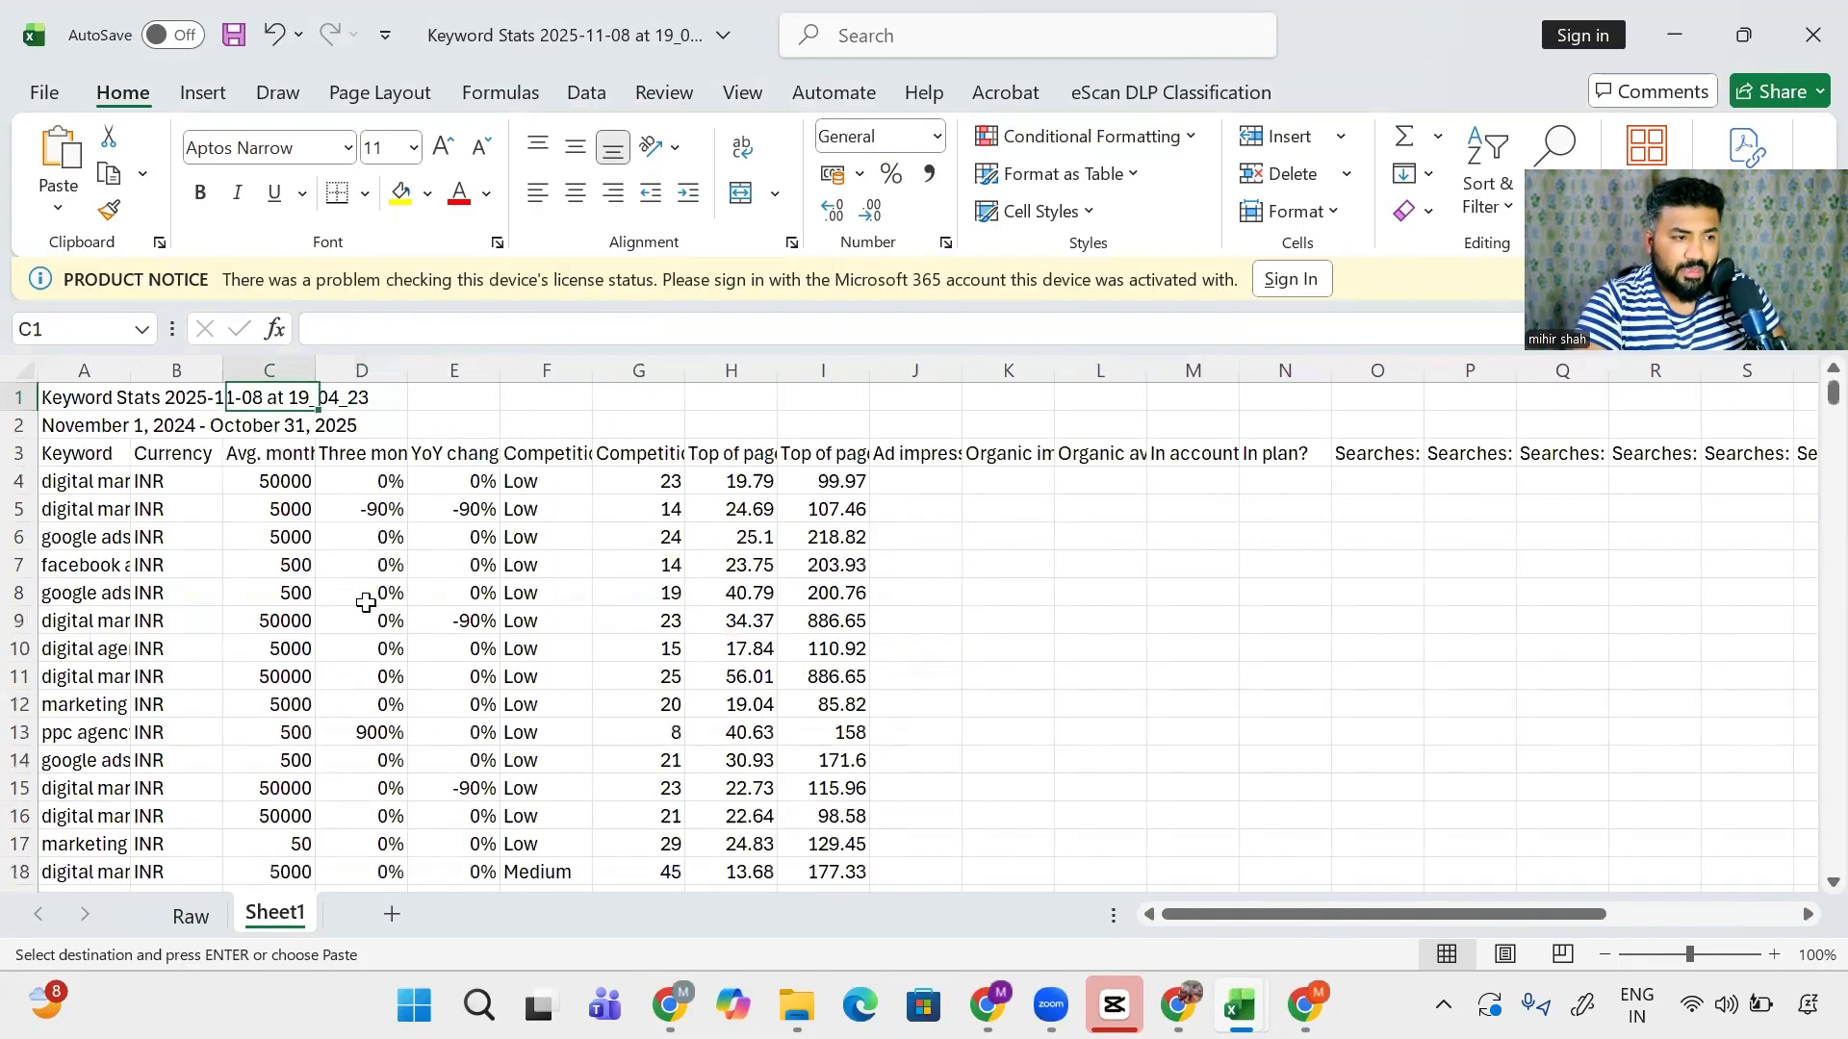
key(shift+space)
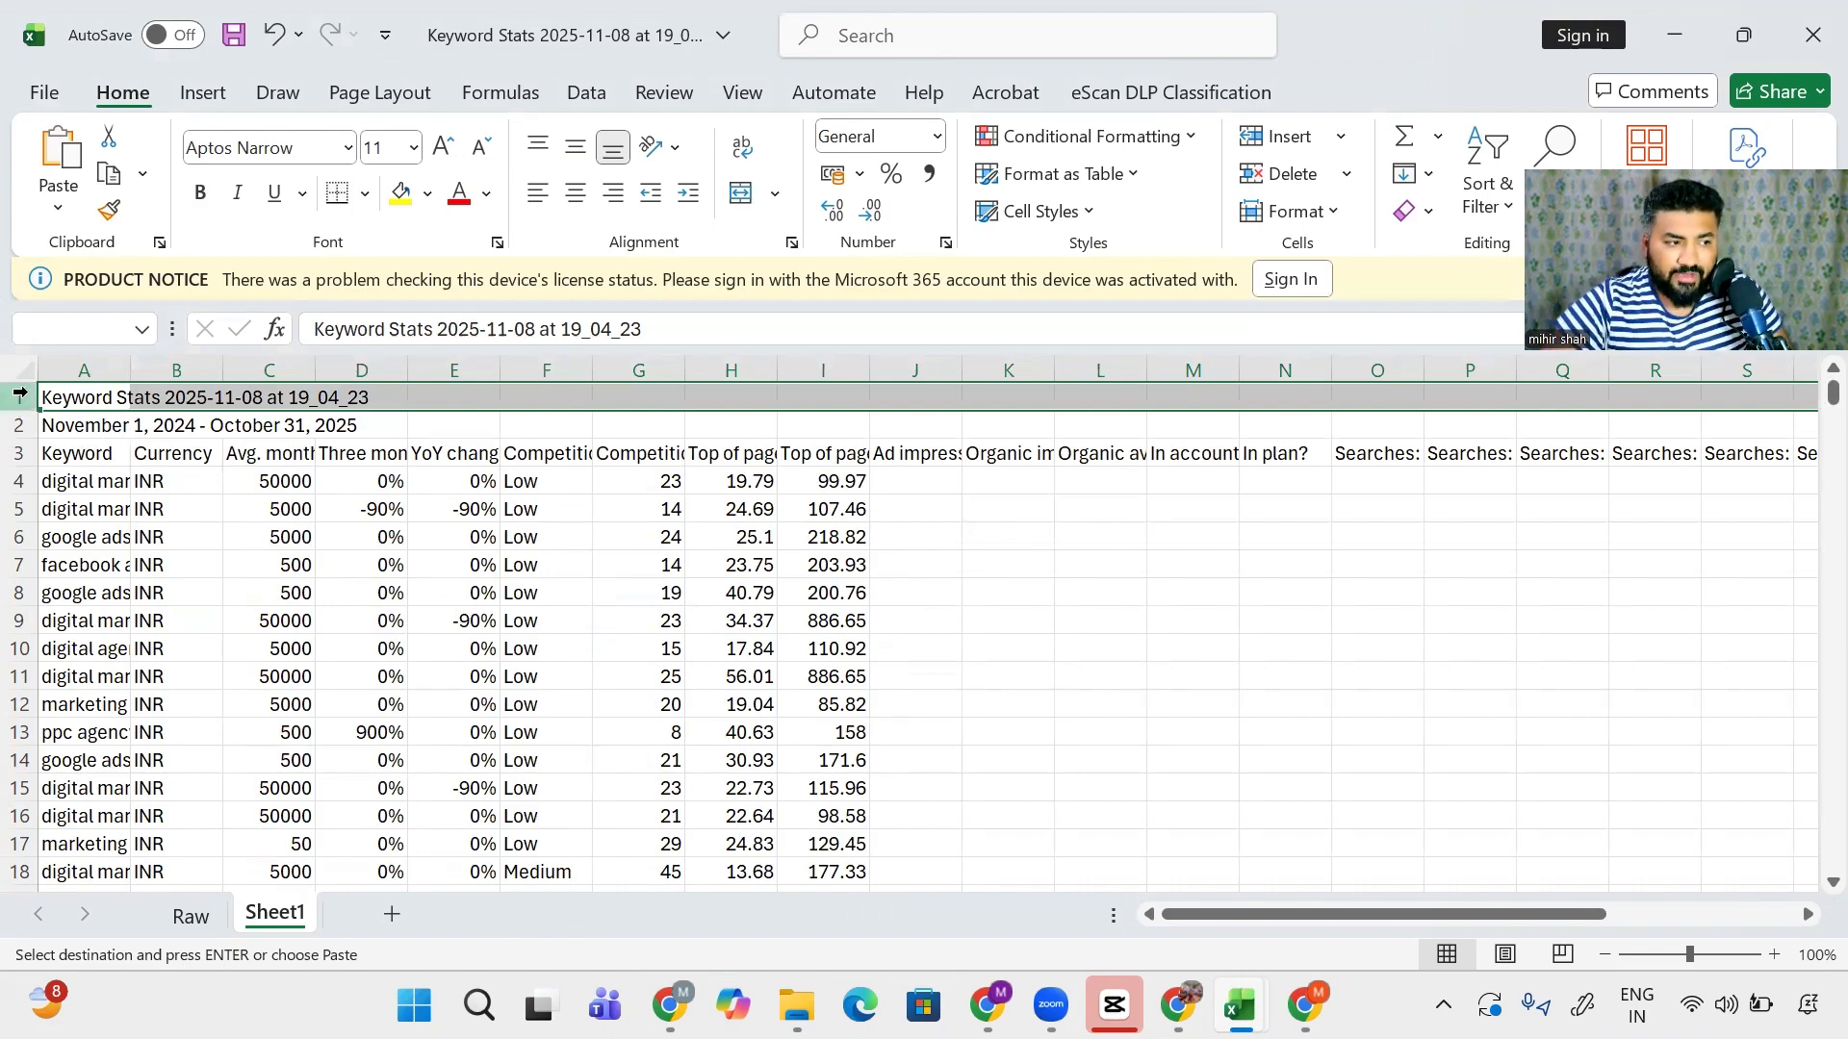
- Delete the Keyword Stats title row and the date range row
right_click(19, 394)
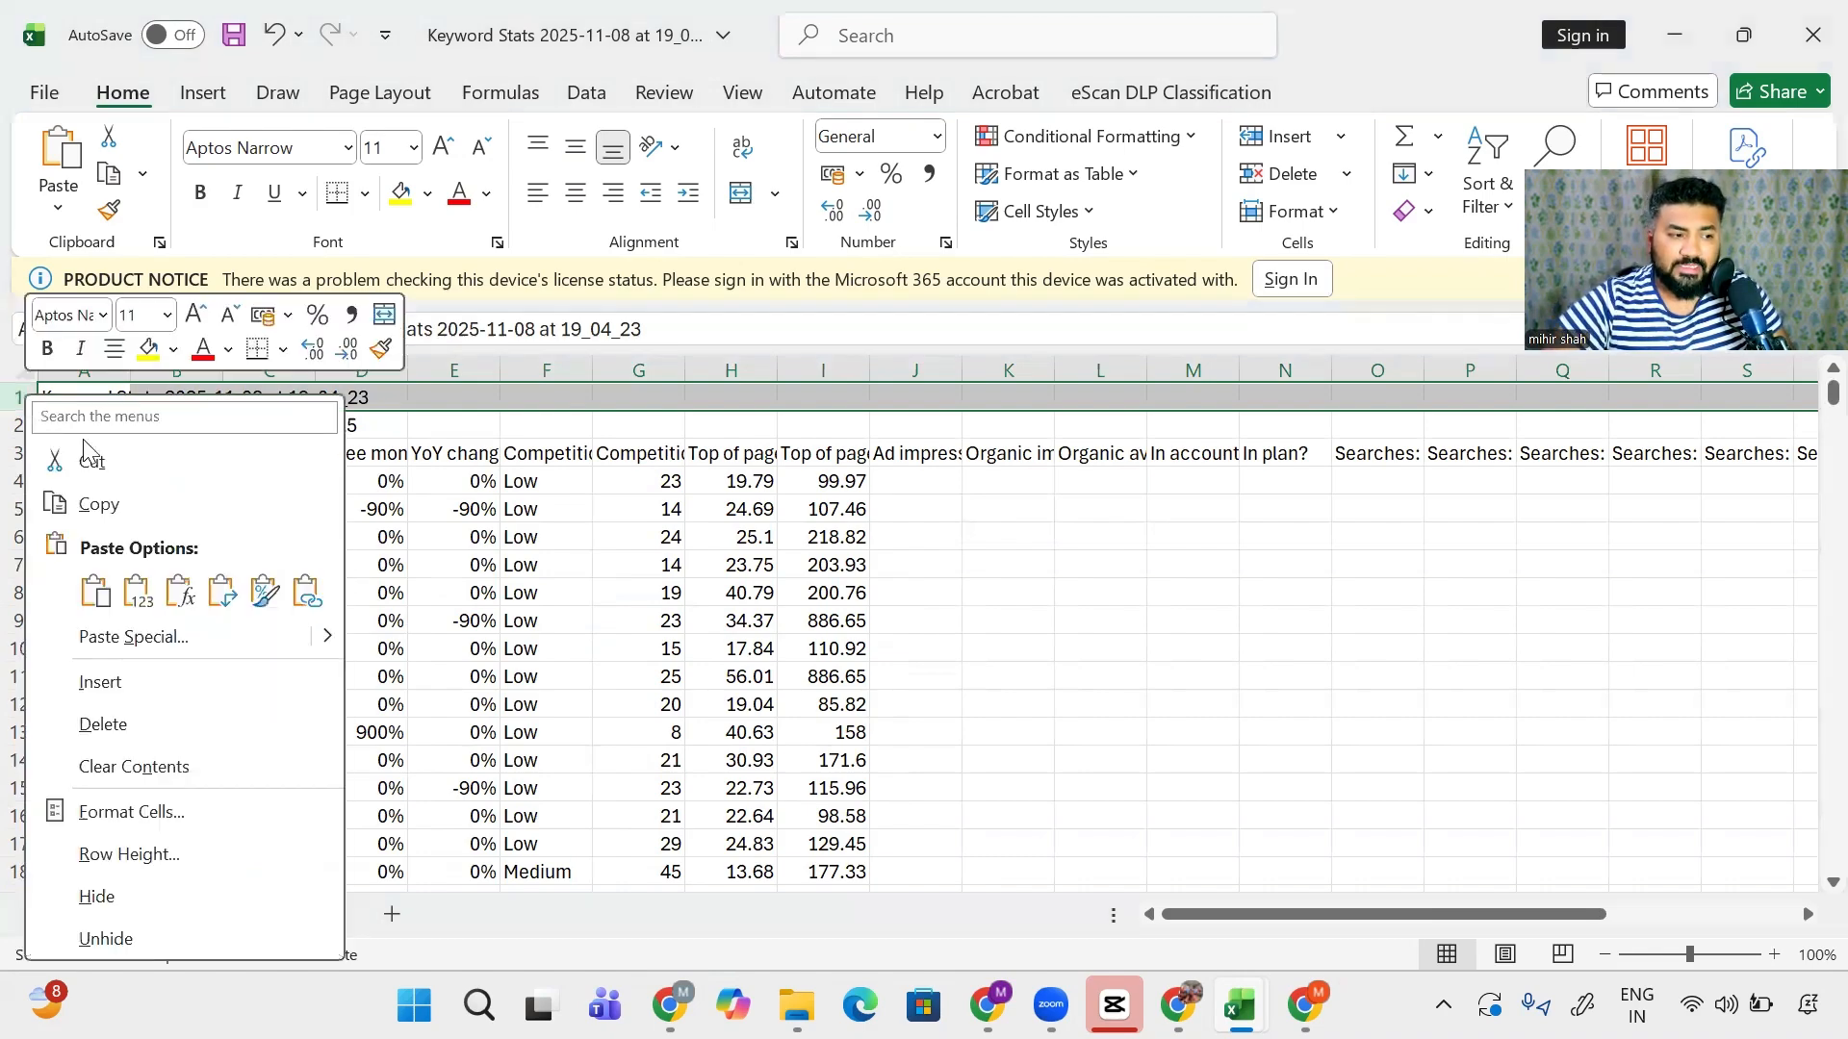
click(103, 723)
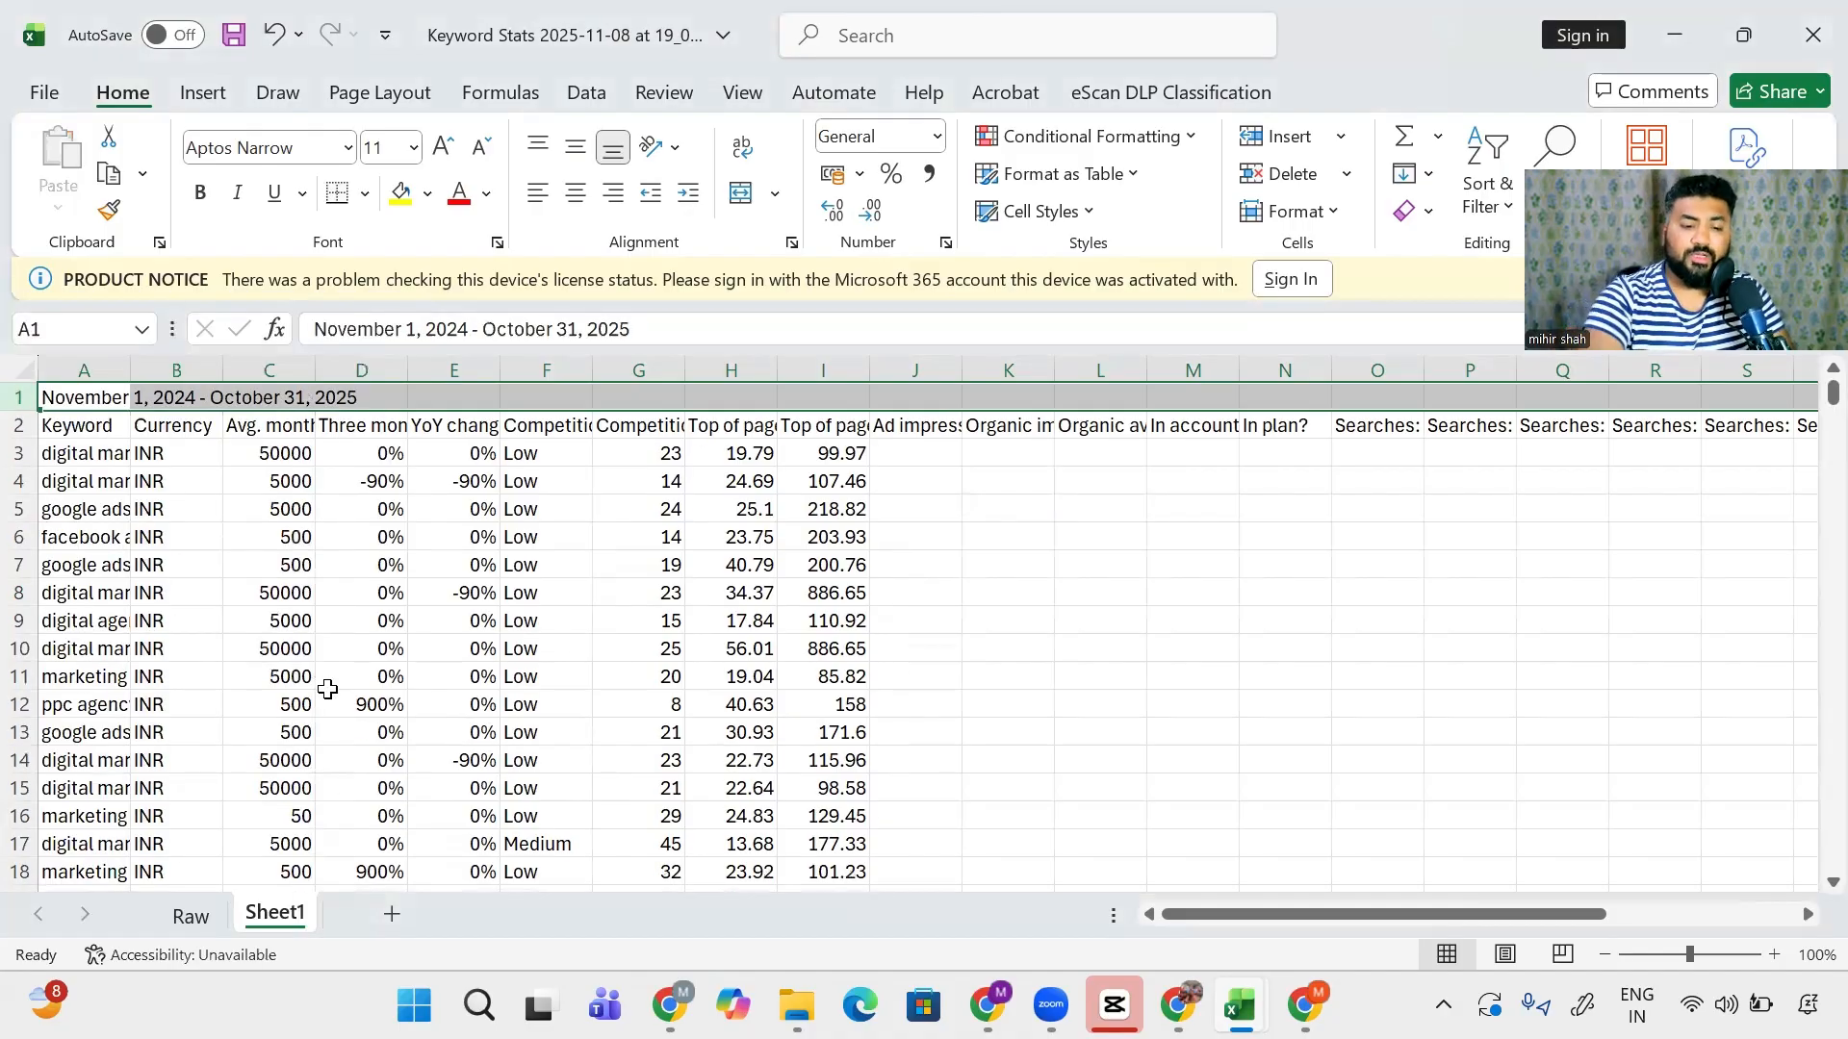
key(ctrl+minus)
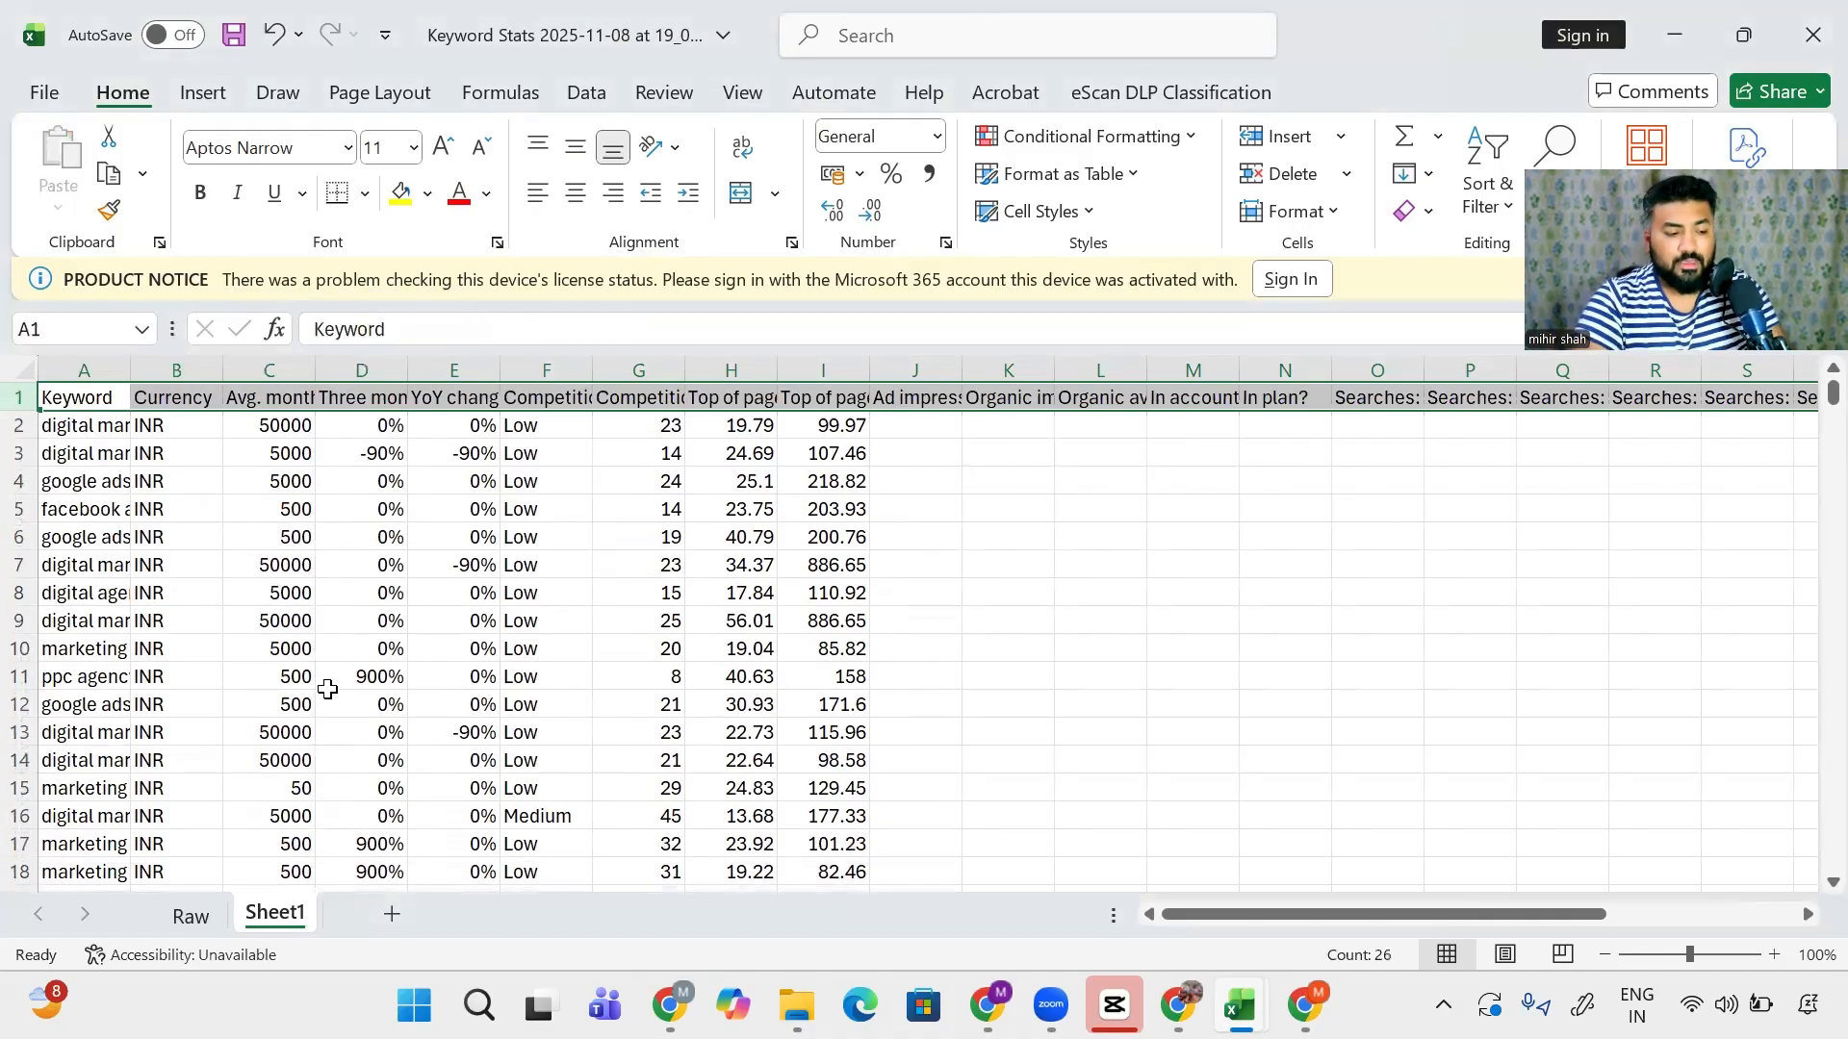
- AutoFit every column width on the sheet to fit its contents
key(ctrl+a)
key(alt+h)
key(o)
key(i)
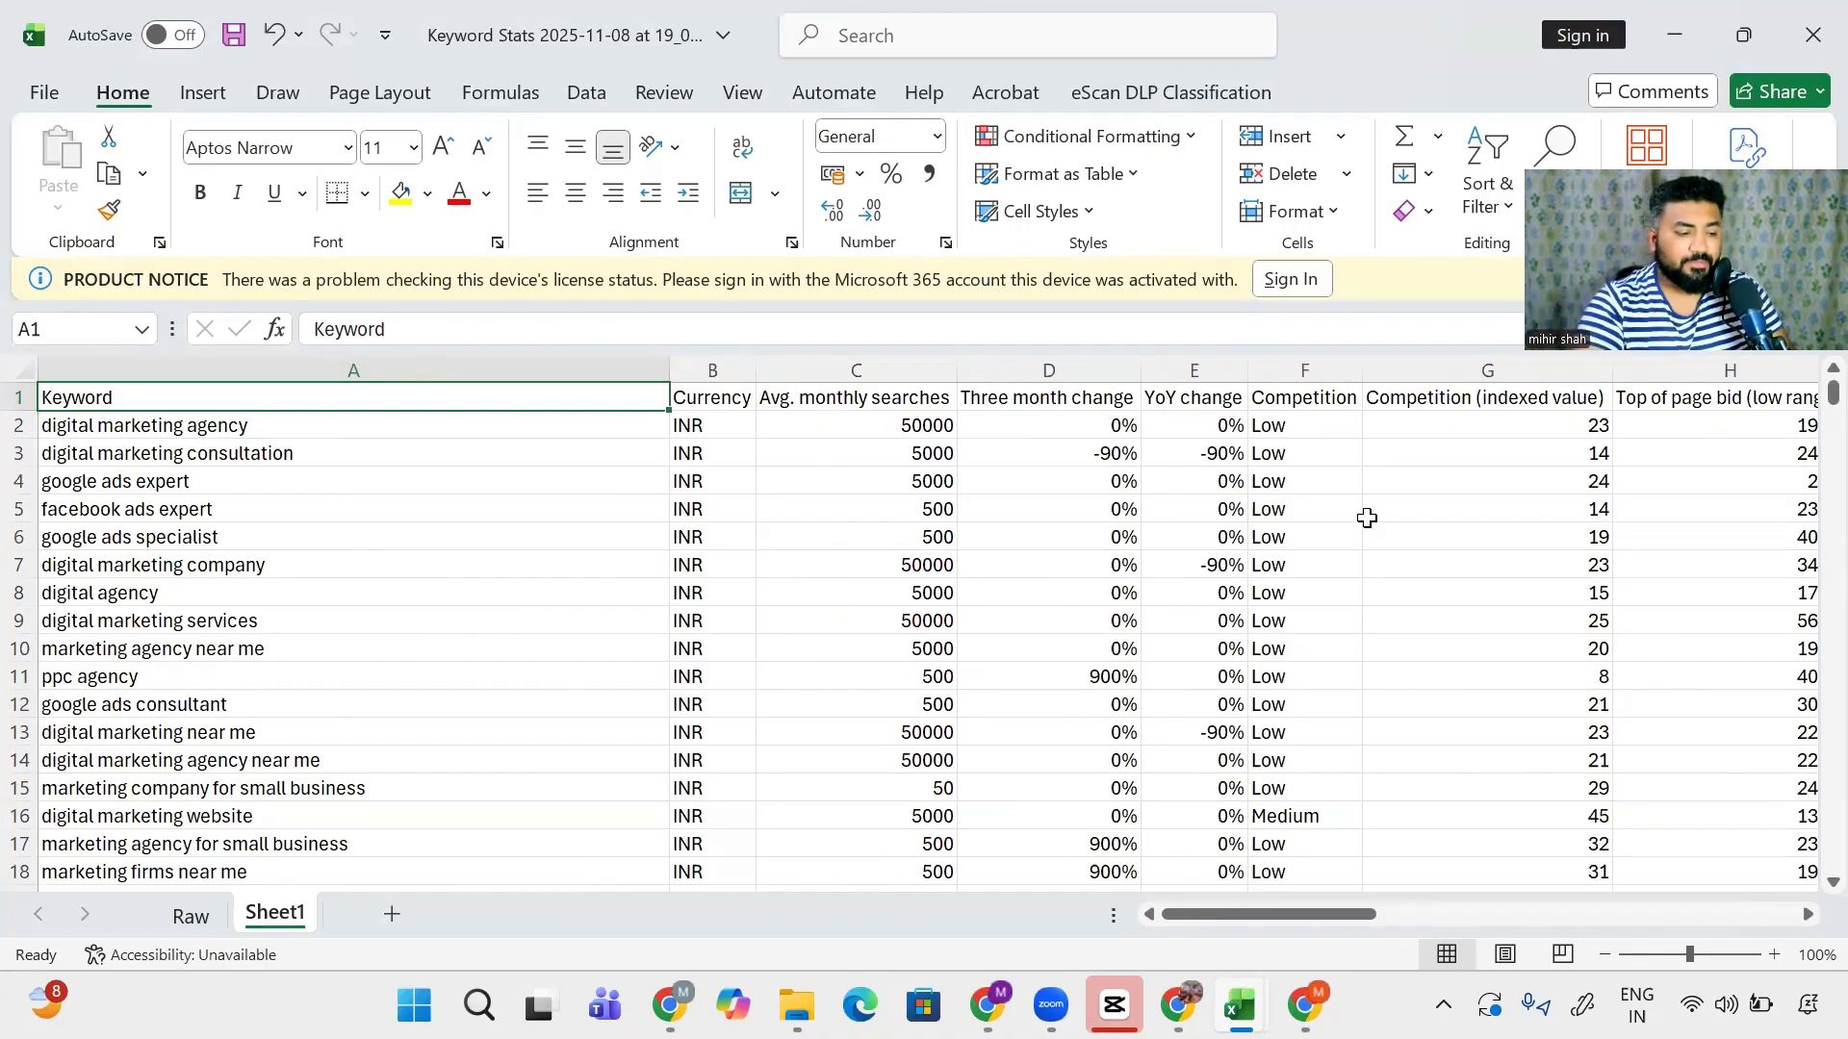
key(ctrl+shift+End)
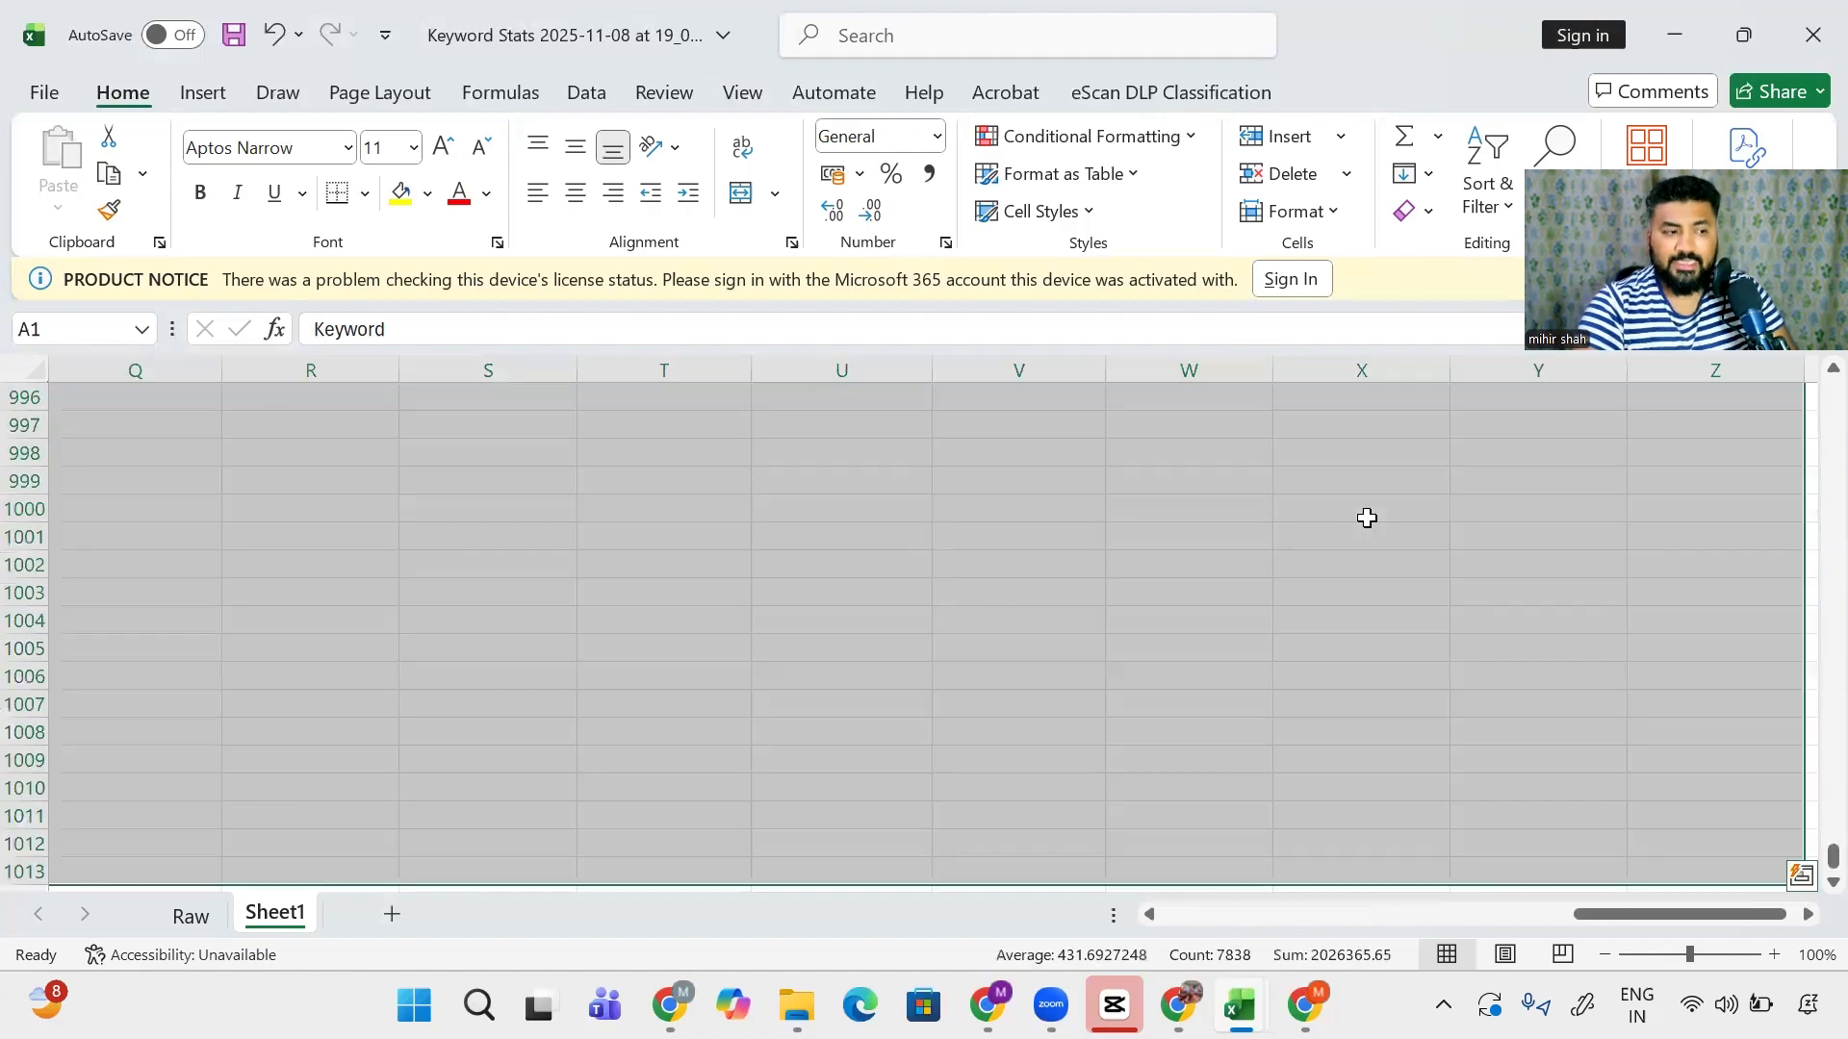
- Turn on filters for the header row
click(1487, 172)
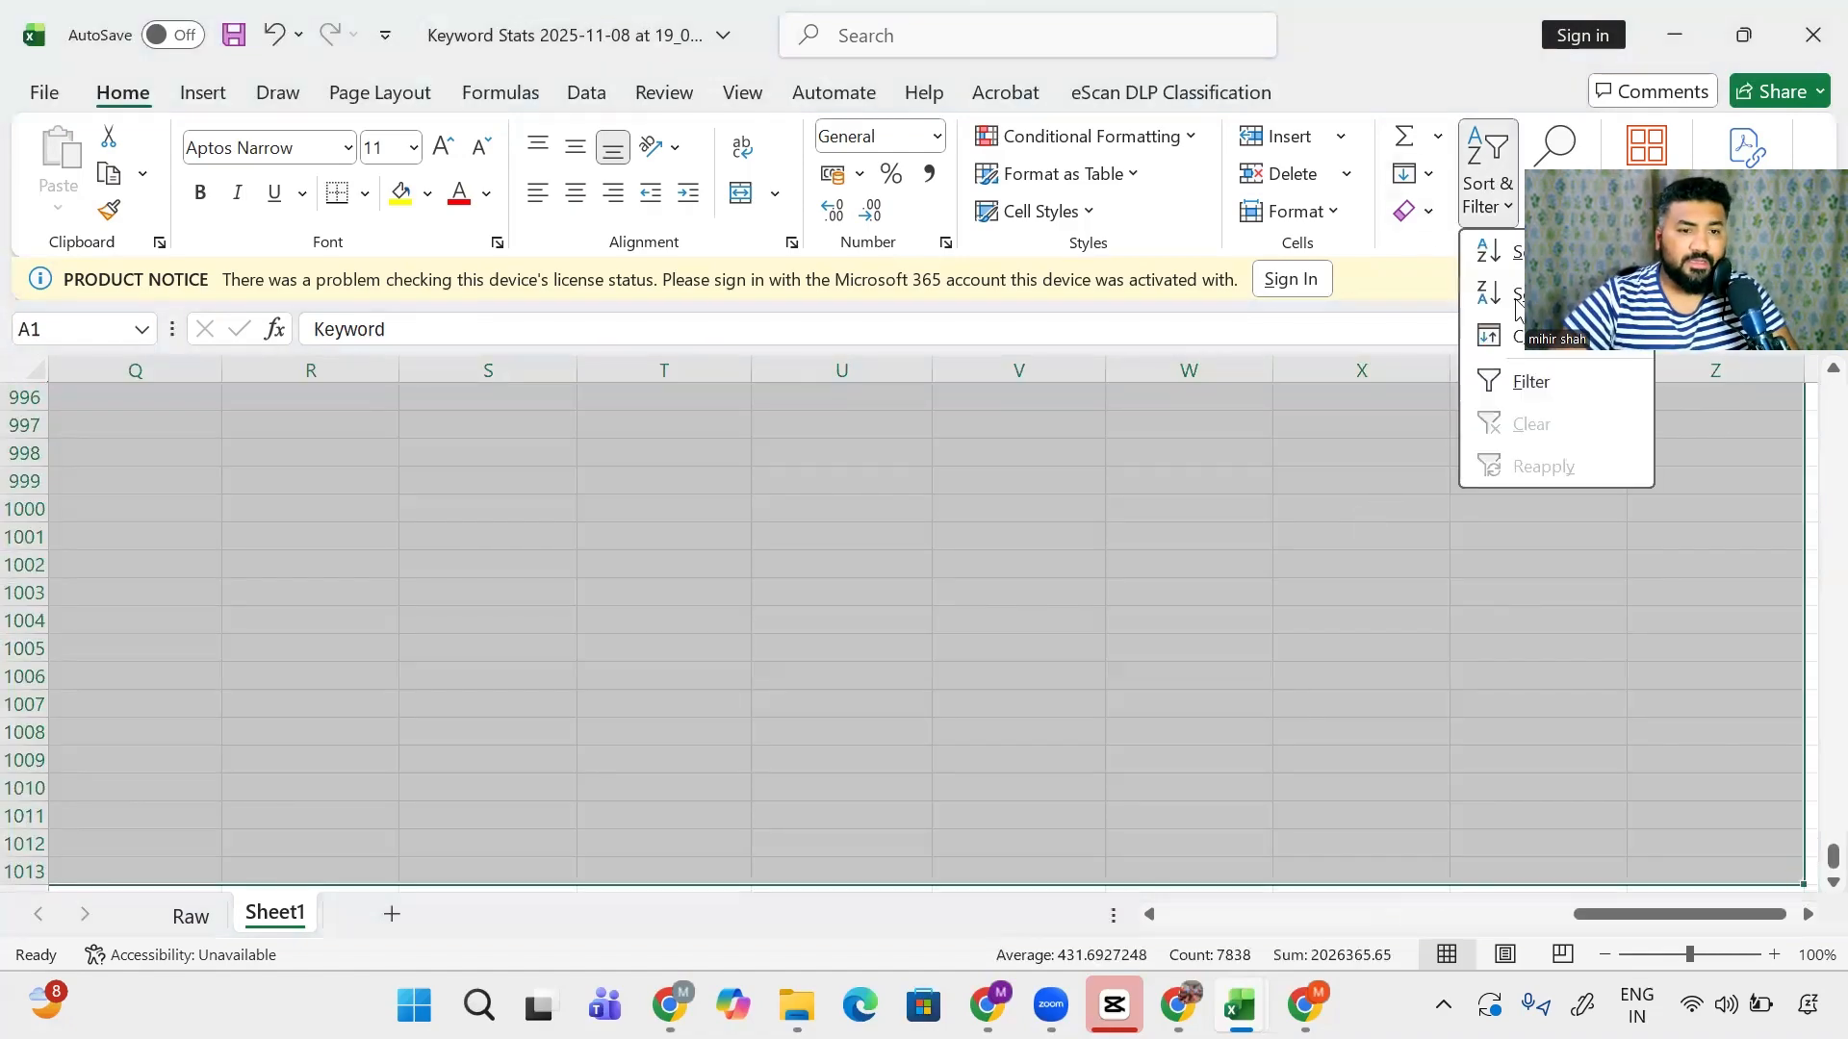
click(1542, 385)
key(Right)
key(Right)
key(Right)
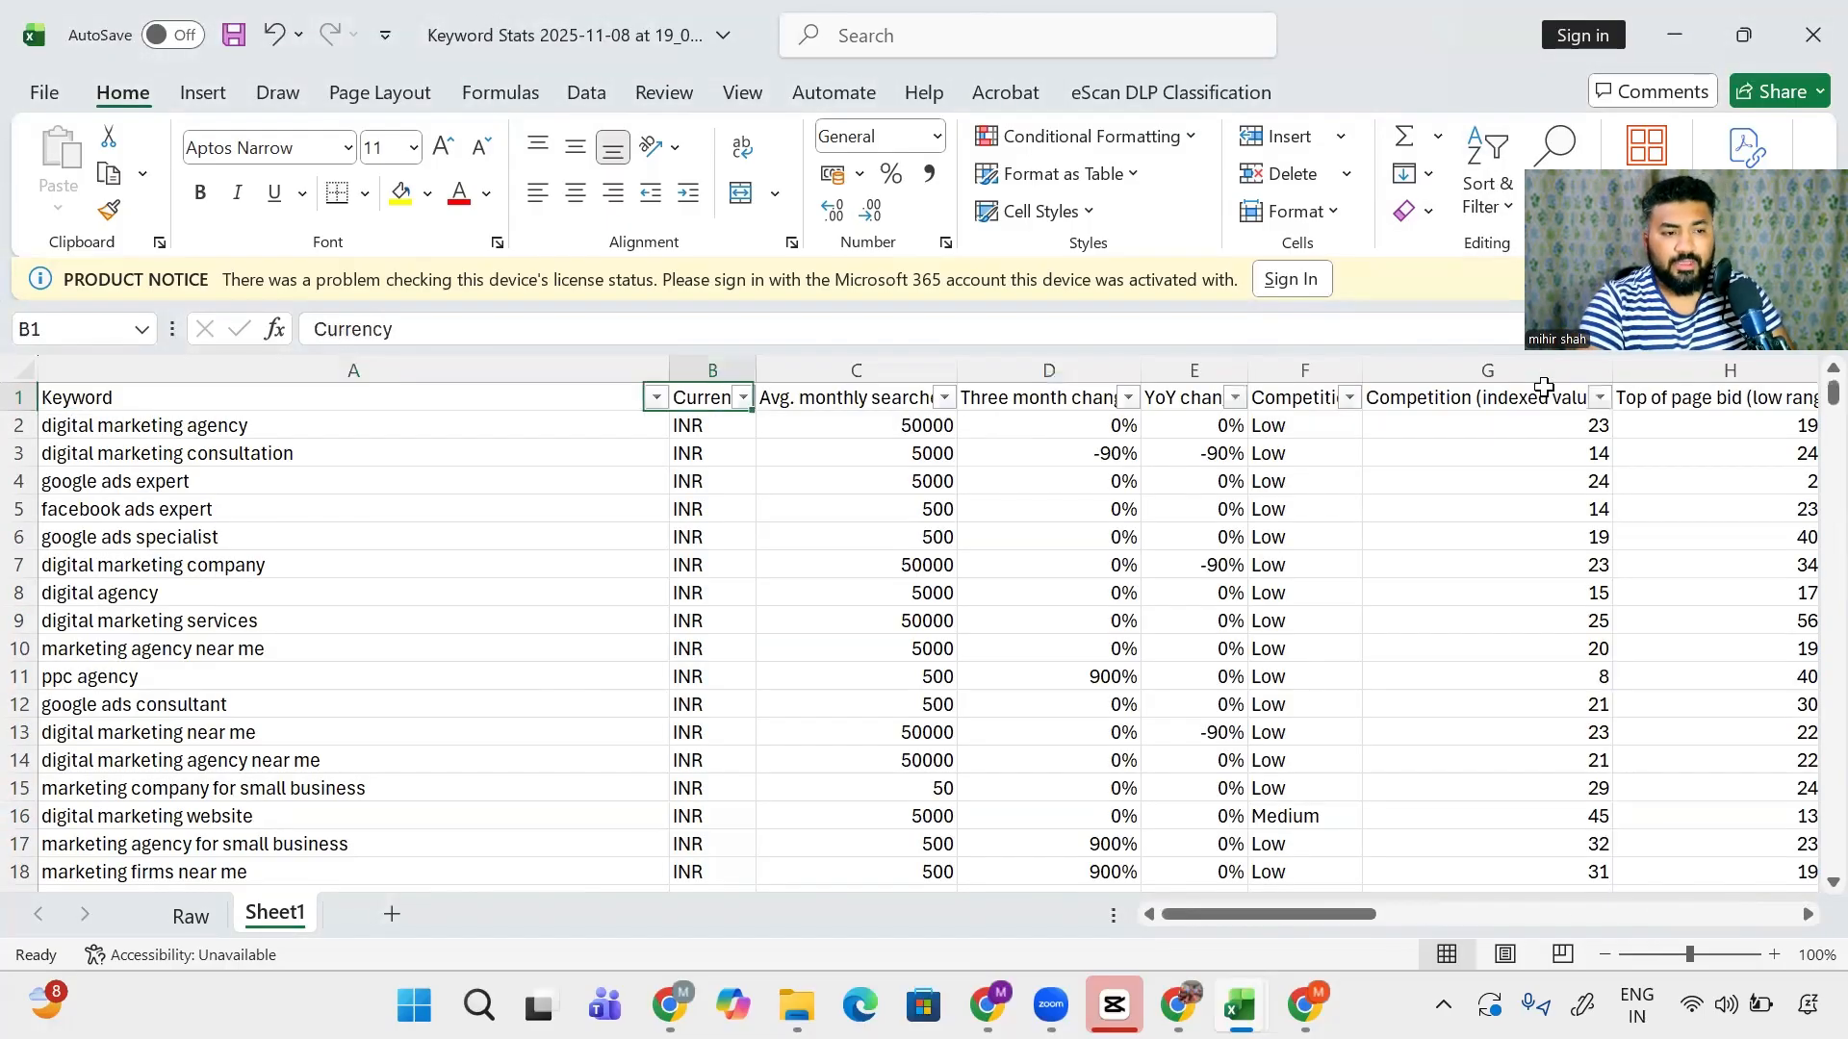
key(Left)
key(Left)
key(Left)
- Sort the keywords by Avg. monthly searches from largest to smallest
key(ctrl+shift+Right)
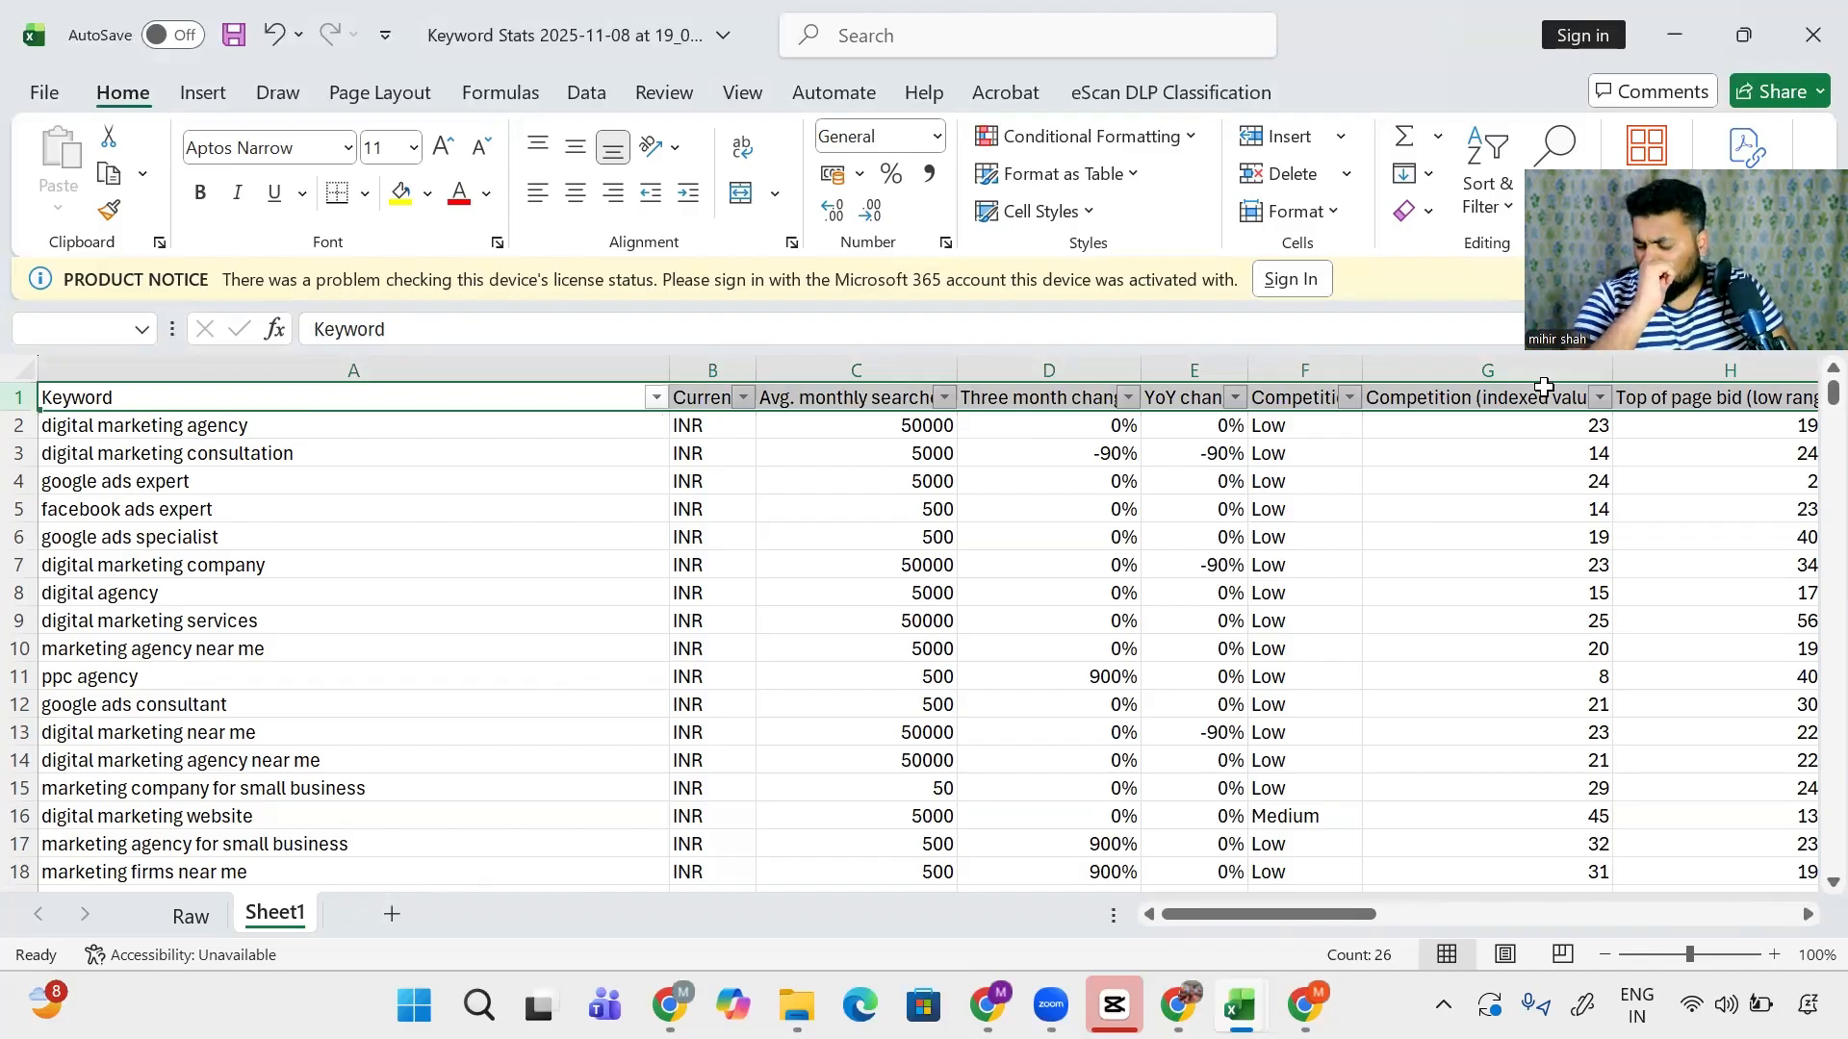
key(Right)
key(Right)
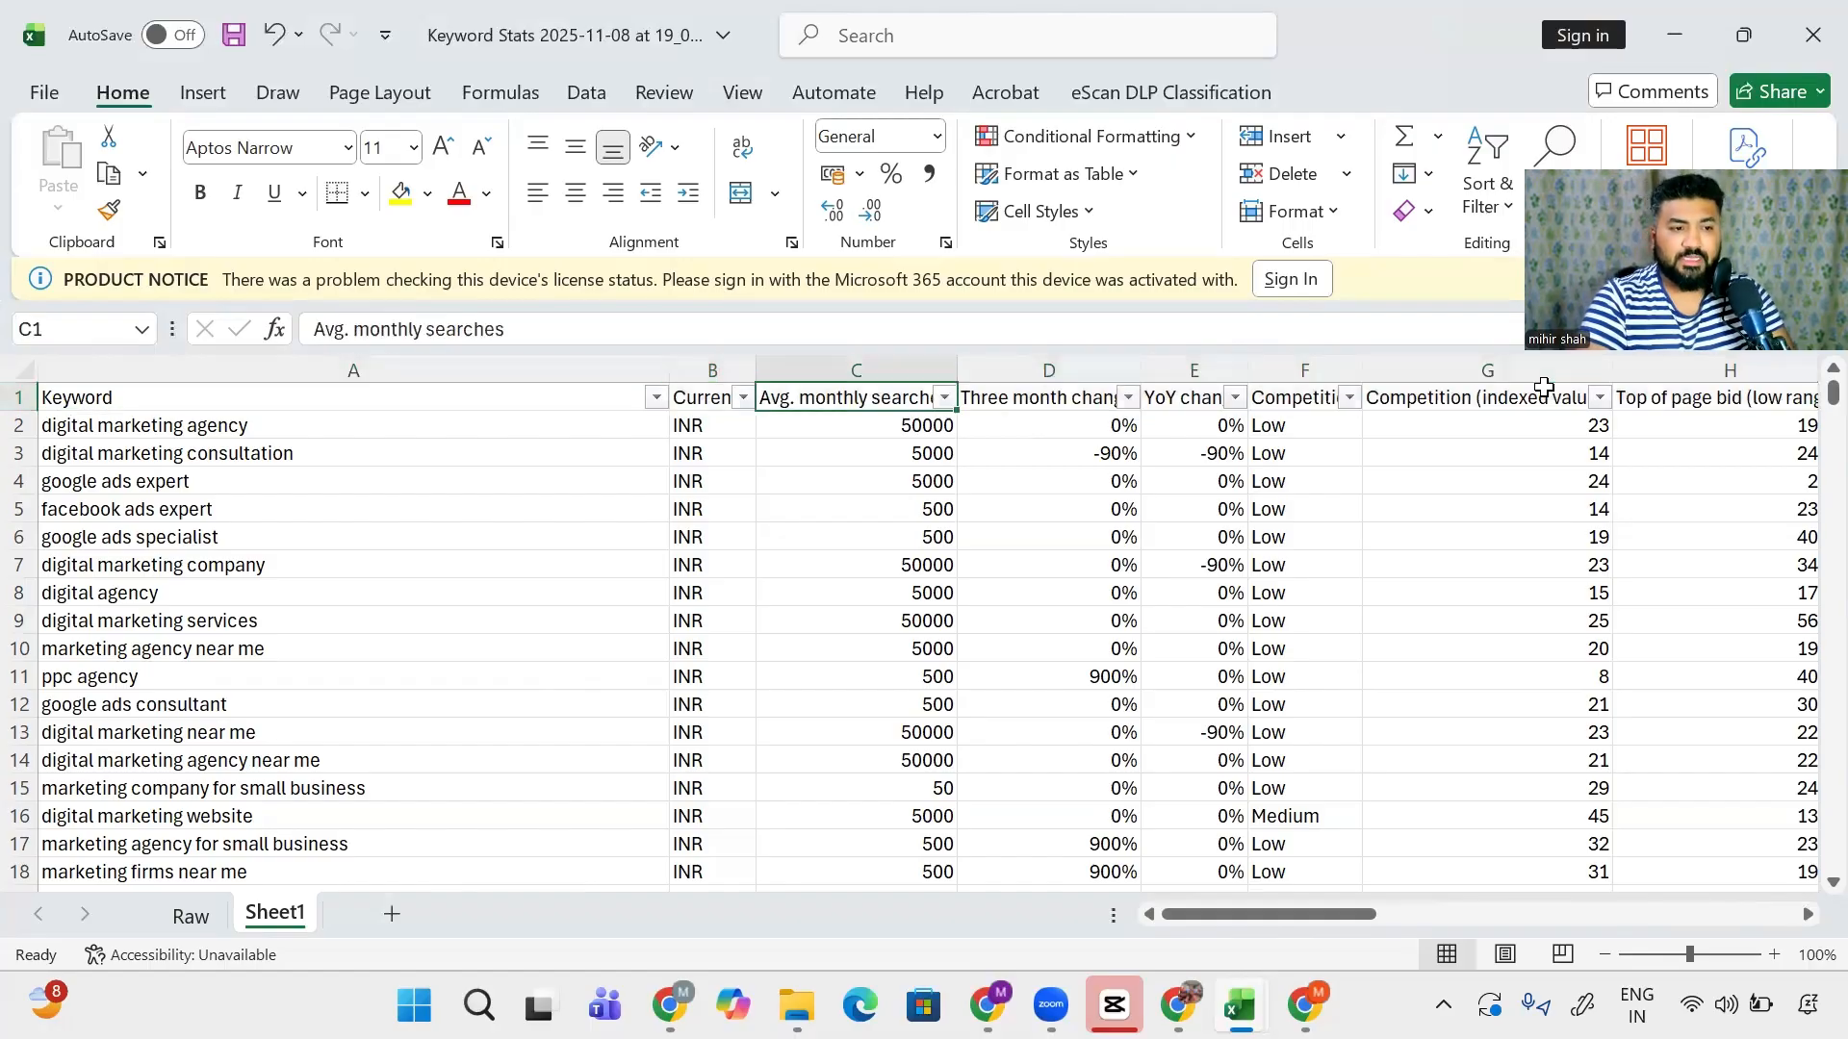
key(alt+Down)
key(Down)
key(Down)
key(Return)
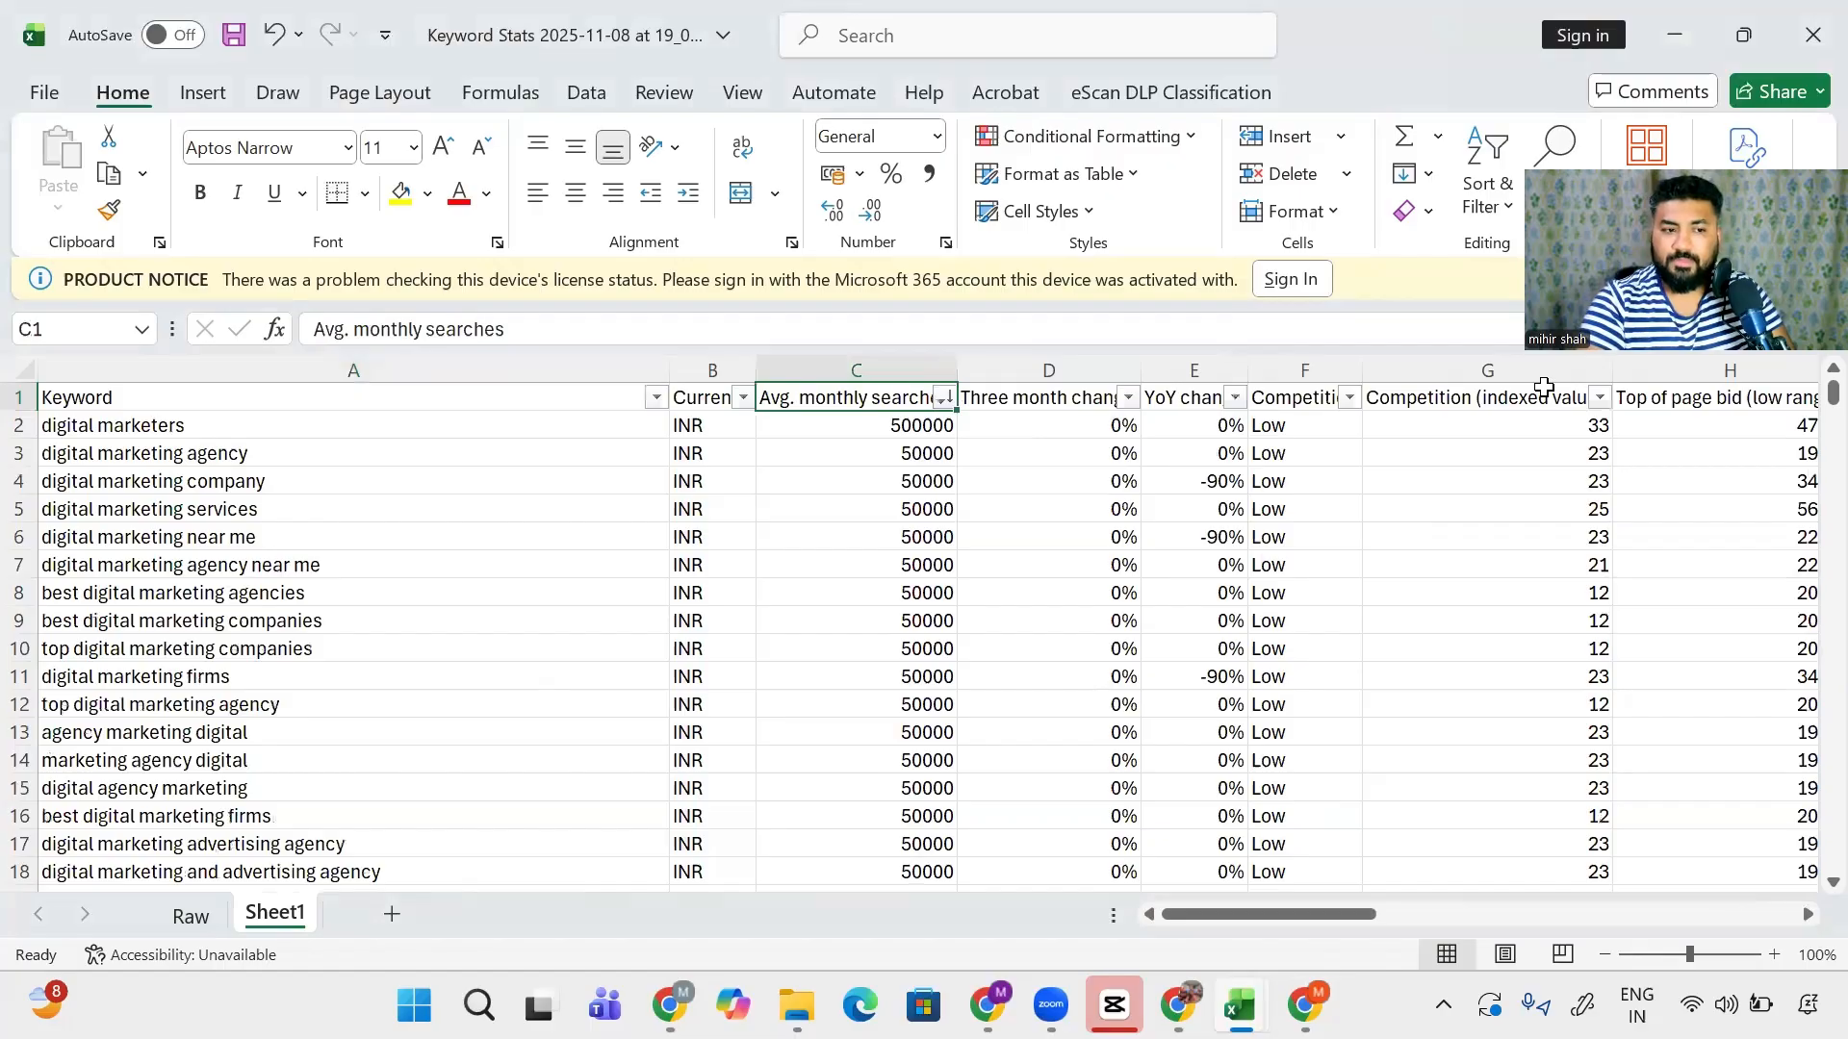
key(Down)
key(shift+space)
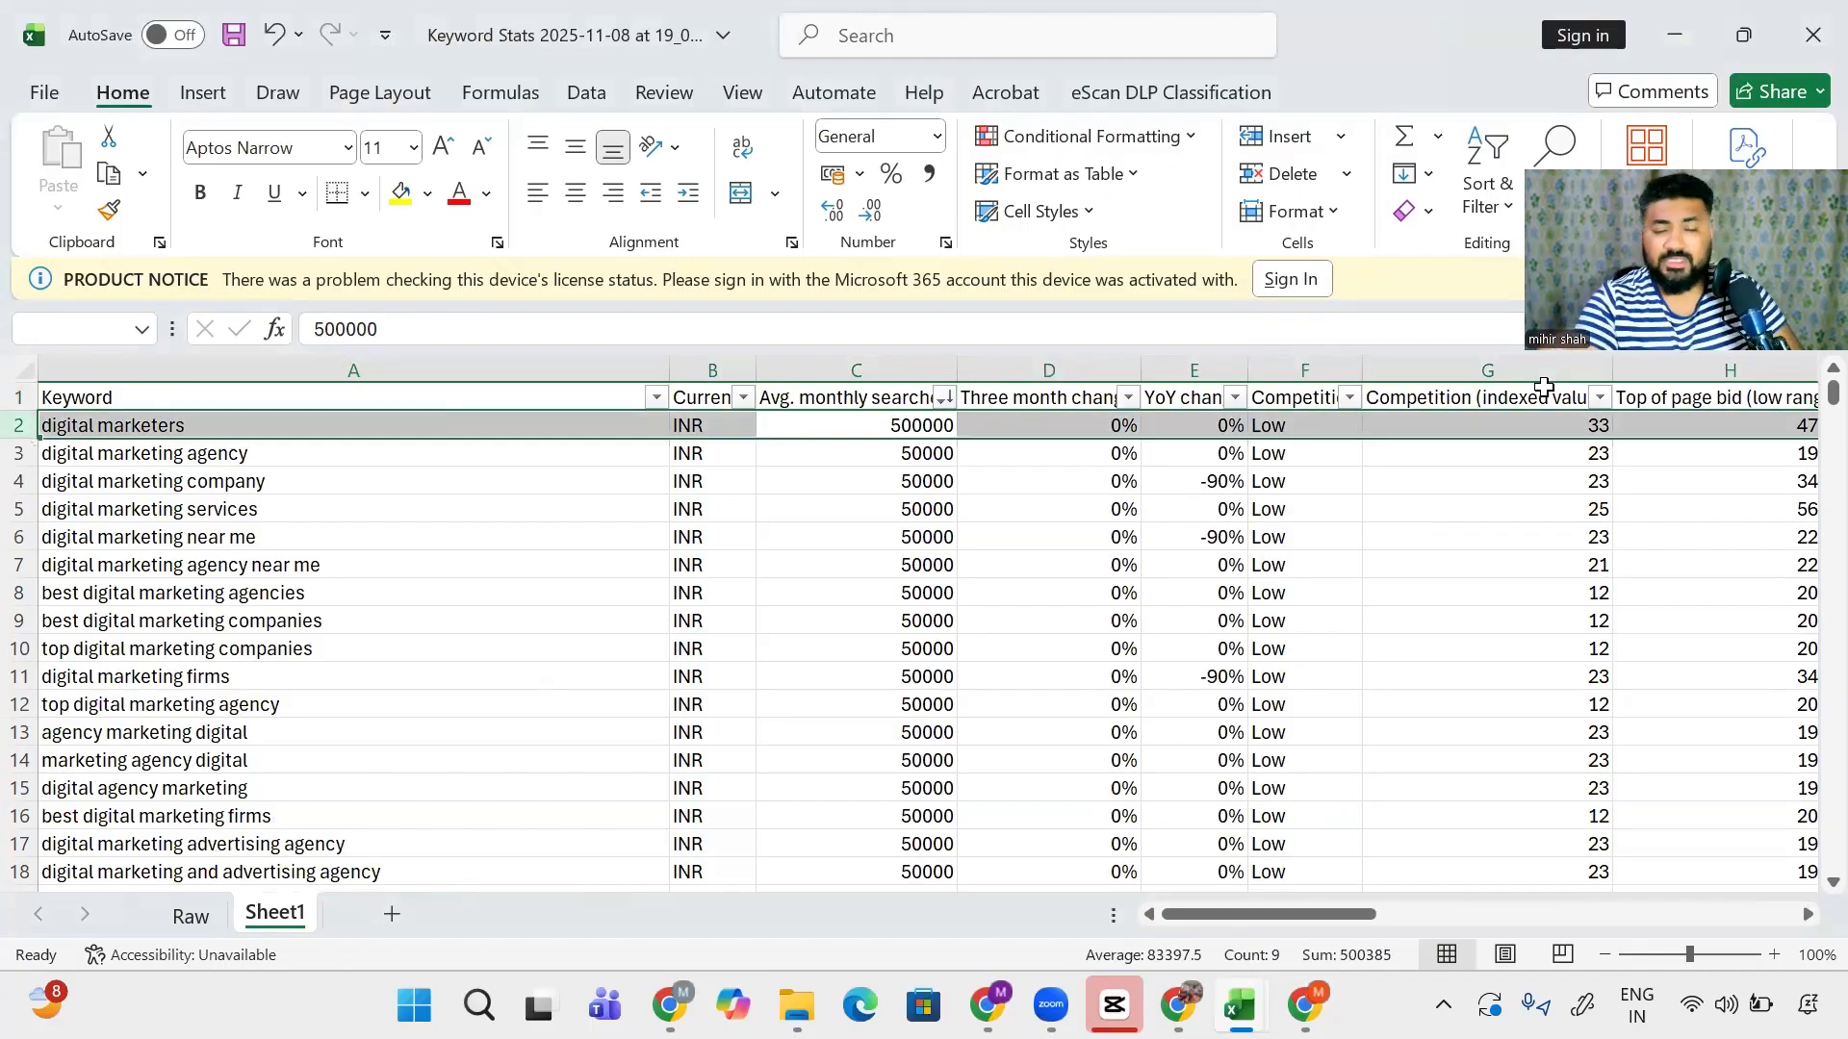
- Review the sorted search volumes down to the google ppc expert row
click(847, 397)
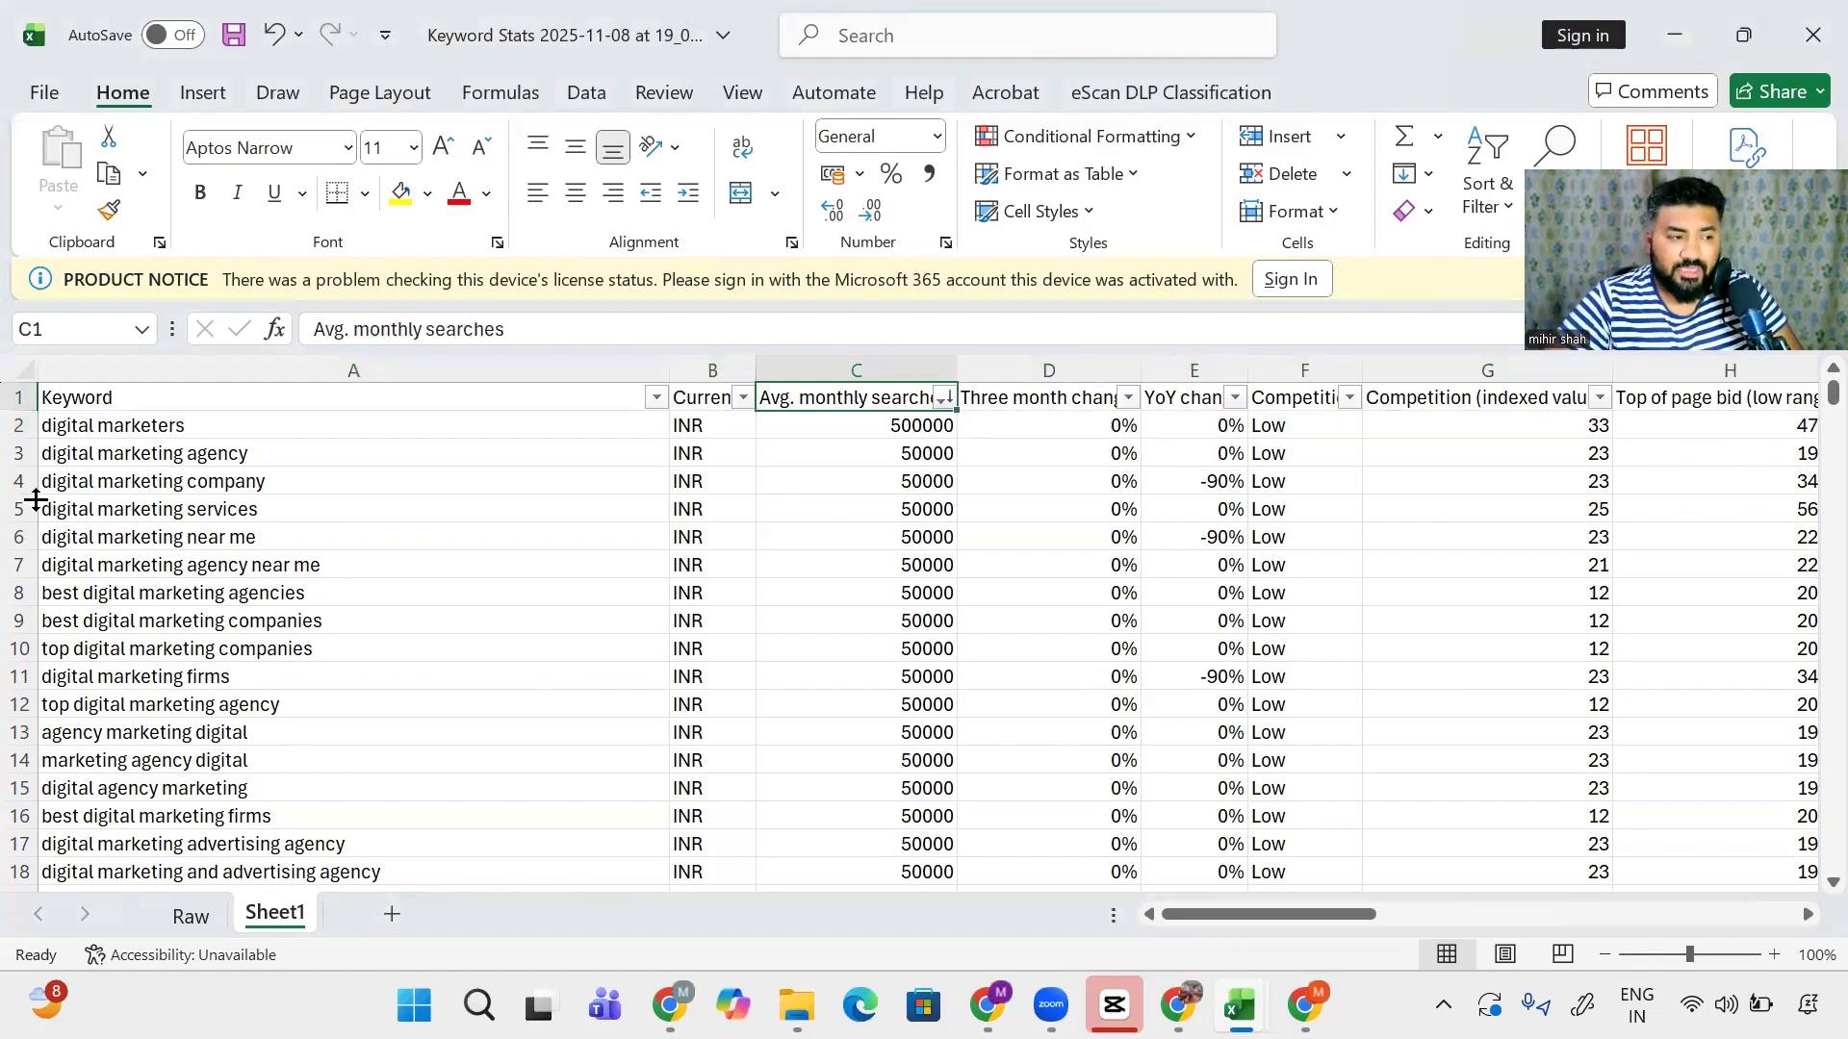
click(177, 430)
drag(177, 437, 181, 452)
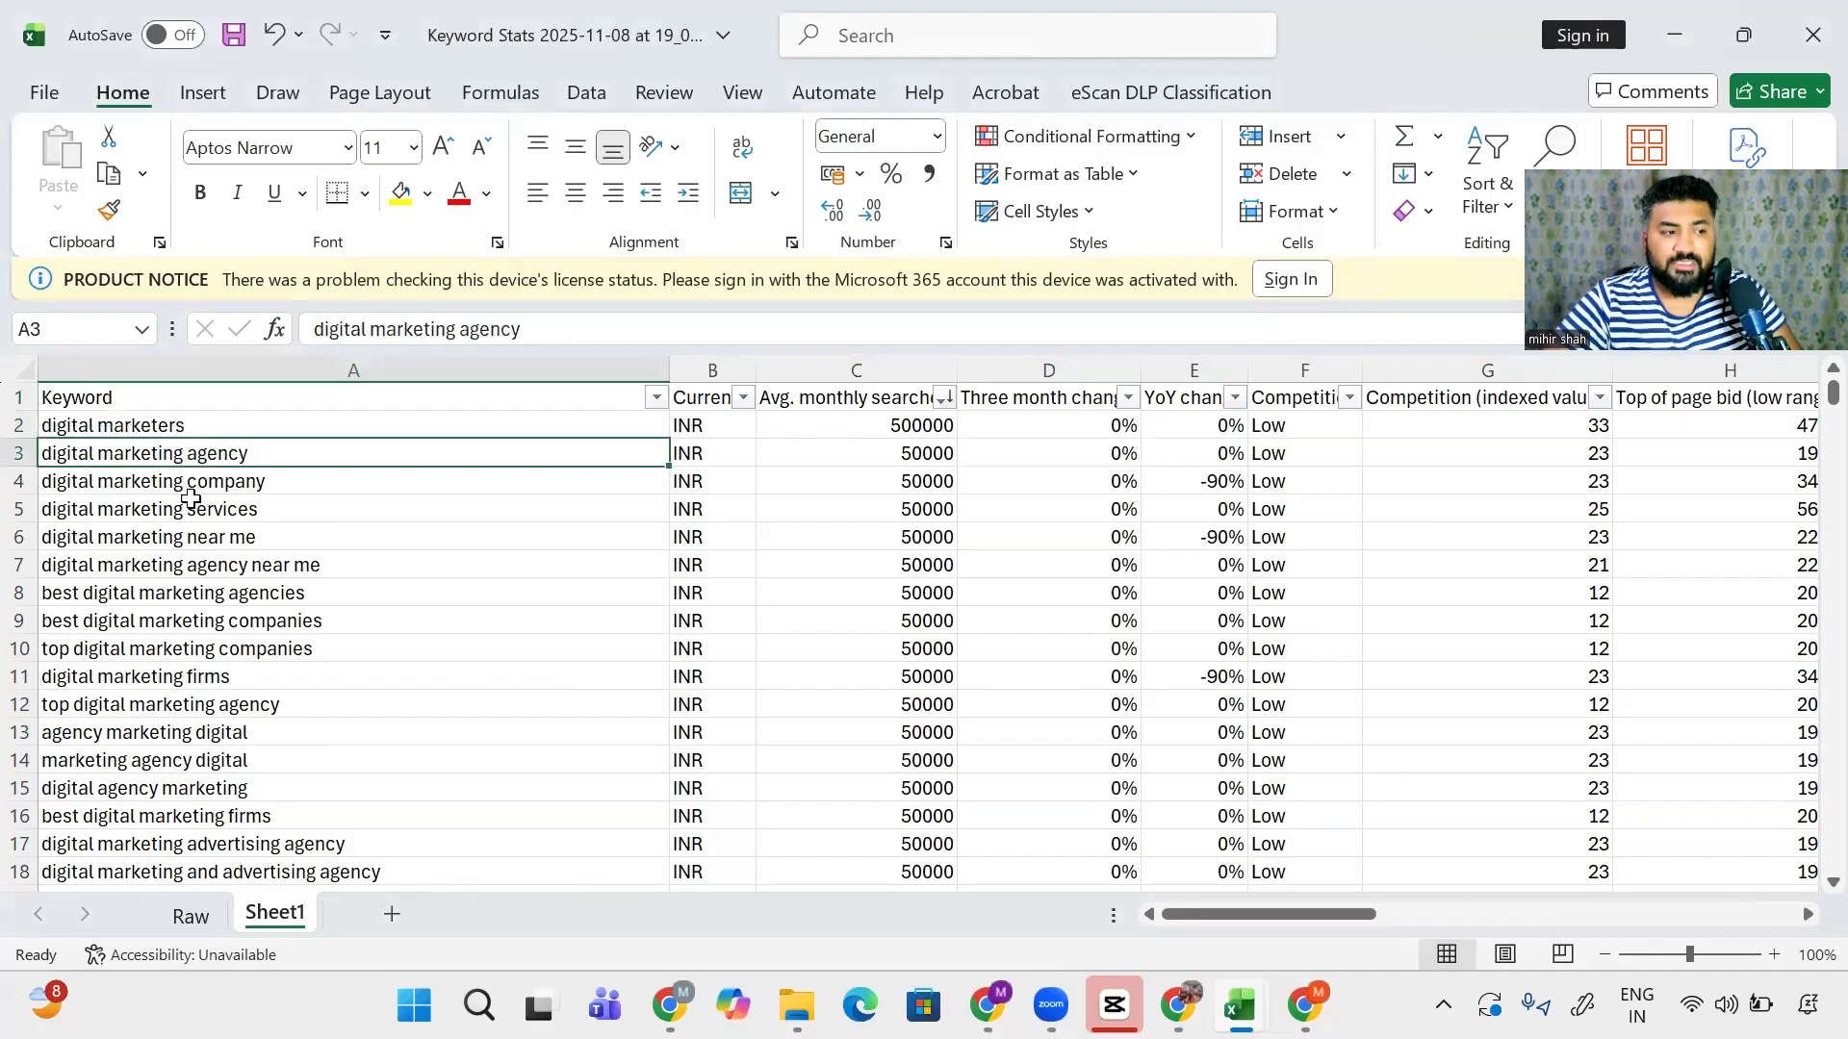
key(Down)
key(Down)
click(849, 426)
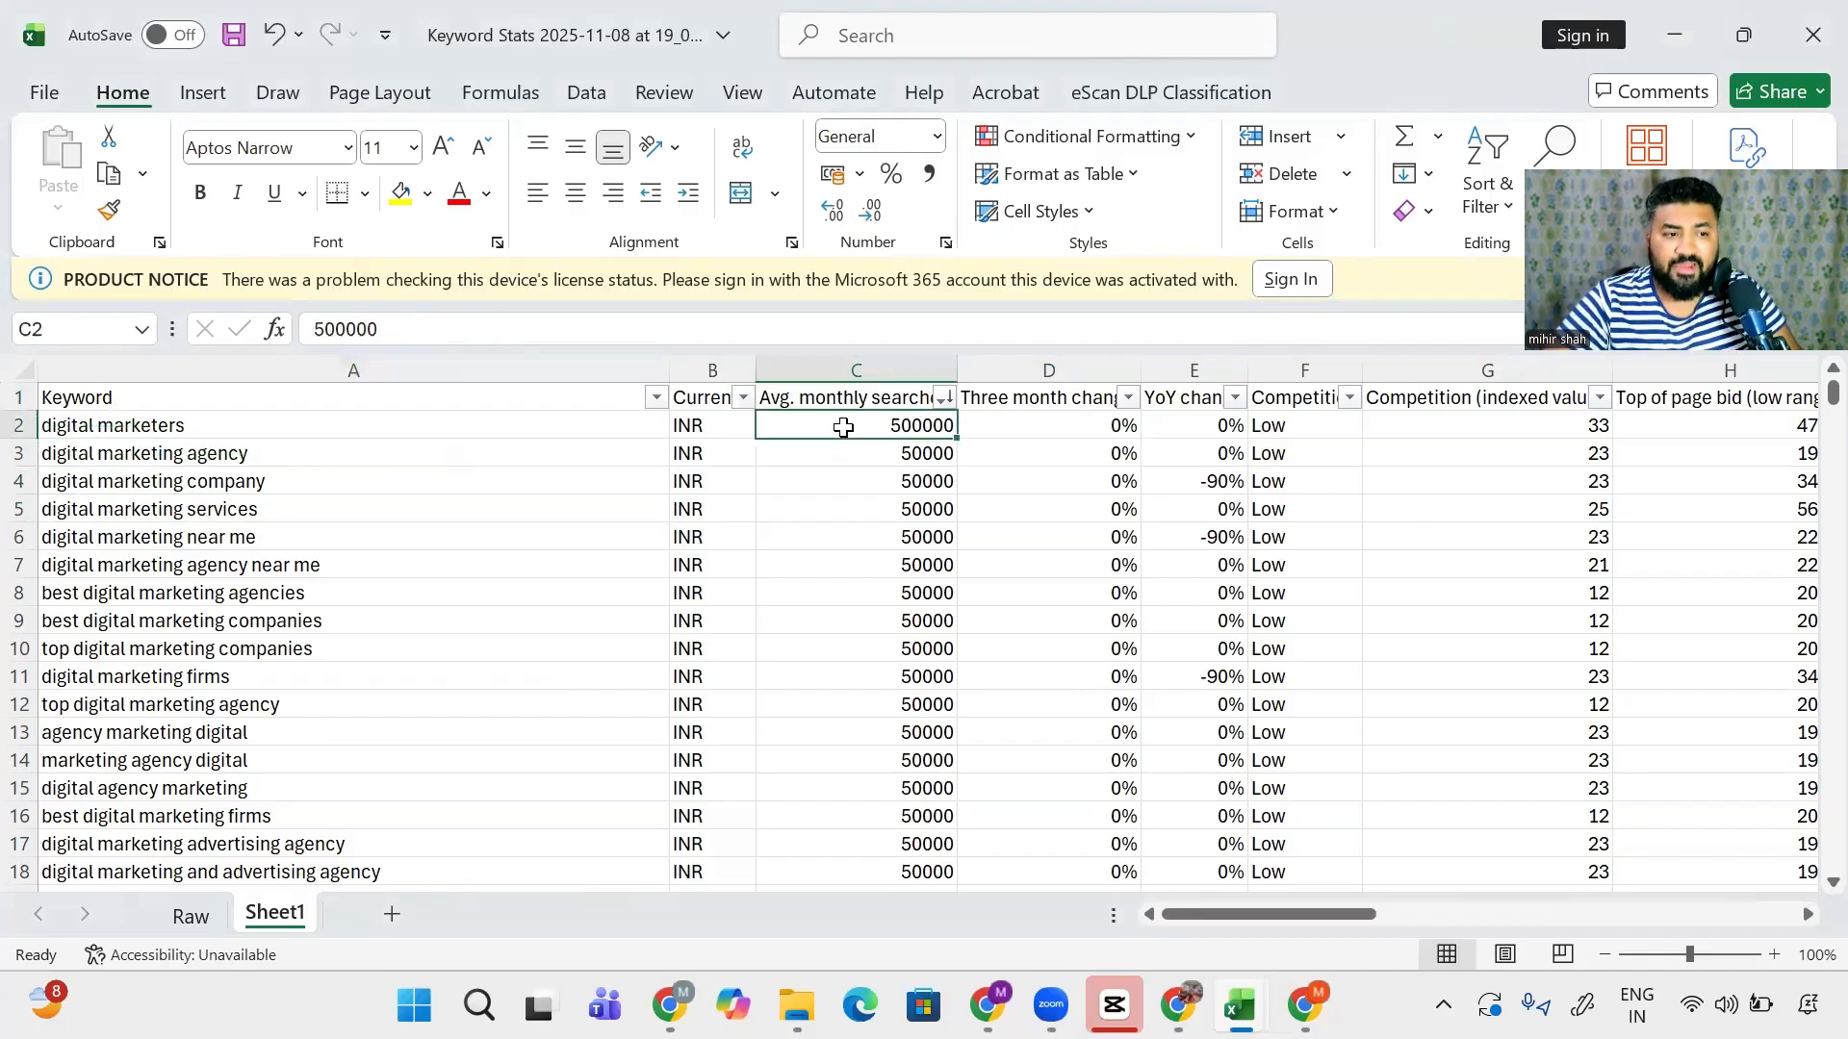
key(Down)
key(Down)
key(Down)
key(Down)
key(Down)
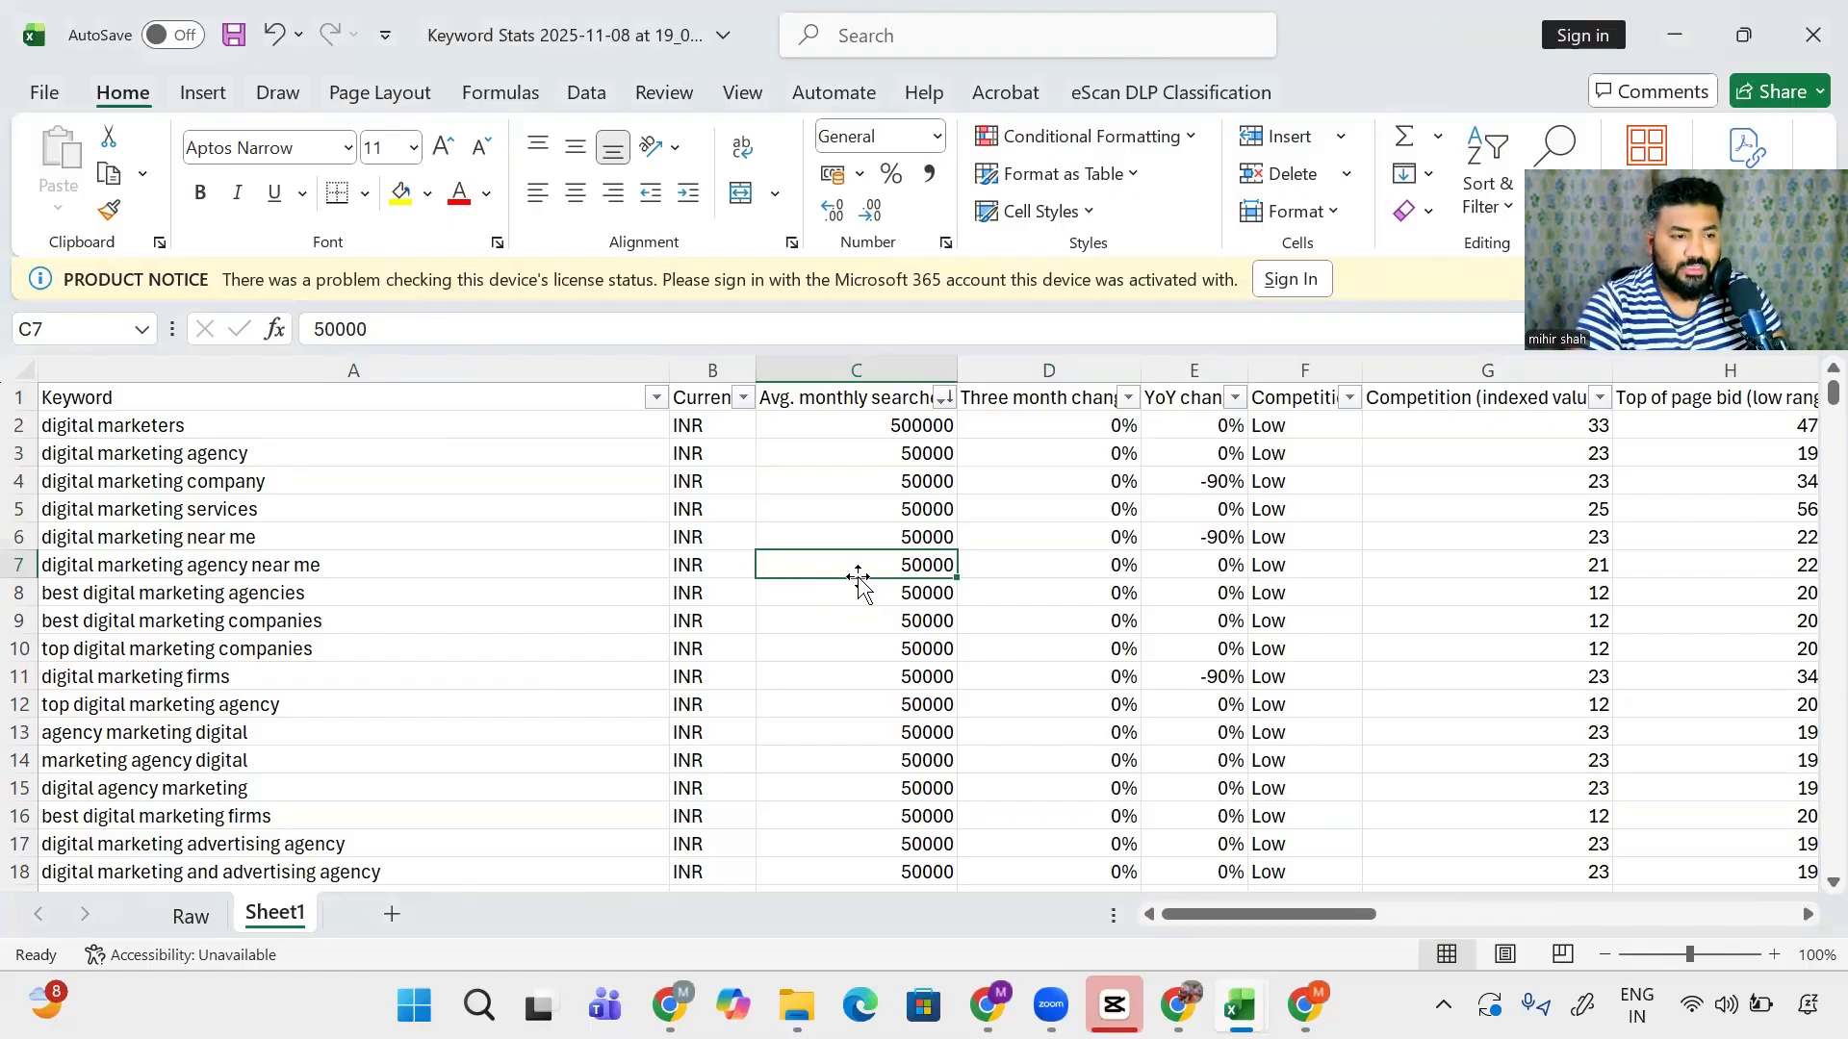
key(Left)
key(Left)
key(Right)
key(Right)
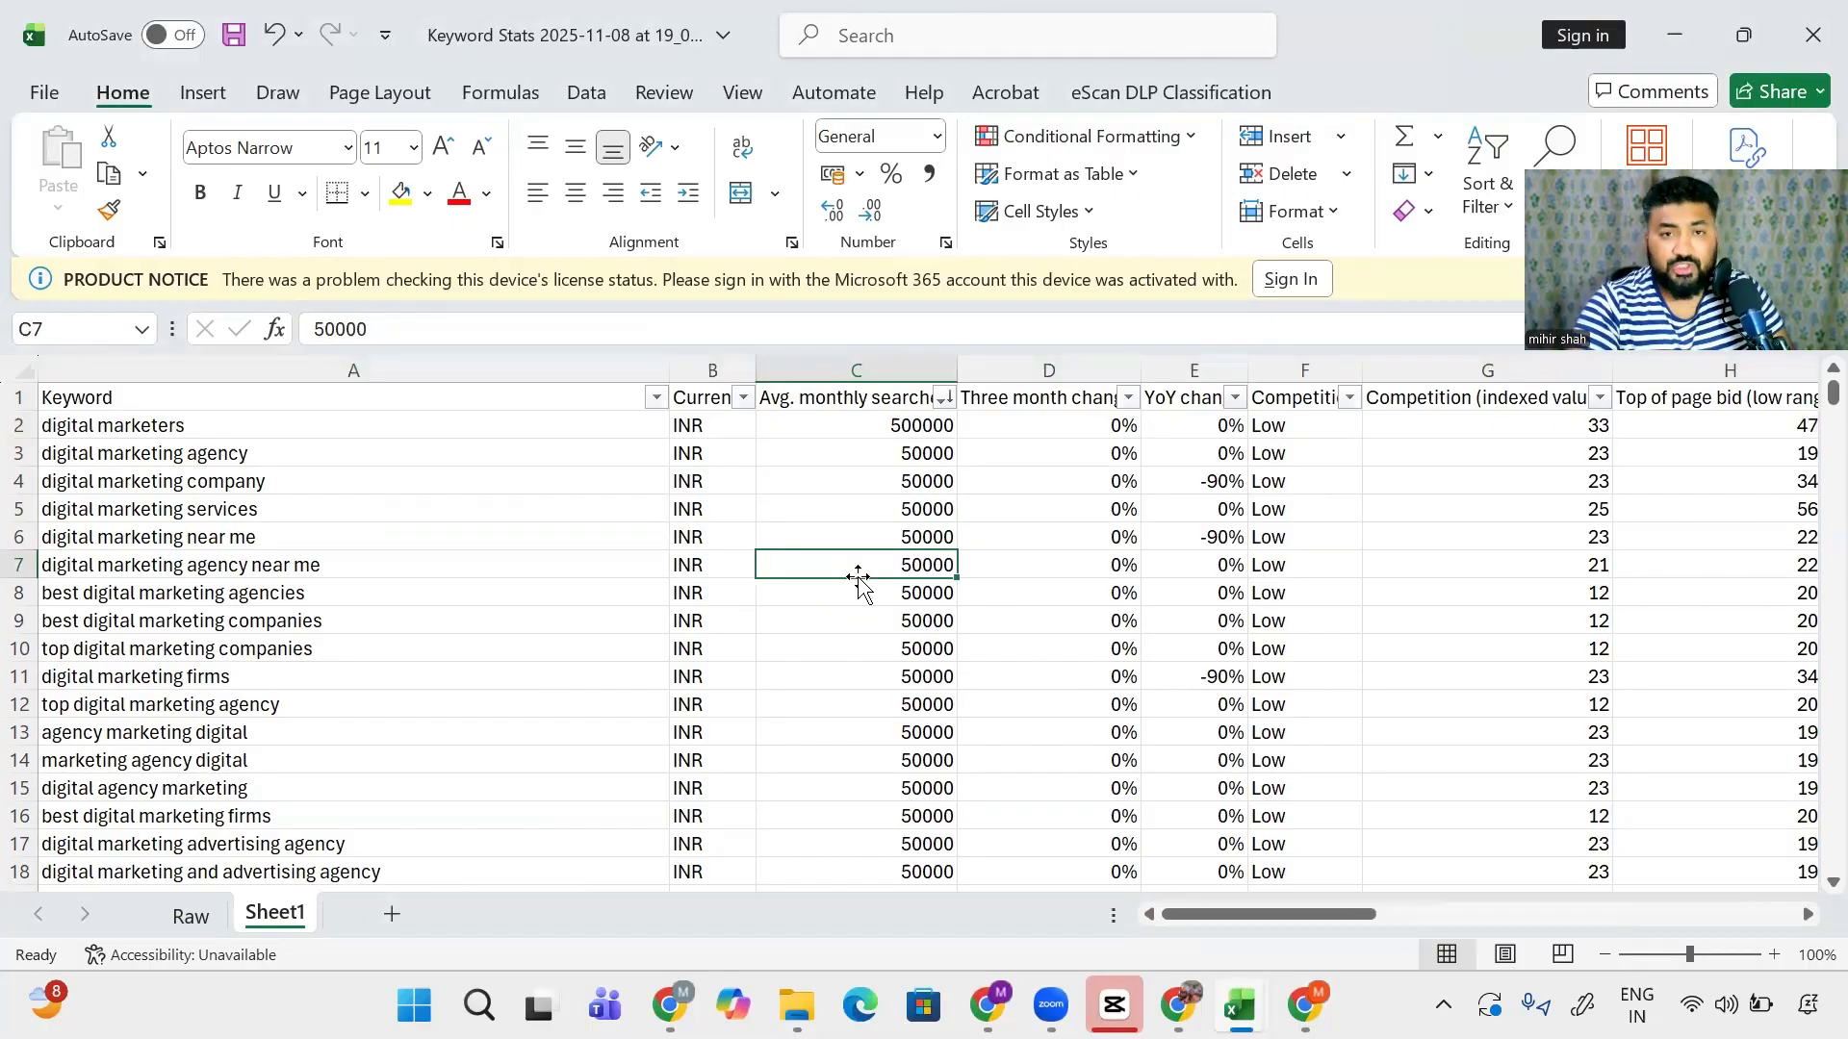
key(Down)
key(Down)
key(Down)
key(Down)
key(Down)
key(Down)
key(Down)
key(Down)
key(Down)
key(Down)
key(Down)
key(Down)
key(Down)
key(Down)
key(Down)
key(Down)
key(Down)
key(Down)
key(Down)
key(Down)
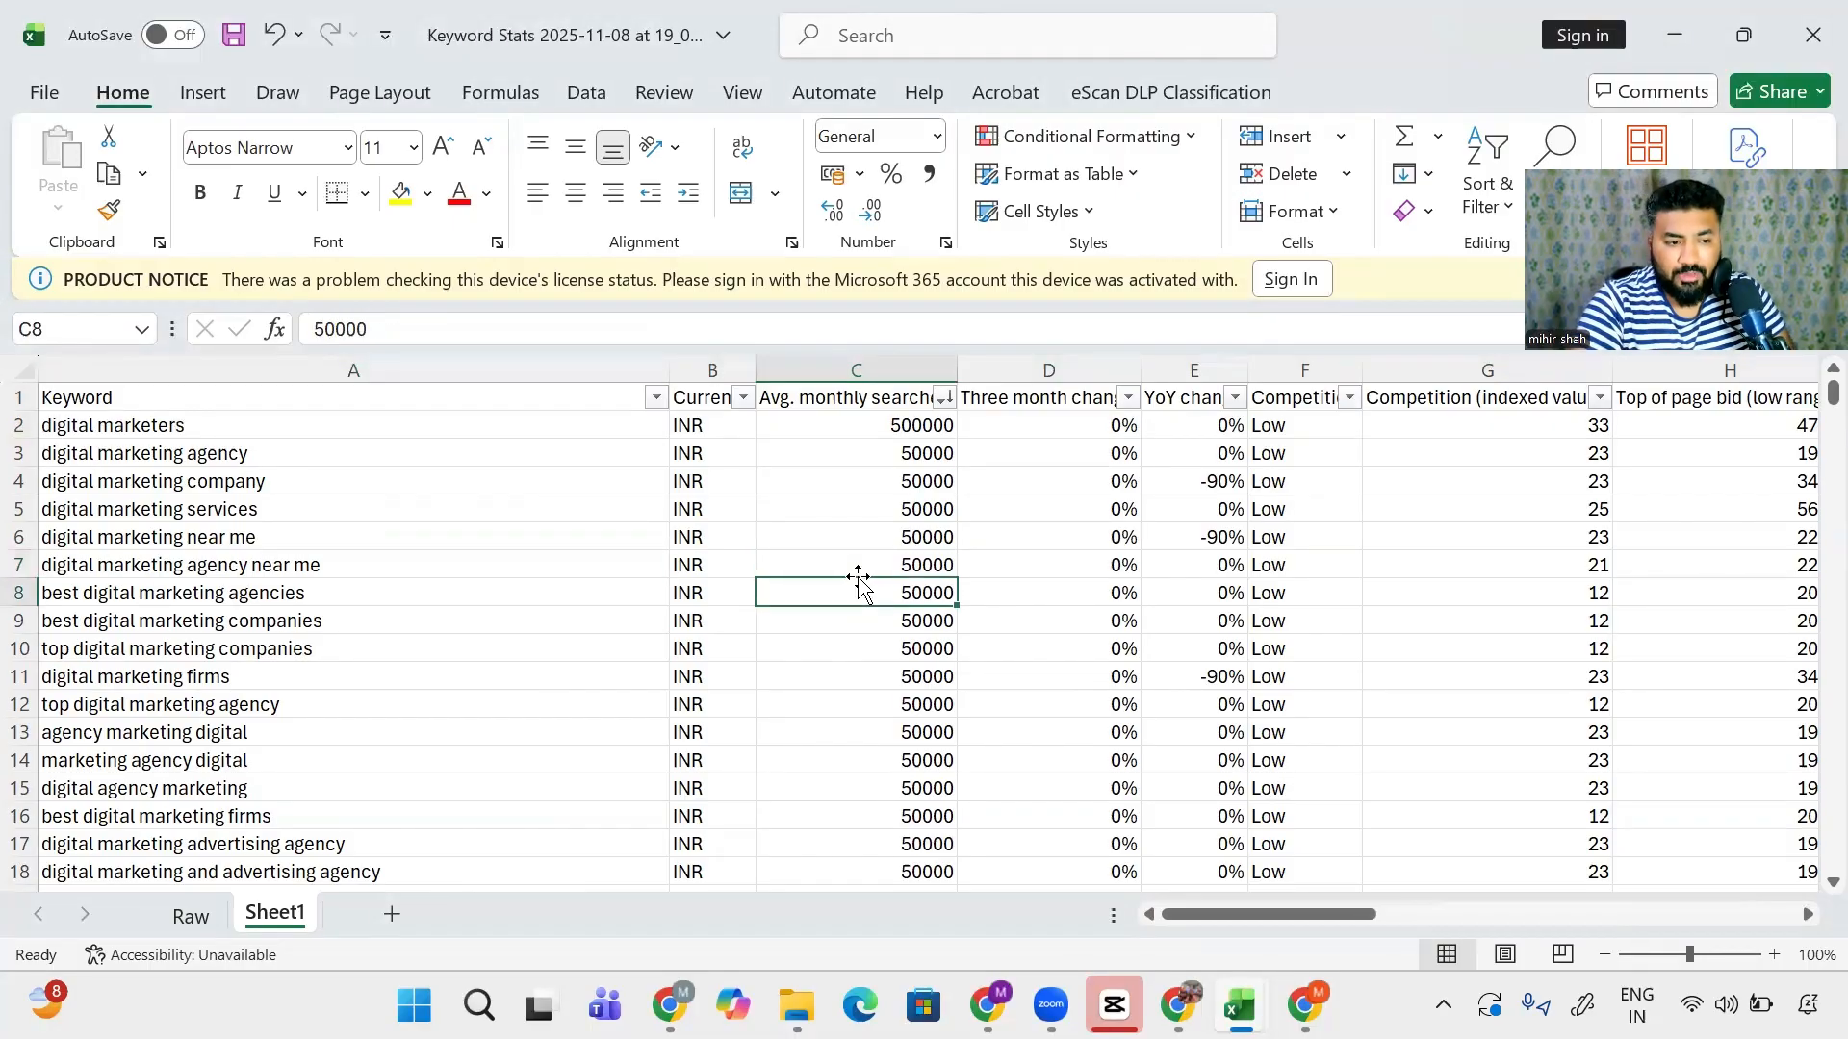
key(Down)
key(Down)
key(Down)
key(Down)
key(Down)
key(Down)
key(Down)
key(Down)
key(Down)
key(Down)
key(Down)
key(Down)
key(Down)
key(Down)
key(Down)
key(Down)
key(Down)
key(Down)
key(Down)
key(Down)
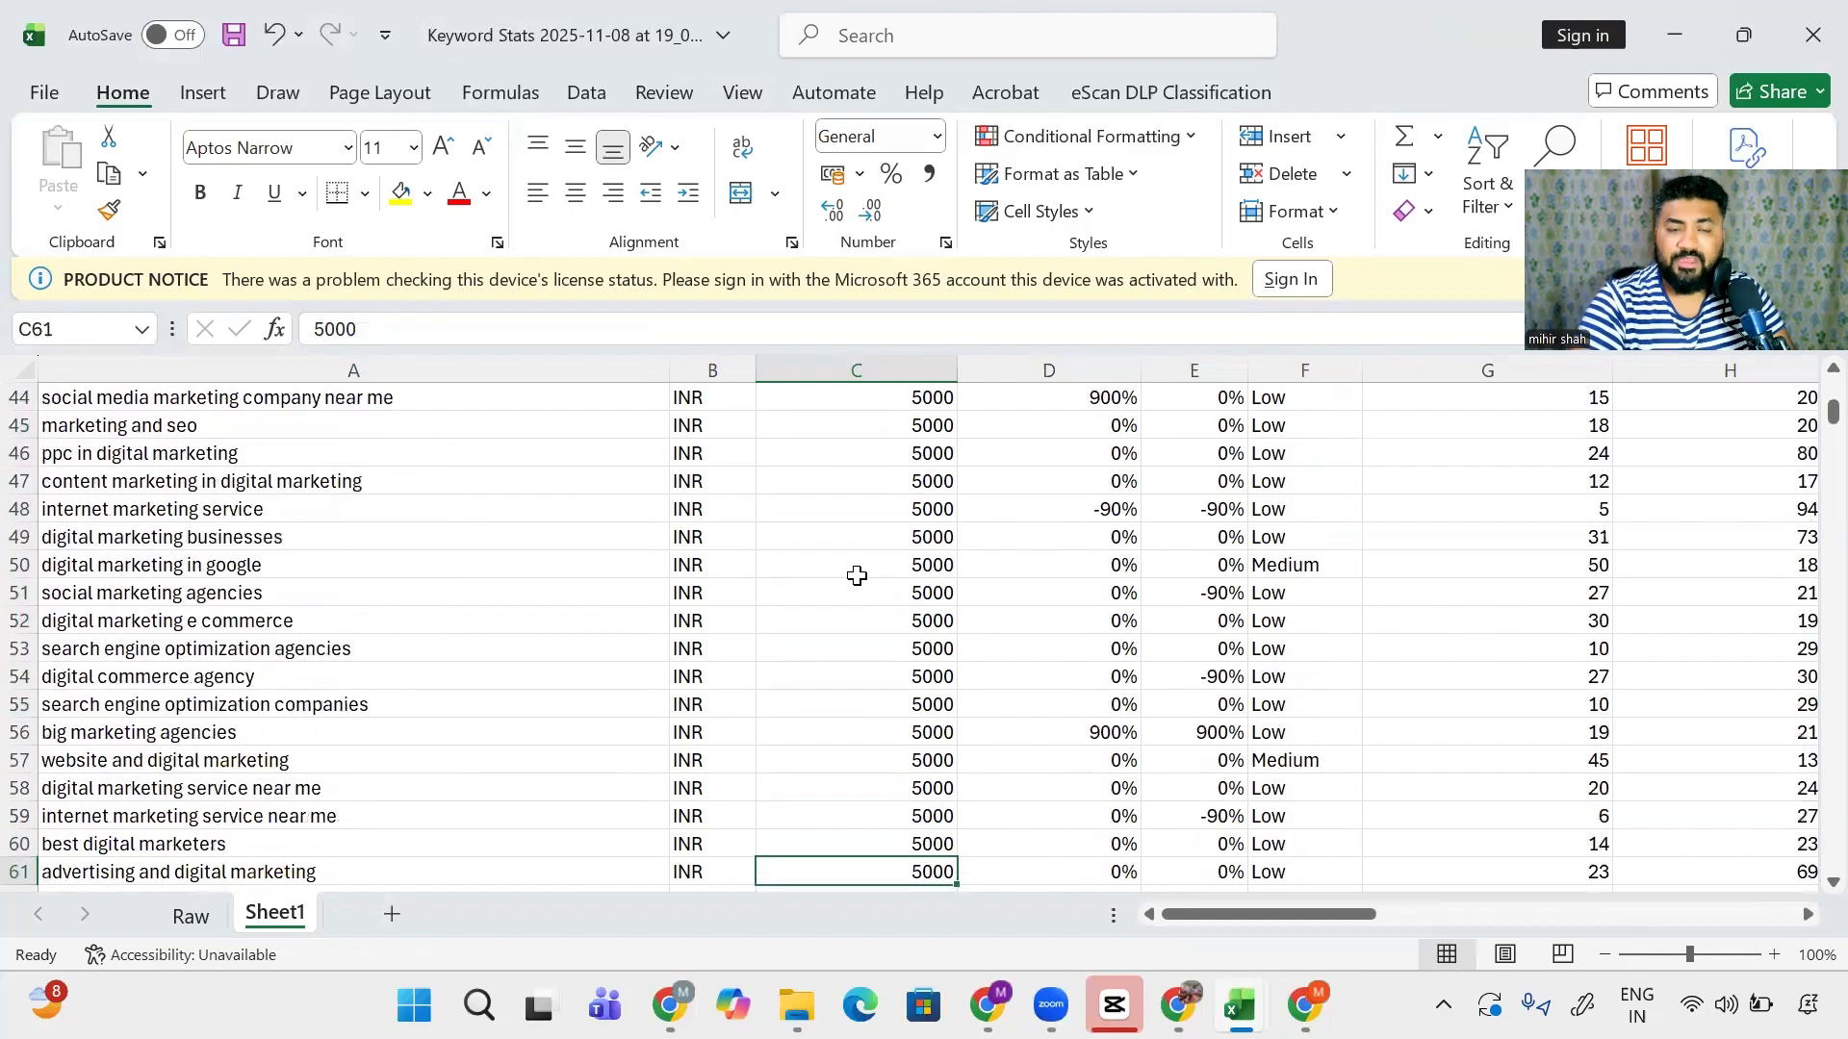
key(Down)
key(Down)
key(Down)
key(Down)
key(Down)
key(Down)
key(Down)
key(Down)
key(Down)
key(Down)
key(Down)
key(Down)
key(Down)
key(Down)
key(Down)
key(Down)
key(Down)
key(Down)
key(Down)
key(Down)
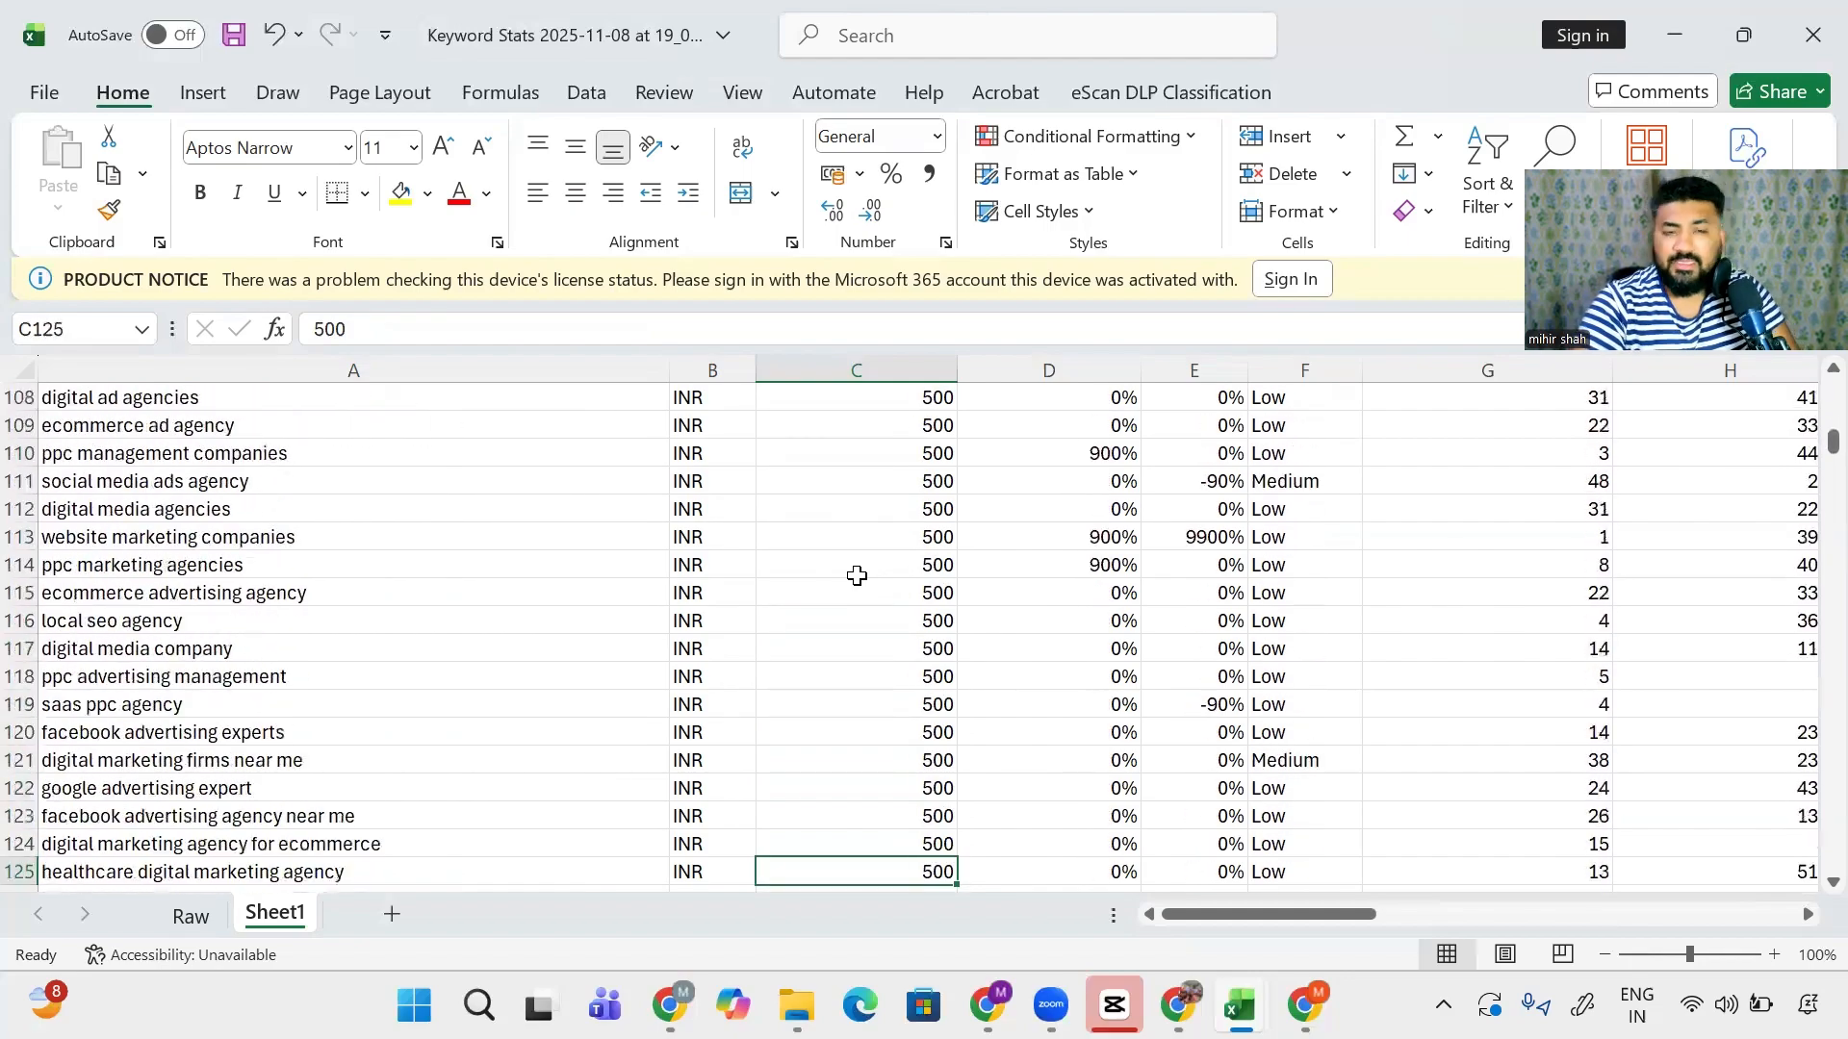
key(Down)
key(Down)
key(Down)
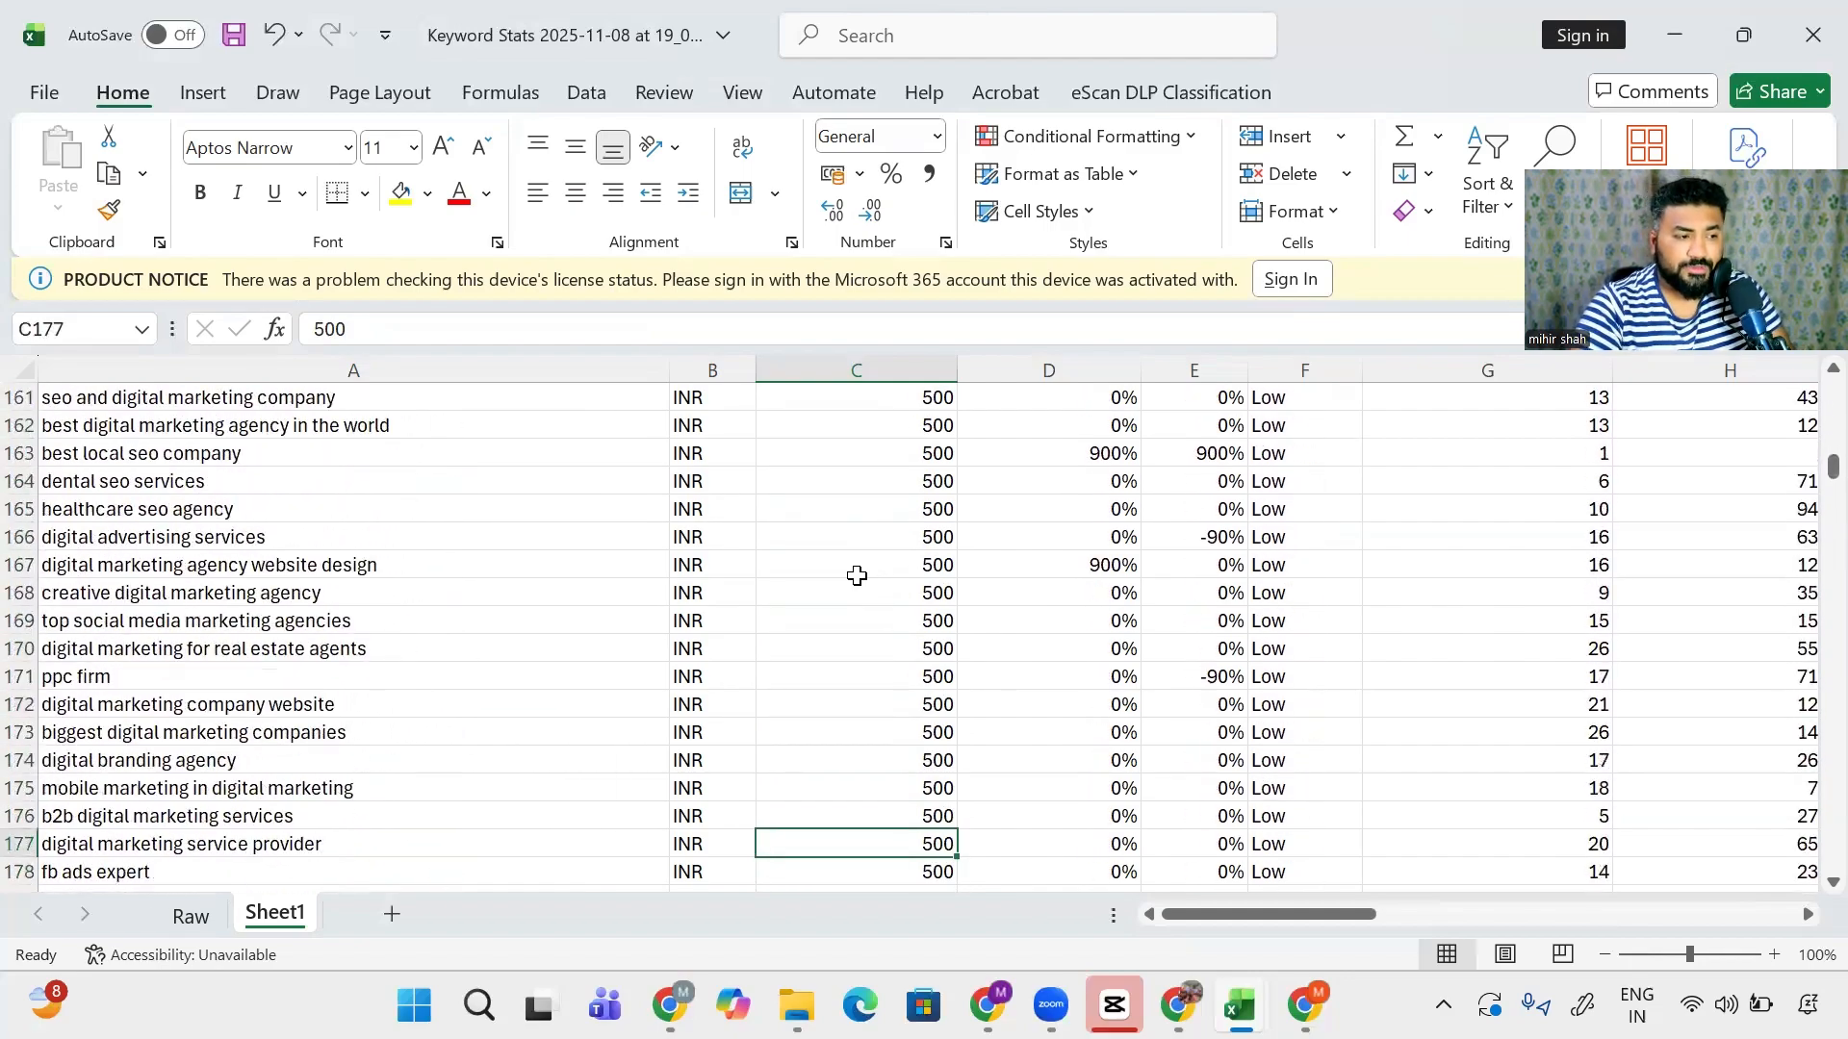
key(Up)
key(Up)
key(Up)
key(Up)
key(Up)
key(Up)
key(Up)
key(Up)
key(Up)
key(Up)
key(Up)
key(Up)
key(Up)
key(Up)
key(Up)
key(Up)
key(Up)
key(Up)
key(Up)
key(Up)
key(Down)
key(Down)
key(Down)
key(Down)
key(Down)
key(Down)
key(Down)
key(Down)
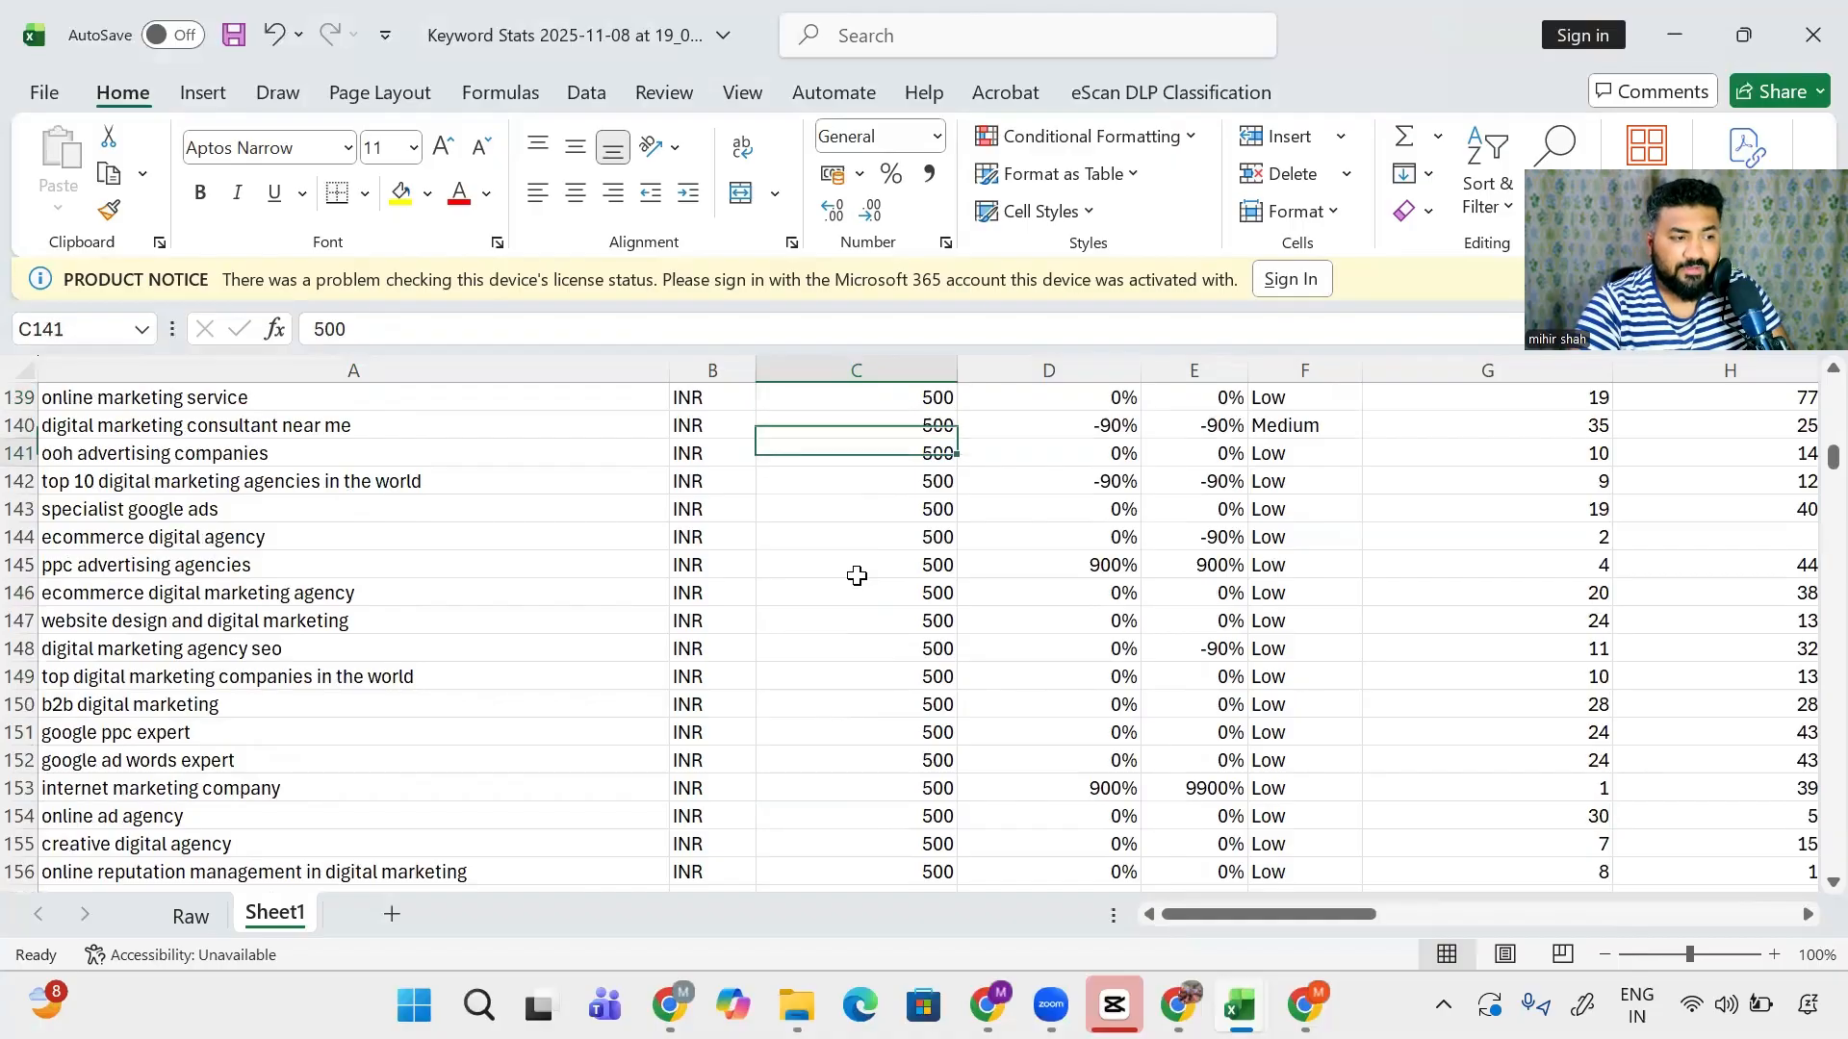
key(Down)
key(Down)
key(Down)
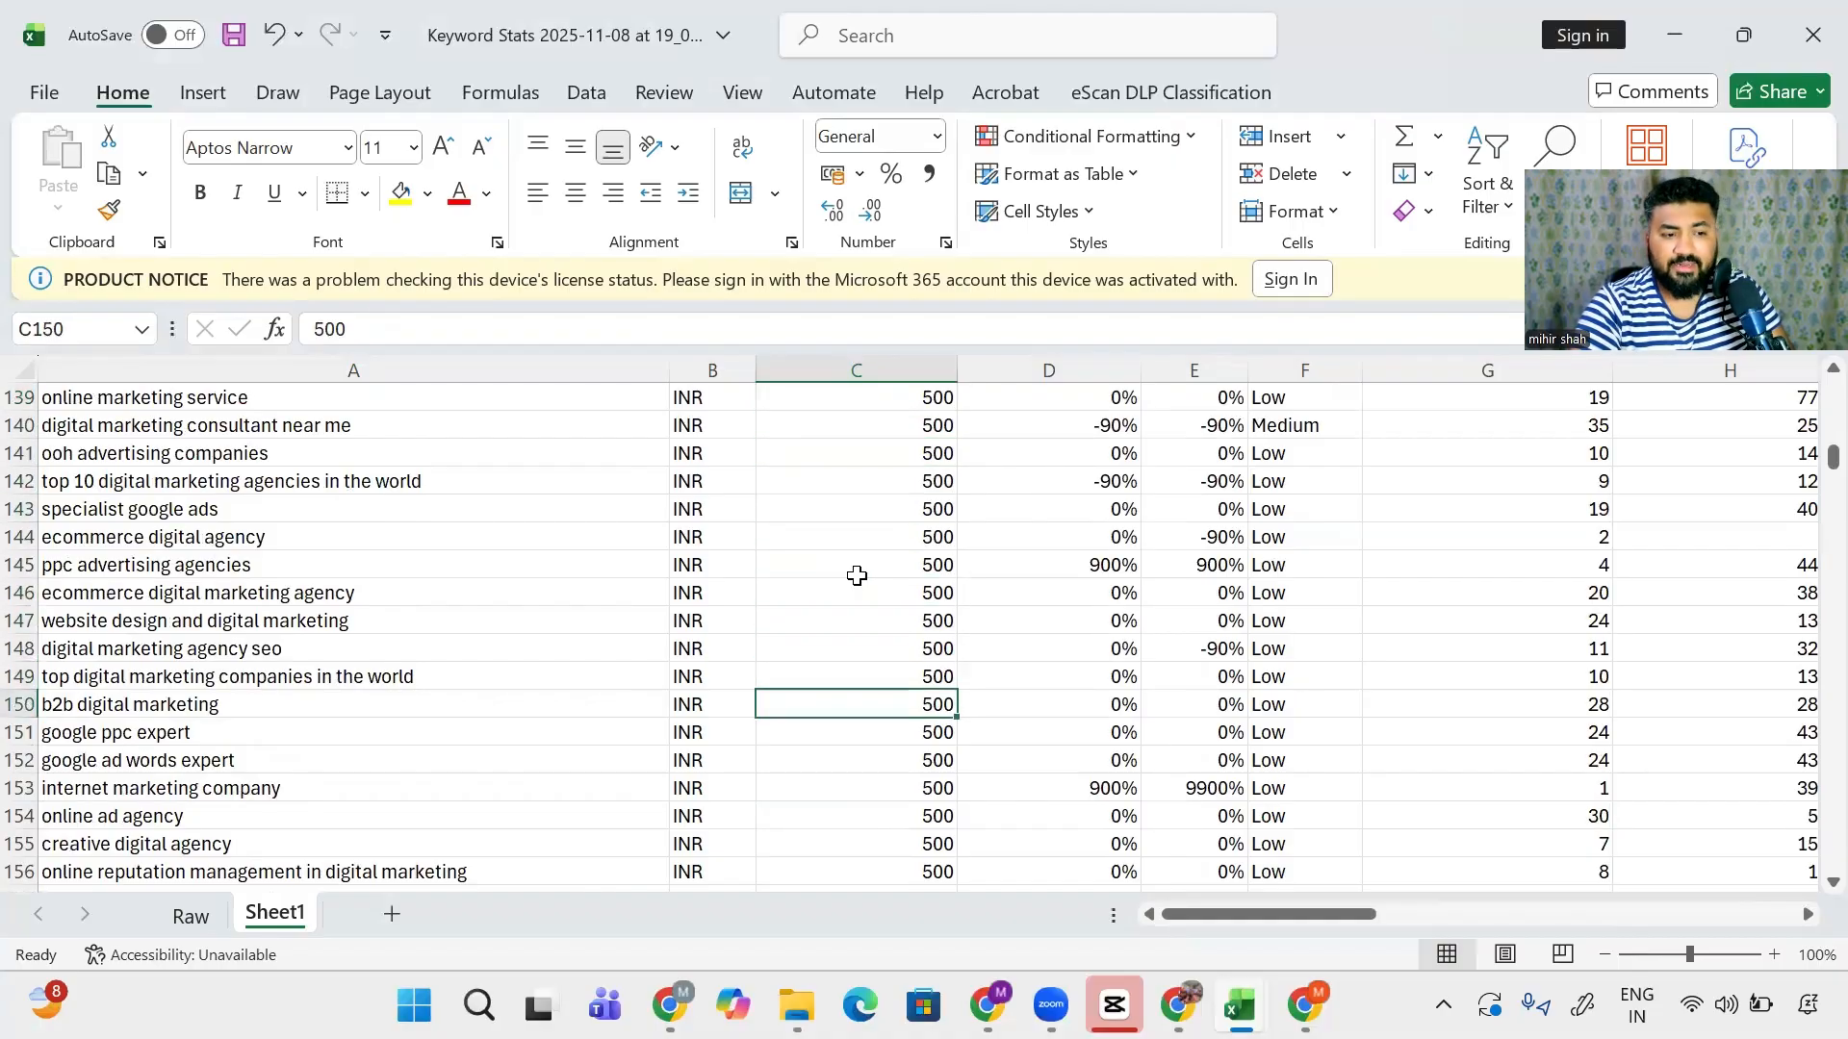
key(Down)
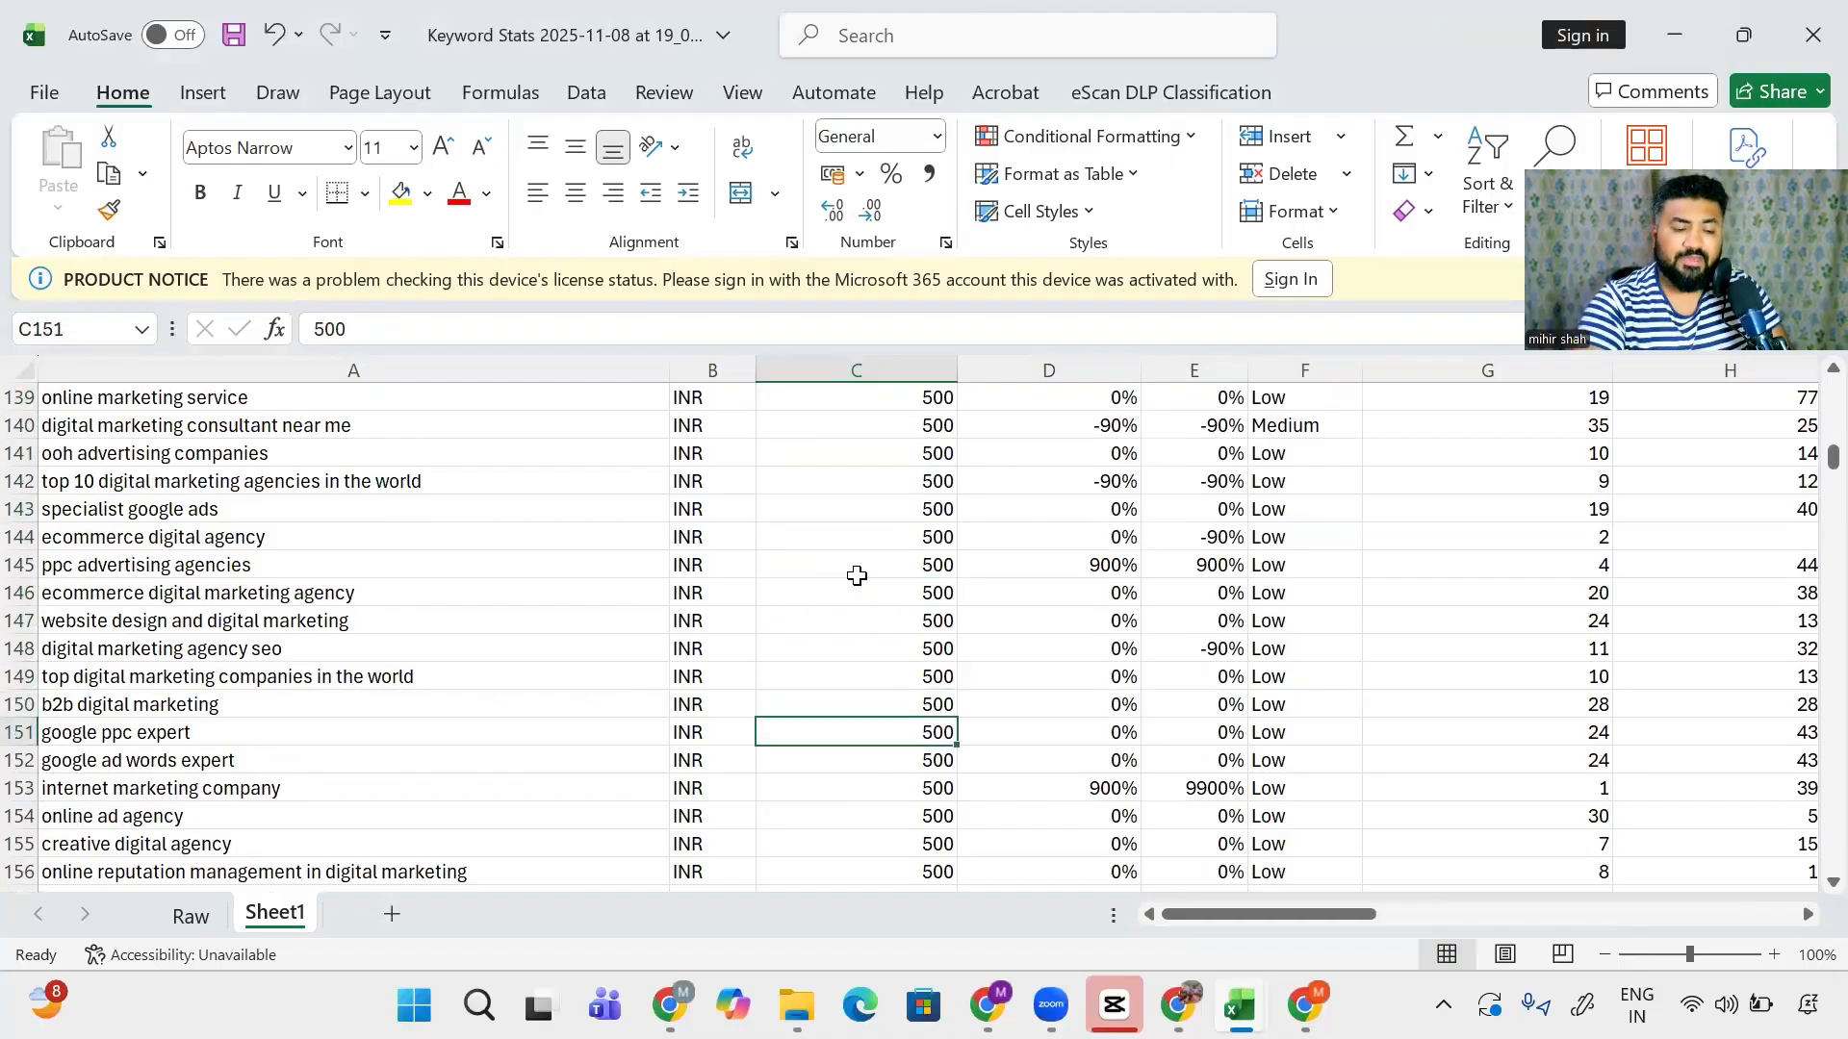
- Delete every row from google ppc expert (row 151) to the sheet's bottom
key(shift+space)
key(ctrl+shift+Down)
key(ctrl+shift+Down)
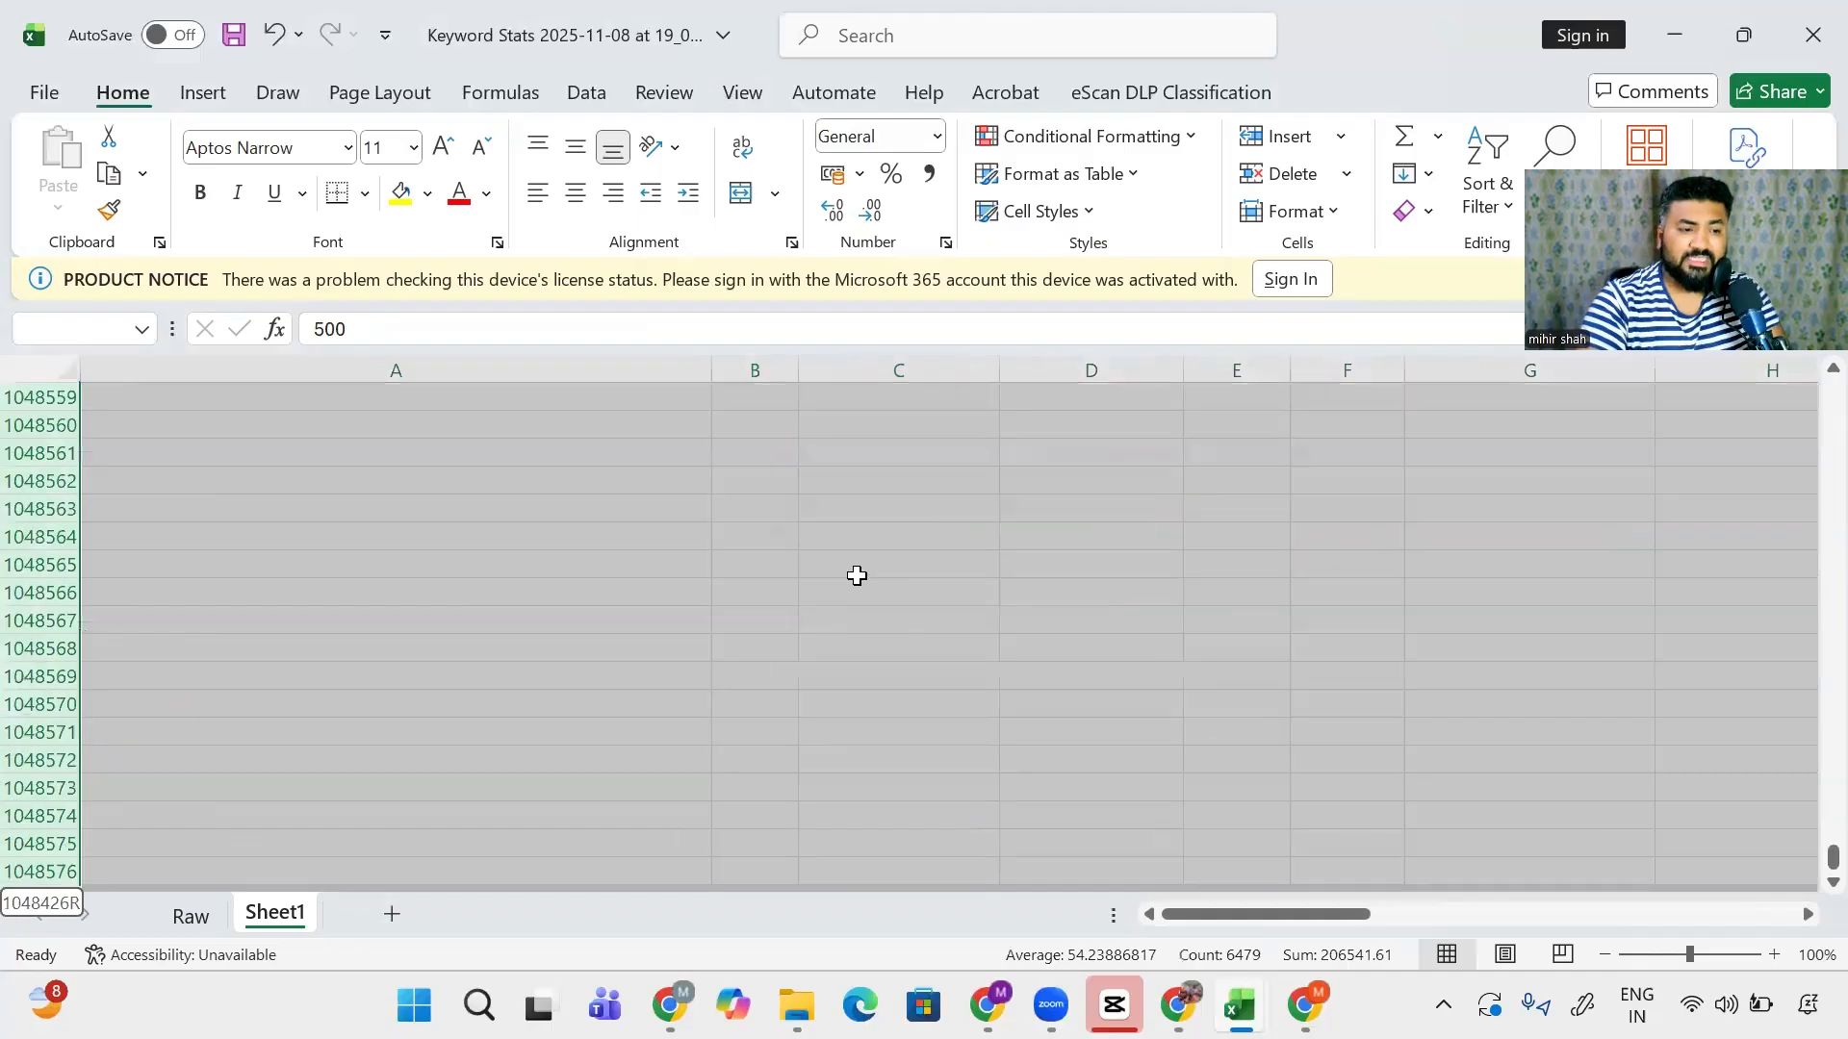
key(ctrl+minus)
key(ctrl+Up)
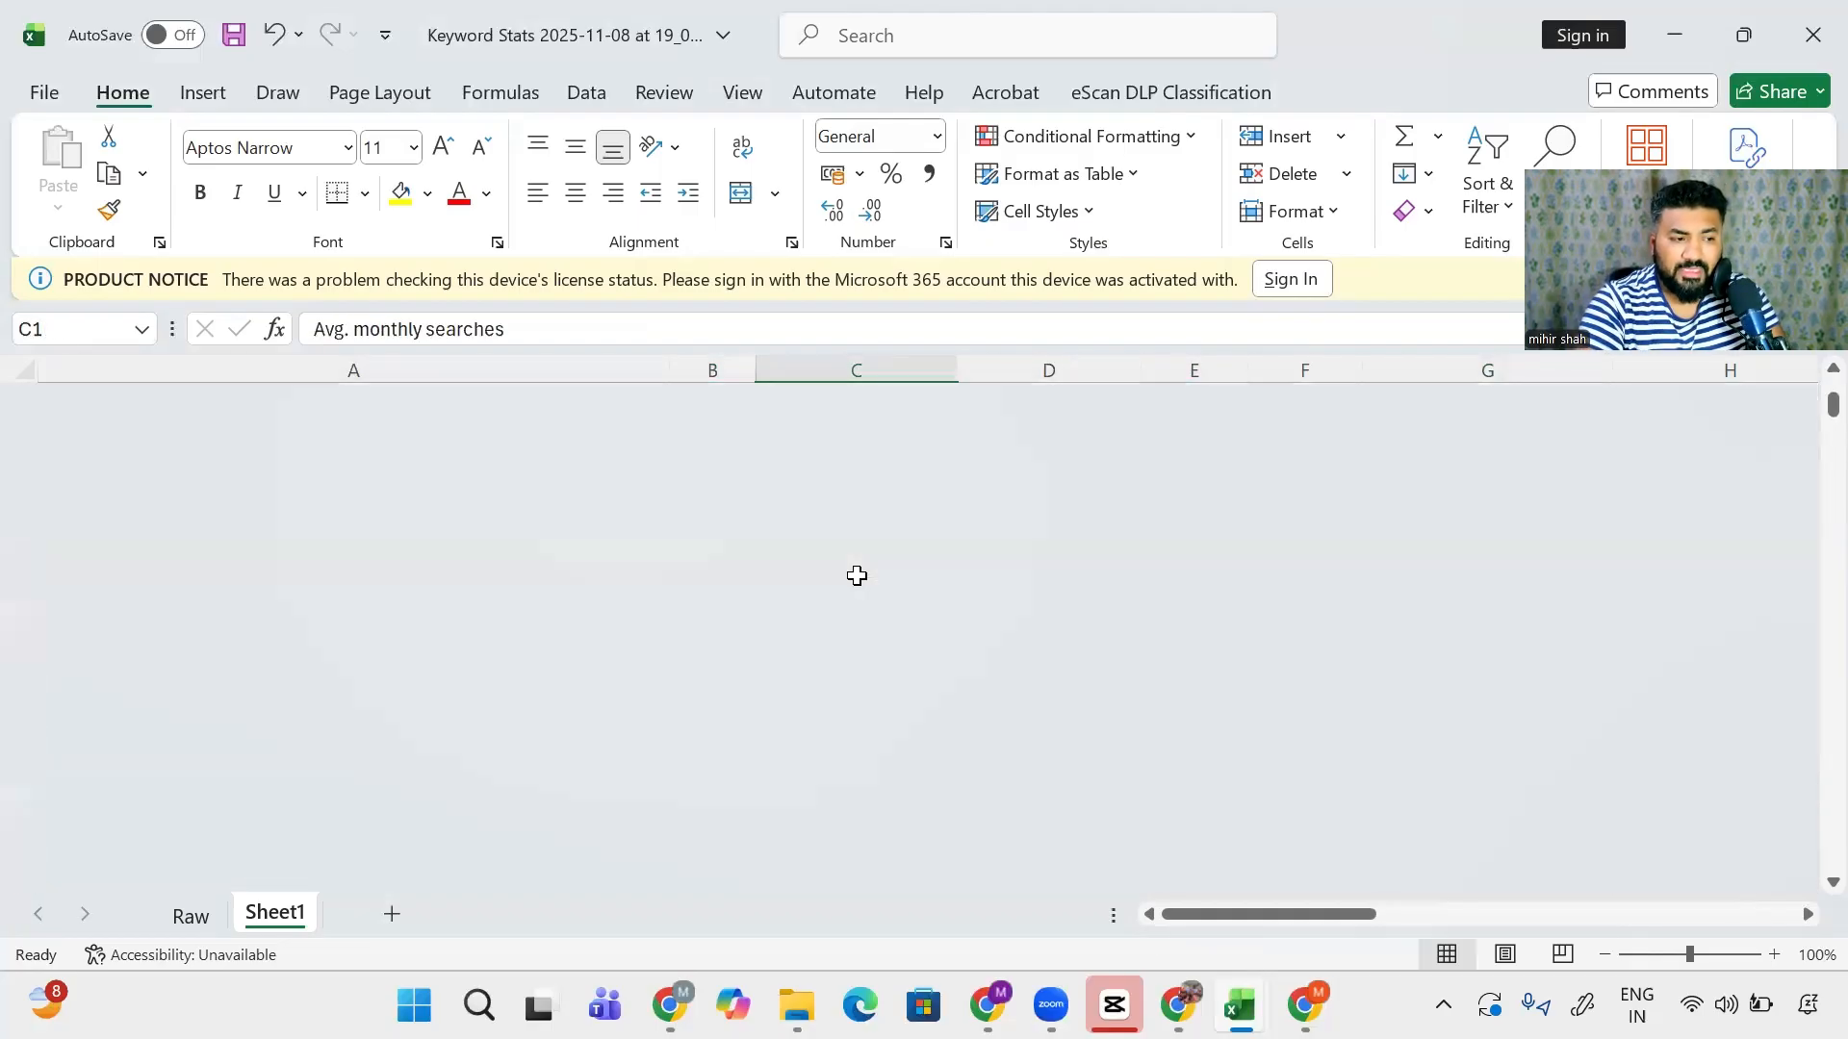
key(Home)
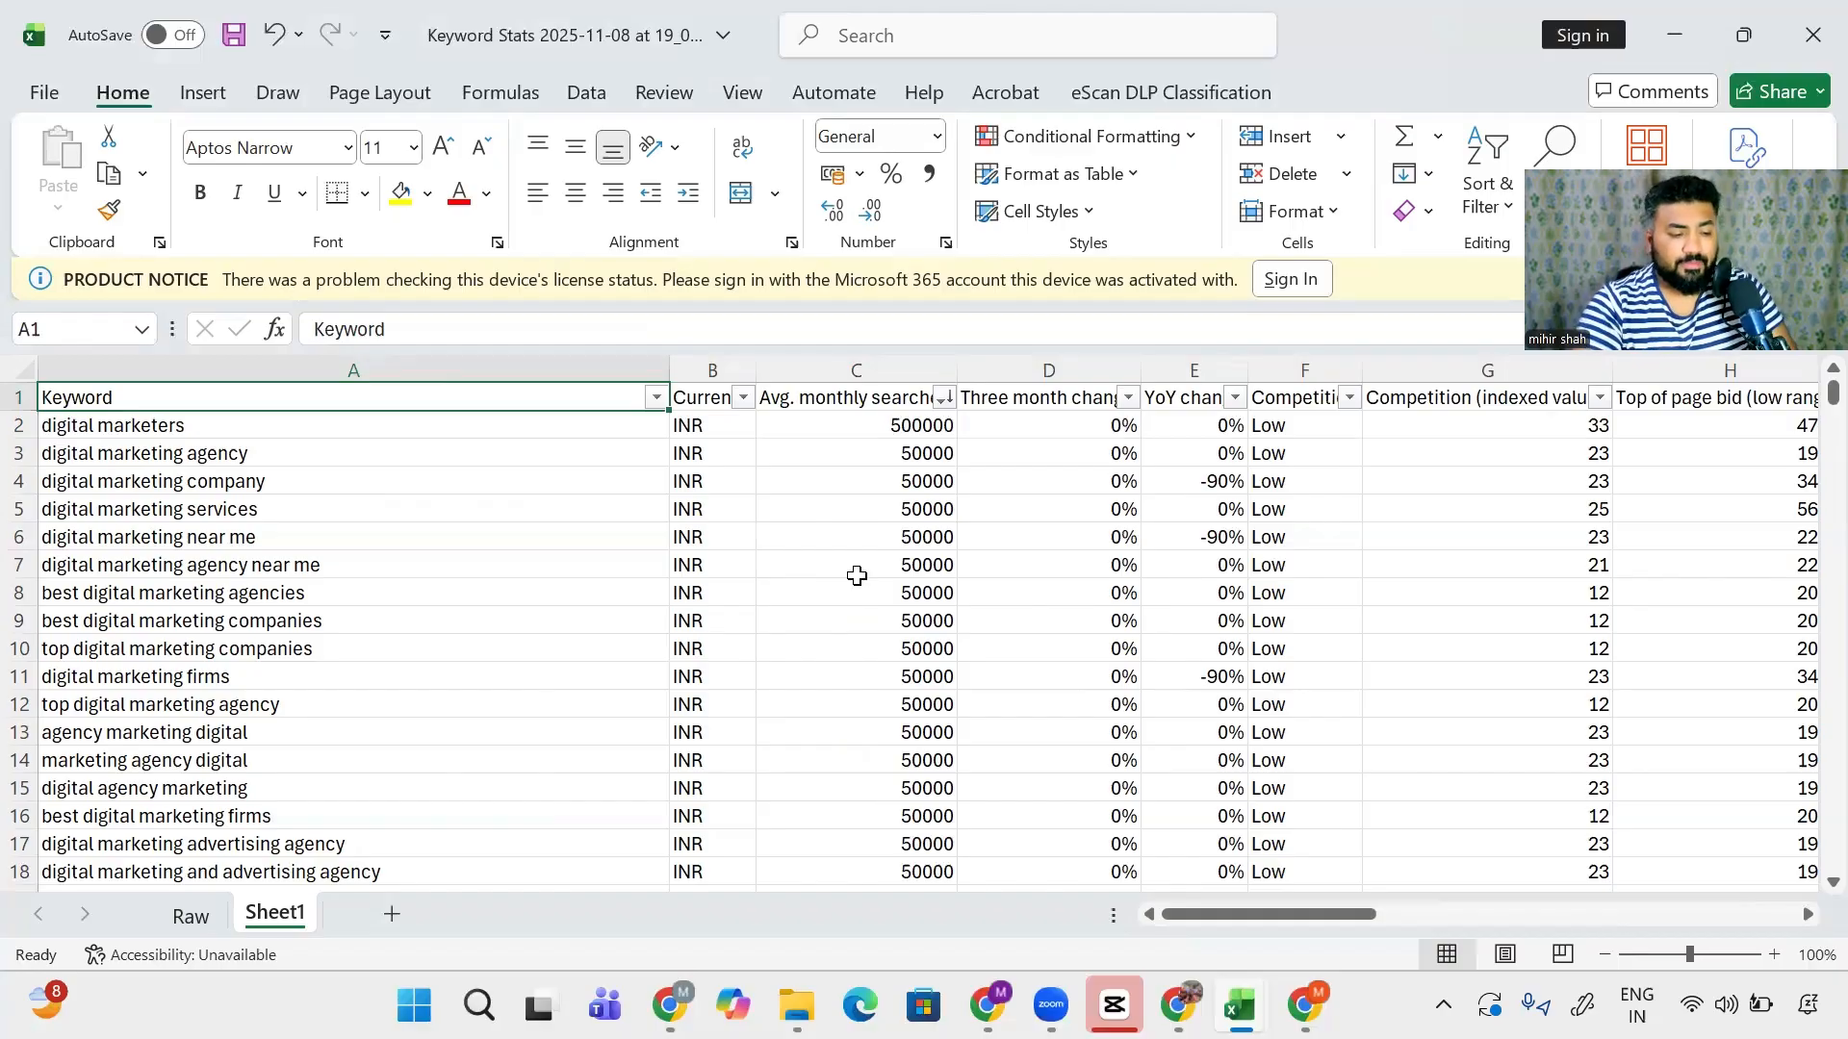
- Switch off filters and insert a new column headed Adgroup before Keyword
key(alt+h)
key(s)
key(f)
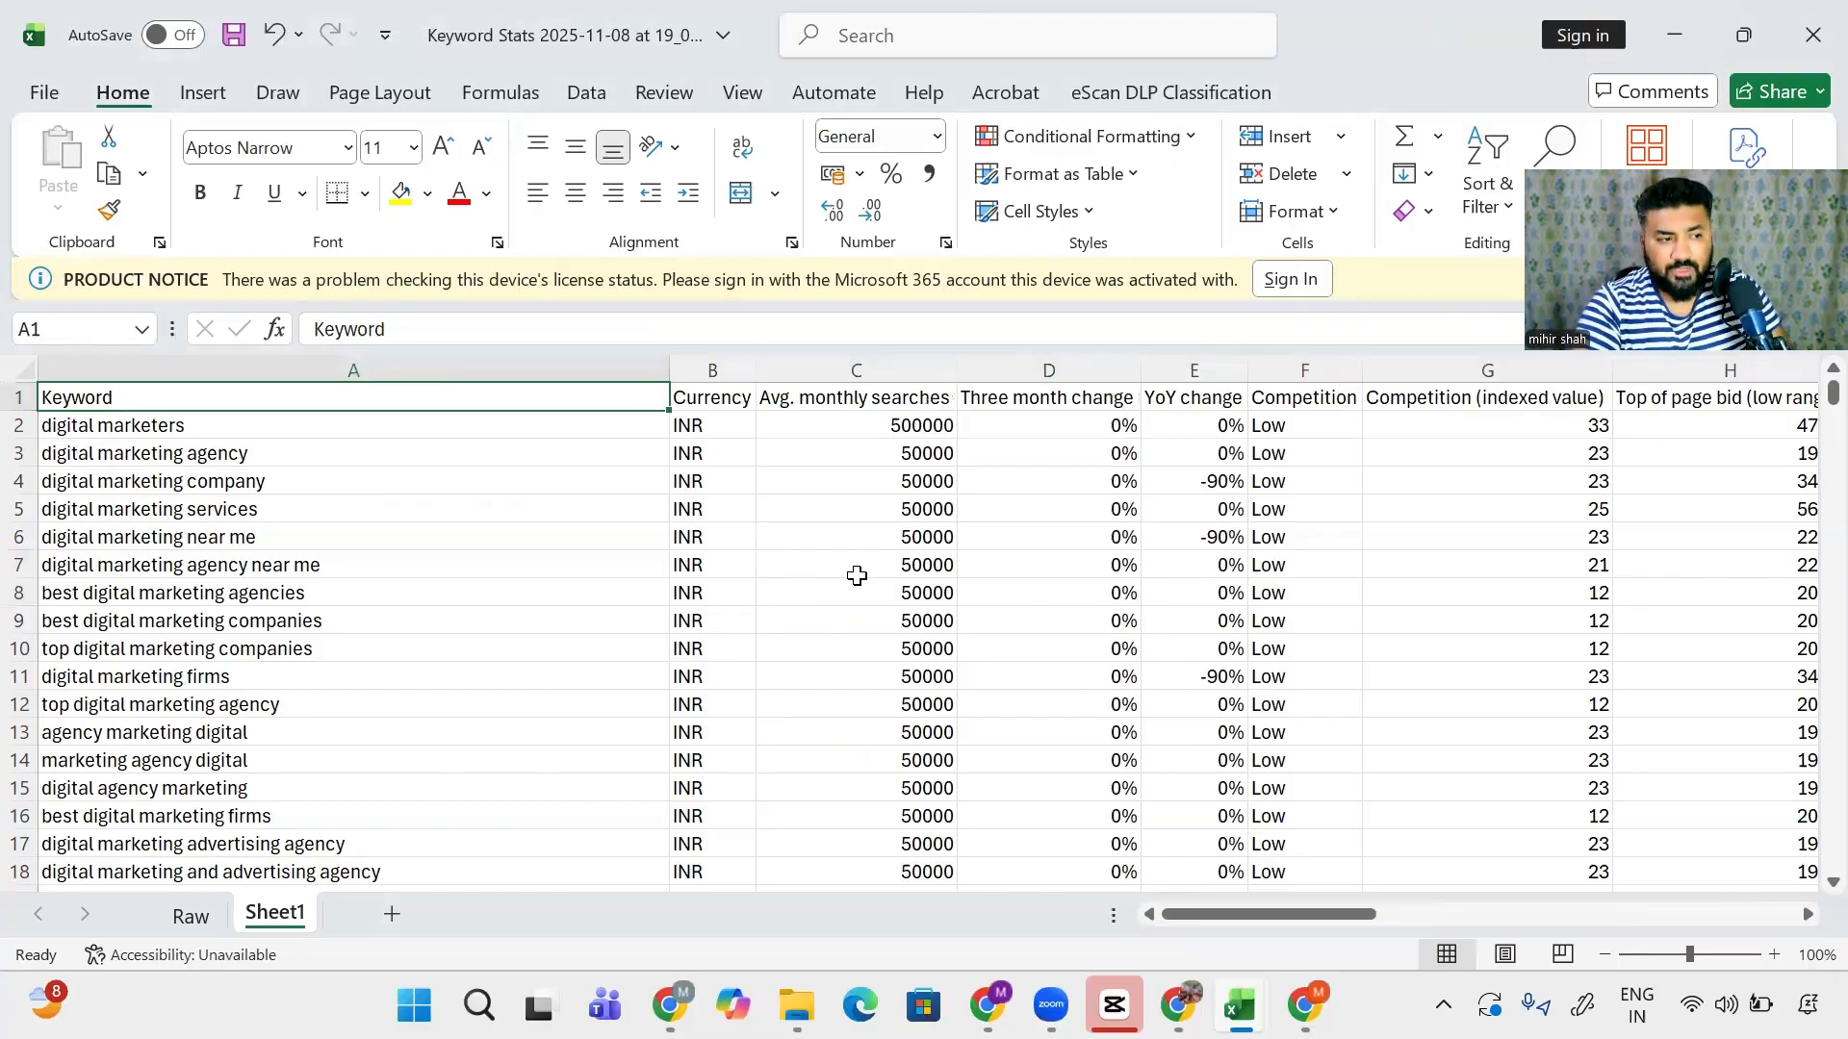
key(Down)
key(ctrl+shift+Down)
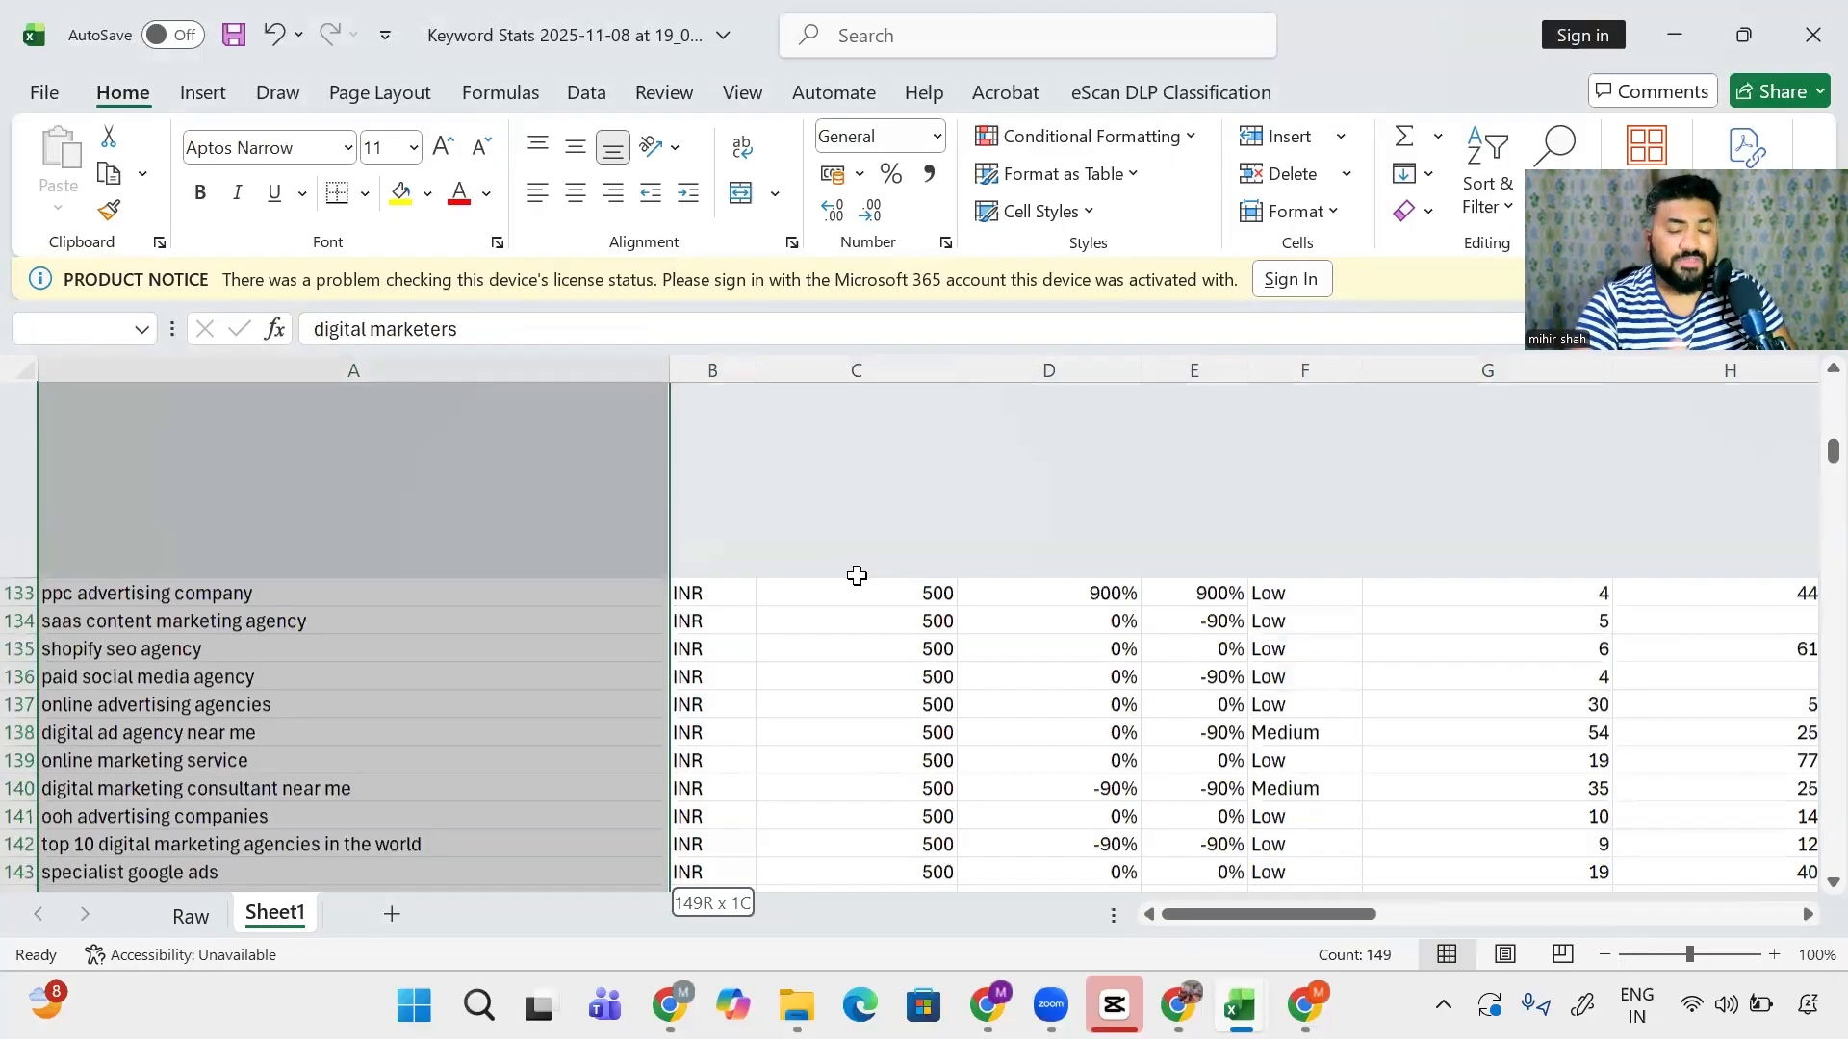
key(ctrl+Home)
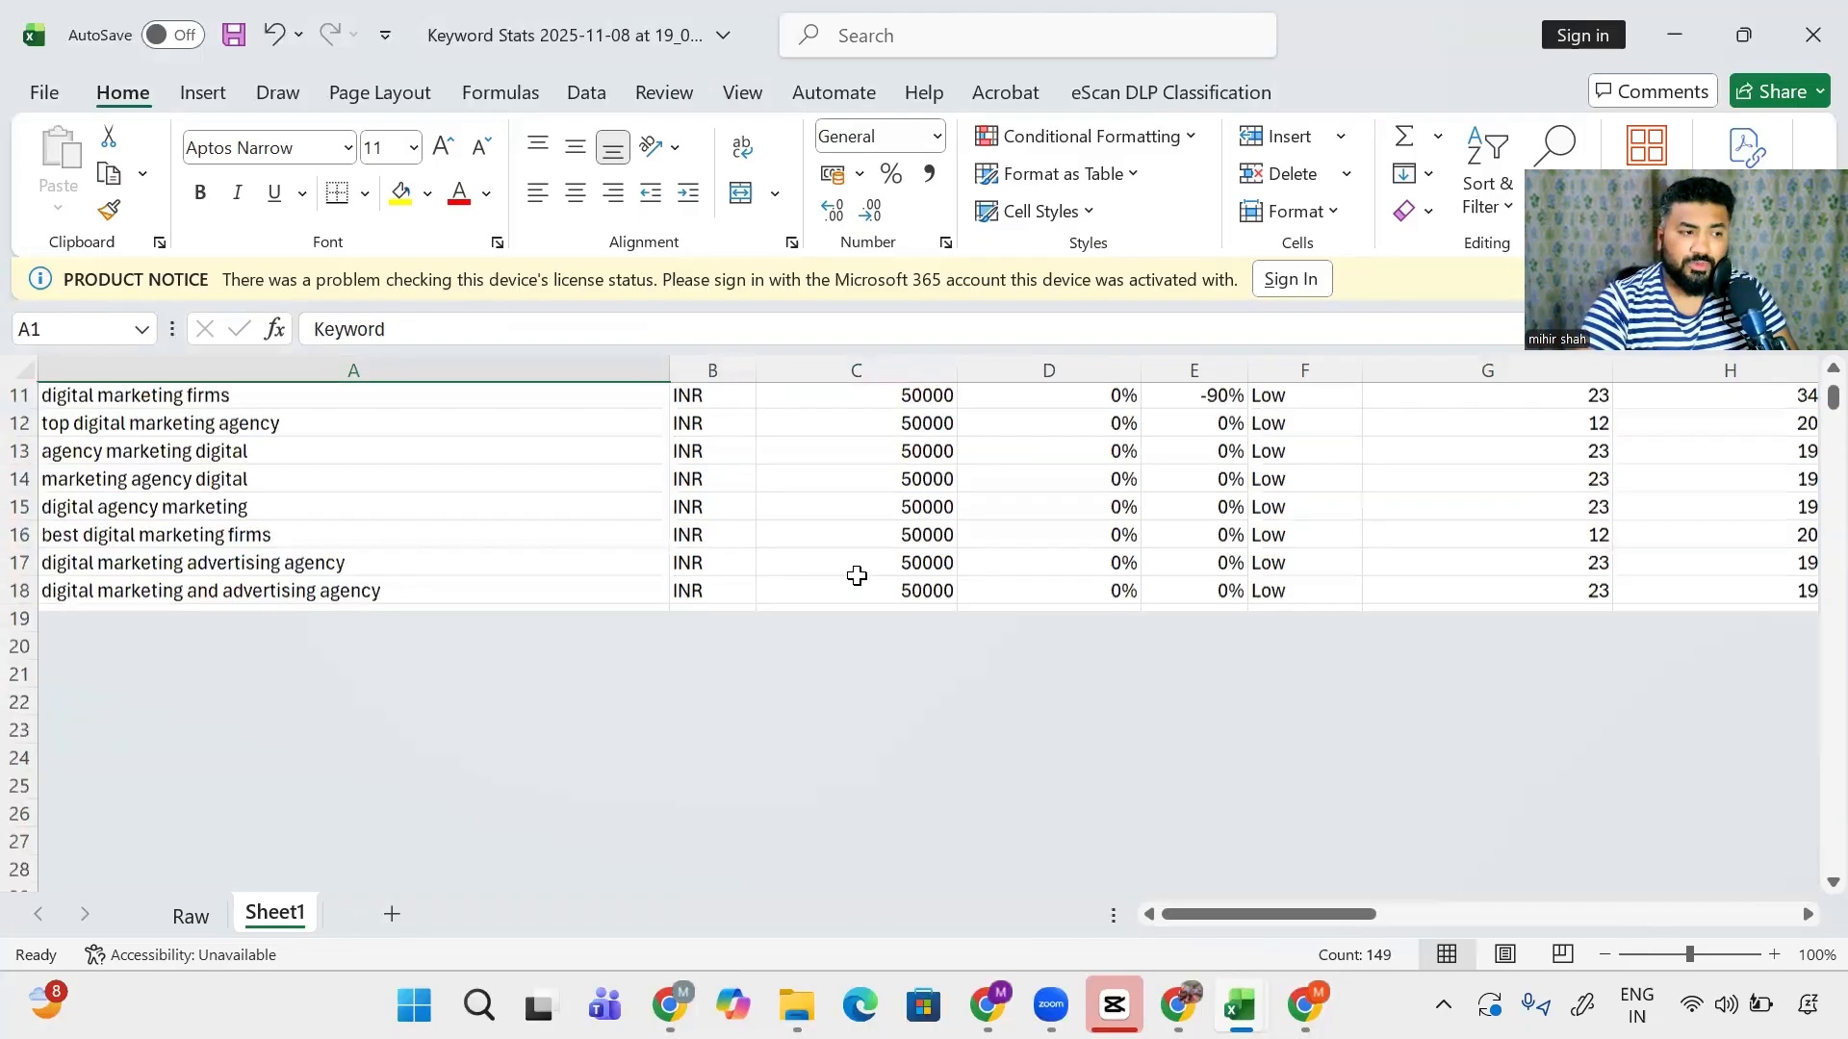
key(ctrl+space)
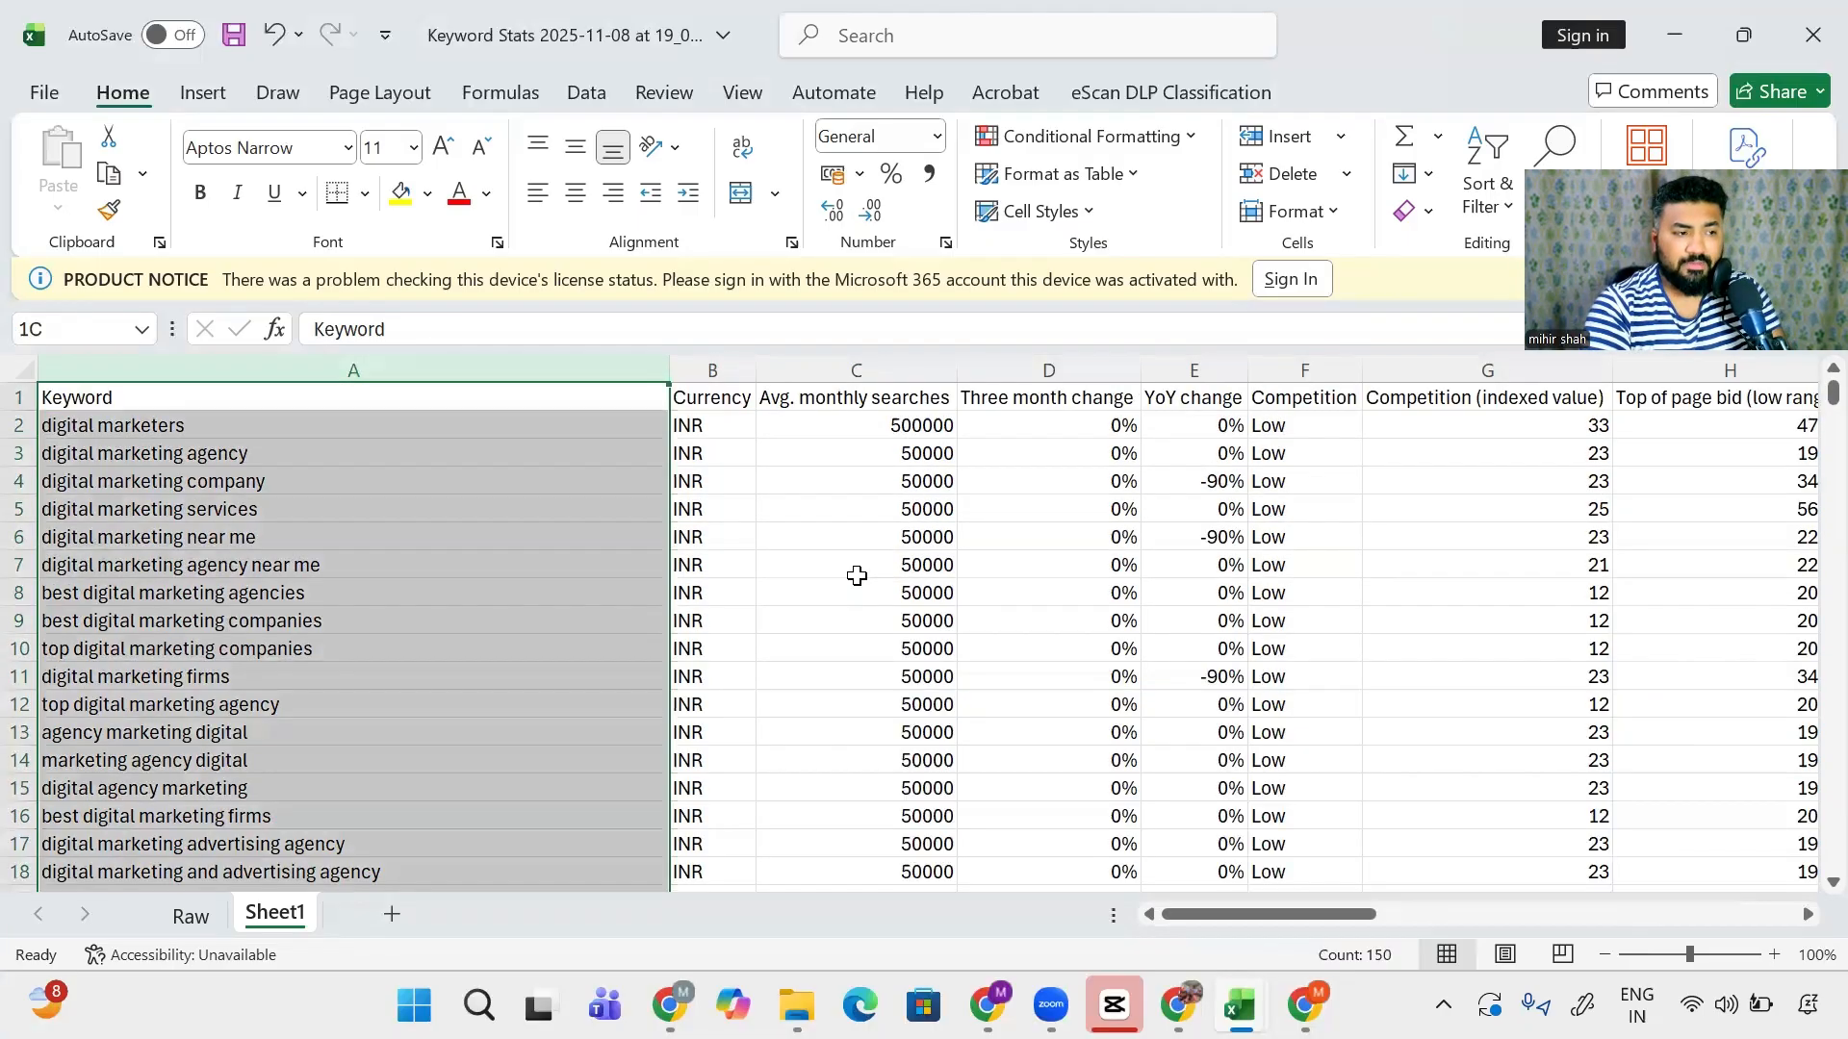
key(ctrl+shift+equal)
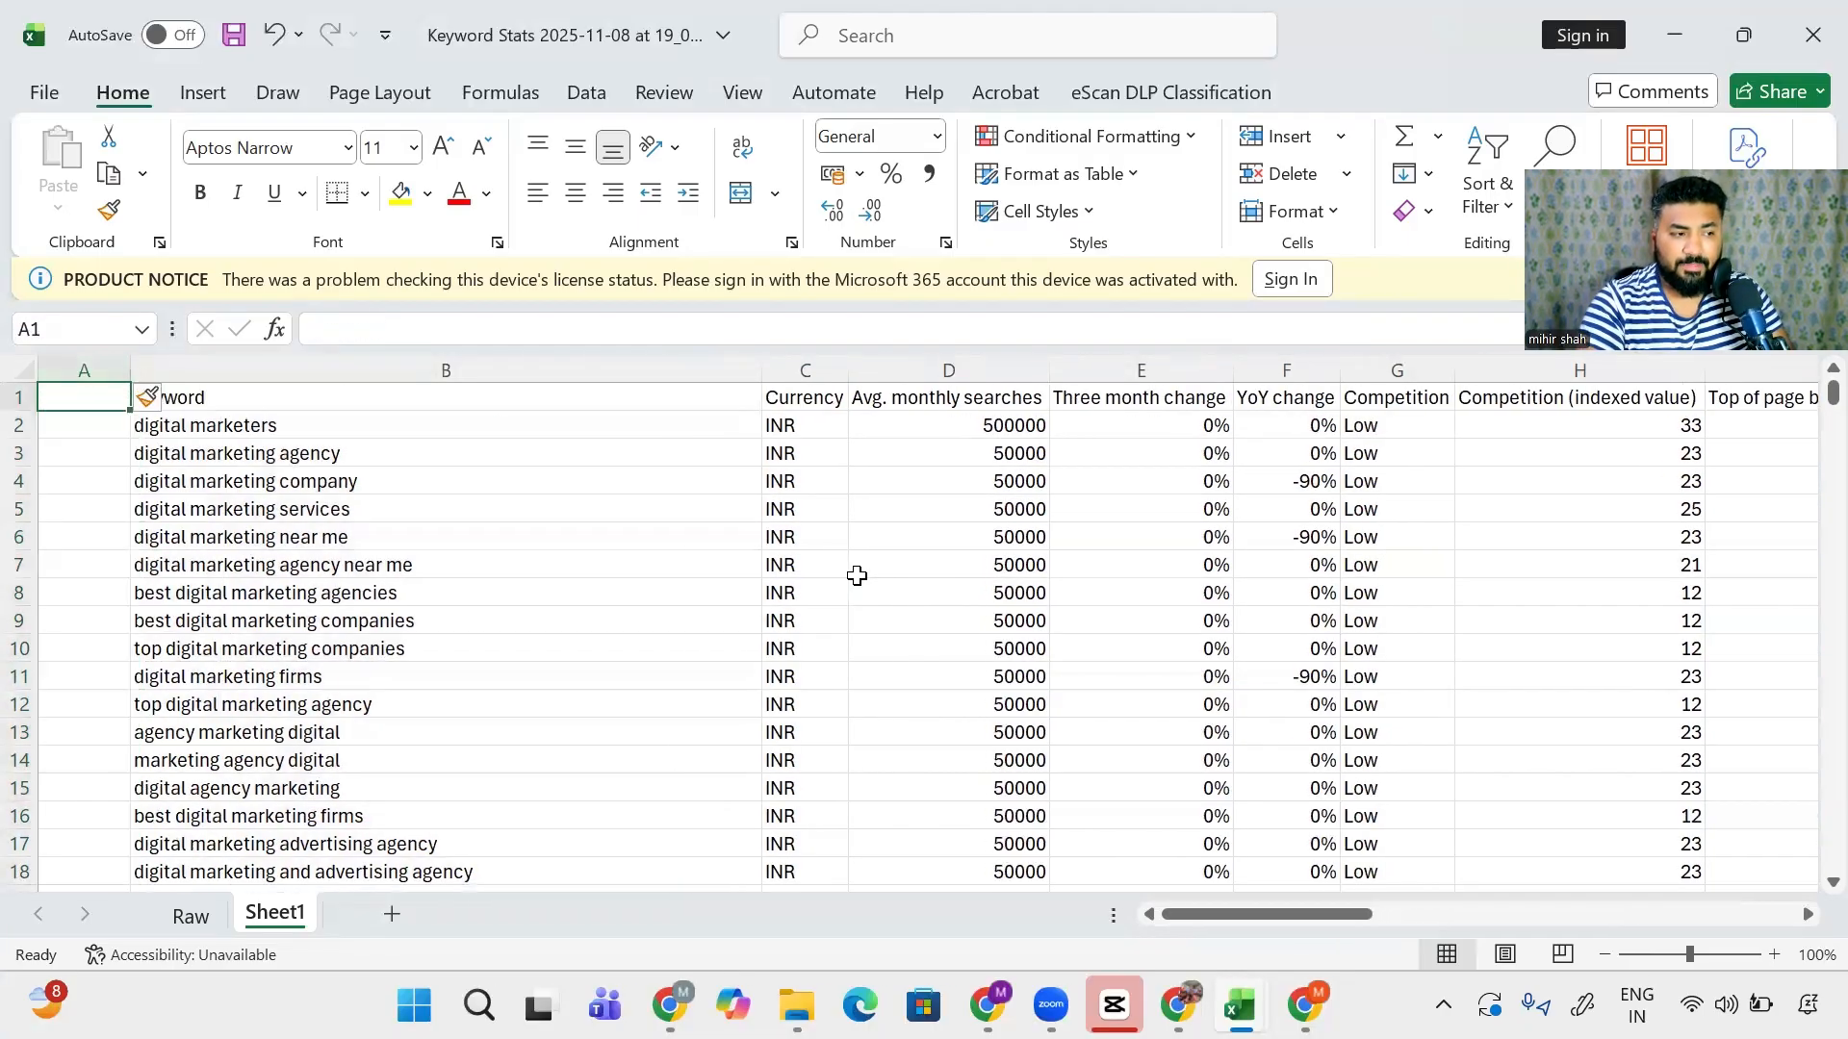
text(Adgroup)
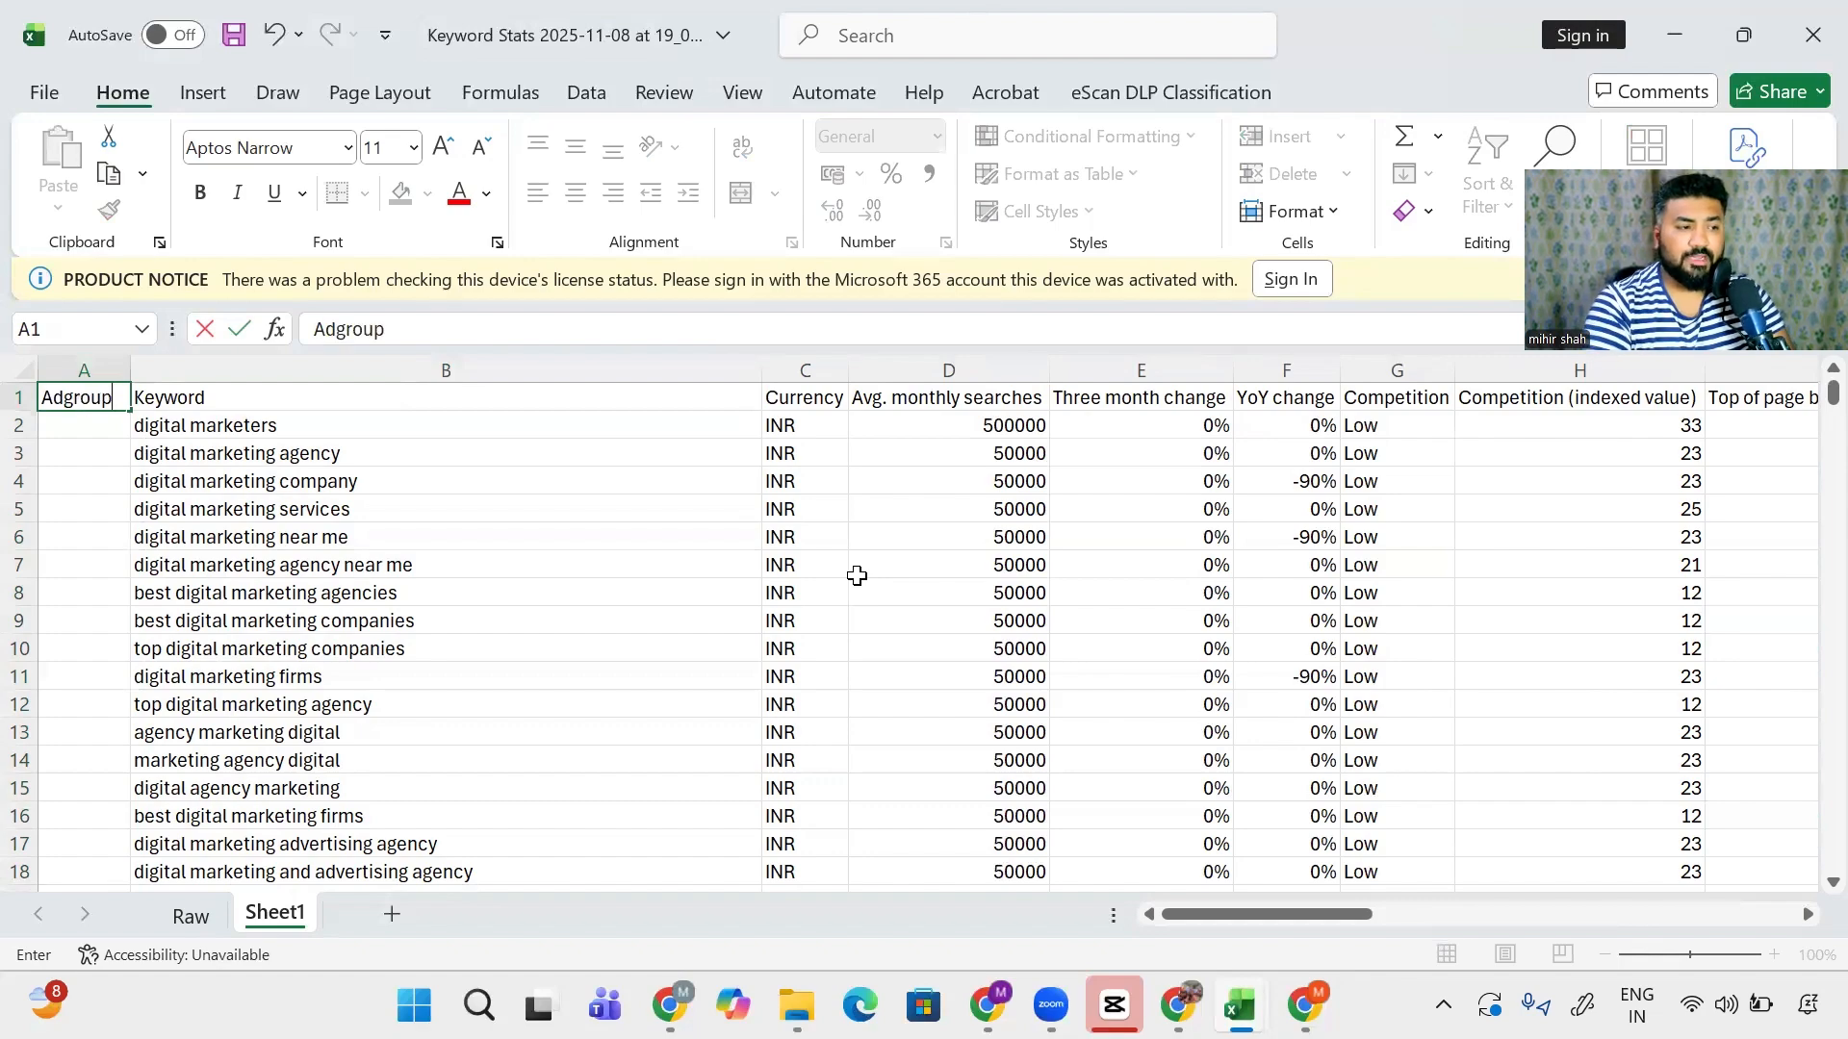
key(Return)
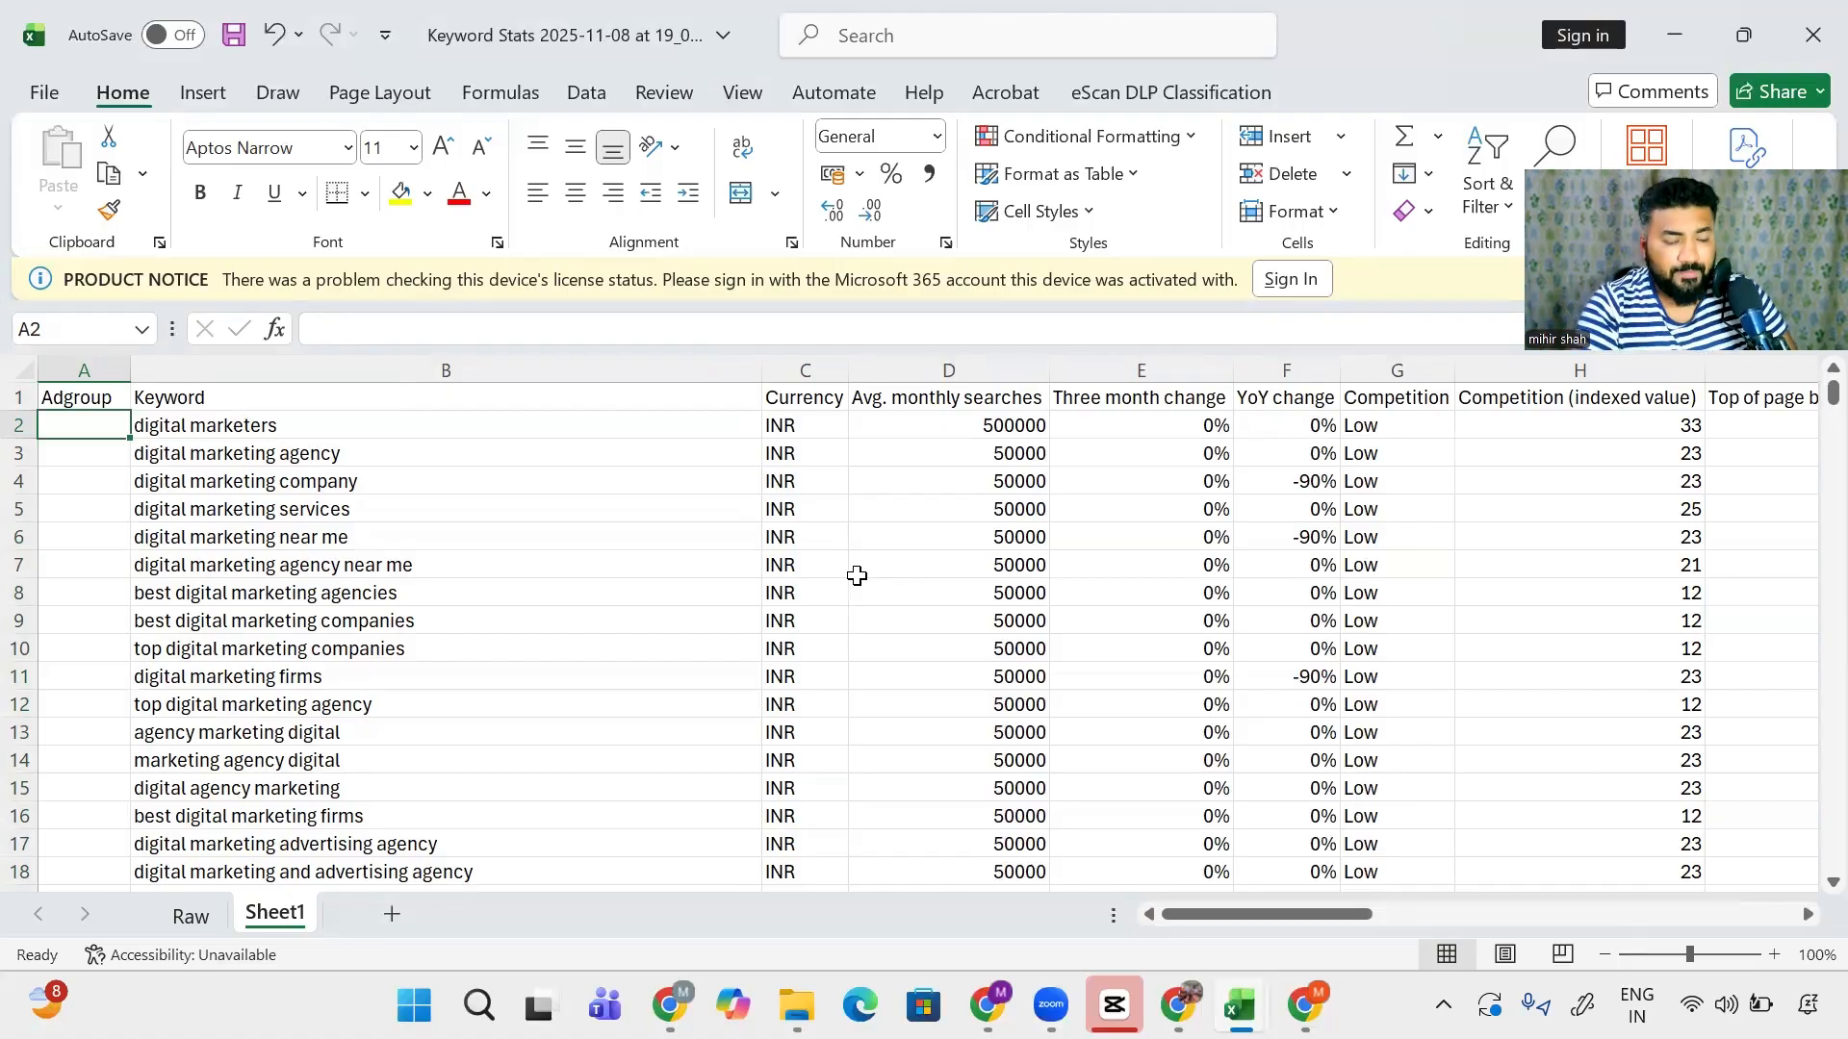
- Reapply header filters across the whole table, including the Adgroup column
key(Up)
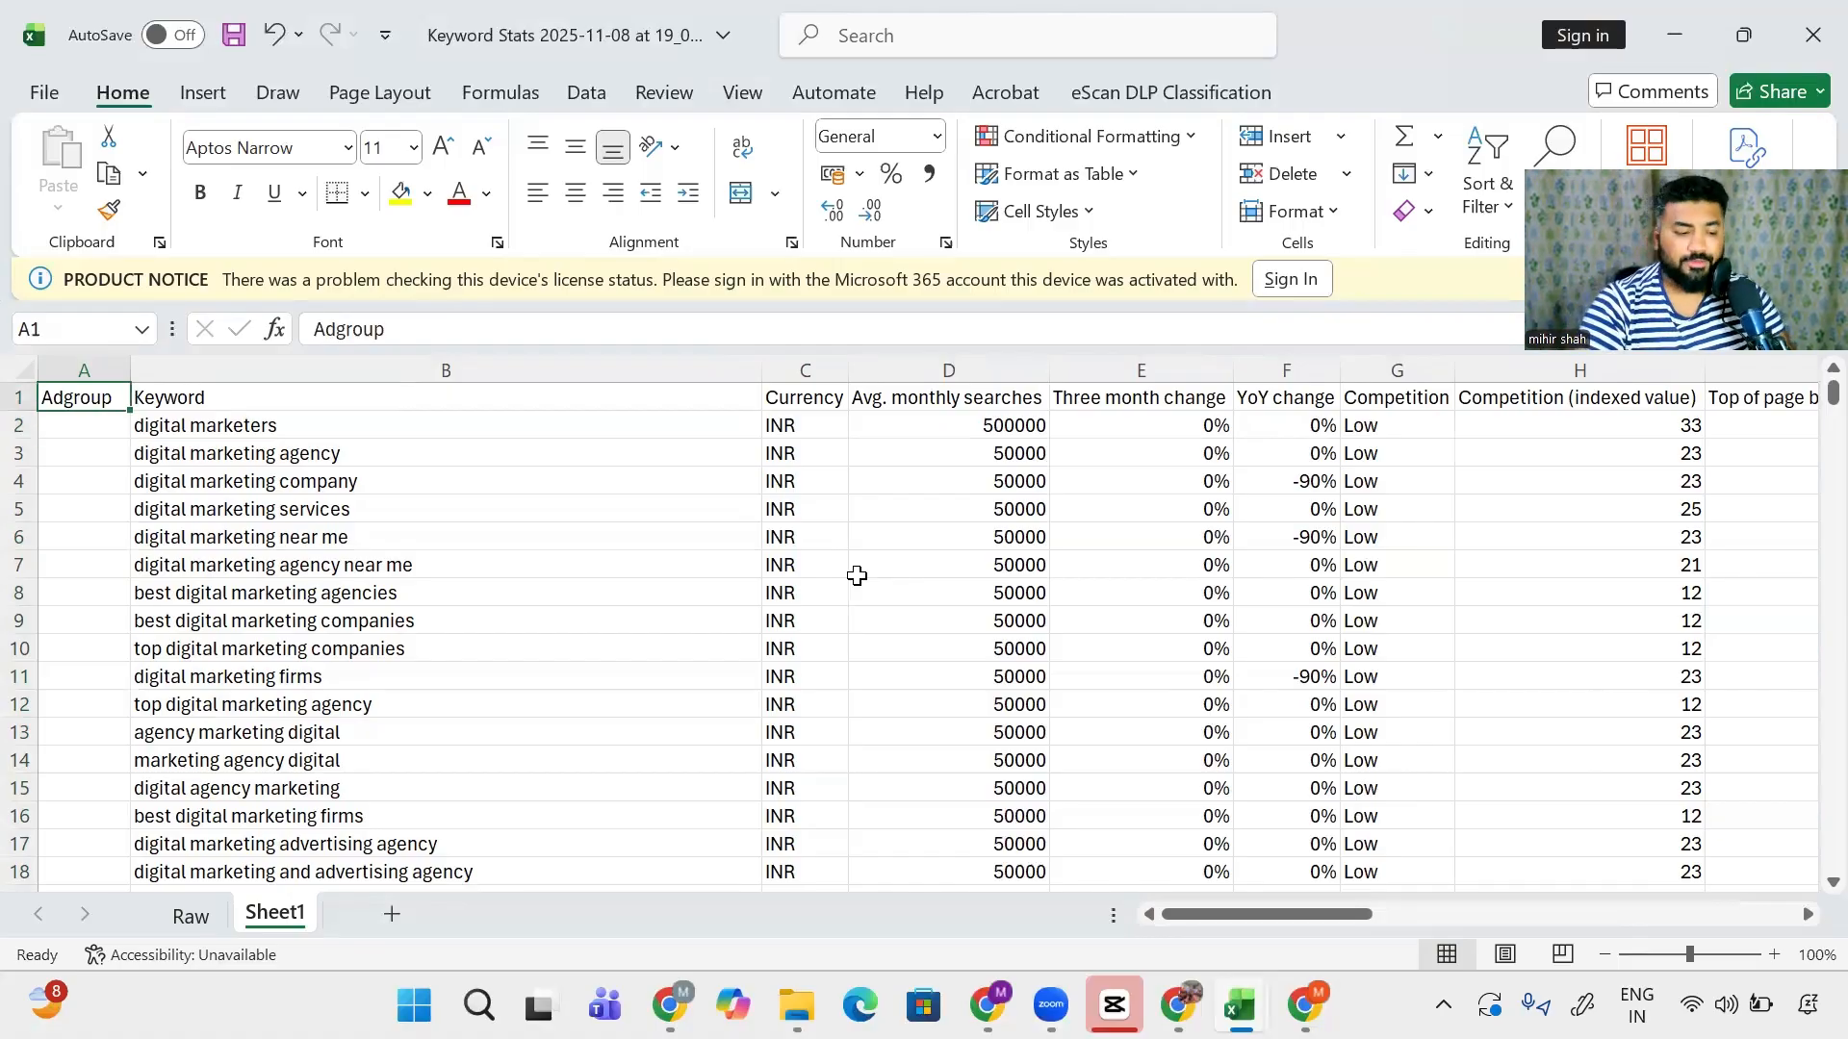
key(ctrl+shift+End)
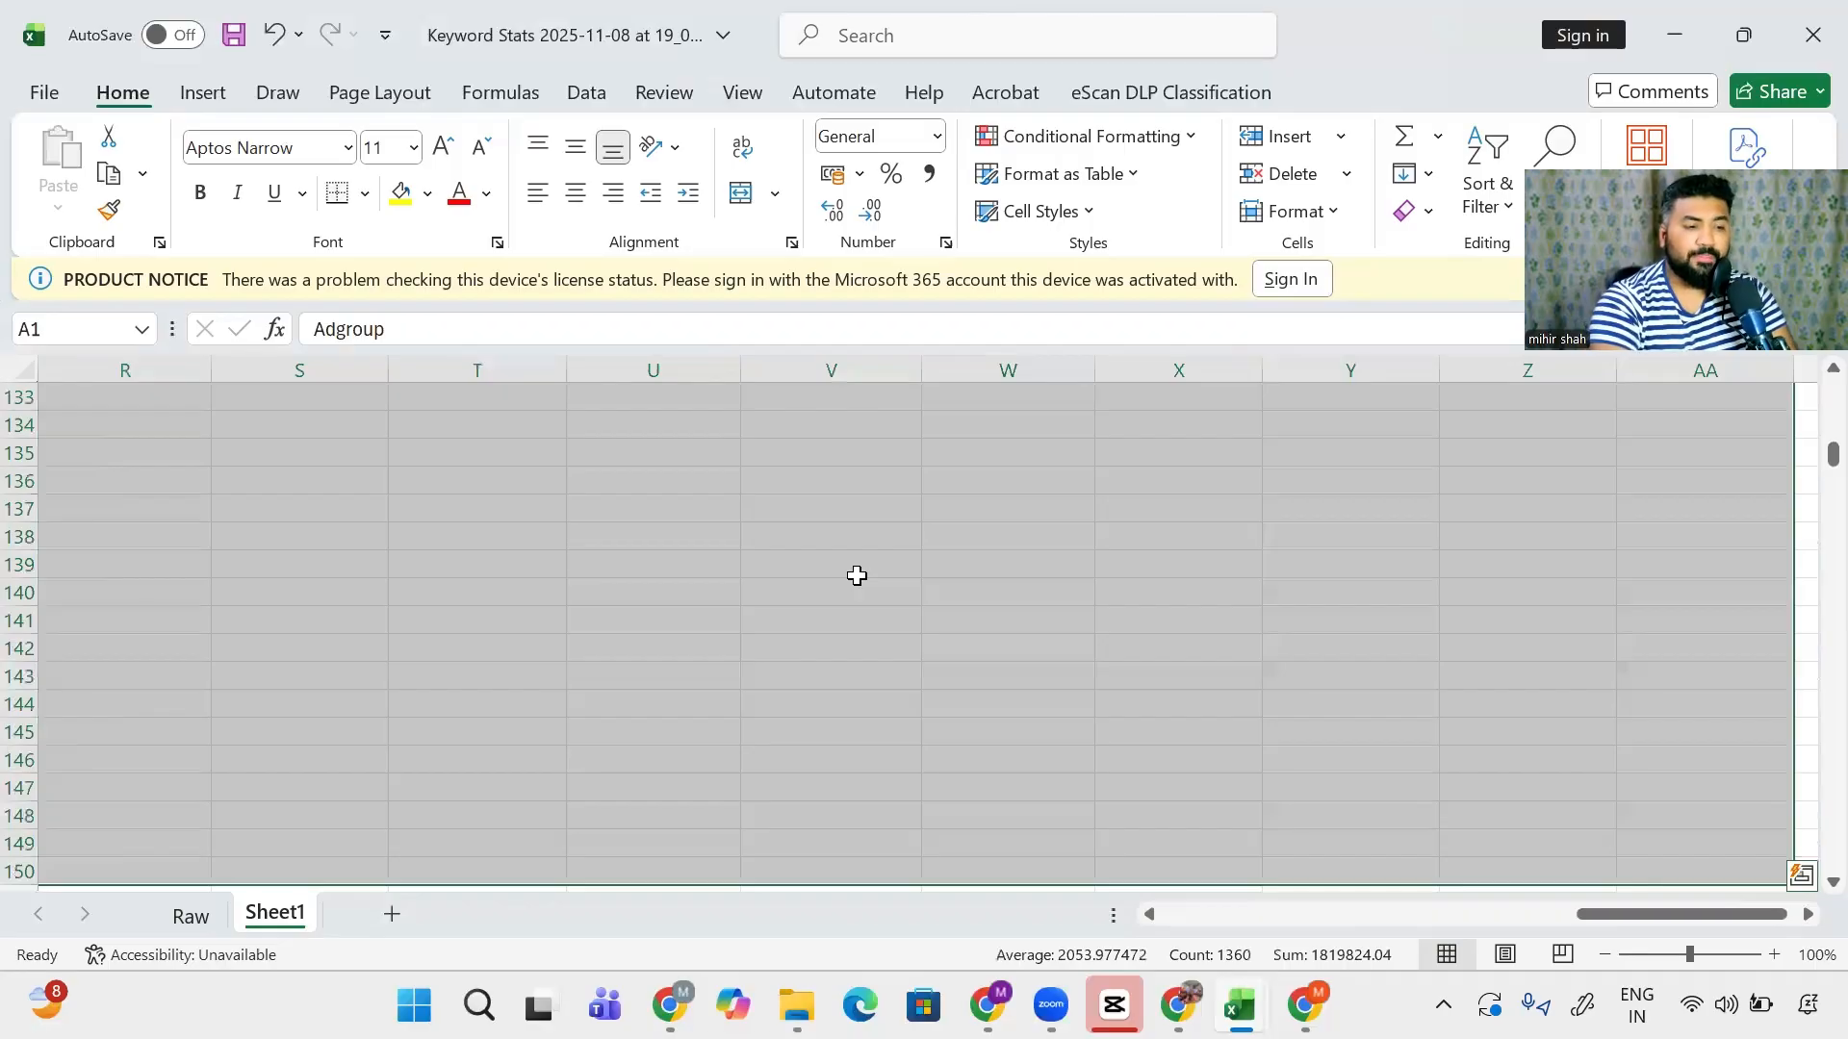
key(ctrl+Home)
key(Right)
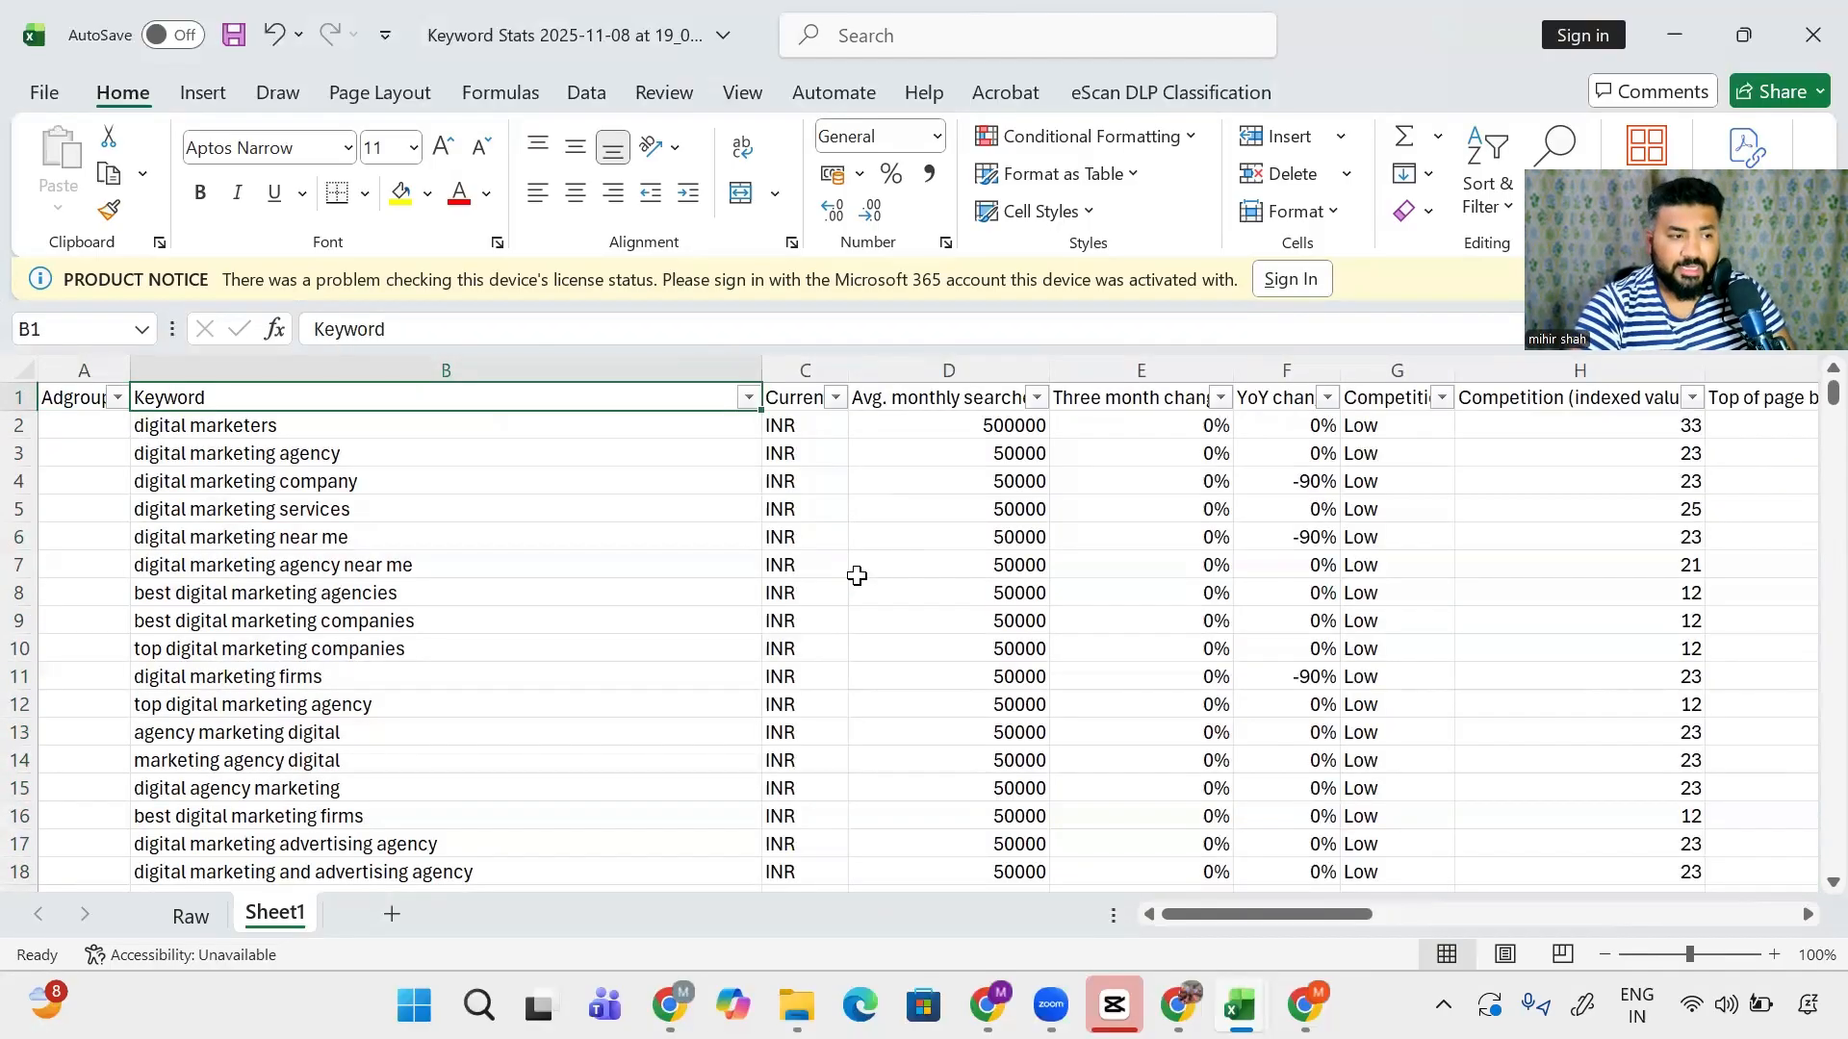
key(Down)
key(Up)
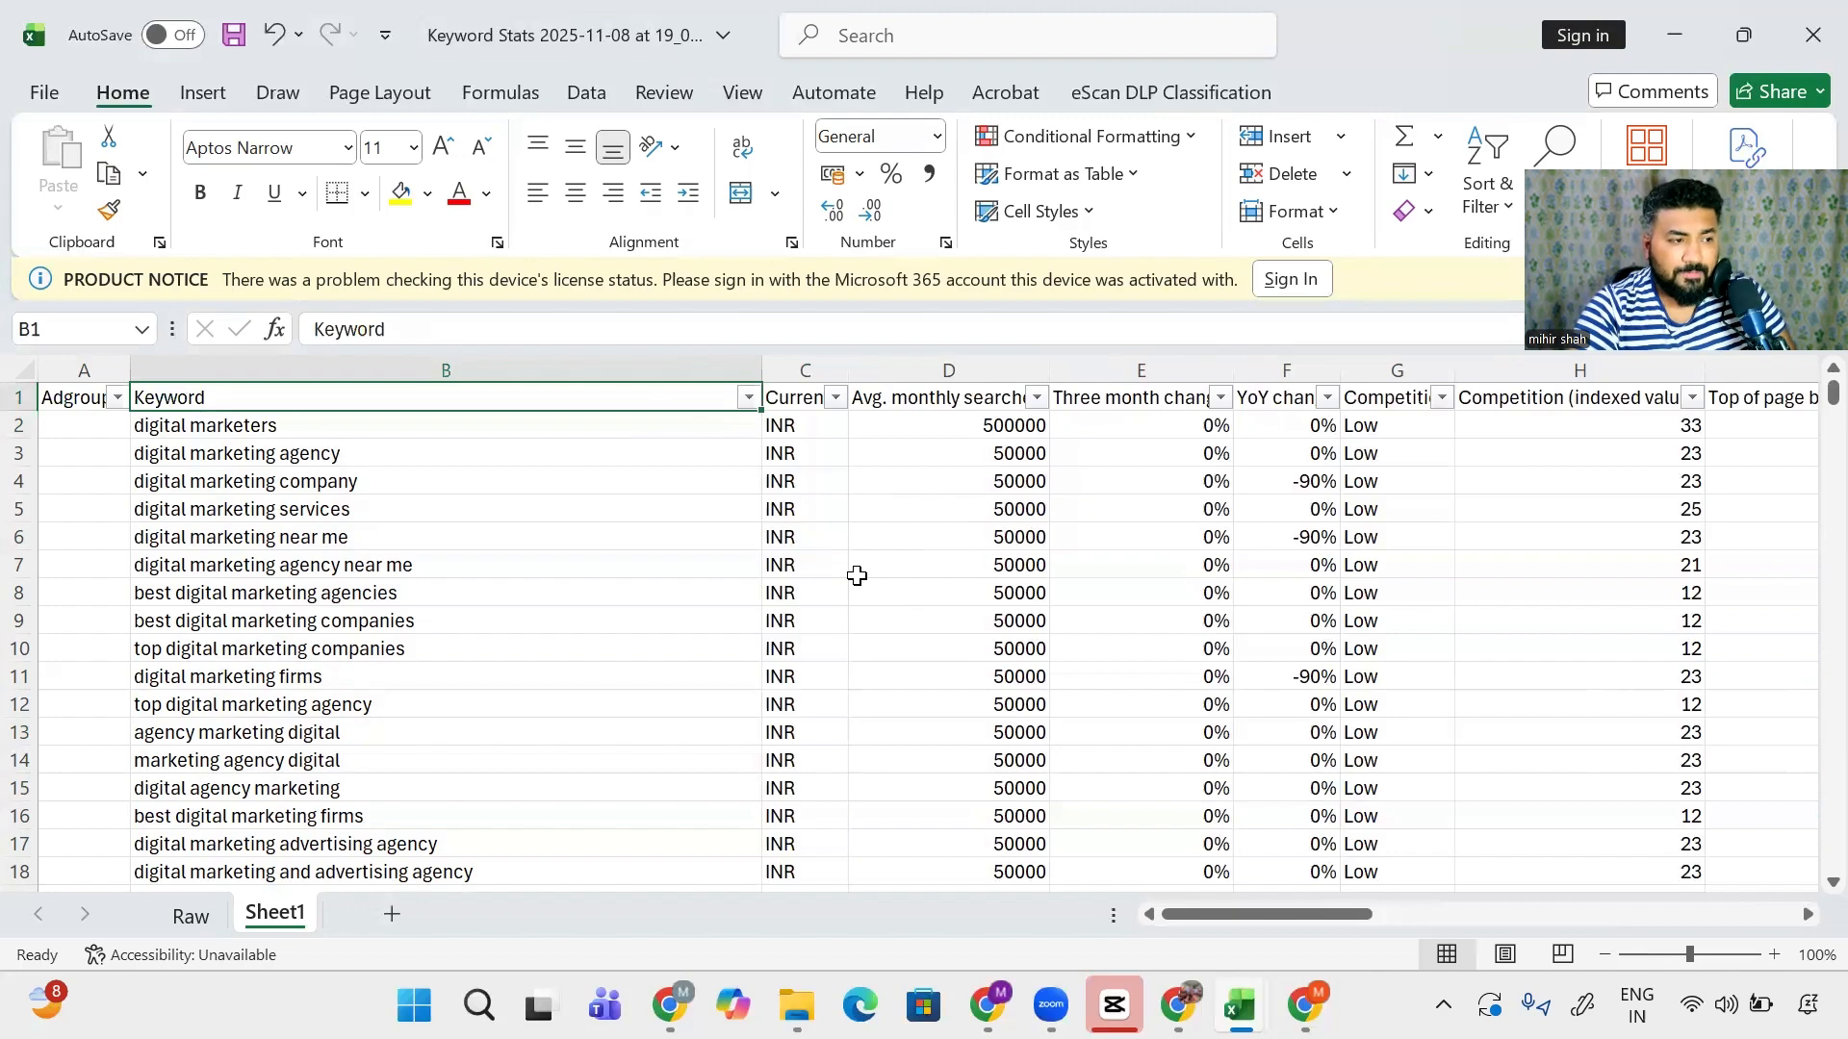
key(Down)
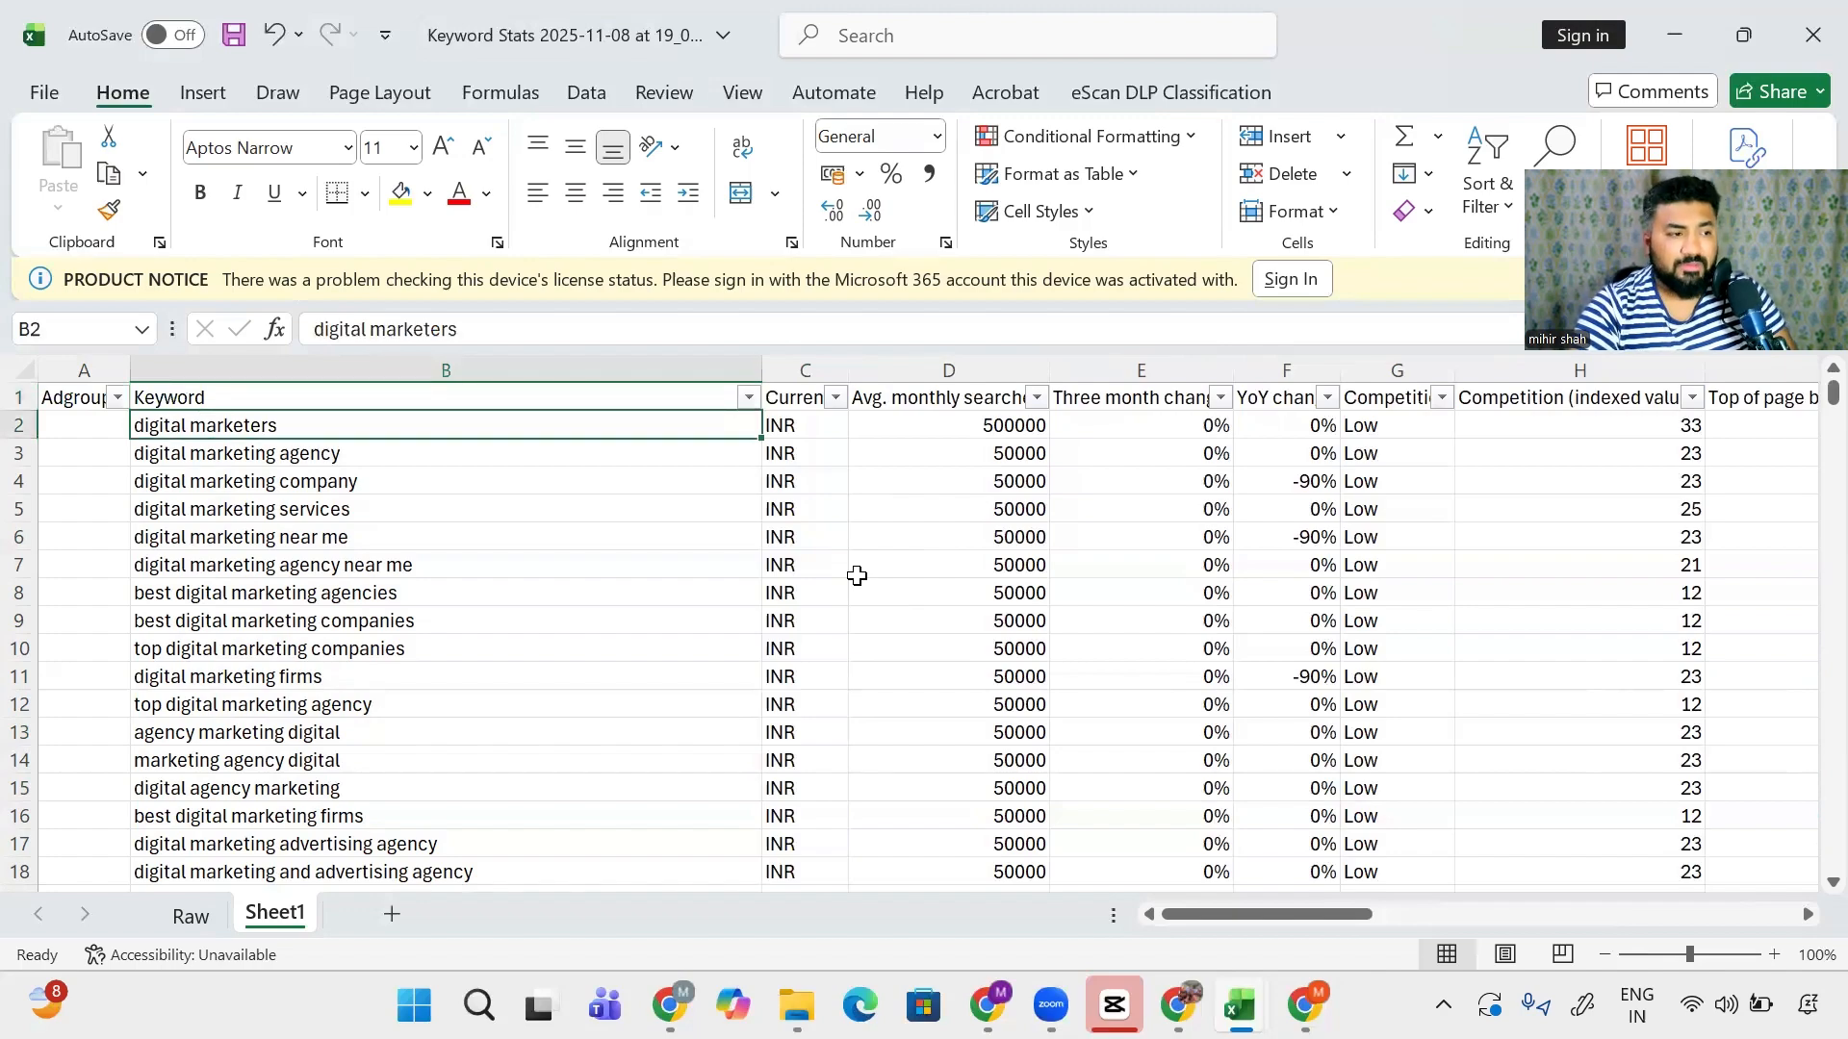
key(Left)
key(Right)
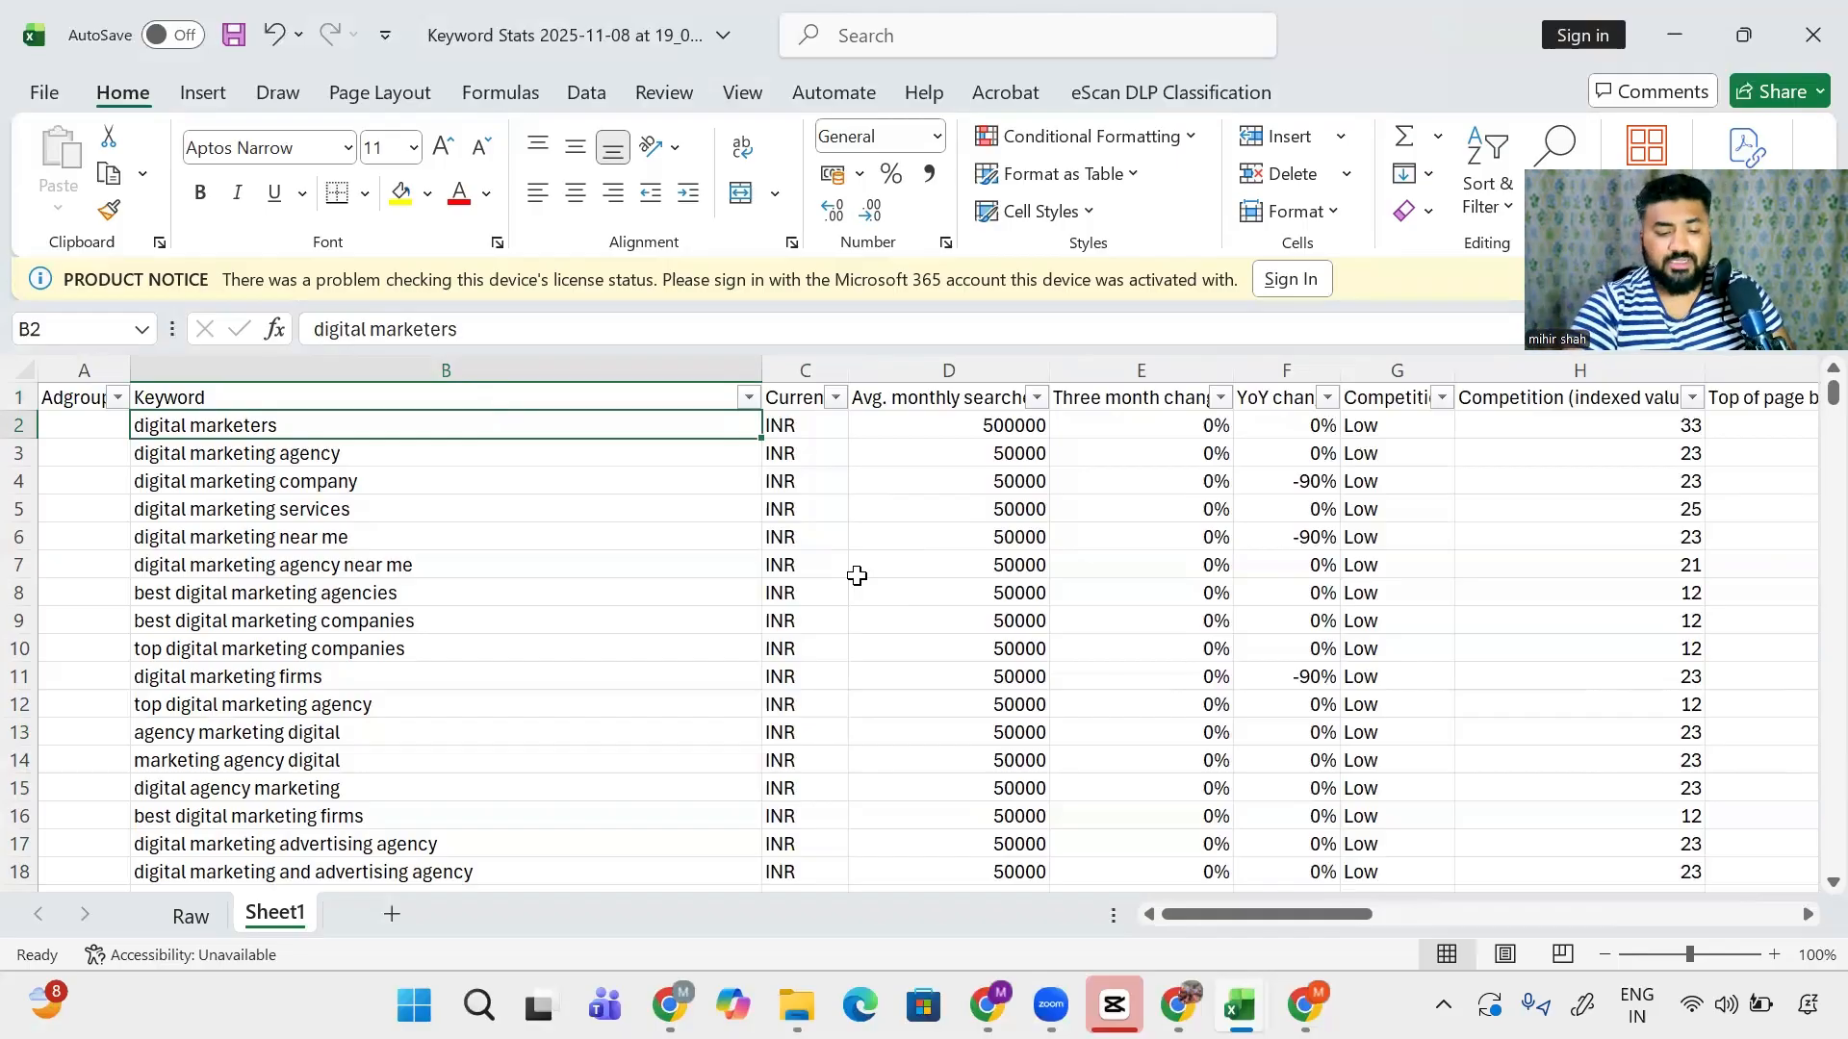
- Label digital marketers as Negative in the Adgroup column
key(Left)
text(Ne)
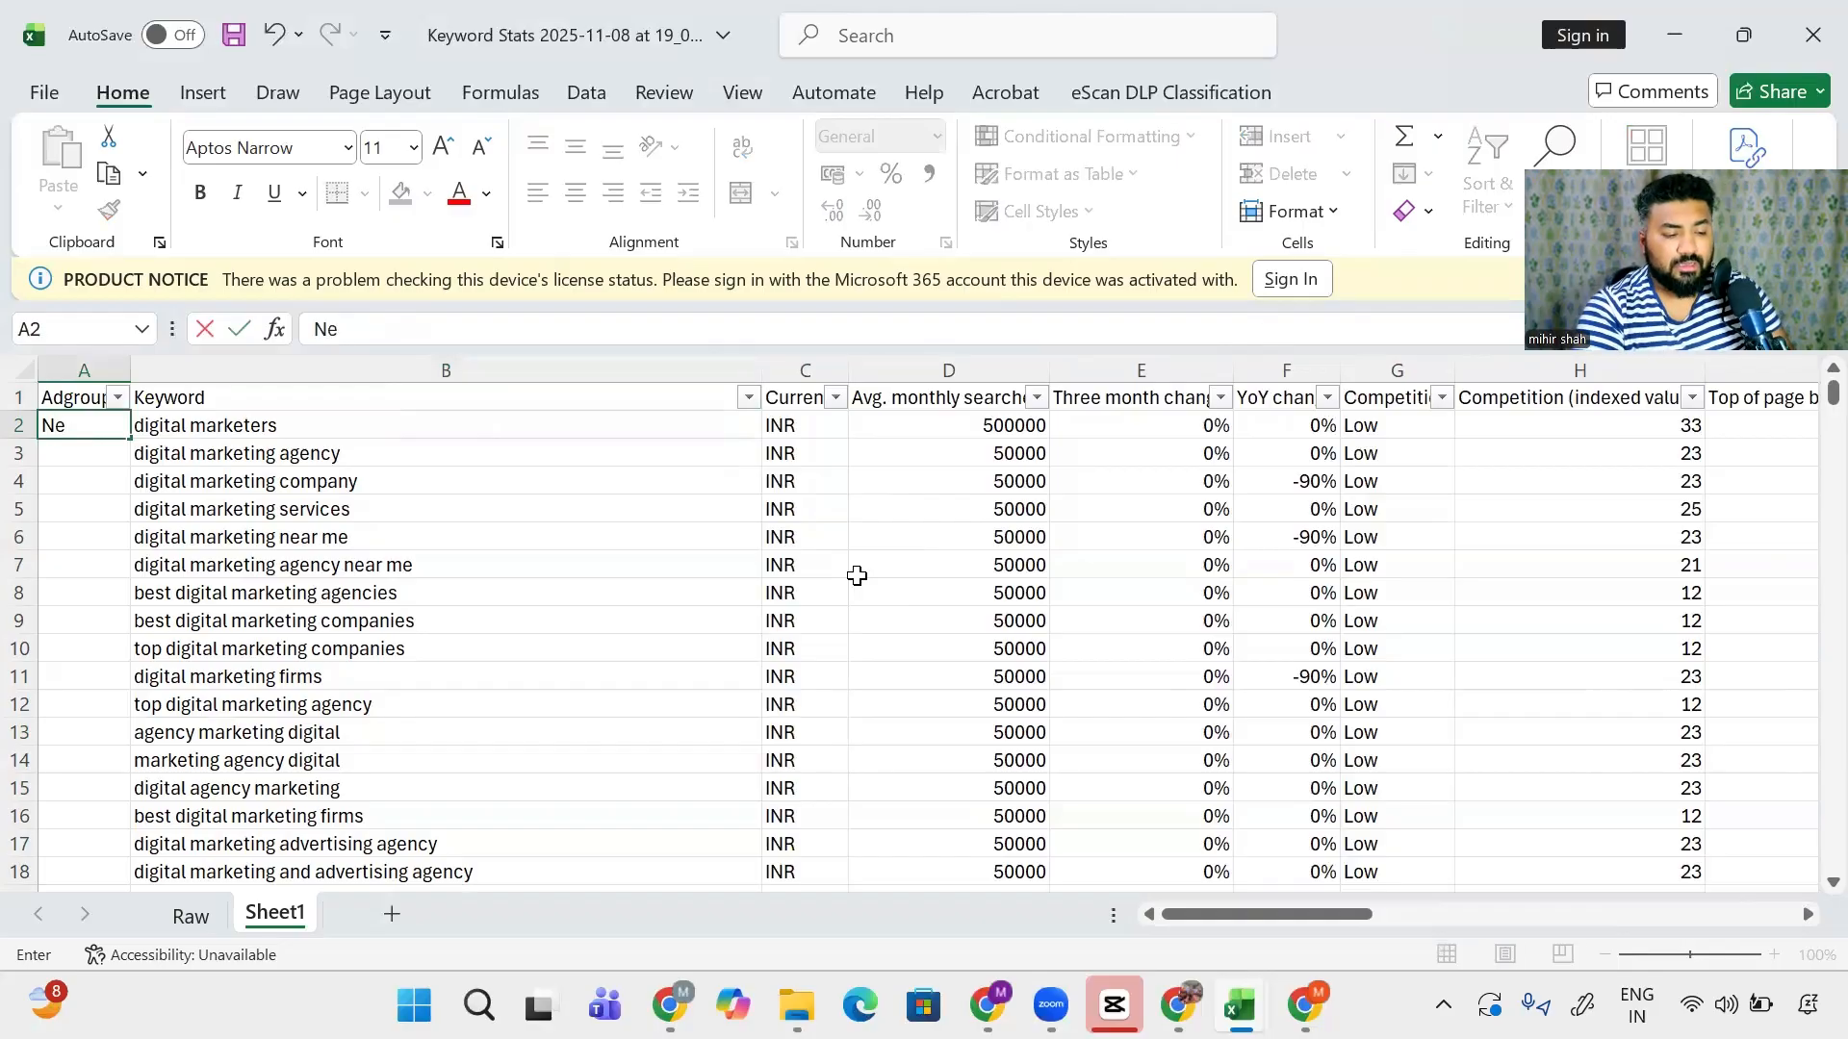
text(gative)
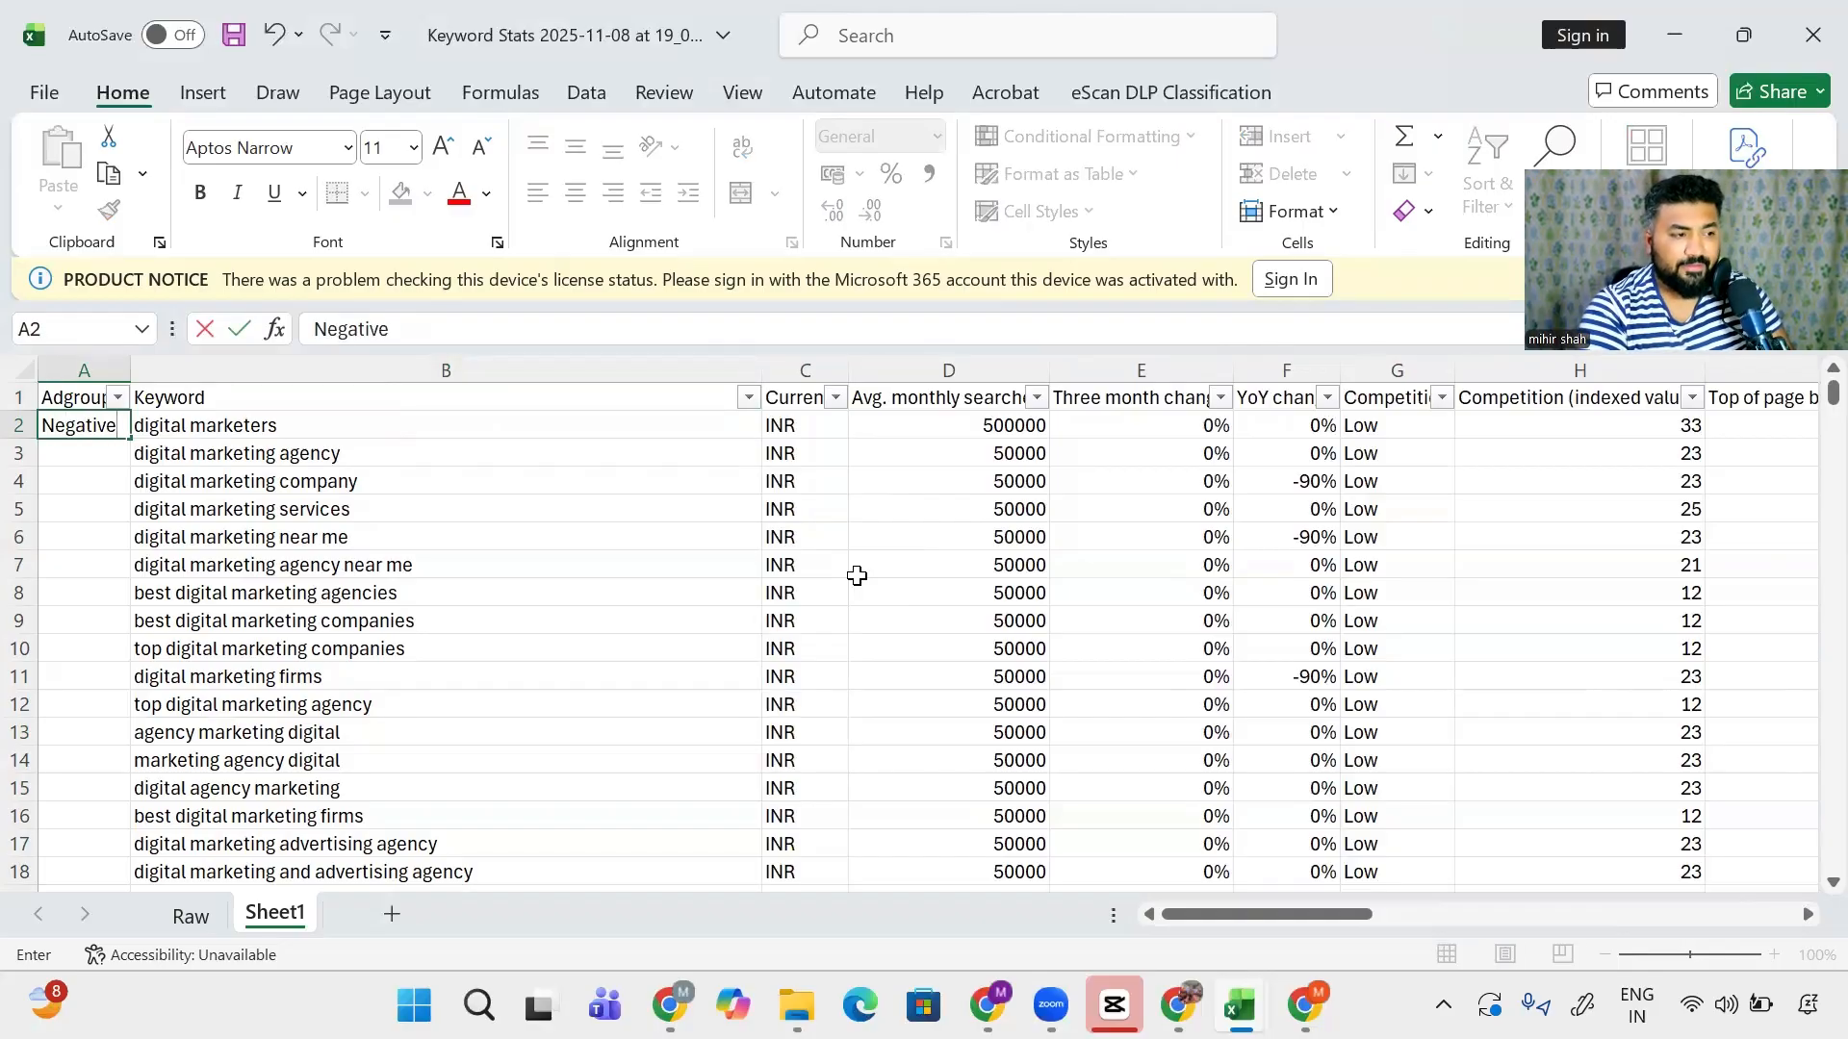
key(Return)
- Find media marketing in the keyword list and label it Negative
key(Right)
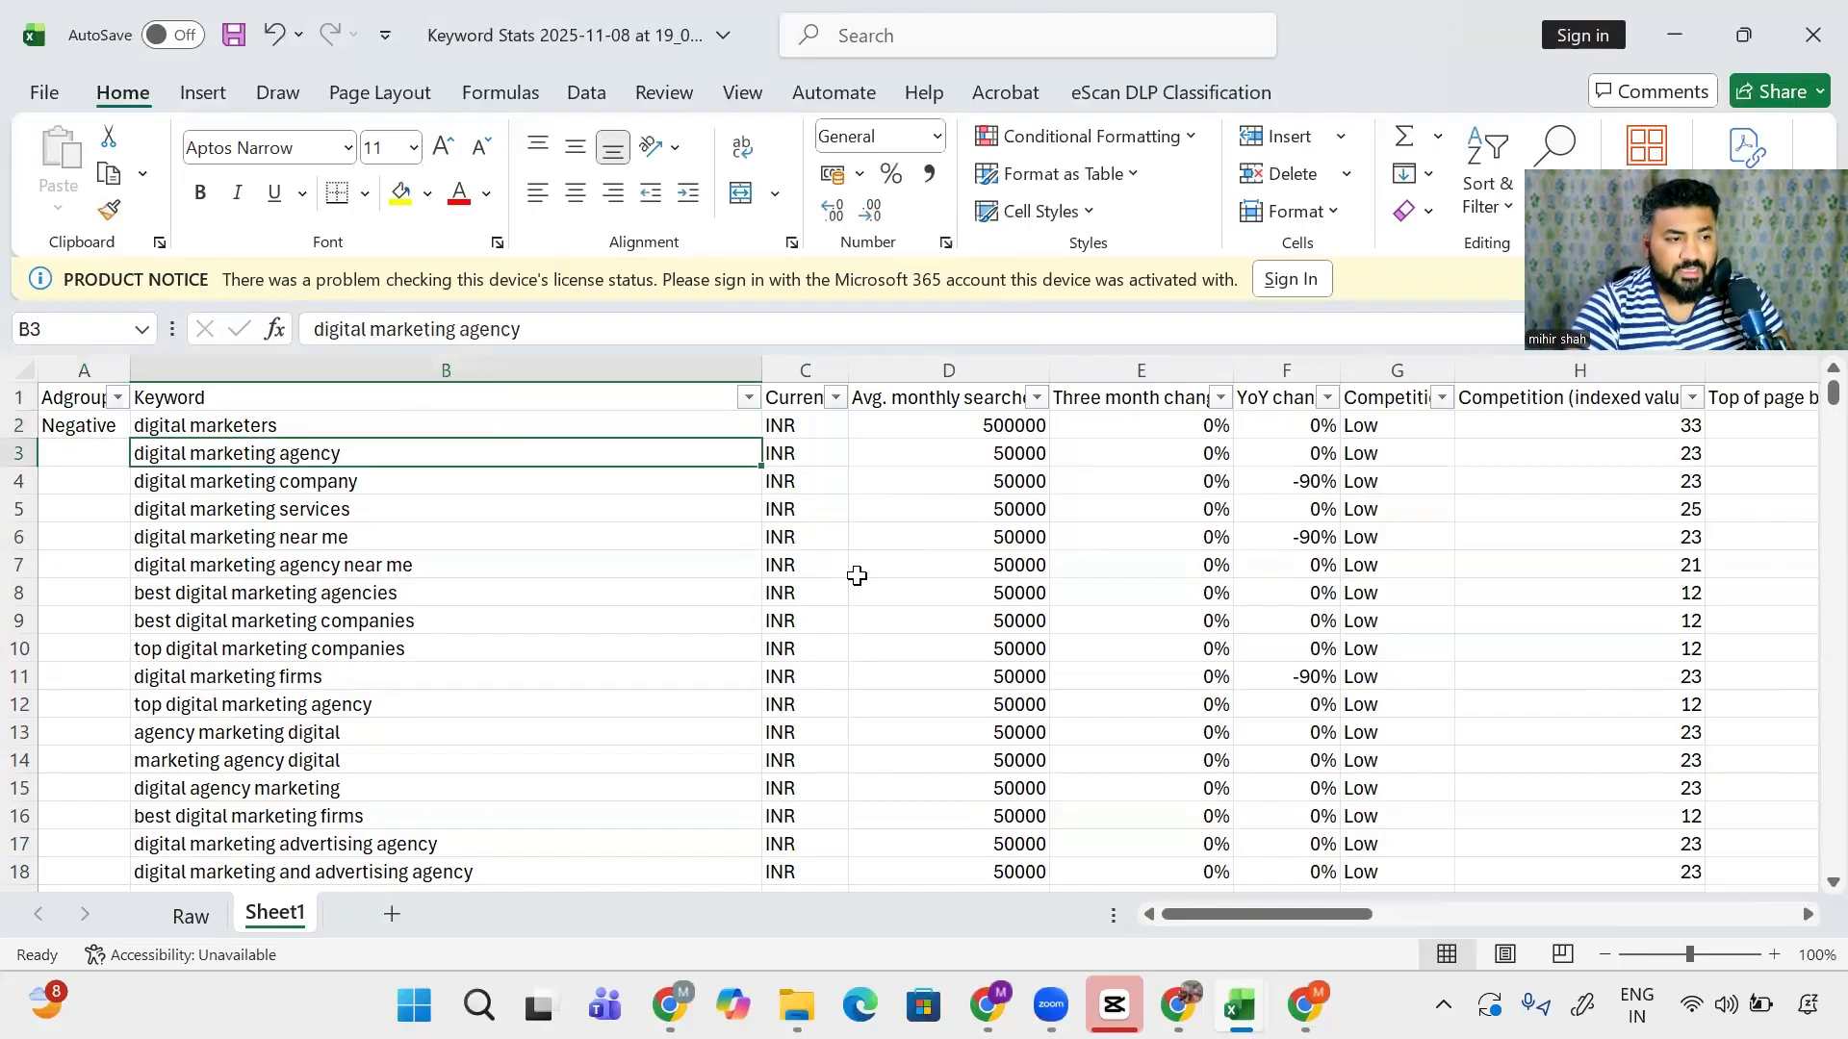
key(shift+Down)
key(shift+Down)
key(shift+Down)
key(shift+Down)
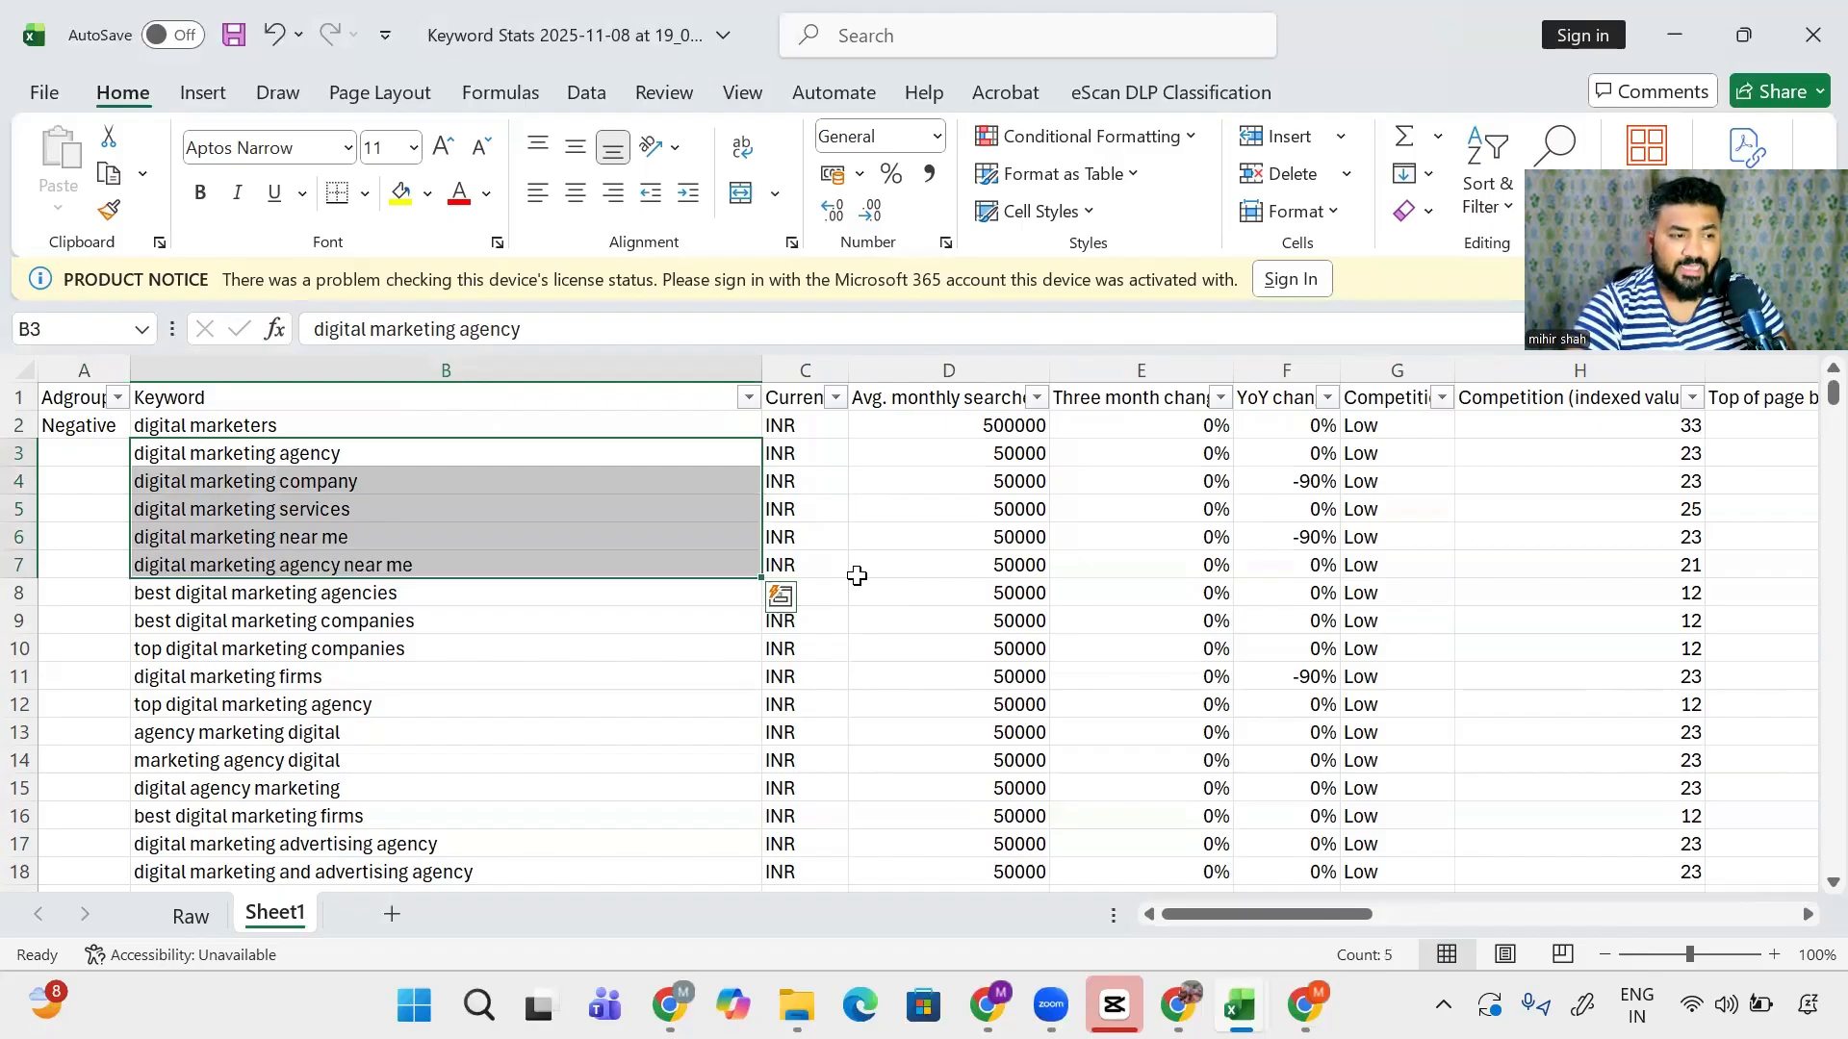
key(Down)
key(Down)
key(Down)
key(Down)
key(Down)
key(Down)
key(Down)
key(Down)
key(Down)
key(Down)
key(Down)
key(Up)
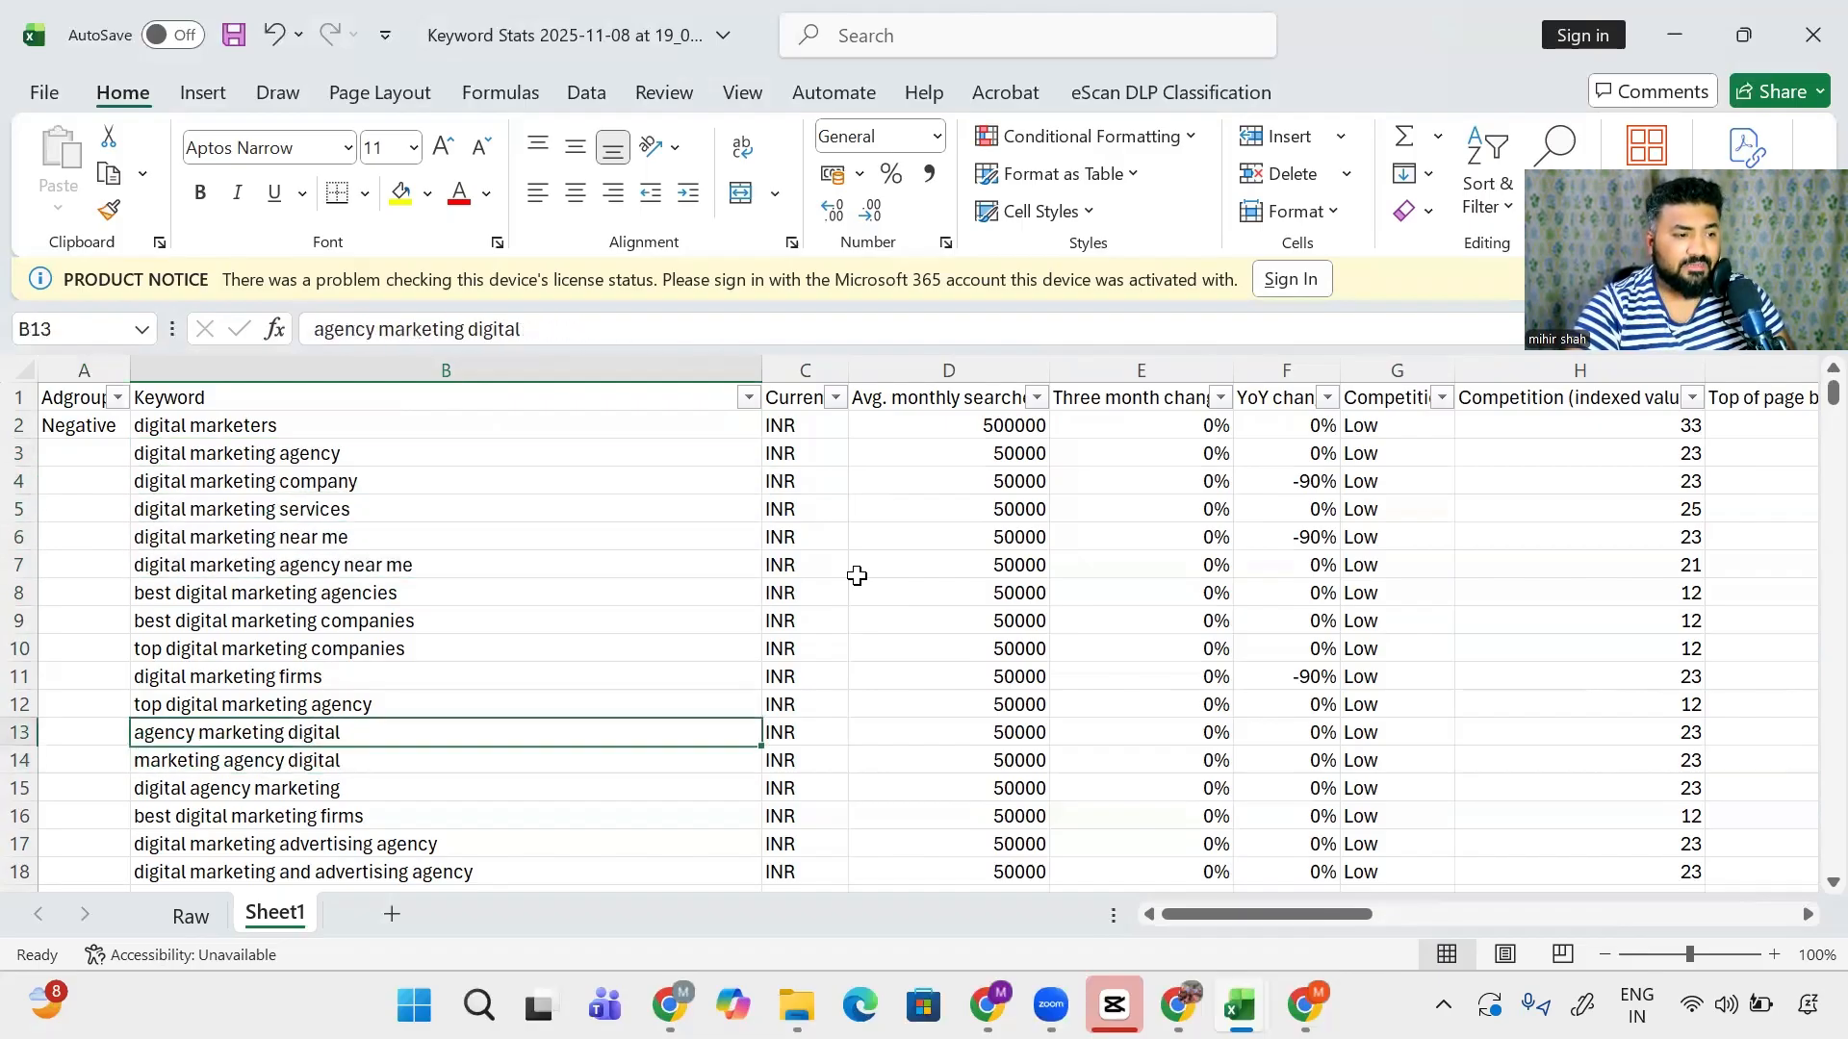
key(Down)
key(Down)
key(Down)
key(Down)
key(Down)
key(Down)
key(Down)
key(Down)
key(Down)
key(Down)
key(Down)
key(Down)
key(Down)
key(Down)
key(Down)
key(Down)
key(Down)
key(Down)
key(Down)
key(Down)
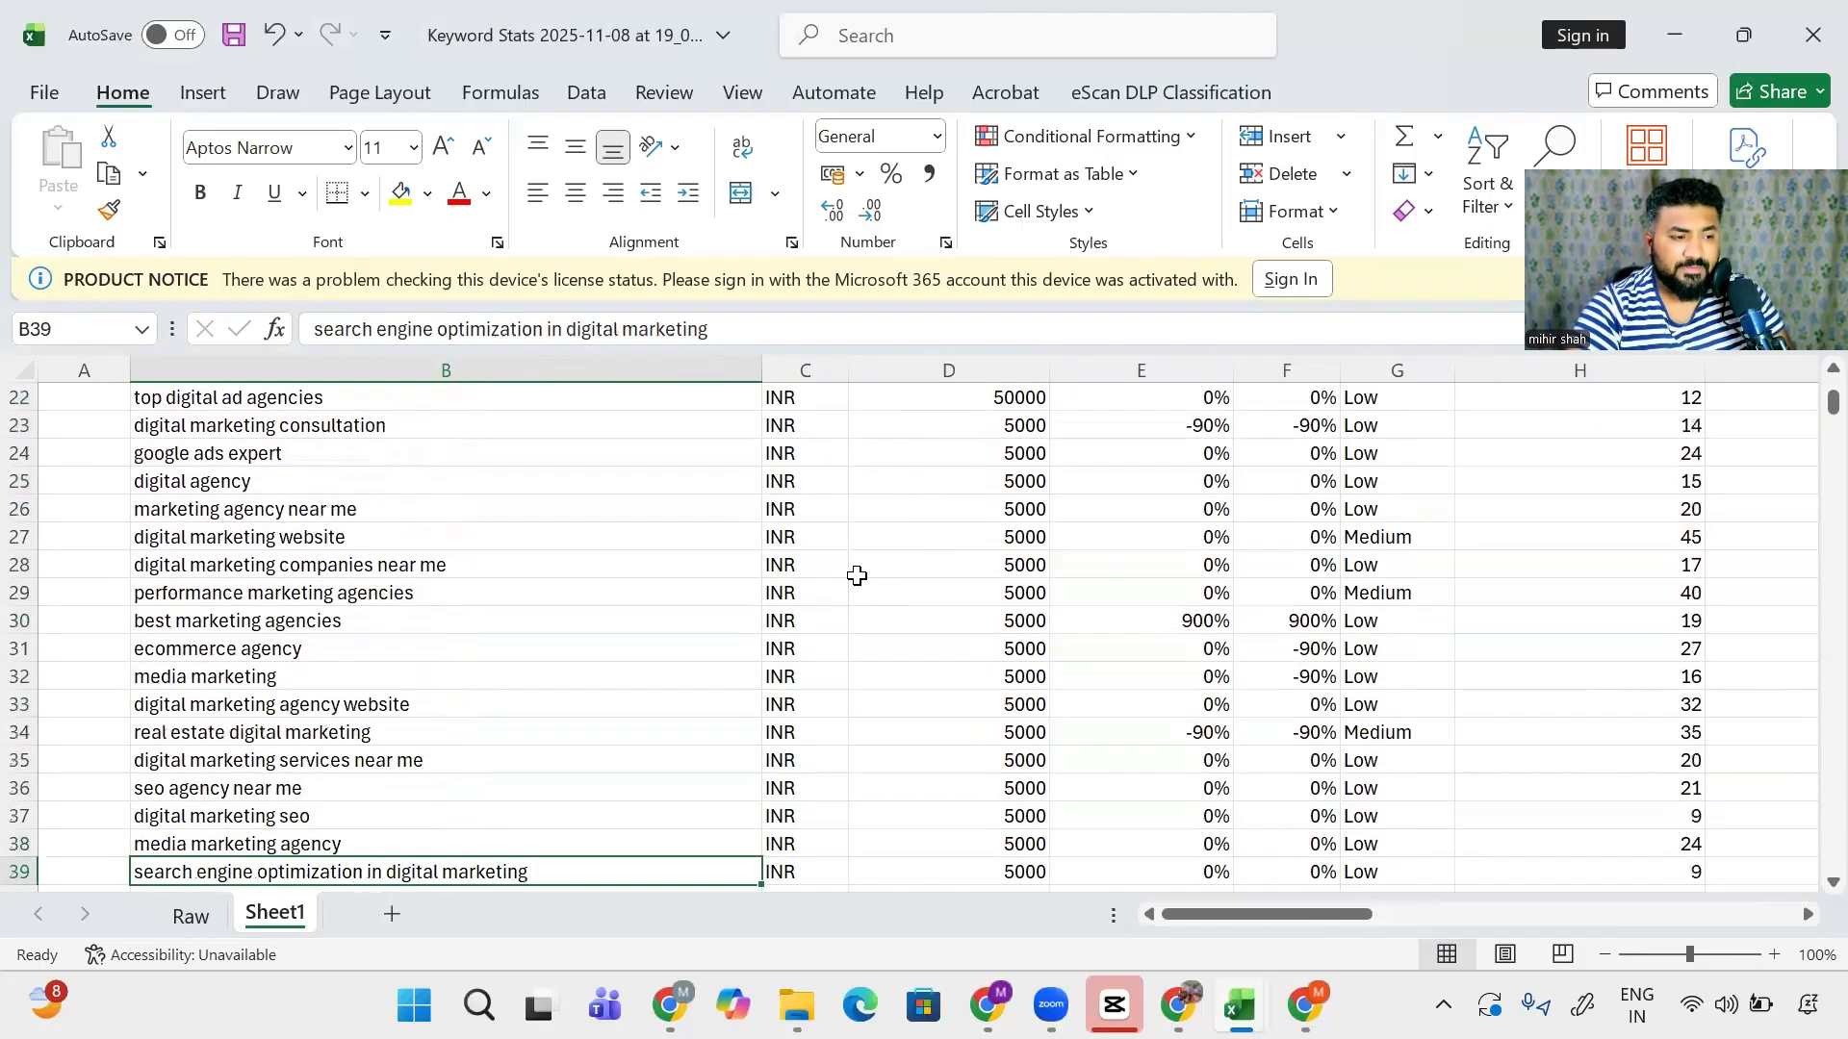
key(Down)
key(Down)
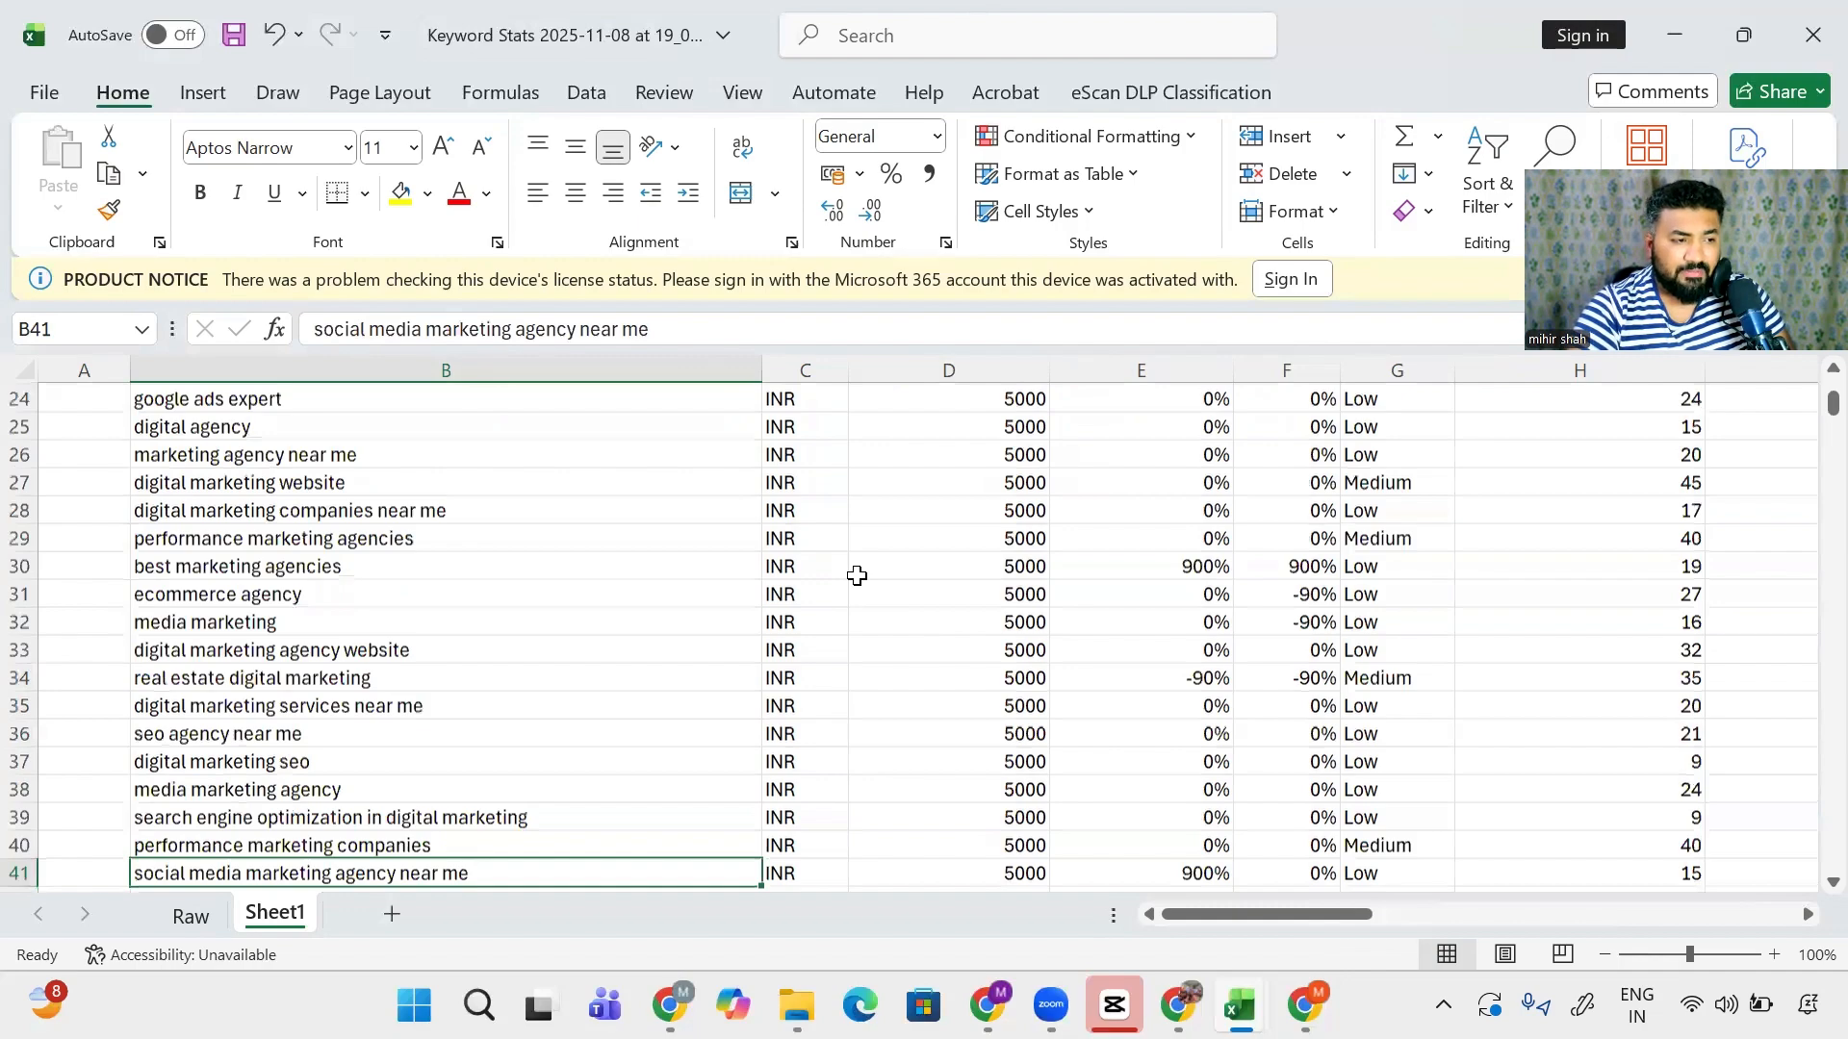
key(Down)
key(Up)
key(Up)
key(Up)
key(Up)
key(Up)
key(Up)
key(Up)
key(Up)
key(Up)
key(Up)
key(Left)
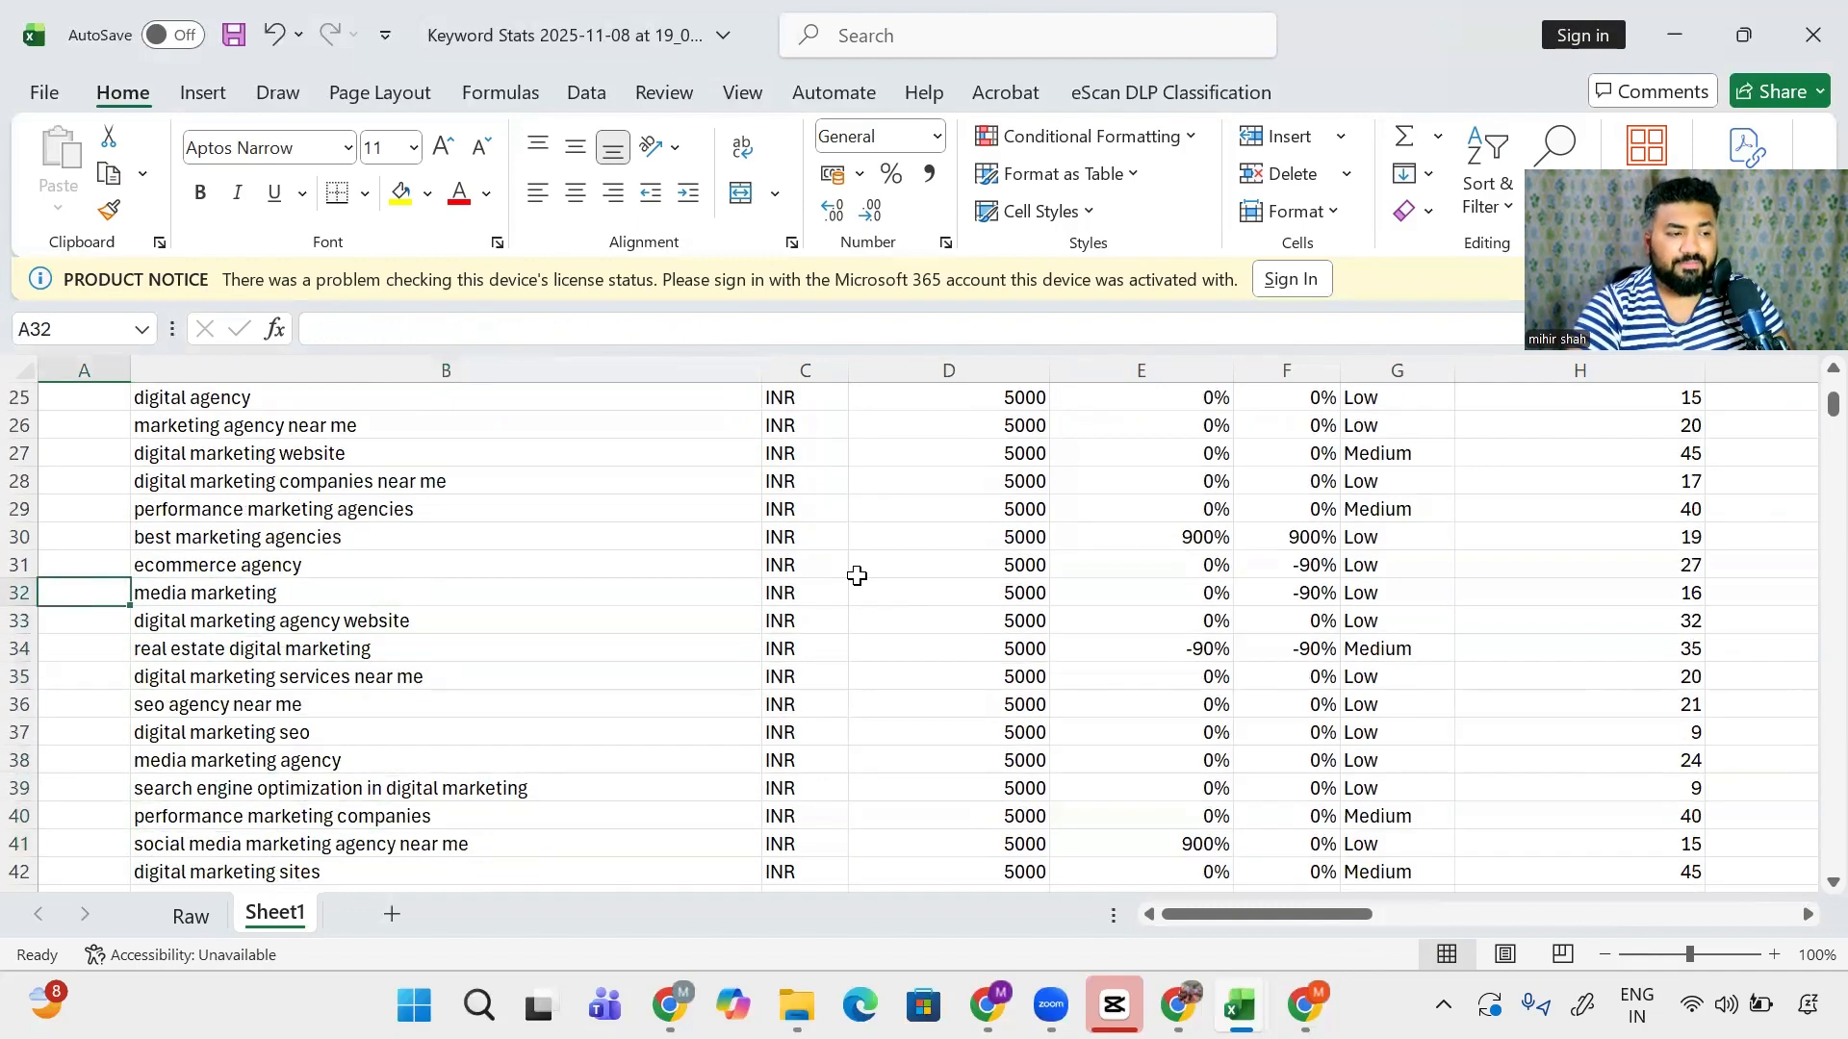
text(Negative)
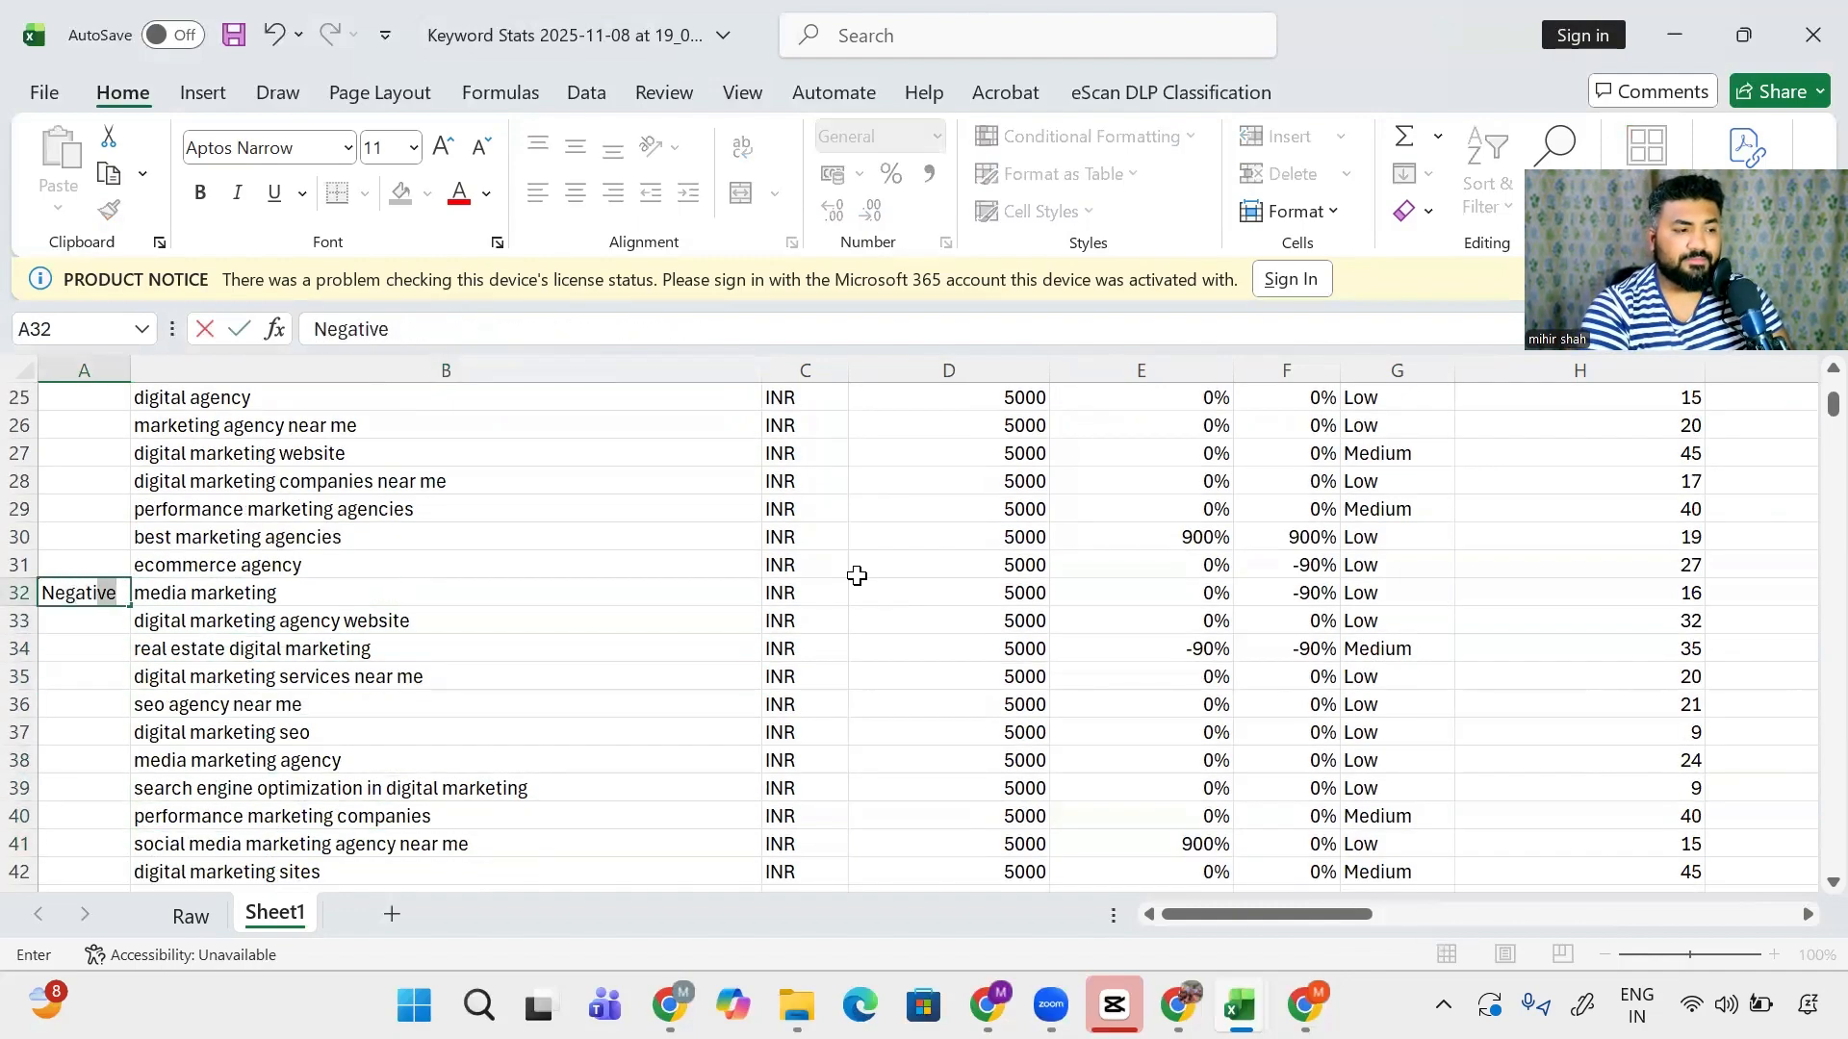
key(Return)
- Scan down to the last keyword at row 150 and back to the header
key(Down)
key(Down)
key(Down)
key(Right)
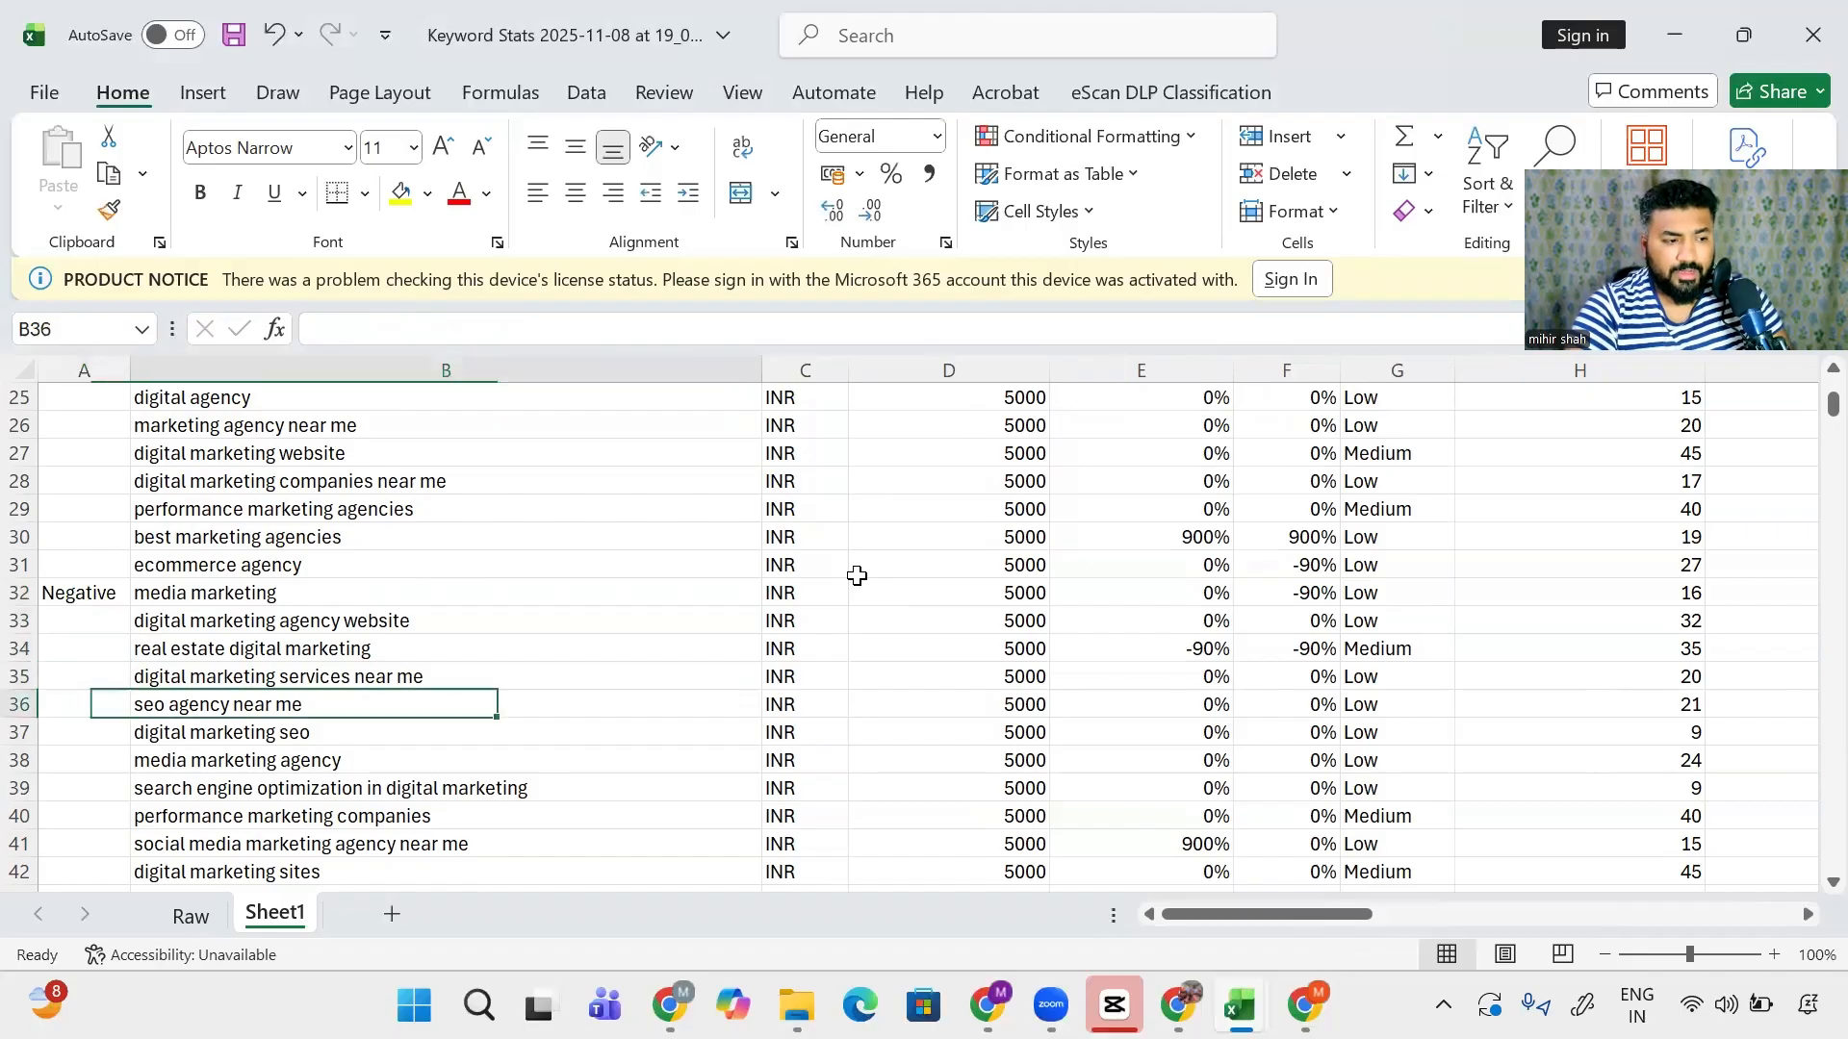
key(Down)
key(Right)
key(Left)
key(Down)
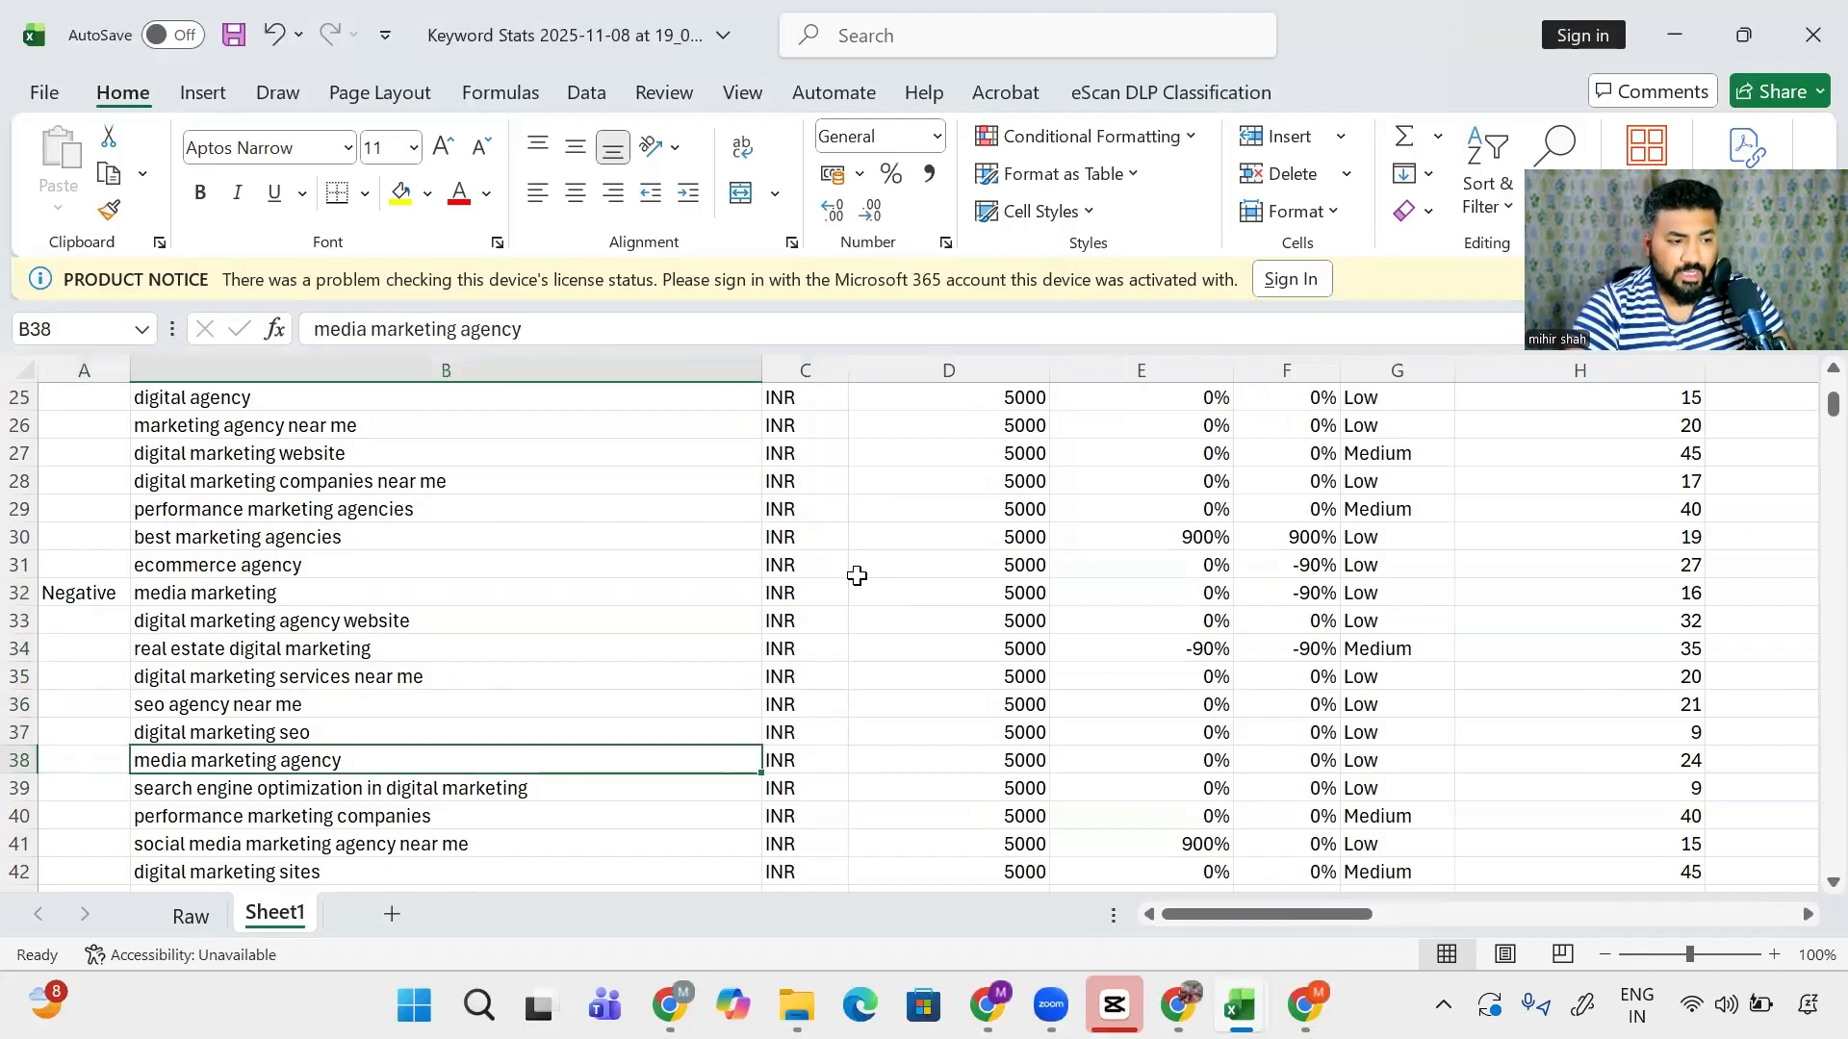
key(ctrl+Down)
key(ctrl+Up)
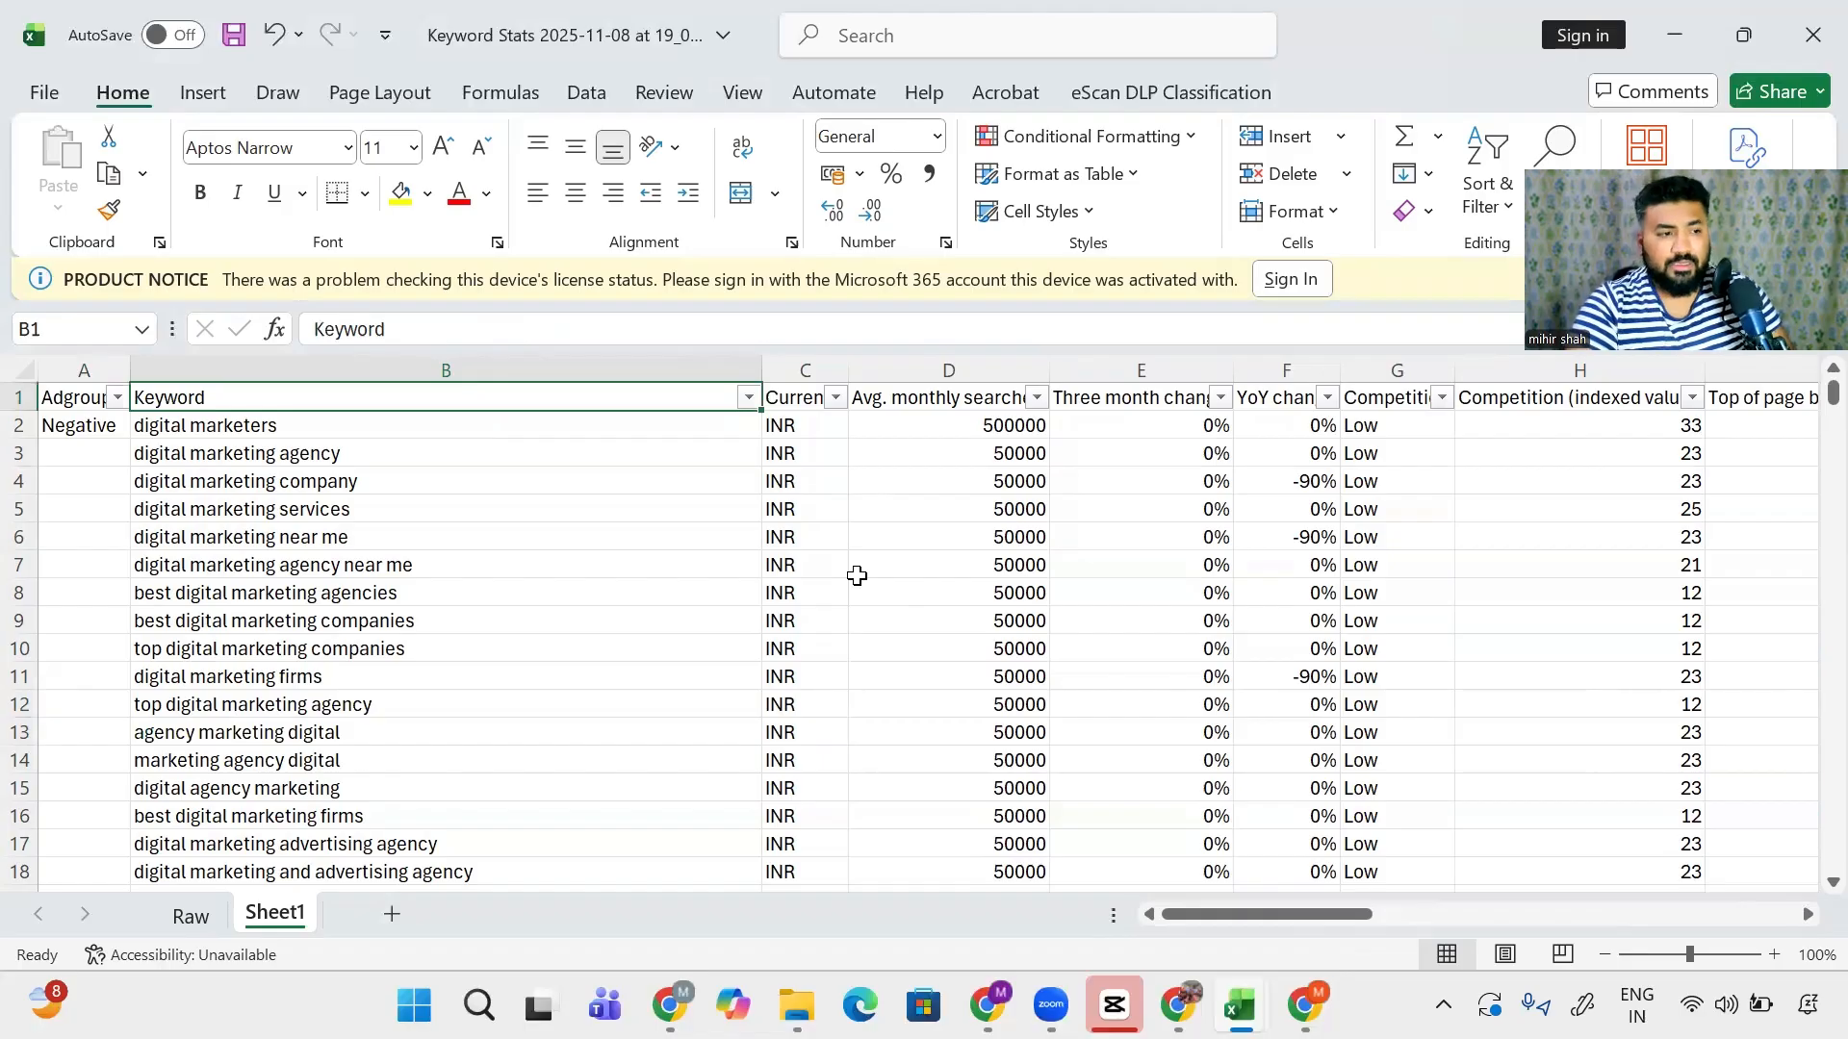
- Filter the Keyword column to keywords containing 'agency'
key(alt+Down)
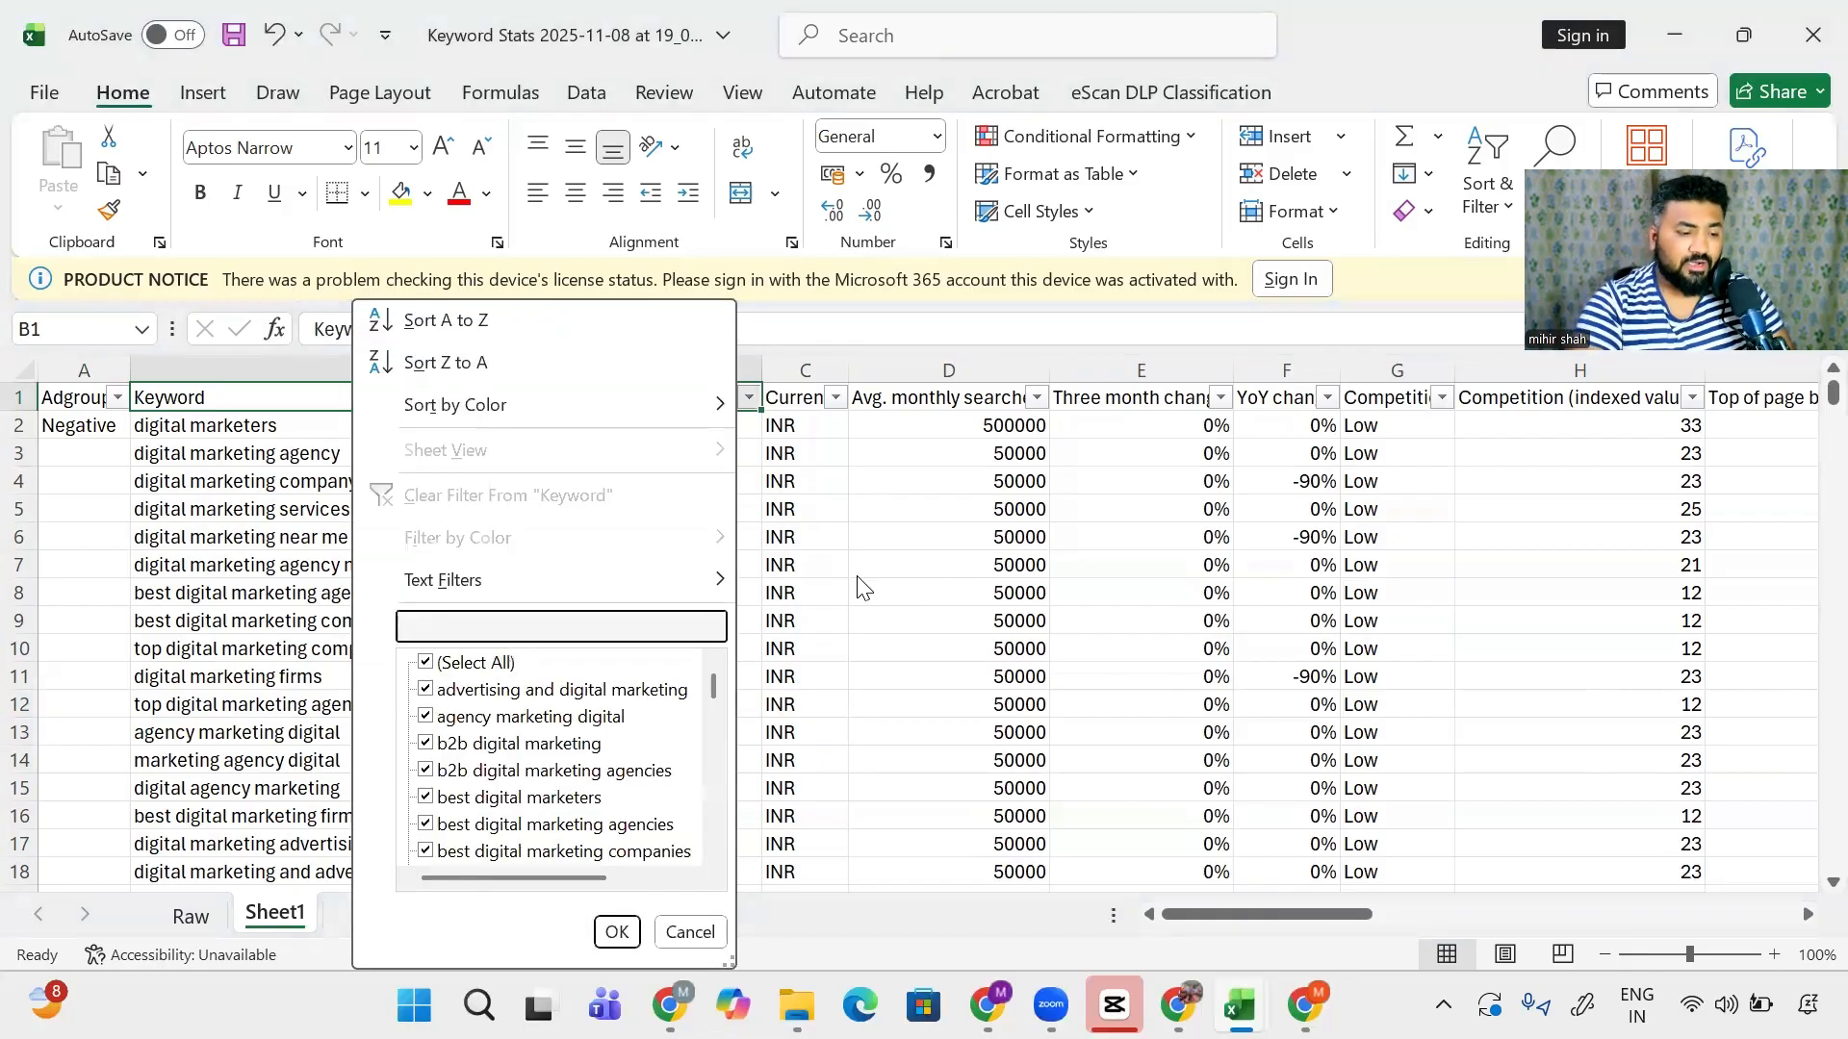
text(agen)
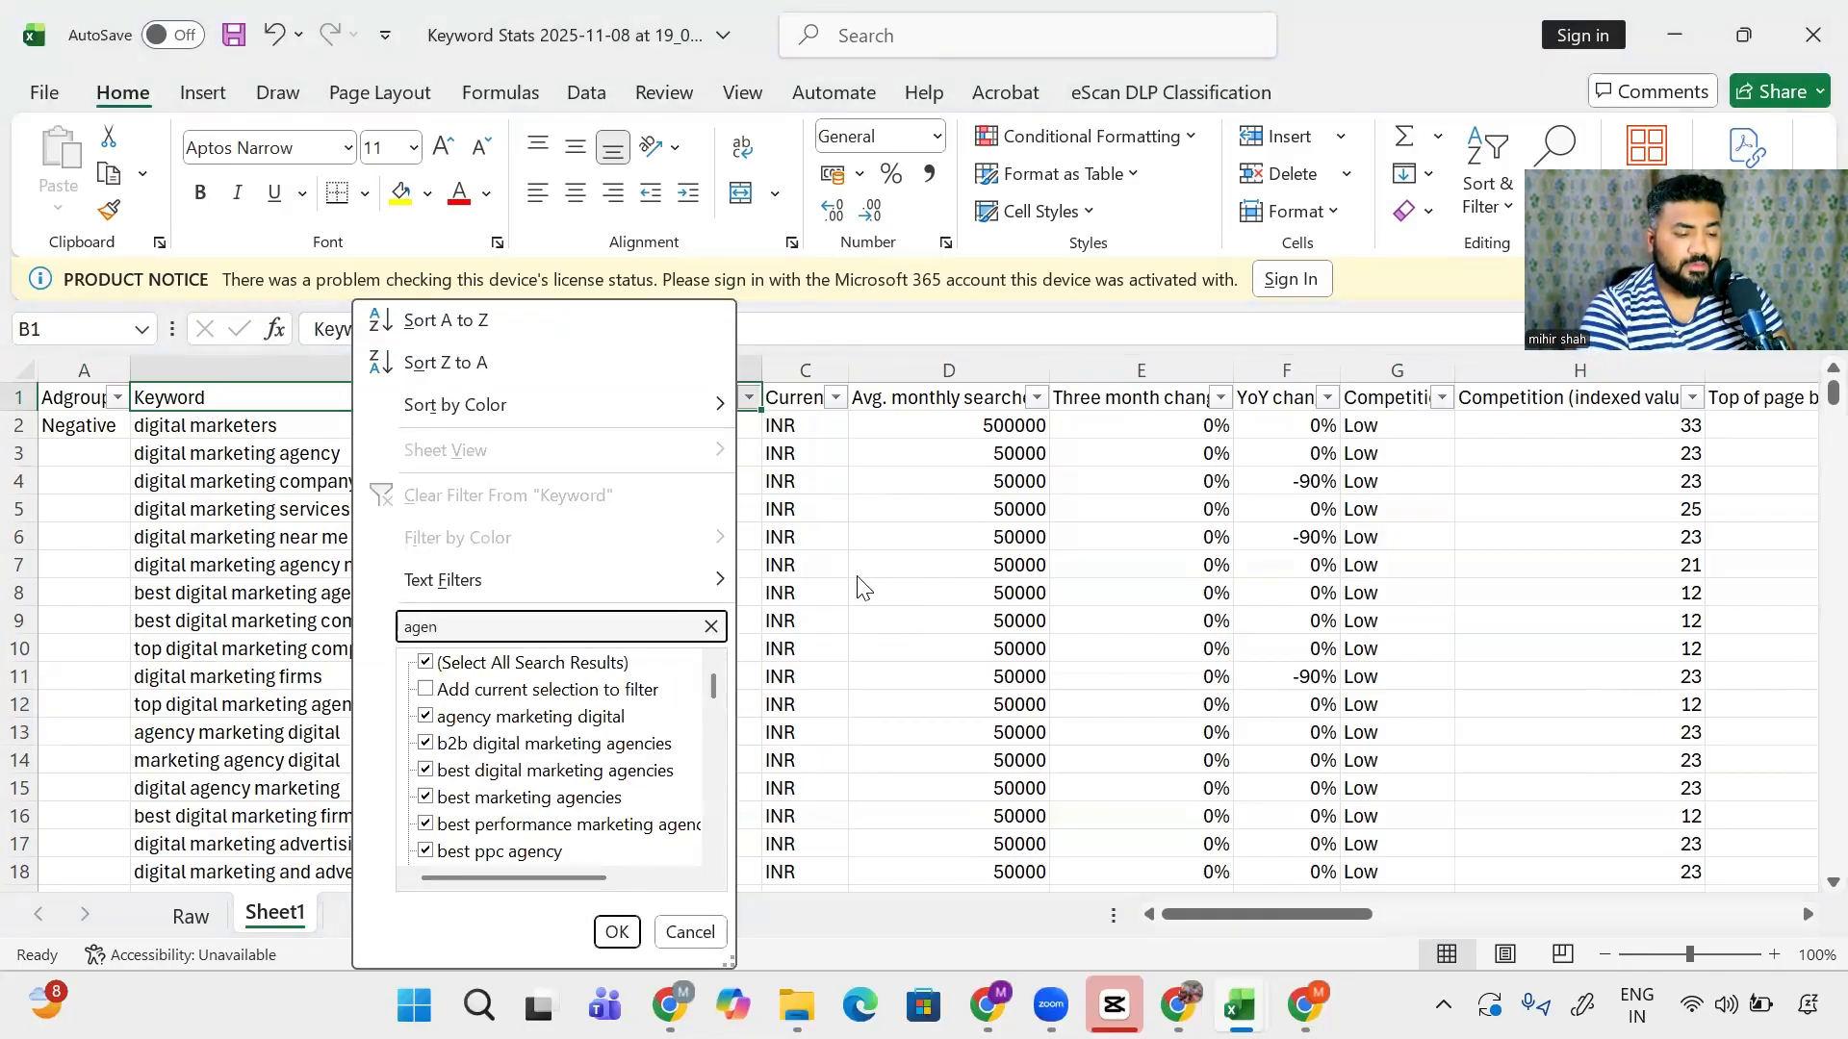
text(cy)
key(Return)
key(Down)
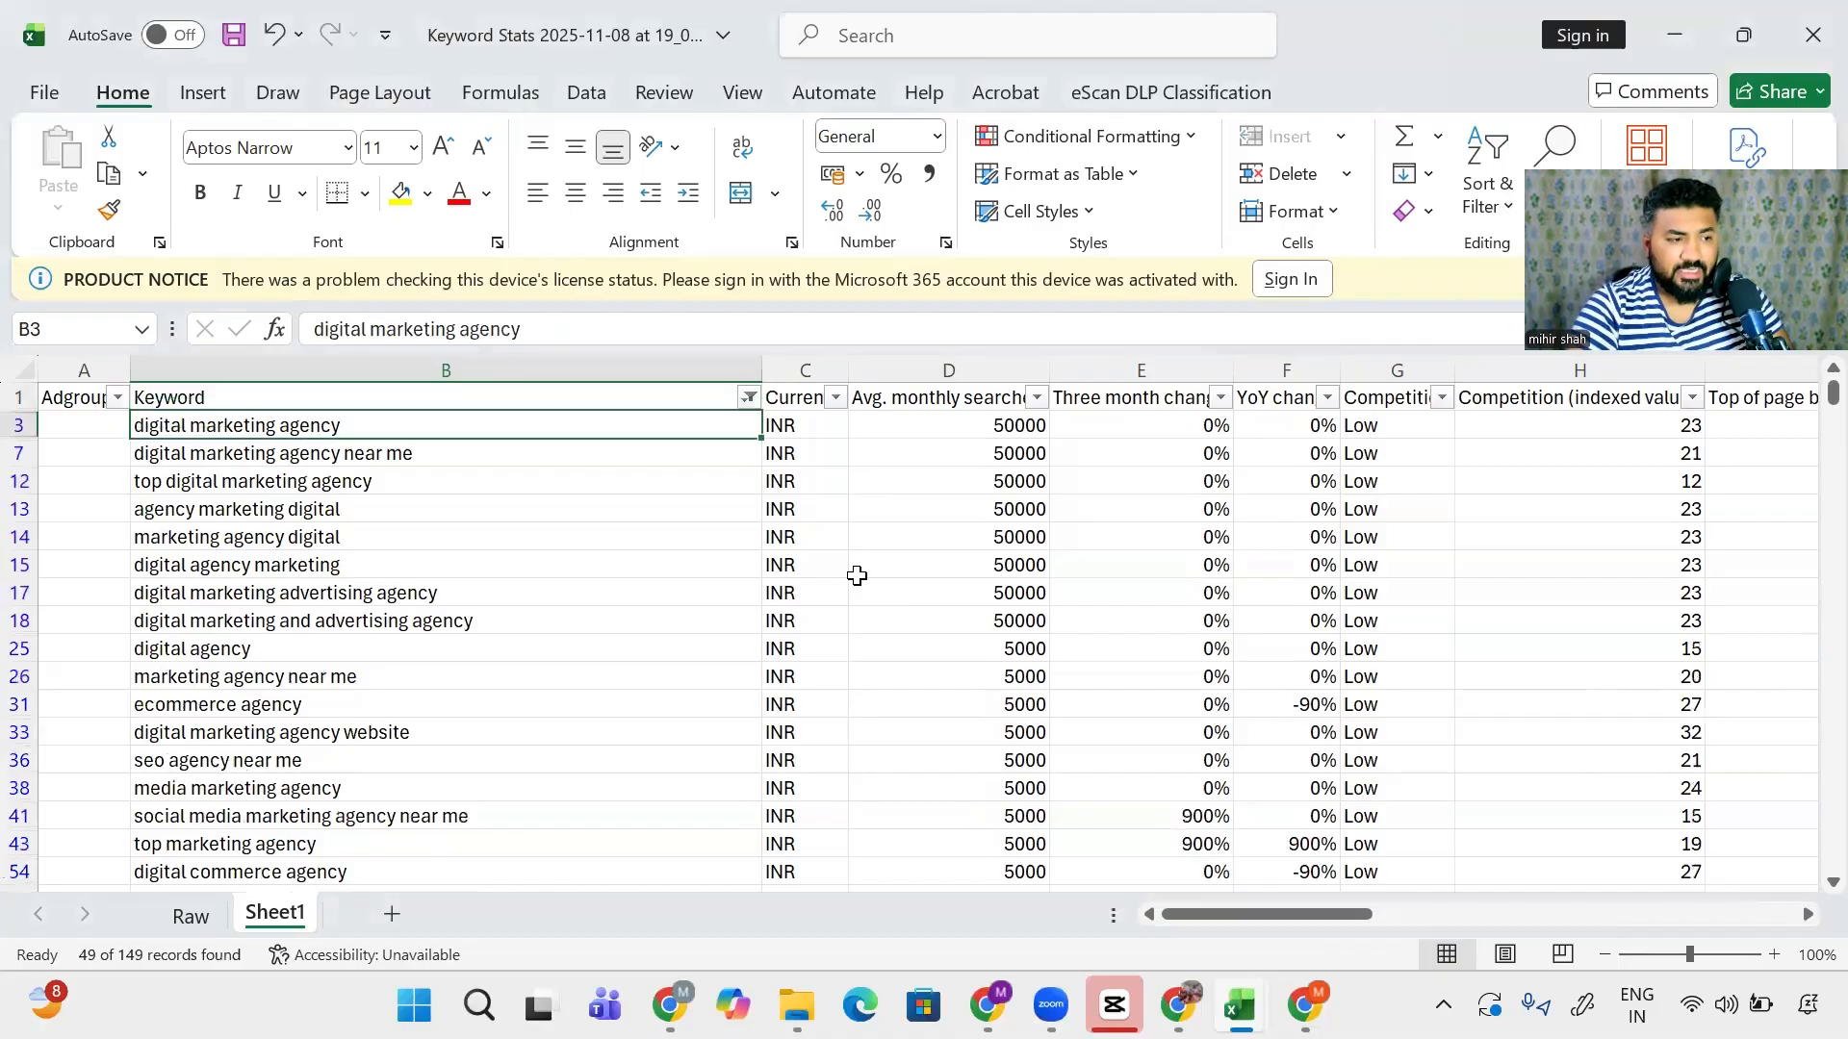
- Review the filtered agency keywords, such as ecommerce agency and digital agency
key(Left)
key(Down)
key(shift+space)
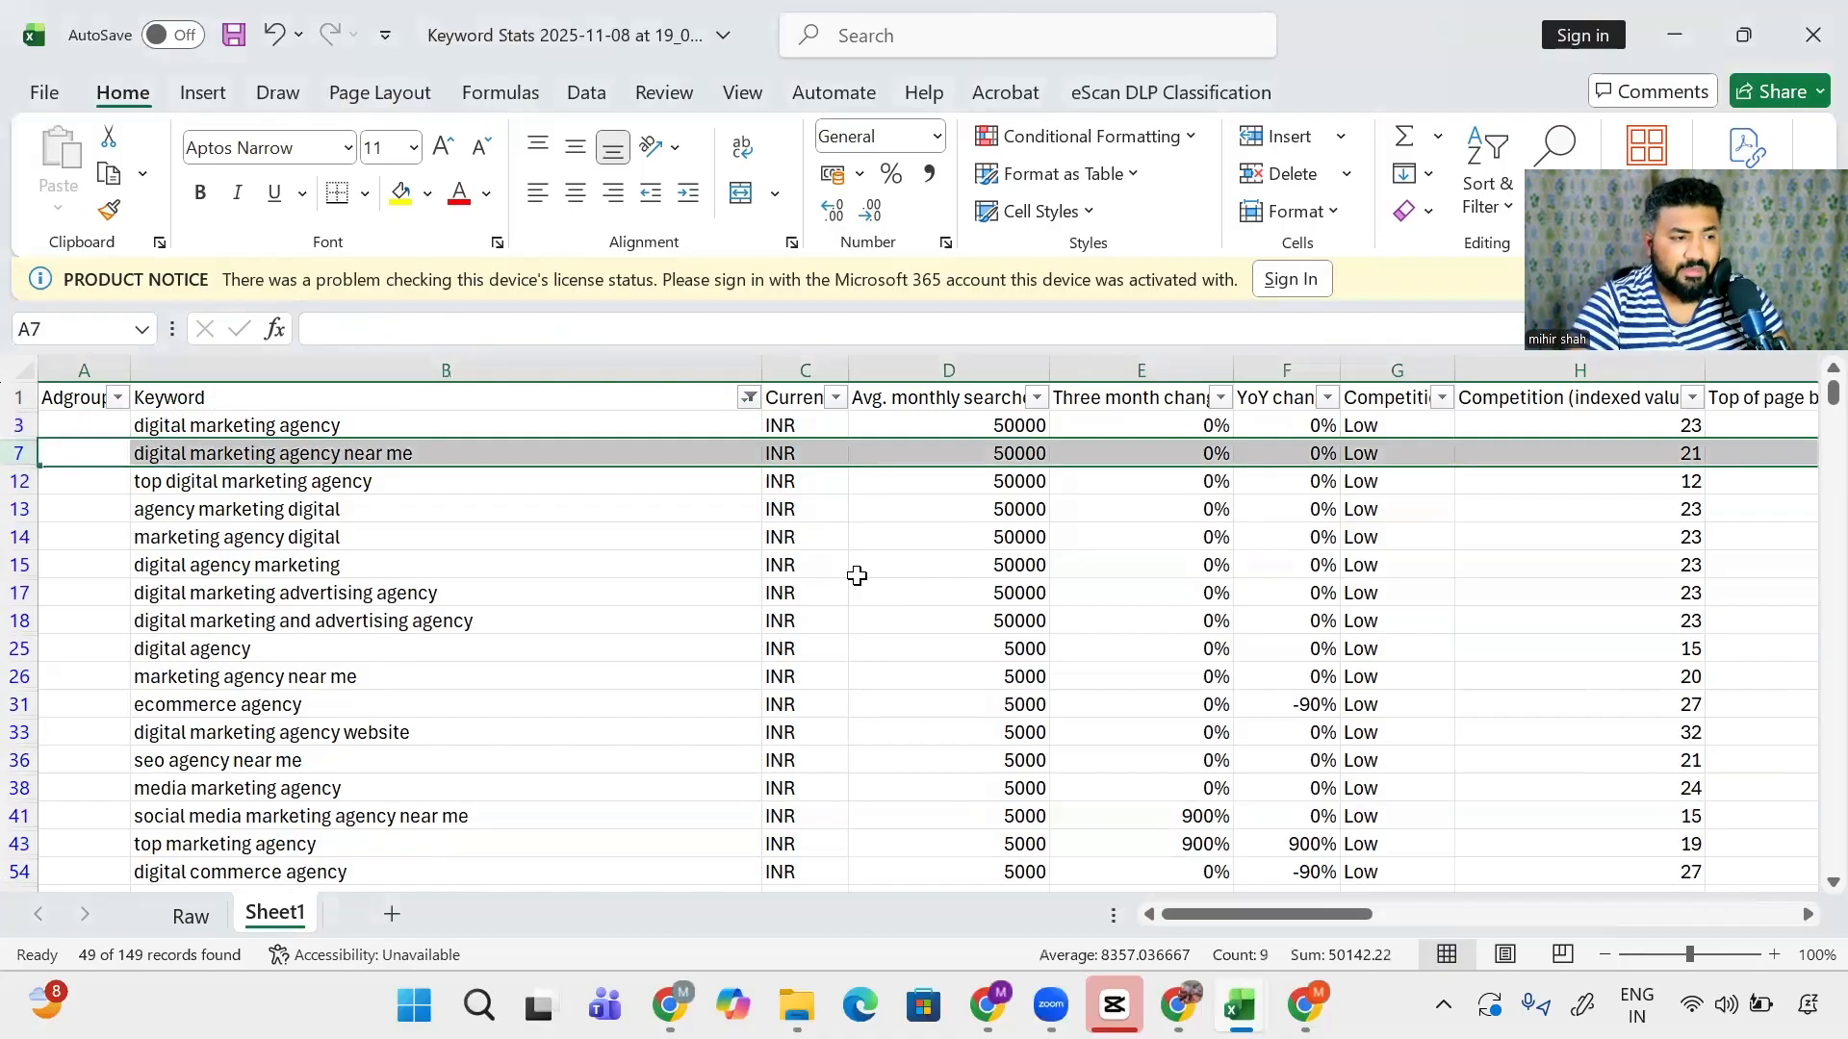
key(Down)
key(Down)
key(Down)
key(Down)
key(Down)
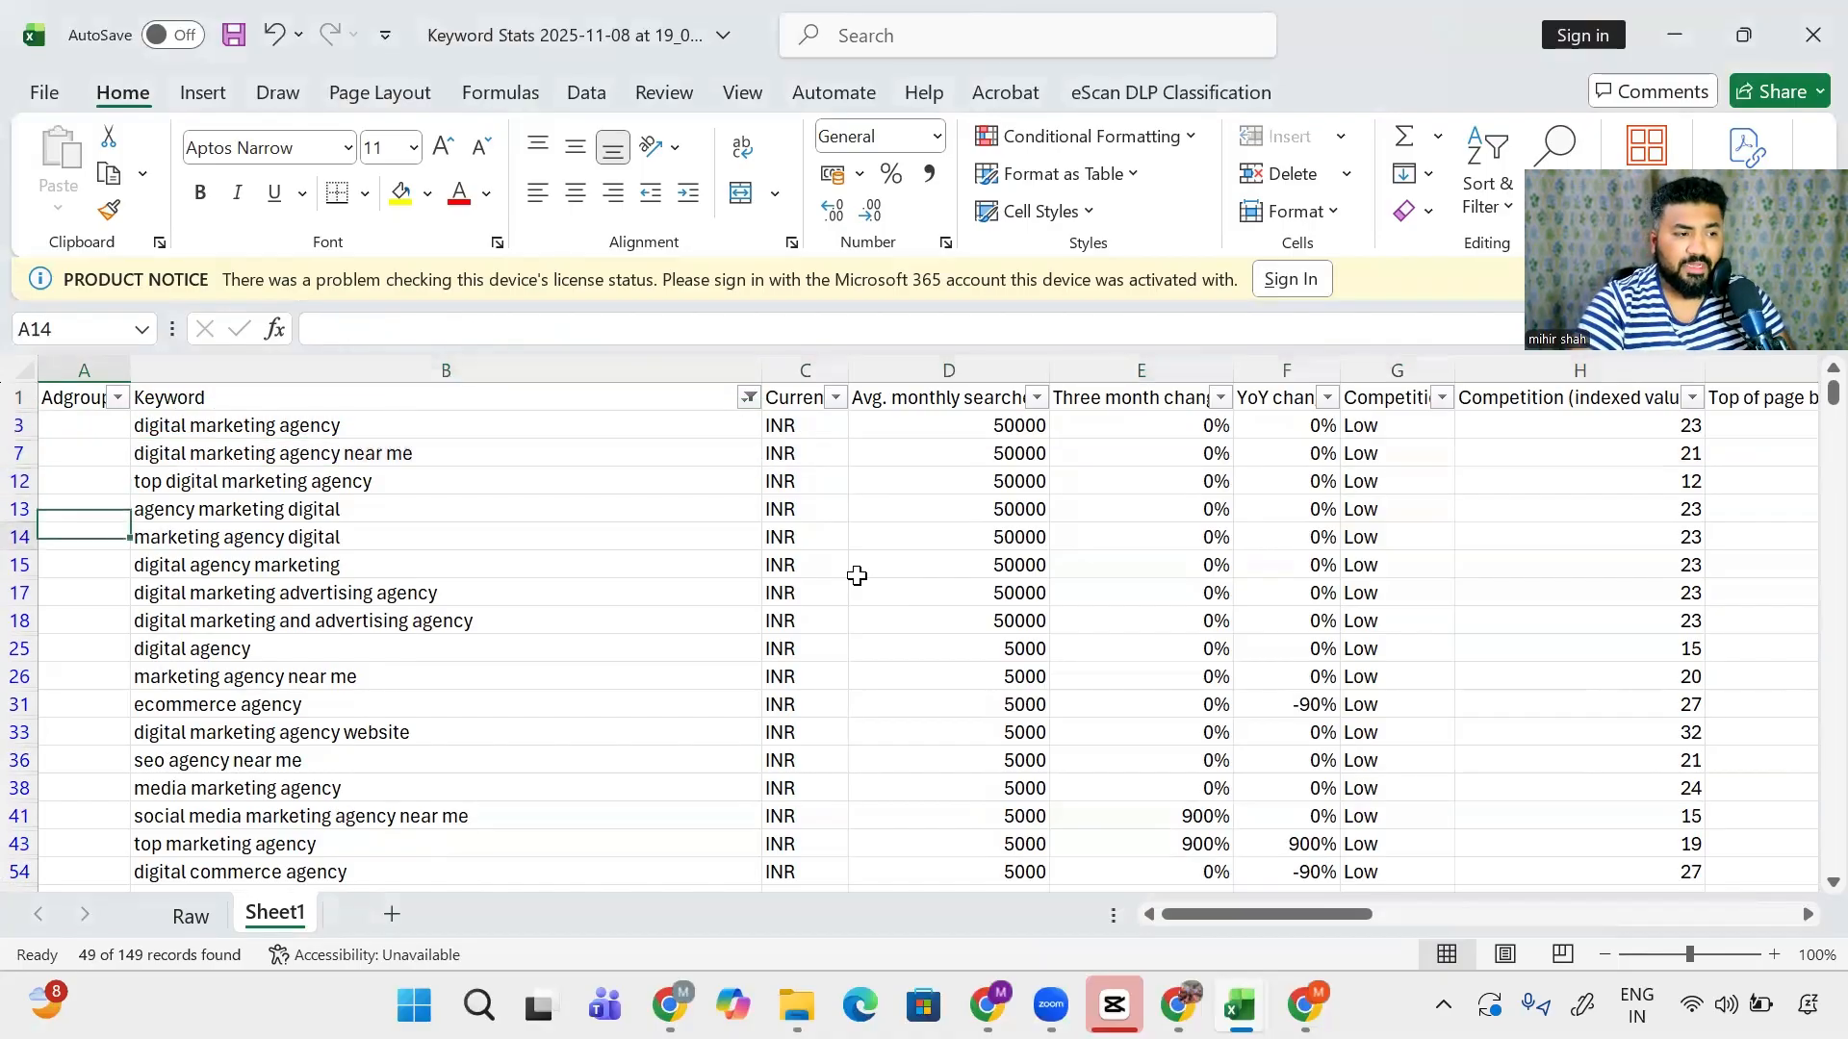
key(Down)
key(Down)
key(Down)
key(Down)
key(Down)
key(Down)
key(Down)
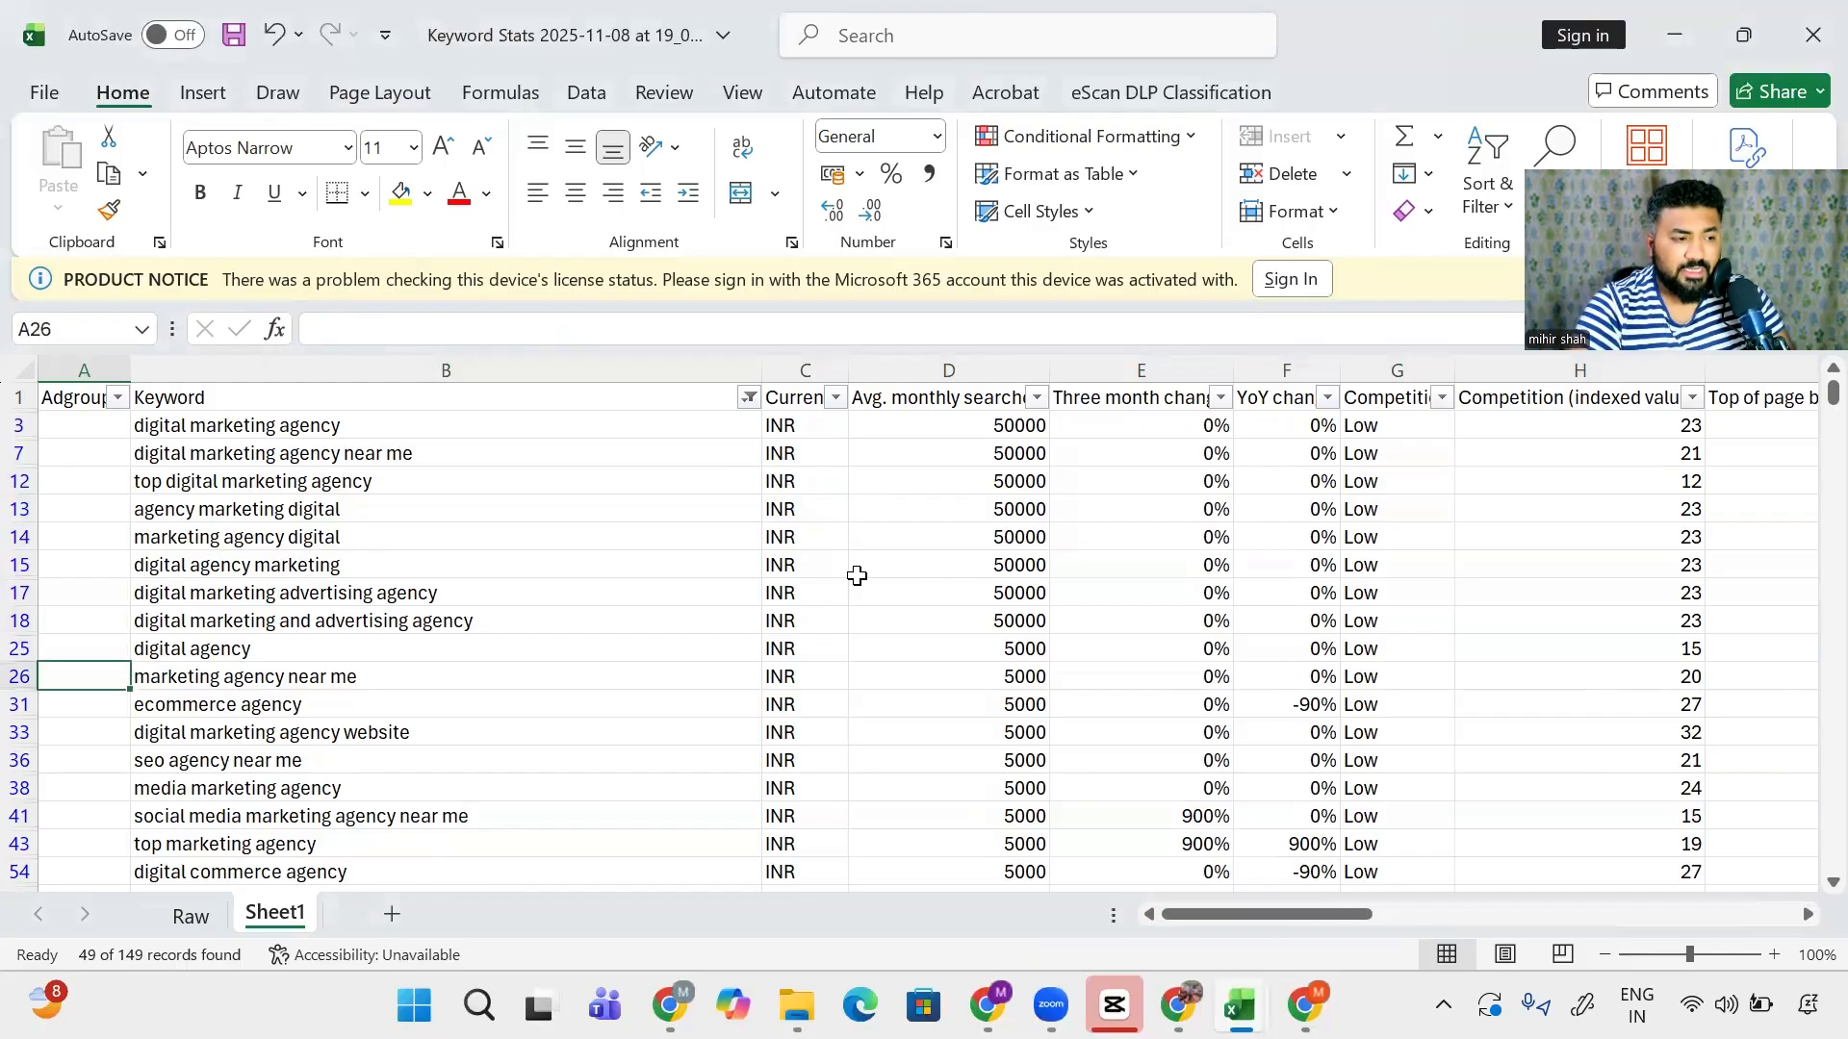
key(Down)
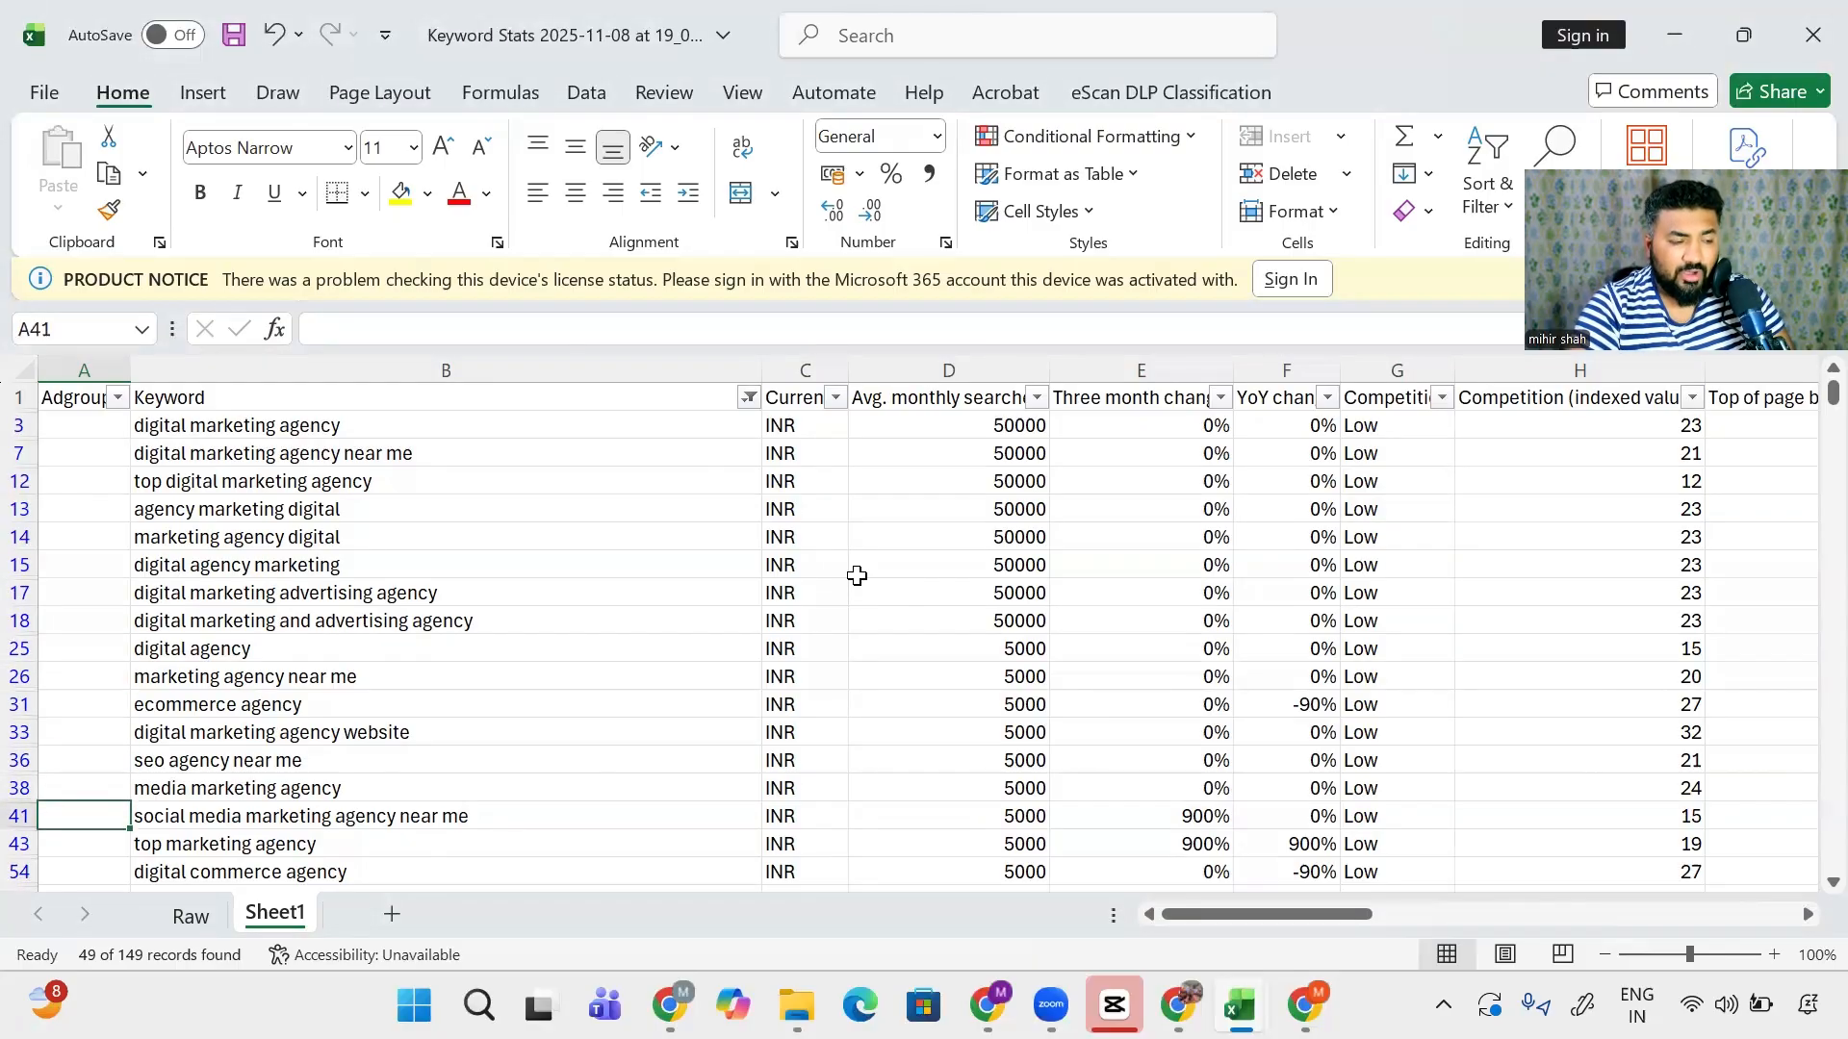
key(Up)
key(Up)
key(Up)
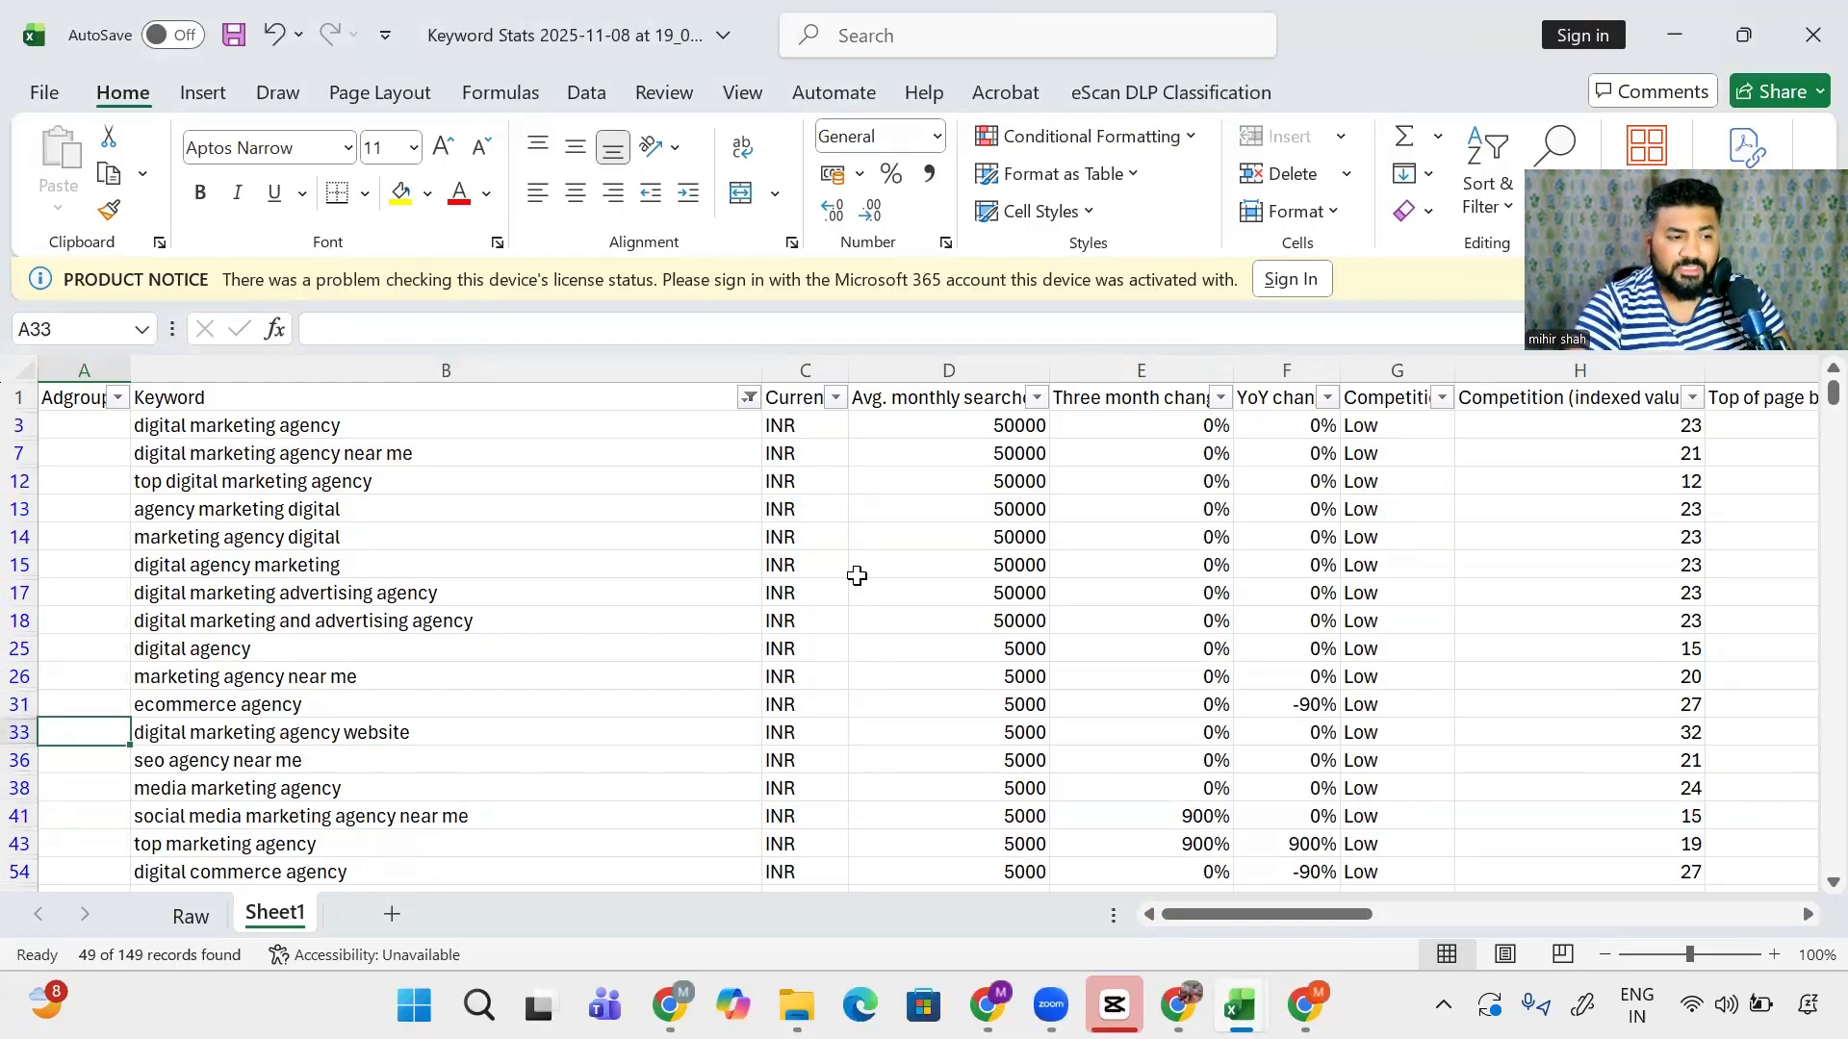
key(shift+space)
key(Right)
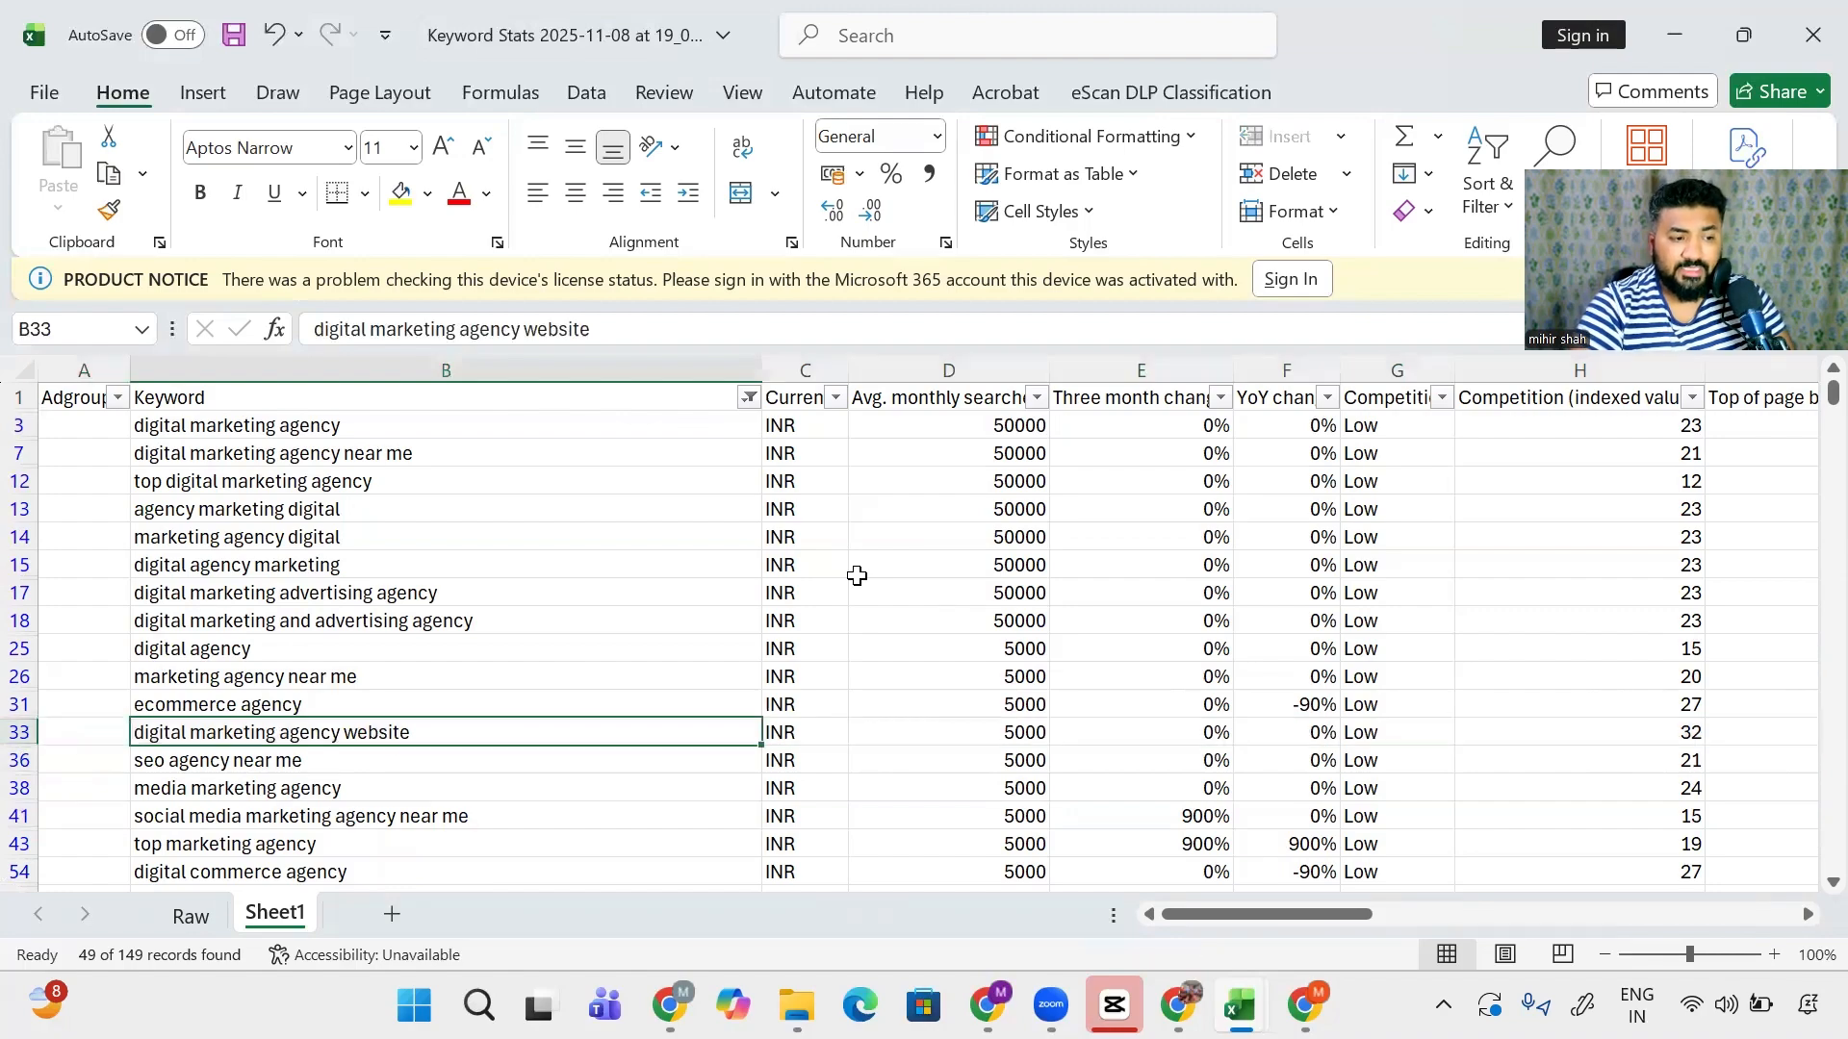
key(Up)
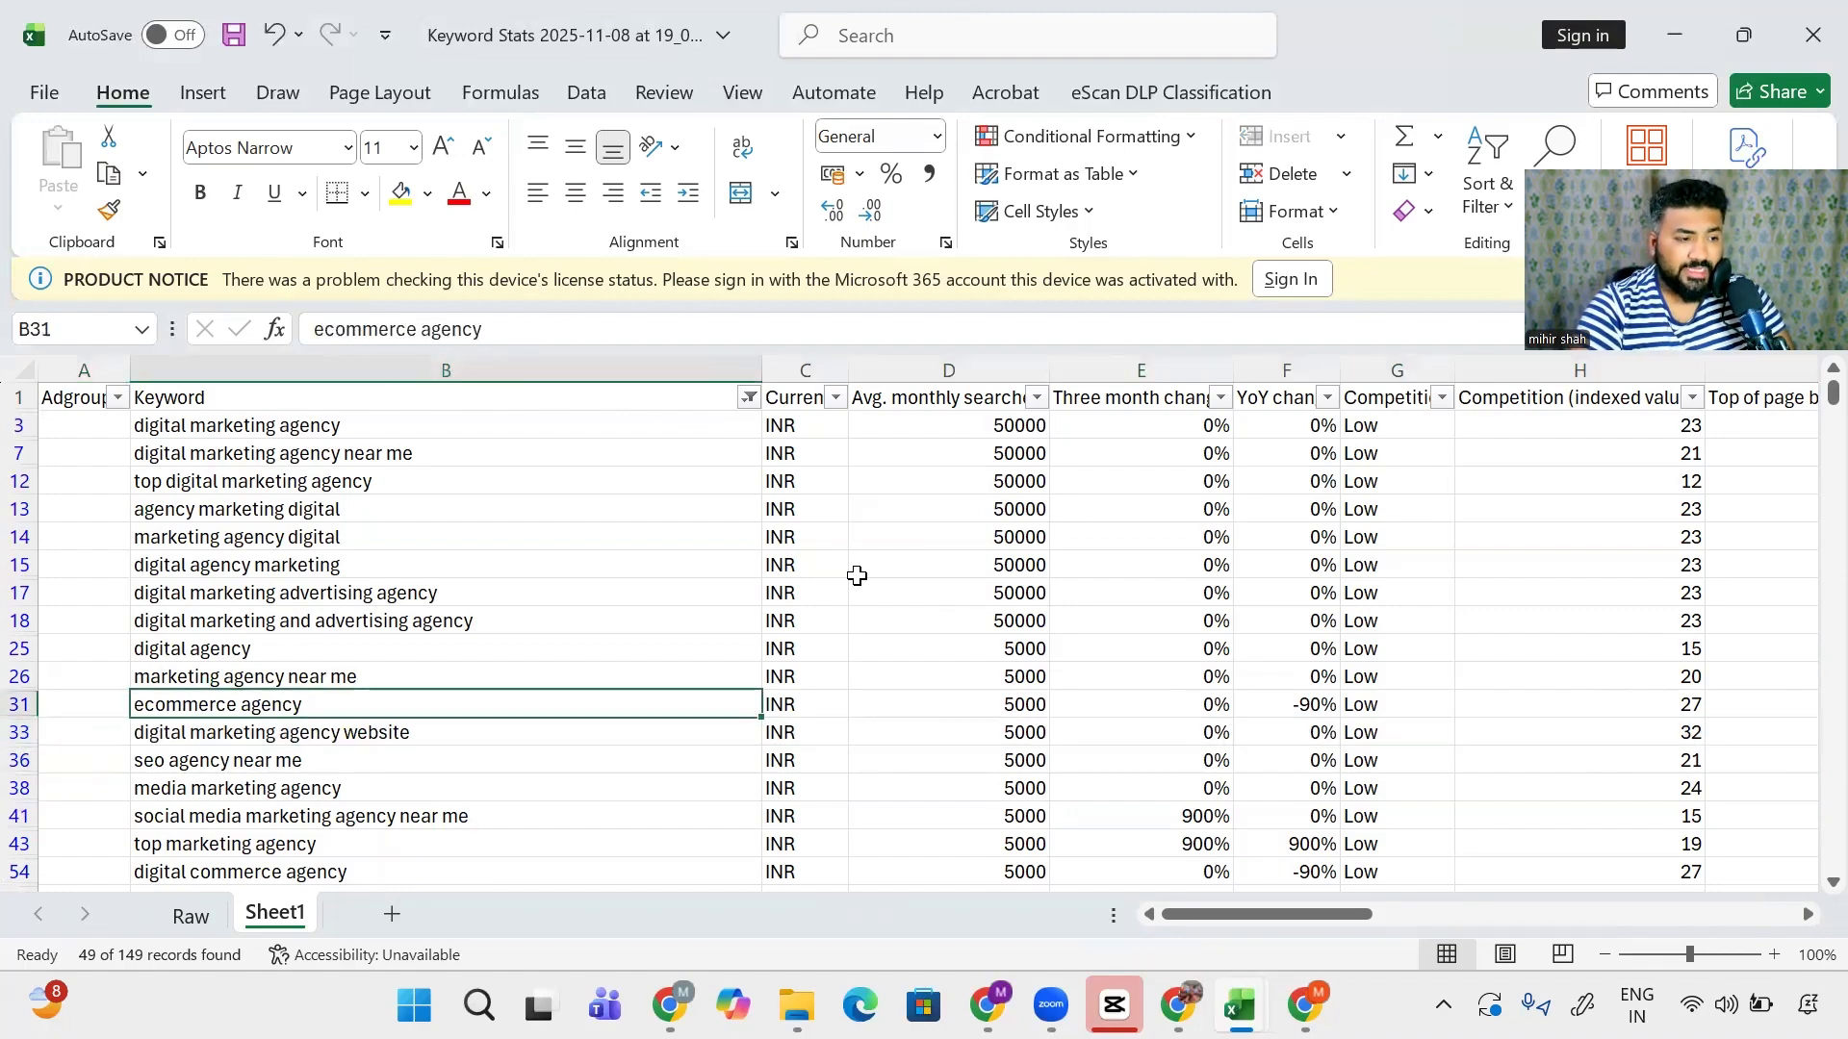
key(Up)
key(Up)
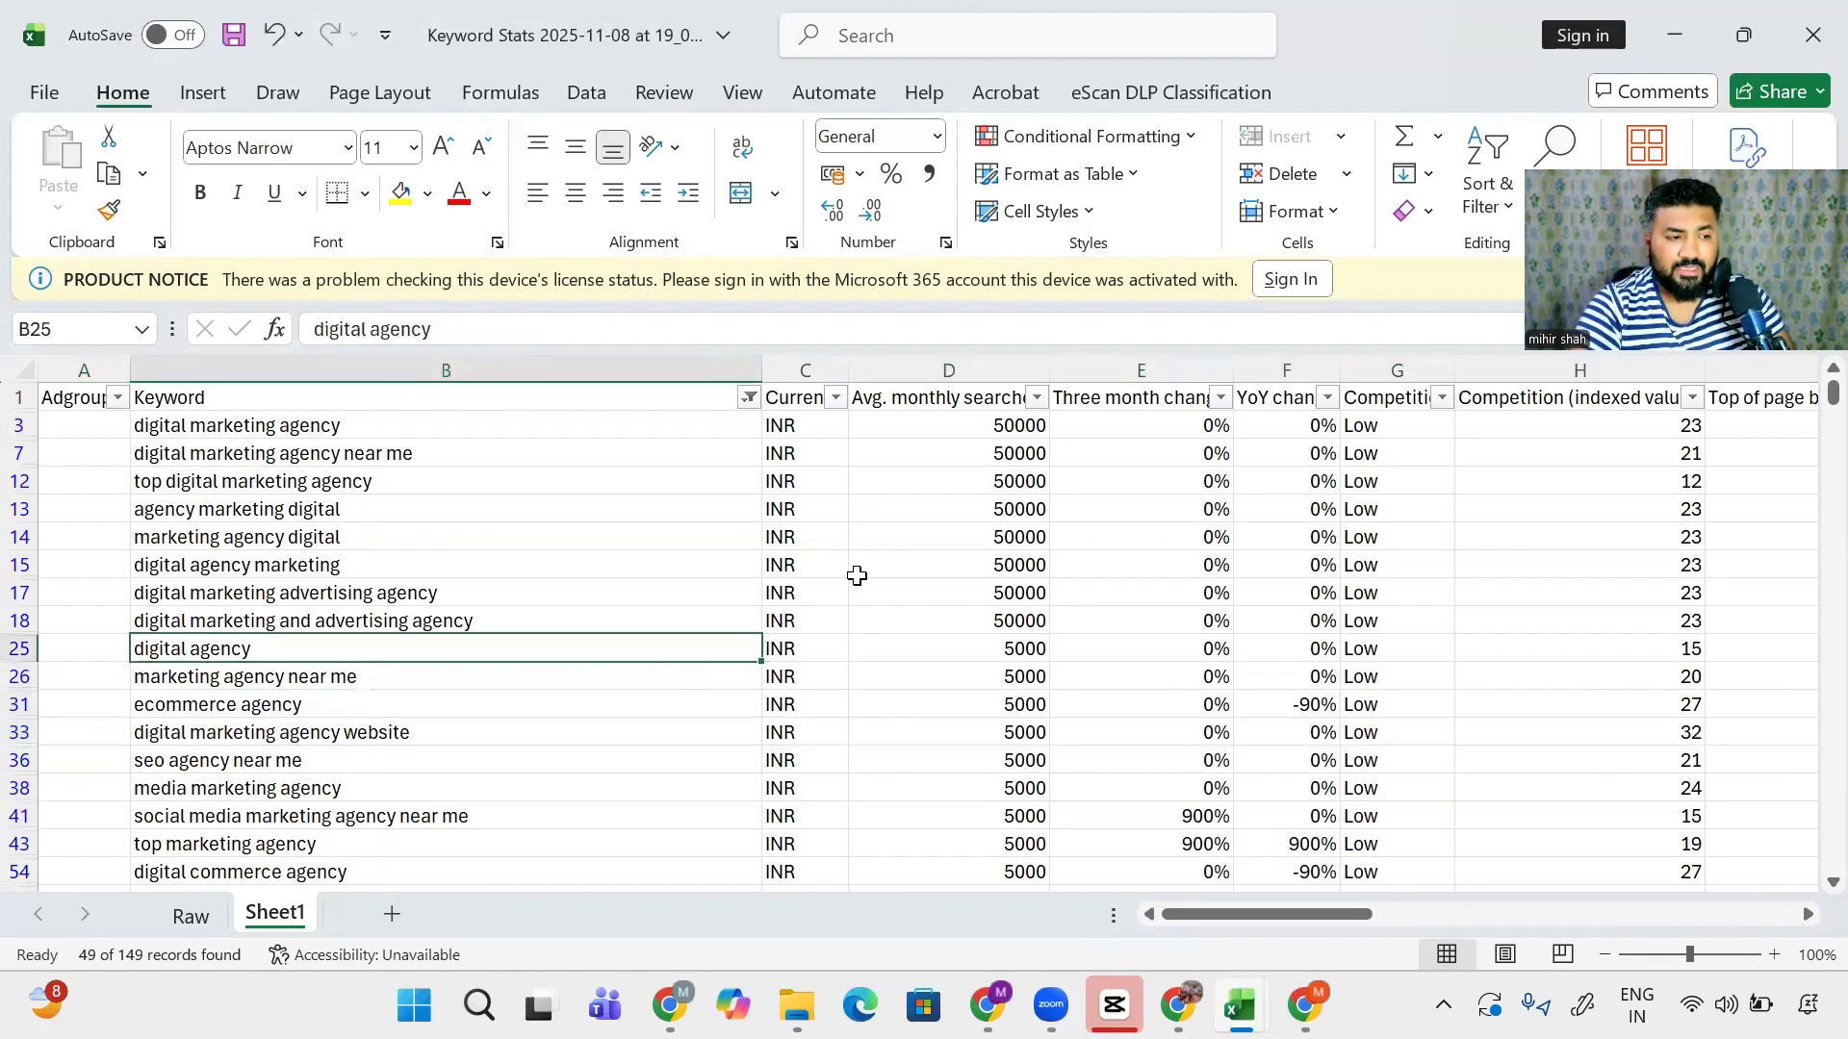
key(Up)
key(Up)
key(Up)
key(Up)
key(Up)
key(Up)
key(Up)
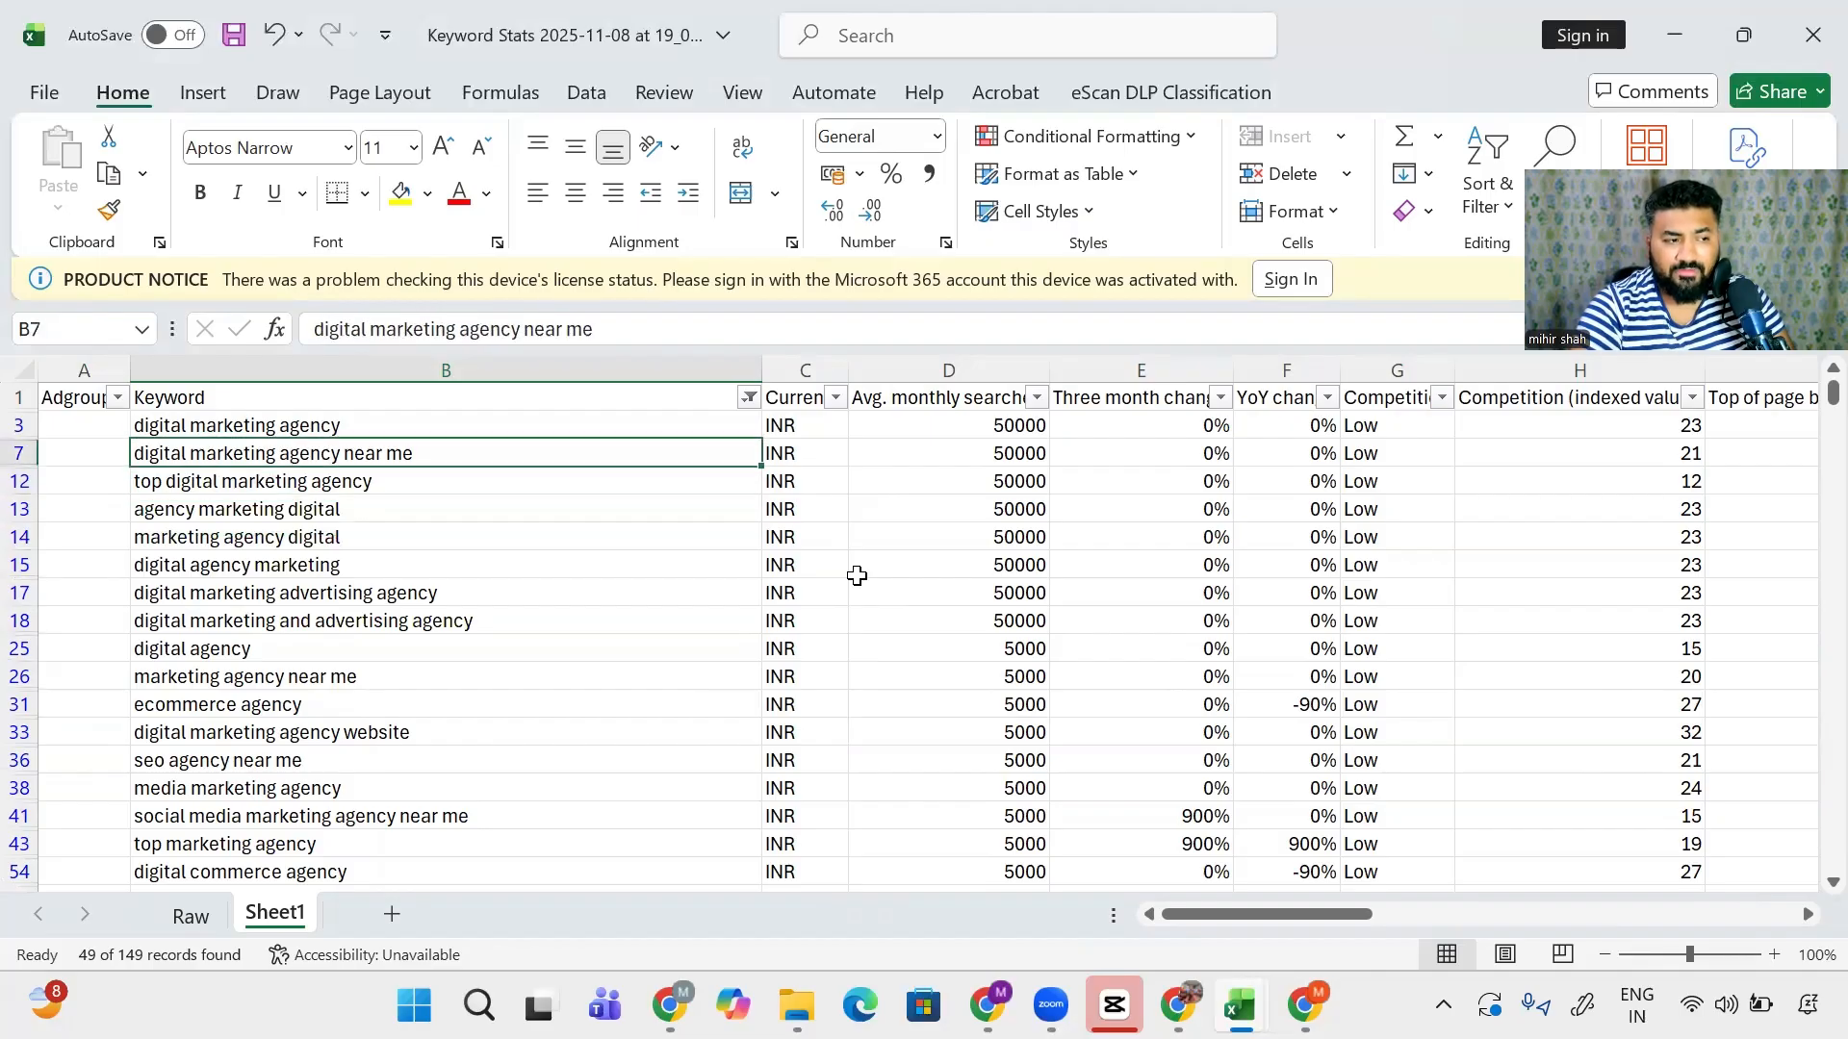
key(Up)
key(Left)
key(Right)
key(Up)
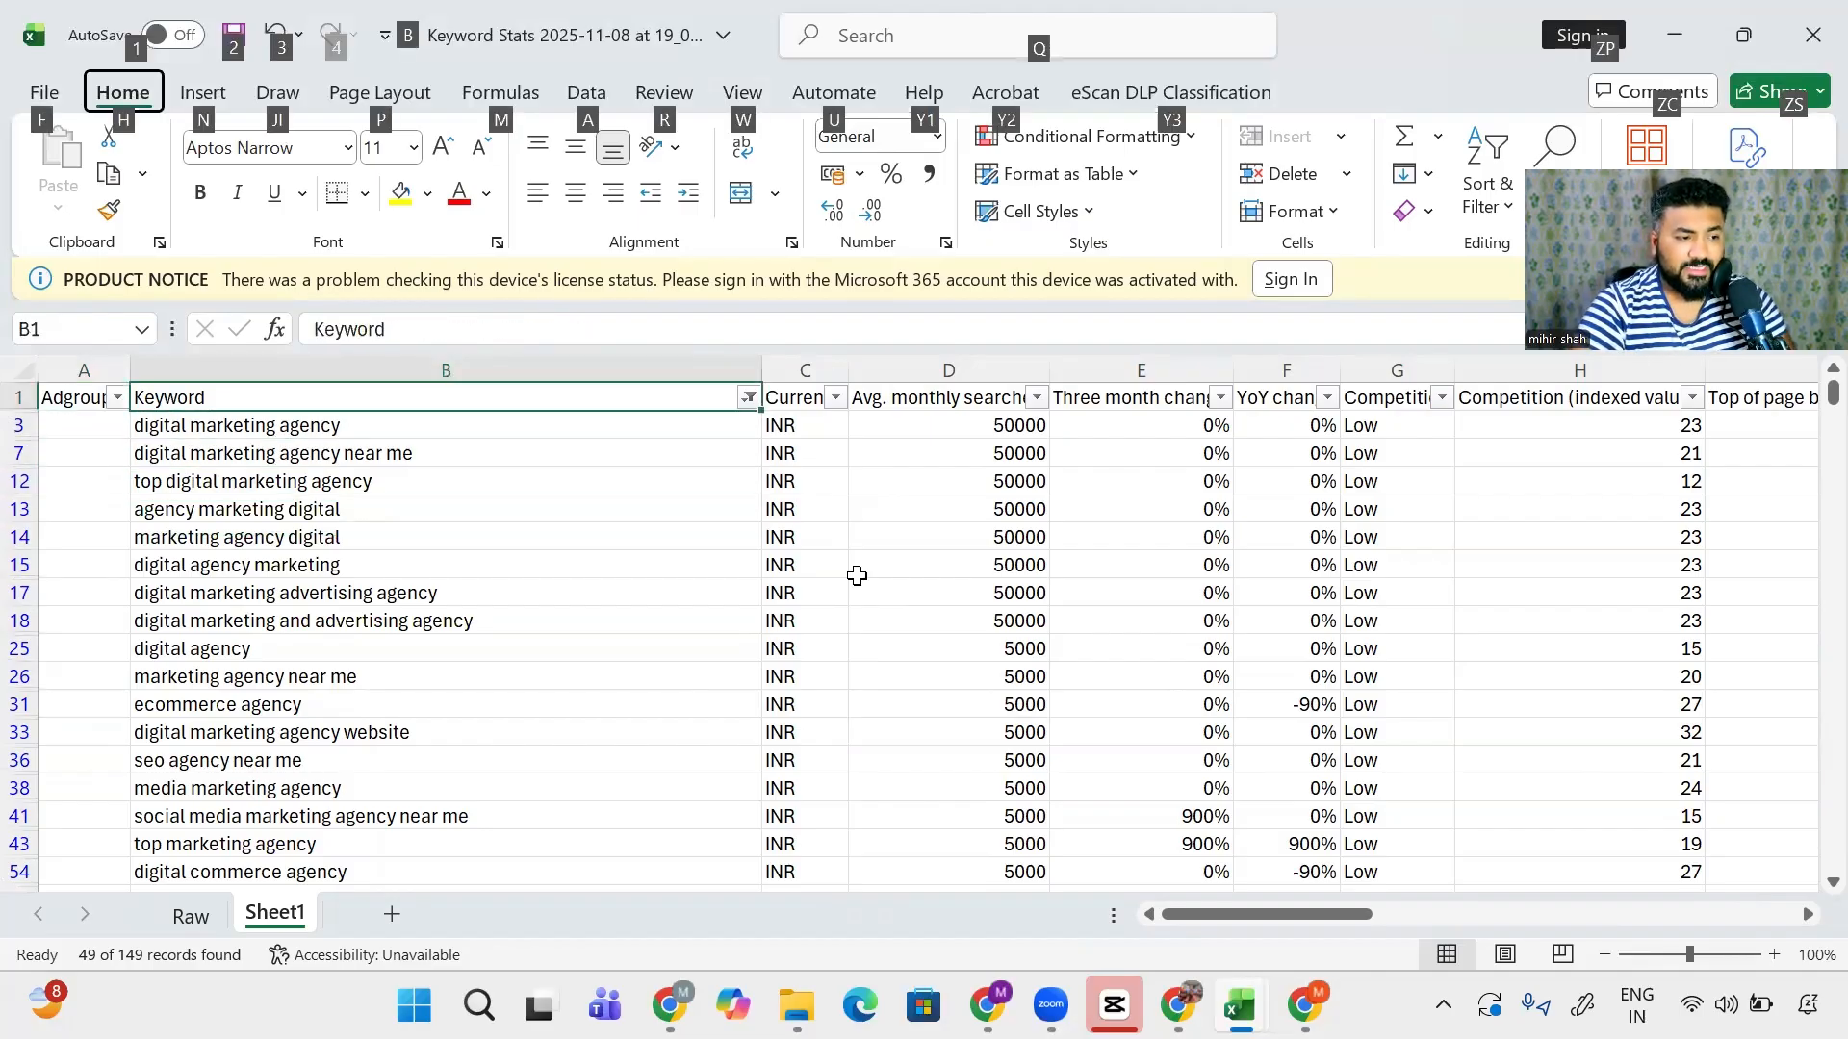
- Enter the Agency label in the first visible Adgroup cell, row 3
key(Down)
key(Left)
text(G)
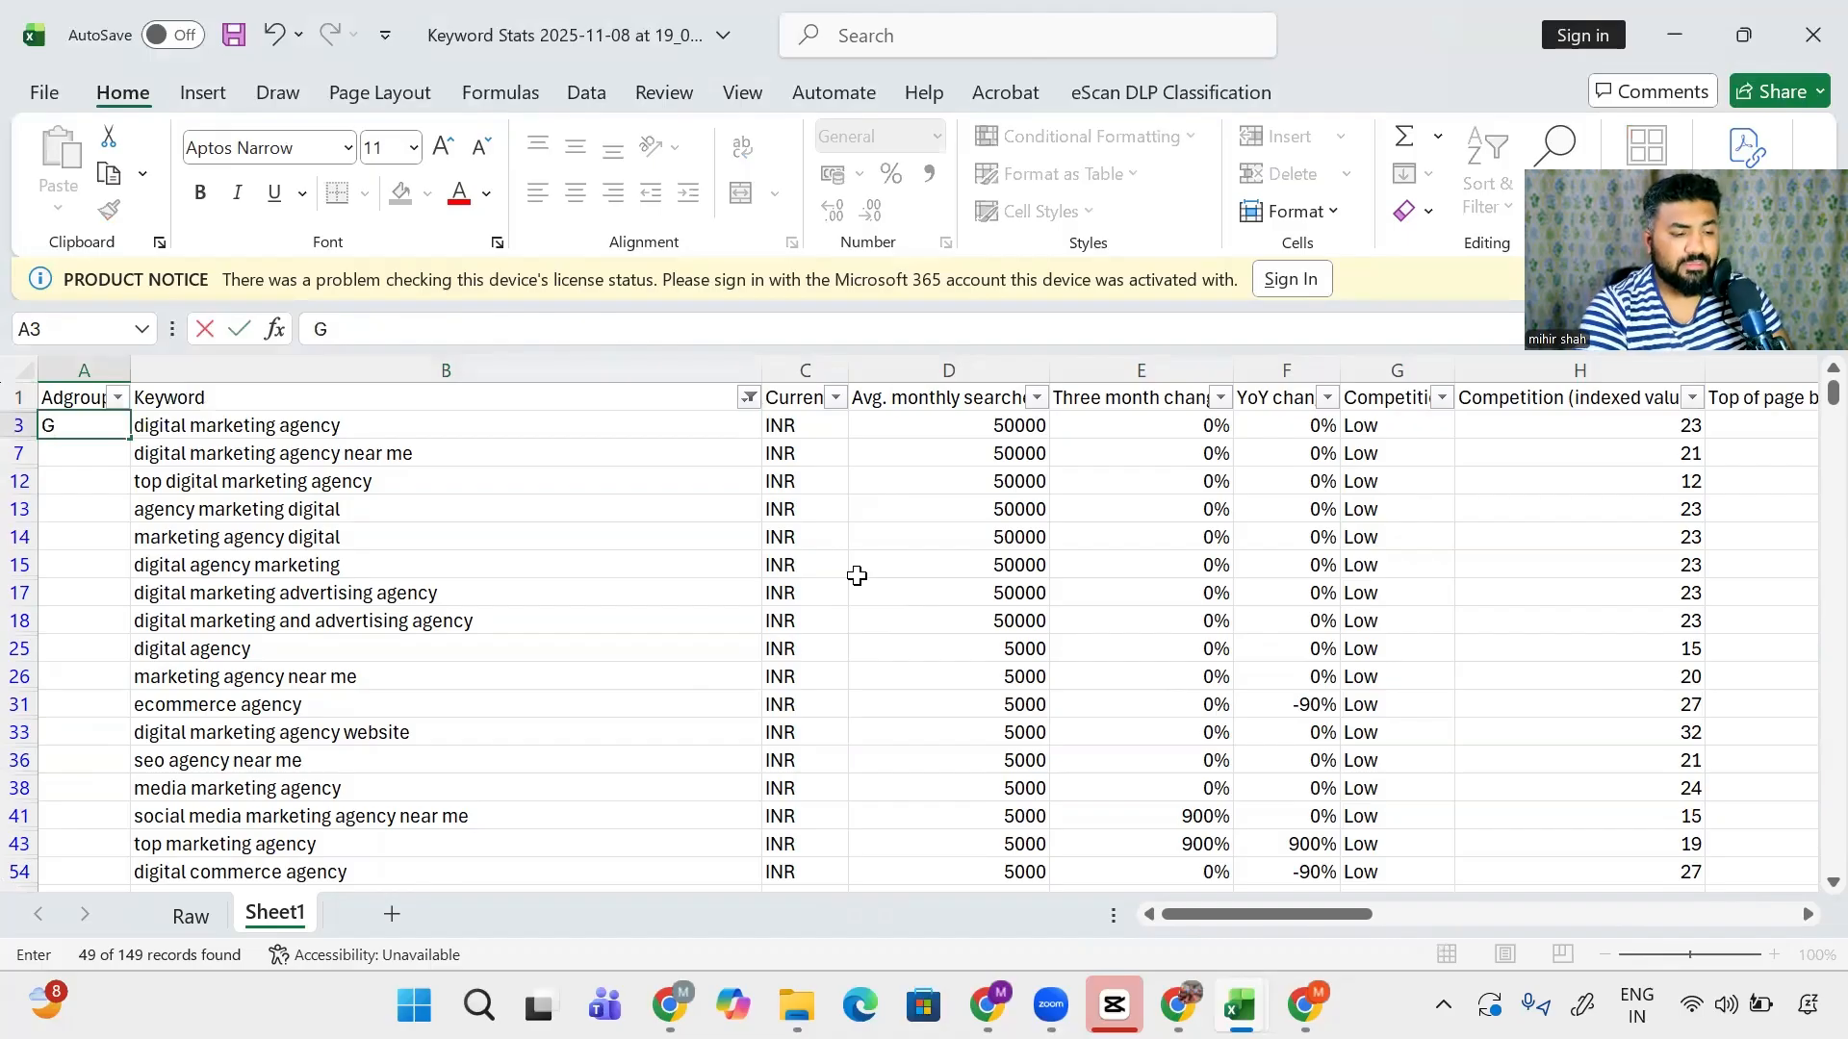
text(gency)
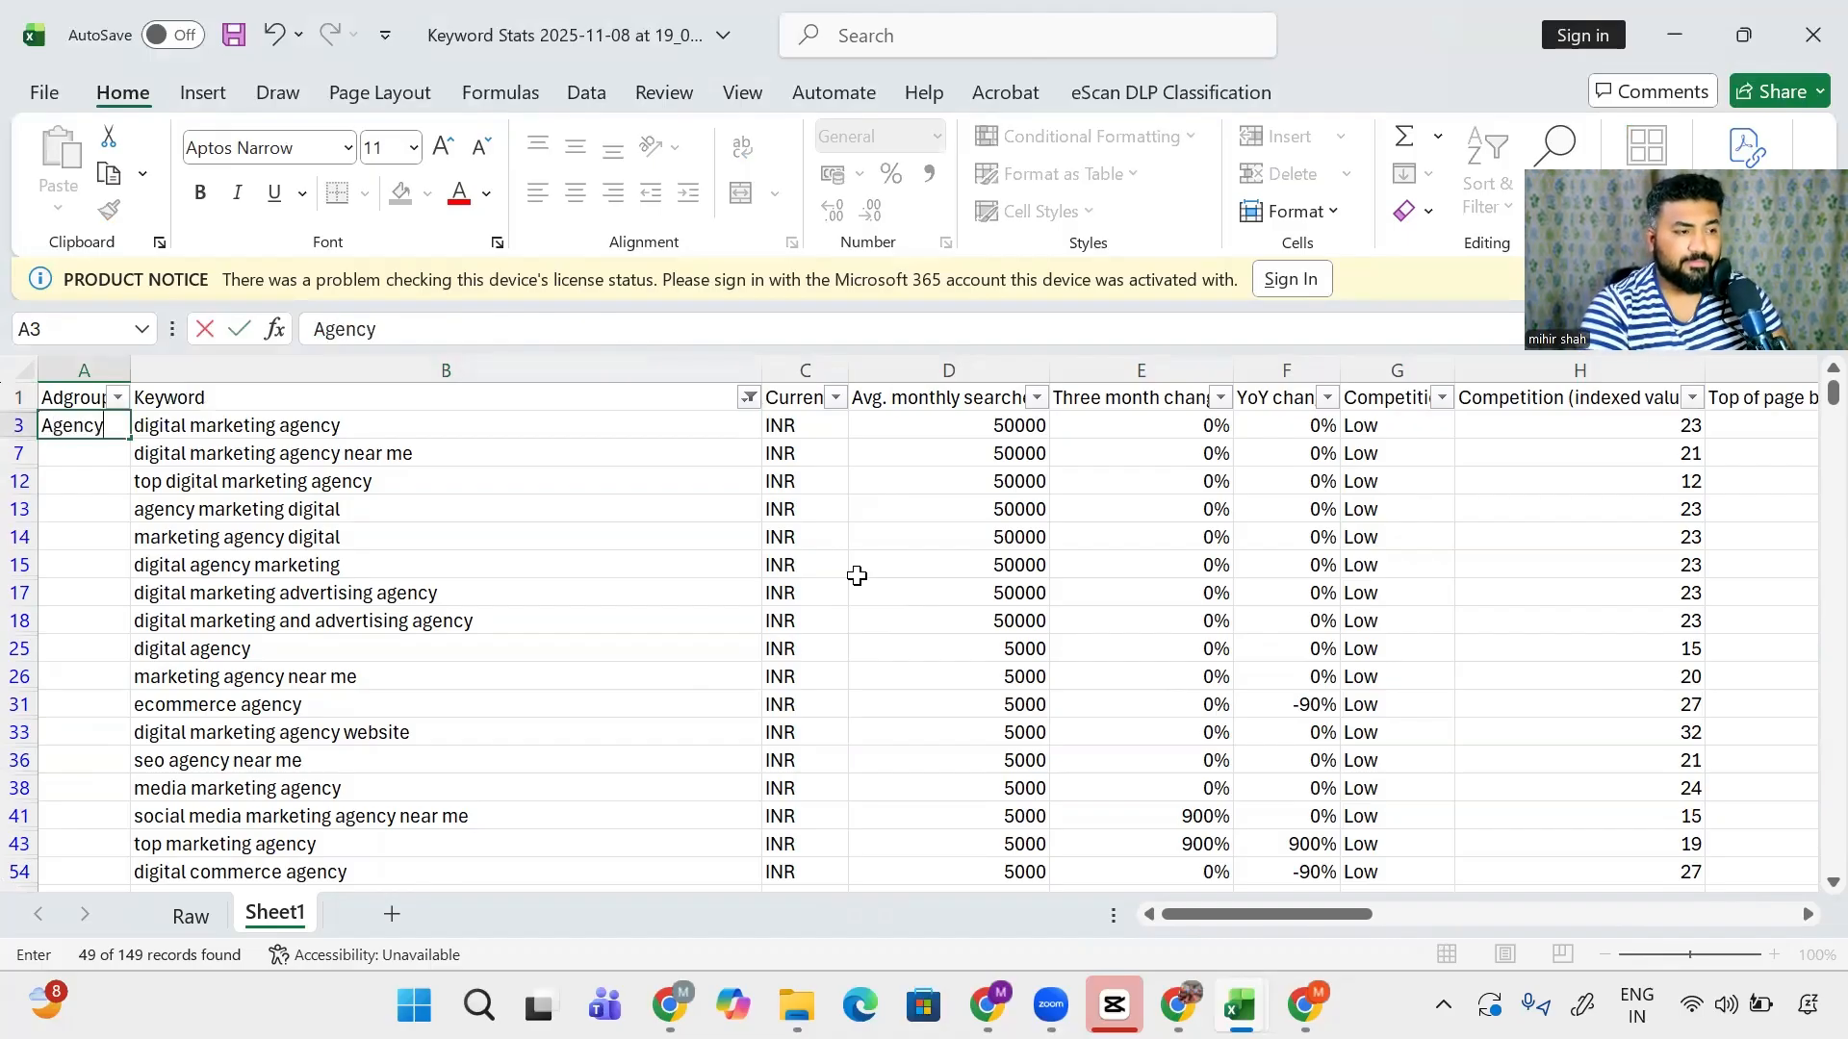
key(Return)
key(Right)
key(ctrl+Down)
key(Left)
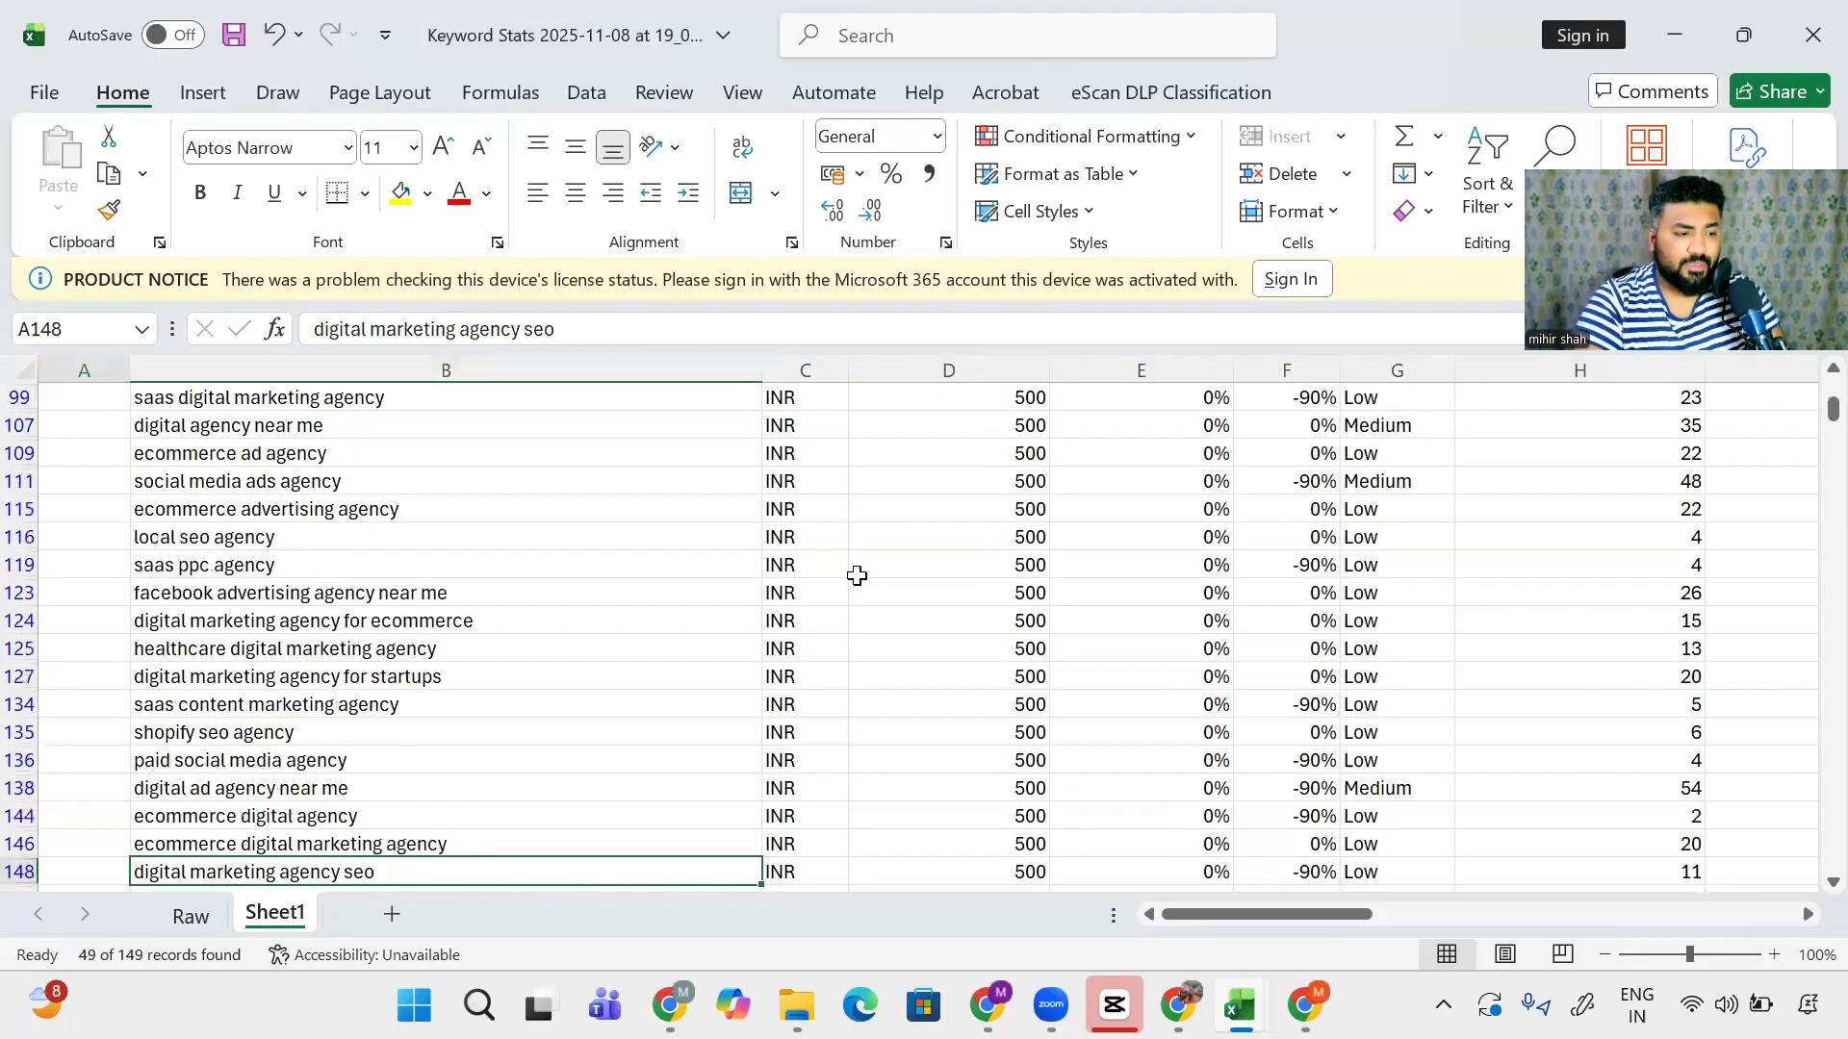
key(ctrl+shift+Up)
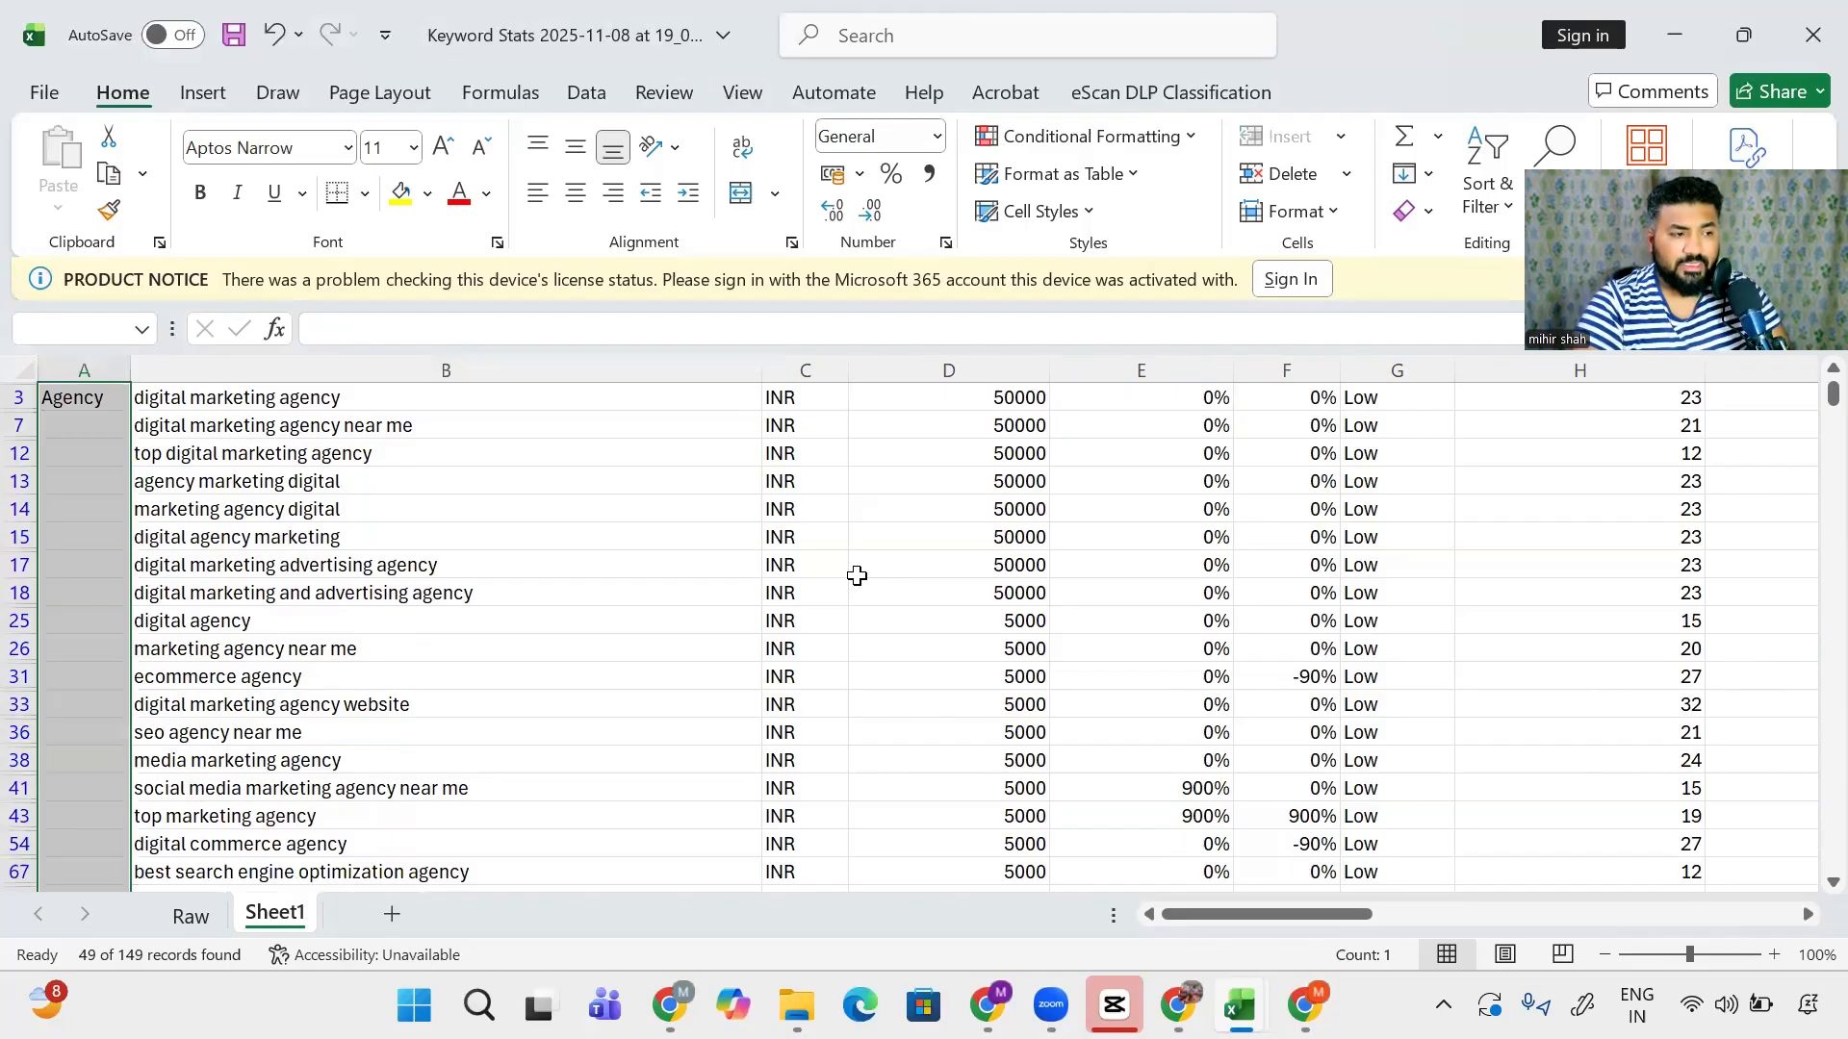
key(Up)
key(ctrl+Up)
- Paste Agency into all visible Adgroup cells from row 3 to row 148
key(ctrl+c)
key(Right)
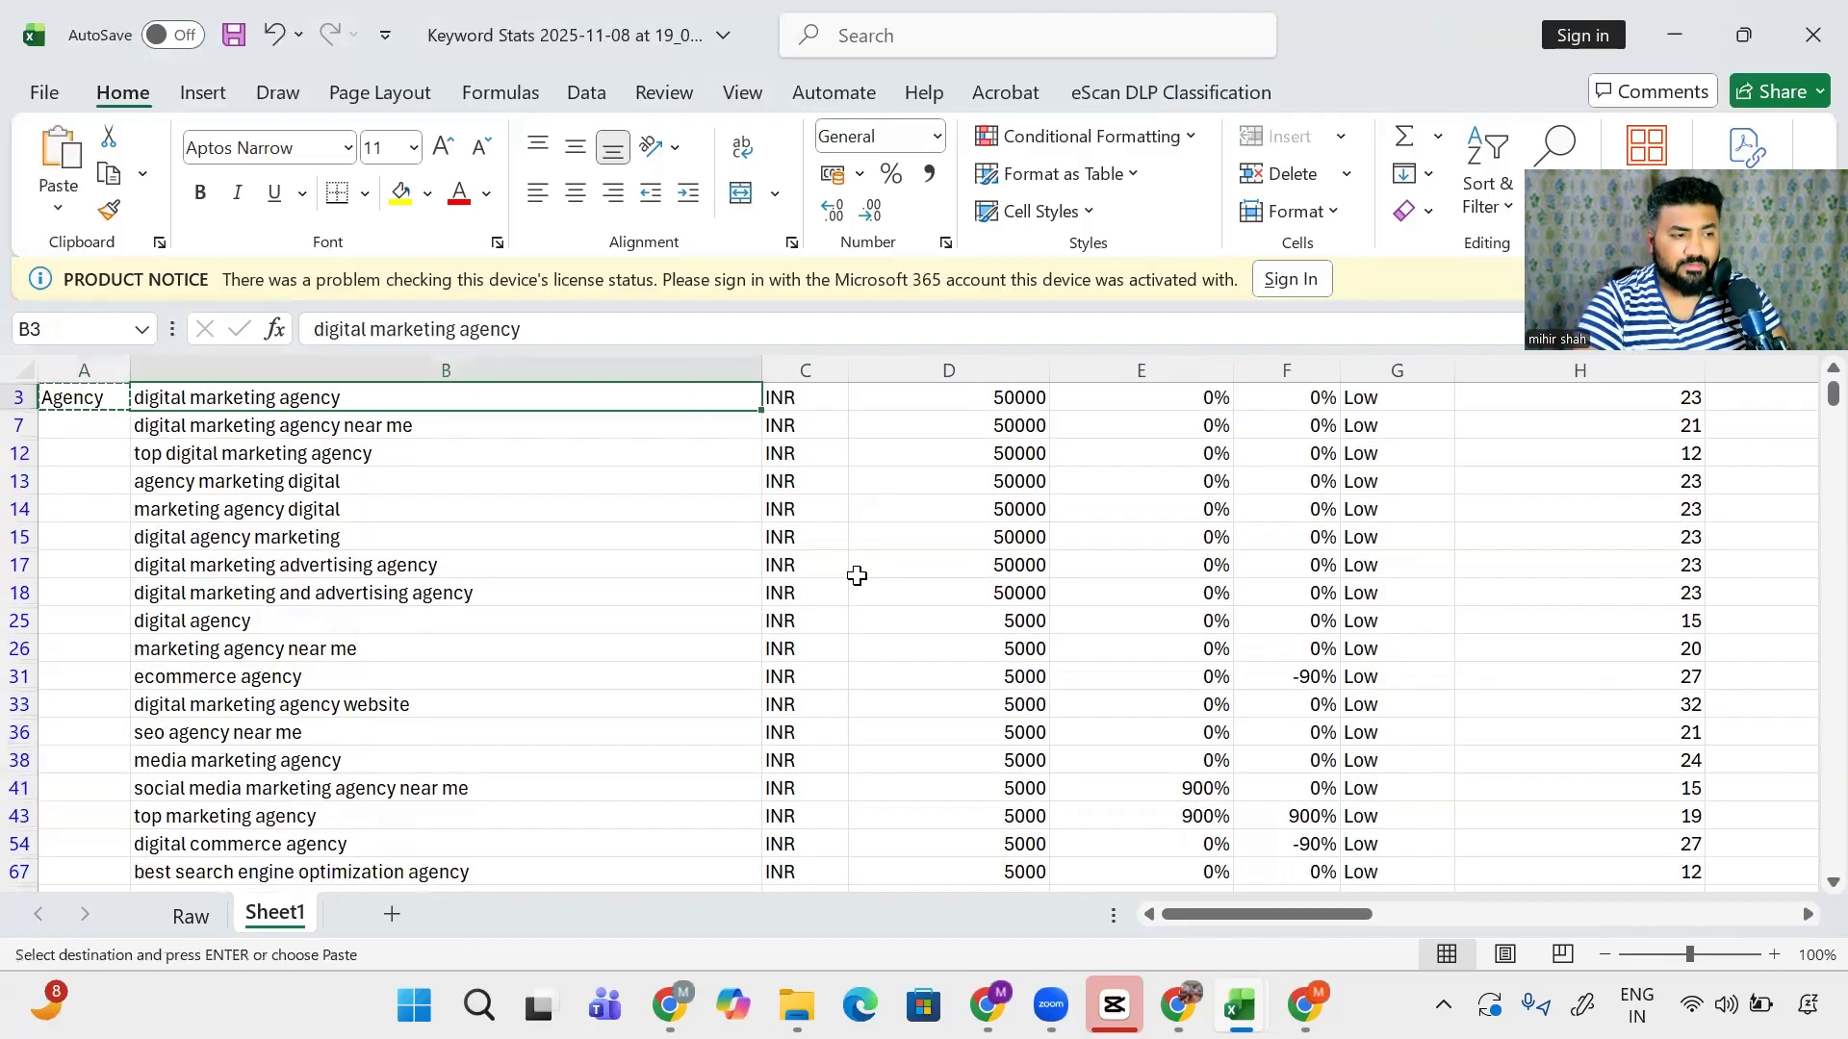
key(ctrl+Down)
key(Left)
key(ctrl+shift+Up)
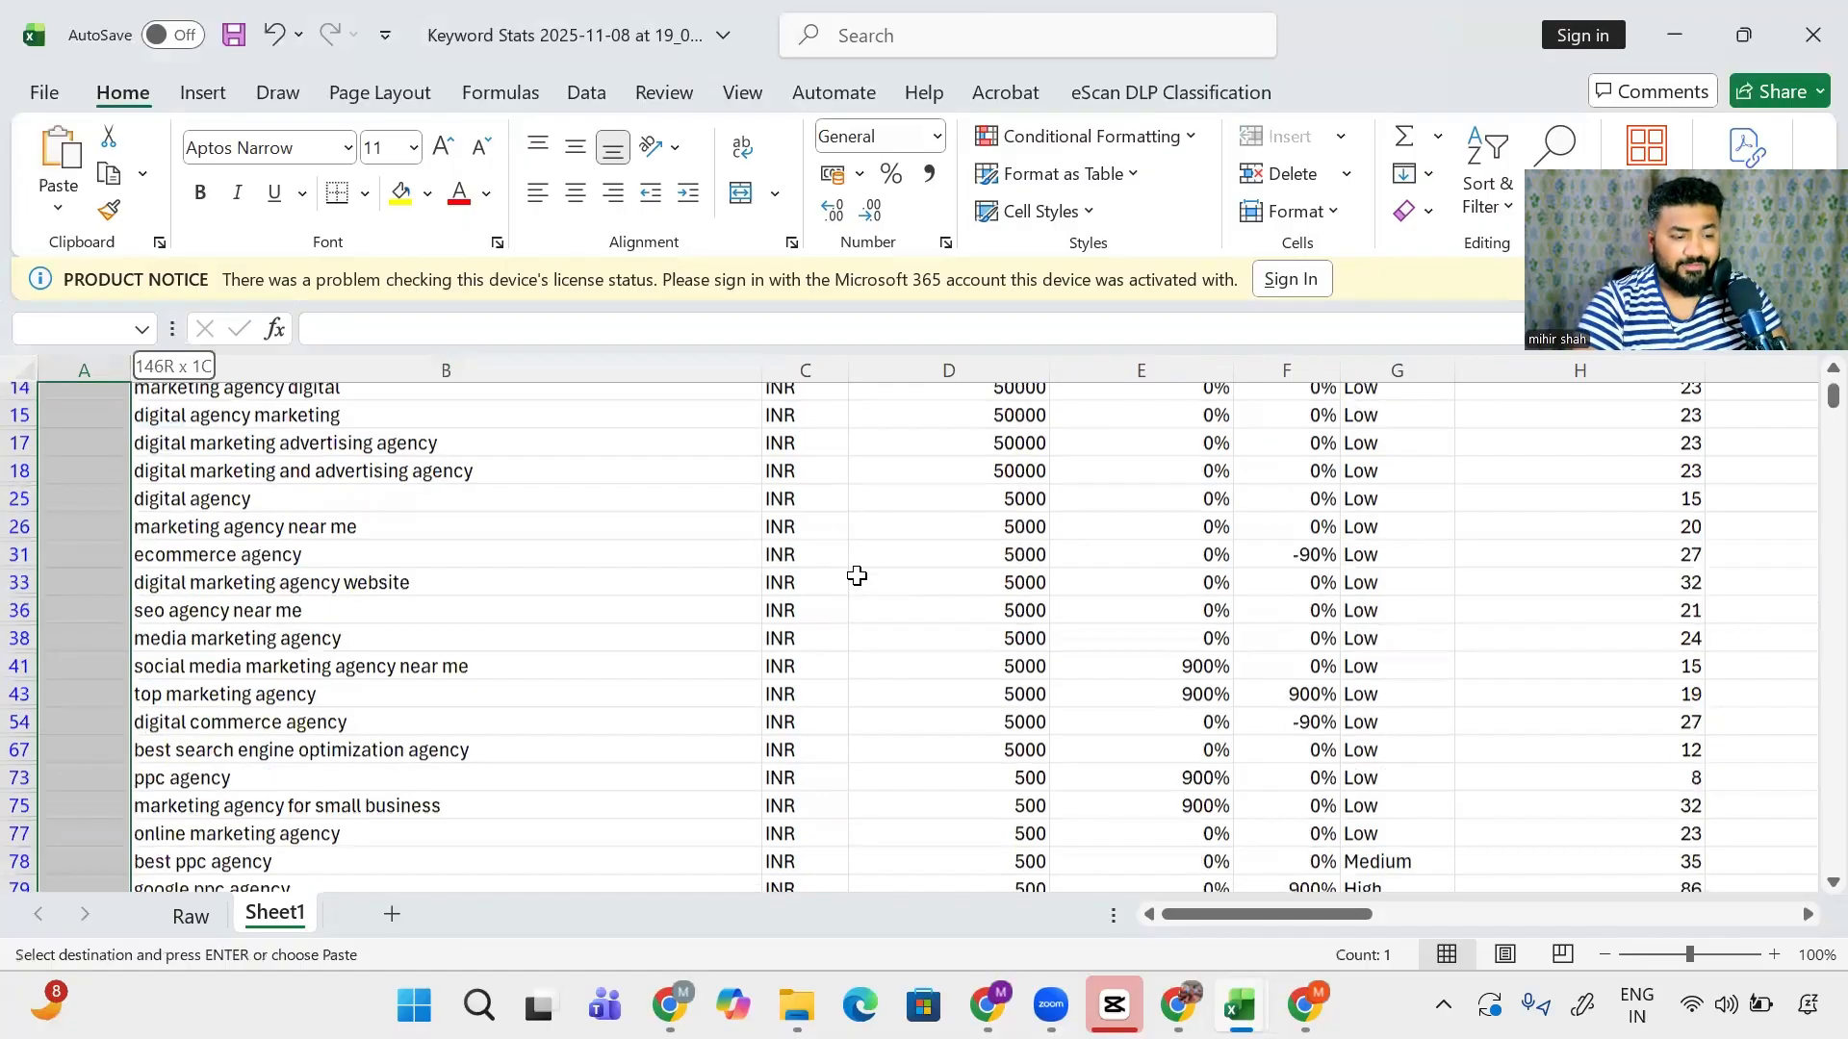
key(ctrl+v)
key(Up)
key(Up)
key(Up)
key(Up)
key(Up)
key(Up)
key(Up)
key(Up)
key(Up)
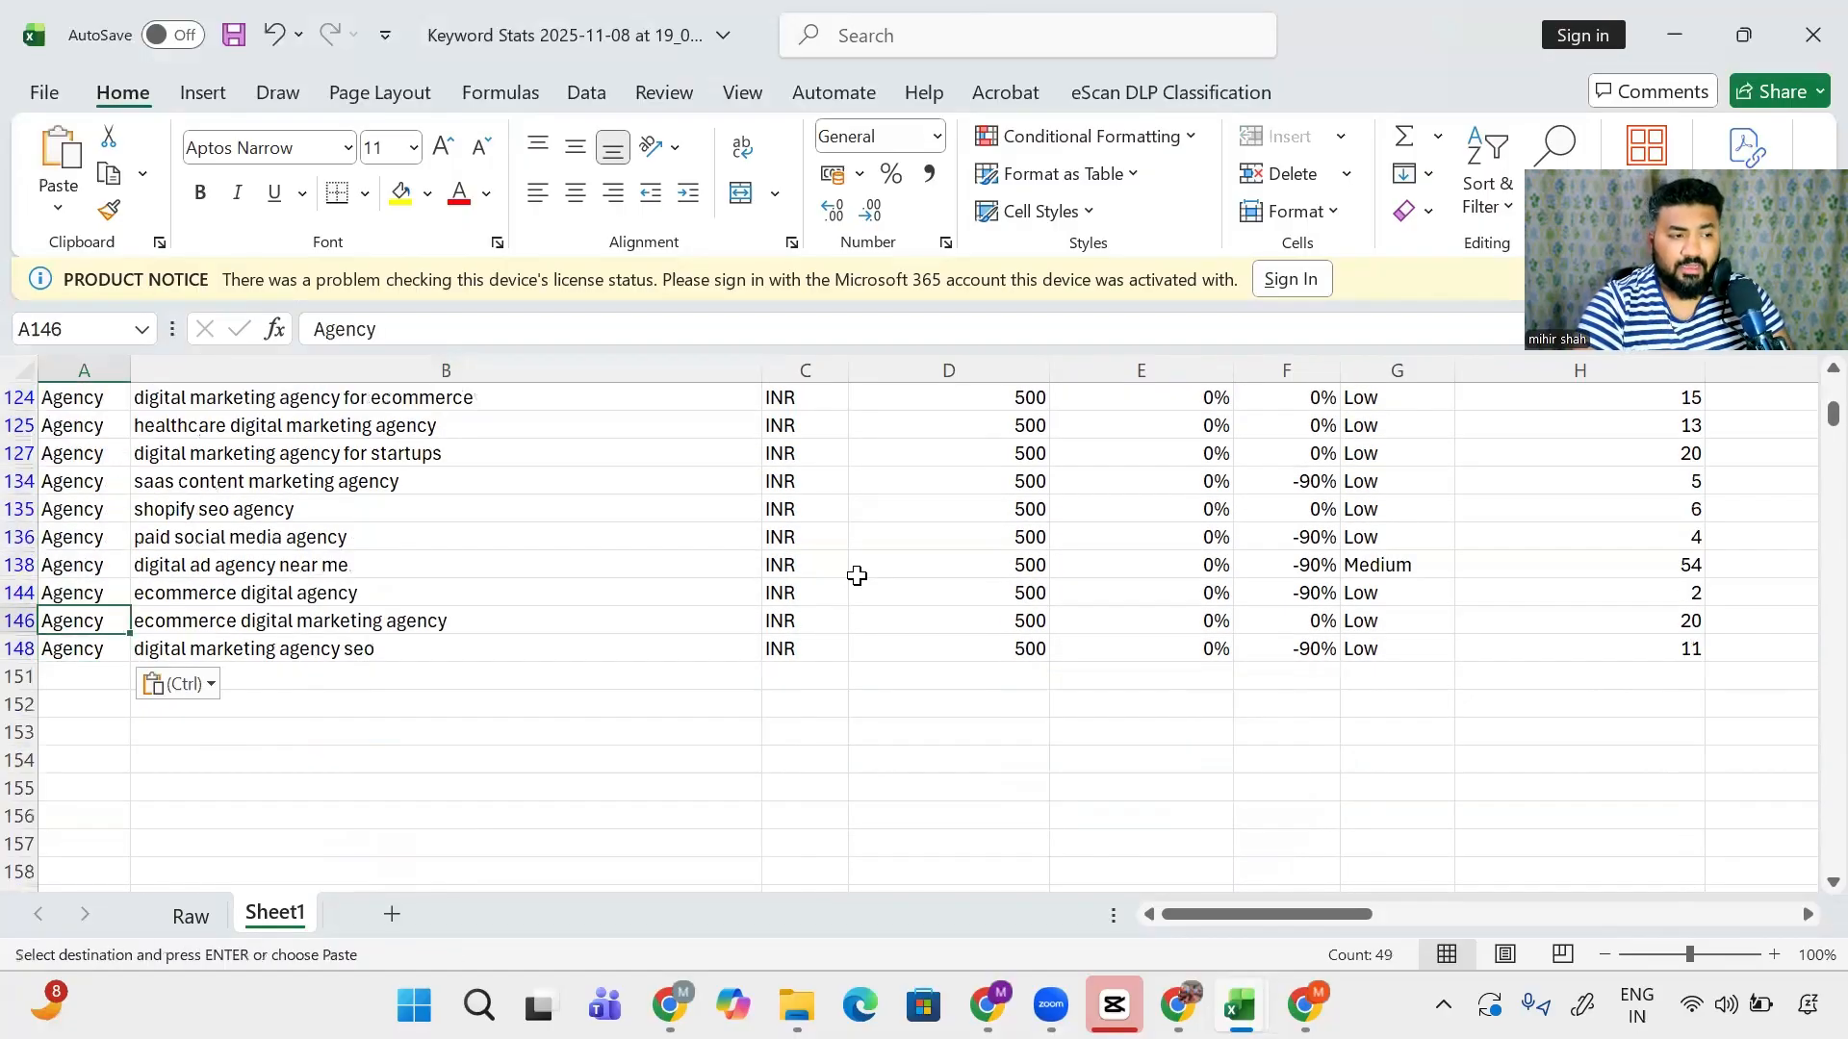
key(ctrl+Up)
key(Right)
key(Down)
key(Down)
key(Down)
key(Down)
key(Down)
key(Down)
key(Down)
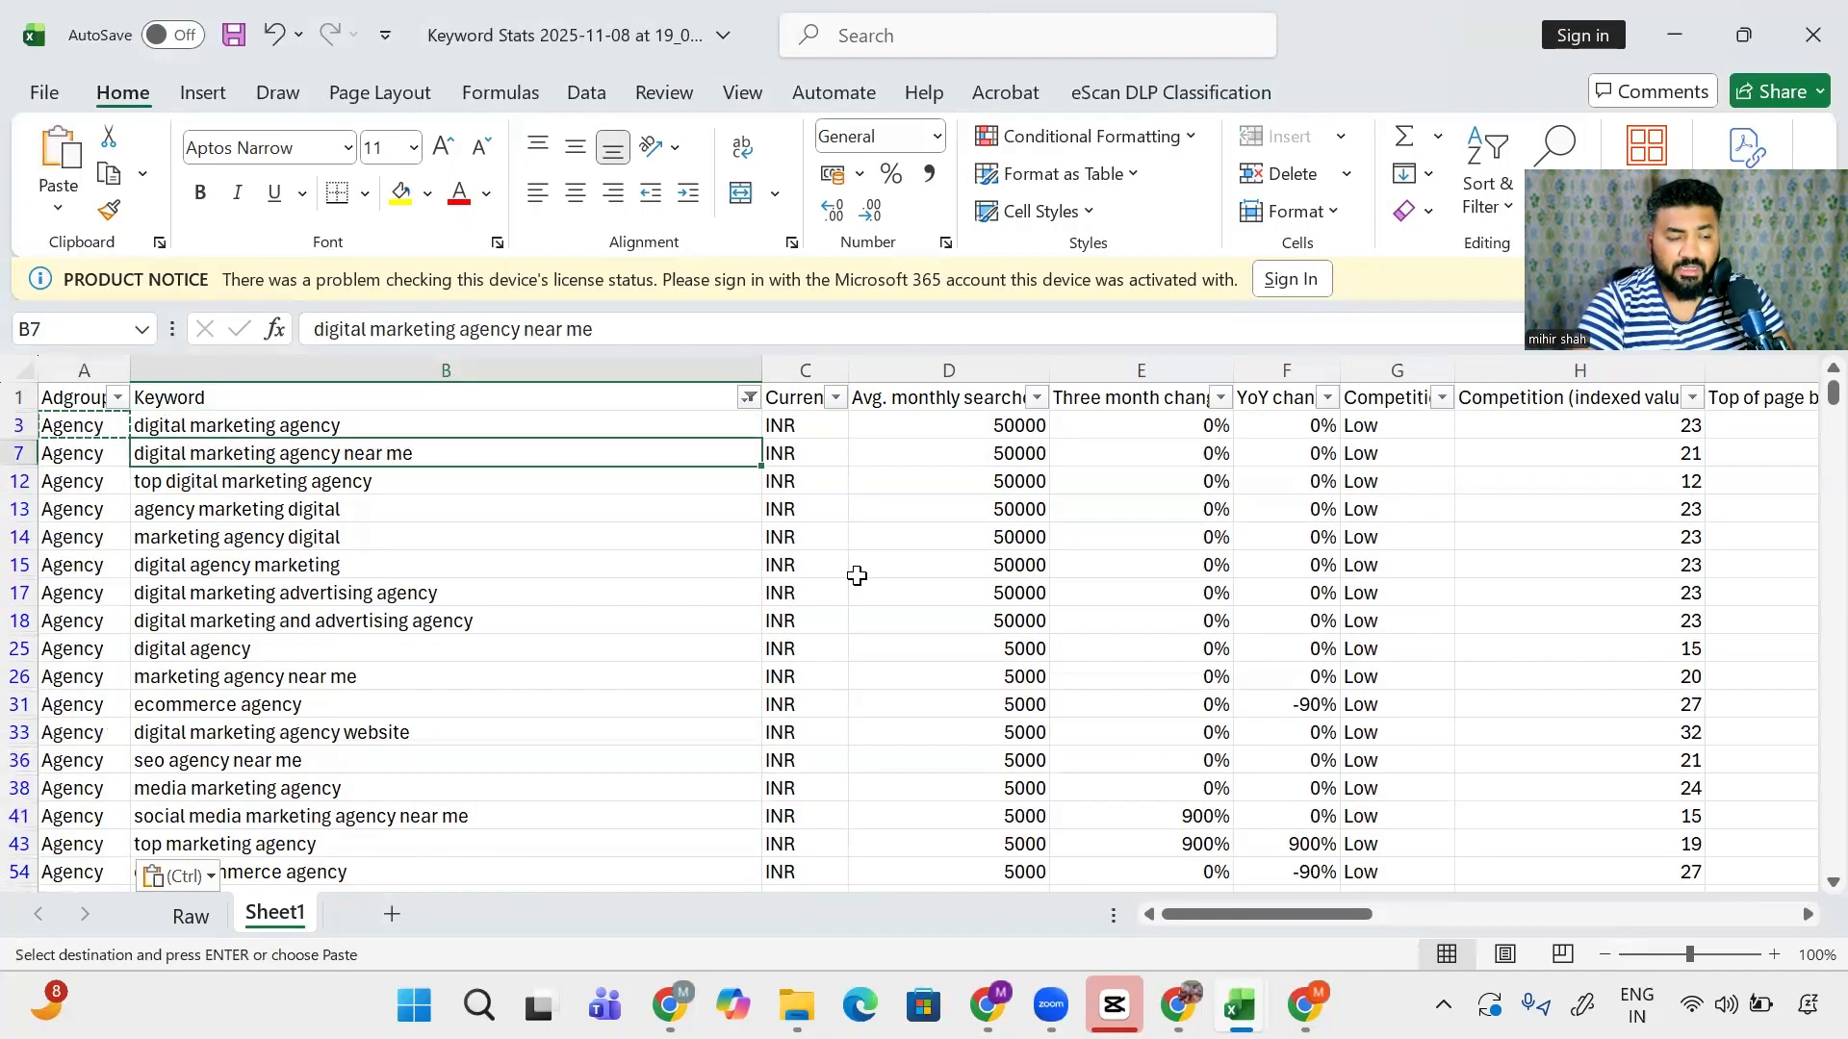
key(Down)
key(Down)
key(Down)
key(Down)
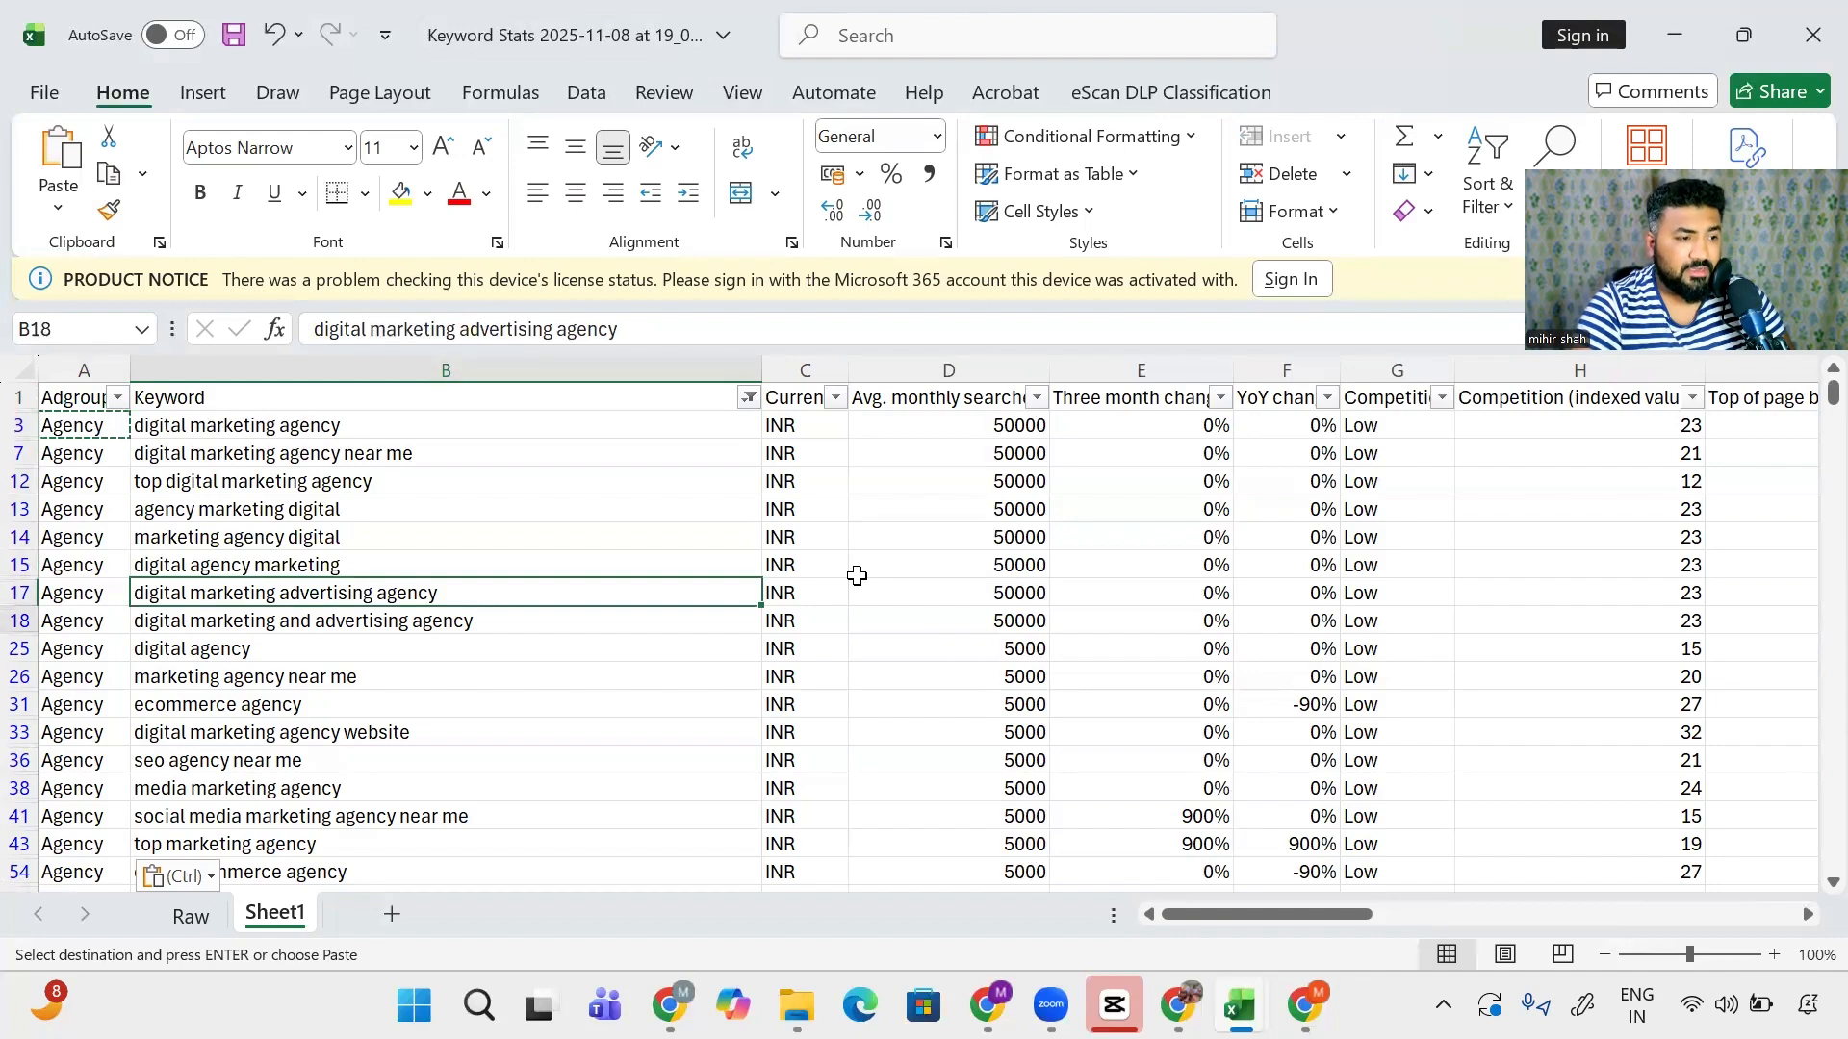
- Label the ecommerce agency keyword in row 31 with the Ecommerce ad group
key(Left)
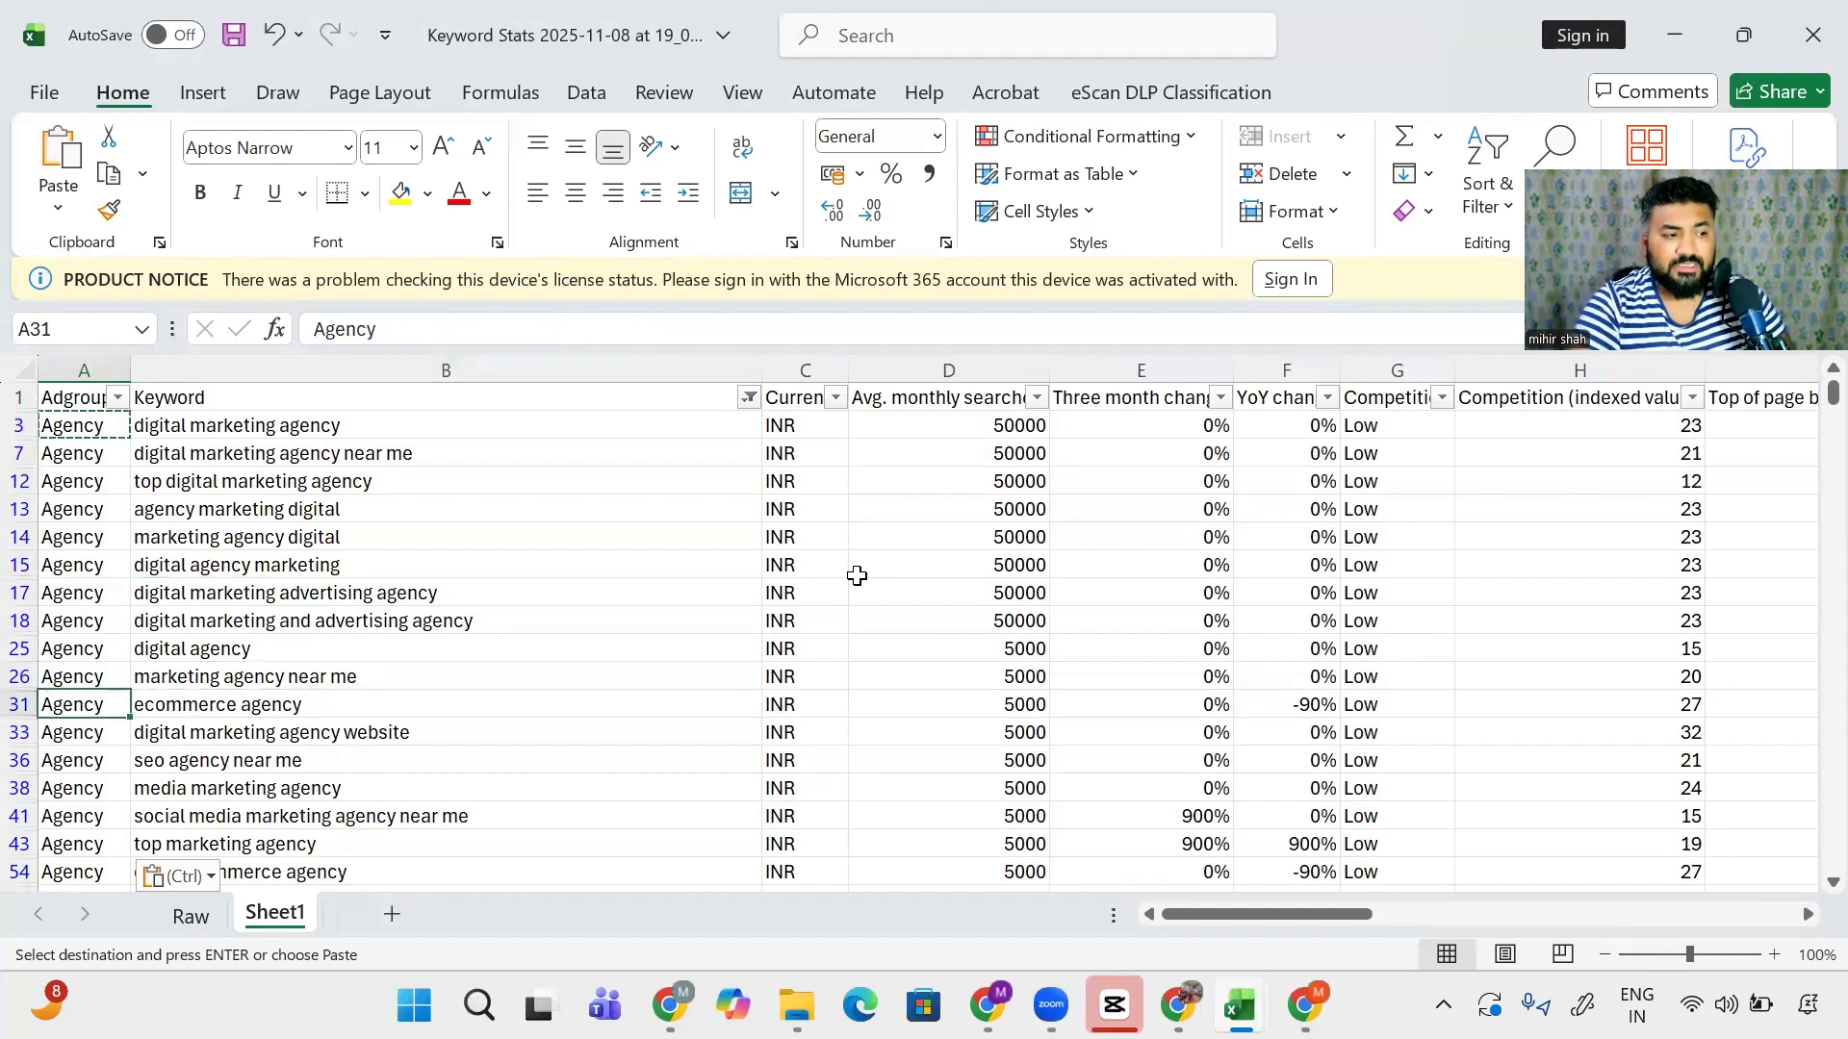
text(Eco)
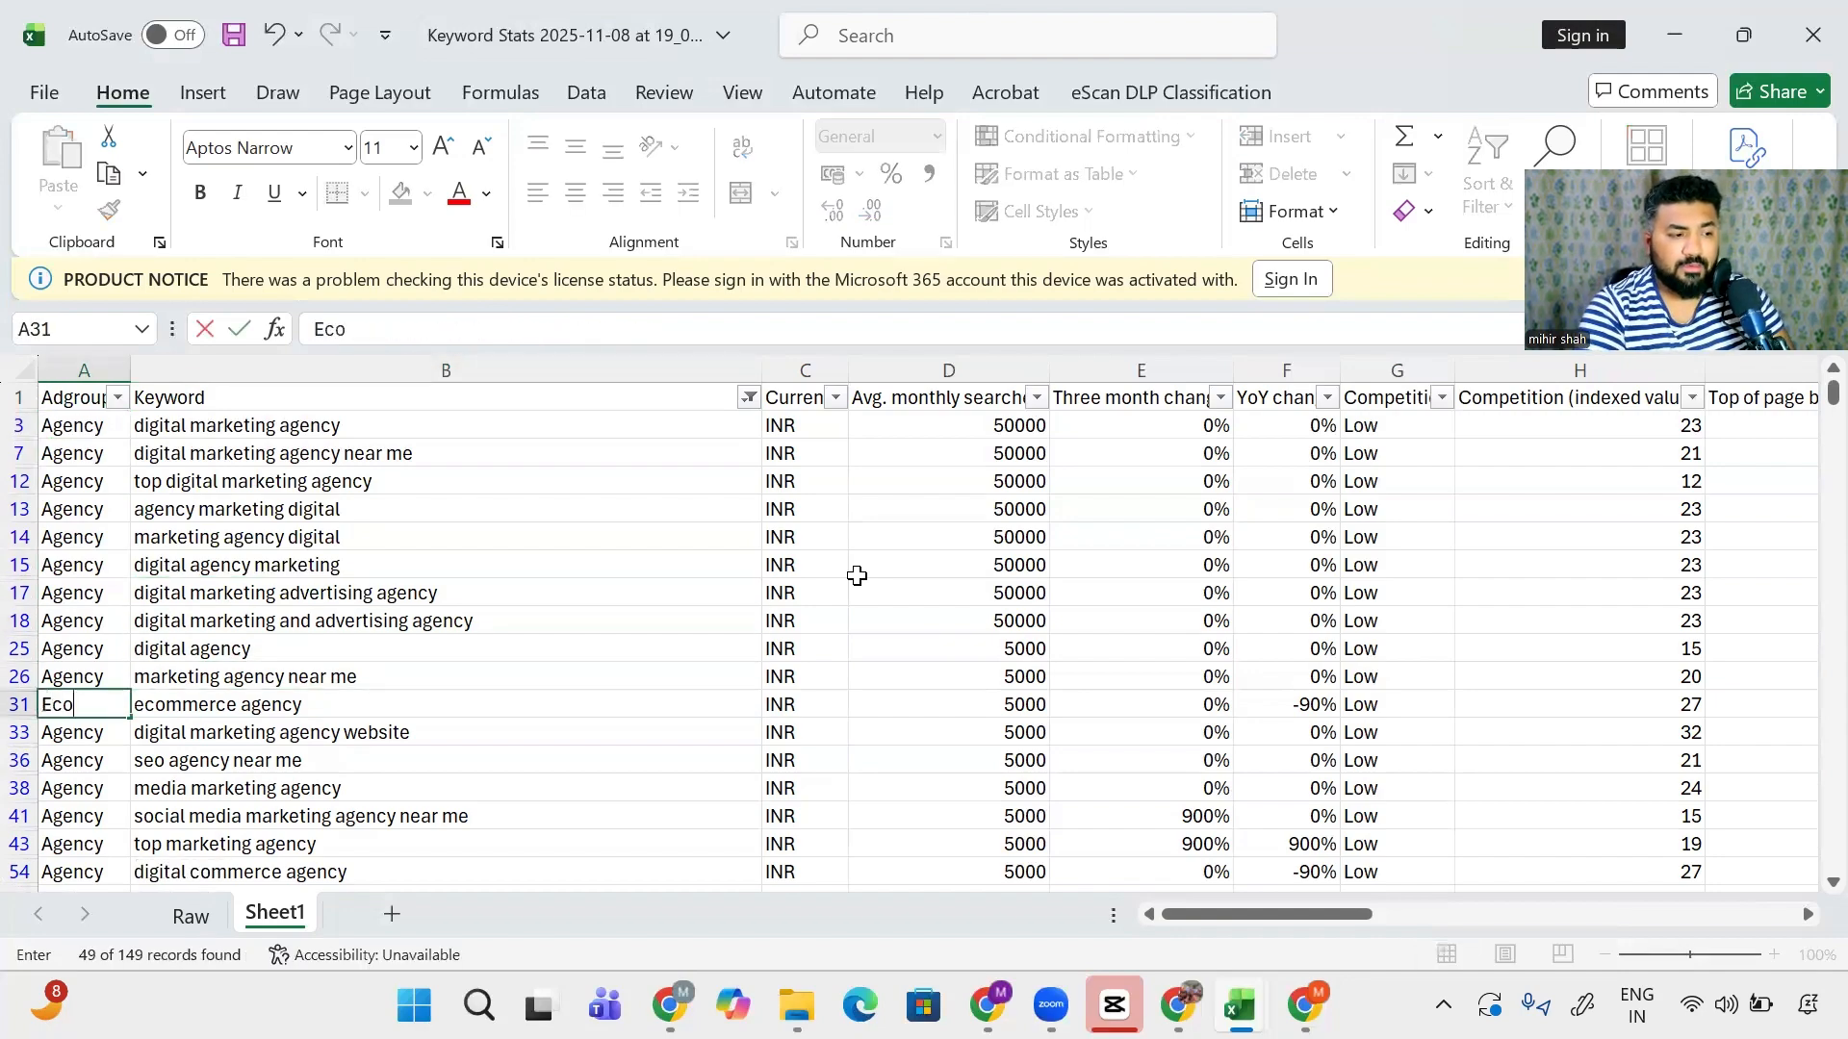
text(mmere)
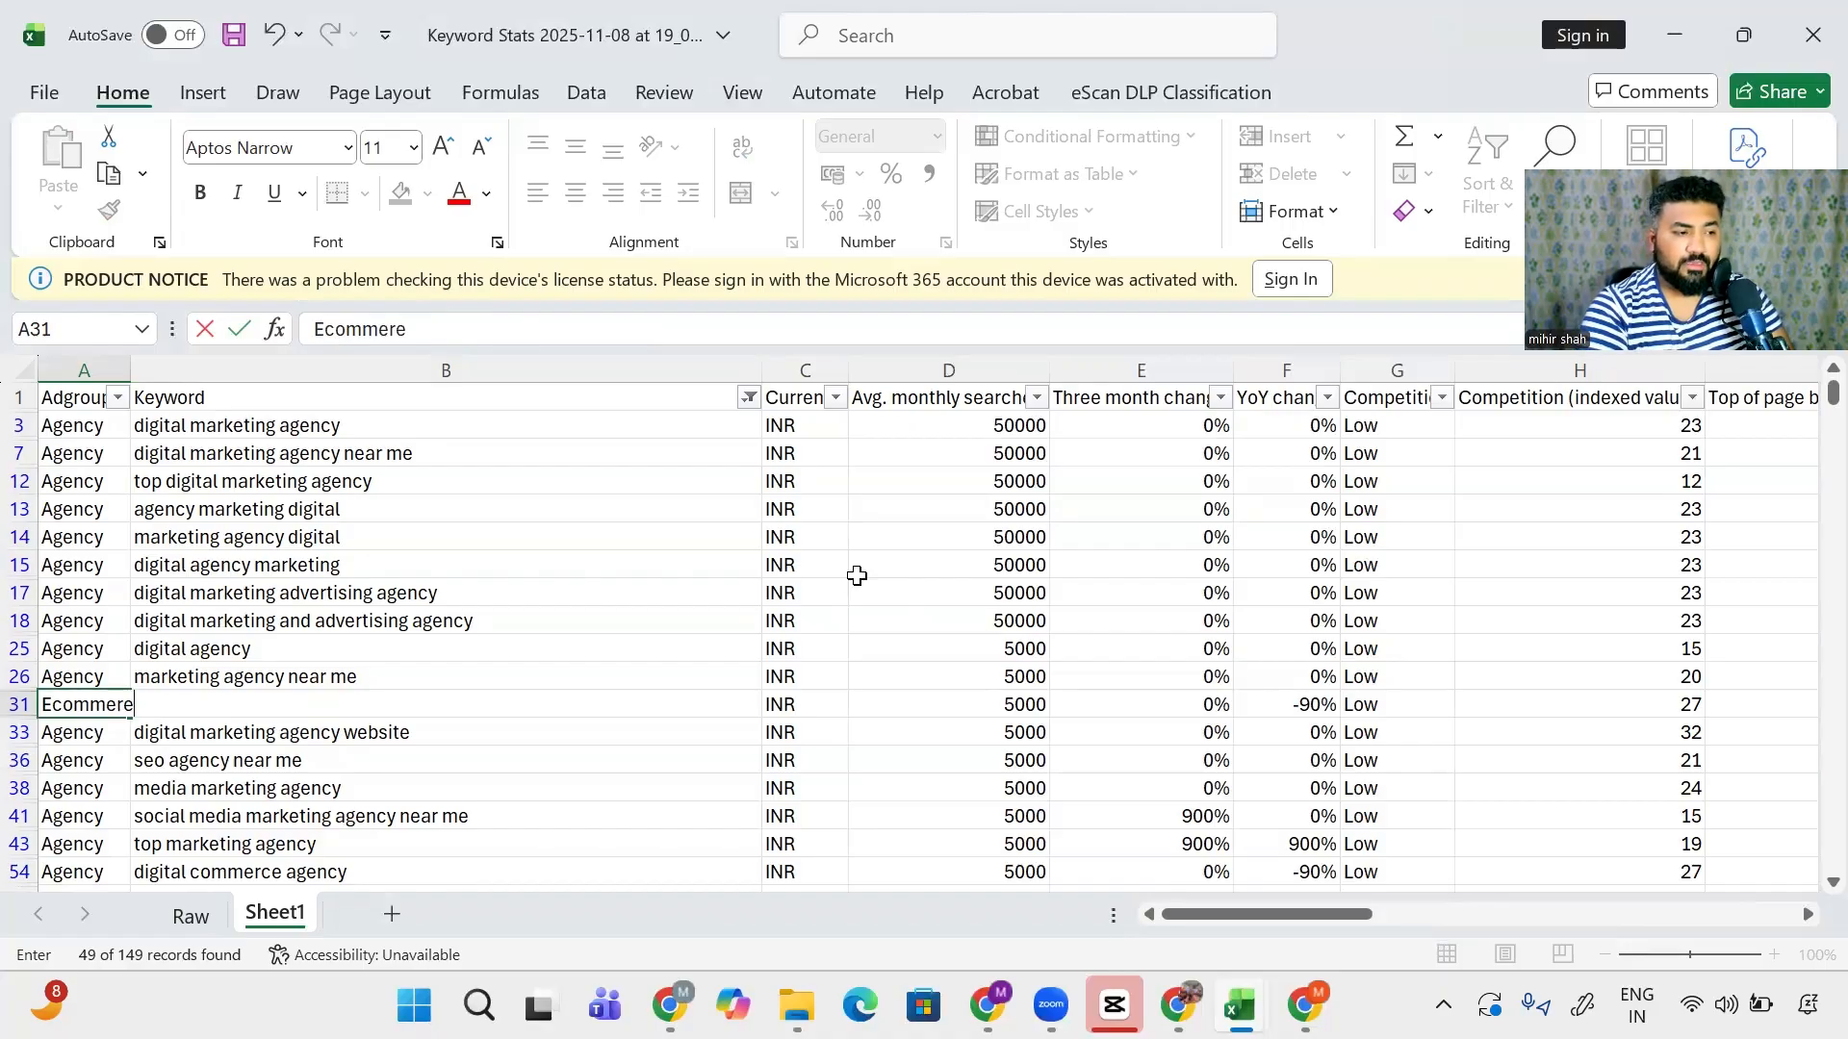
key(Return)
key(Up)
key(Right)
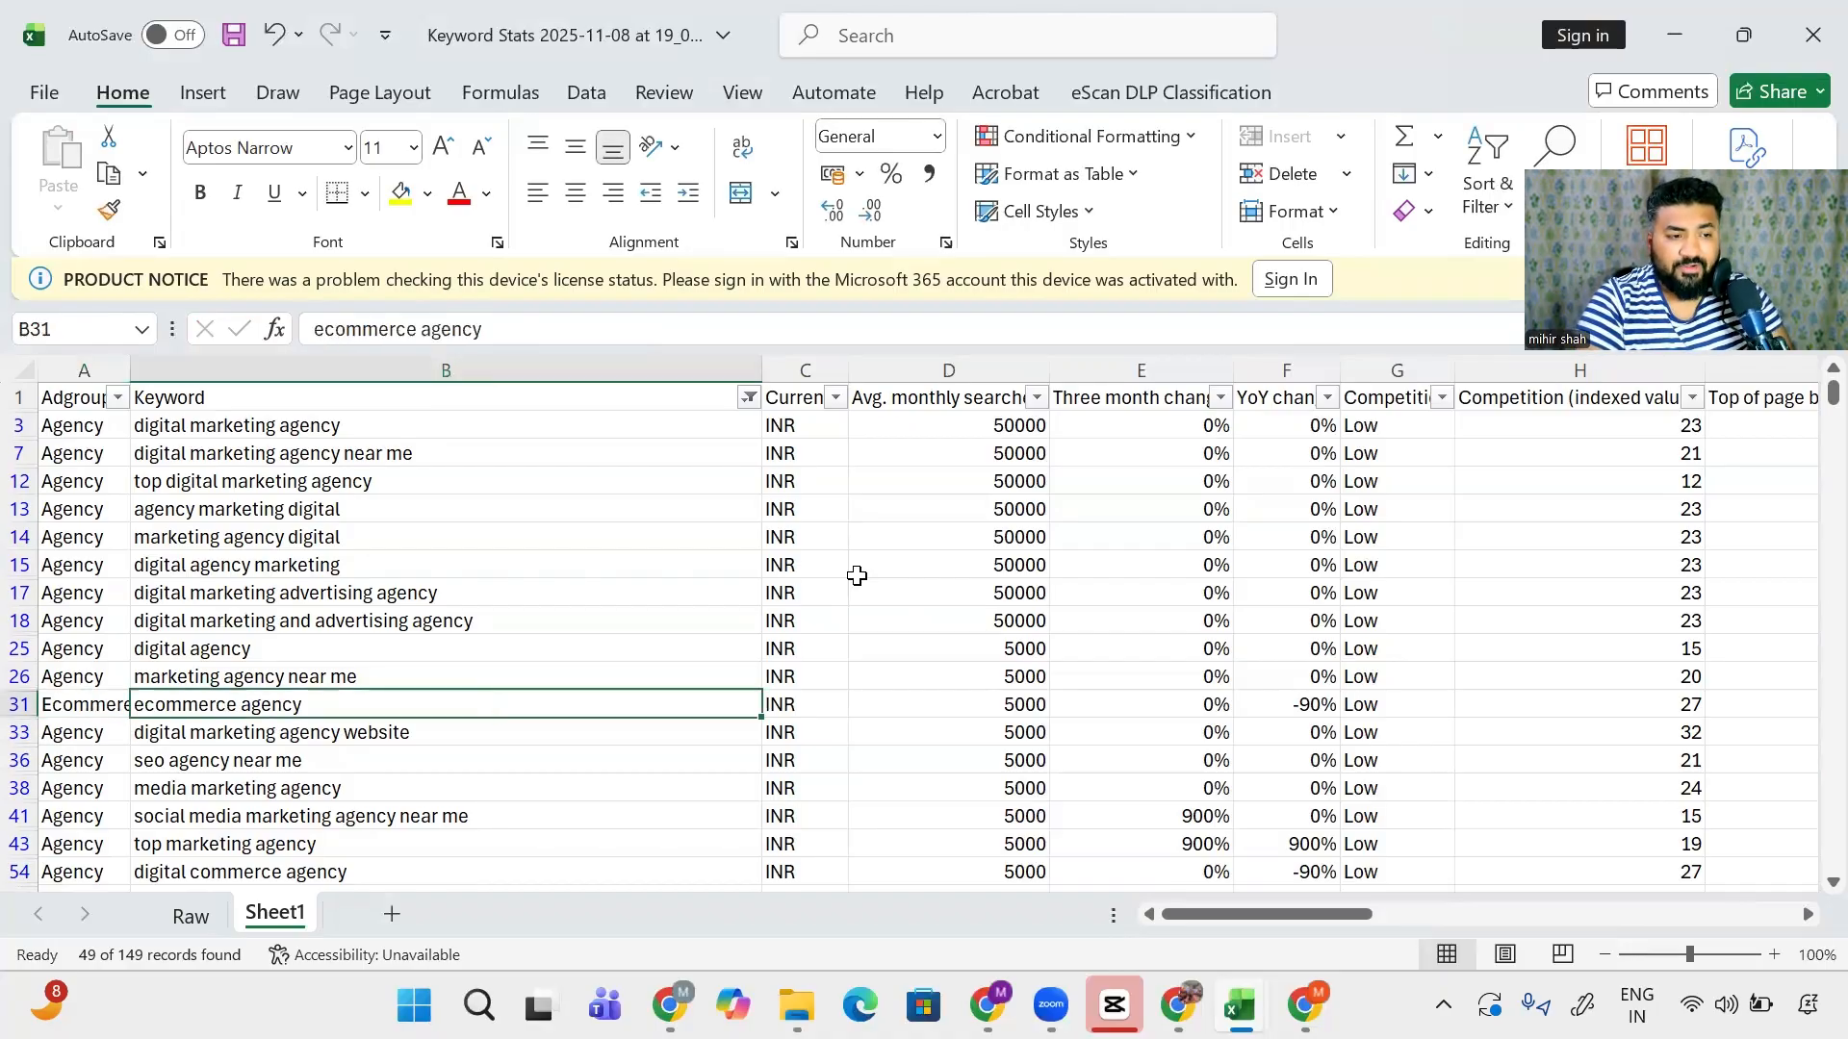
- Label the seo agency near me keyword in row 36 with the SEO ad group
key(ctrl+Up)
key(Left)
key(Right)
key(Left)
key(Down)
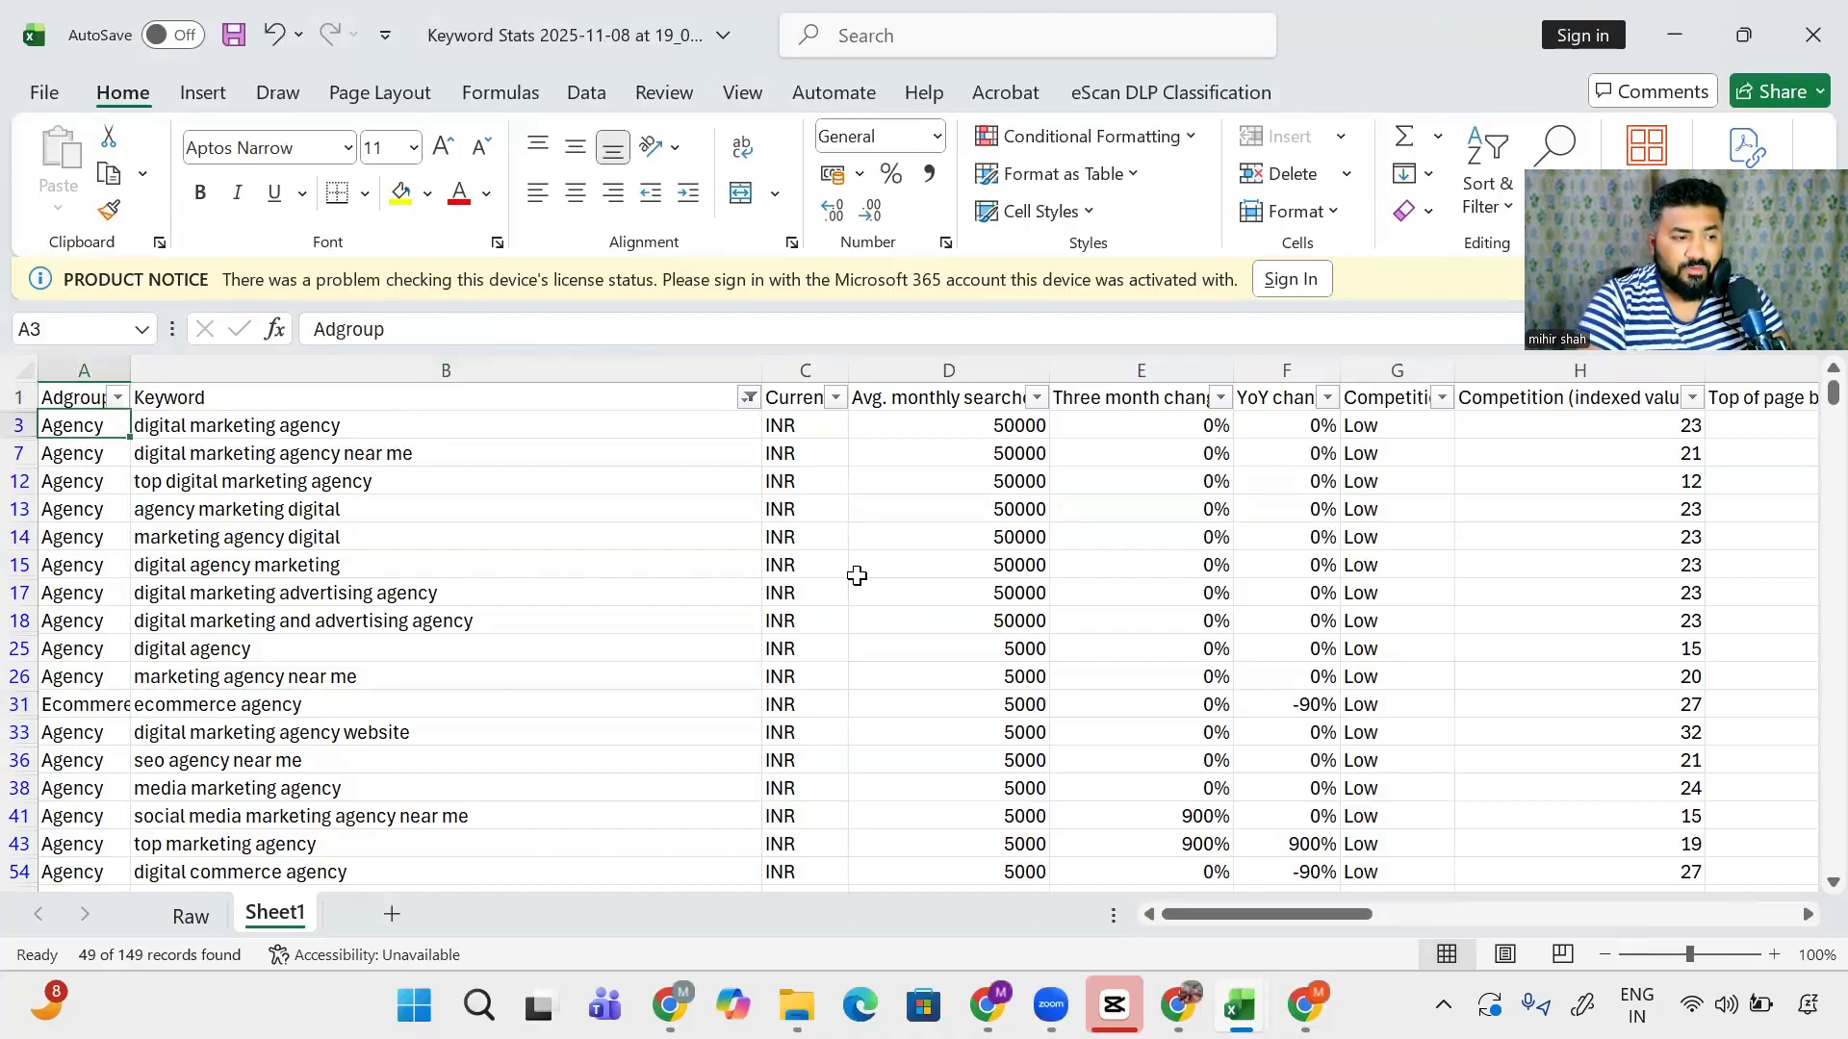
key(Down)
key(Down)
key(Down)
key(Down)
key(Down)
key(Down)
key(Down)
key(Down)
key(Down)
key(Down)
key(Up)
key(Down)
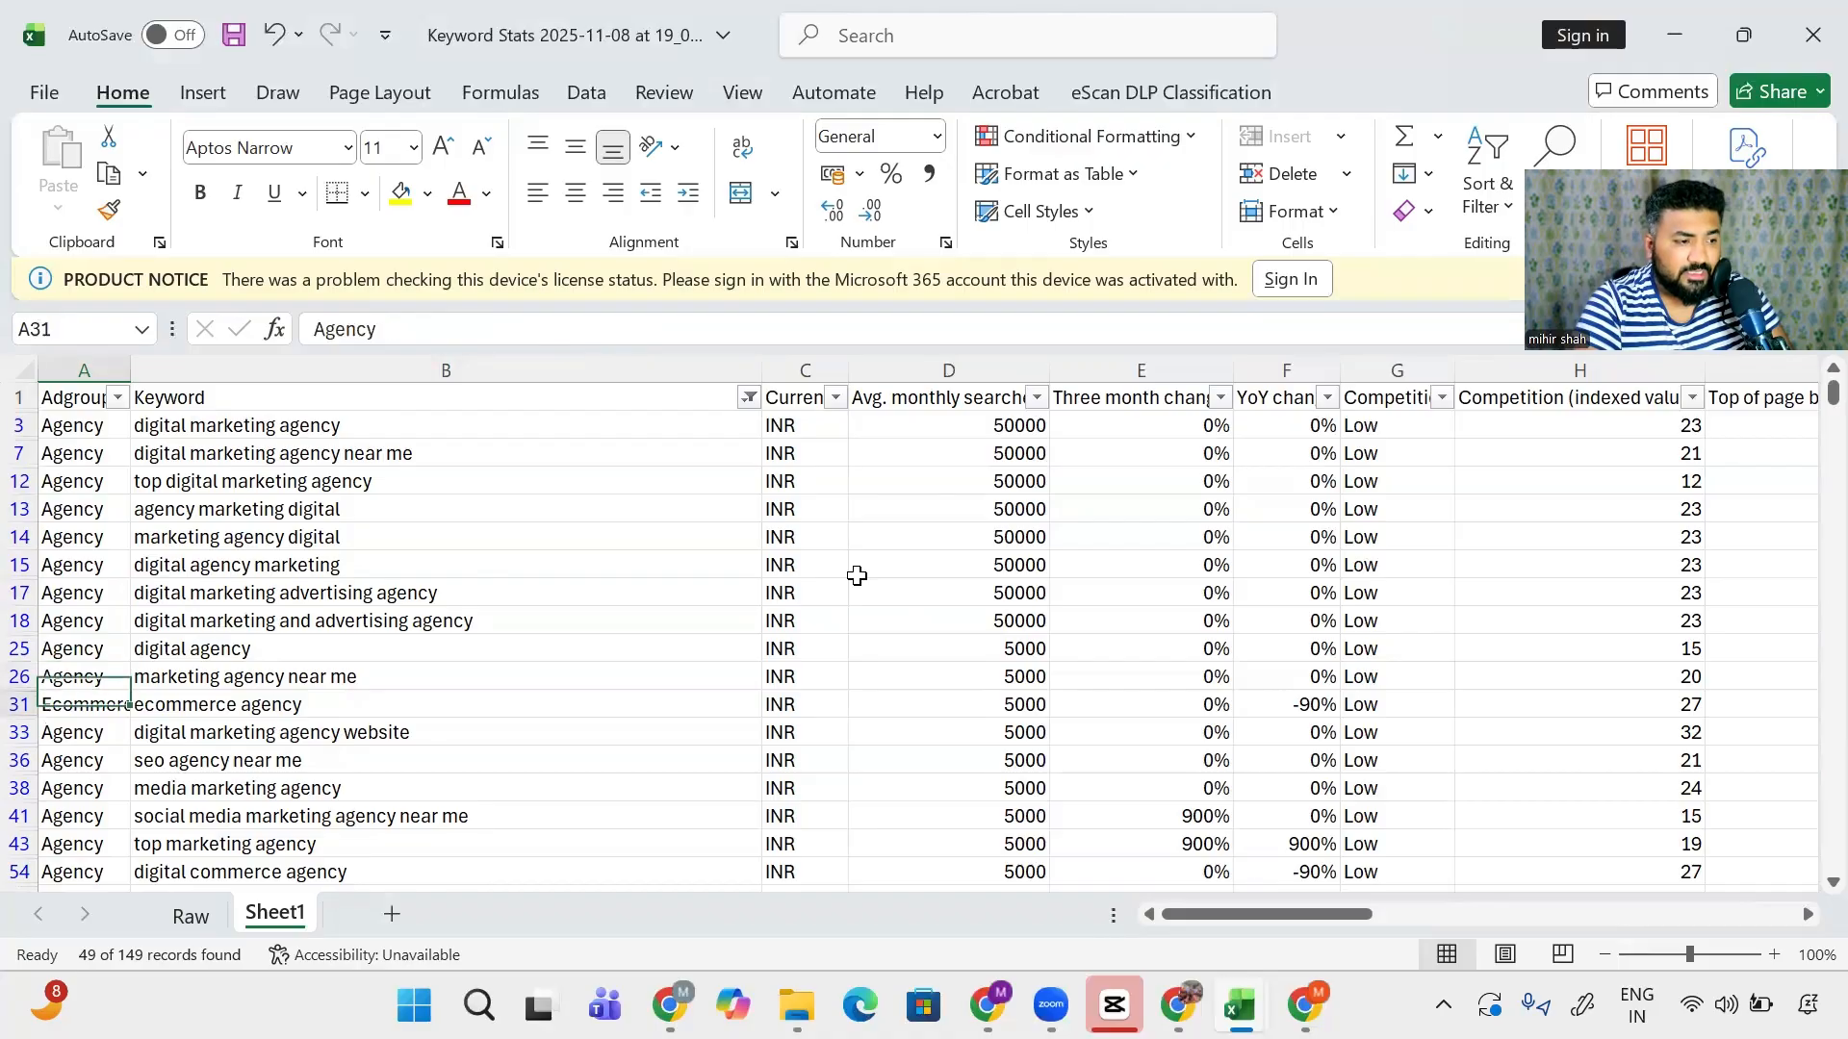
key(Down)
key(Down)
text(SE)
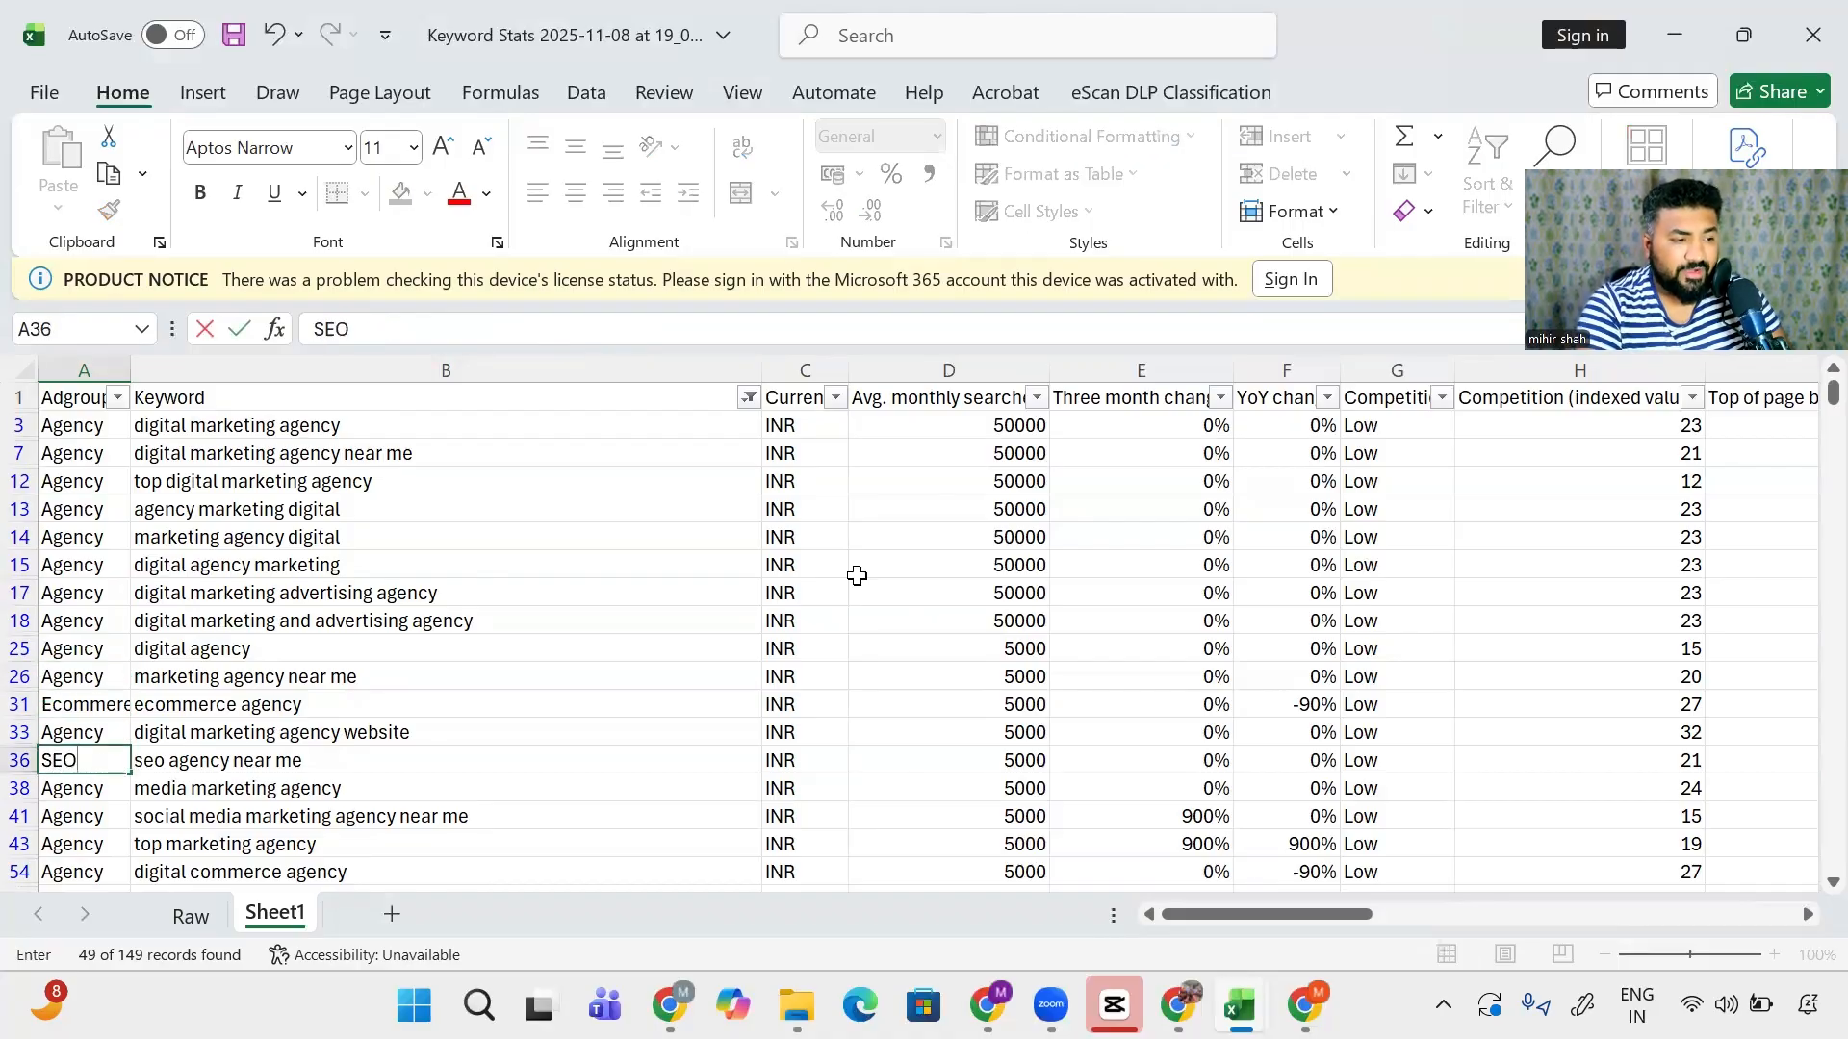
key(Return)
- Label marketing agency for small business in row 75 as Small Business, then go to the Keyword header
key(Down)
key(Down)
key(Down)
key(Down)
key(Down)
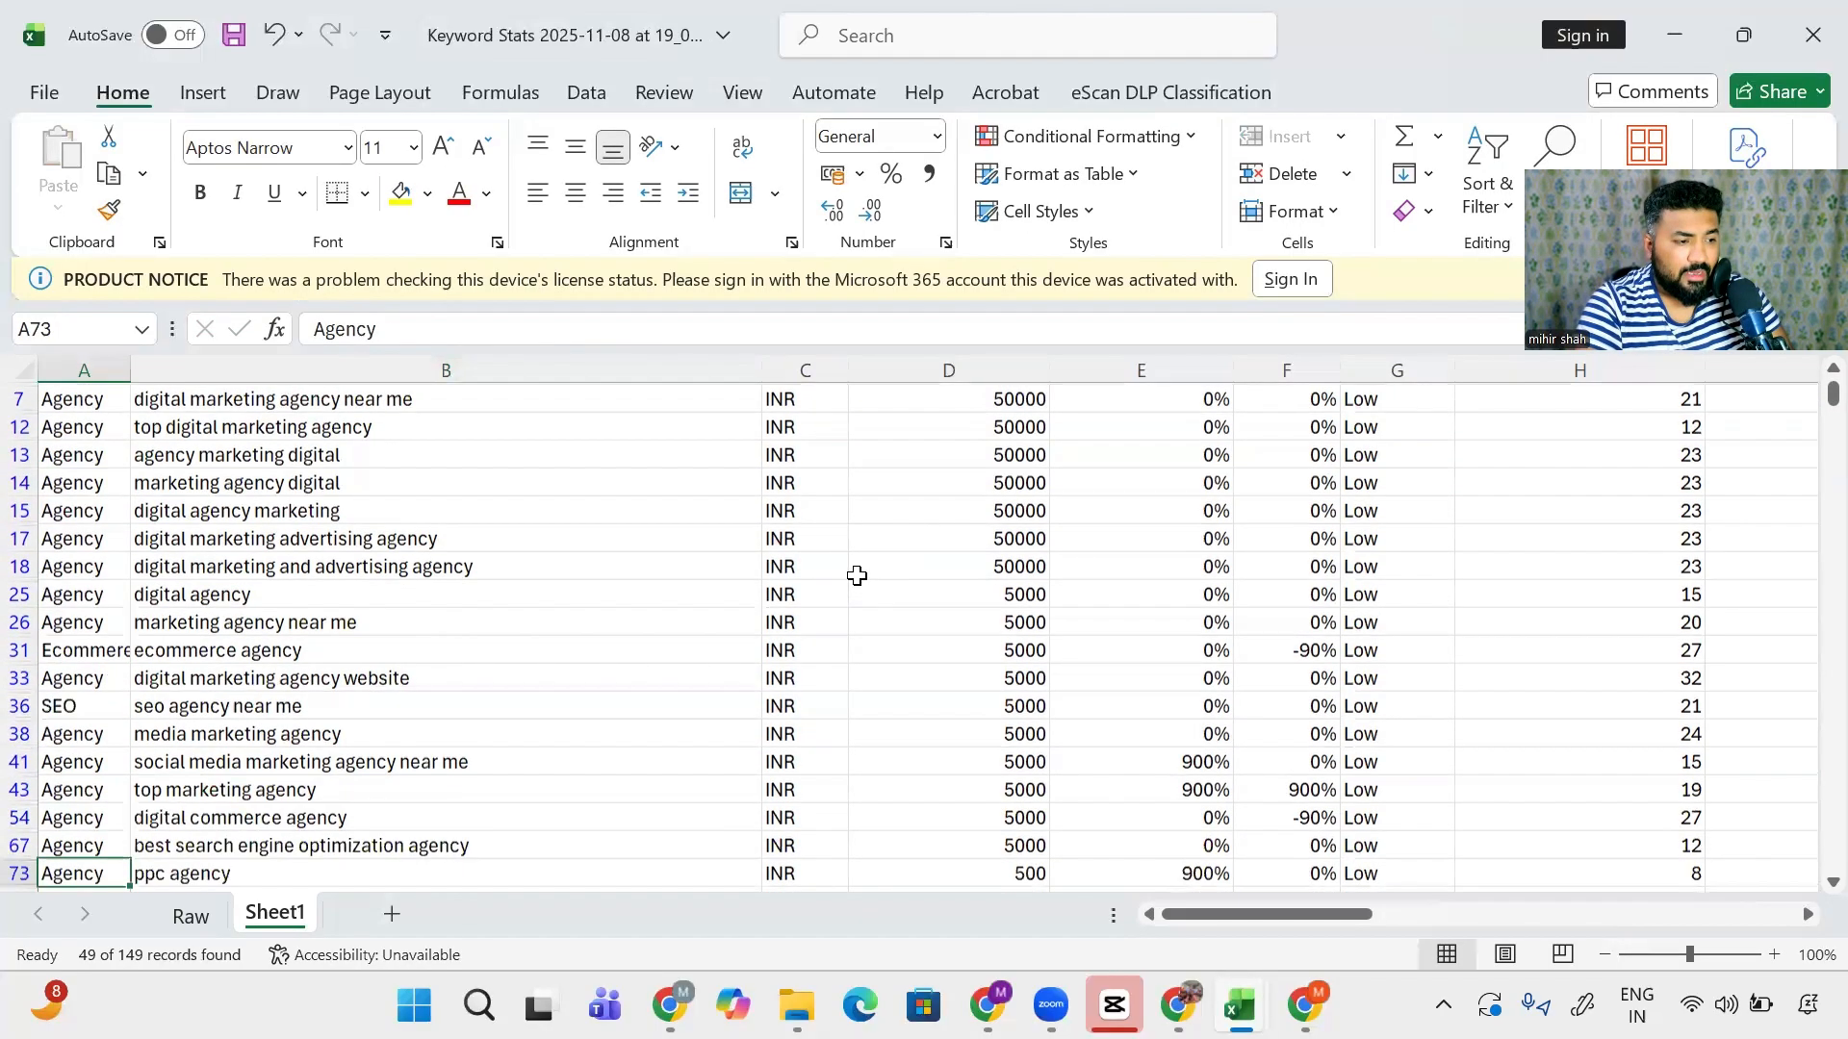
key(Down)
key(Down)
key(Up)
key(Up)
key(Down)
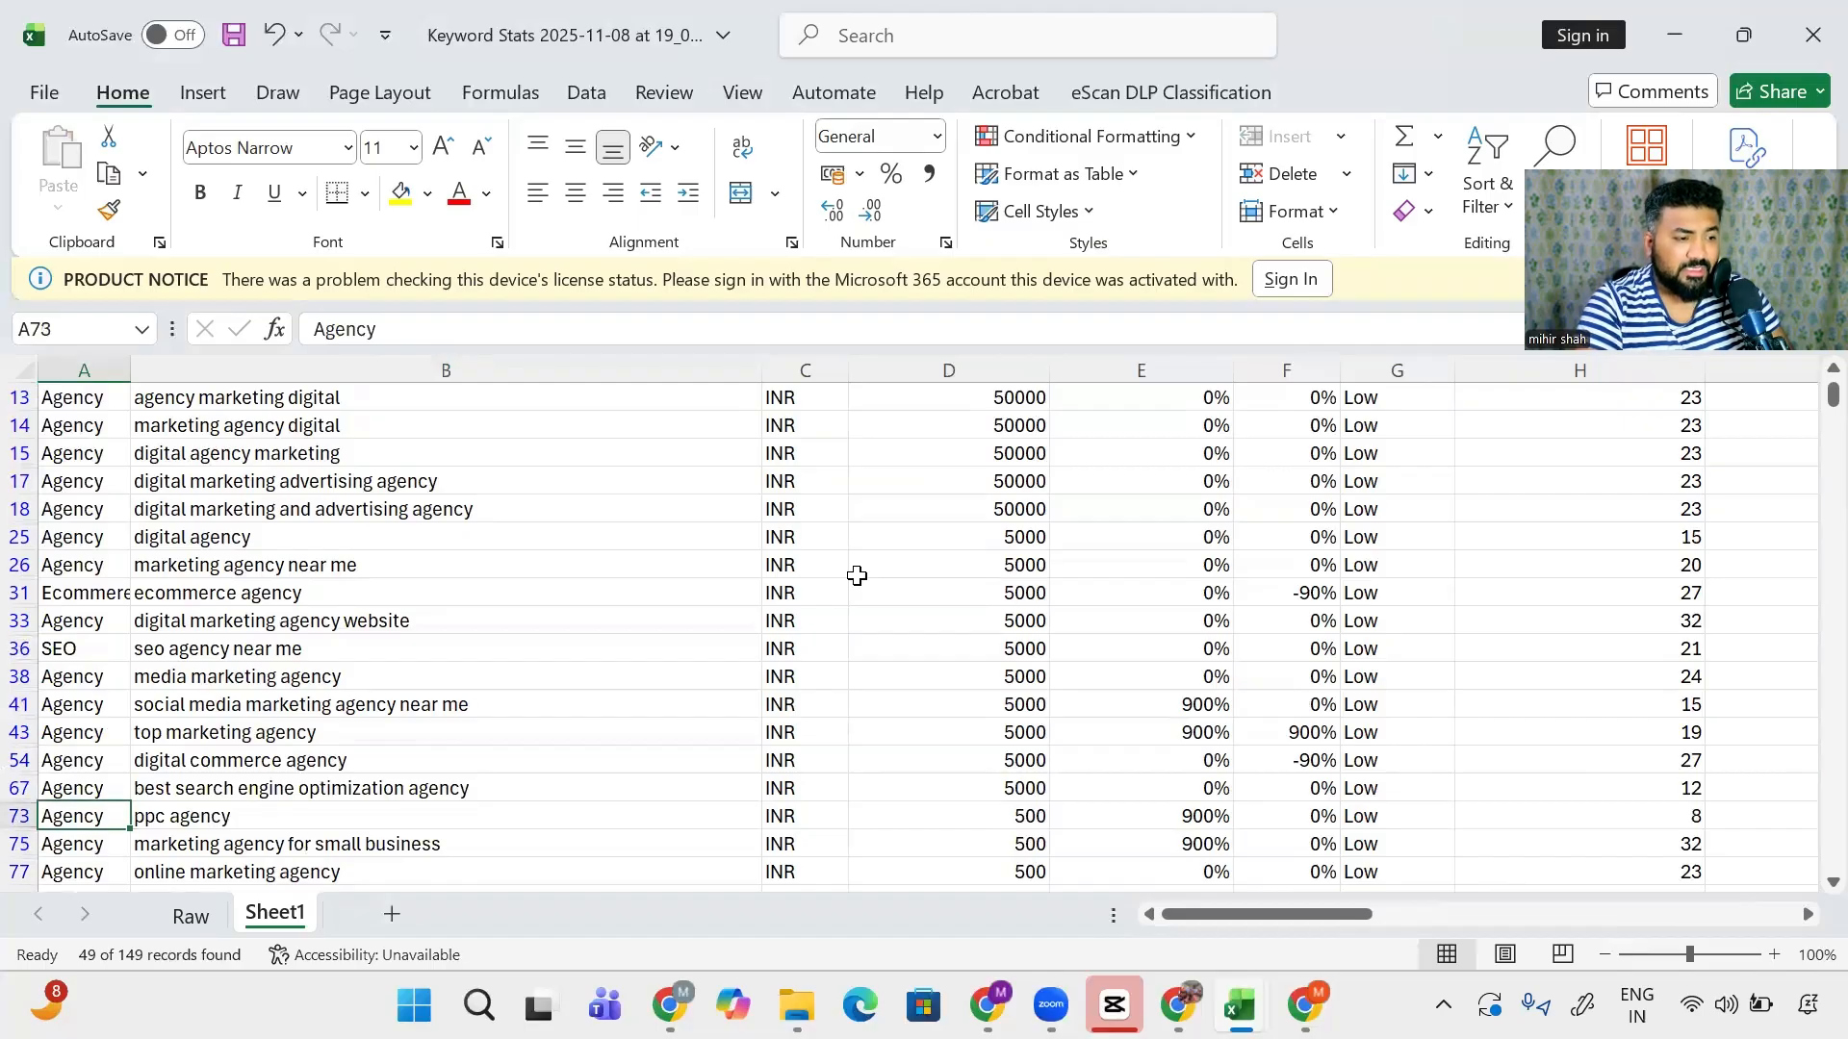
text(Small)
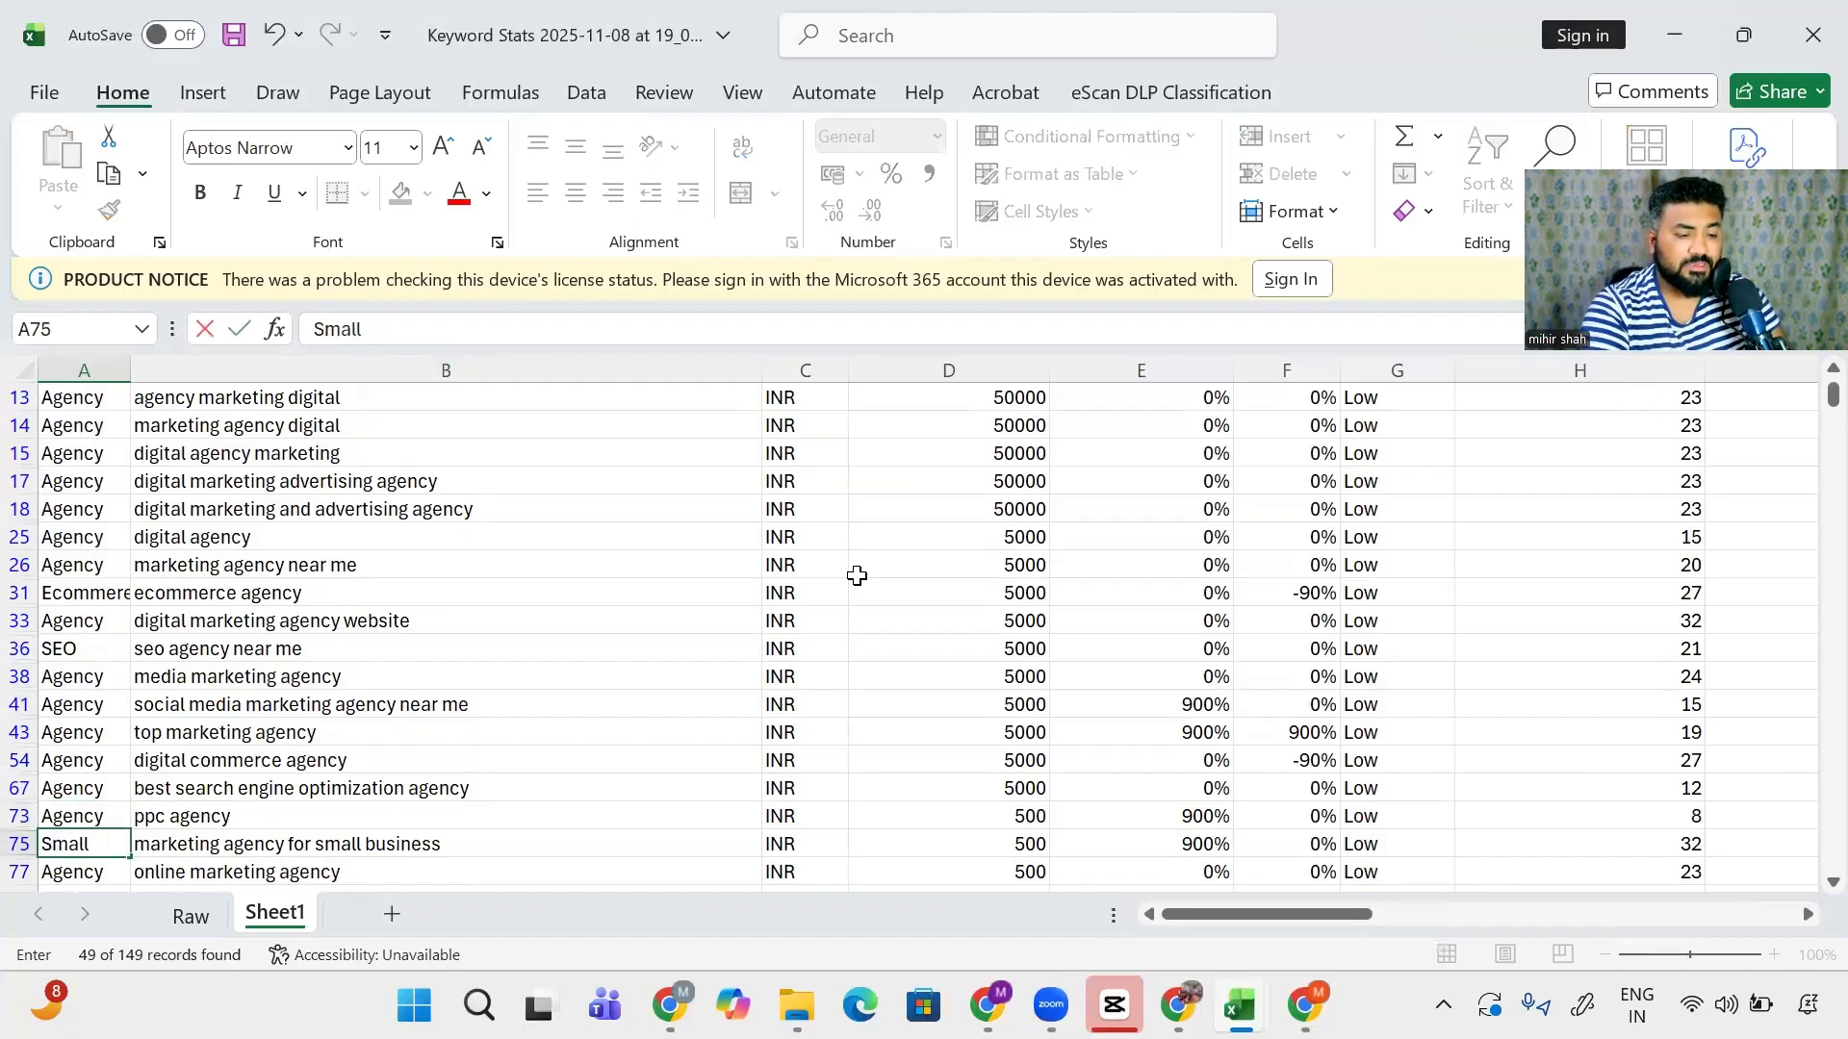
text( Business)
key(Return)
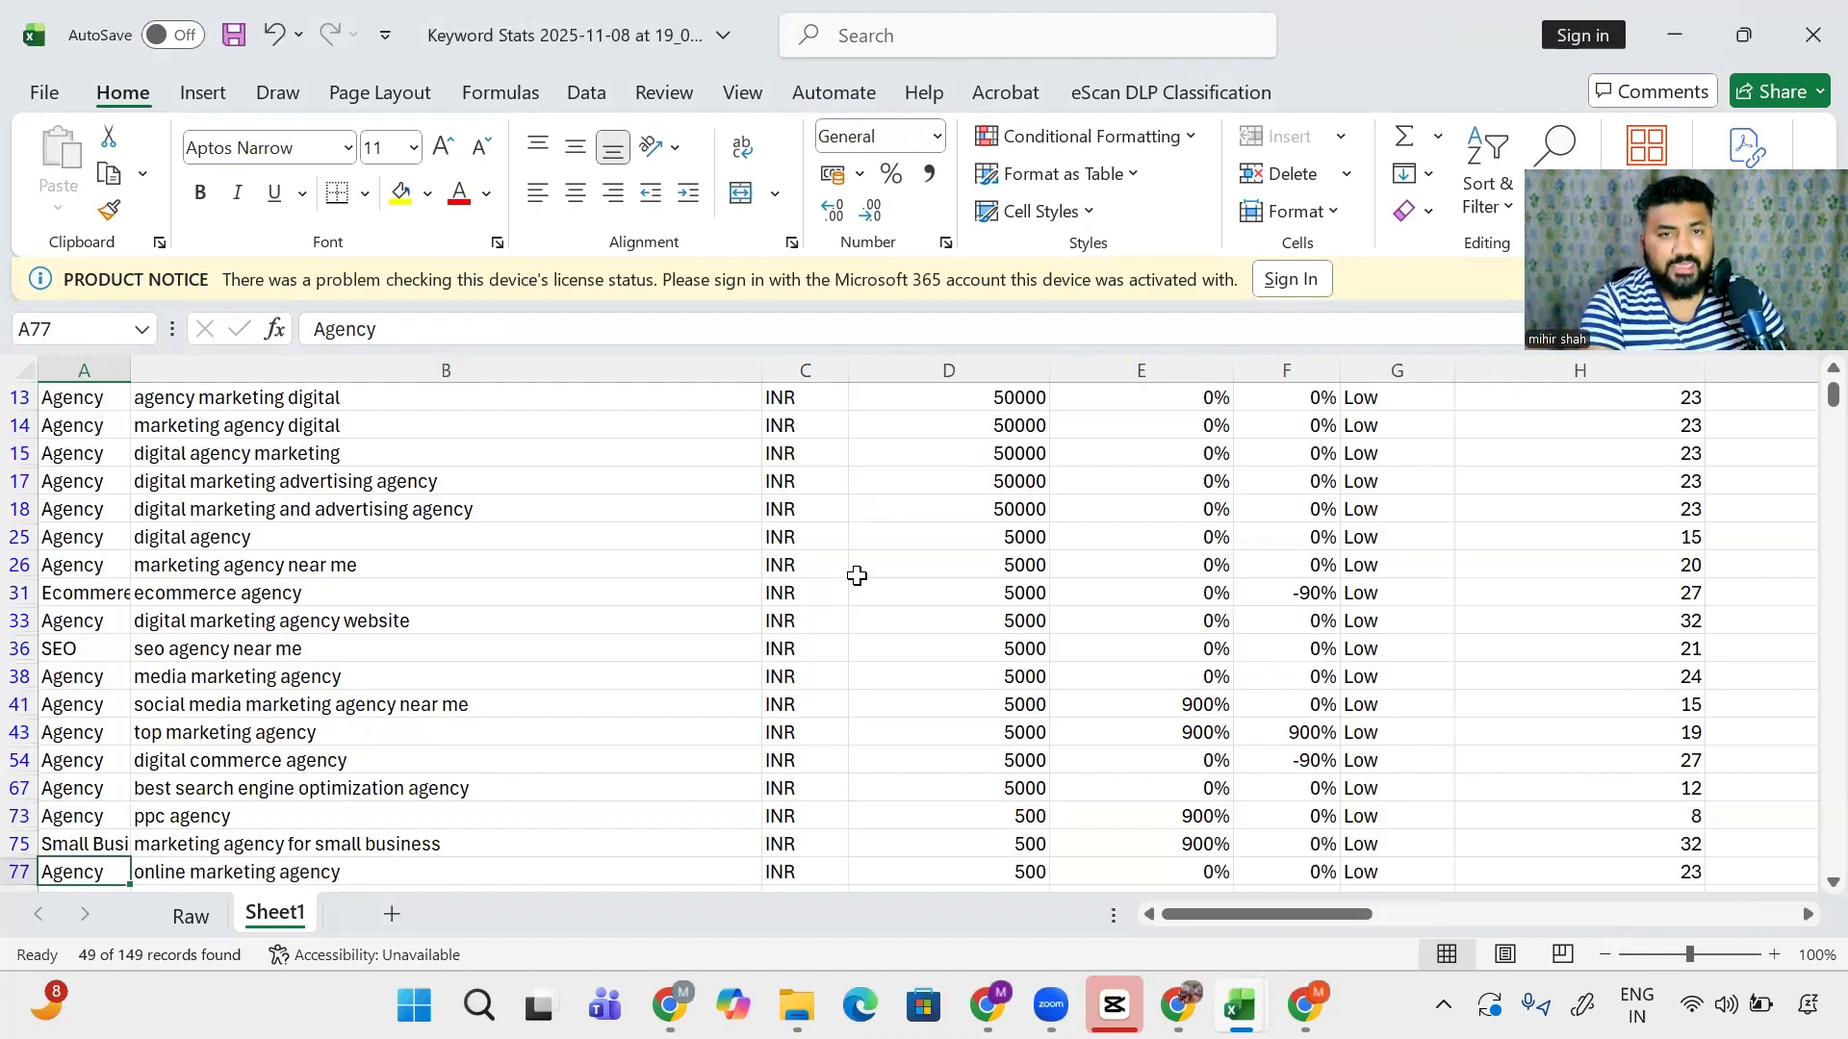
click(685, 452)
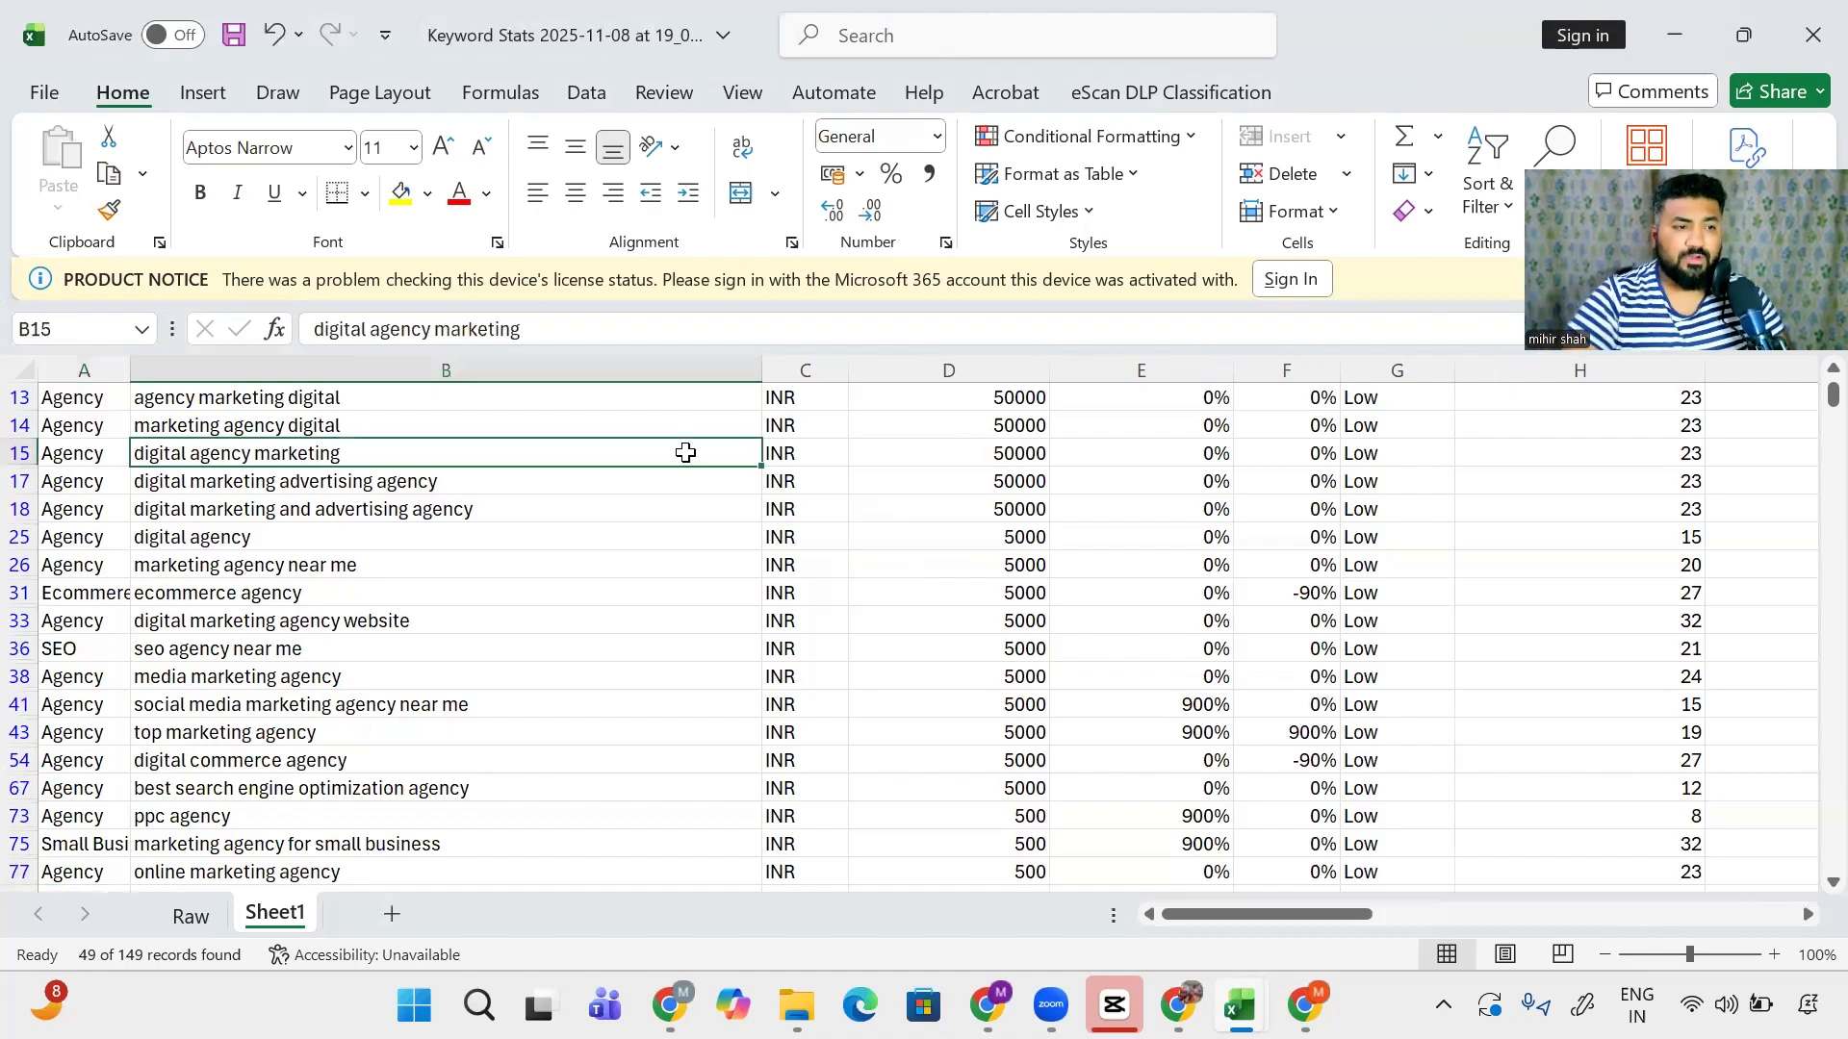
key(ctrl+Up)
- Filter the Keyword column to keywords containing 'eco'
key(alt+Down)
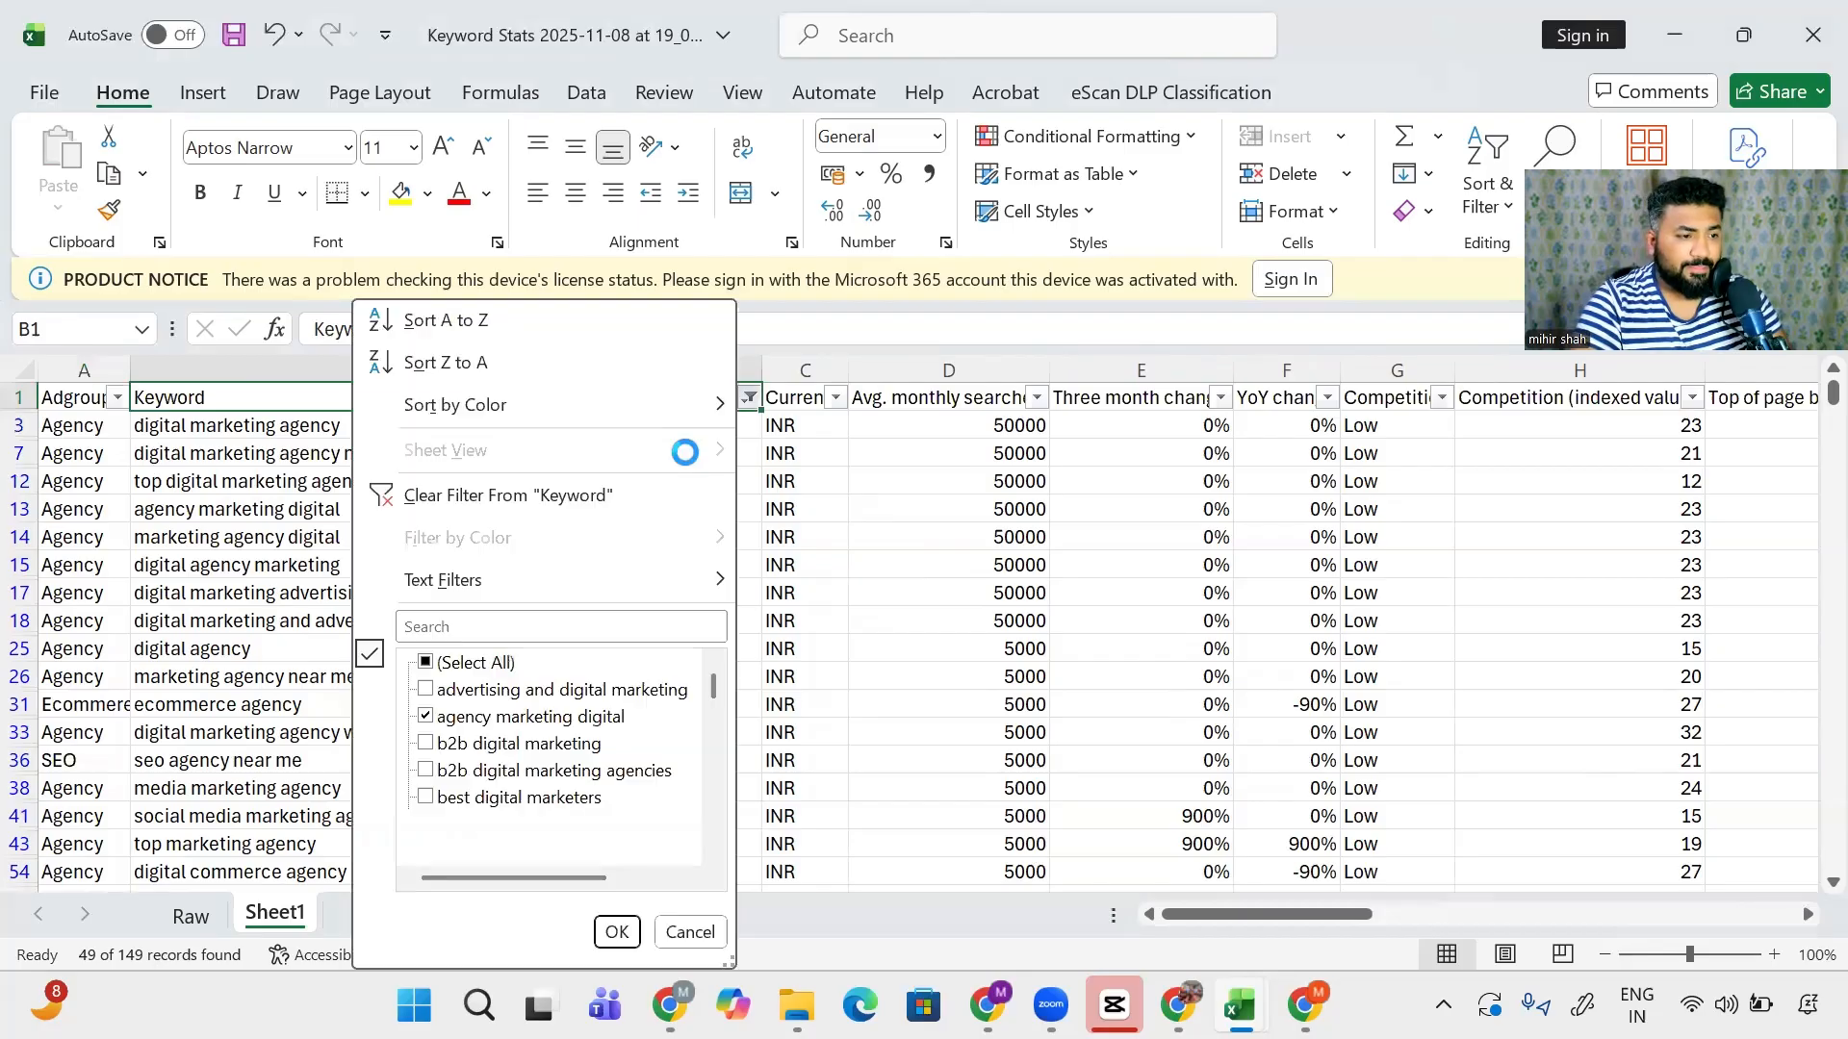
key(Down)
key(Down)
text(e)
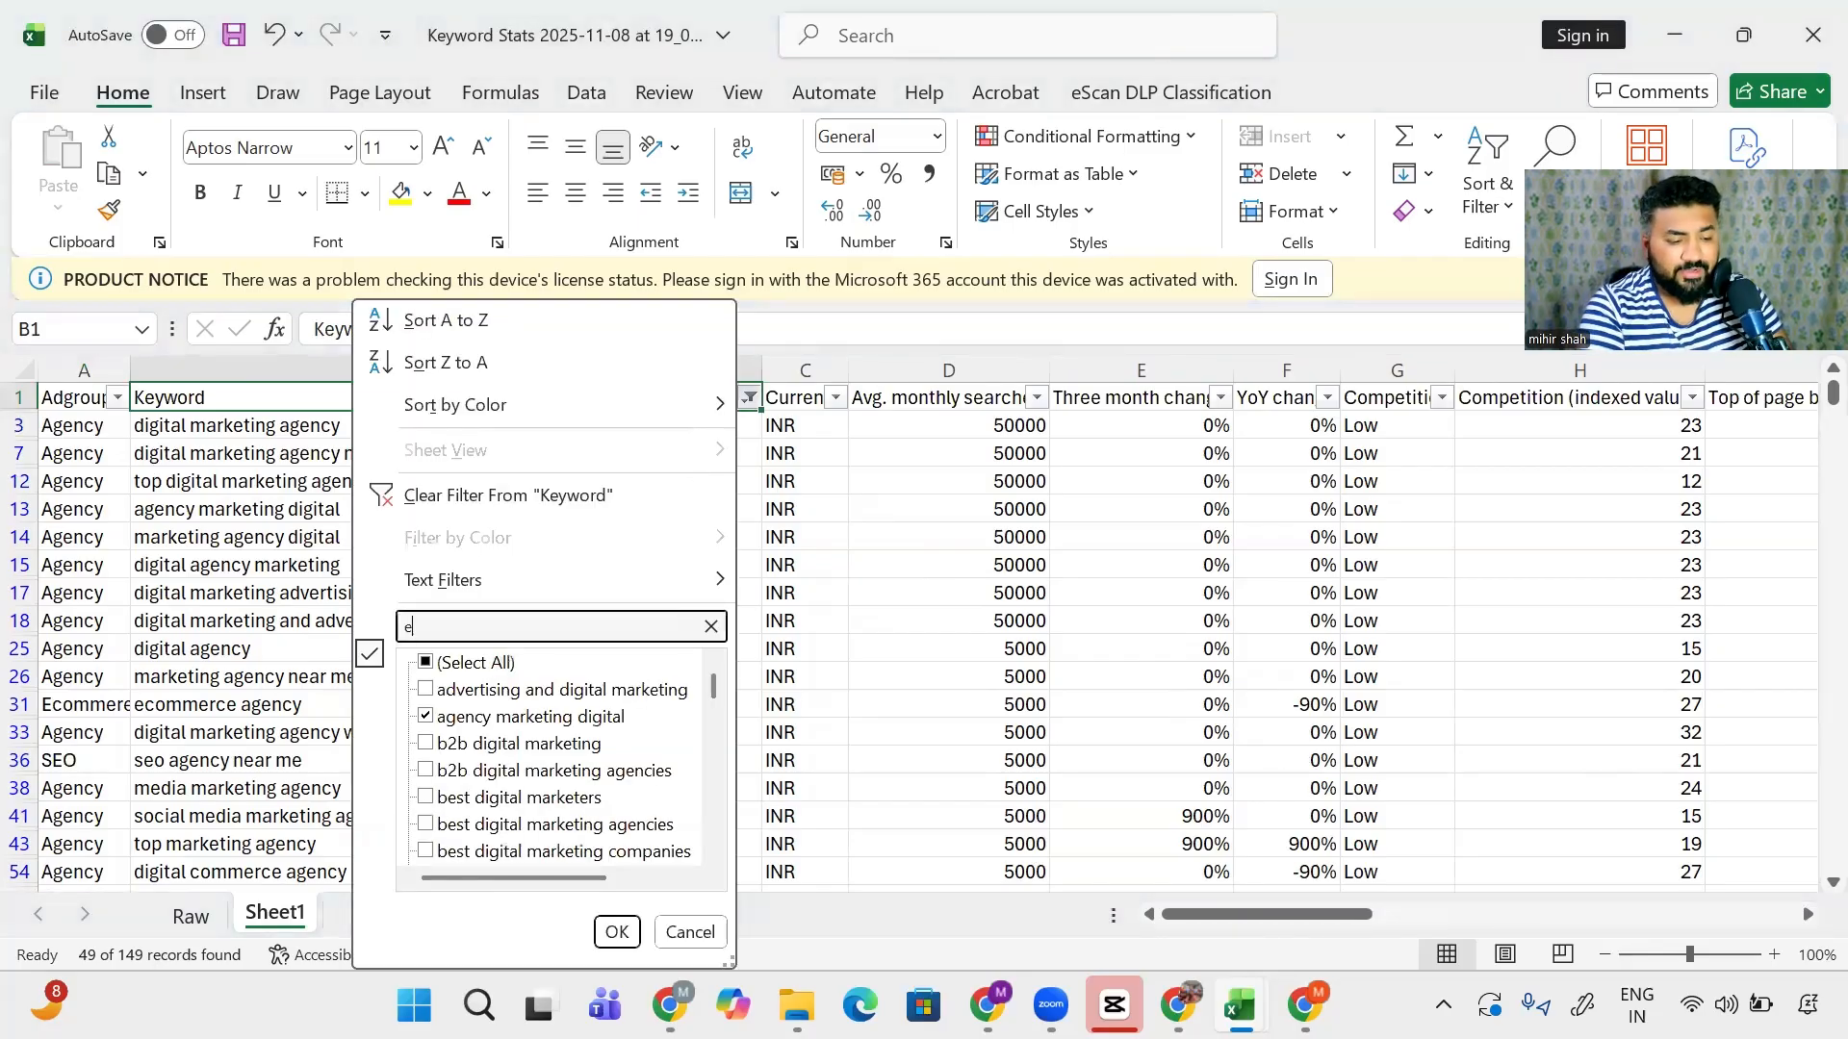
text(commerce)
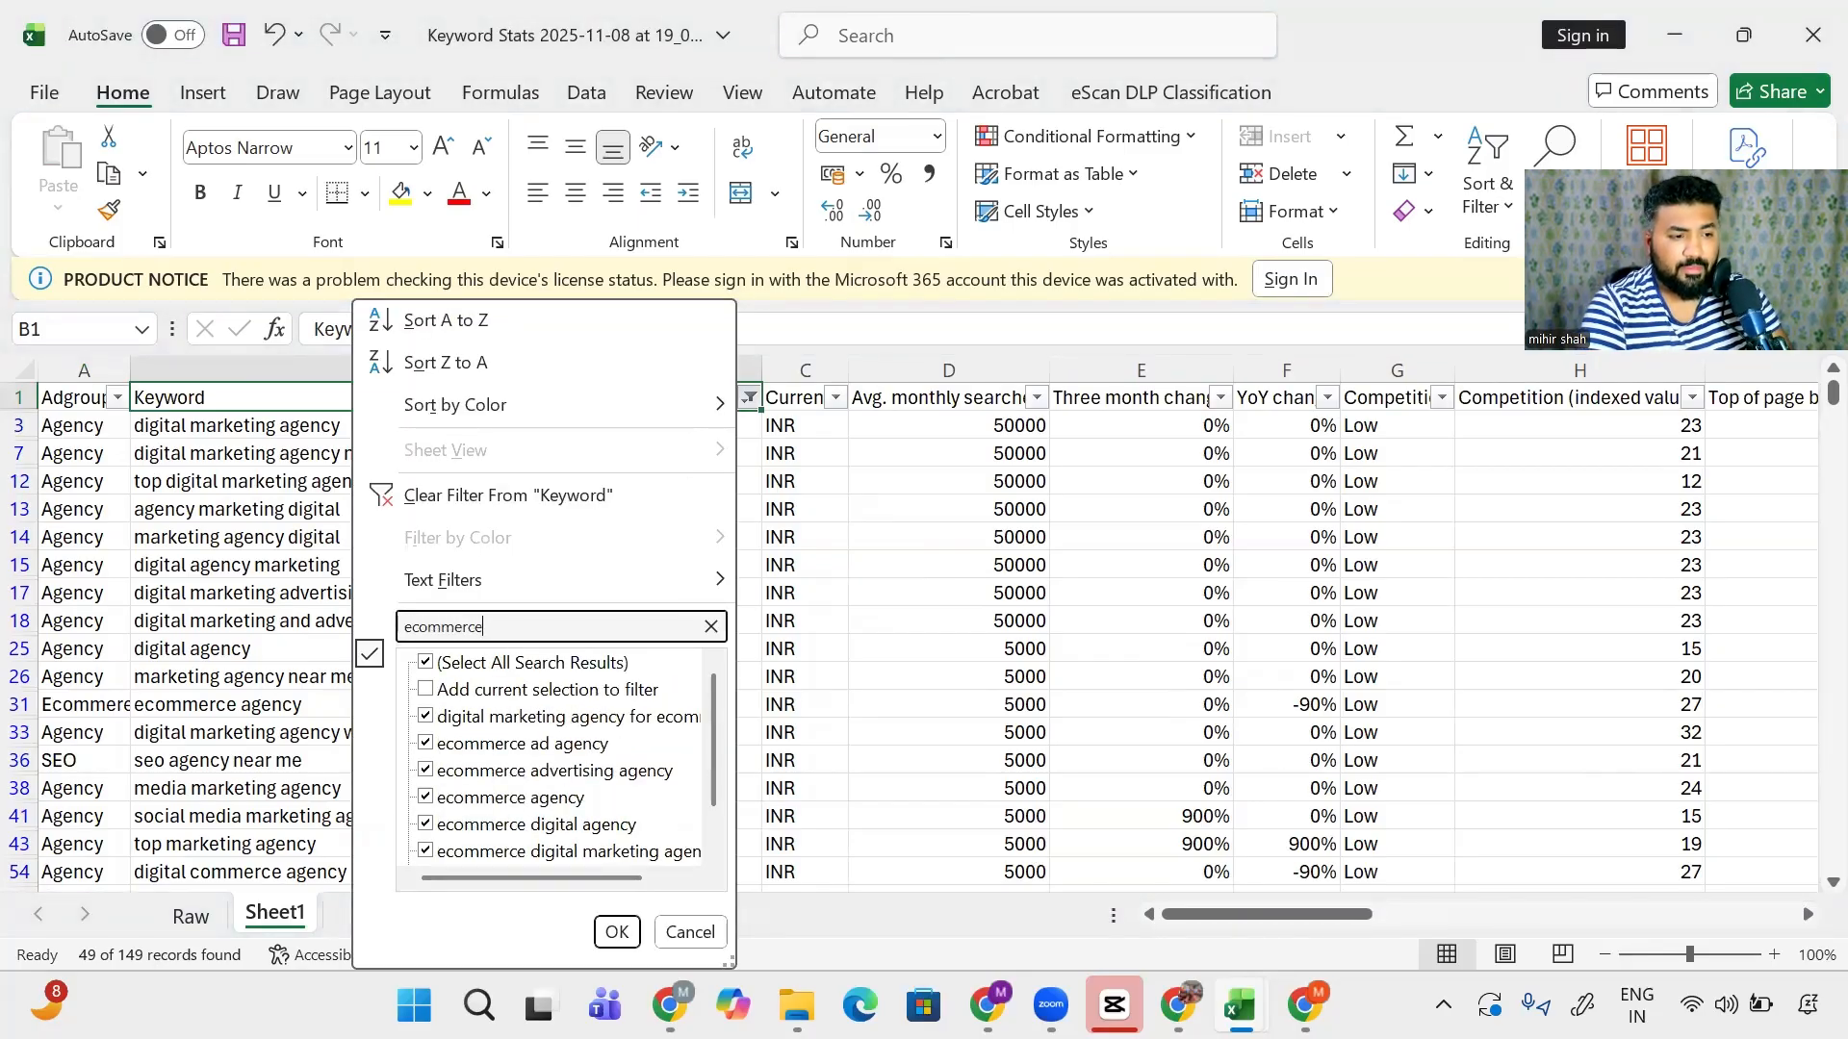
key(Return)
- Copy the Ecommerce label from row 31 into row 82's Adgroup cell
key(Down)
key(Left)
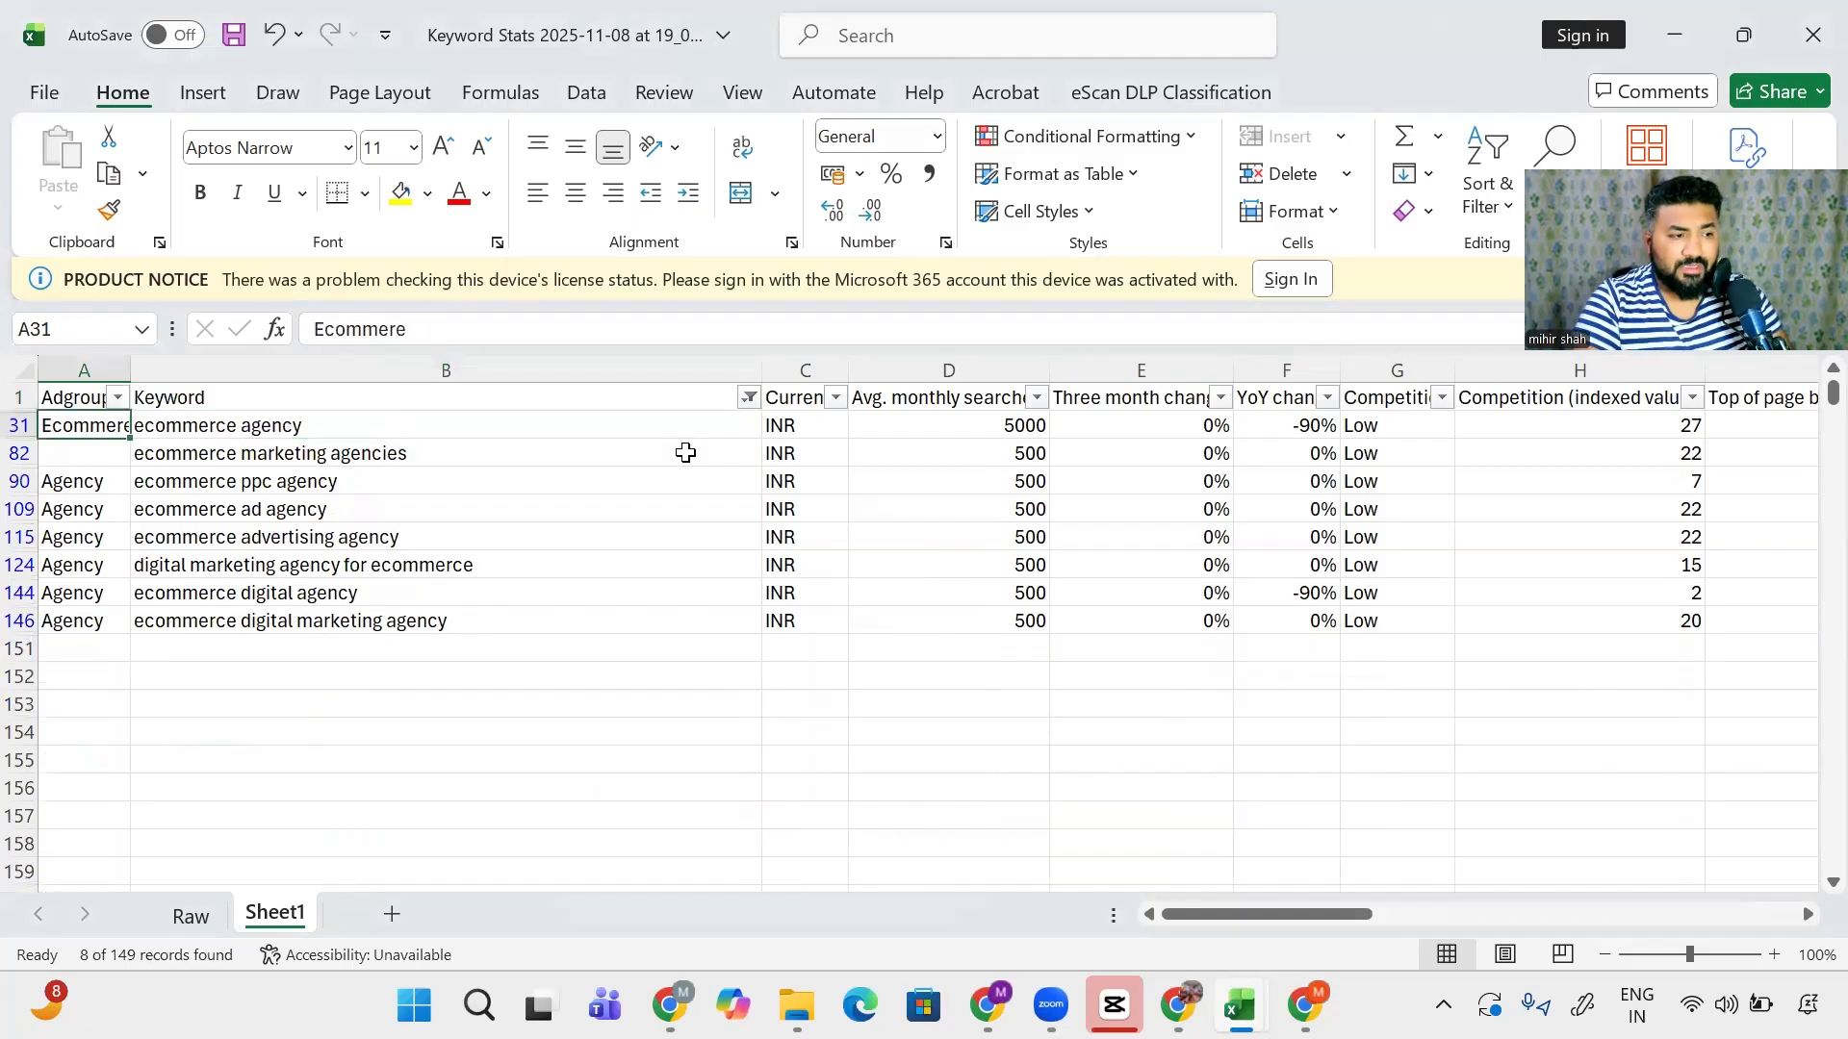
key(ctrl+c)
key(Down)
key(ctrl+v)
- Paste Ecommerce into the remaining filtered Adgroup cells, rows 90 through 146
key(Right)
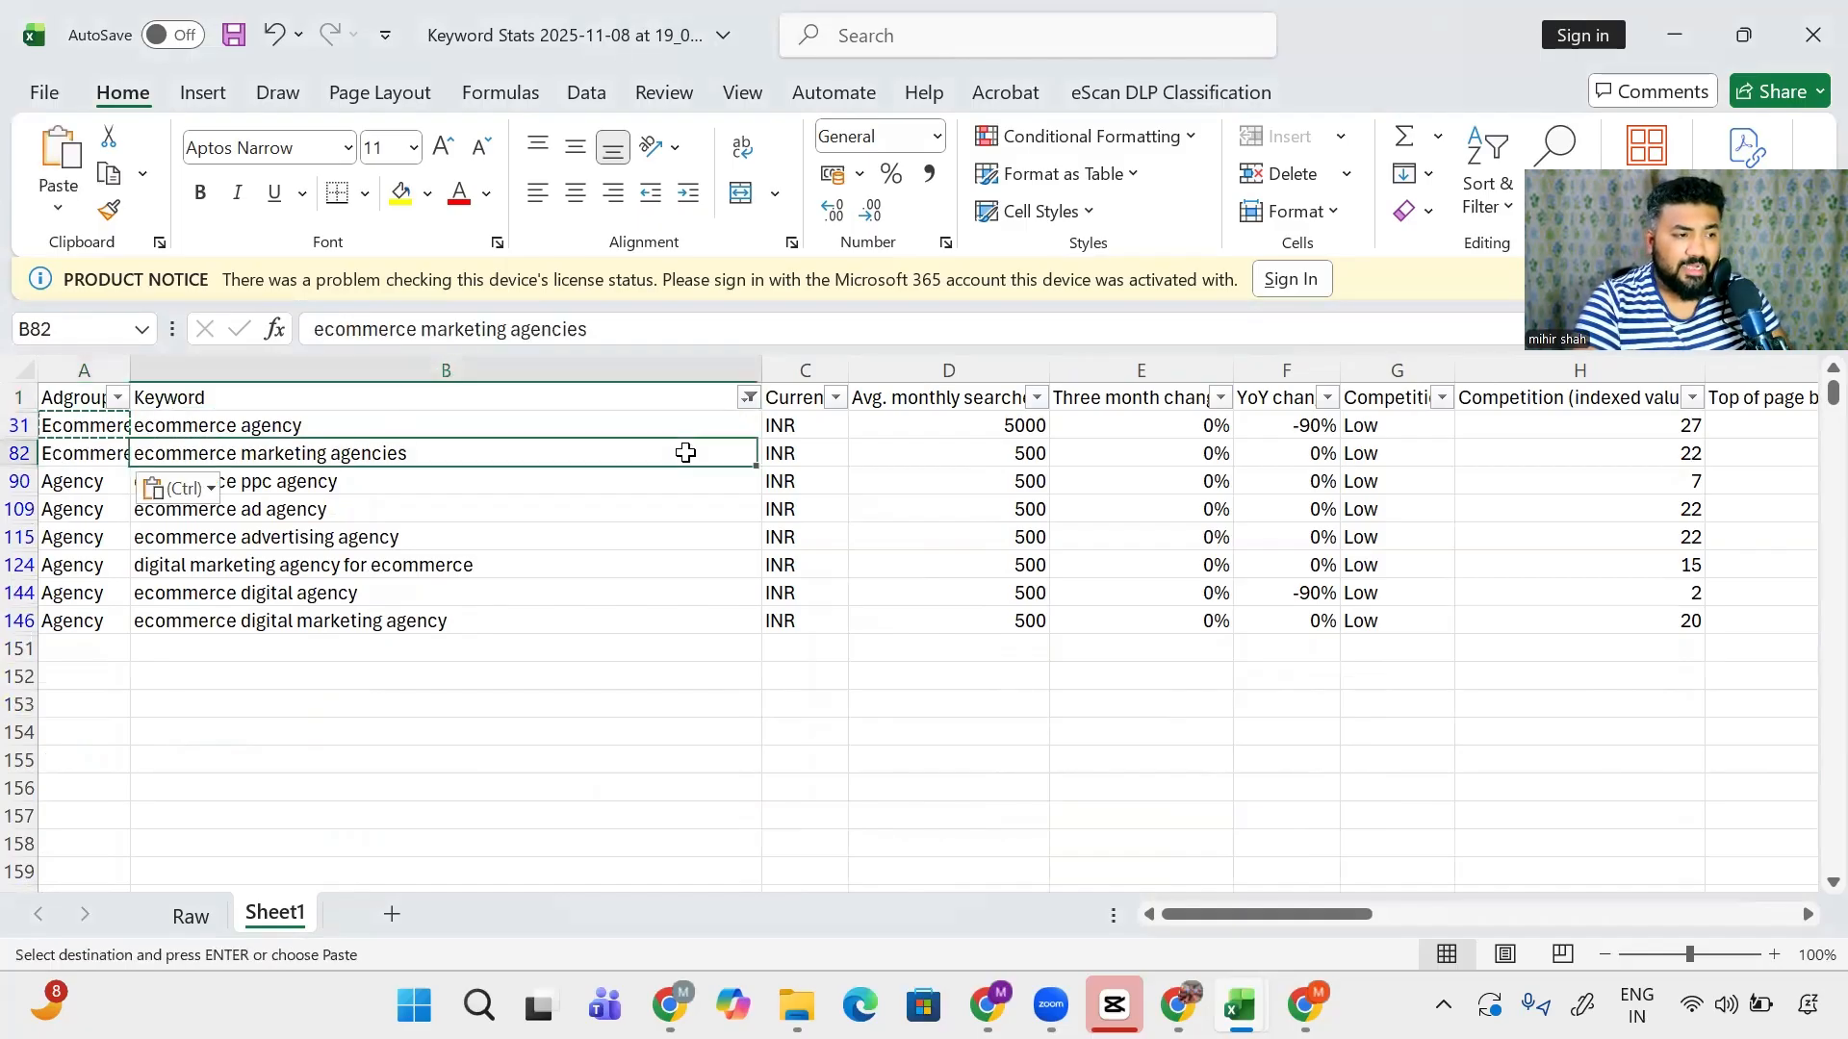
key(Down)
key(ctrl)
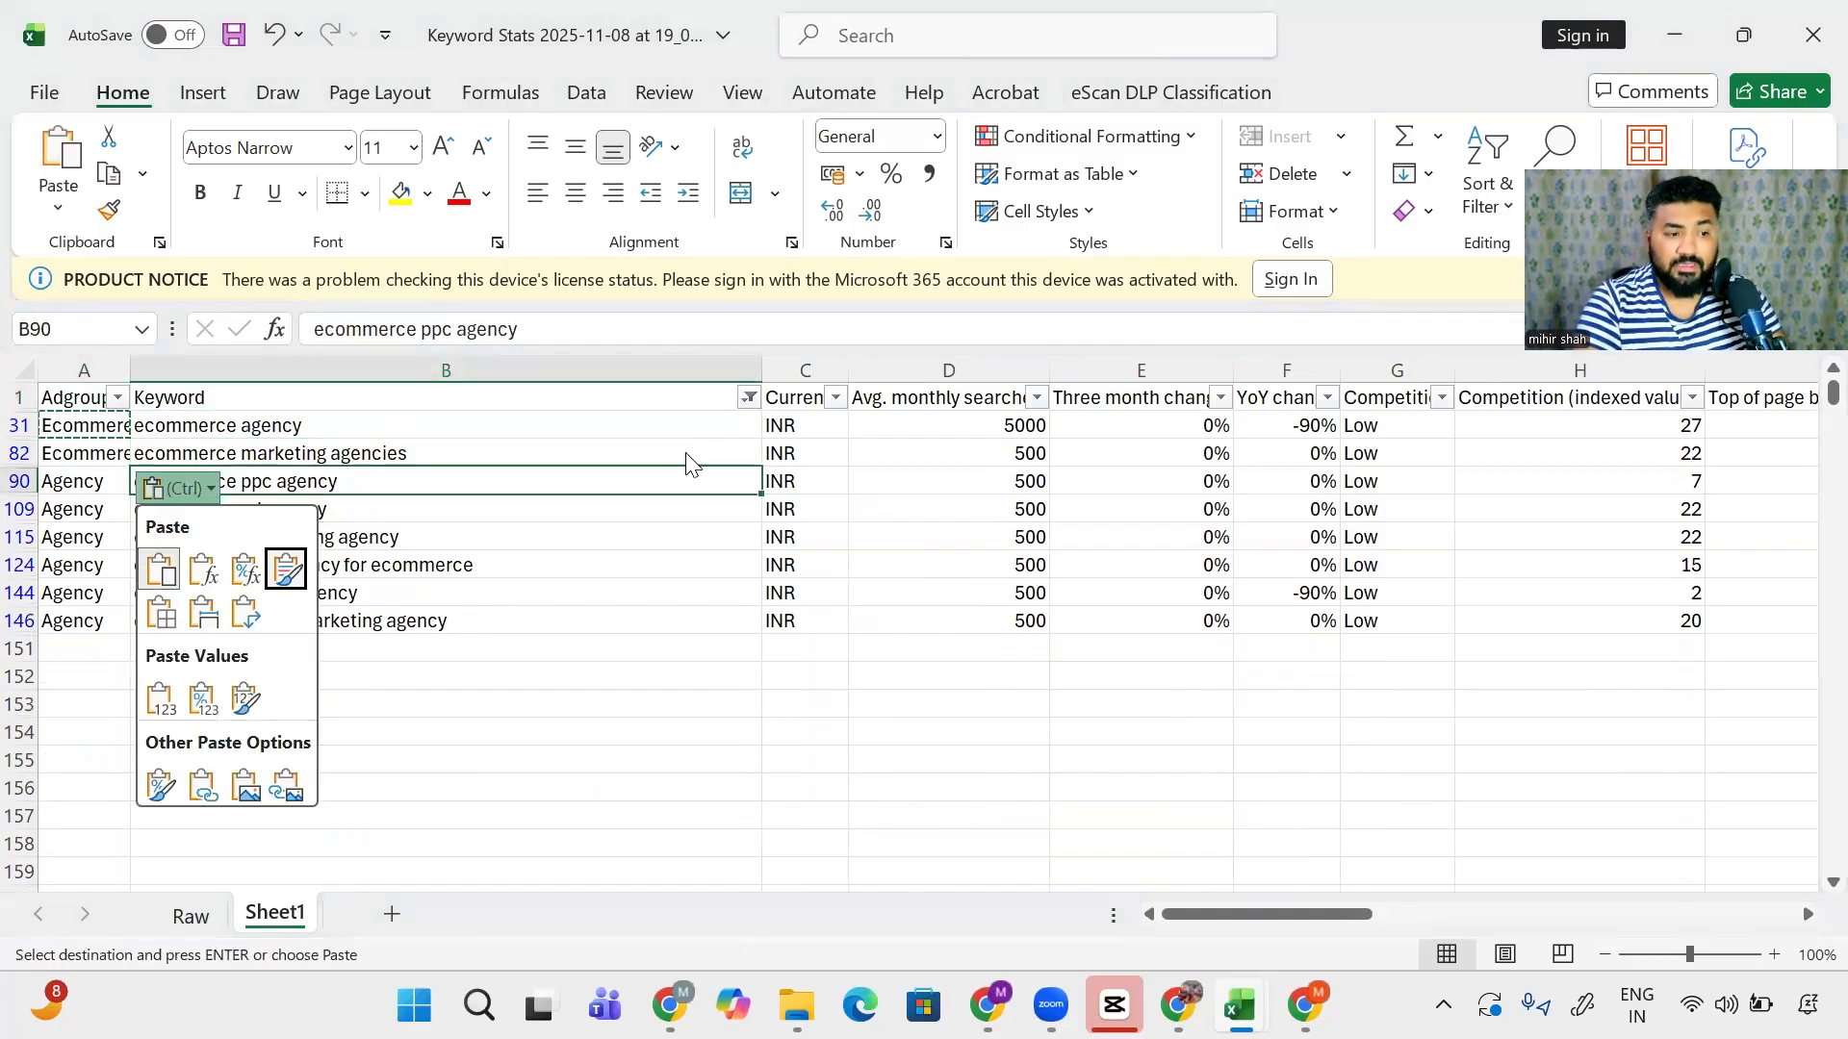
key(Escape)
key(Left)
key(Right)
key(ctrl)
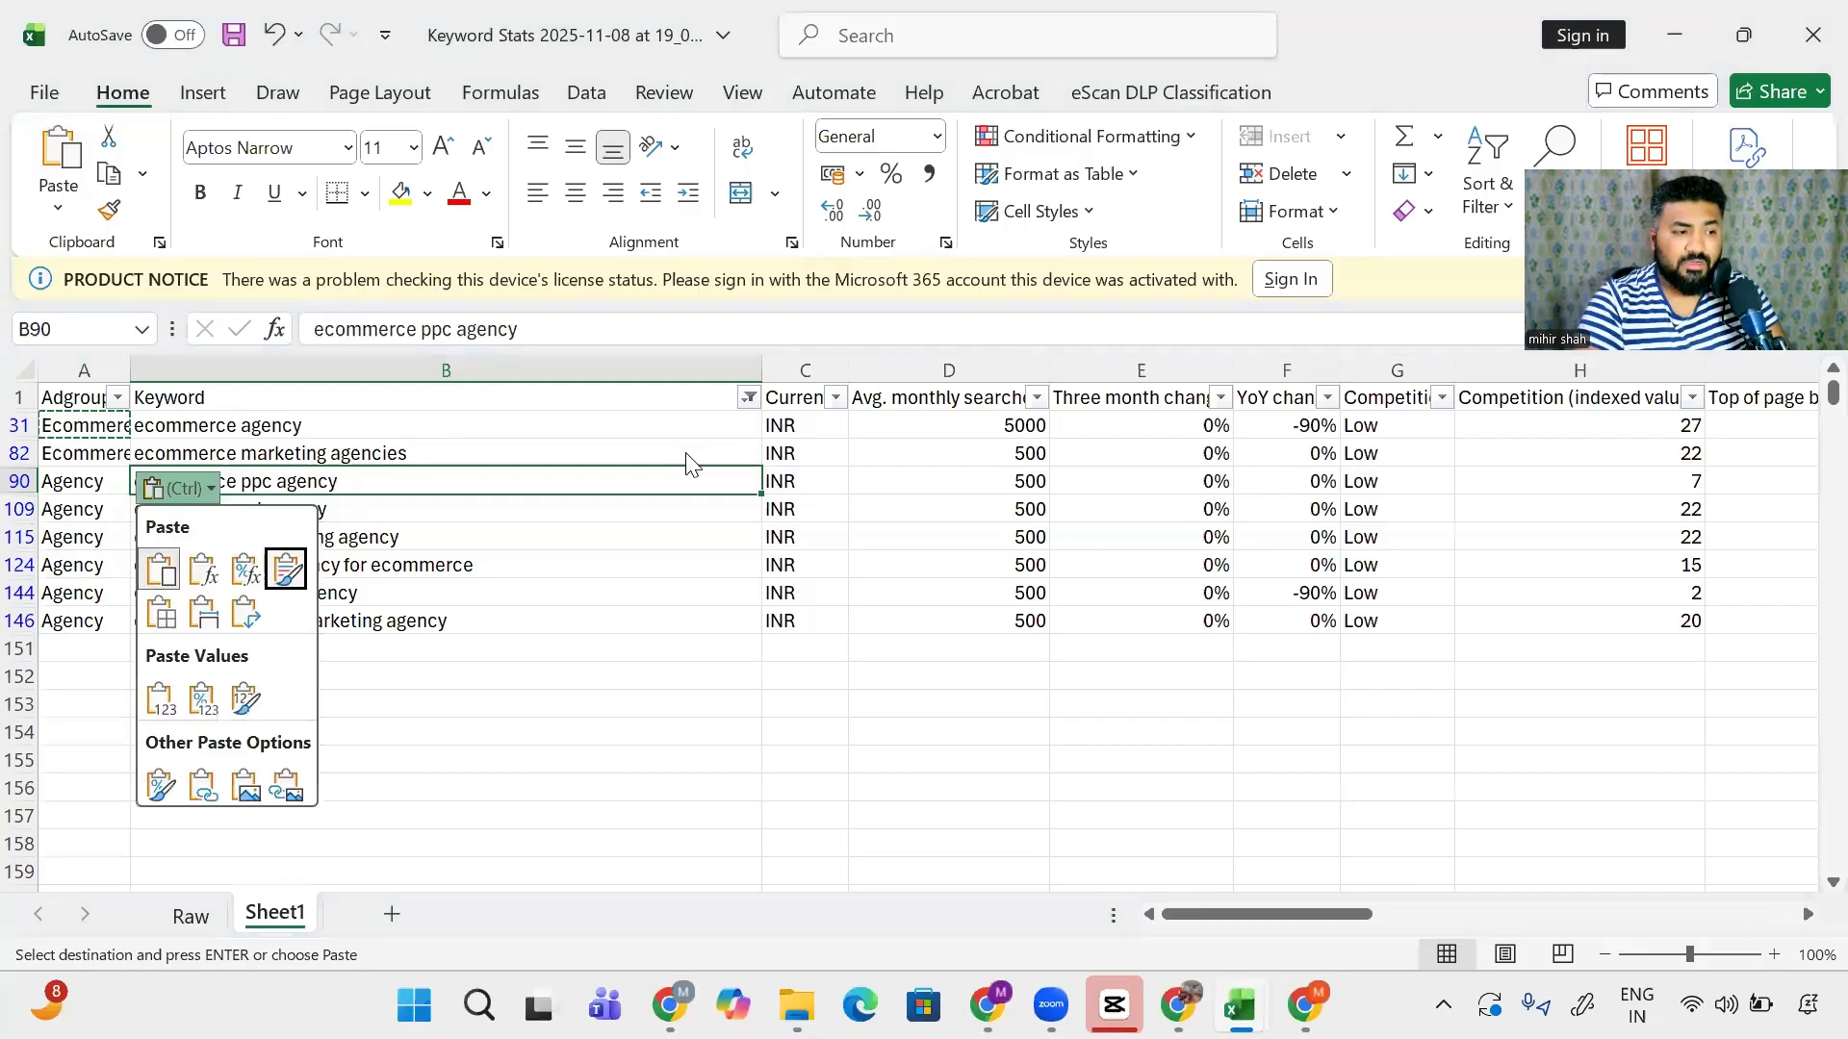
key(Escape)
key(Down)
key(ctrl+Down)
key(Left)
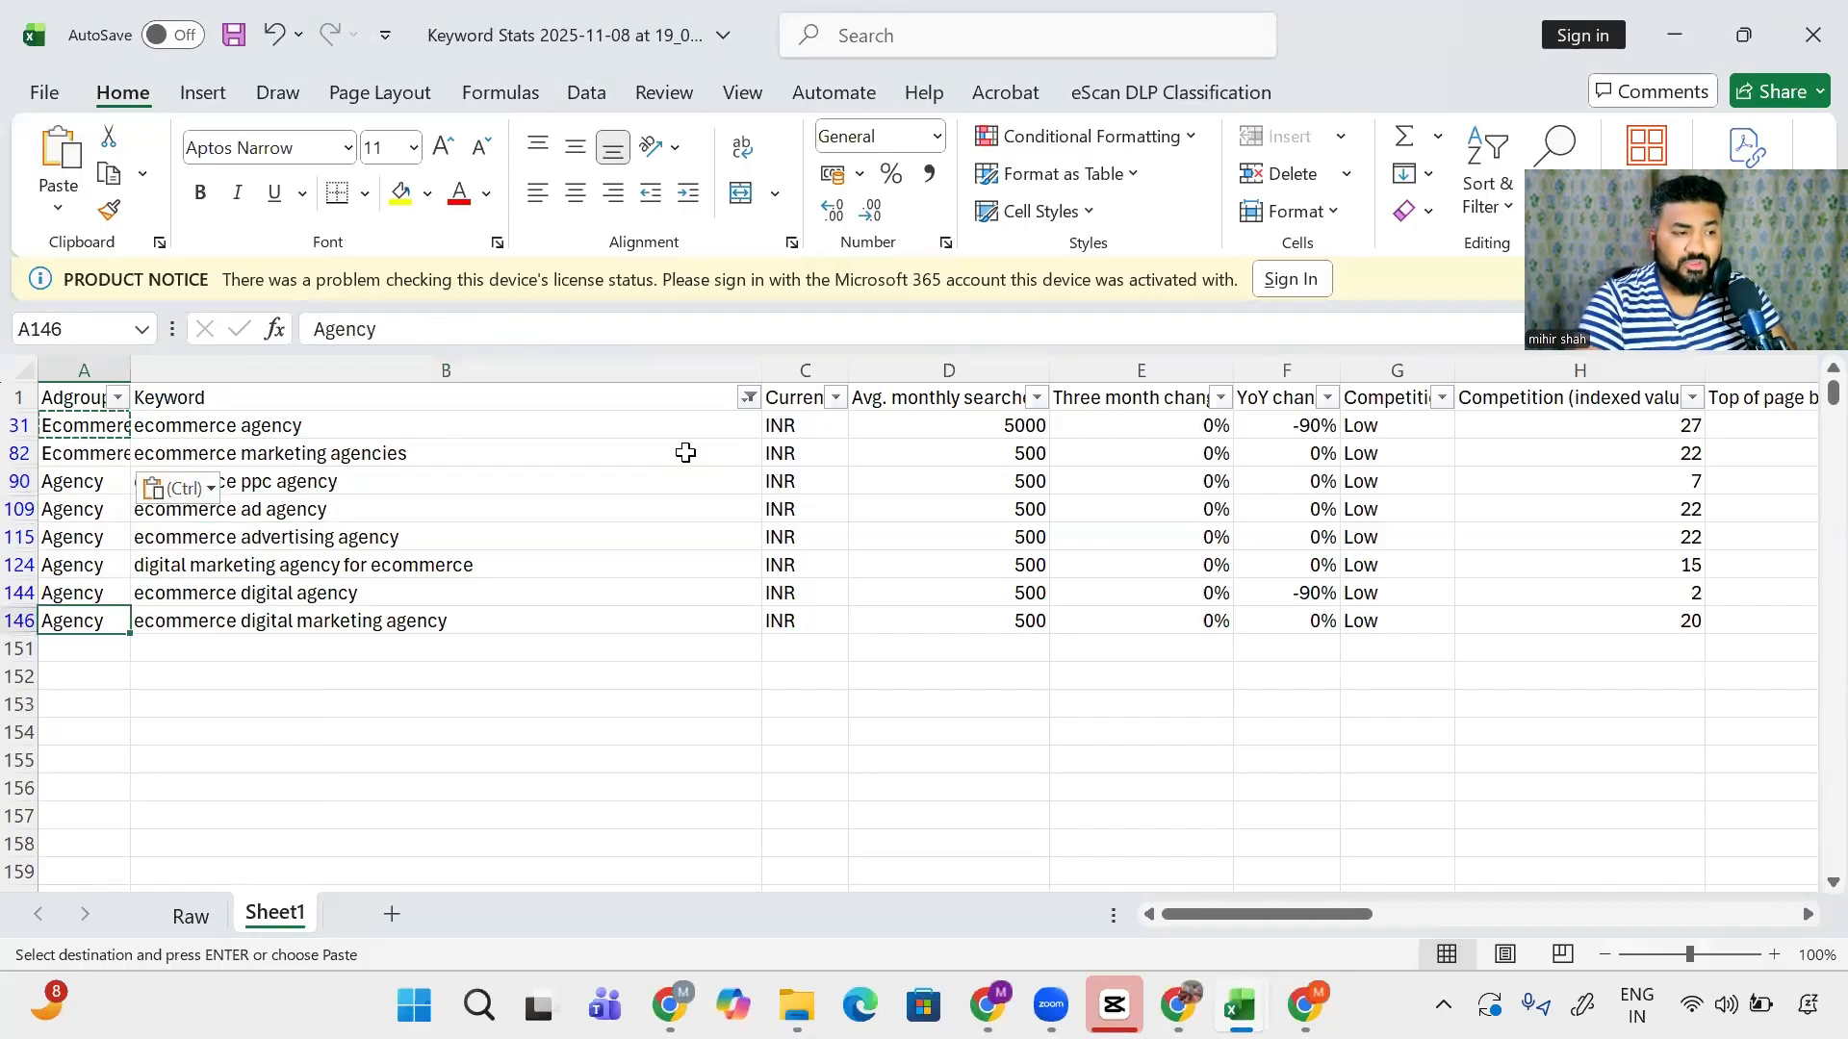
key(ctrl+shift+Up)
key(shift+Down)
key(shift+Down)
key(shift+Down)
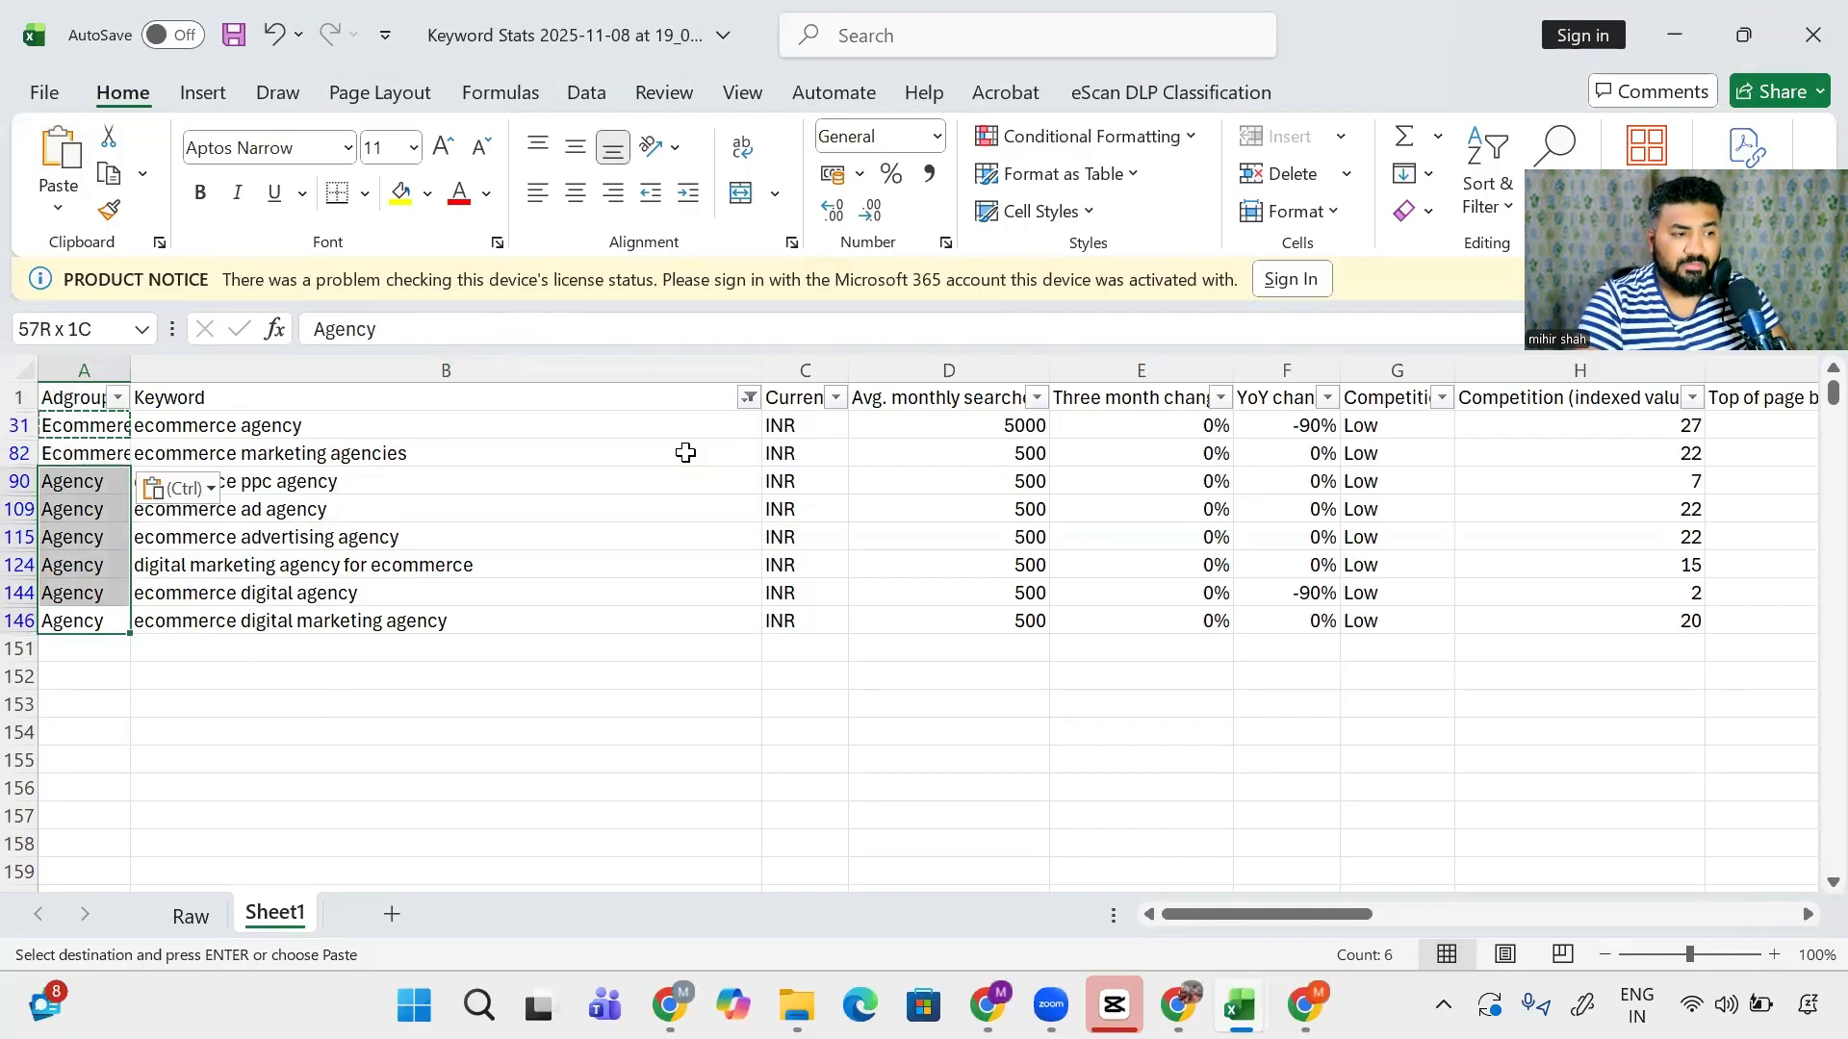
key(ctrl+v)
- Tick (Select All) in the Keyword filter to show every keyword again
key(ctrl+Up)
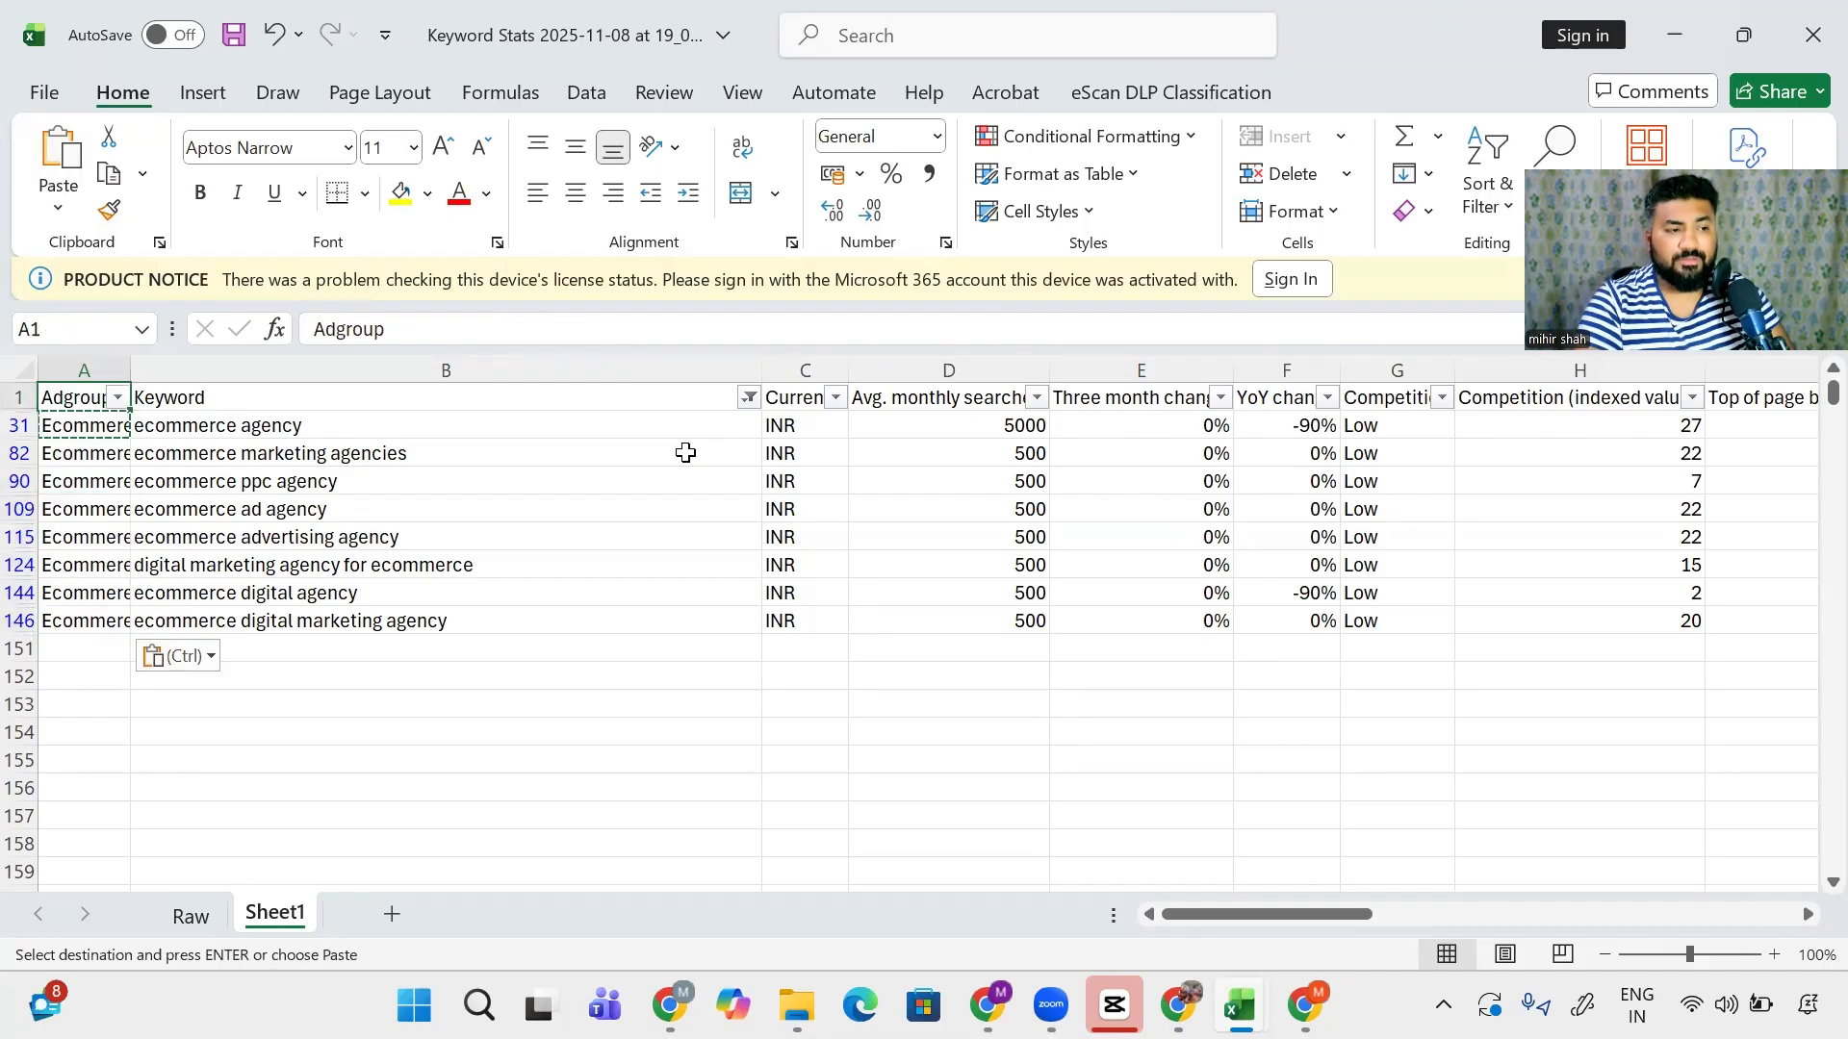
key(Right)
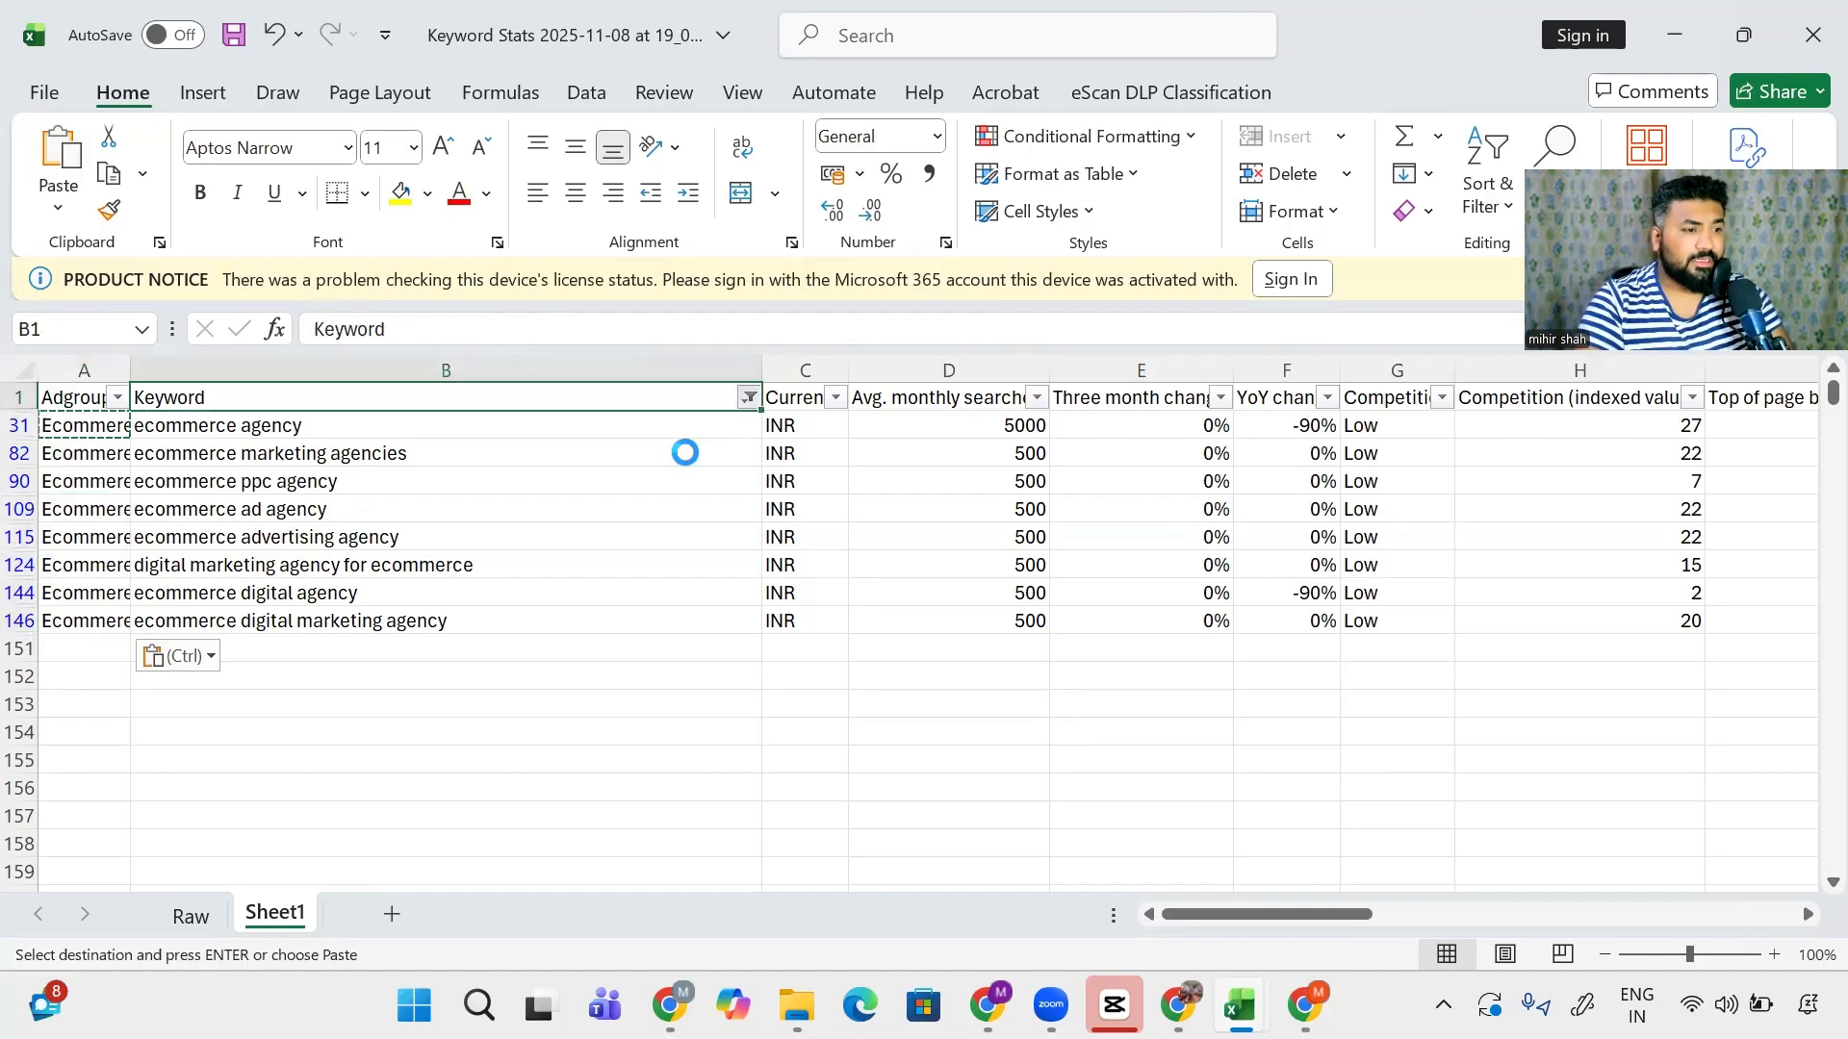
key(alt+Down)
key(Up)
key(space)
key(Return)
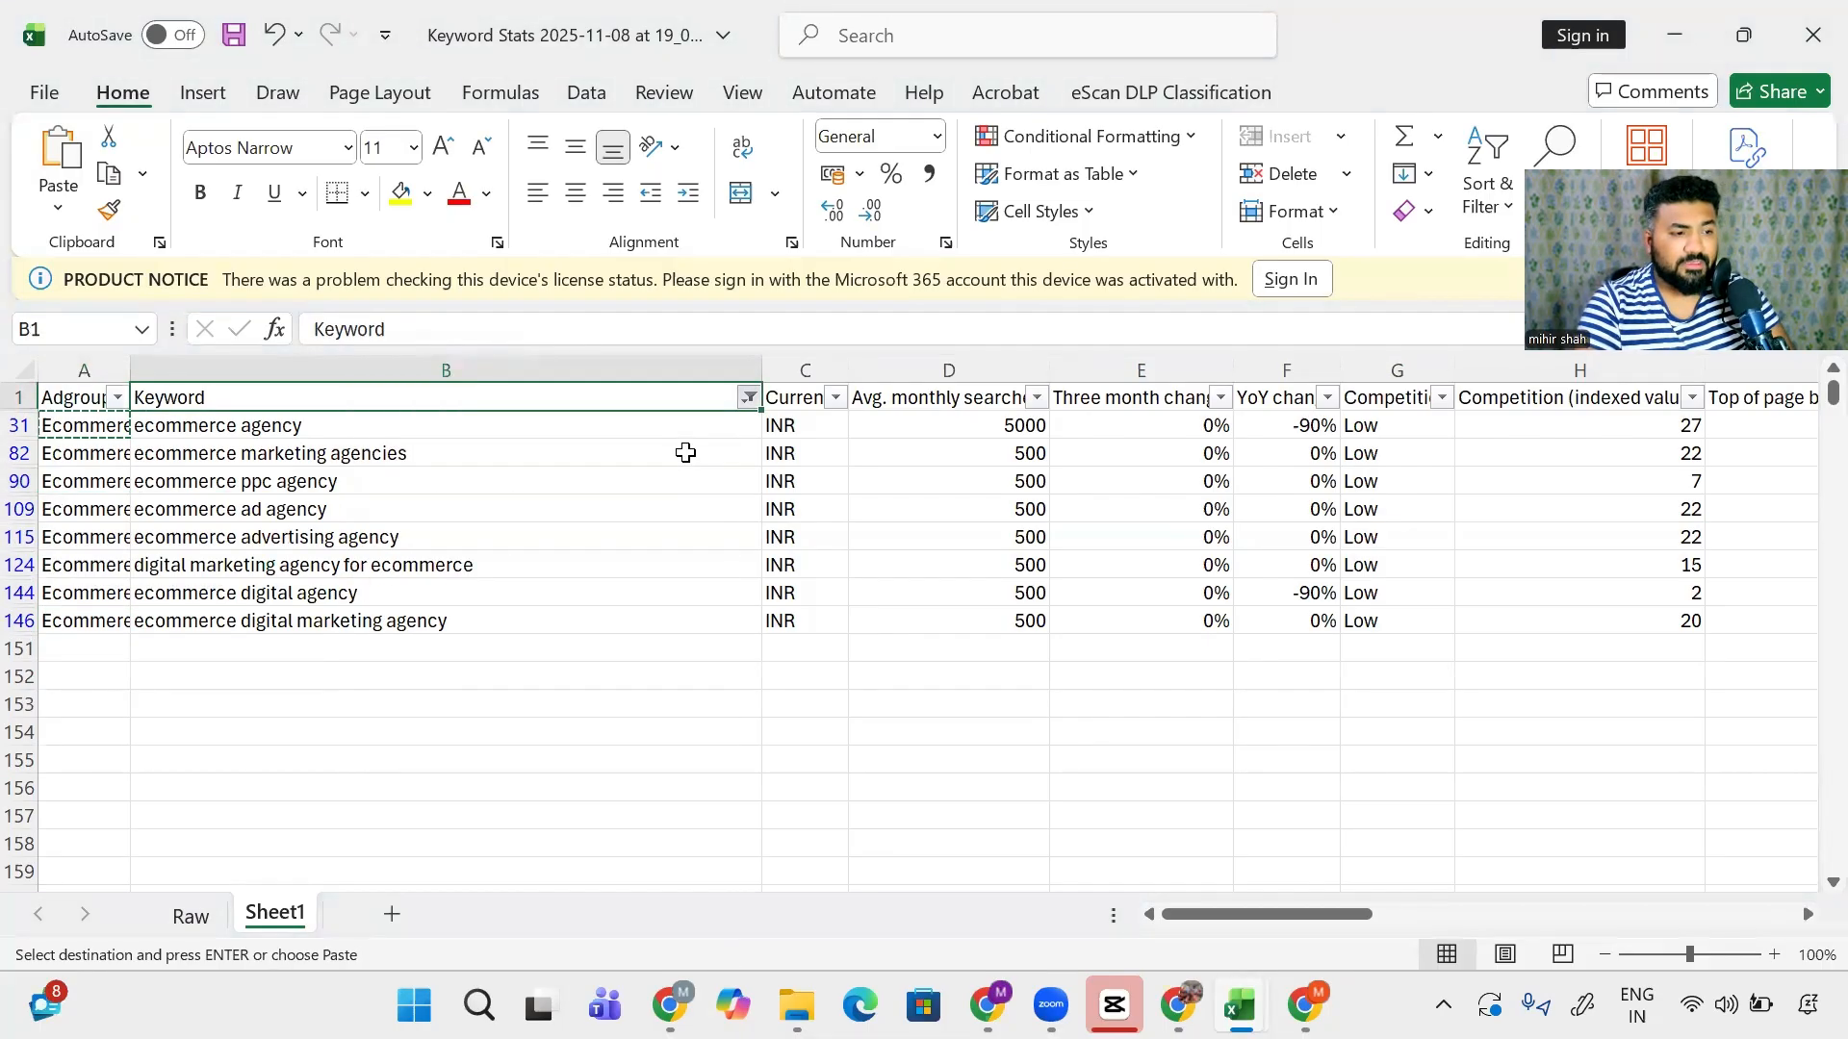
key(Down)
key(Down)
key(Down)
key(Down)
key(Down)
key(Down)
key(Down)
key(Down)
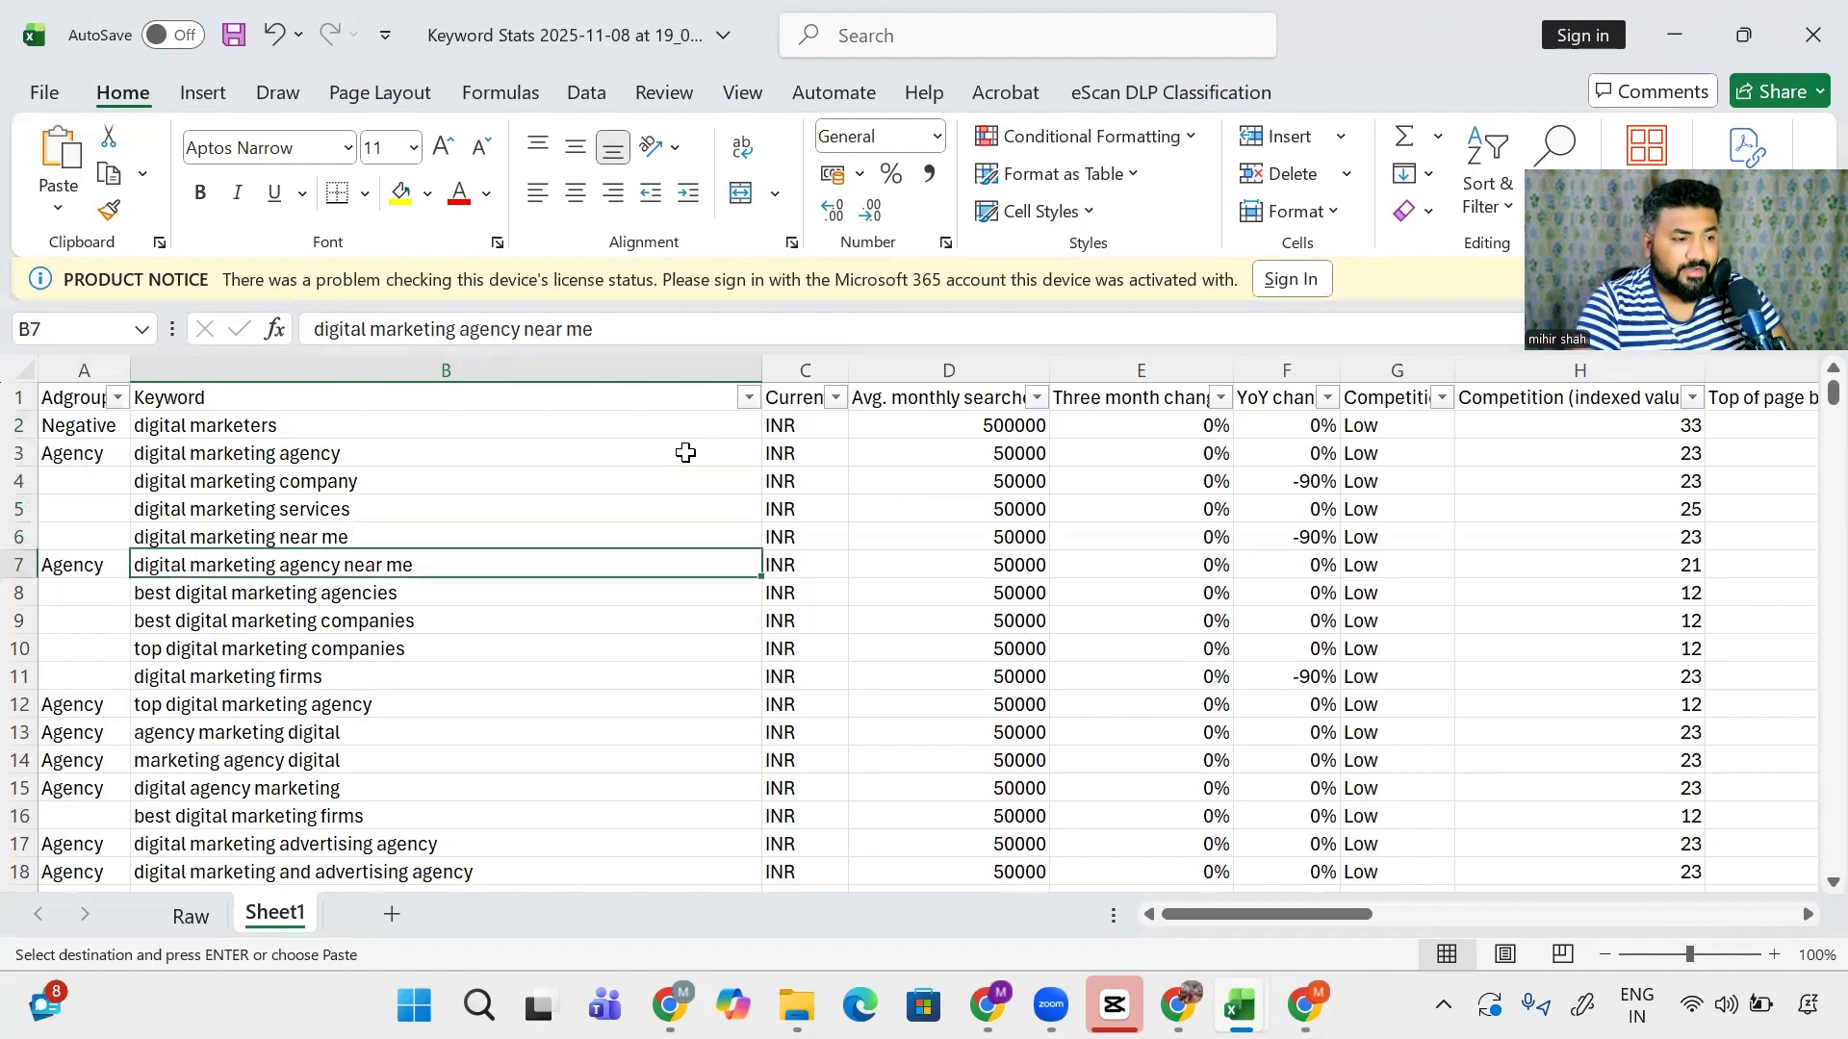
- Filter the Keyword column to 'digital marketing companies' using B9's keyword without 'best'
key(ctrl+c)
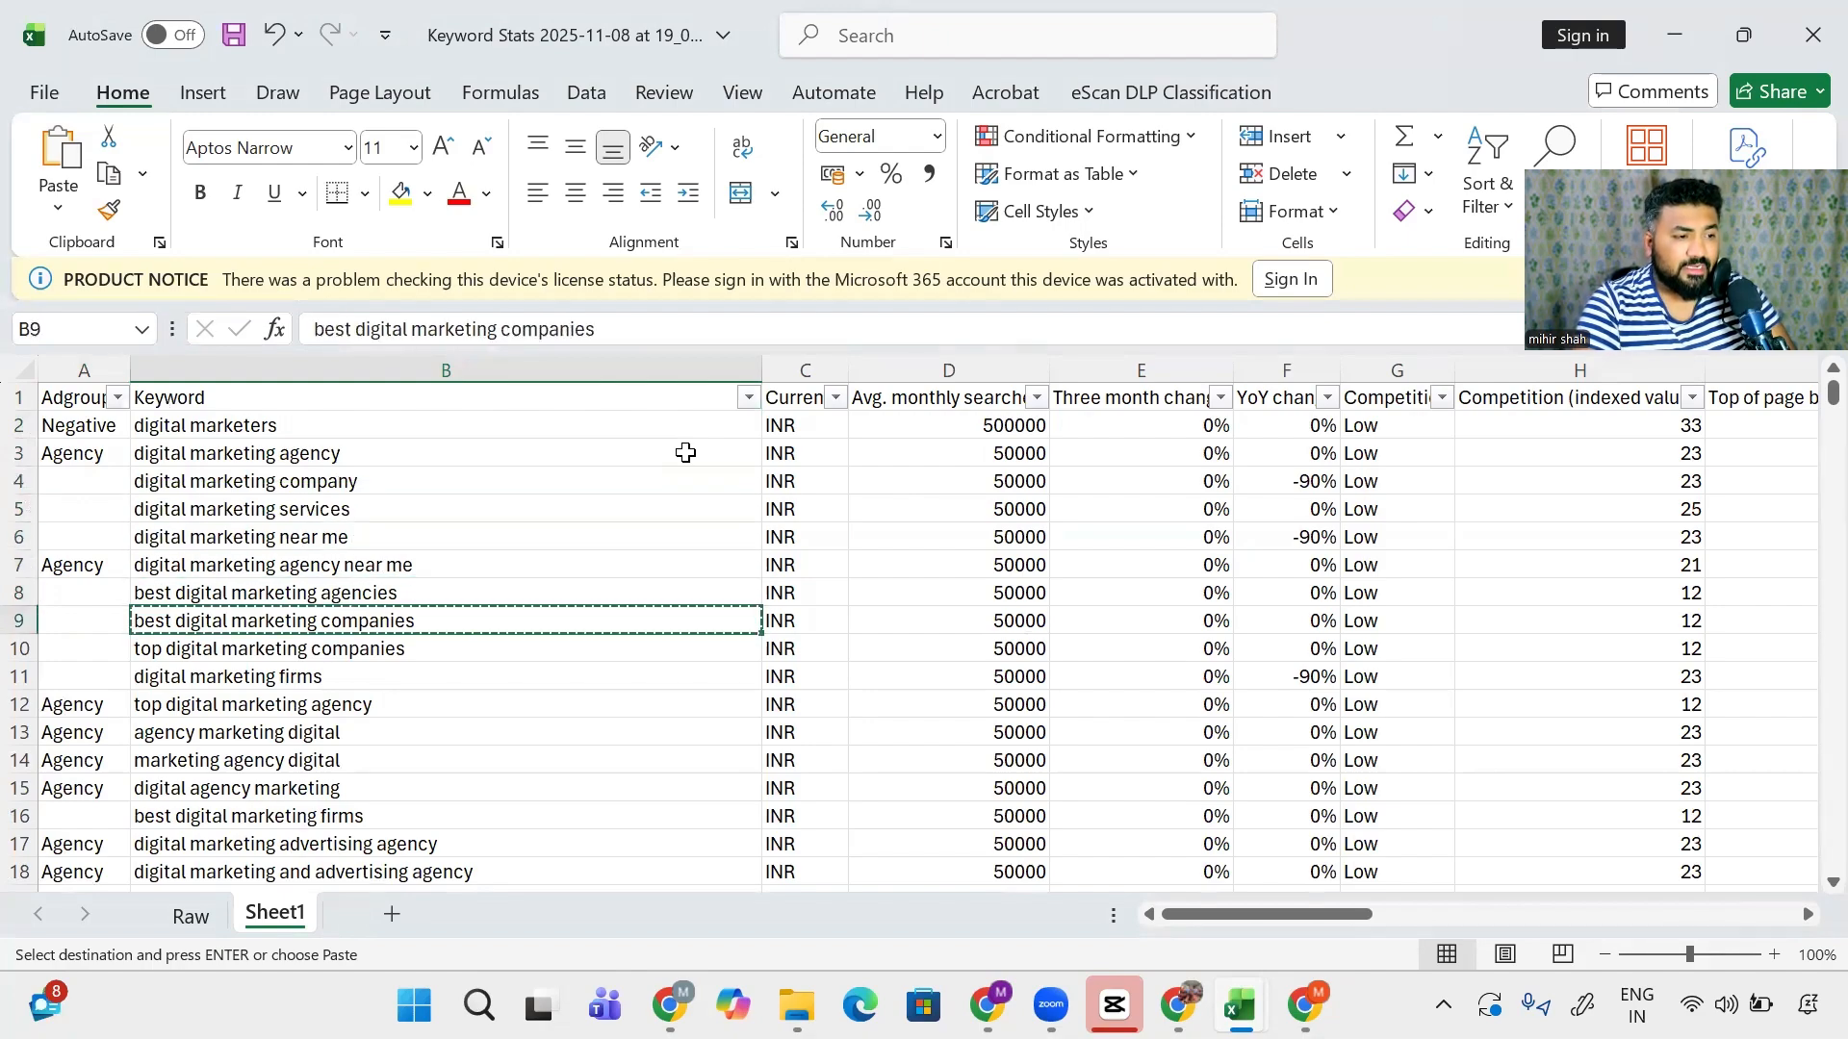
click(748, 399)
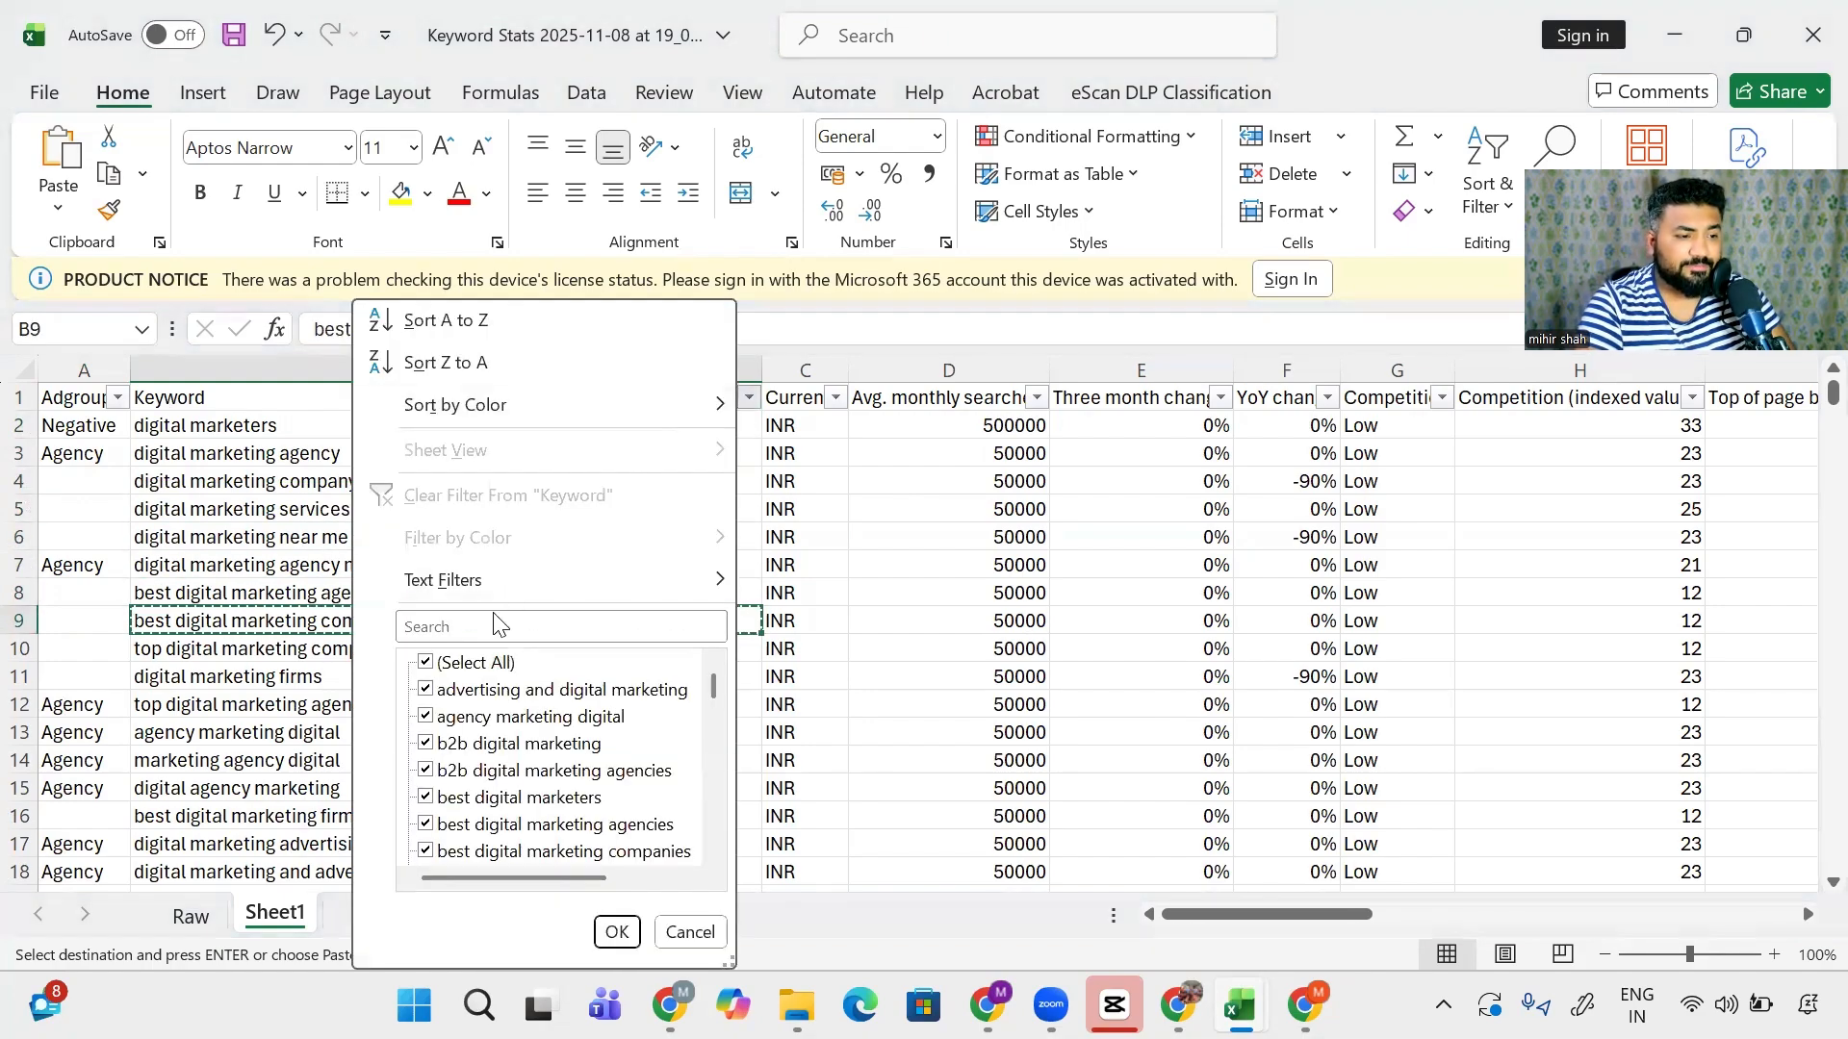
click(478, 624)
key(ctrl+v)
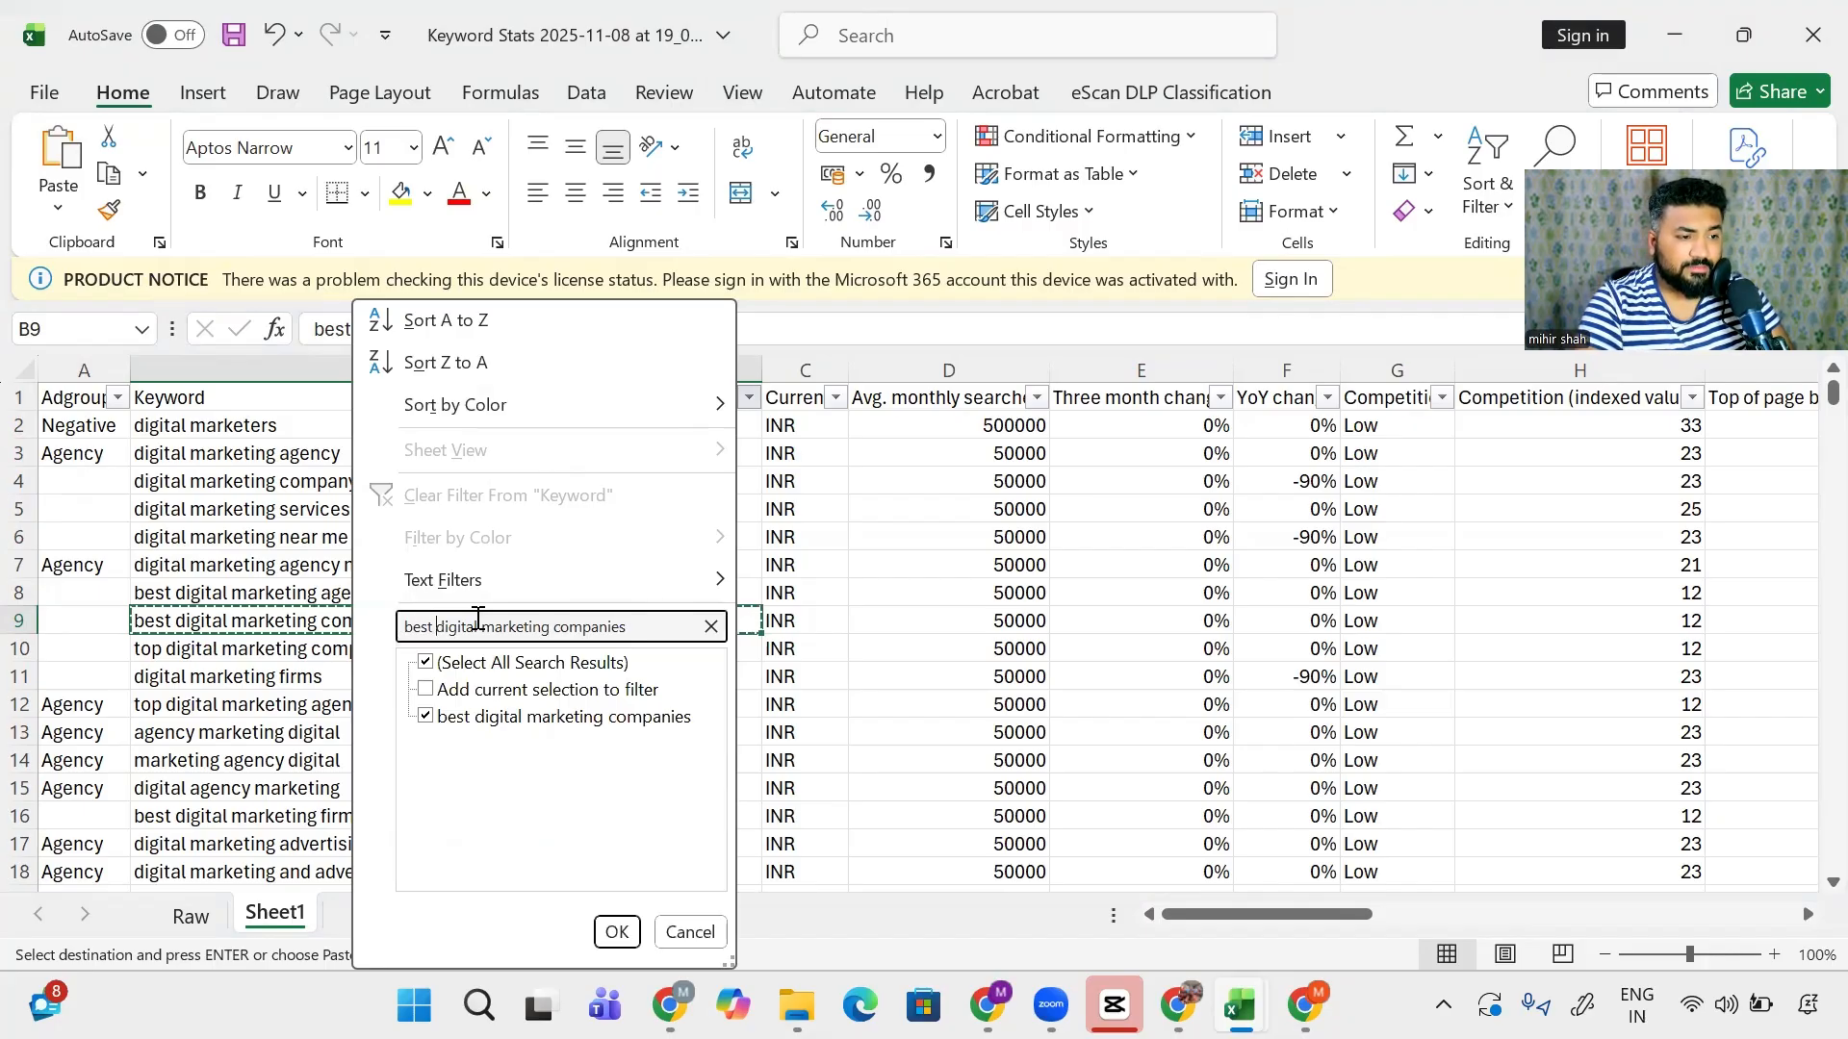
key(ctrl+shift+Right)
key(BackSpace)
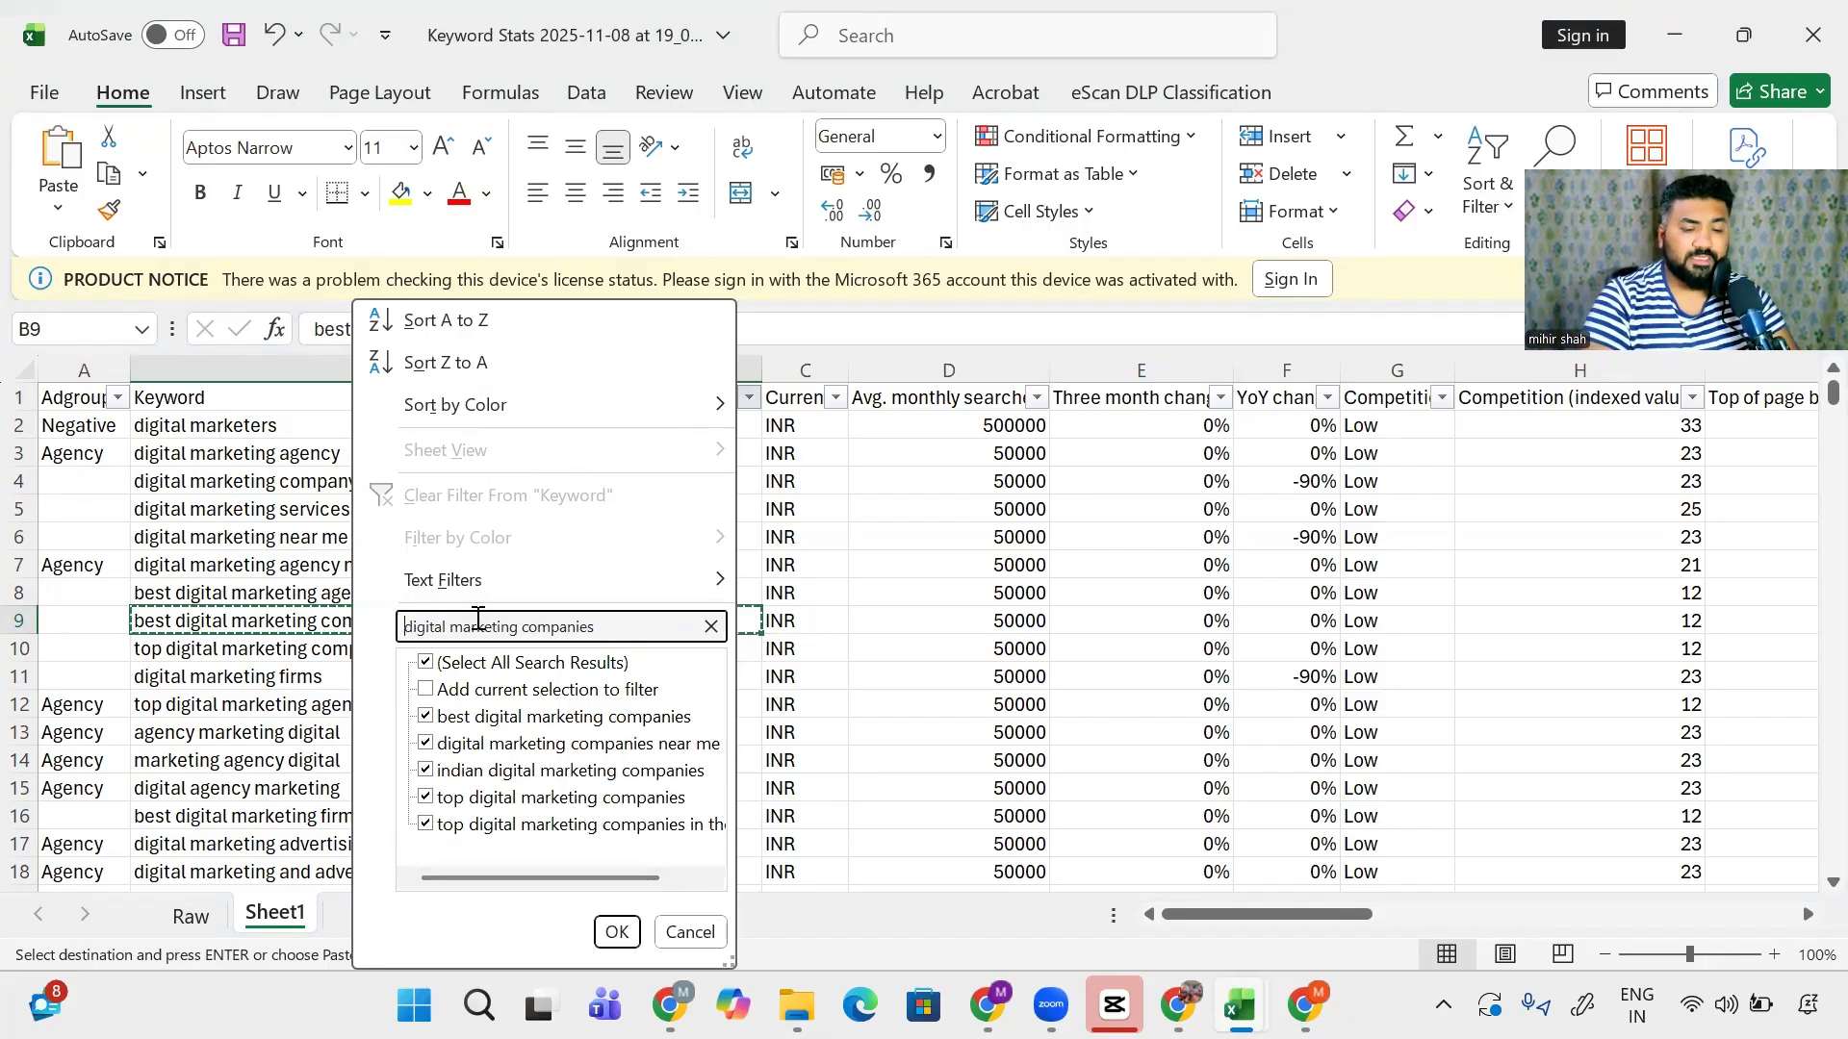
key(Return)
- Enter DM Company as the ad group in cell A9
key(Down)
key(Left)
key(Up)
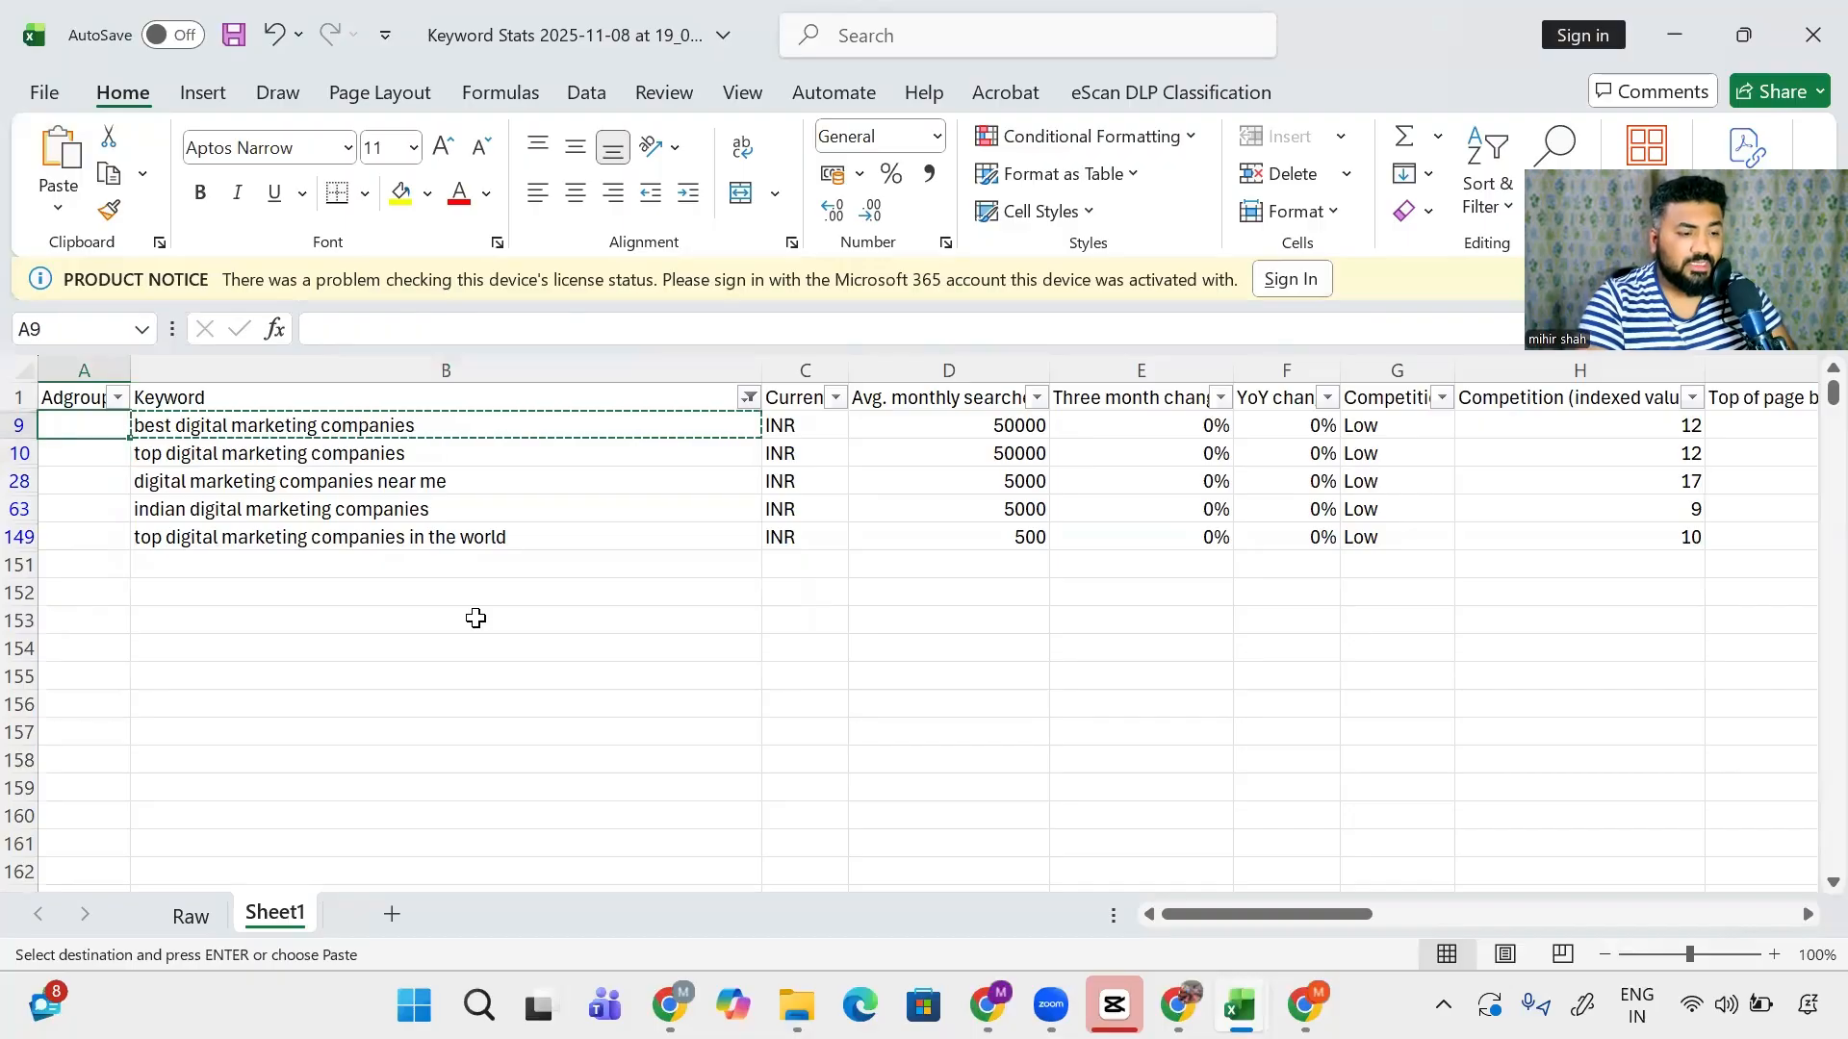
key(BackSpace)
text(D)
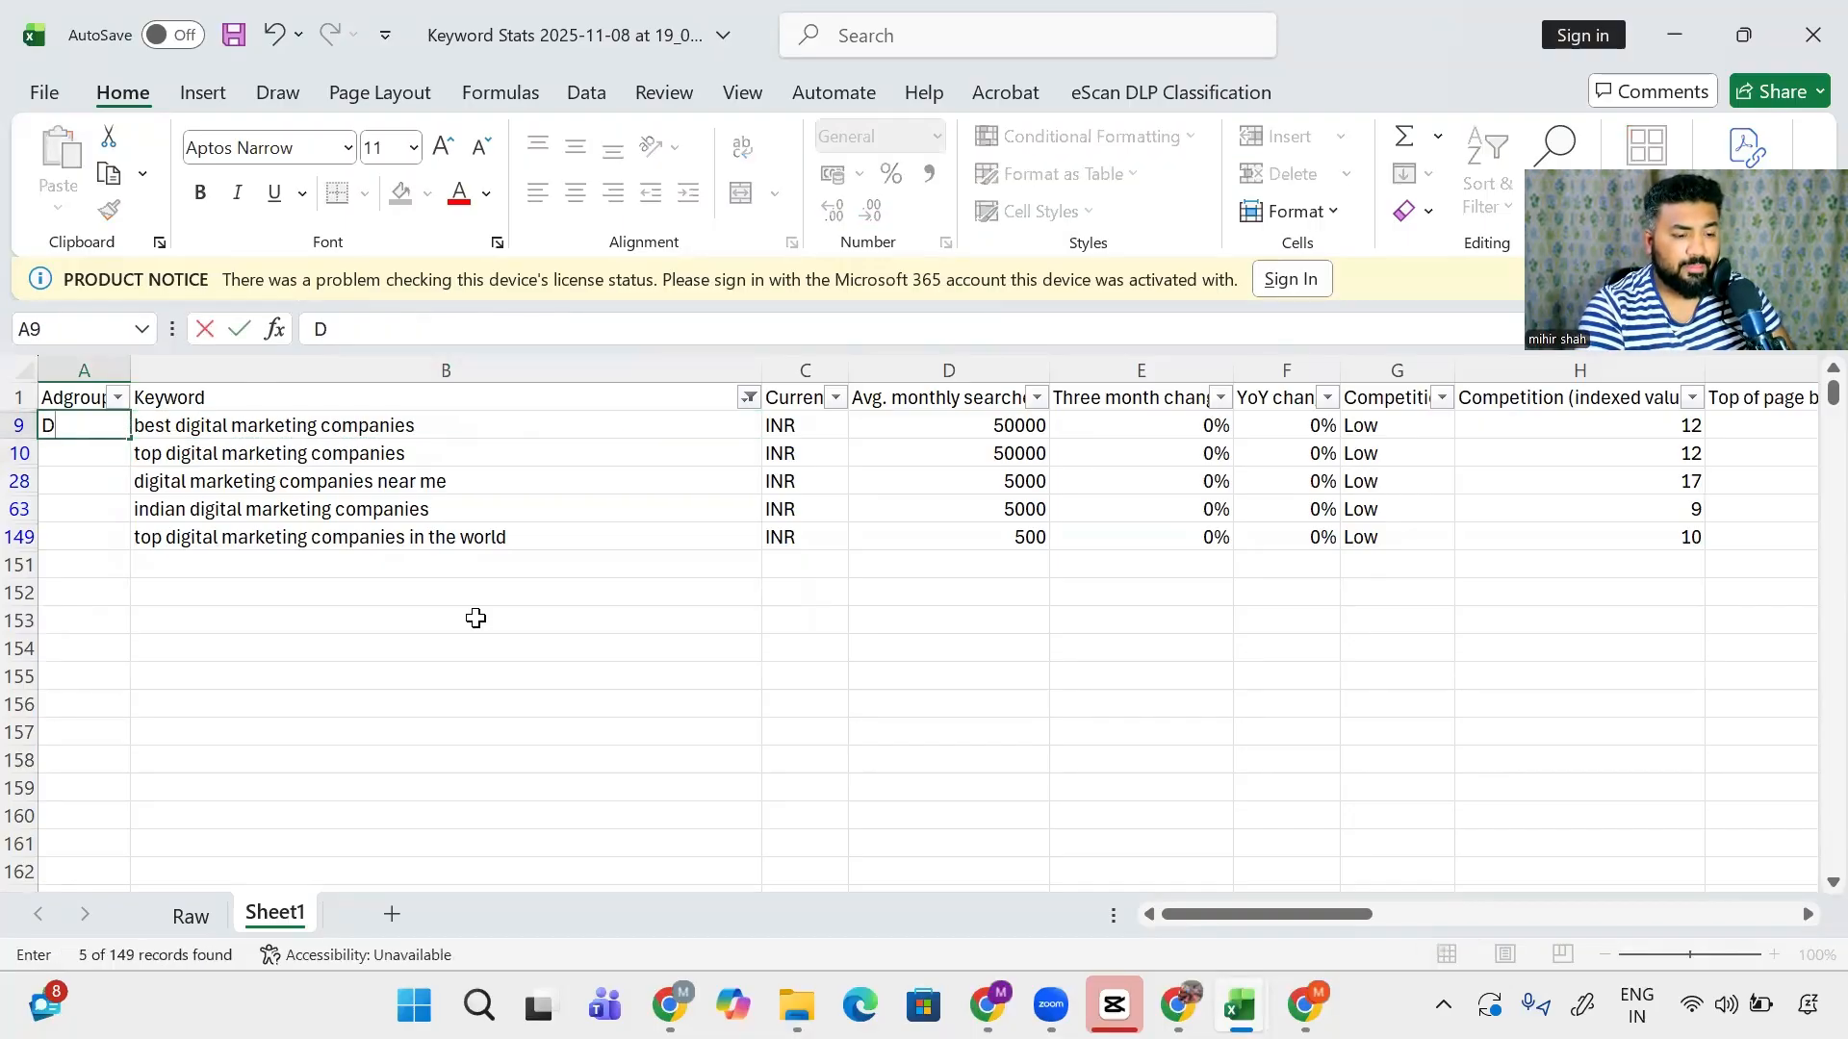
text(igital Ma)
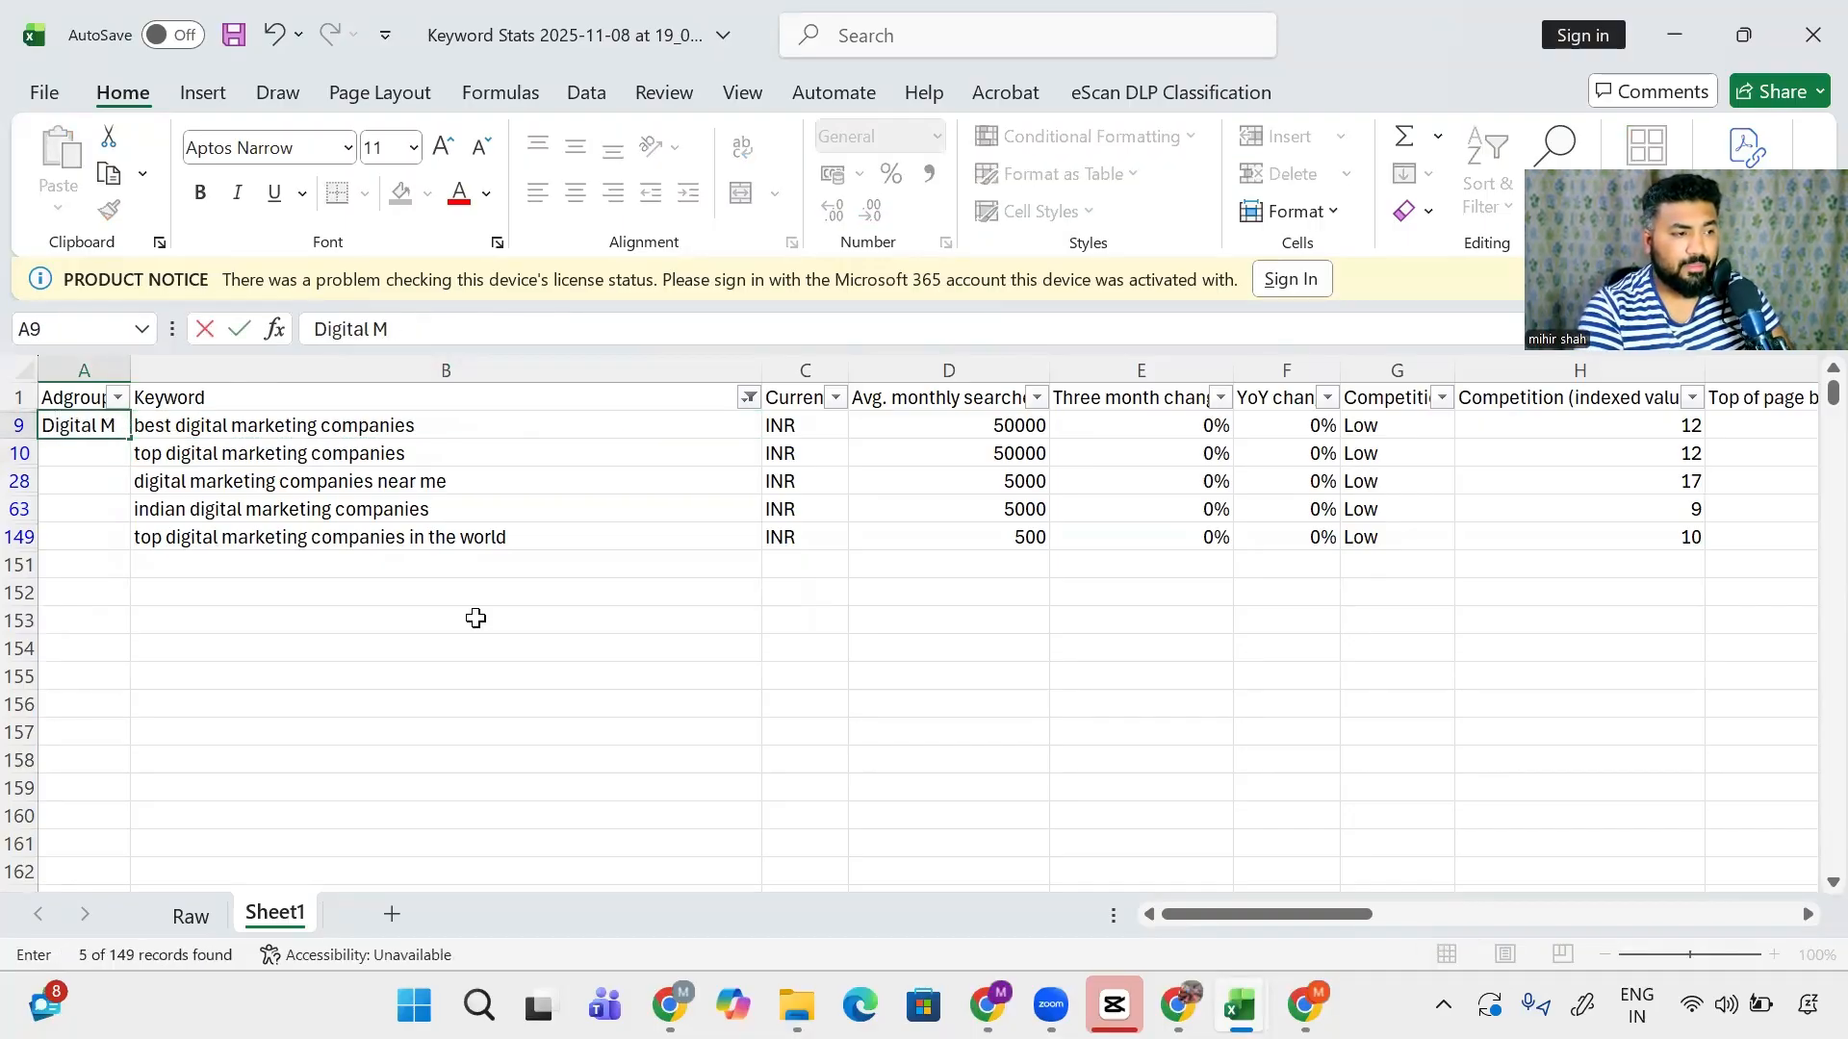
key(BackSpace)
key(BackSpace)
key(BackSpace)
key(BackSpace)
key(BackSpace)
key(BackSpace)
key(BackSpace)
key(BackSpace)
text(M Company)
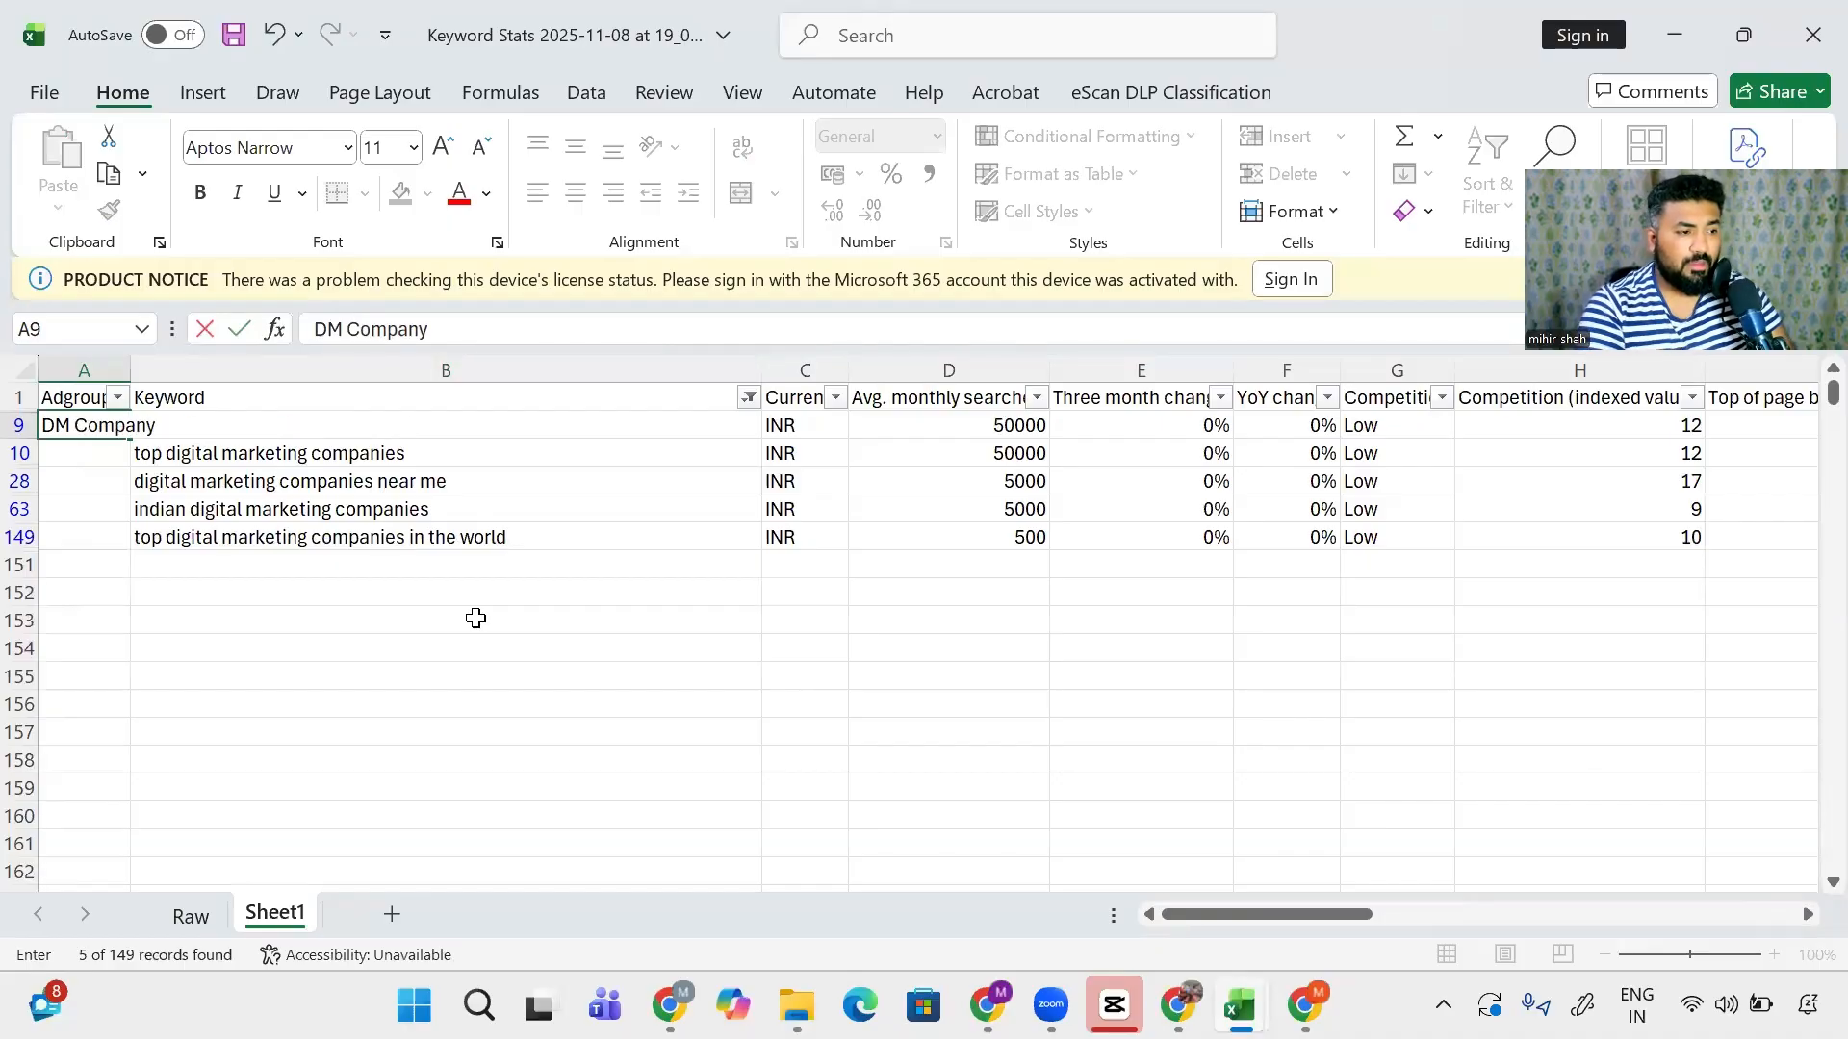
key(Return)
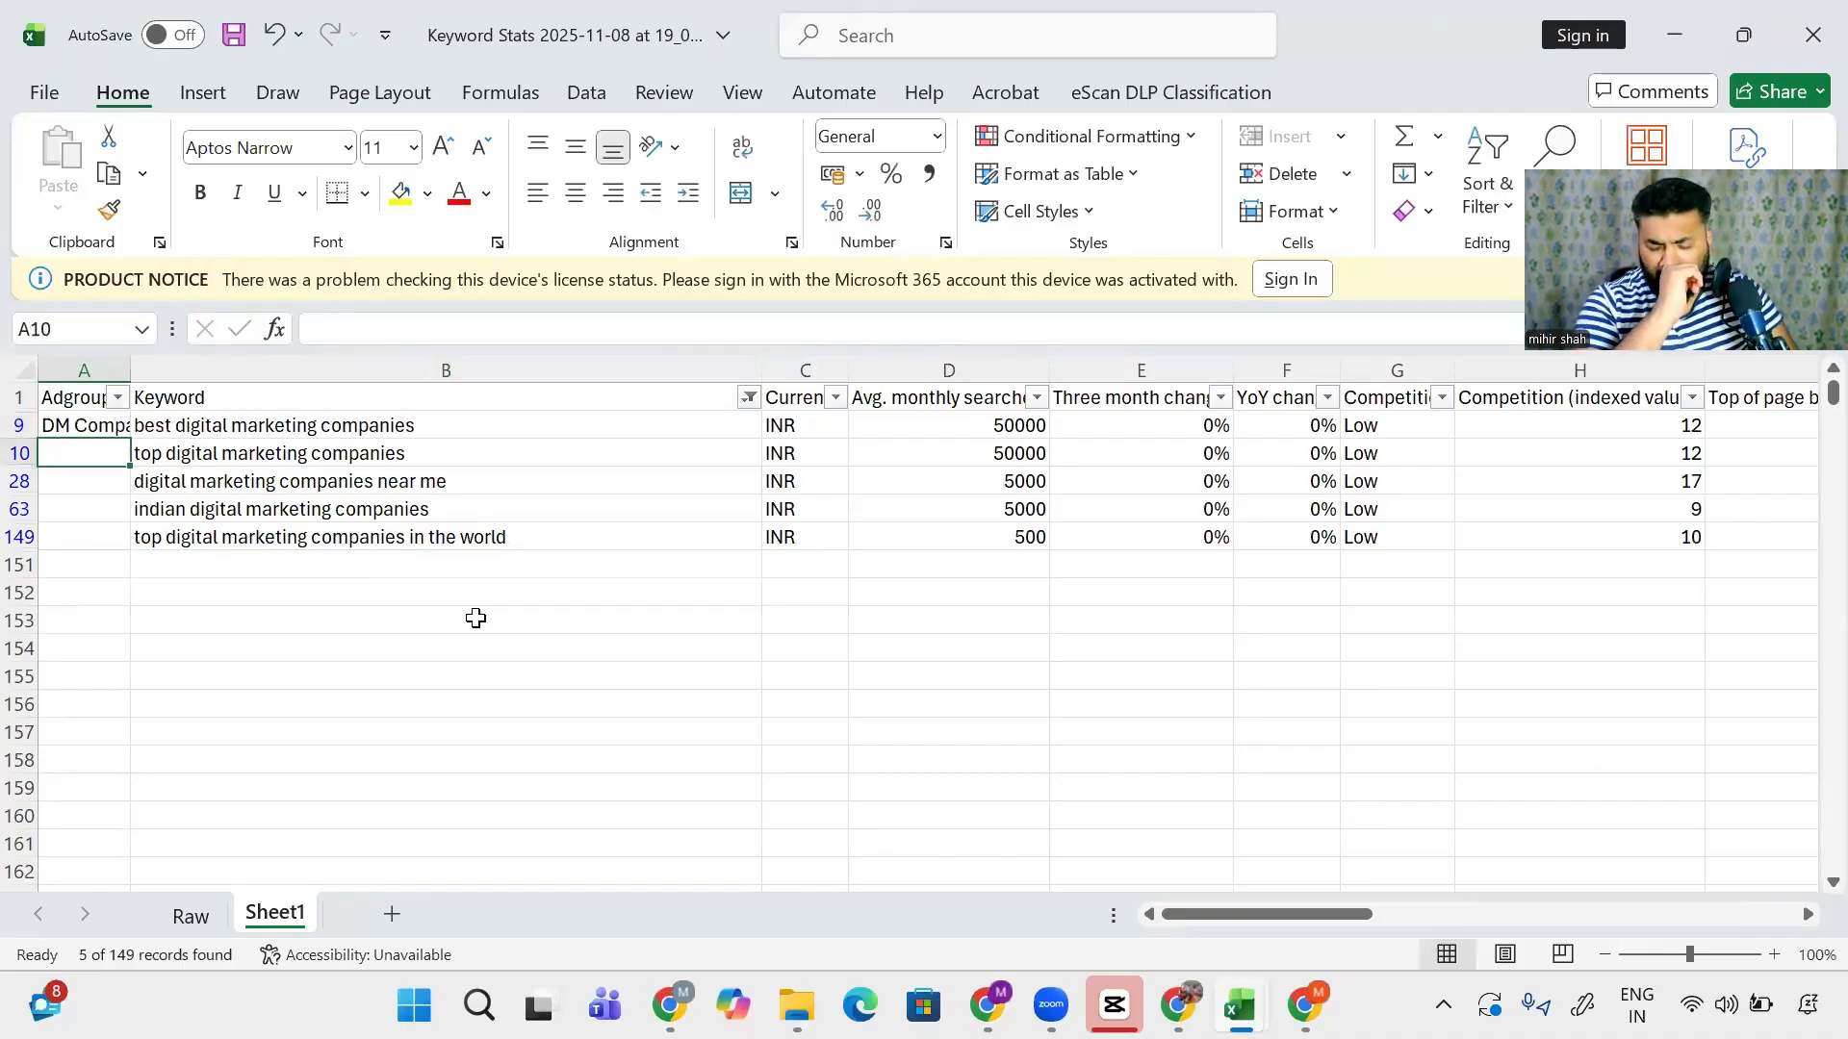
- Copy DM Company into the Adgroup cells of all filtered rows
key(Up)
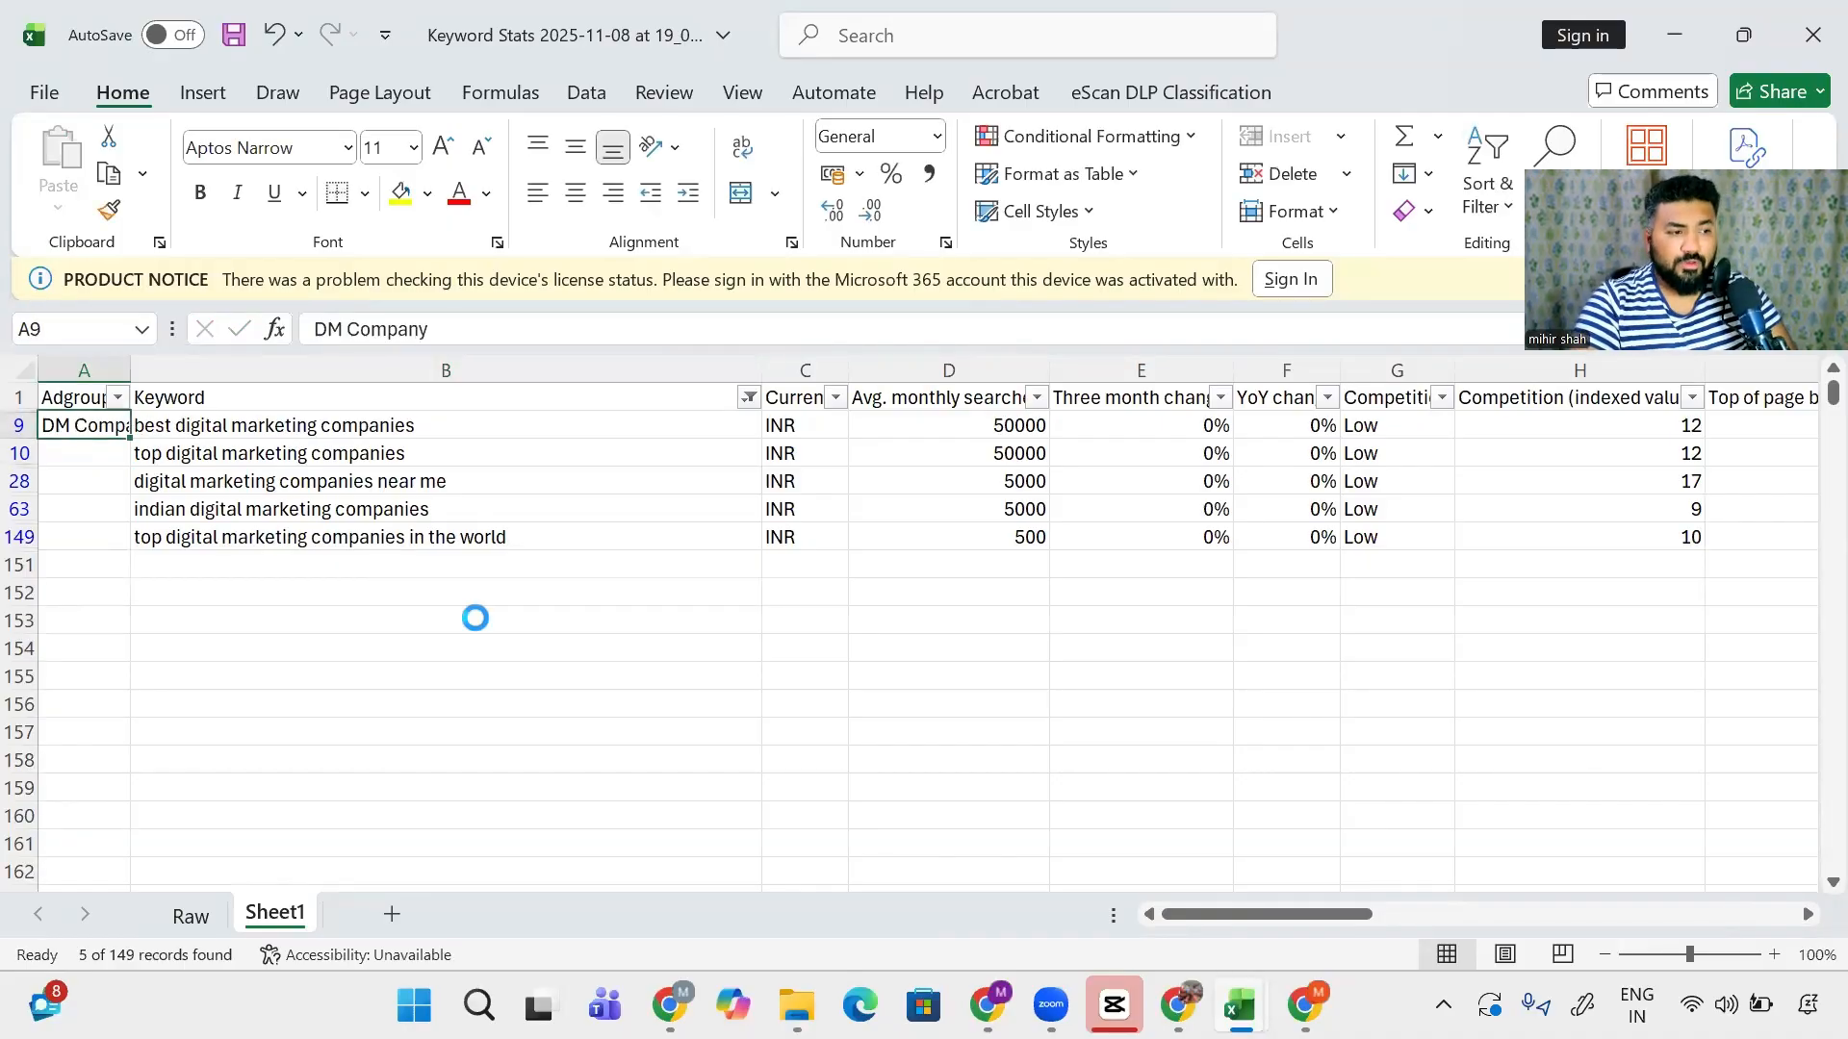
key(ctrl+c)
key(Right)
key(ctrl+Down)
key(Left)
key(shift+Up)
key(shift+Up)
key(shift+Up)
key(shift+Up)
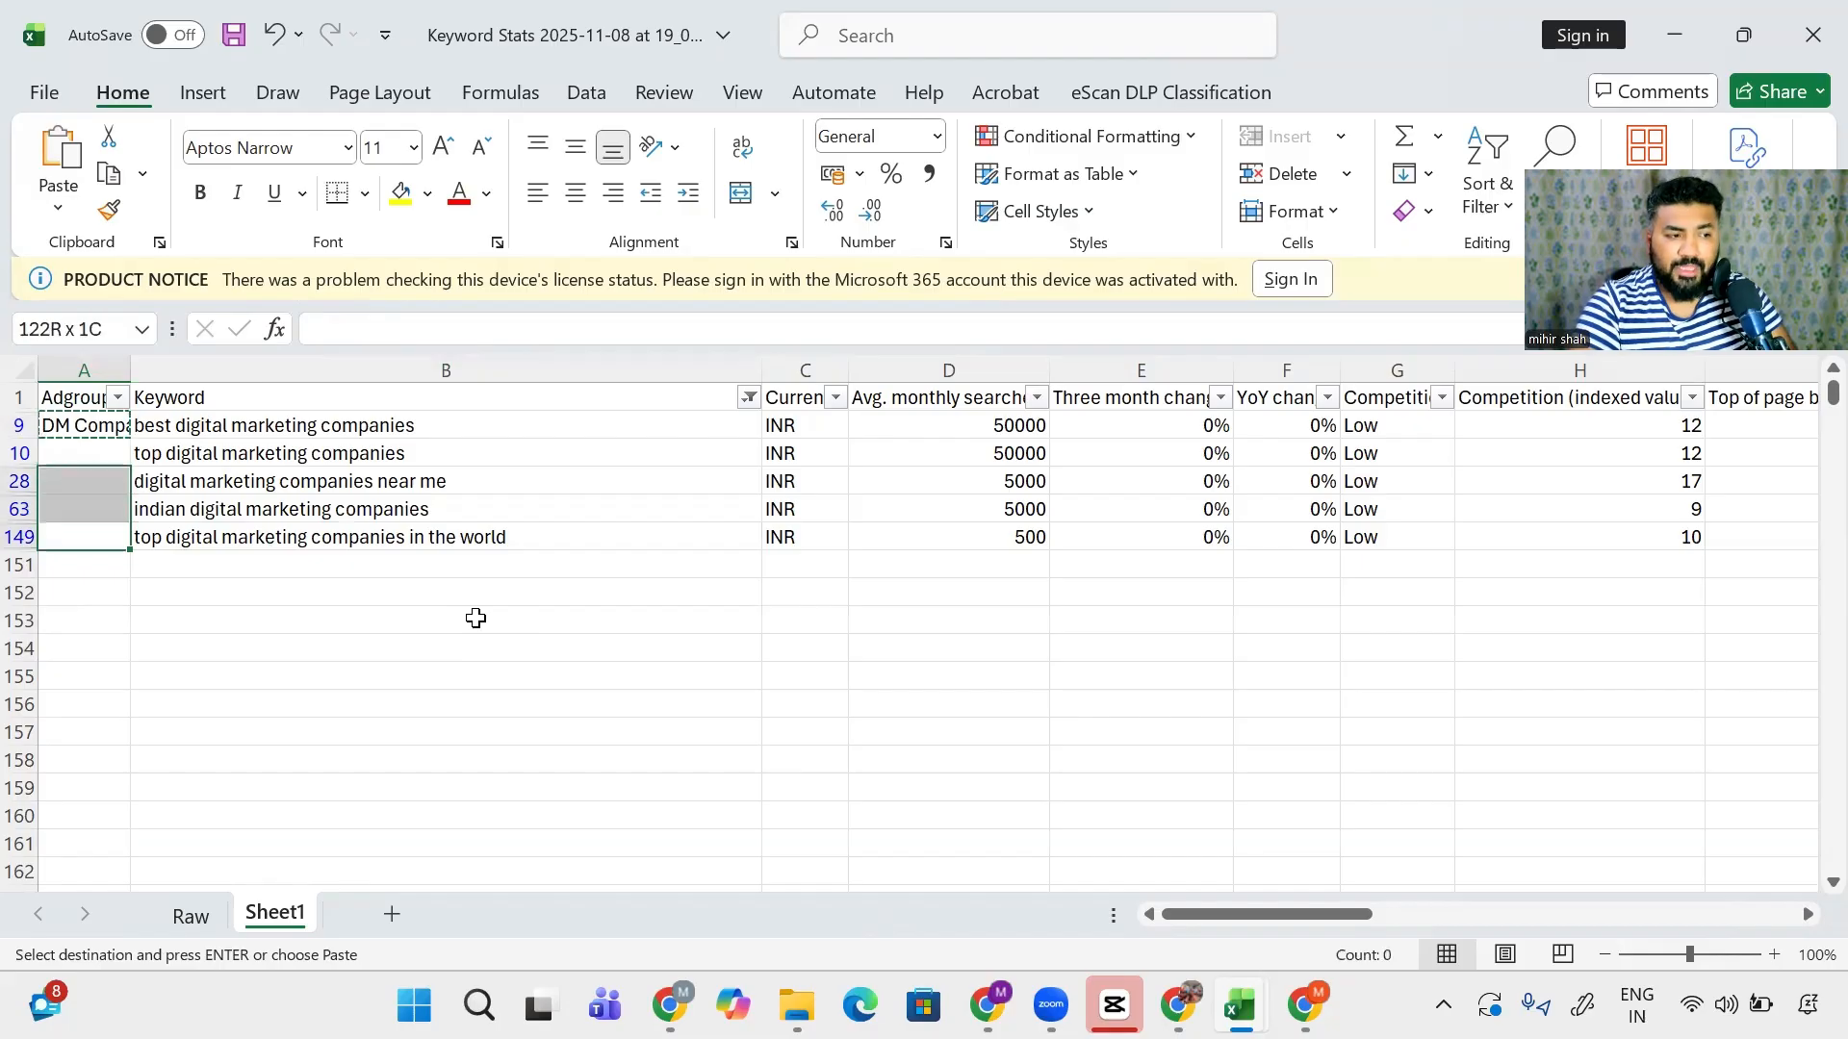
key(ctrl+v)
key(Up)
key(Up)
- Tick (Select All) in the Keyword filter to show the full keyword list
key(ctrl+Up)
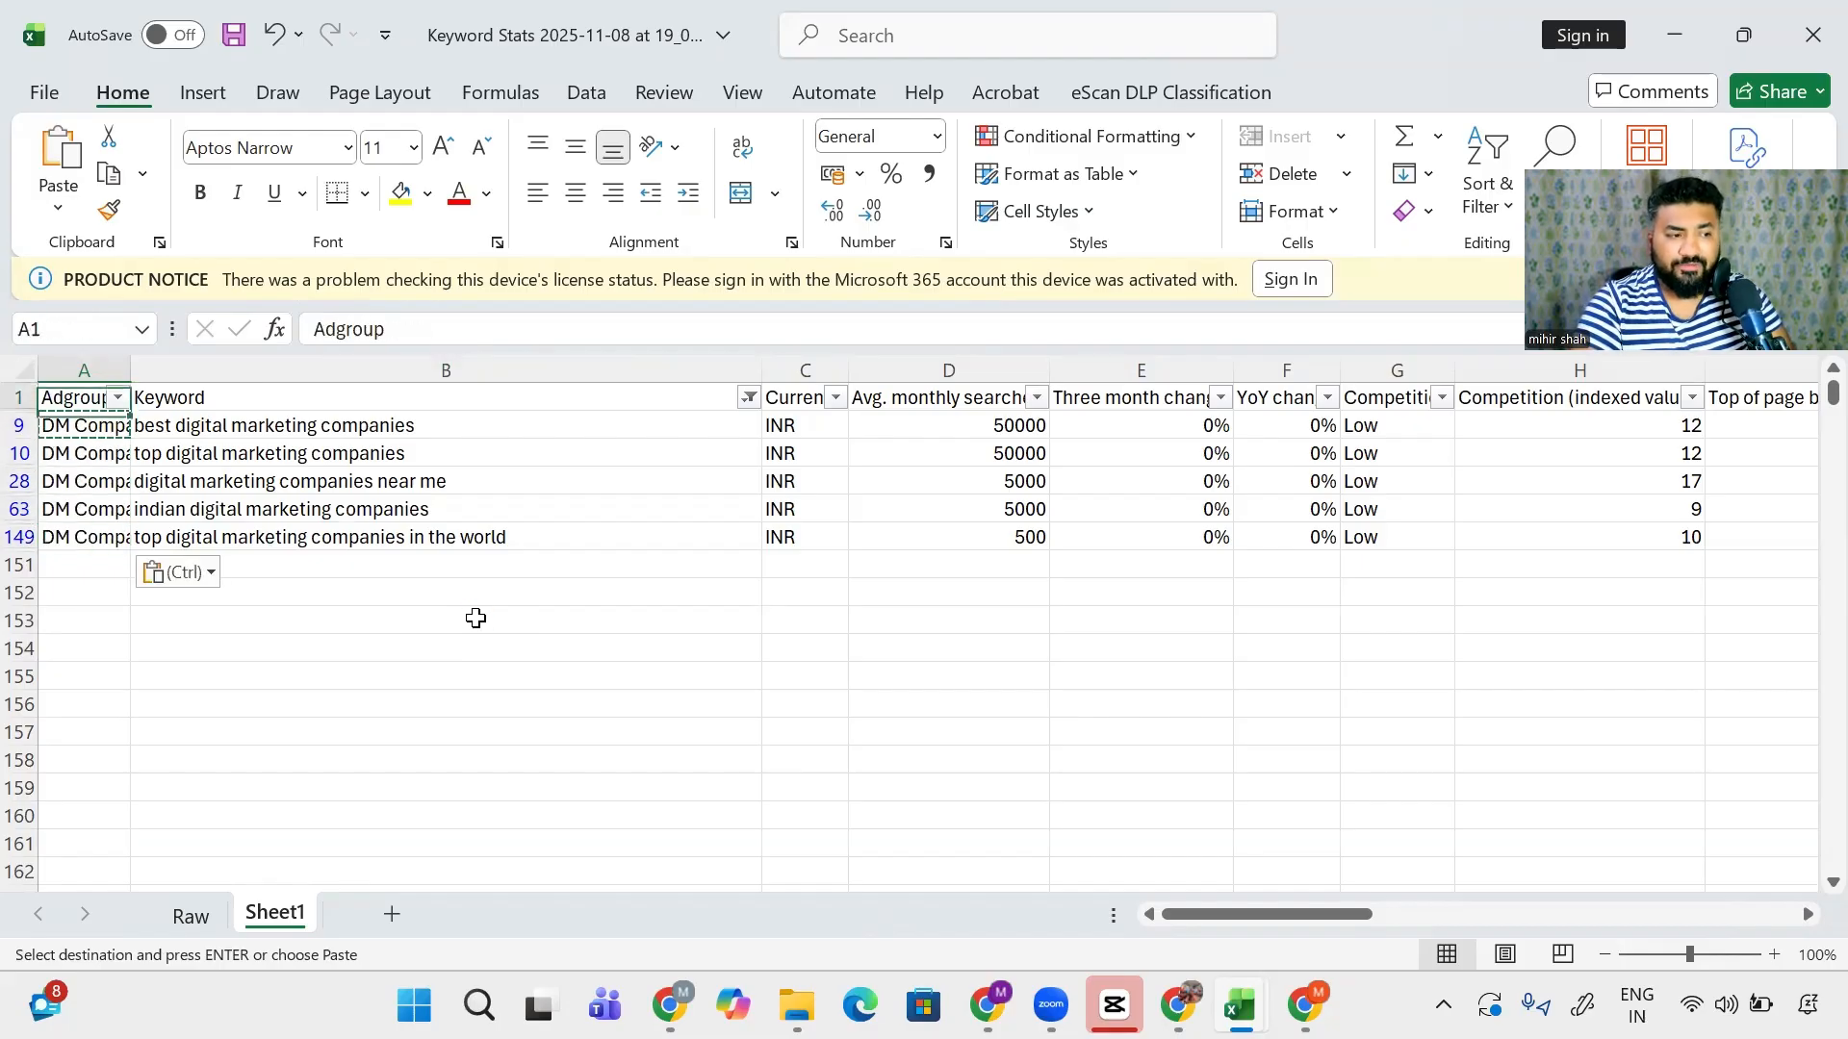
key(Right)
key(alt+Down)
key(Tab)
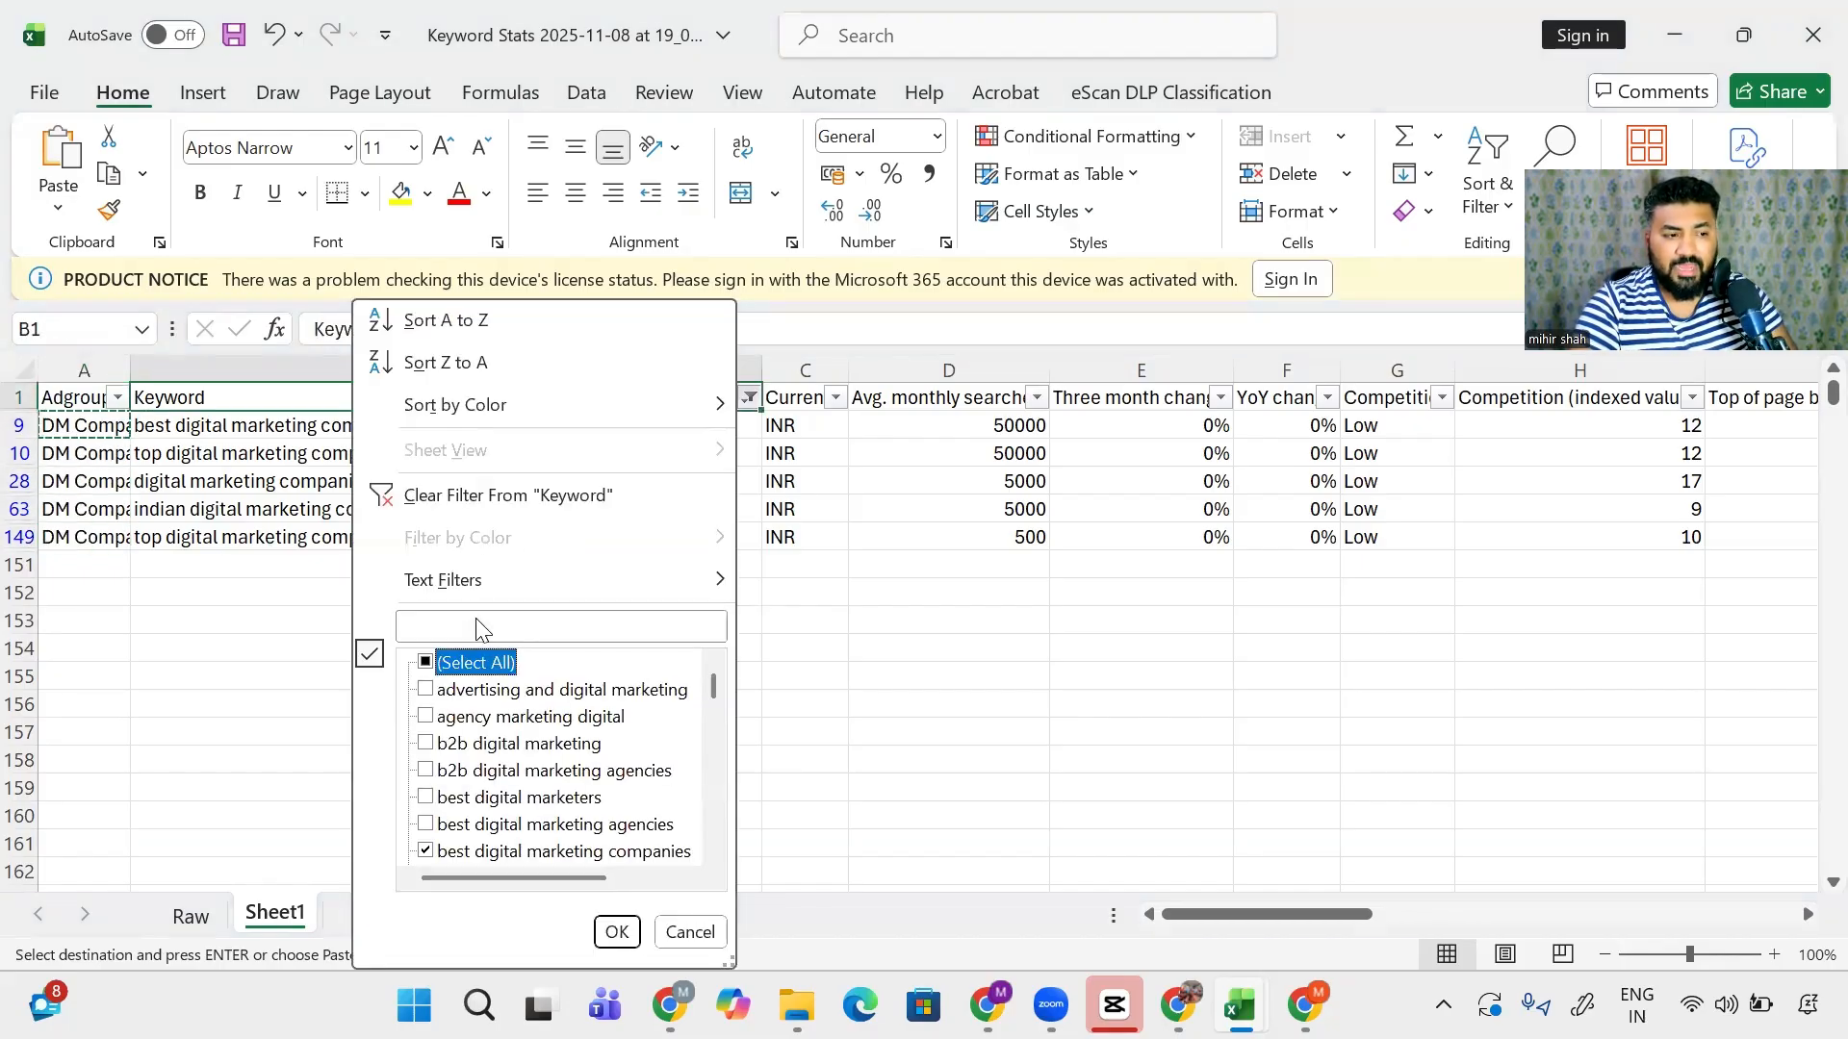
key(space)
key(Return)
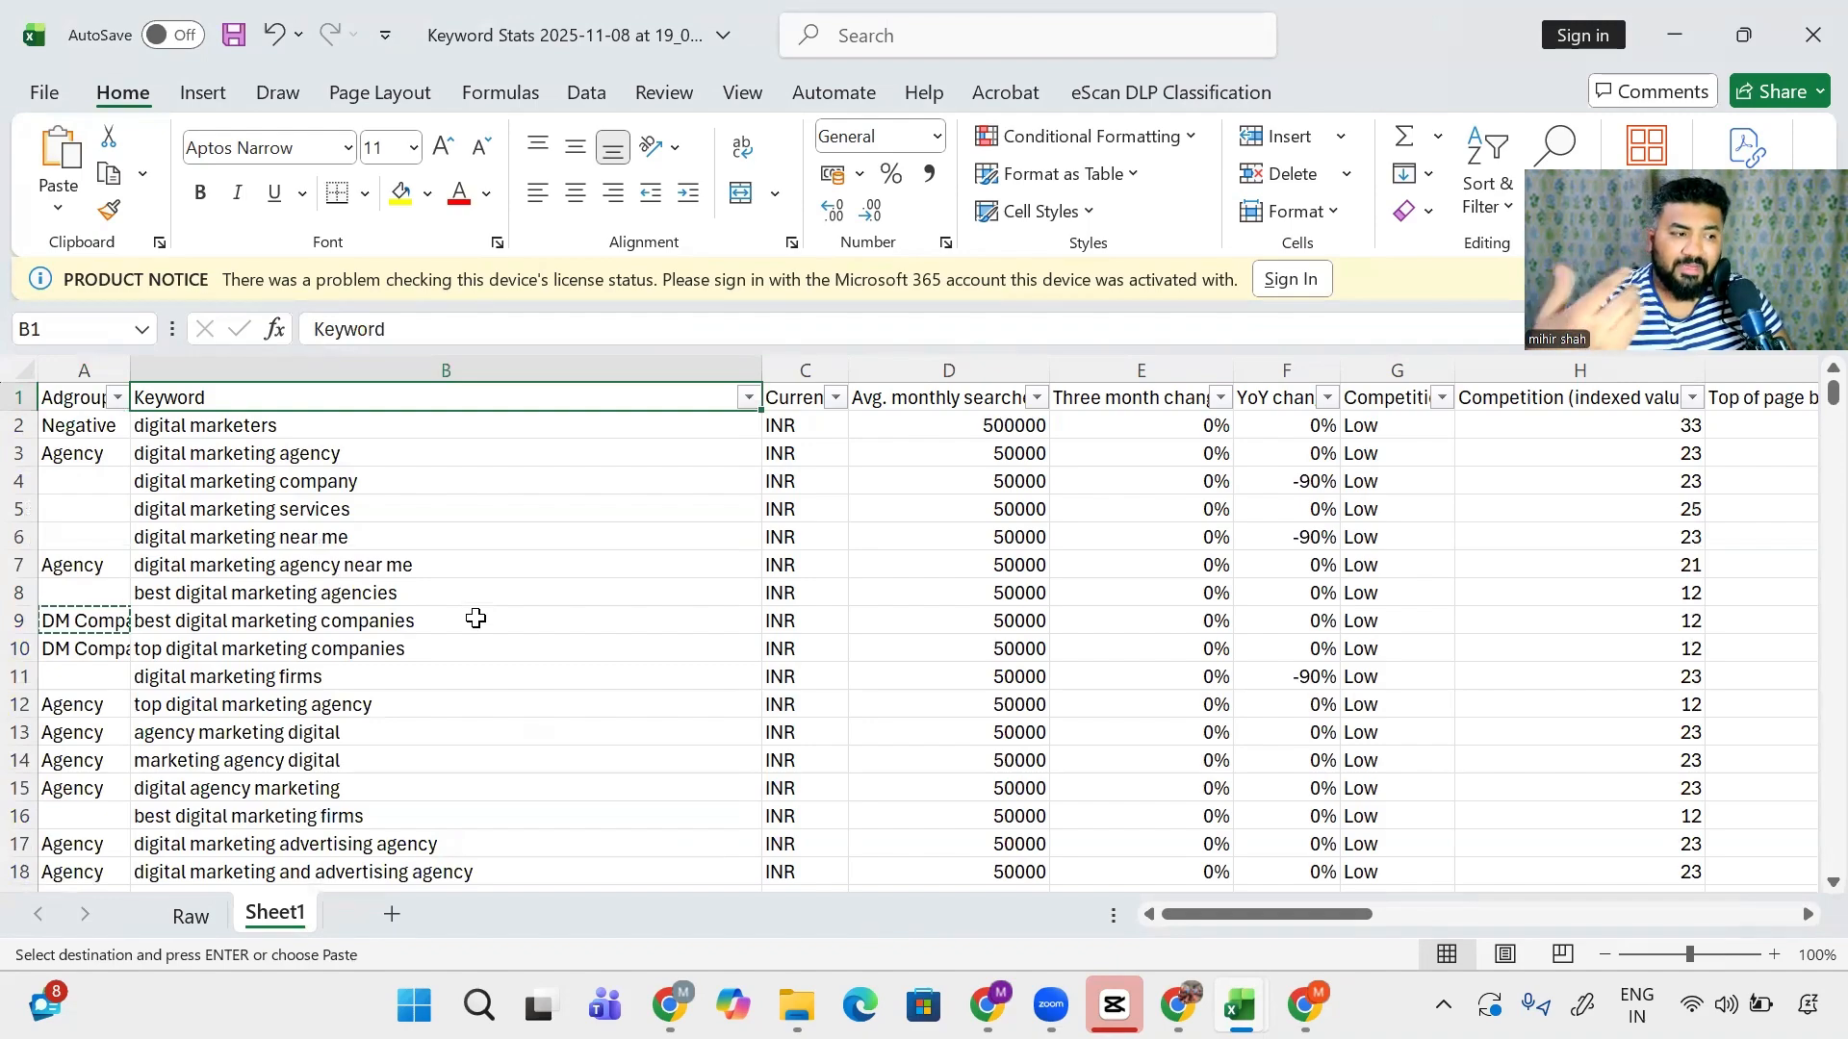
- Filter the Adgroup column to (Blanks) only, showing the unlabelled keywords
key(Left)
key(ctrl+Down)
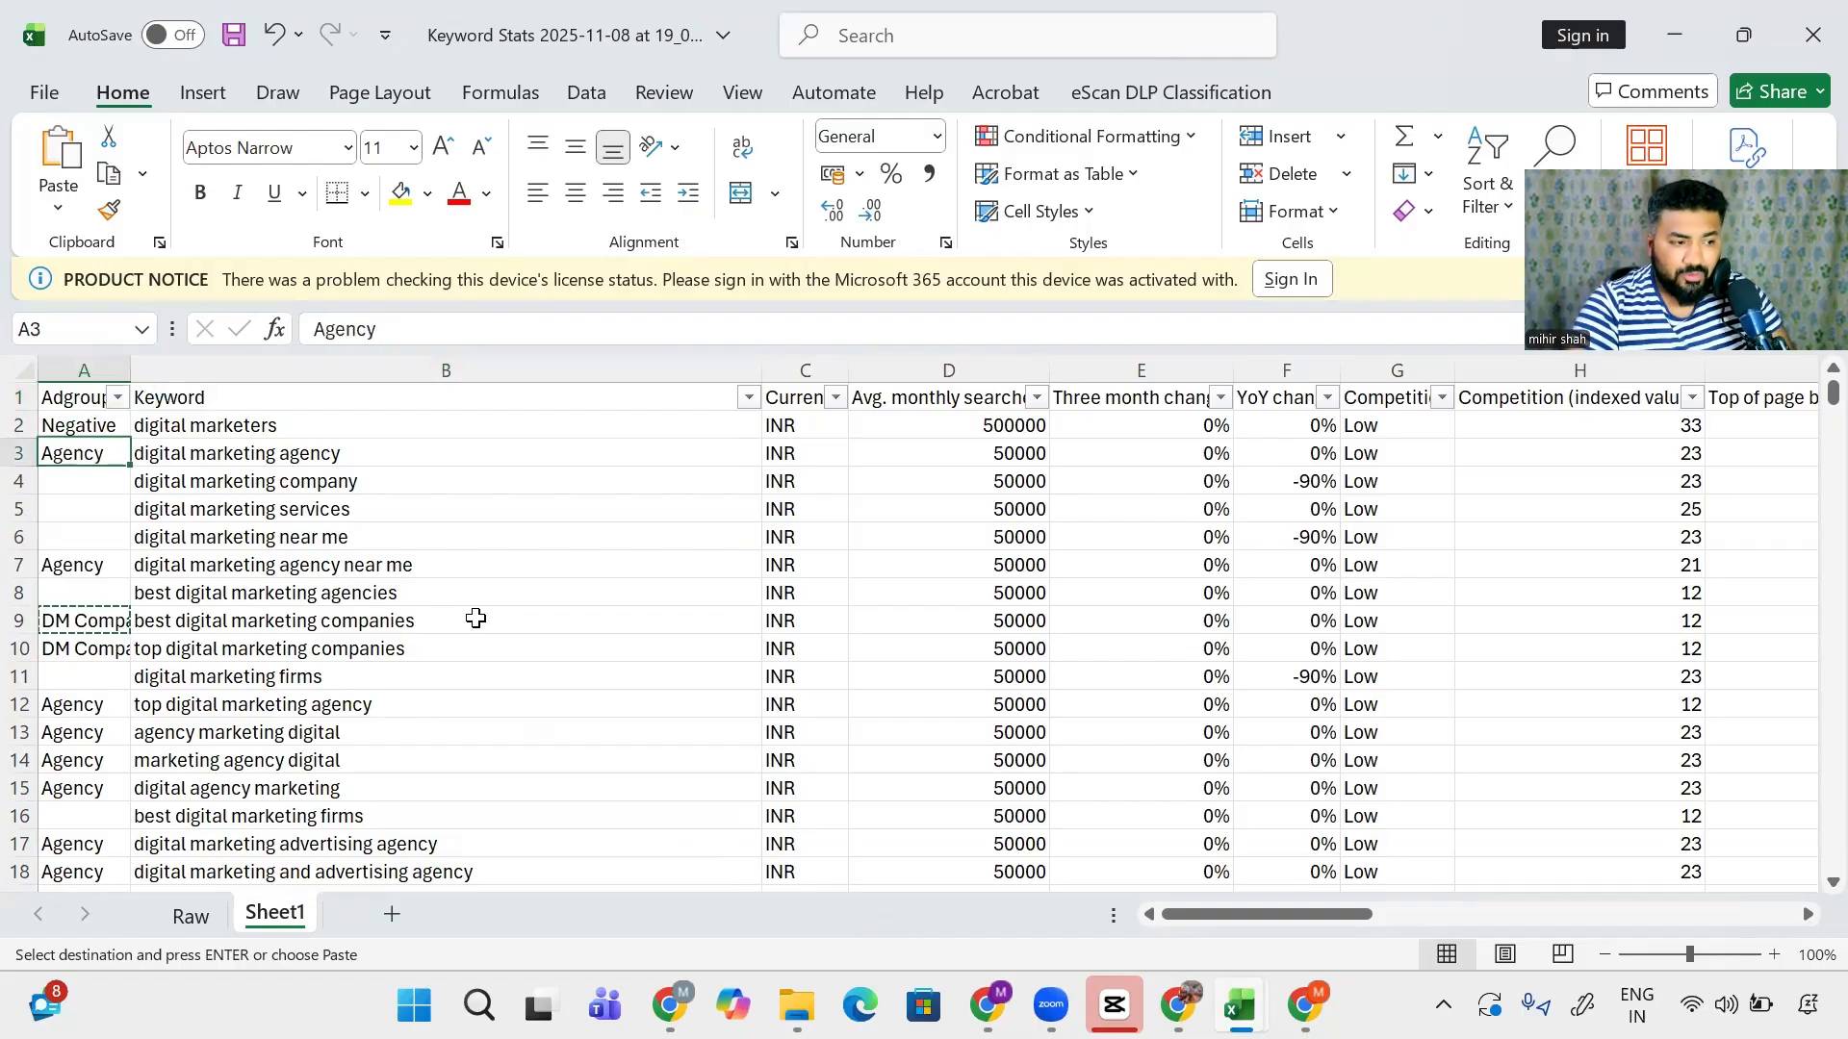
key(ctrl+Down)
key(ctrl+Up)
key(ctrl+Up)
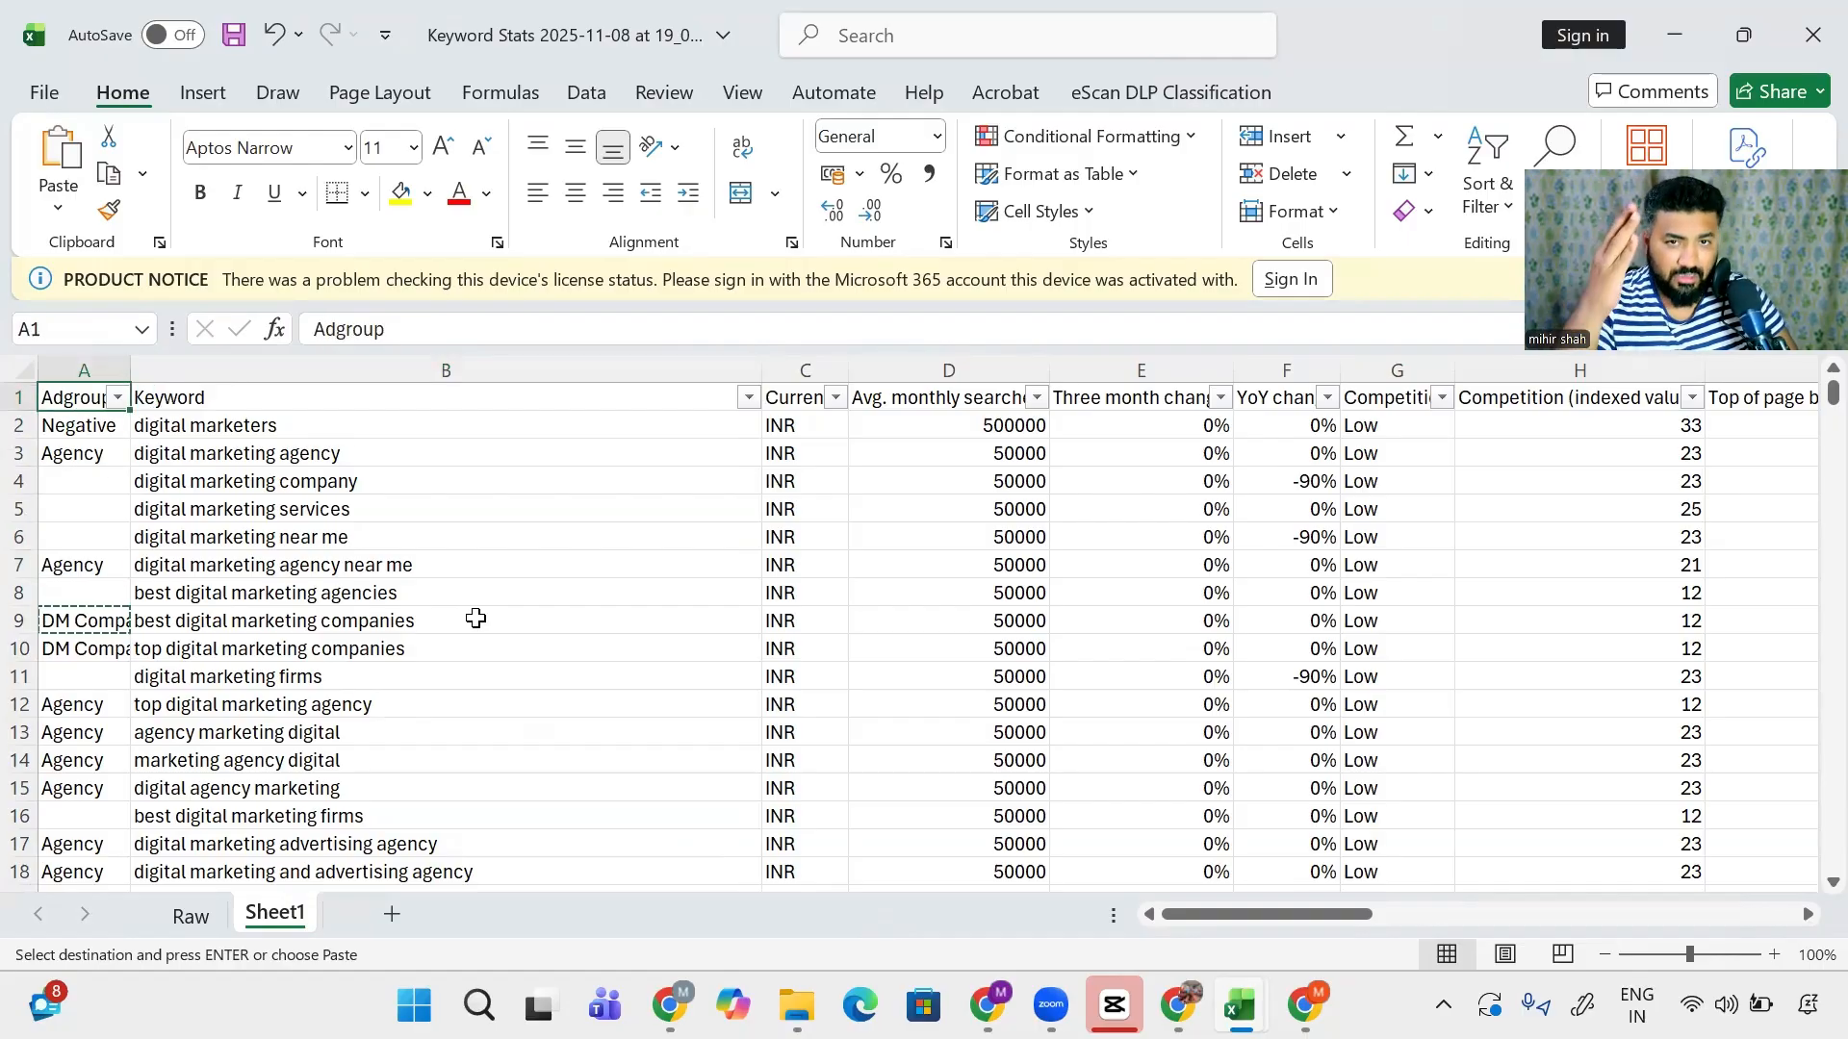
key(alt+Down)
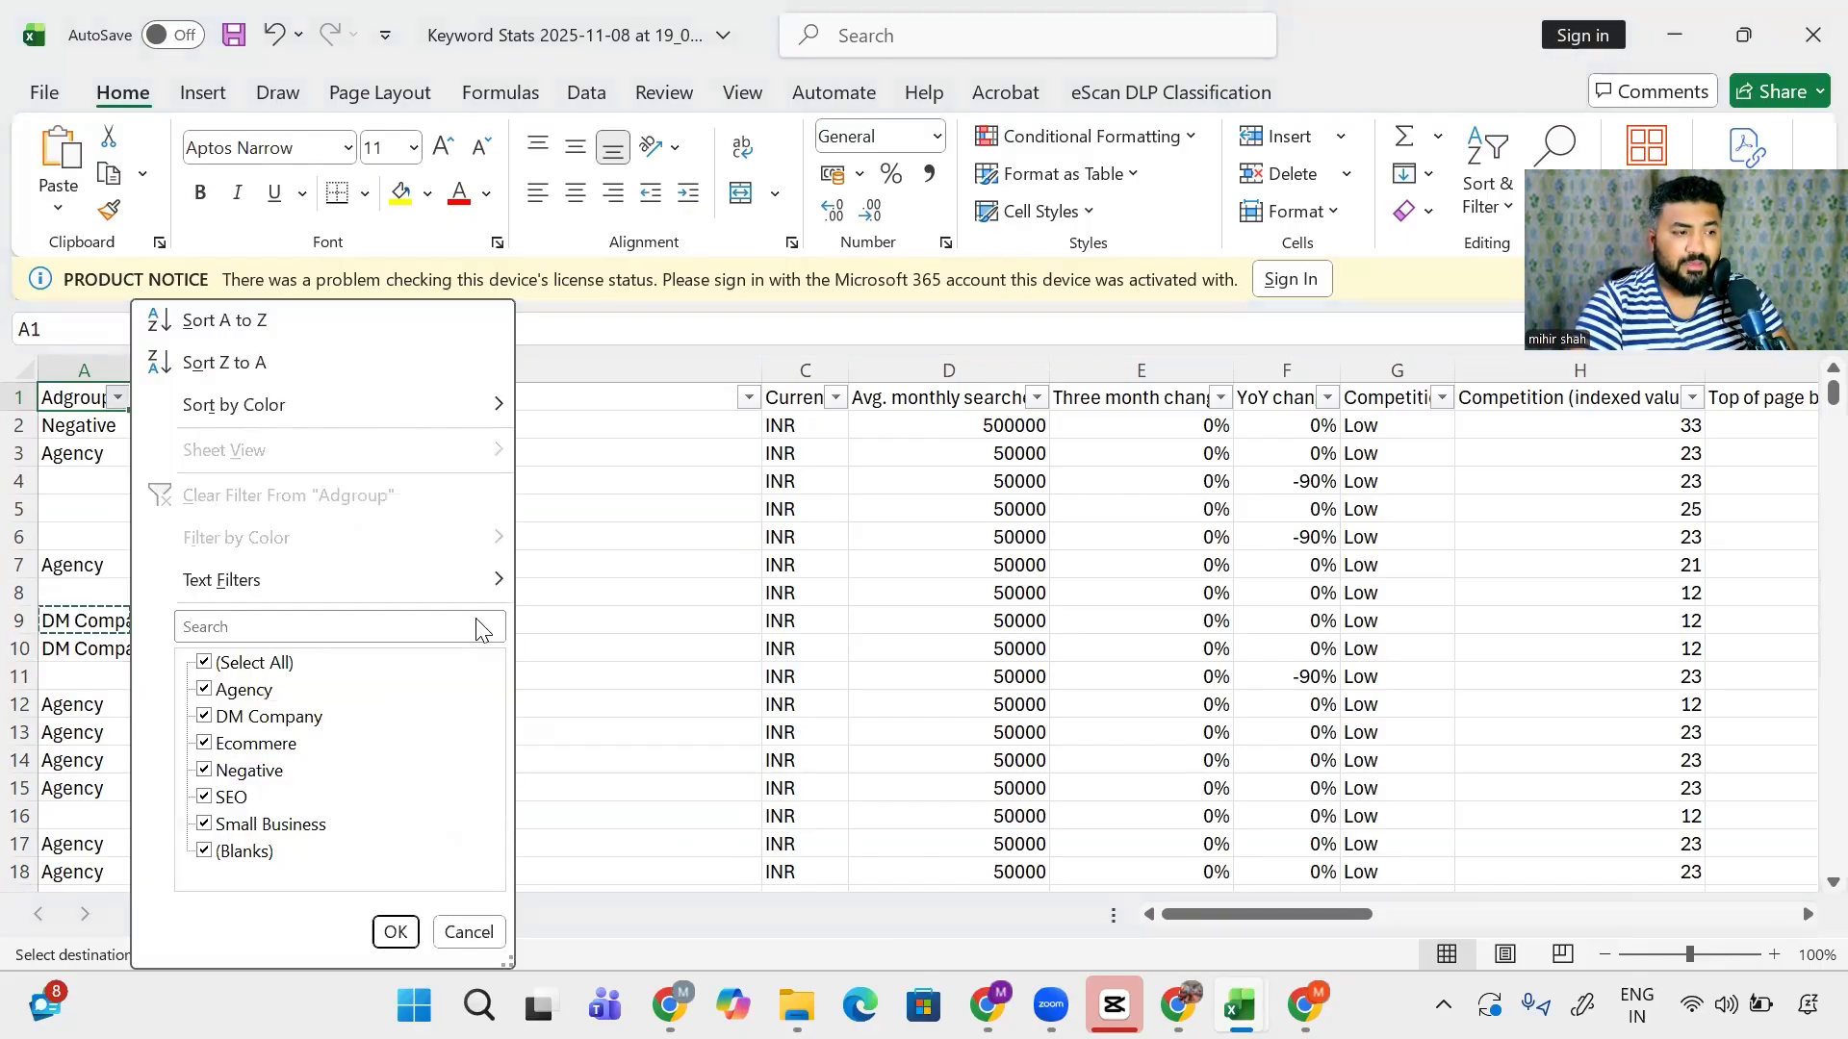
key(Down)
key(Down)
key(Down)
key(Down)
key(Down)
key(Down)
key(Down)
key(space)
key(Down)
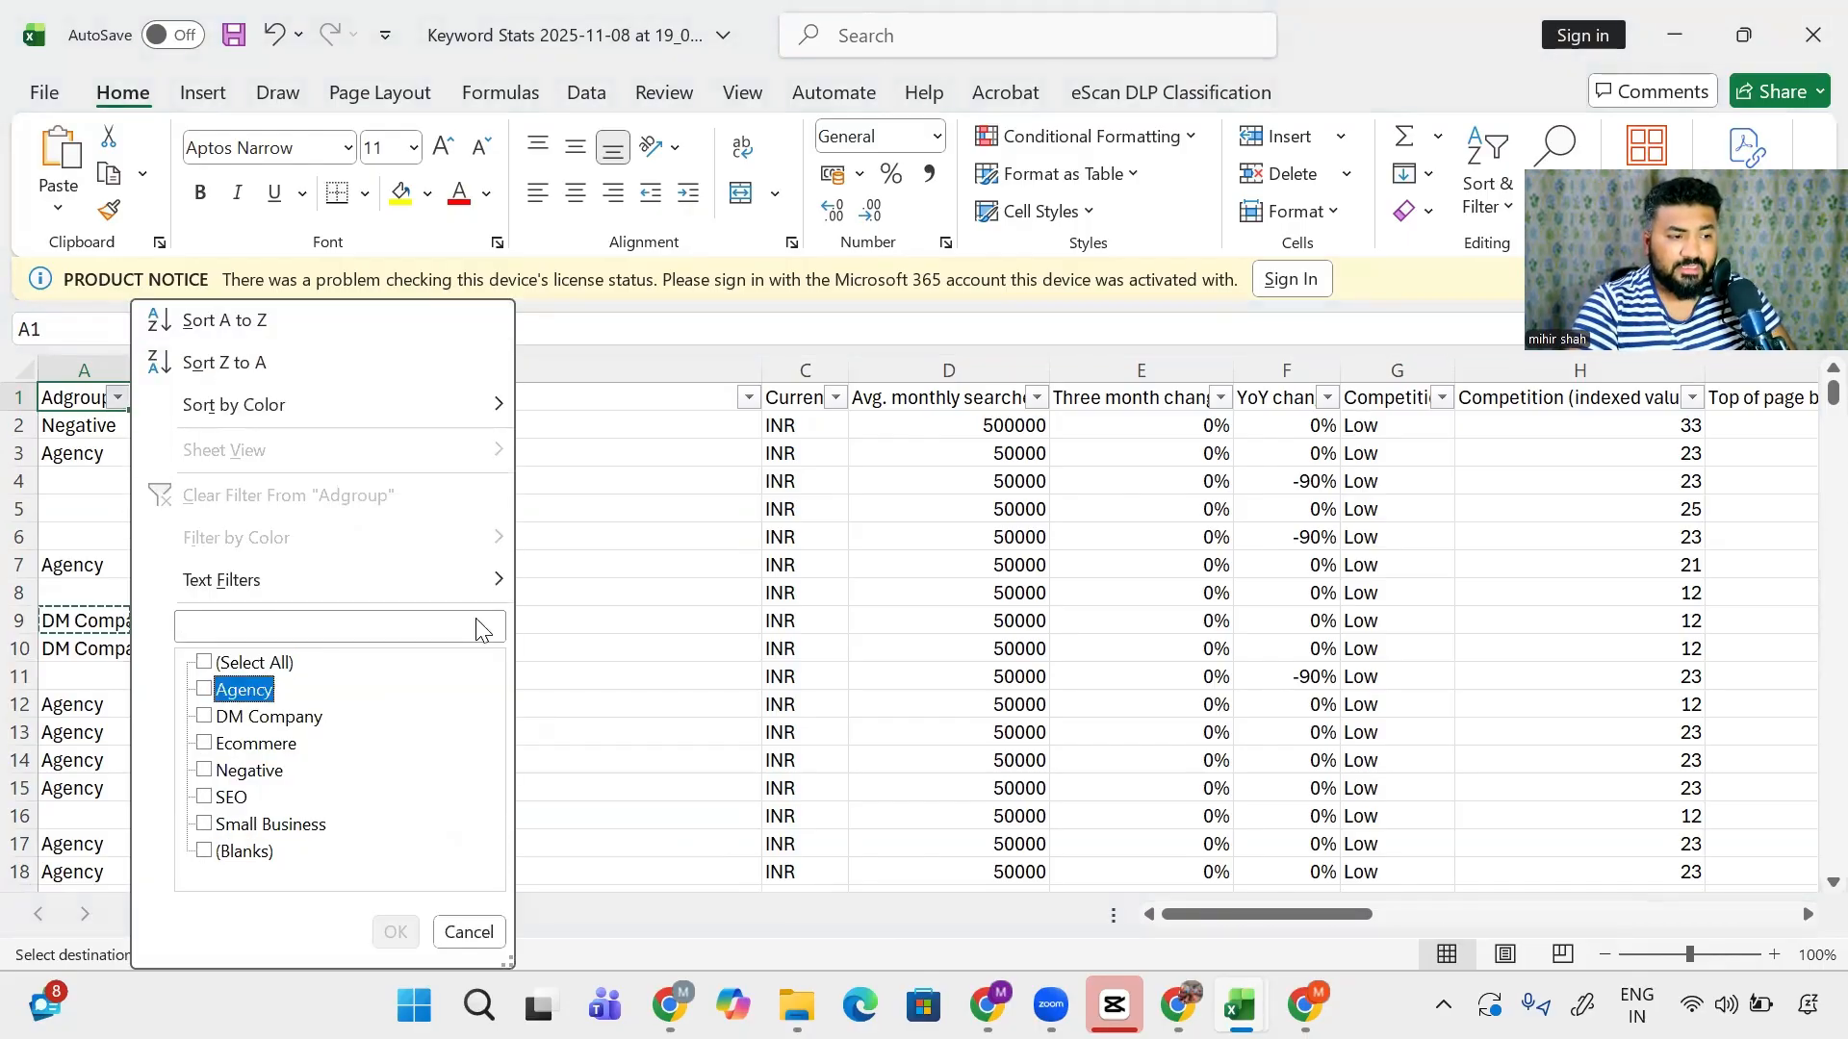
key(Down)
key(Down)
key(Down)
key(Down)
key(Down)
key(Down)
key(space)
key(Return)
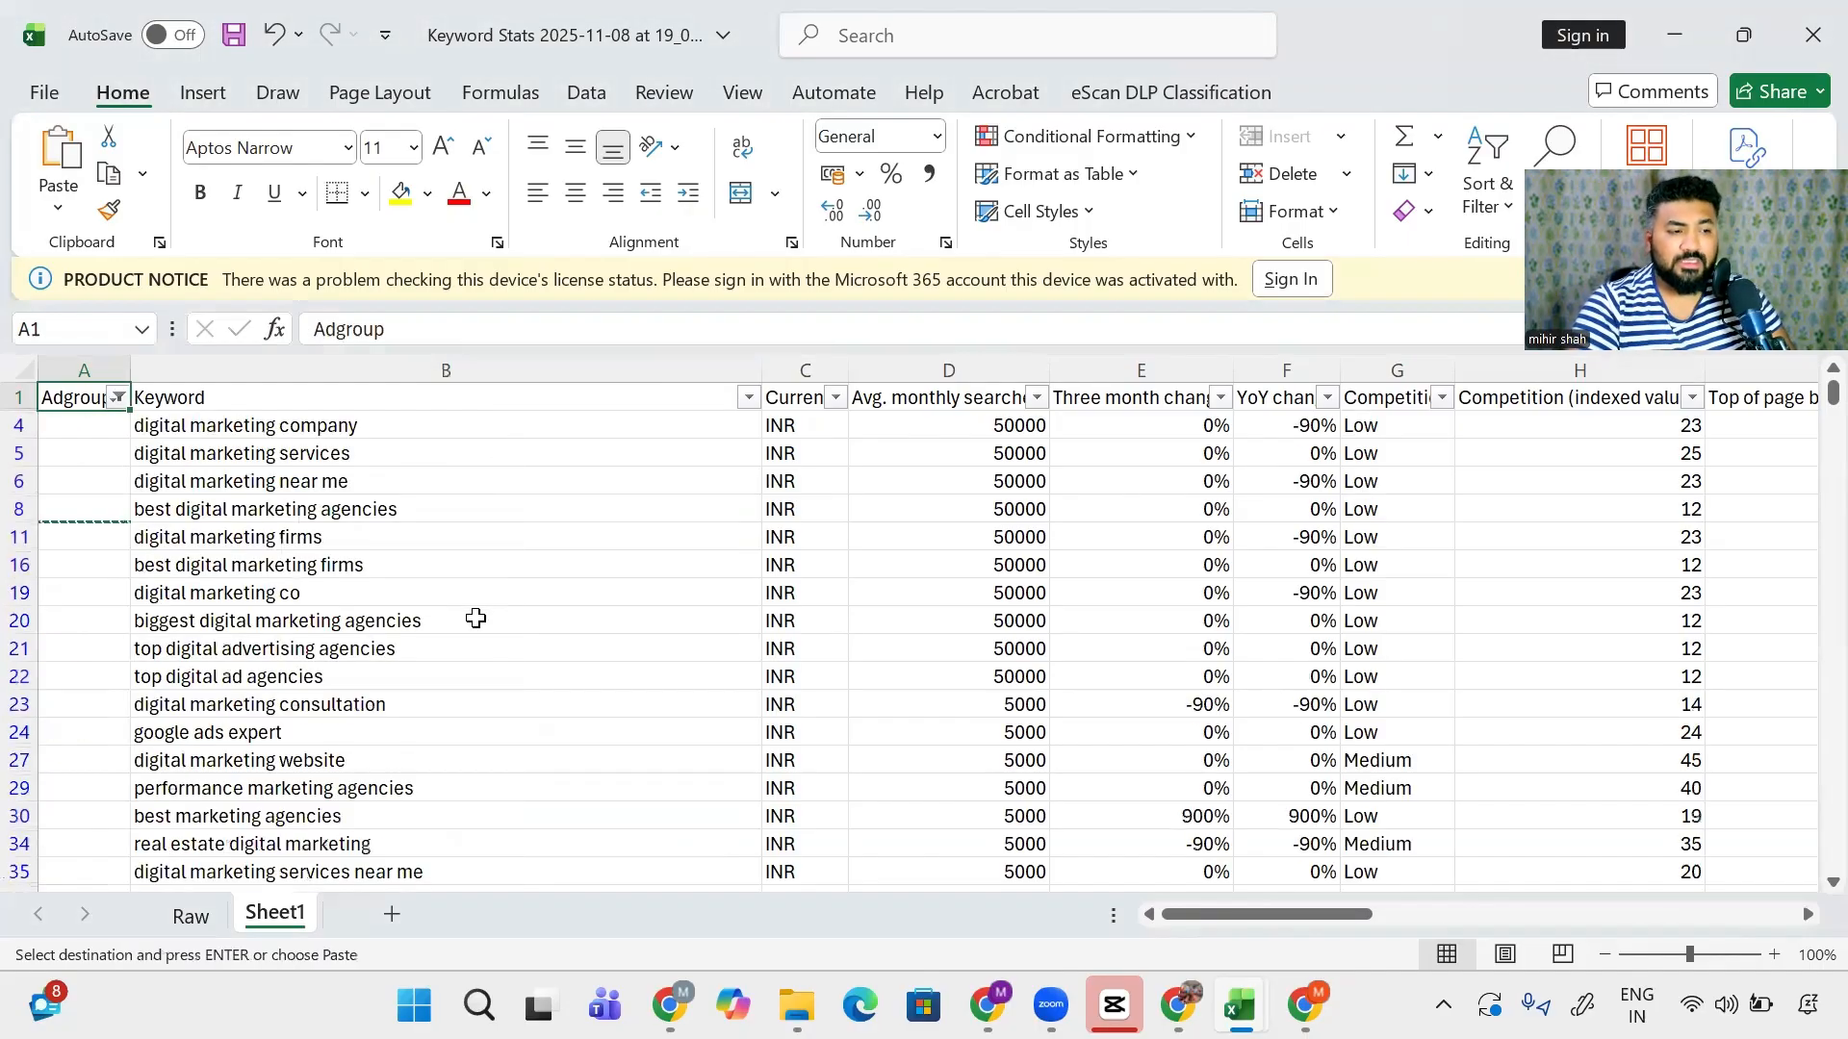
- Copy the keyword 'digital marketing consultation' from cell B23
key(Down)
key(Escape)
key(Right)
key(Down)
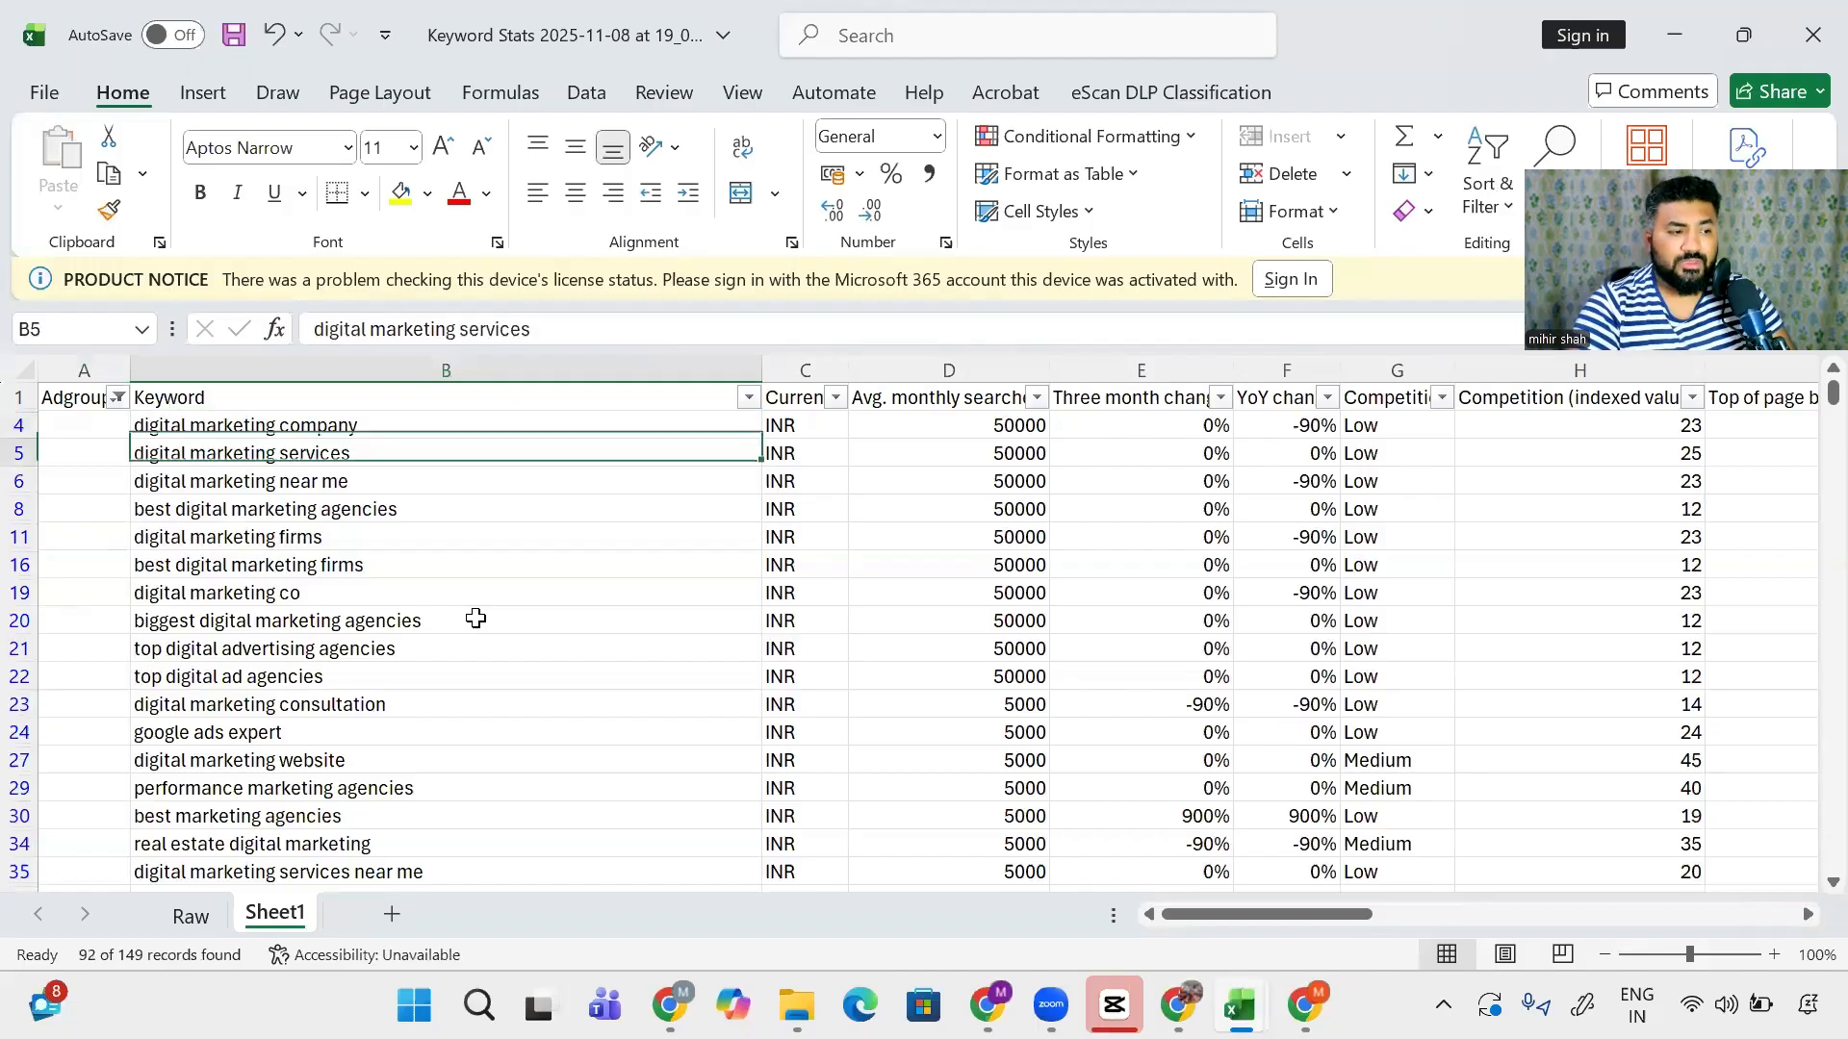
key(Down)
key(Down)
key(Down)
key(Down)
key(Down)
key(Down)
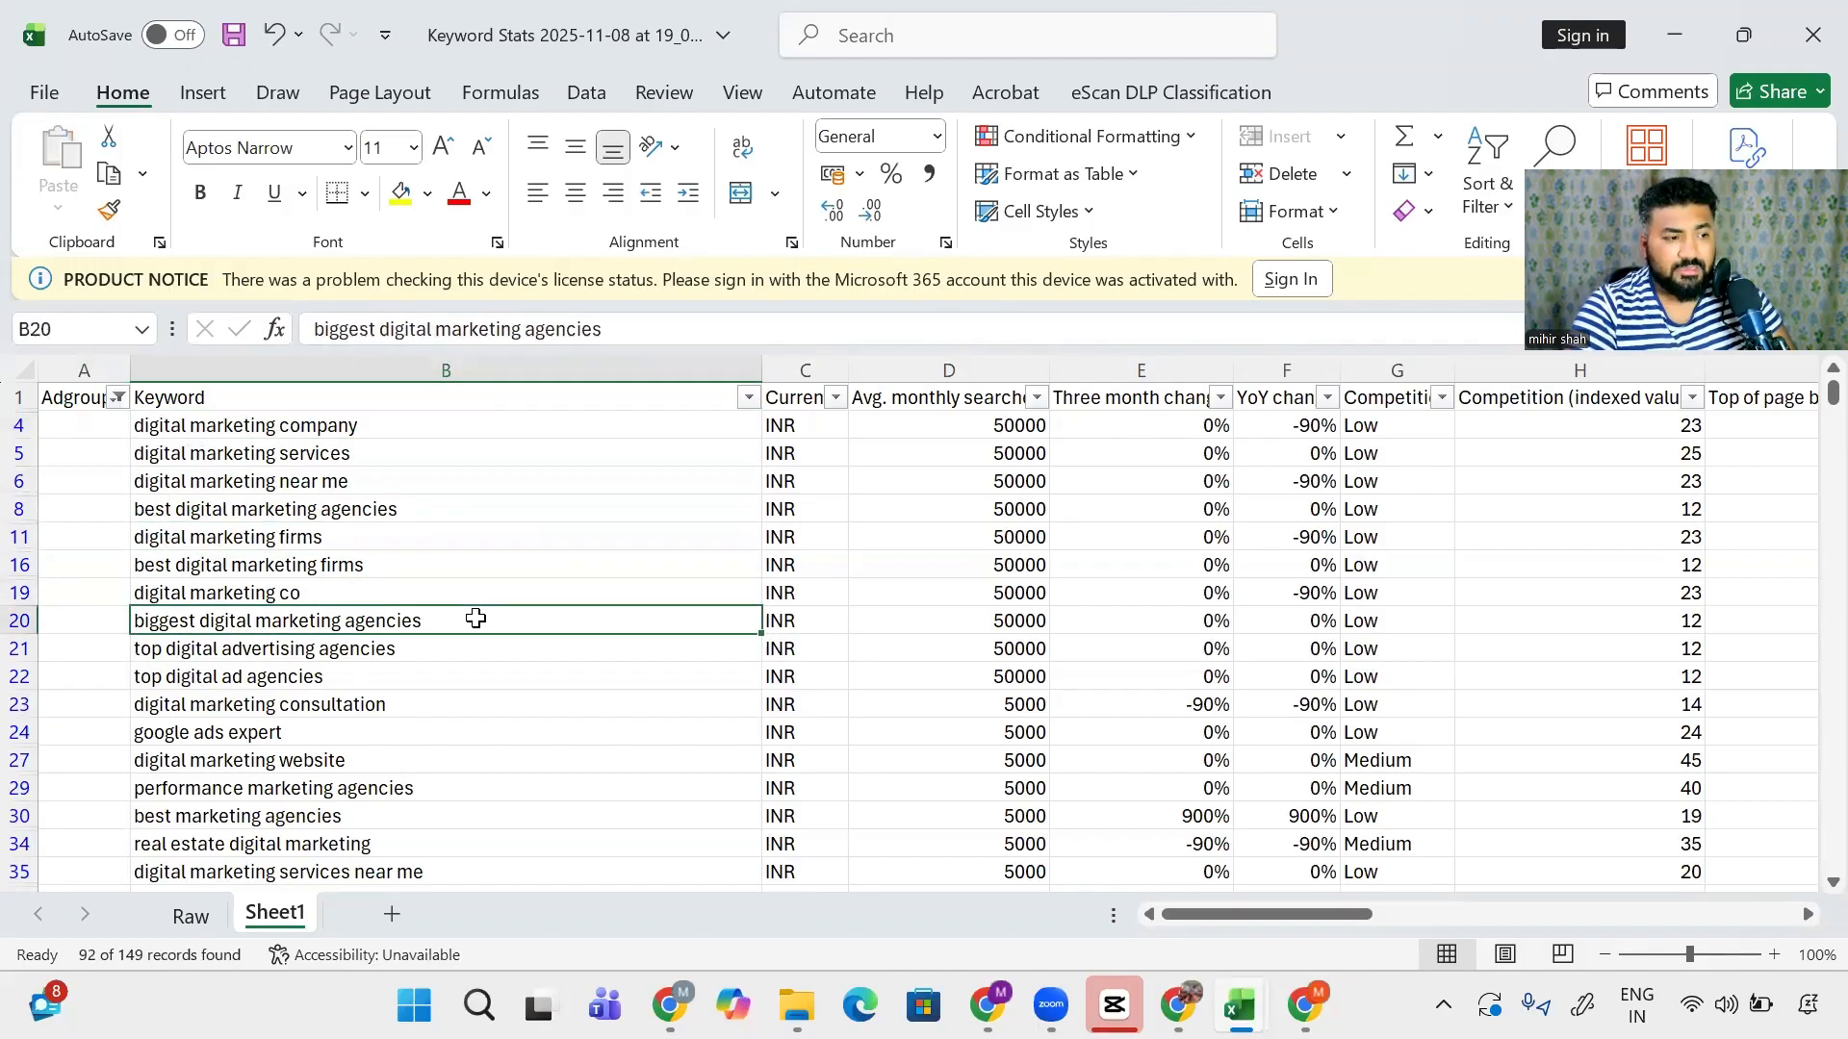
key(Down)
key(Down)
key(Down)
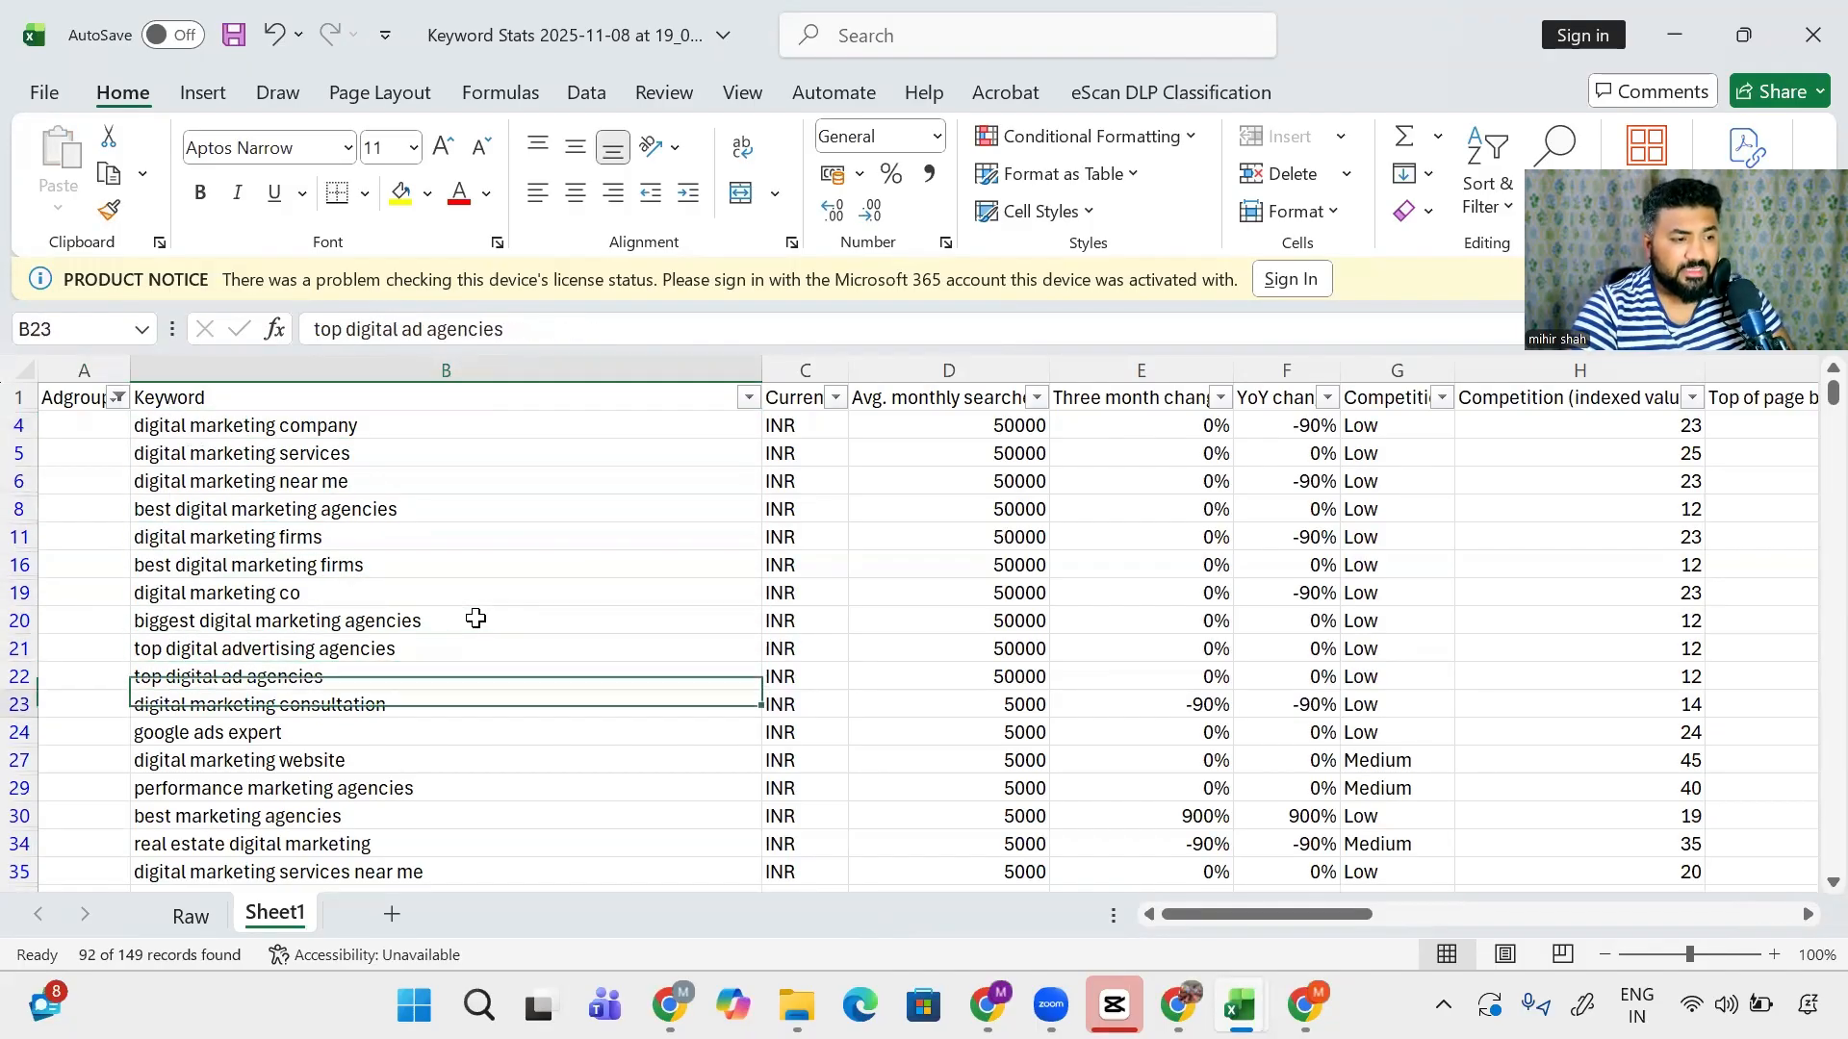
key(ctrl+c)
key(ctrl+Up)
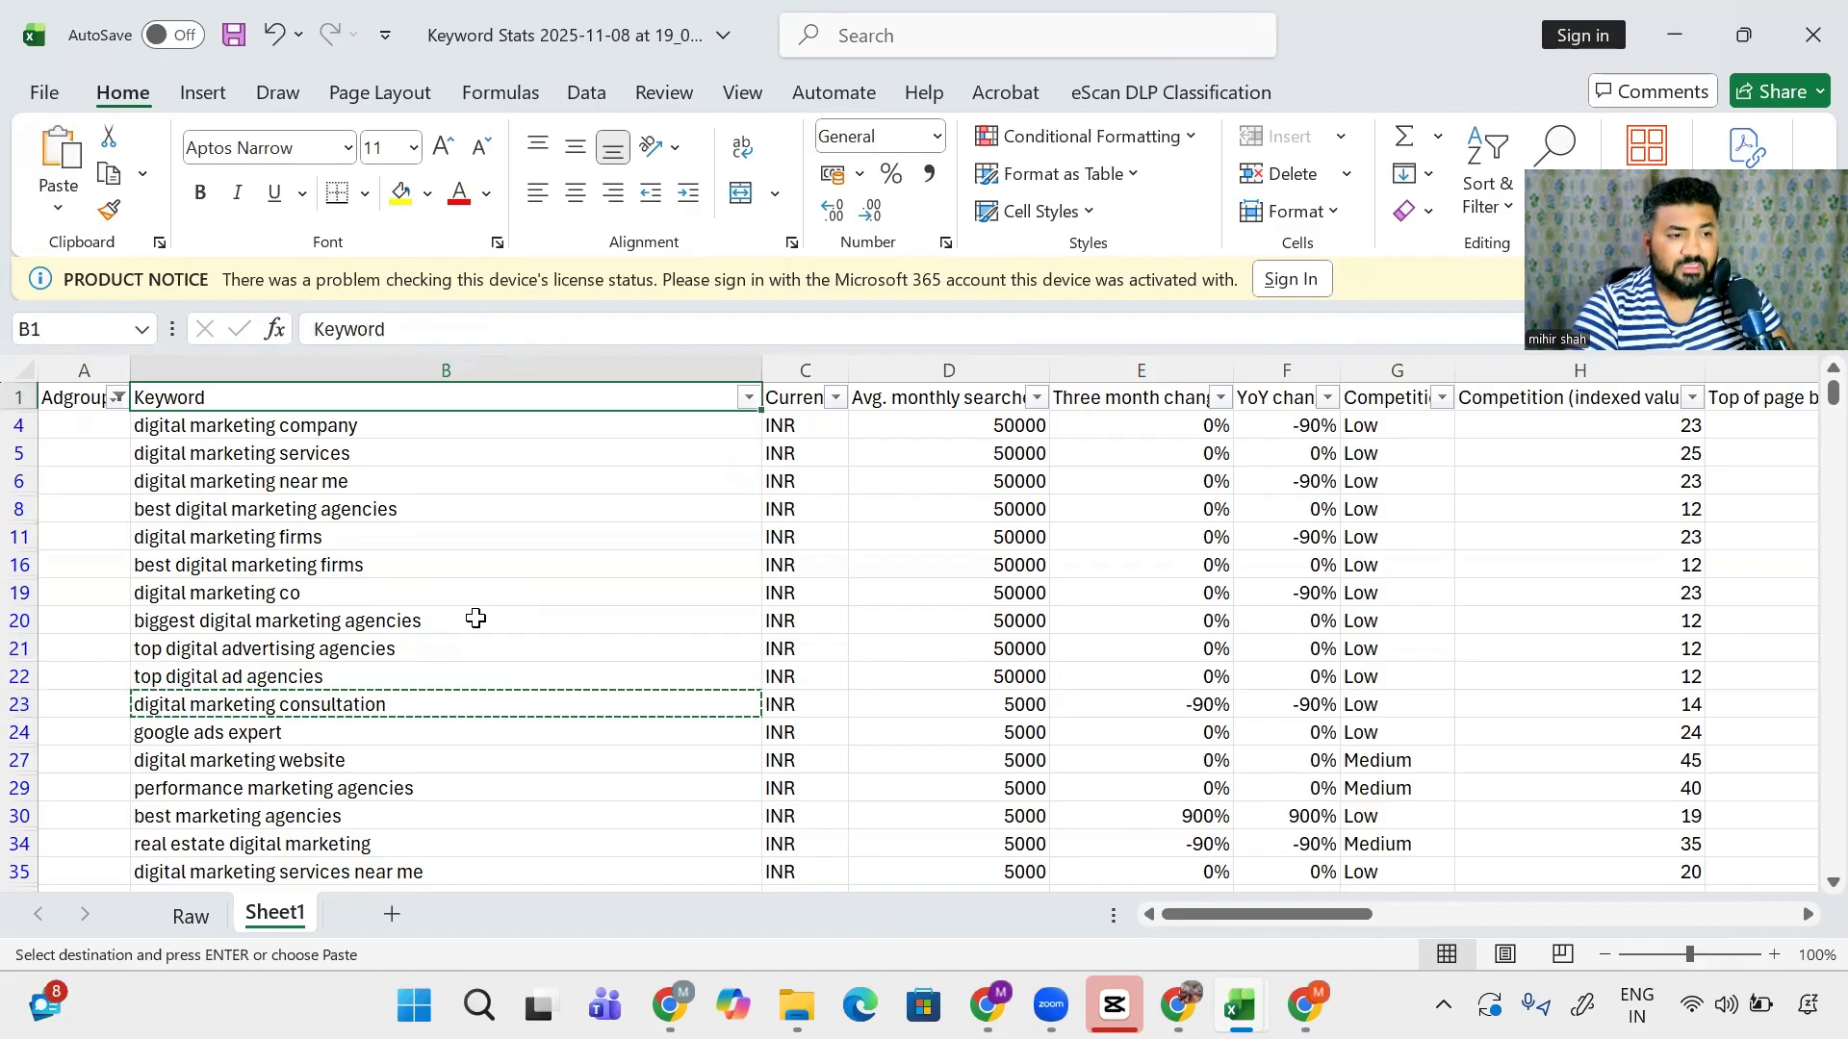
- Filter the Keyword column to show only keywords containing 'consult'
key(alt+Down)
key(ctrl+v)
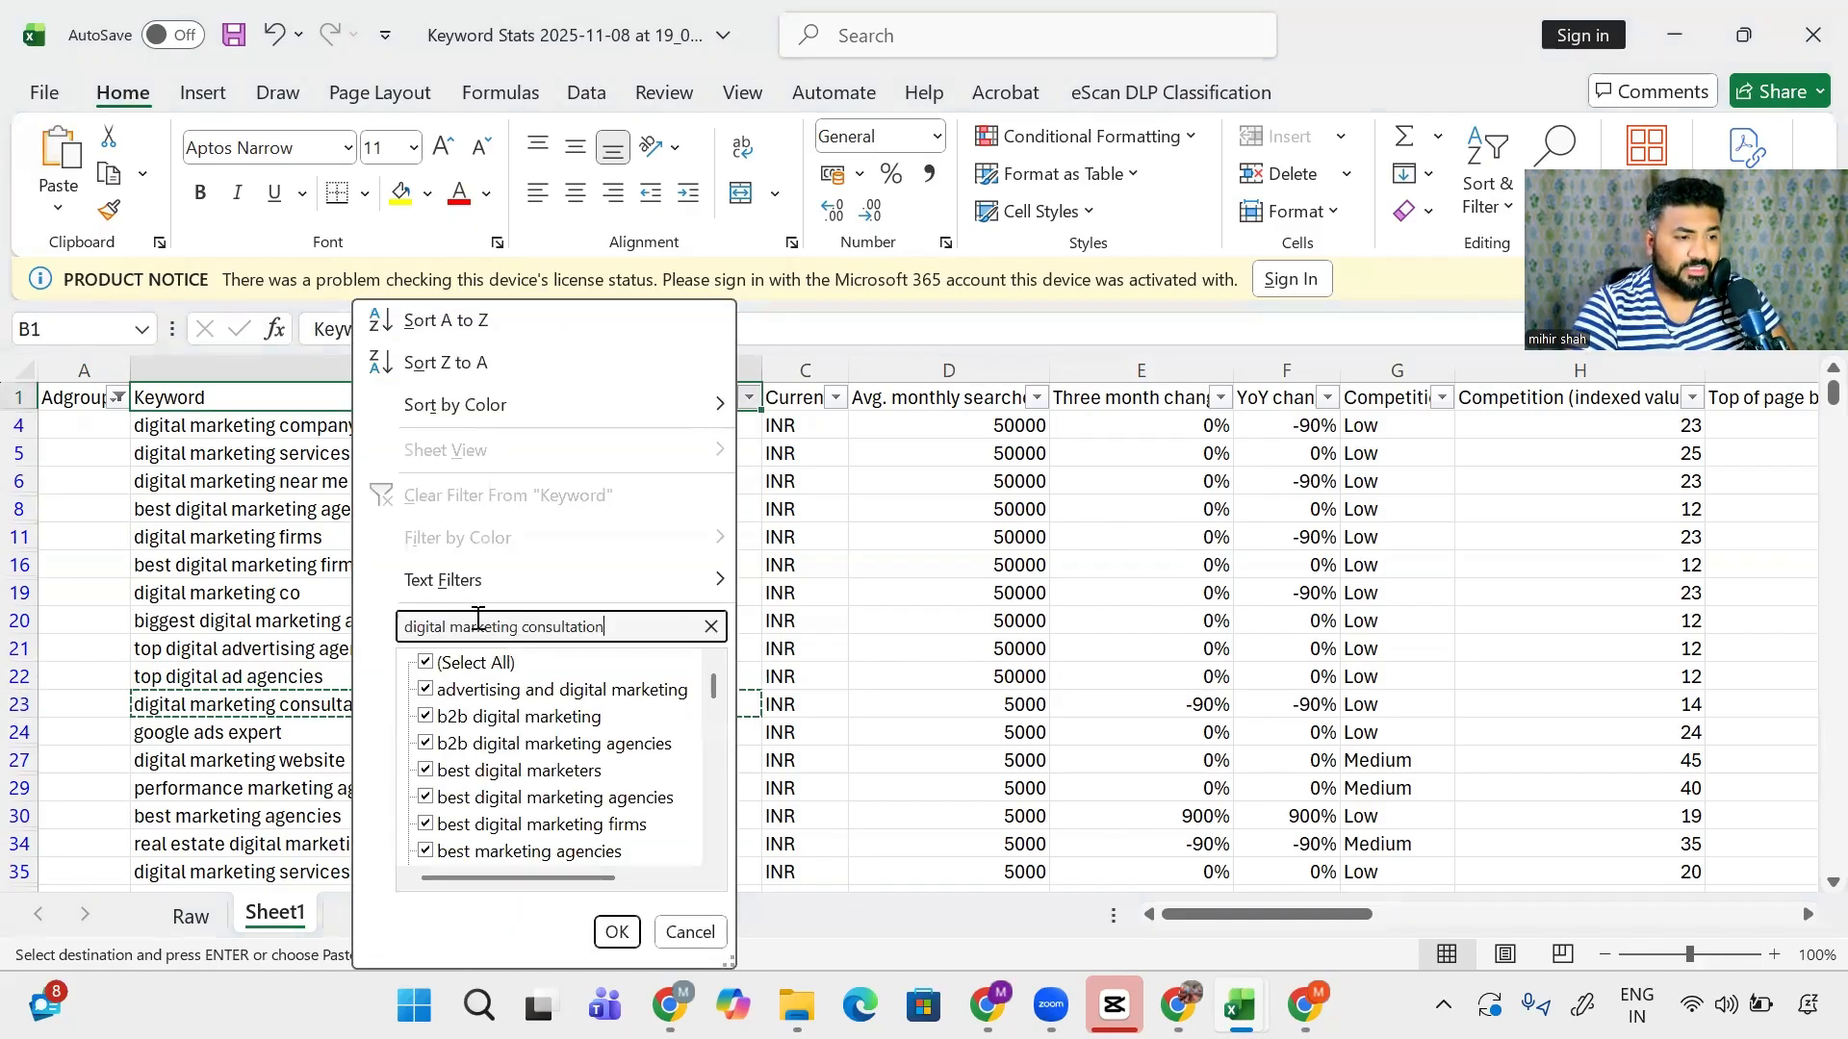
key(ctrl+Left)
key(ctrl+shift+Left)
key(ctrl+shift+Left)
key(BackSpace)
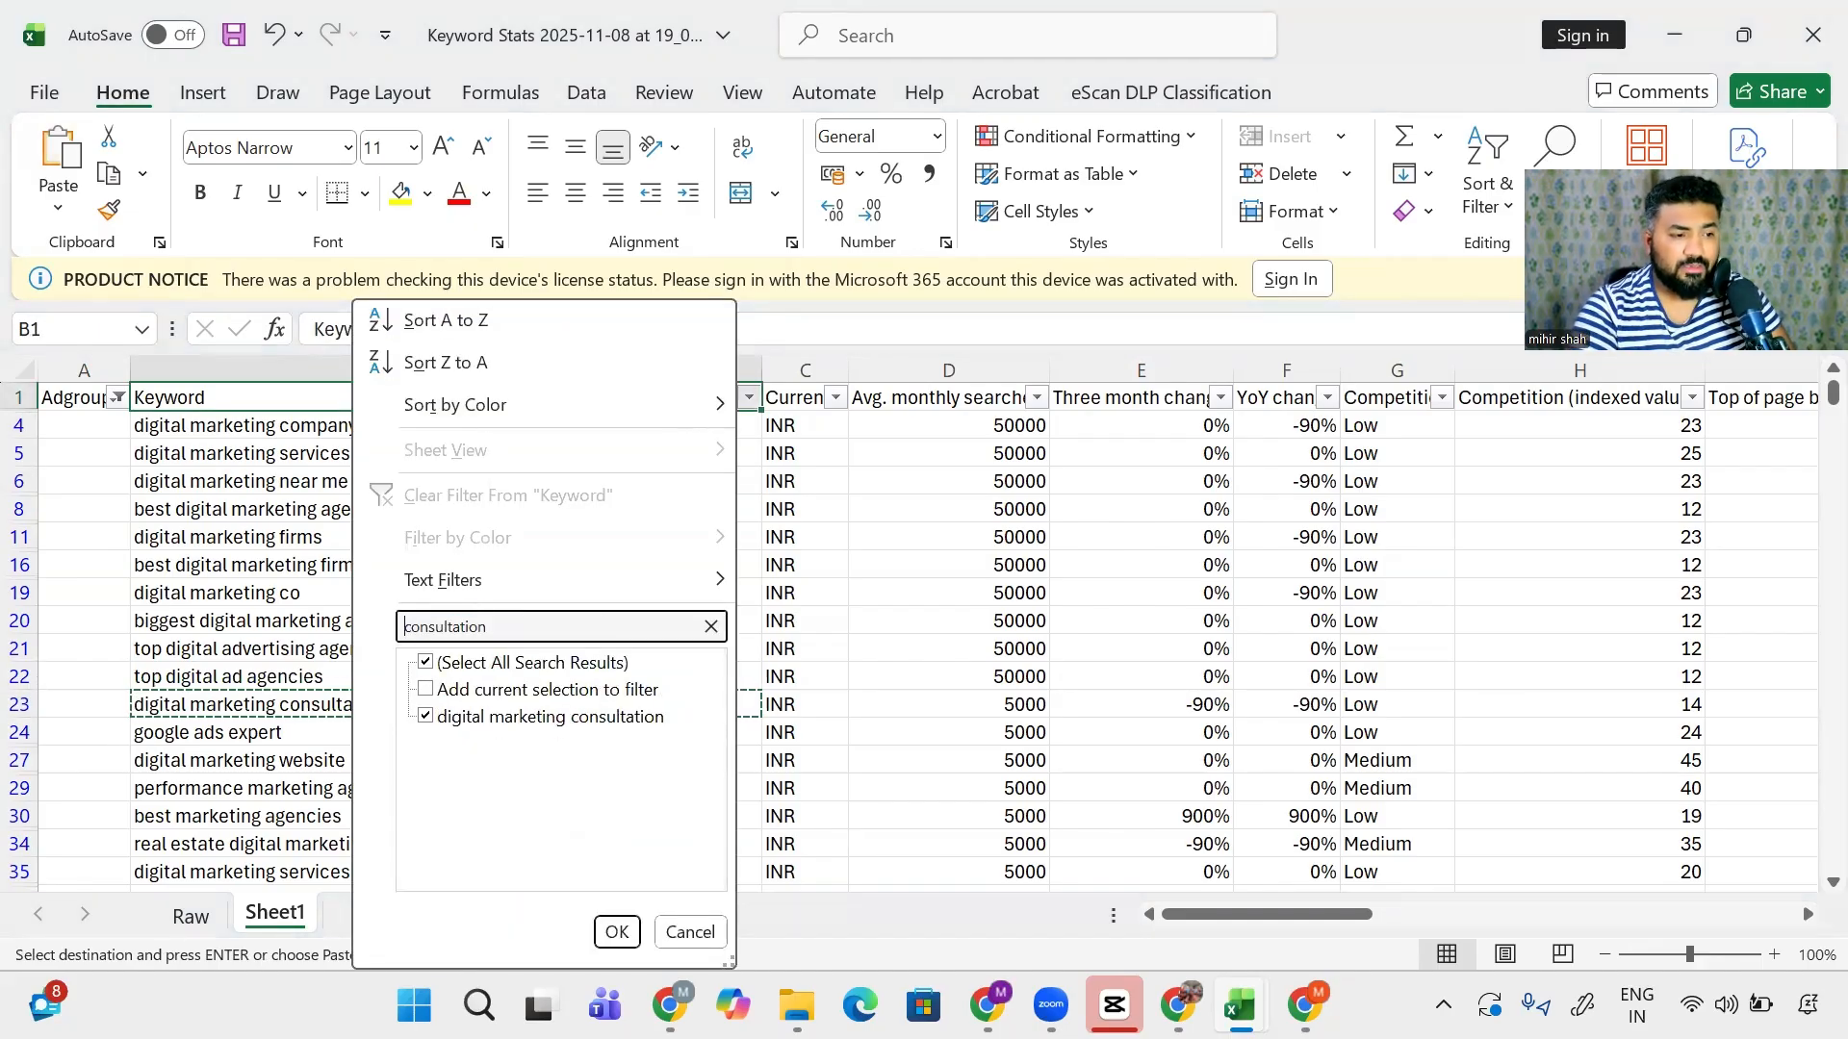
key(Return)
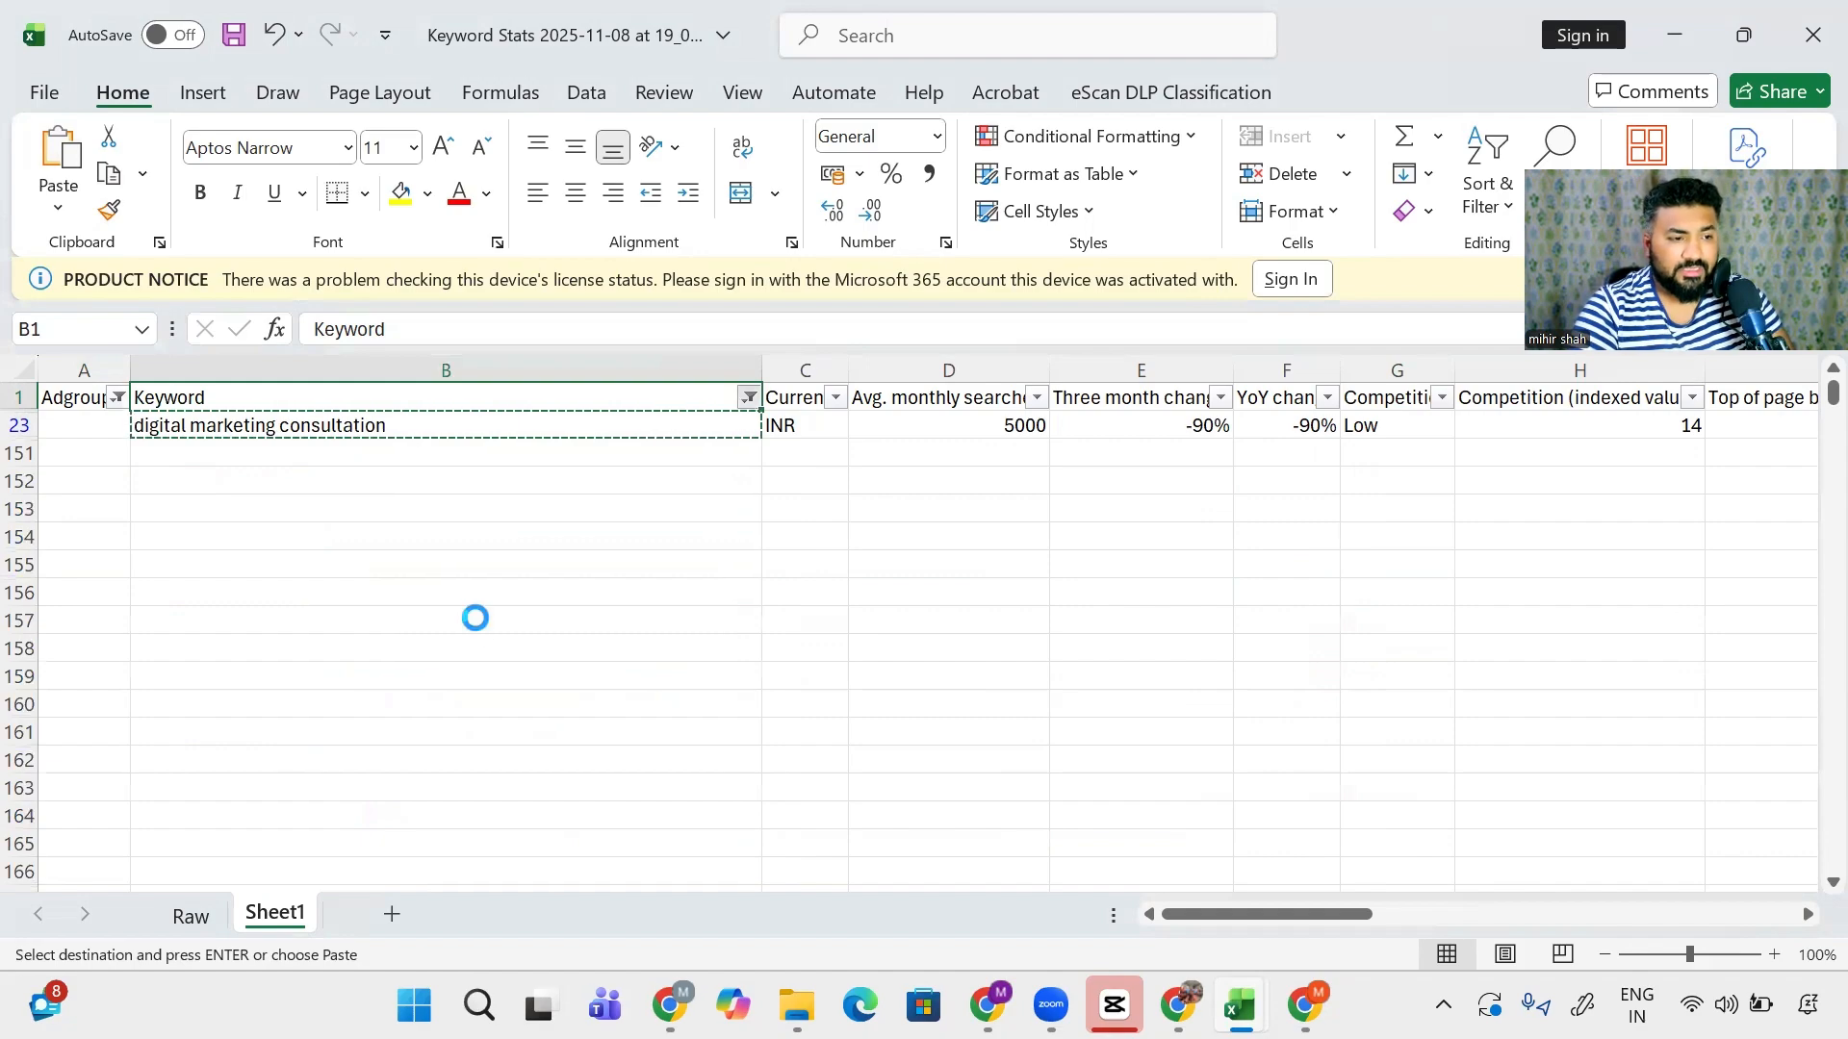
key(alt+Down)
key(Down)
key(Down)
key(Down)
key(Down)
key(Down)
key(Down)
key(Down)
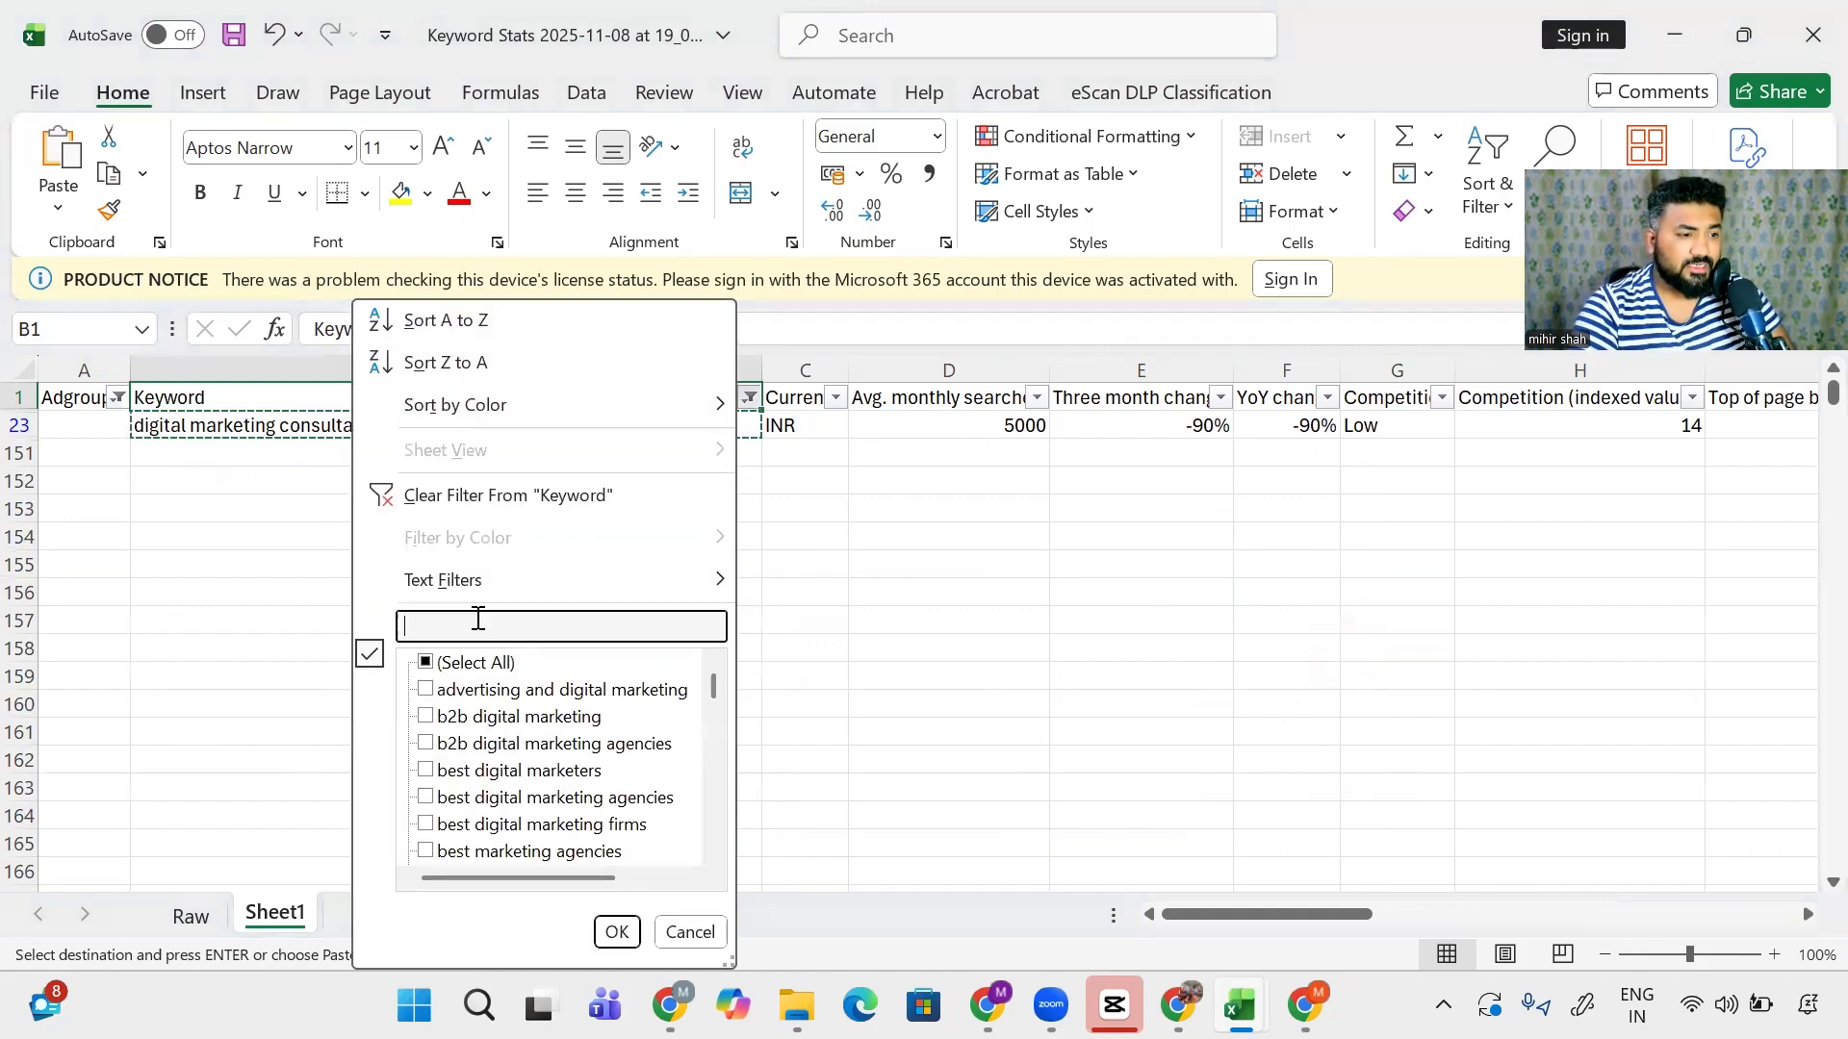
text(consult)
key(Return)
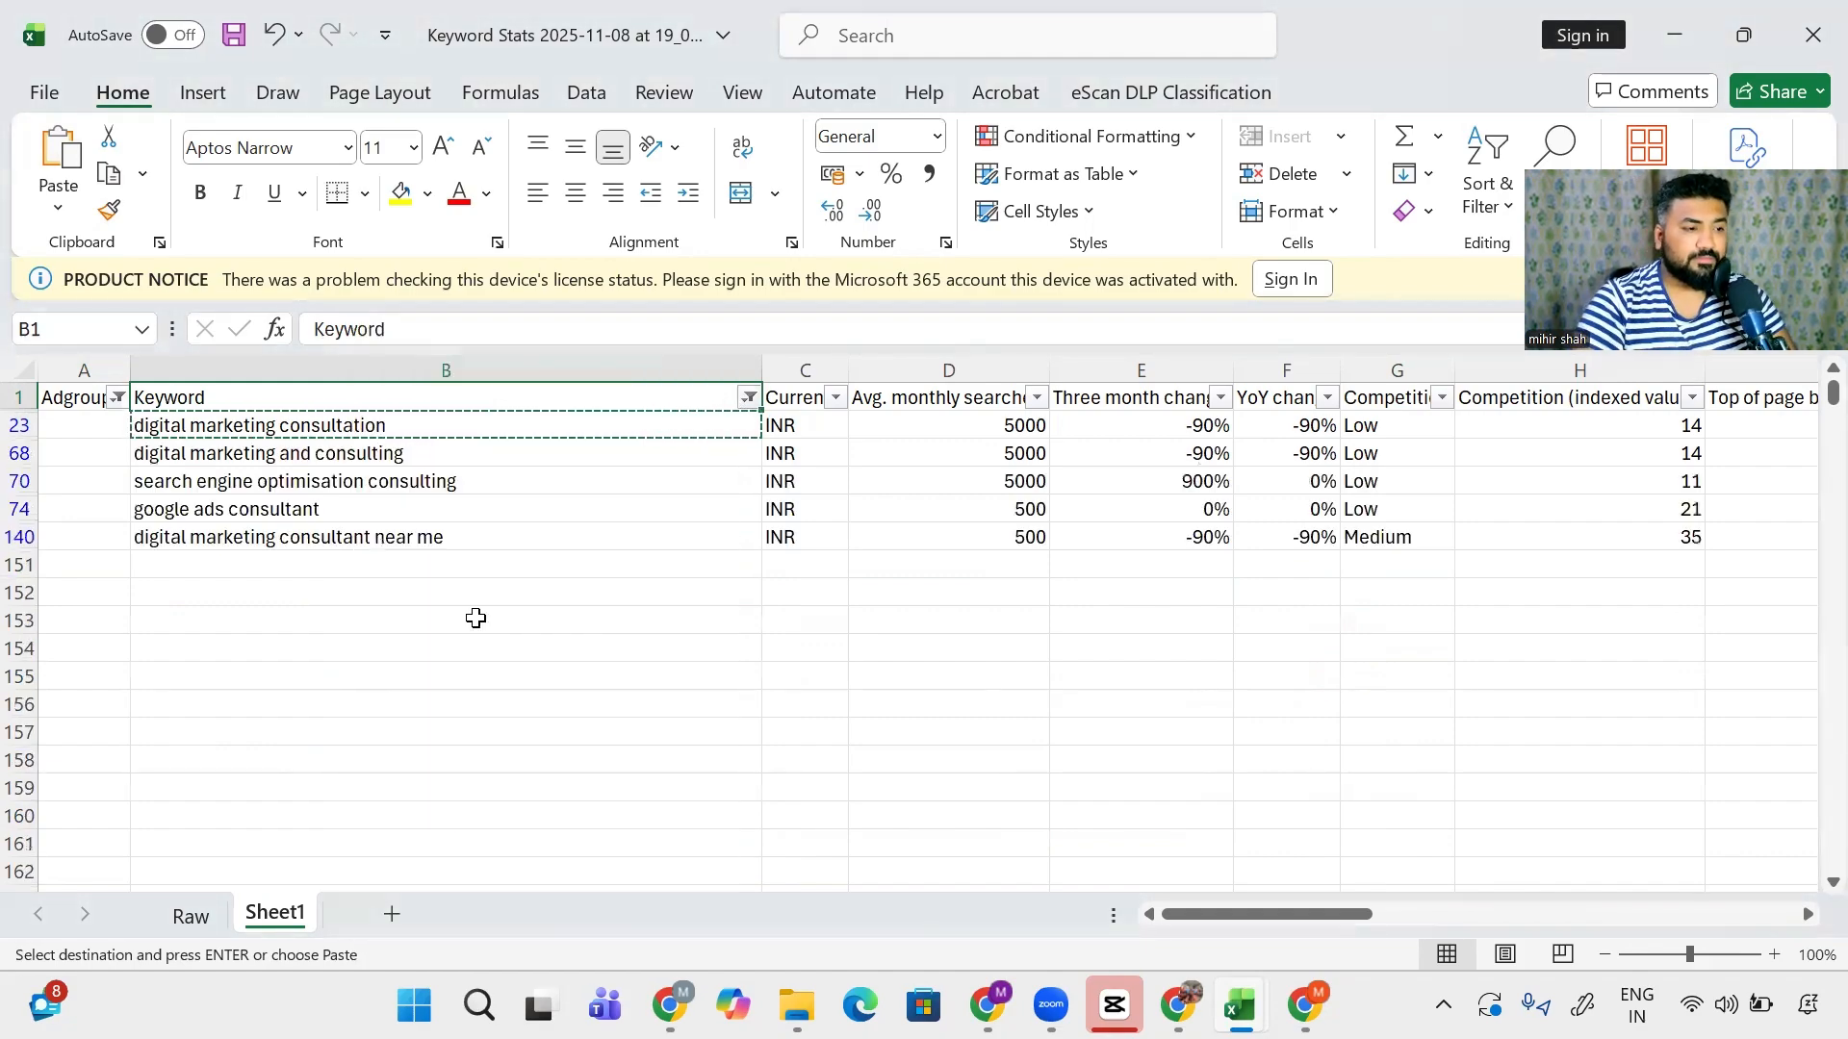
key(Down)
key(Escape)
- Enter Consultation as the ad group for the first consult keyword in row 23
key(Left)
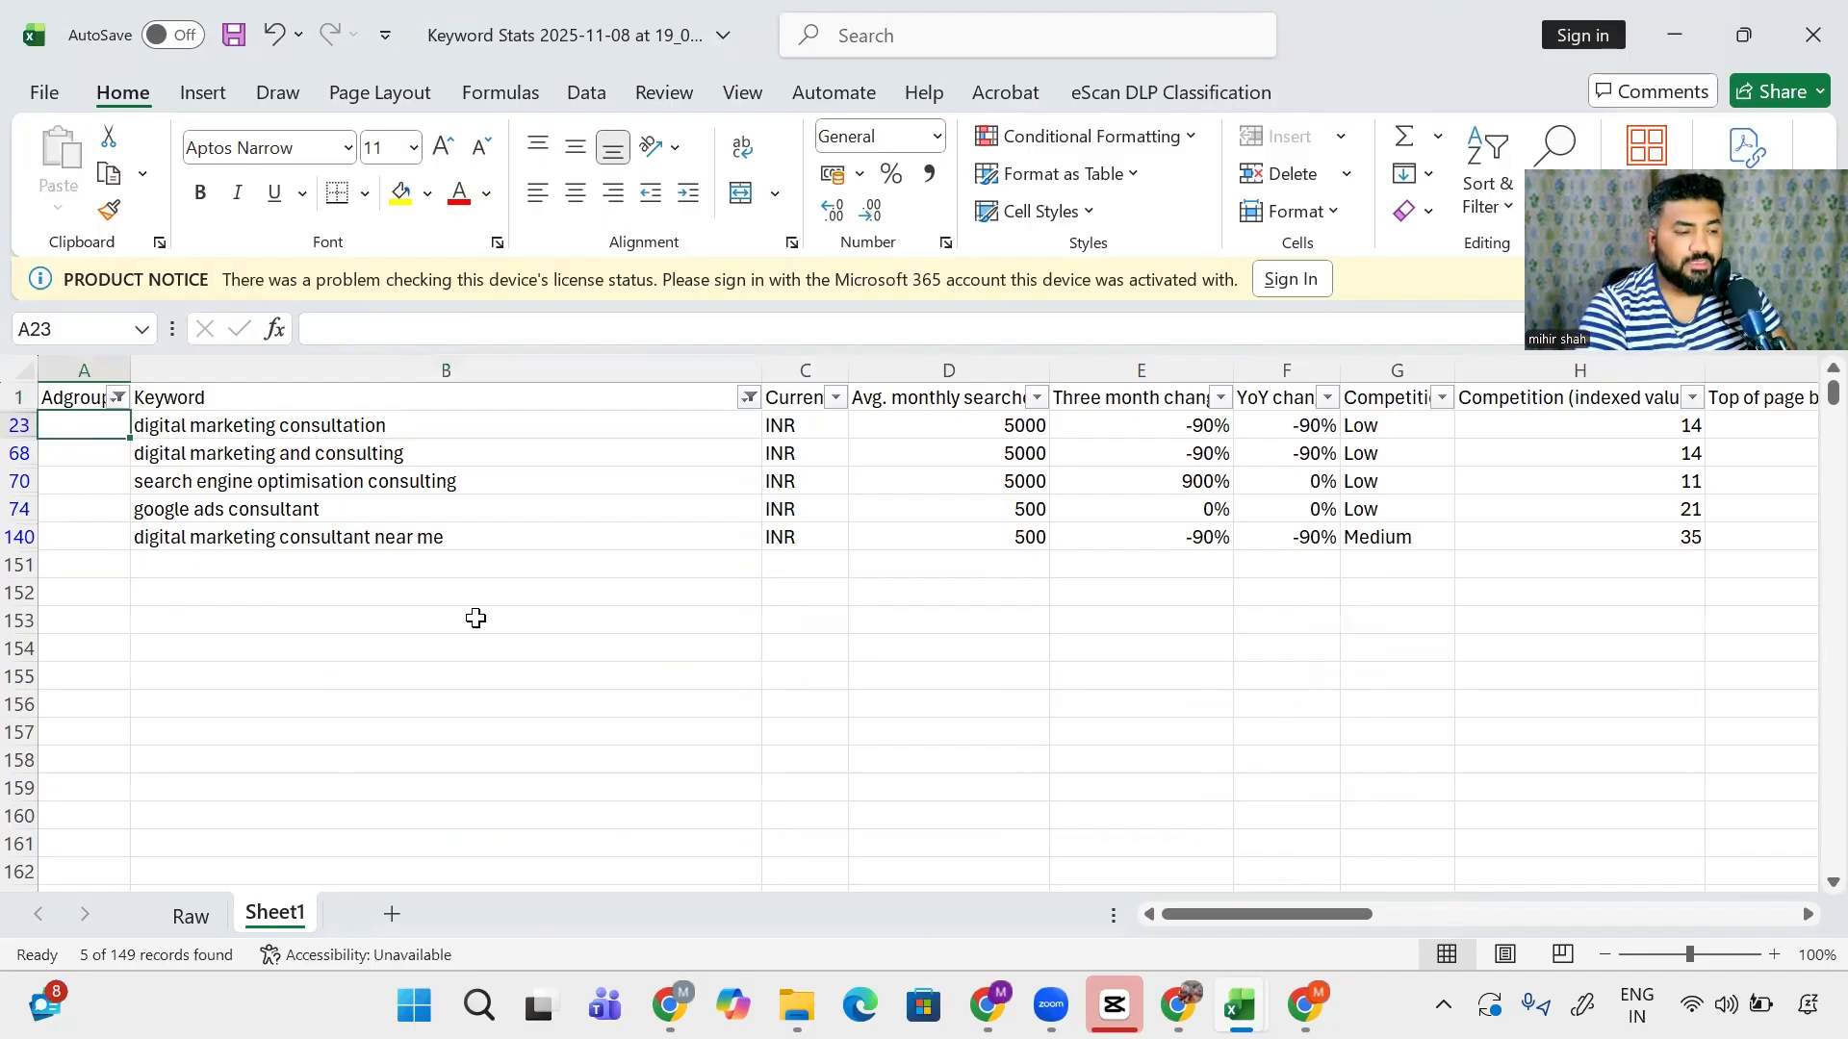
text(Consulta)
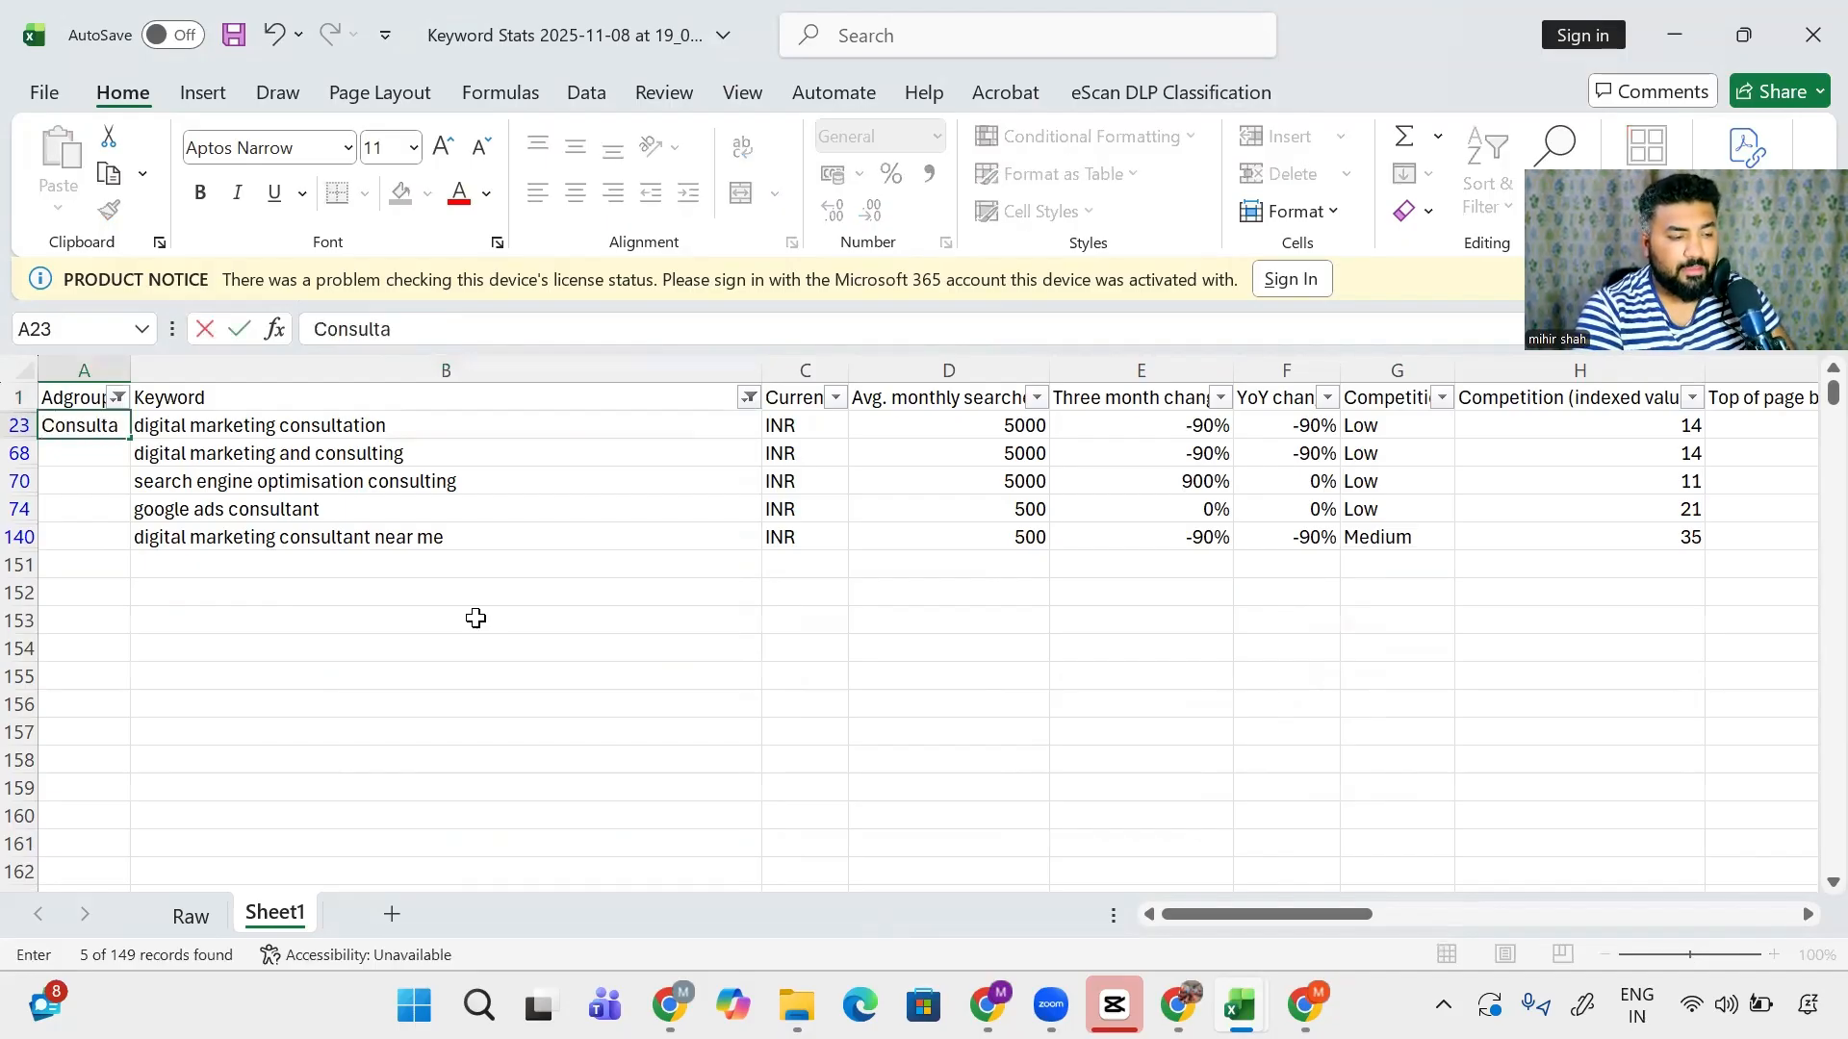
text(rio)
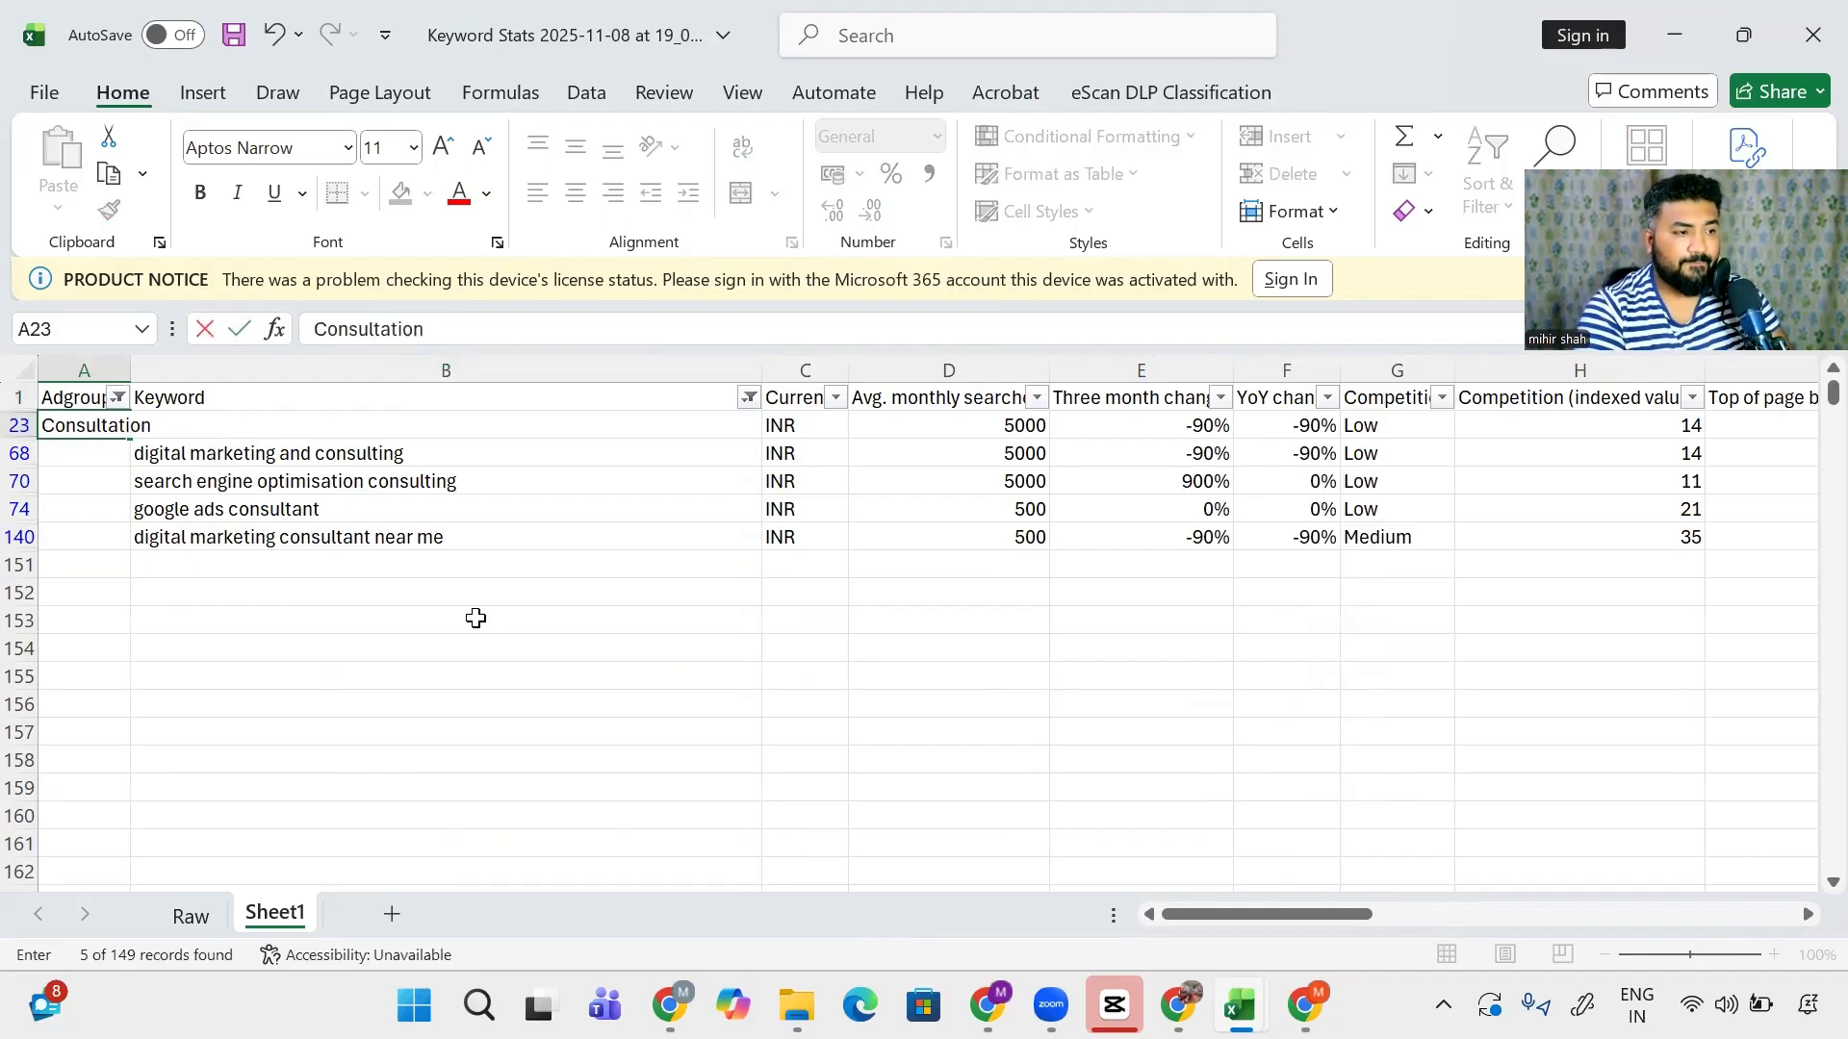
text(n)
key(Return)
key(Right)
key(ctrl+Down)
key(Left)
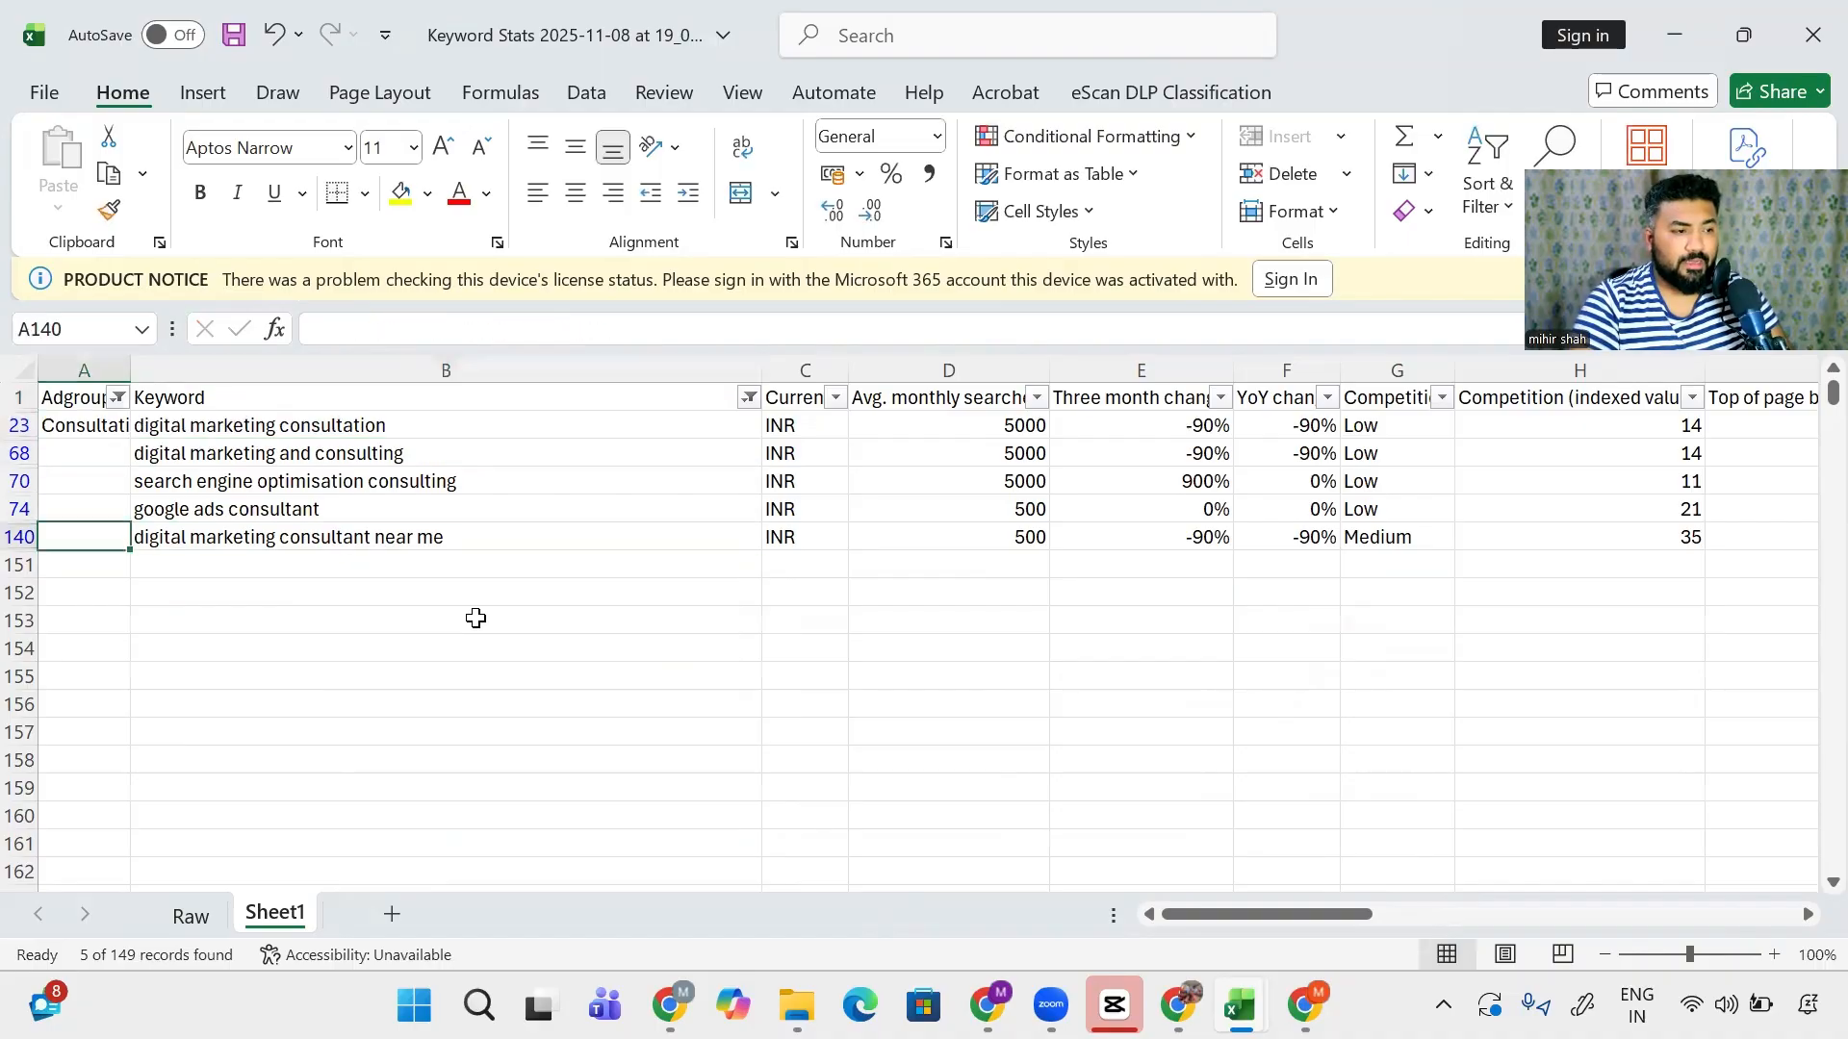
key(ctrl+Up)
- Copy Consultation and paste it into the visible ad group cells from row 23 to 140
key(ctrl+c)
key(Right)
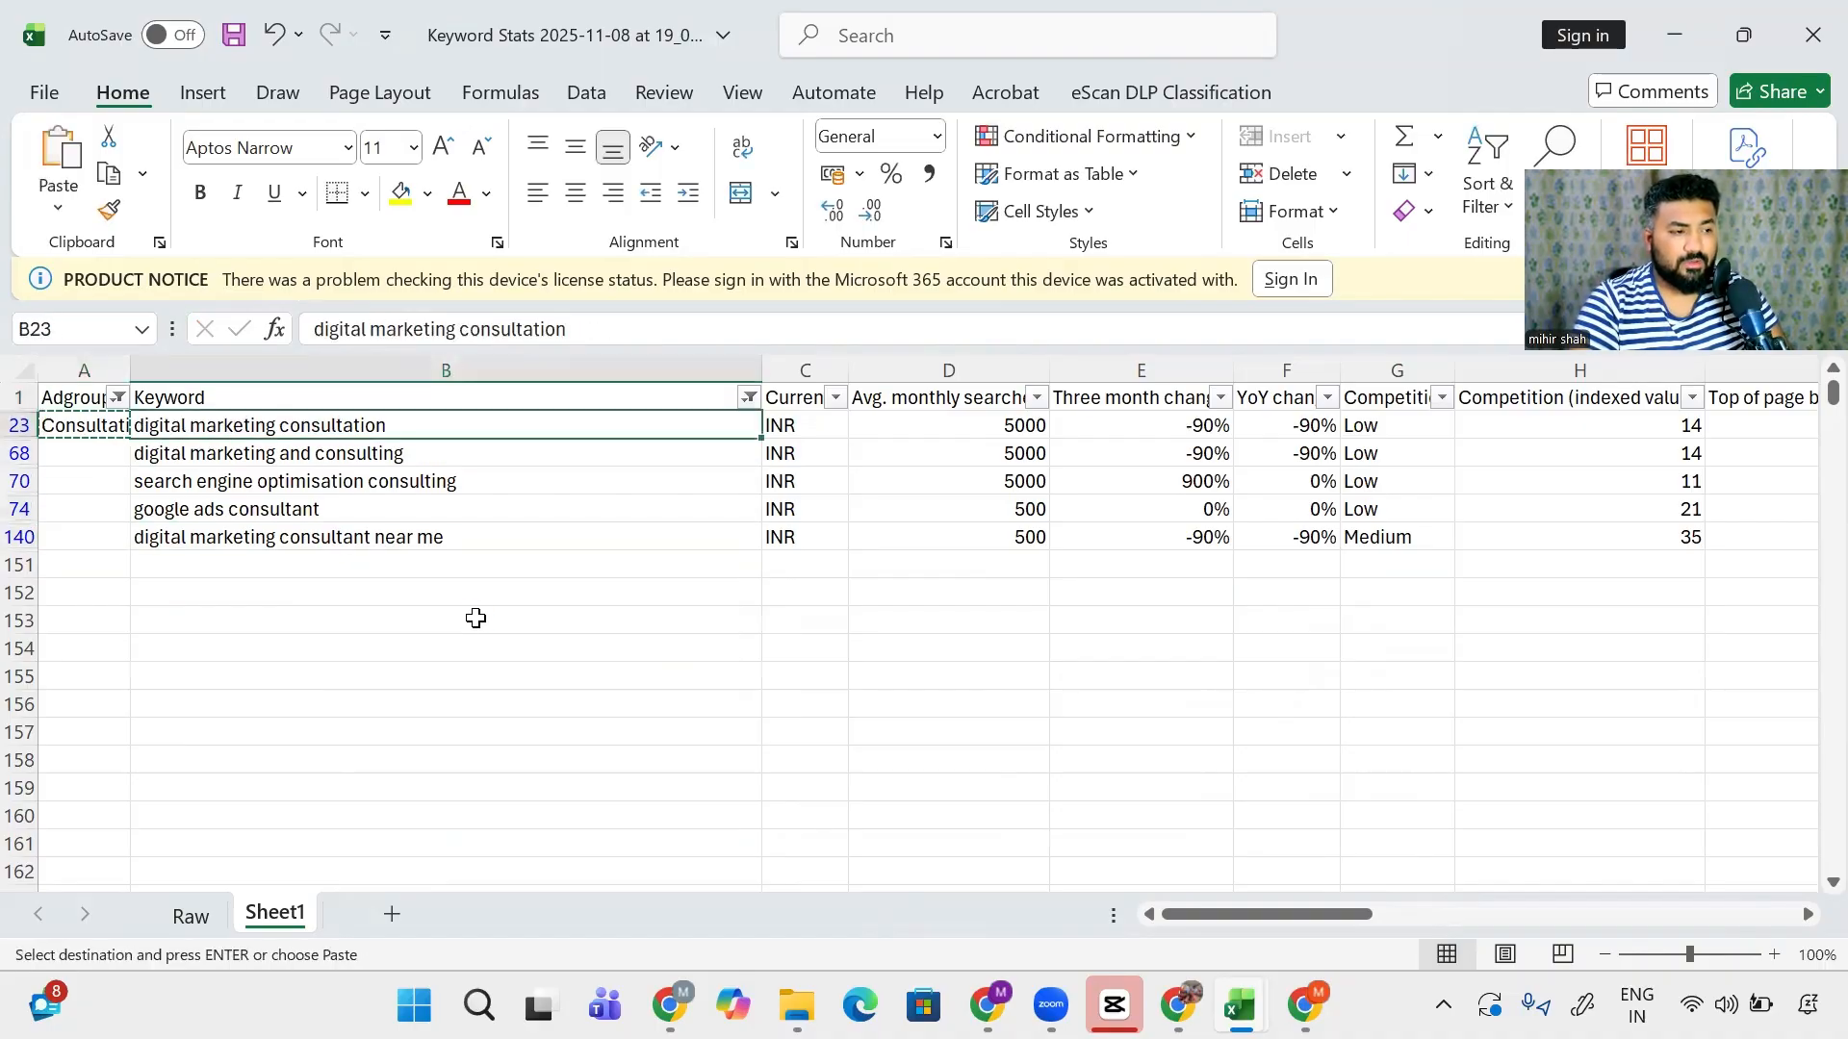
key(ctrl+Down)
key(Left)
key(shift+Up)
key(shift+Up)
key(shift+Up)
key(shift+Up)
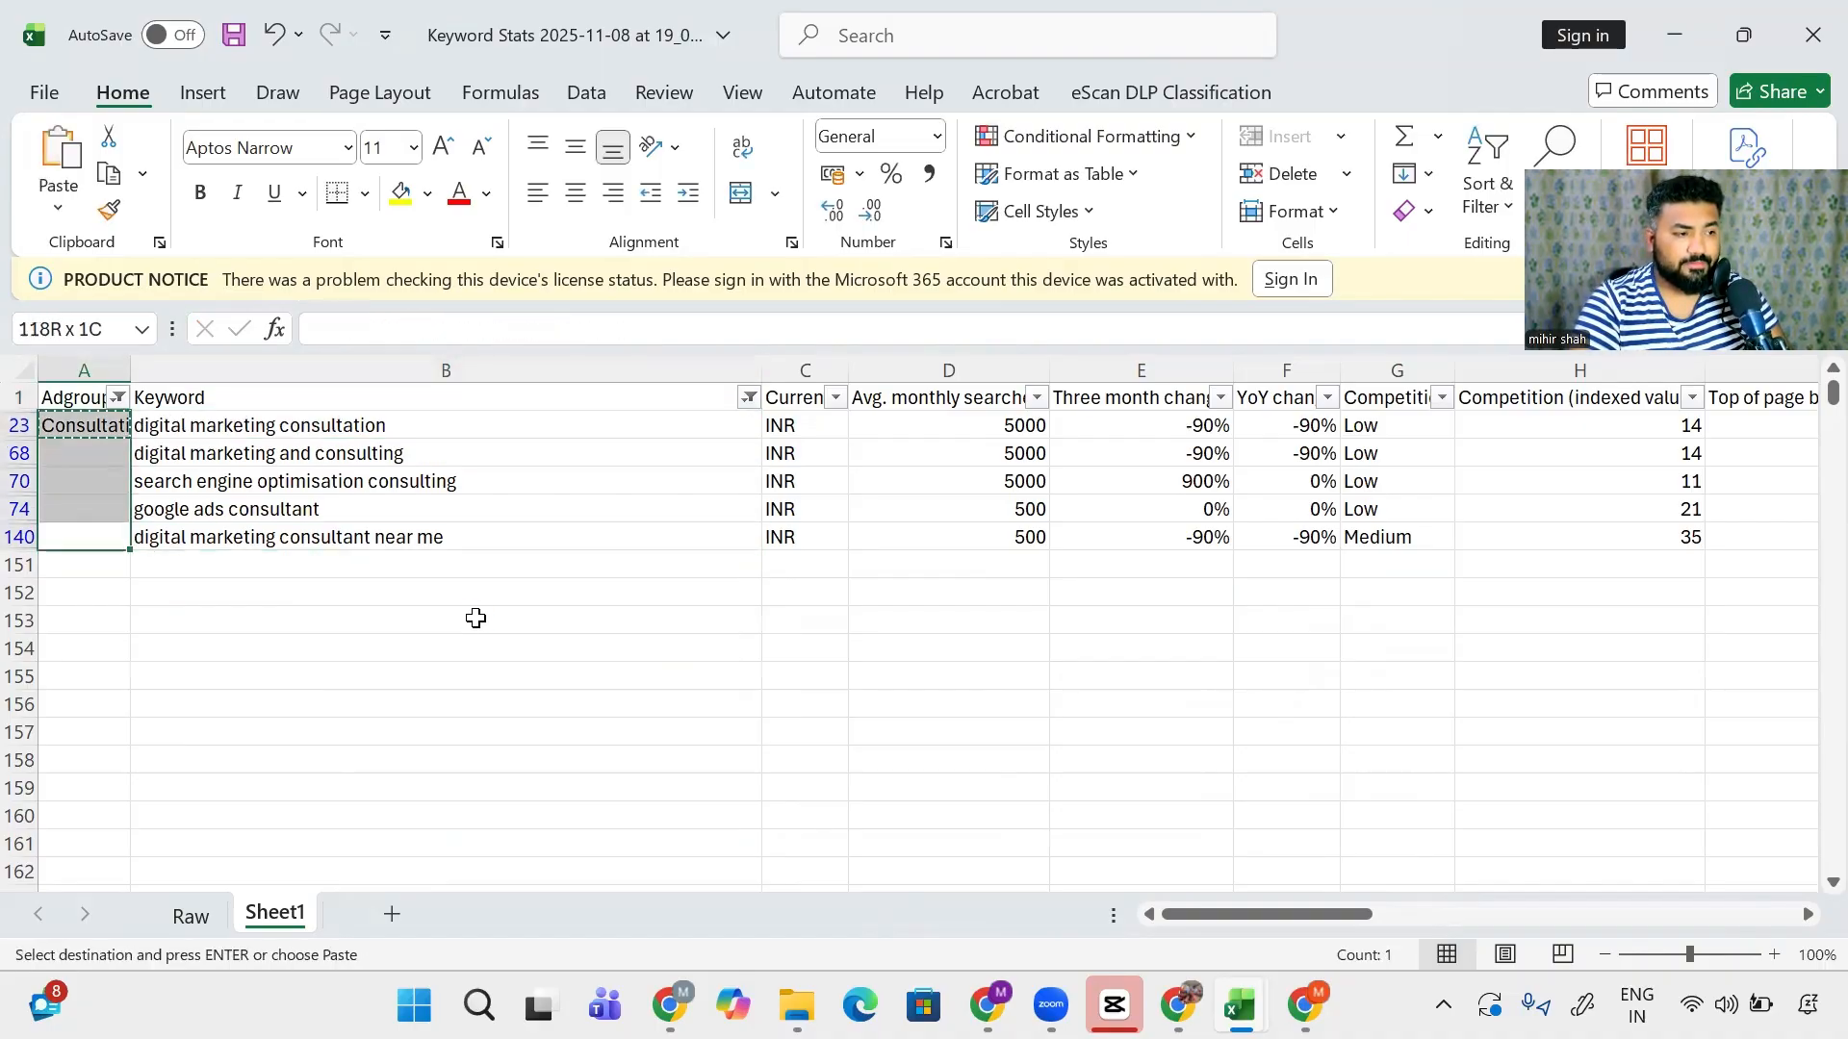
key(ctrl+v)
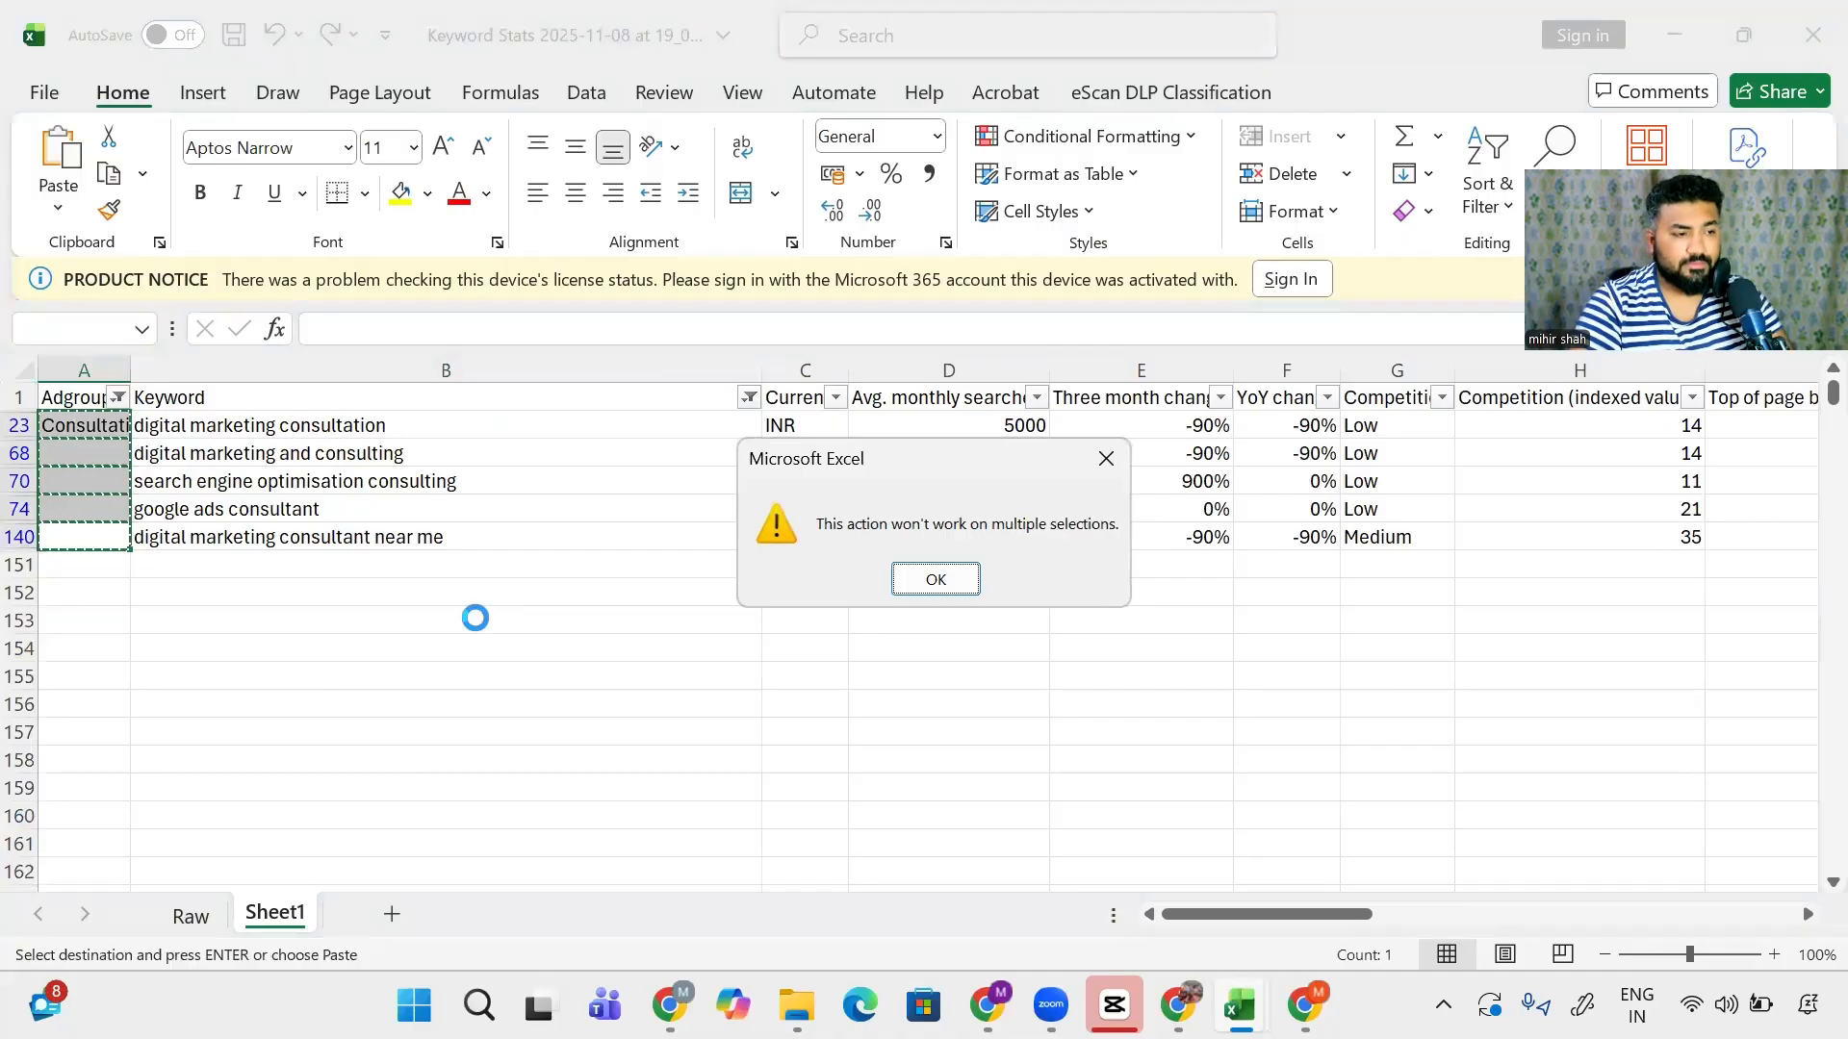
key(Return)
key(Right)
- Paste Consultation into the remaining four visible consult keyword rows
key(Up)
key(Up)
key(Up)
key(Up)
key(Up)
key(Down)
key(Left)
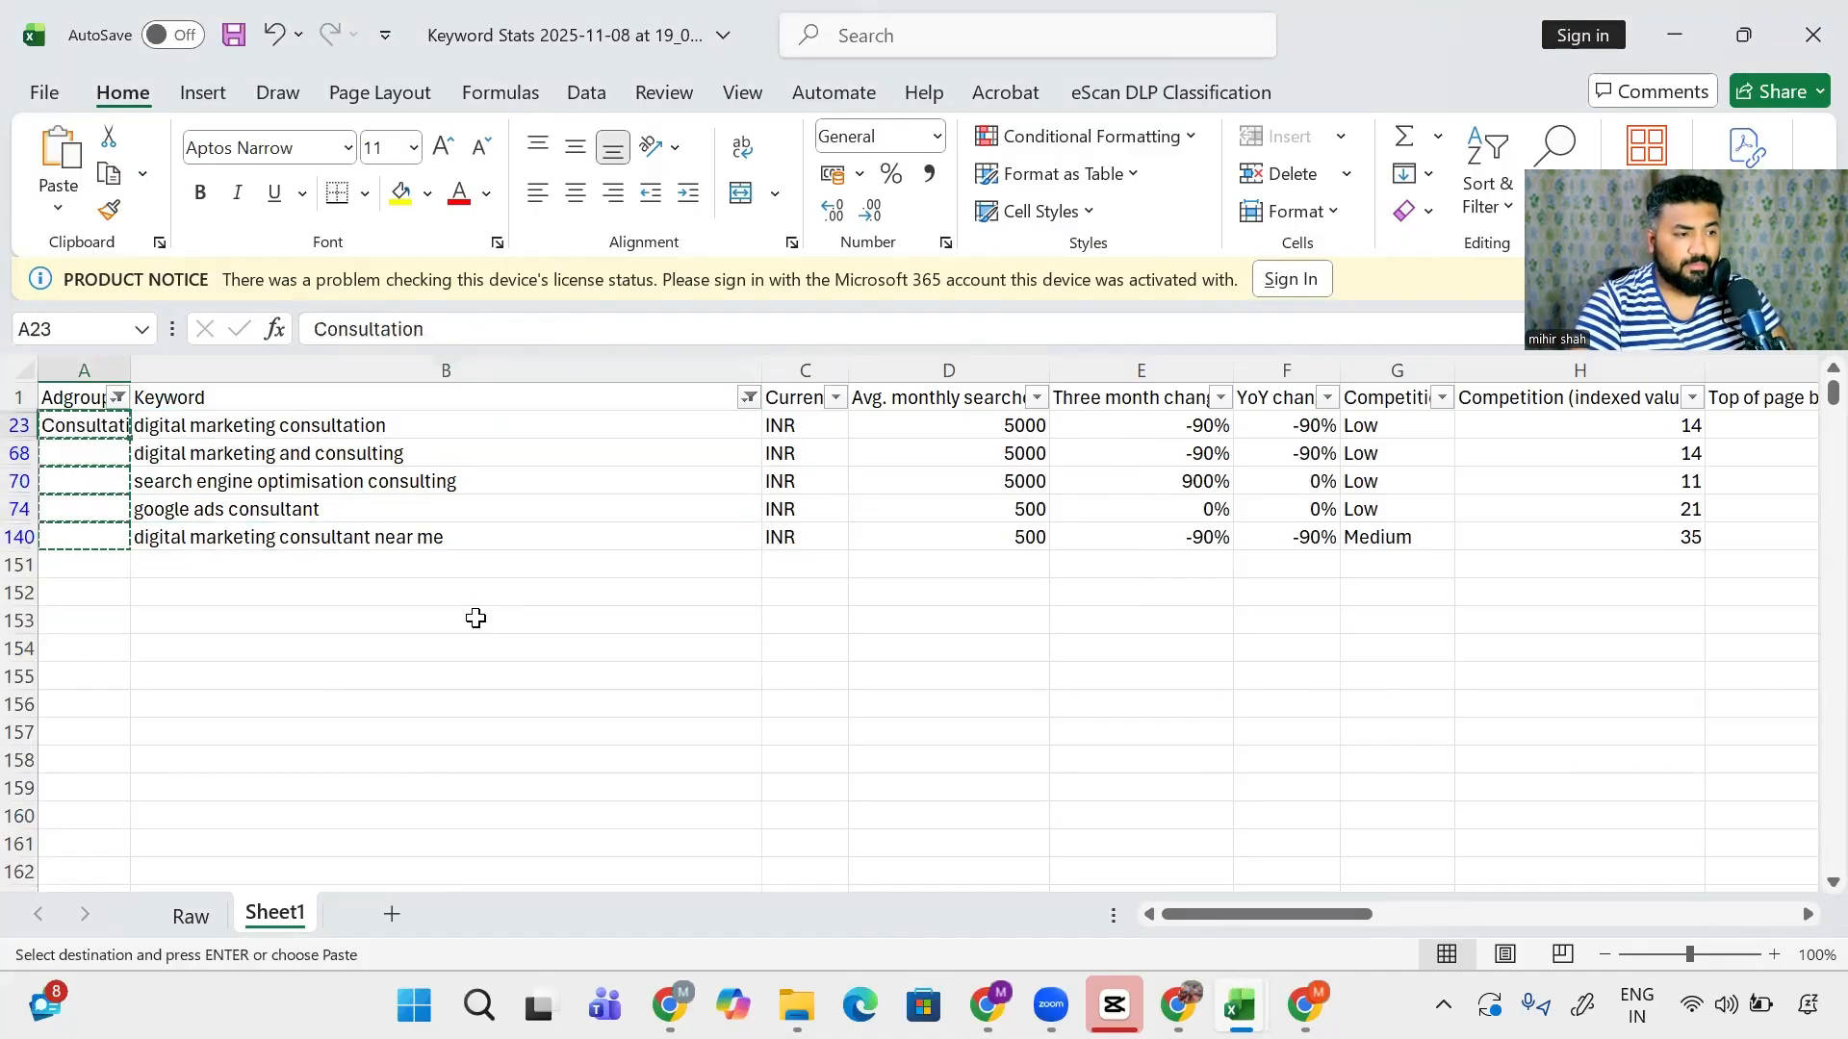
key(Right)
key(Down)
key(Down)
key(Down)
key(Down)
key(Left)
key(shift+Up)
key(shift+Up)
key(shift+Up)
key(shift+Up)
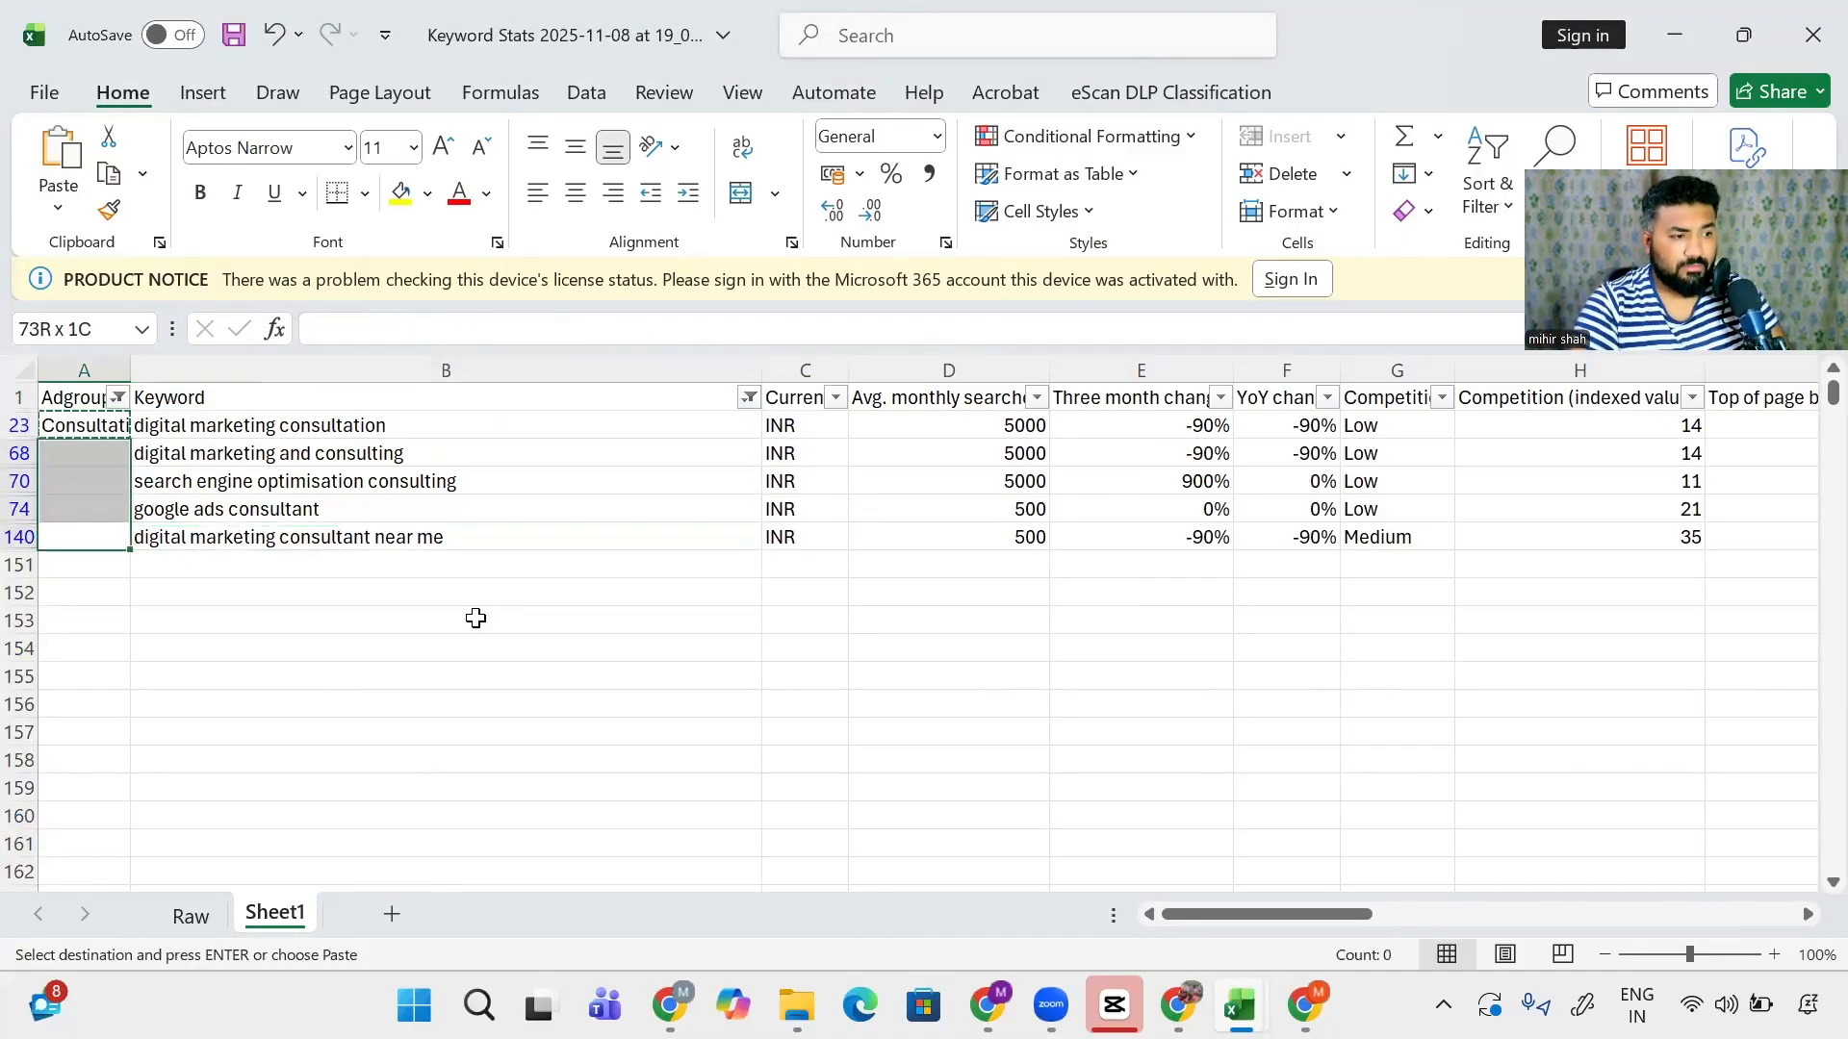
key(ctrl+v)
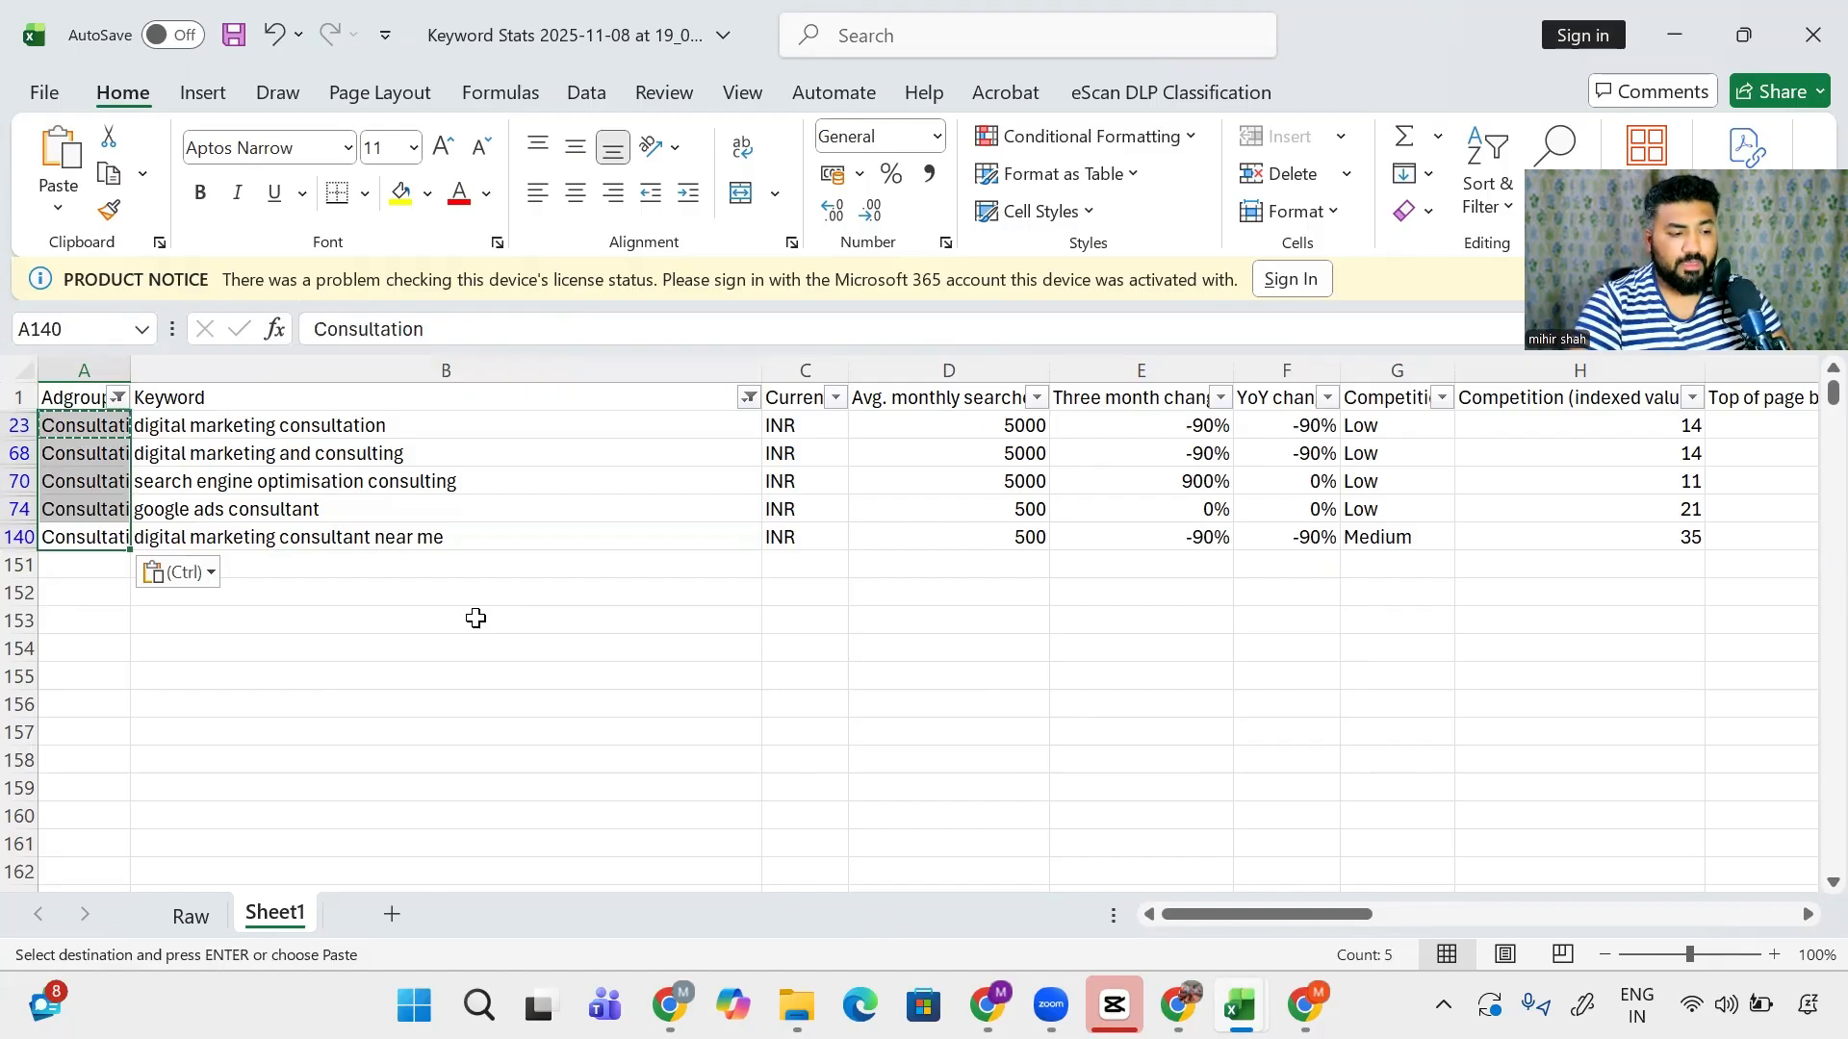
key(Escape)
key(Right)
key(Left)
key(Up)
key(Up)
key(Up)
key(Up)
key(Up)
- Clear the Keyword filter so every keyword is included again
key(alt+Down)
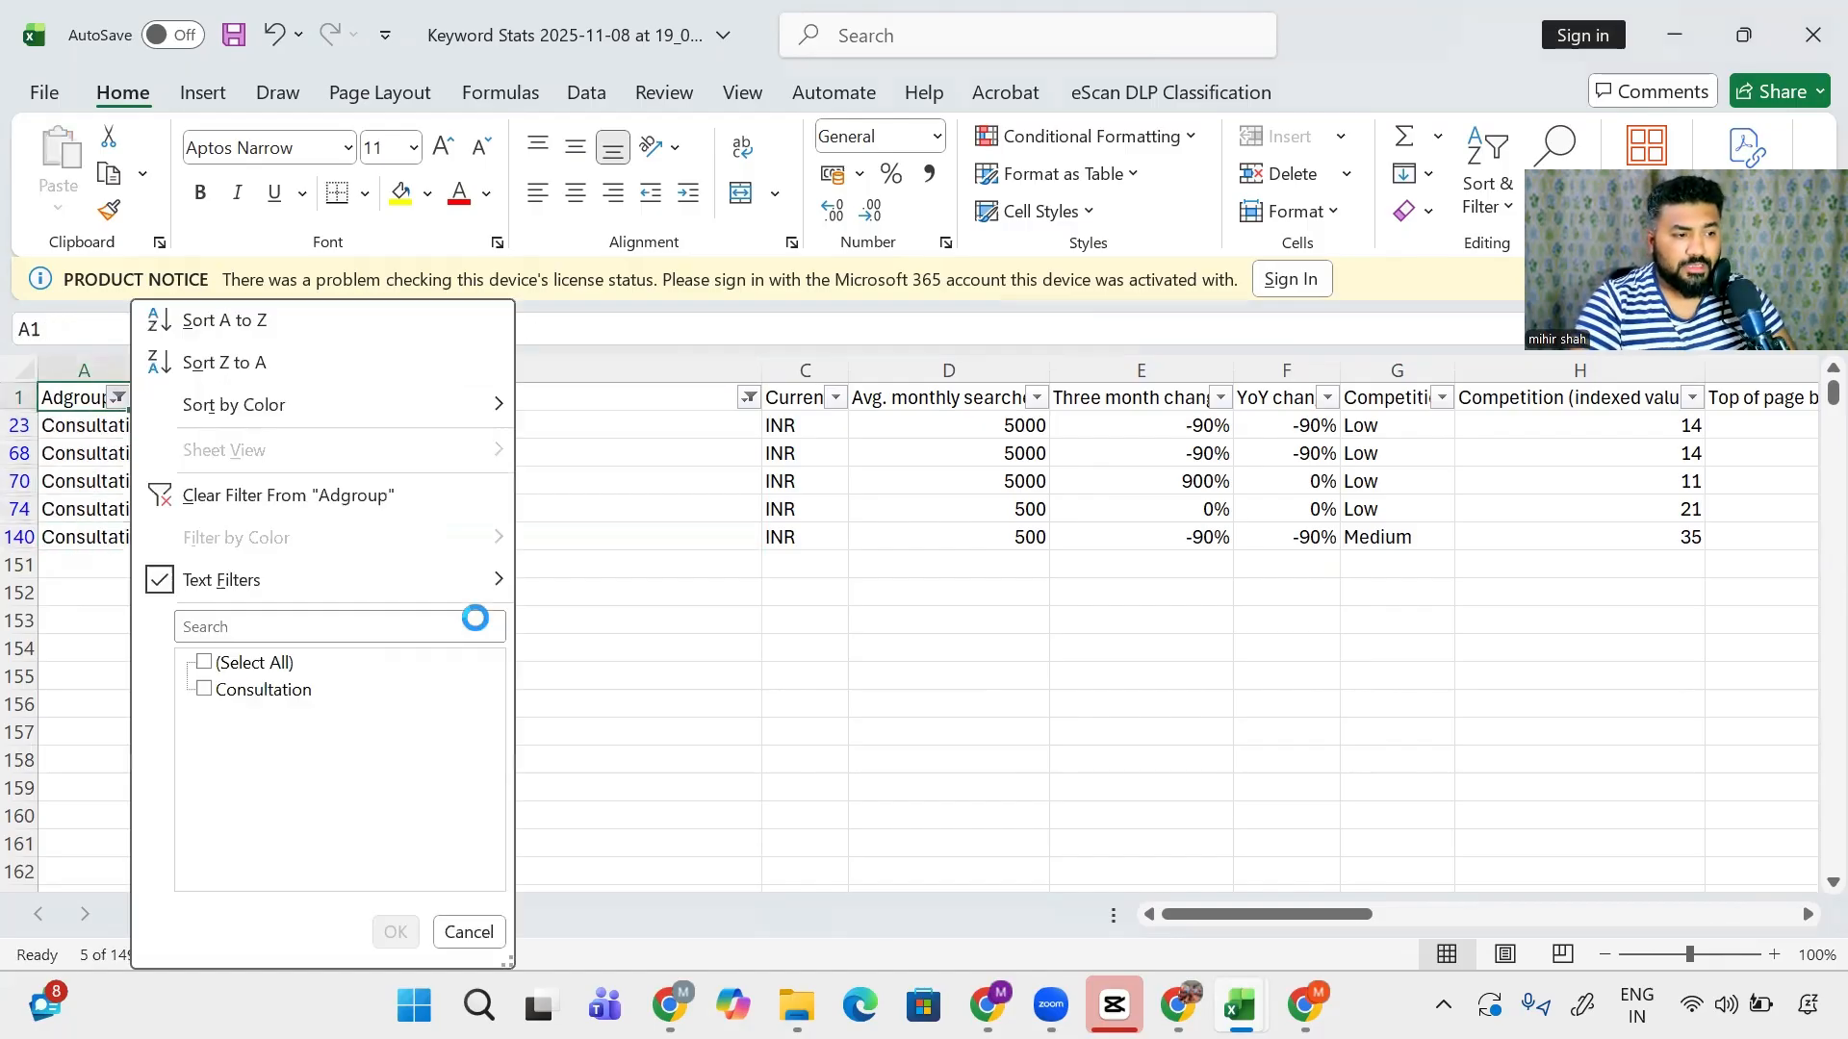
key(Down)
key(Down)
key(Down)
key(Down)
key(Down)
key(Down)
key(Down)
key(Escape)
key(Right)
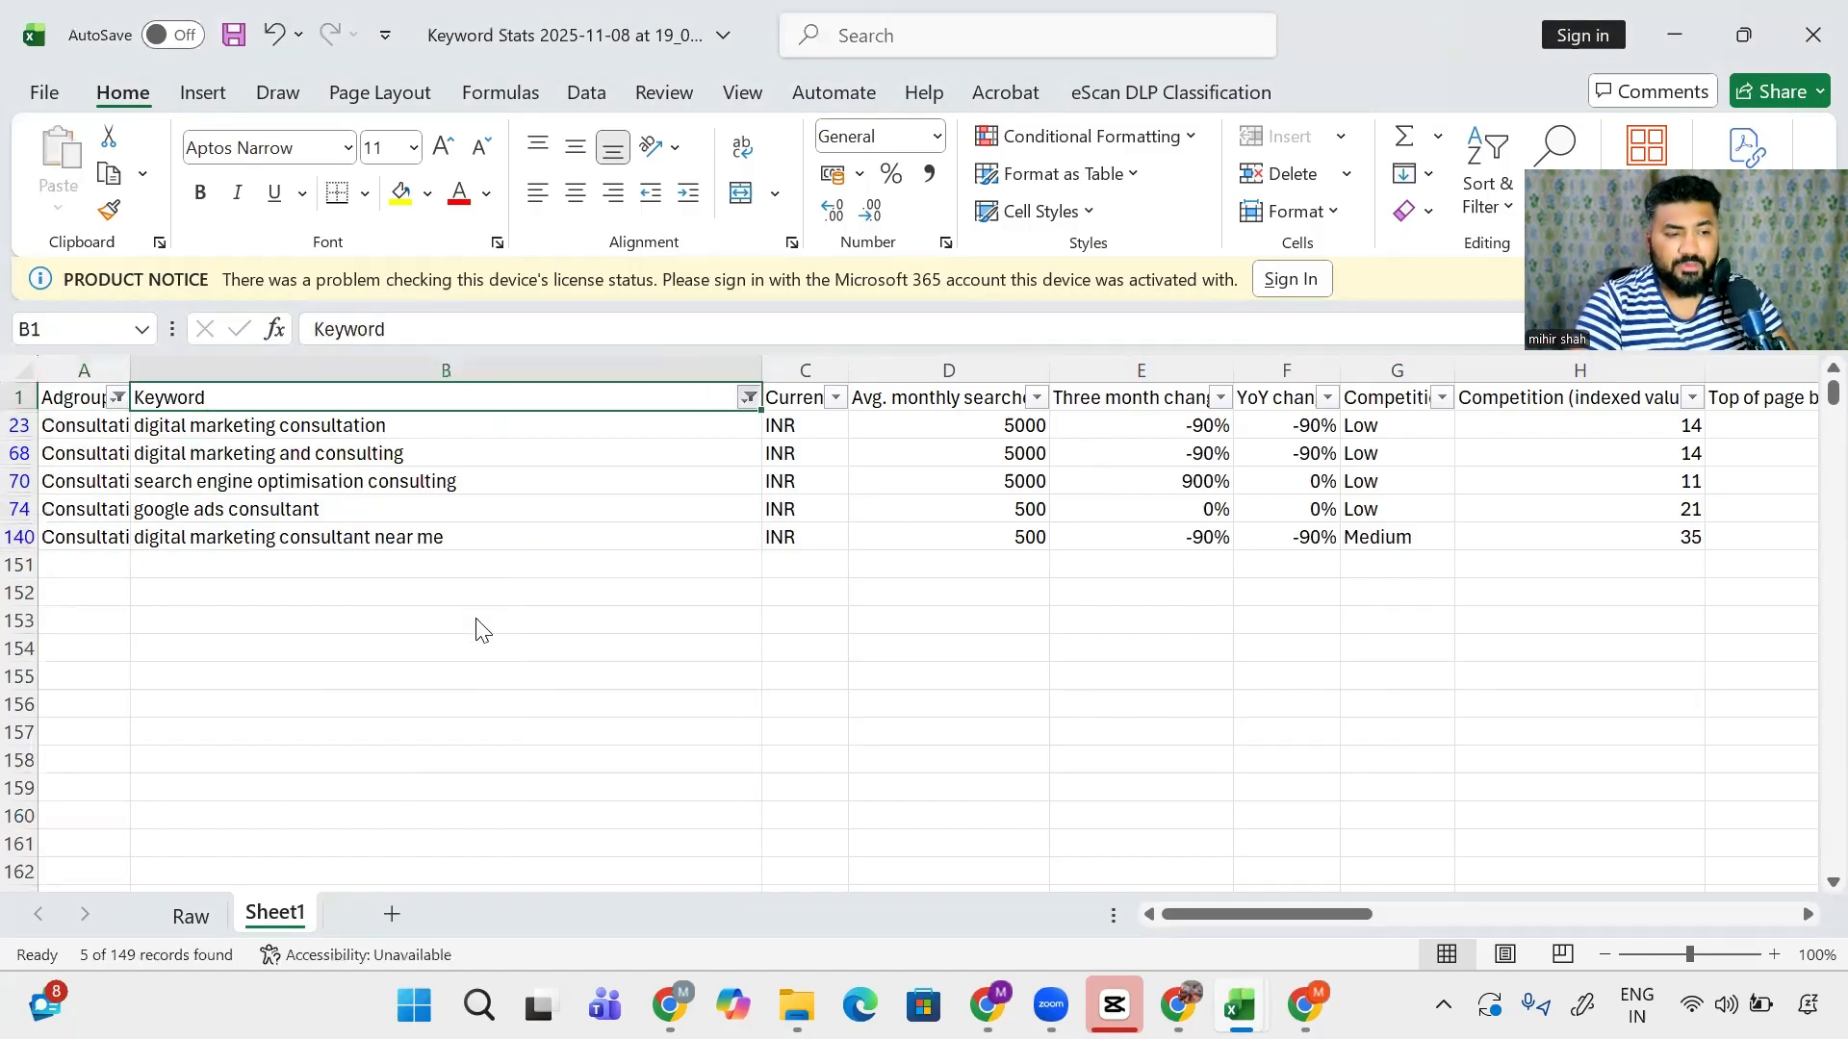
key(alt+Down)
key(Down)
key(Down)
key(Down)
key(Down)
key(Down)
key(Down)
key(Down)
- In the Adgroup filter, select all ad groups and exclude blanks
key(Down)
key(Down)
key(space)
key(Return)
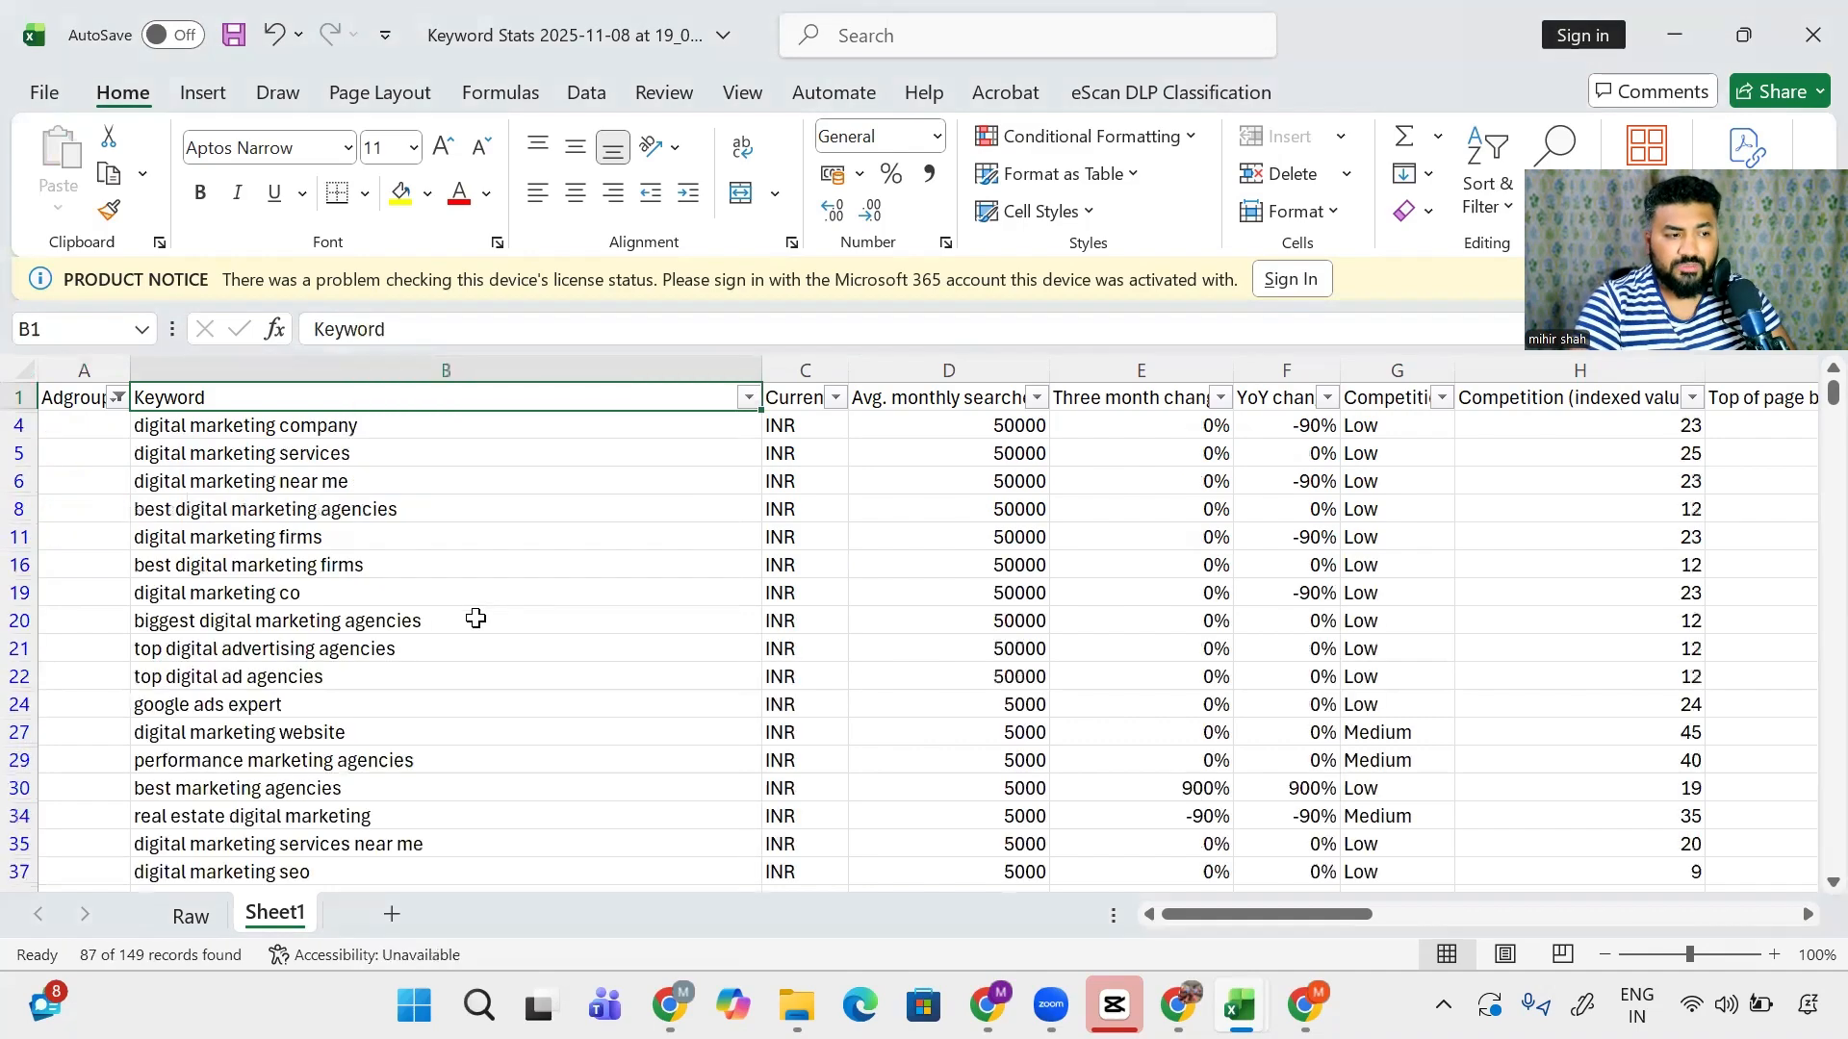
key(Left)
key(alt+Down)
key(Down)
key(Down)
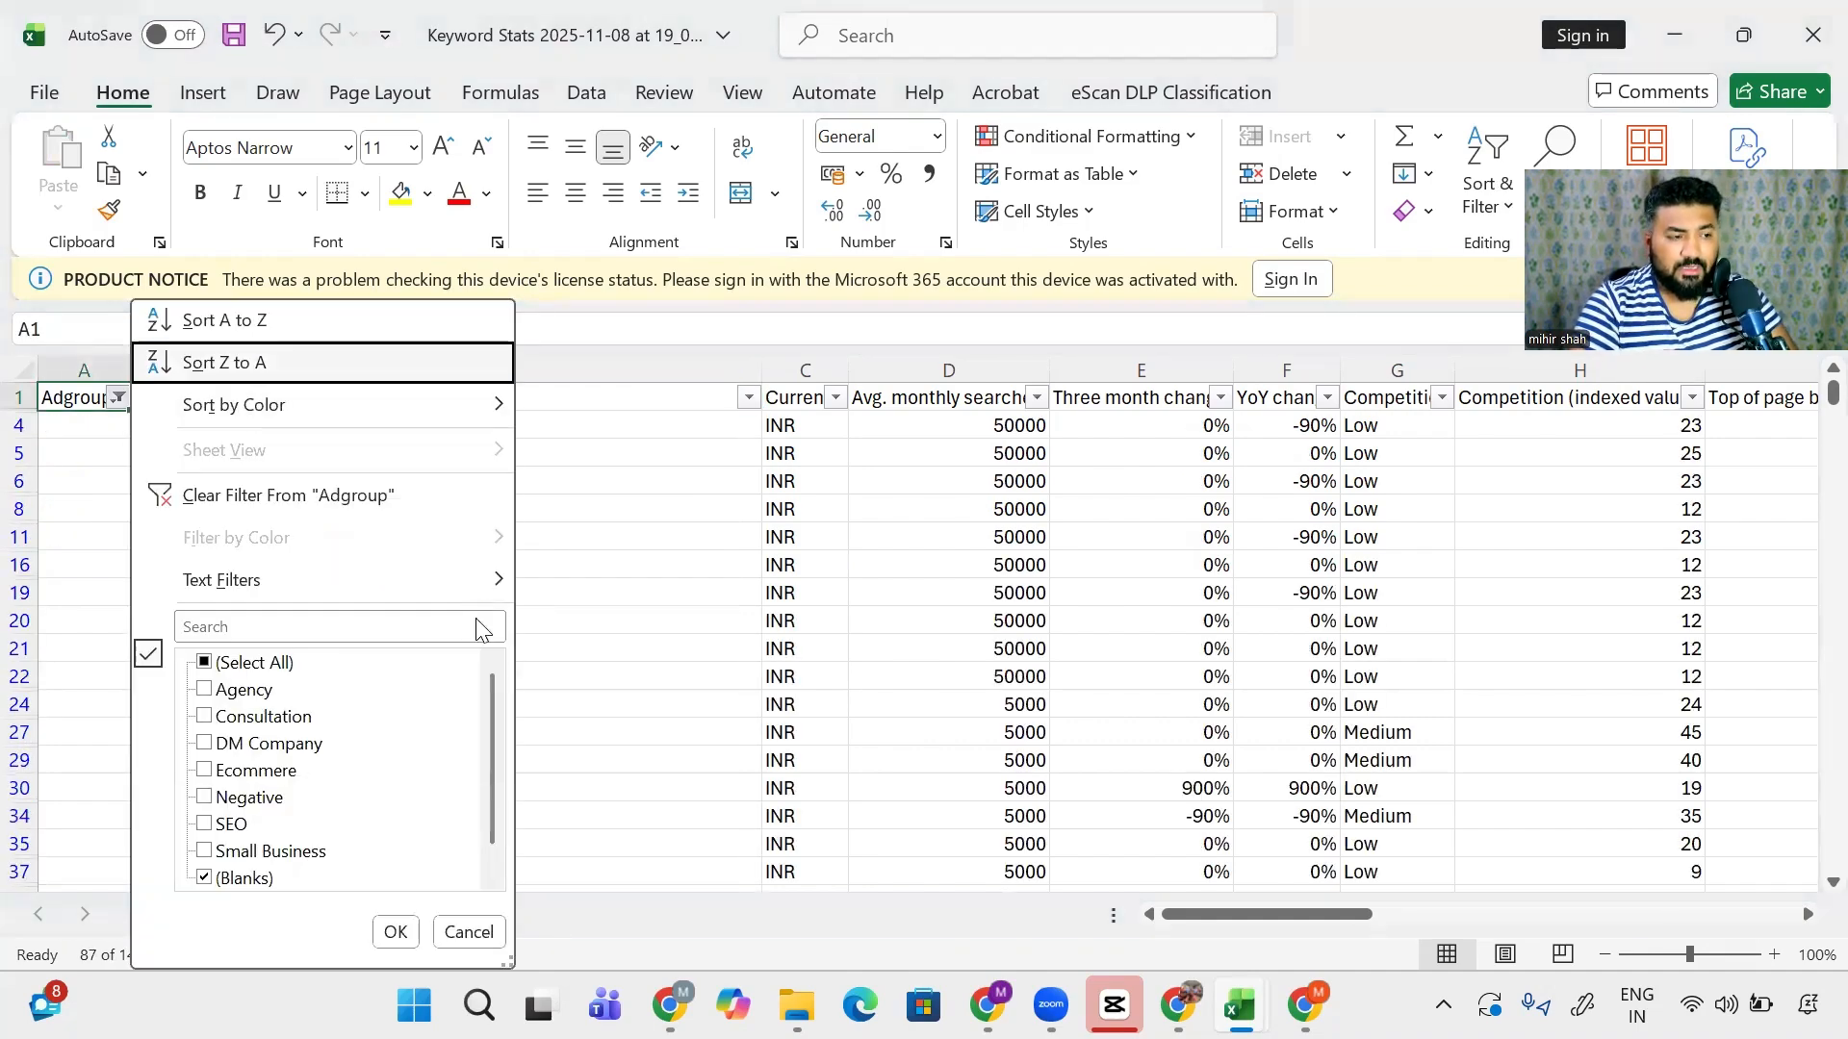
key(Escape)
key(Down)
key(Up)
key(alt+Down)
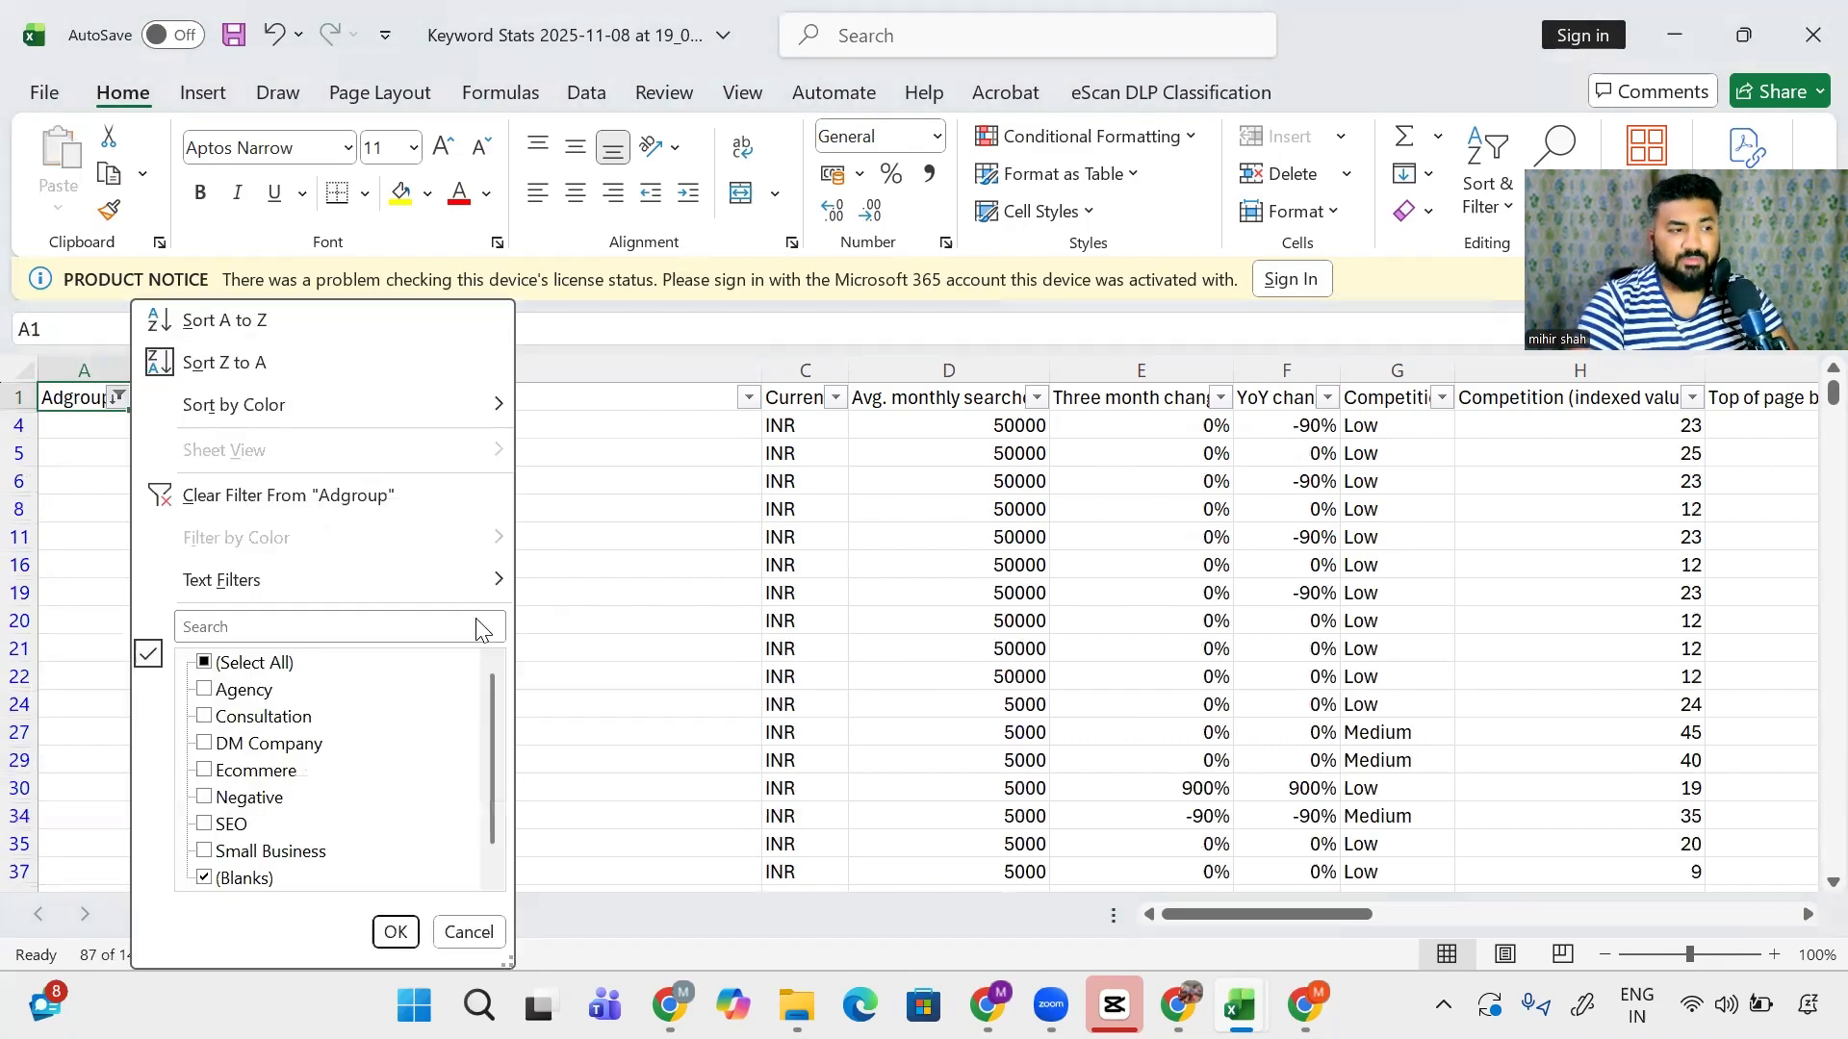
key(Down)
key(Up)
key(Down)
key(Escape)
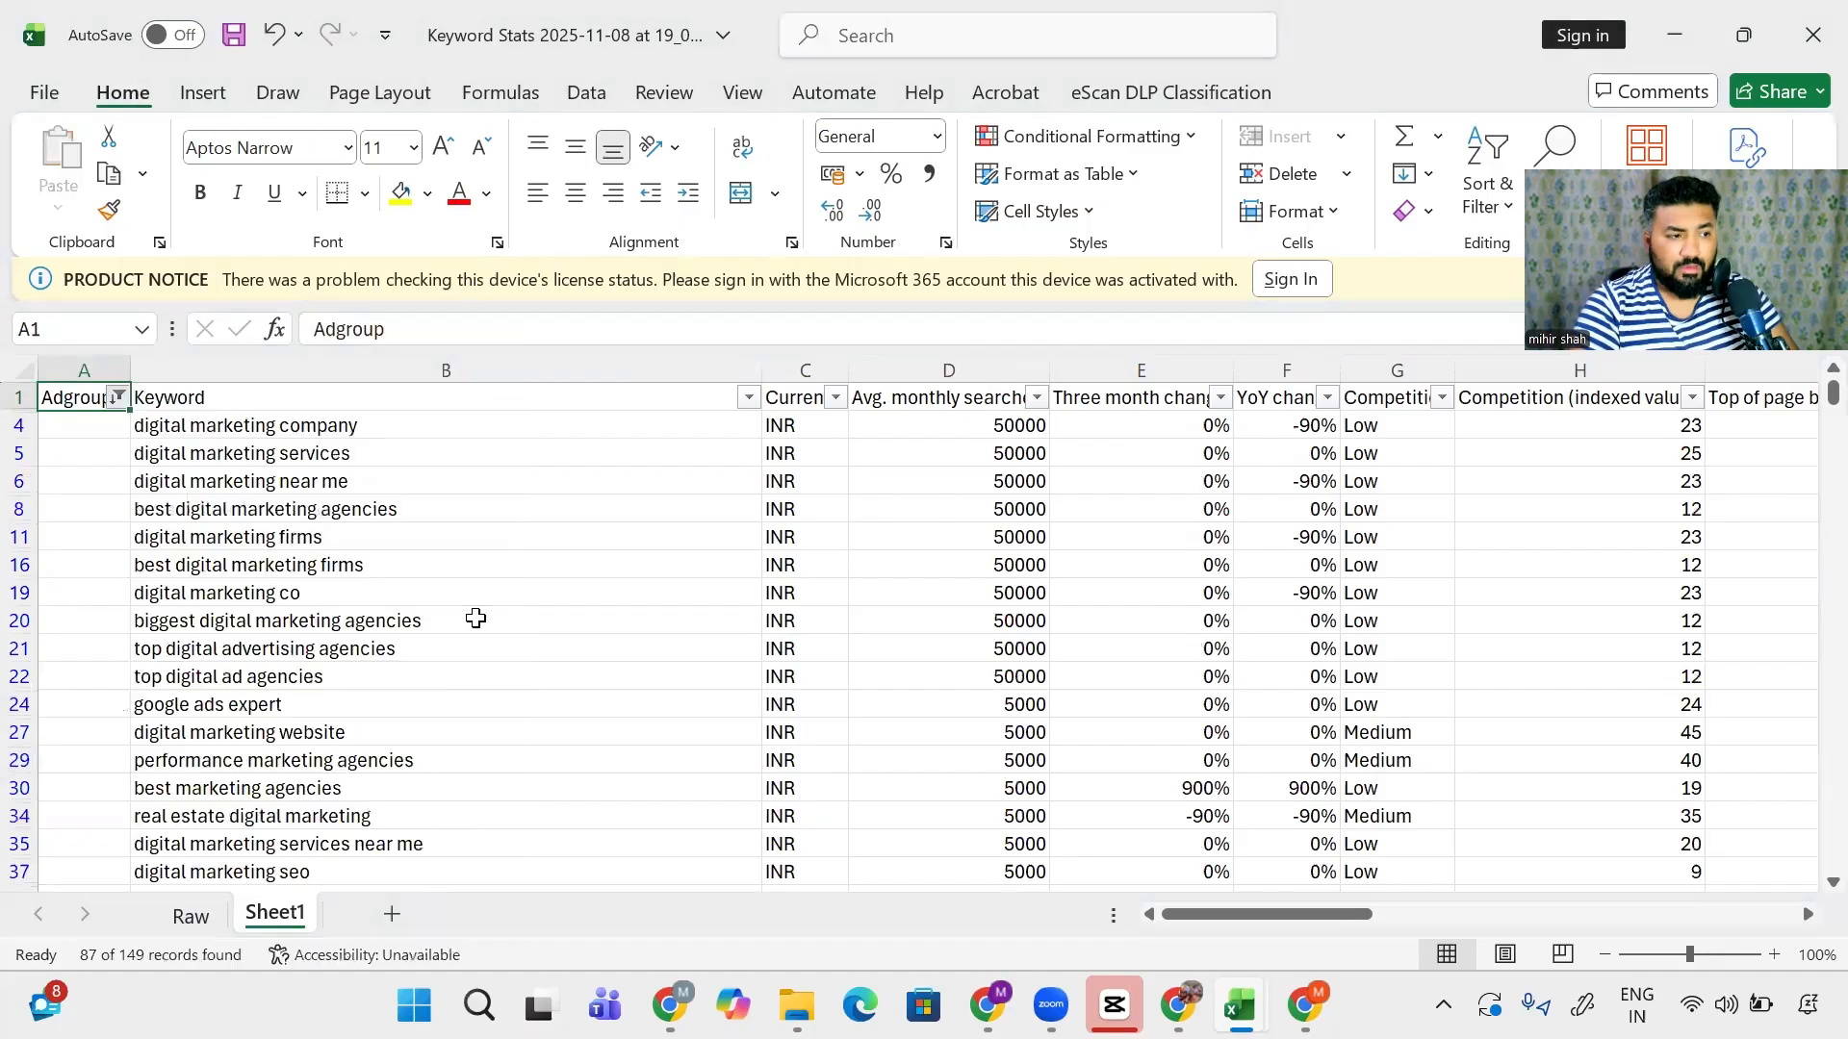
click(118, 397)
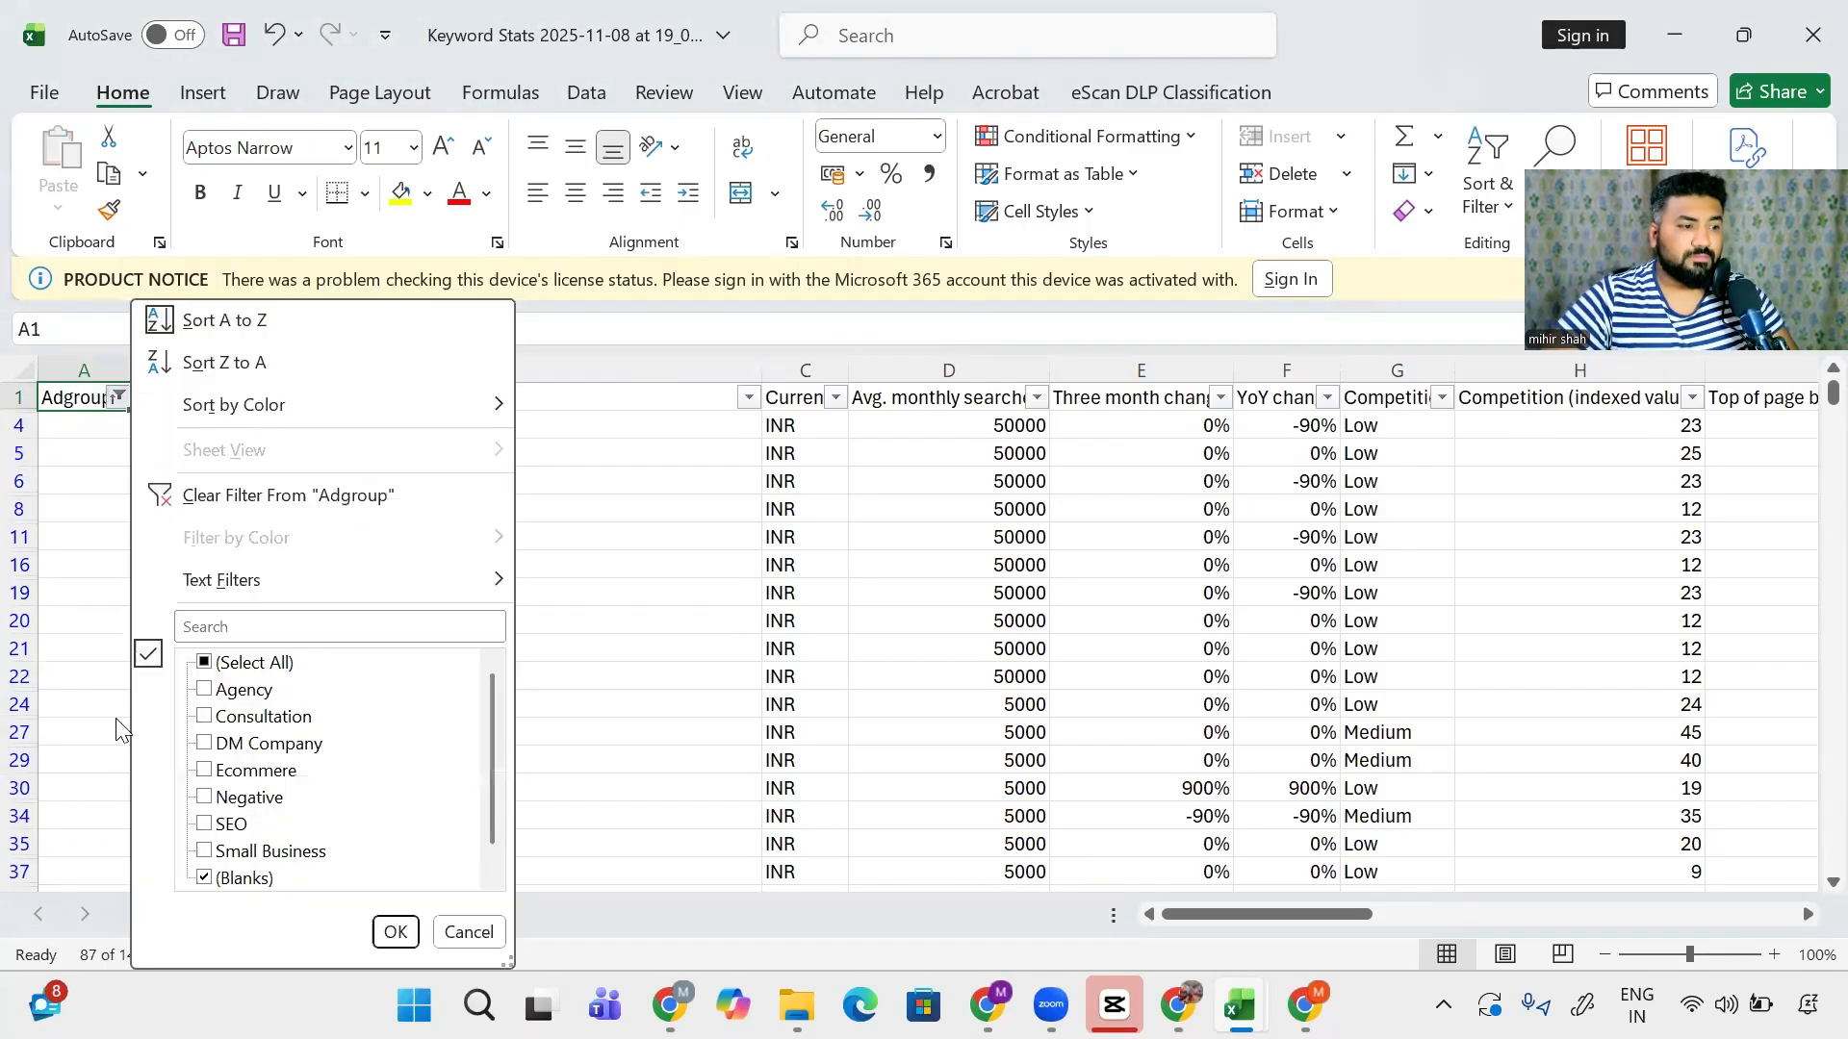
click(205, 662)
click(205, 879)
- Apply the Adgroup filter to show the 62 labelled keywords and select them in the Keyword column
click(394, 931)
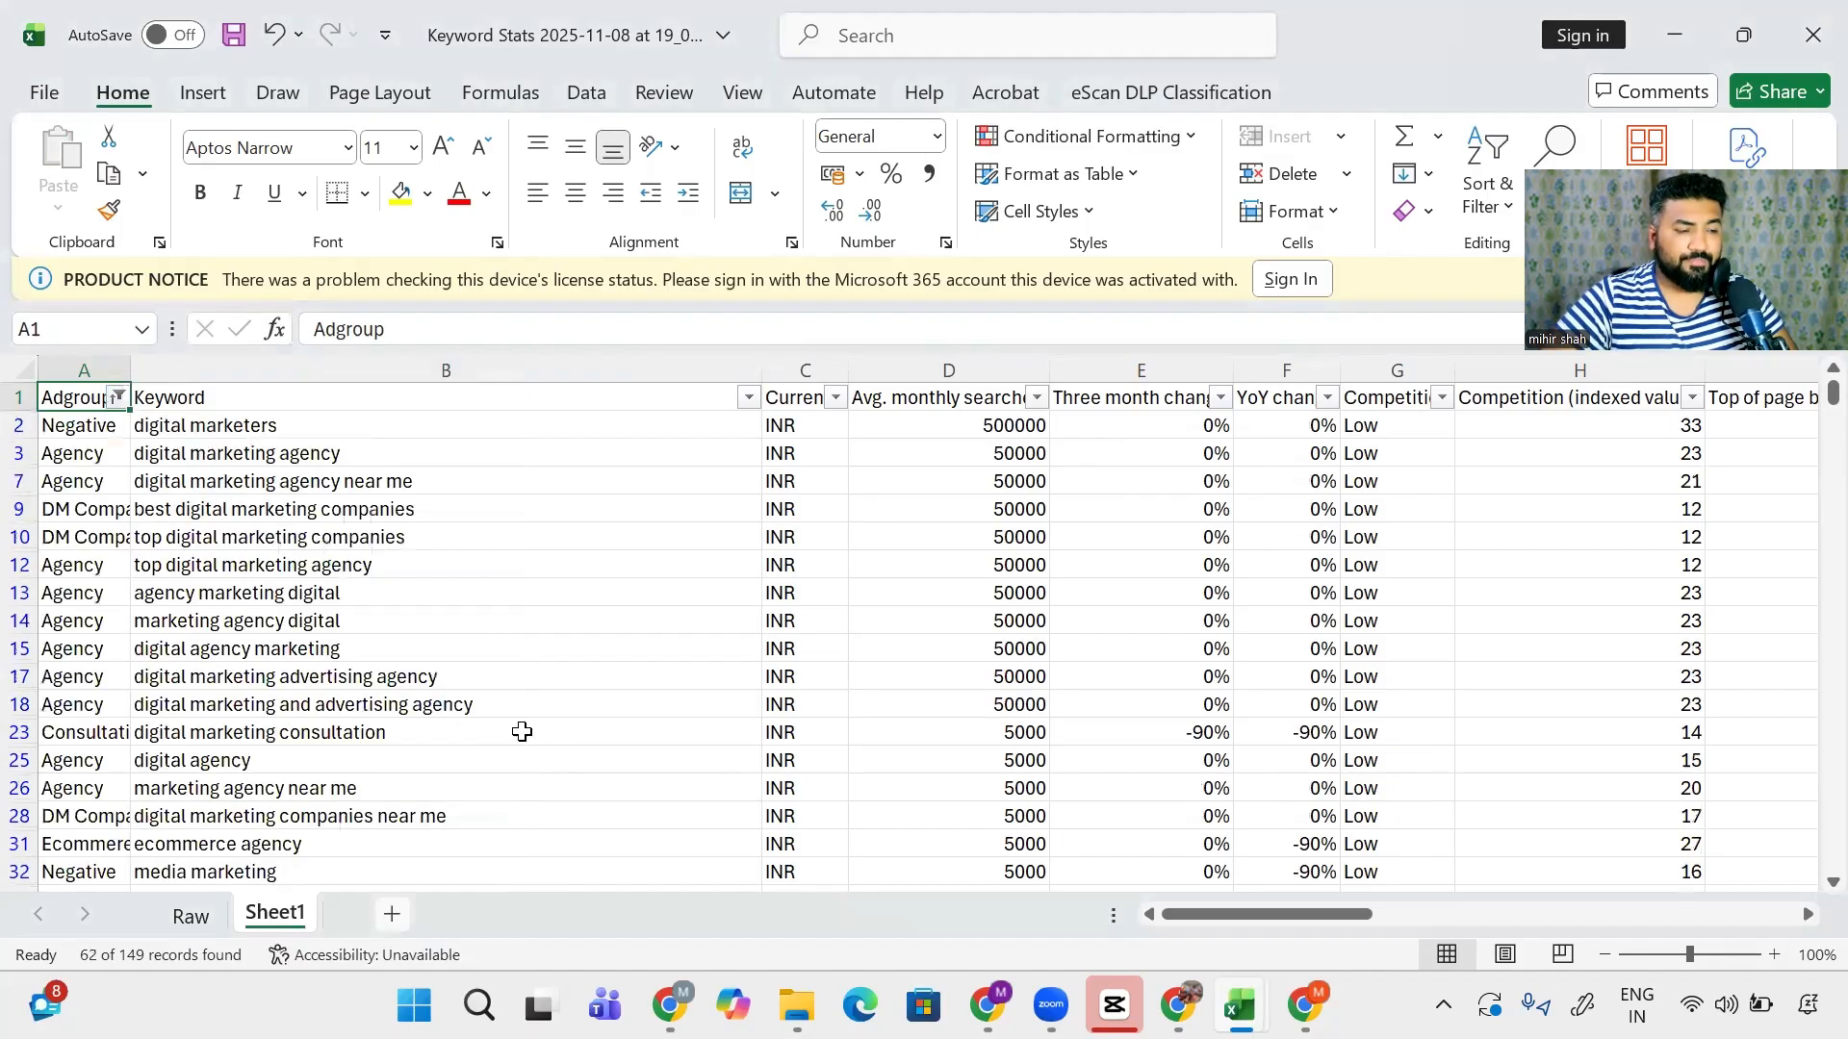
key(Down)
key(Right)
key(ctrl+shift+Down)
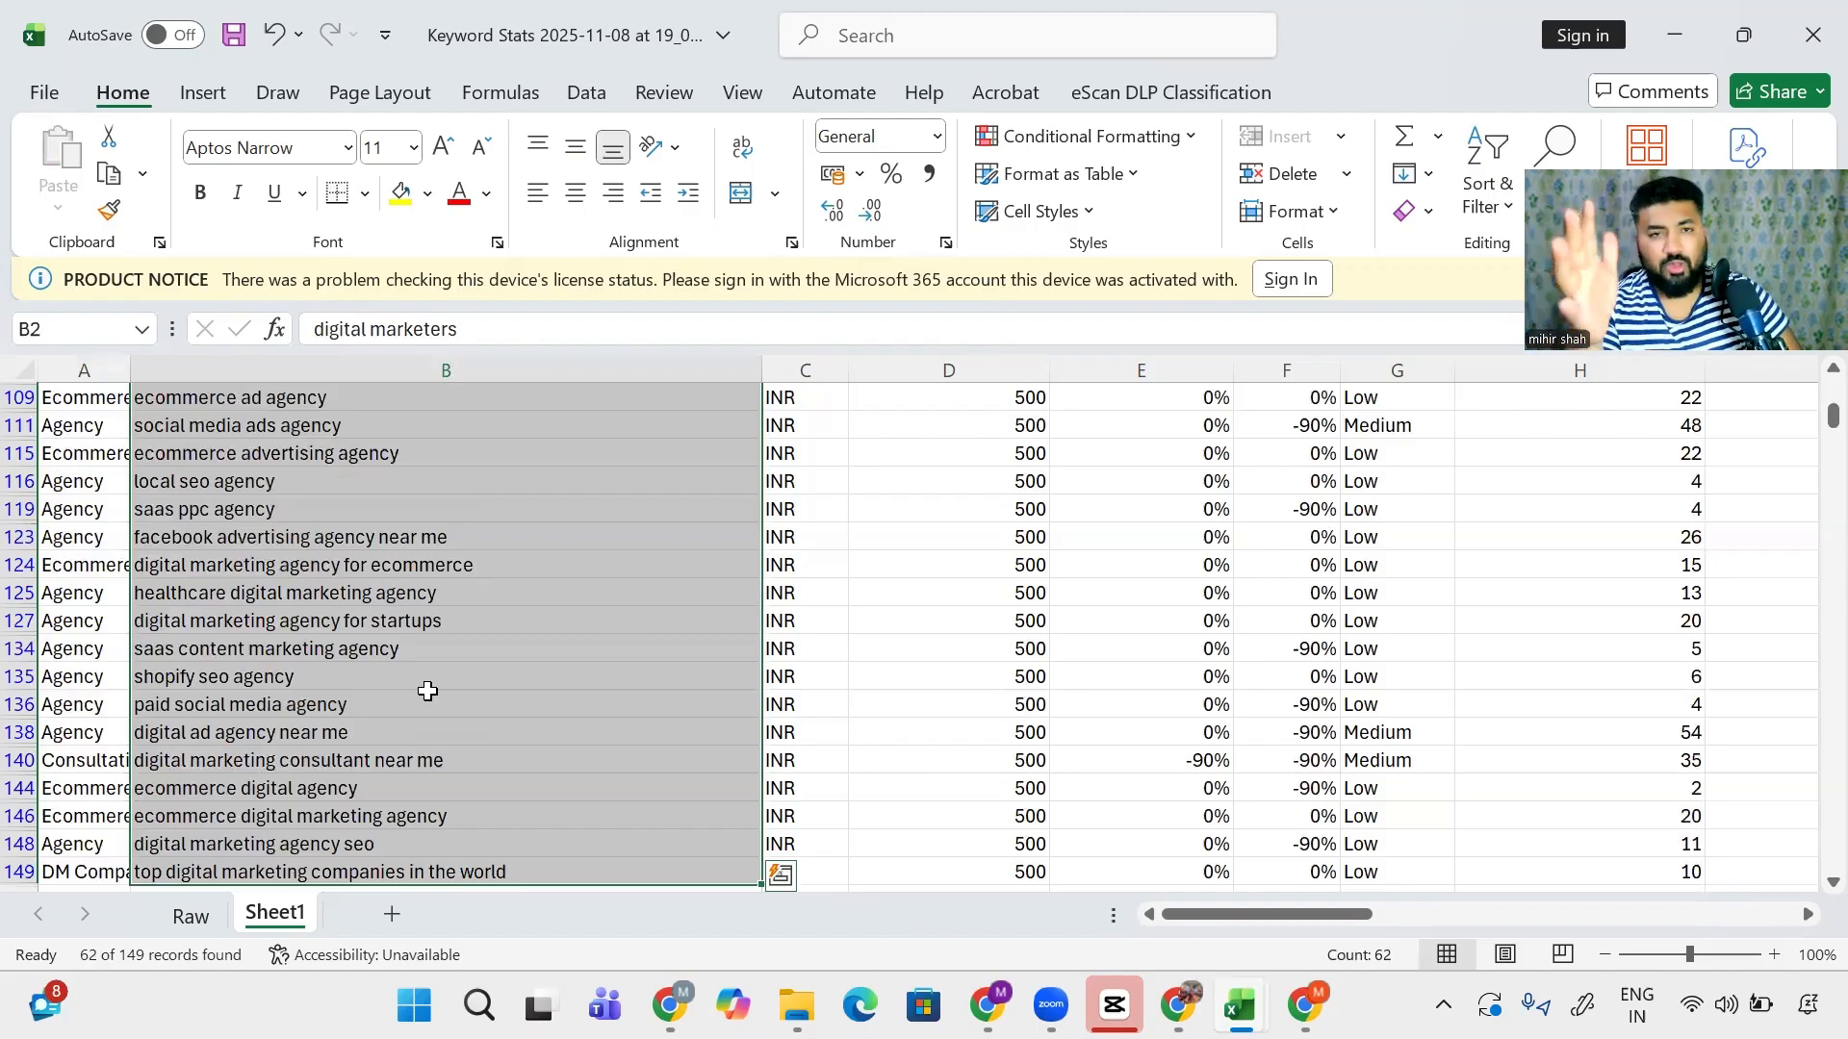
key(ctrl+Up)
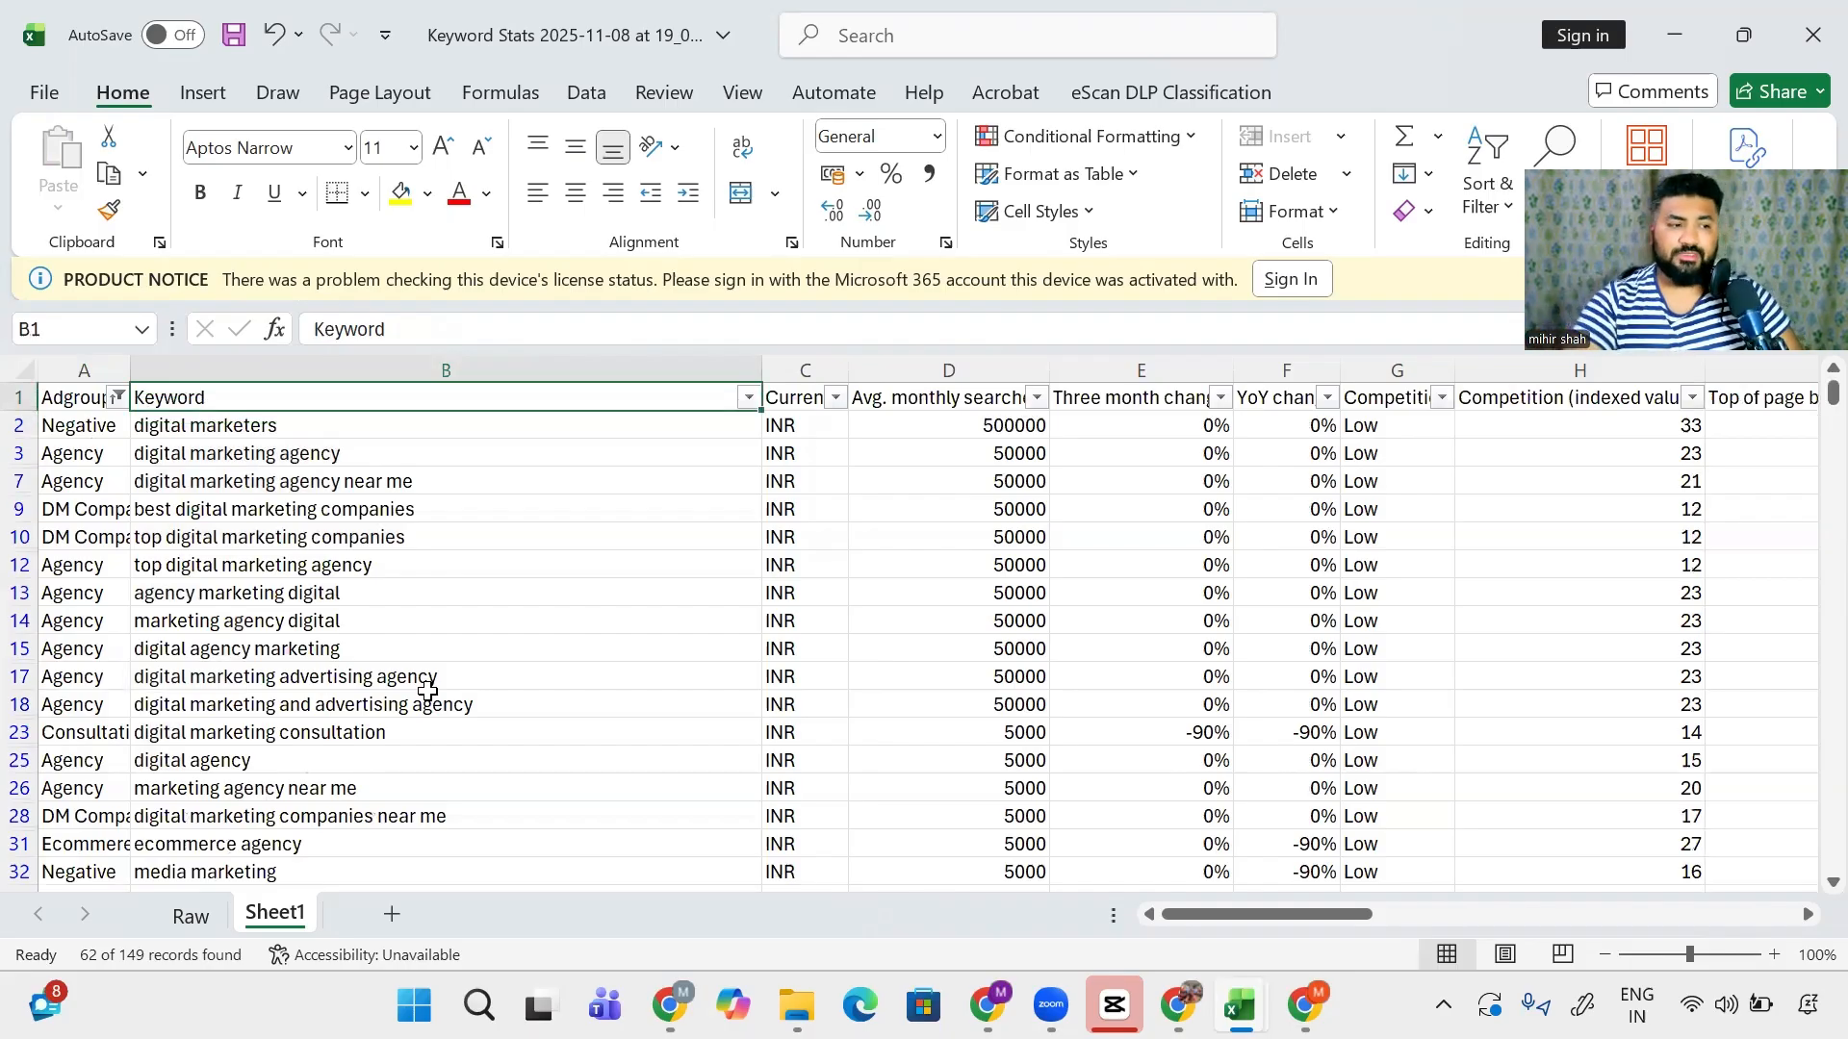
key(Down)
key(Up)
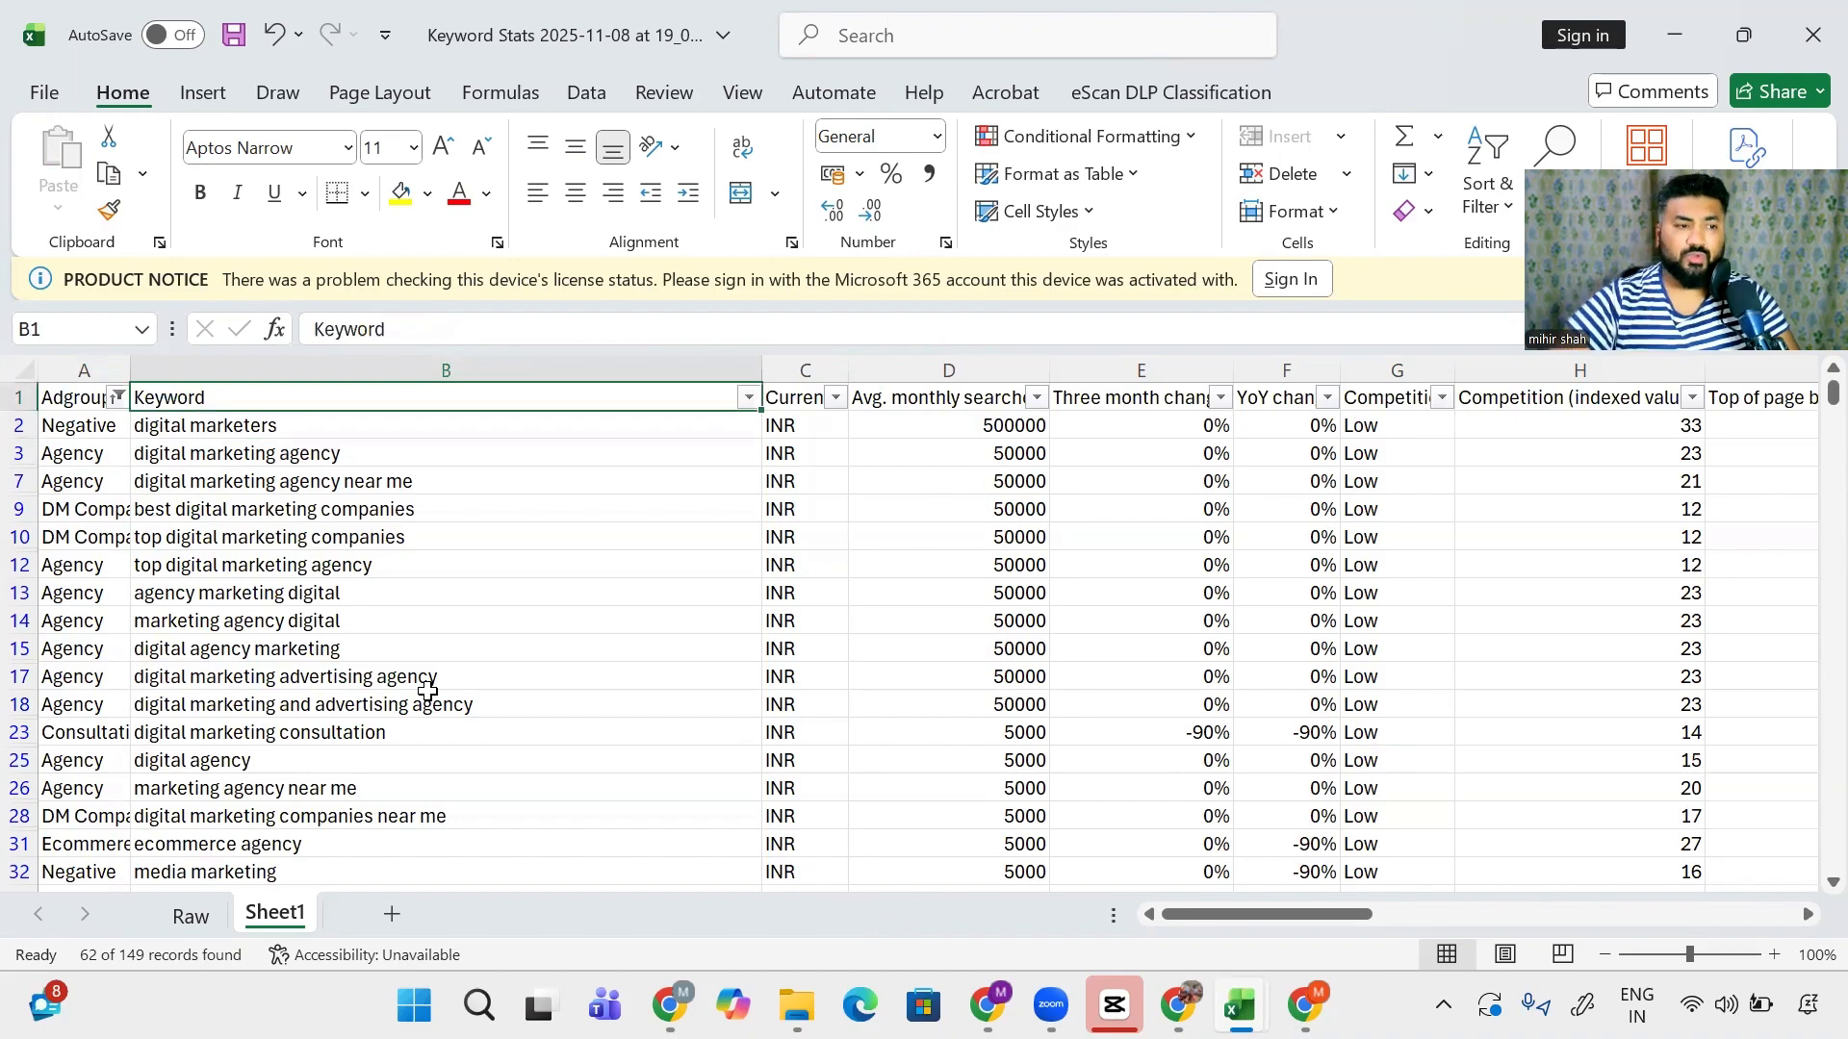
key(alt+Tab)
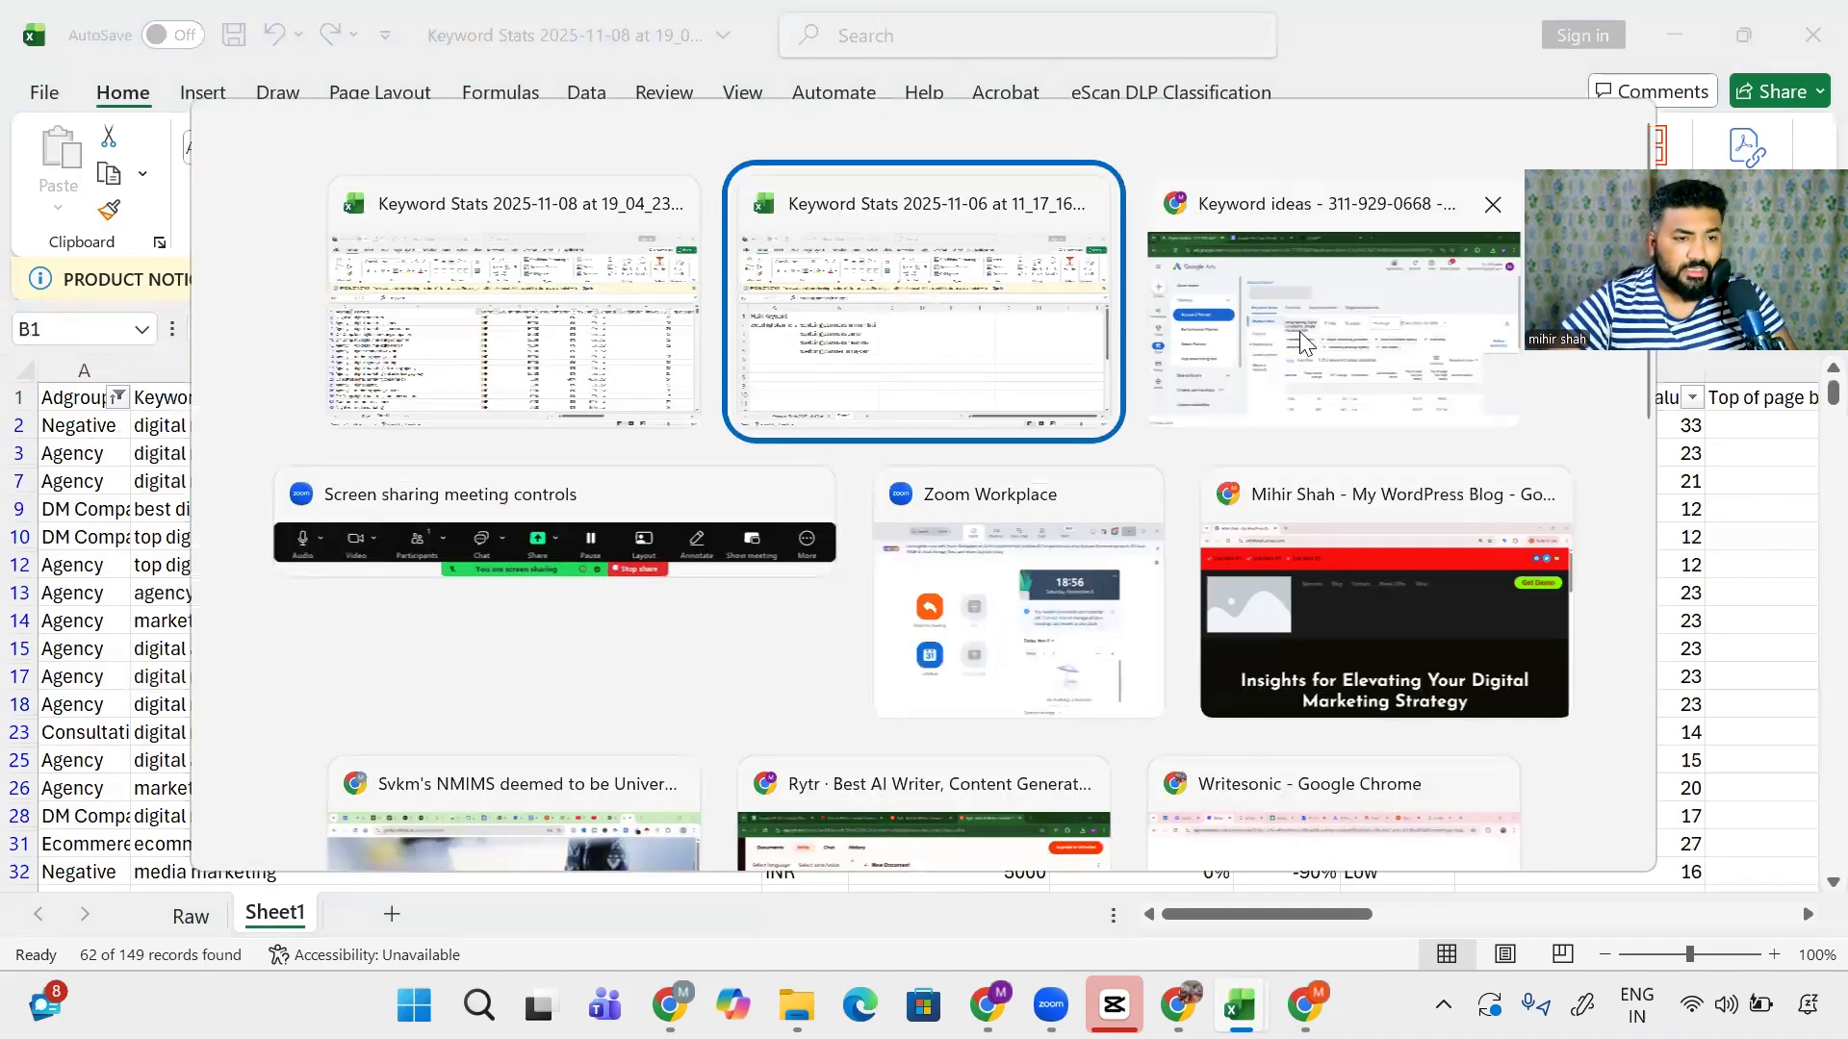
- Bring the Chrome Keyword ideas window forward and open the Google Ads Copy Prompt document
click(1304, 342)
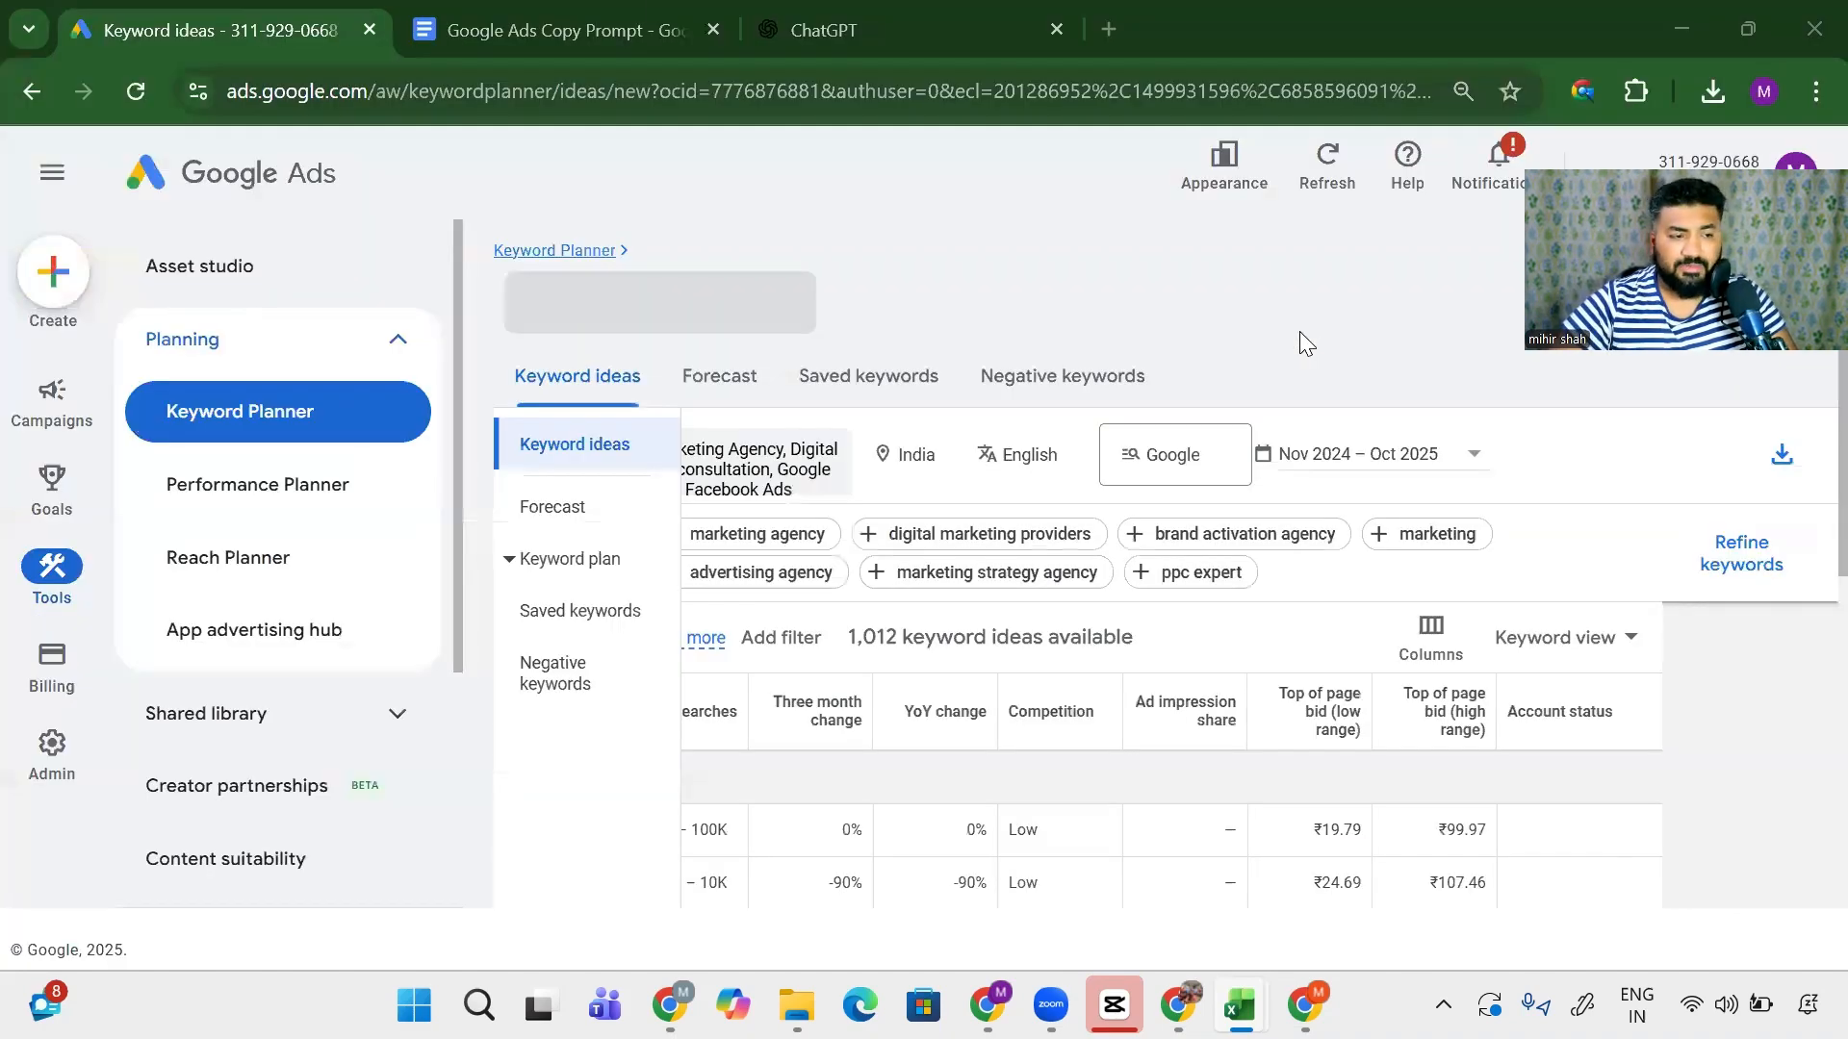
click(389, 36)
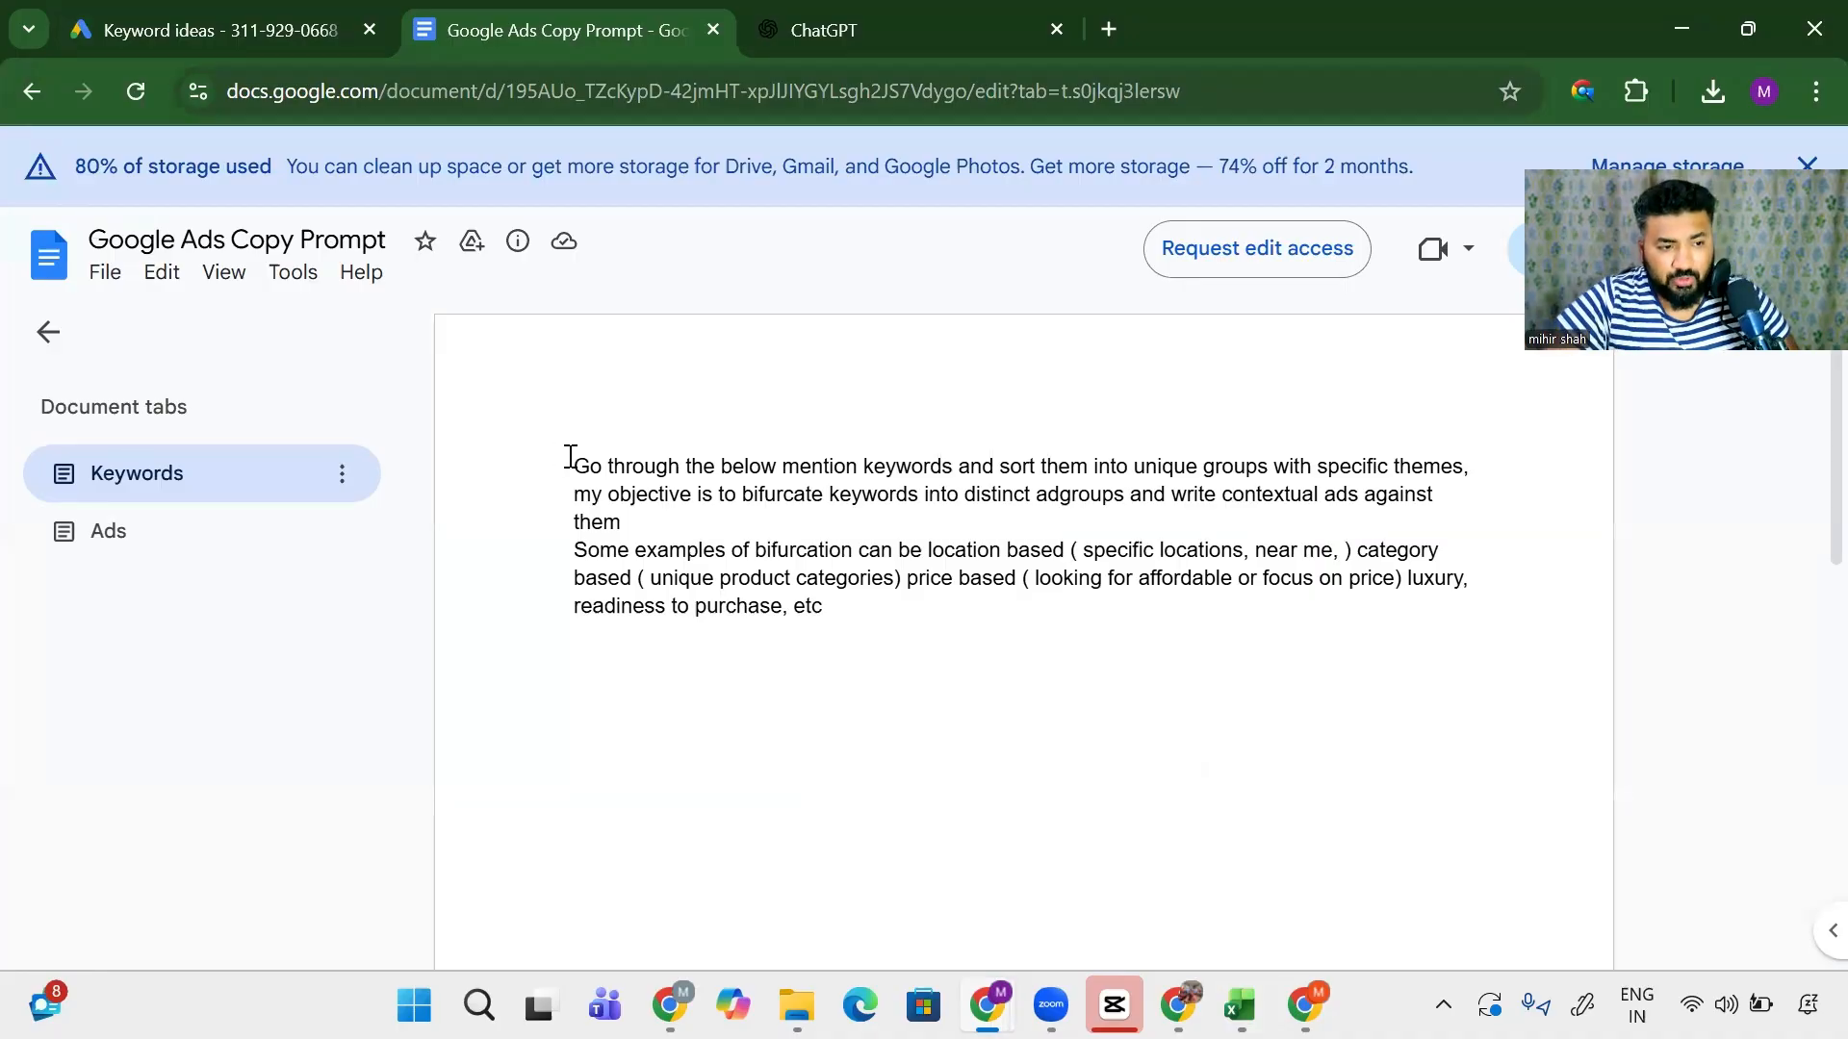
- Highlight the prompt's themed-groups, bifurcation objective and example phrases, then select the whole prompt
drag(570, 466, 958, 463)
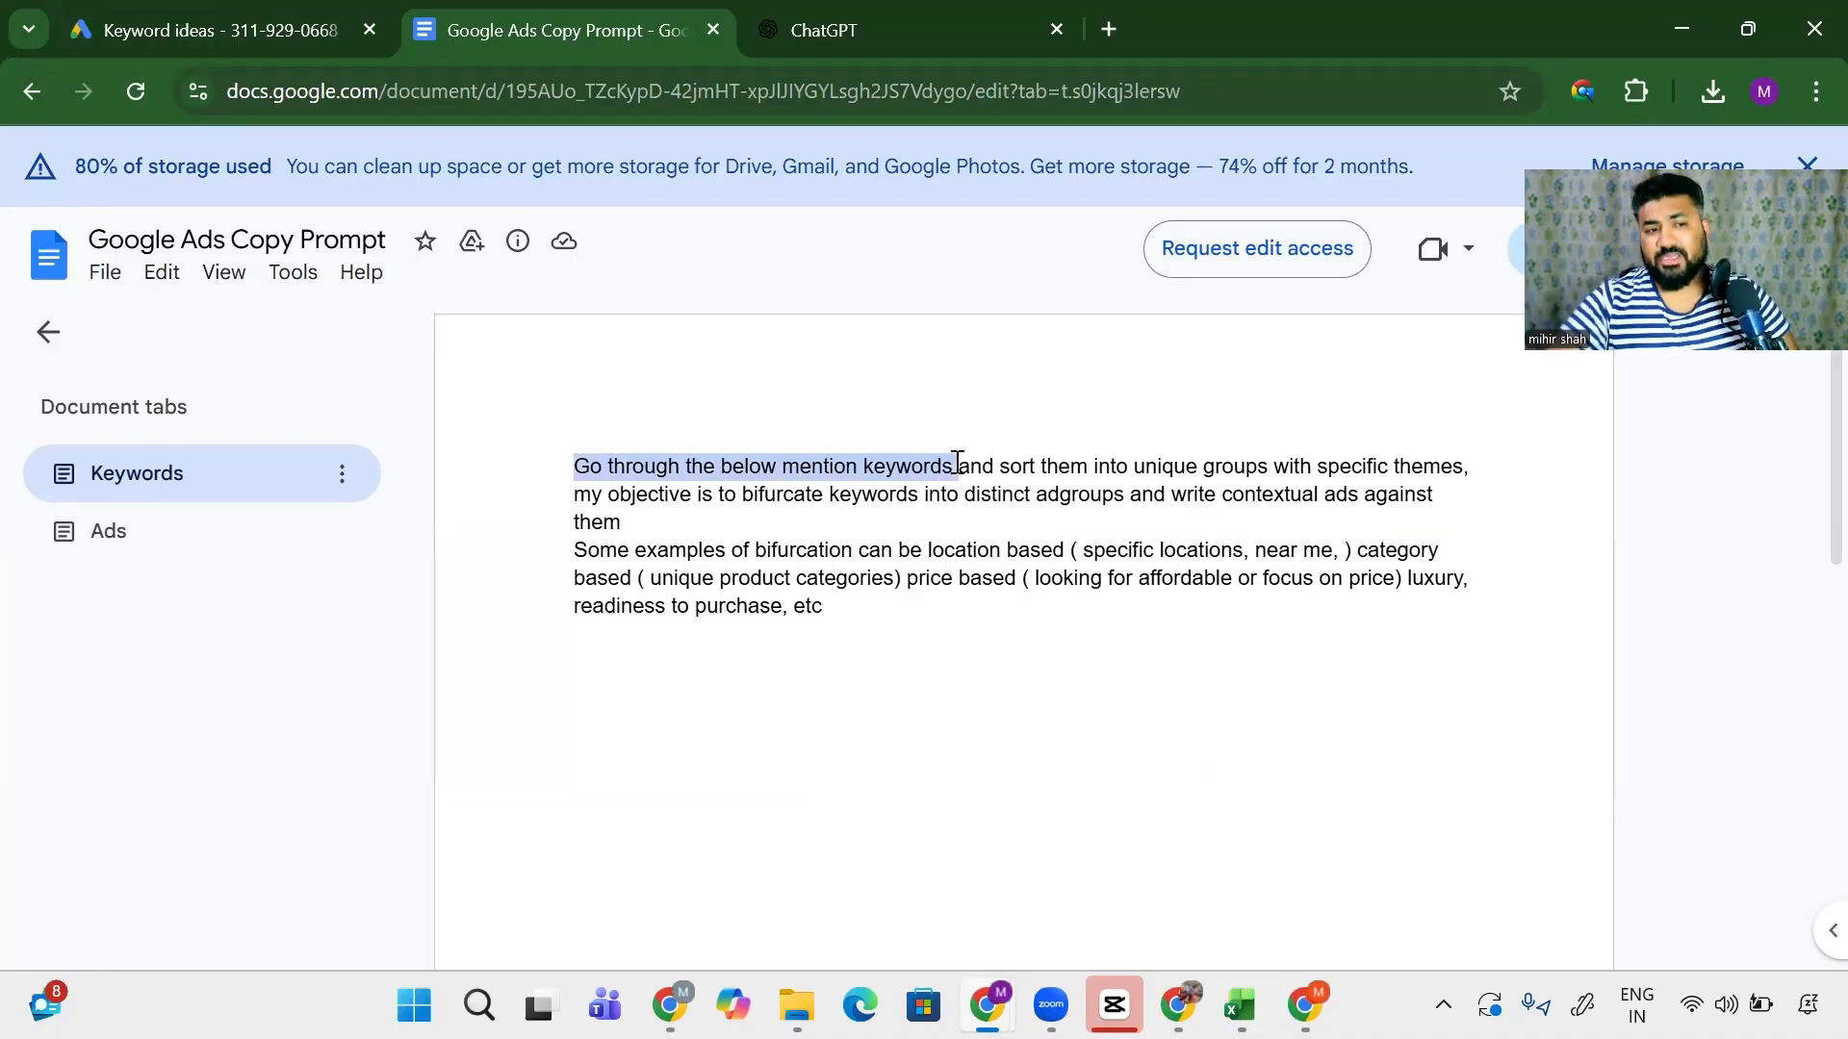
drag(1094, 466, 1487, 463)
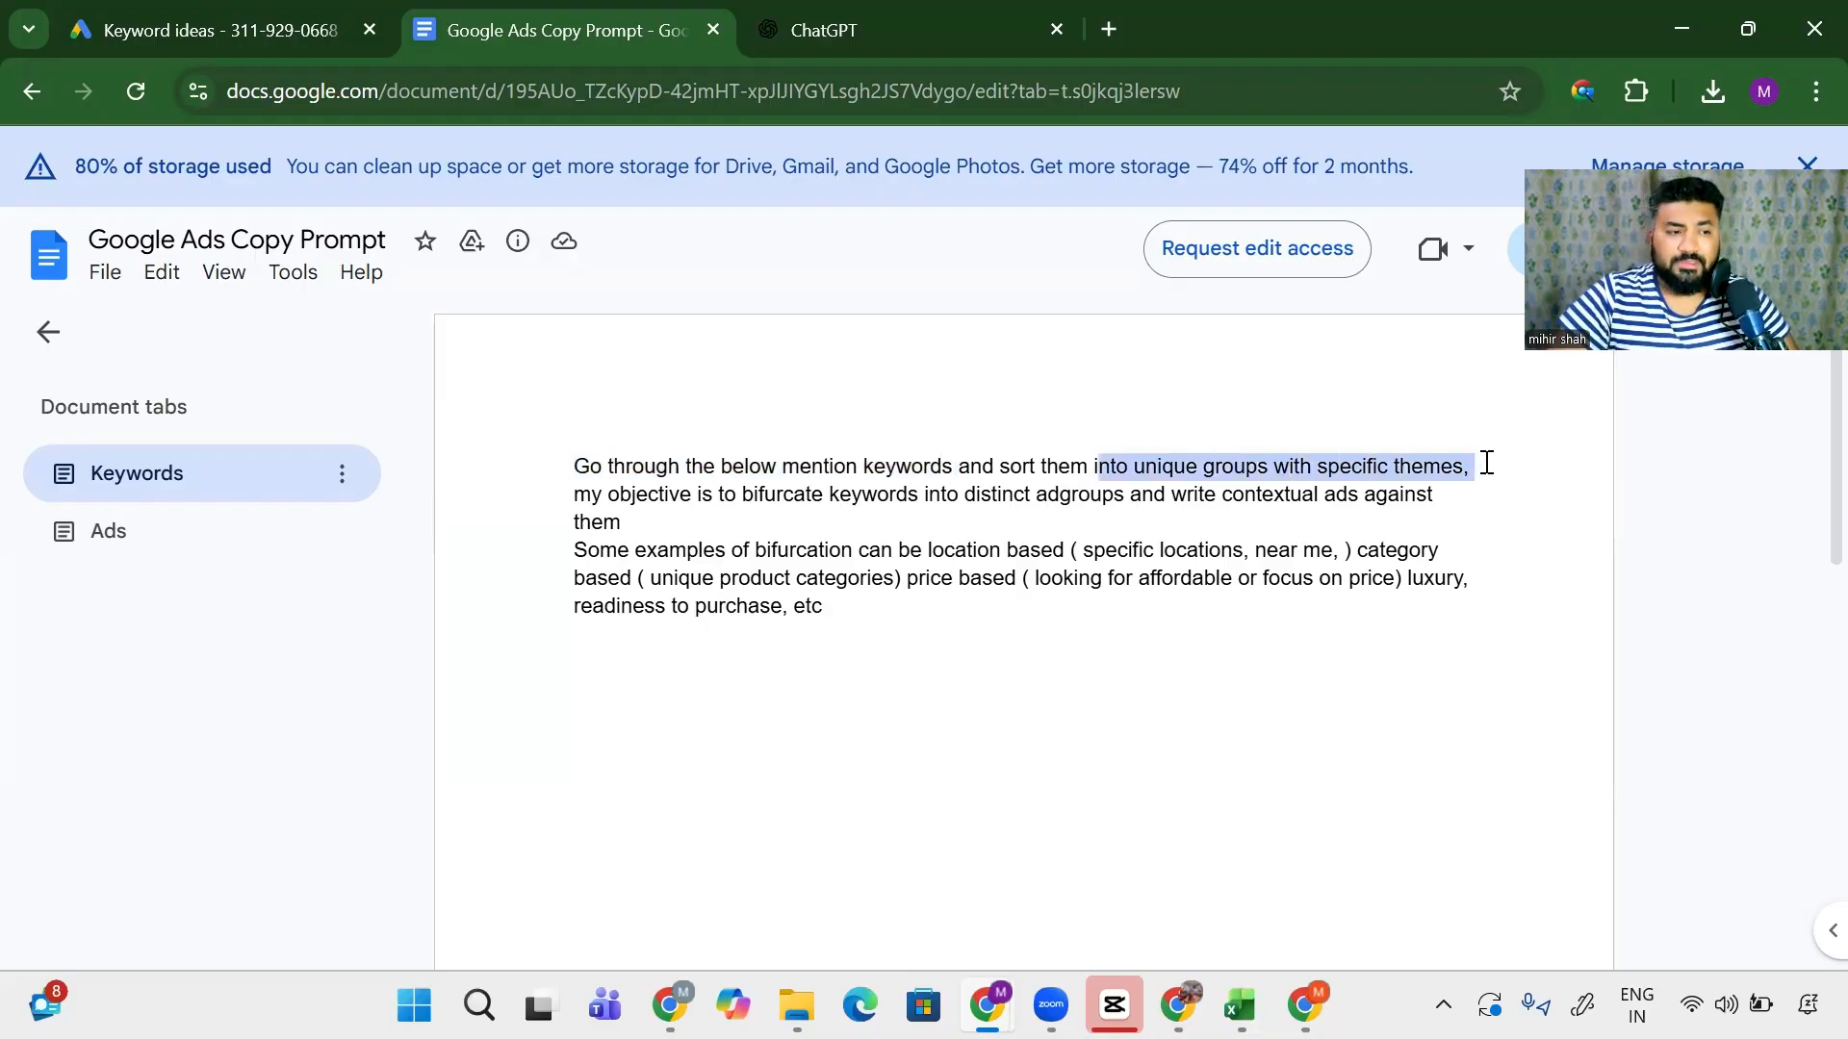
drag(692, 495, 1479, 530)
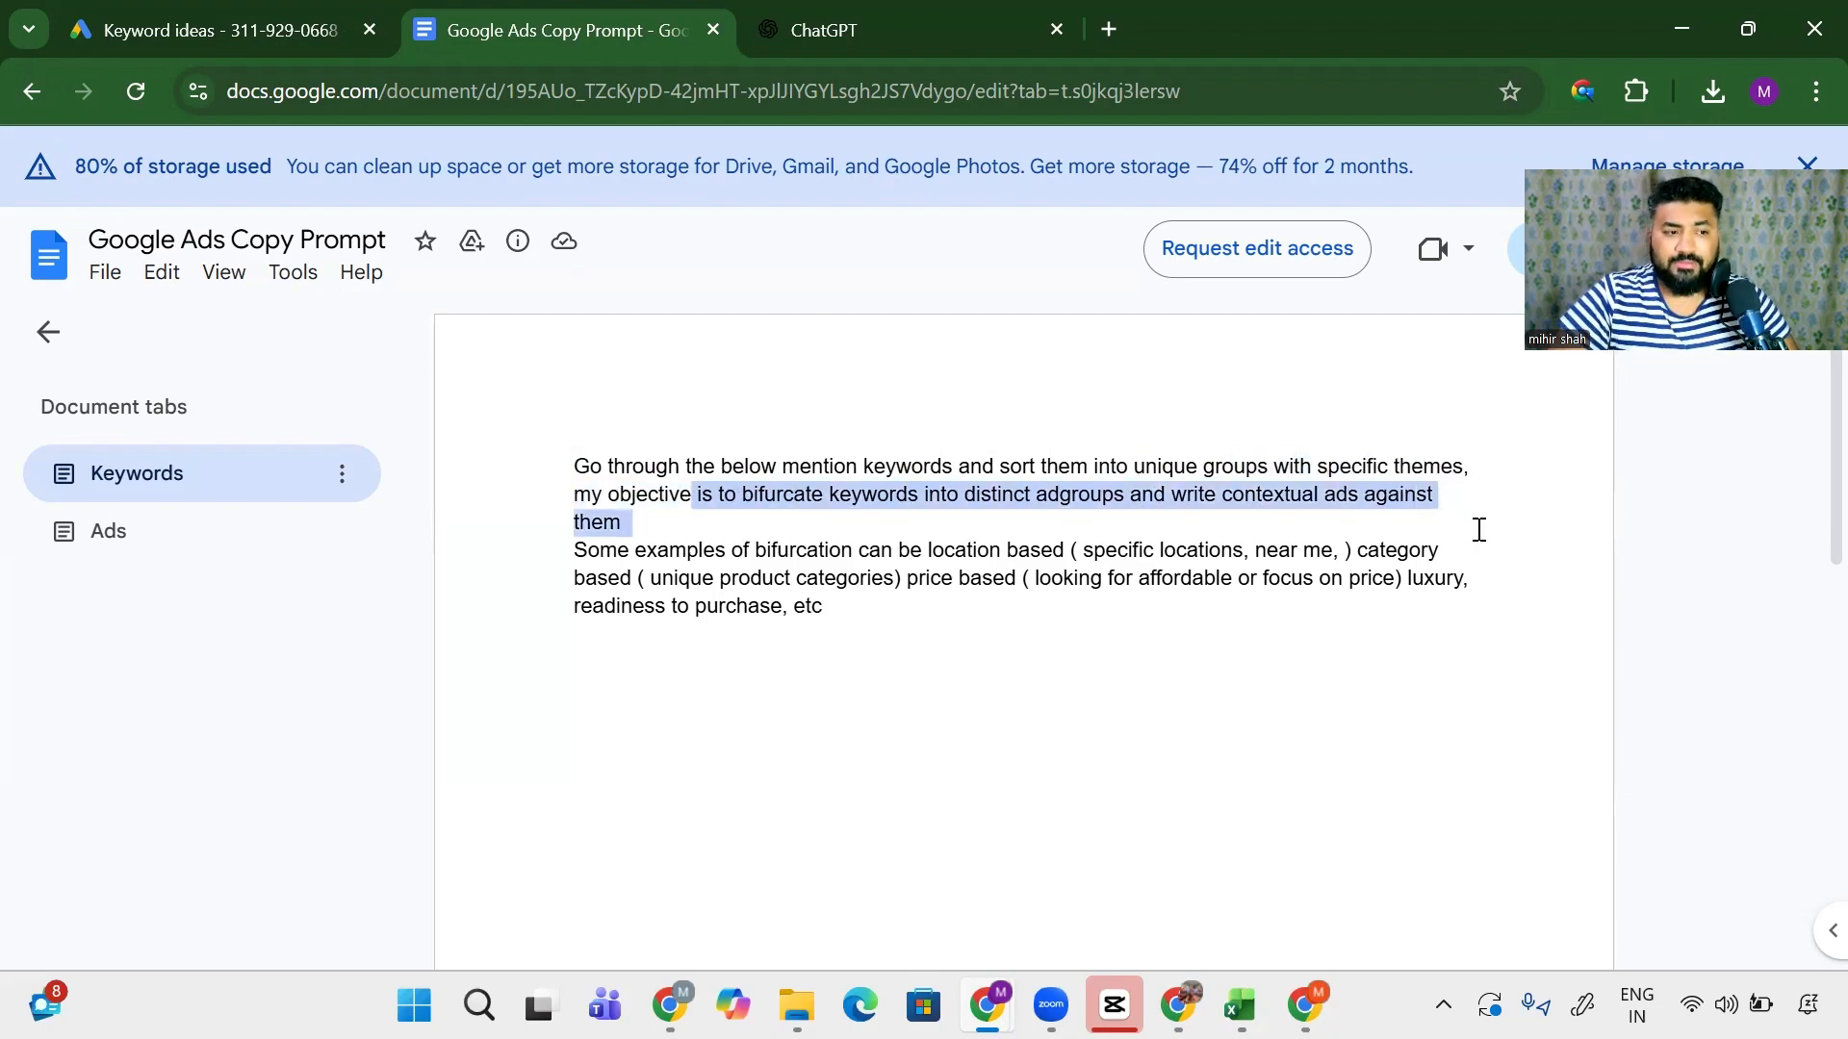
drag(731, 549, 1017, 549)
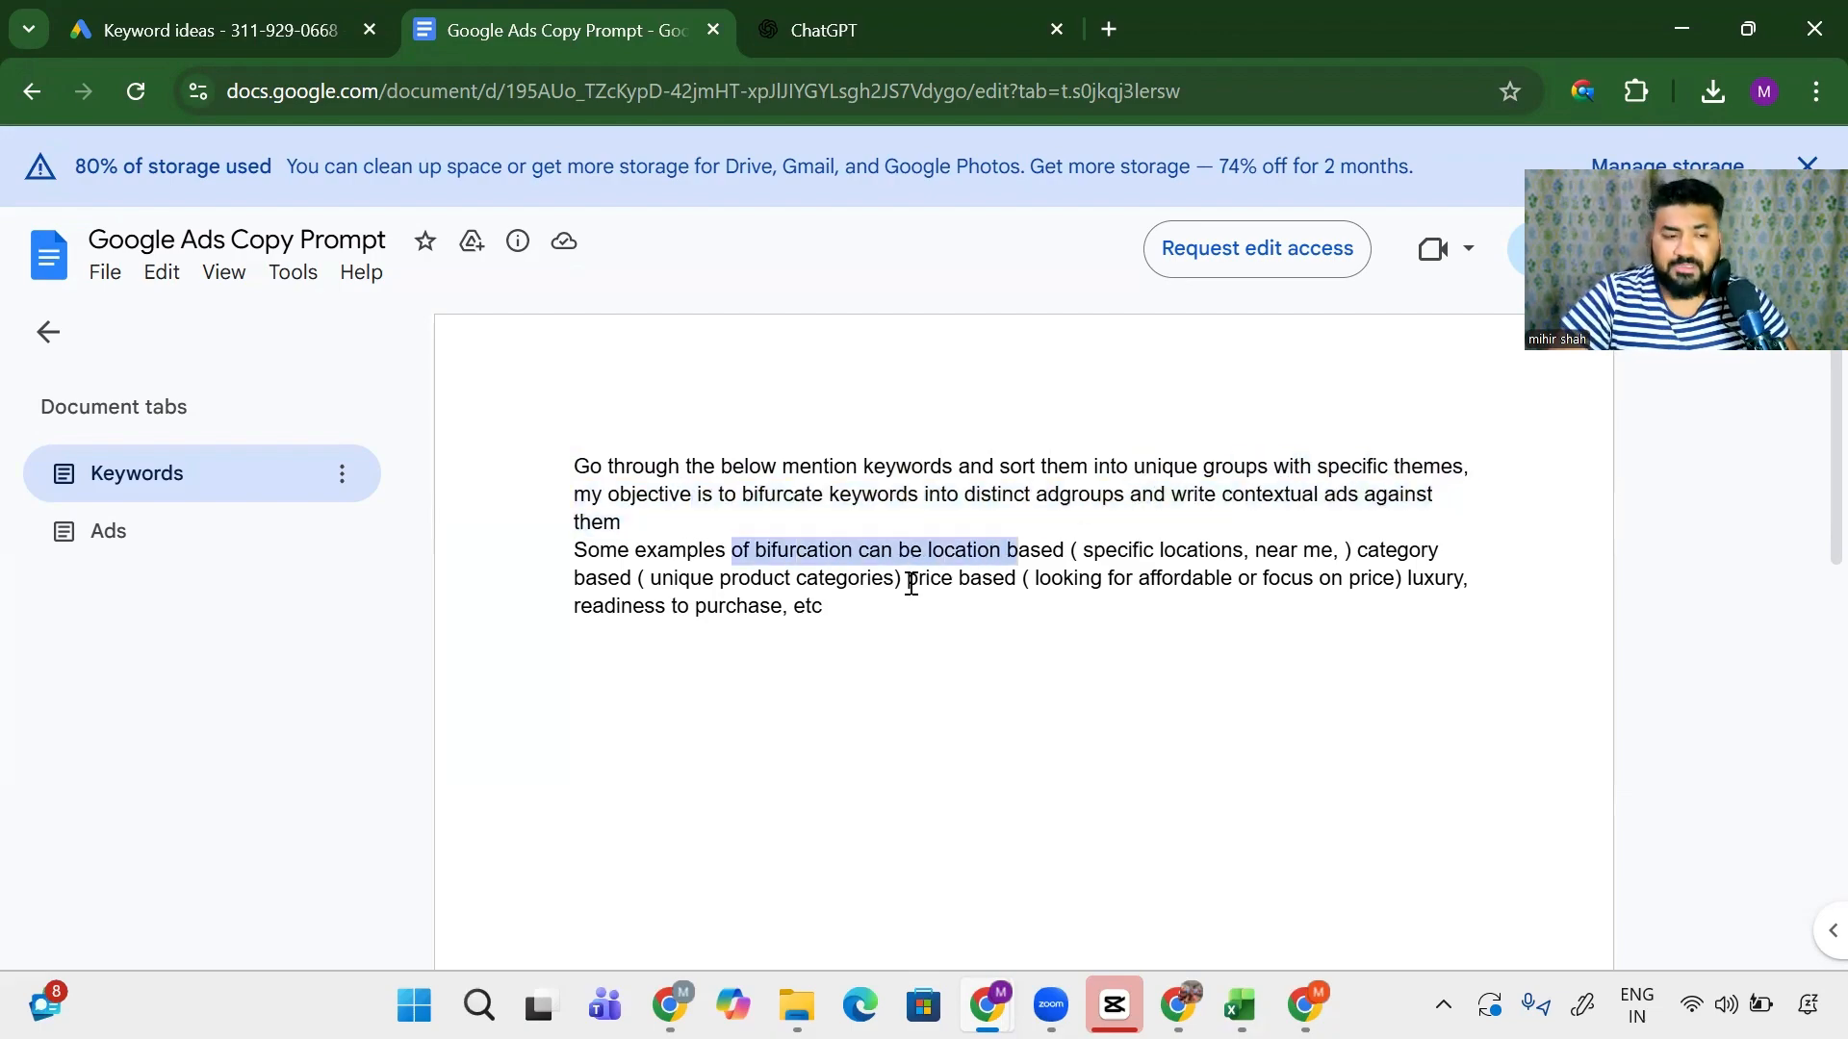
drag(829, 606, 578, 464)
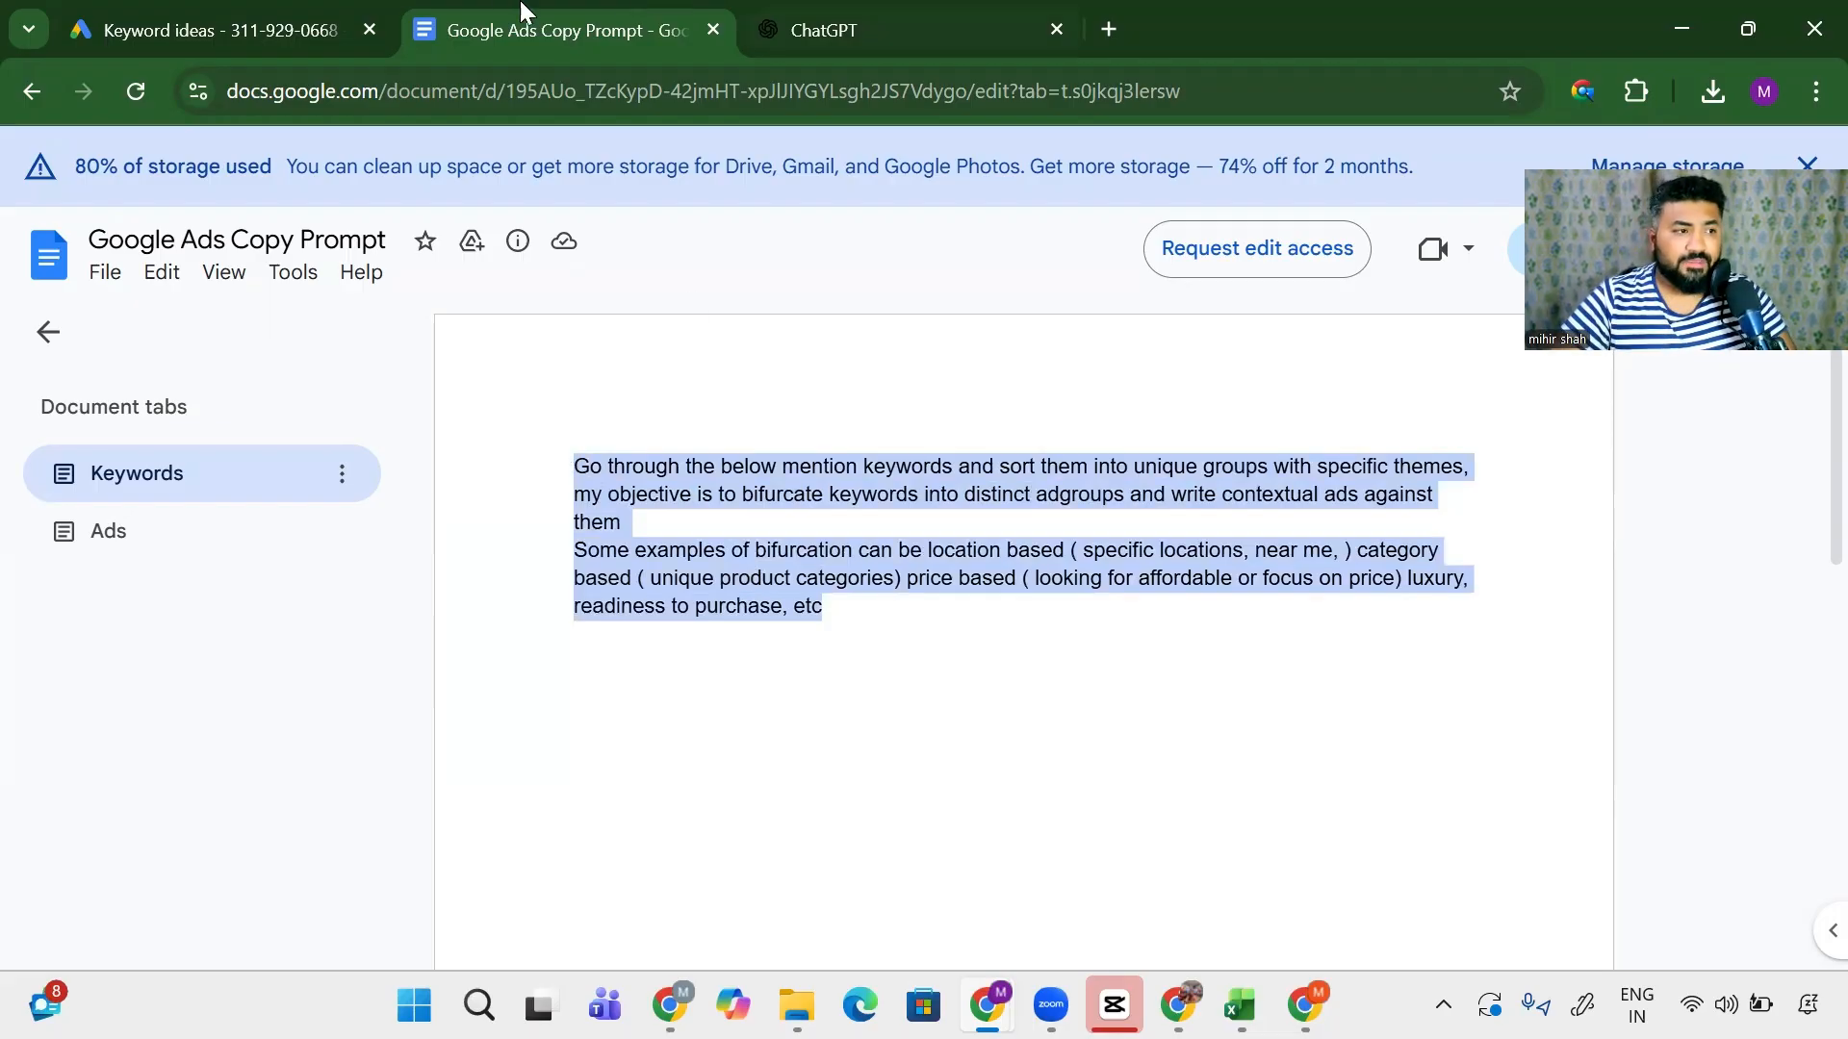
click(827, 18)
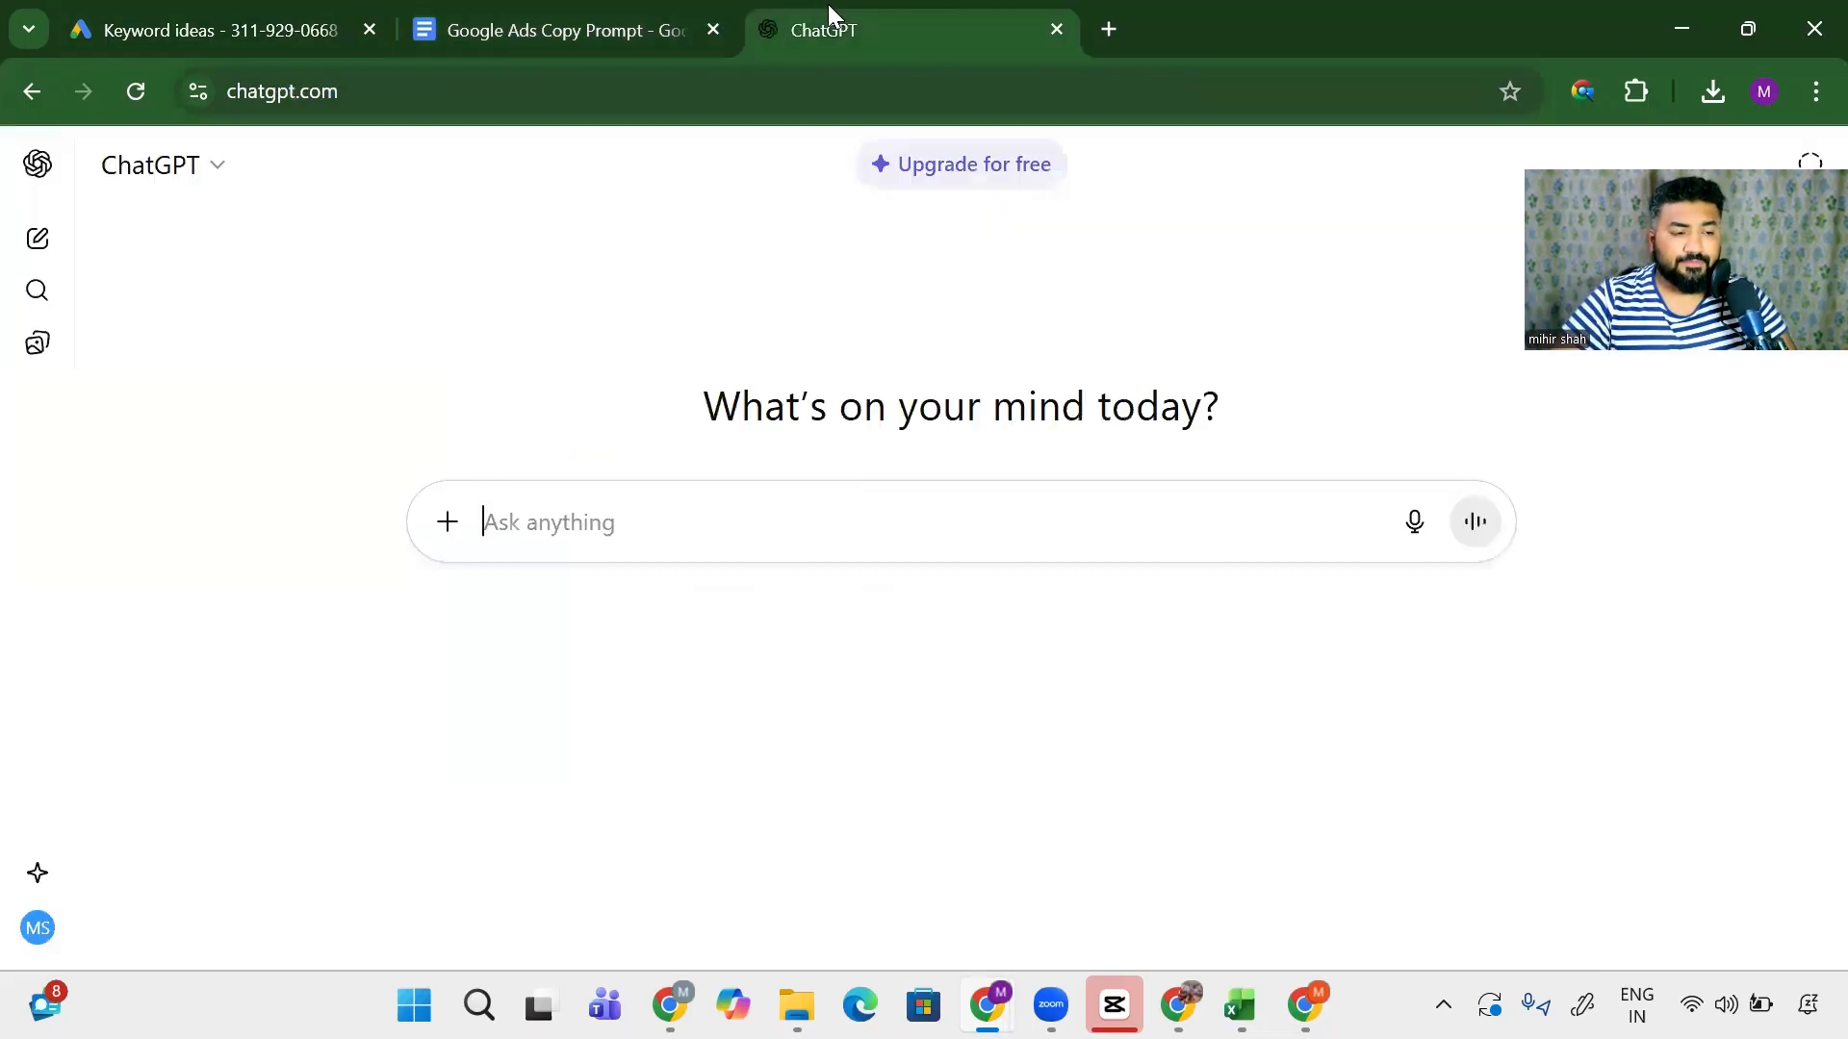
- Paste the keyword-grouping prompt into ChatGPT's message box, followed by blank lines
click(536, 13)
key(ctrl+c)
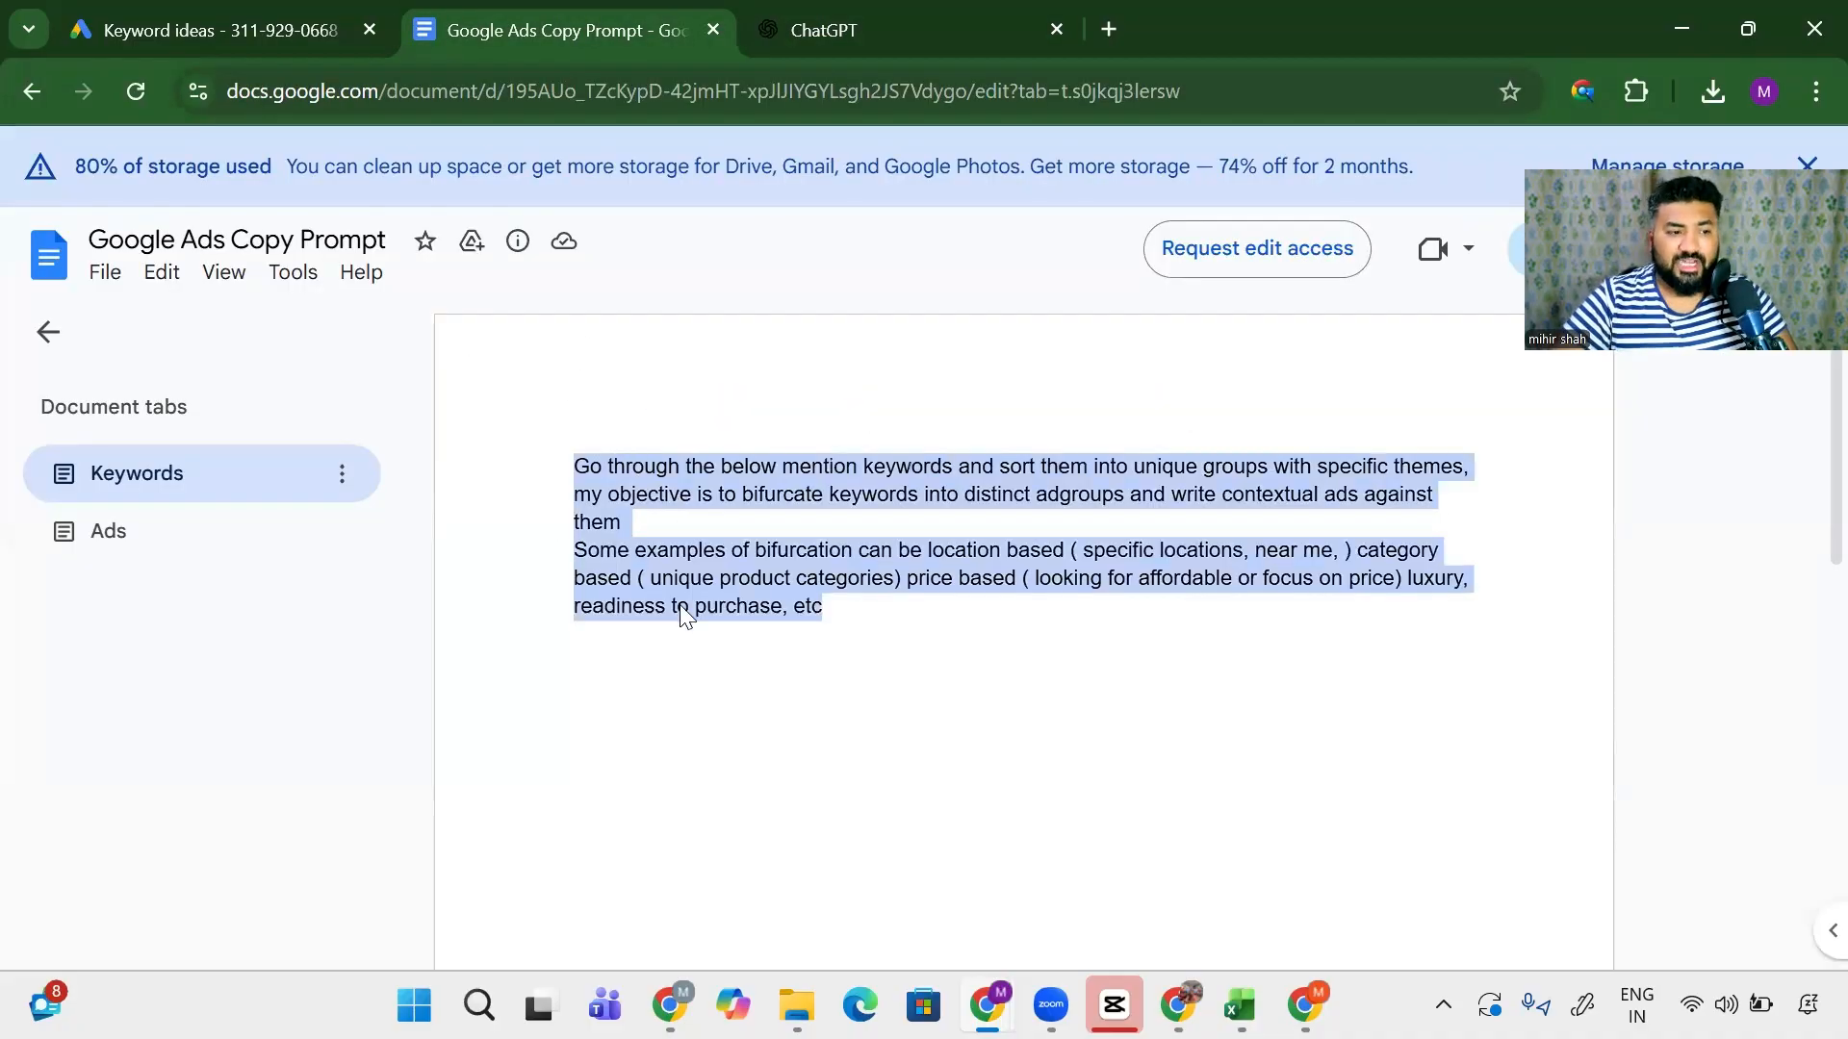
key(ctrl+Tab)
key(ctrl+v)
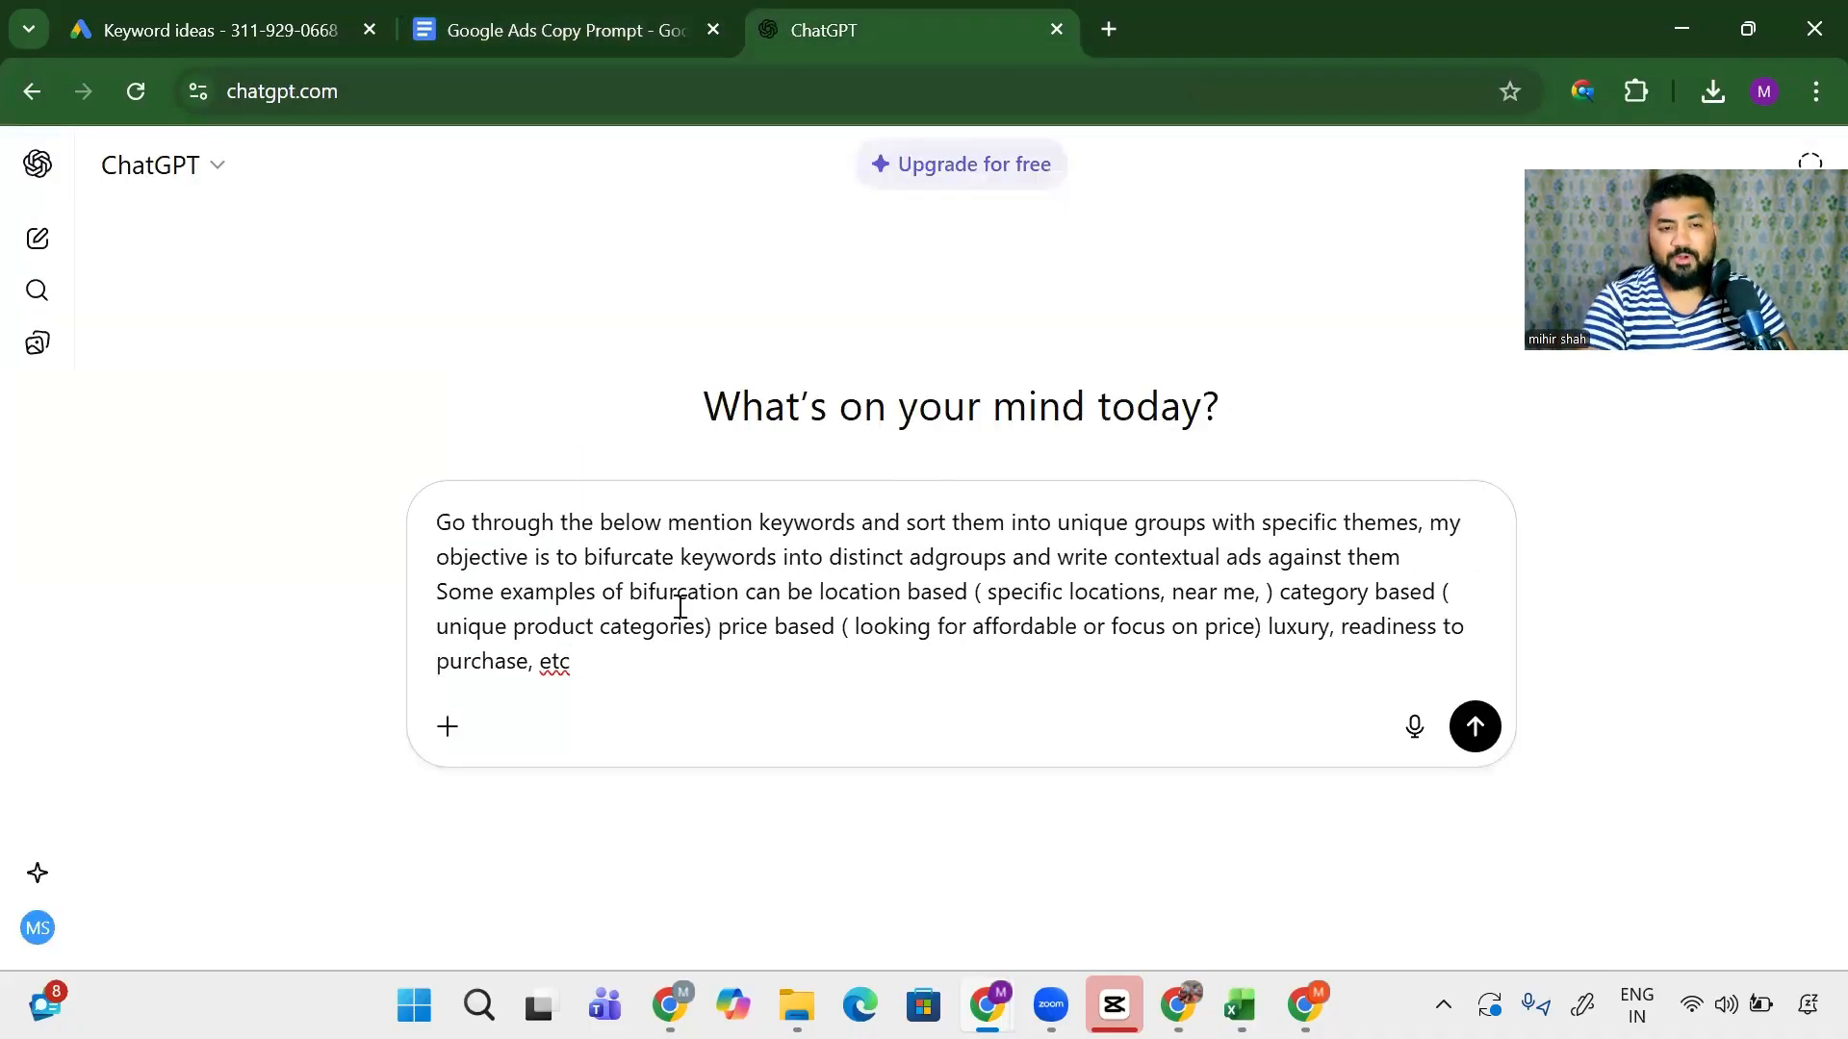
key(shift+Return)
key(shift+Return)
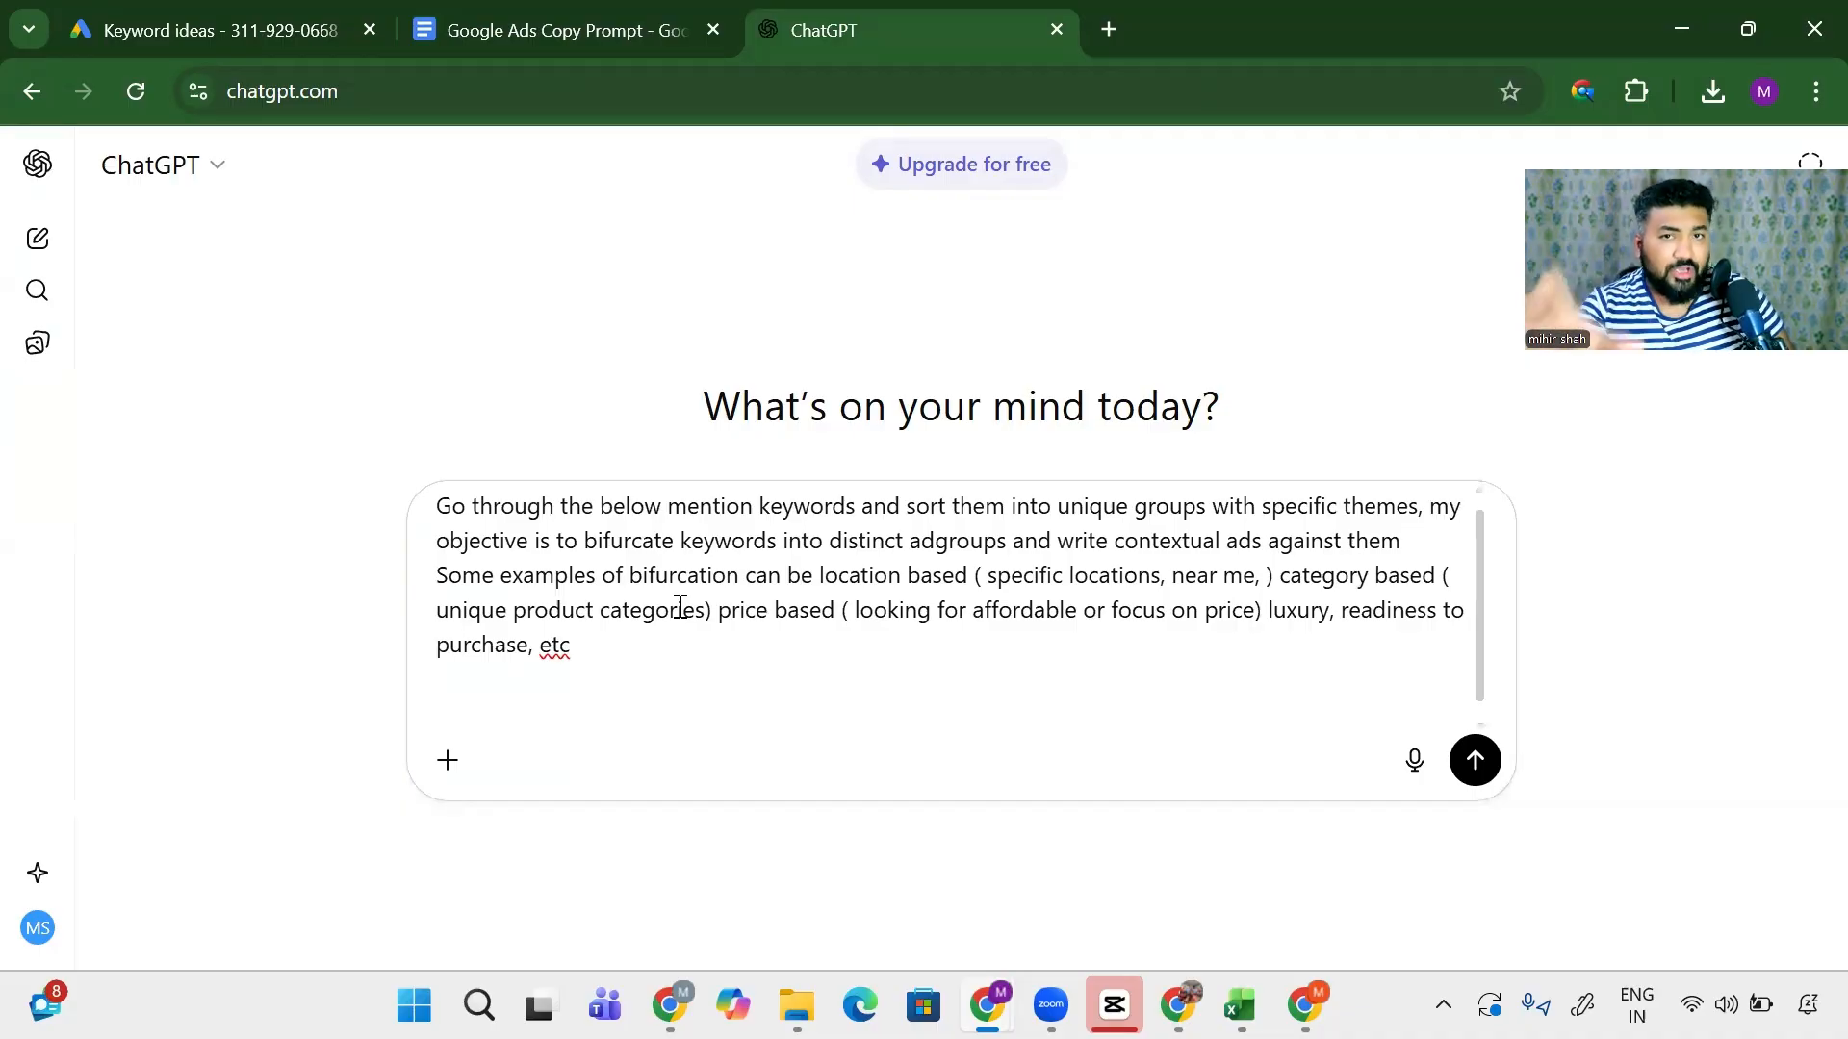
click(192, 17)
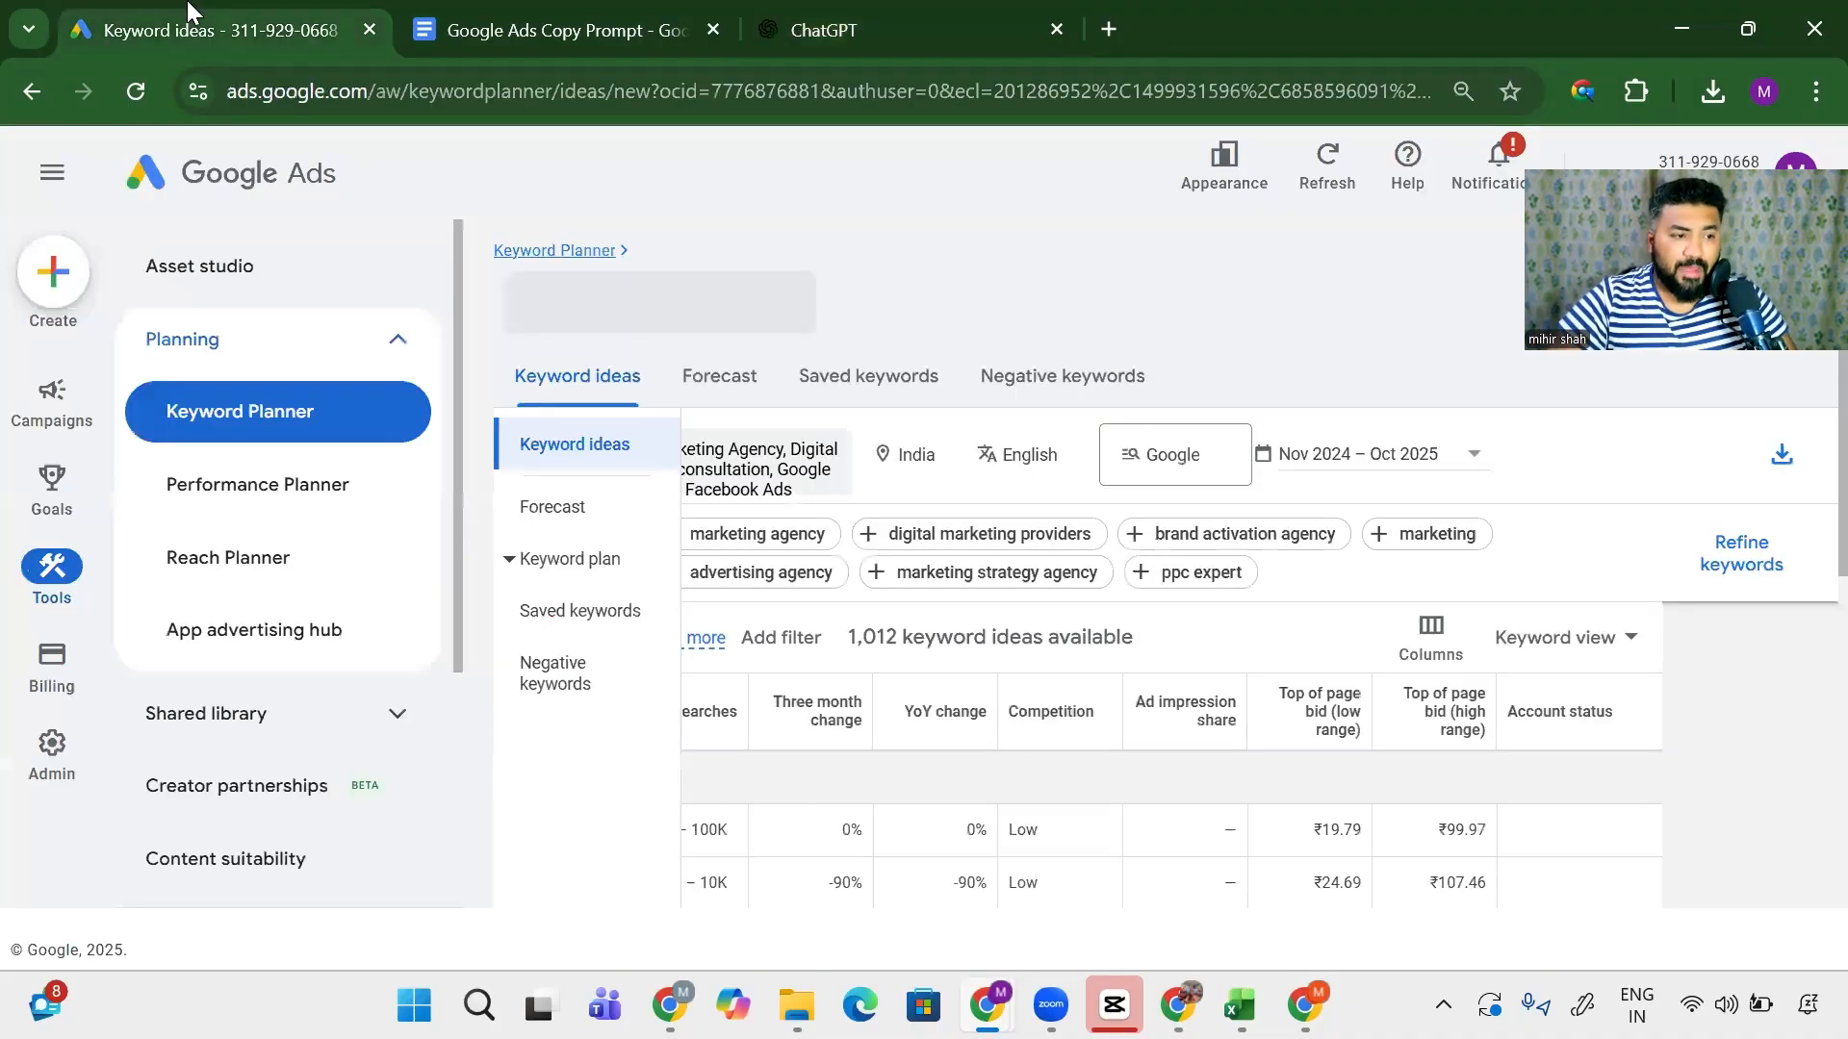
click(493, 19)
click(813, 19)
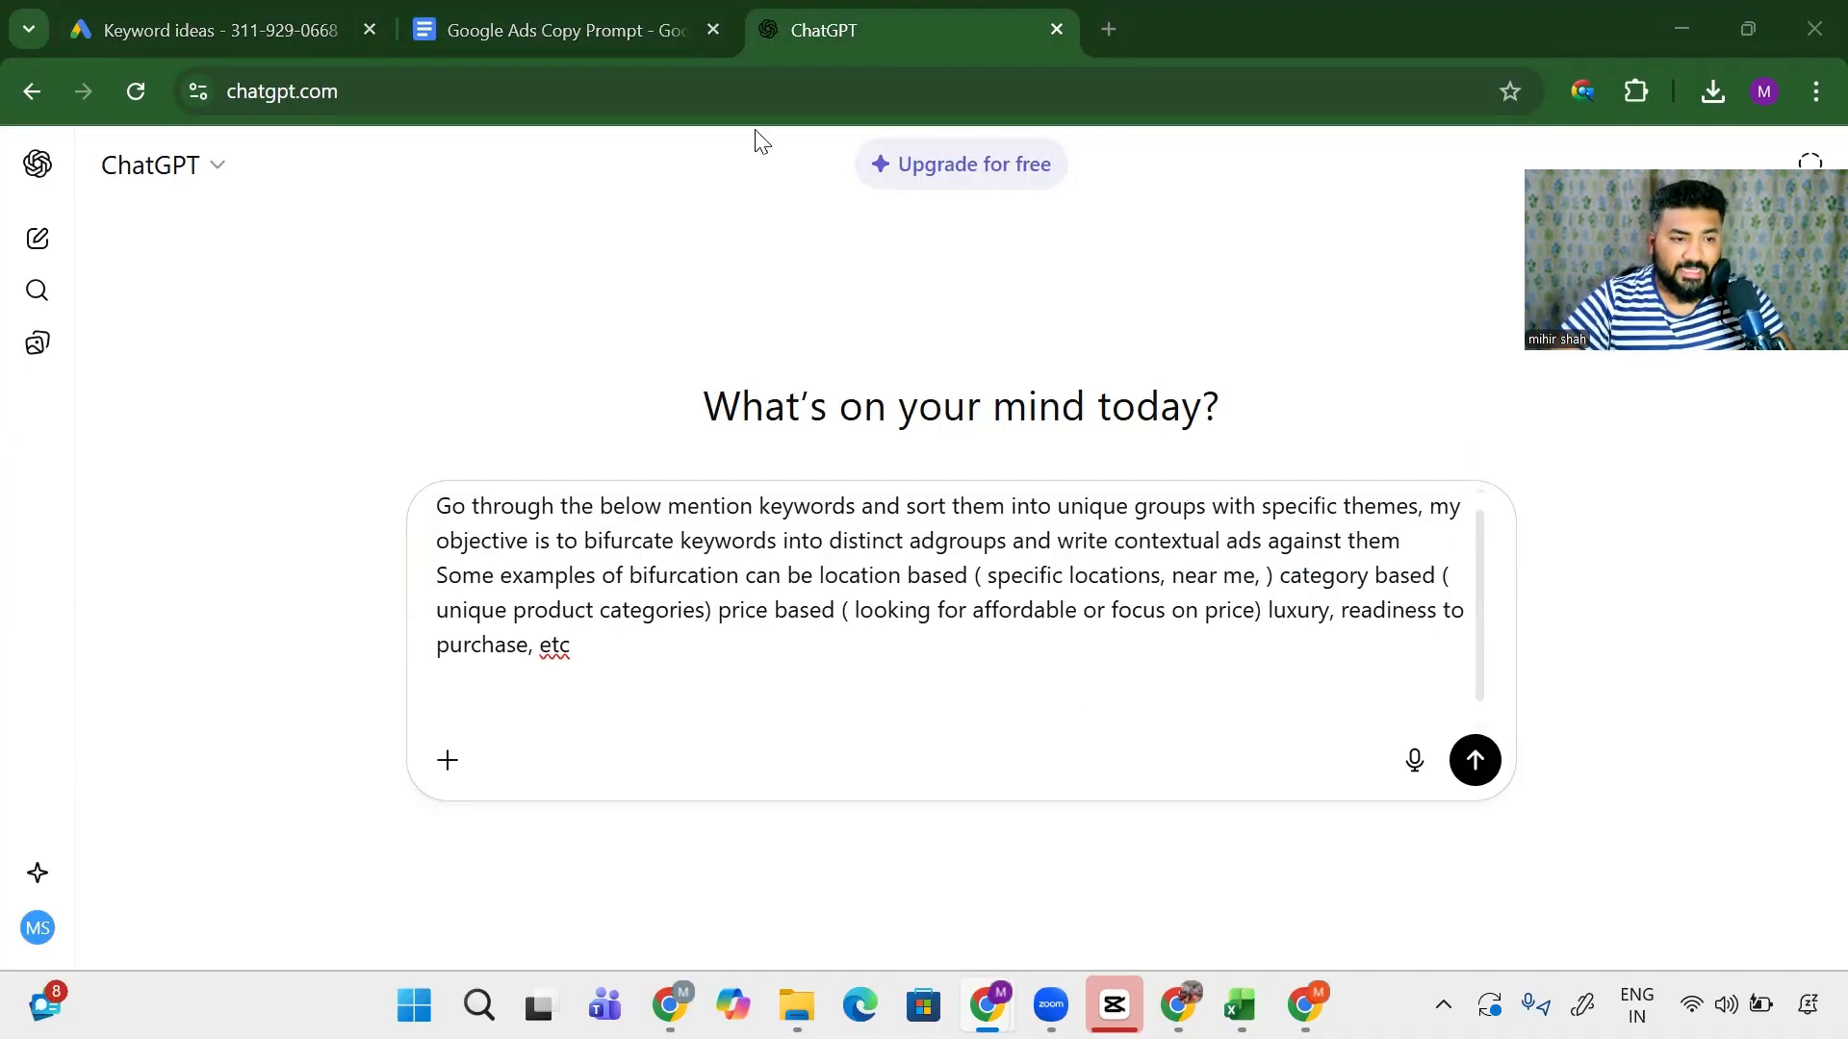
key(alt+Tab)
key(alt+Tab)
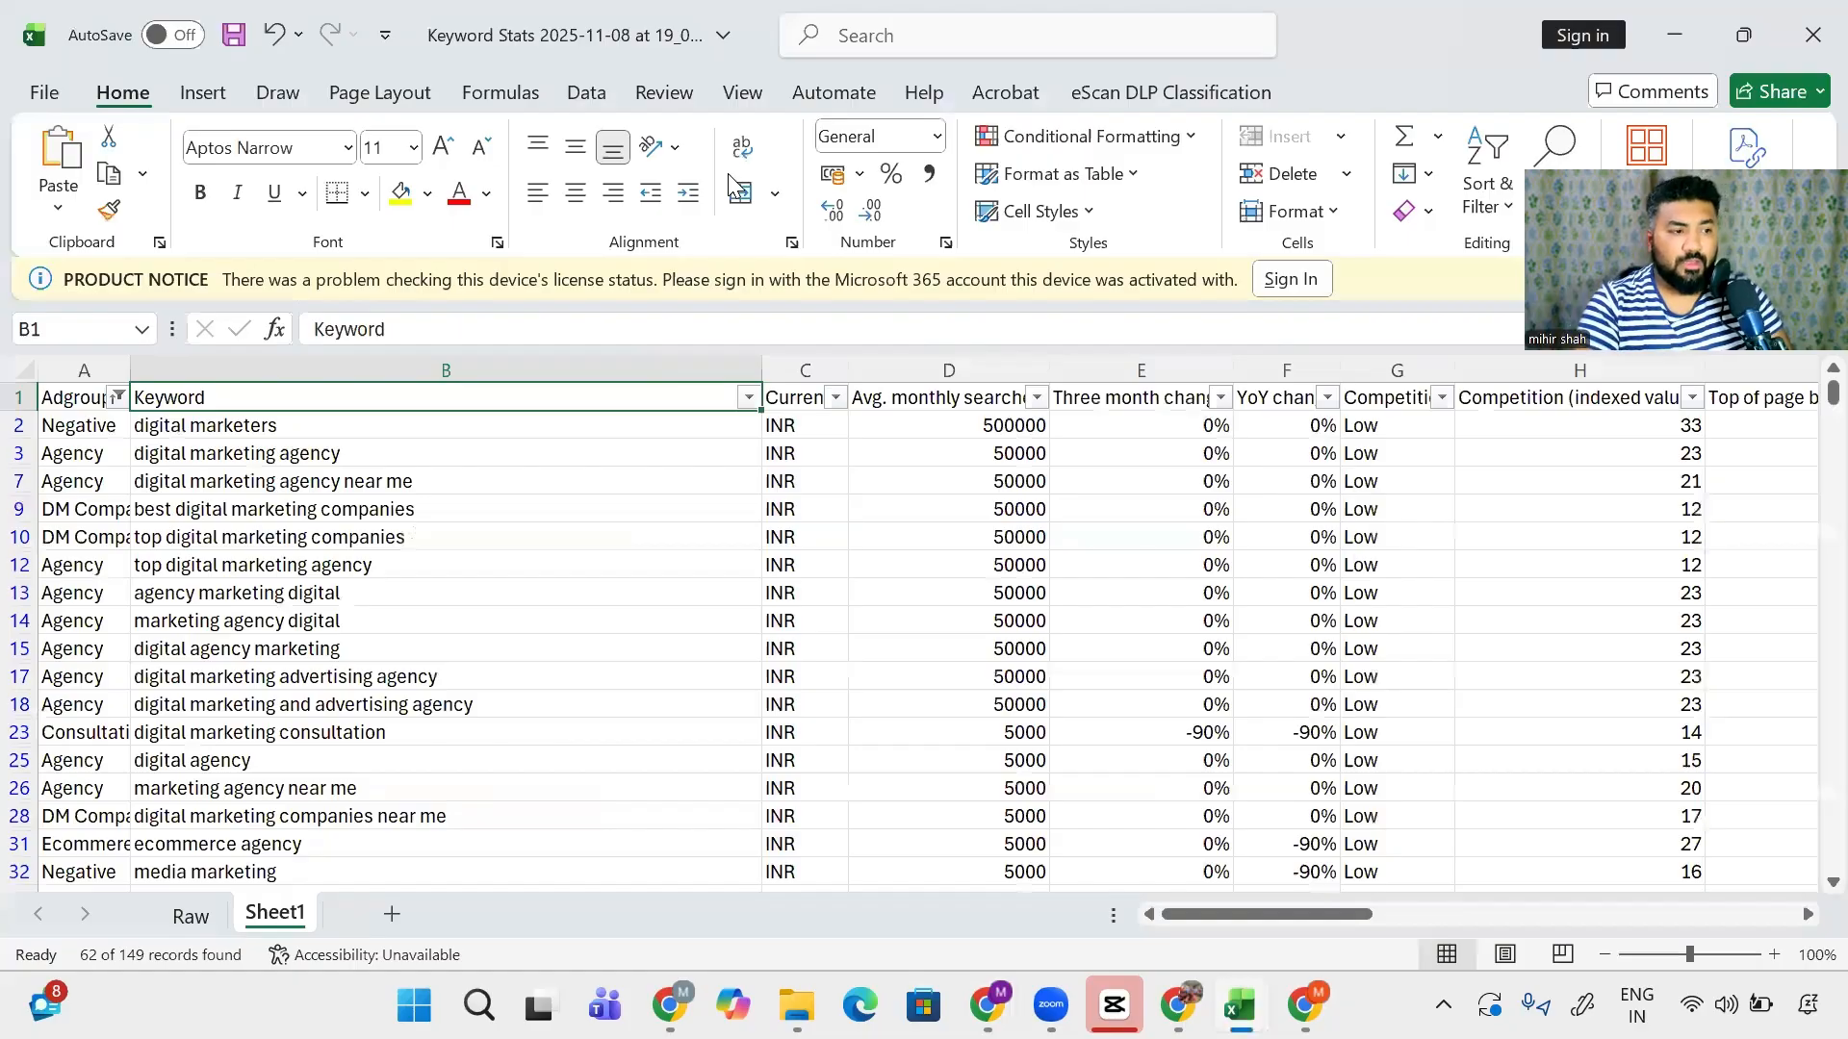
- Remove the Adgroup filter and copy all 149 keywords from the Keyword column
key(Down)
key(ctrl+shift+Down)
key(Up)
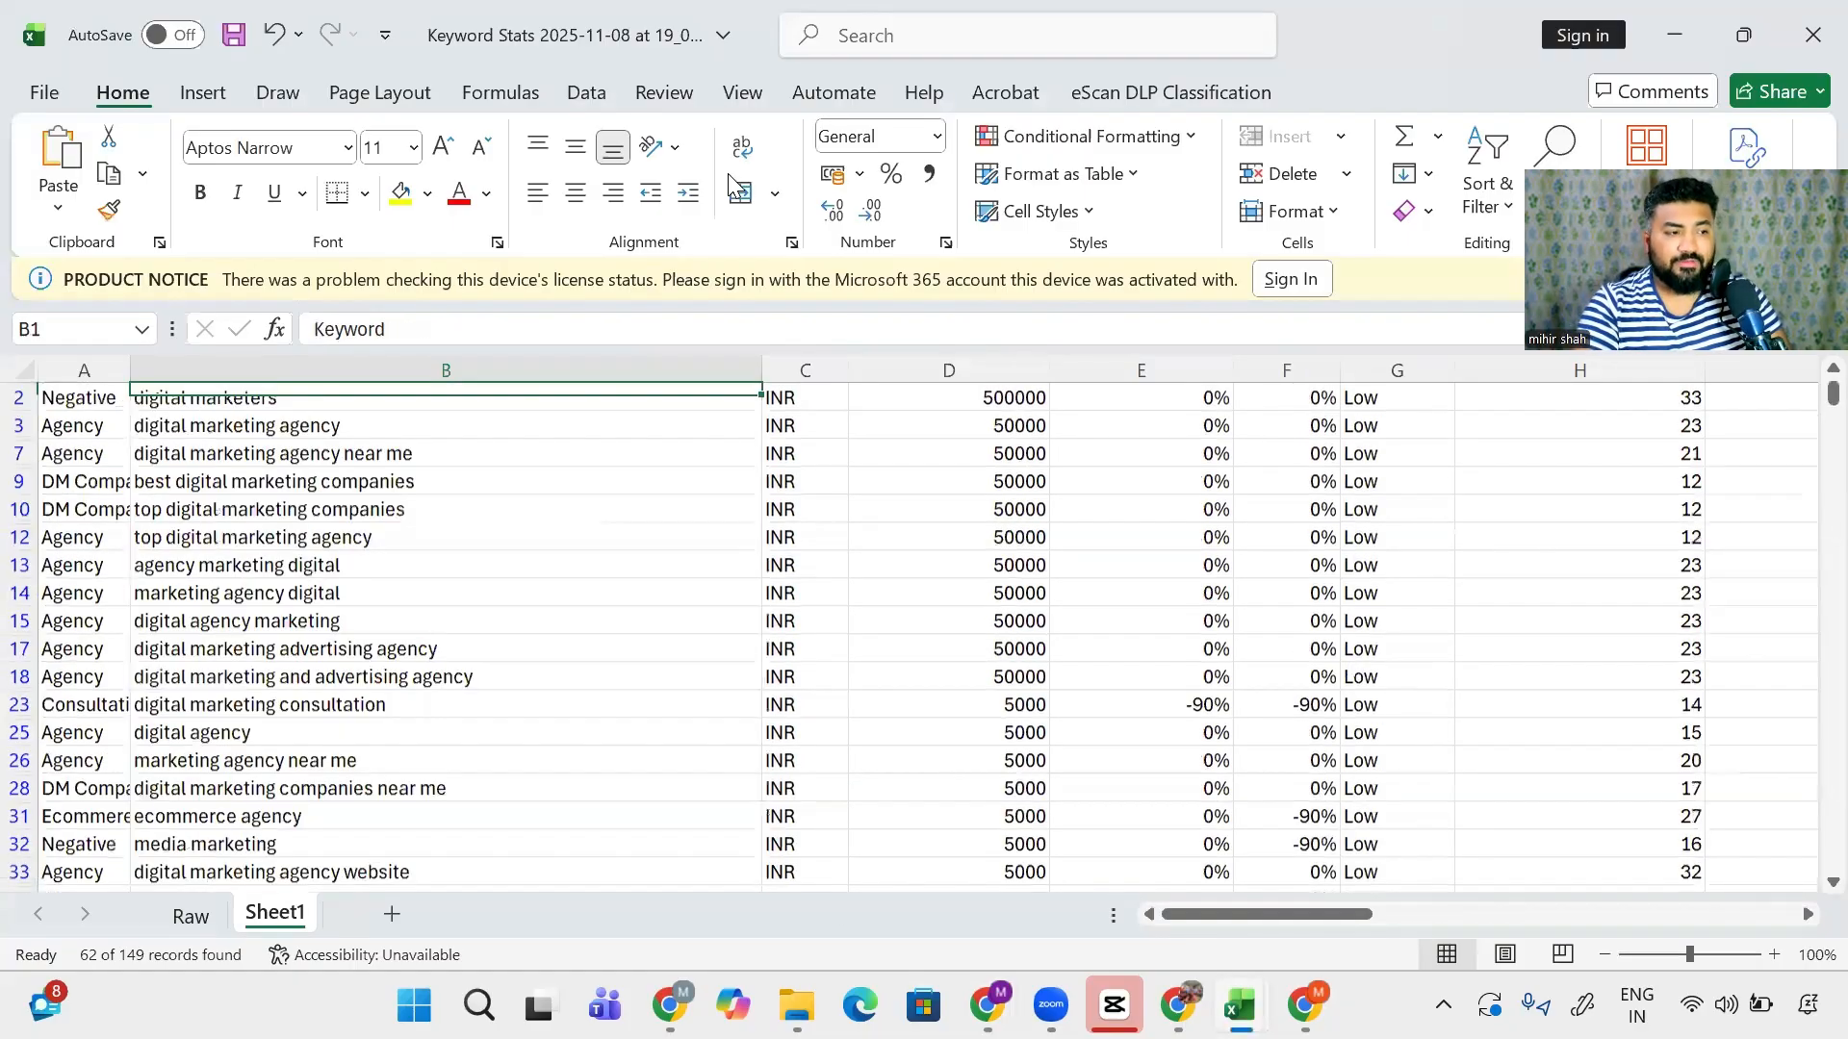
key(ctrl+Home)
key(alt+Down)
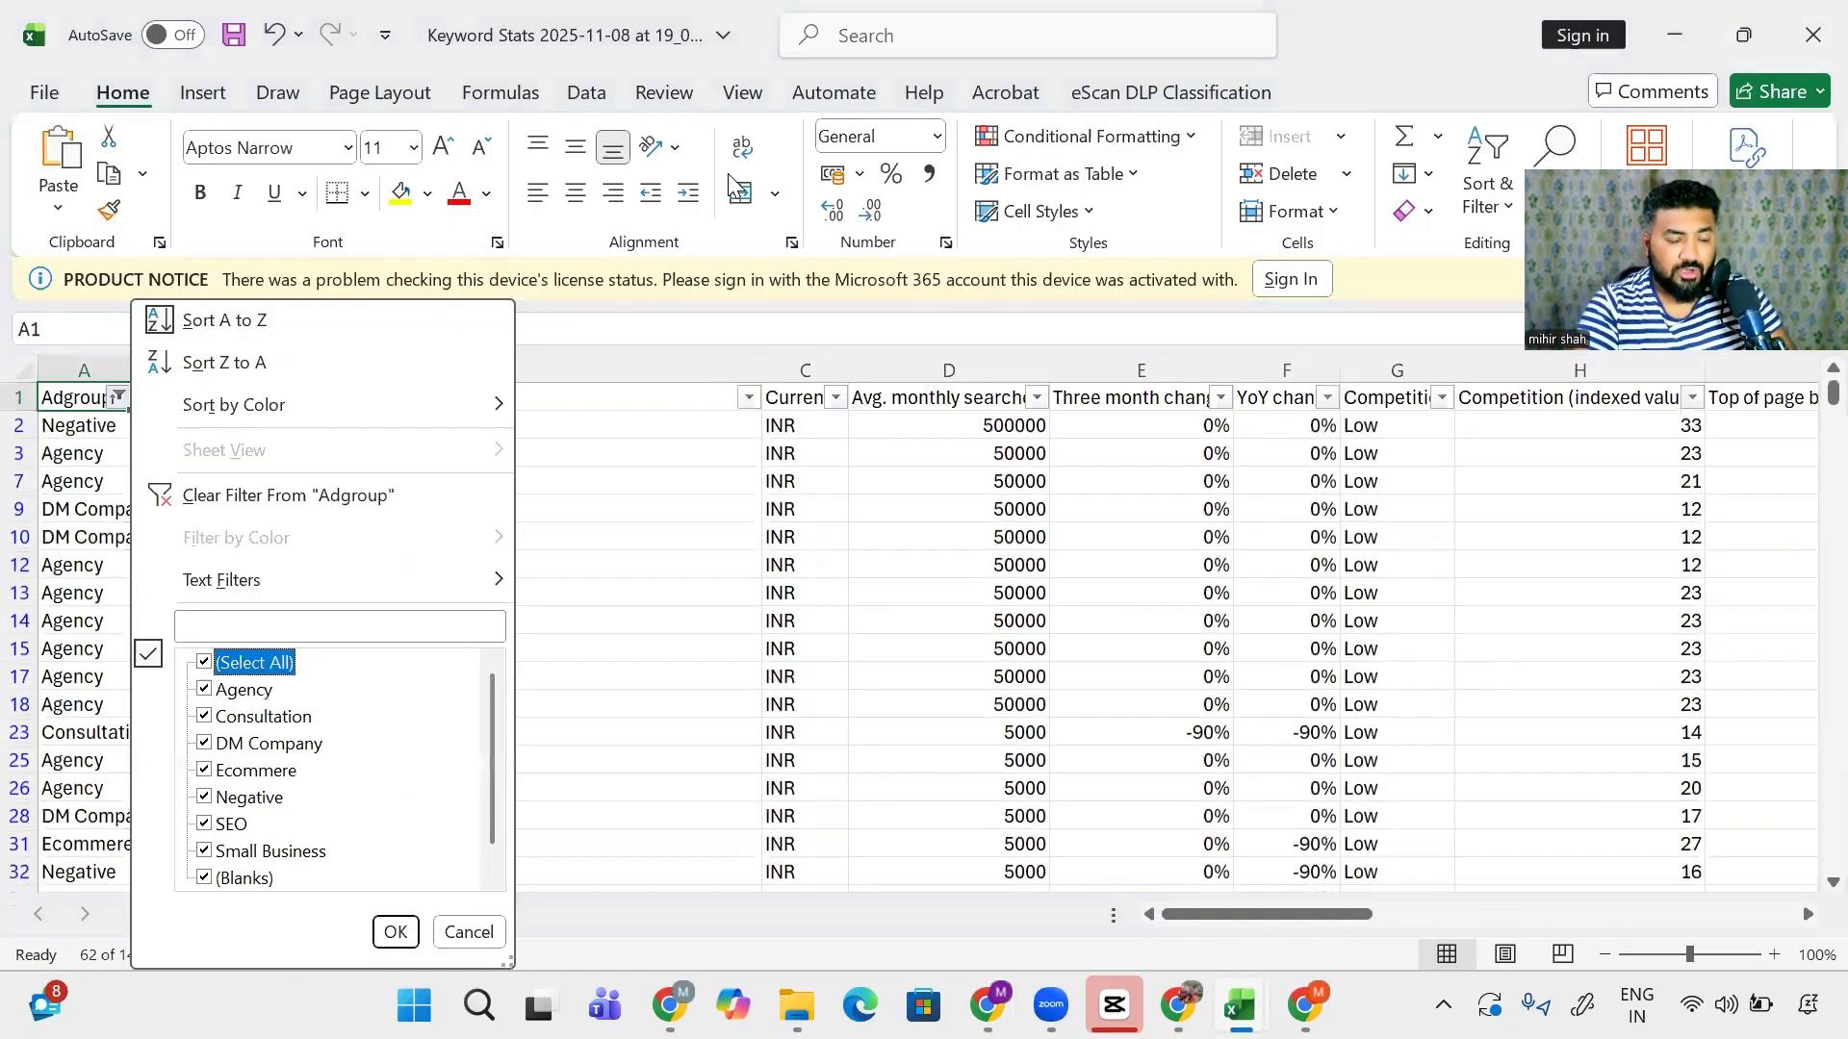
key(Return)
key(Right)
key(Down)
key(ctrl+shift+Down)
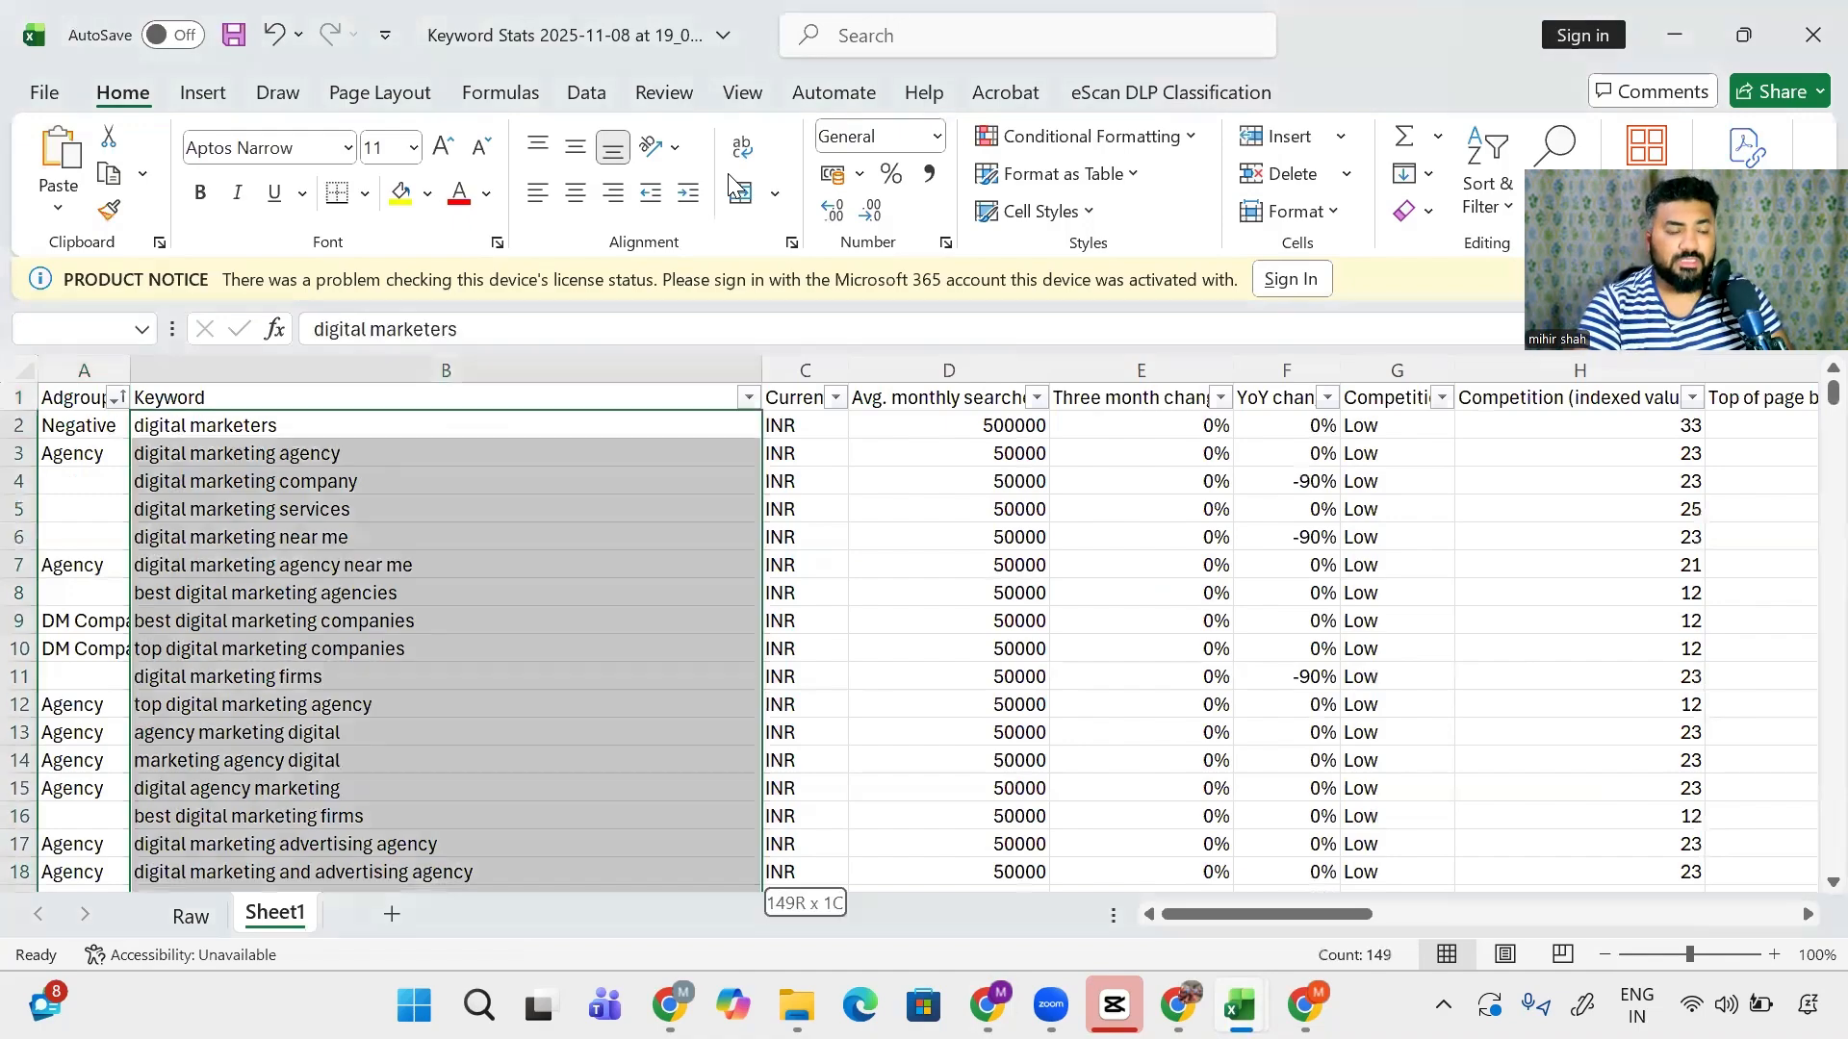
key(ctrl+c)
key(alt+Tab)
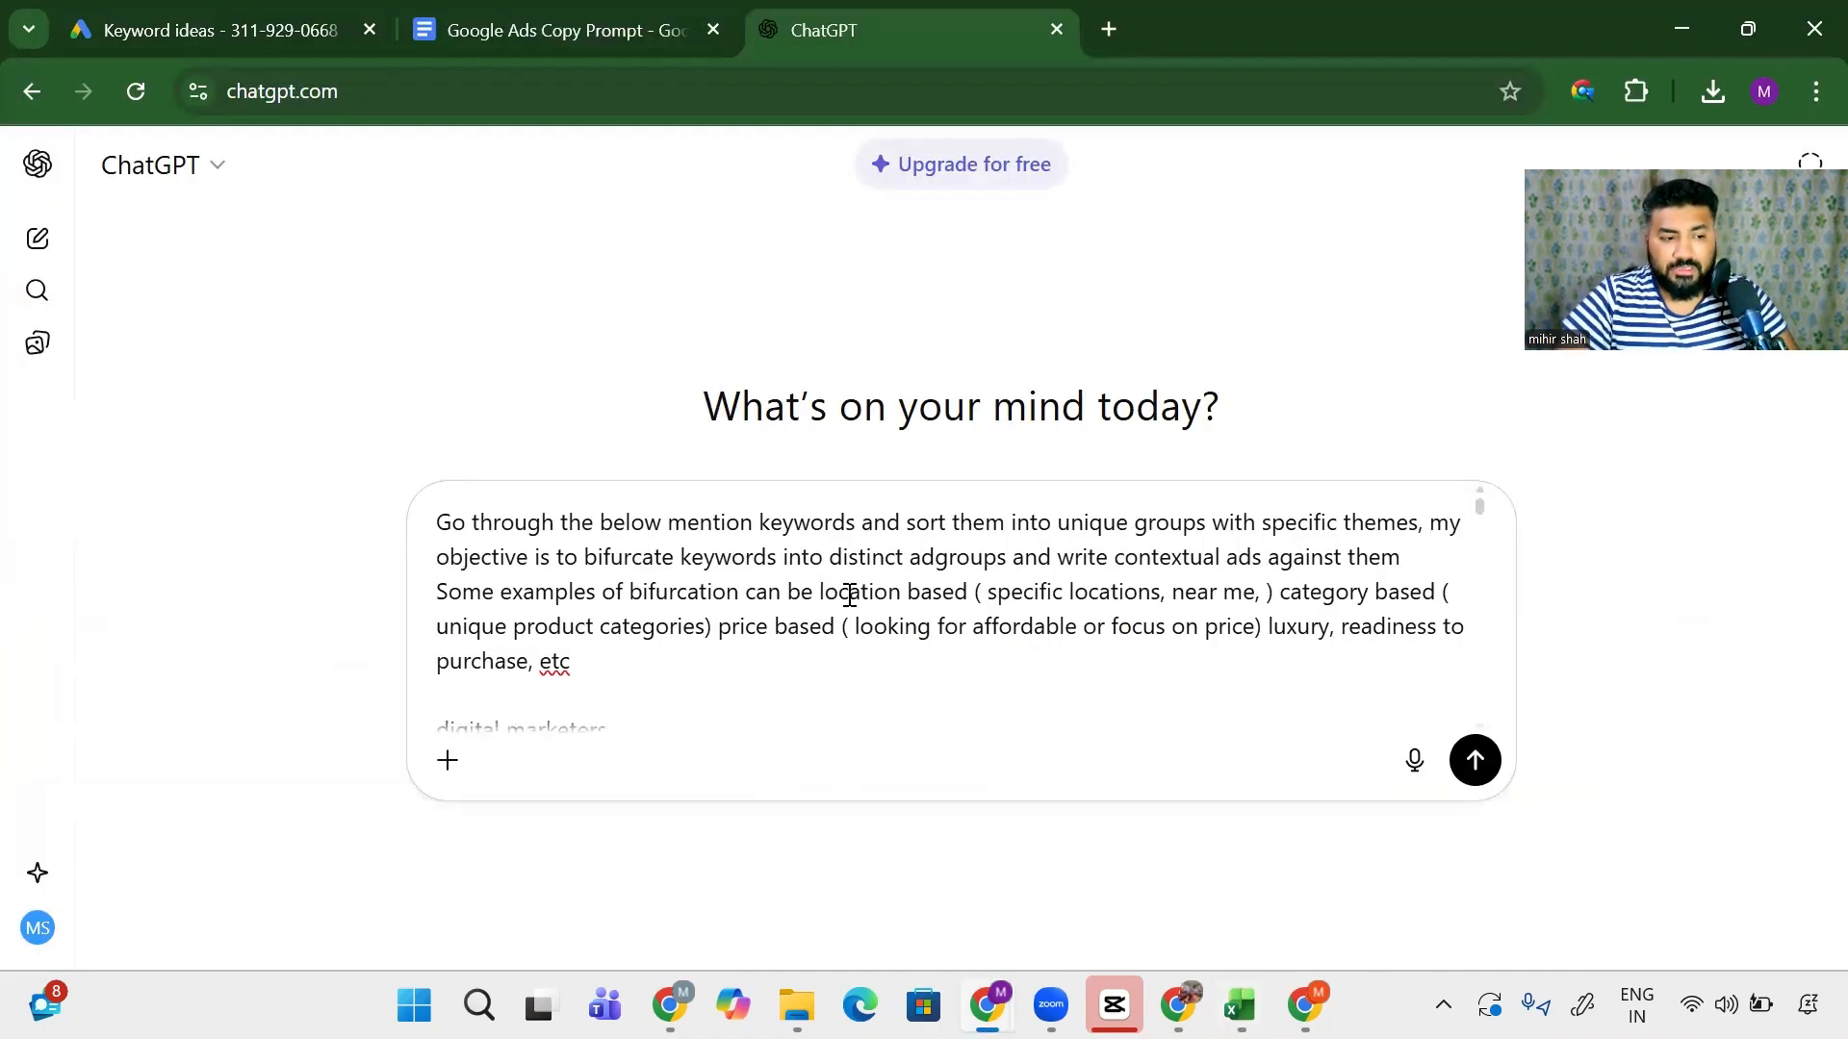
- Paste the keyword list beneath the prompt and send it to ChatGPT
key(ctrl+v)
scroll(839, 599, down, 8)
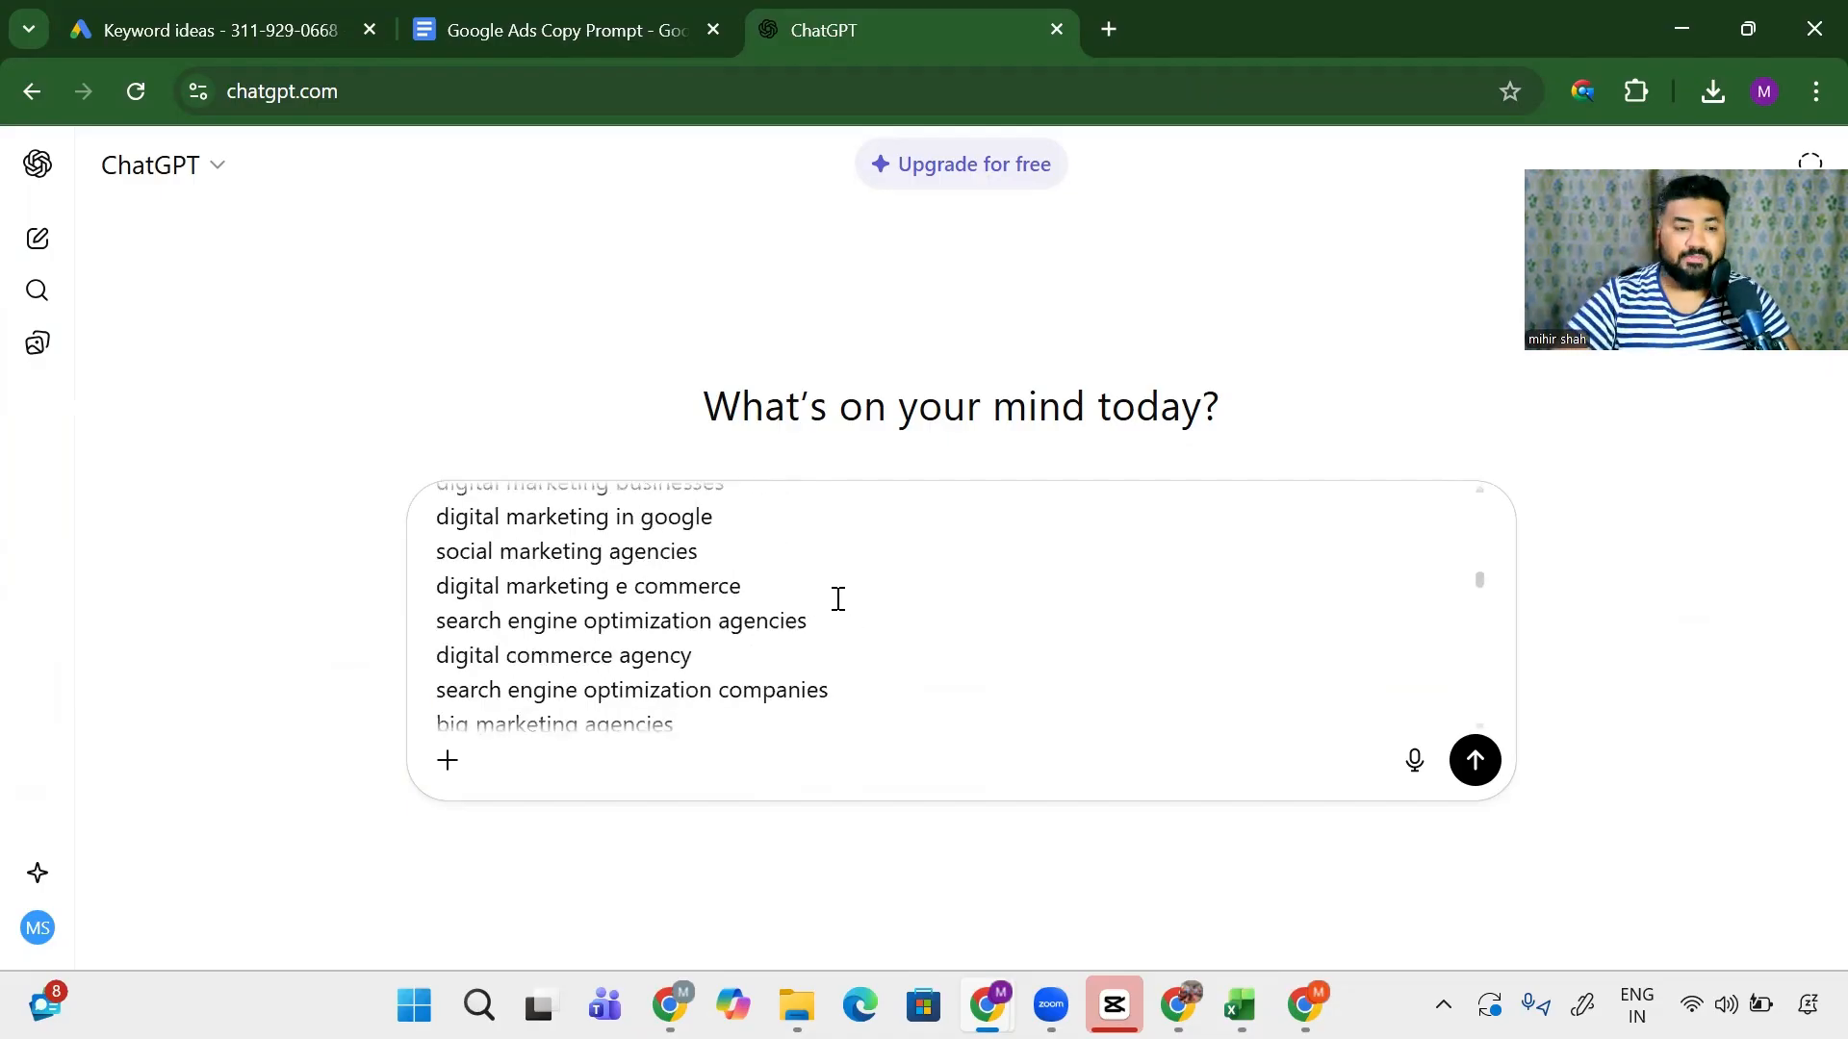
click(1508, 764)
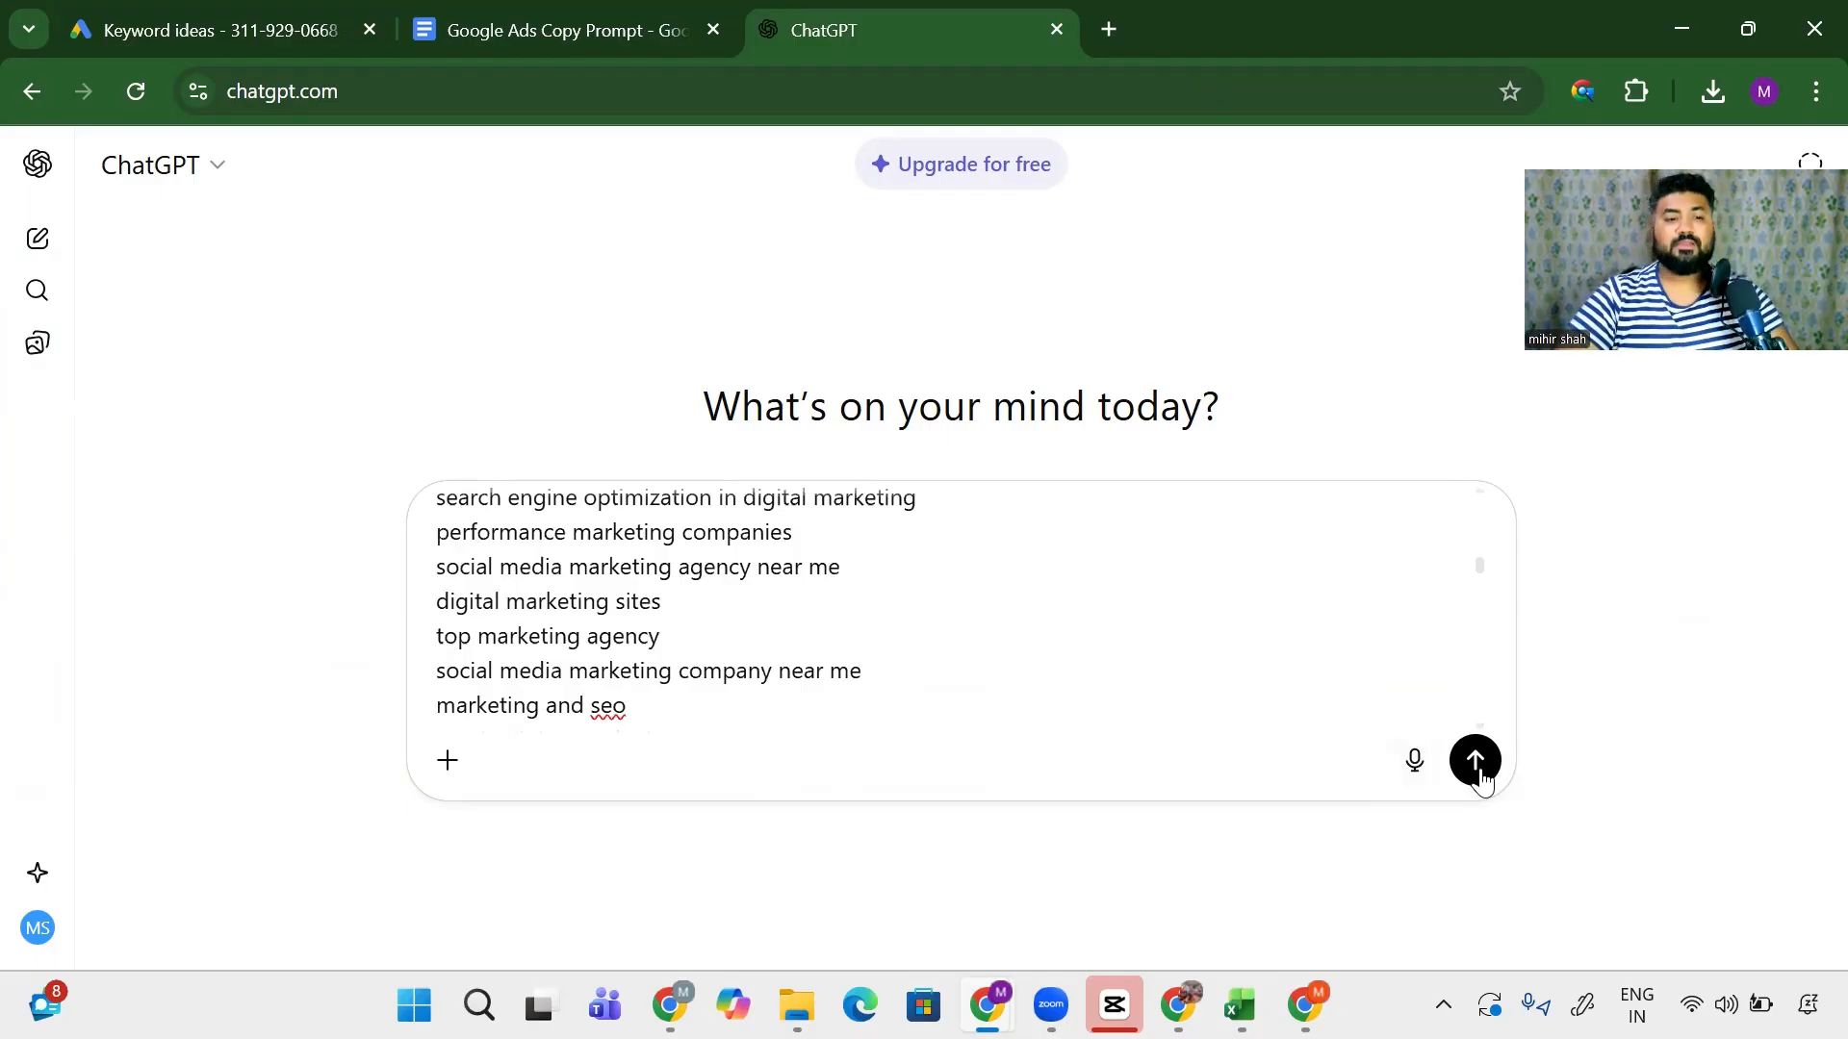
click(1475, 762)
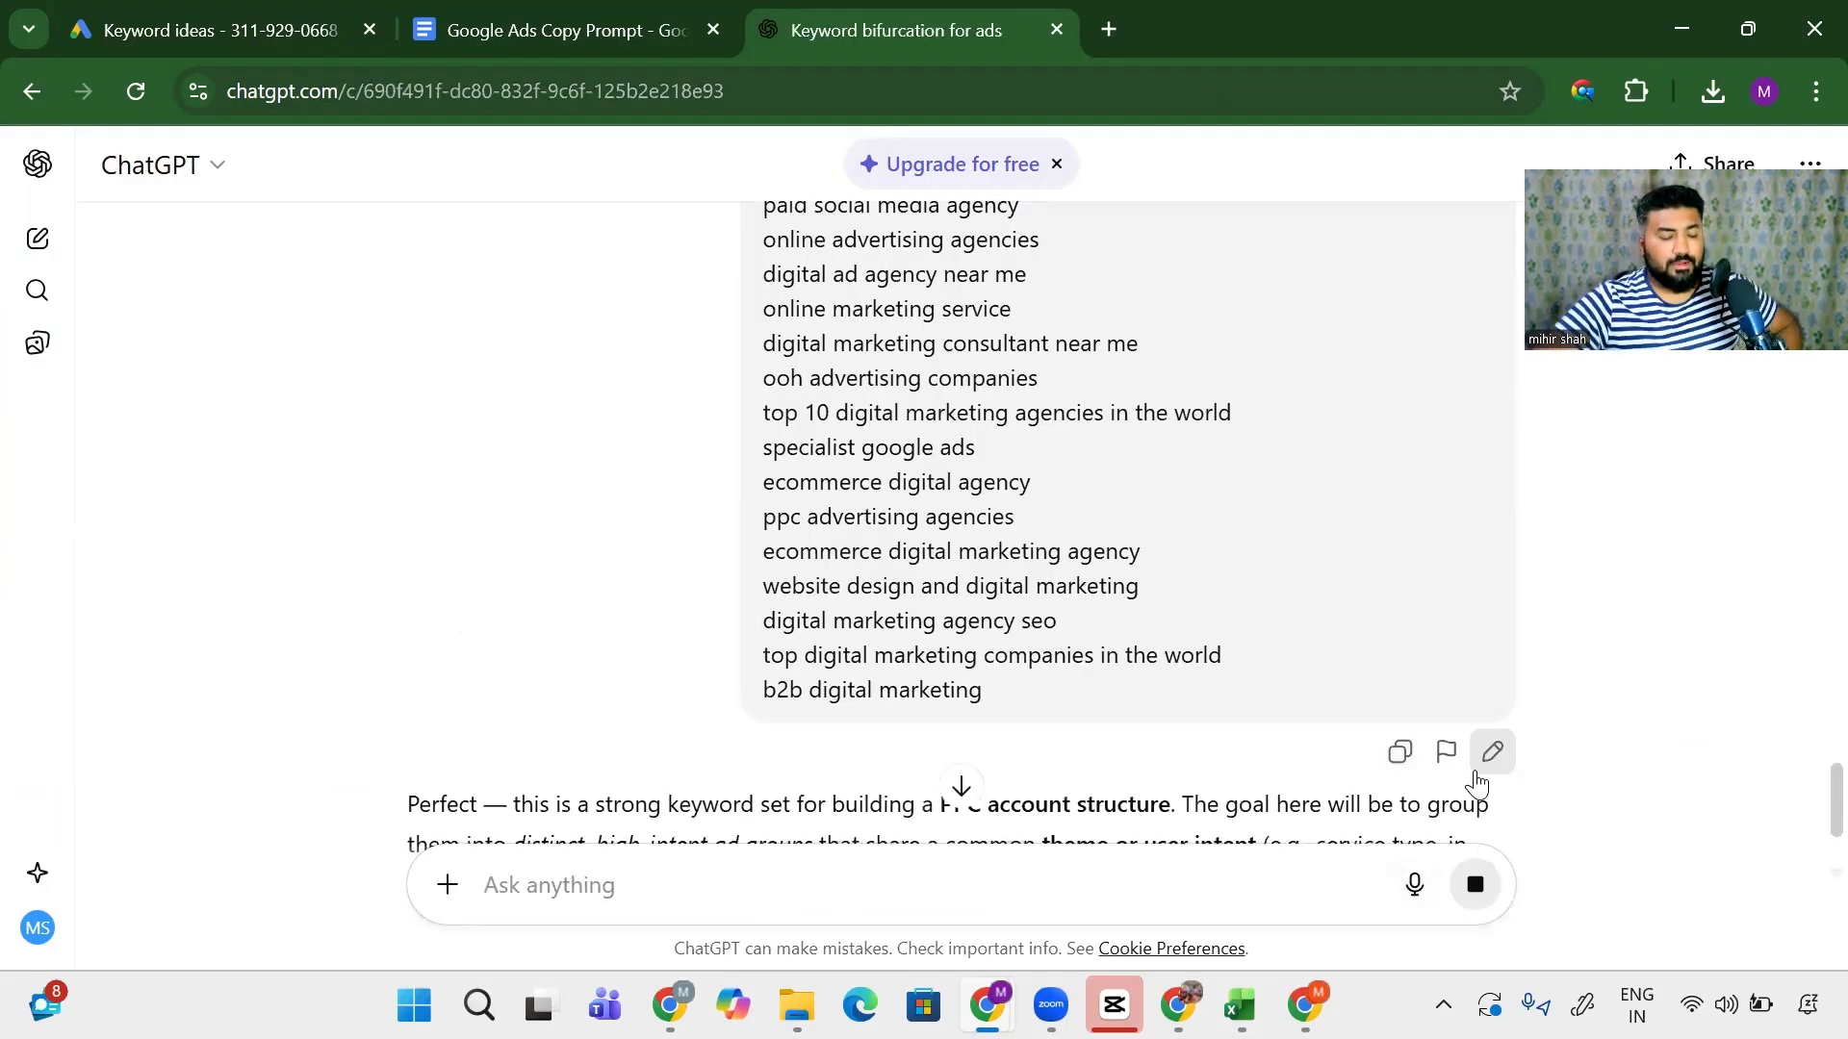
- Review the reply and highlight the near me keywords in the Location-Based Intent group
scroll(859, 708, down, 3)
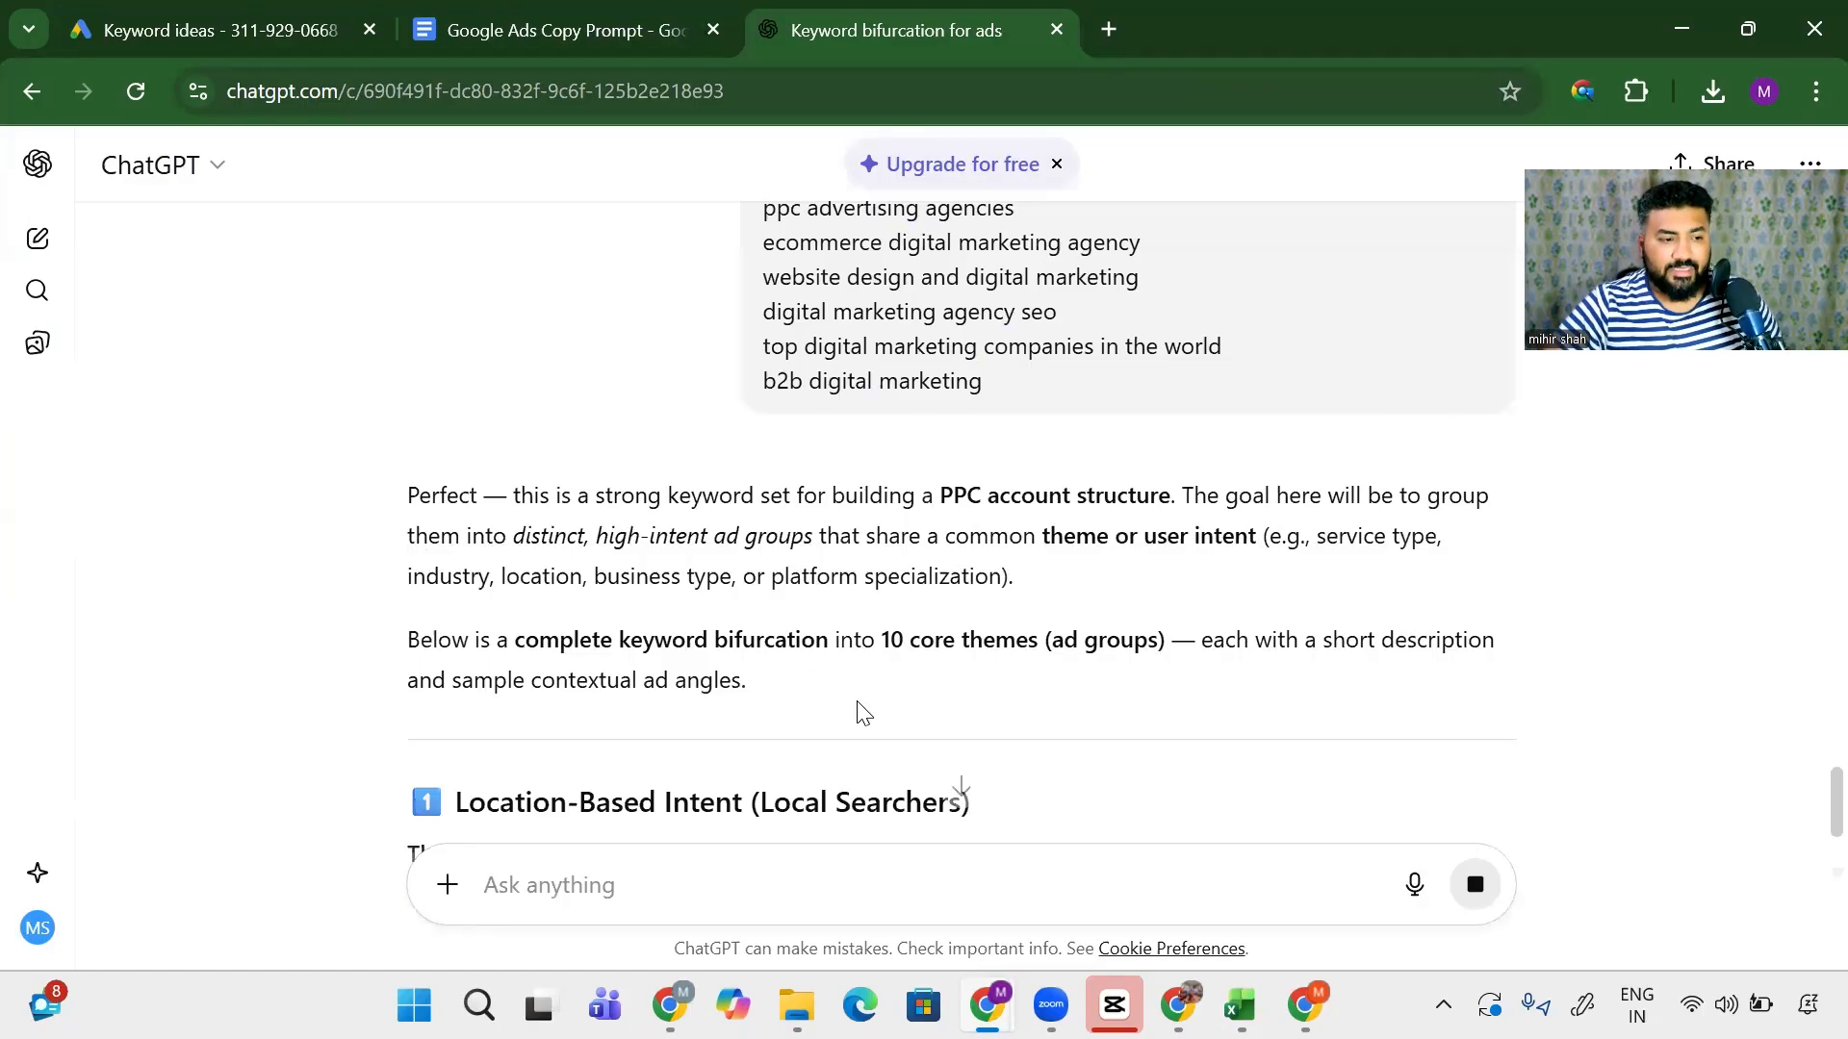
scroll(862, 710, down, 4)
scroll(762, 630, down, 1)
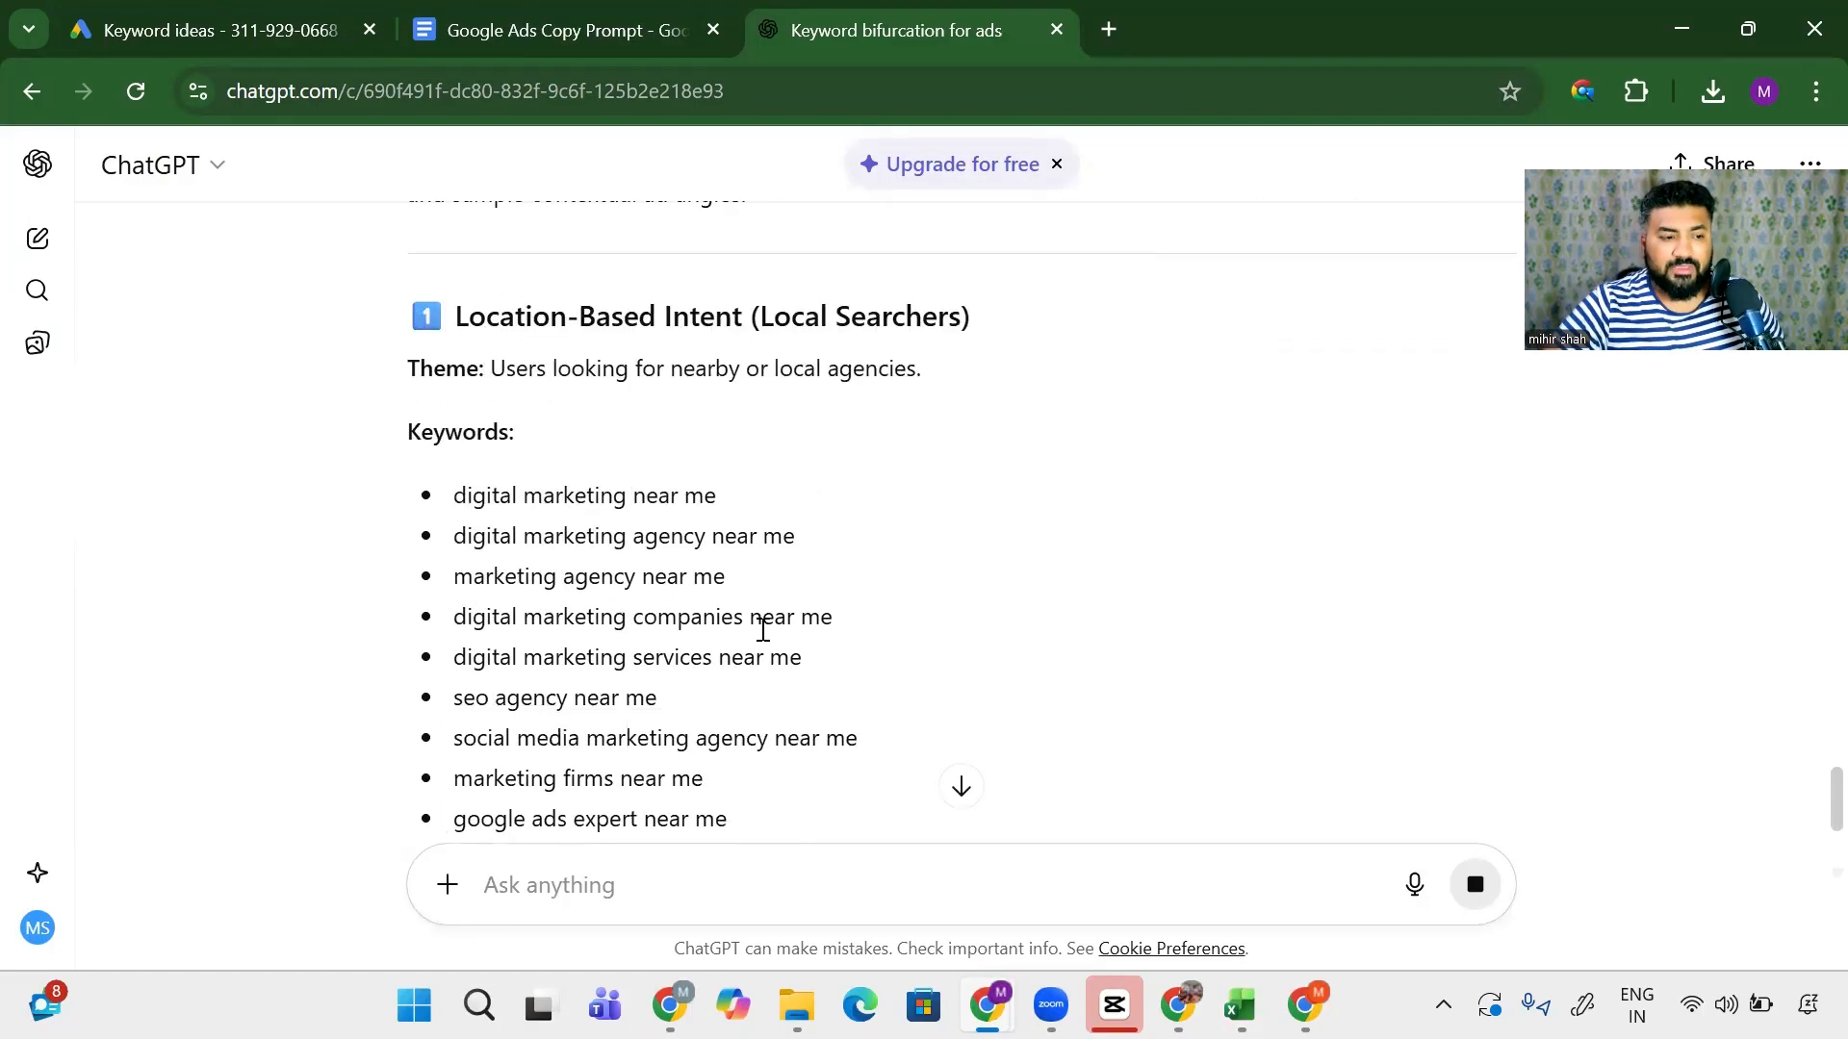
drag(679, 621, 743, 621)
scroll(520, 578, down, 3)
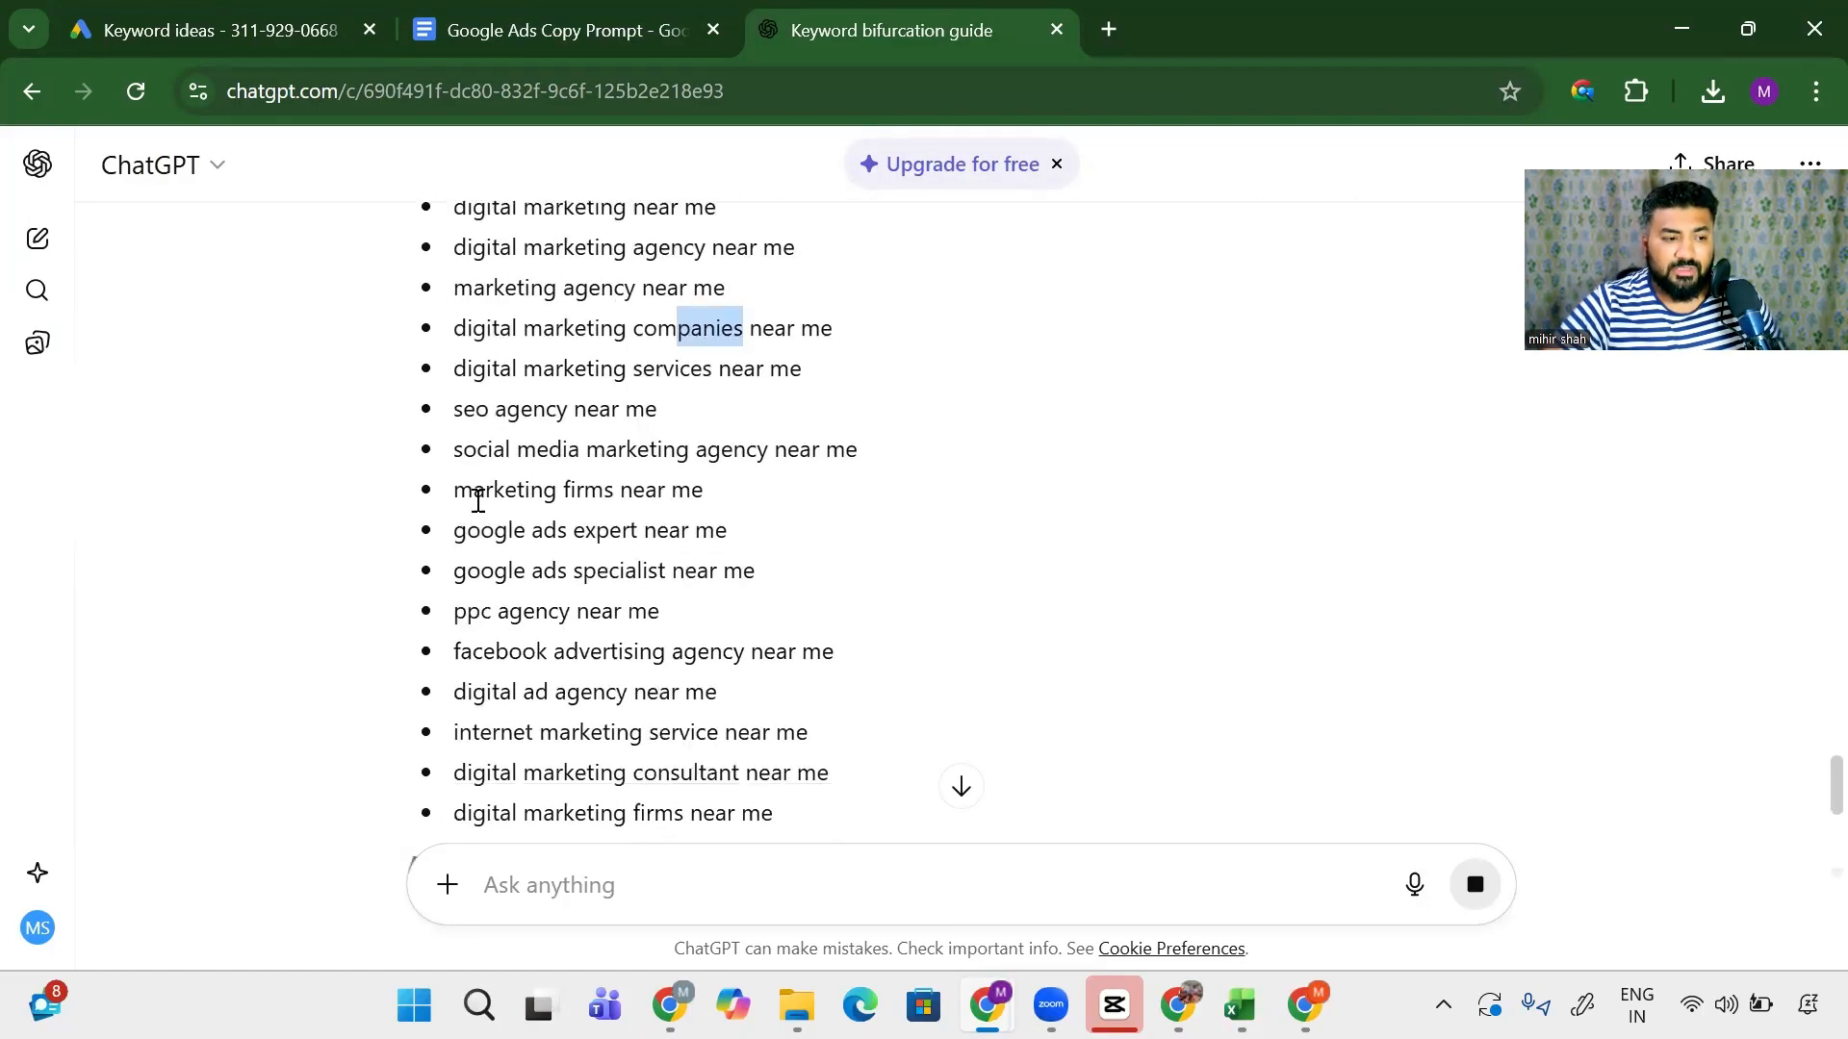
drag(491, 409, 797, 780)
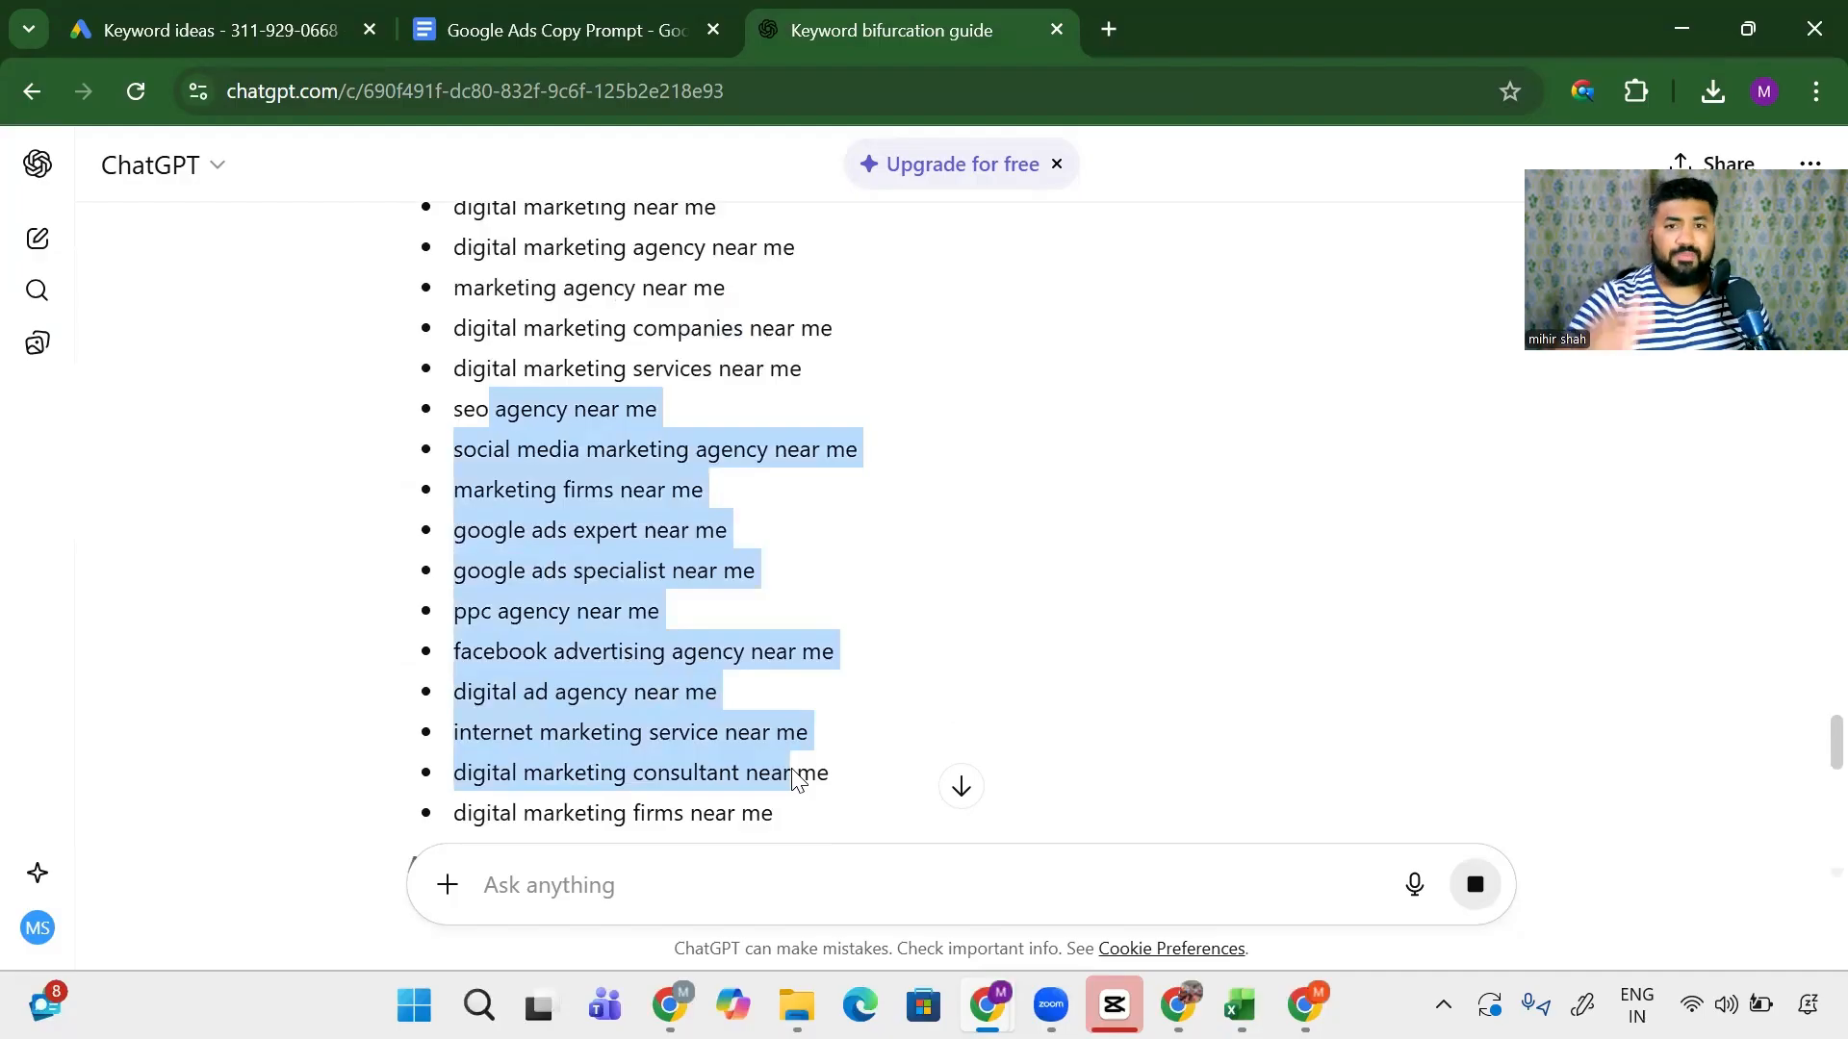
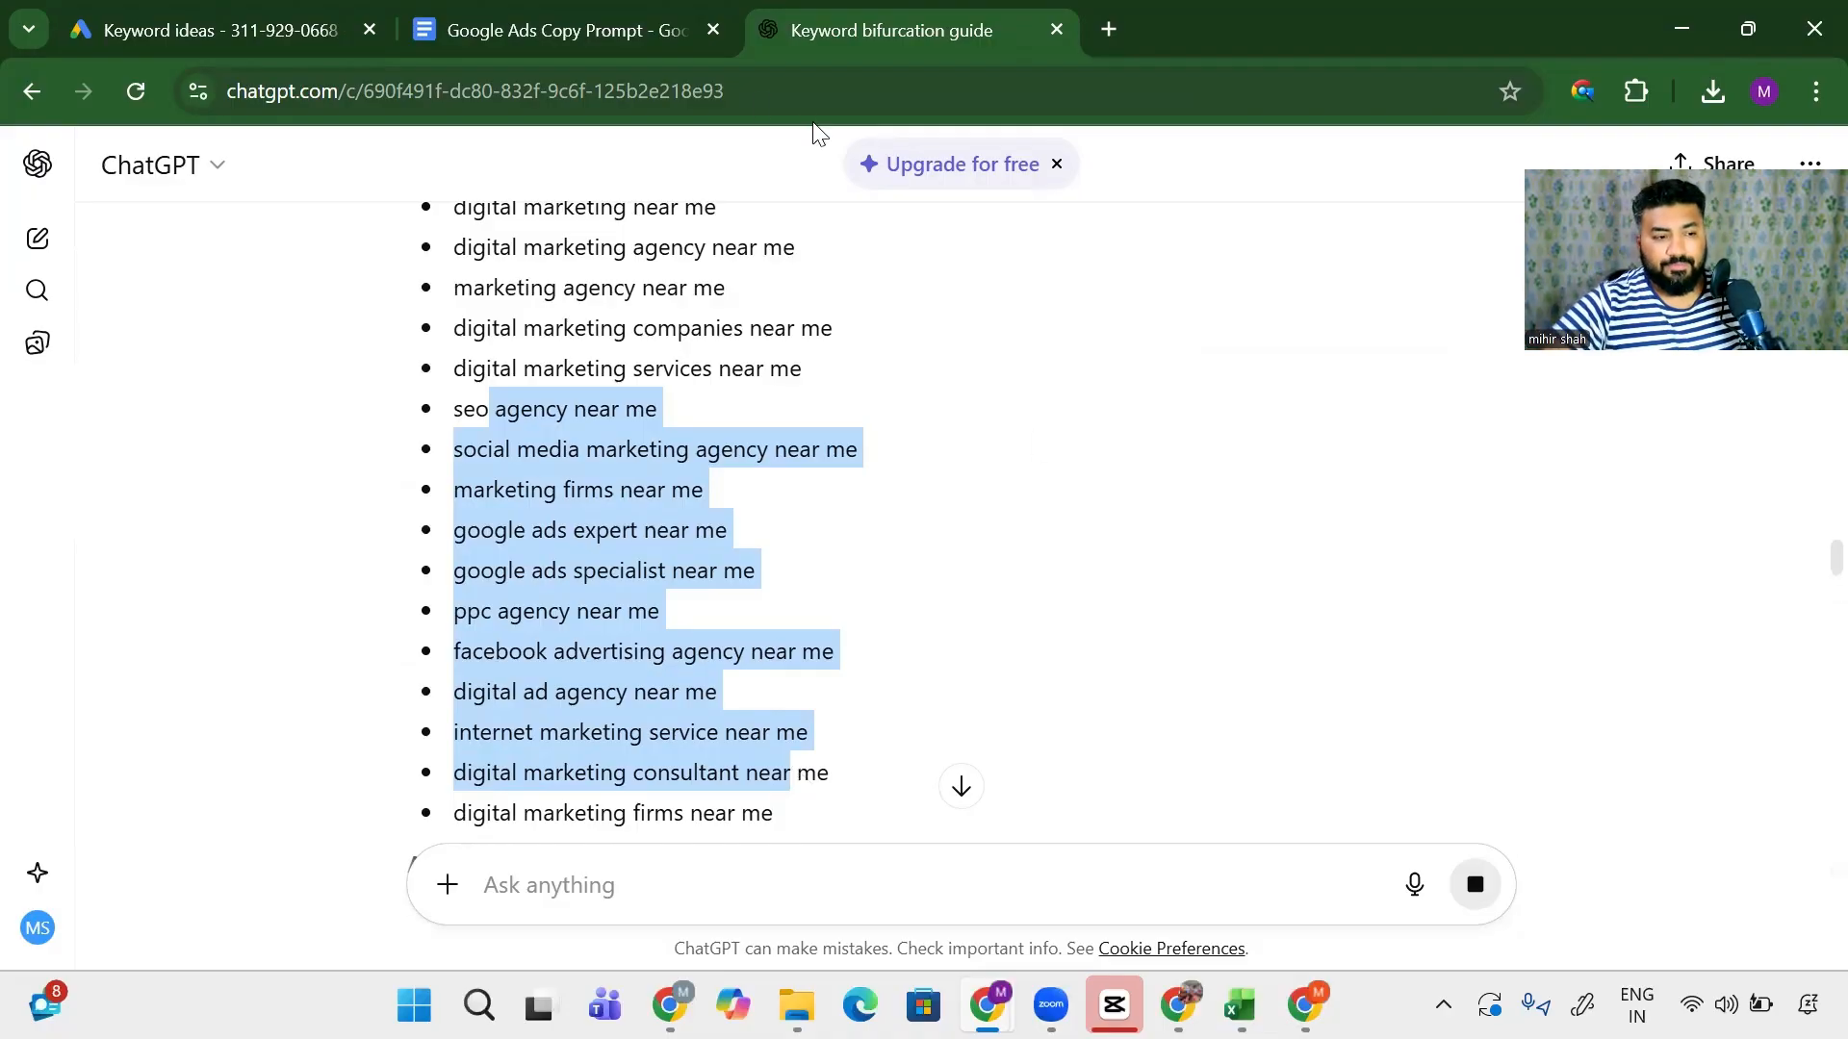
- Scroll through ChatGPT's keyword groups, highlighting several keyword lines
scroll(528, 575, down, 3)
scroll(524, 568, up, 6)
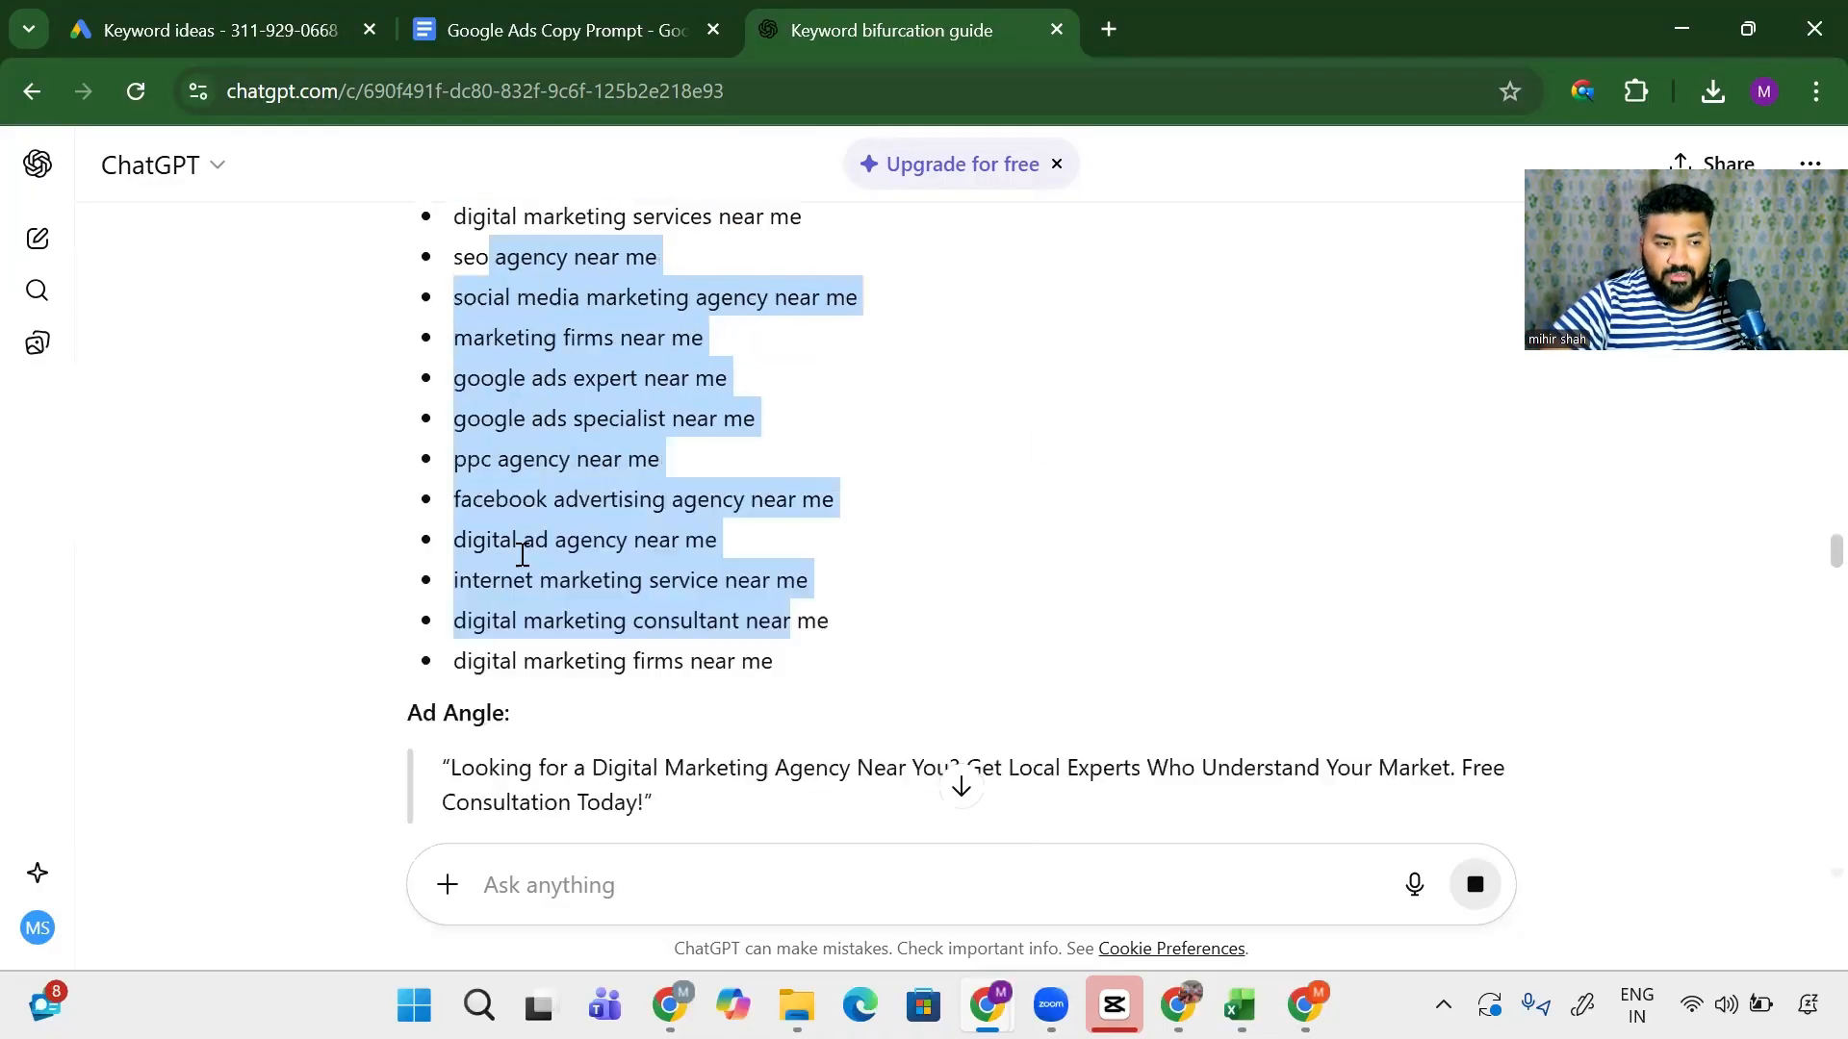
scroll(524, 566, down, 10)
scroll(521, 550, down, 2)
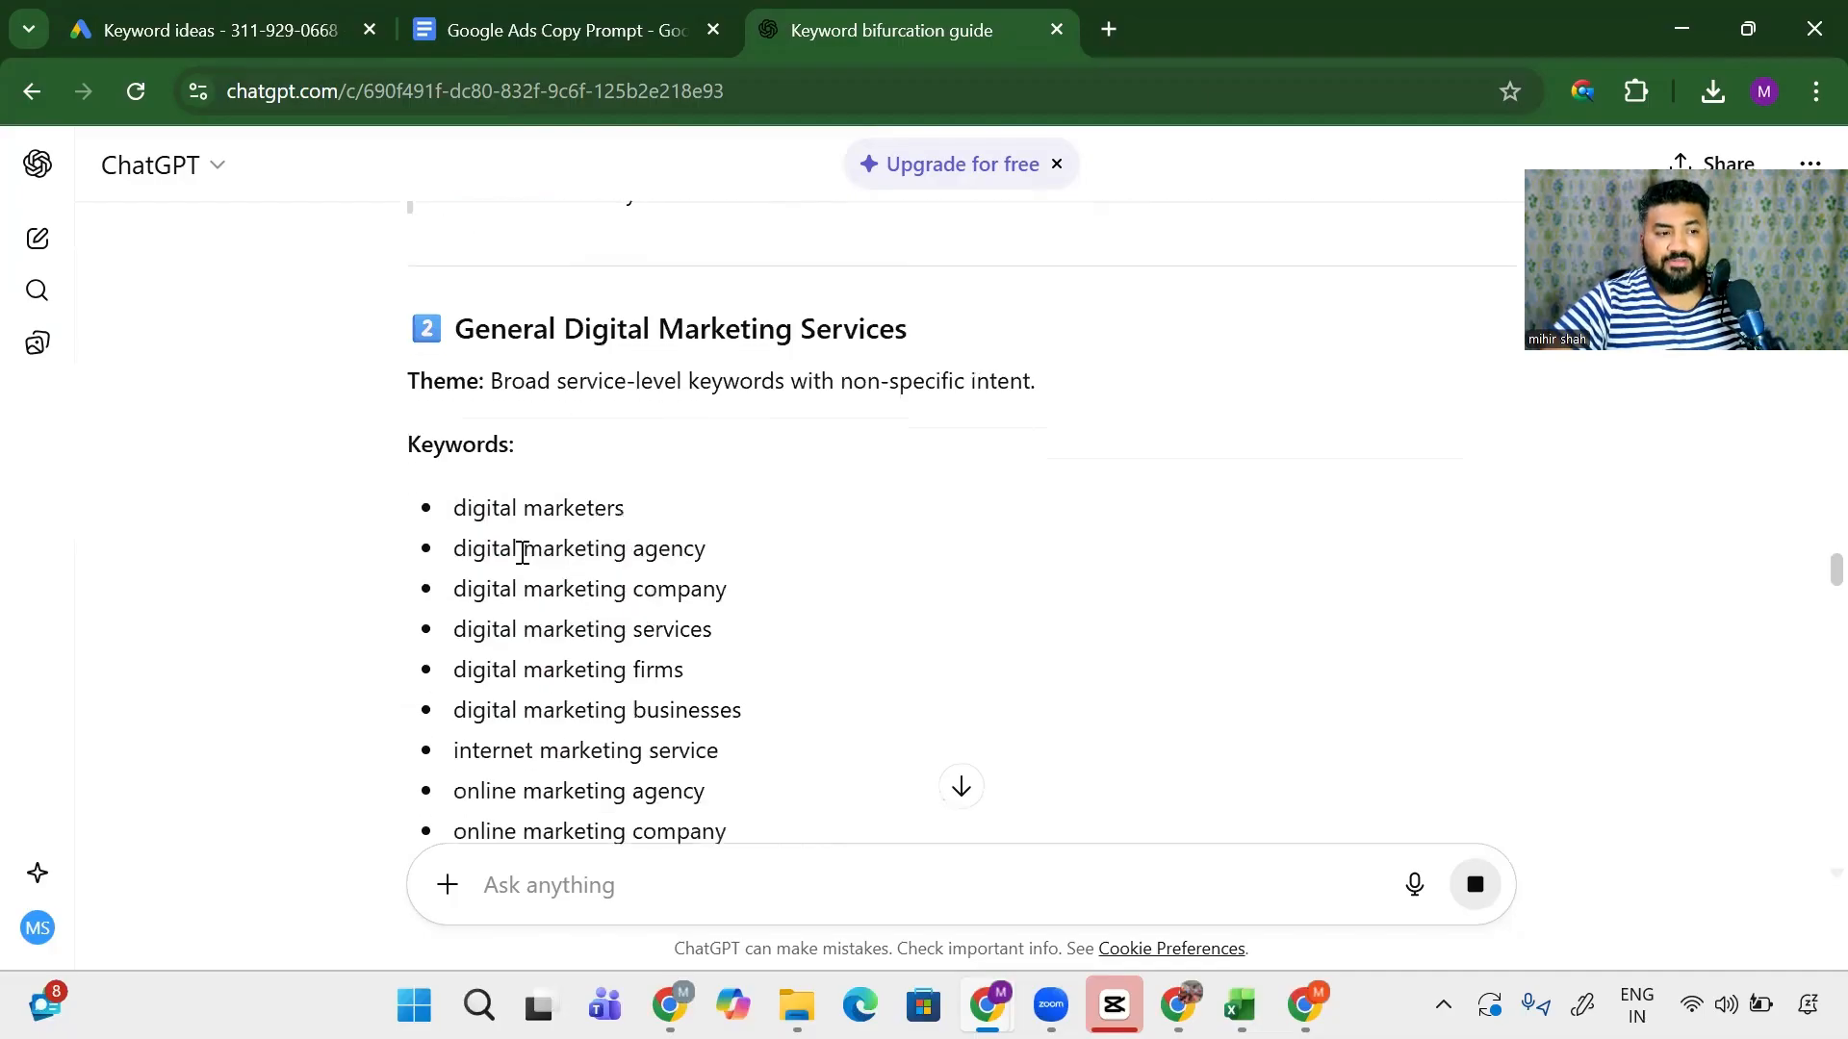
scroll(524, 553, up, 3)
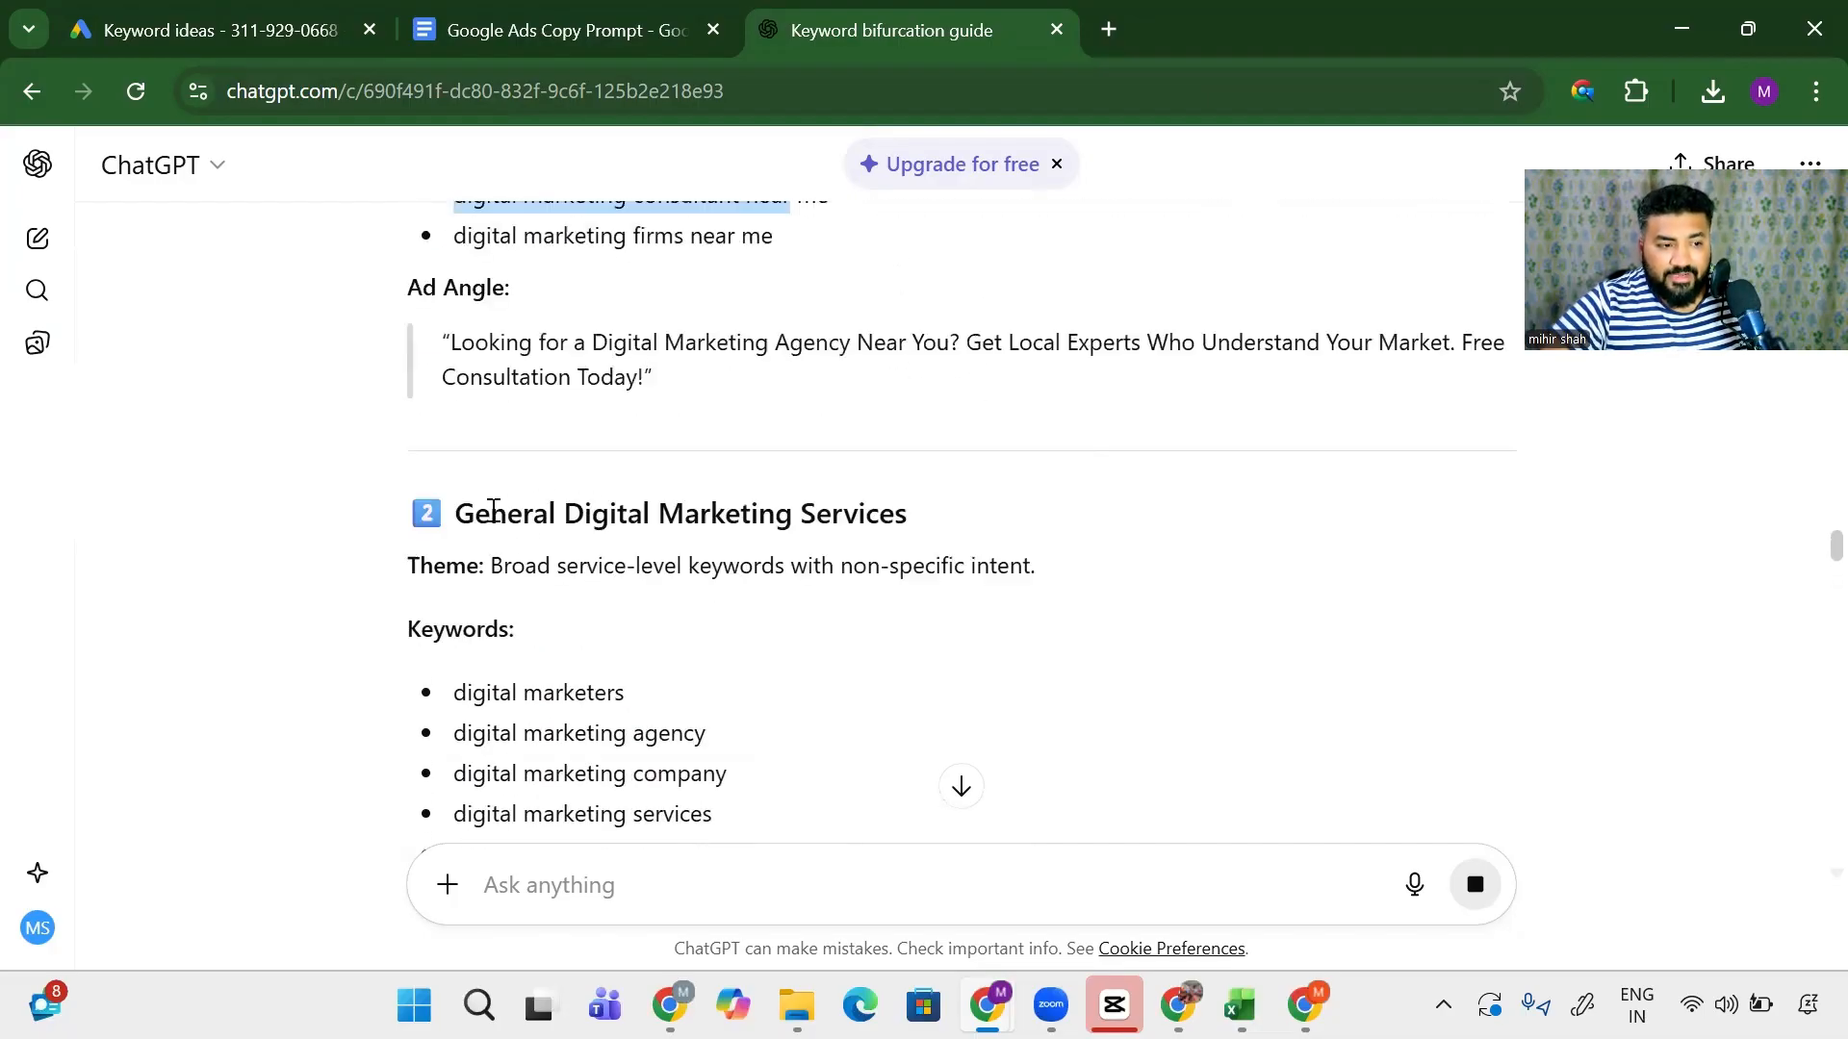
drag(490, 507, 876, 515)
scroll(633, 572, down, 3)
drag(502, 524, 676, 513)
click(563, 568)
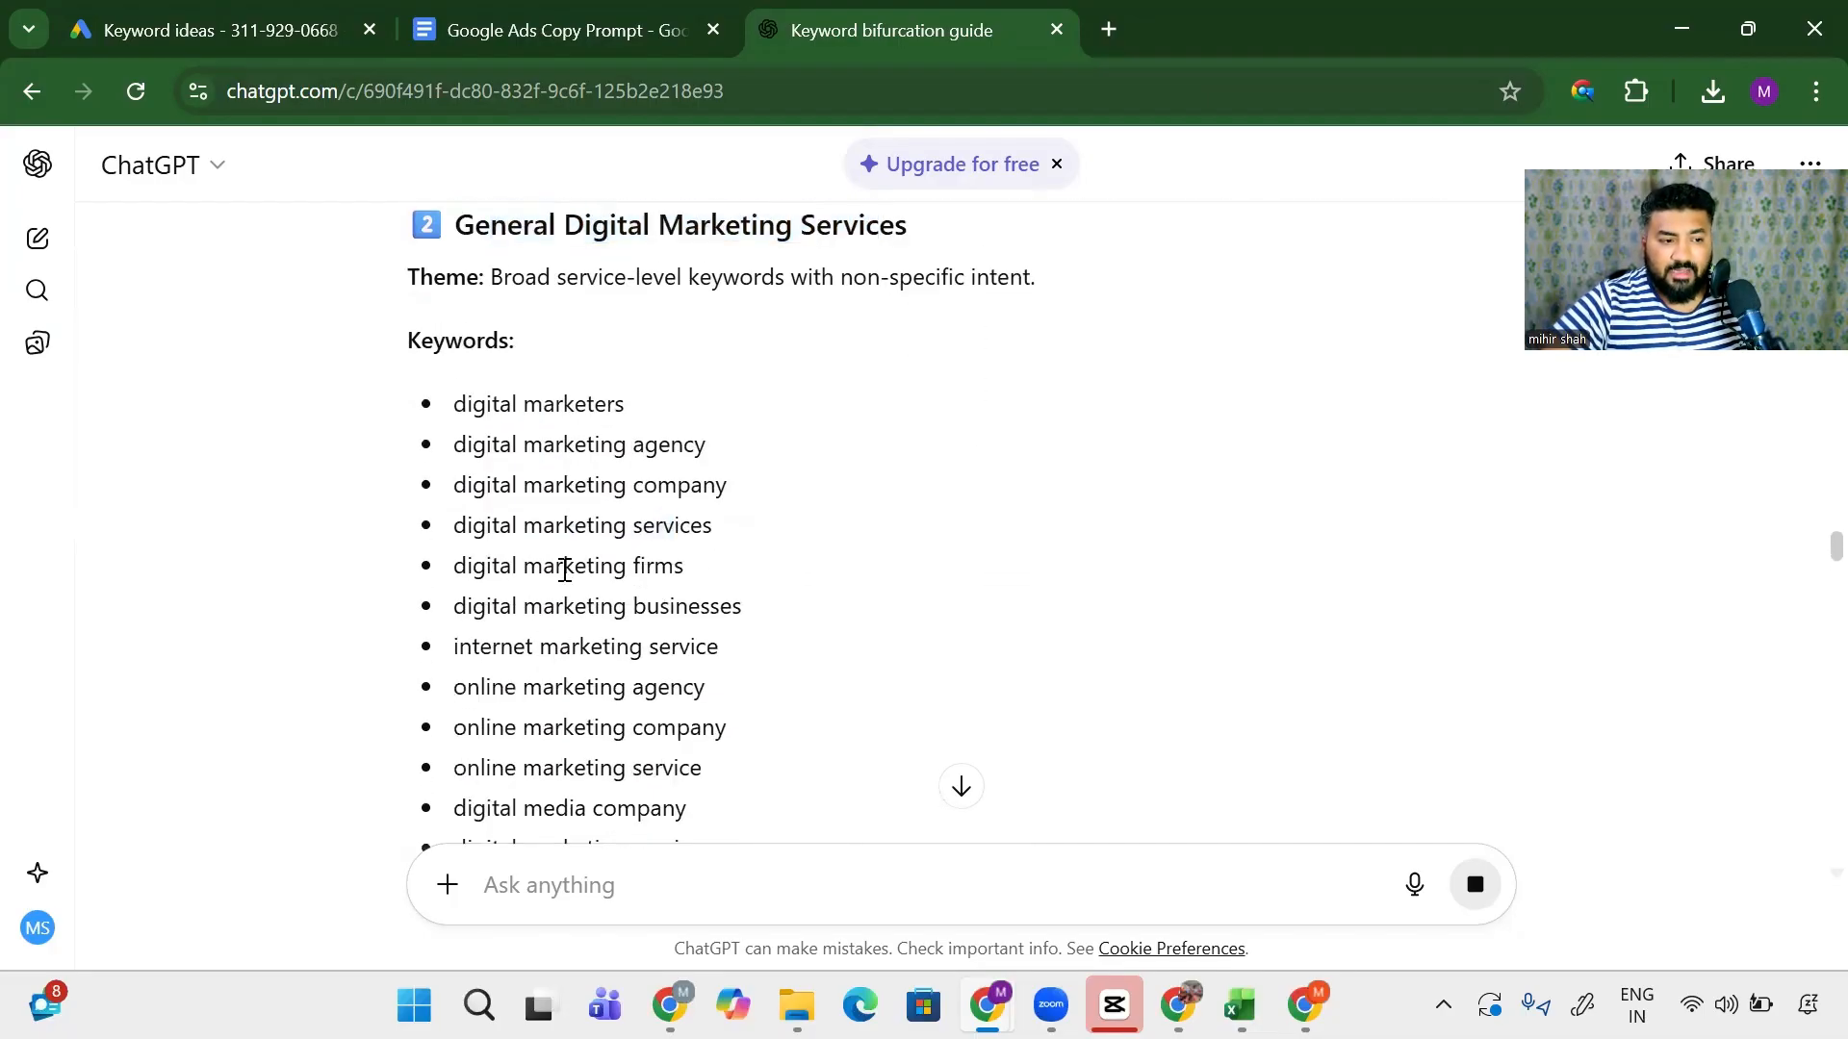
drag(527, 646, 717, 655)
drag(555, 687, 690, 696)
scroll(679, 691, down, 3)
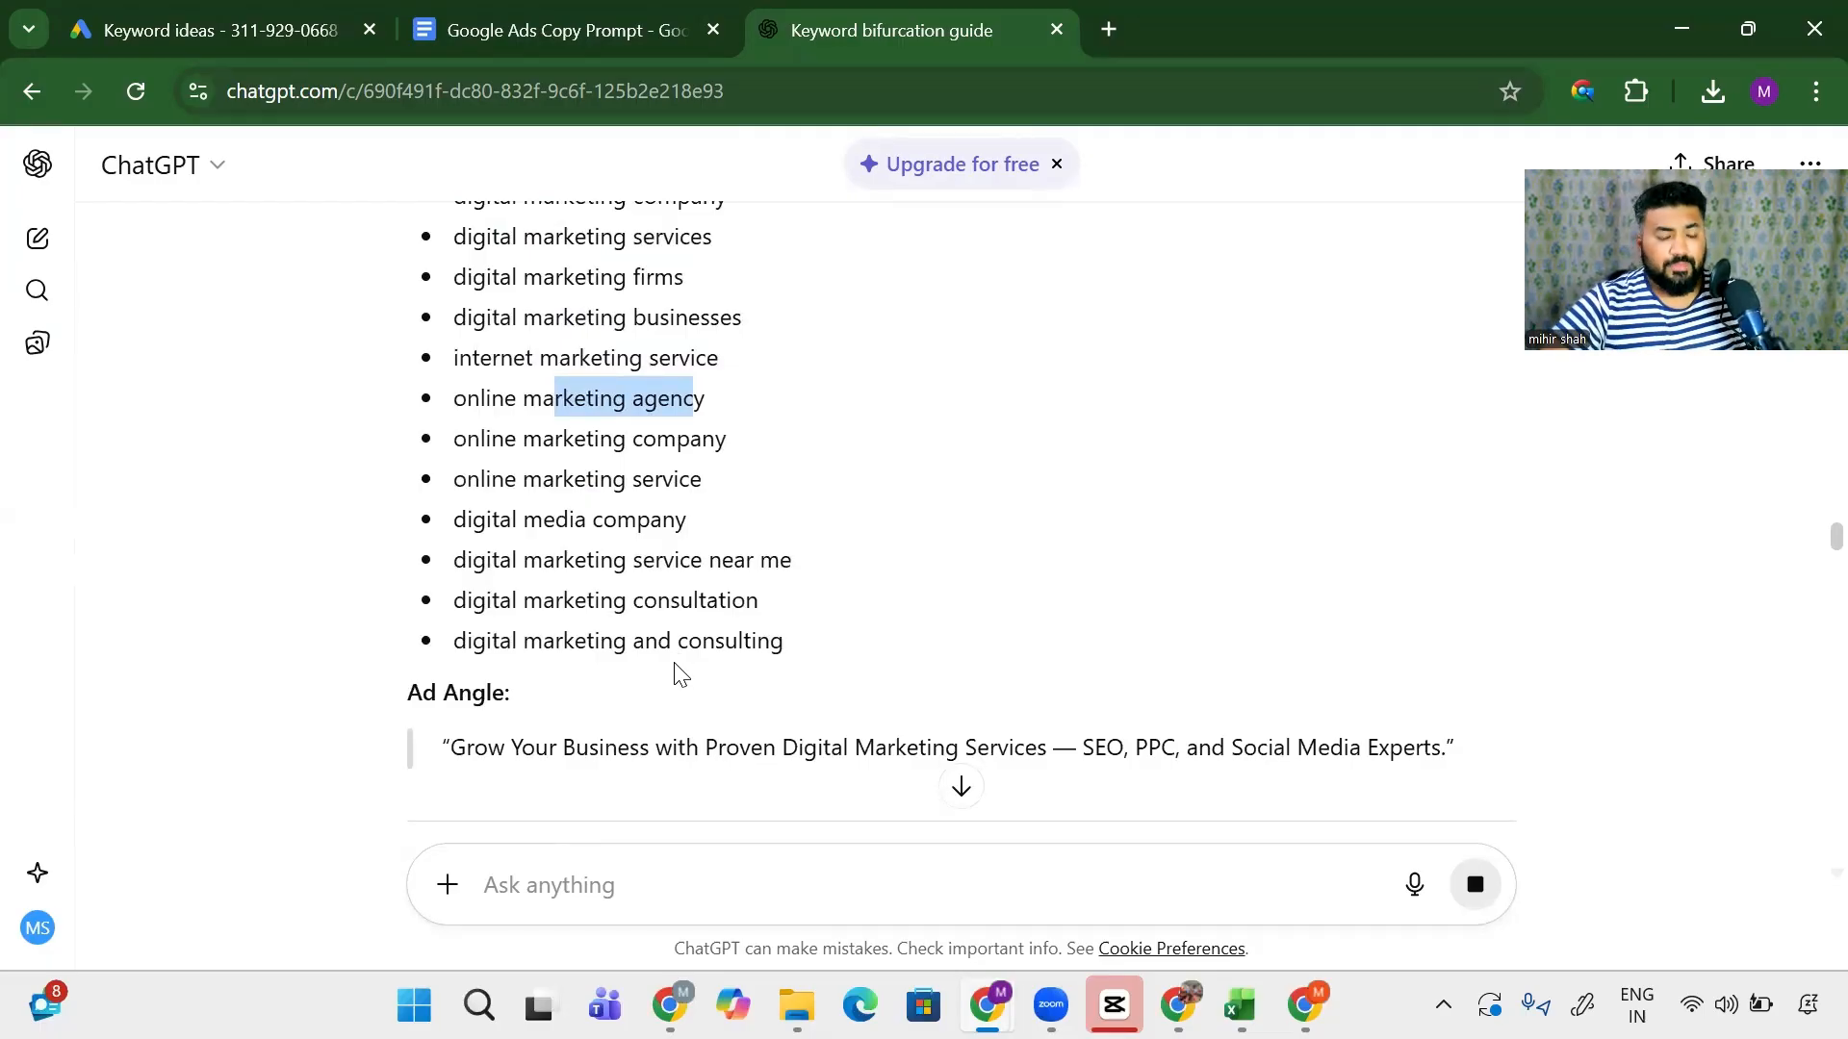
scroll(680, 664, down, 6)
scroll(688, 643, up, 3)
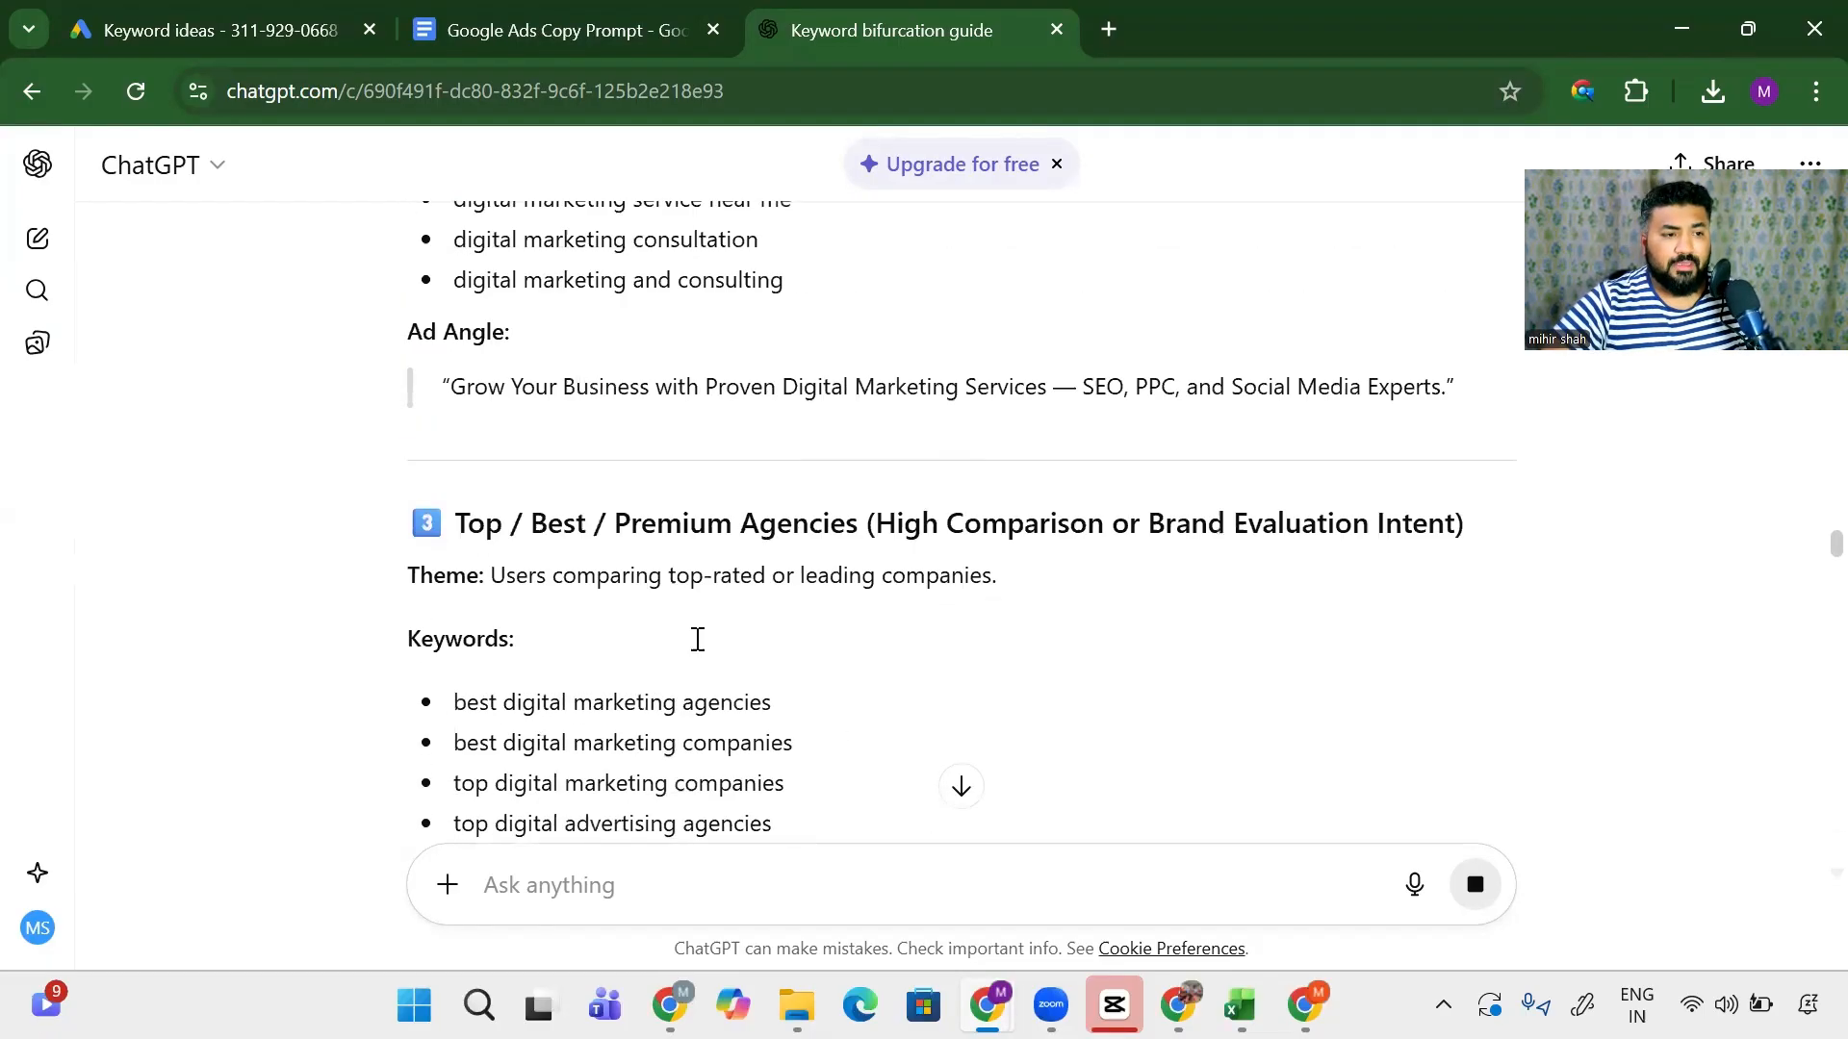
scroll(664, 607, down, 5)
drag(565, 463, 695, 758)
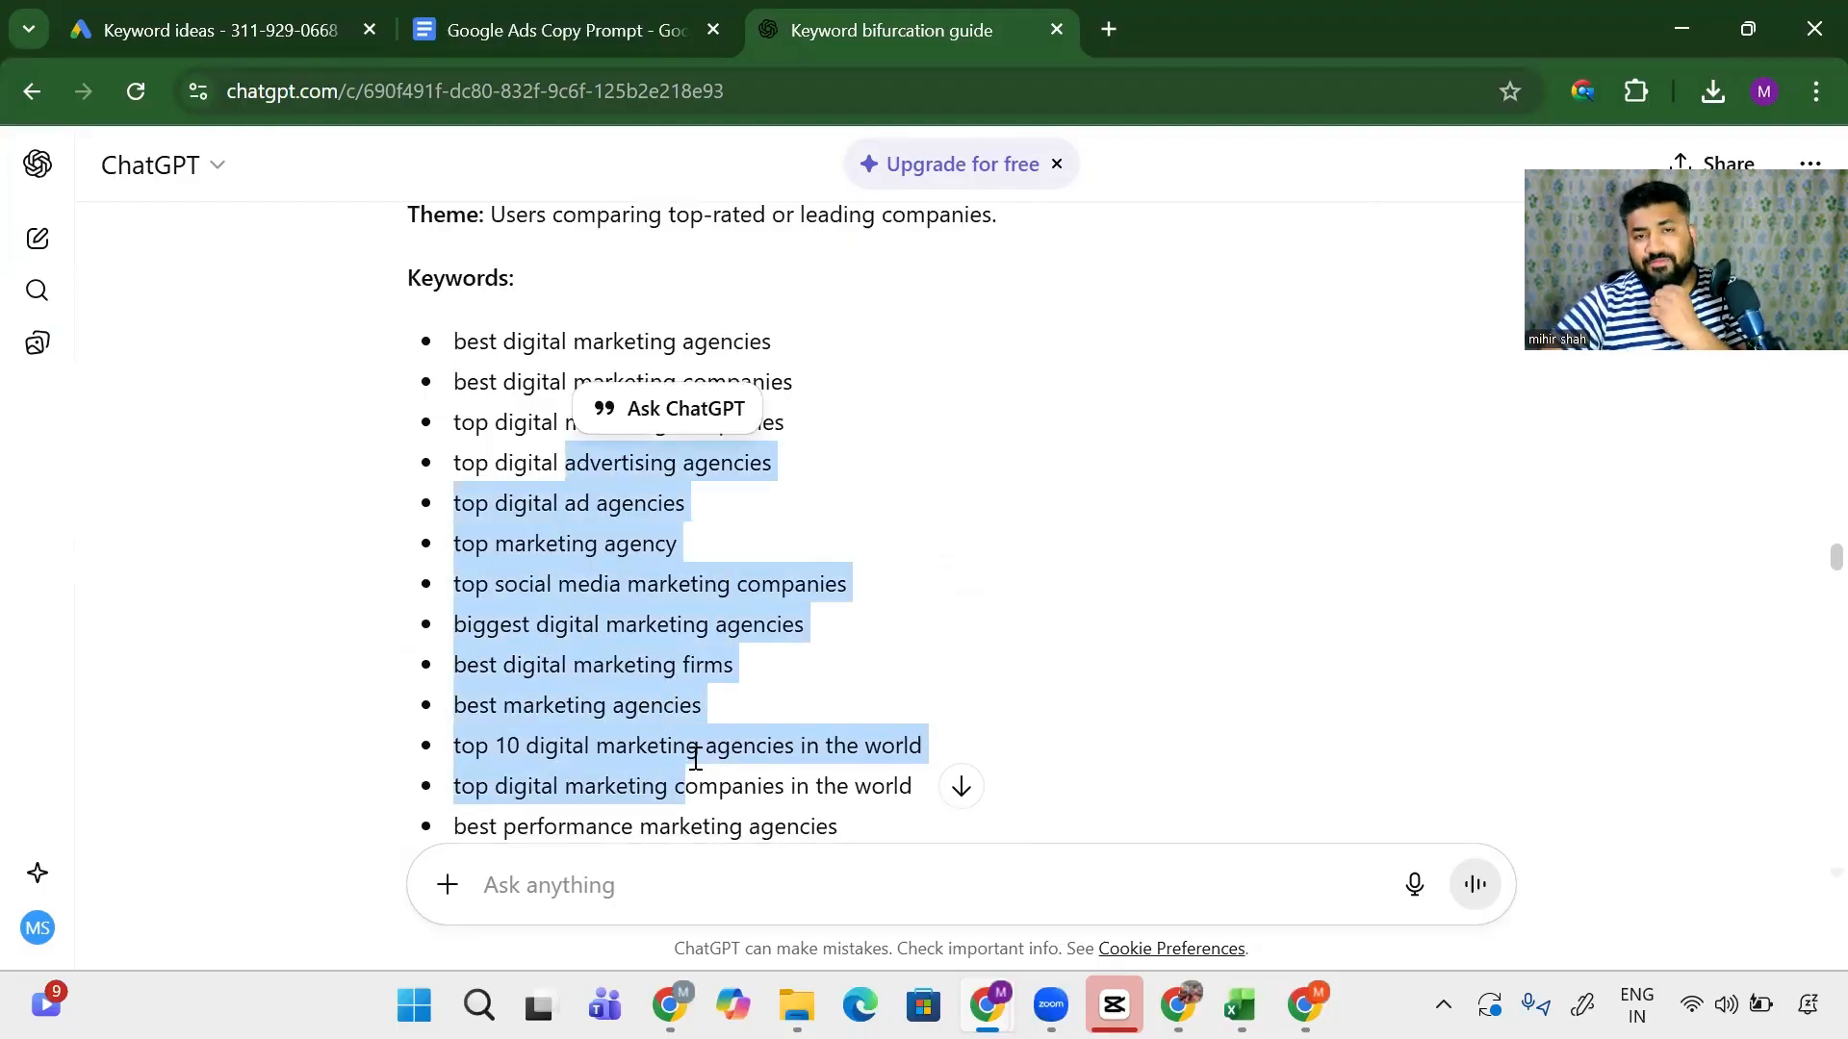
- Quote selected keywords and highlight more agency and SEO keyword lines, then discard the quote
click(664, 408)
drag(516, 342, 713, 603)
scroll(712, 597, down, 9)
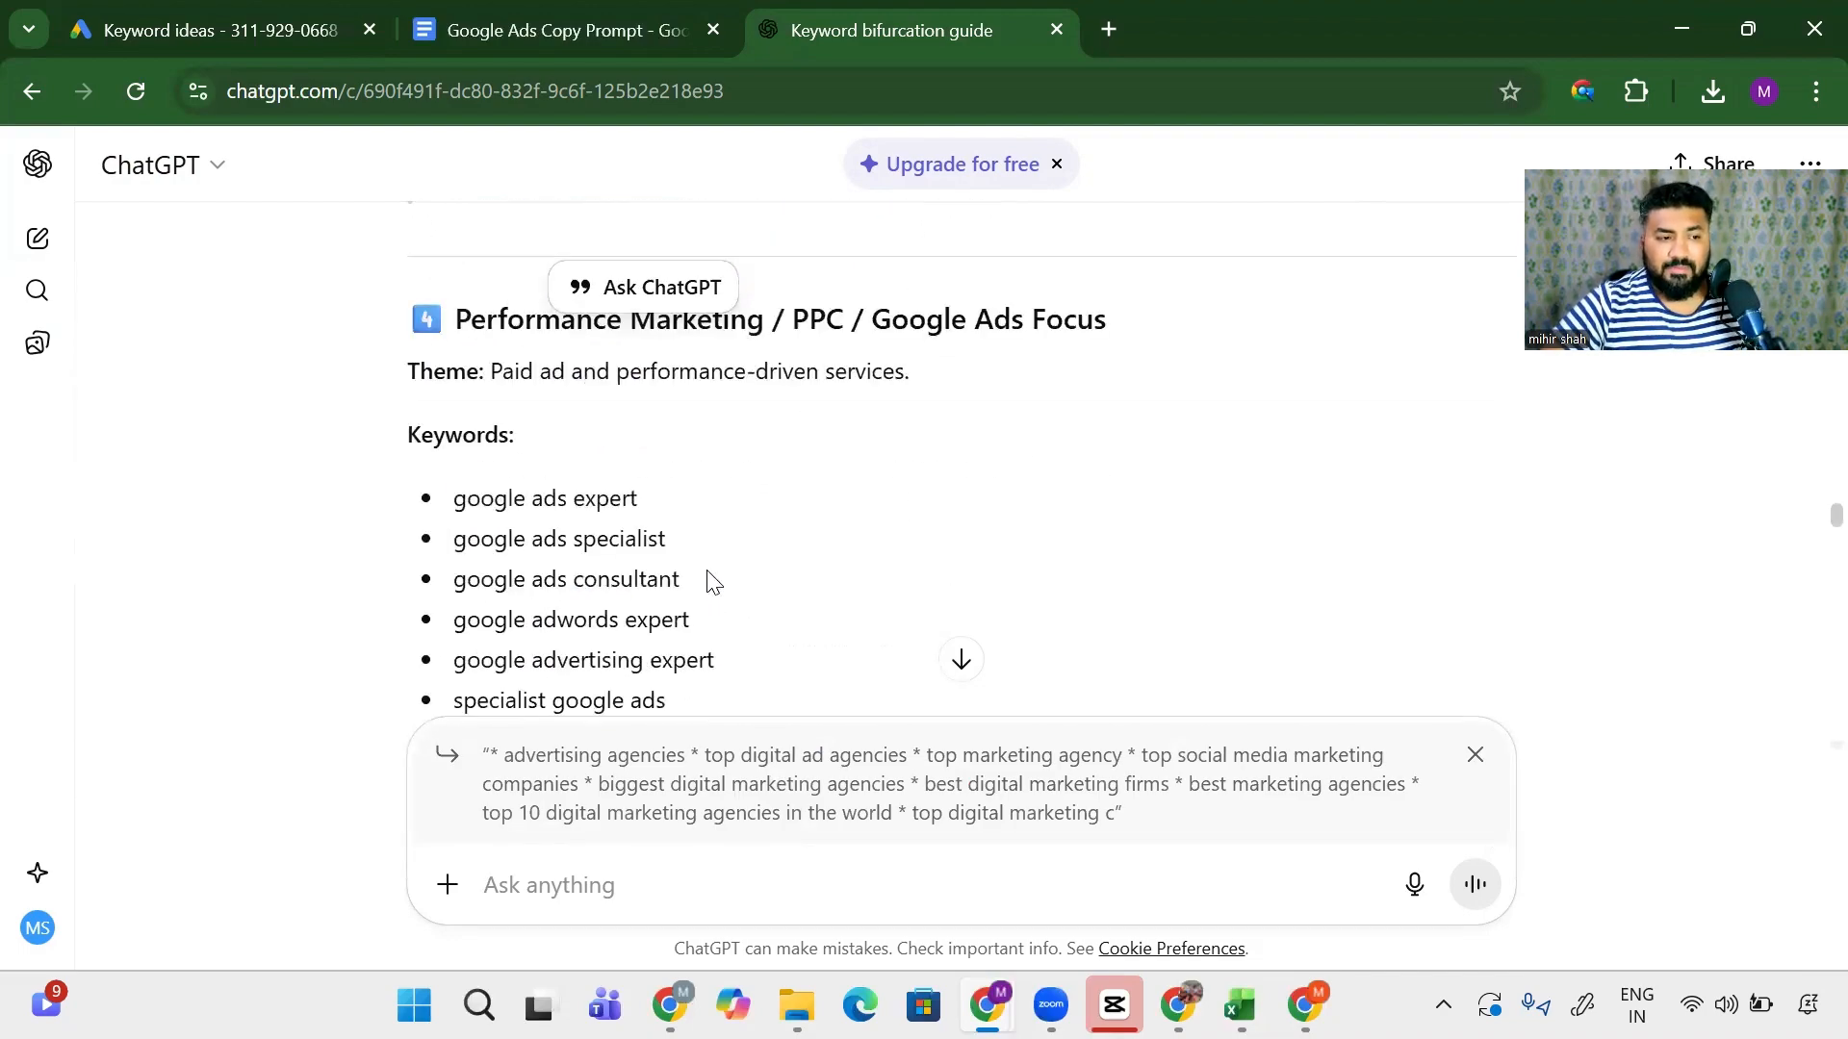
scroll(713, 582, down, 2)
drag(515, 396, 596, 668)
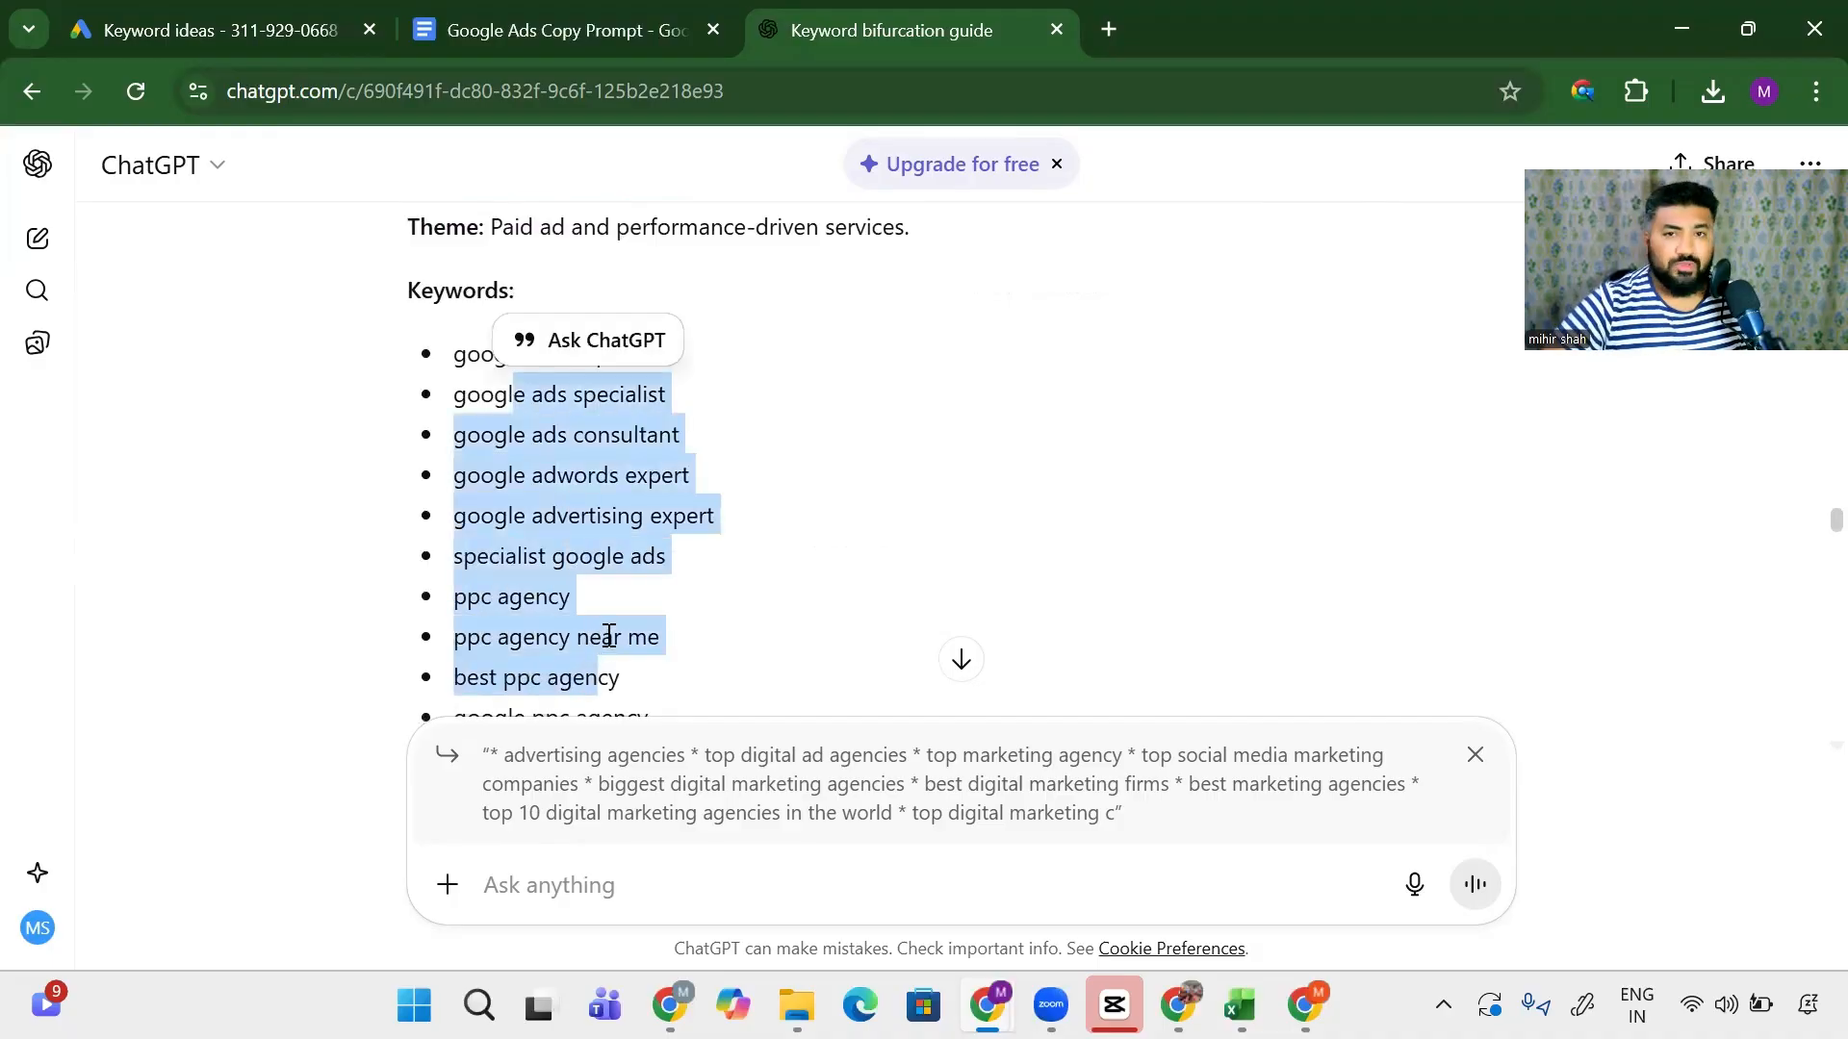
scroll(609, 635, down, 10)
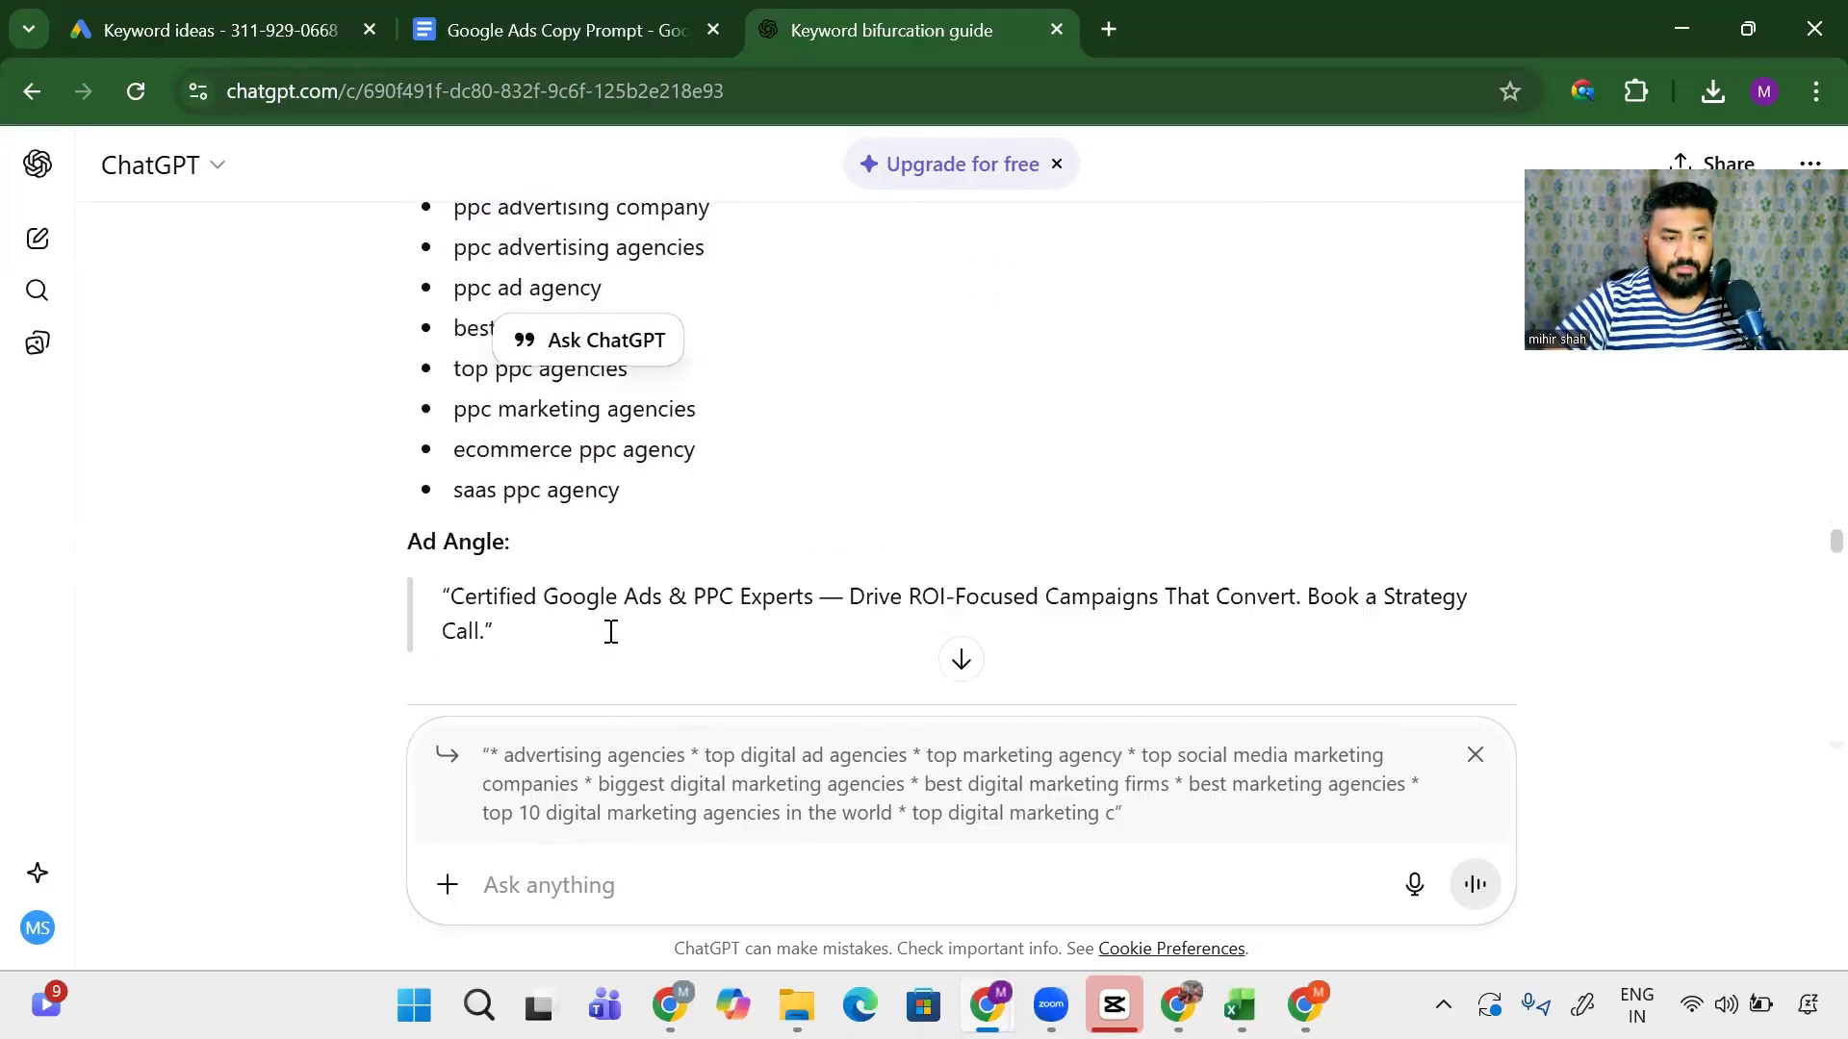
scroll(609, 627, down, 2)
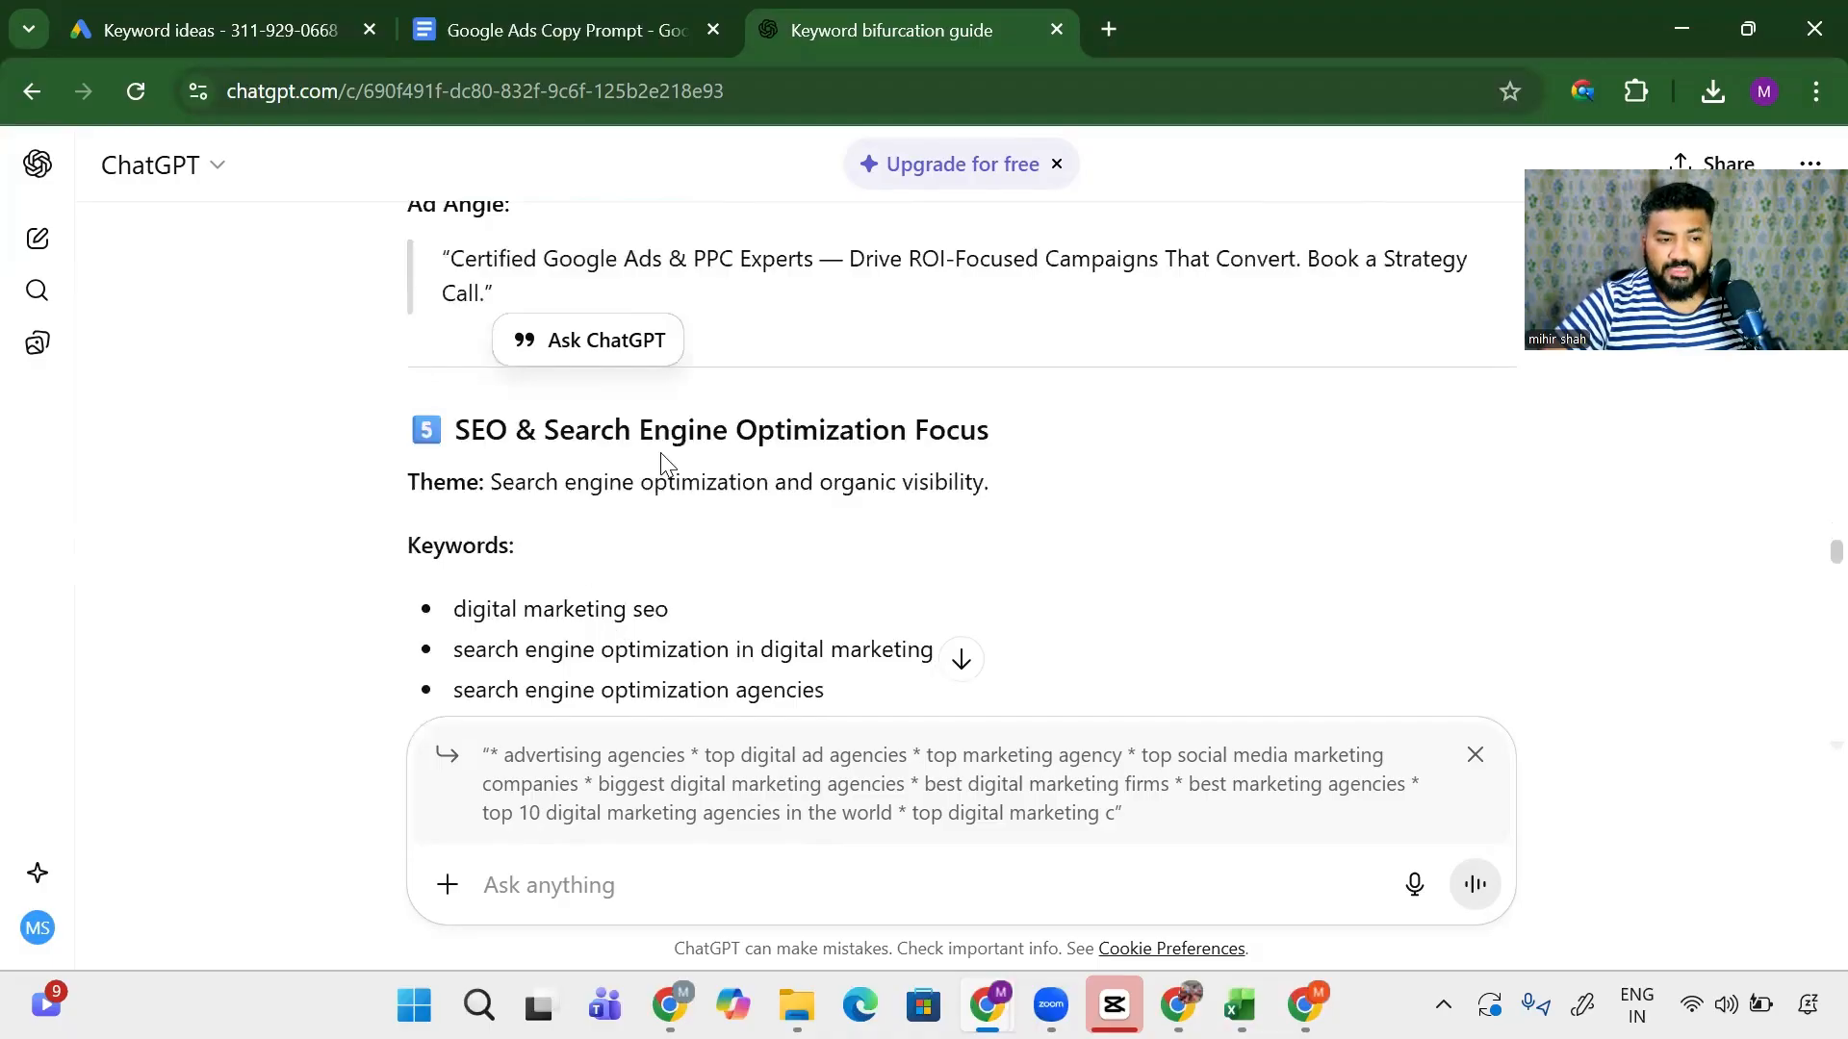
drag(666, 479, 990, 481)
scroll(542, 488, down, 4)
drag(476, 402, 621, 616)
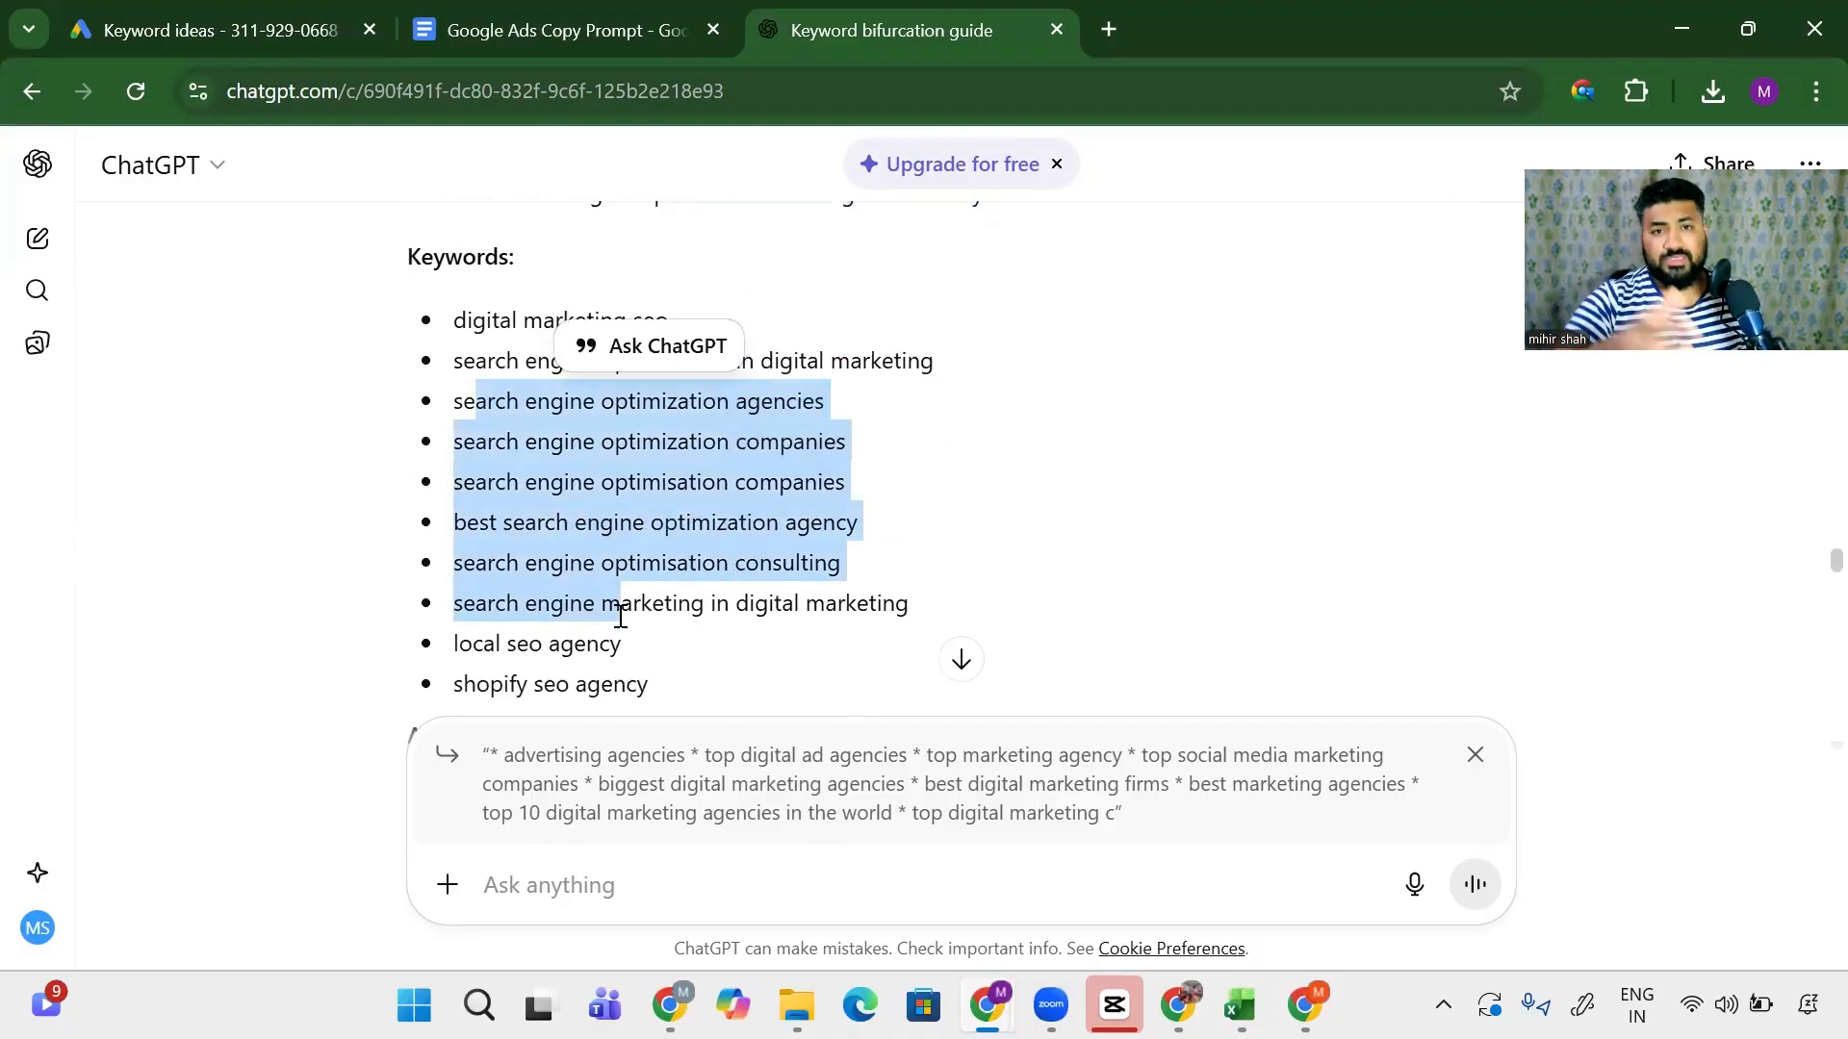
scroll(621, 616, up, 15)
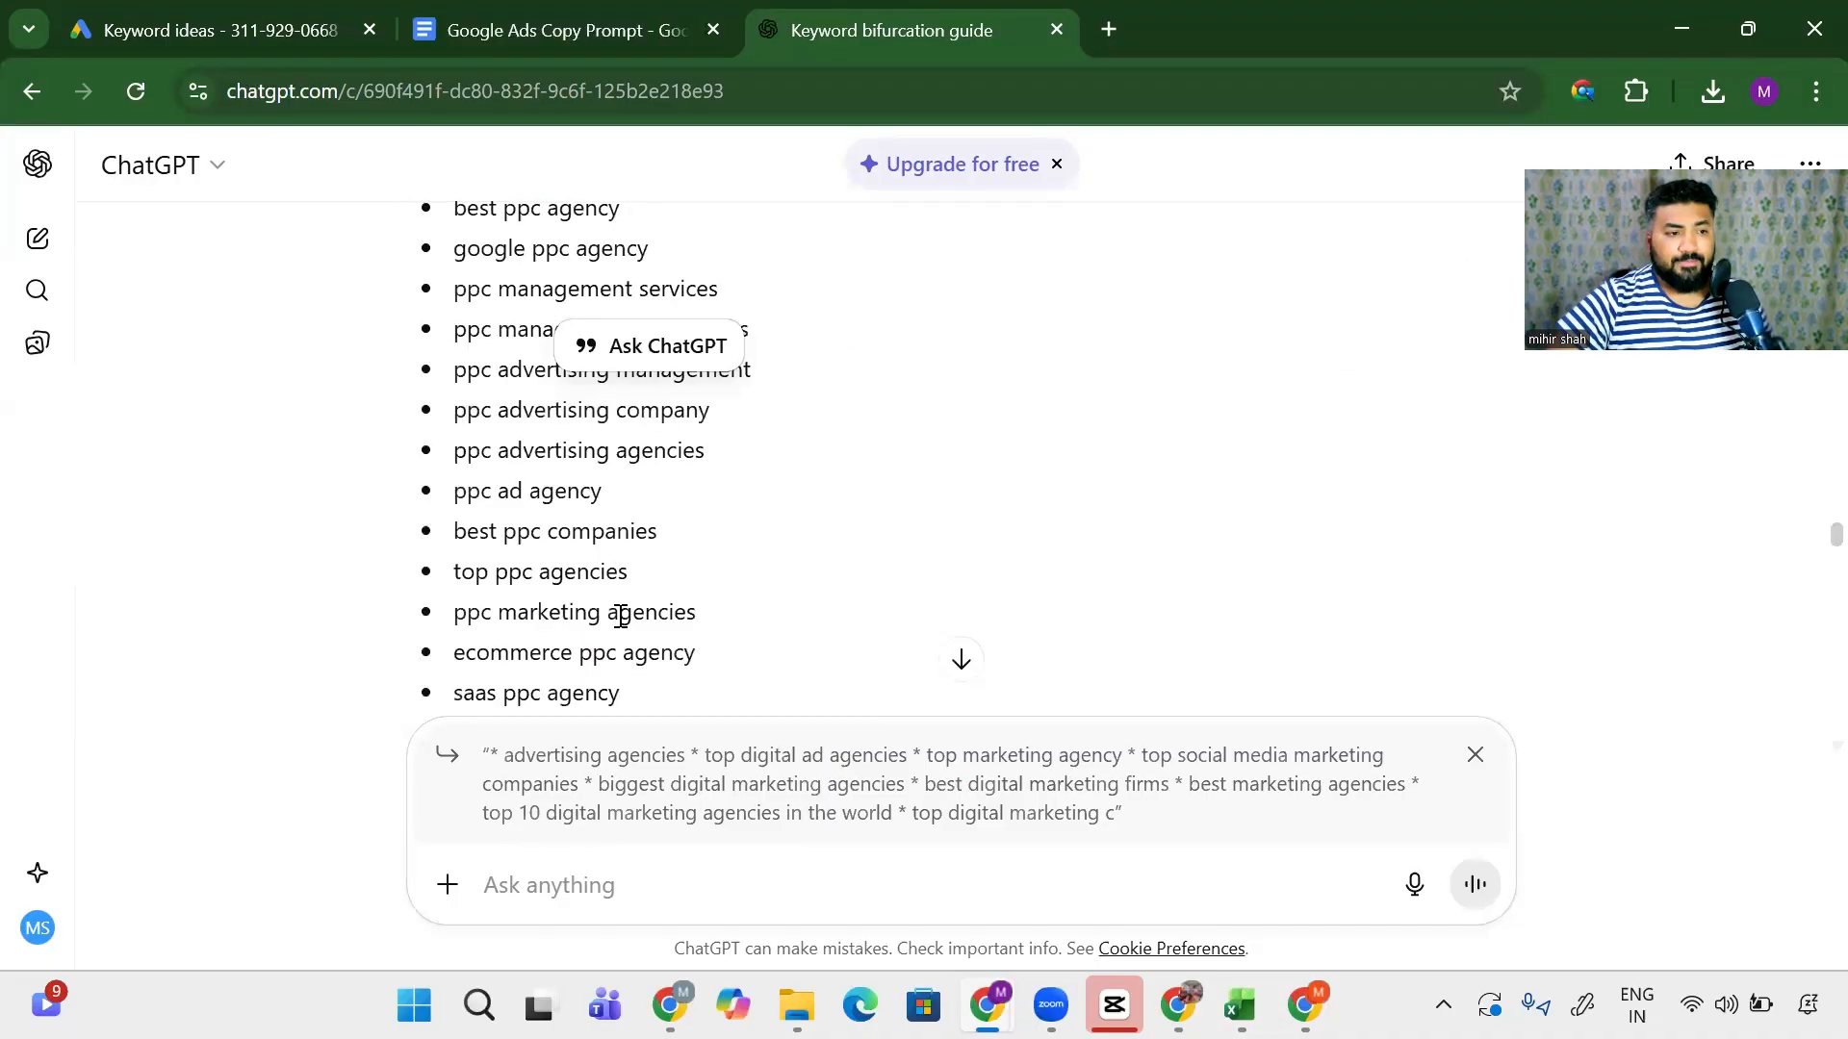
scroll(620, 616, up, 20)
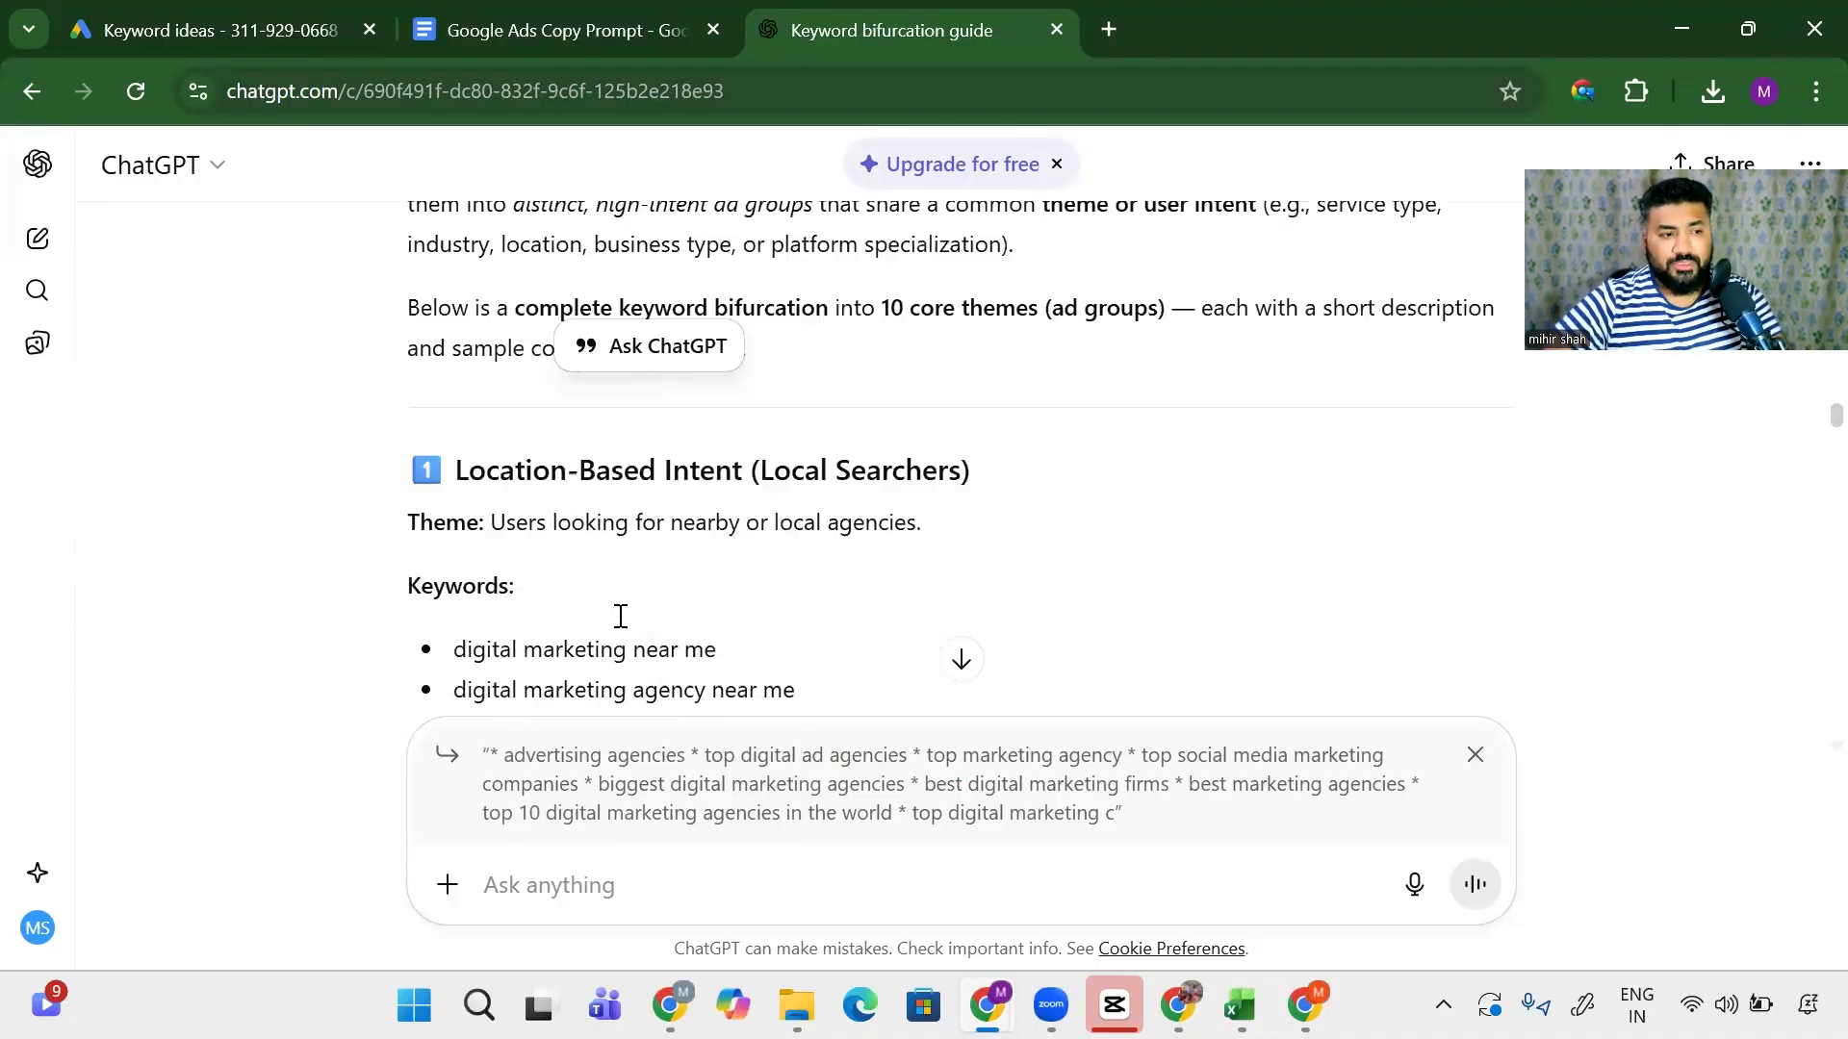
scroll(623, 628, down, 10)
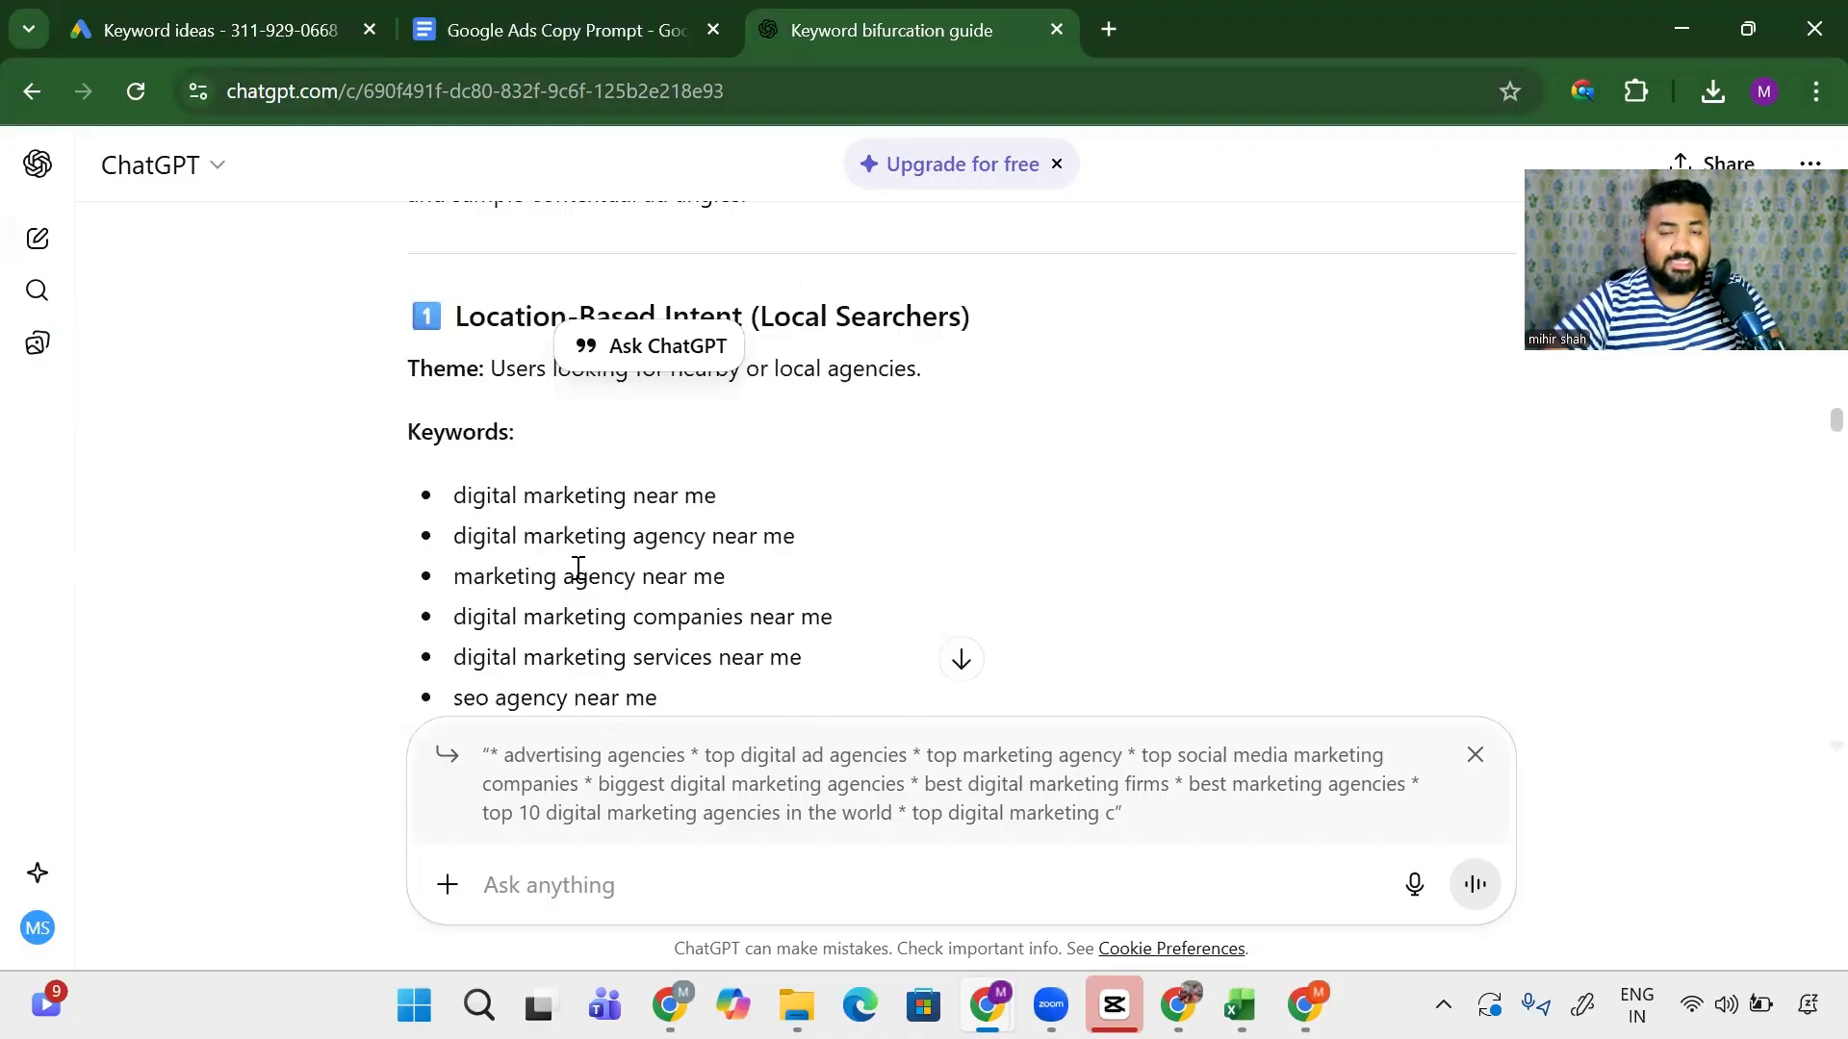
scroll(577, 568, down, 2)
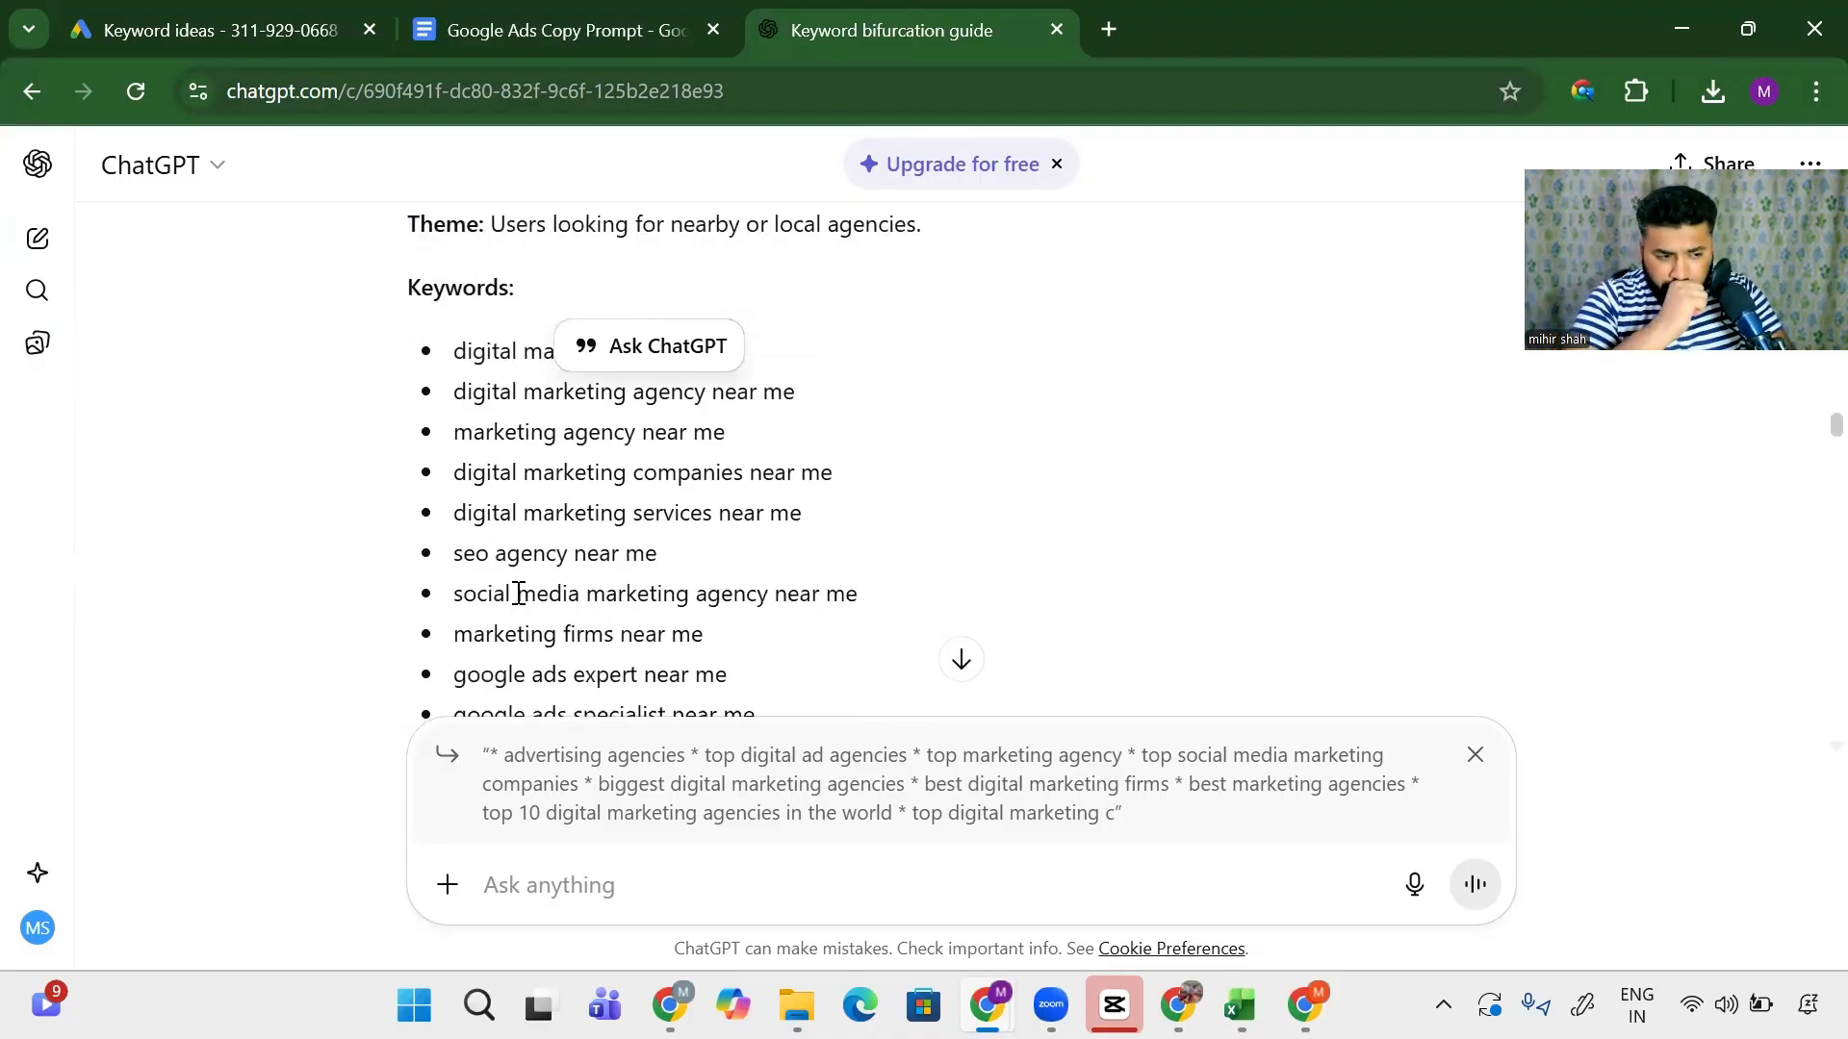
click(1475, 755)
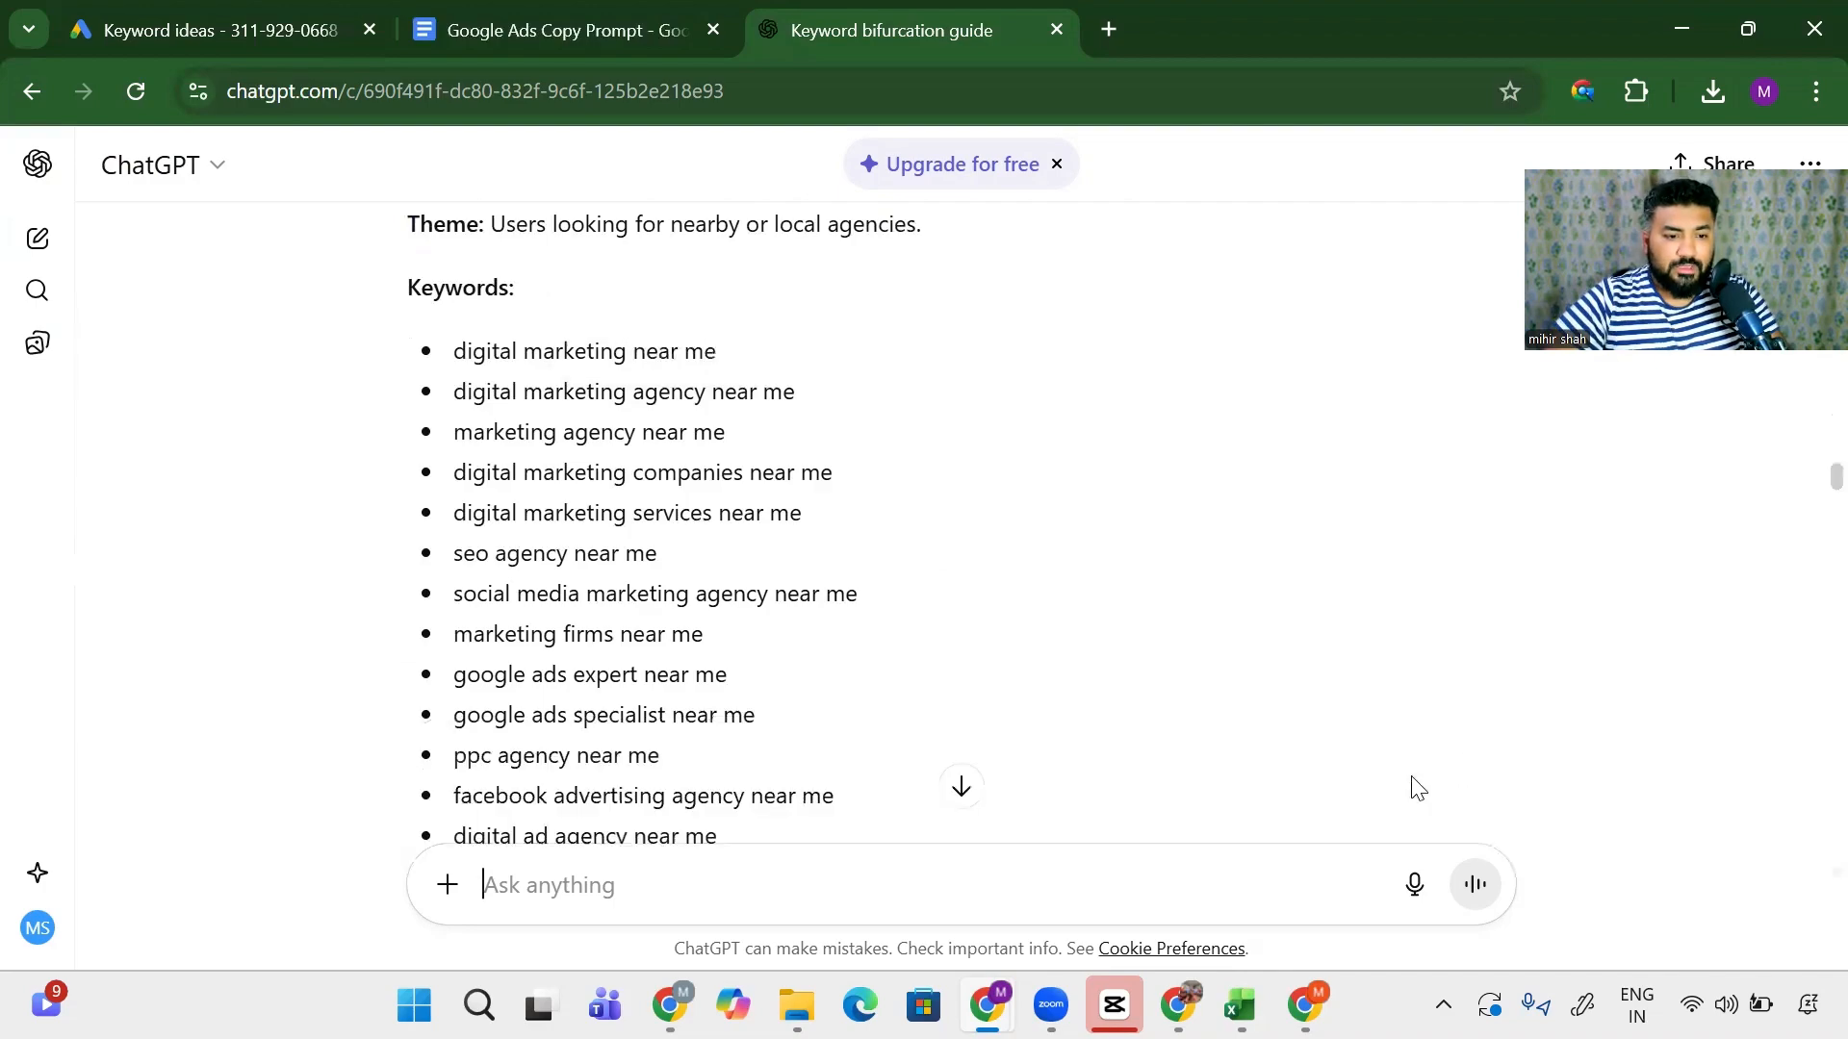
- Ask ChatGPT to give the entire data in an Excel format
click(713, 884)
text(gi)
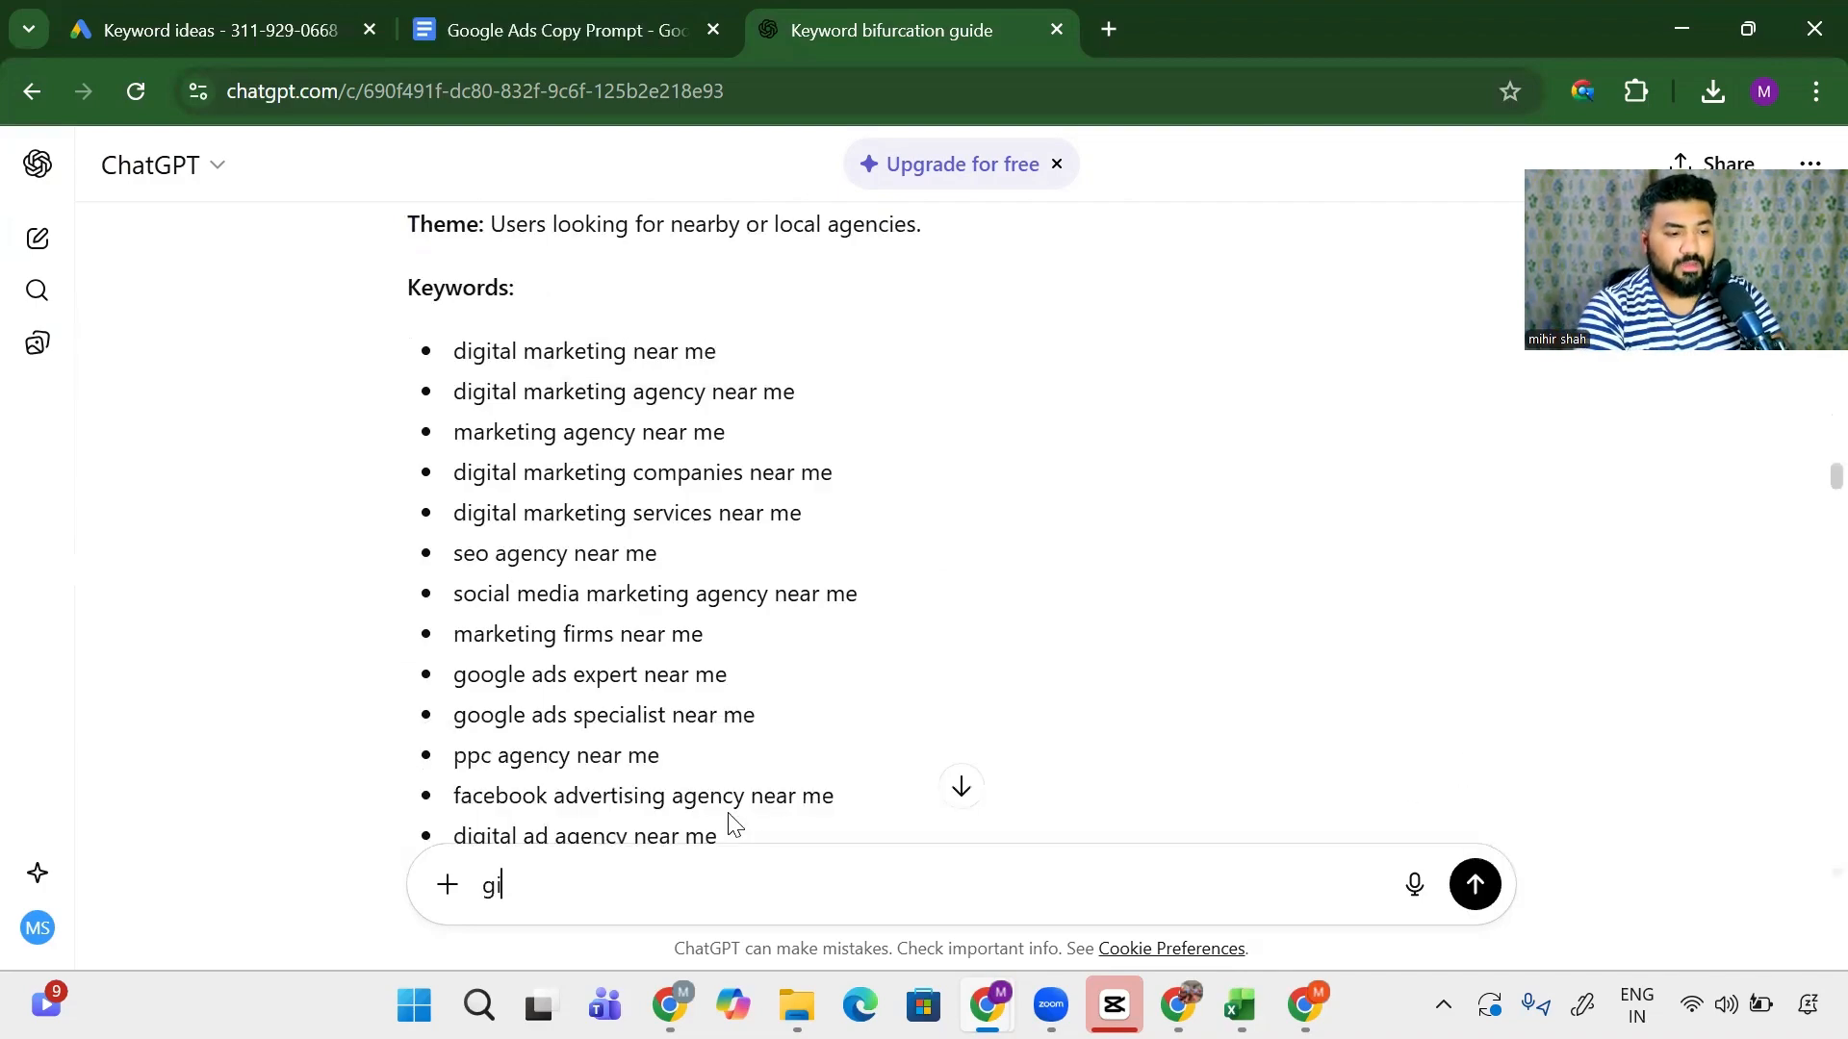
text(ve me )
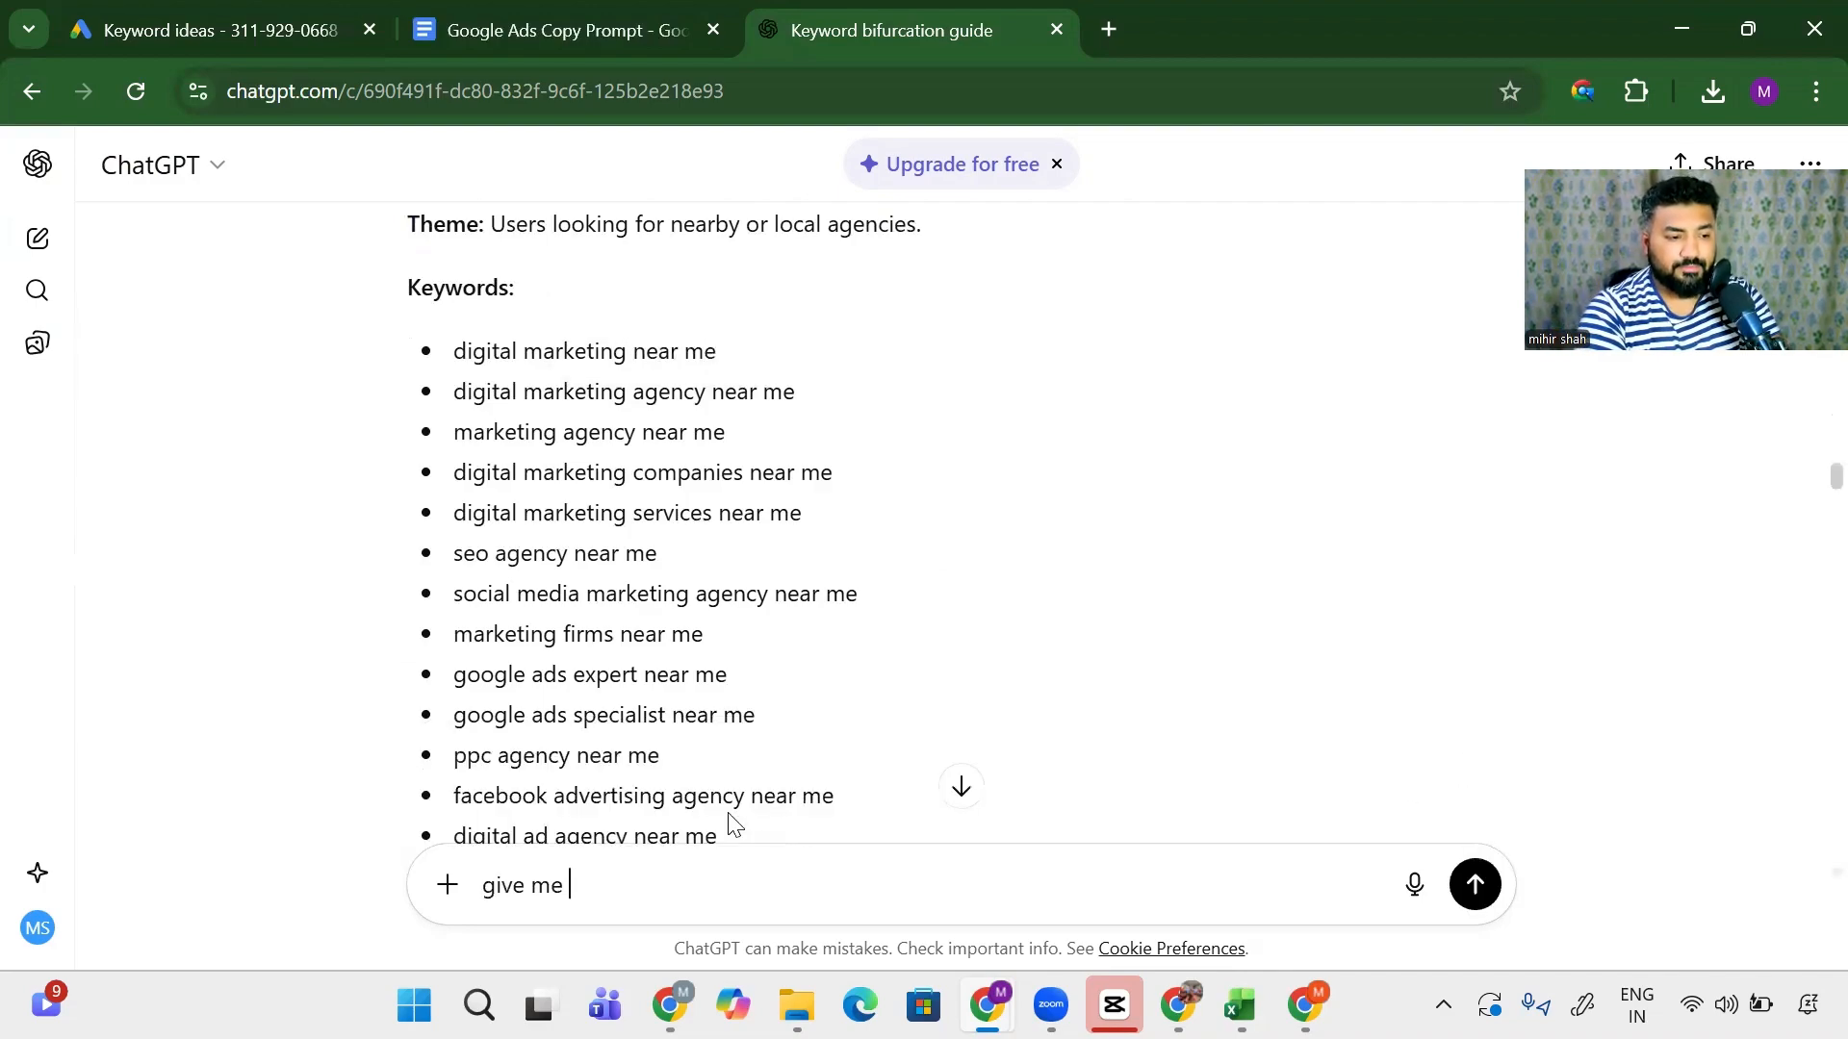
text(this entire dat)
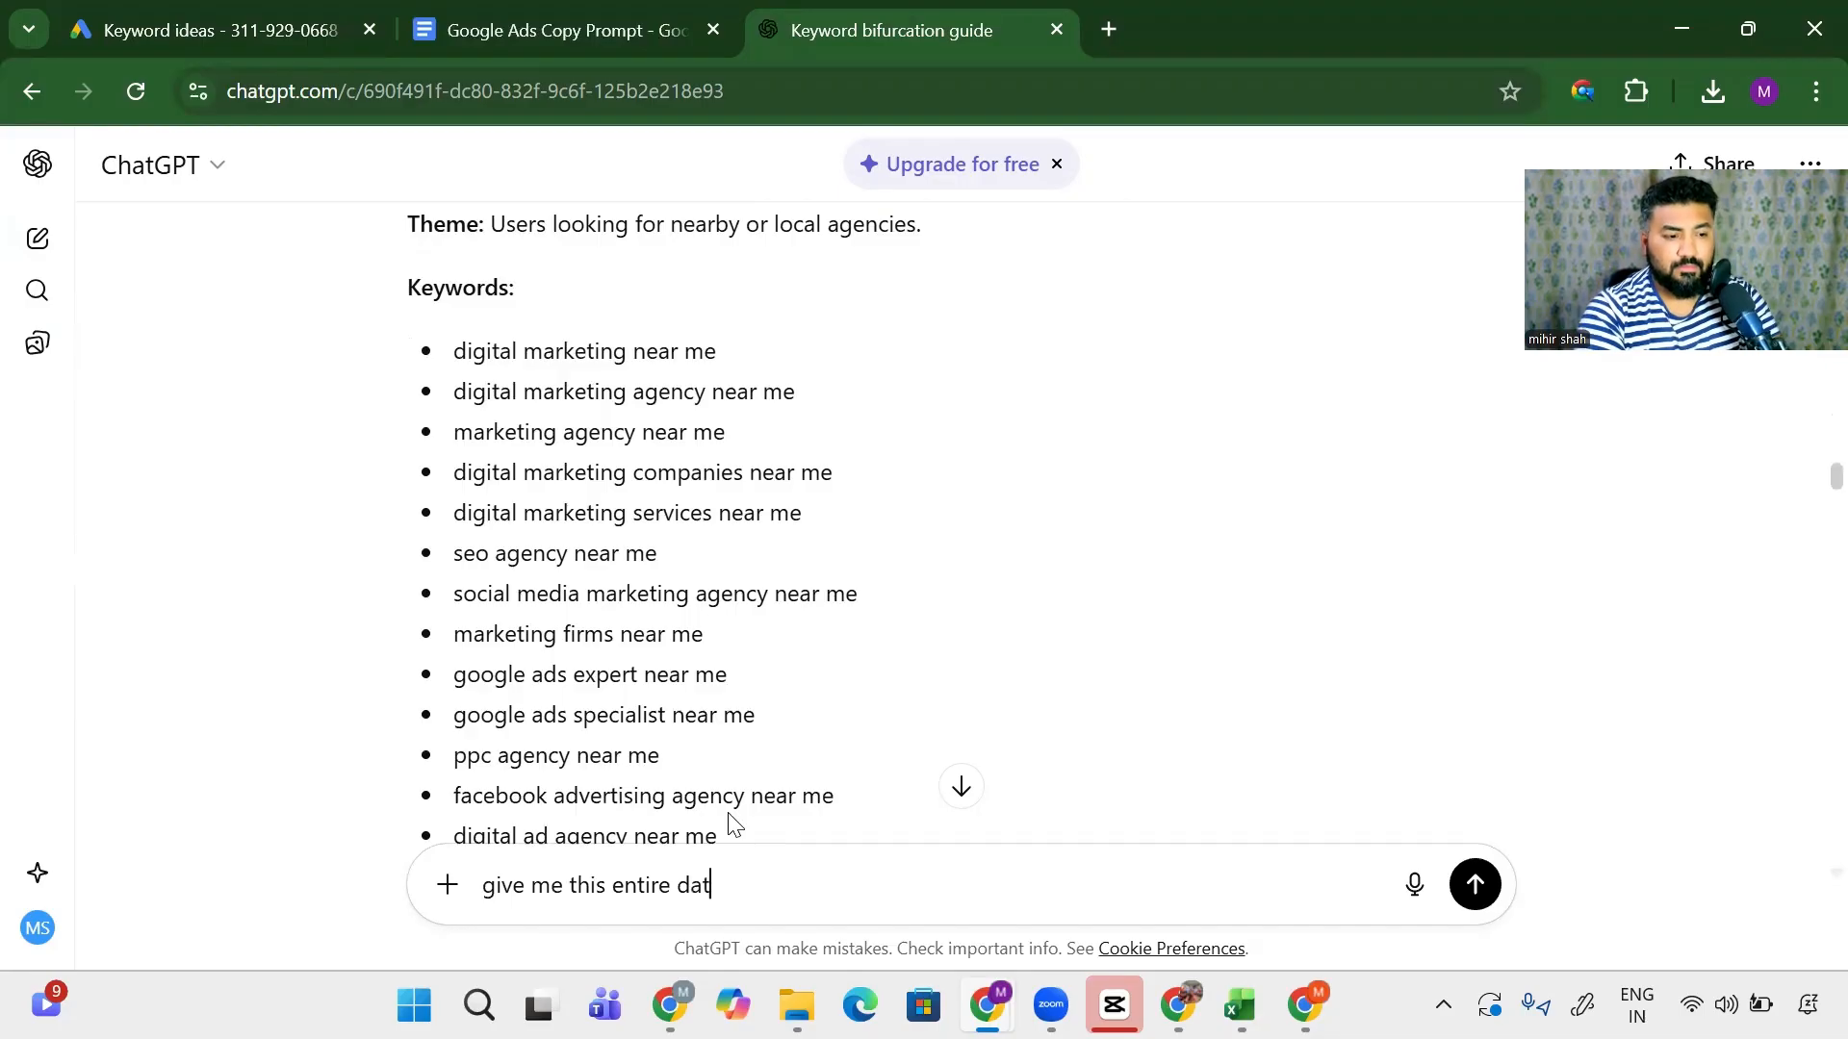
text(a in an excel format)
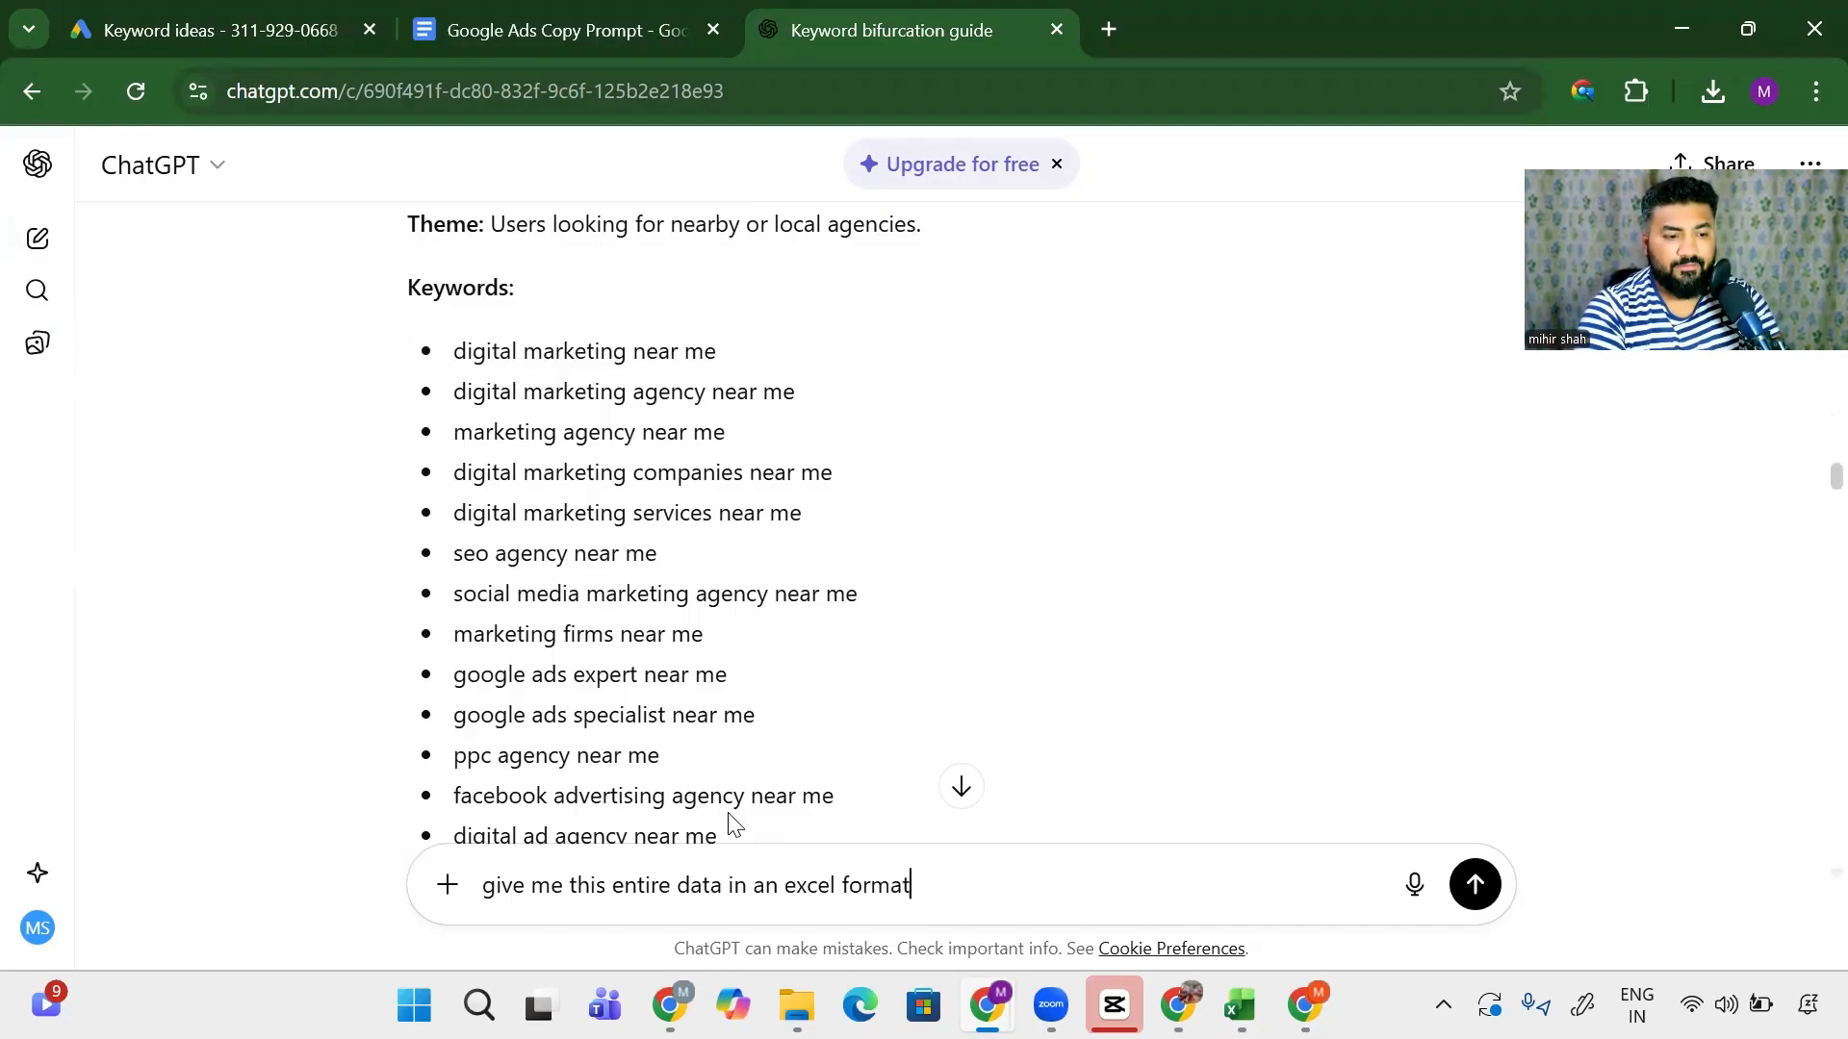
key(Return)
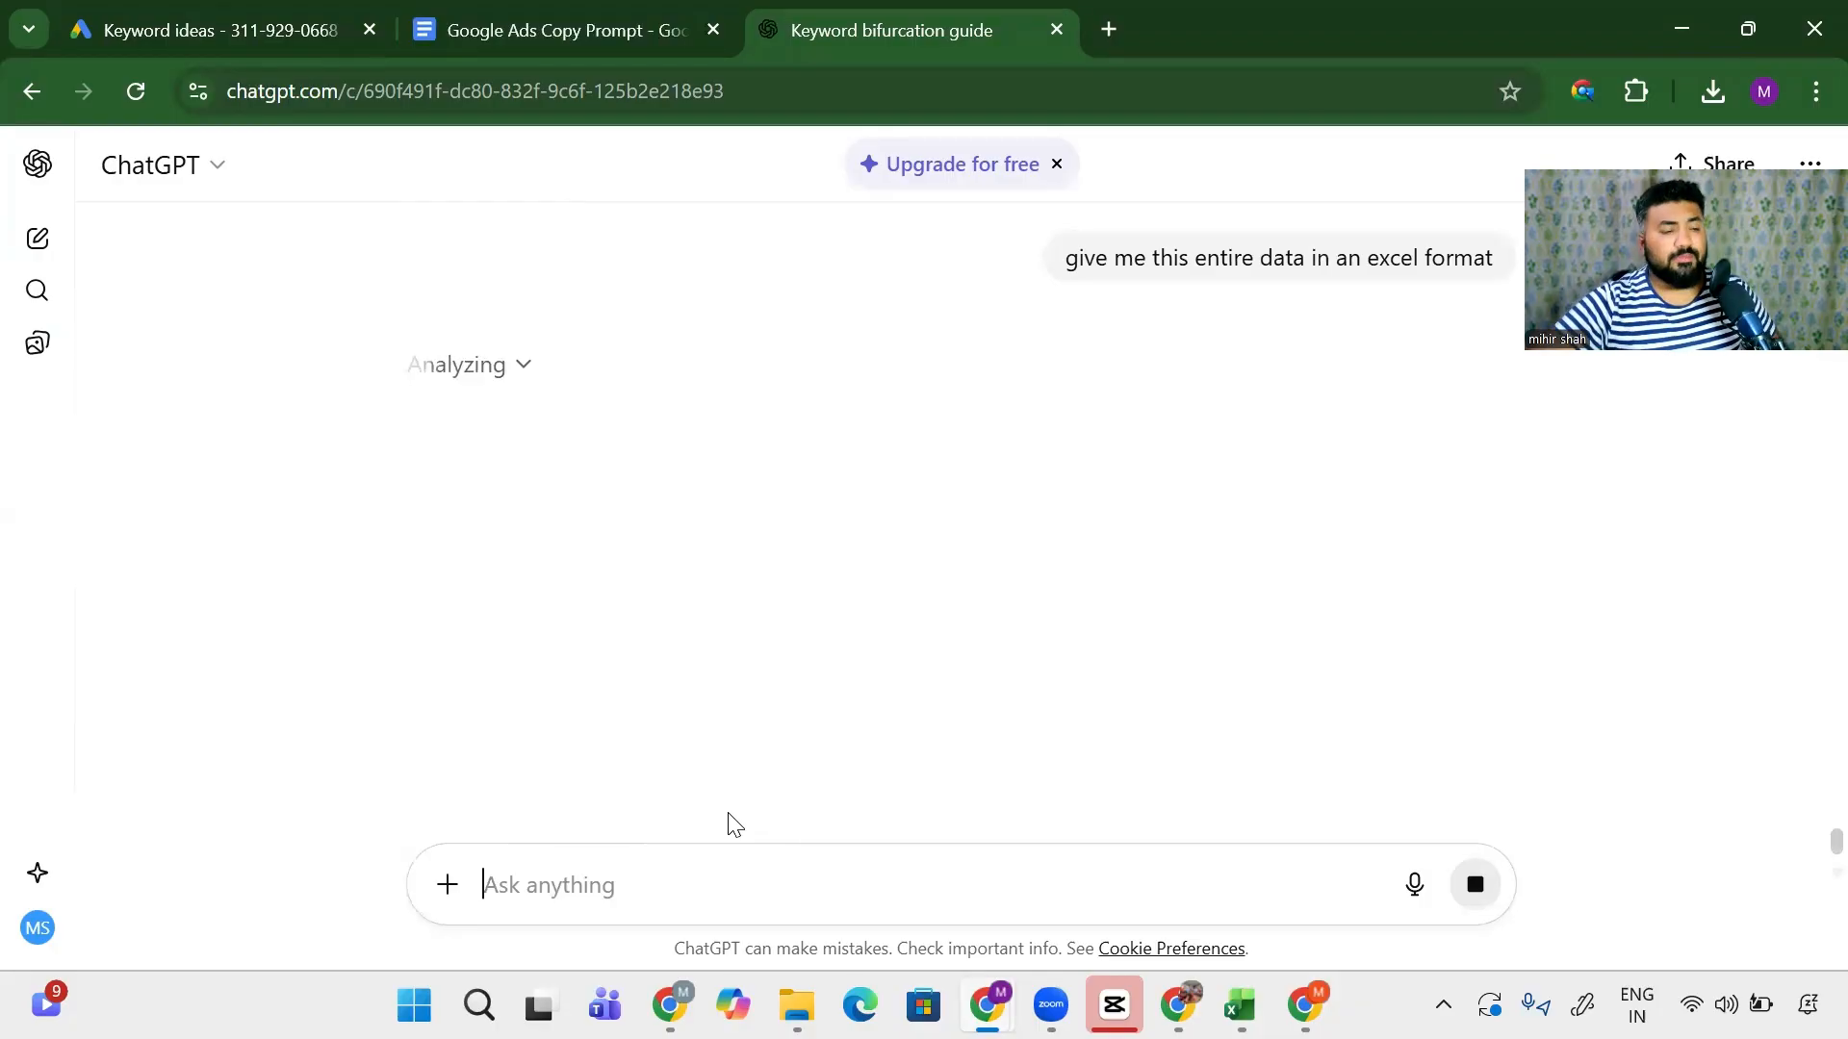
- Stop the reply, edit the request to say tabular instead of excel, and resend it
scroll(616, 578, up, 3)
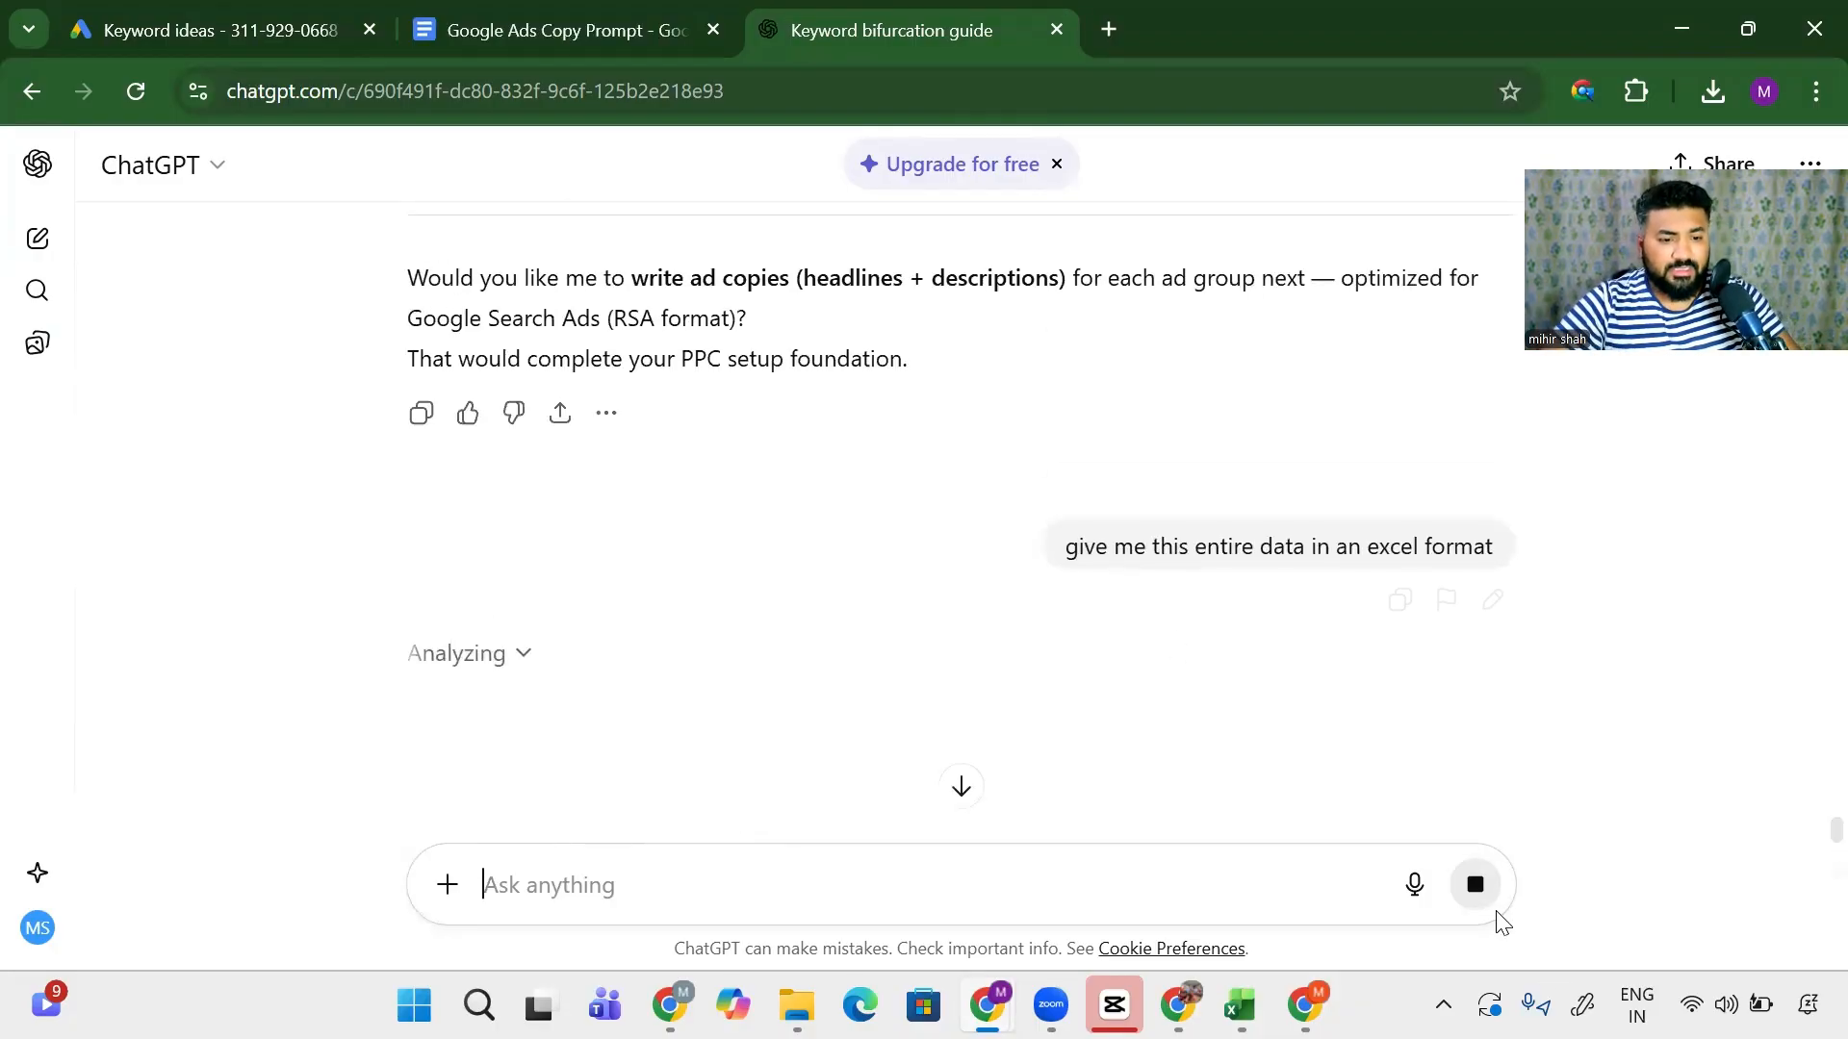
click(1476, 888)
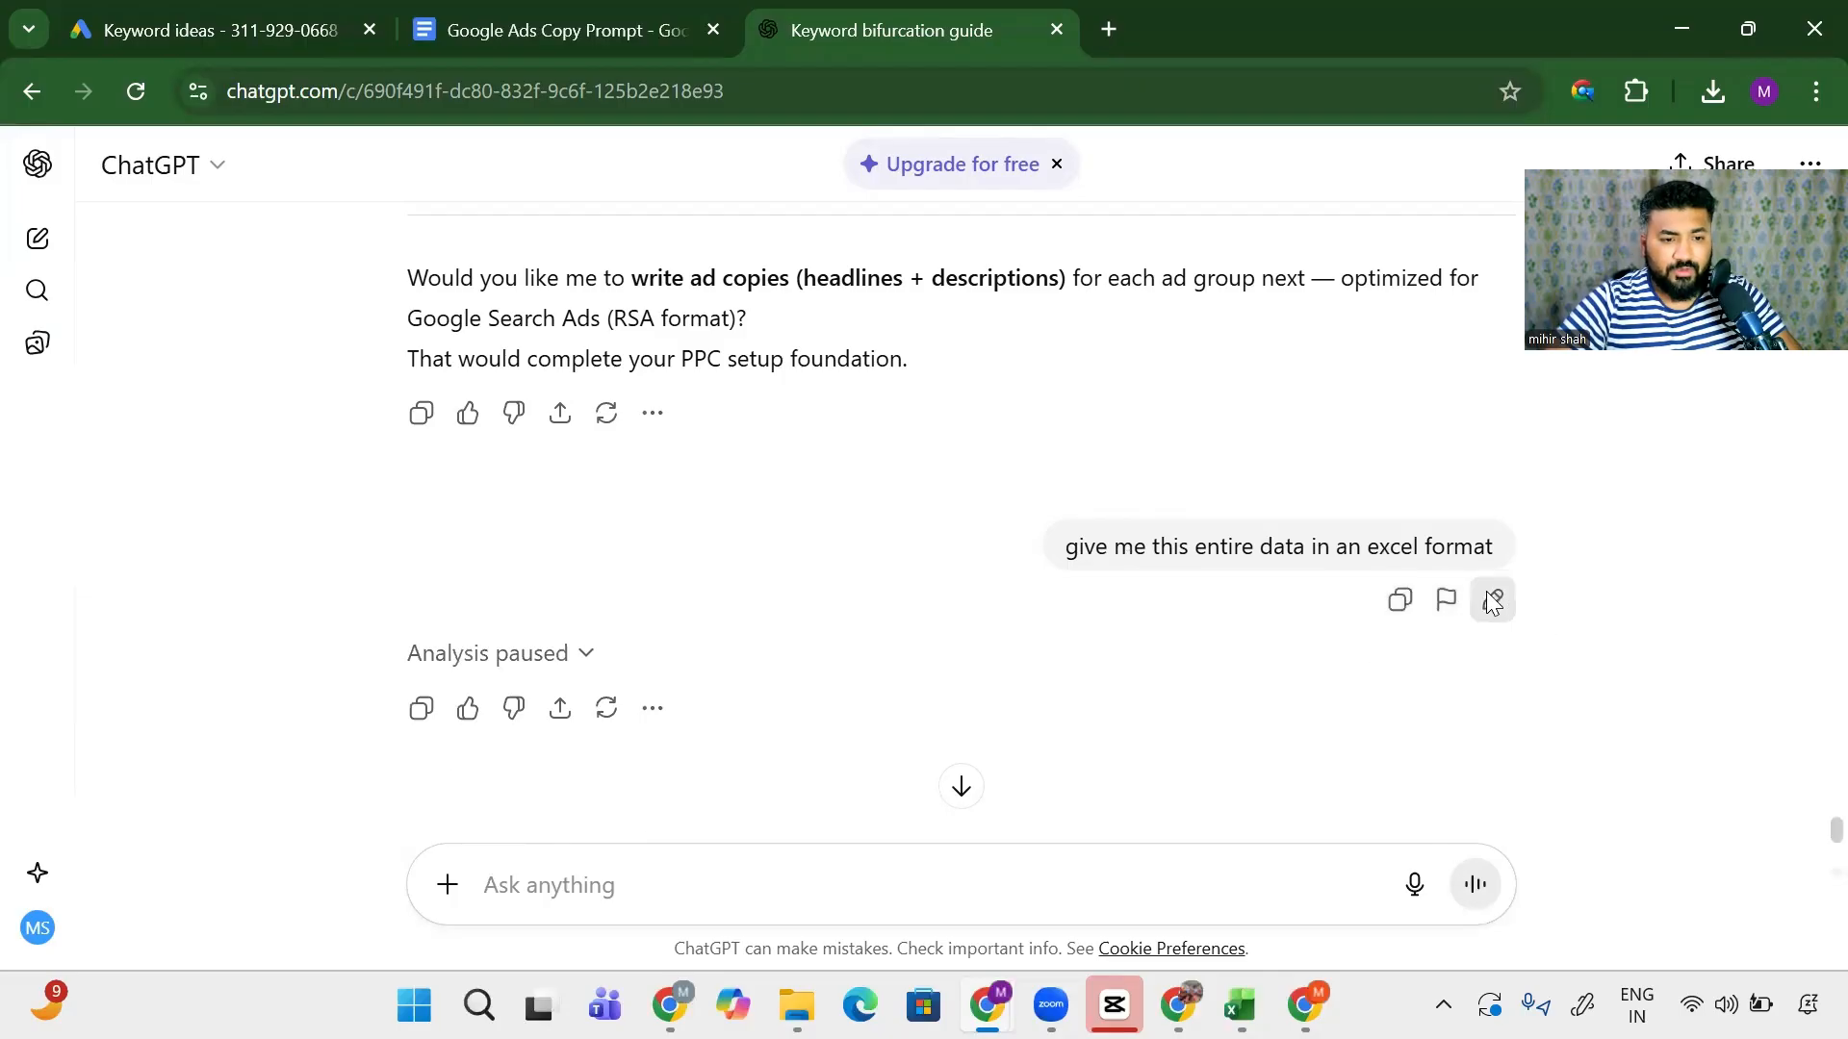
click(1493, 599)
double_click(761, 566)
text(t)
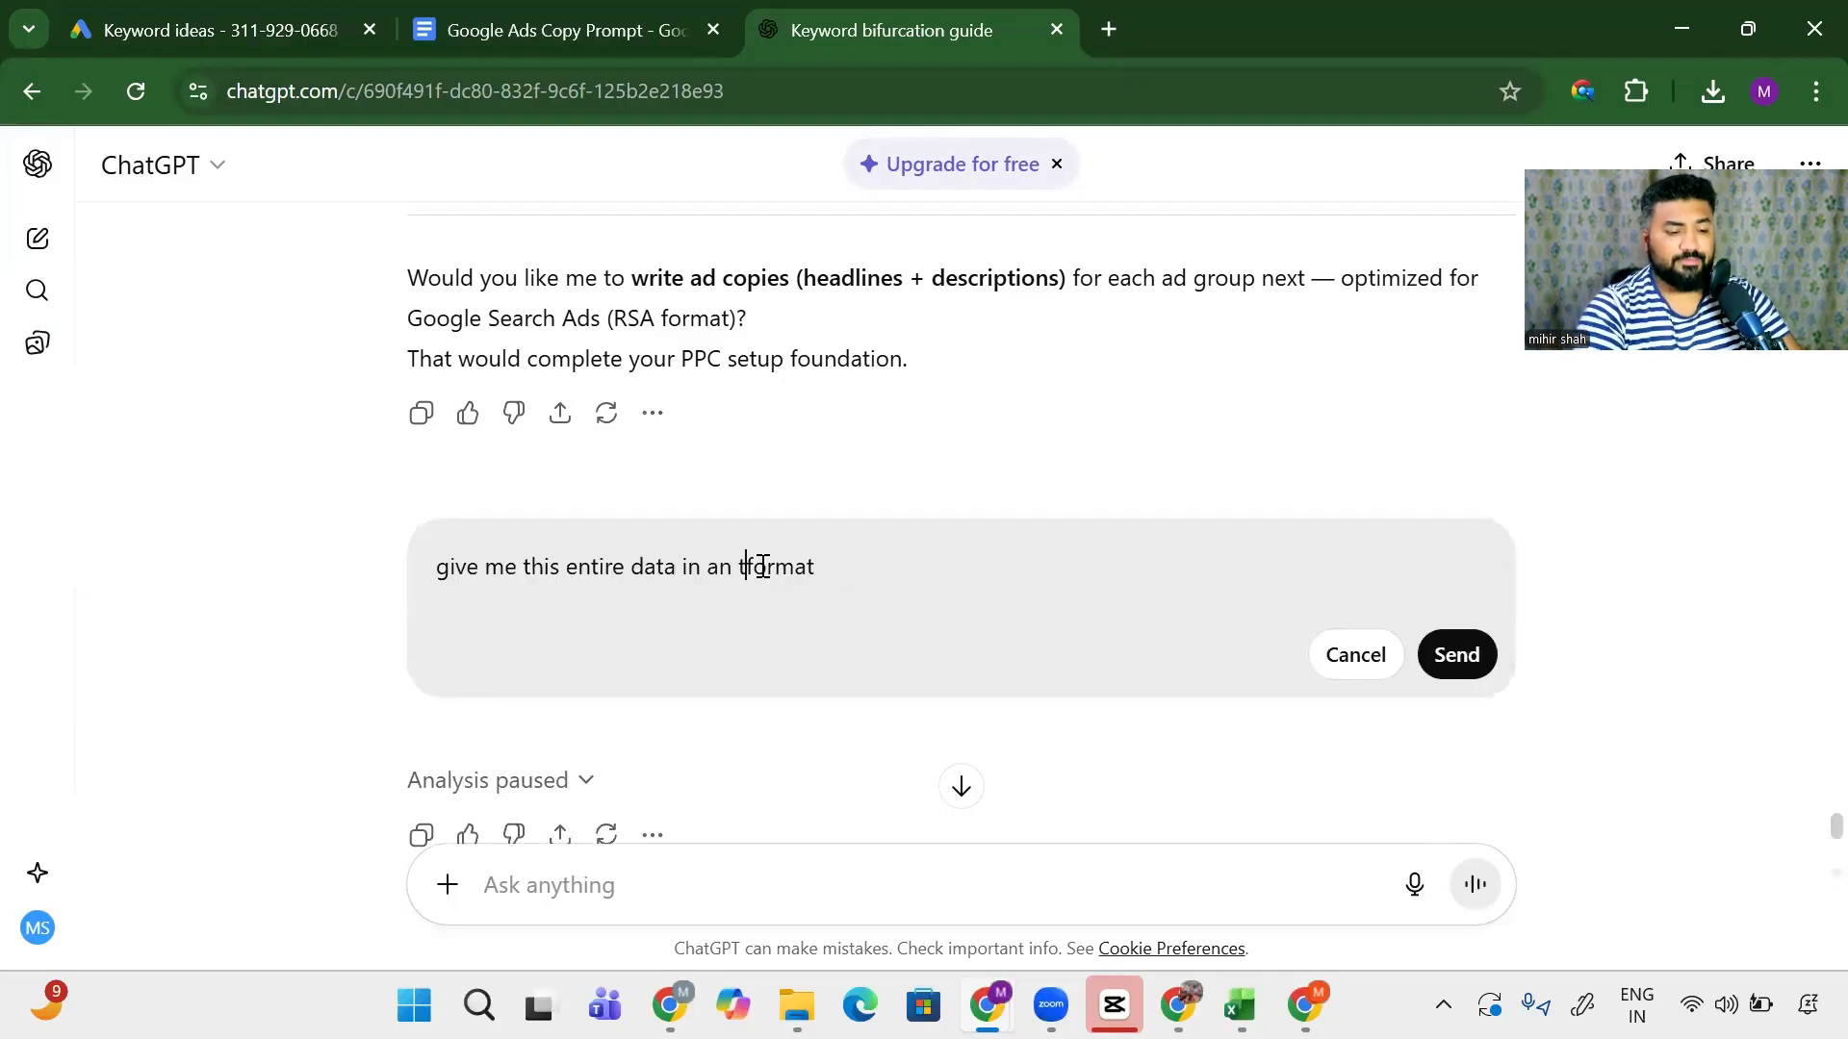
text(abukar)
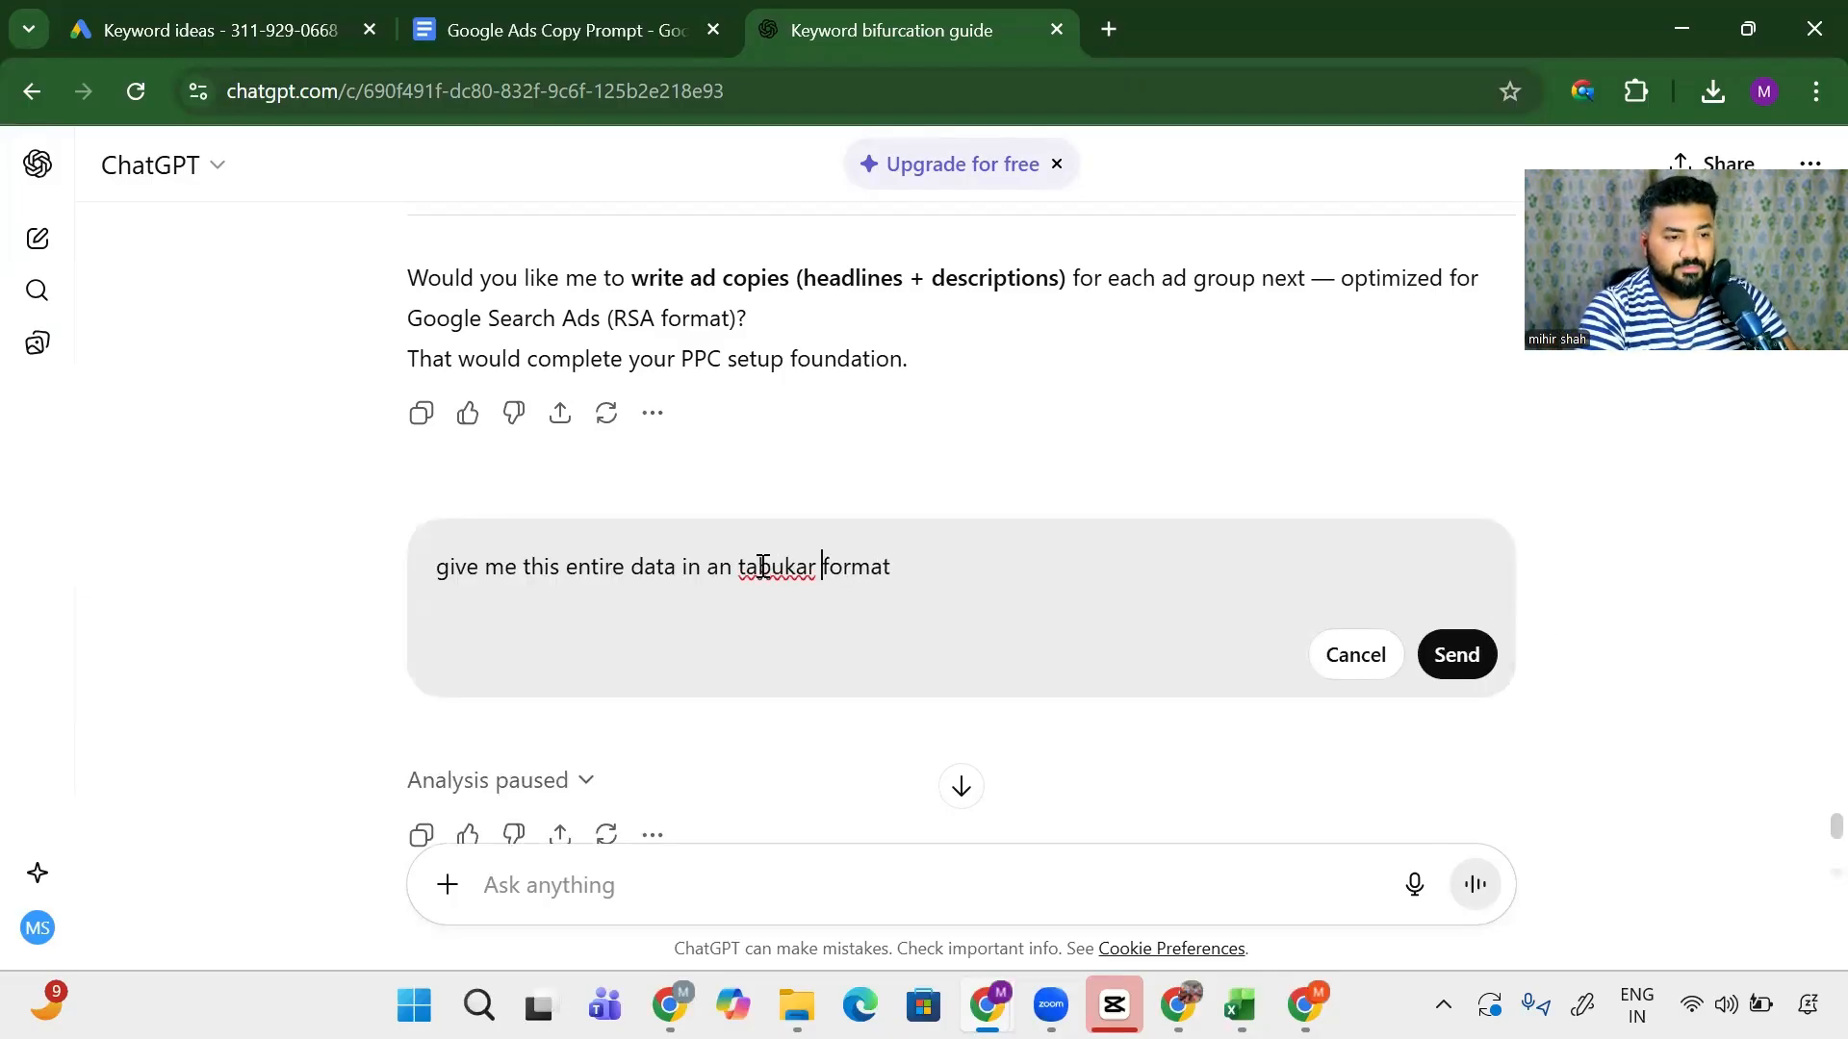
key(shift+Return)
key(BackSpace)
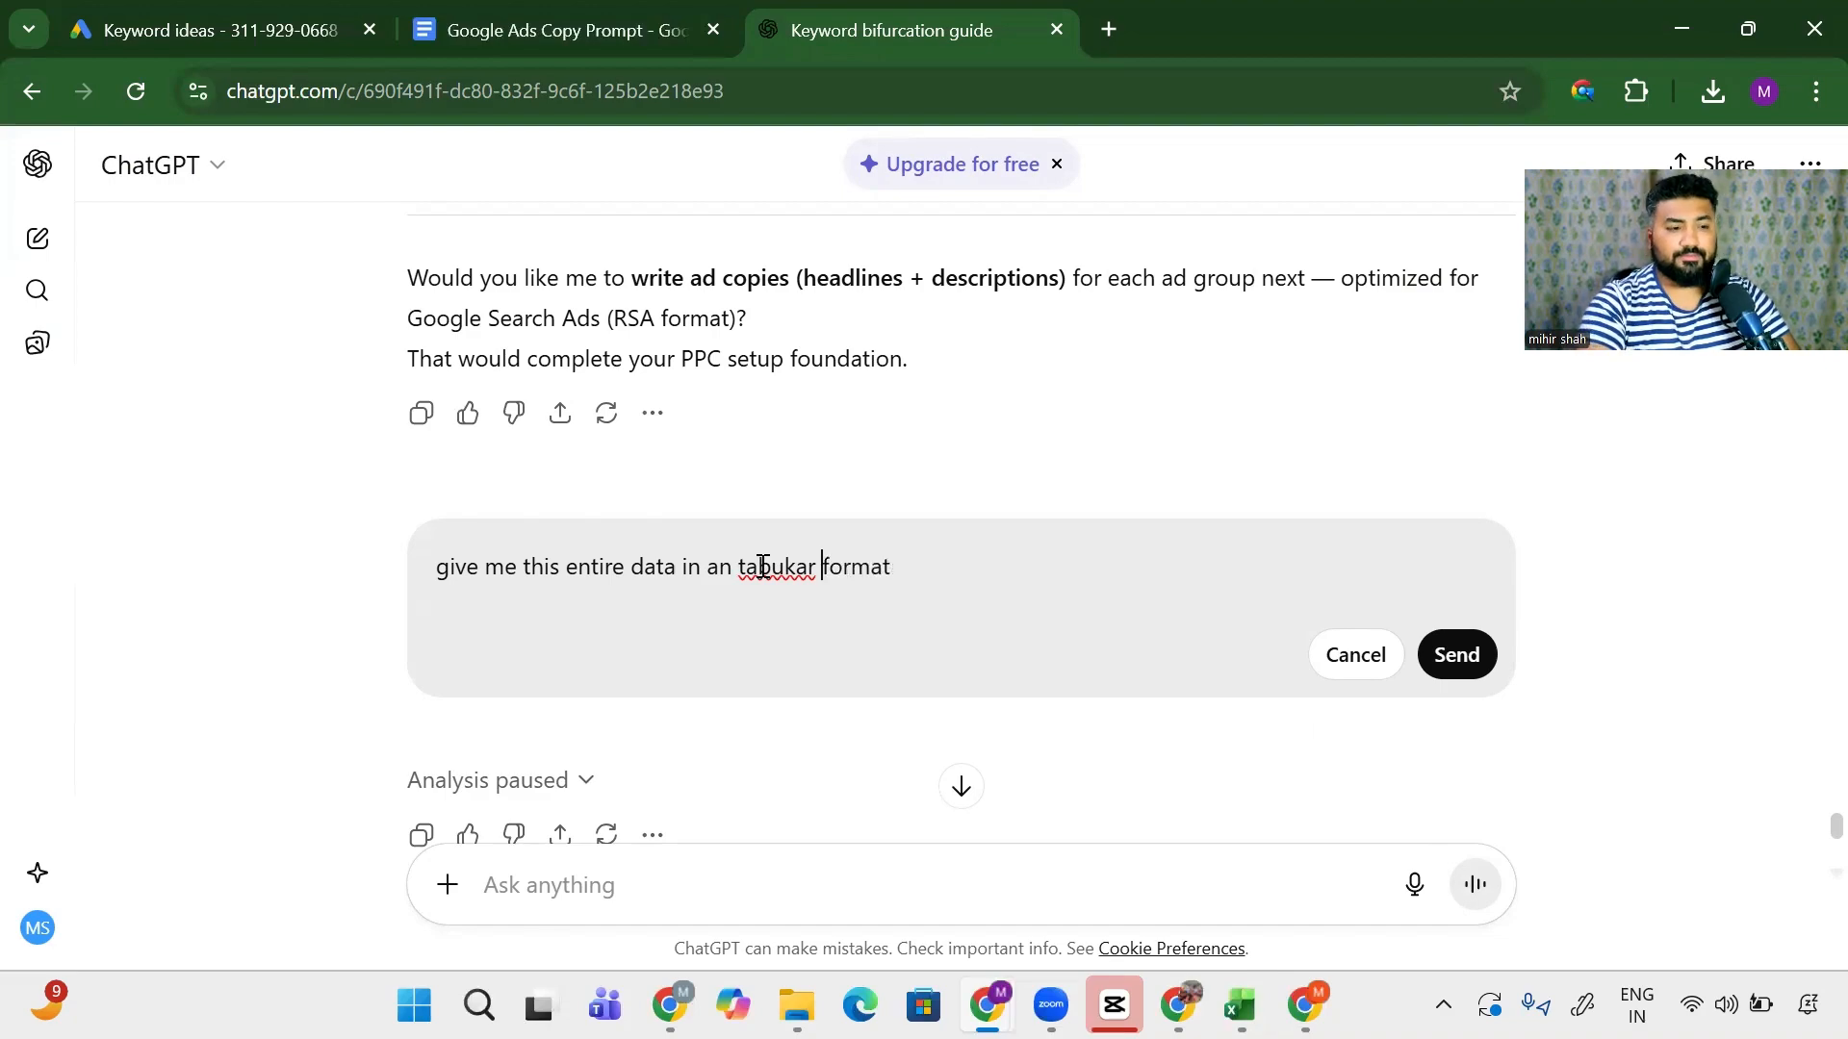
right_click(761, 567)
click(821, 362)
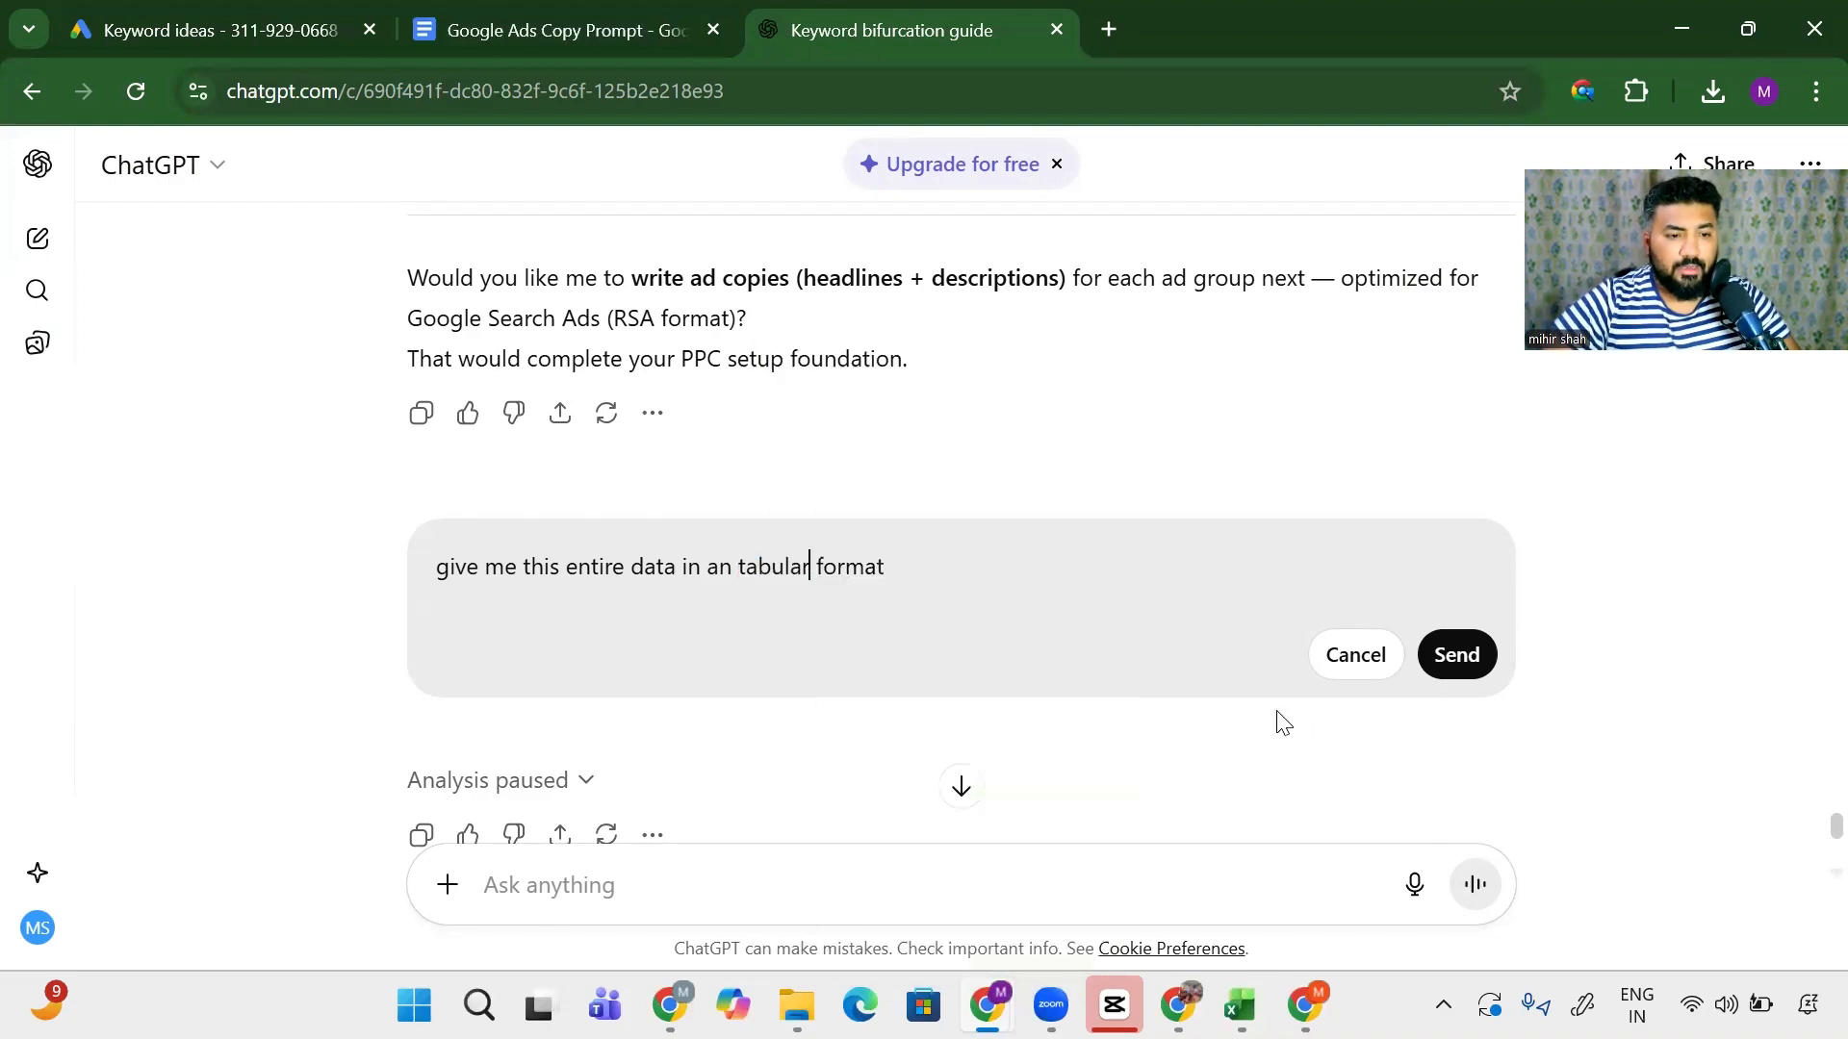
click(1453, 655)
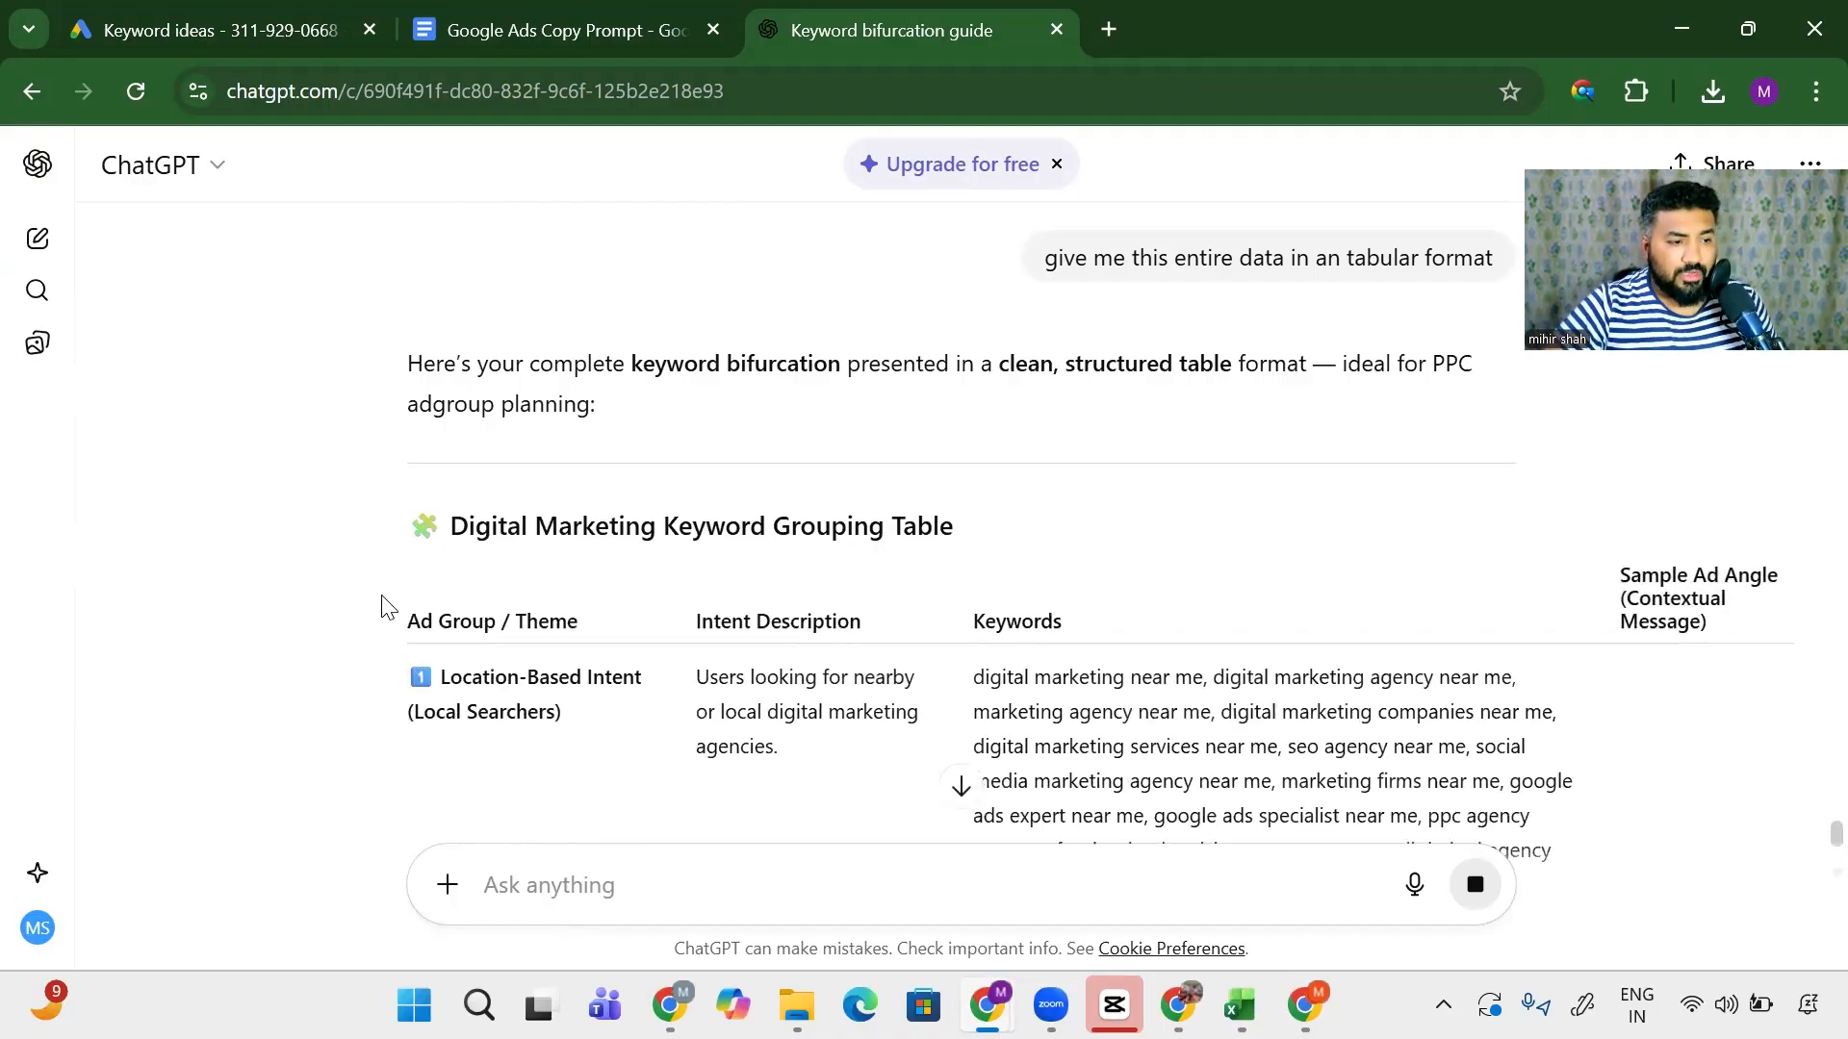
drag(383, 604, 585, 658)
scroll(1047, 680, down, 3)
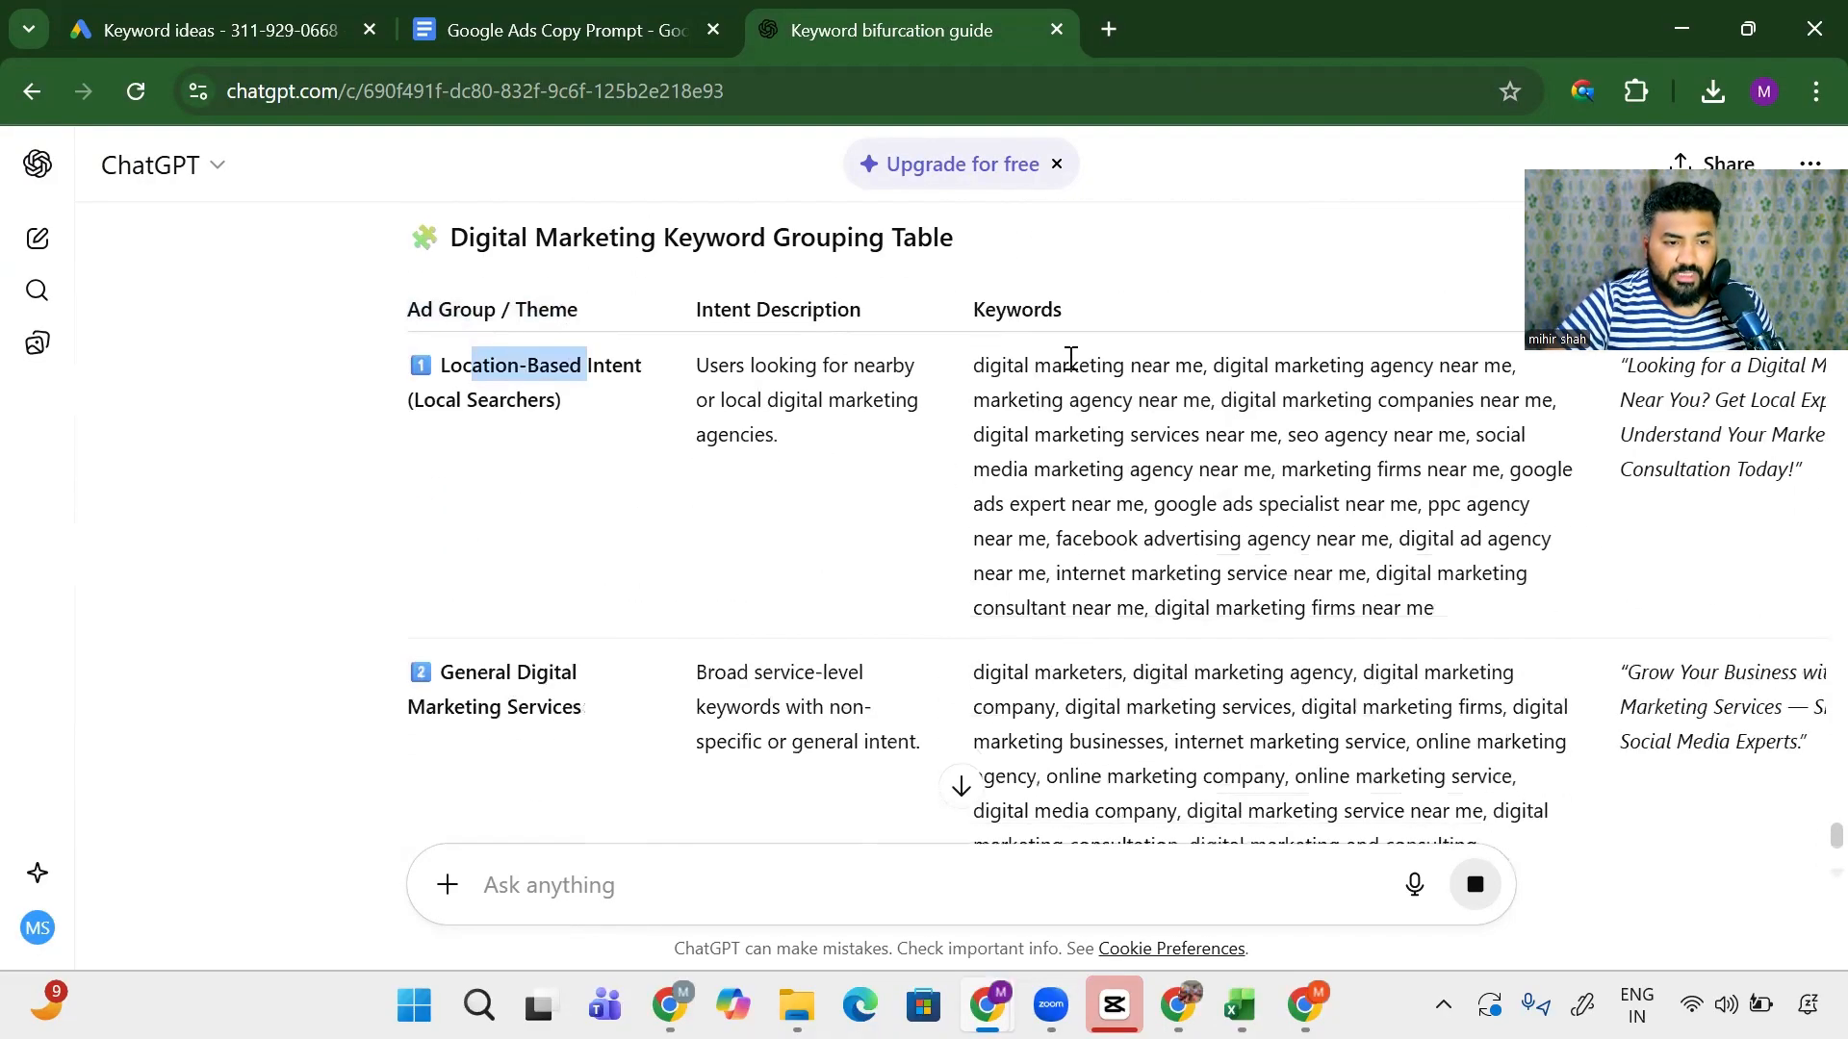
drag(1069, 362, 1329, 496)
scroll(1065, 549, down, 2)
triple_click(502, 539)
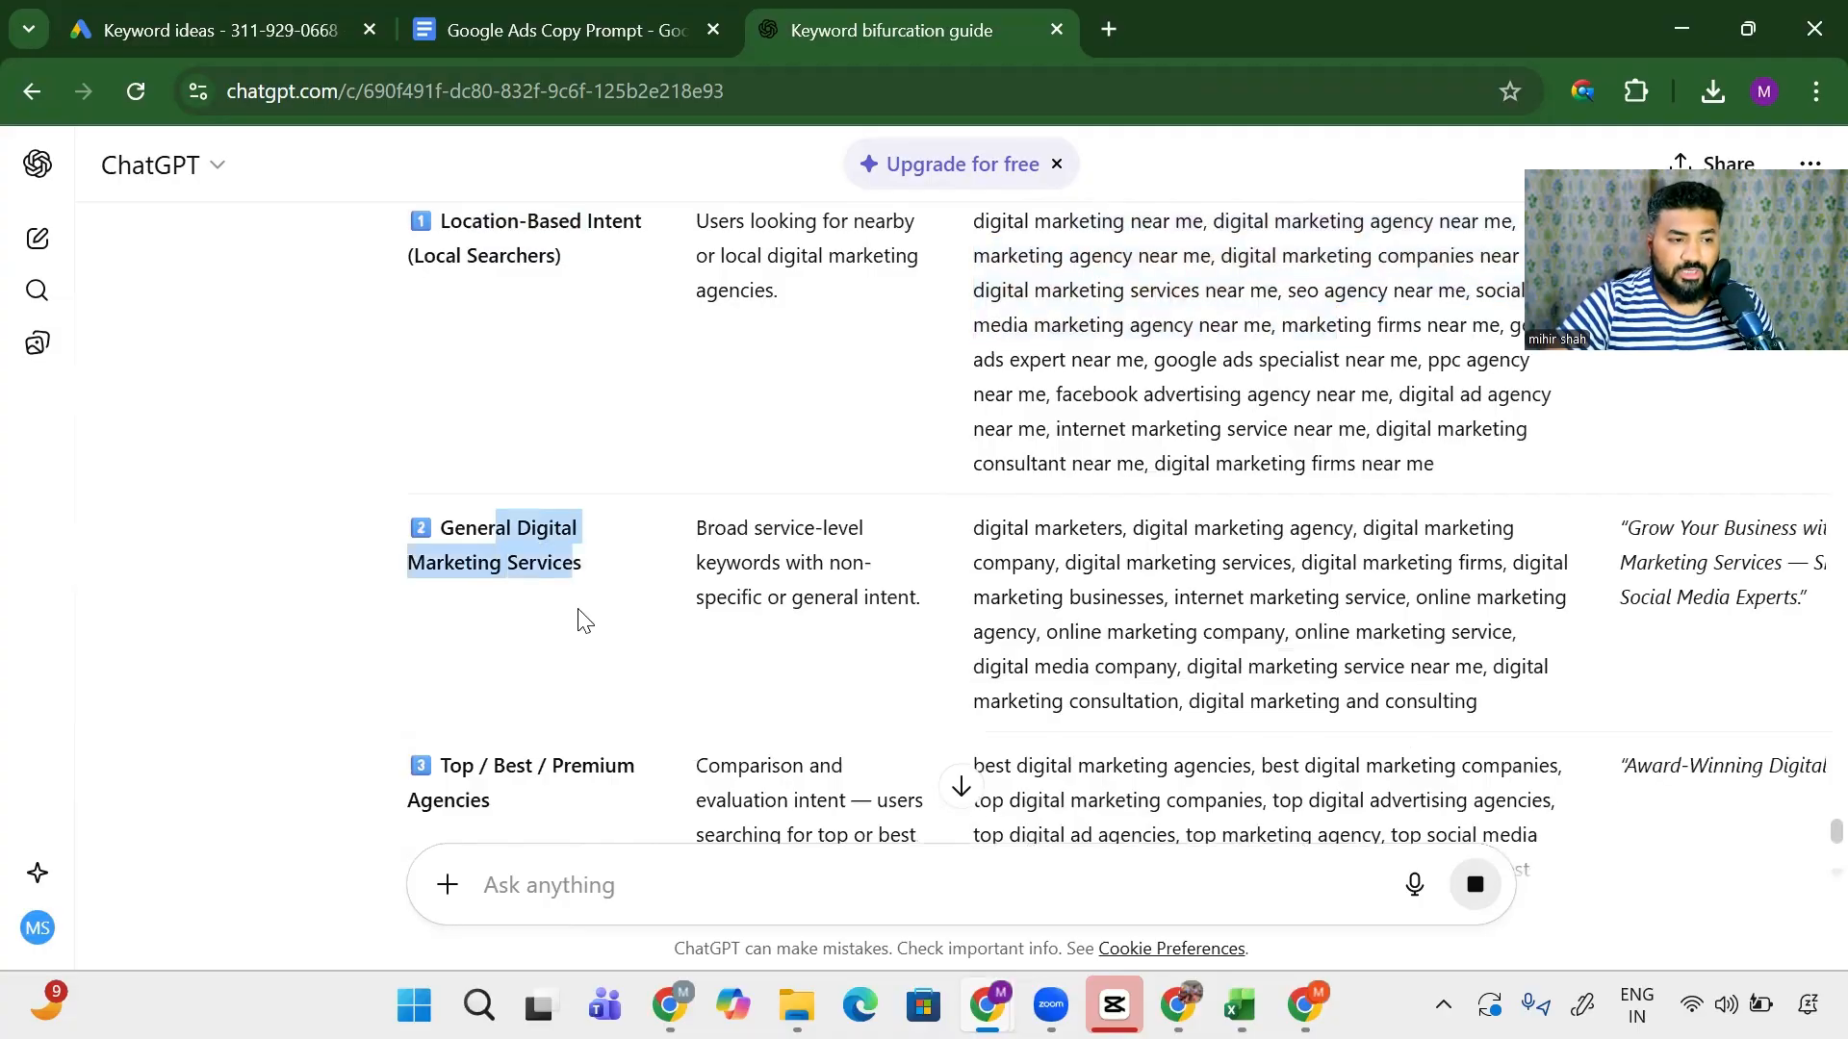
drag(1094, 563, 1365, 701)
scroll(648, 615, down, 4)
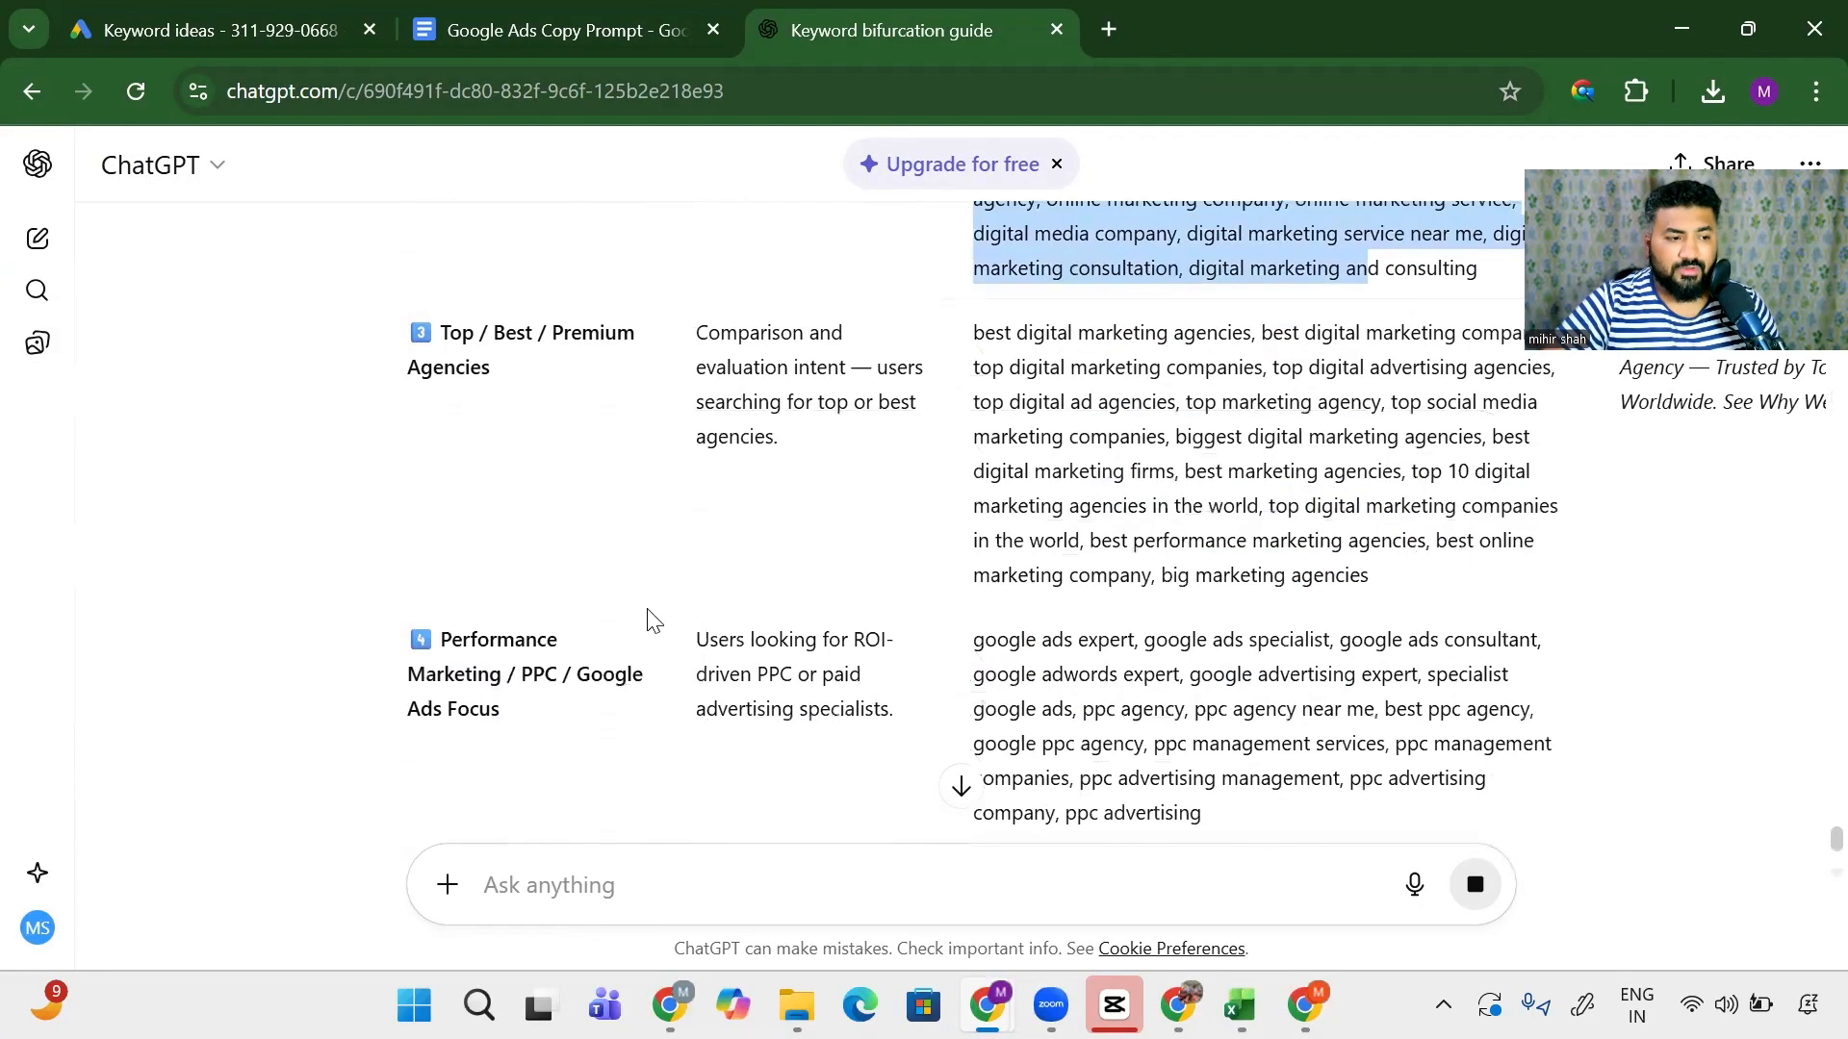
scroll(689, 680, up, 12)
scroll(689, 681, down, 5)
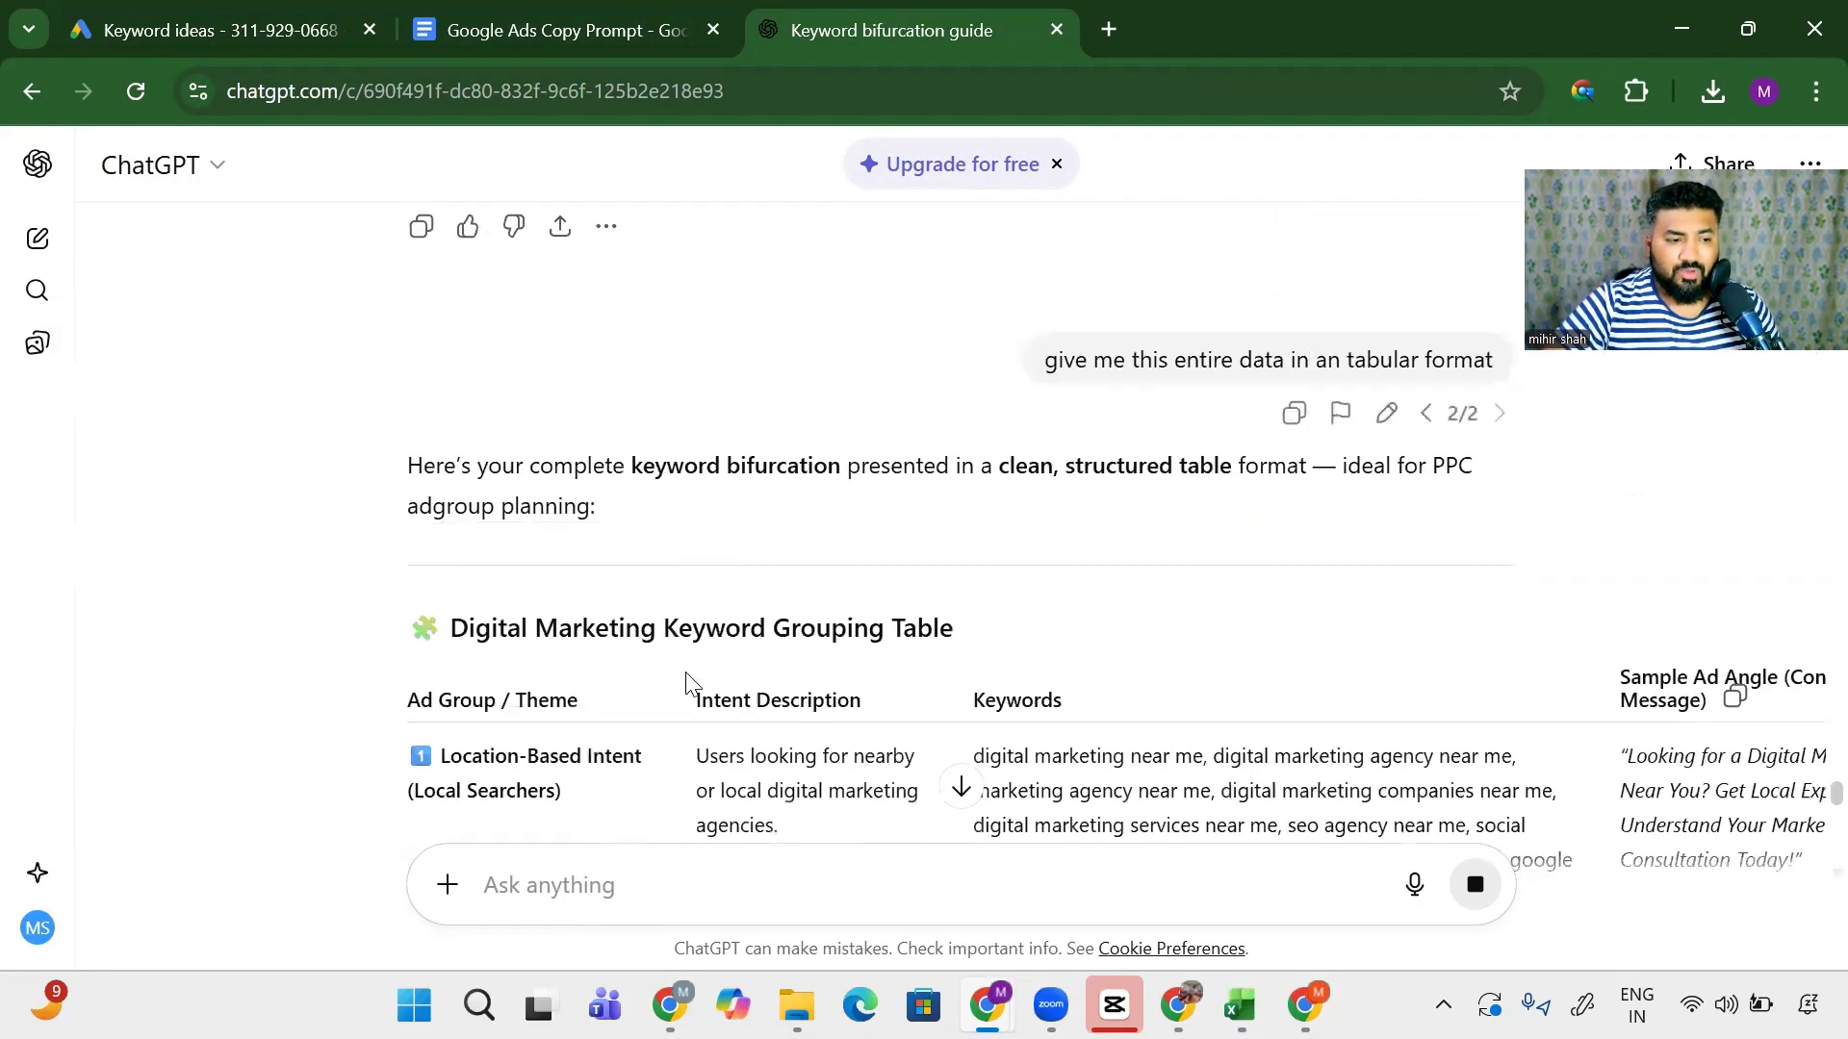
drag(692, 601, 934, 623)
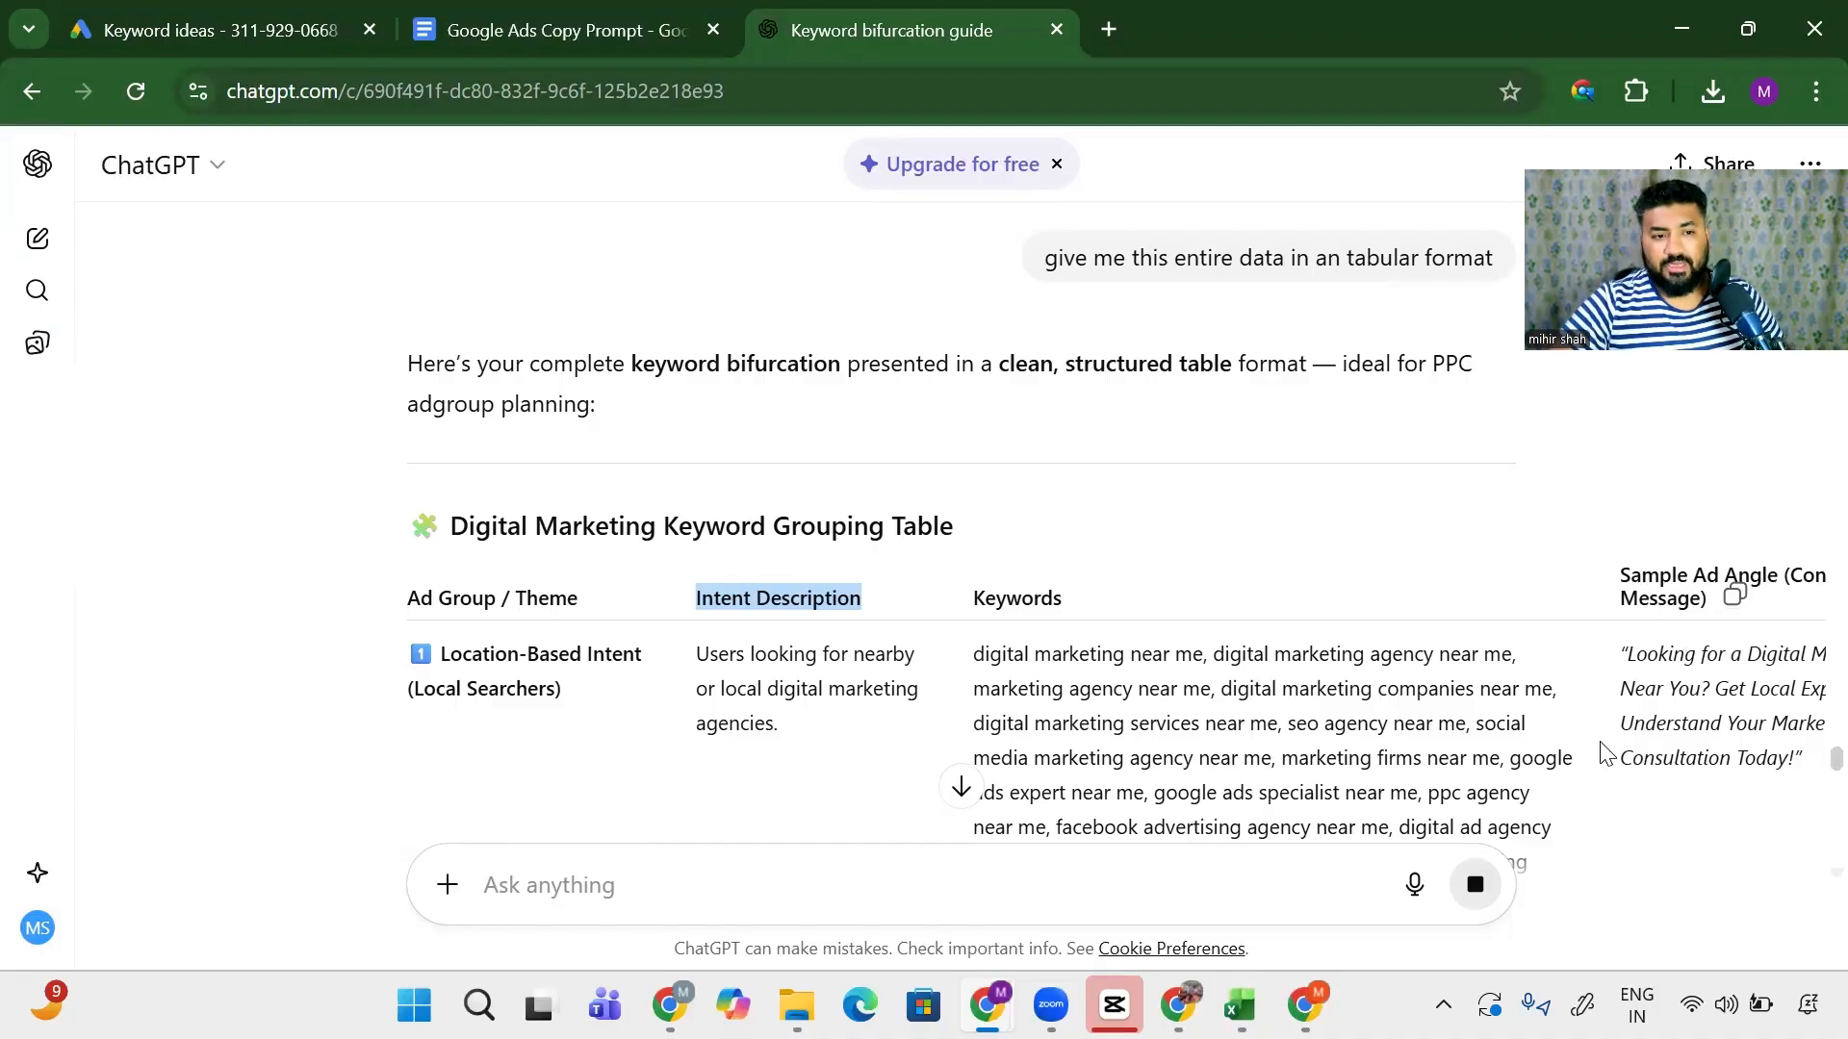
scroll(1603, 754, up, 4)
scroll(1636, 749, down, 3)
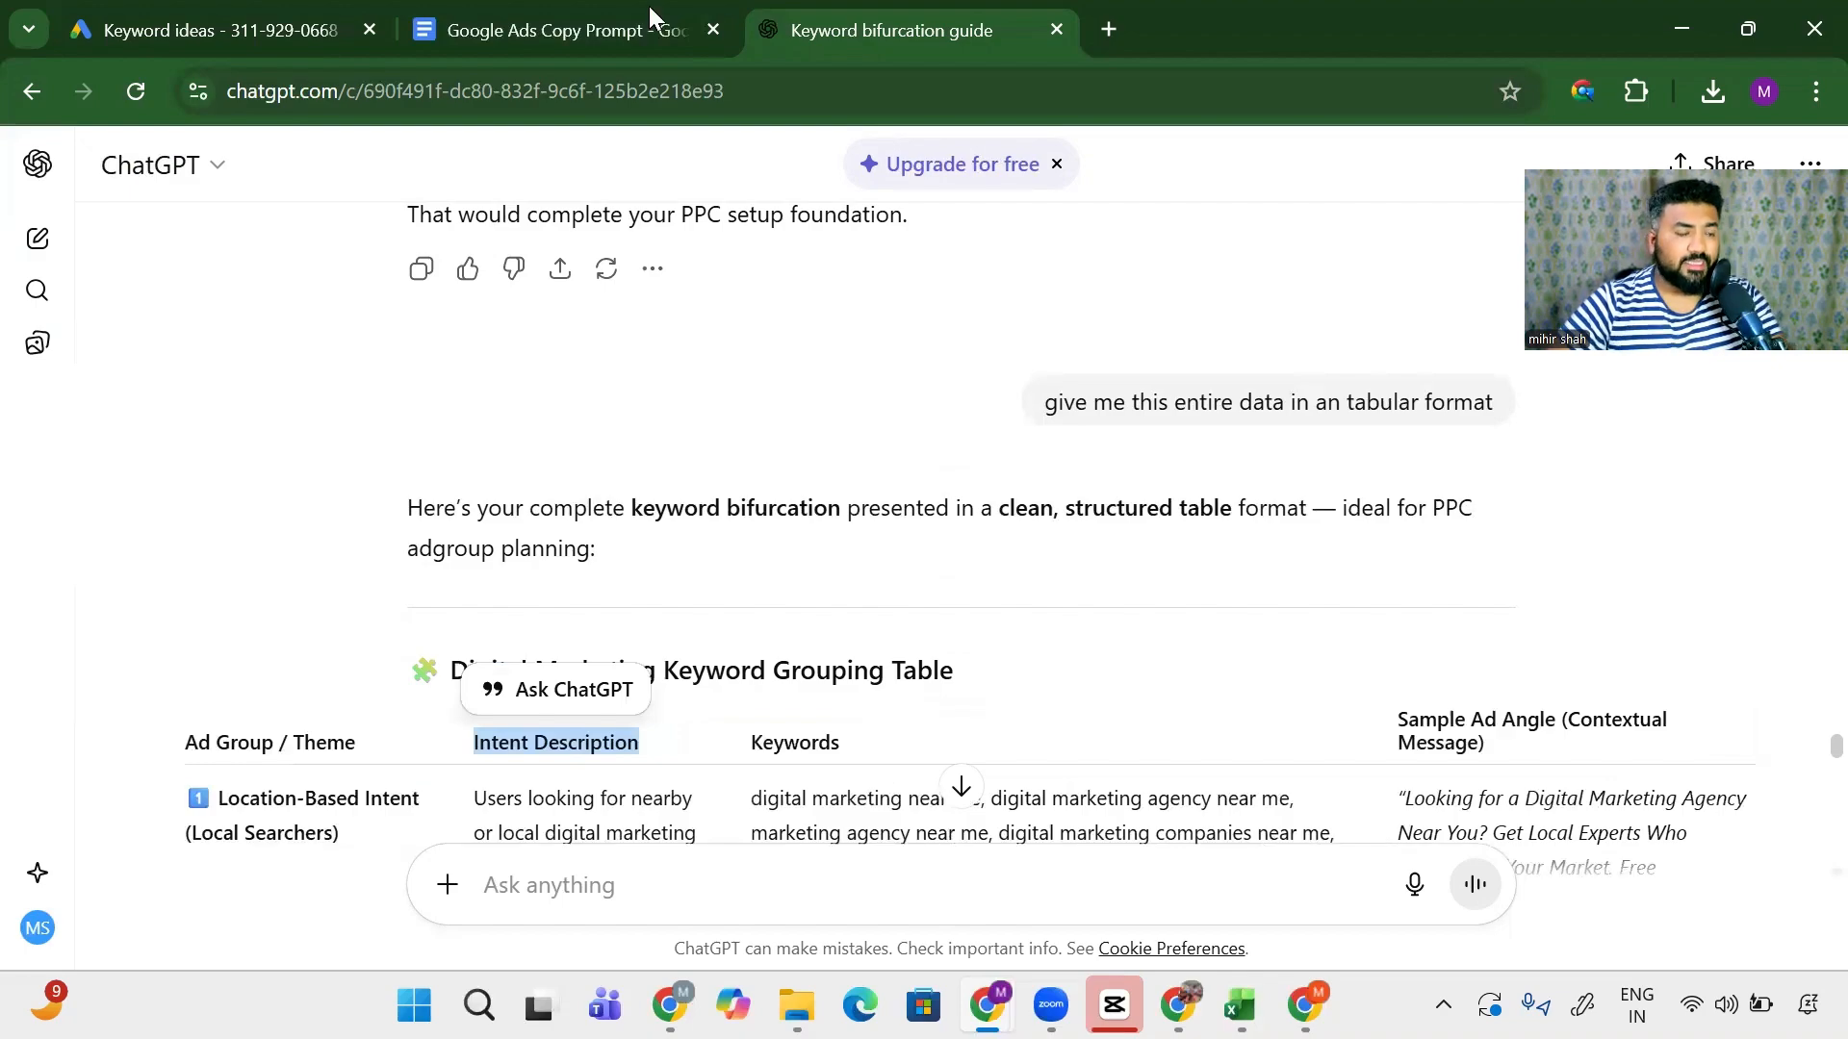
- Add a new worksheet in Excel named Chatgpt
key(alt+Tab)
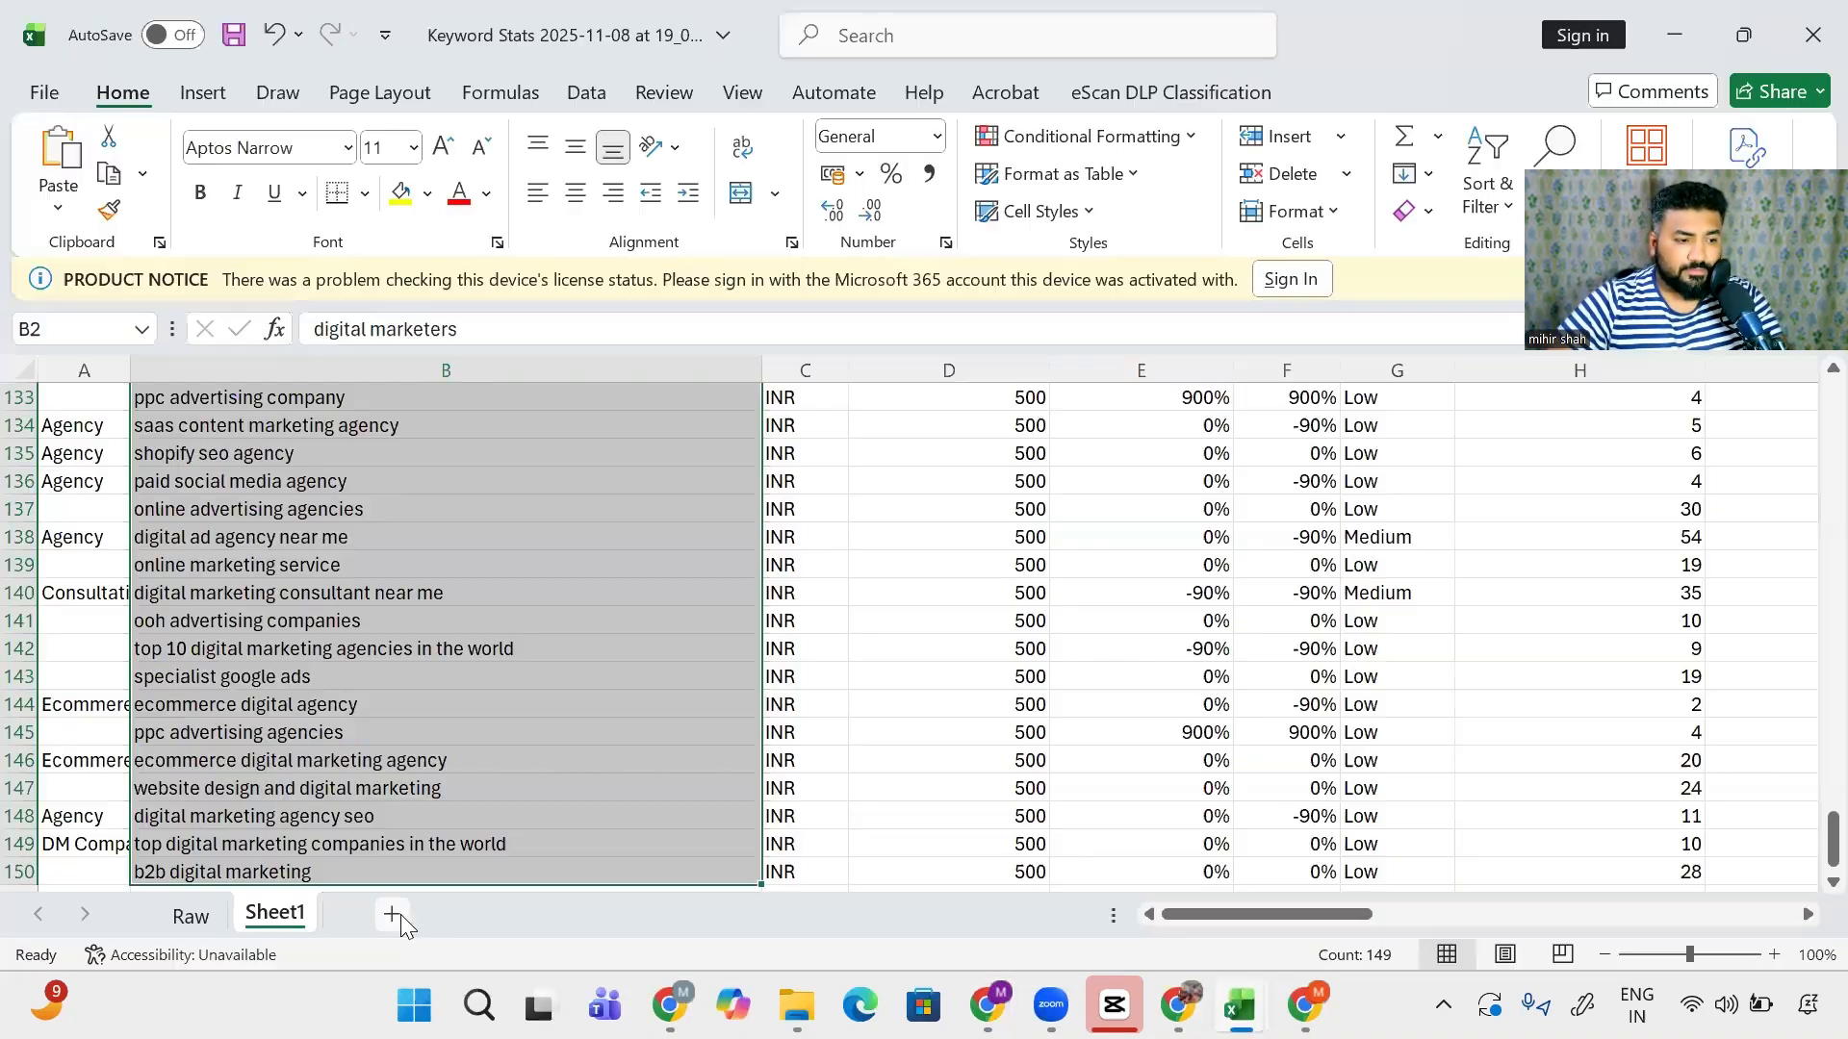
click(392, 914)
double_click(363, 913)
text(C)
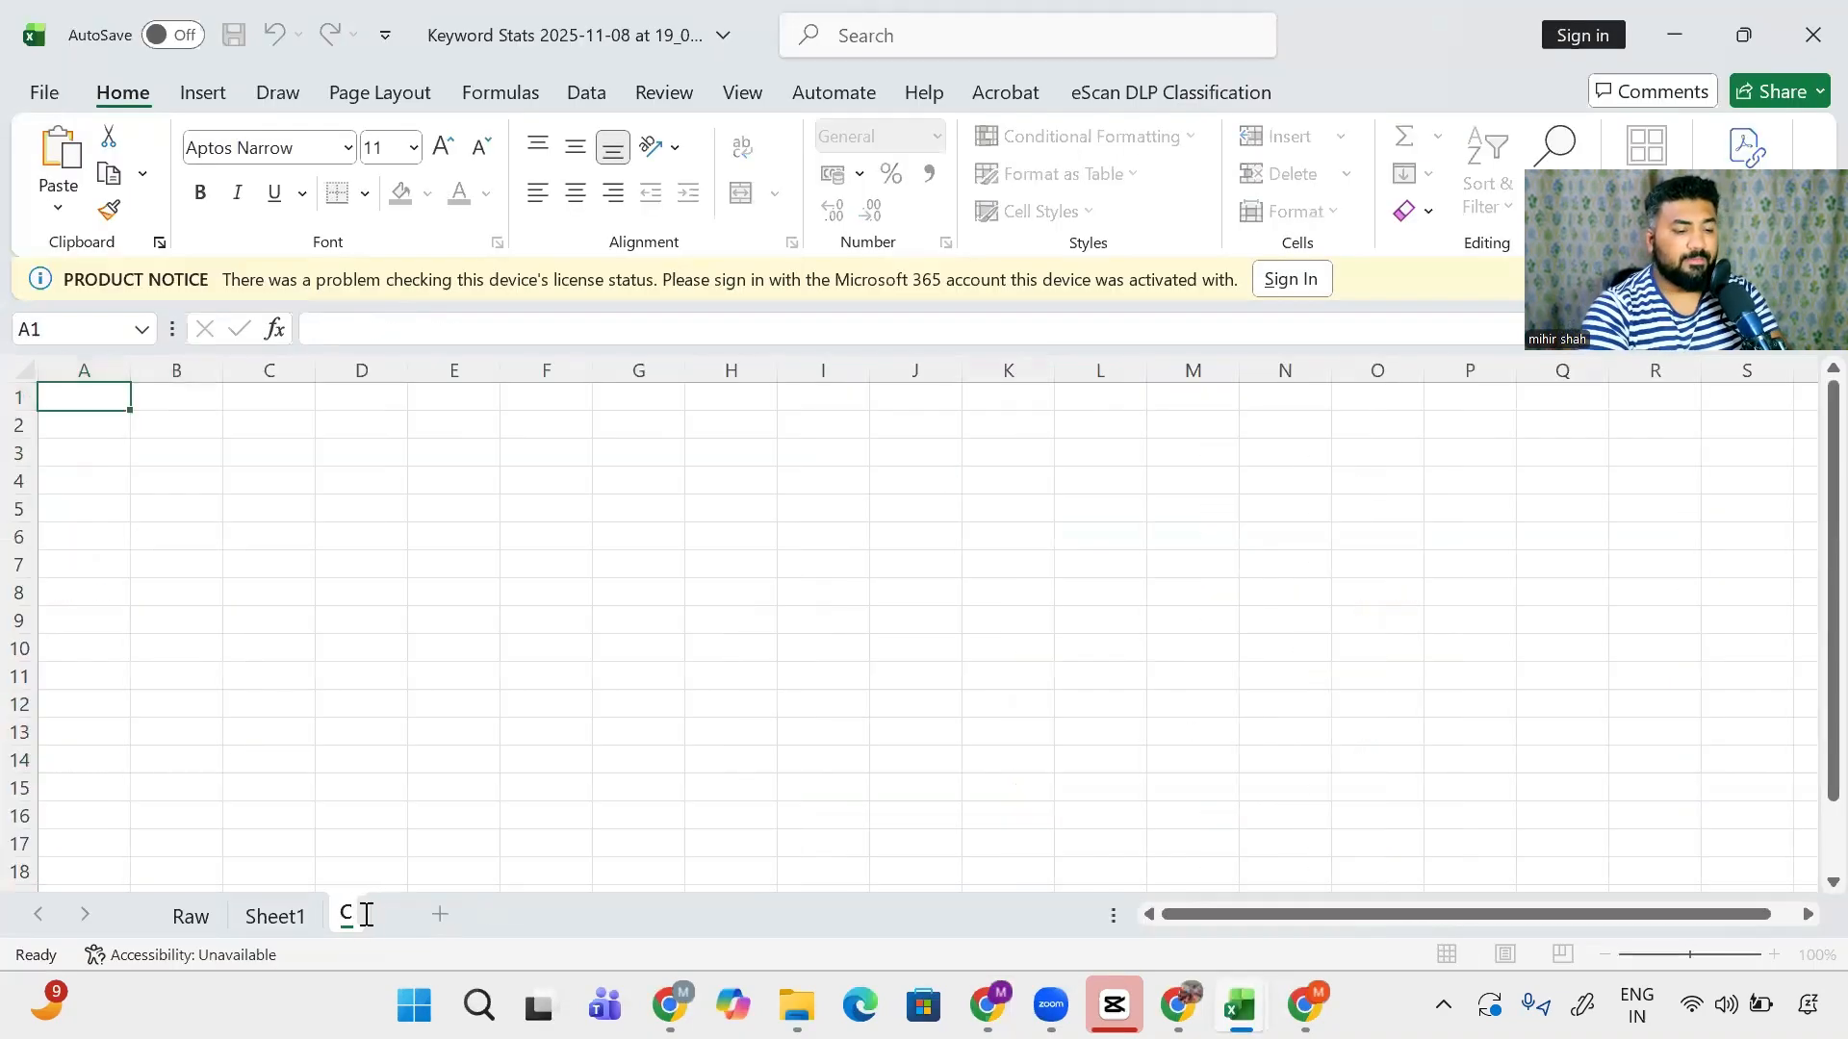
text(hatgot)
key(BackSpace)
key(BackSpace)
text(p)
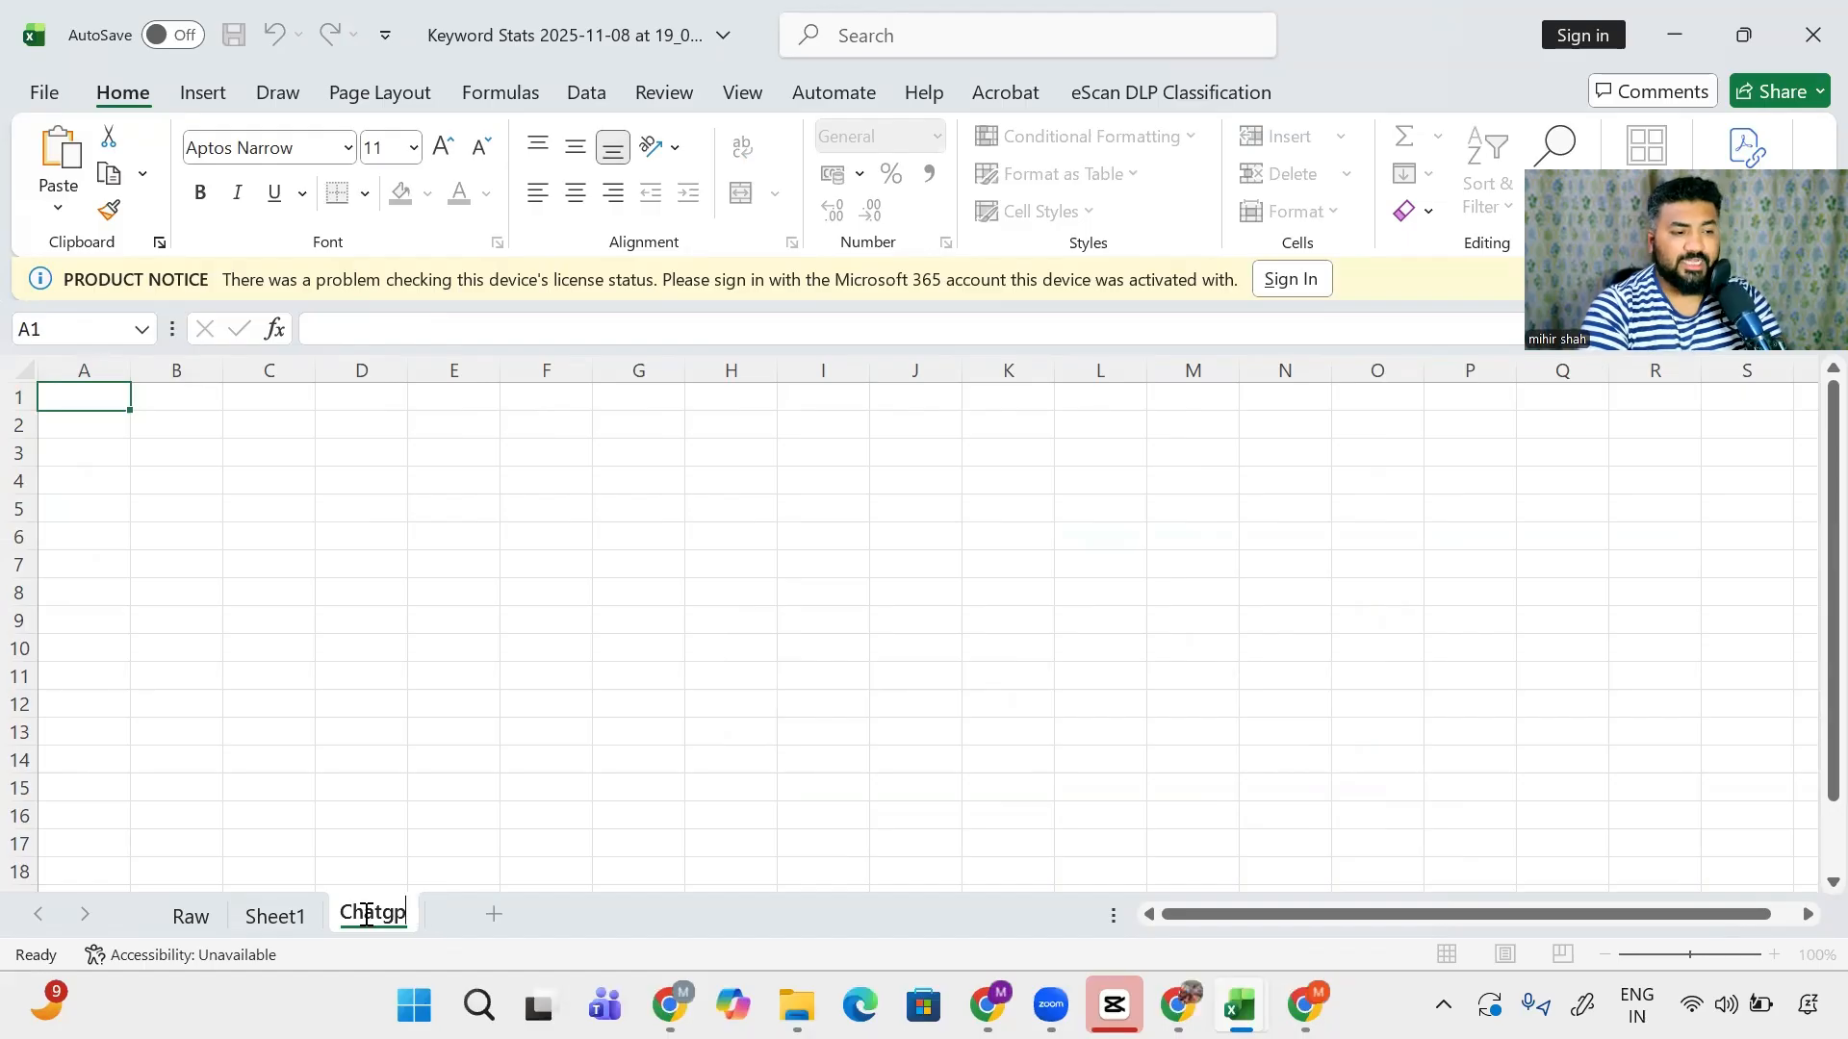
text(t)
key(Return)
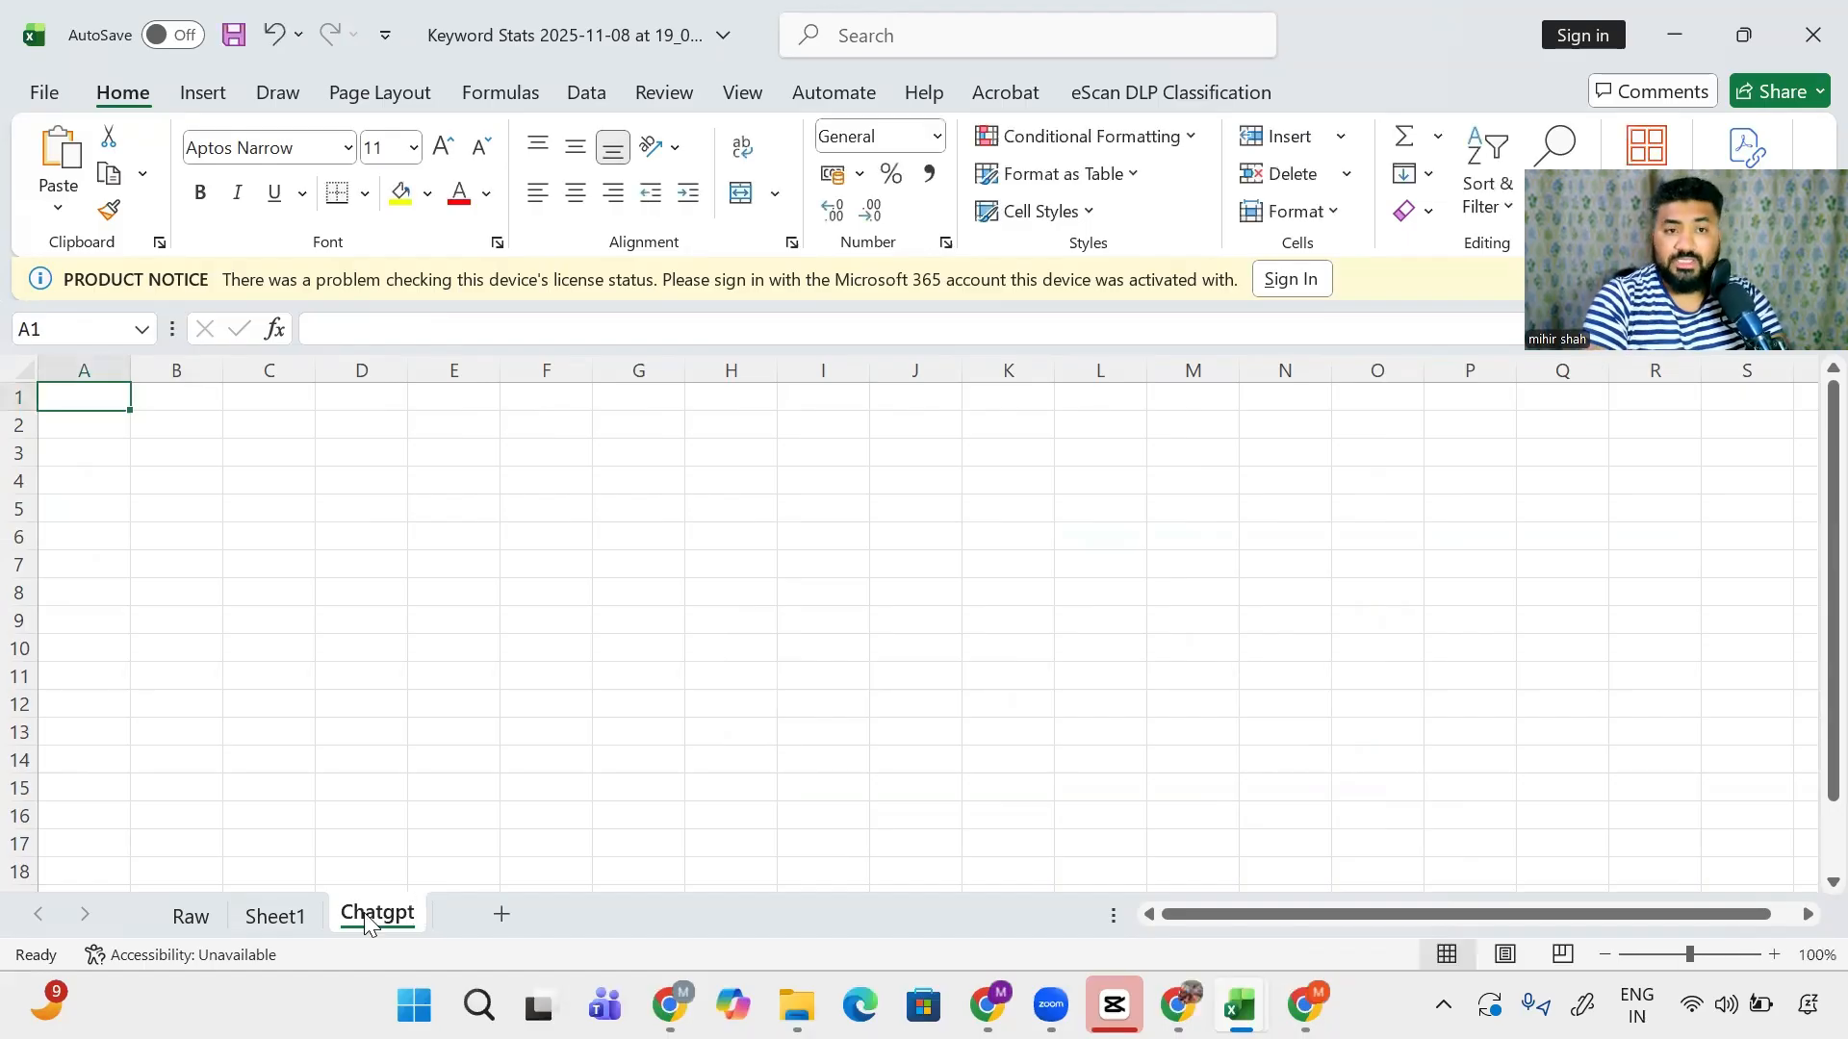
- Paste the ChatGPT table with Match Destination Formatting and auto-fit all columns
key(ctrl+v)
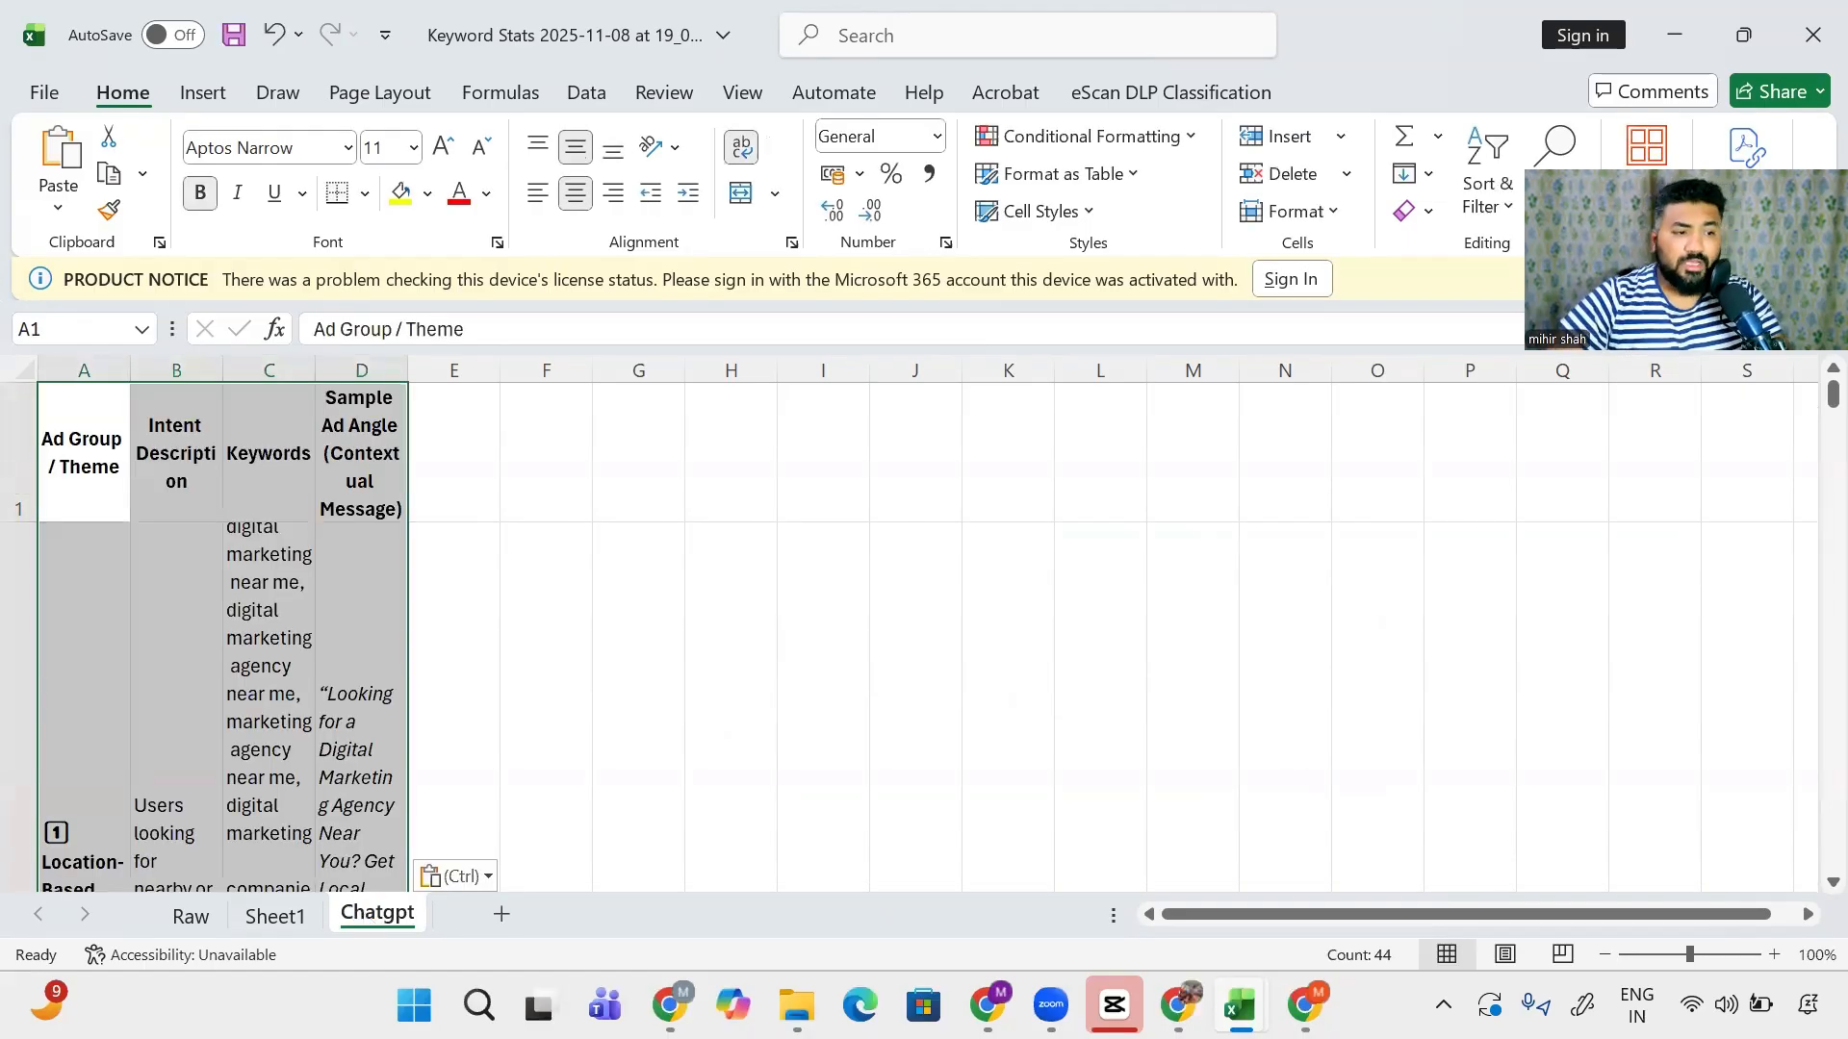
click(455, 874)
click(478, 794)
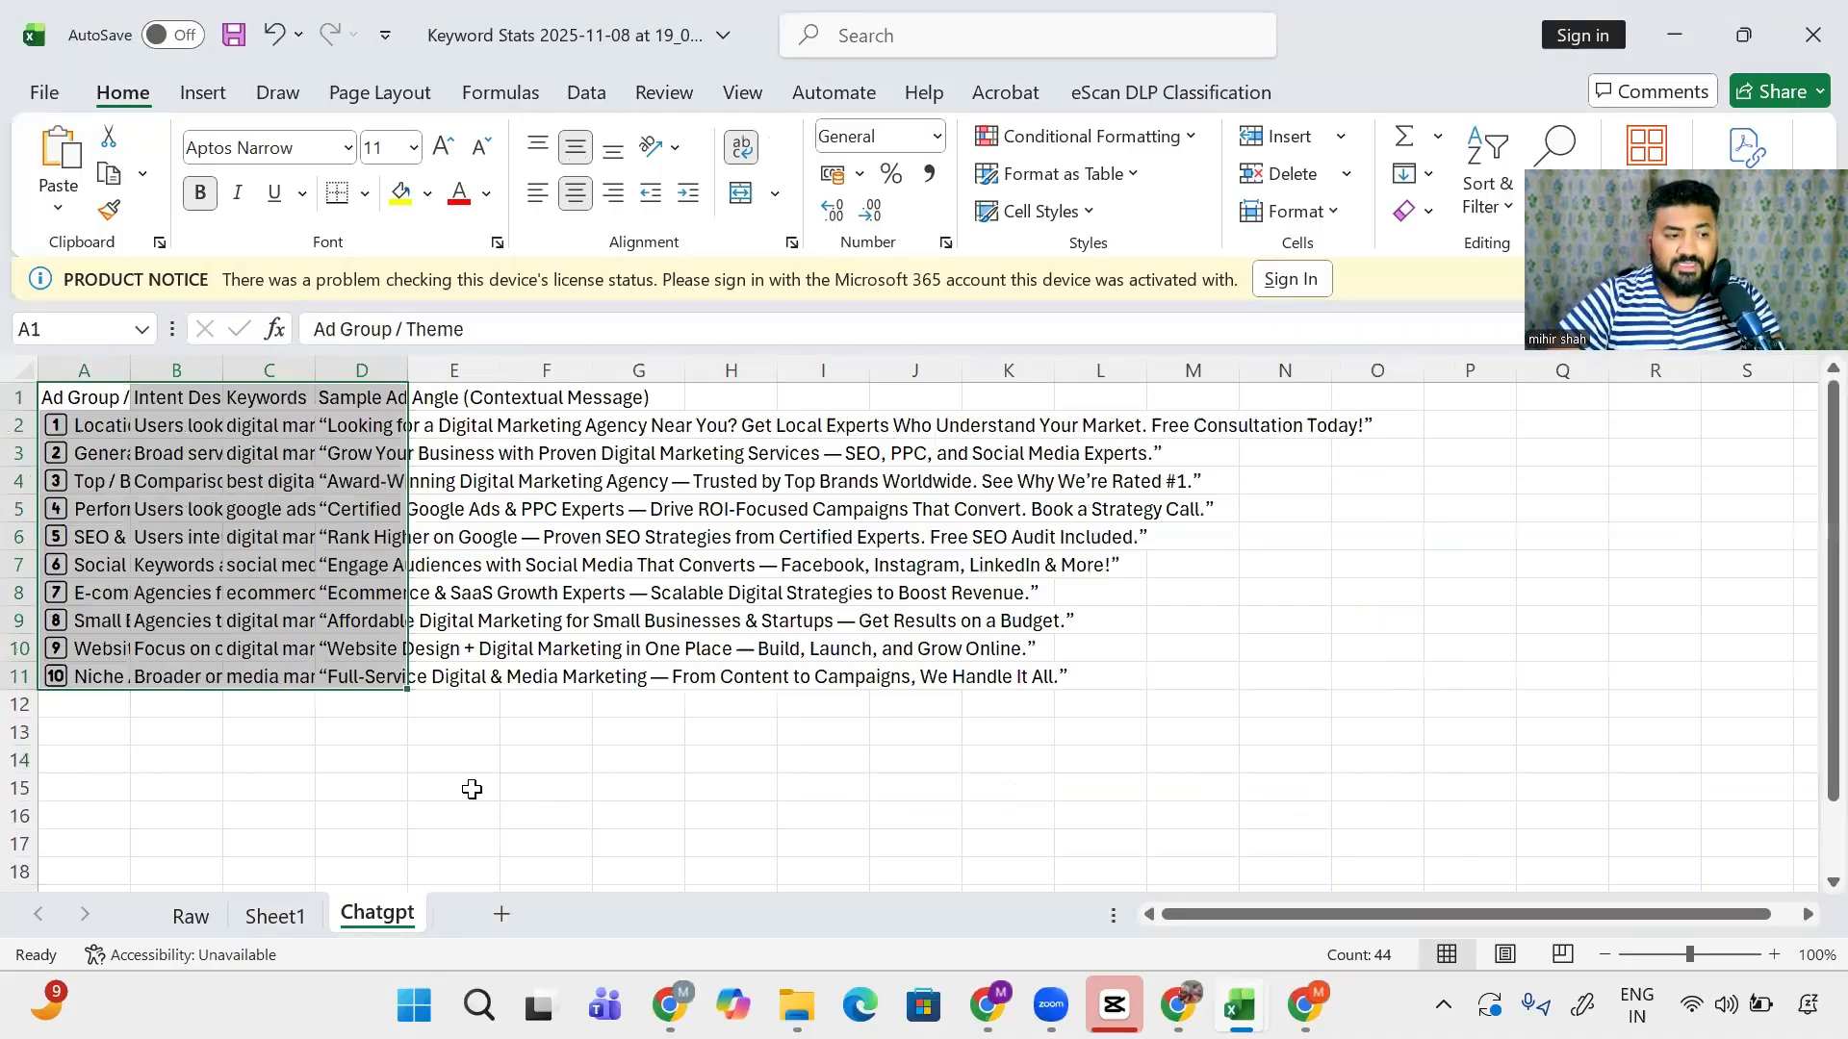
key(ctrl+a)
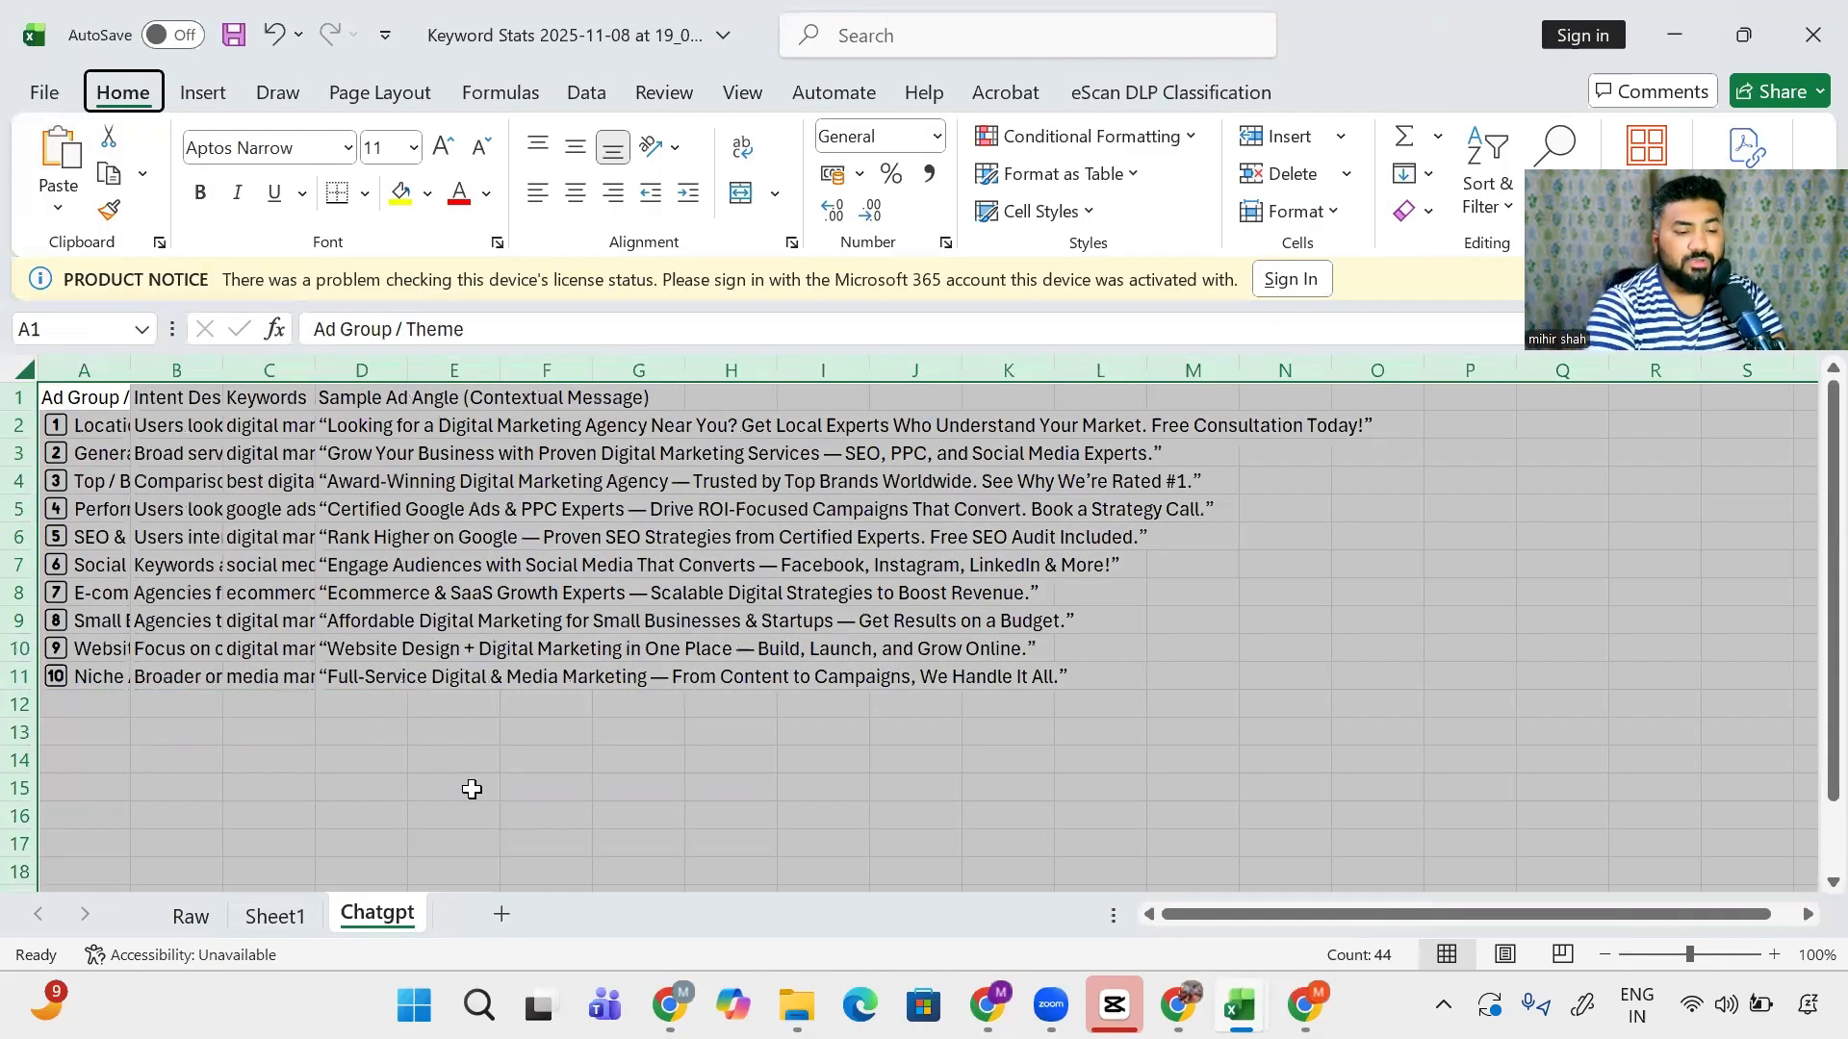
key(alt+h)
key(o)
key(i)
key(Right)
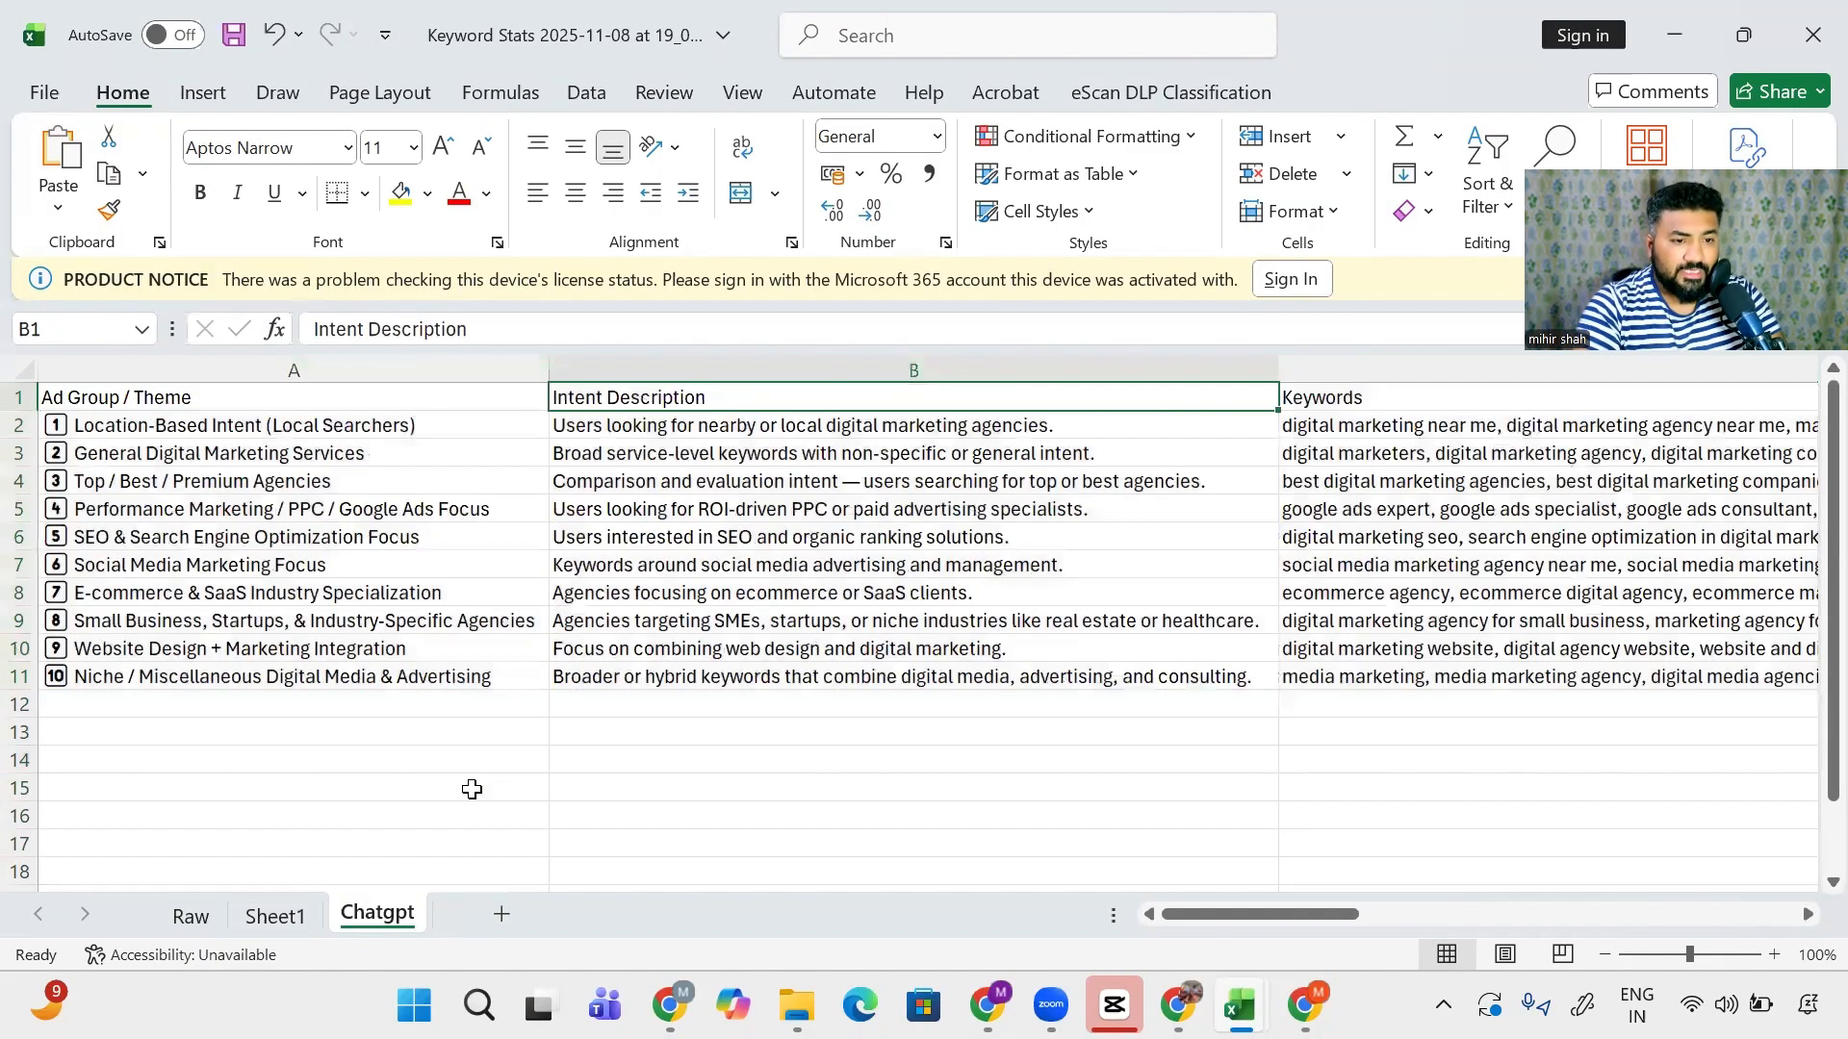
- Delete the Intent Description column
key(Left)
key(Down)
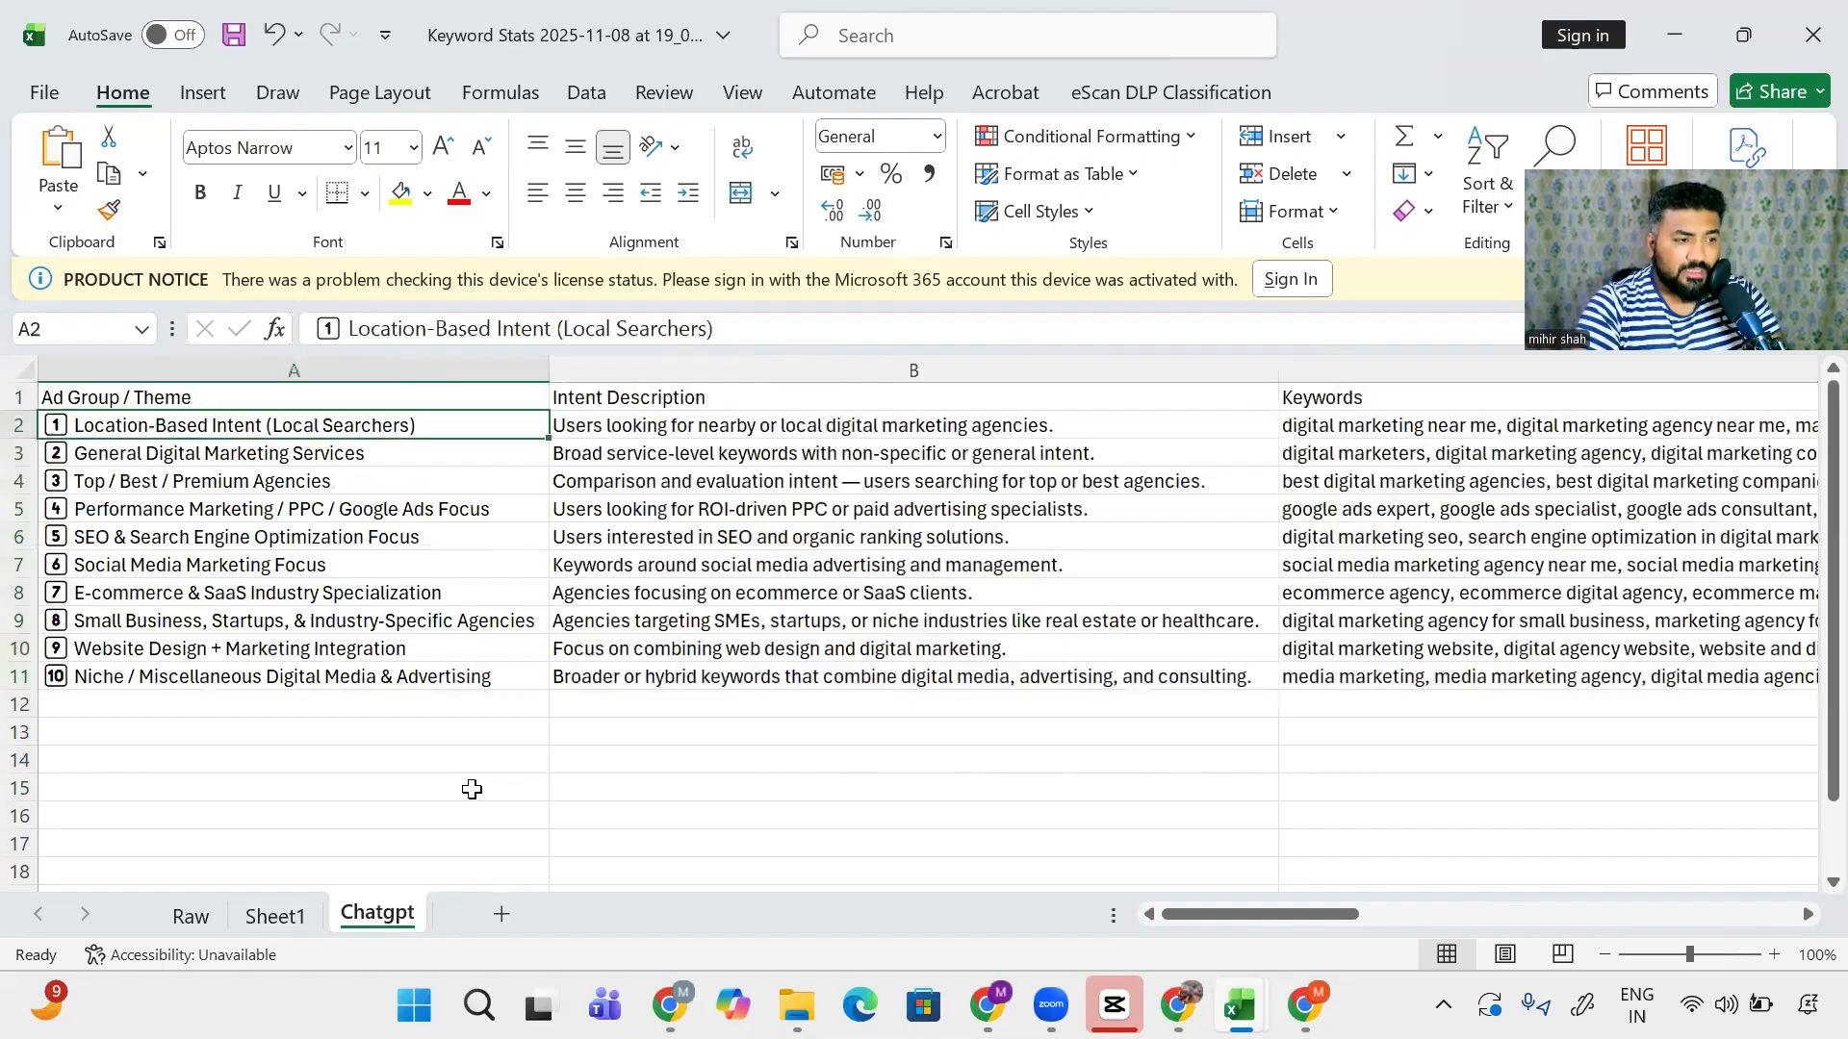
key(Right)
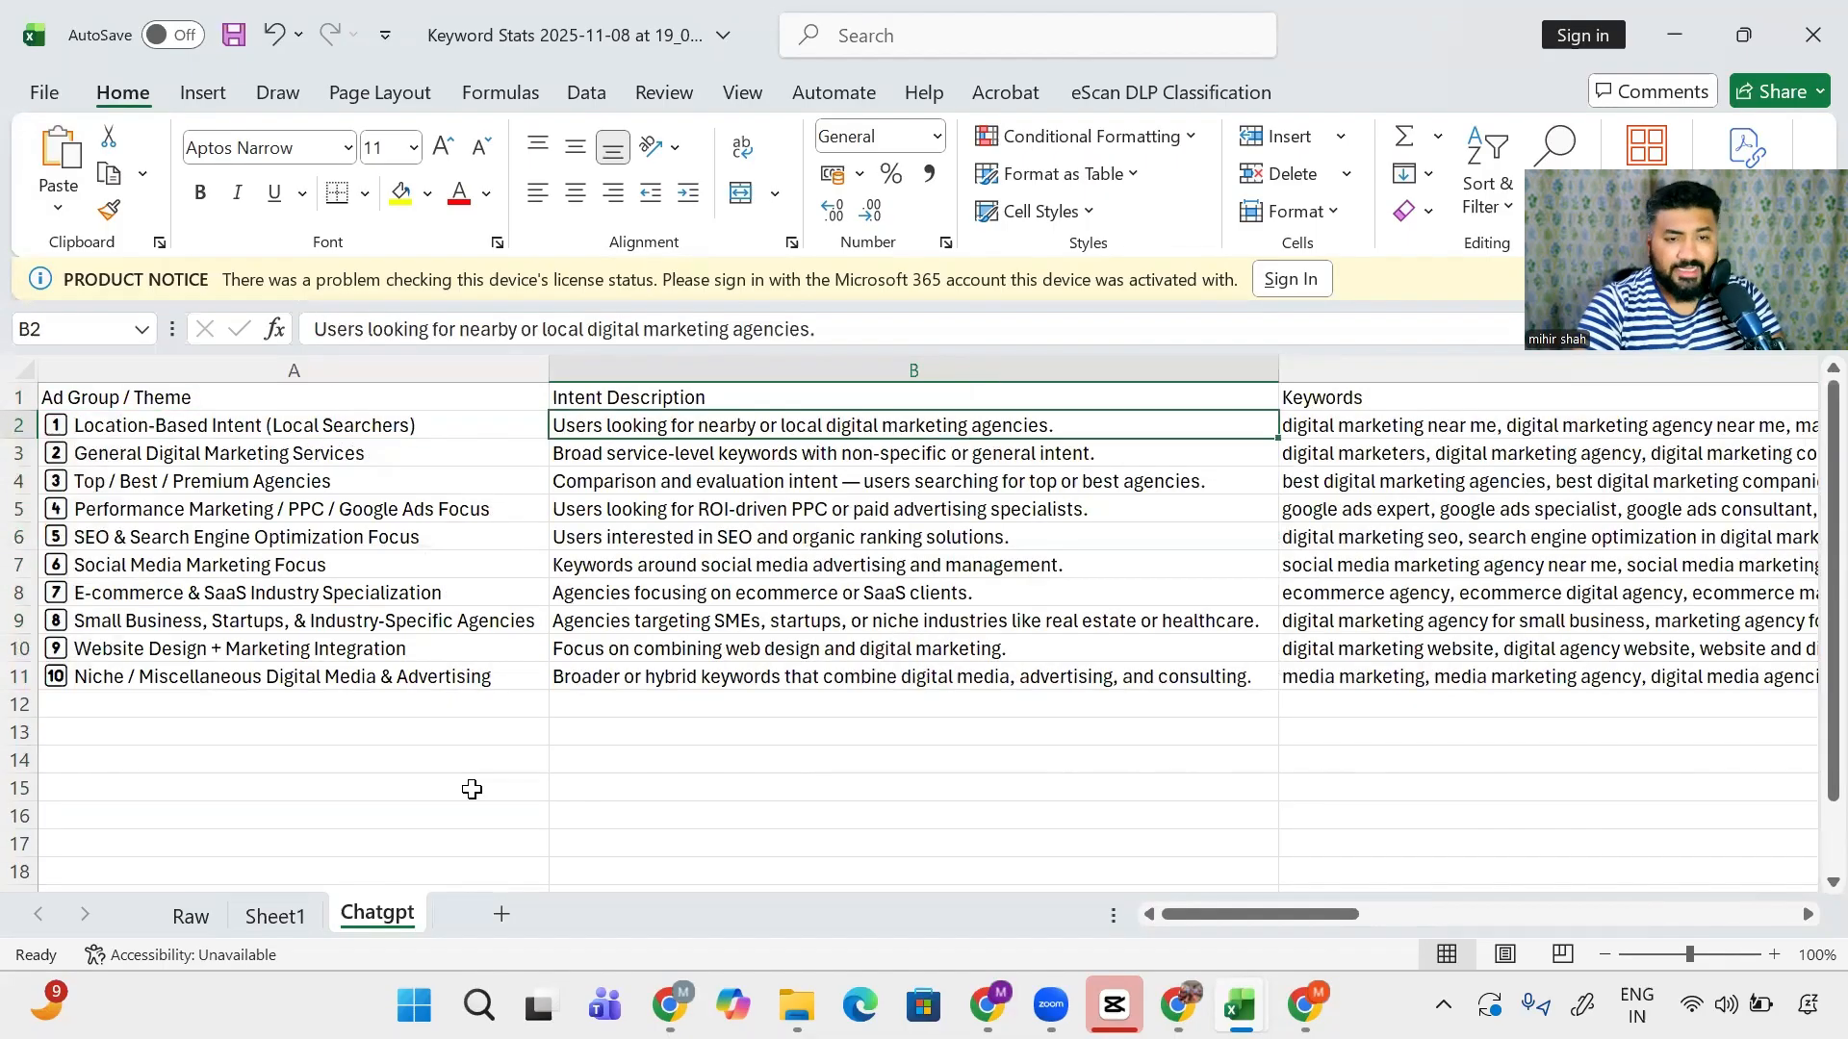
key(ctrl+space)
key(ctrl+minus)
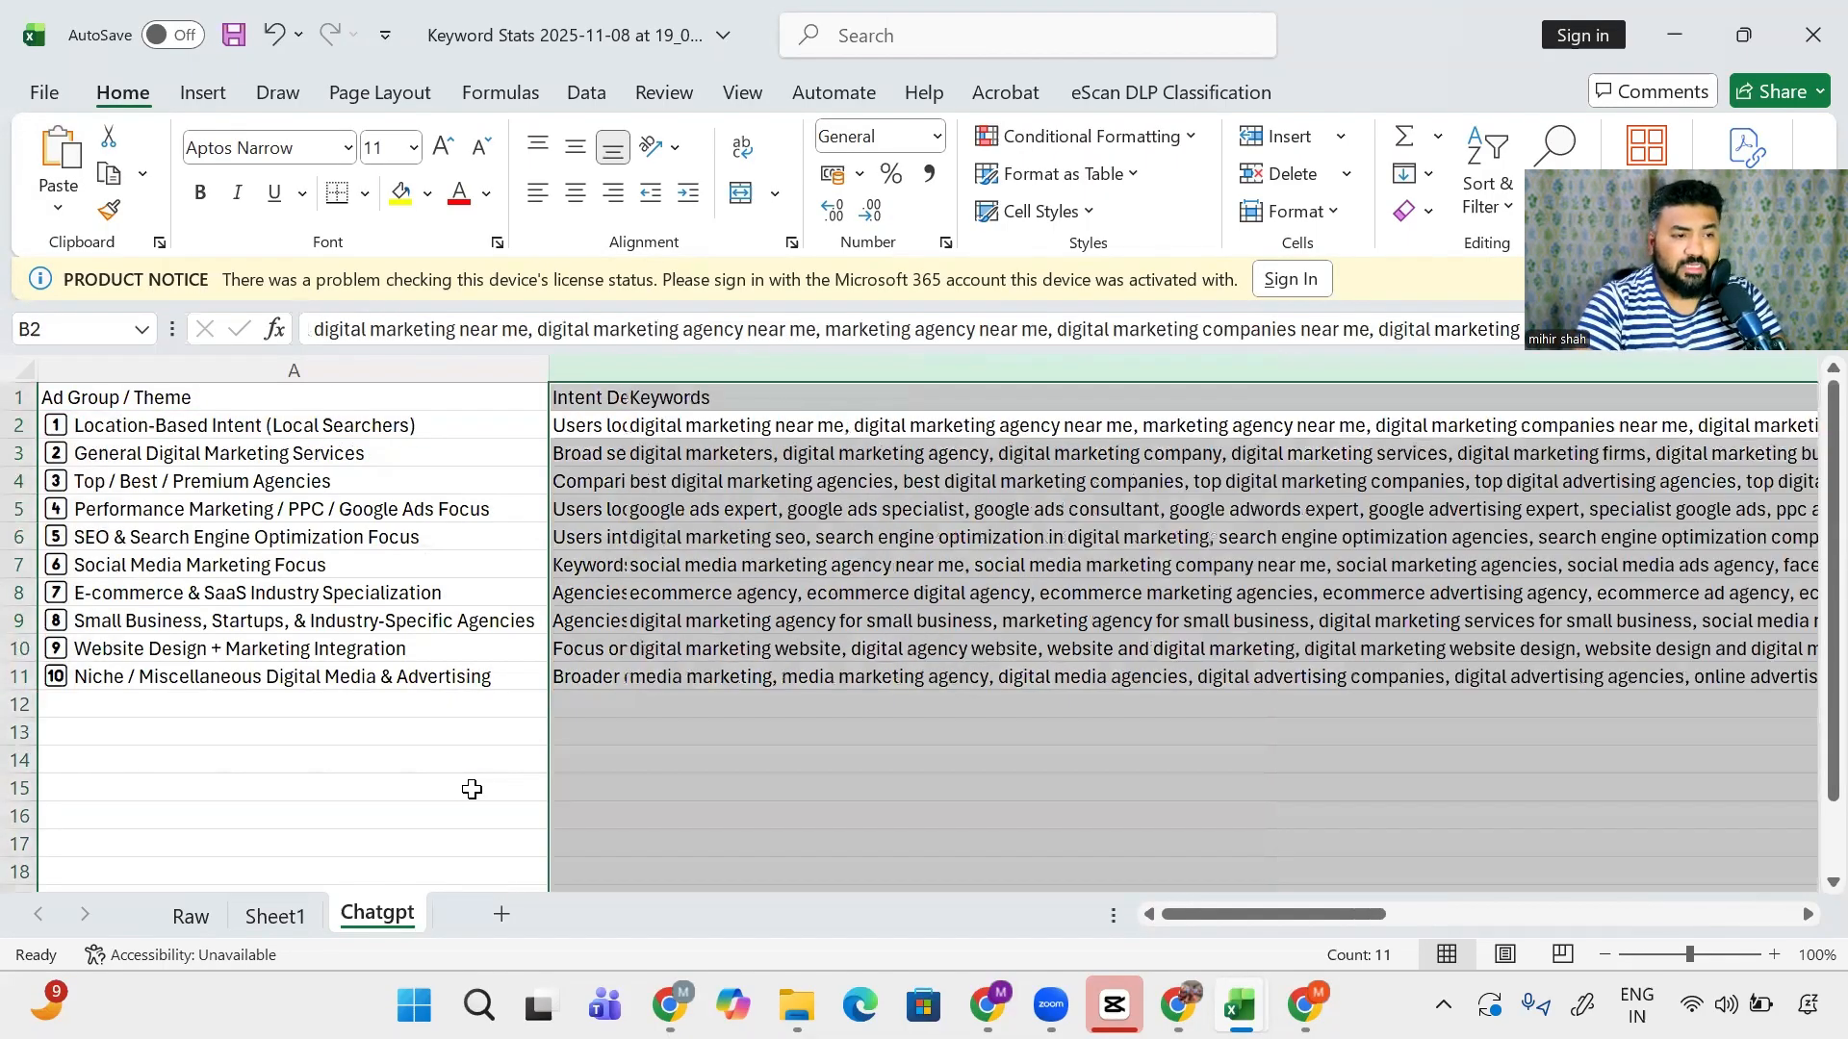
- Check the ten ad group names in column A and their keyword lists
key(Left)
key(Right)
key(Right)
key(Right)
key(Left)
key(Left)
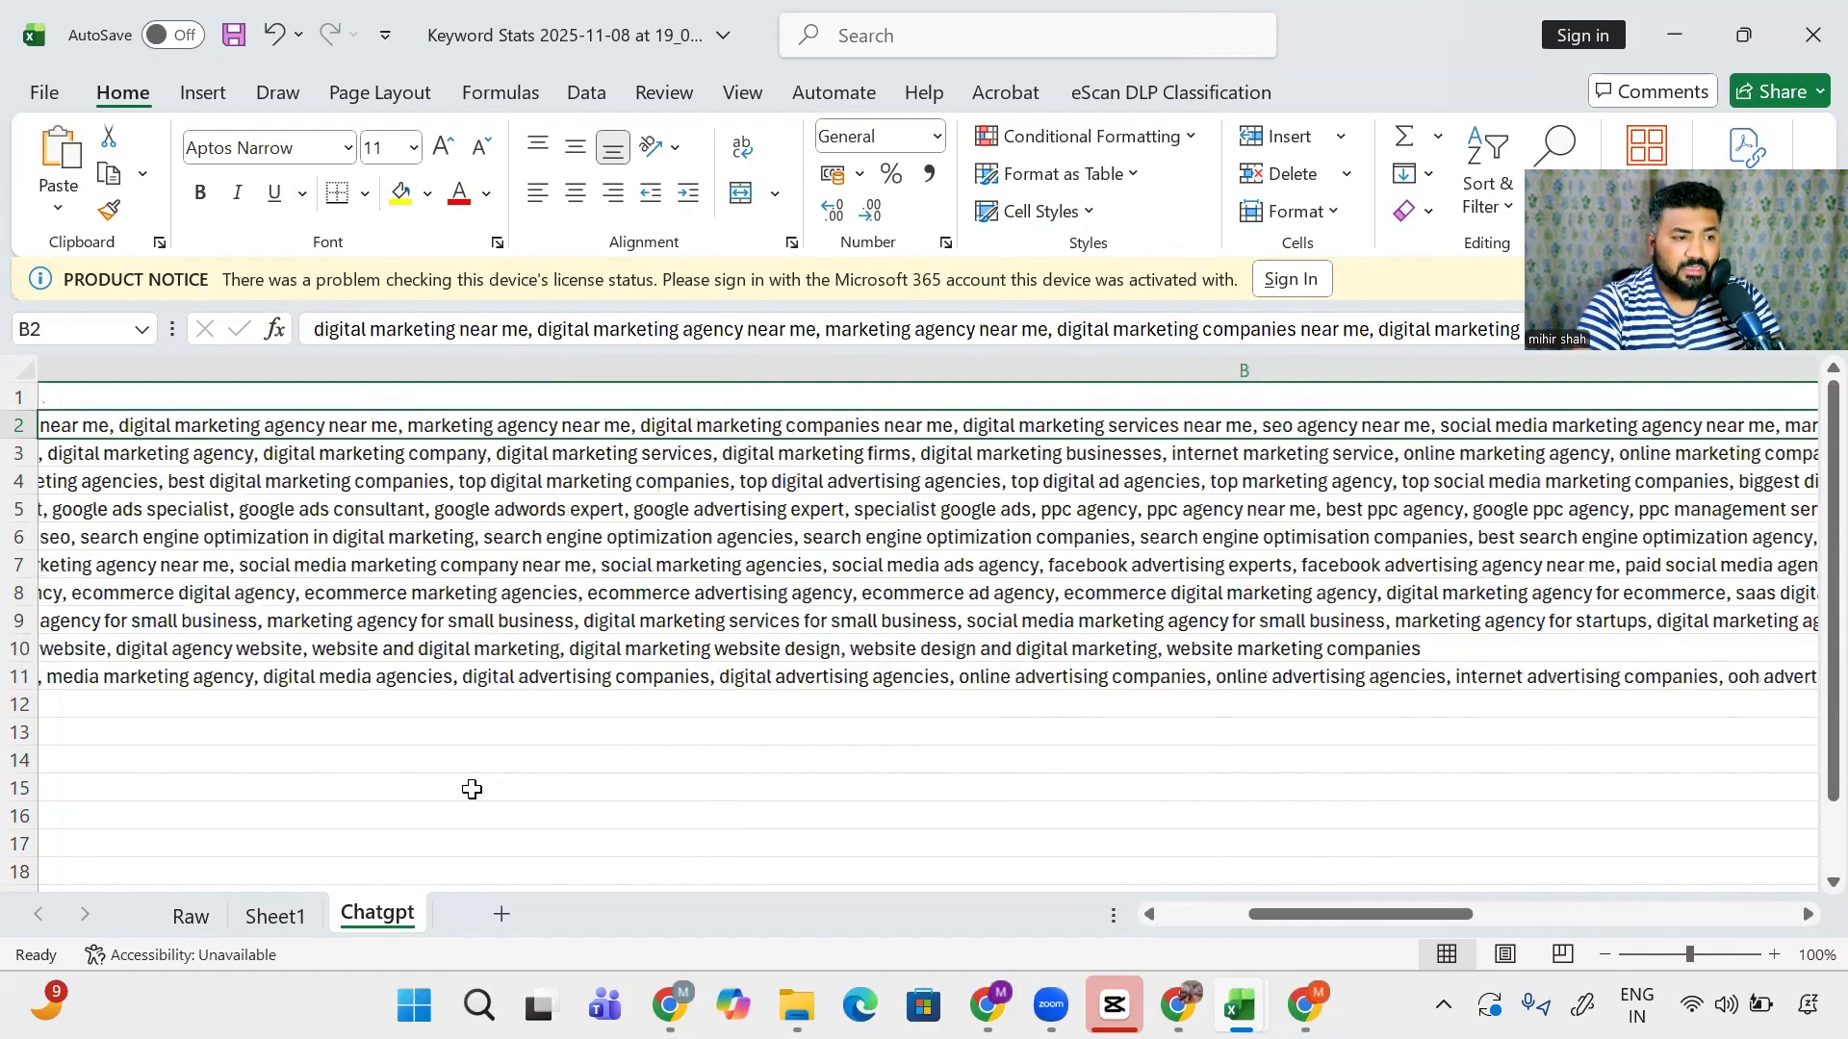
key(ctrl+Home)
key(Down)
key(ctrl+Down)
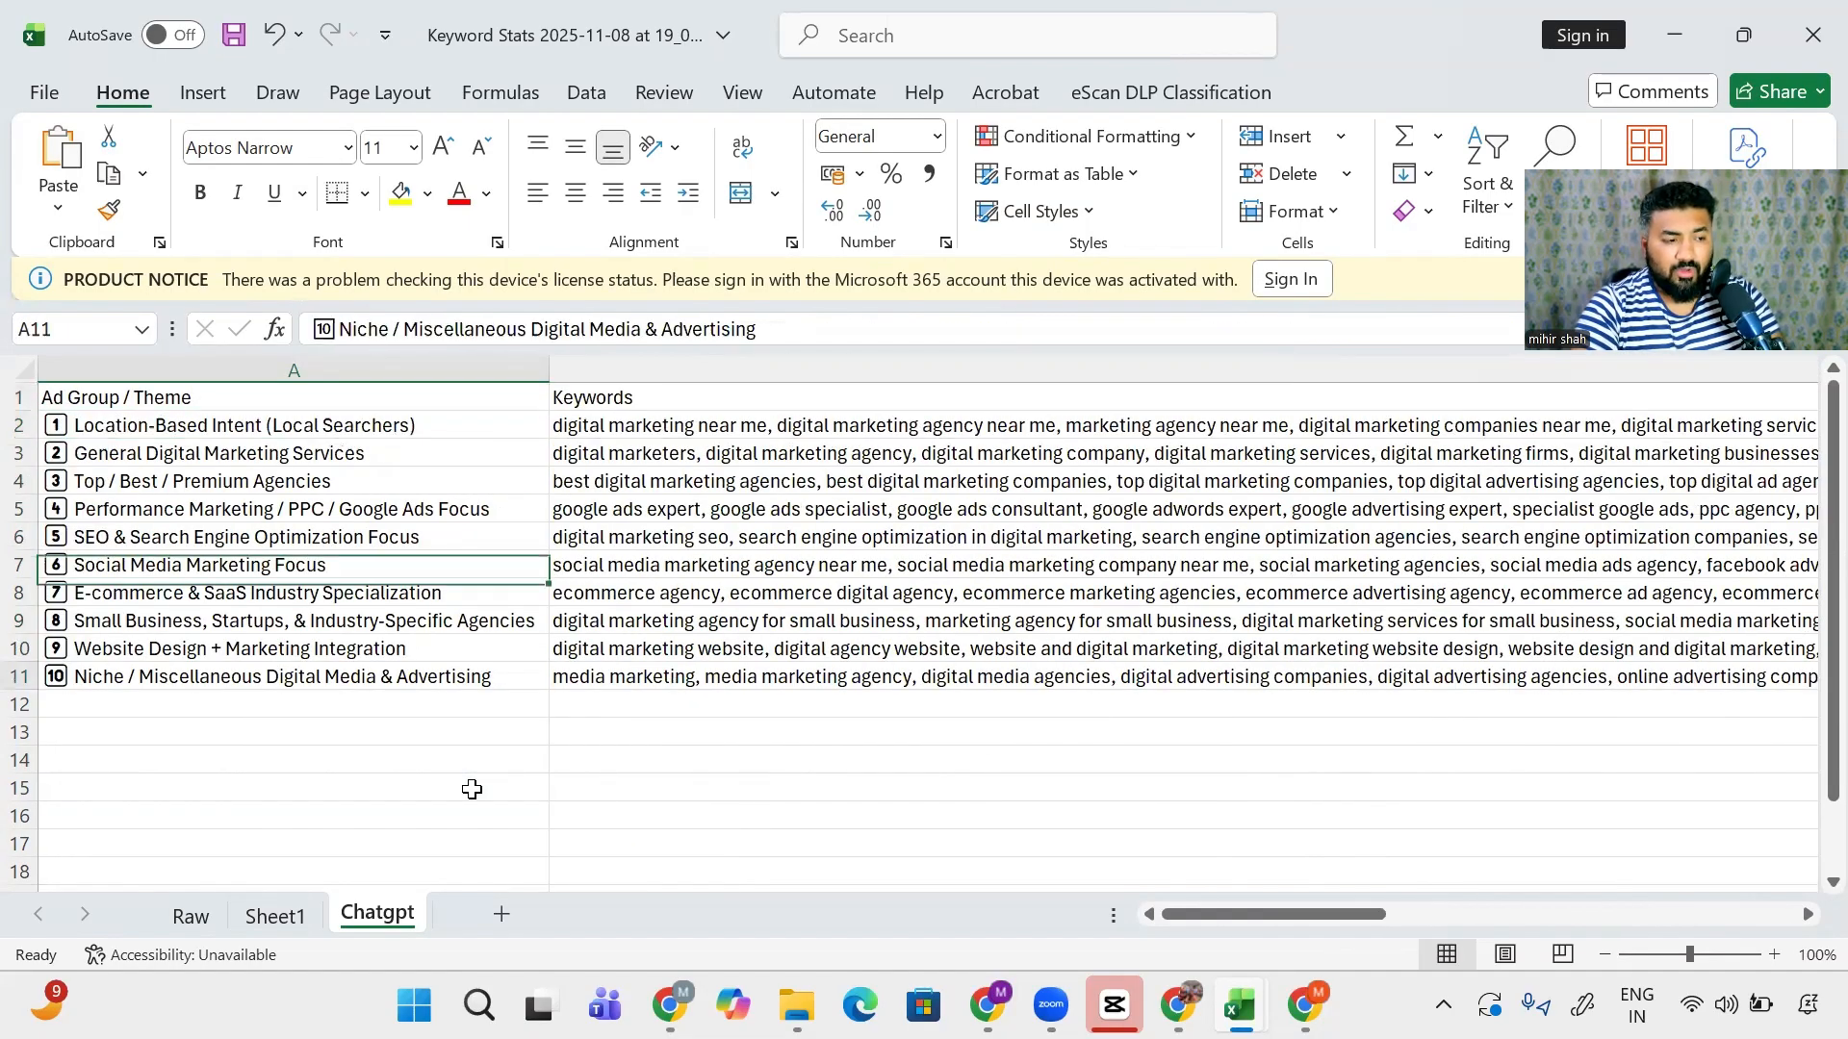
key(ctrl+Up)
key(Down)
key(ctrl+shift+Down)
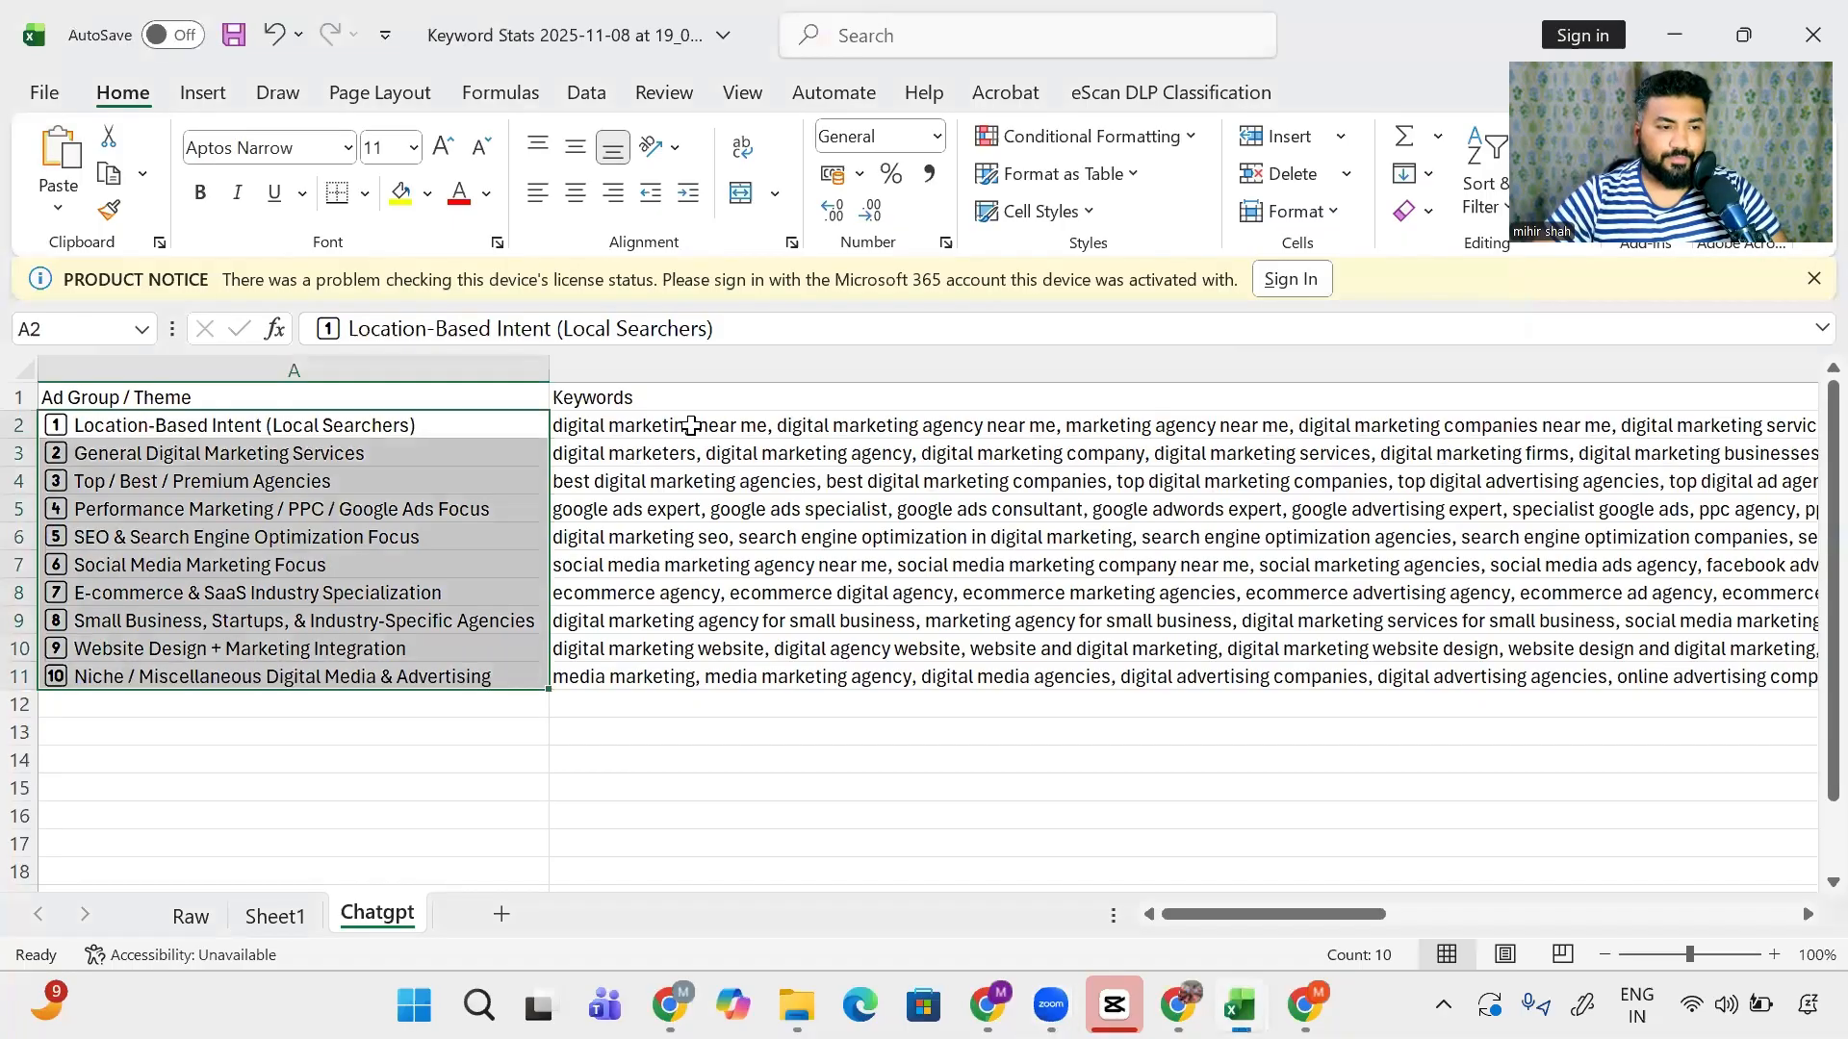
click(738, 422)
key(Right)
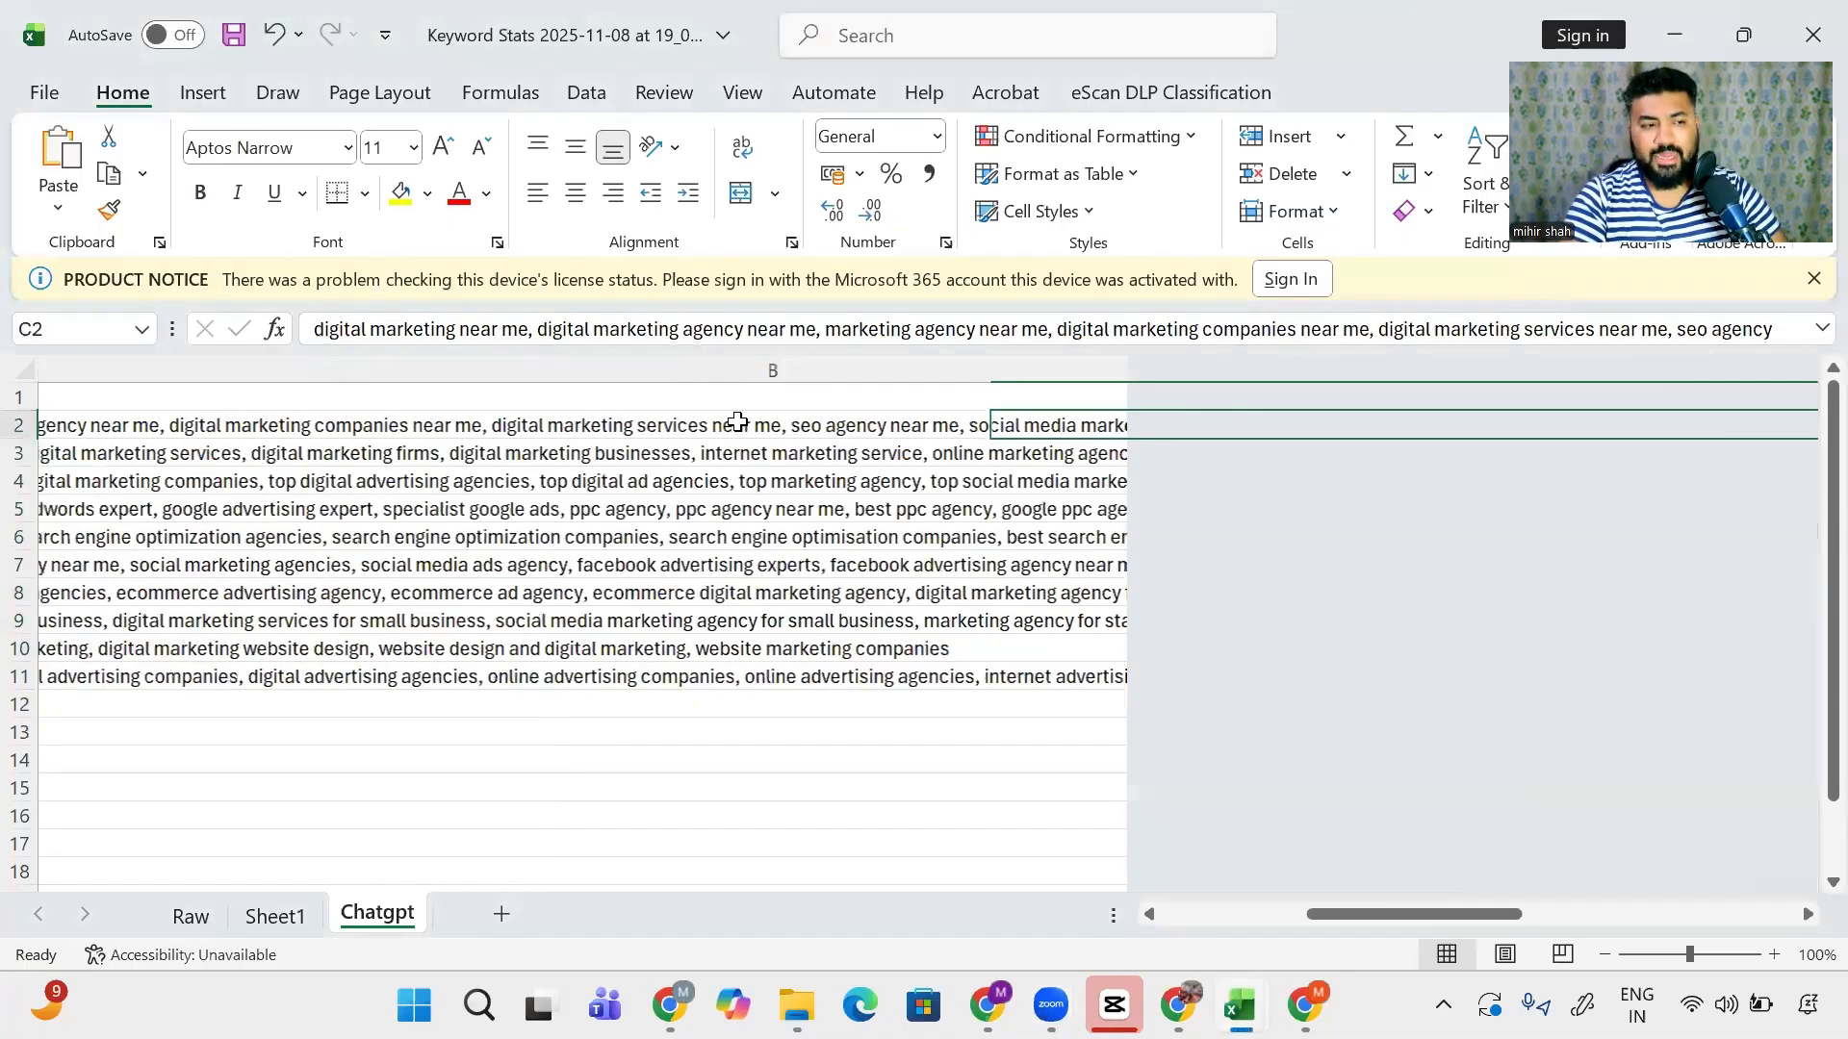
key(Left)
key(Left)
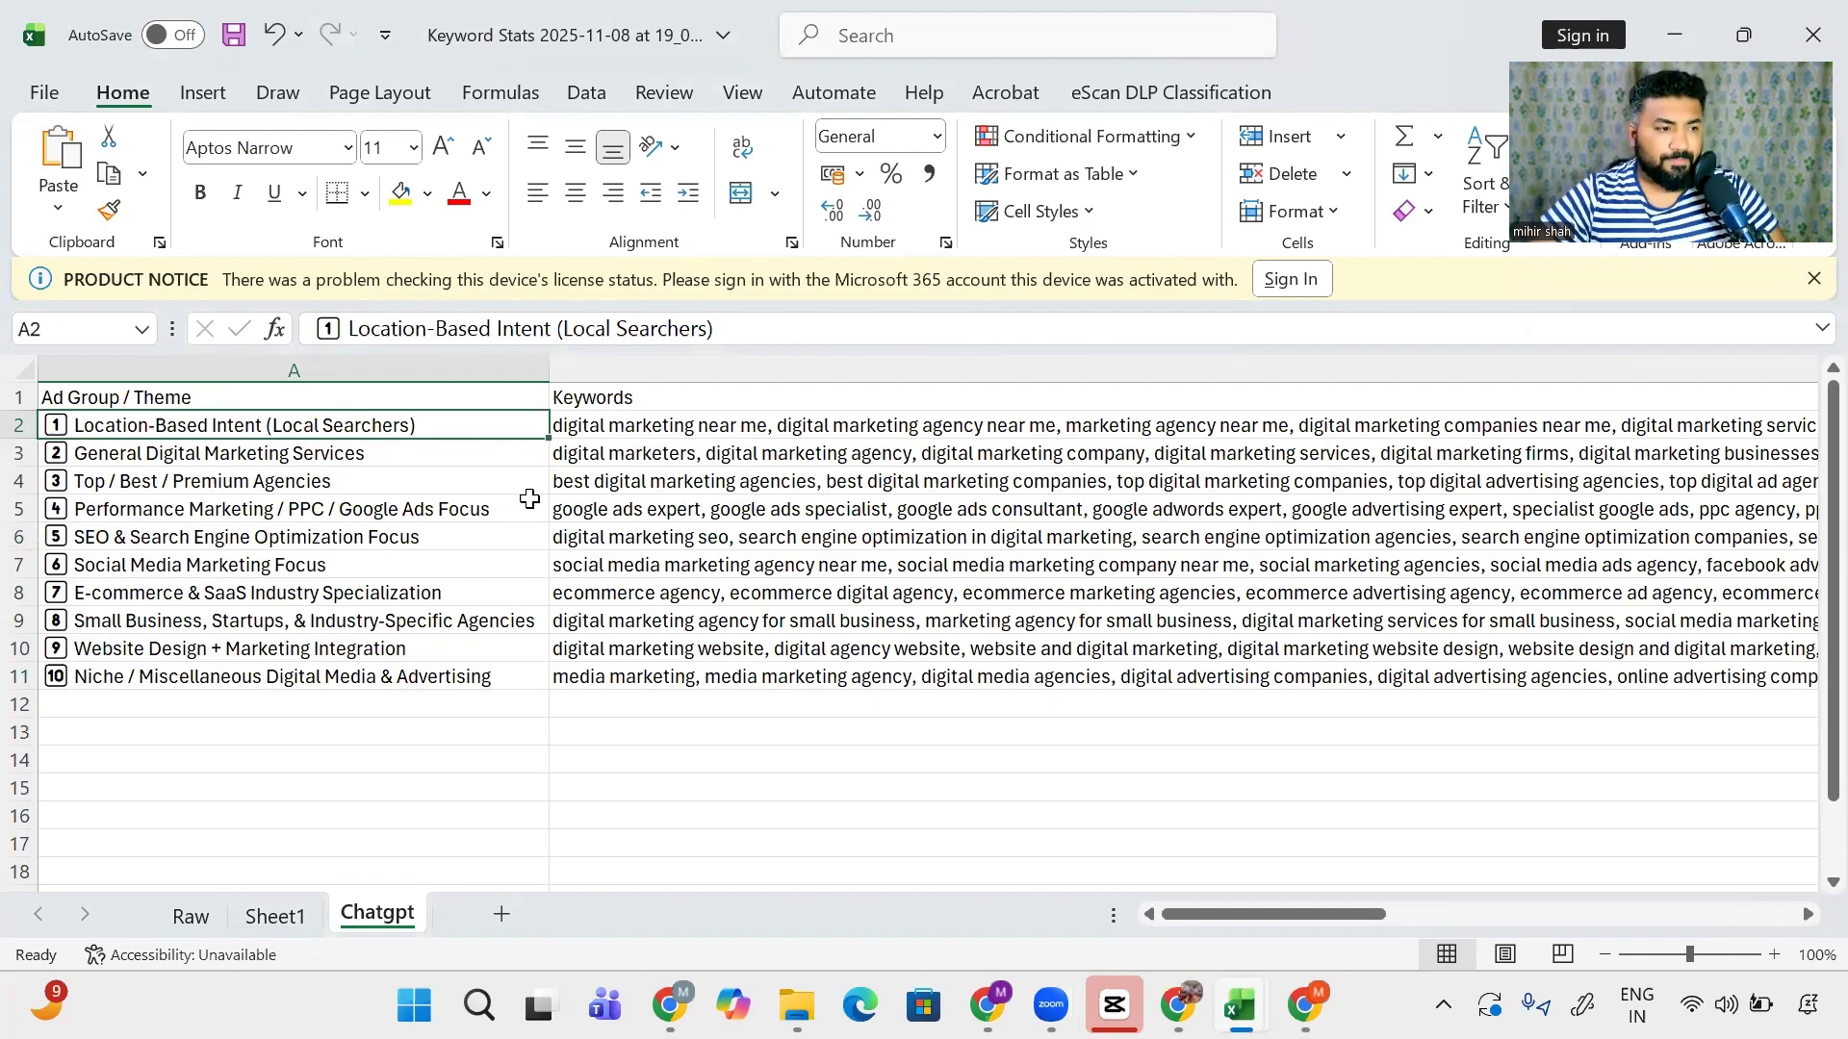
key(alt+Tab)
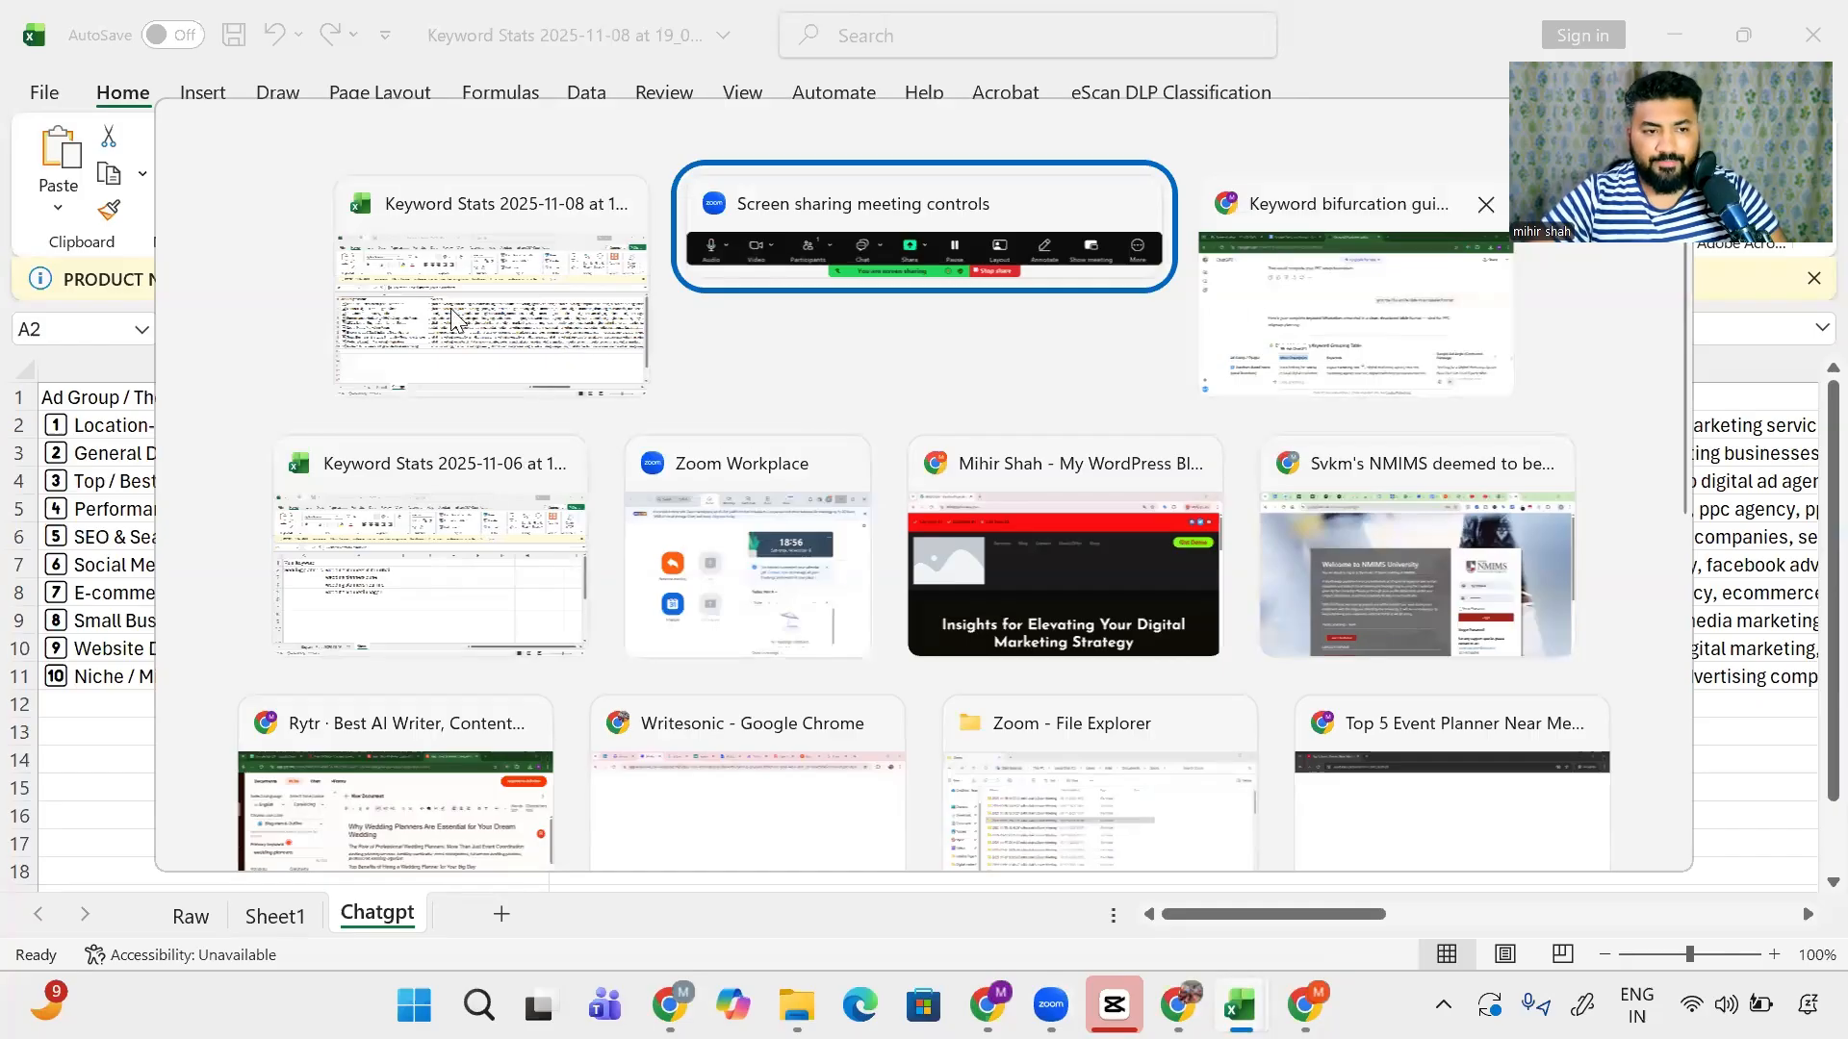
- Add headers Headline-1, Headline-2, Headline-3, Description-1 and Description-2 in row 1 from column E
click(507, 318)
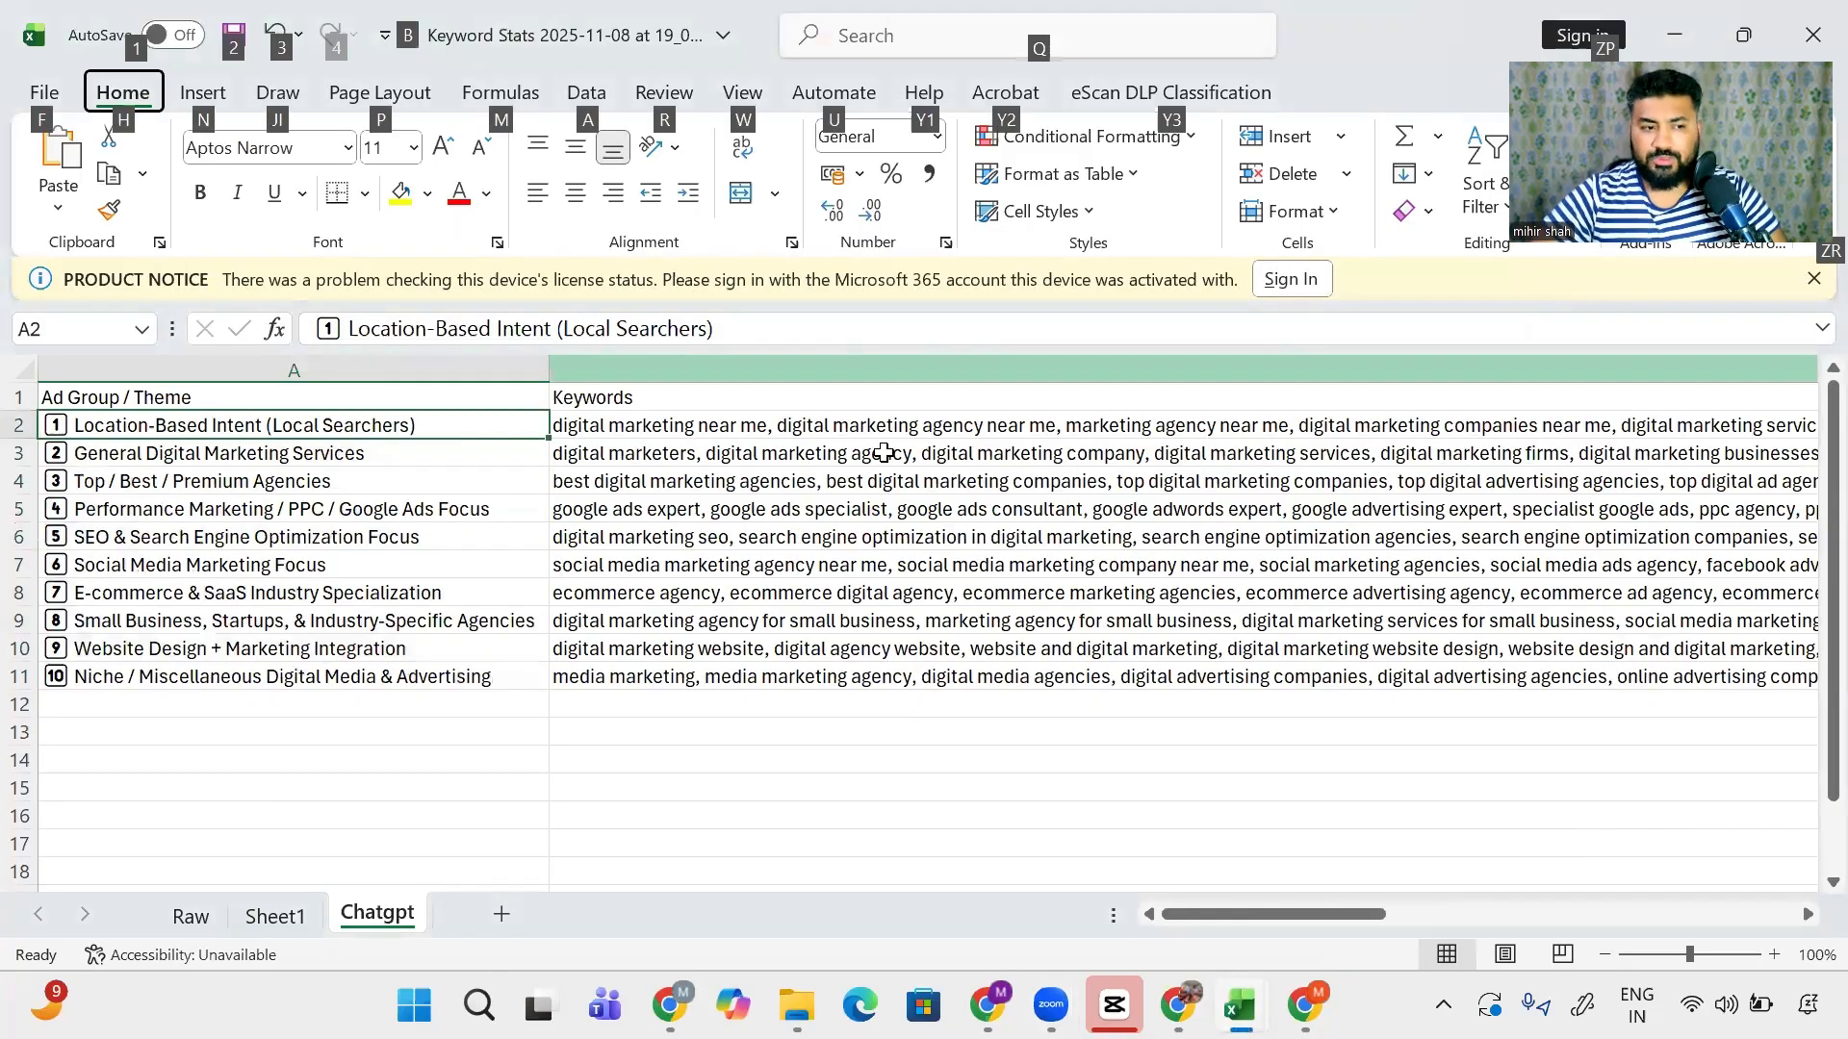
click(903, 428)
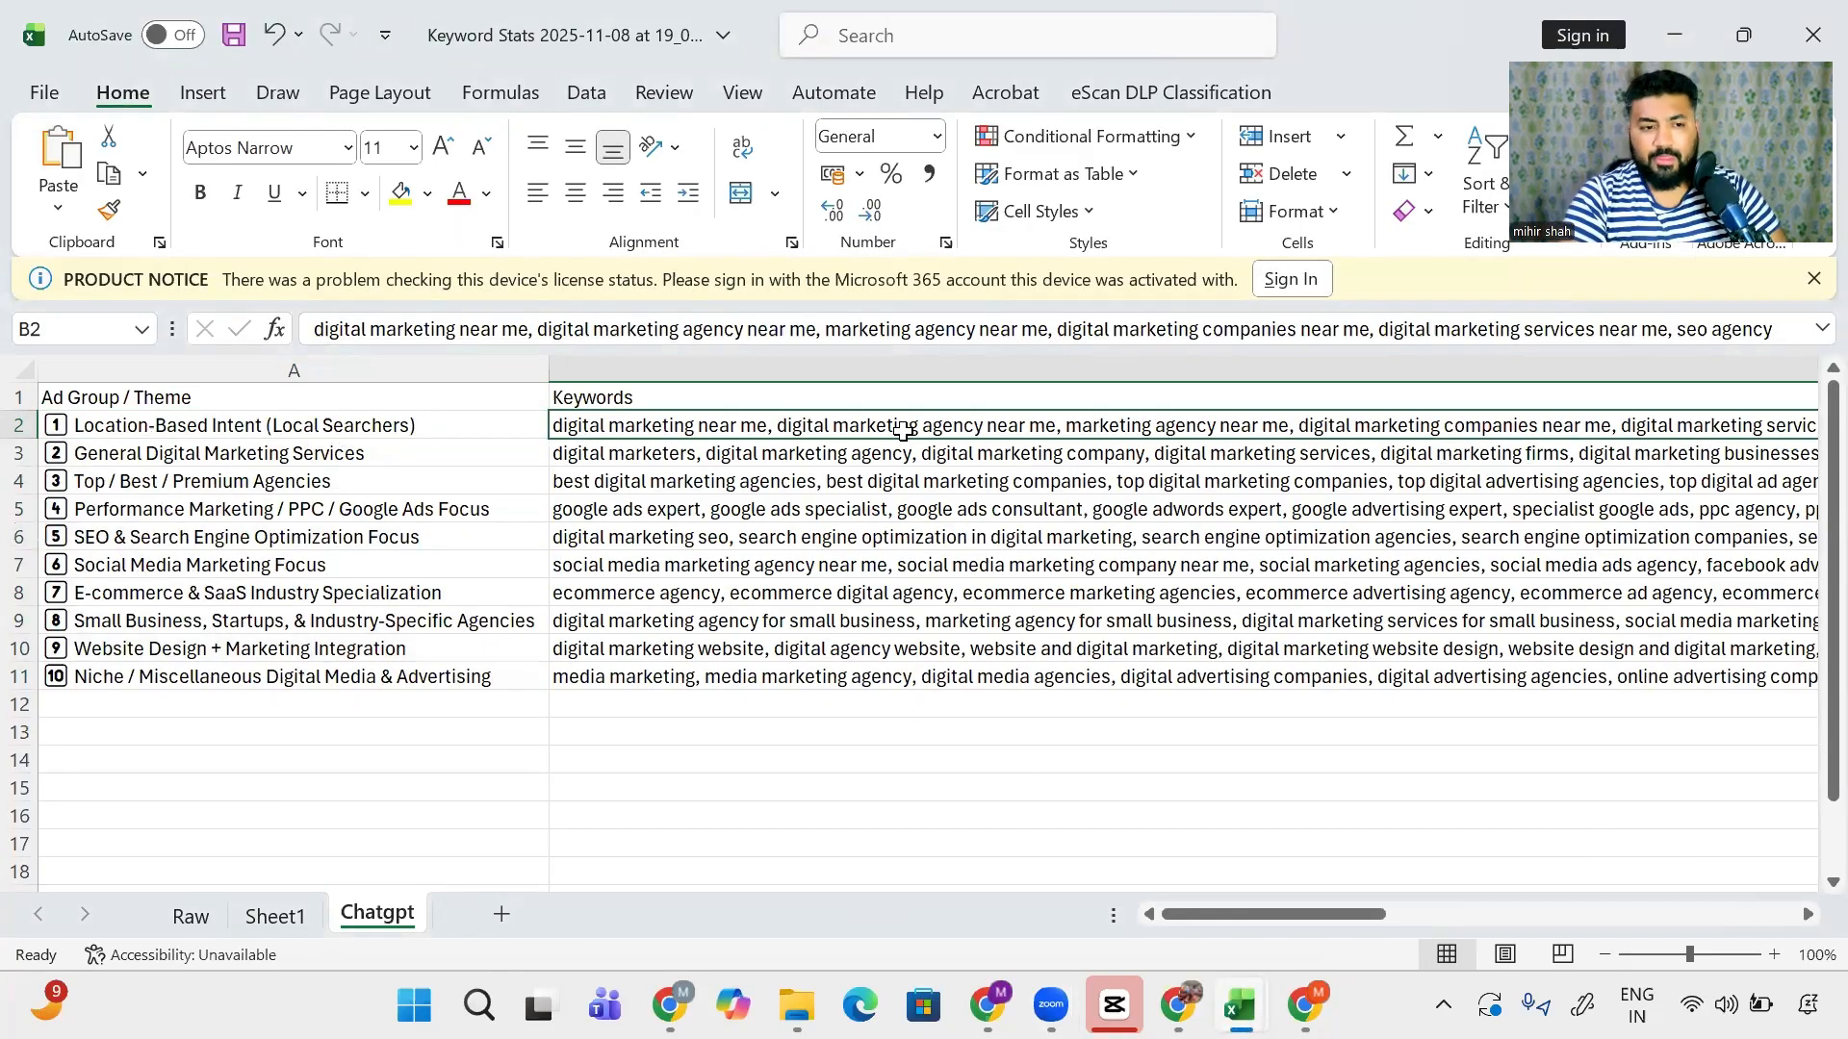
key(Right)
key(Right)
key(Right)
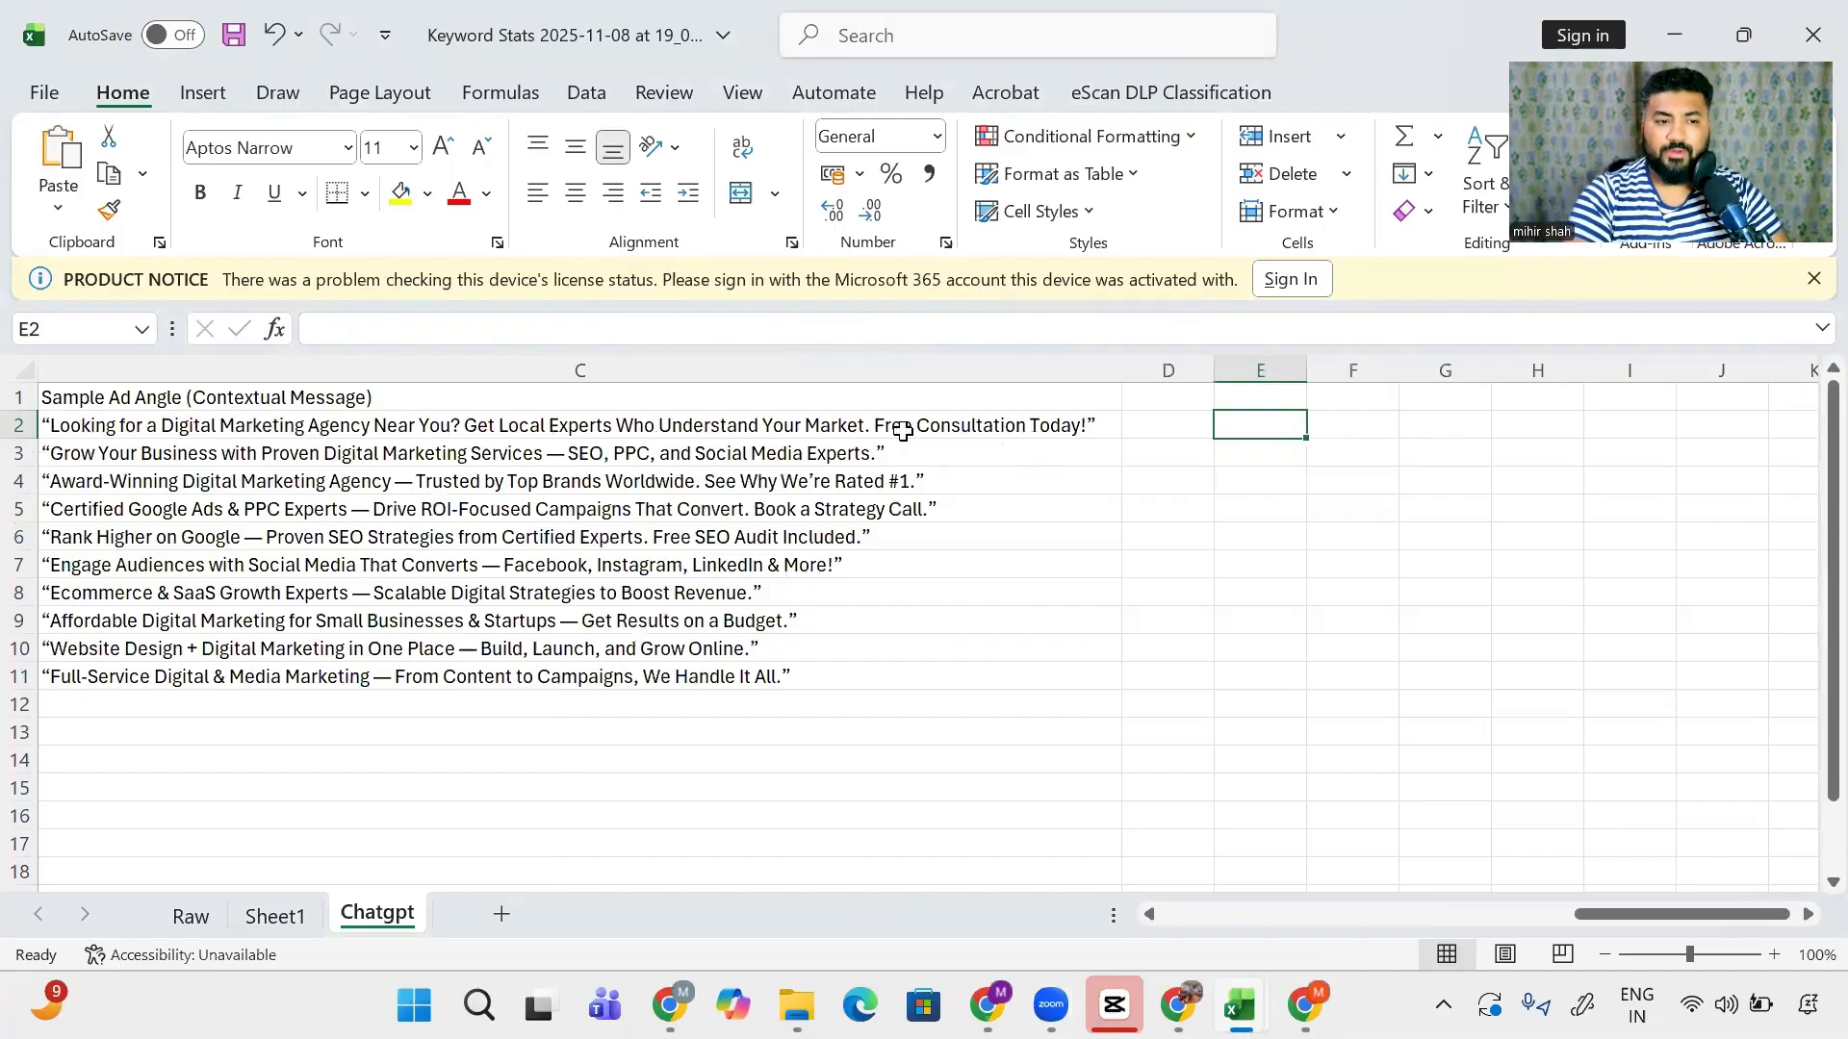
key(Up)
text(Headline-1)
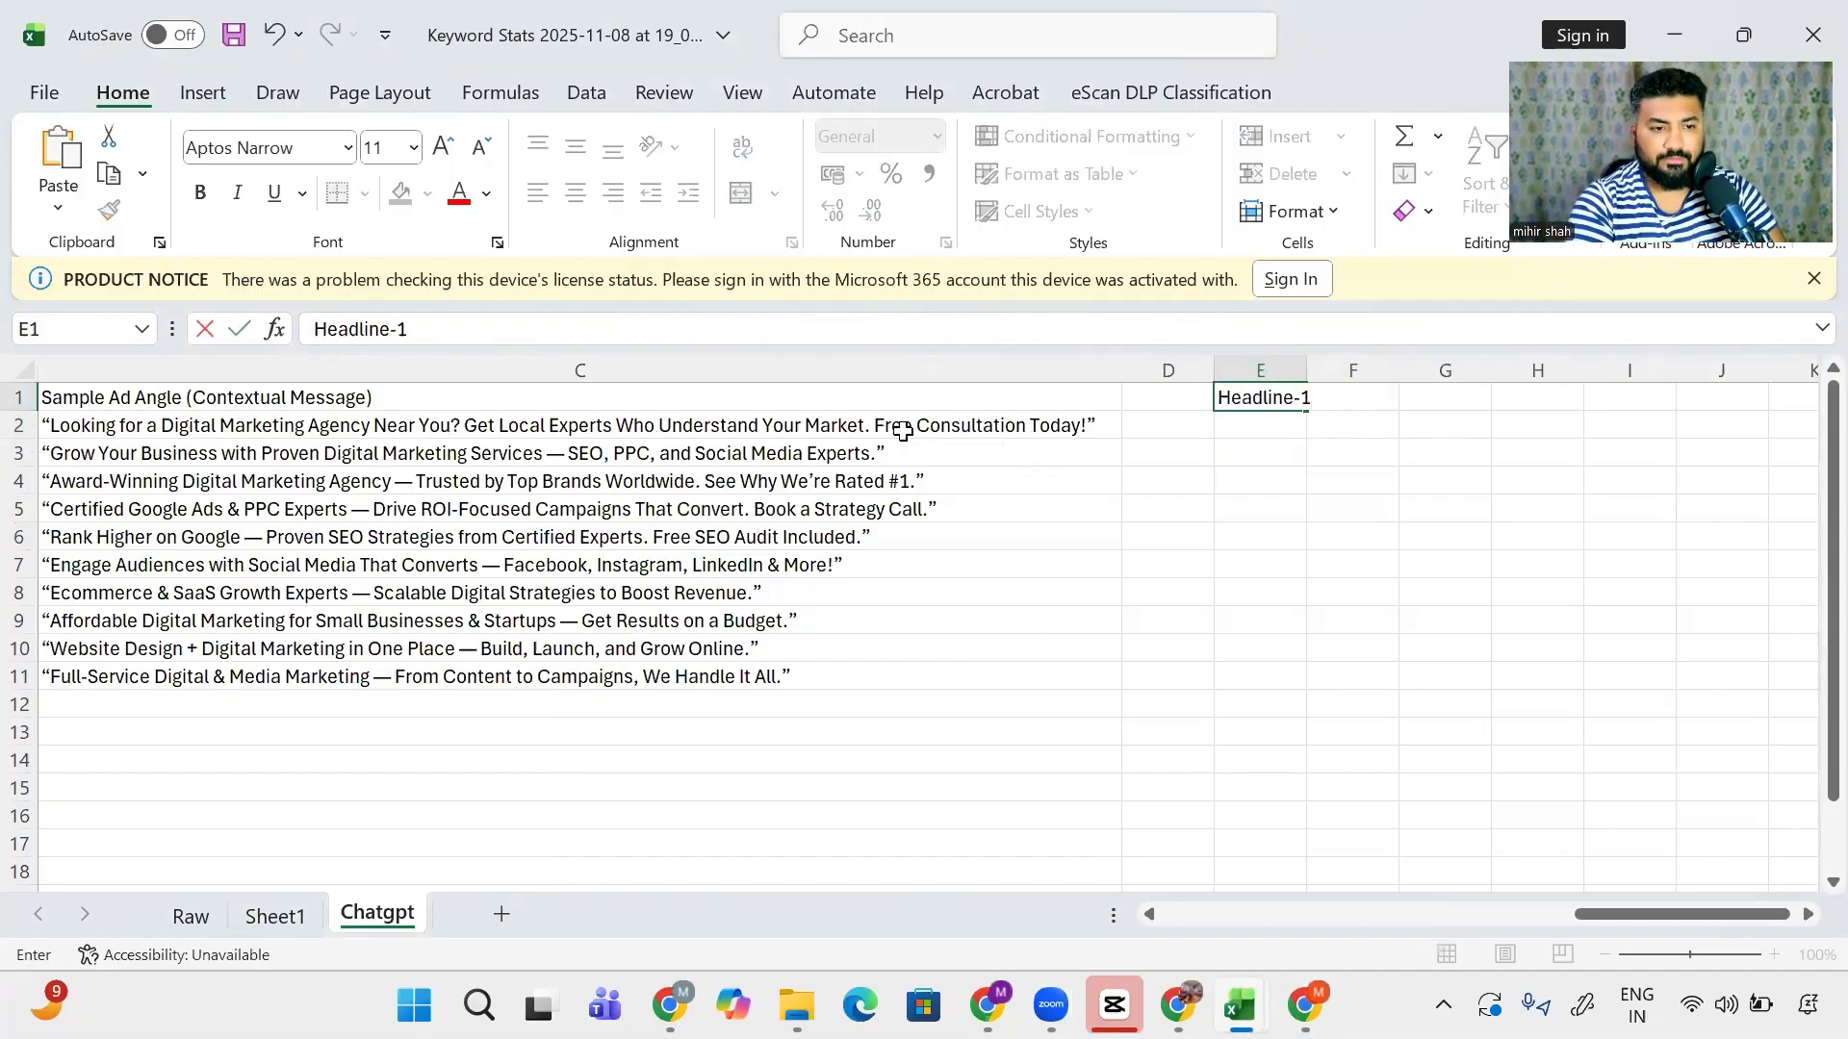
key(Tab)
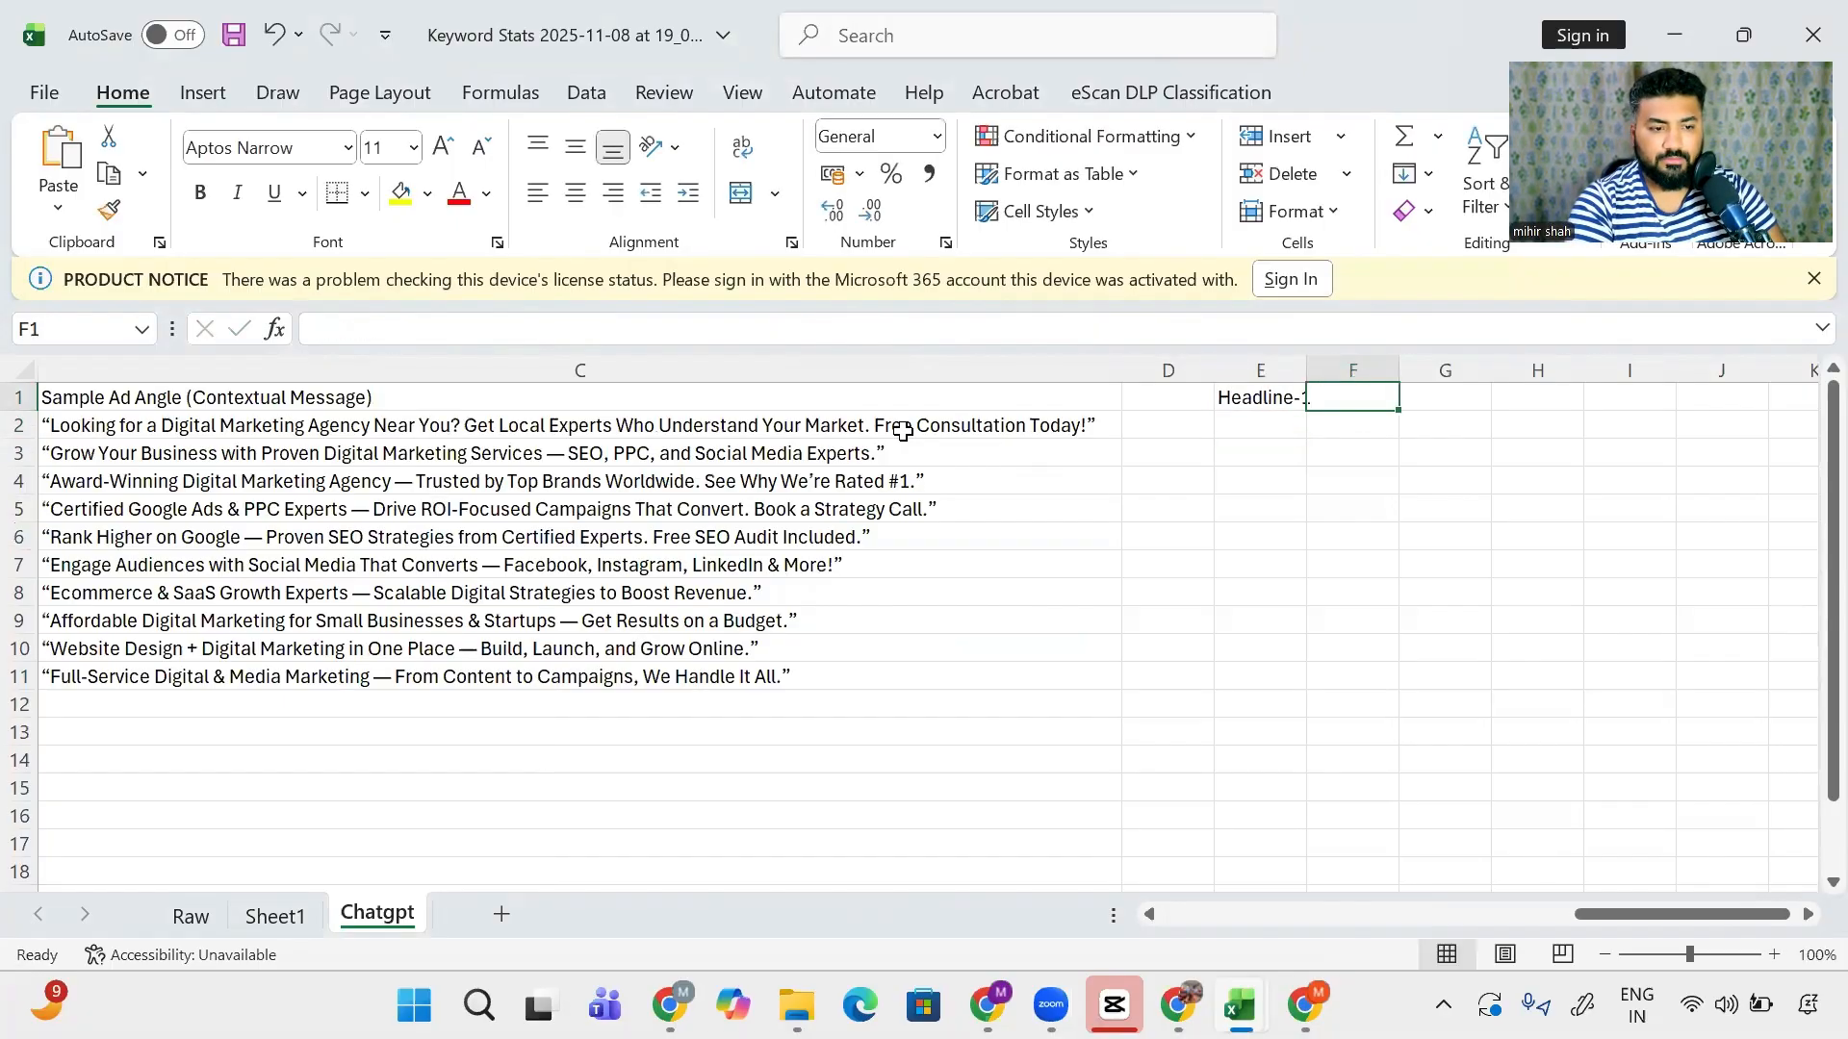
text(Headline-)
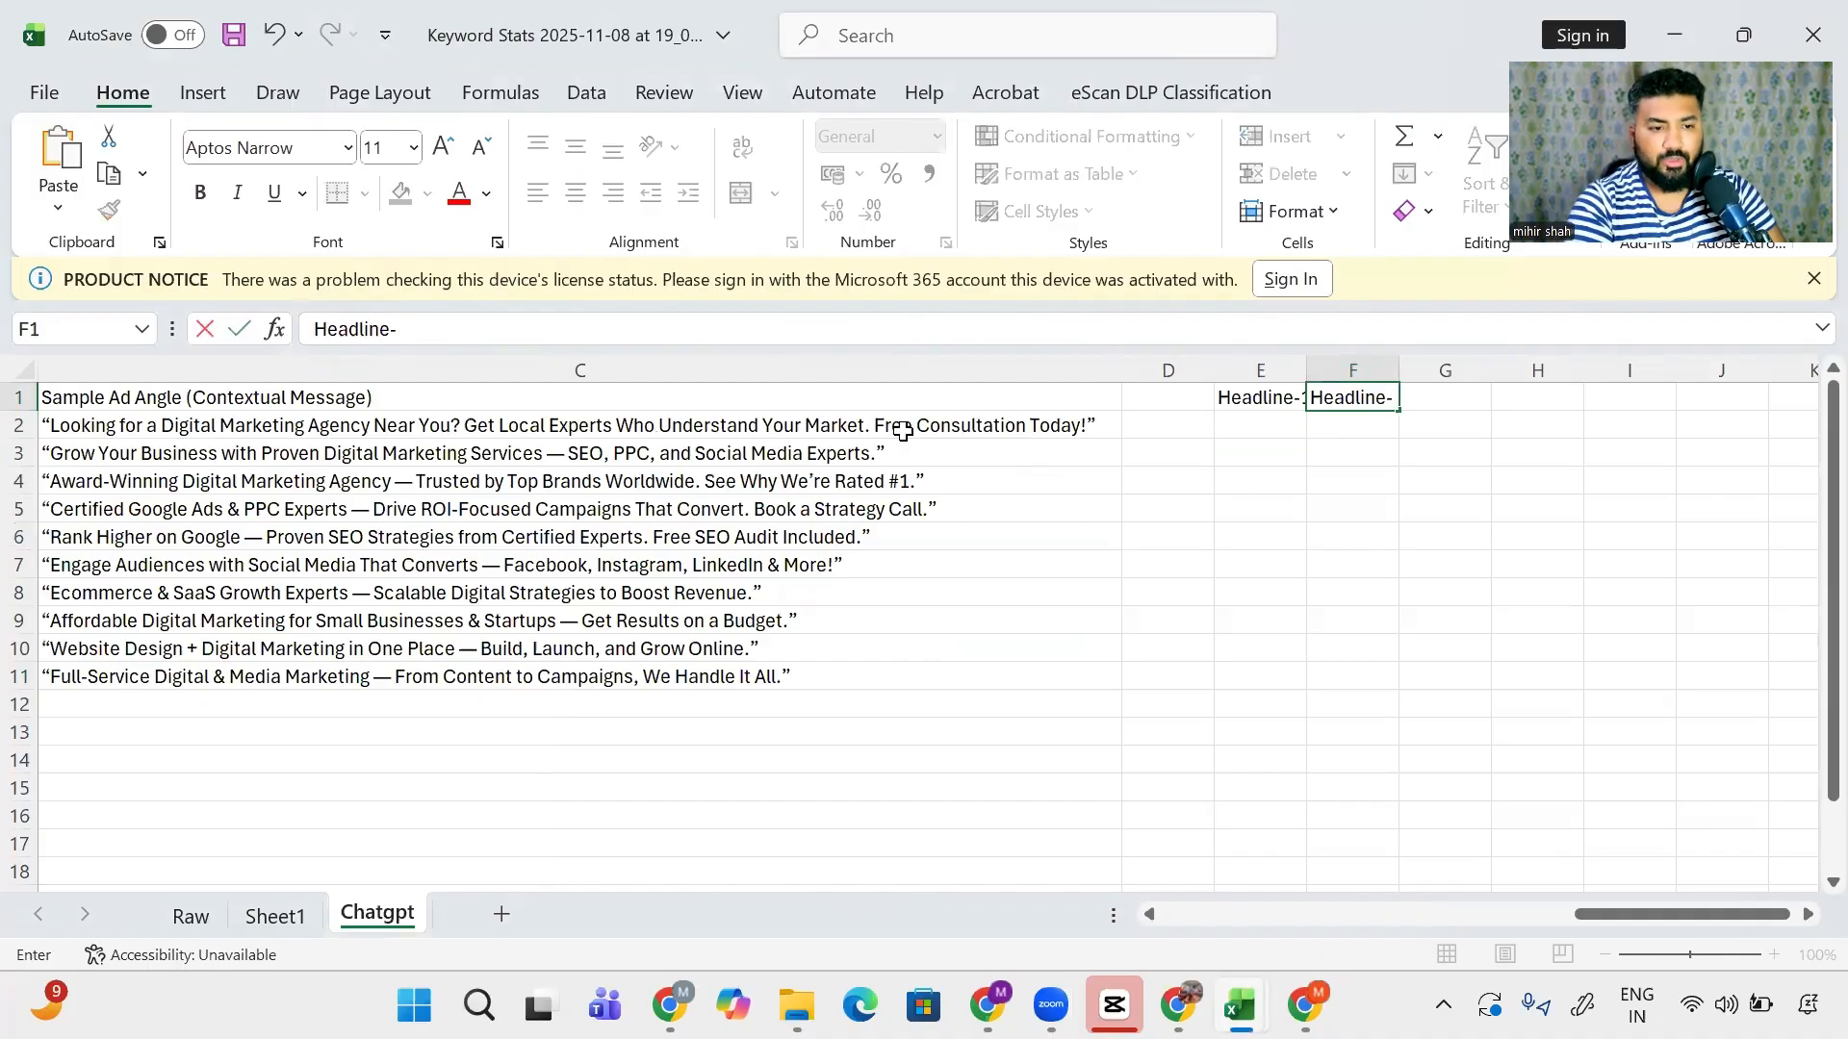
text(2)
key(Tab)
text(He)
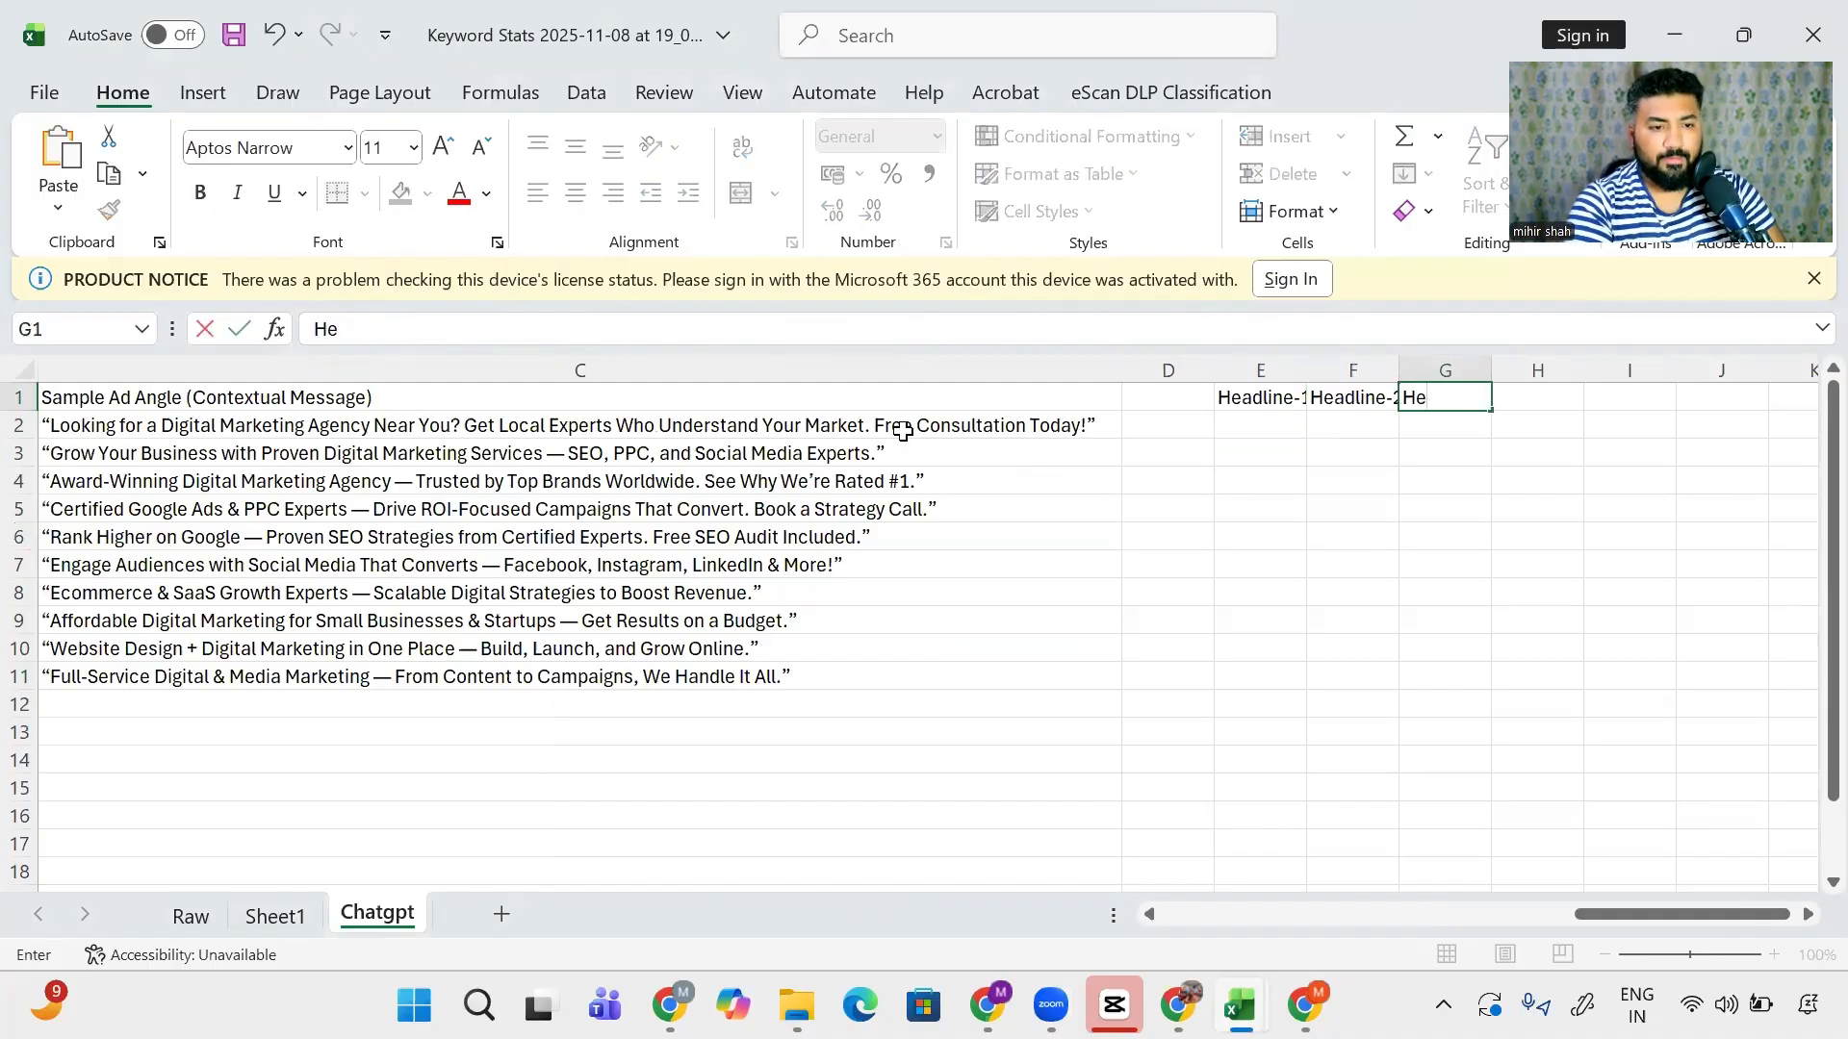
text(adline-3)
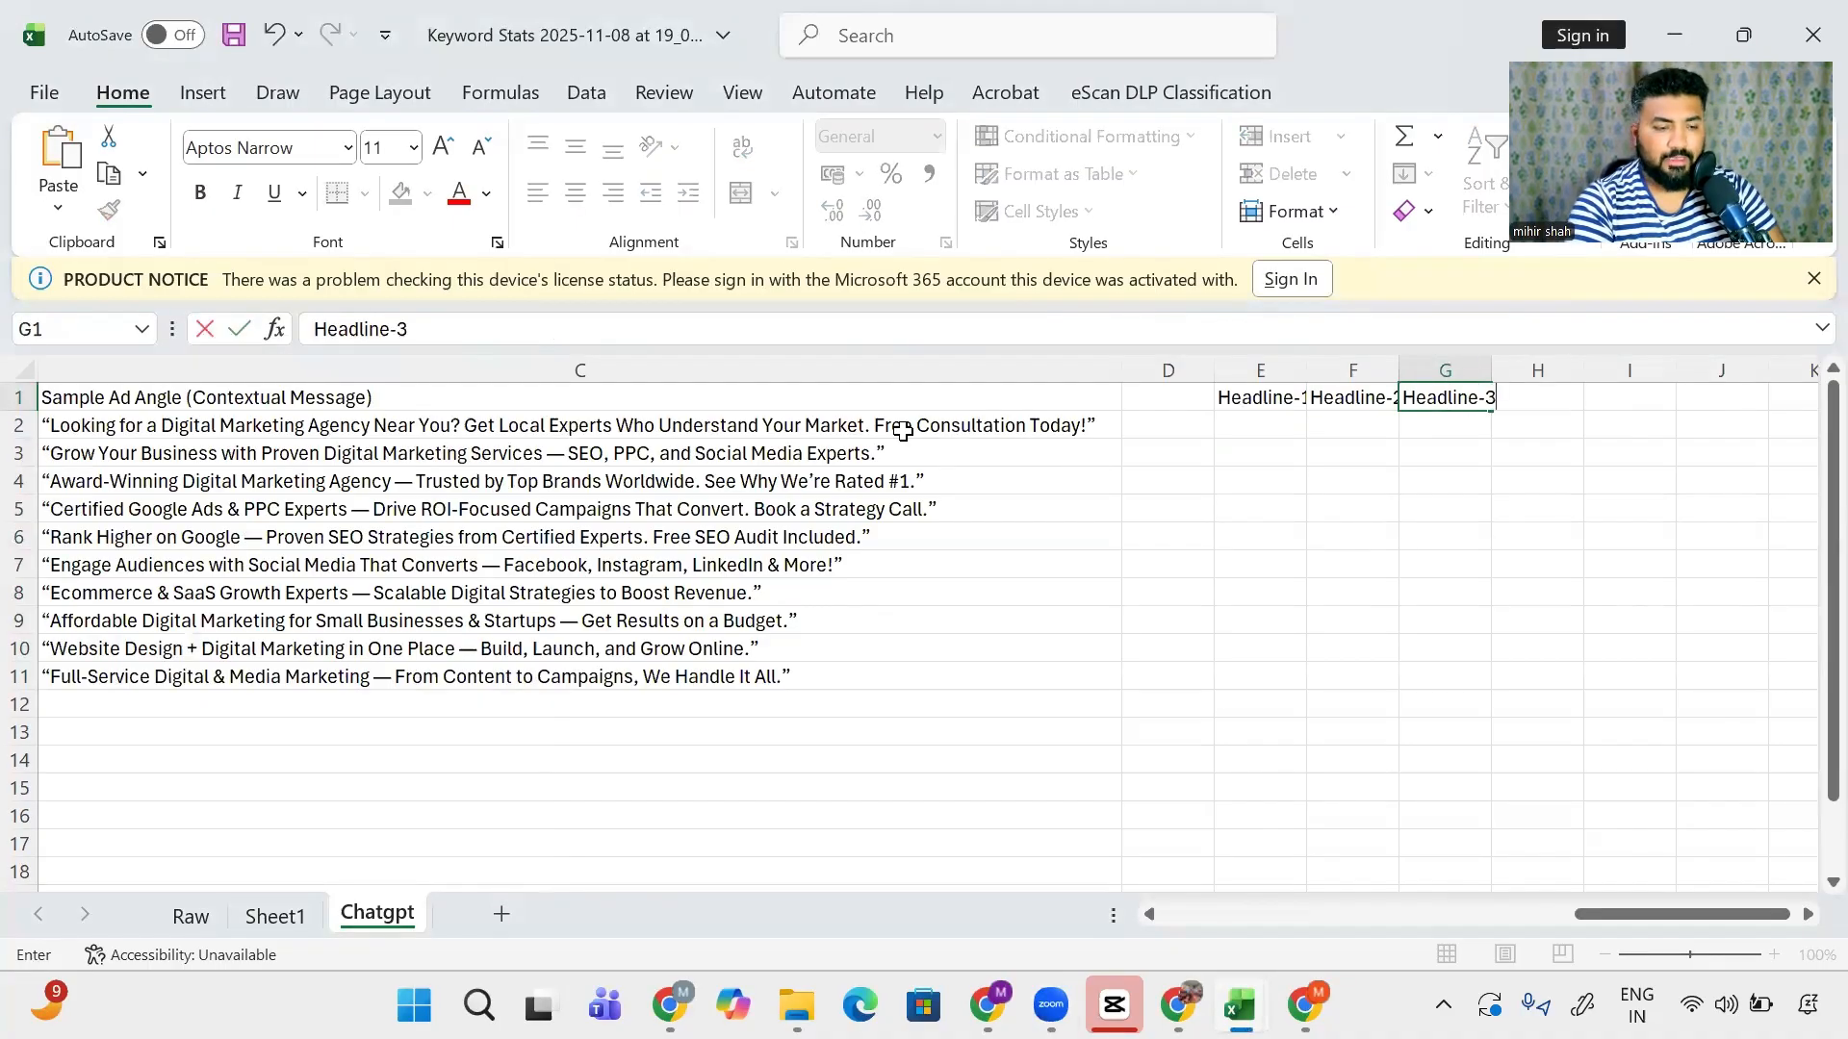
key(Tab)
text(Descript)
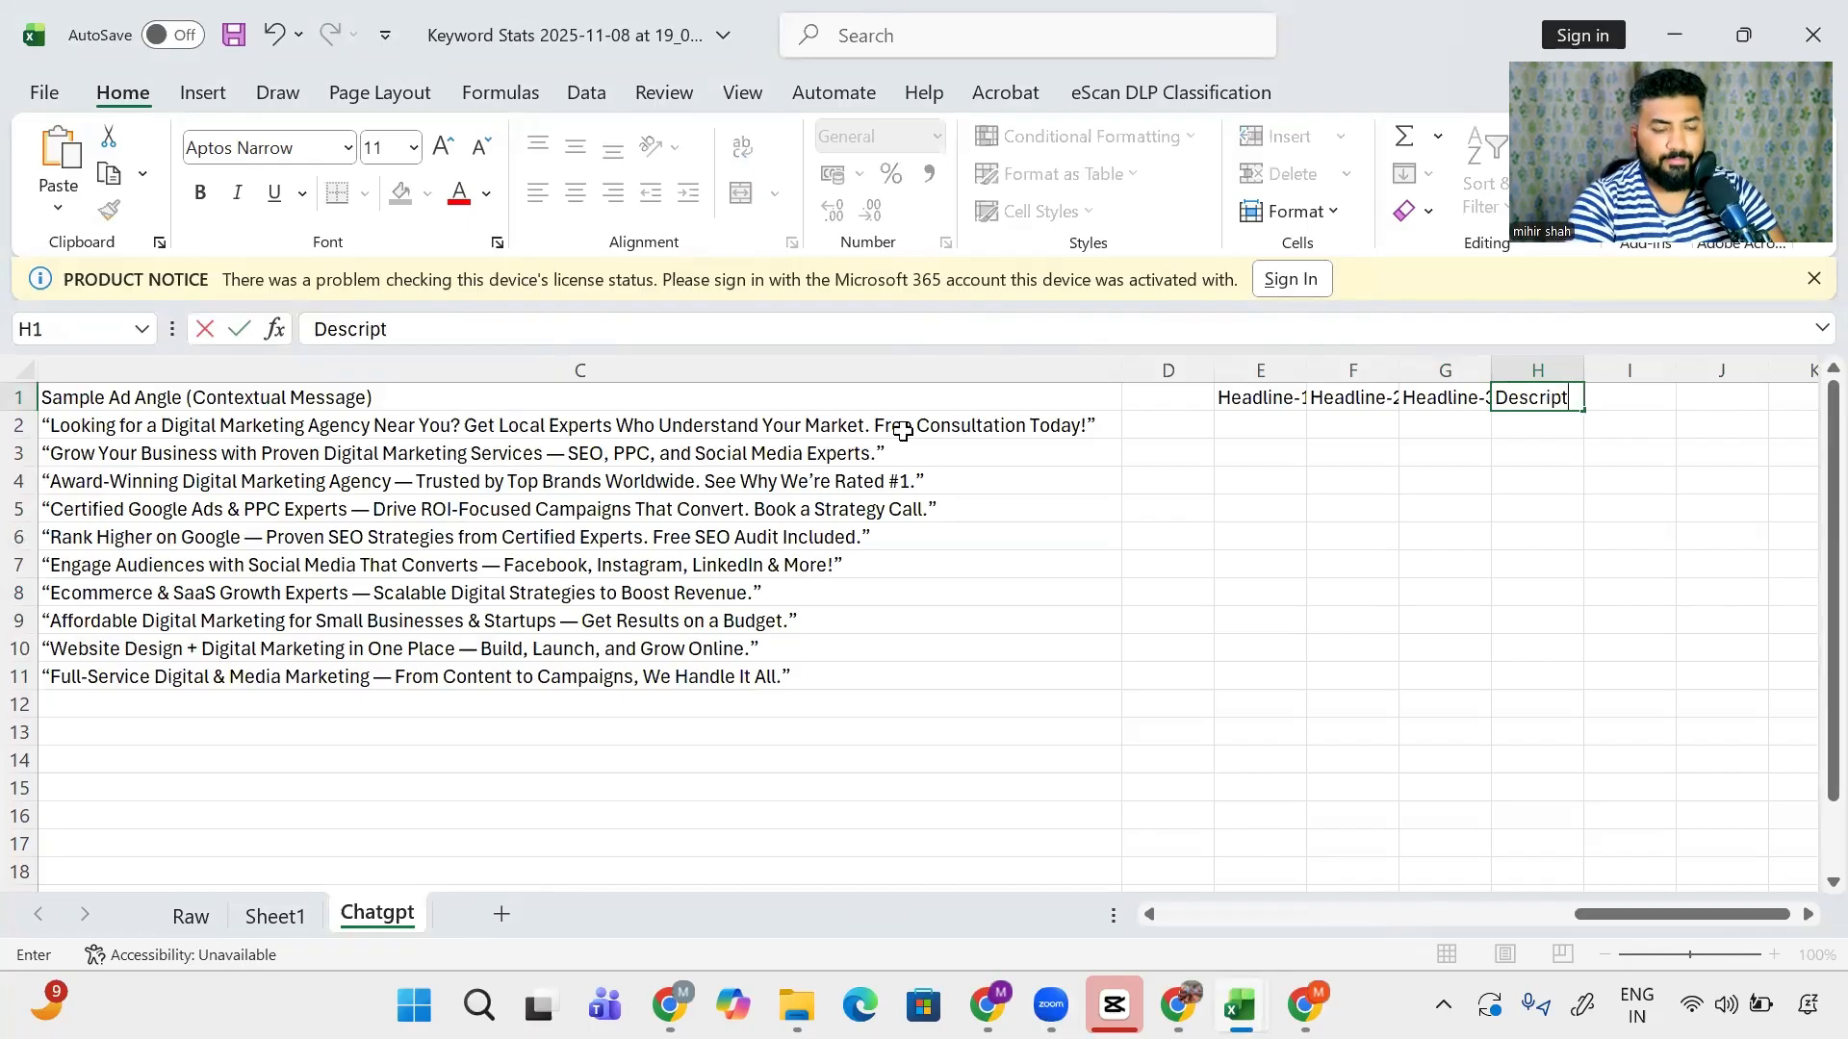
text(ion-1)
key(Tab)
text(De)
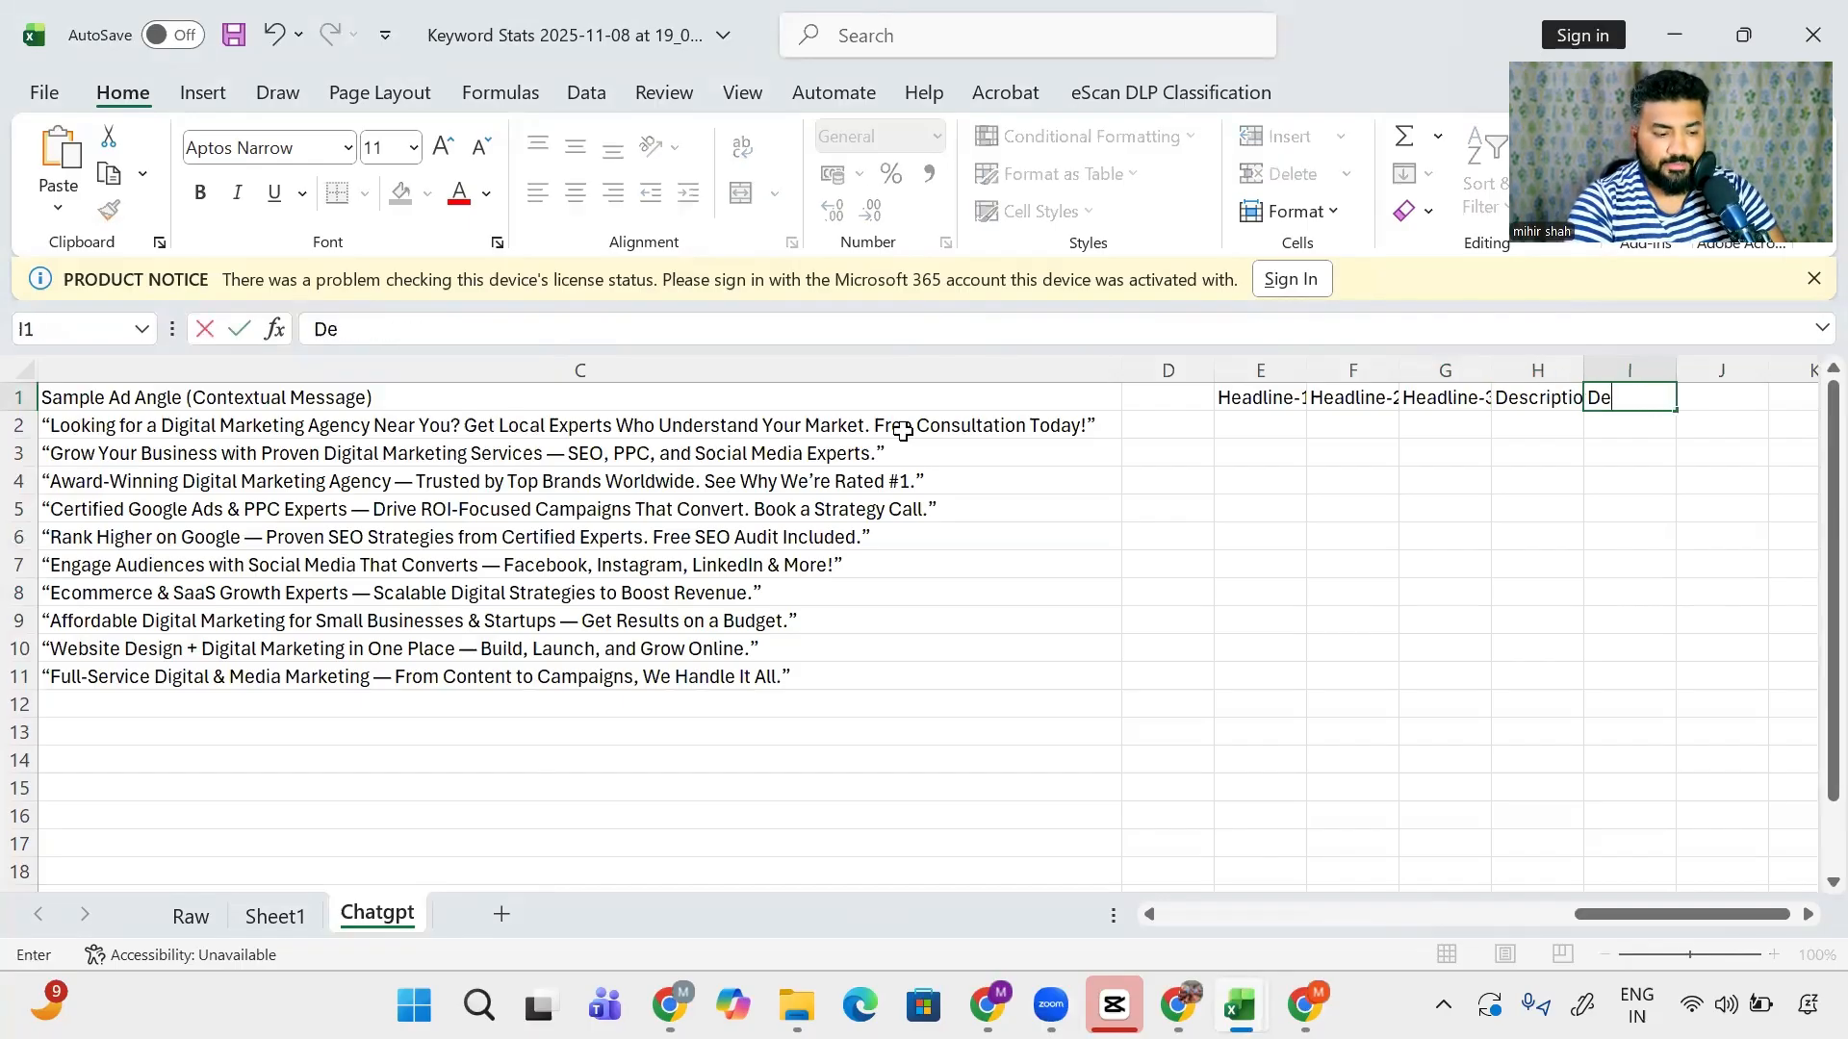
text(sc)
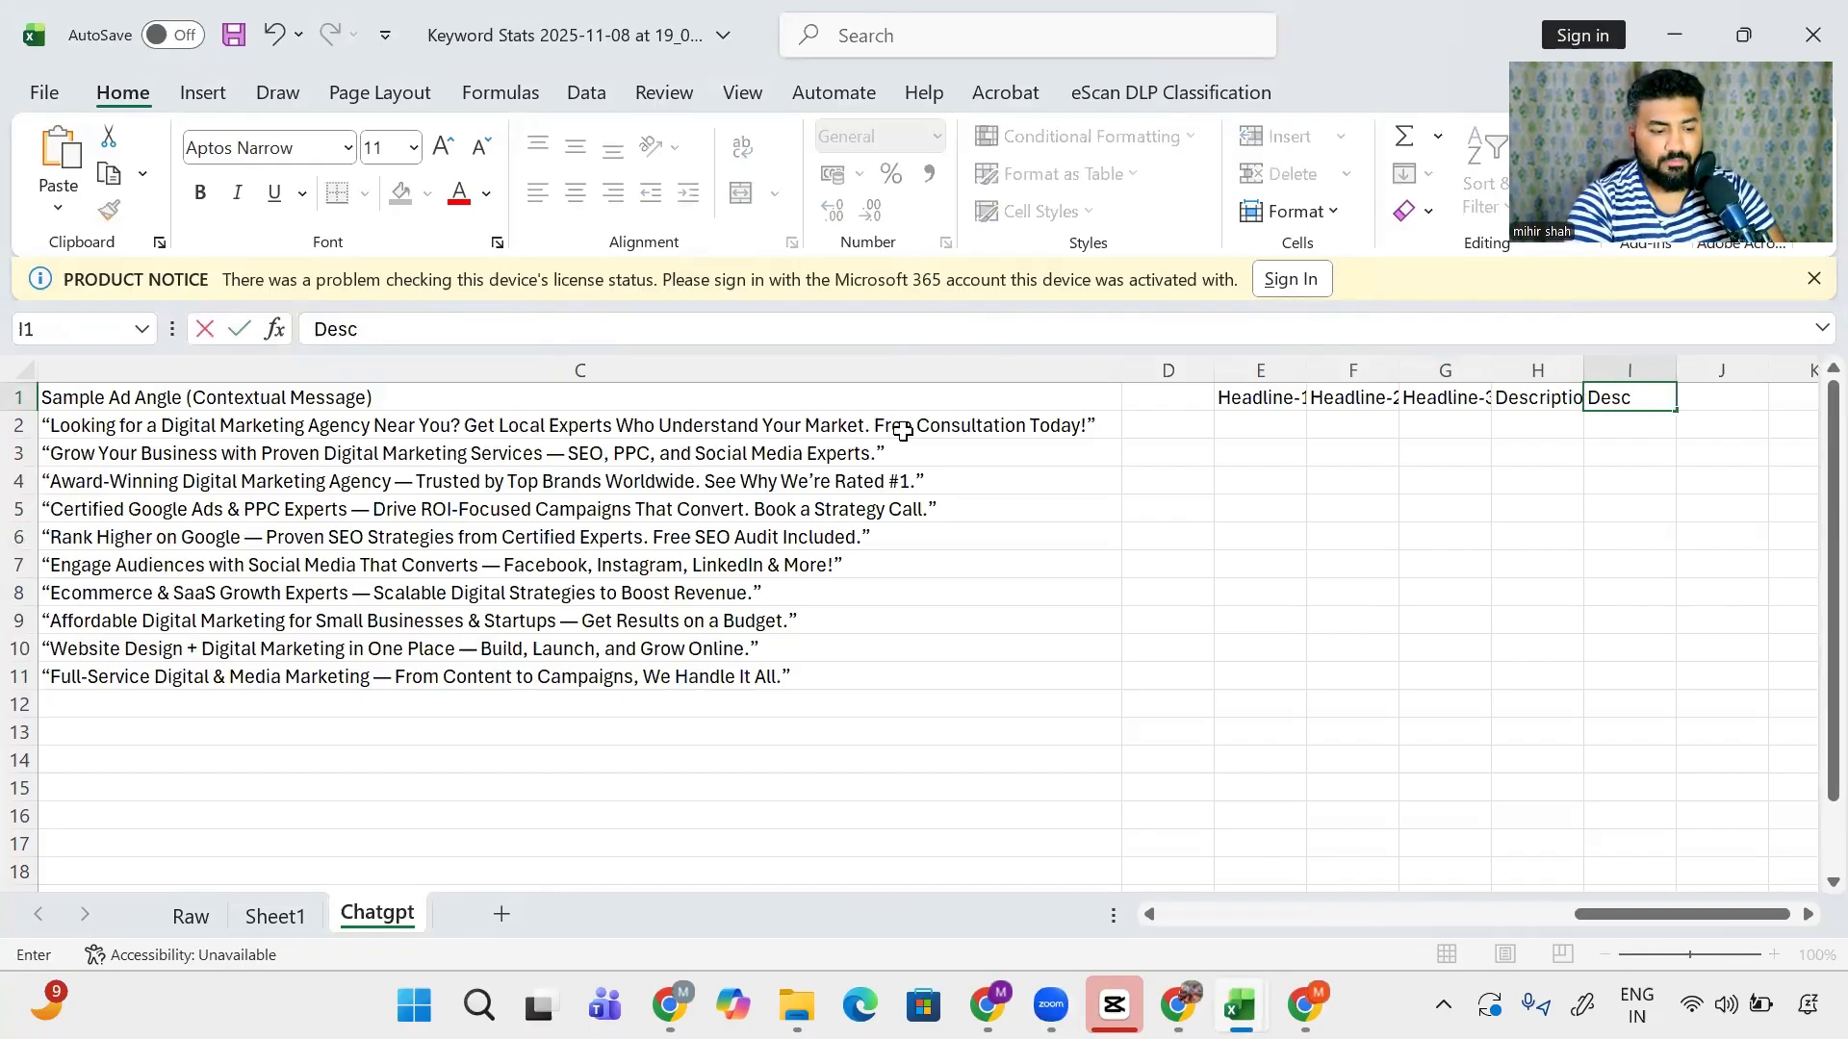
text(ription-2)
key(Return)
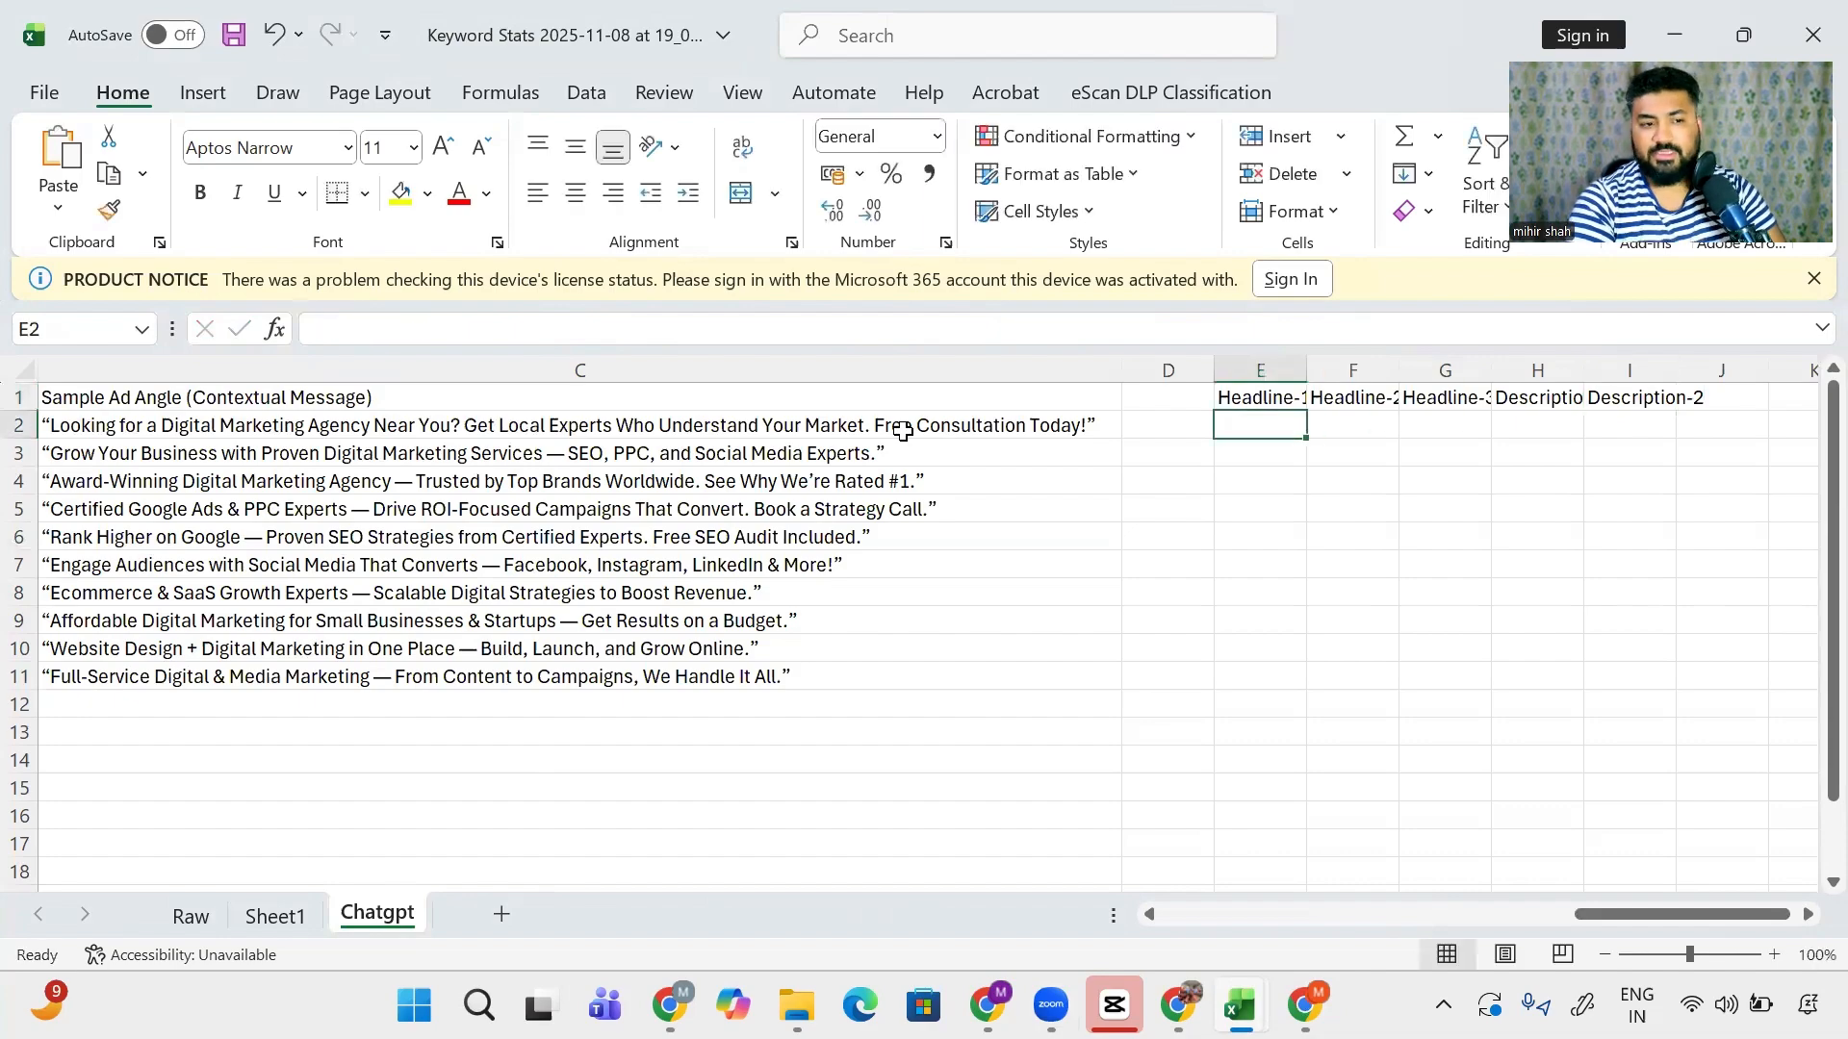
- Auto-fit the column widths and enter Keyword under Headline-1
key(ctrl+a)
key(h)
key(o)
key(i)
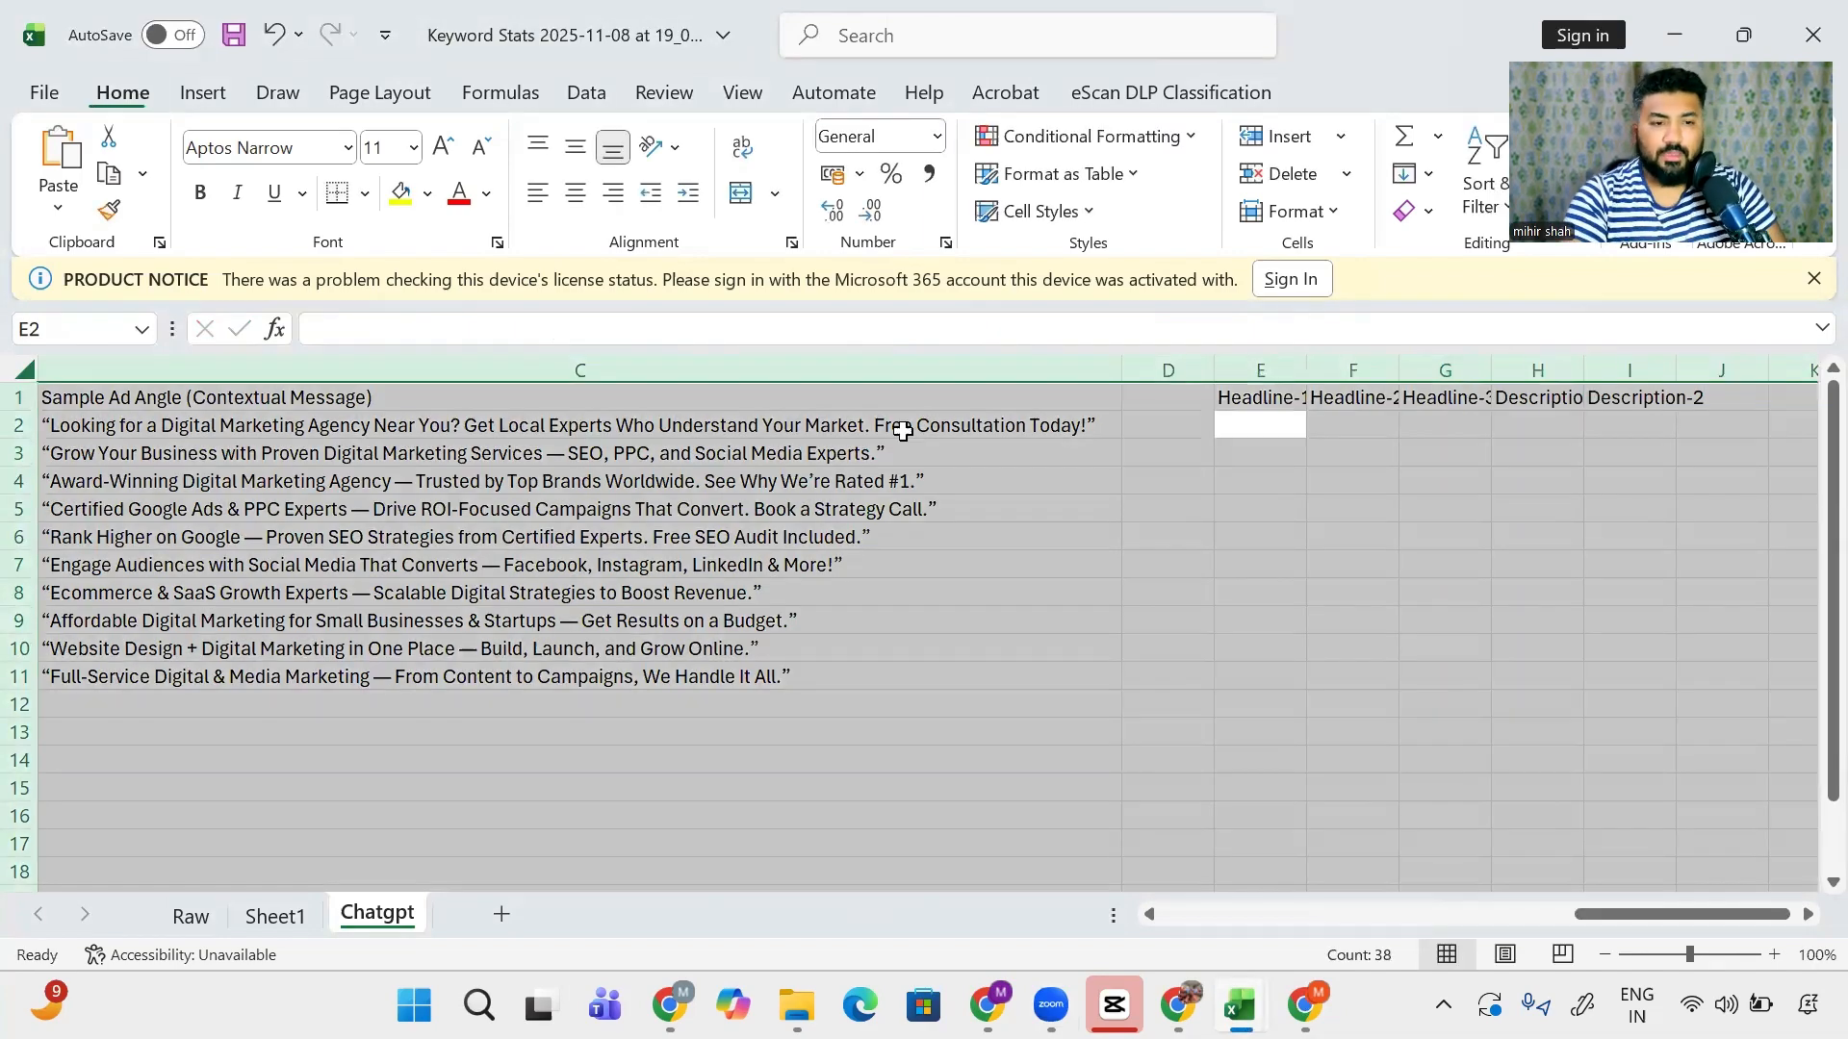
key(Right)
key(Right)
key(Right)
key(Left)
key(Left)
key(Left)
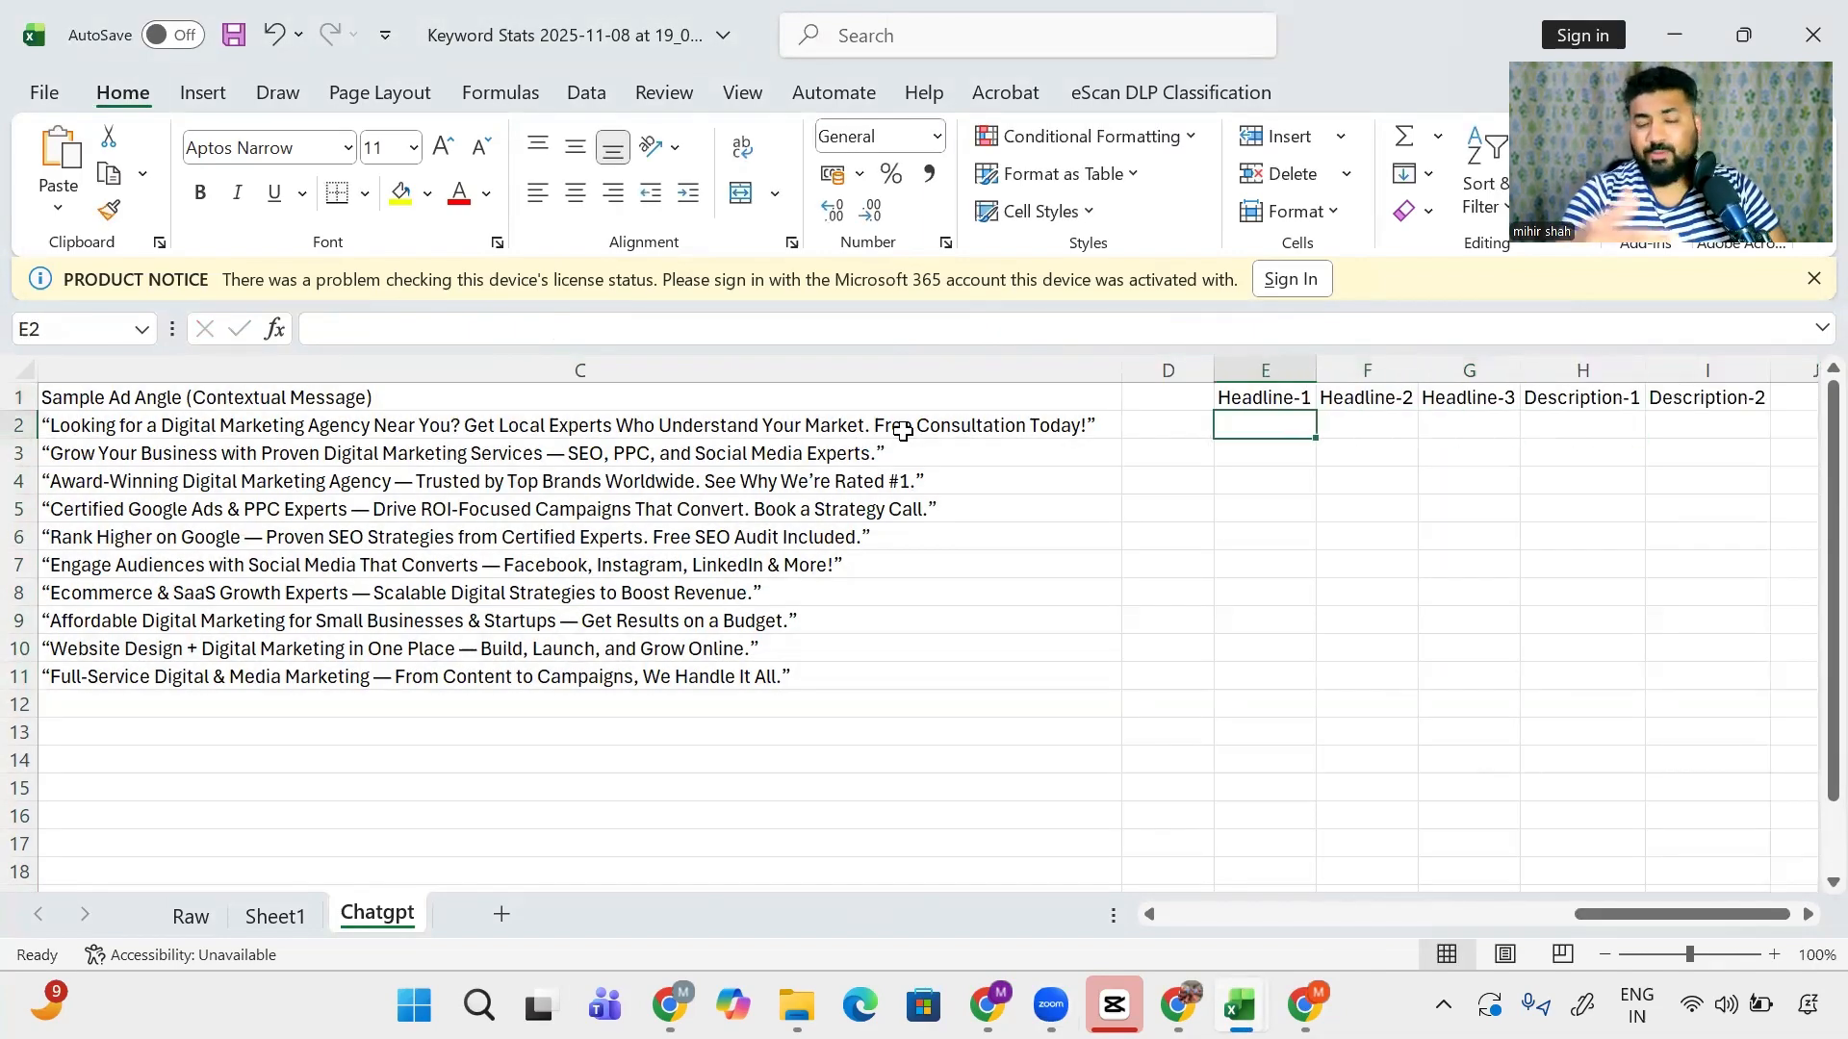
text(Keyword)
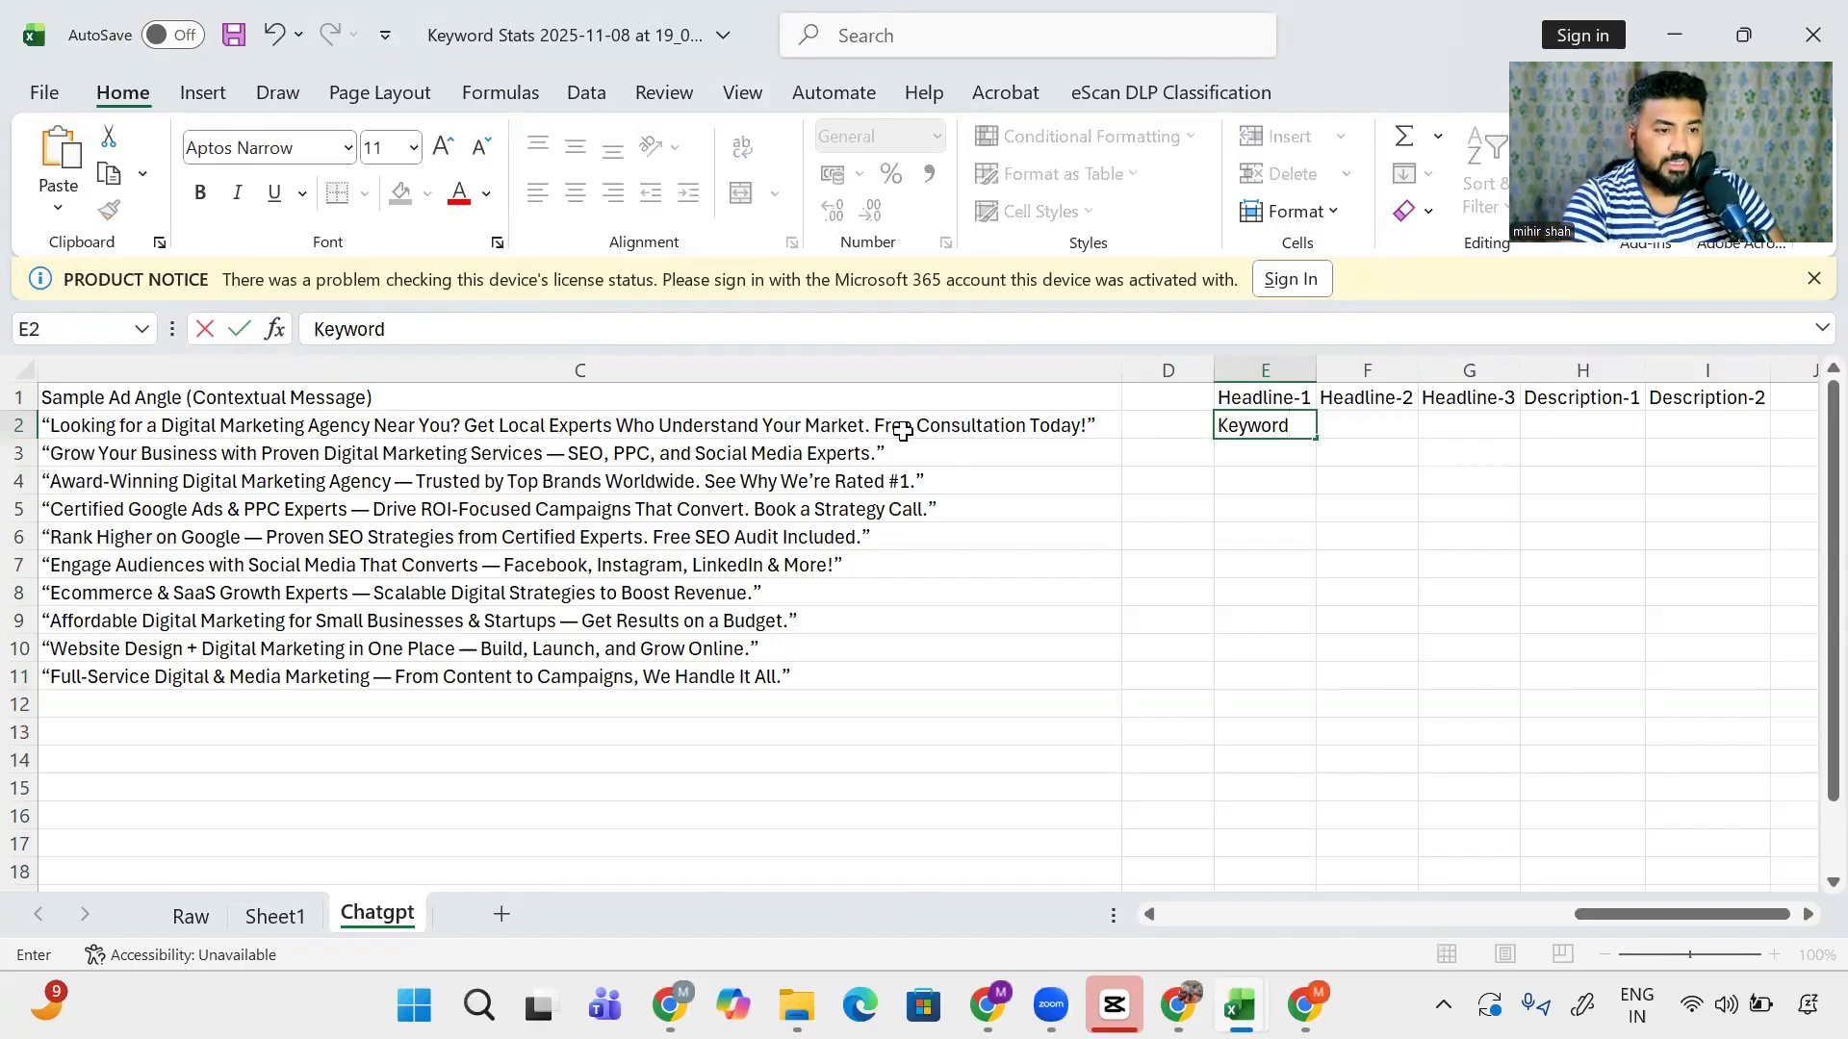
- Delete the Sample Ad Angle message column
scroll(770, 462, left, 4)
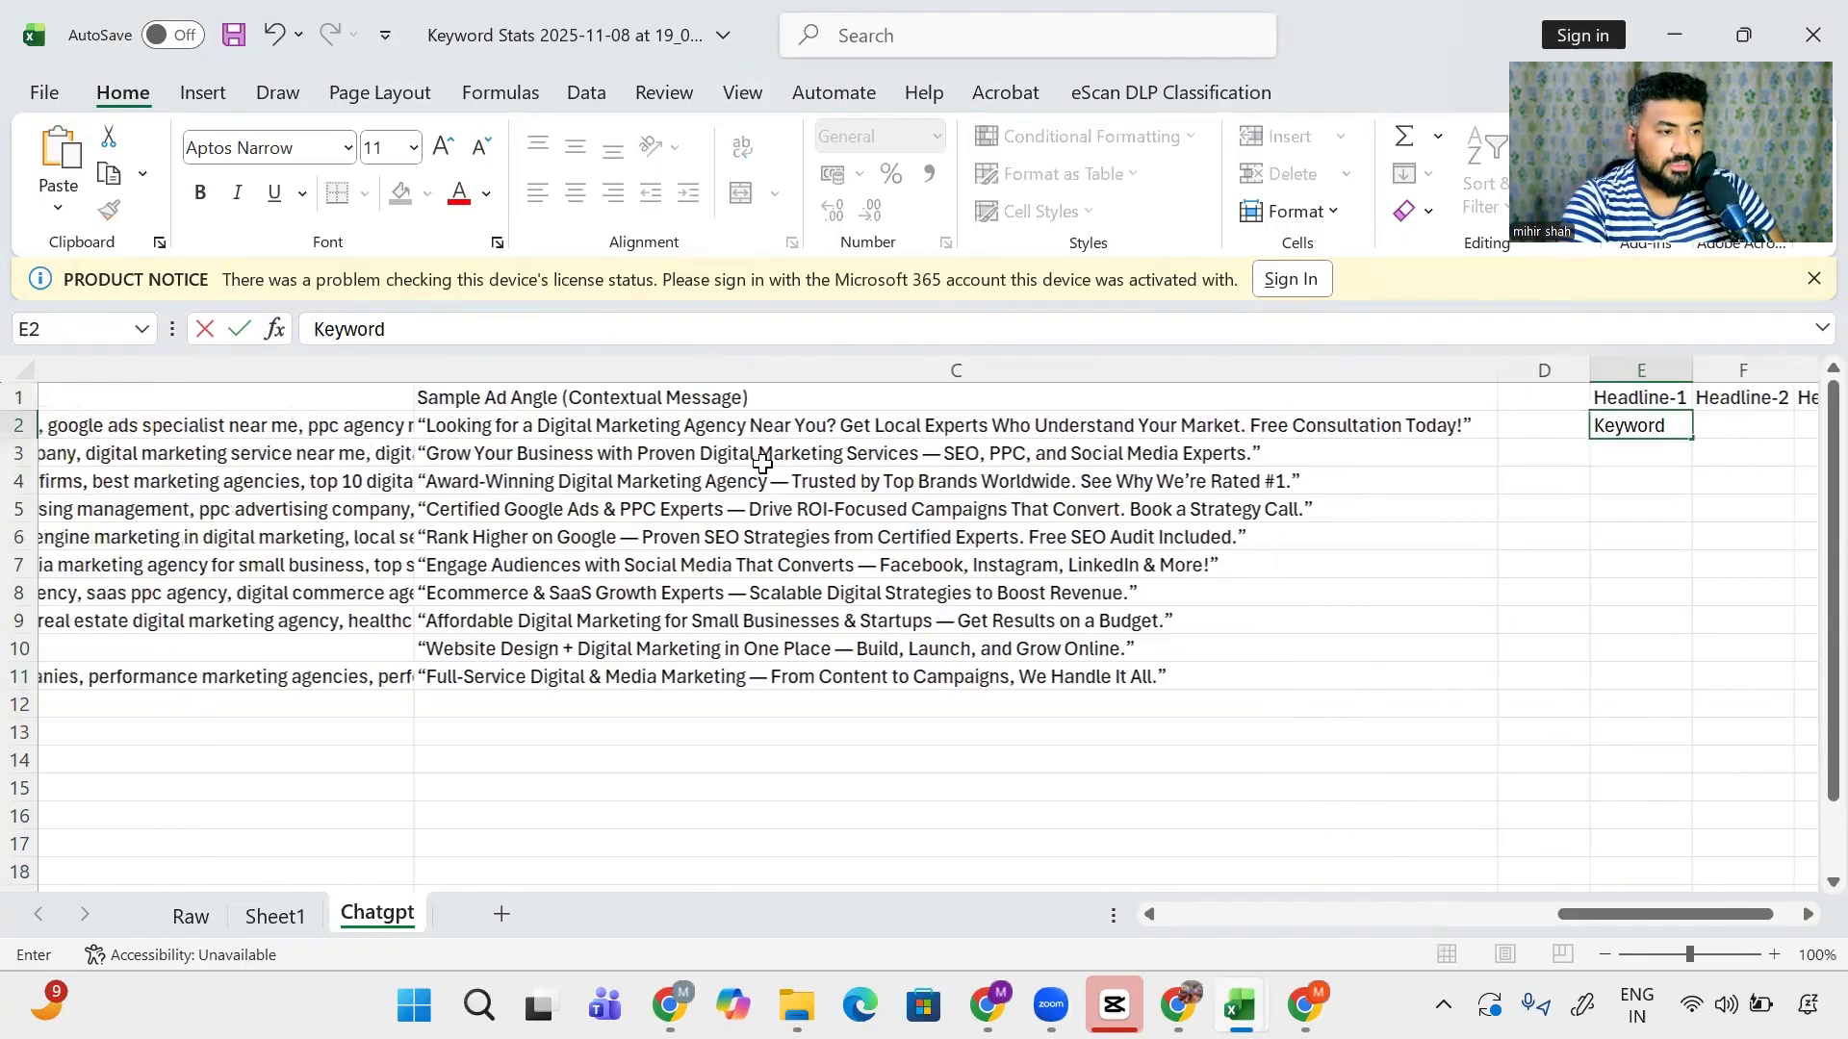
scroll(762, 463, left, 1)
click(682, 369)
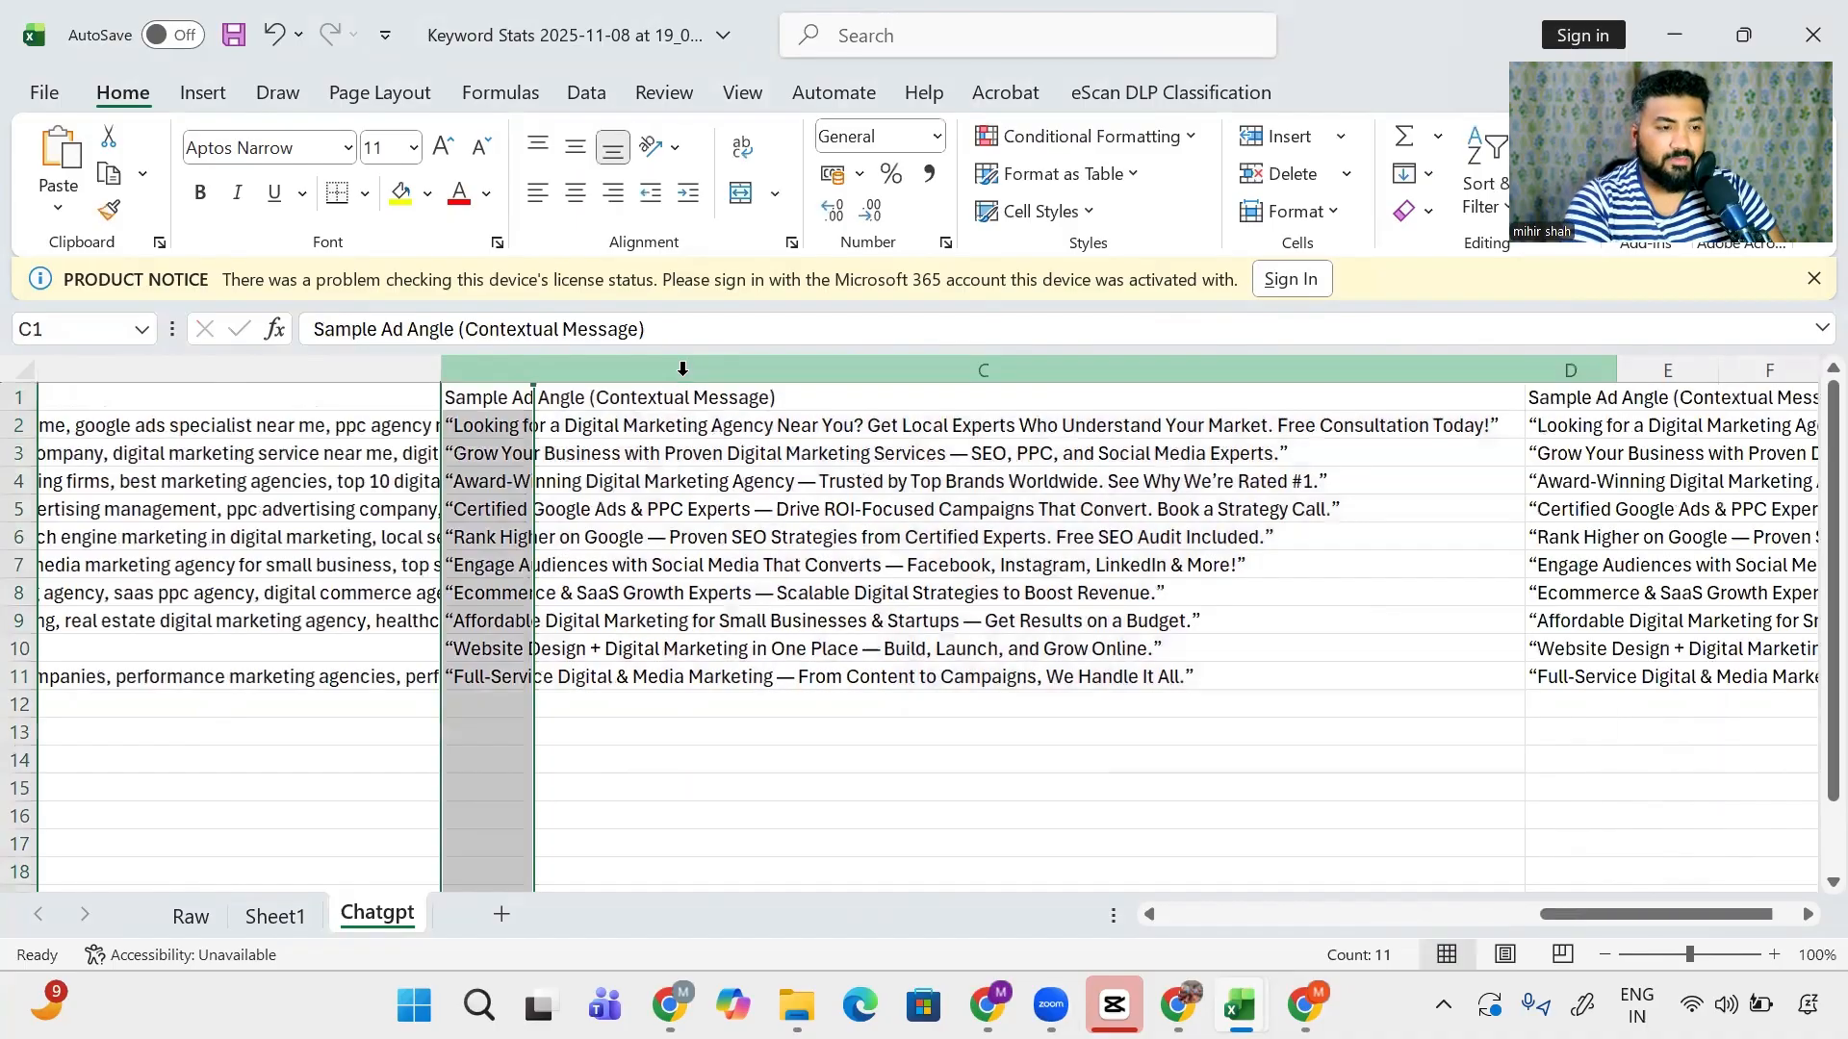
key(Delete)
scroll(683, 369, left, 5)
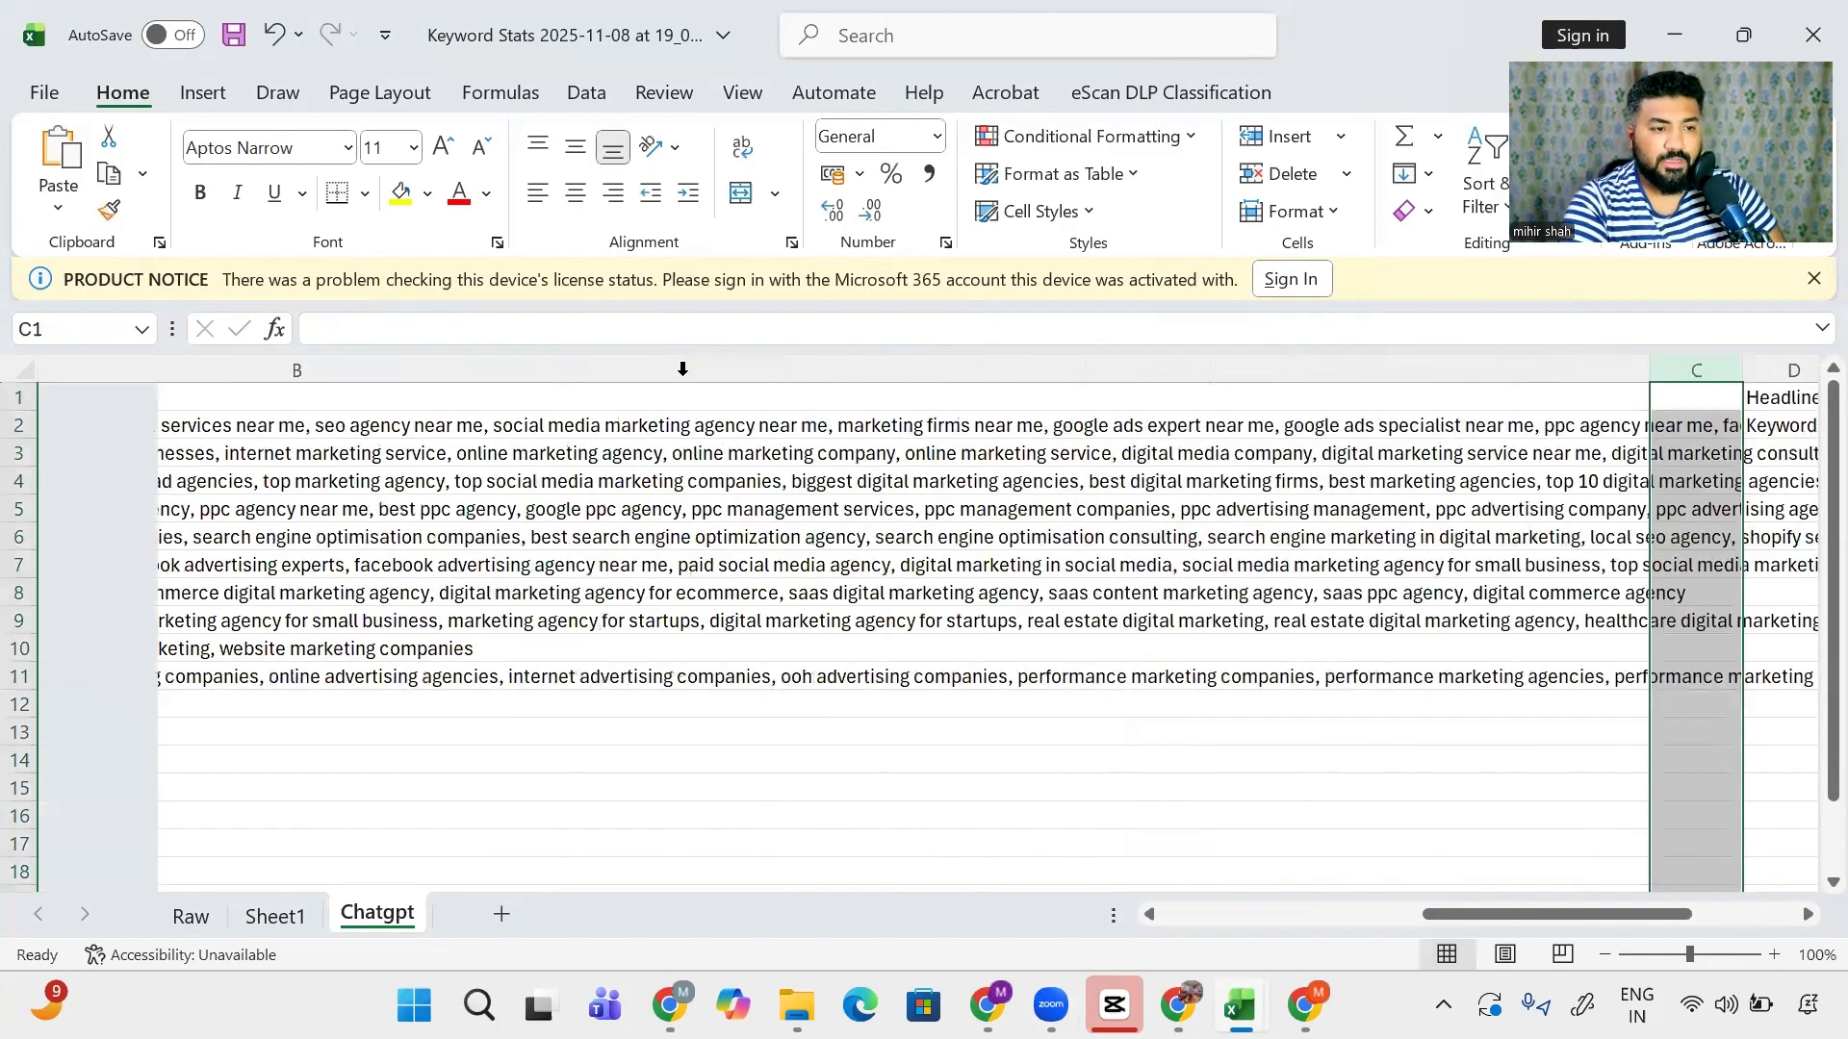
scroll(682, 369, left, 1)
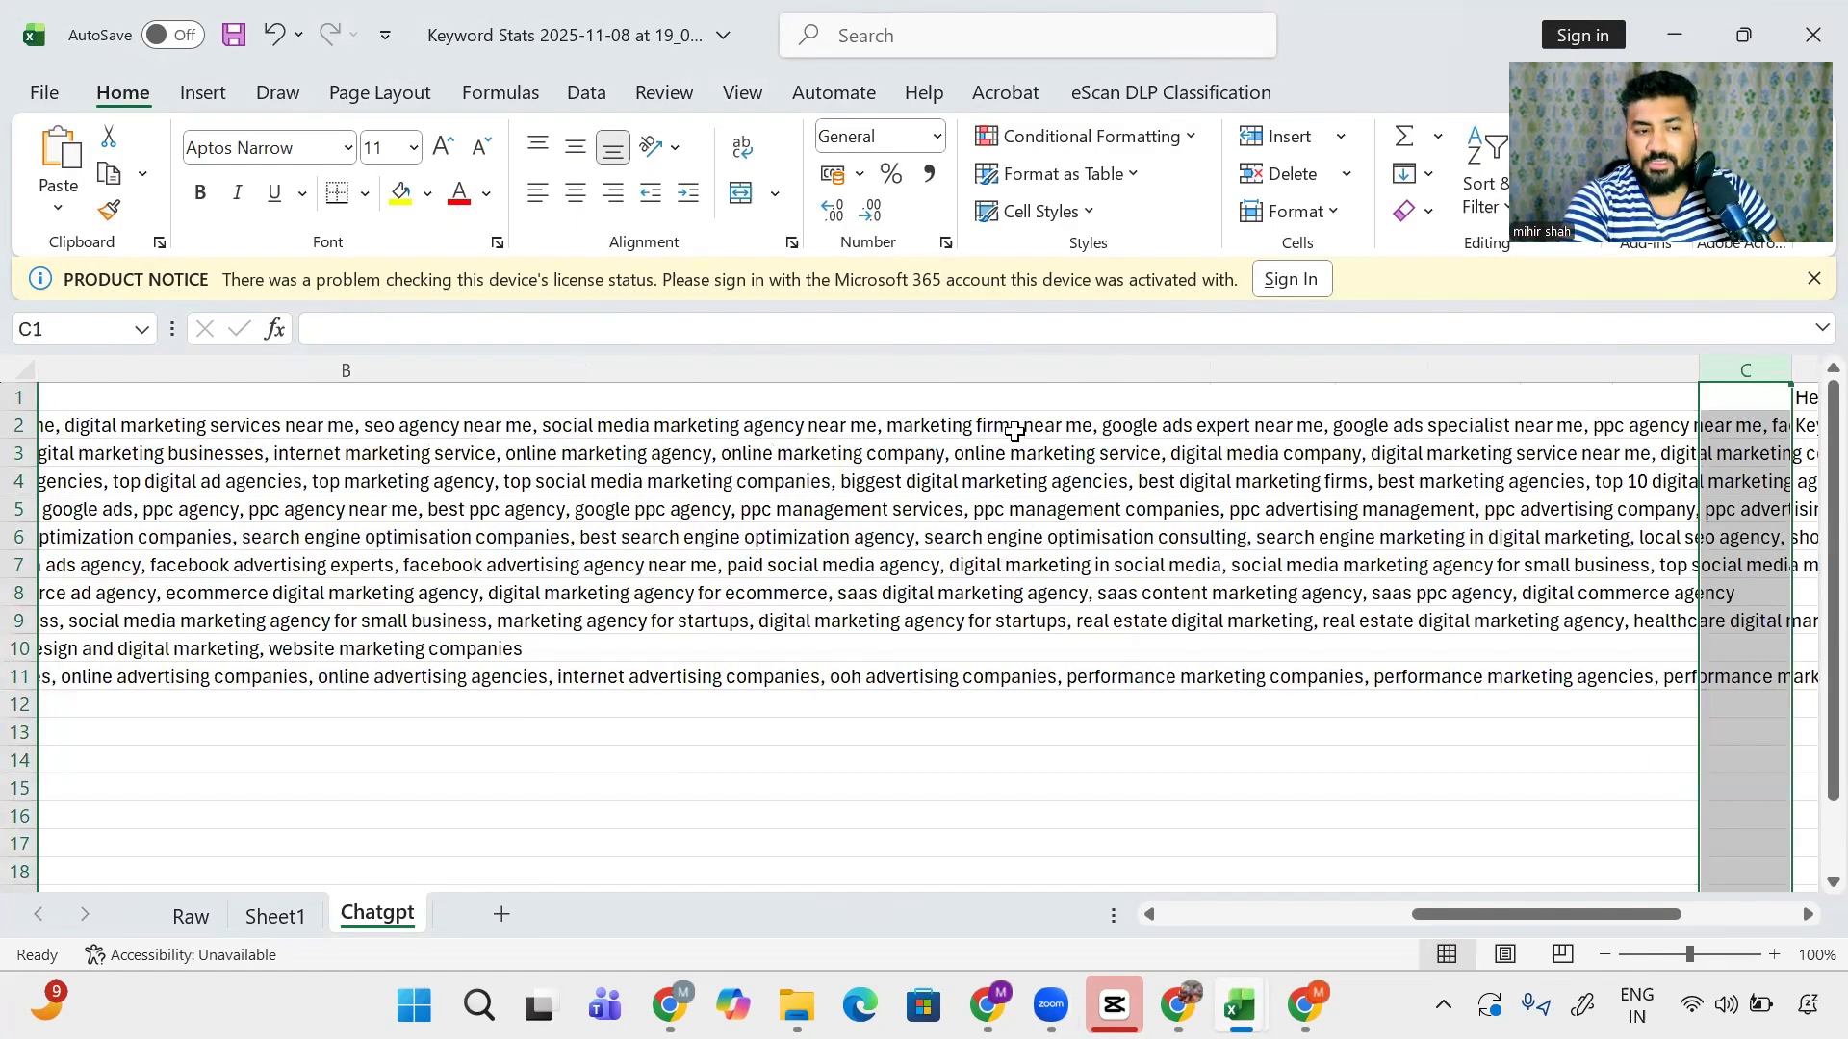
scroll(1015, 432, right, 5)
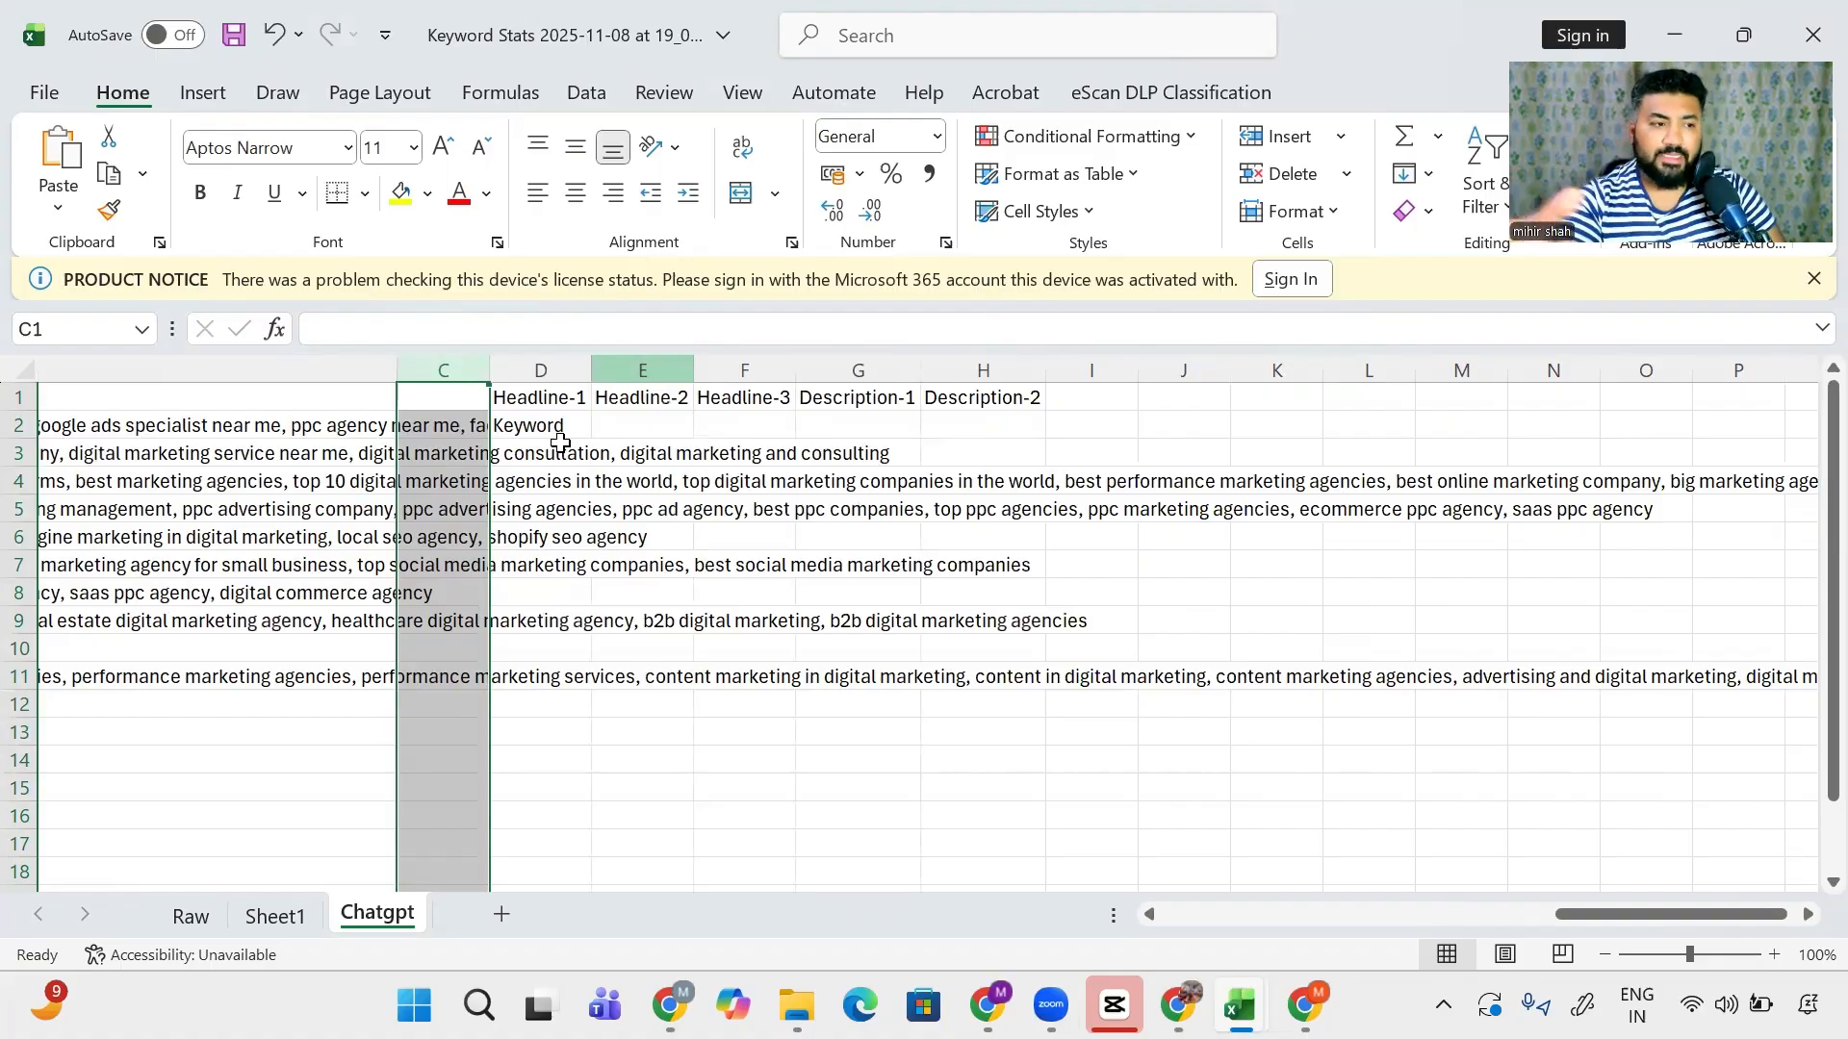
- Select the header and Keyword rows, ending on the cell under Headline-2
key(Right)
key(Down)
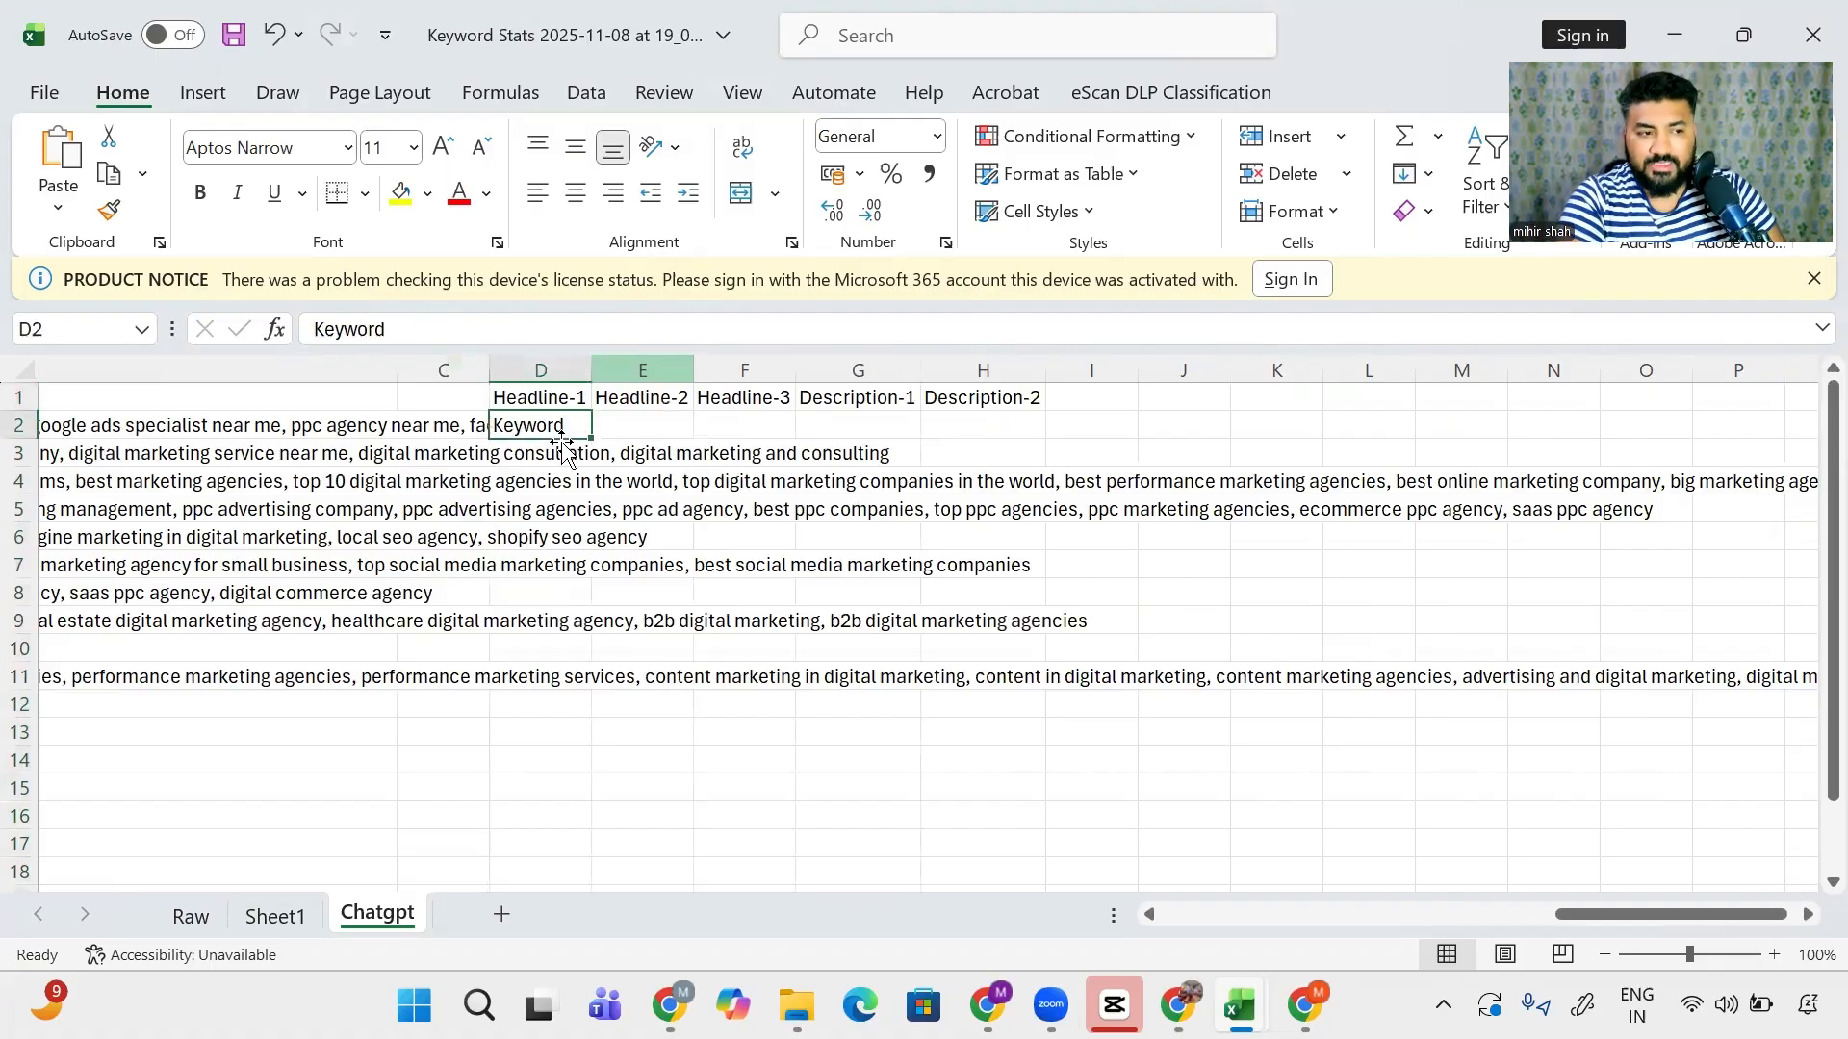
key(ctrl+a)
key(alt)
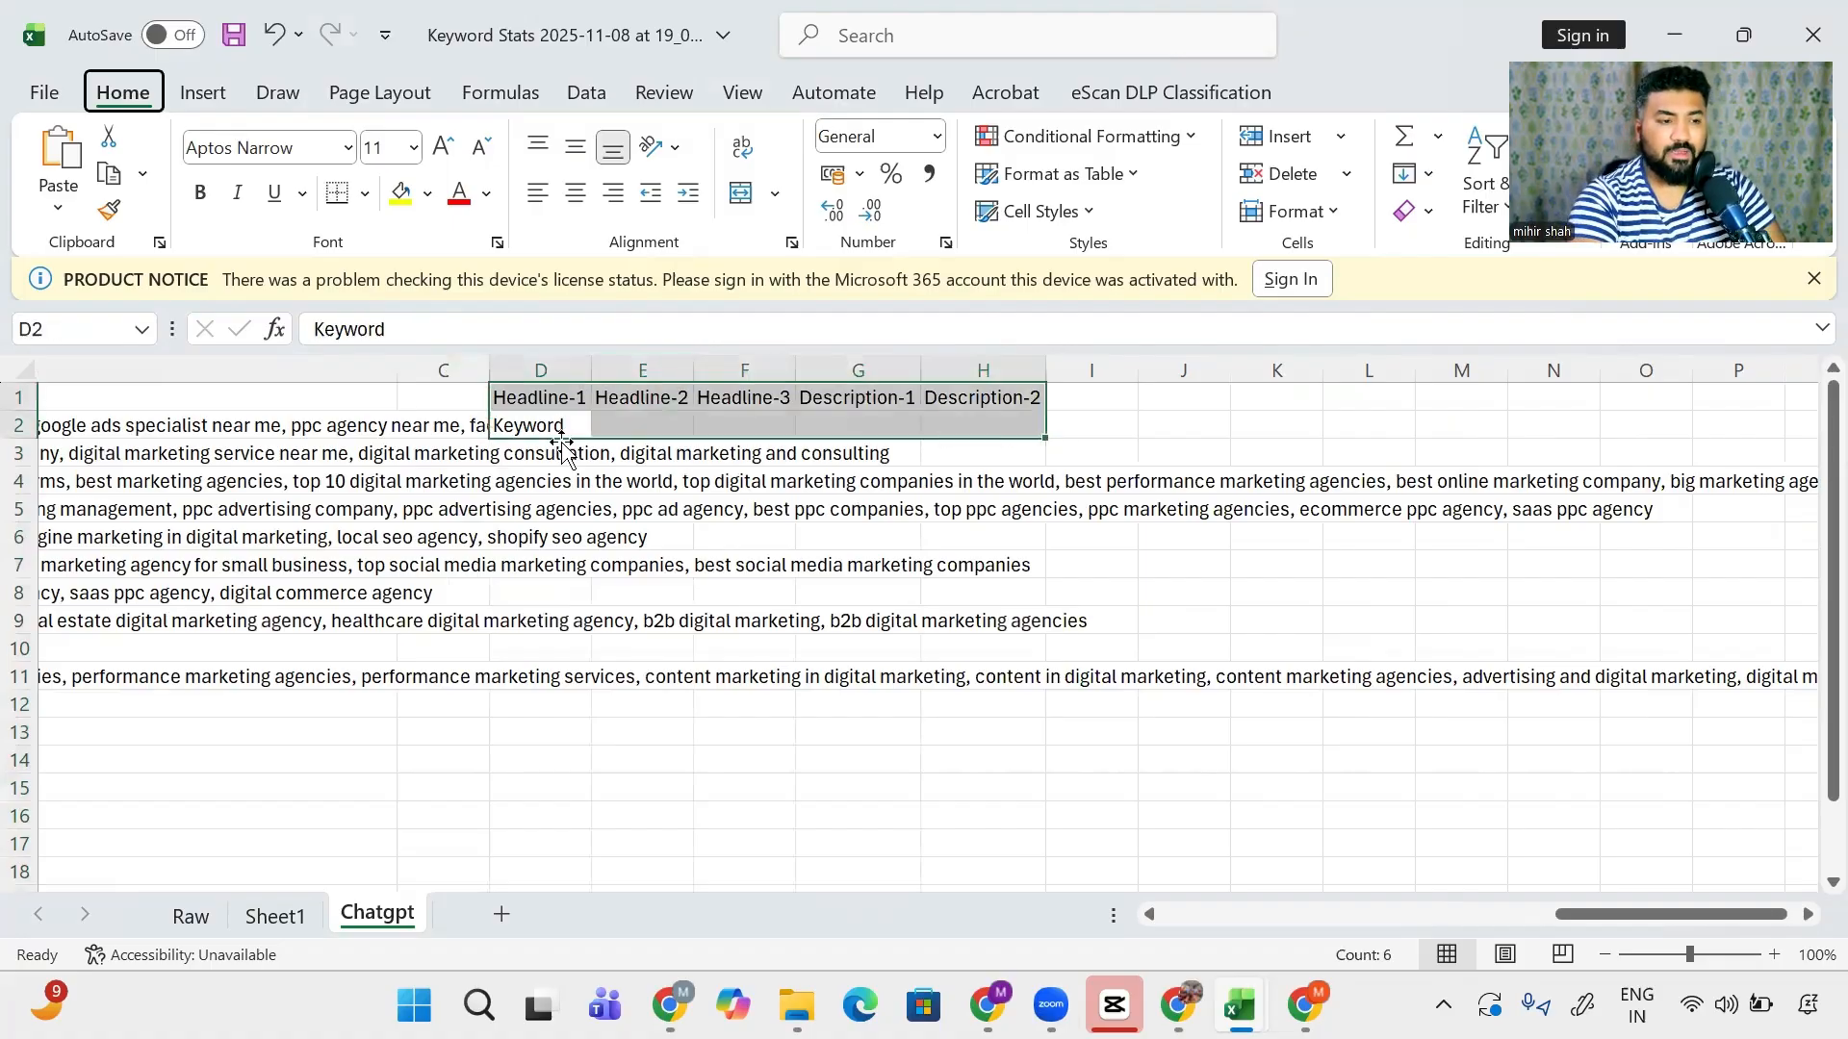
key(i)
key(Escape)
key(Right)
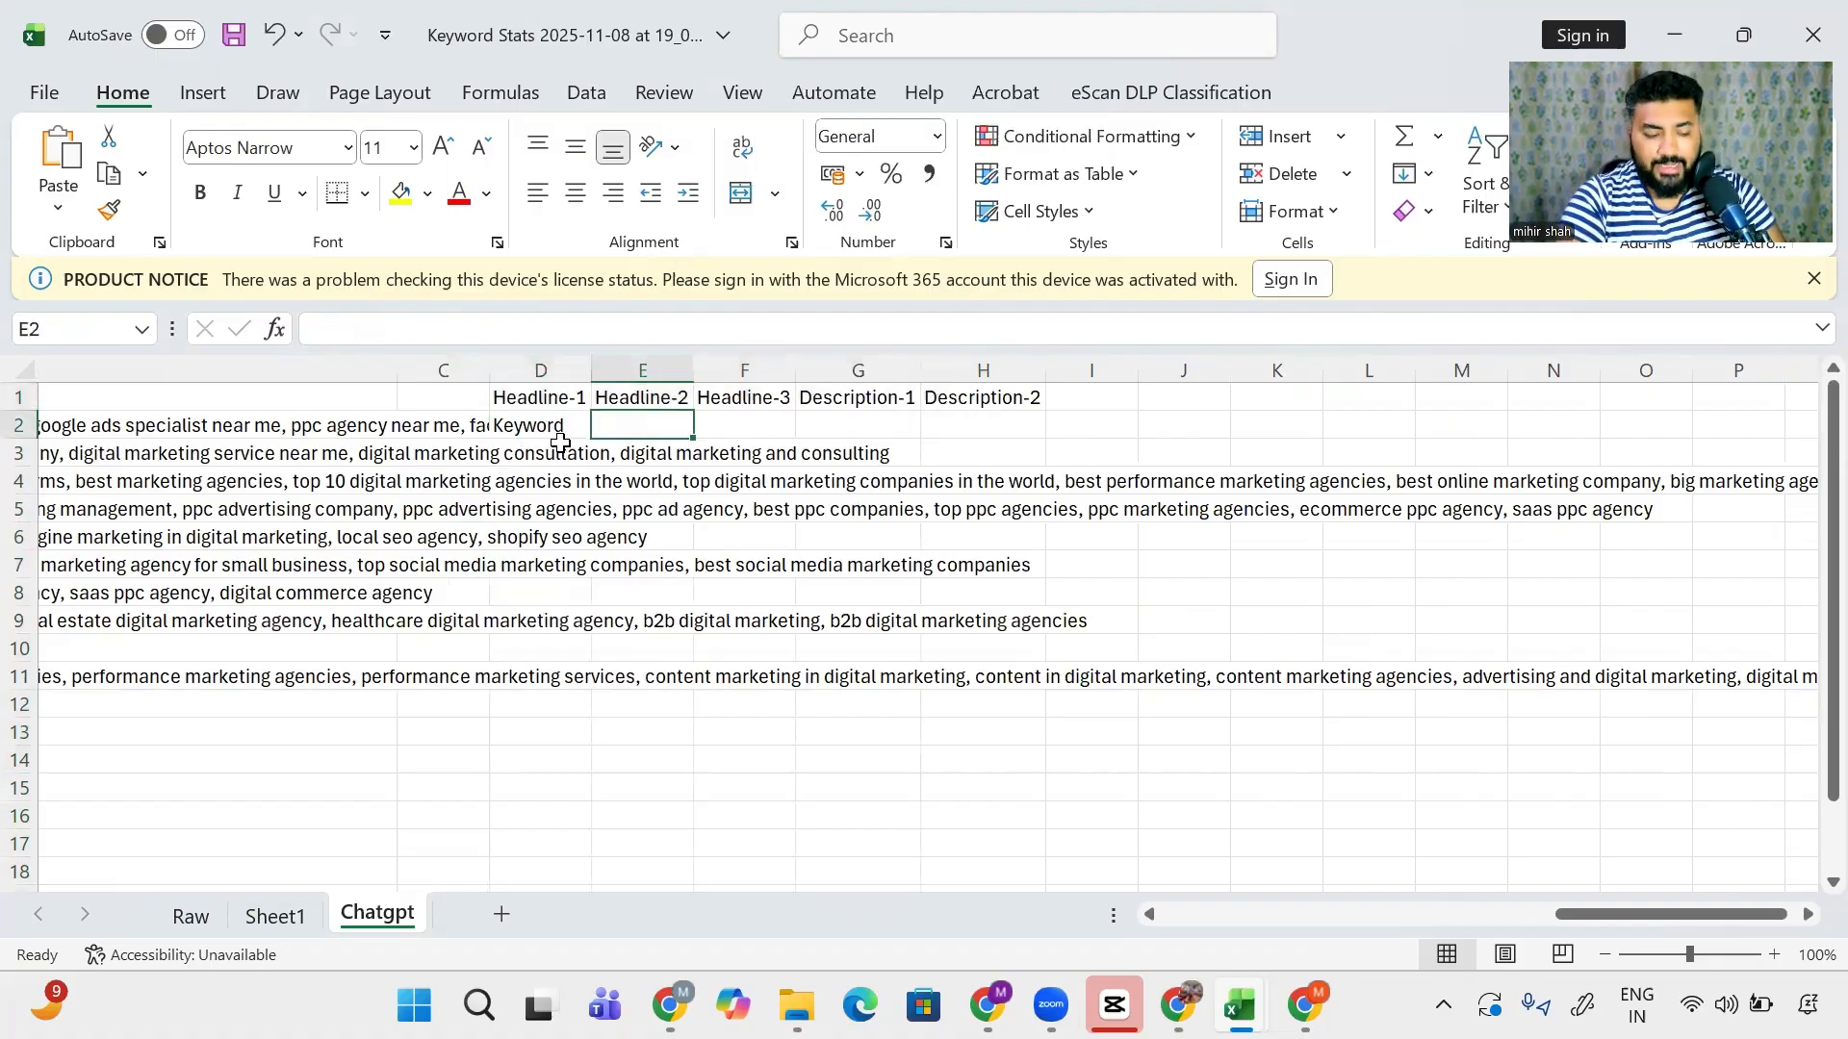
key(ctrl+a)
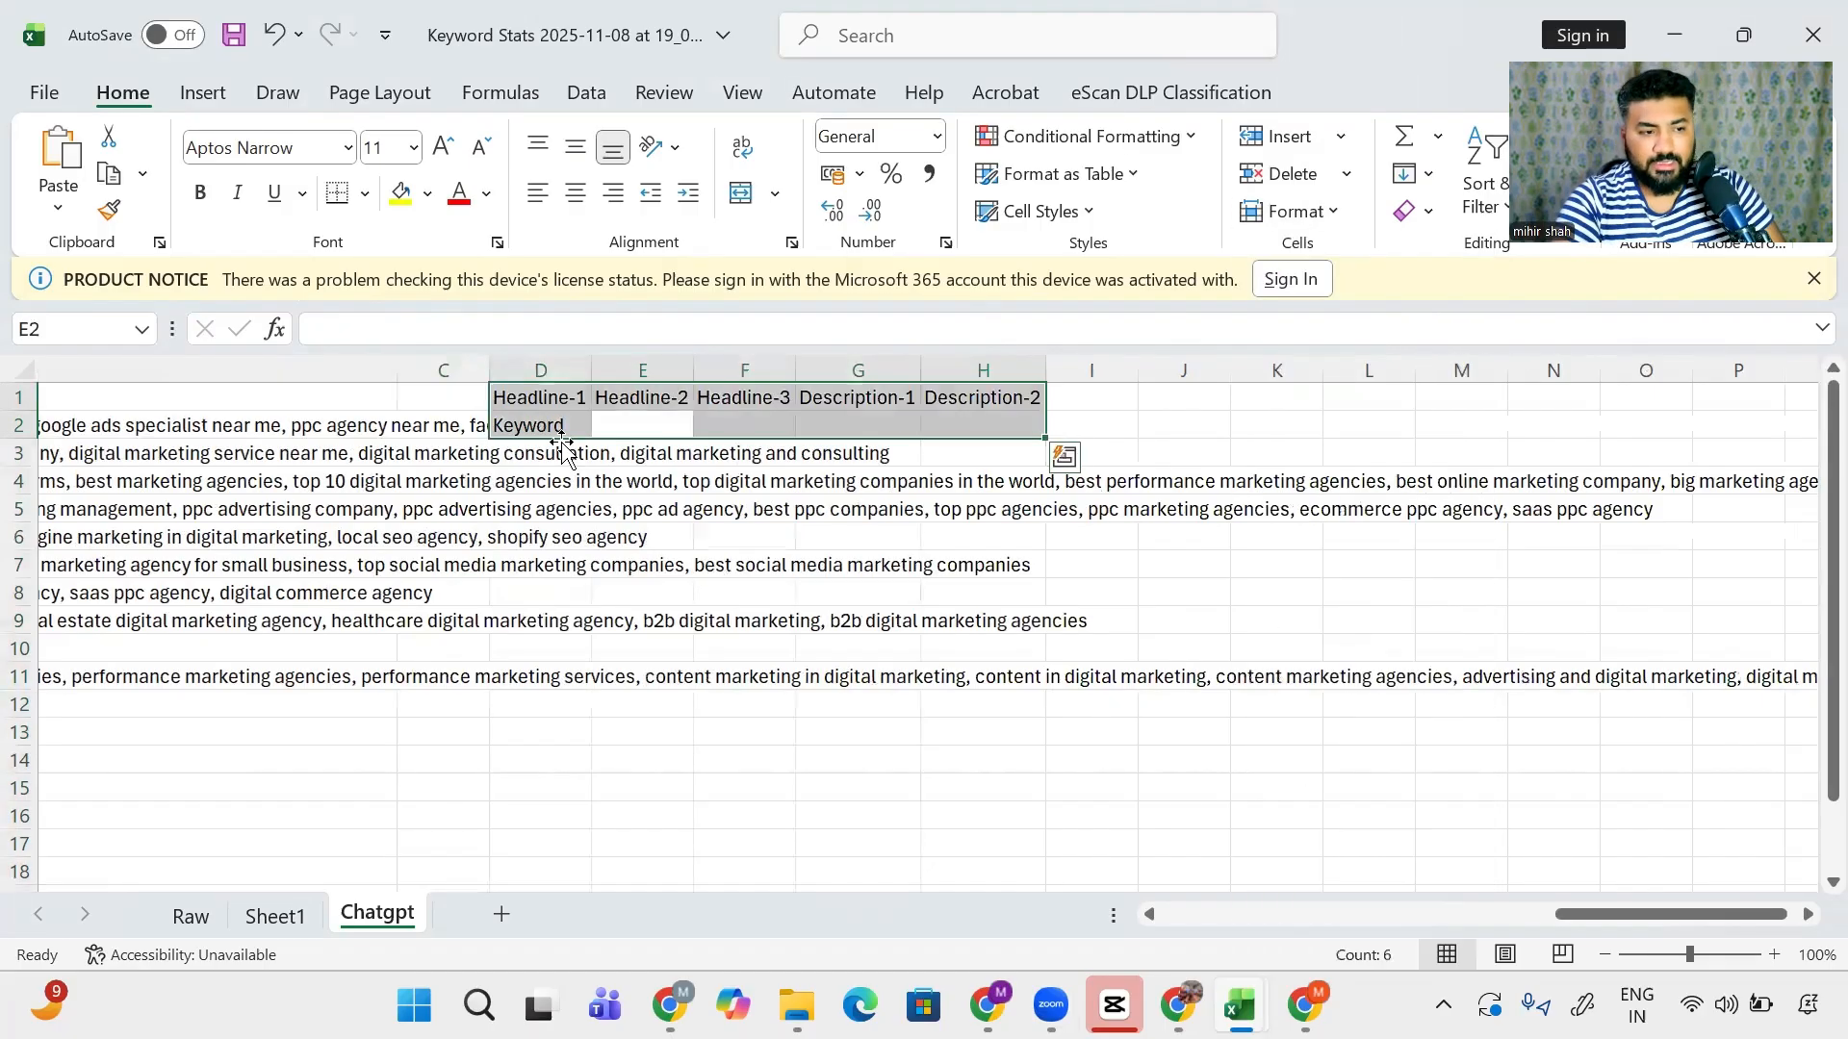
key(Right)
key(Left)
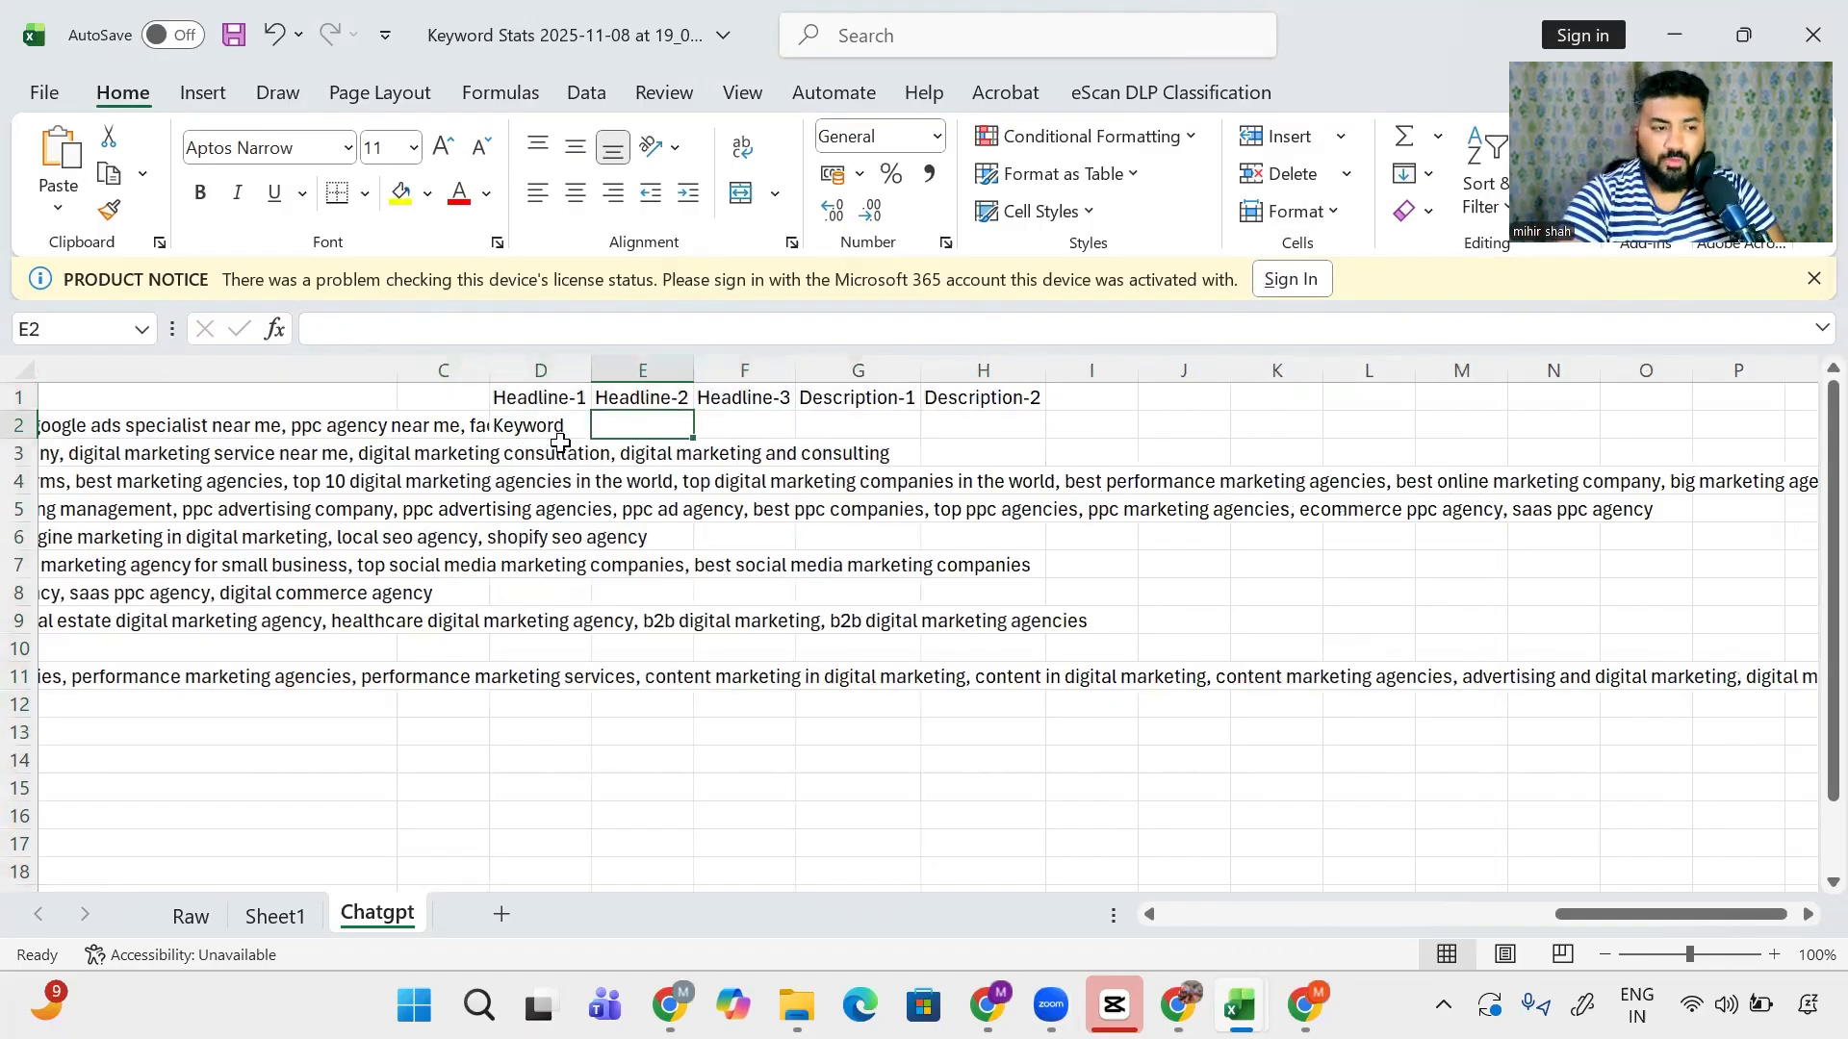
- Enter USP in E2 and Featers and Benefits in E3 under Headline-2
text(US)
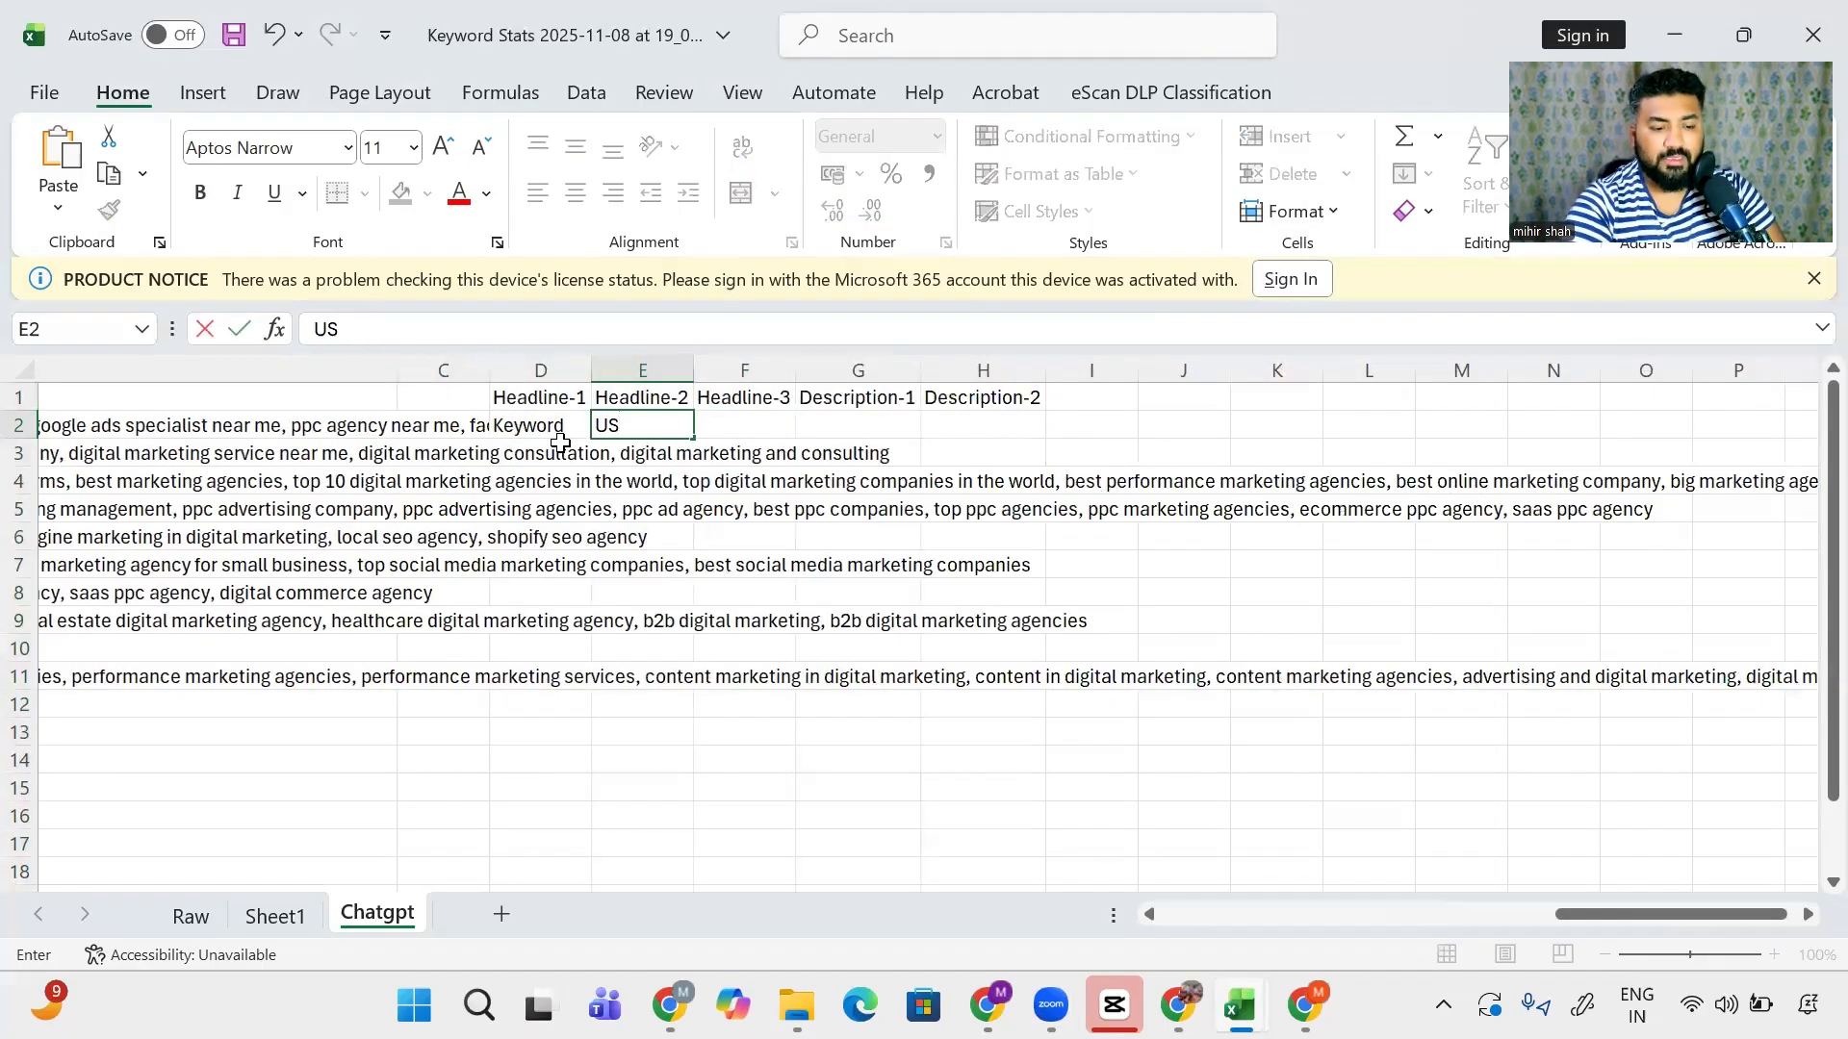
text(P)
key(Return)
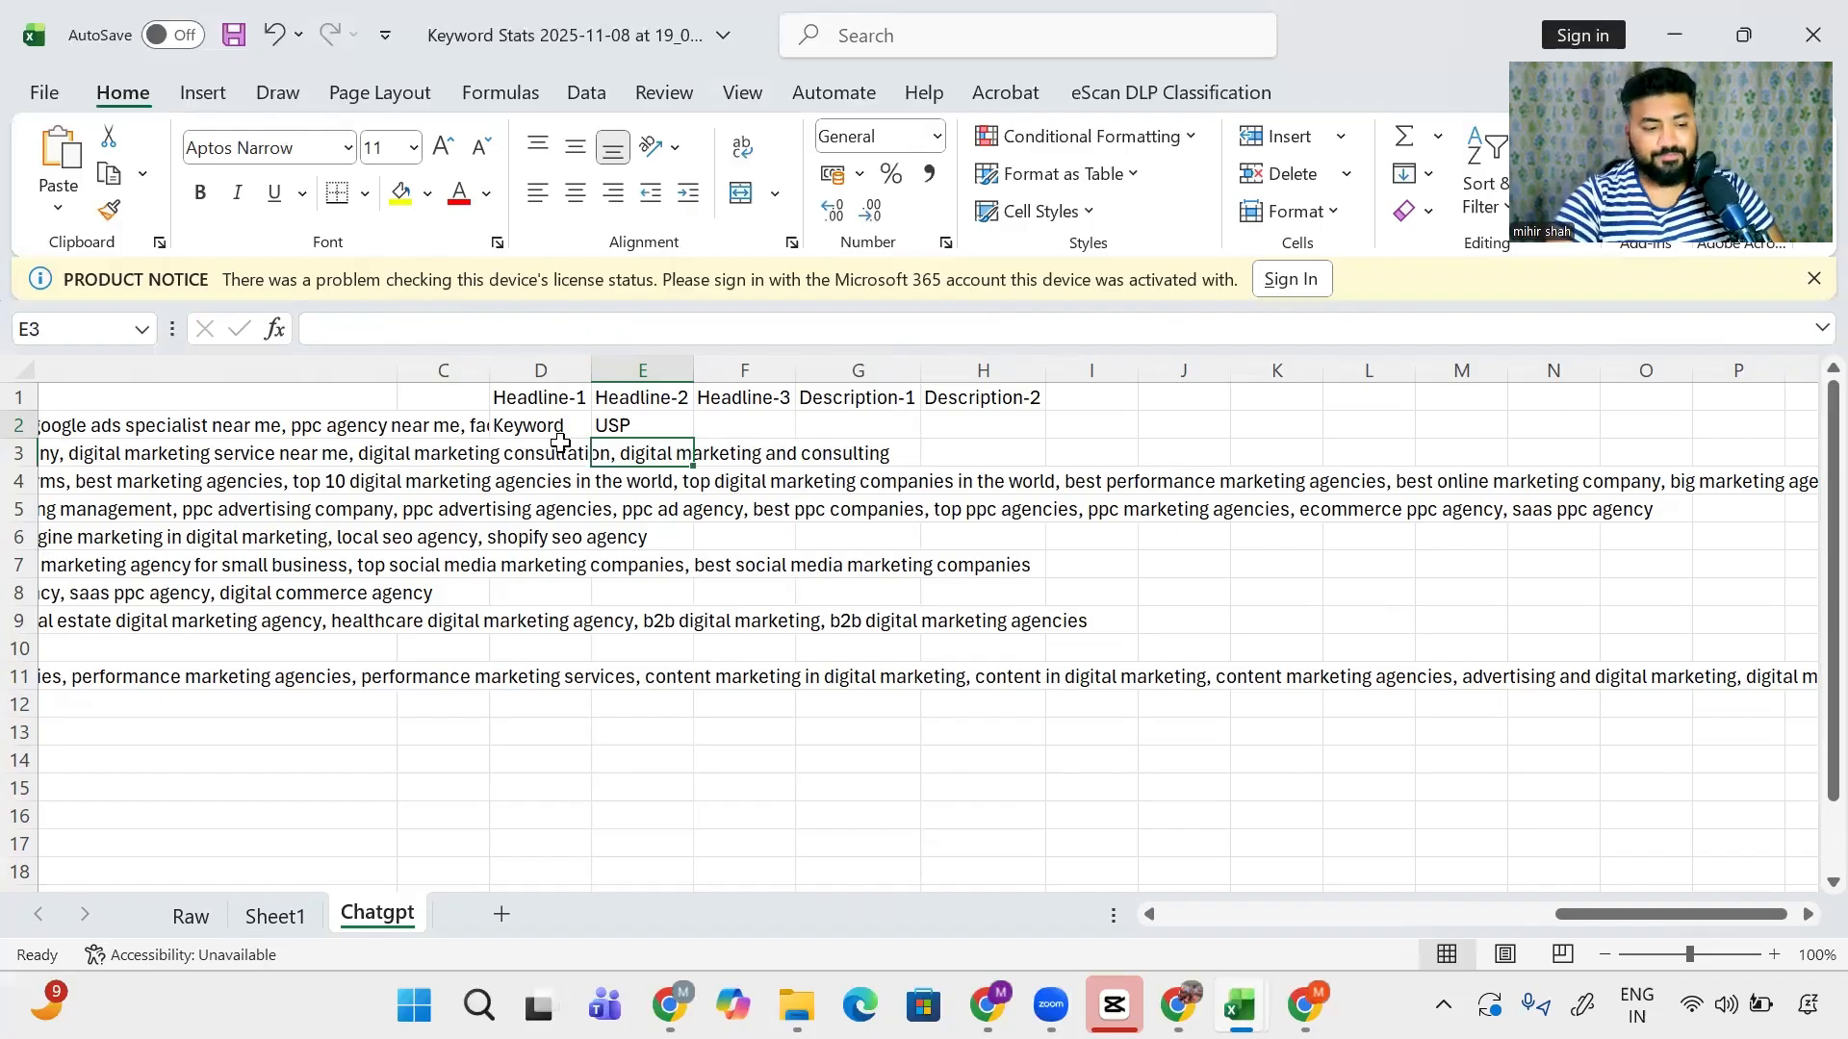
text(F)
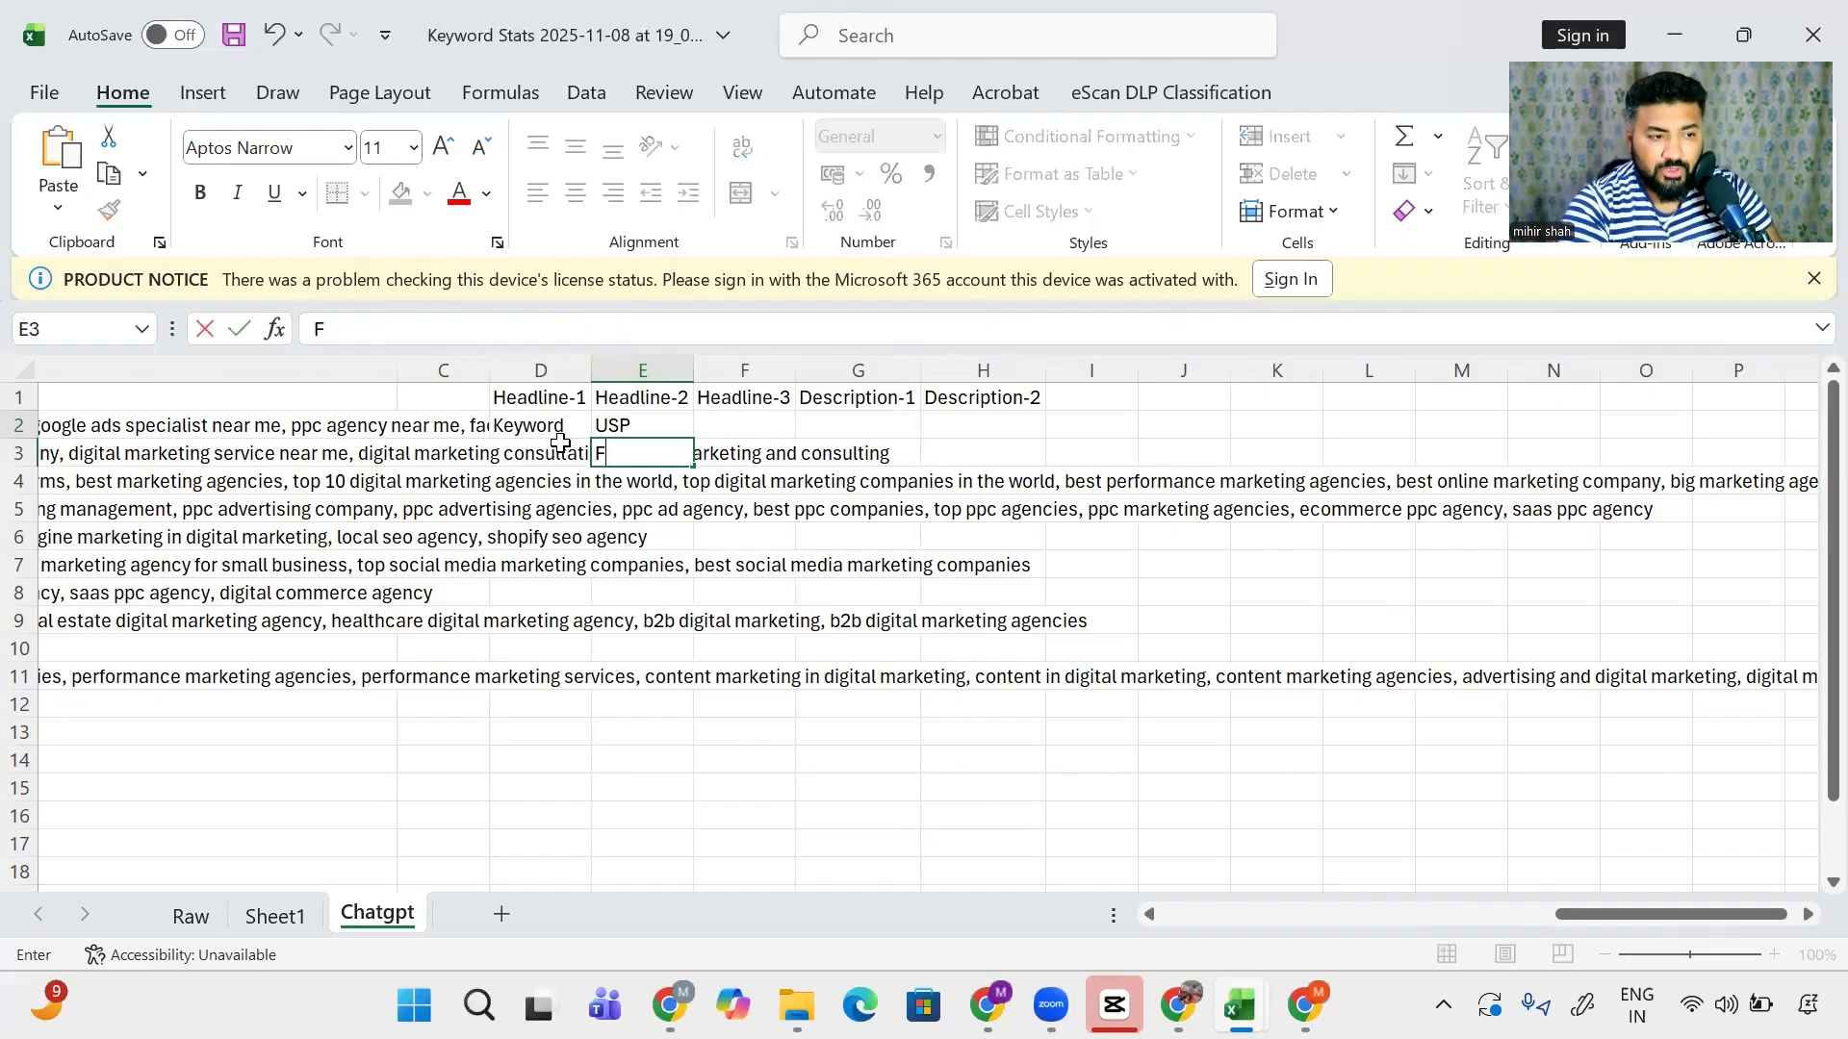
text(eaters )
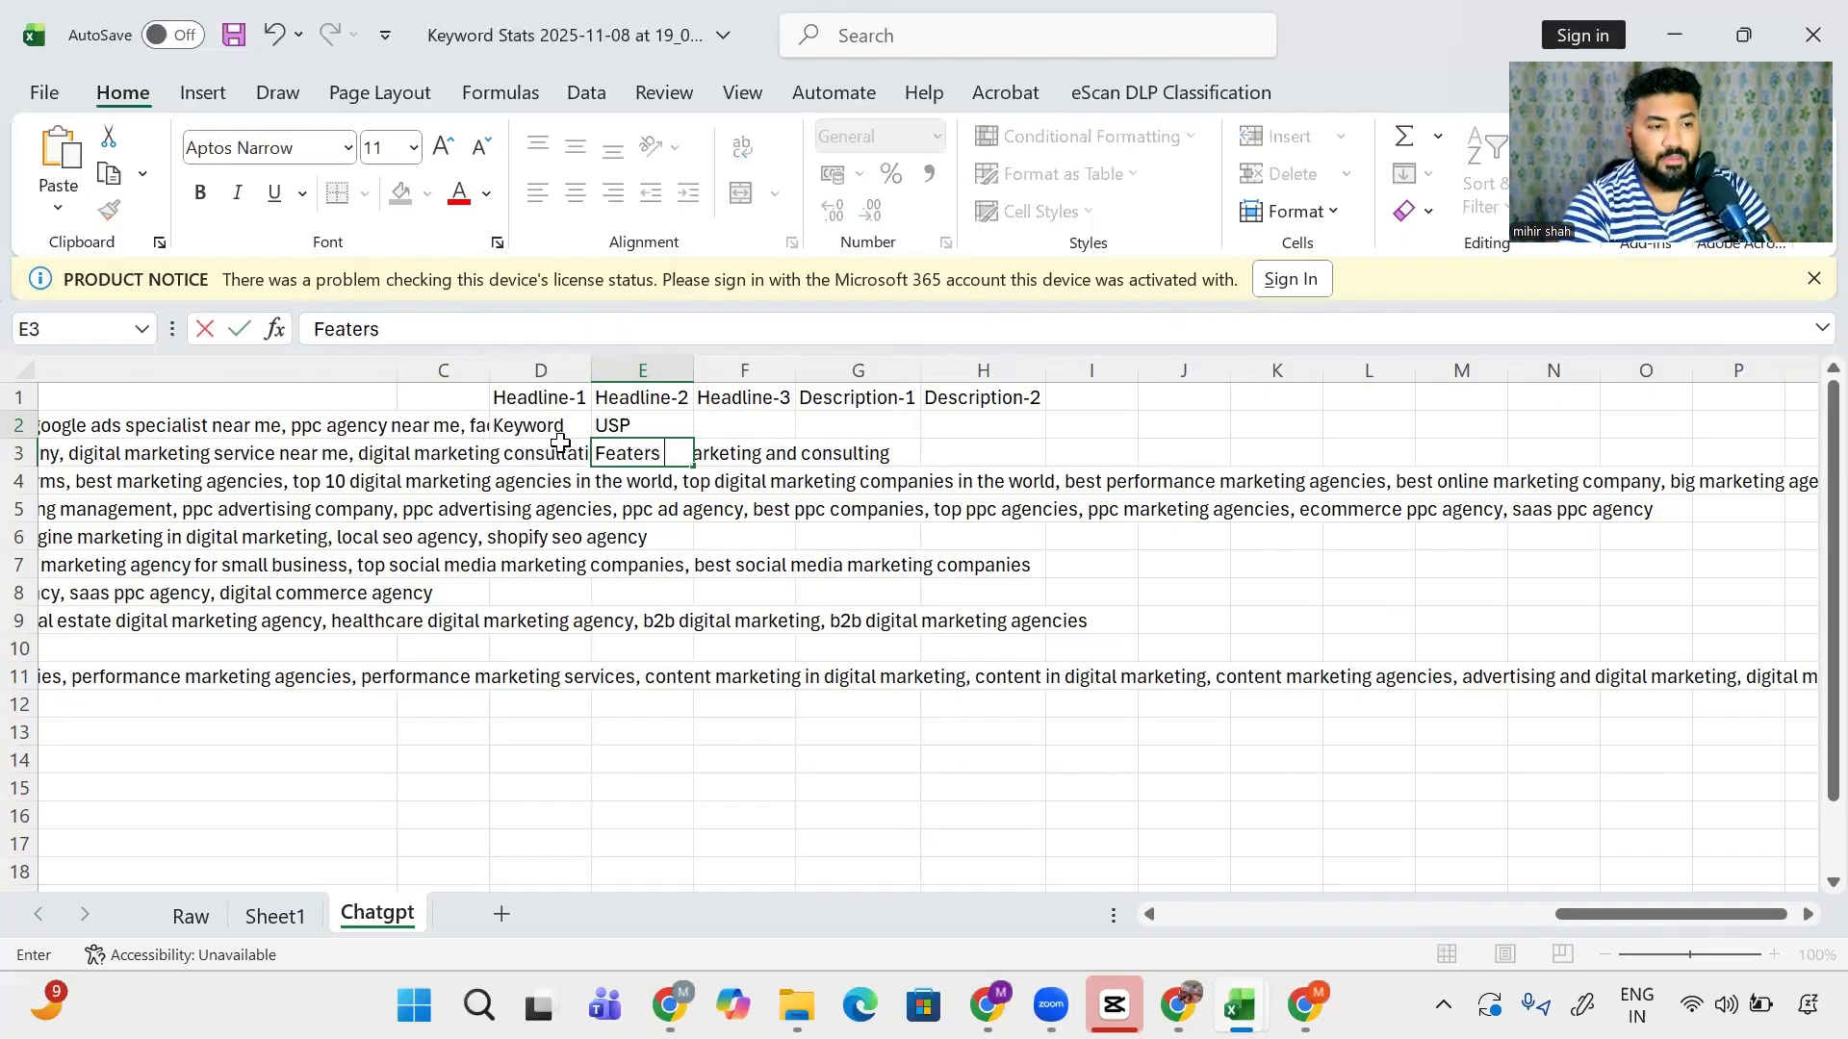
text(and Benefits)
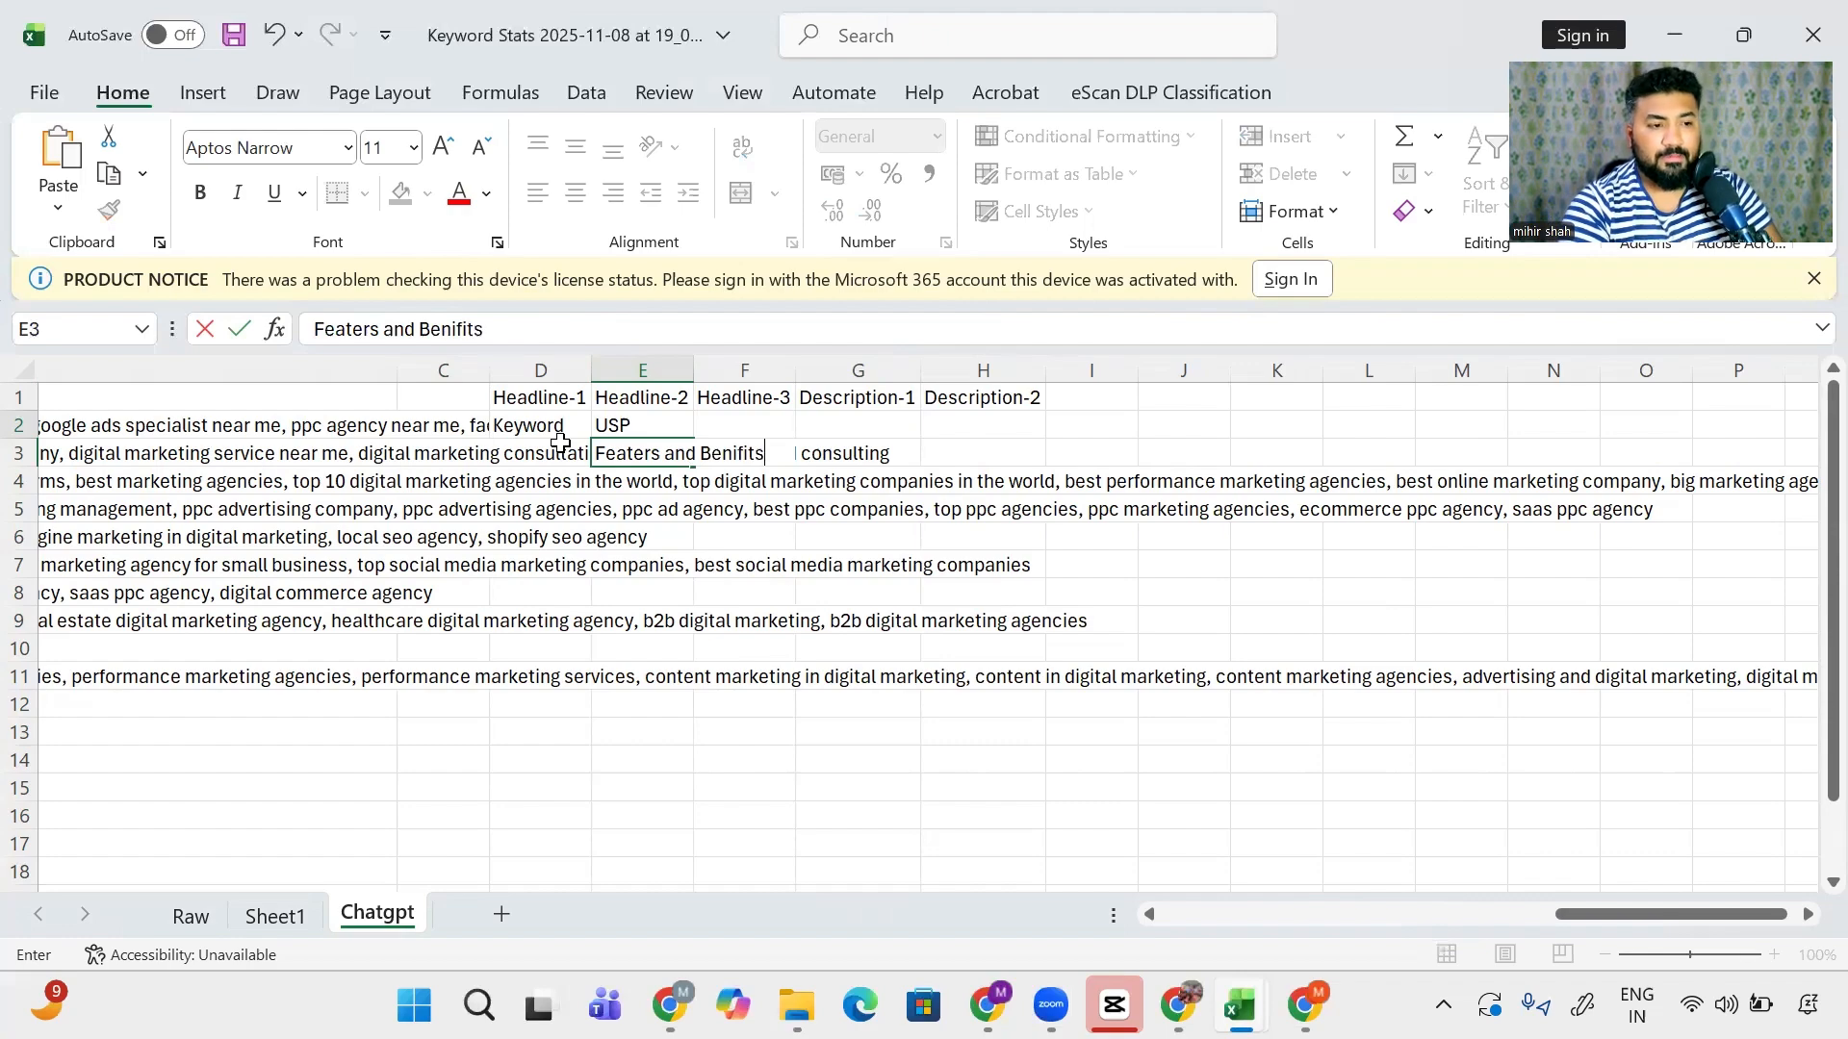
key(Return)
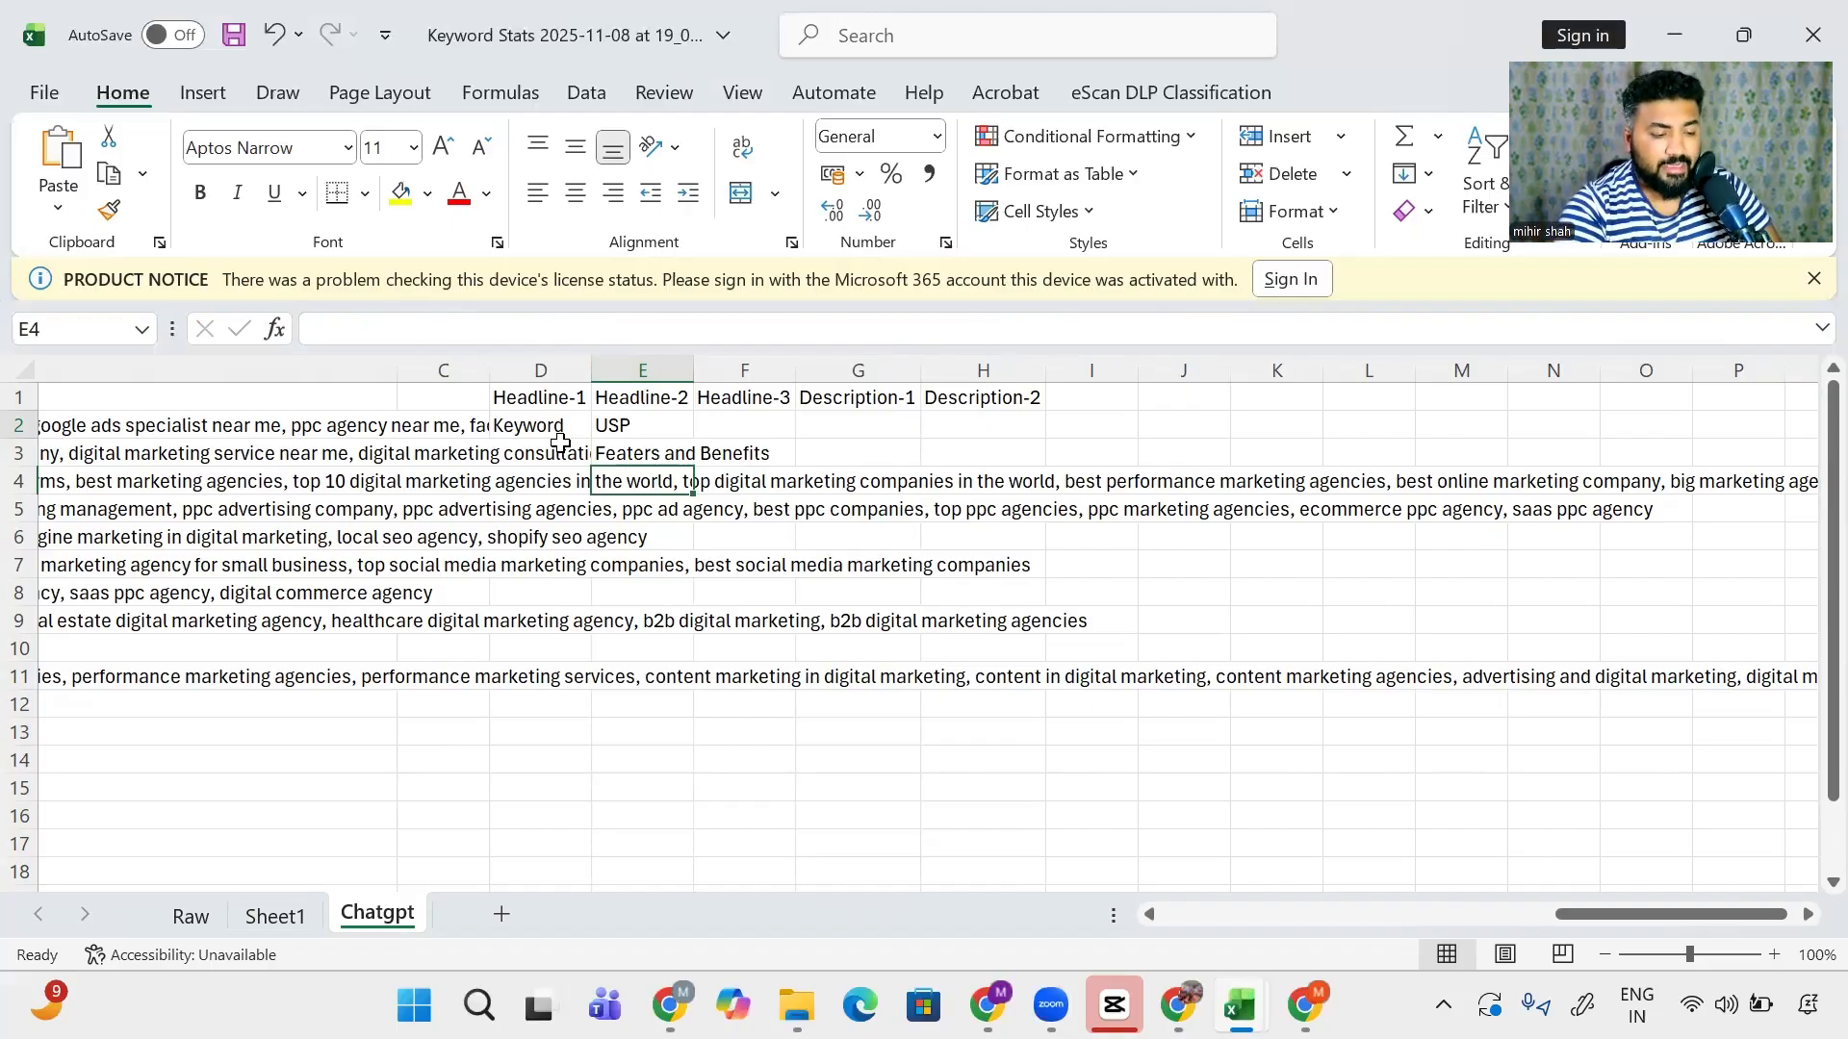
- Enter Social Proof, Awards and rewards, and Accredation in E4 to E6 under Headline-2
text(Social Pro)
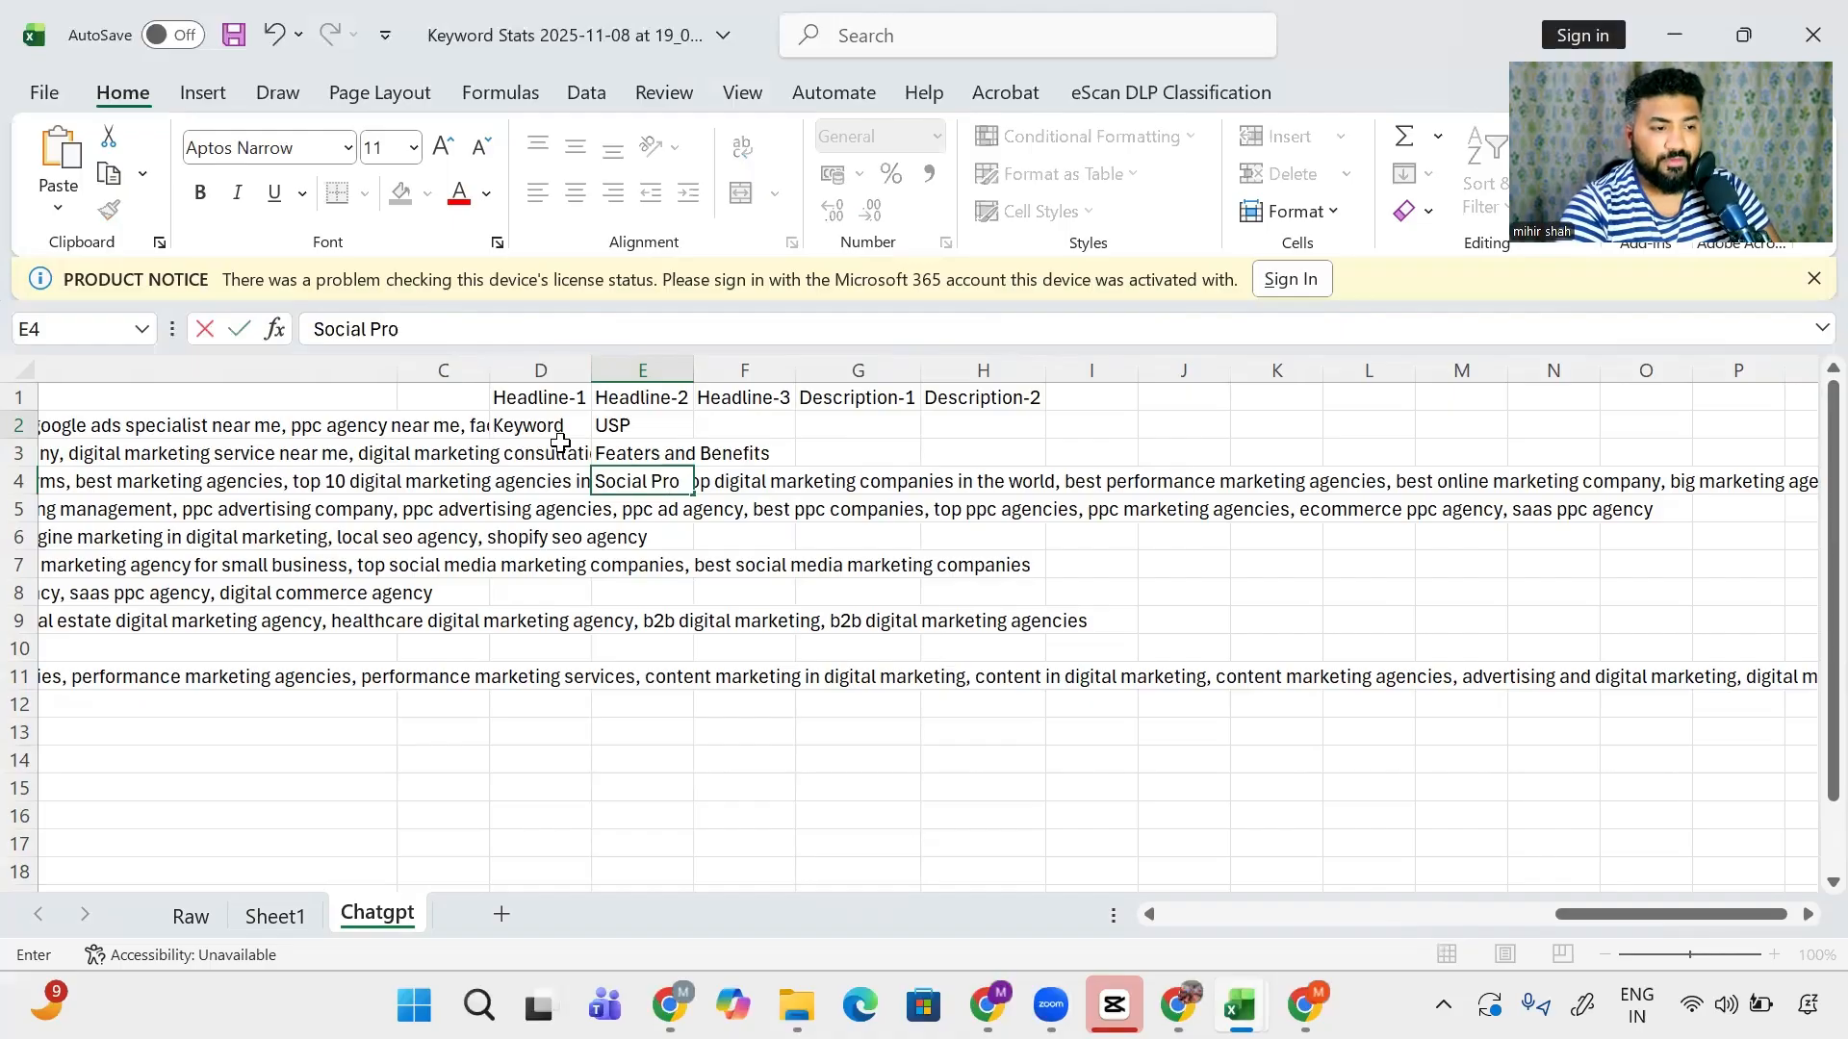
text(of)
key(Return)
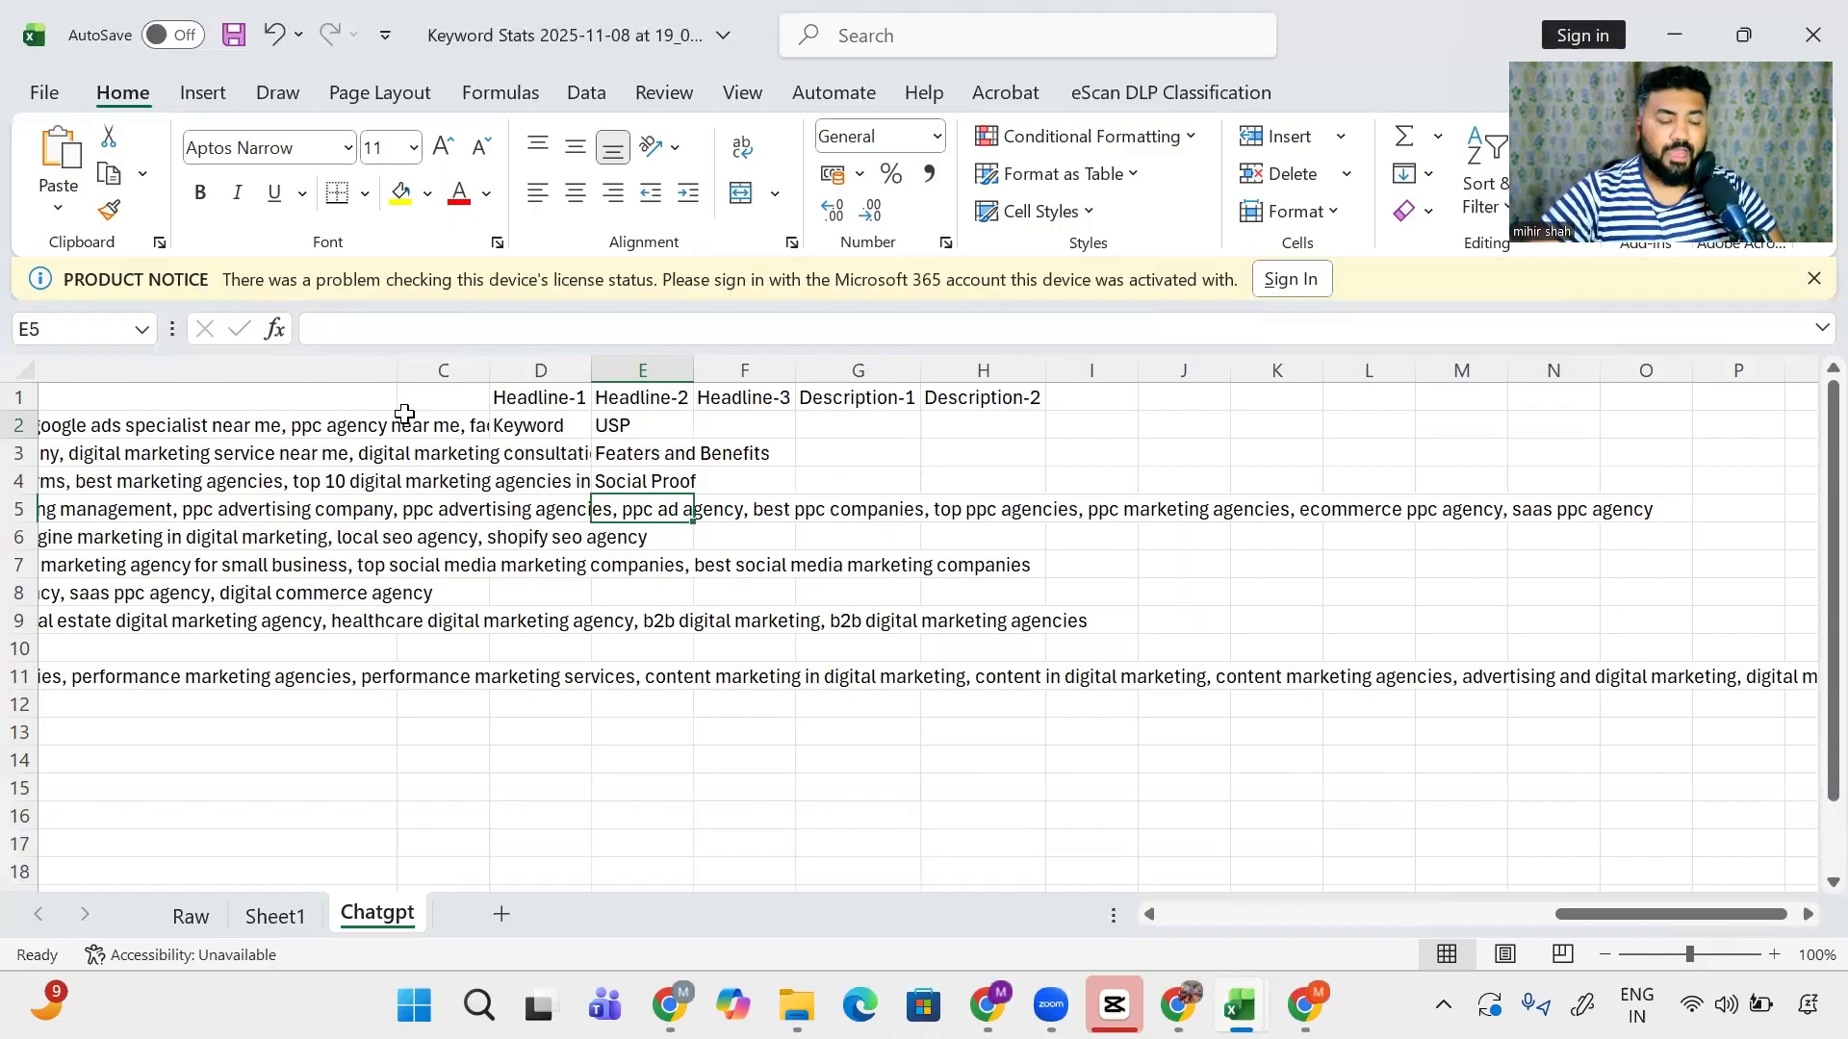
text(Awar)
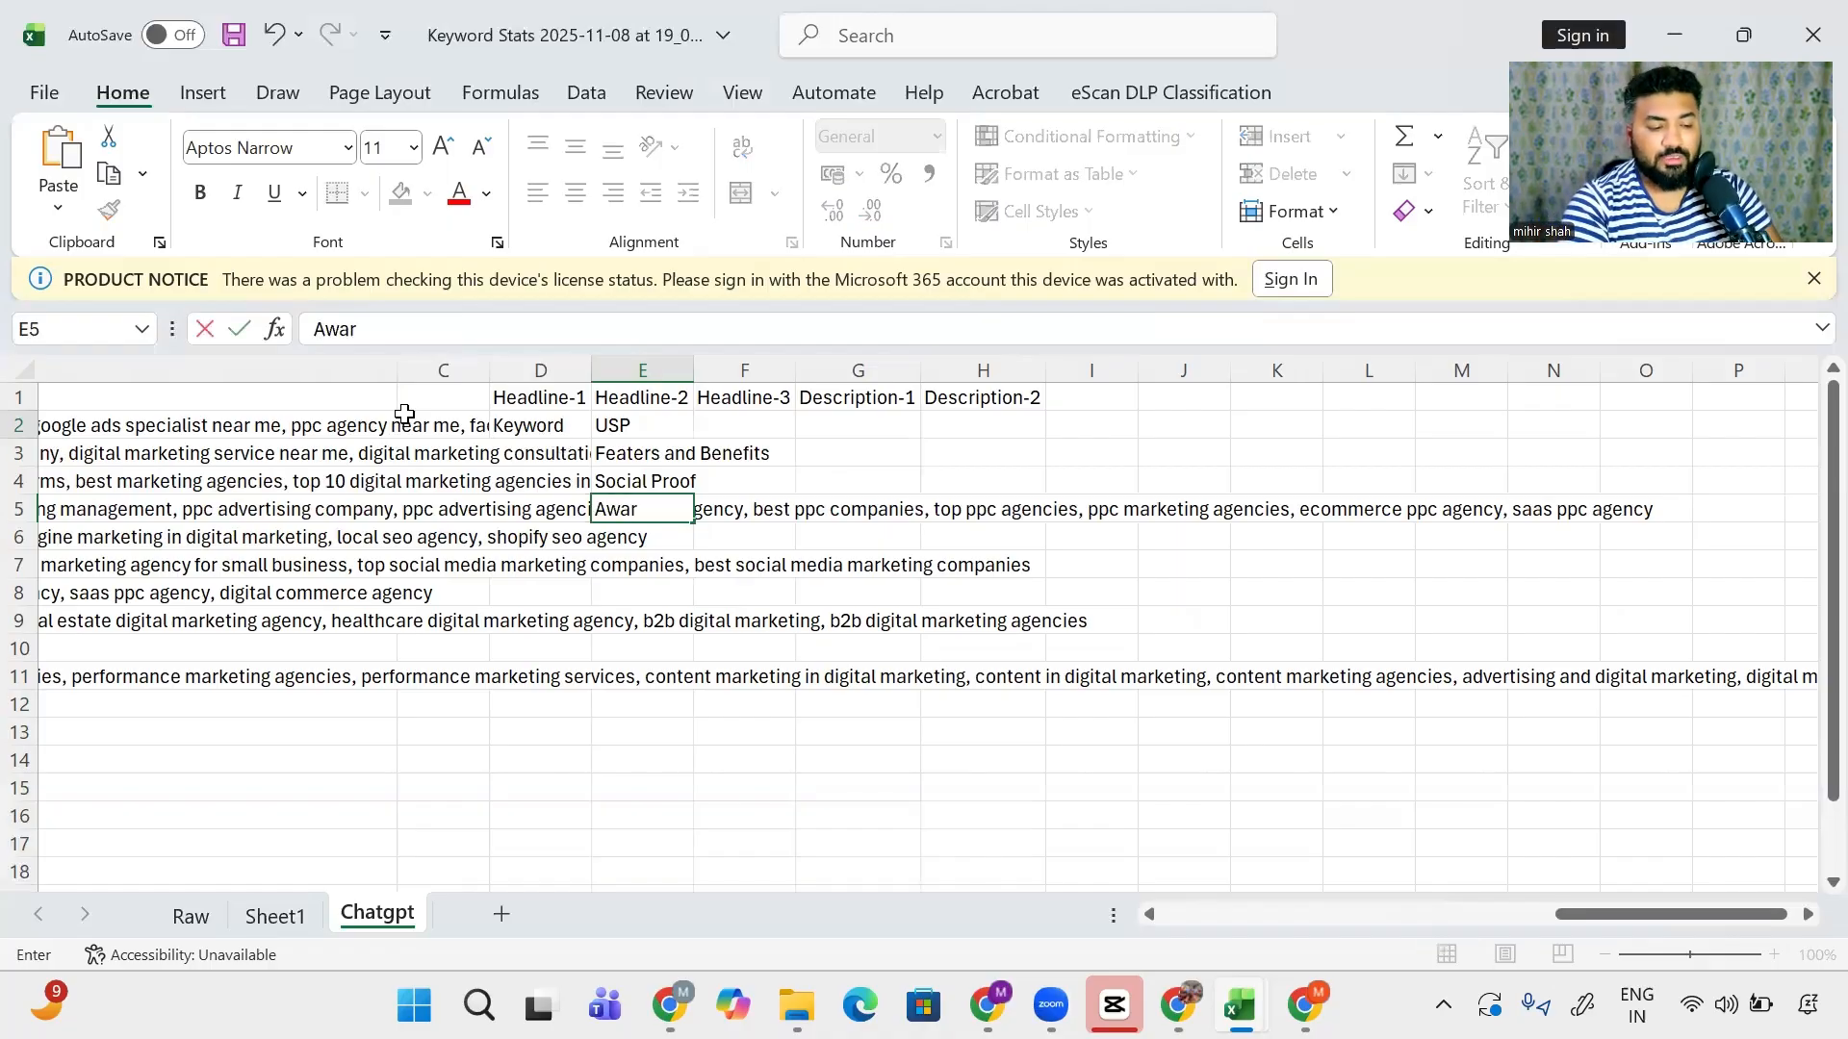
text(ds and rewards)
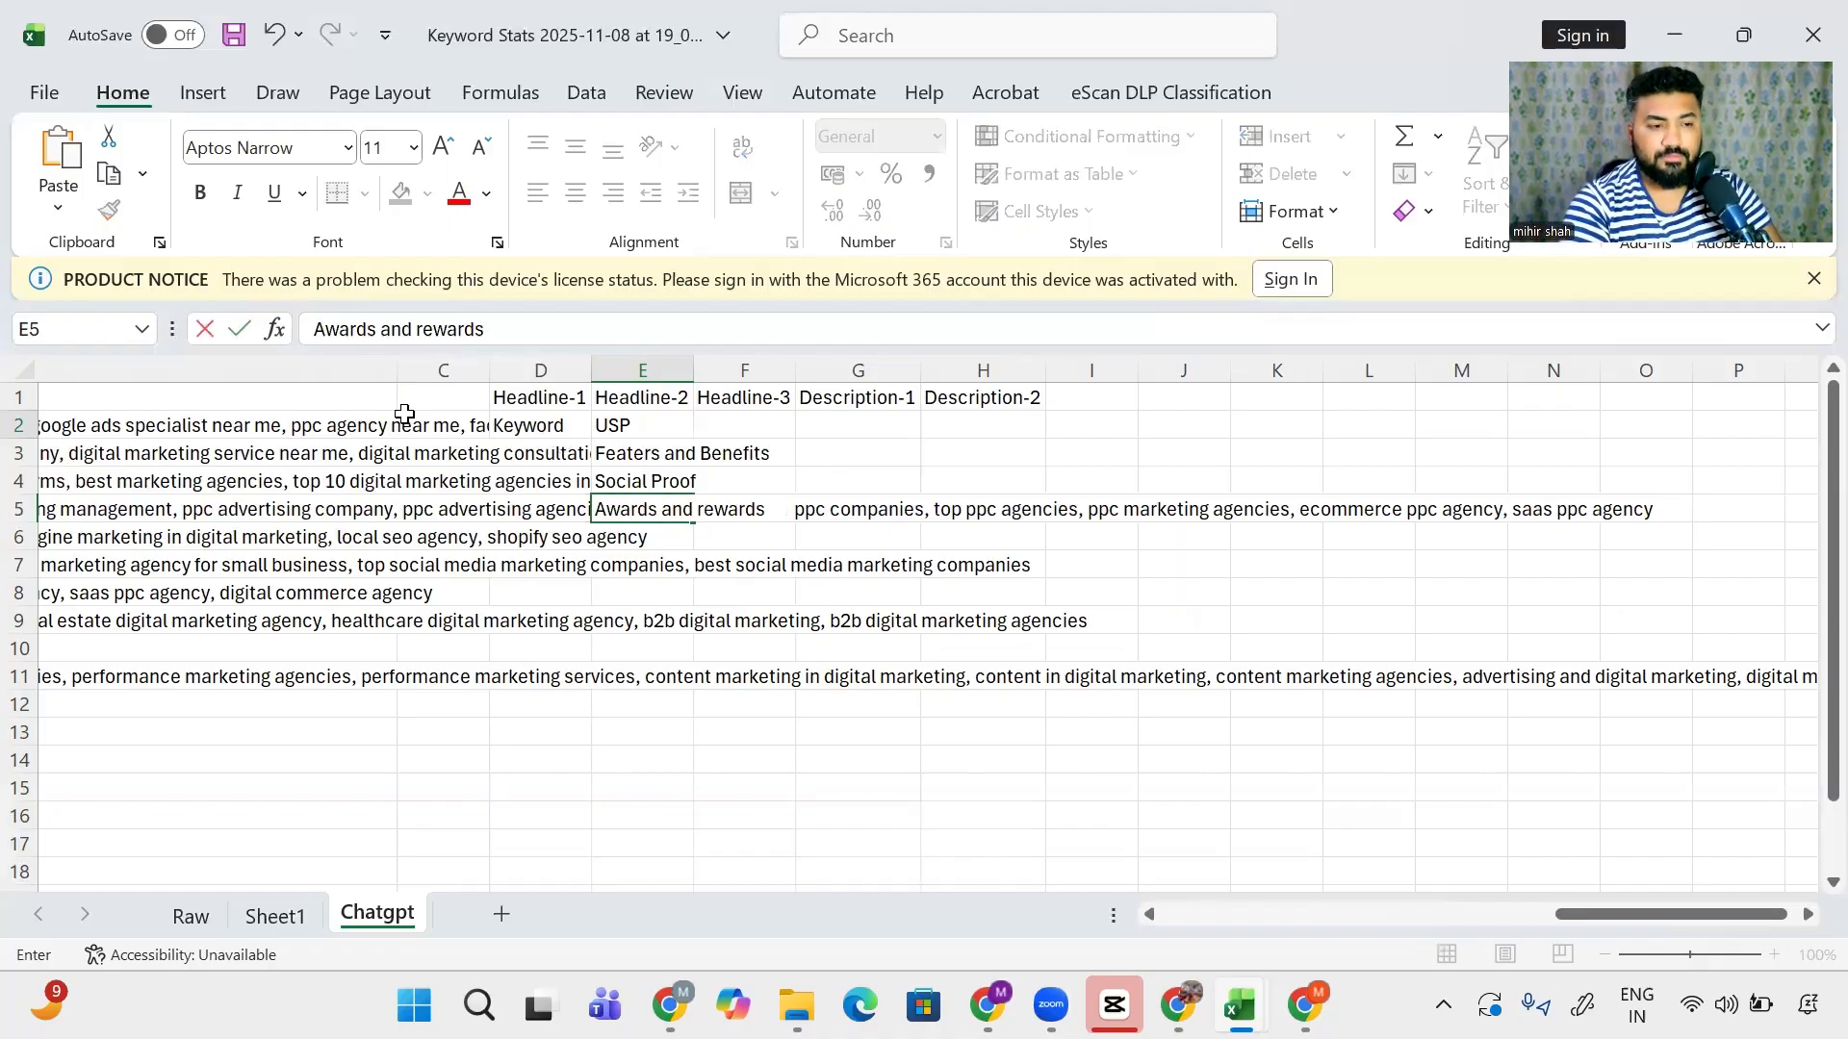
key(Return)
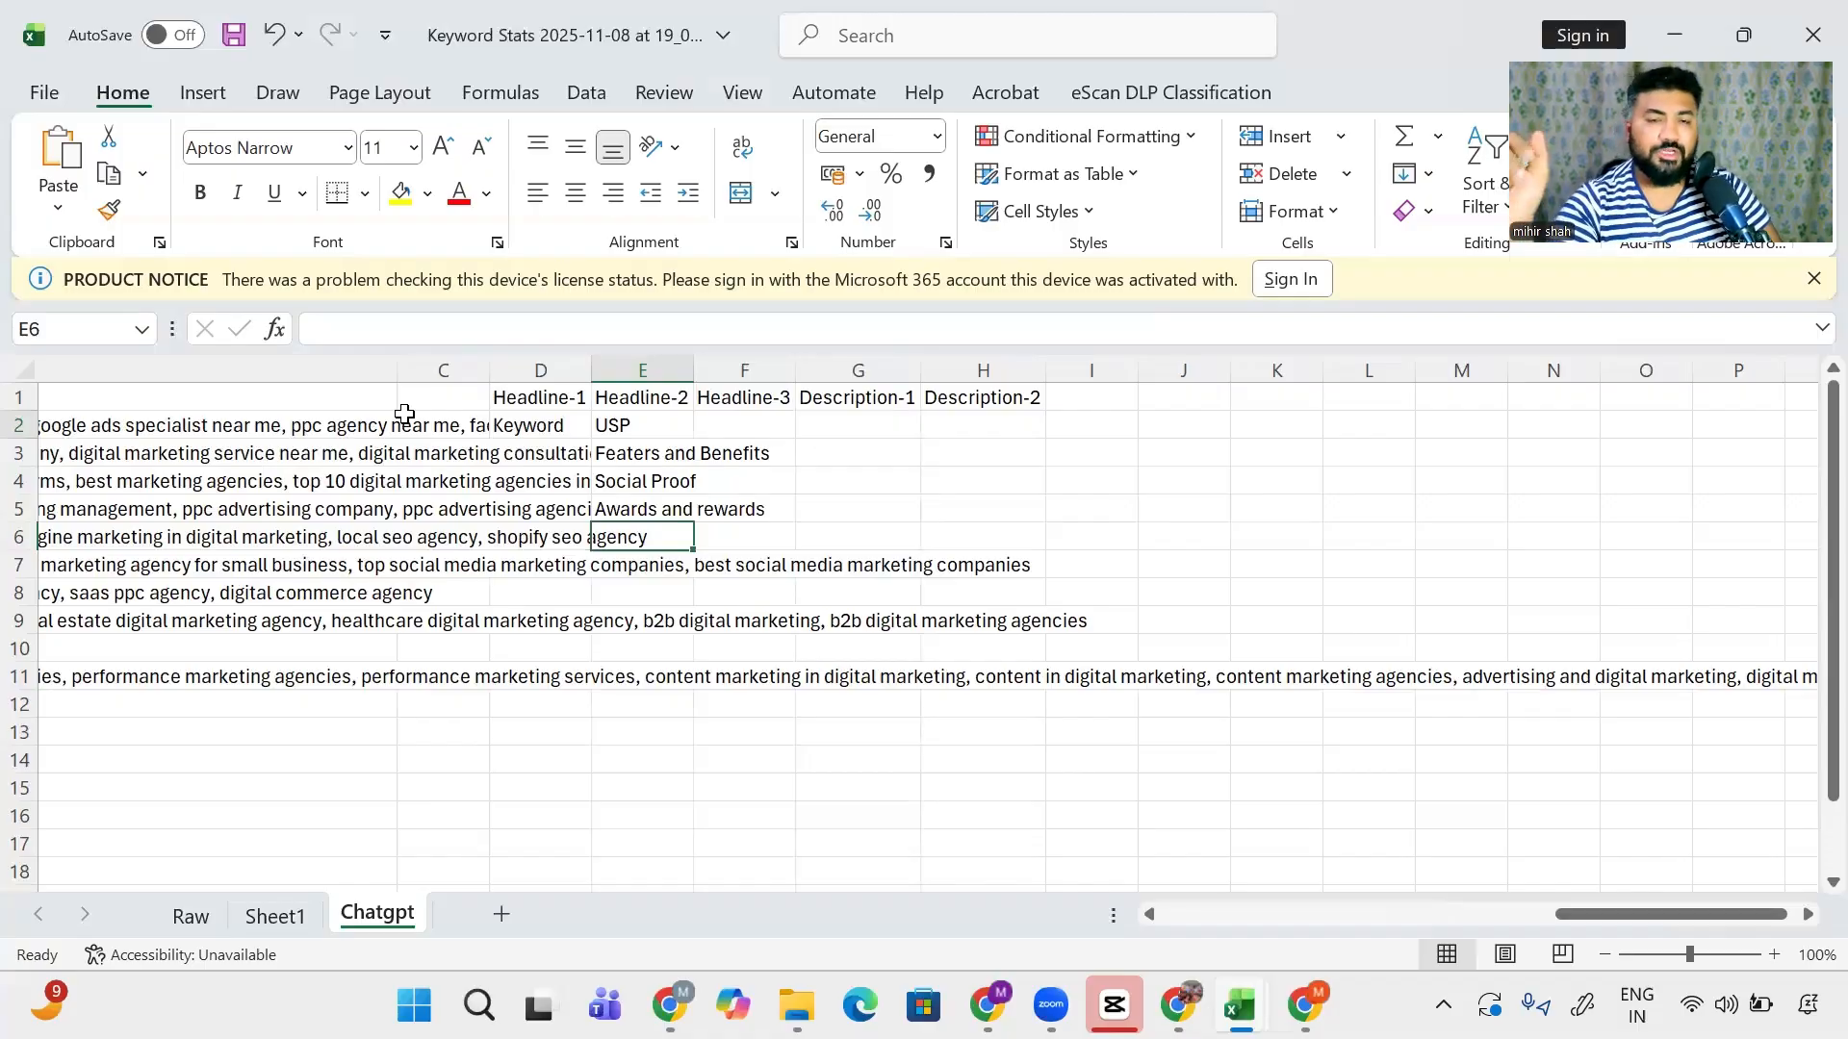
text(Acc)
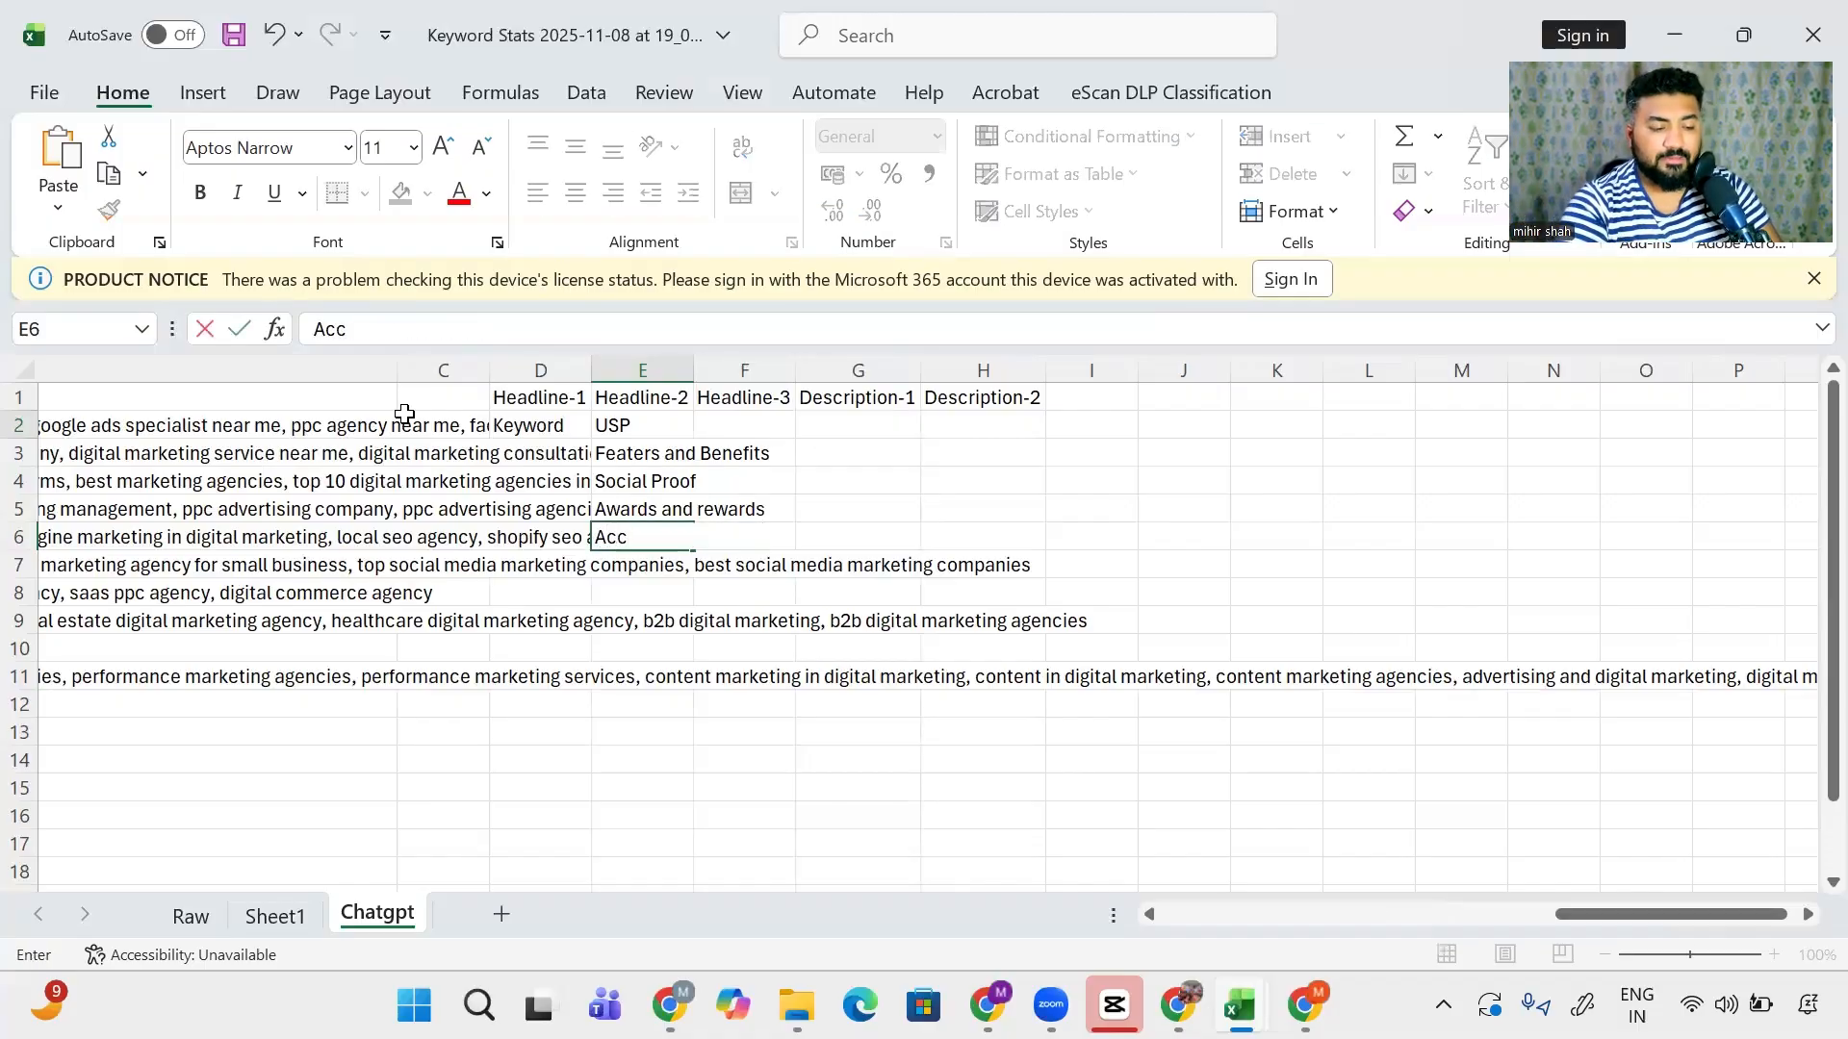
text(redation)
key(Return)
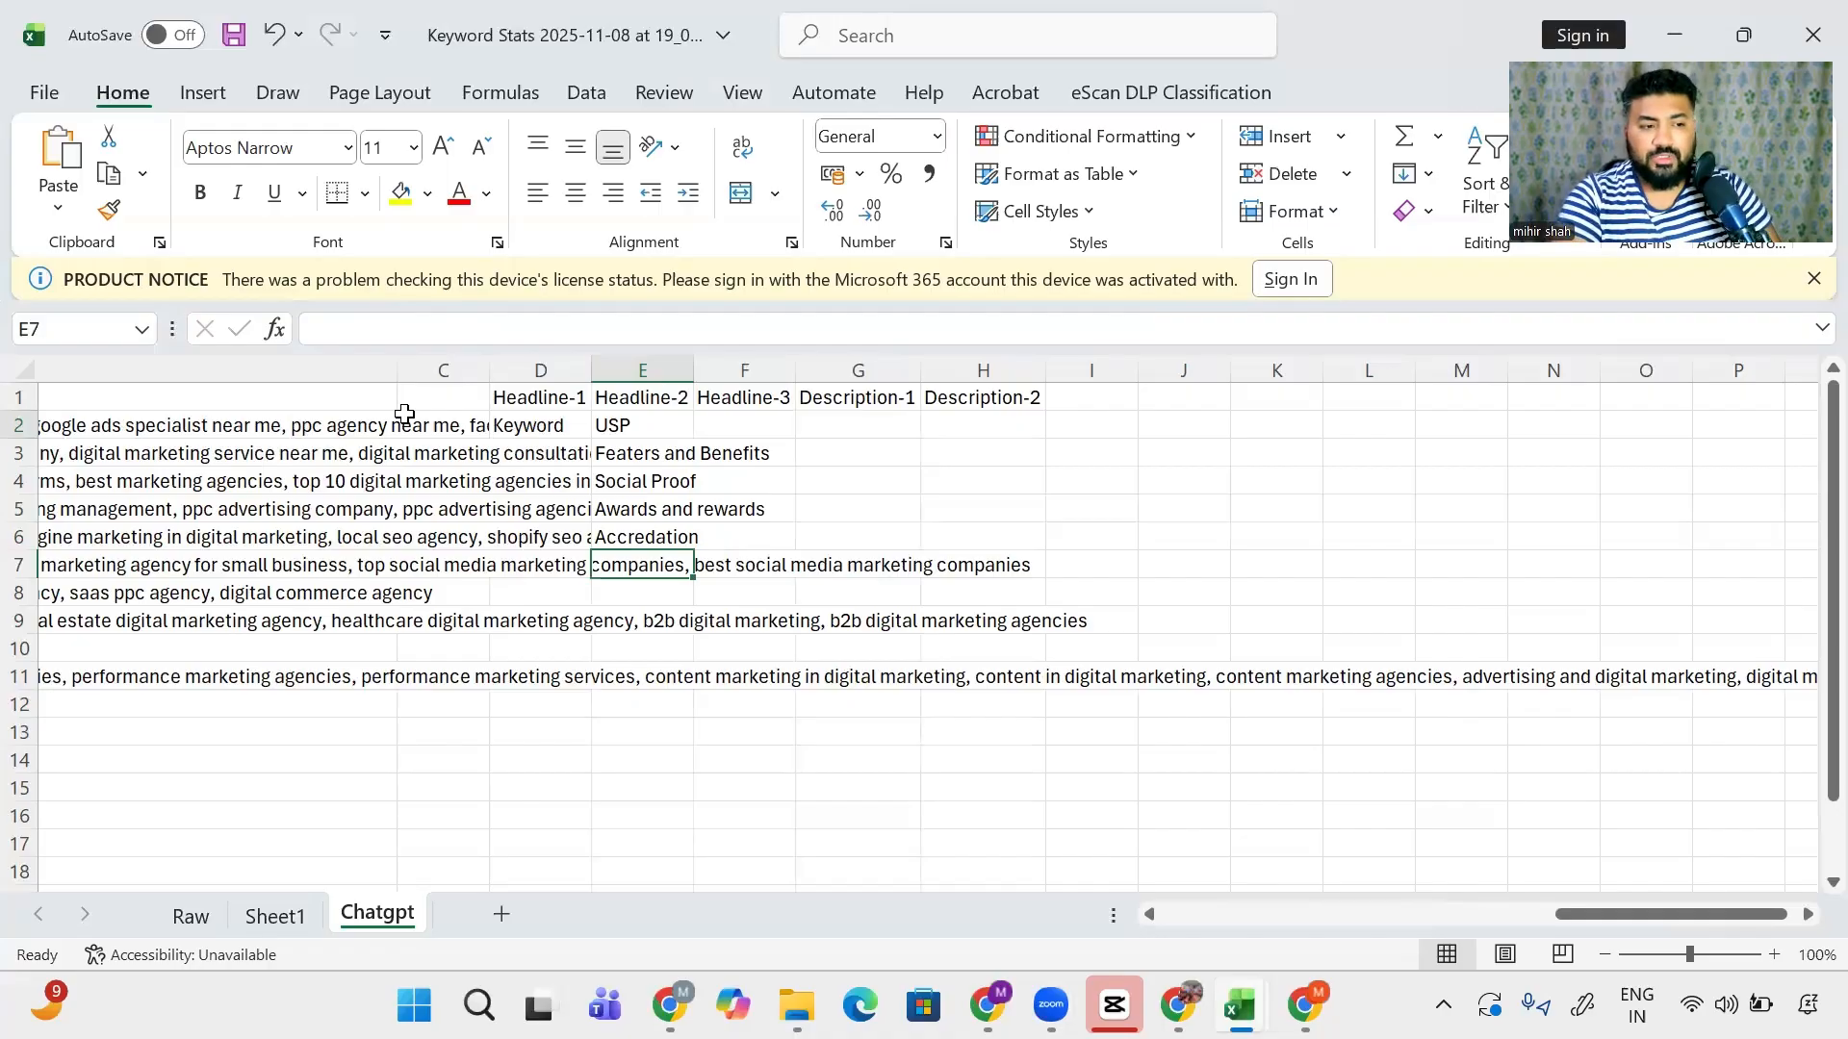
key(Up)
key(shift+Up)
key(shift+Up)
key(shift+Up)
key(shift+Up)
key(shift+Up)
key(shift+Down)
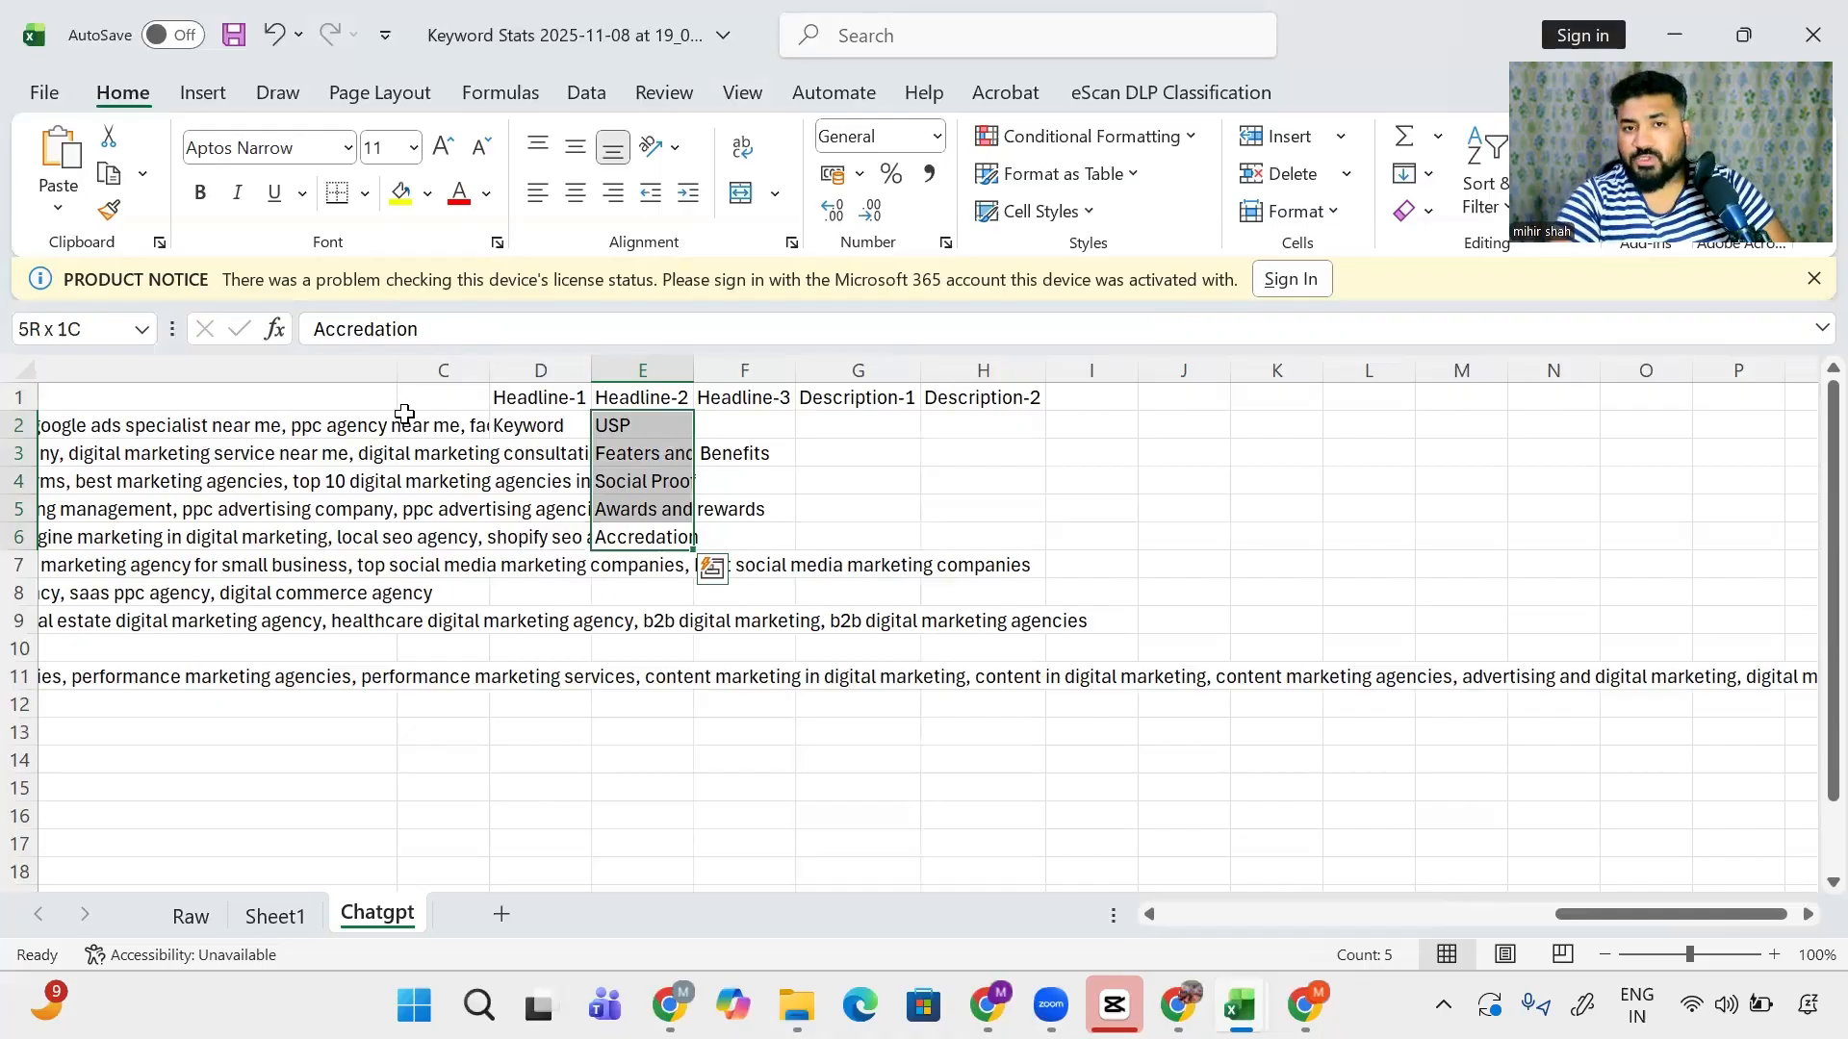
key(Right)
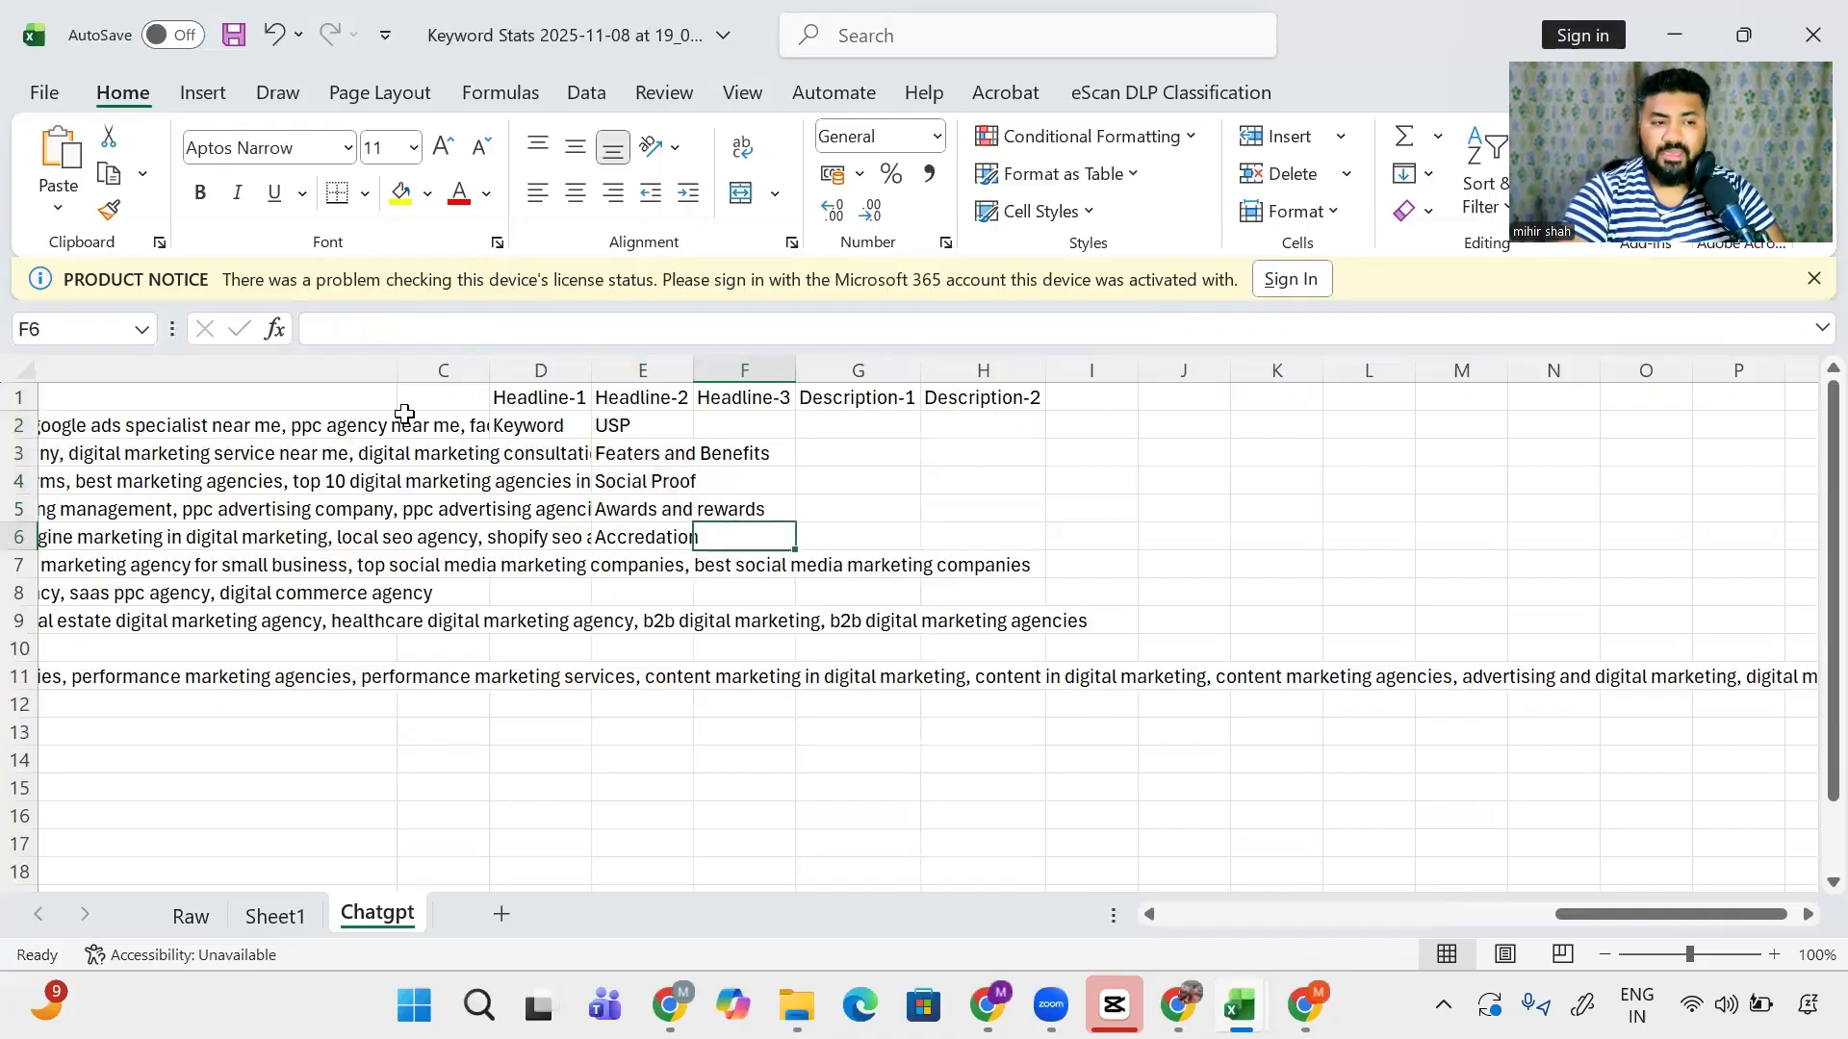
- Enter CTA in cell F2 under Headline-3
key(Up)
key(Up)
key(Up)
key(Up)
key(Up)
key(Down)
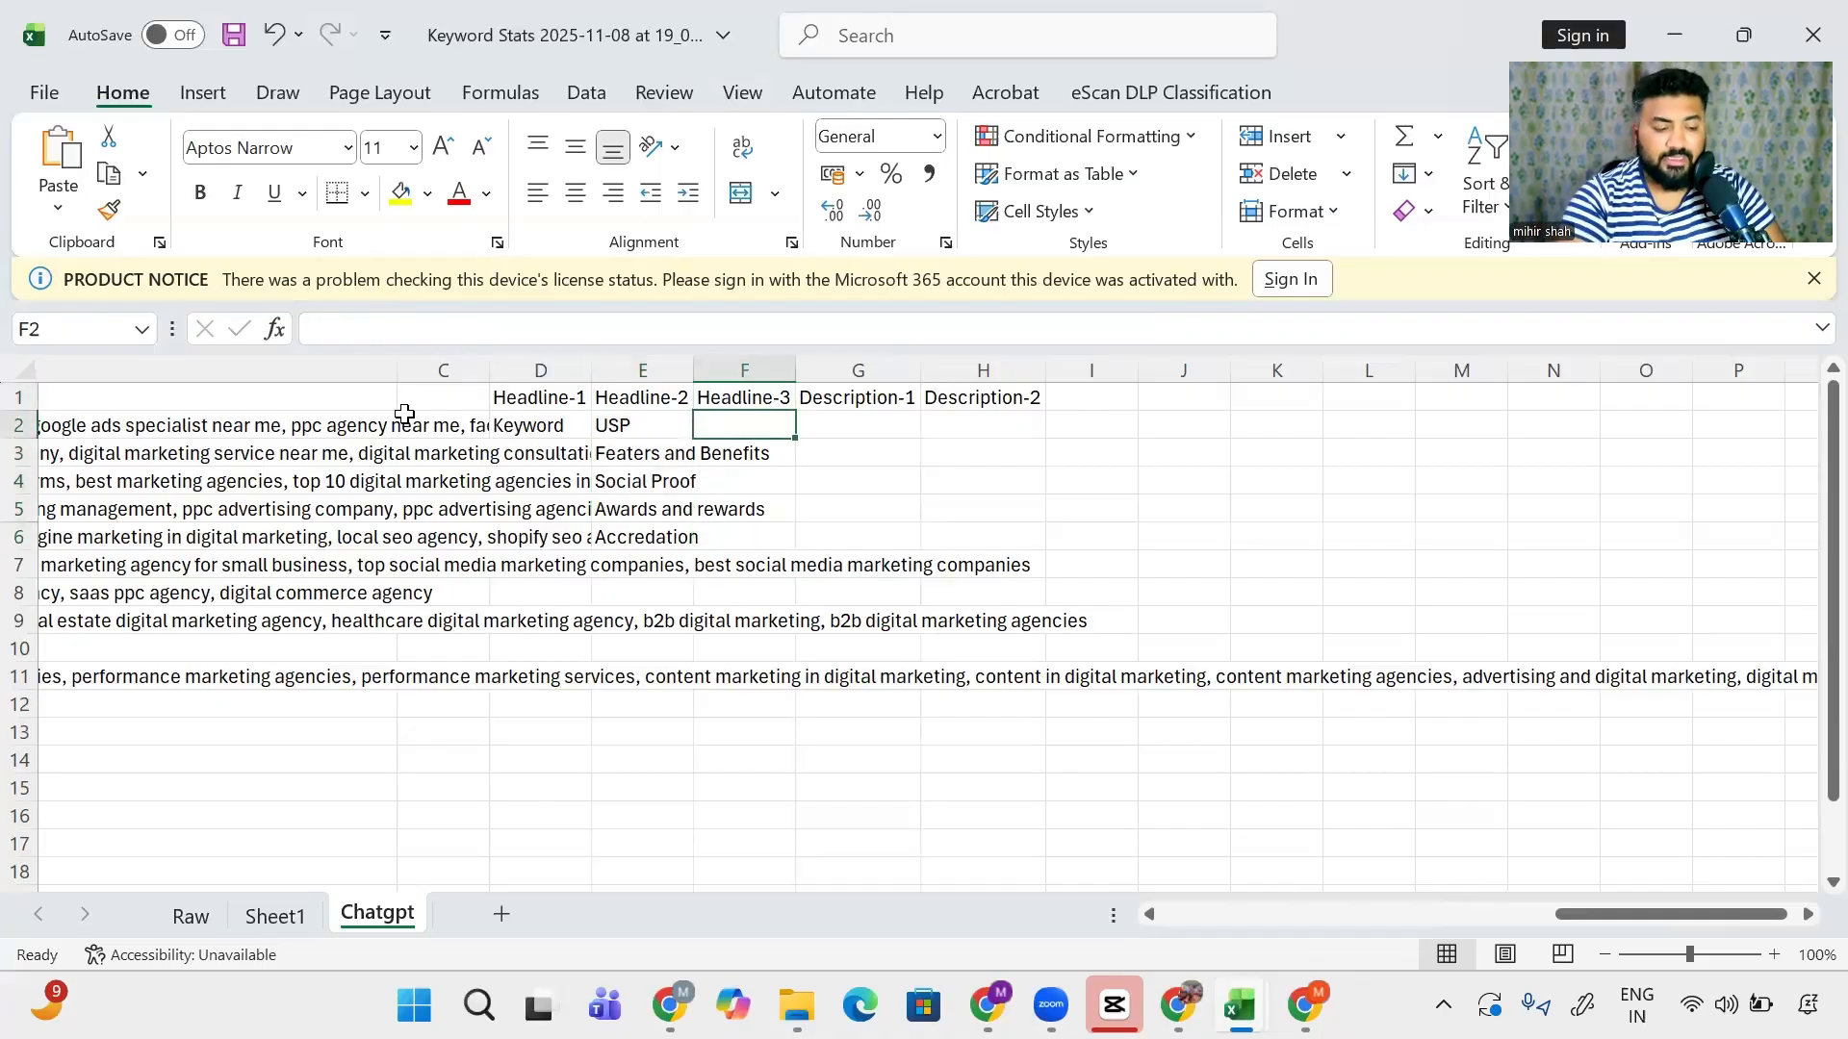
text(CTA)
key(Return)
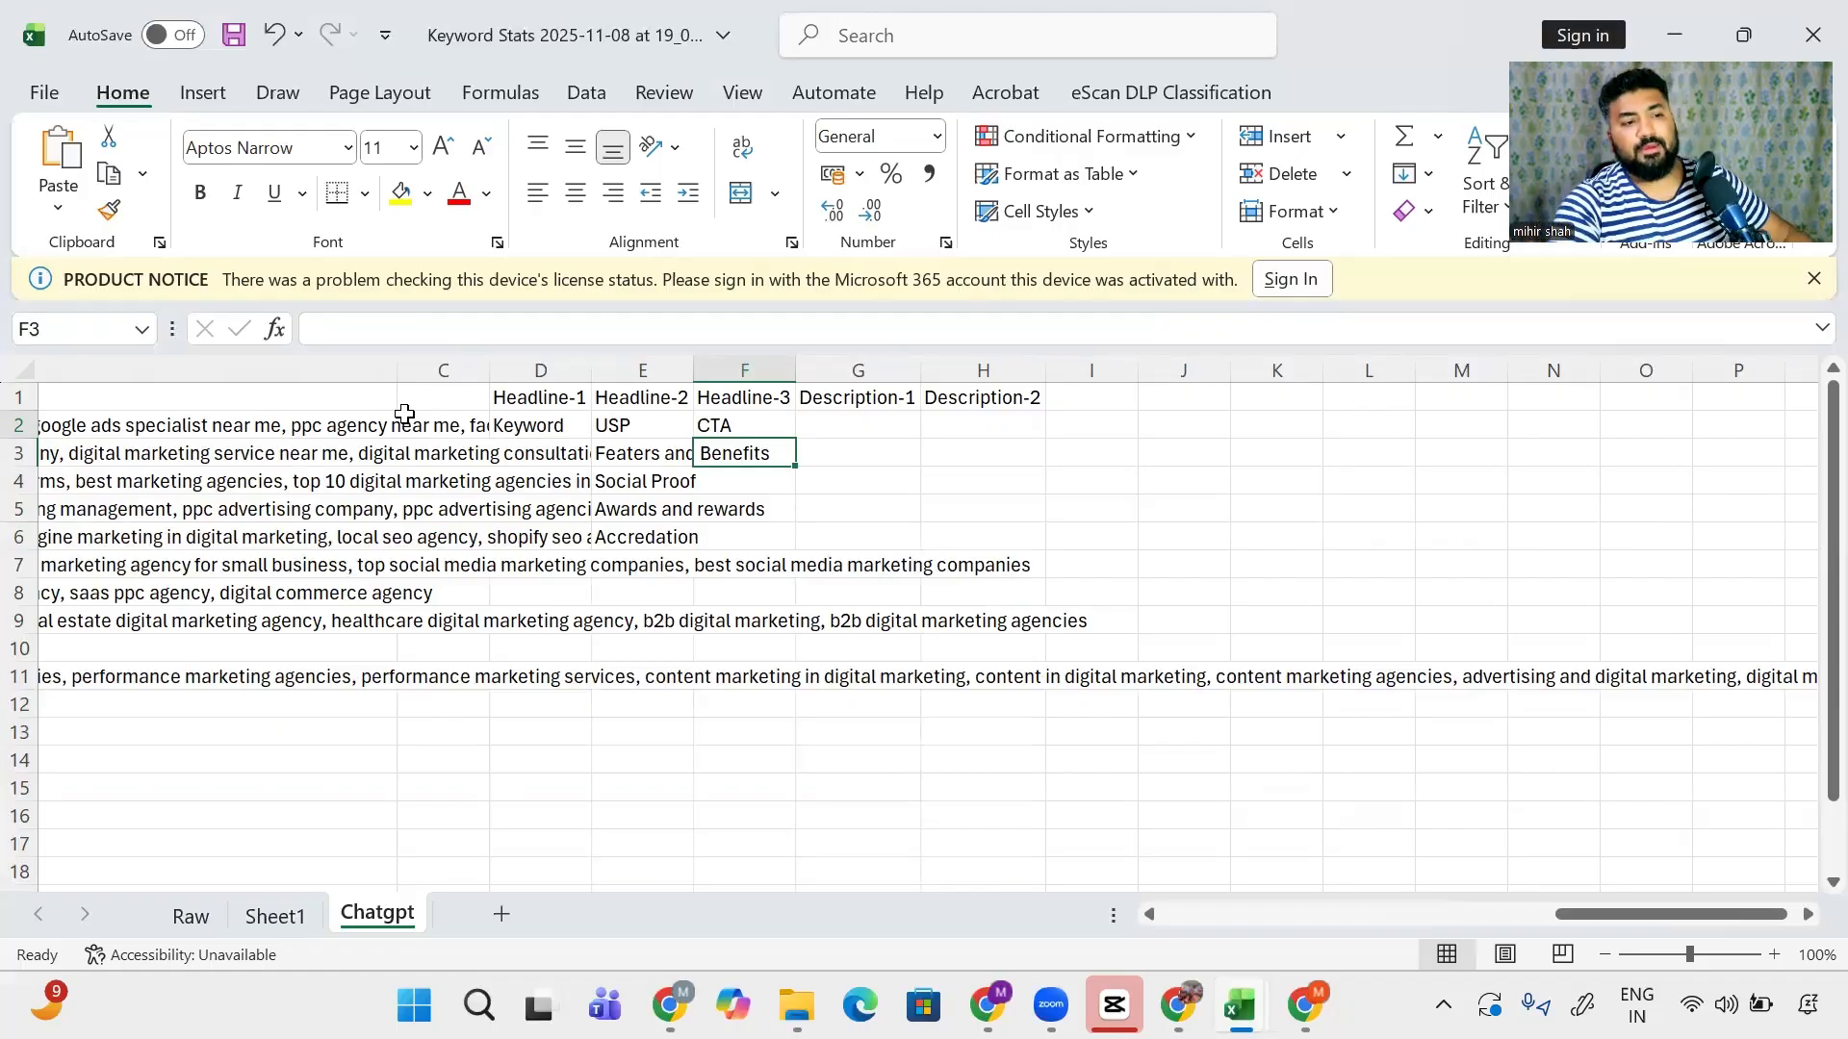
key(Right)
key(Up)
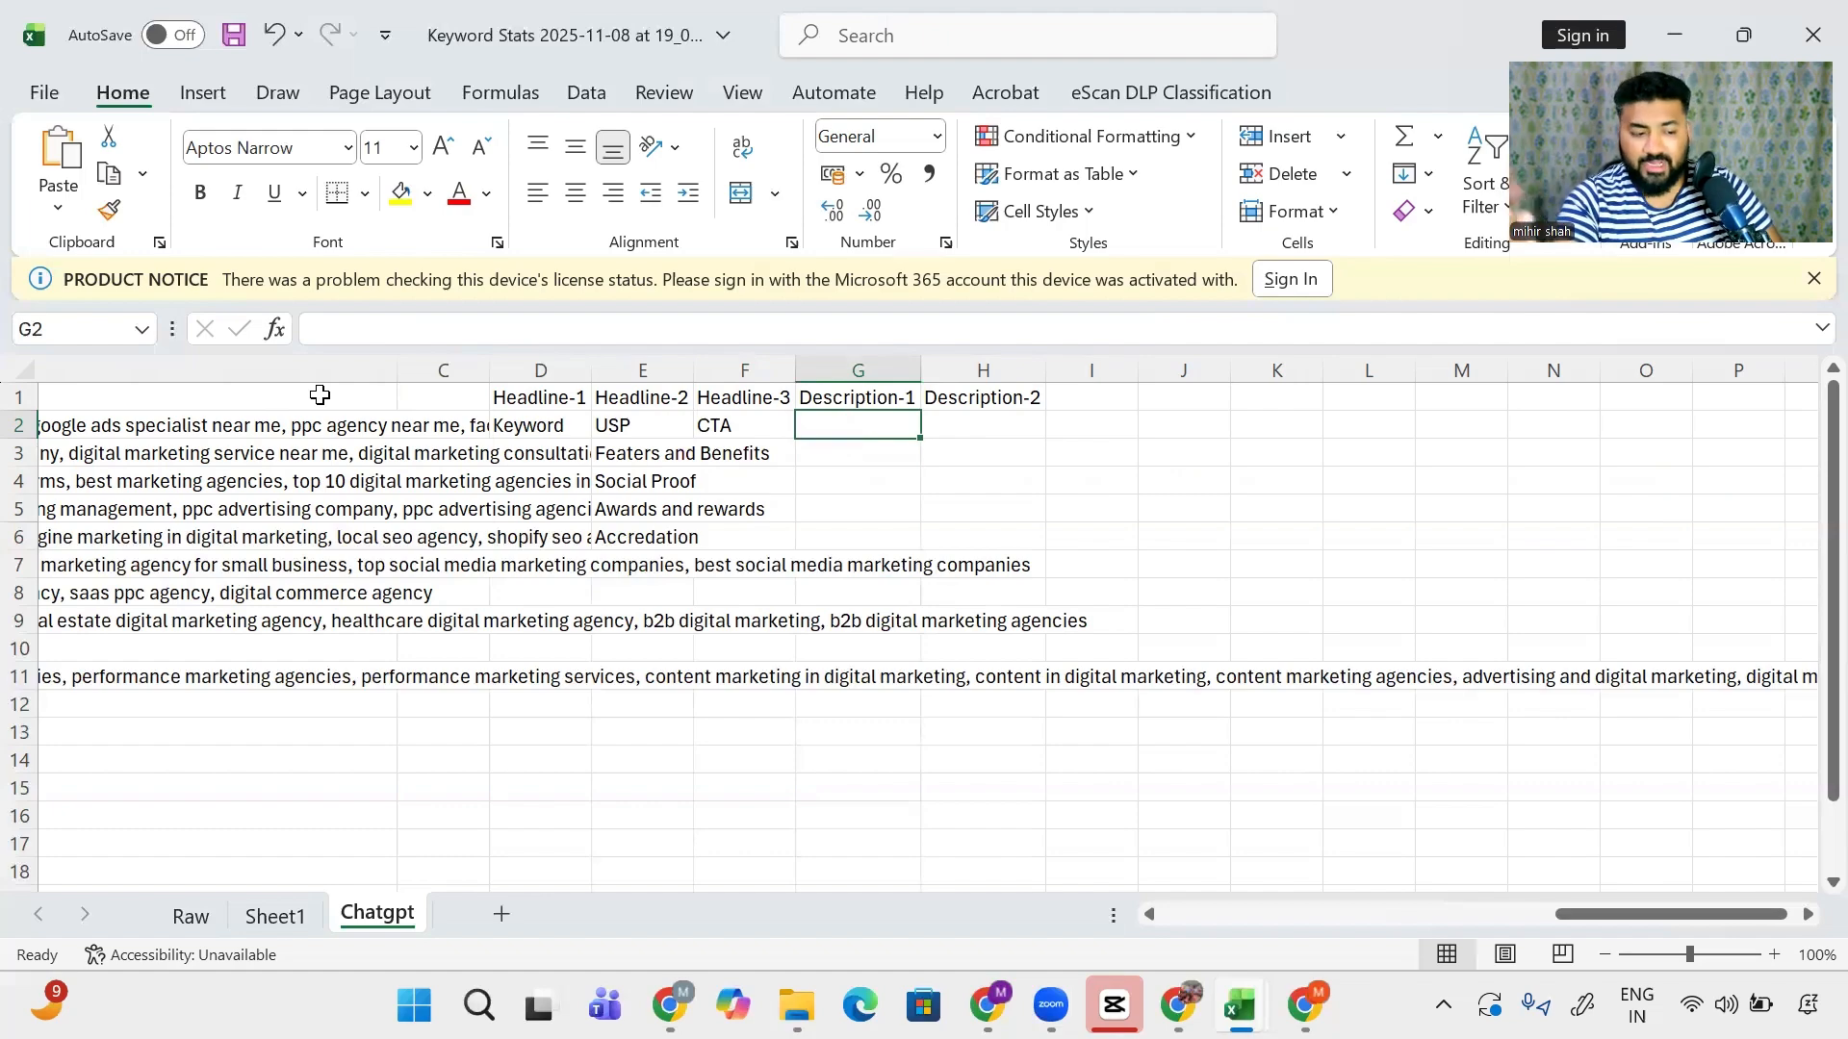
- Enter 'Extension of headlin-2' in G2 as the Description-1 note, then return to cell A2
text(Extension)
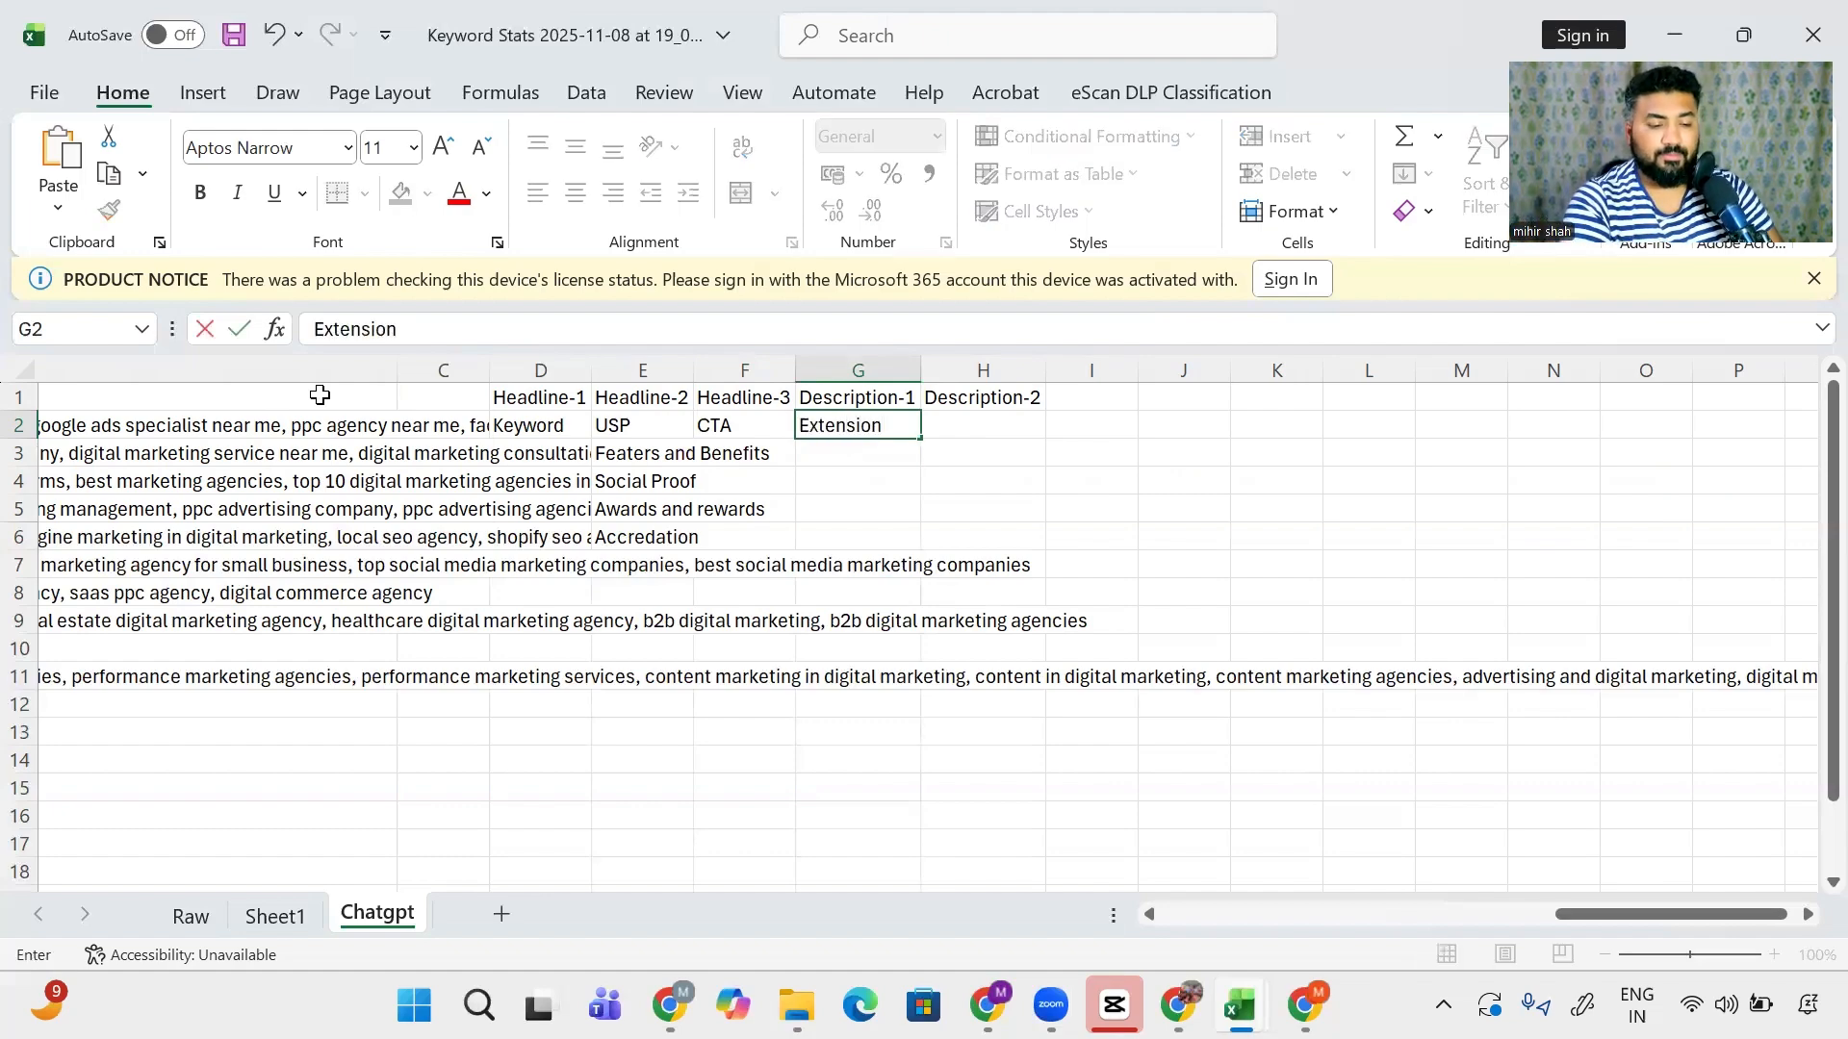
text( of headlin-2)
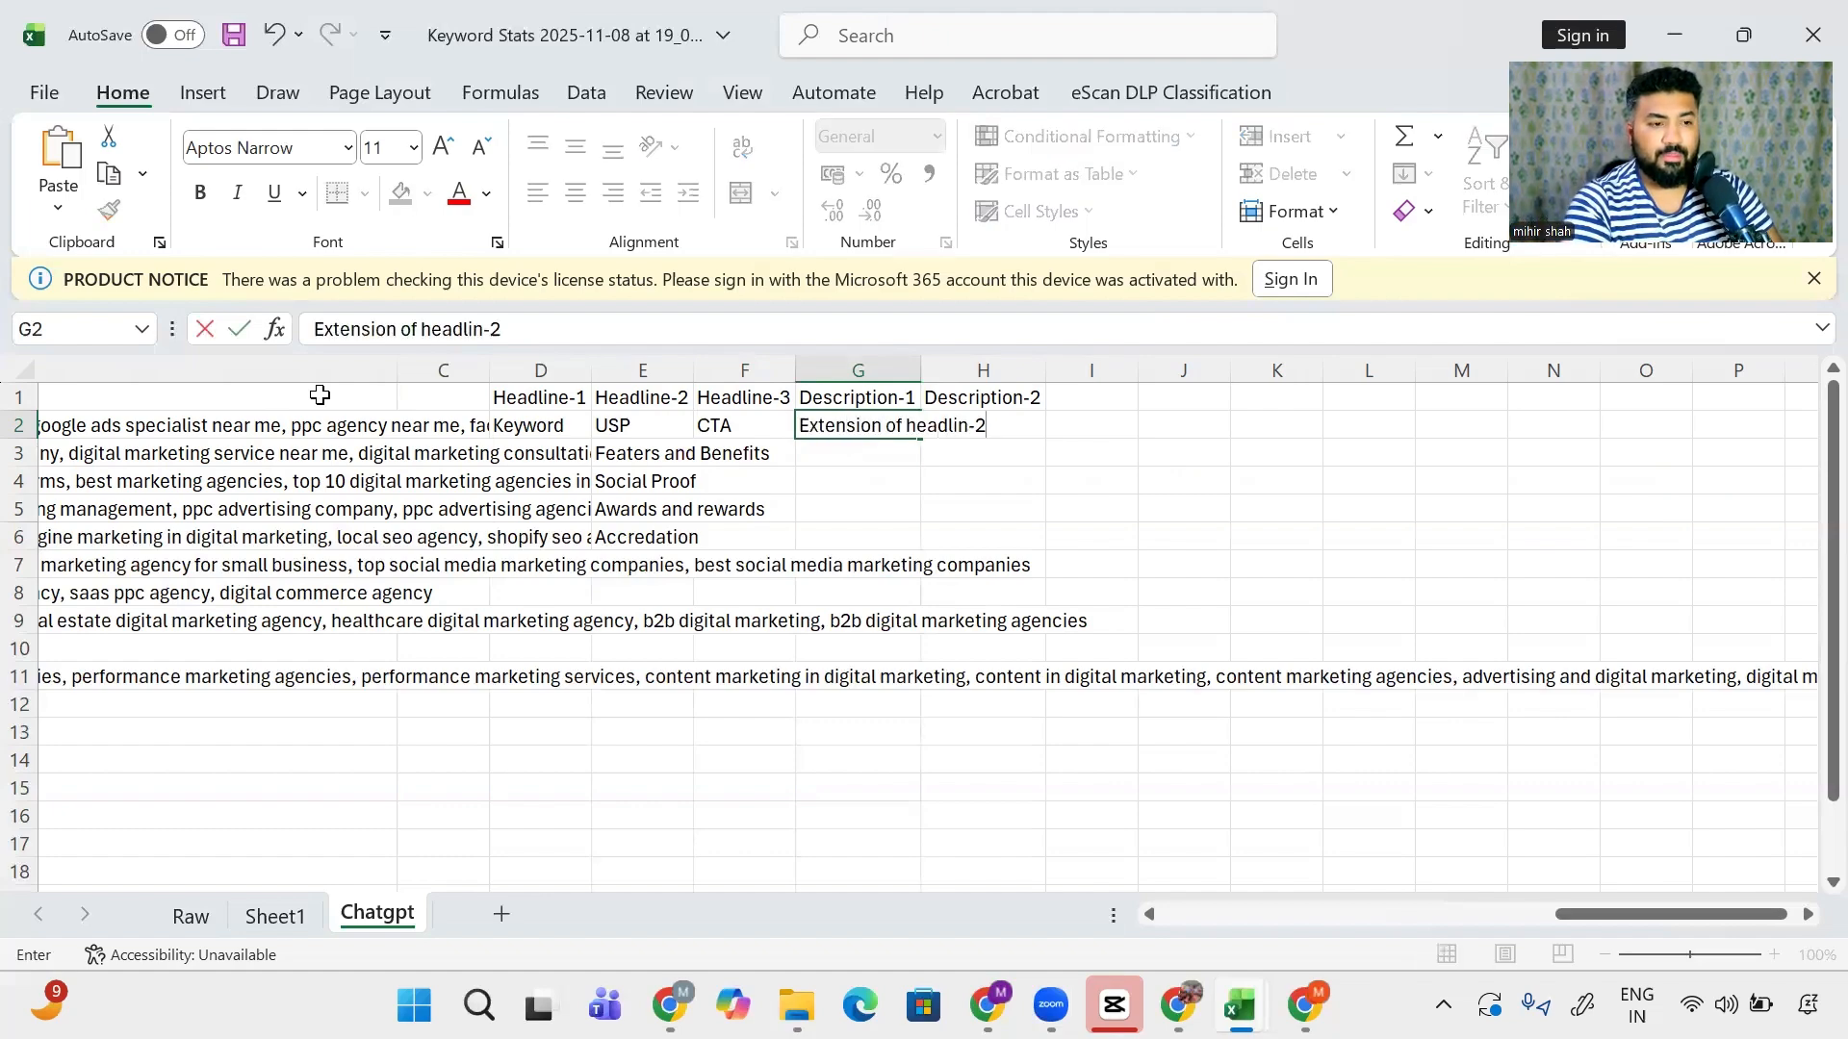
key(Return)
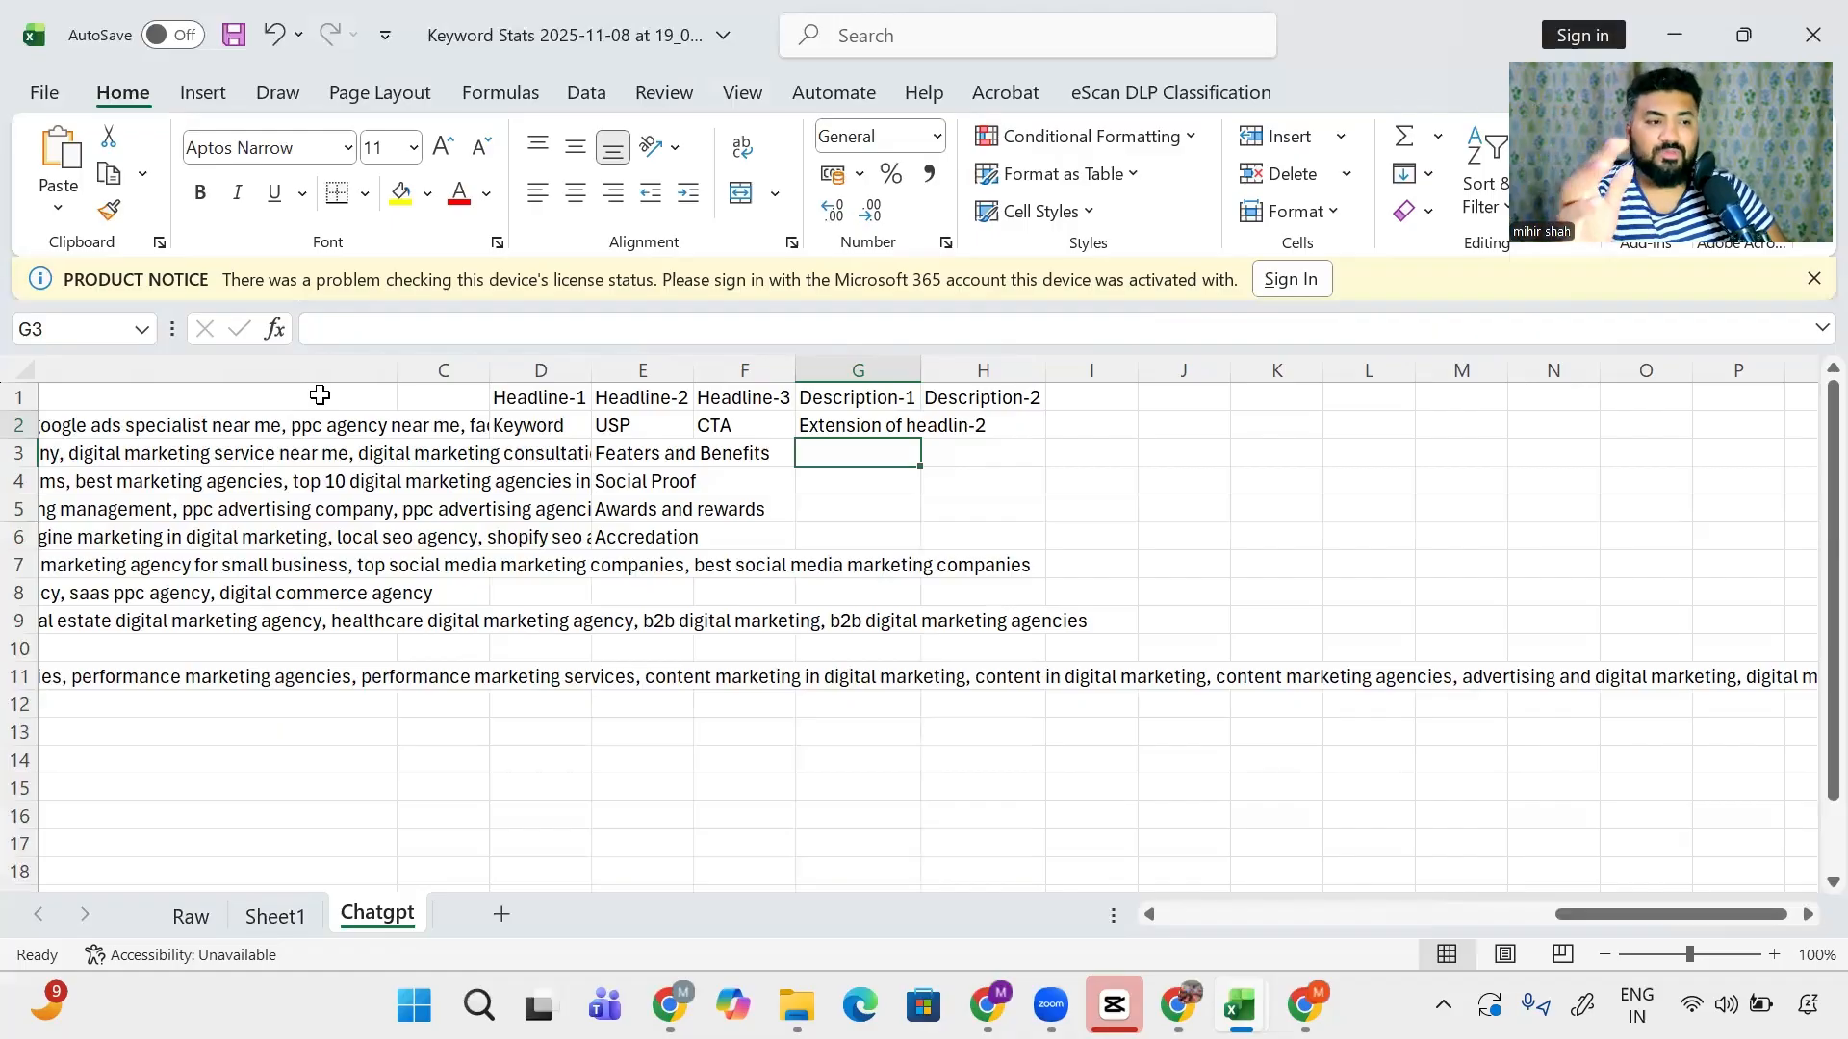
key(Left)
key(Left)
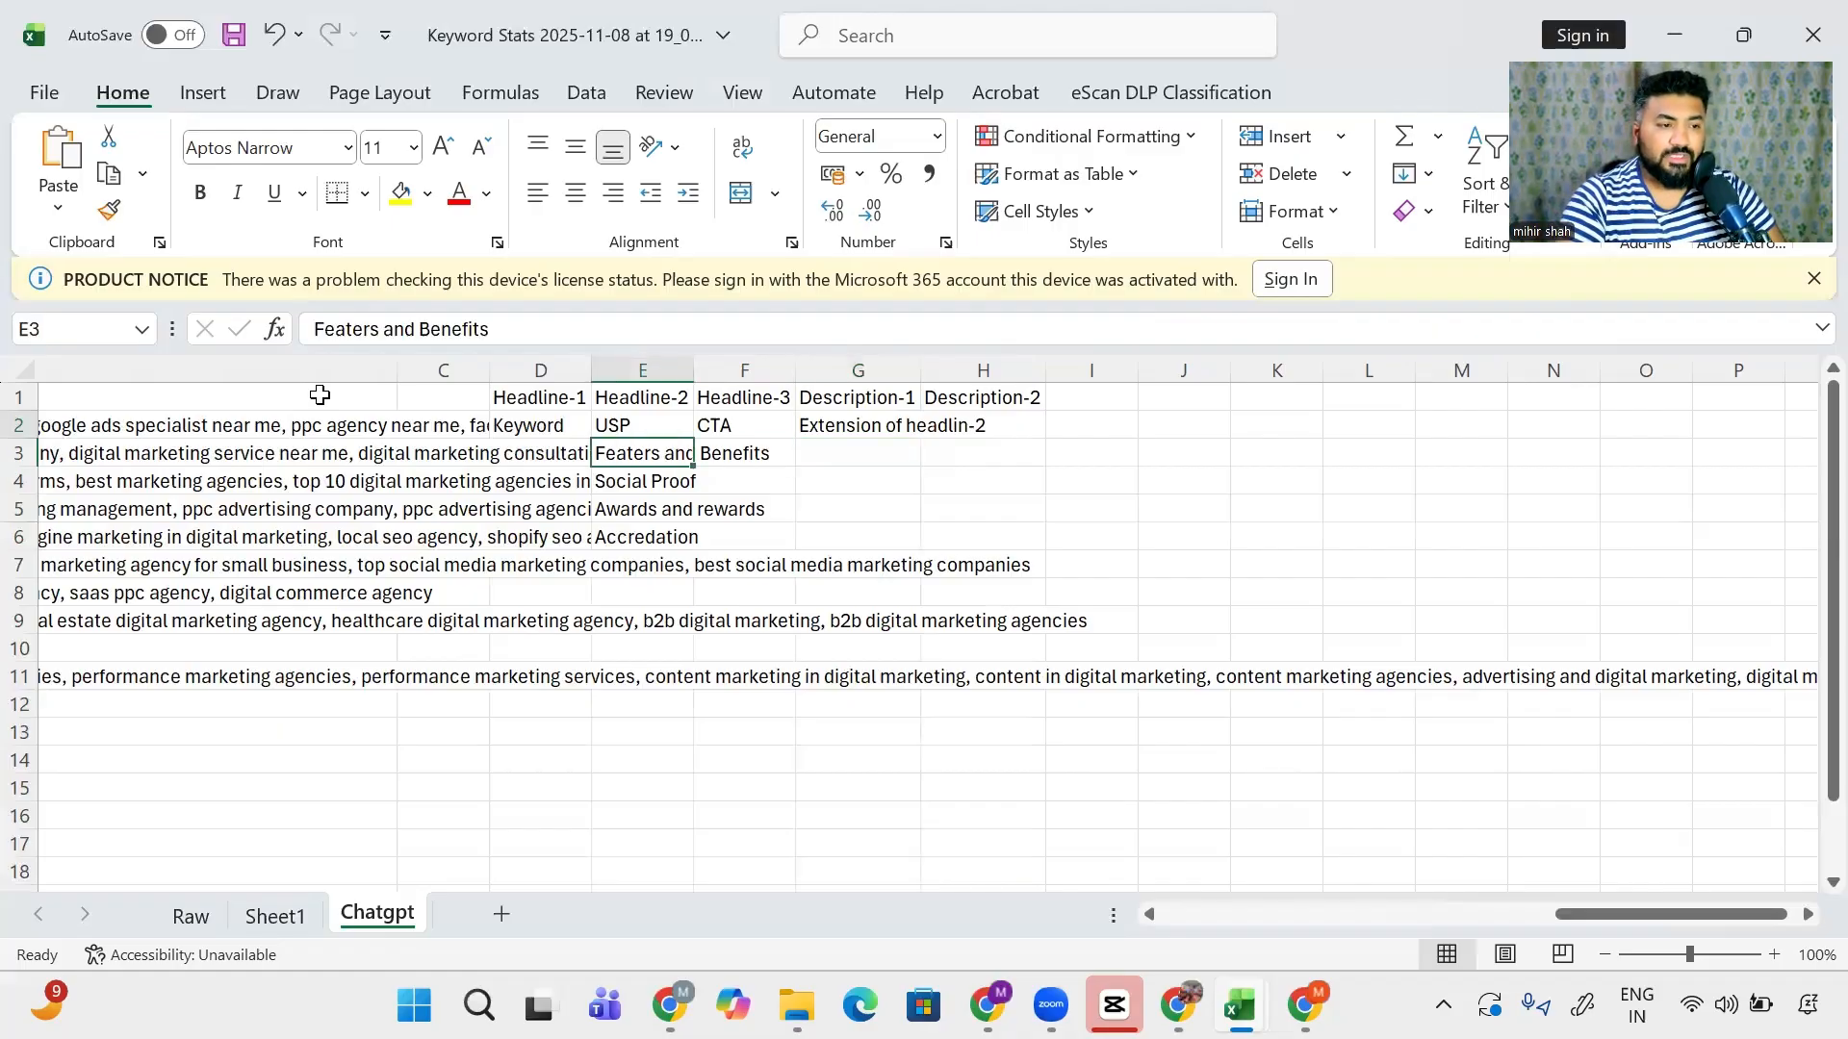
key(Up)
key(Left)
key(Left)
key(Left)
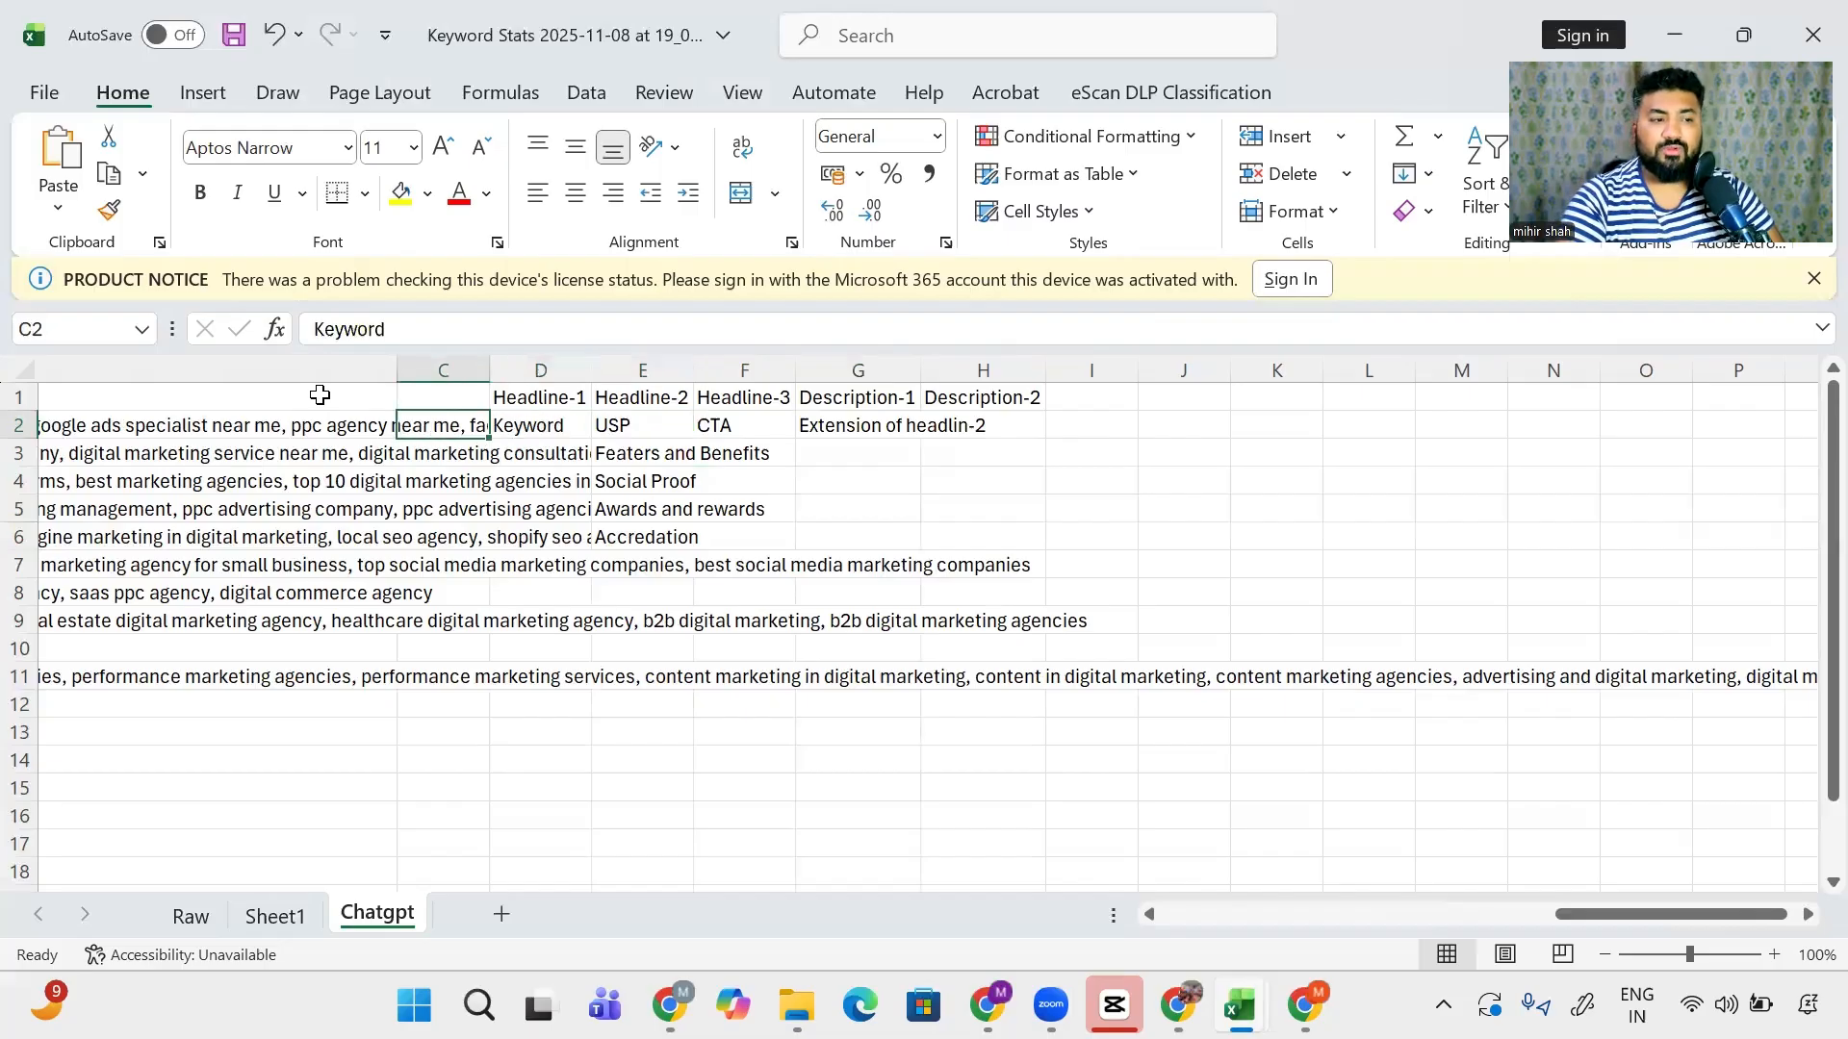
key(Left)
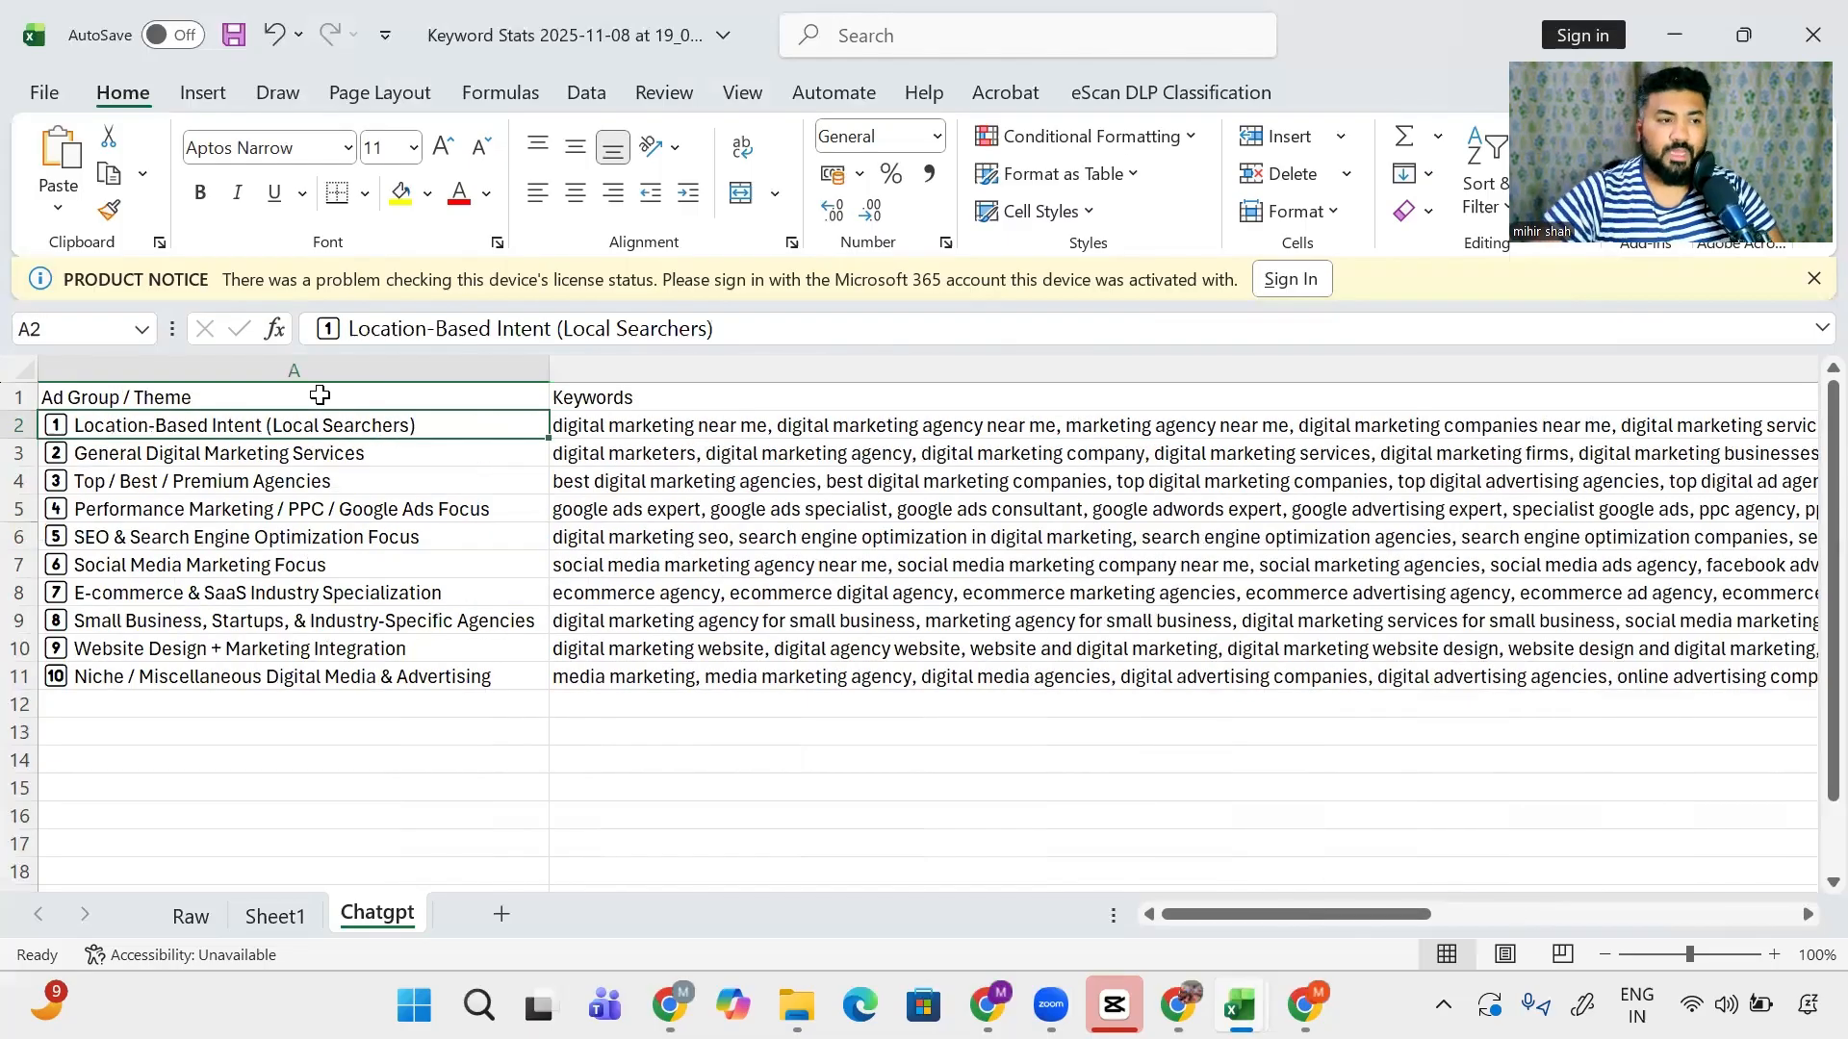
- Go to Chrome and open the Ads tab of the Google Ads Copy Prompt document
key(alt+Tab)
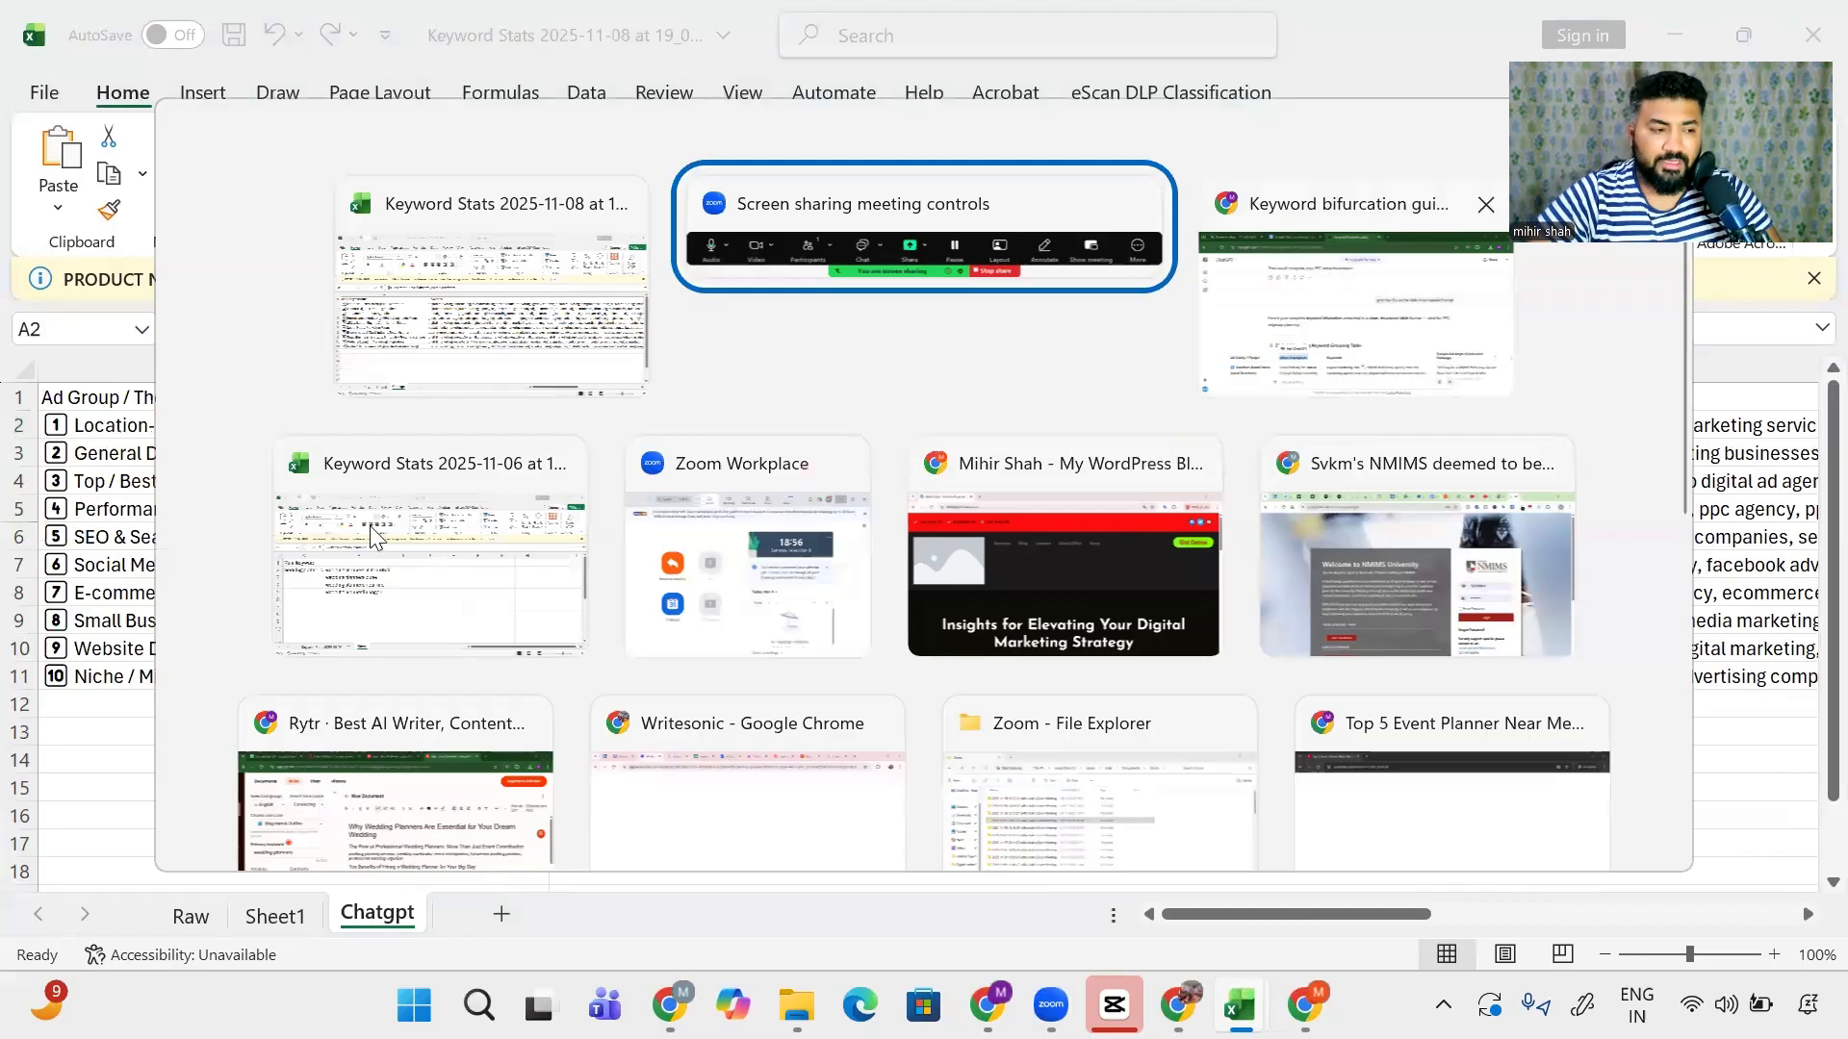
click(604, 346)
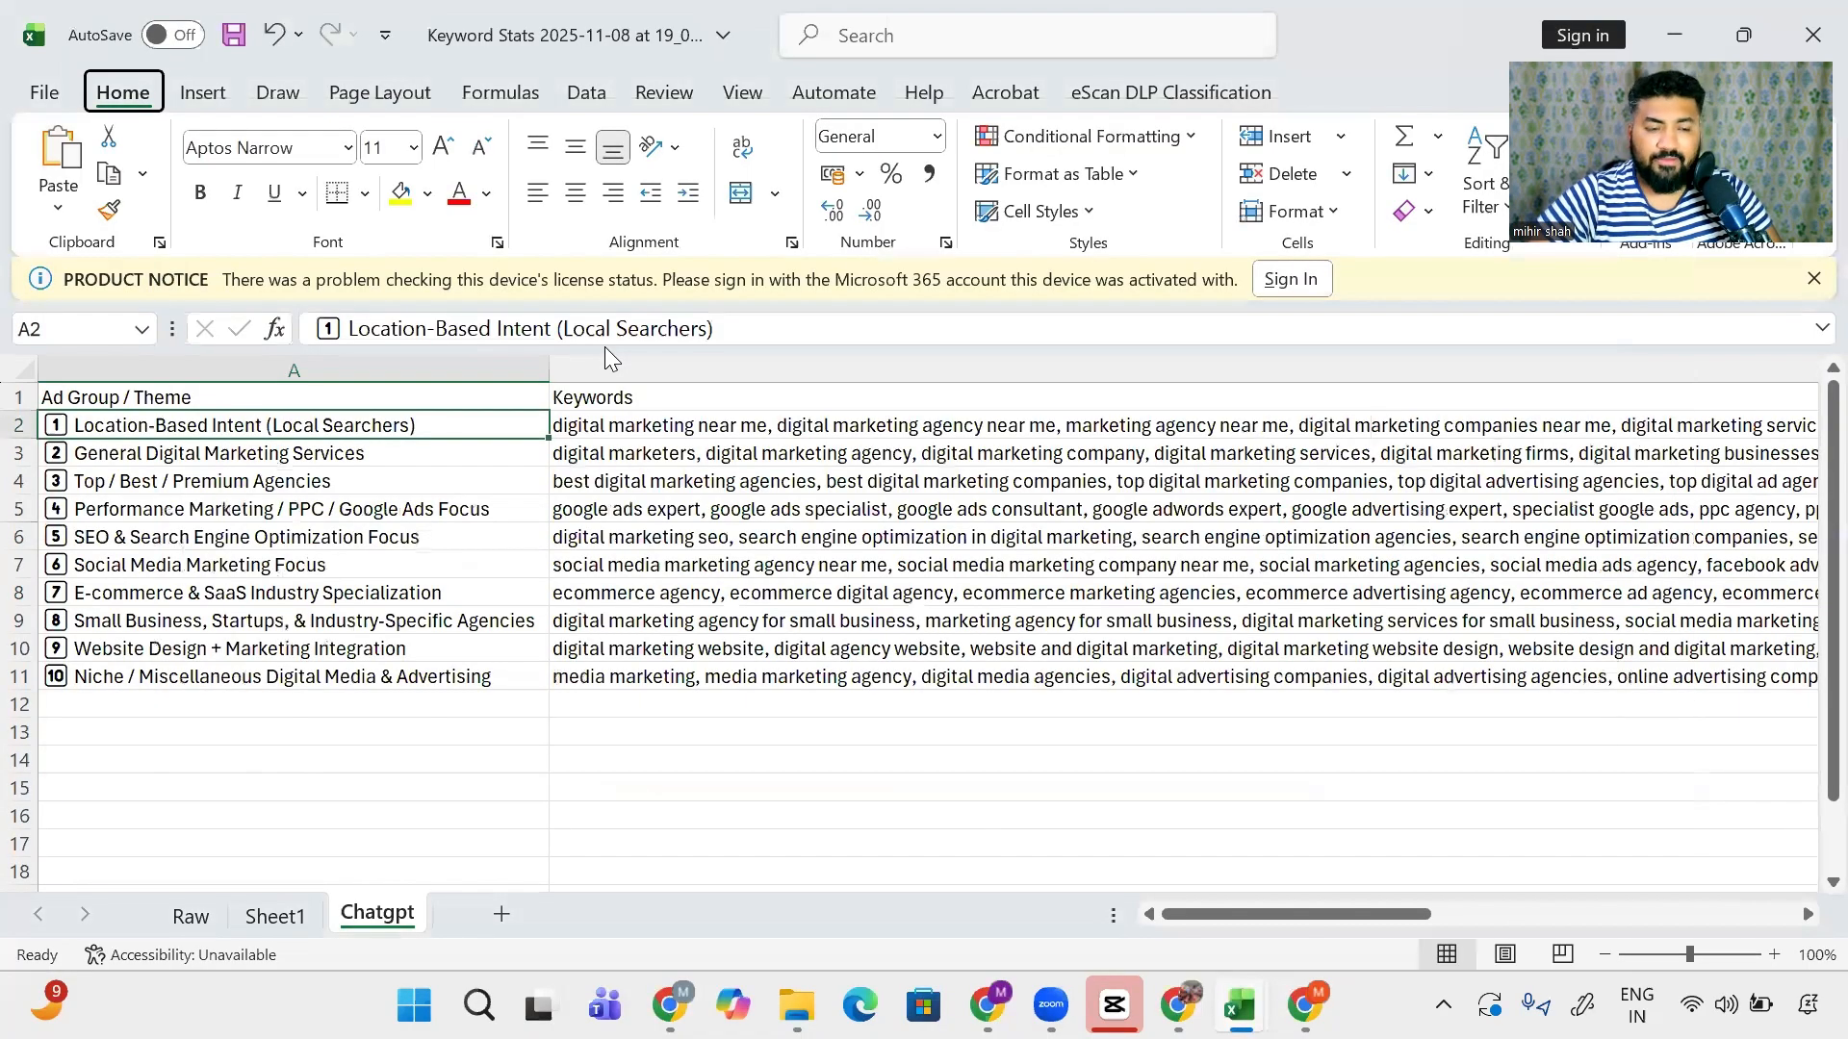
key(alt+Tab)
key(Tab)
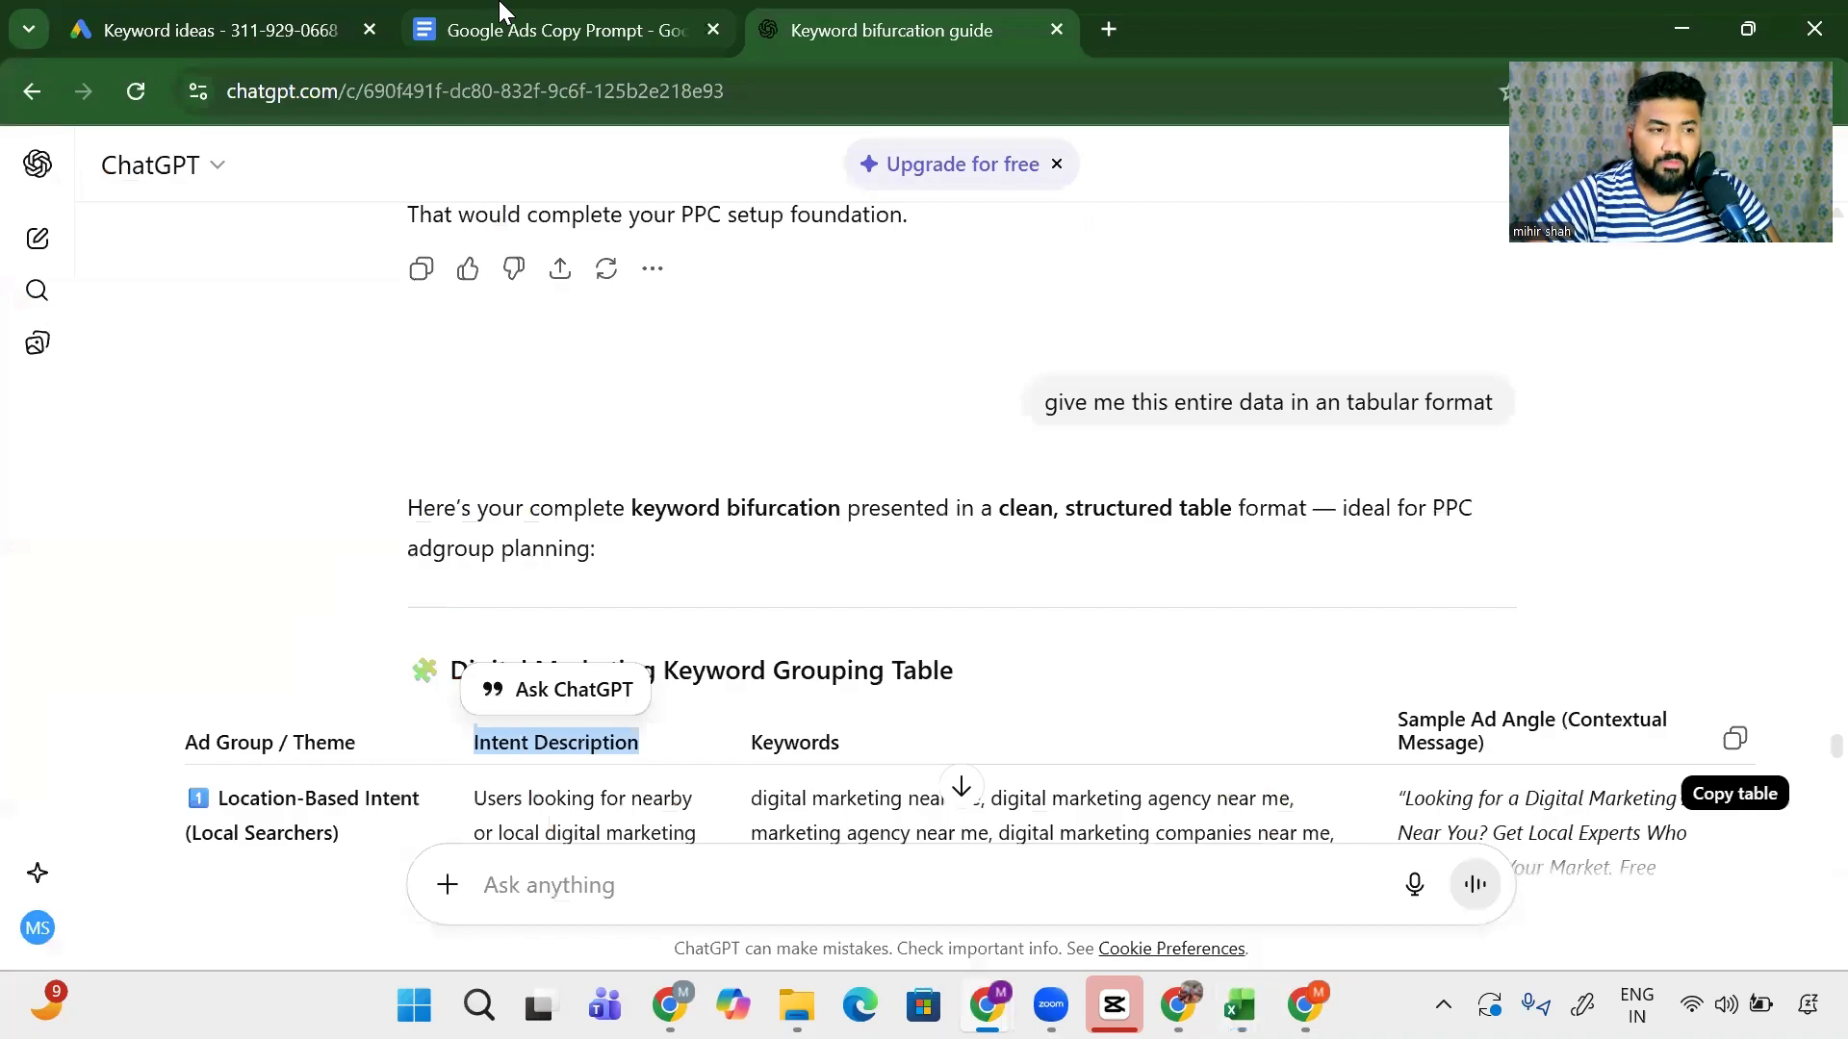
click(499, 13)
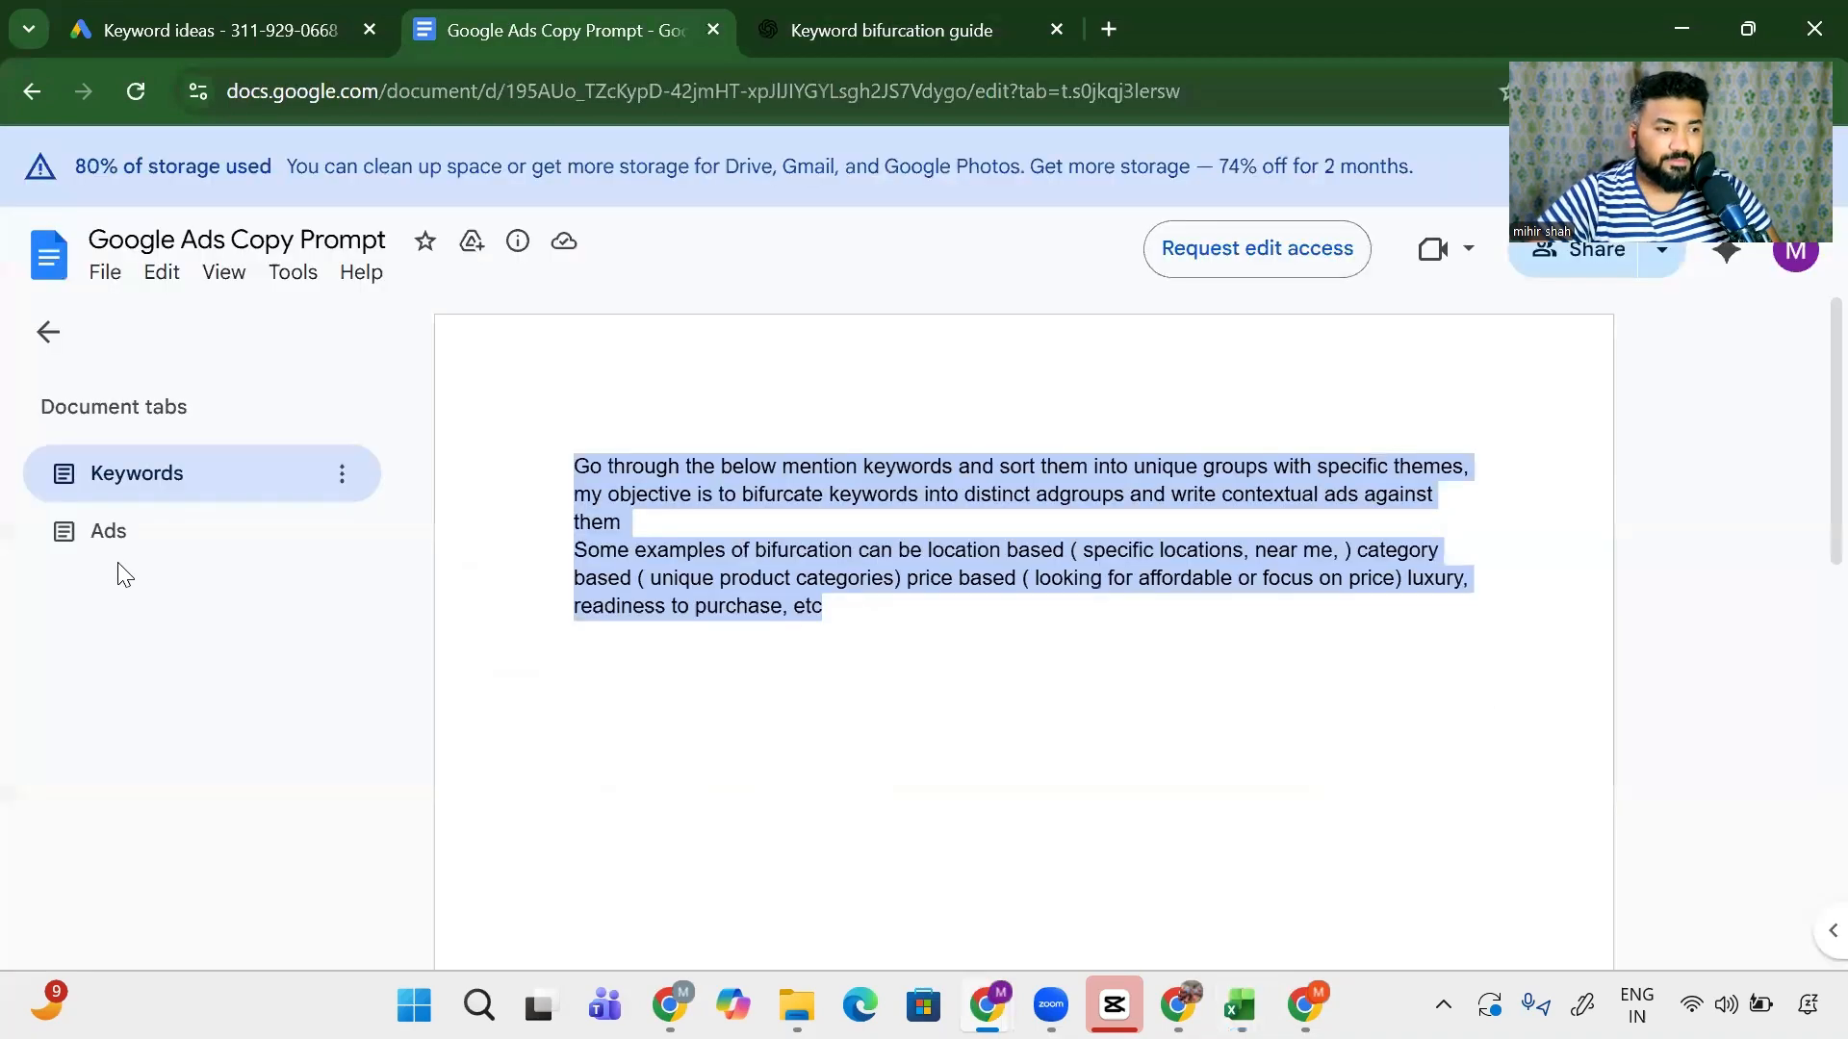
click(144, 550)
- Copy all of Prompt -1, from 'Act' to 'Scarcity', and return to the Keyword bifurcation guide chat
scroll(585, 587, down, 2)
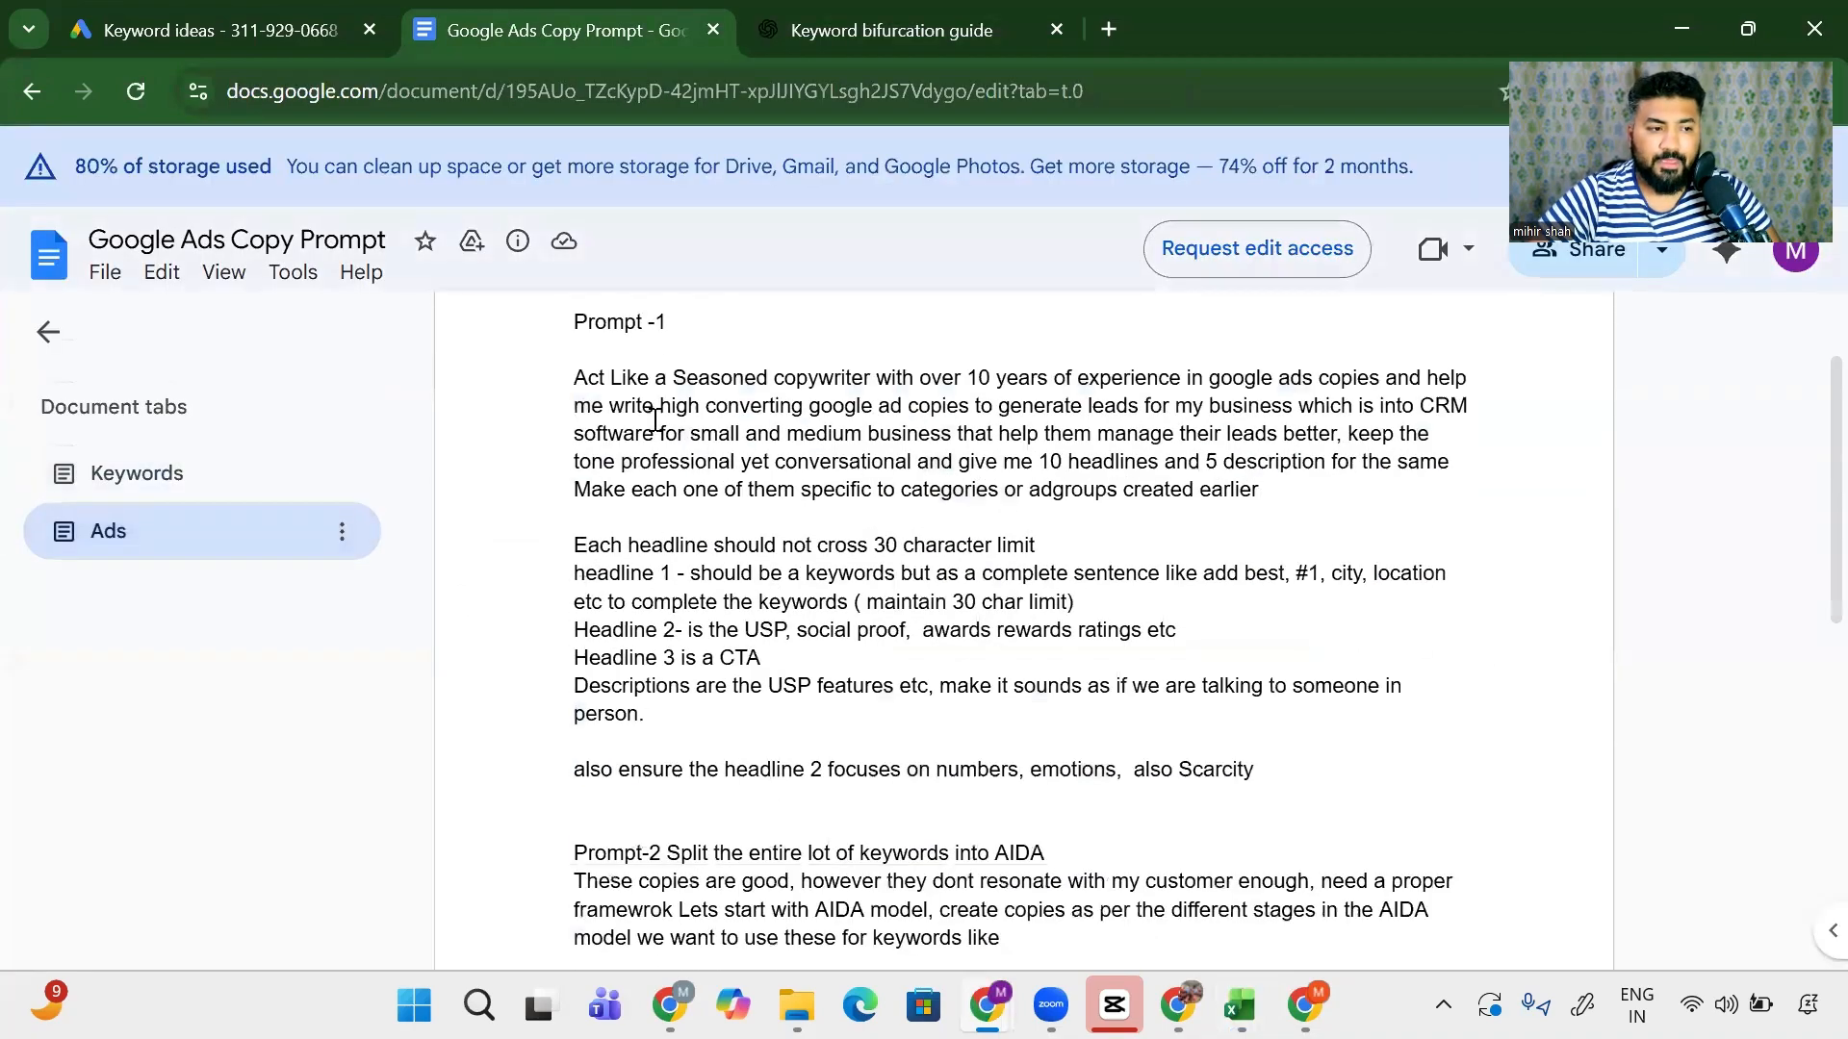
double_click(582, 379)
drag(713, 446, 1300, 766)
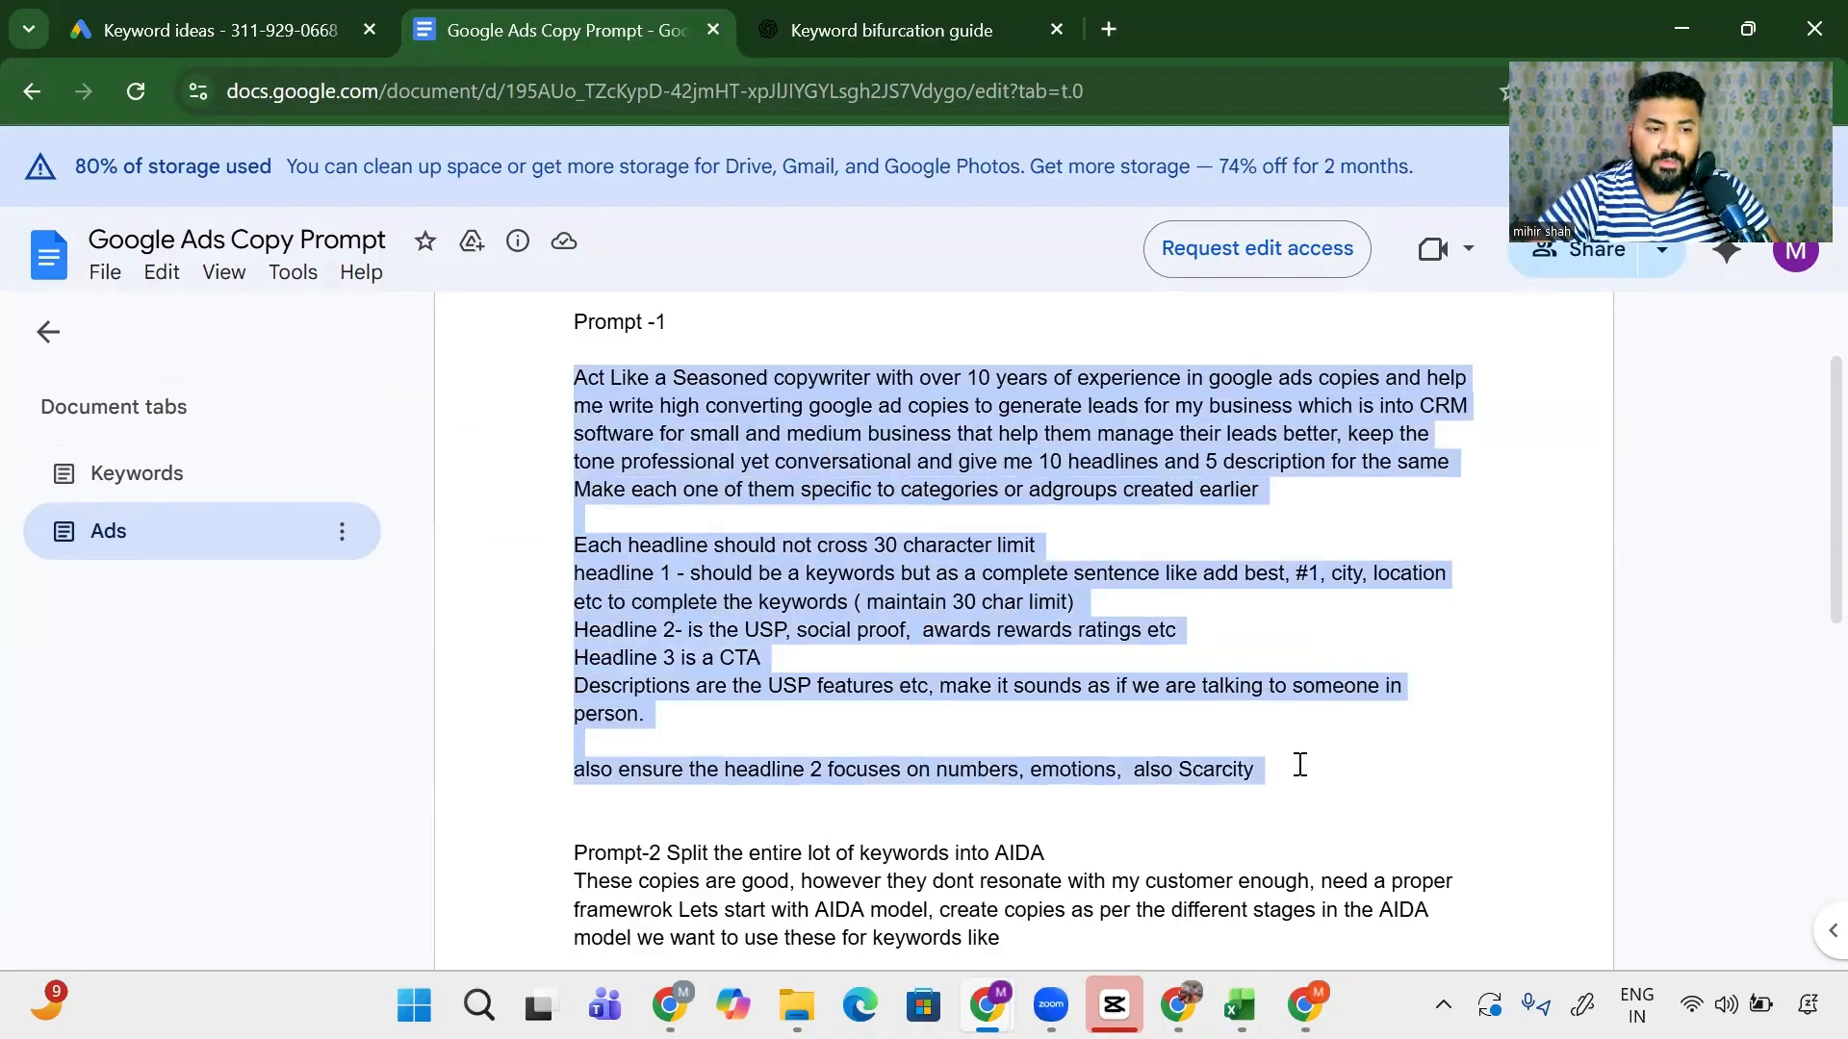
key(alt+Tab)
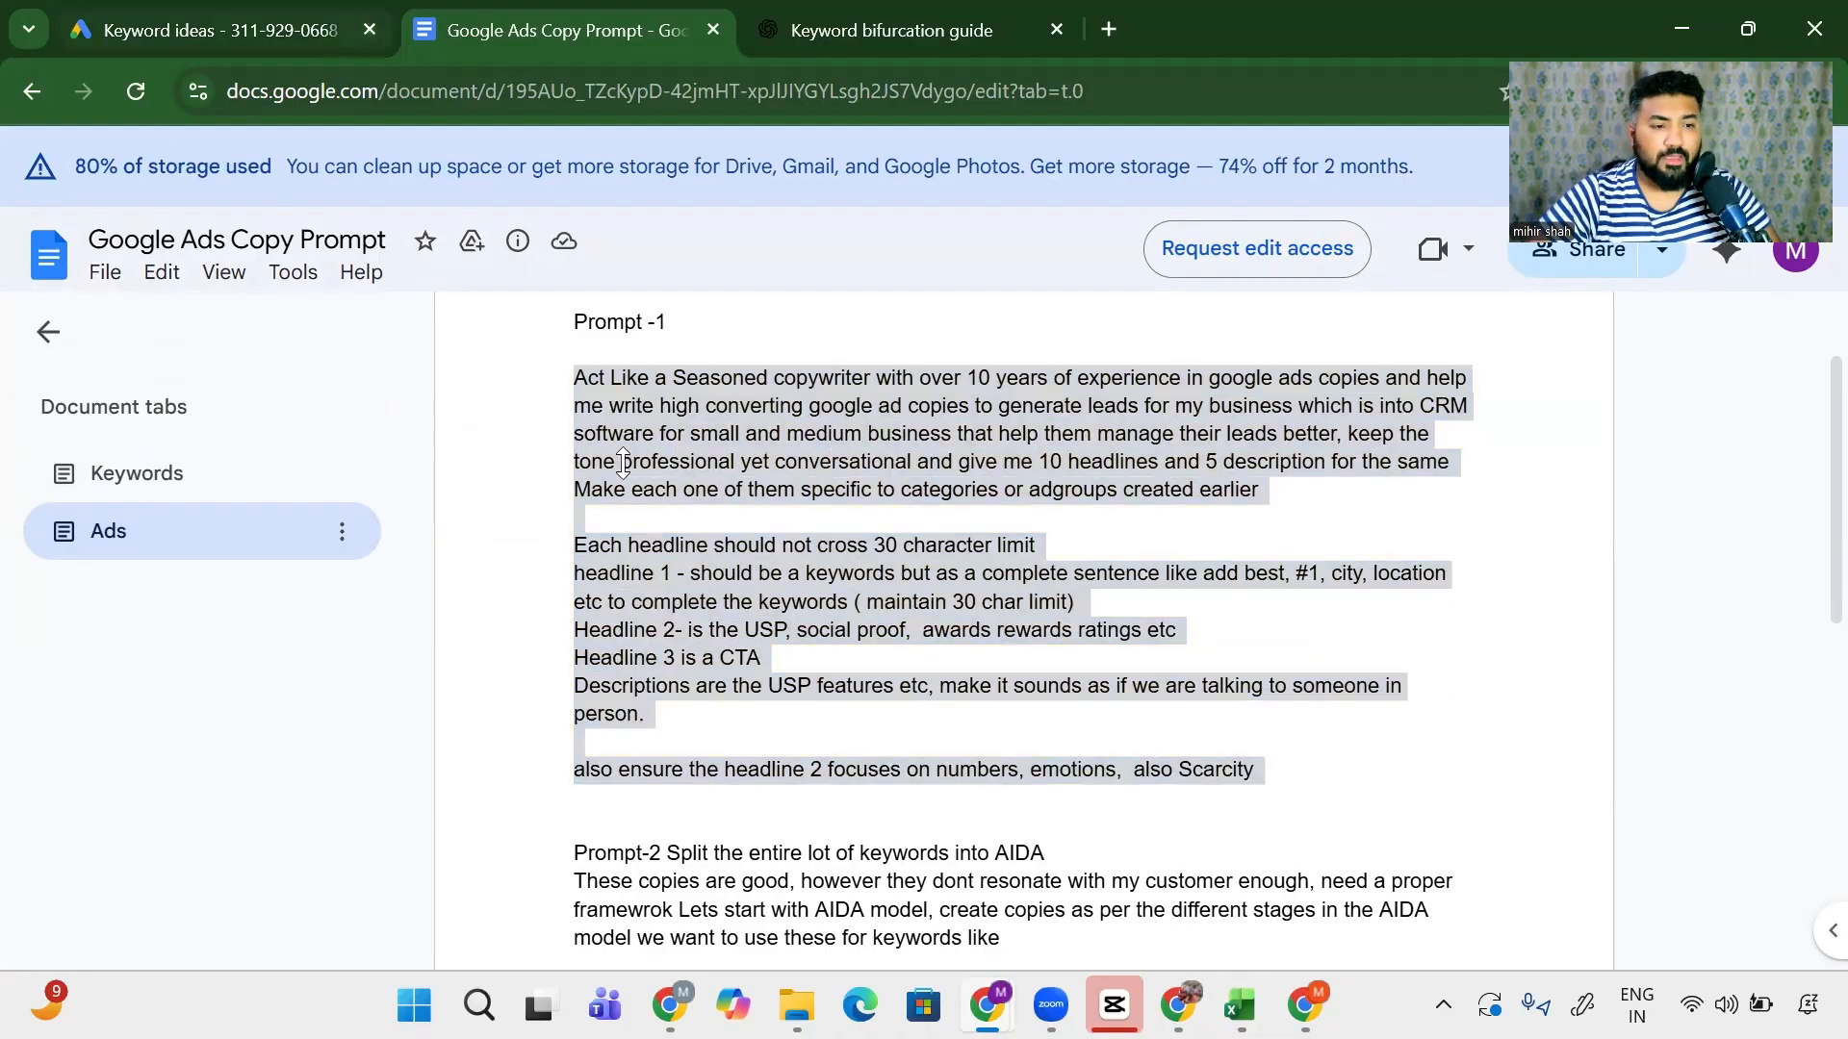
key(alt+Tab)
click(770, 29)
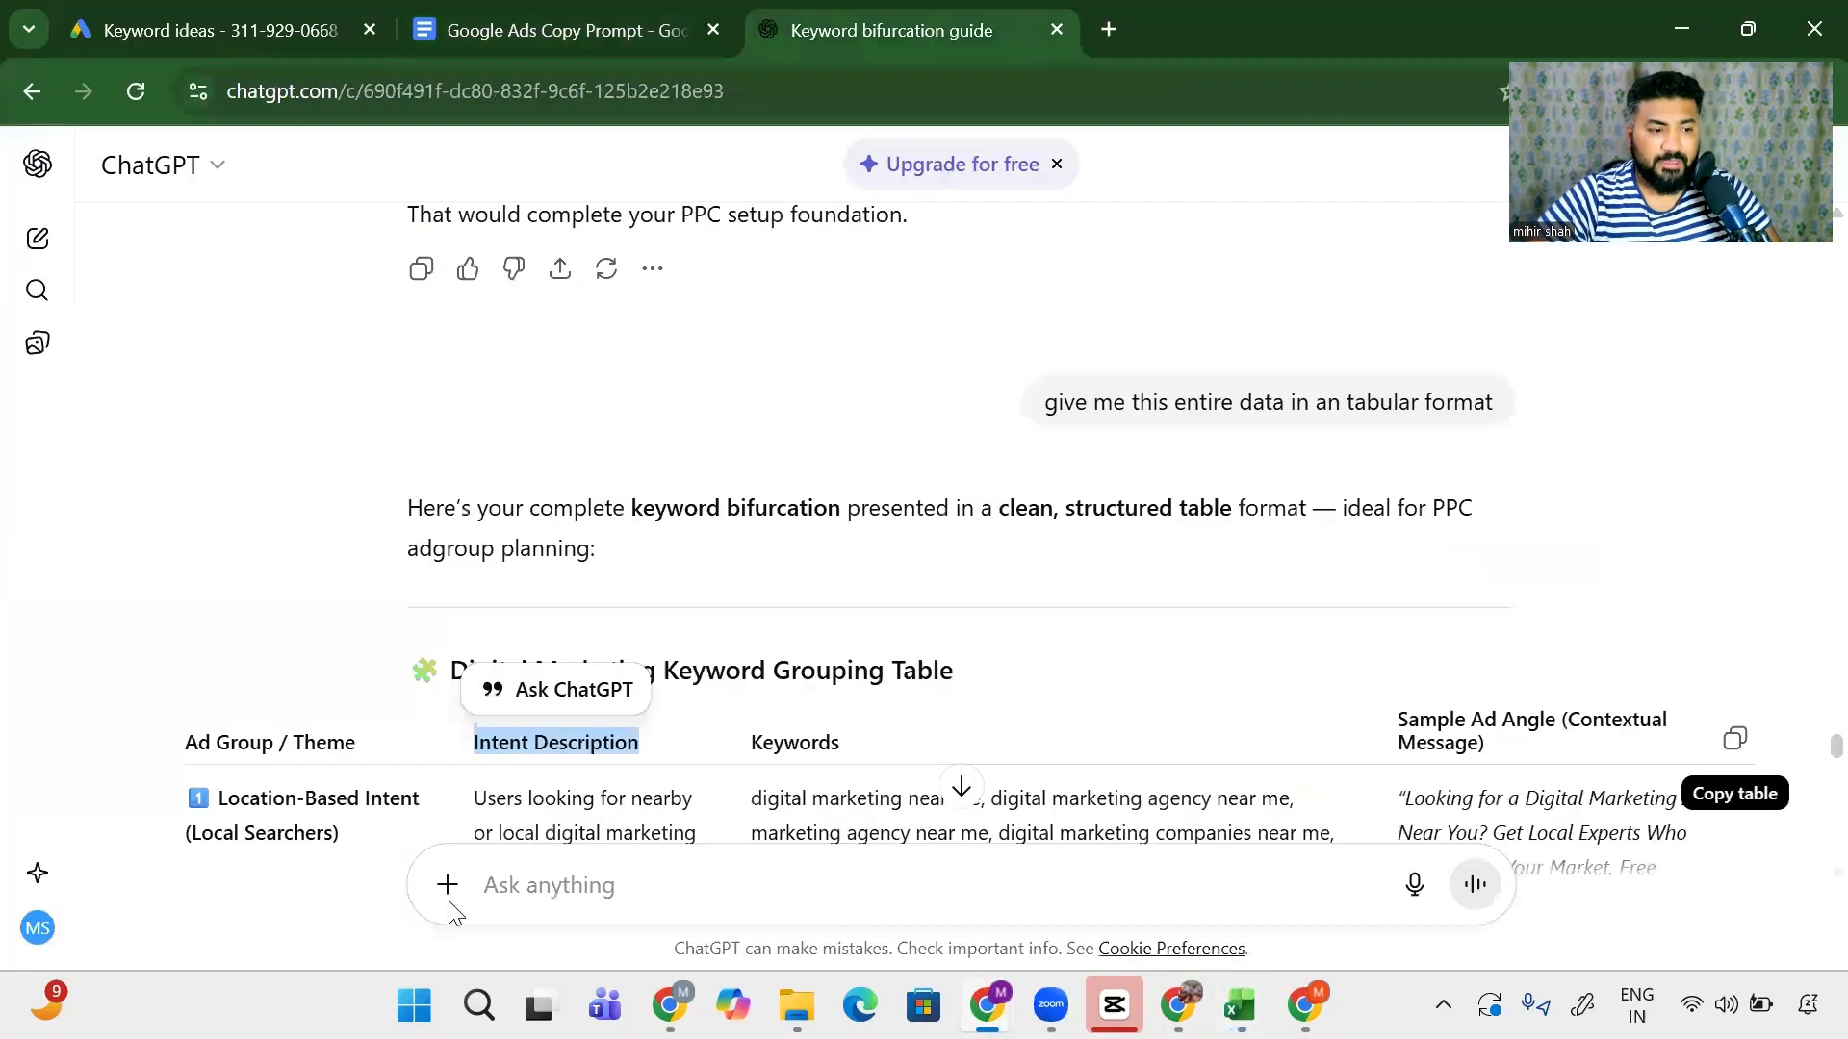
- Write 'now for each every adgroup write ads bassis the rules below' and paste the copywriting rules beneath it
scroll(490, 742, down, 4)
scroll(490, 742, down, 1)
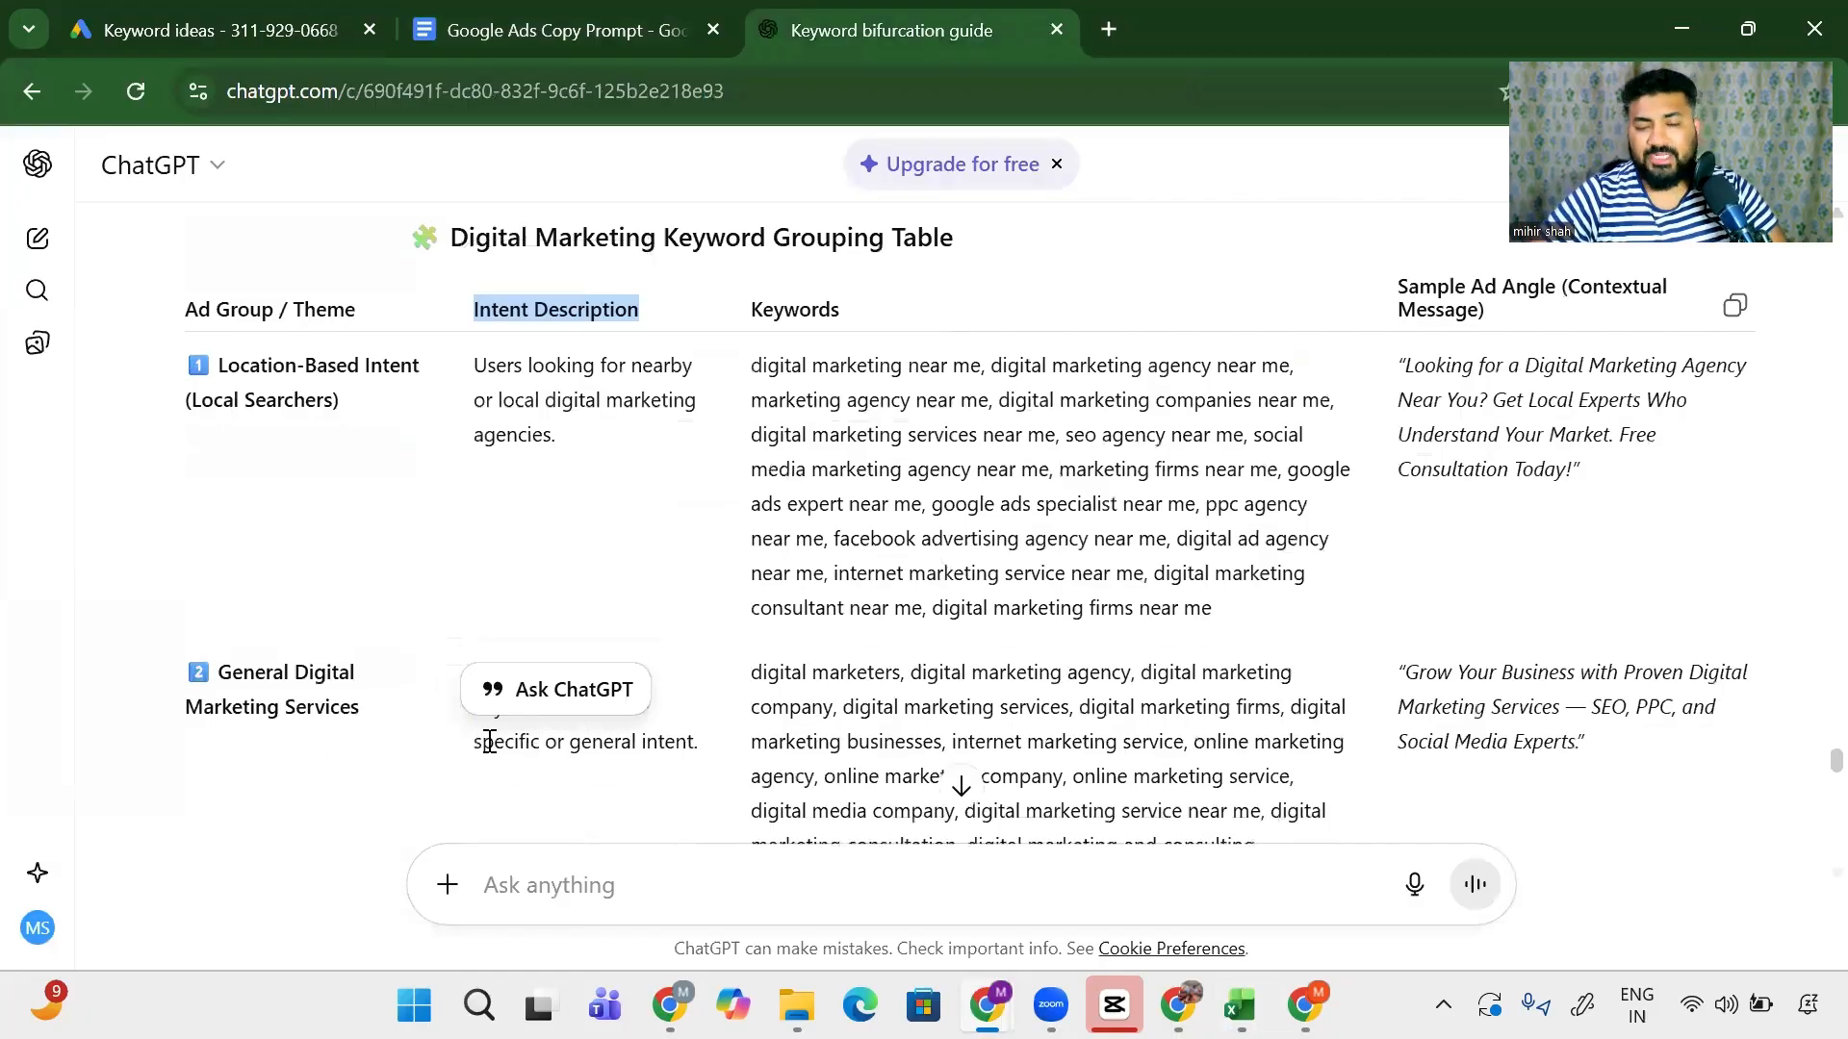
drag(804, 434, 1110, 573)
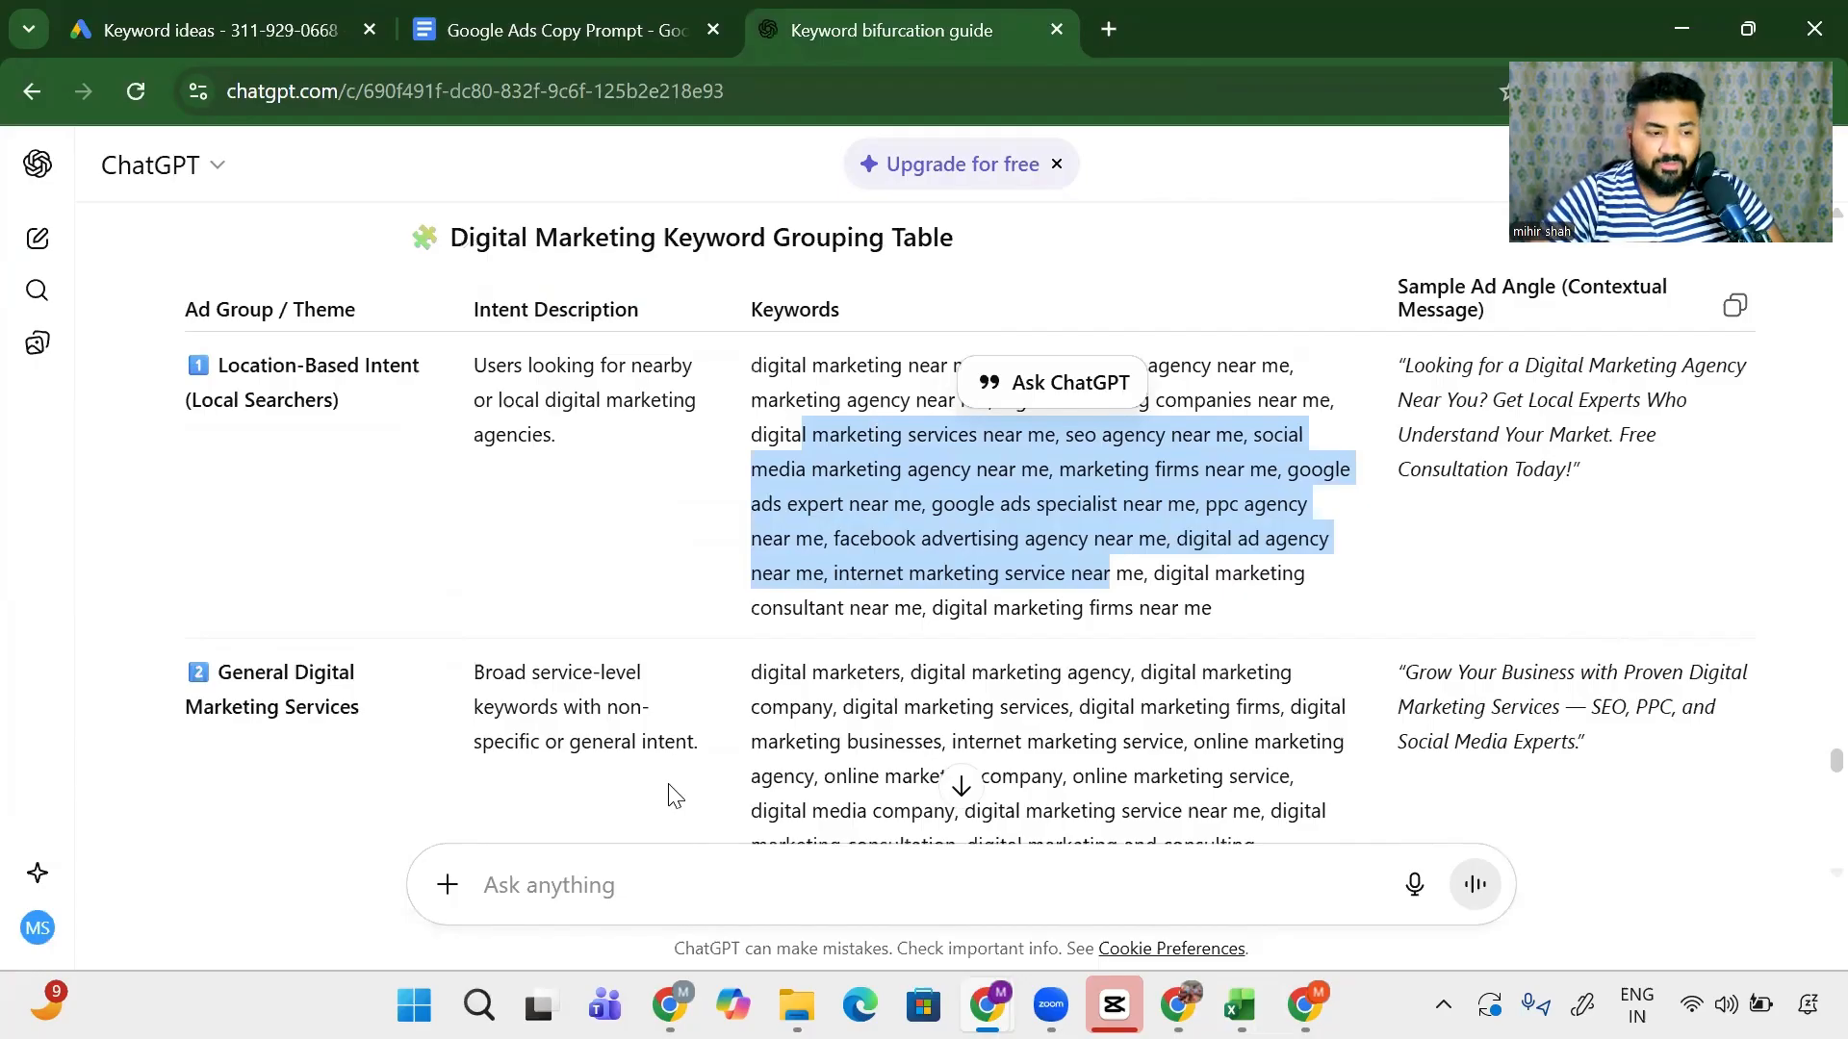
click(632, 876)
text(now for each)
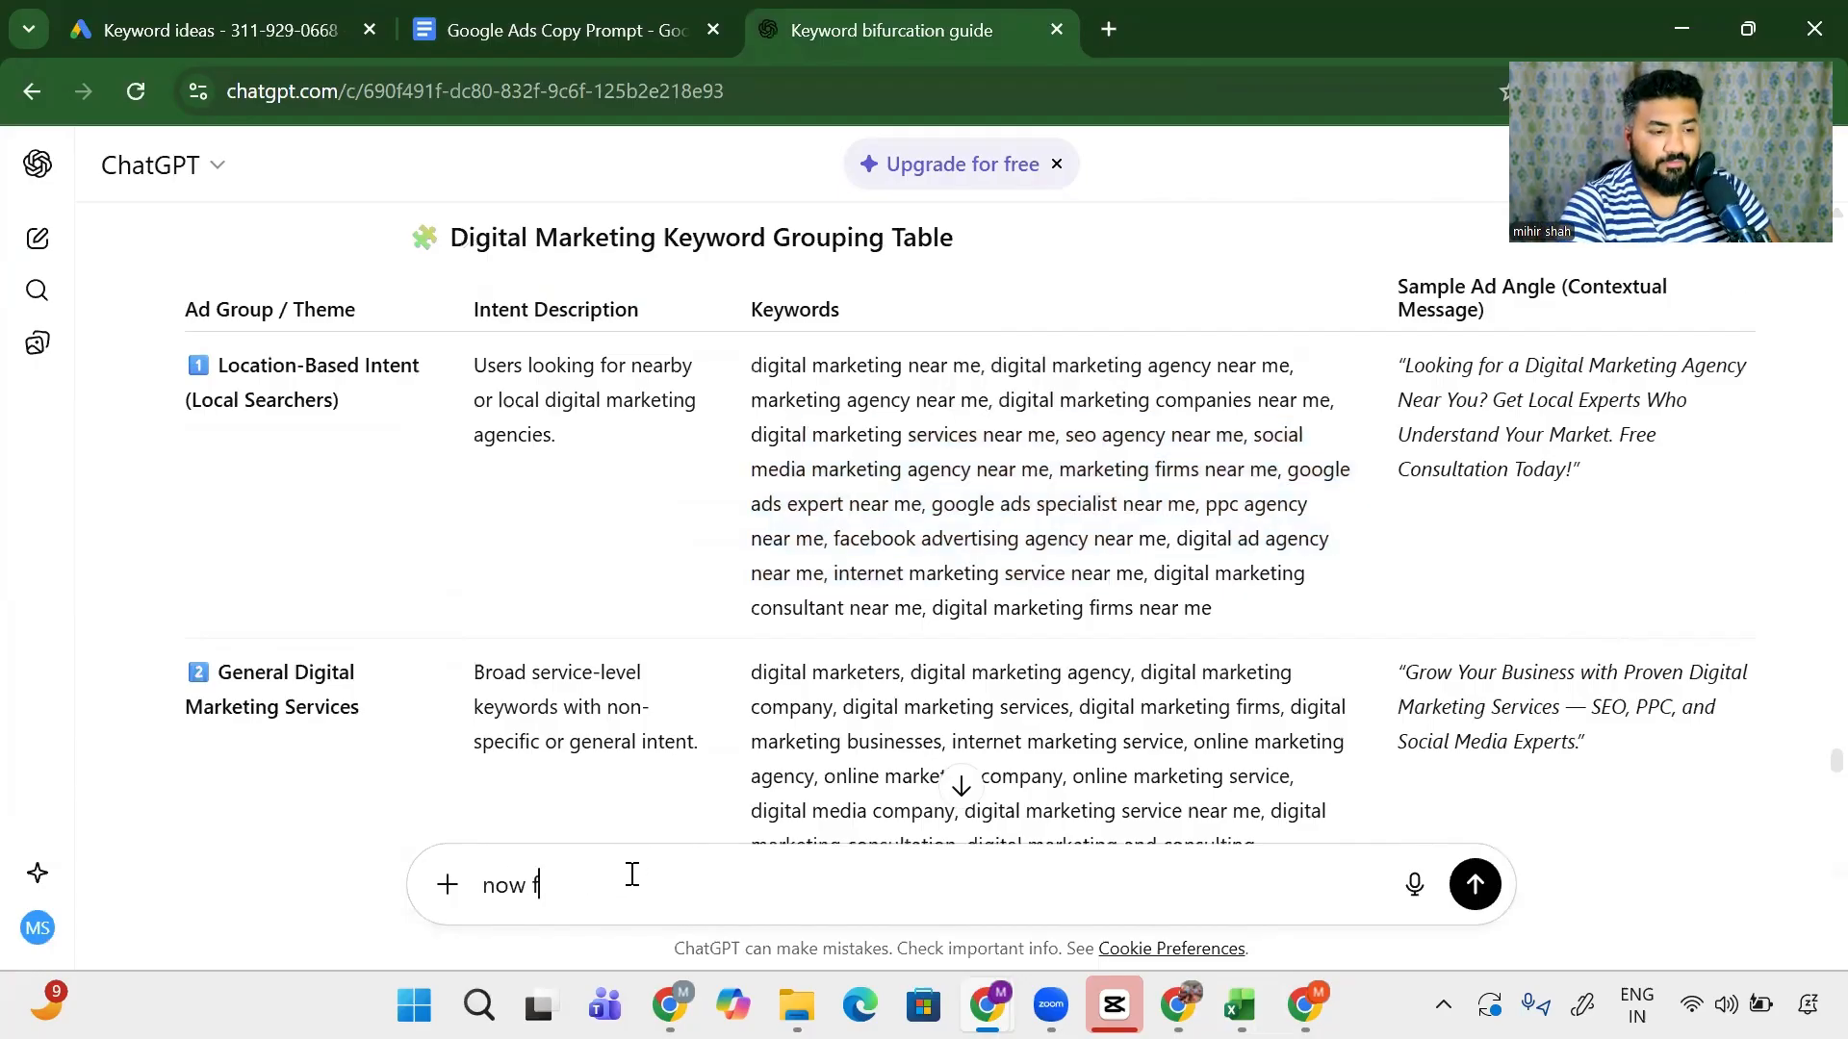
text(every )
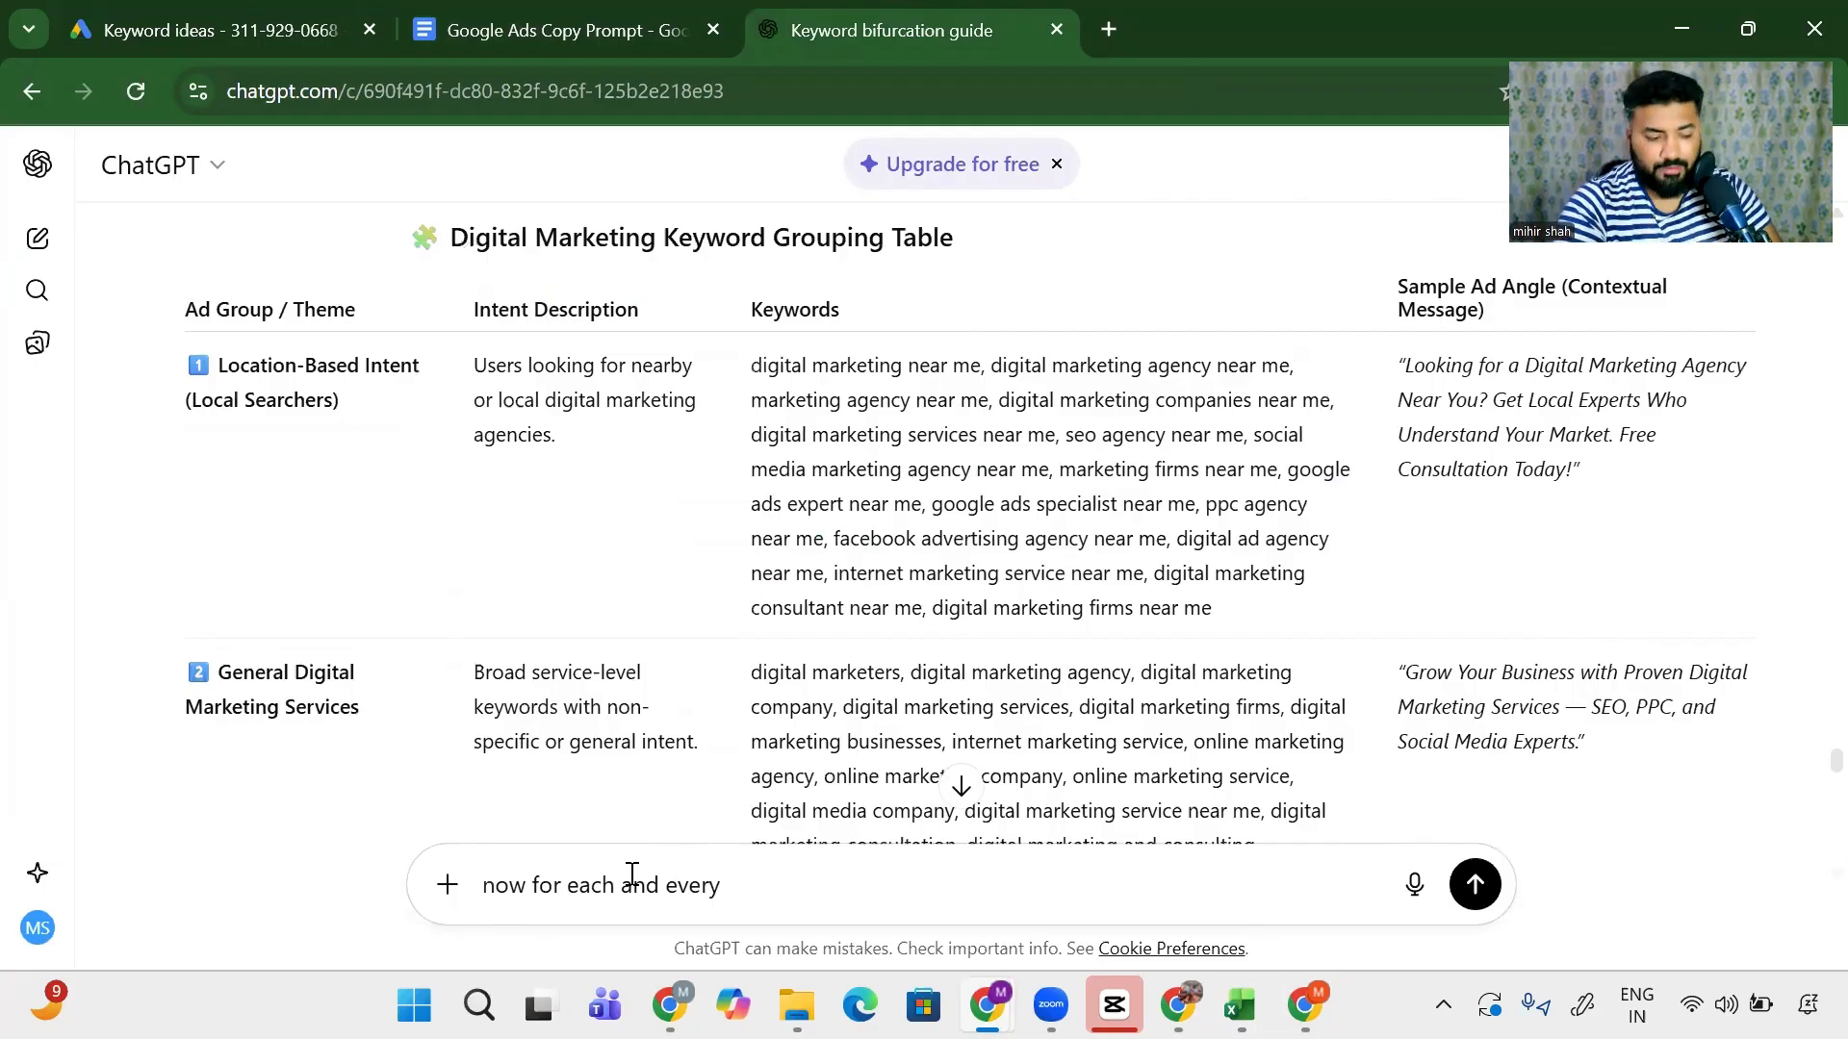
text(adgroup wri)
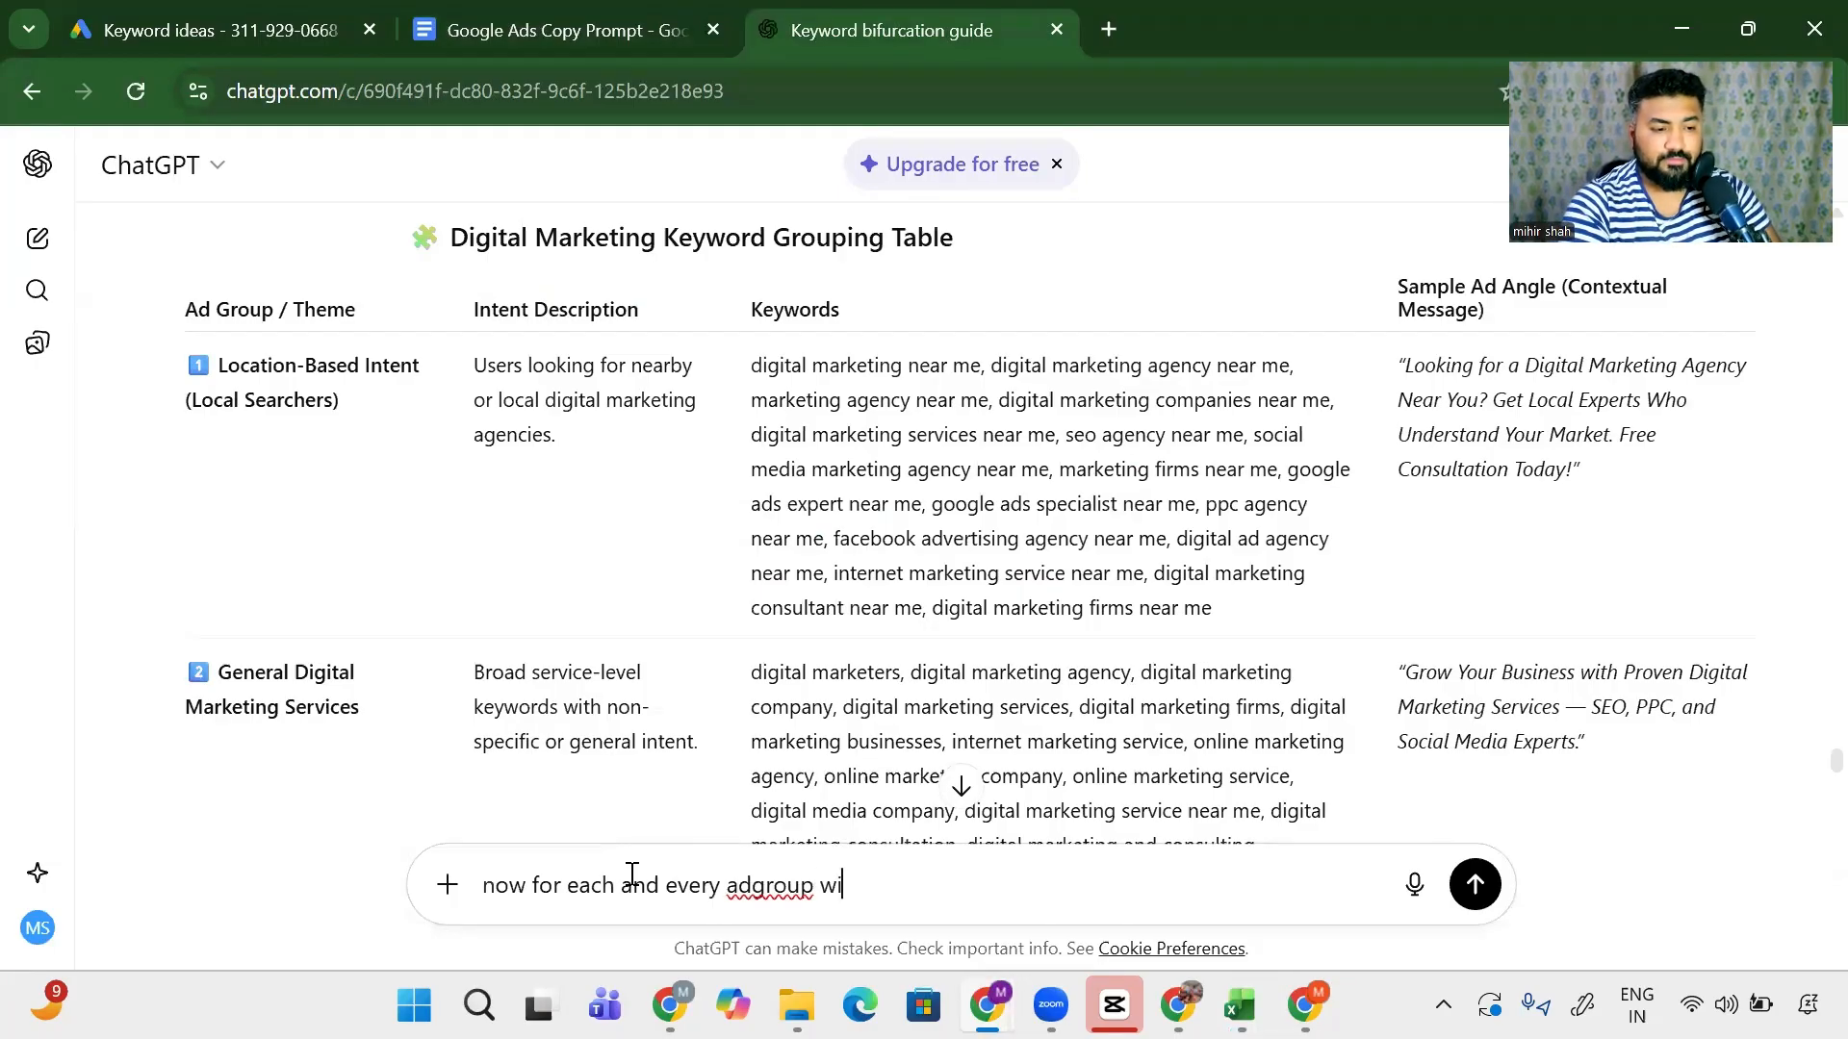
text(te ads bas)
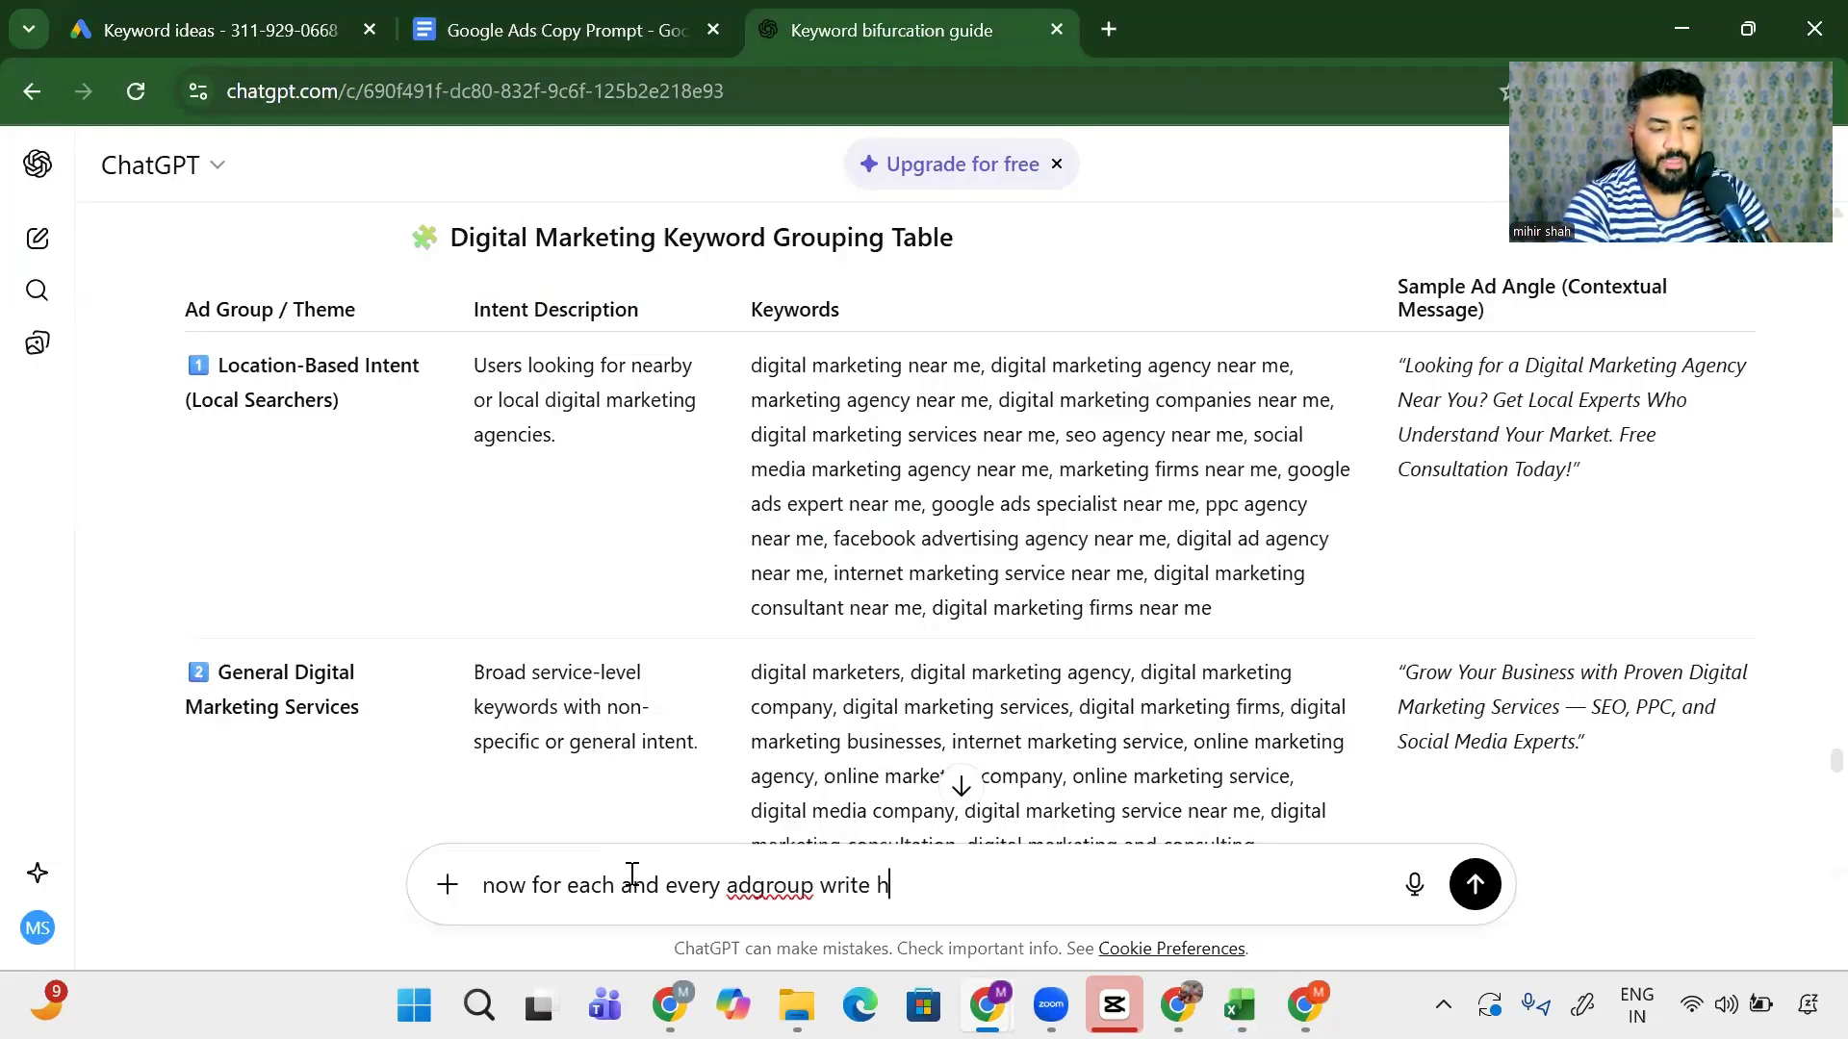
text(sis the rules below)
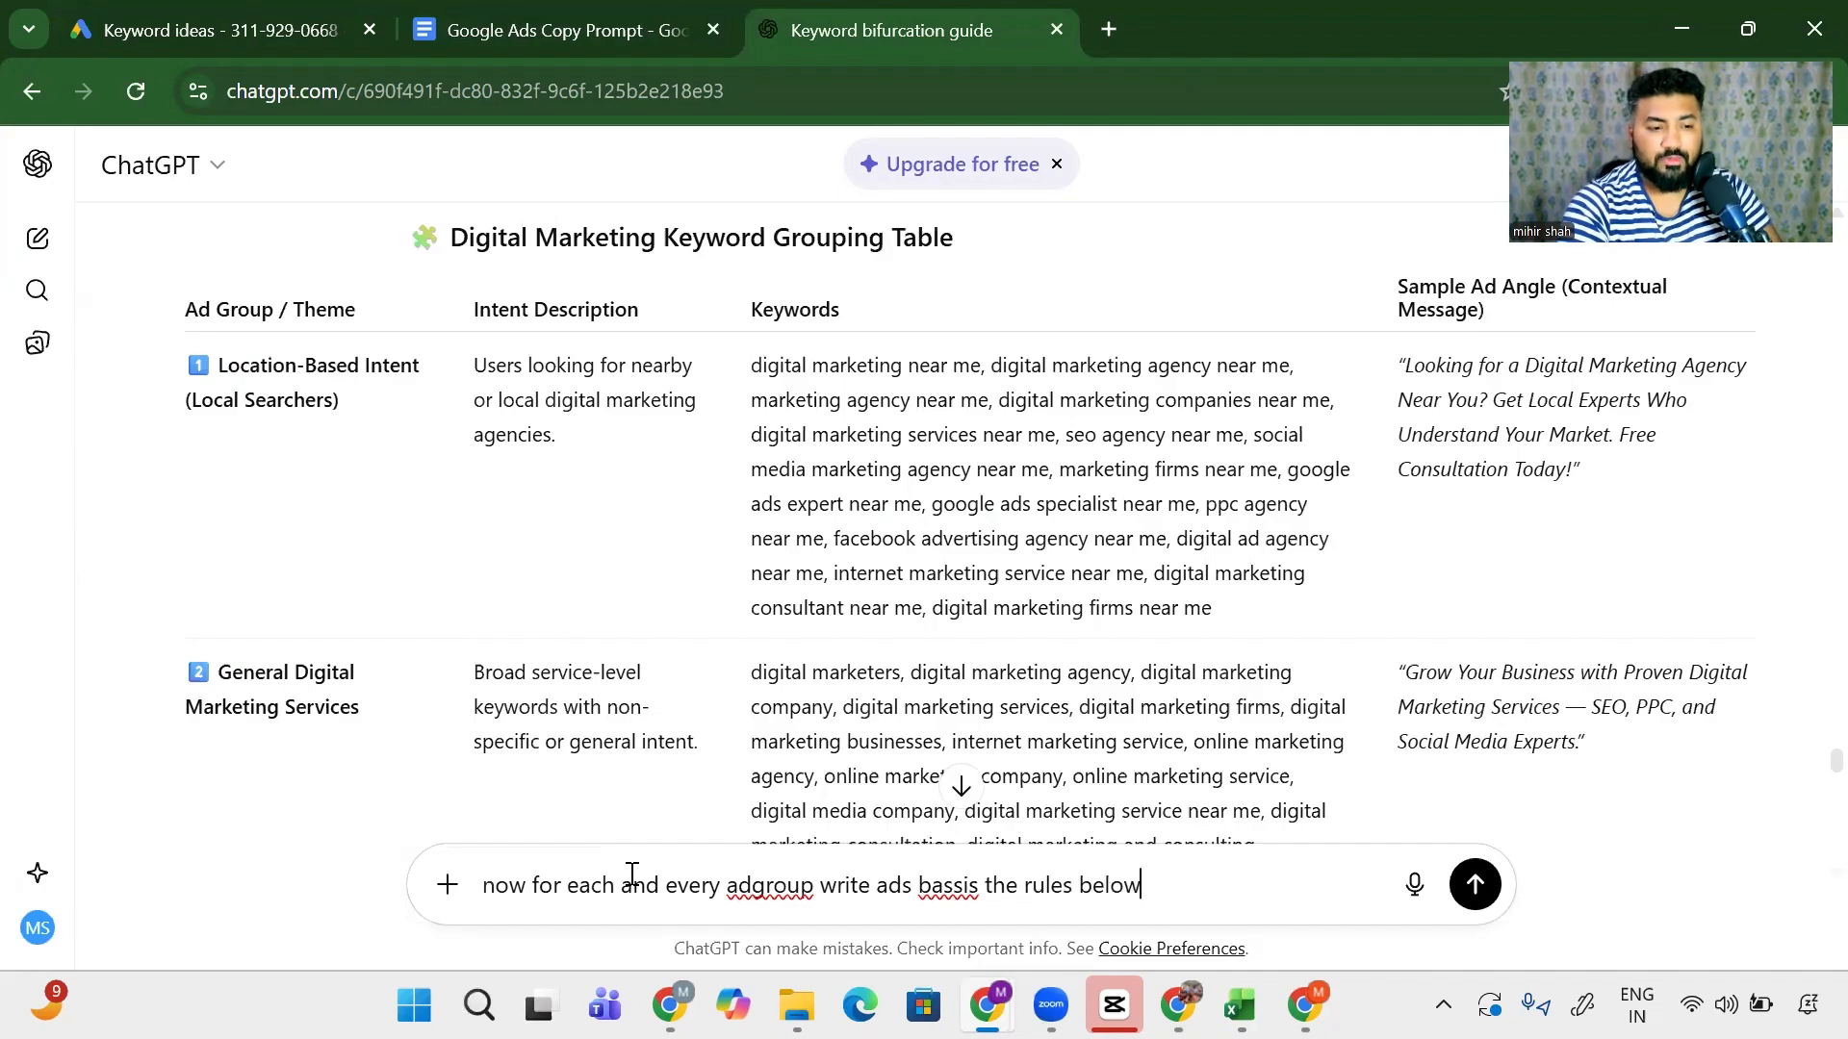
key(shift+Return)
key(ctrl+v)
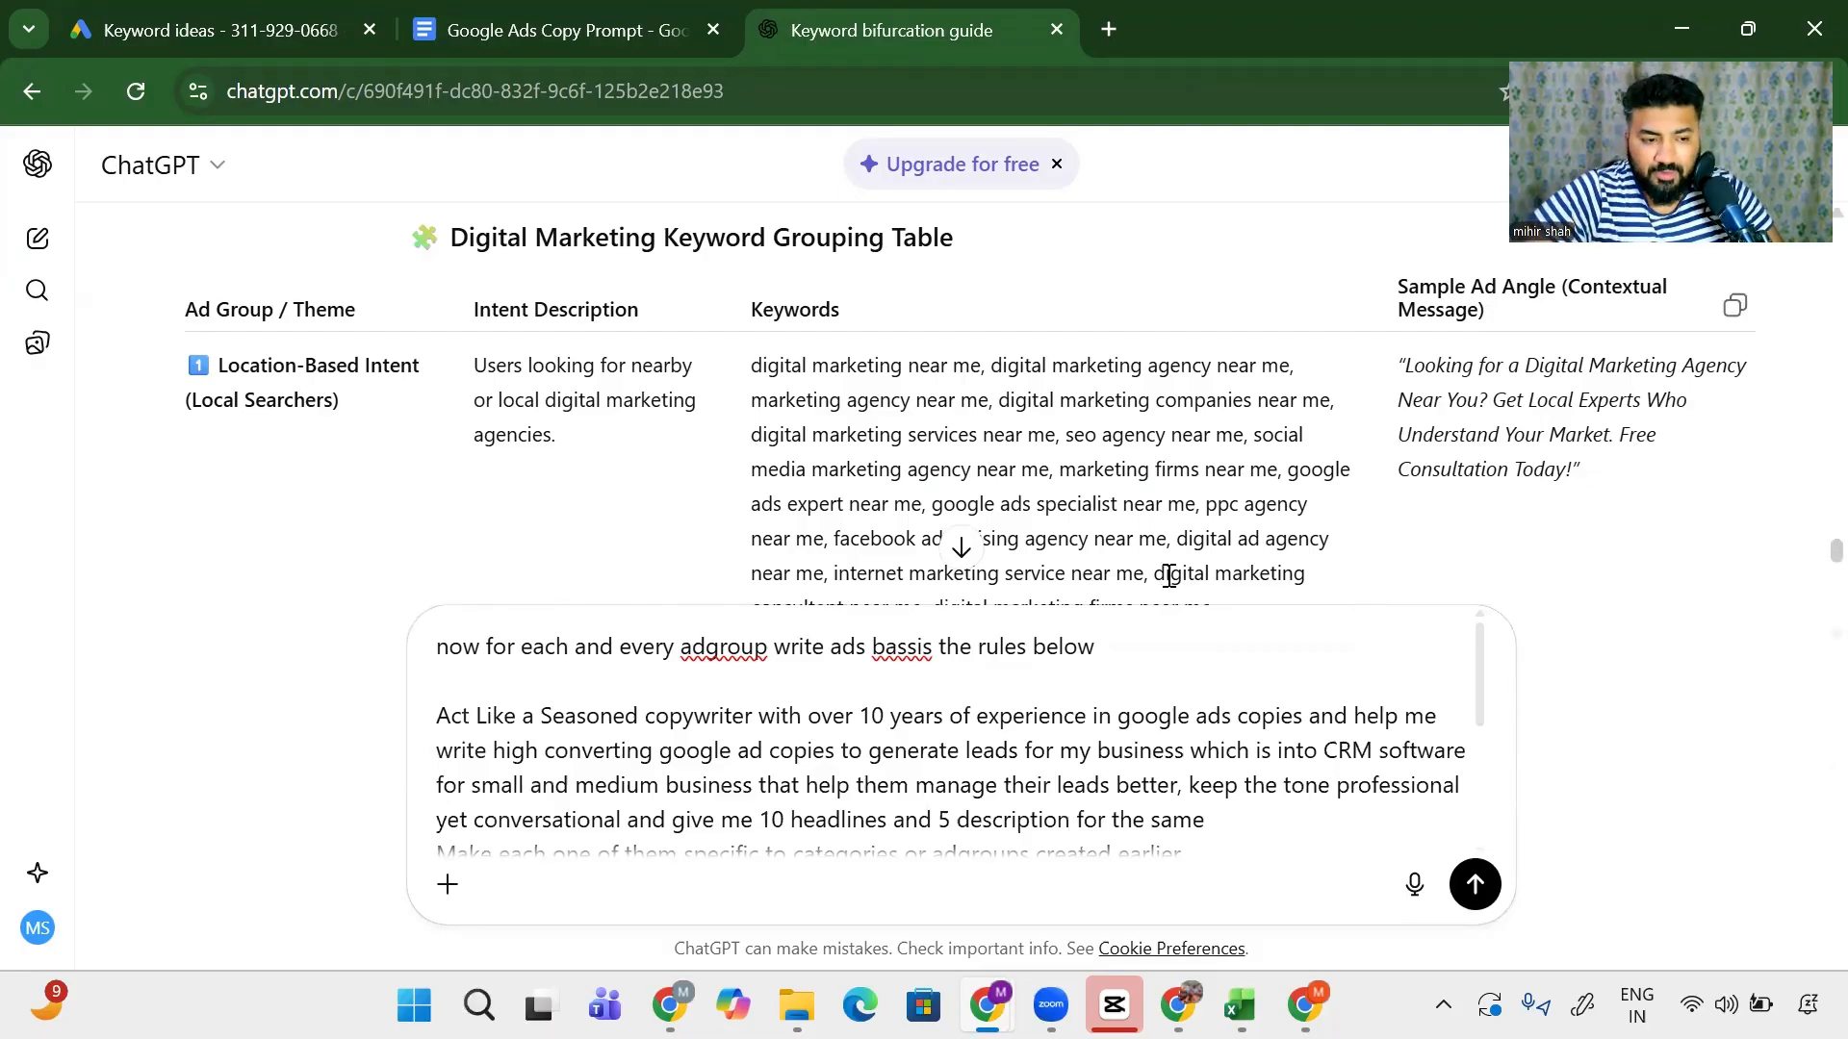
- Select the CRM software business description in the pasted rules so it can be replaced
scroll(1168, 574, down, 2)
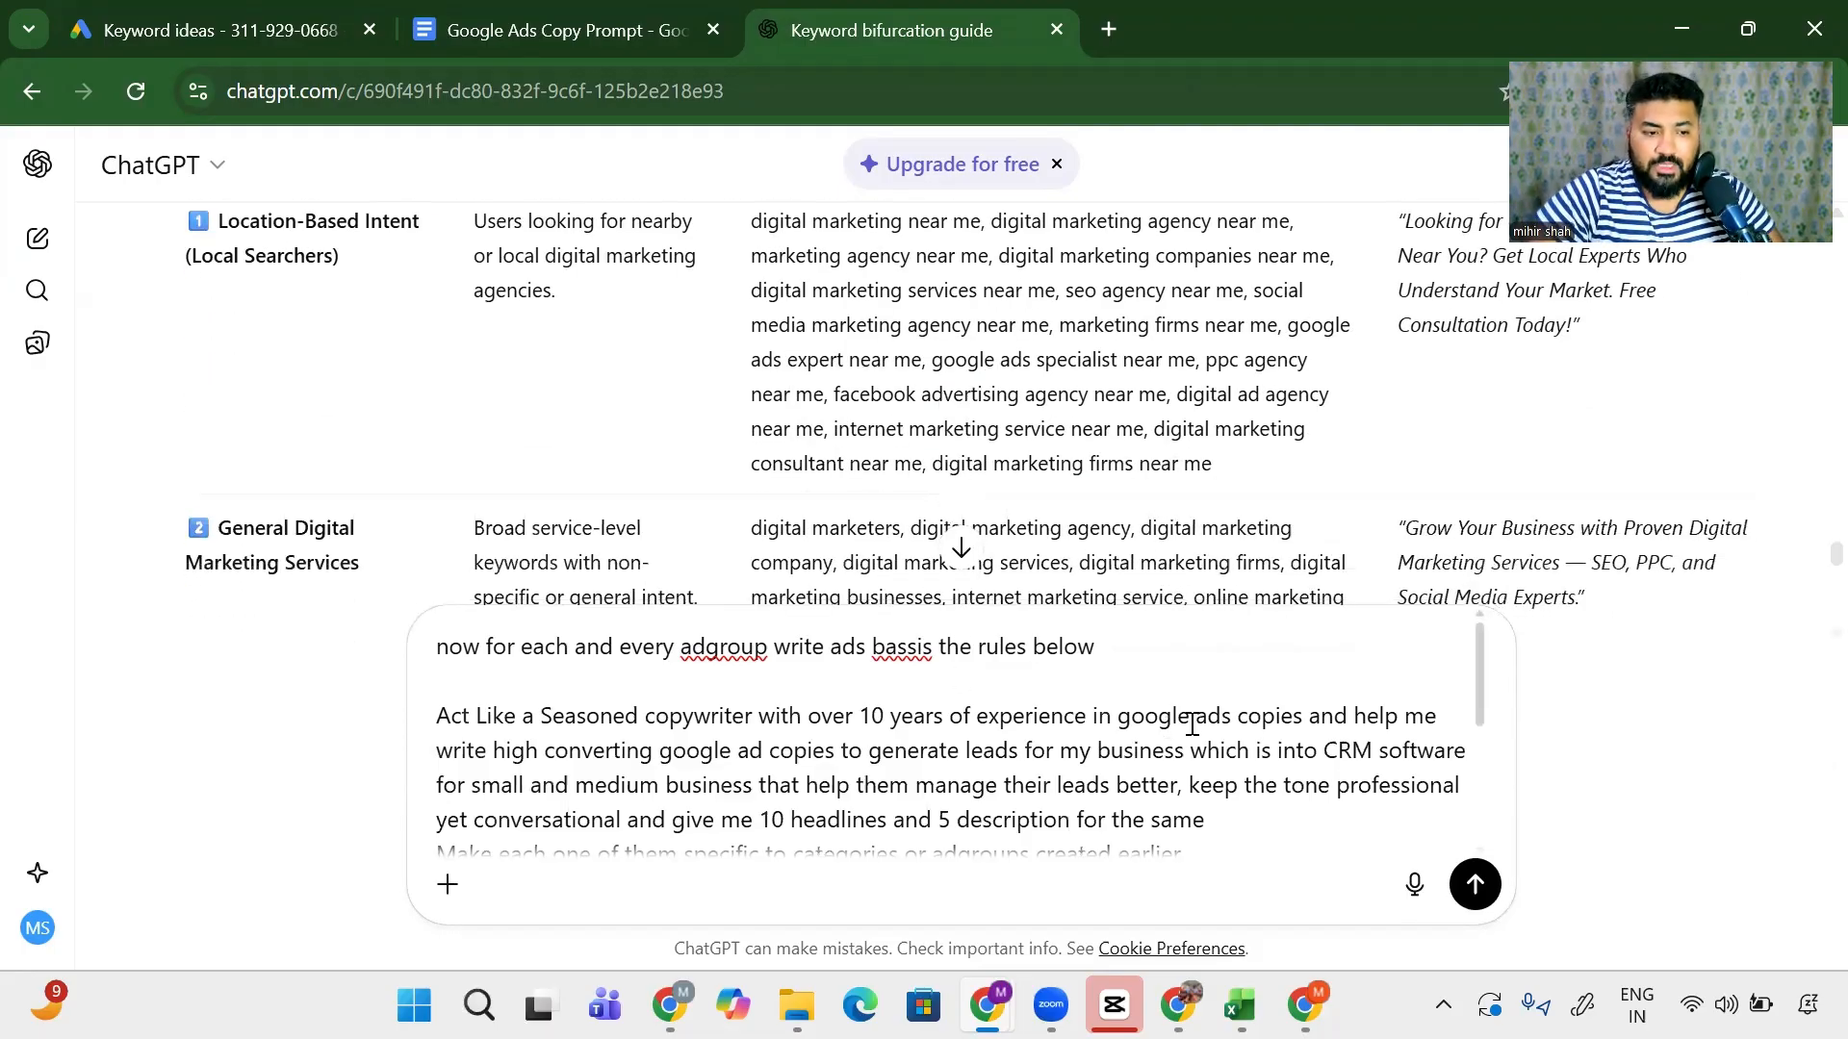
drag(967, 751, 928, 787)
click(1078, 751)
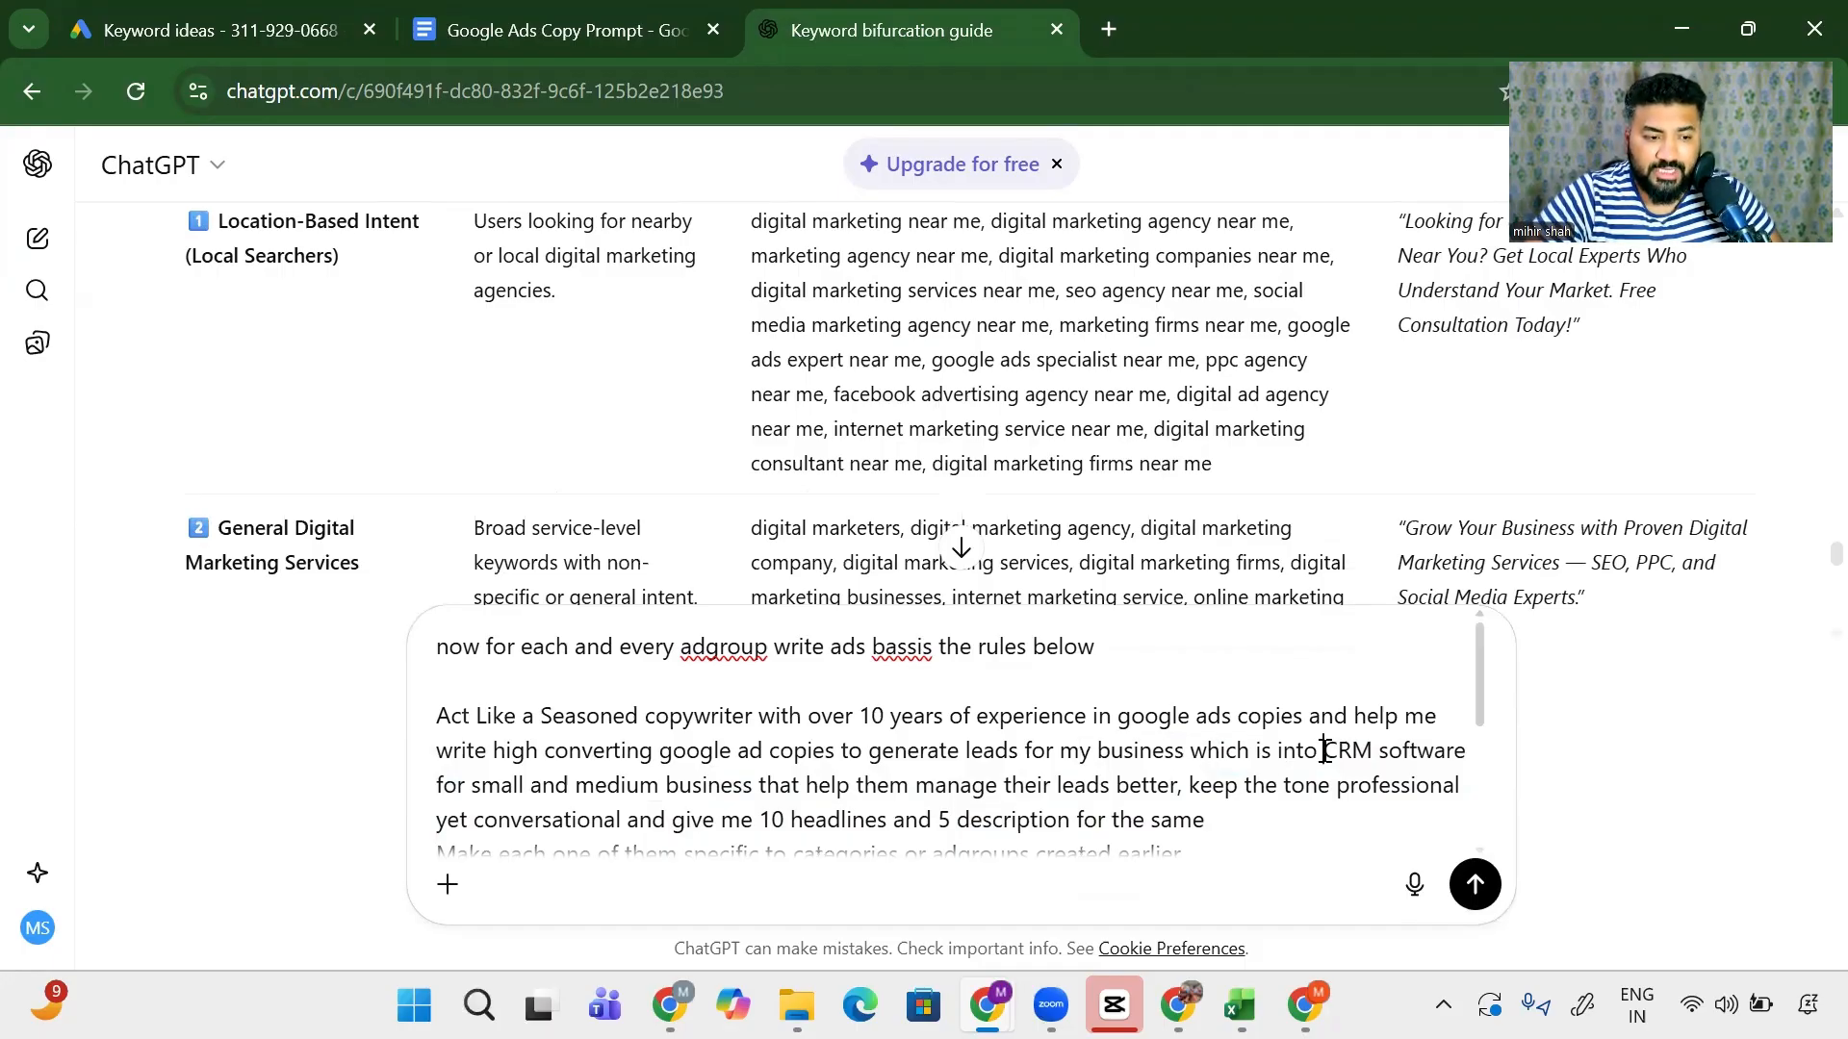
drag(1325, 751, 1177, 784)
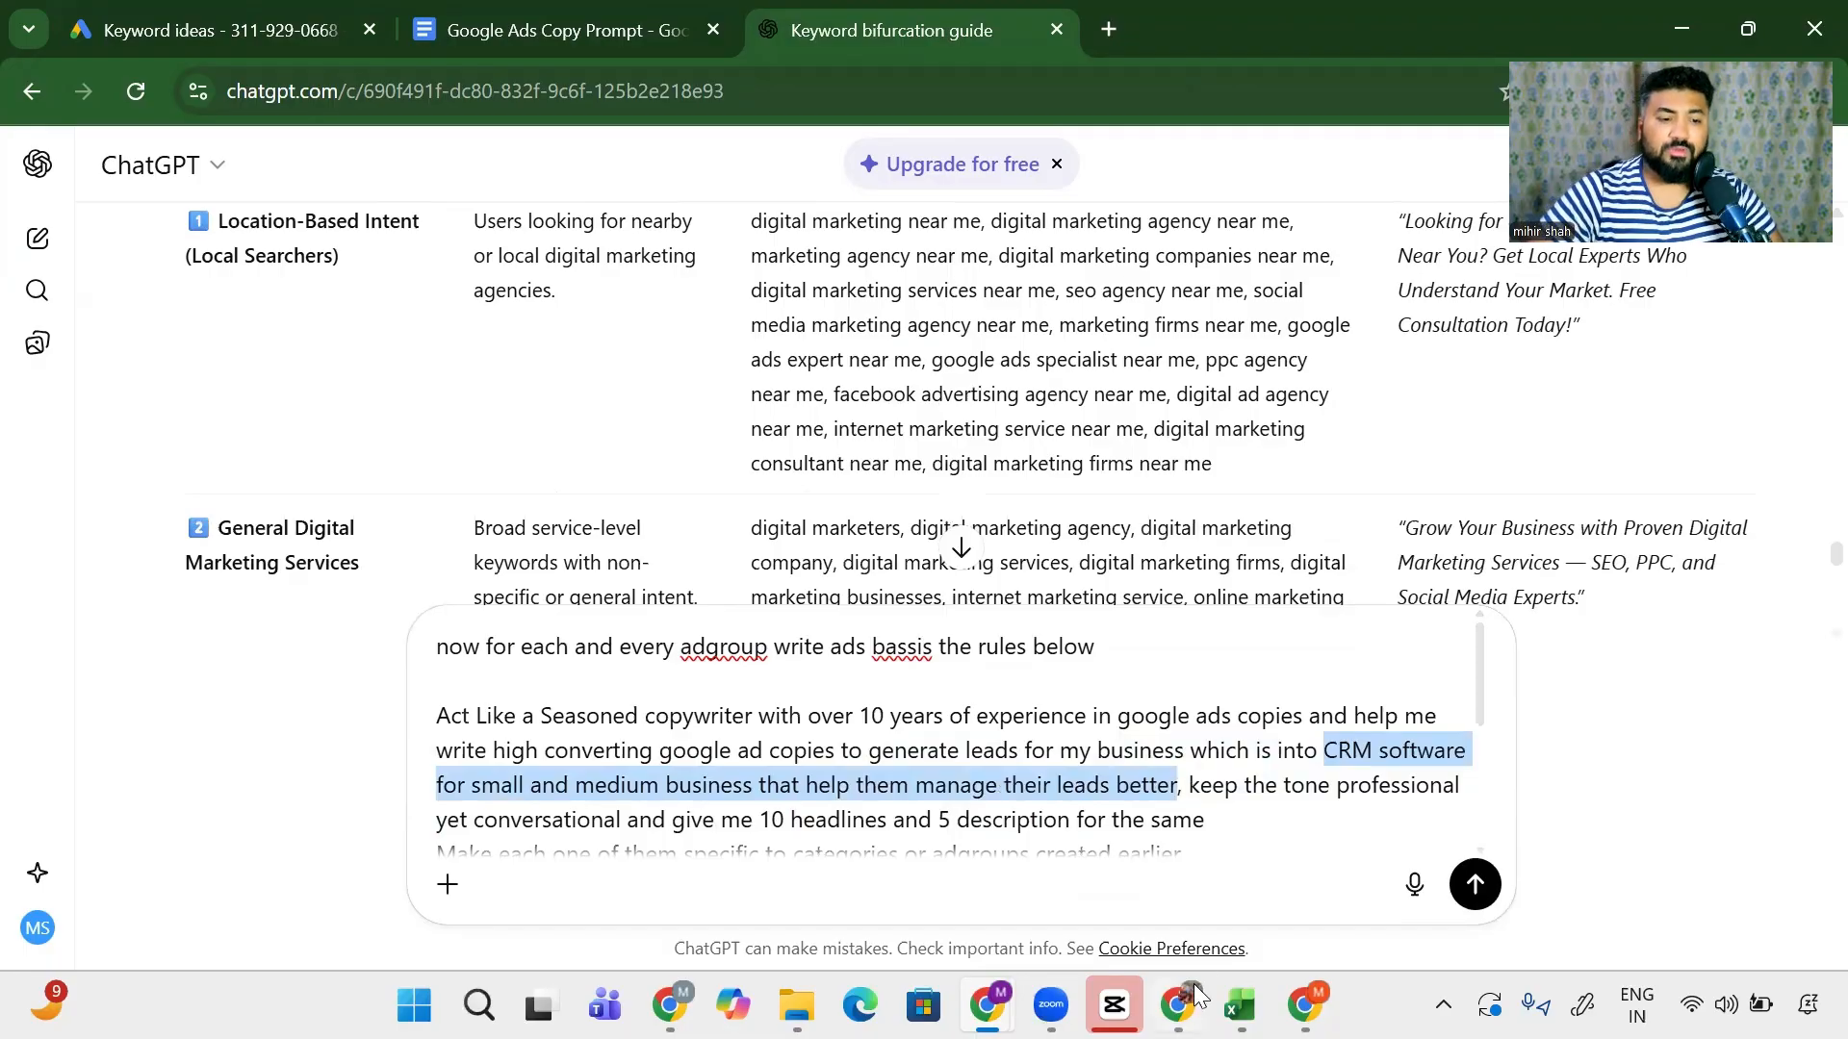
- Replace the business description with 'consulting brands to take their offline business online'
mouse_move(1194, 983)
text(consulting )
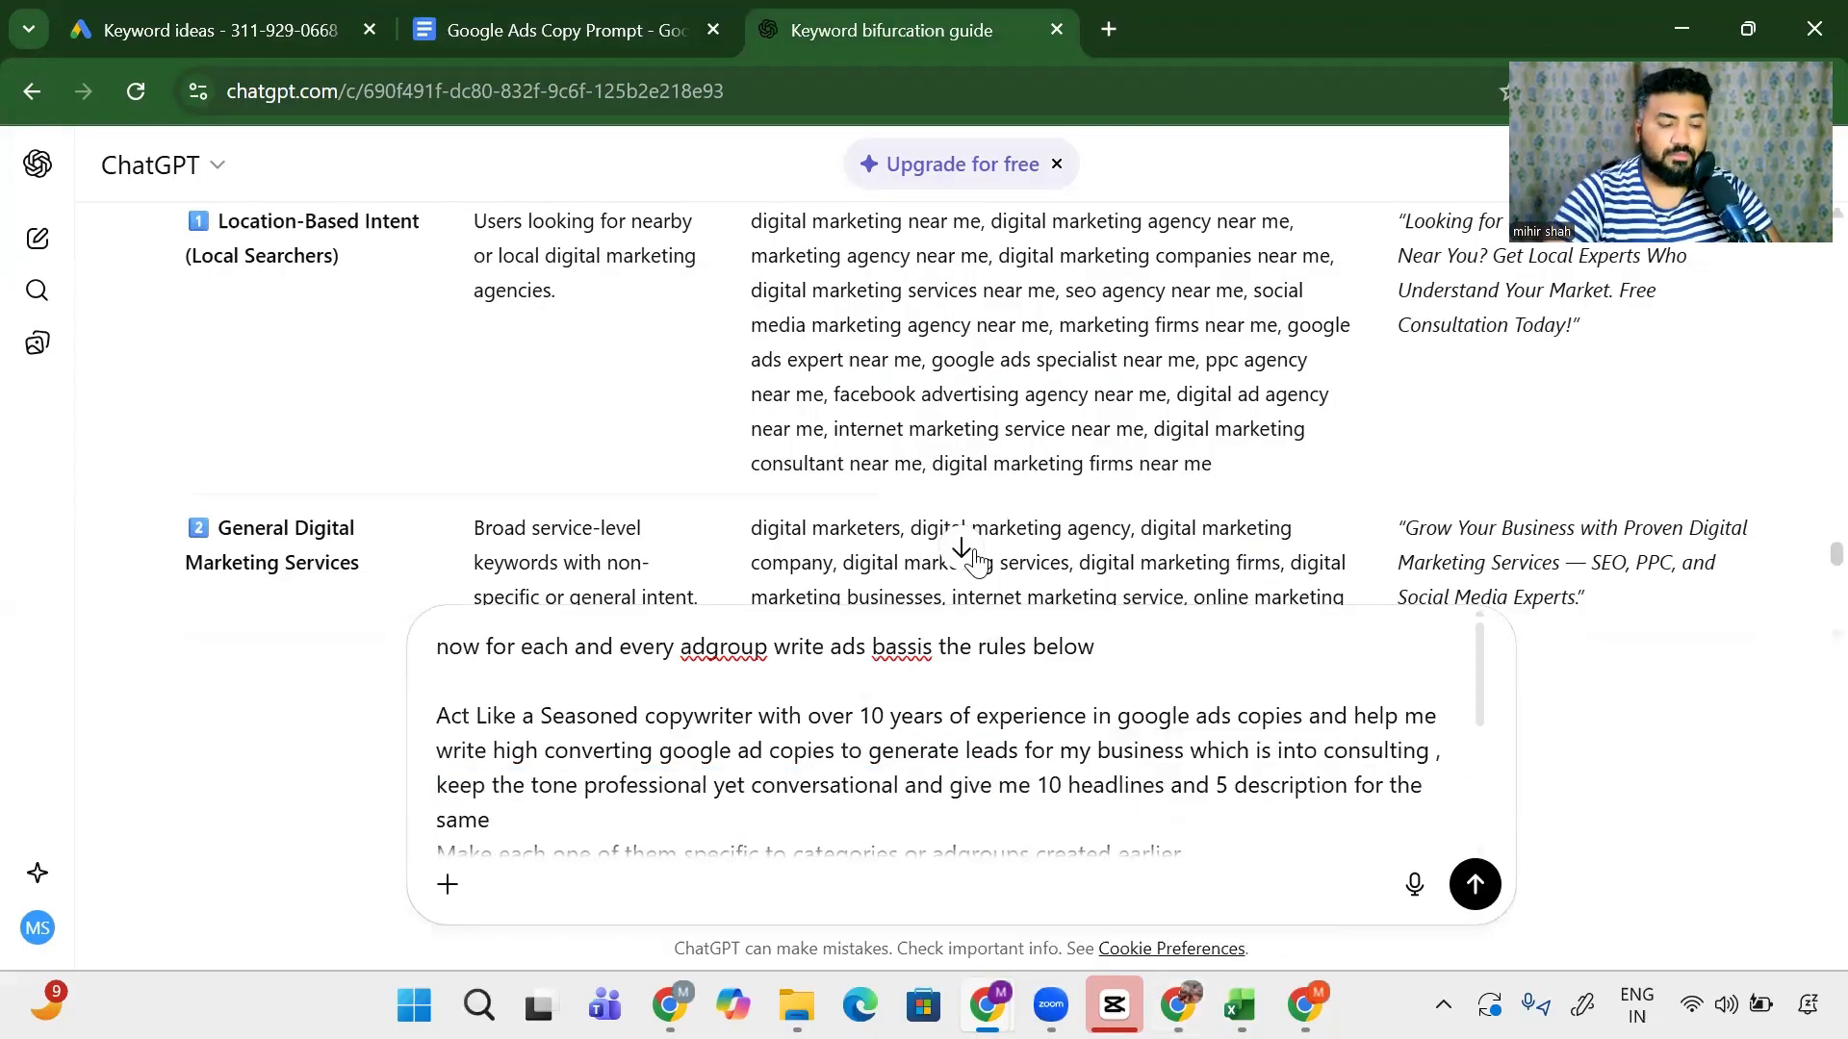
text(bramds)
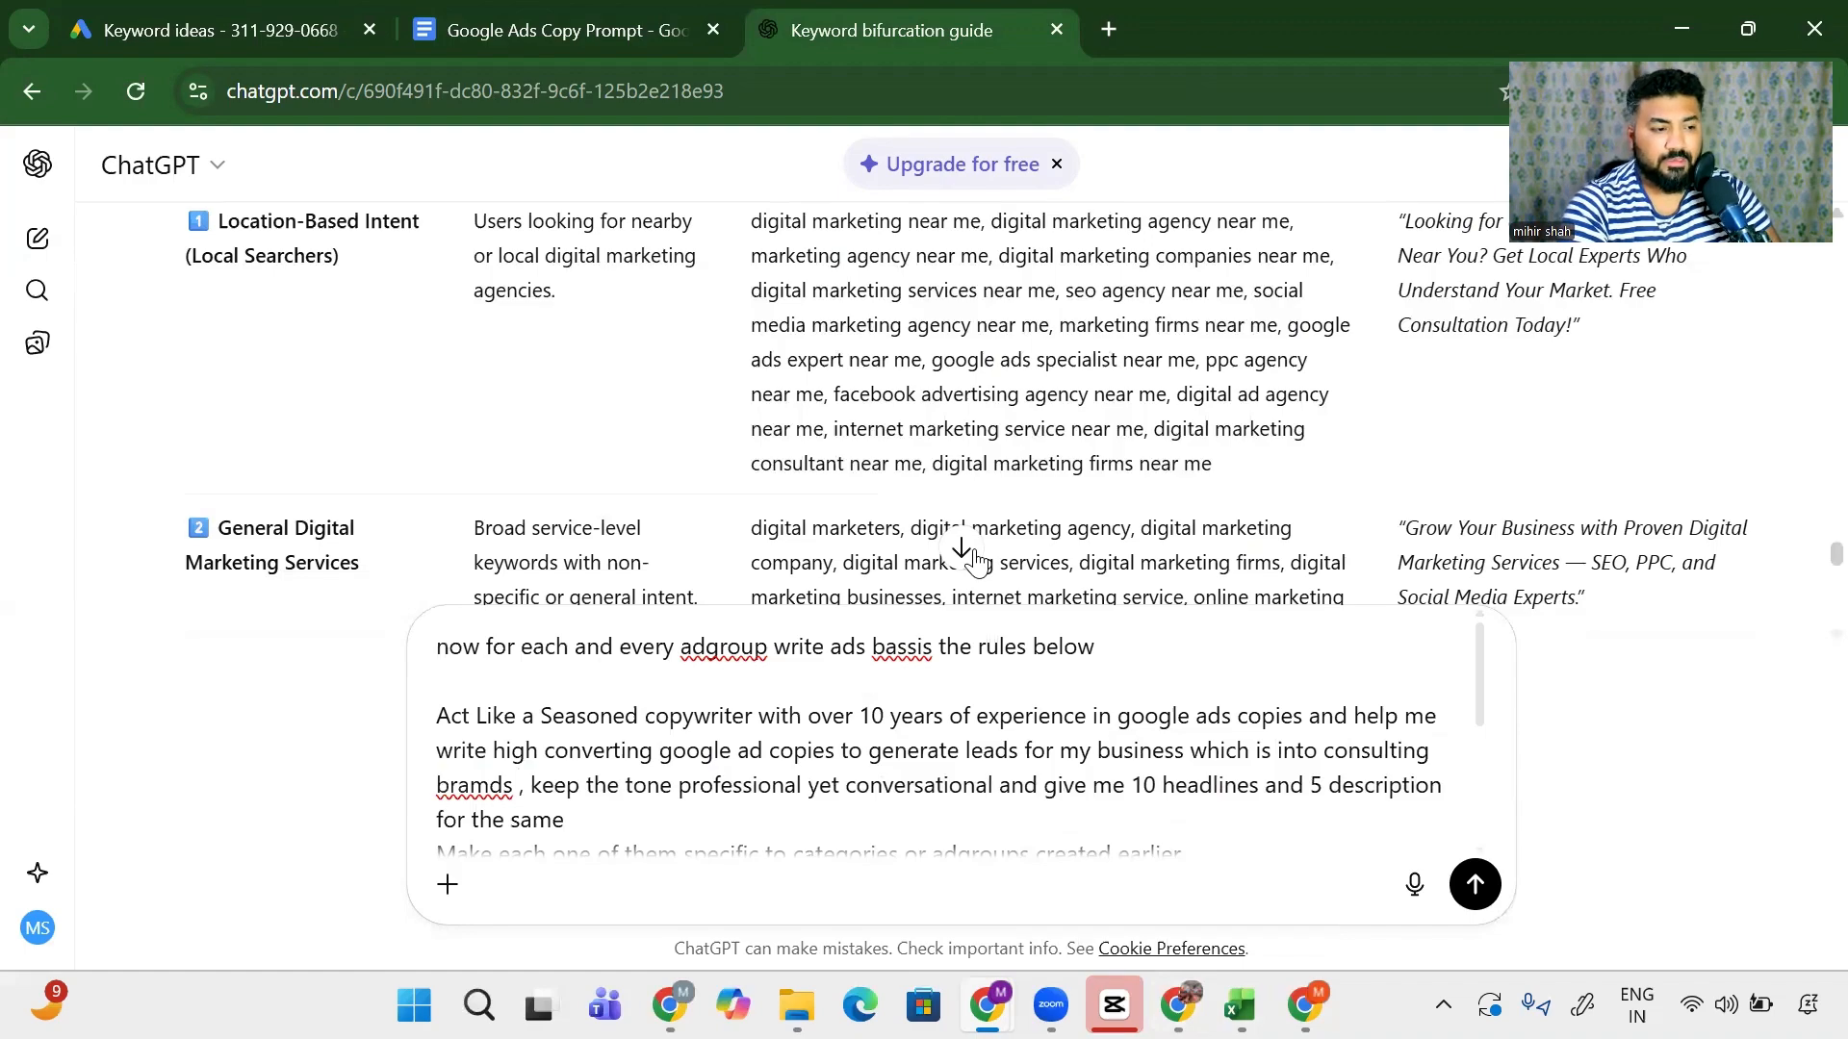
key(BackSpace)
key(BackSpace)
key(BackSpace)
key(BackSpace)
key(BackSpace)
text(ands to tsake )
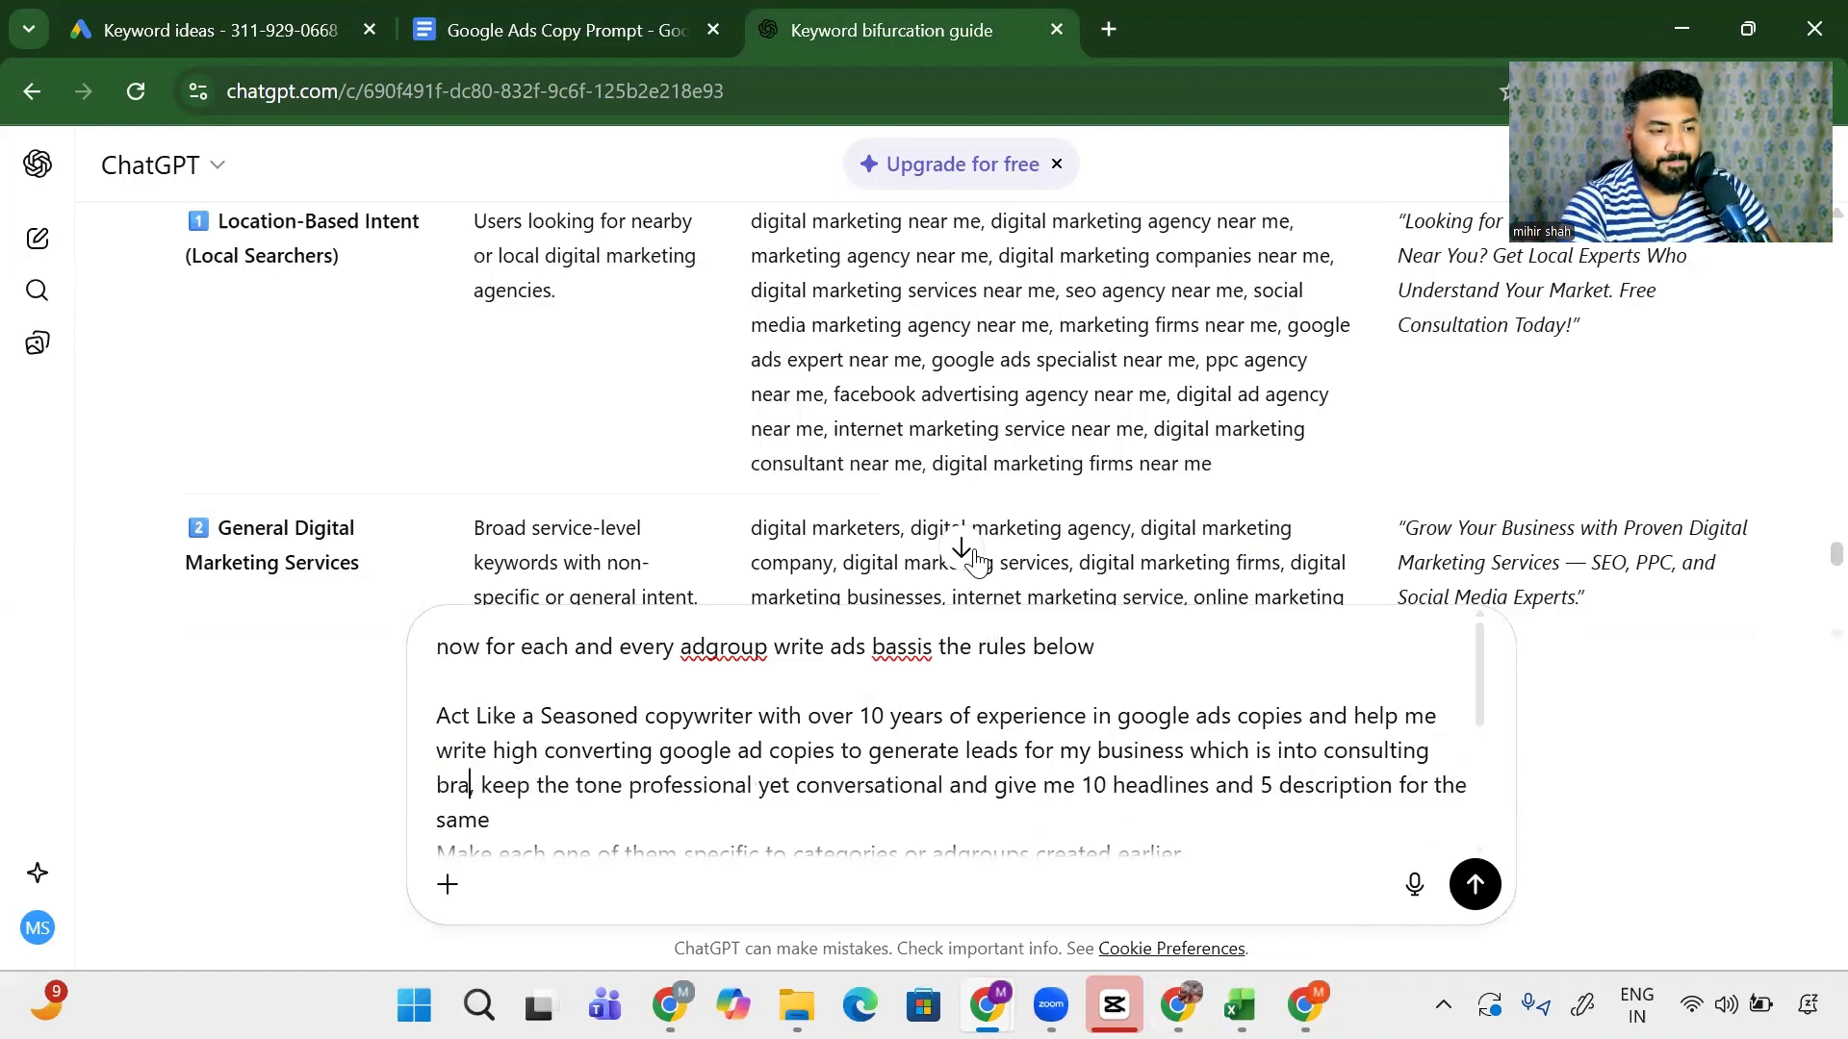
text(the)
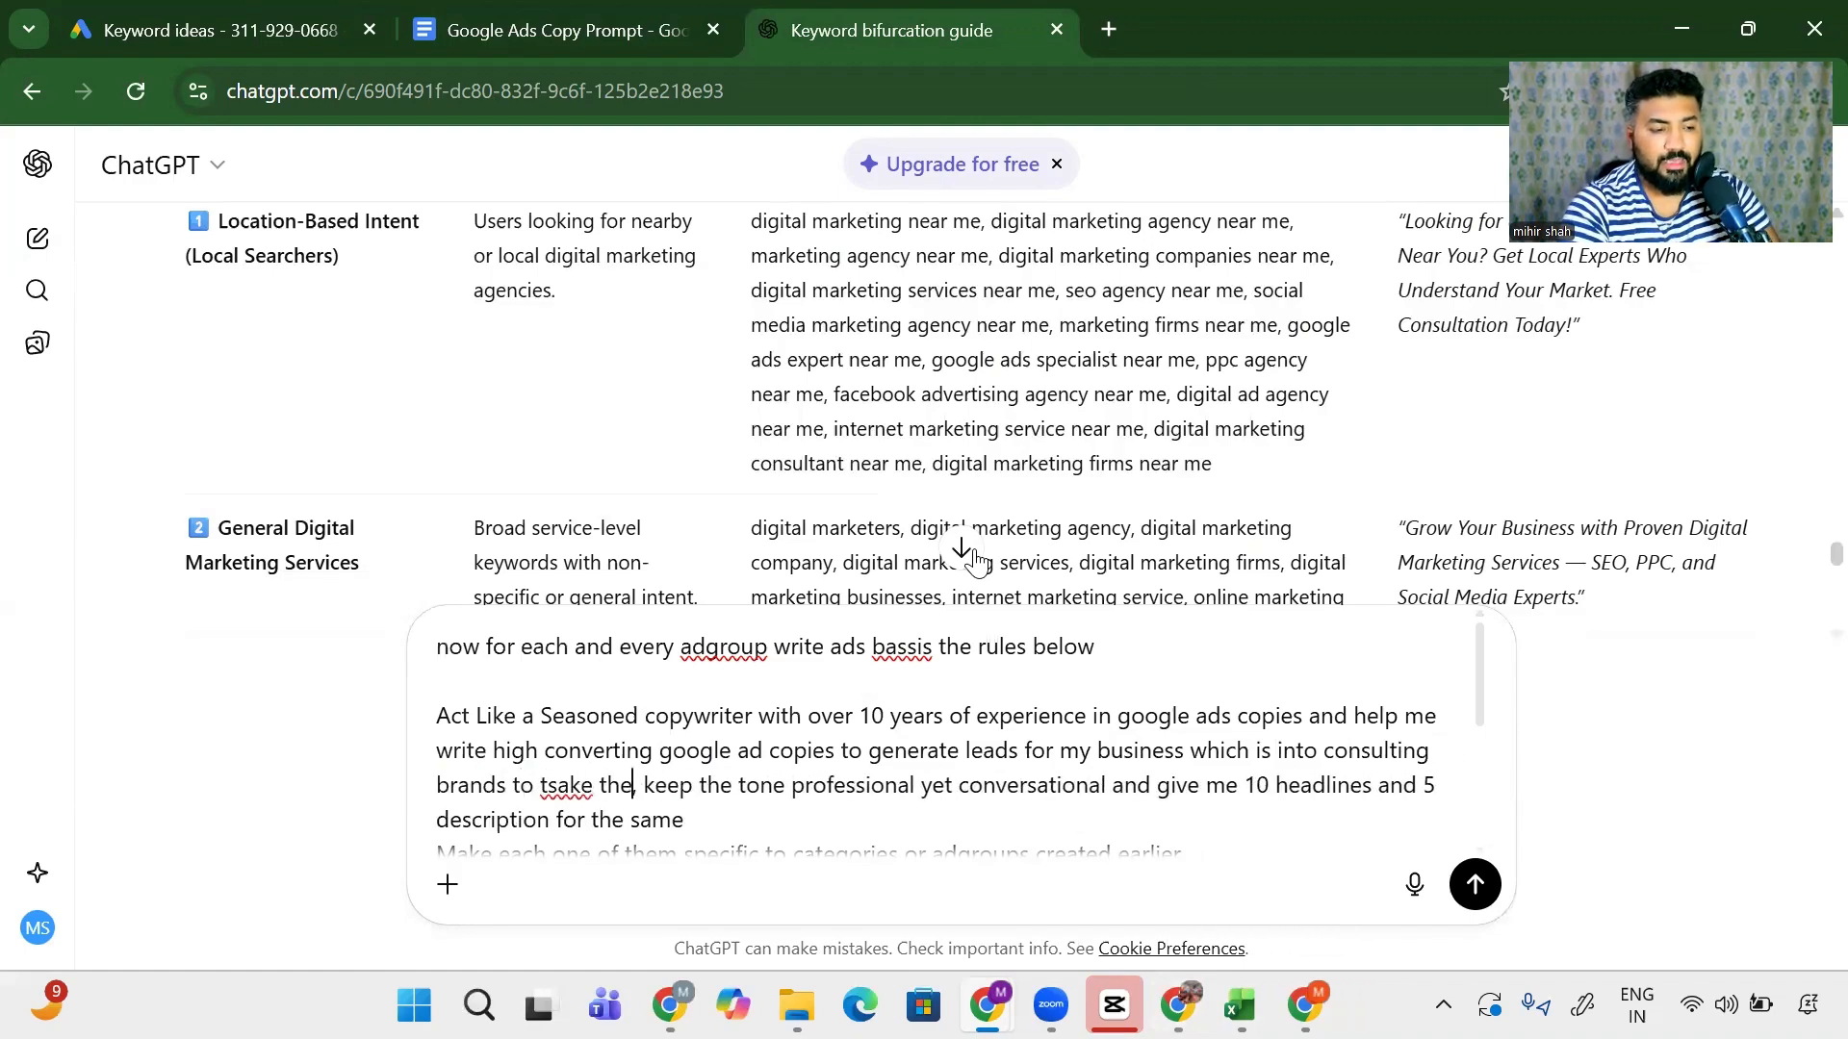
text(ir of)
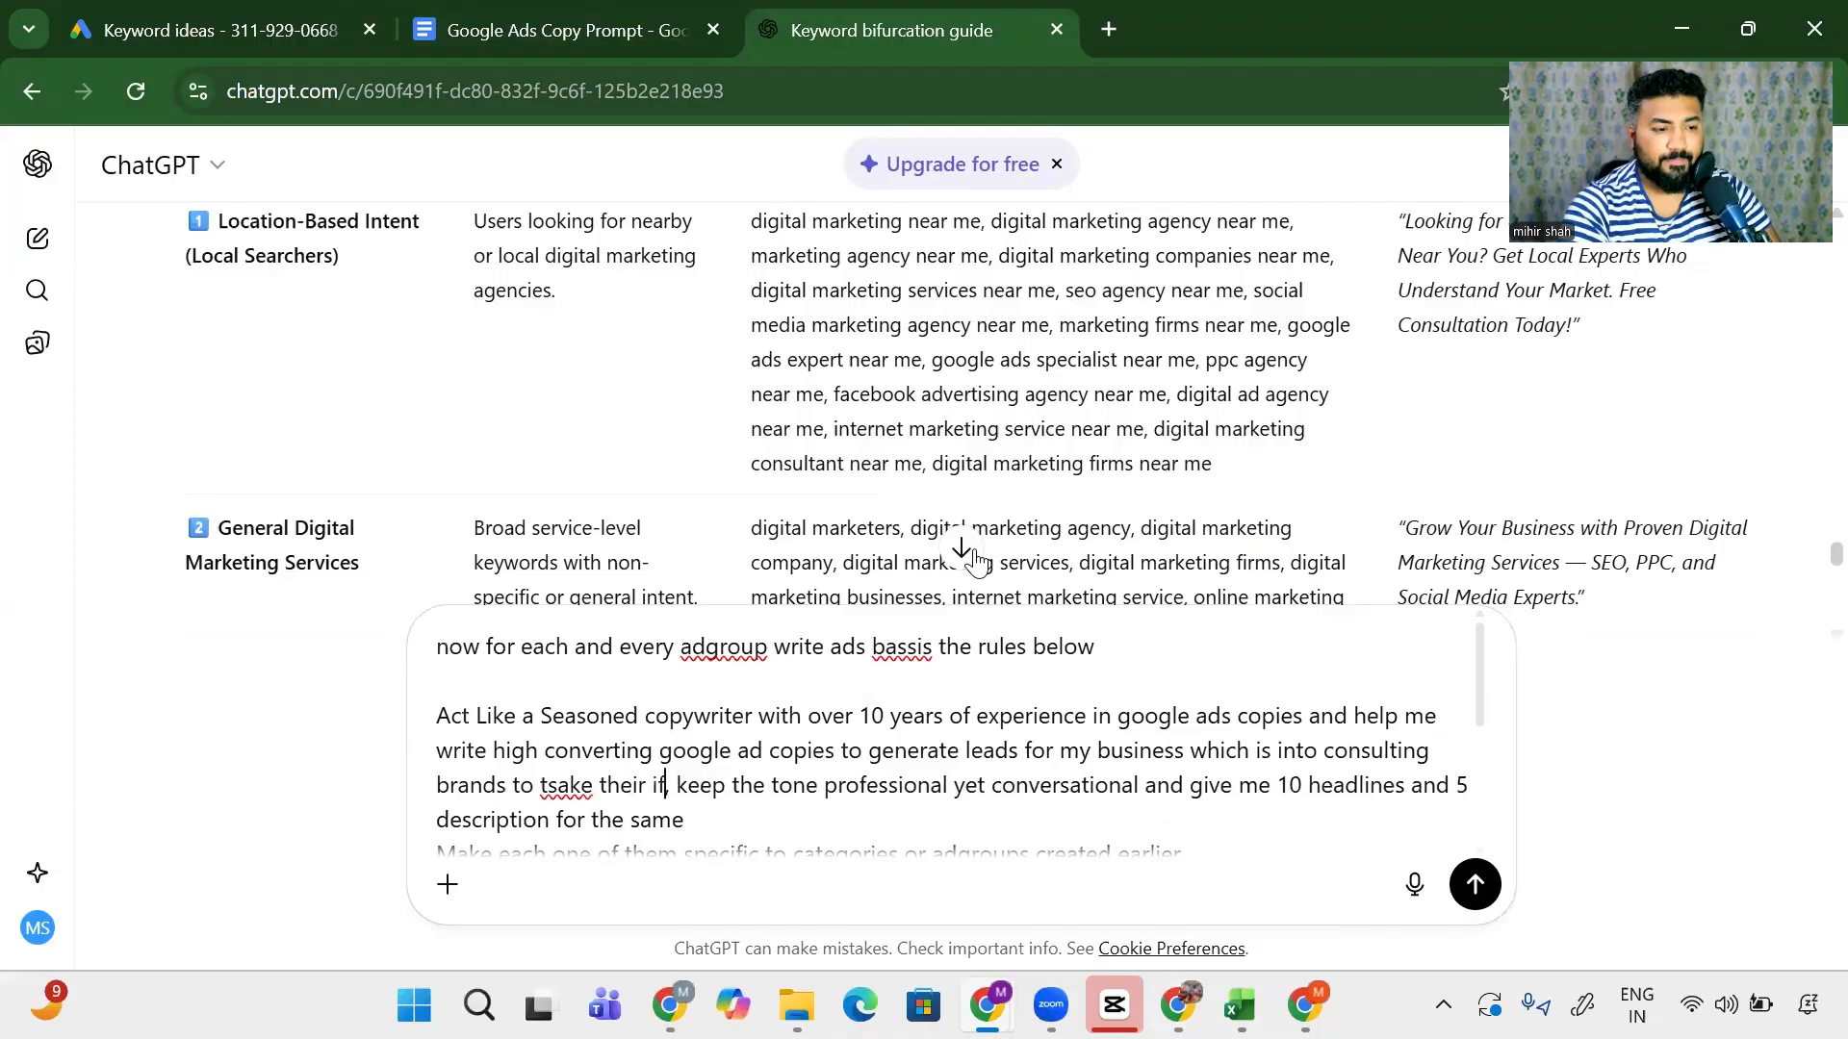
text(fline busines)
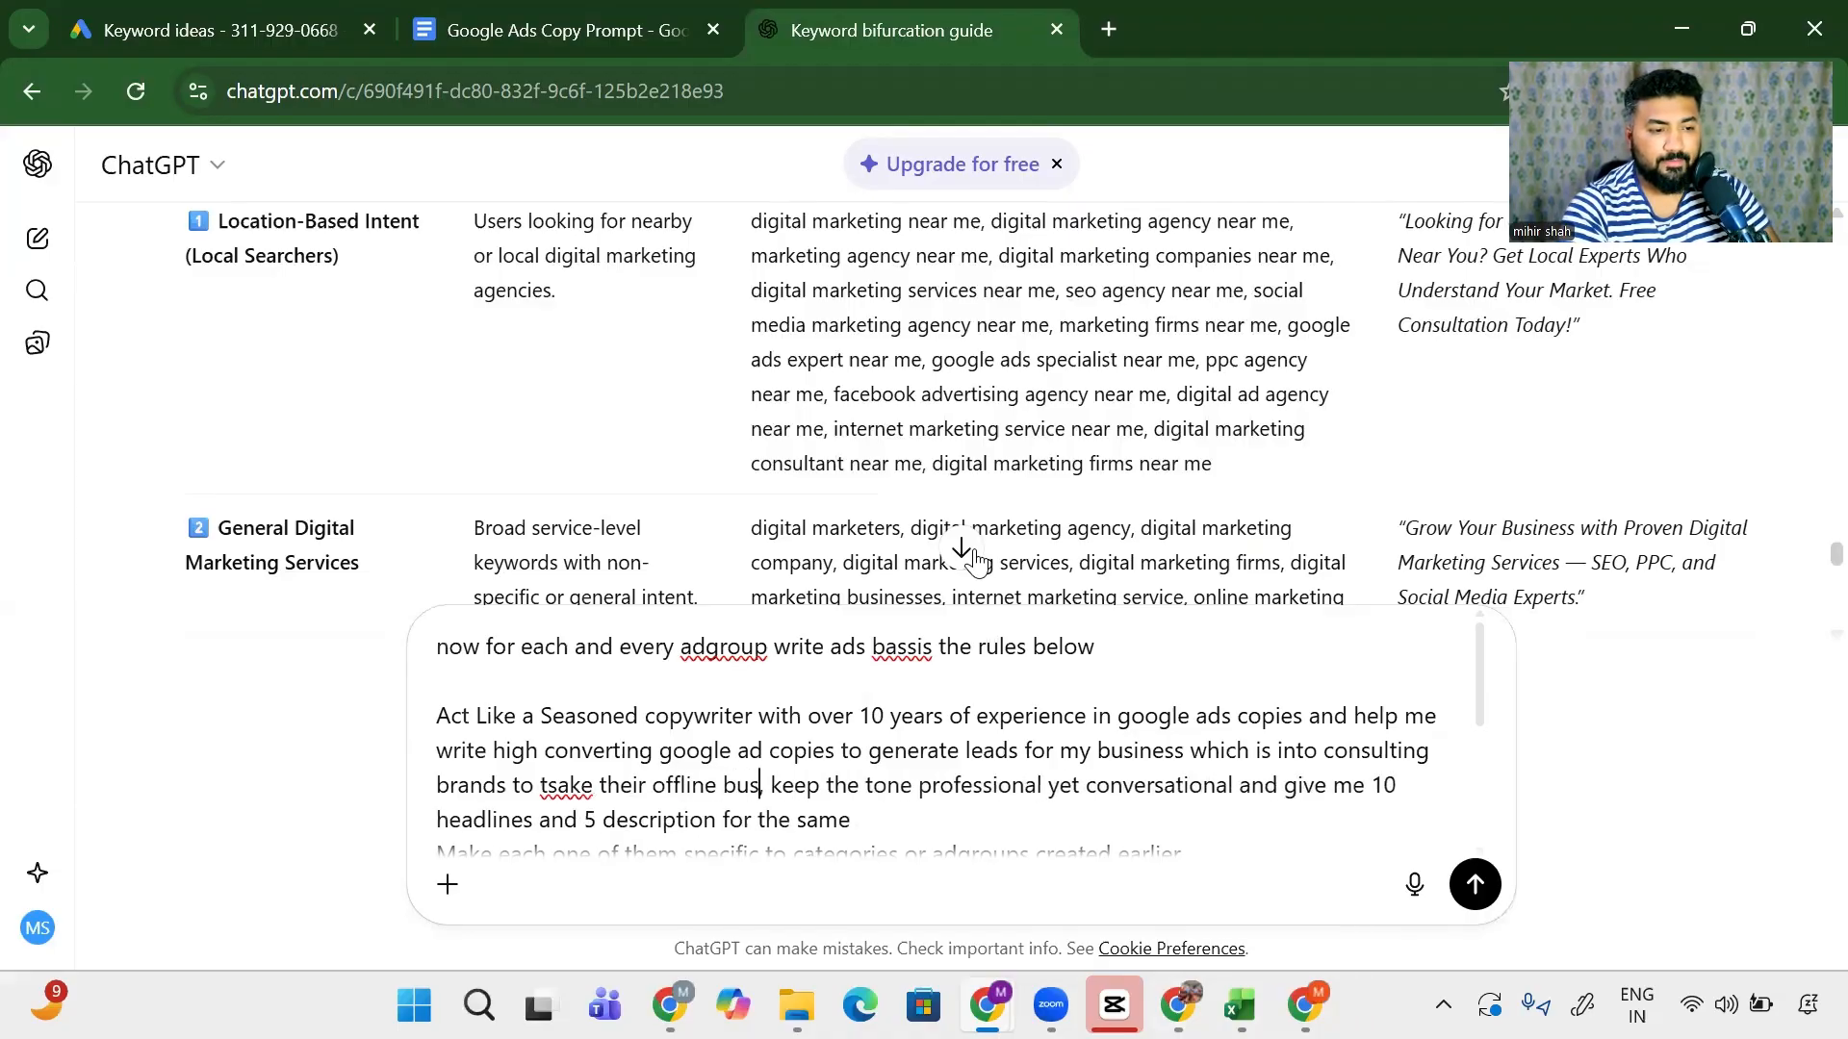
text(s online)
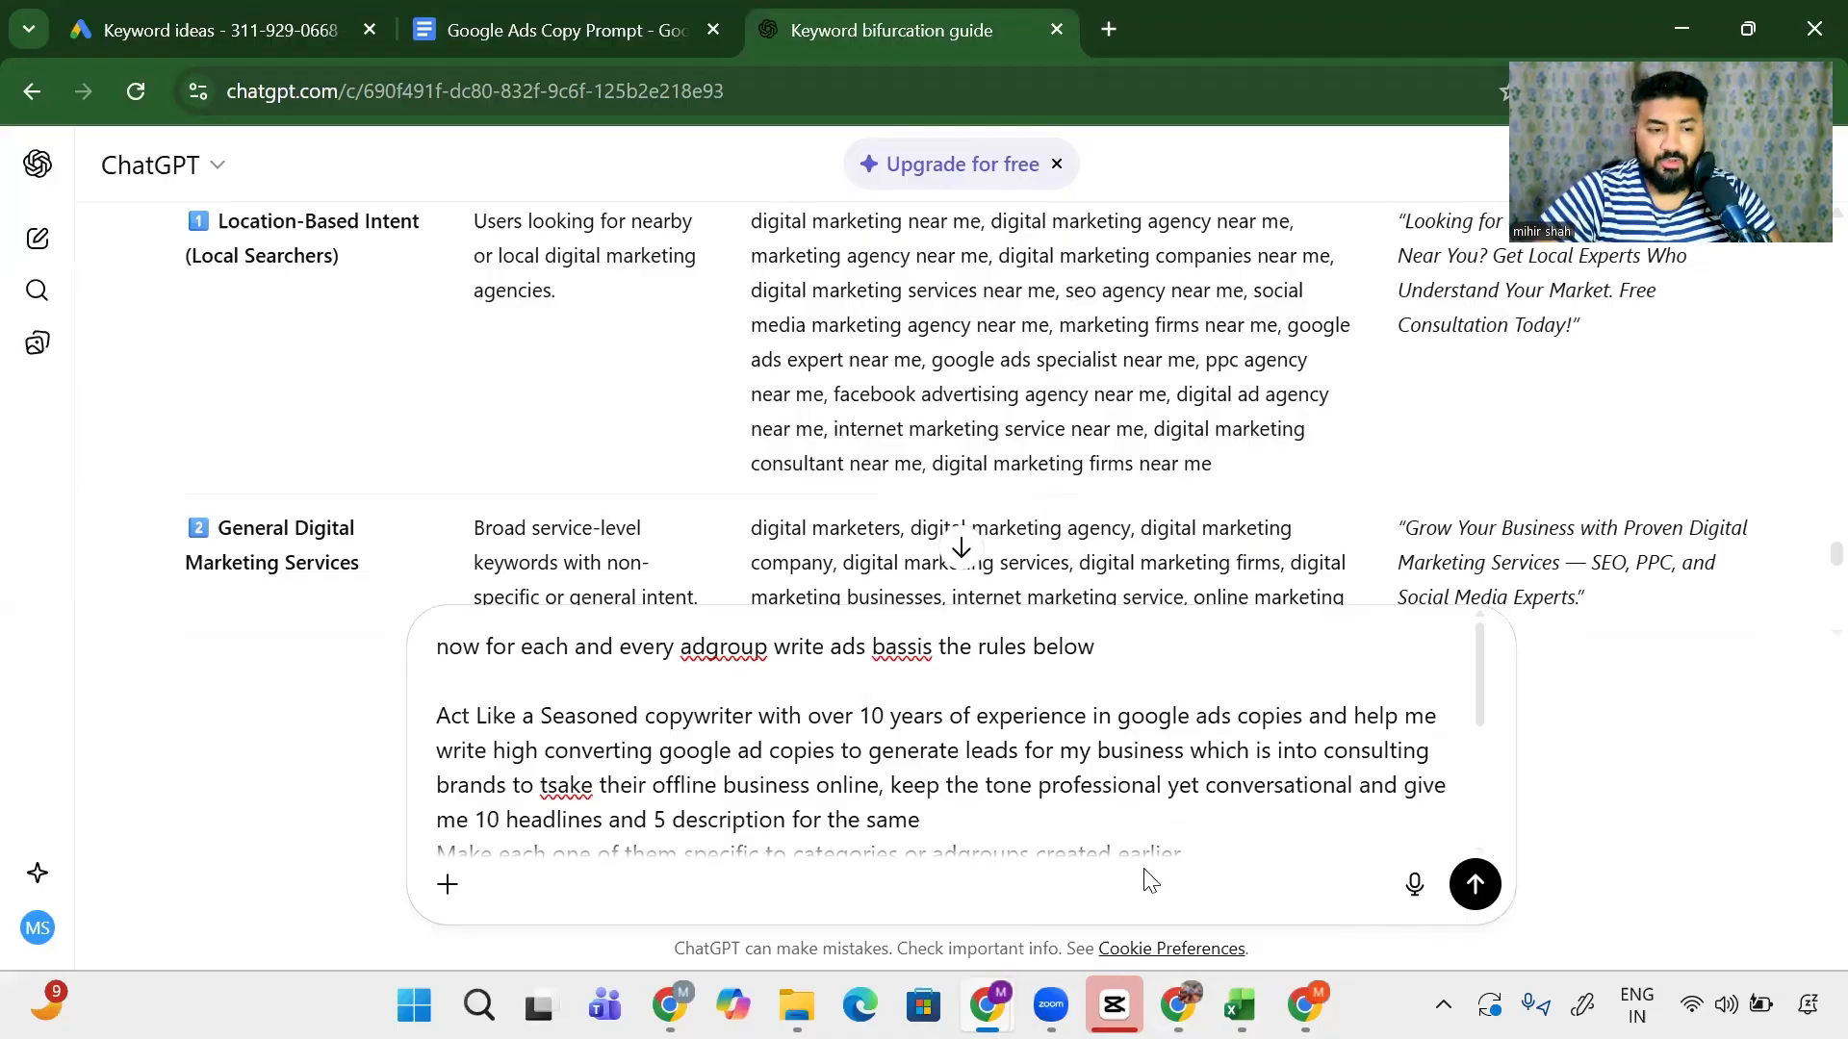
- Change the headline count in the rules from 10 to 15
scroll(1147, 879, down, 3)
scroll(923, 760, down, 3)
scroll(927, 737, up, 3)
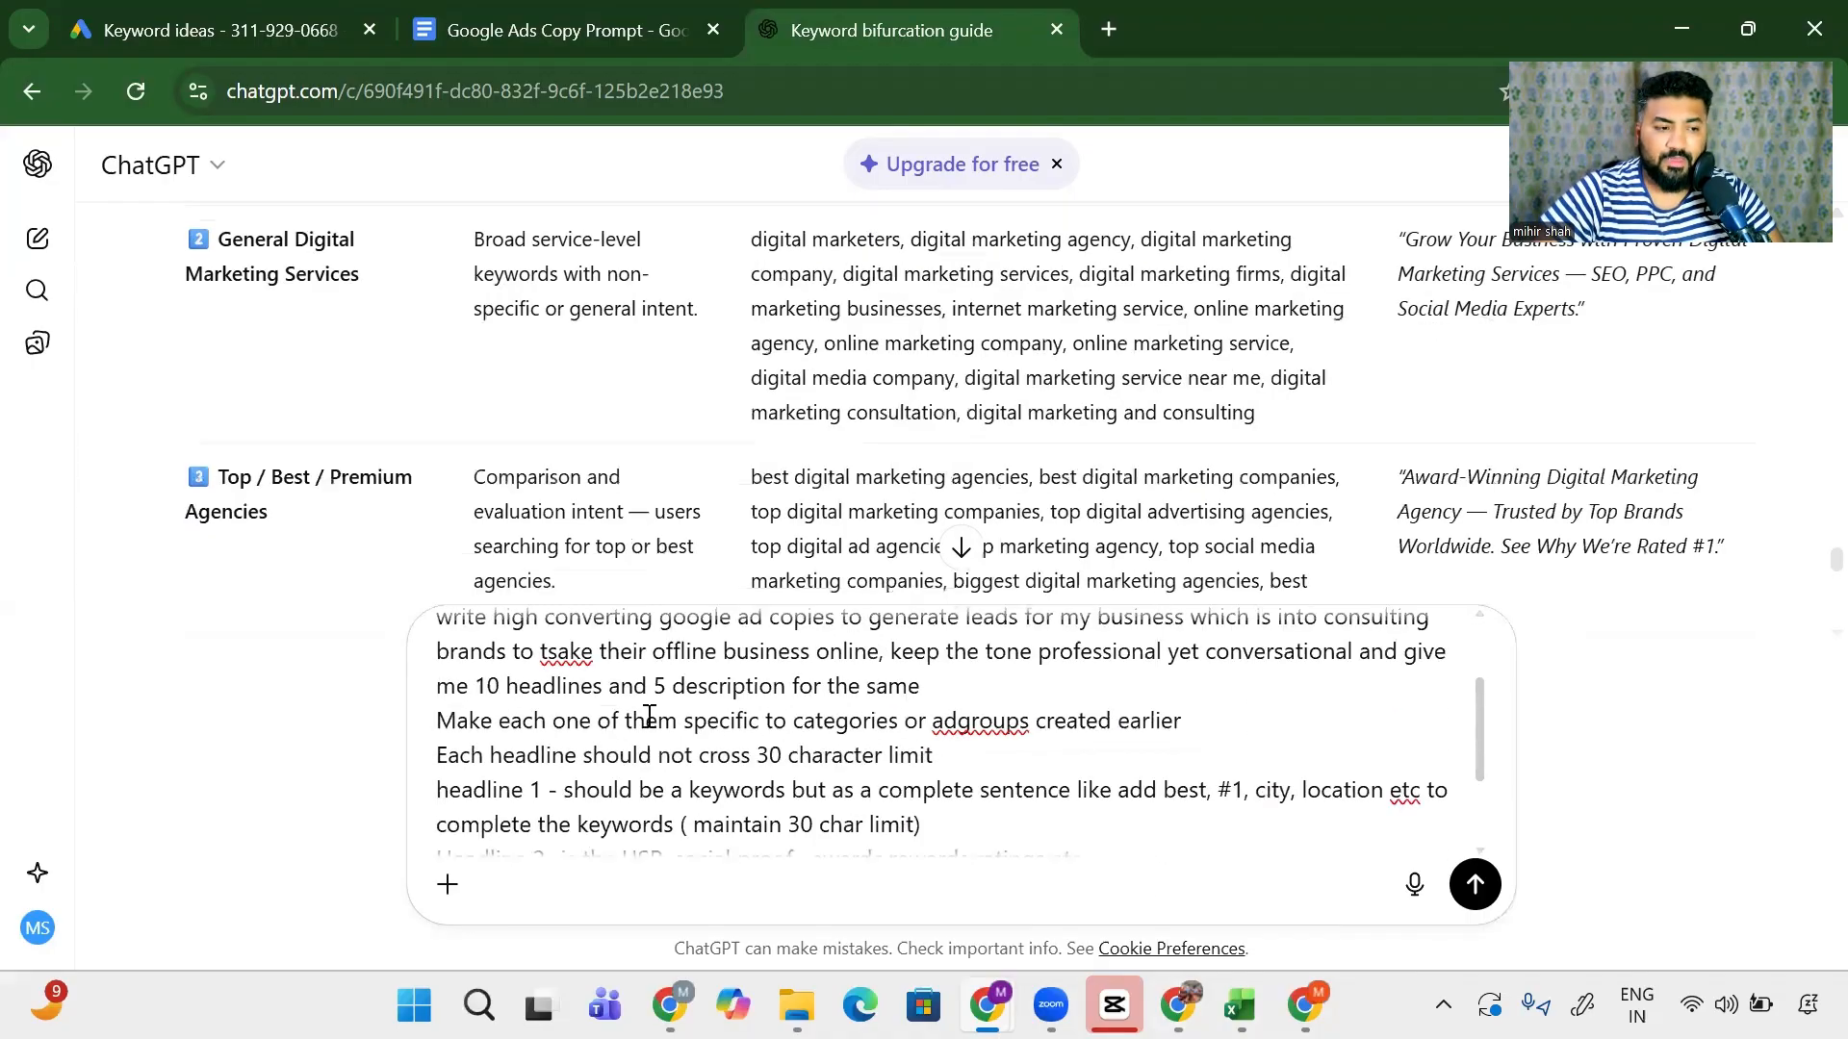
click(500, 685)
key(BackSpace)
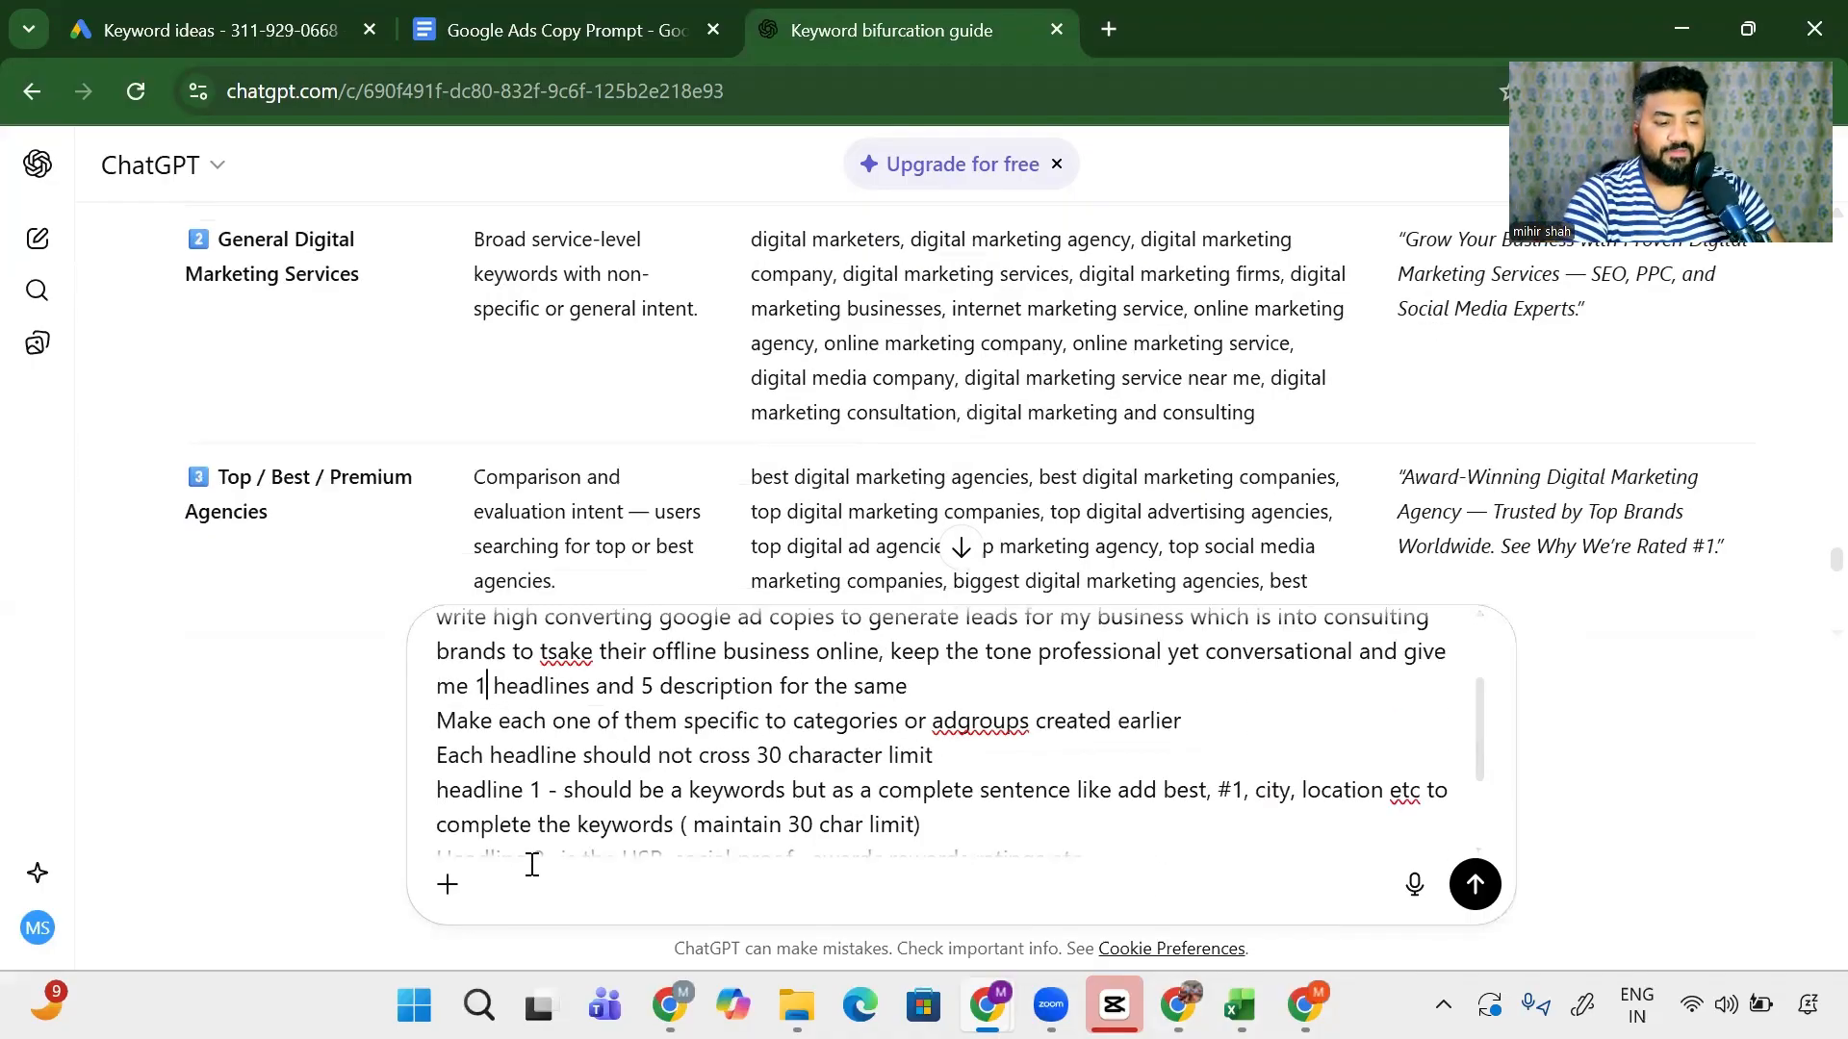
text(5)
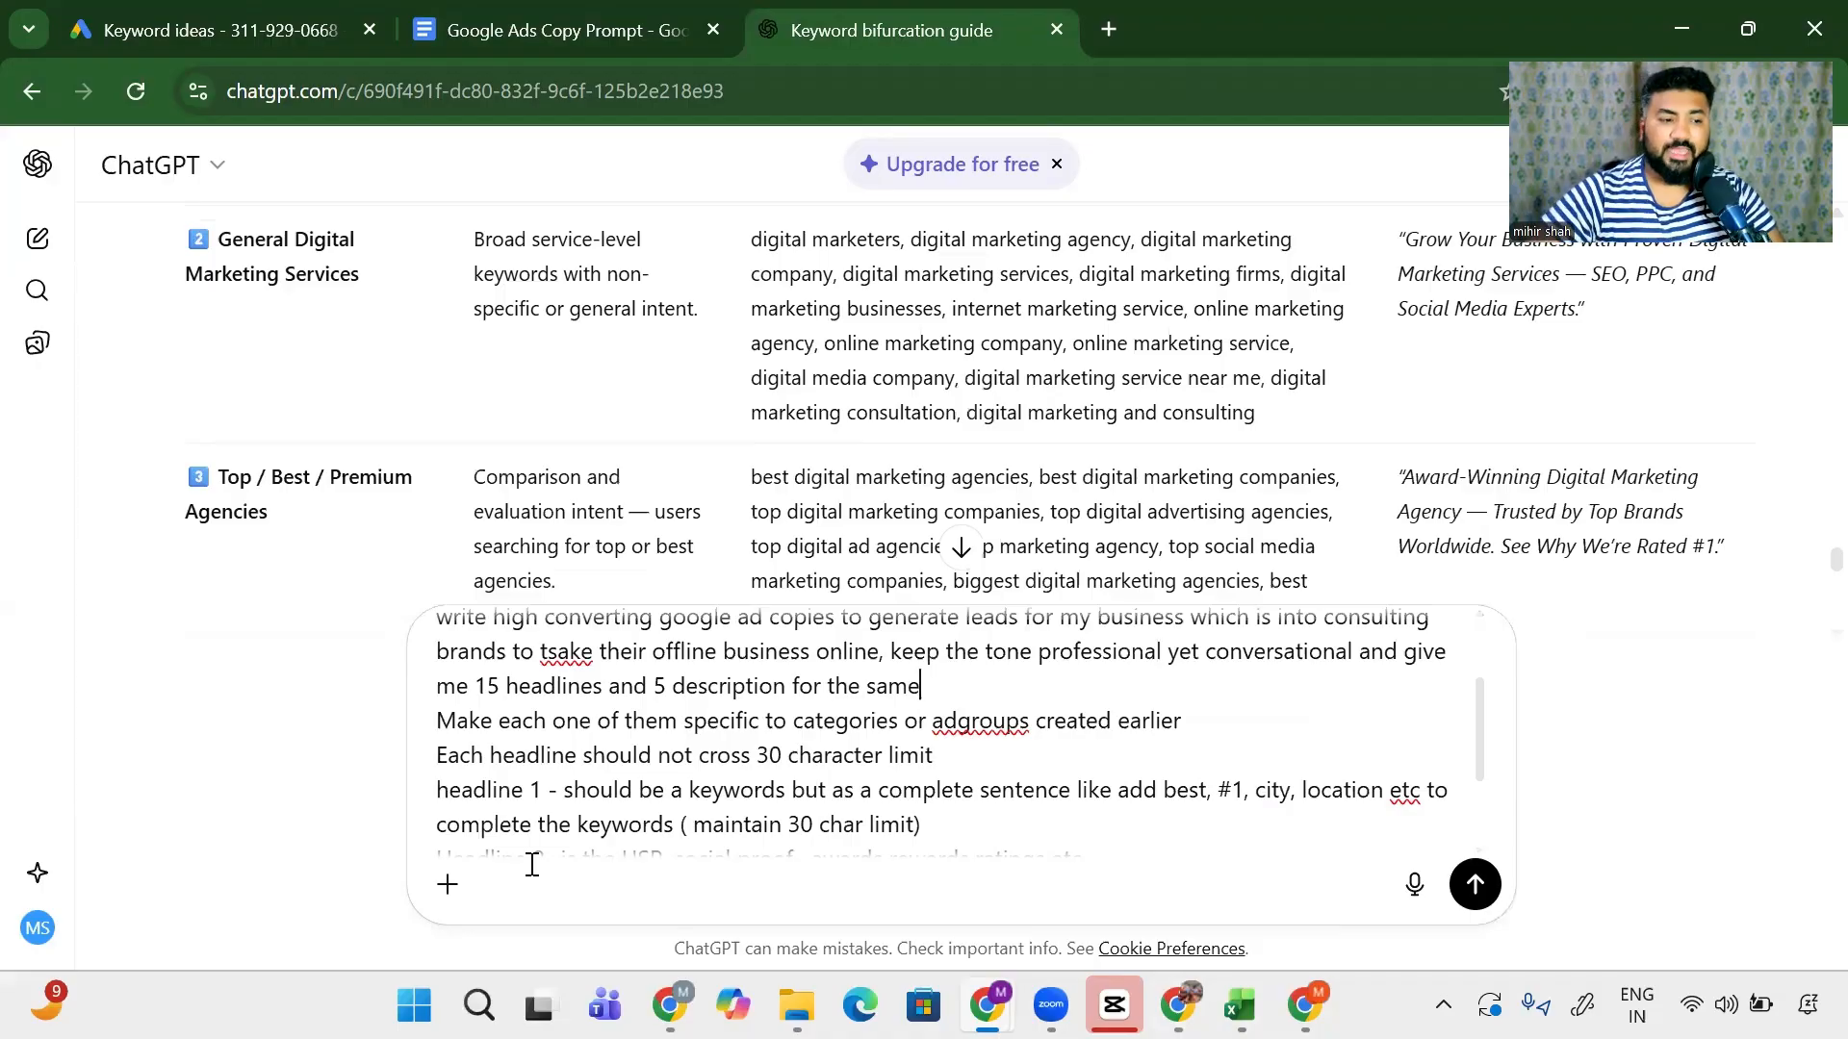
- Add the credibility line '500+ Brands Consulted, over 100mil in ads spends, took 11 companies from 0-1'
scroll(561, 824, down, 3)
scroll(561, 824, up, 3)
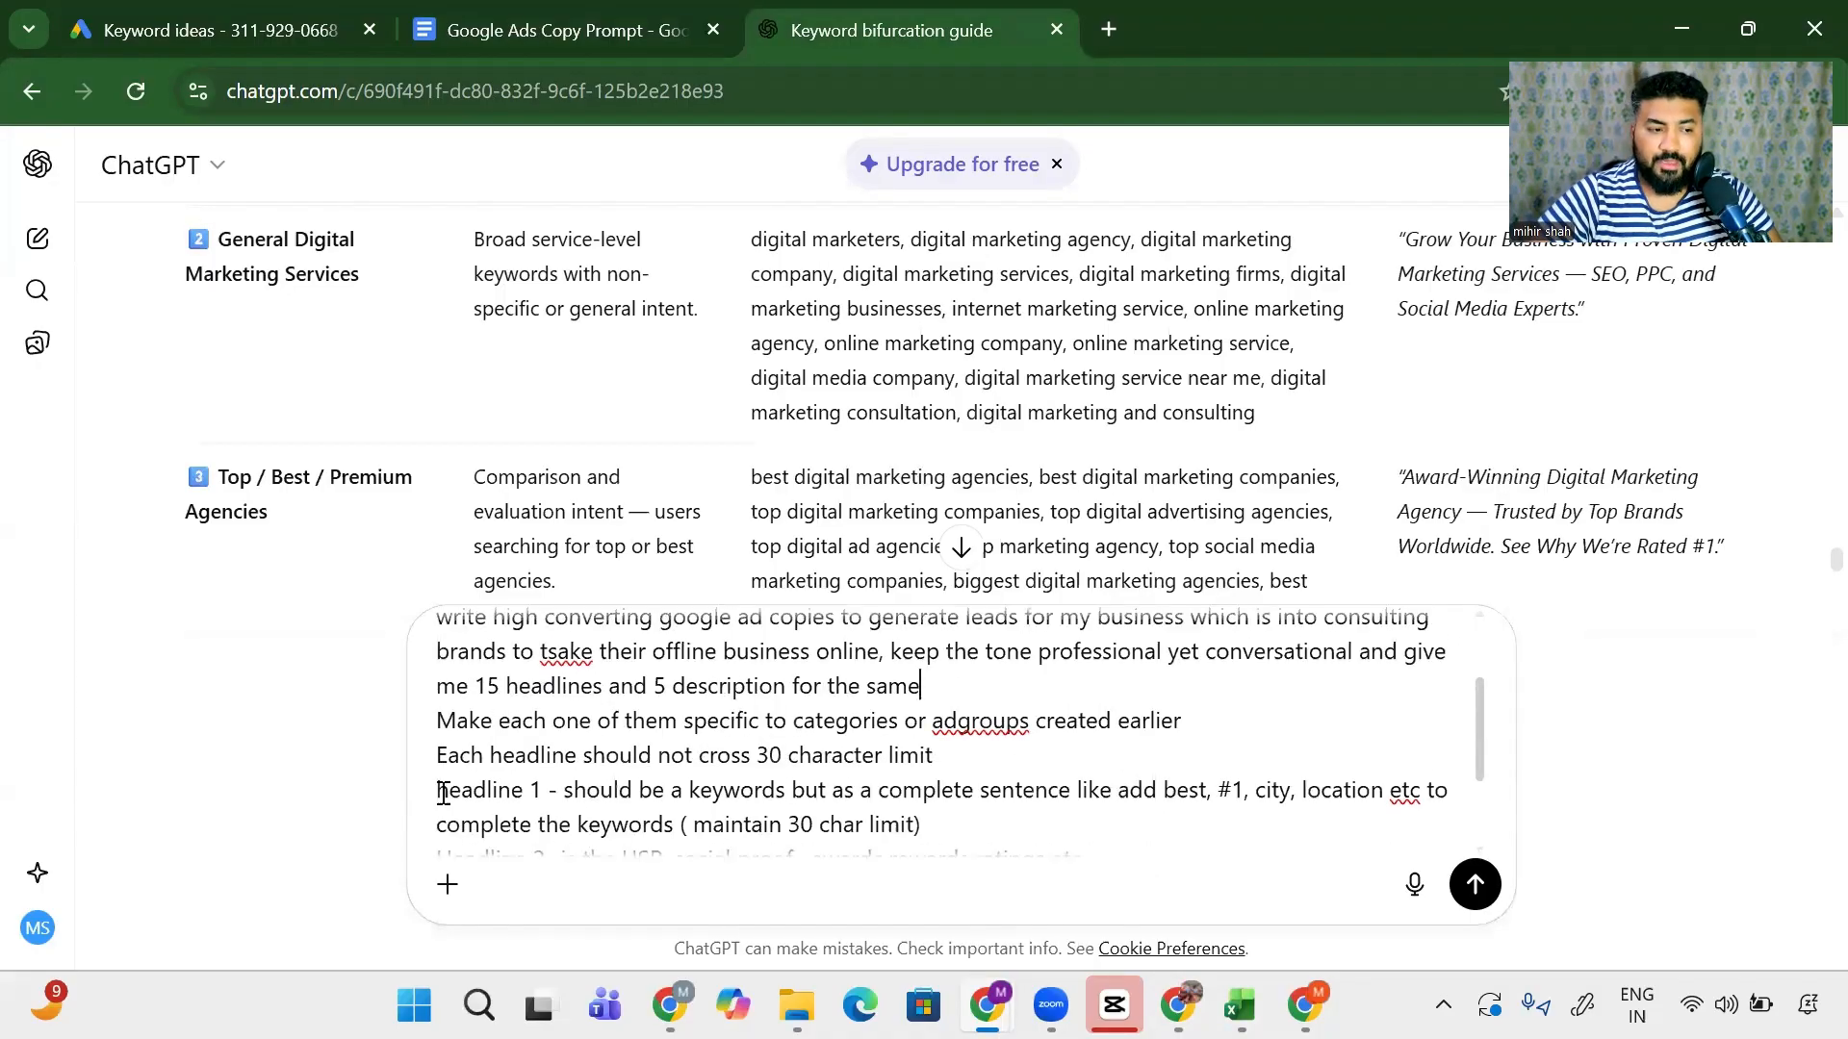
scroll(809, 796, up, 2)
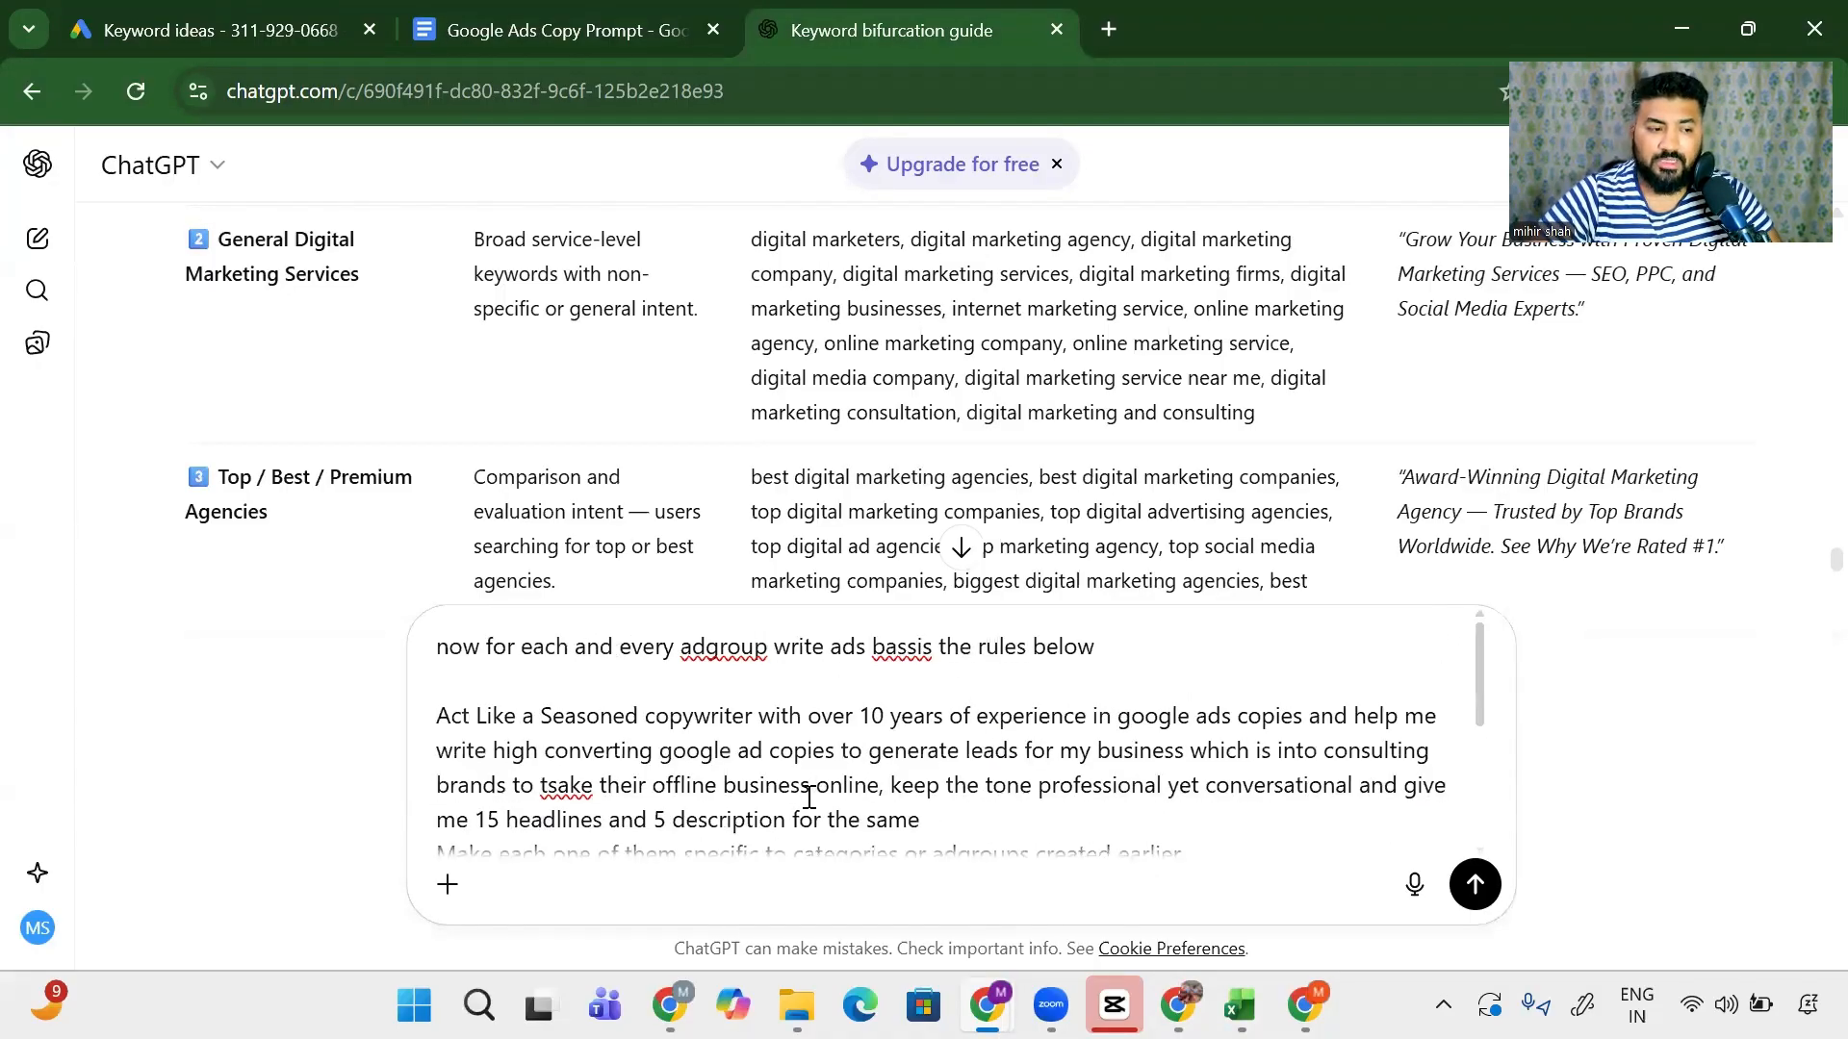
scroll(809, 797, down, 3)
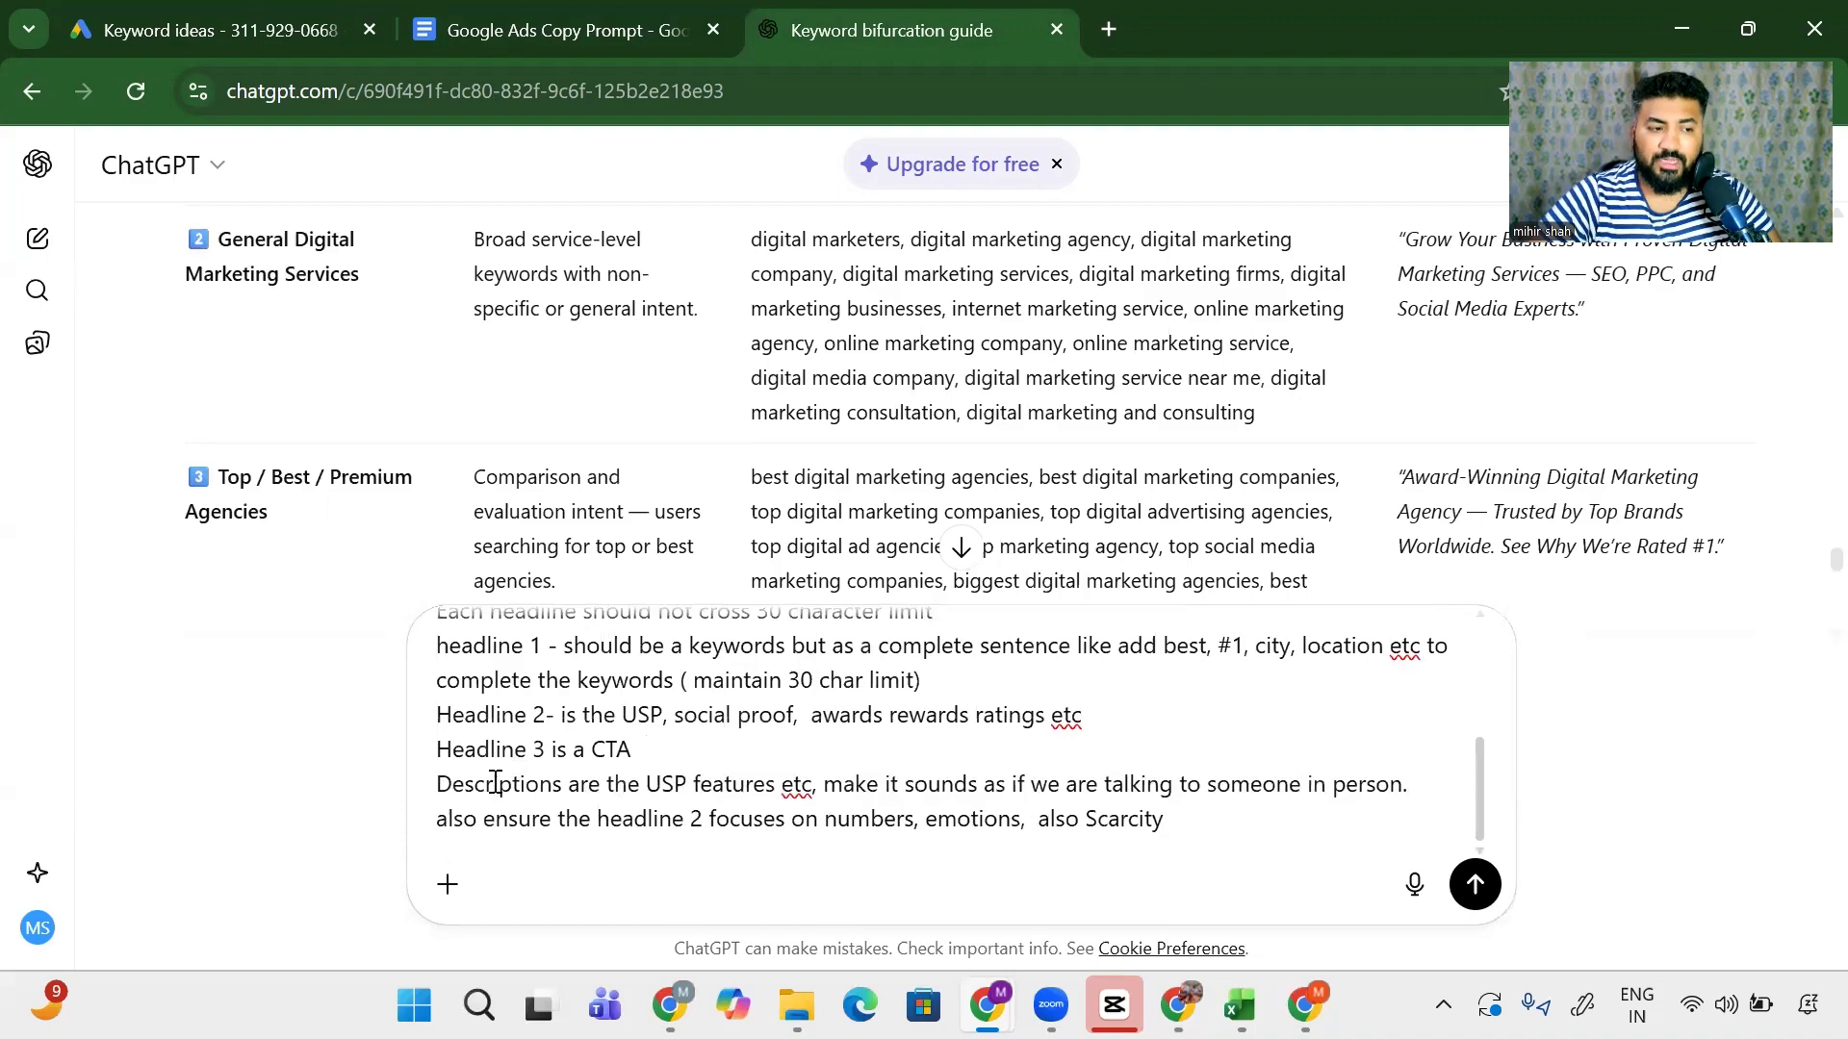
scroll(751, 808, up, 3)
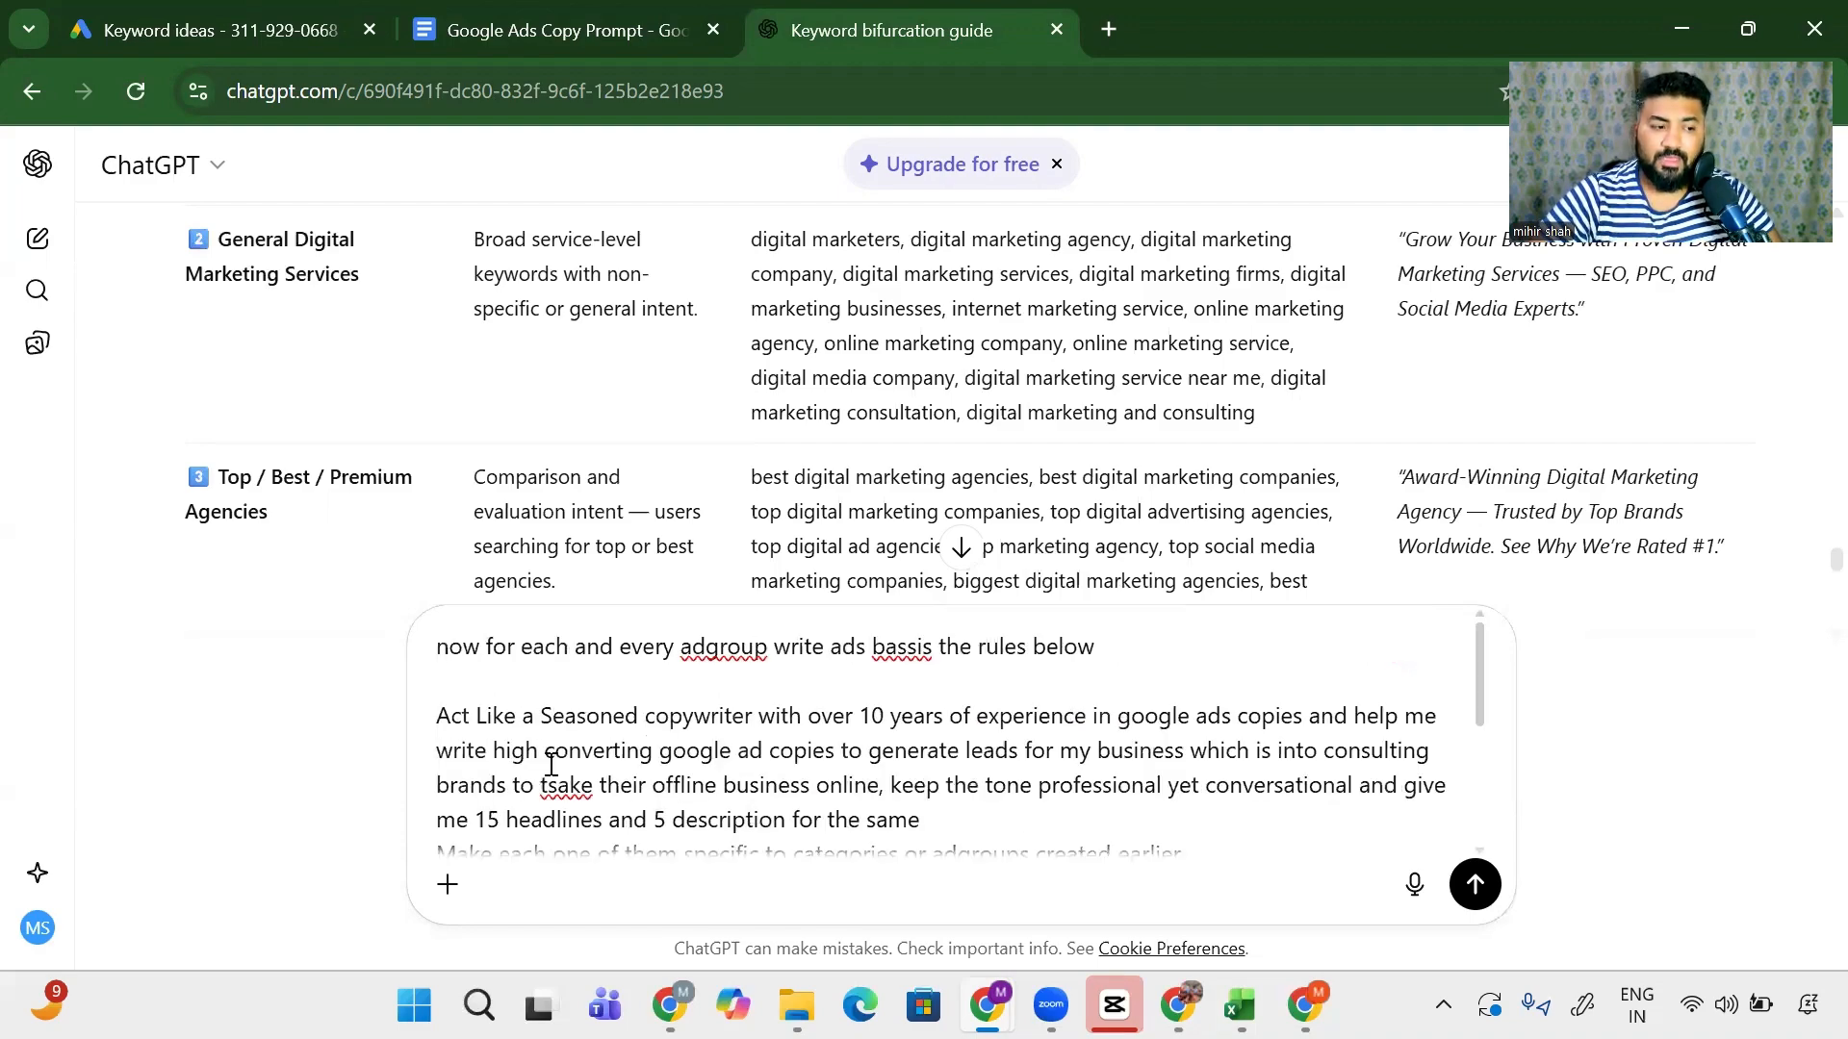
scroll(551, 763, down, 3)
scroll(539, 760, up, 2)
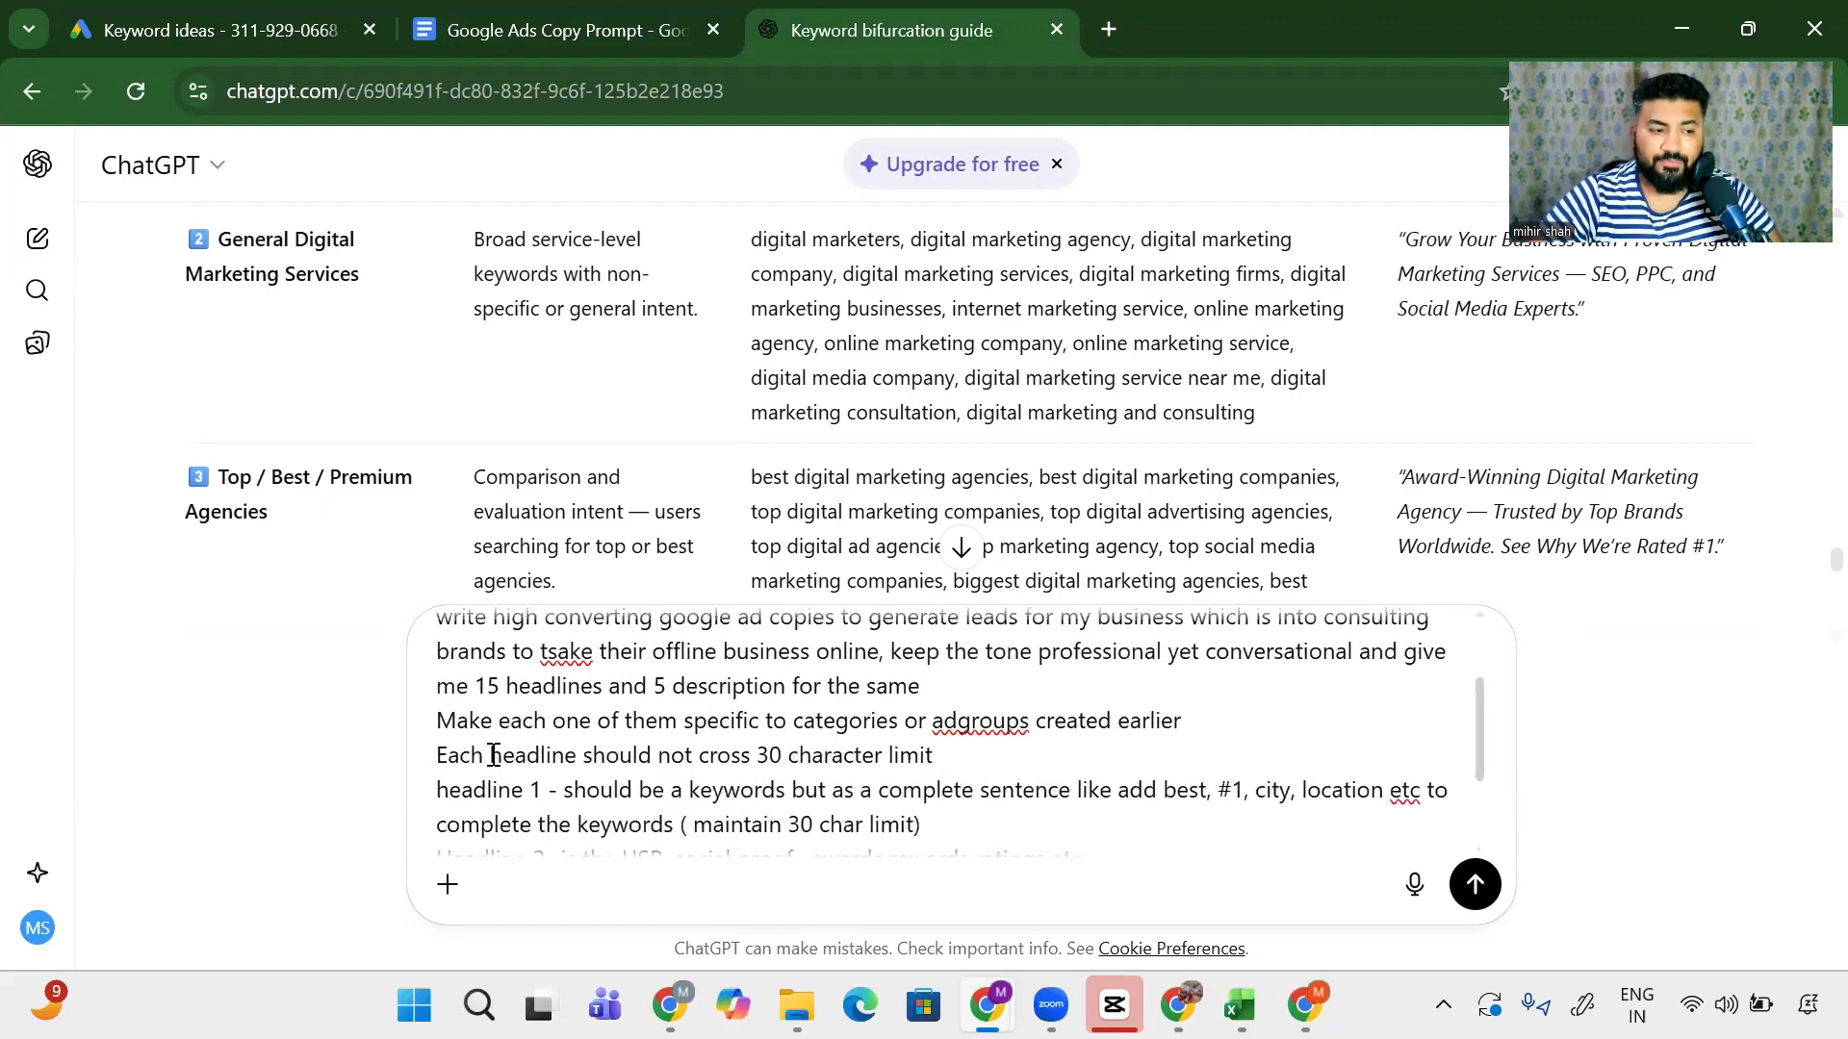
scroll(492, 755, down, 4)
drag(649, 715, 1117, 717)
click(1117, 717)
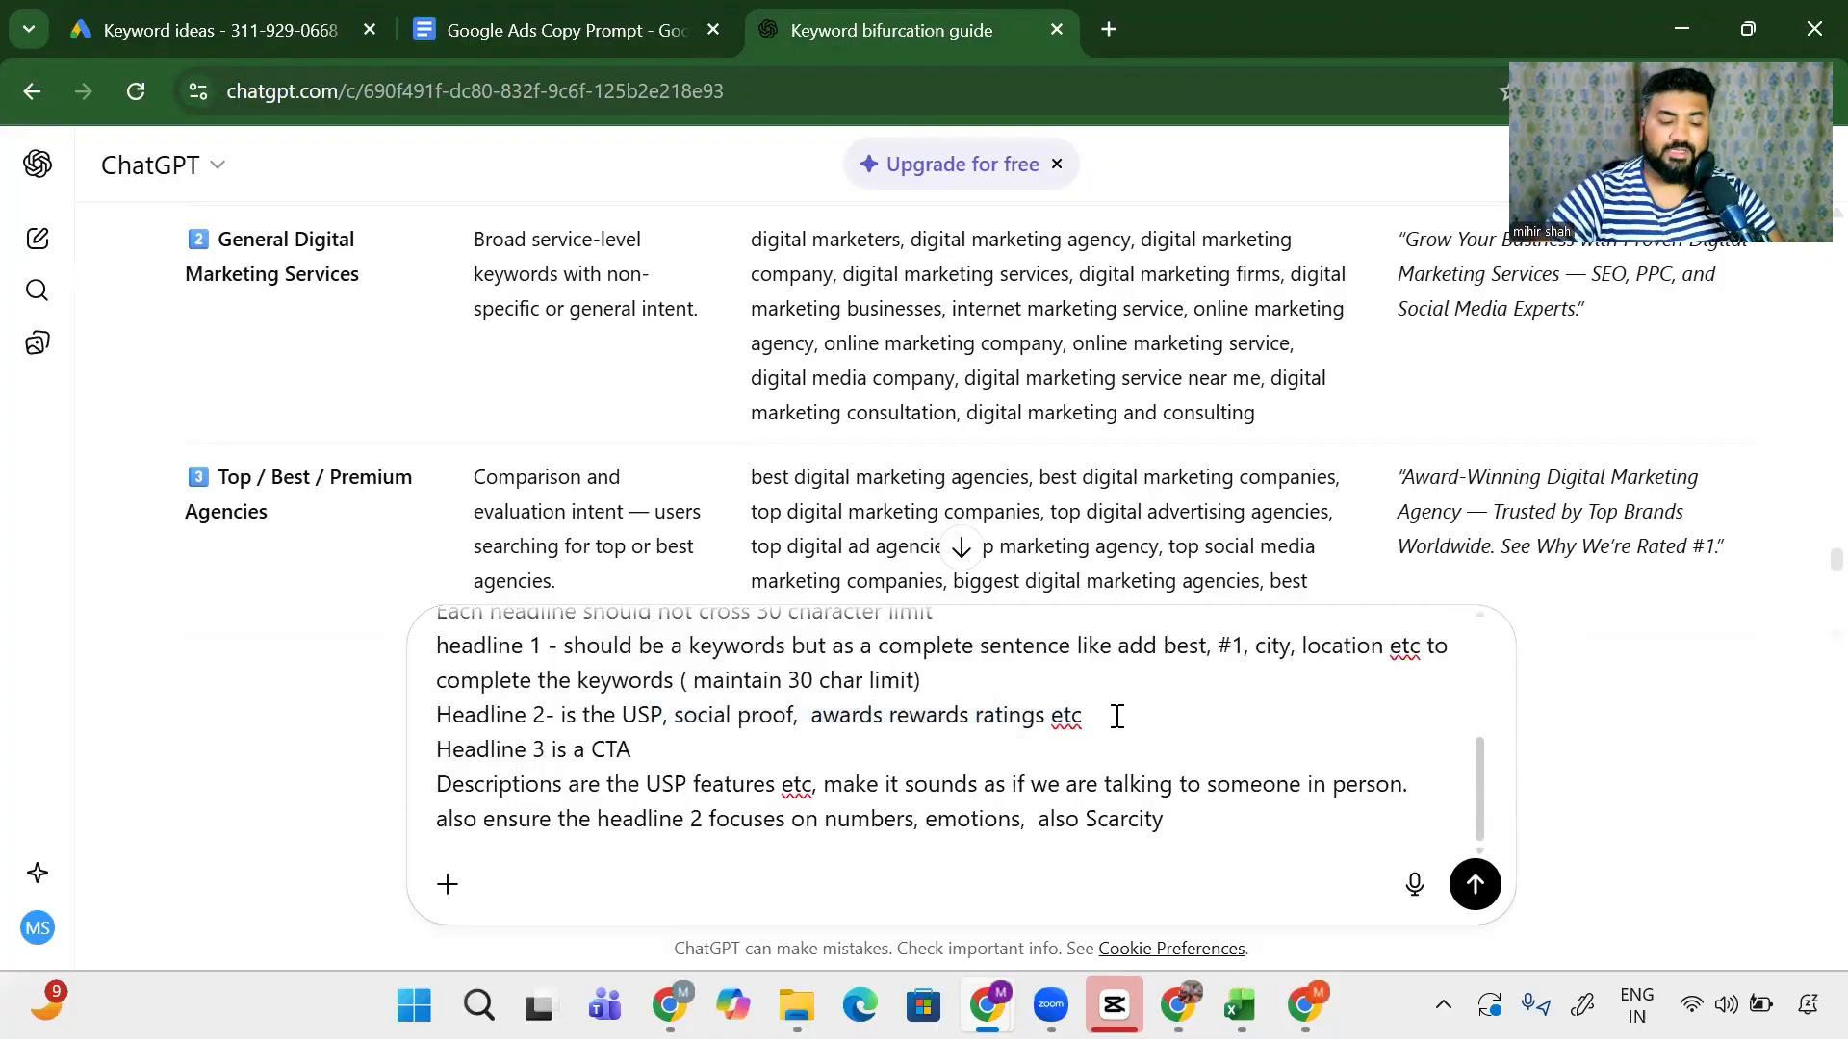
scroll(1116, 717, up, 5)
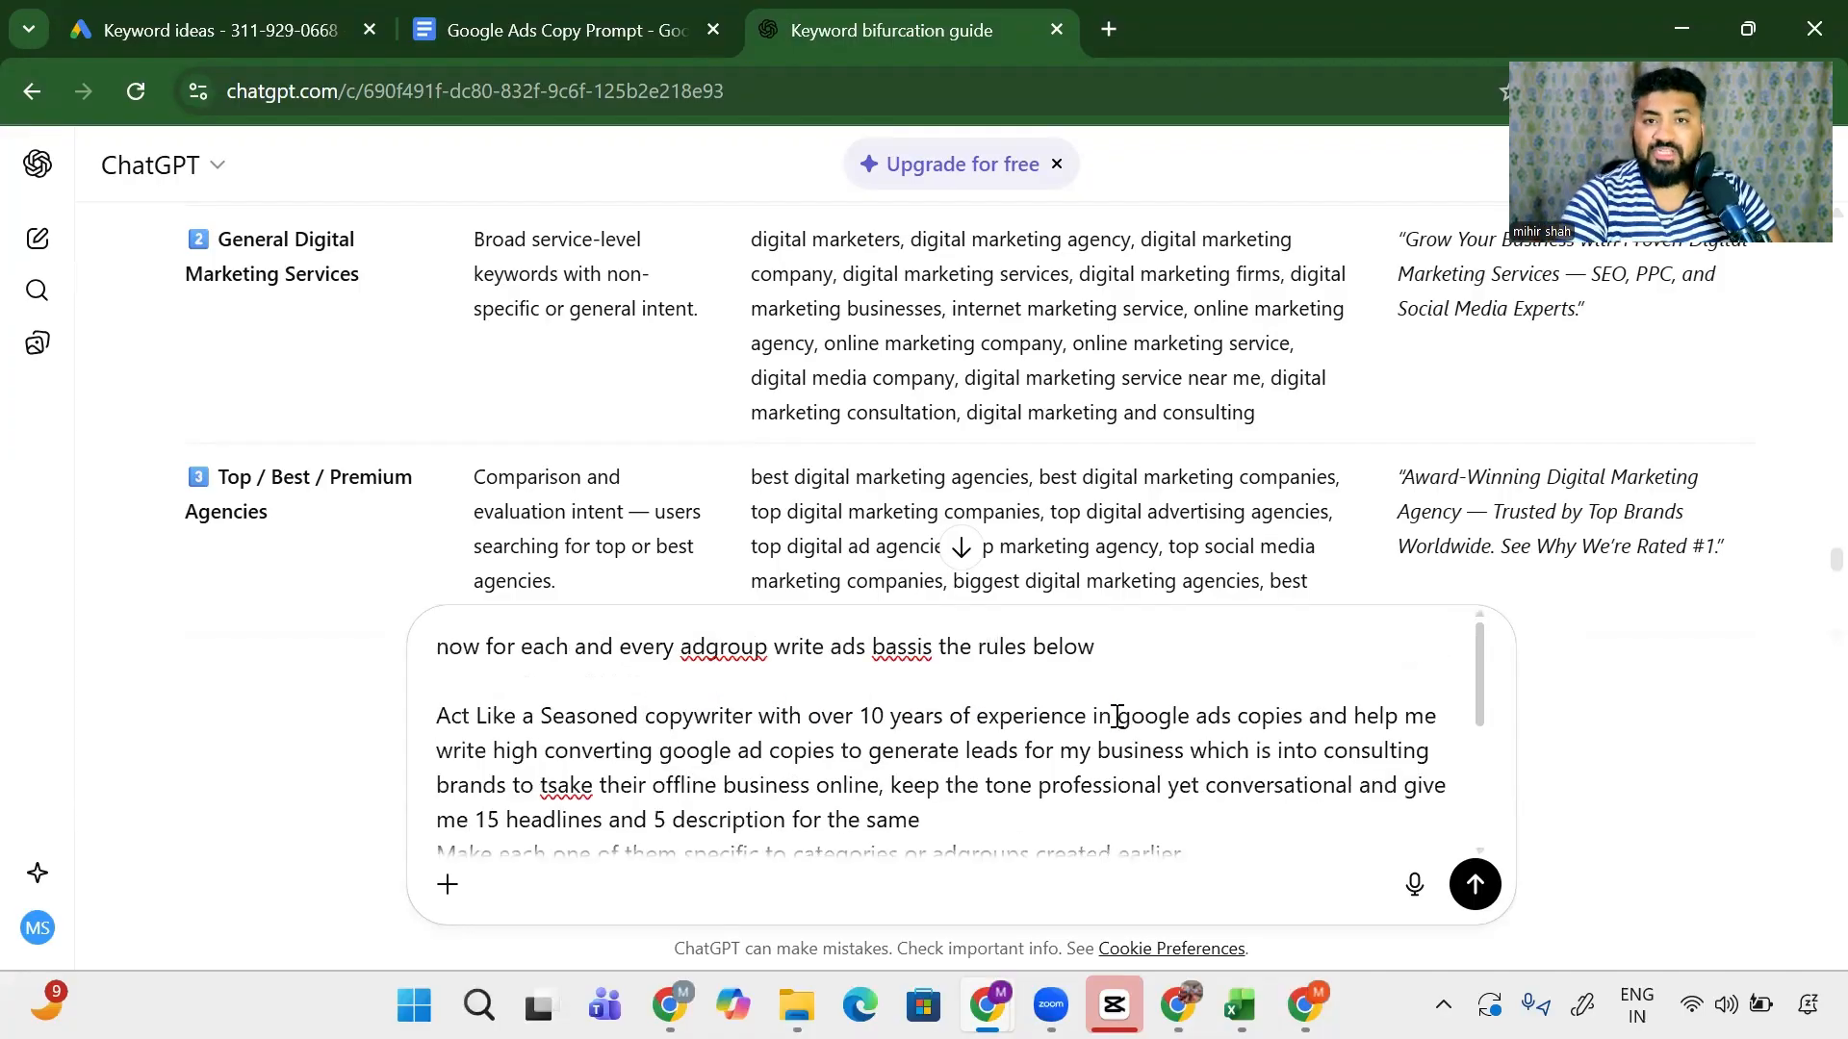
scroll(1117, 717, down, 3)
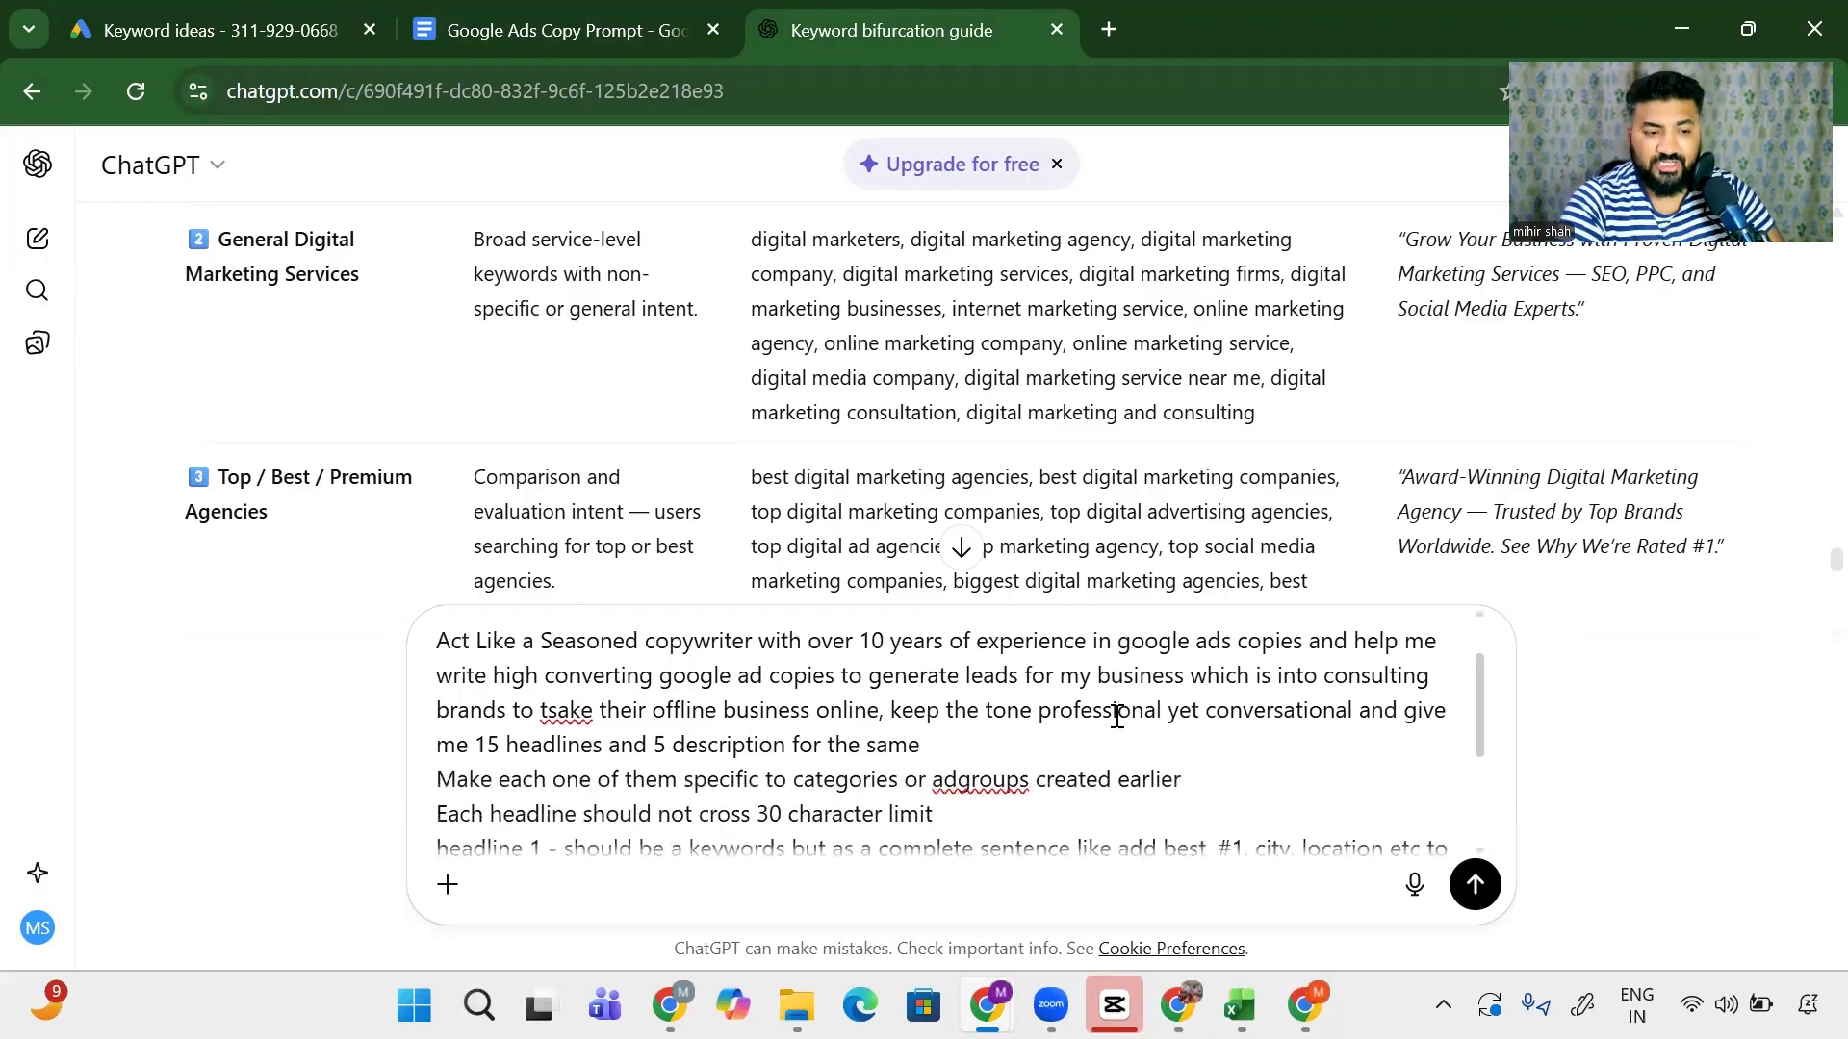
scroll(1117, 717, up, 3)
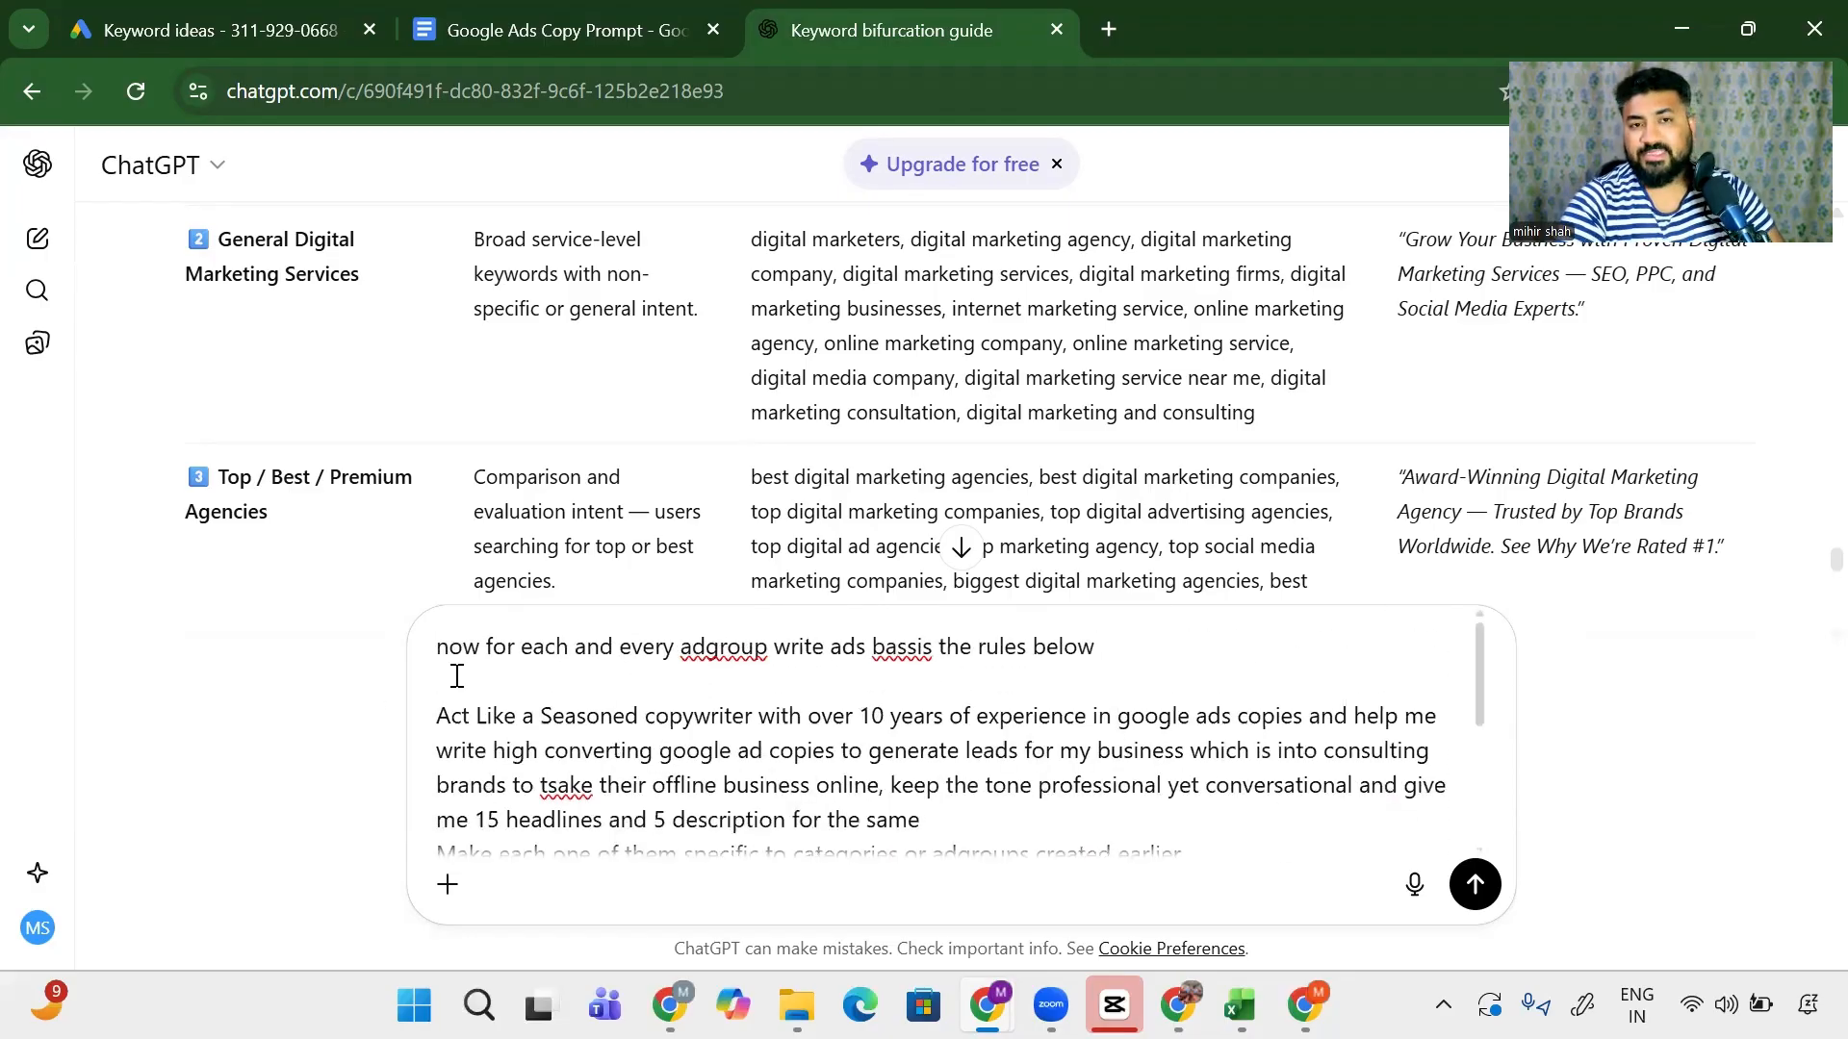
text(00+)
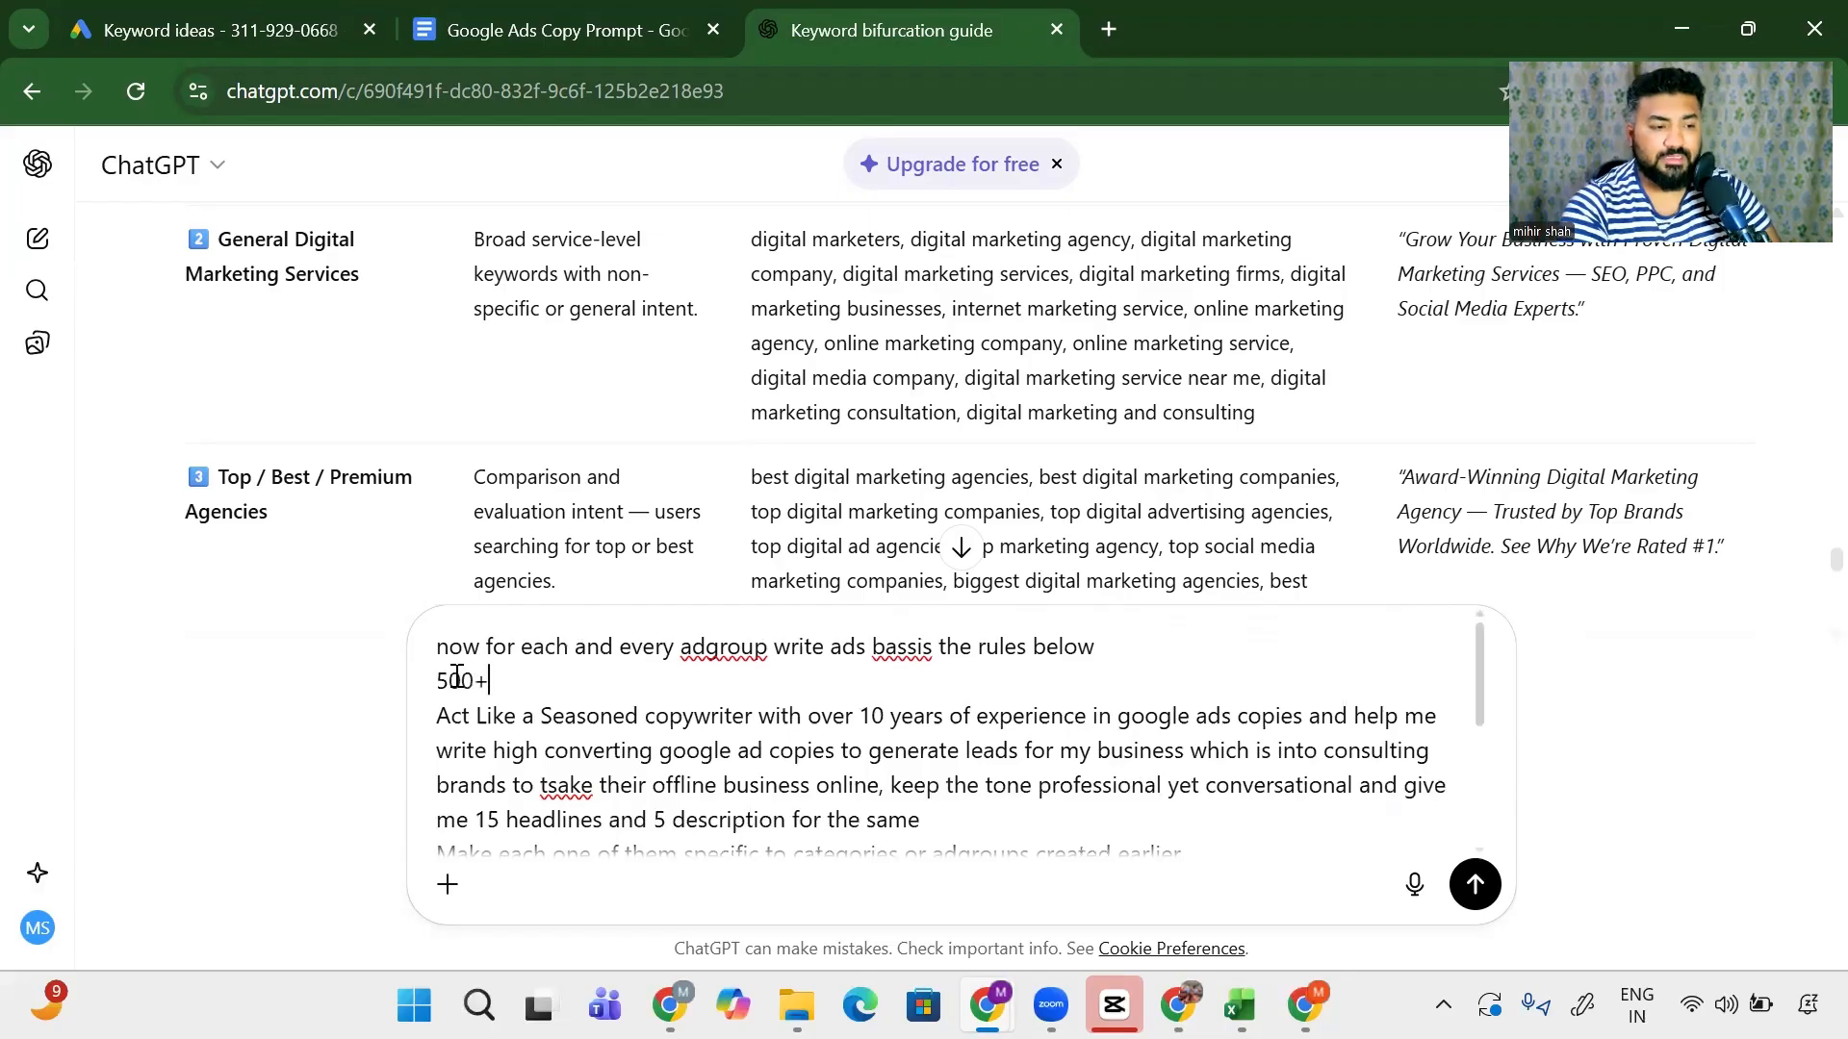
text( Brands)
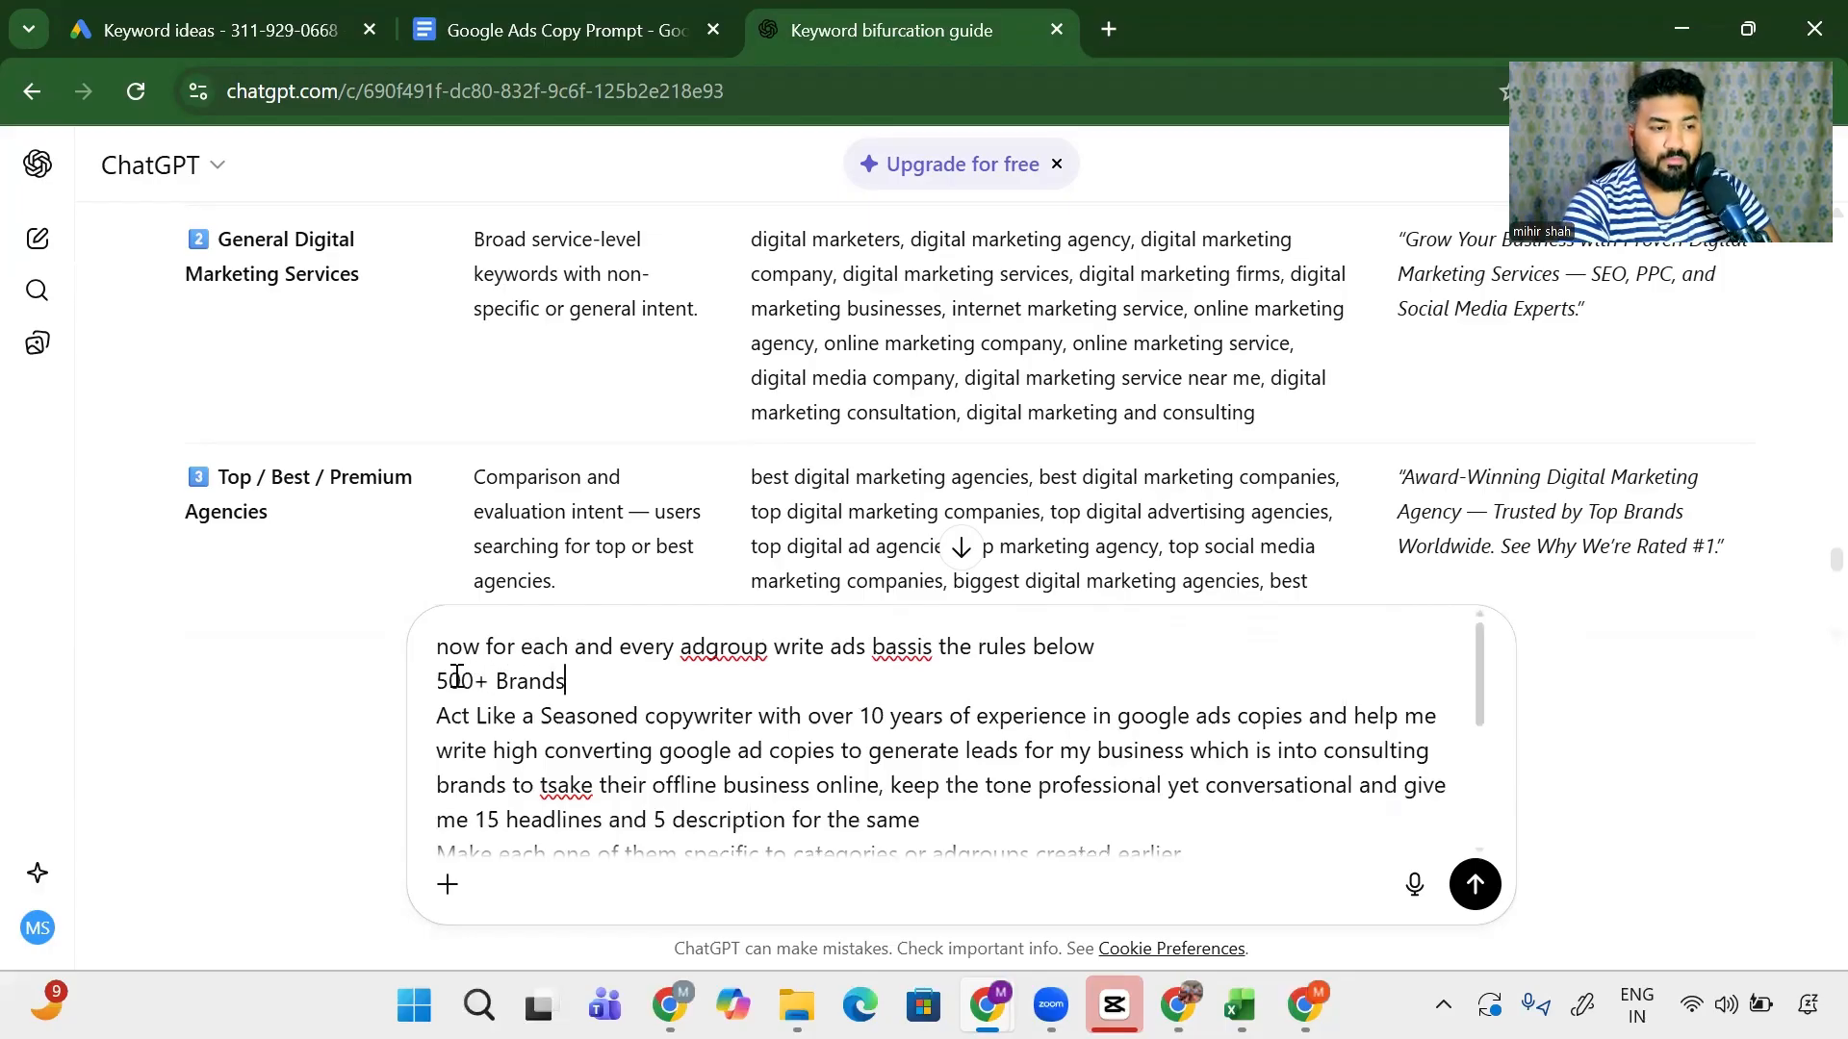
text( Consulted, )
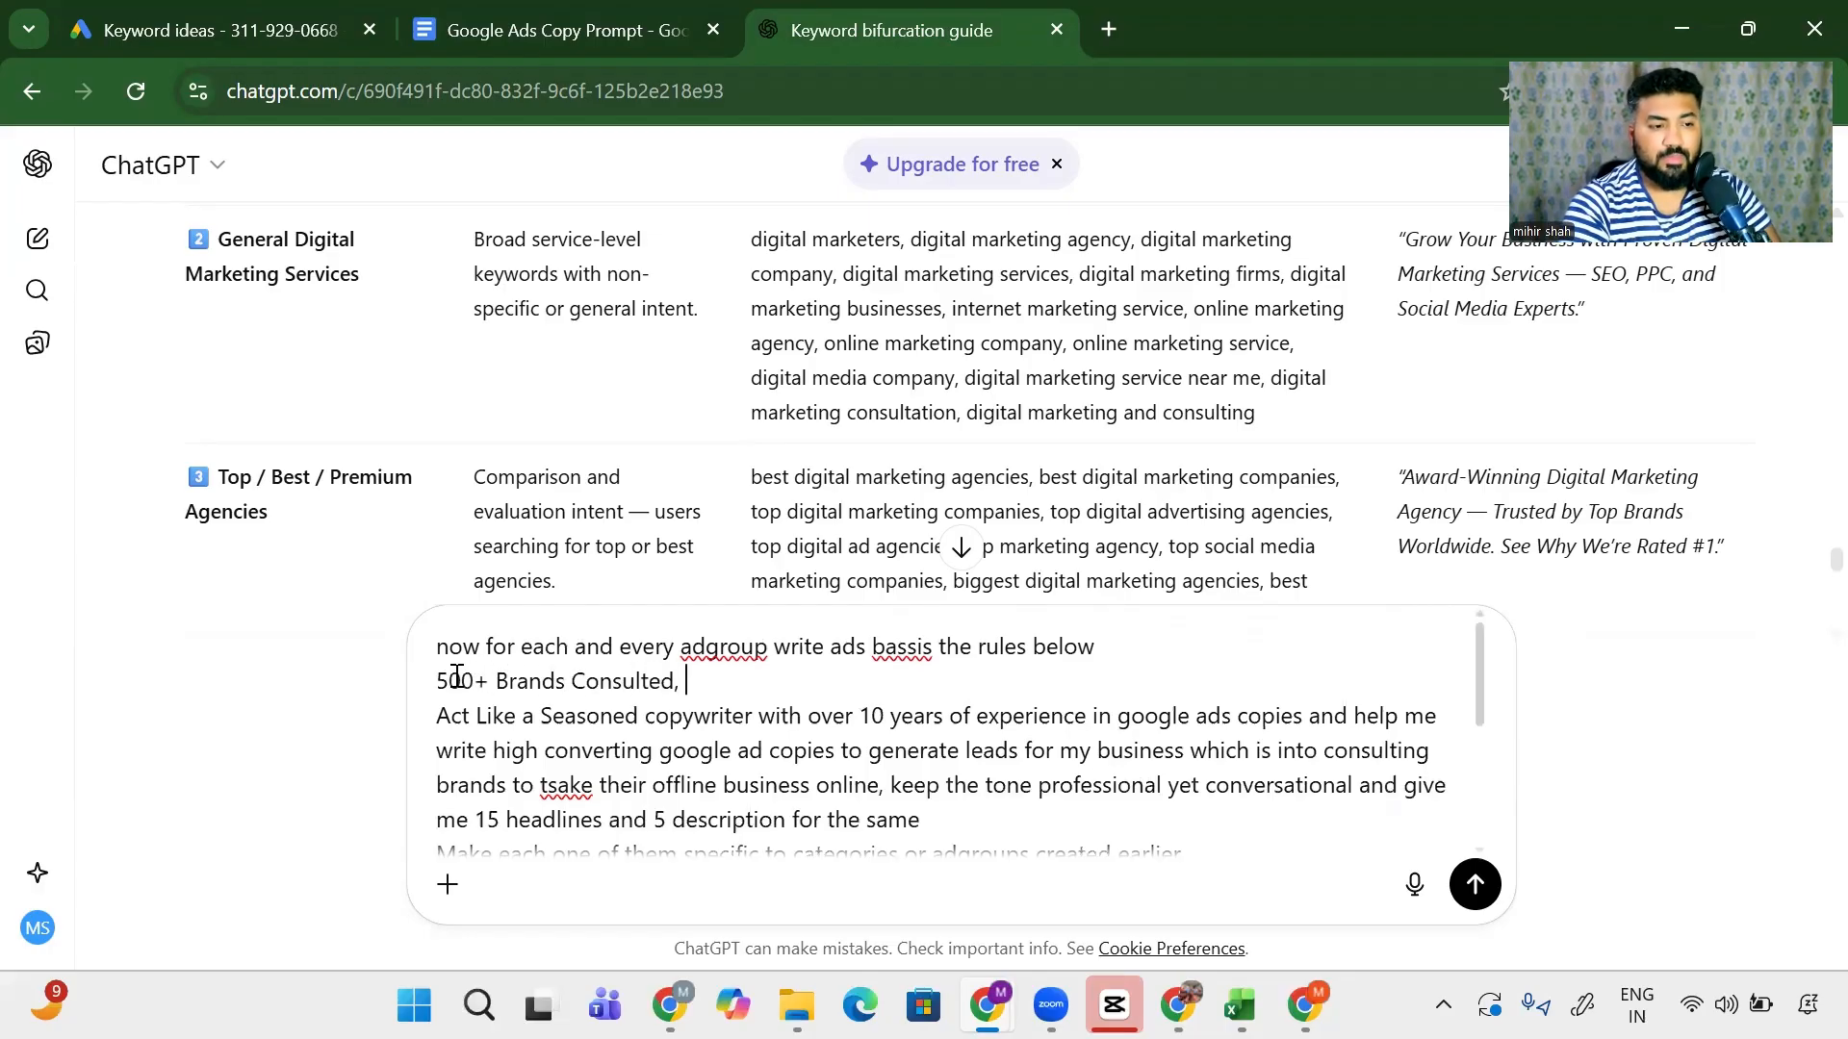
text(ove)
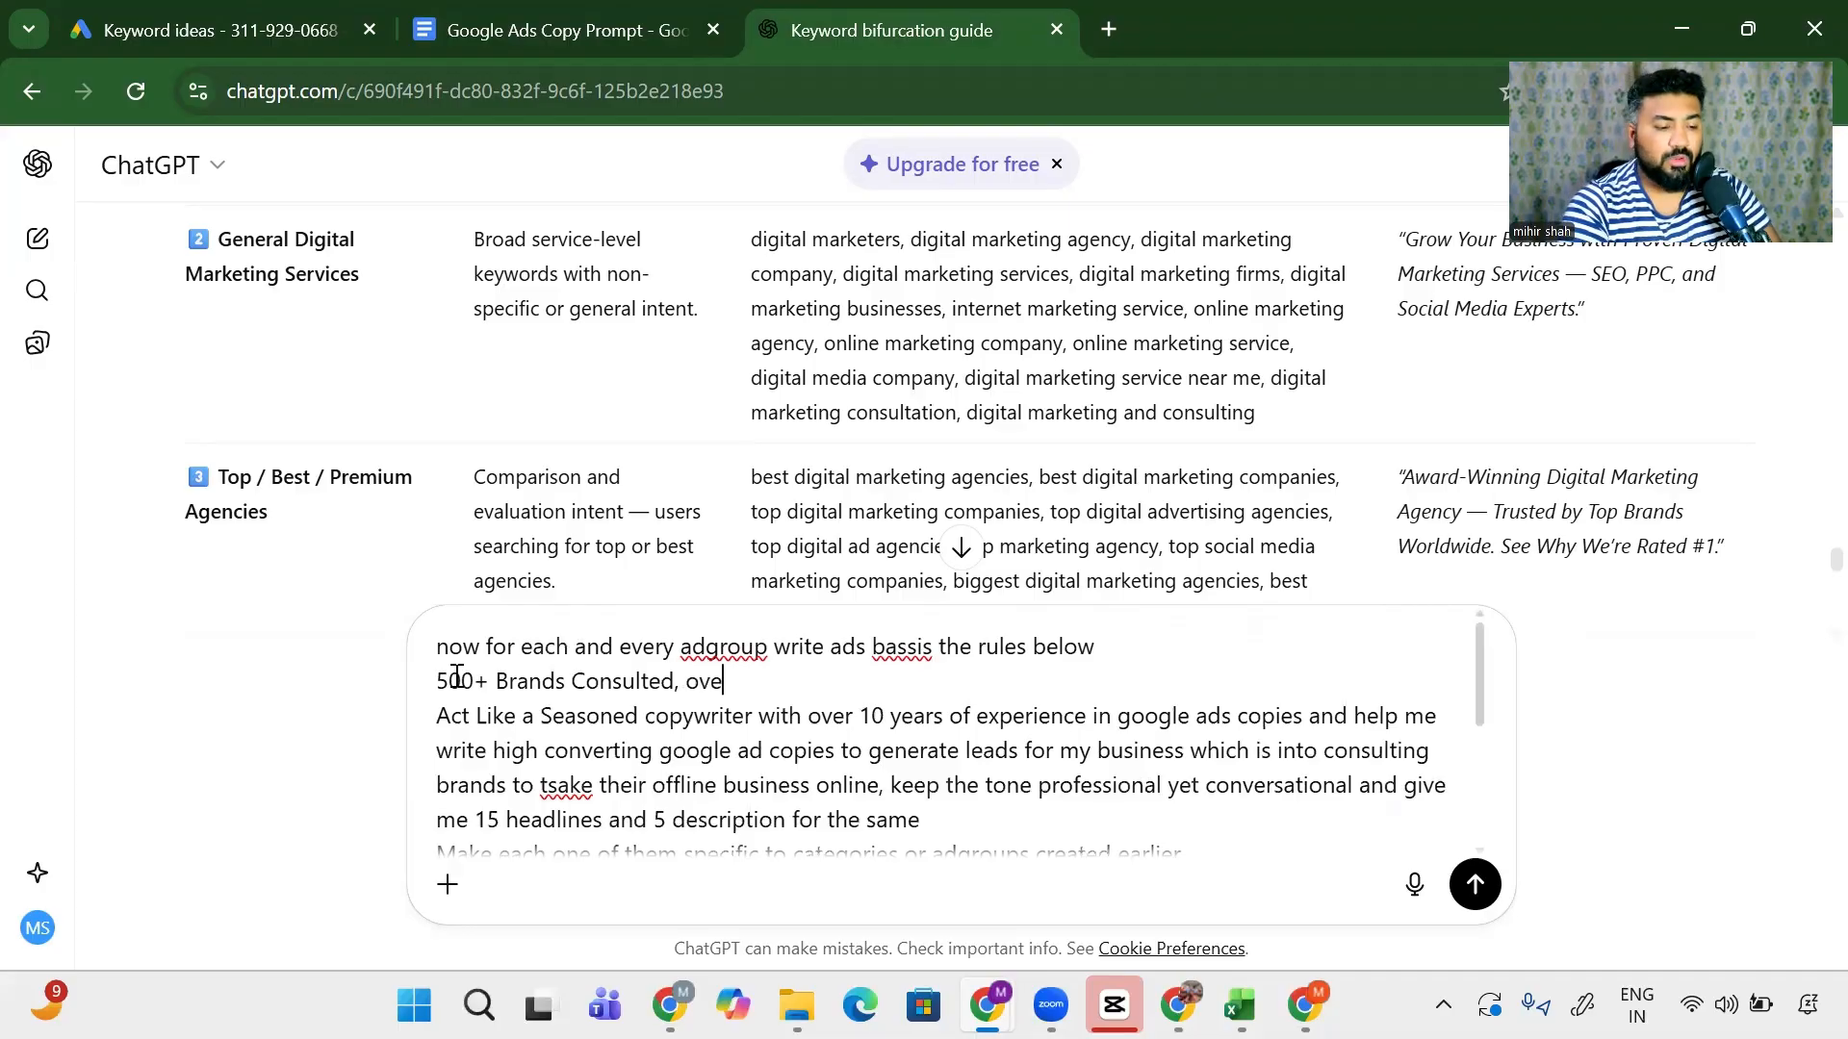
text(r 100m)
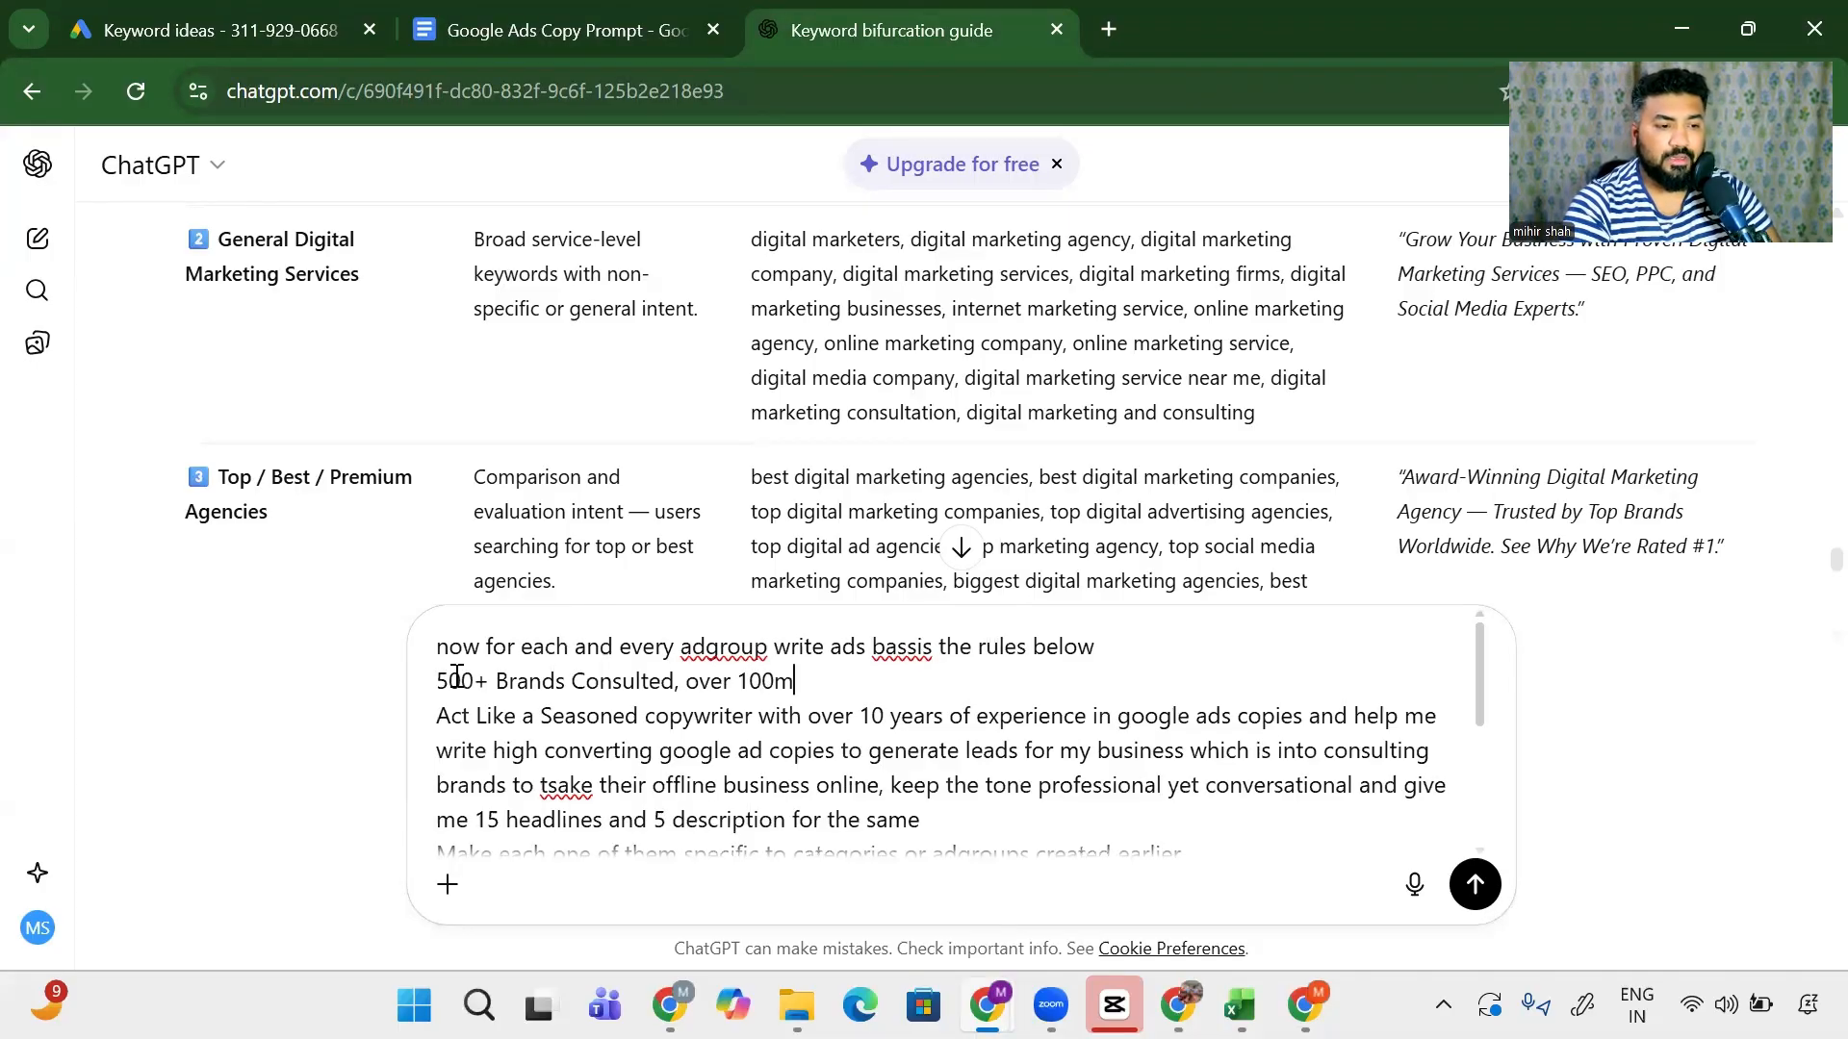
text(il in ads soend)
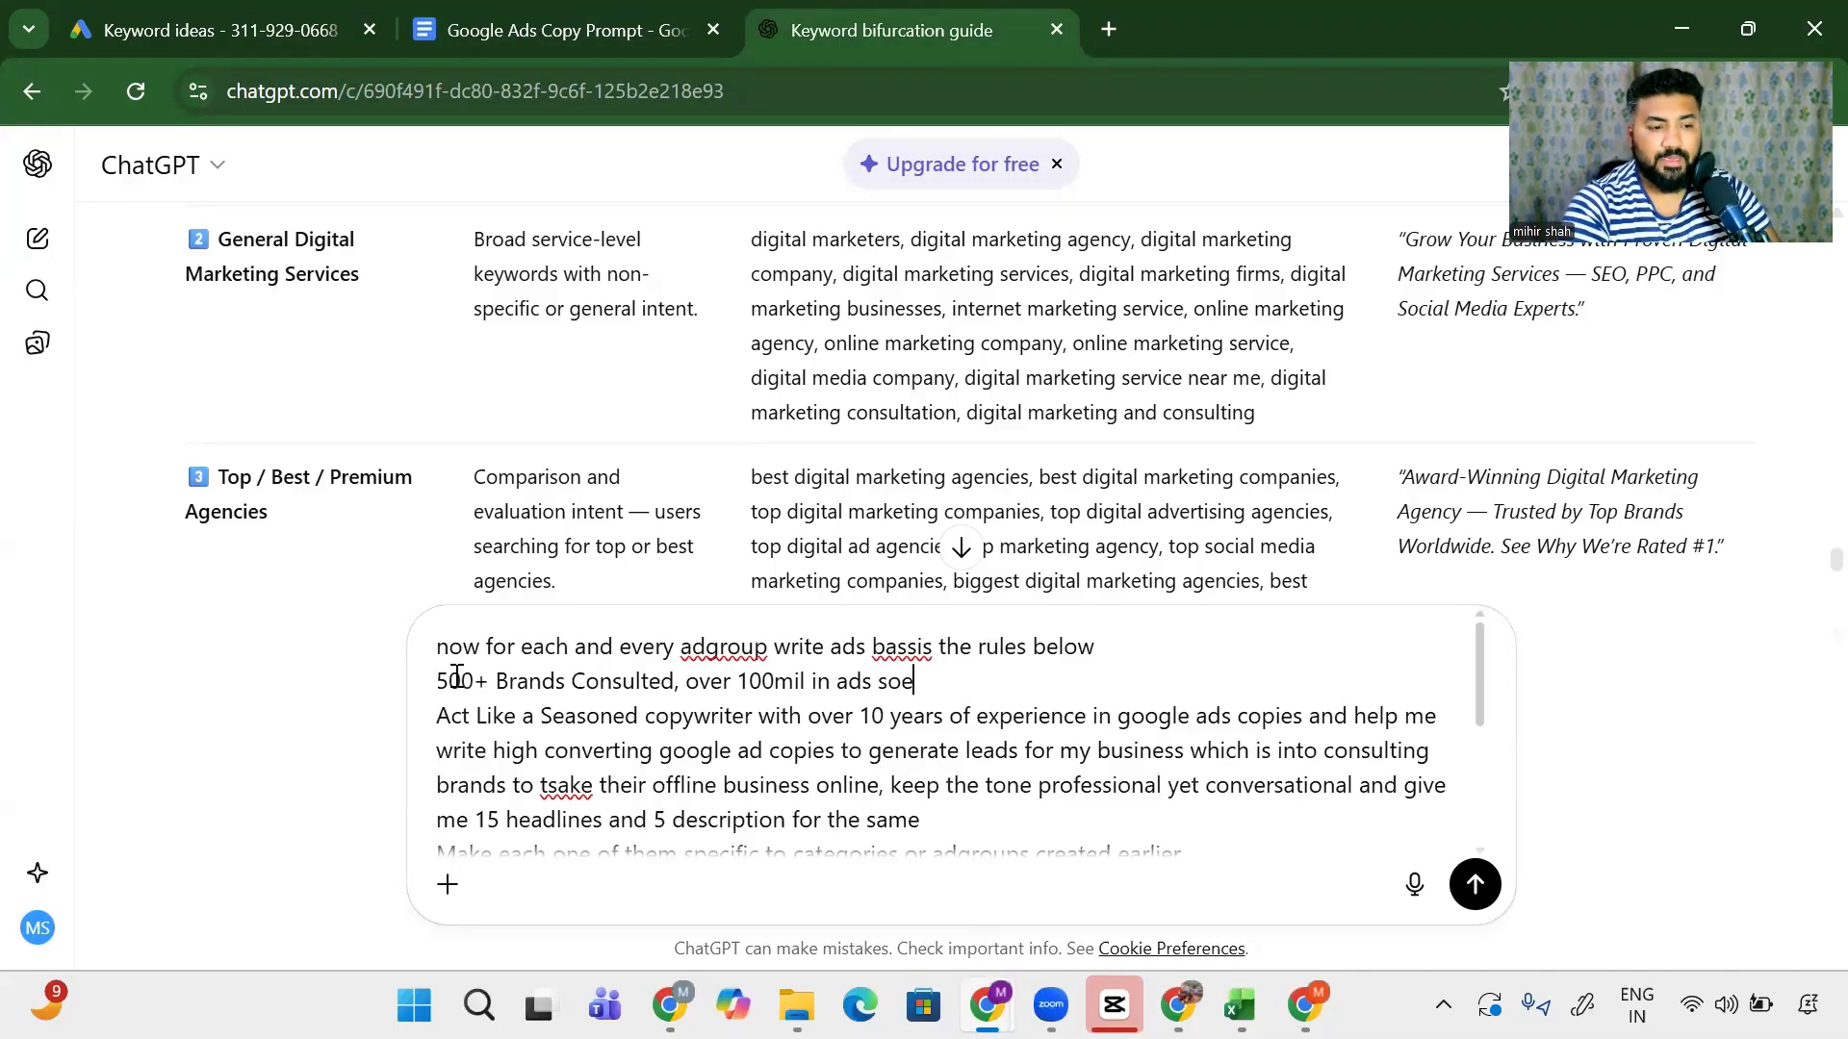
key(BackSpace)
key(BackSpace)
text(p)
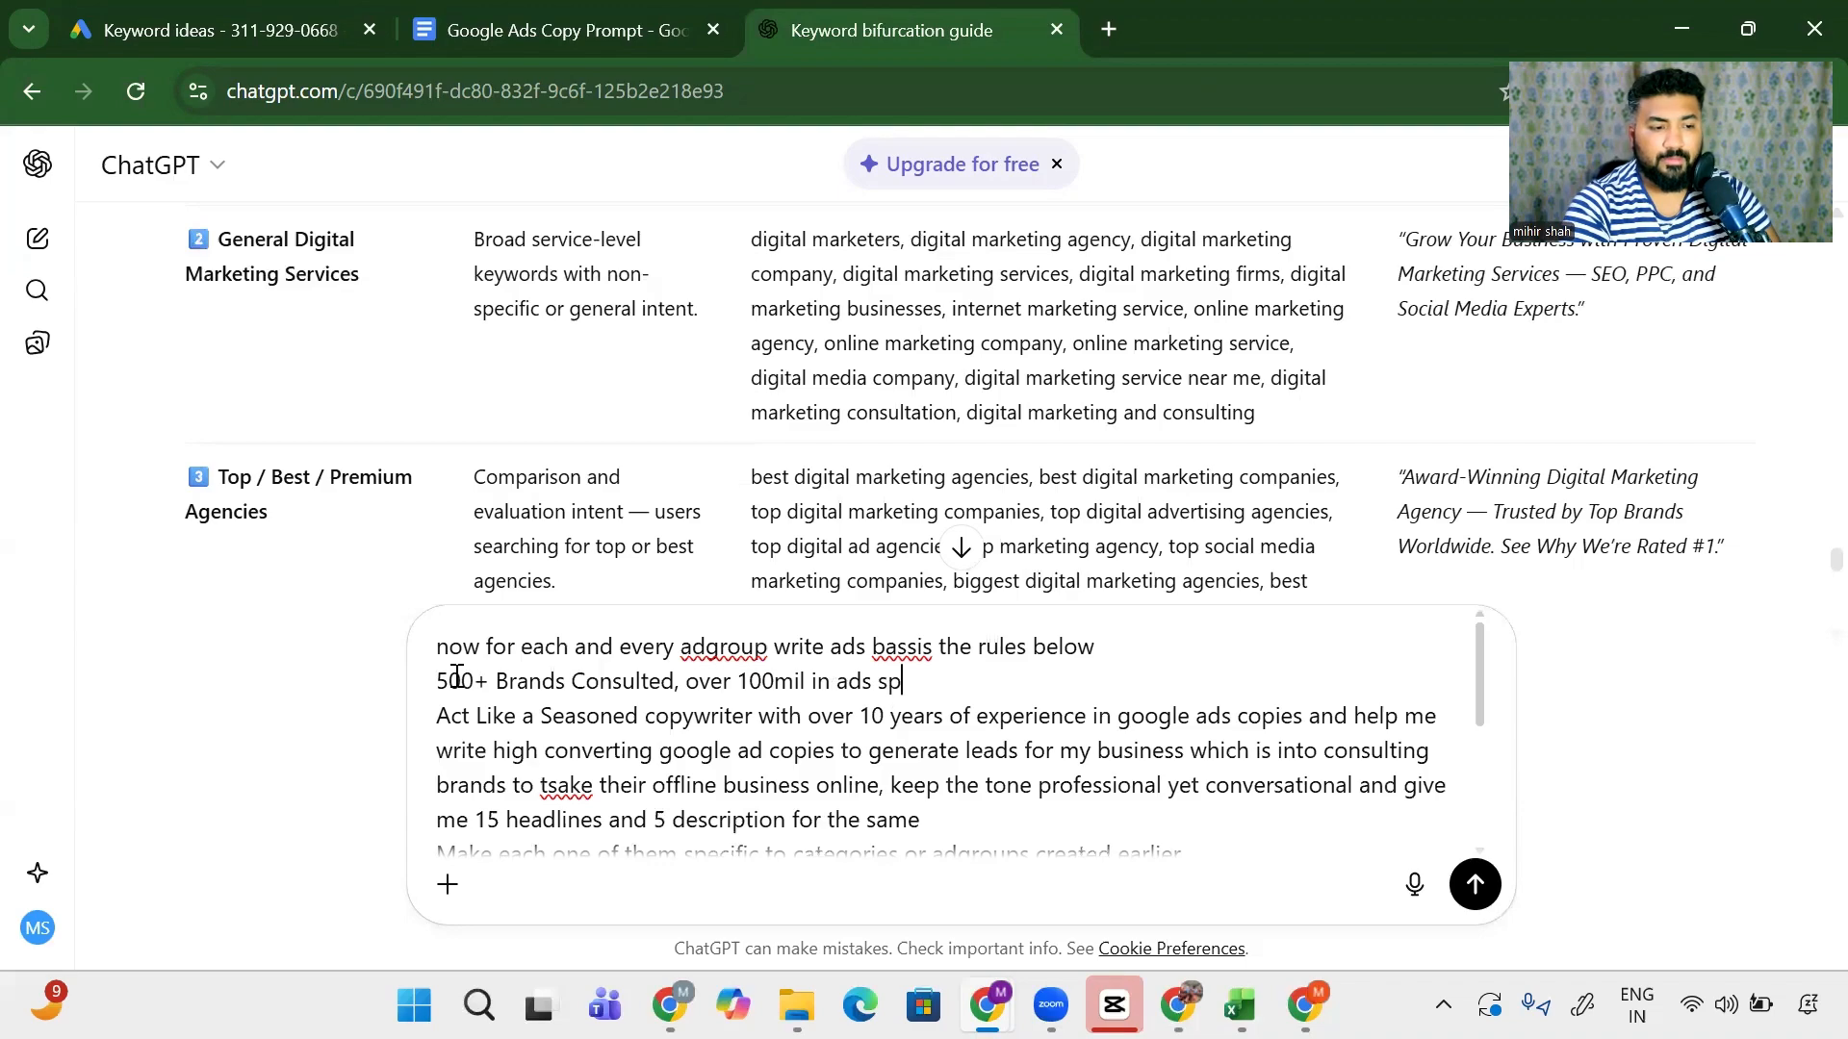
text(ends, t)
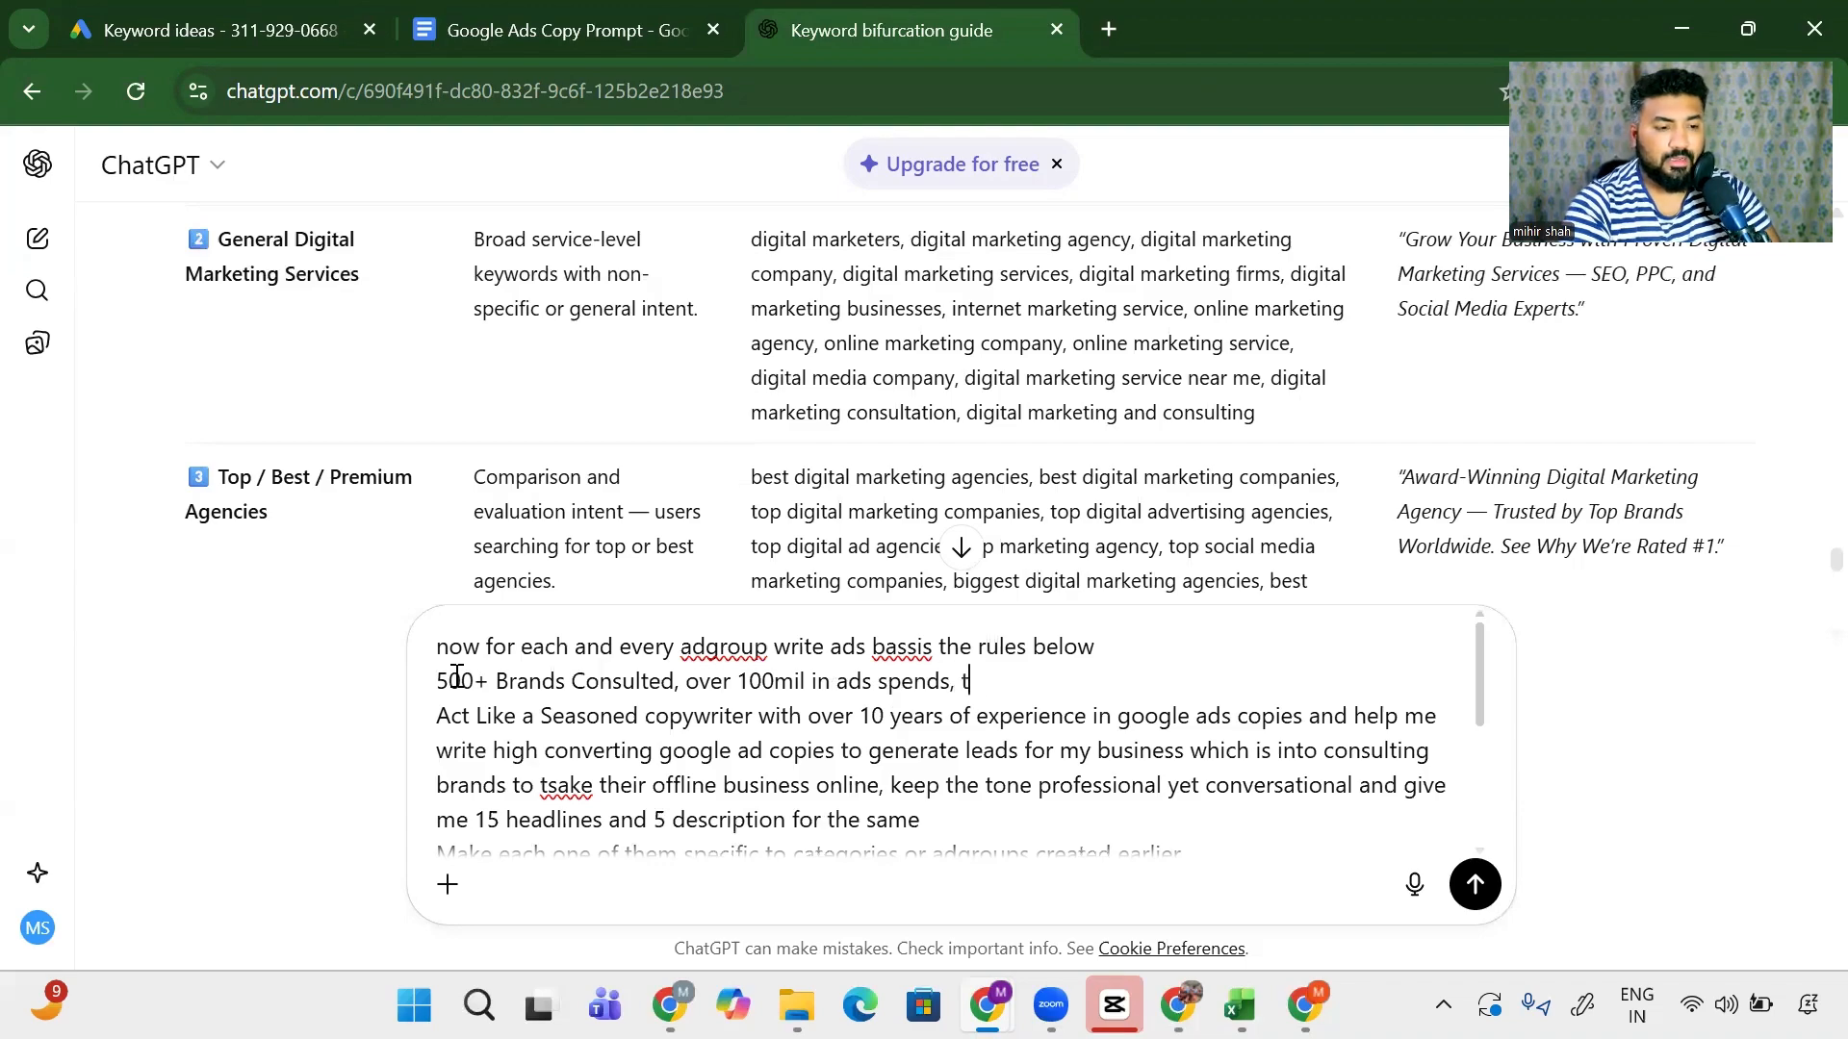
text(oiol )
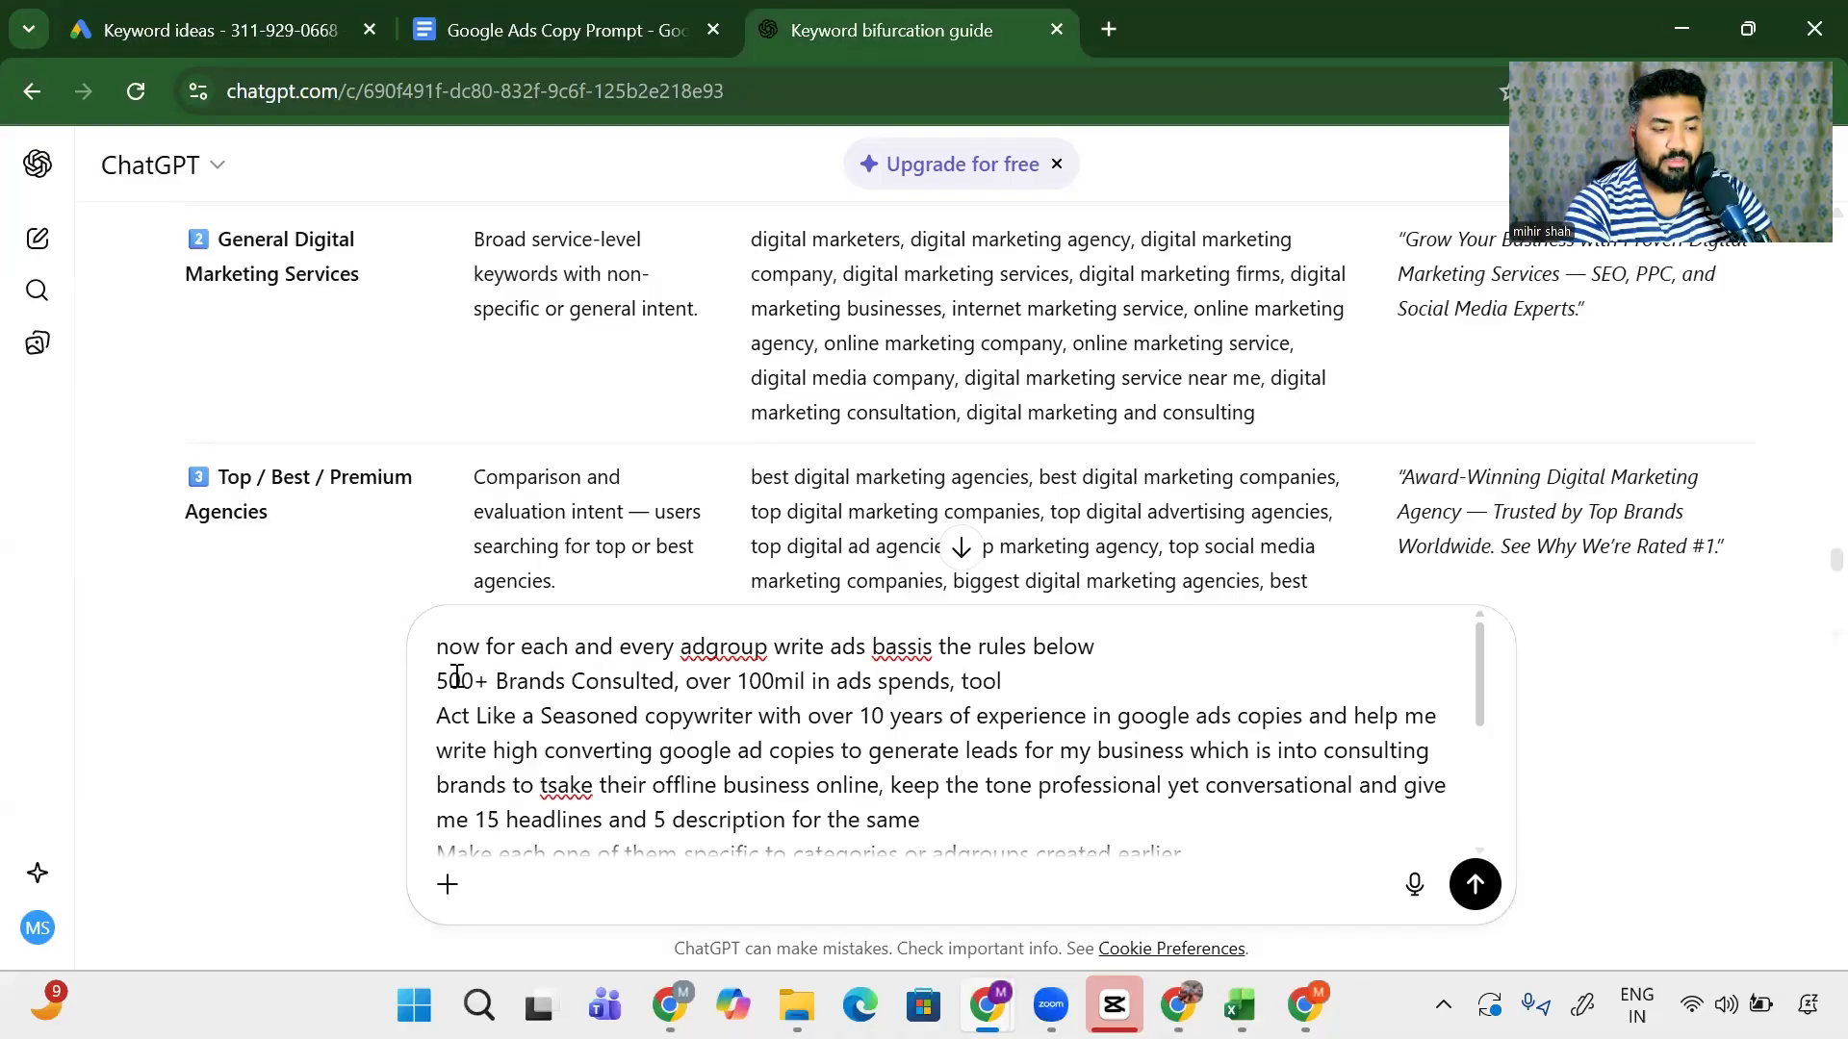
text(11 comp)
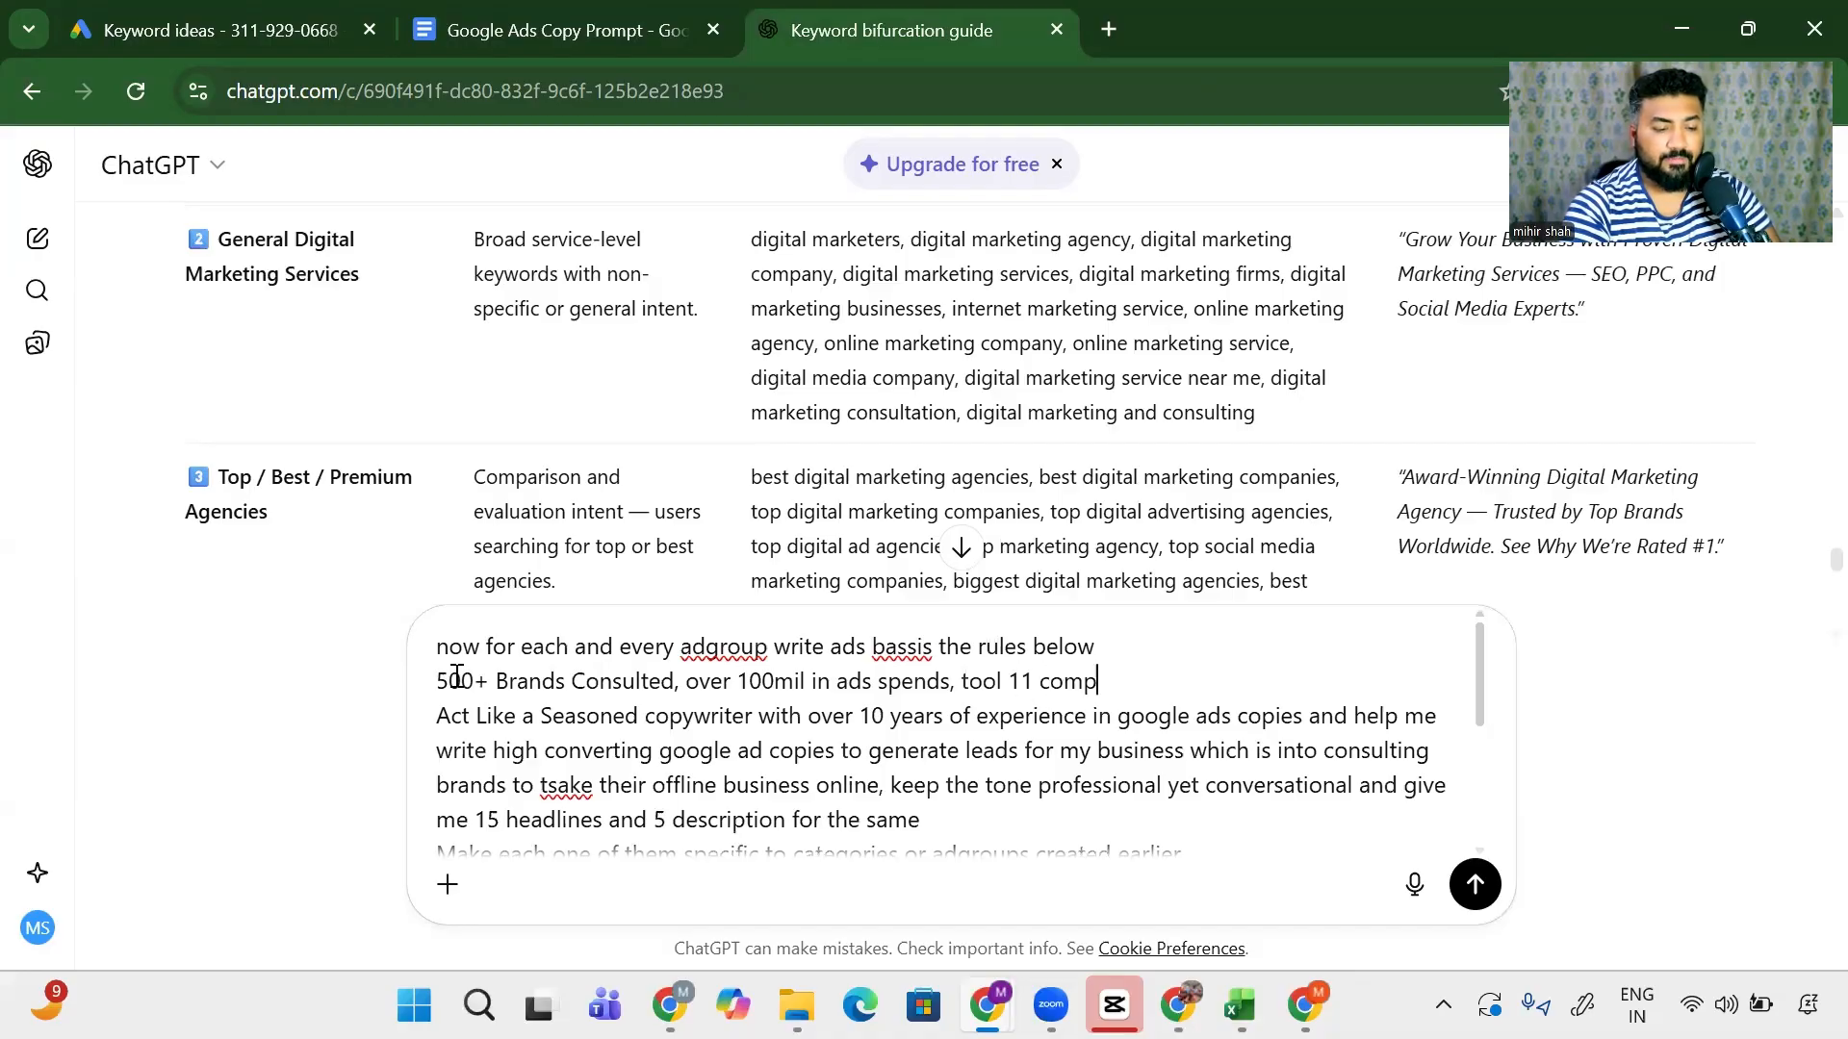
text(NIES FRON)
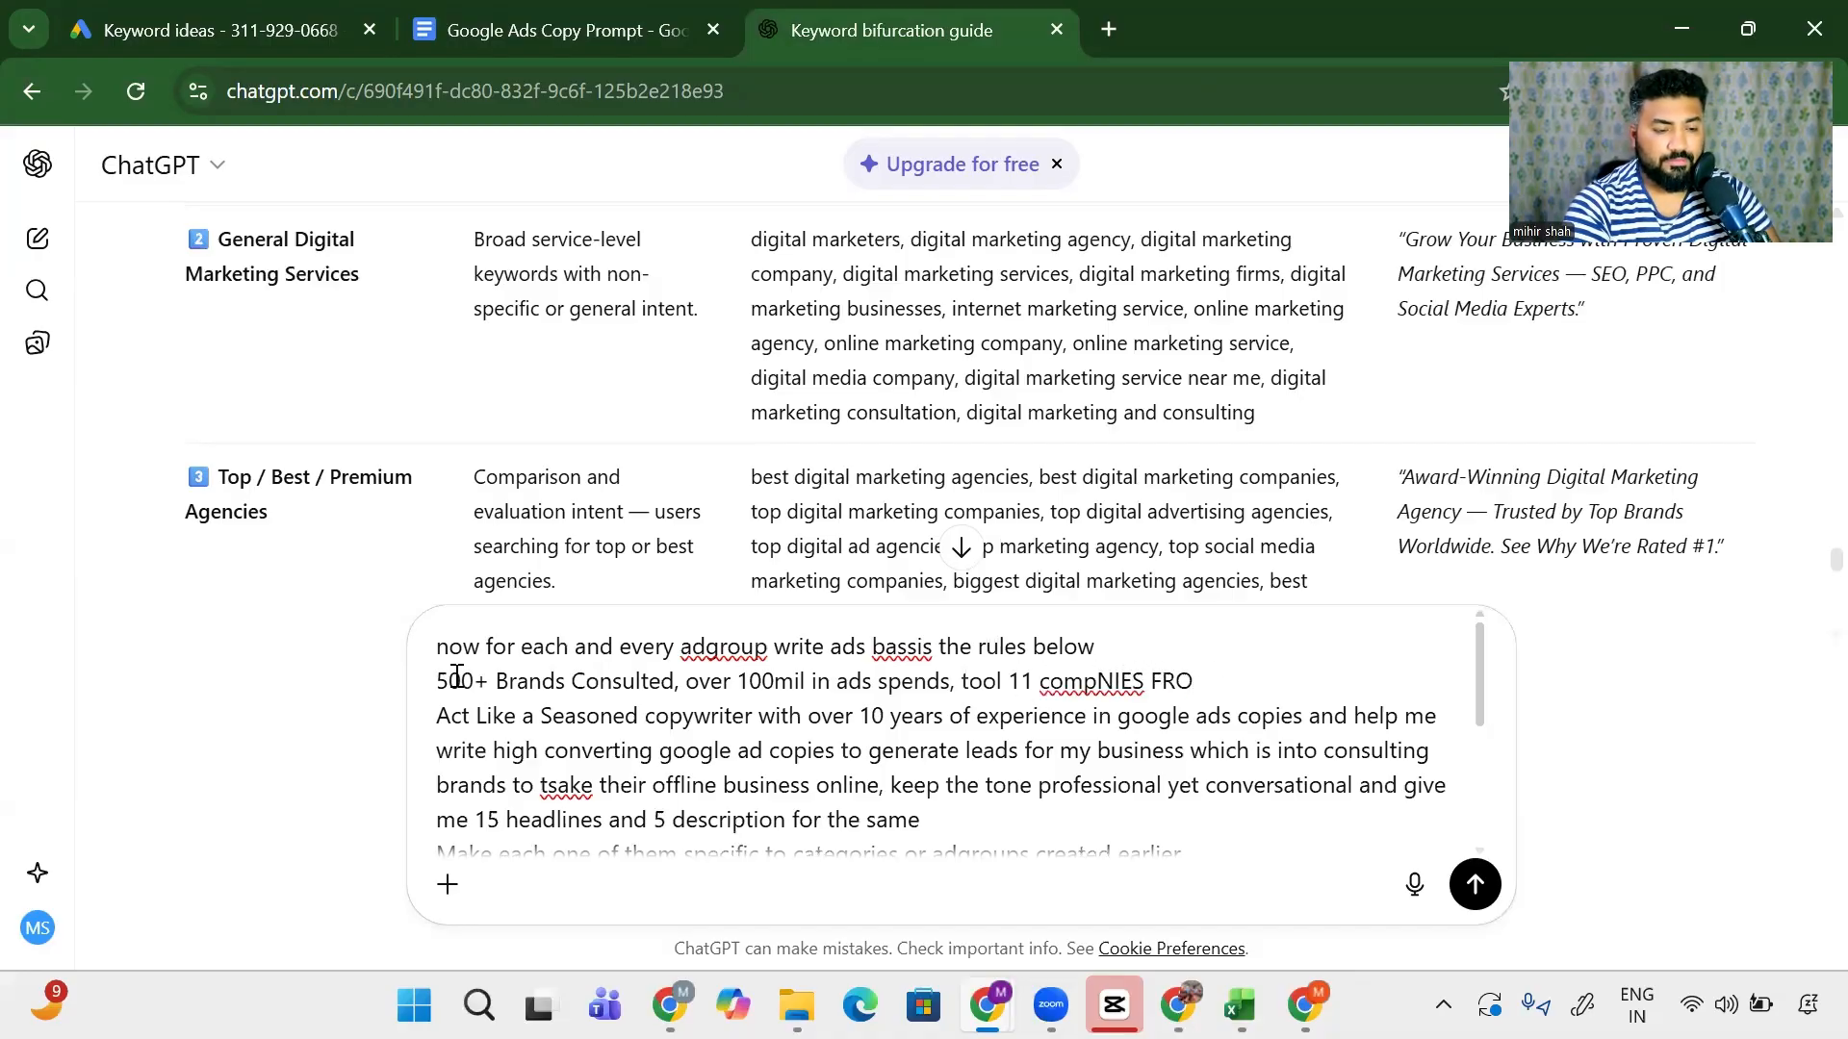
key(BackSpace)
key(BackSpace)
key(BackSpace)
key(BackSpace)
key(BackSpace)
key(BackSpace)
text(naies fro 0)
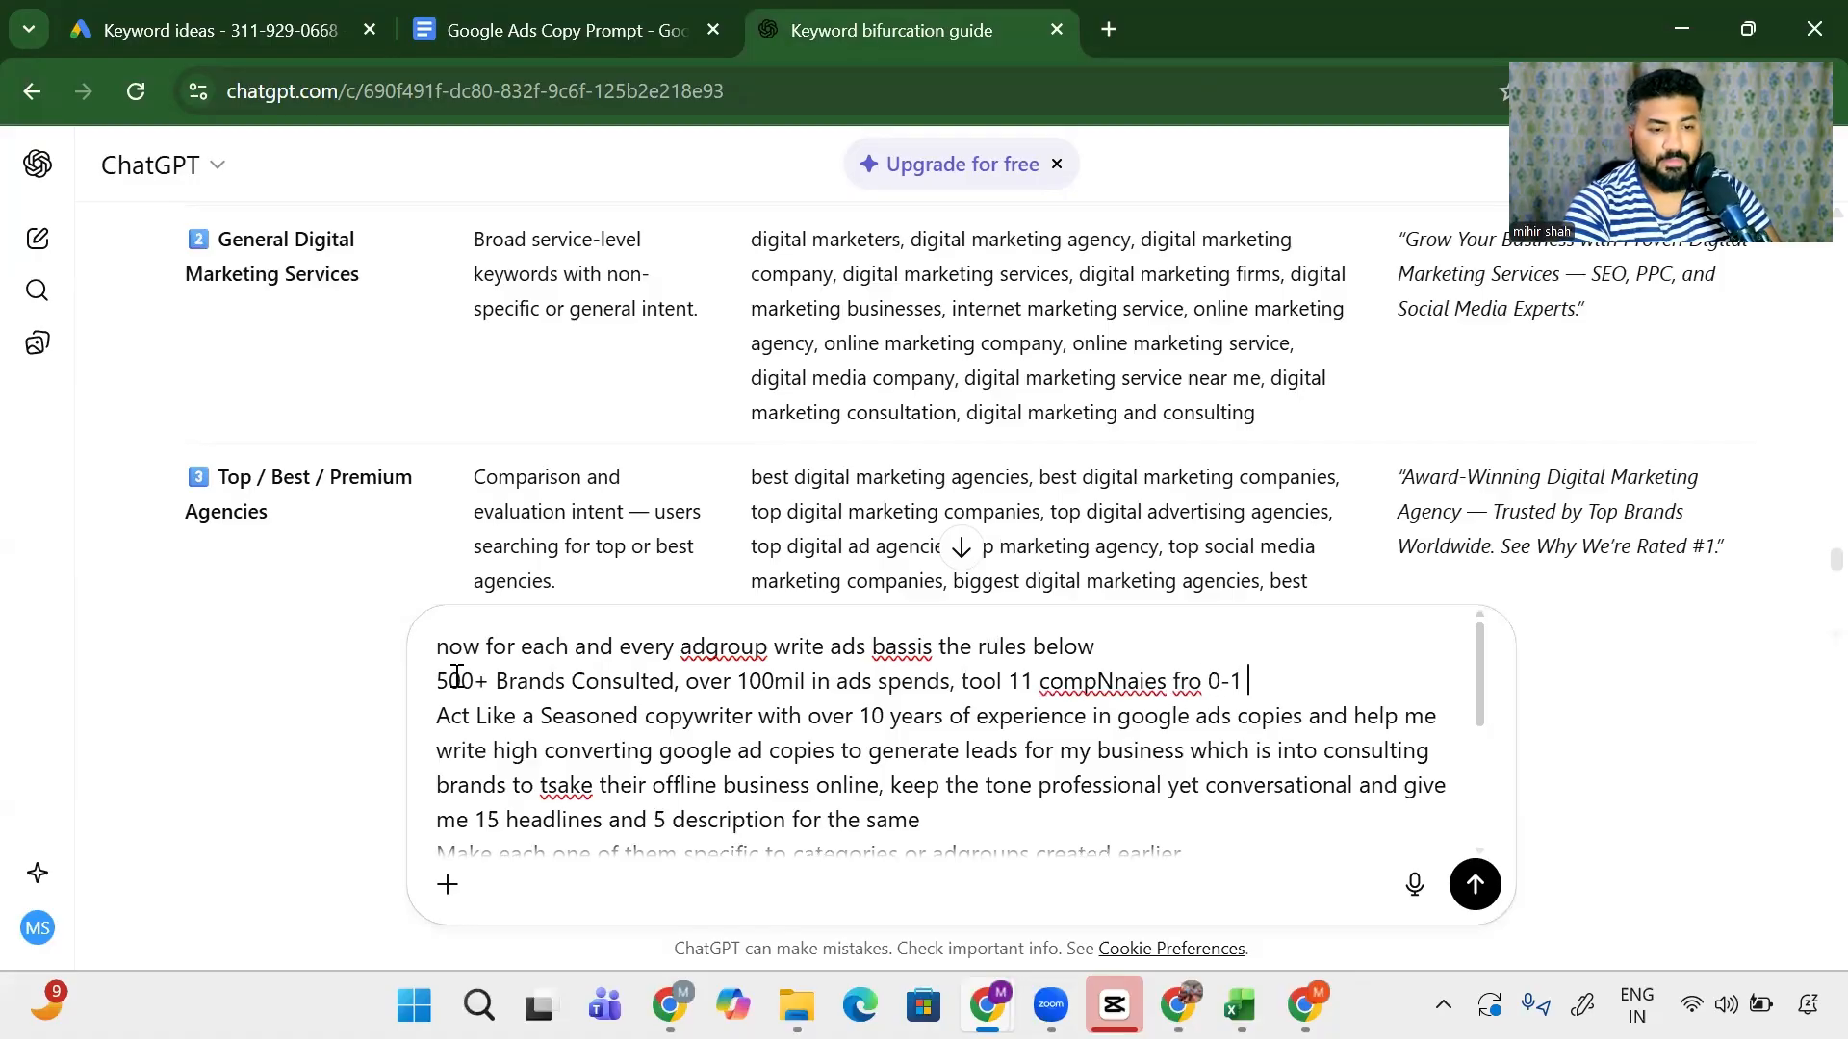
text(-1)
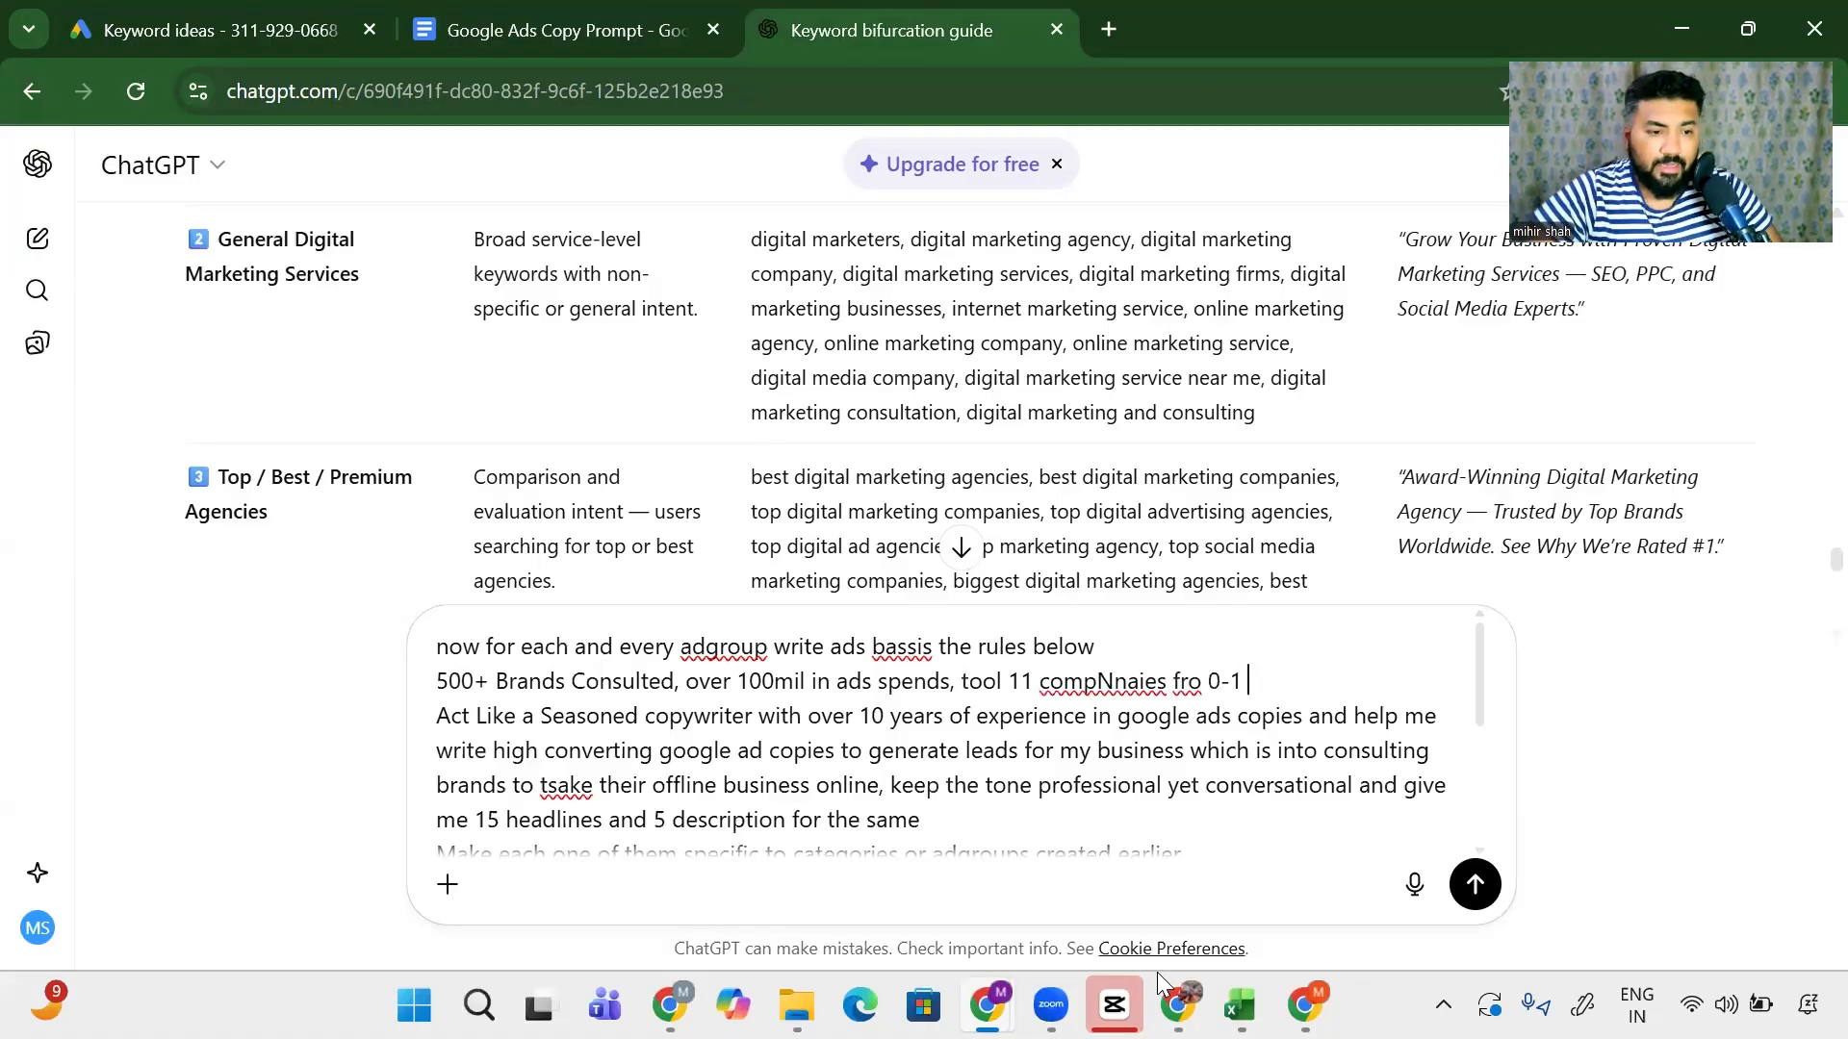
- Correct 'compNnaies' to 'companies' with the spelling suggestion and send the prompt
double_click(1115, 683)
right_click(1121, 685)
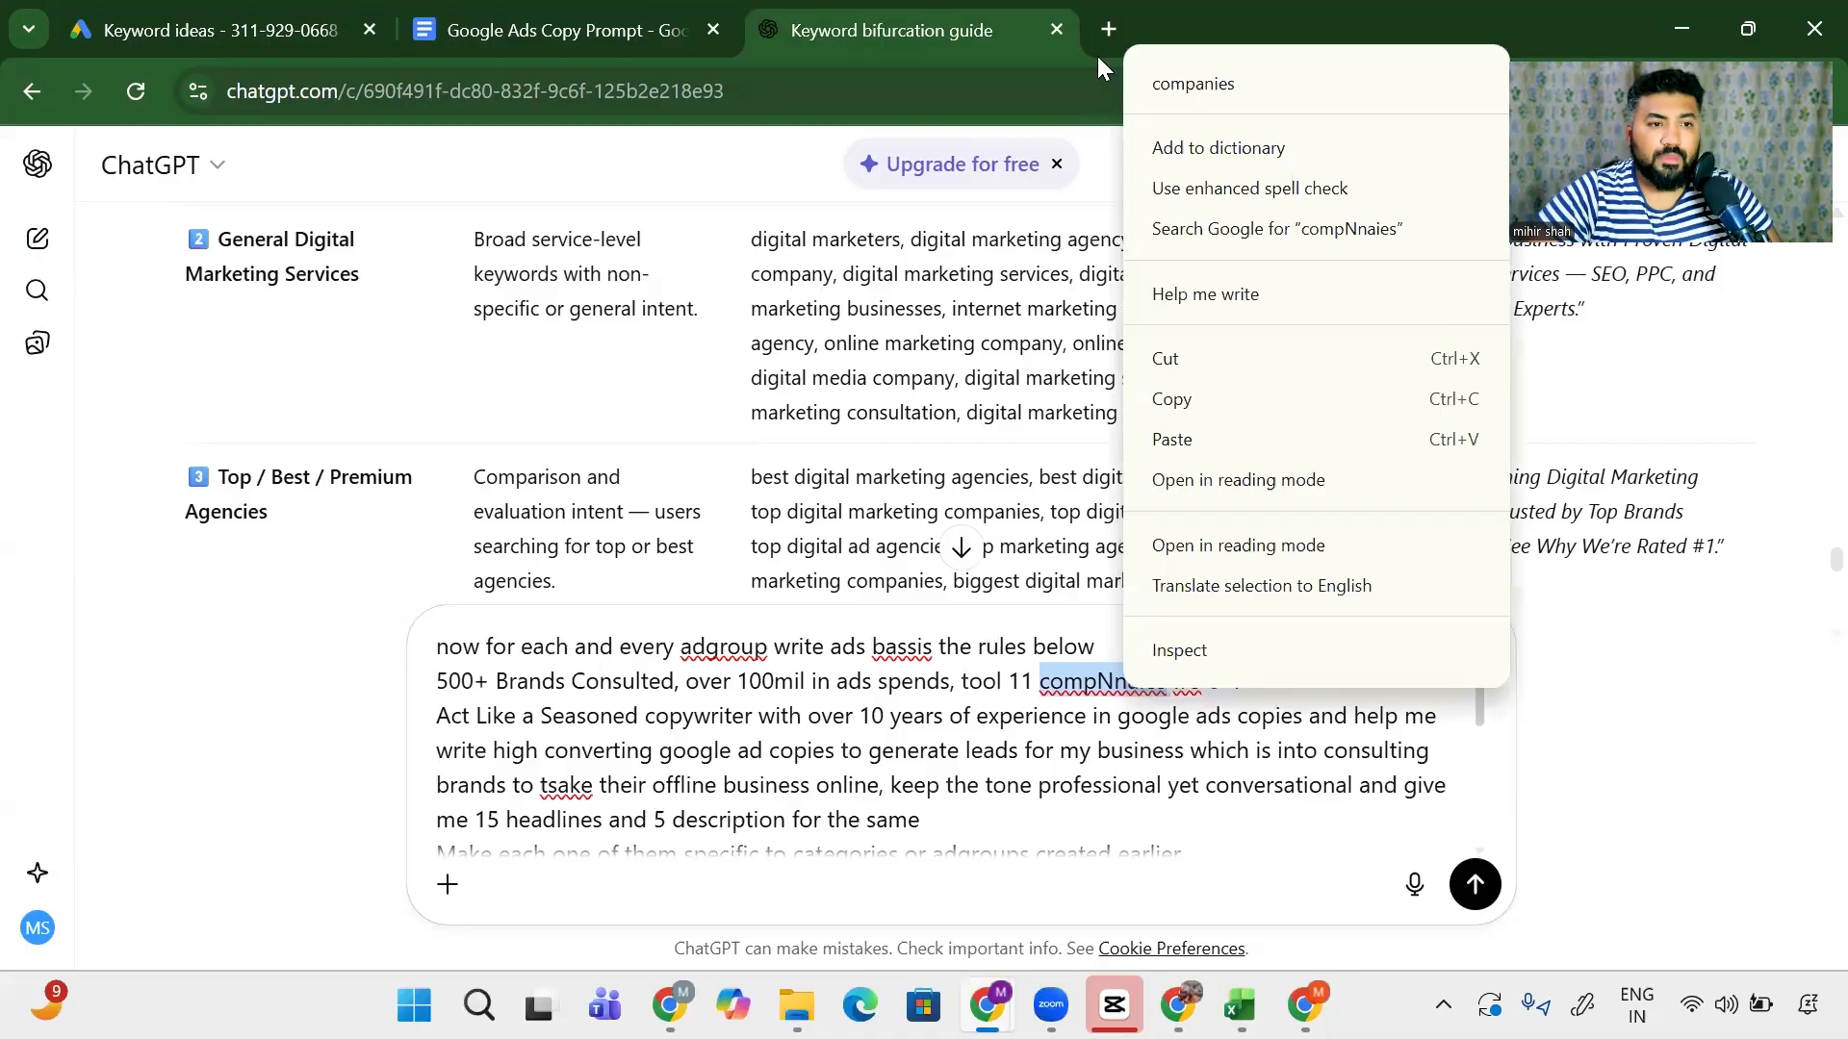
click(1199, 65)
click(1473, 883)
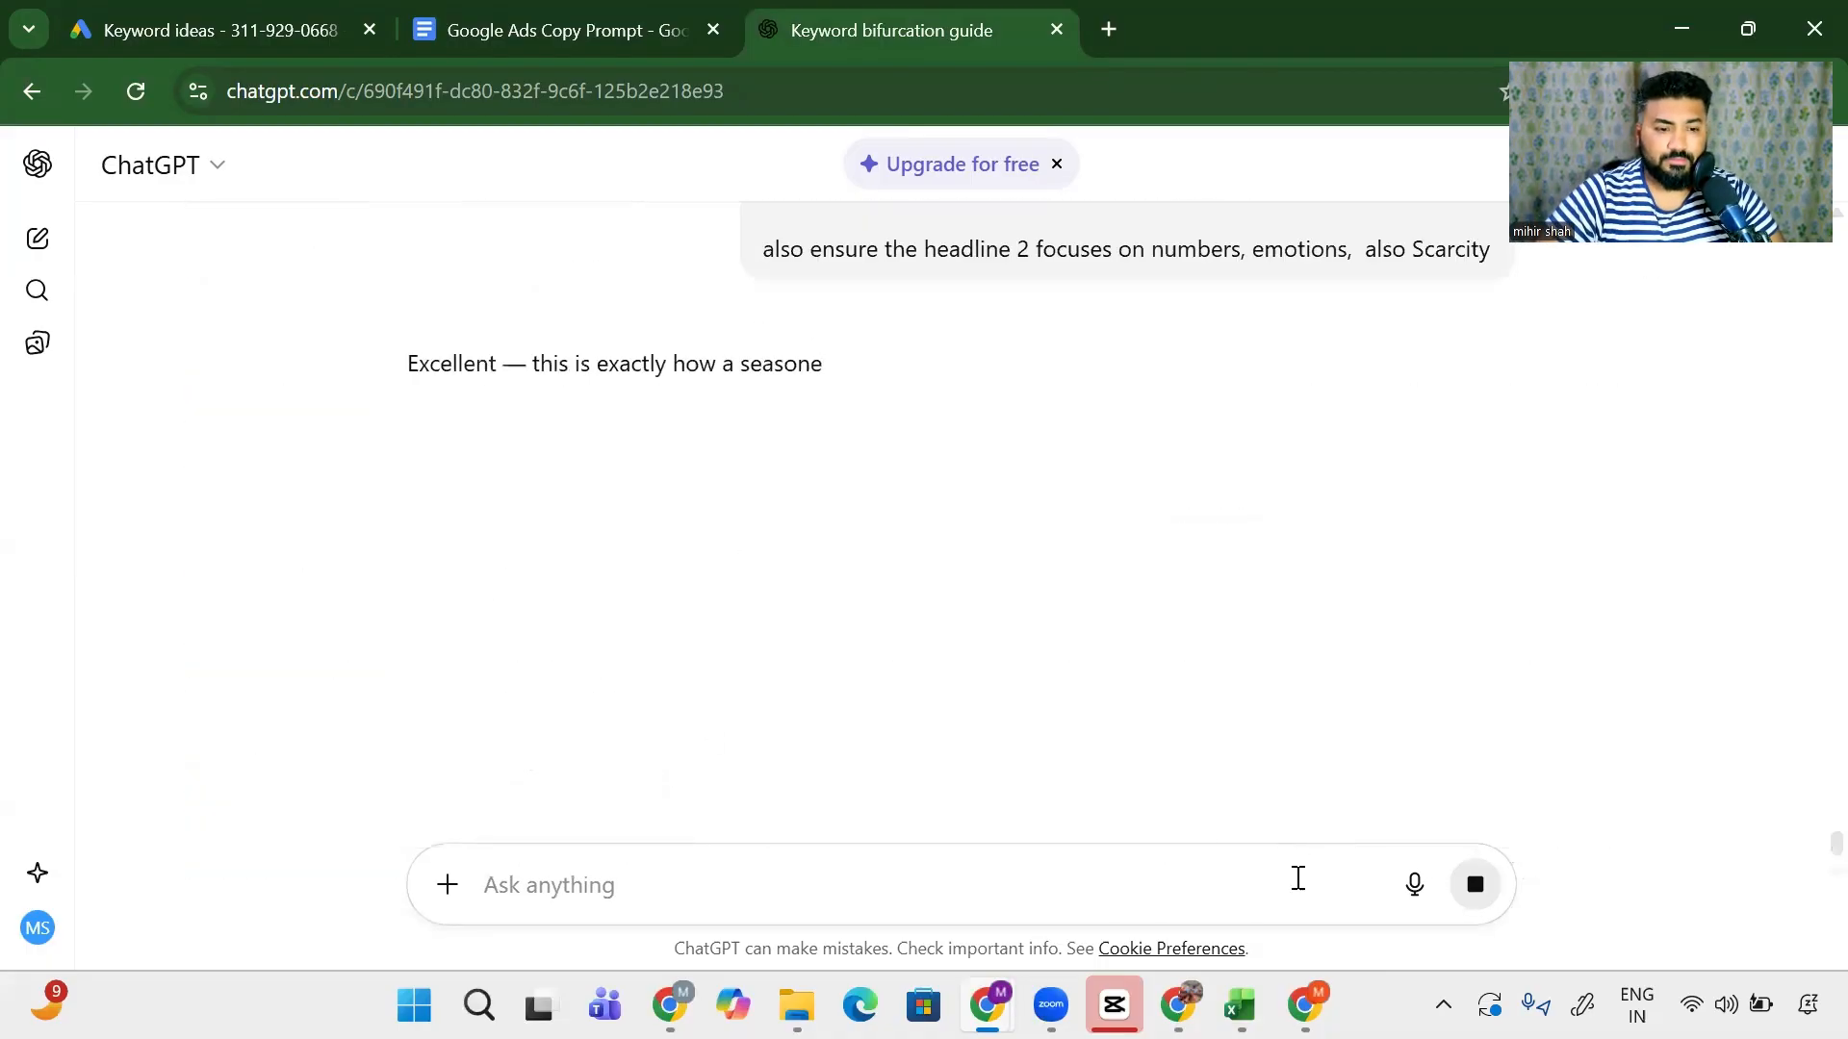
- Scroll back to the sent ad-copy prompt and put it into edit mode
scroll(933, 686, up, 3)
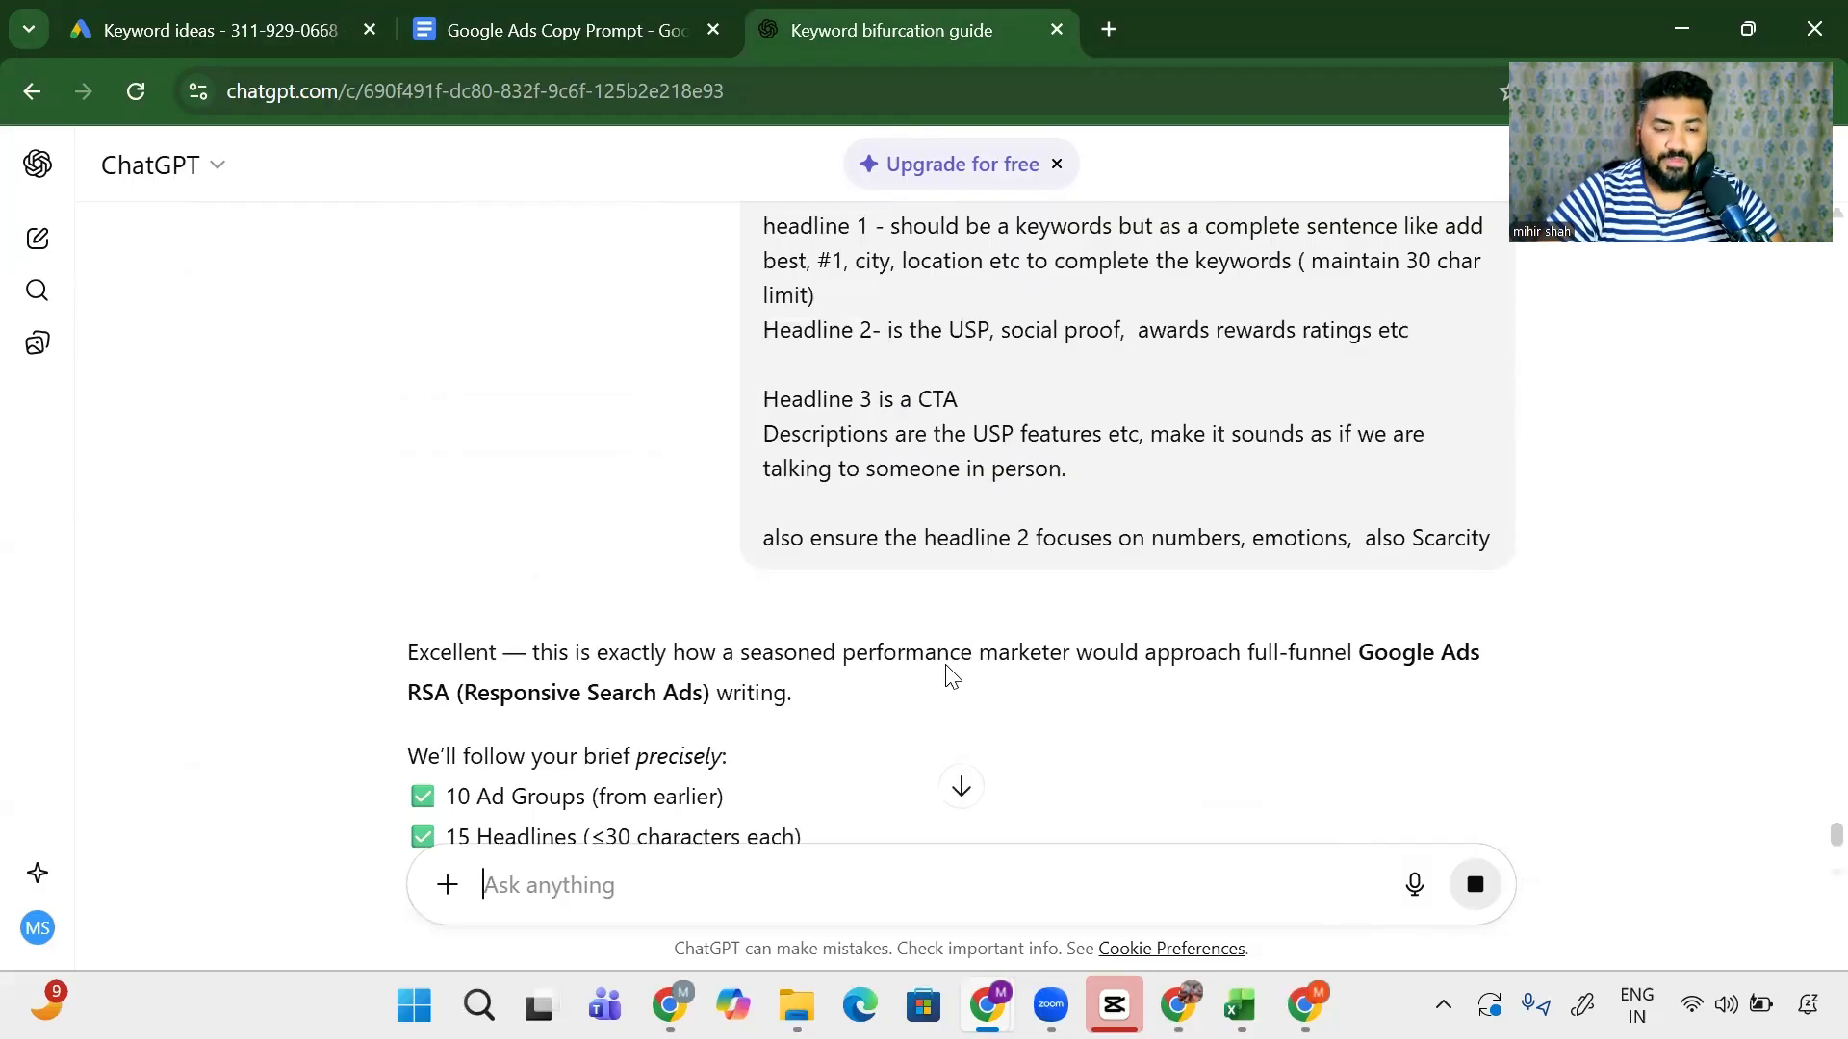
scroll(952, 678, up, 1)
scroll(1167, 734, down, 3)
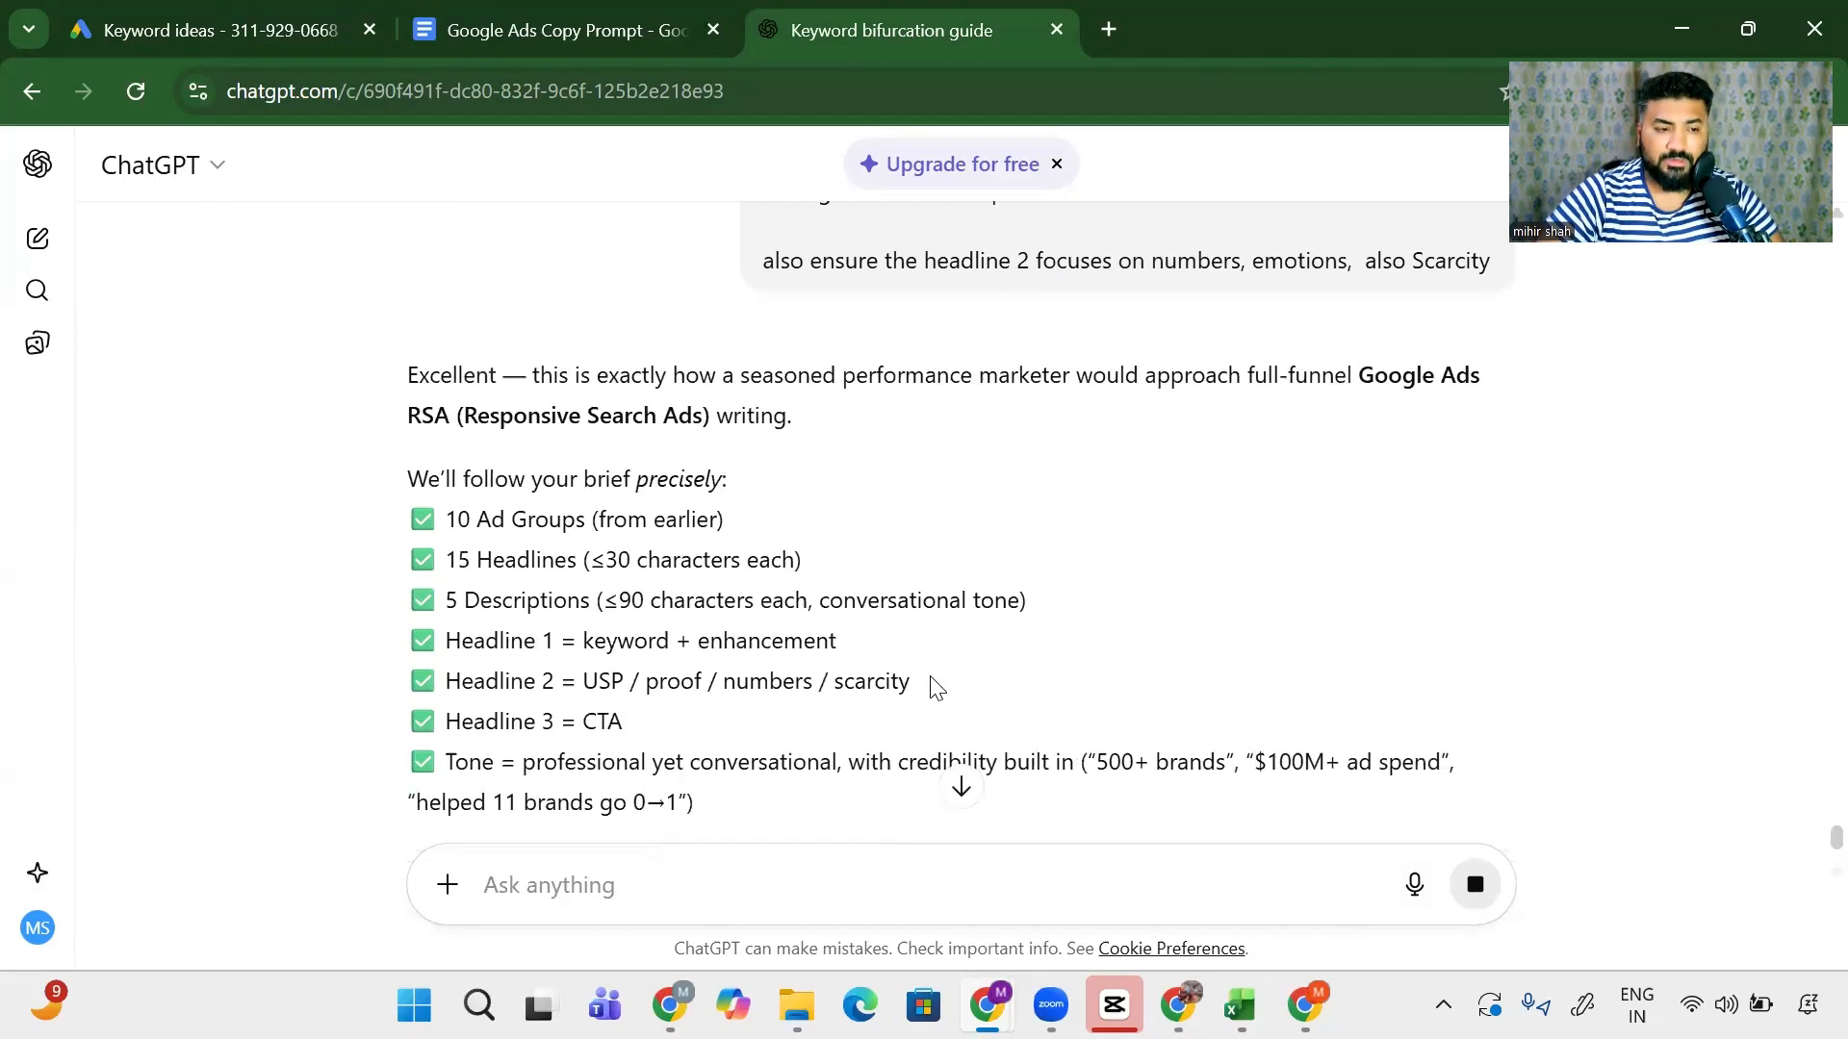
scroll(932, 684, up, 7)
scroll(776, 473, down, 5)
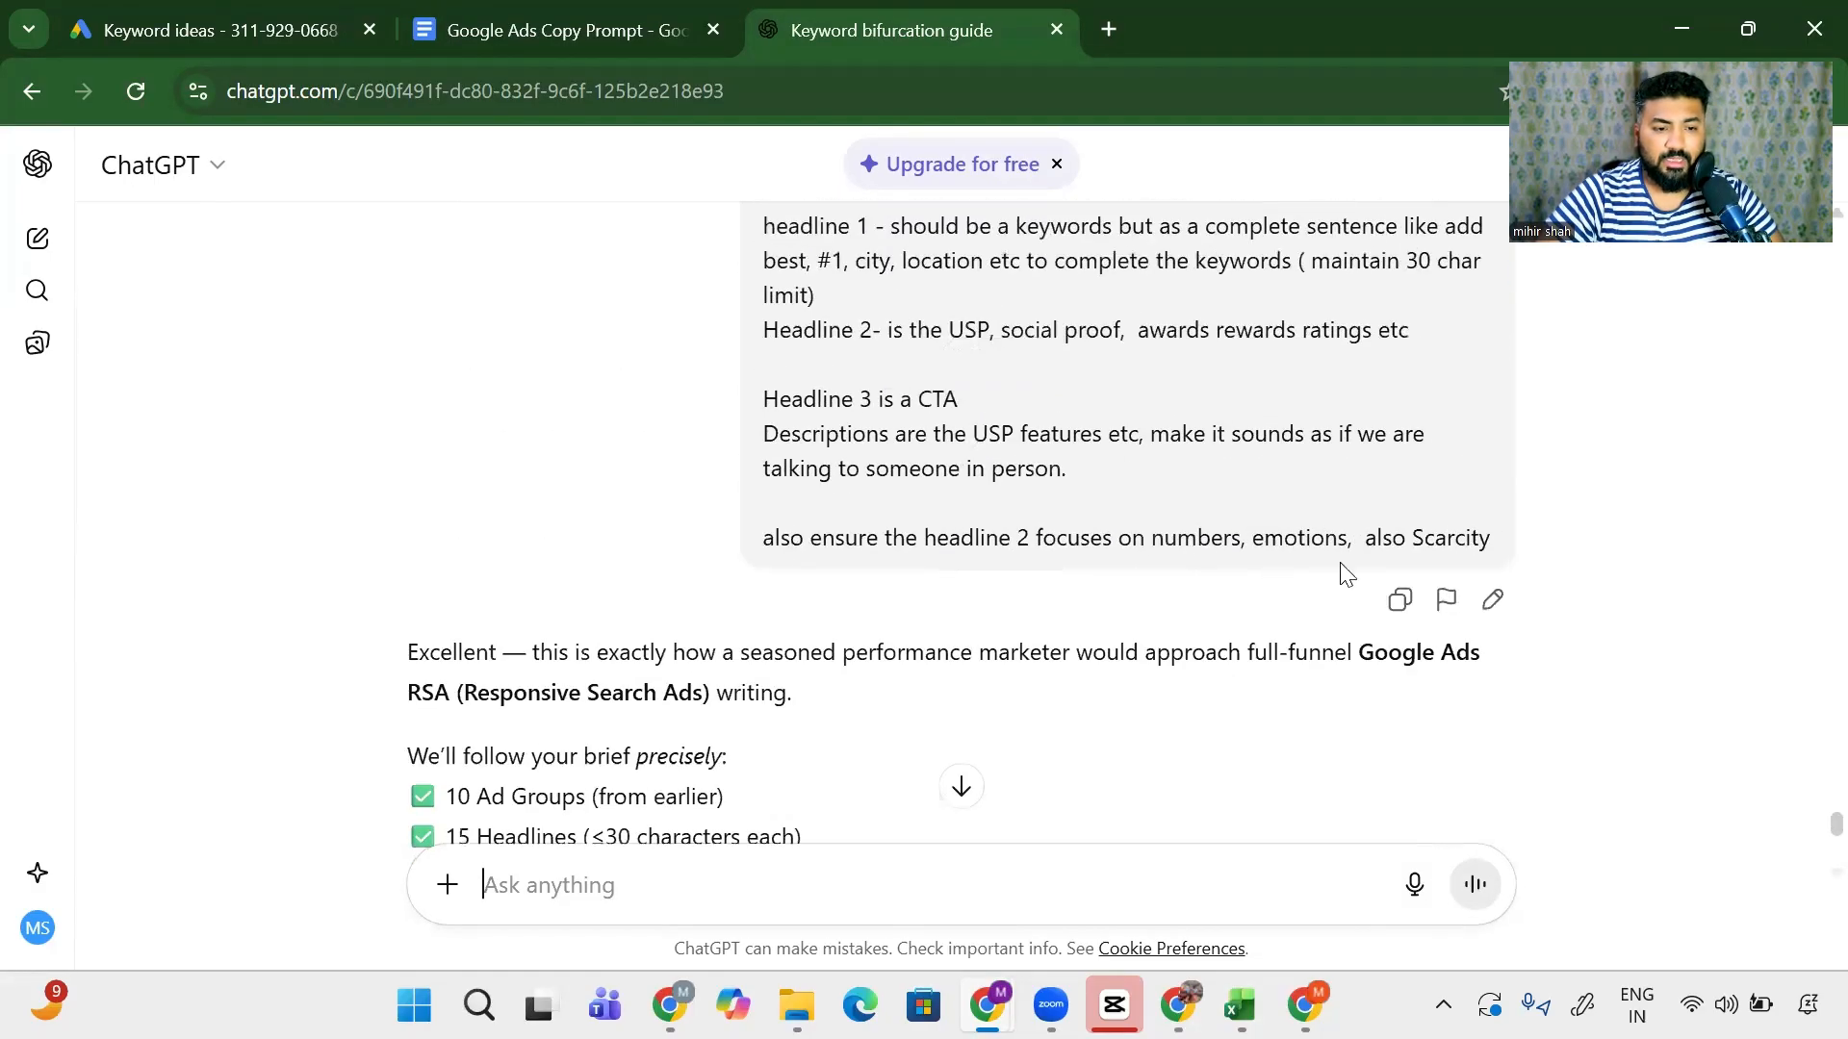
click(1491, 597)
scroll(1065, 632, down, 8)
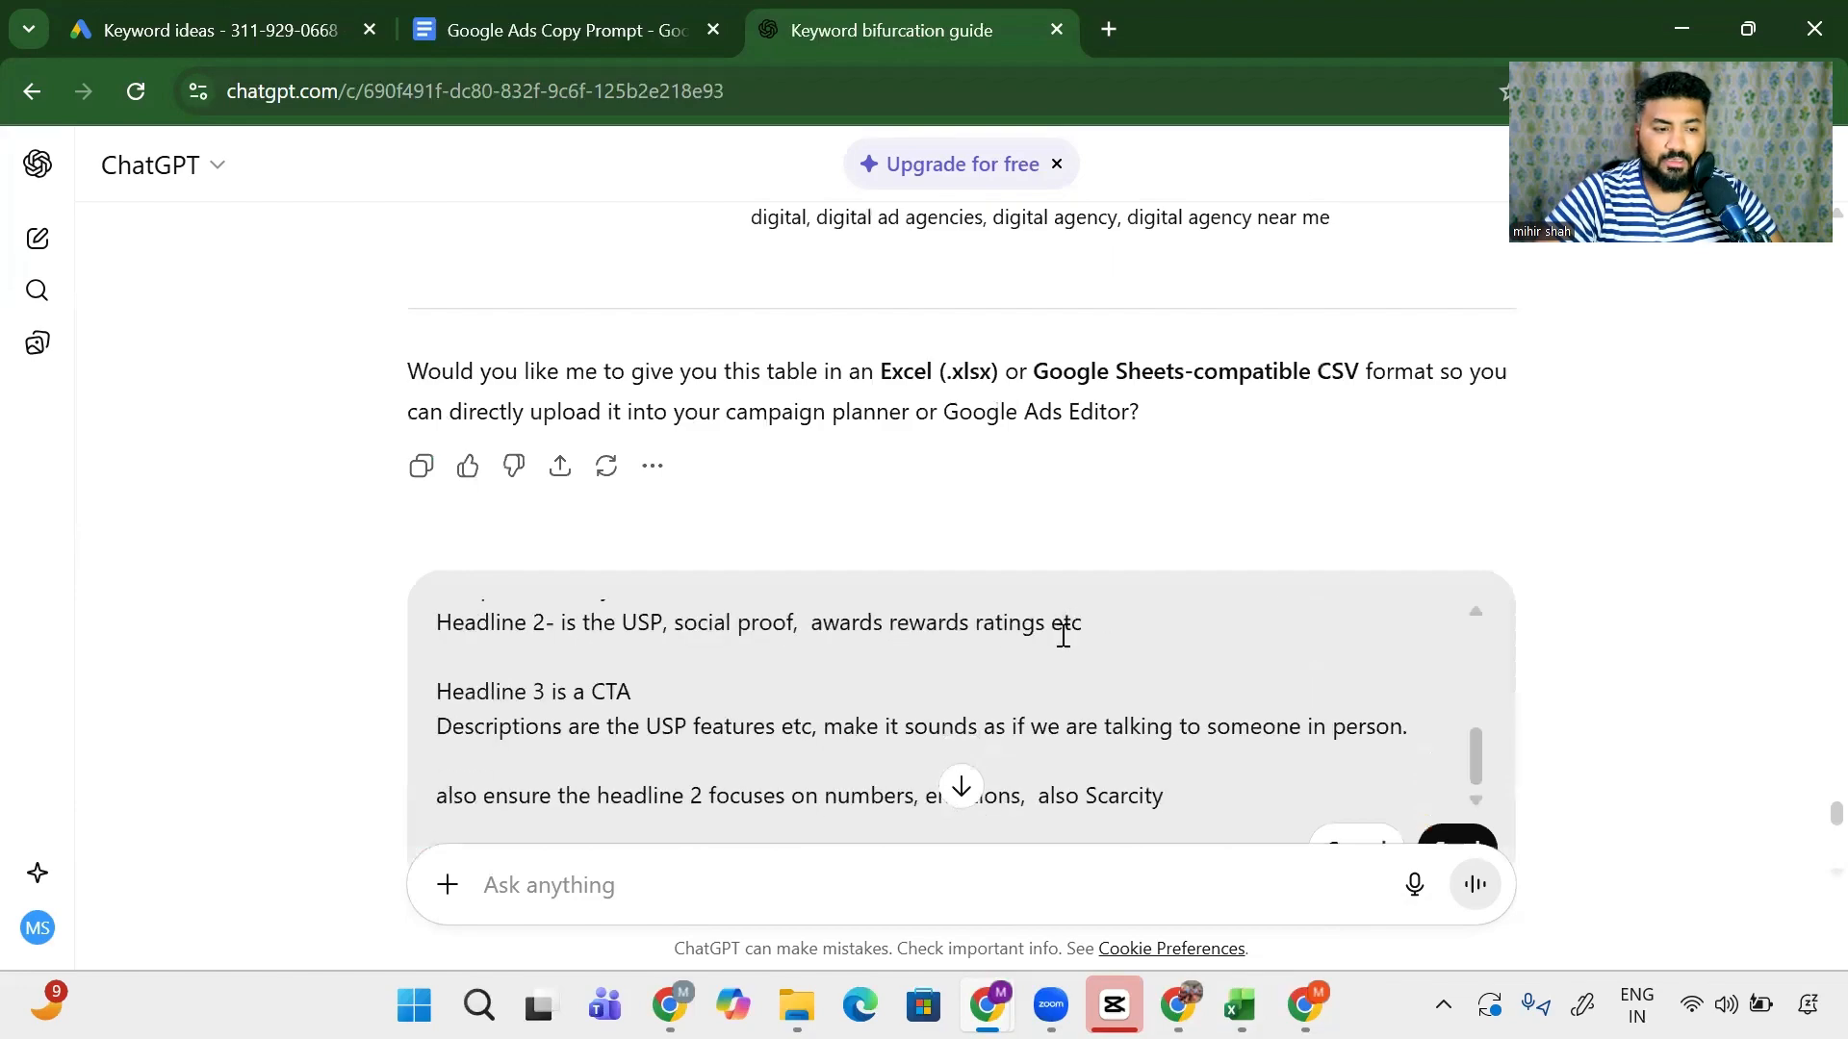
scroll(1114, 528, up, 3)
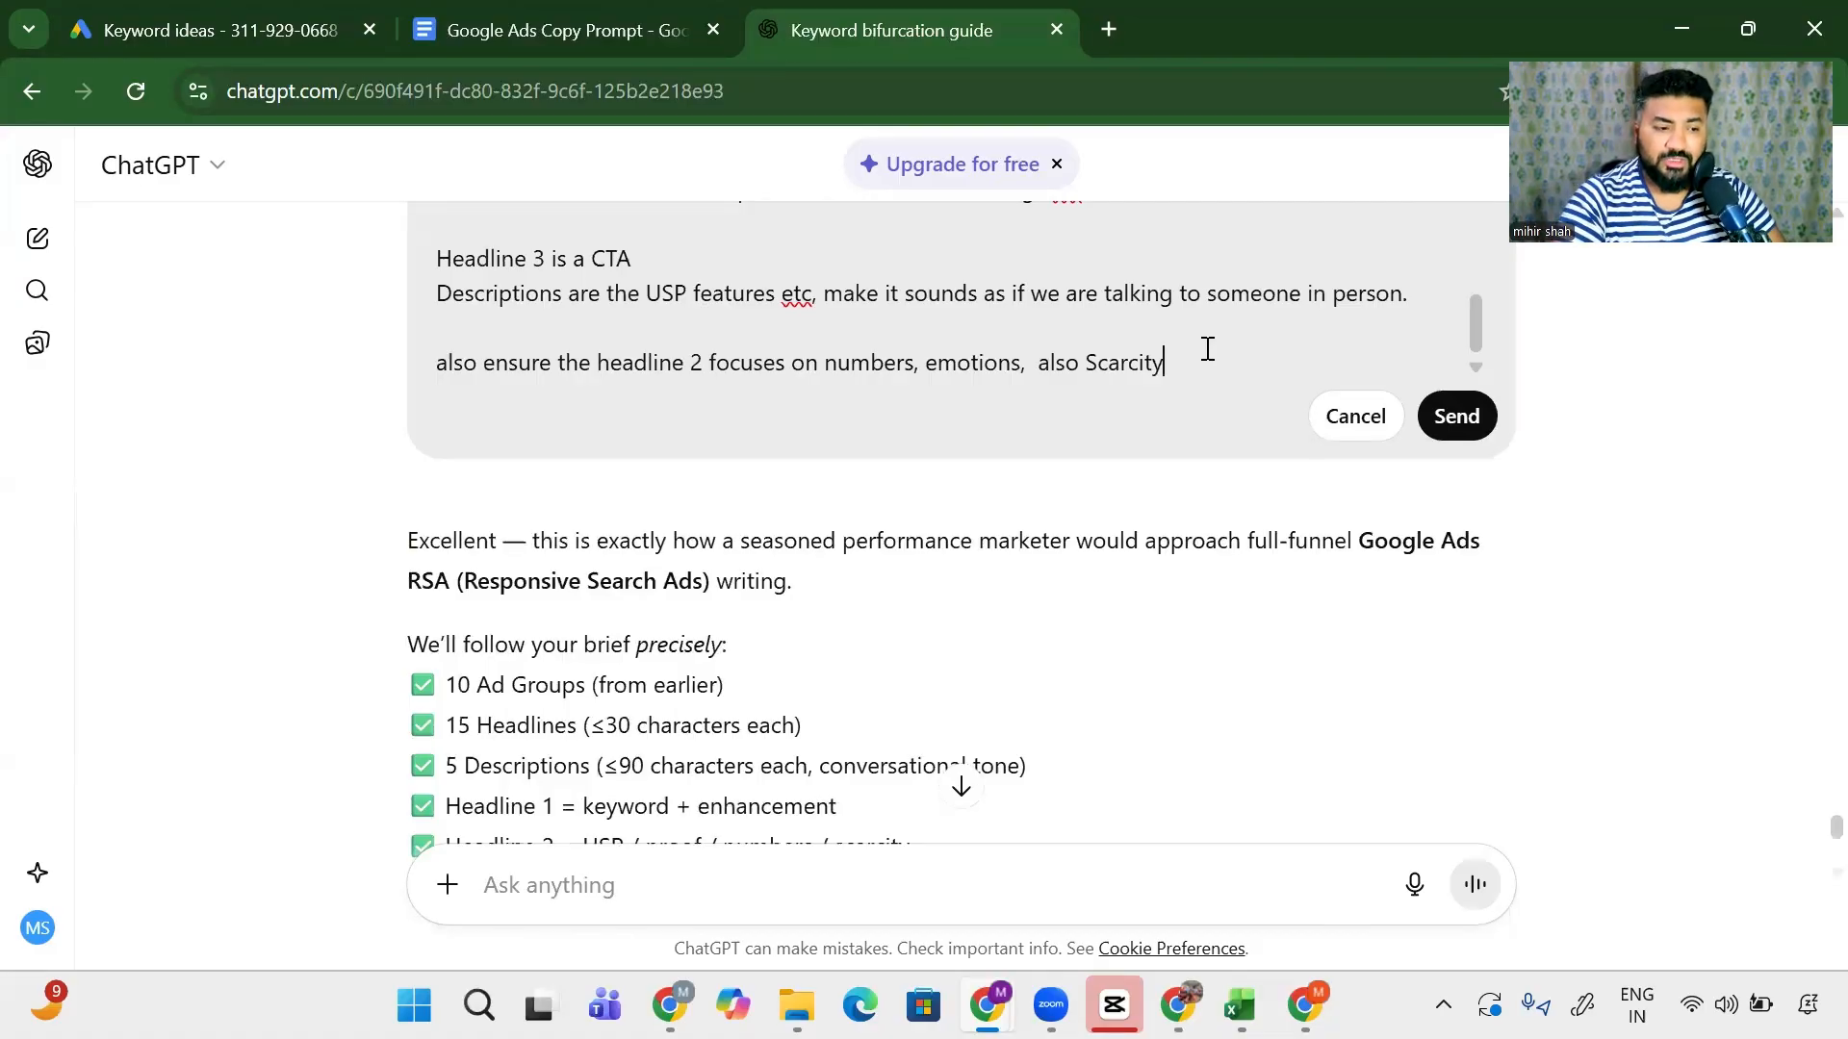
- Add 'lets do this one by one, only for the second adgroups once first one is approved' and resend
key(Return)
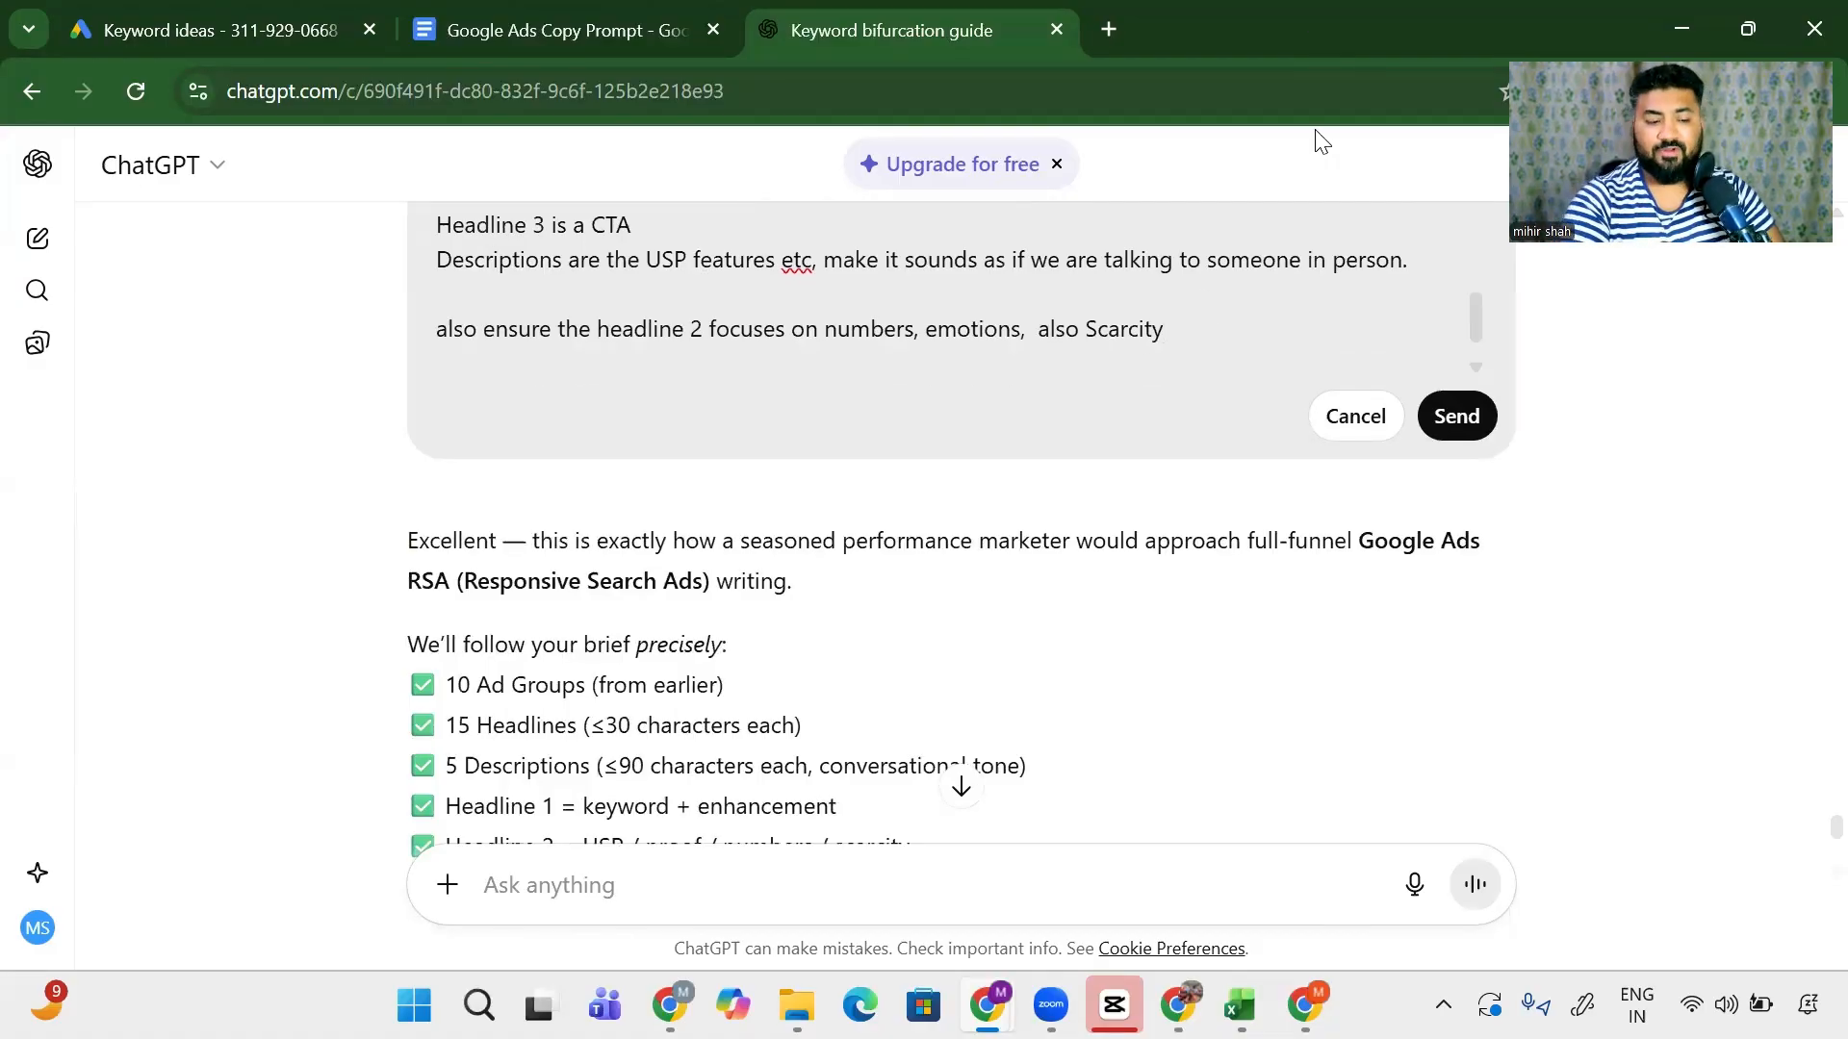
text(a)
key(BackSpace)
text(lets)
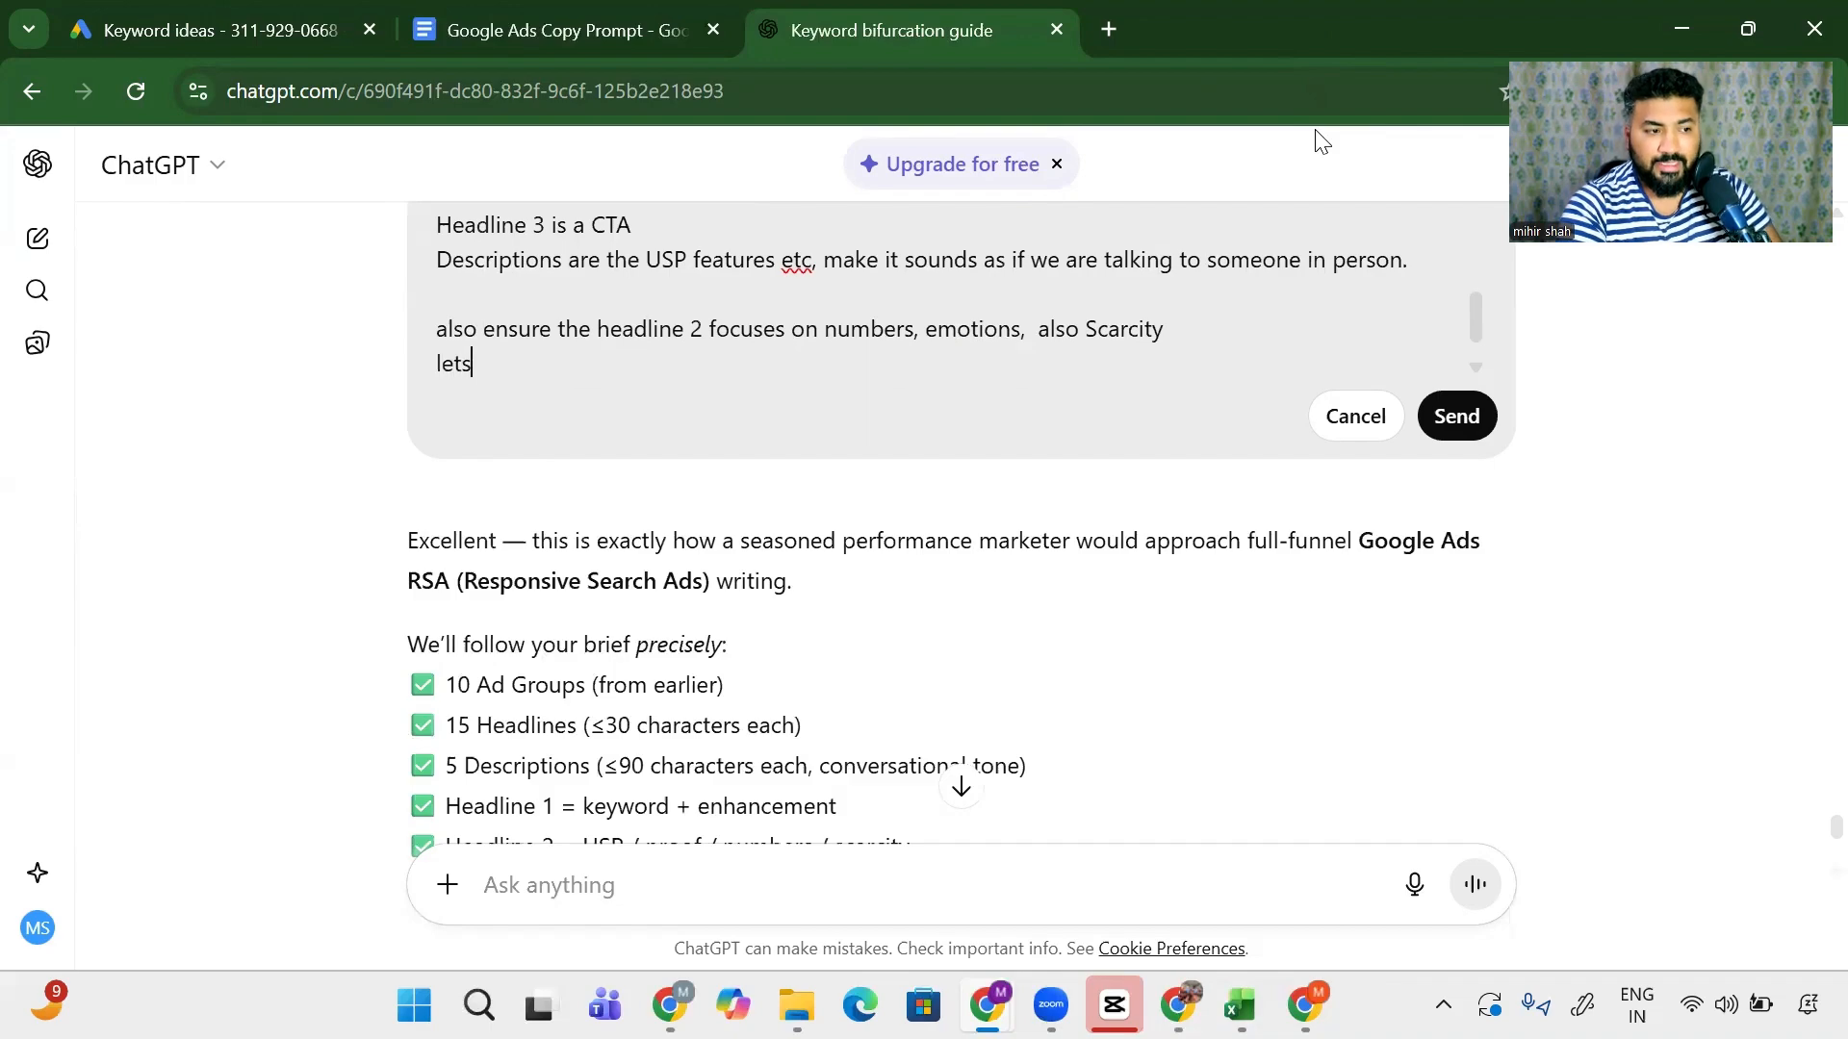
text( do this one)
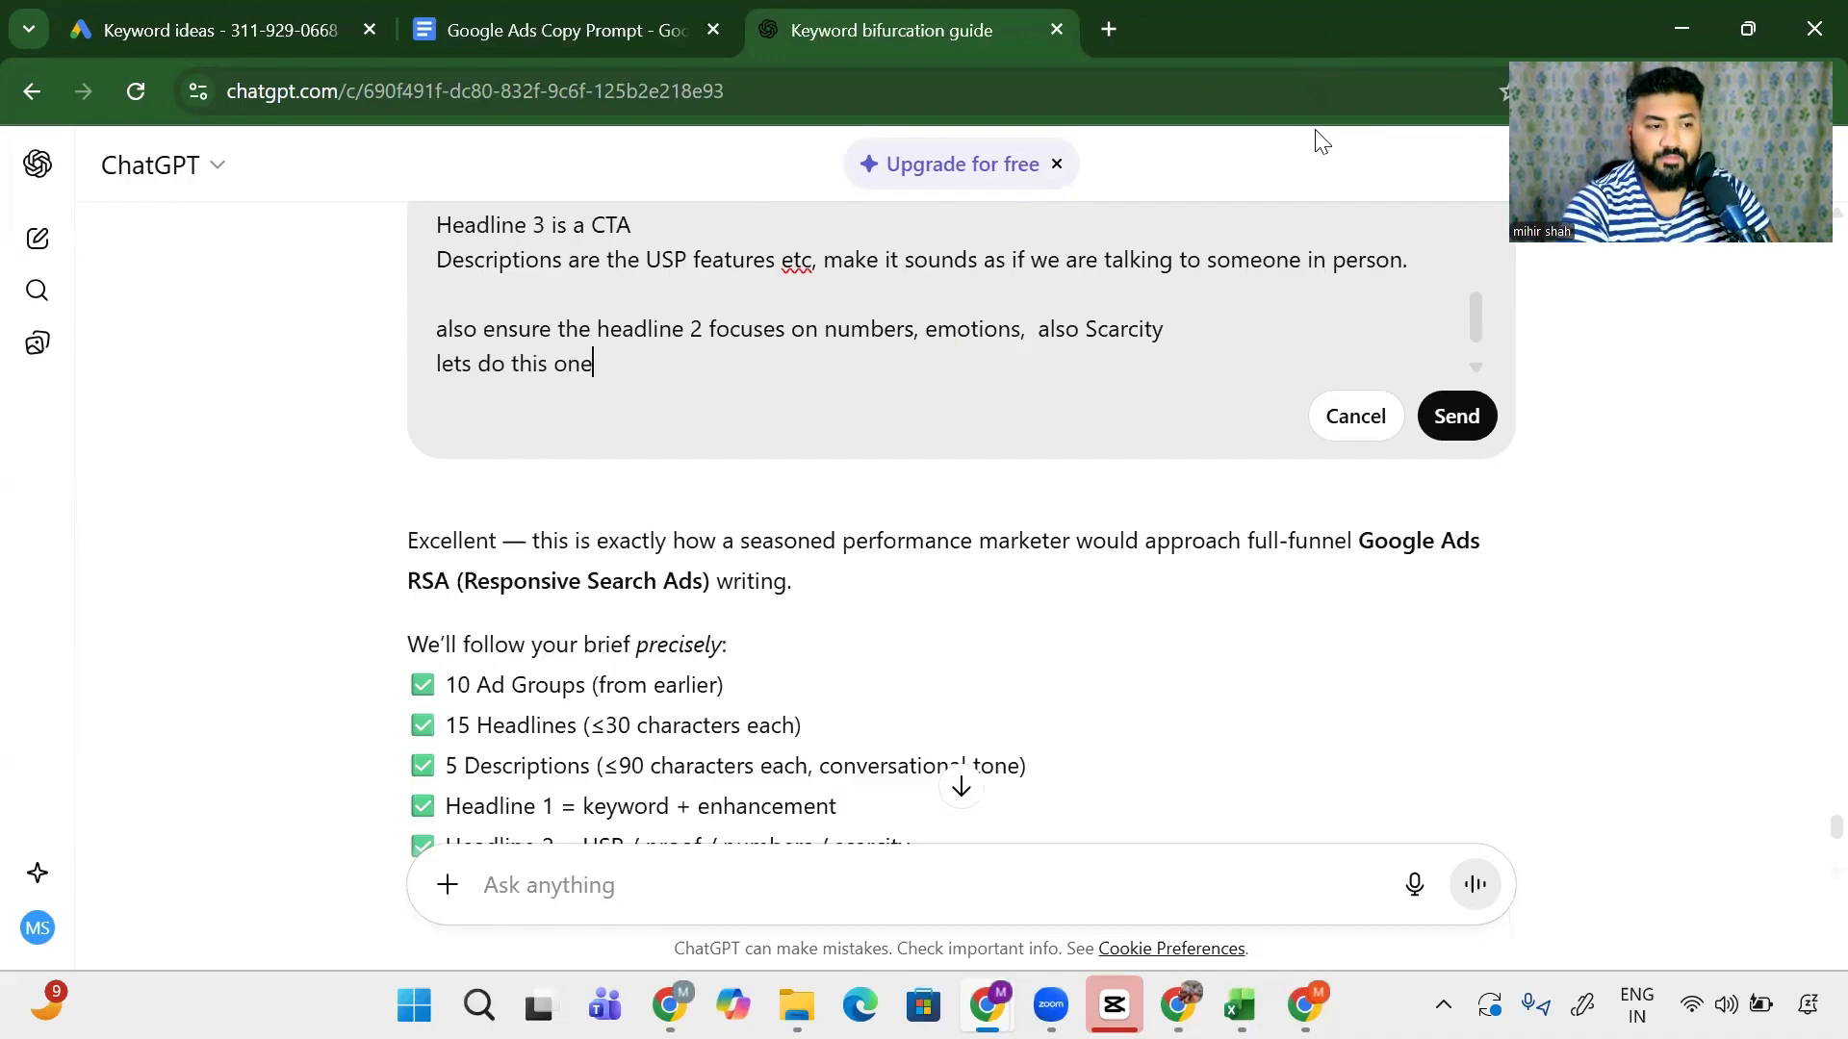
text( byh on)
key(BackSpace)
key(BackSpace)
key(BackSpace)
key(BackSpace)
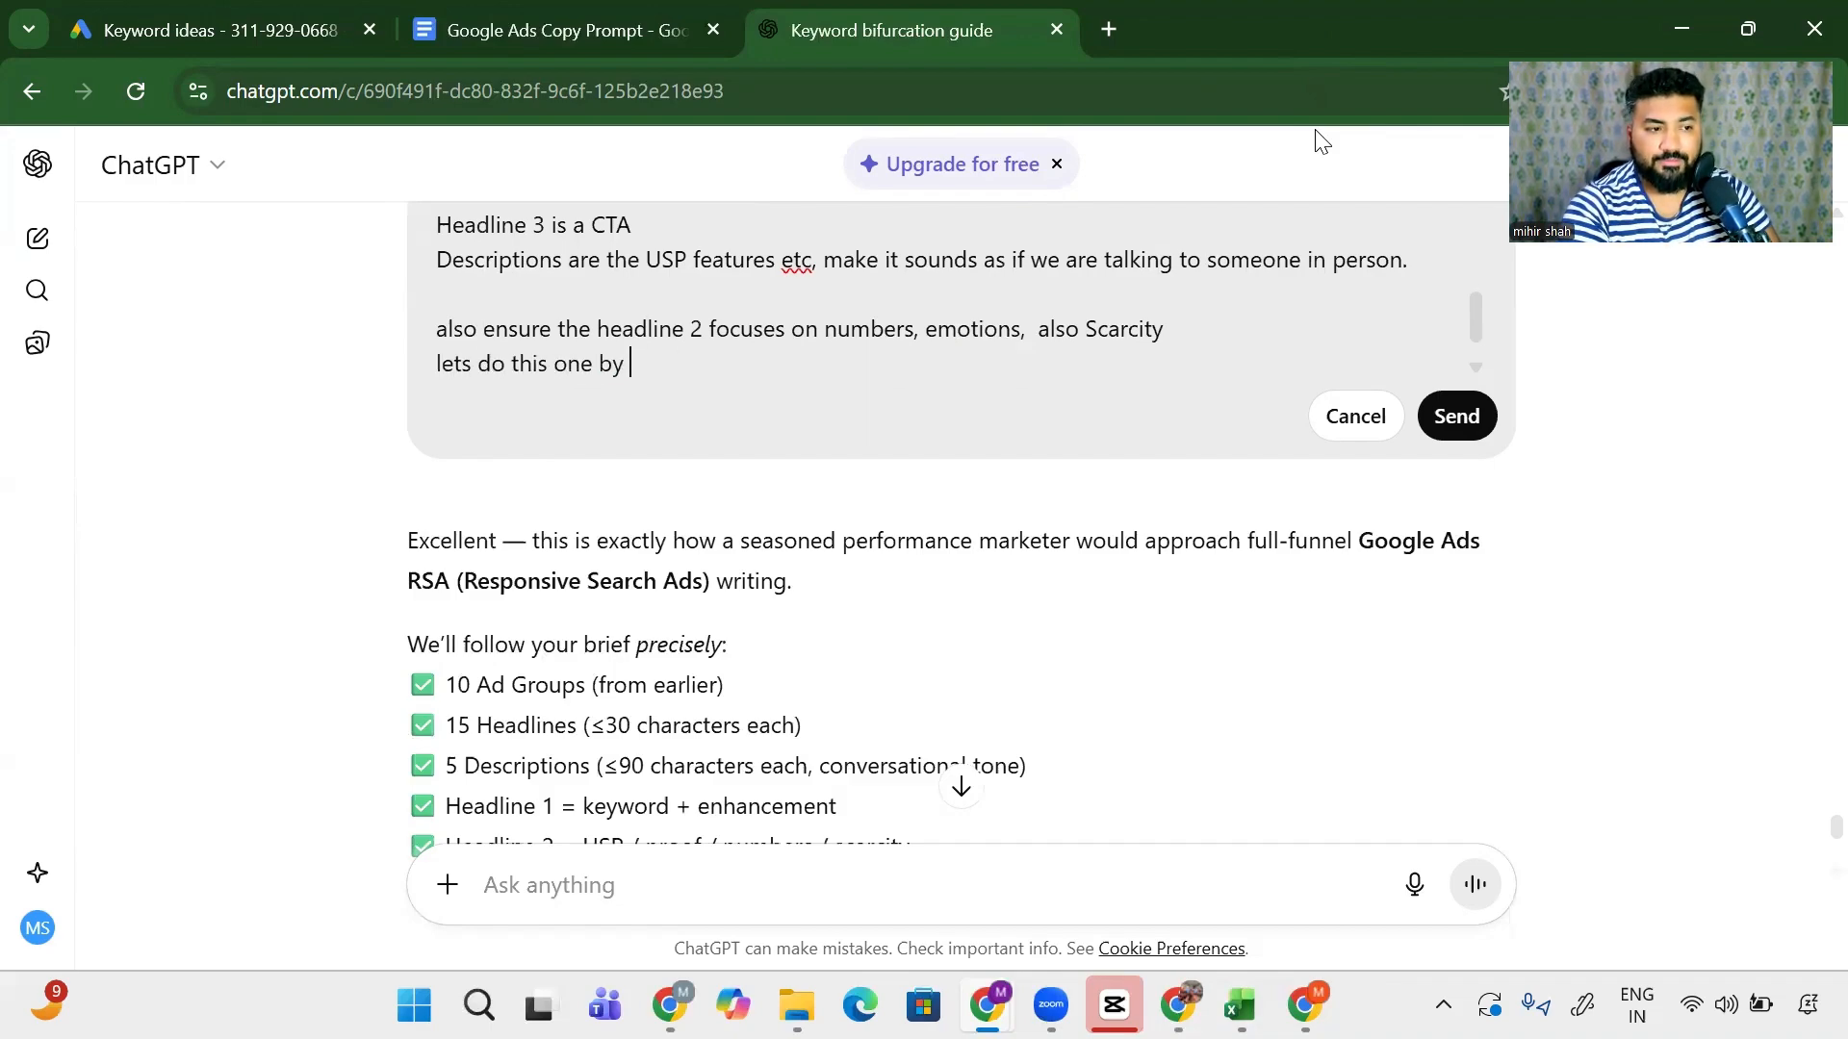
text(onne, s)
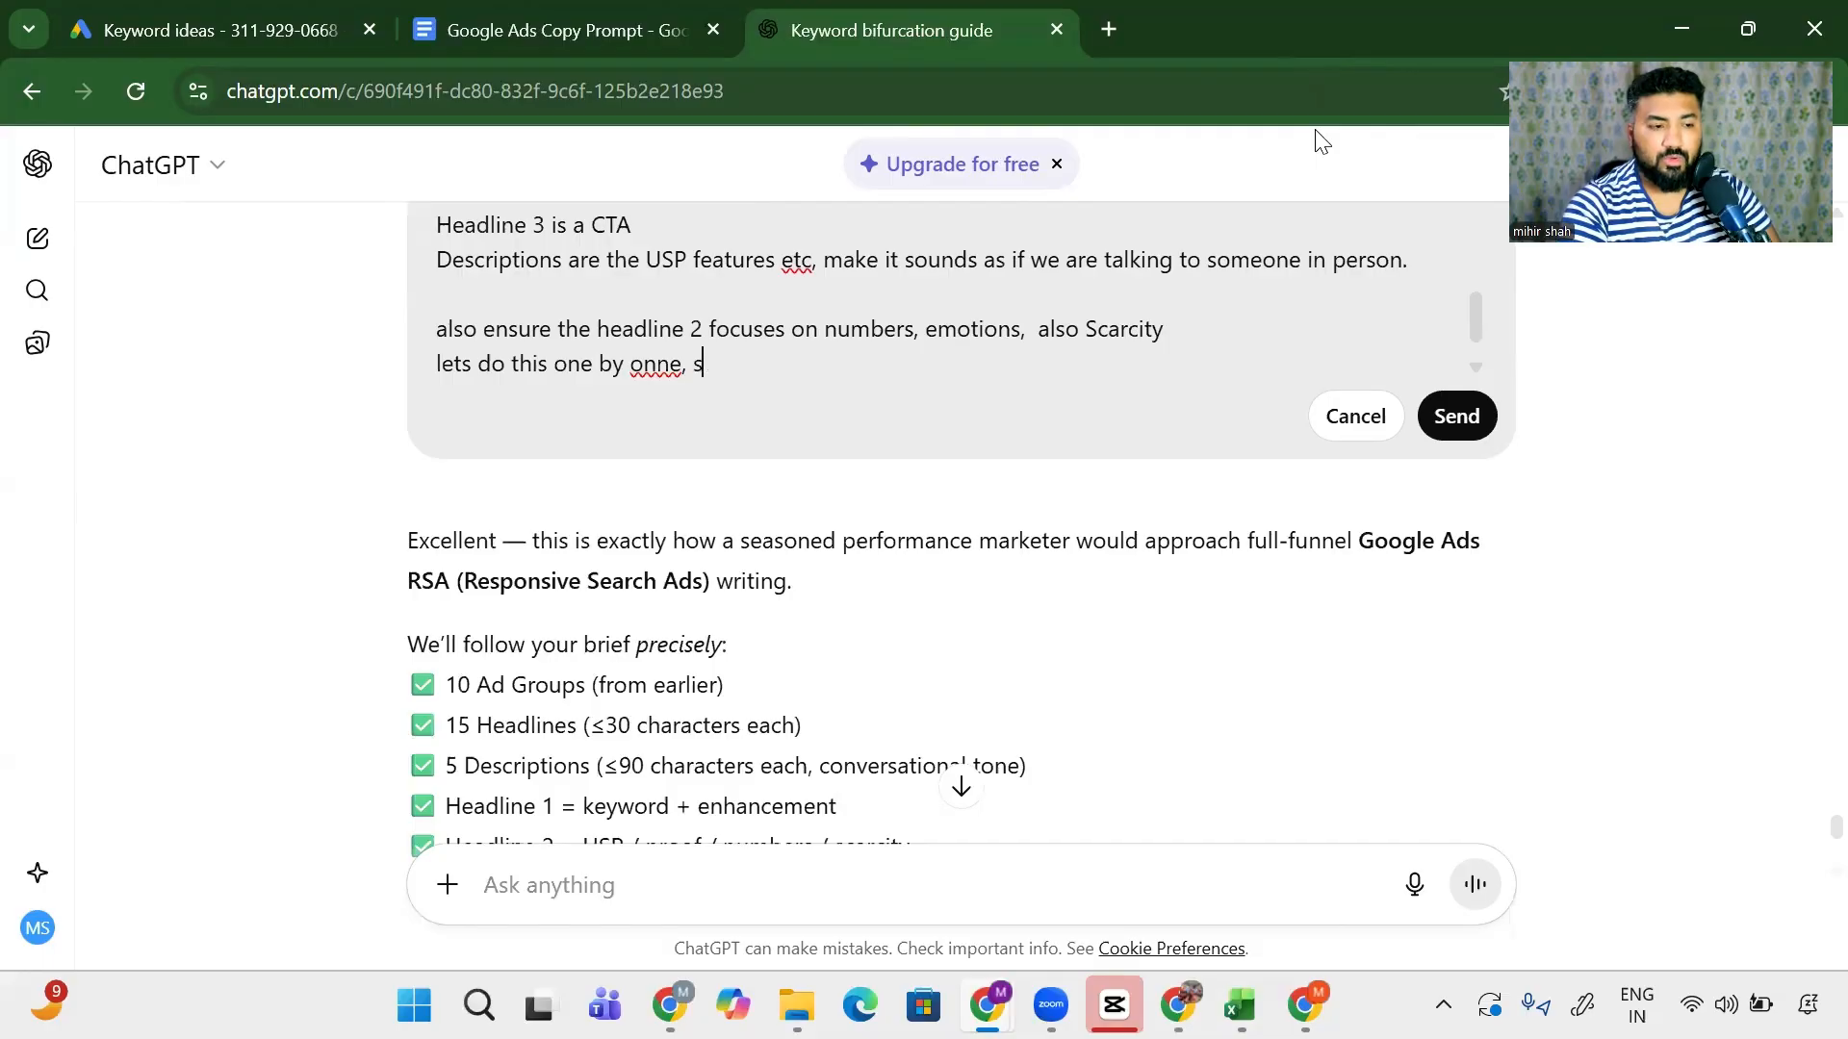
key(BackSpace)
text(only for t)
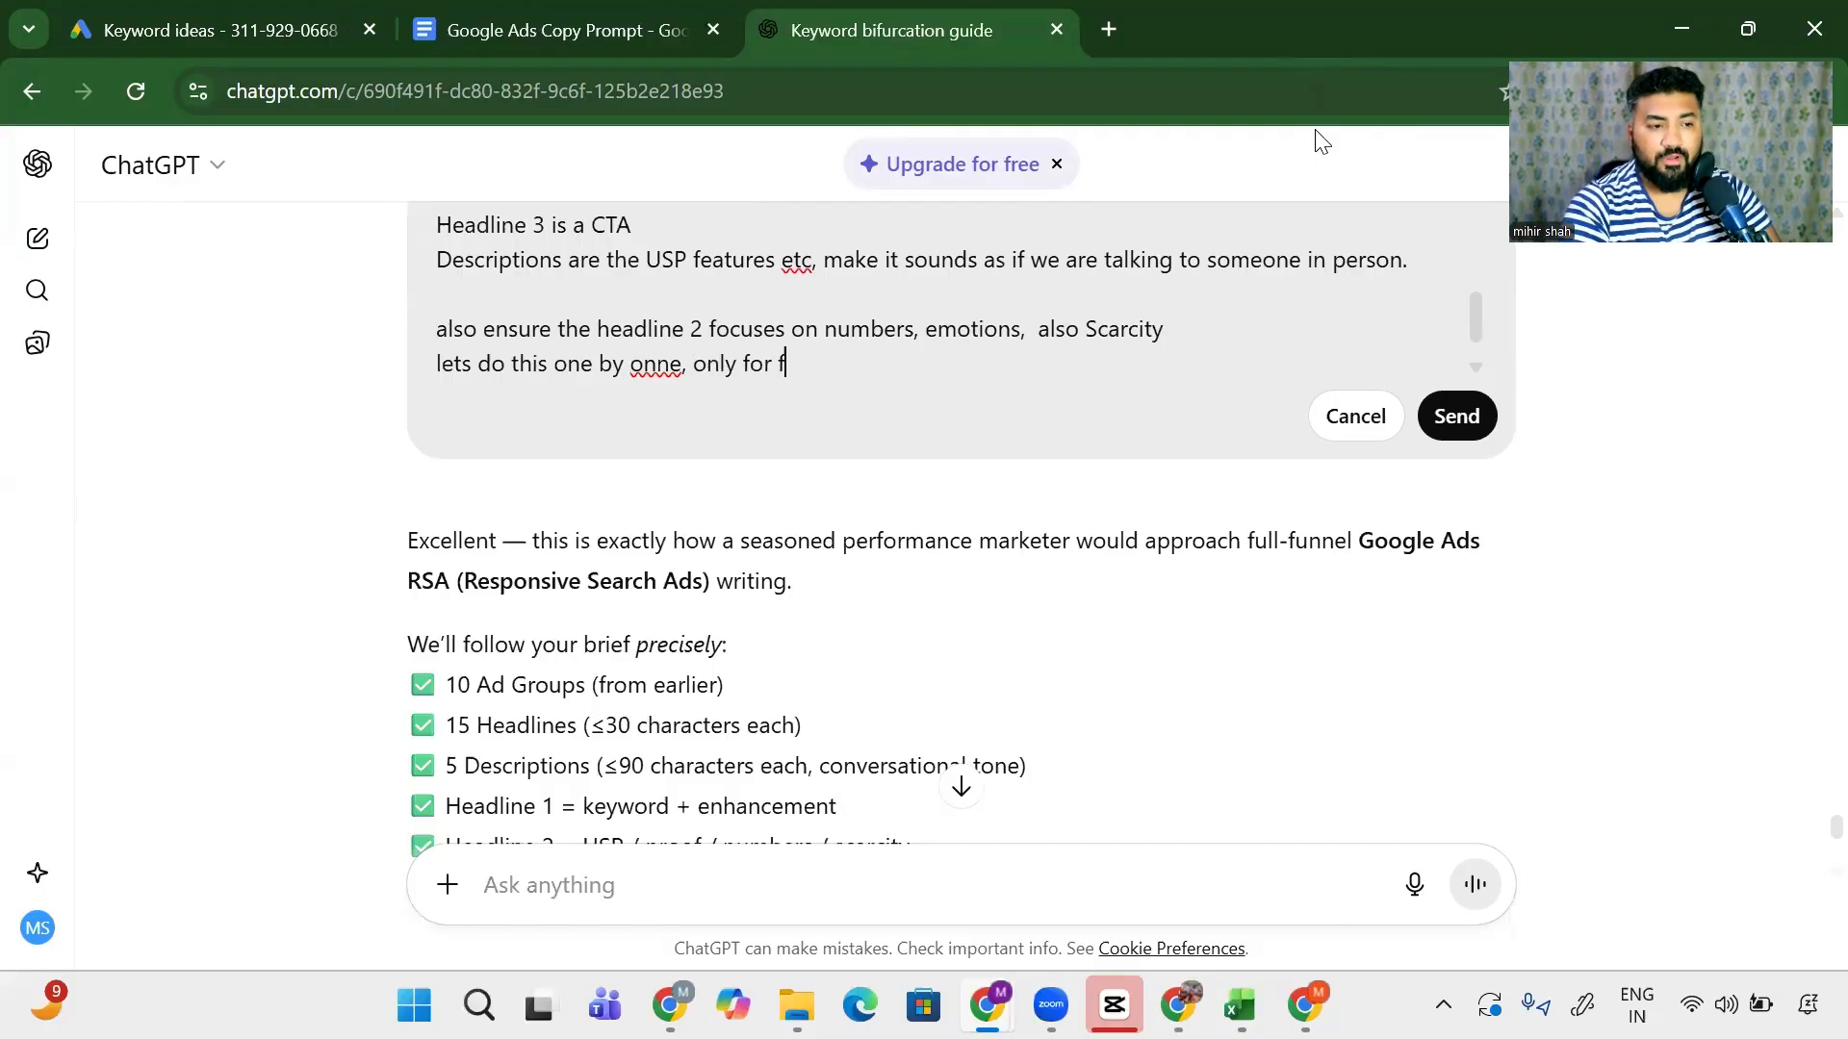
text(he second )
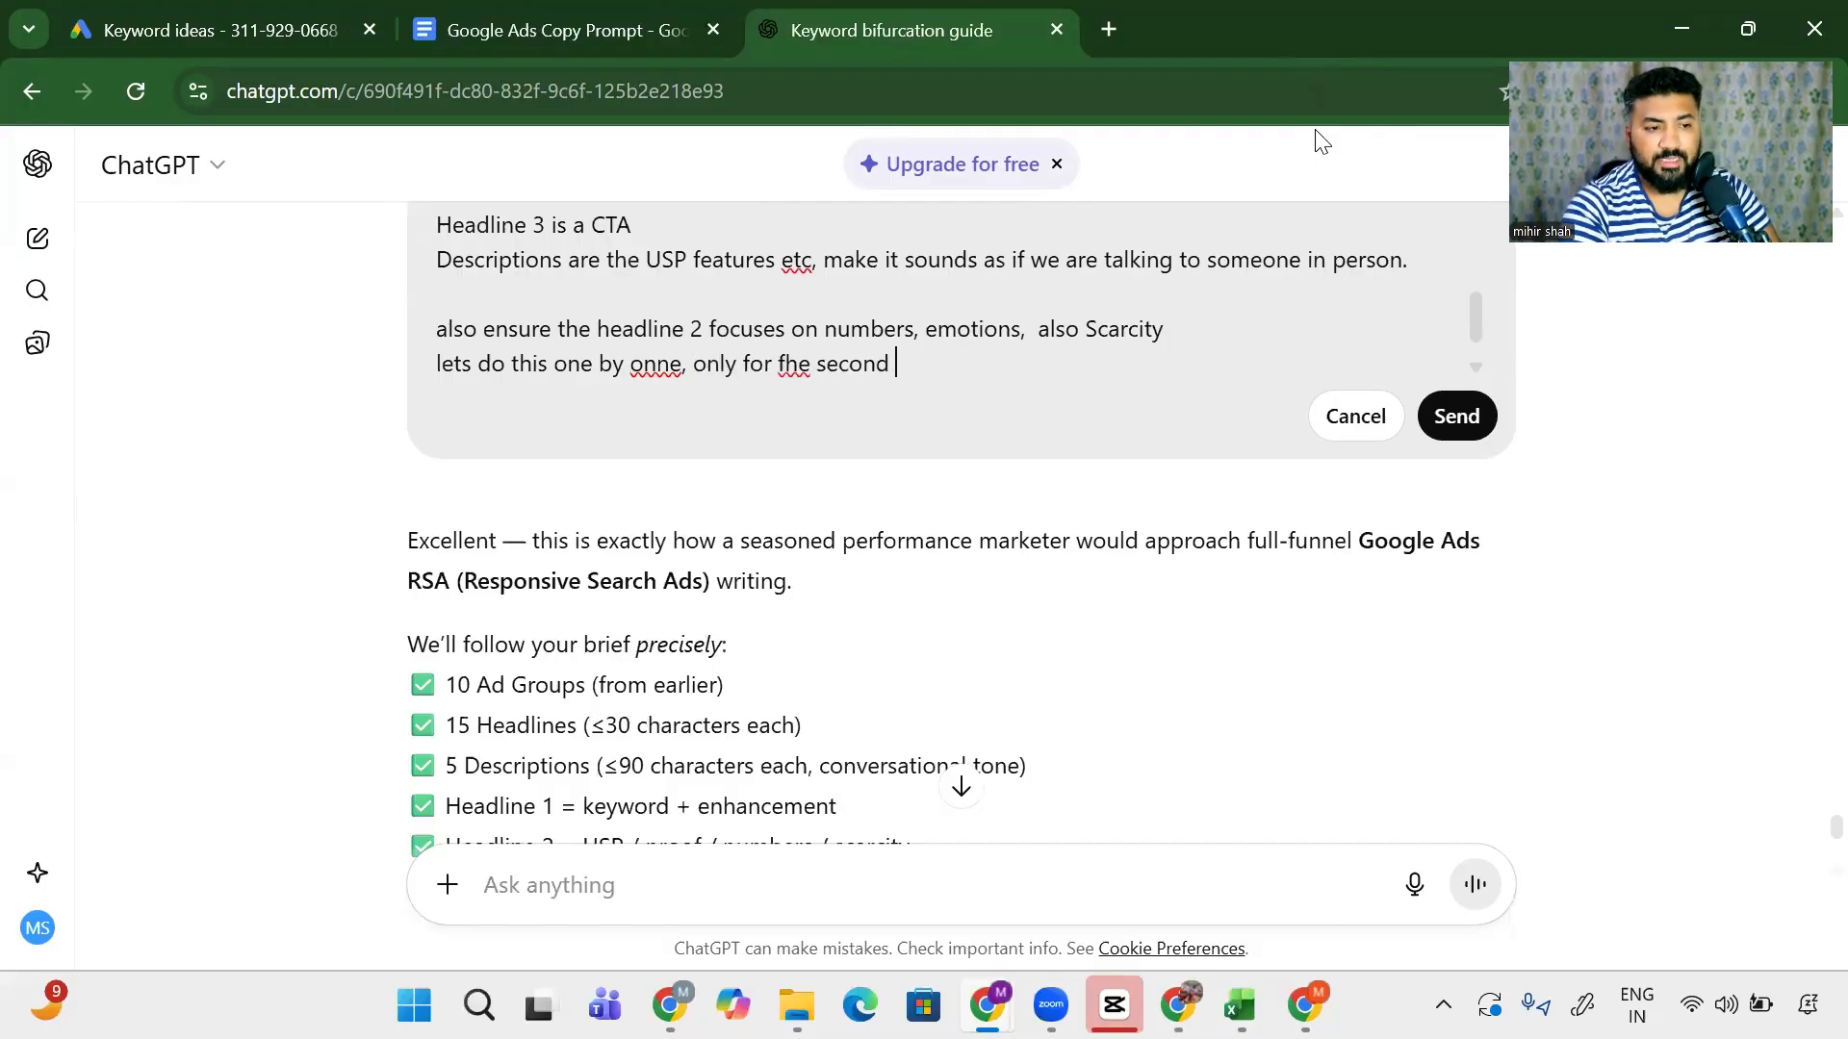
text(adgroups once)
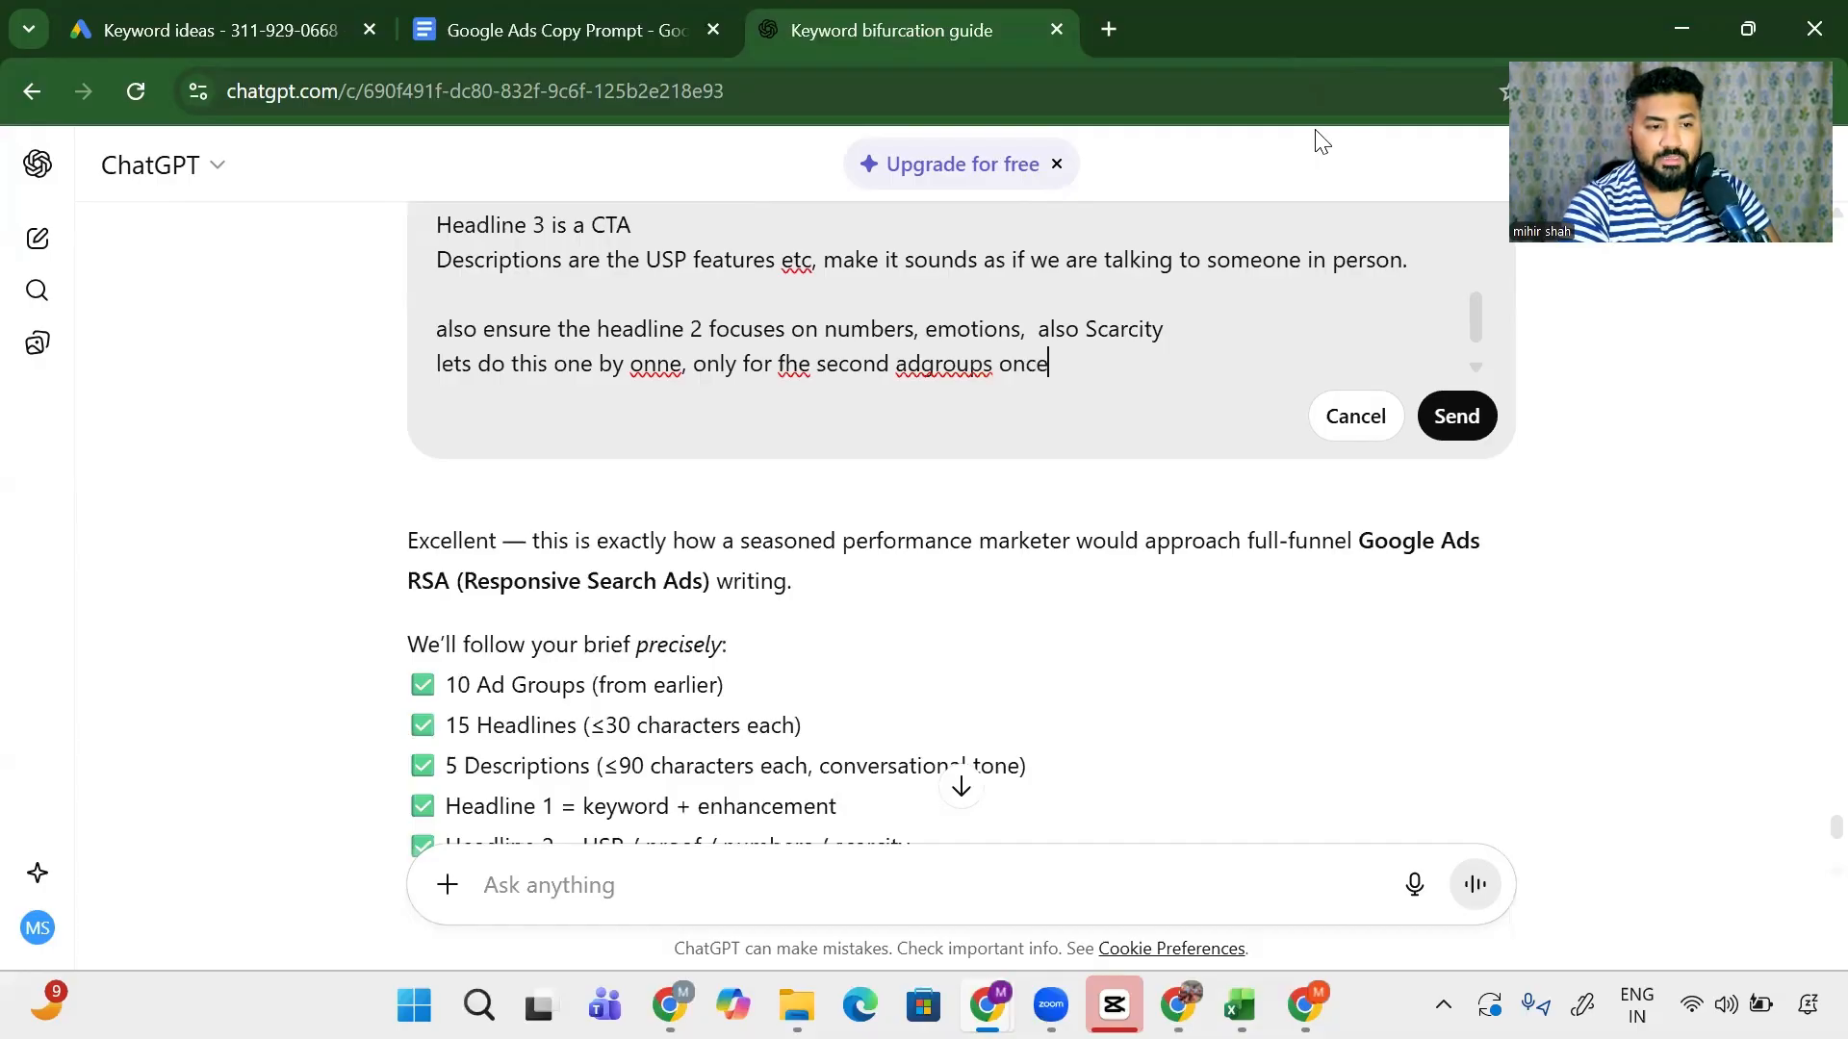
text( first one is )
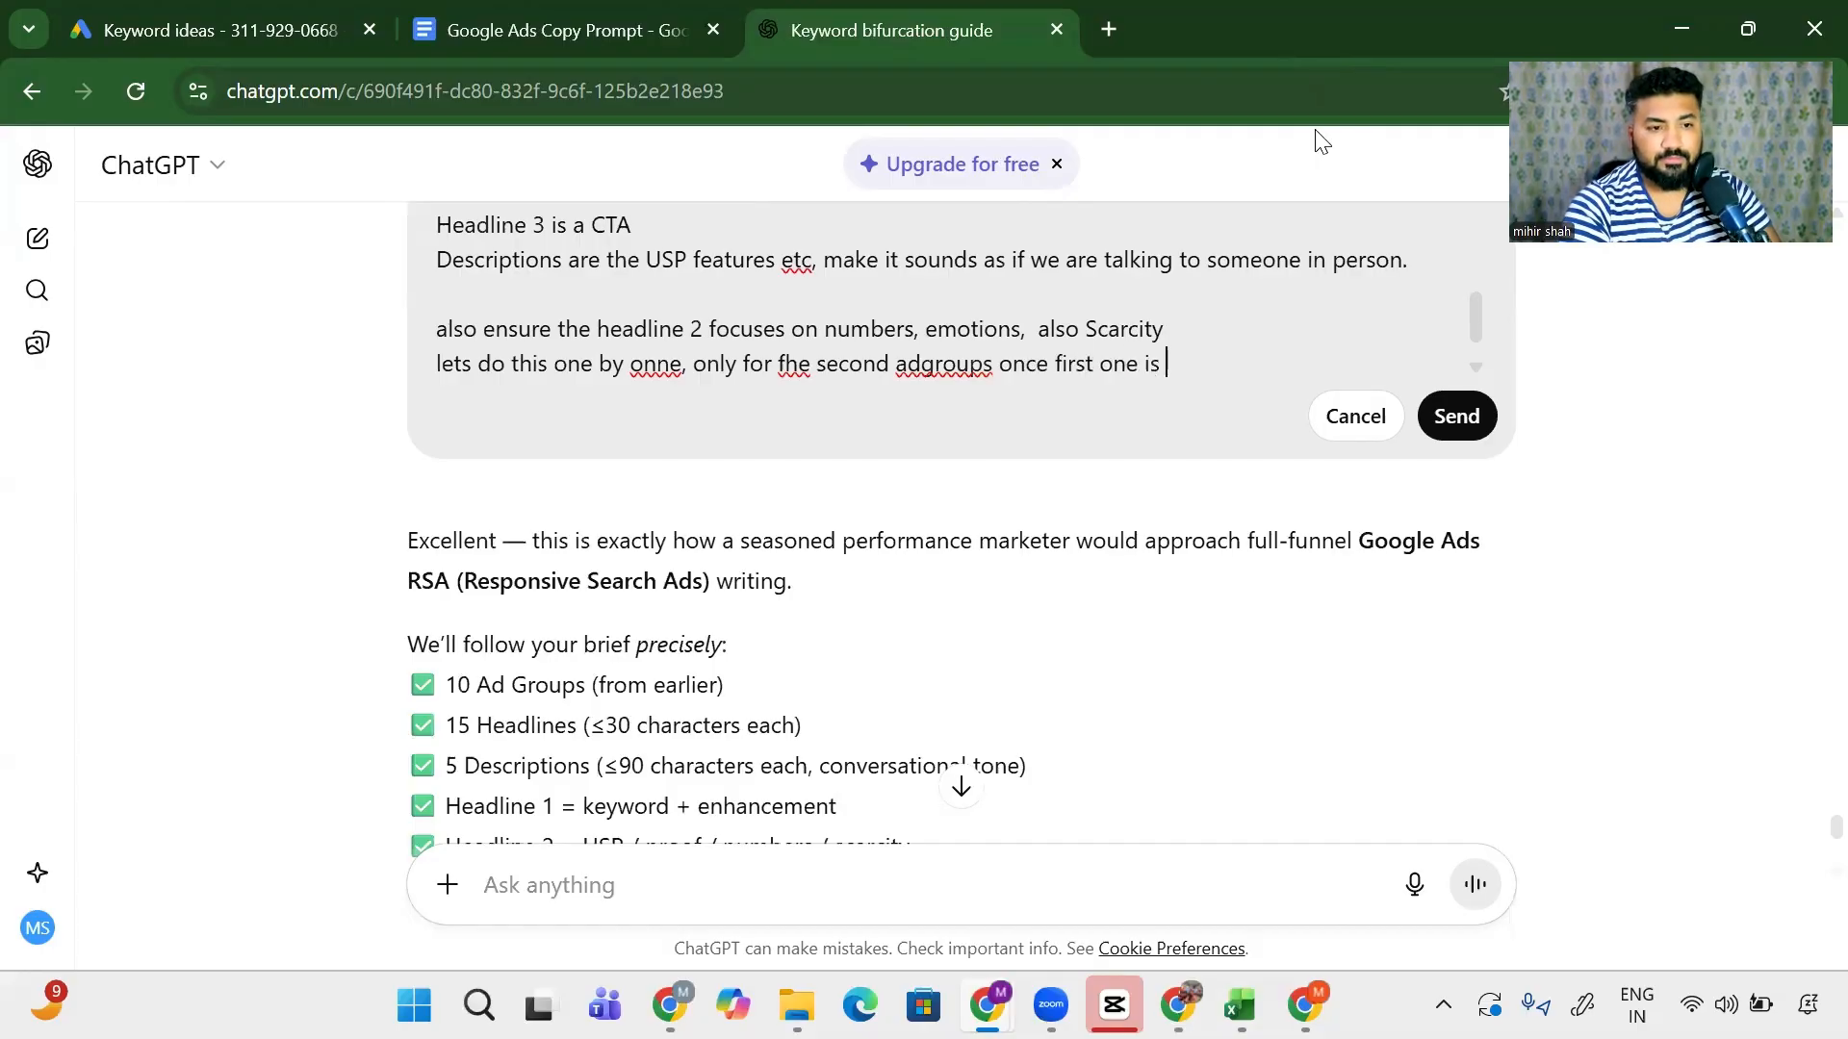
text(approved)
key(shift+Return)
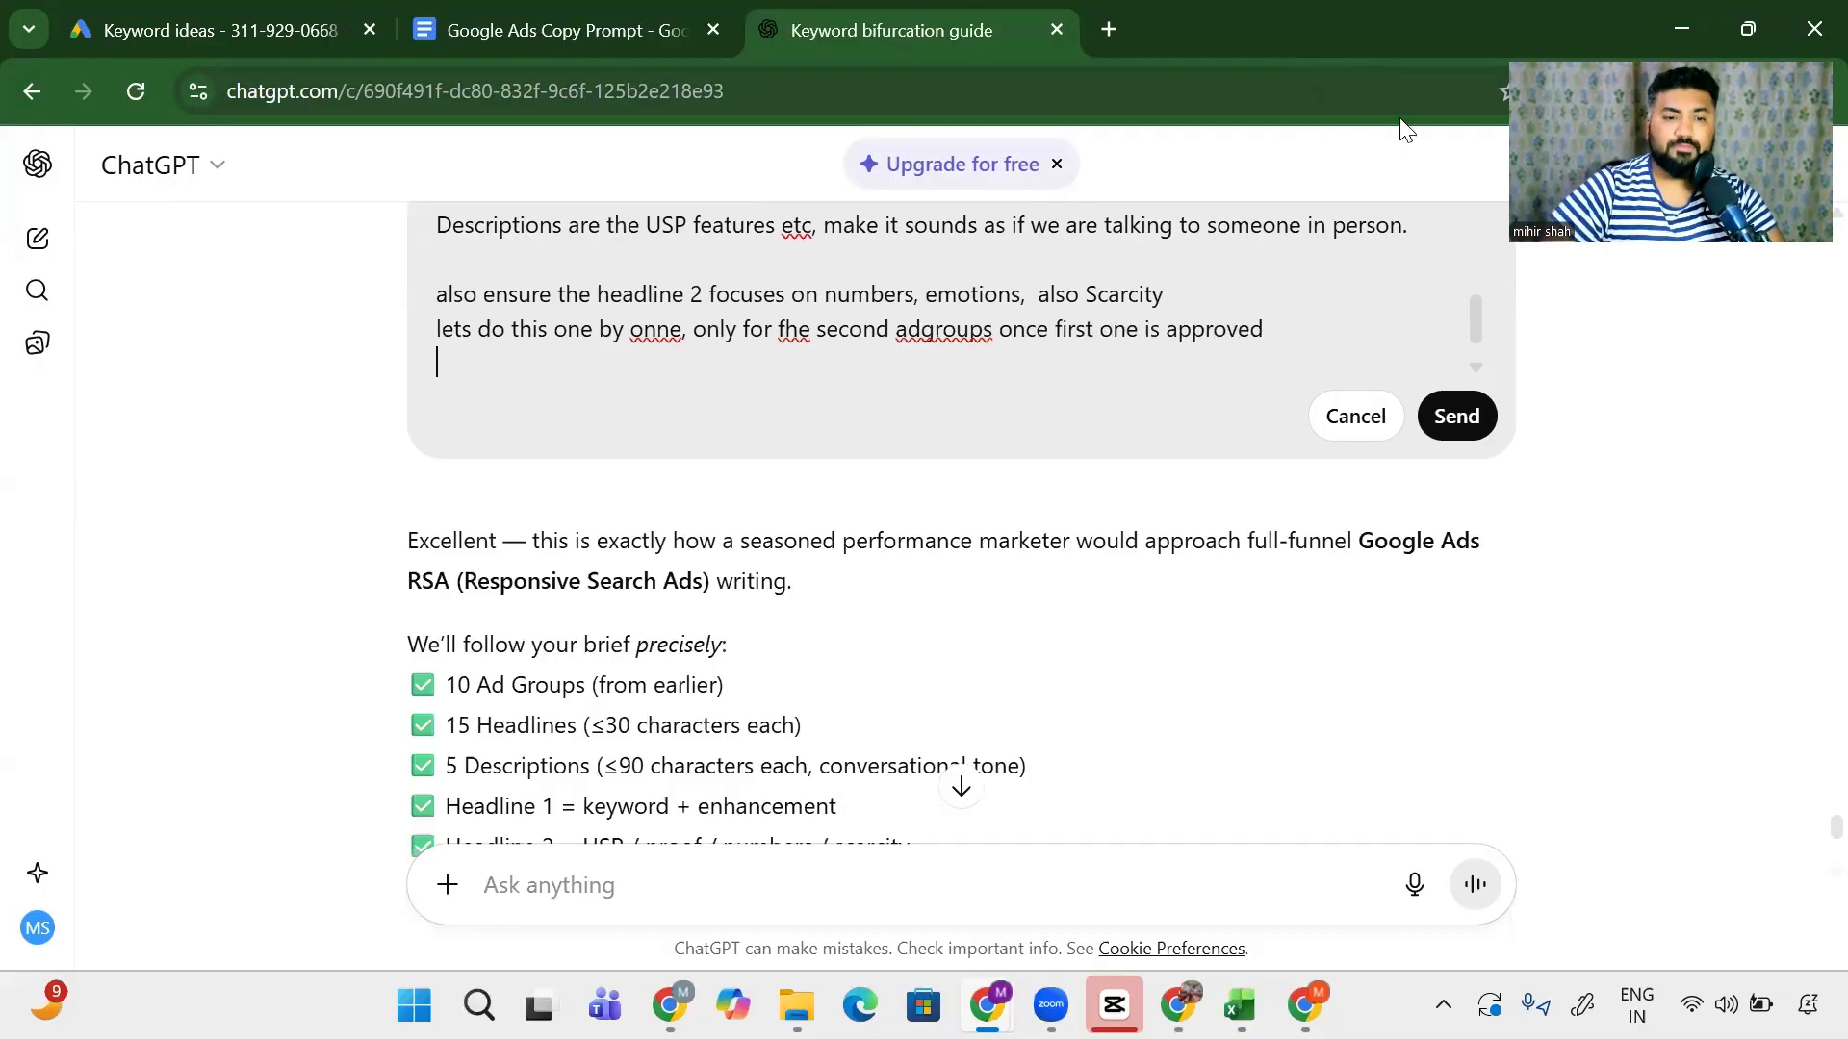
click(1456, 418)
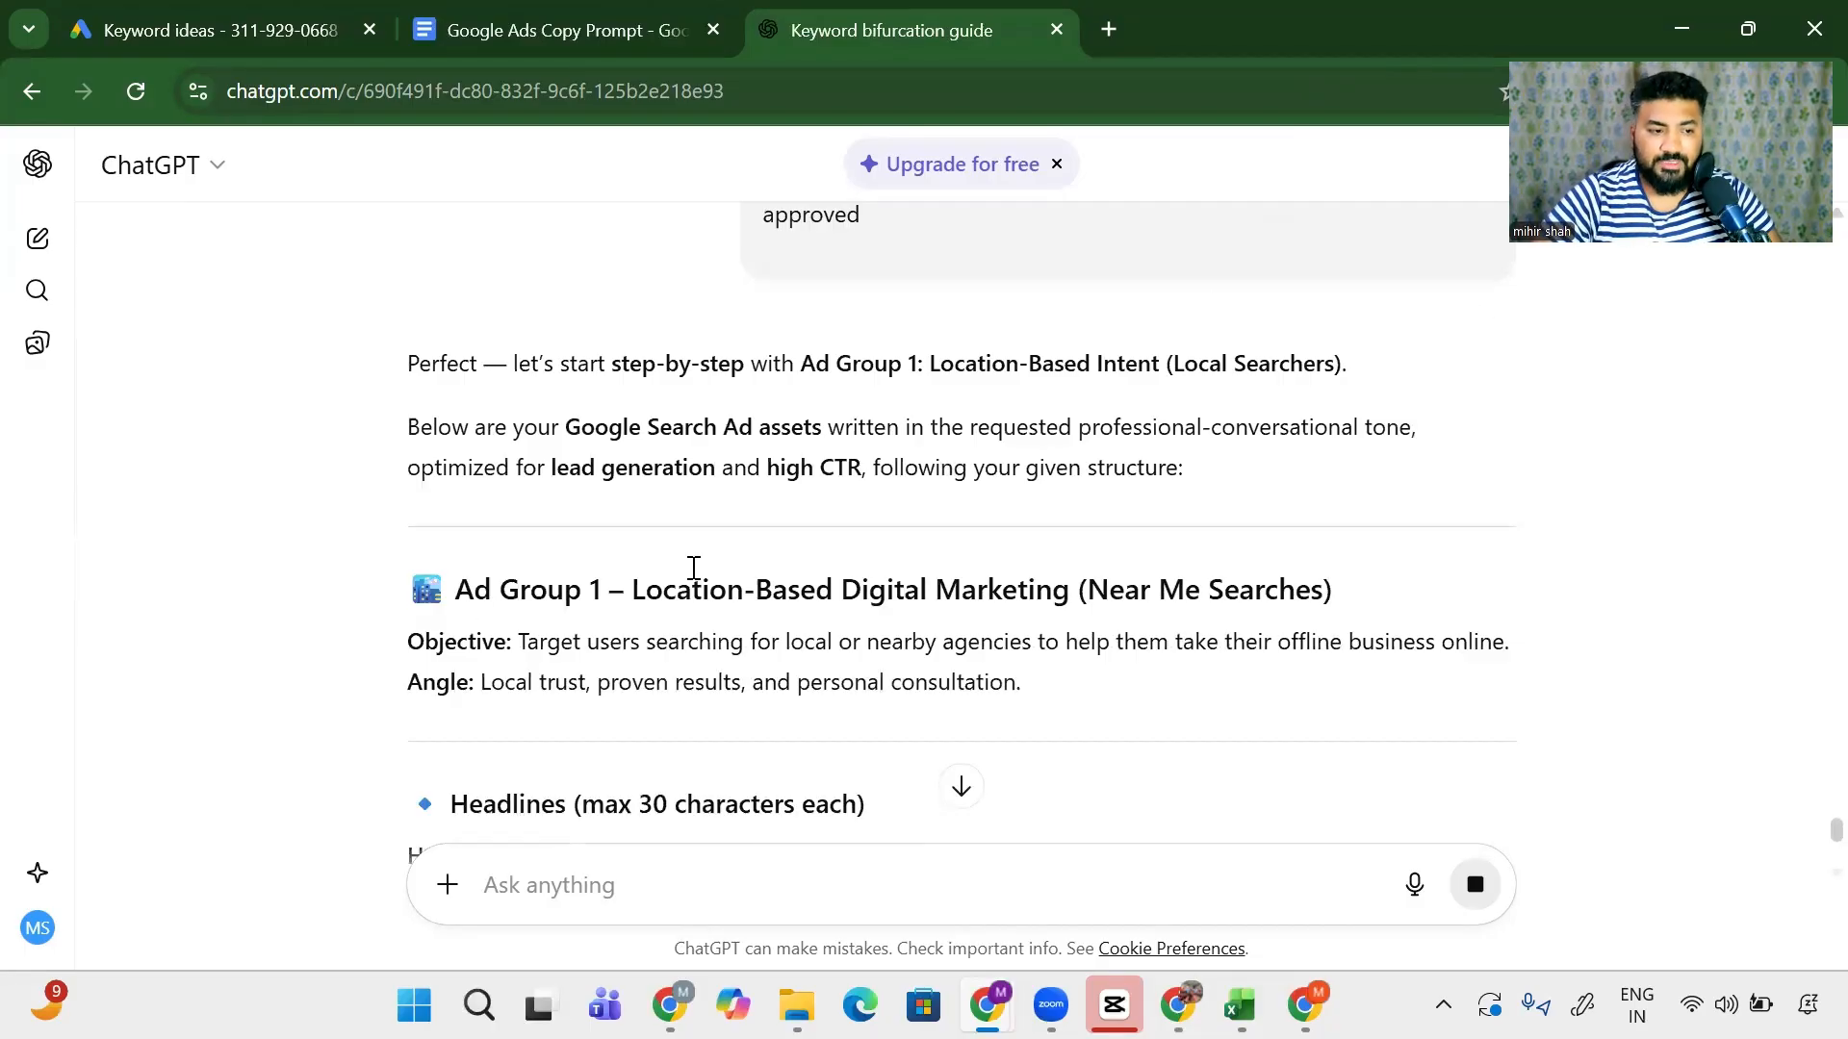
drag(691, 585, 934, 587)
scroll(452, 567, down, 3)
scroll(448, 562, down, 1)
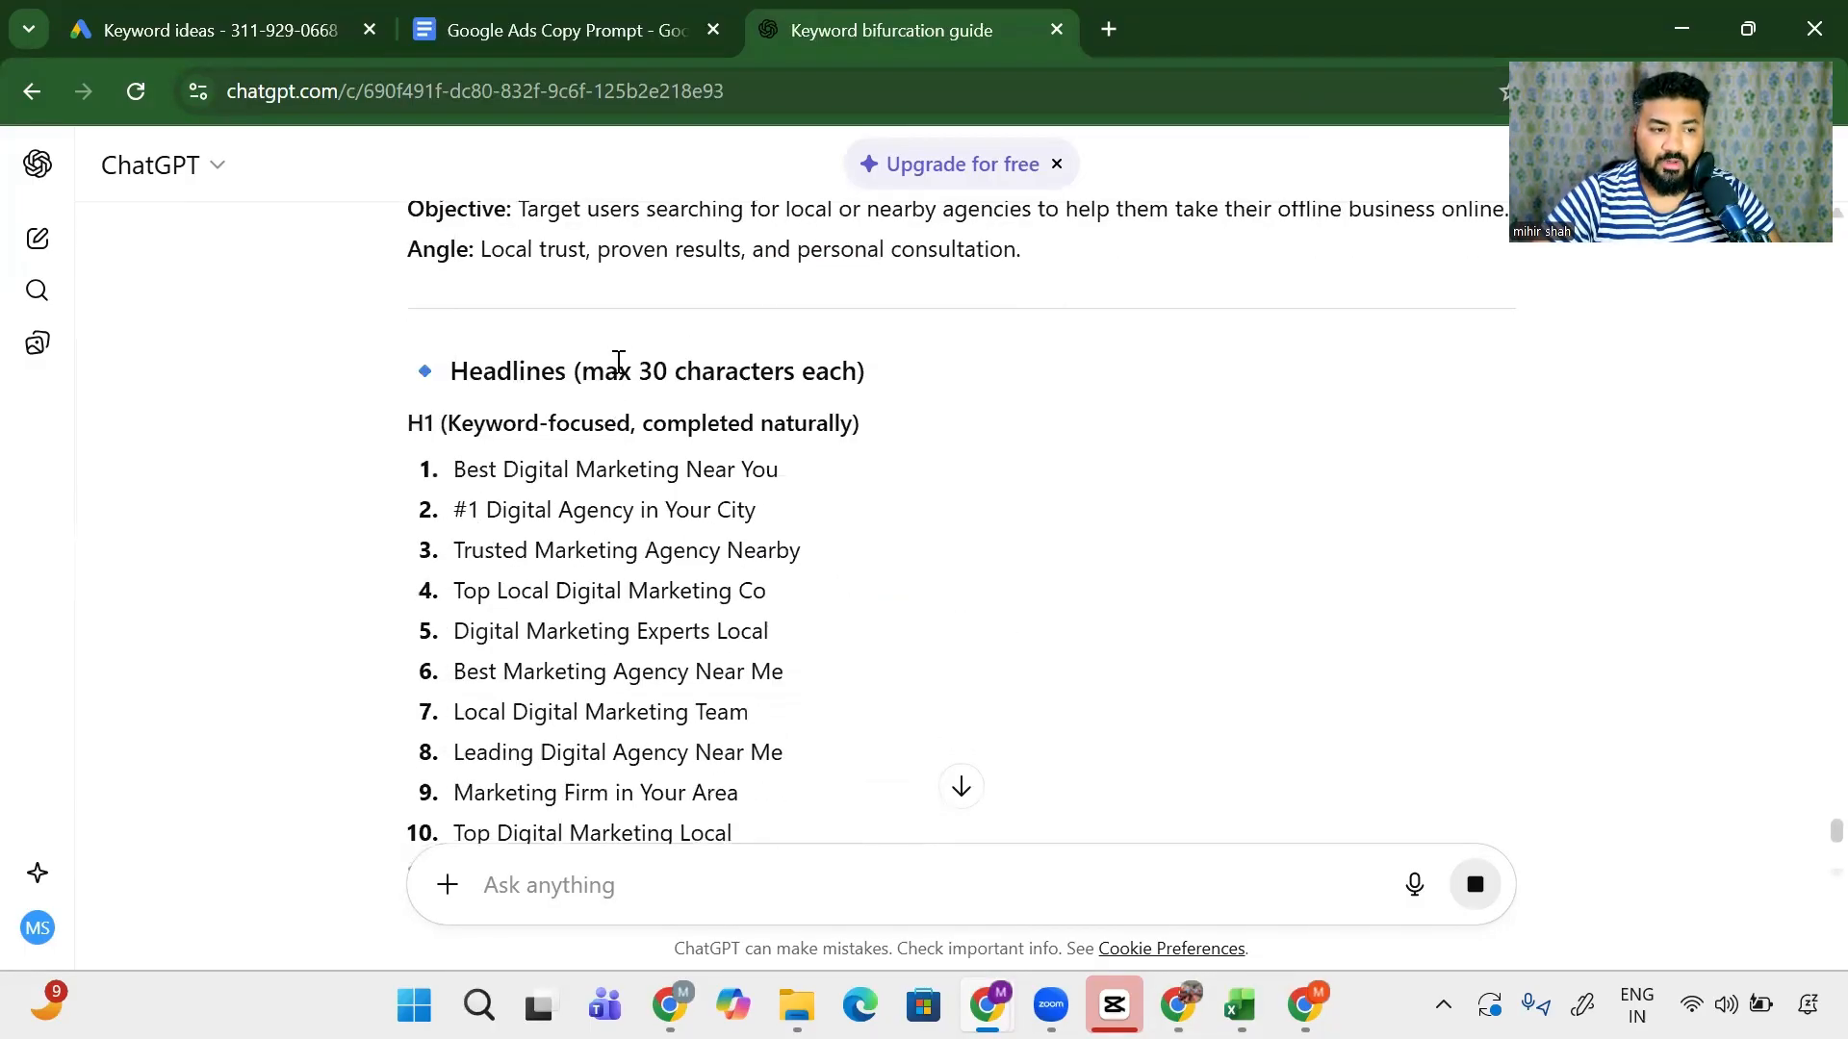
drag(606, 370, 856, 370)
drag(526, 475, 836, 478)
drag(554, 507, 758, 509)
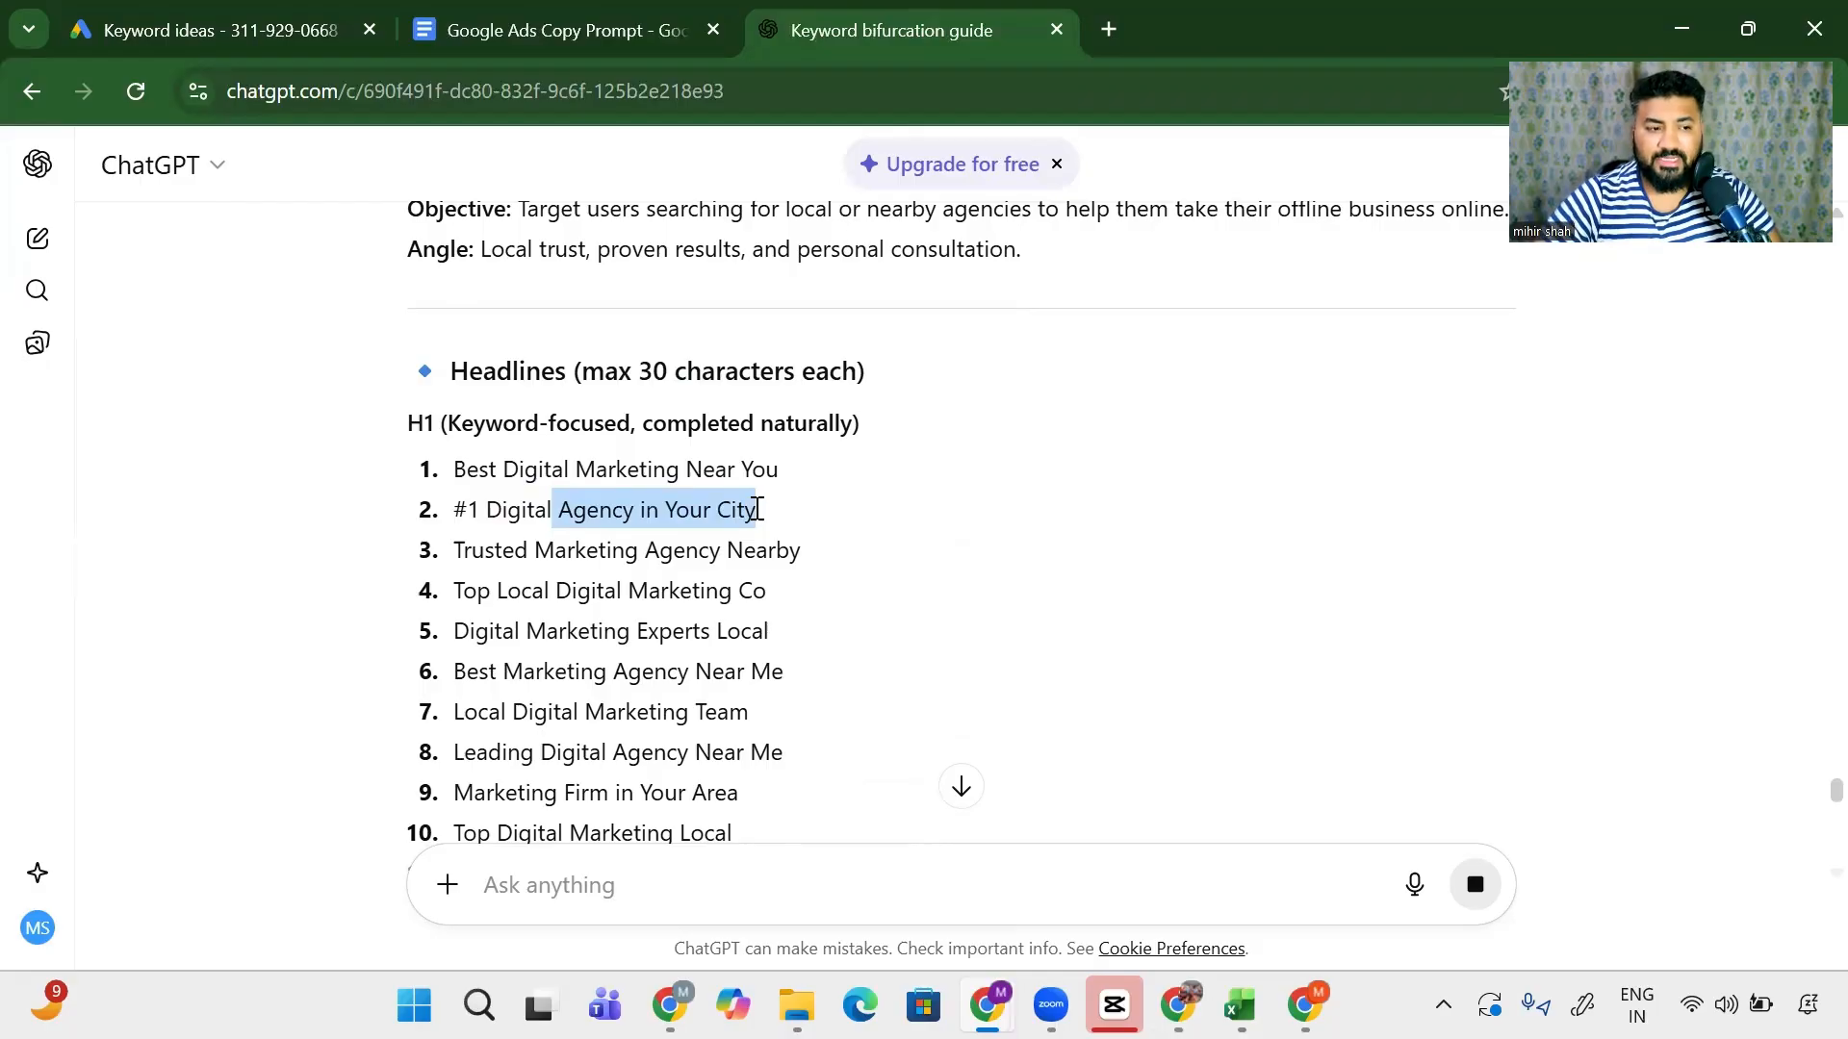
drag(639, 550, 448, 553)
scroll(717, 630, down, 2)
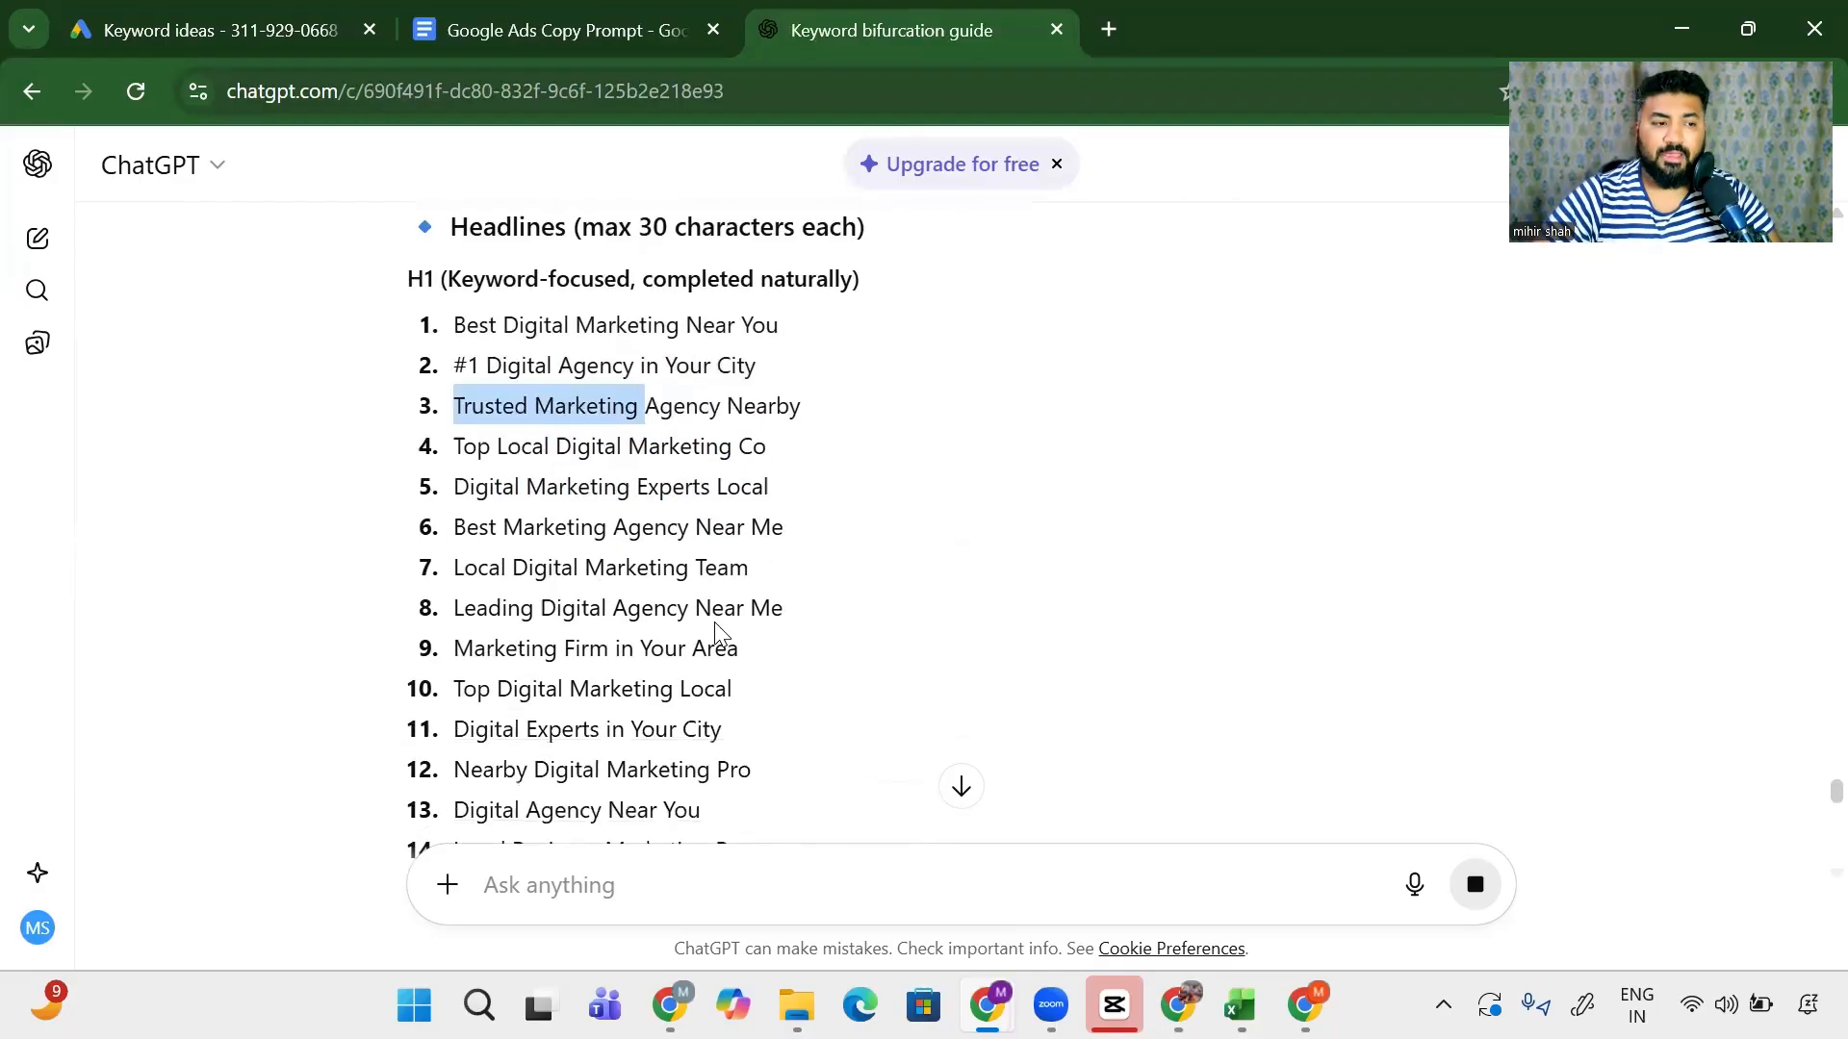
drag(561, 565, 690, 564)
drag(576, 645, 661, 660)
drag(547, 688, 686, 728)
scroll(649, 717, down, 9)
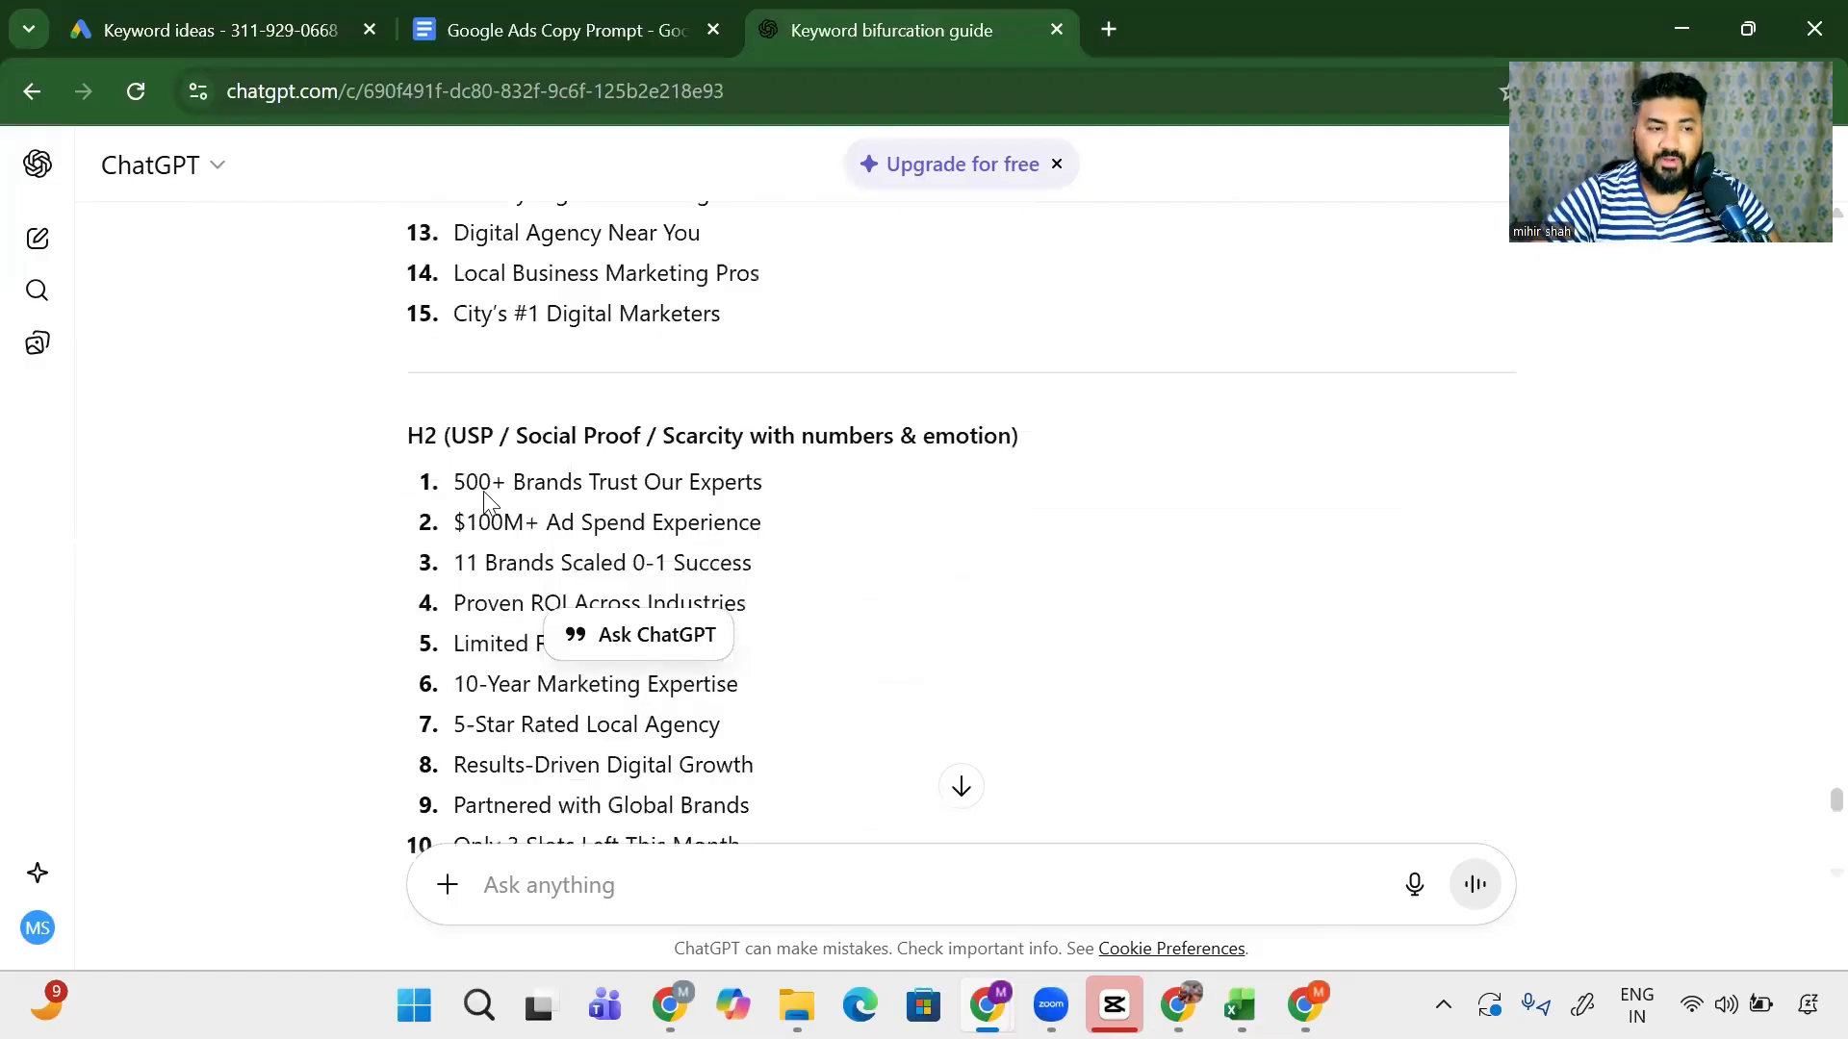
drag(484, 492, 551, 603)
scroll(536, 589, down, 10)
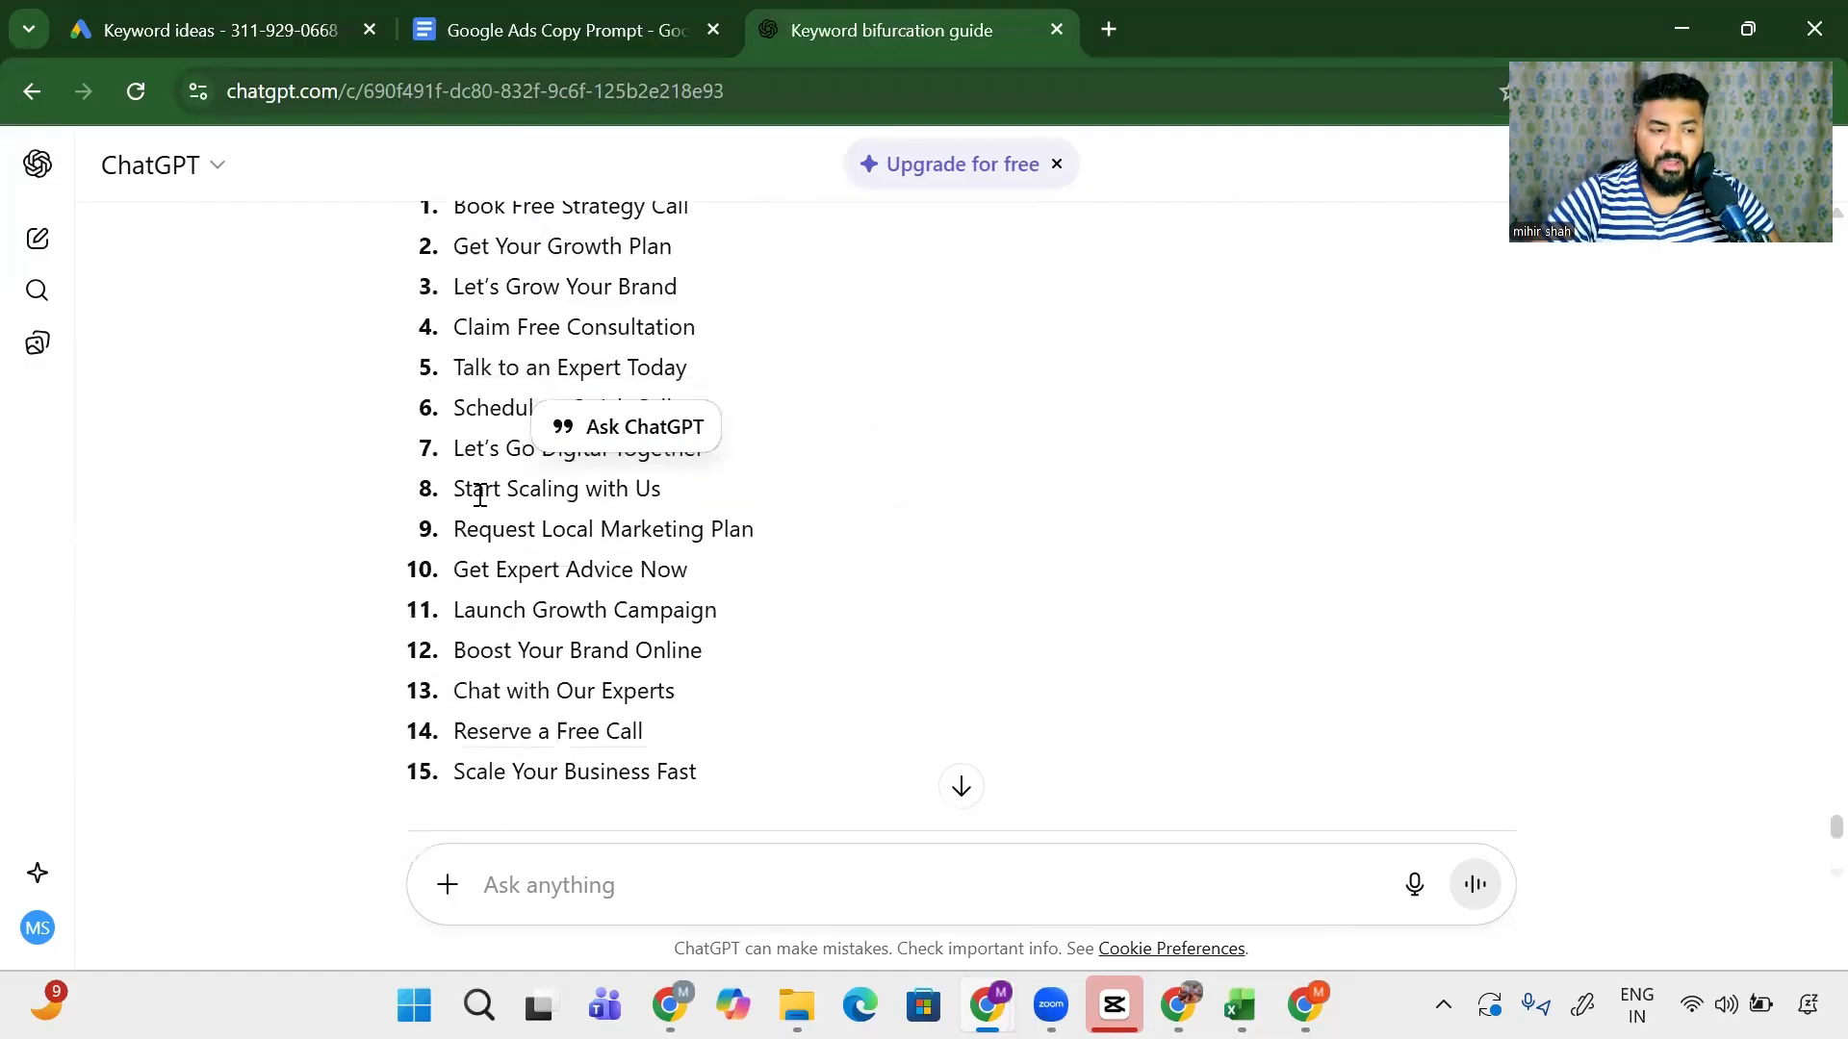
drag(479, 495, 540, 709)
scroll(536, 714, down, 7)
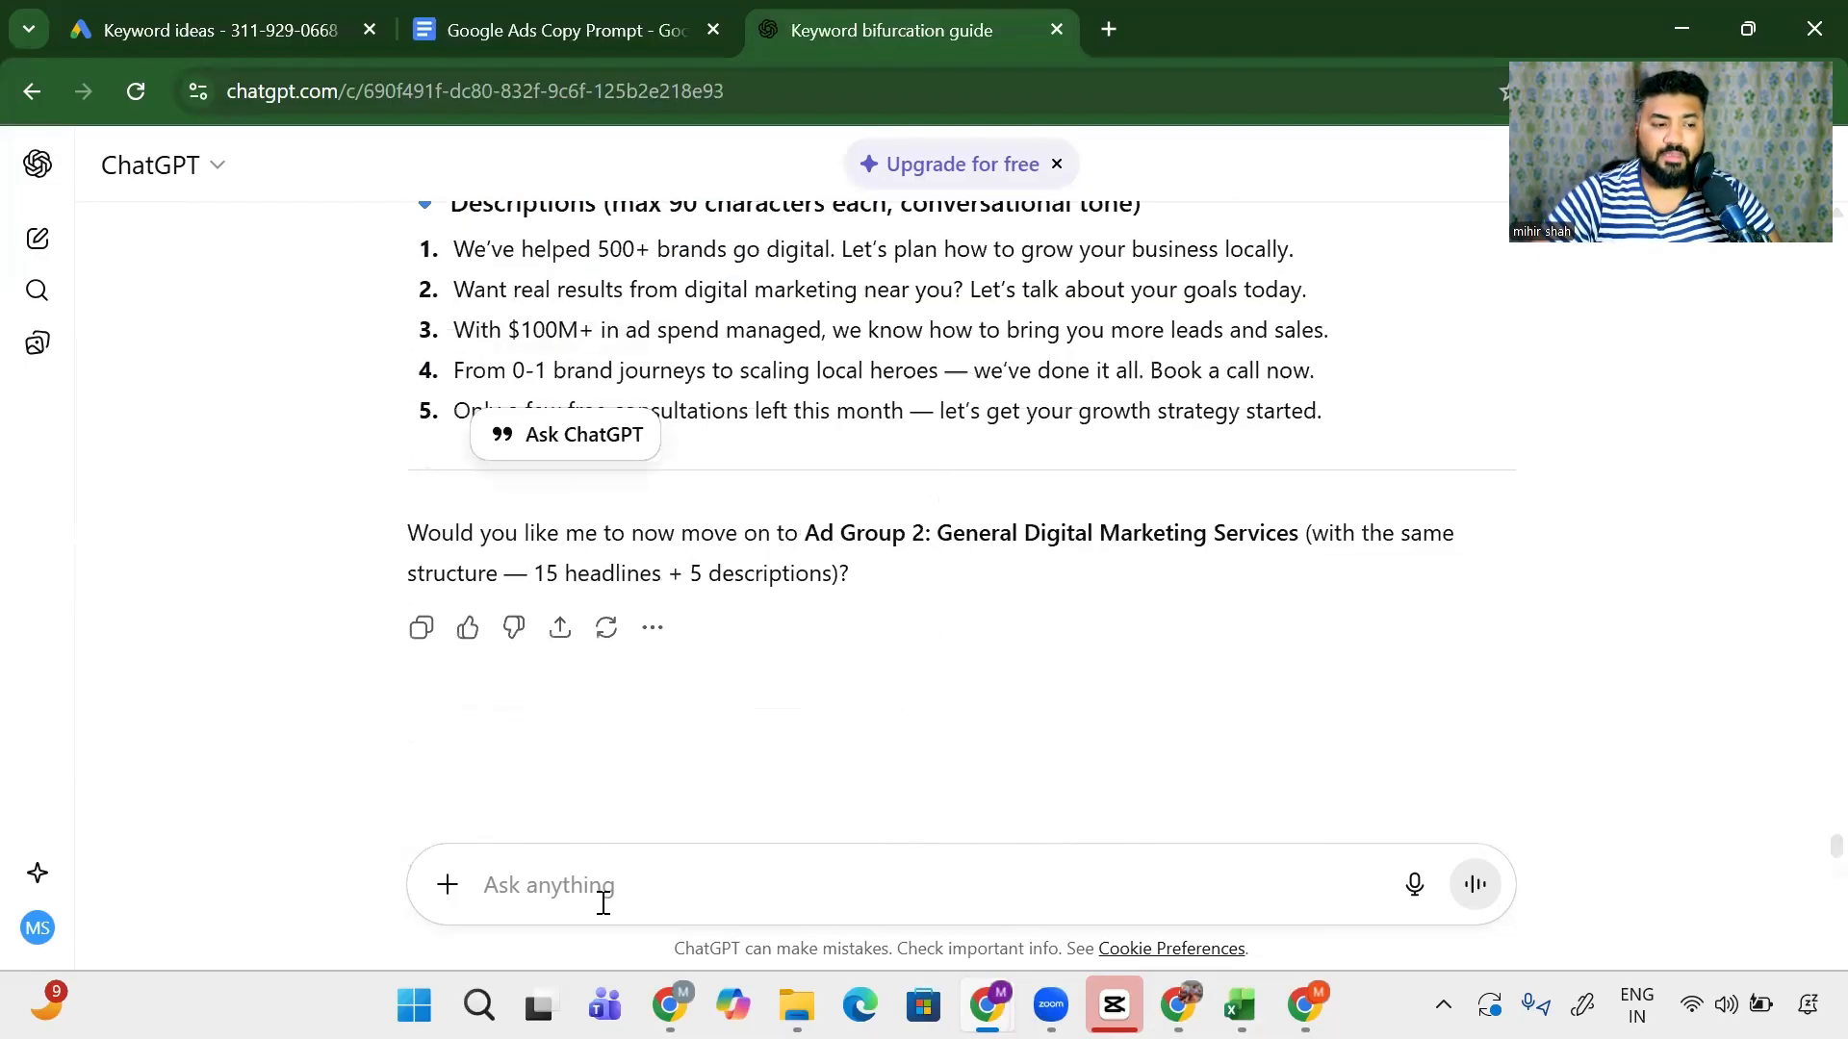
click(608, 898)
- Request ad groups 1 and 2 together in a table with Headline 1–3 and Description 1–2 columns
text(now l)
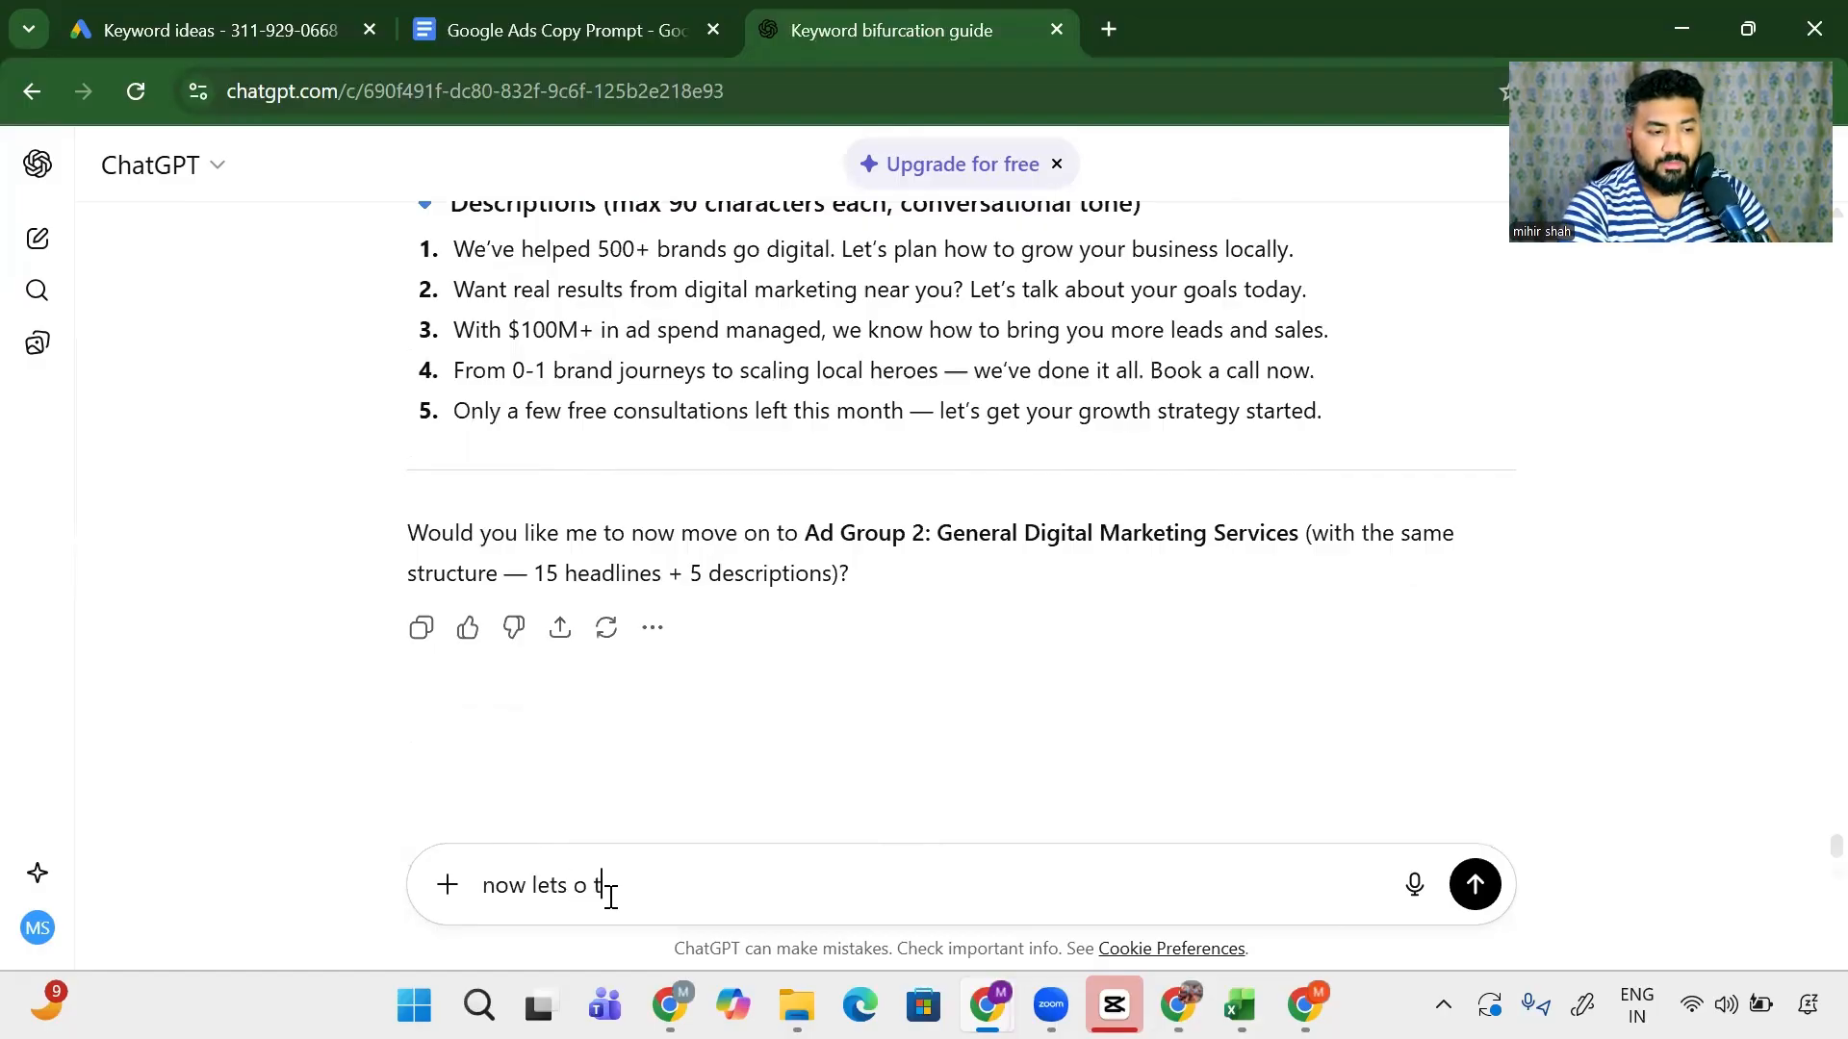
text(ets do this for )
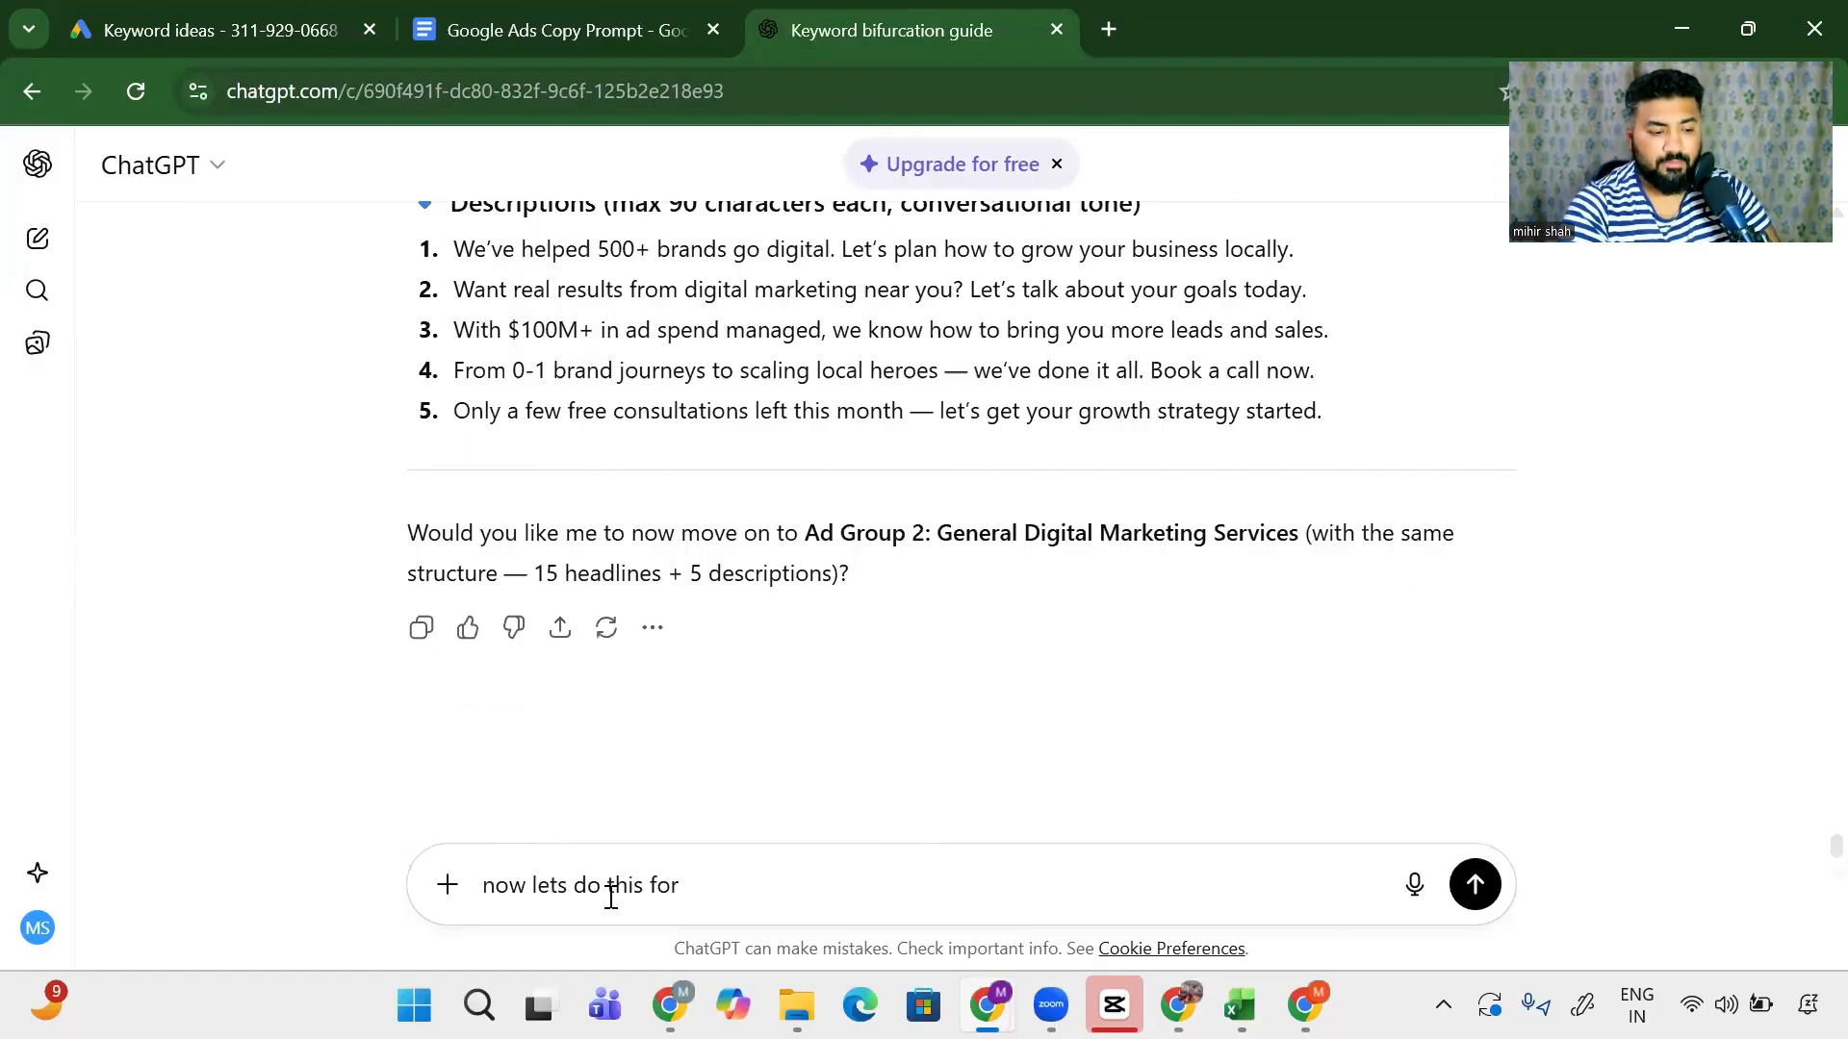
text(adgroup )
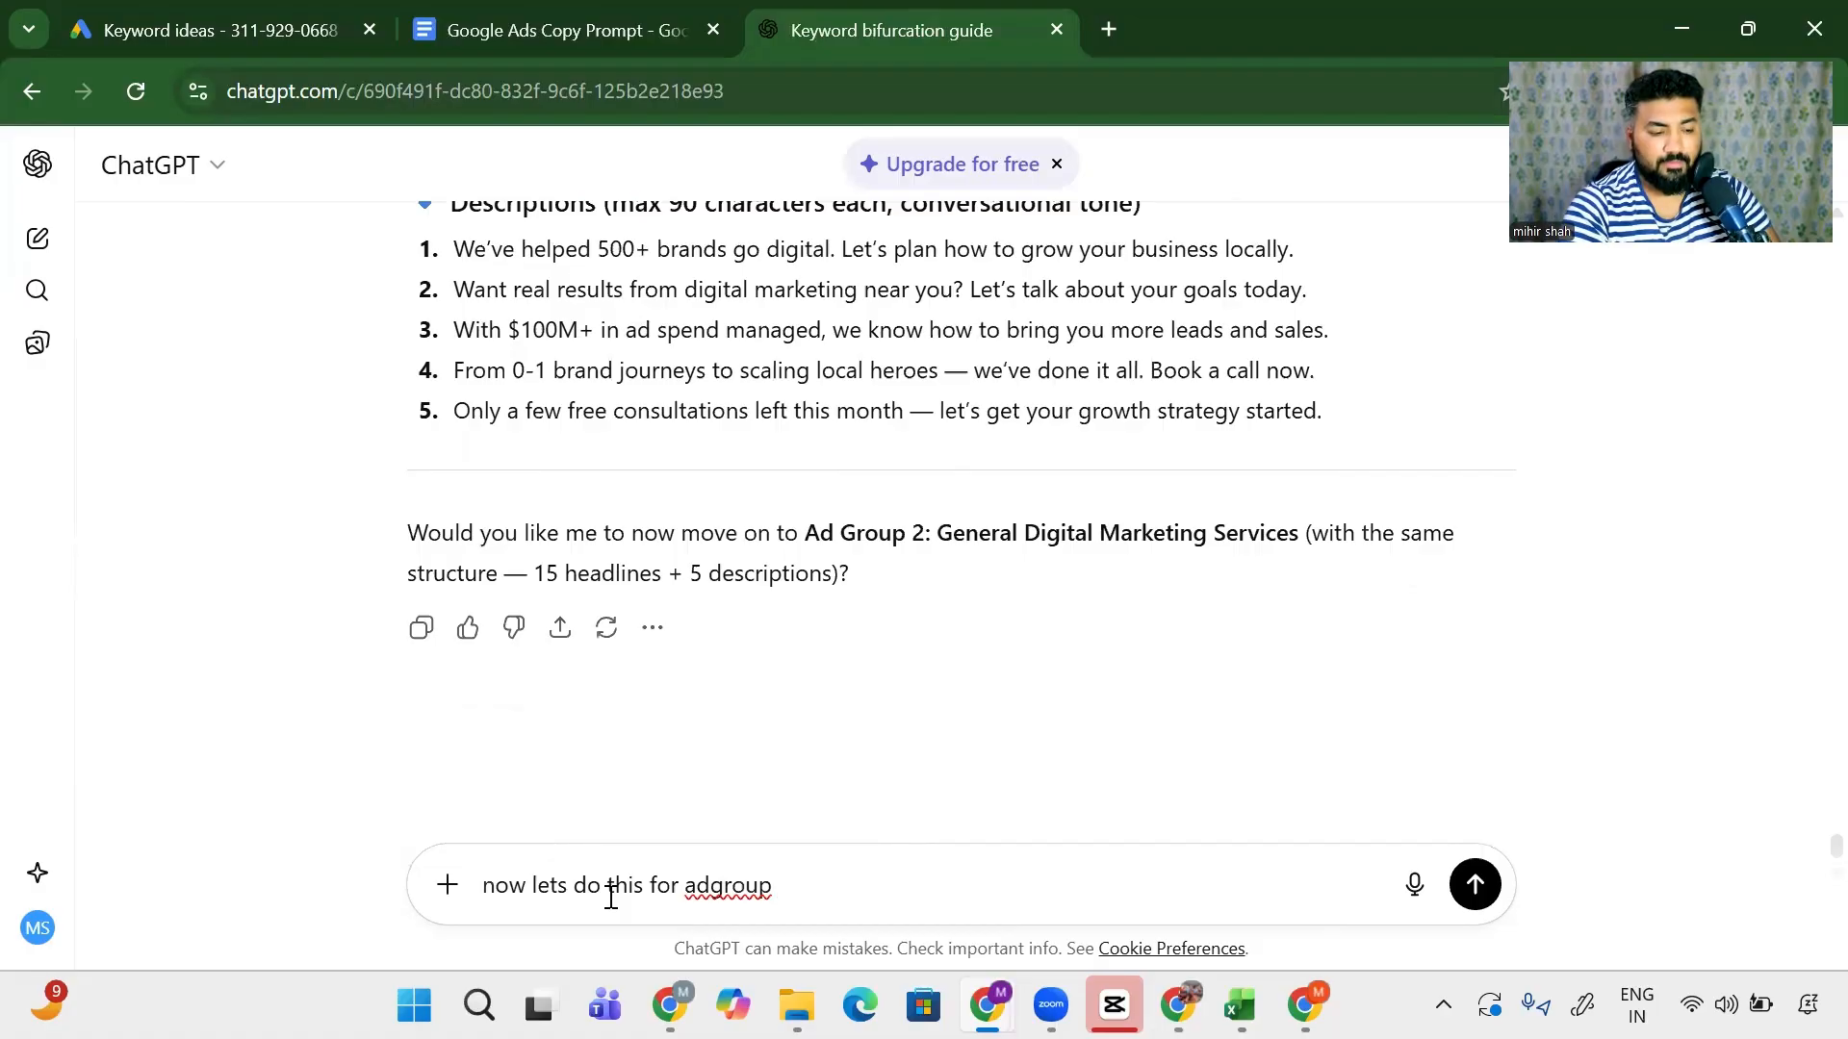
text(2)
key(shift+Return)
text(onl)
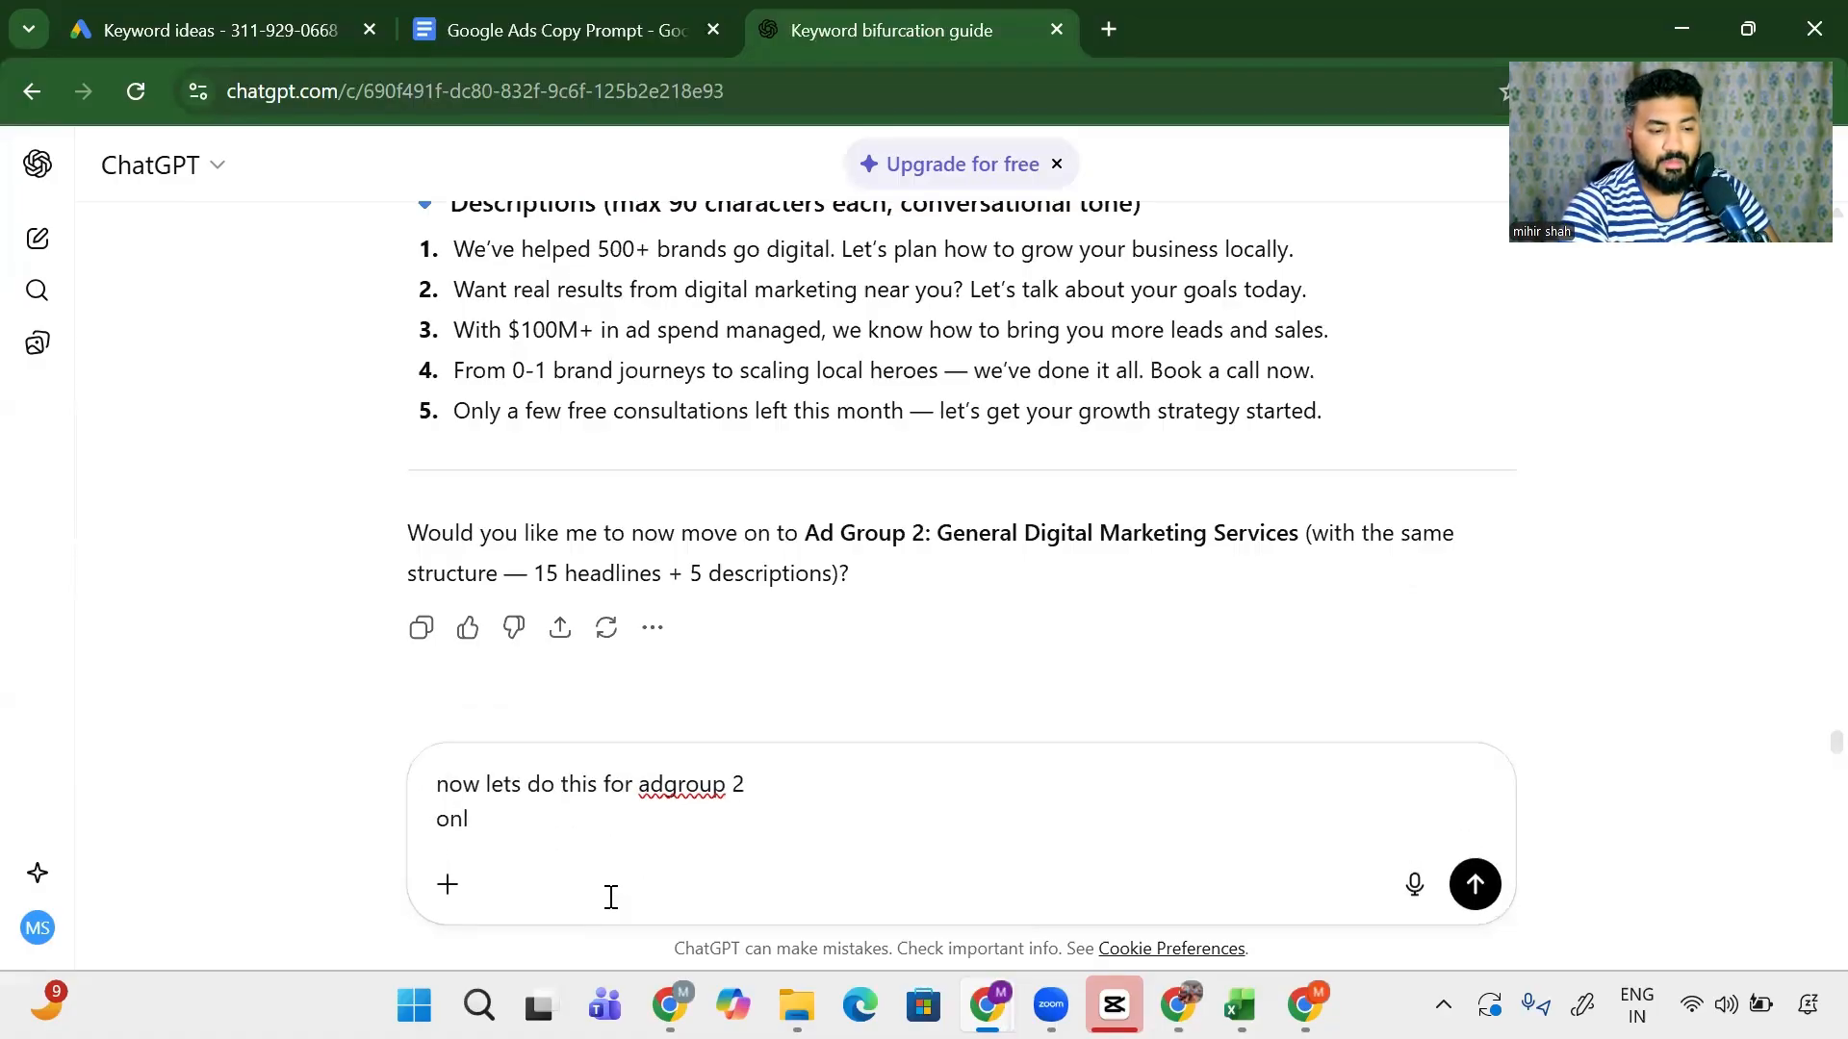
text(y now f)
text(i)
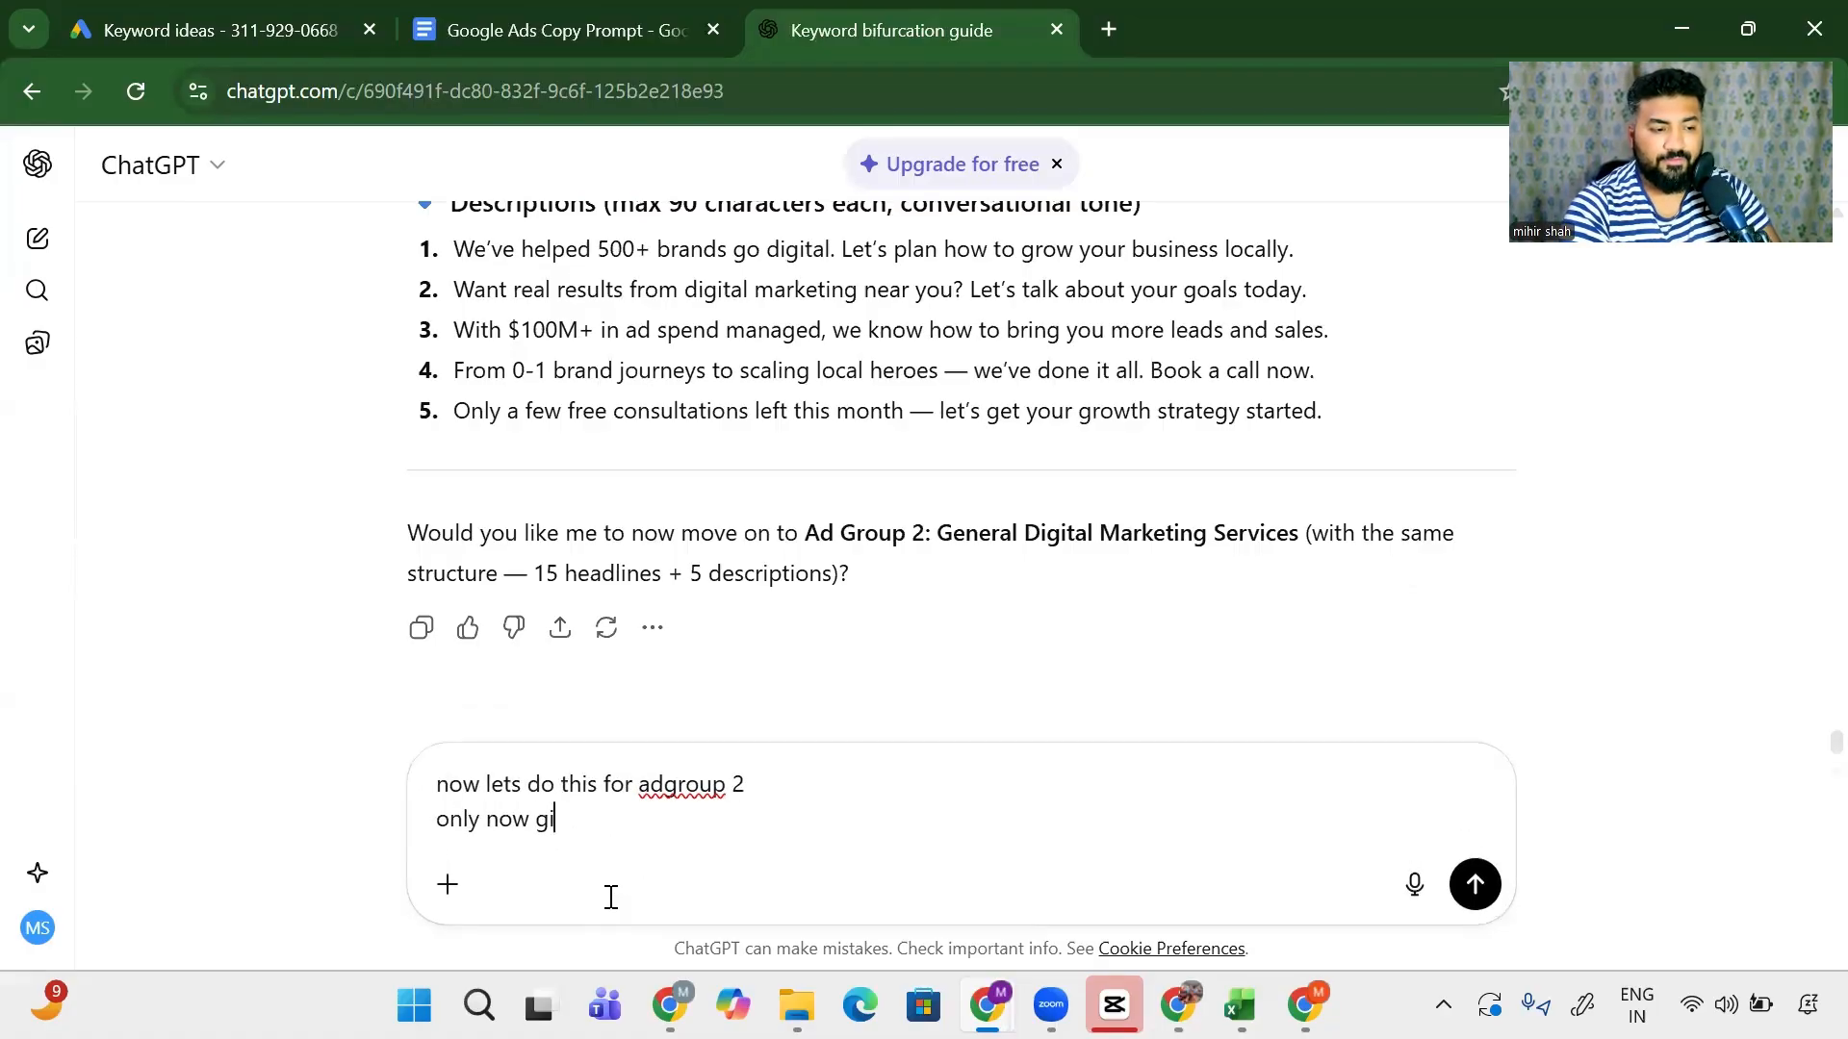
text(ve 1 and)
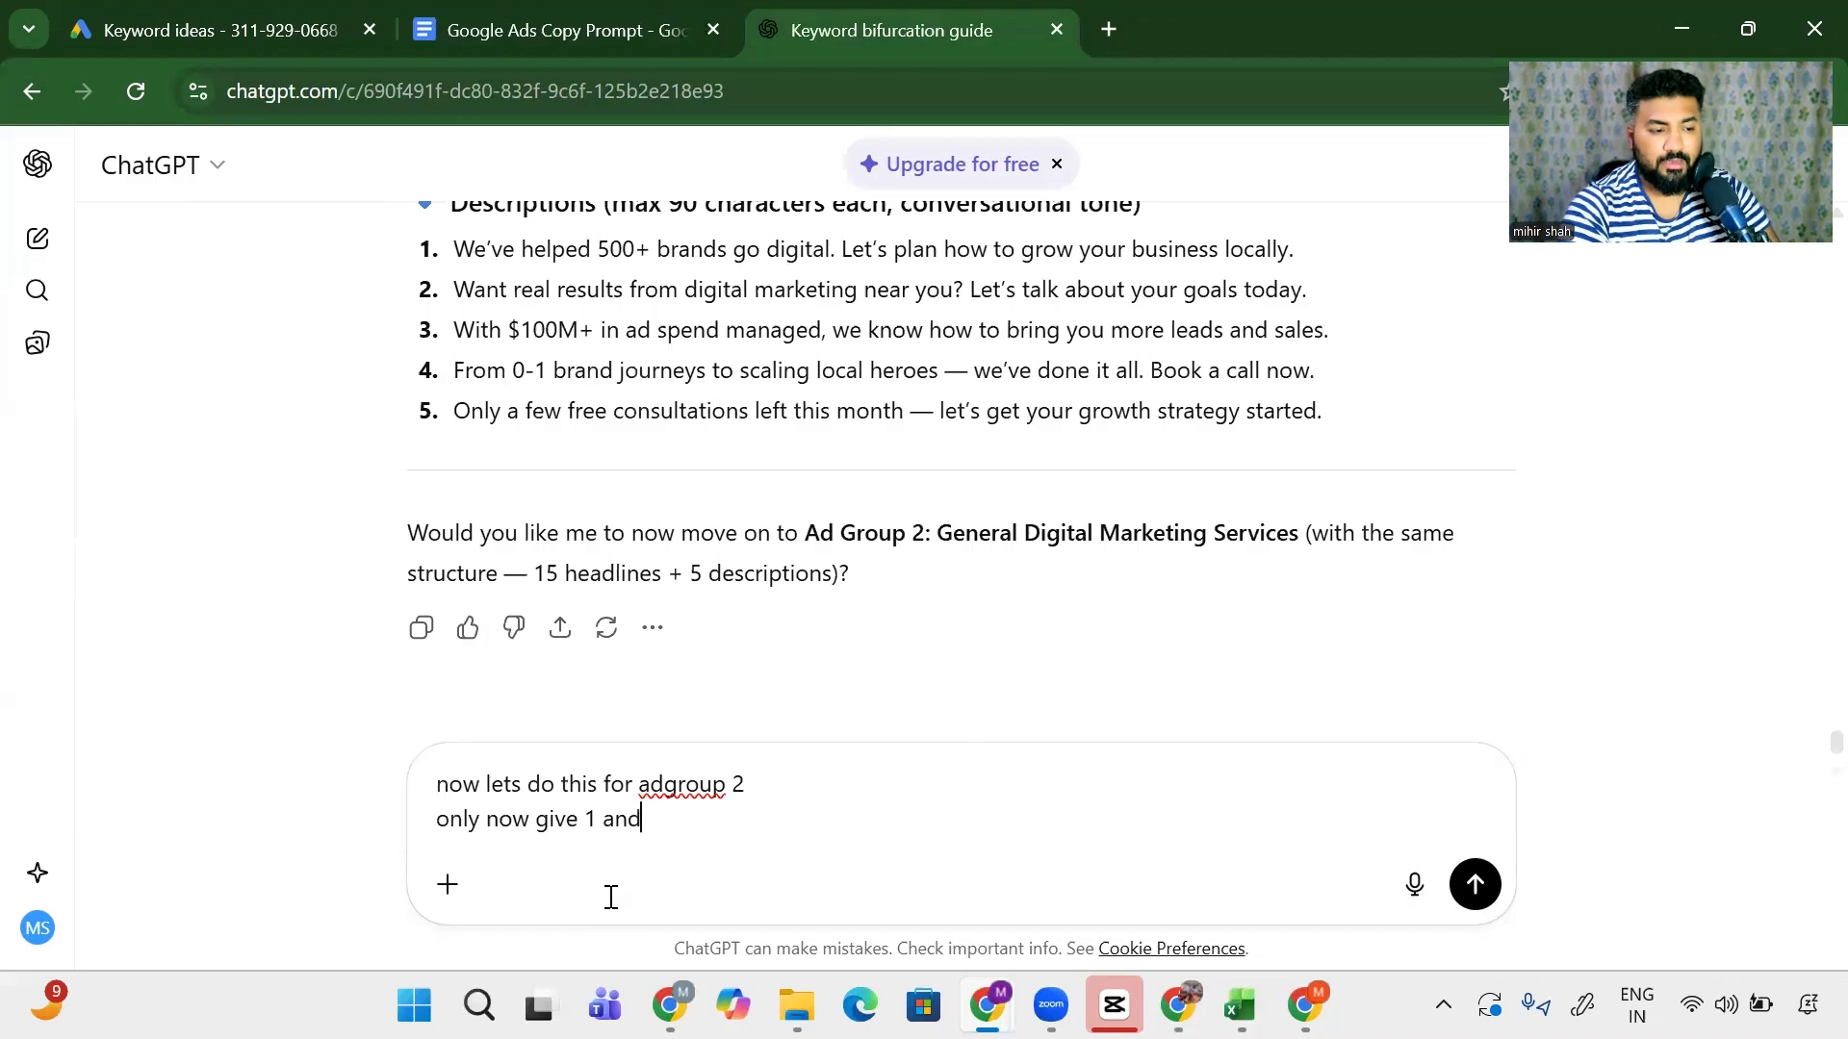
text( 2 both in table ,)
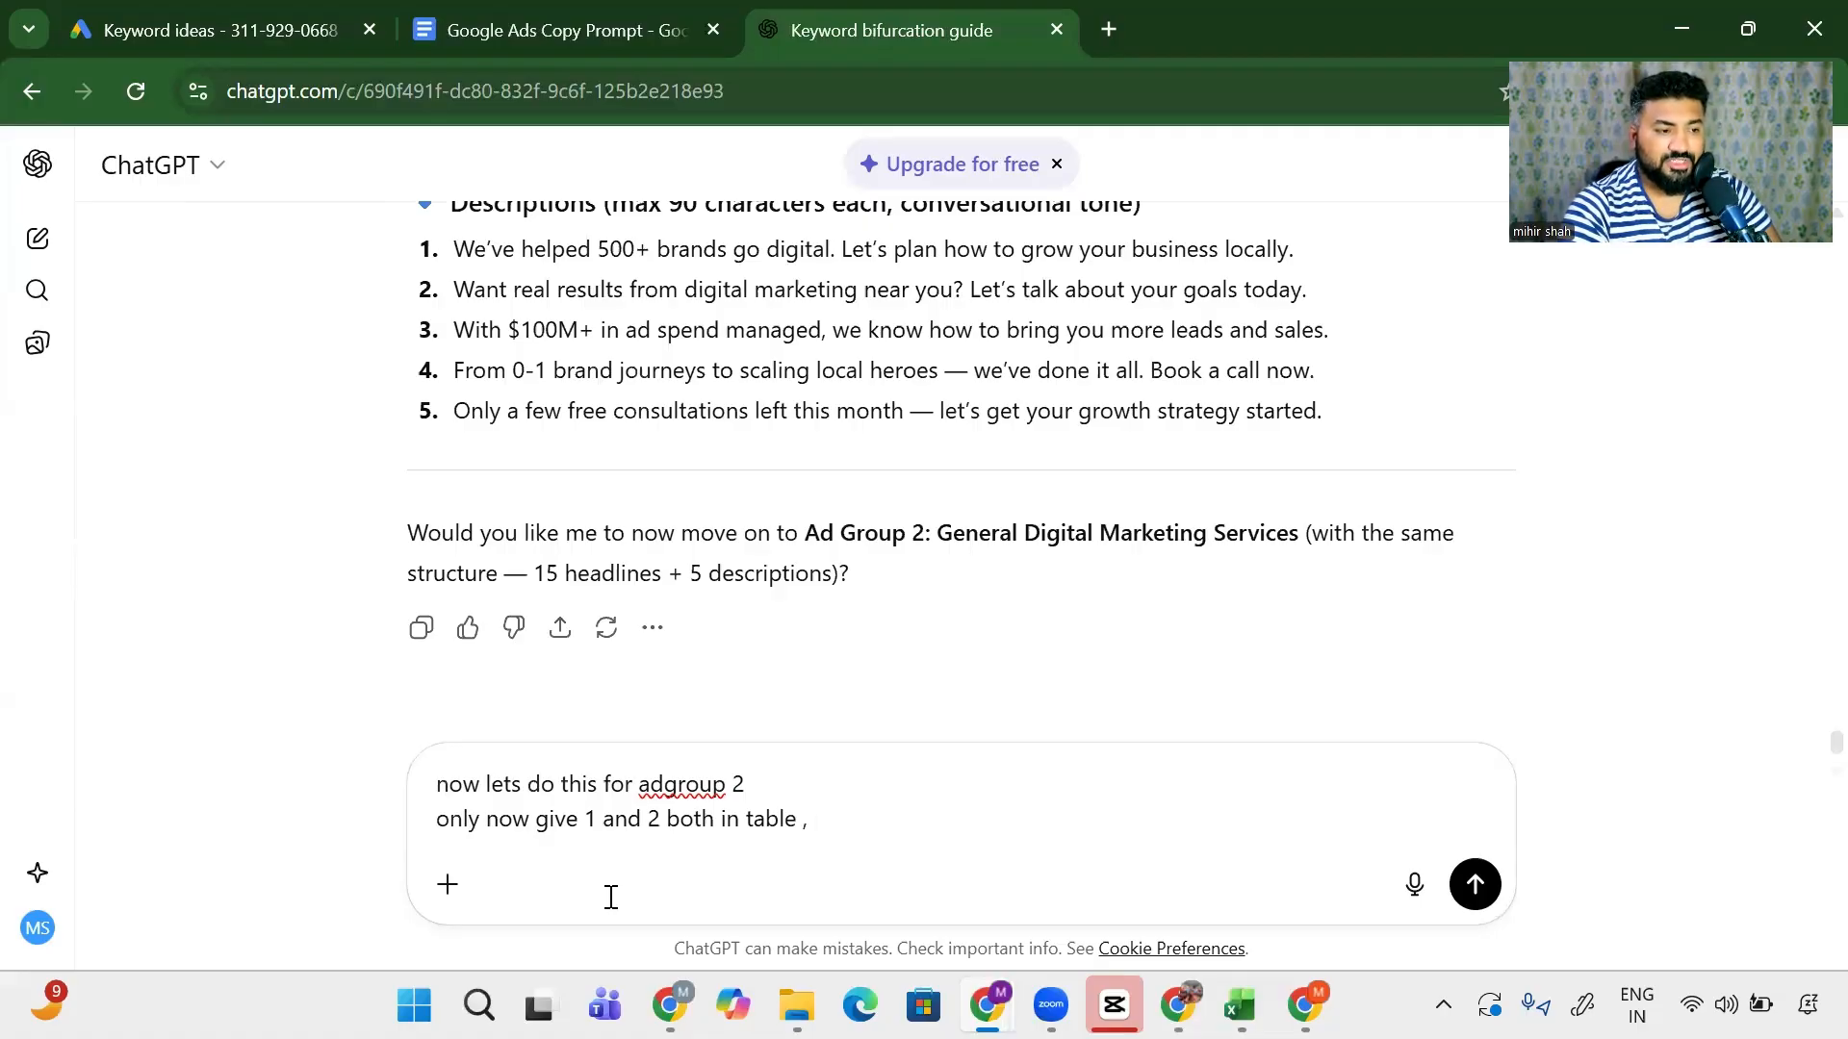
key(shift+Return)
text(Healdin1)
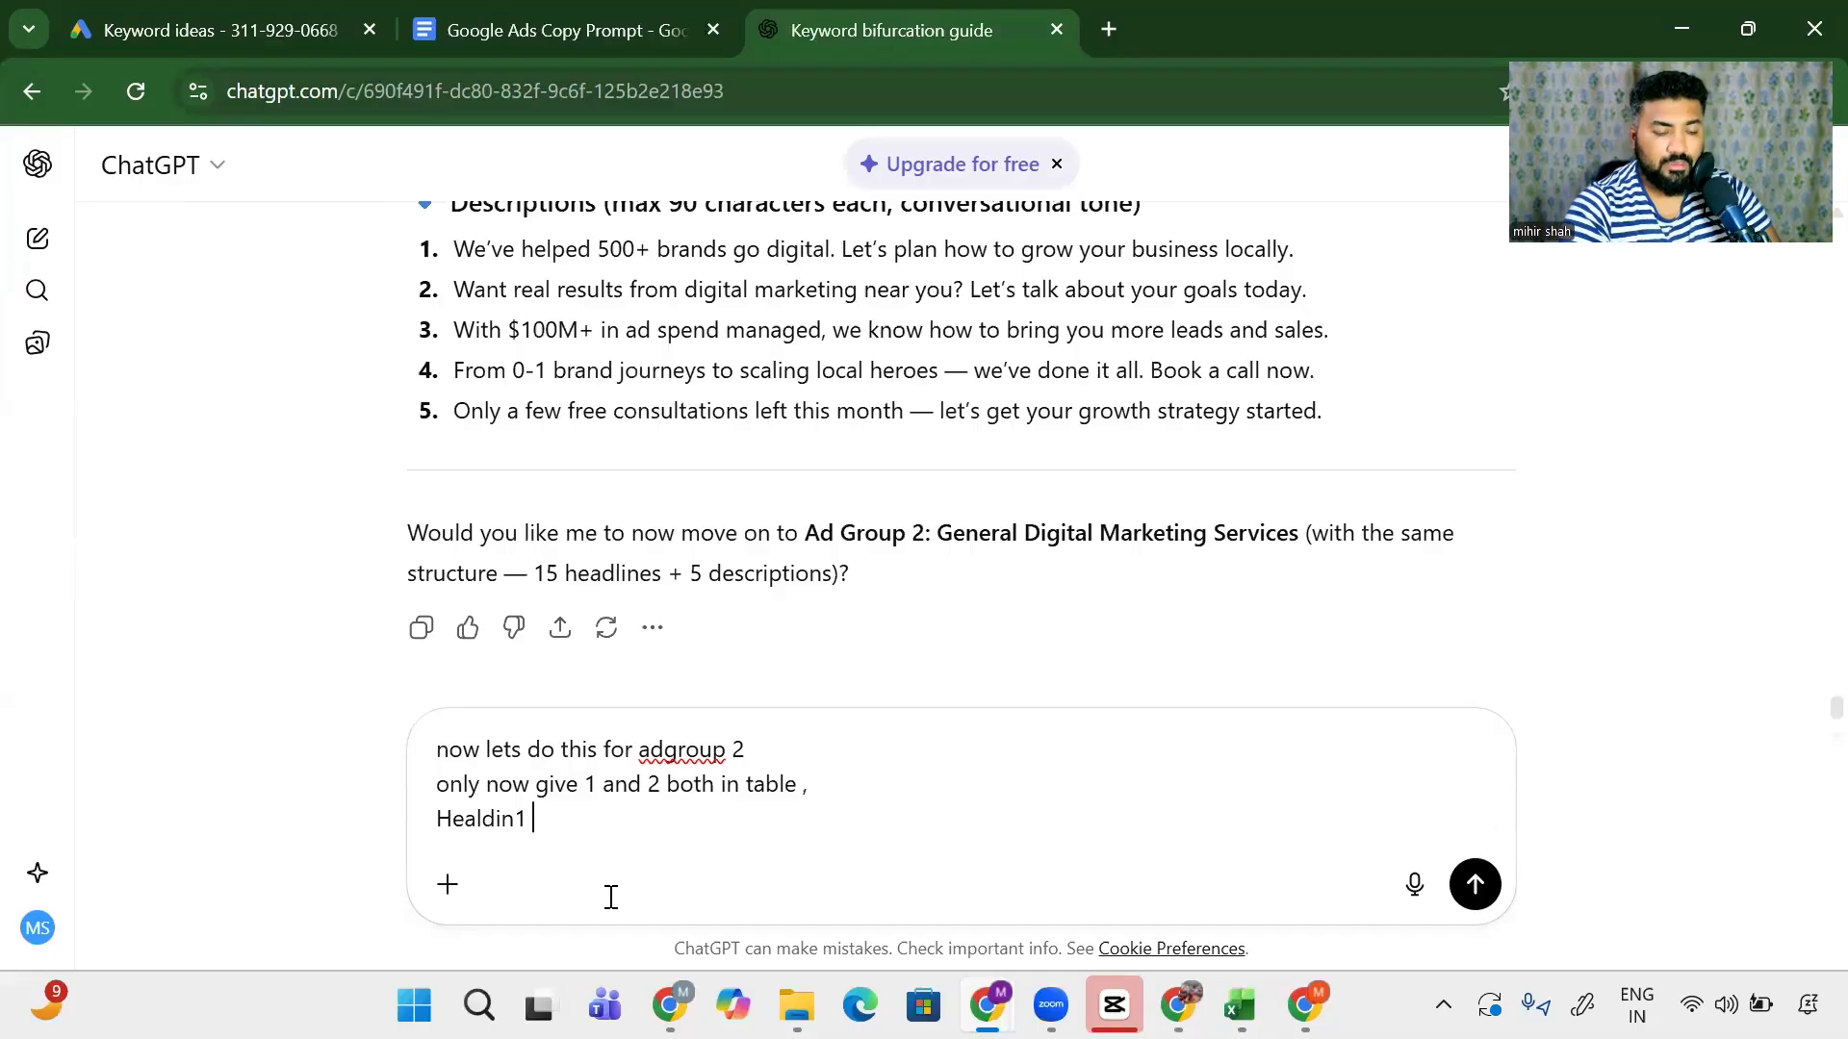
text( Headlin2)
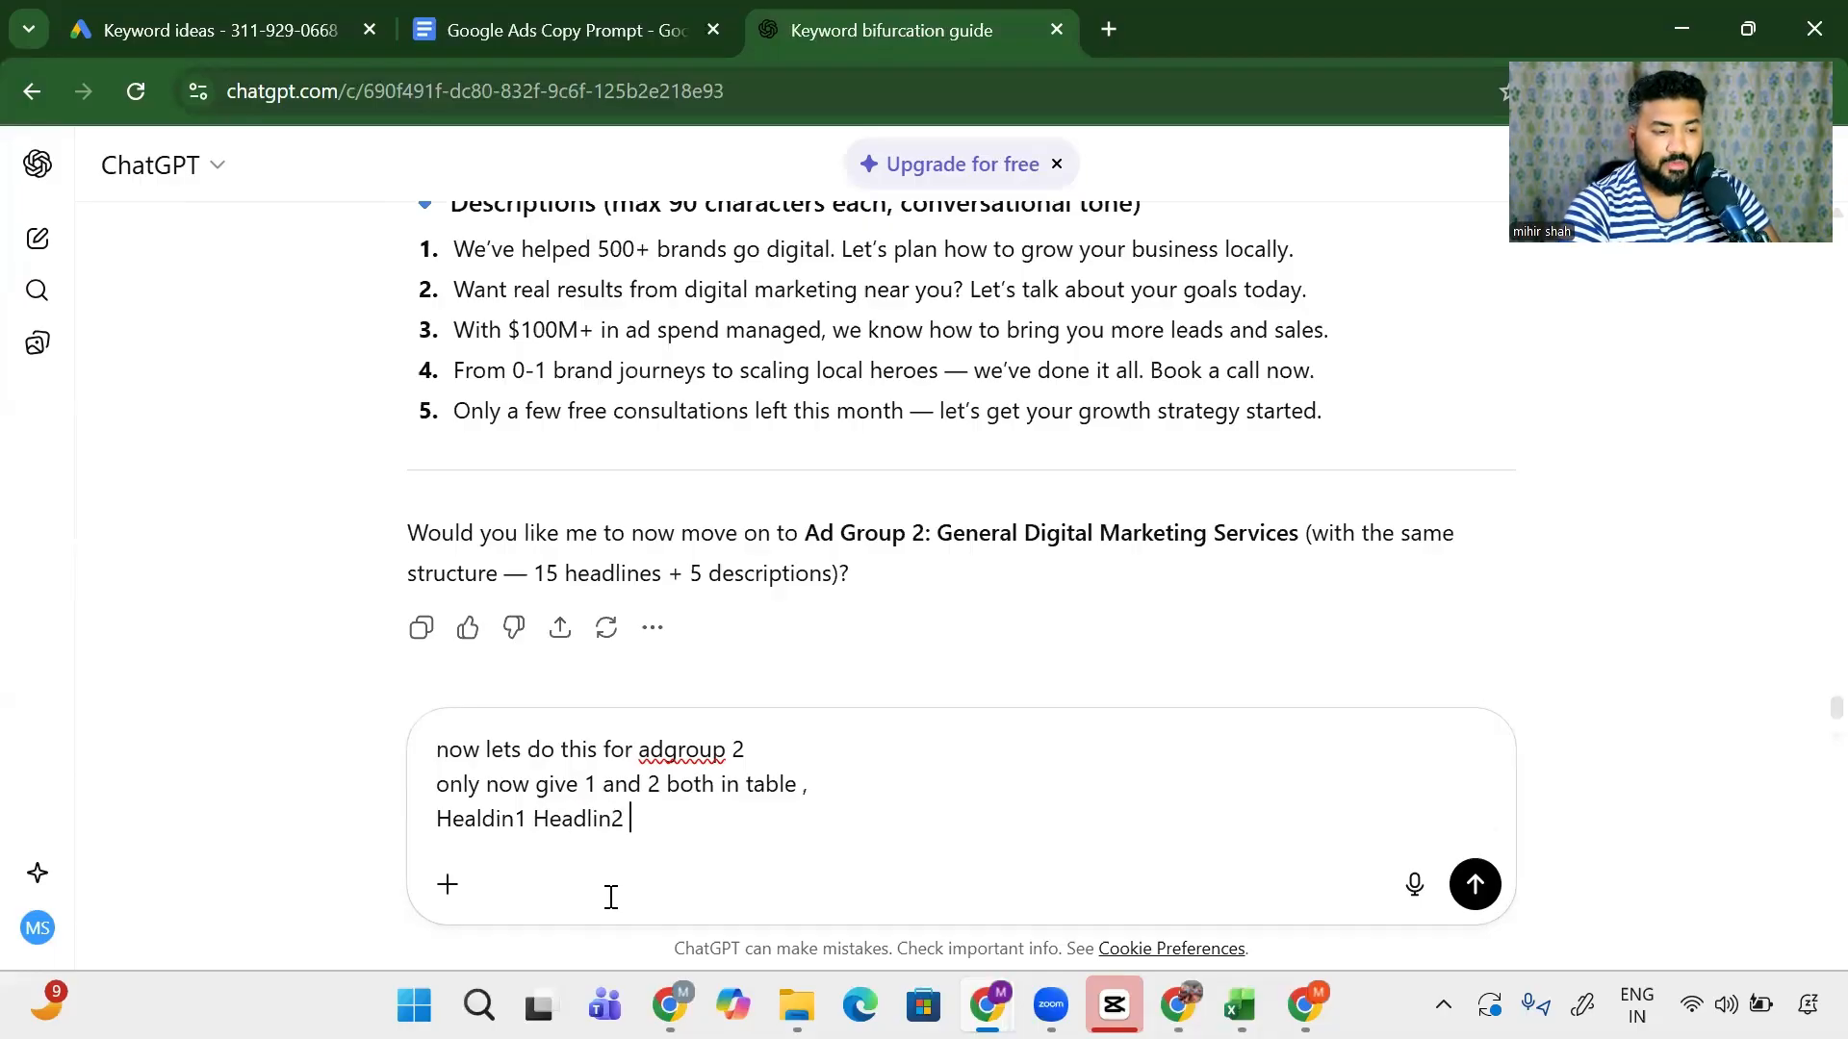
text( Headline )
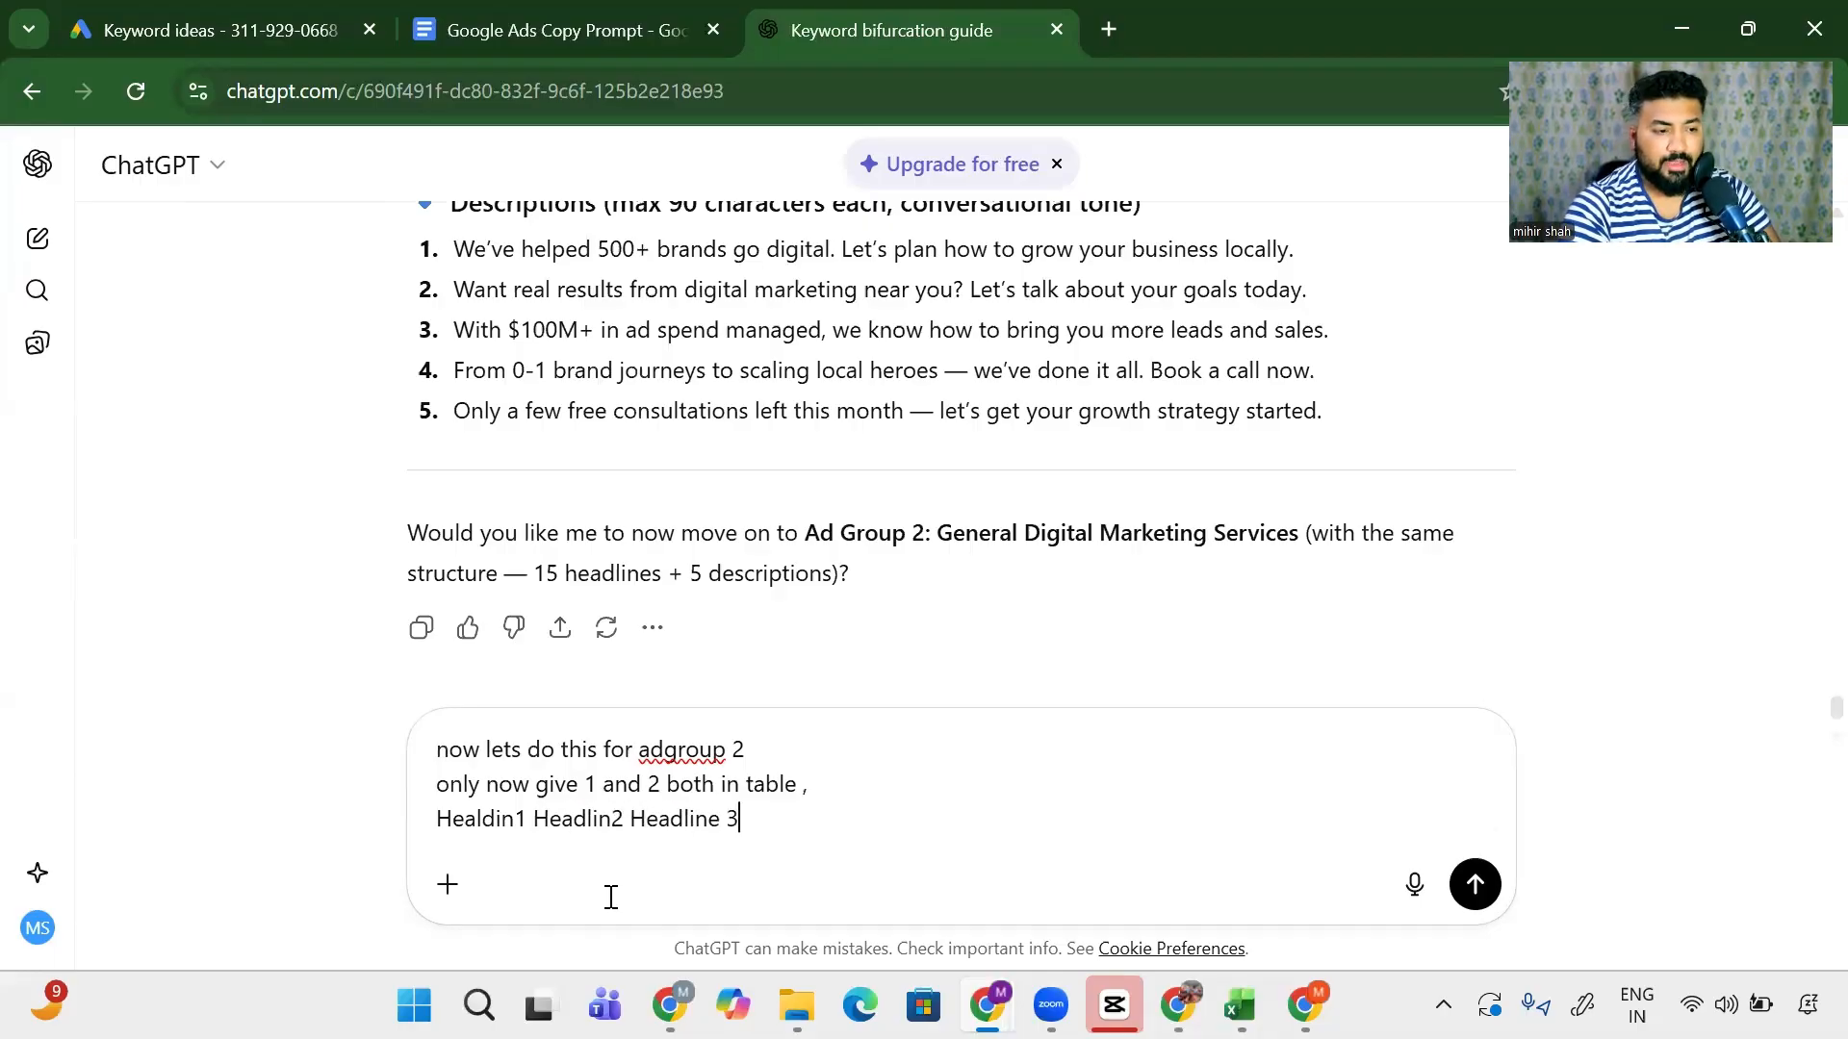
text(3 Descrioti)
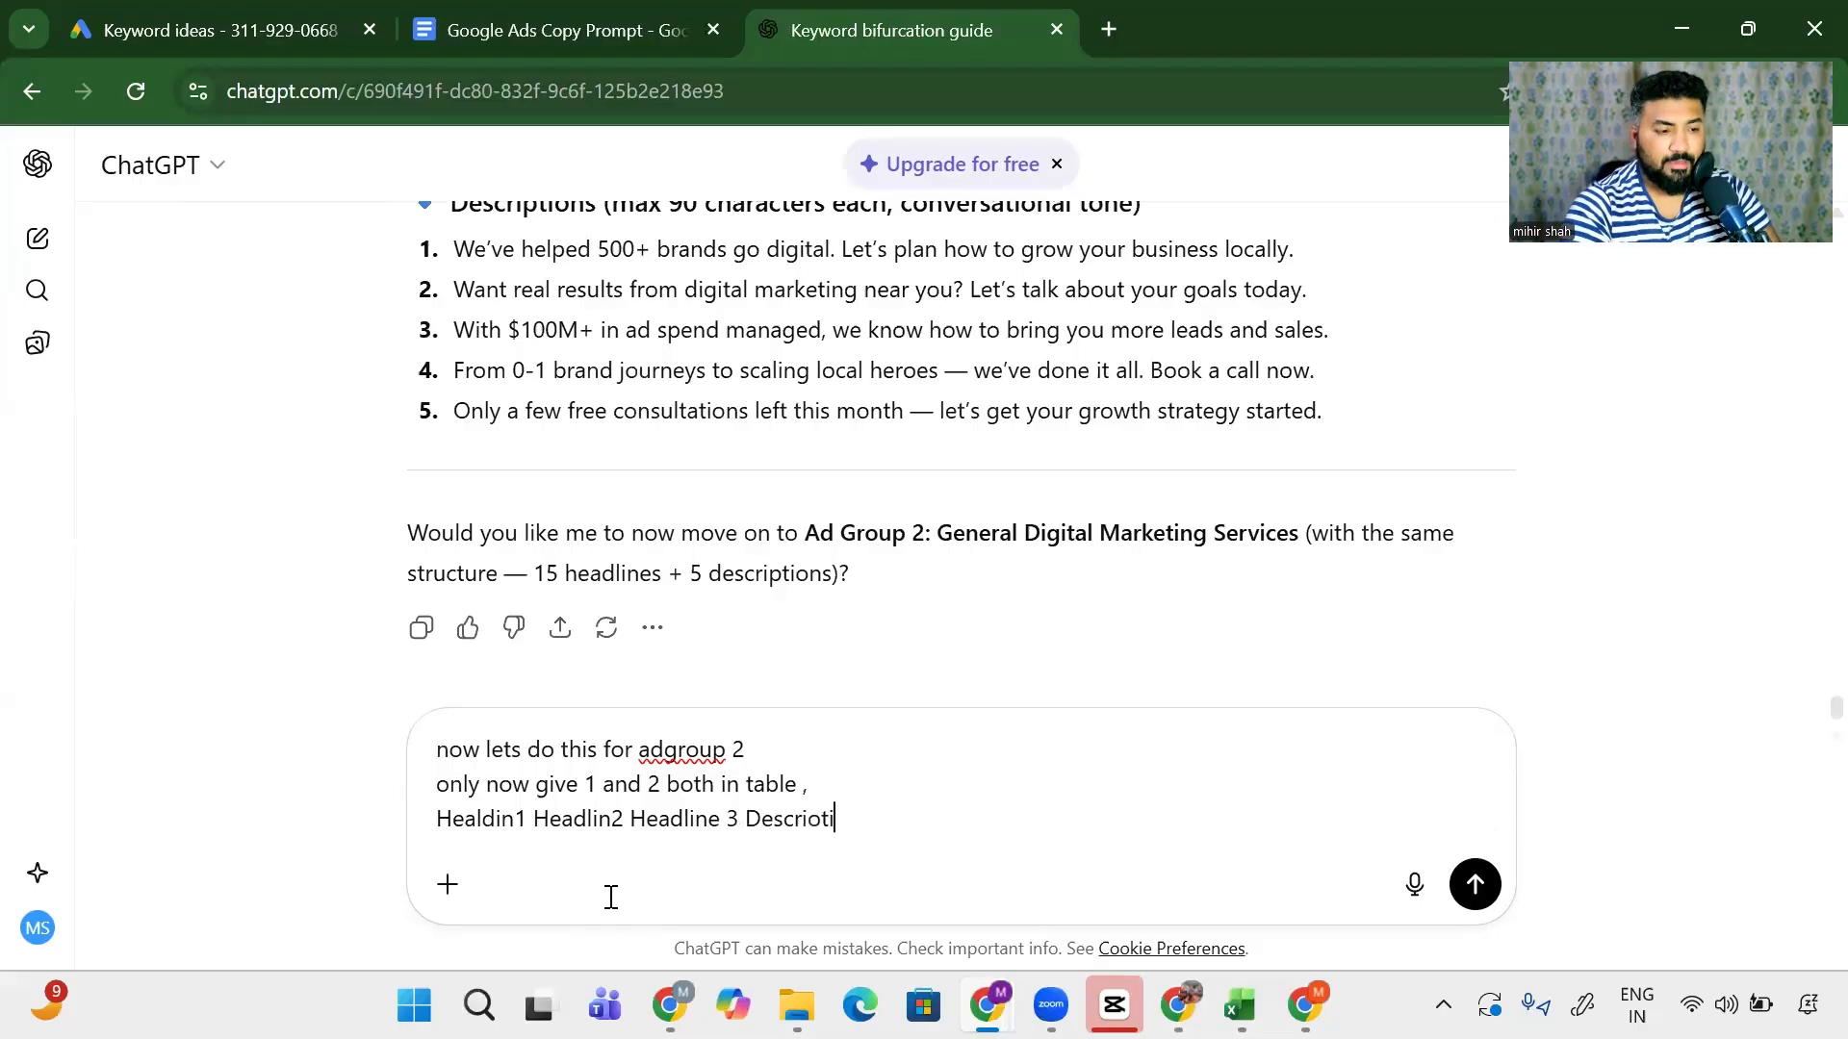
text(on- 1 De)
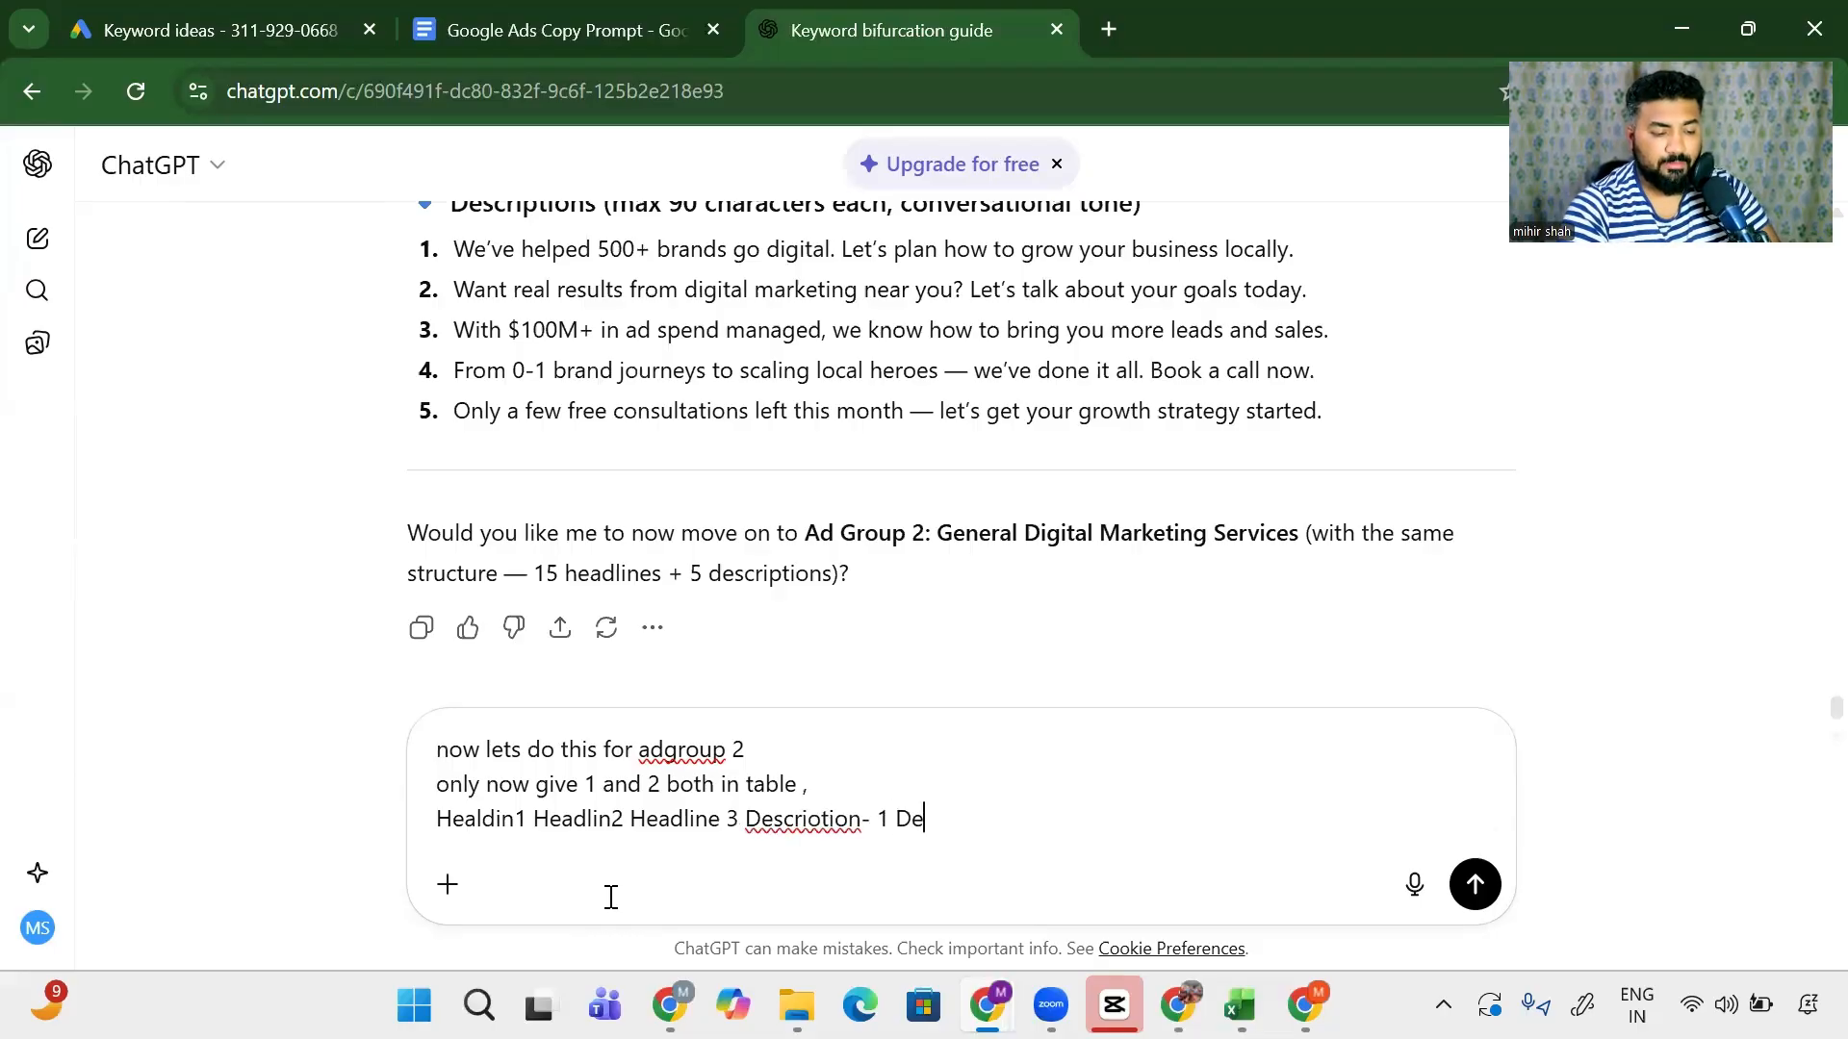
text(scription 2)
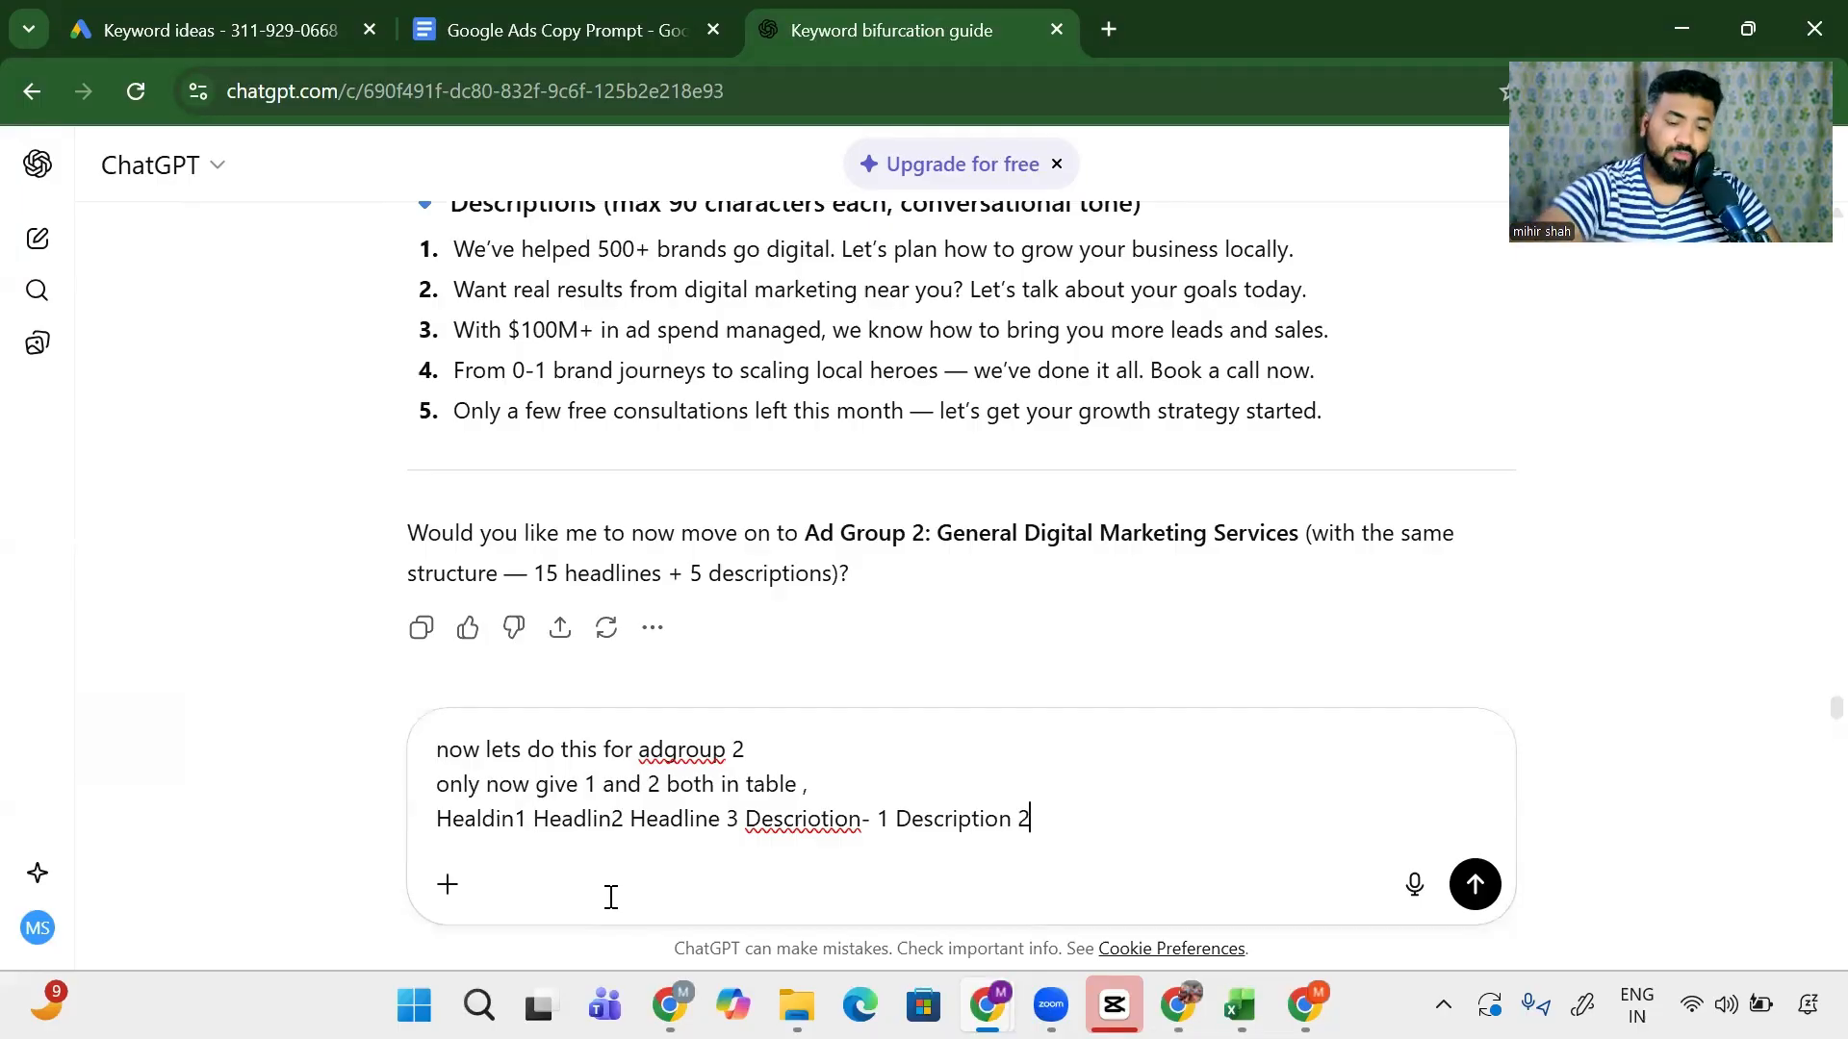
key(Return)
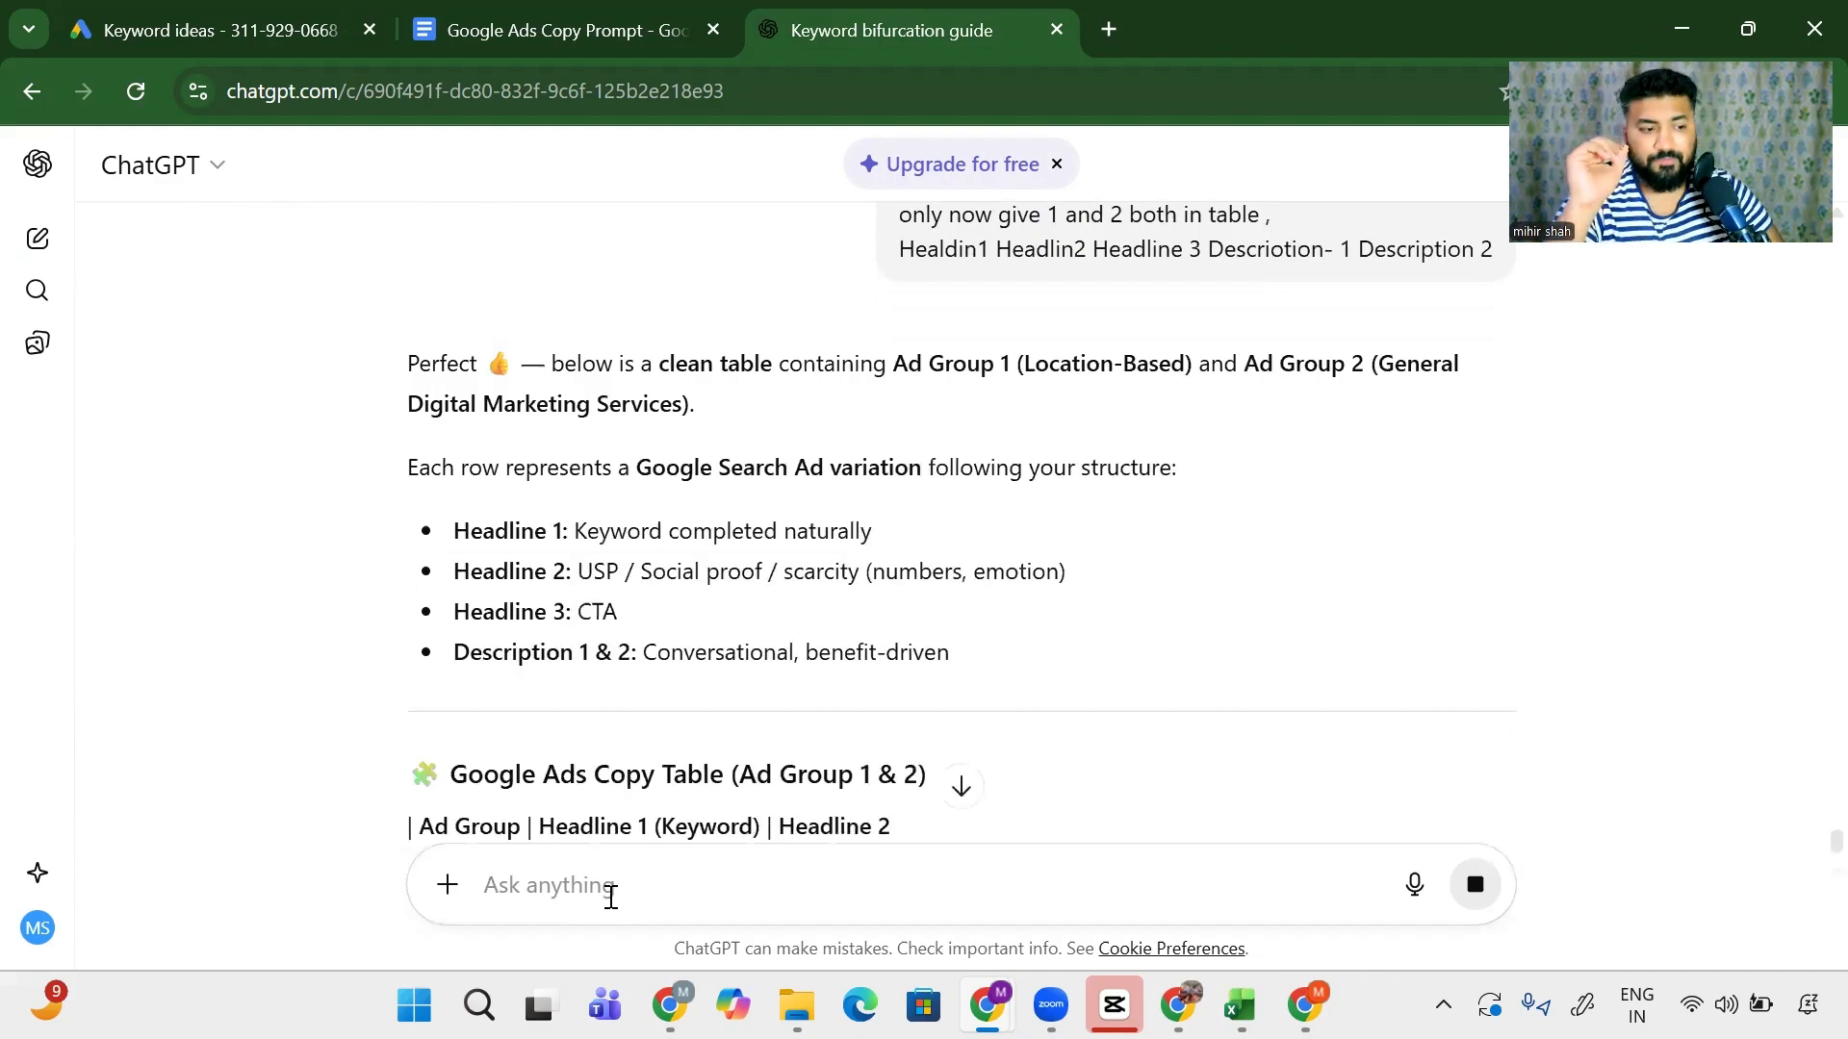
- Review the generated headline and description rows for Ad Groups 1 and 2 in the table
scroll(452, 602, down, 3)
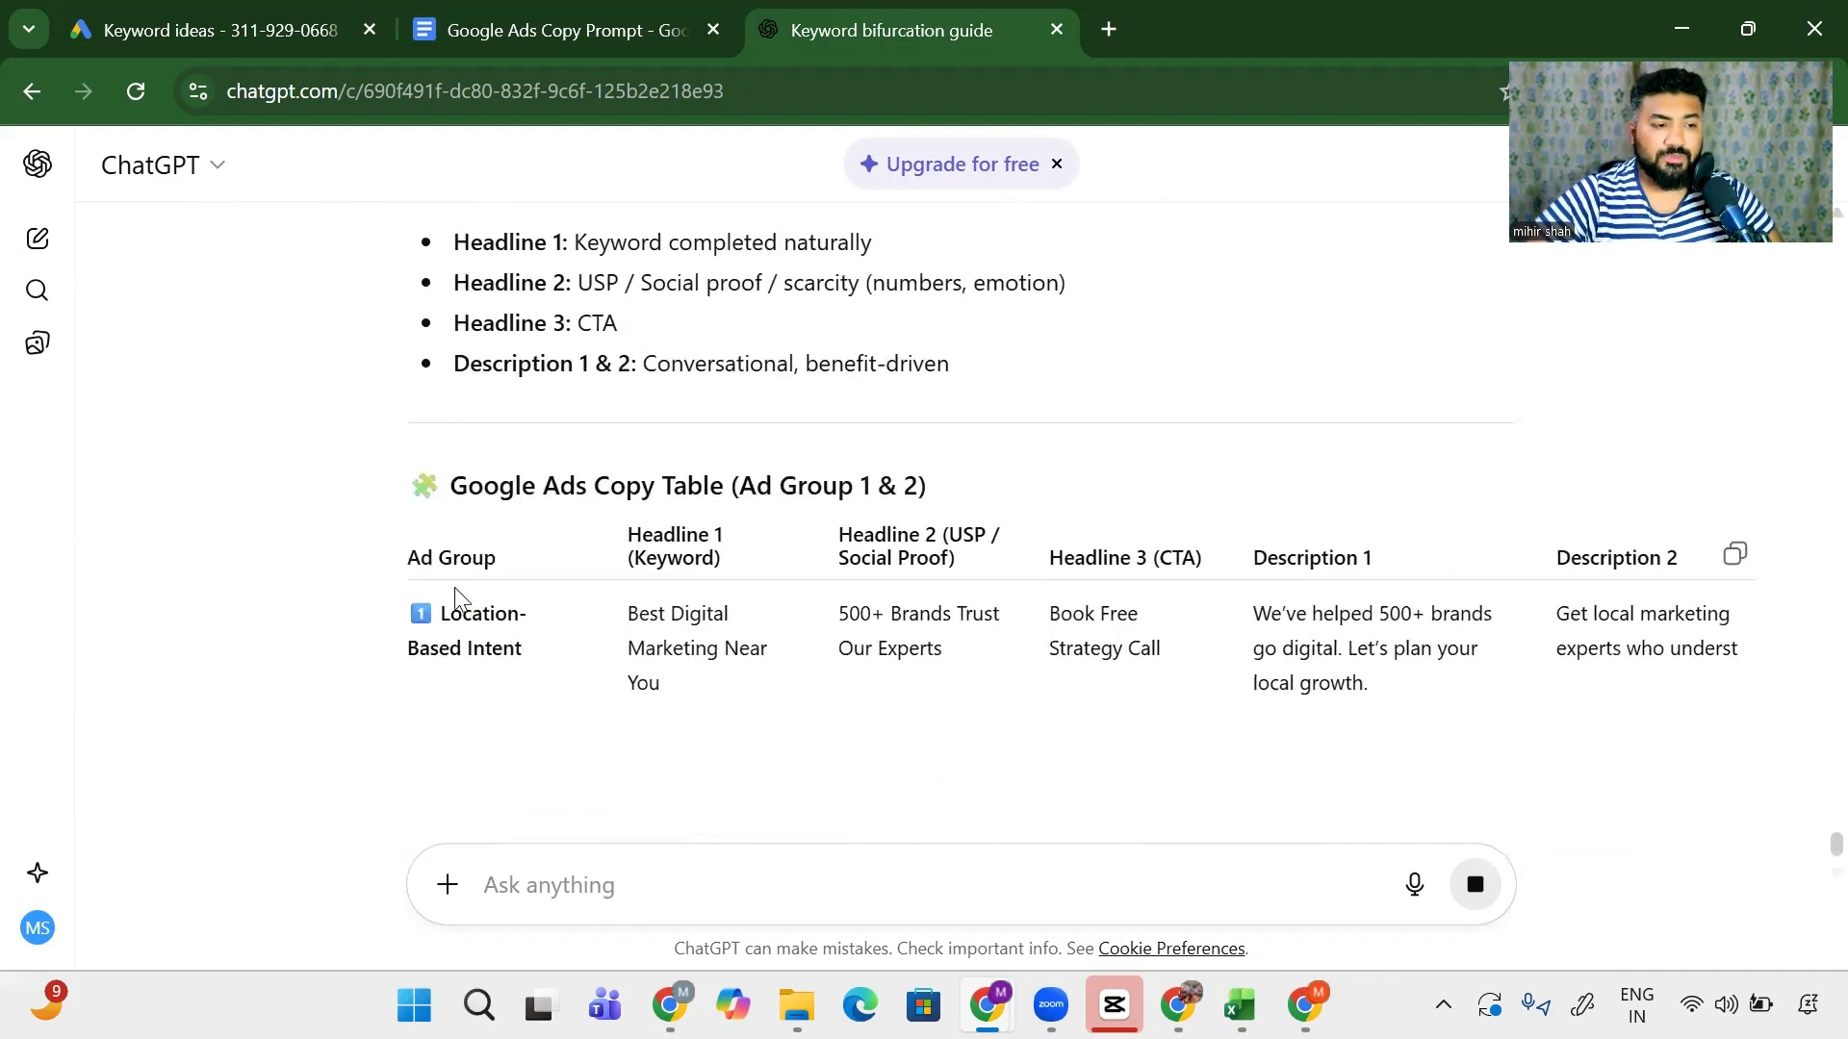
scroll(501, 635, down, 2)
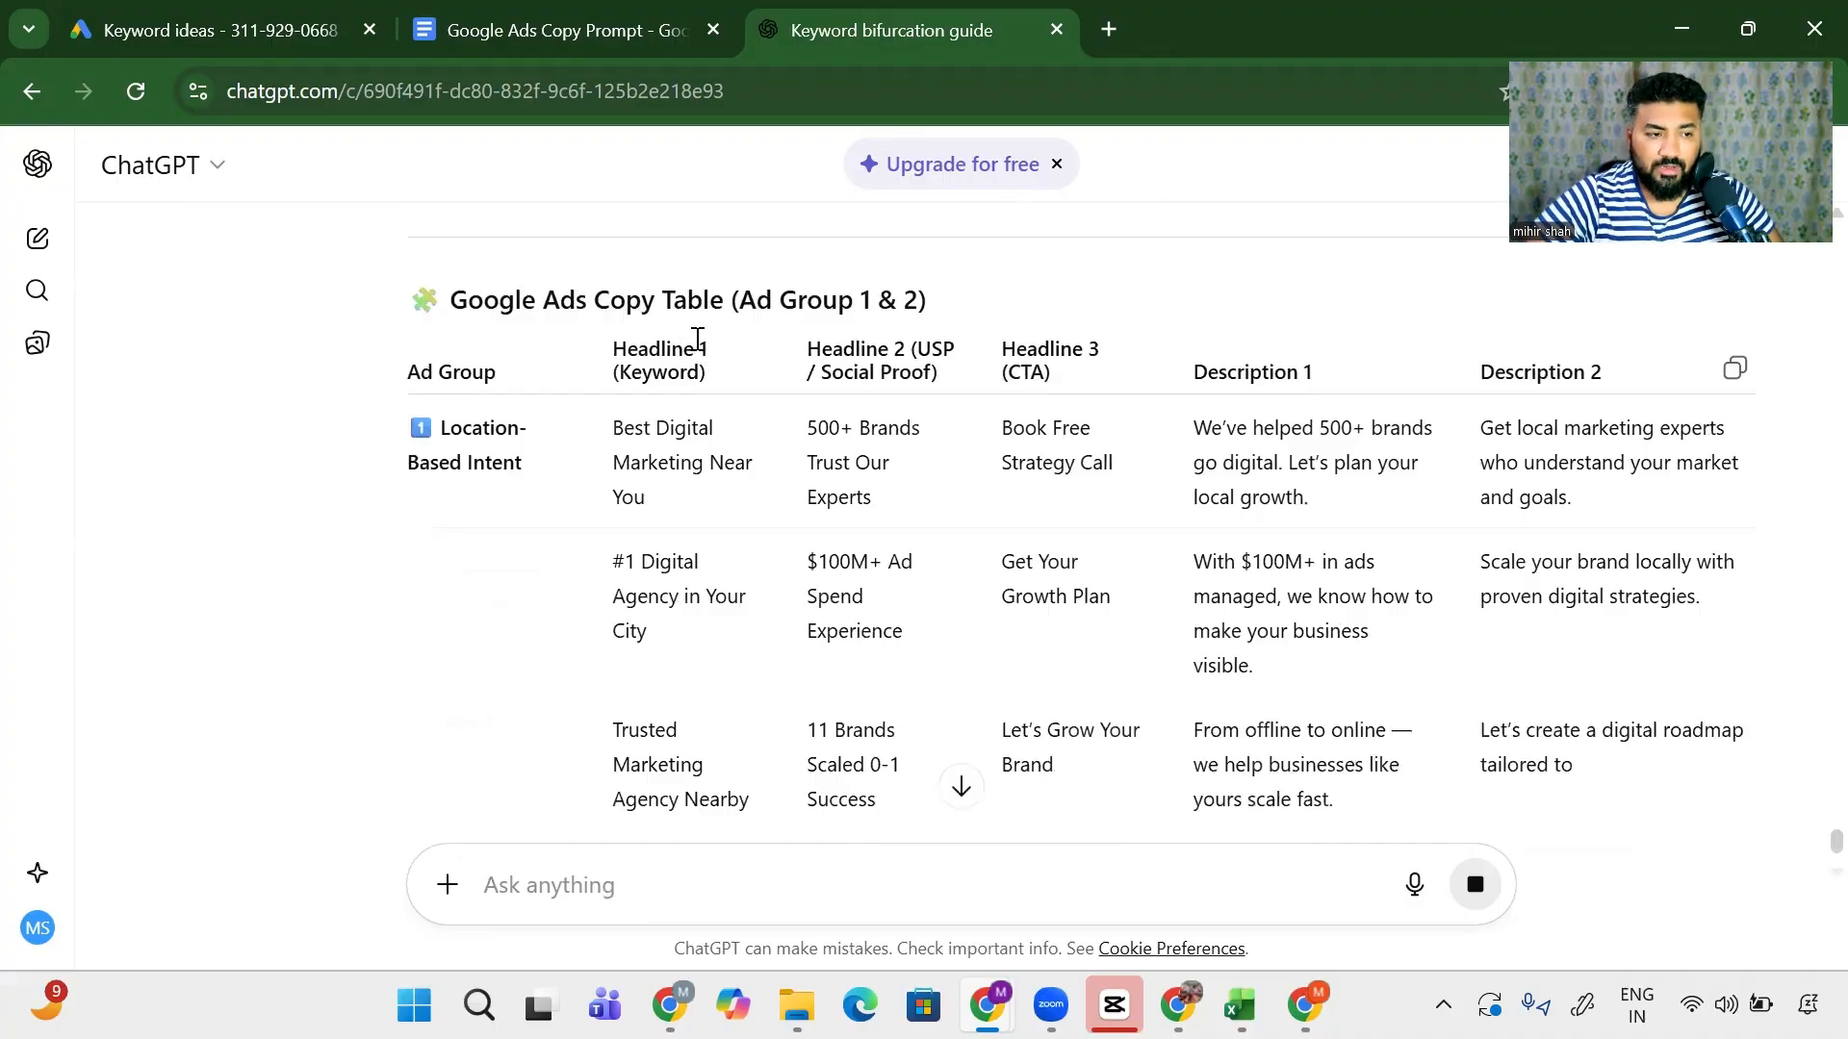
drag(624, 433, 682, 656)
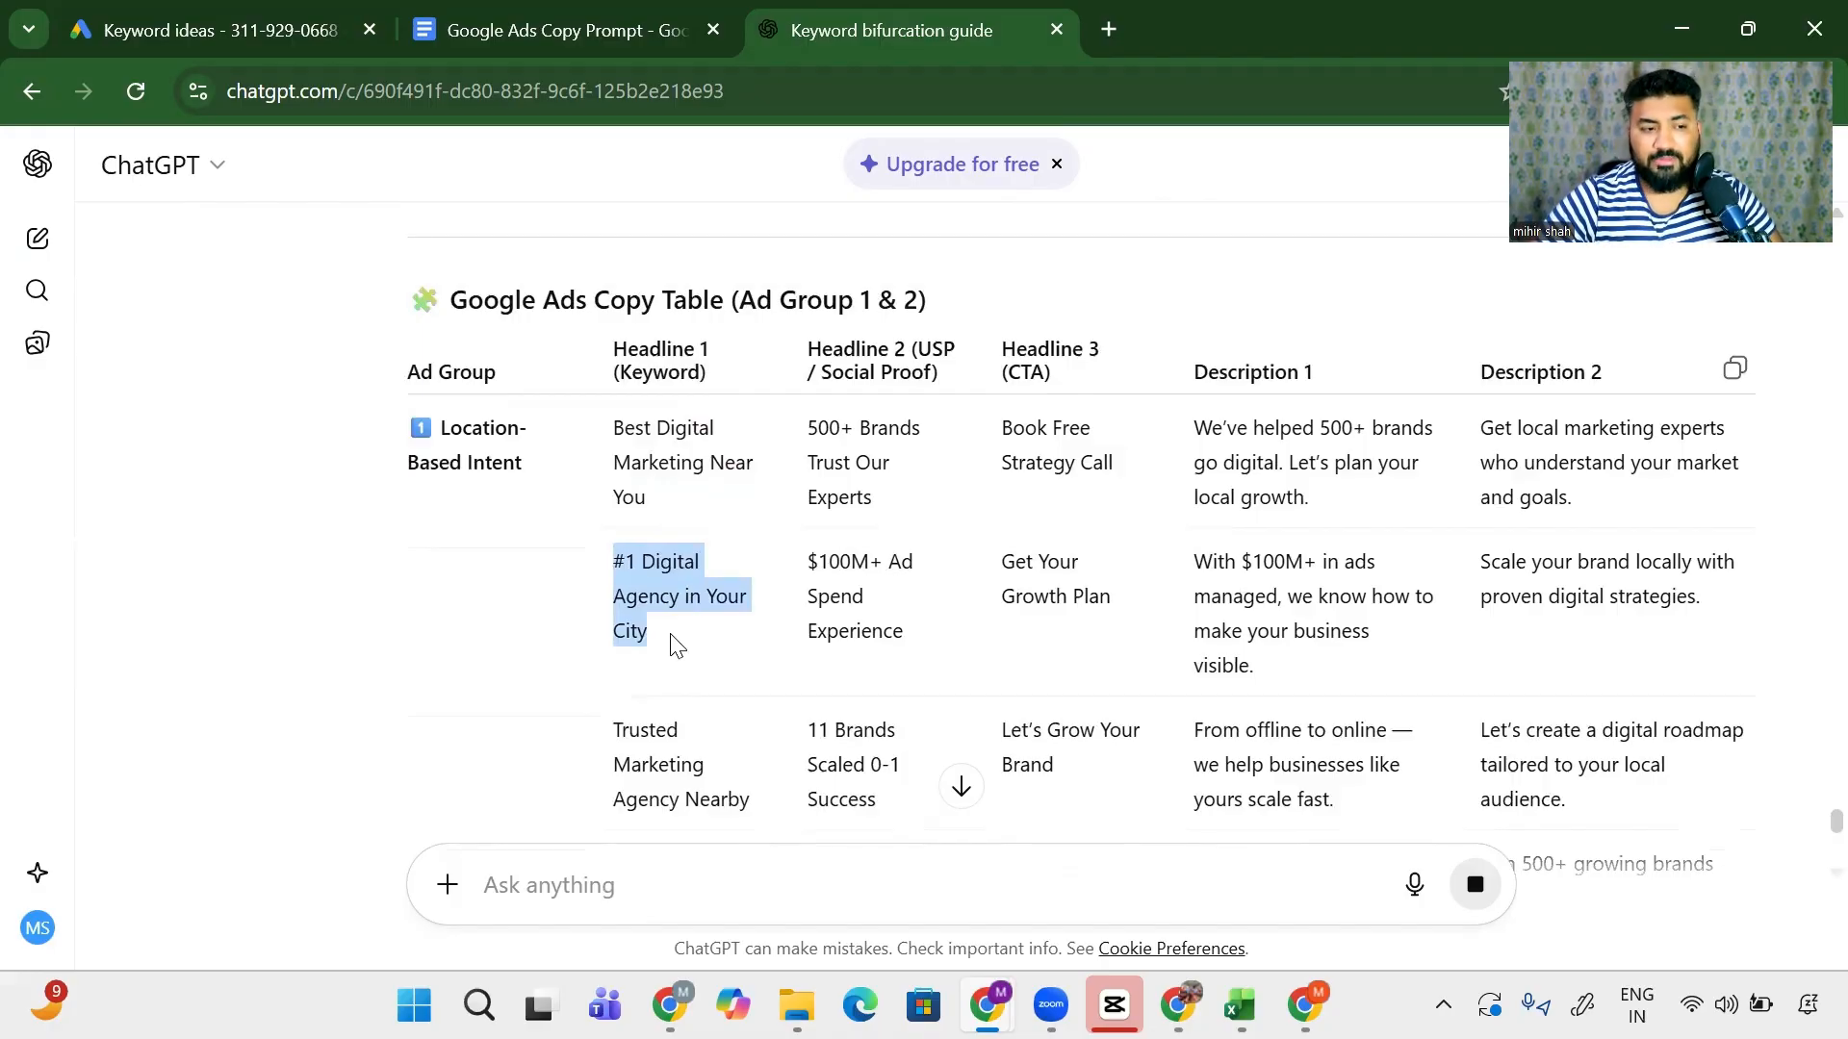
scroll(690, 646, down, 5)
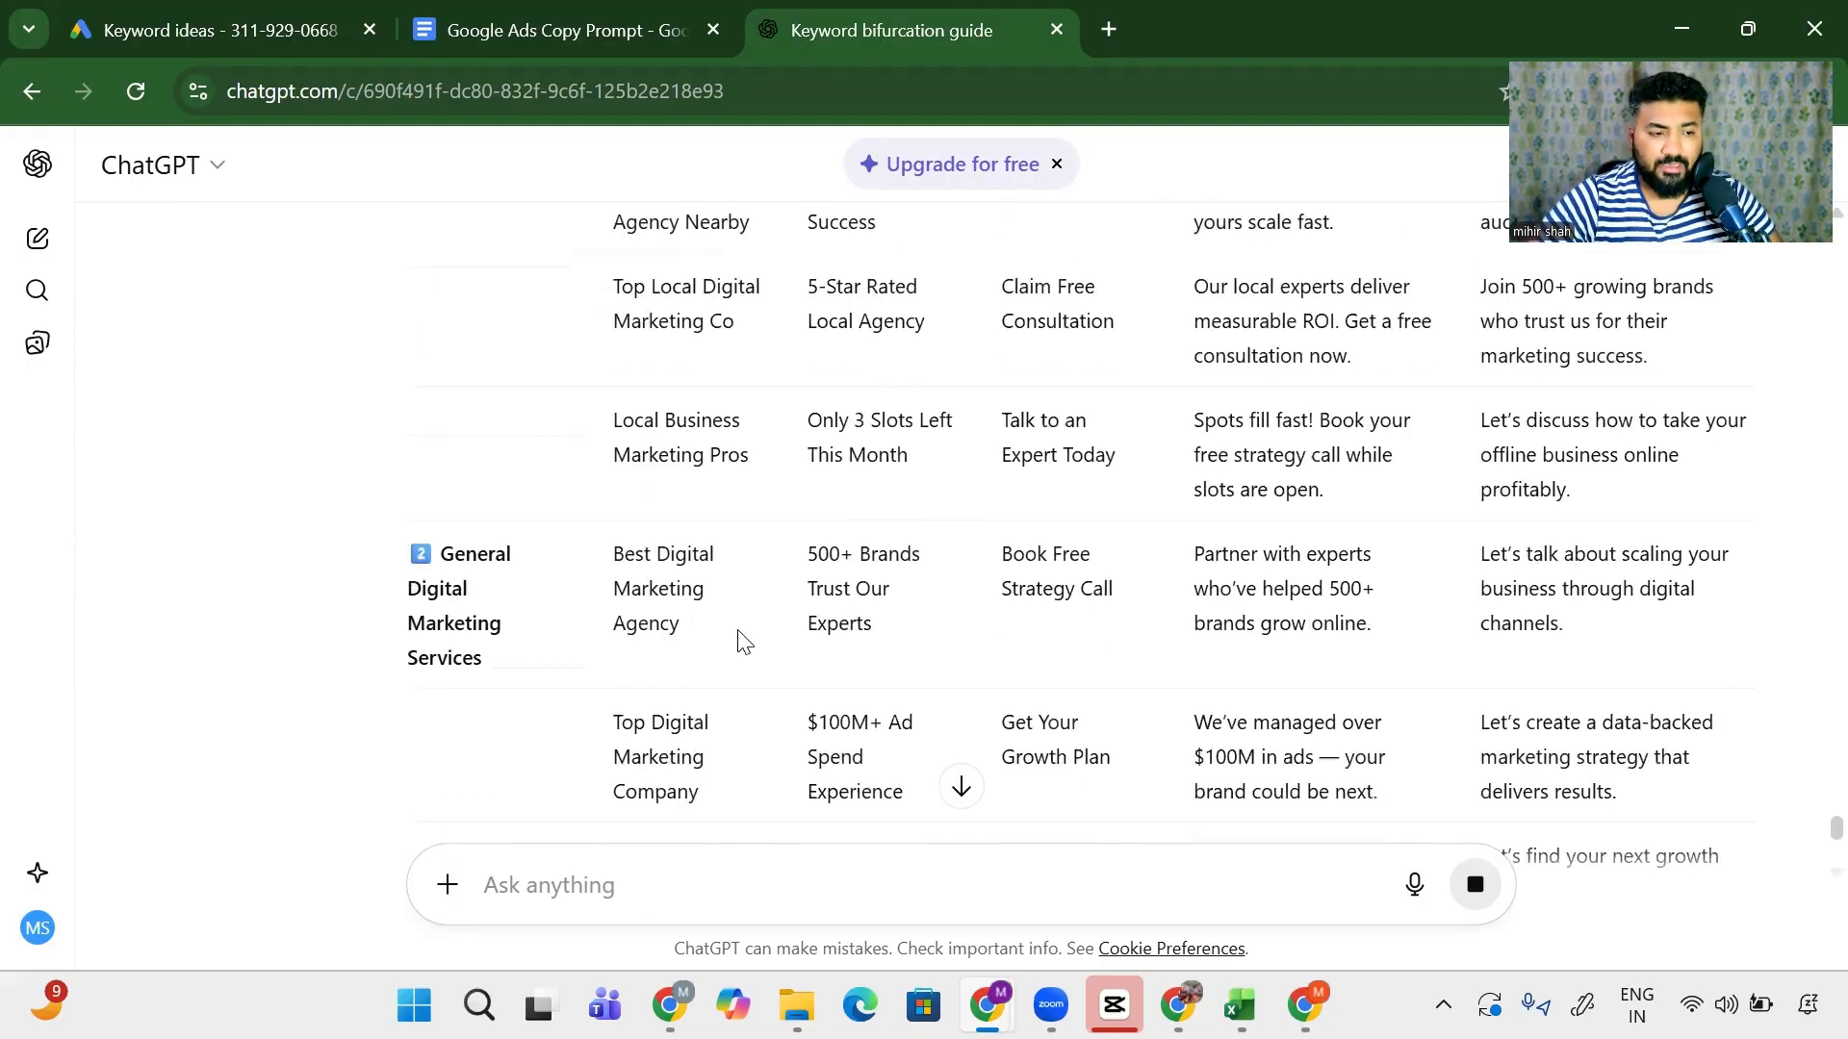
drag(395, 585, 498, 668)
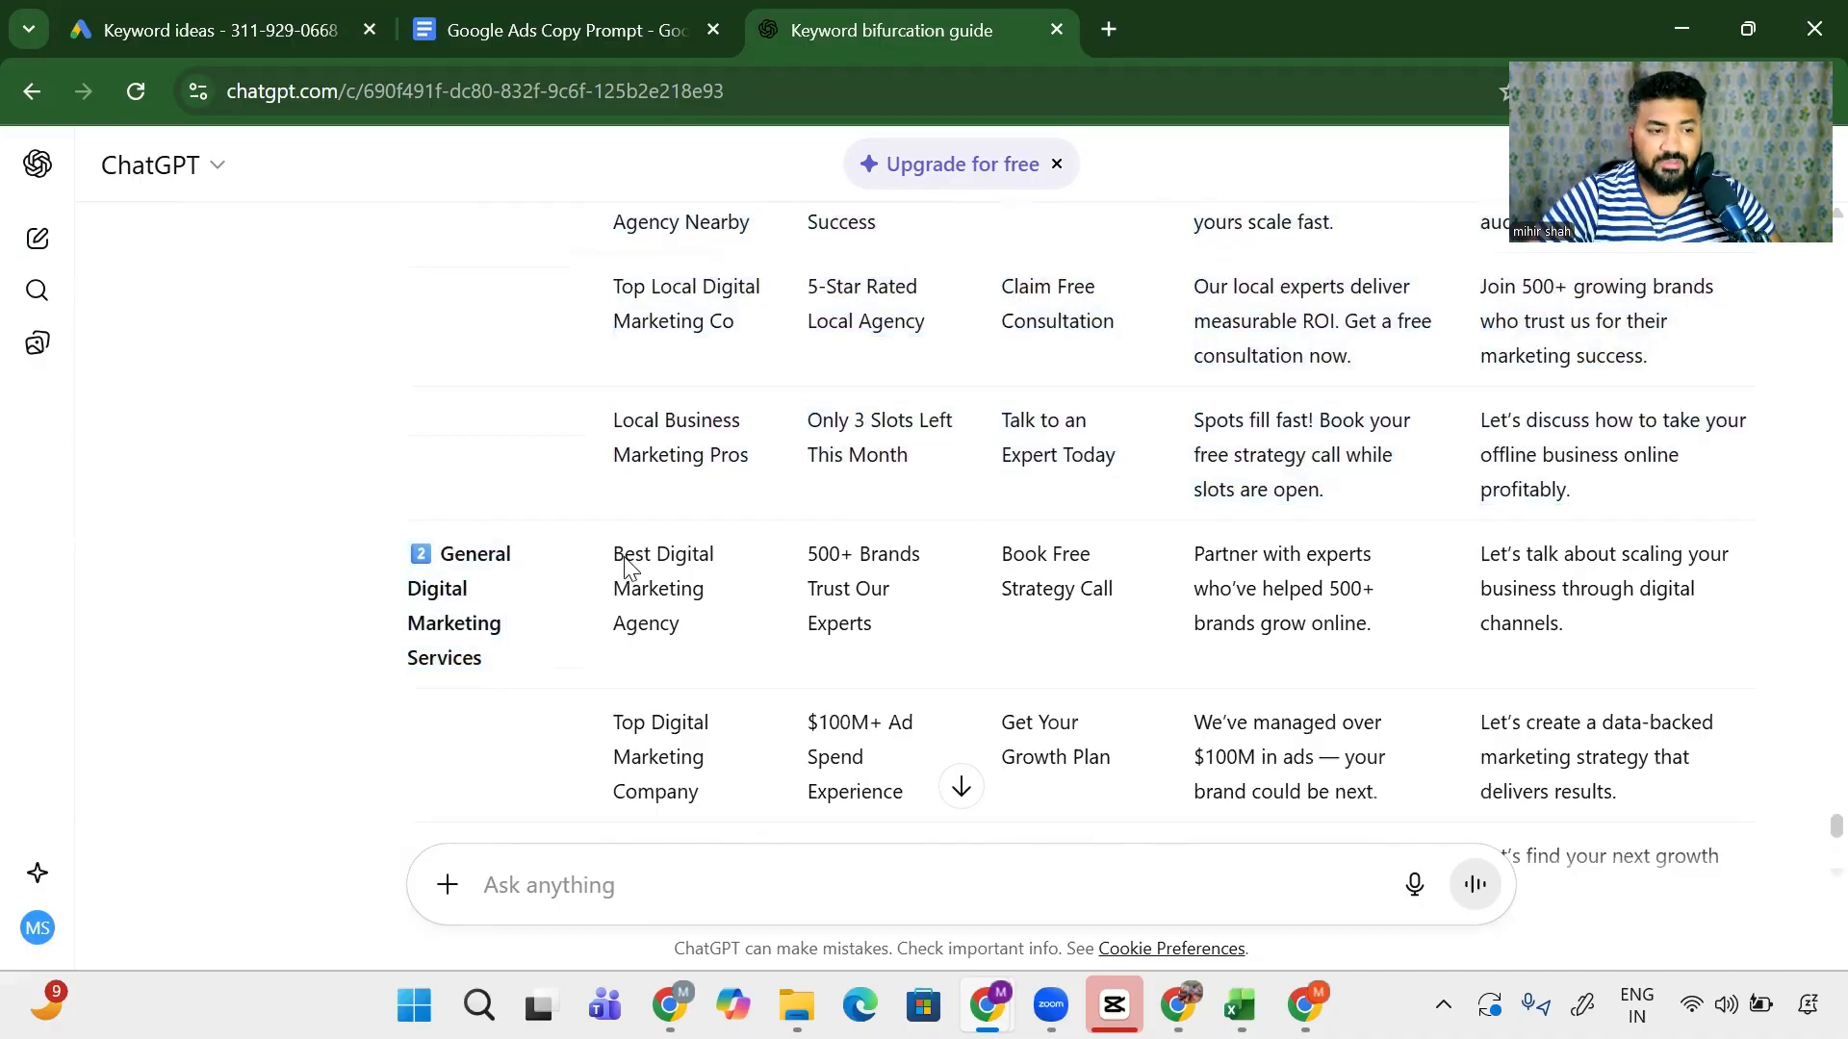
drag(619, 557, 647, 705)
scroll(656, 630, down, 2)
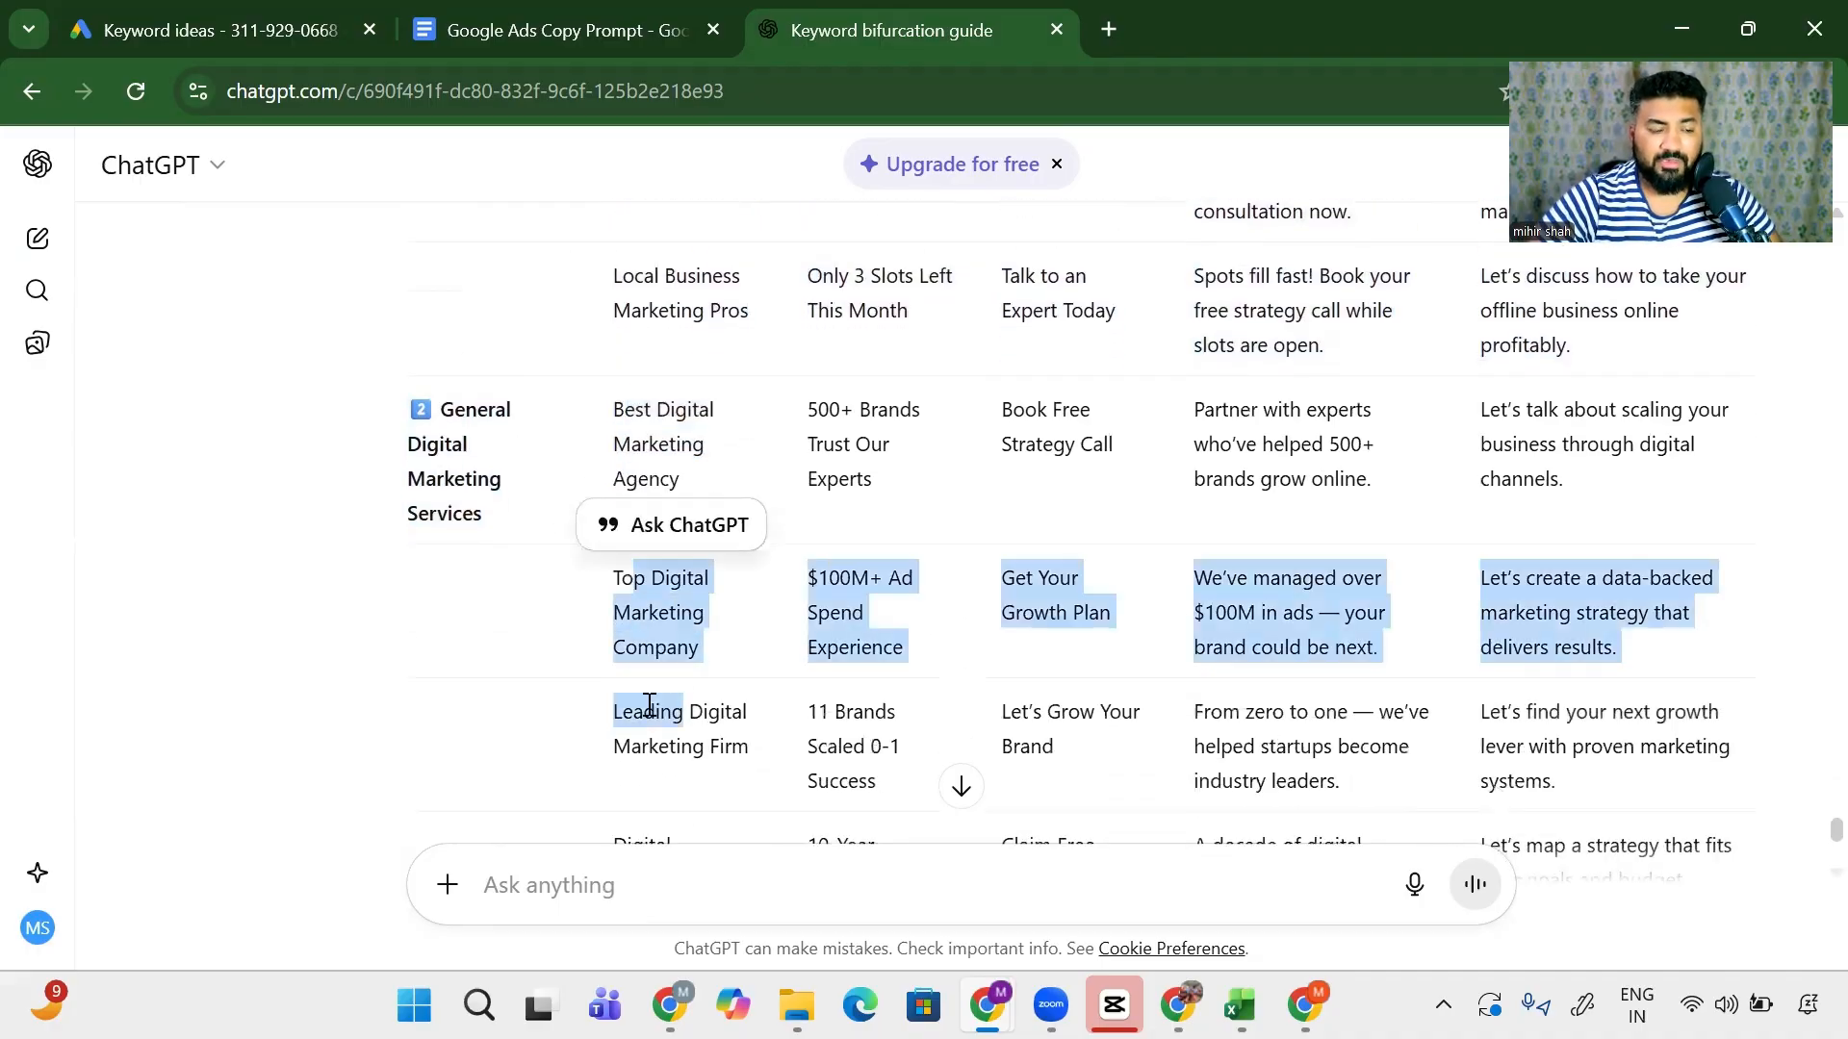
scroll(709, 763, down, 3)
drag(634, 591, 689, 774)
scroll(854, 691, up, 3)
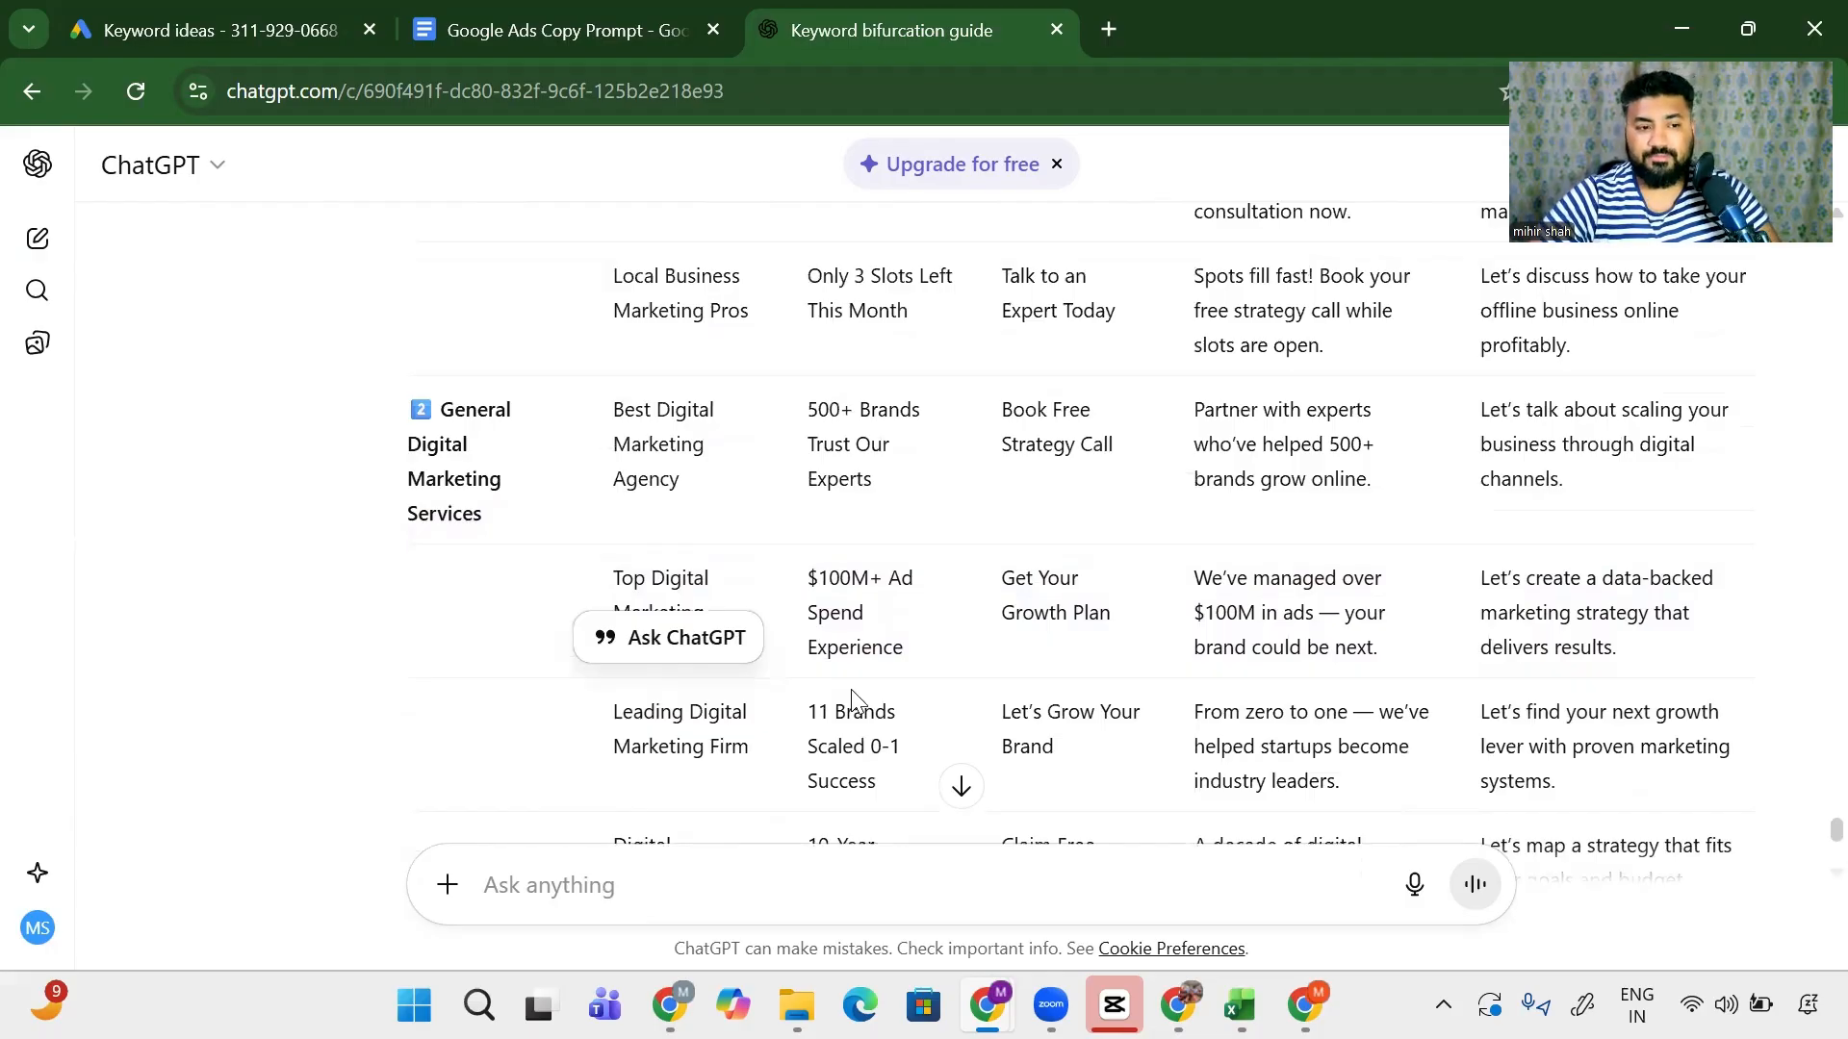
scroll(853, 699, up, 8)
scroll(856, 700, down, 3)
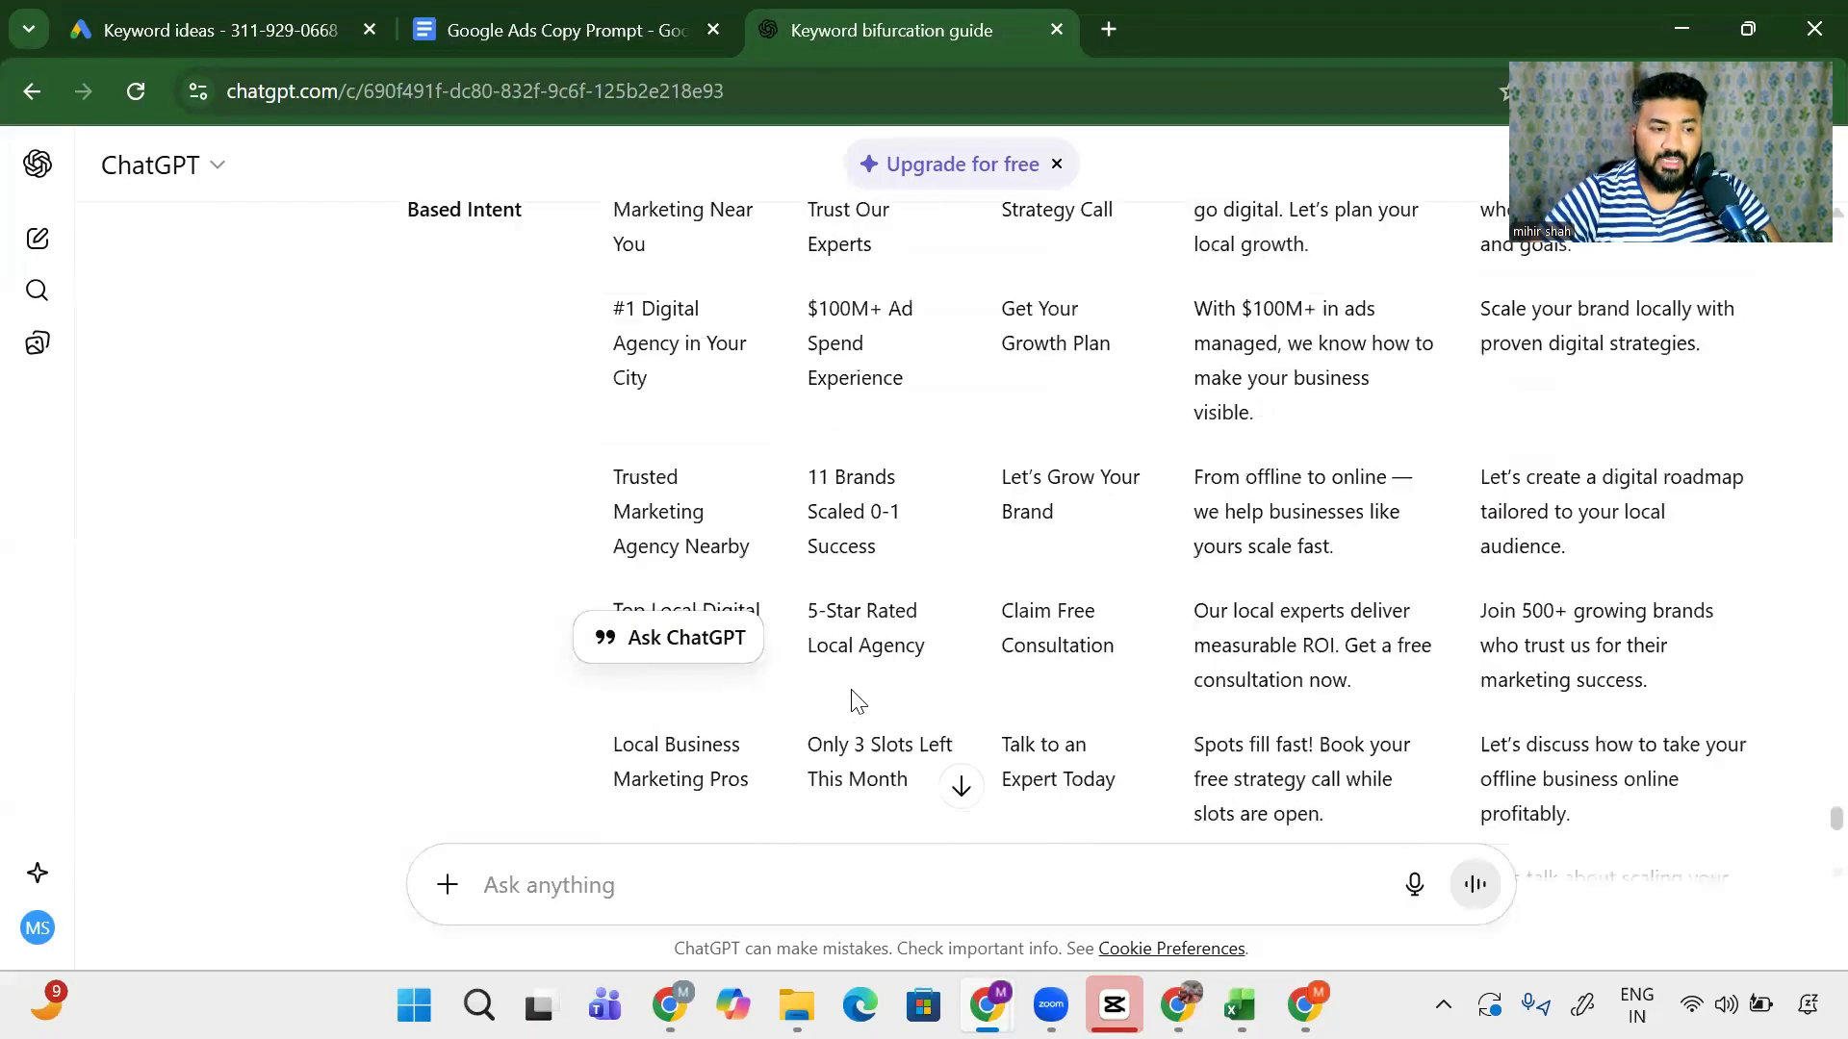
scroll(853, 699, down, 10)
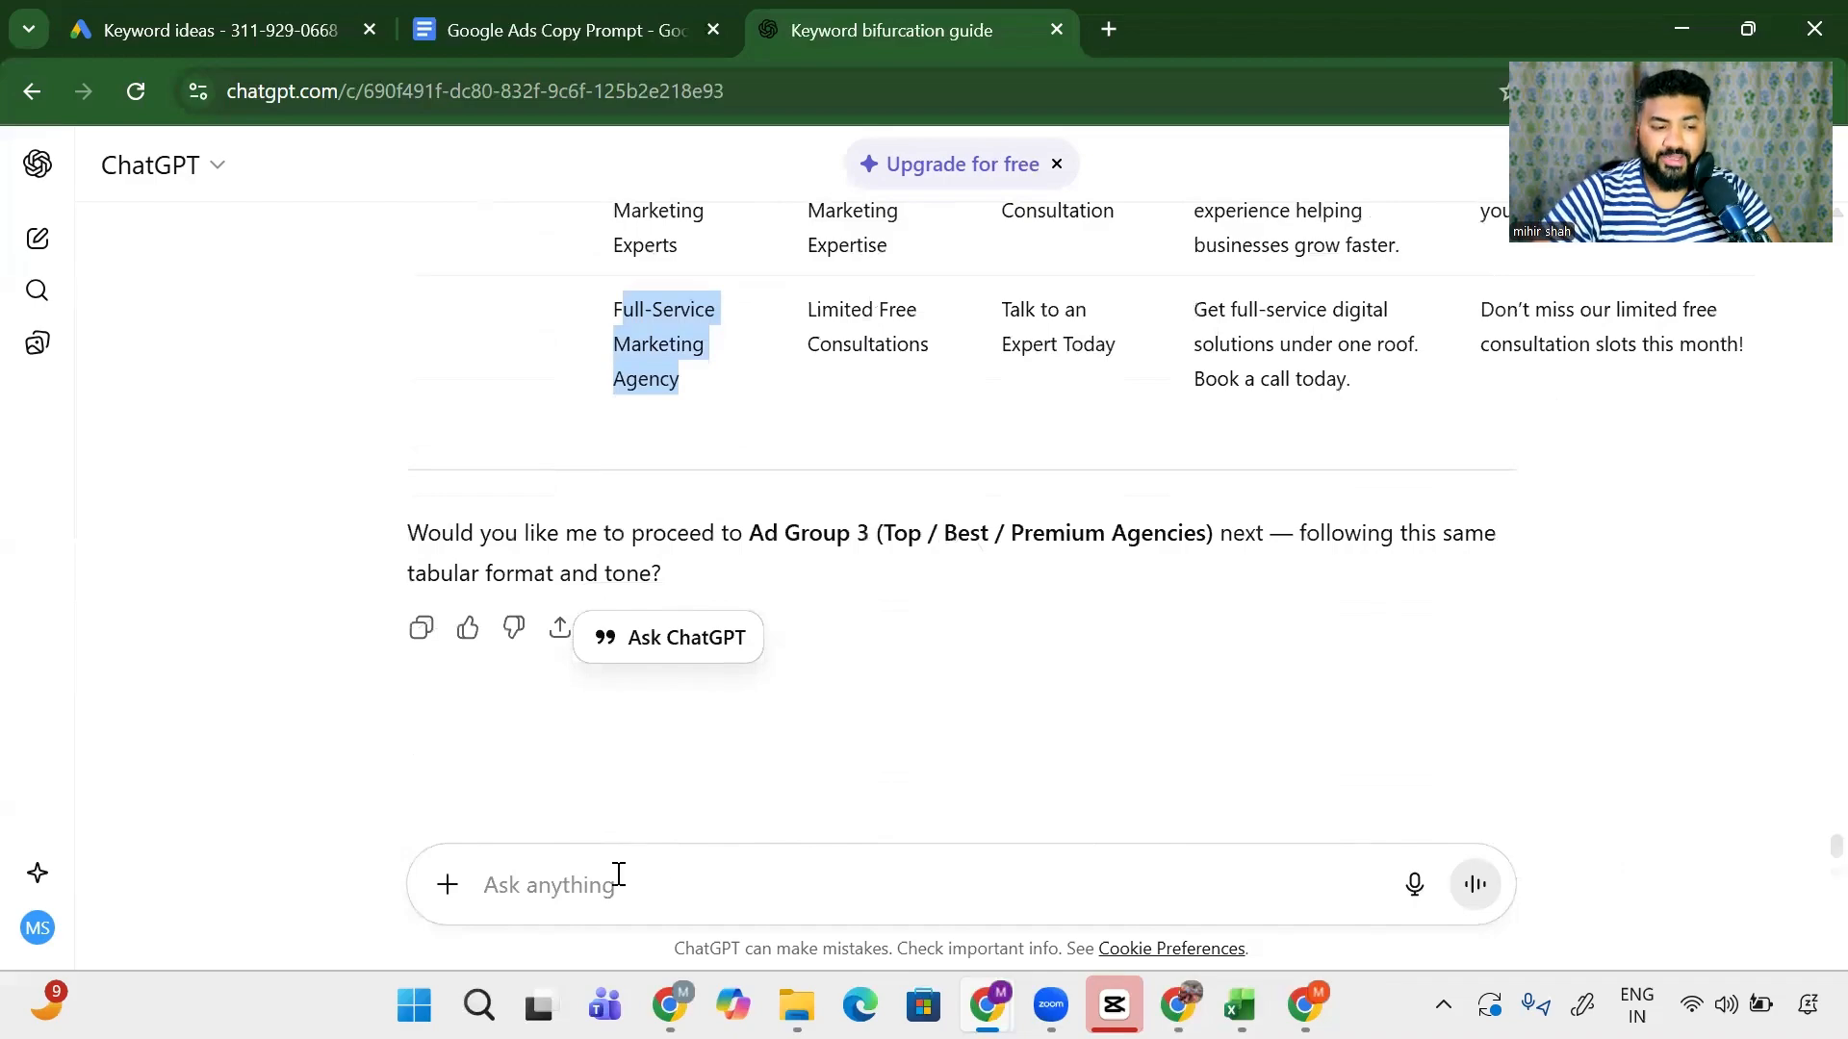
click(616, 875)
- Ask for the same table for all other ad groups, then draft 'no just keep adgroups from above in the same chat'
text(this )
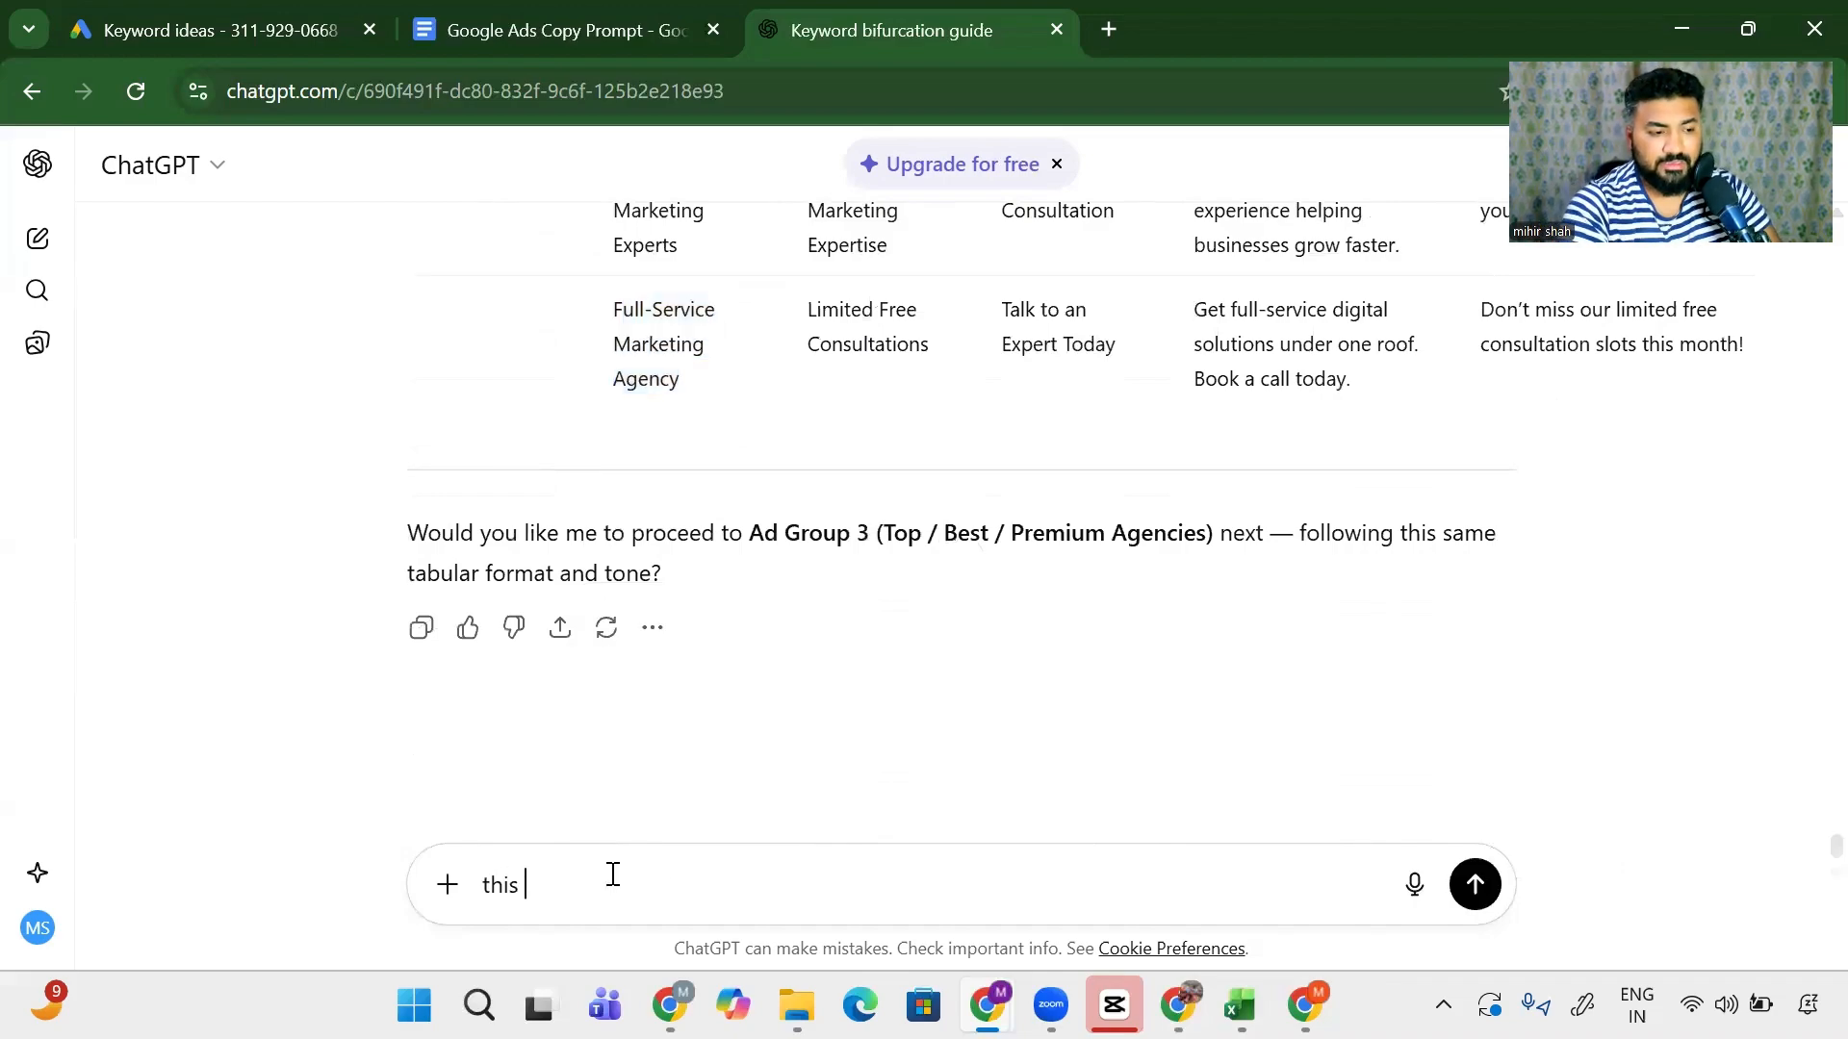
text(looks good, now c)
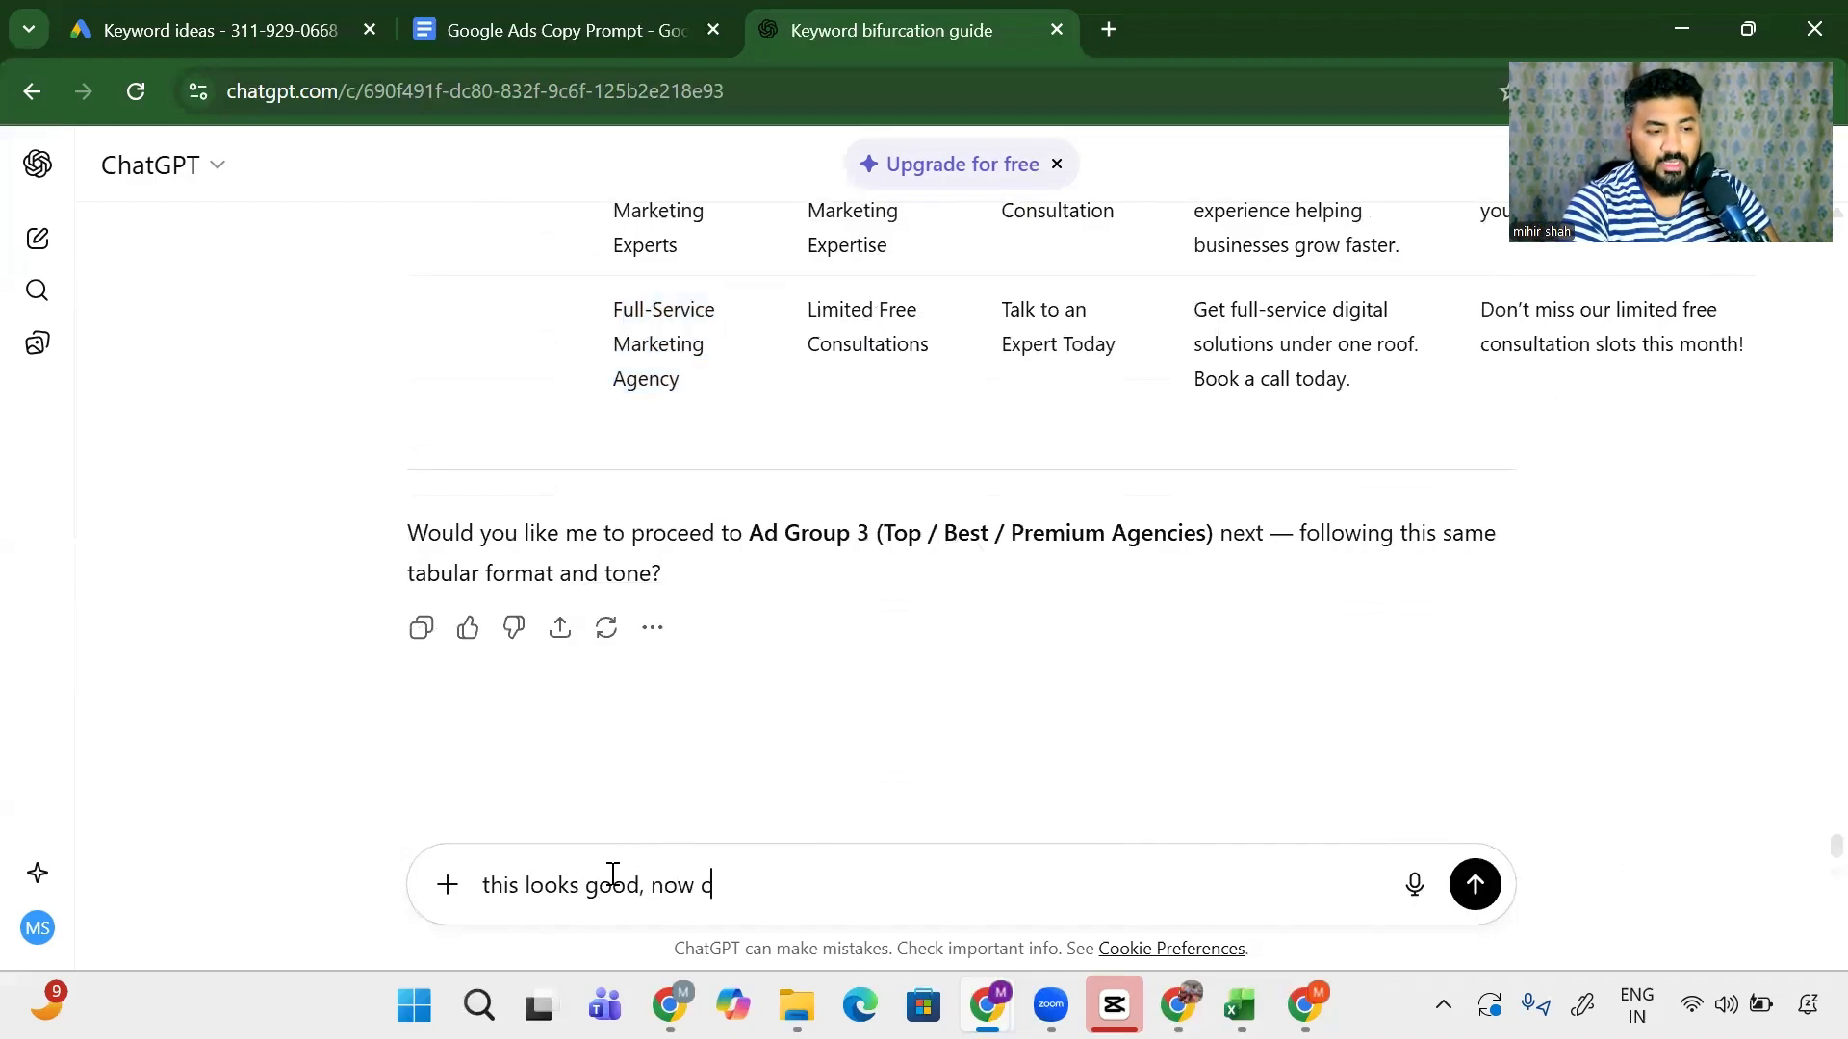
text(an you do this)
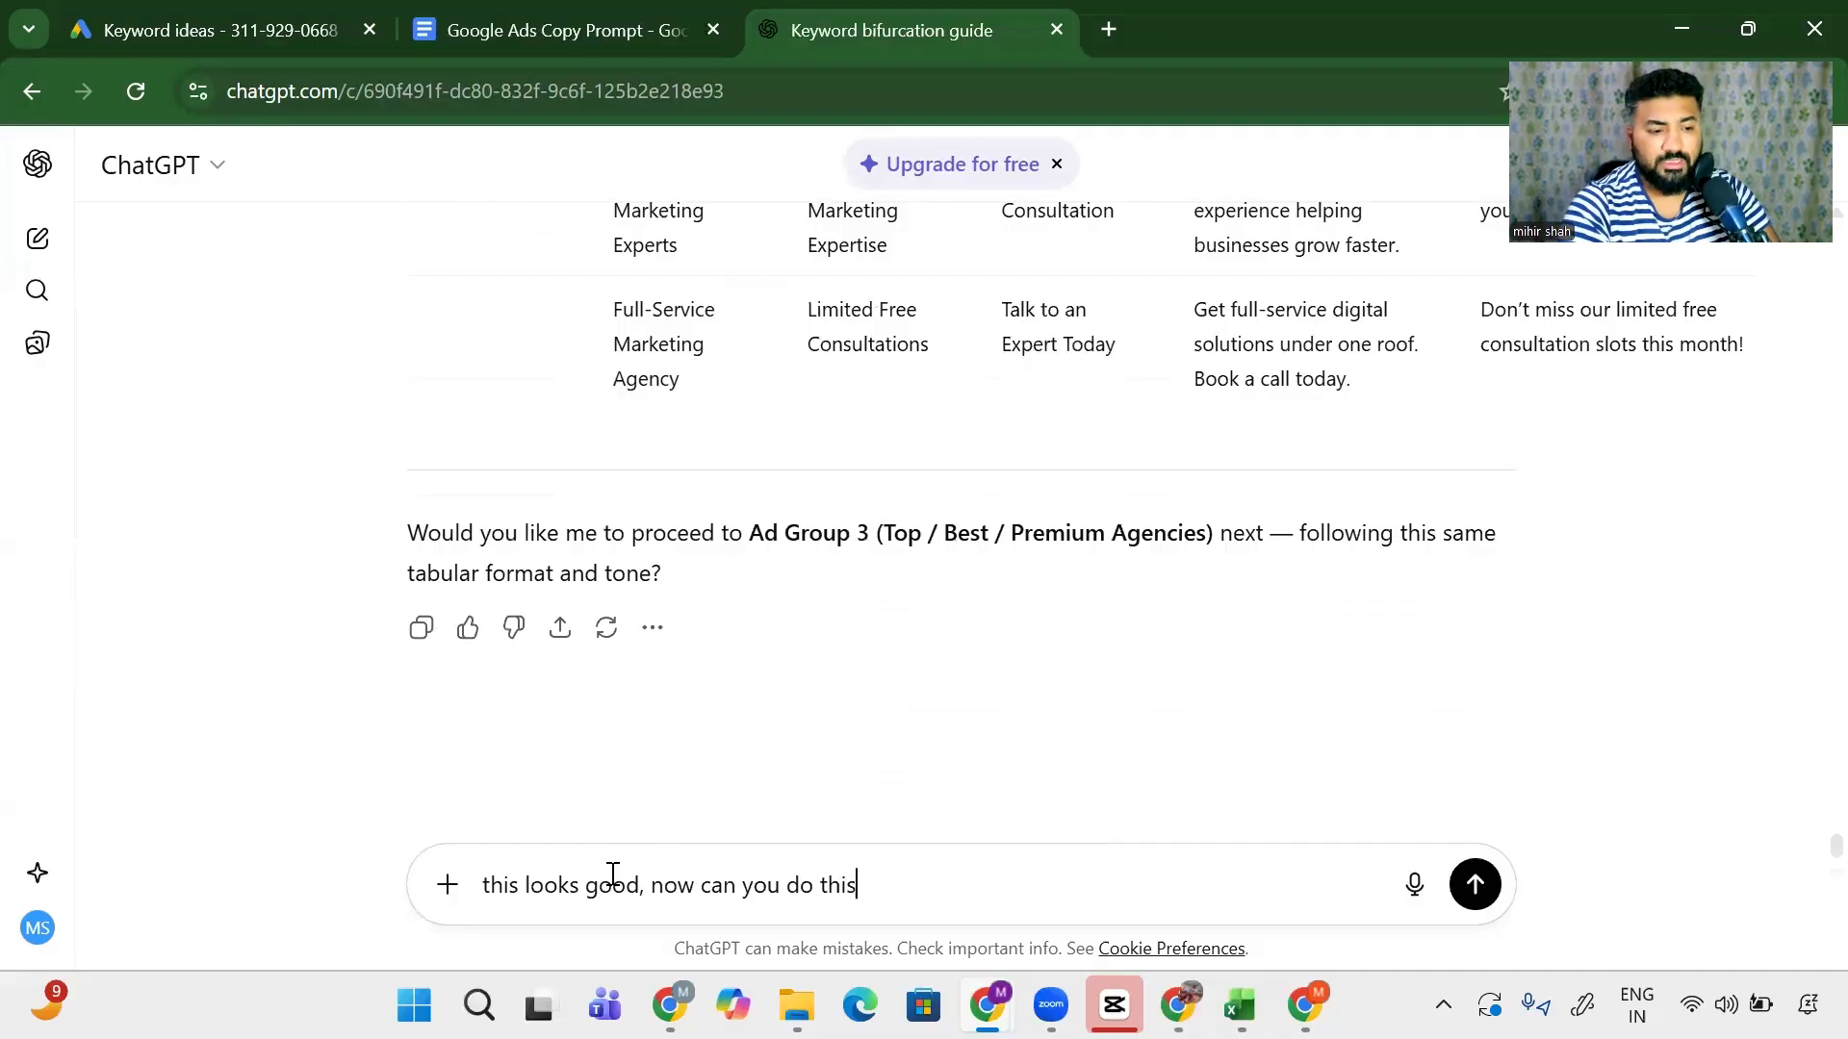
text( in the same manne)
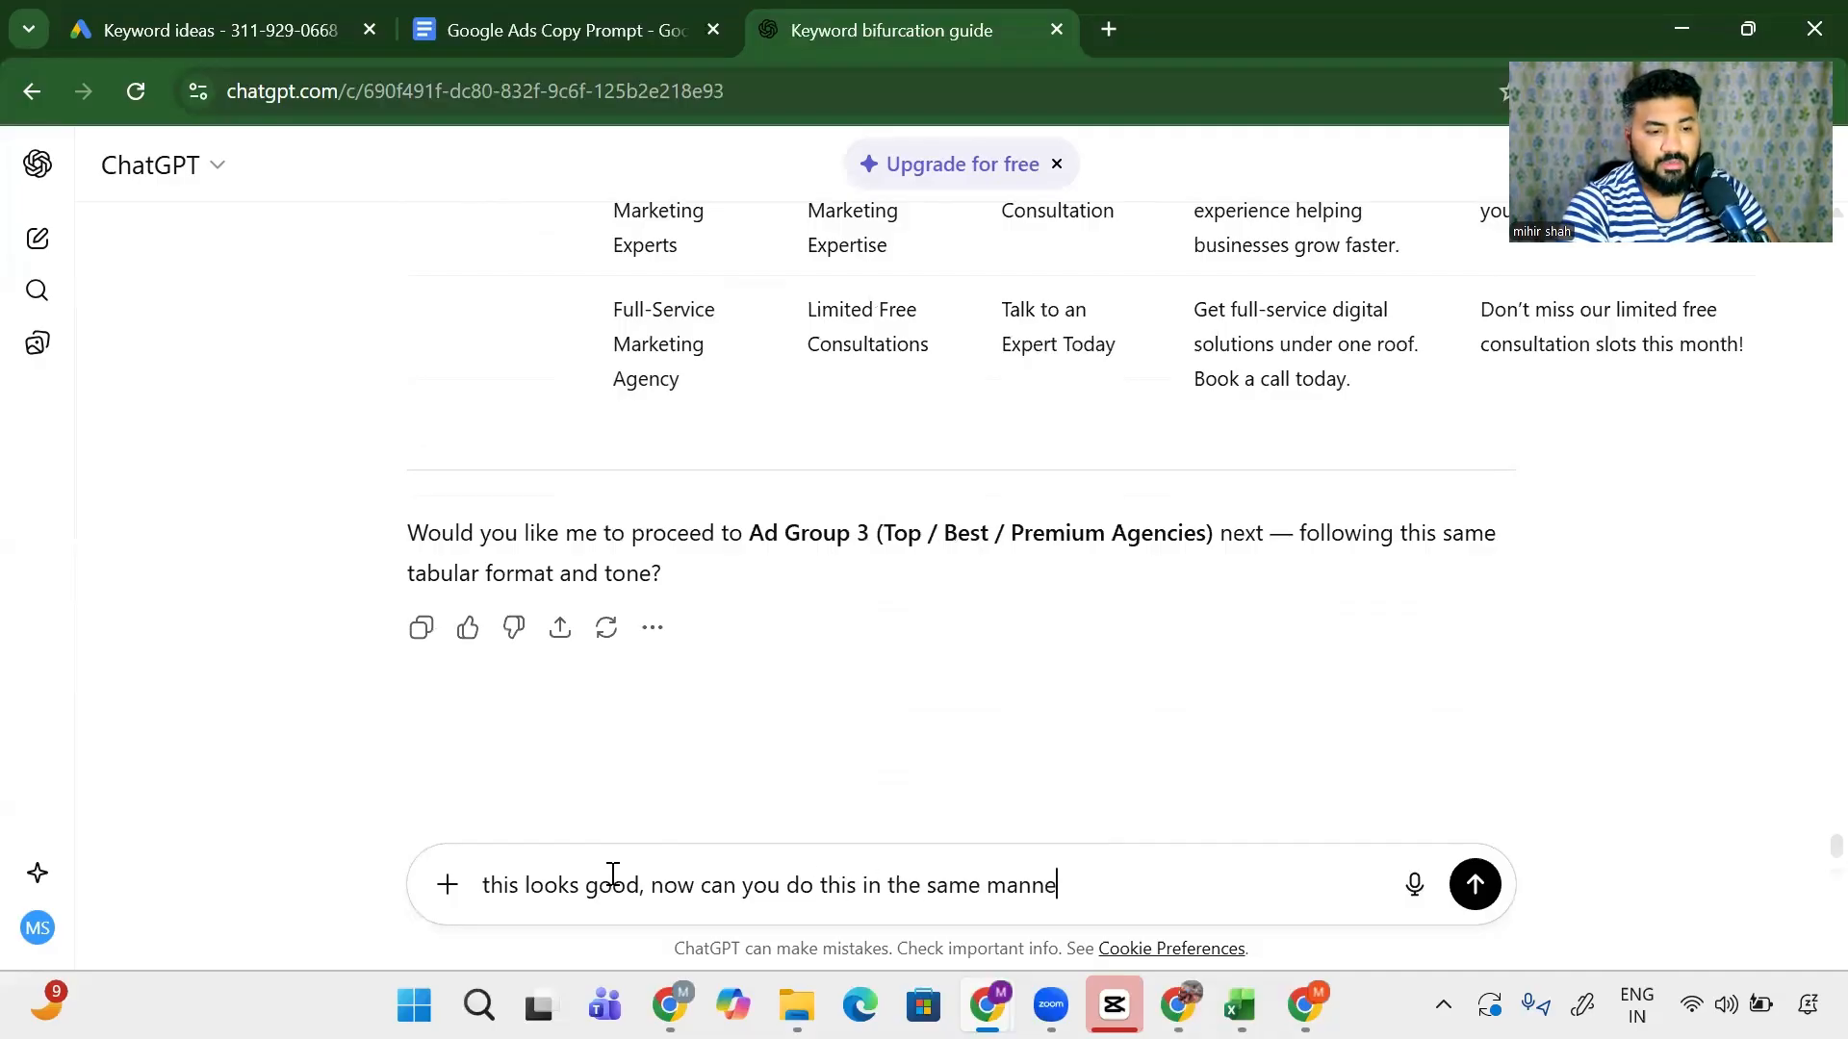
text(r for all the other )
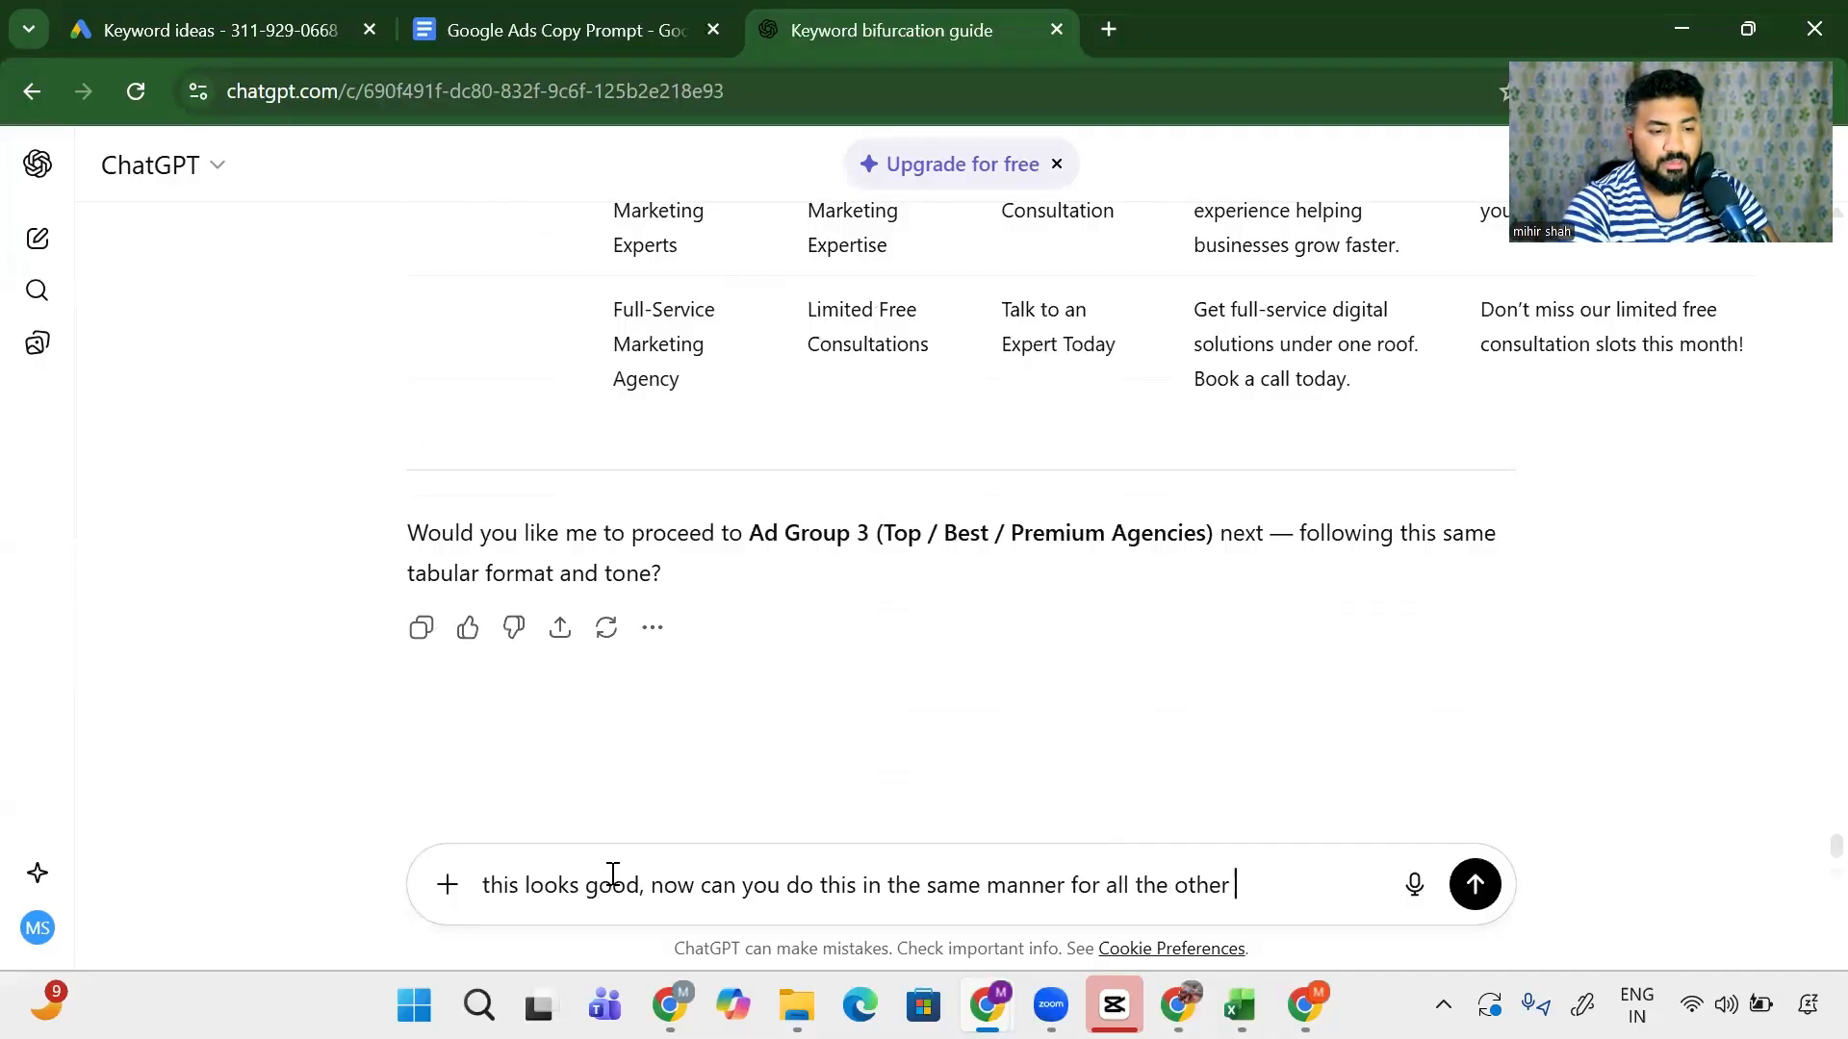
text(adg)
key(BackSpace)
text(adgorup)
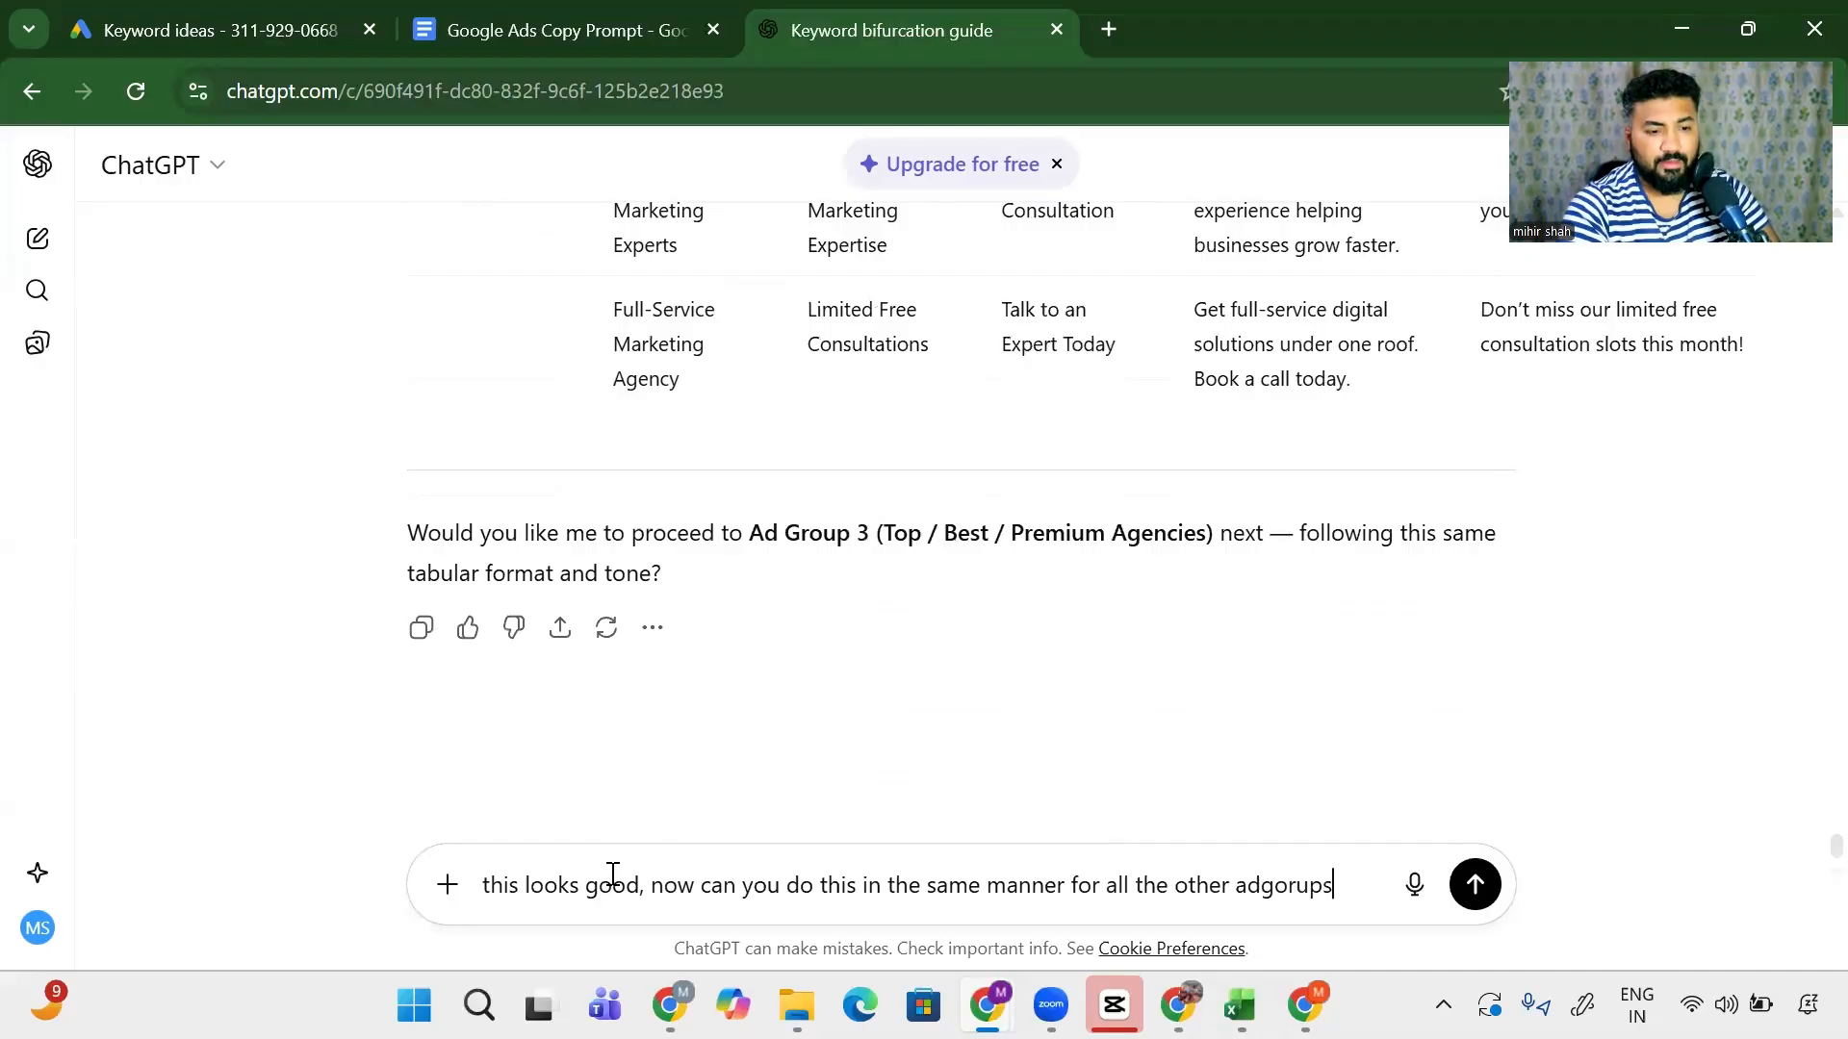
text(s)
key(Return)
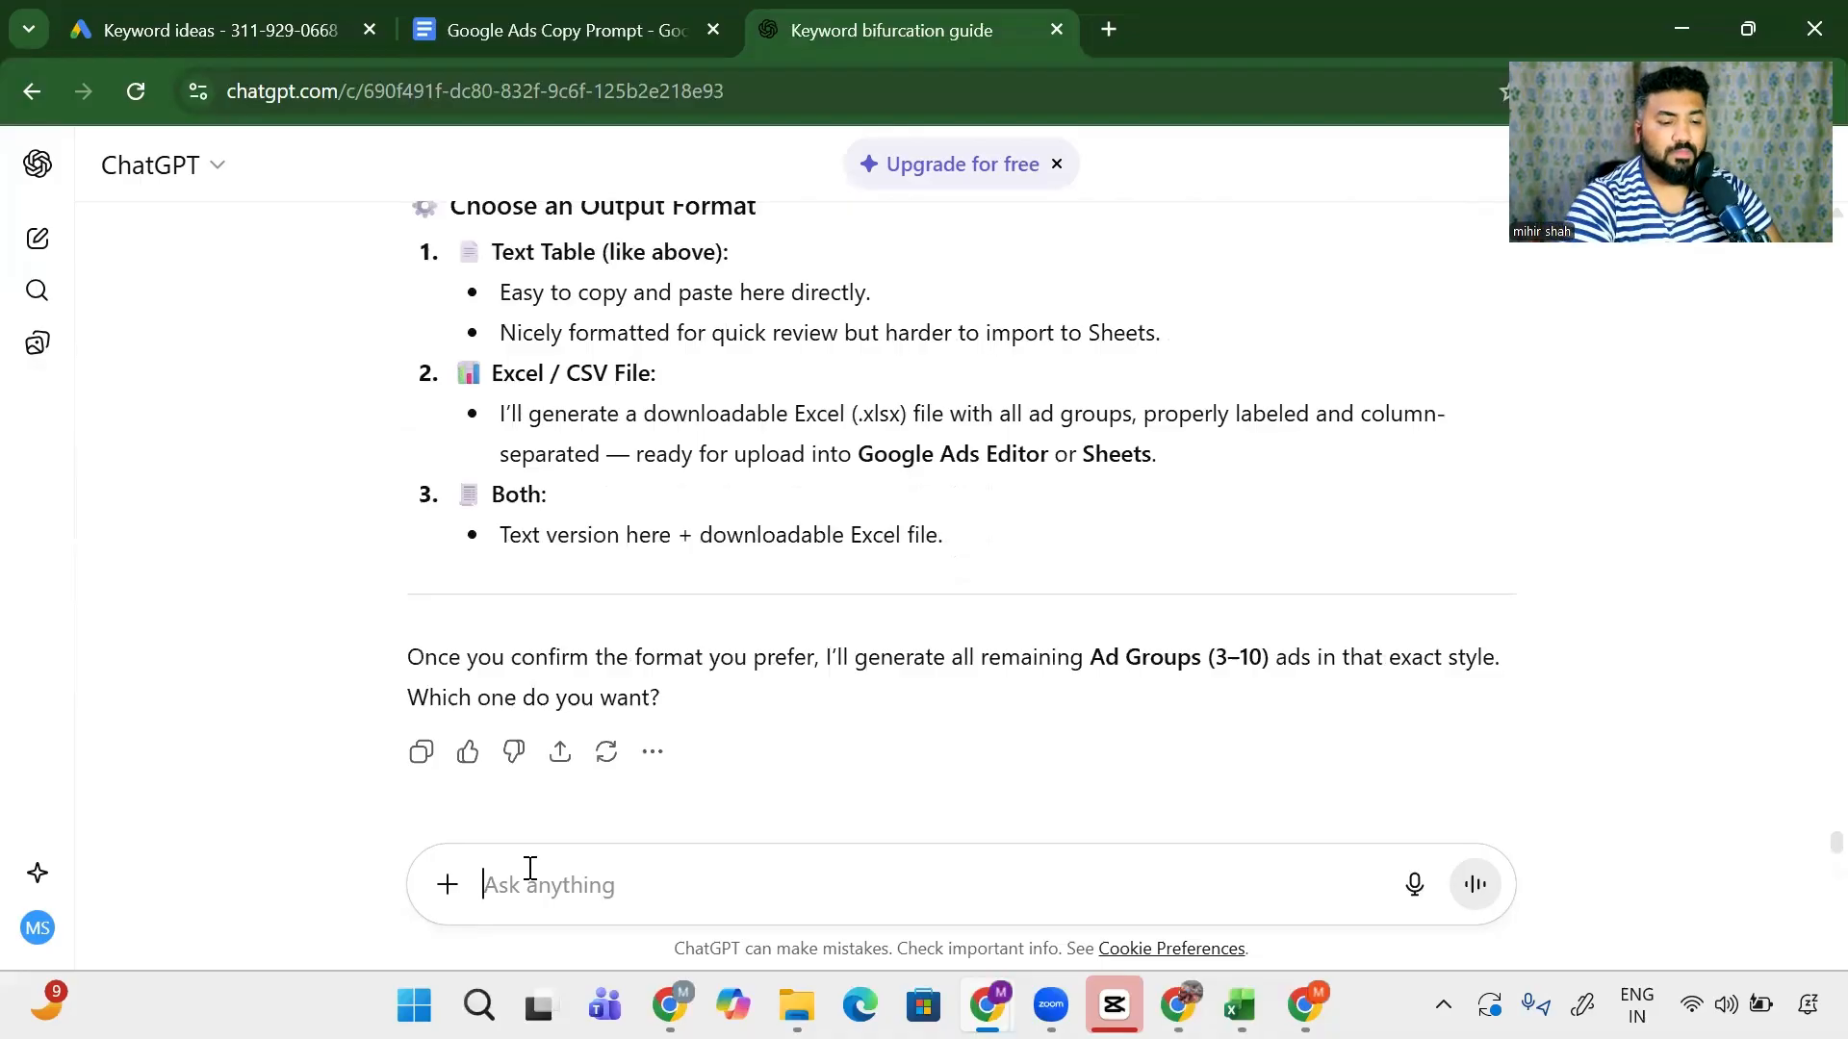
text(no just keep a)
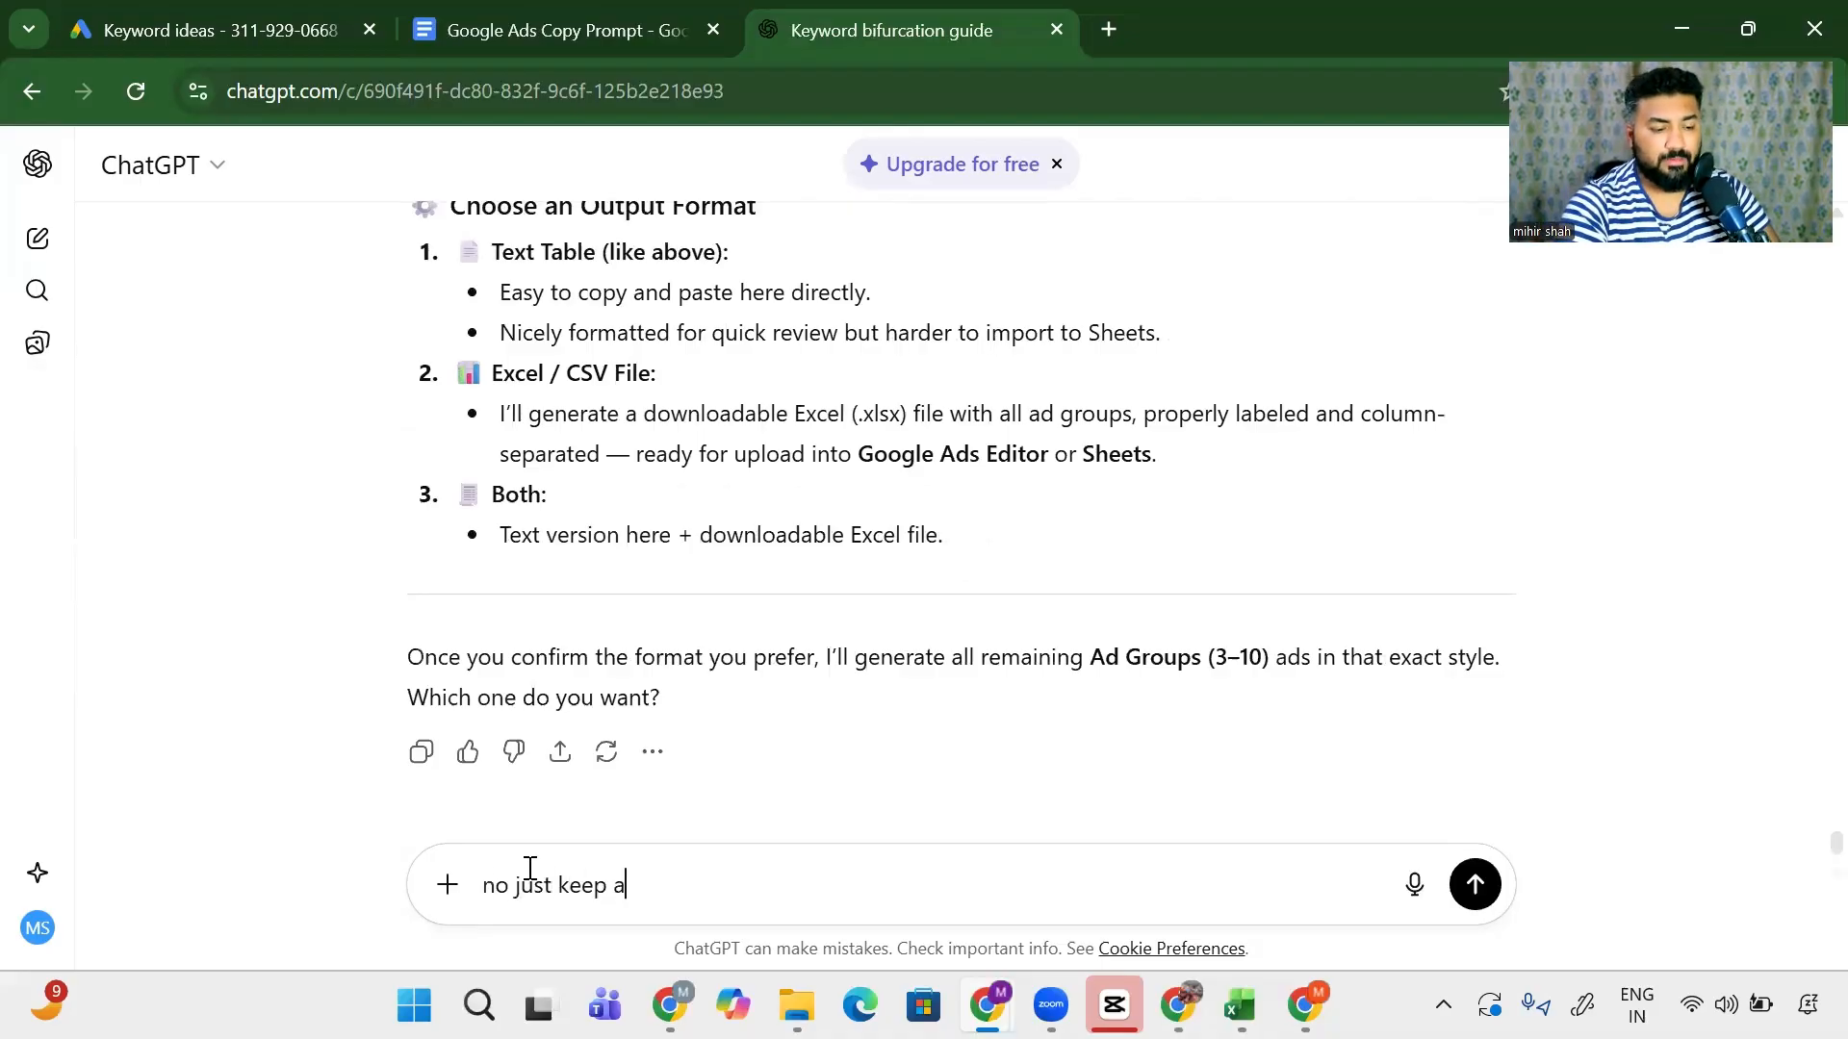
text(dgroups from above)
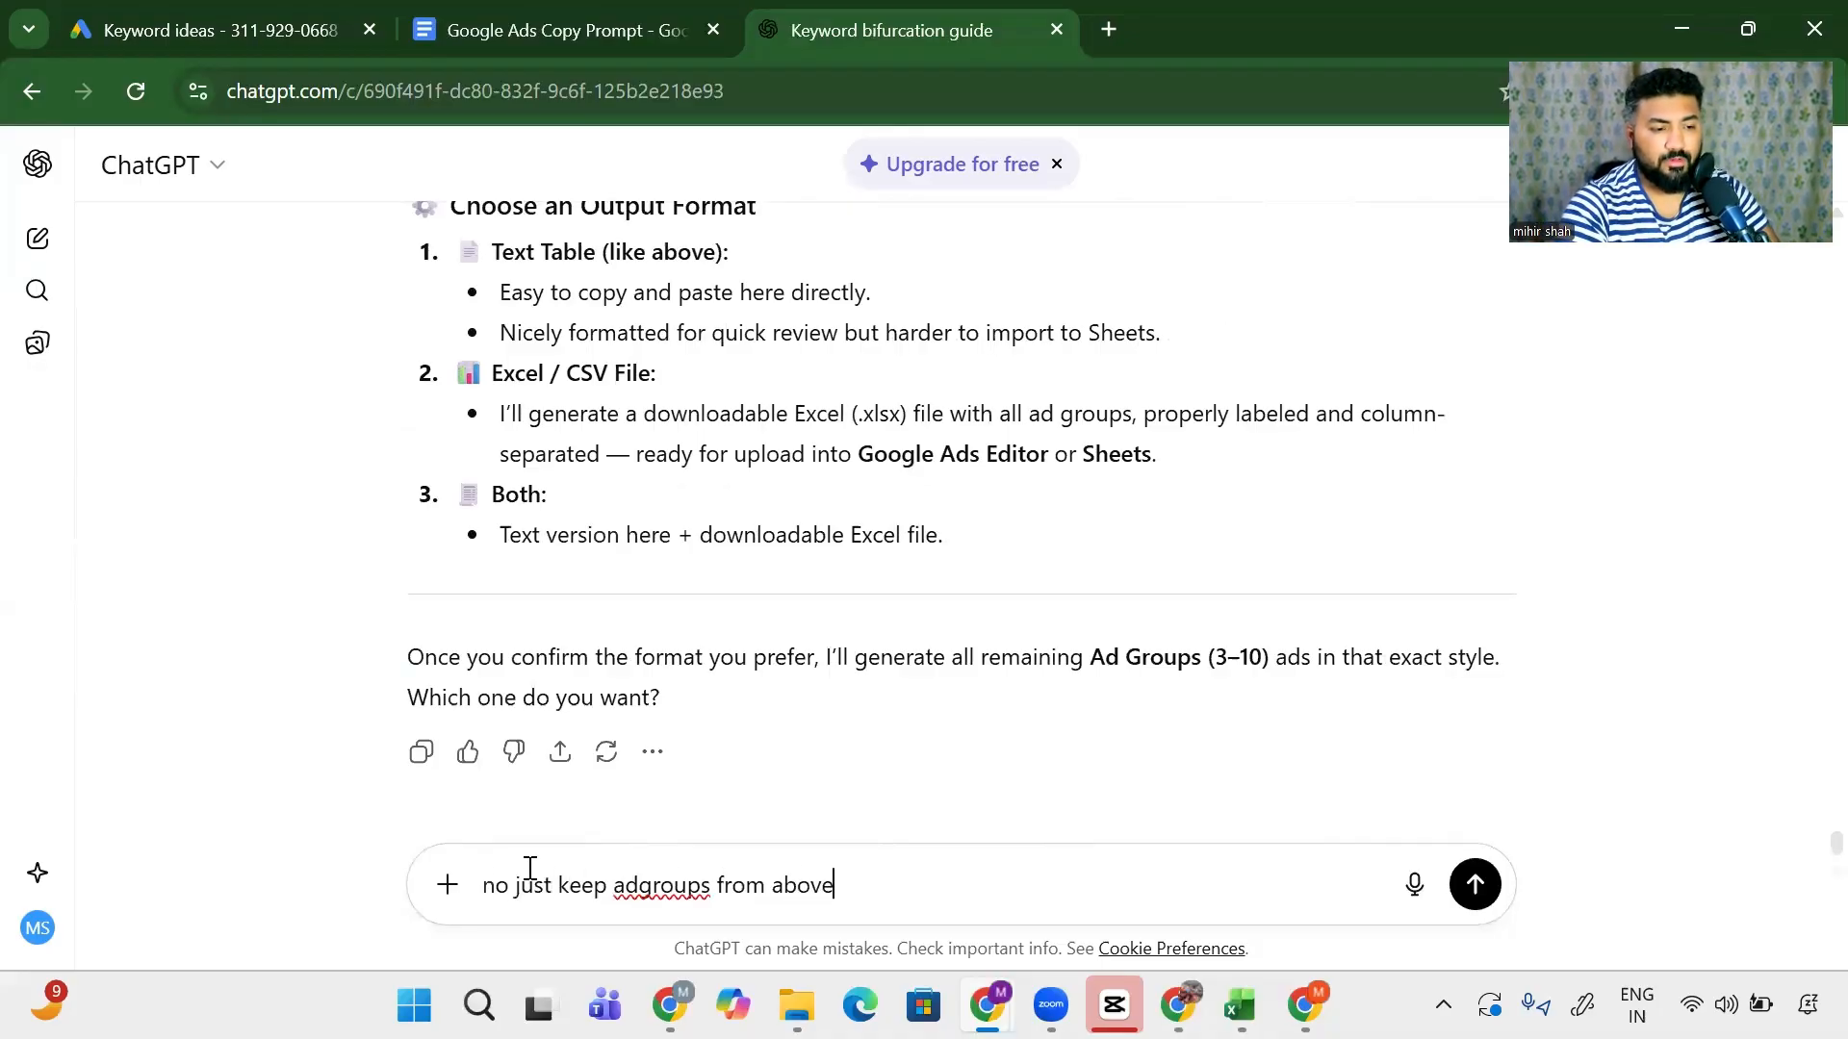
text( in the )
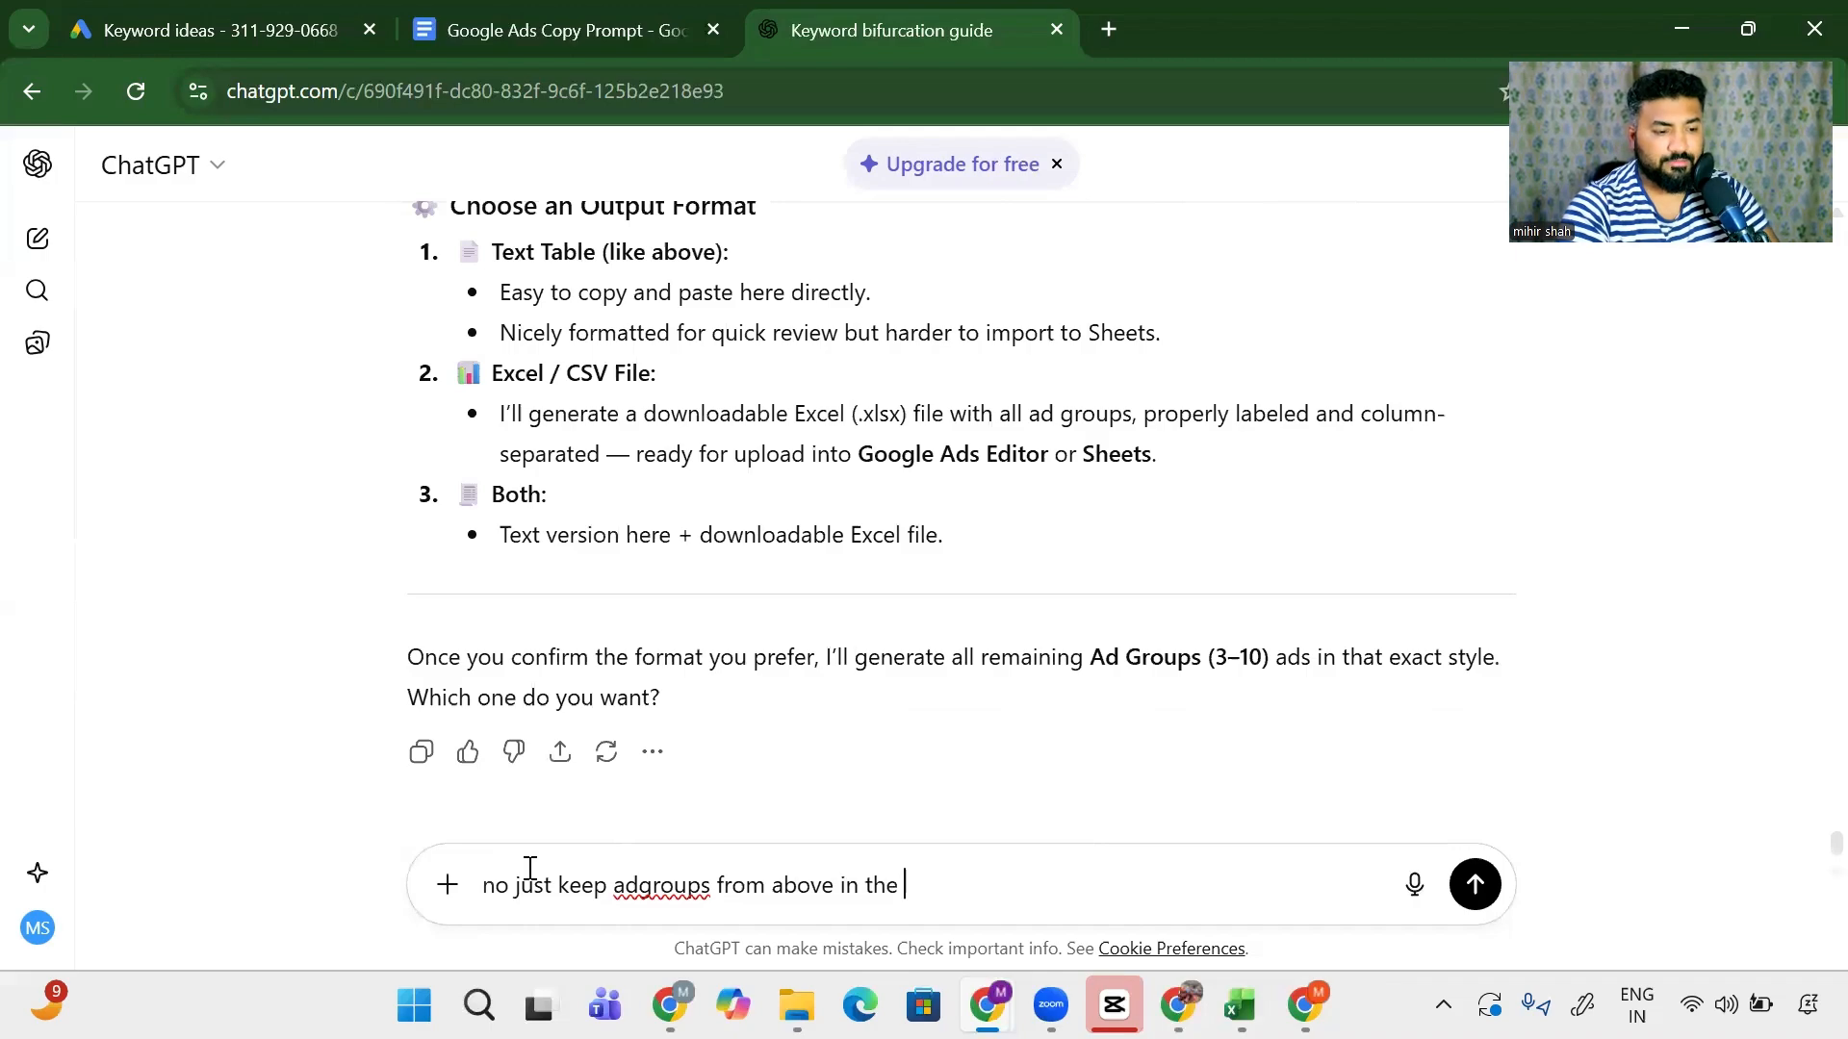
text(same chat)
- Send the reply asking to keep Ad Groups 3–10 in this same chat
key(Return)
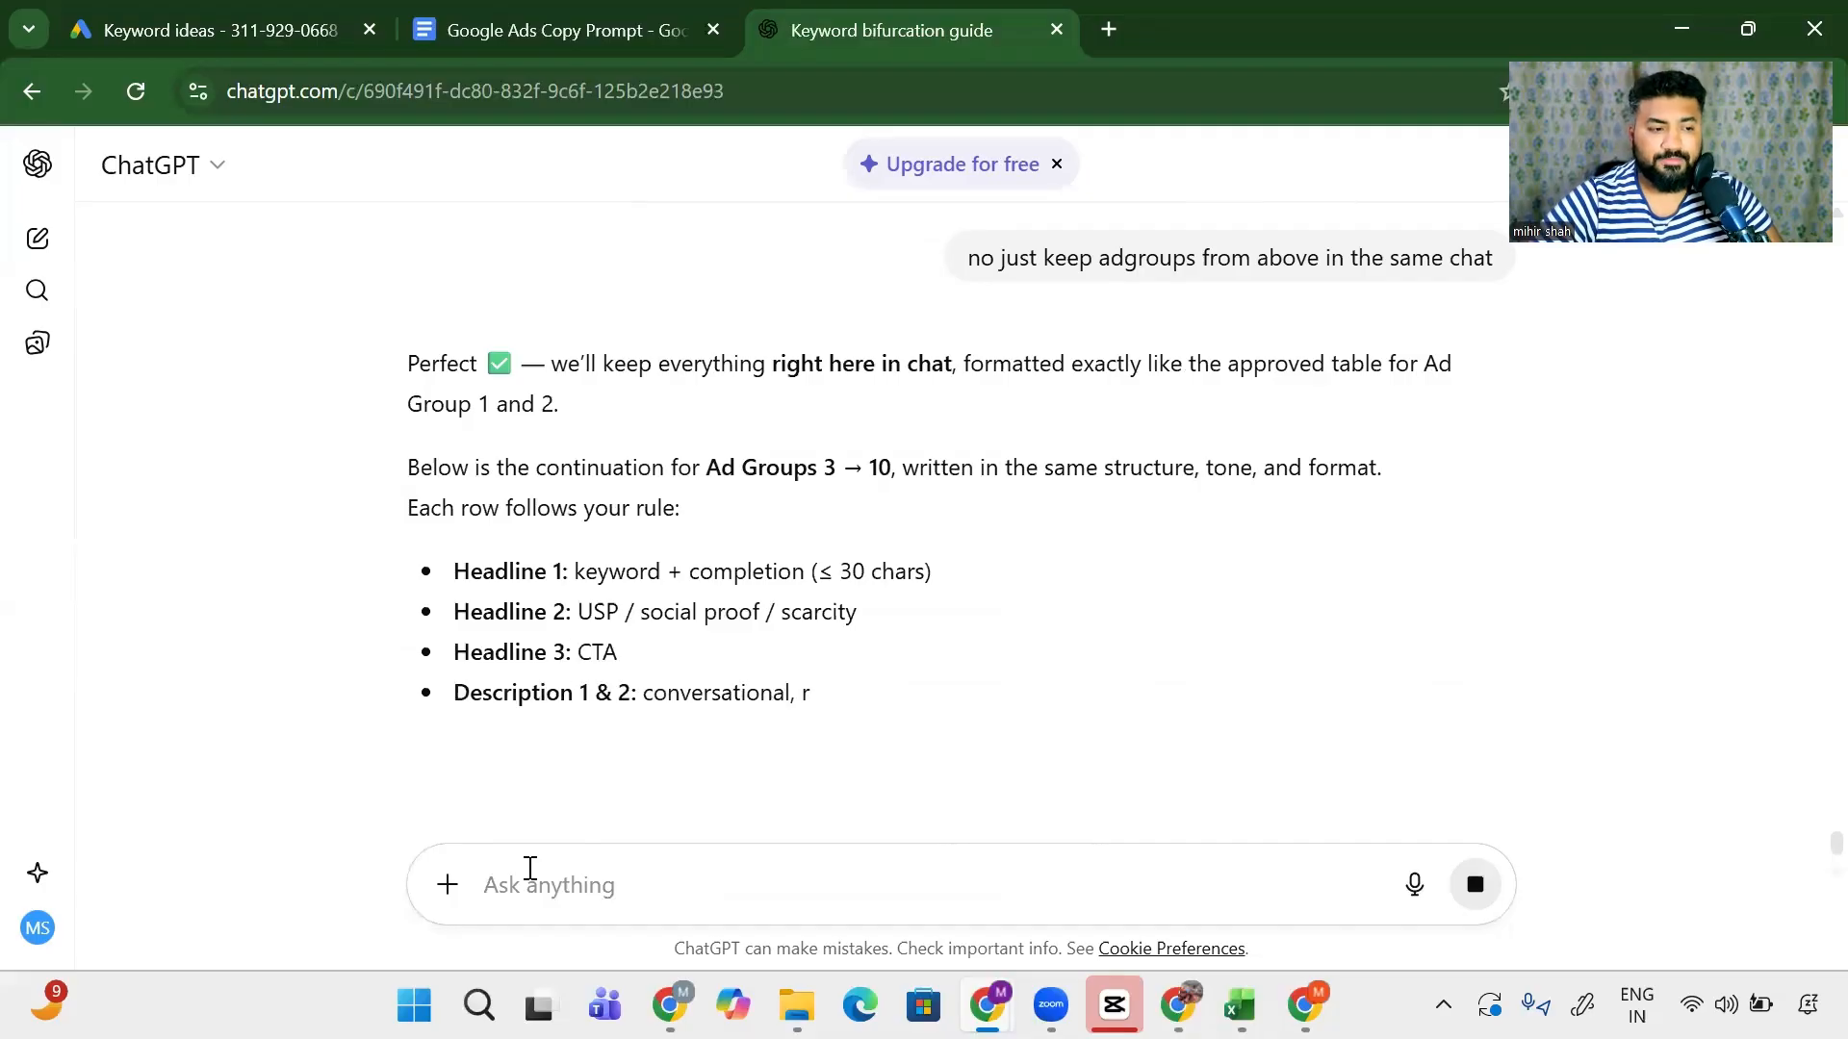
- Read through the Ad Groups 3–10 copy table, highlighting the Top/Best/Premium Agencies rows
scroll(497, 748, down, 2)
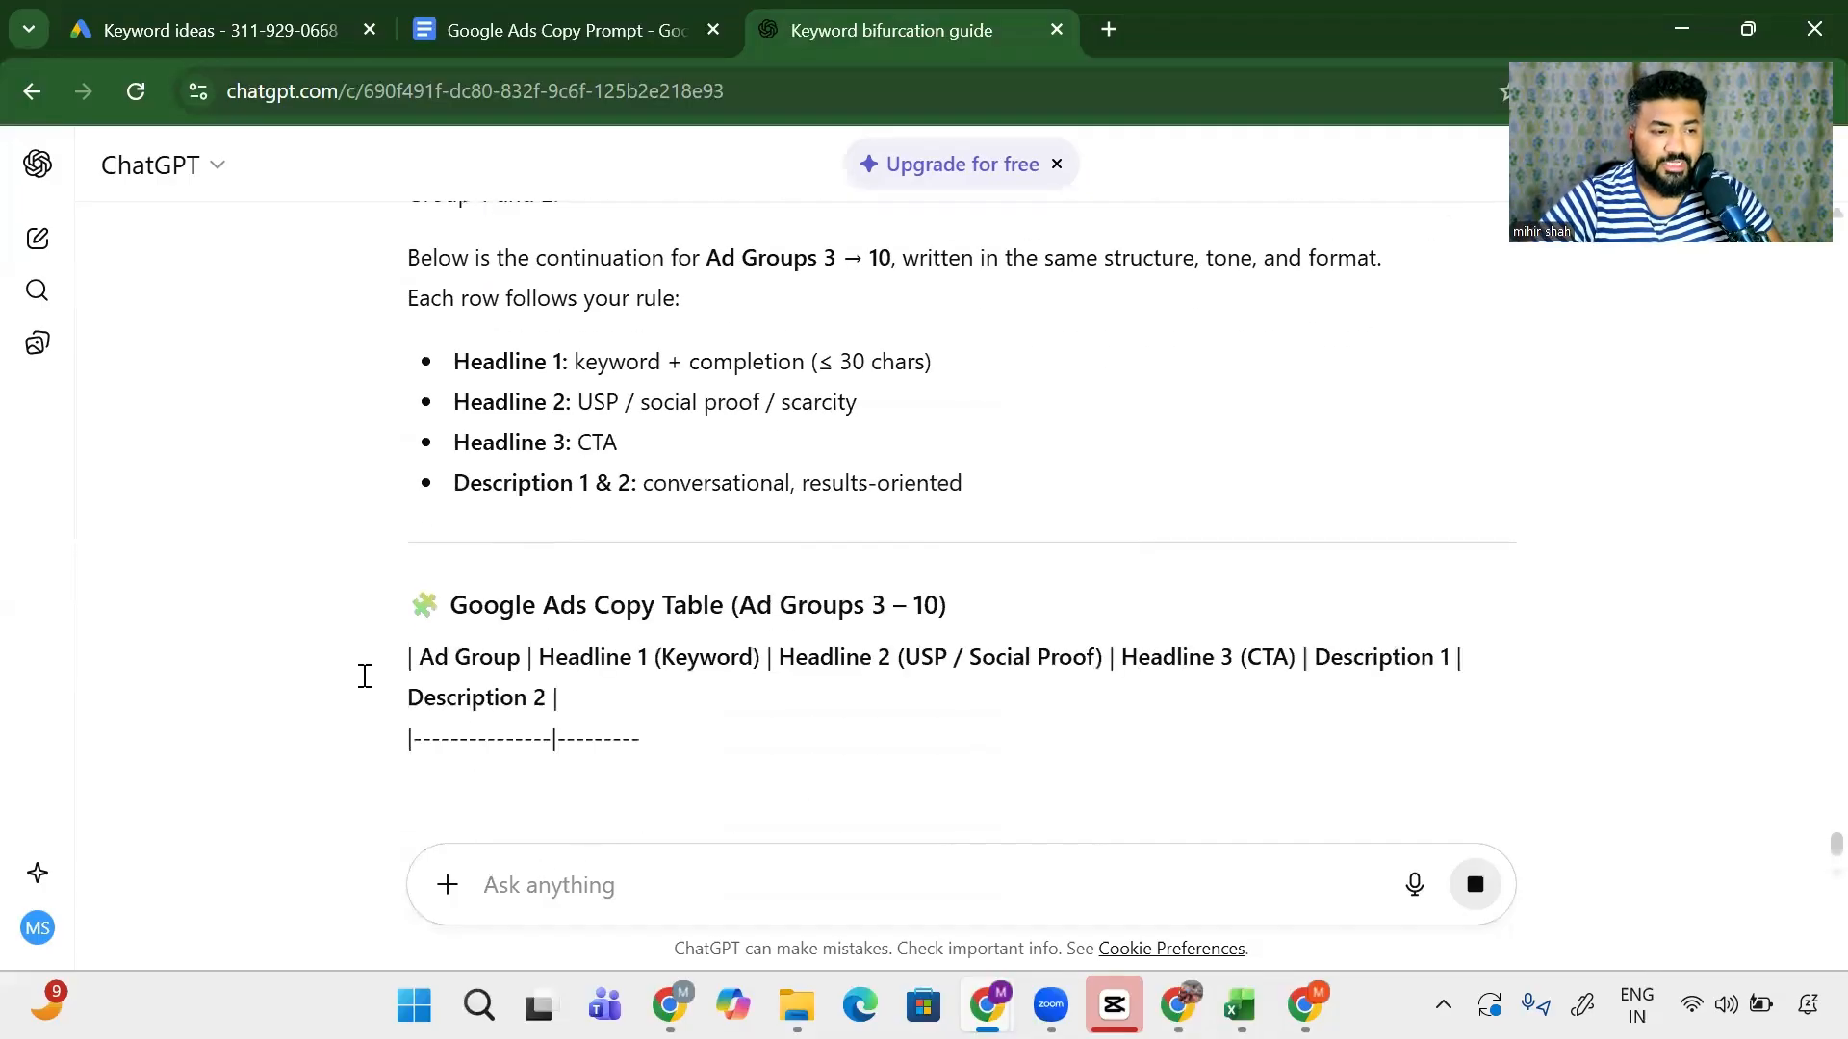
scroll(240, 589, down, 2)
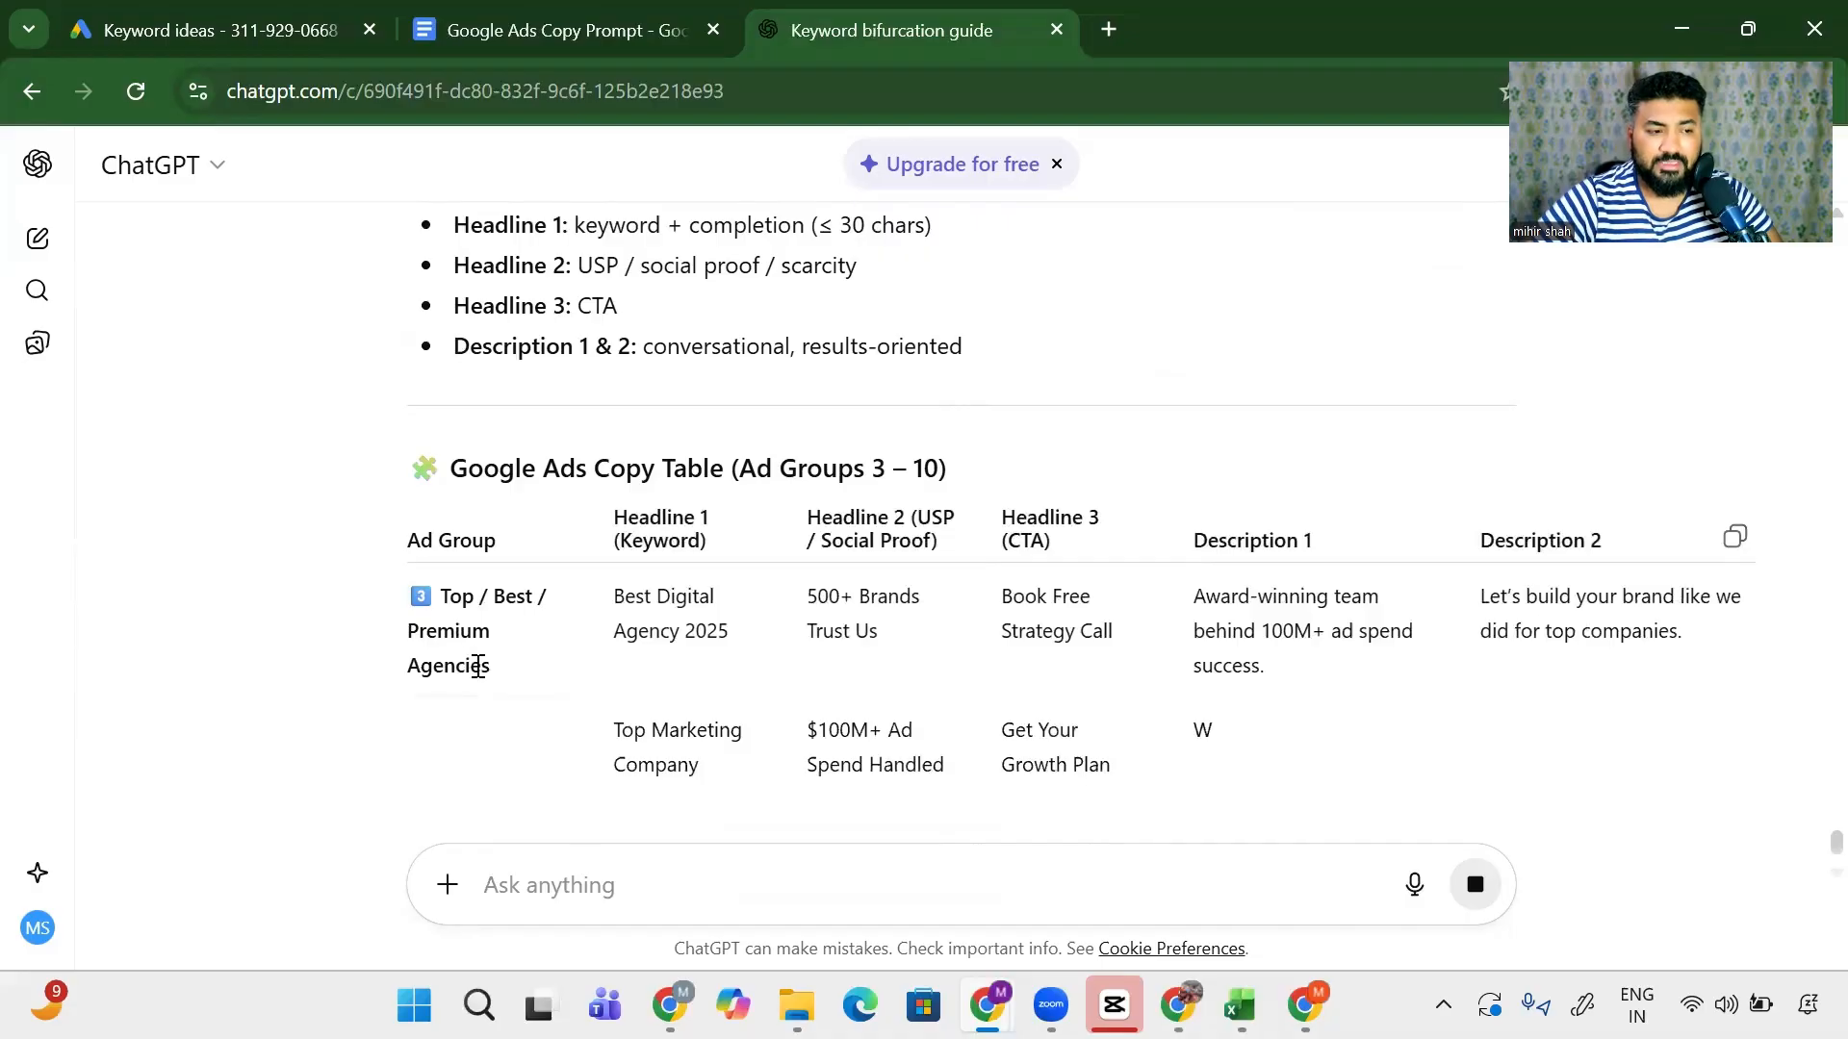
scroll(577, 596, down, 2)
drag(643, 464, 723, 506)
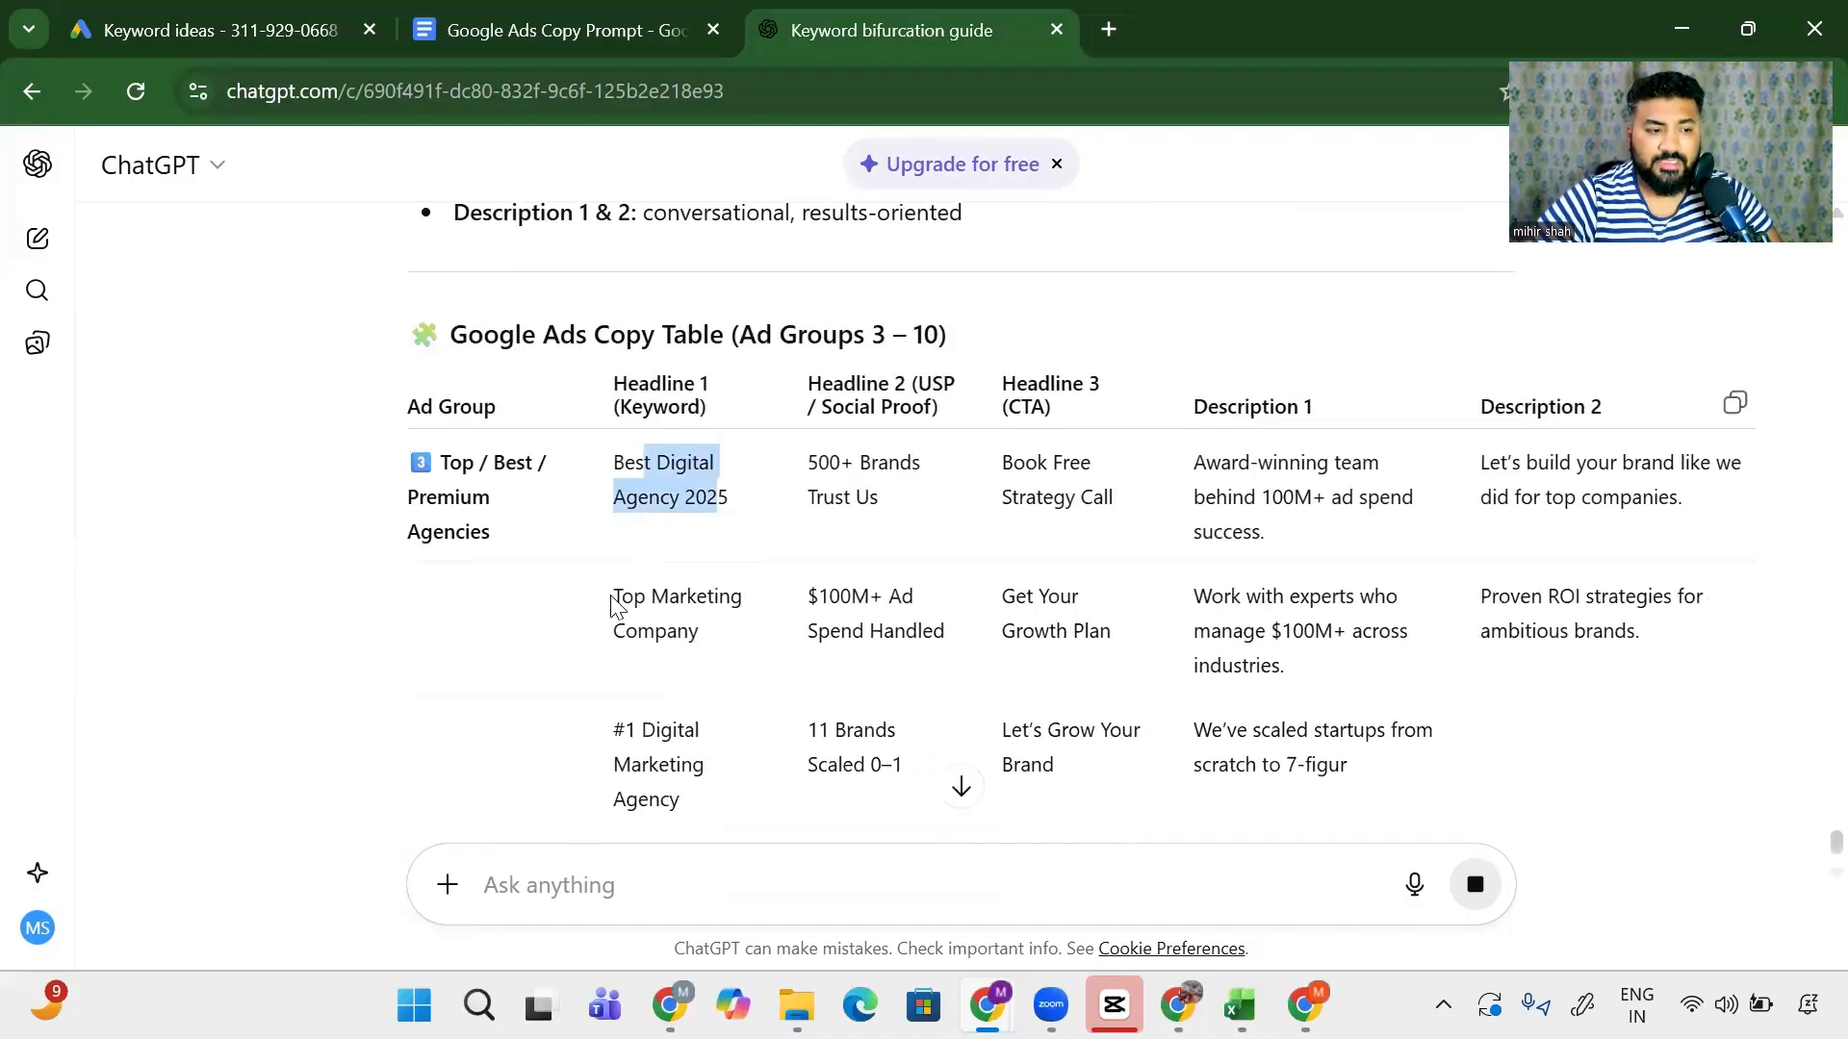
drag(616, 599, 659, 750)
scroll(685, 639, down, 2)
scroll(759, 666, up, 2)
drag(790, 619, 875, 650)
drag(859, 724, 871, 785)
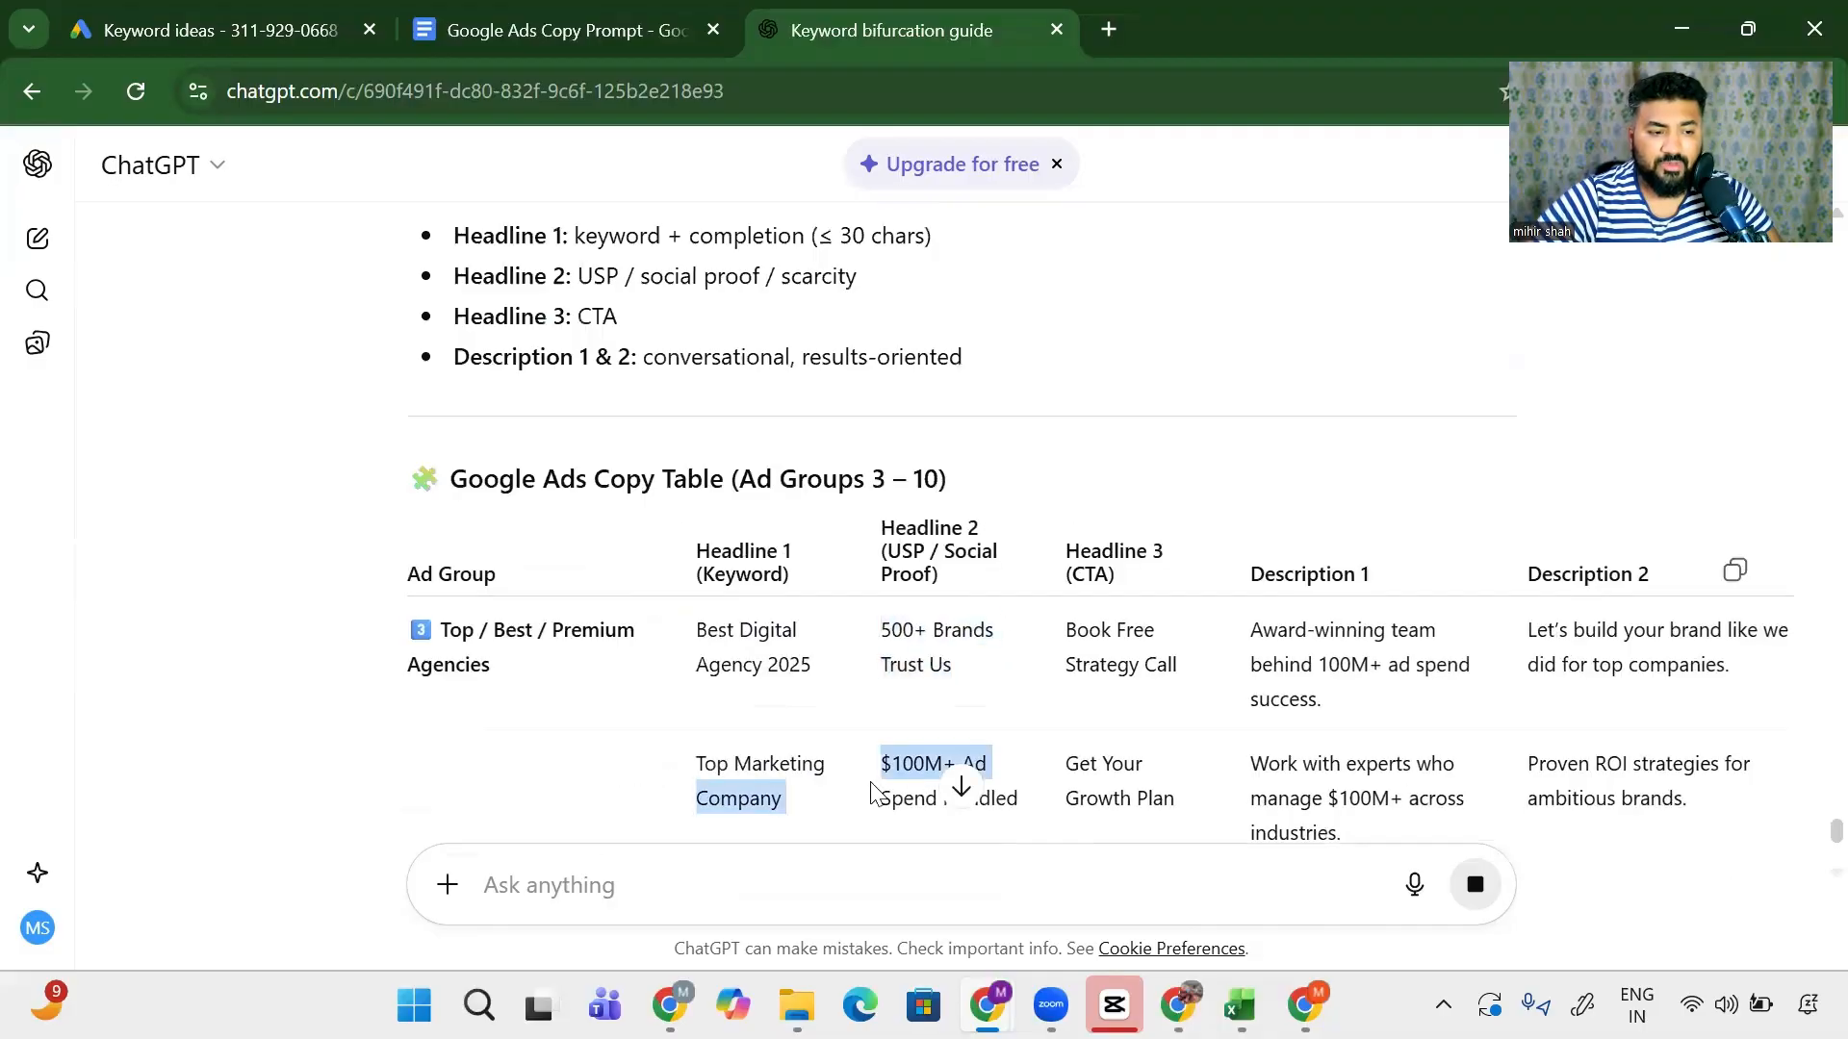
scroll(722, 590, down, 5)
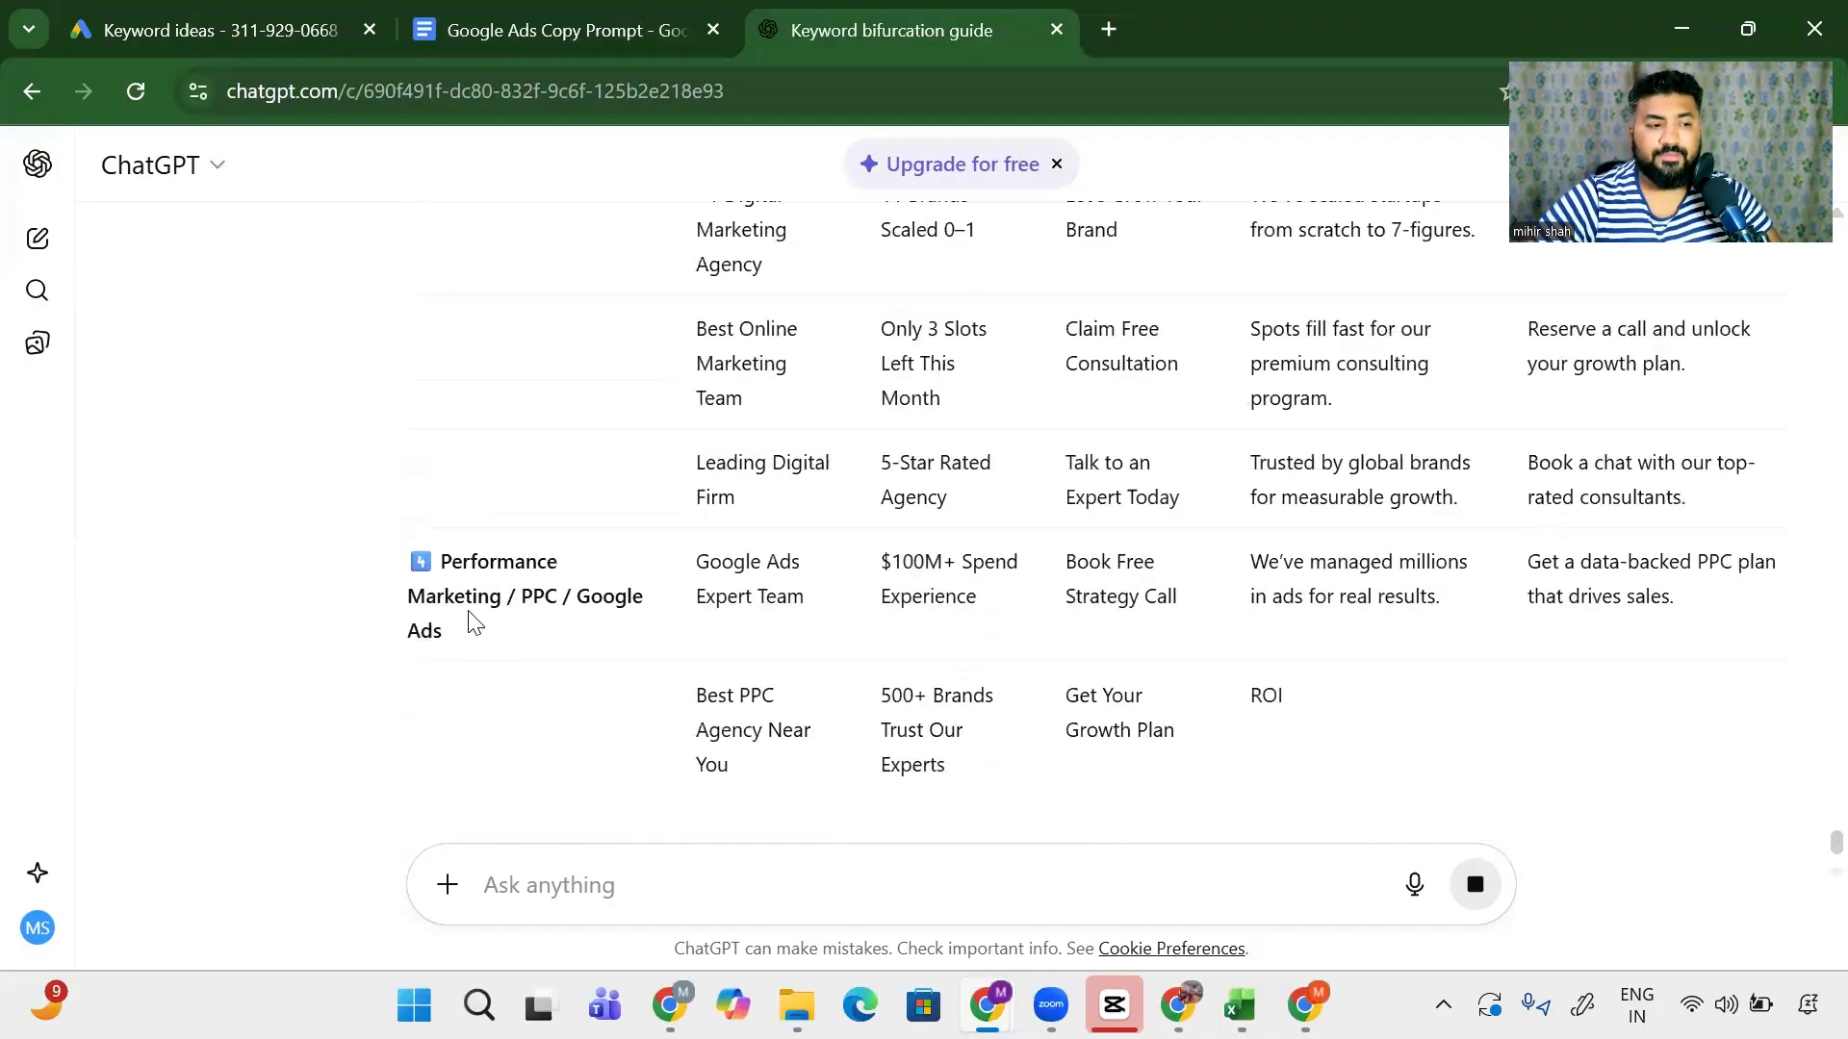
- Review the Performance Marketing/PPC rows, then return to the Excel Chatgpt sheet
drag(445, 598, 602, 644)
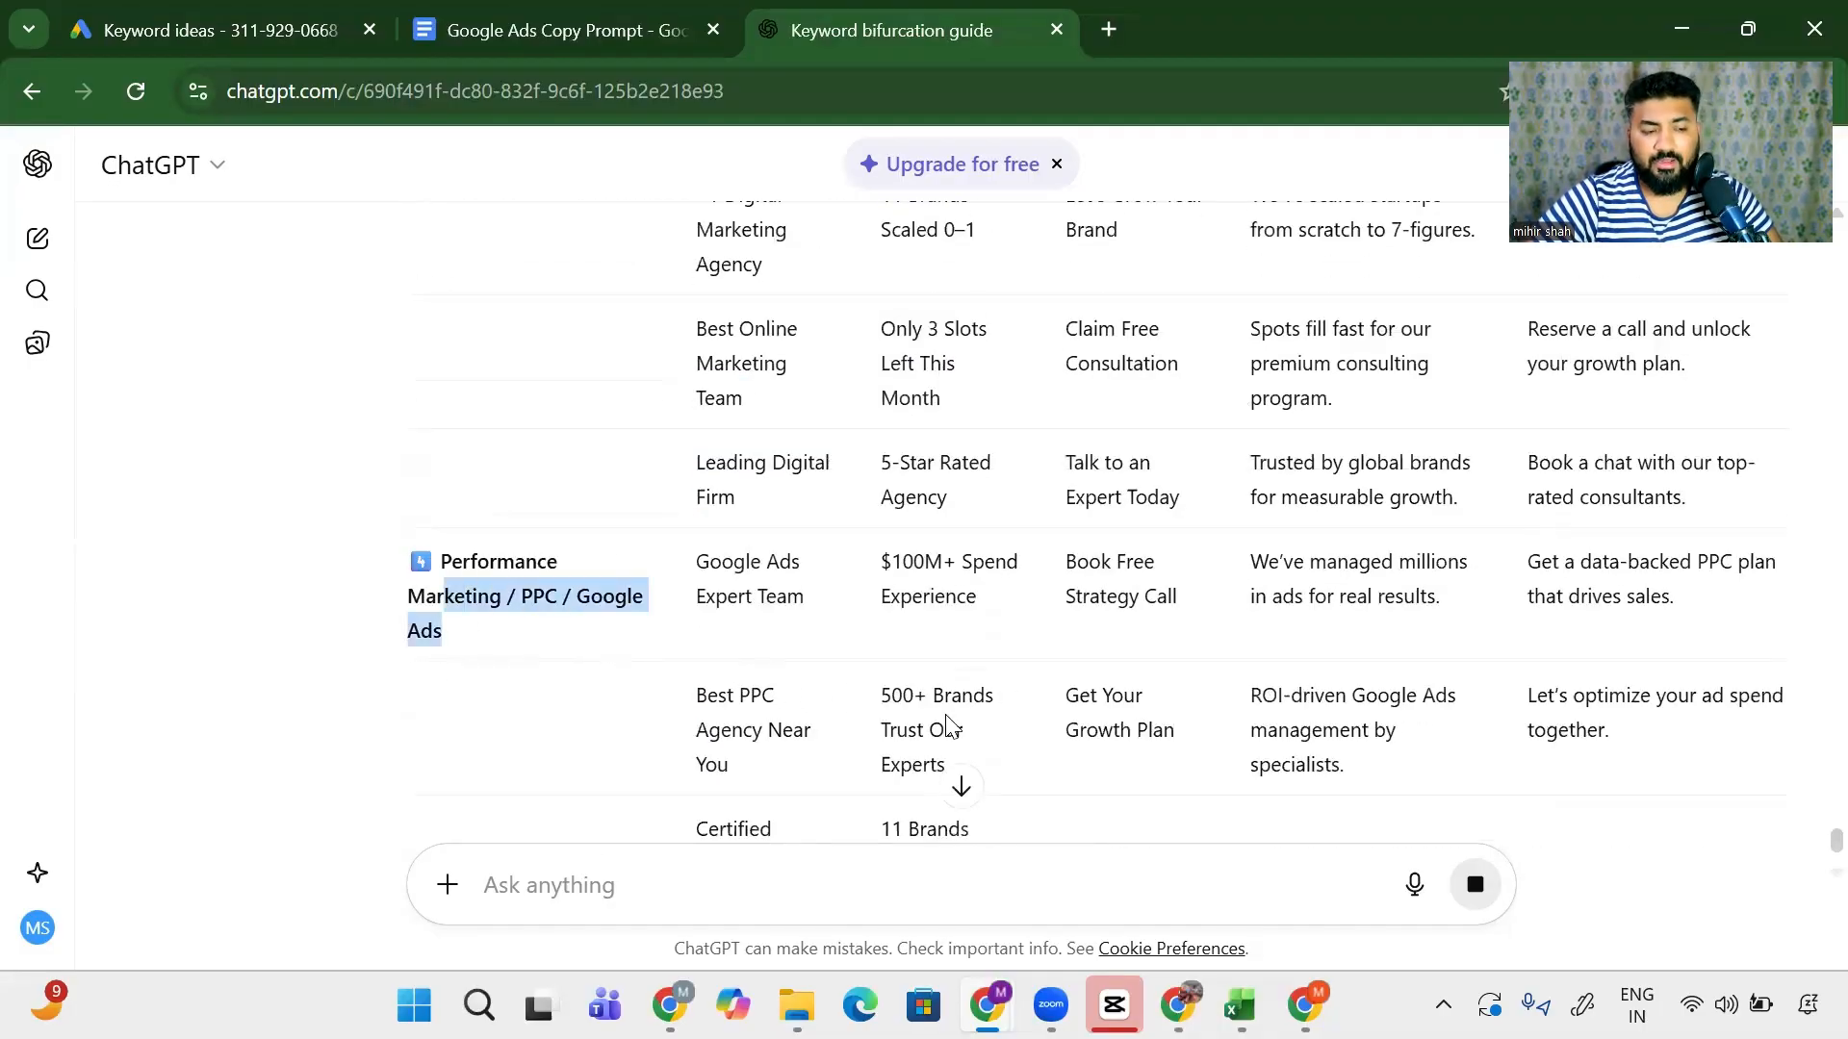
scroll(731, 655, up, 4)
scroll(741, 654, up, 5)
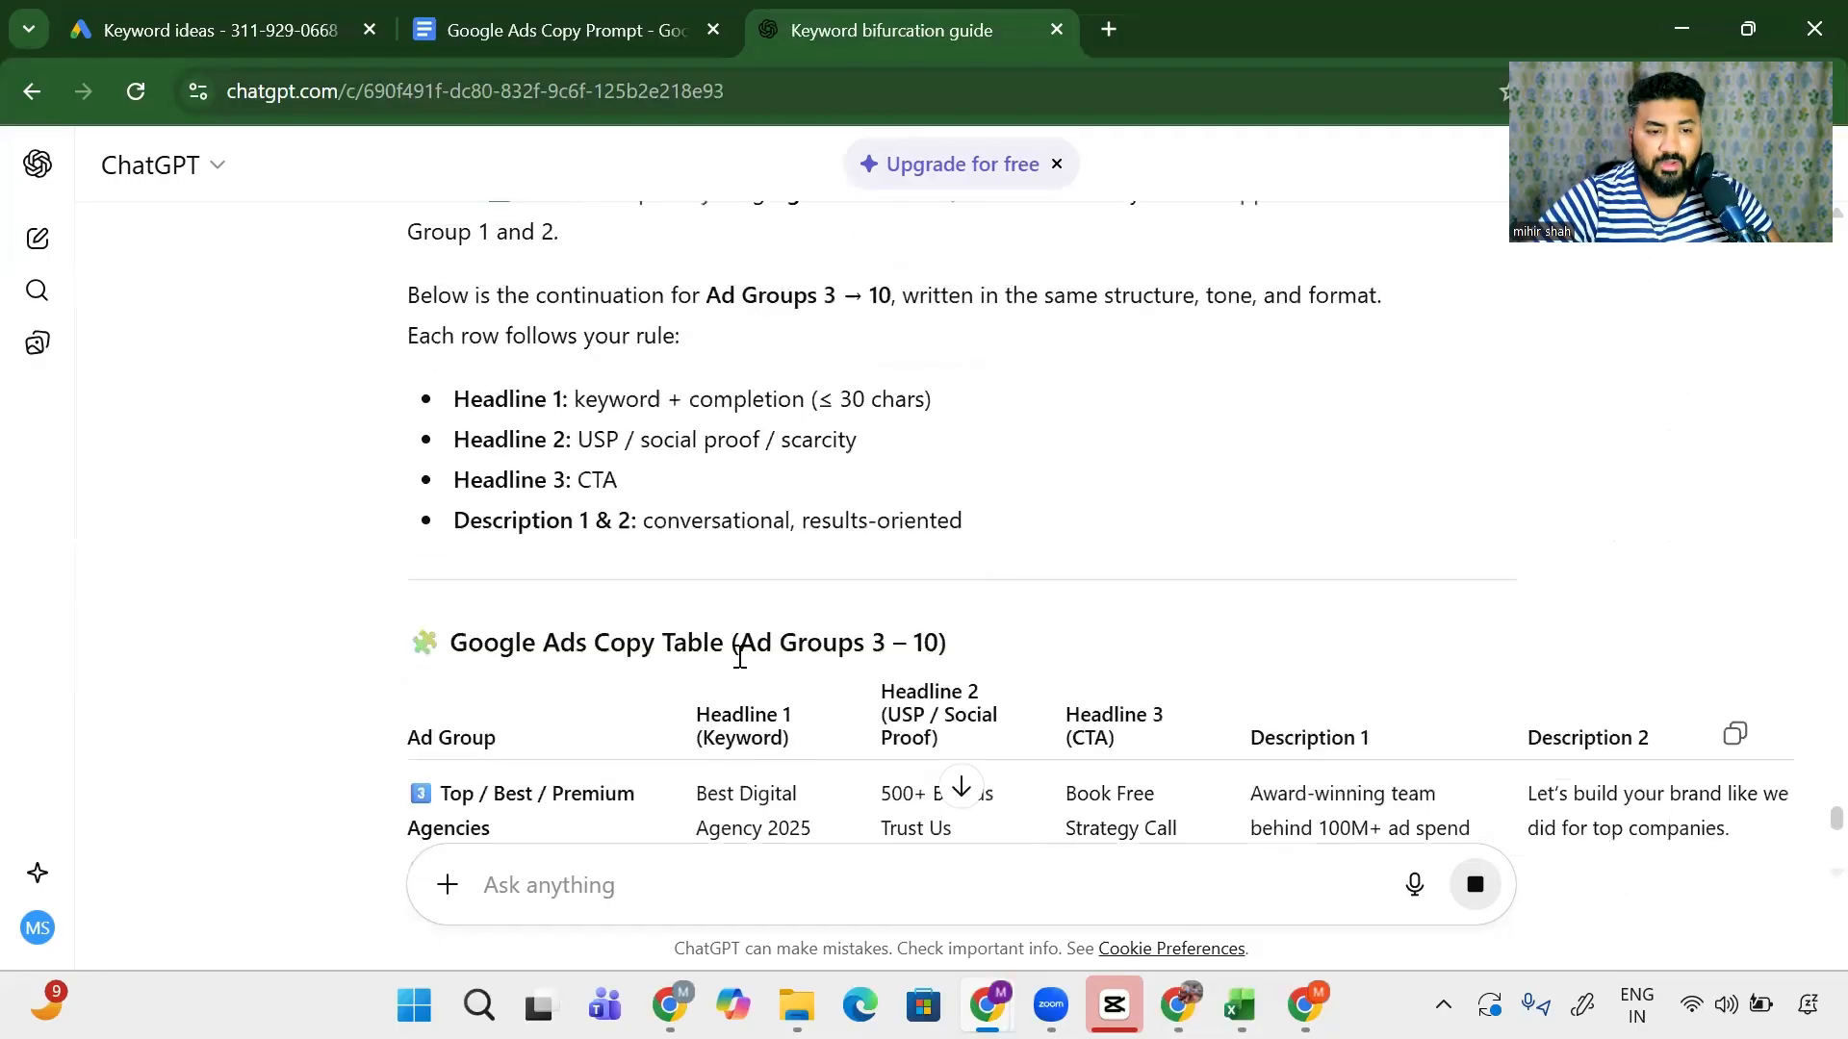
scroll(742, 654, down, 14)
scroll(744, 657, down, 1)
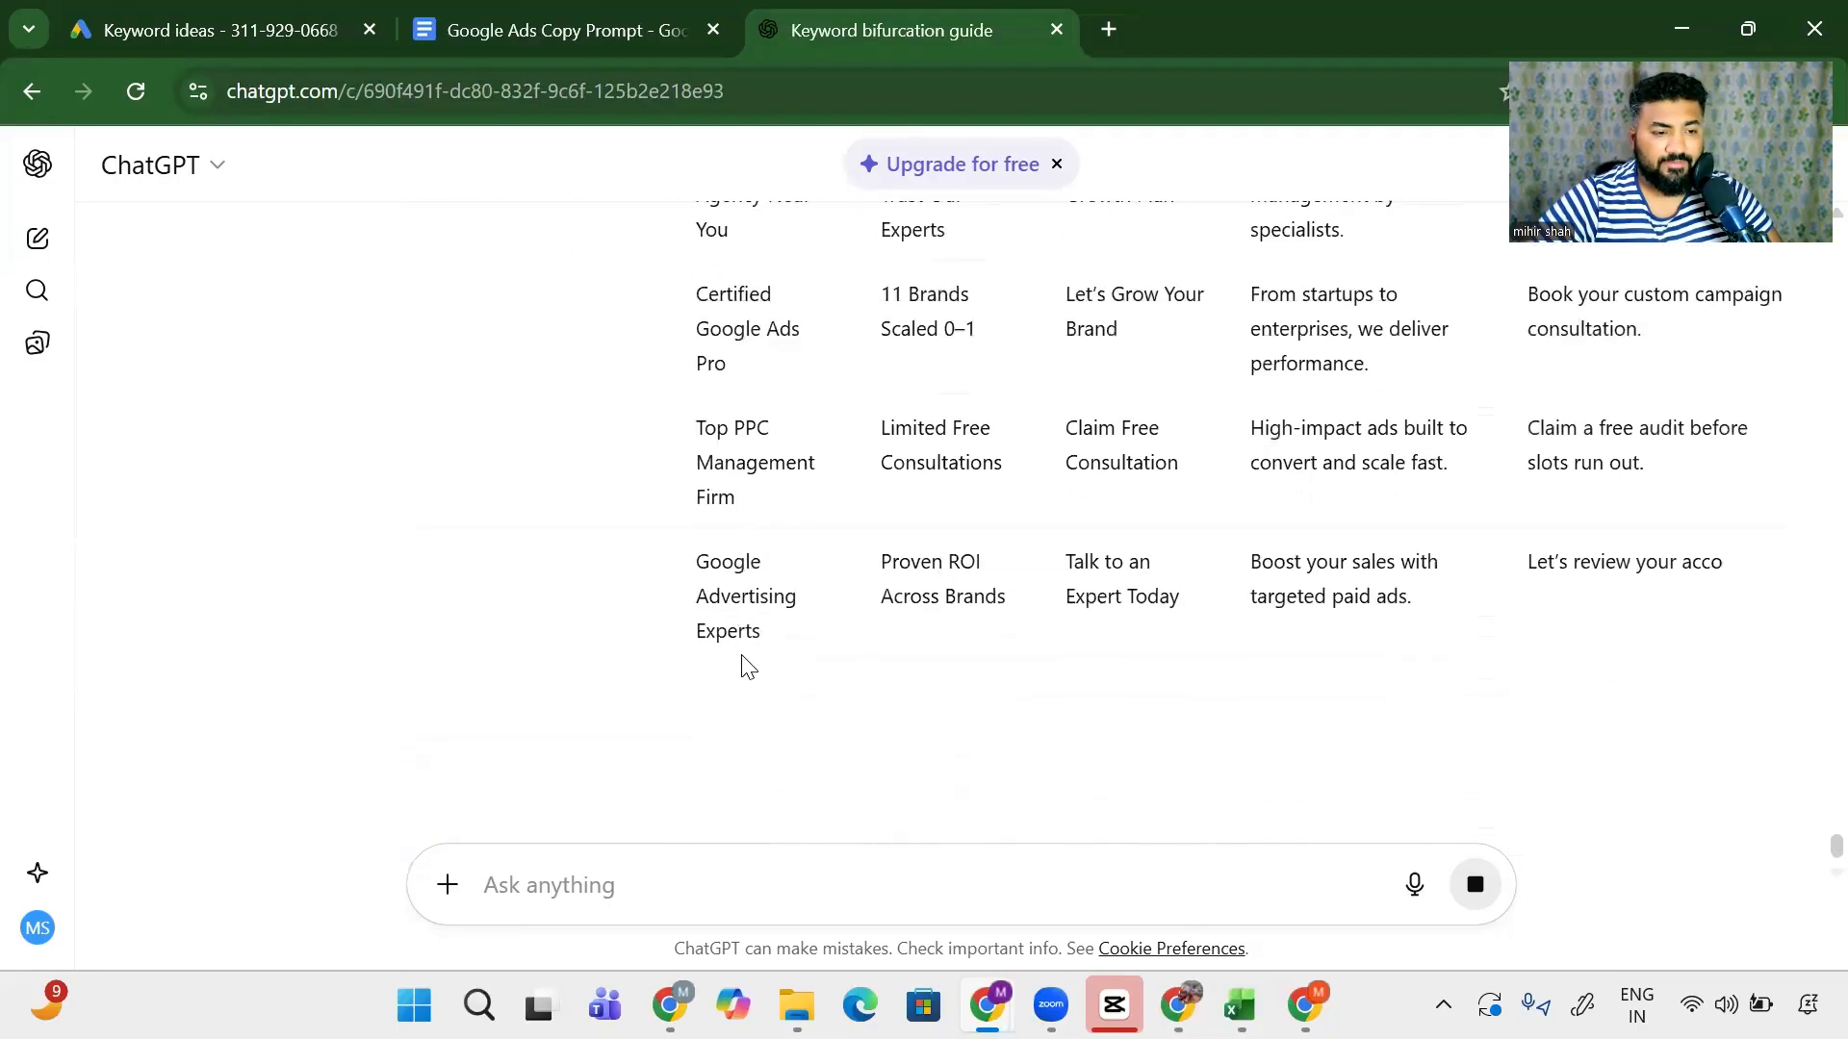
scroll(744, 657, up, 13)
scroll(744, 657, down, 2)
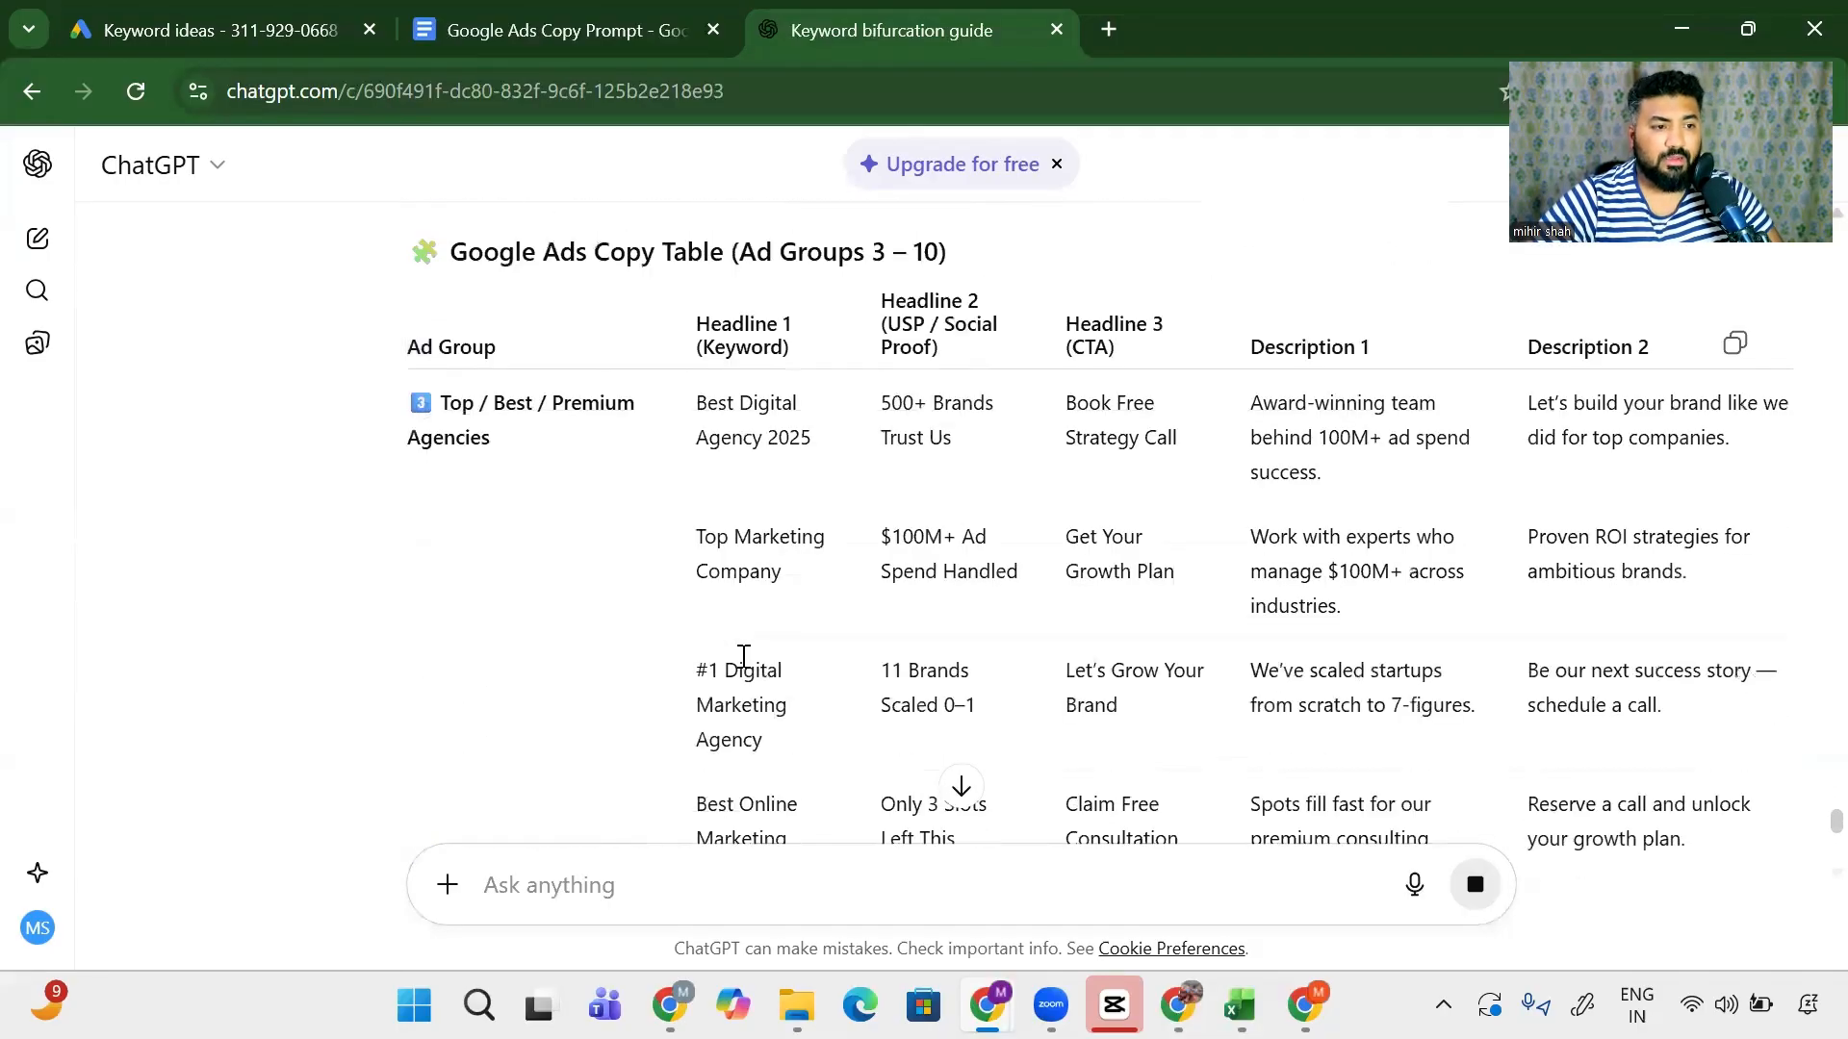
key(alt+Tab)
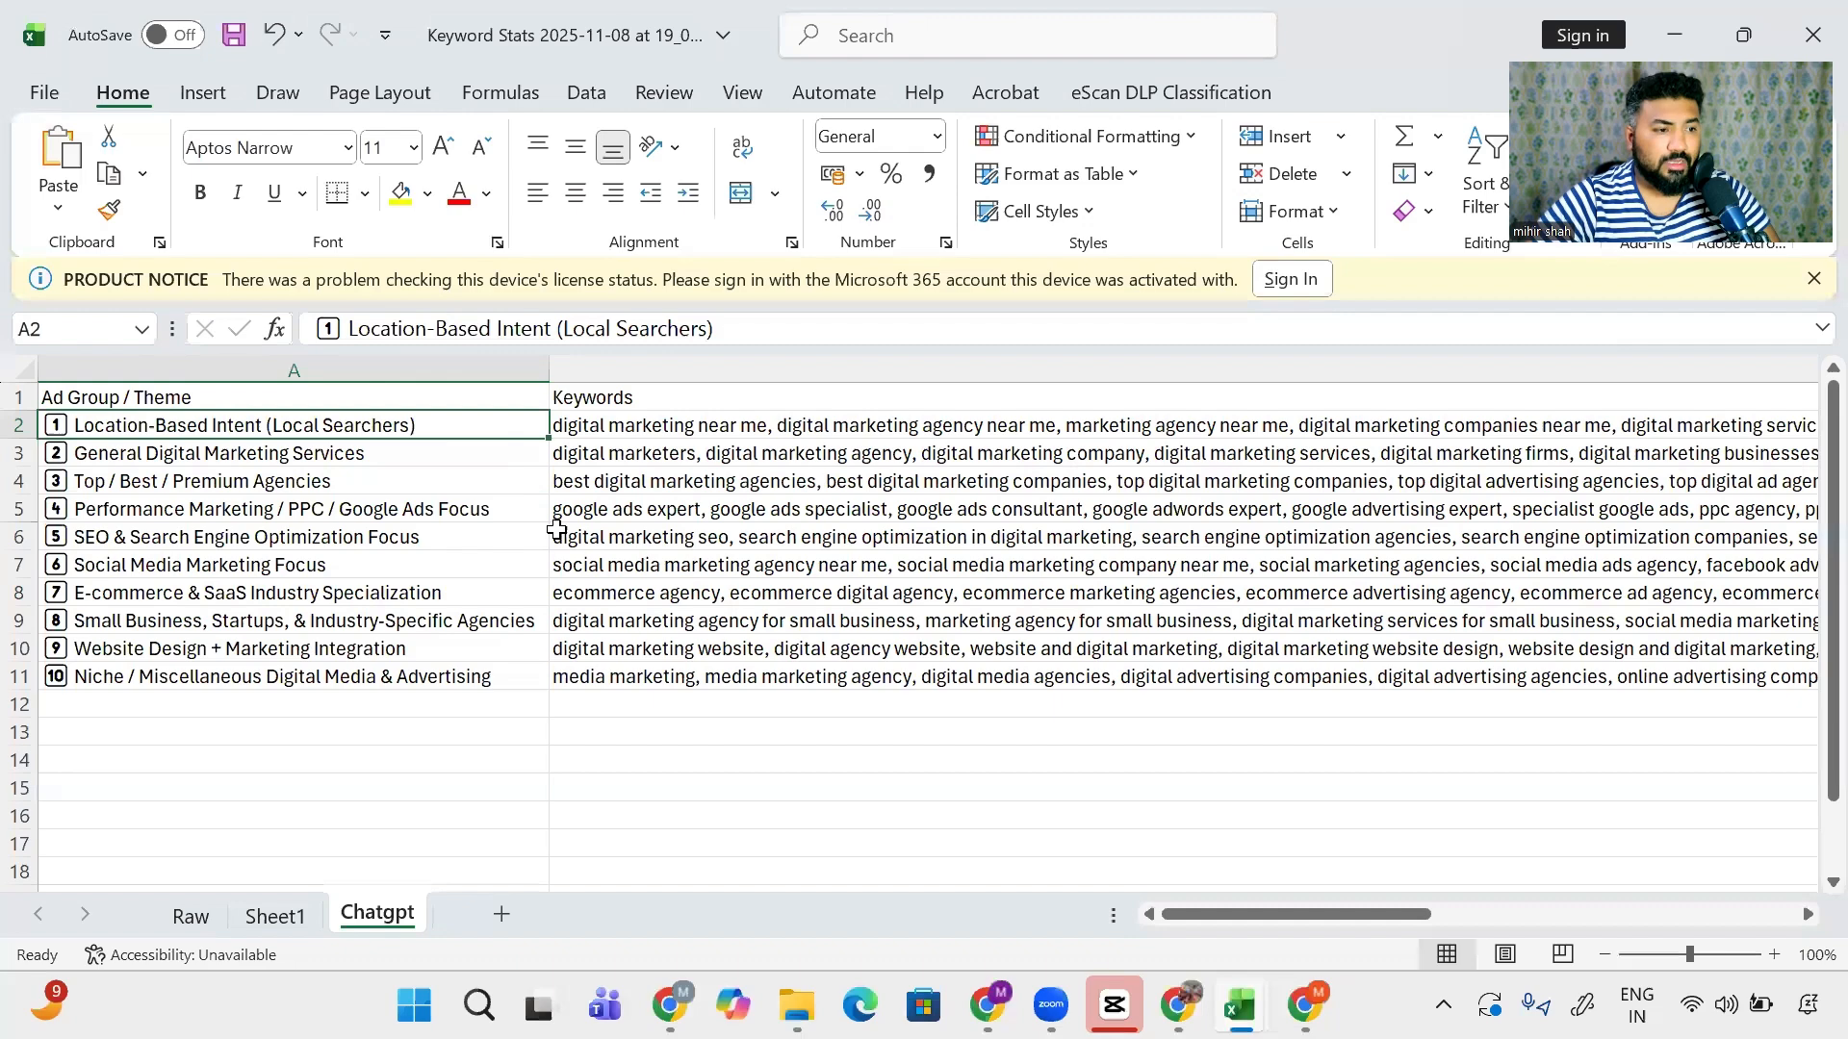
- Delete empty column C so Headline-1 sits beside Keywords, then select the whole sheet
click(674, 425)
key(Right)
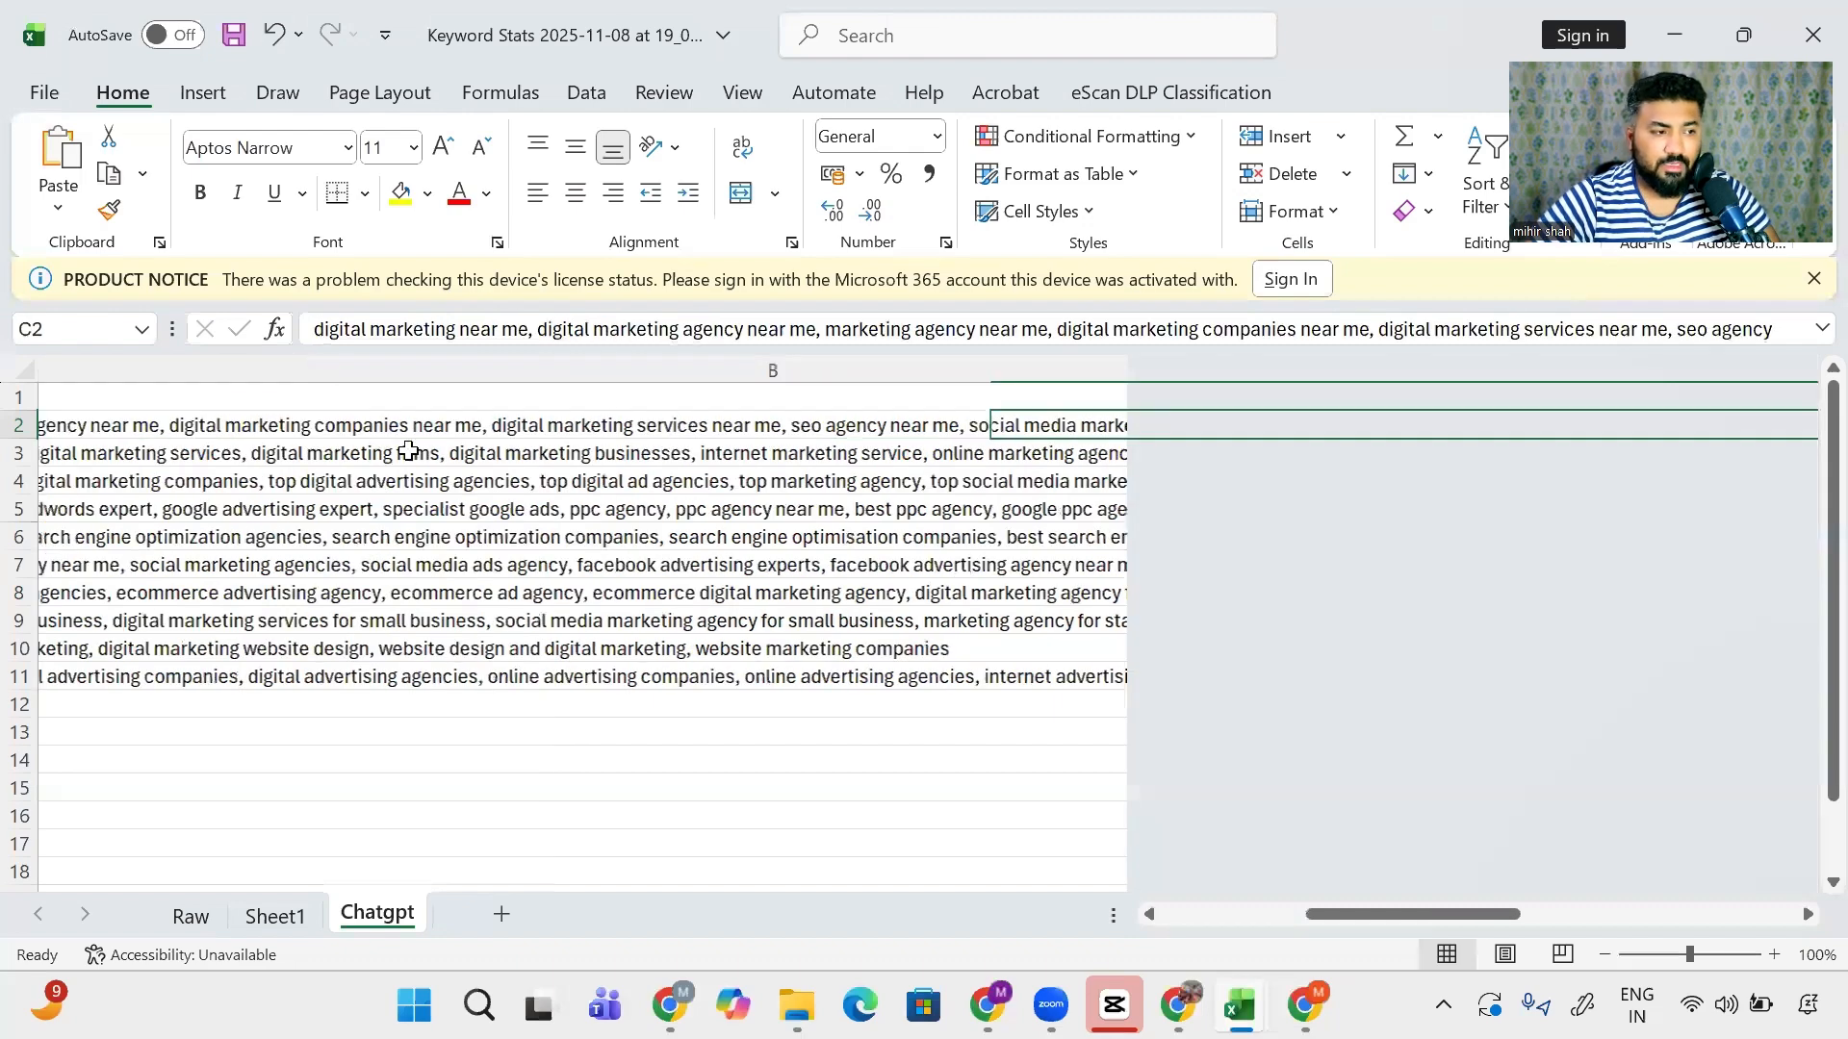
click(94, 391)
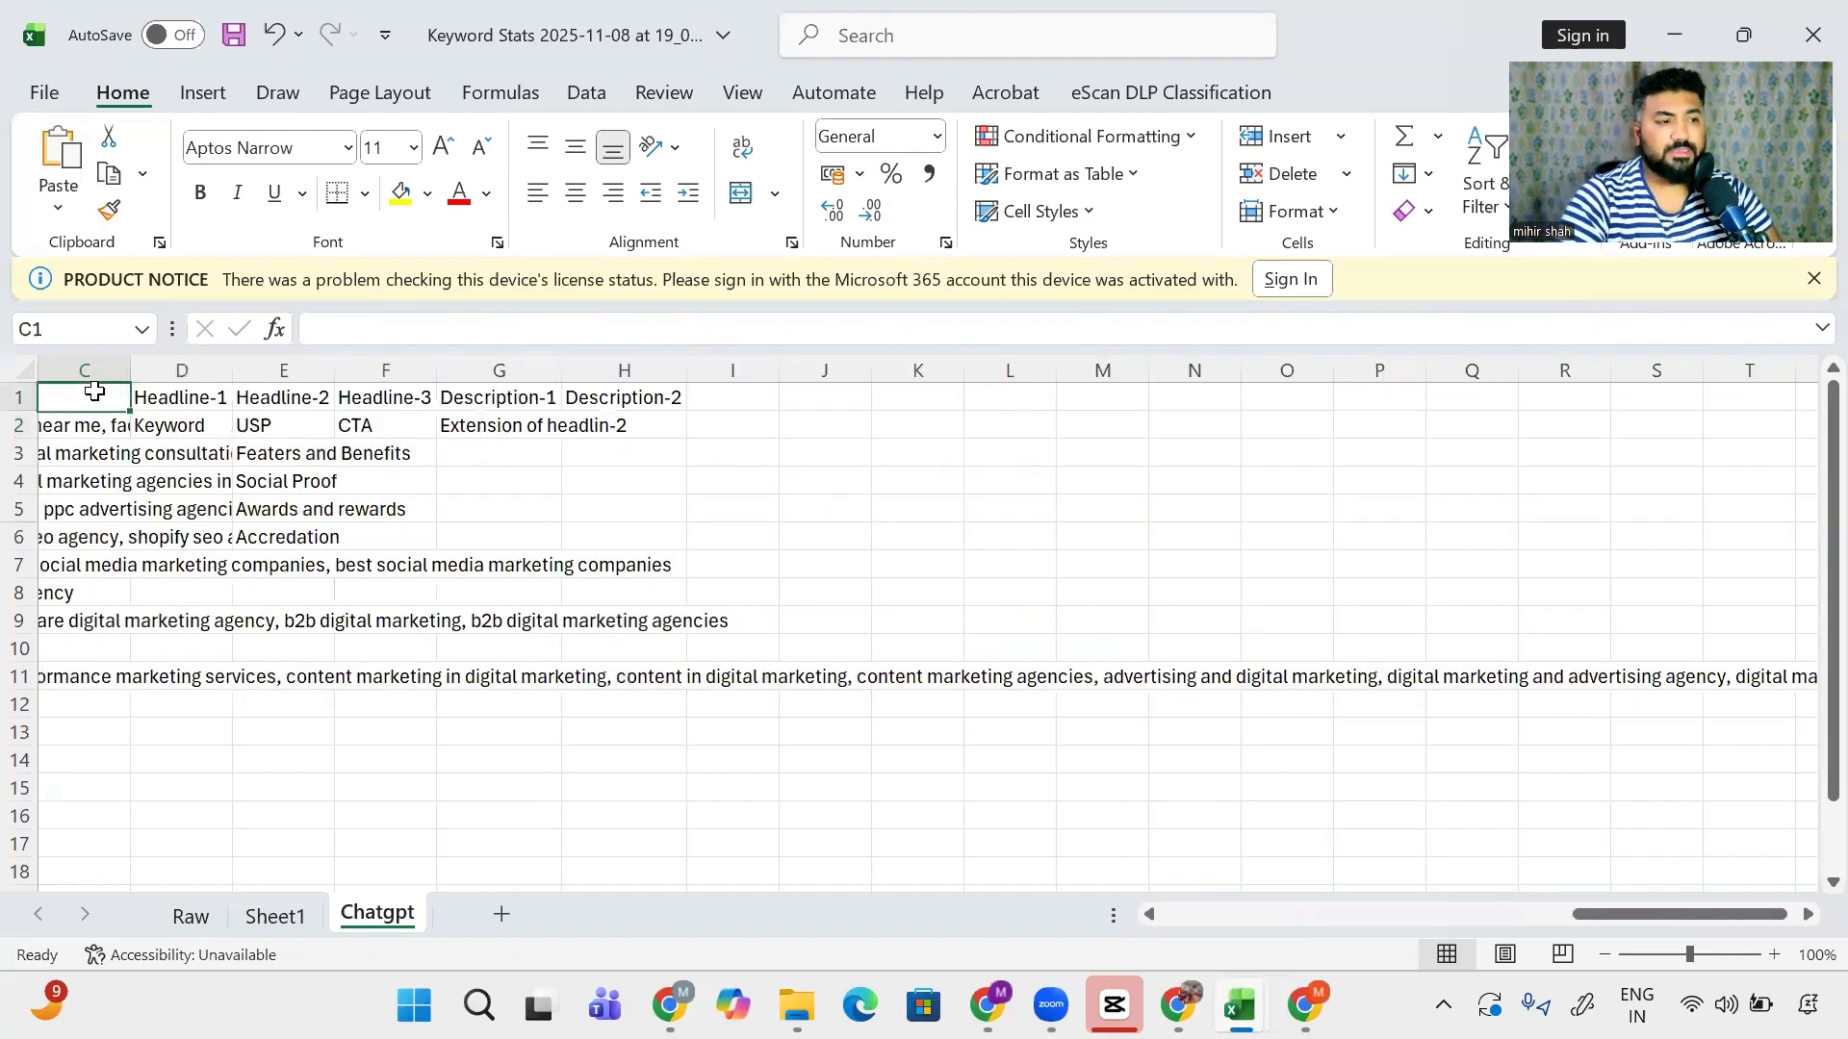
key(Down)
key(Down)
key(Down)
key(Down)
key(Down)
key(Down)
key(Down)
key(Down)
key(Down)
key(Down)
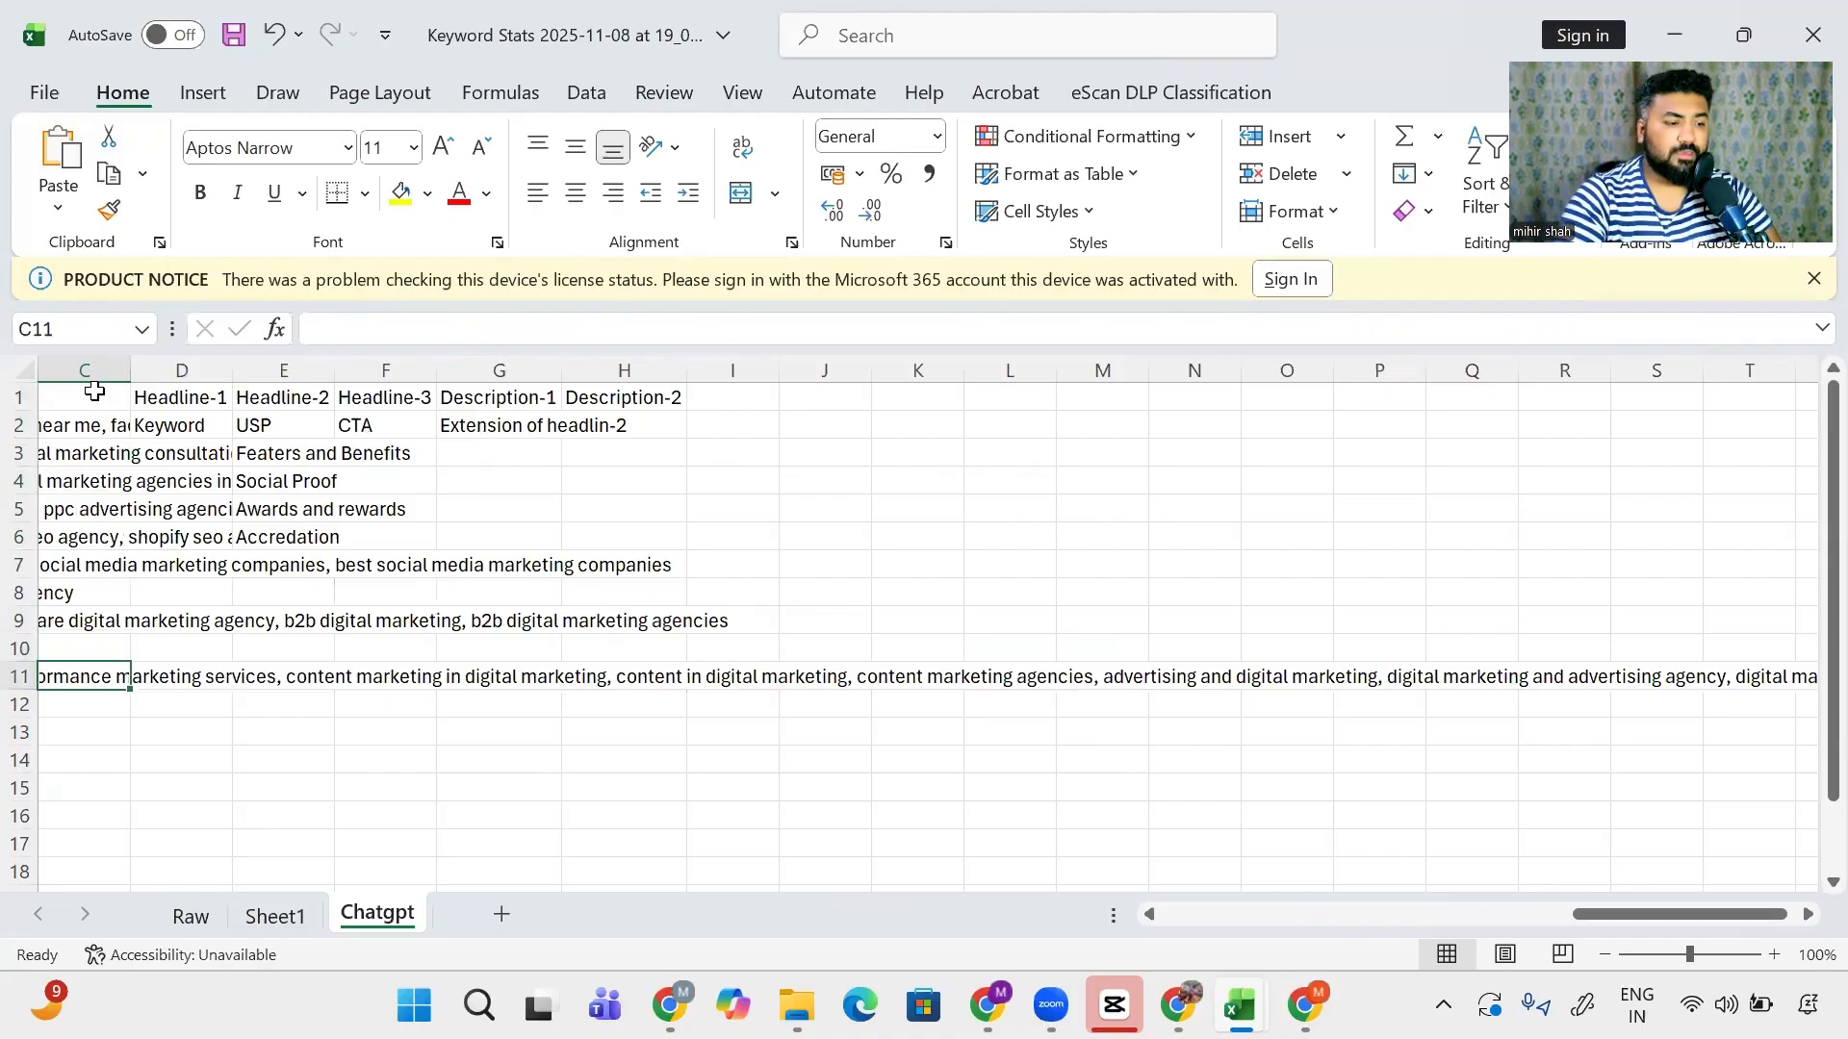
key(ctrl+space)
key(ctrl+minus)
key(Left)
key(Up)
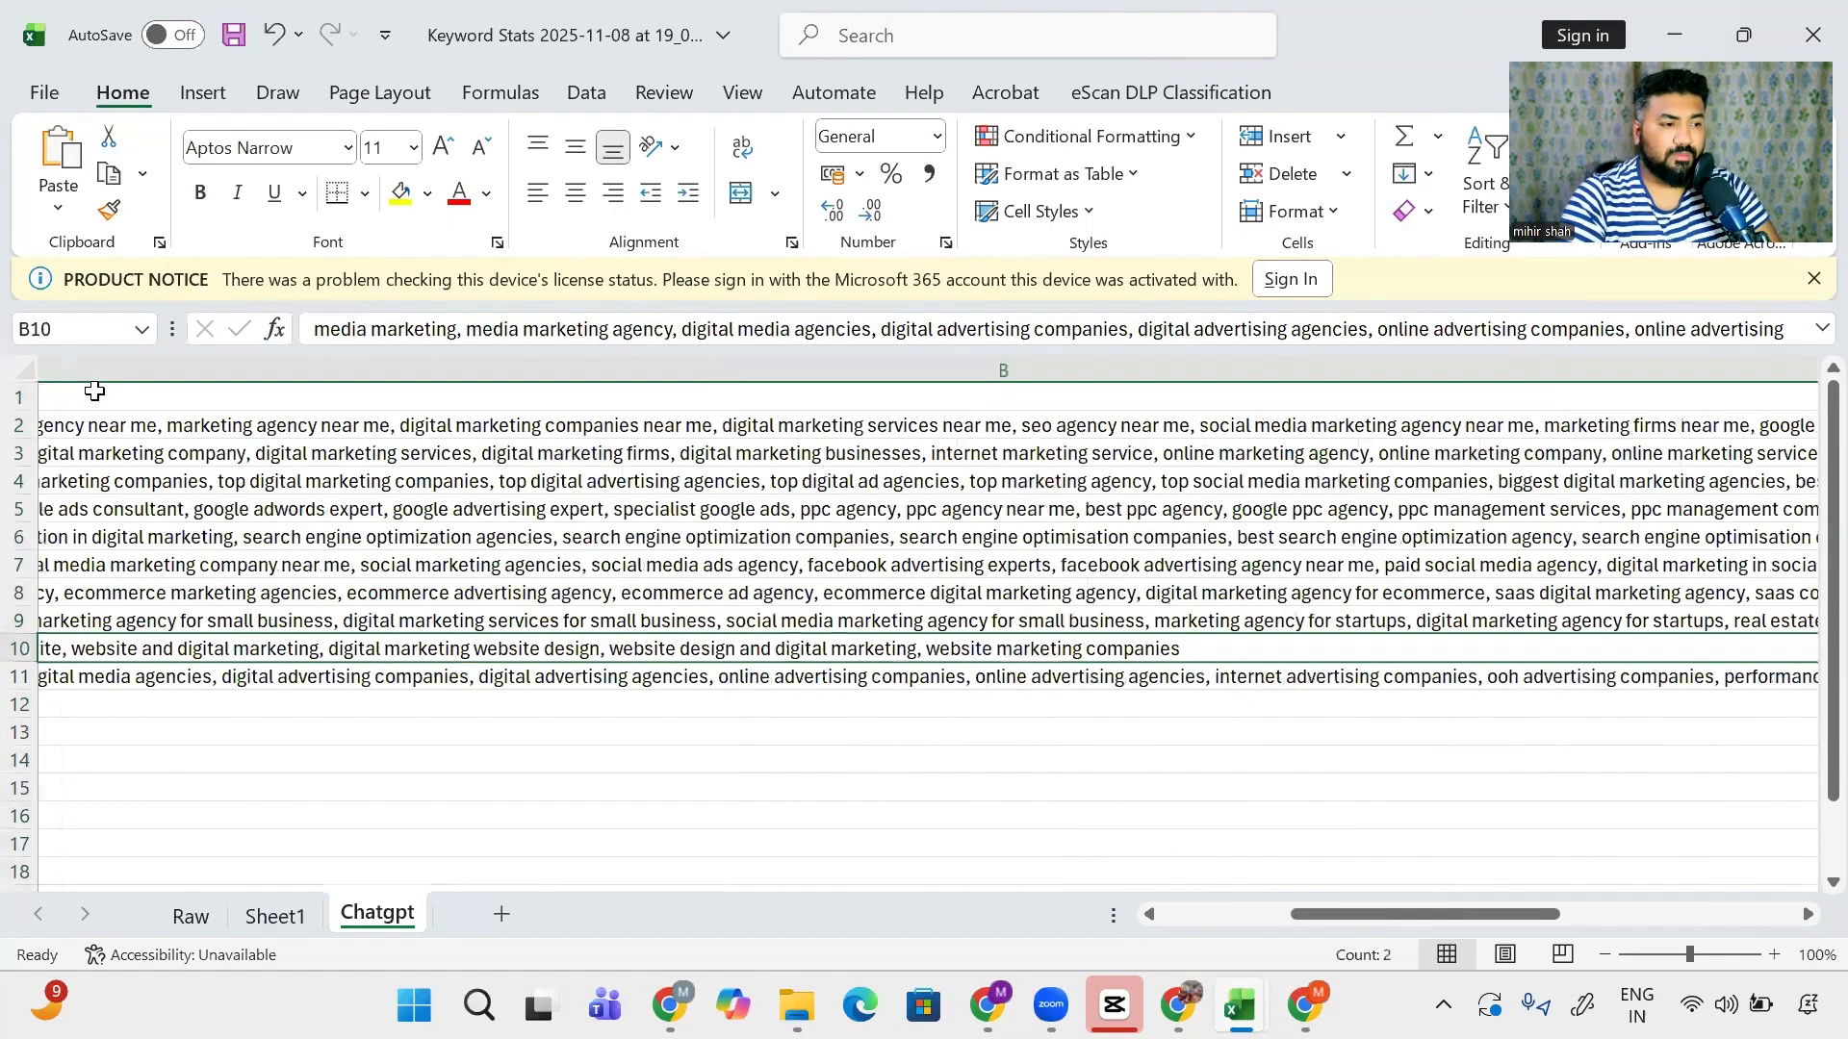
key(ctrl+a)
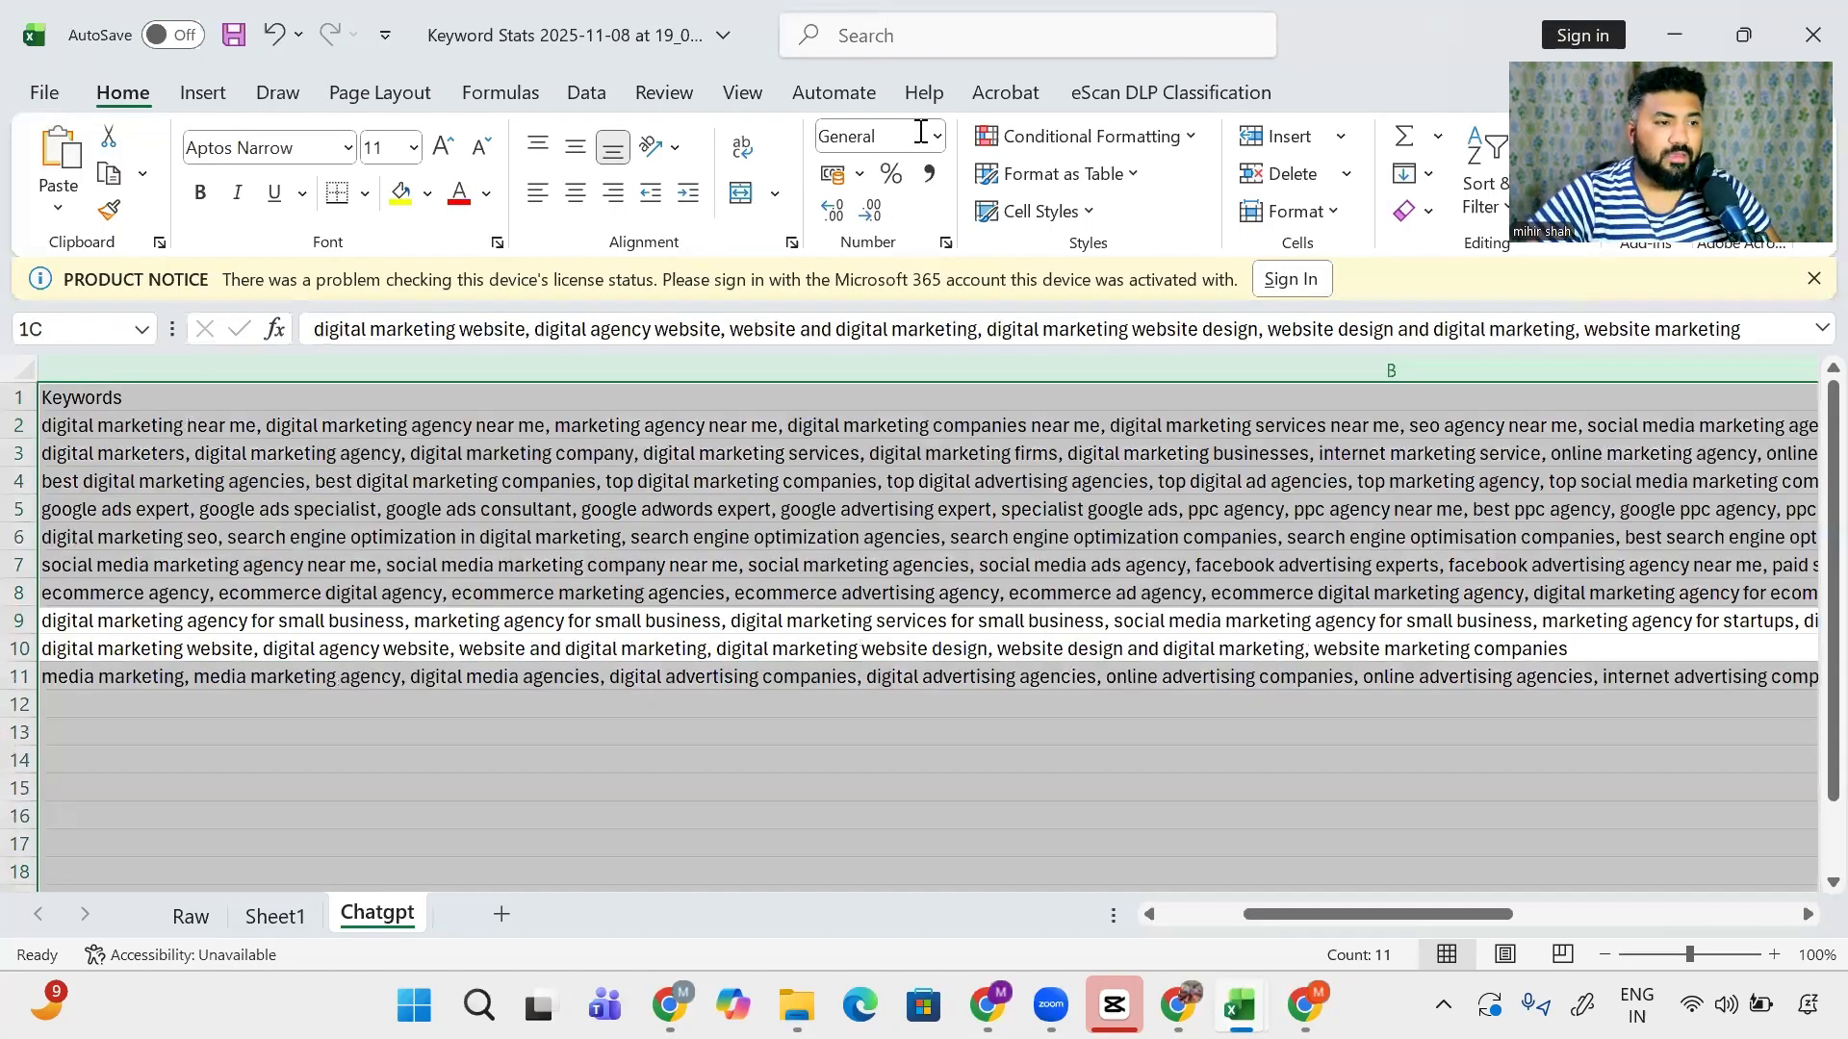
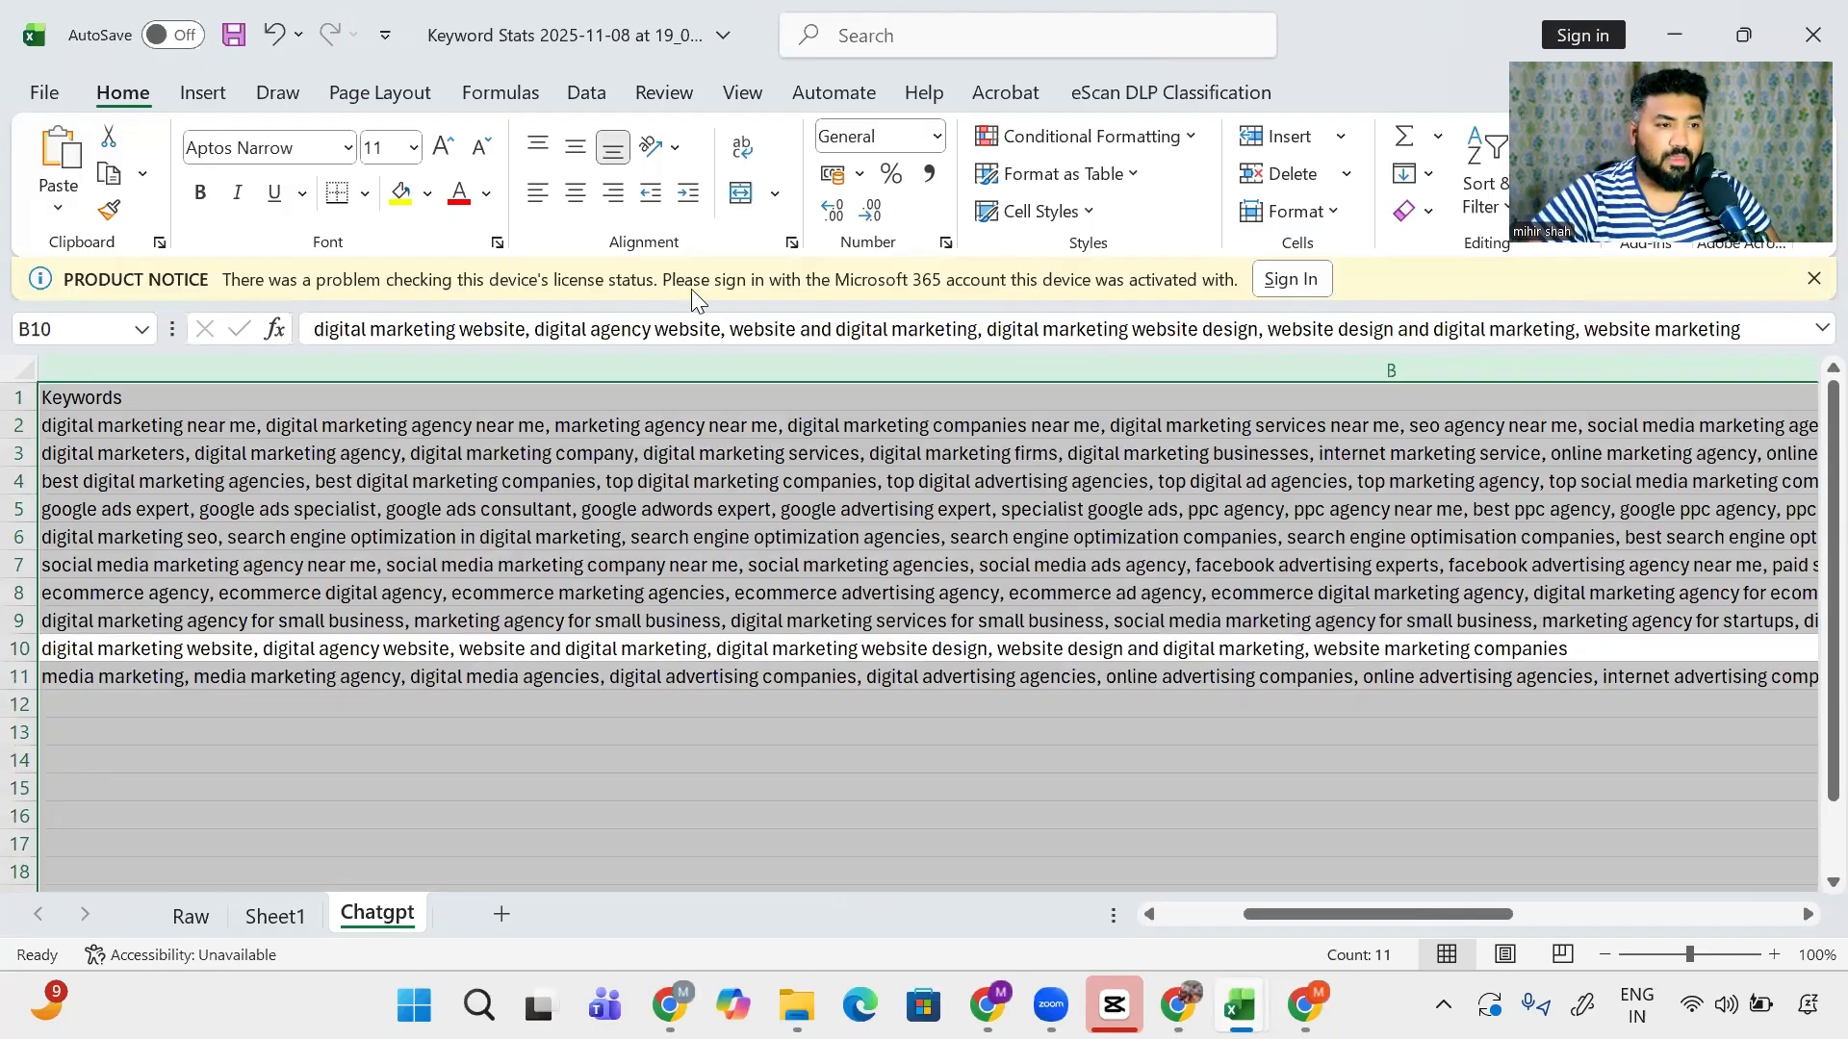
- Look over the Excel ribbon tabs (Data, View, Page Layout, Draw, Insert), then select cell B2
click(585, 101)
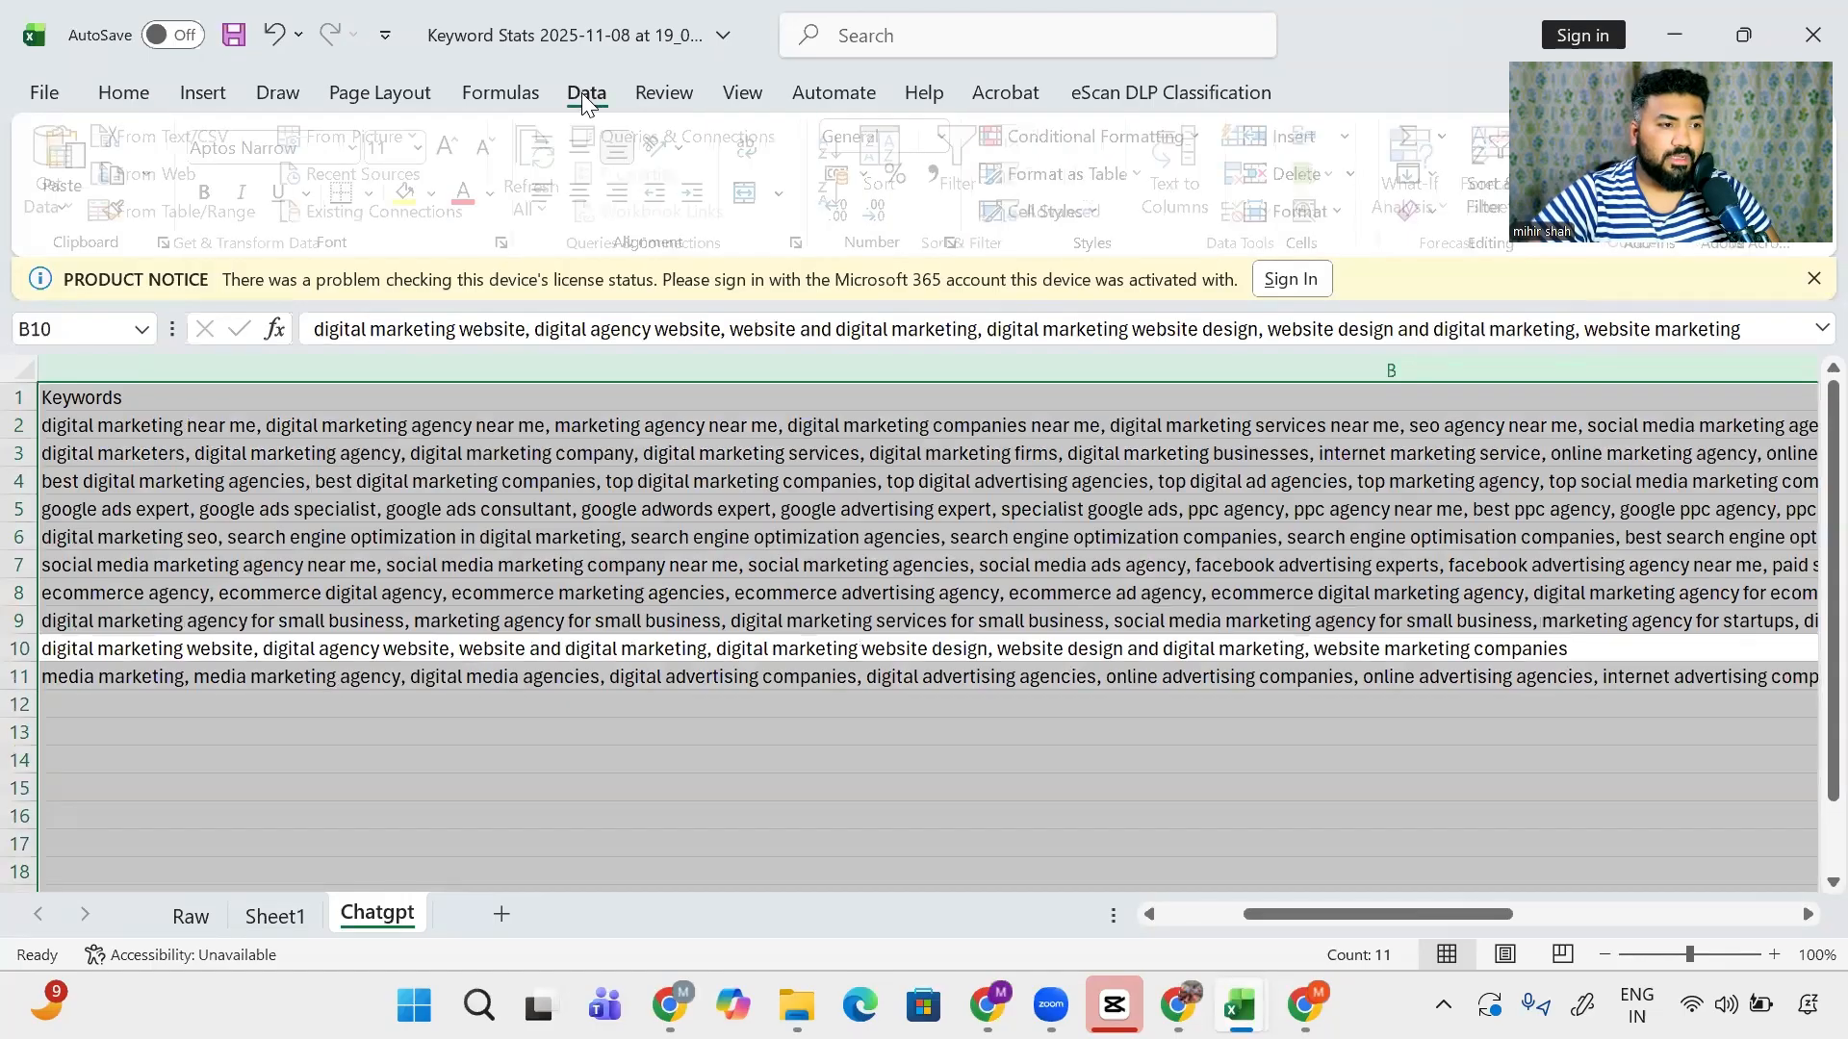
click(747, 95)
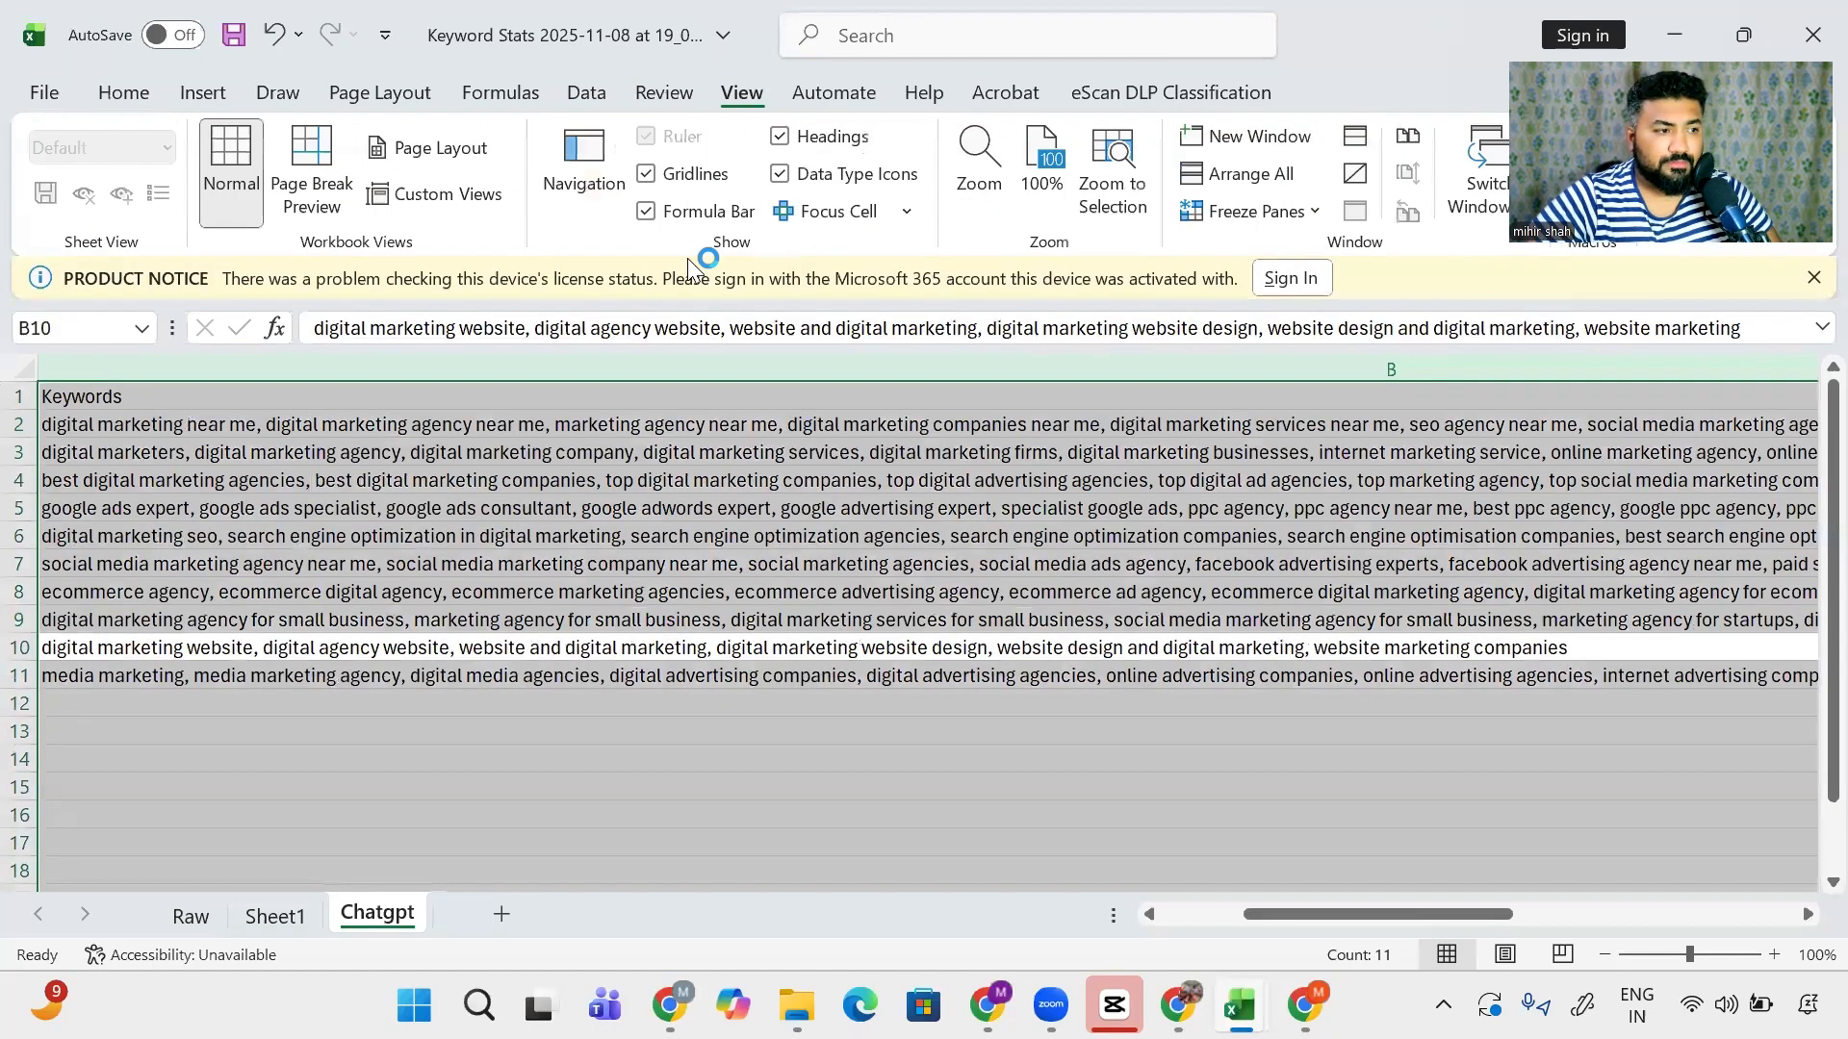
click(1196, 146)
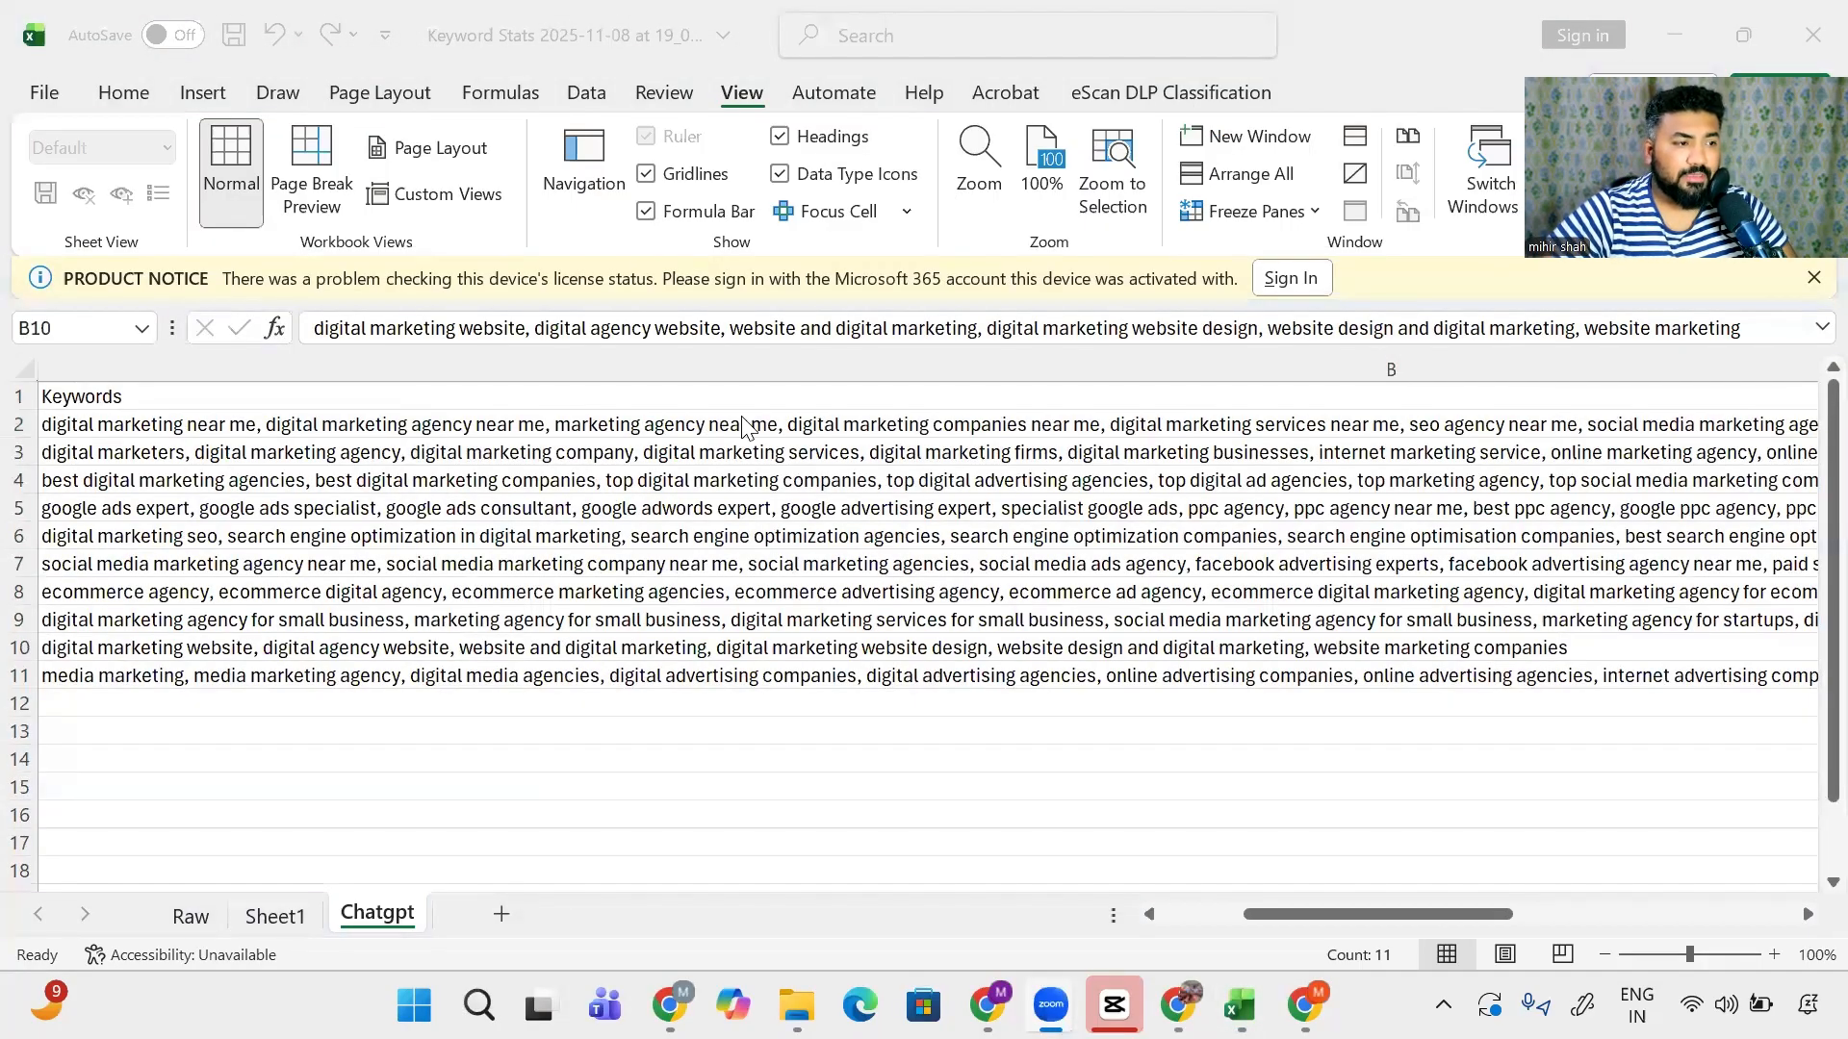
click(163, 366)
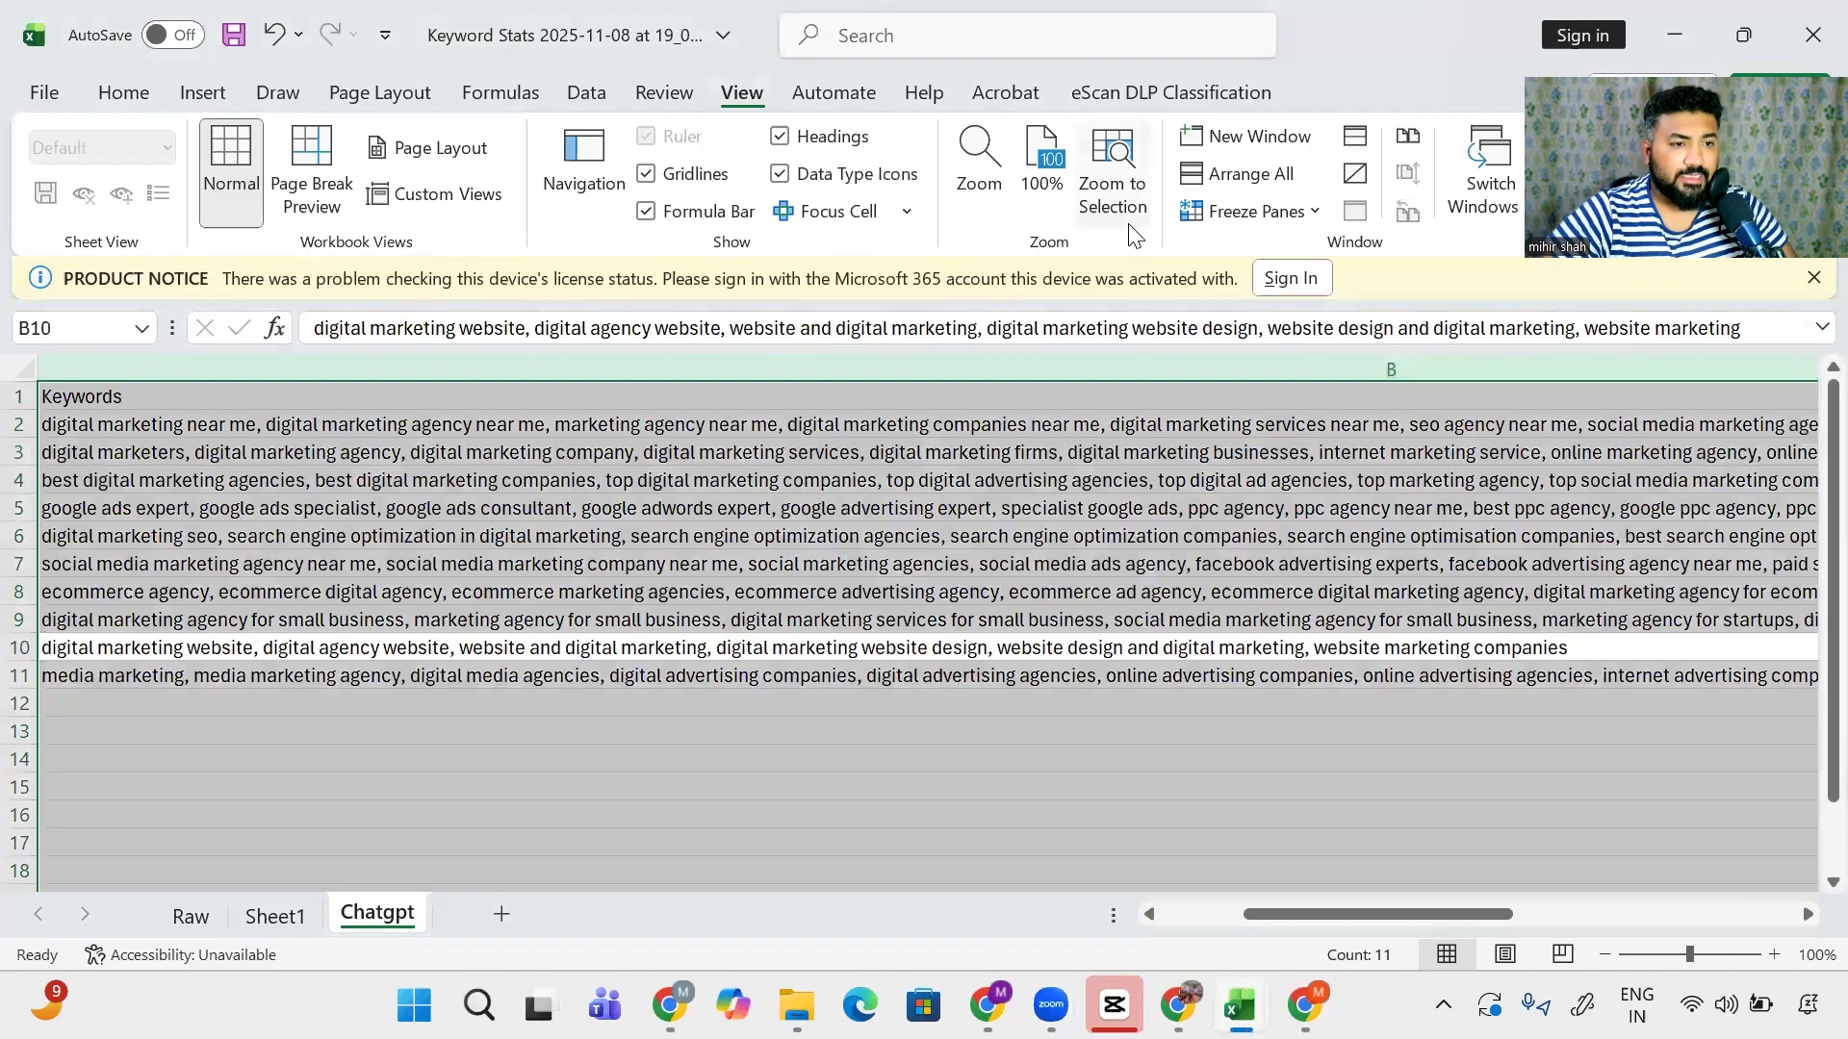
click(570, 92)
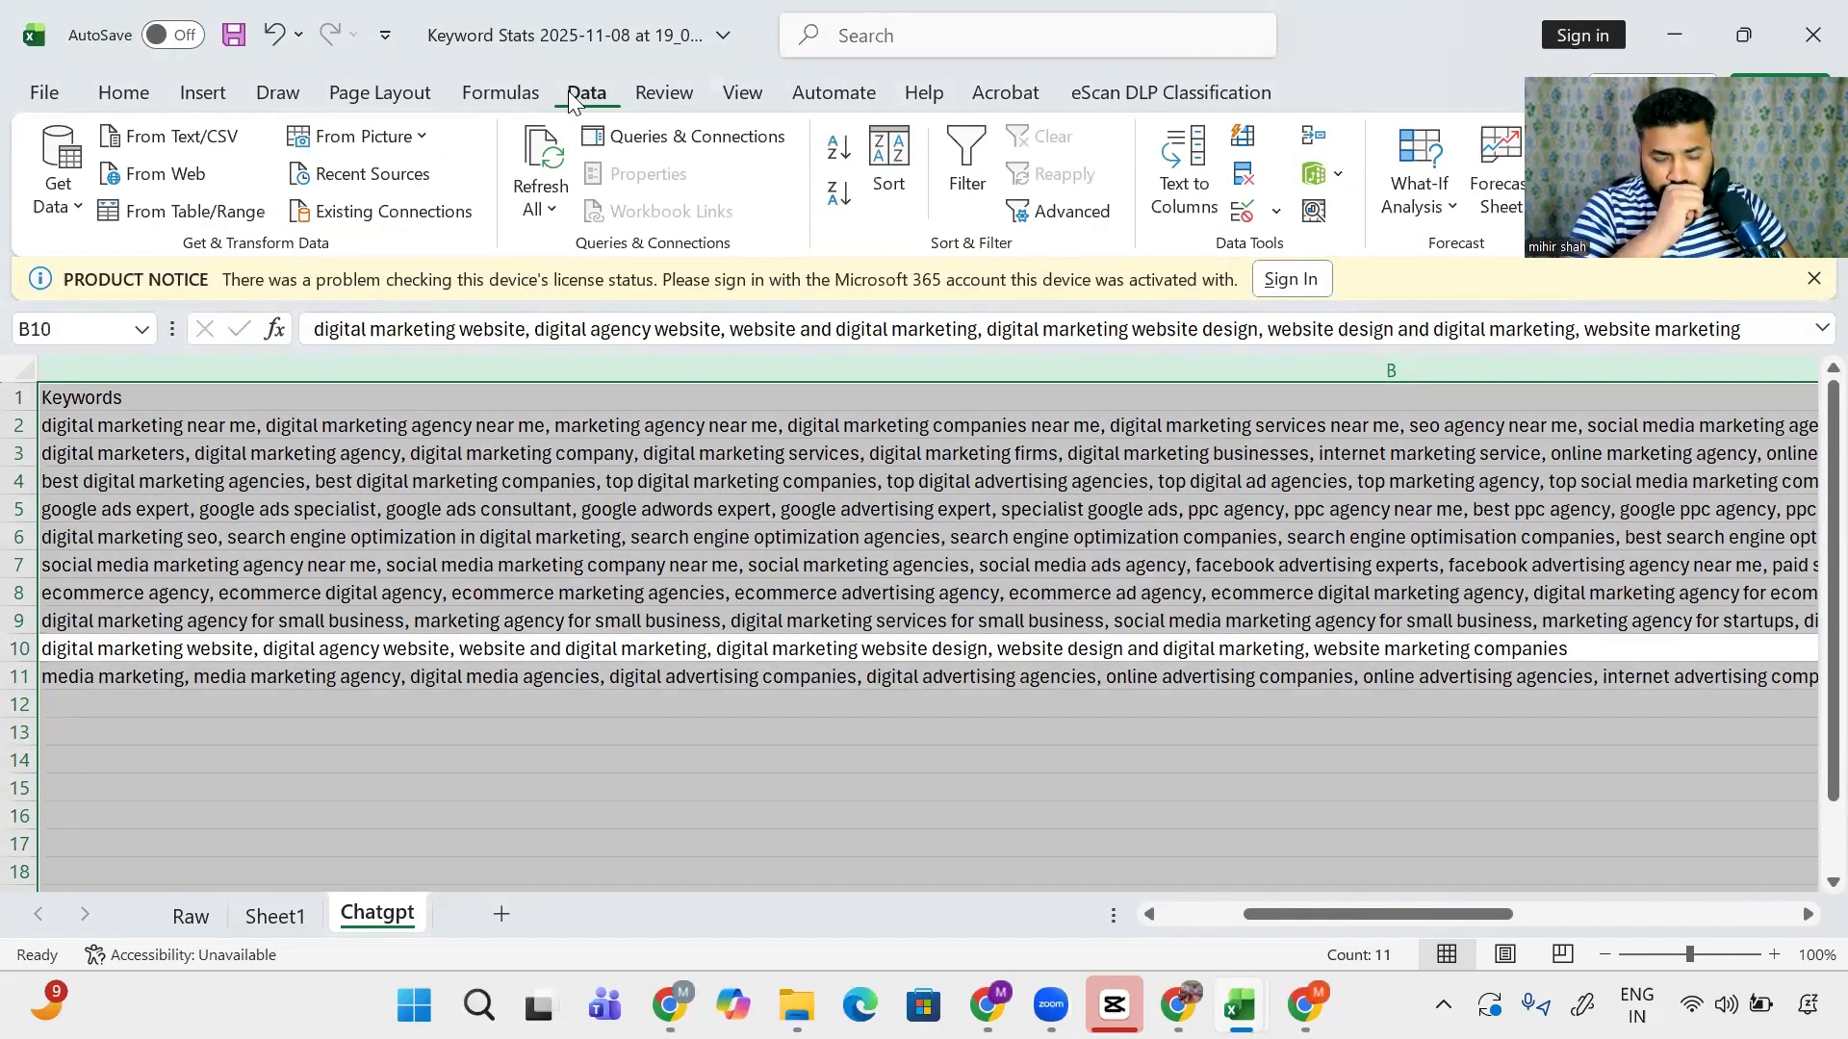
click(717, 93)
click(381, 91)
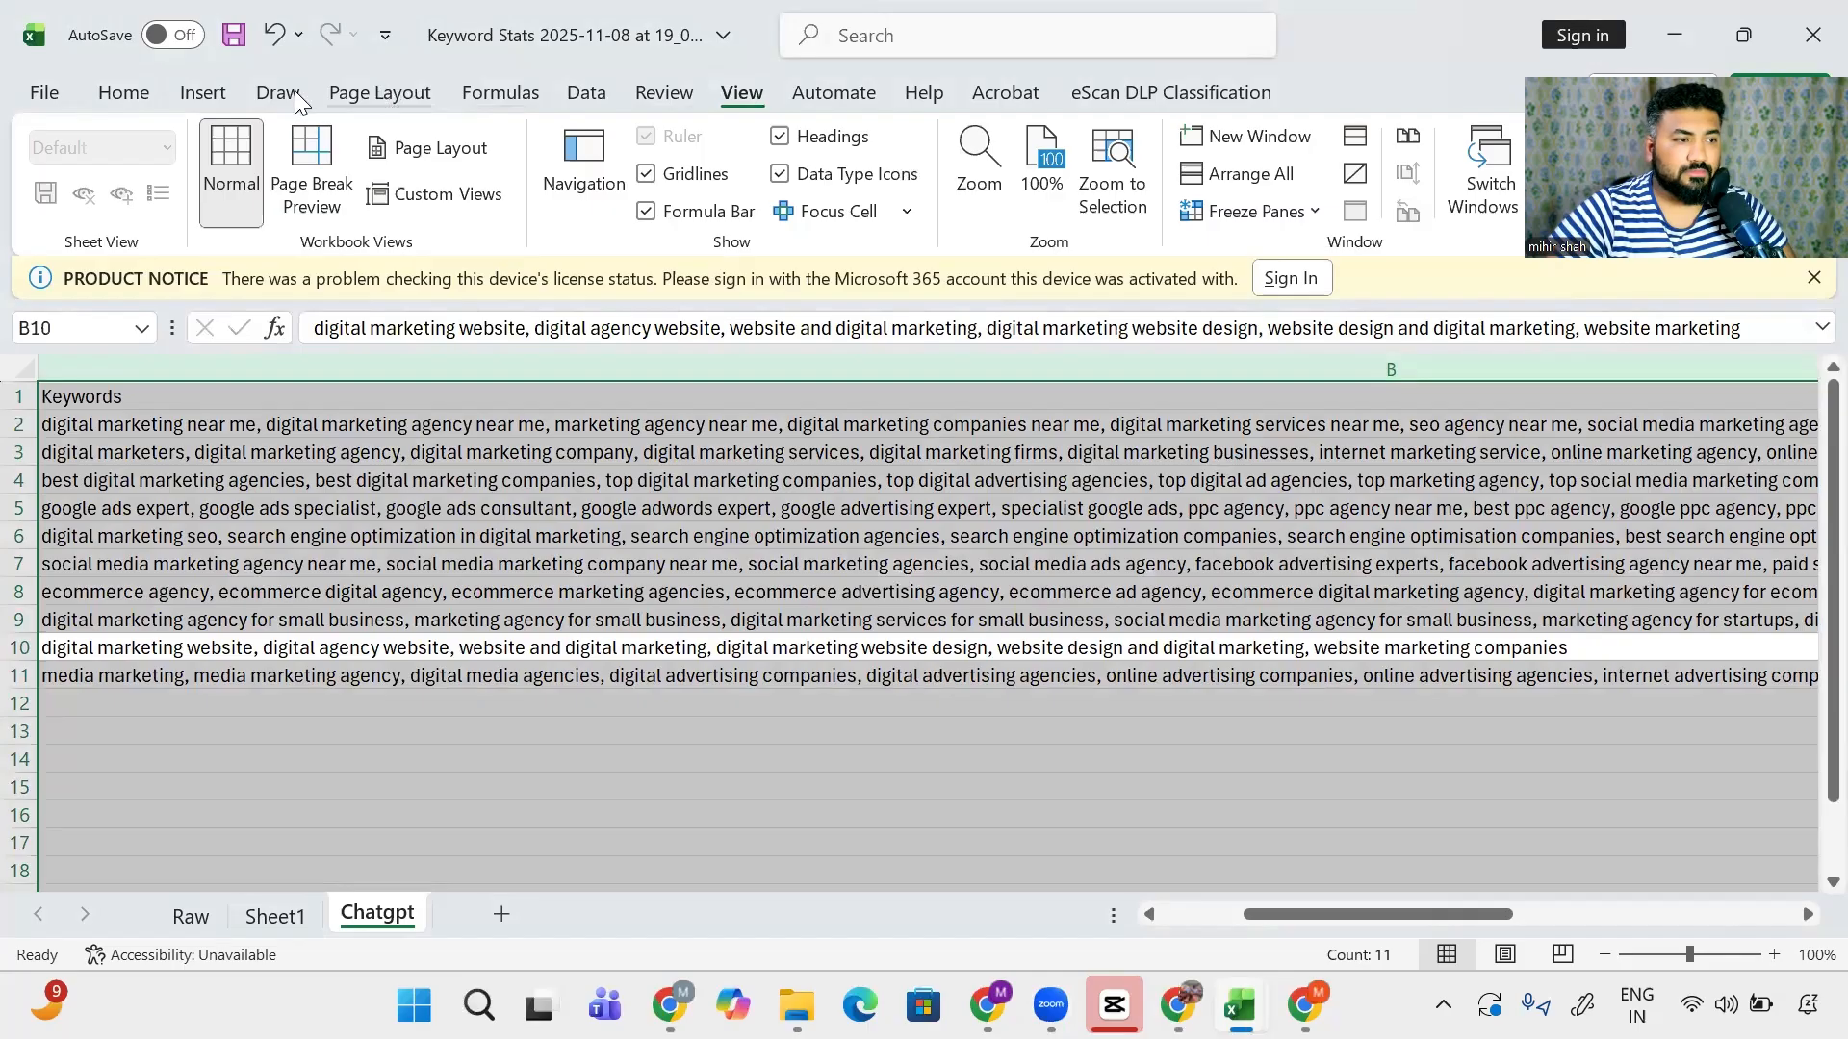
click(276, 93)
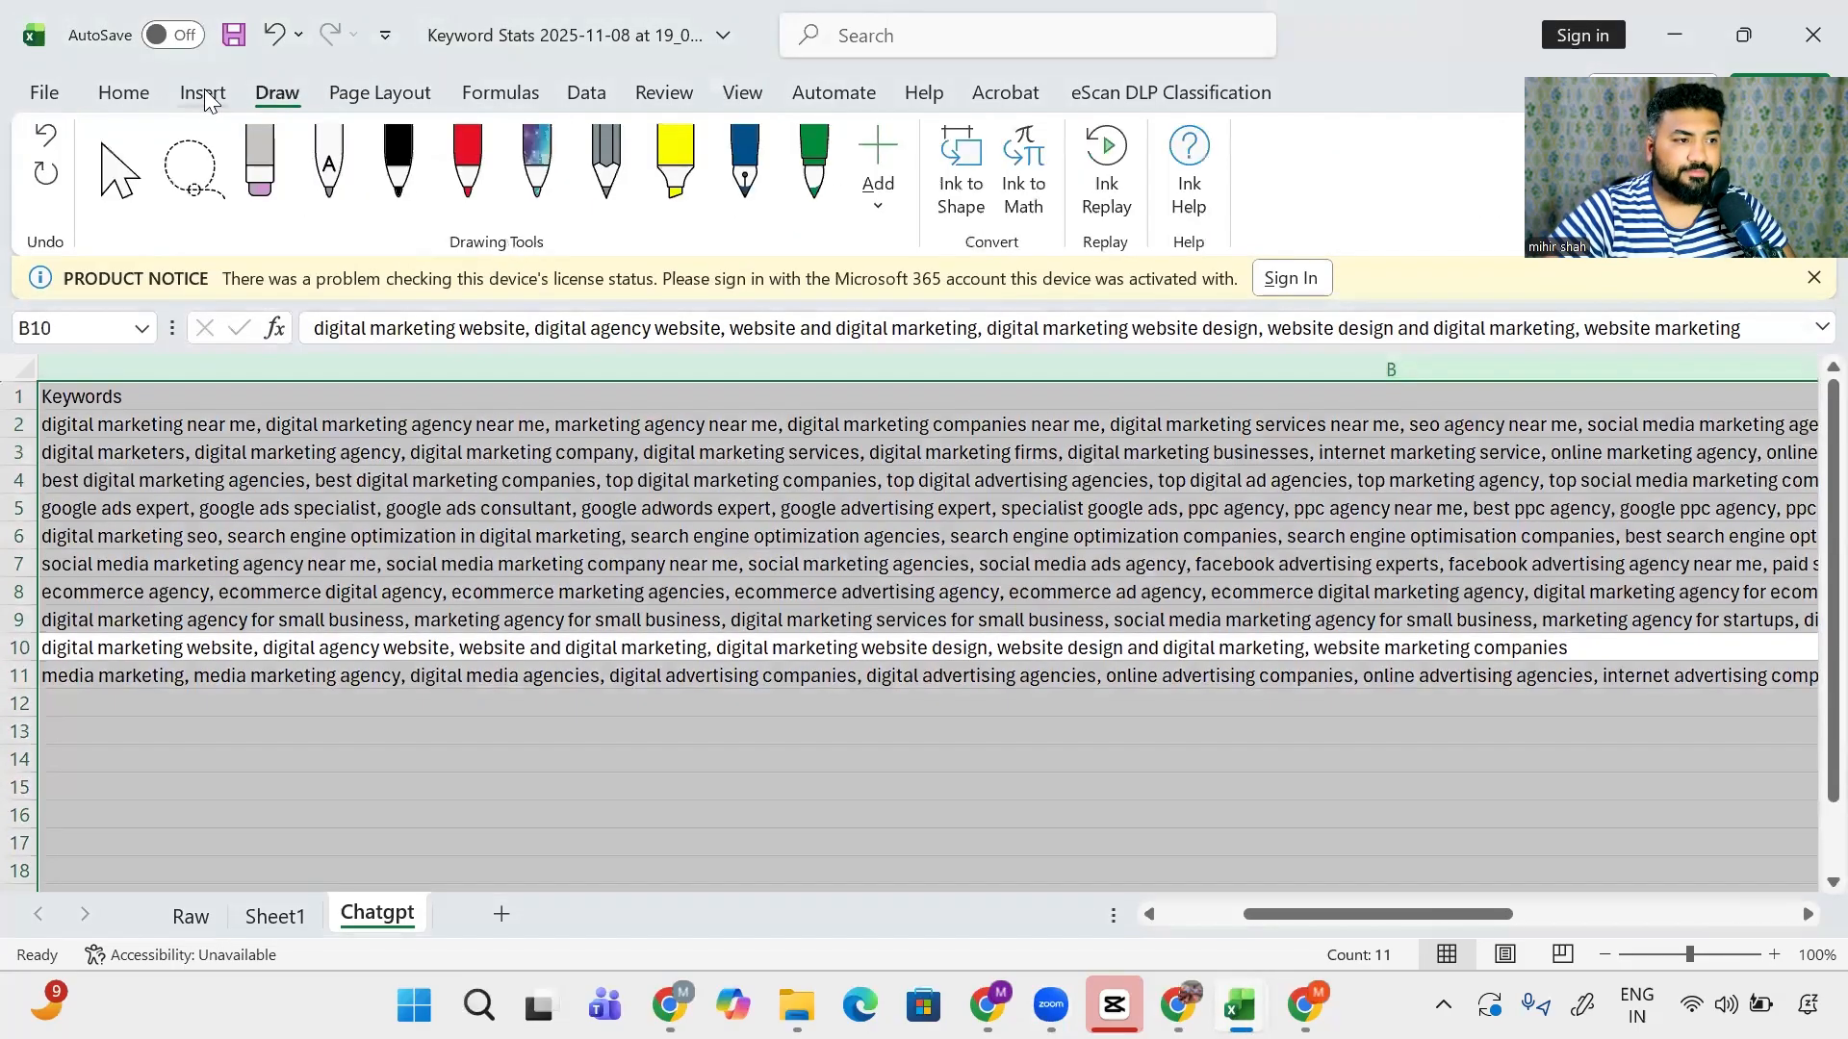
click(202, 92)
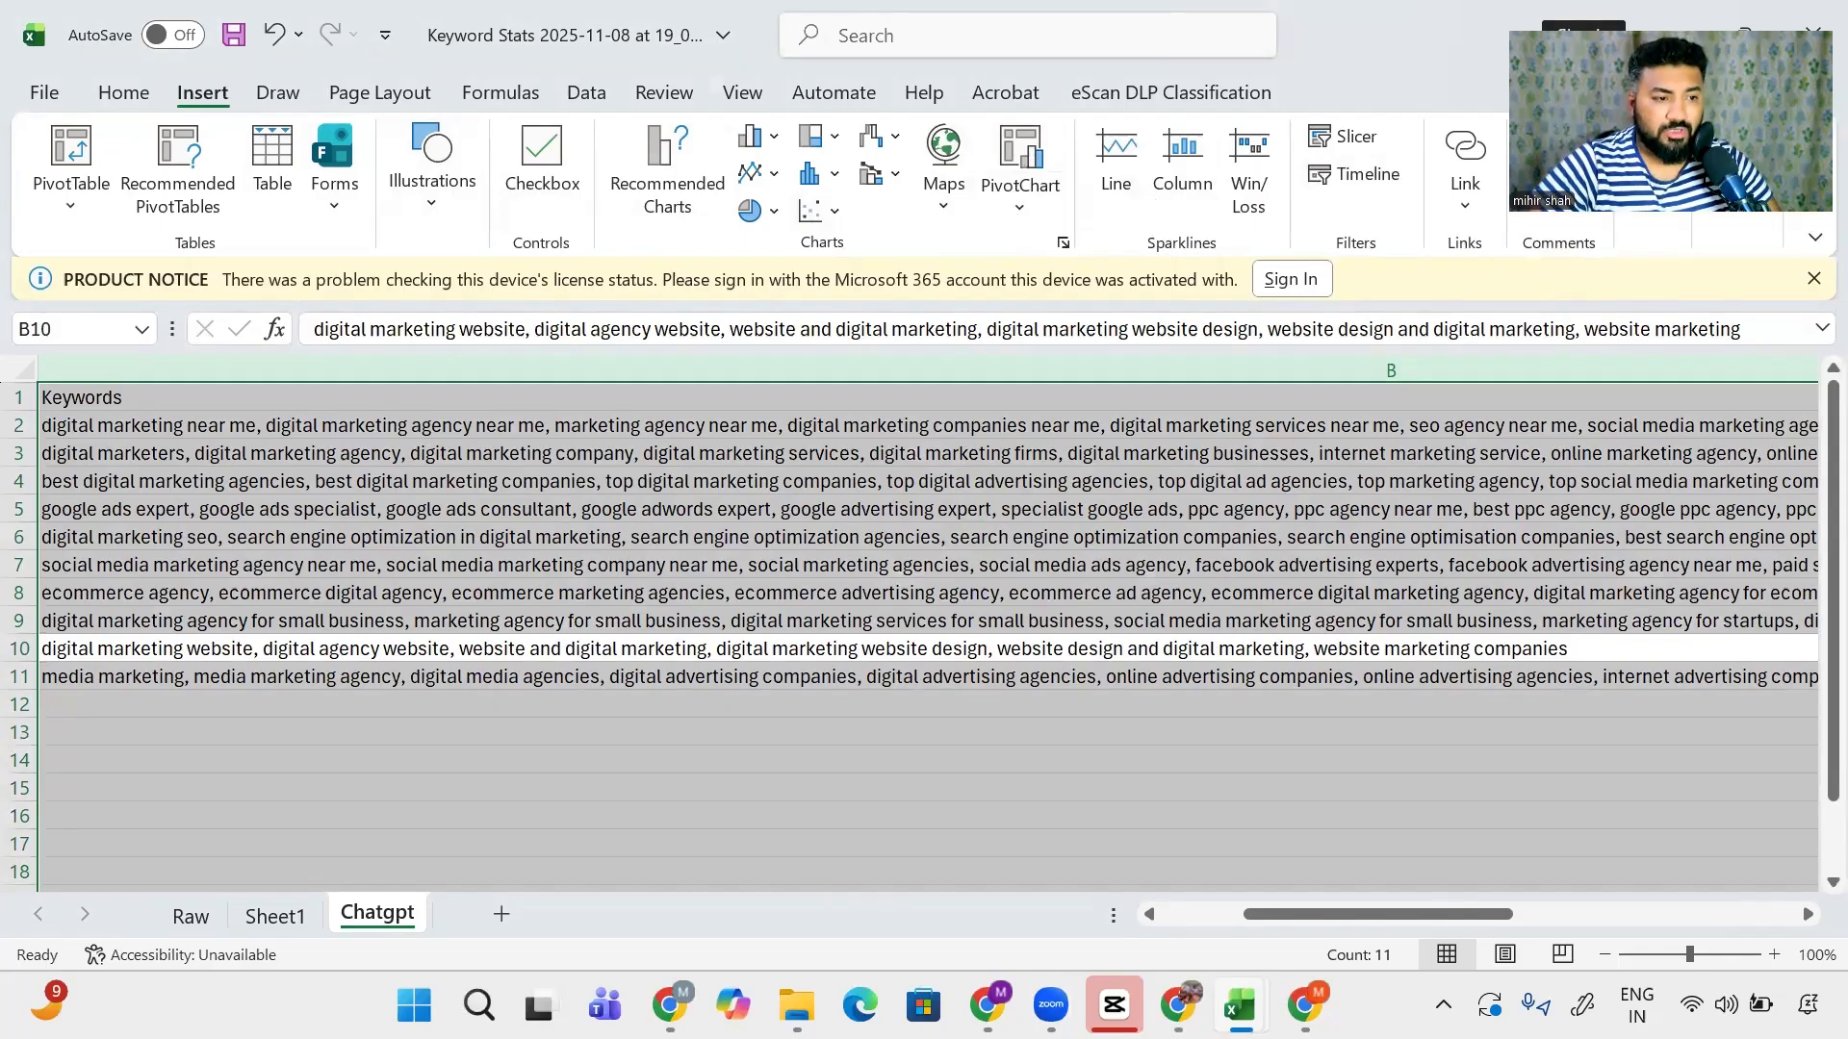
click(295, 436)
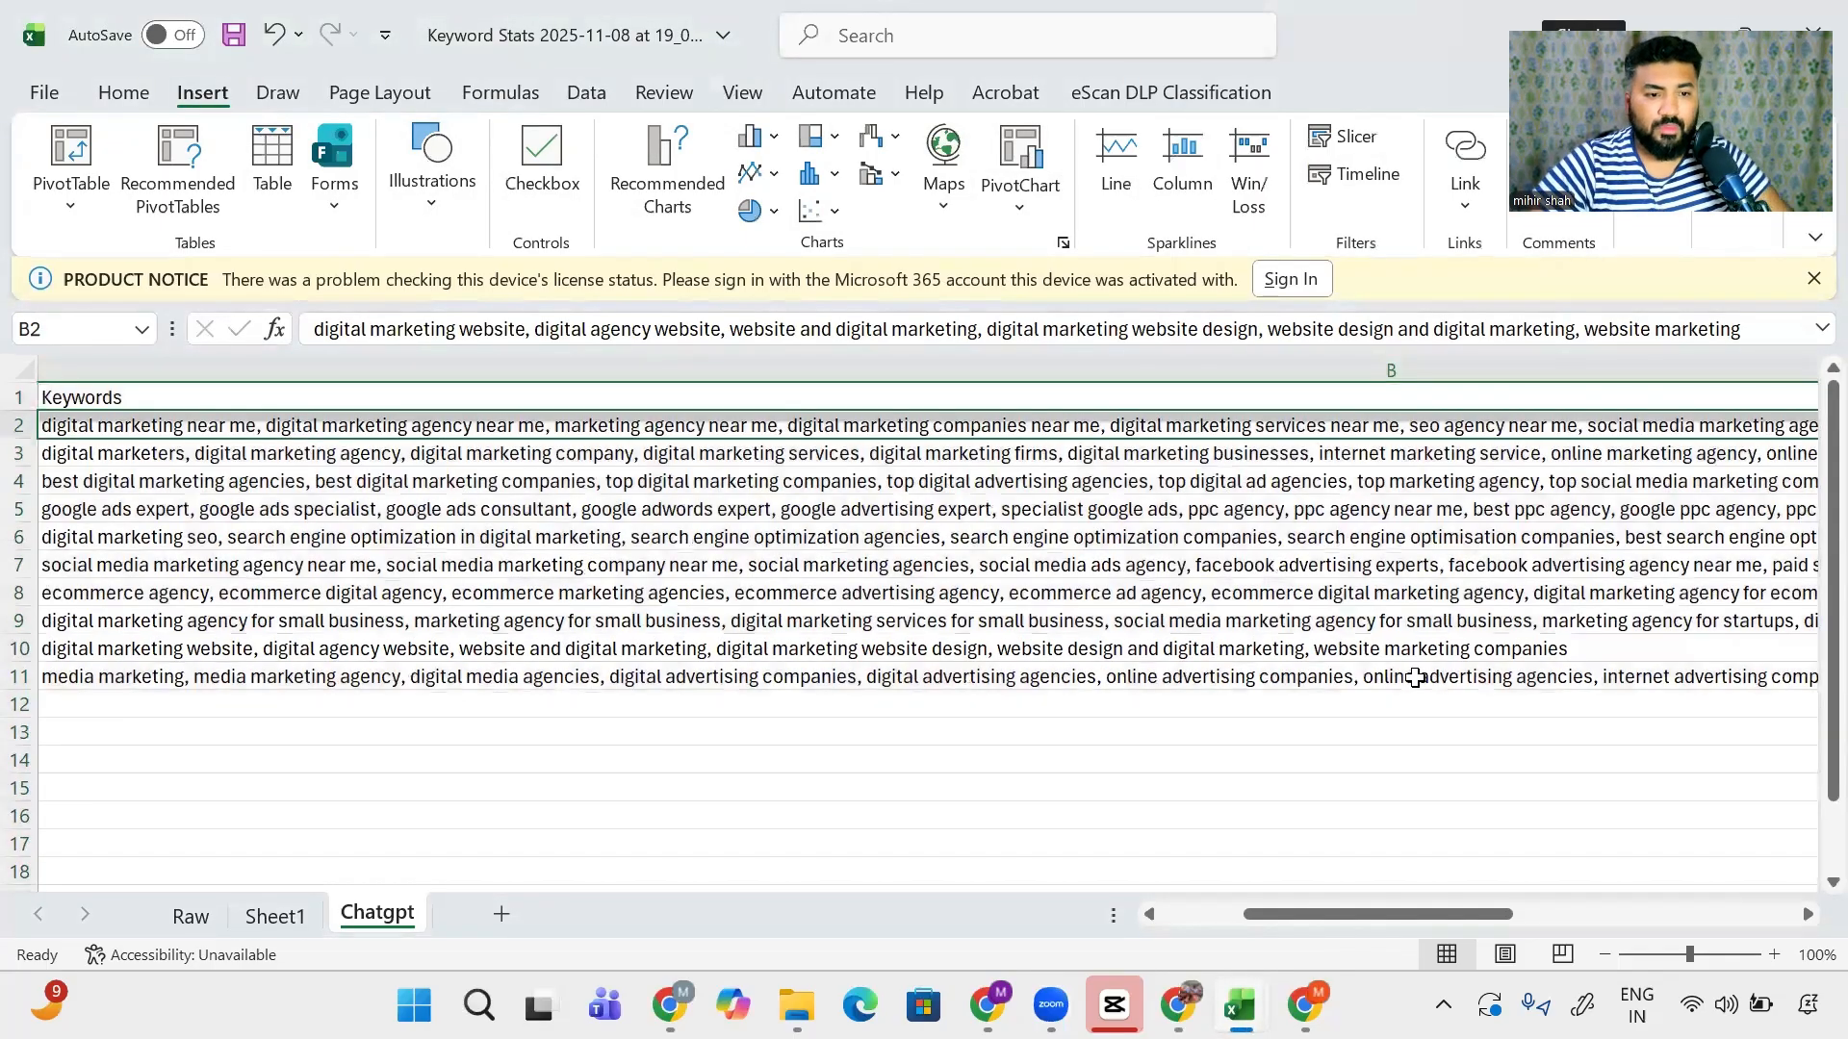
- Paste the ChatGPT headline 'Best Digital Agency 2025' into Headline-1 cell C2
scroll(1385, 626, right, 5)
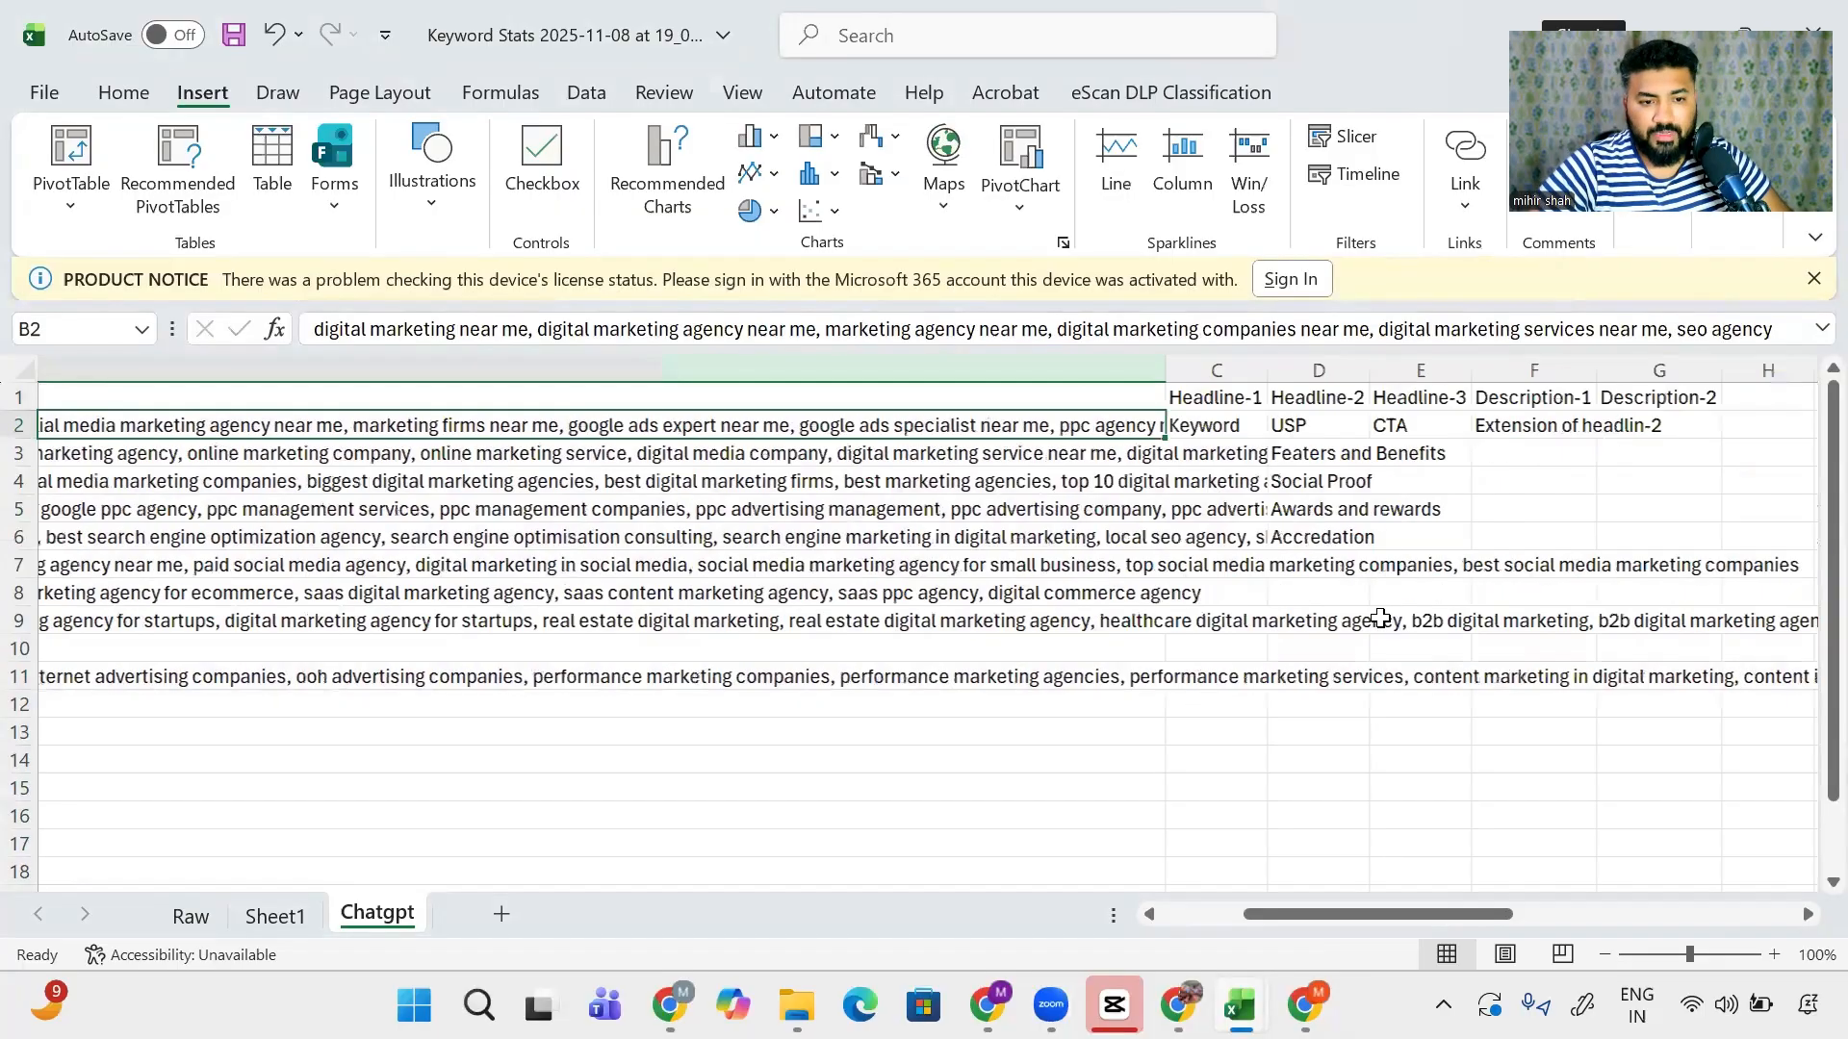
scroll(1380, 619, right, 4)
key(Right)
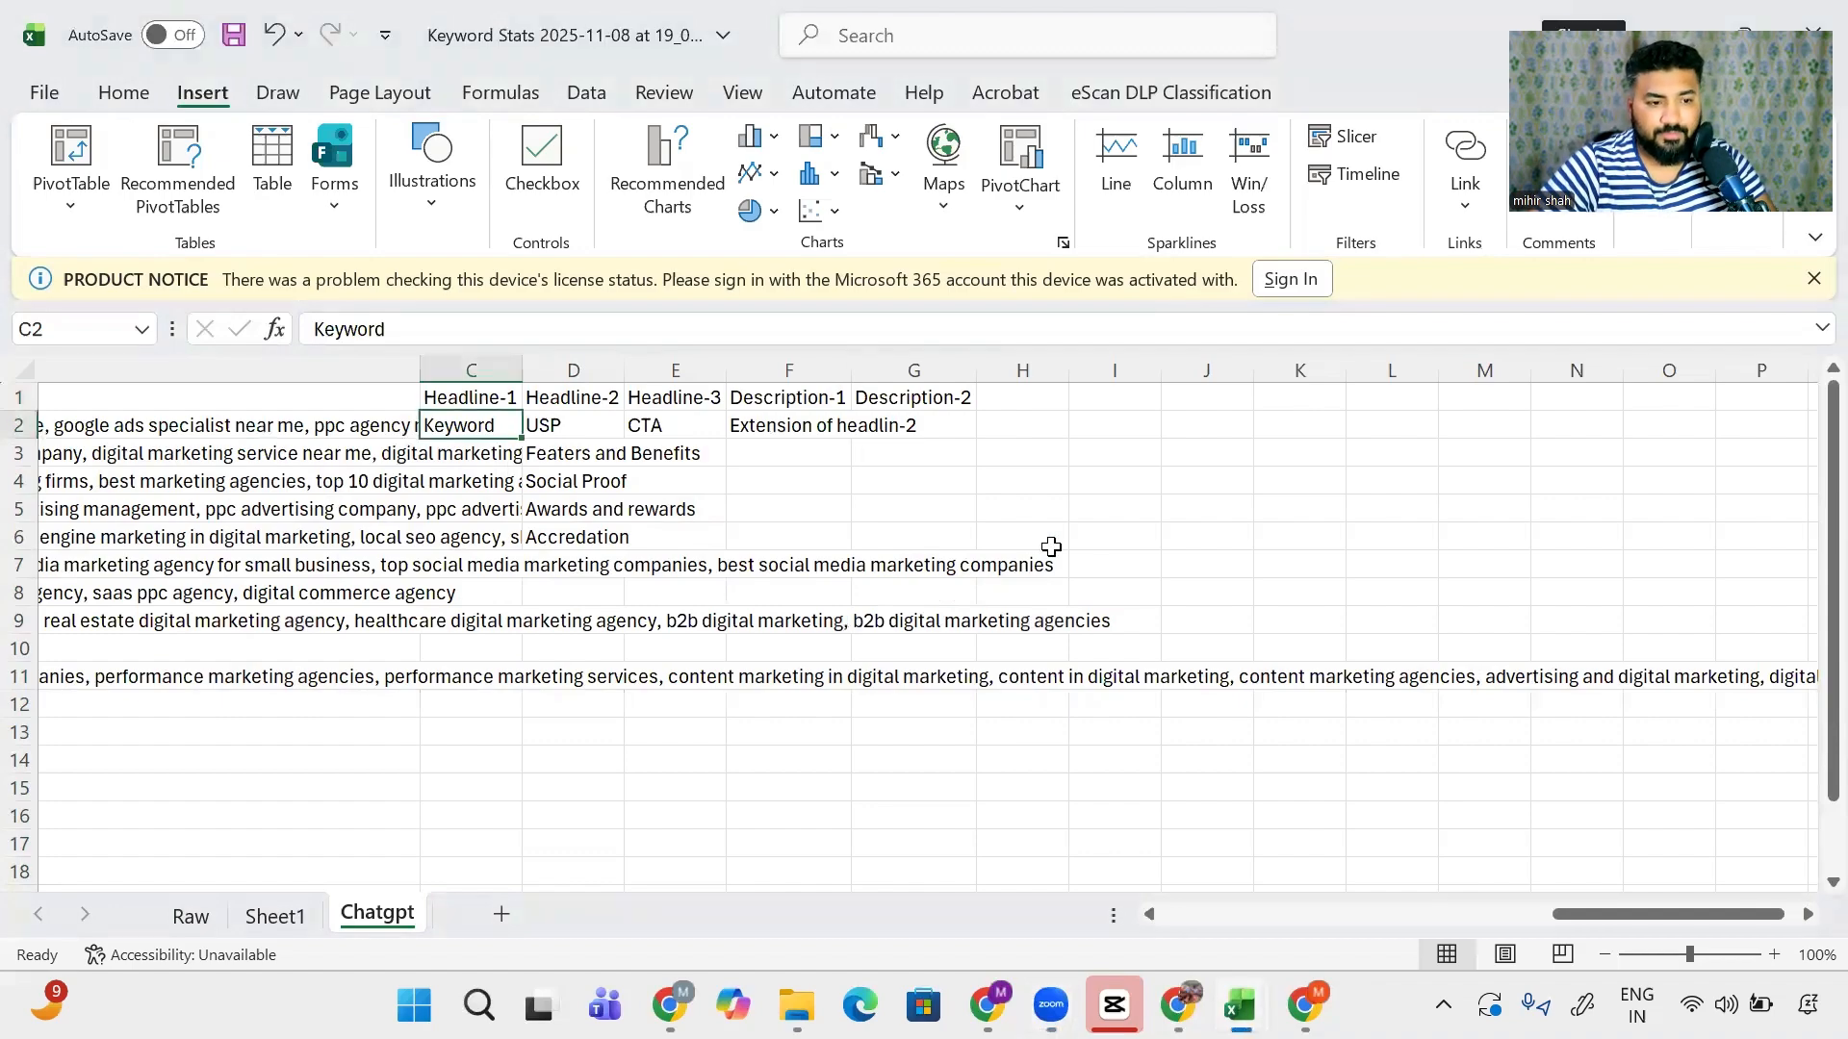
key(alt+Tab)
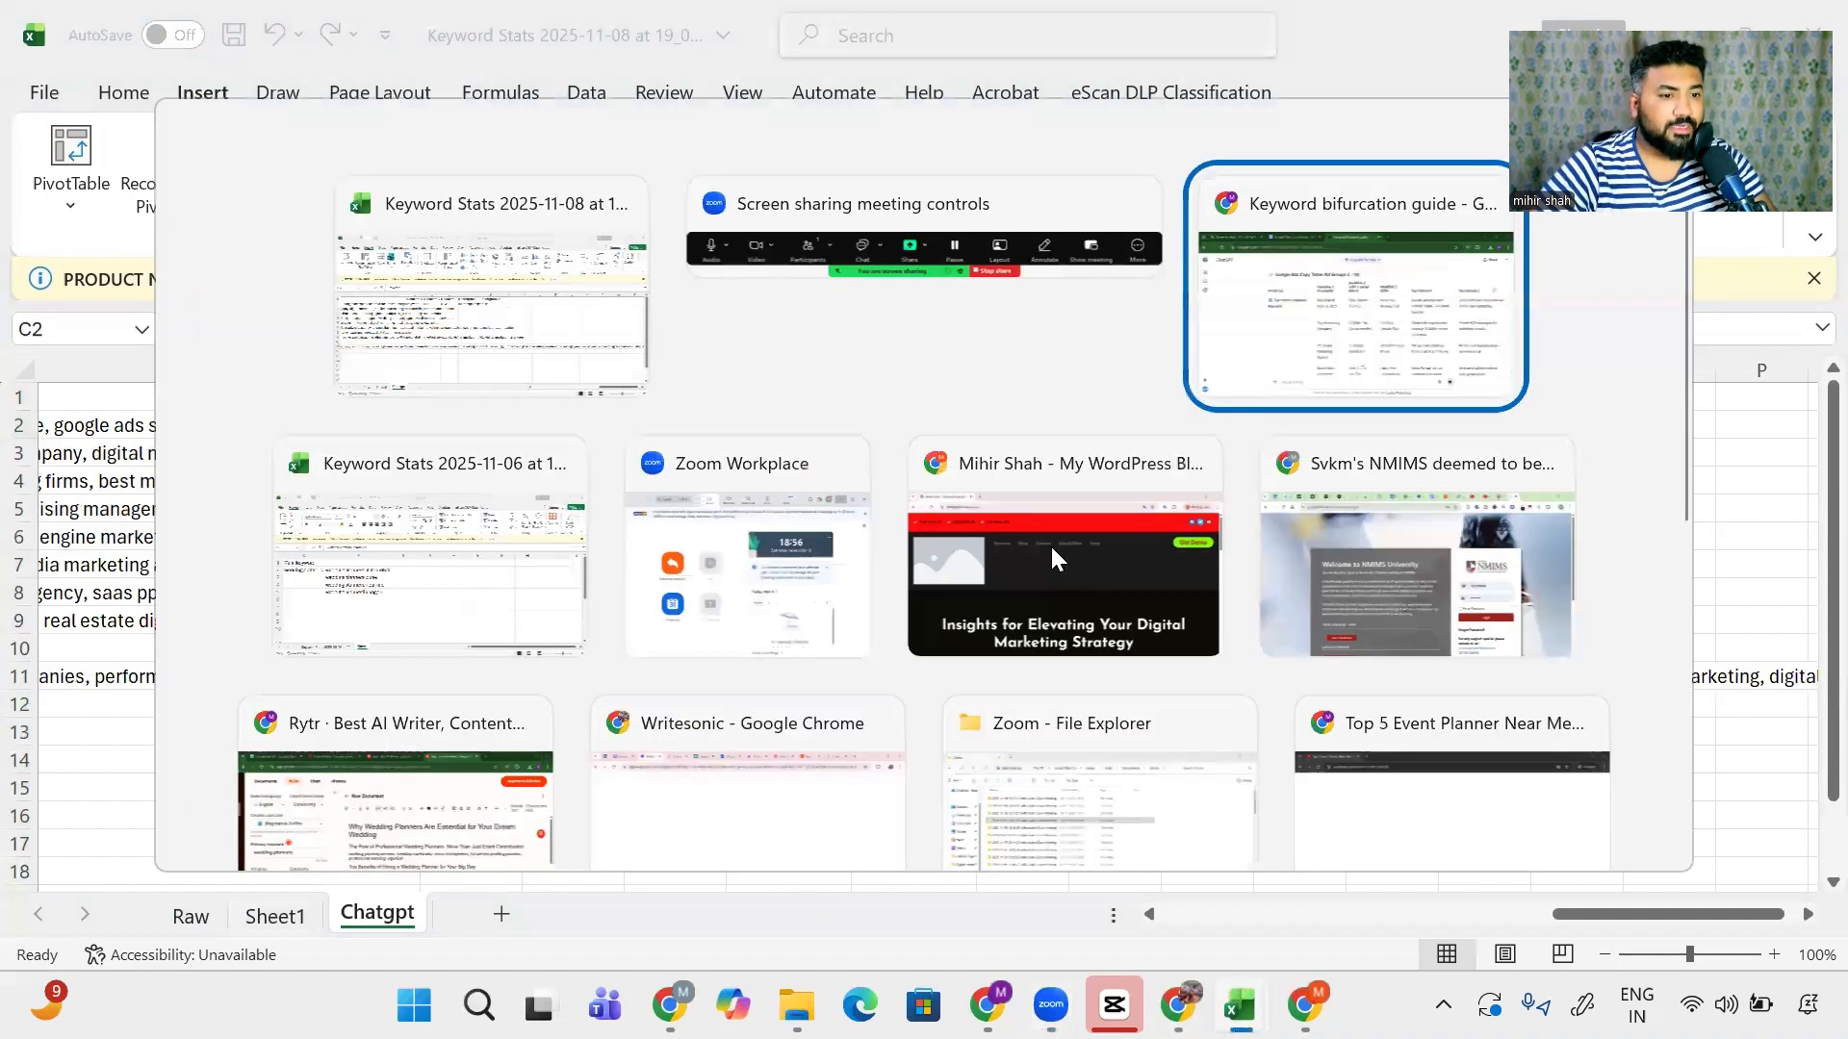
click(1287, 363)
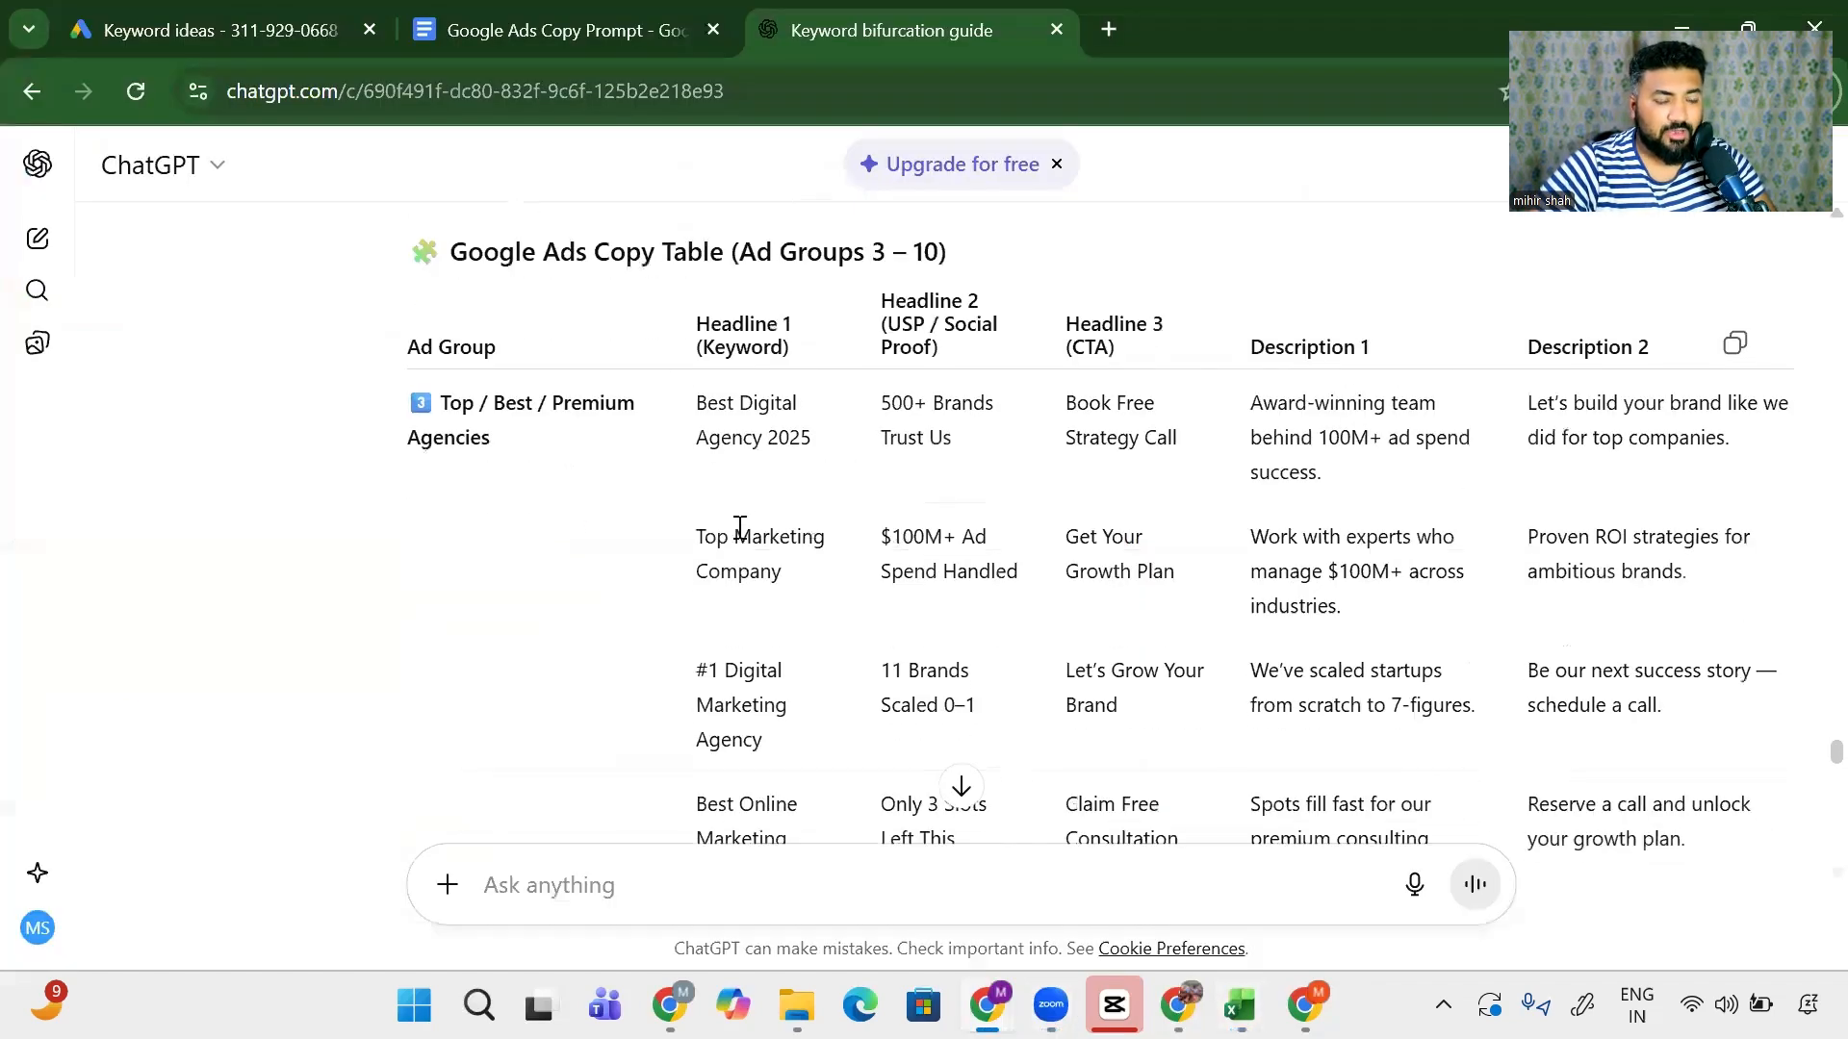
triple_click(721, 555)
key(ctrl+c)
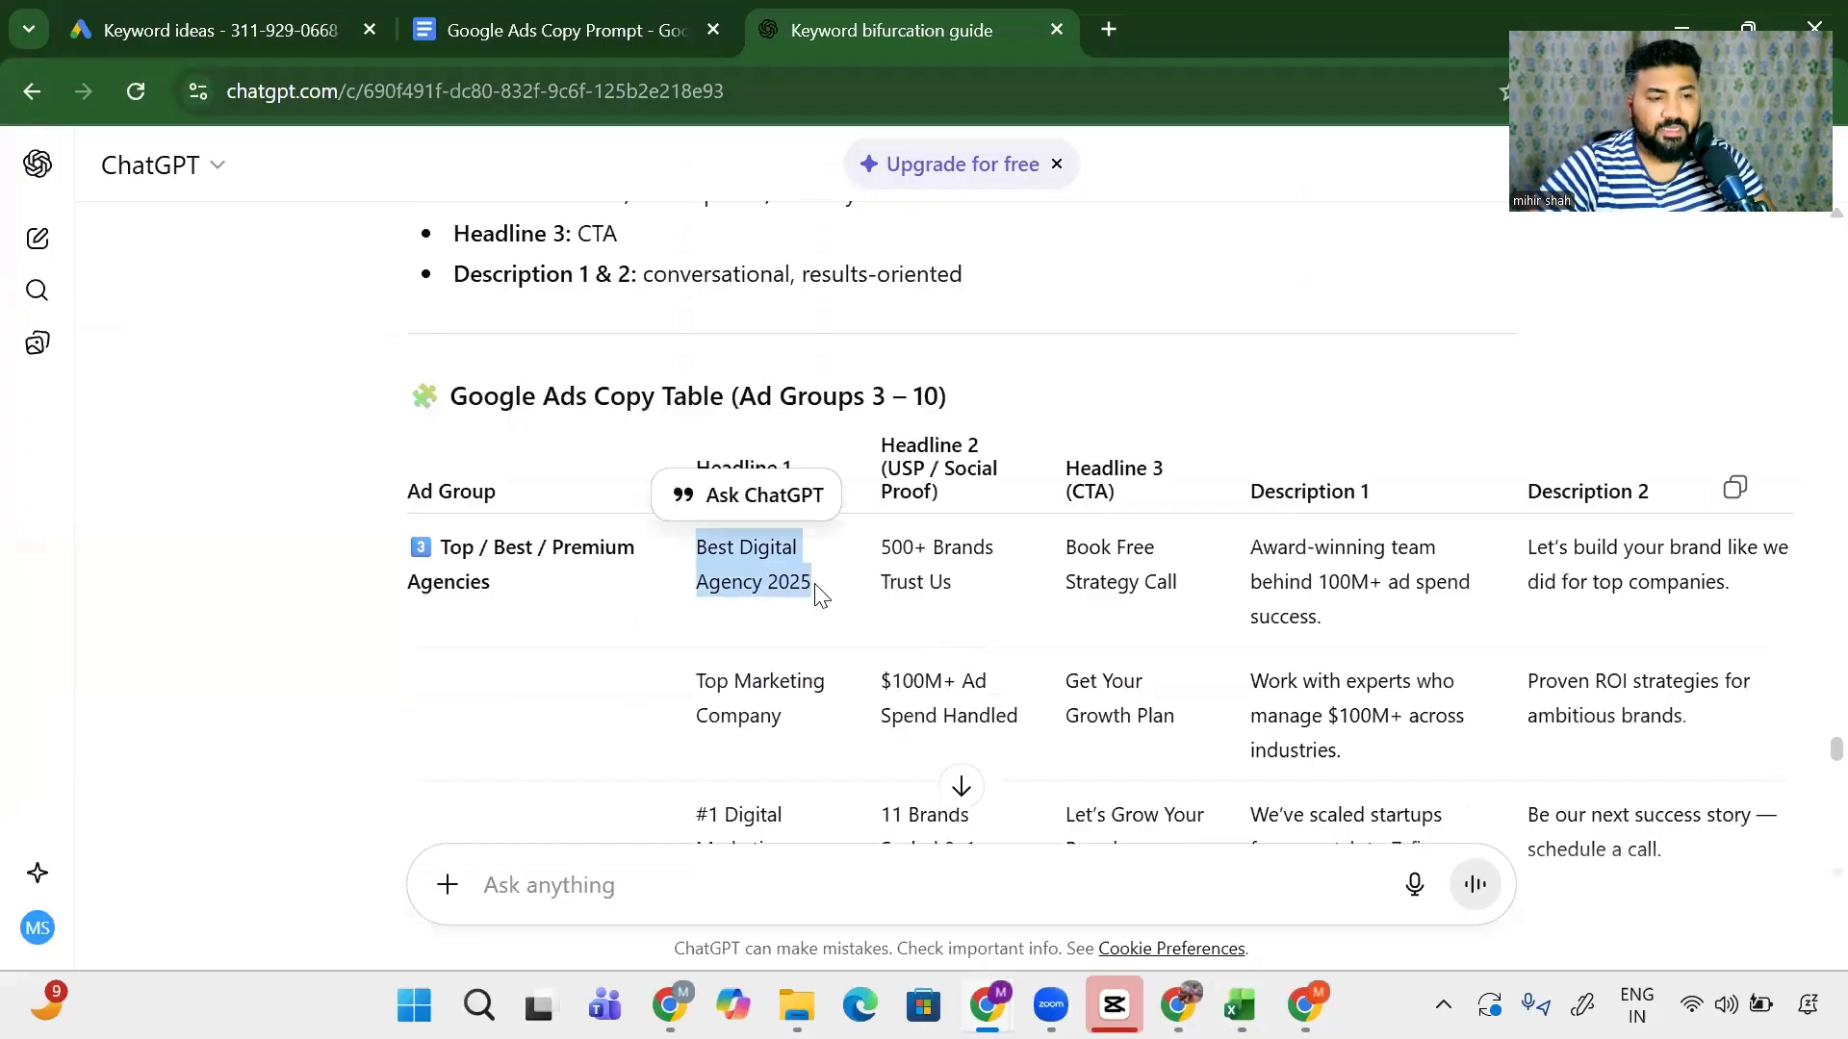
key(alt+Tab)
key(ctrl+v)
- Paste the headline 'Top Marketing Company' into cell C3
key(alt+Tab)
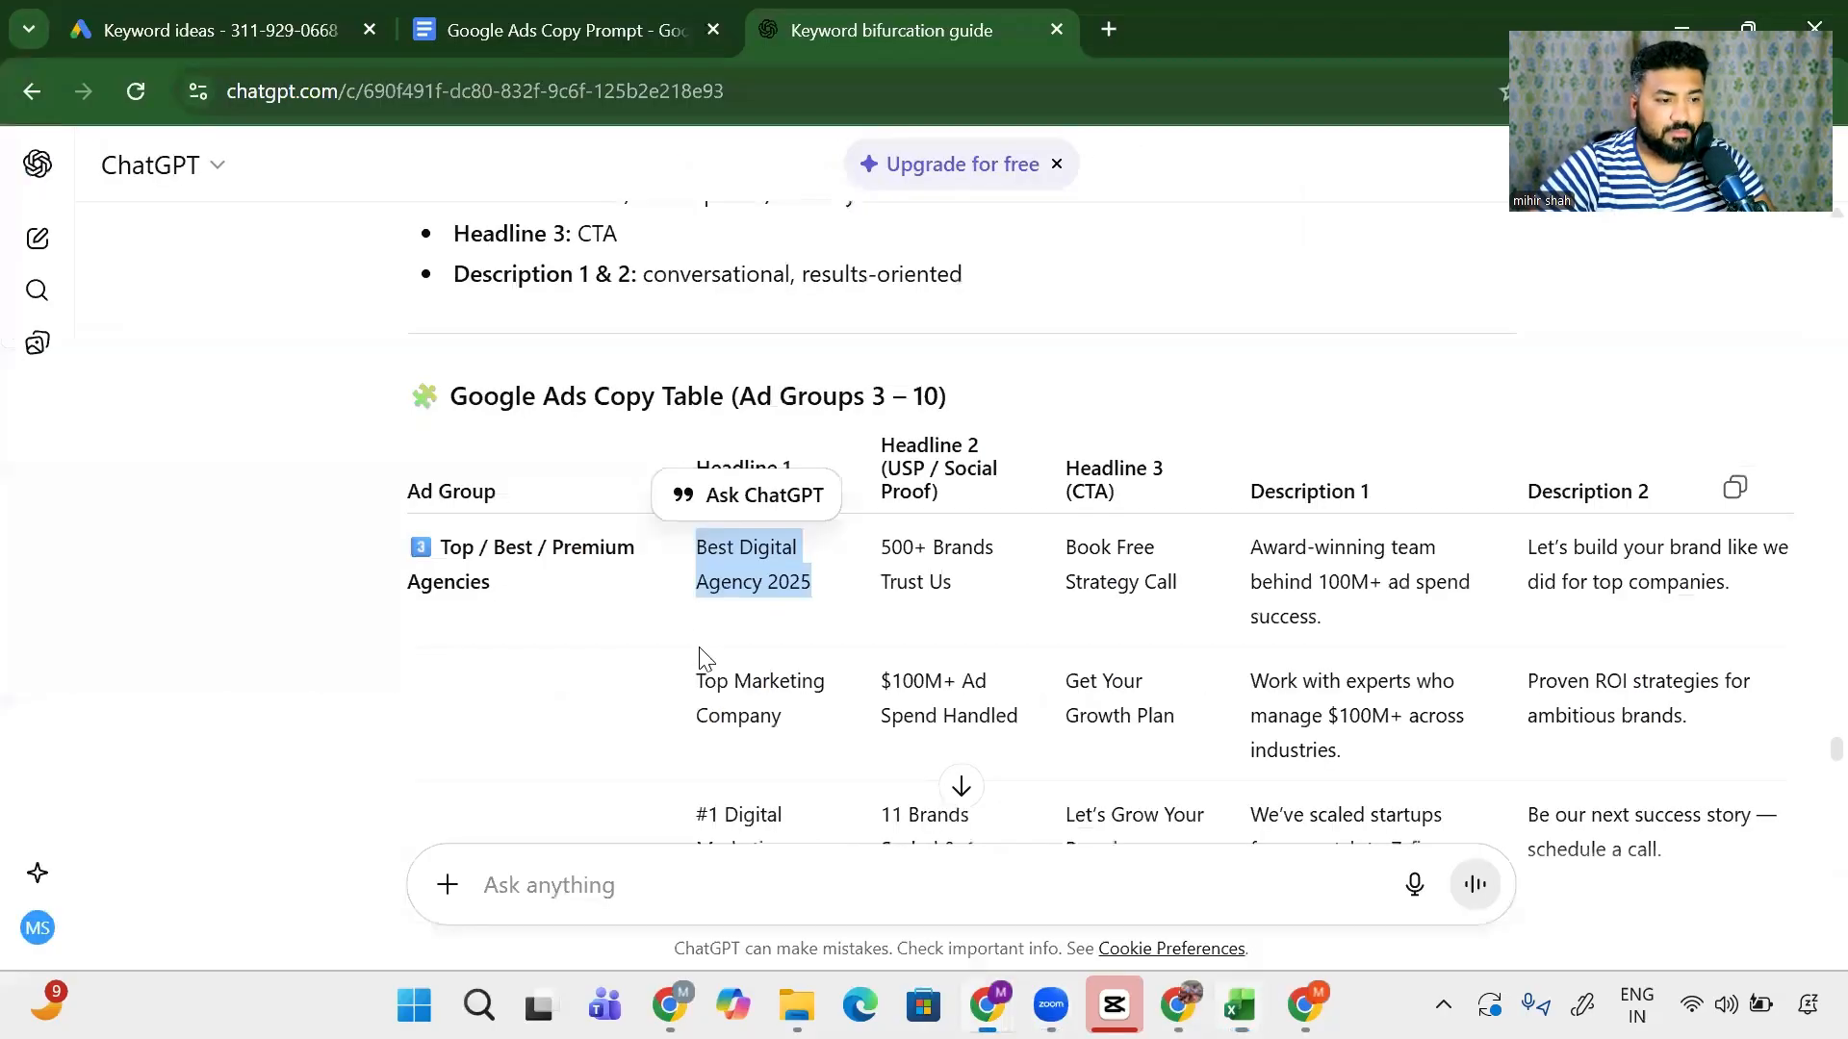
triple_click(698, 671)
key(ctrl+c)
key(alt+Tab)
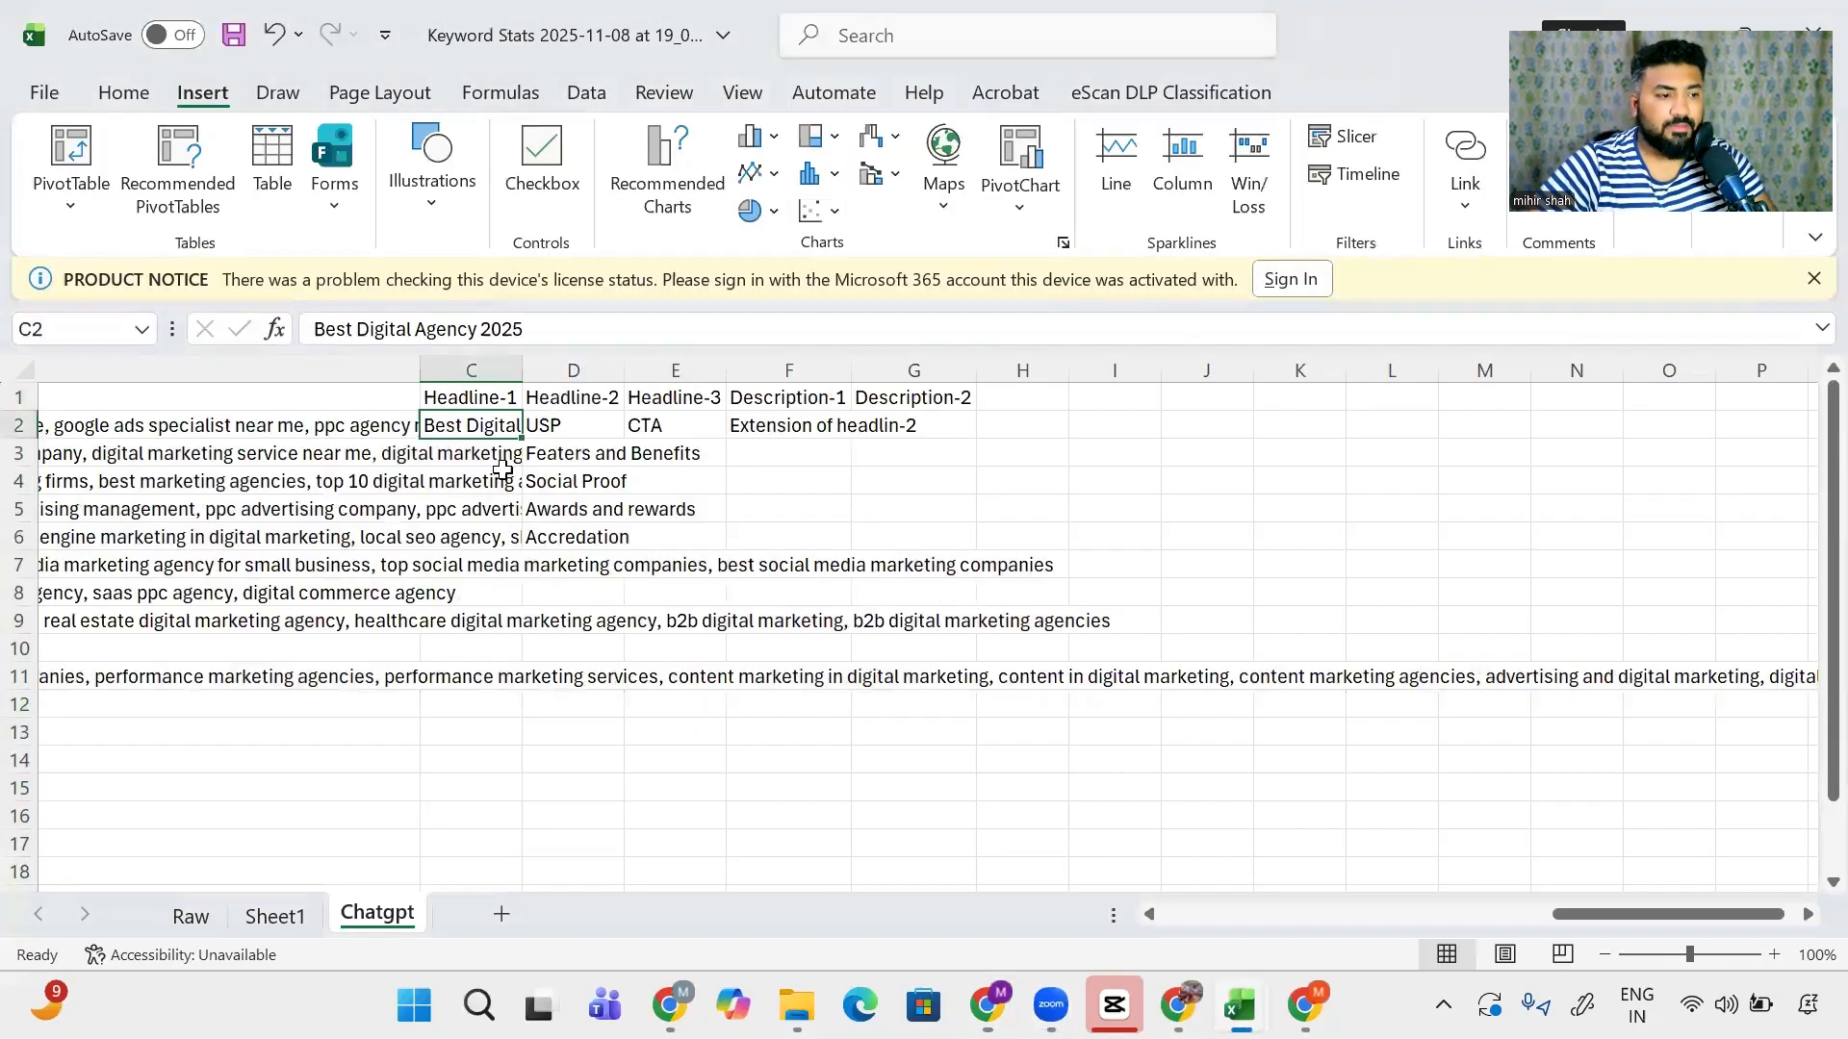
click(498, 464)
key(ctrl+v)
- Copy '#1 Digital Marketing Agency' from ChatGPT into cell C4
key(alt+Tab)
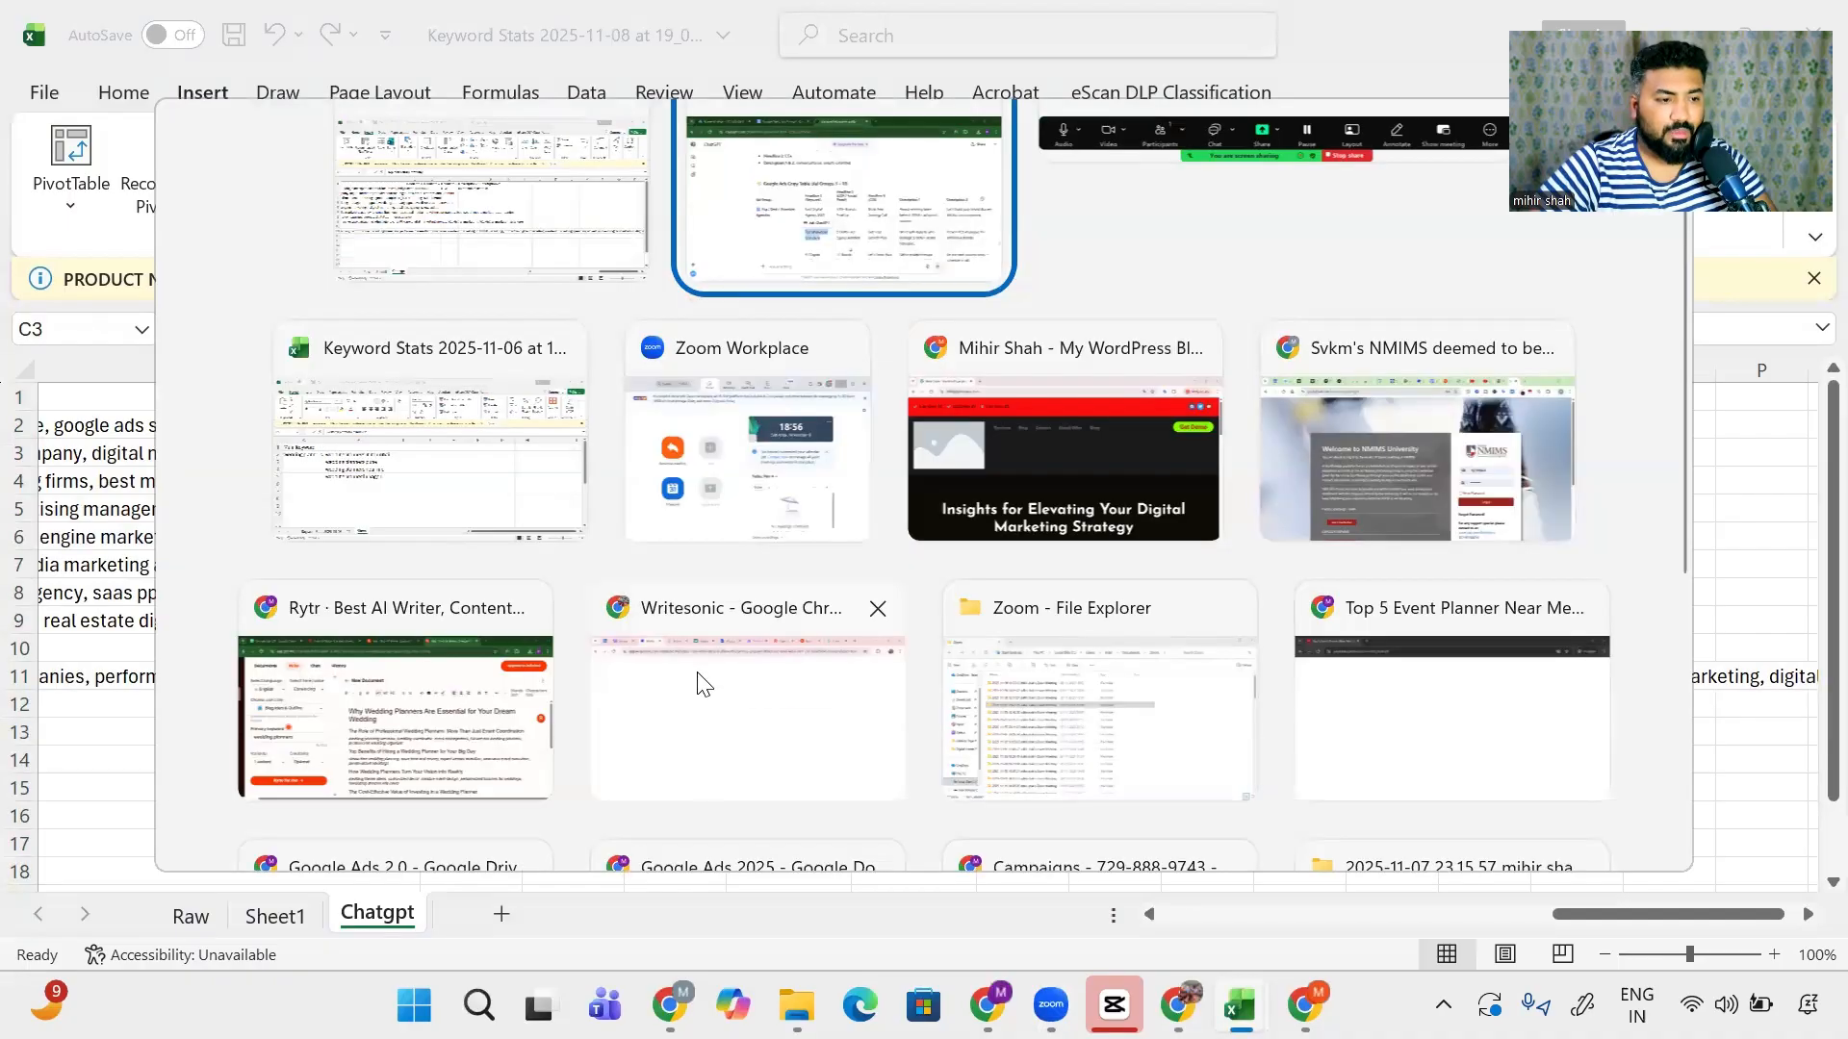
click(808, 275)
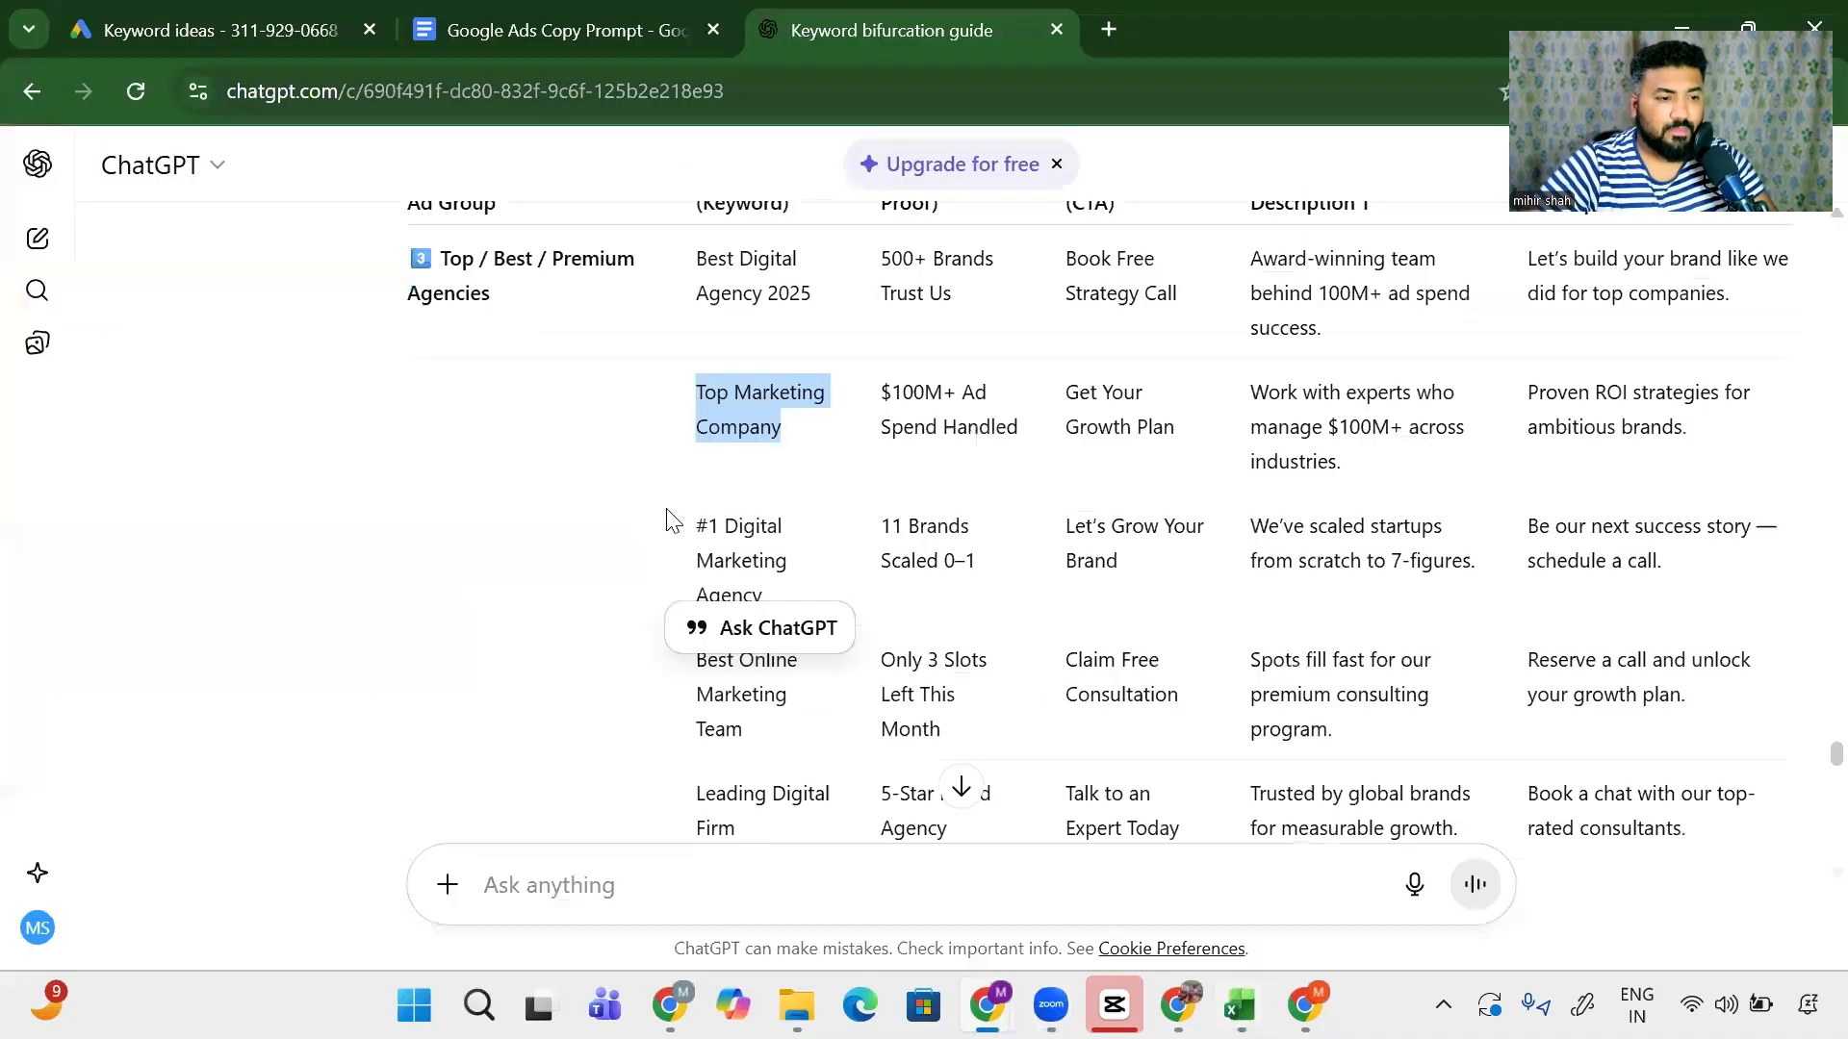
scroll(722, 539, down, 1)
scroll(702, 519, up, 1)
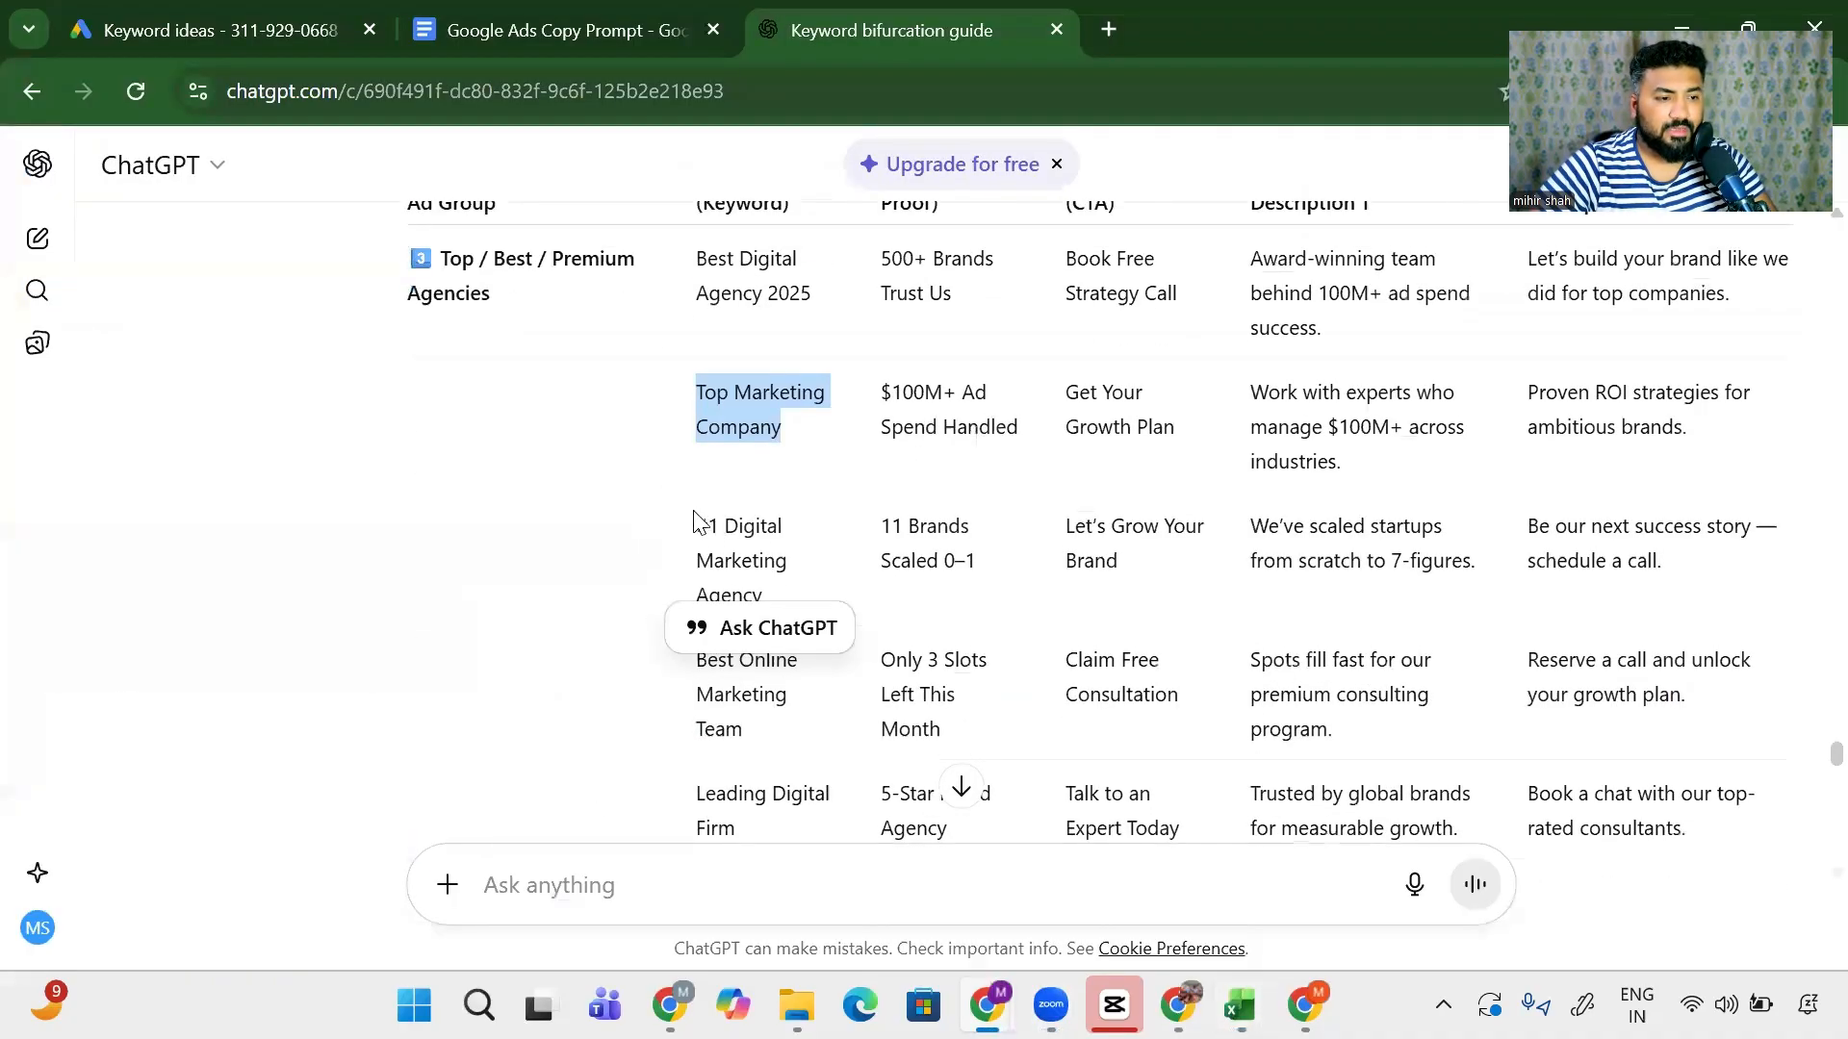
scroll(721, 510, down, 1)
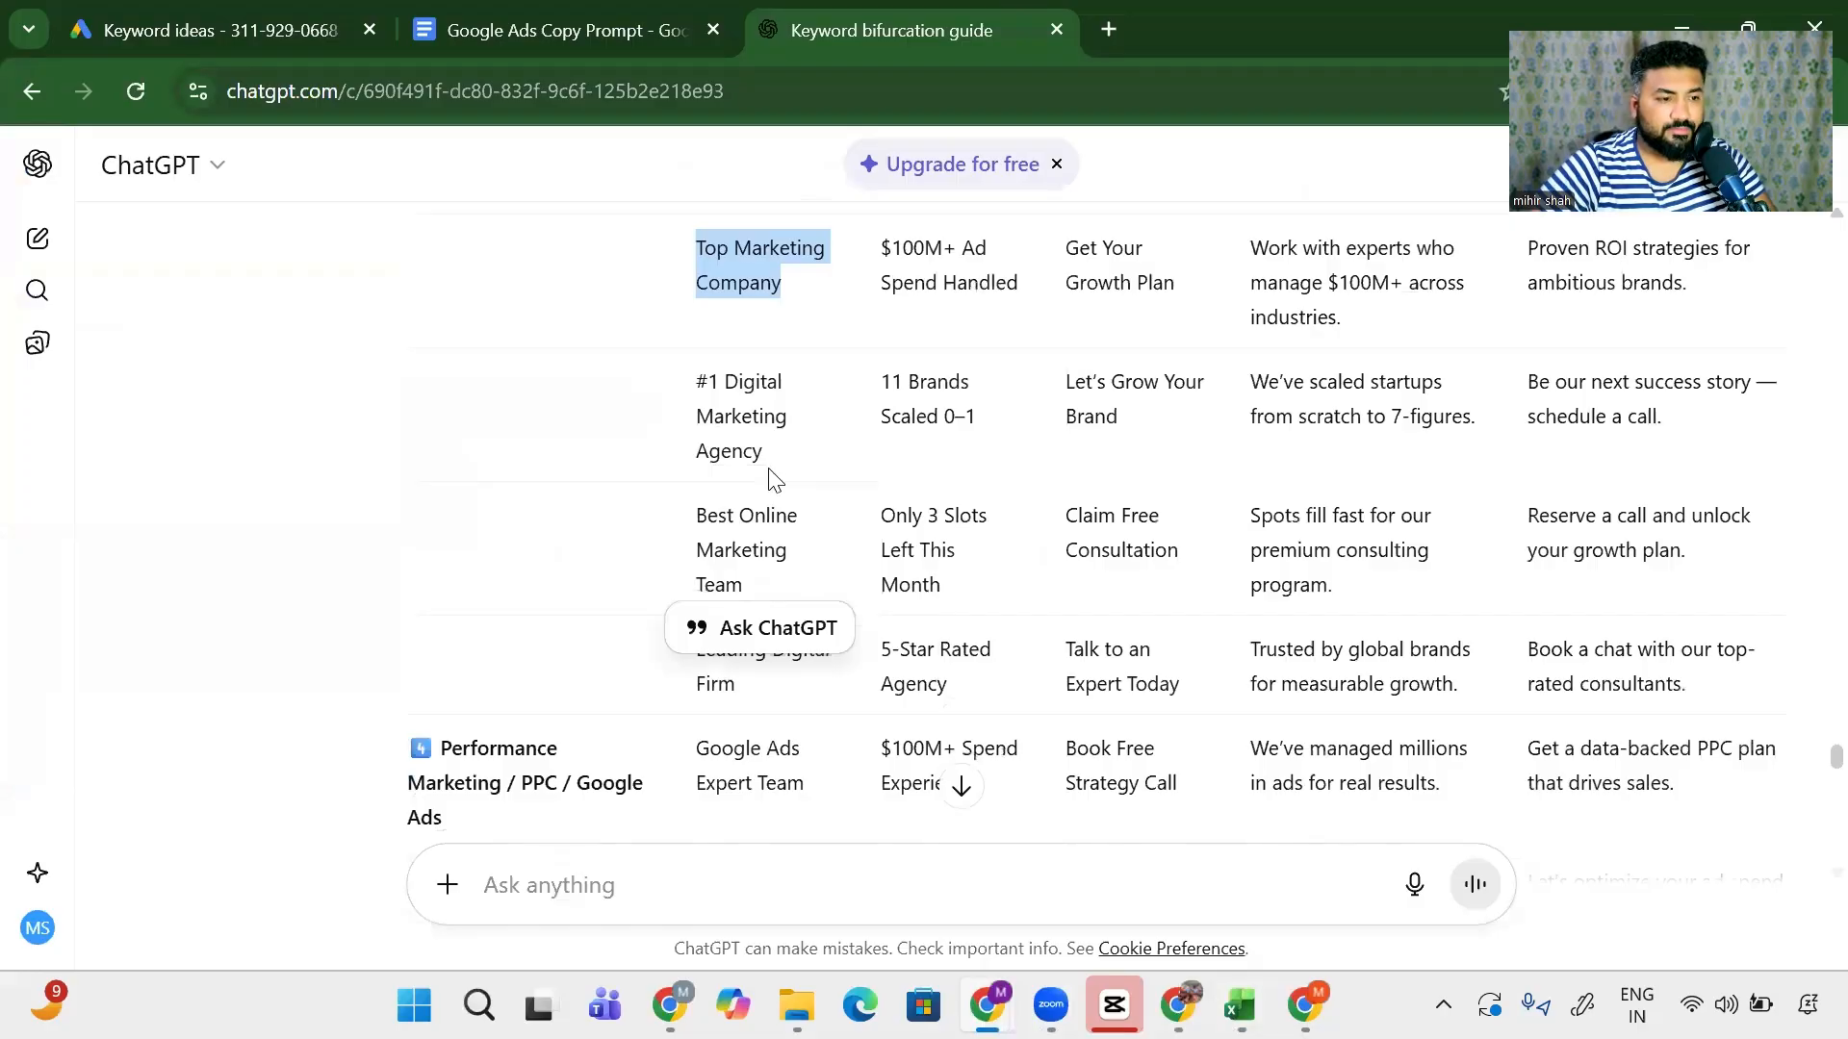
scroll(760, 500, up, 1)
drag(697, 524, 776, 600)
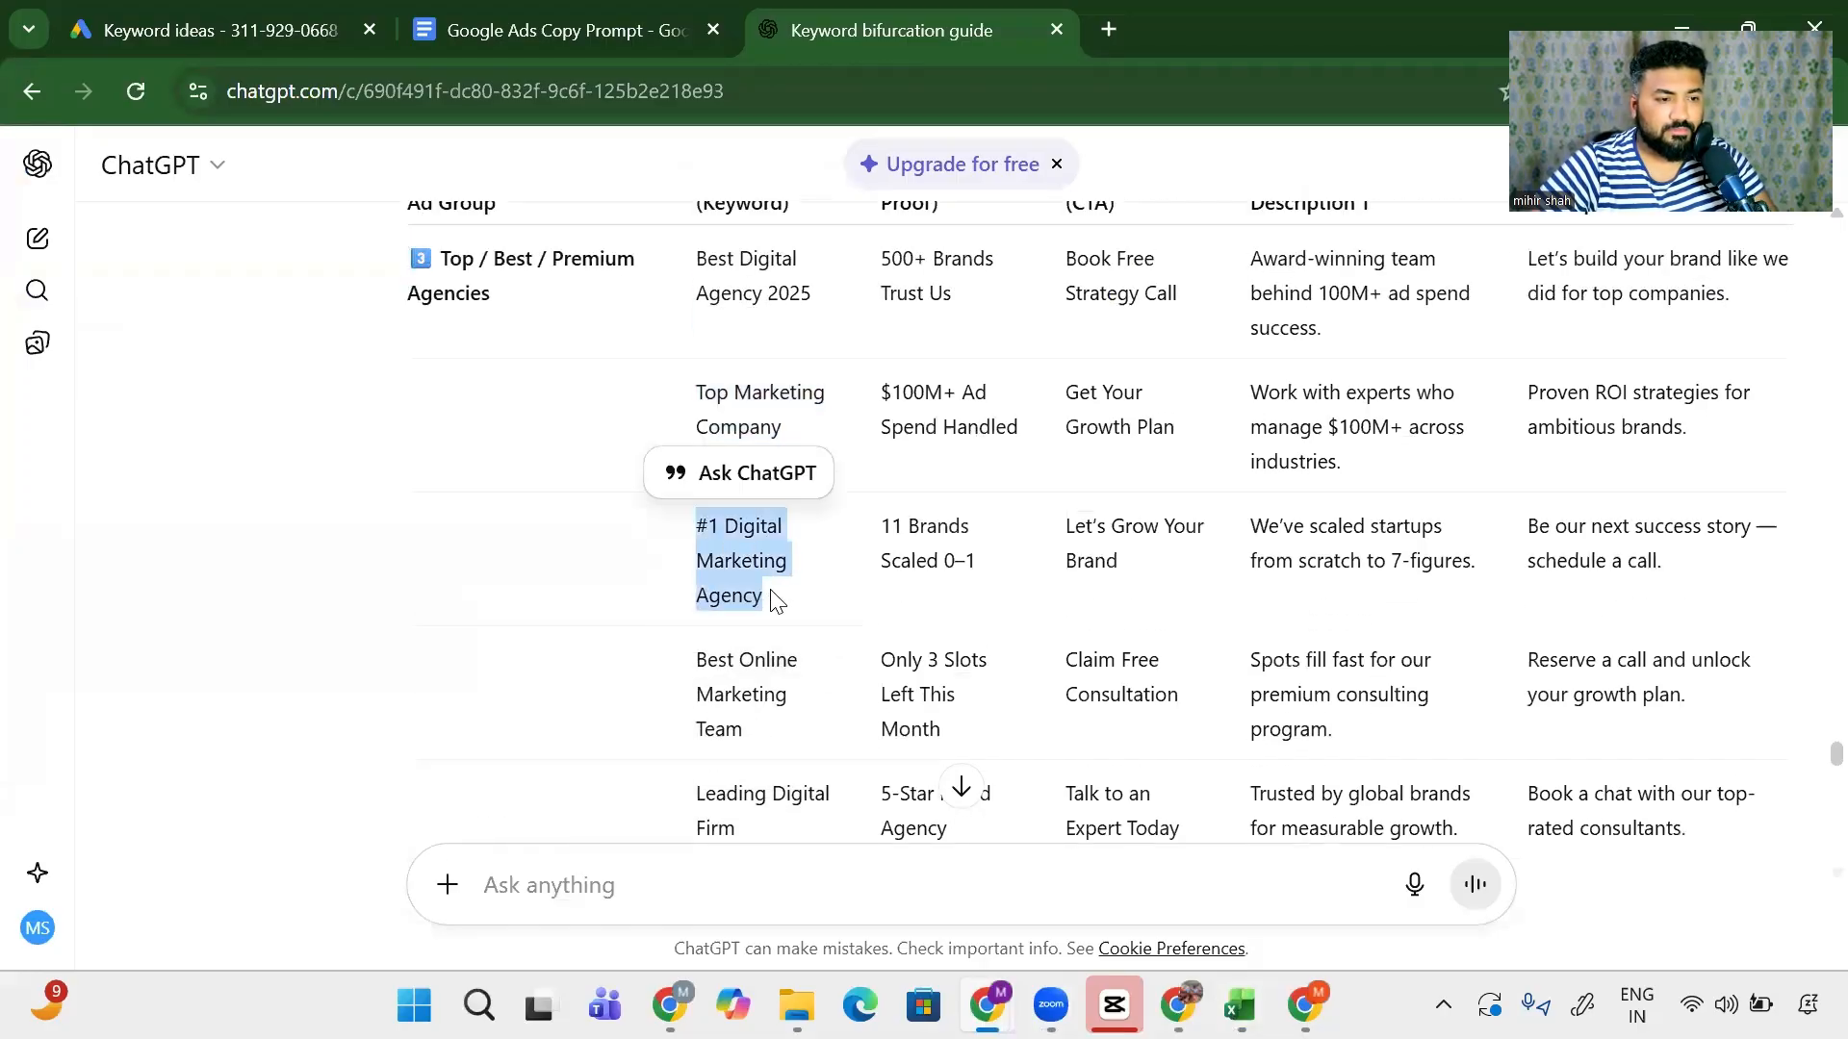
key(ctrl+c)
key(alt+Tab)
click(481, 486)
key(ctrl+v)
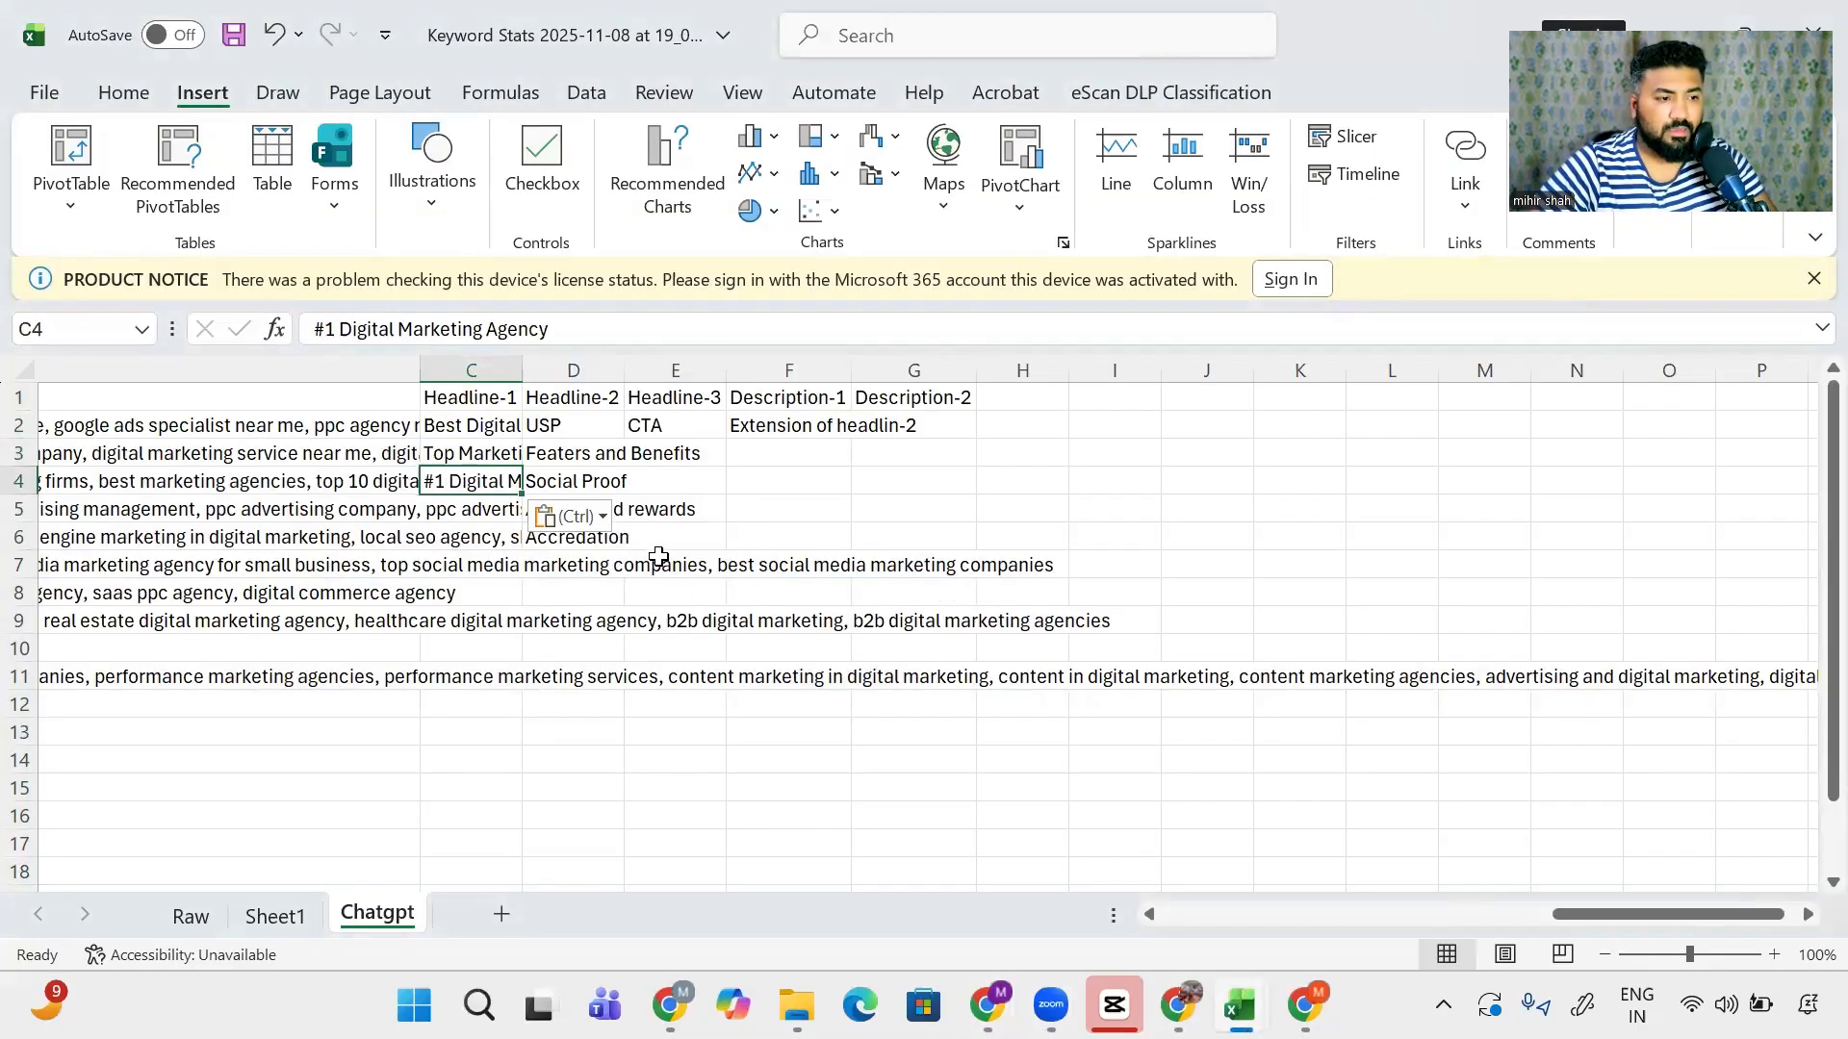
- Paste 'Best Online Marketing Team' into C5, then pick the next headline in ChatGPT
key(alt+Tab)
drag(708, 661, 754, 734)
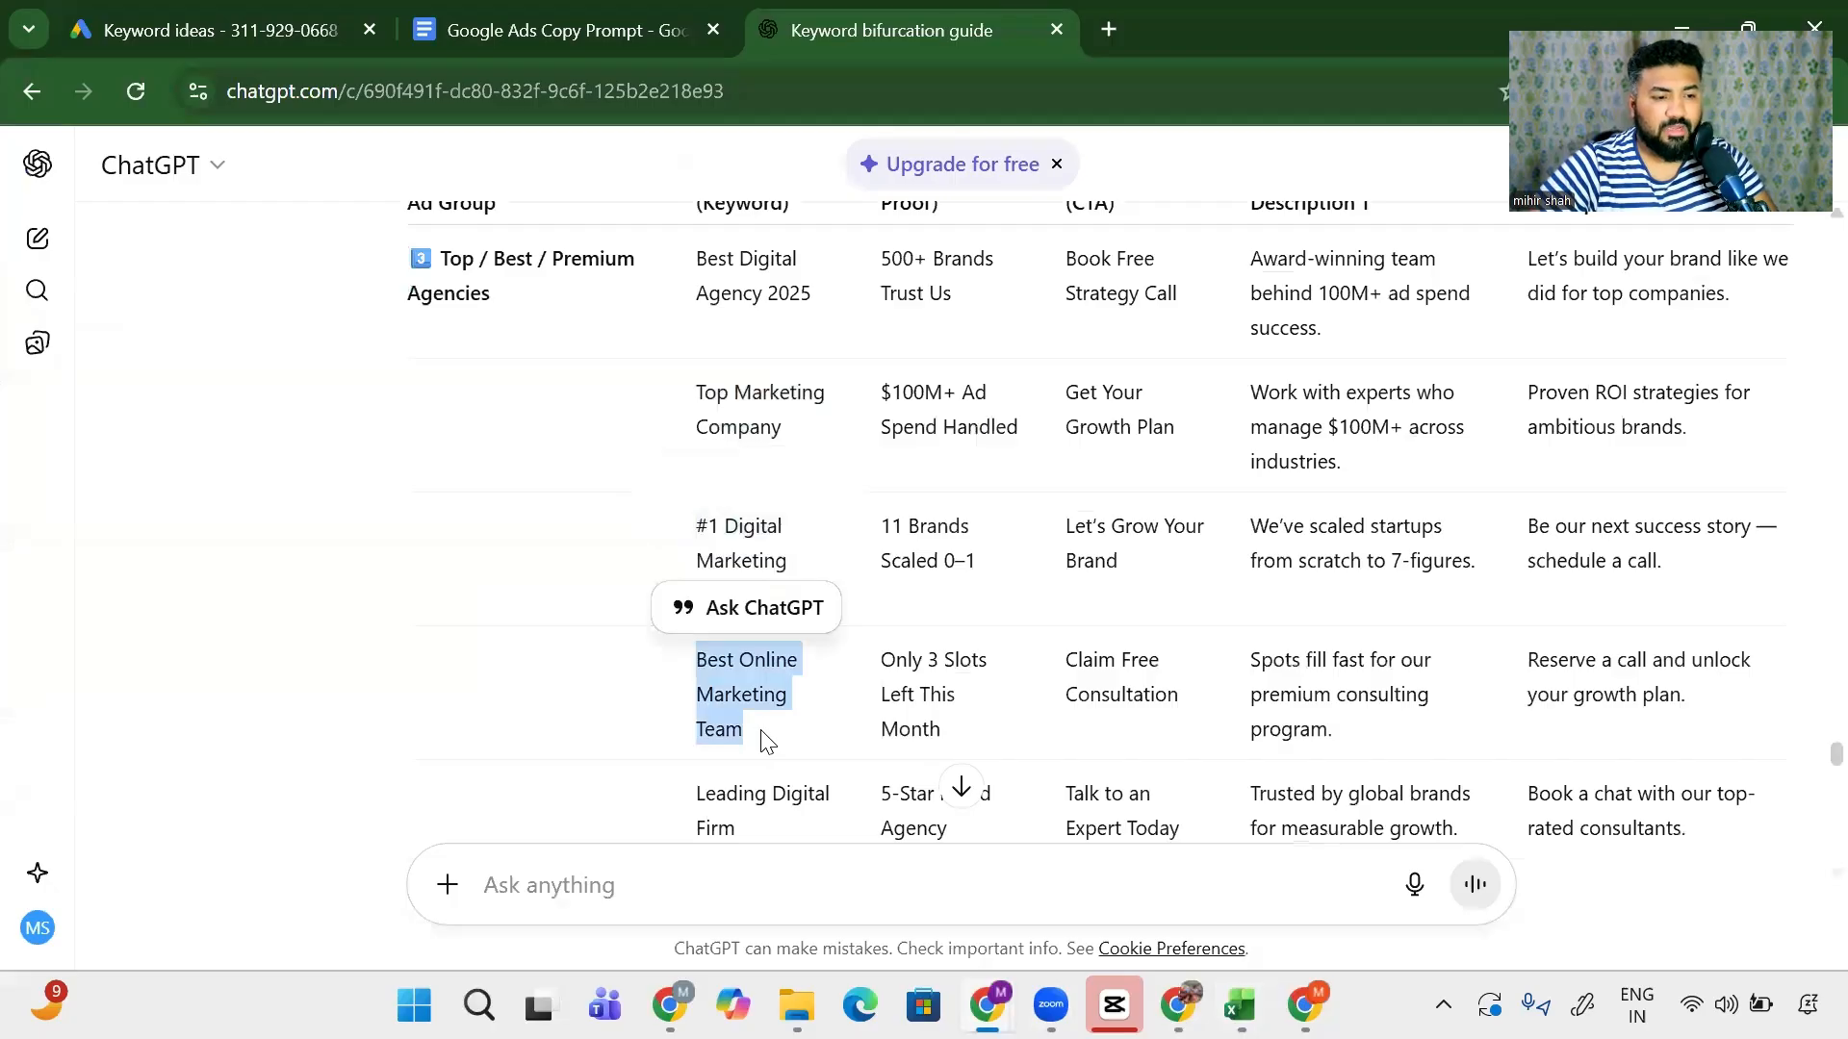
key(ctrl+c)
key(alt+Tab)
key(Down)
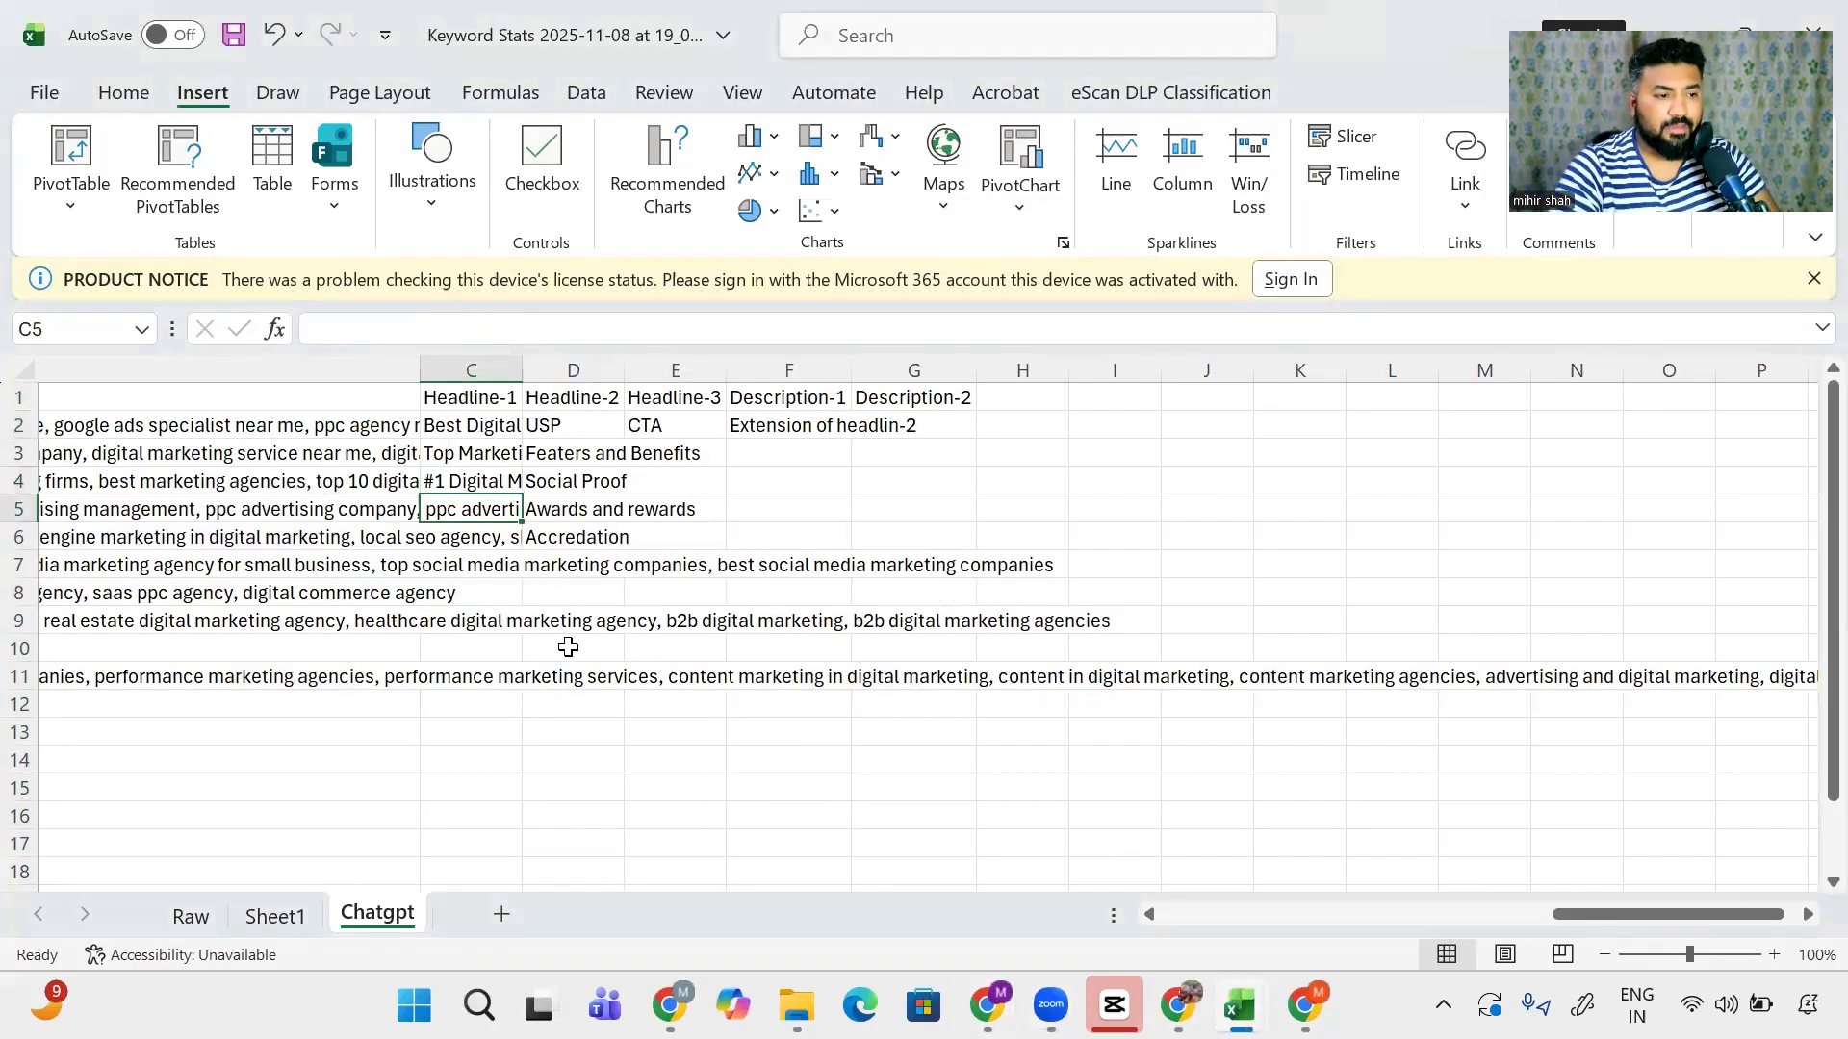
key(ctrl+v)
key(Down)
key(alt+Tab)
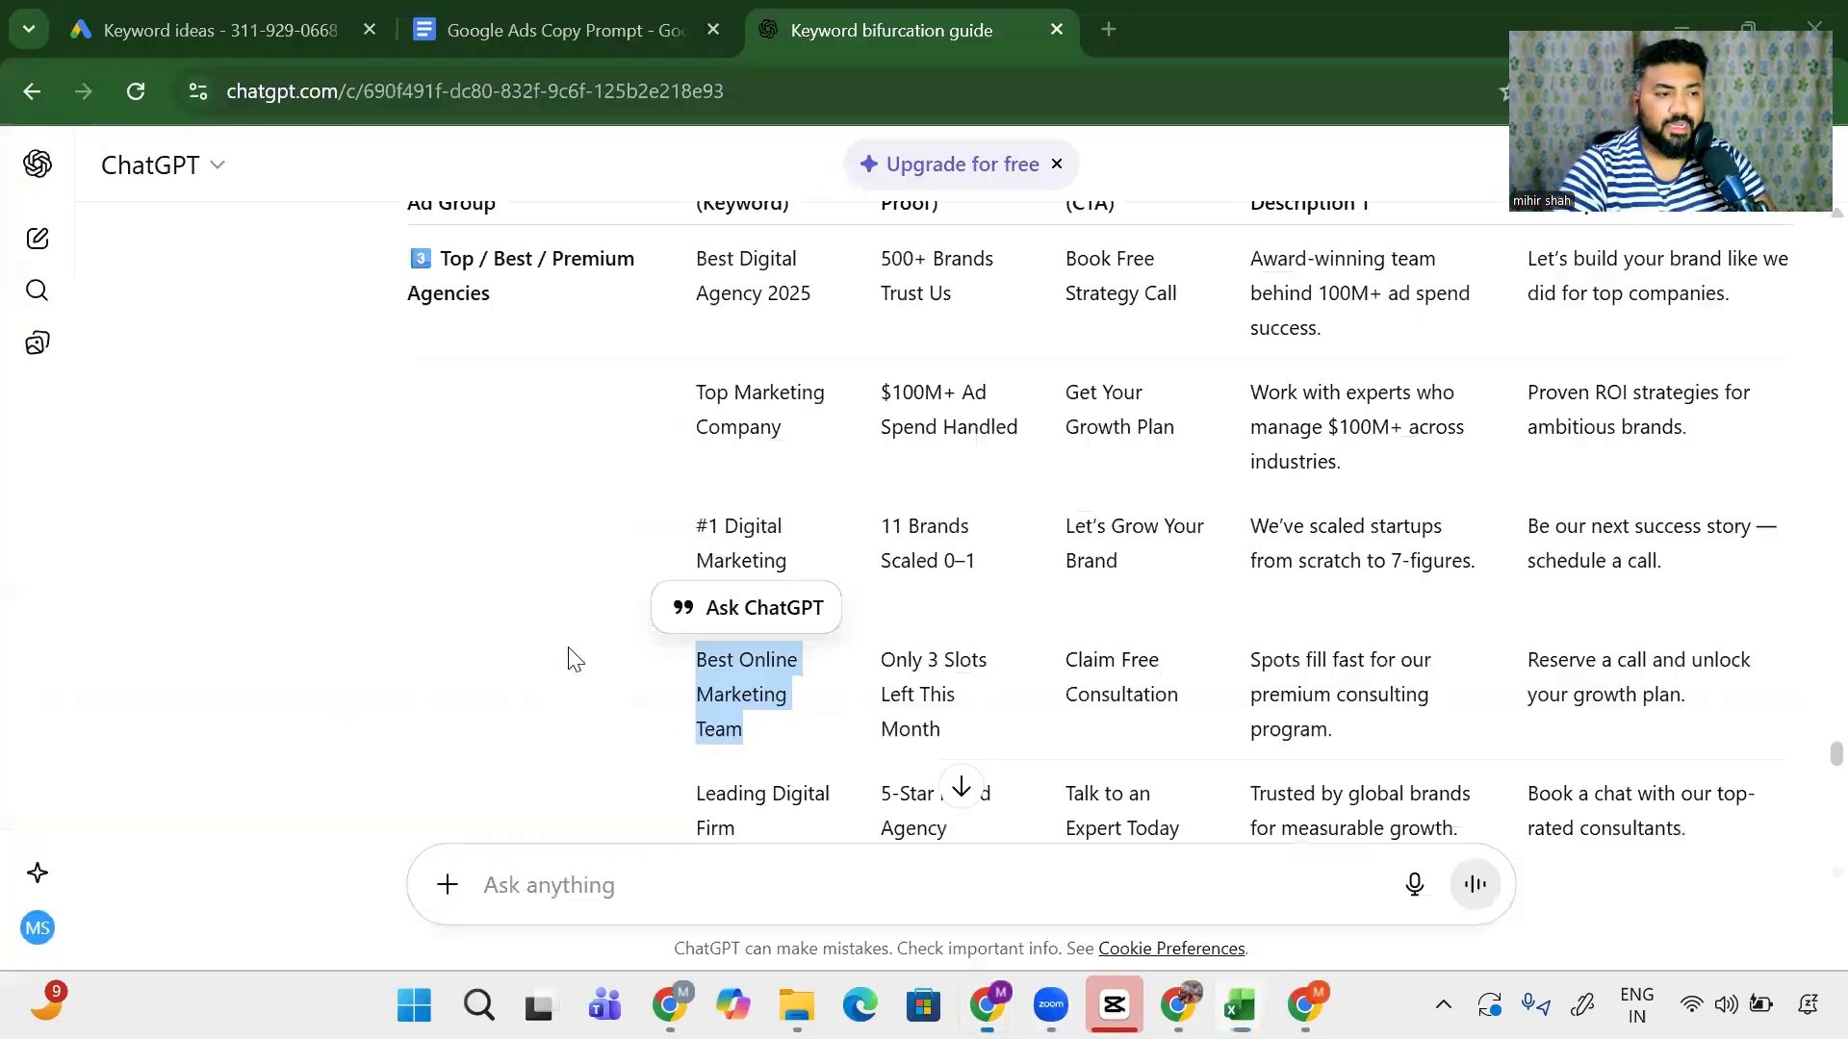
scroll(828, 578, up, 3)
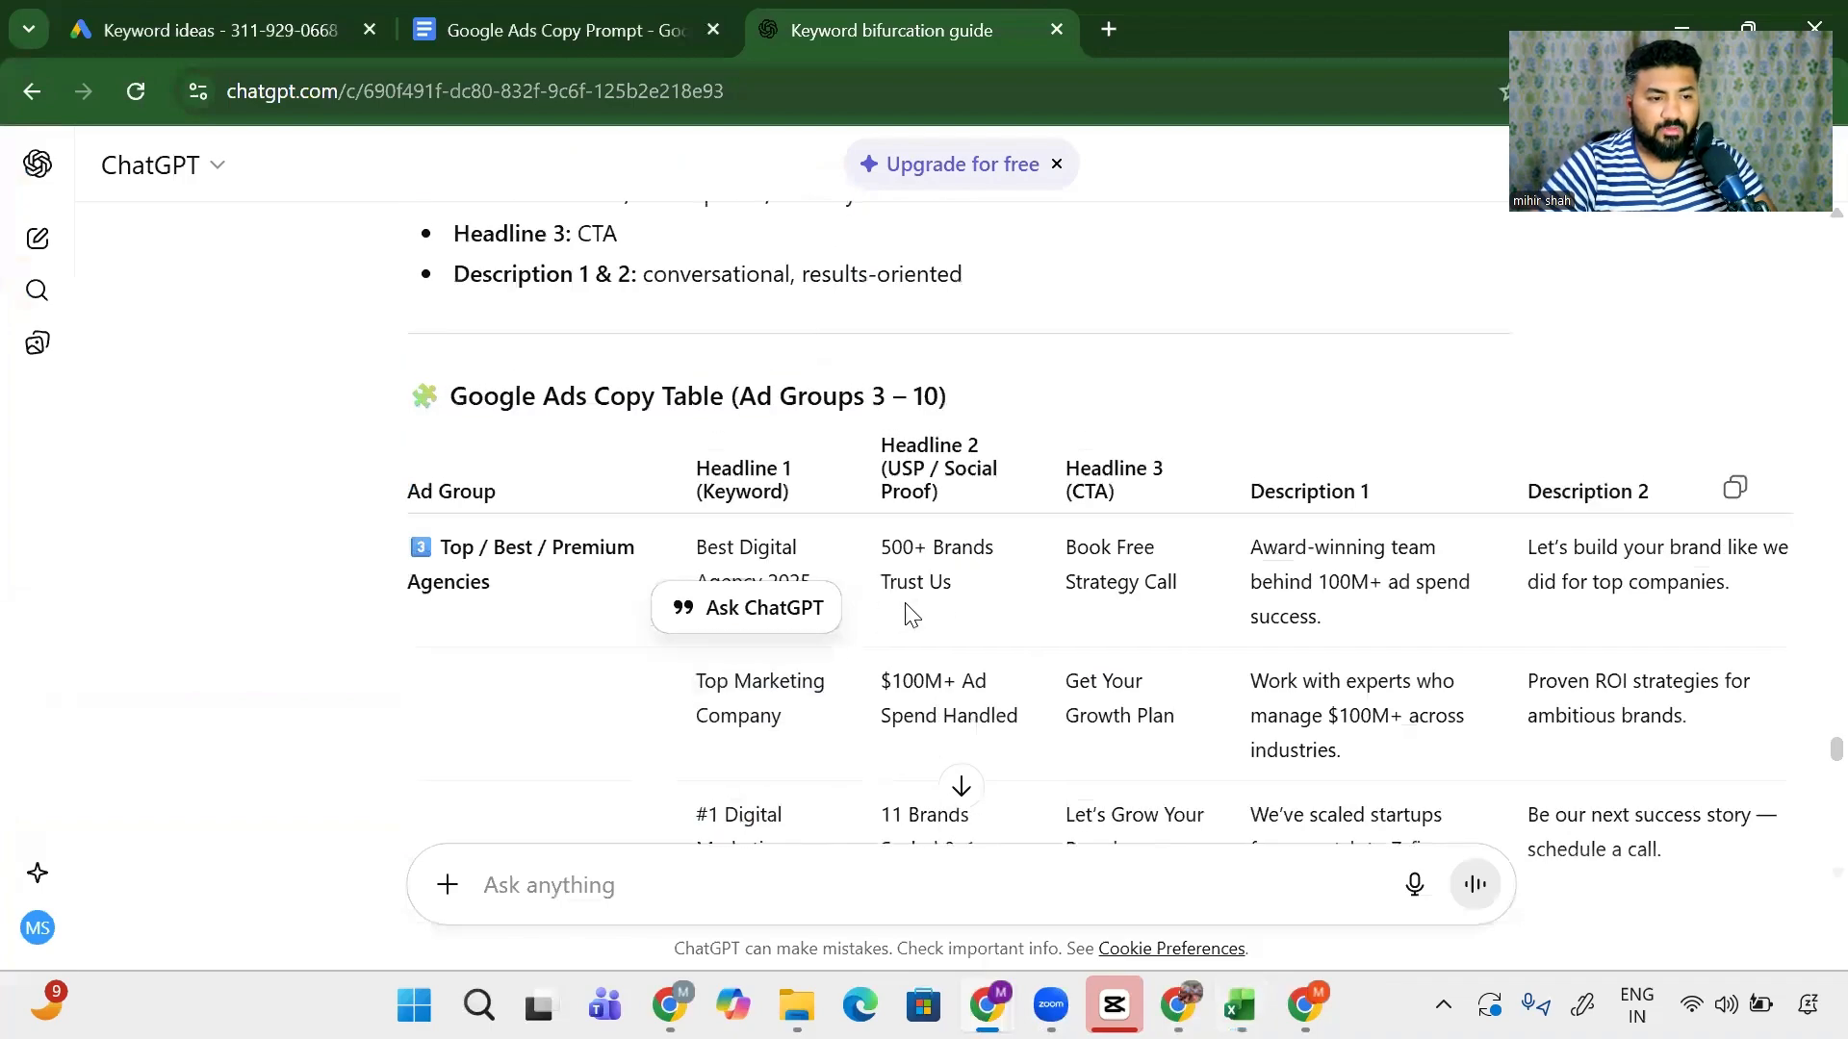
drag(974, 591, 872, 557)
- Fill Headline-2 cells D2–D4 with '500+ Brands Trust Us', '$100M+ Ad Spend Handled' and '11 Brands Scaled 0–1'
key(alt+Tab)
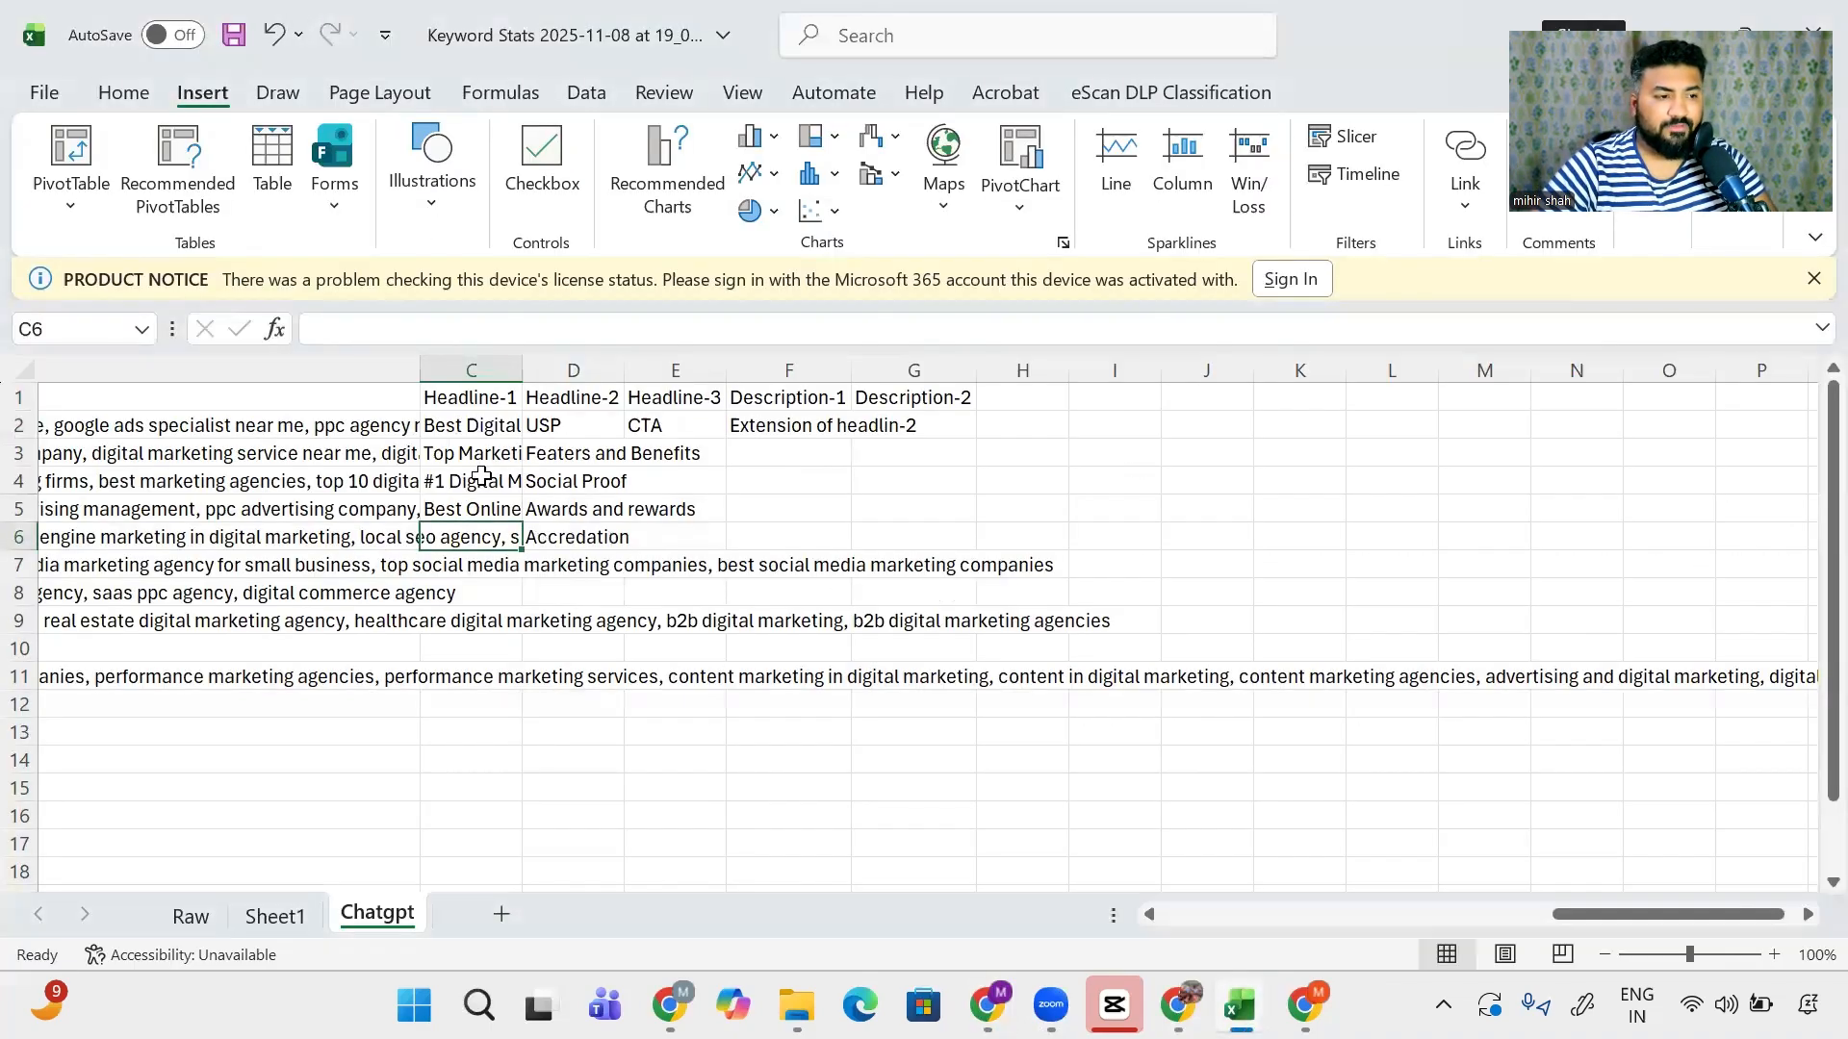
click(569, 427)
key(ctrl+v)
key(alt+Tab)
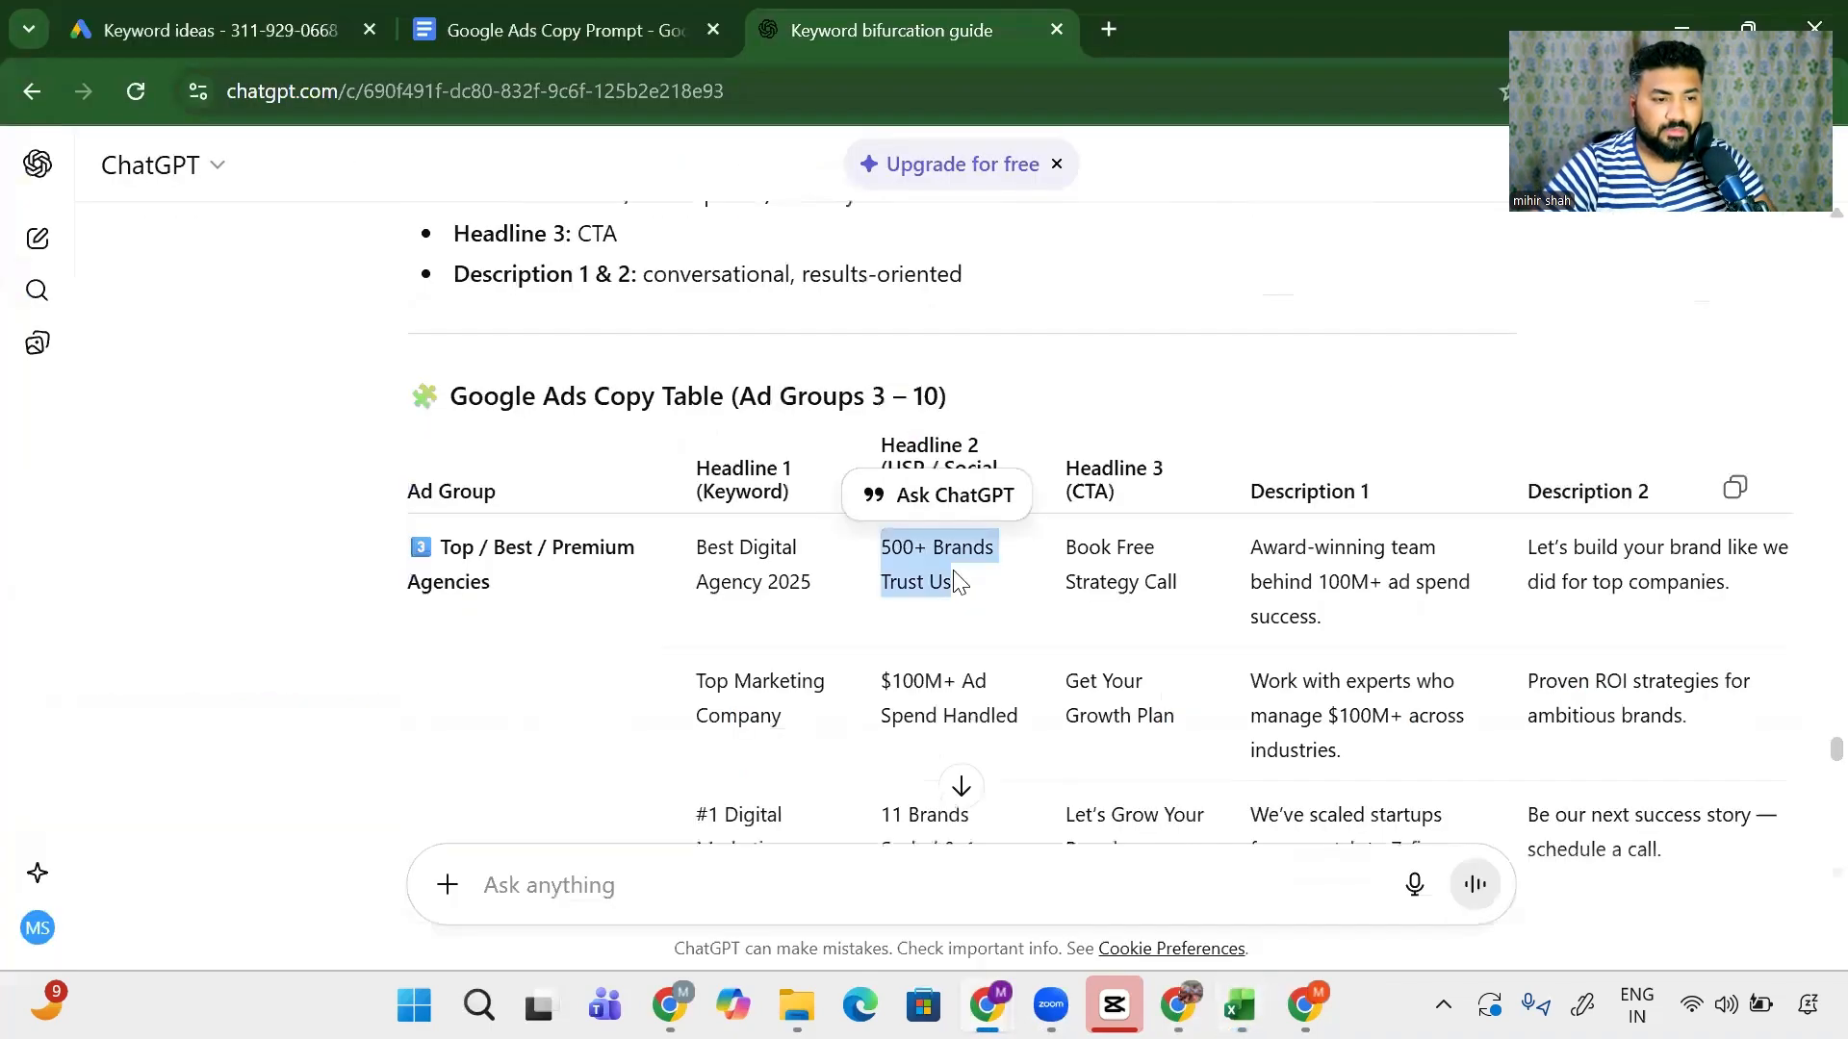
click(998, 701)
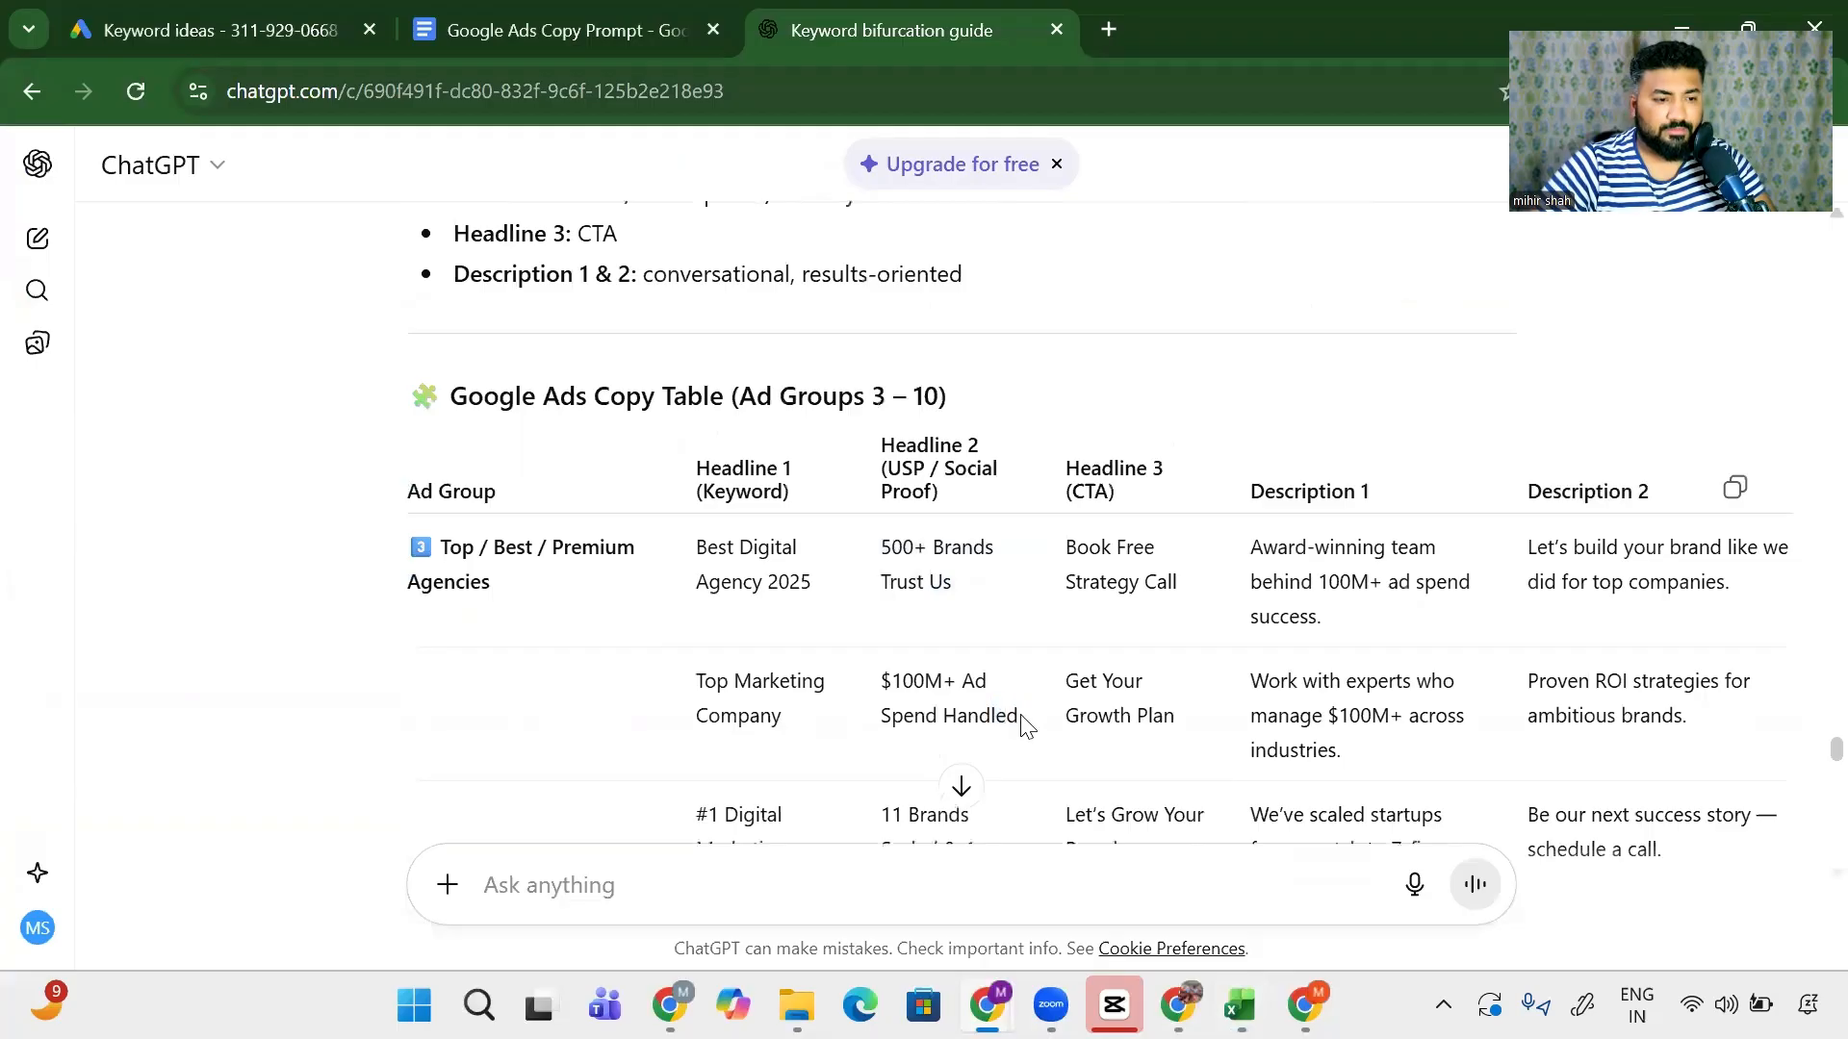
drag(1020, 717, 876, 685)
key(alt+Tab)
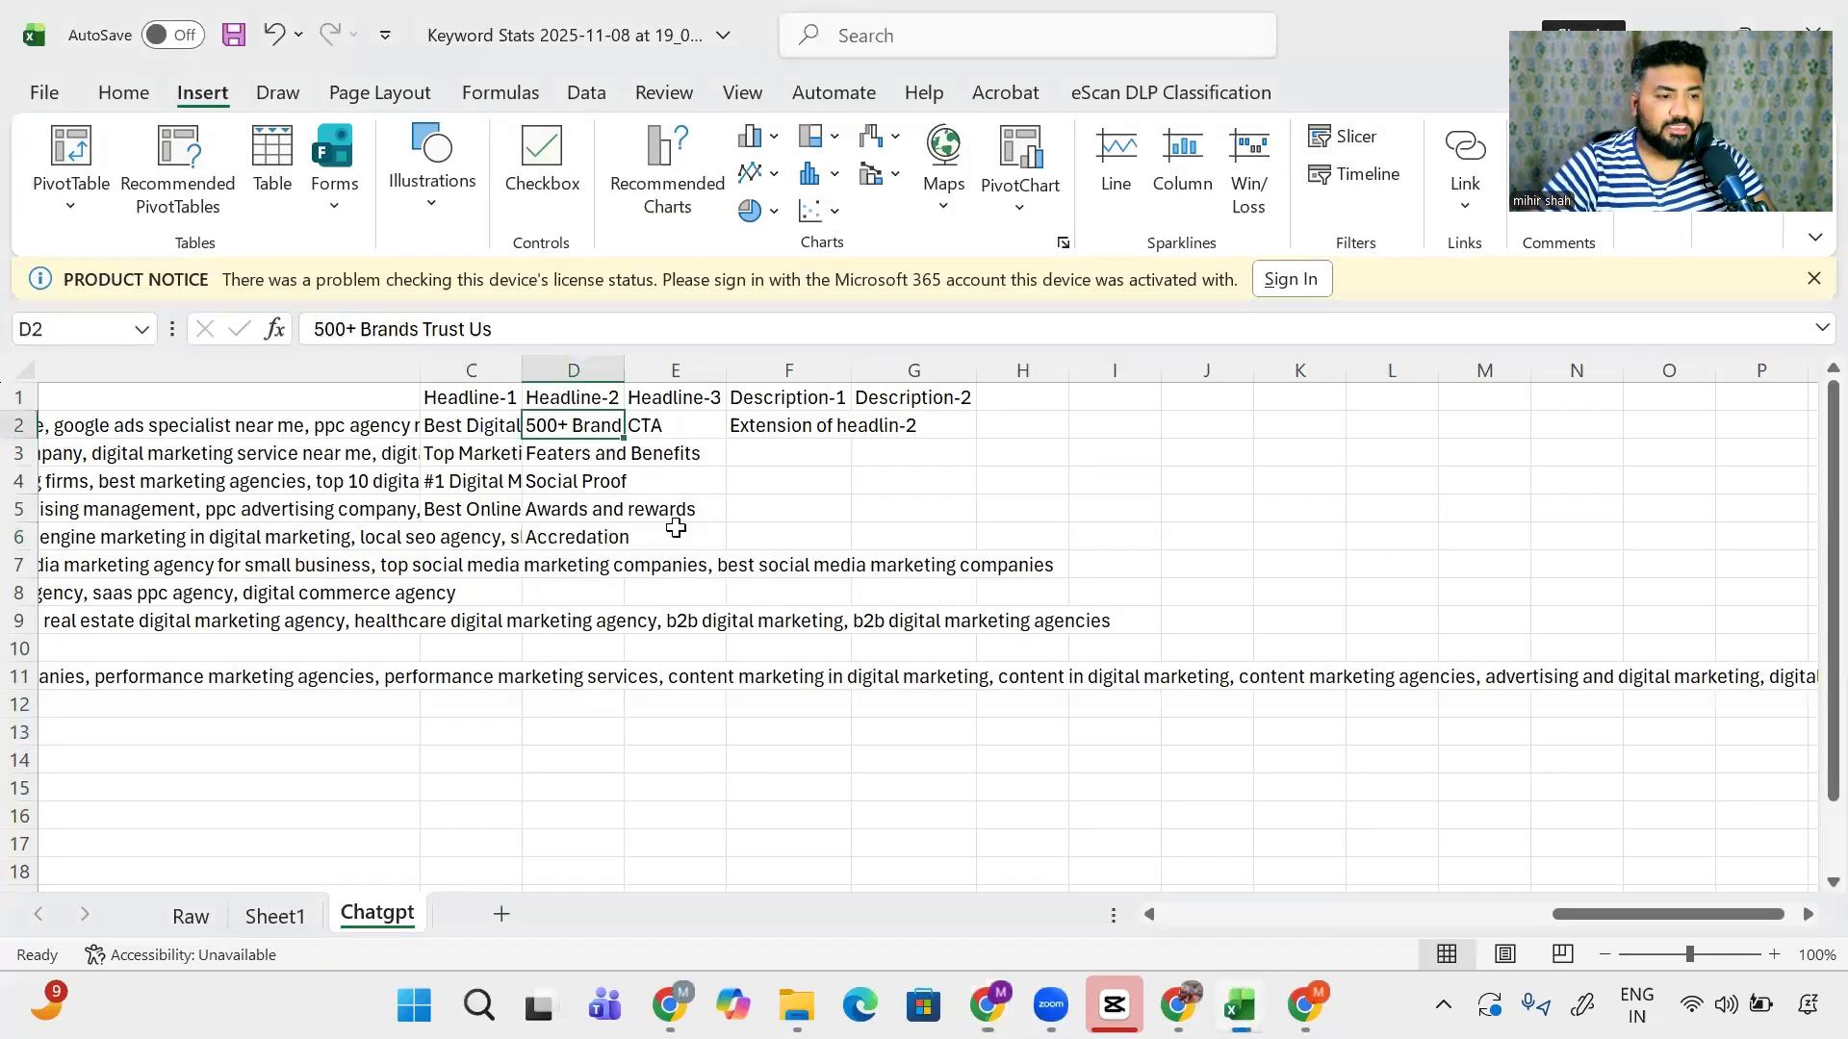
click(582, 458)
key(ctrl+v)
key(alt+Tab)
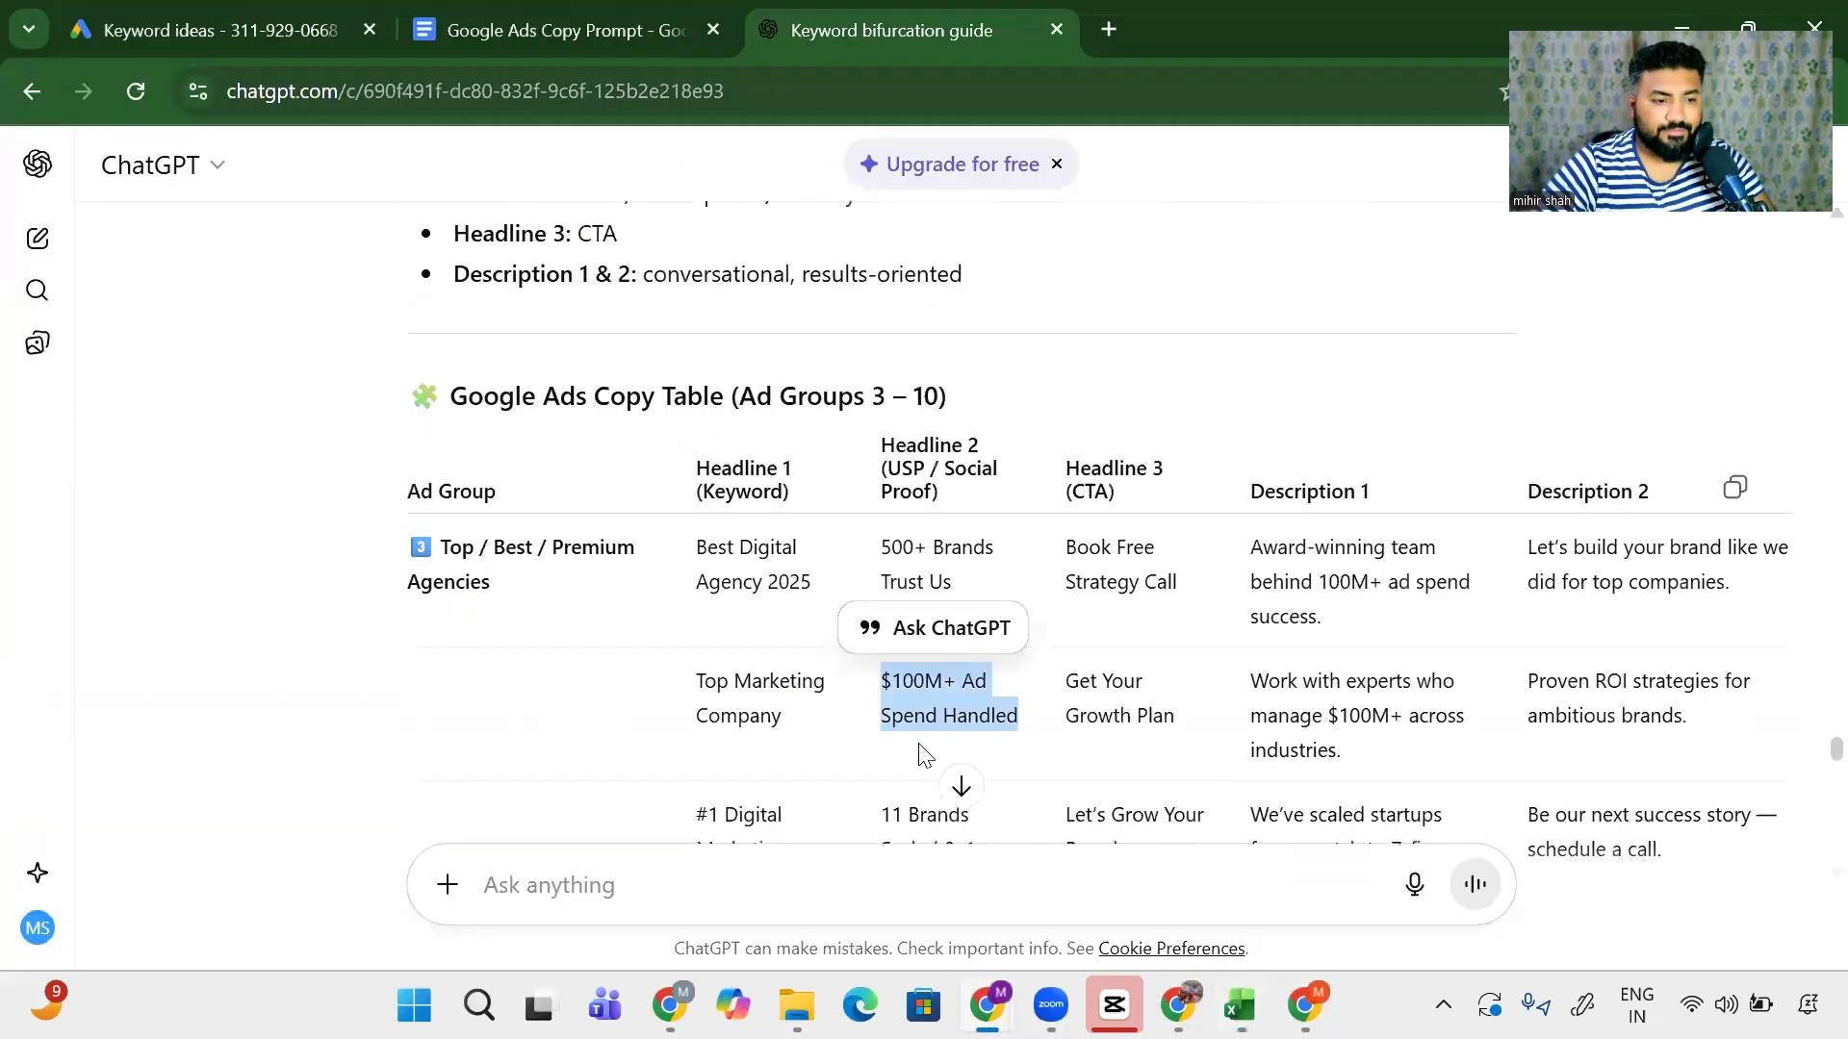
drag(1001, 720, 879, 664)
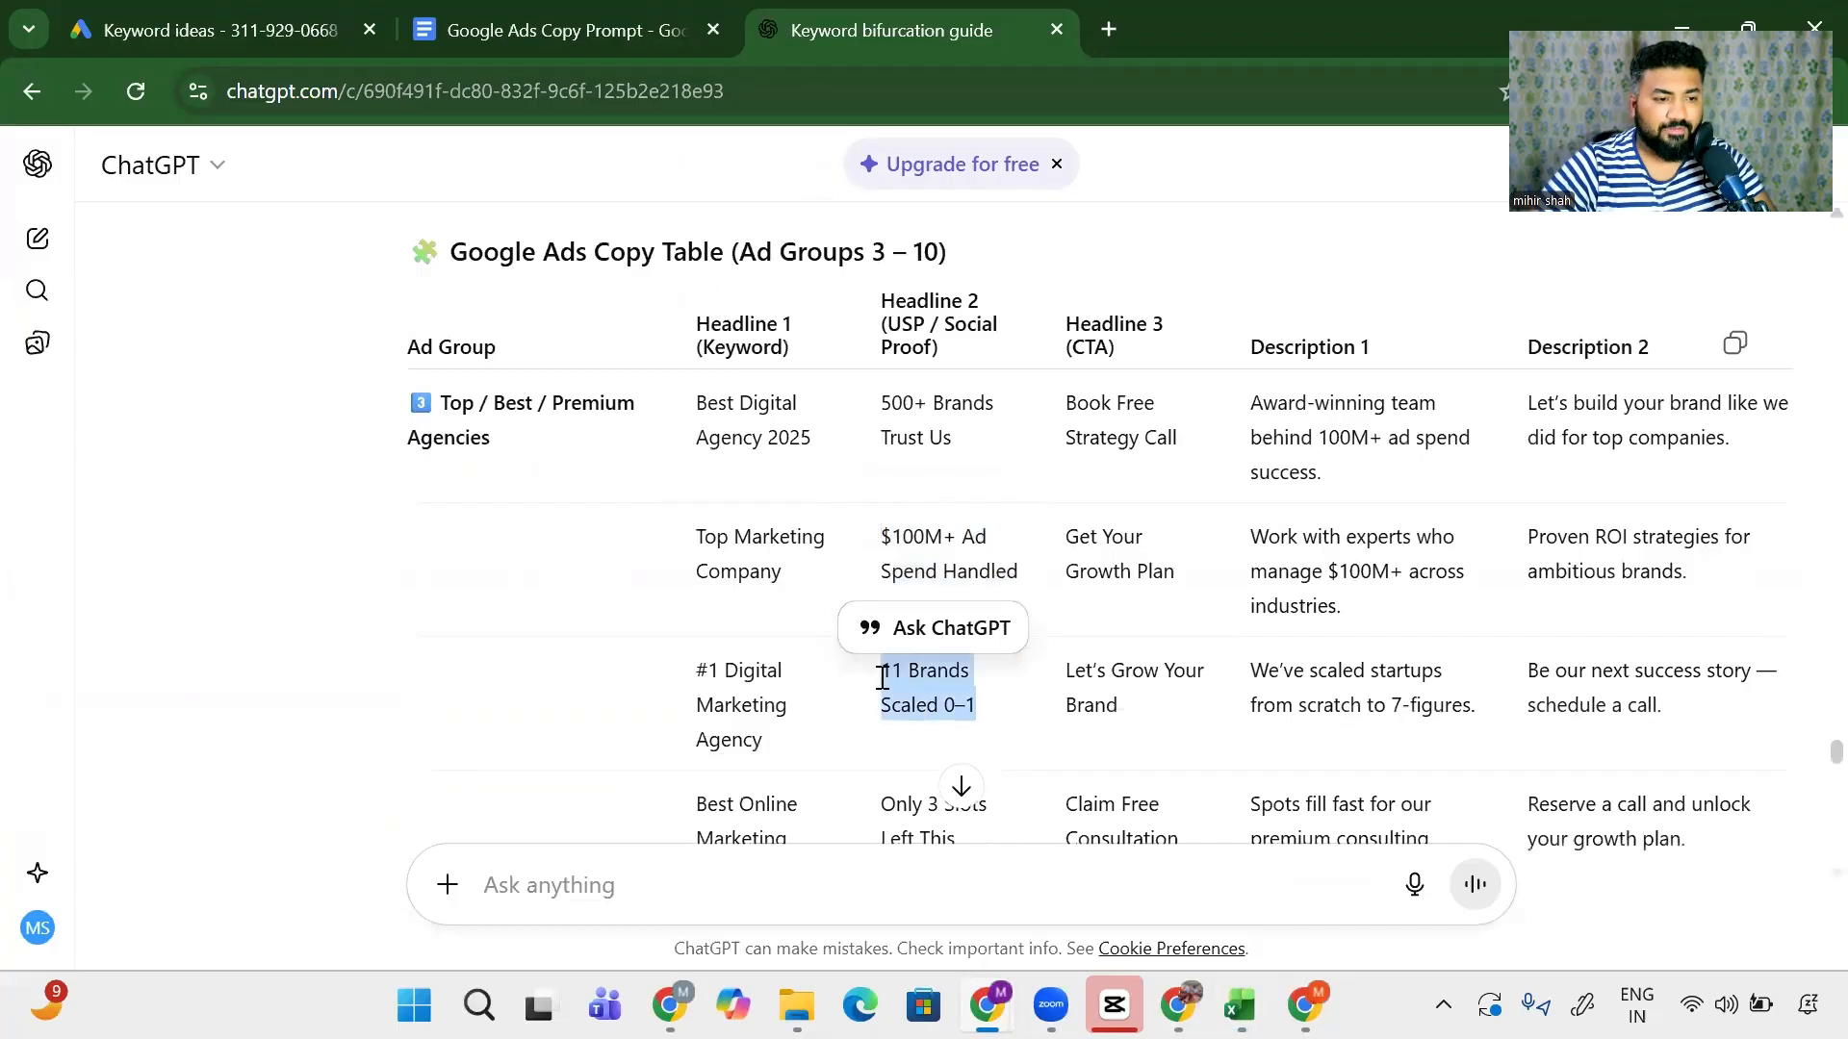
key(alt+Tab)
click(572, 491)
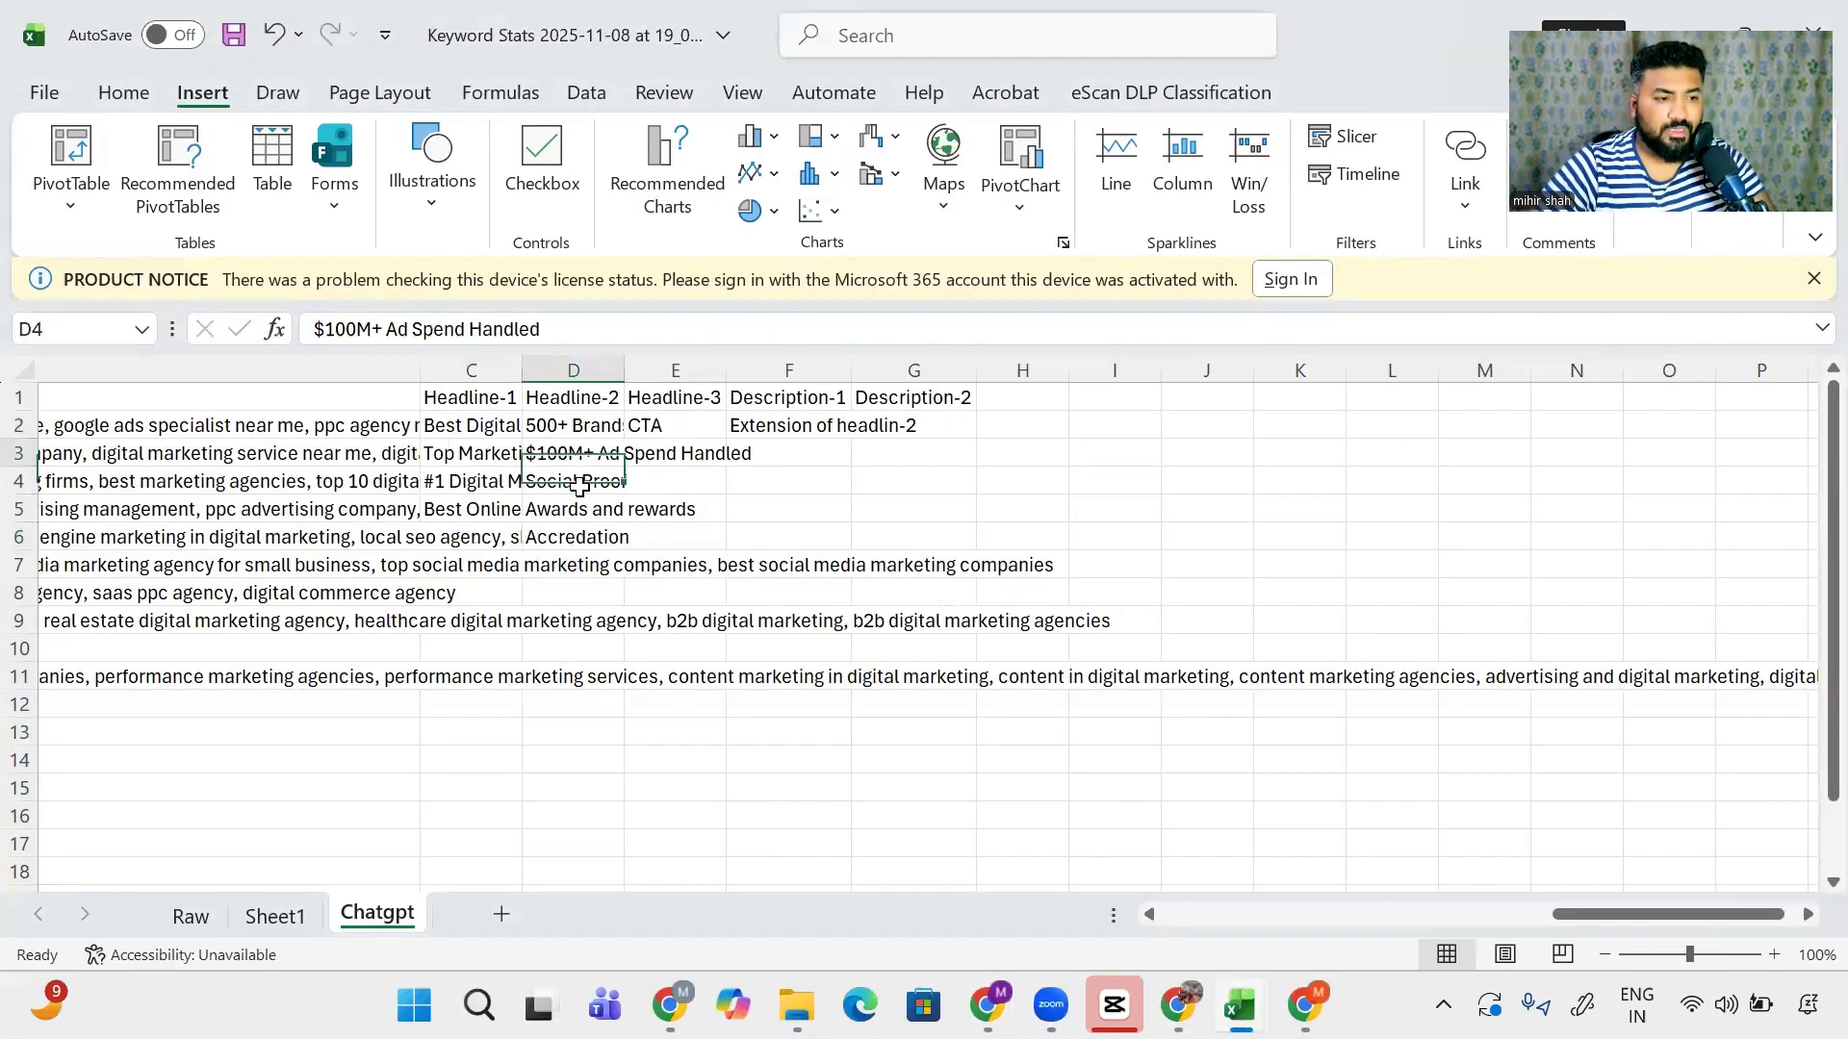
key(ctrl+v)
- Fill CTA cells E2–E4 with 'Book Free Strategy Call', 'Get Your Growth Plan' and 'Let’s Grow Your Brand'
key(alt+Tab)
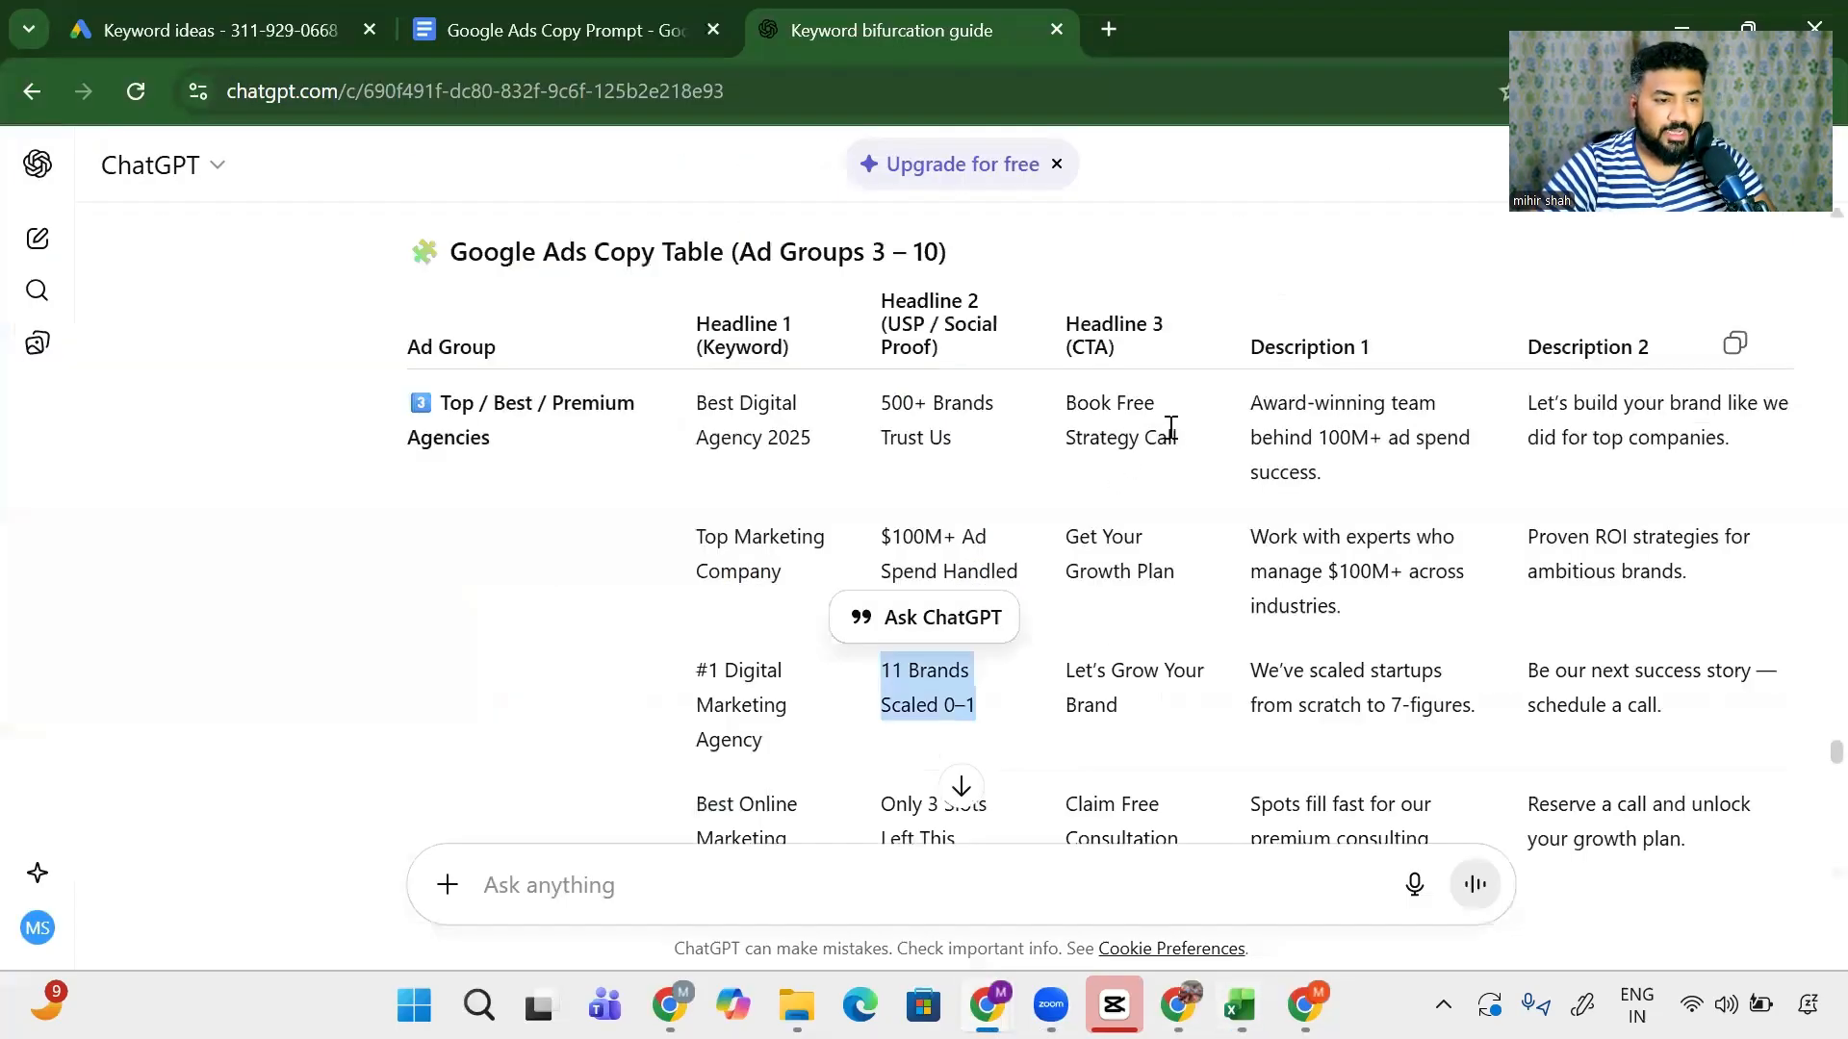
drag(1170, 428, 1063, 406)
key(alt+Tab)
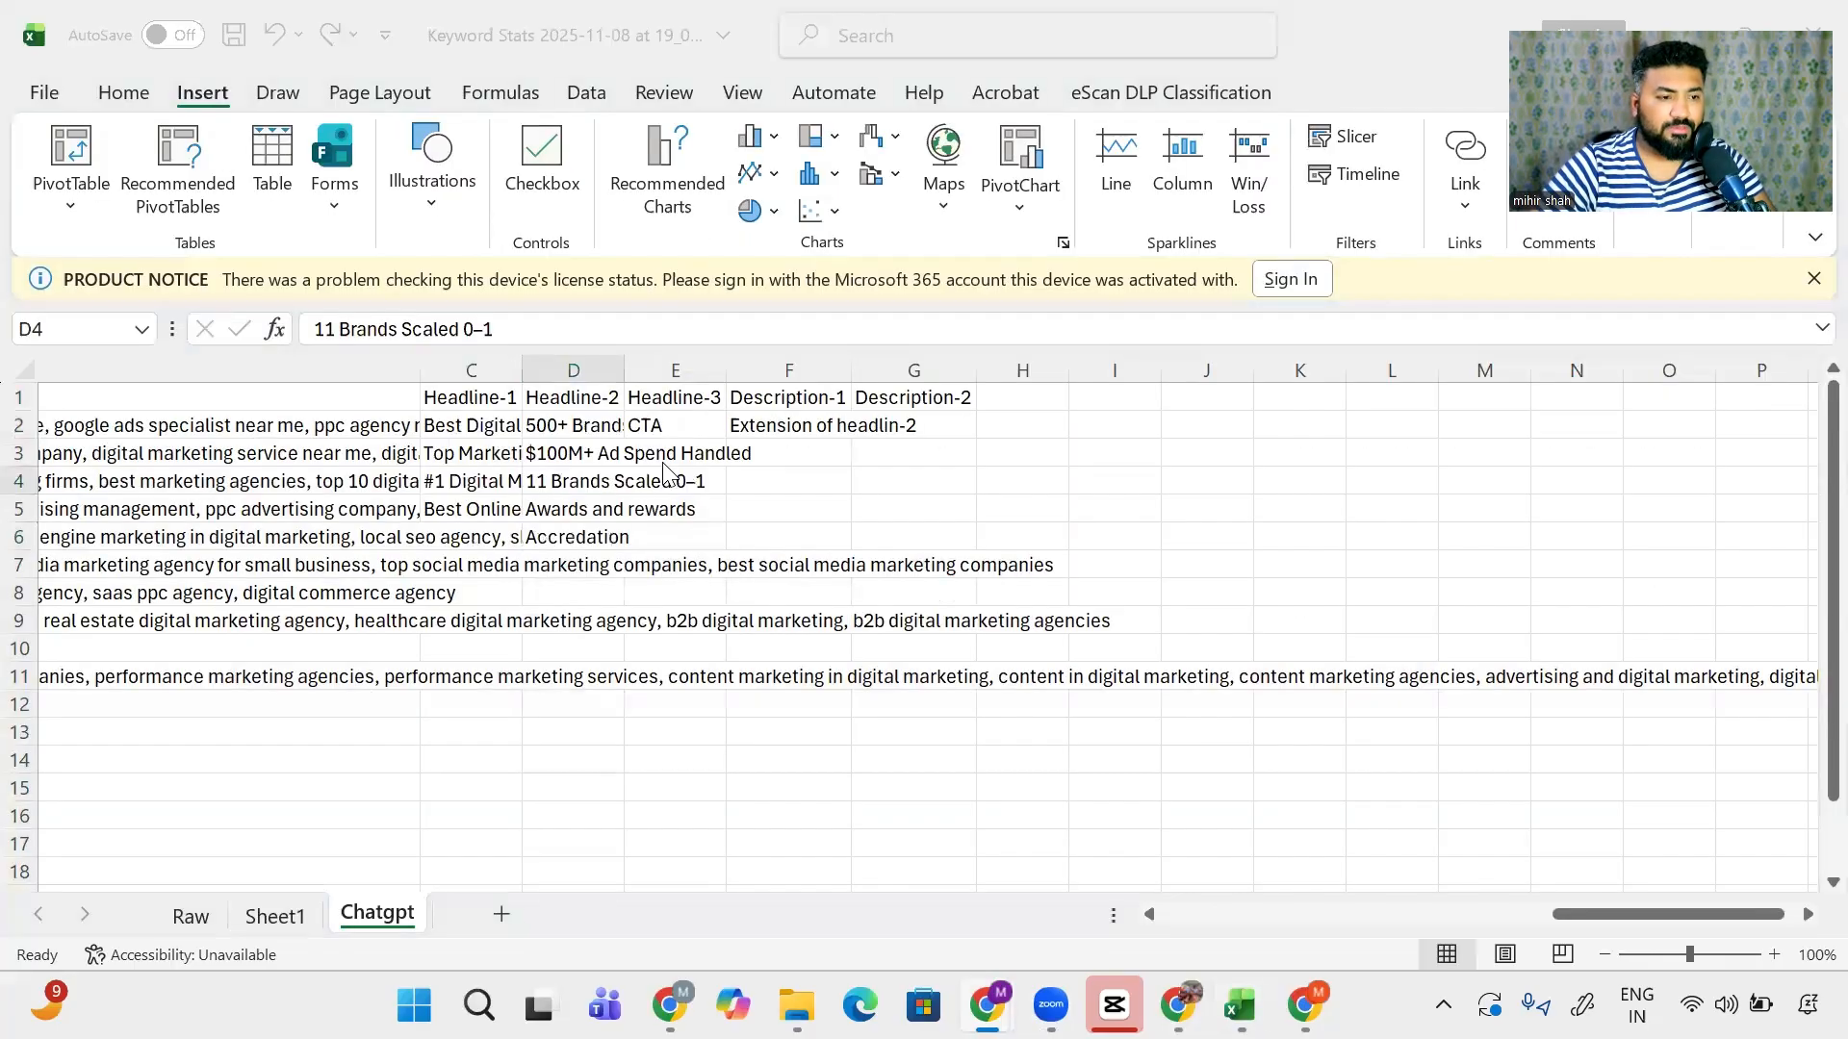
click(670, 427)
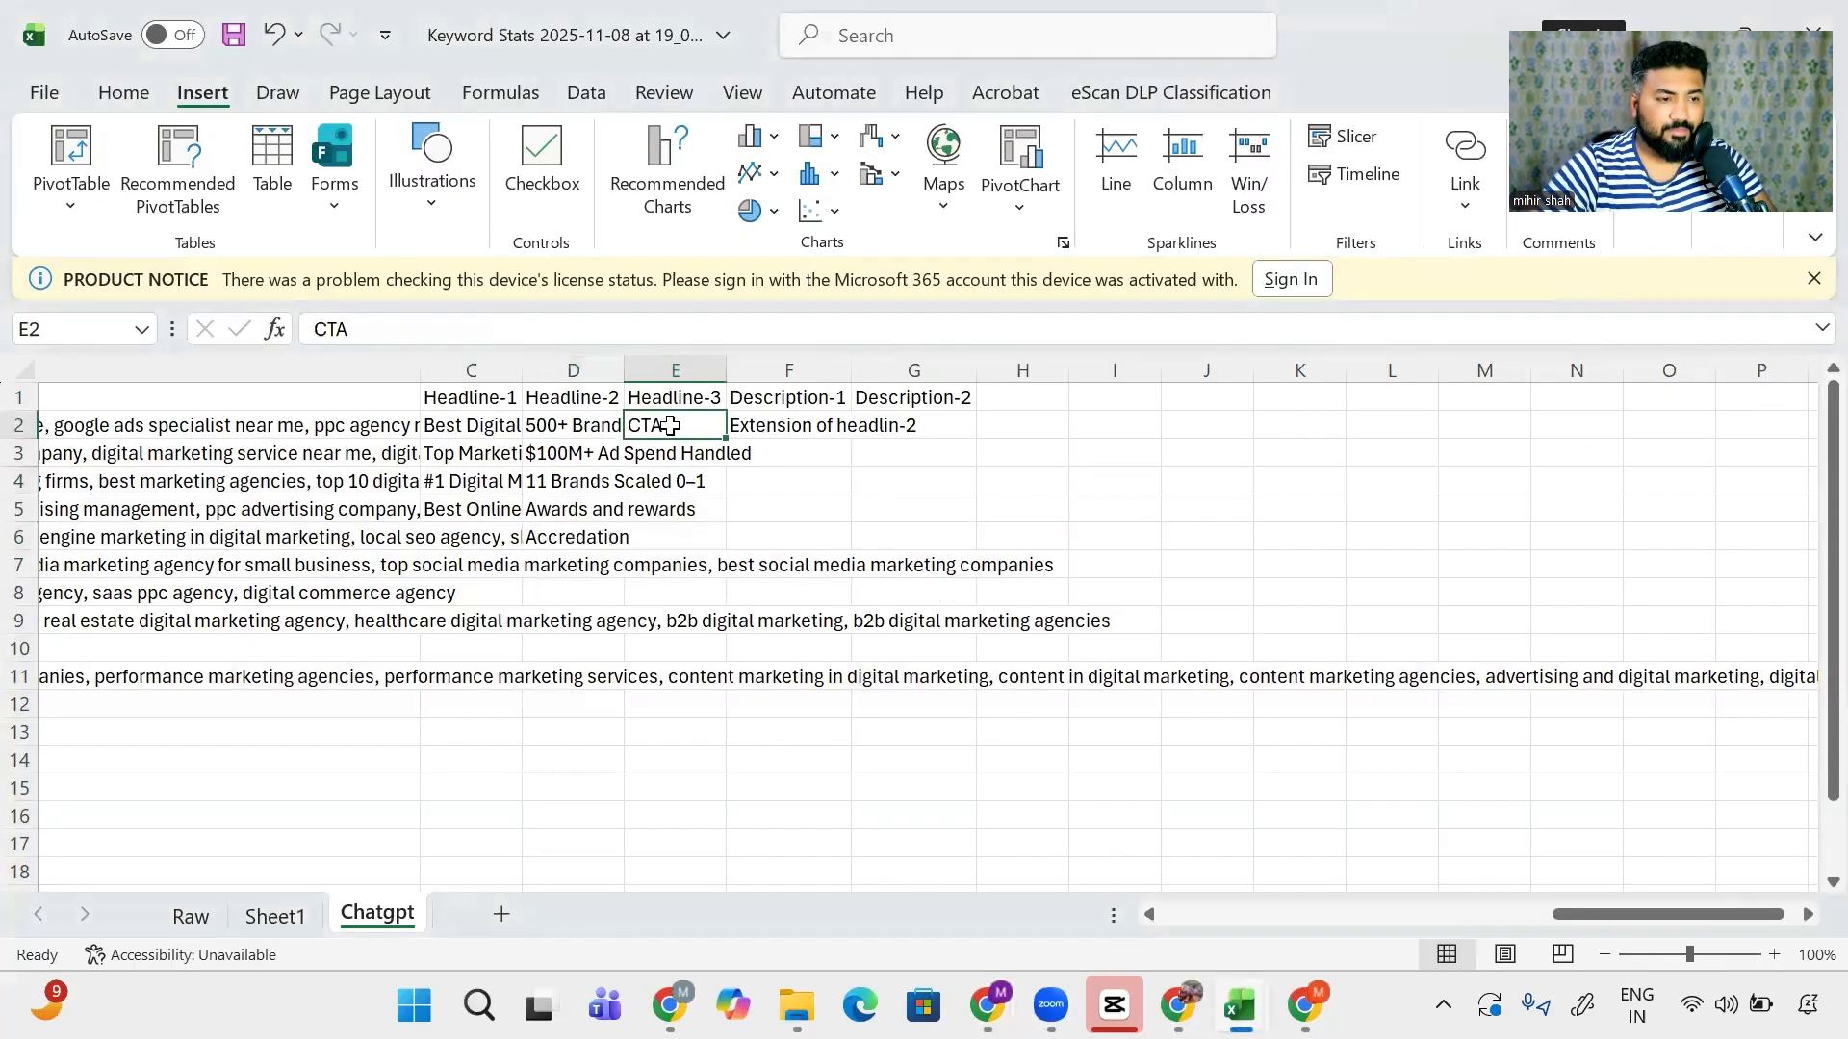
key(ctrl+v)
key(alt+Tab)
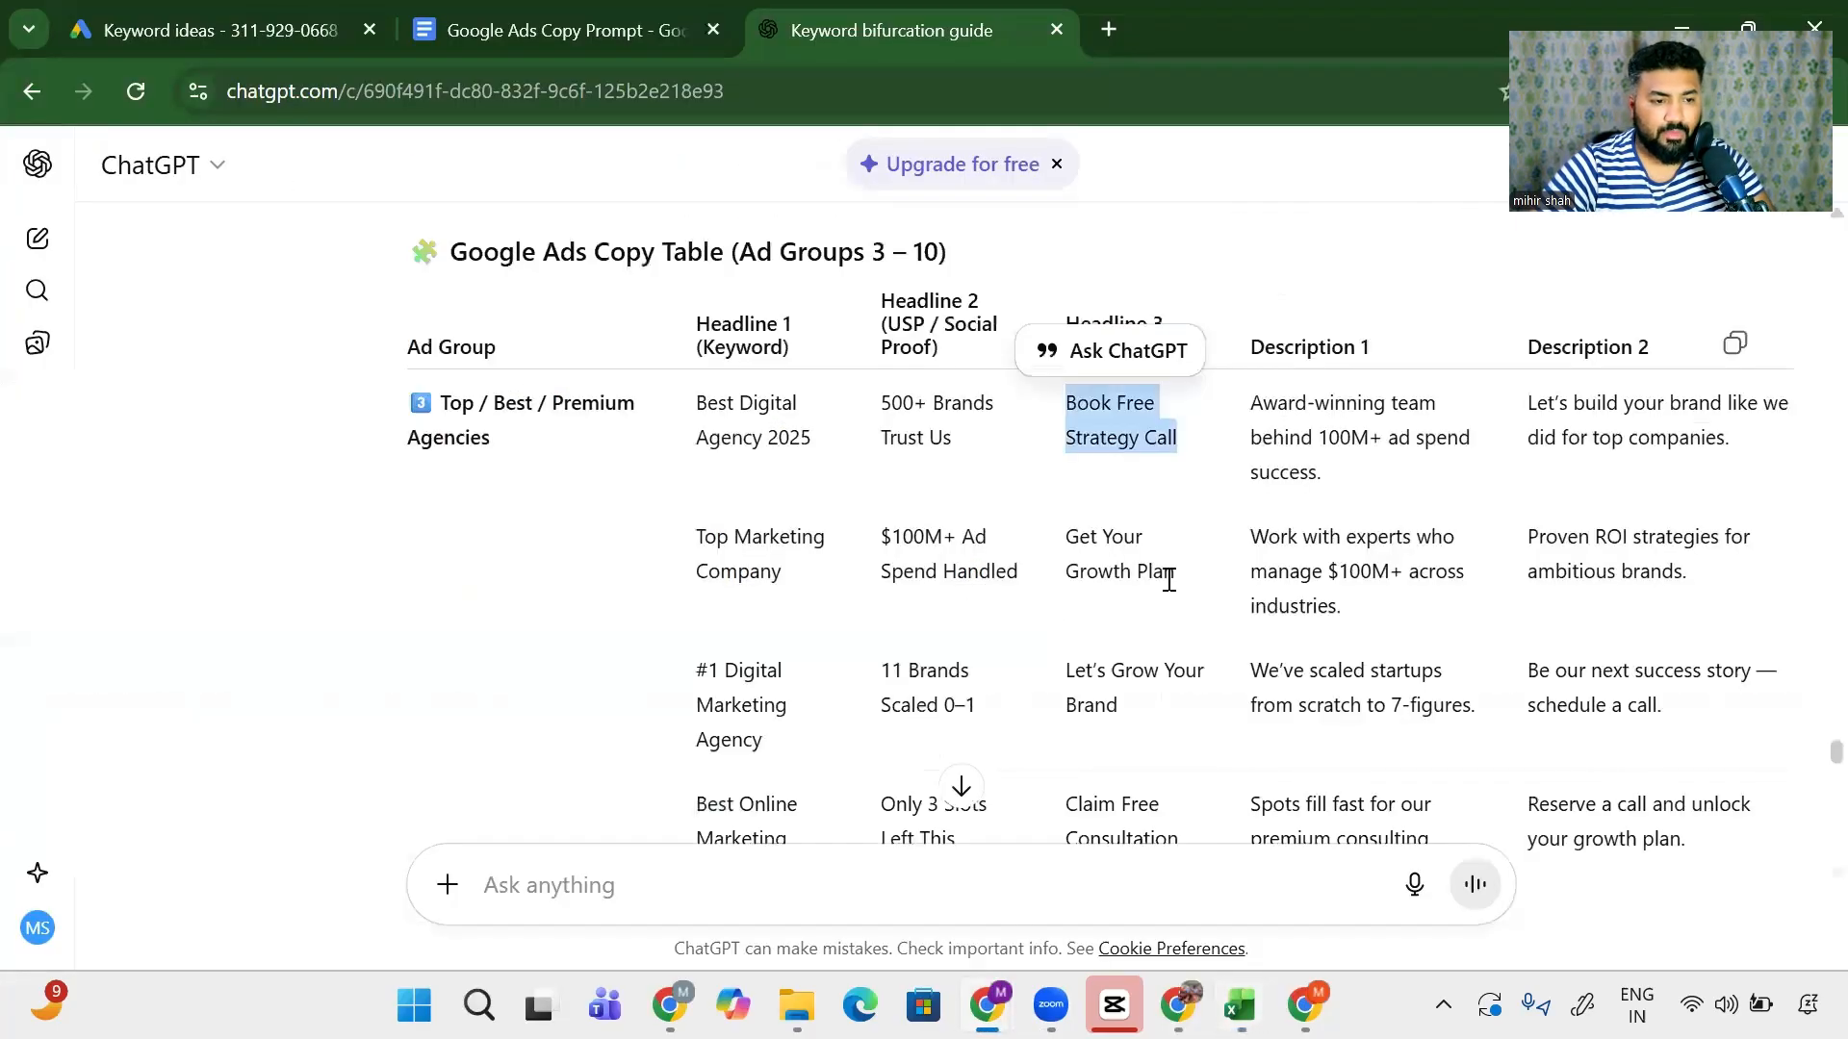
drag(1169, 579, 1062, 533)
key(alt+Tab)
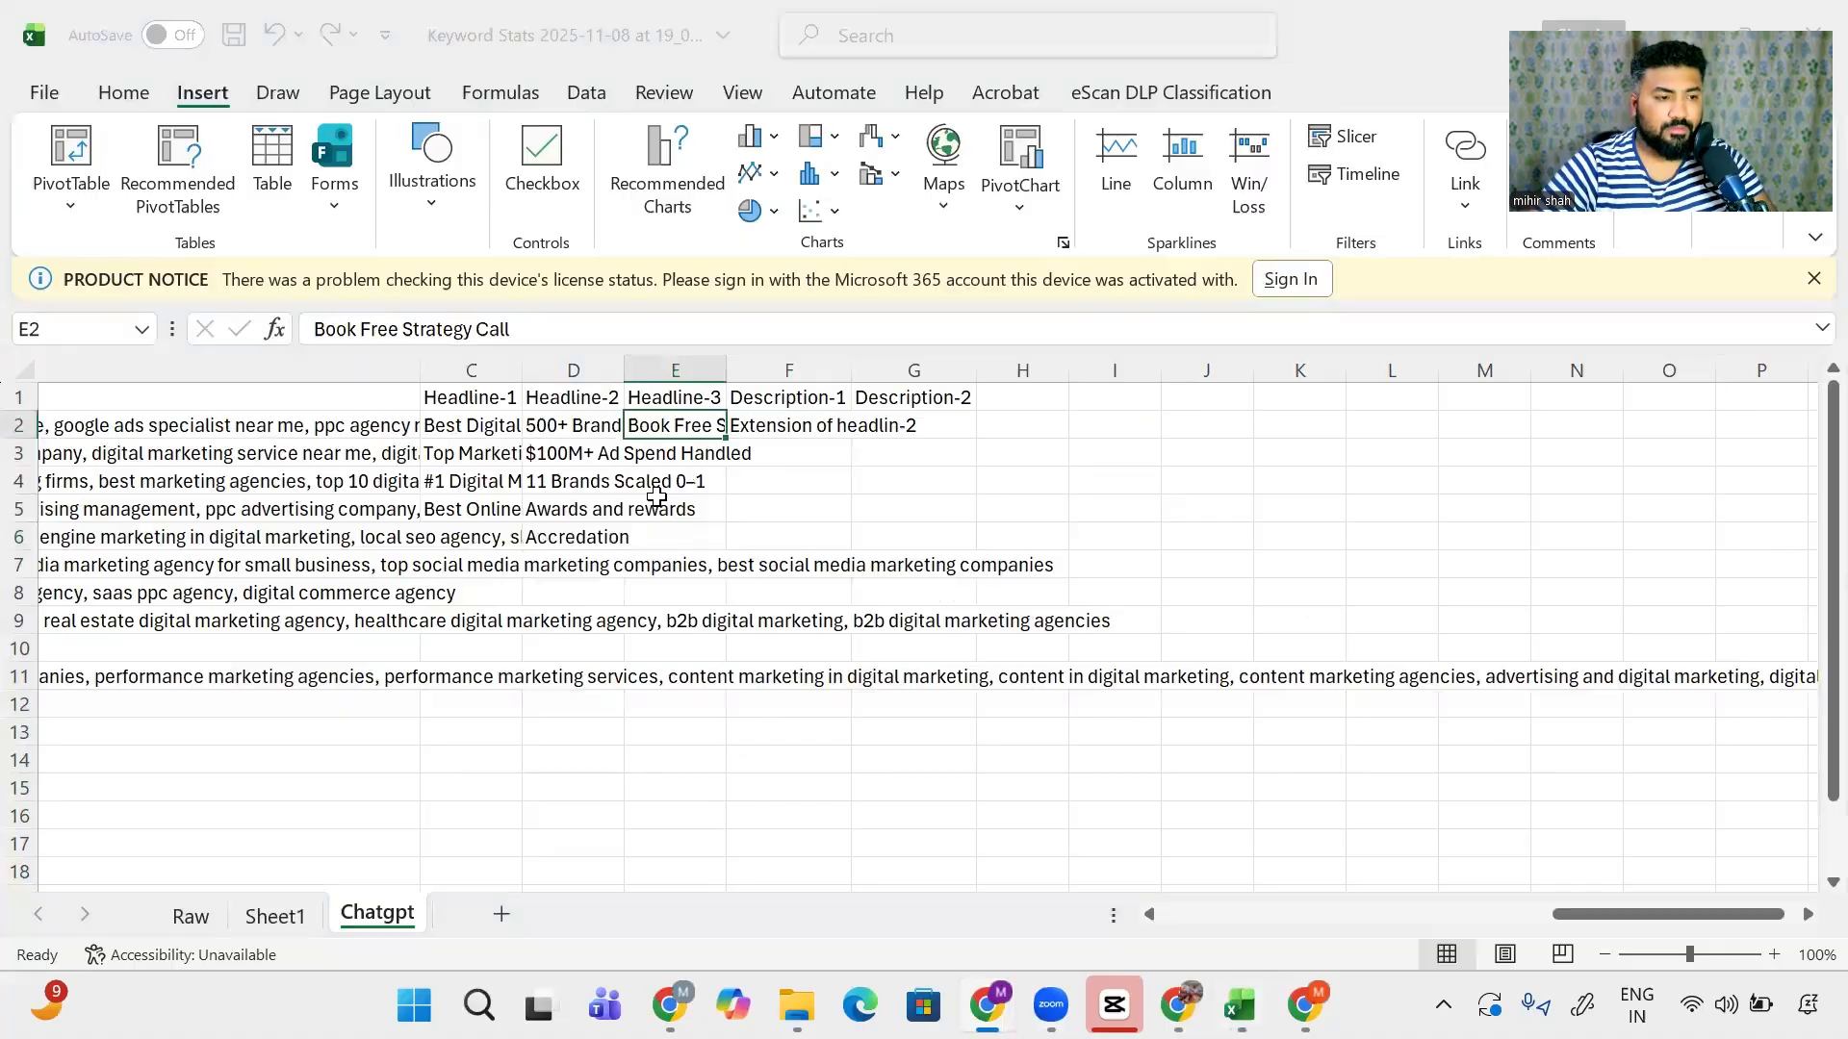
click(678, 454)
key(ctrl+v)
key(alt+Tab)
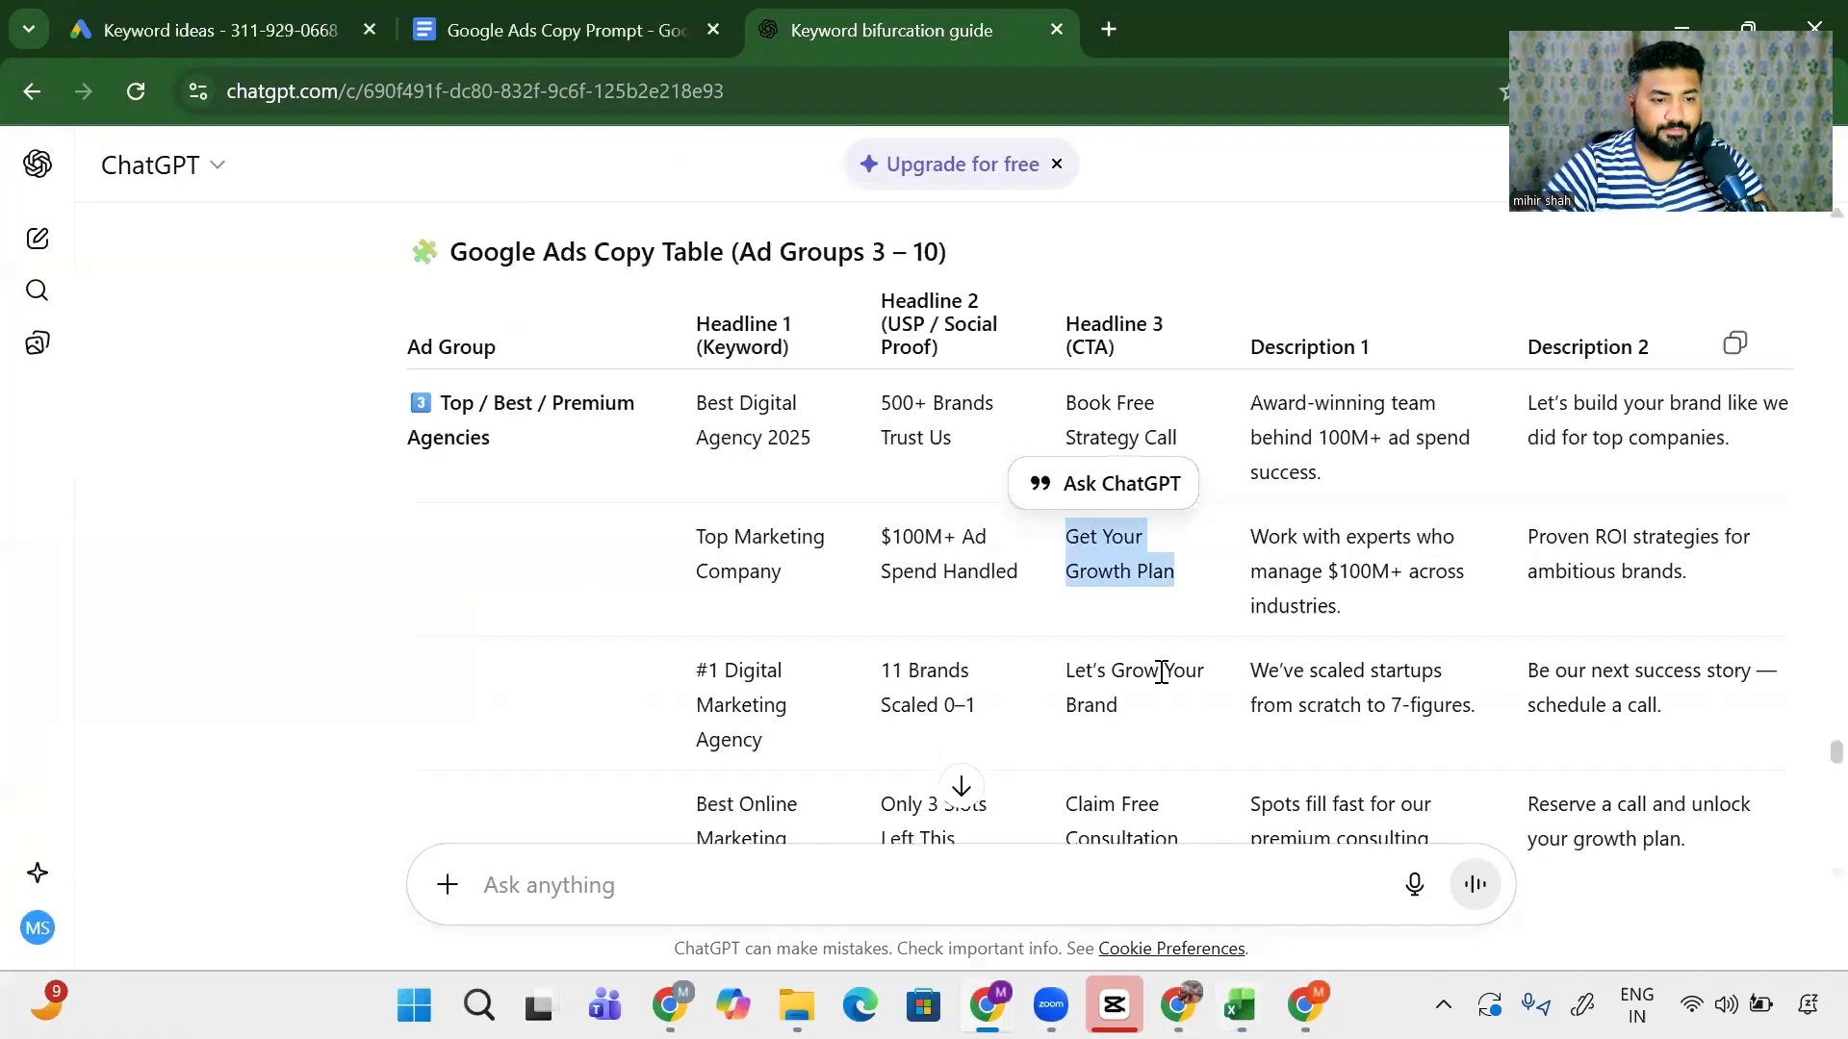
drag(1118, 707, 1055, 674)
key(alt+Tab)
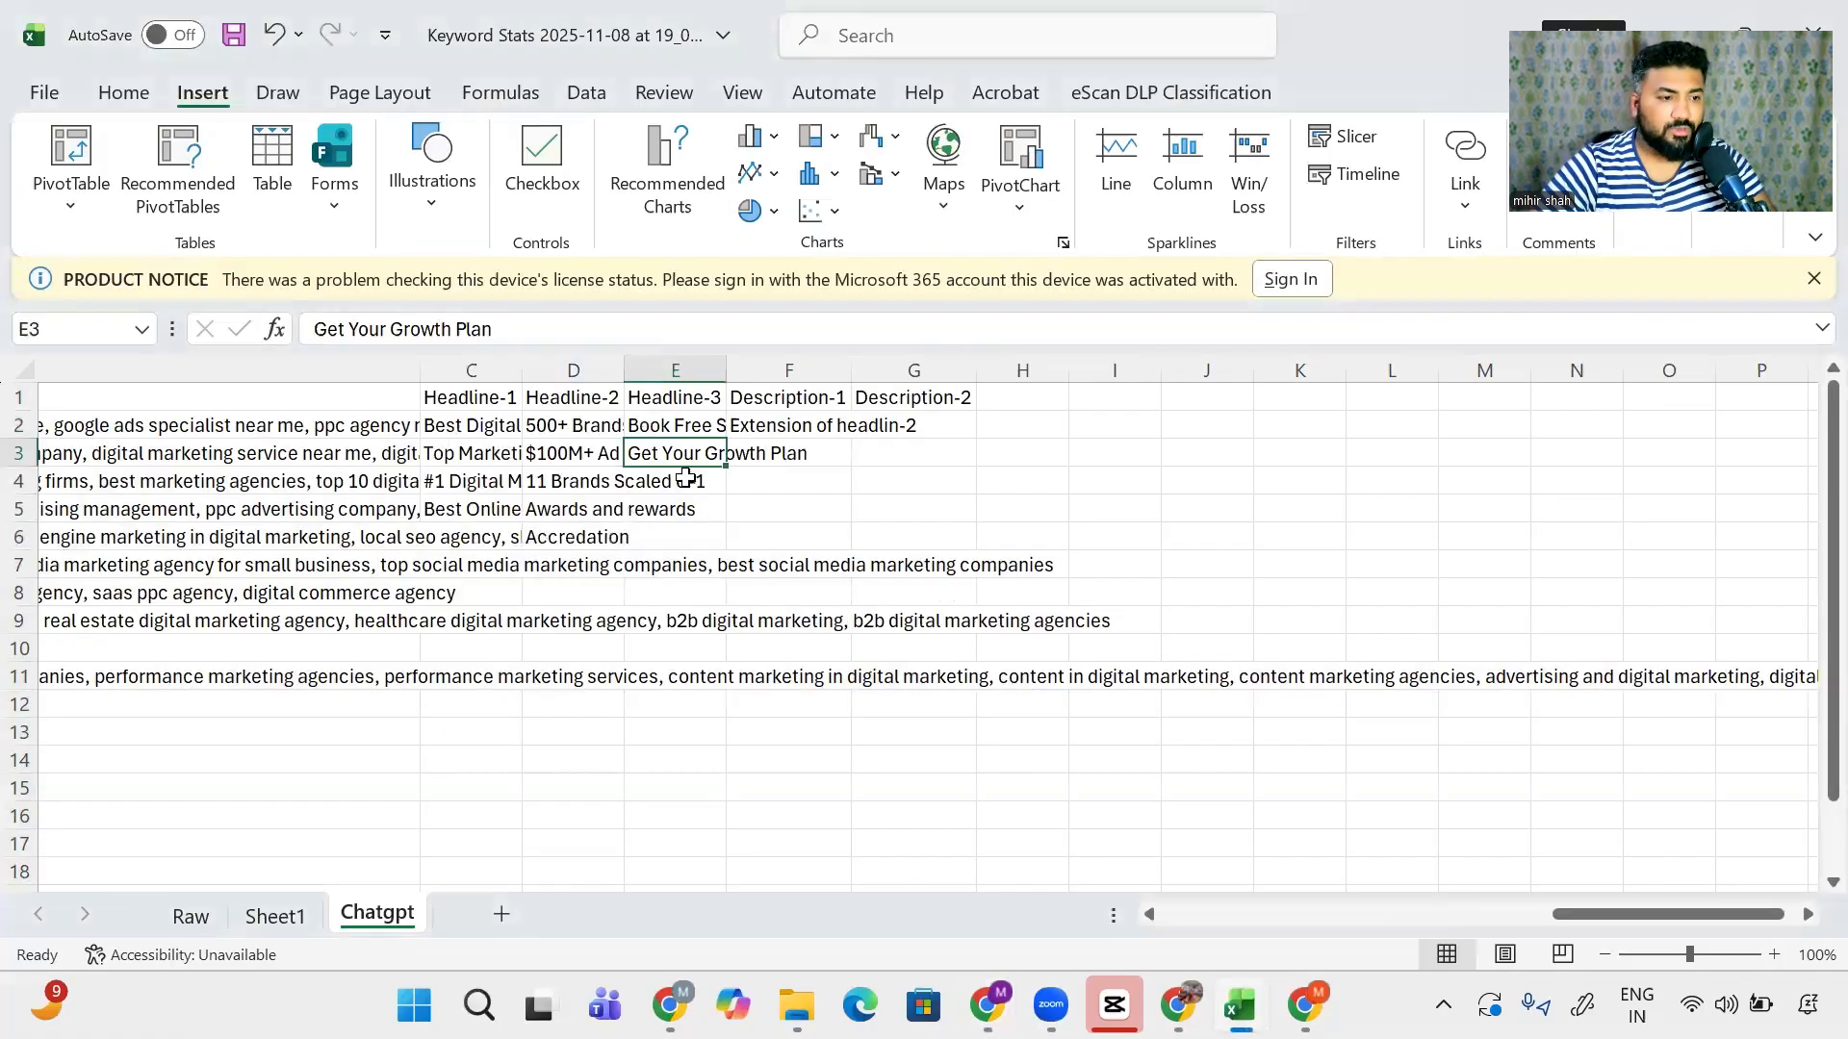
click(685, 478)
key(ctrl+v)
- Paste the award-winning team, Work with experts and scaled startups descriptions into Description-1 cells F2–F4
key(alt+Tab)
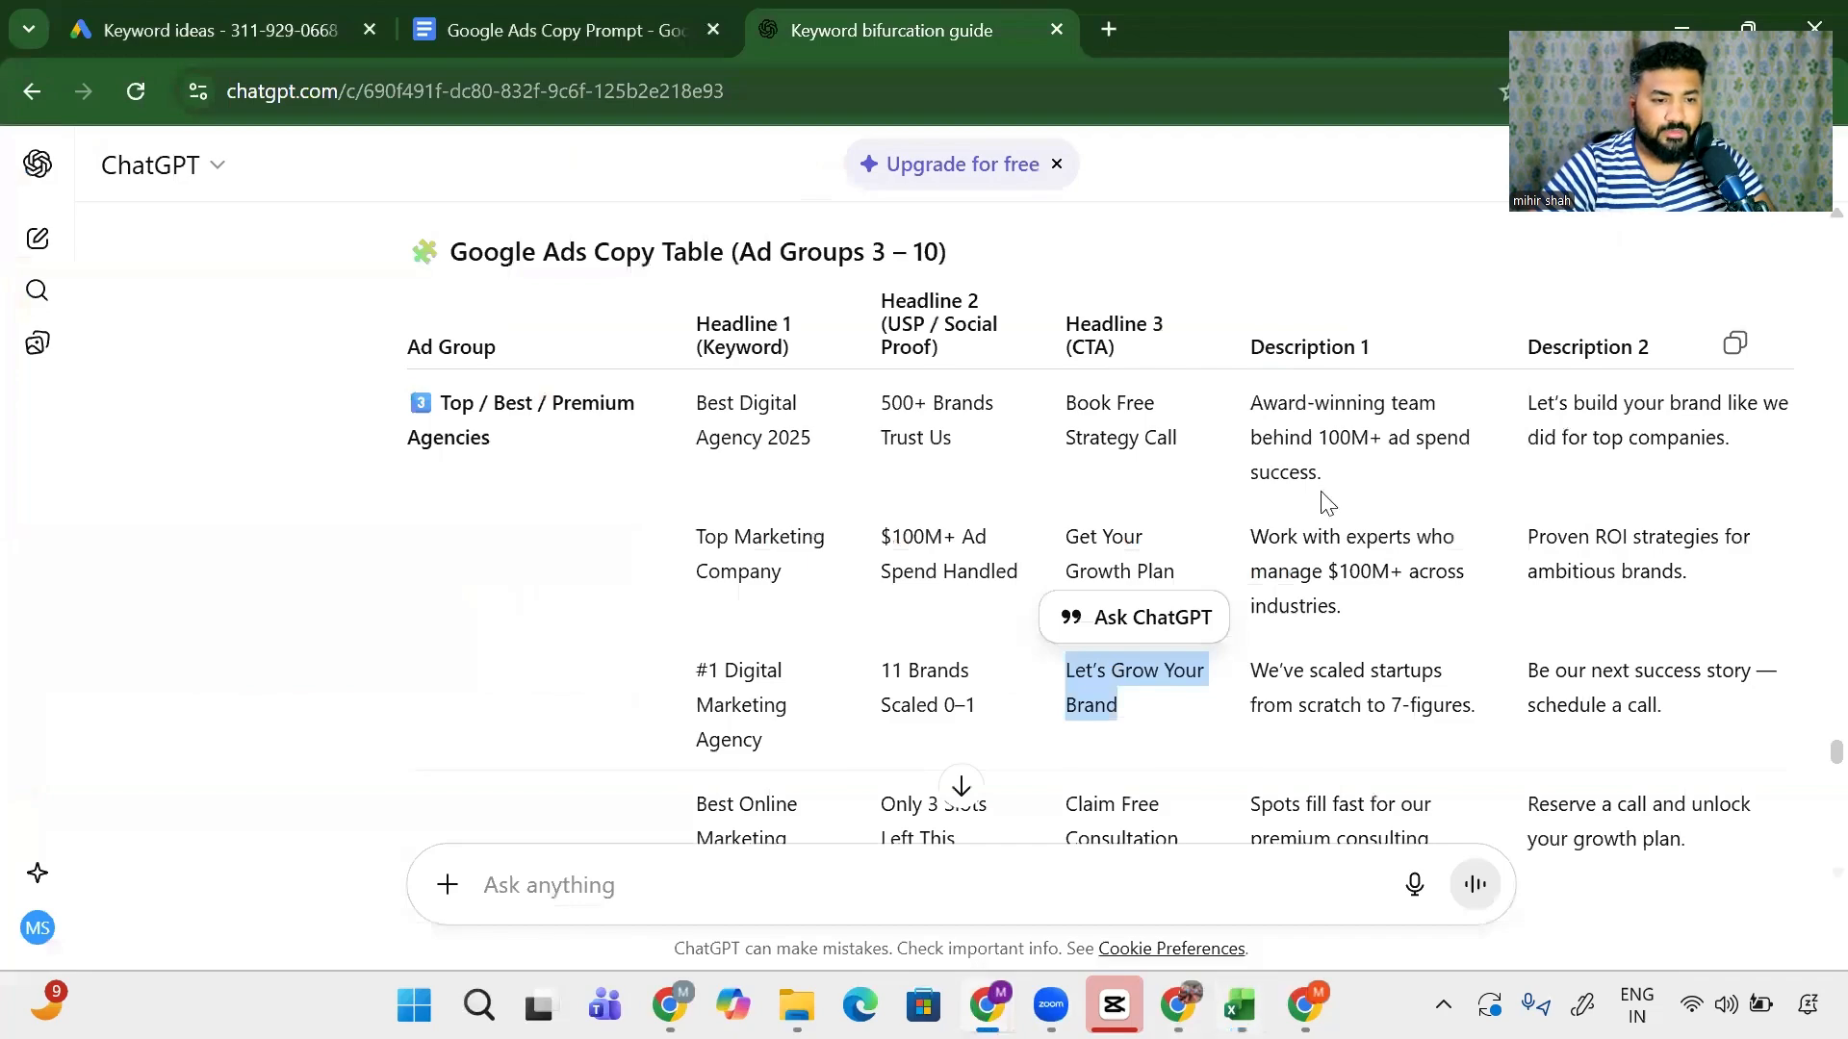
drag(1326, 481, 1249, 398)
key(alt+Tab)
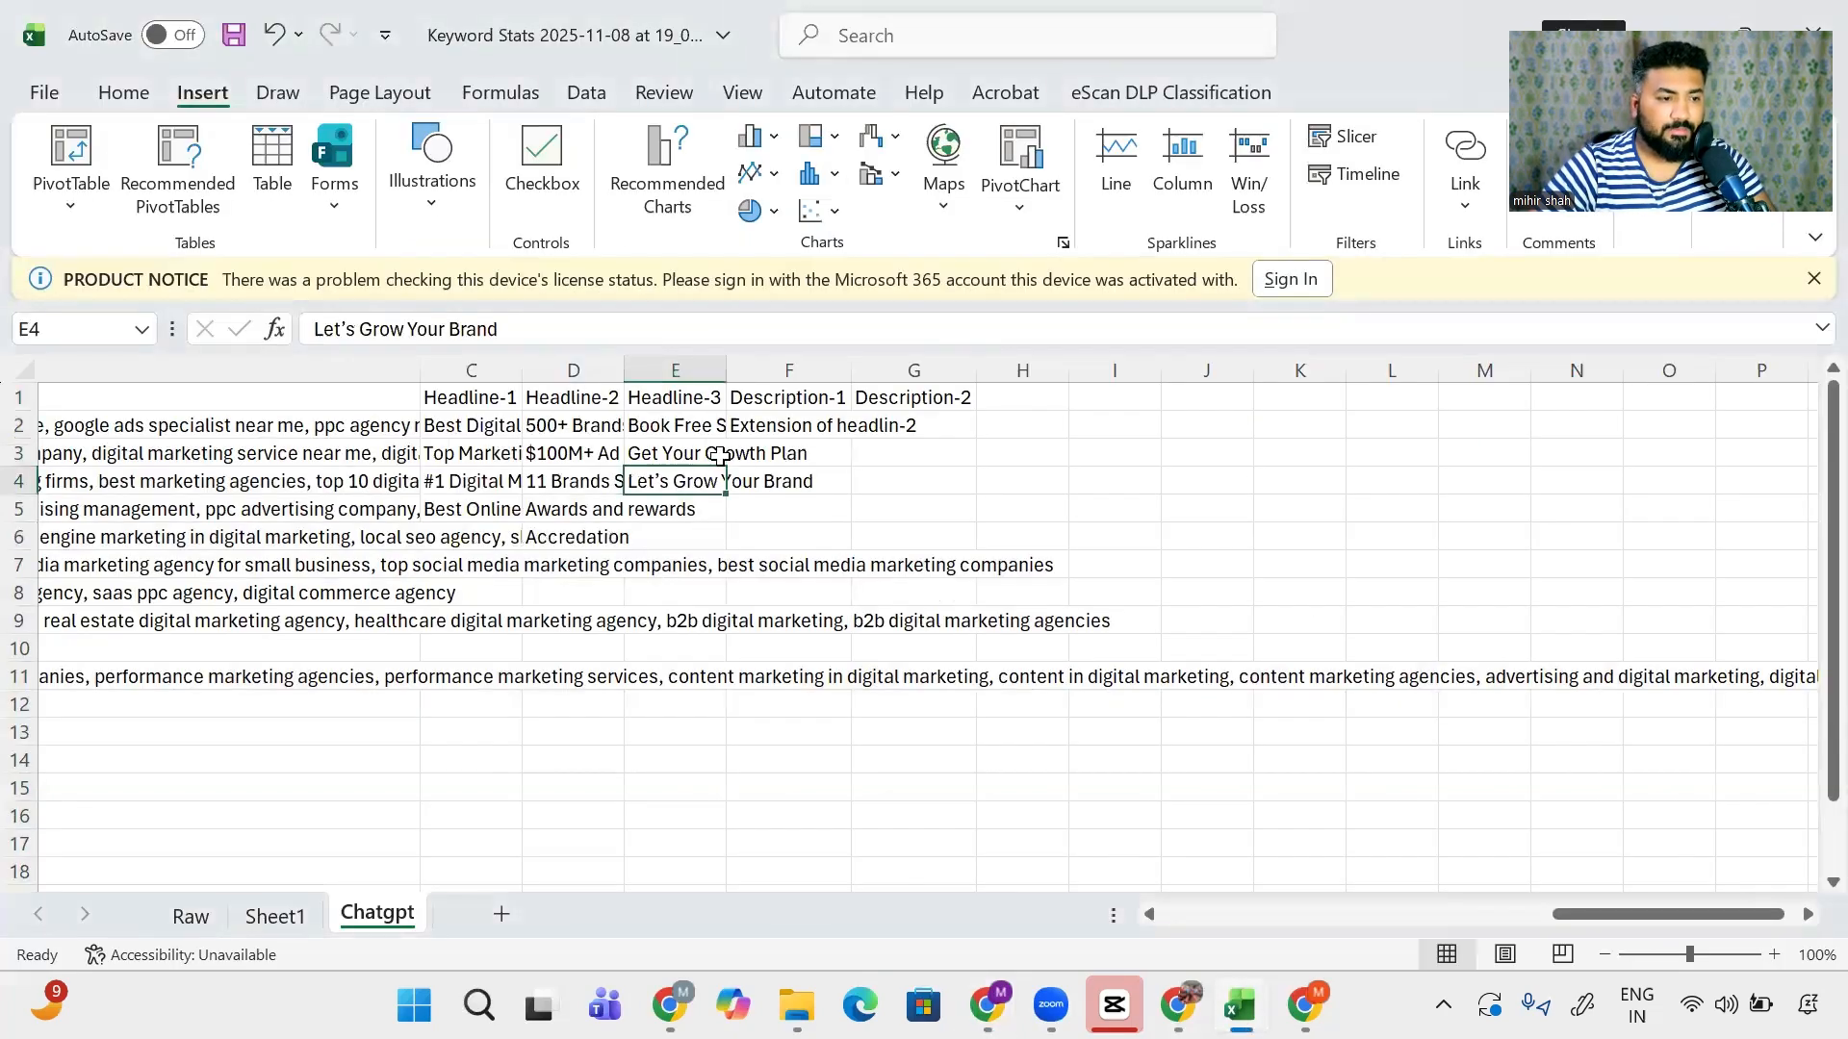
click(770, 425)
key(ctrl+v)
key(alt+Tab)
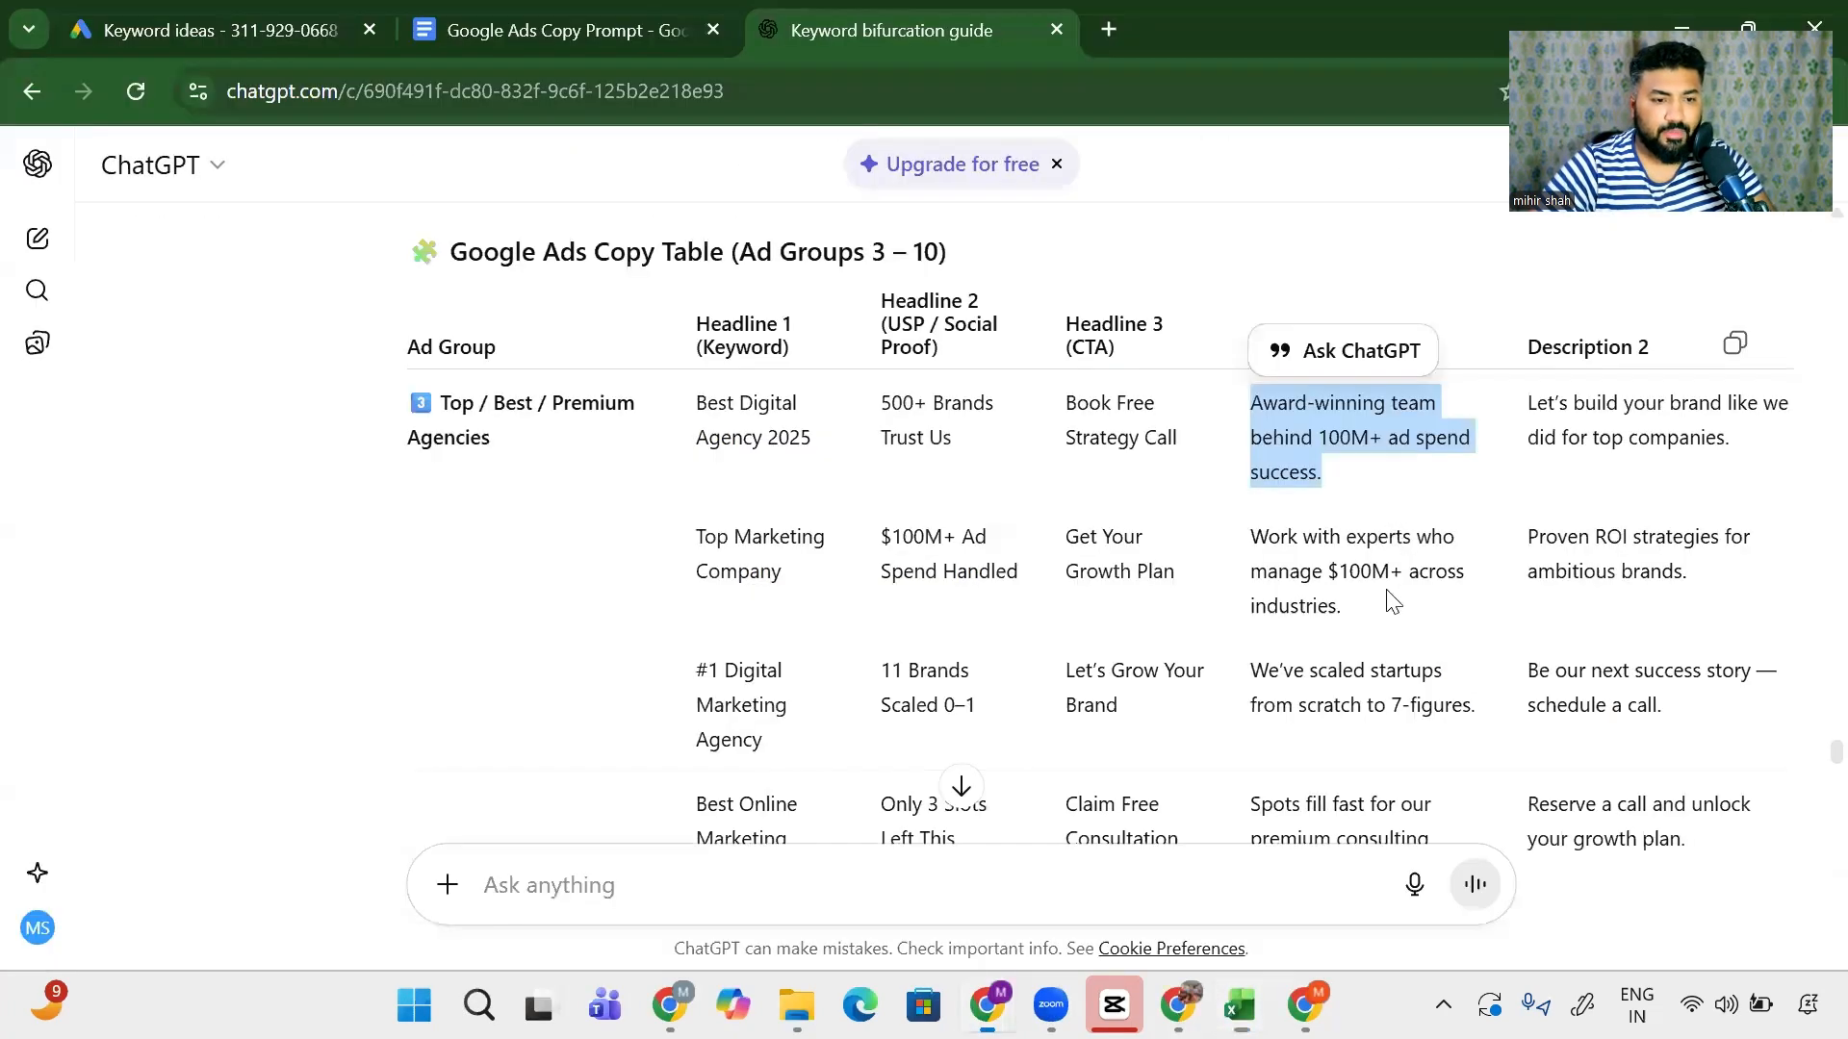
drag(1393, 603, 1246, 536)
key(alt+Tab)
click(804, 451)
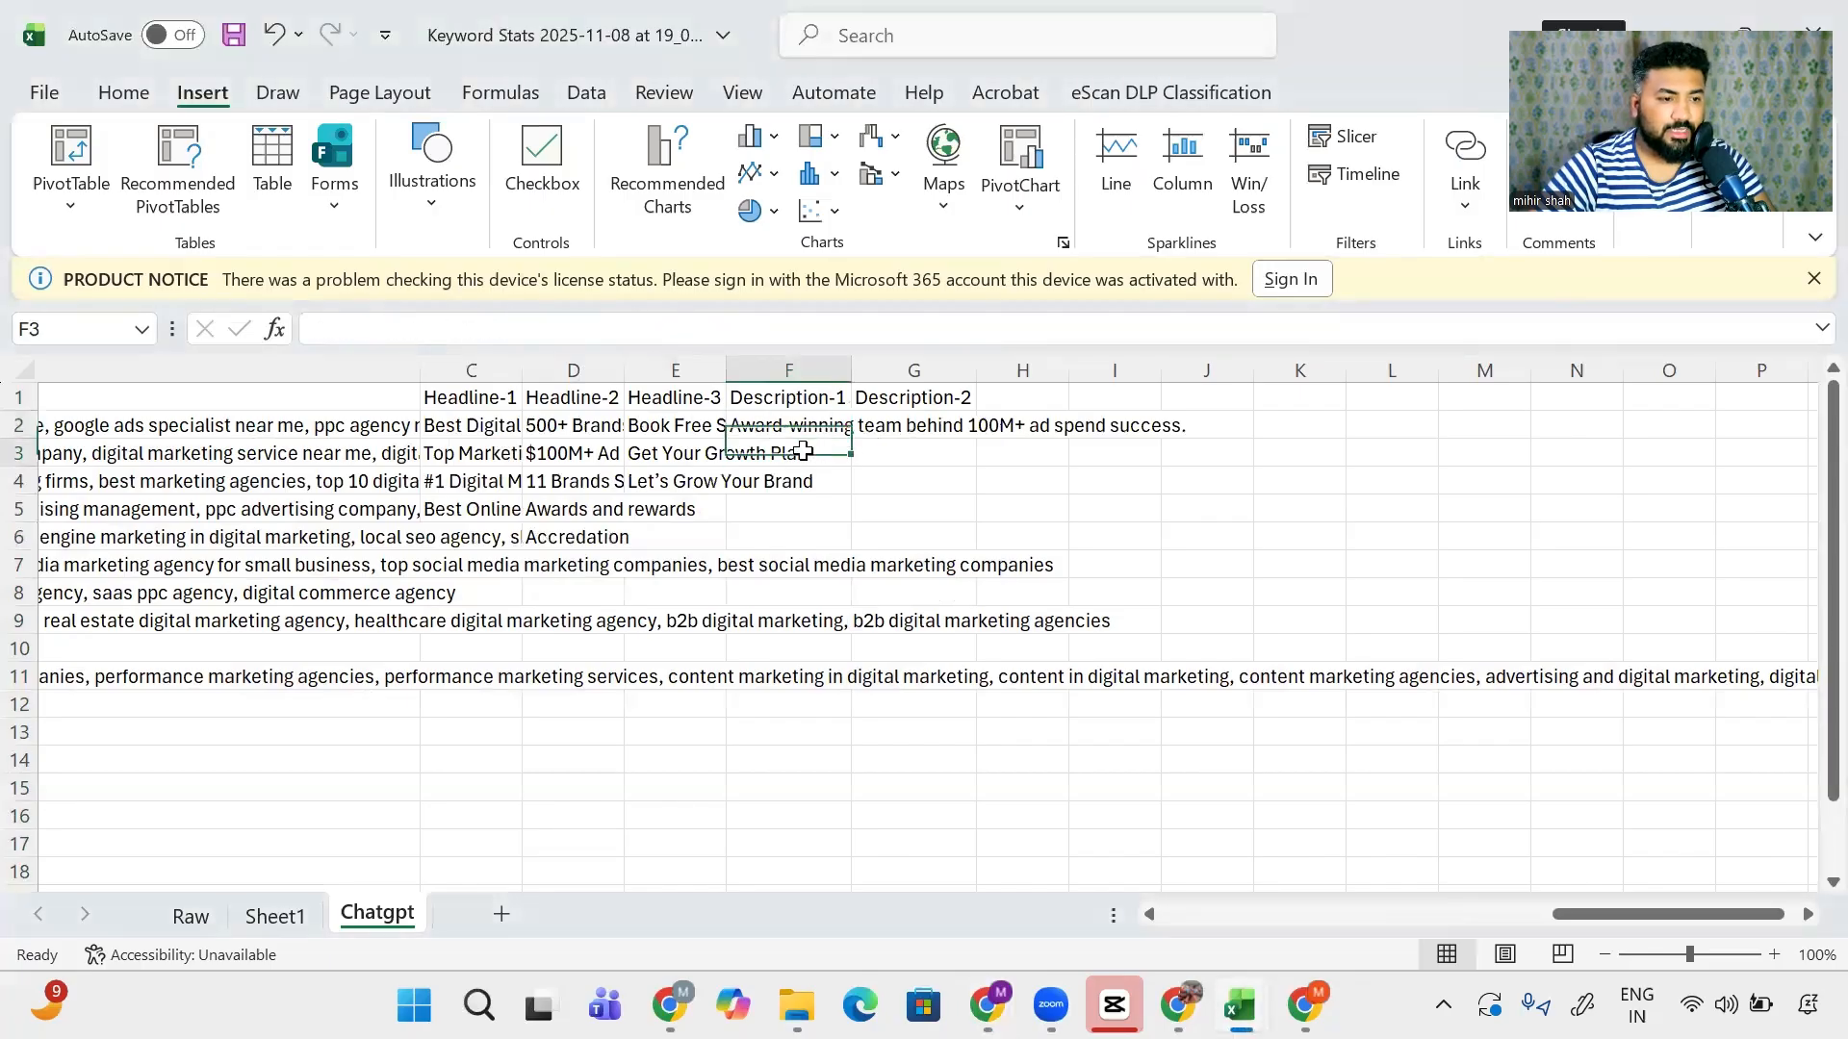
key(ctrl+v)
key(alt+Tab)
drag(1489, 714, 1249, 671)
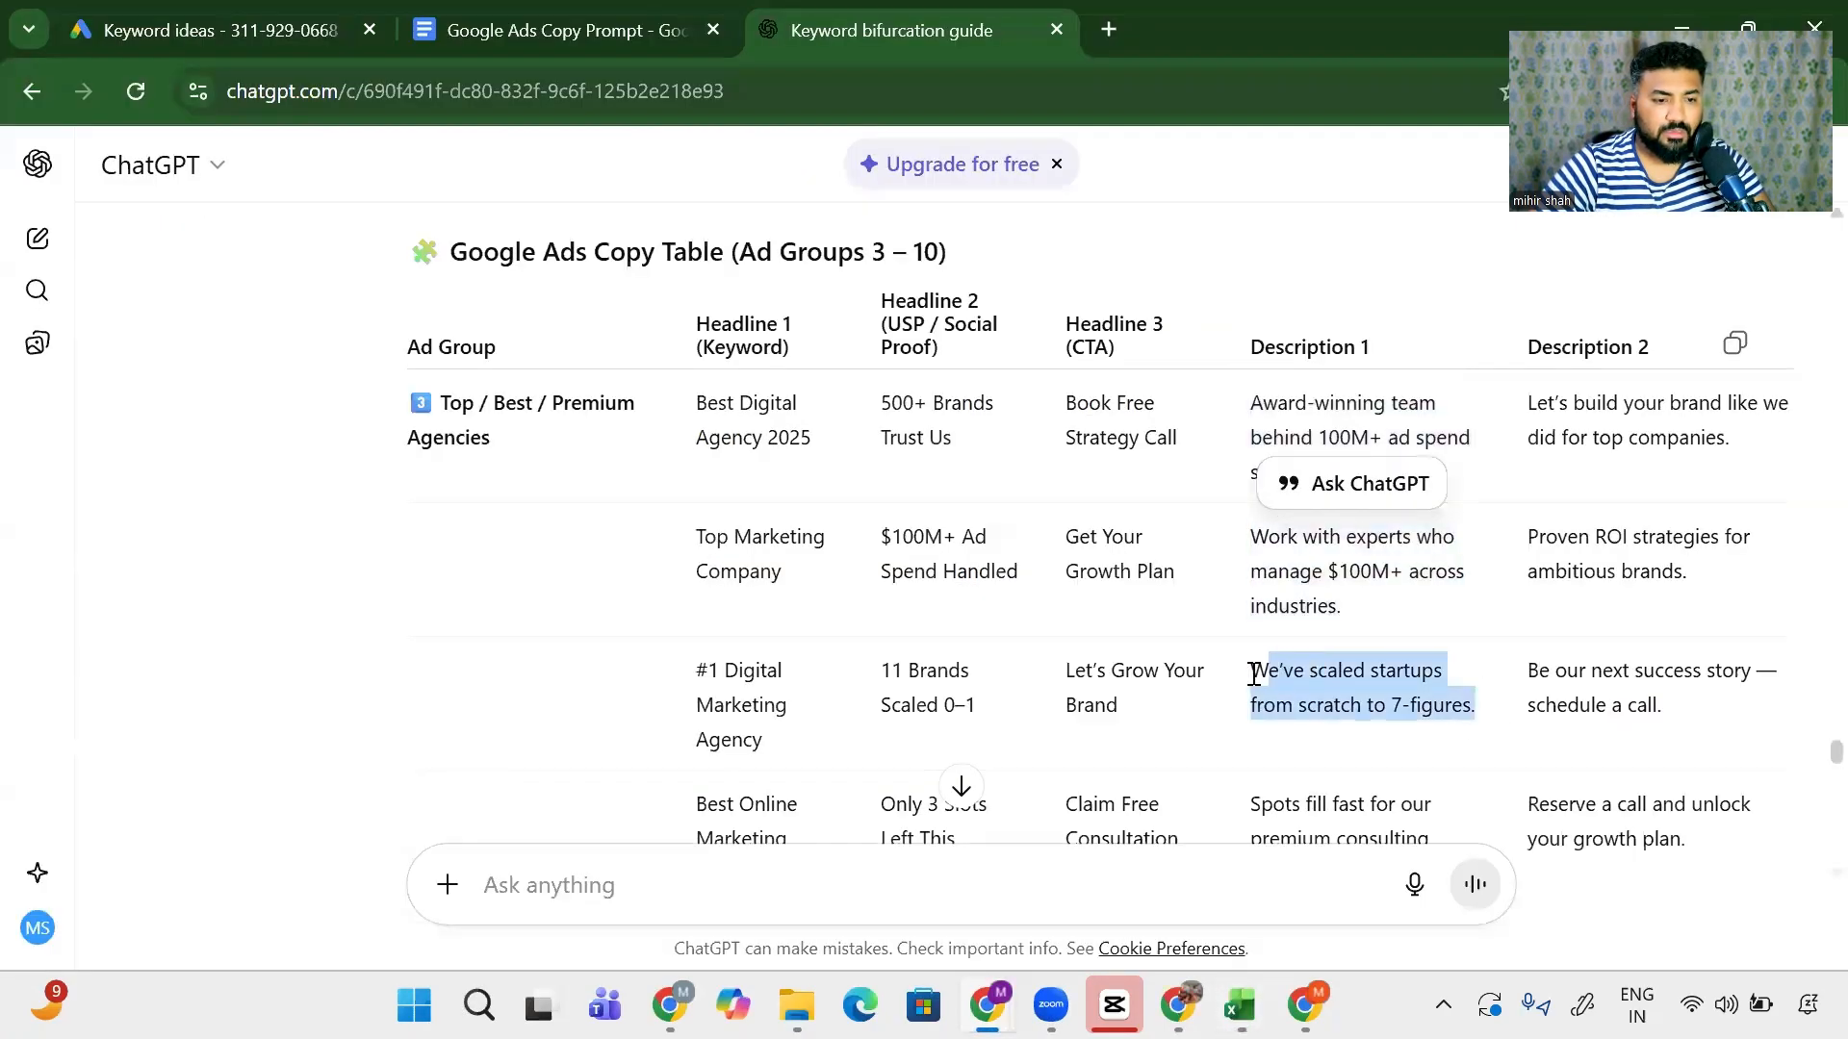
key(alt+Tab)
click(785, 481)
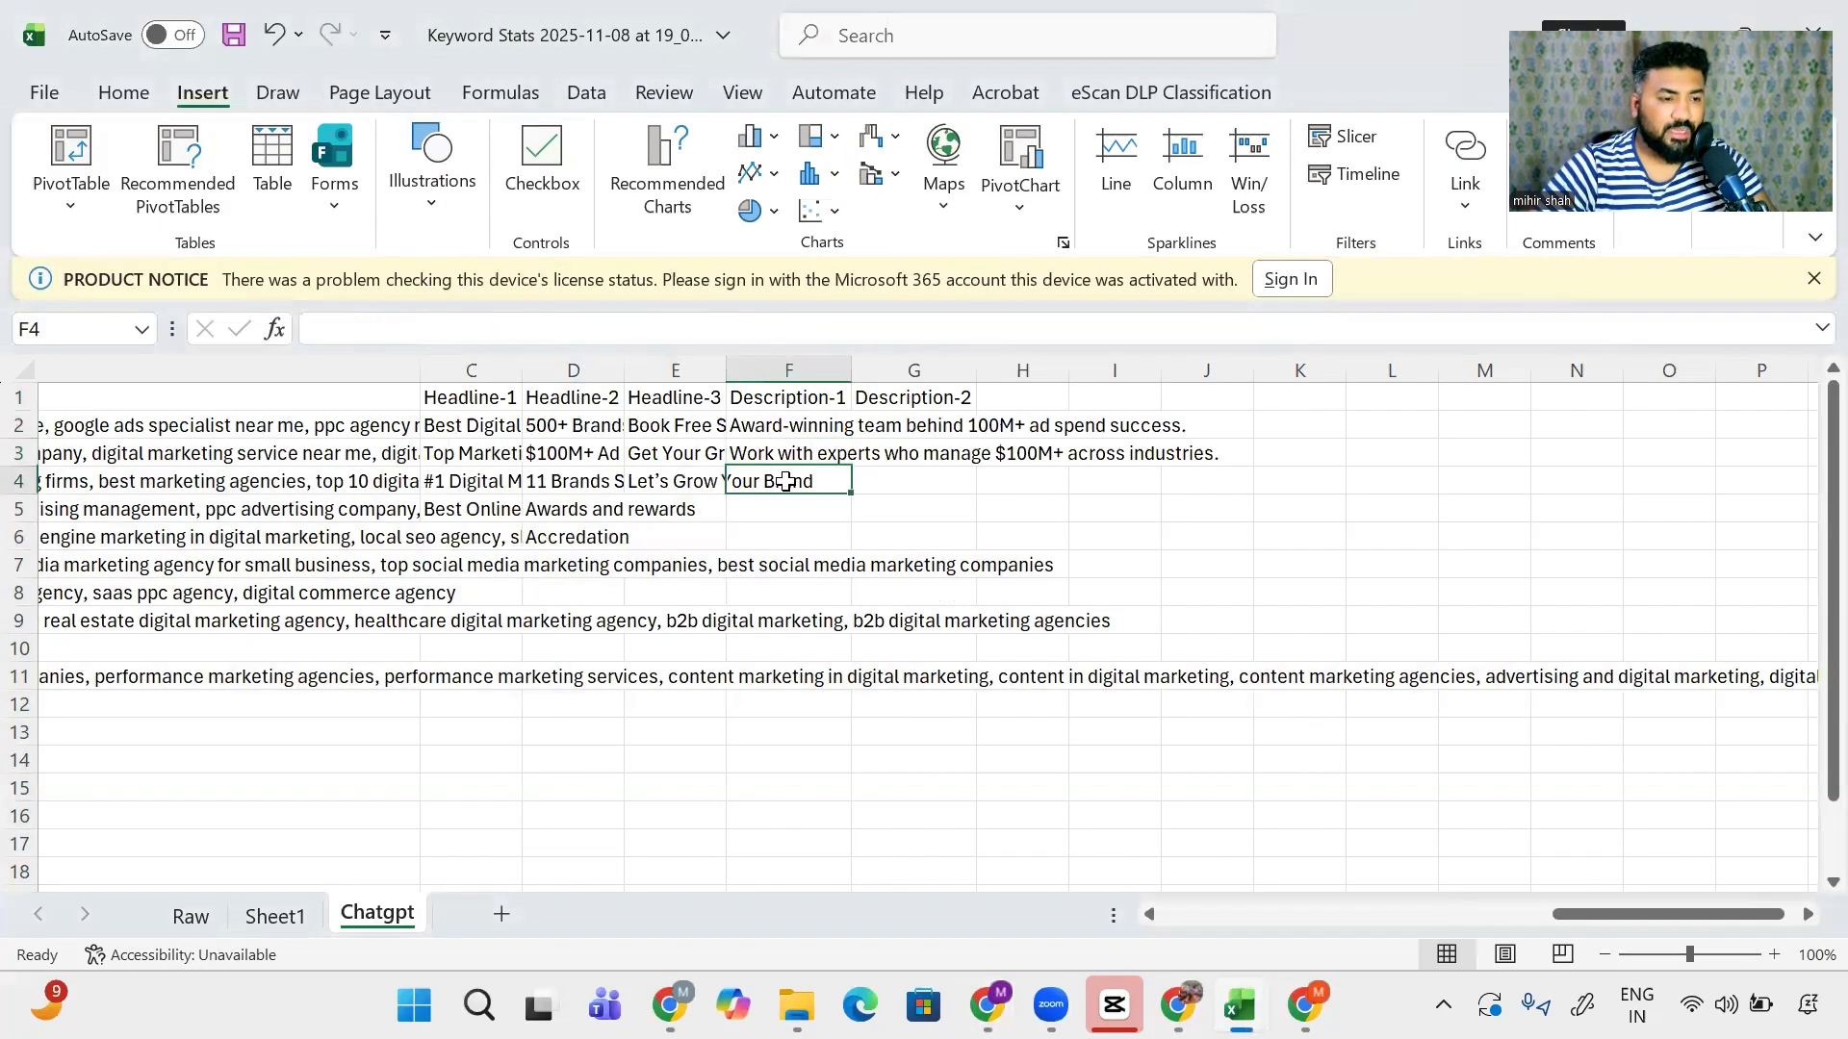
key(ctrl+v)
- Paste the build your brand, Proven ROI and 'Be our next success story' descriptions into G2–G4
key(alt+Tab)
drag(1732, 441, 1527, 404)
key(ctrl+c)
key(alt+Tab)
click(914, 426)
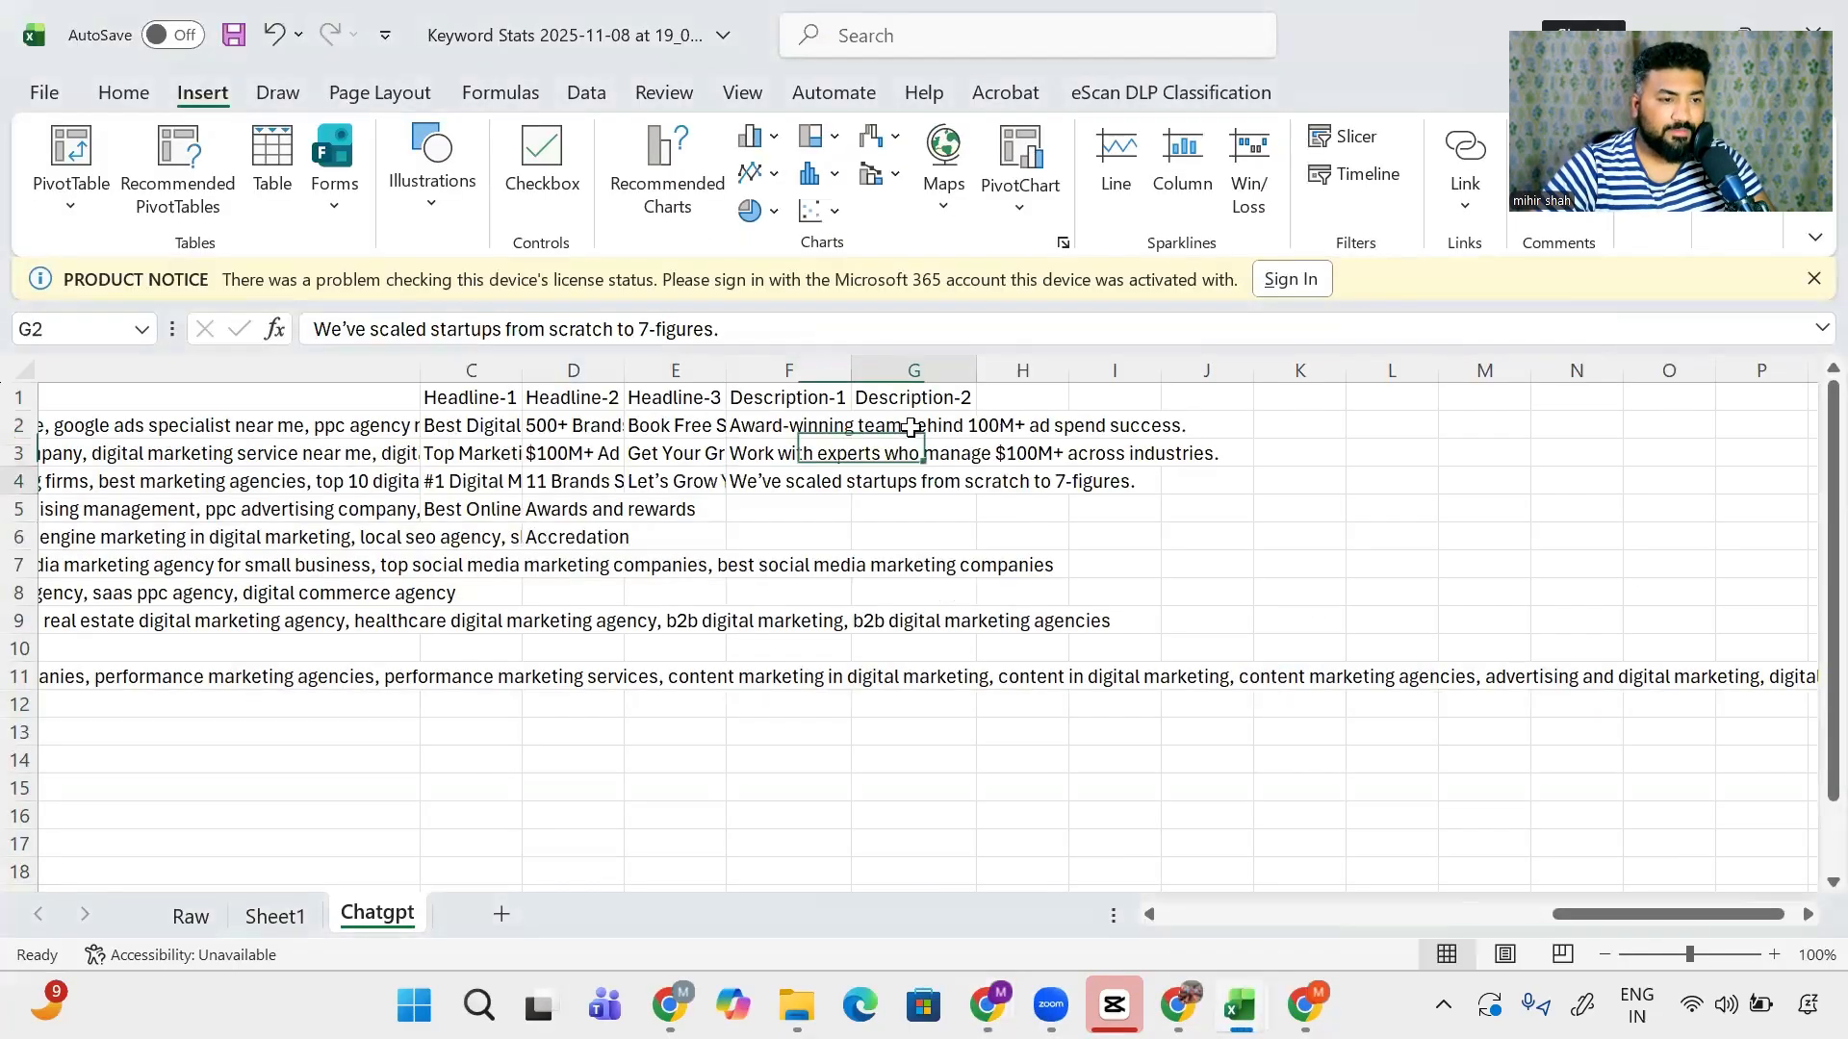
key(ctrl+v)
key(alt+Tab)
drag(1683, 580, 1528, 538)
key(ctrl+c)
key(alt+Tab)
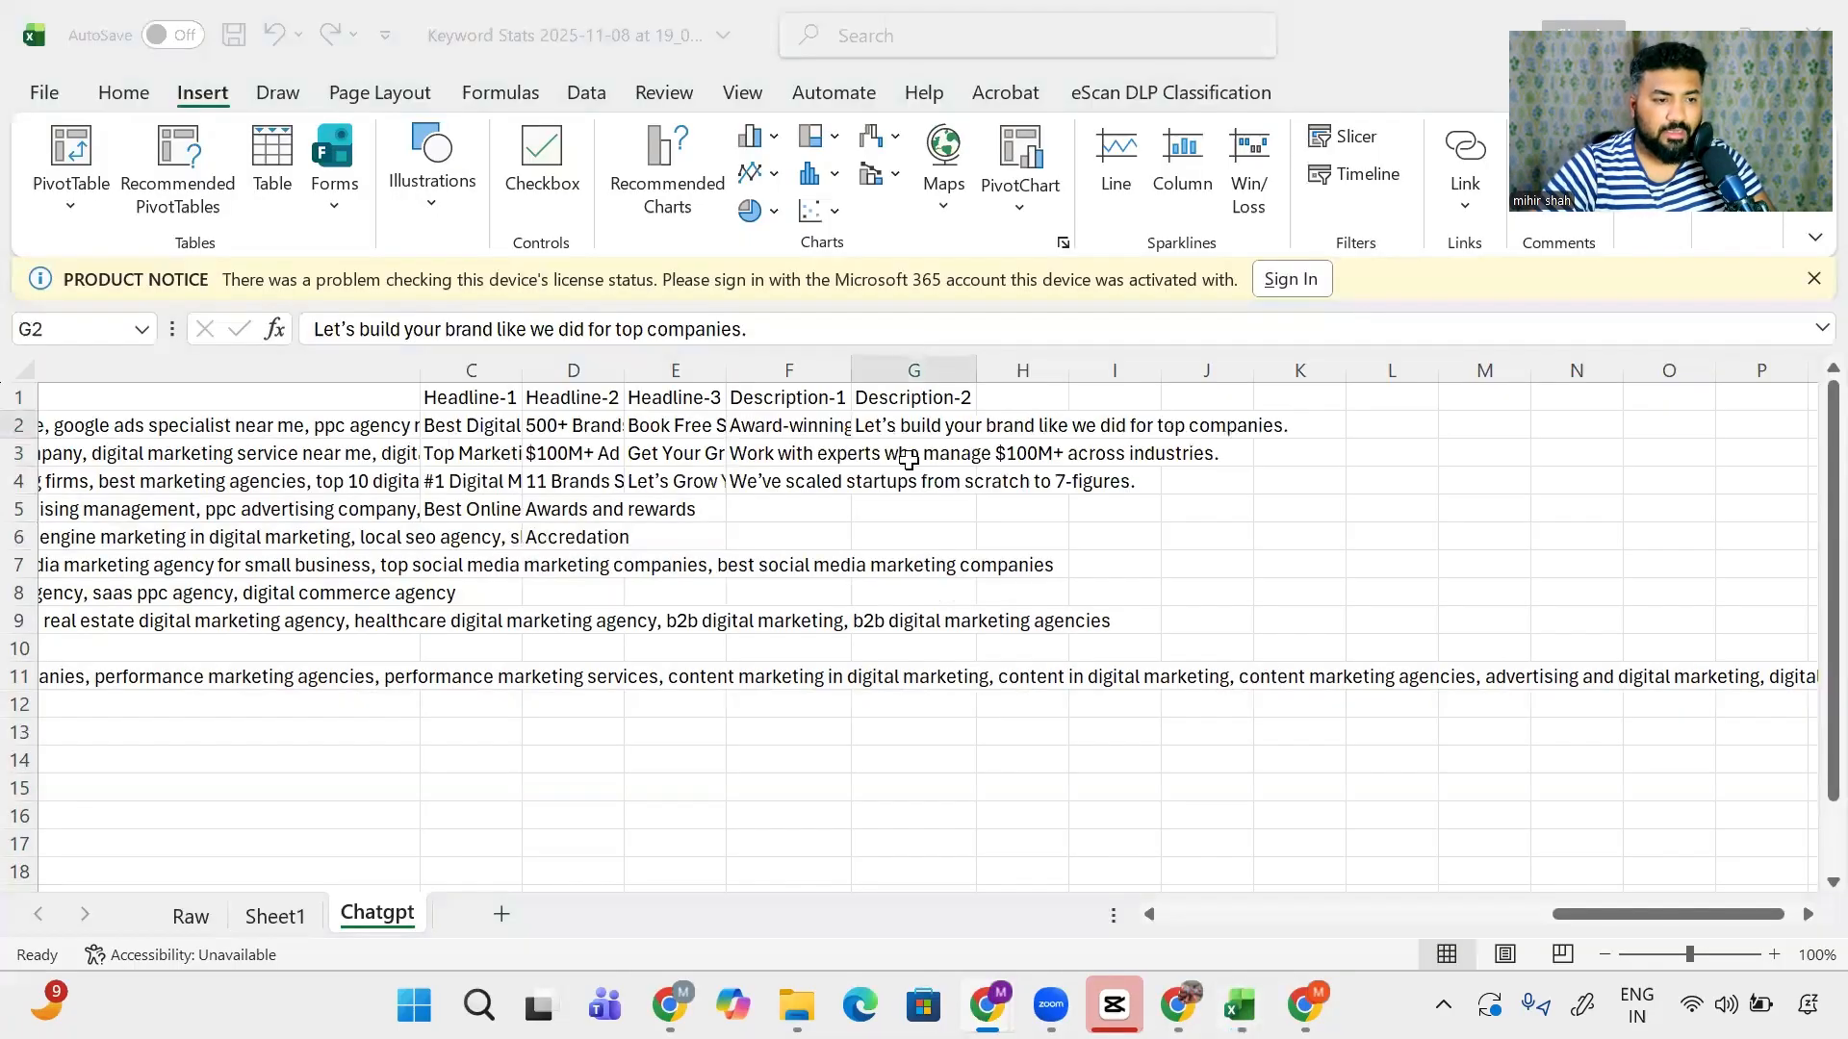
click(909, 455)
key(ctrl+v)
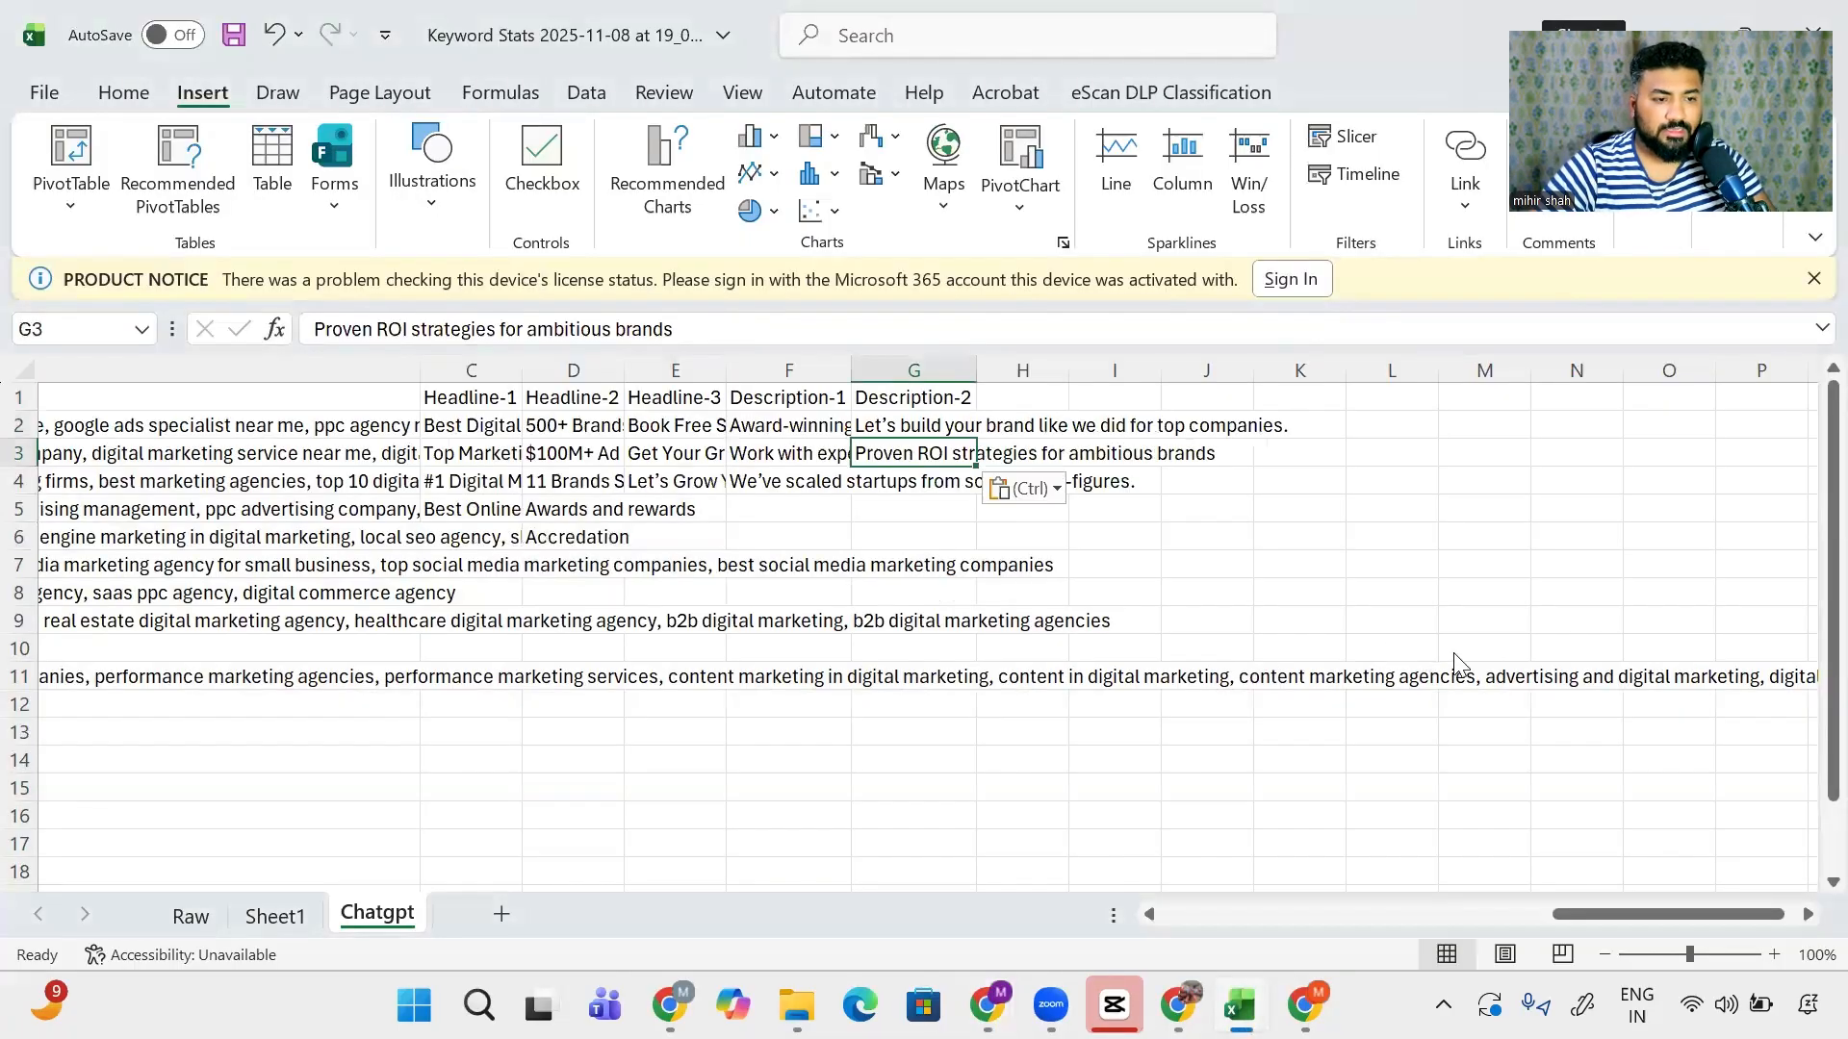
key(alt+Tab)
drag(1666, 706, 1531, 672)
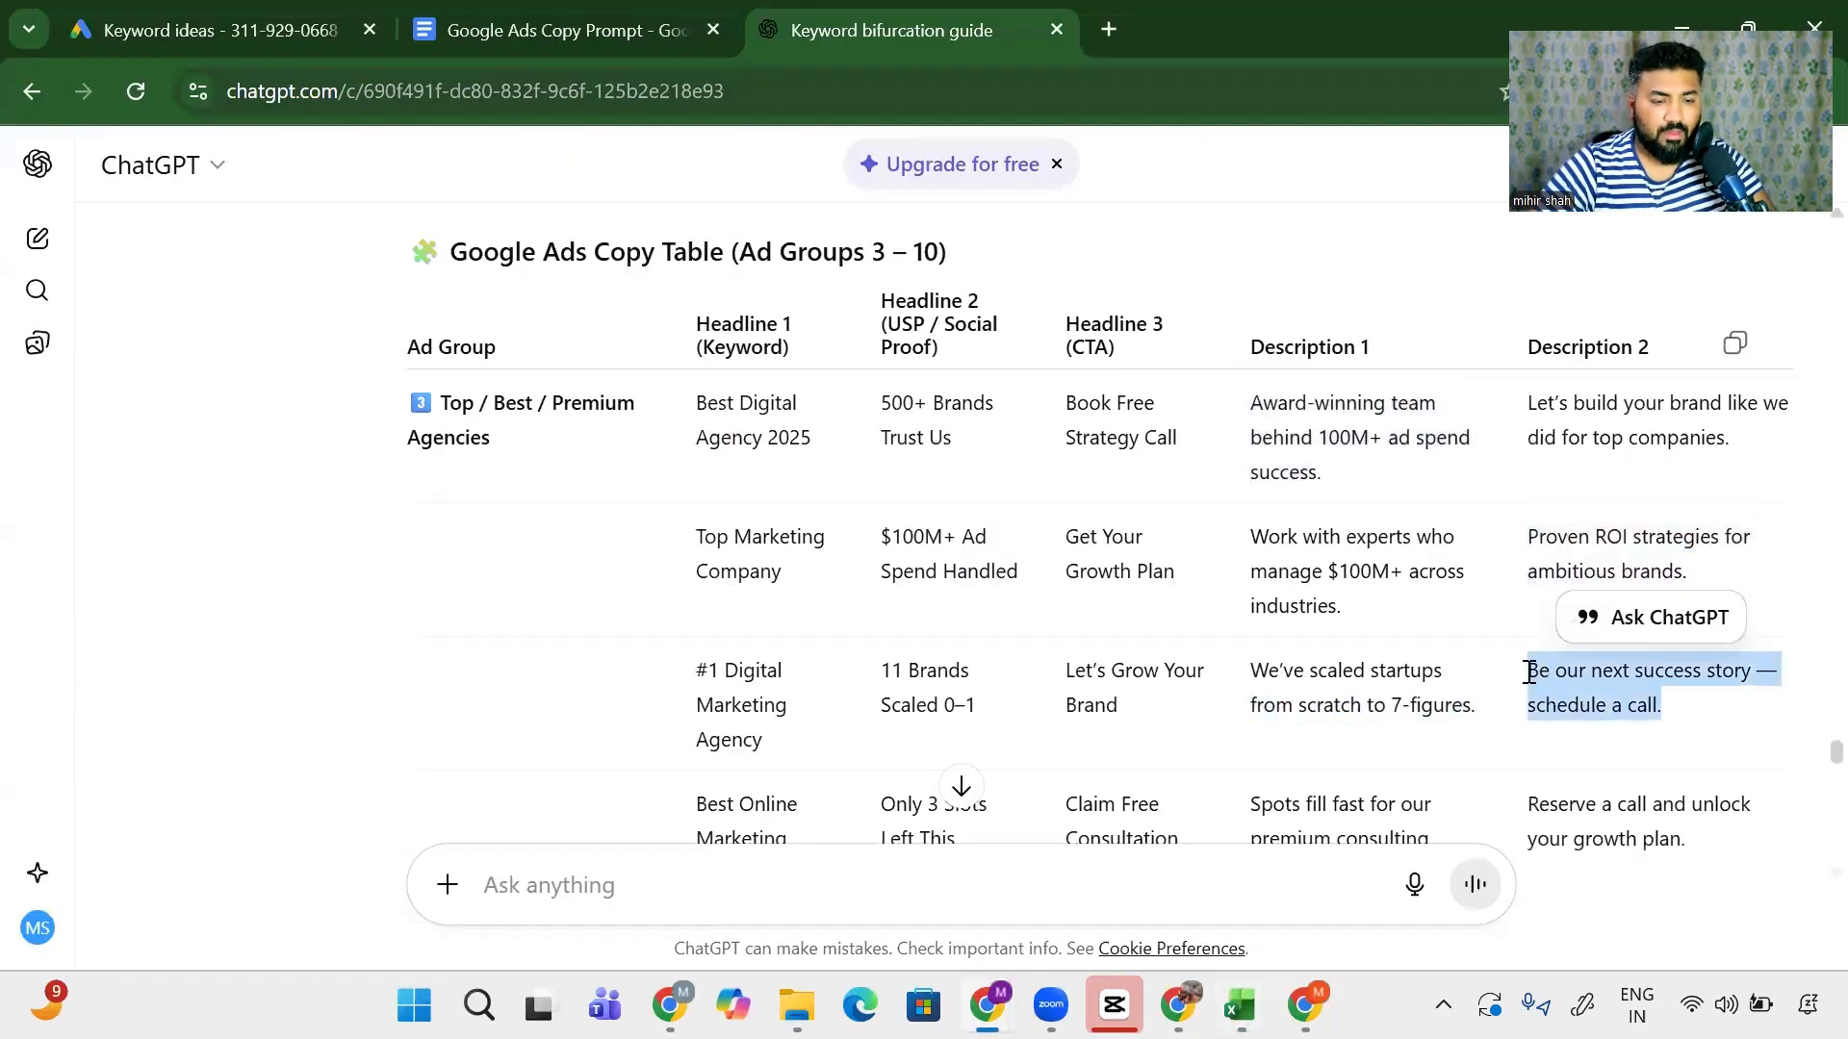
key(ctrl+c)
key(alt+Tab)
click(930, 484)
key(ctrl+v)
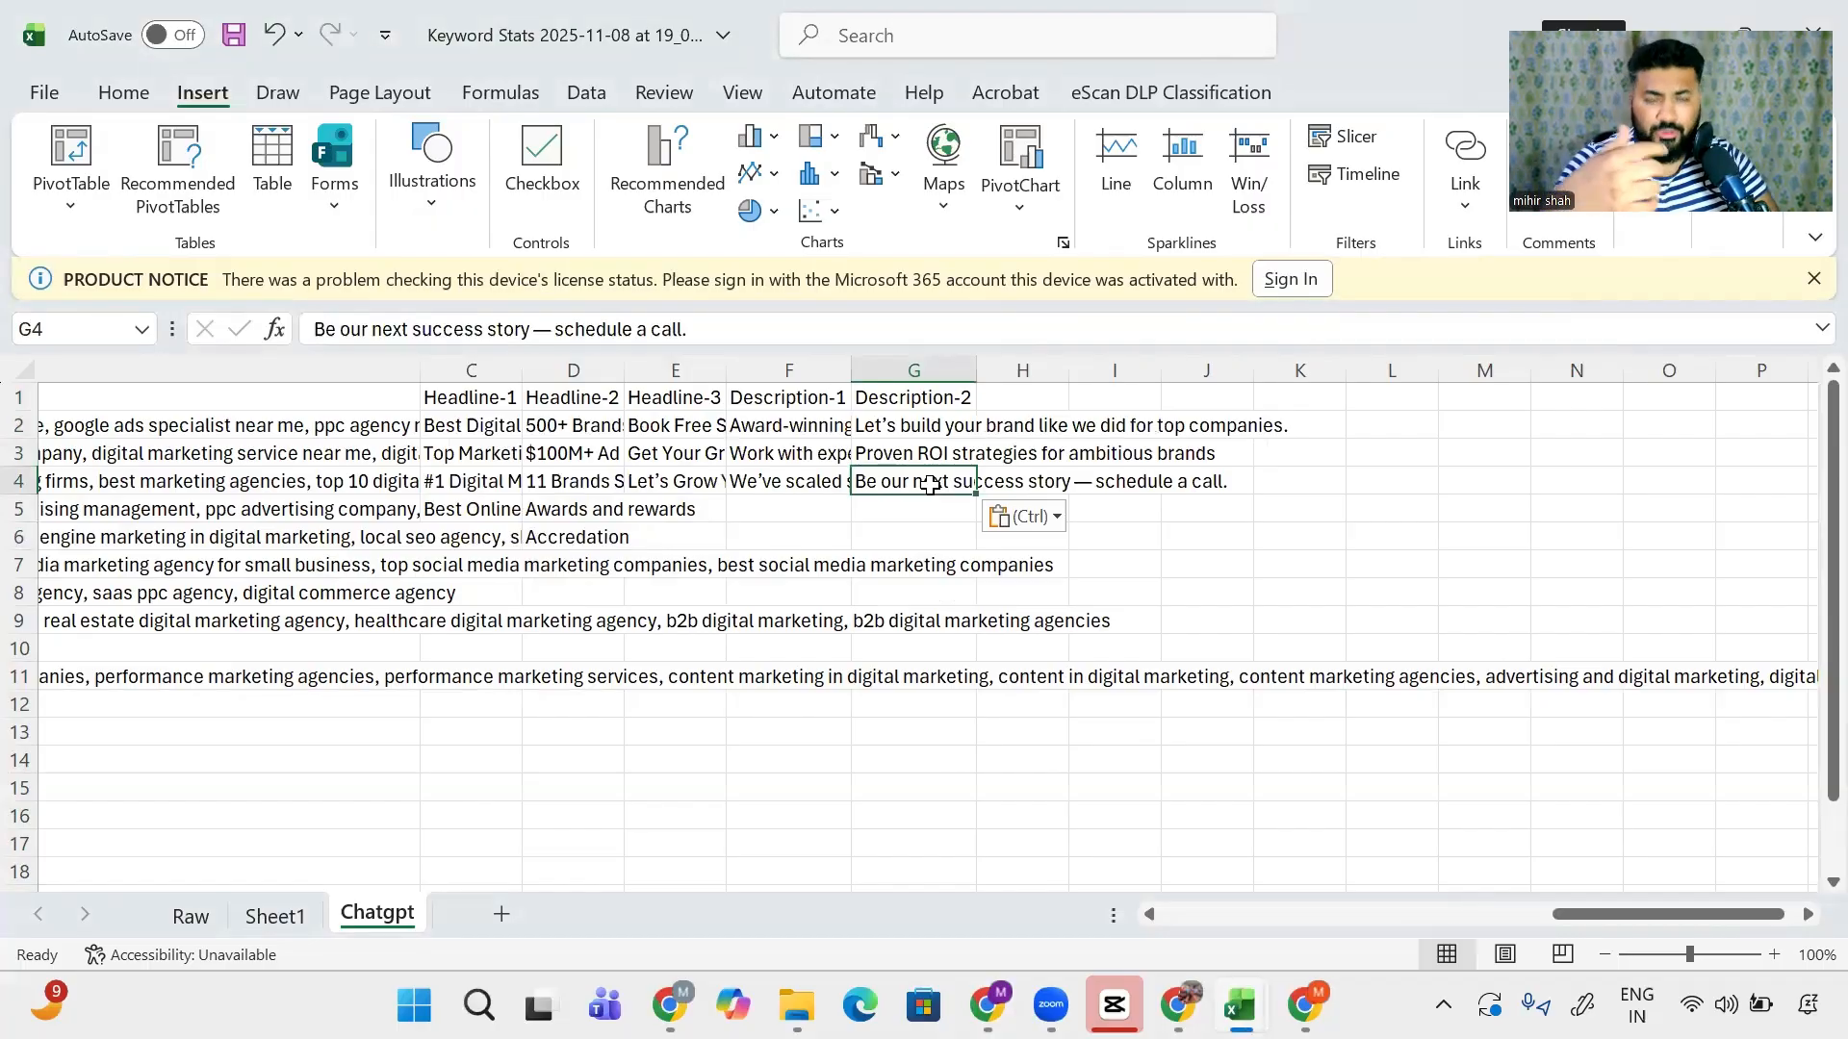
- Scroll further down the ChatGPT ad copy table to review the remaining ad groups
key(alt+Tab)
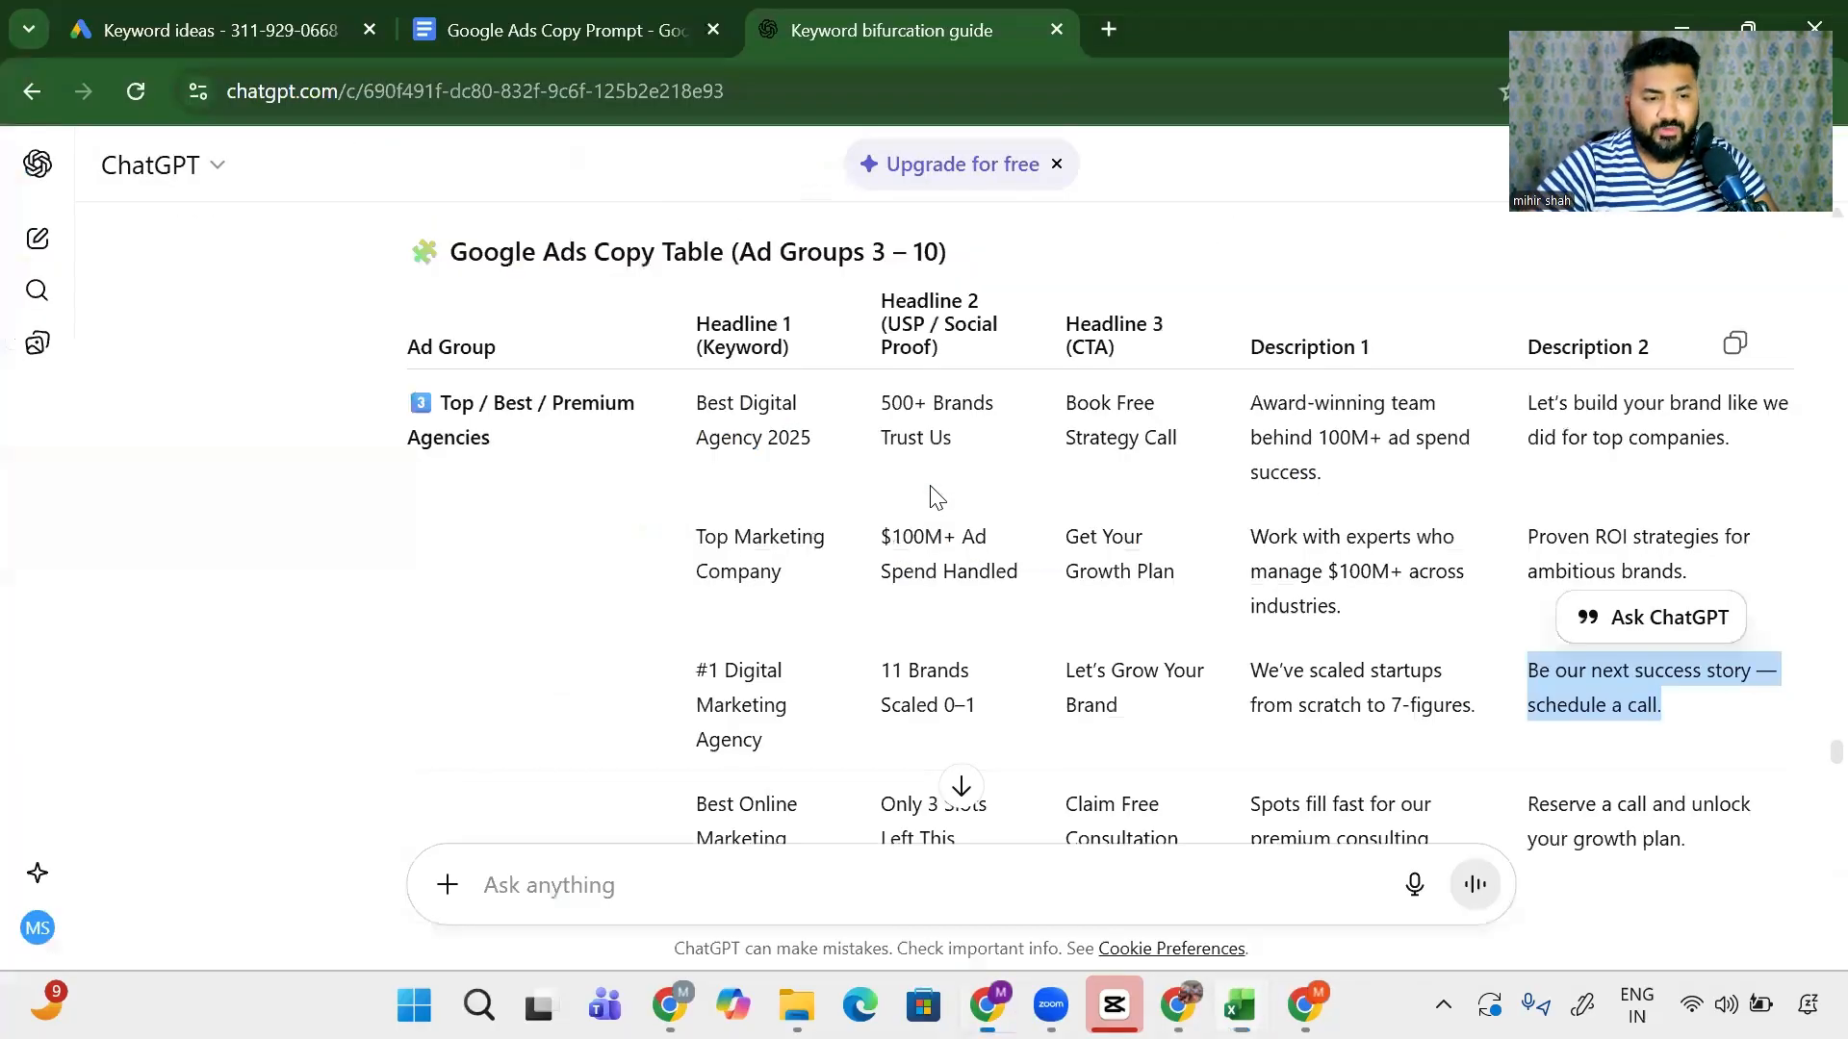
scroll(912, 548, down, 2)
scroll(899, 574, down, 15)
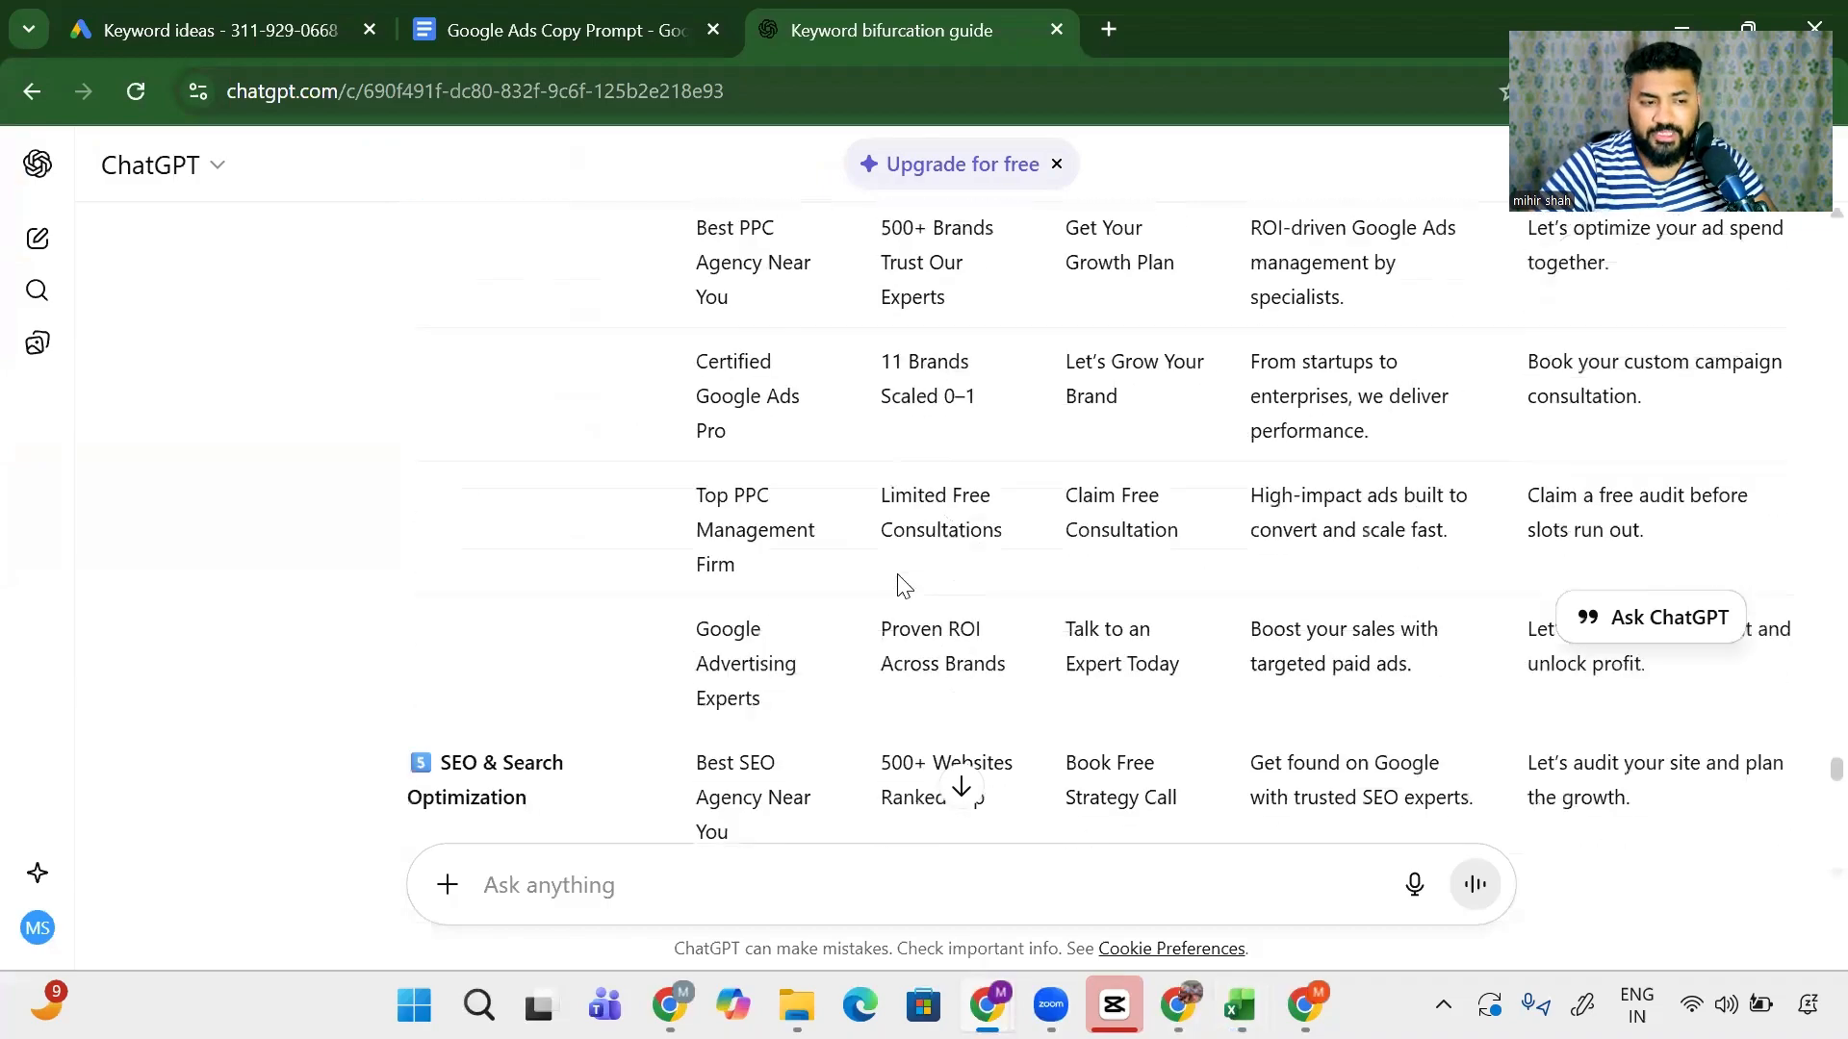
scroll(895, 587, down, 1)
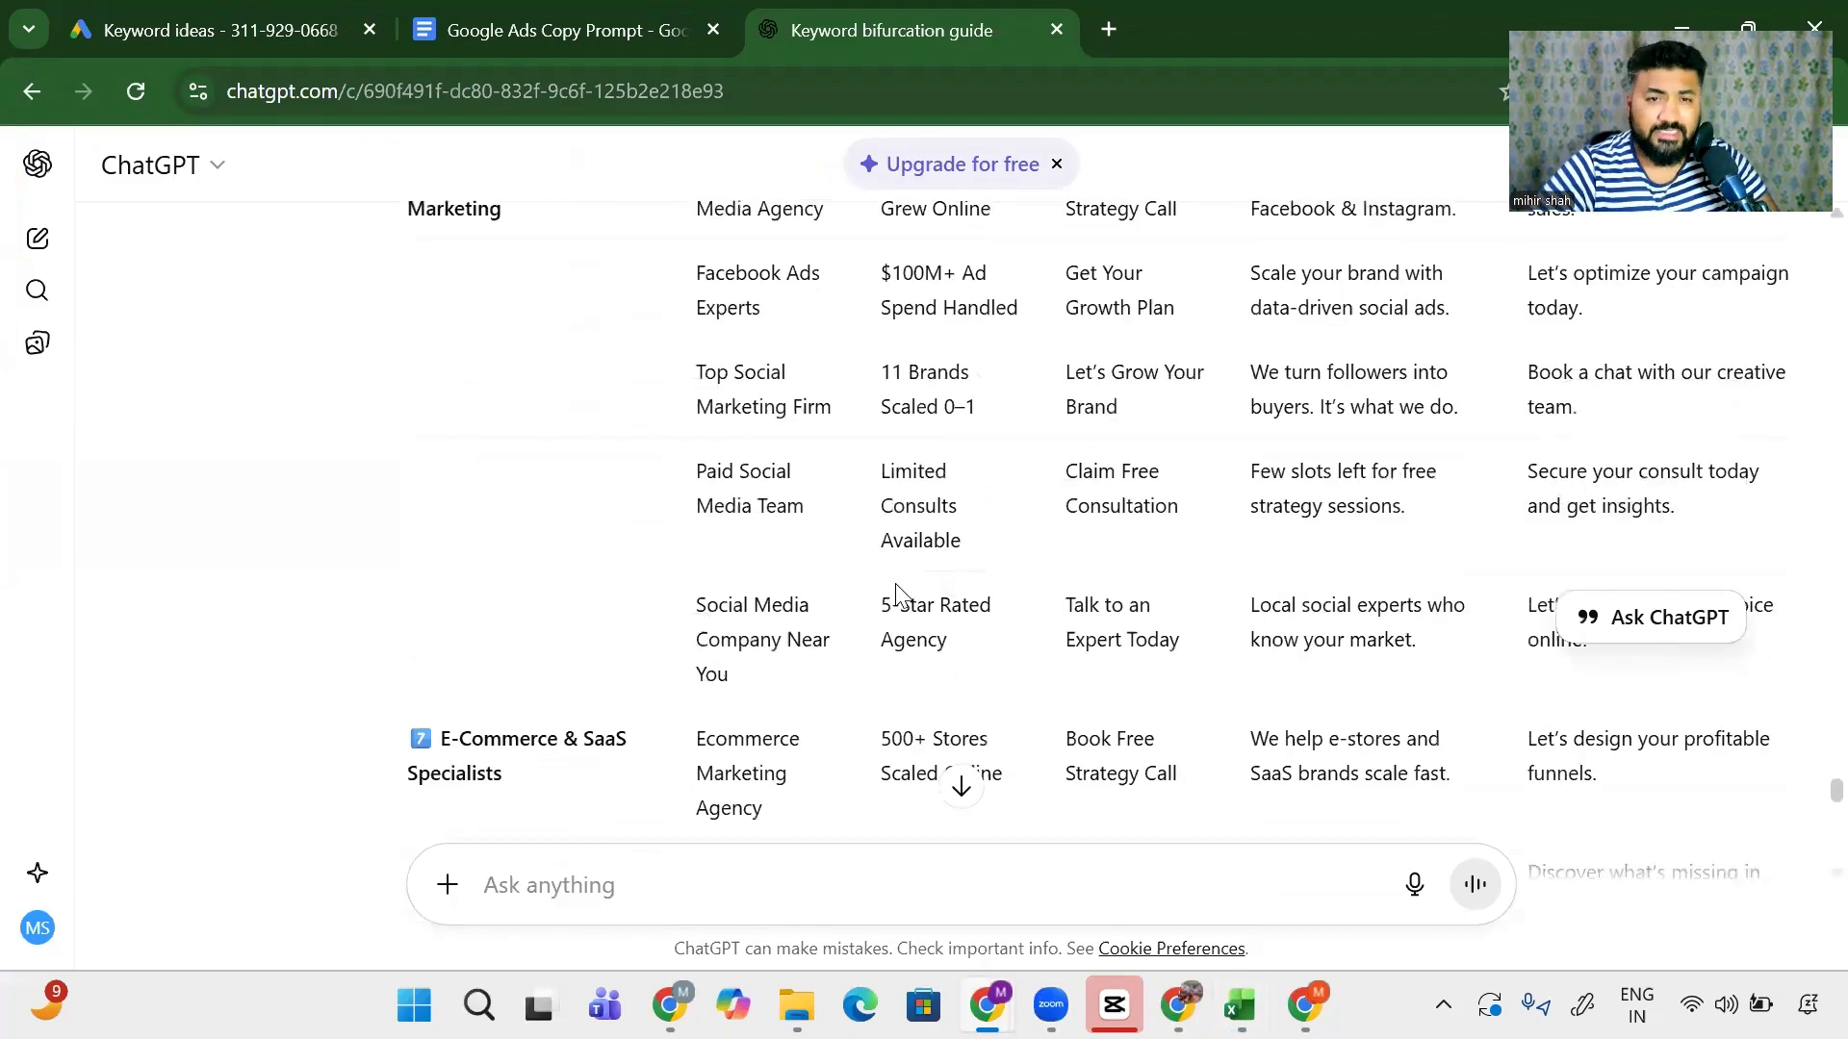
scroll(895, 587, down, 2)
scroll(899, 591, up, 6)
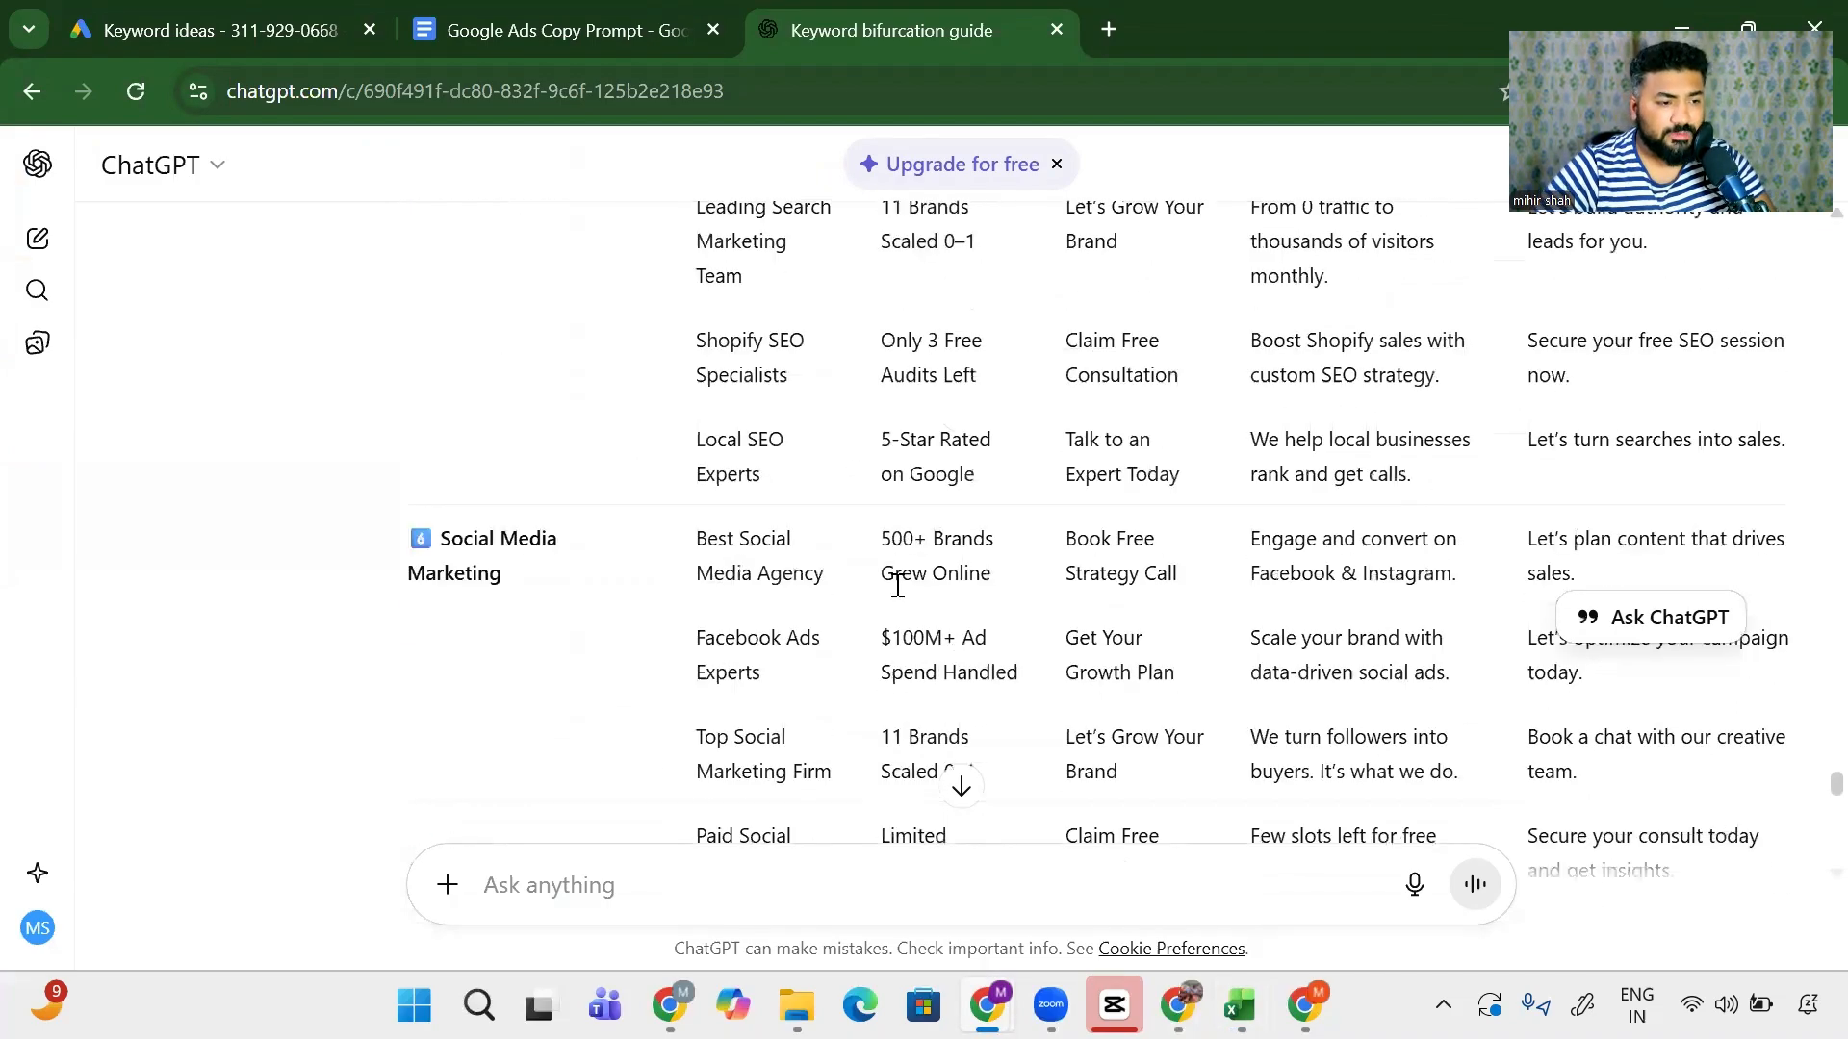
key(alt+Tab)
- Copy ad groups 2–10 with their keywords and paste them starting at A12
key(Home)
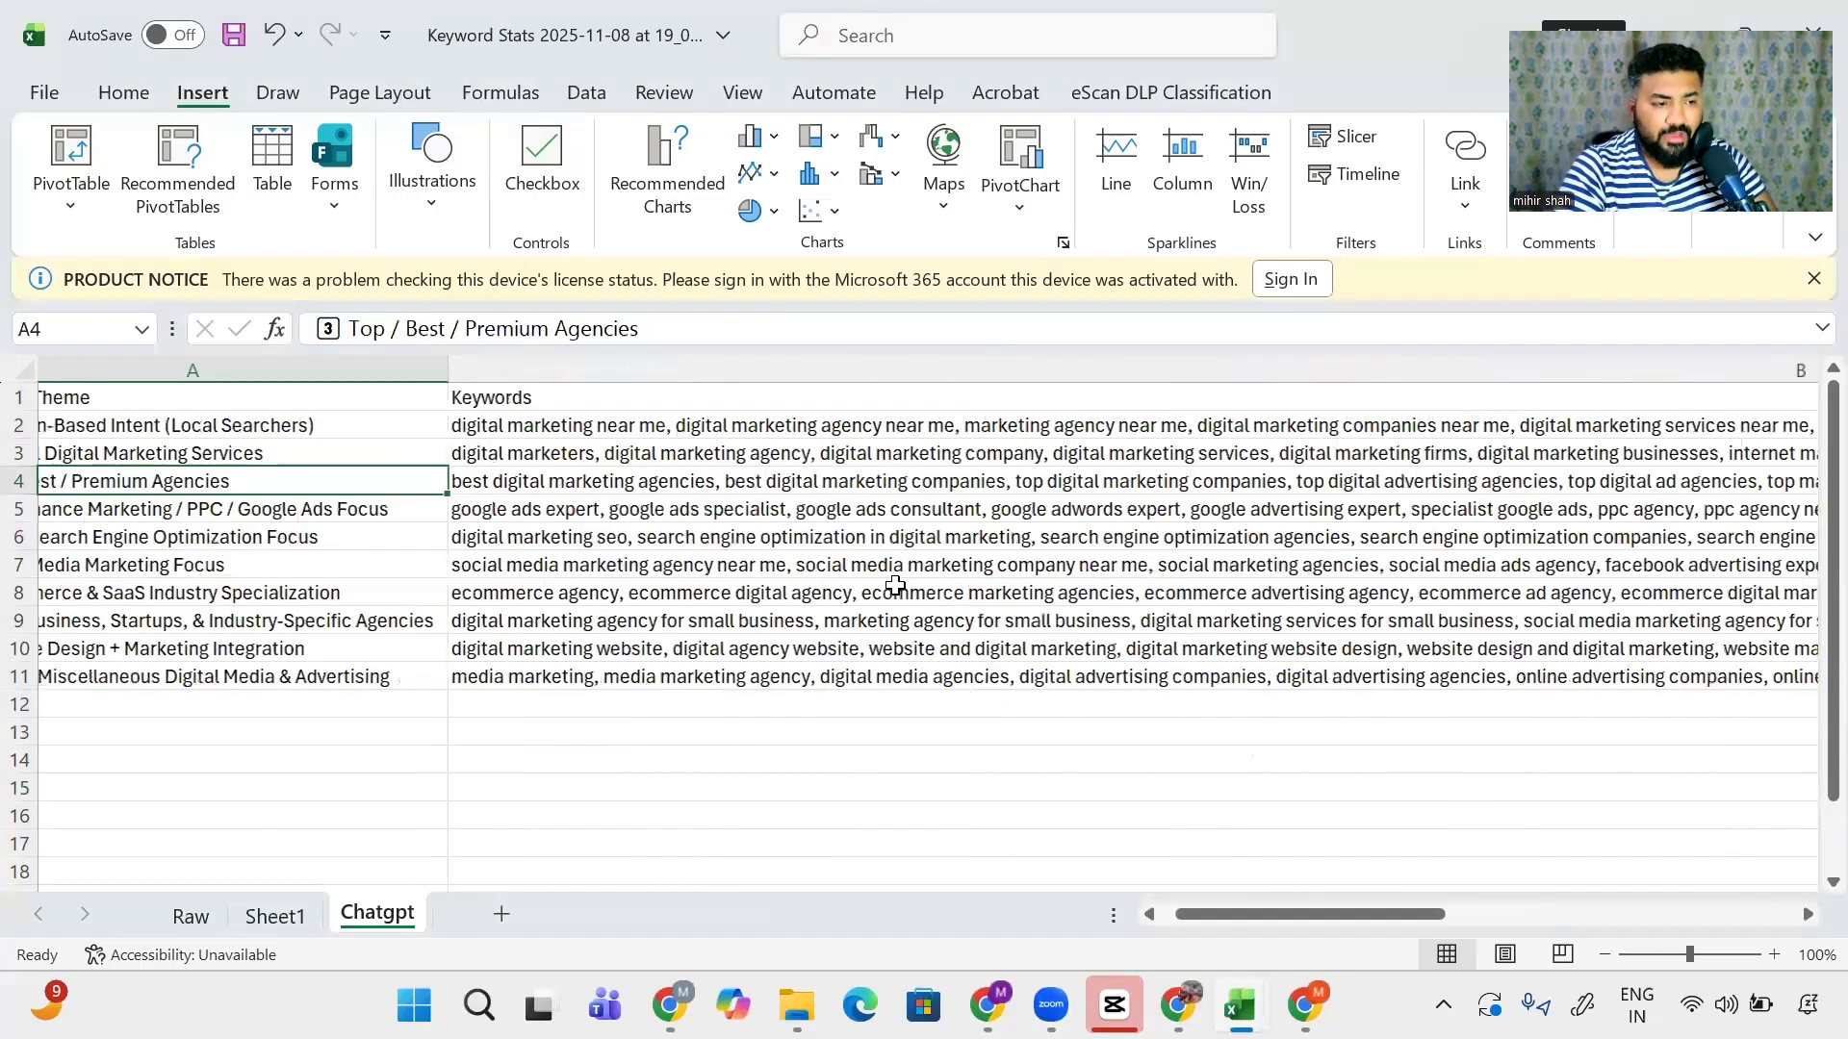
key(Up)
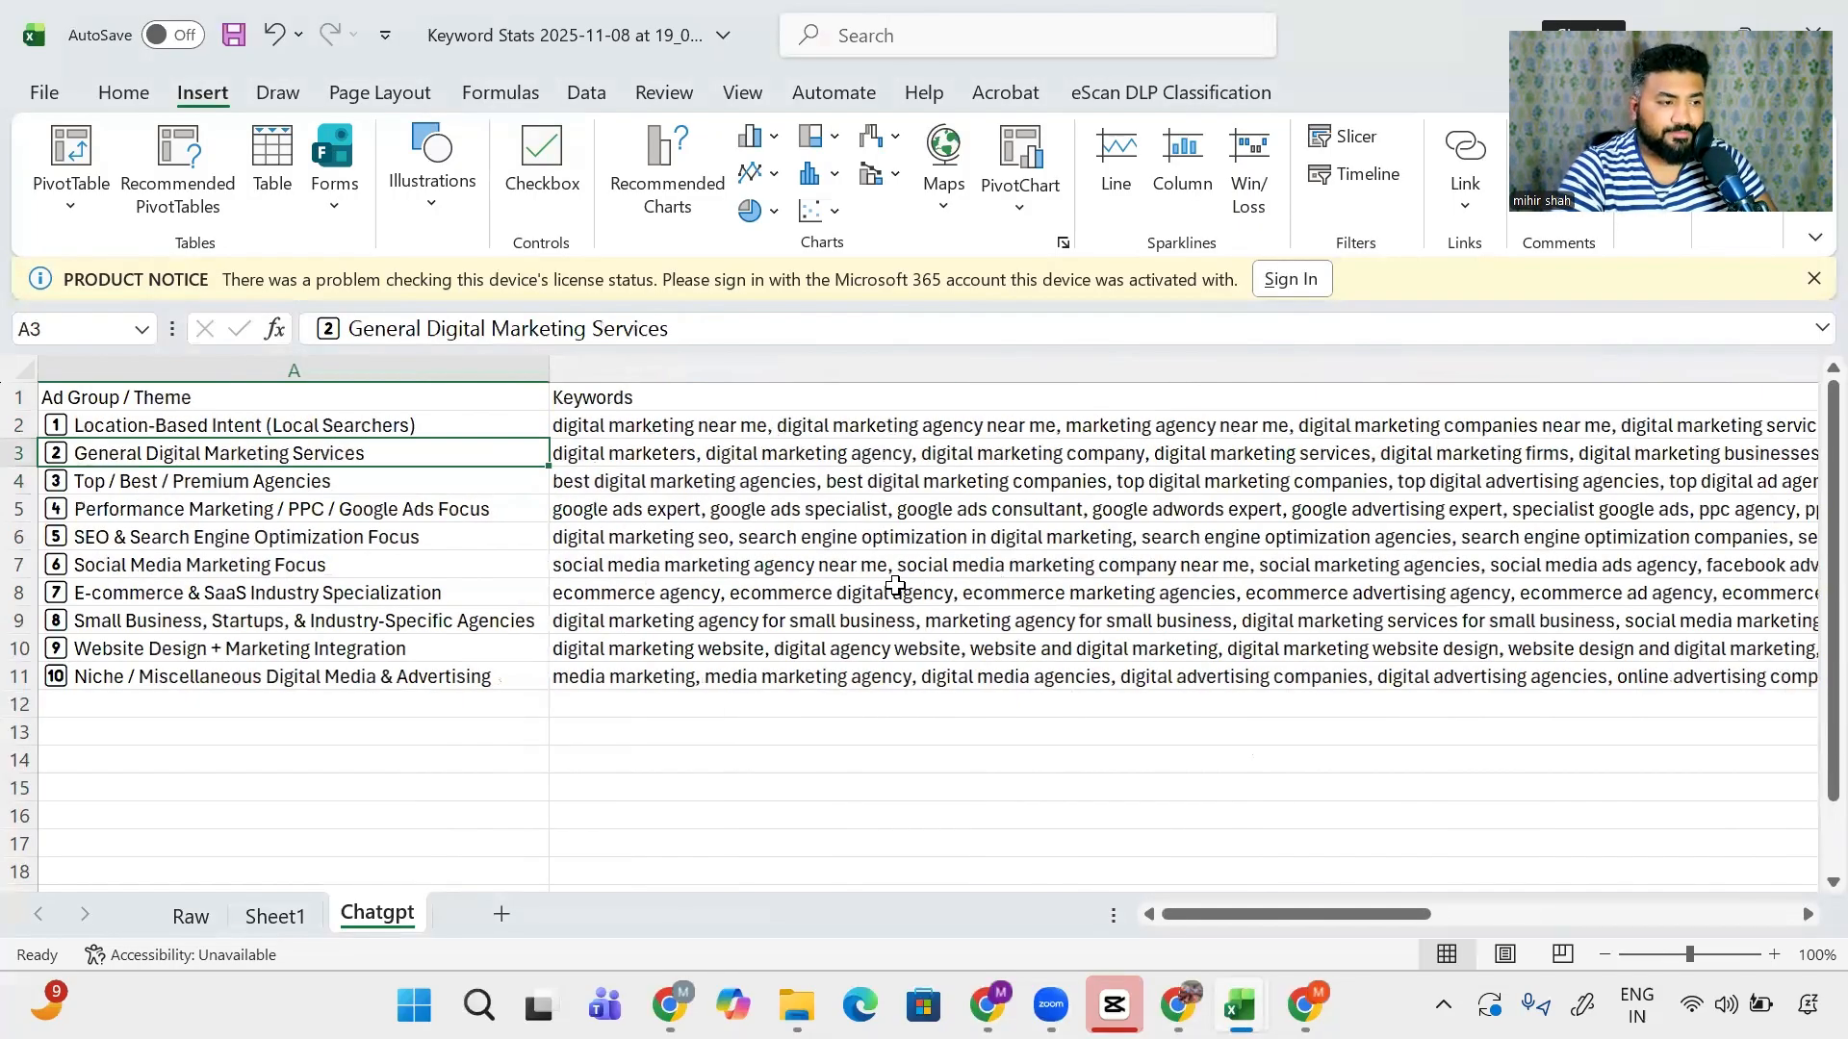
key(shift+Right)
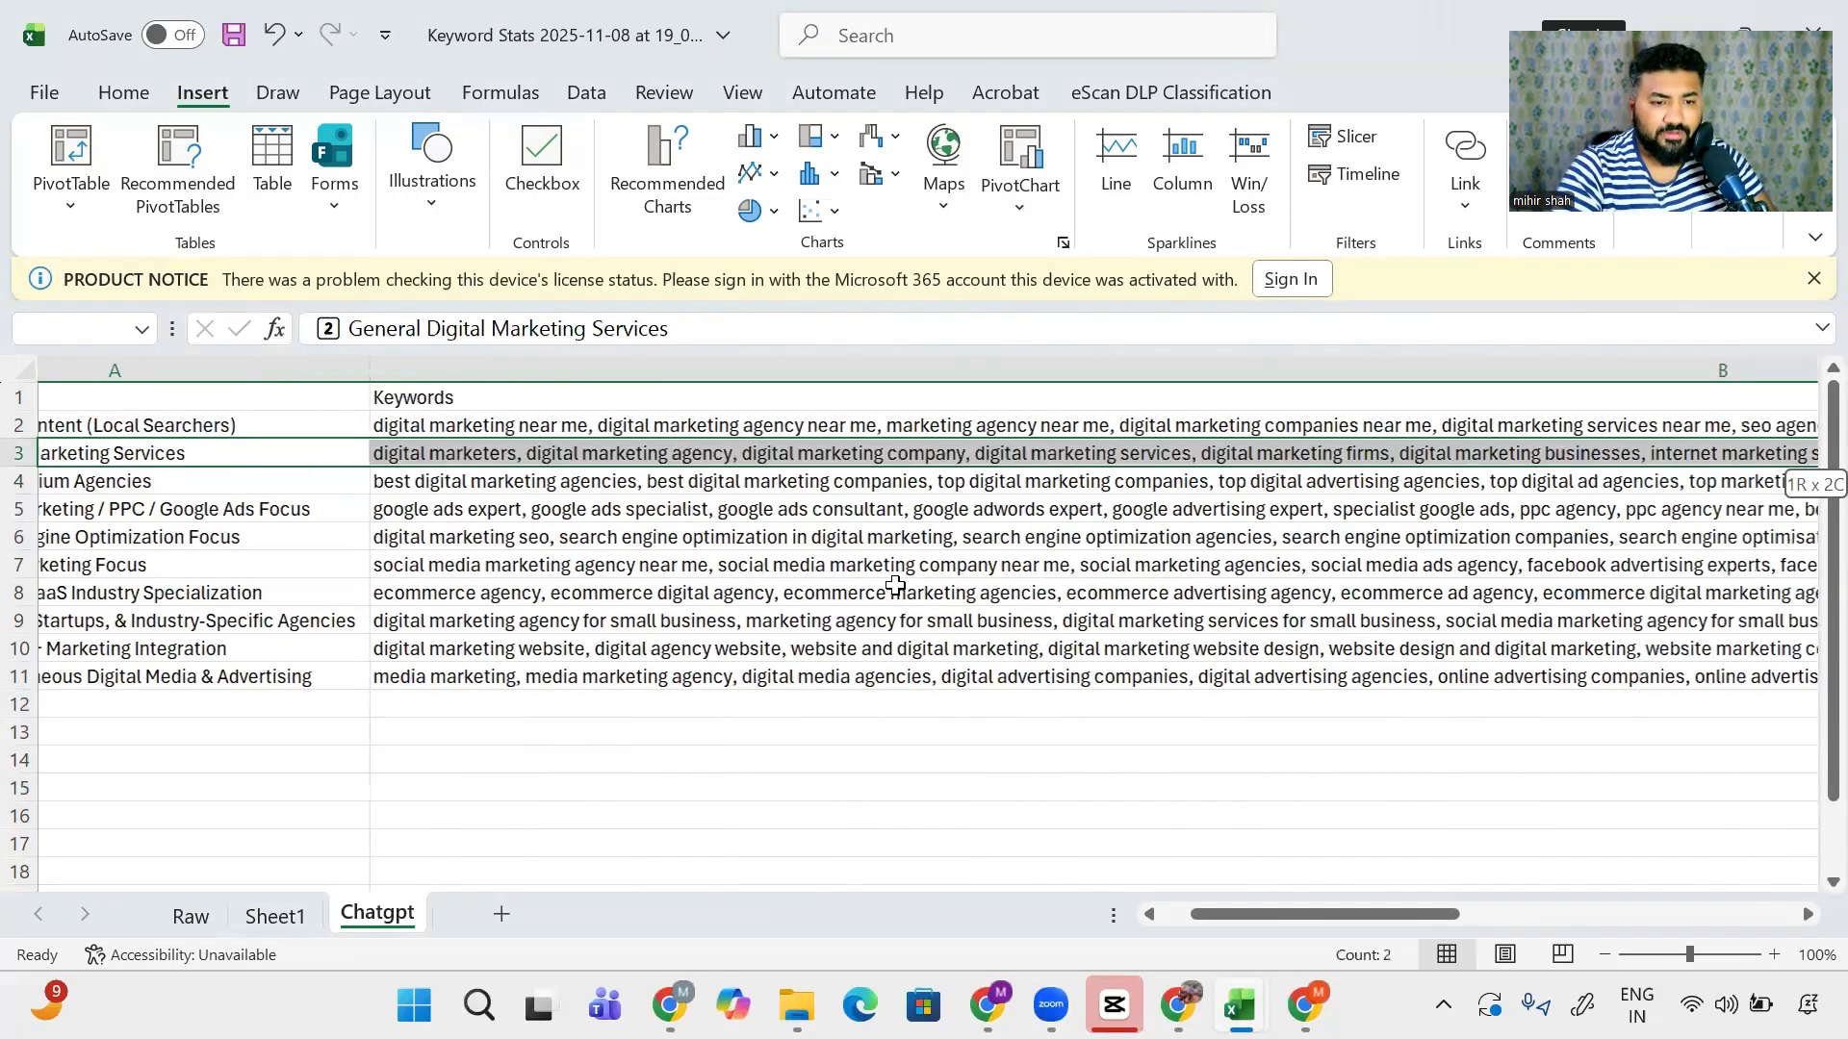
key(shift+Right)
key(shift+Left)
key(shift+Right)
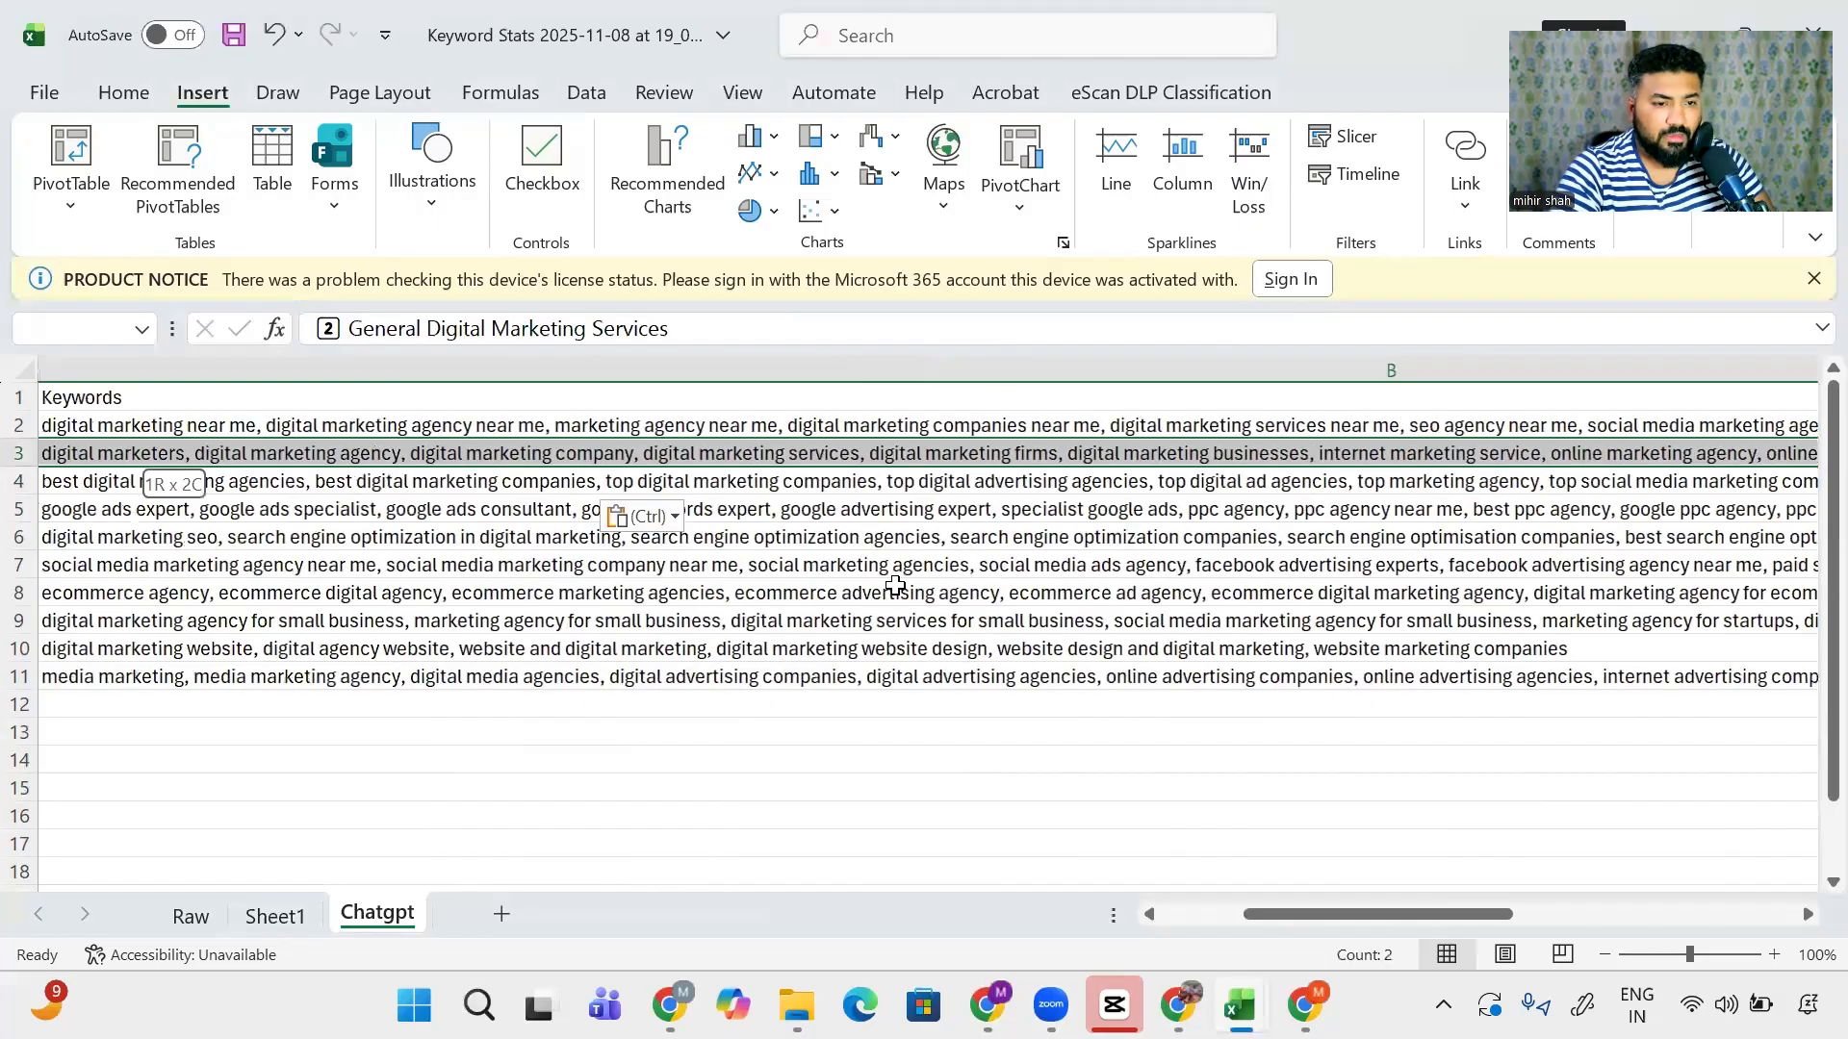
key(shift+Left)
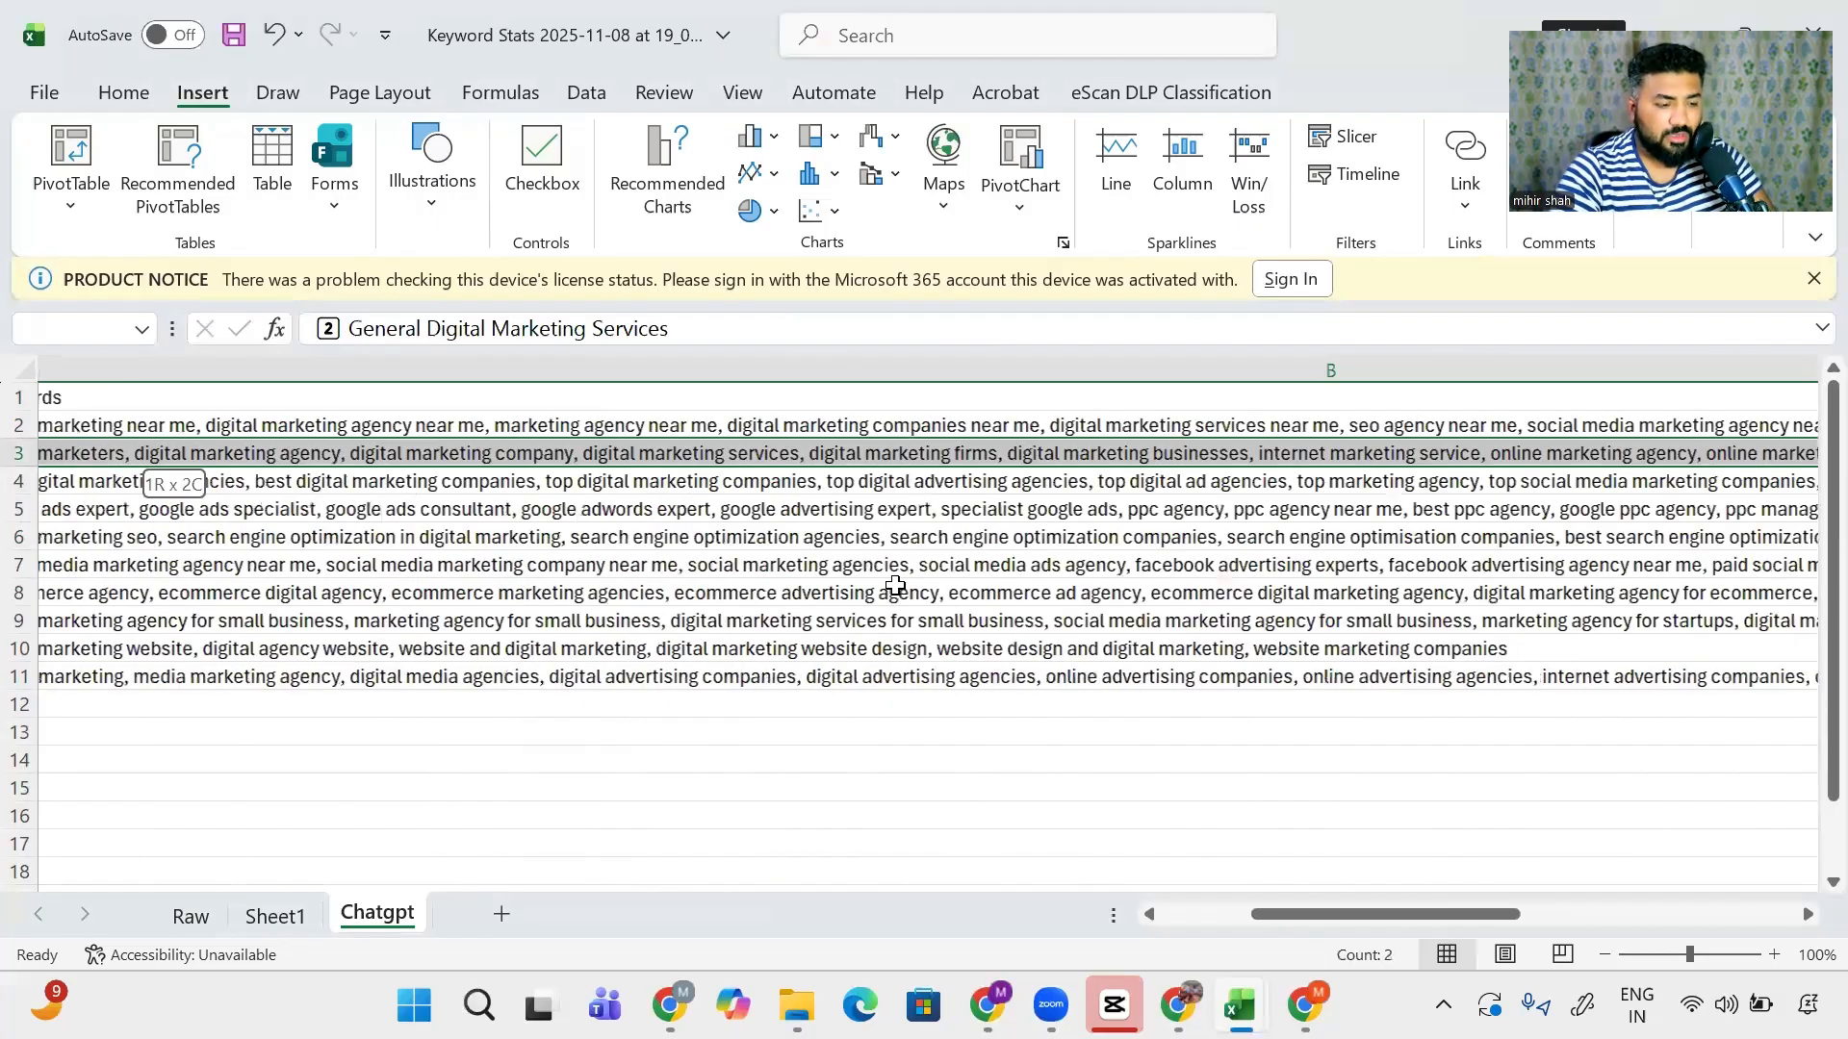
key(ctrl+shift+Down)
key(ctrl+c)
key(Down)
key(Down)
key(Down)
key(Down)
key(Down)
key(Down)
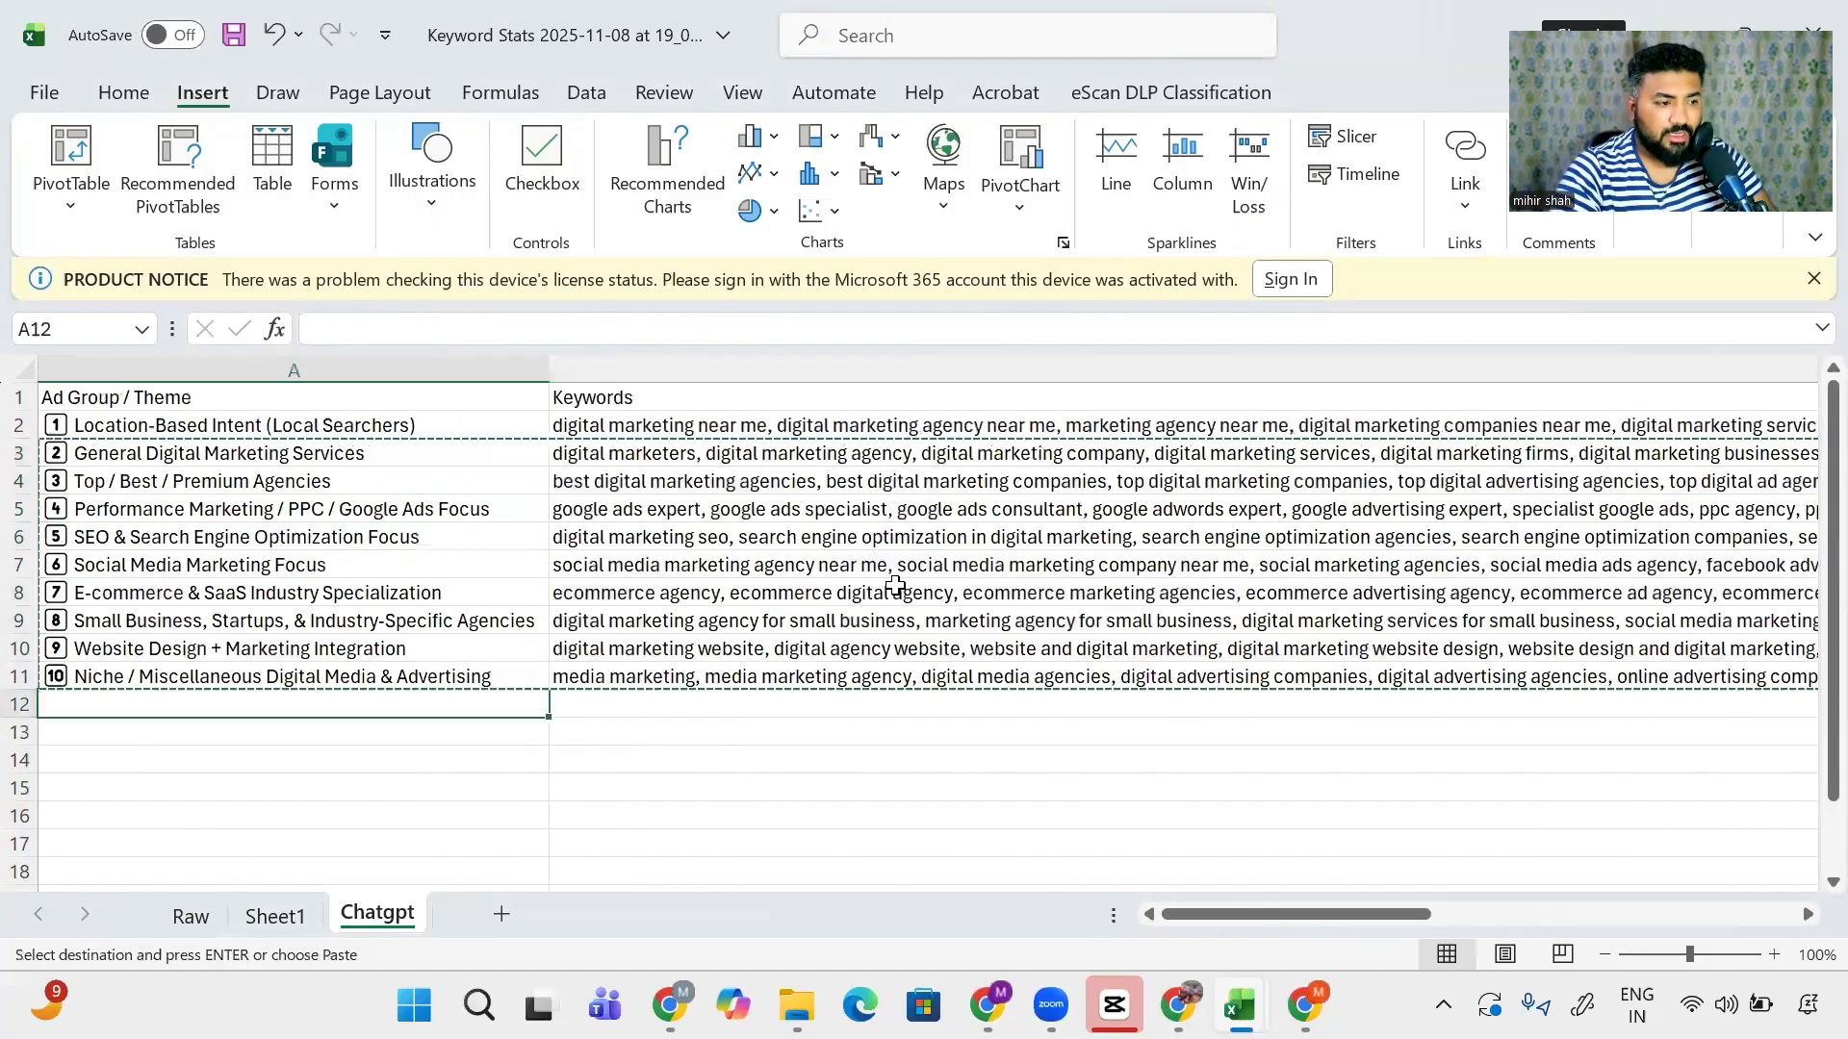
key(ctrl+v)
- Auto-fit the widths of the headline and description columns C to G
key(Right)
key(Right)
key(Up)
key(Up)
key(Up)
key(Up)
key(Up)
key(Up)
key(Up)
key(Up)
key(Up)
key(Up)
key(Up)
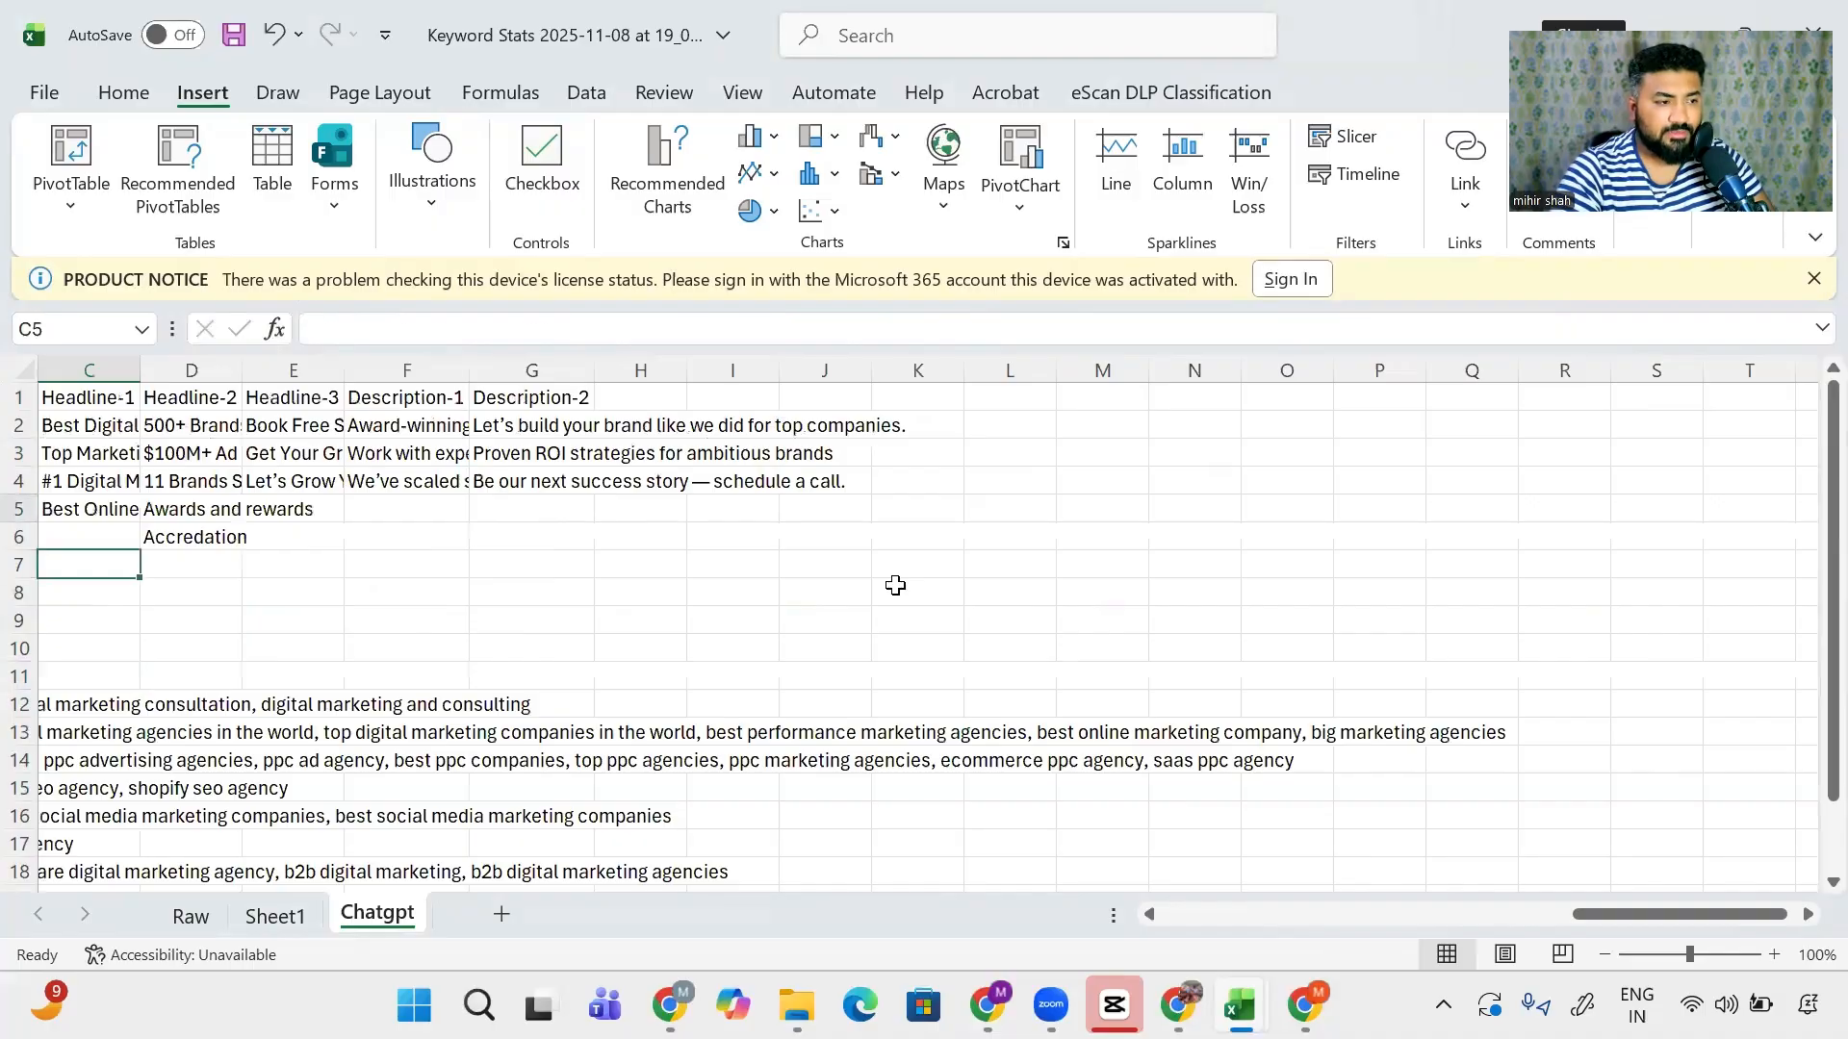
key(ctrl+a)
key(alt)
key(h)
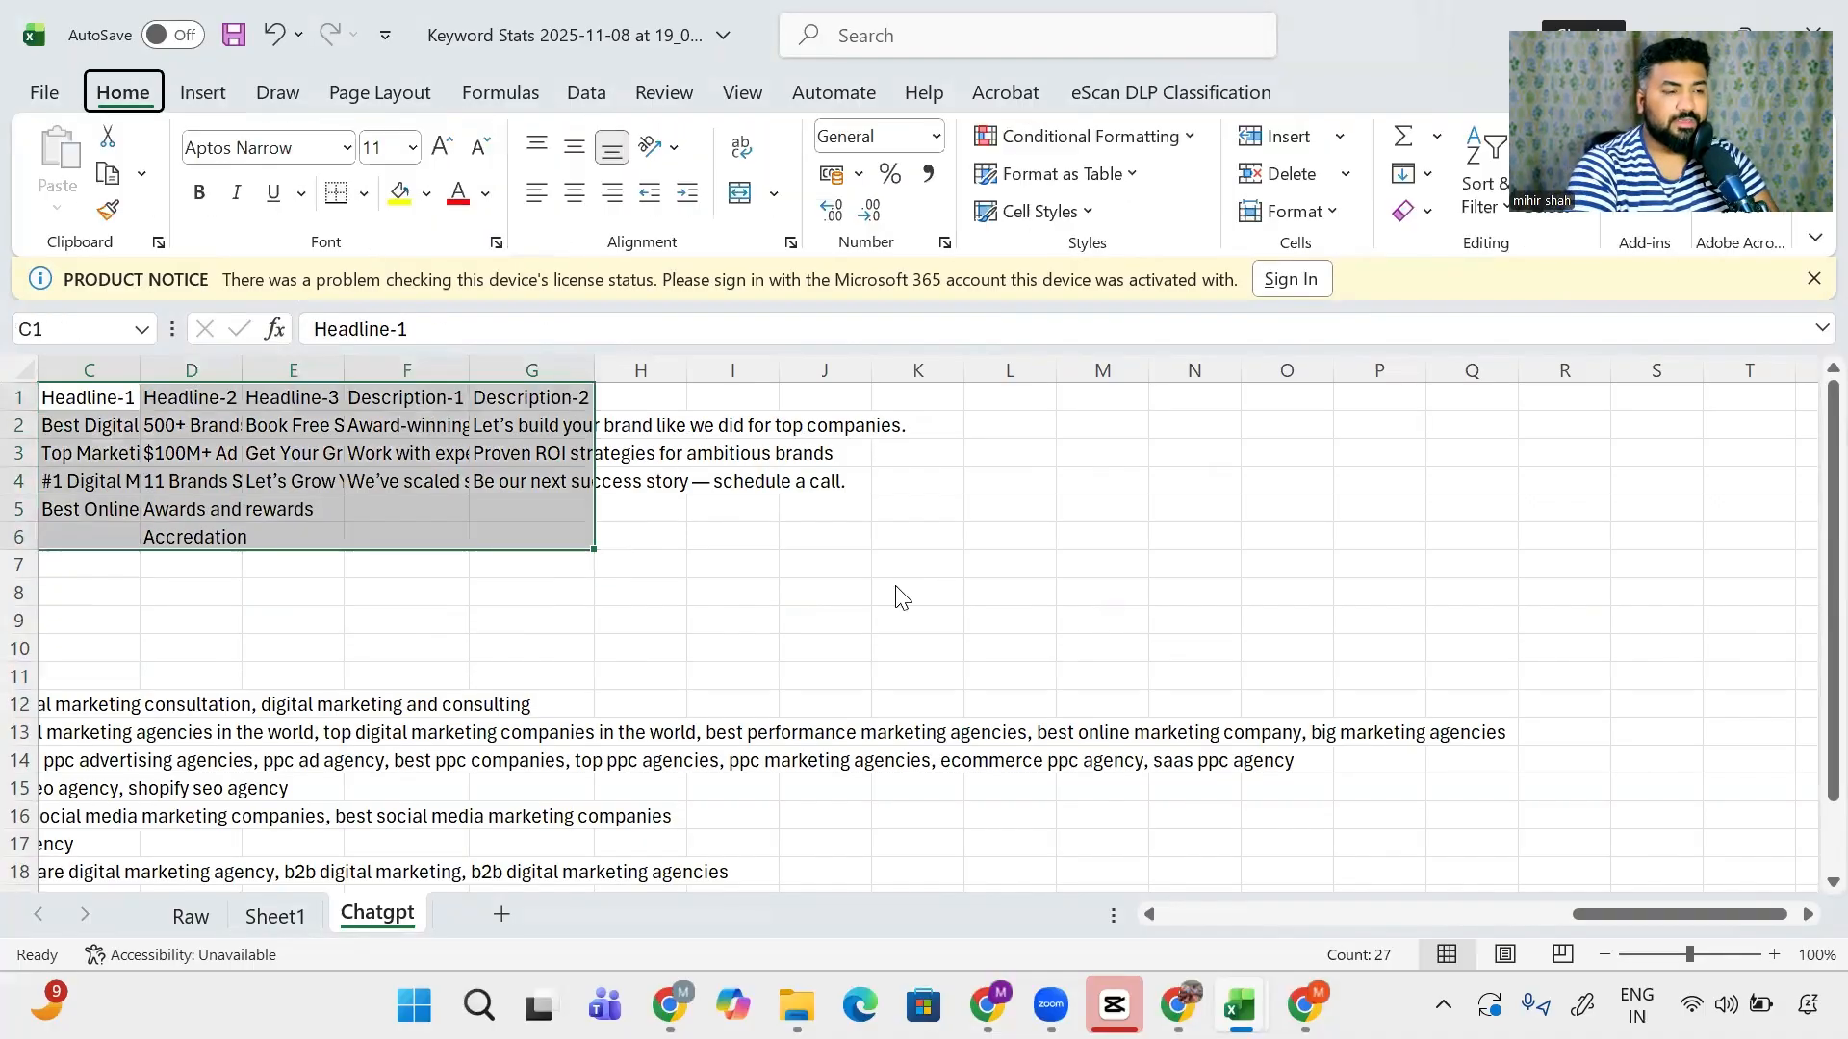
key(o)
key(i)
- Check the Ad Group / Theme, Keywords and headline column headers
key(Left)
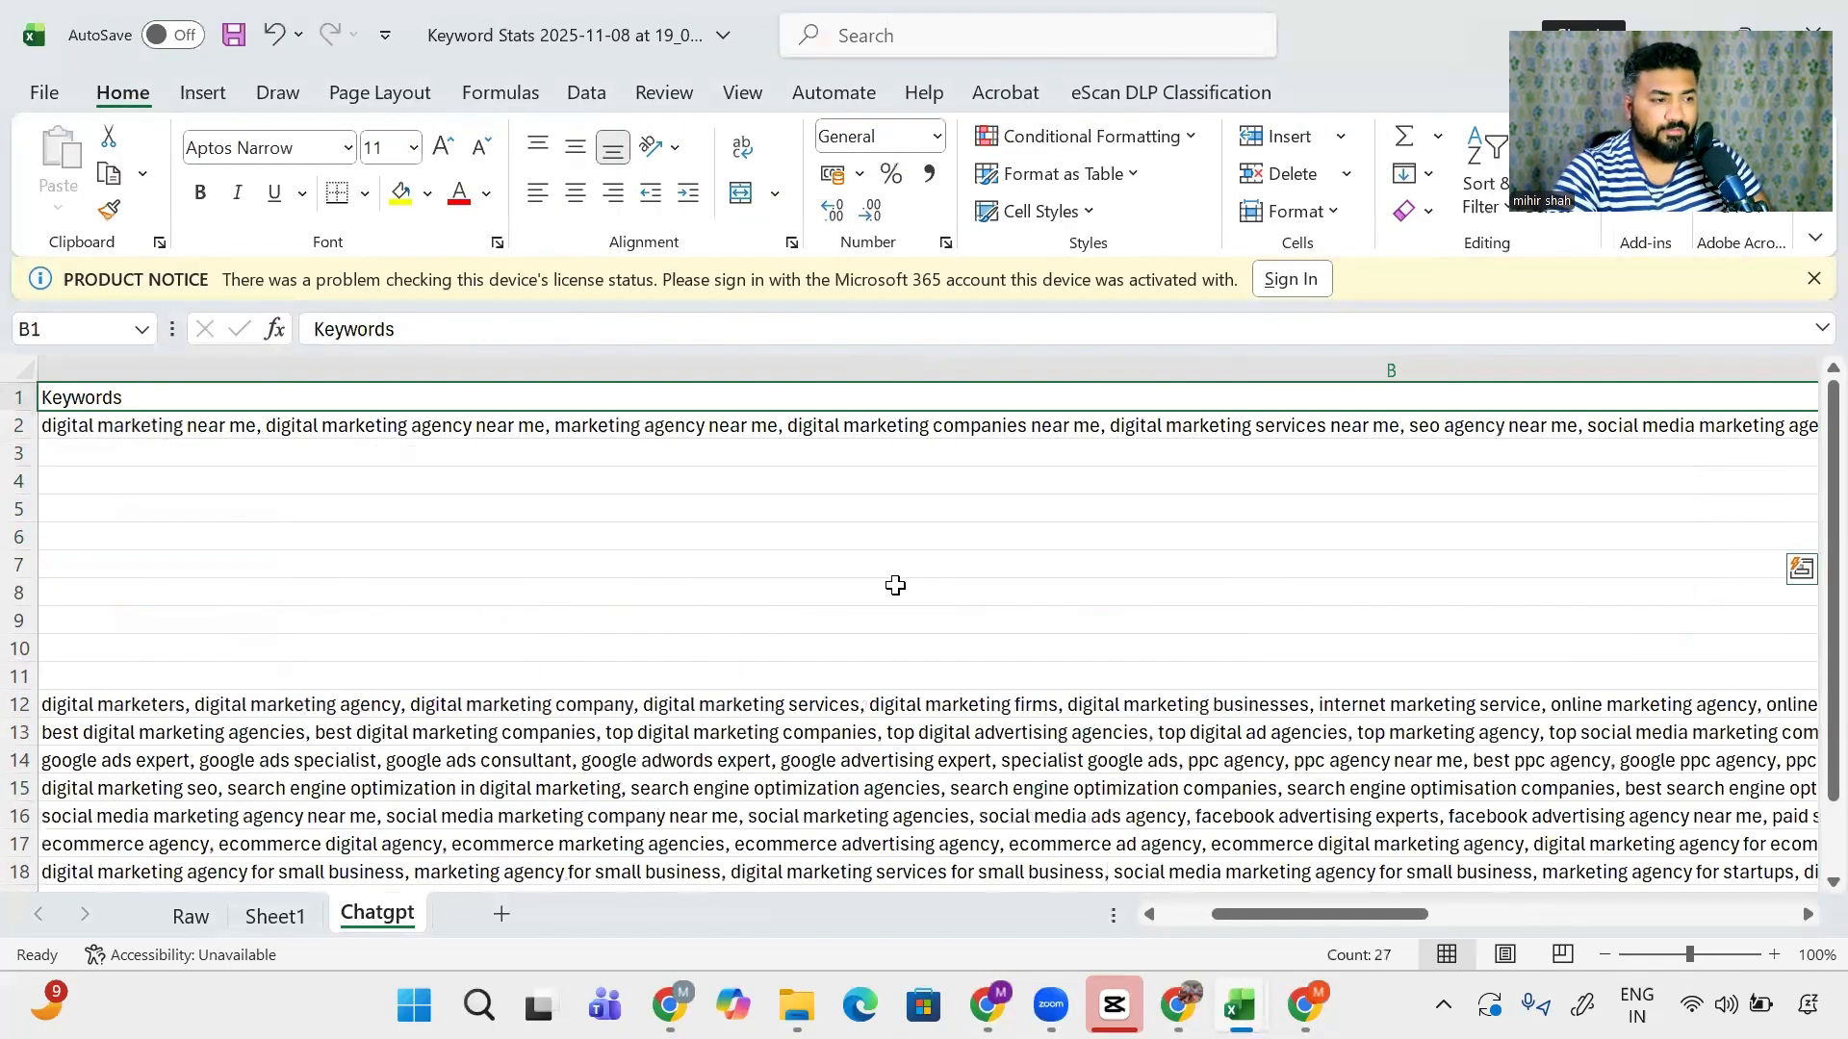
key(Left)
key(Right)
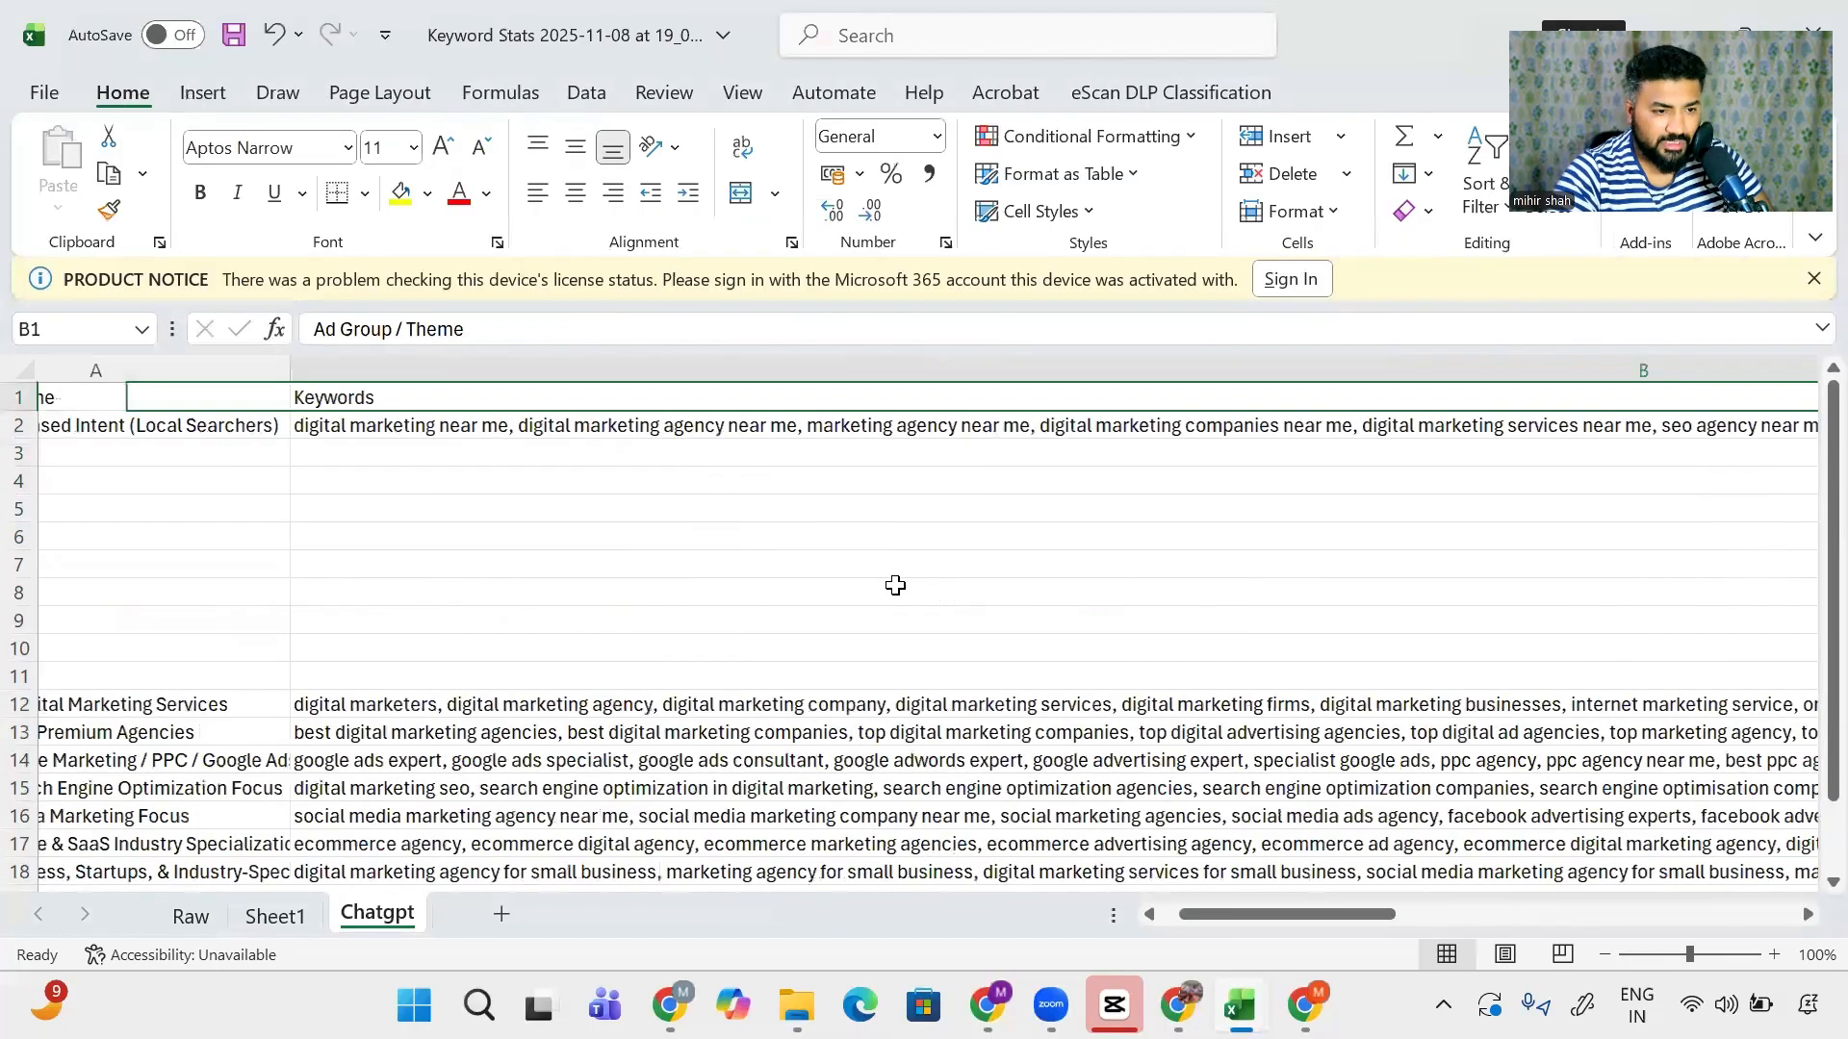
key(Right)
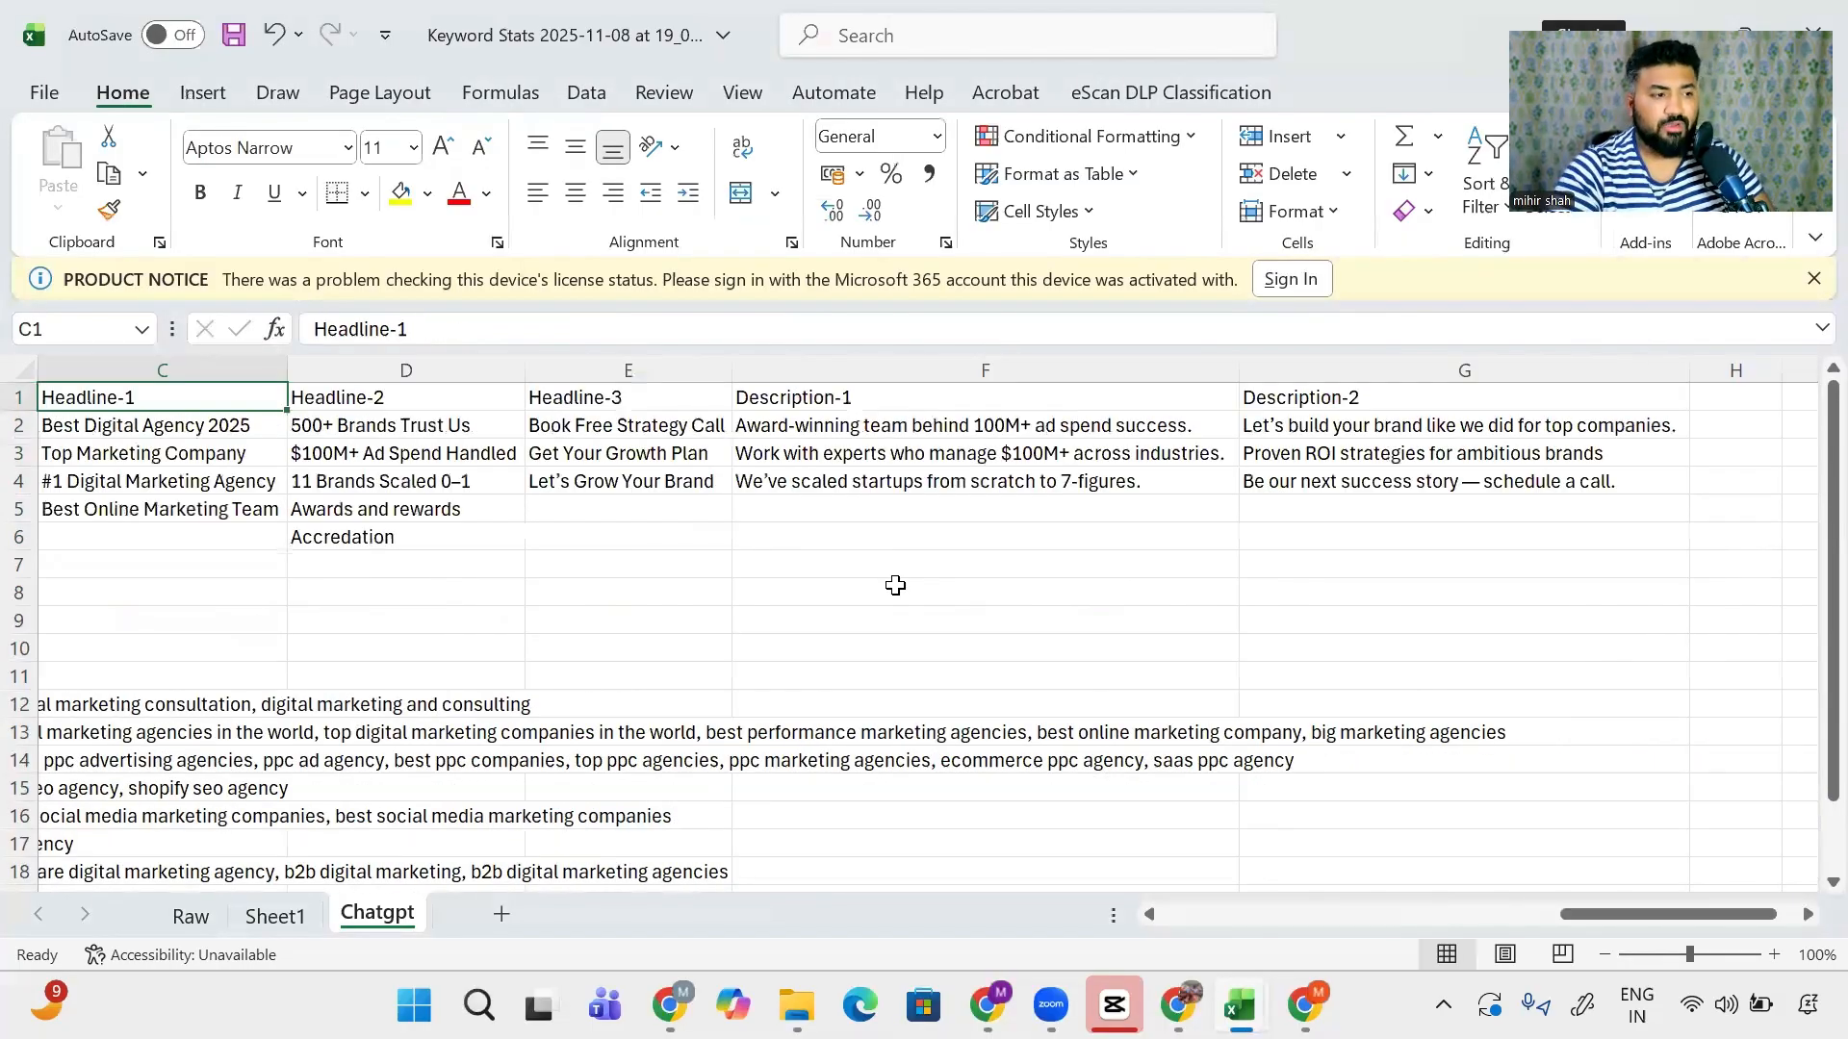
key(Right)
key(Right)
key(Right)
key(Left)
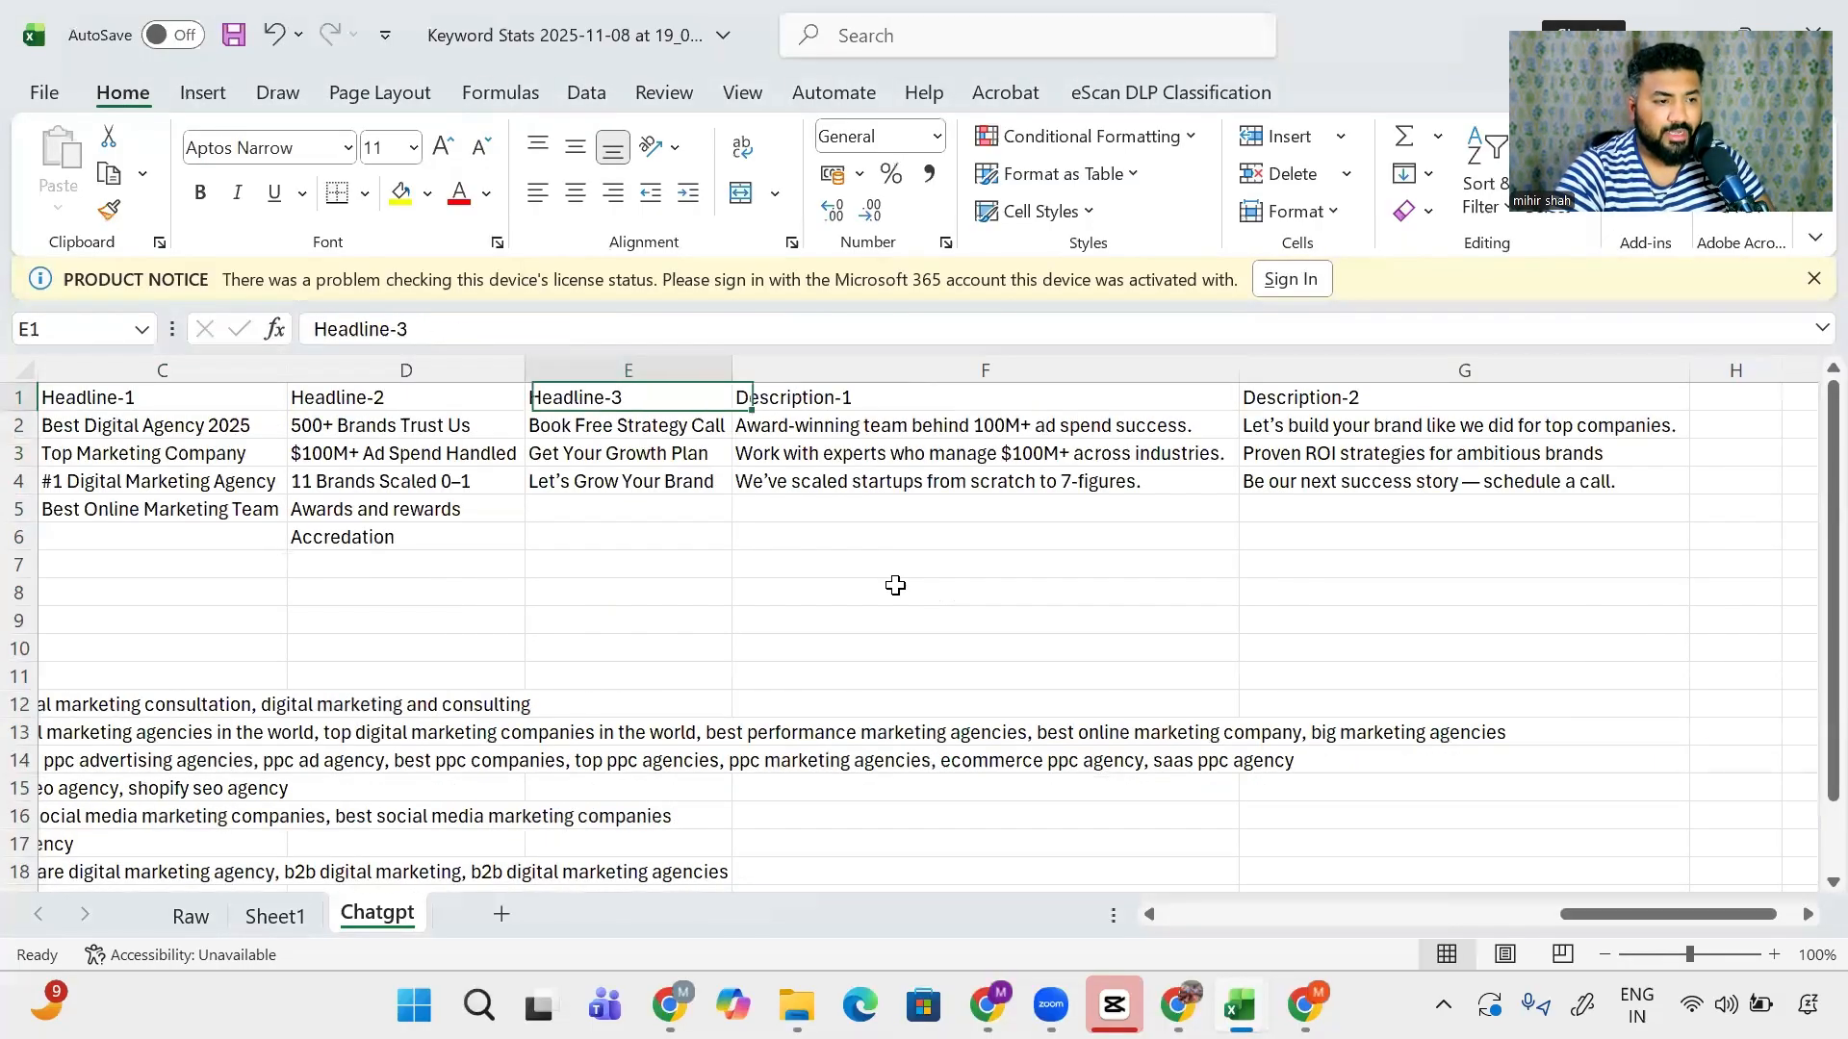
key(Left)
- Select the pasted ad copy rows to check their extent
key(Down)
key(Left)
key(shift+Down)
key(shift+Down)
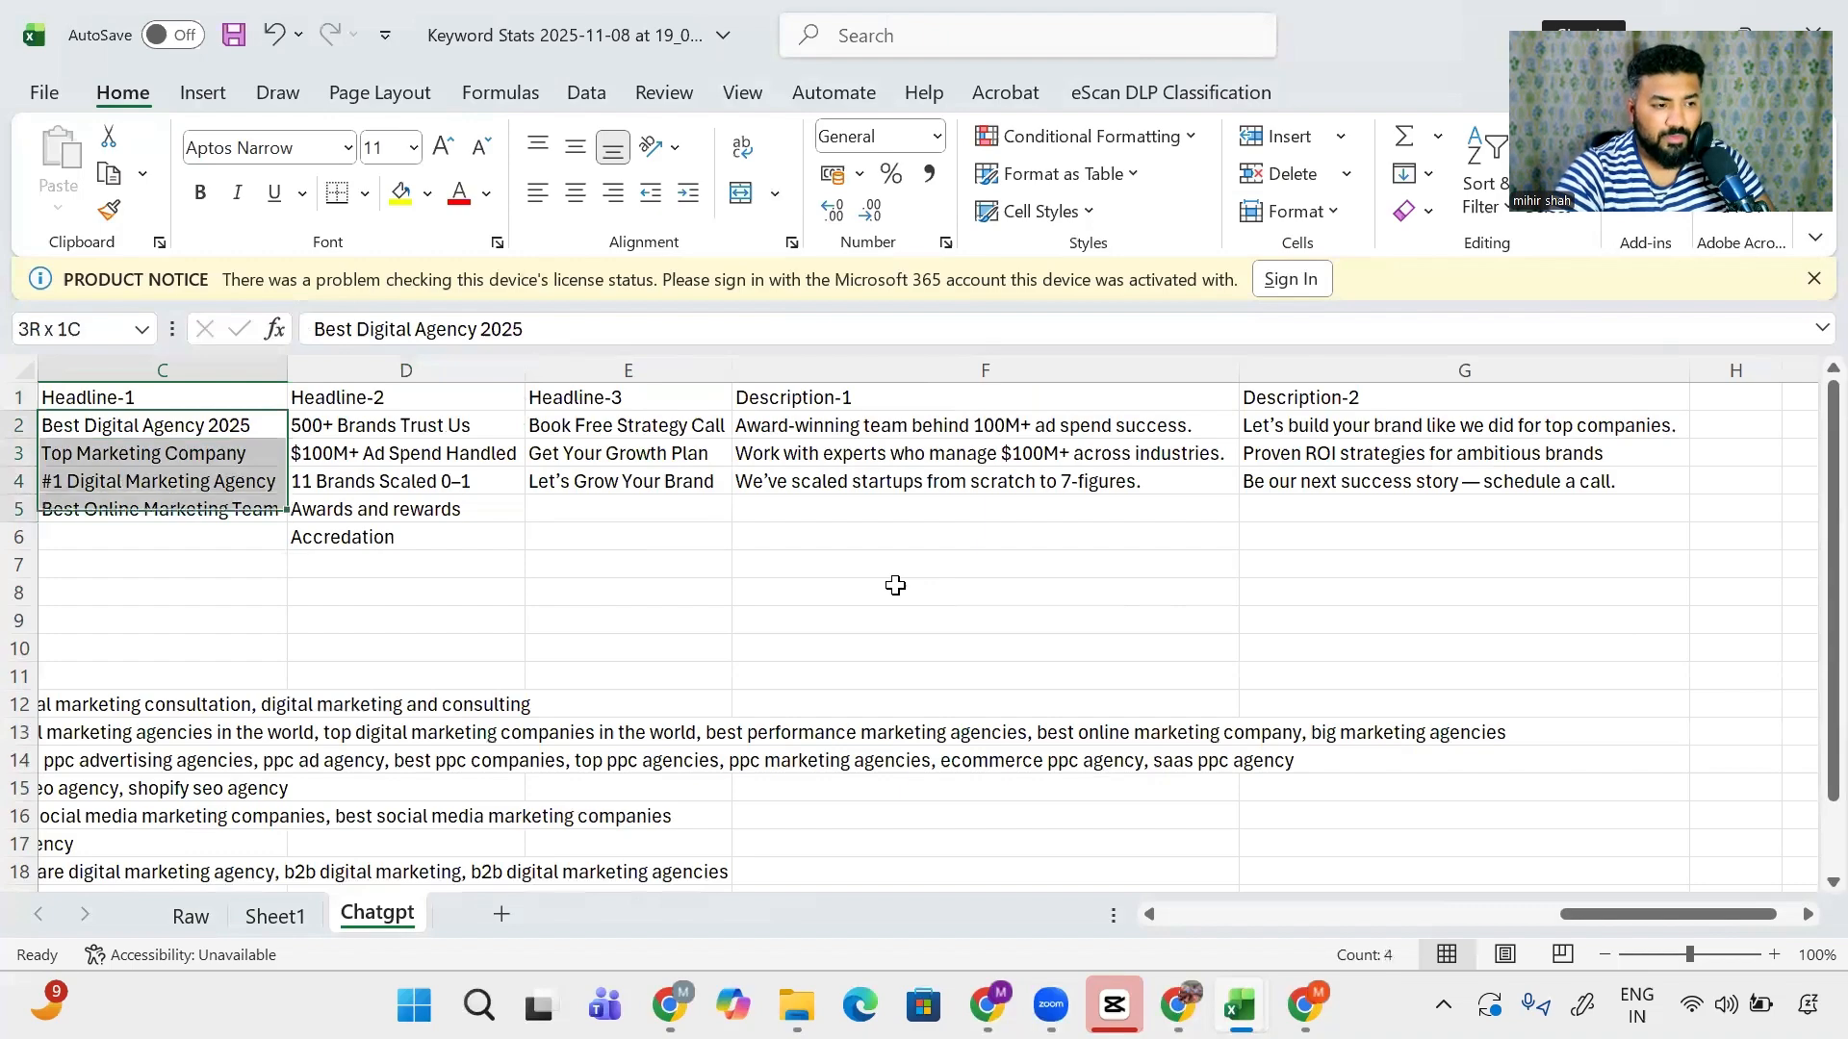
key(shift+Down)
key(shift+Right)
key(shift+Right)
key(shift+Right)
key(shift+Right)
key(shift+Right)
key(shift+Left)
key(shift+Left)
key(shift+Left)
key(shift+Left)
key(shift+Left)
key(shift+Left)
key(shift+Left)
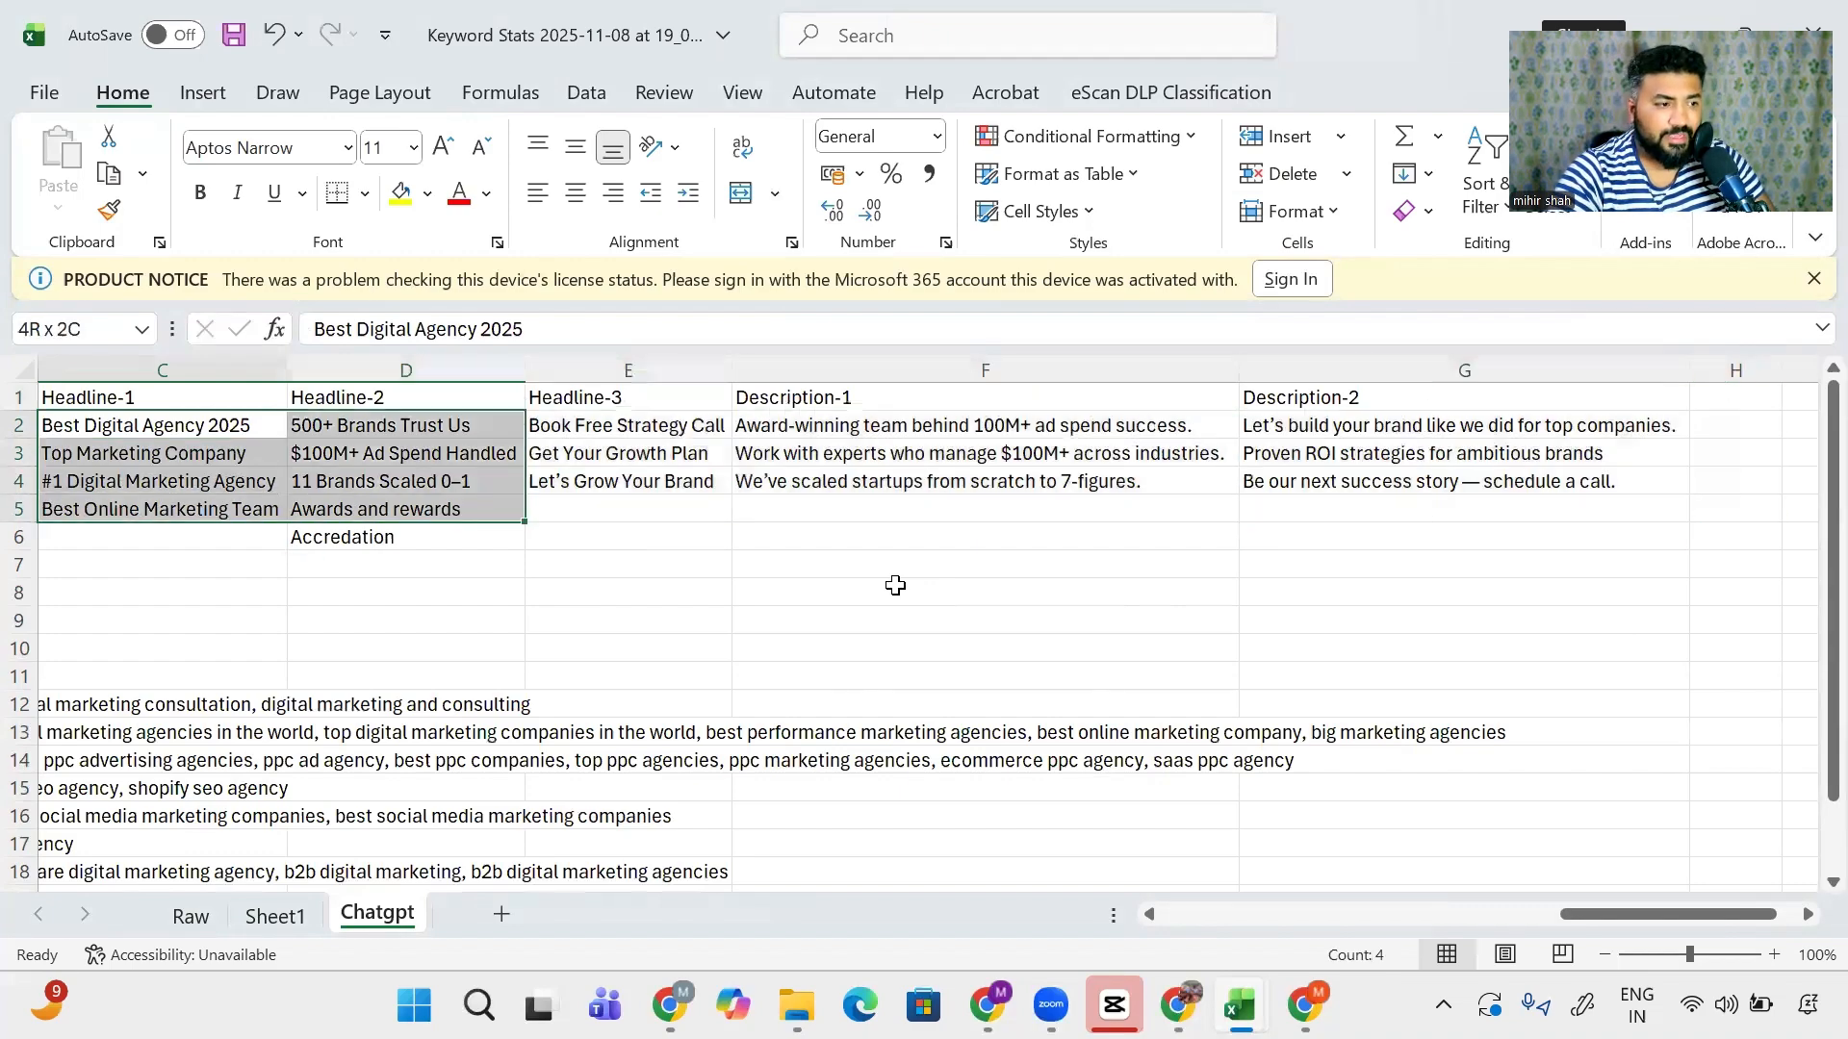
key(Down)
key(Right)
key(Right)
key(Right)
key(Right)
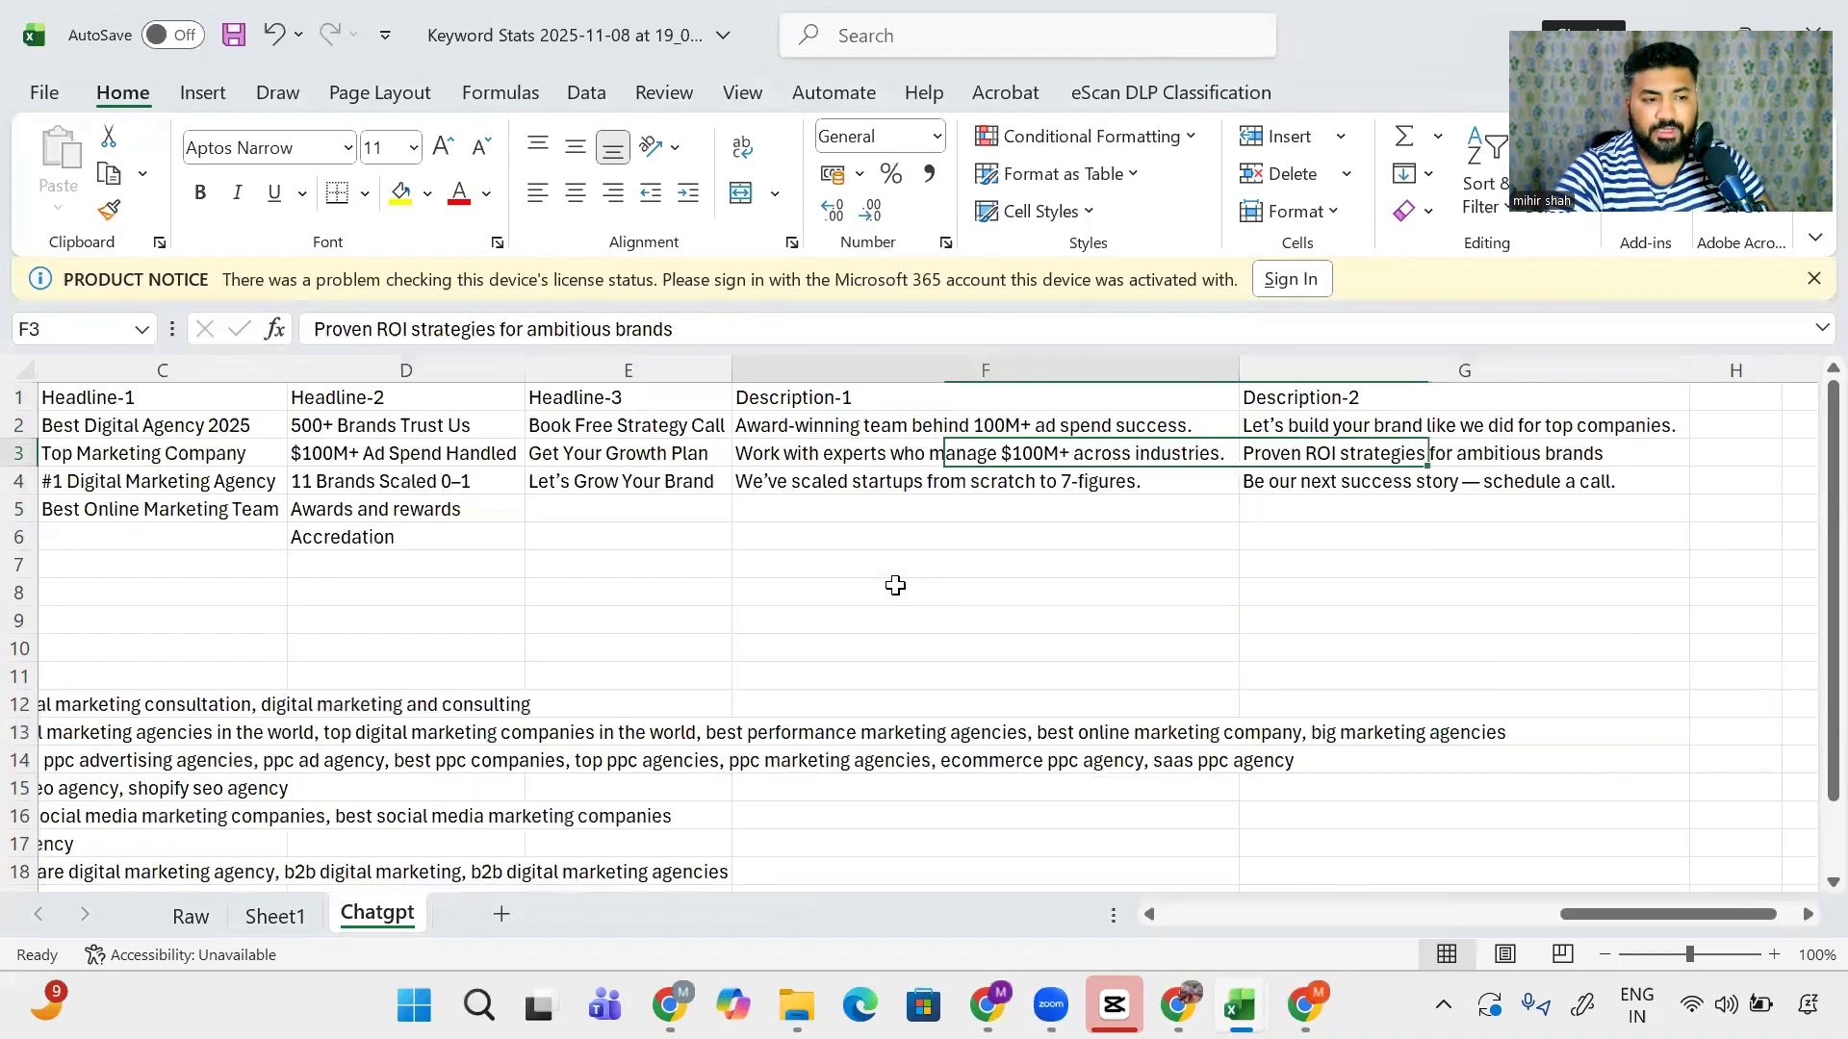
key(Left)
key(Left)
key(Left)
key(Left)
key(Left)
key(Left)
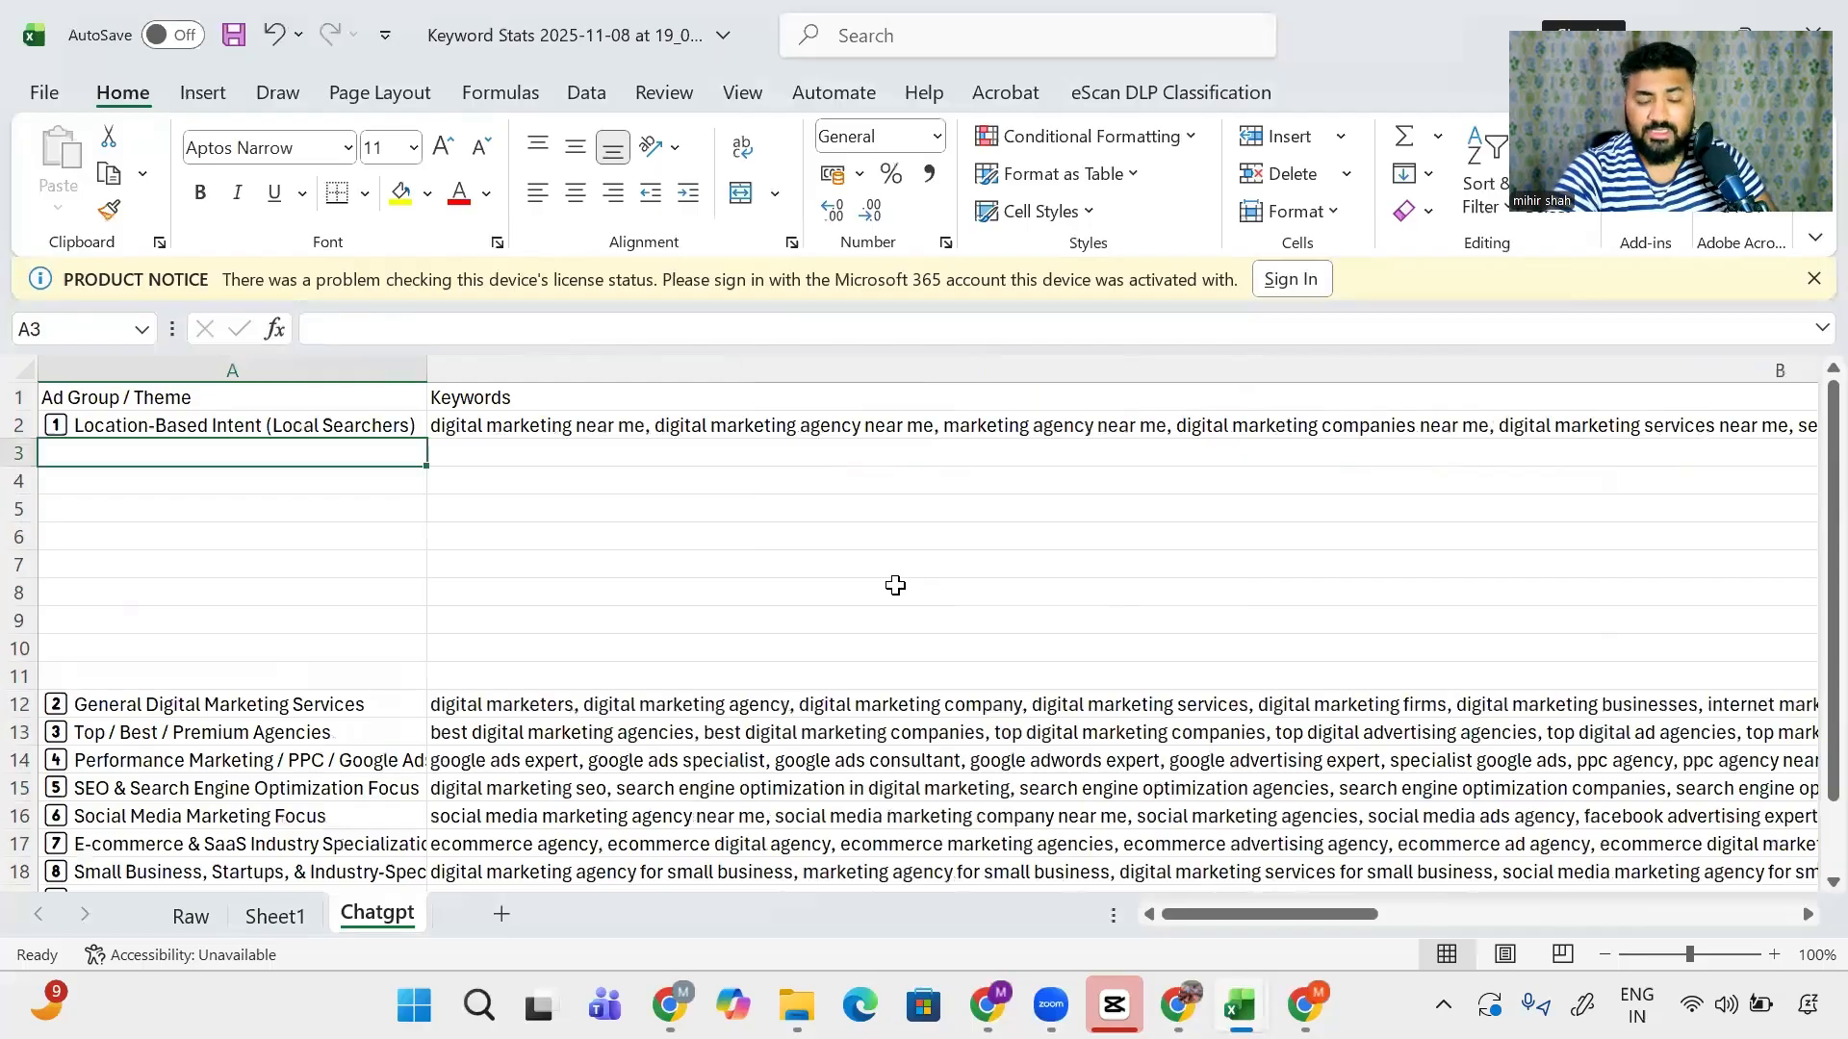
- Move the General Digital Marketing Services ad group row up into row 7
key(Down)
key(Down)
key(Down)
key(Down)
key(Down)
key(Down)
key(Down)
key(Down)
key(Down)
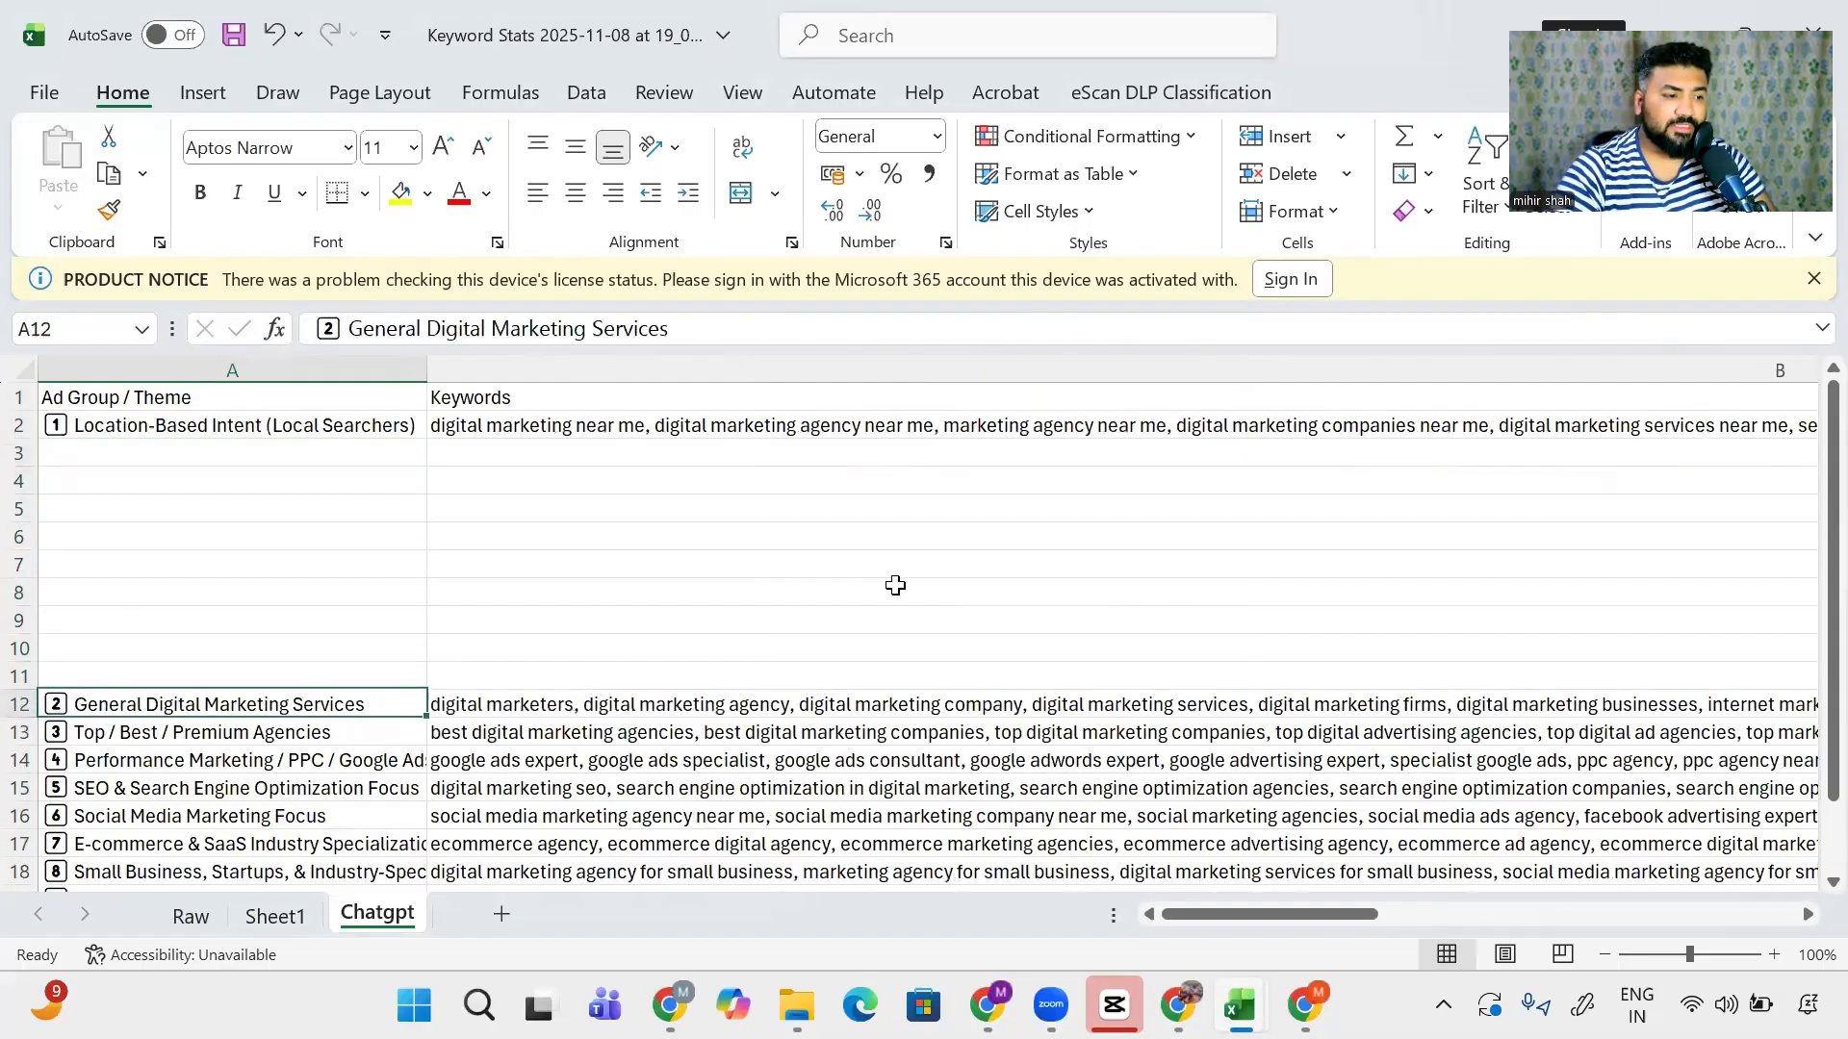
key(shift+Right)
key(ctrl+c)
key(Up)
key(Up)
key(Up)
key(Up)
key(Up)
key(Up)
key(Up)
key(Up)
key(Up)
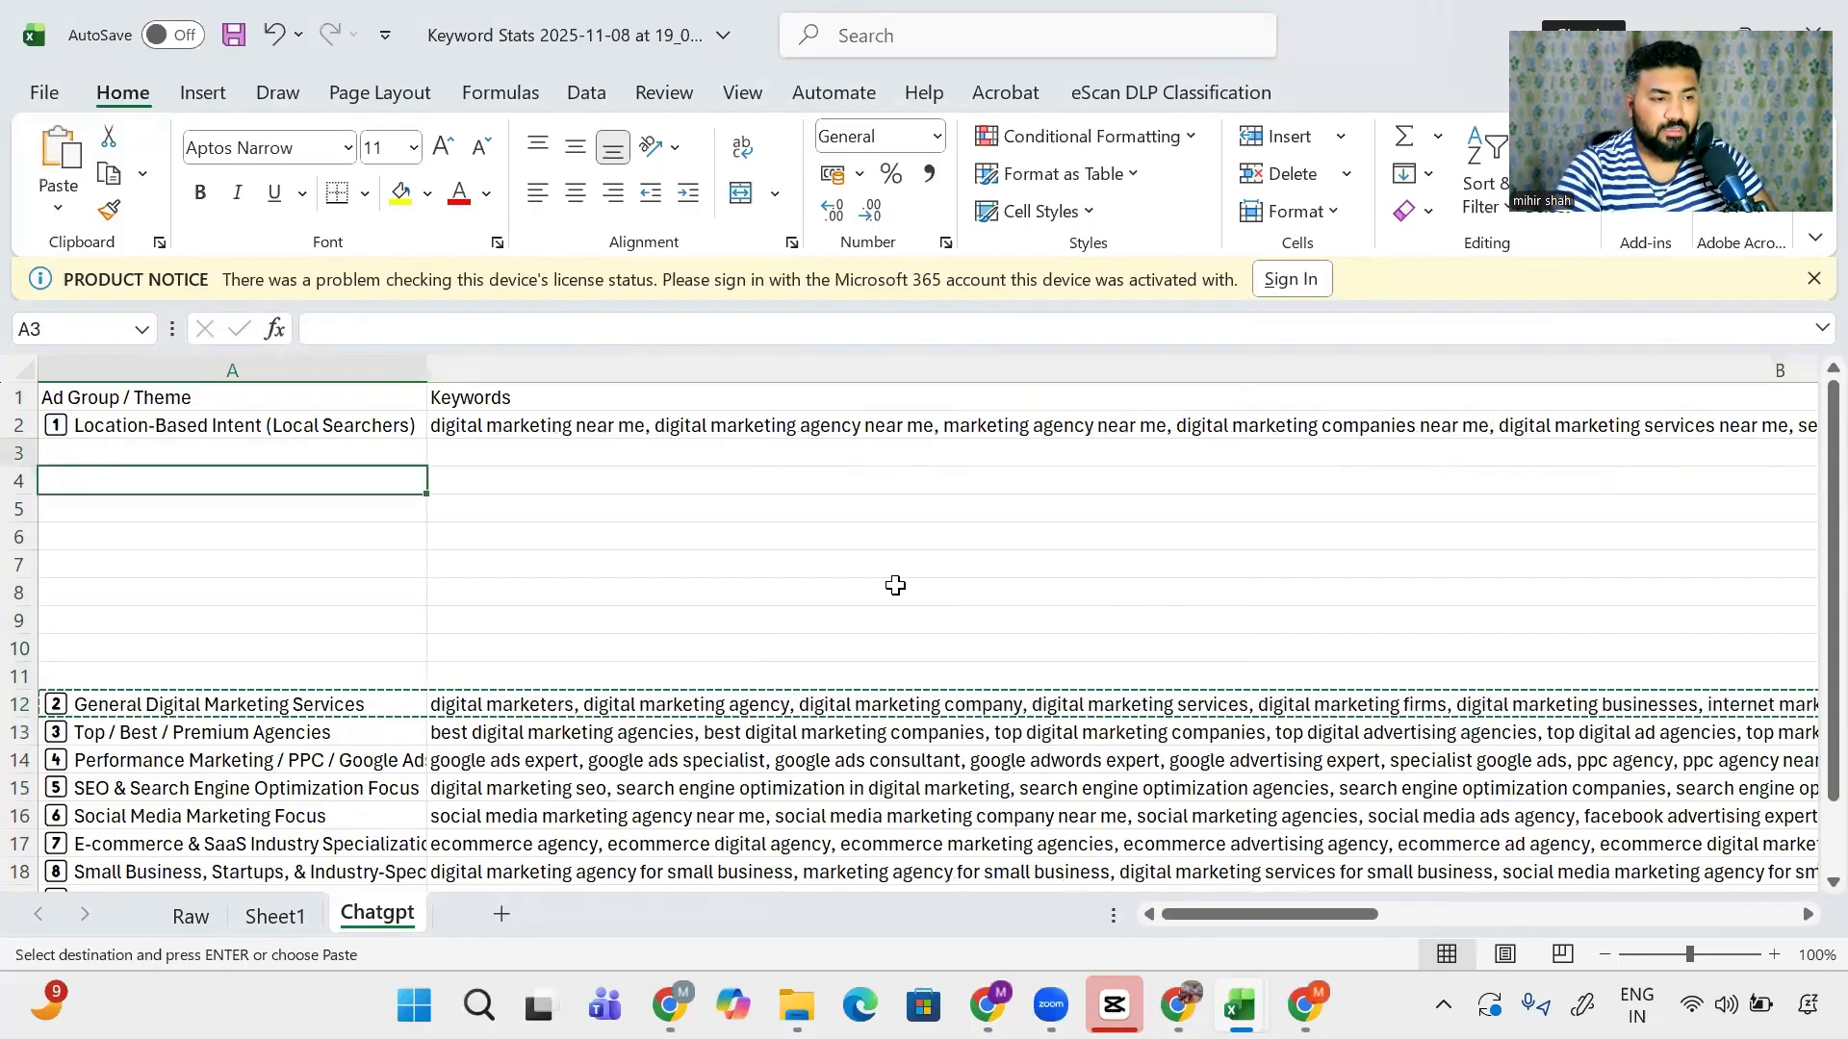
key(Right)
key(Right)
key(Right)
key(Down)
key(Down)
key(Down)
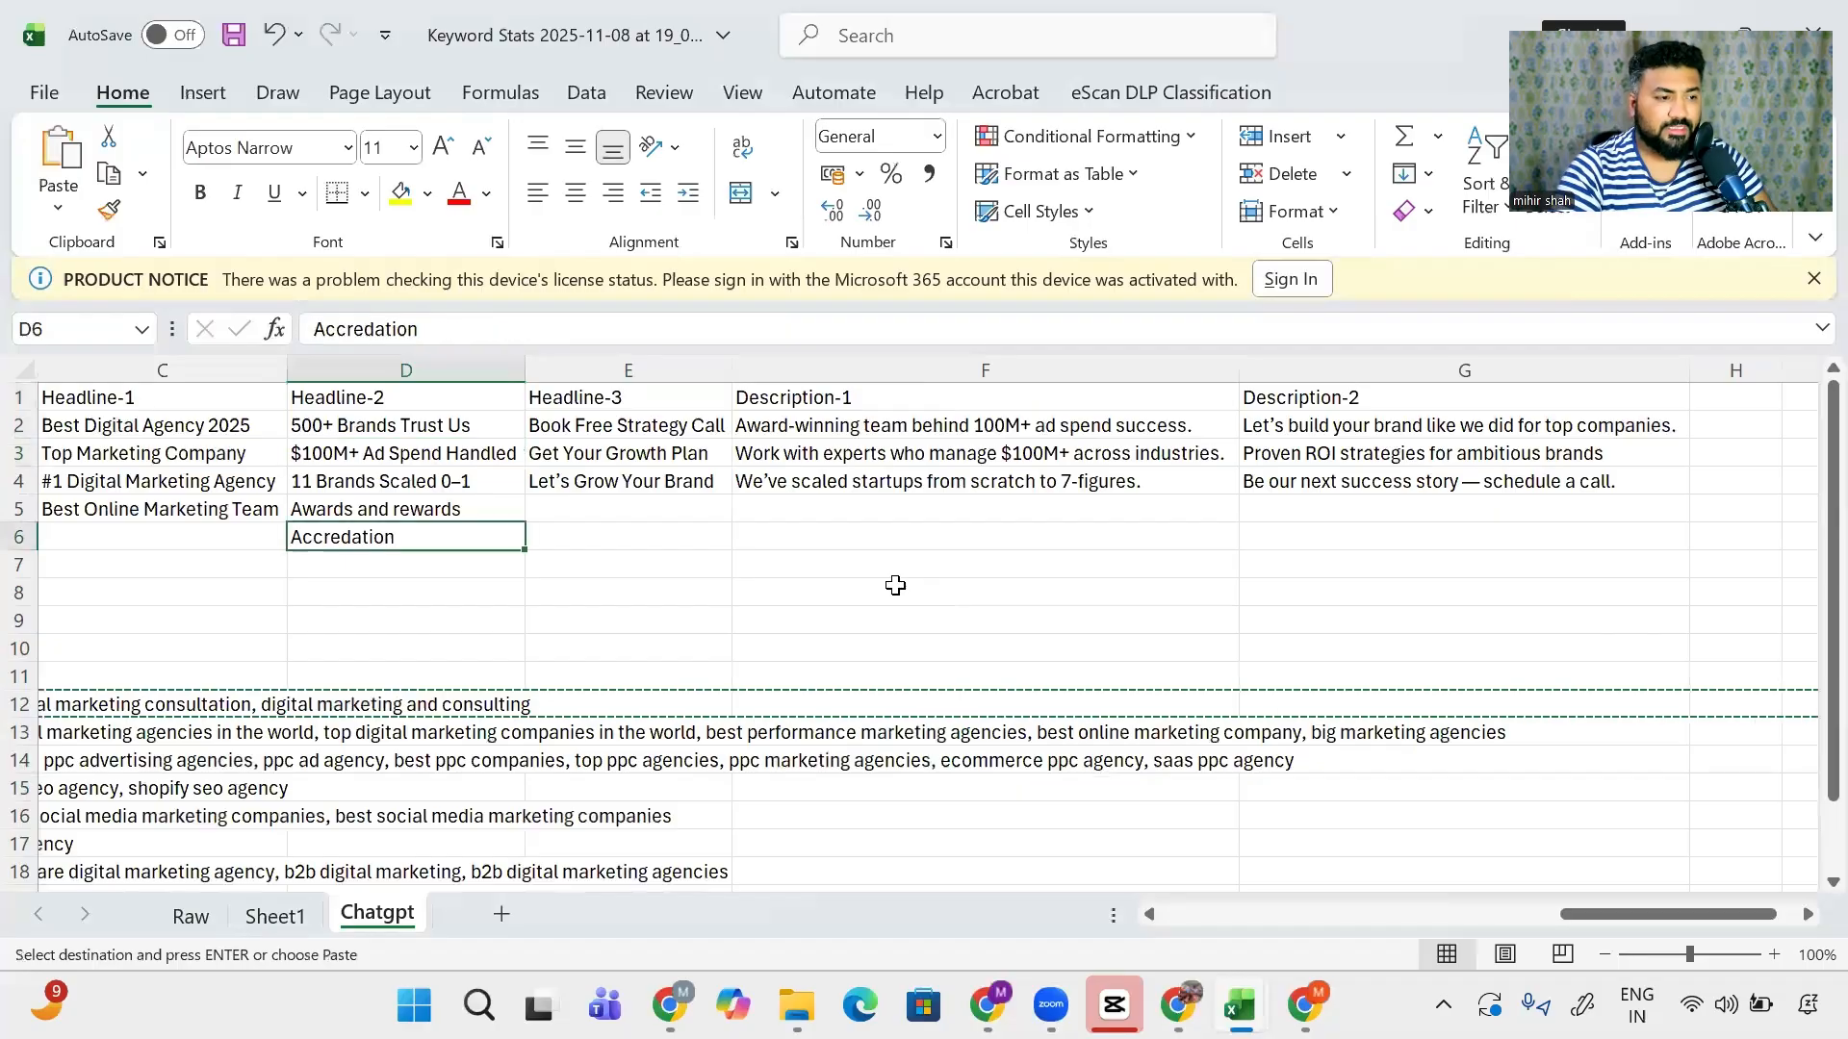
key(Down)
key(Left)
key(Left)
key(Left)
key(ctrl+v)
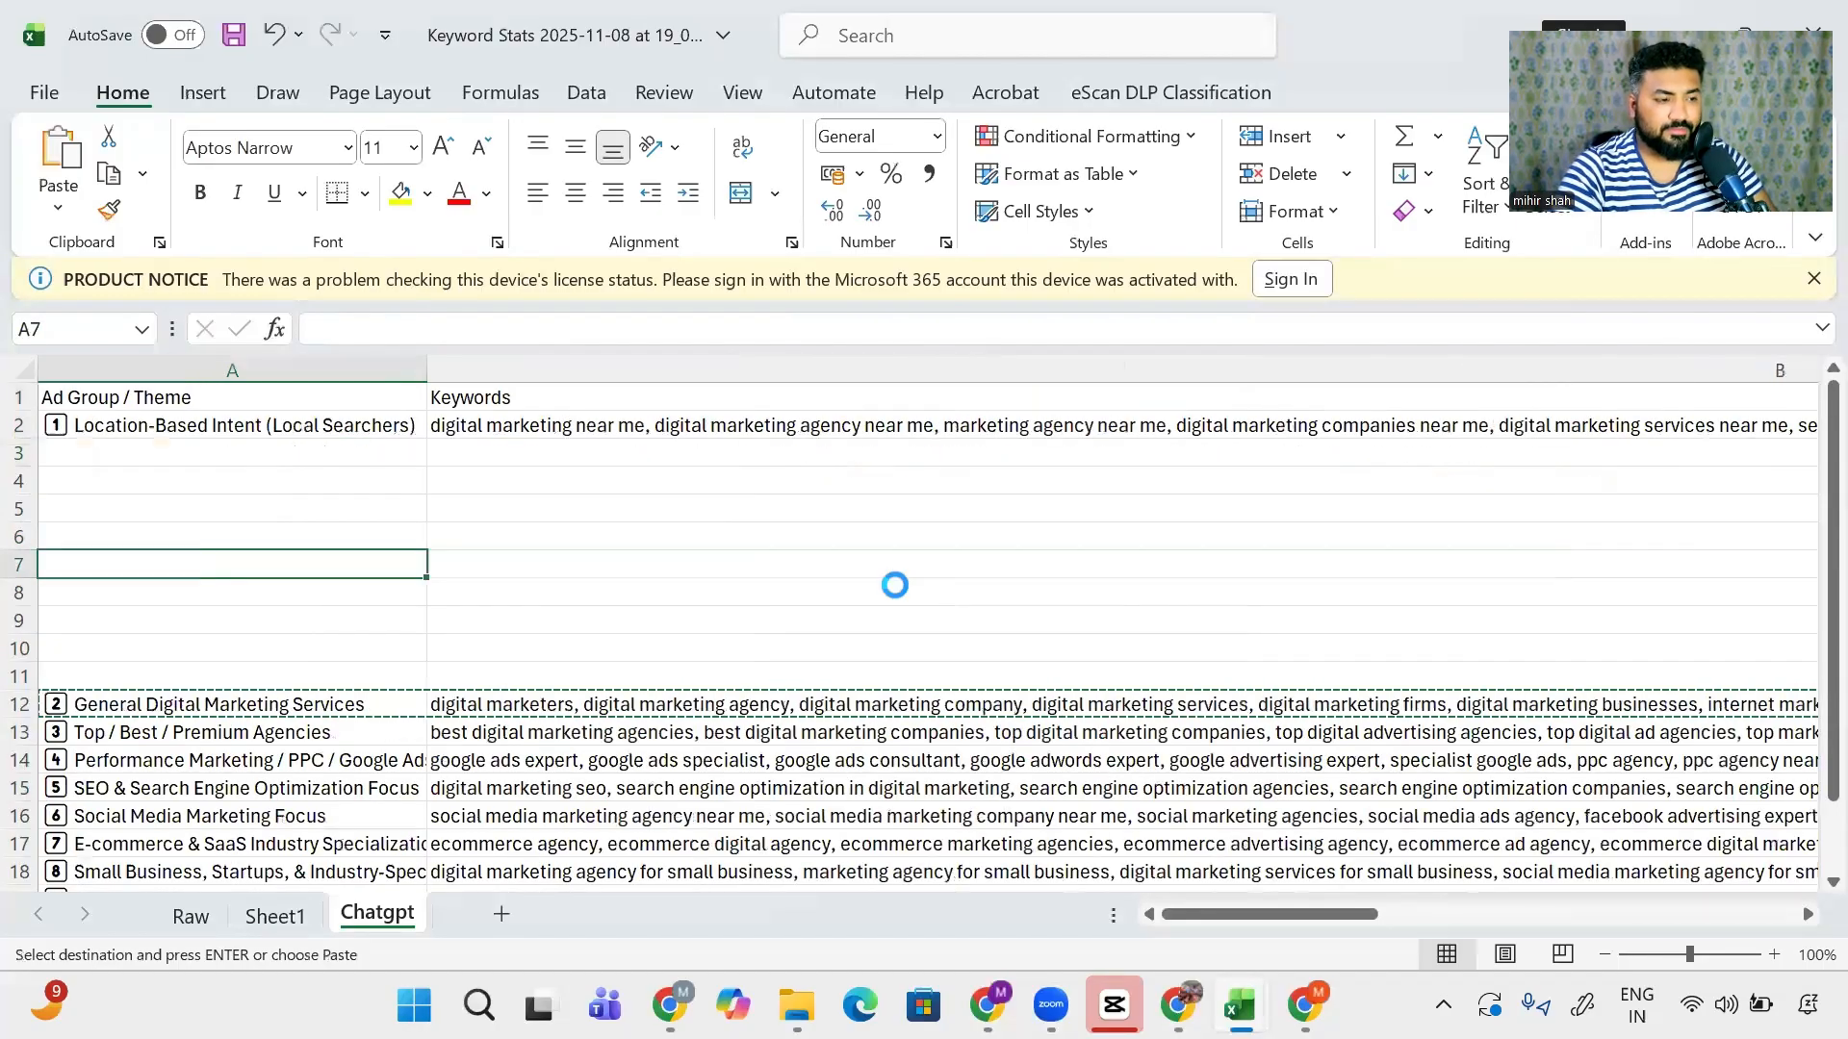
key(Right)
key(Right)
key(Right)
key(Right)
key(Left)
- Clear the leftover 'Awards and rewards' and 'Accredation' entries in D5:D6
key(Up)
key(Up)
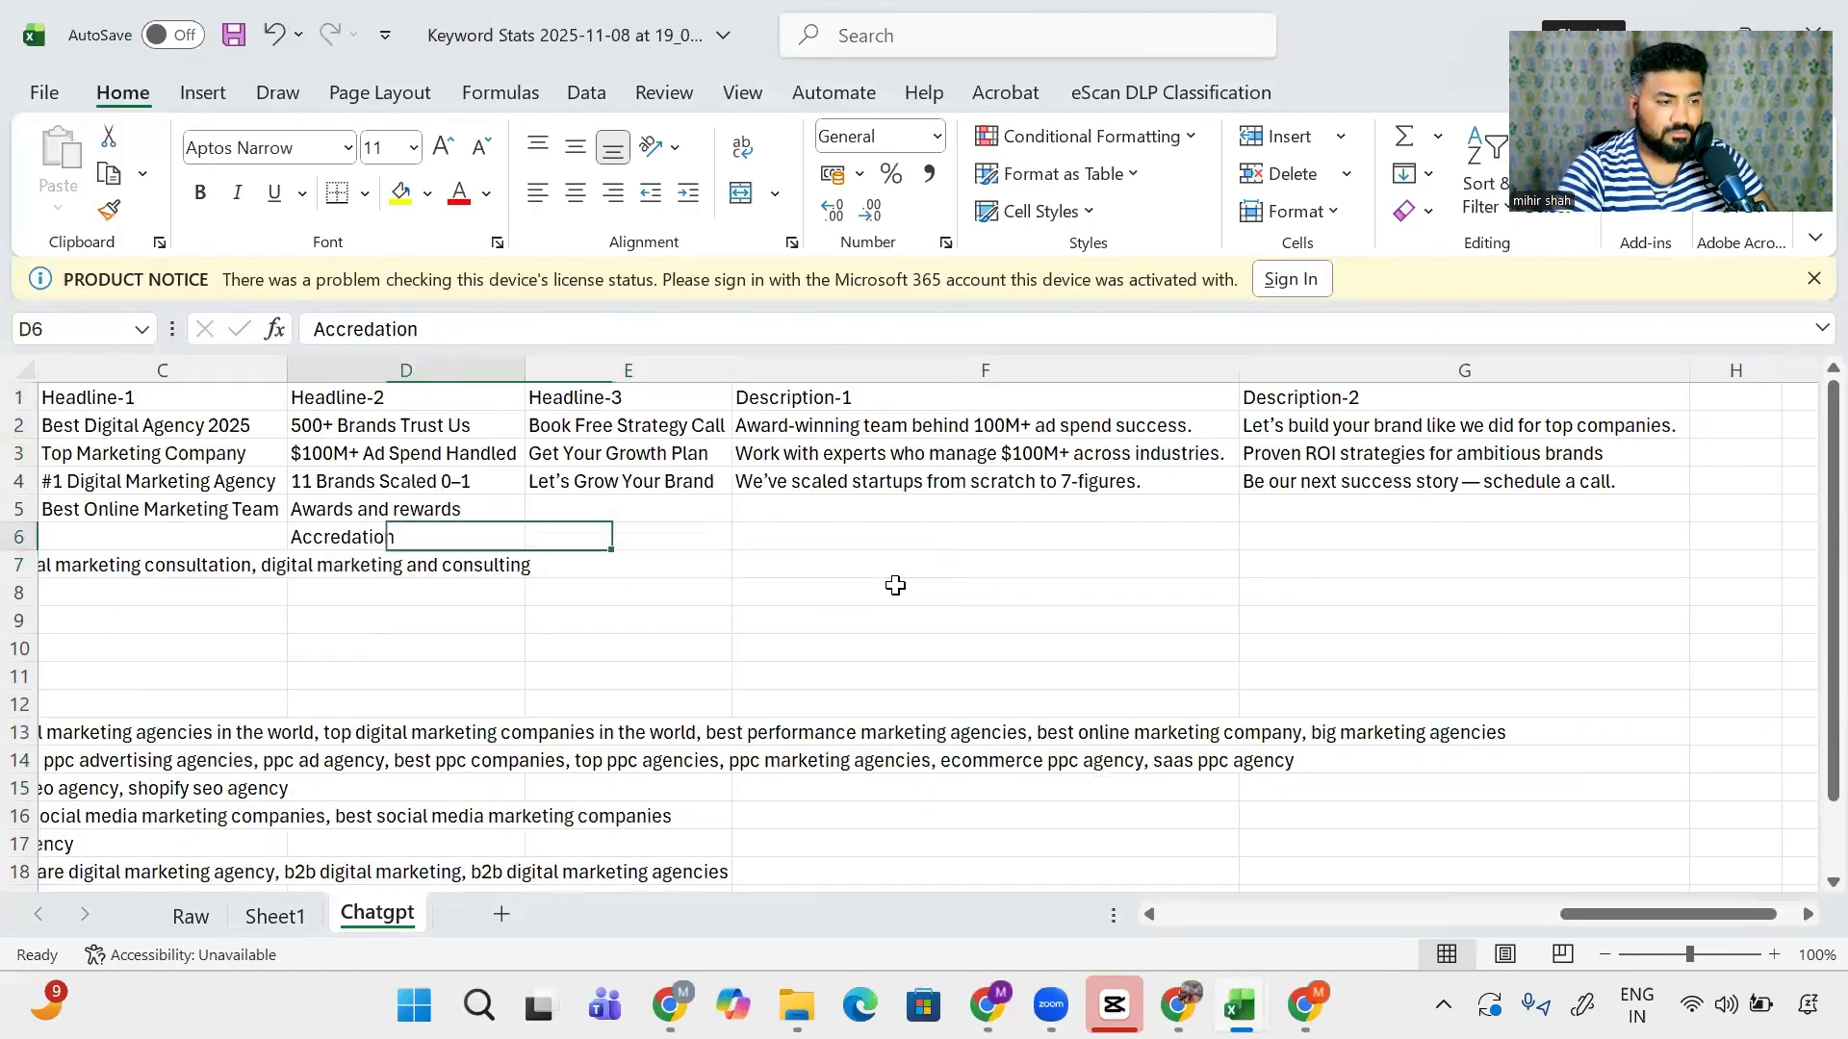
key(Down)
key(shift+Up)
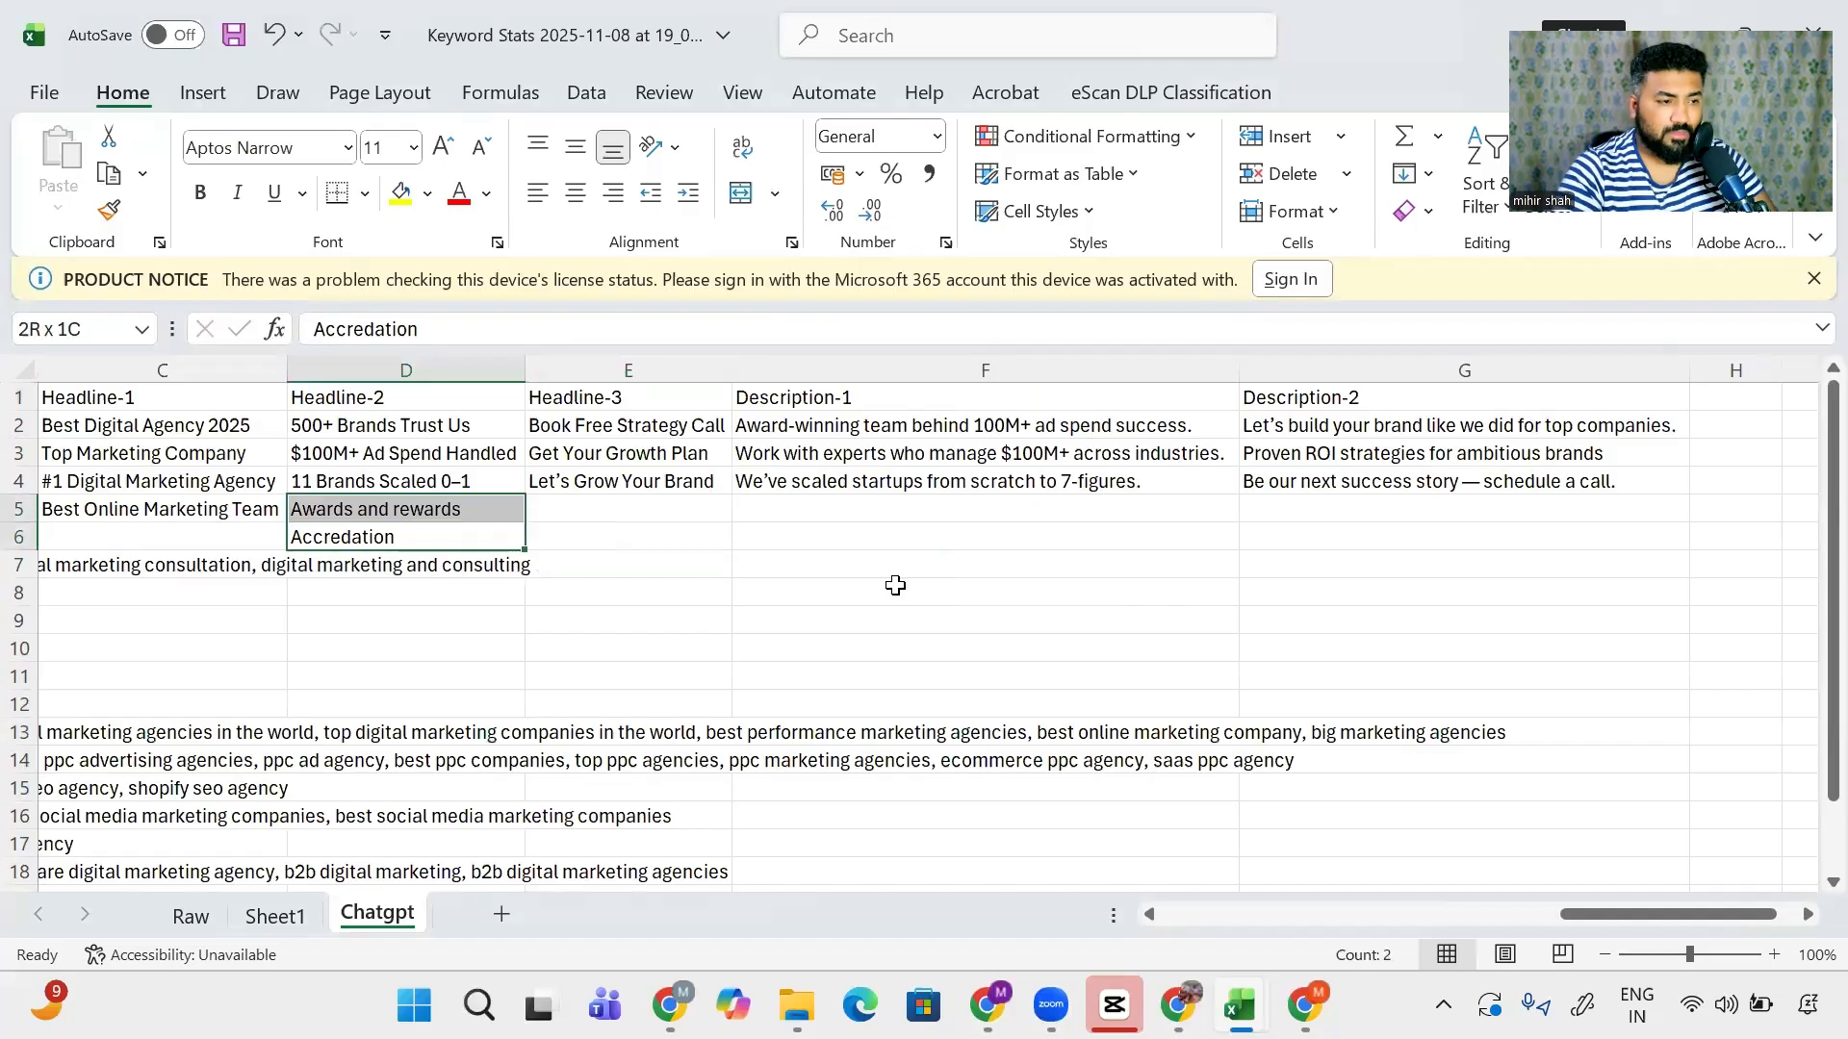
key(Delete)
key(Left)
key(Left)
key(Left)
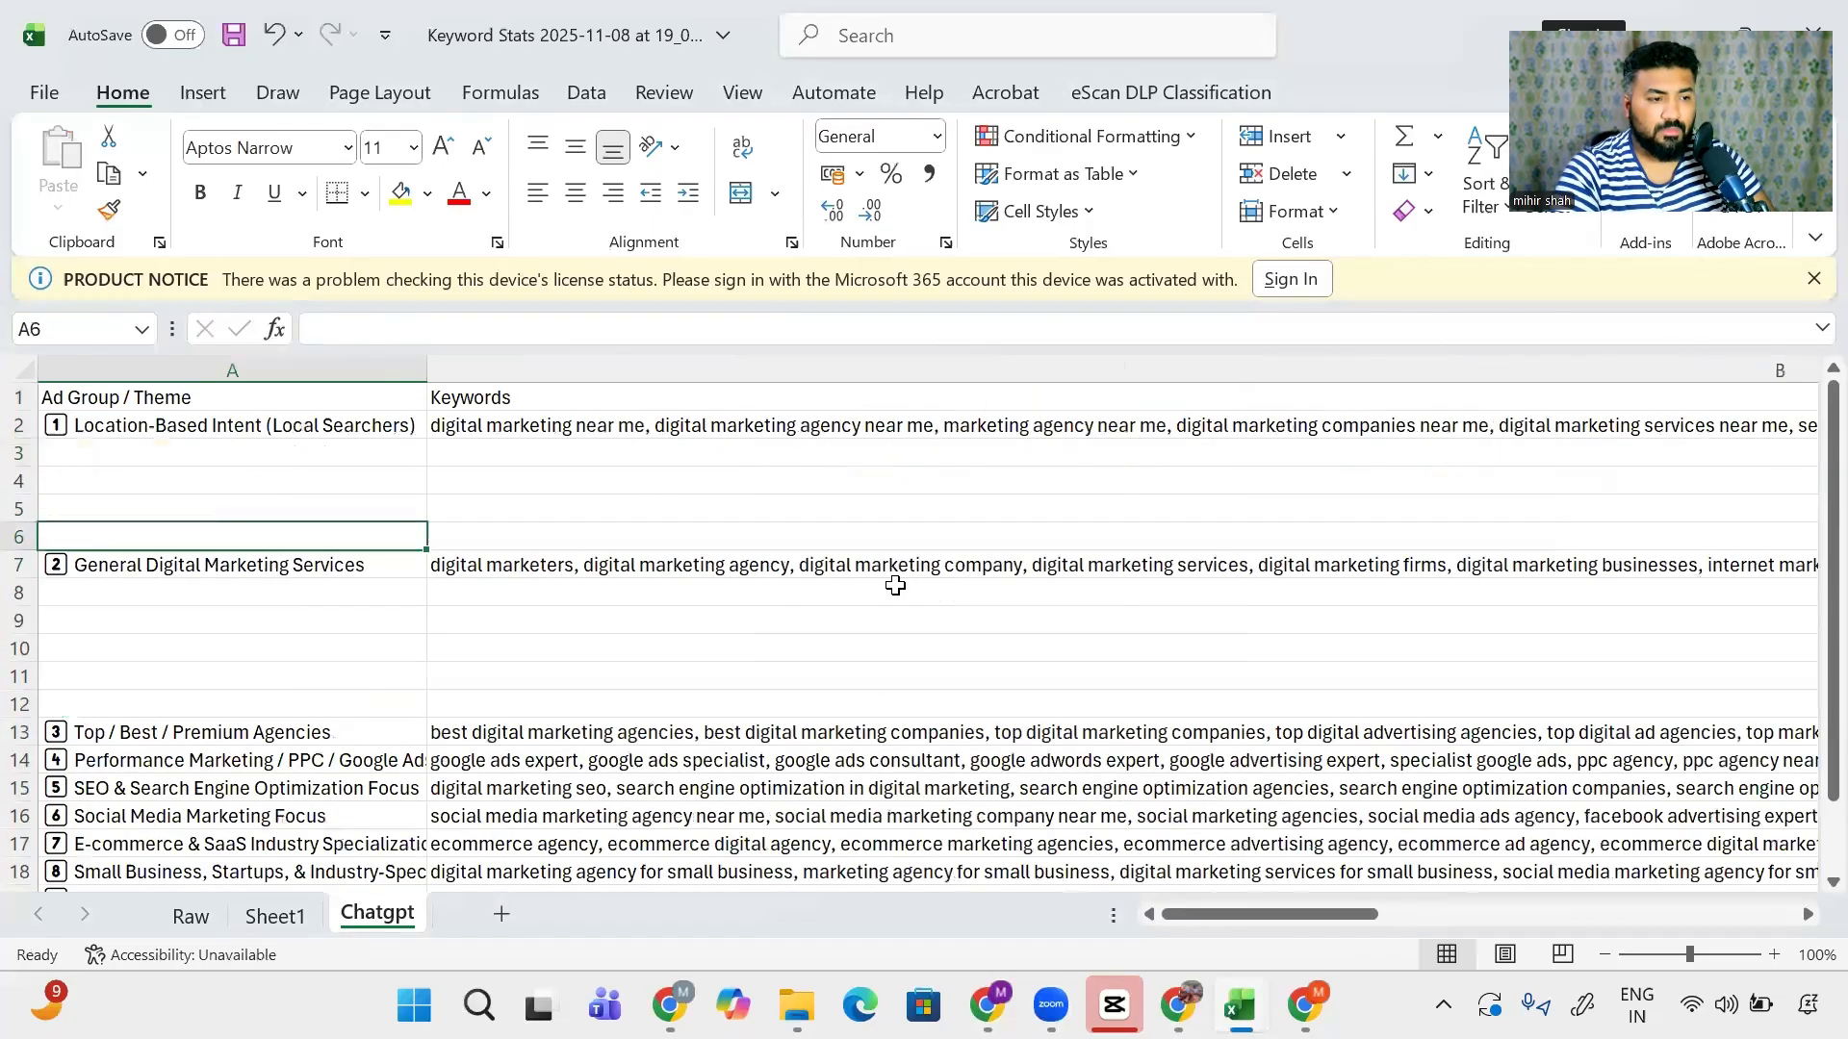
key(Down)
key(Right)
key(Right)
key(Right)
key(Right)
key(Left)
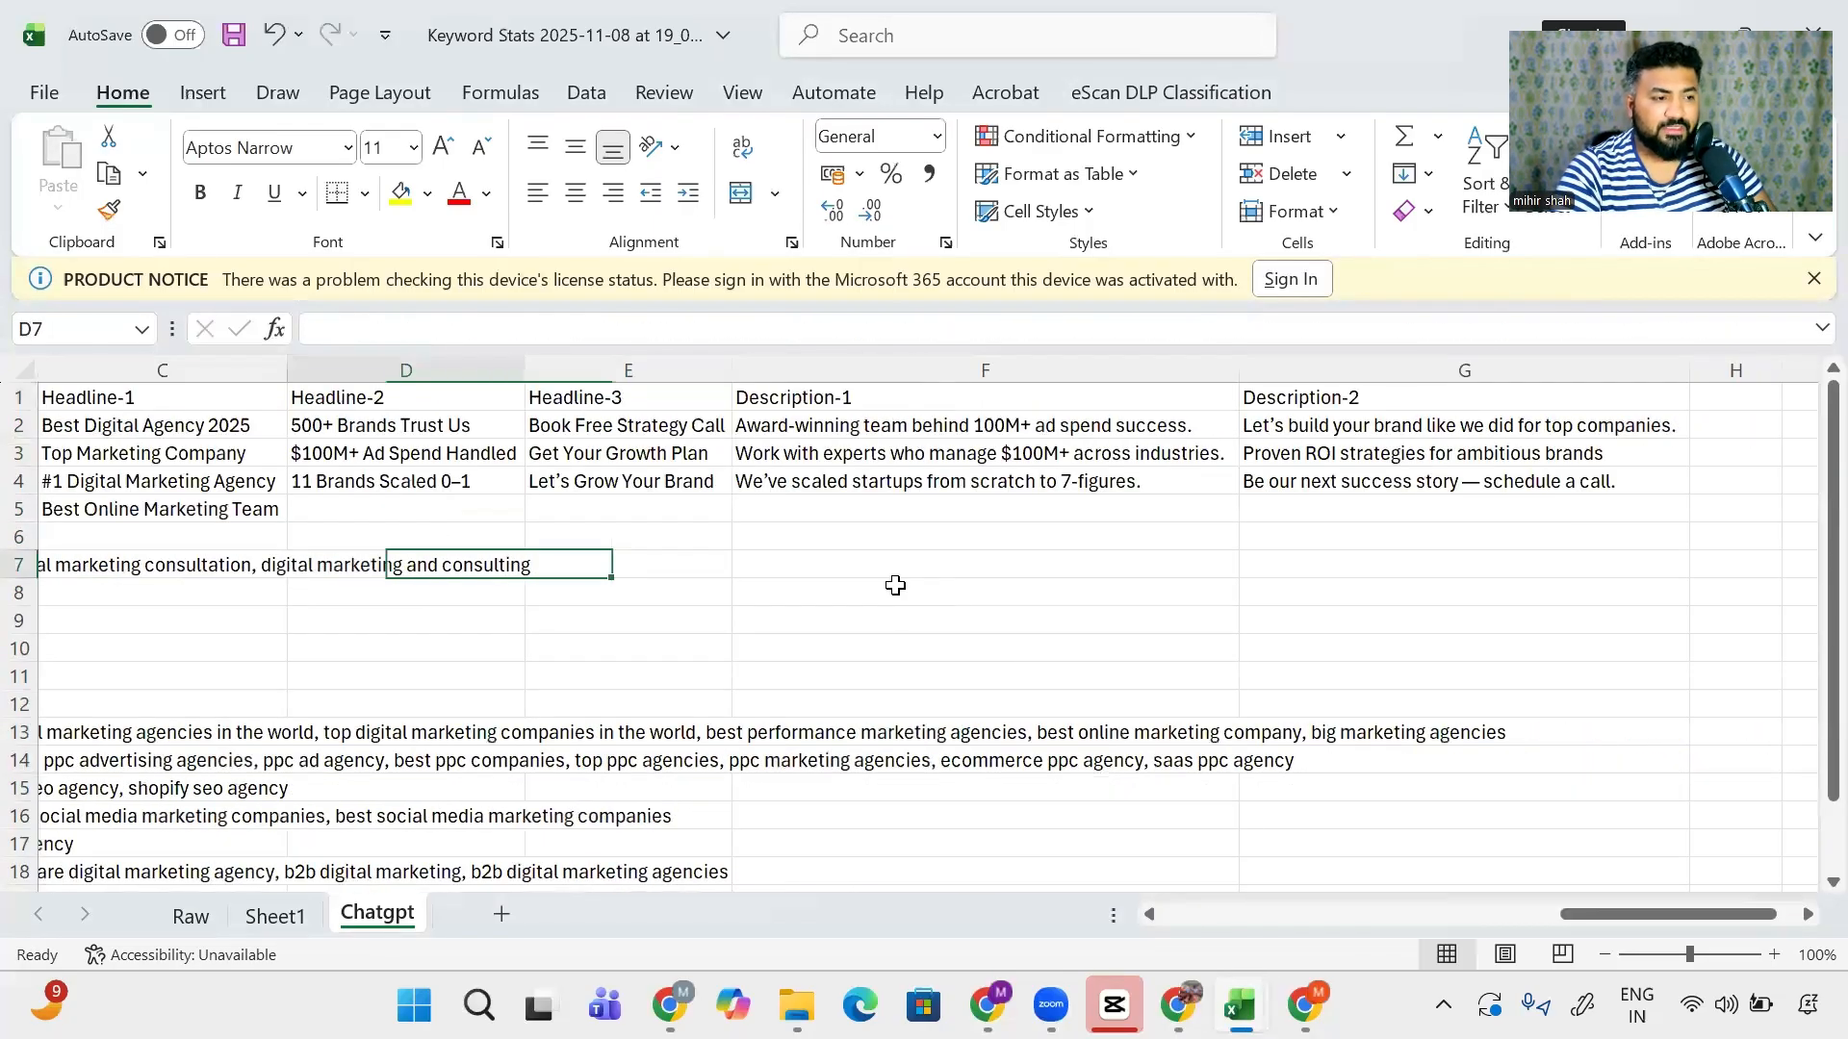
key(alt+Tab)
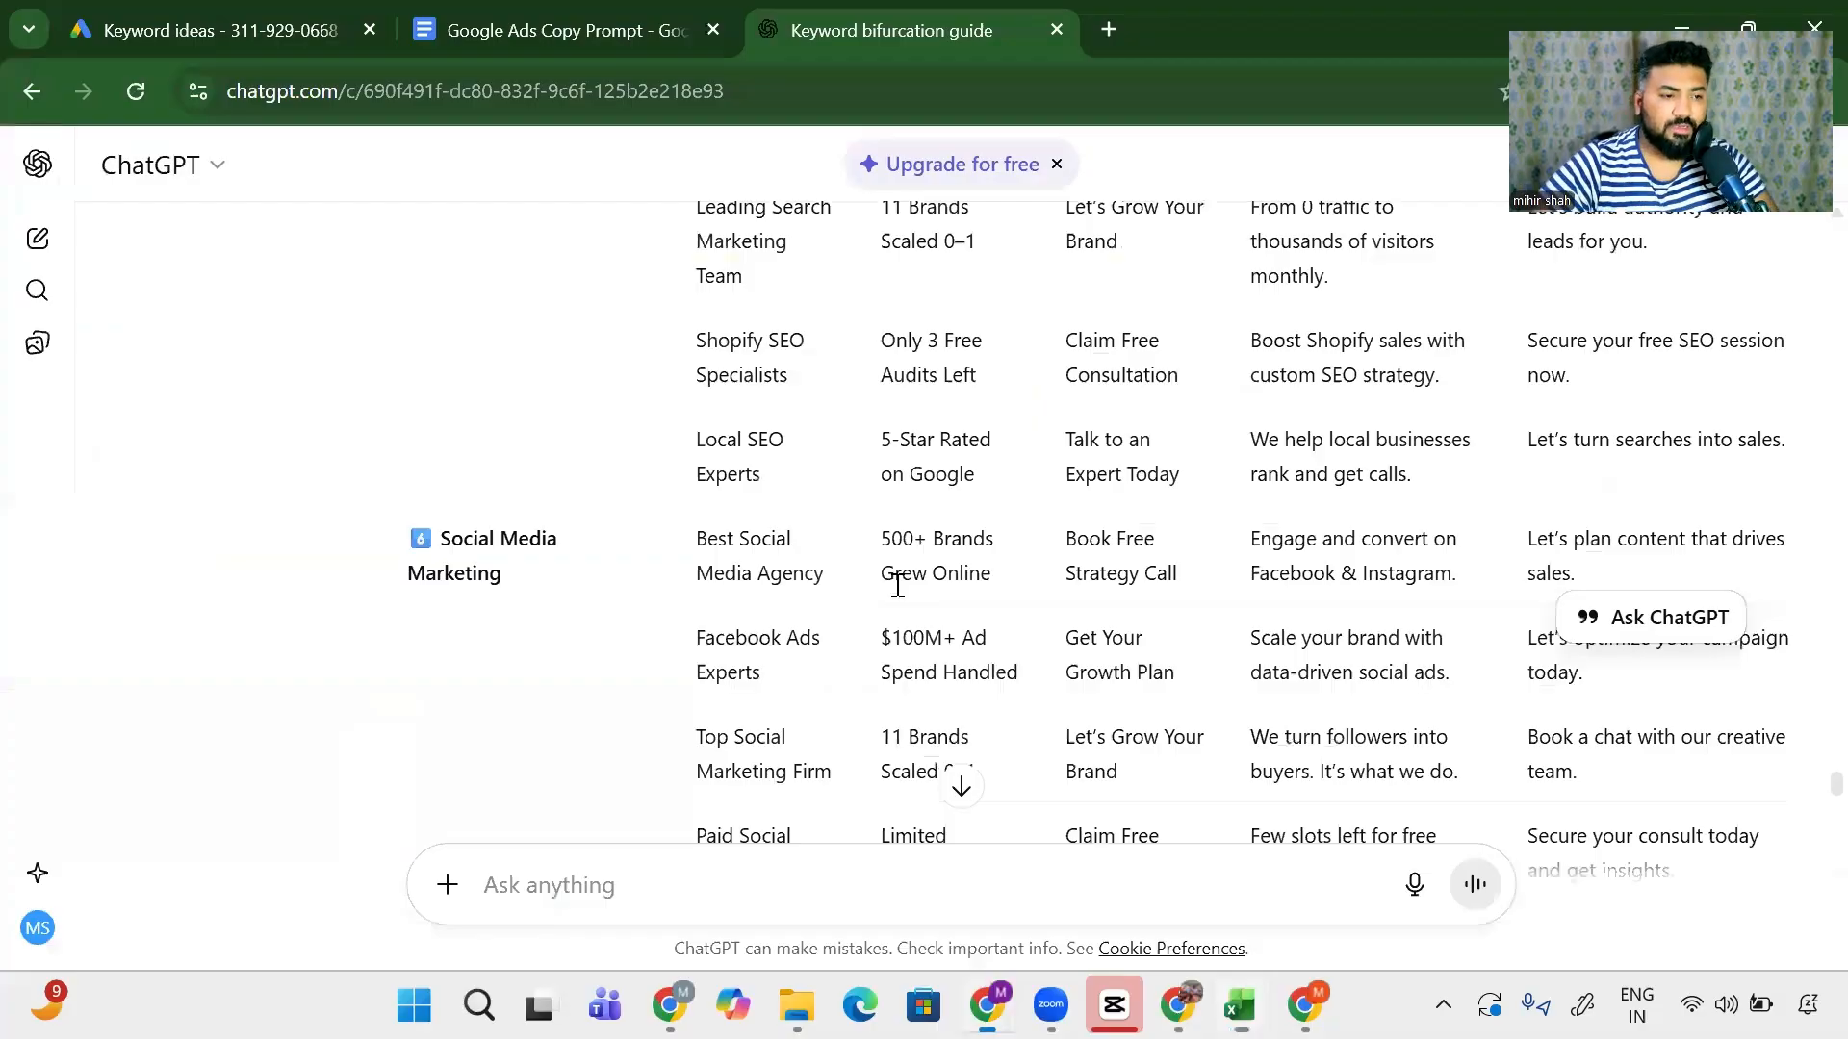
- Scroll through the ChatGPT ad copy table and compare it with the Excel workbook
scroll(905, 578, up, 3)
scroll(910, 575, down, 6)
scroll(914, 574, up, 8)
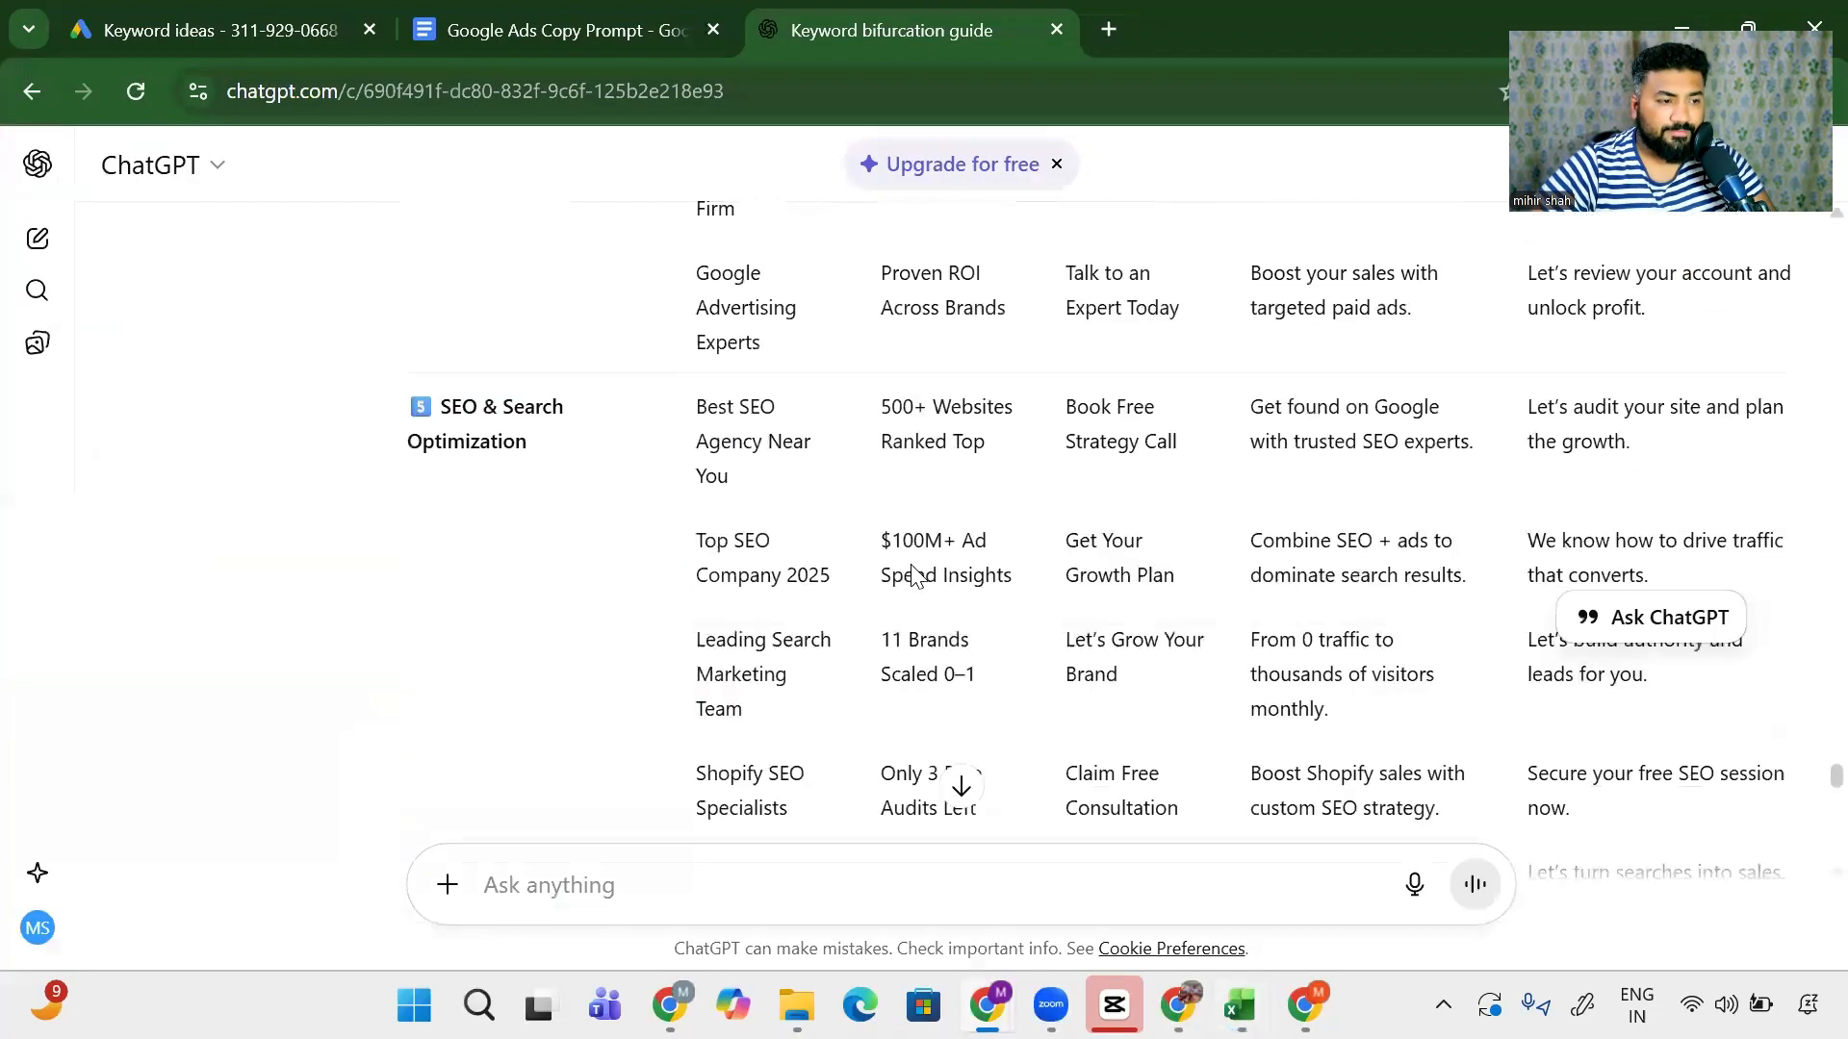
scroll(912, 574, up, 12)
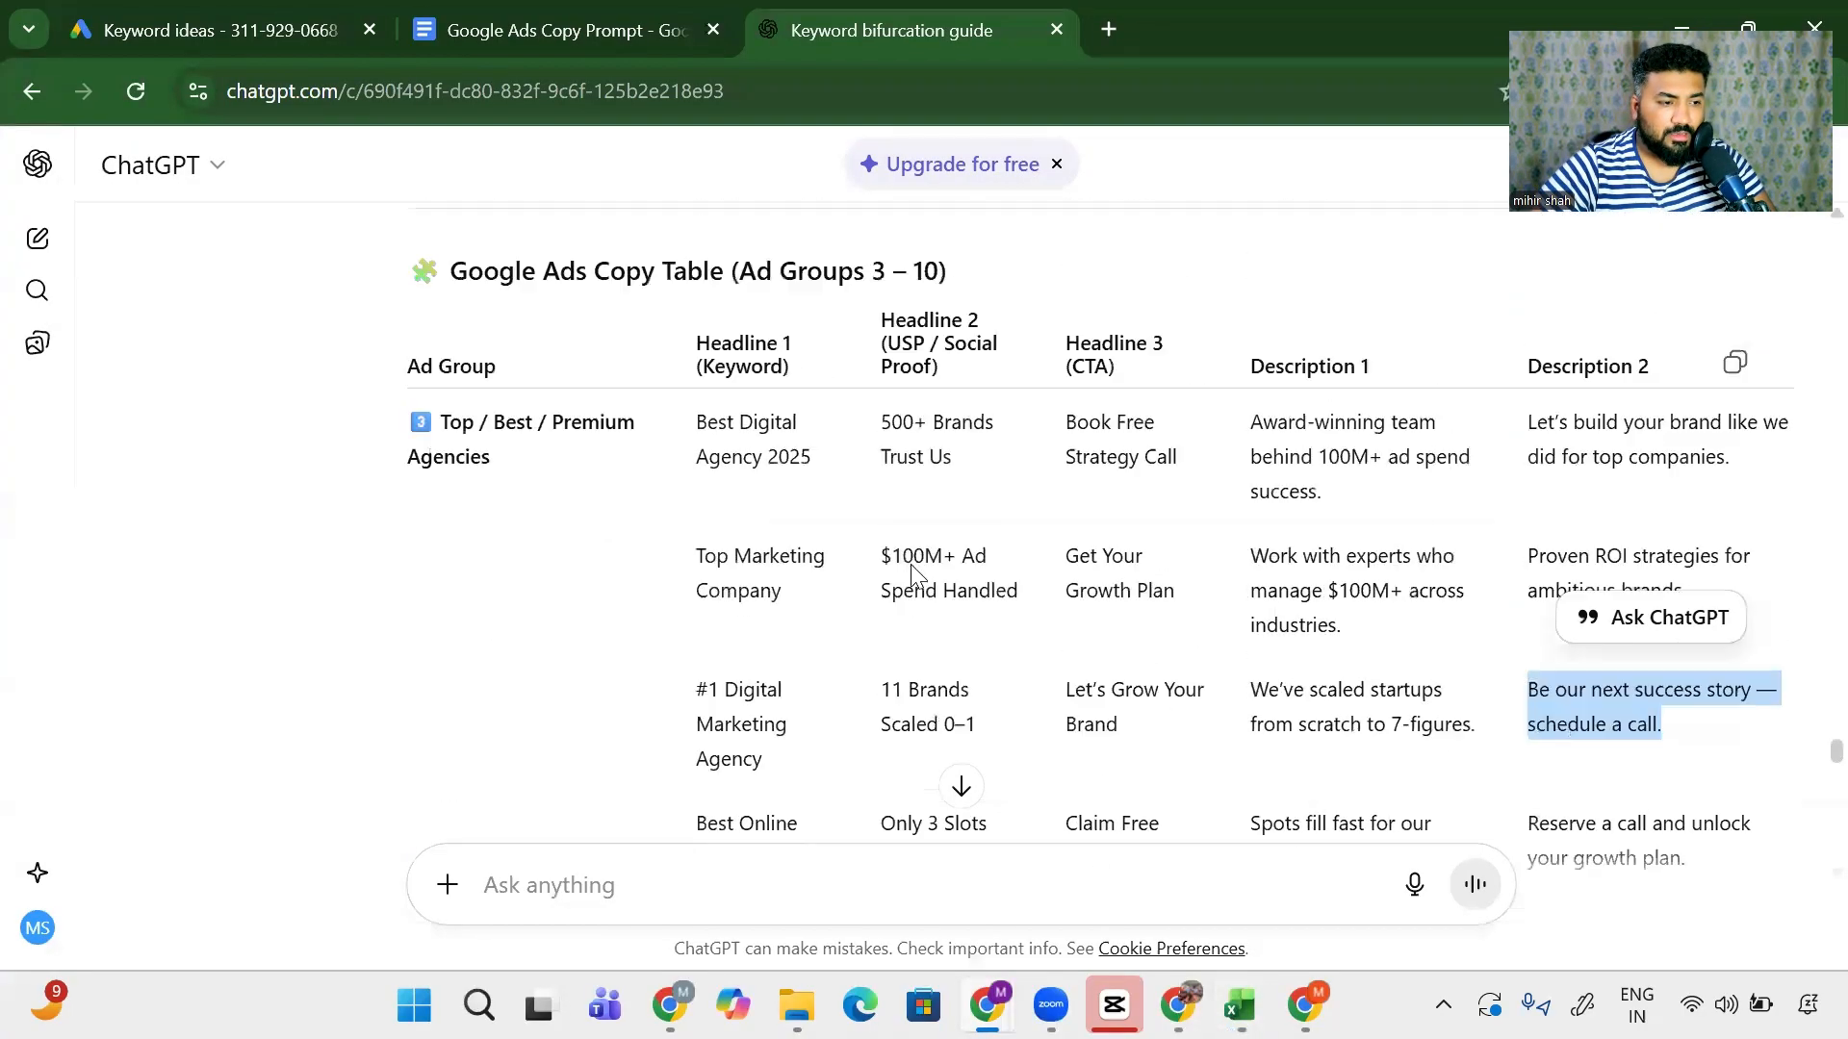
scroll(912, 574, up, 5)
scroll(913, 574, down, 10)
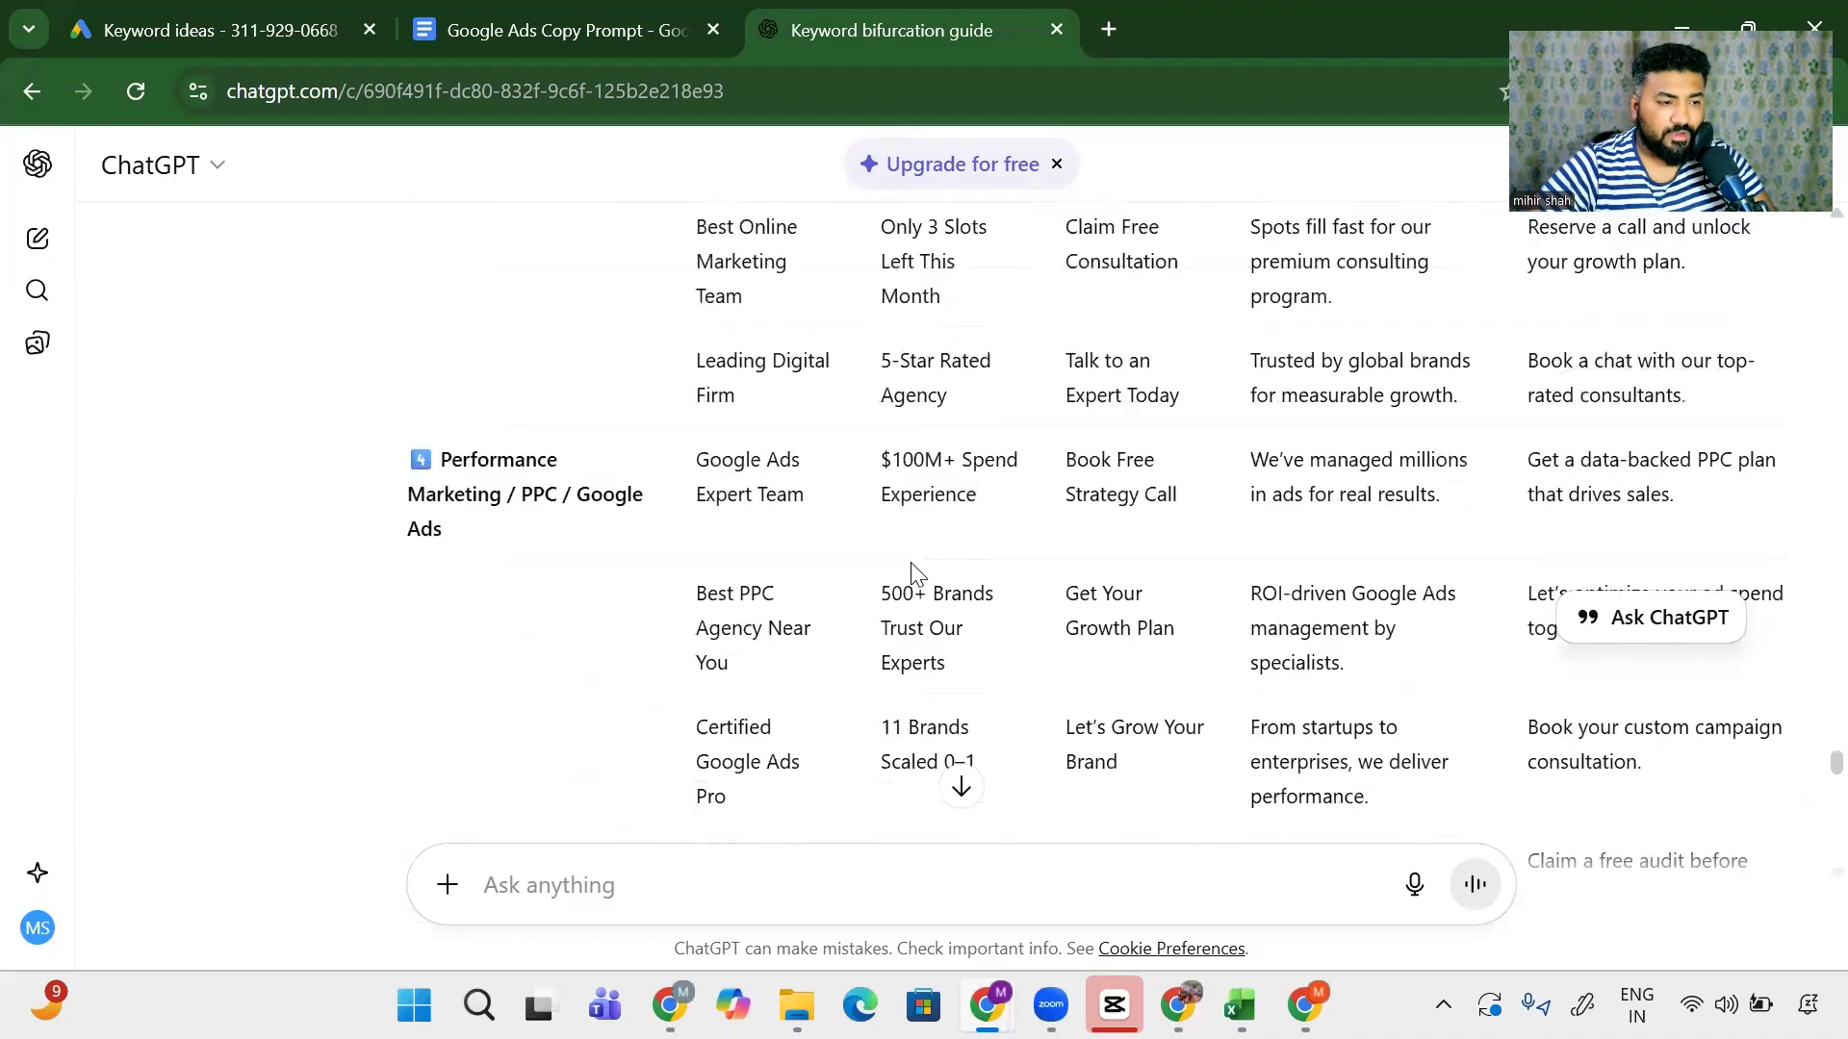
key(alt+Tab)
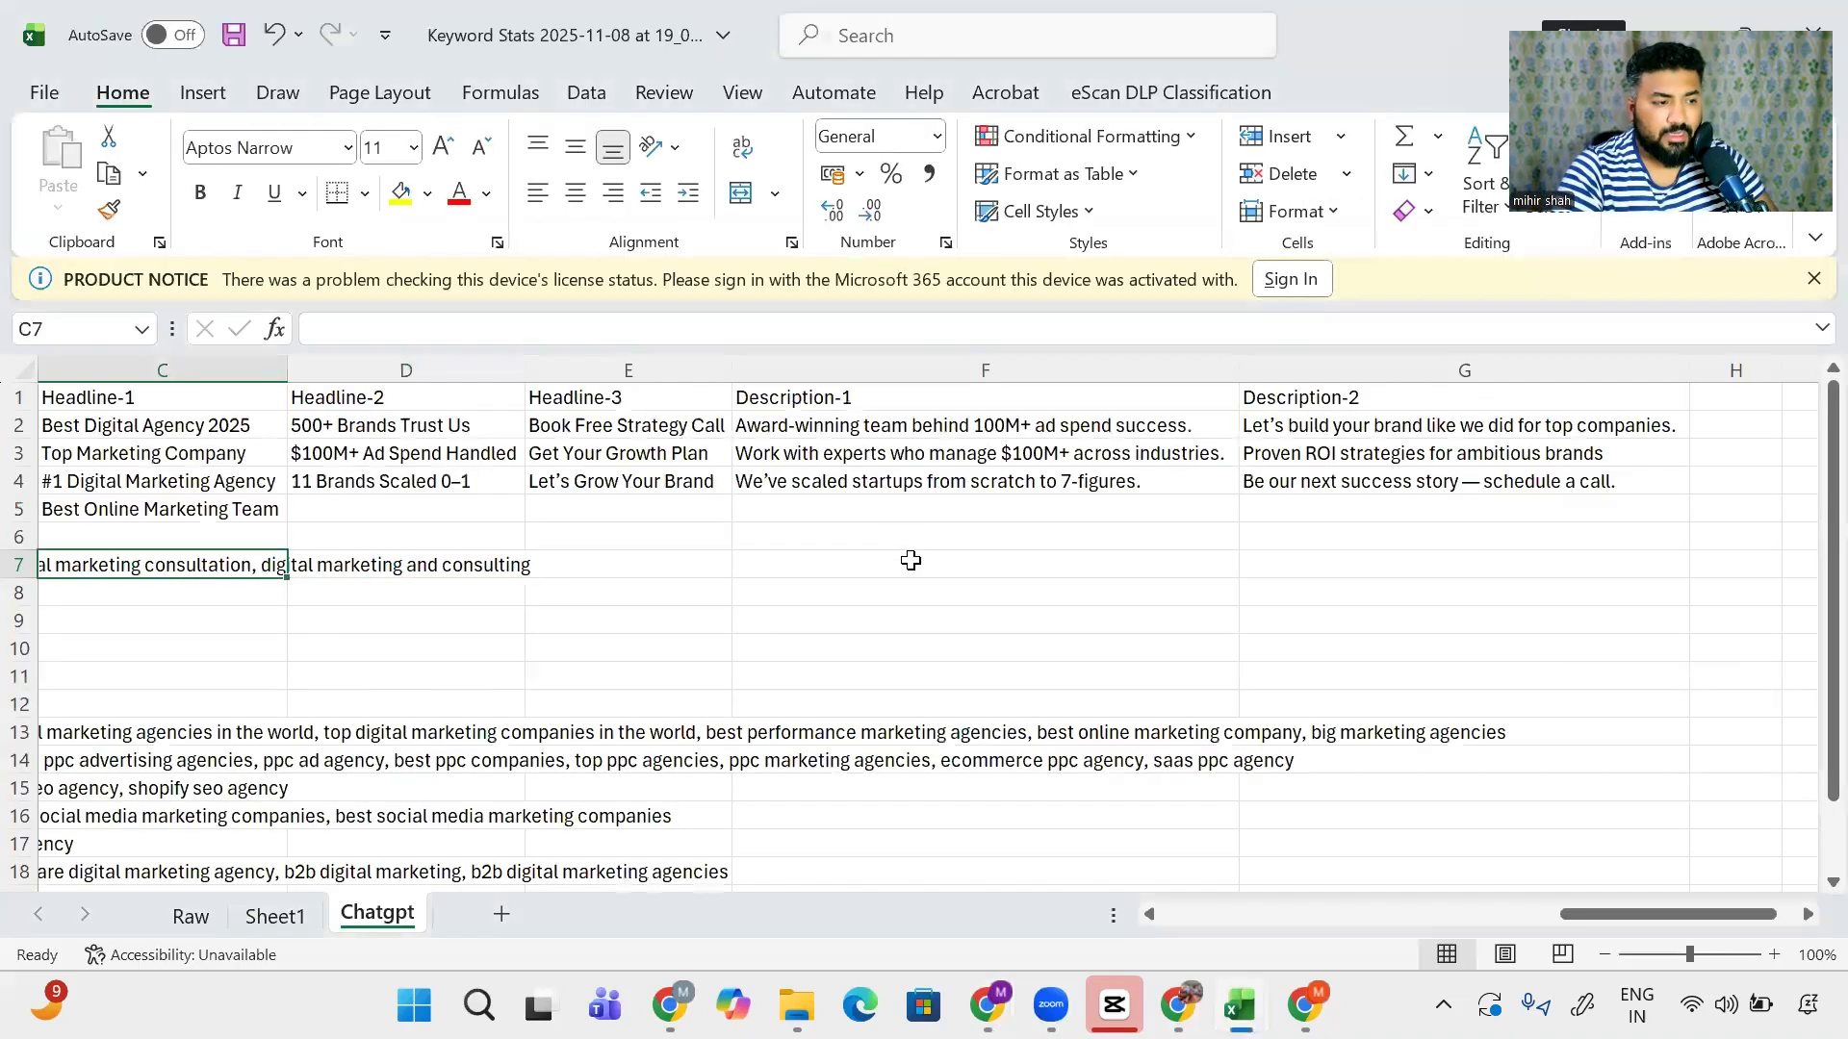
key(Home)
scroll(910, 560, right, 3)
scroll(911, 560, left, 3)
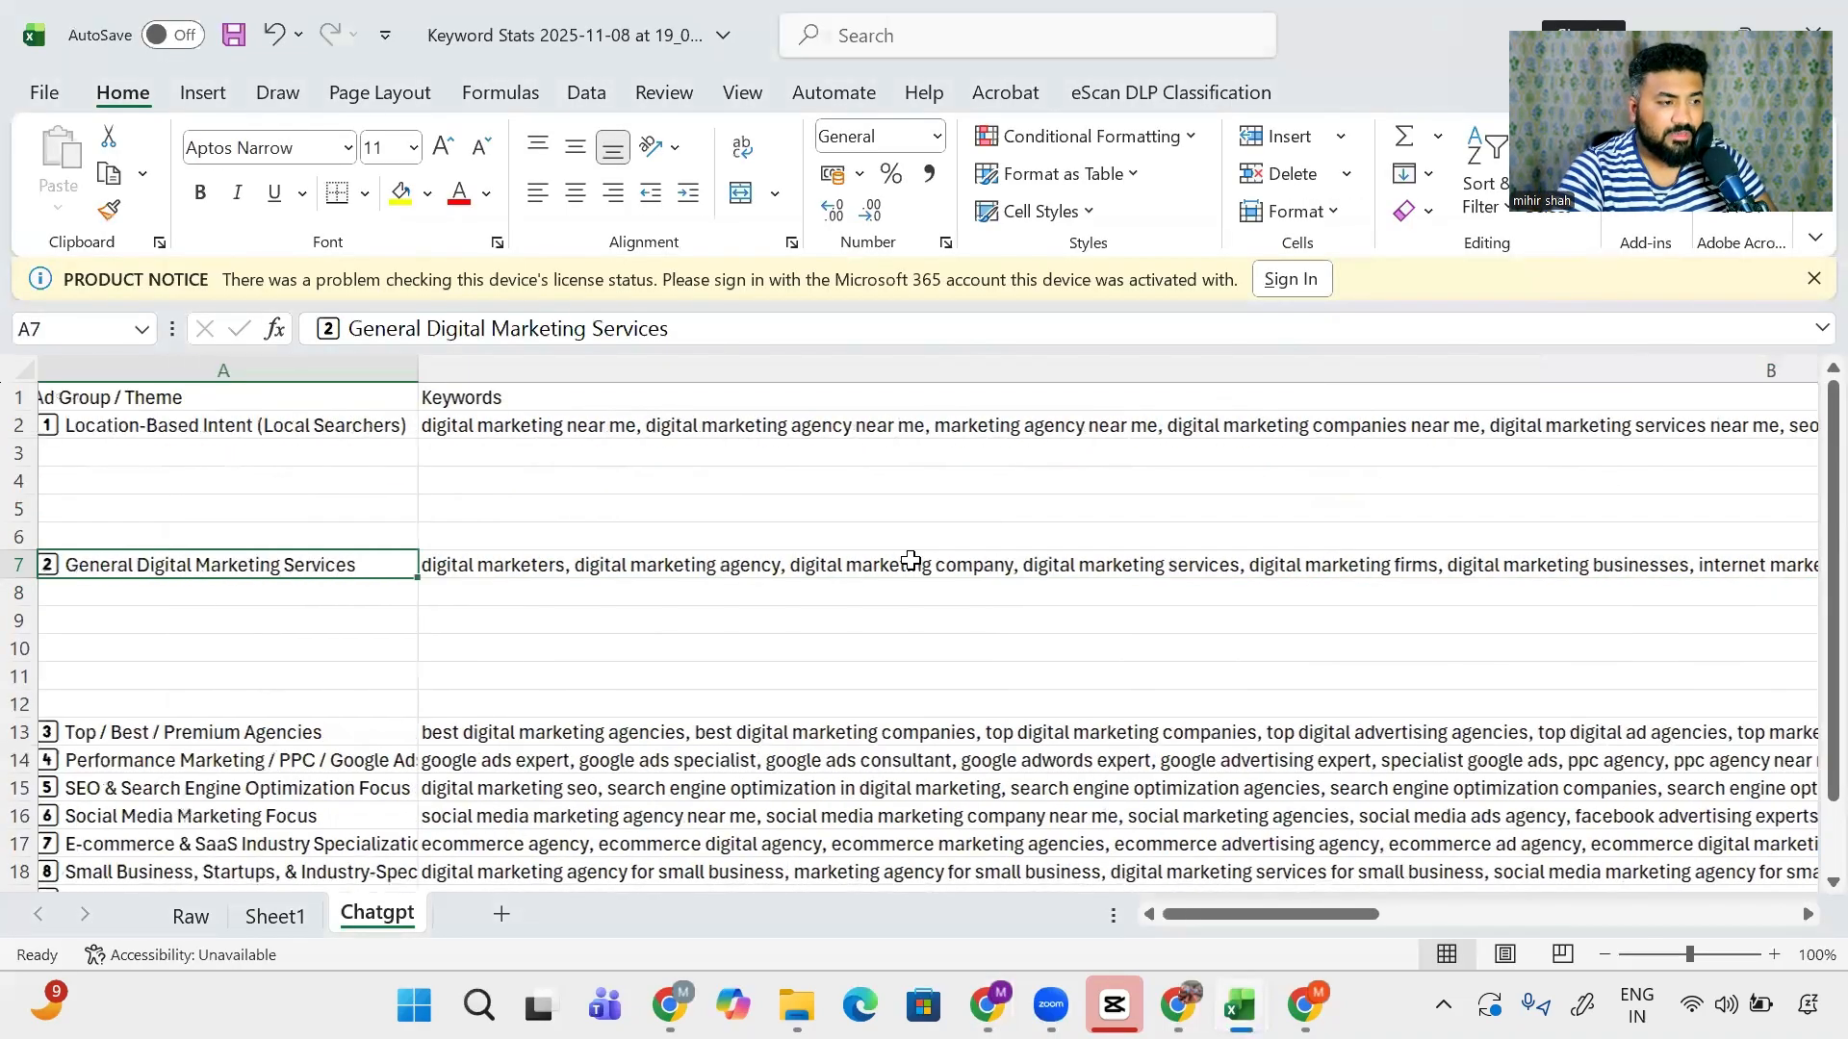
- Highlight ad group 3's first two headlines and check the General Digital Marketing Services keywords cell
key(alt+Tab)
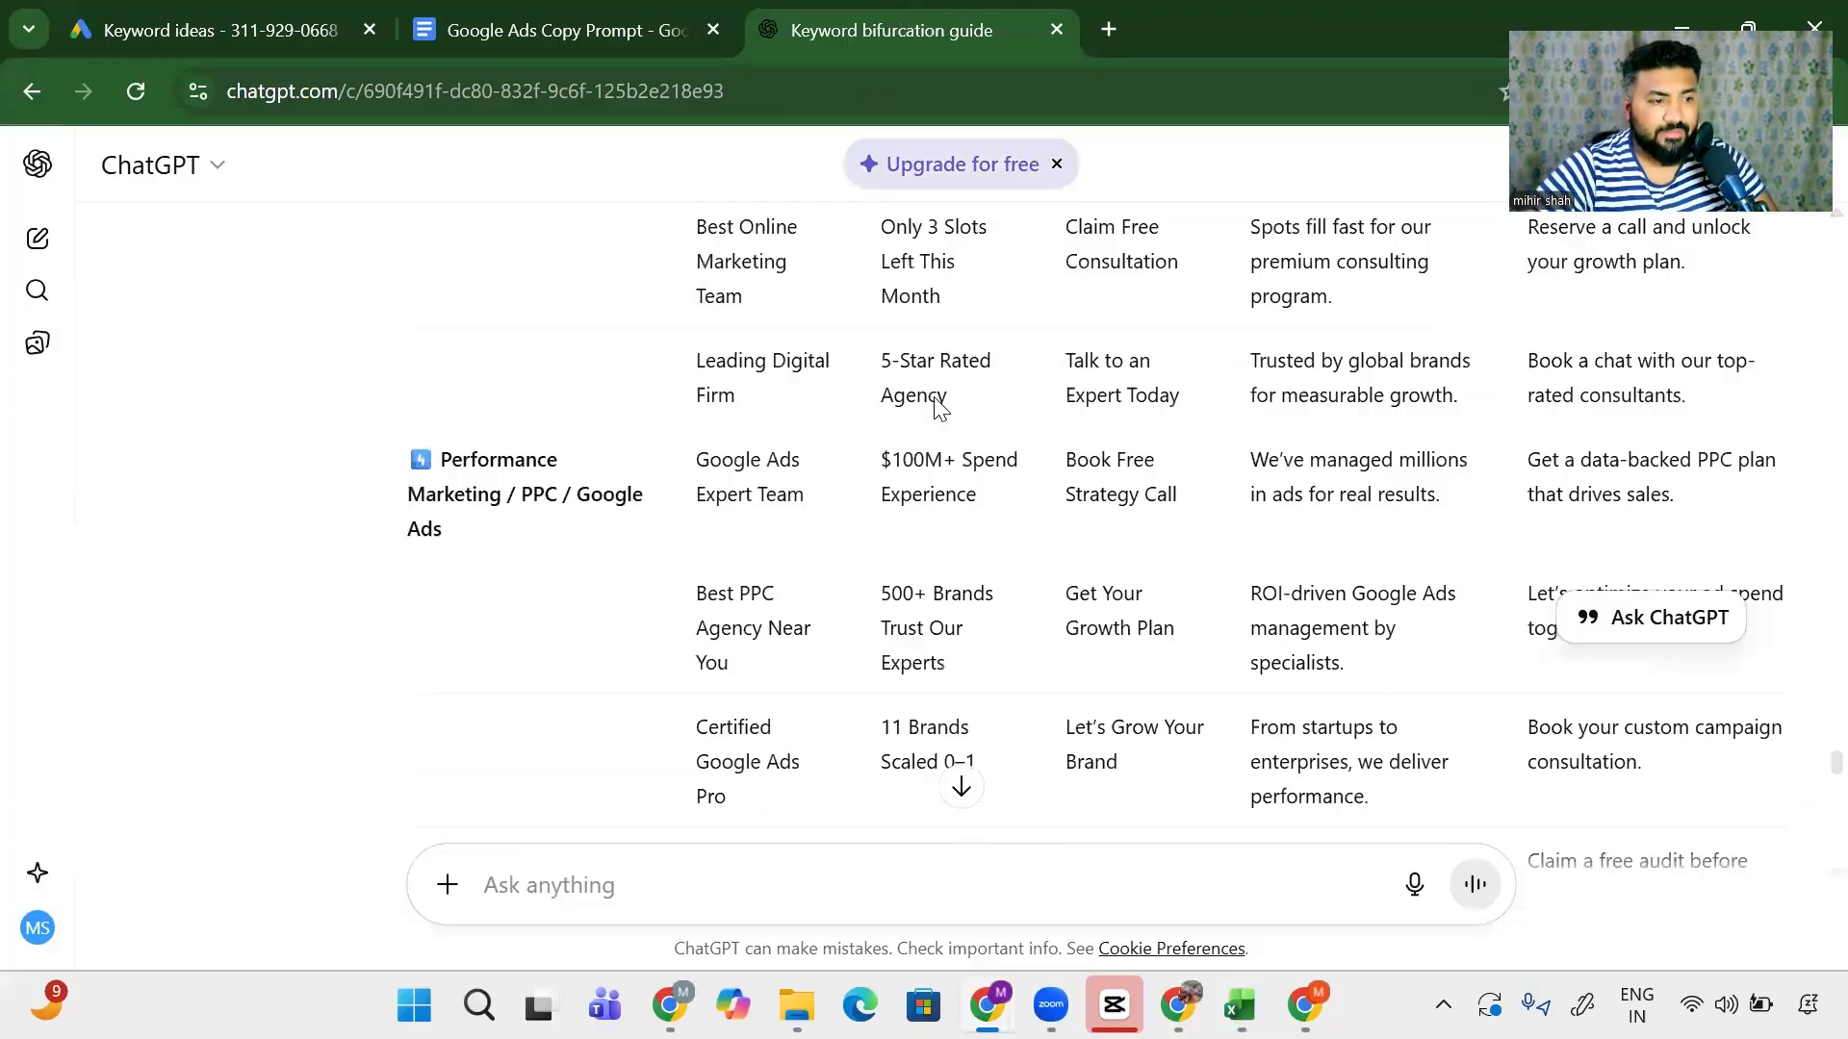
scroll(220, 582, down, 16)
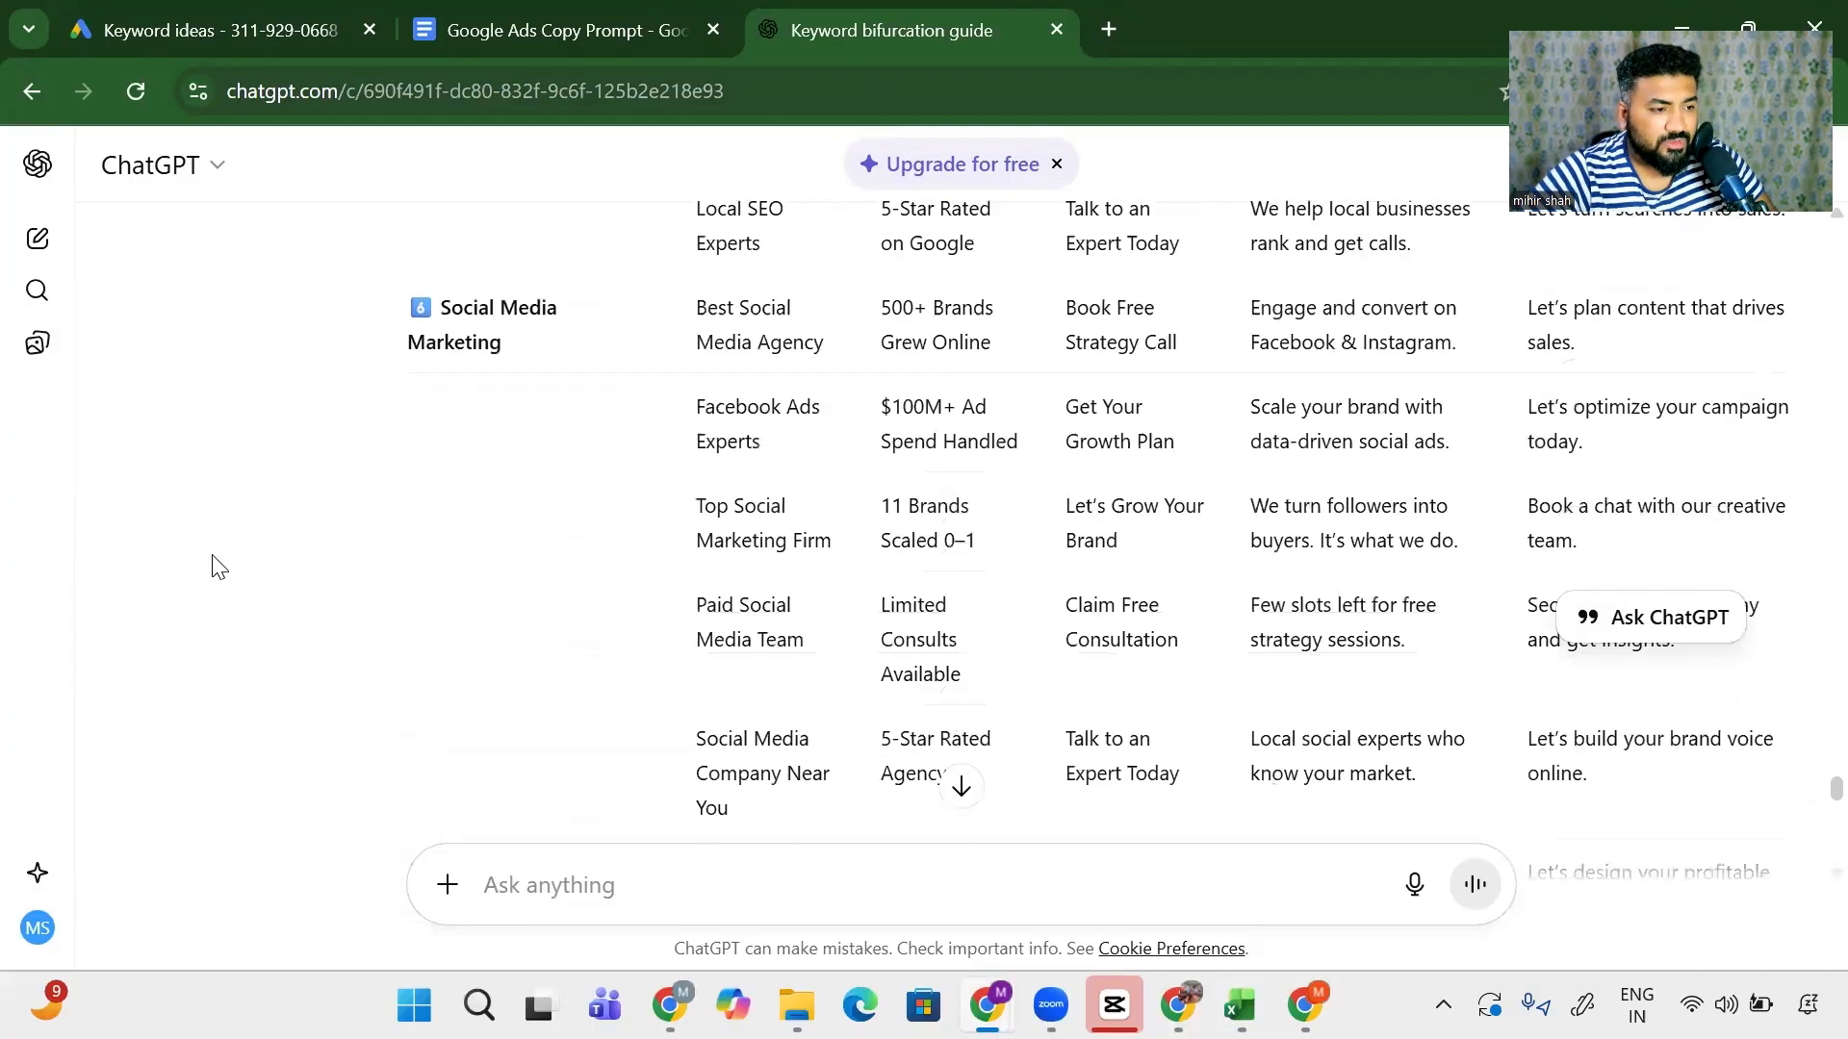
scroll(216, 566, down, 14)
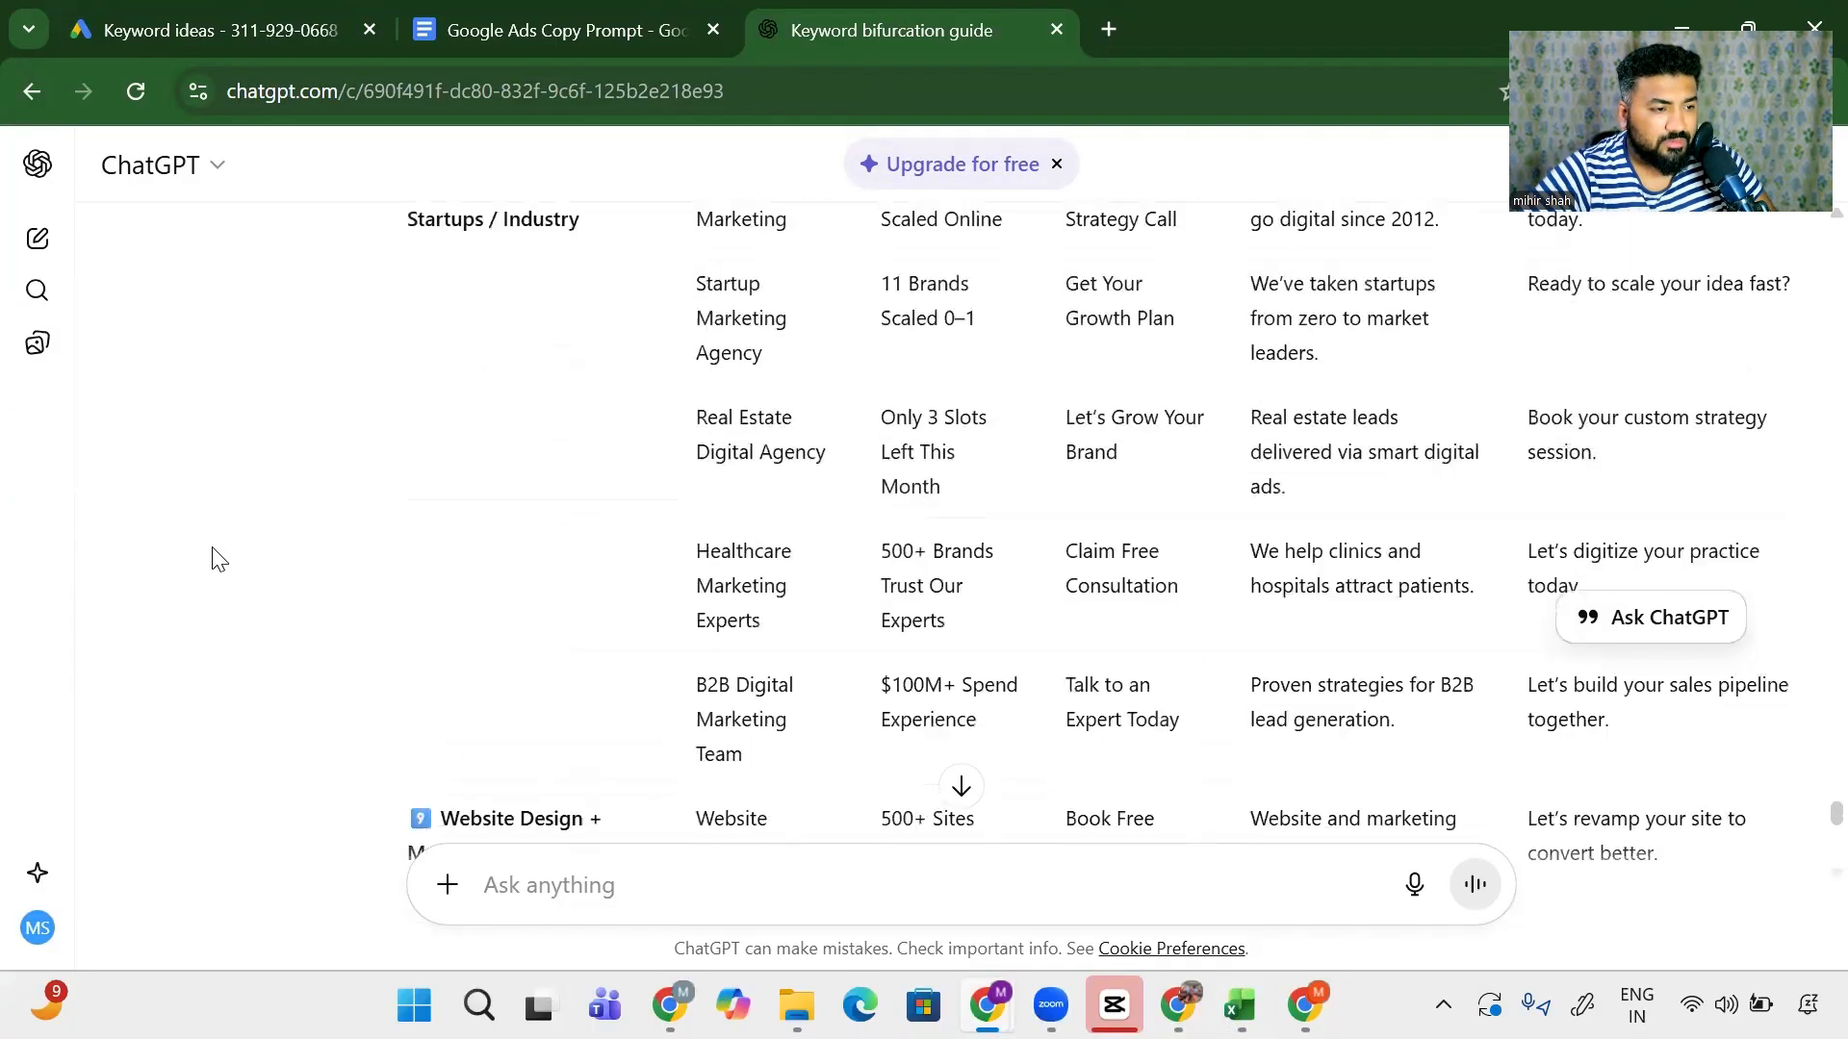
scroll(216, 560, down, 10)
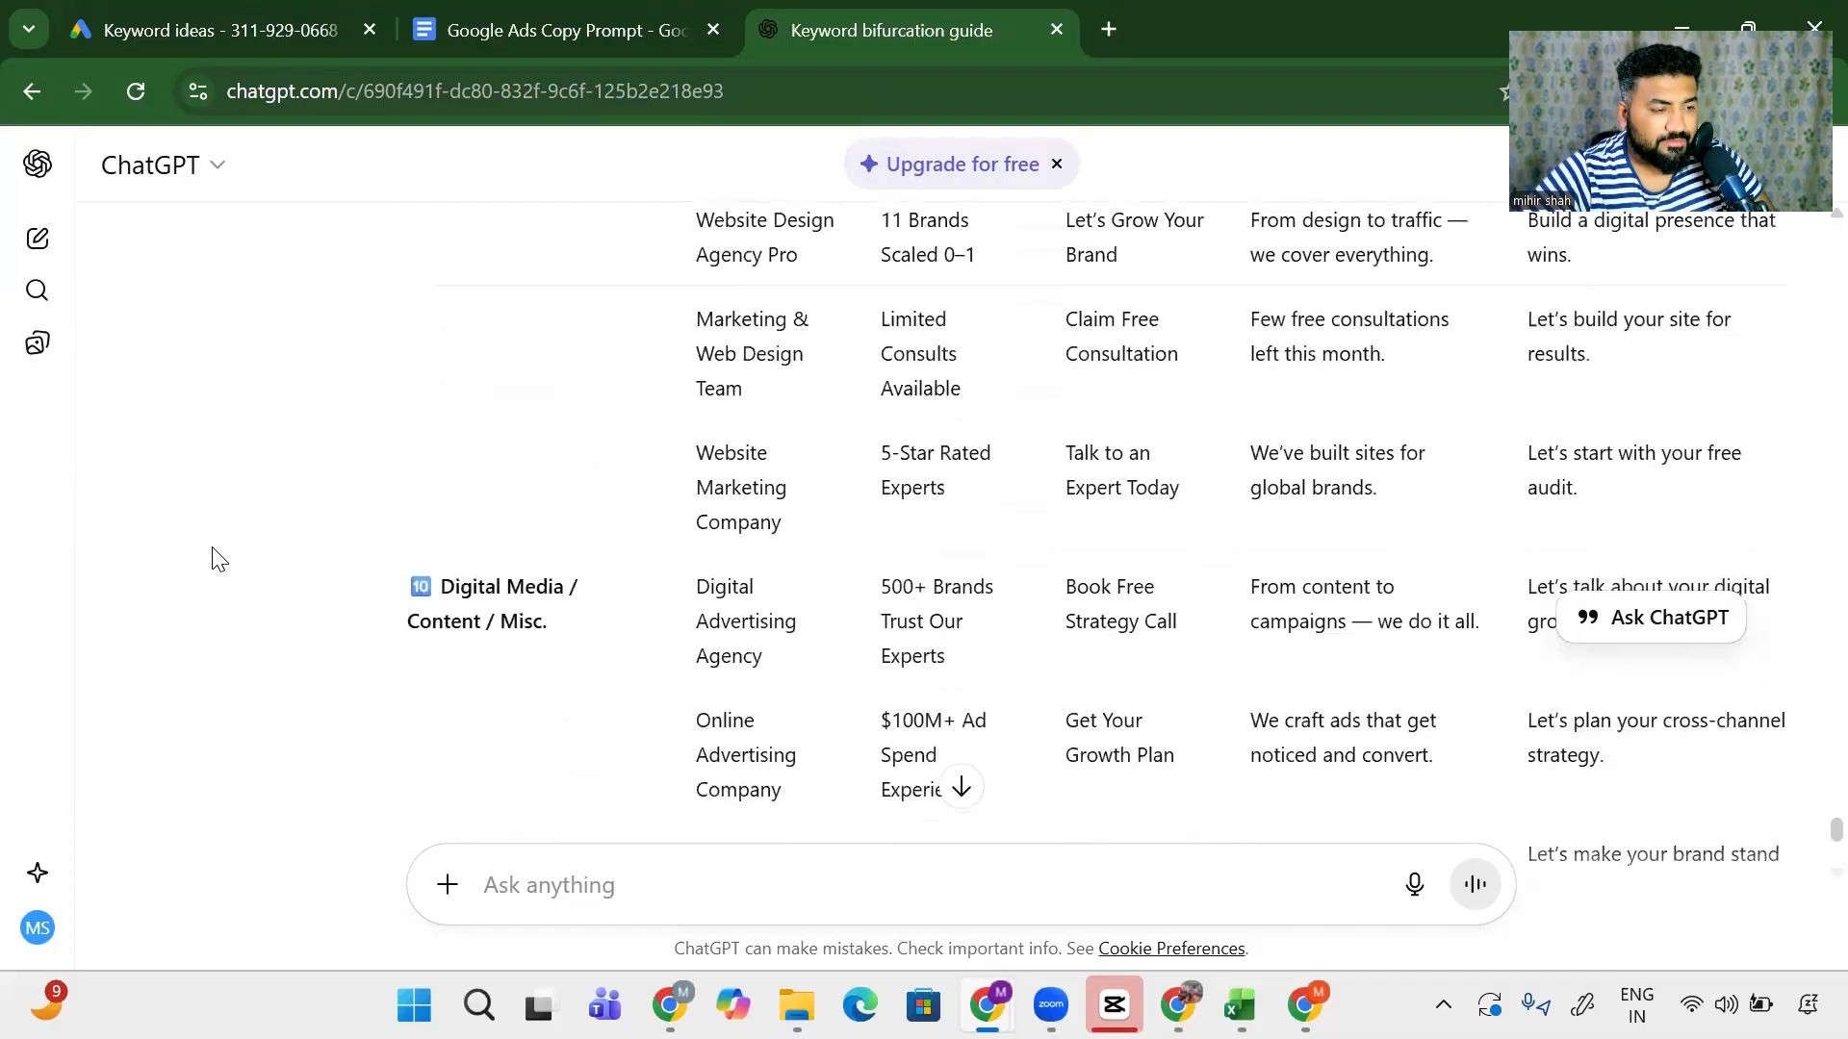
scroll(219, 560, up, 20)
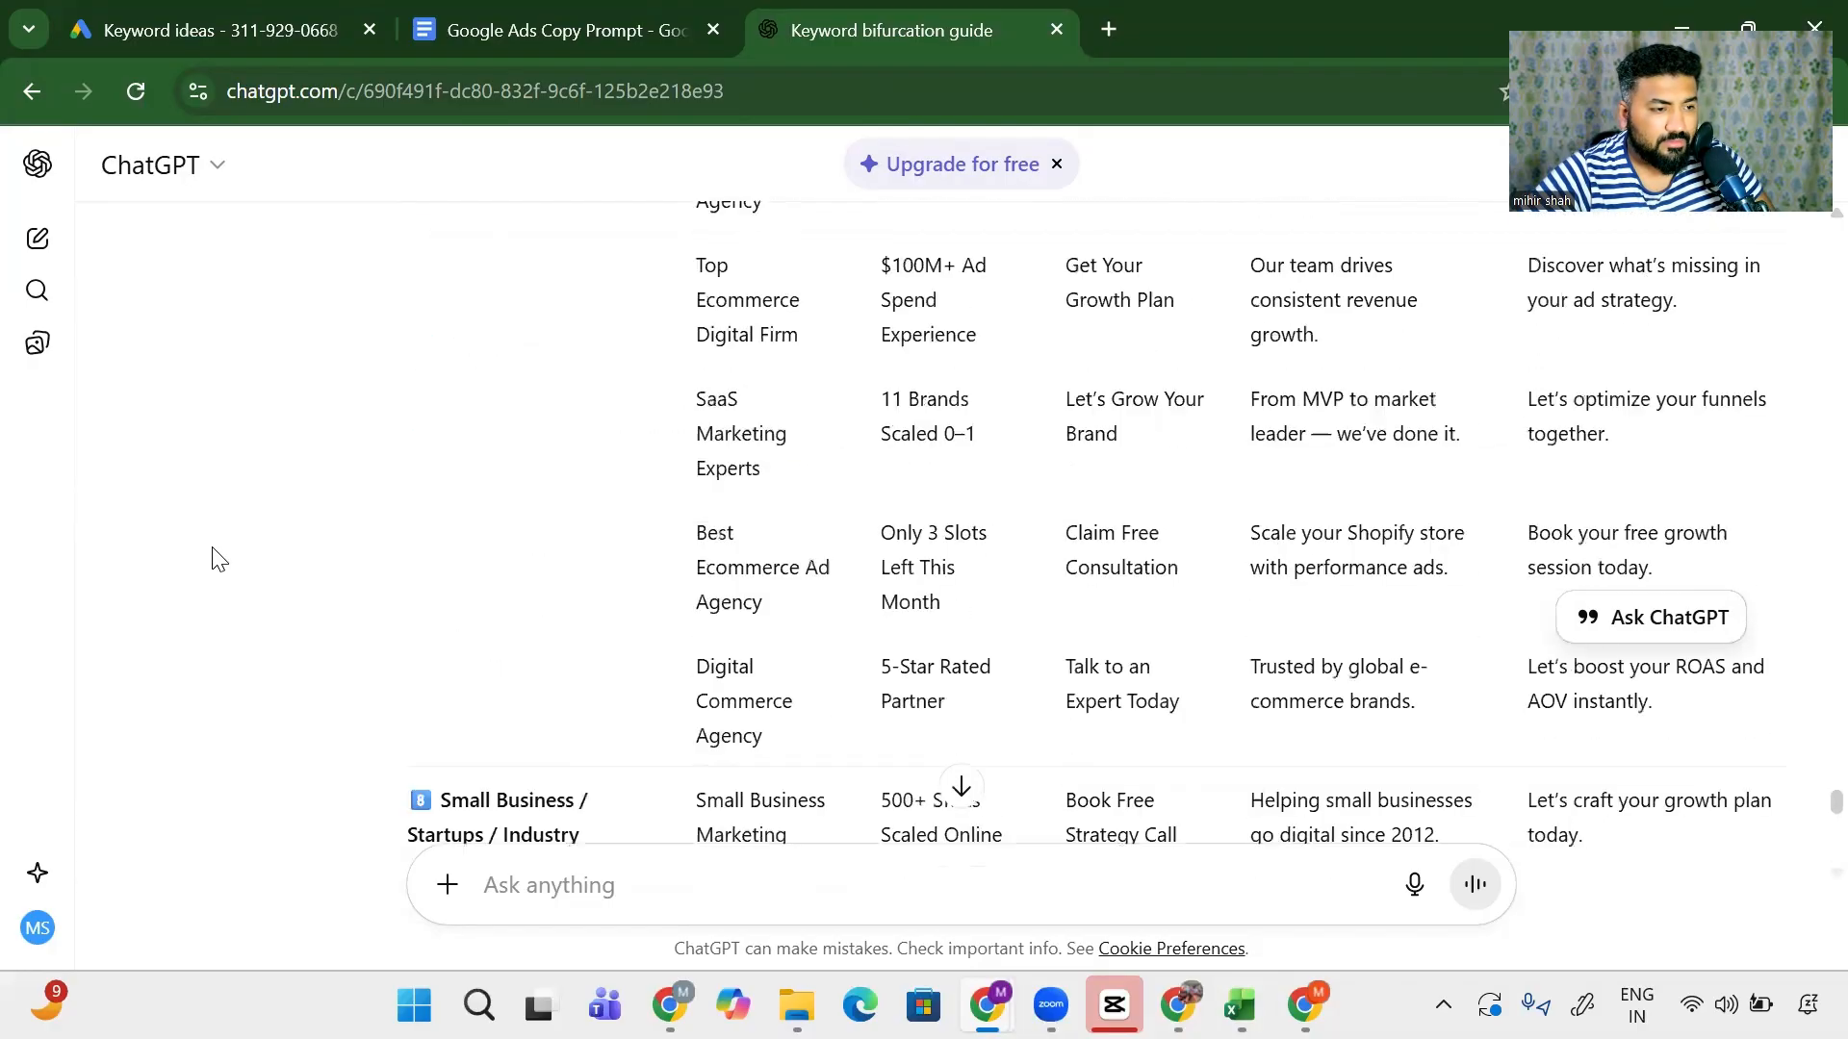
scroll(219, 560, up, 15)
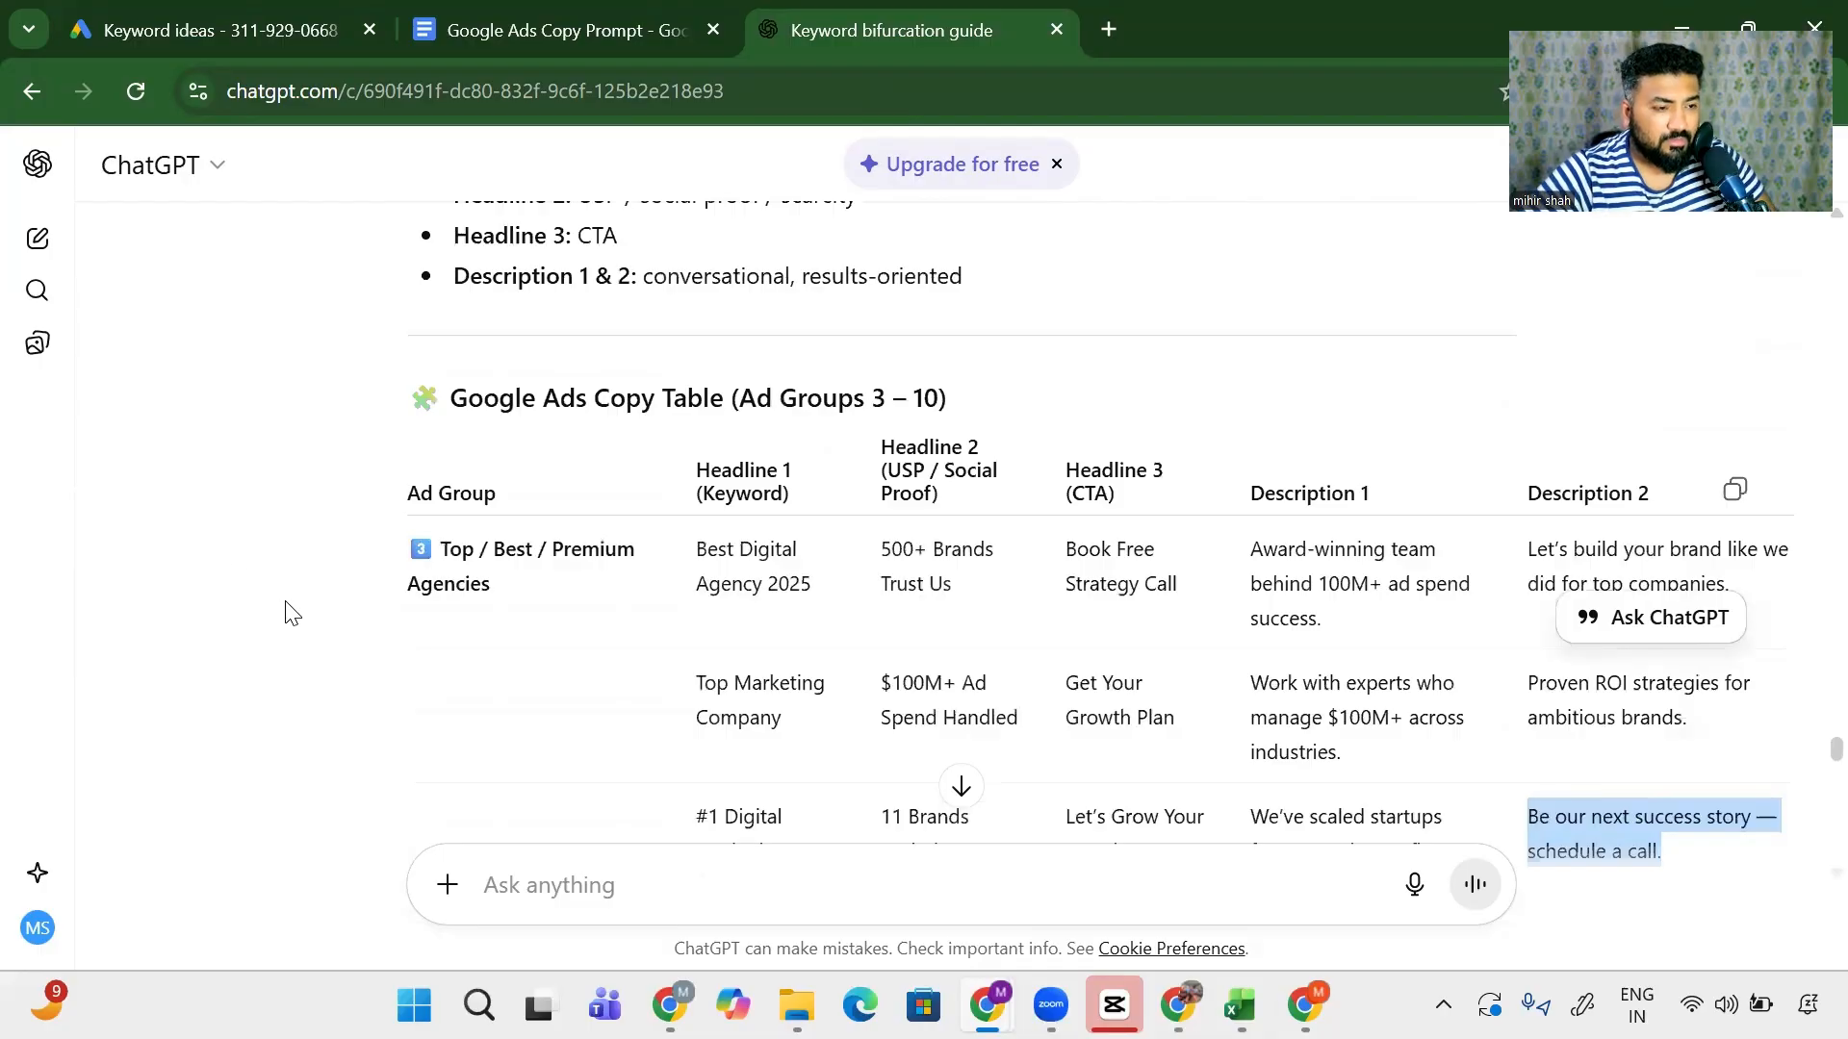
drag(752, 581, 908, 589)
key(alt+Tab)
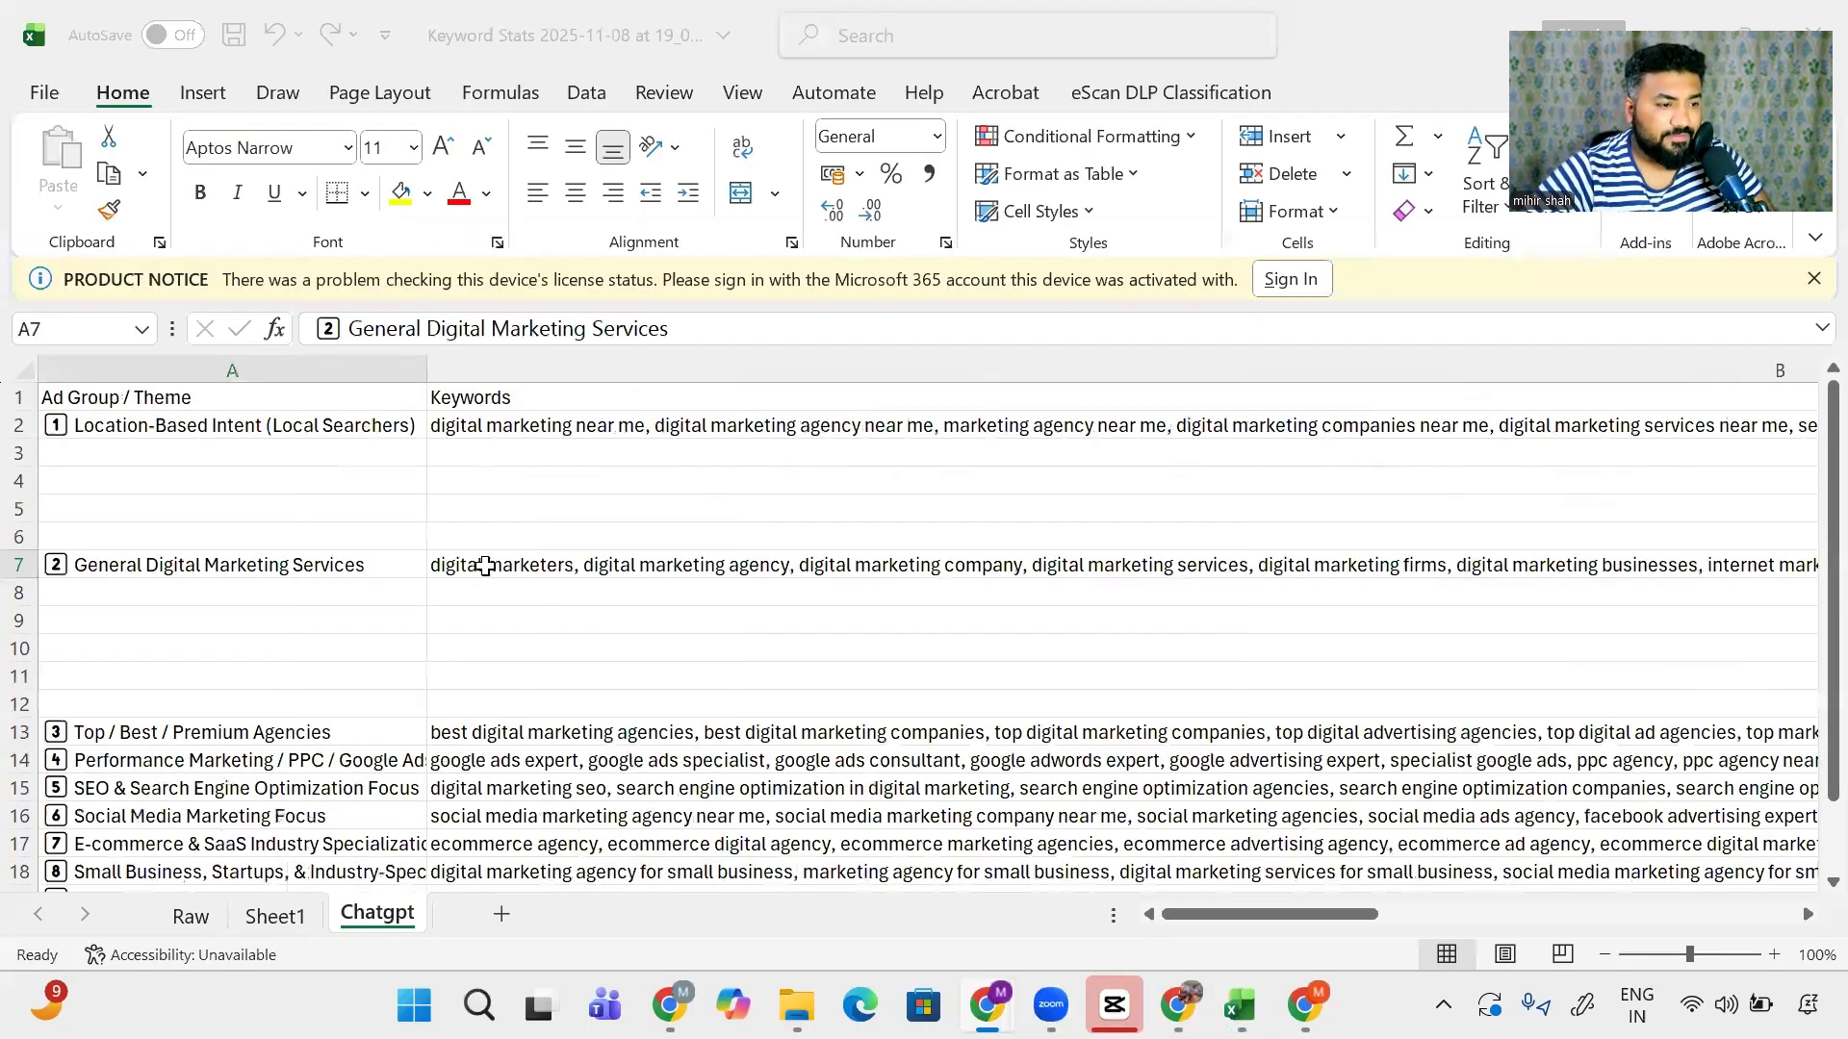
click(487, 566)
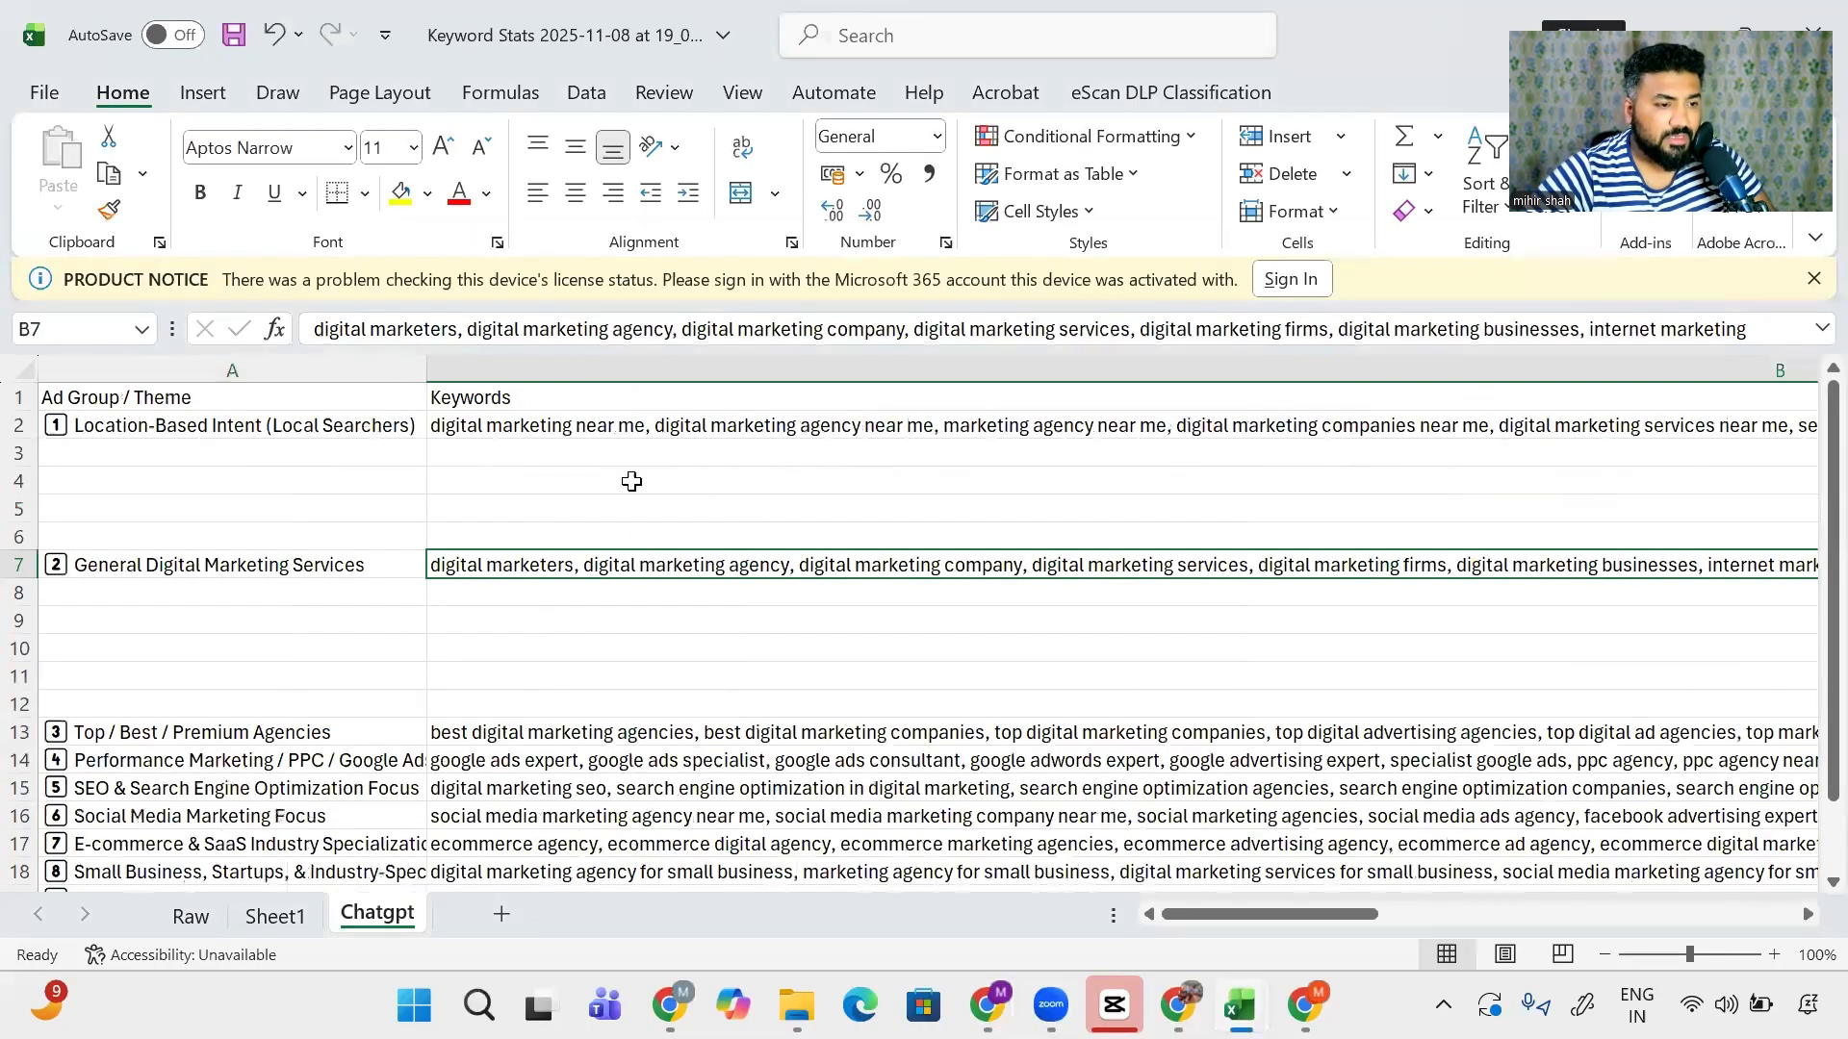
- Select the '#1 Digital Marketing Agency' headline, then bring up the other browser window
key(alt+Tab)
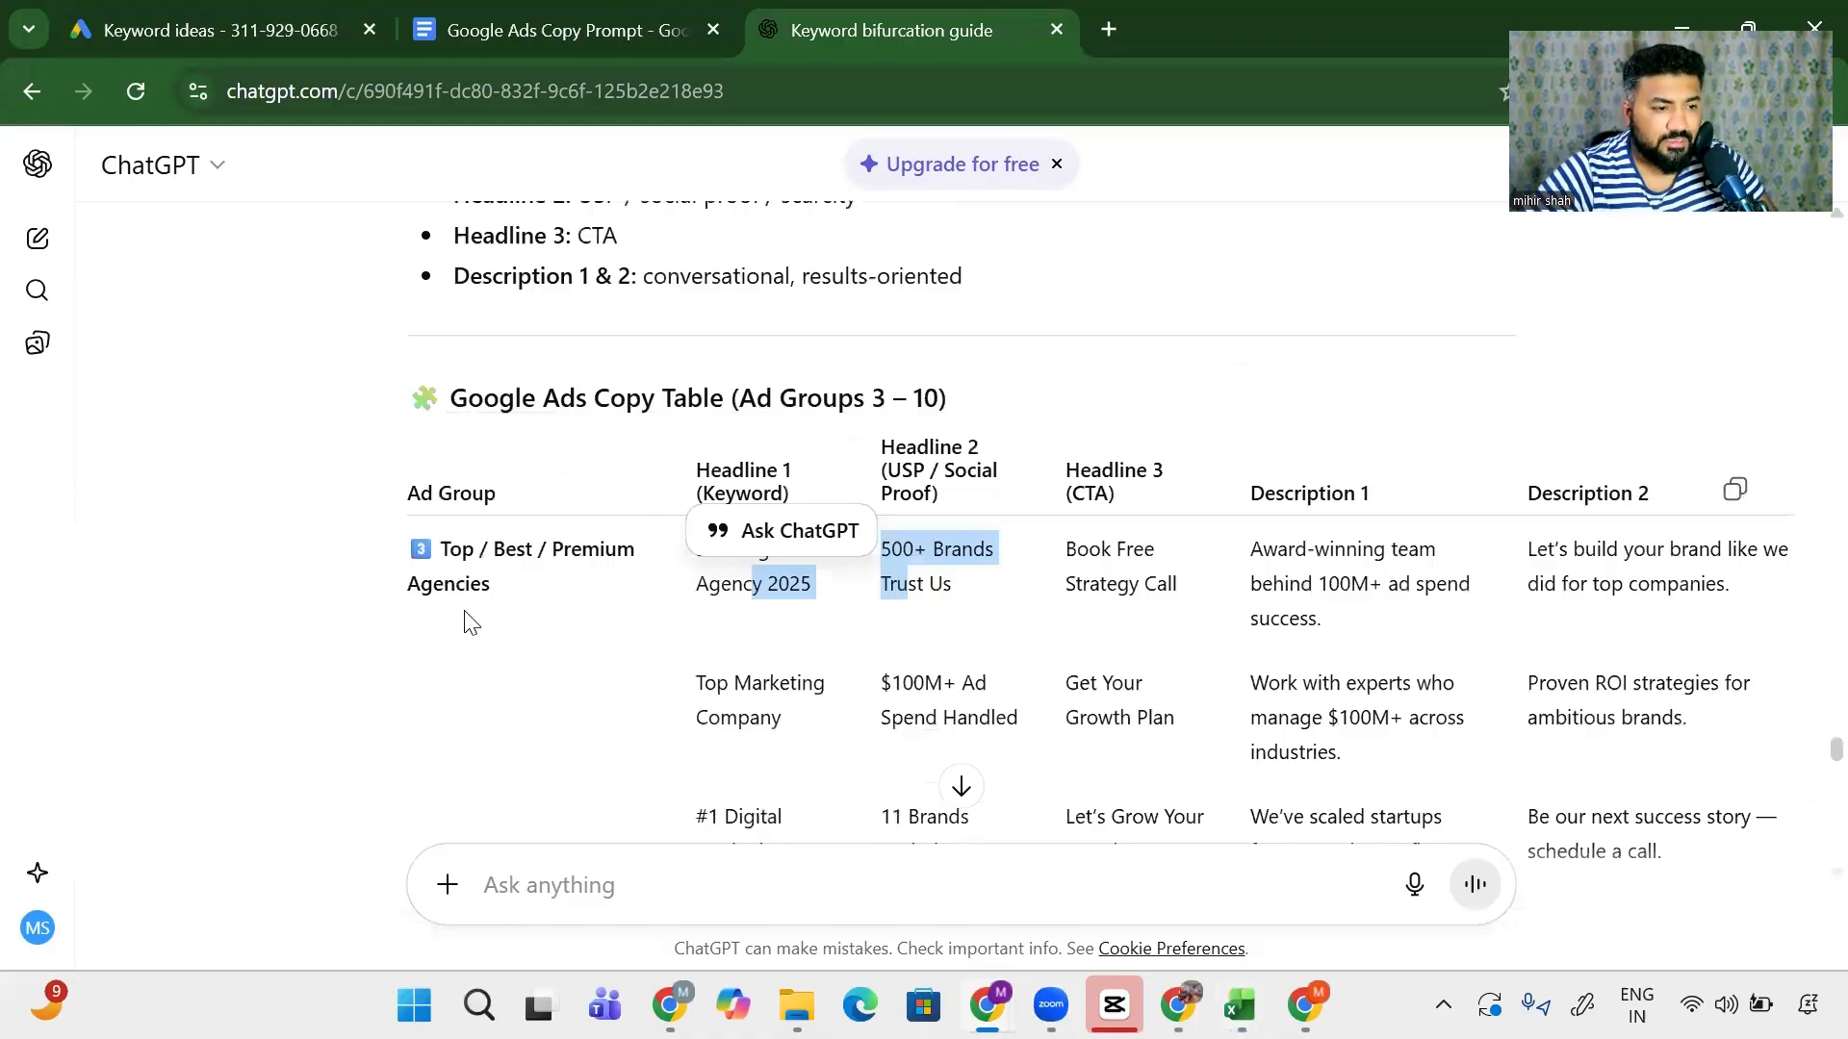
click(572, 627)
drag(728, 550, 776, 610)
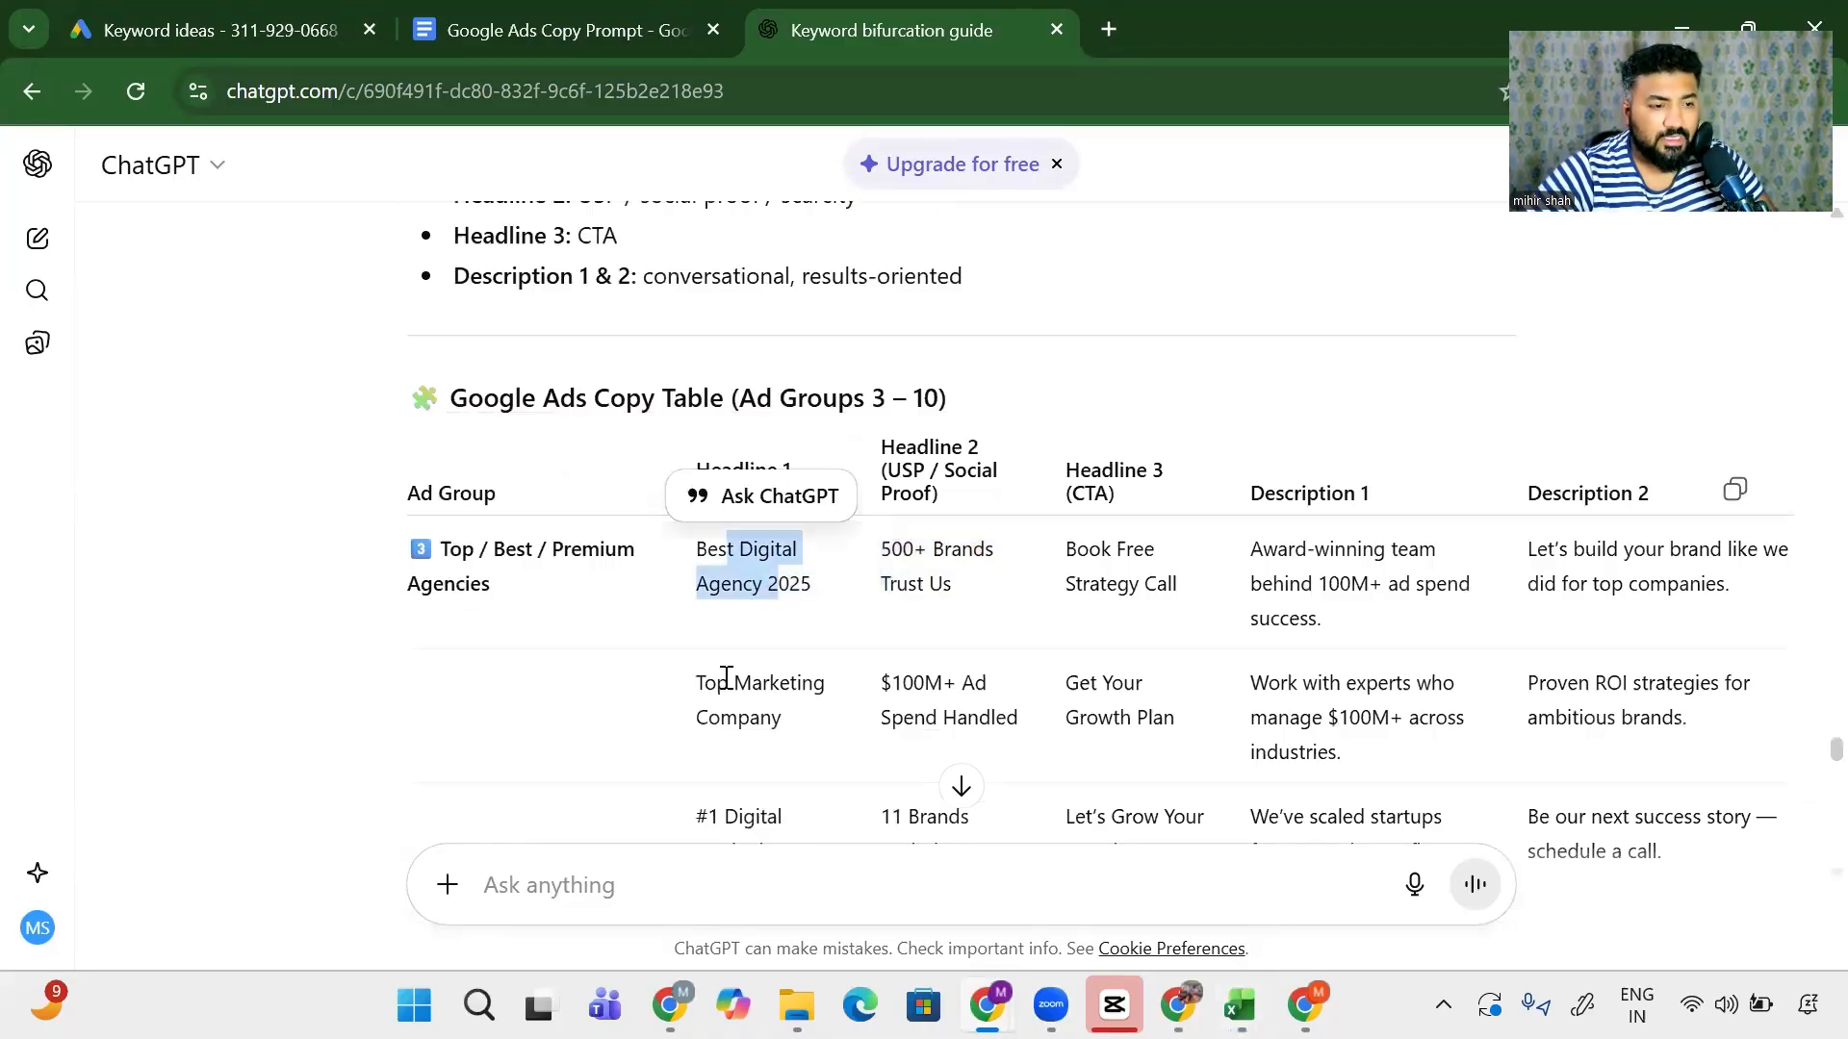
drag(729, 685, 753, 737)
scroll(712, 732, down, 1)
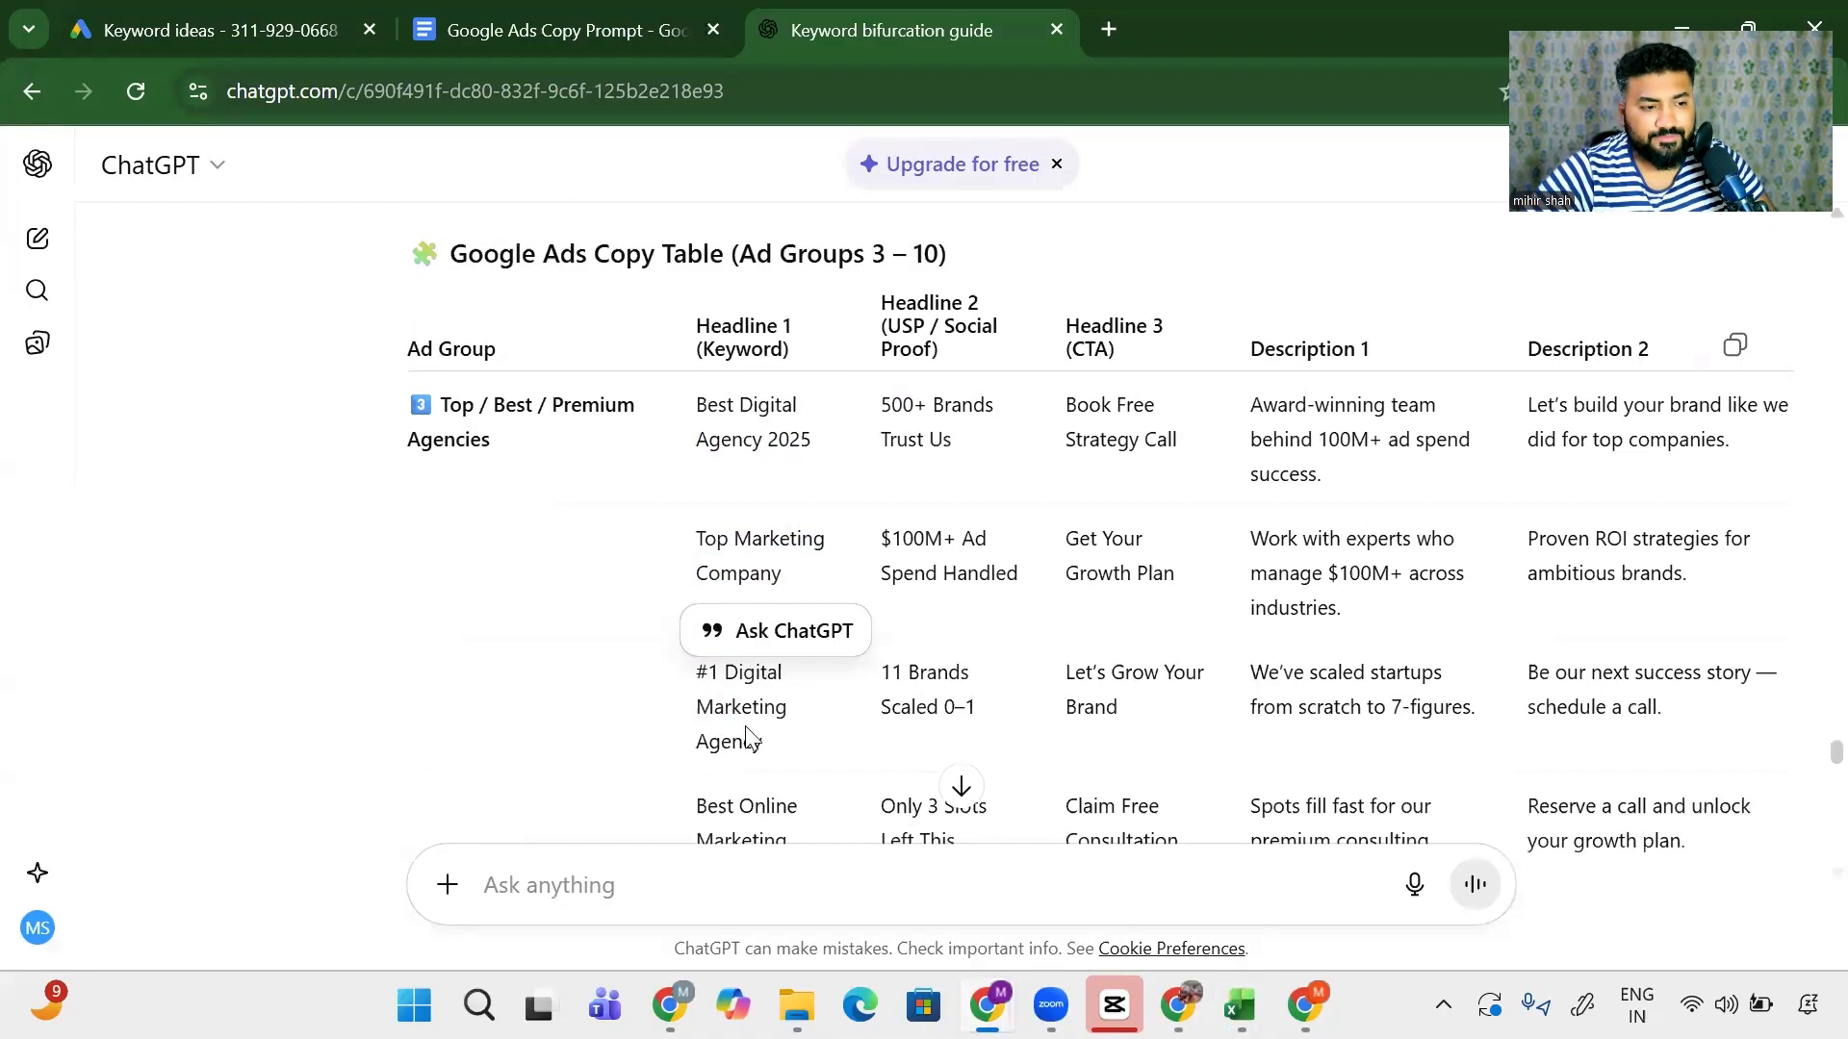
triple_click(683, 717)
key(alt+Tab)
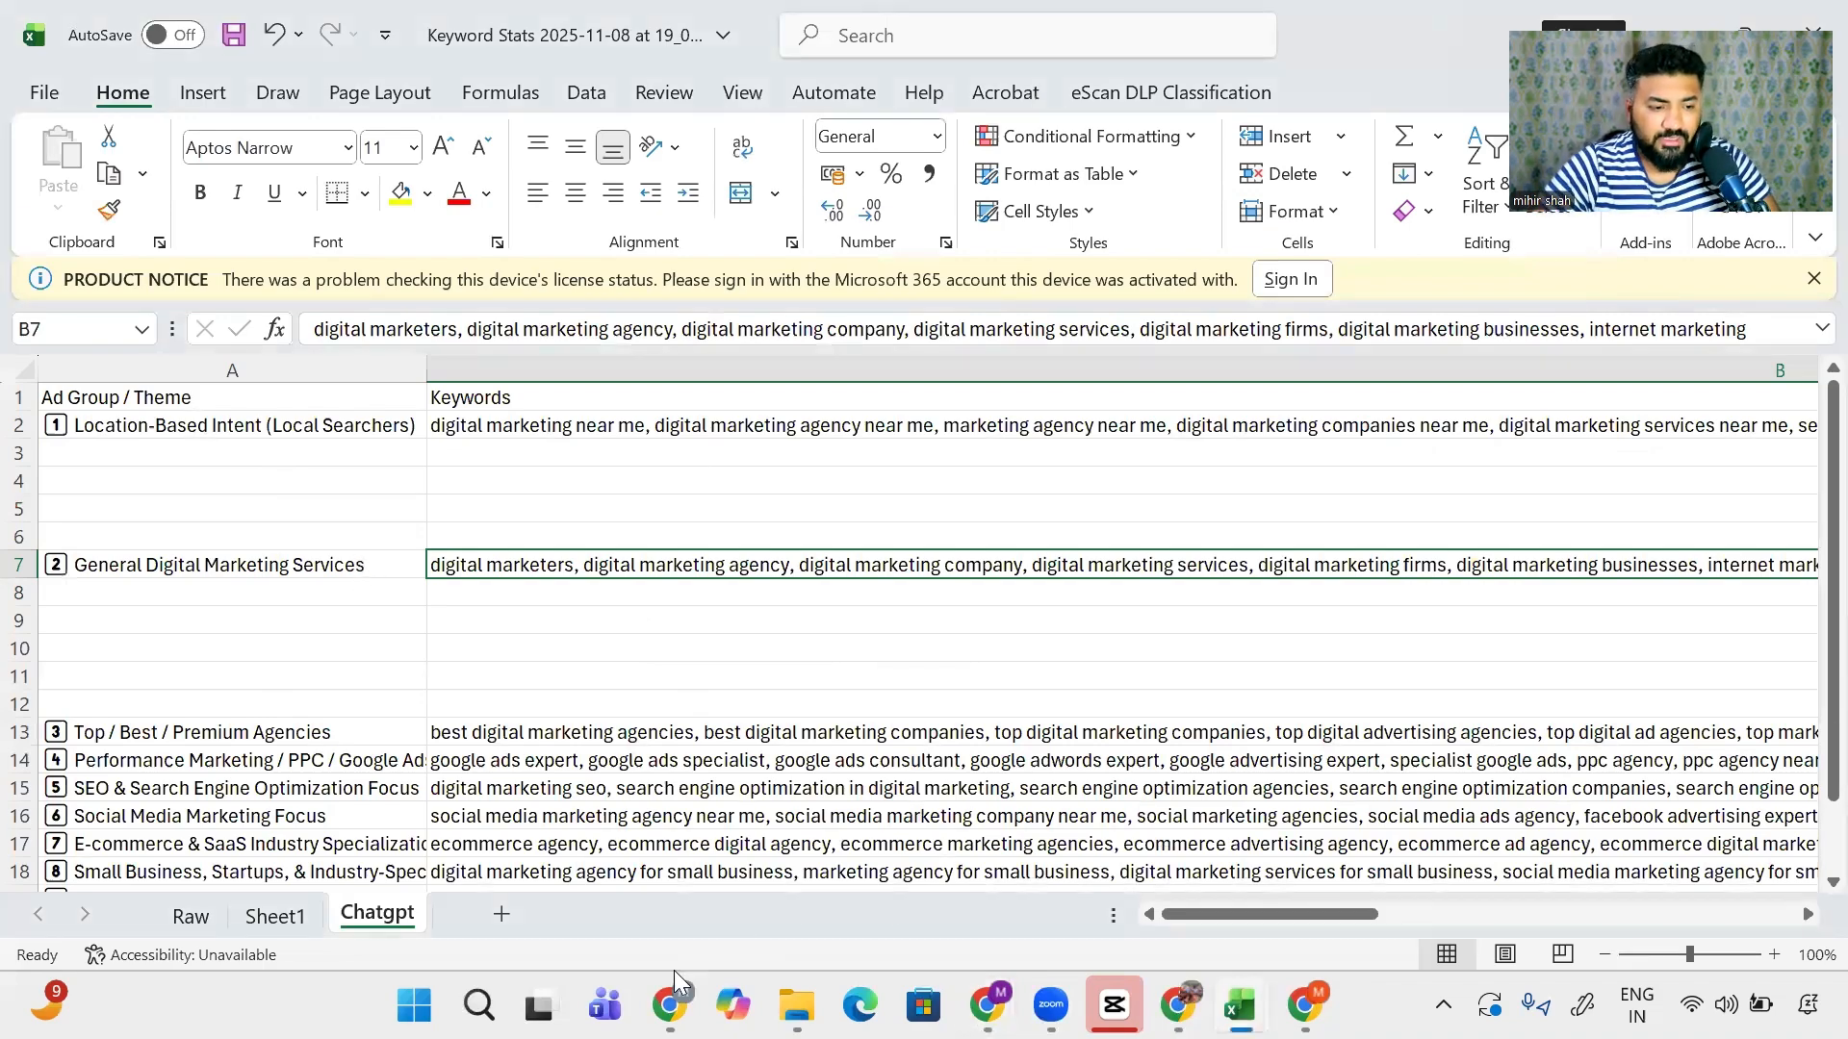
click(670, 1005)
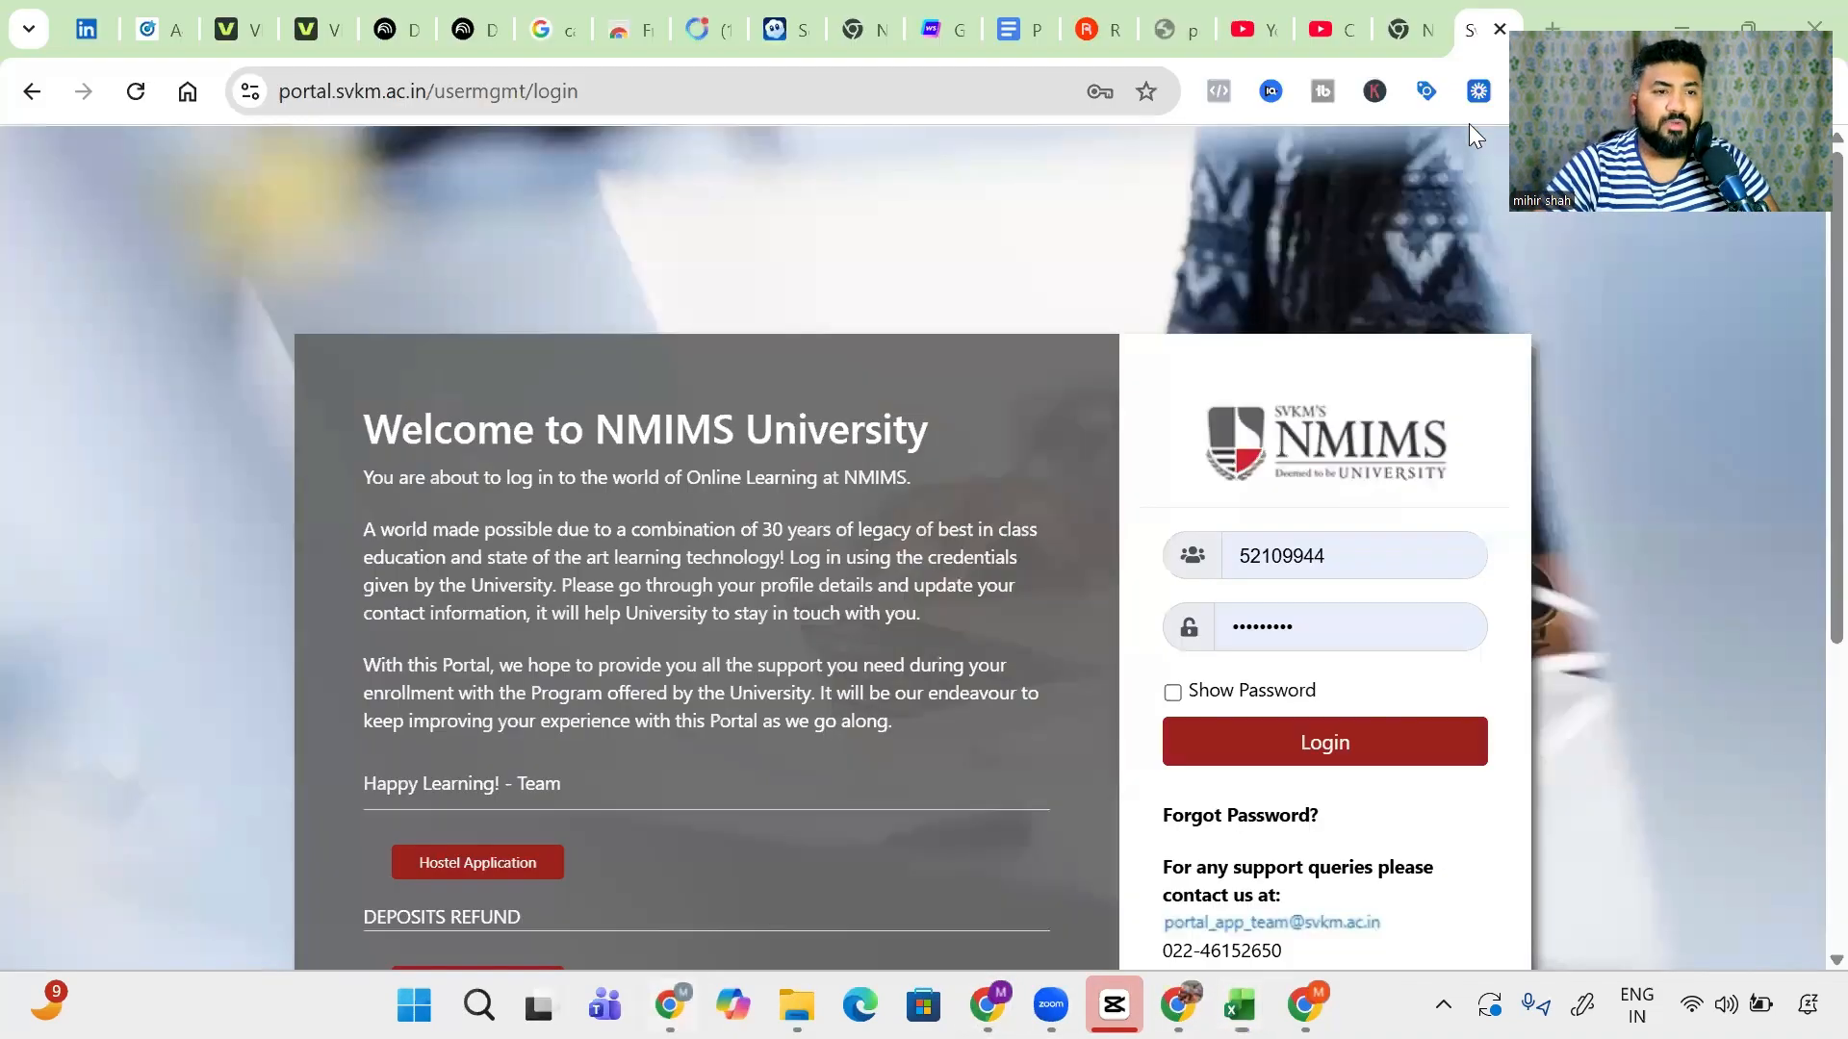
- Open the Contextual Ads Google Sheet from a 'con' address-bar search, then return to Excel
key(ctrl+t)
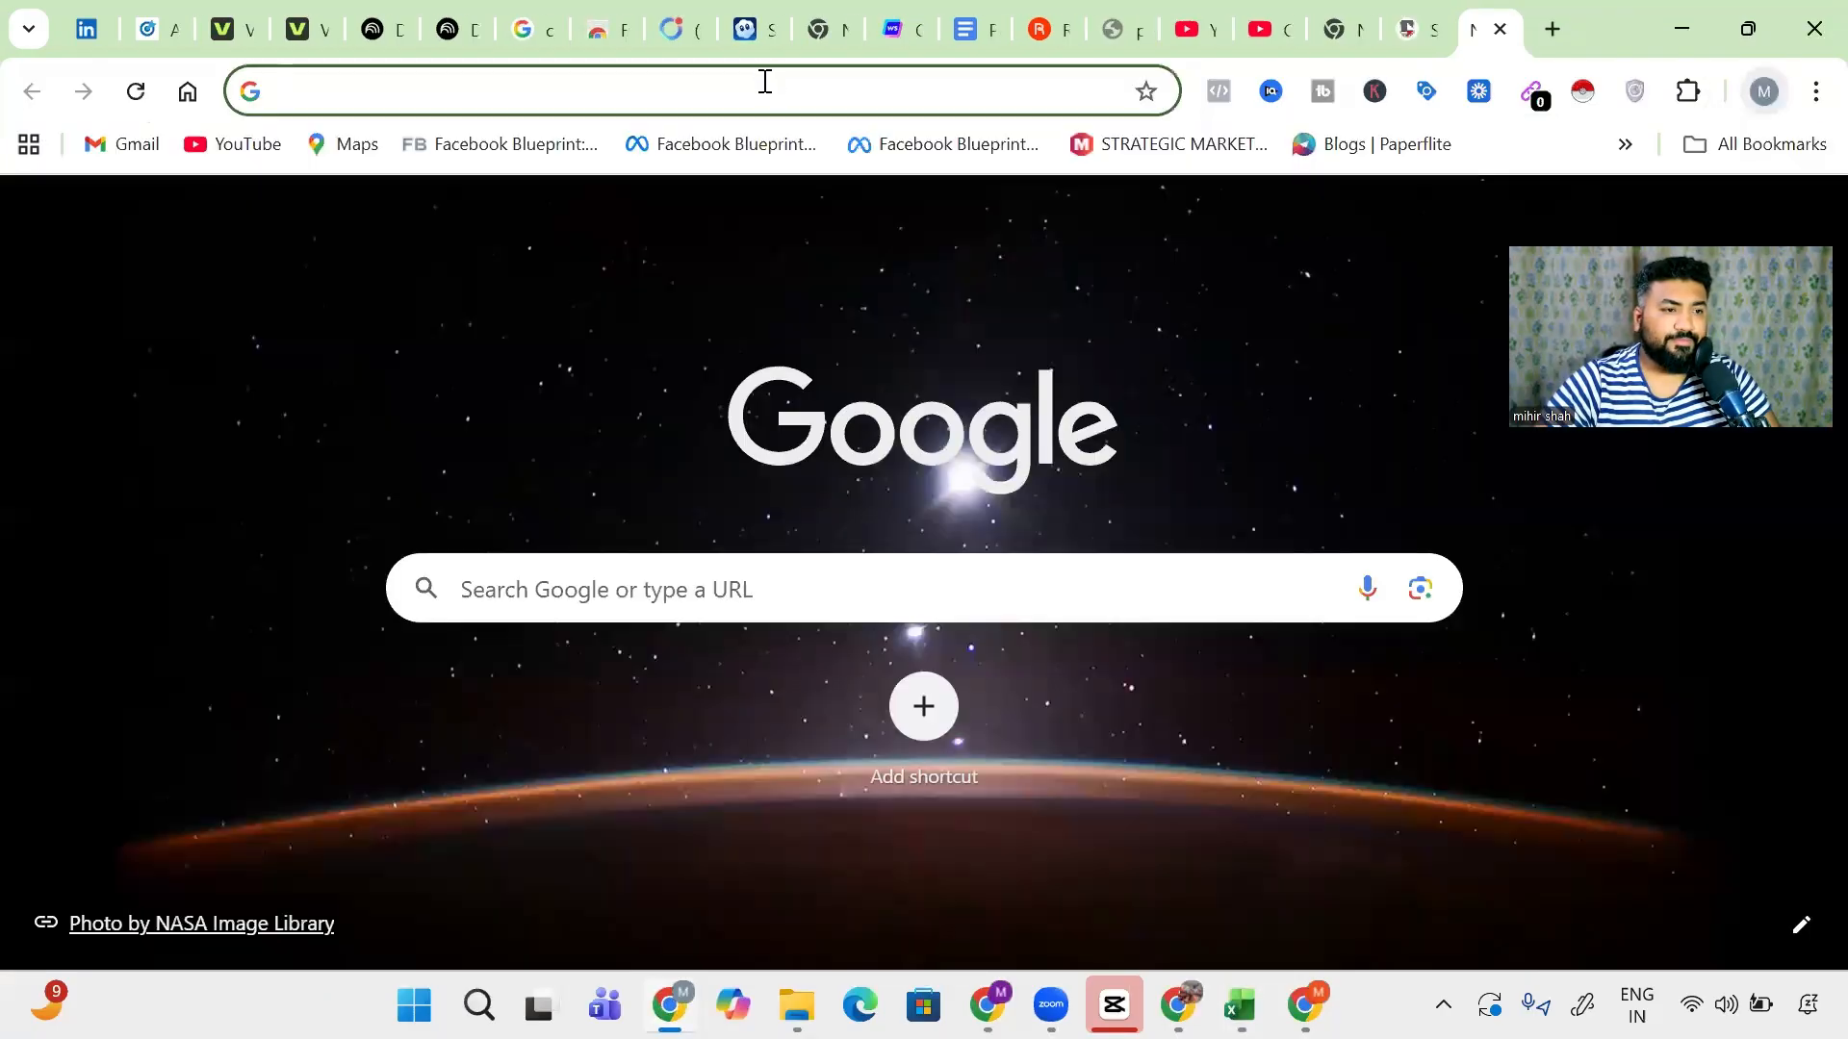
click(763, 83)
text(con)
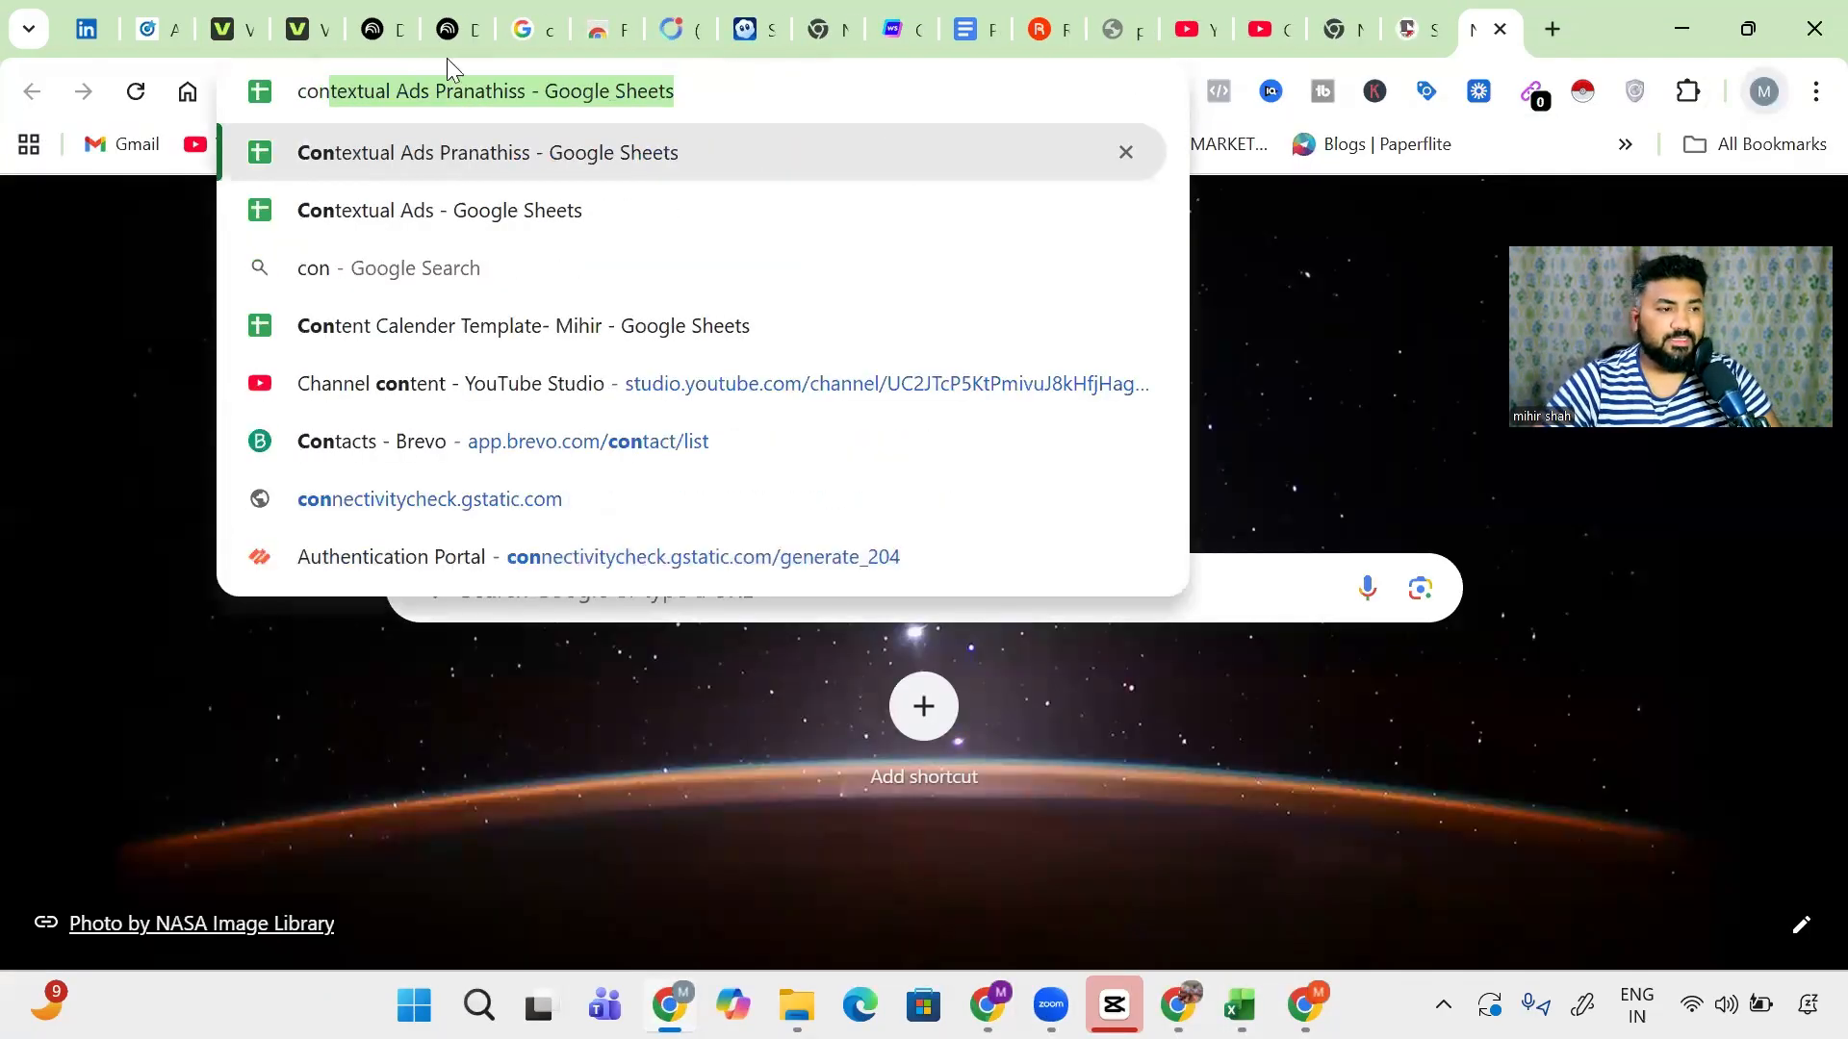
click(448, 154)
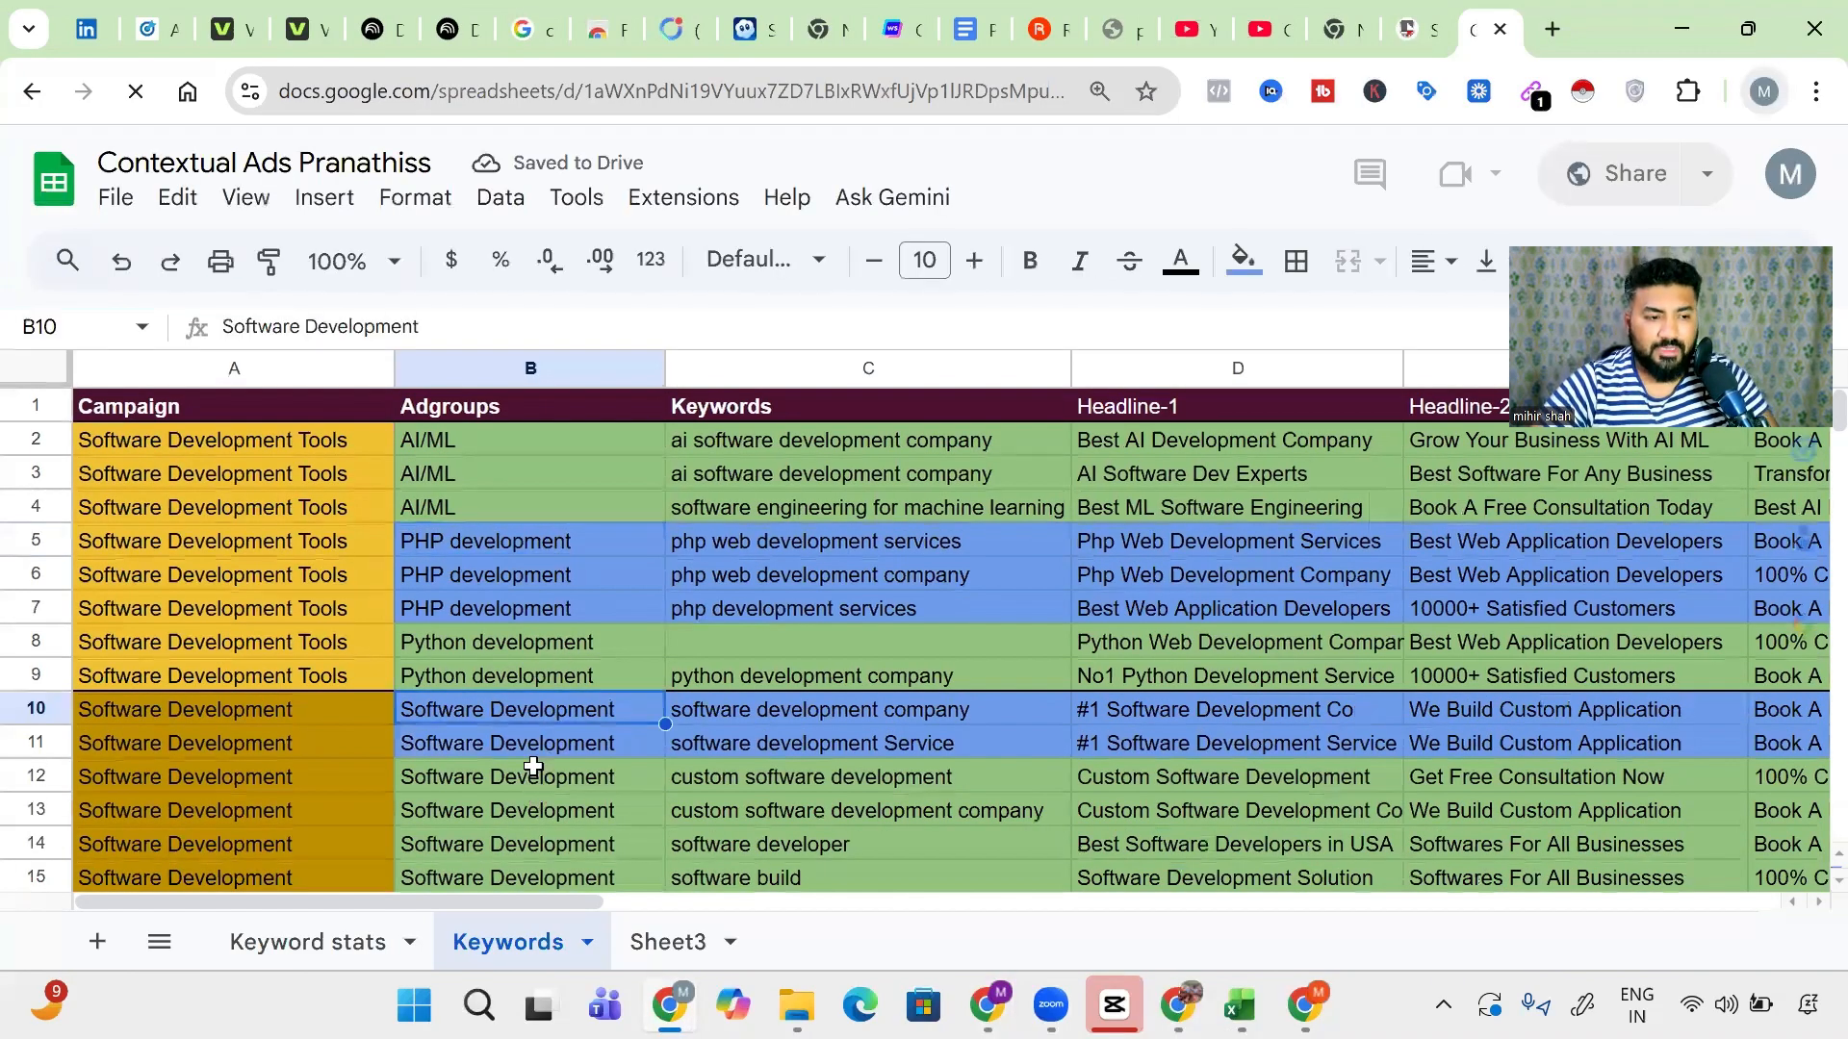
key(alt+Tab)
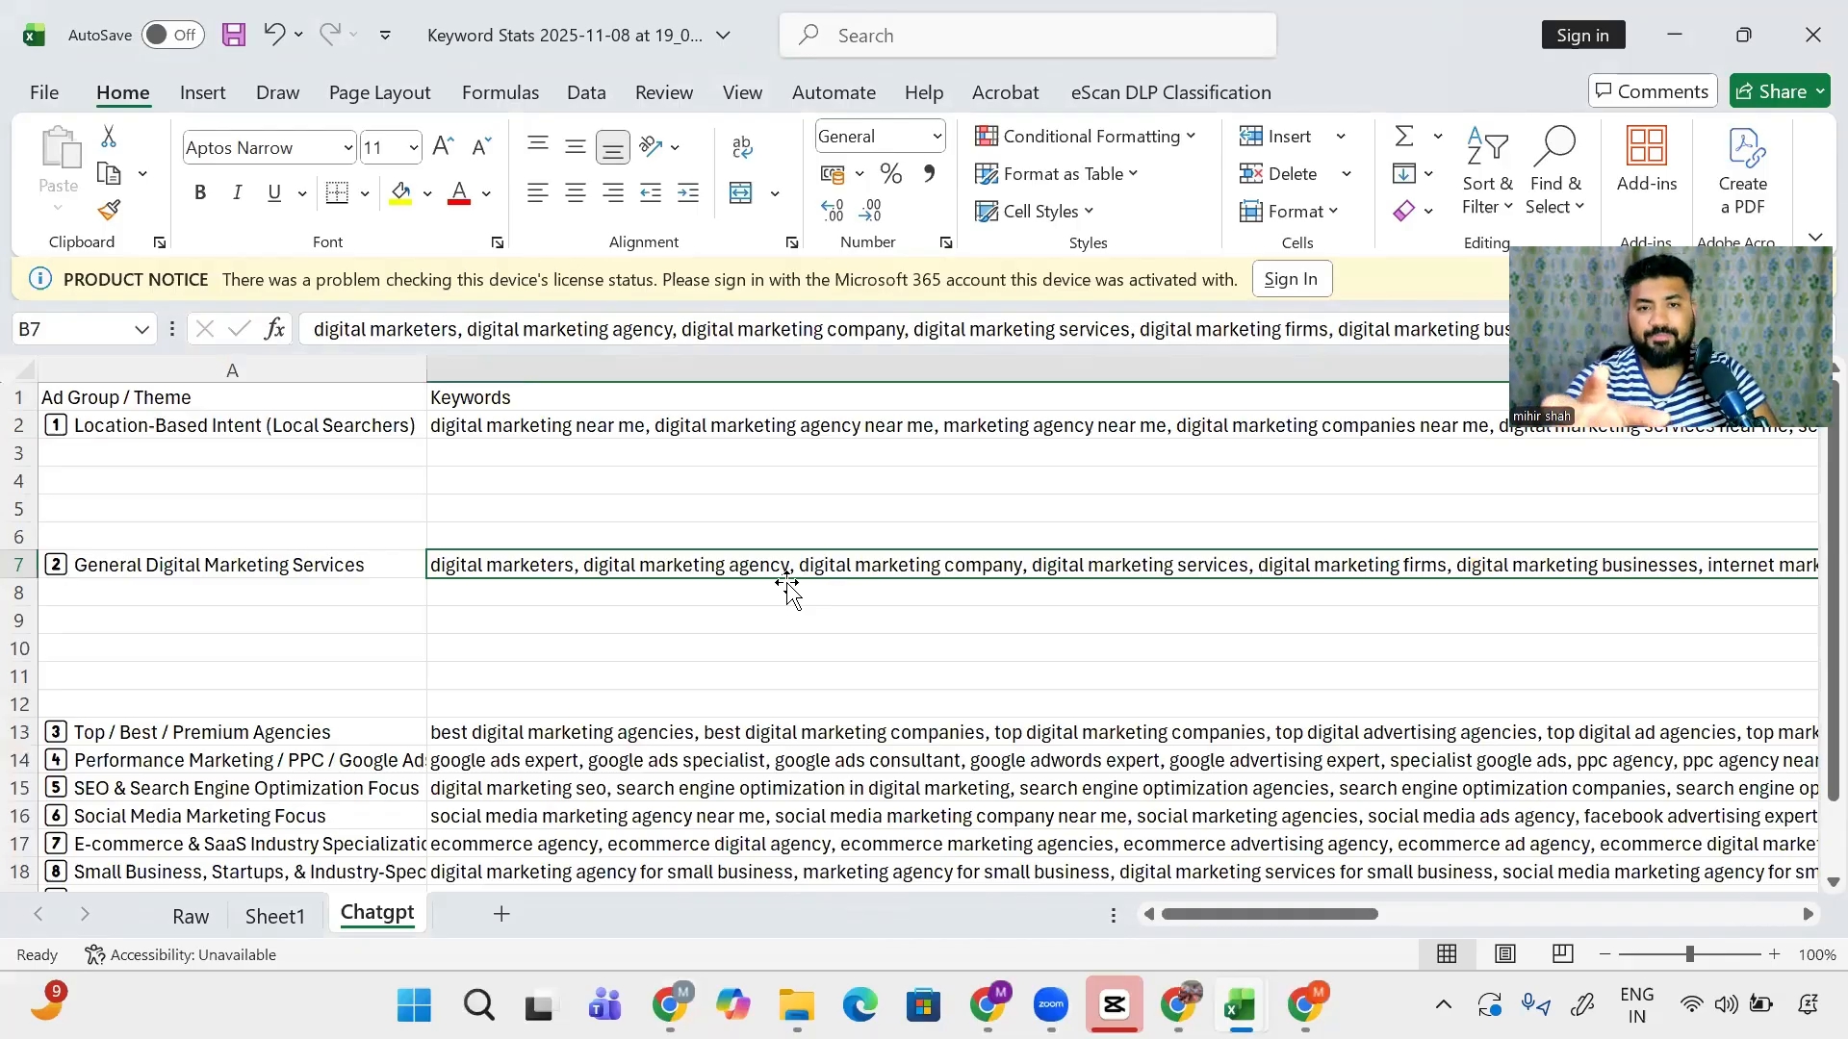
- Switch from Excel back to the ChatGPT keyword bifurcation conversation in Chrome
key(alt+Tab)
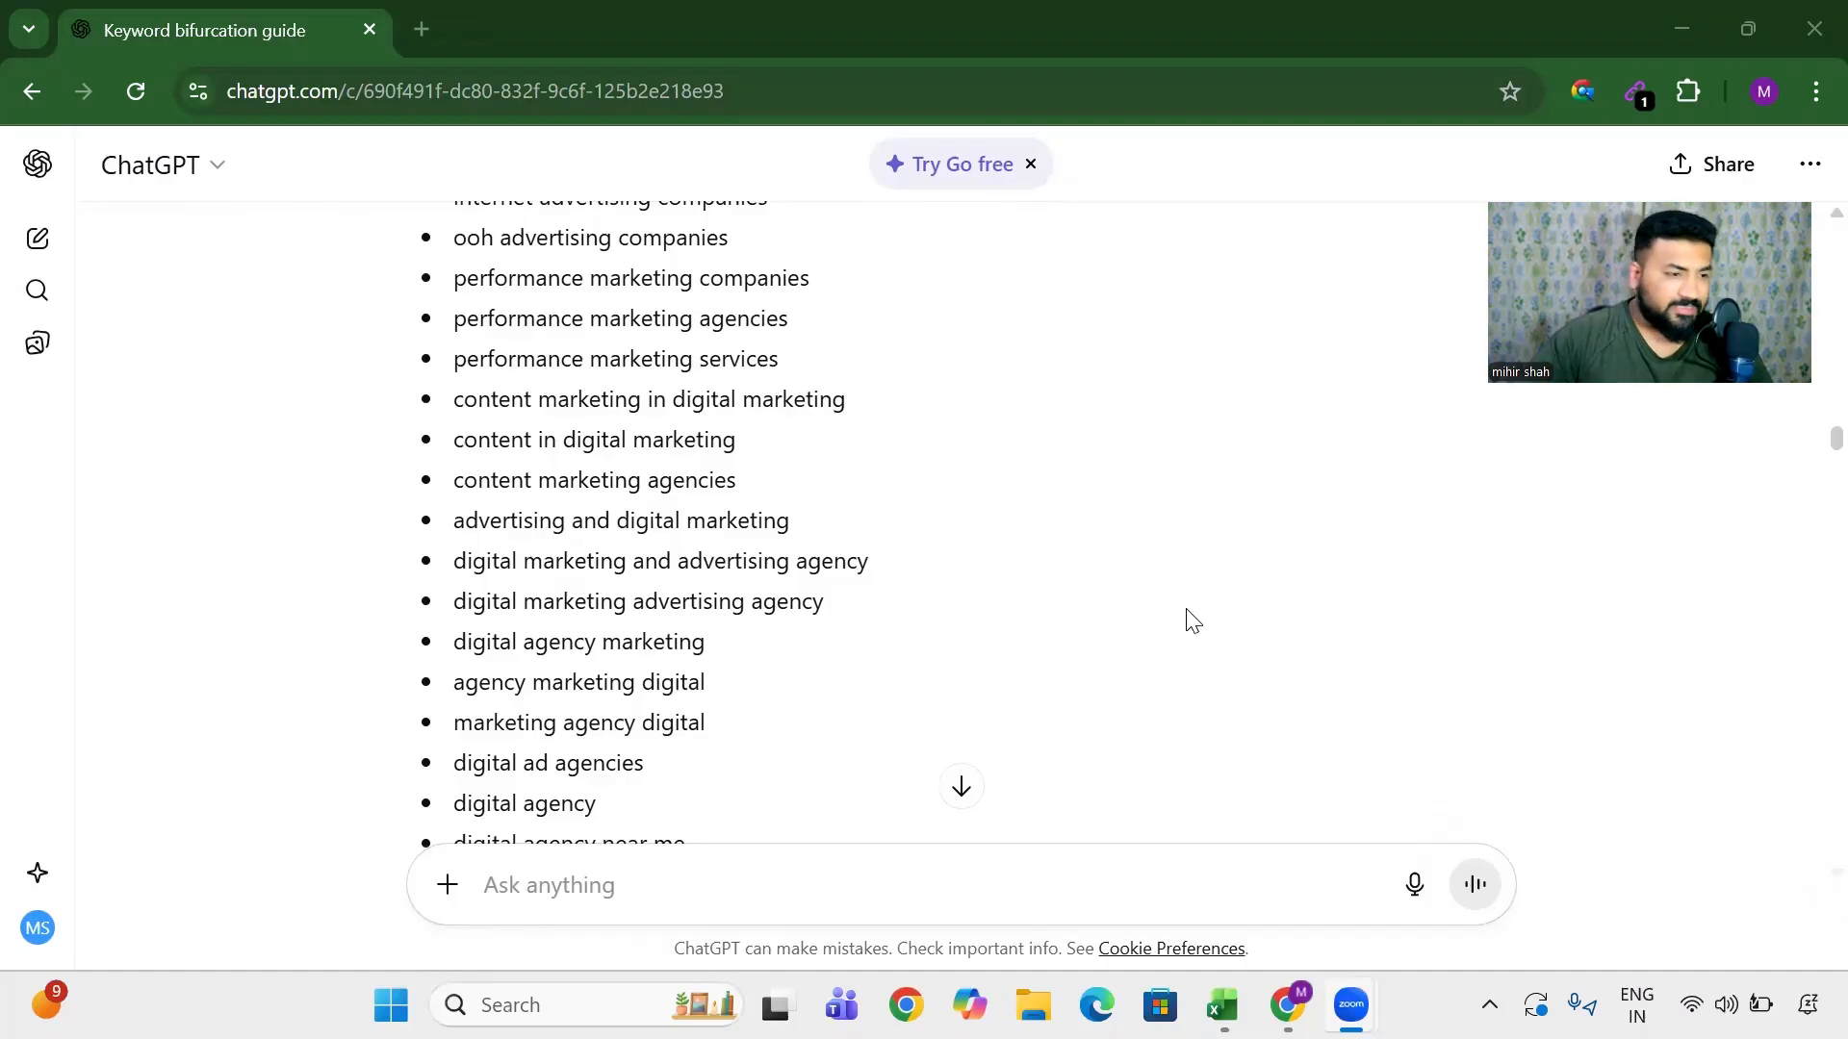
scroll(300, 530, down, 3)
scroll(523, 487, down, 6)
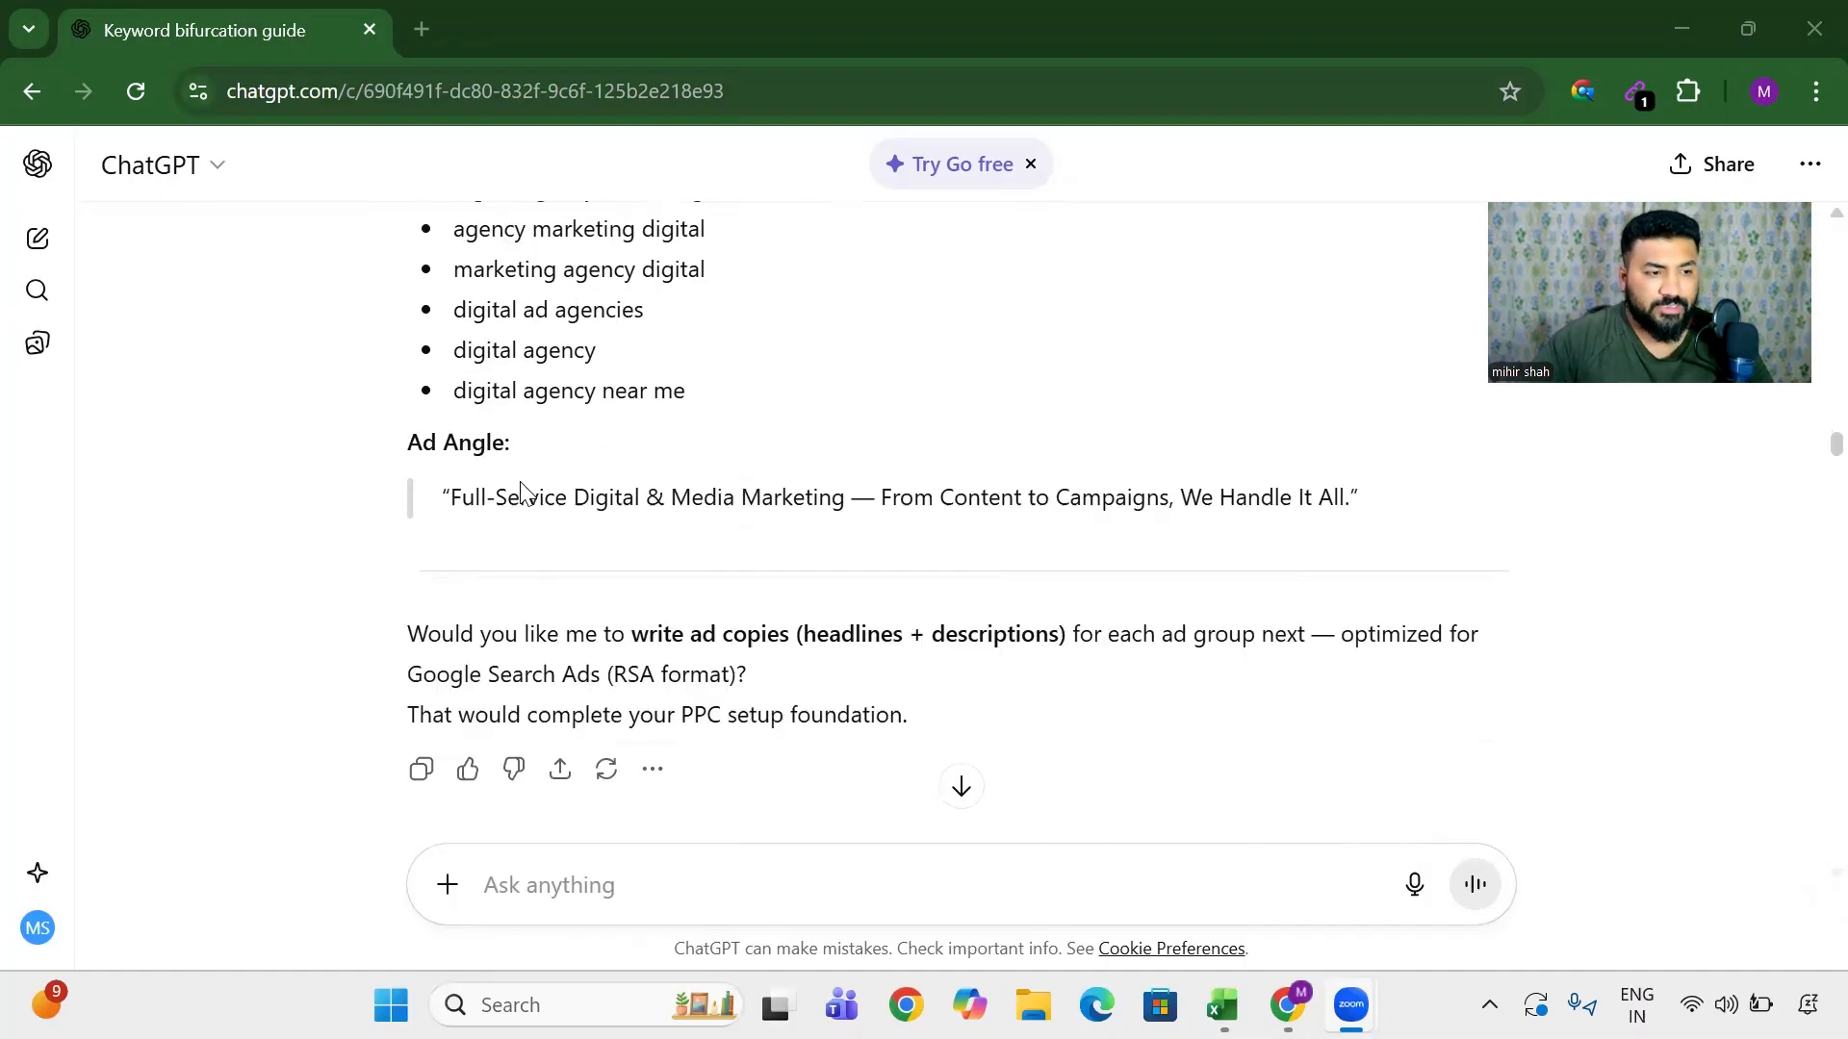
scroll(924, 544, up, 1)
scroll(927, 549, down, 4)
scroll(925, 548, up, 4)
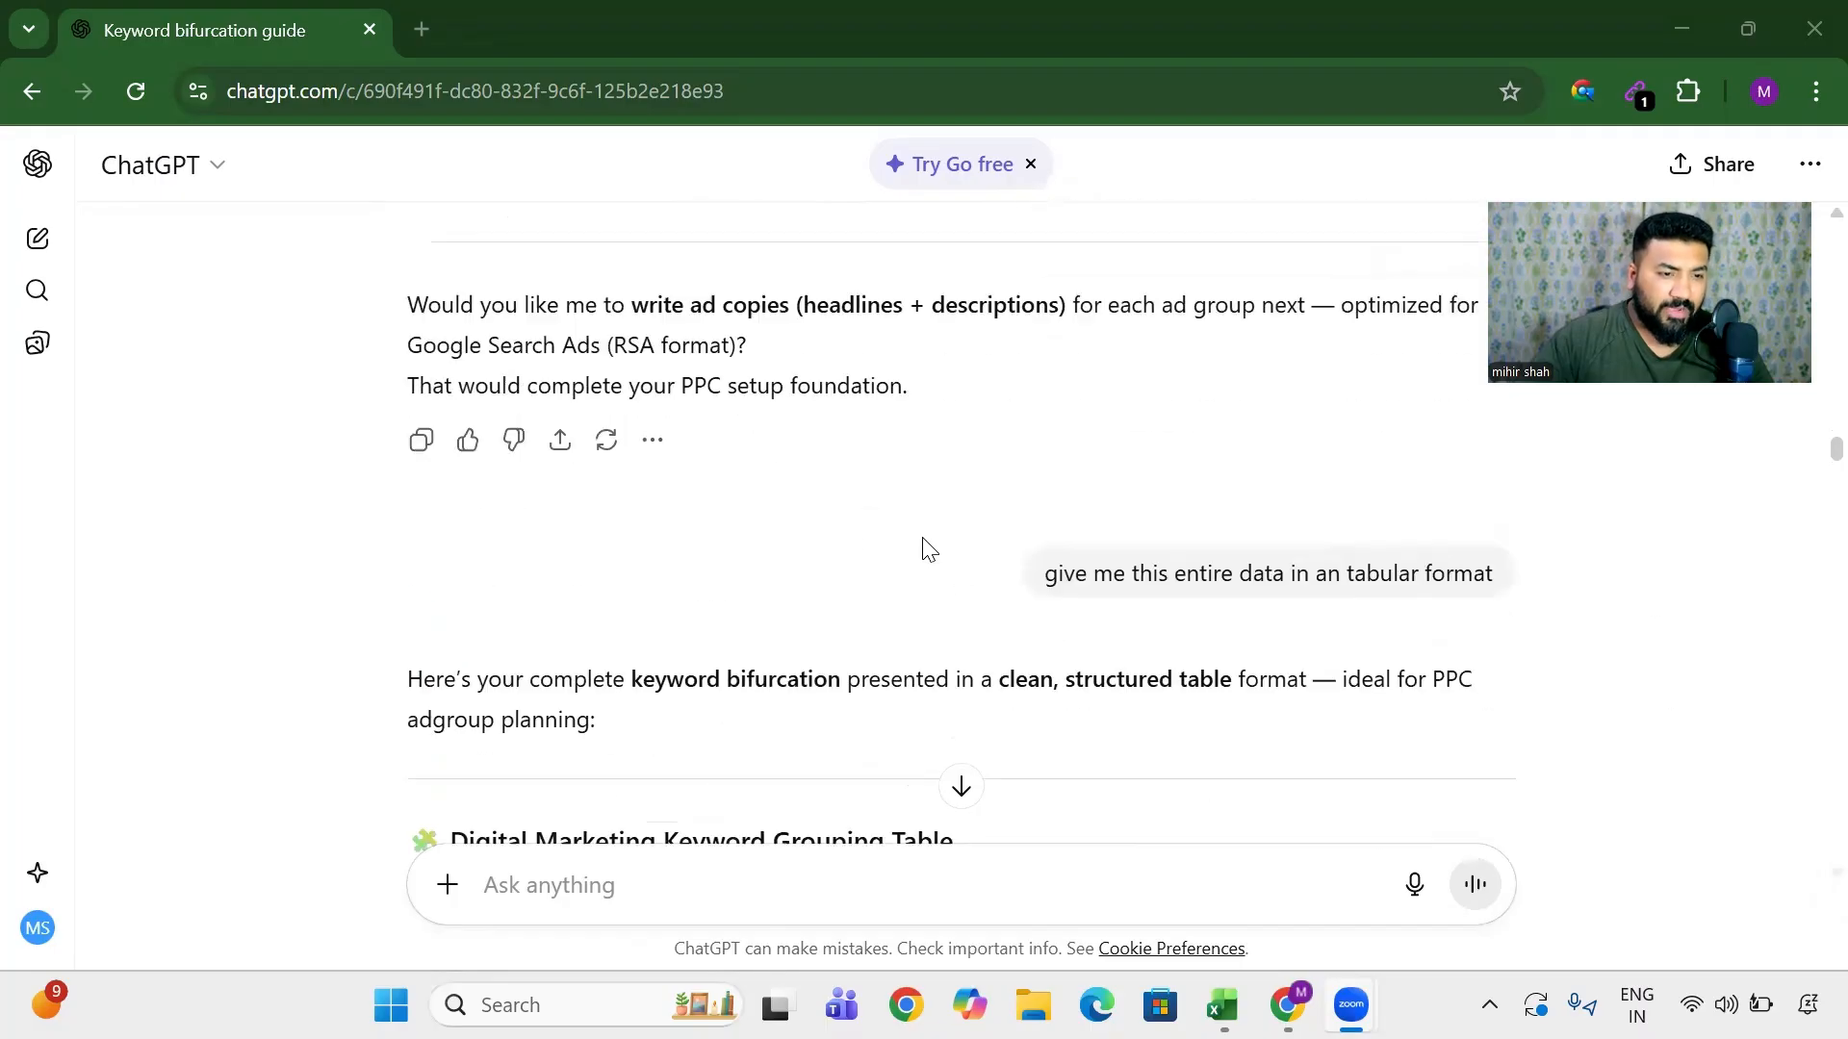
drag(1175, 635, 1477, 640)
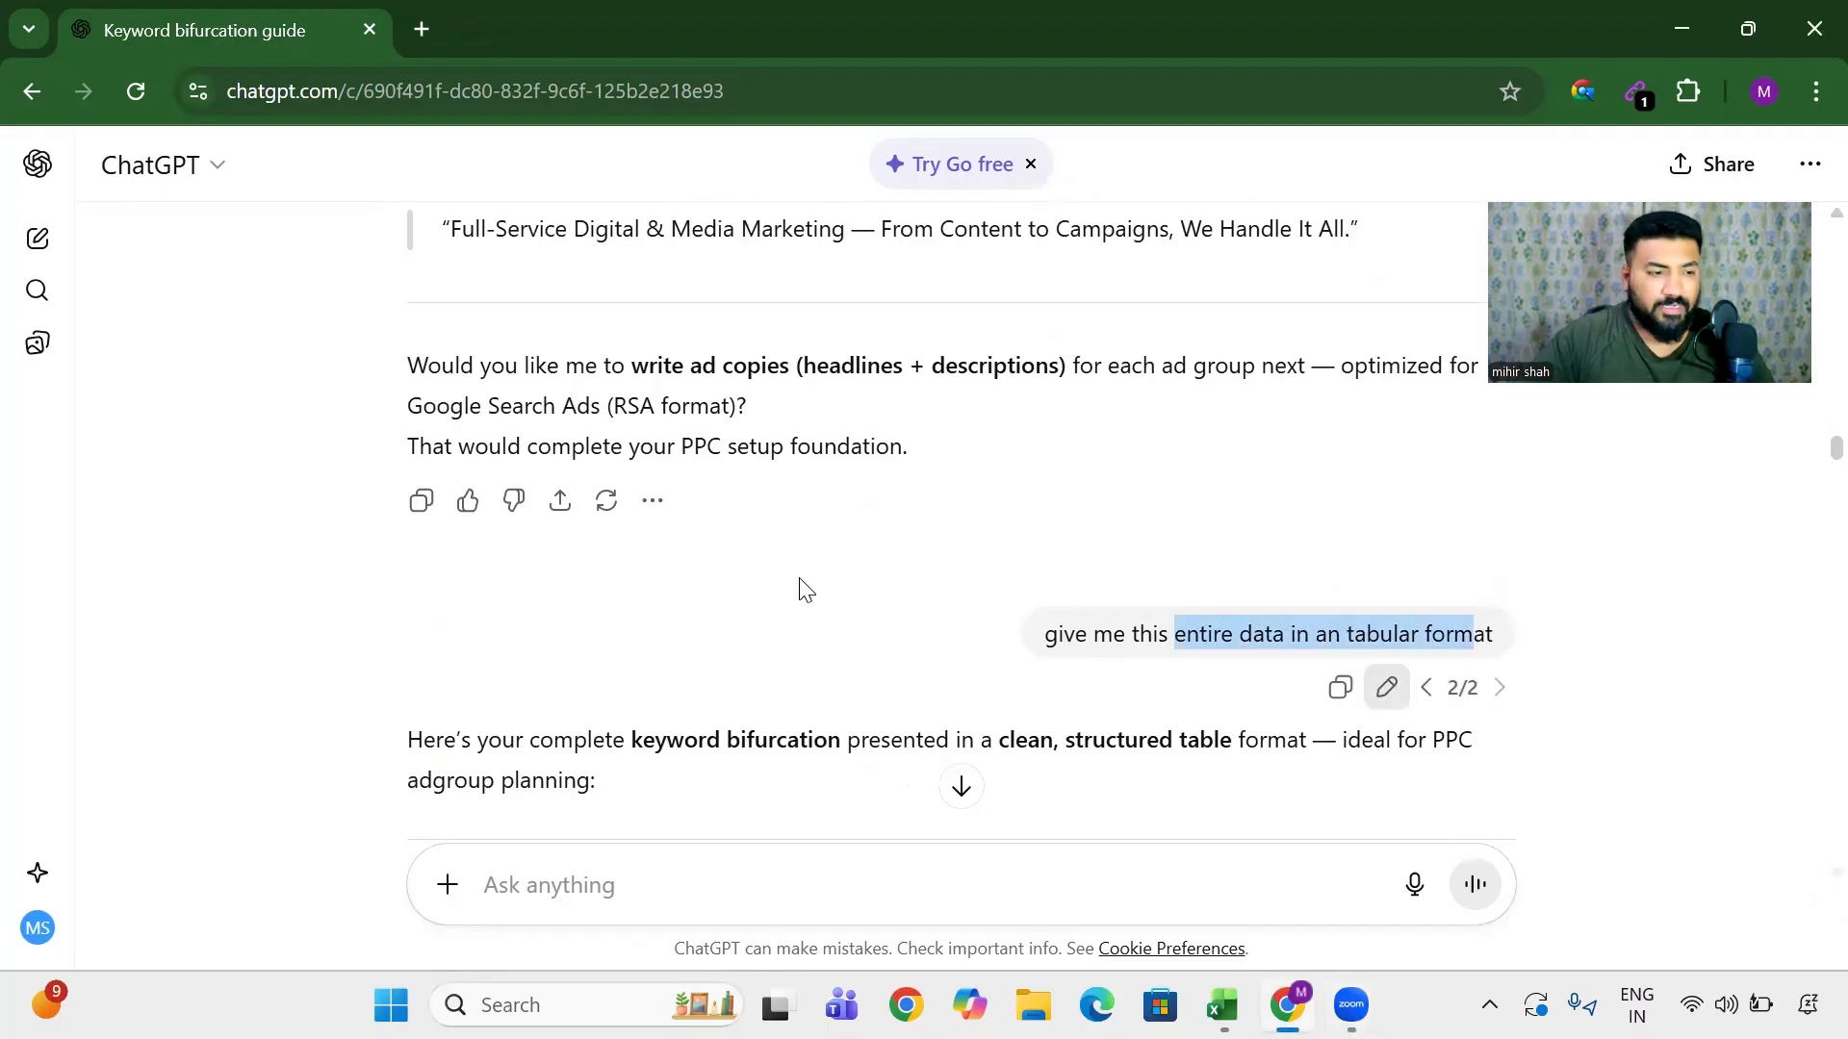
scroll(800, 586, down, 4)
scroll(693, 606, down, 1)
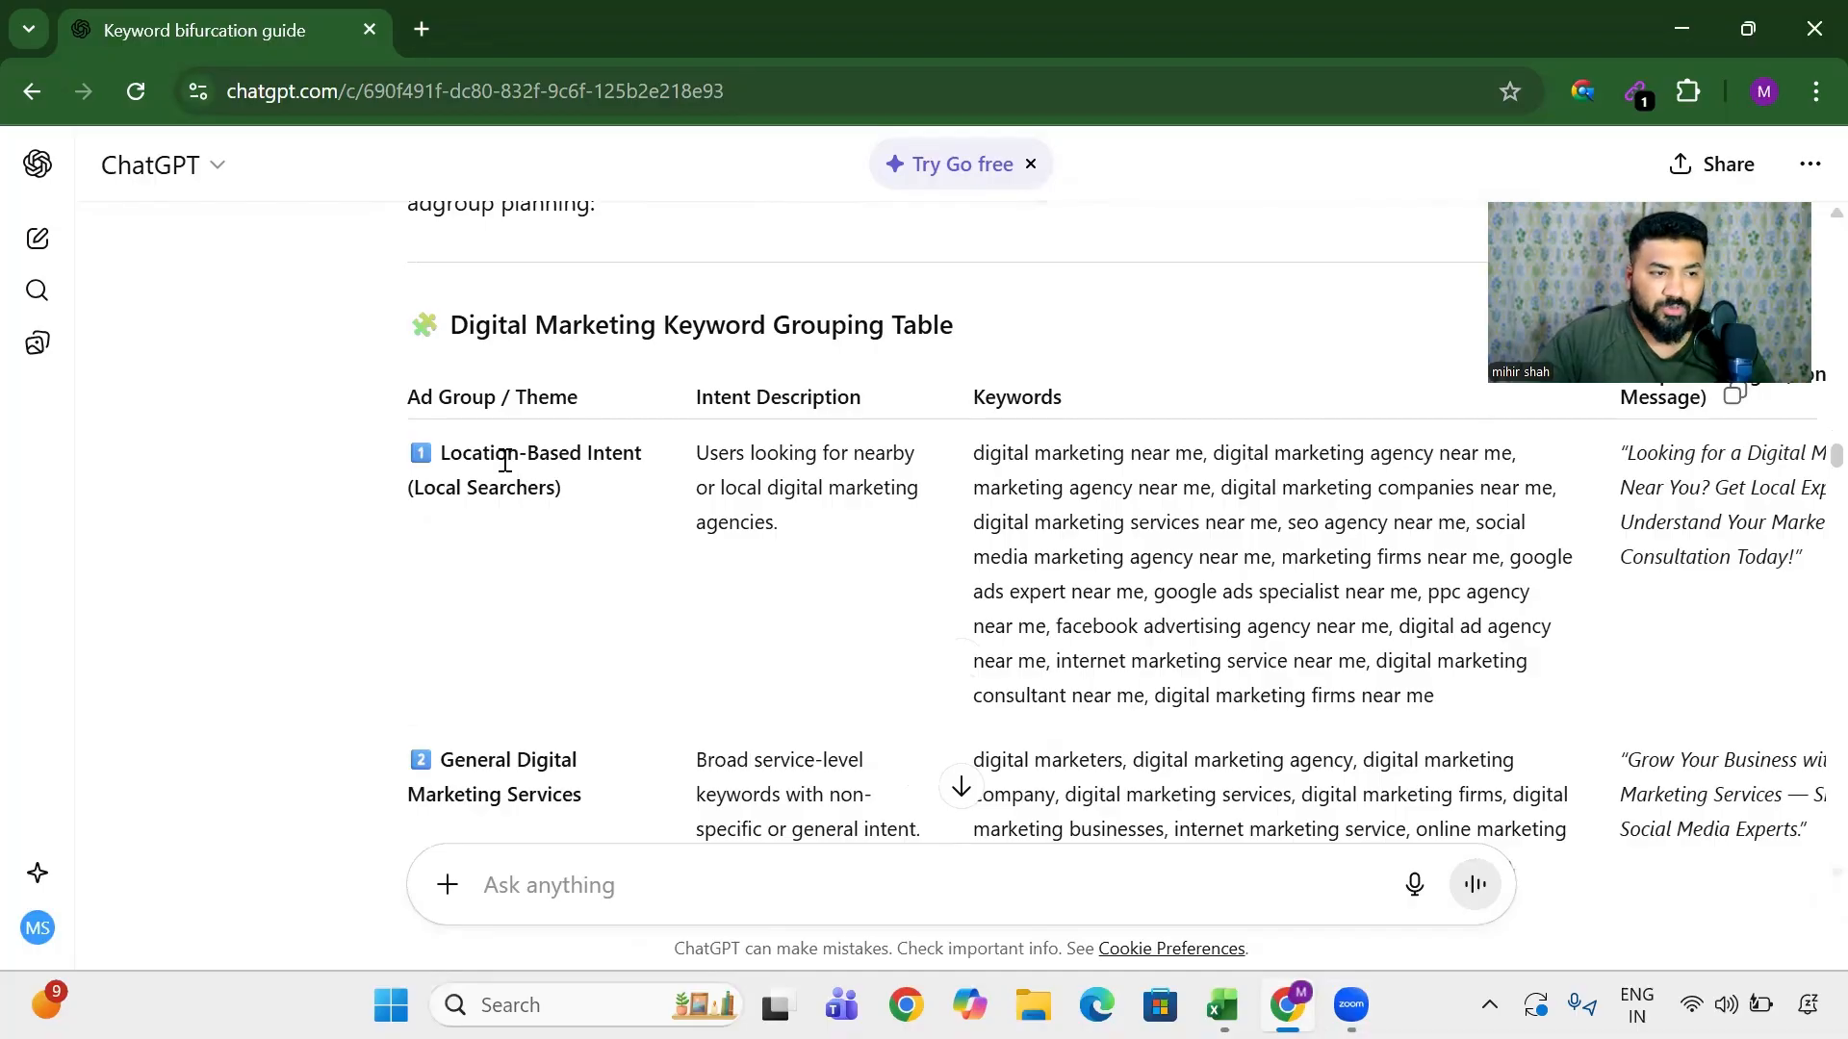
drag(507, 454, 686, 465)
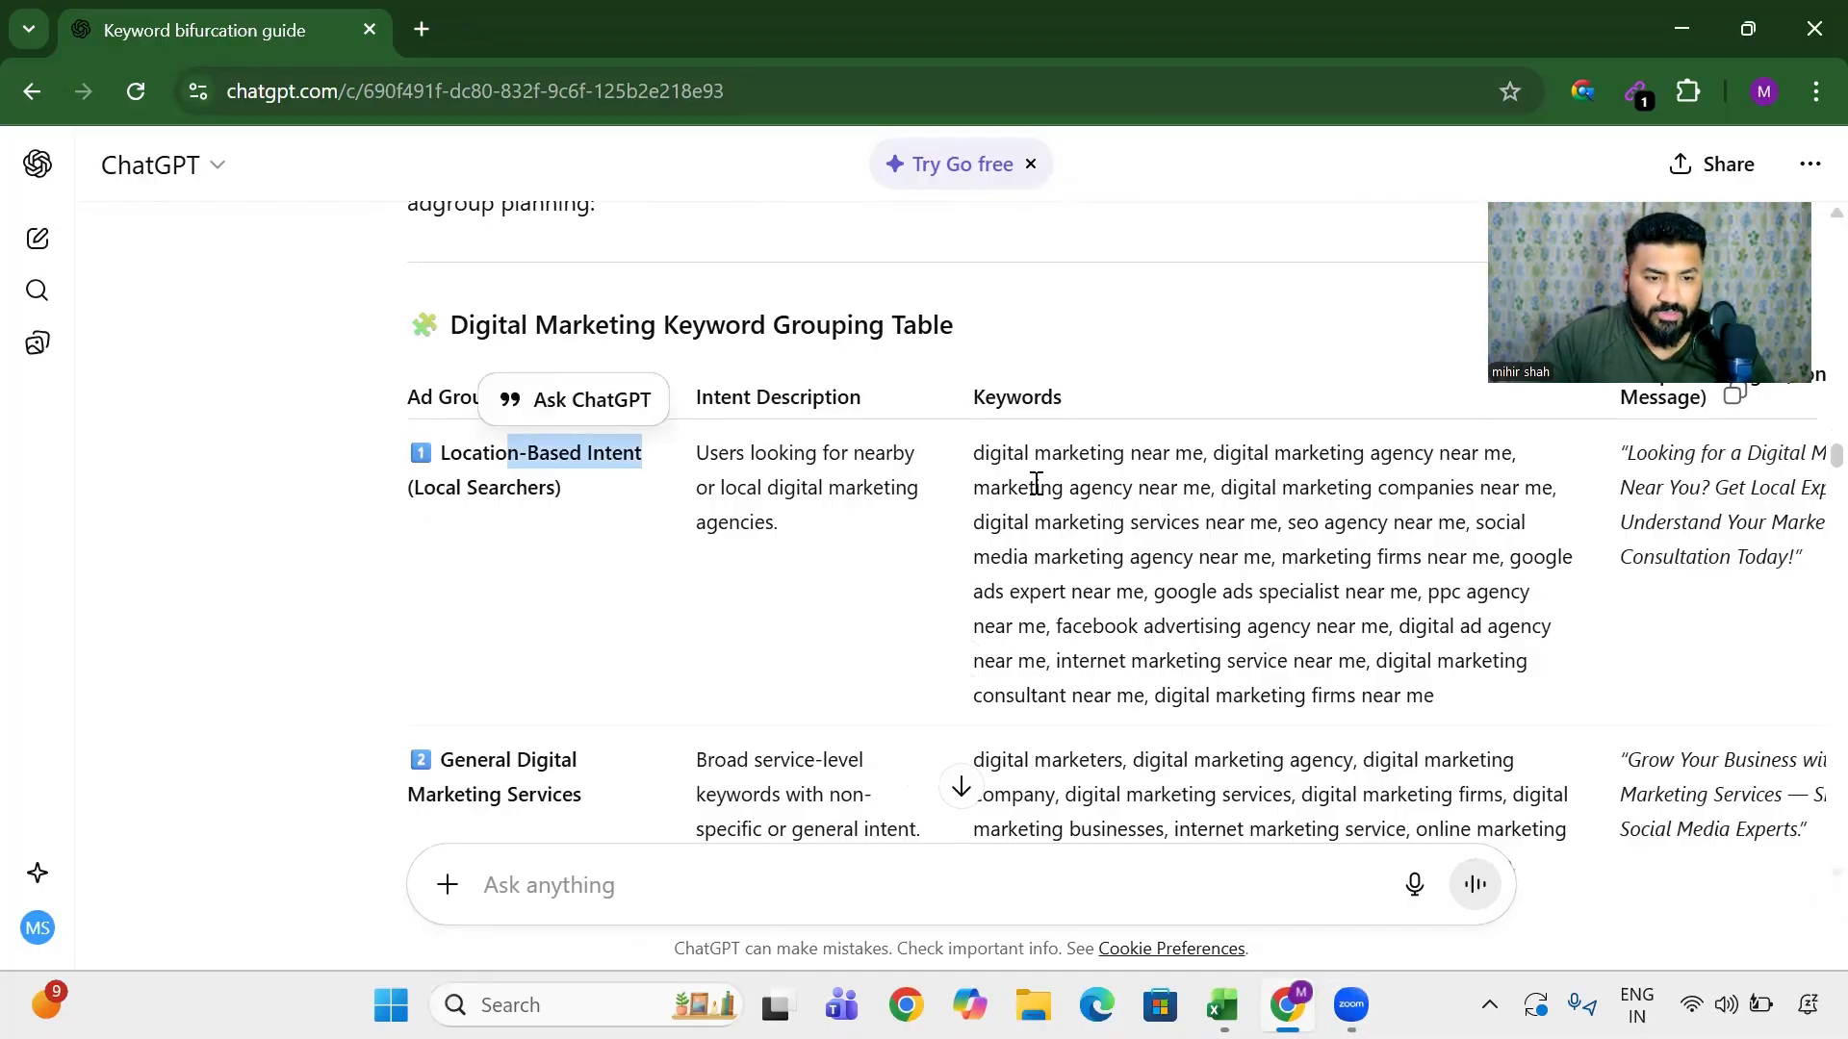
drag(1054, 487, 1444, 621)
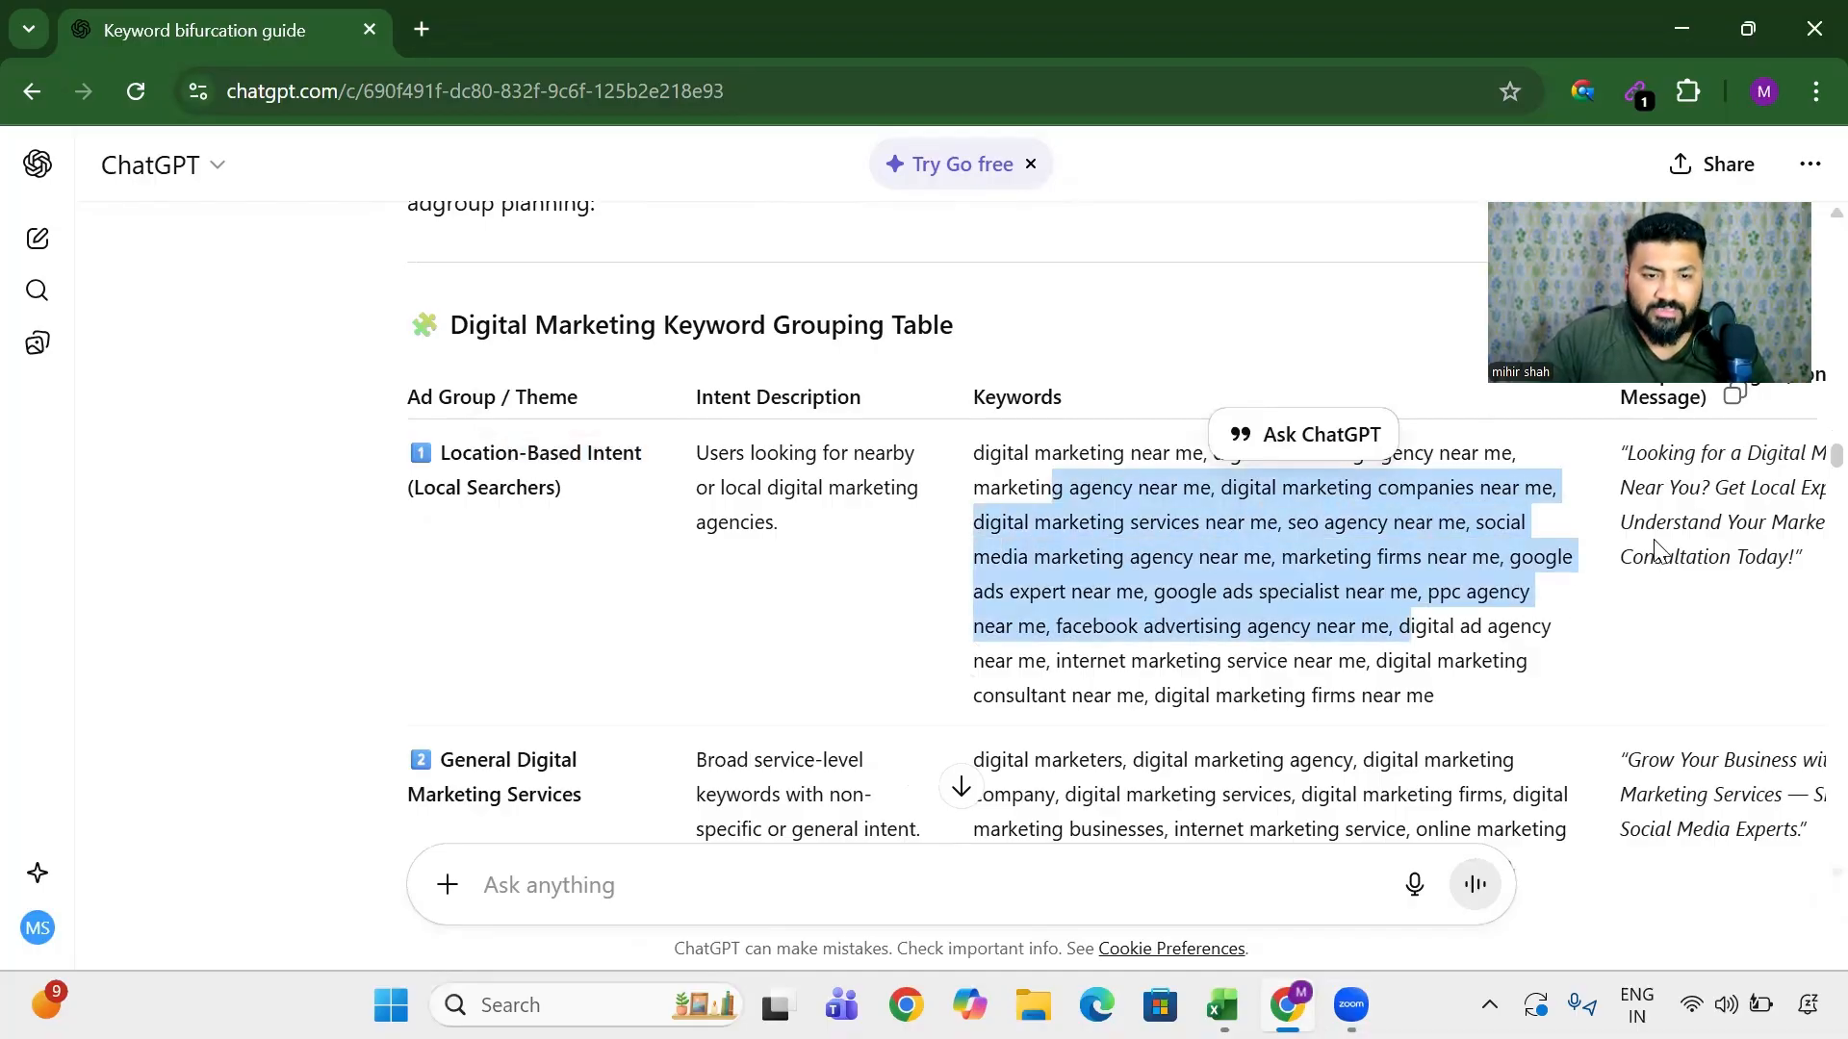
scroll(845, 556, down, 1)
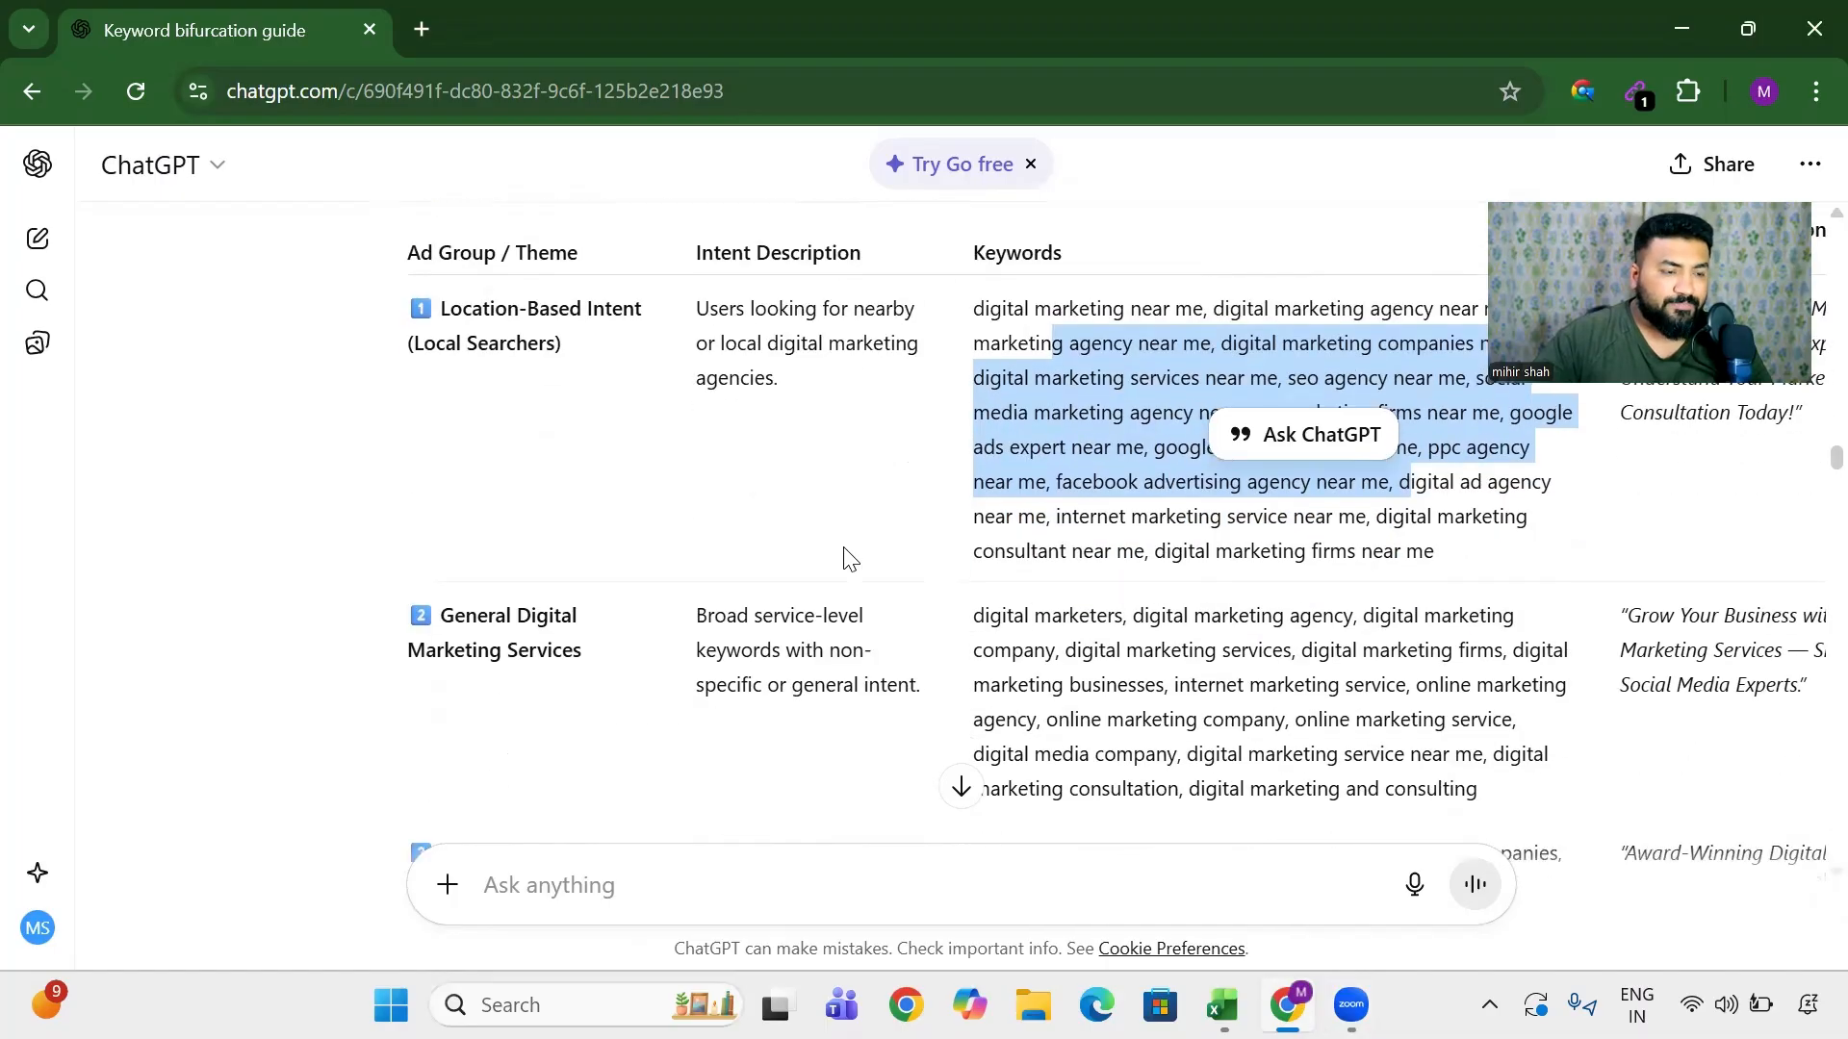
drag(464, 616, 606, 672)
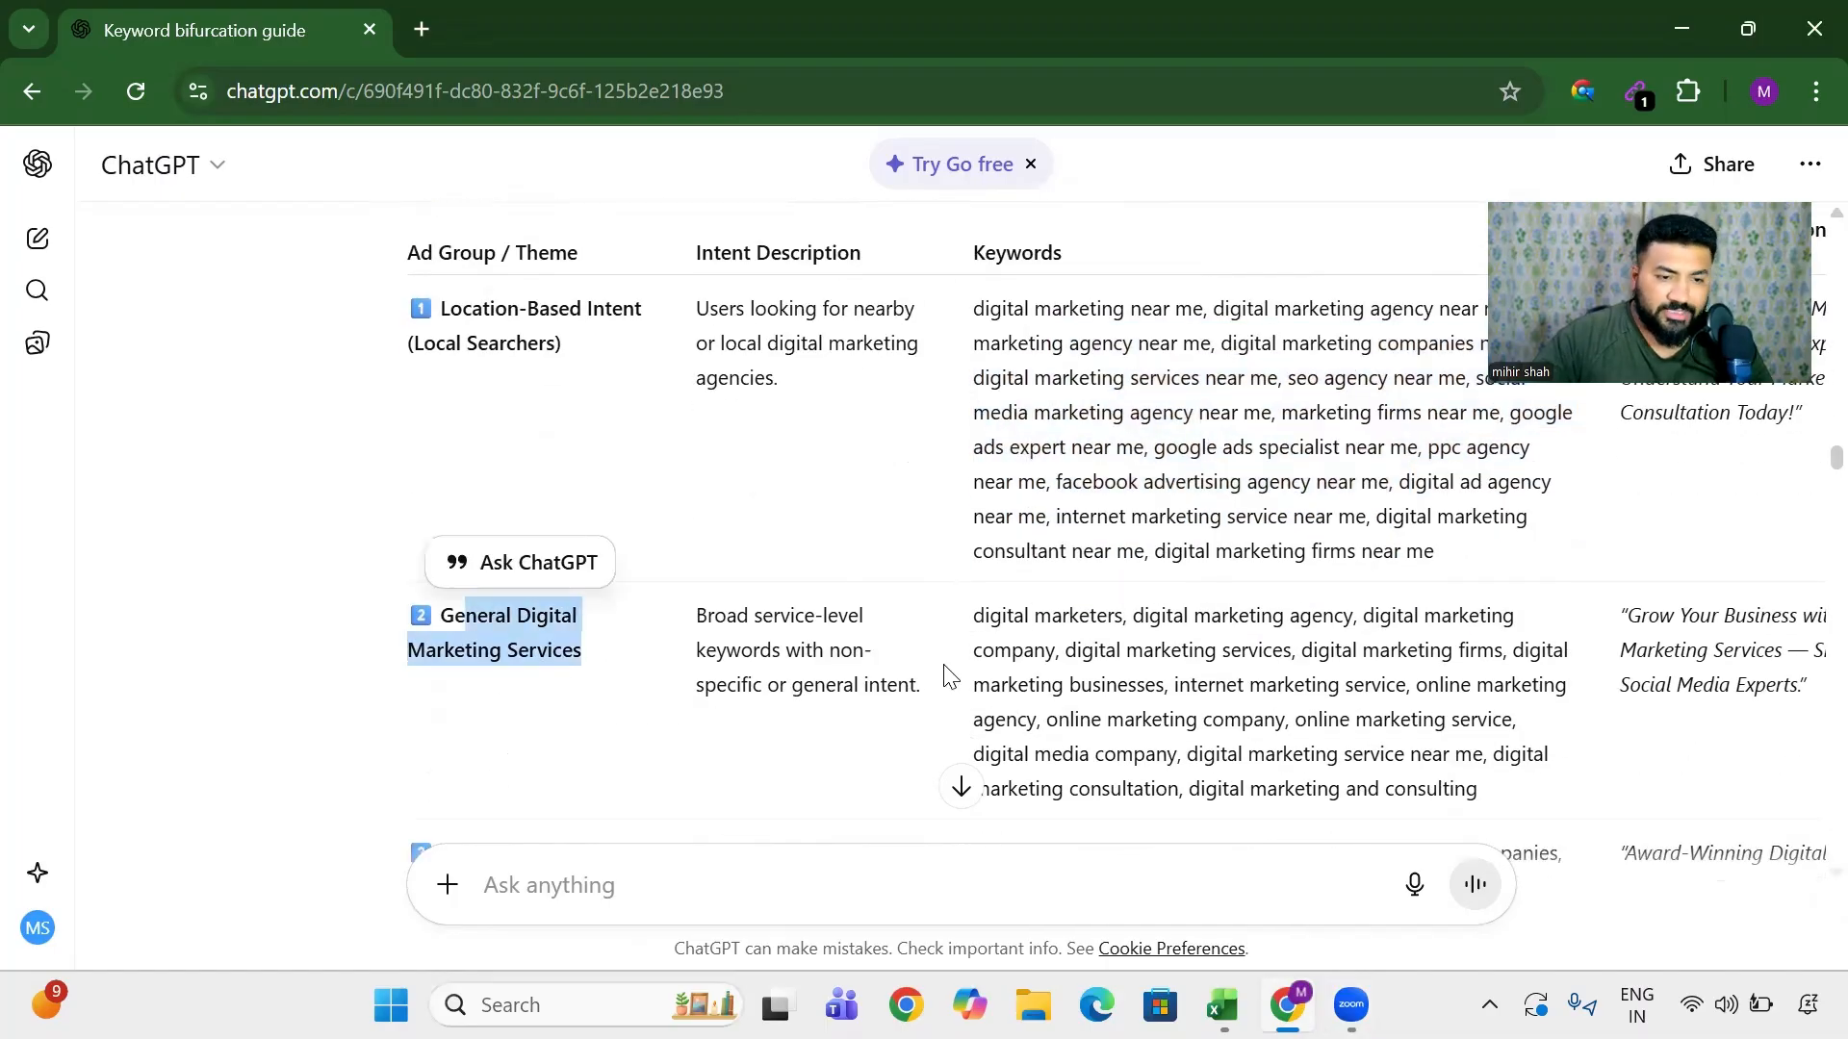
drag(1109, 620, 1413, 717)
scroll(917, 693, up, 1)
scroll(916, 693, down, 4)
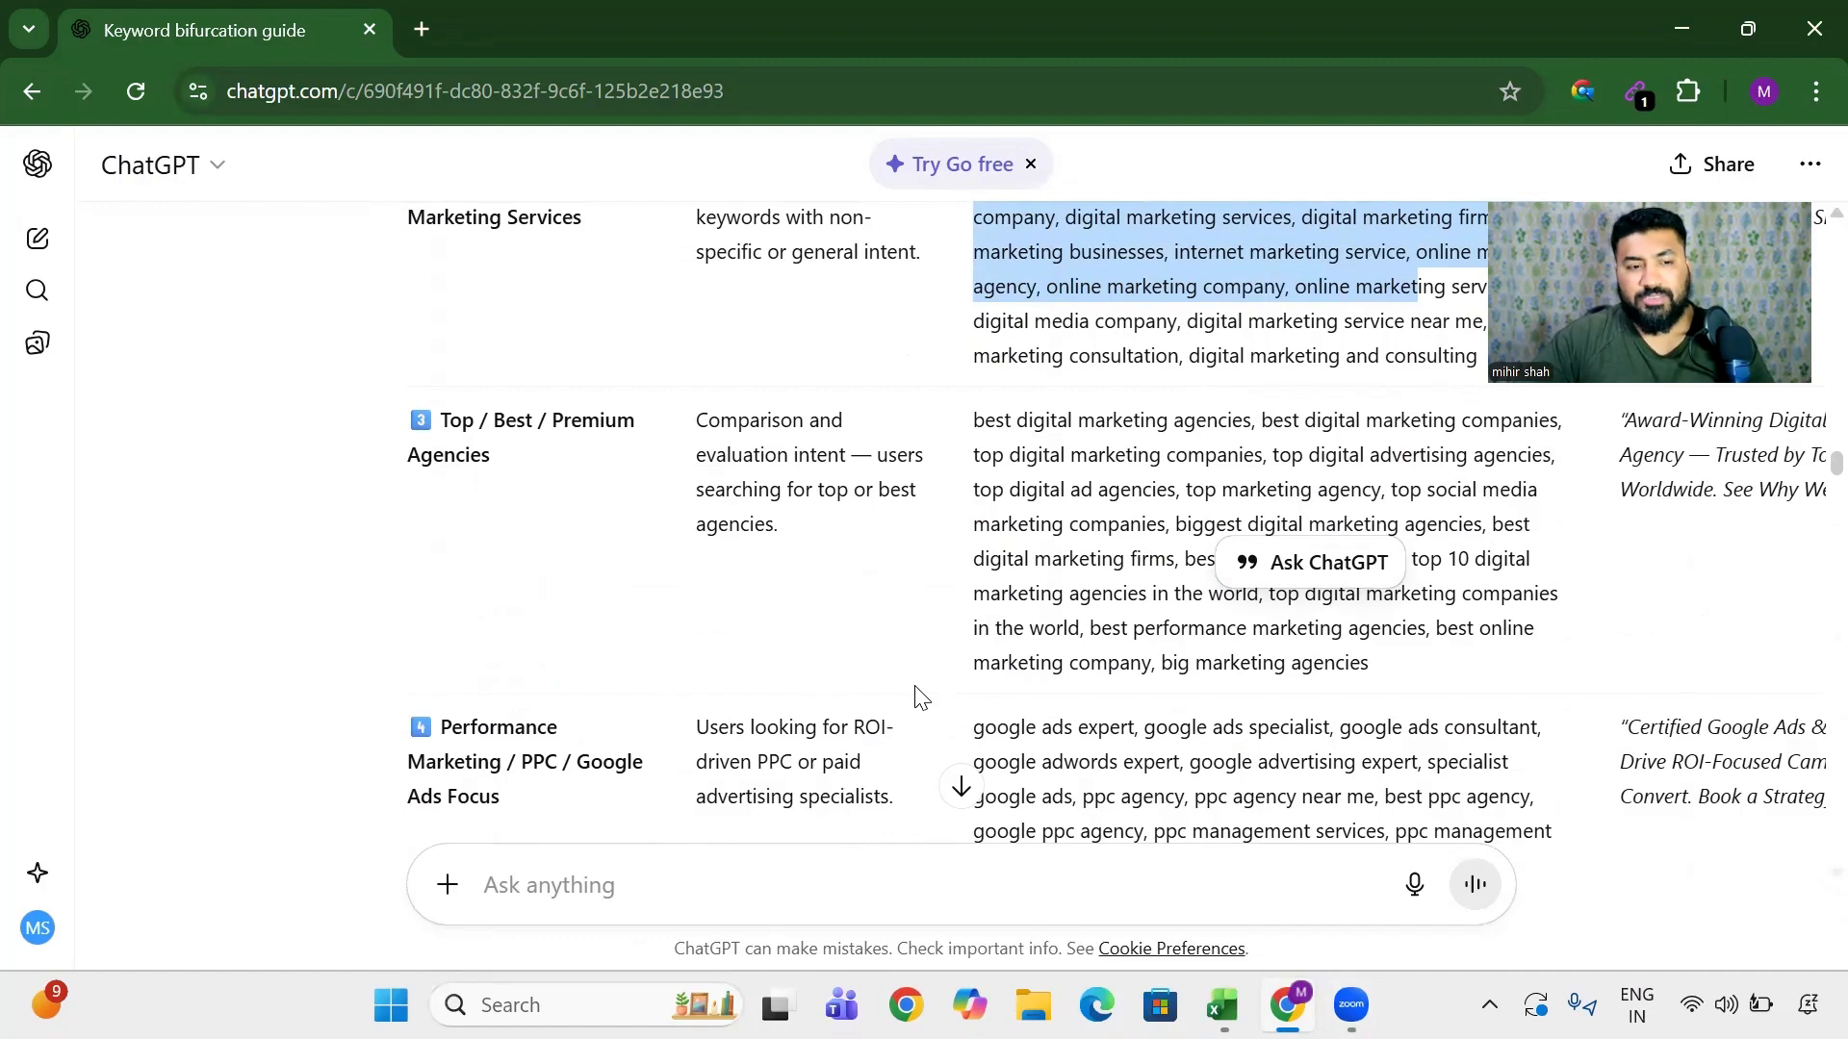
scroll(919, 694, down, 1)
drag(1042, 582, 1304, 787)
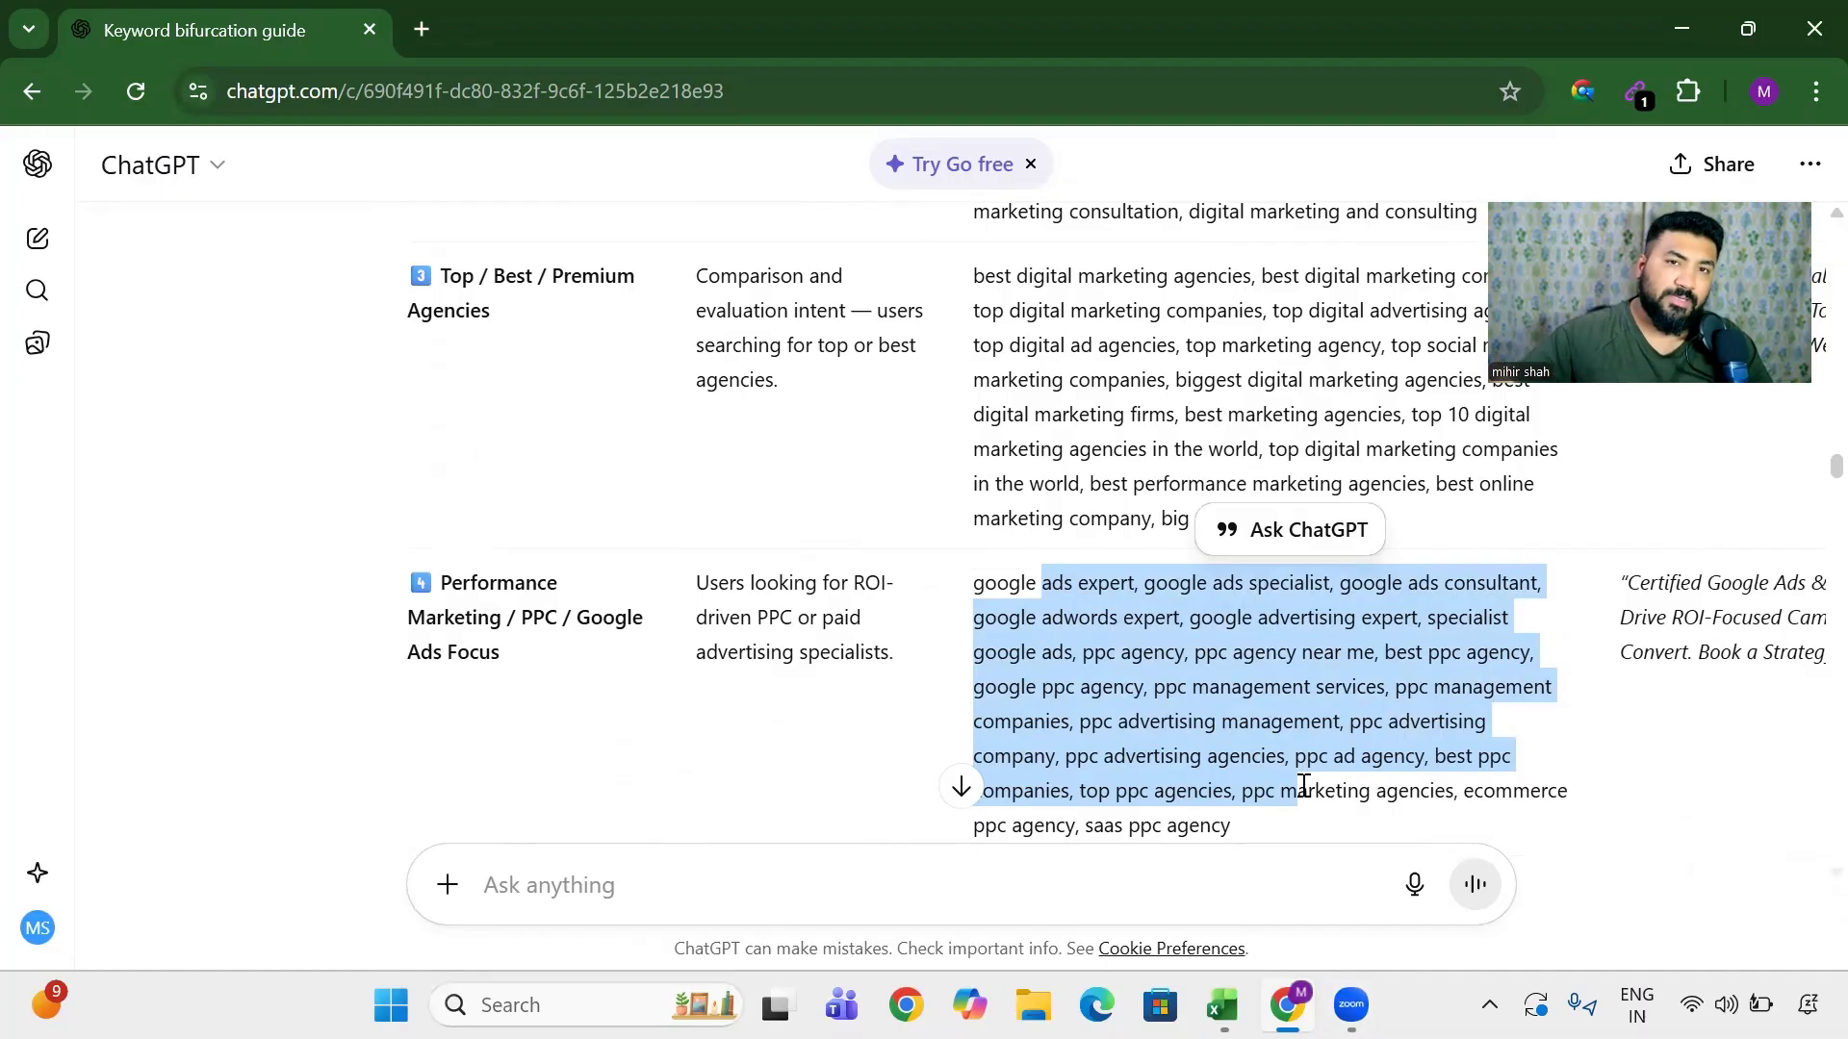
scroll(635, 556, down, 5)
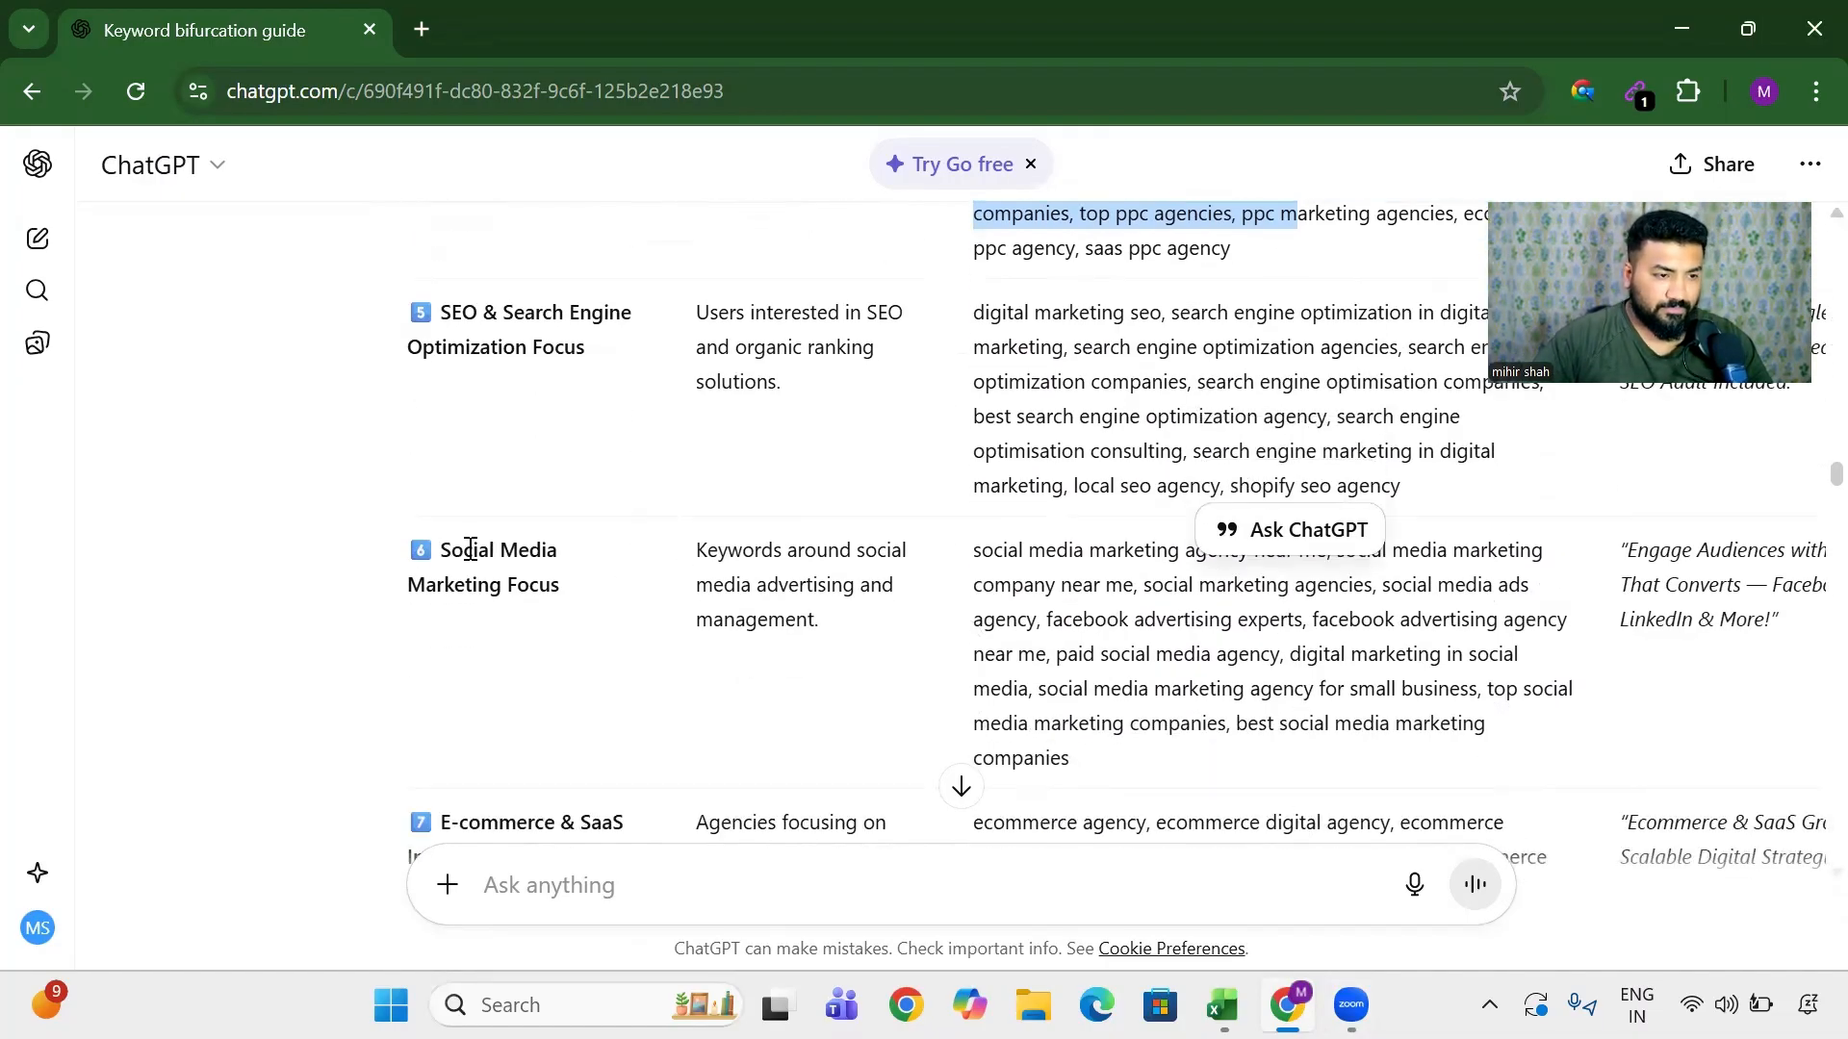
drag(451, 550, 757, 621)
drag(1047, 619, 1482, 723)
scroll(1006, 616, down, 10)
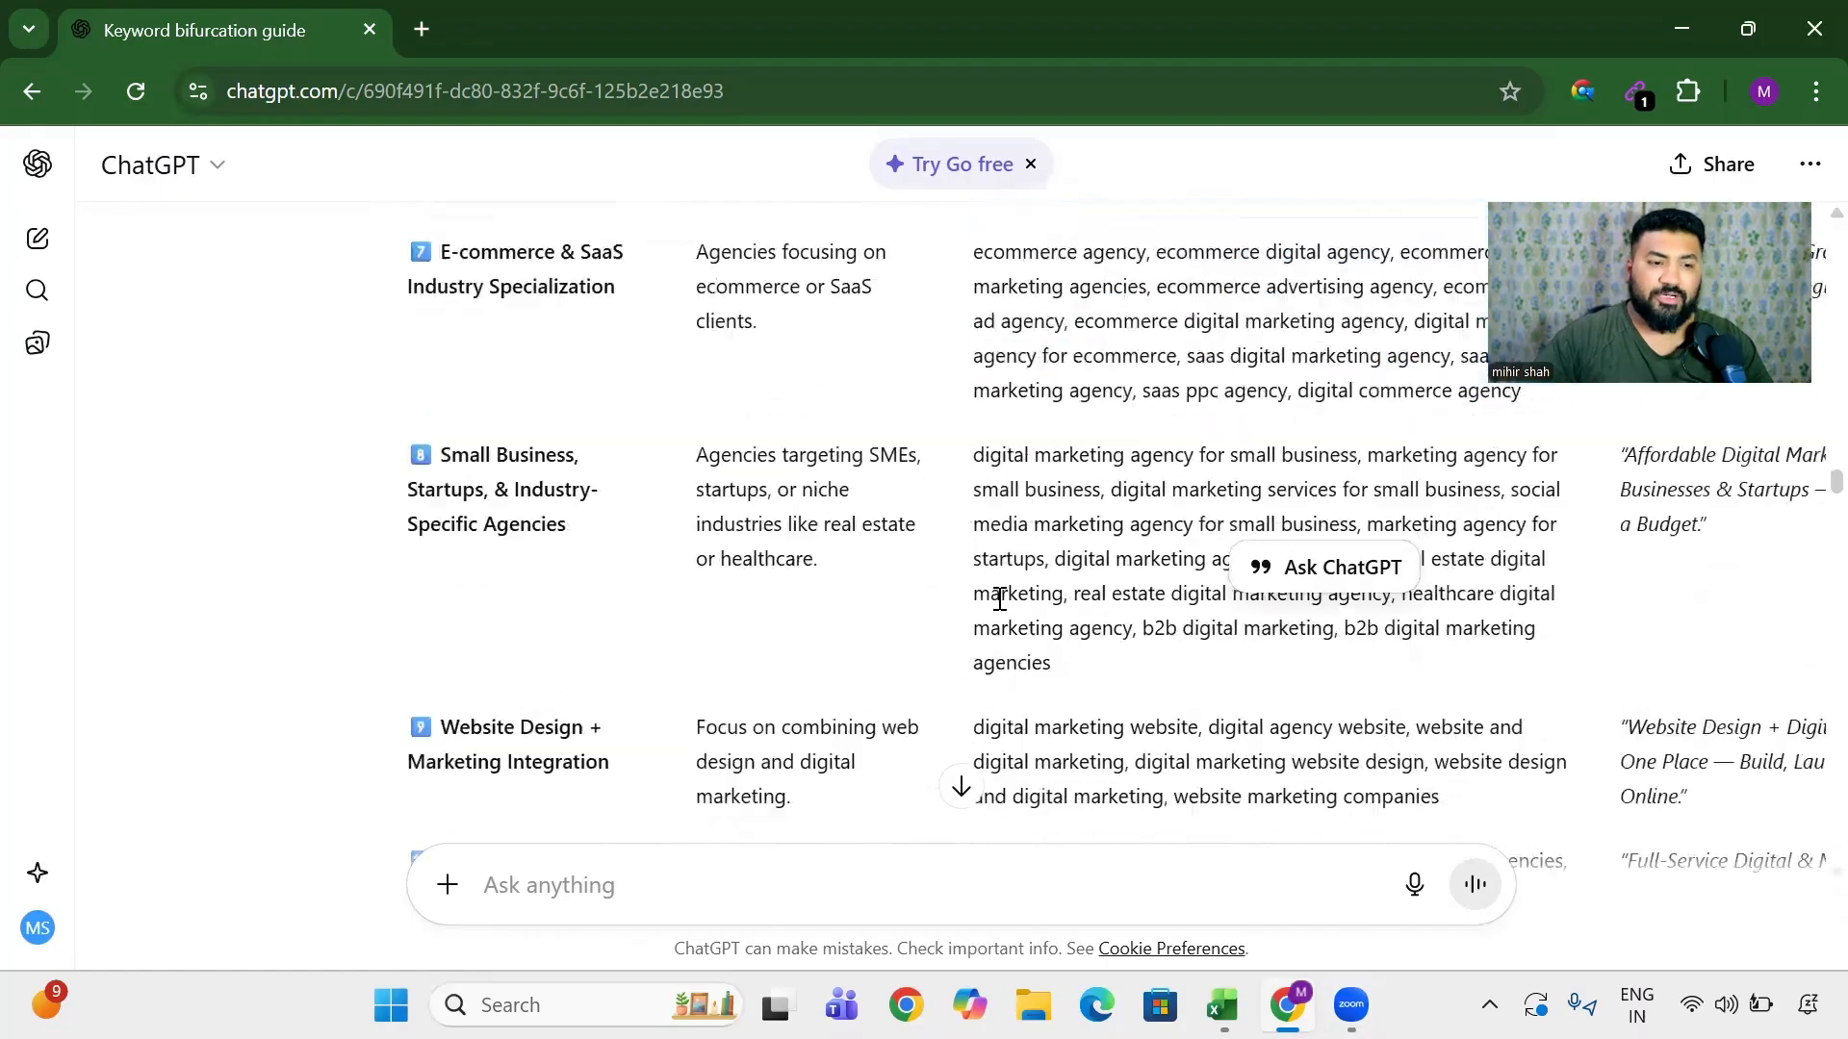
scroll(1001, 602, down, 4)
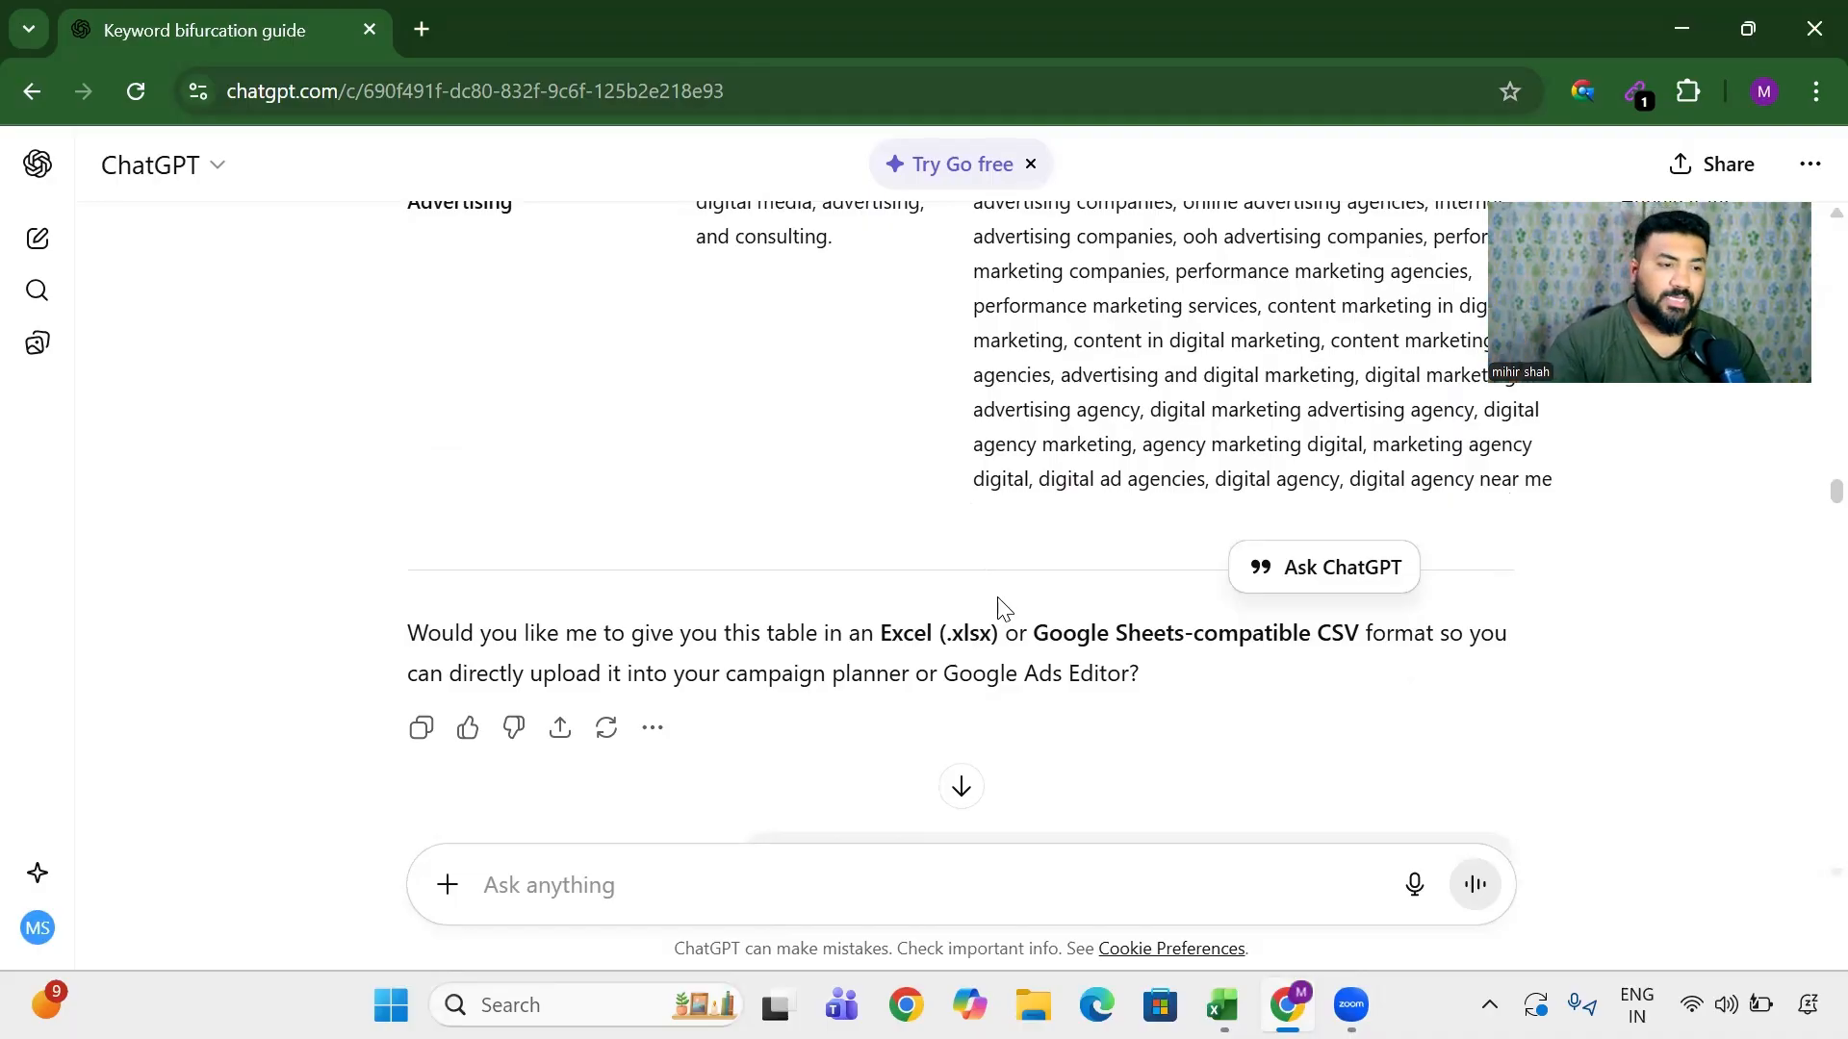
scroll(933, 519, down, 5)
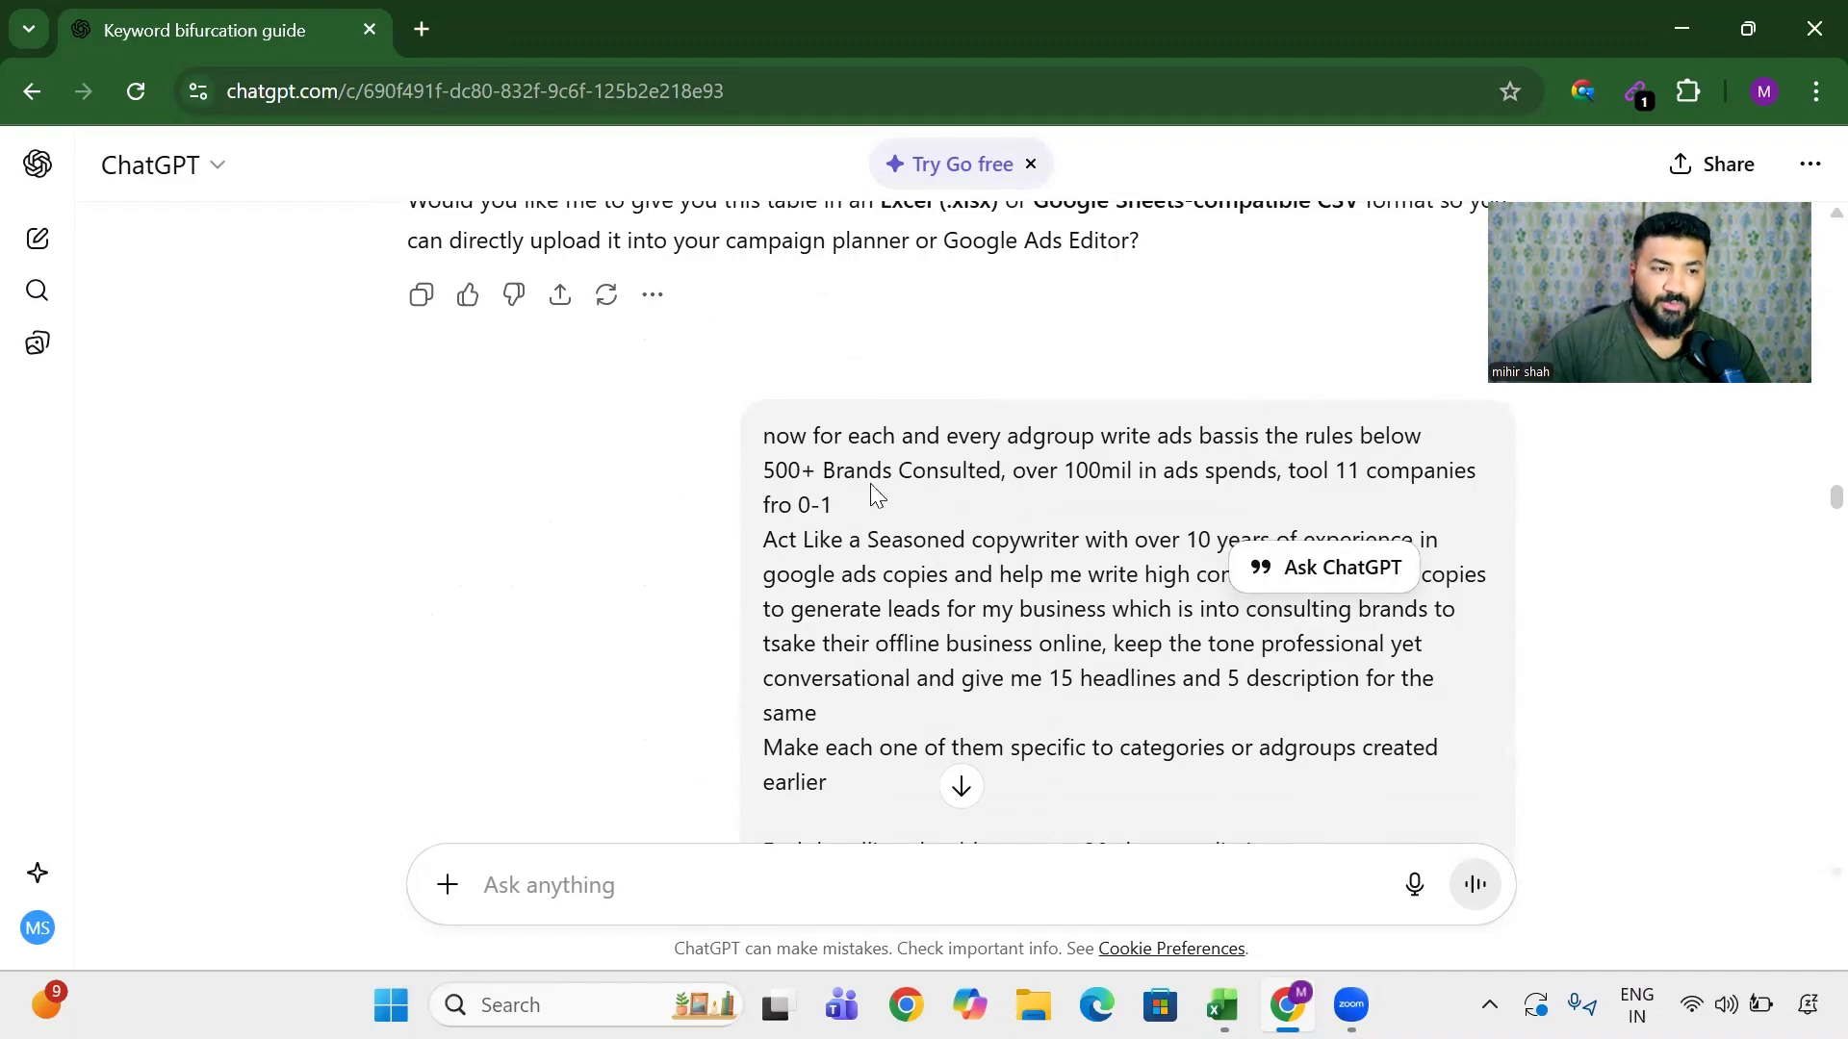
drag(989, 436, 941, 472)
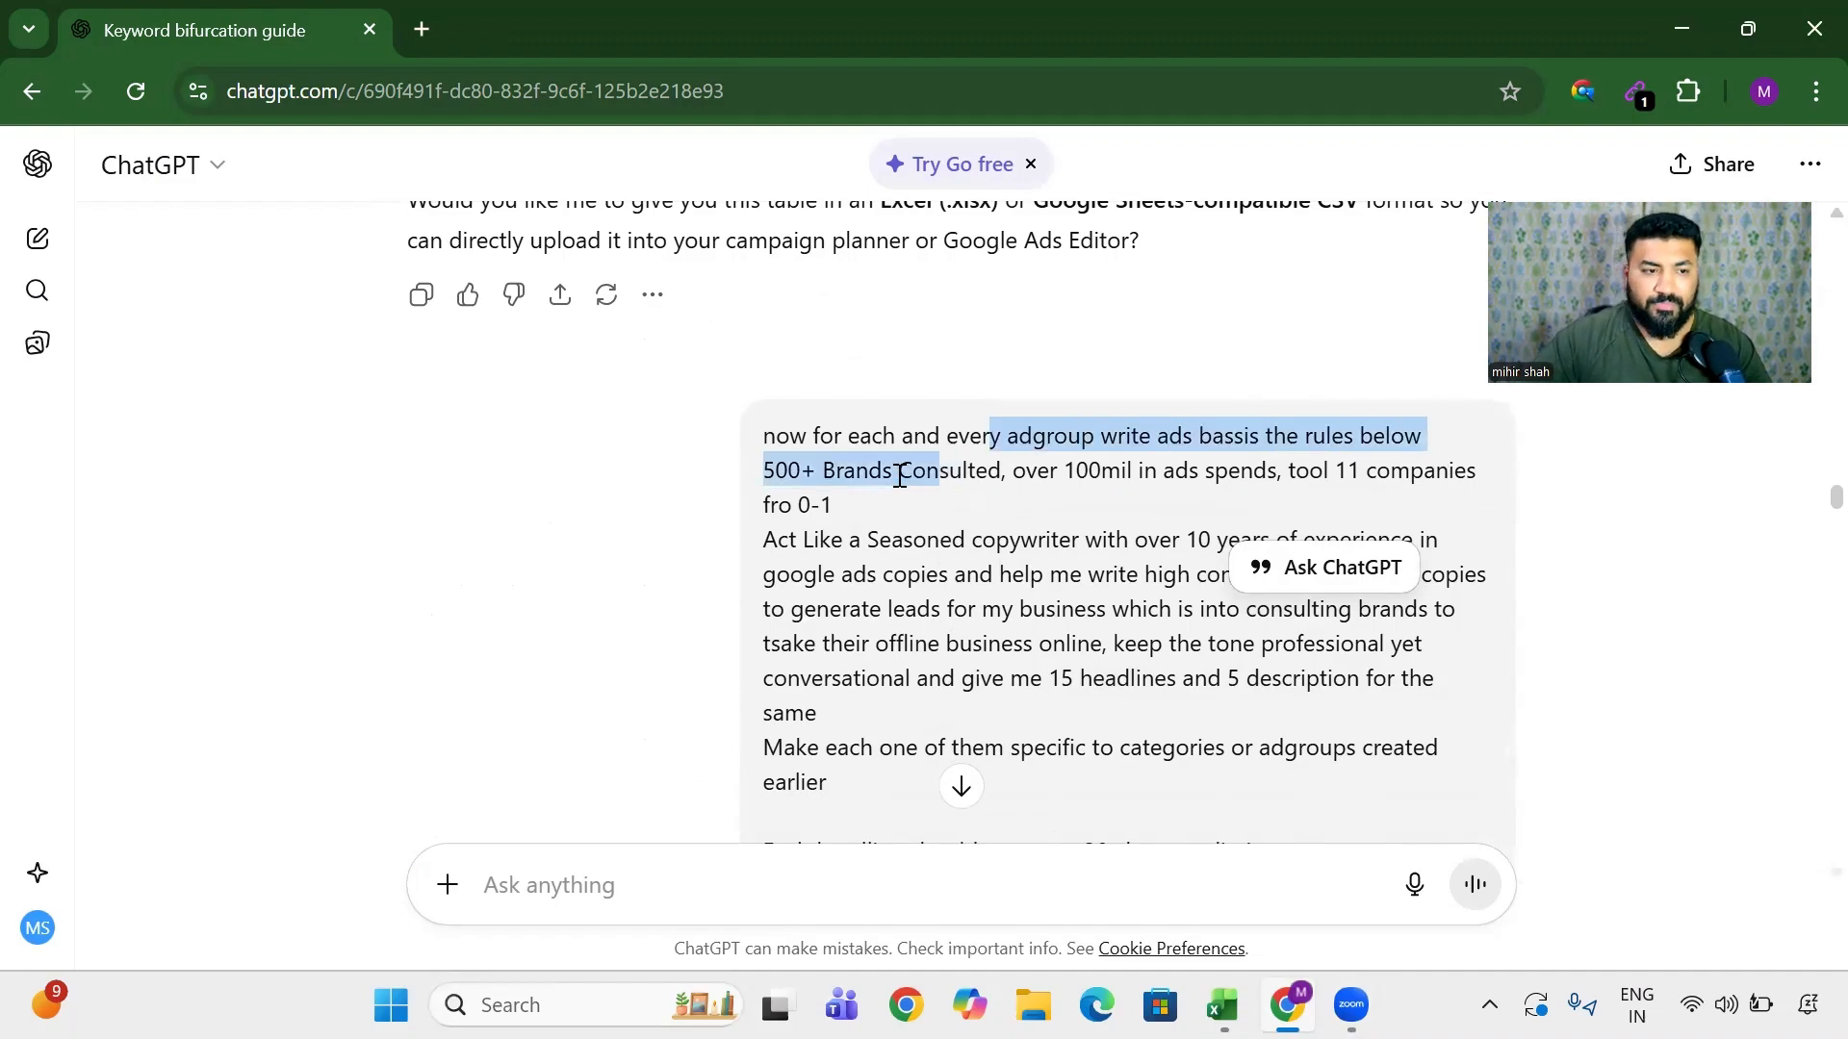
drag(1254, 469, 1422, 439)
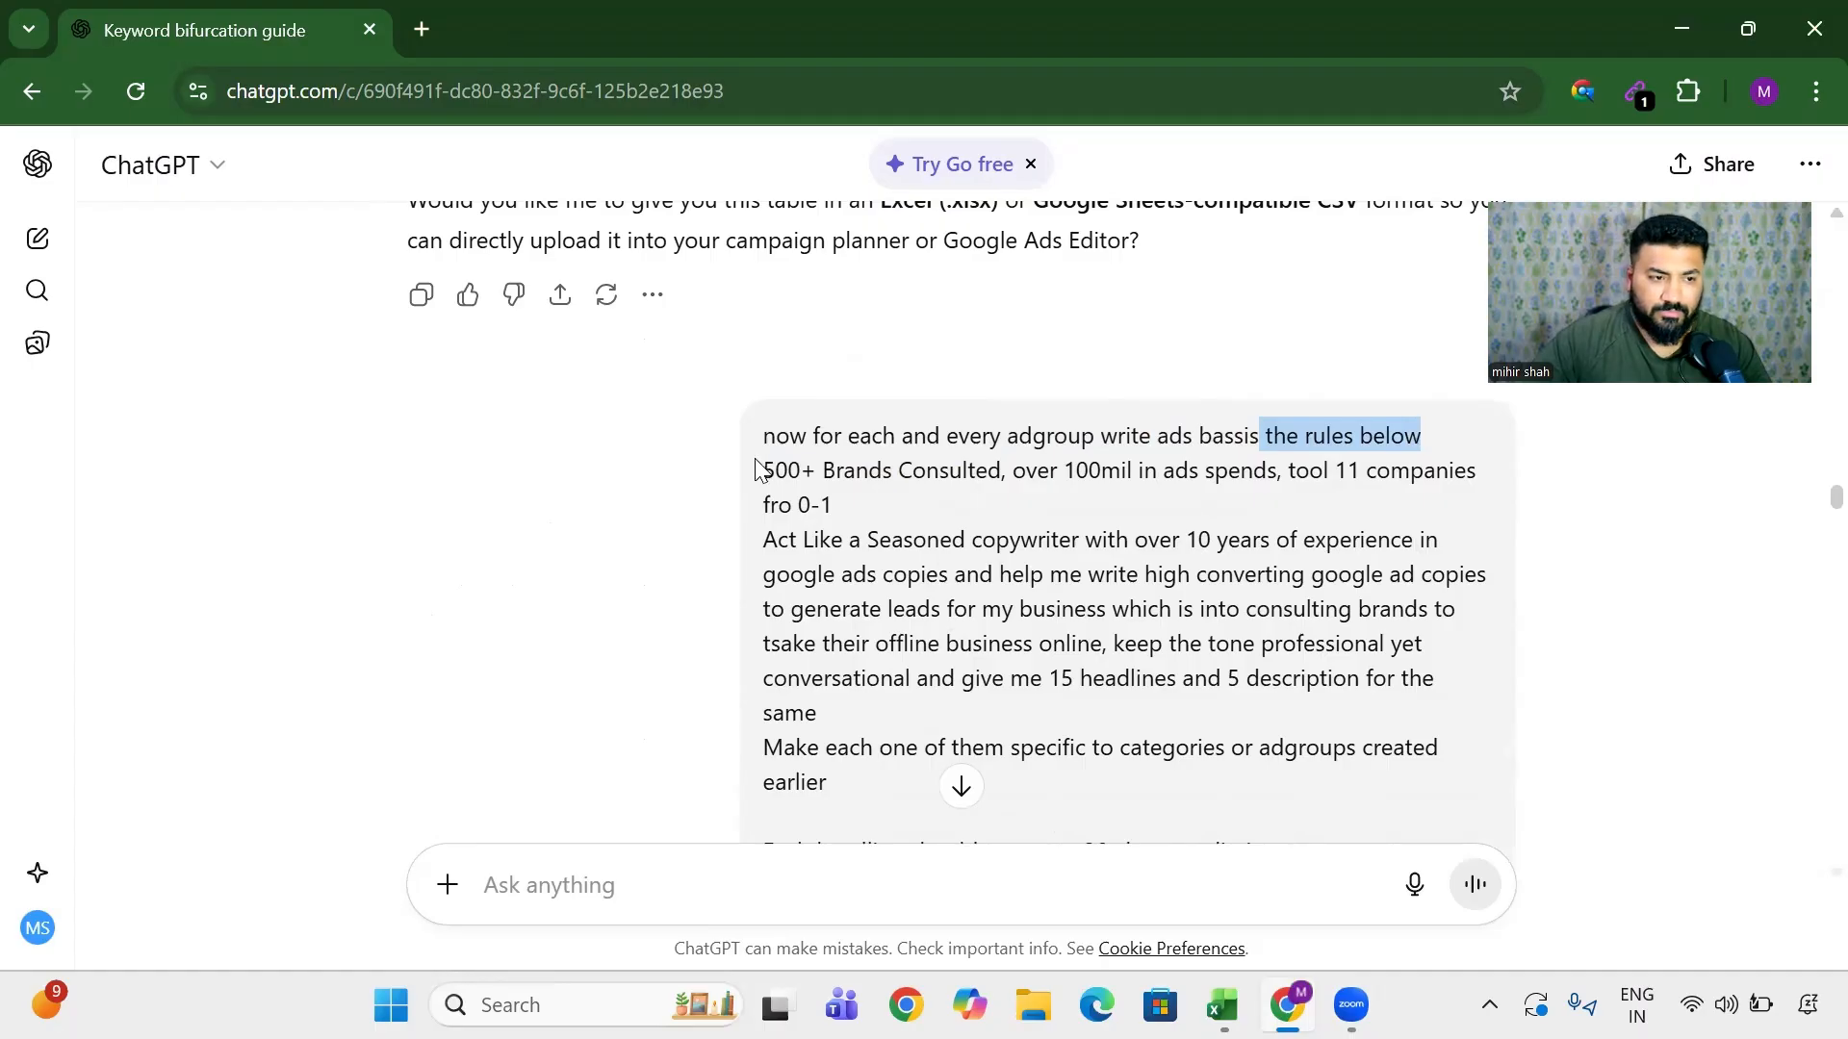
drag(767, 473, 1460, 498)
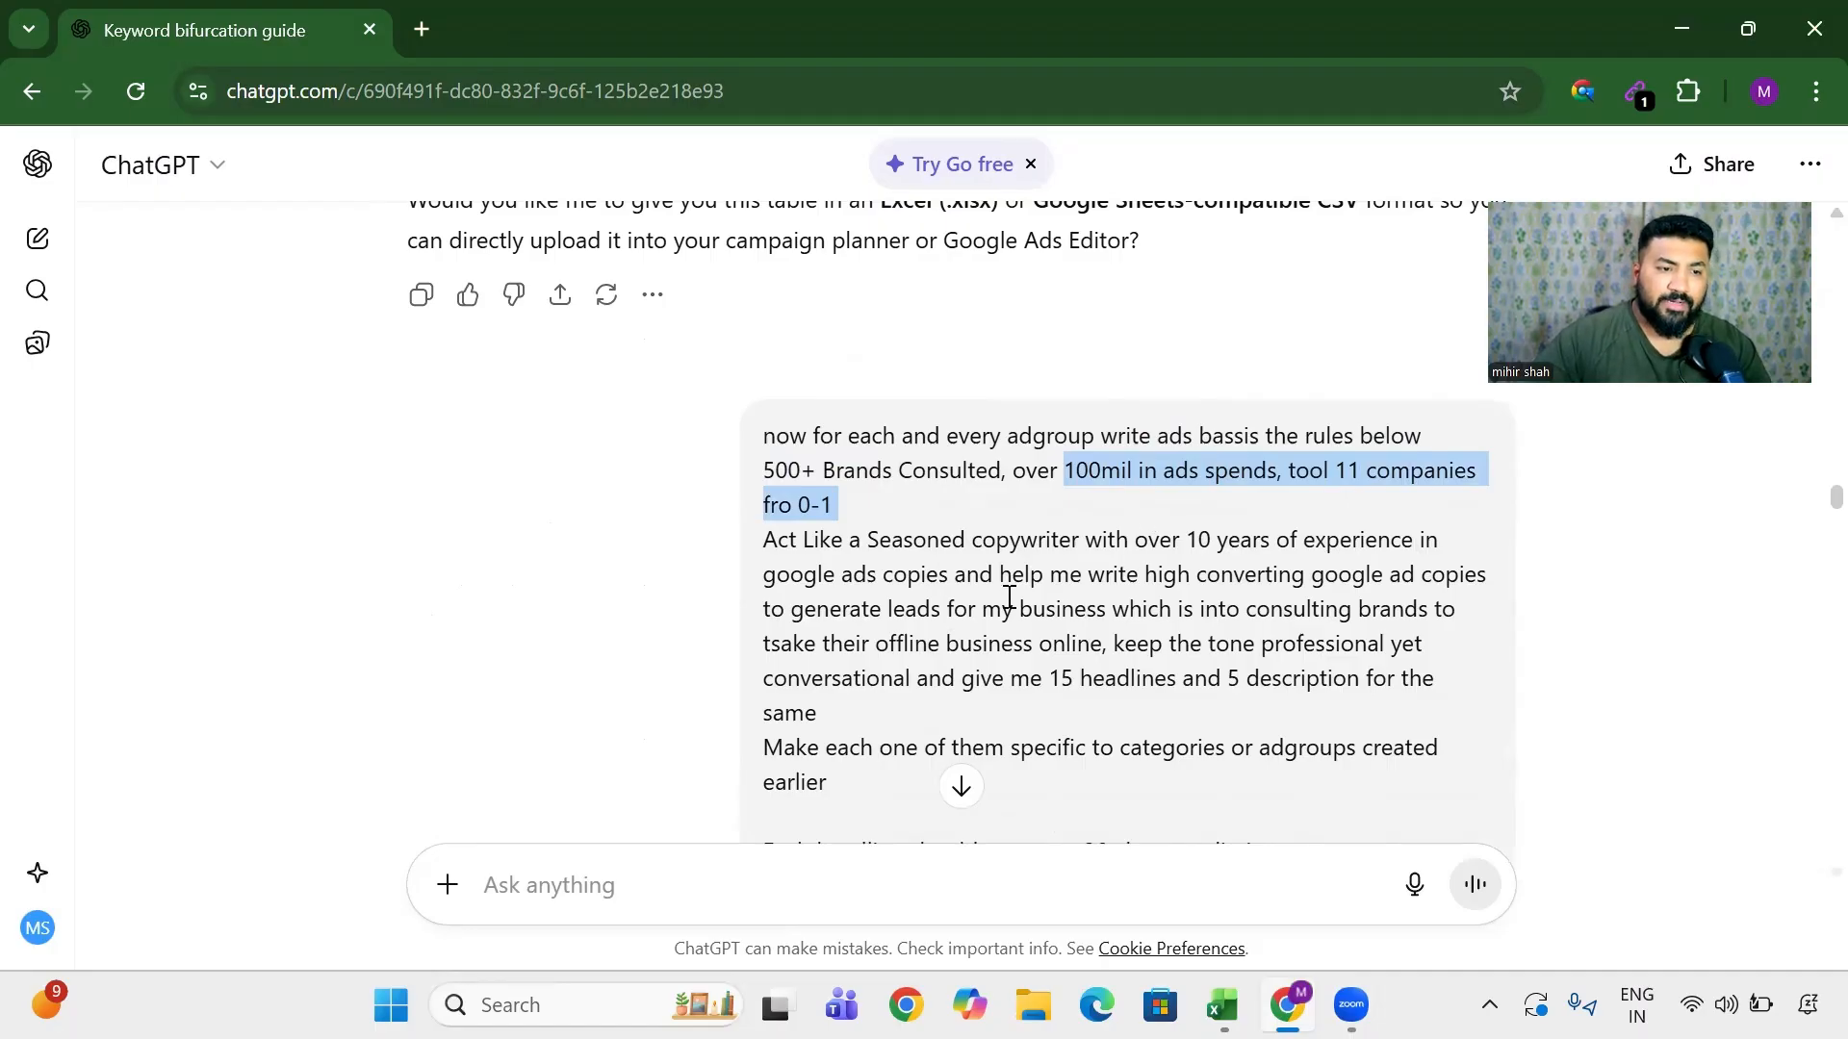
click(887, 468)
drag(907, 513, 749, 433)
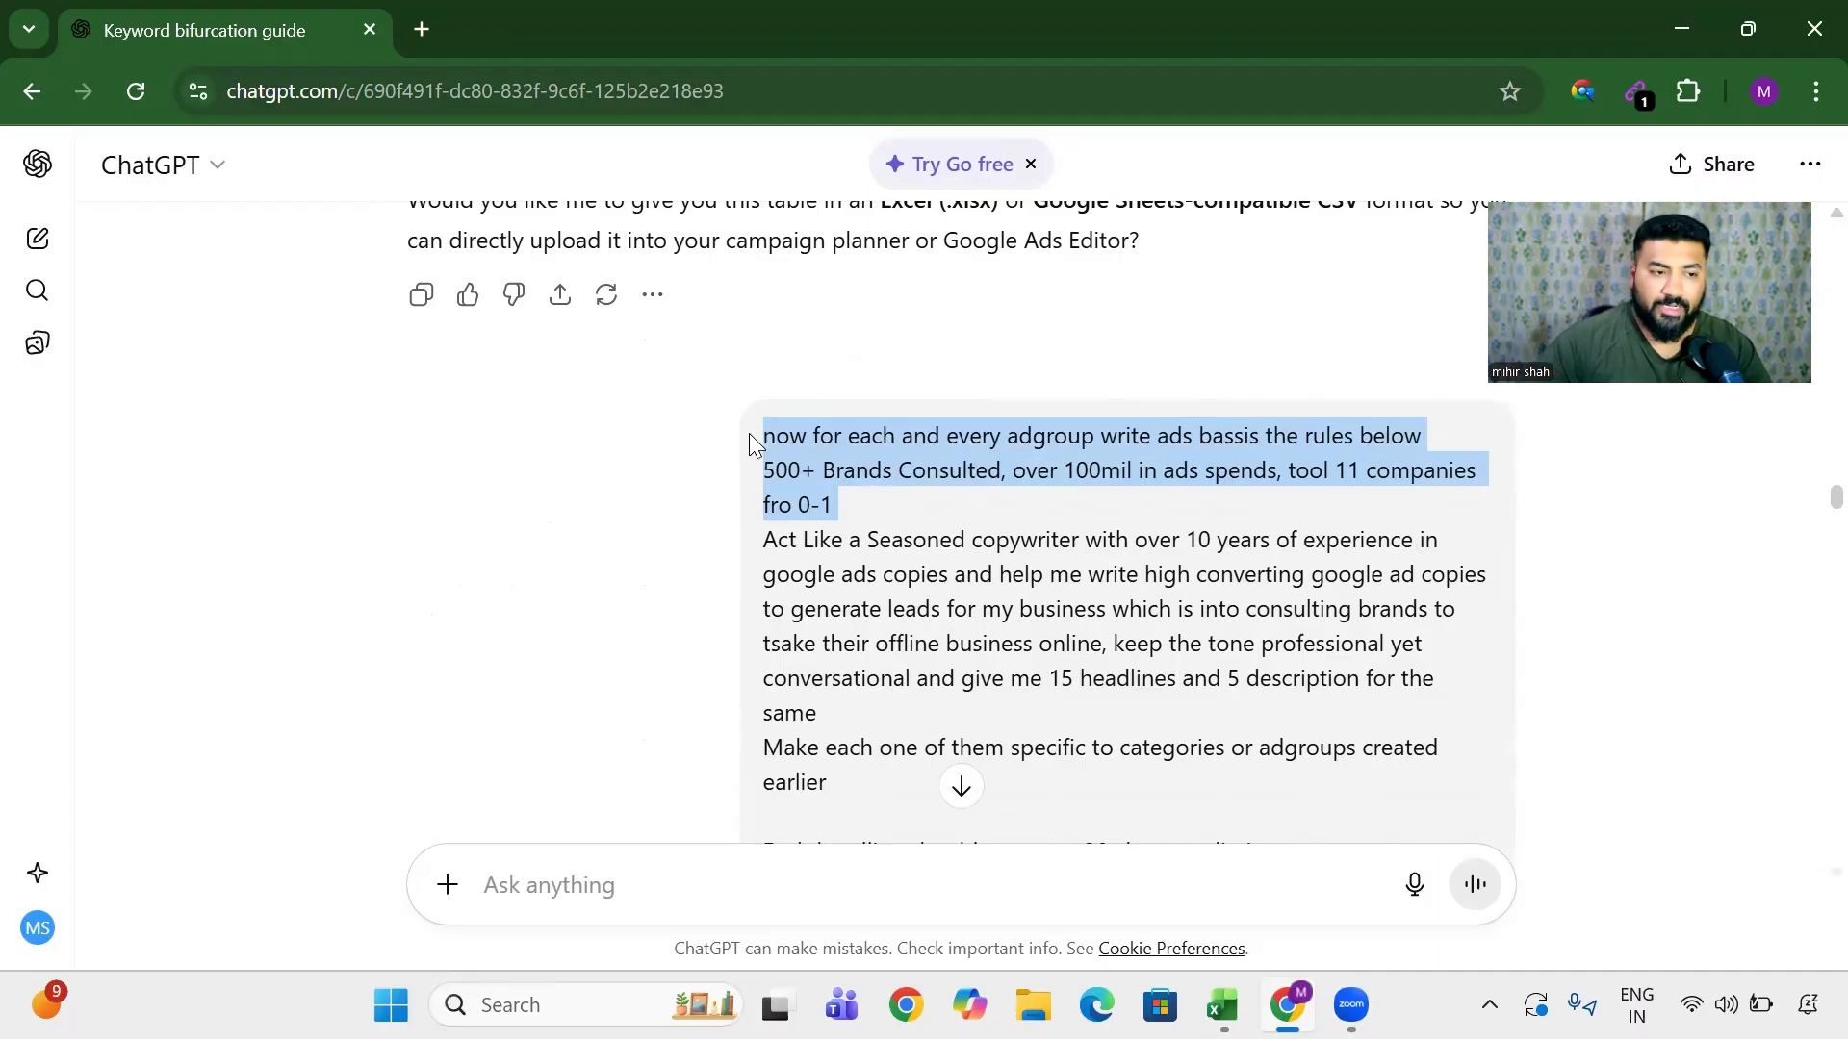
drag(850, 527, 1302, 544)
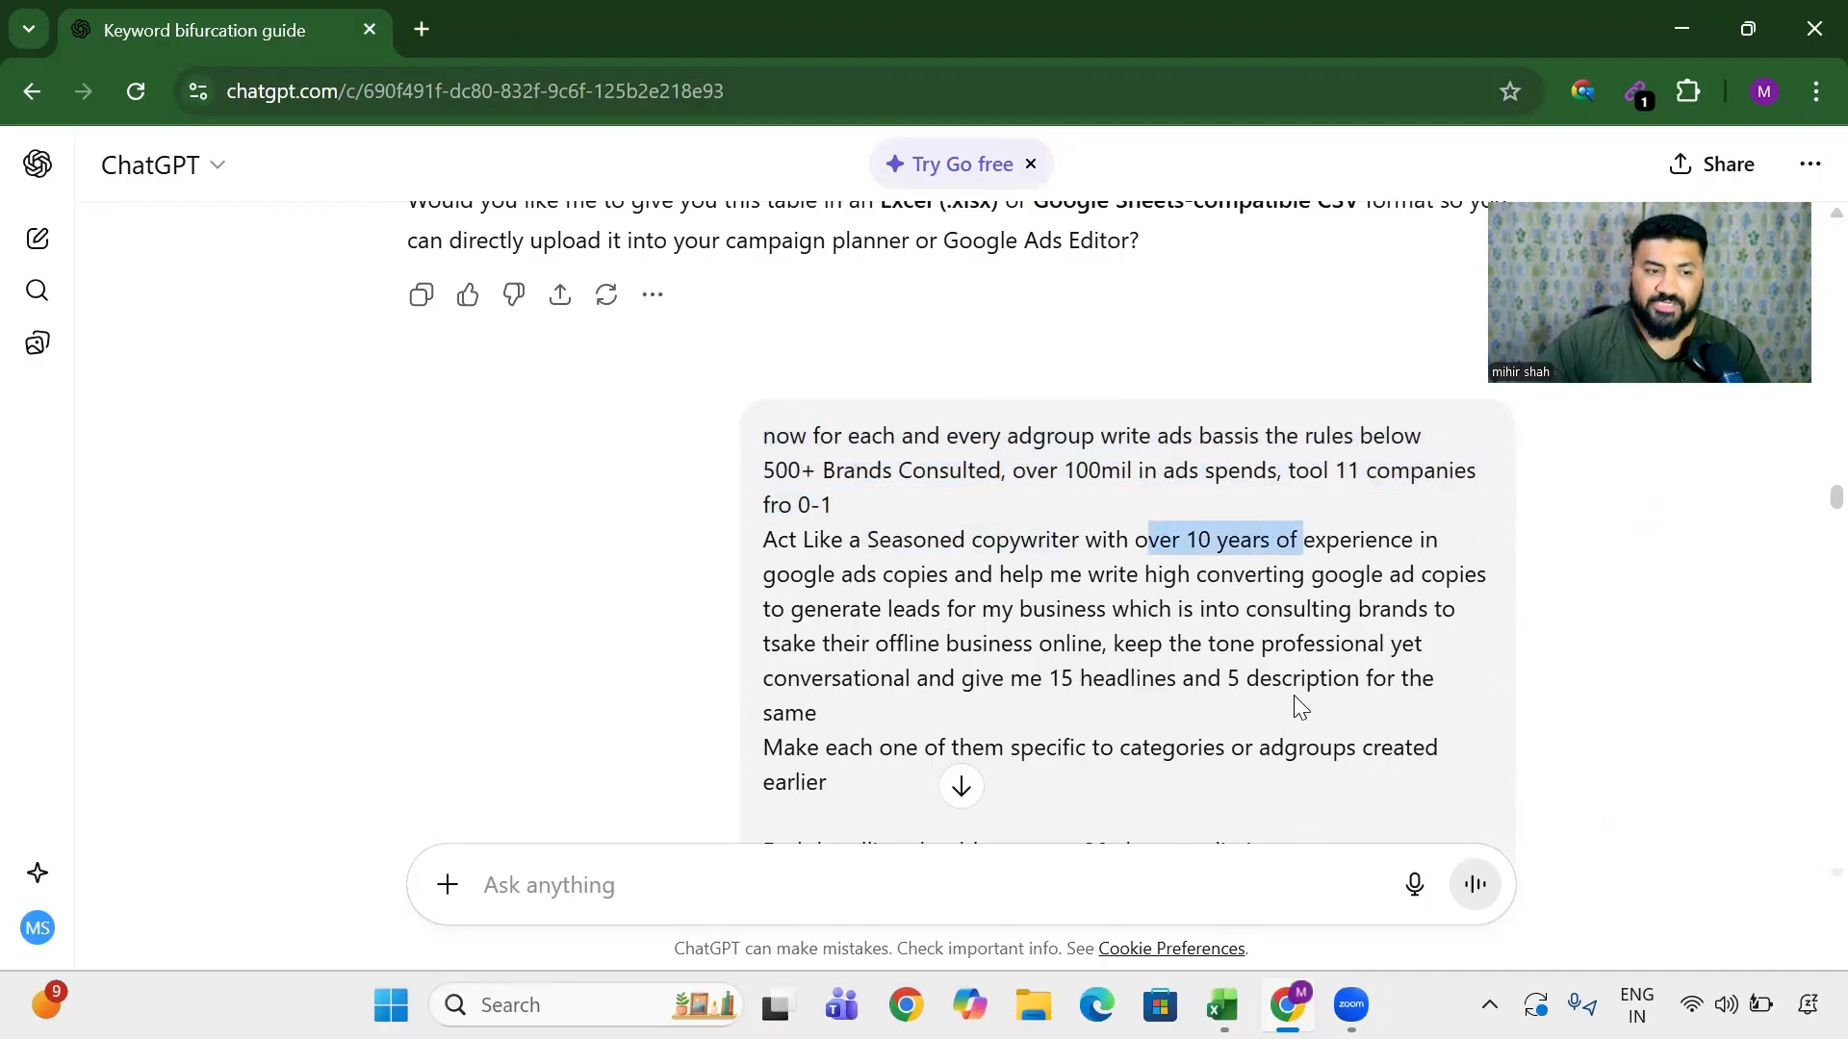
drag(962, 680, 1375, 689)
scroll(1169, 702, down, 2)
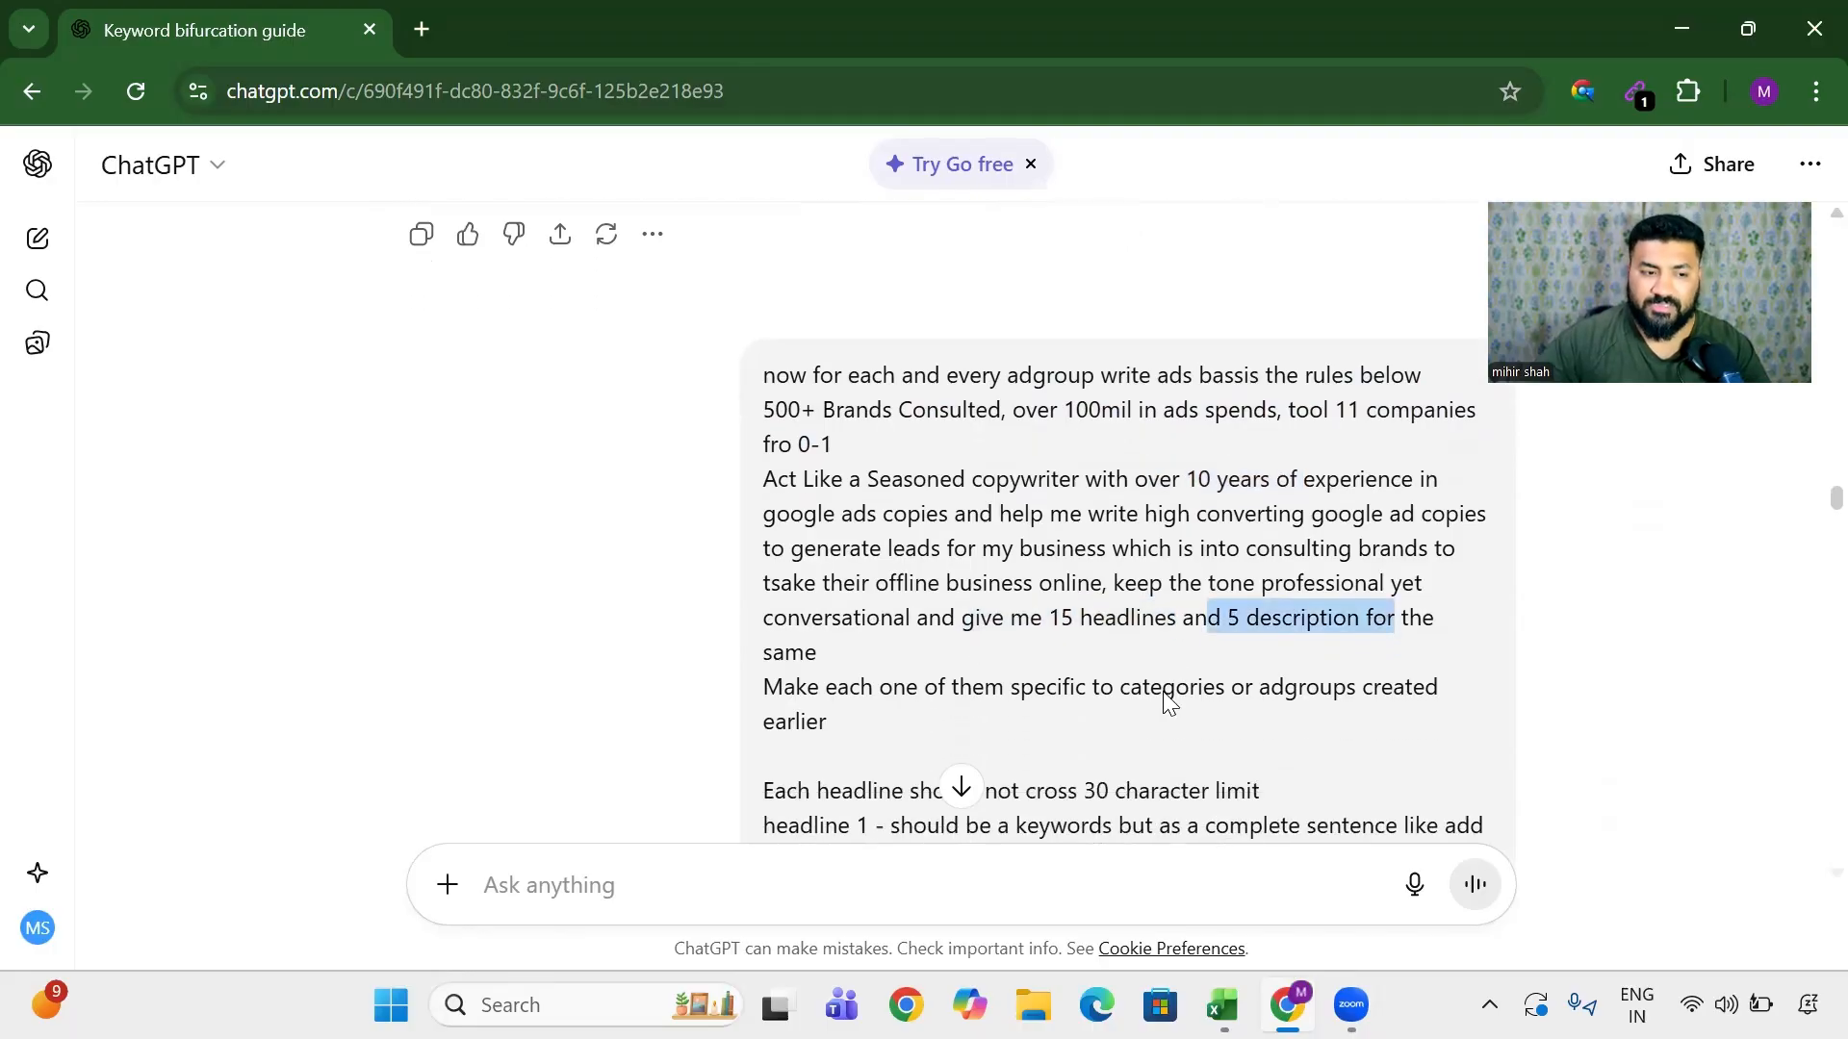
drag(873, 604, 1244, 647)
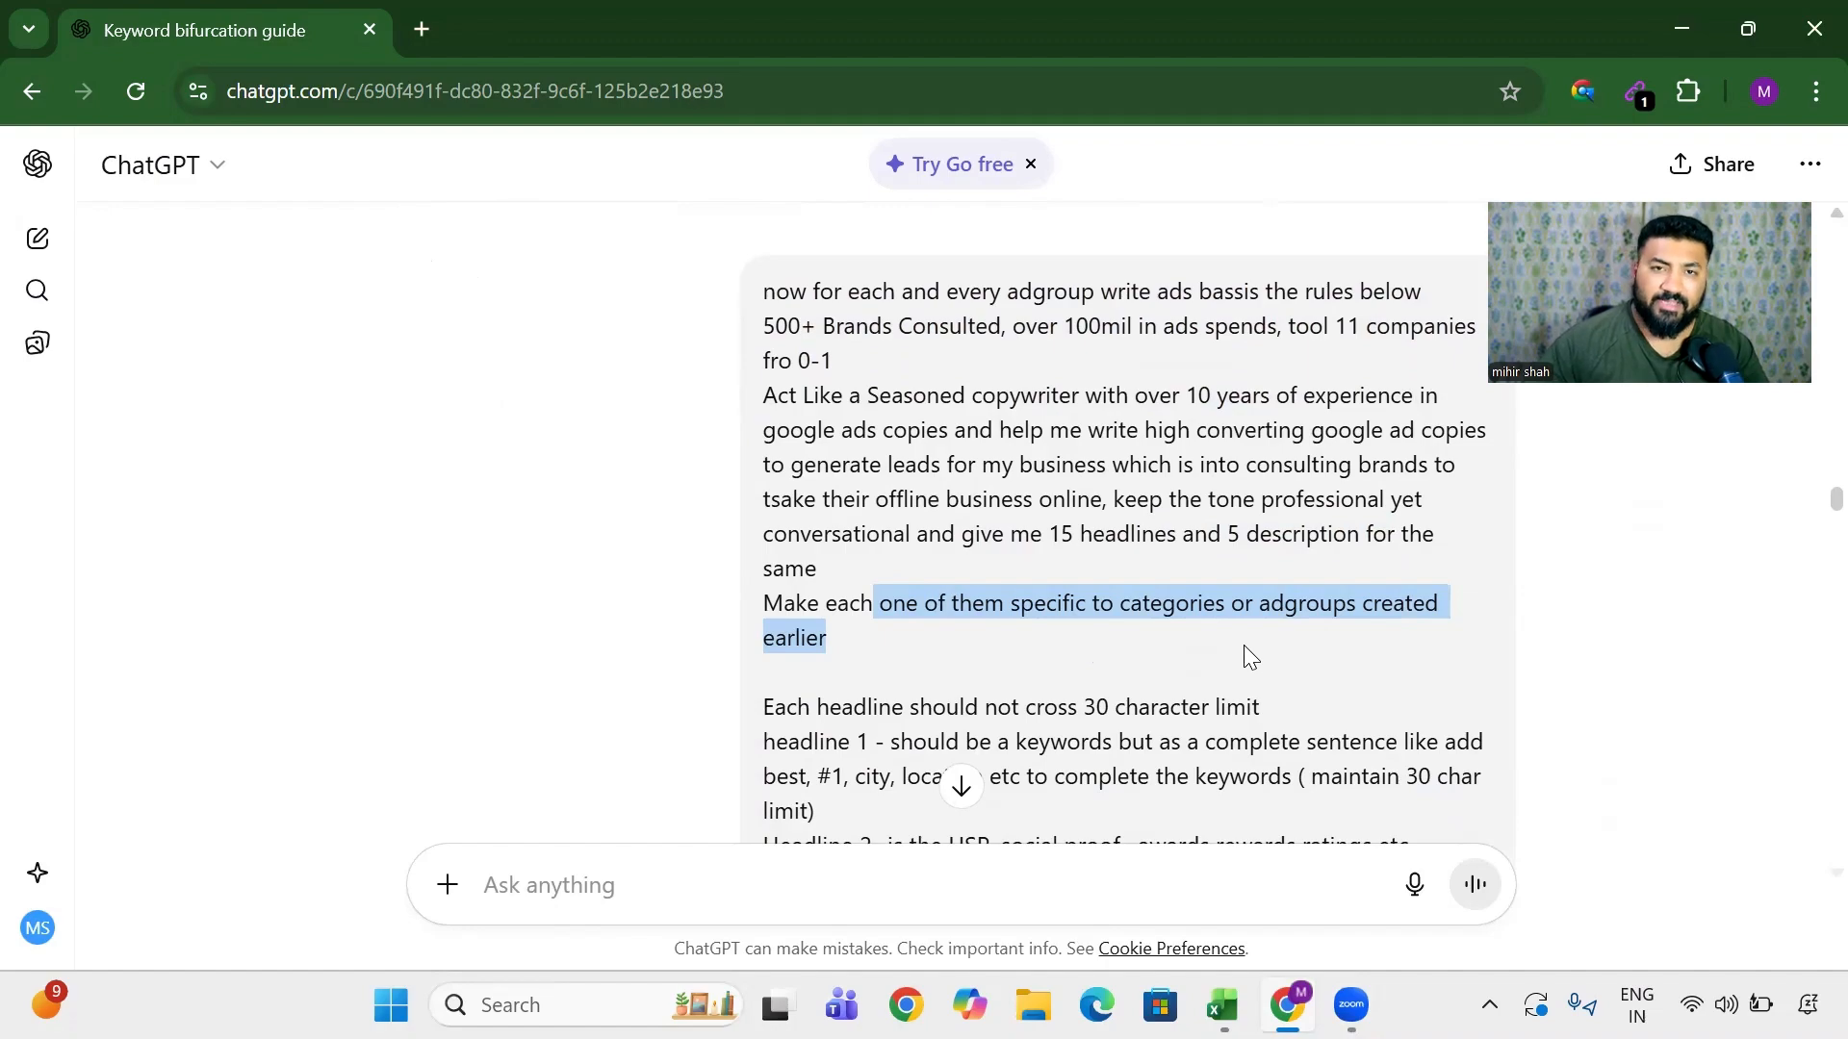
scroll(1243, 647, down, 3)
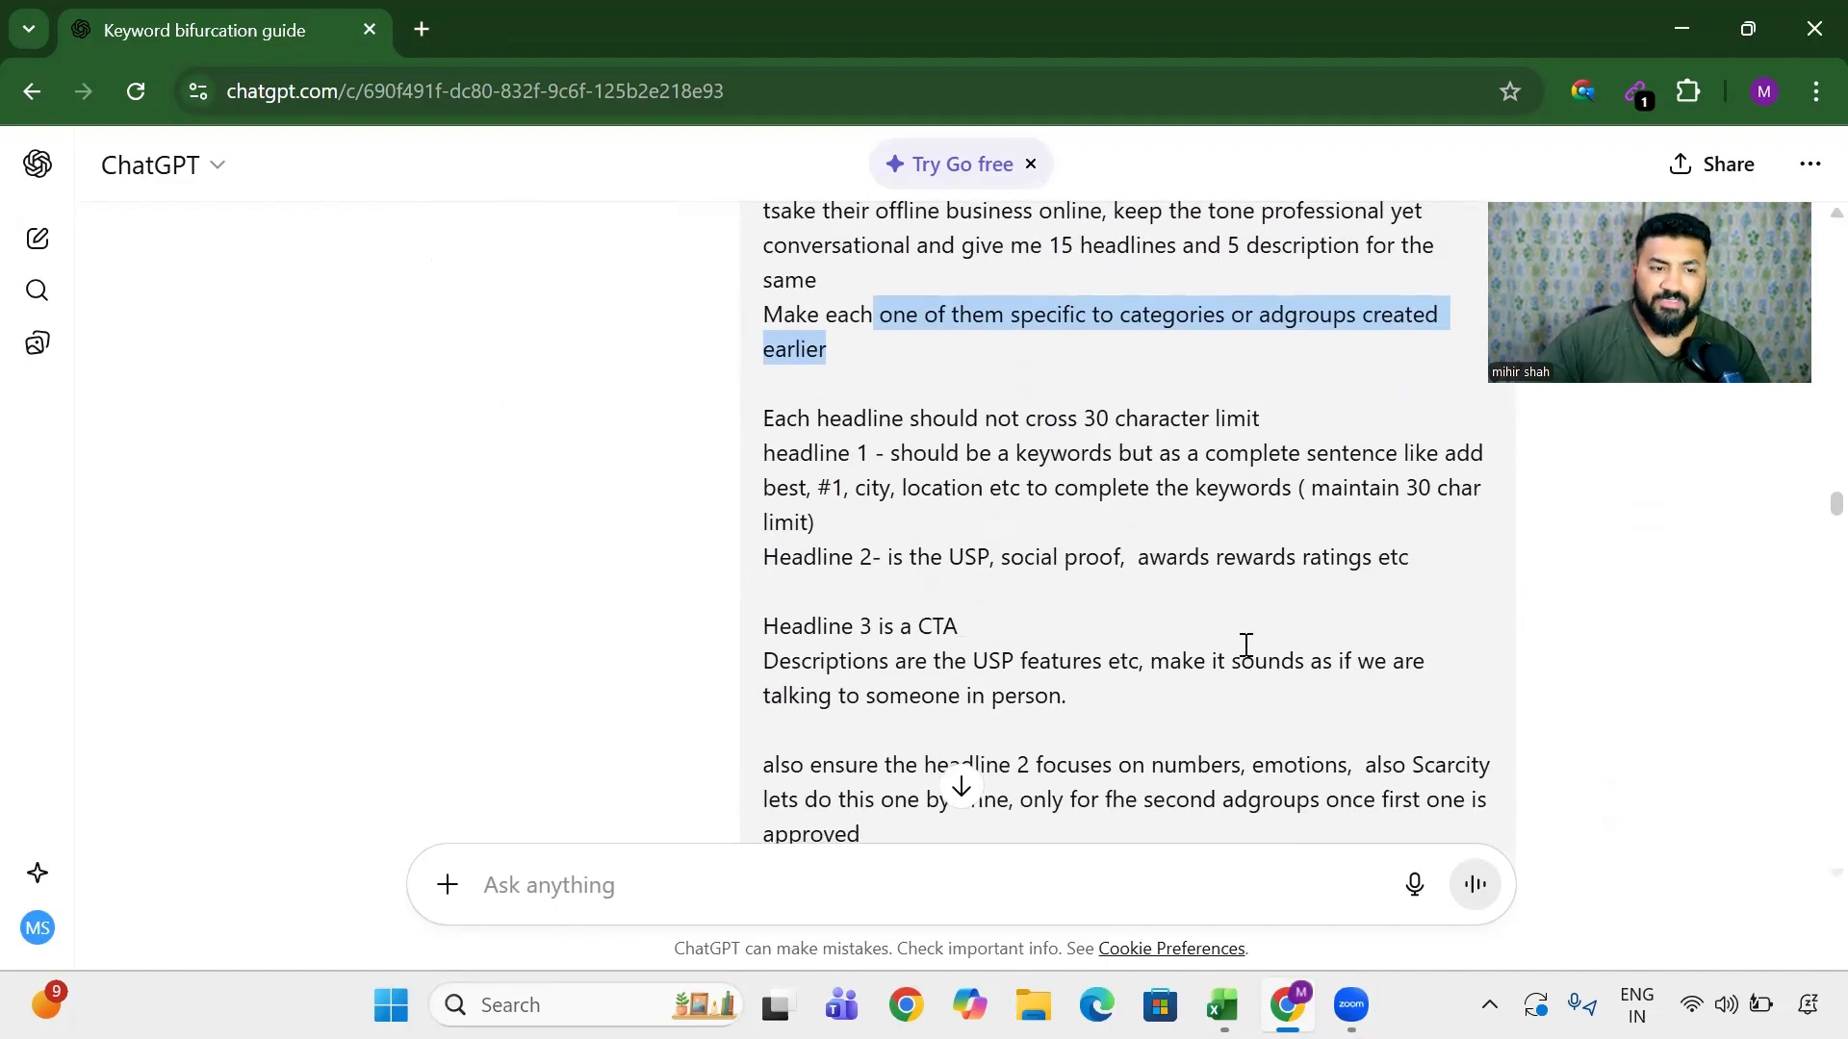
drag(1079, 420, 1242, 430)
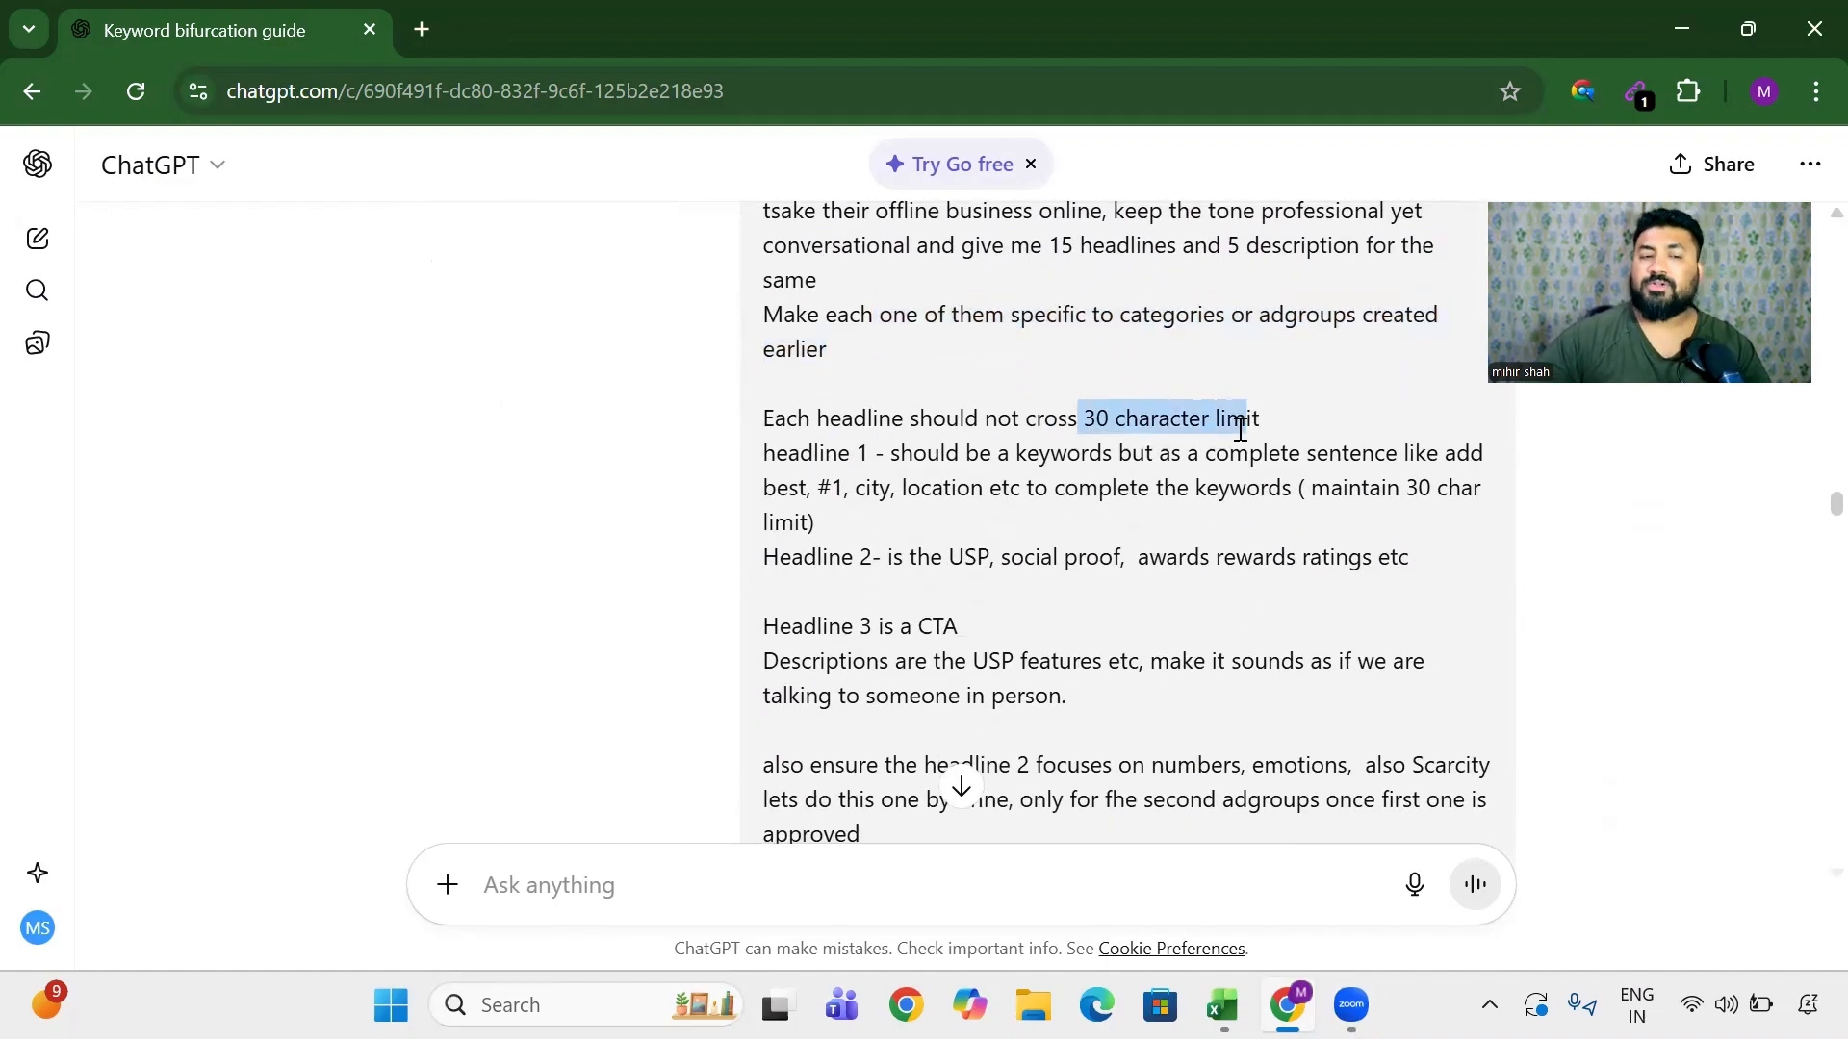
drag(754, 453, 870, 454)
drag(992, 454, 1222, 453)
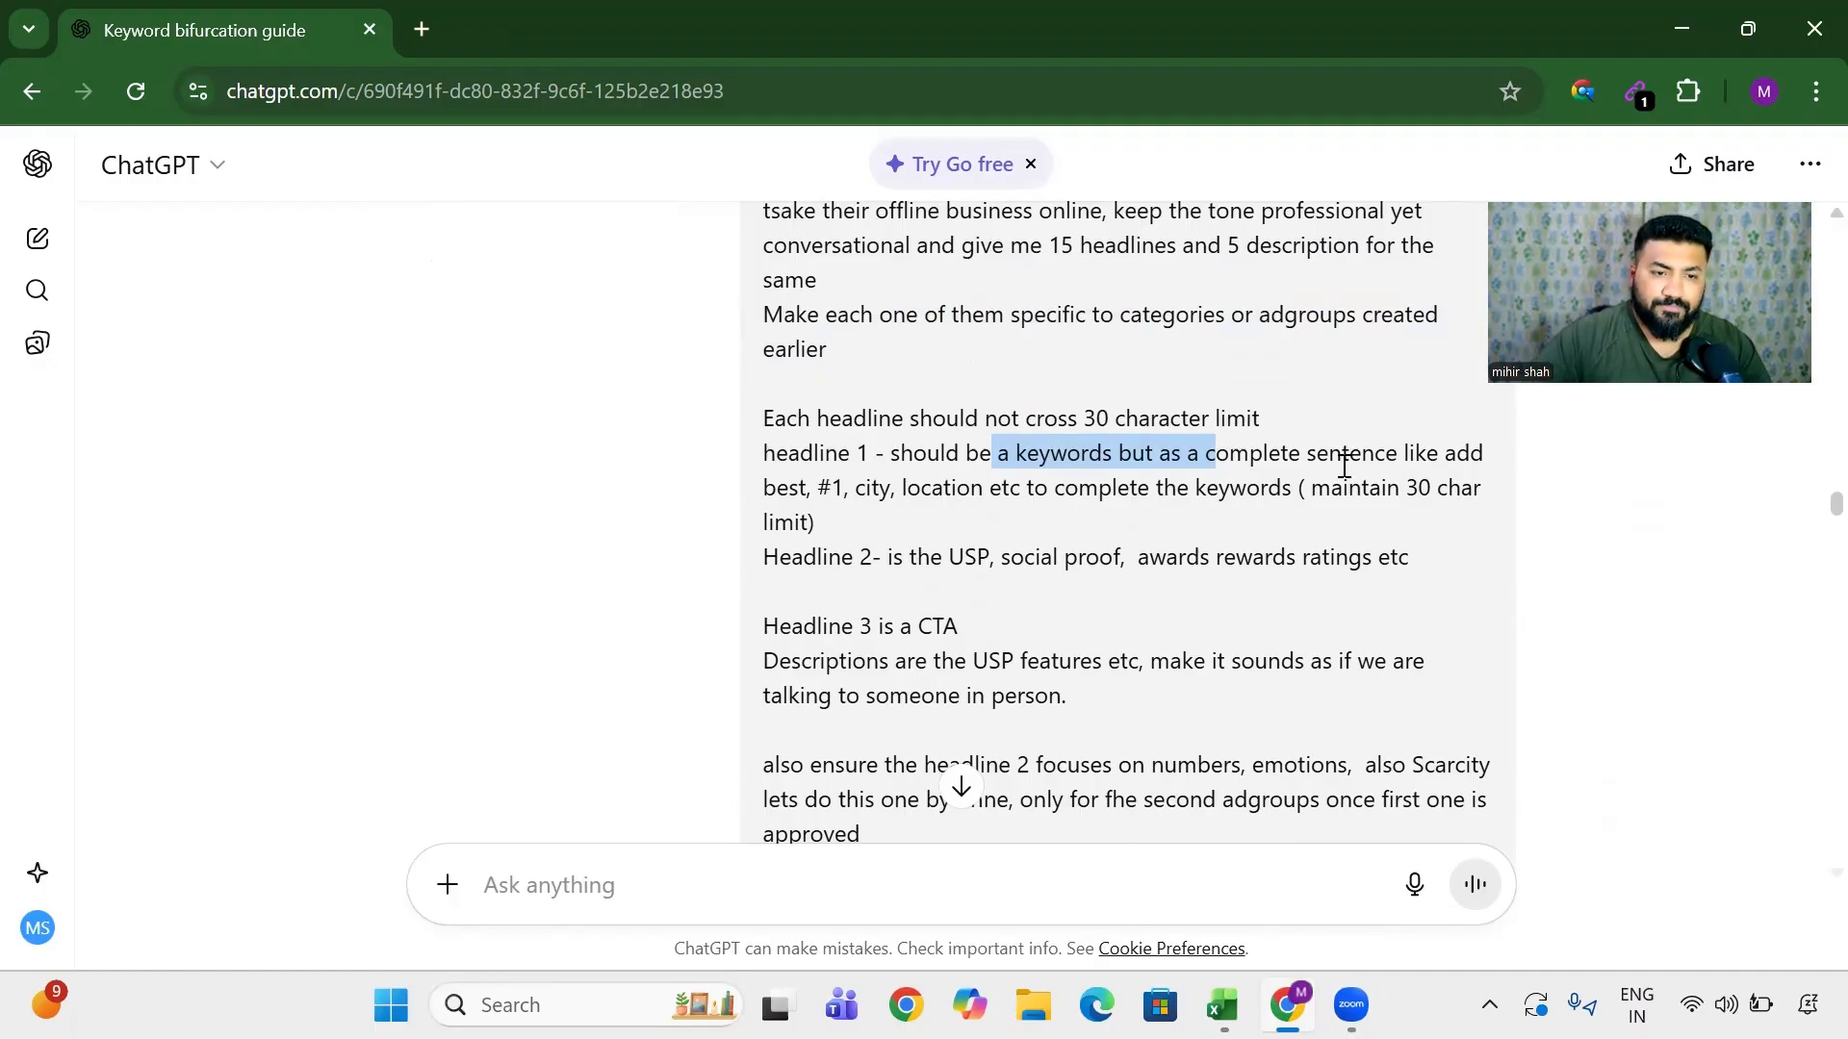
drag(1328, 455, 1487, 452)
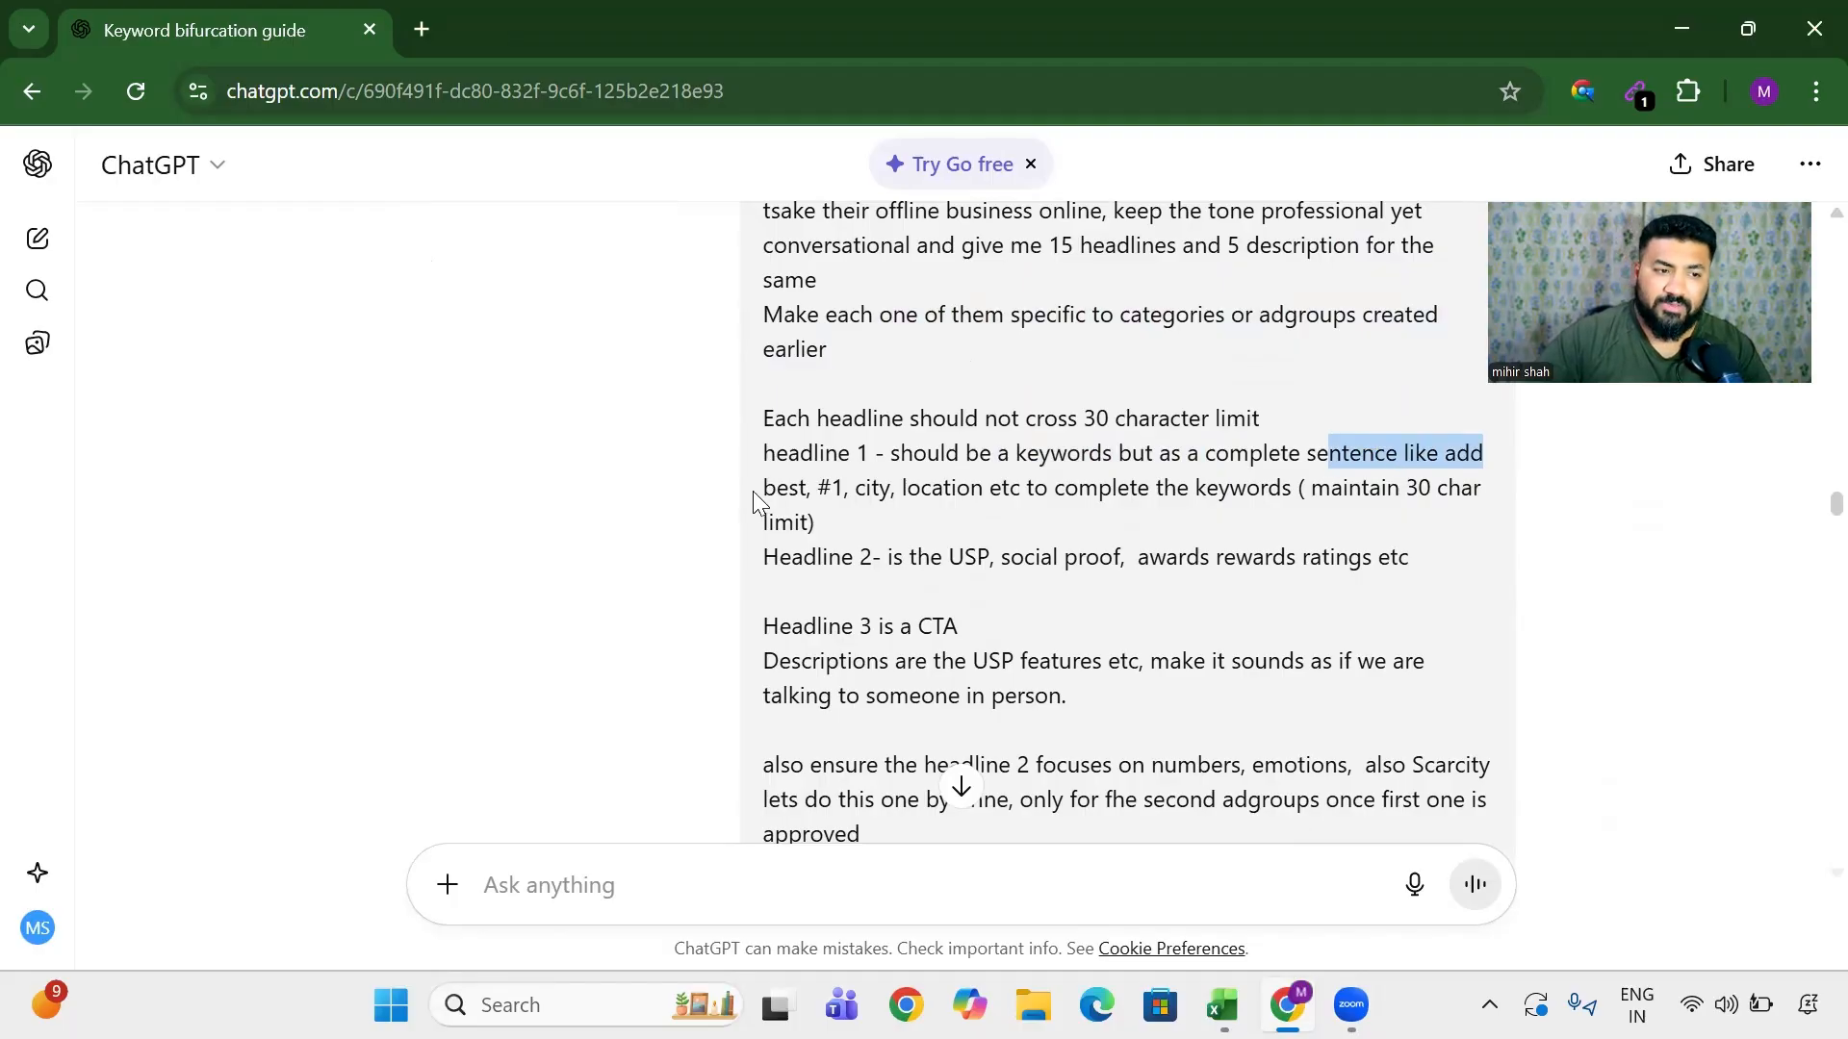
drag(763, 493, 919, 484)
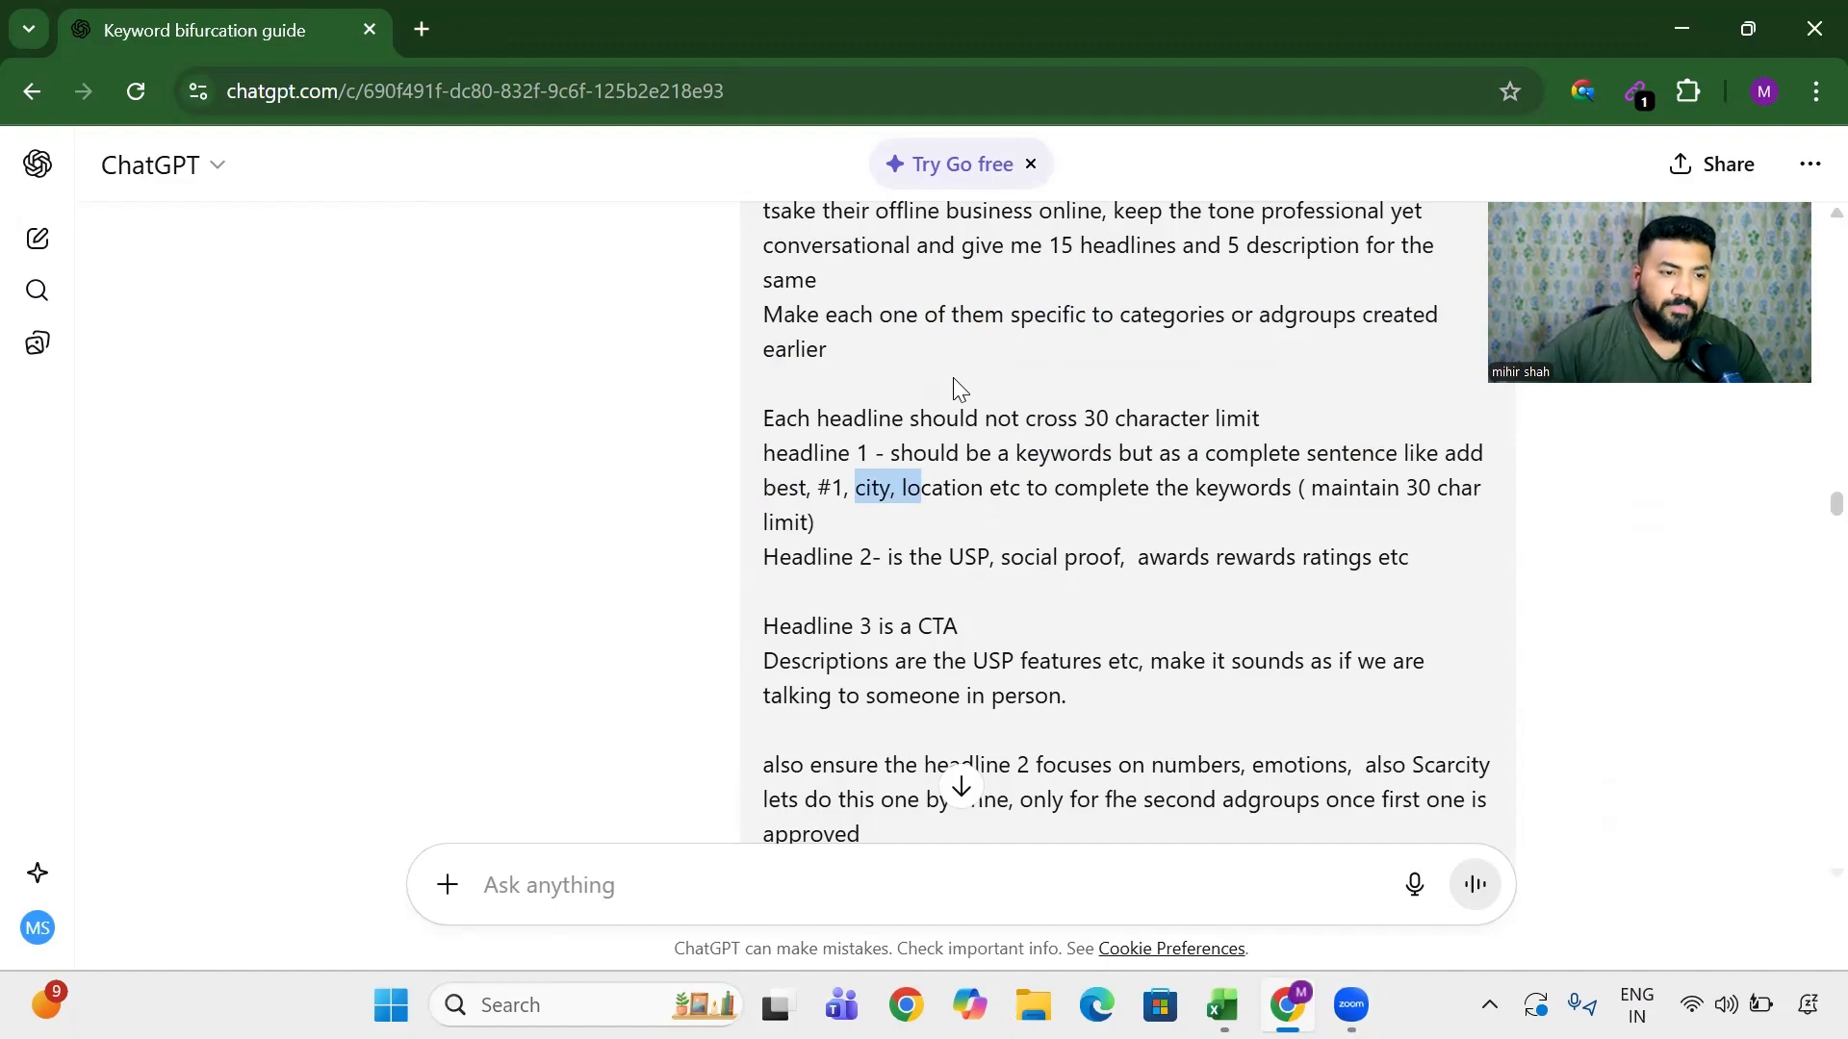
drag(1117, 487, 1479, 493)
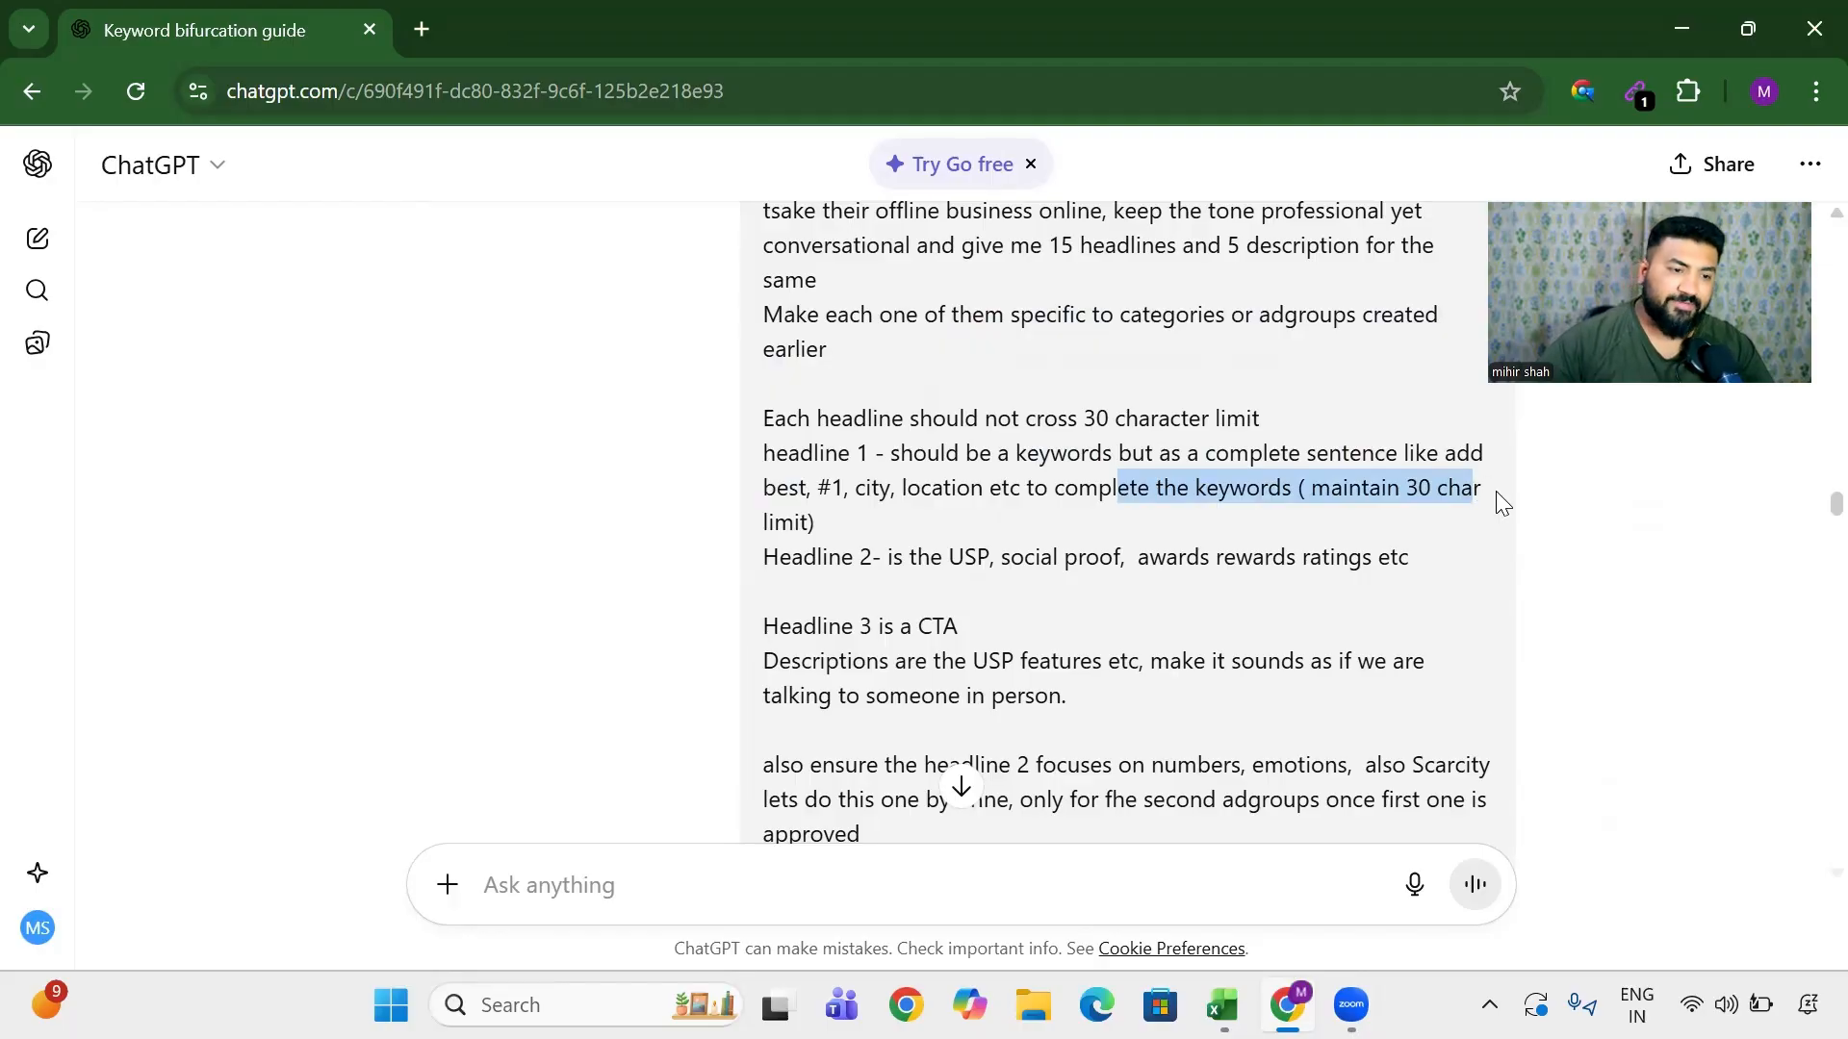
drag(930, 557, 1403, 563)
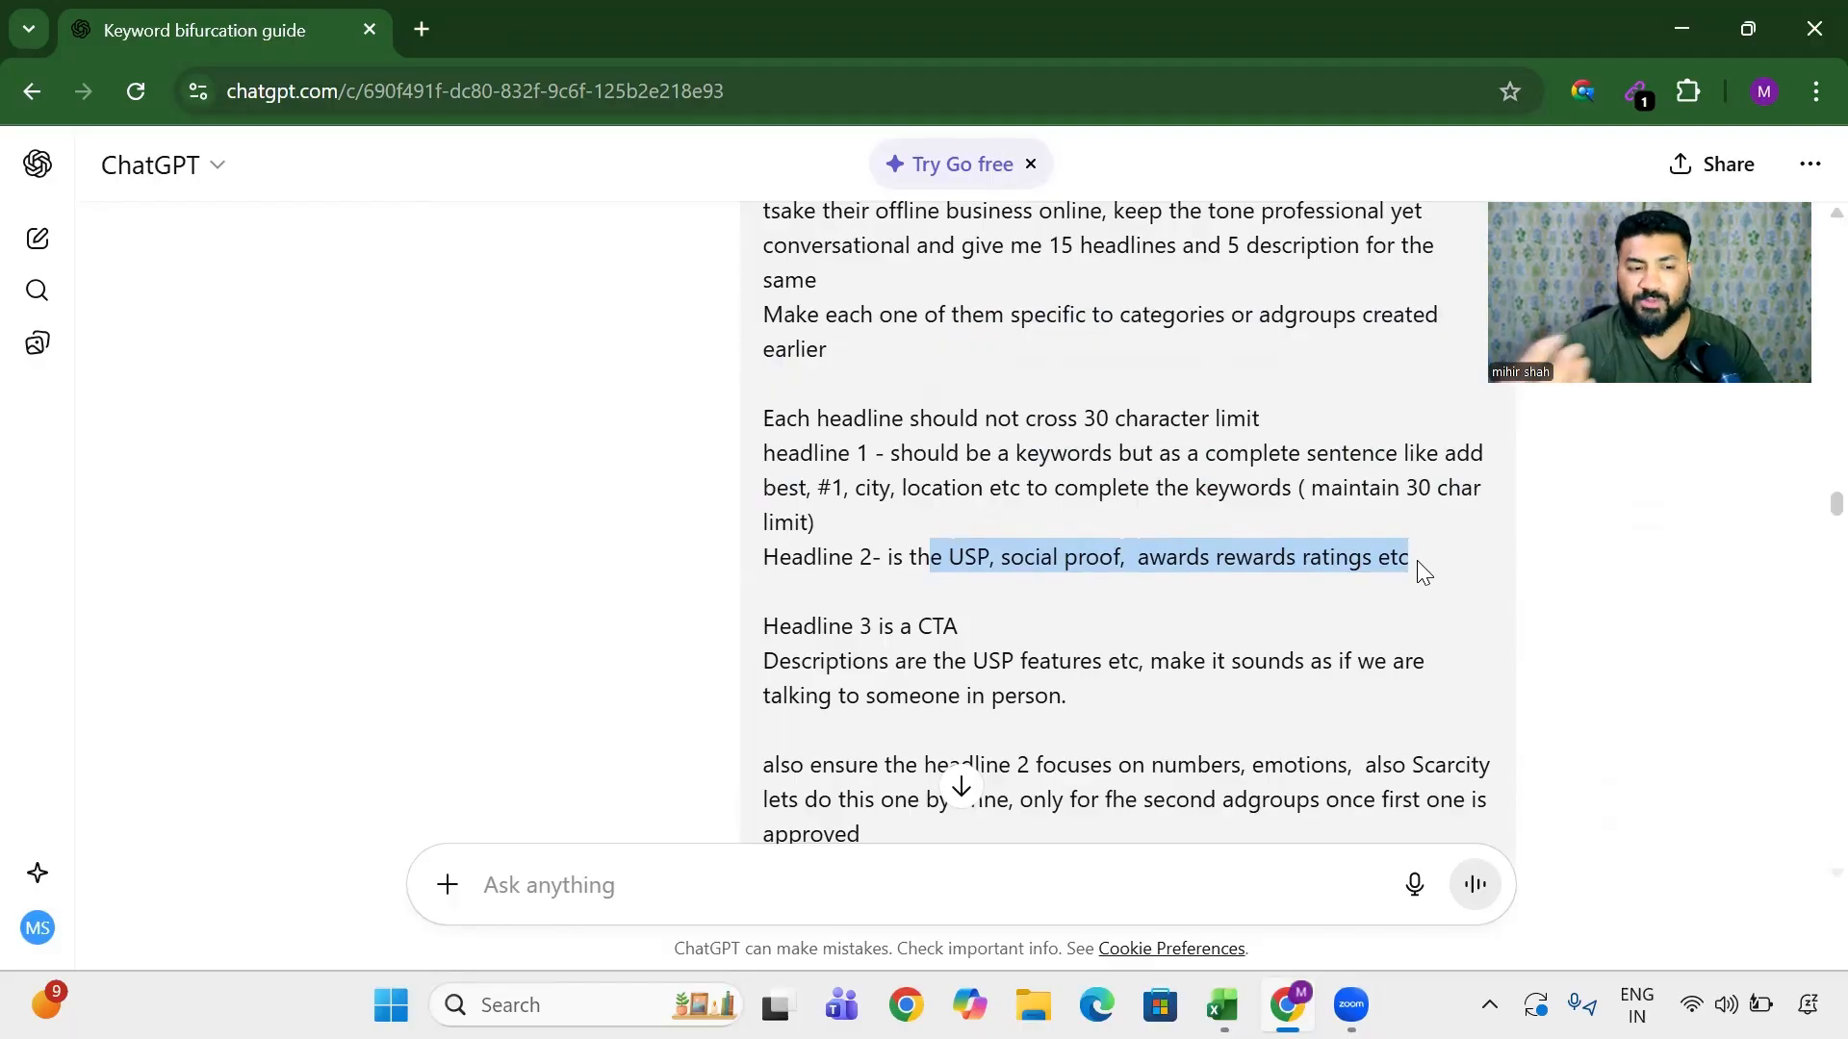
scroll(1065, 540, down, 2)
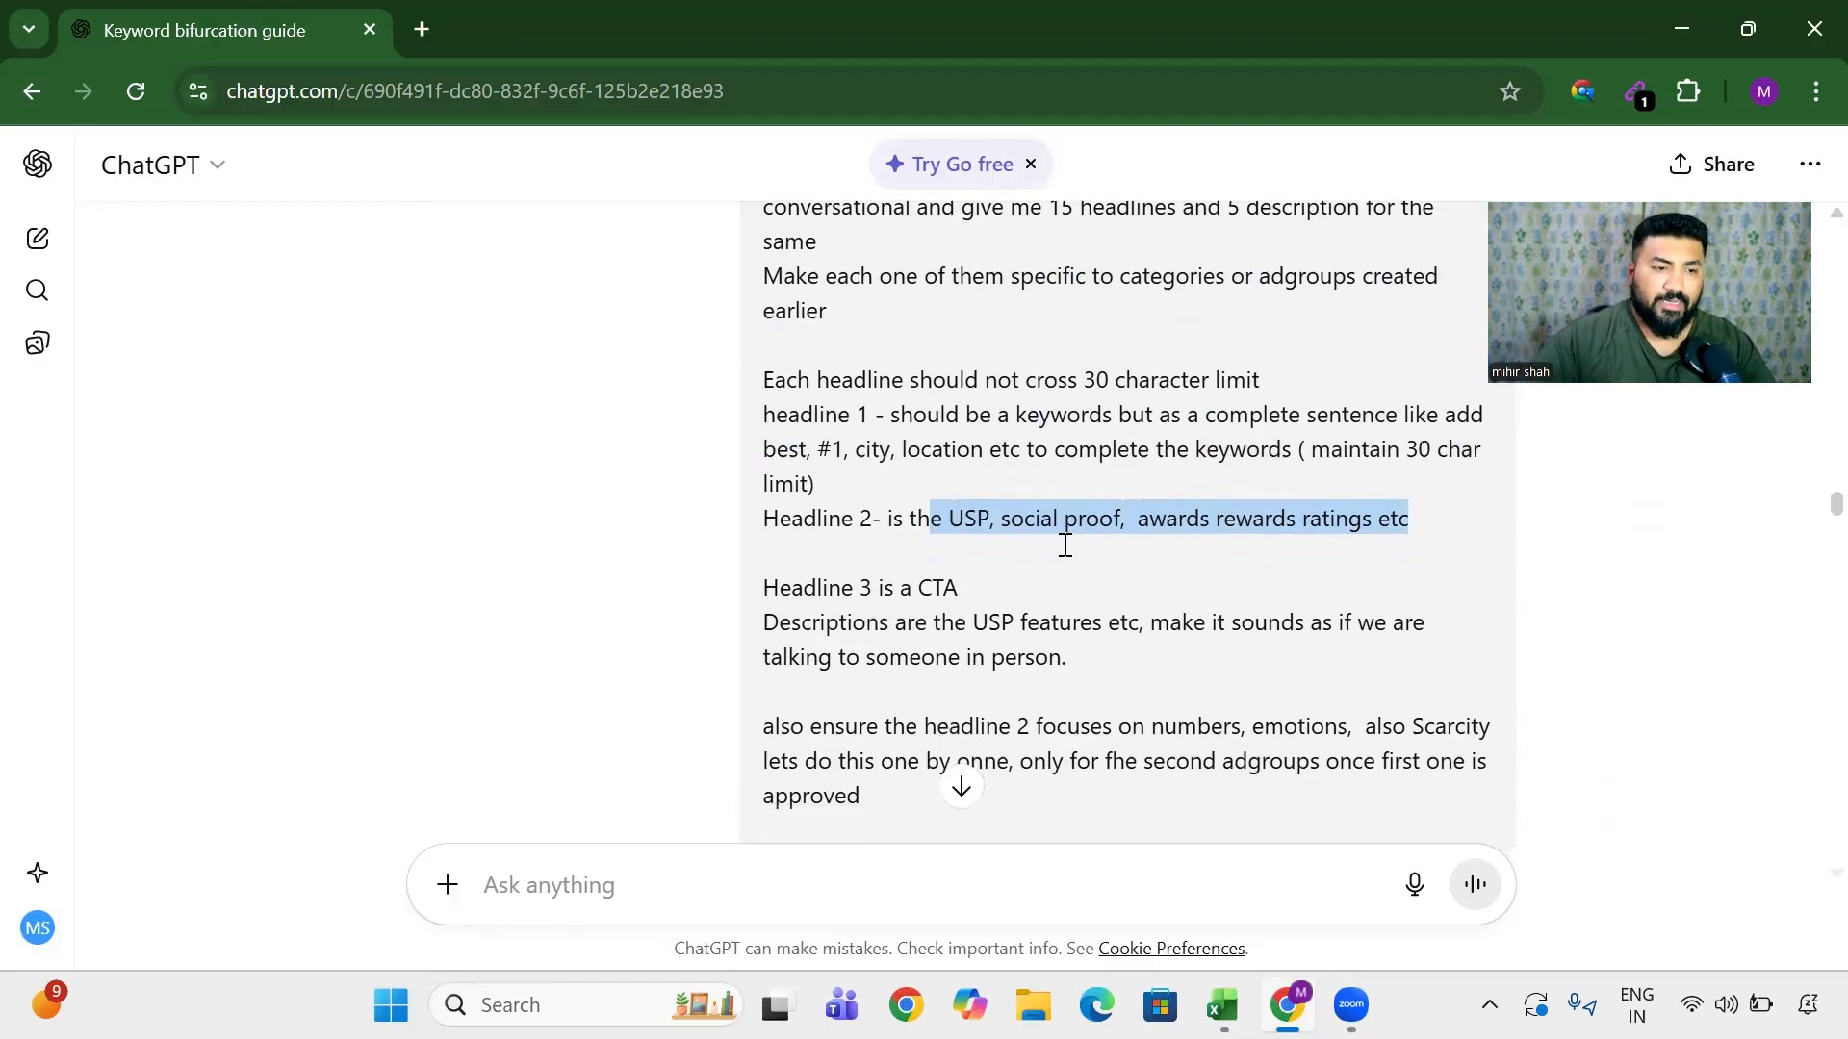
drag(842, 481, 1081, 517)
click(893, 516)
drag(865, 515, 1365, 586)
click(1306, 512)
click(939, 486)
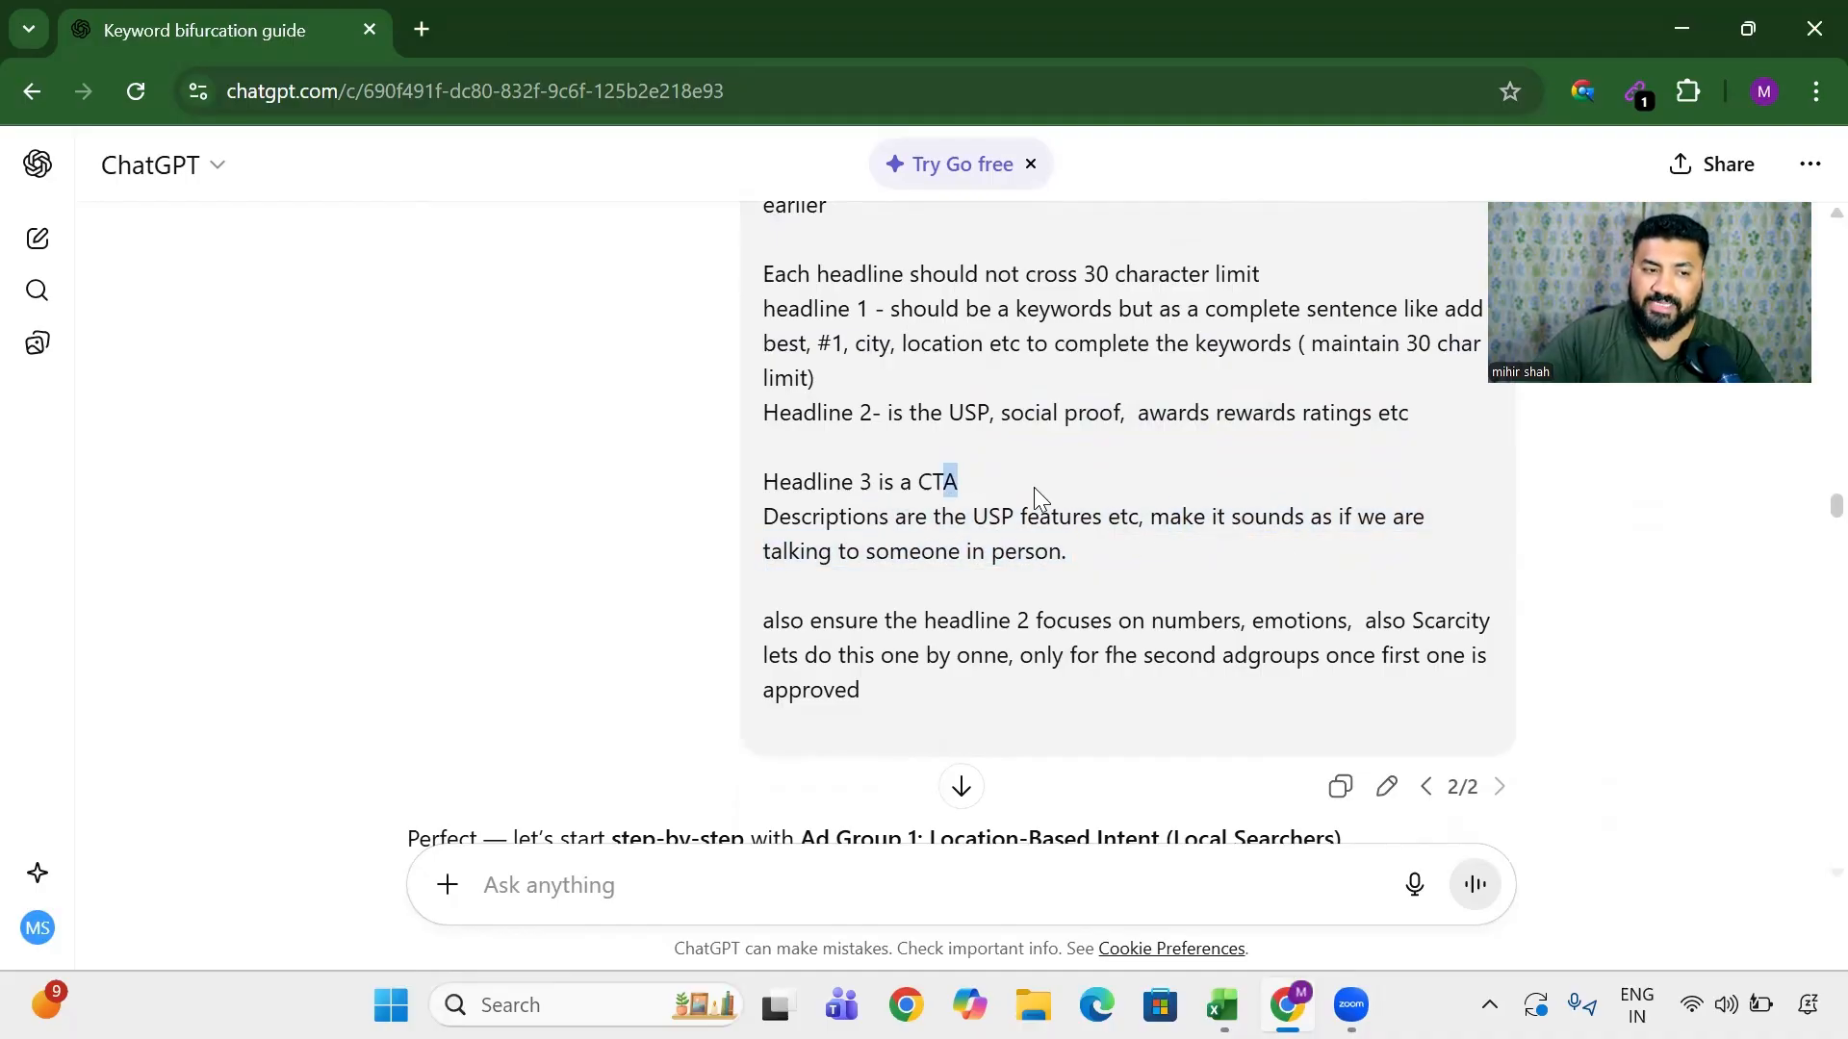
drag(854, 516, 1445, 545)
click(978, 550)
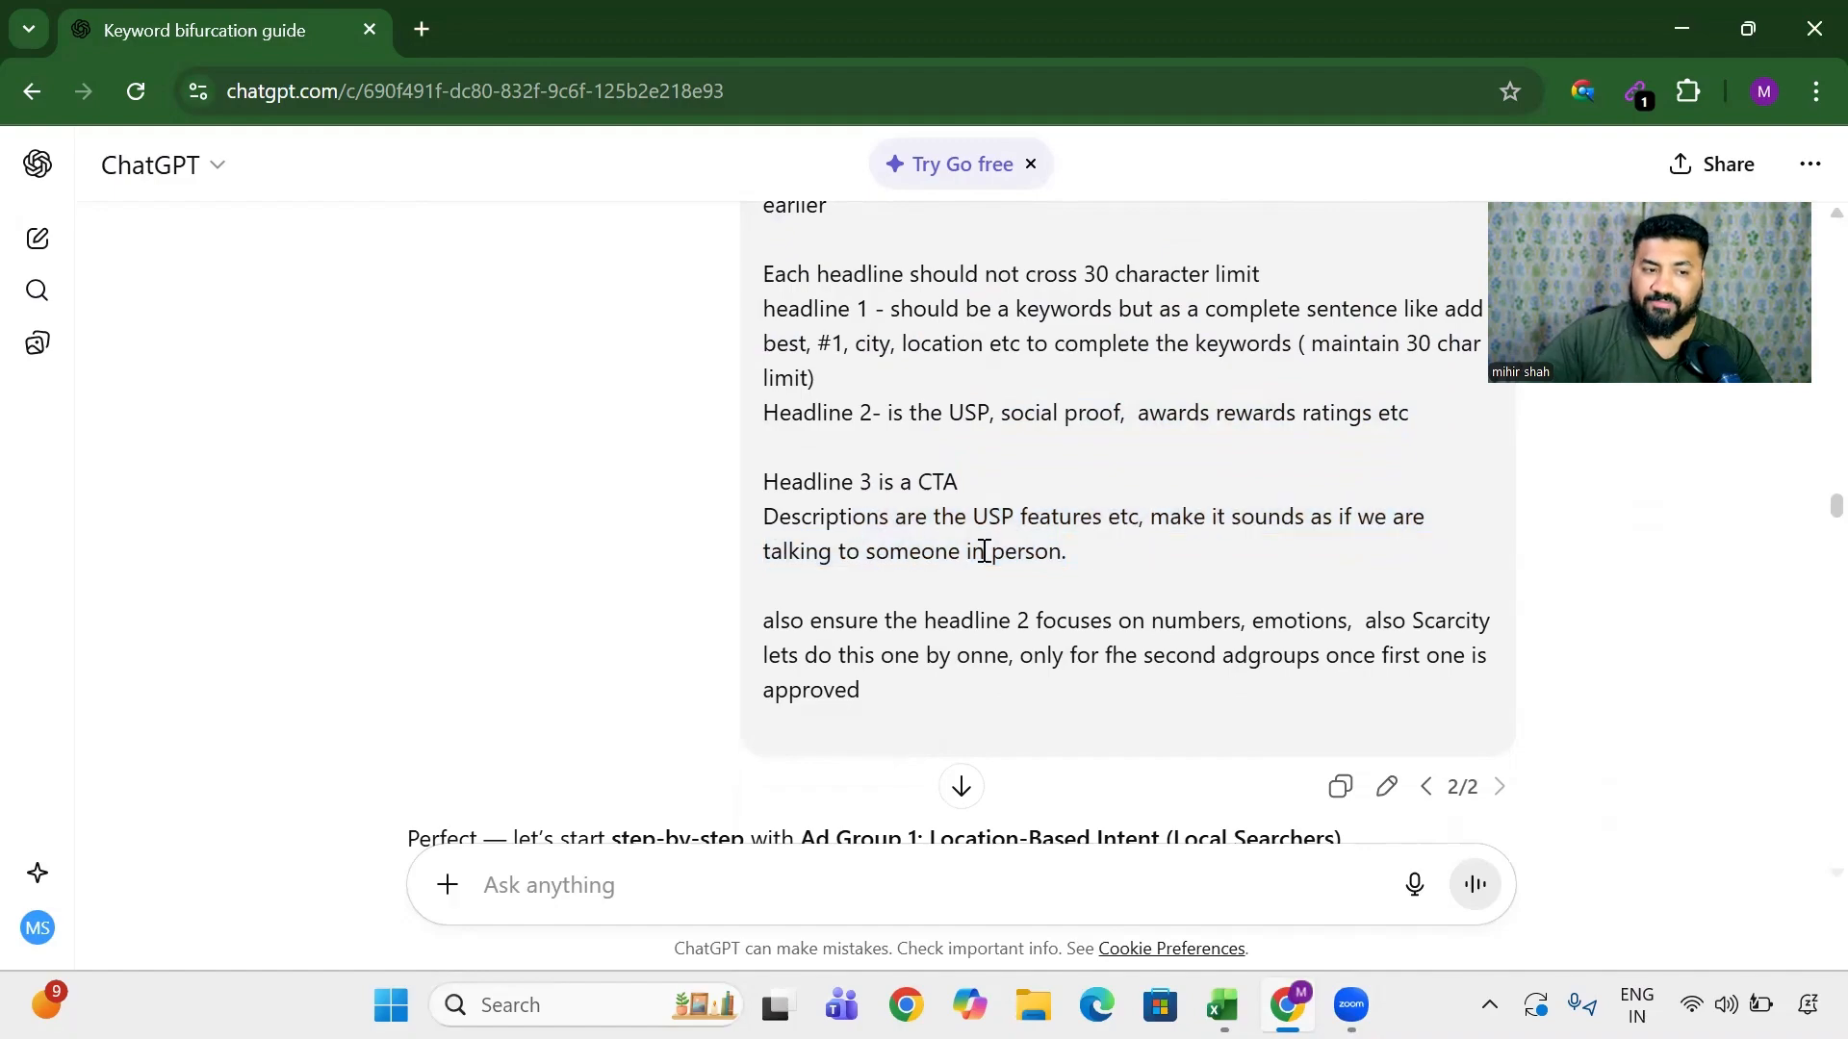
drag(933, 551, 1111, 544)
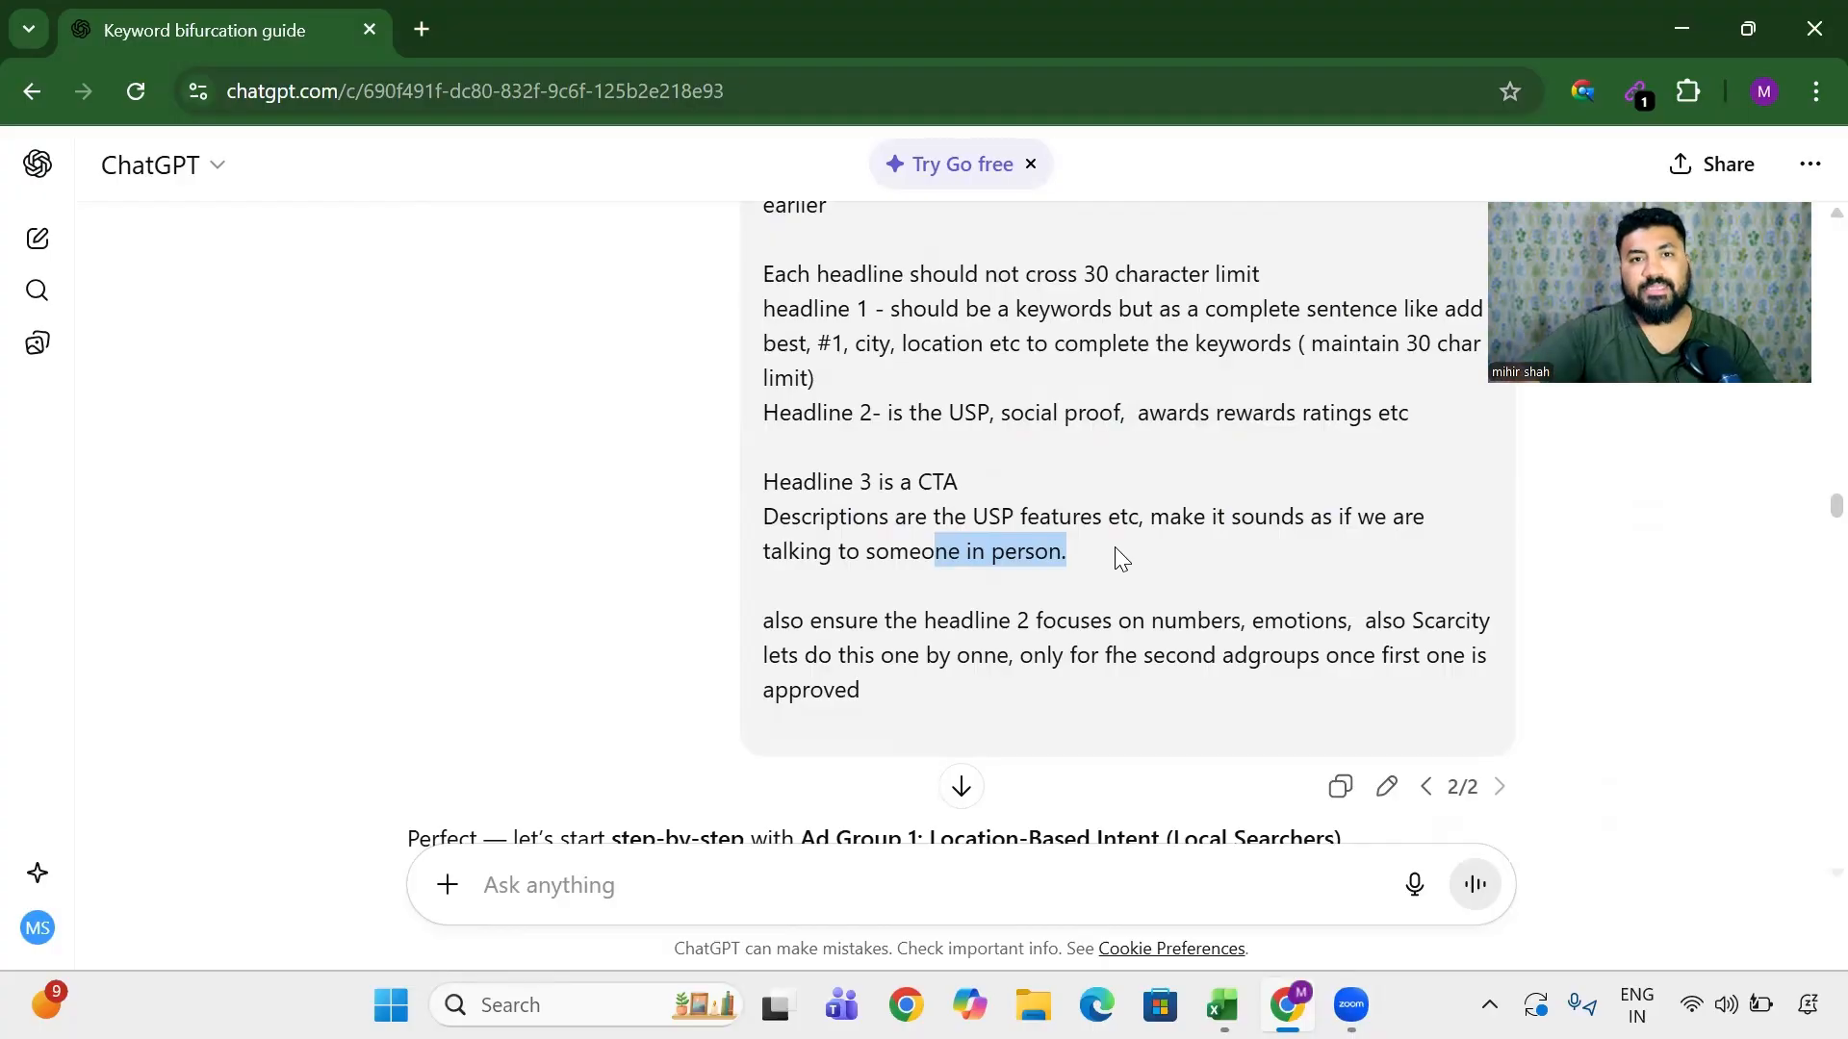
scroll(1112, 515, up, 1)
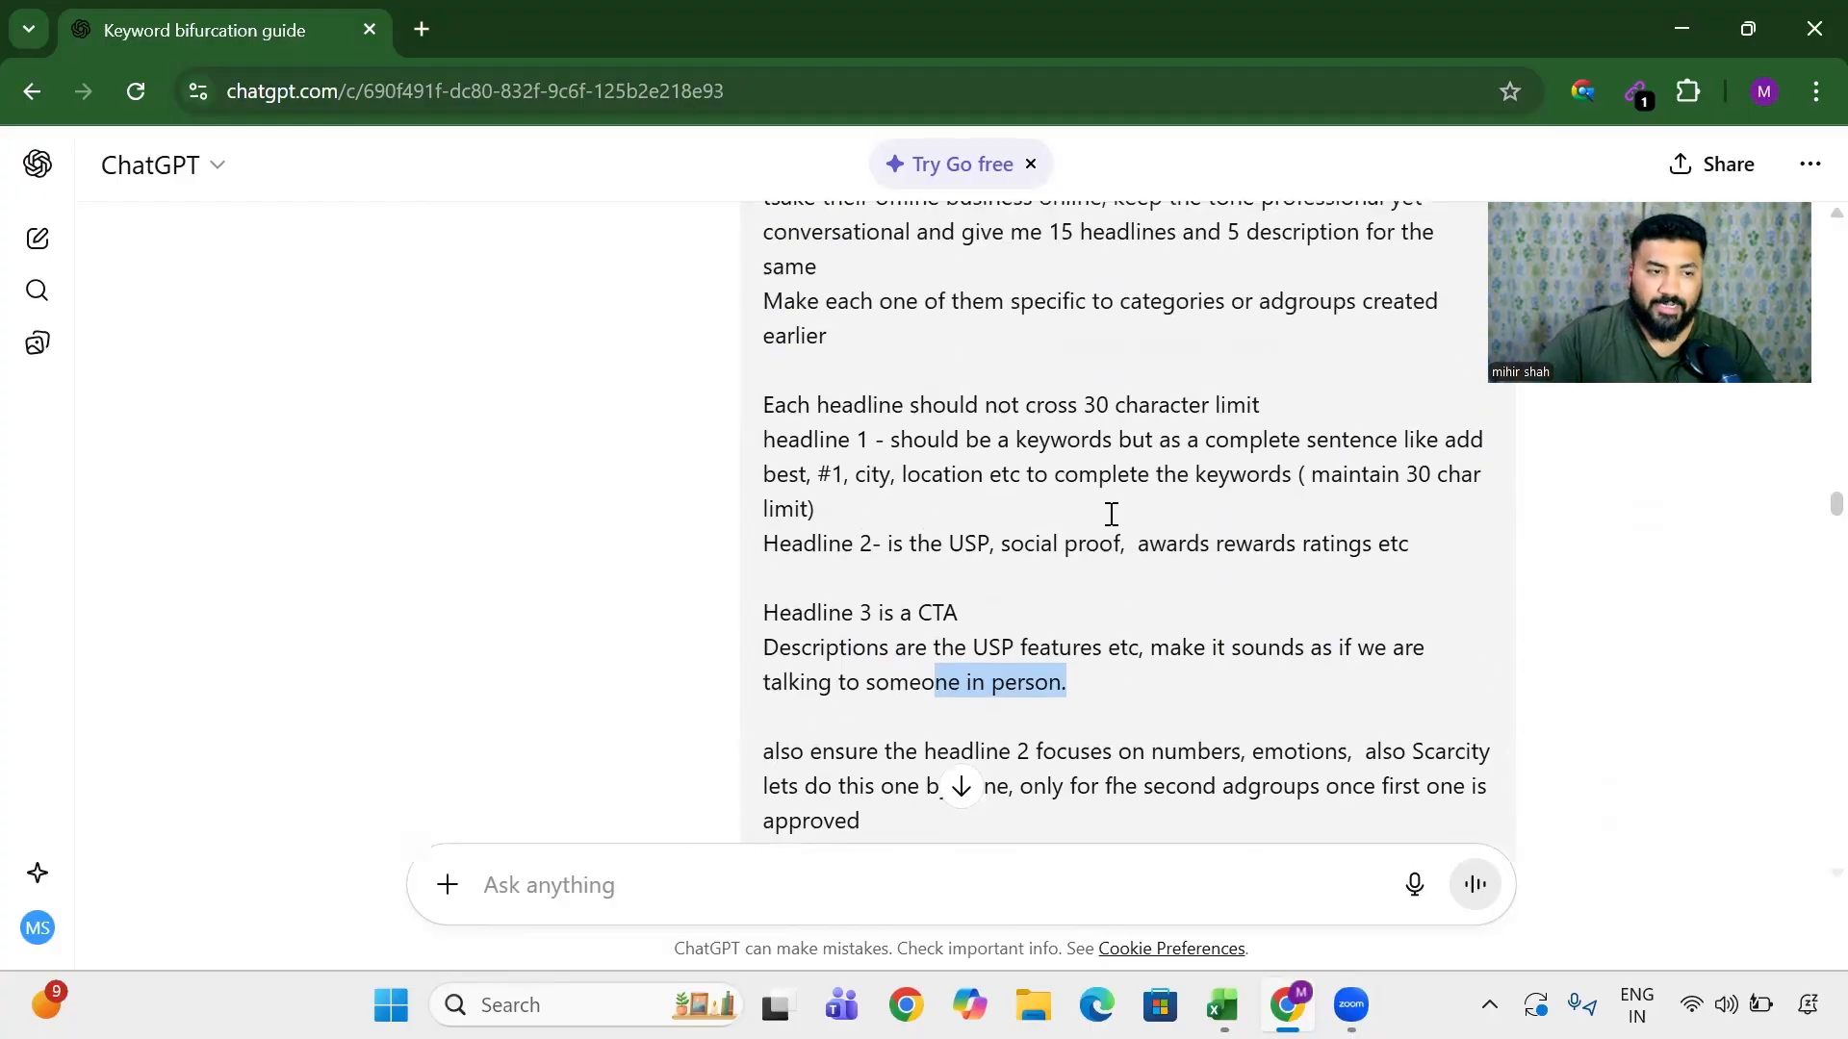
scroll(1111, 515, up, 4)
drag(834, 437, 1147, 482)
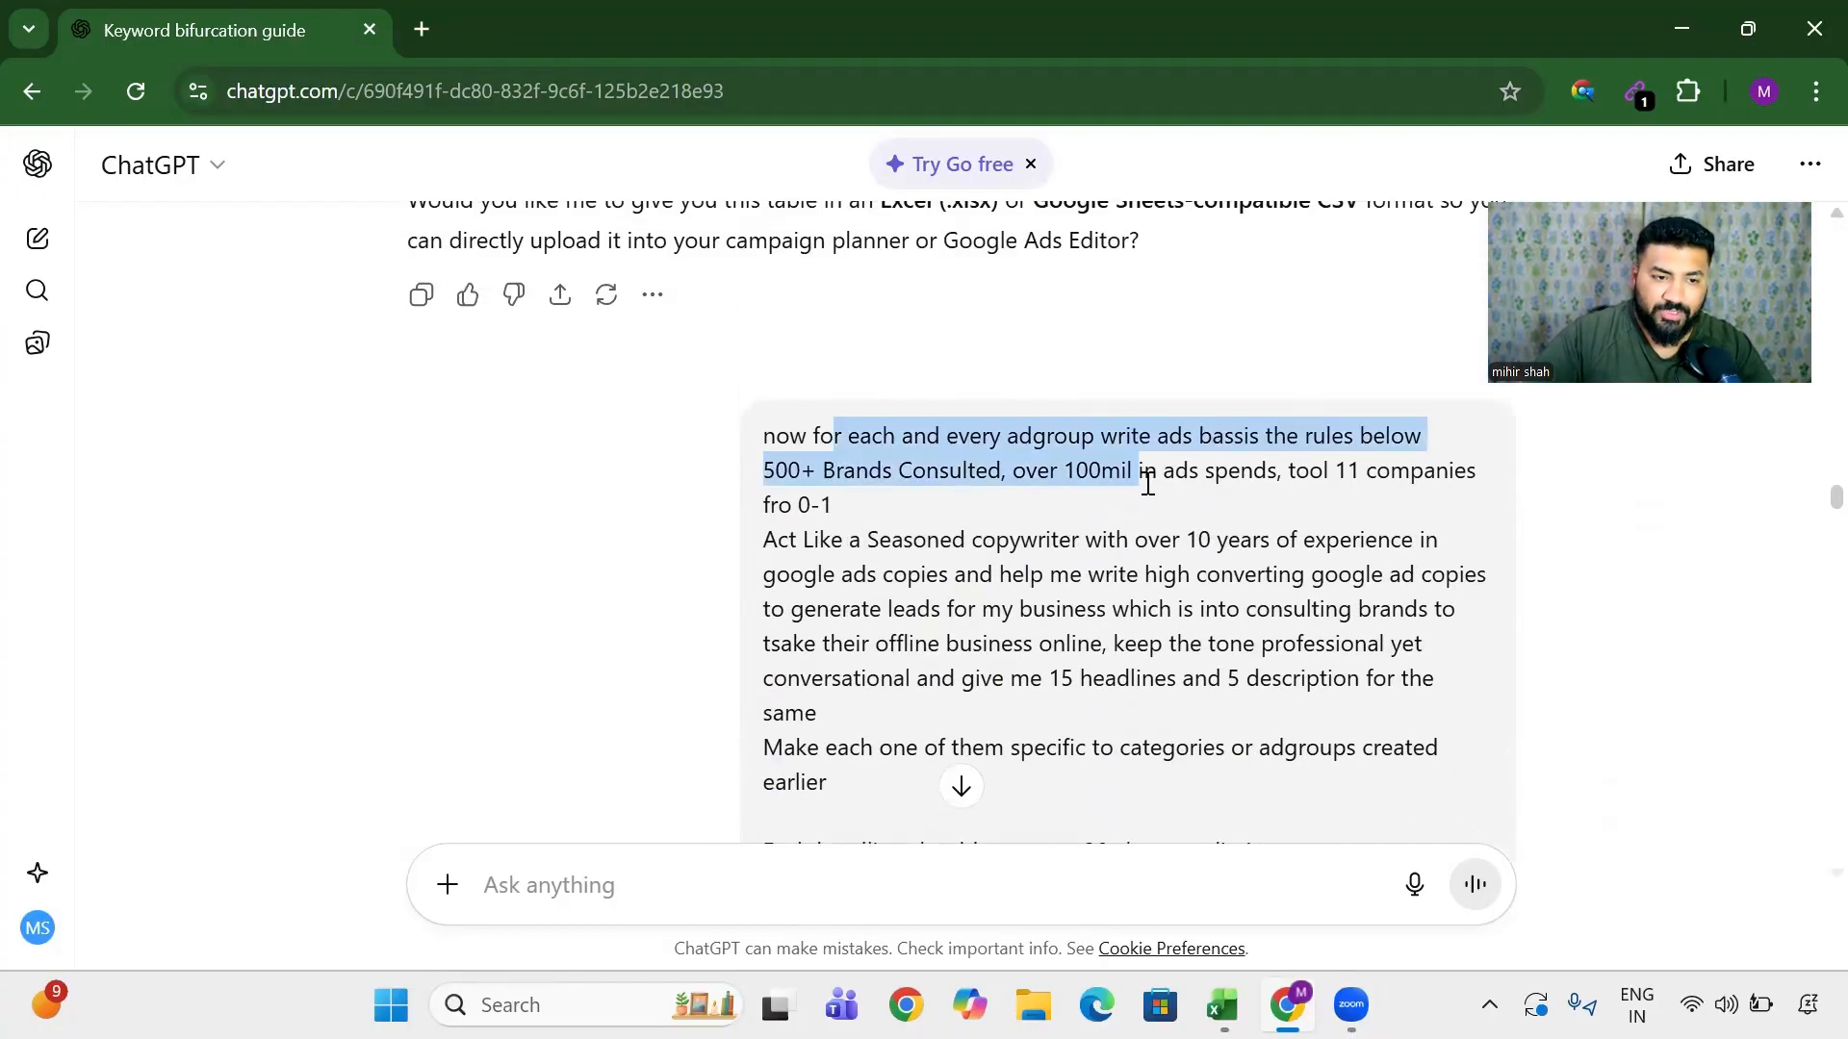
scroll(1151, 486, down, 6)
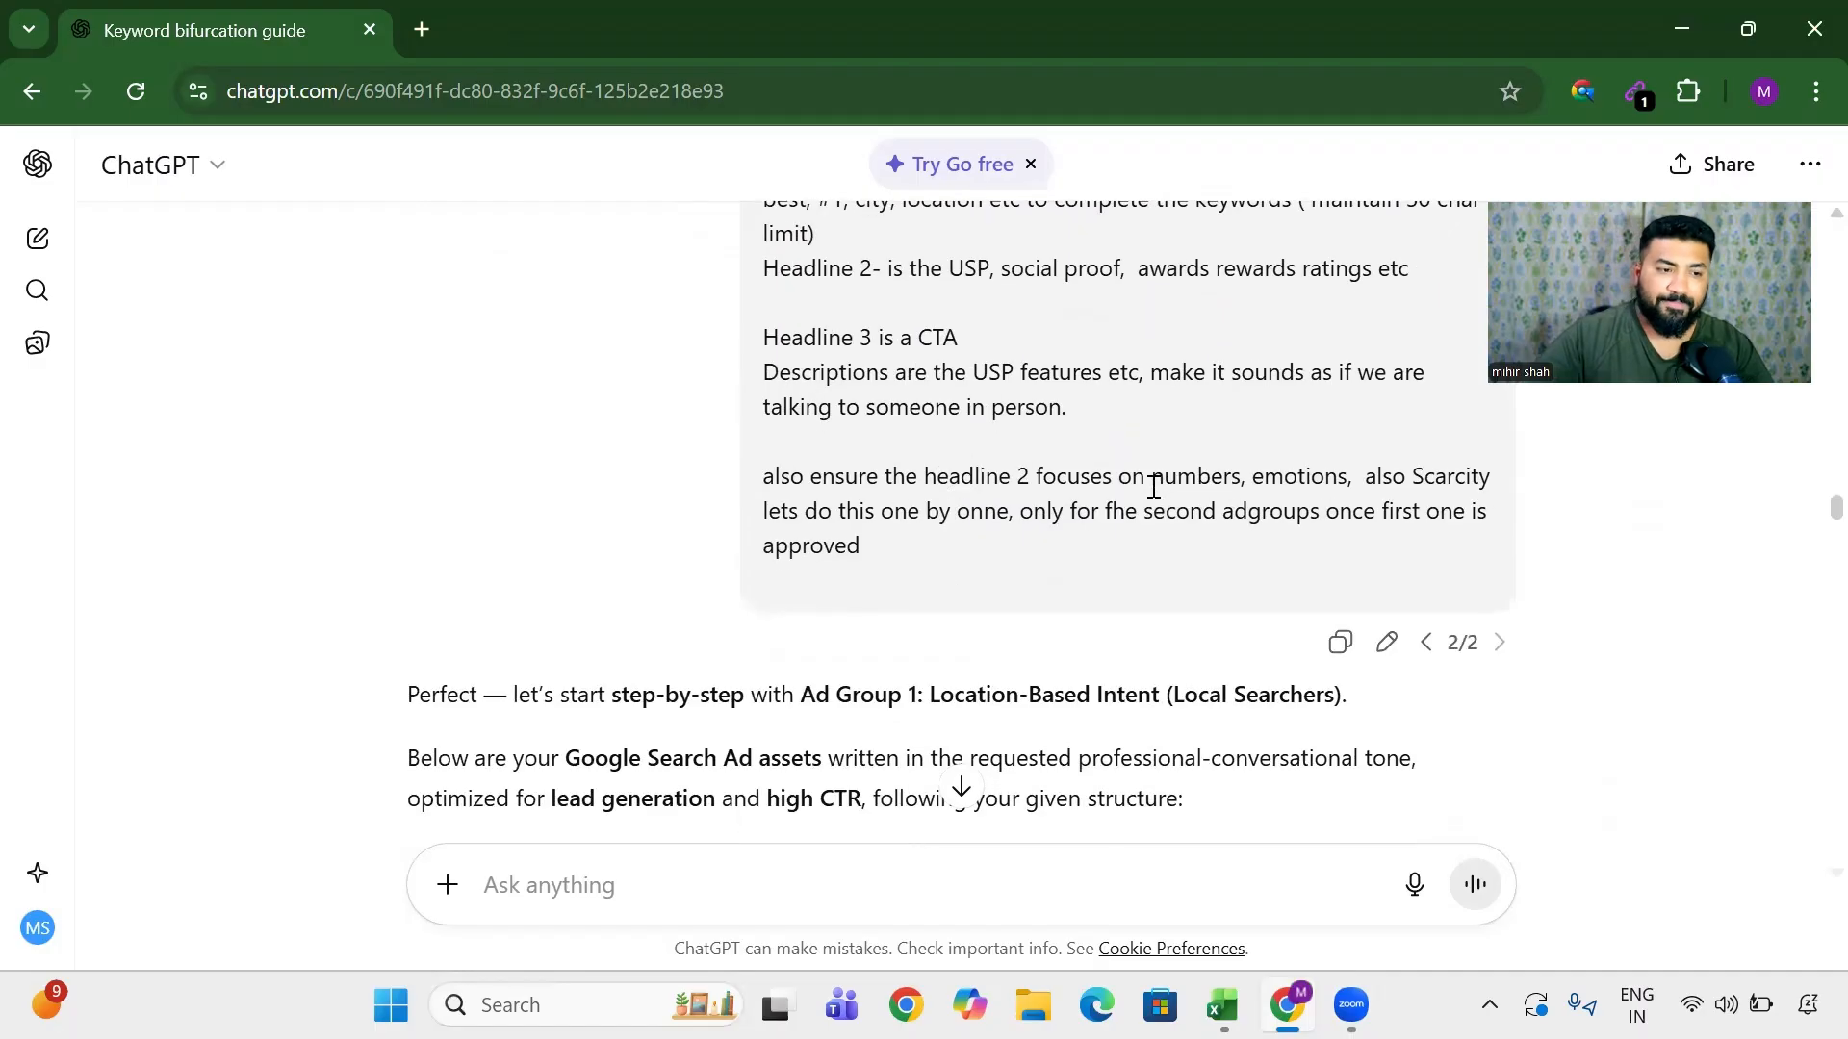
drag(917, 471, 1193, 502)
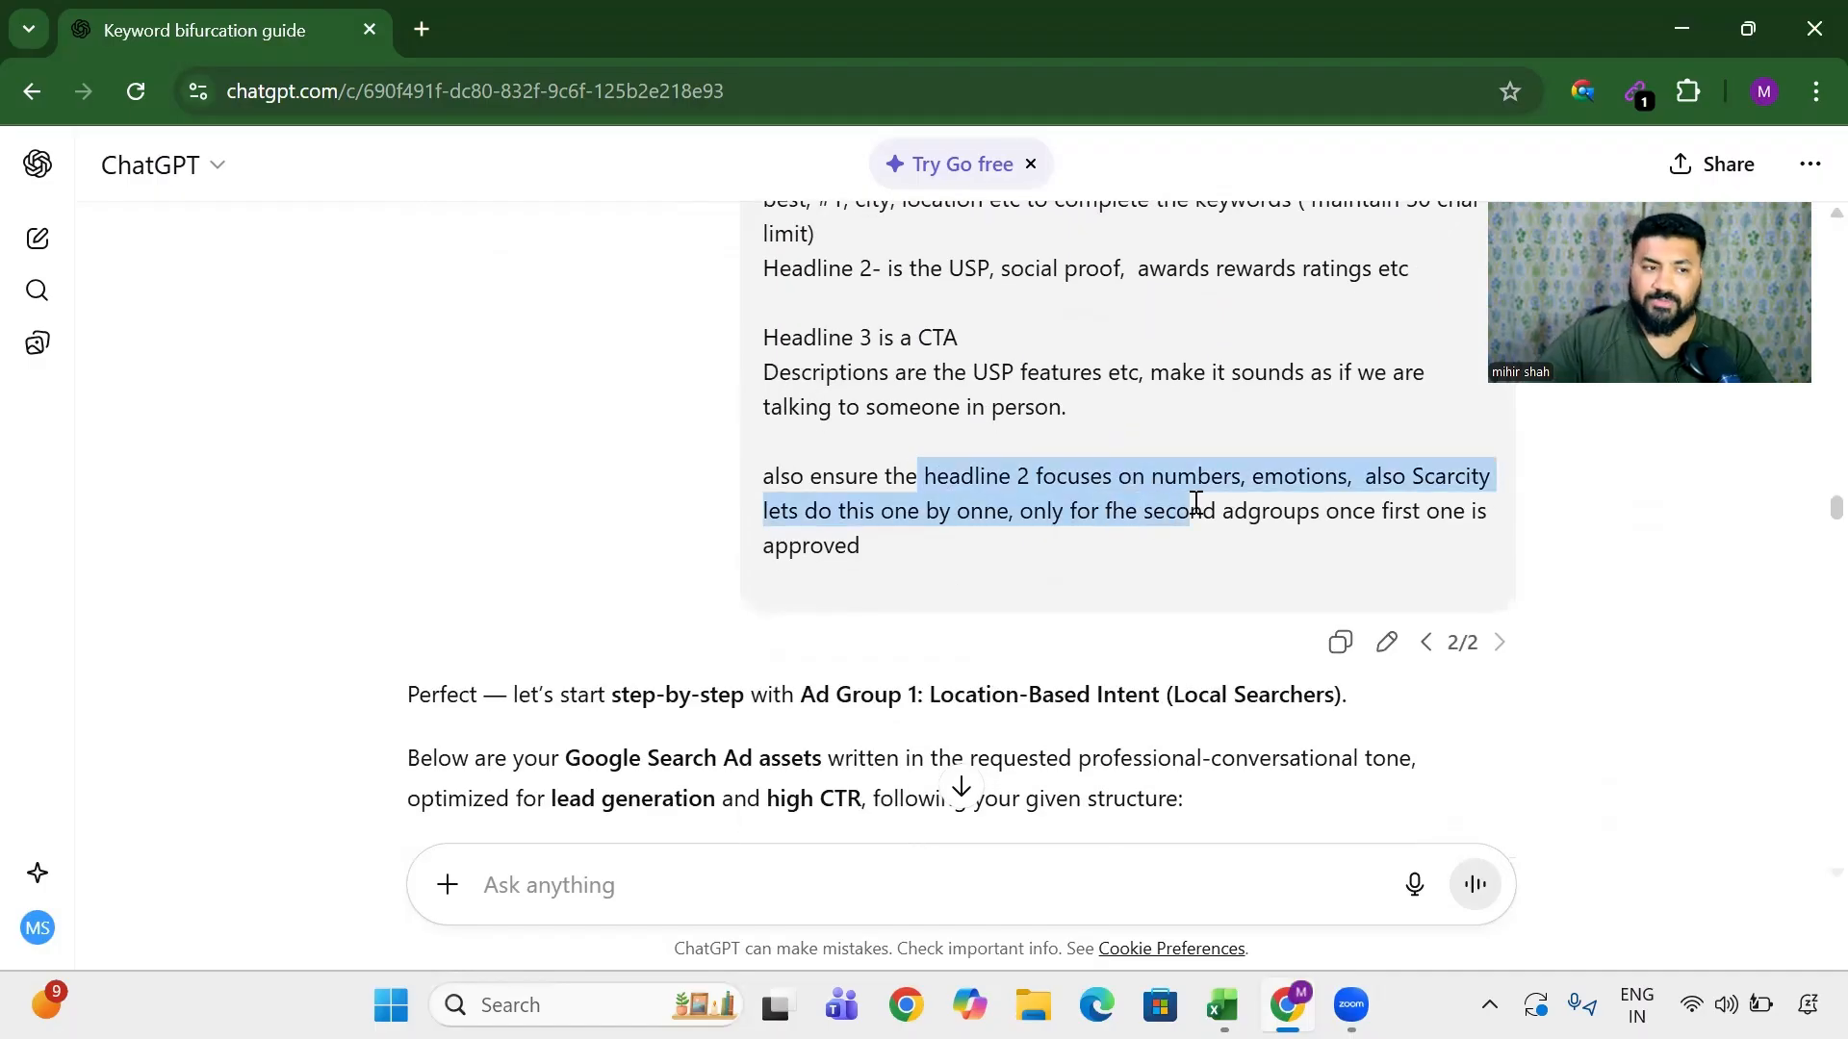
click(1068, 478)
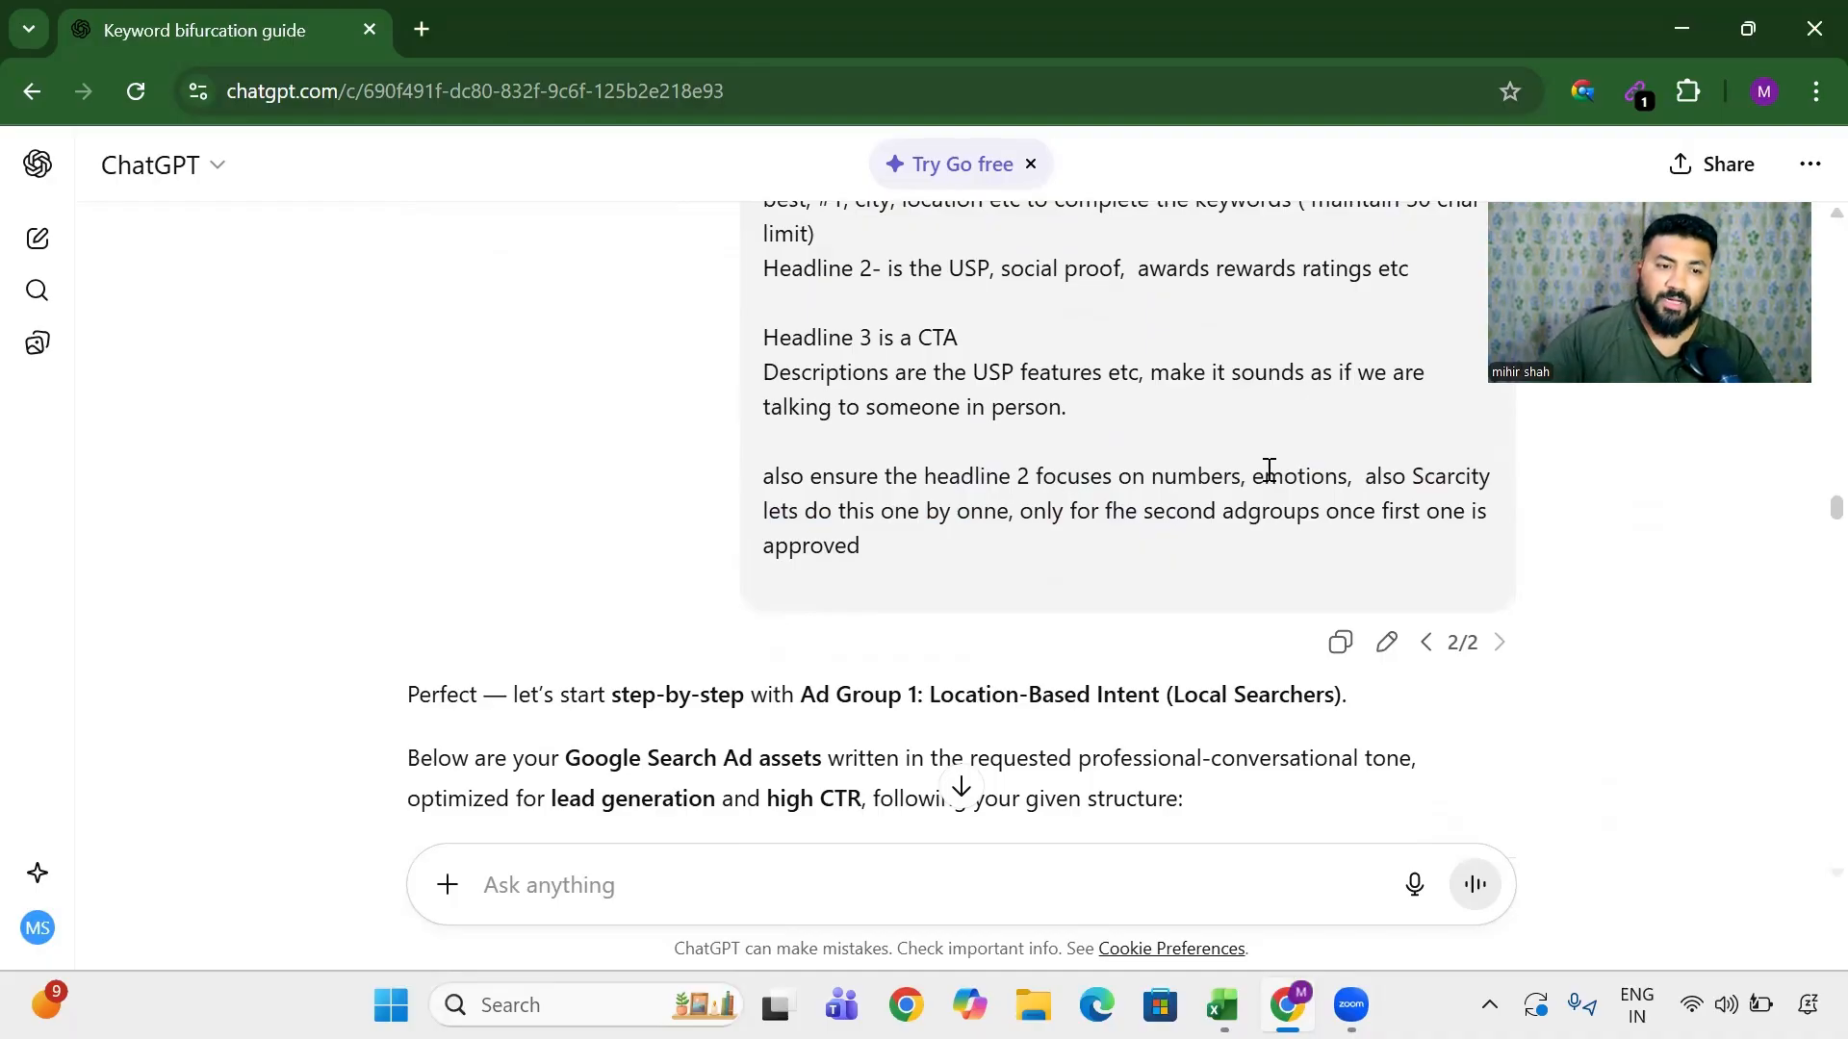
drag(1251, 476, 1379, 479)
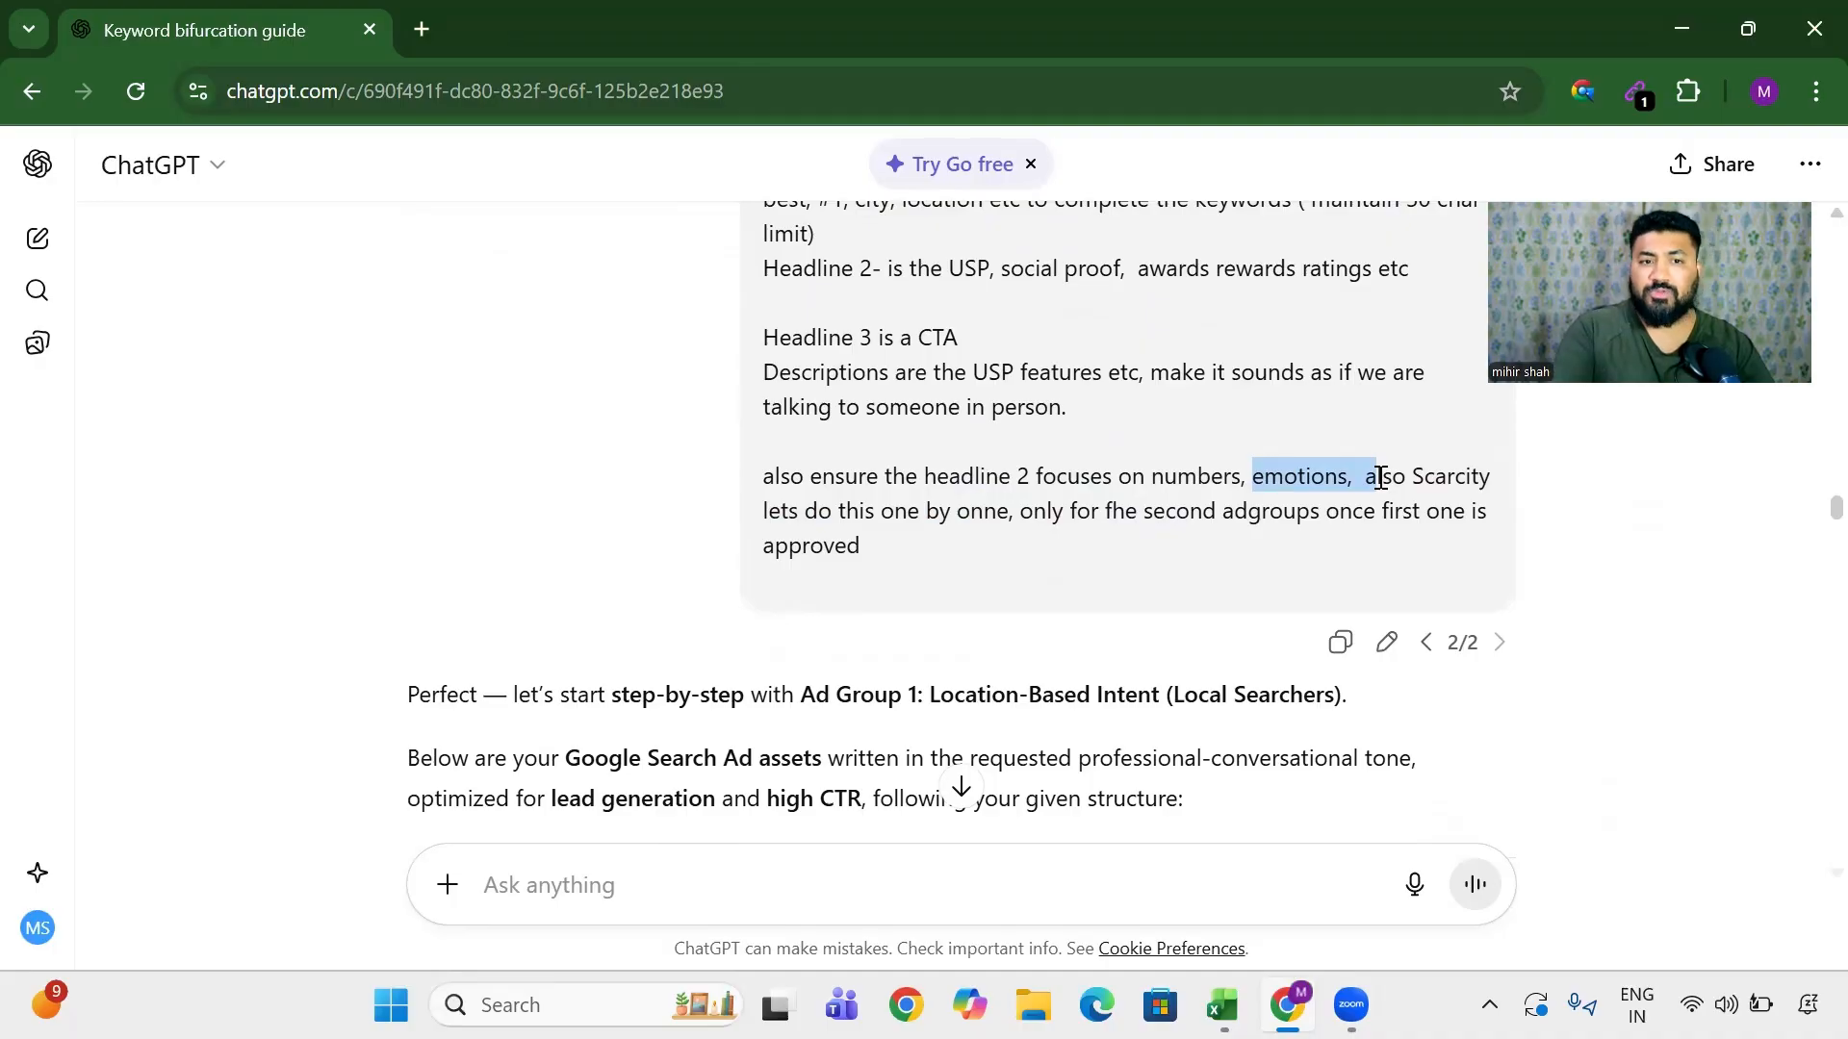
drag(1453, 478, 1503, 541)
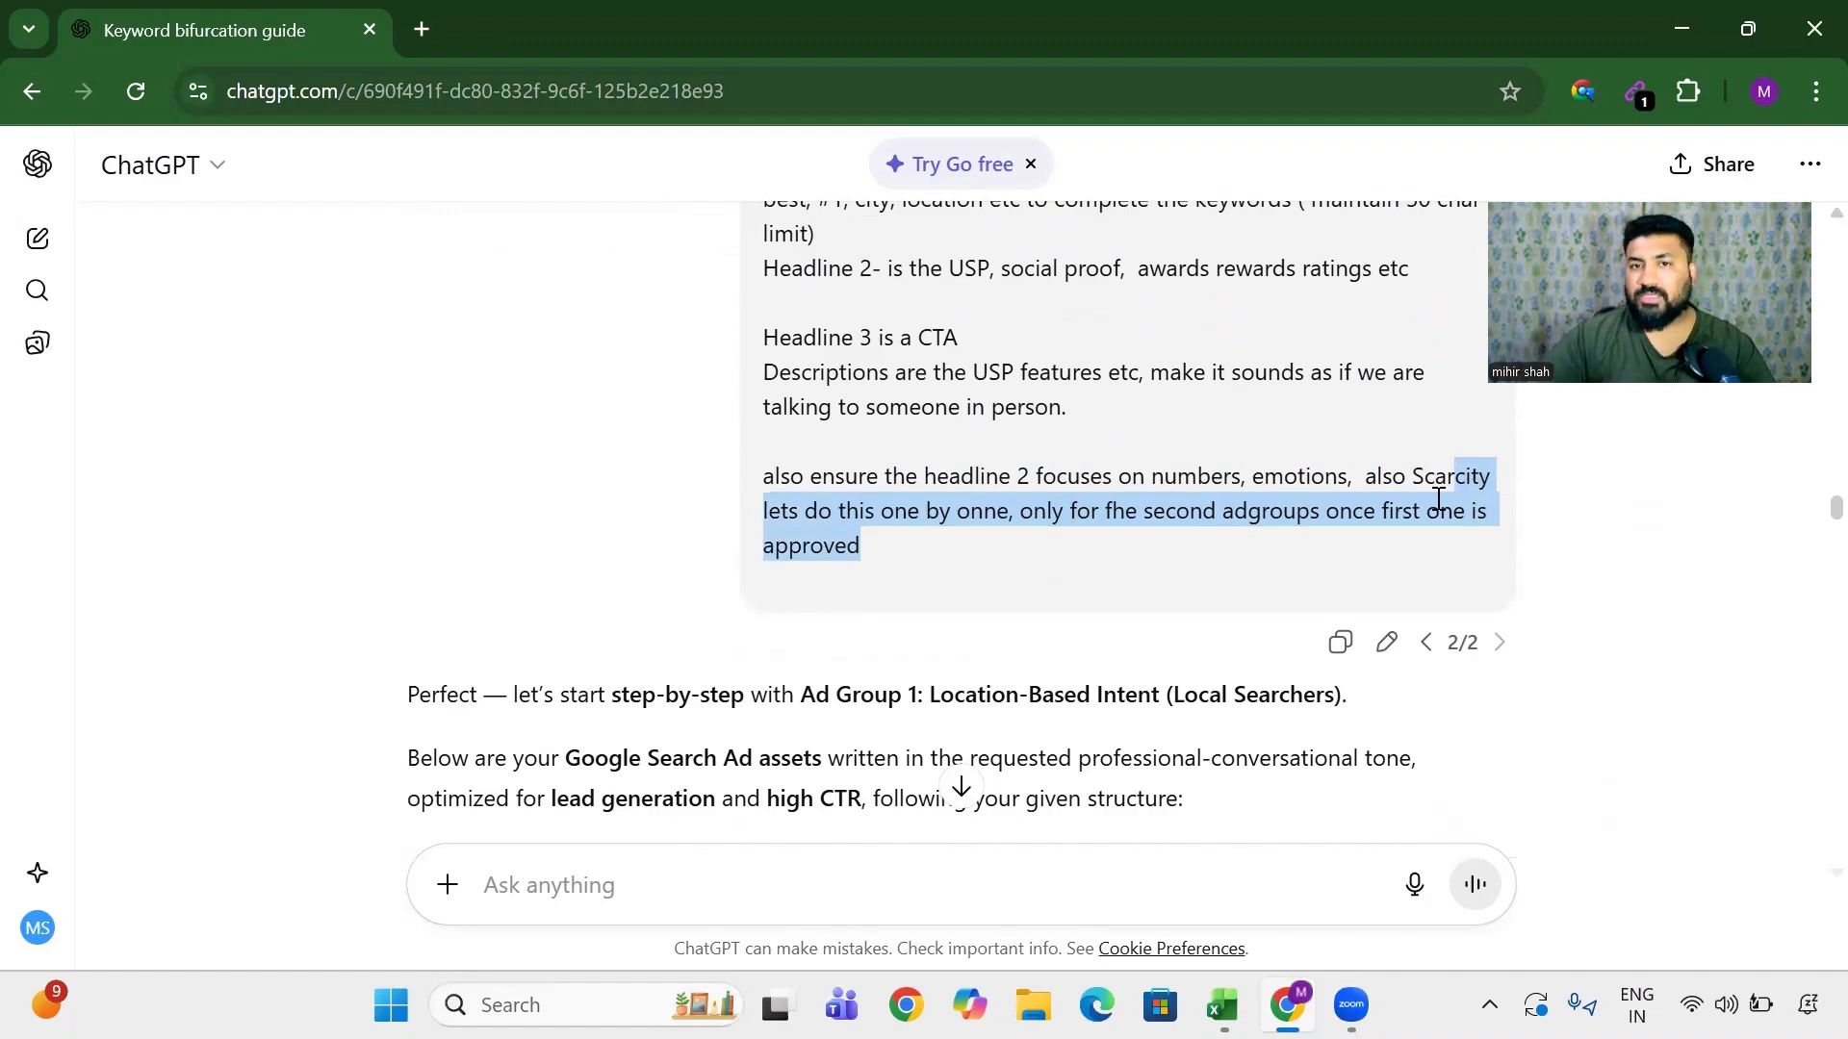
click(1205, 487)
drag(1038, 512, 1568, 528)
click(1100, 525)
triple_click(1100, 525)
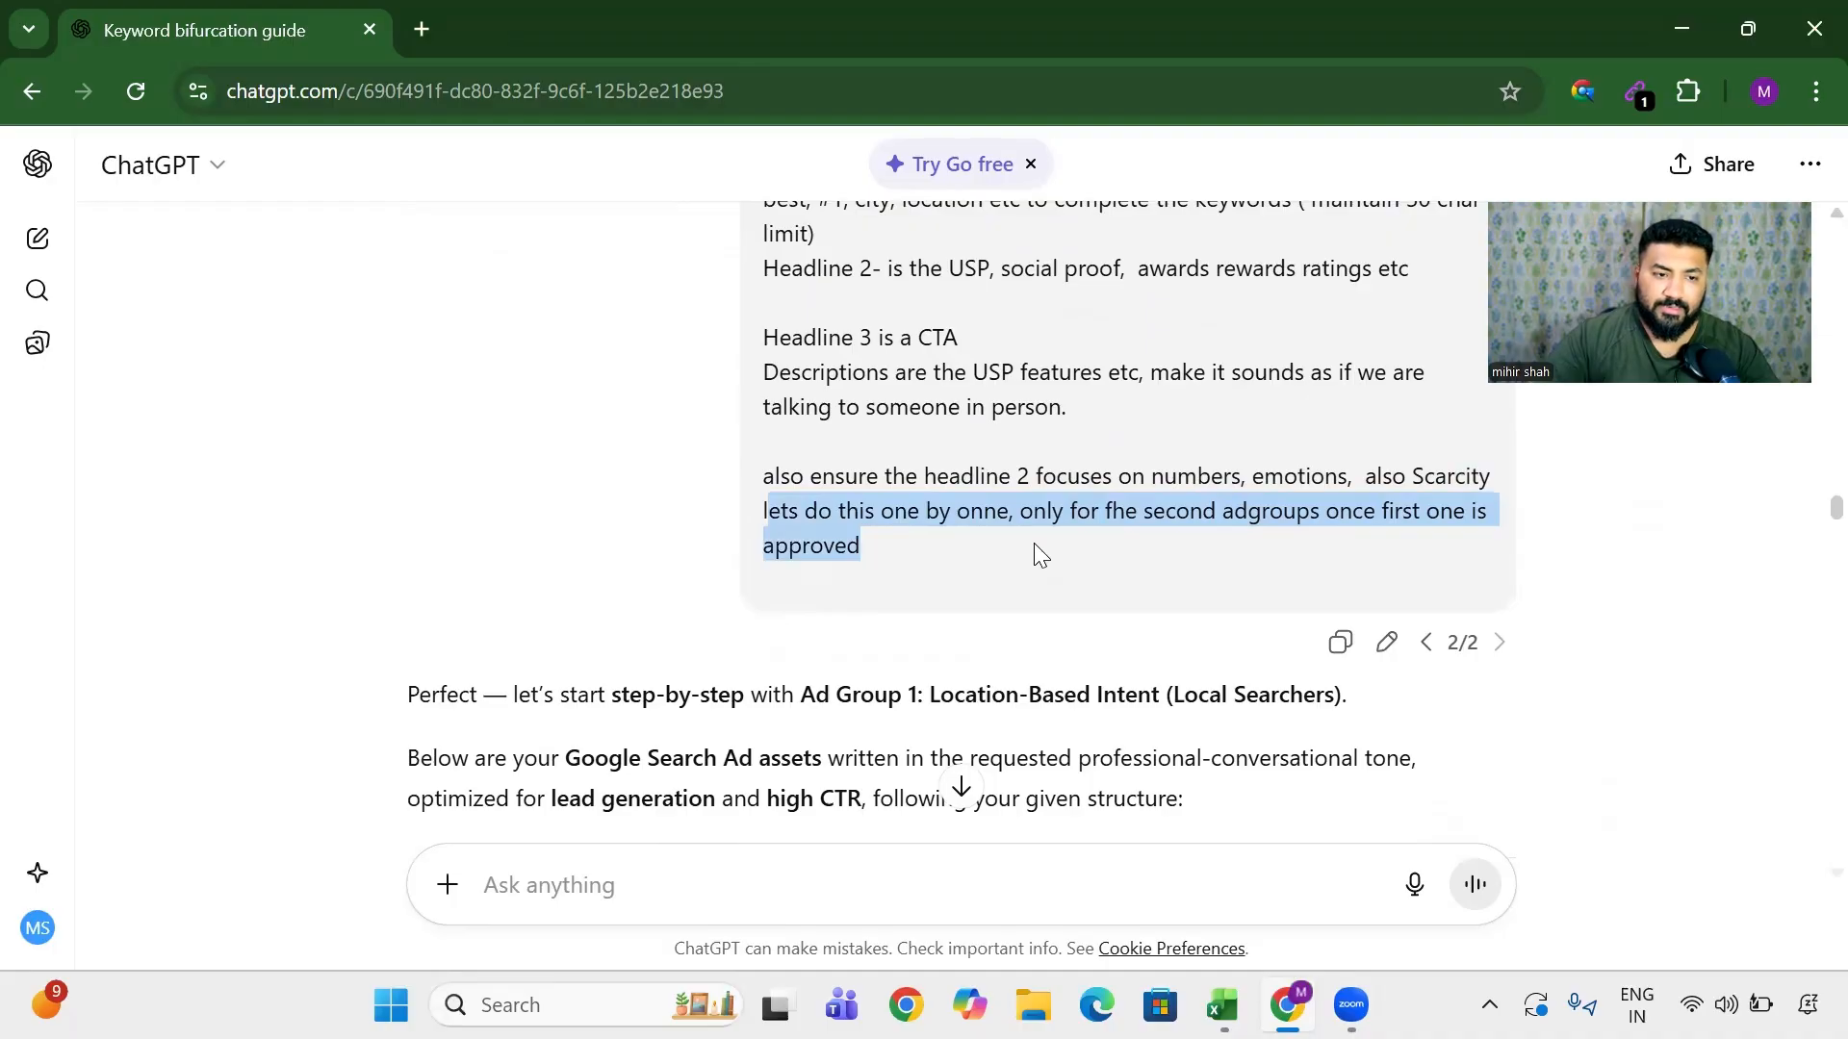
scroll(1034, 543, down, 3)
drag(645, 467, 805, 466)
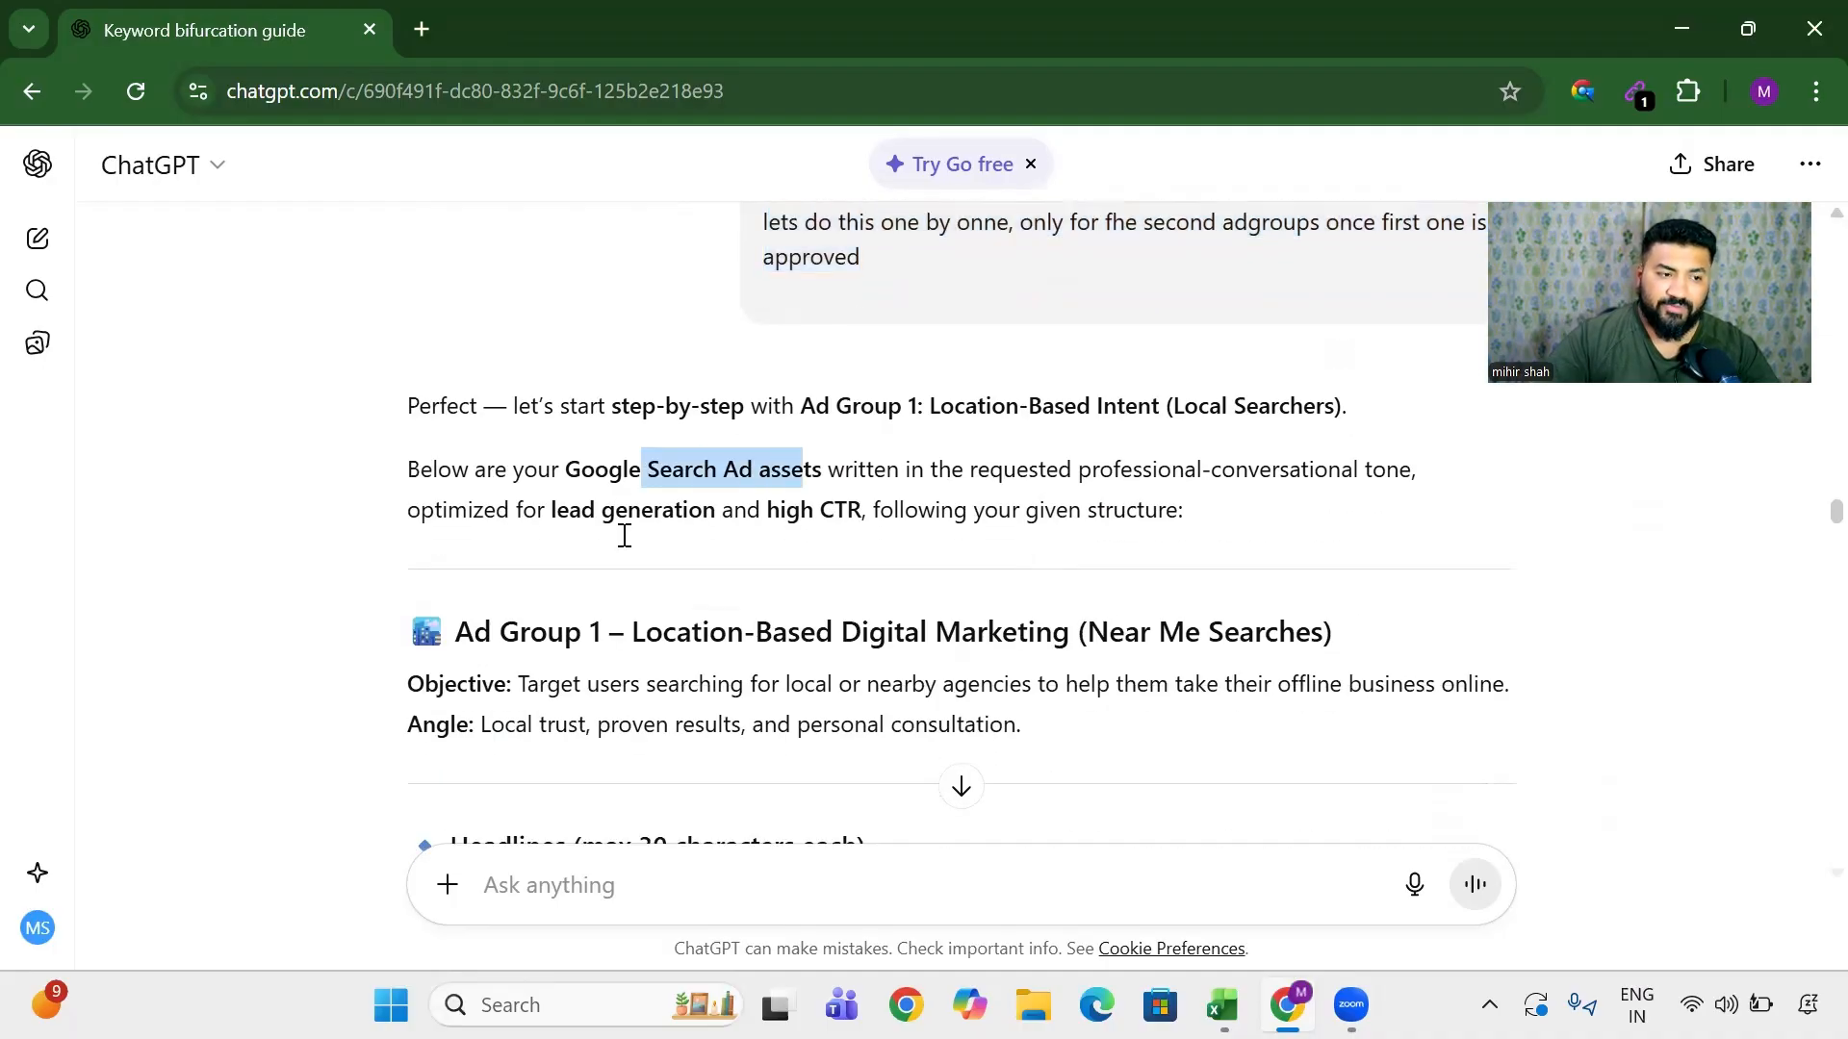
scroll(539, 549, down, 1)
drag(523, 546, 708, 580)
scroll(731, 616, down, 3)
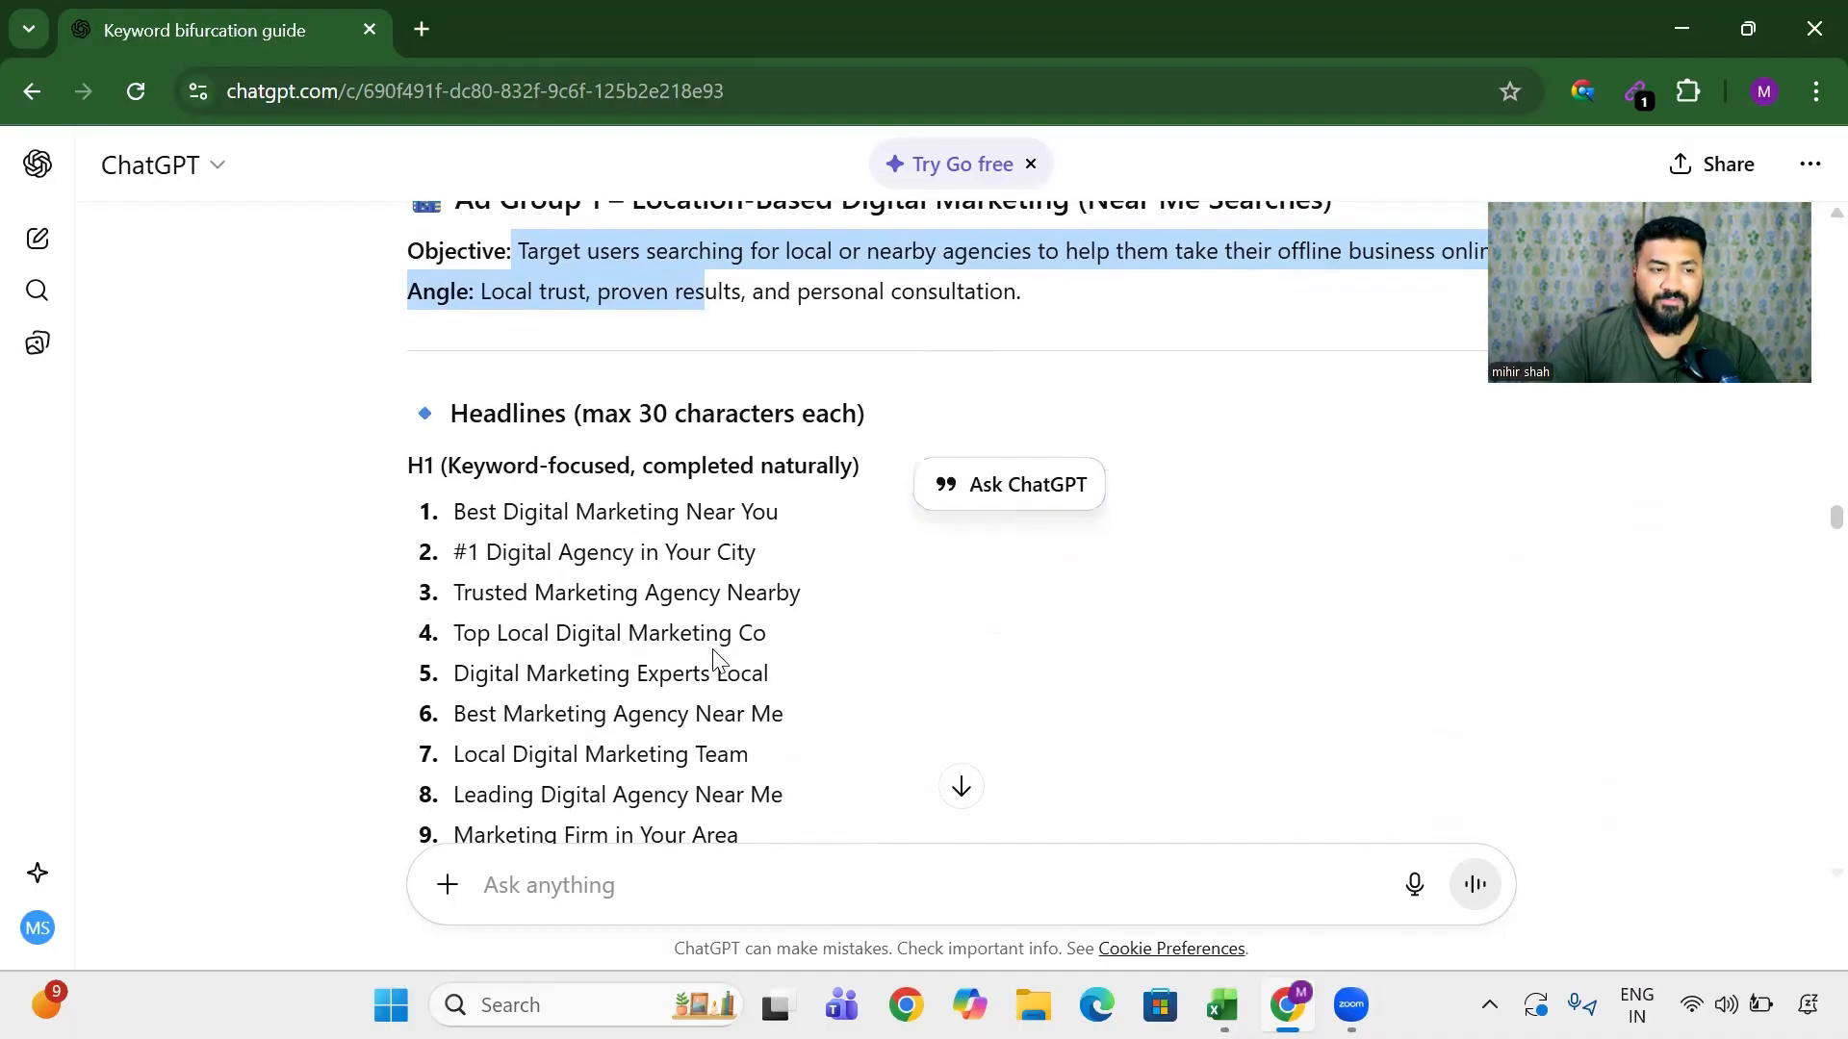
double_click(563, 414)
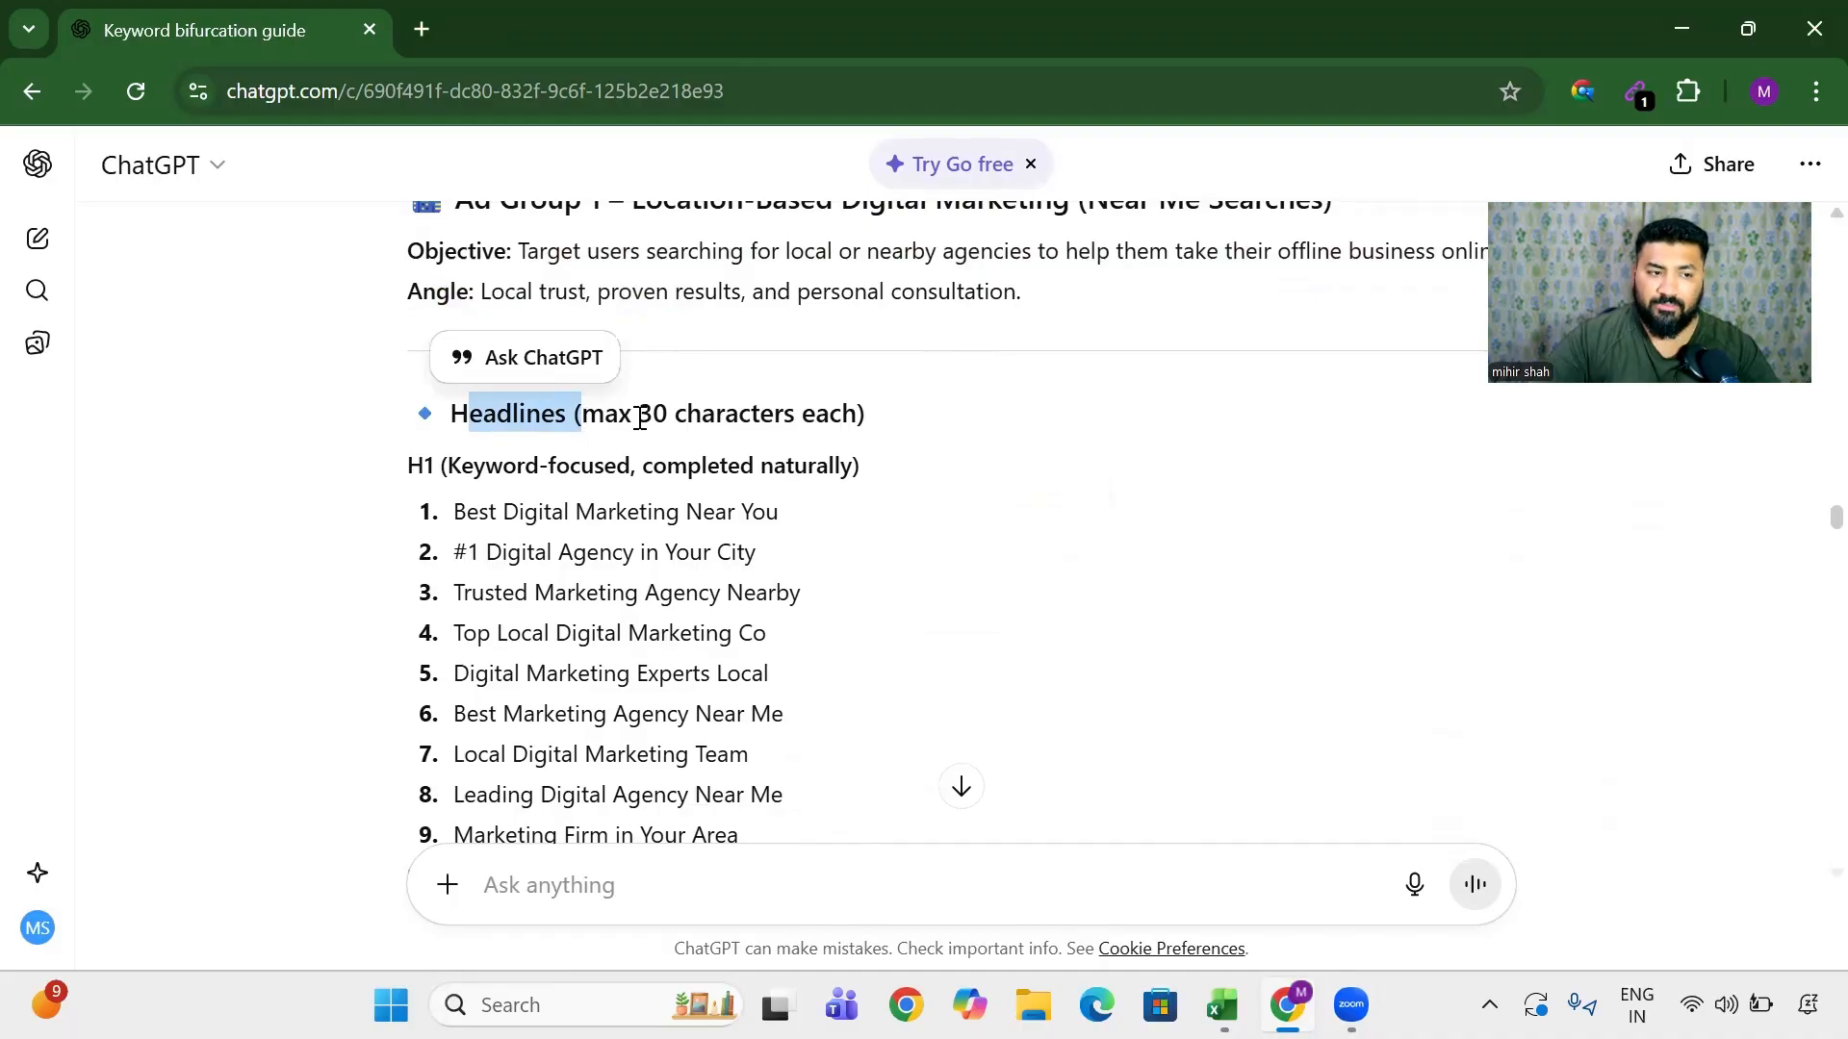
drag(638, 416, 838, 438)
scroll(493, 472, down, 3)
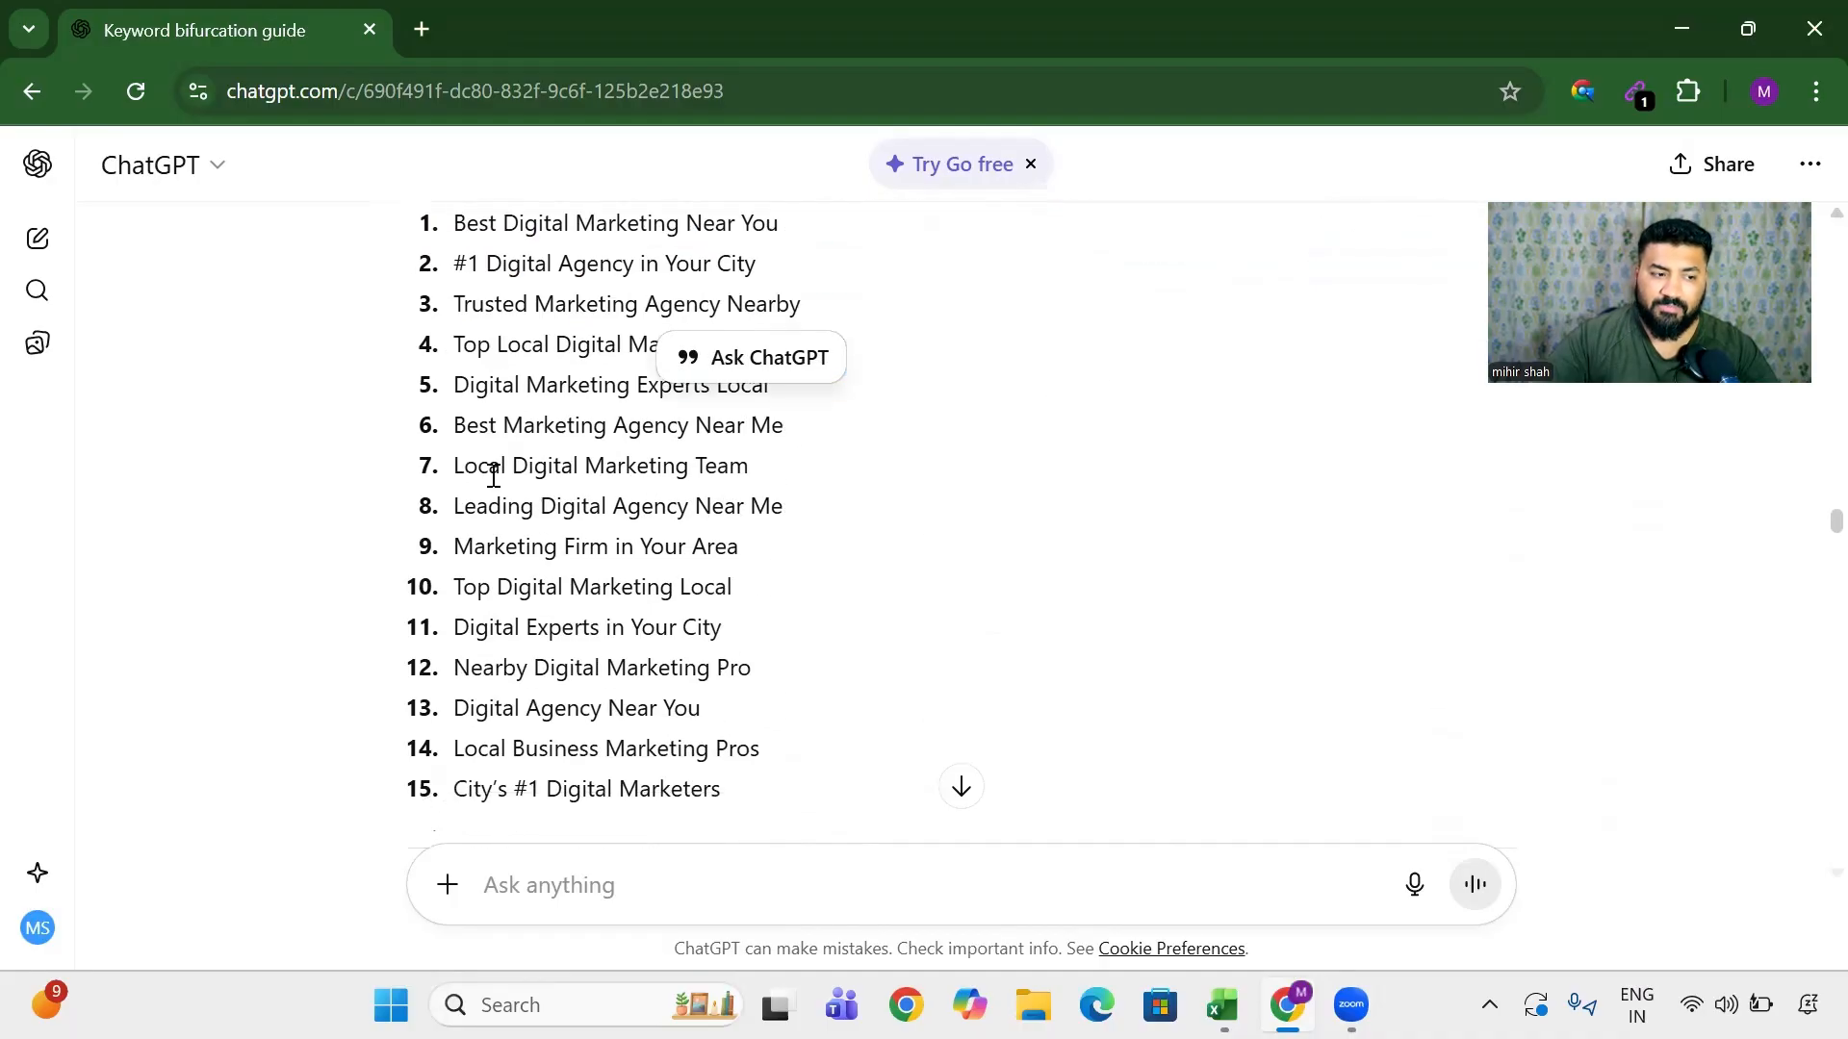
scroll(493, 471, up, 2)
drag(470, 445, 596, 630)
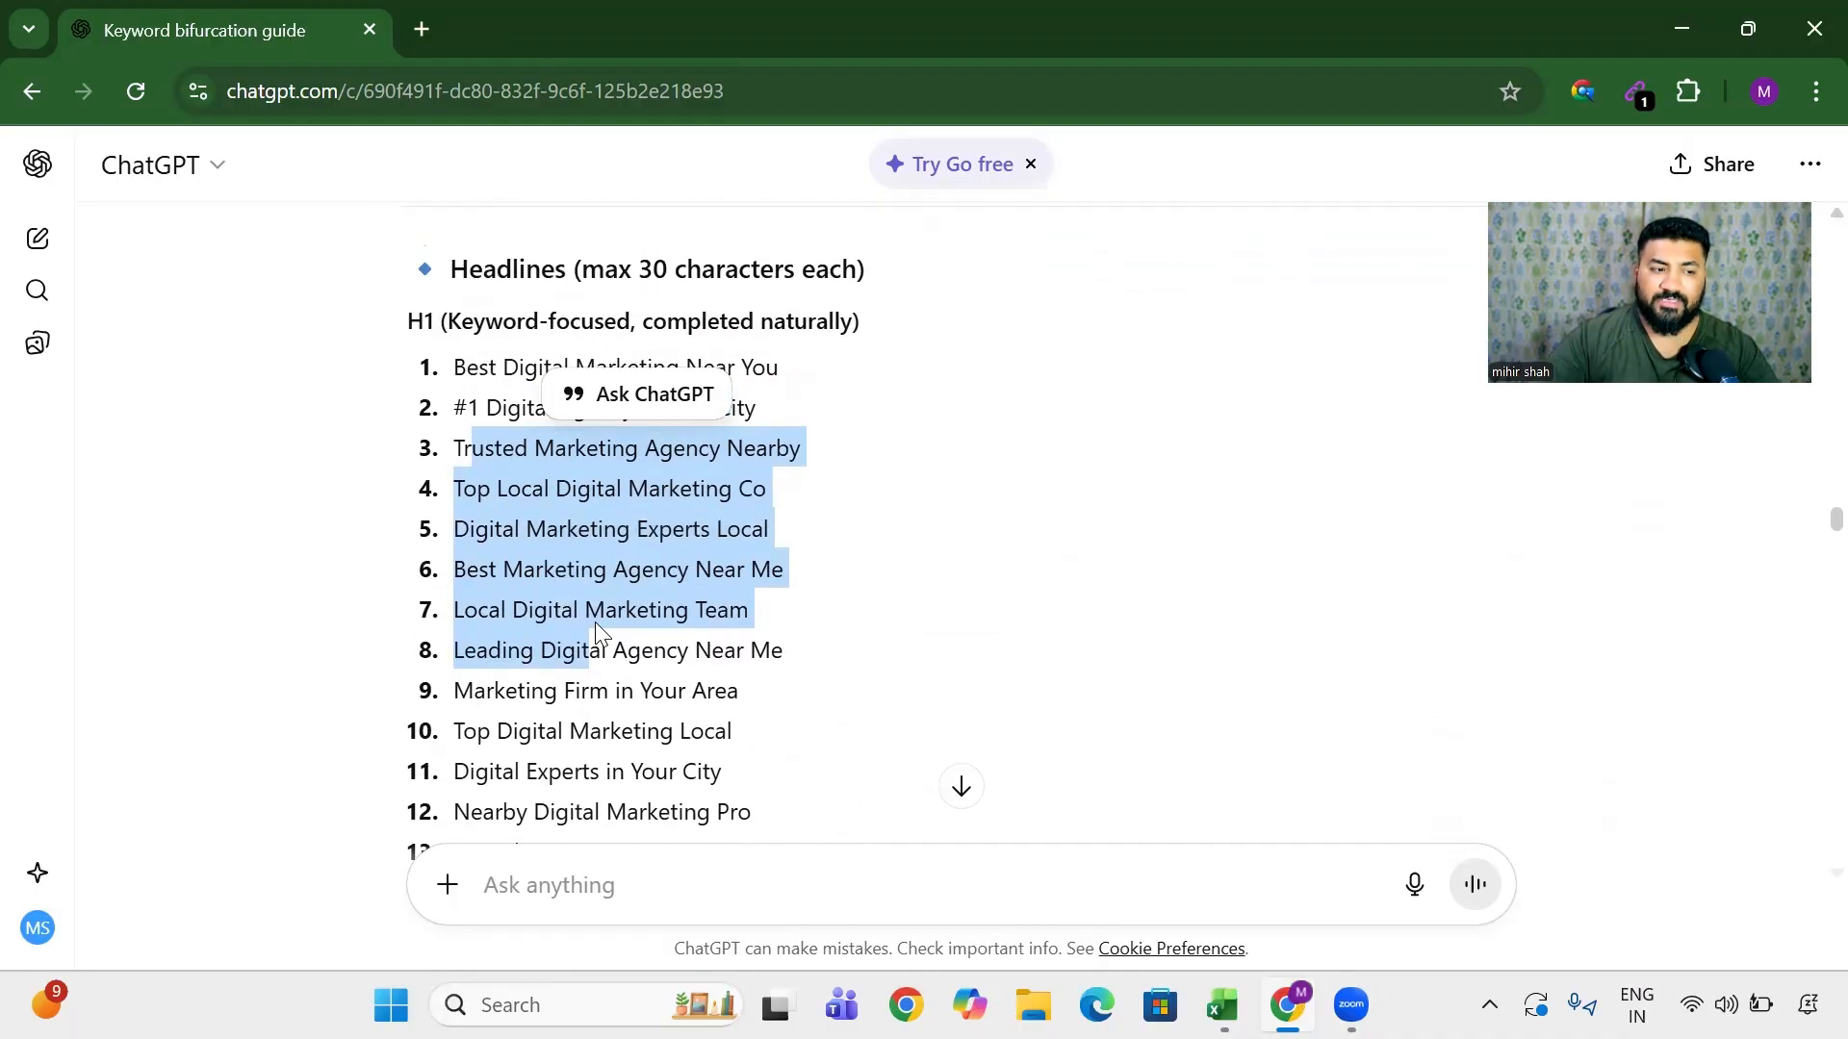
scroll(595, 624, down, 7)
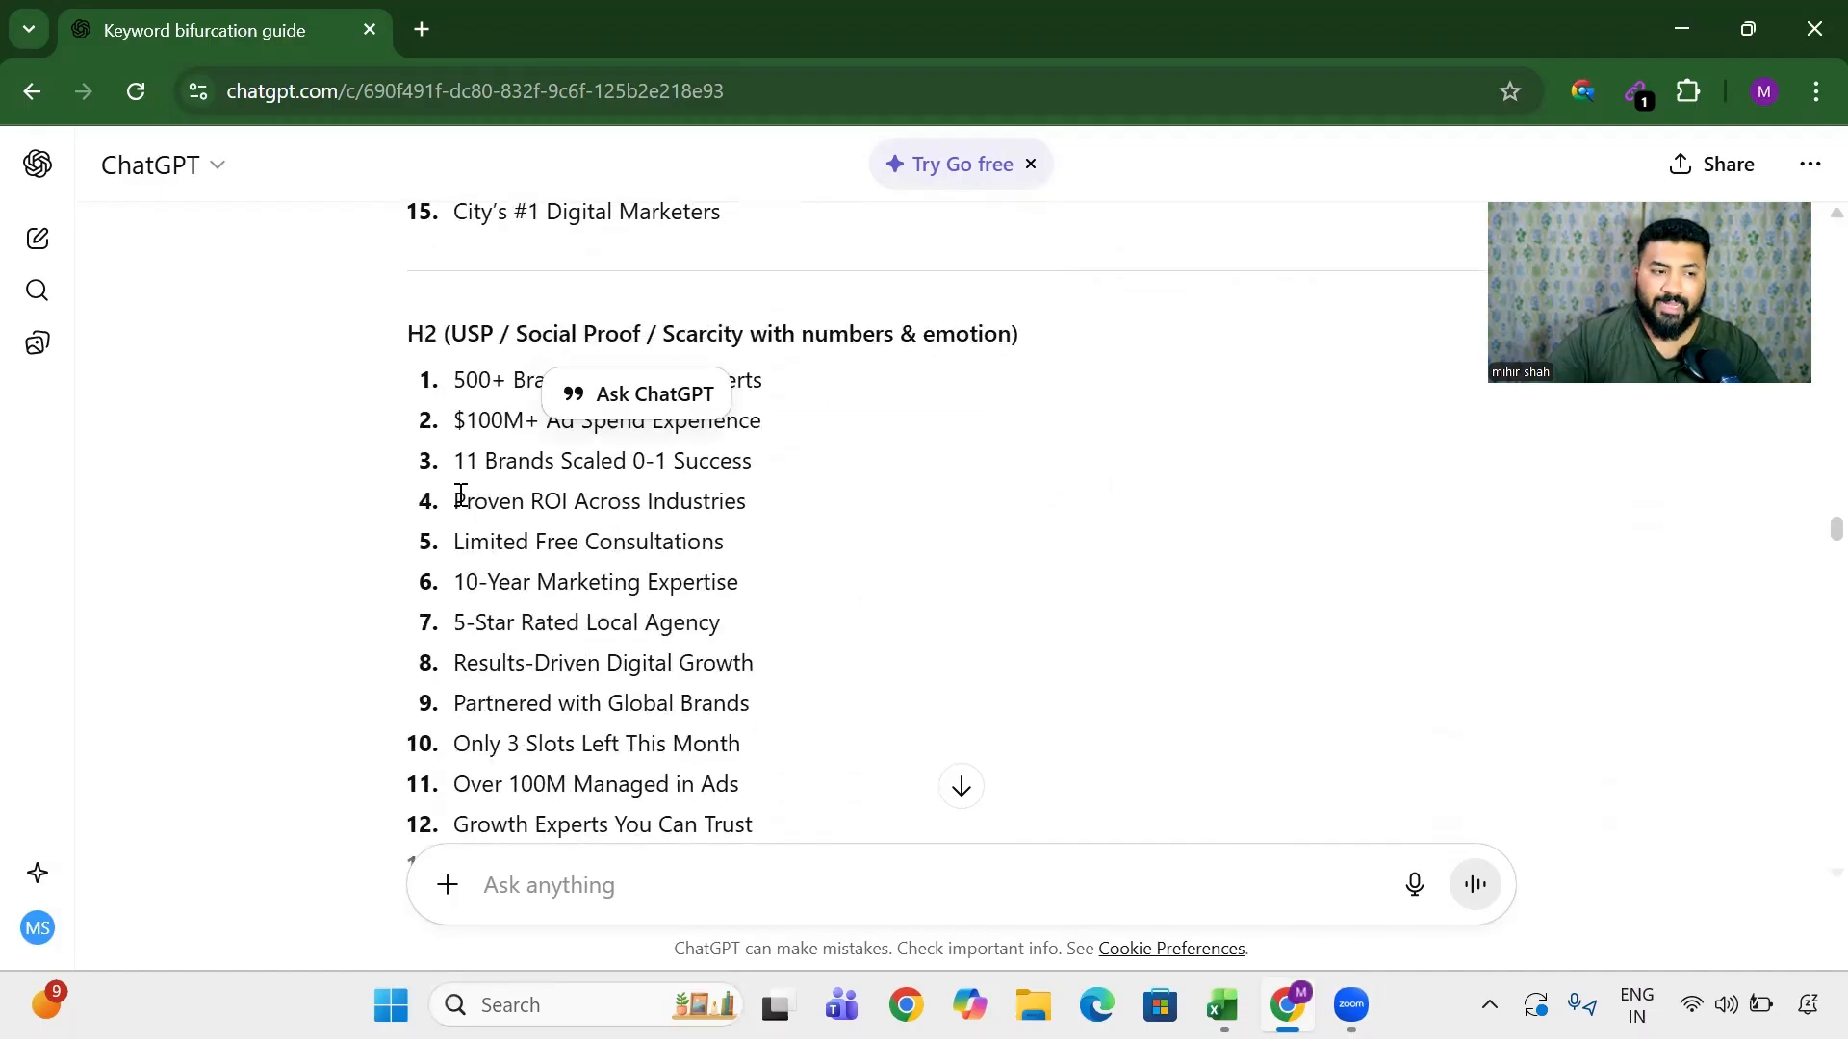
drag(485, 463, 629, 703)
scroll(445, 657, down, 2)
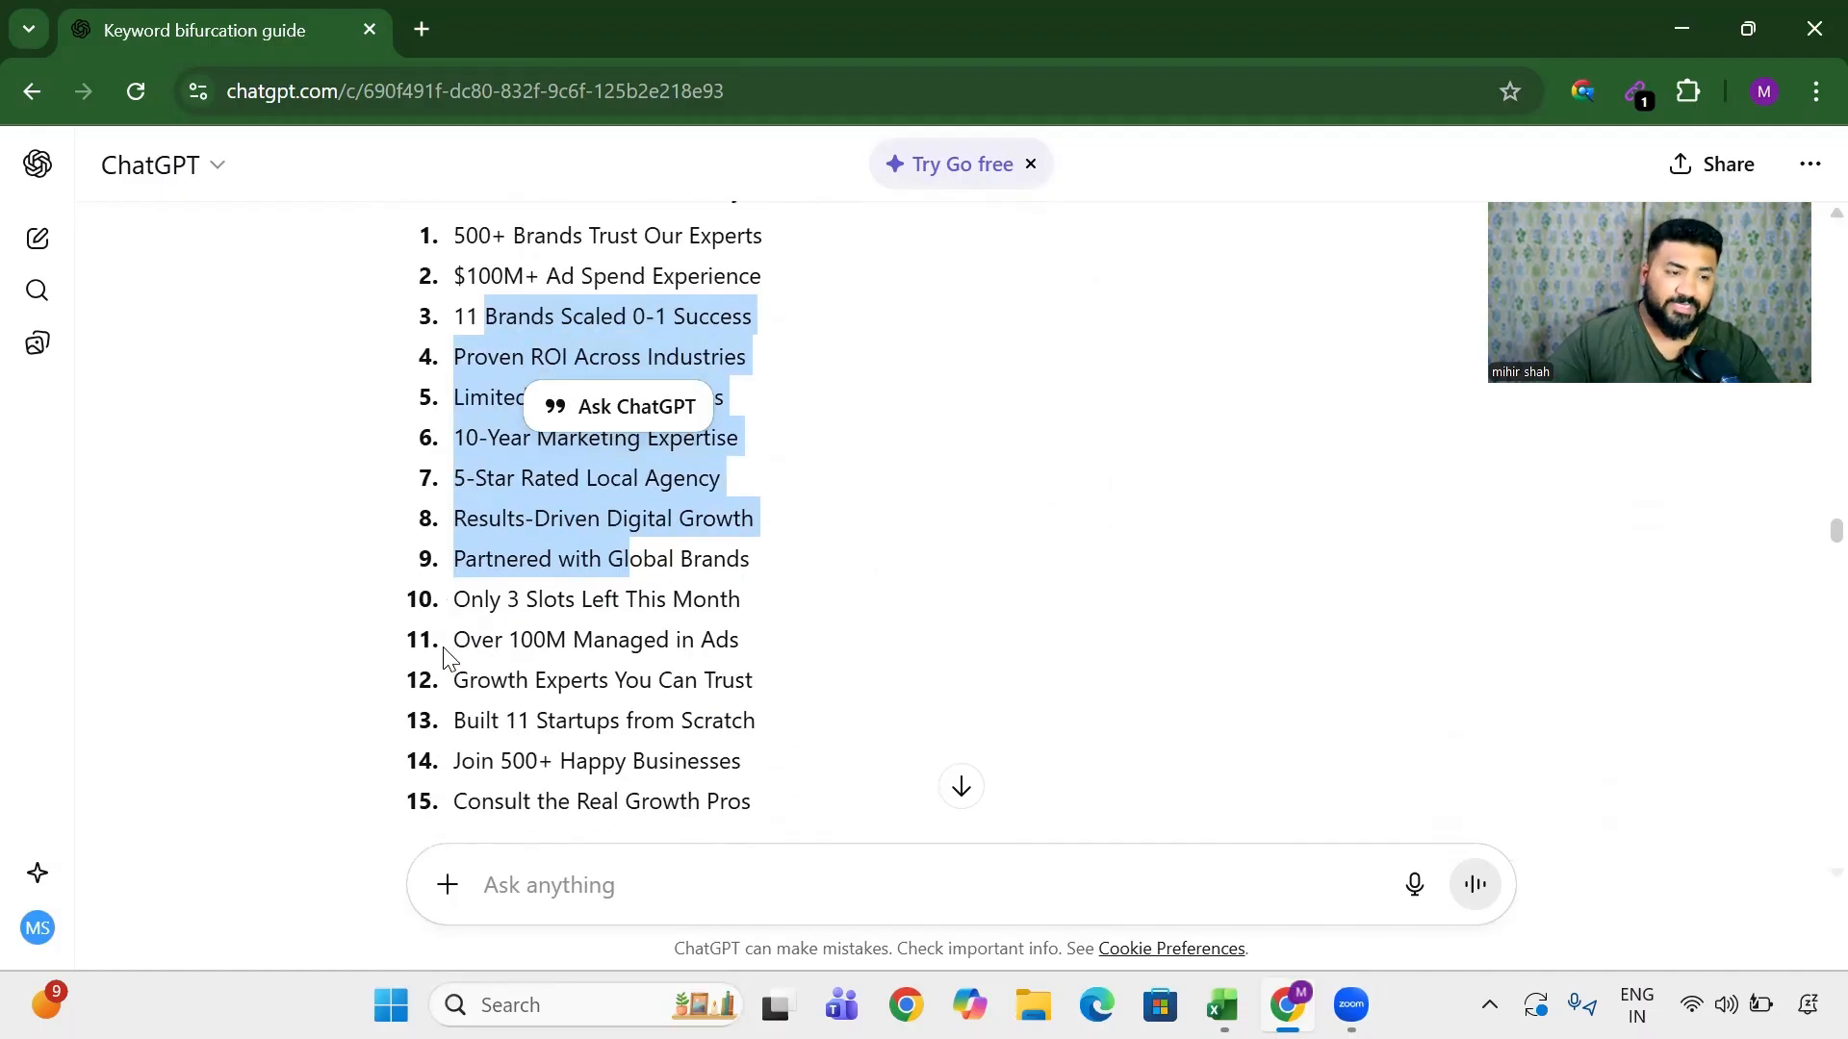
scroll(446, 658, down, 6)
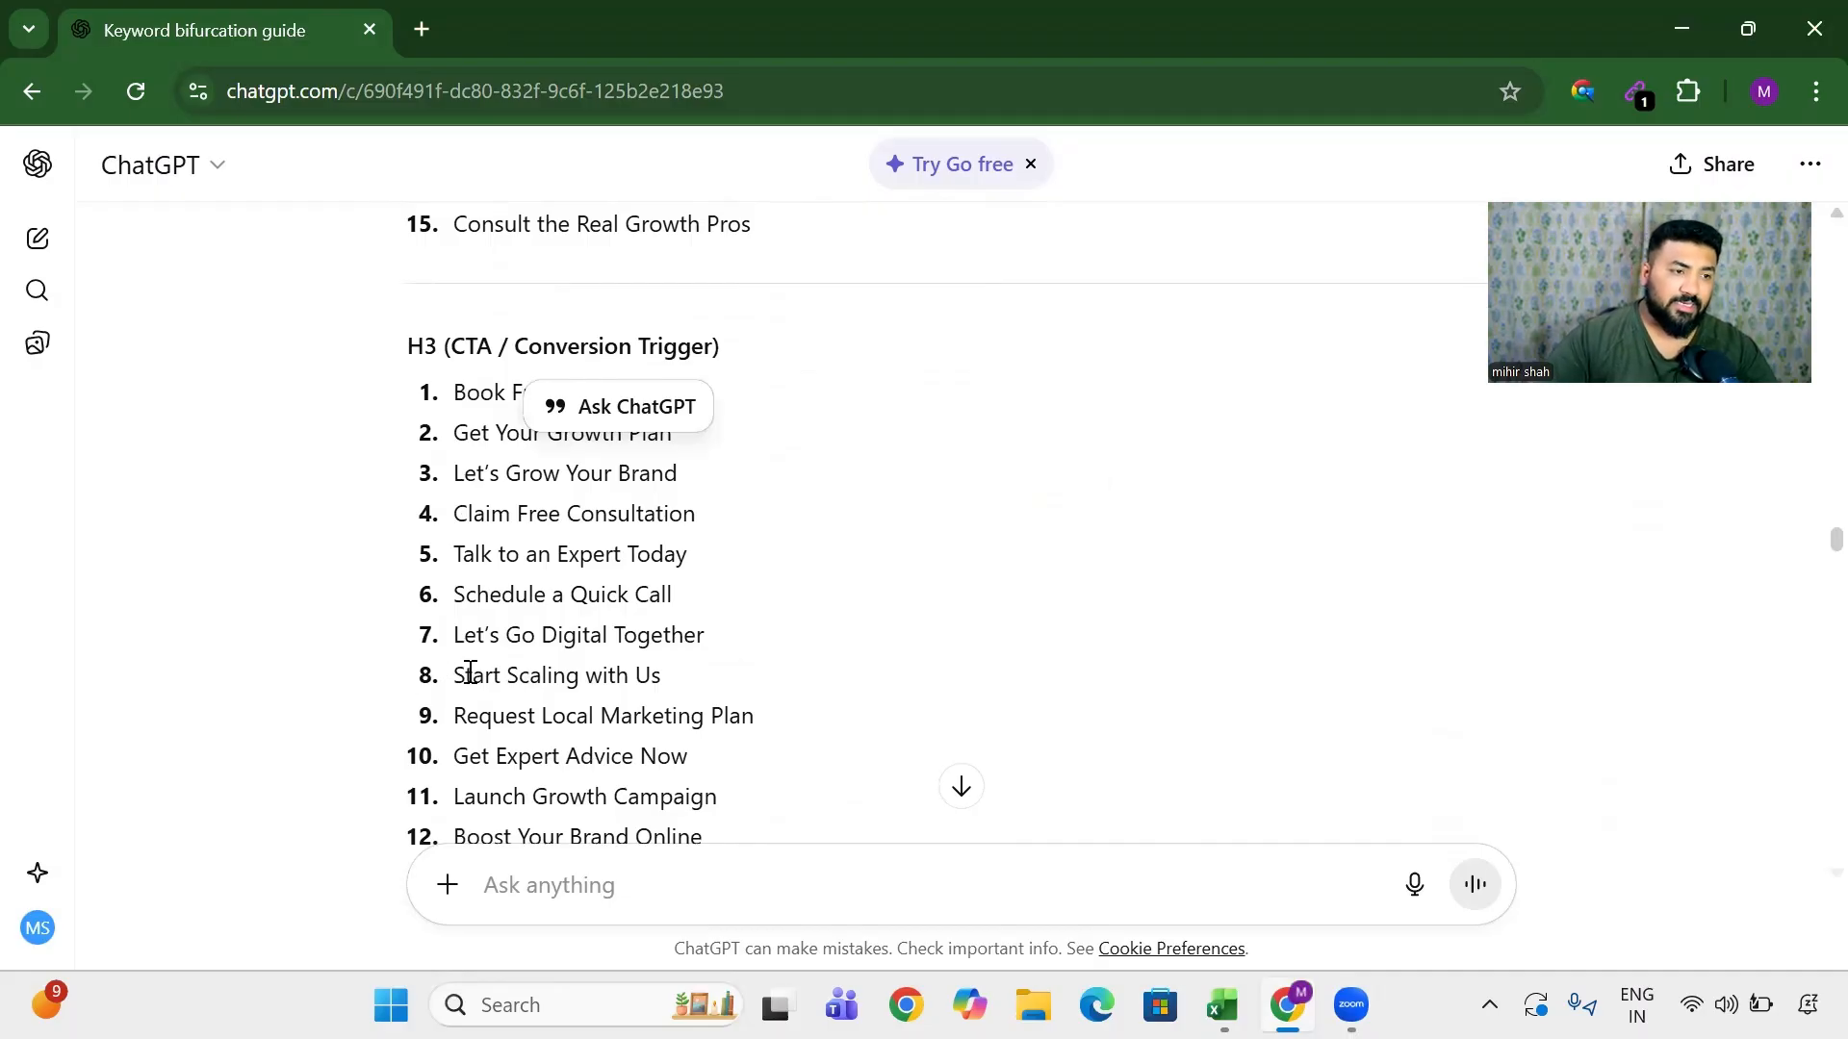
drag(460, 474, 603, 664)
scroll(258, 592, down, 5)
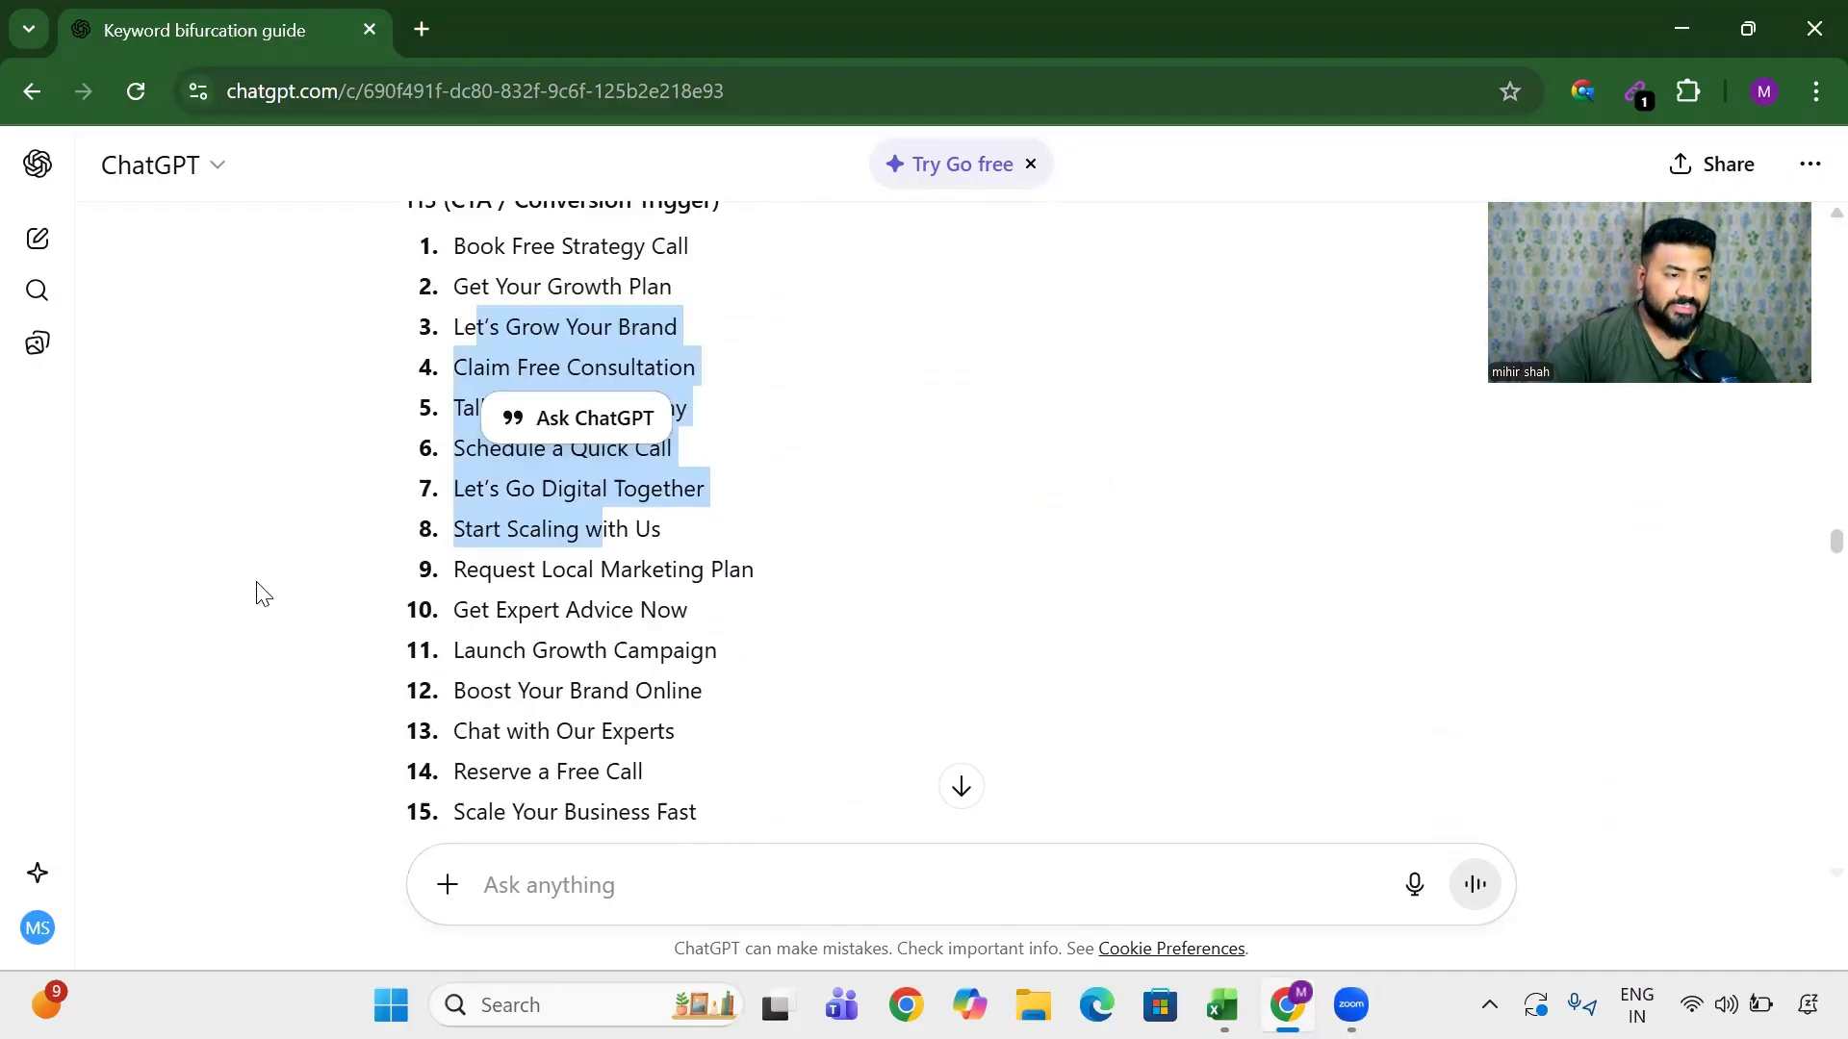
drag(487, 548, 1093, 724)
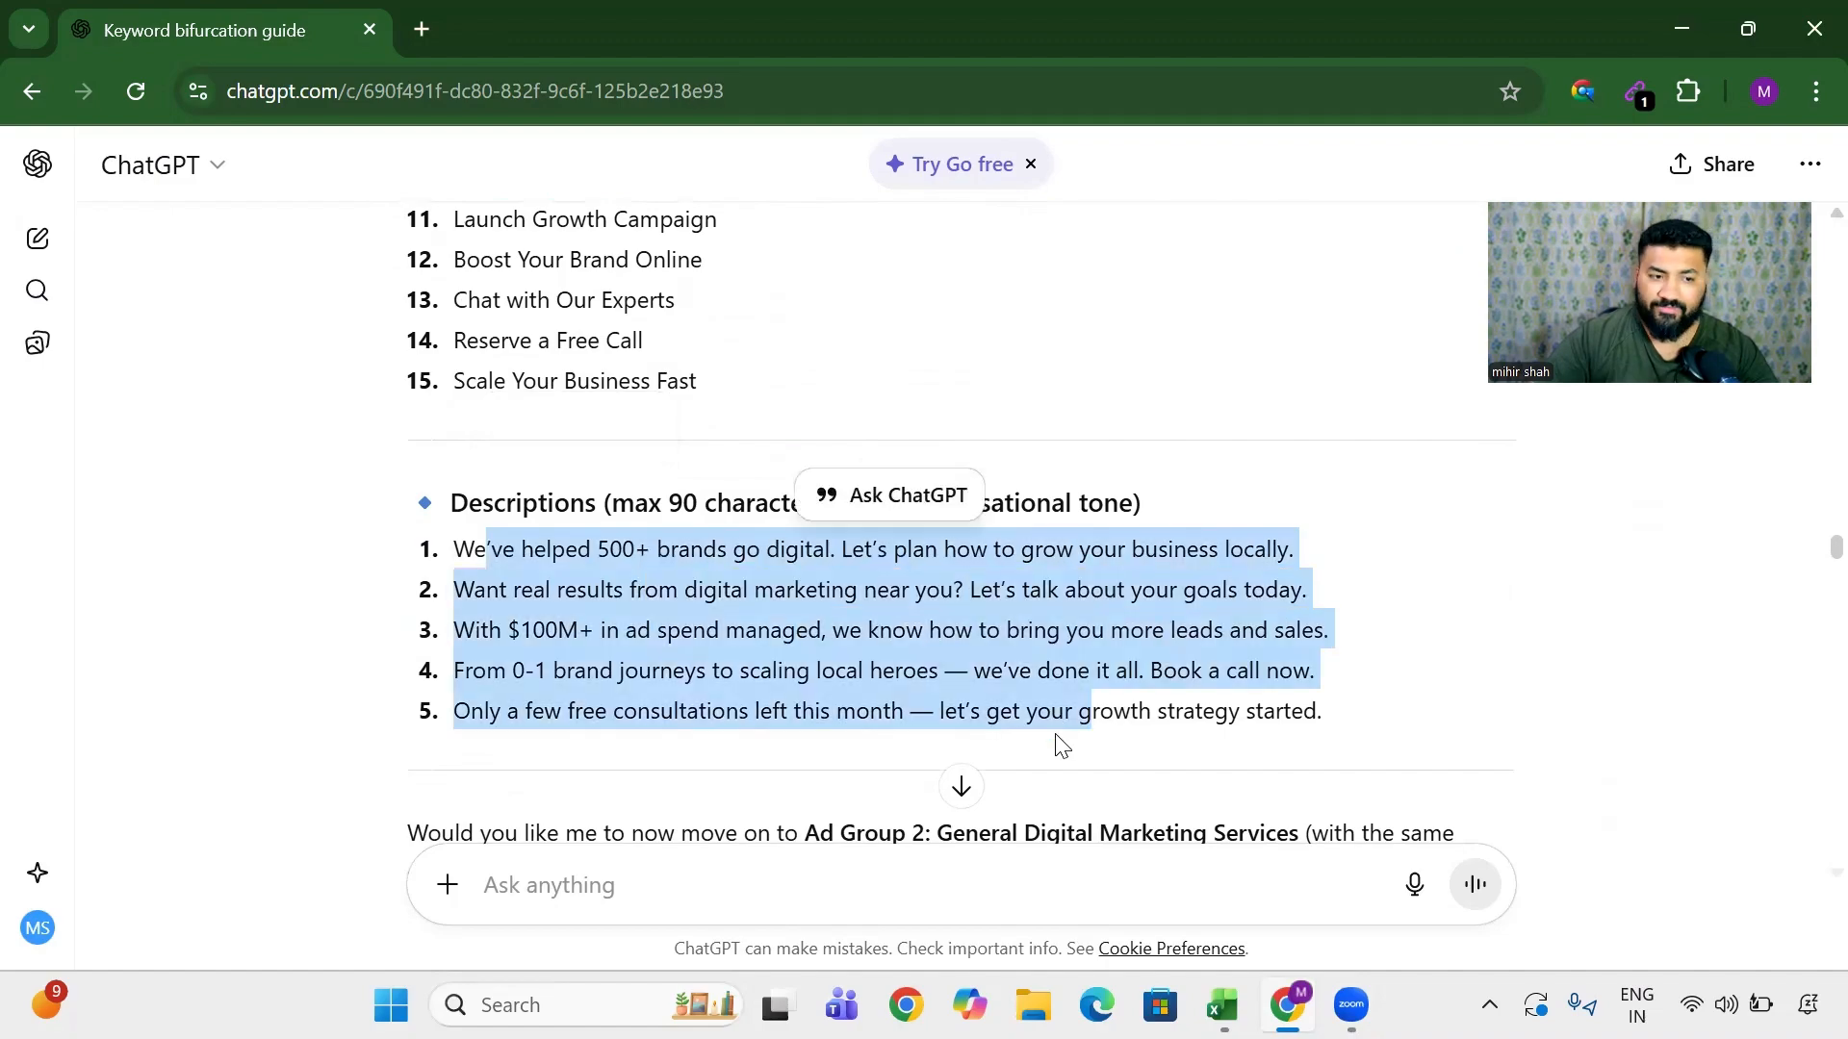
scroll(682, 762, down, 1)
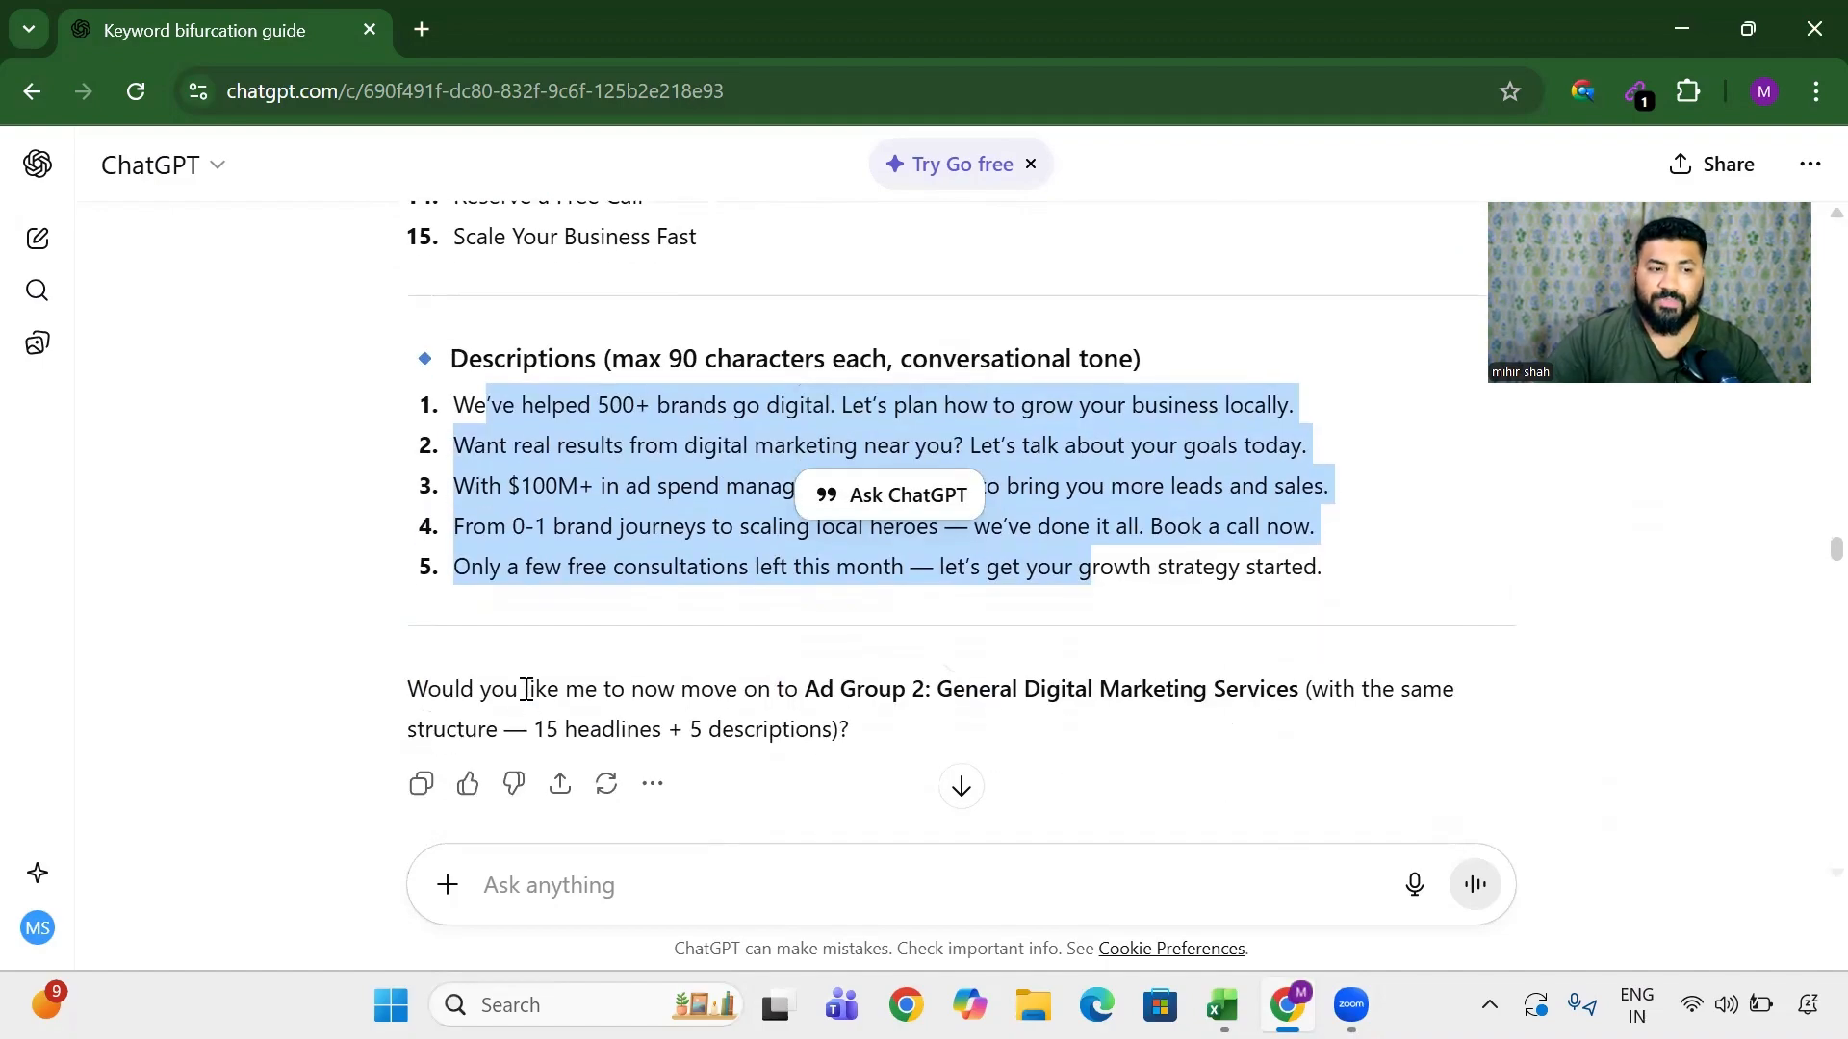
drag(525, 689, 851, 732)
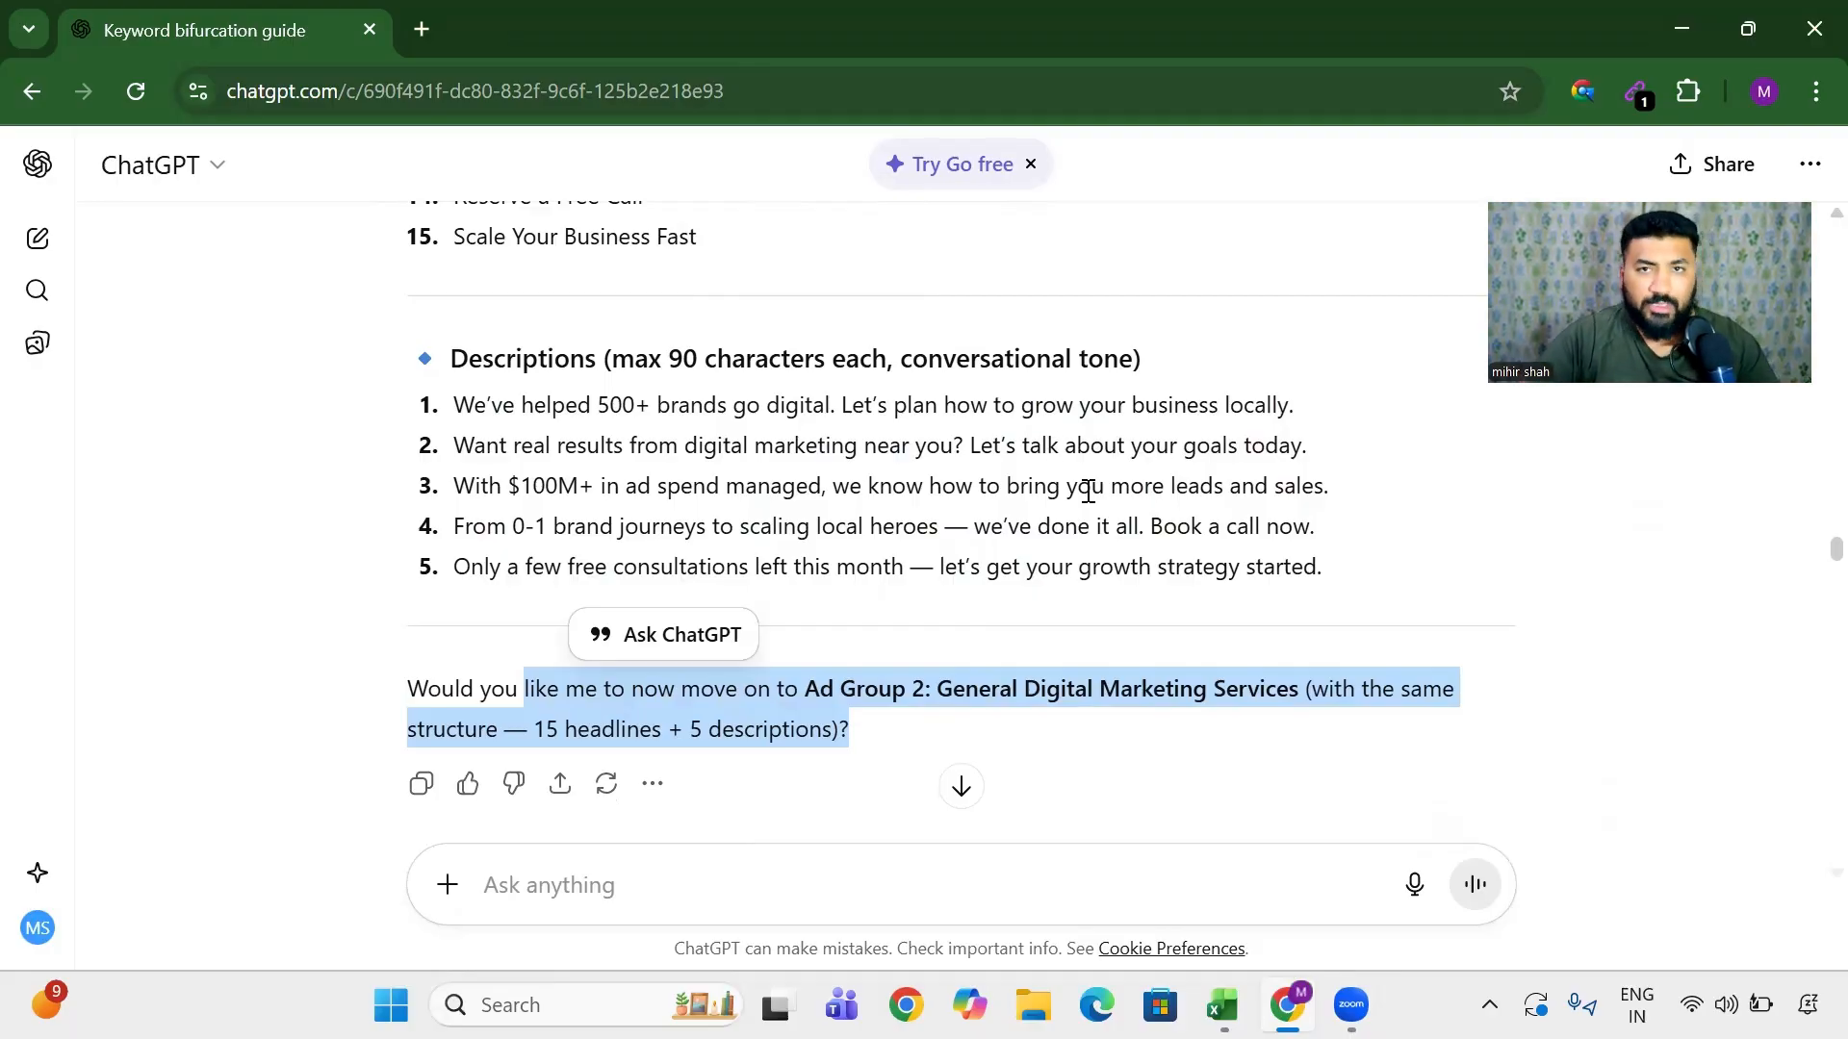
scroll(1087, 492, down, 2)
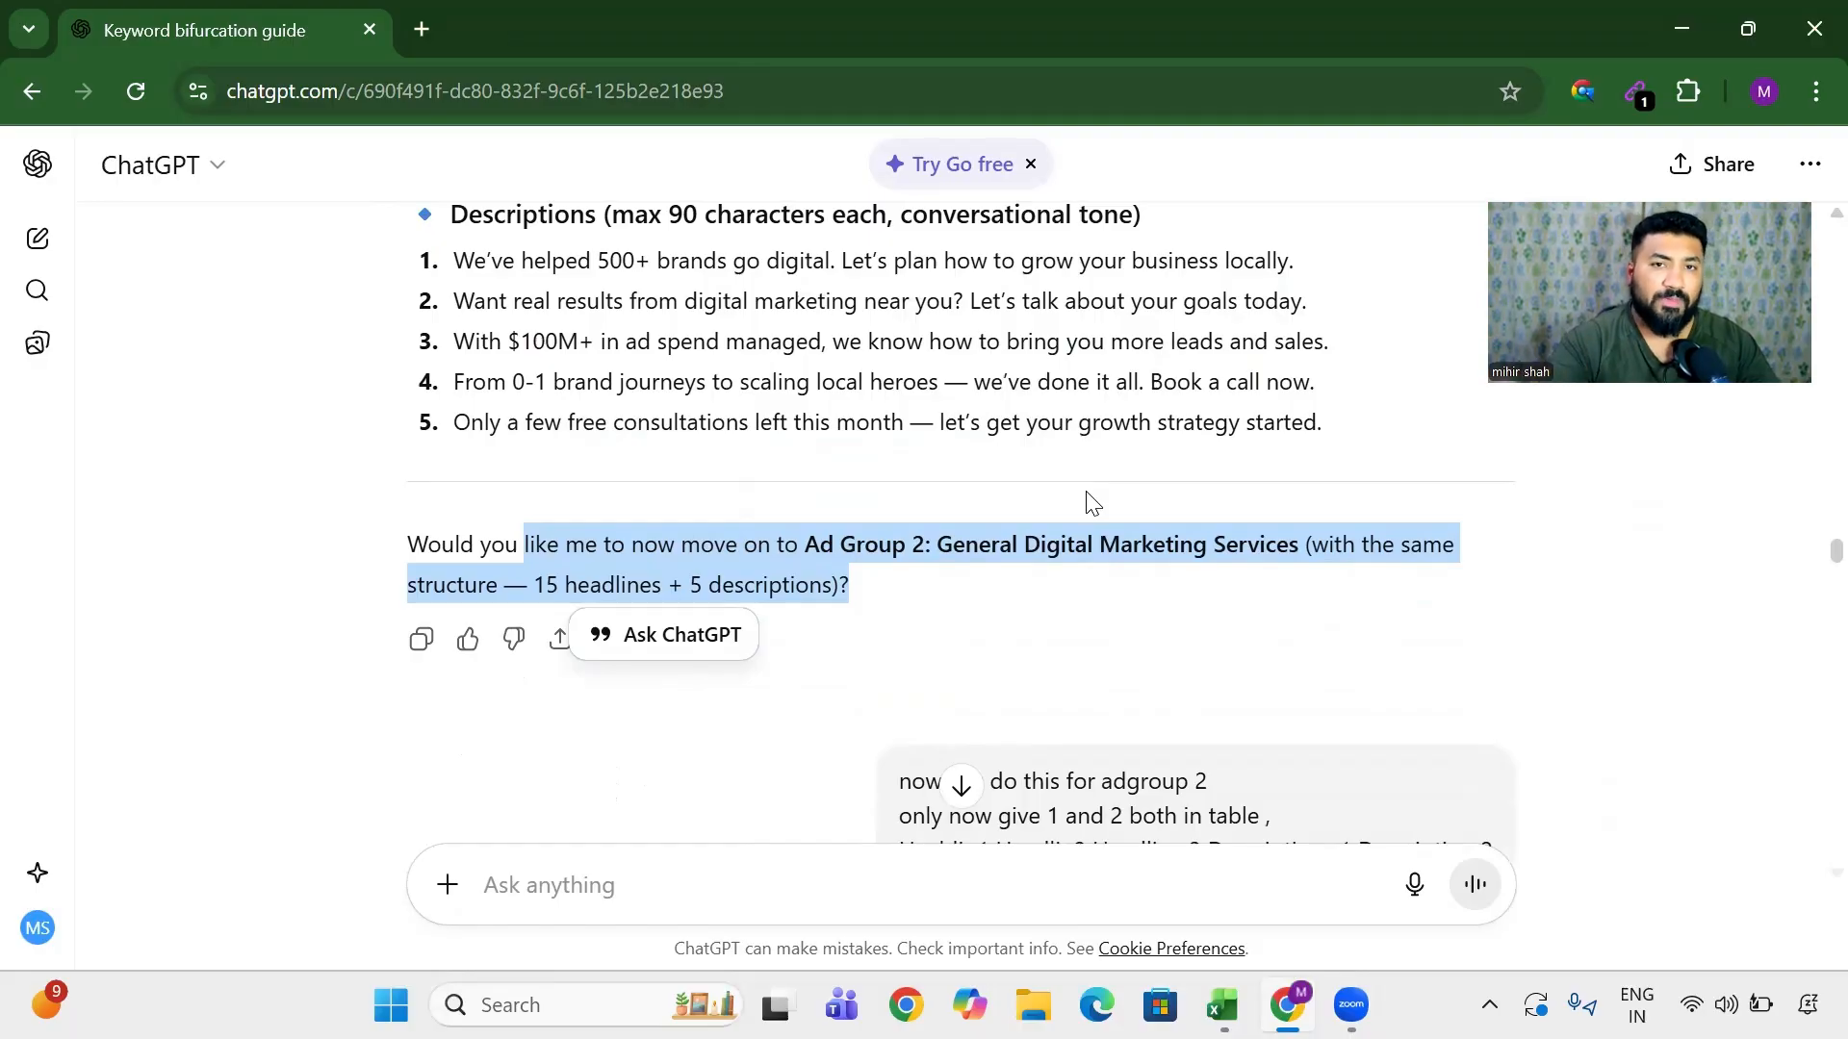
click(1092, 502)
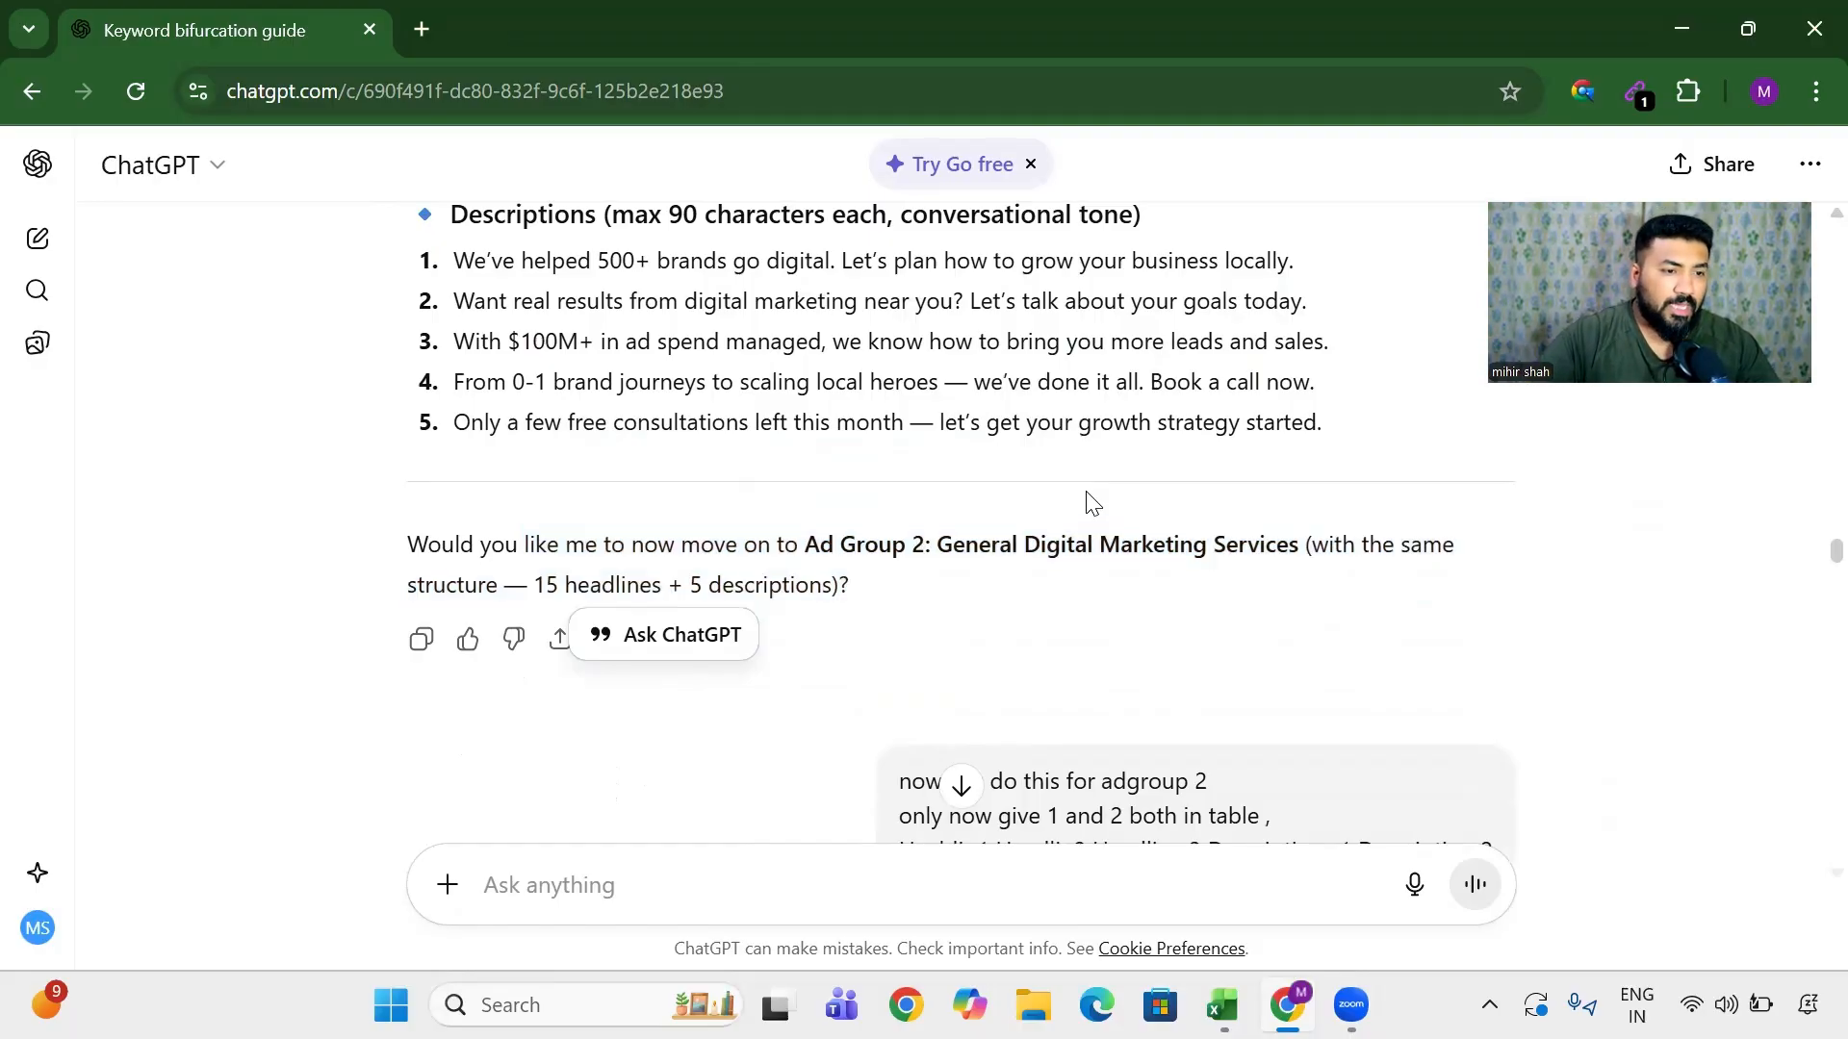
drag(401, 542, 659, 558)
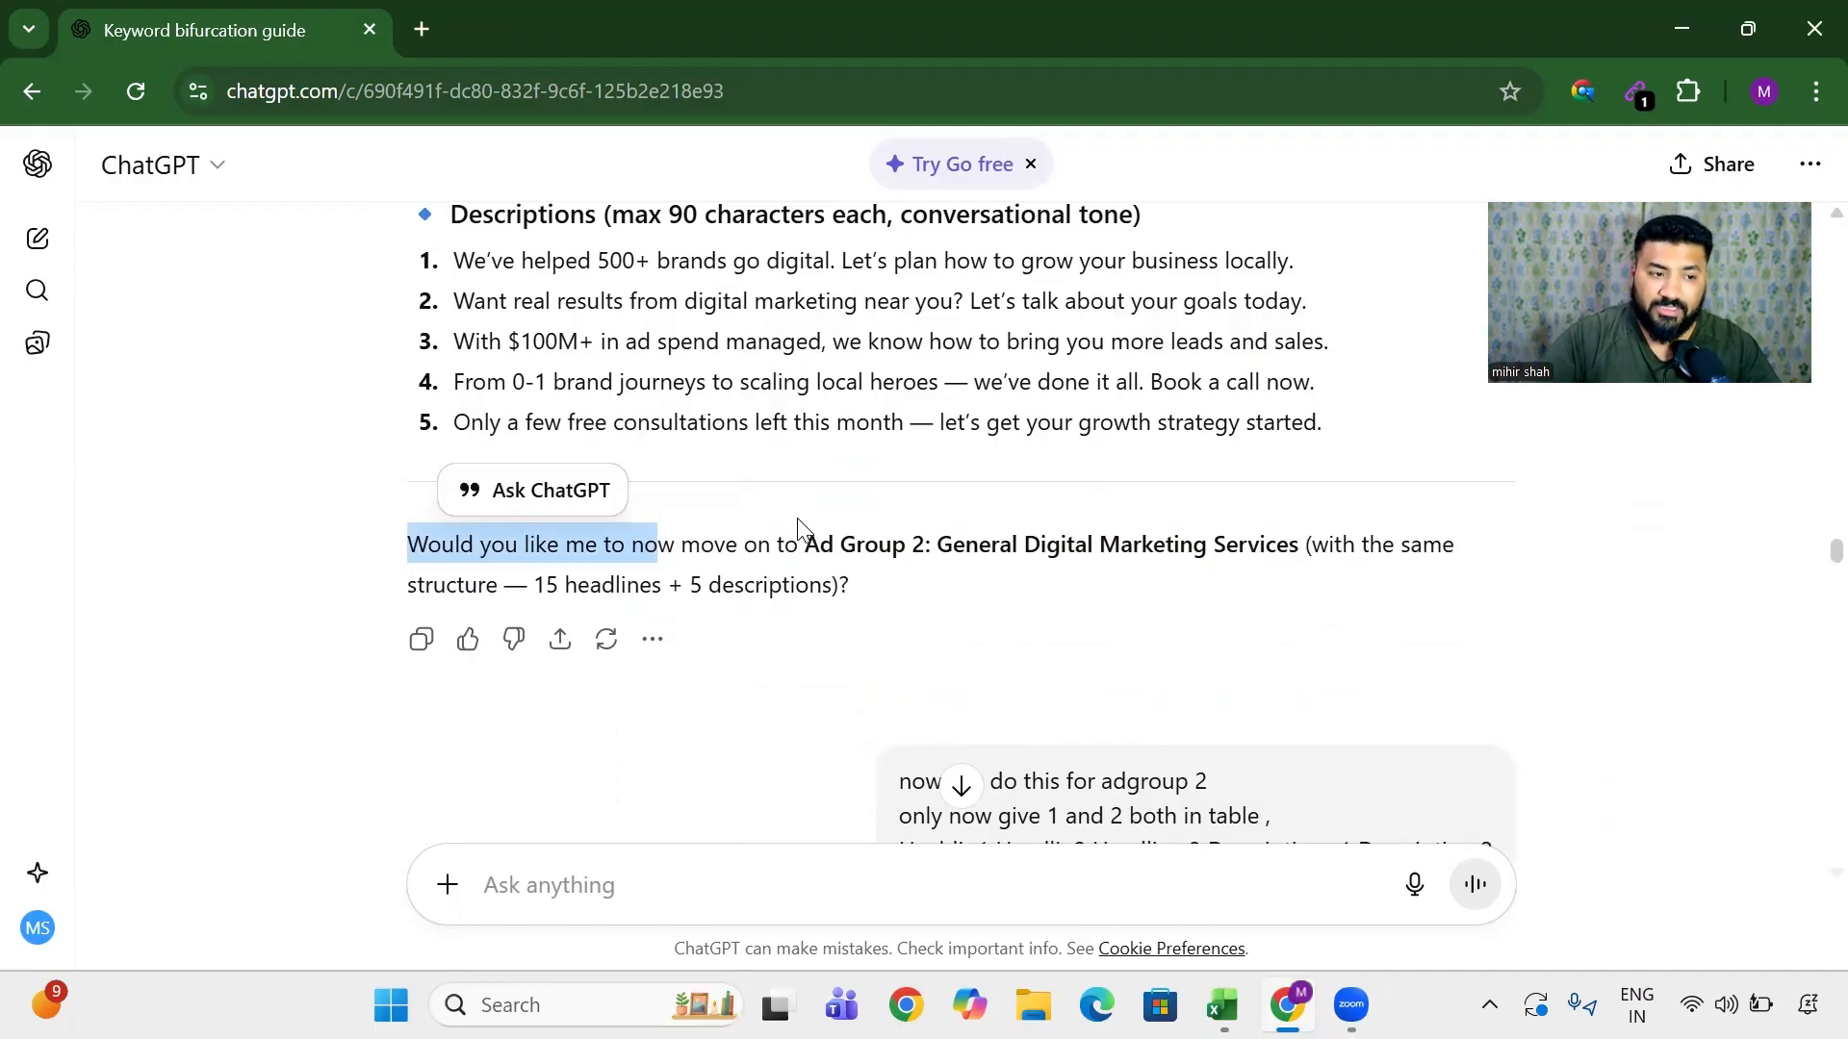
drag(803, 544, 1304, 537)
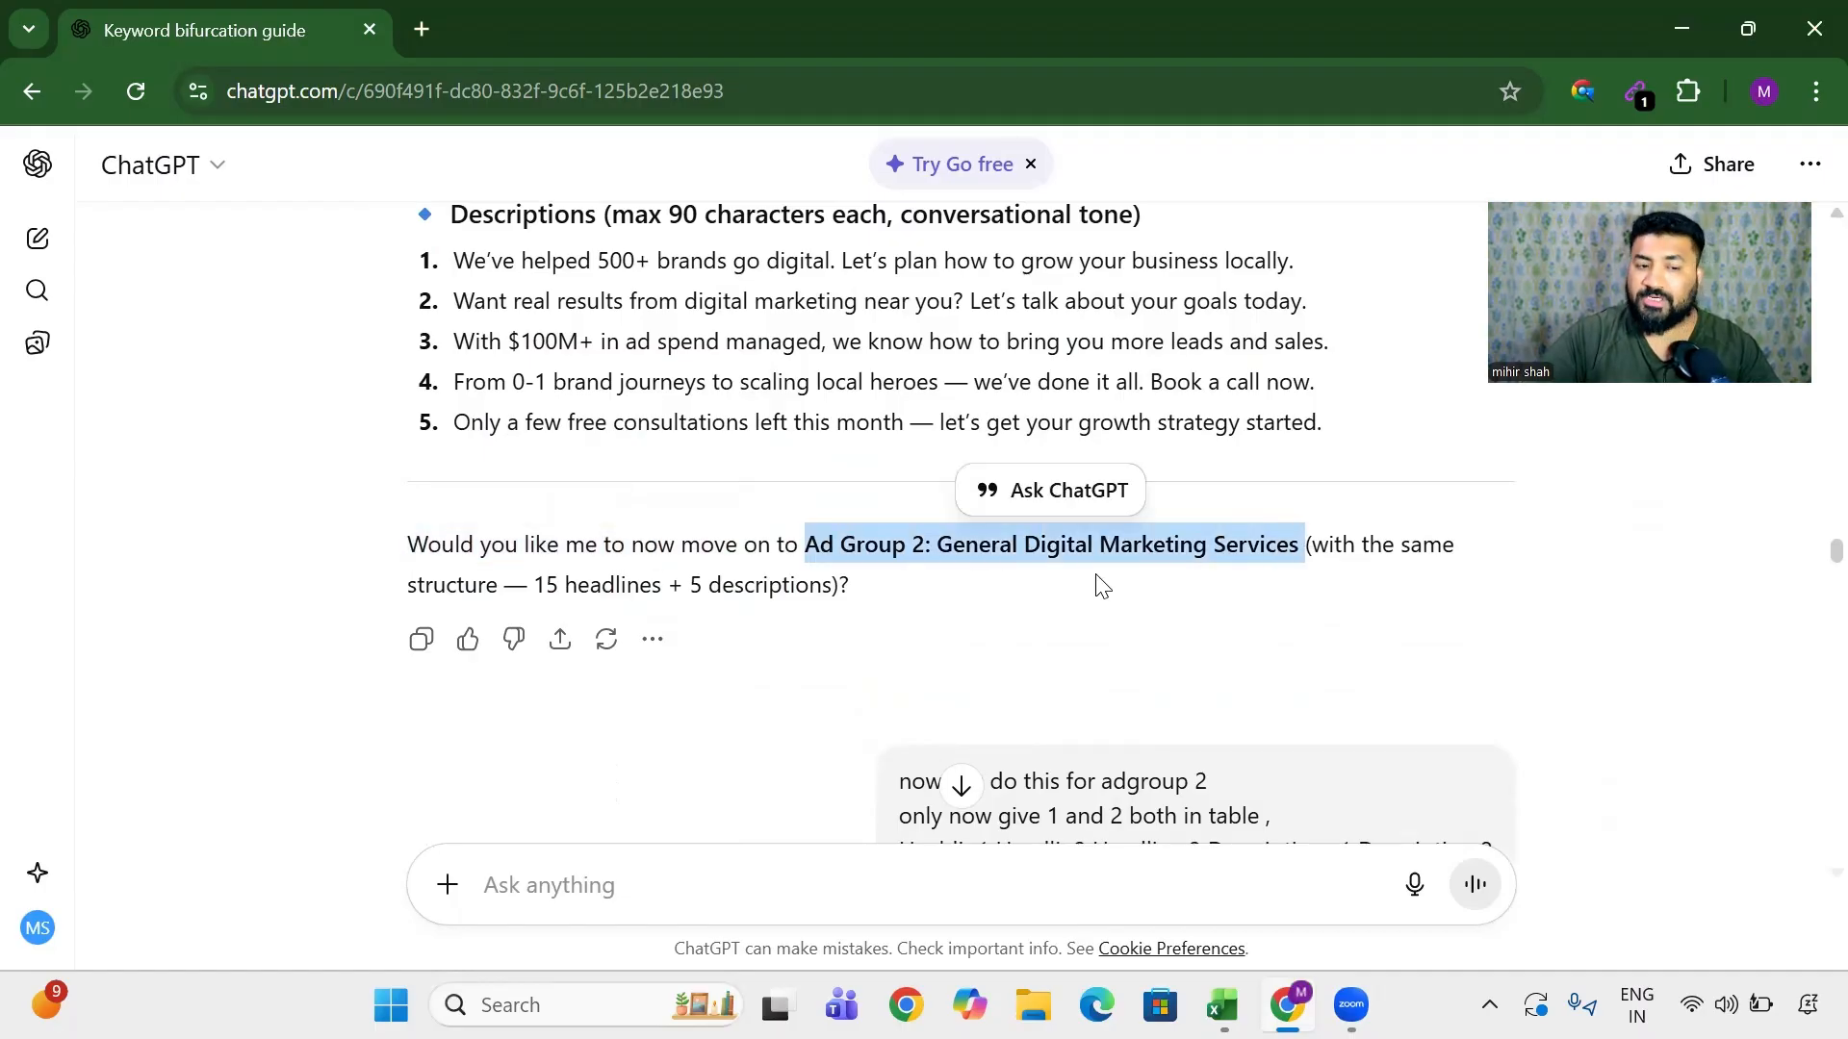
scroll(1095, 583, down, 4)
scroll(1094, 583, up, 3)
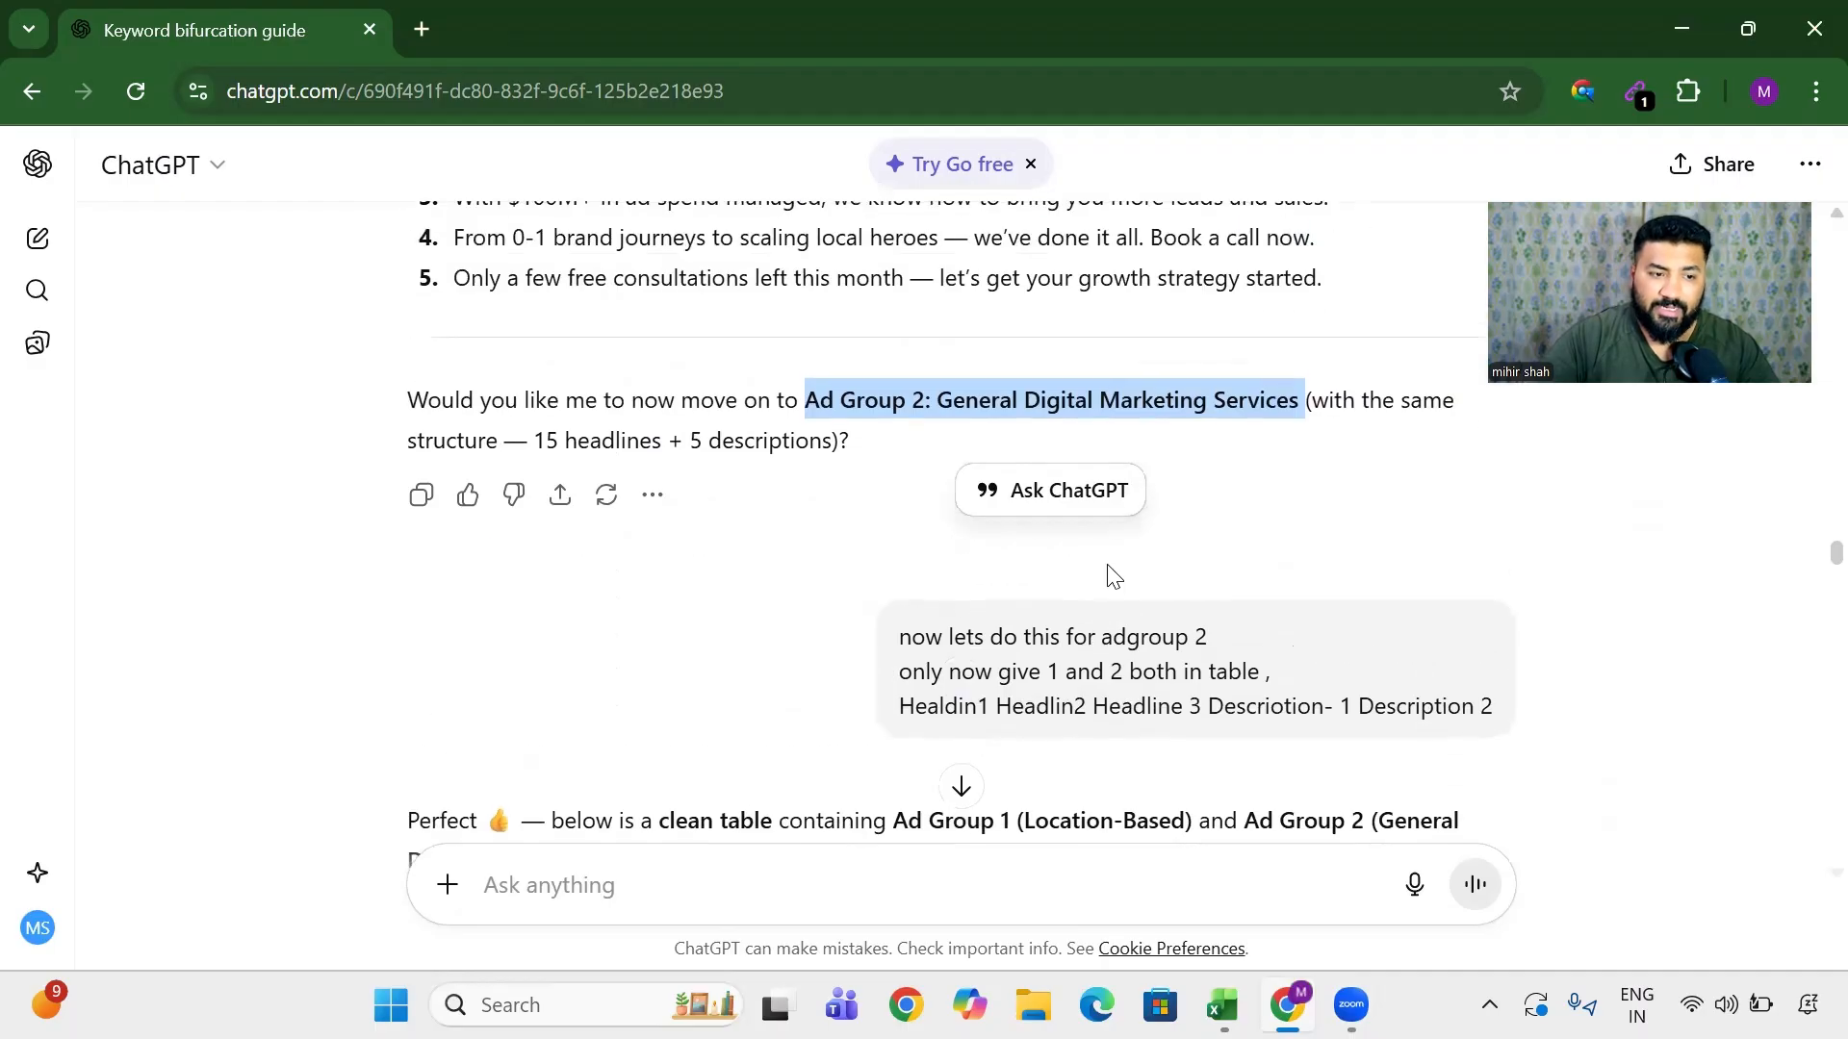
drag(930, 671, 1302, 702)
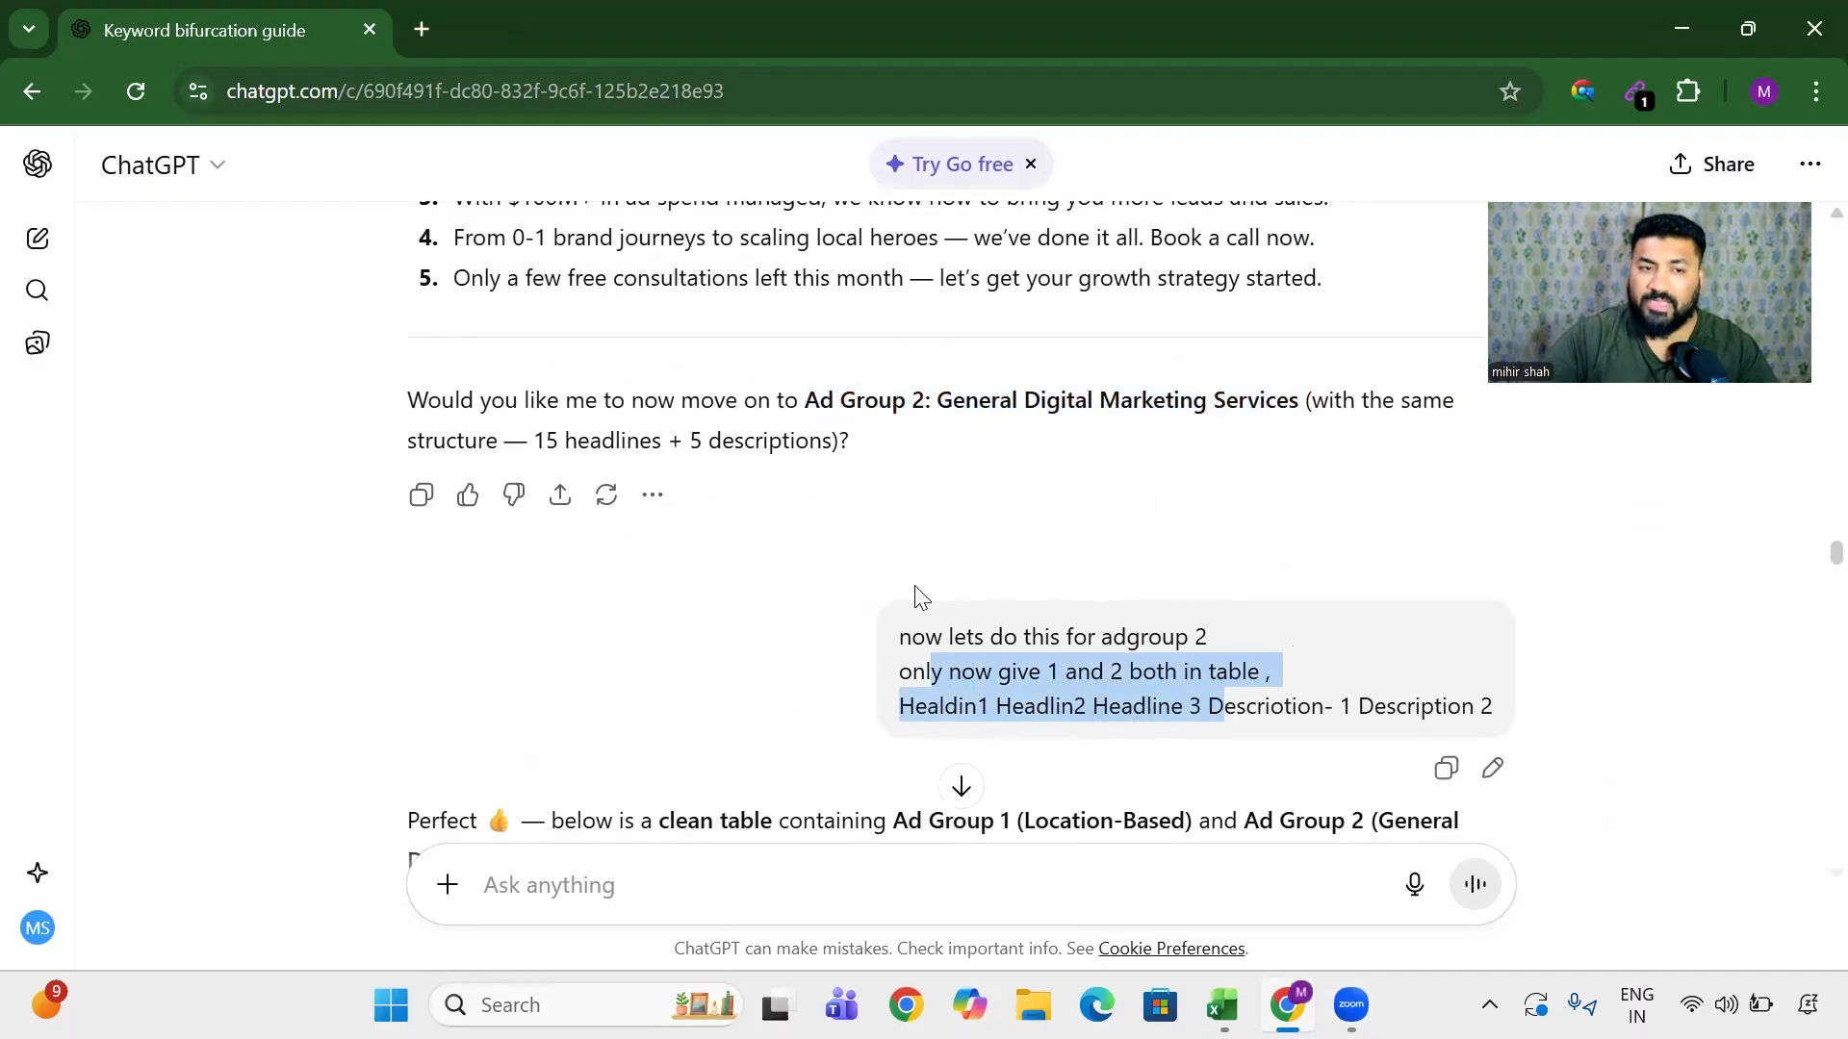
scroll(637, 493, down, 4)
scroll(632, 491, down, 6)
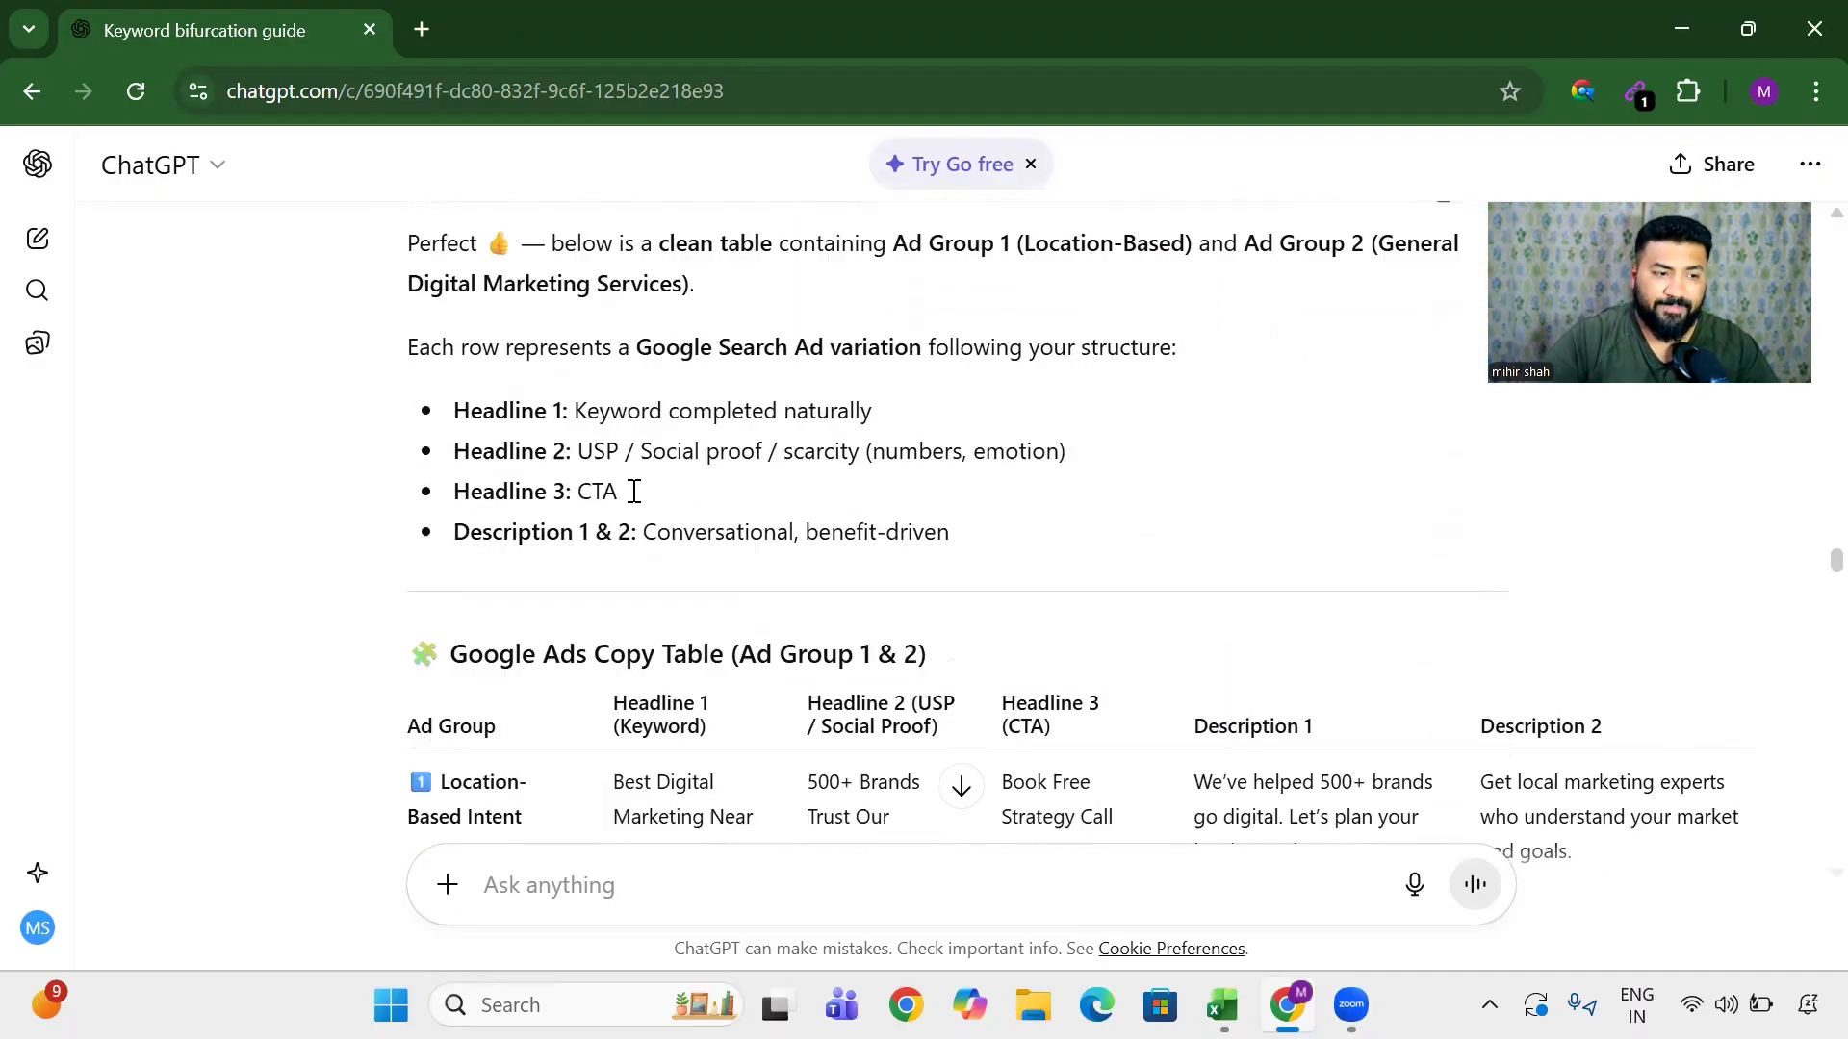
scroll(627, 499, up, 3)
scroll(539, 505, down, 3)
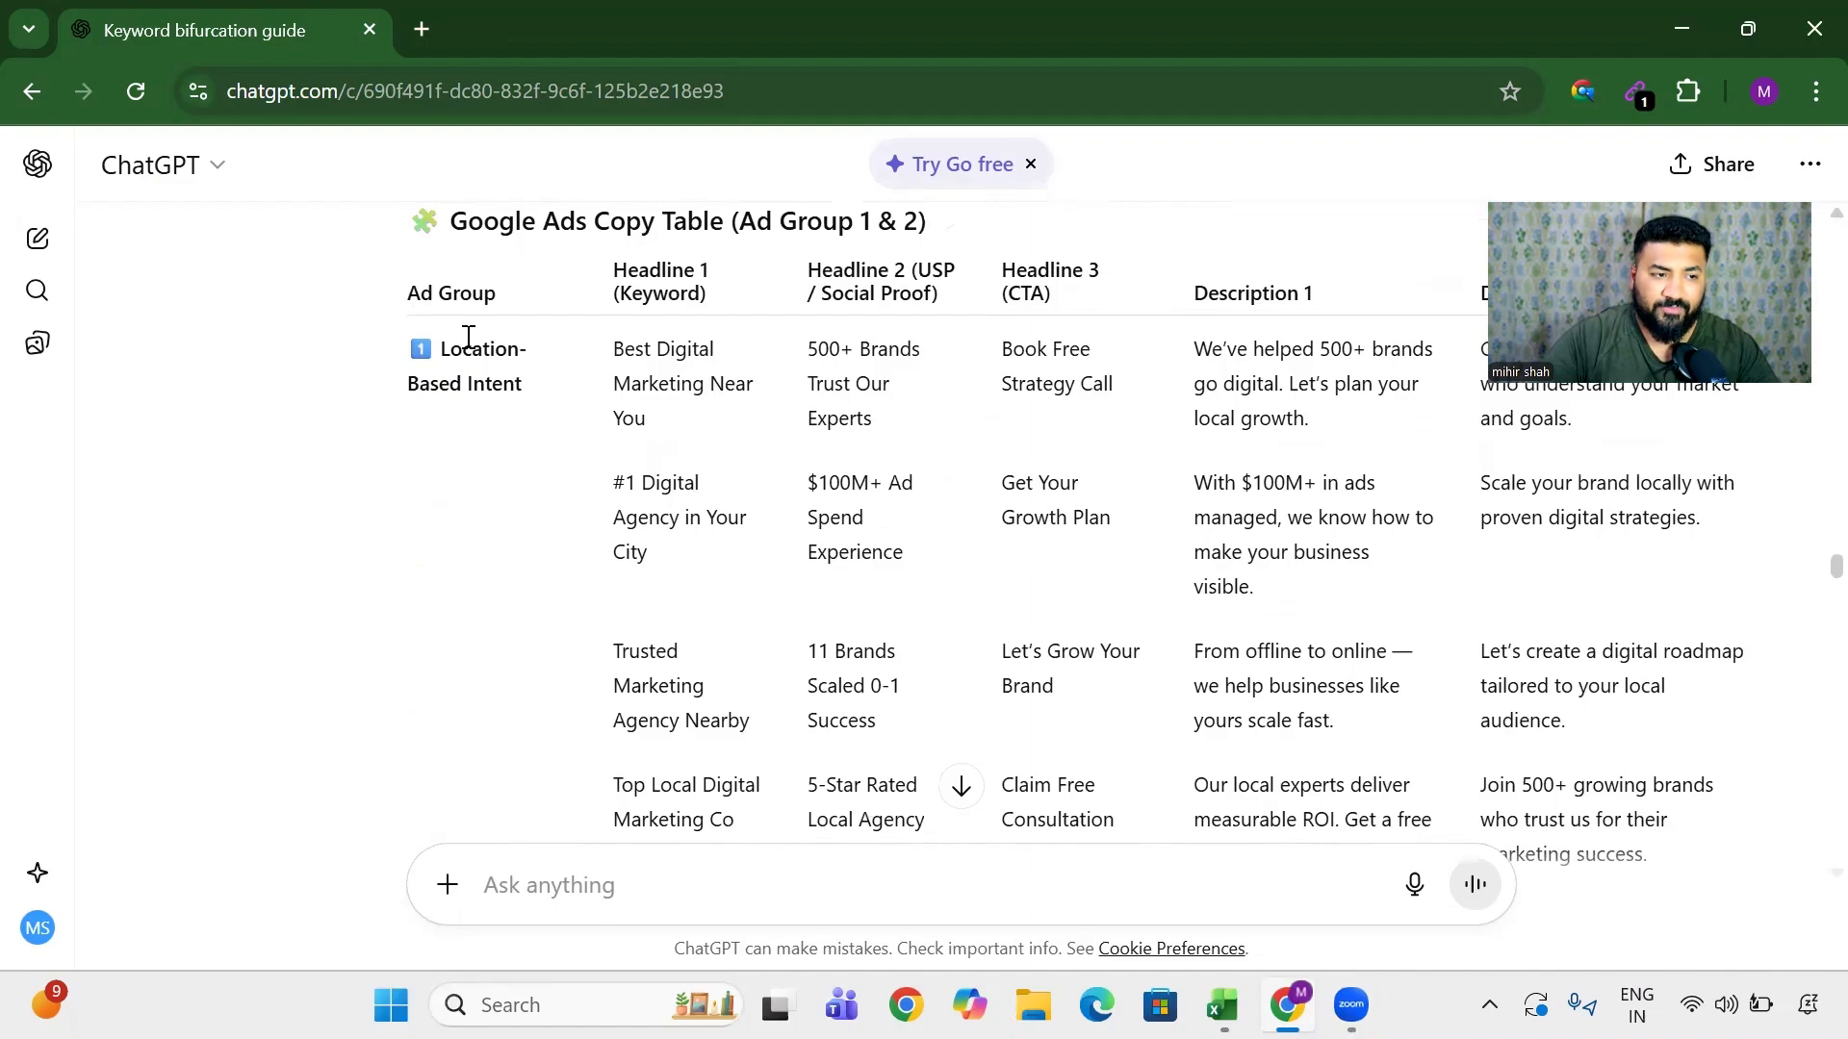
drag(465, 327, 539, 394)
scroll(636, 443, up, 2)
drag(635, 493, 1285, 693)
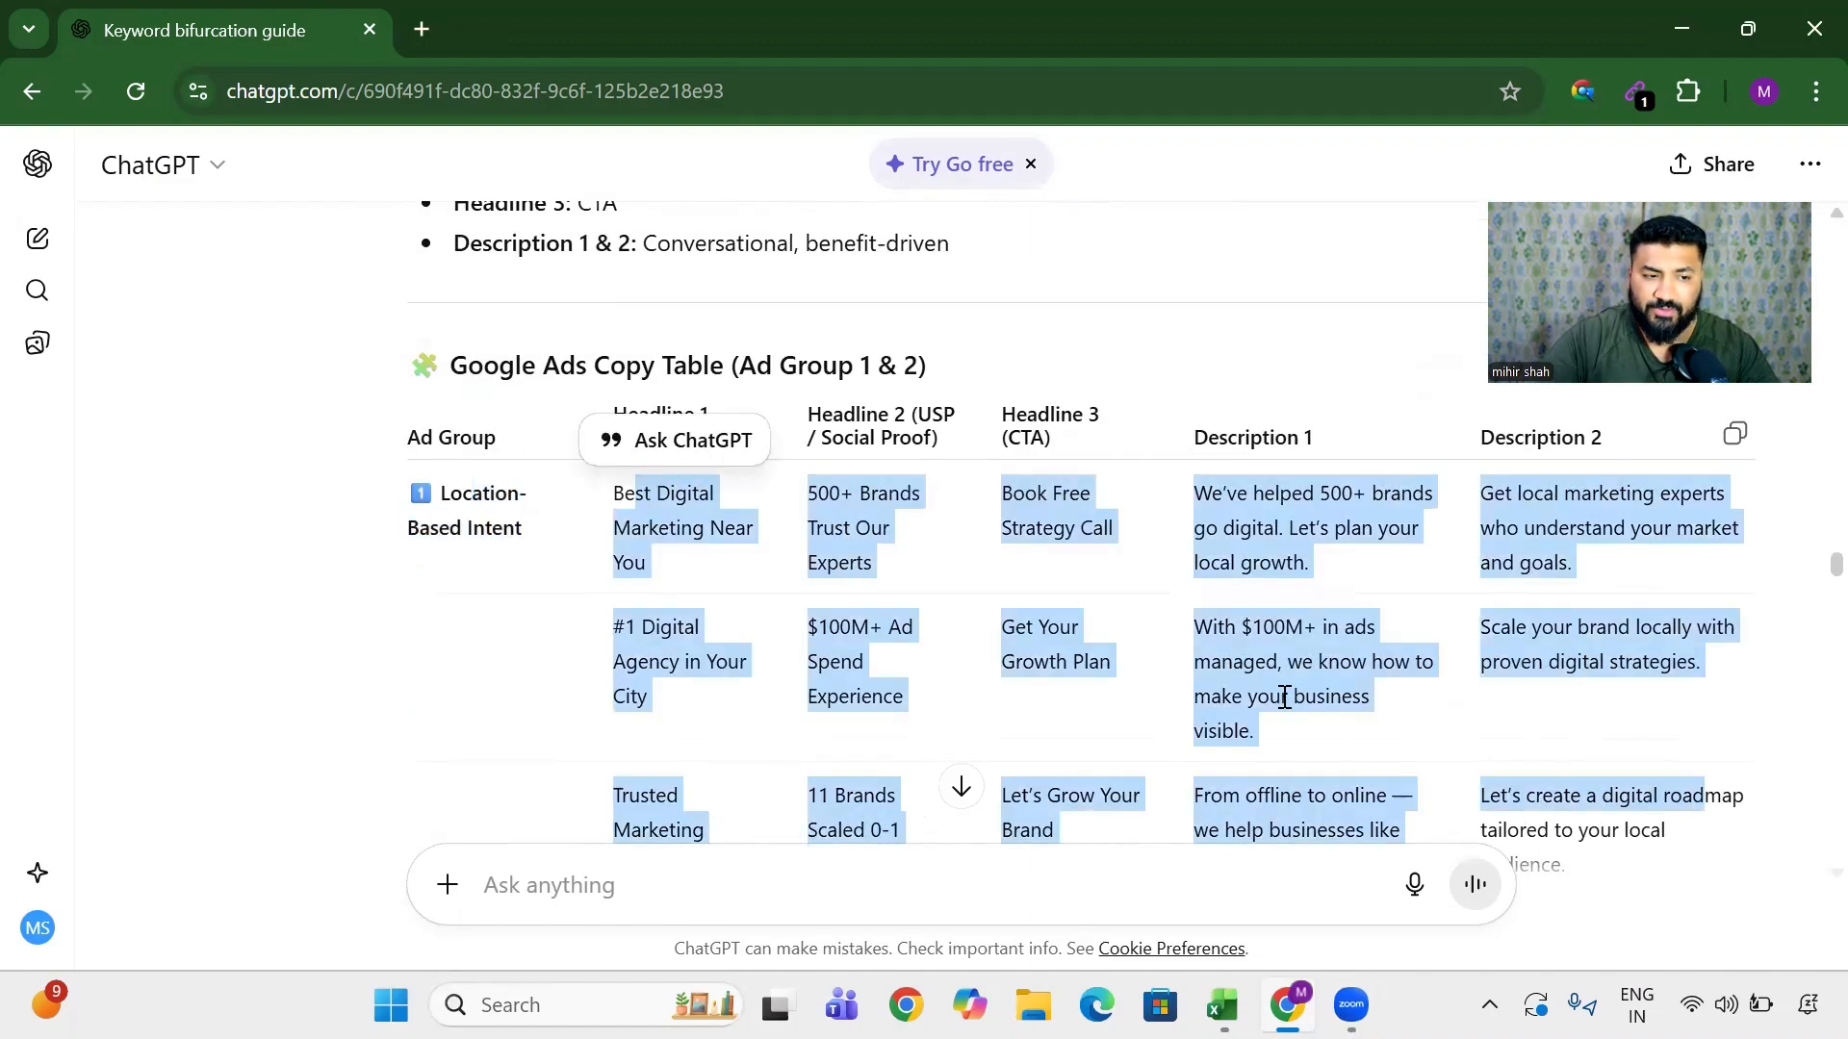
scroll(1145, 639, down, 7)
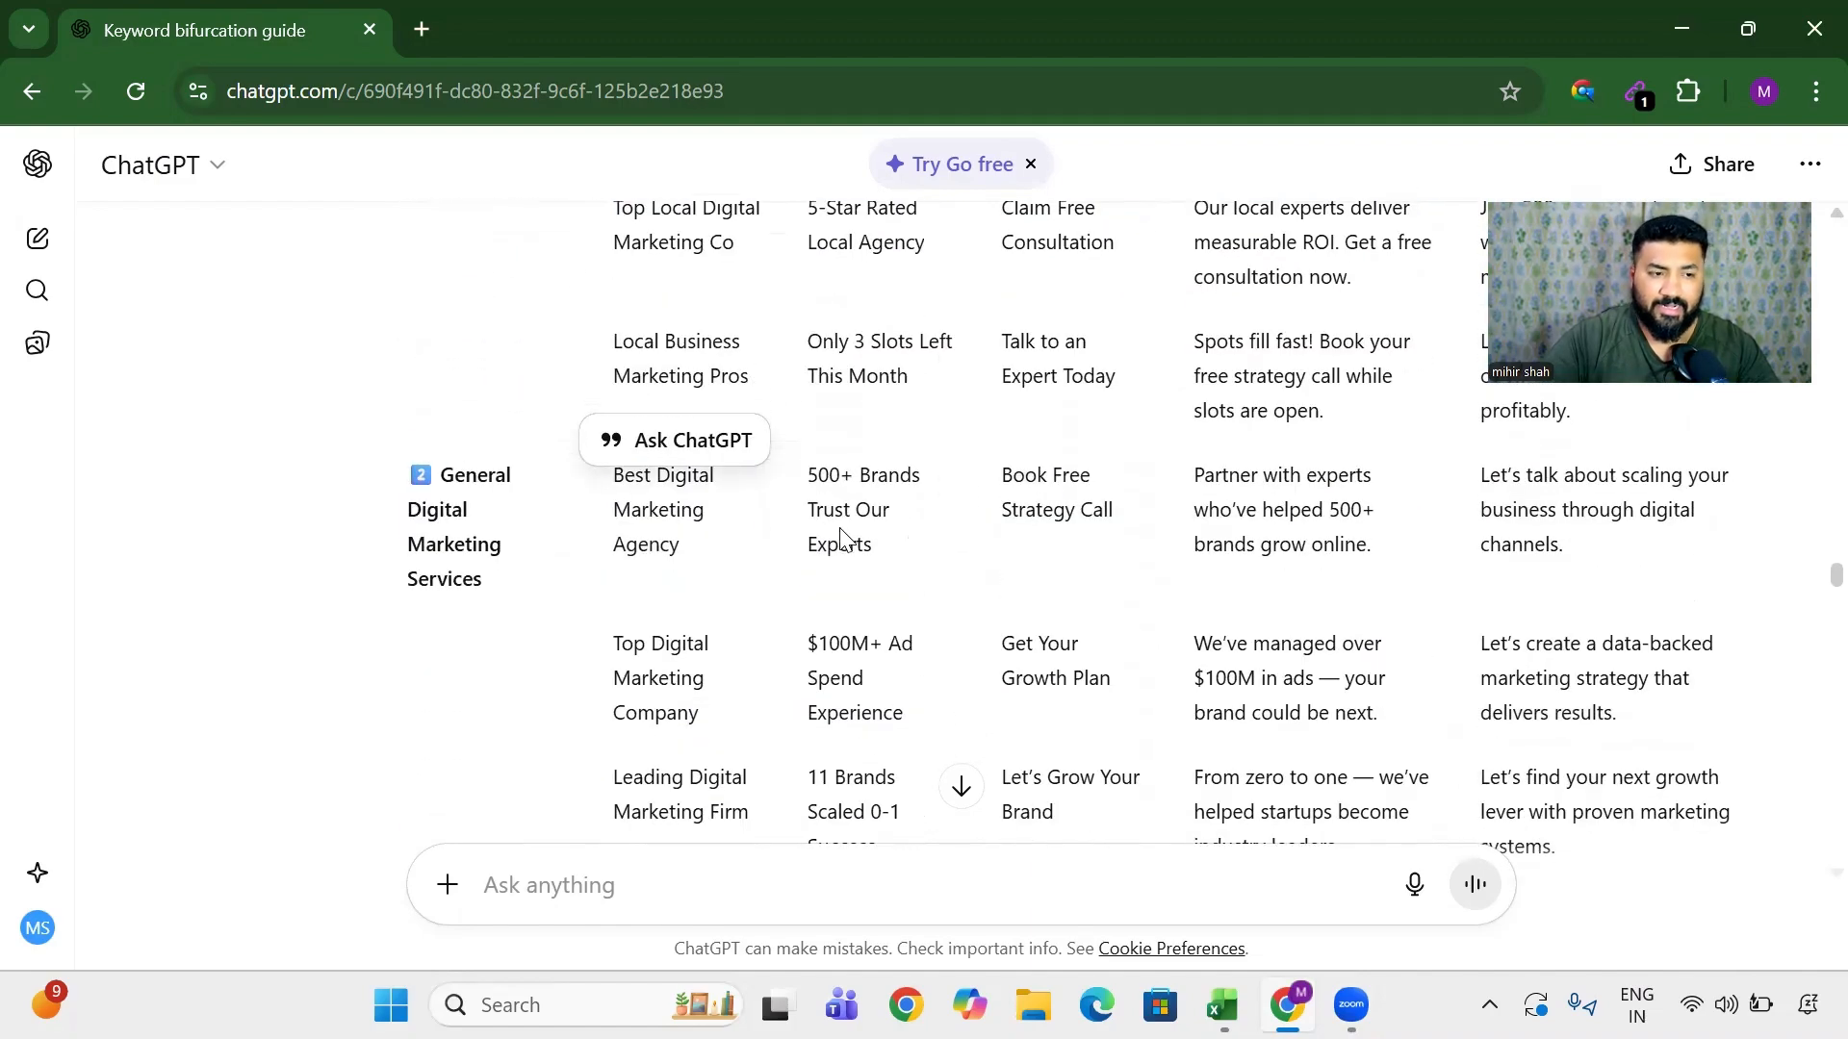
scroll(905, 545, down, 6)
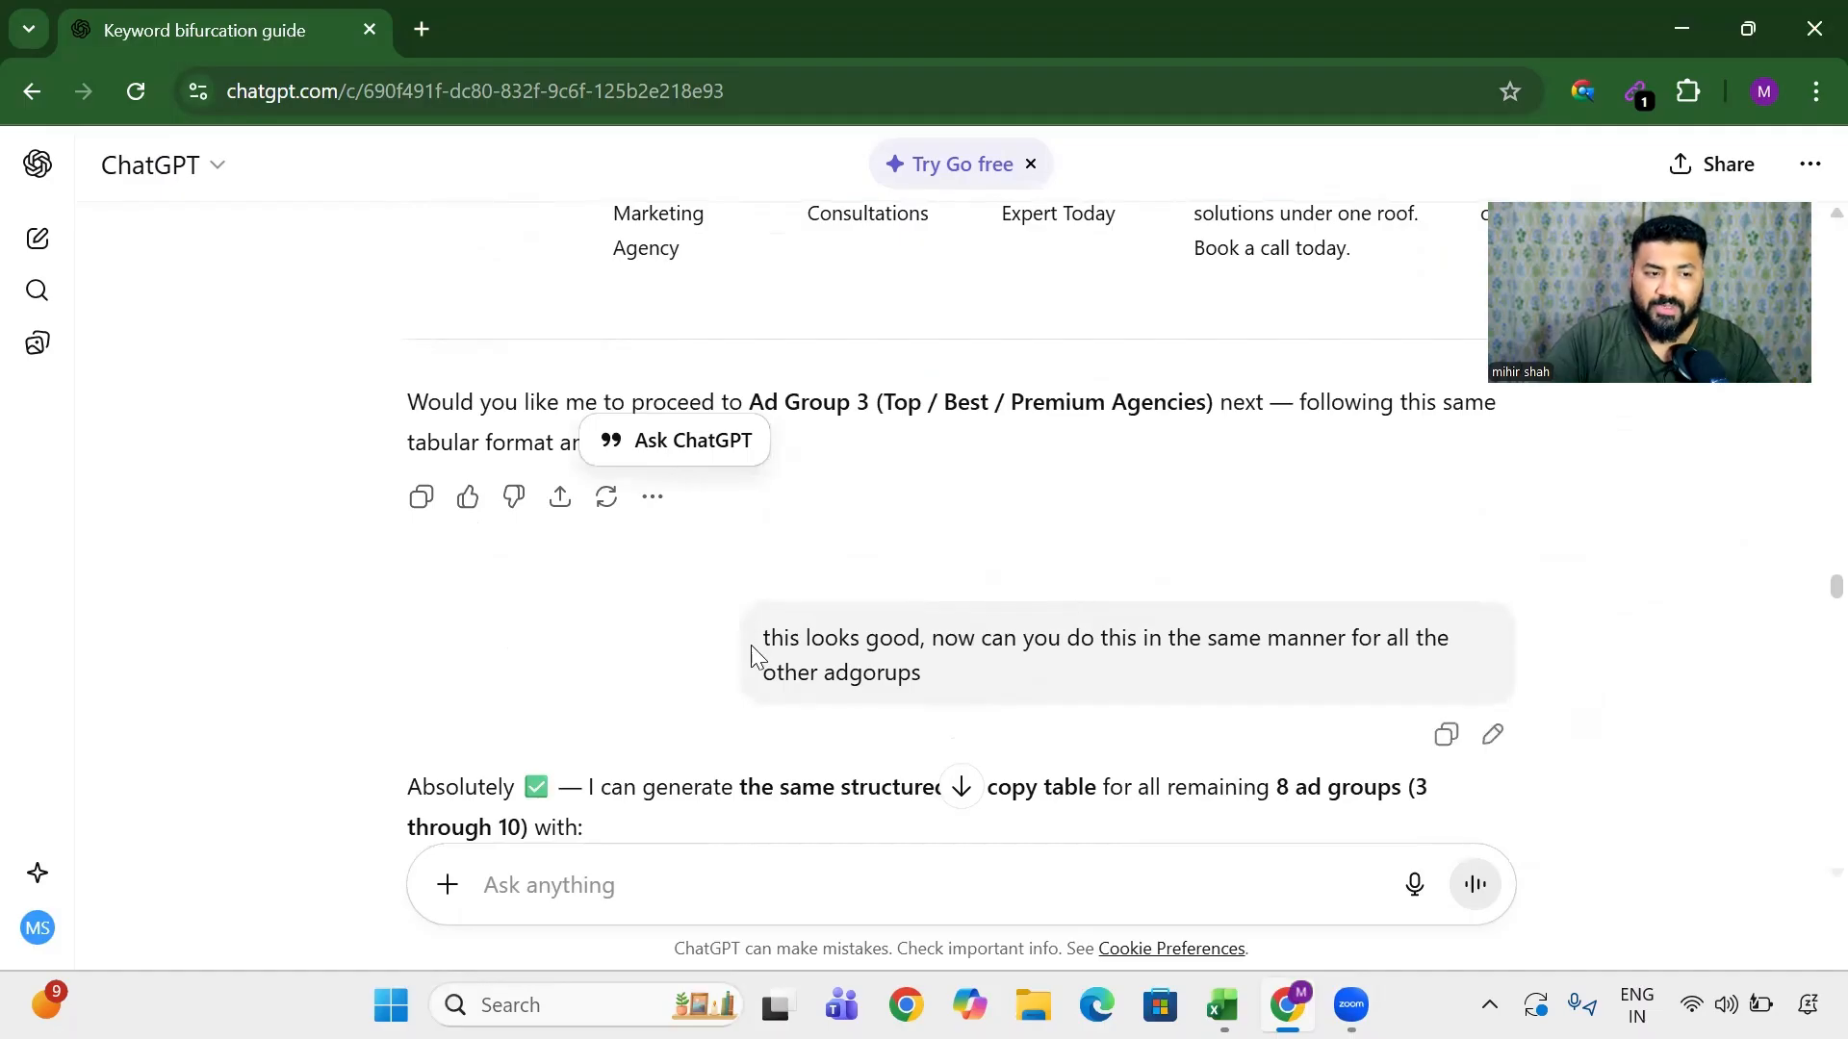
drag(757, 643, 983, 651)
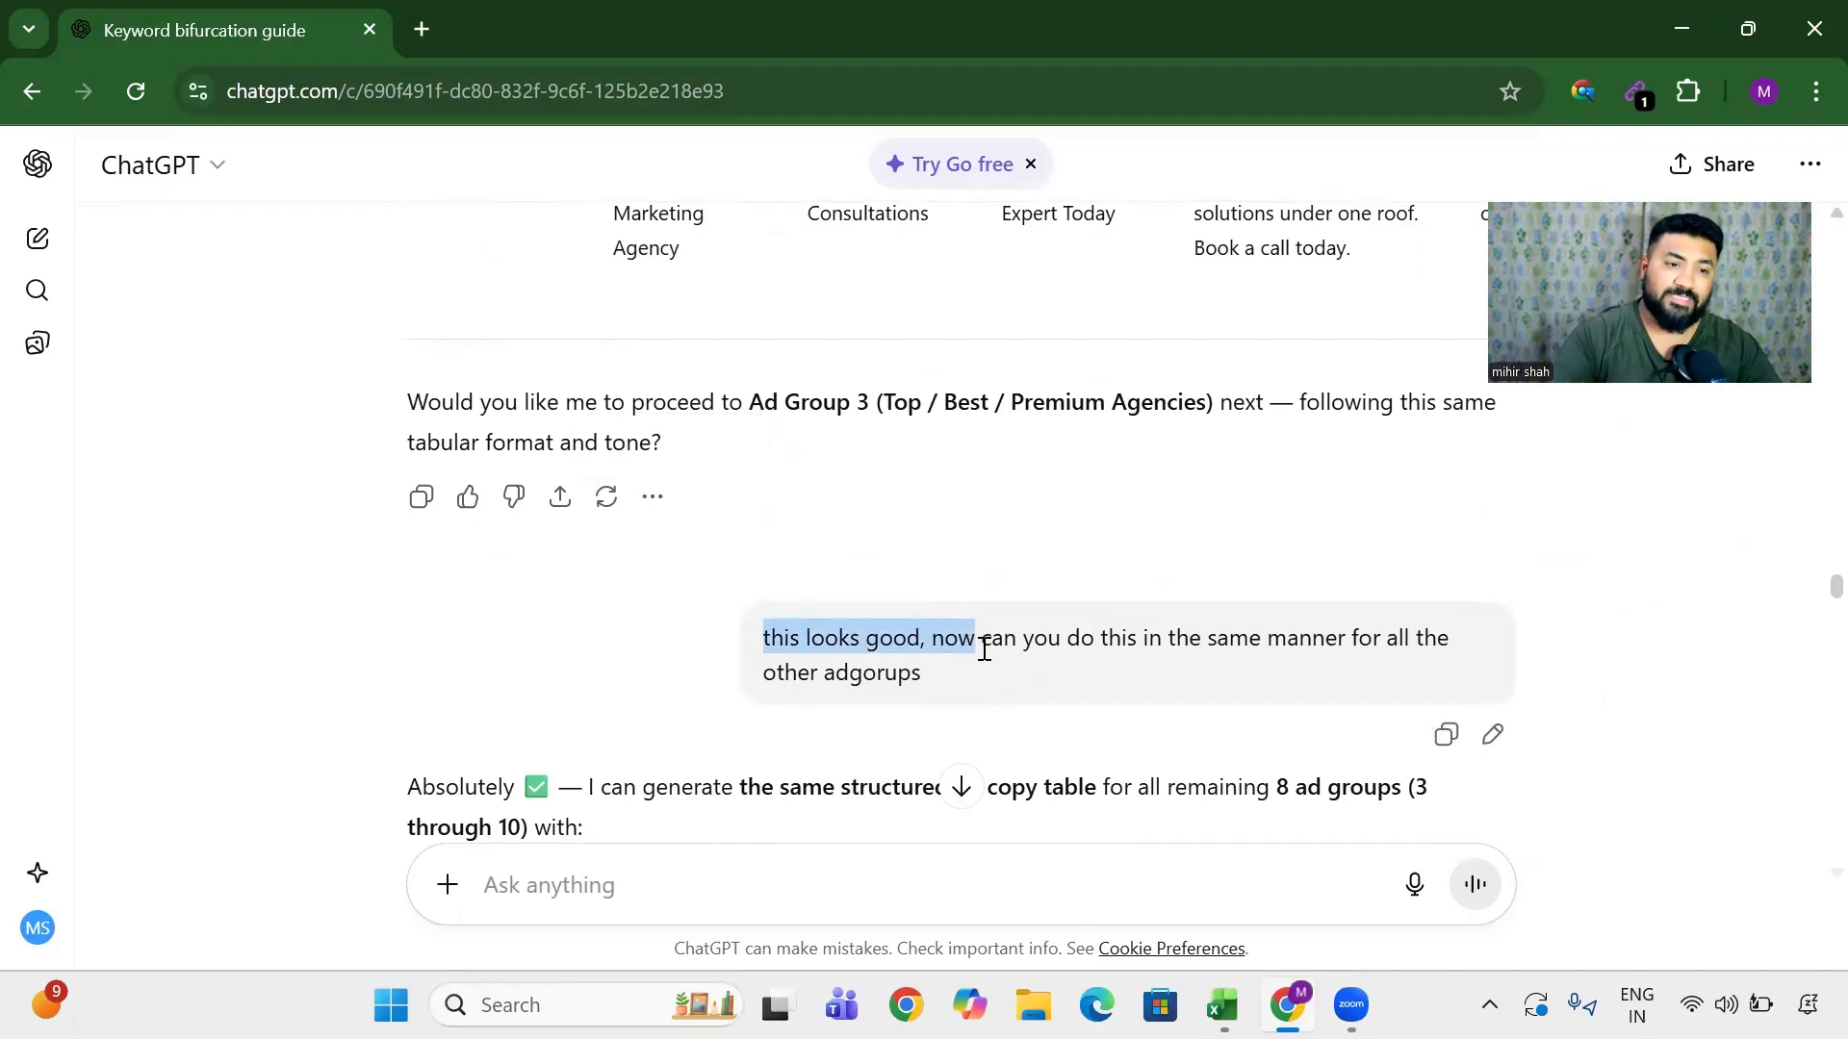
drag(1248, 638, 1386, 676)
scroll(800, 627, down, 9)
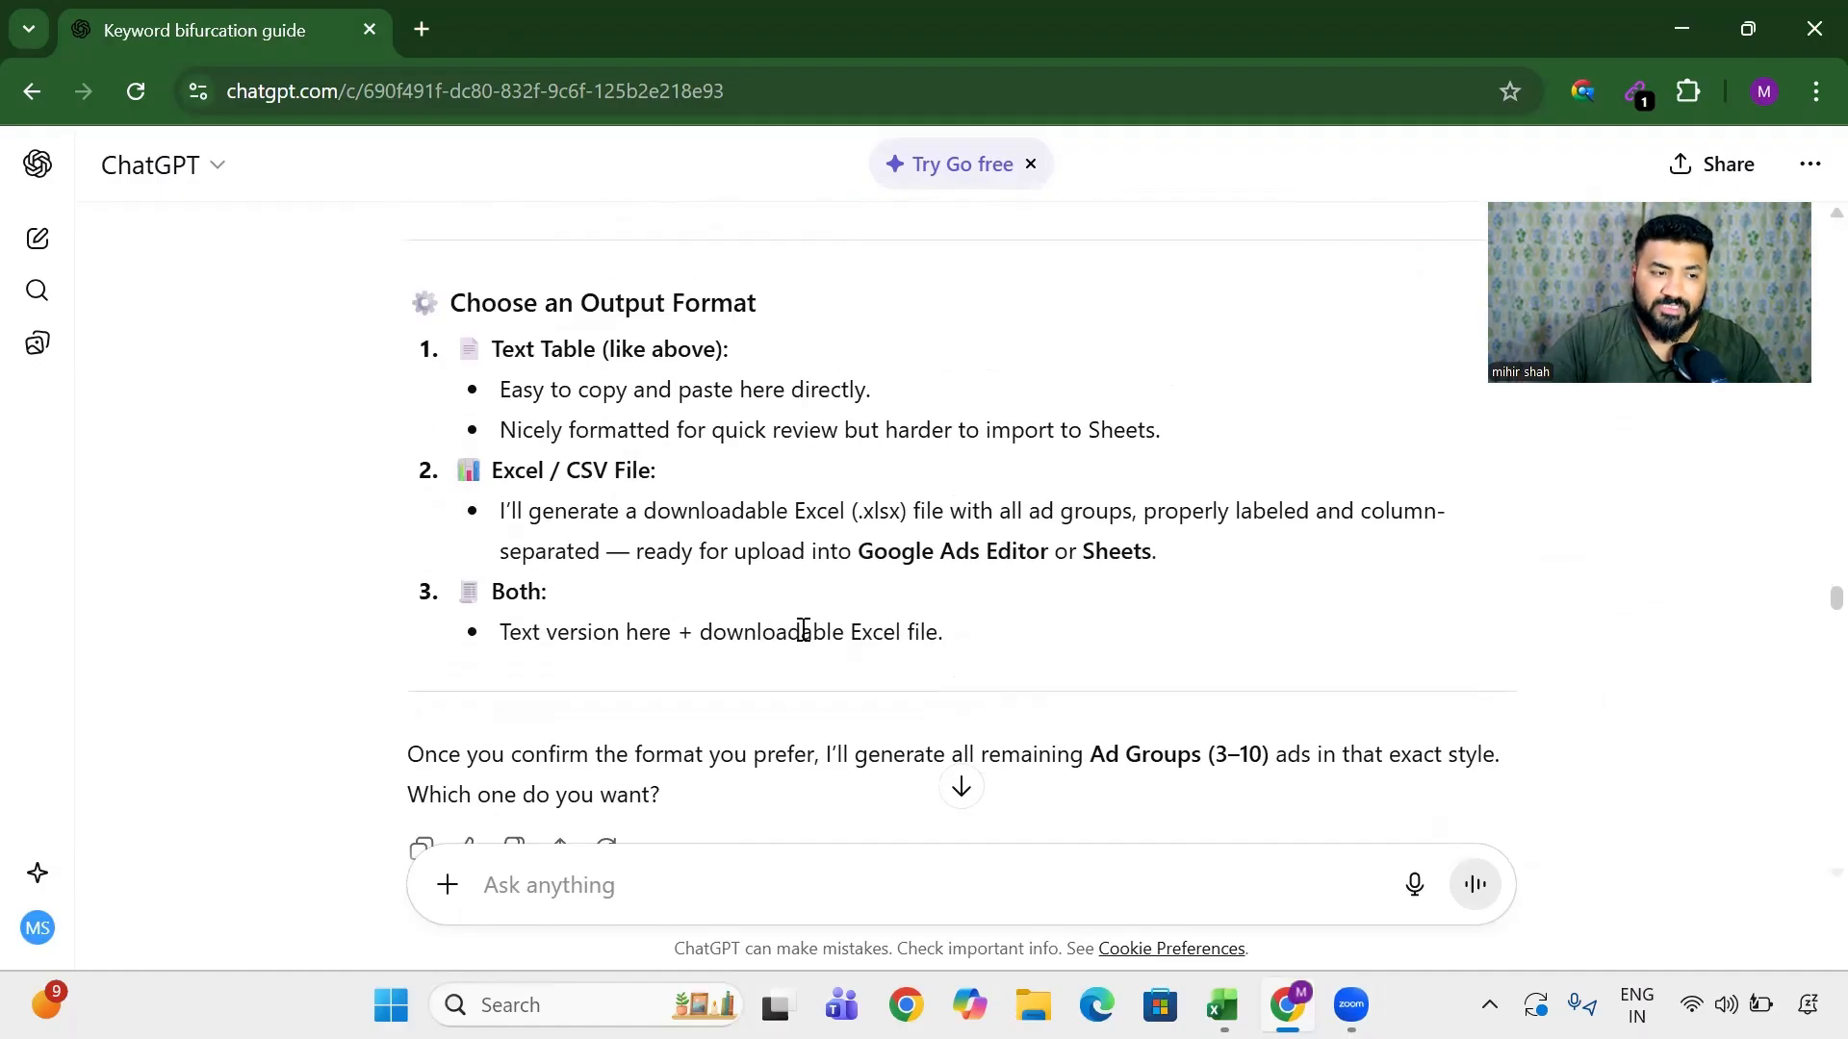
scroll(531, 454, down, 4)
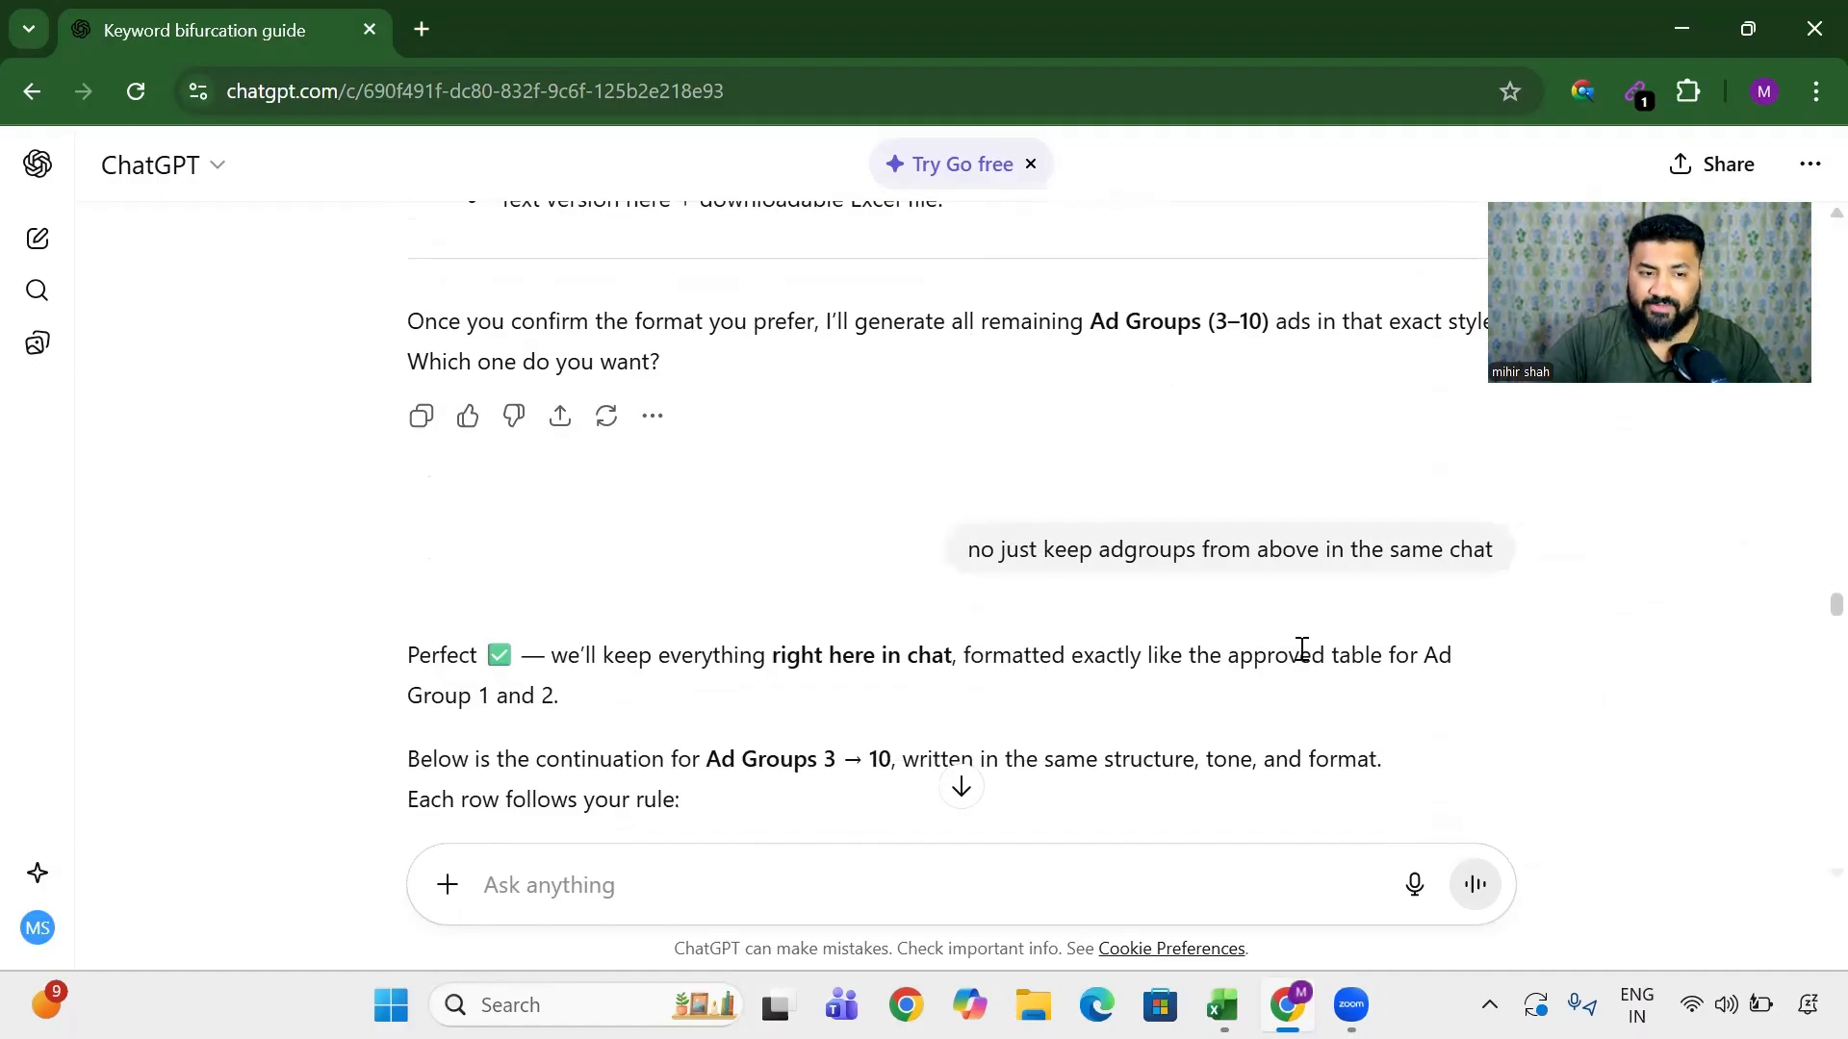
drag(1099, 550, 1549, 570)
scroll(627, 528, down, 10)
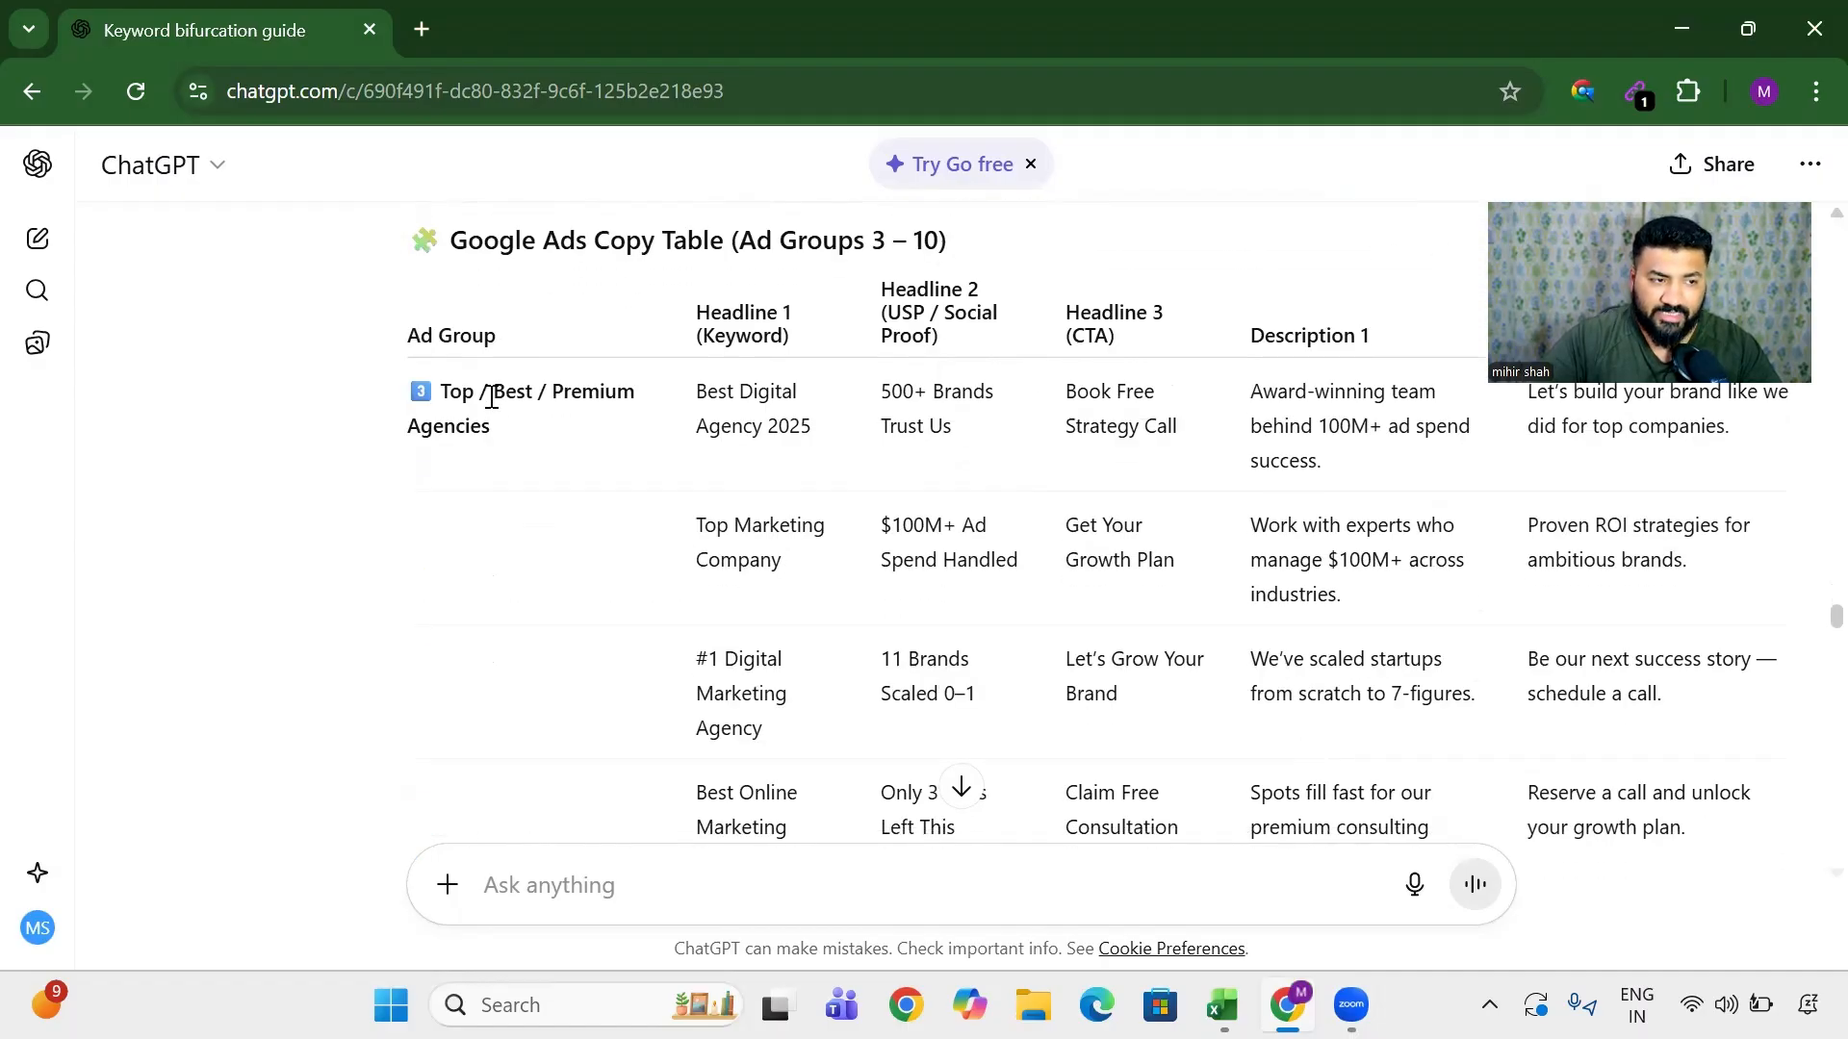
drag(770, 428, 1679, 737)
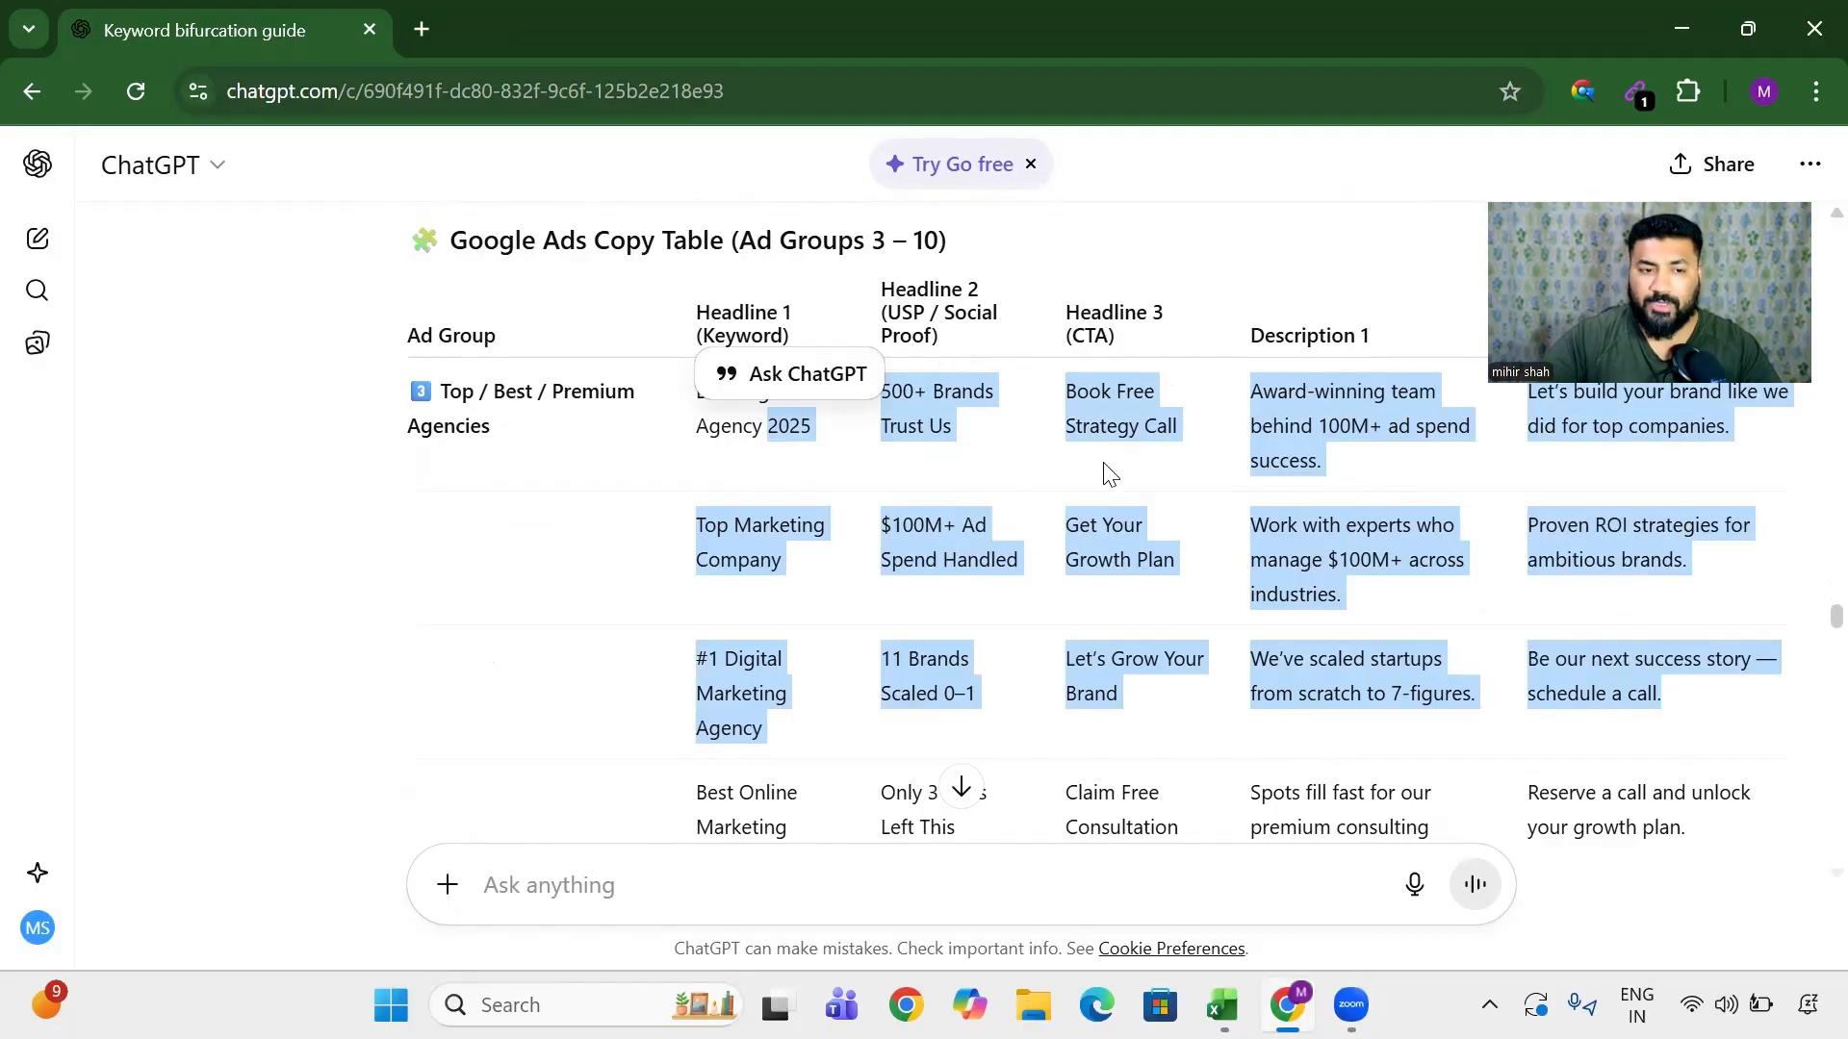
scroll(811, 539, down, 7)
scroll(811, 539, down, 15)
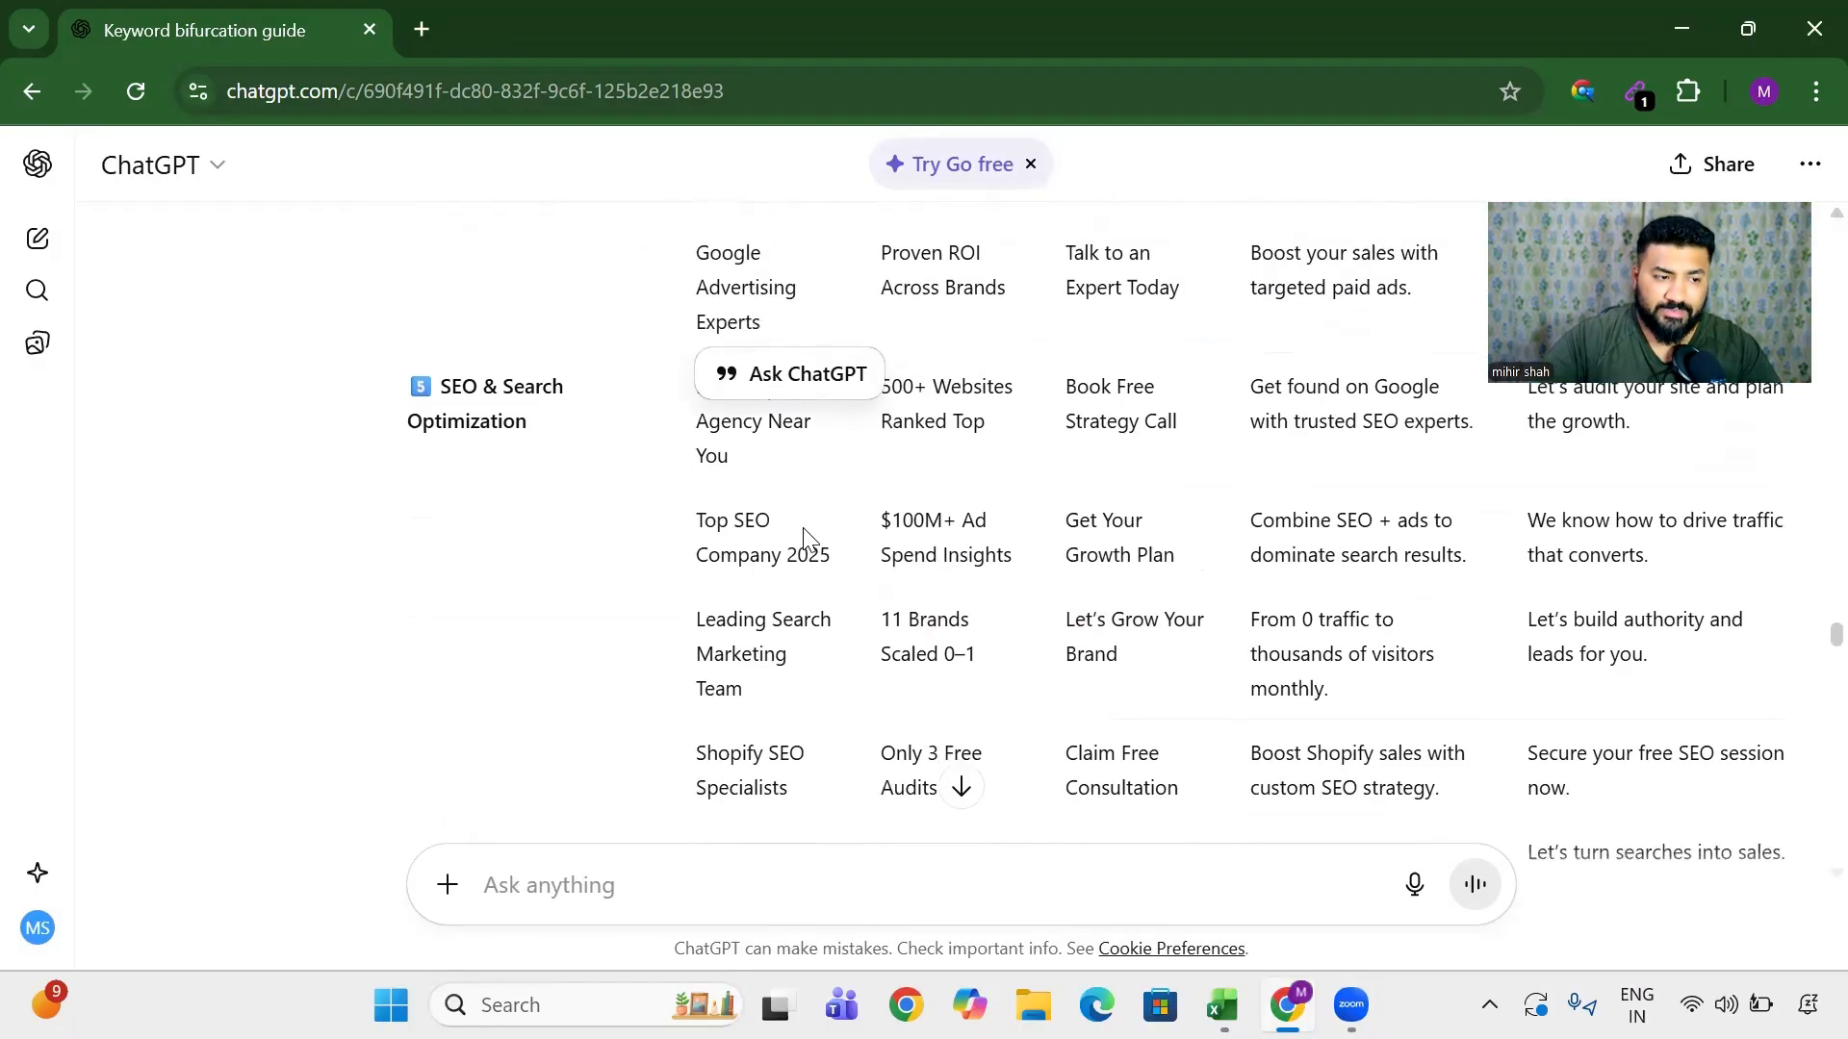
scroll(860, 544, down, 16)
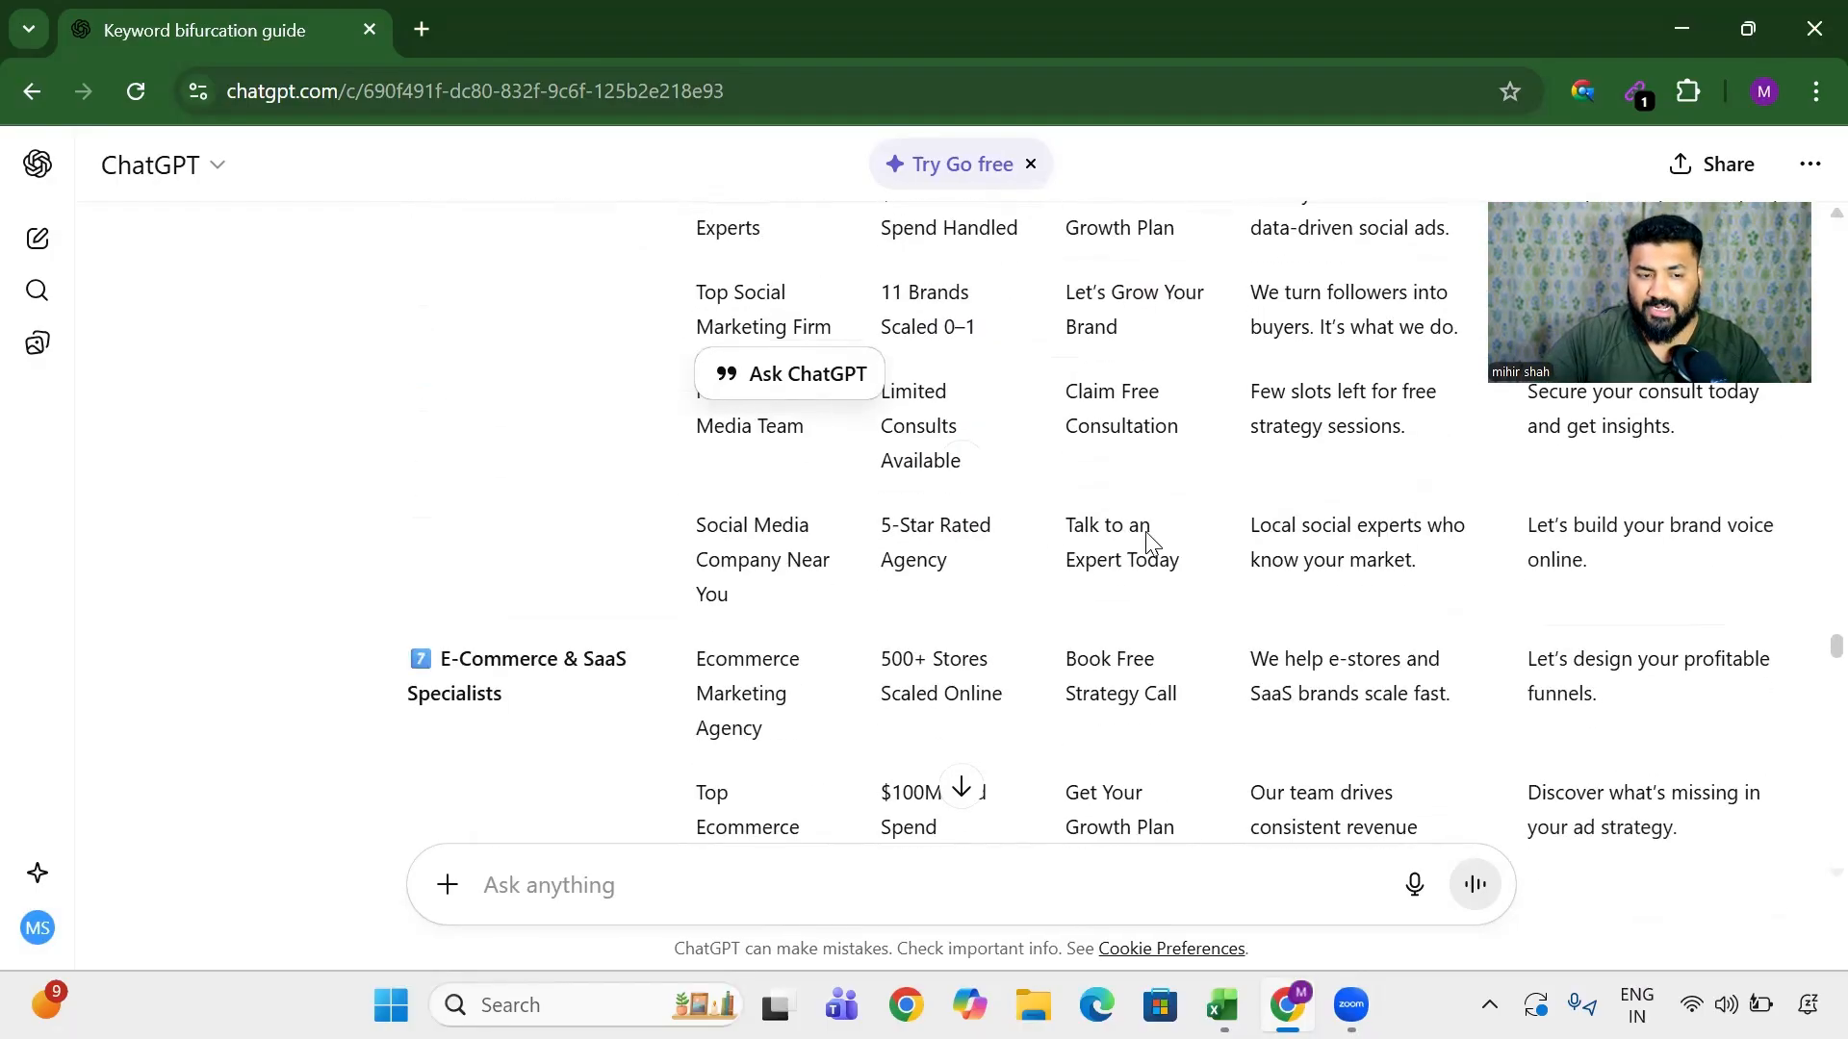
scroll(987, 526, down, 14)
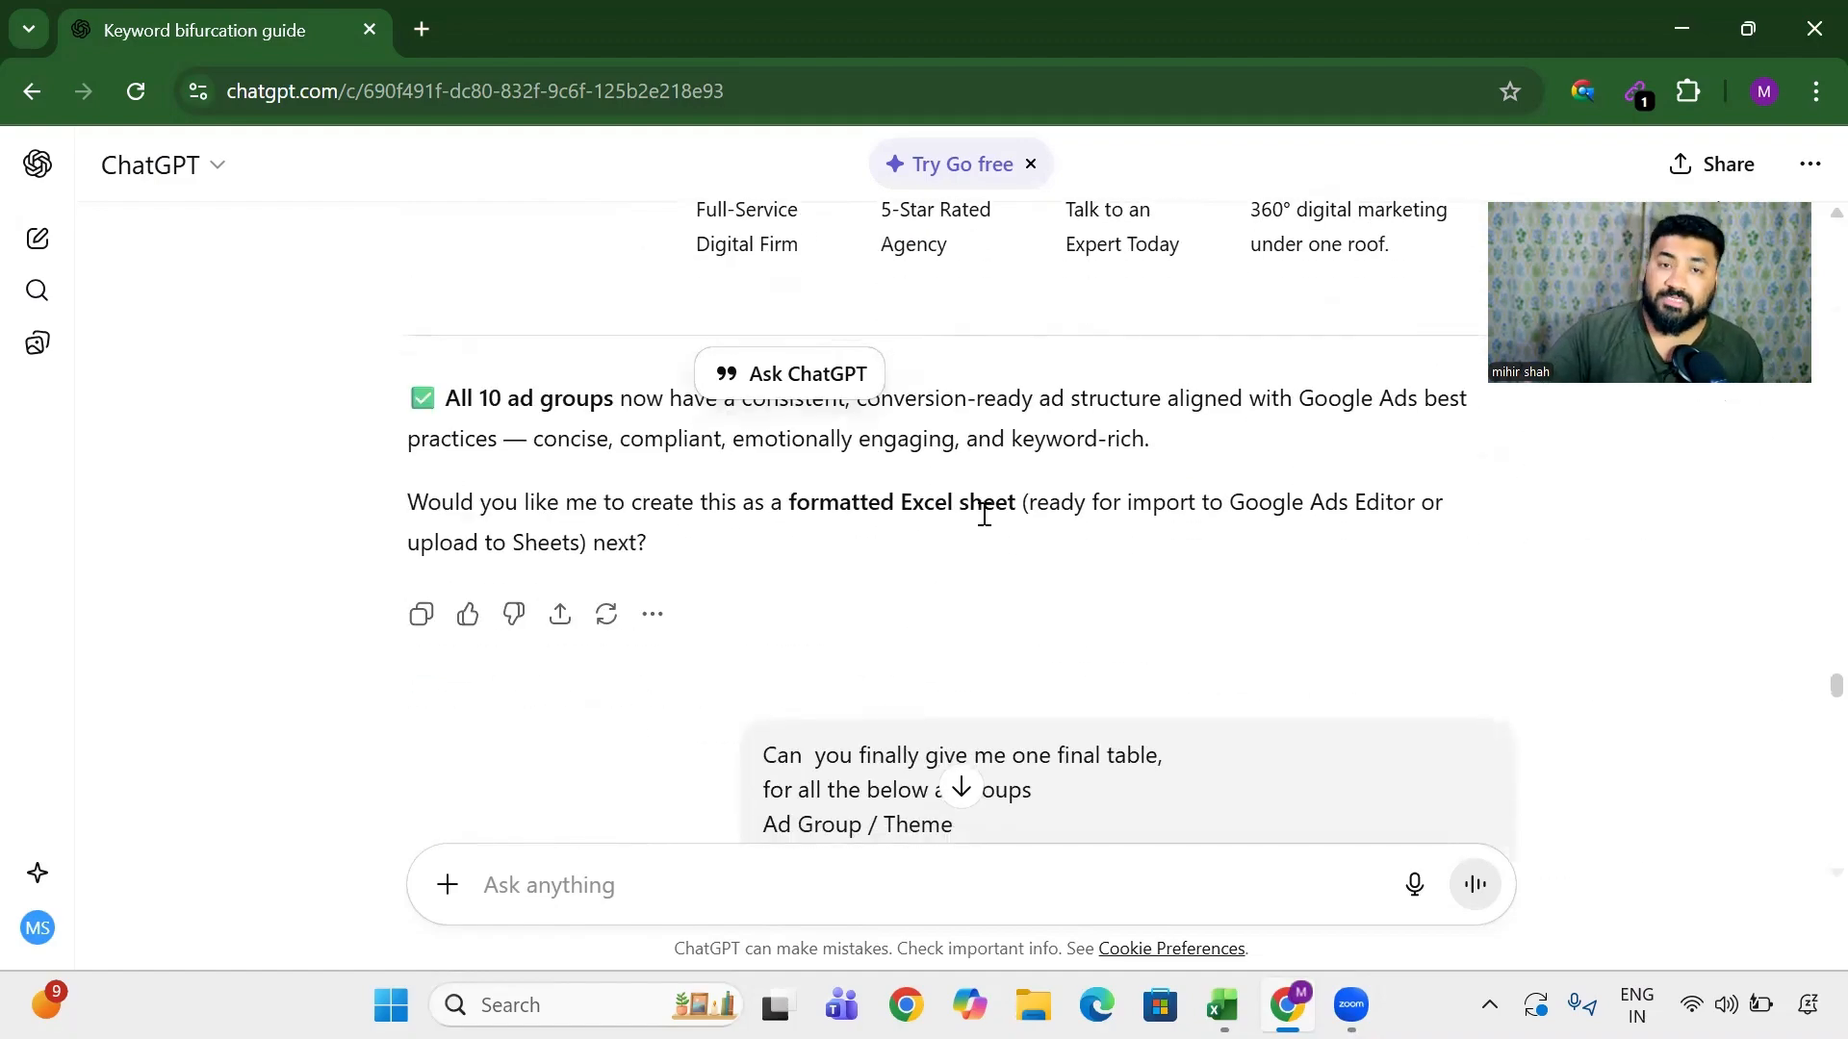
scroll(984, 520, up, 3)
drag(507, 686, 989, 681)
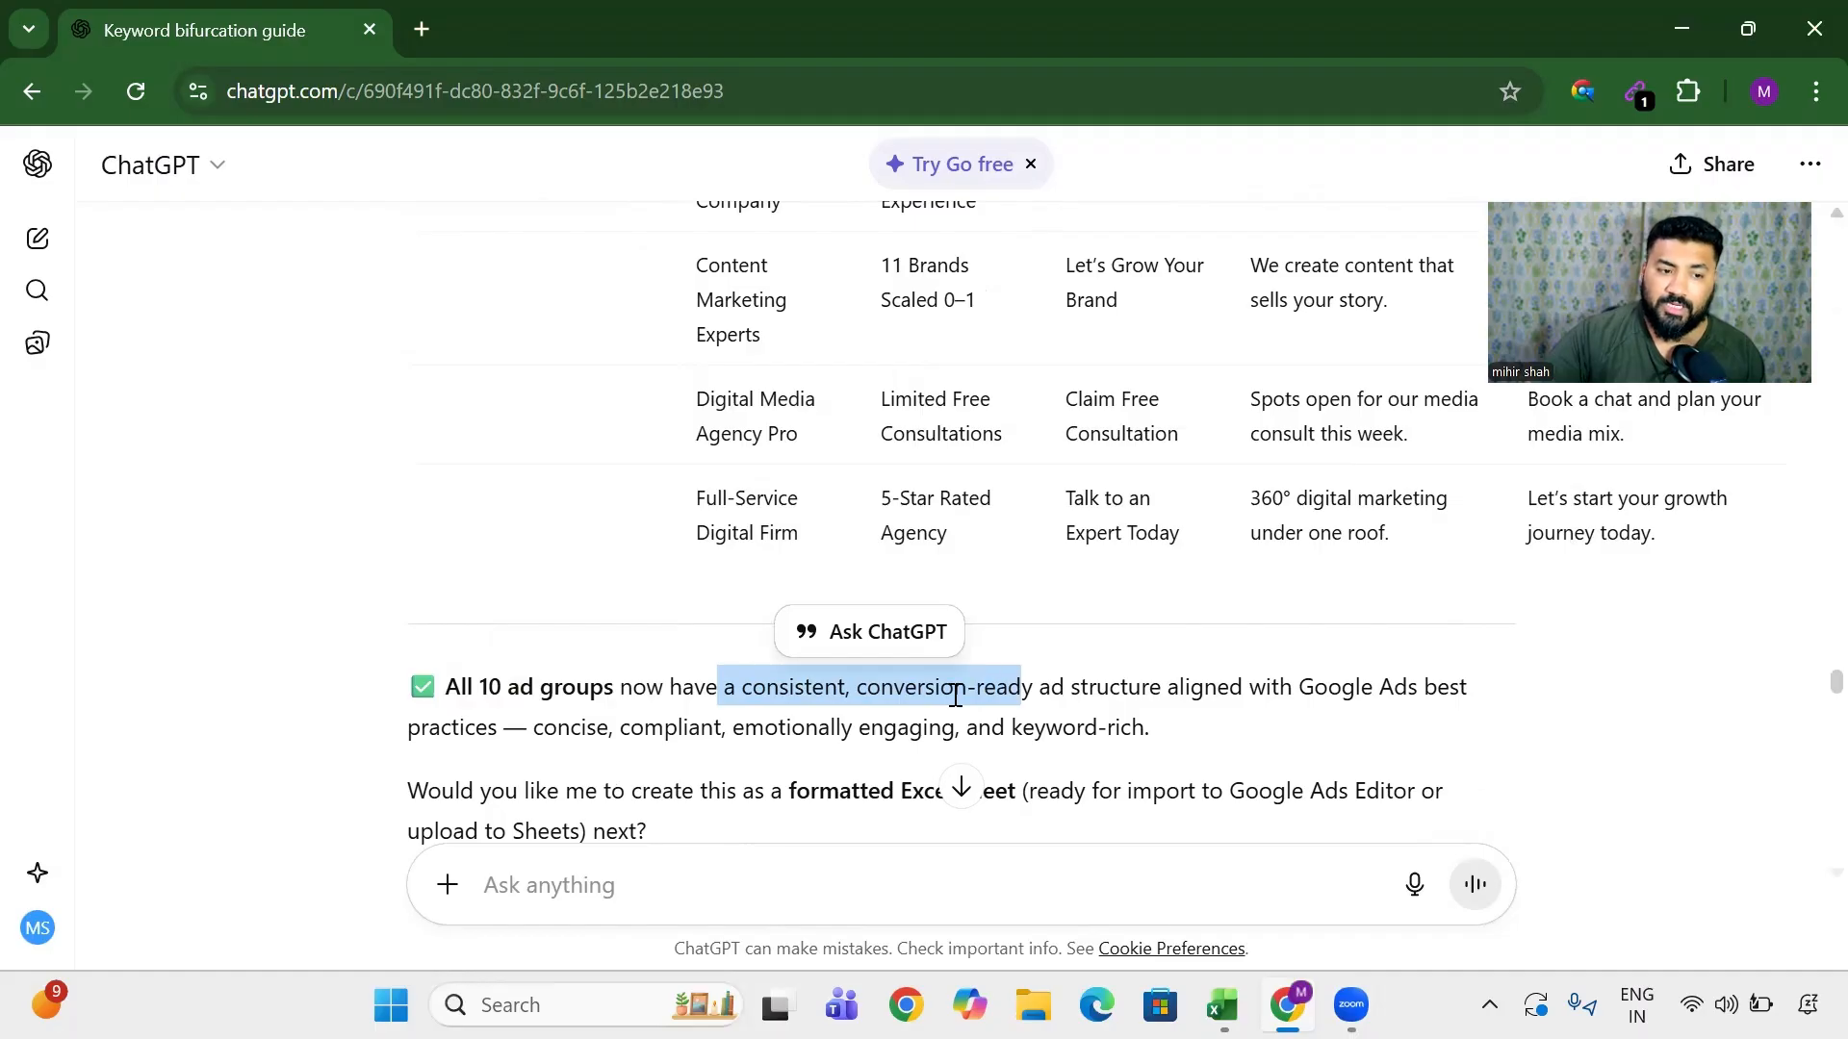
drag(1111, 689, 1479, 723)
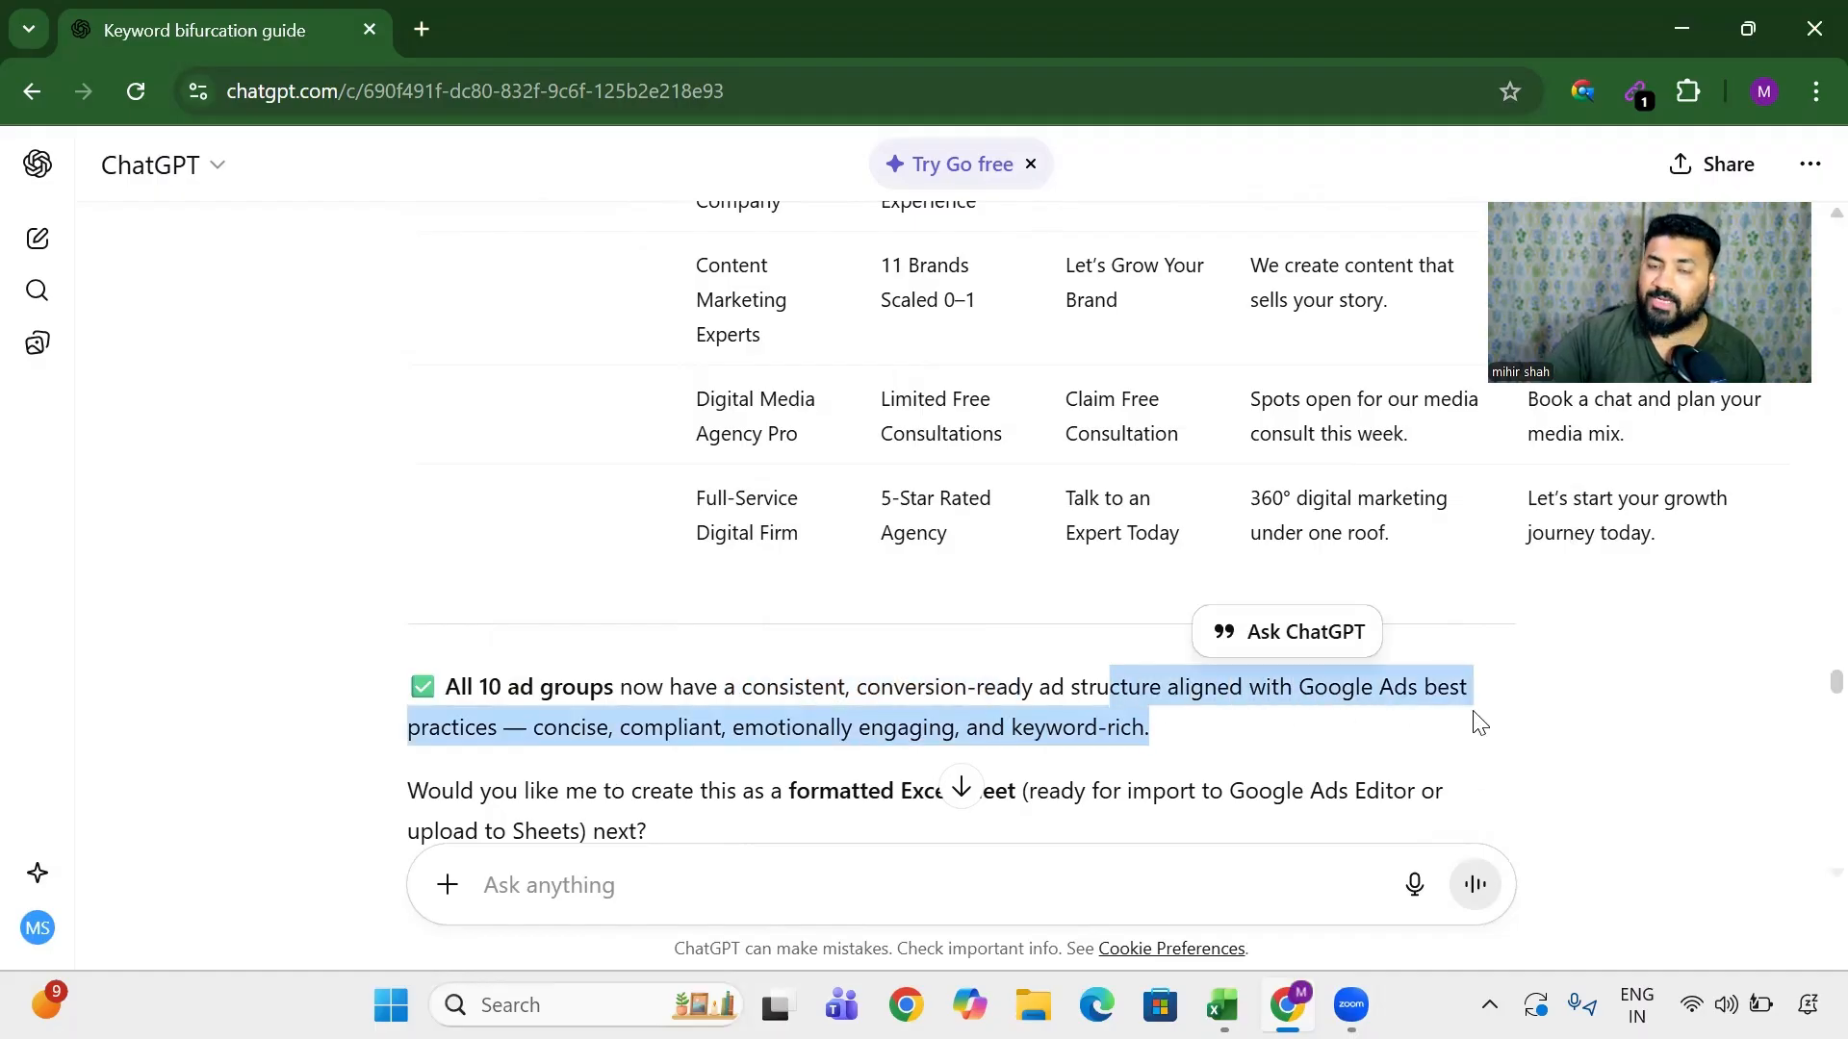
scroll(755, 664, down, 2)
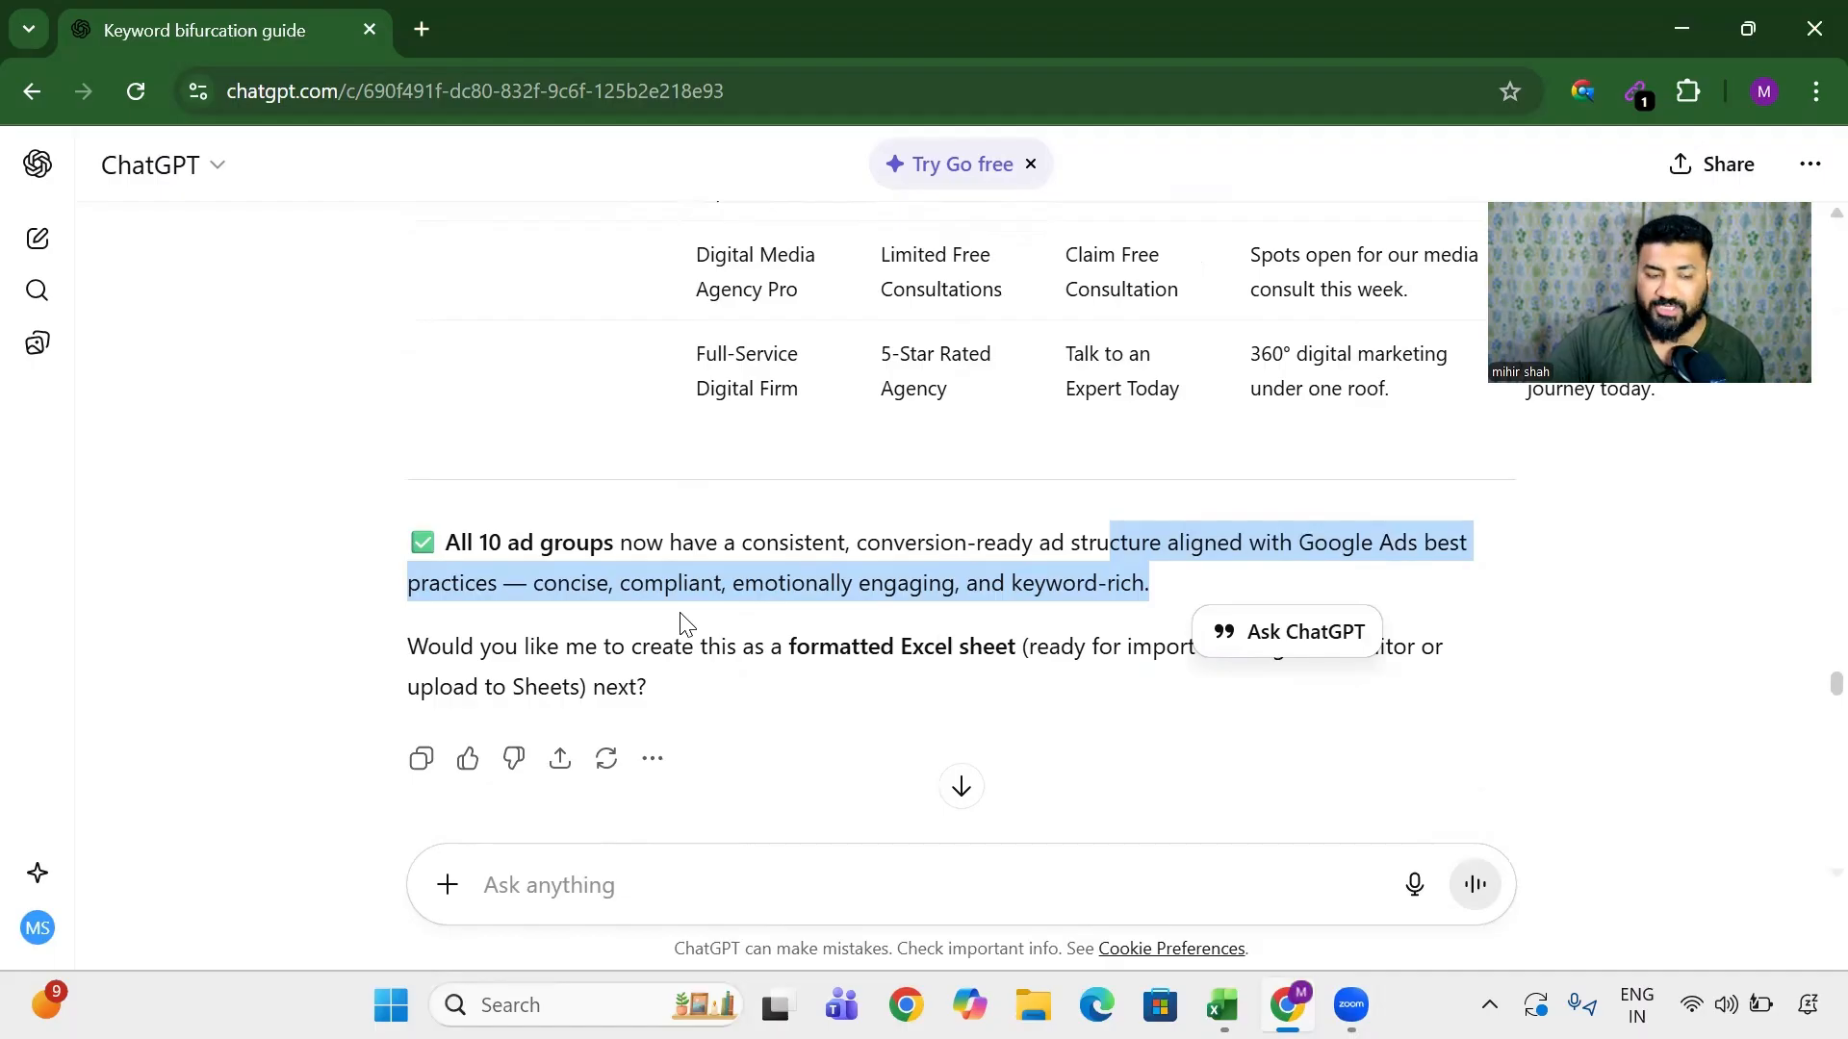
scroll(686, 623, down, 5)
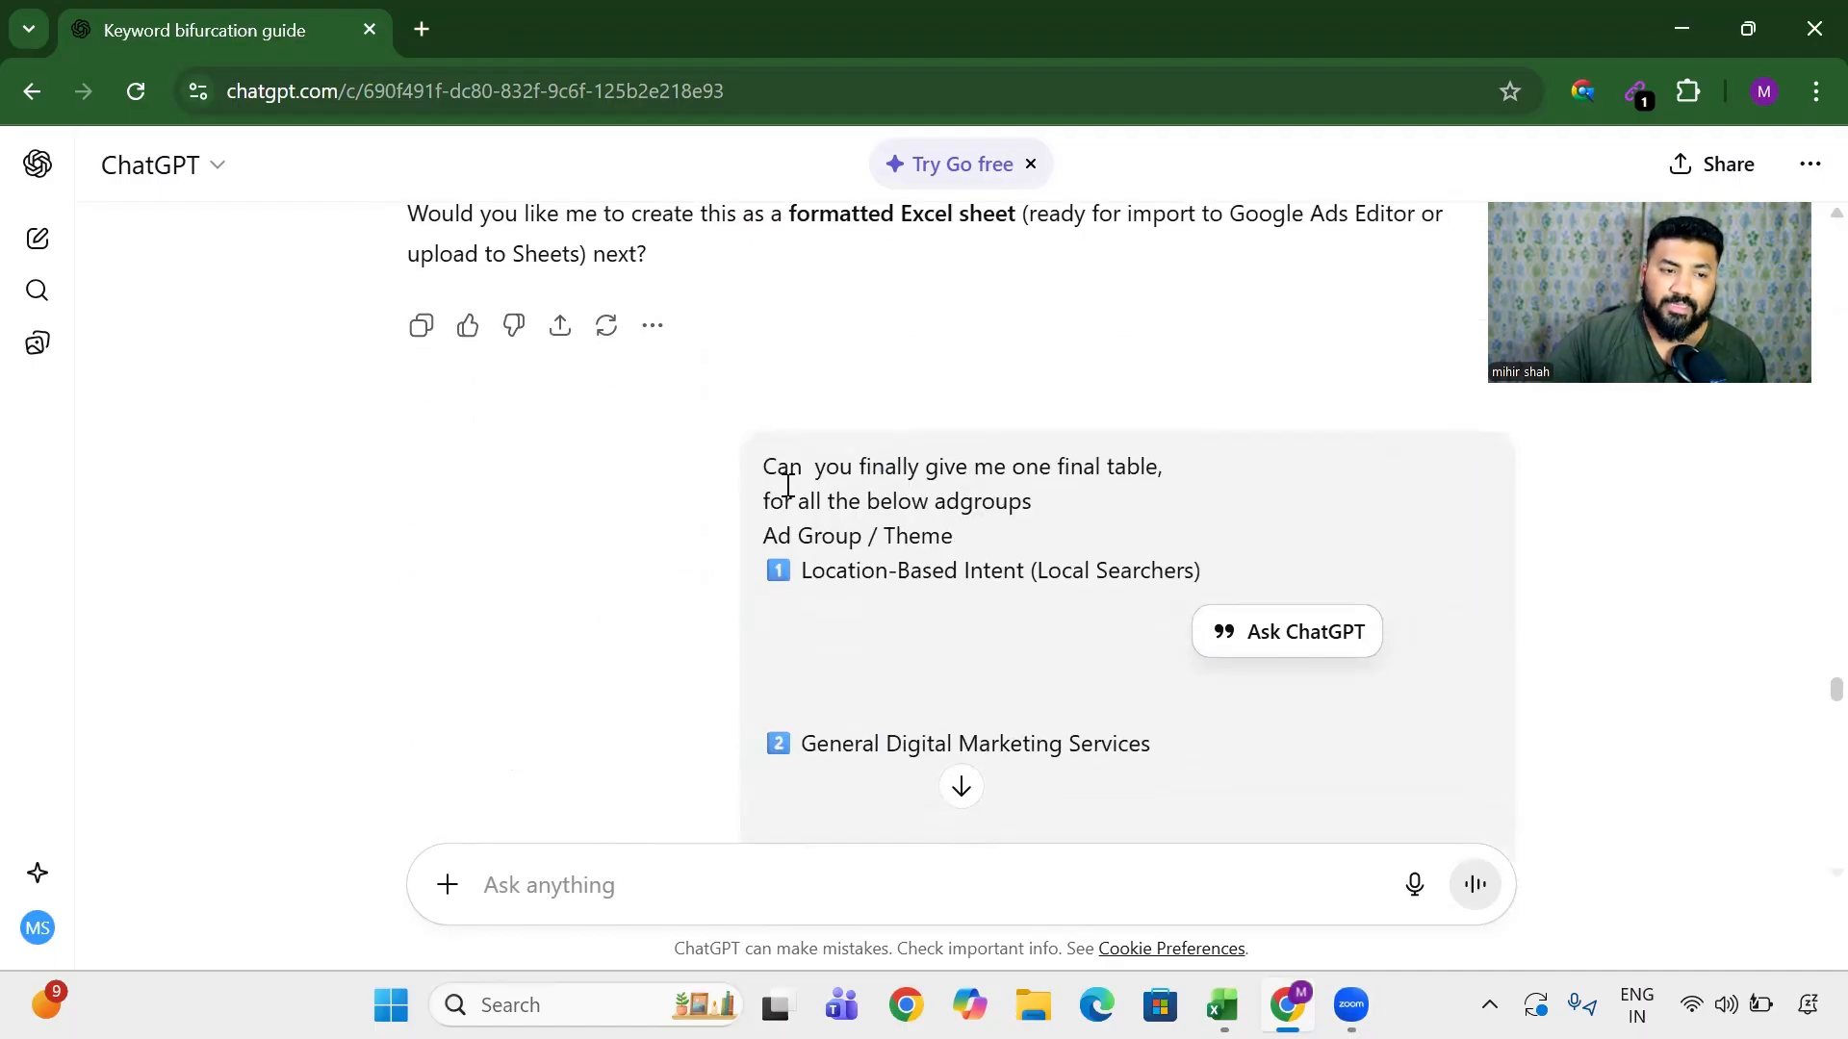
drag(762, 466, 1068, 500)
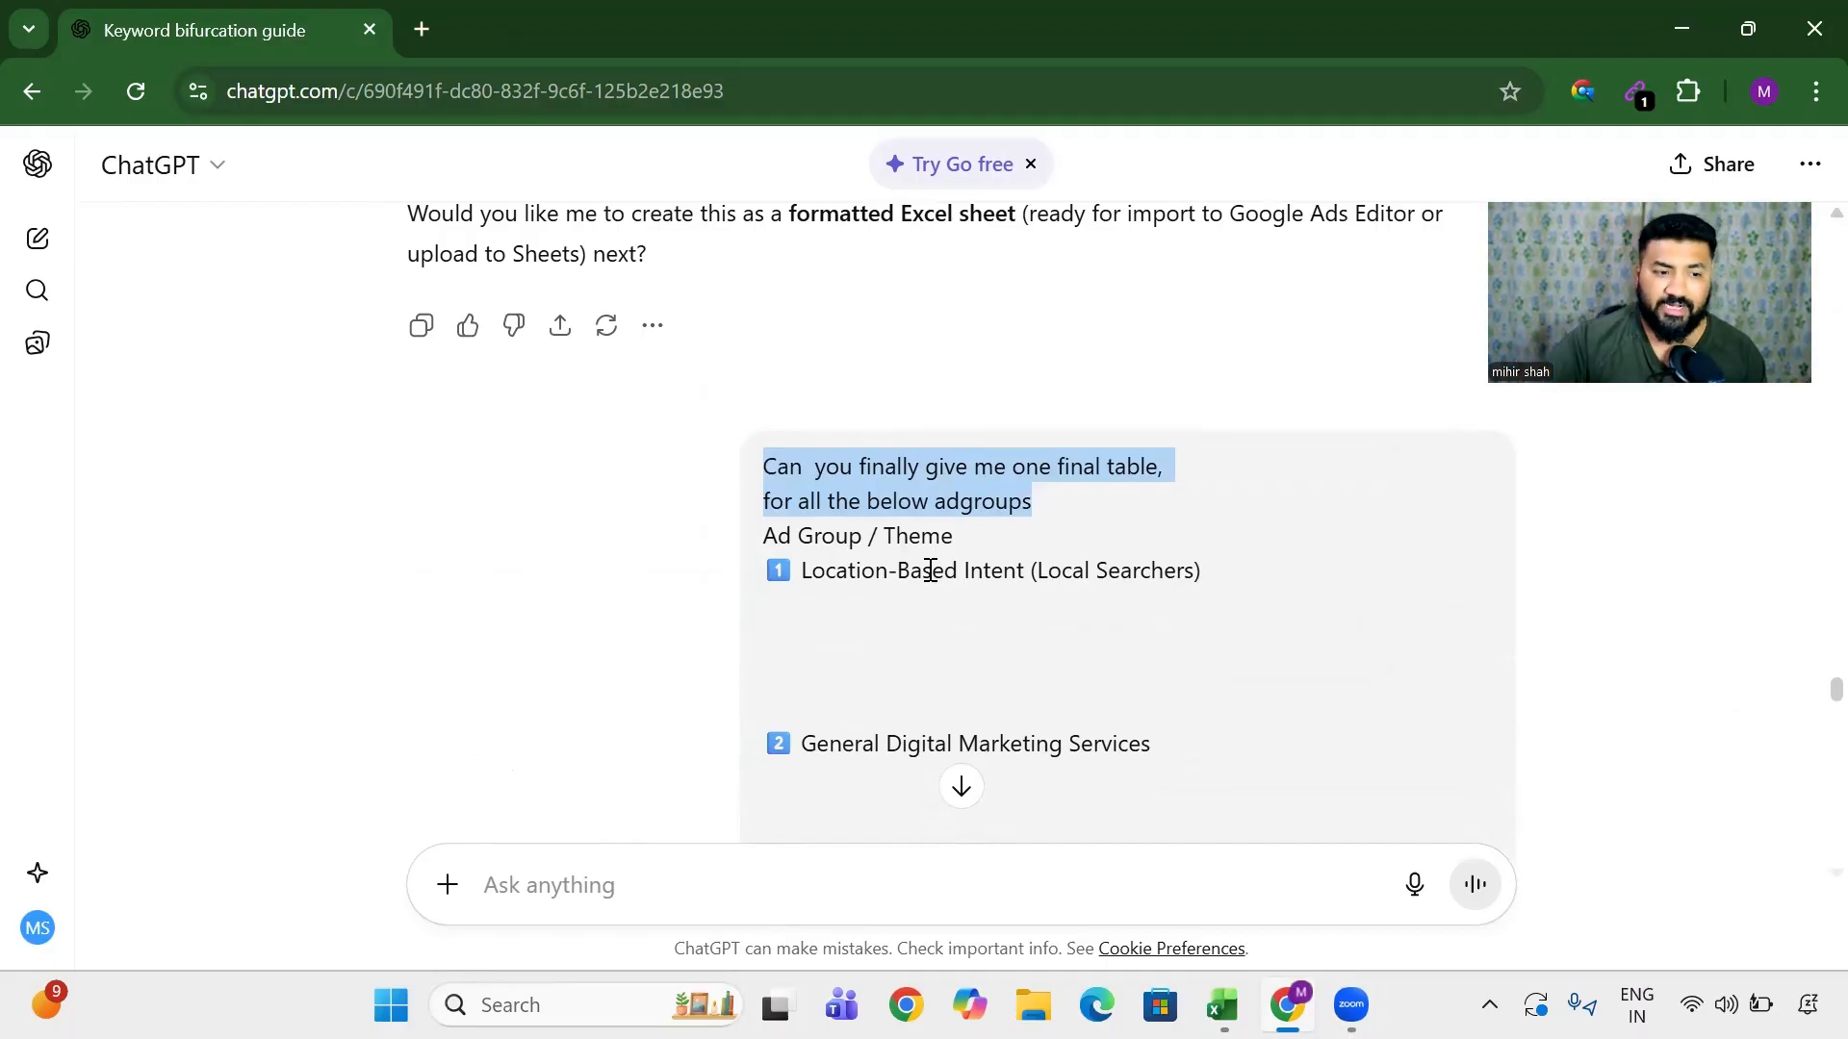
scroll(745, 518, down, 5)
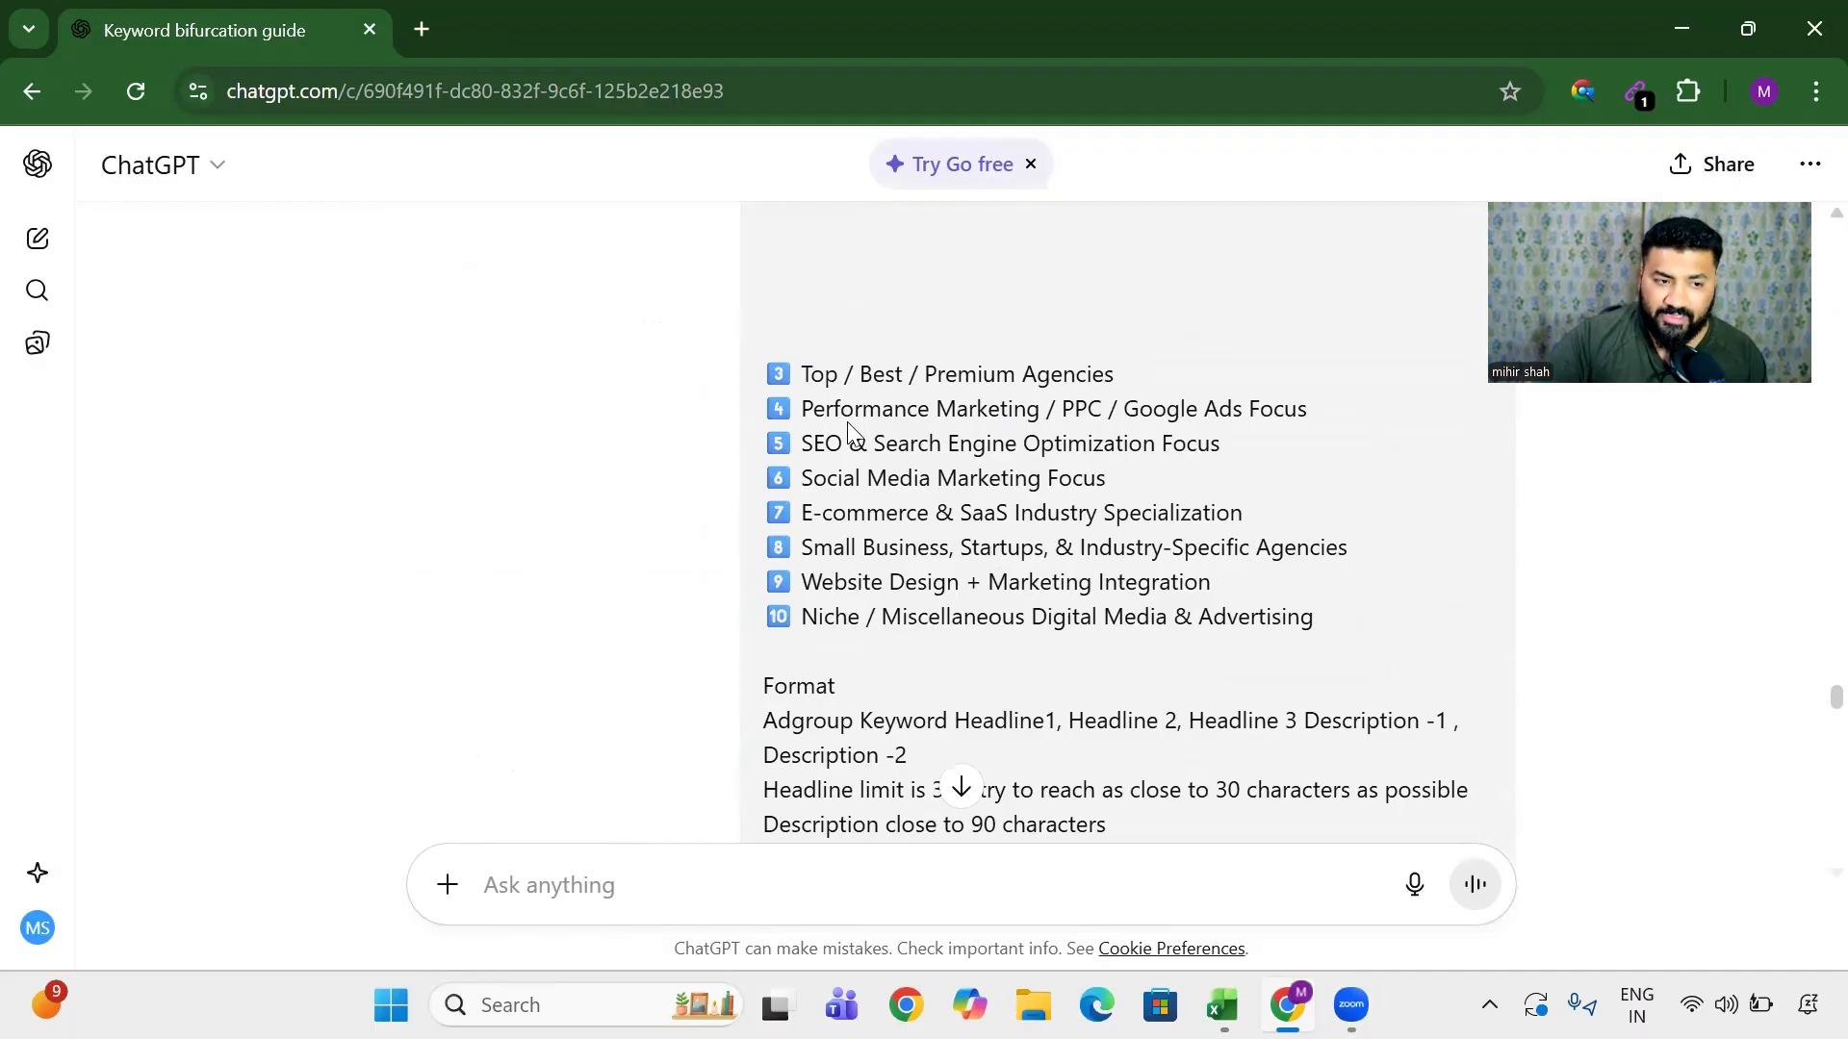
drag(848, 423, 1317, 617)
scroll(933, 590, down, 2)
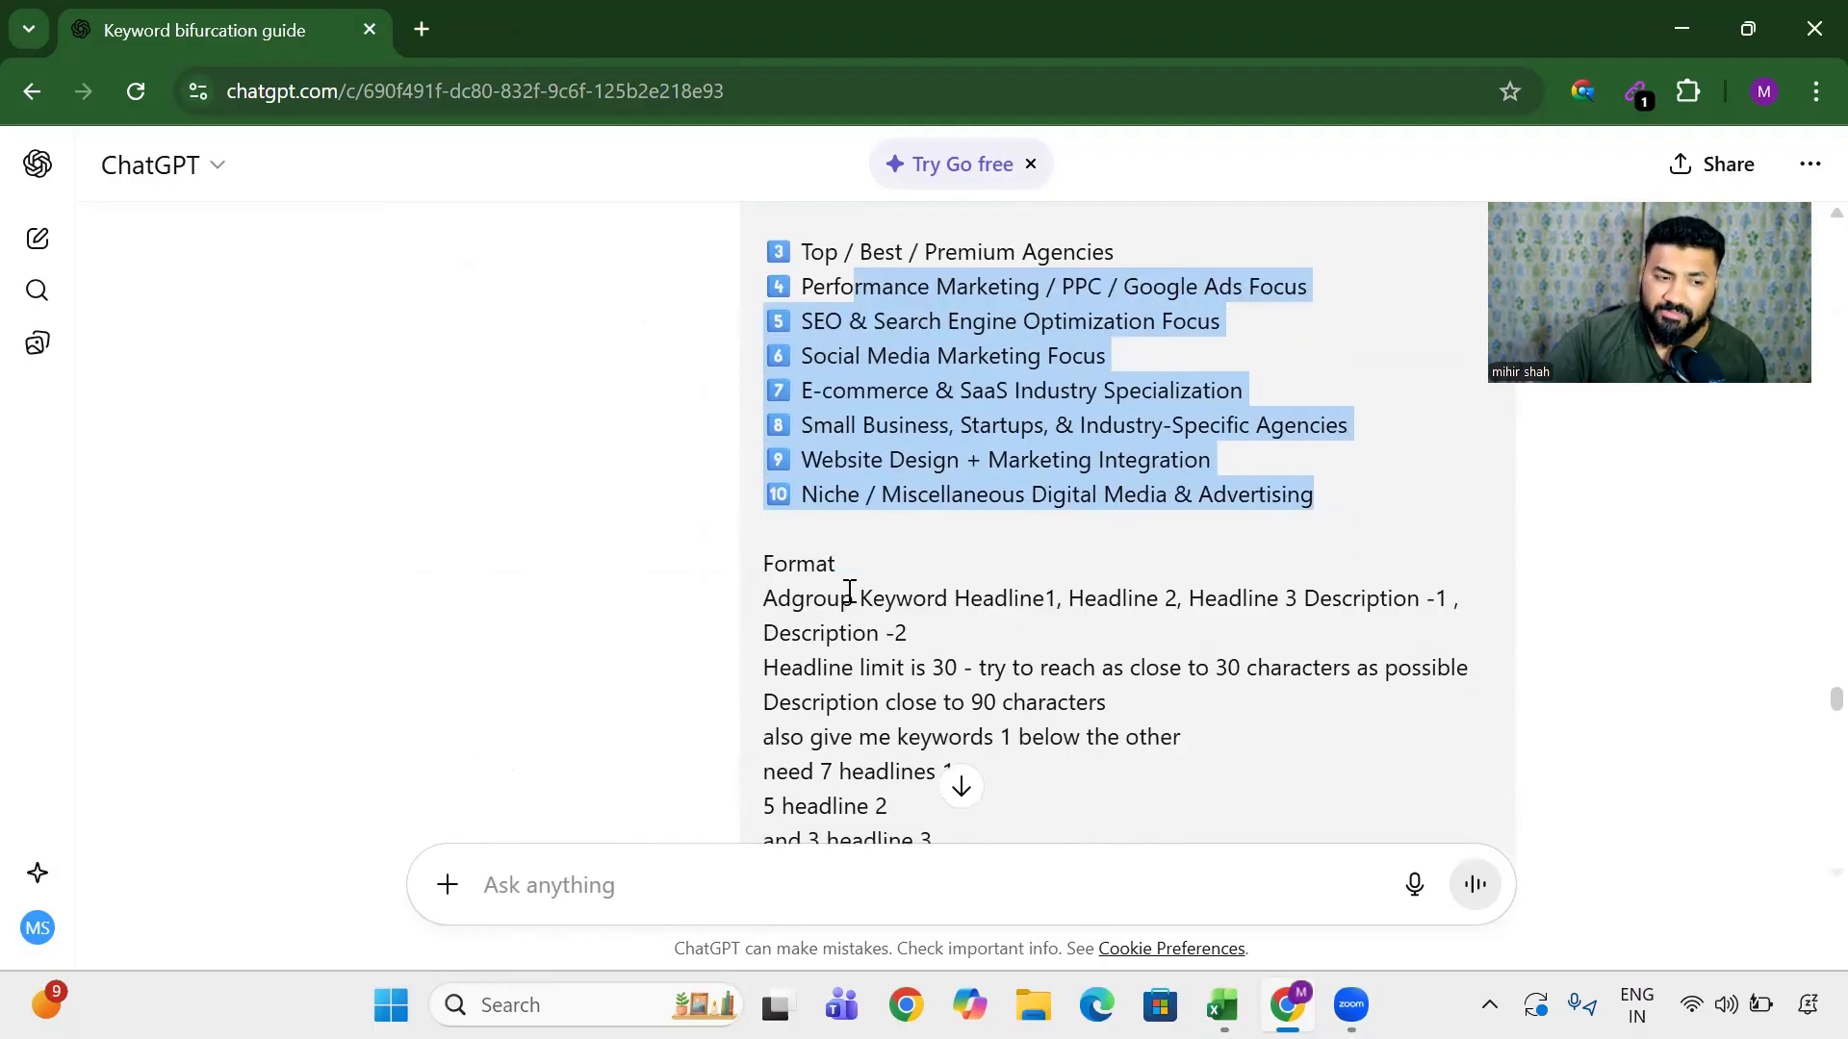
drag(814, 577, 1006, 645)
scroll(840, 659, down, 2)
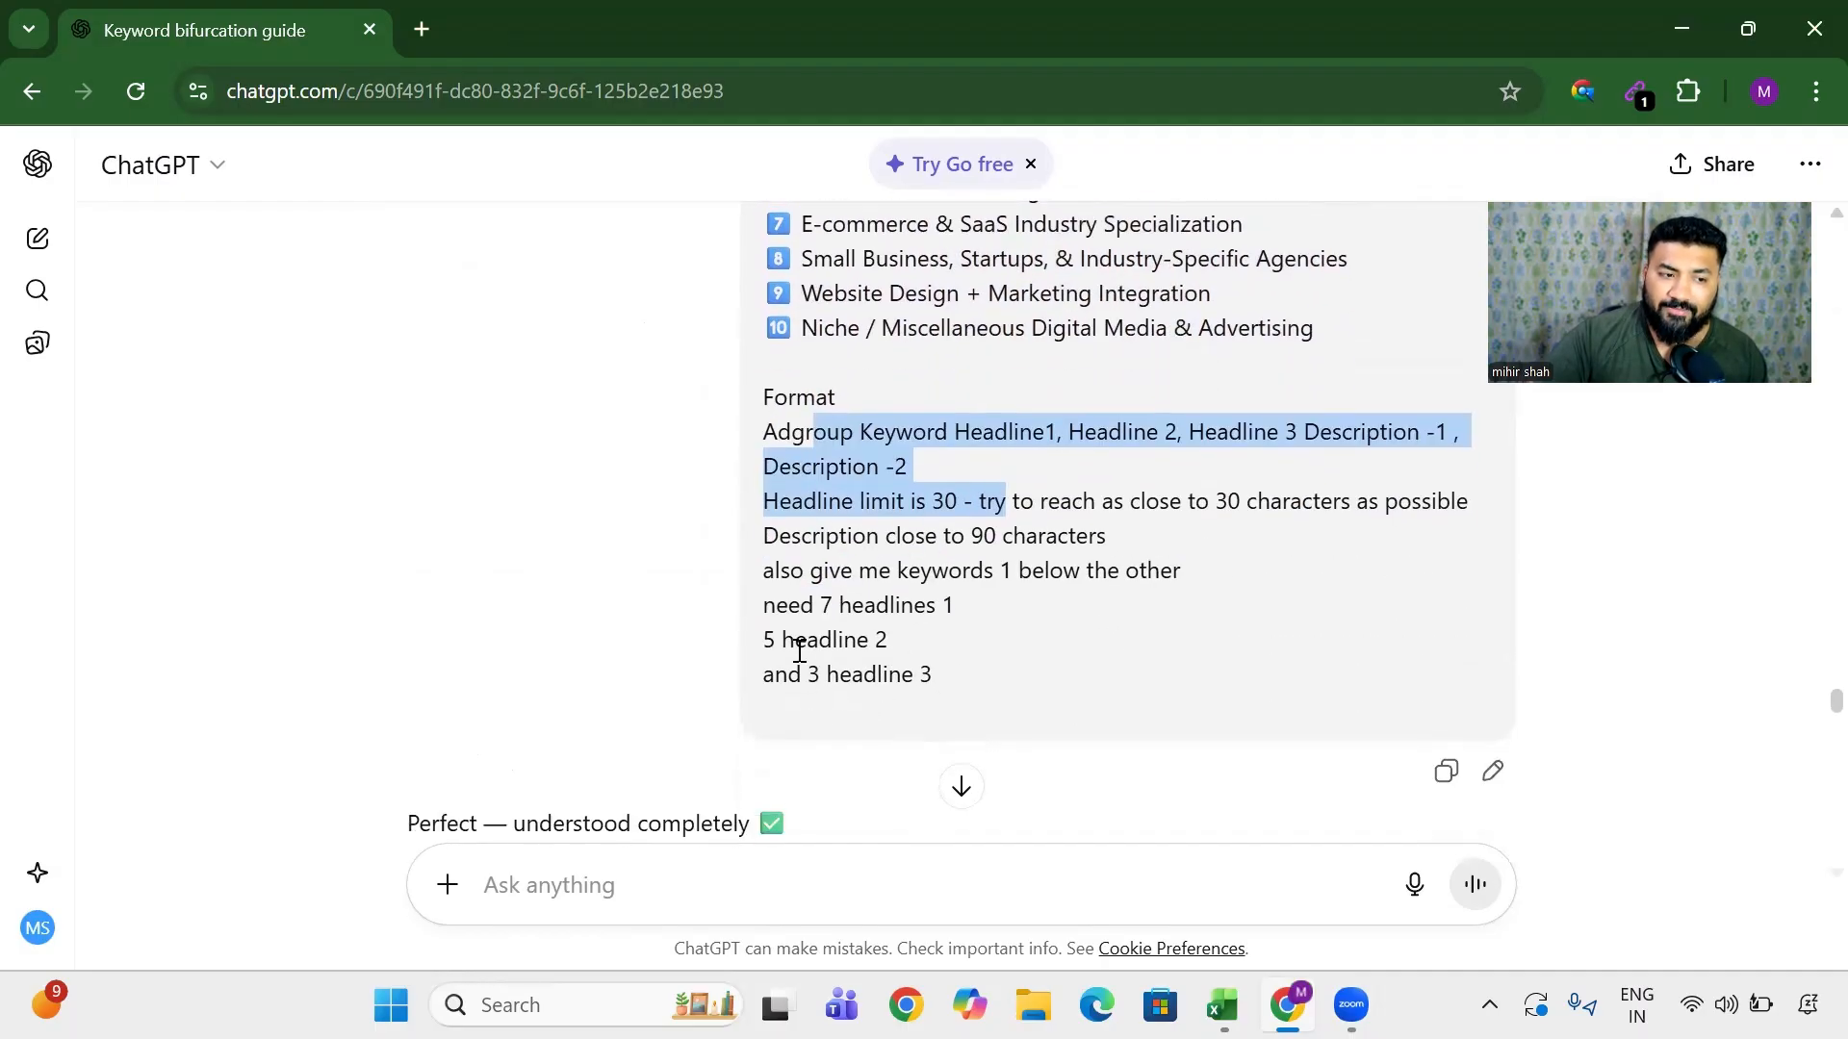
drag(802, 604, 994, 613)
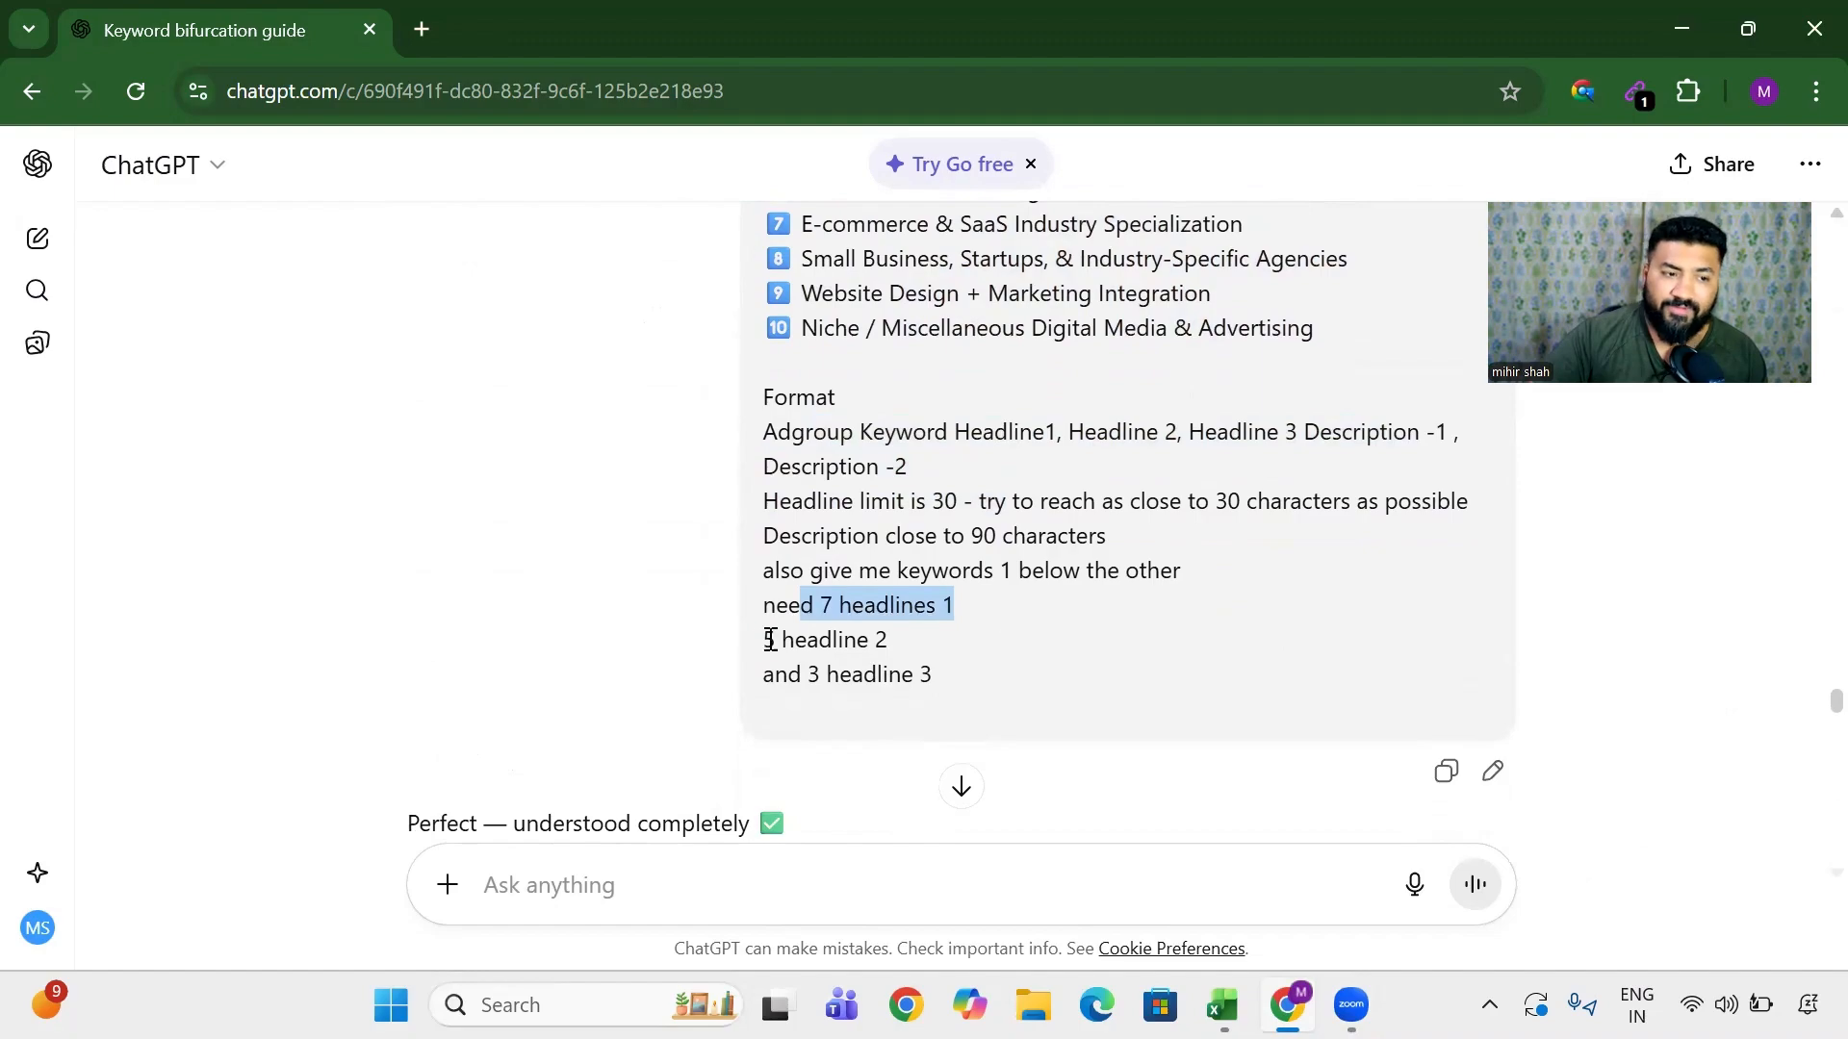
drag(763, 639, 932, 651)
drag(822, 675, 1003, 672)
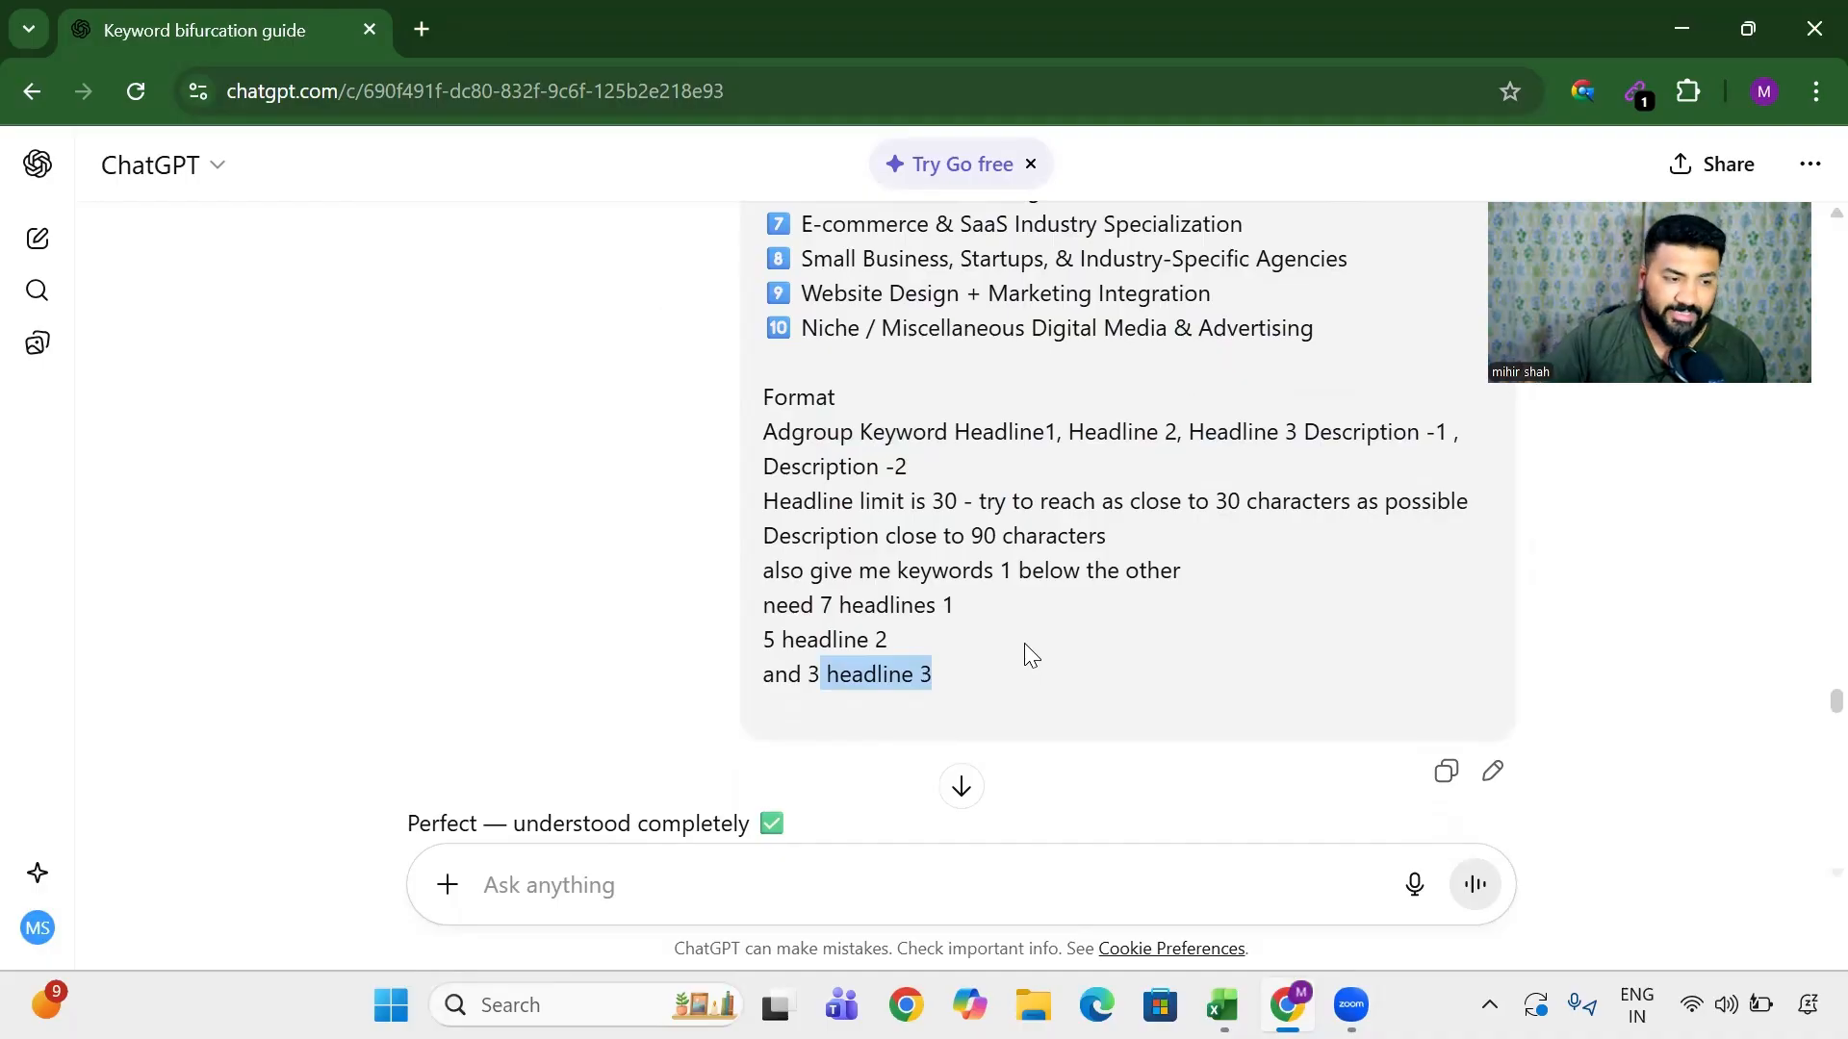
scroll(1024, 643, down, 4)
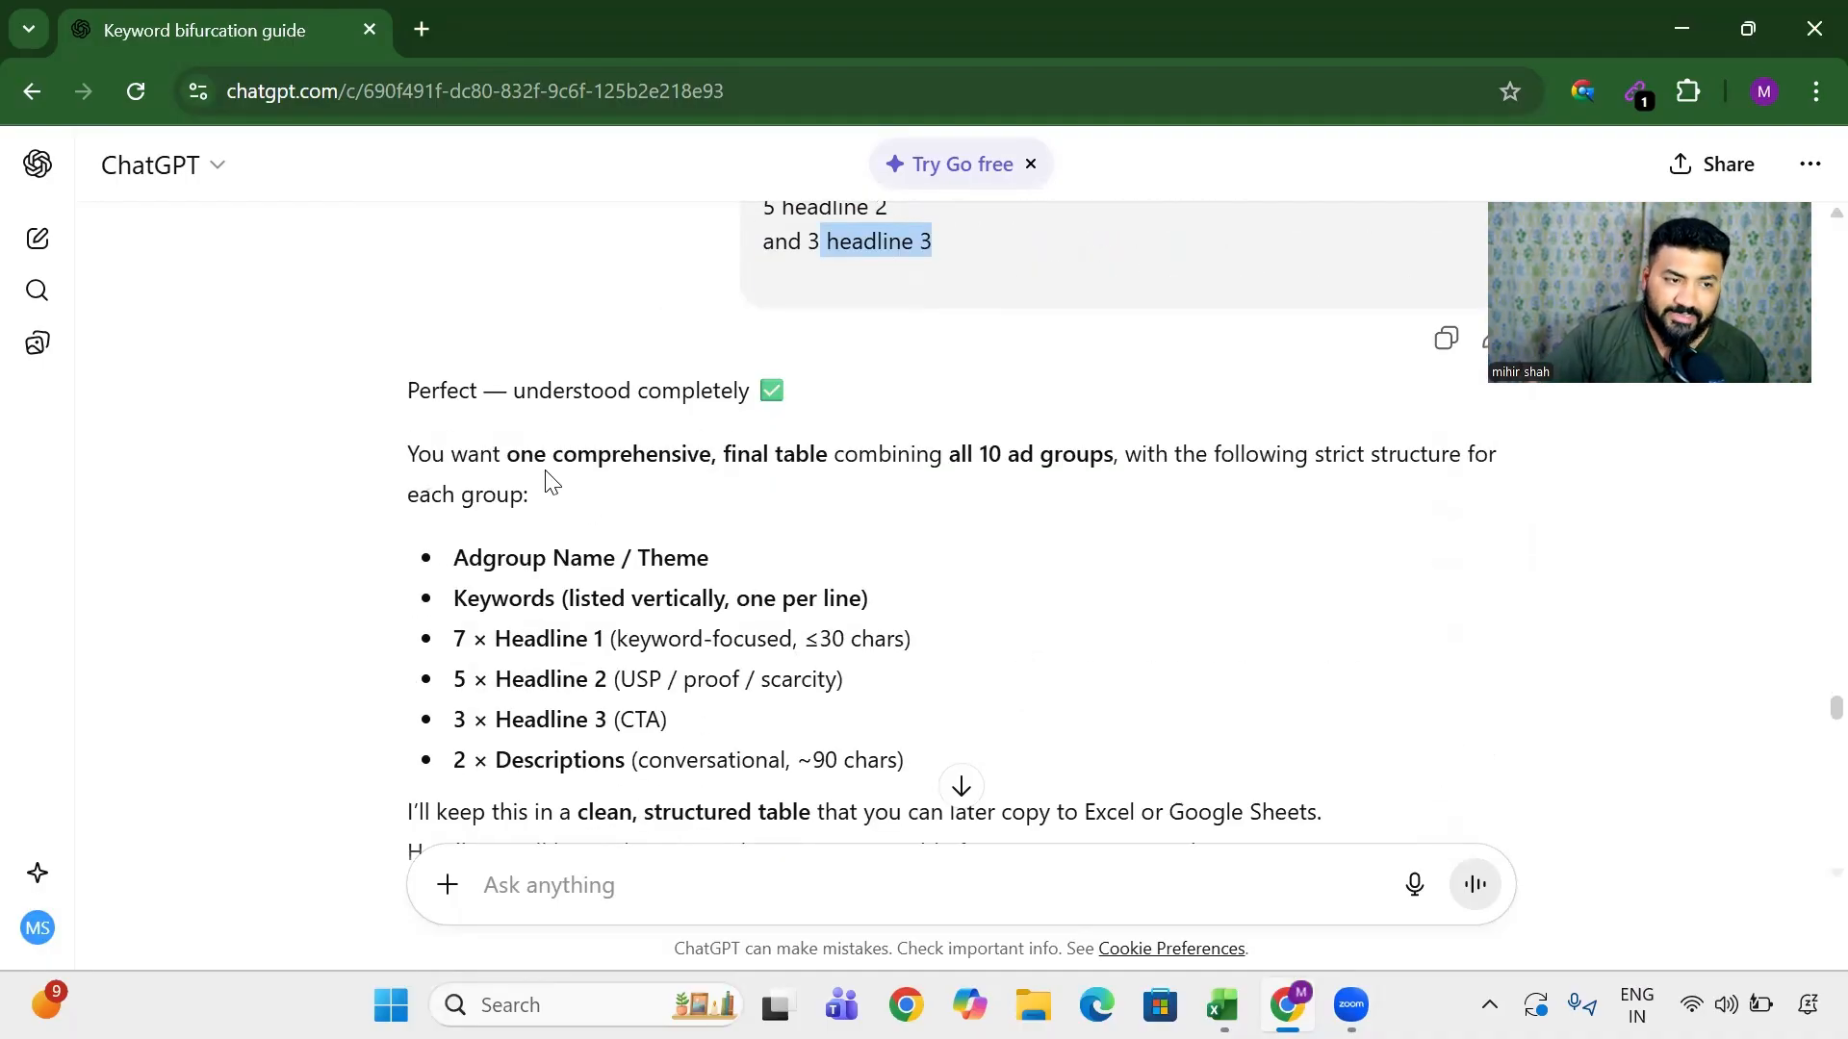
- Highlight rows of the Final Google Ads Master Table, including the Location-Based Intent keywords
drag(611, 458, 930, 461)
drag(496, 643, 644, 716)
scroll(604, 487, down, 4)
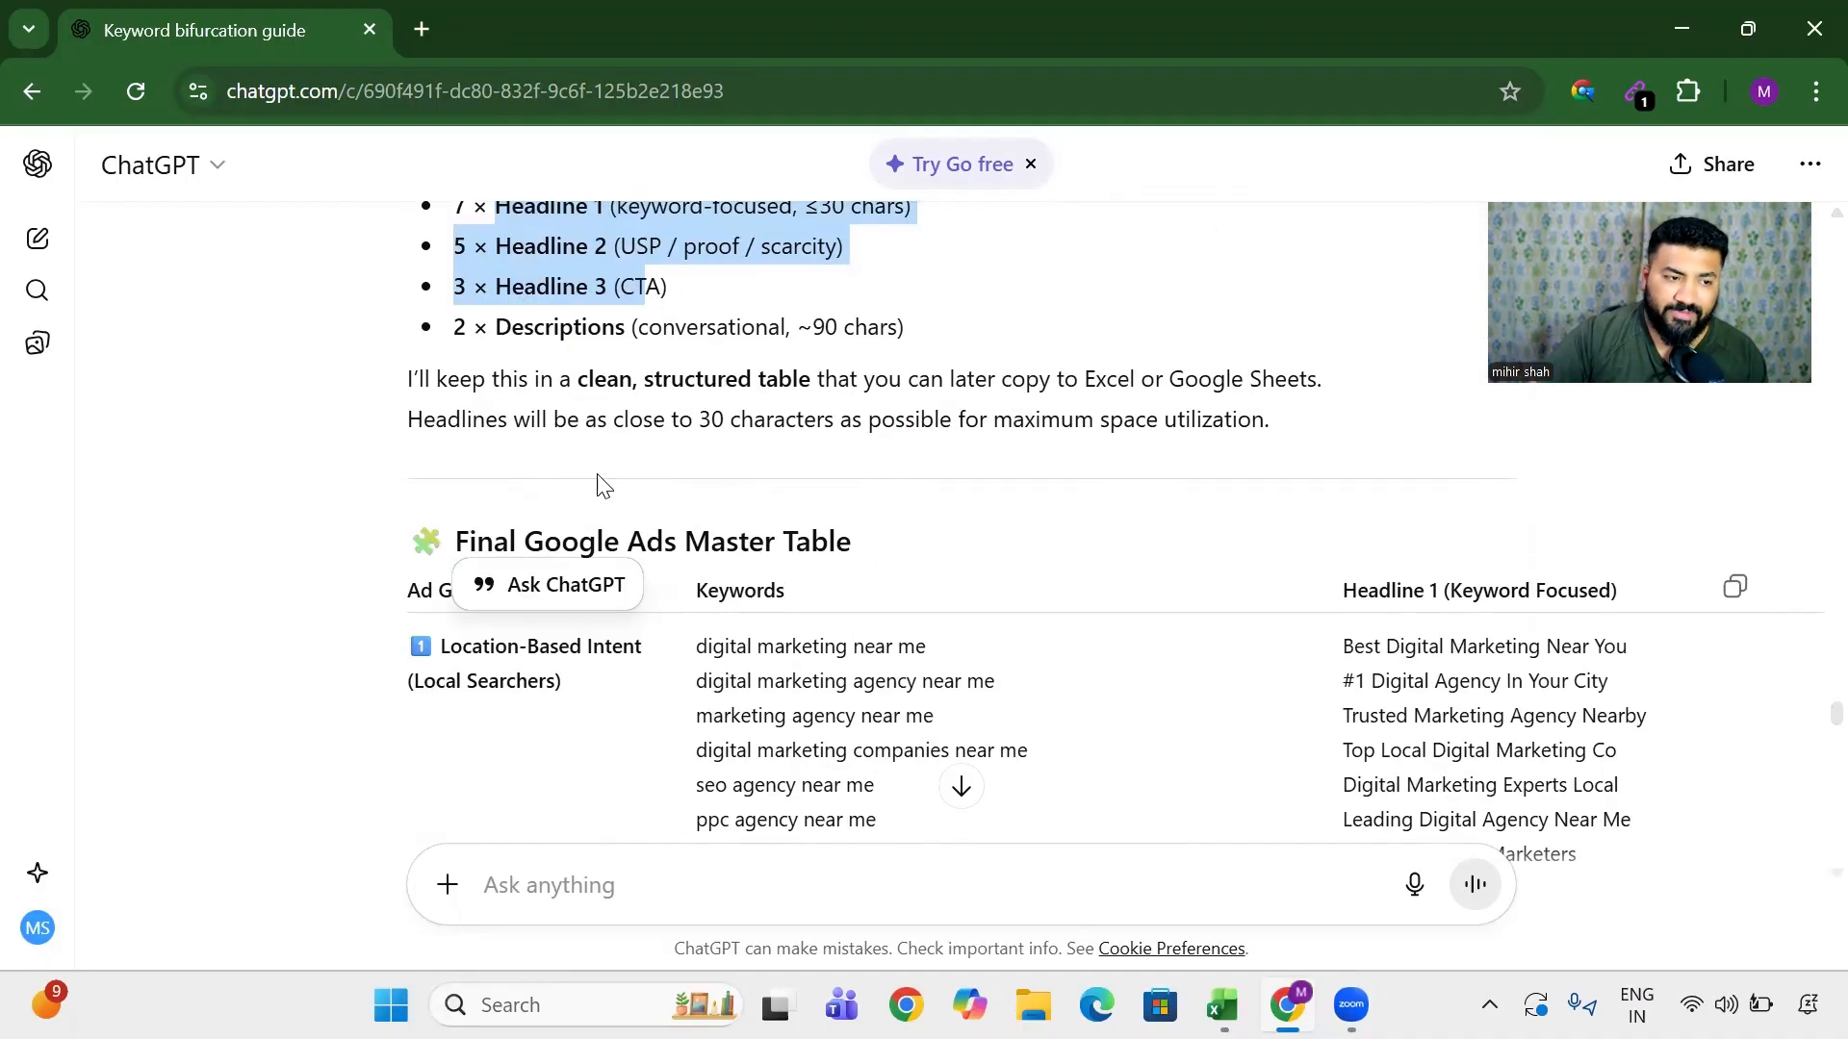
scroll(597, 481, up, 3)
drag(462, 449, 763, 586)
scroll(761, 582, down, 4)
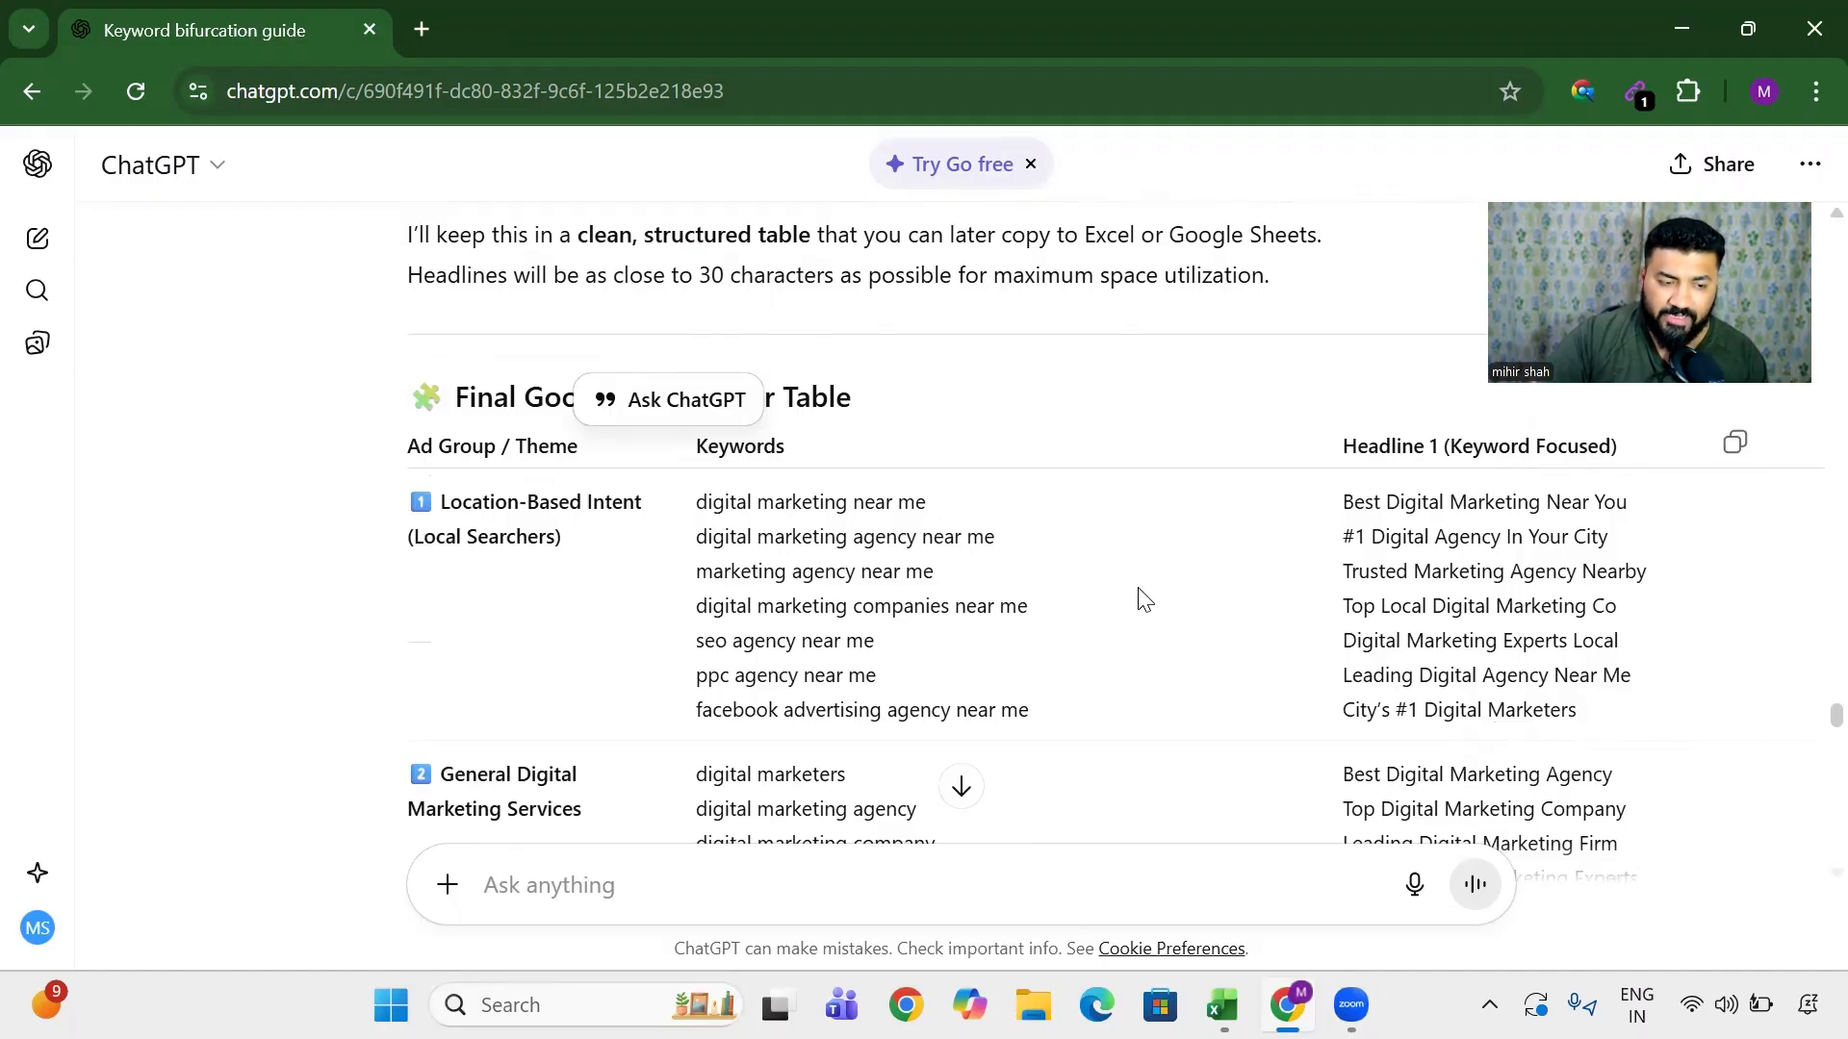
drag(466, 503, 978, 710)
- Copy the master table and scroll down to the tab-separated follow-up reply
scroll(1243, 678, right, 2)
scroll(1243, 678, right, 10)
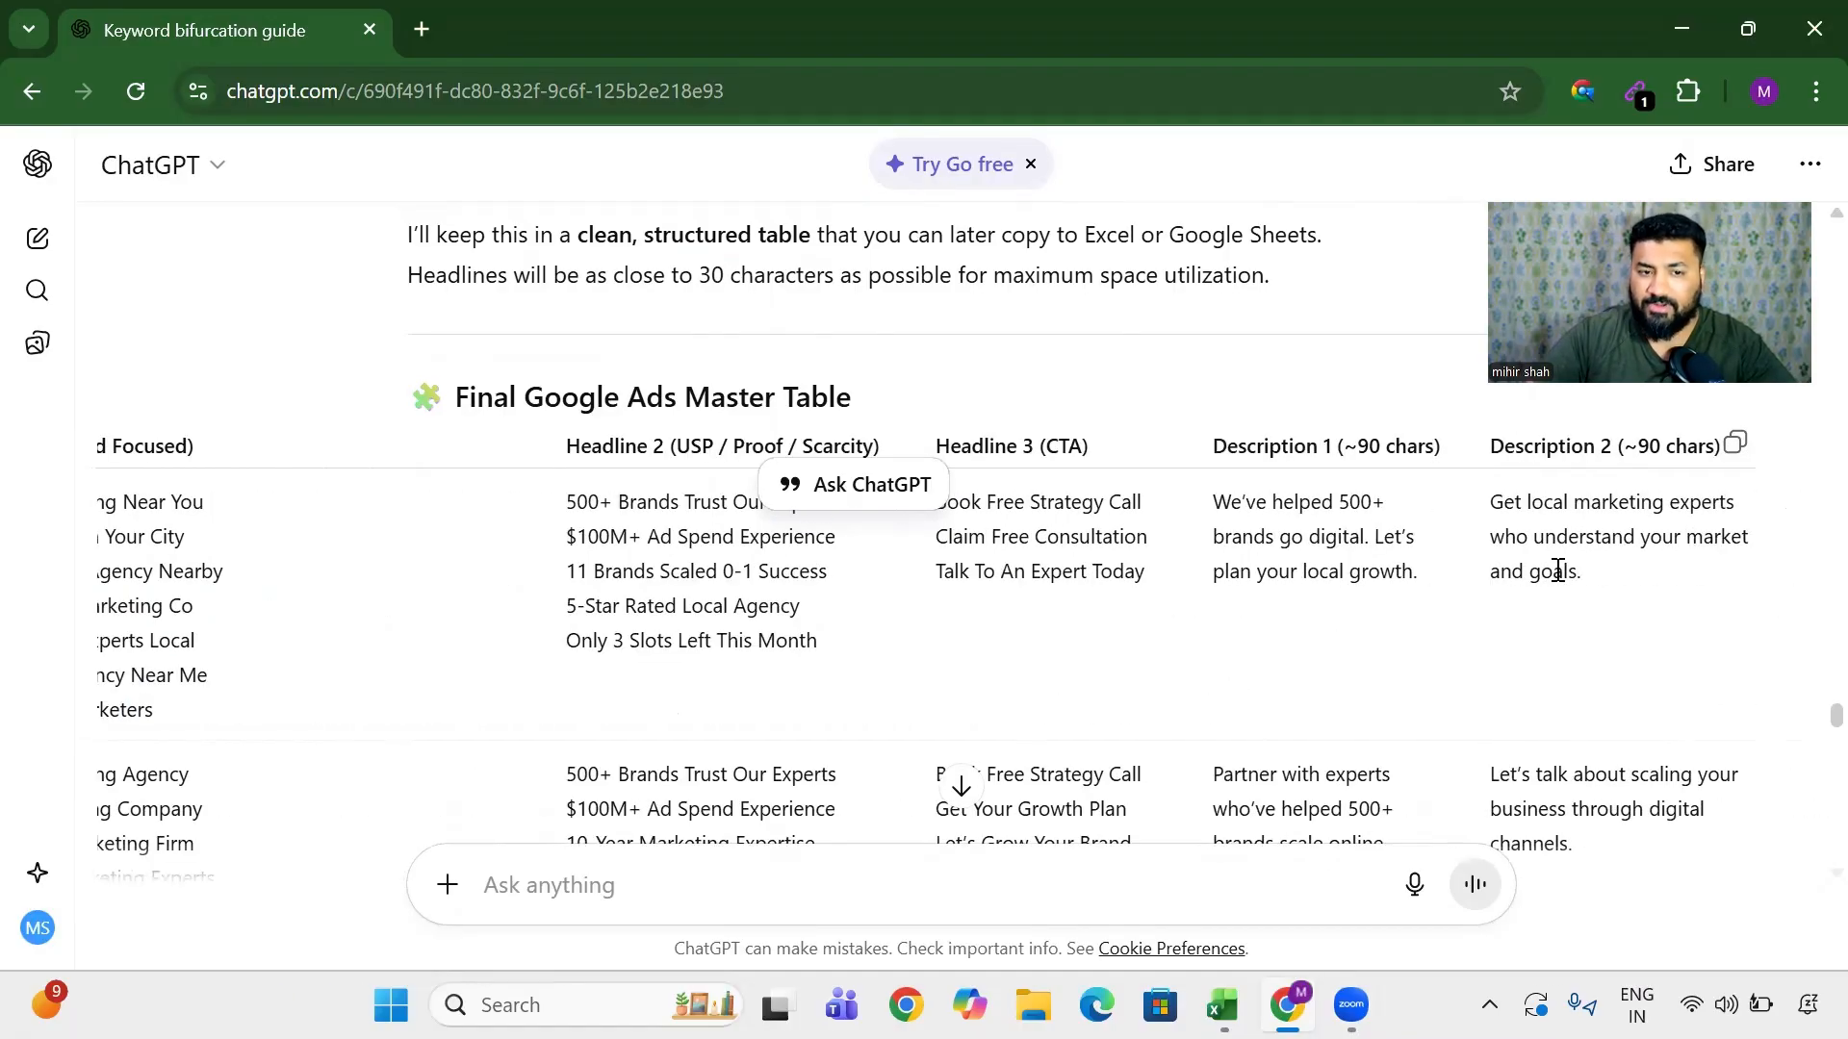
scroll(836, 662, left, 10)
scroll(822, 651, down, 10)
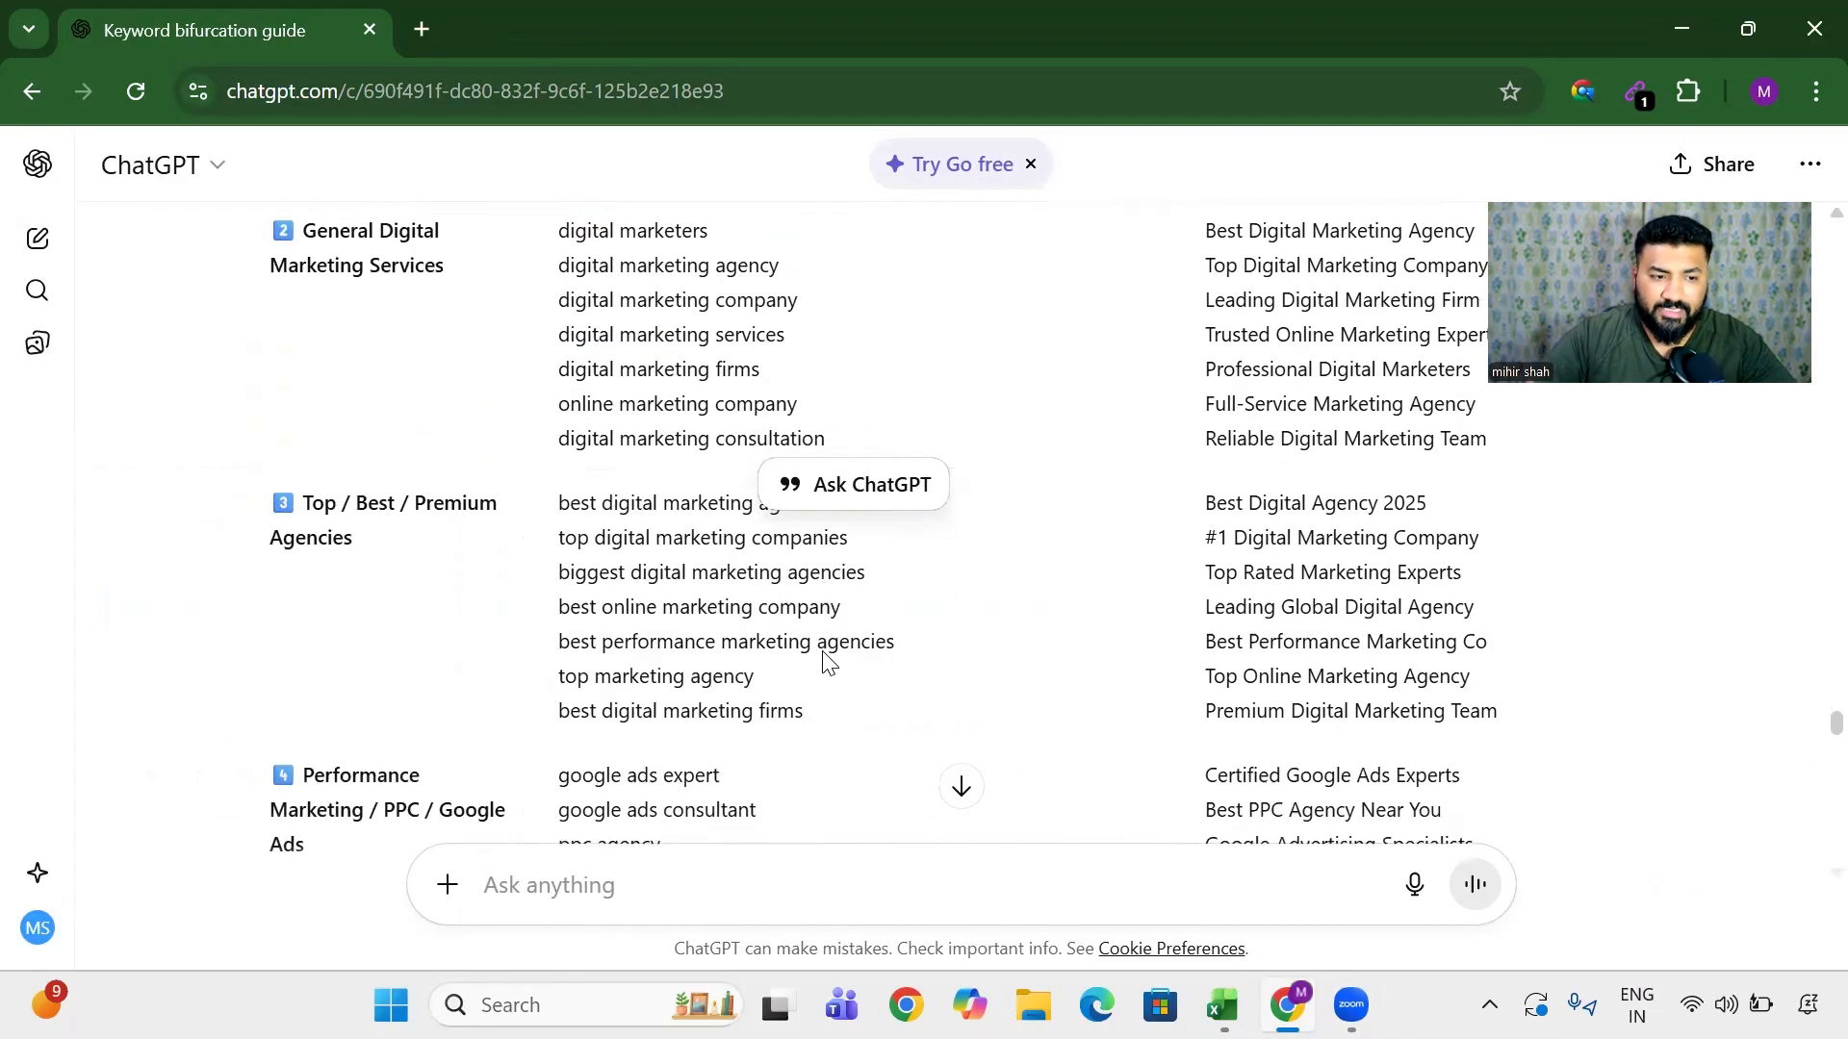
scroll(823, 660, down, 8)
scroll(823, 660, up, 16)
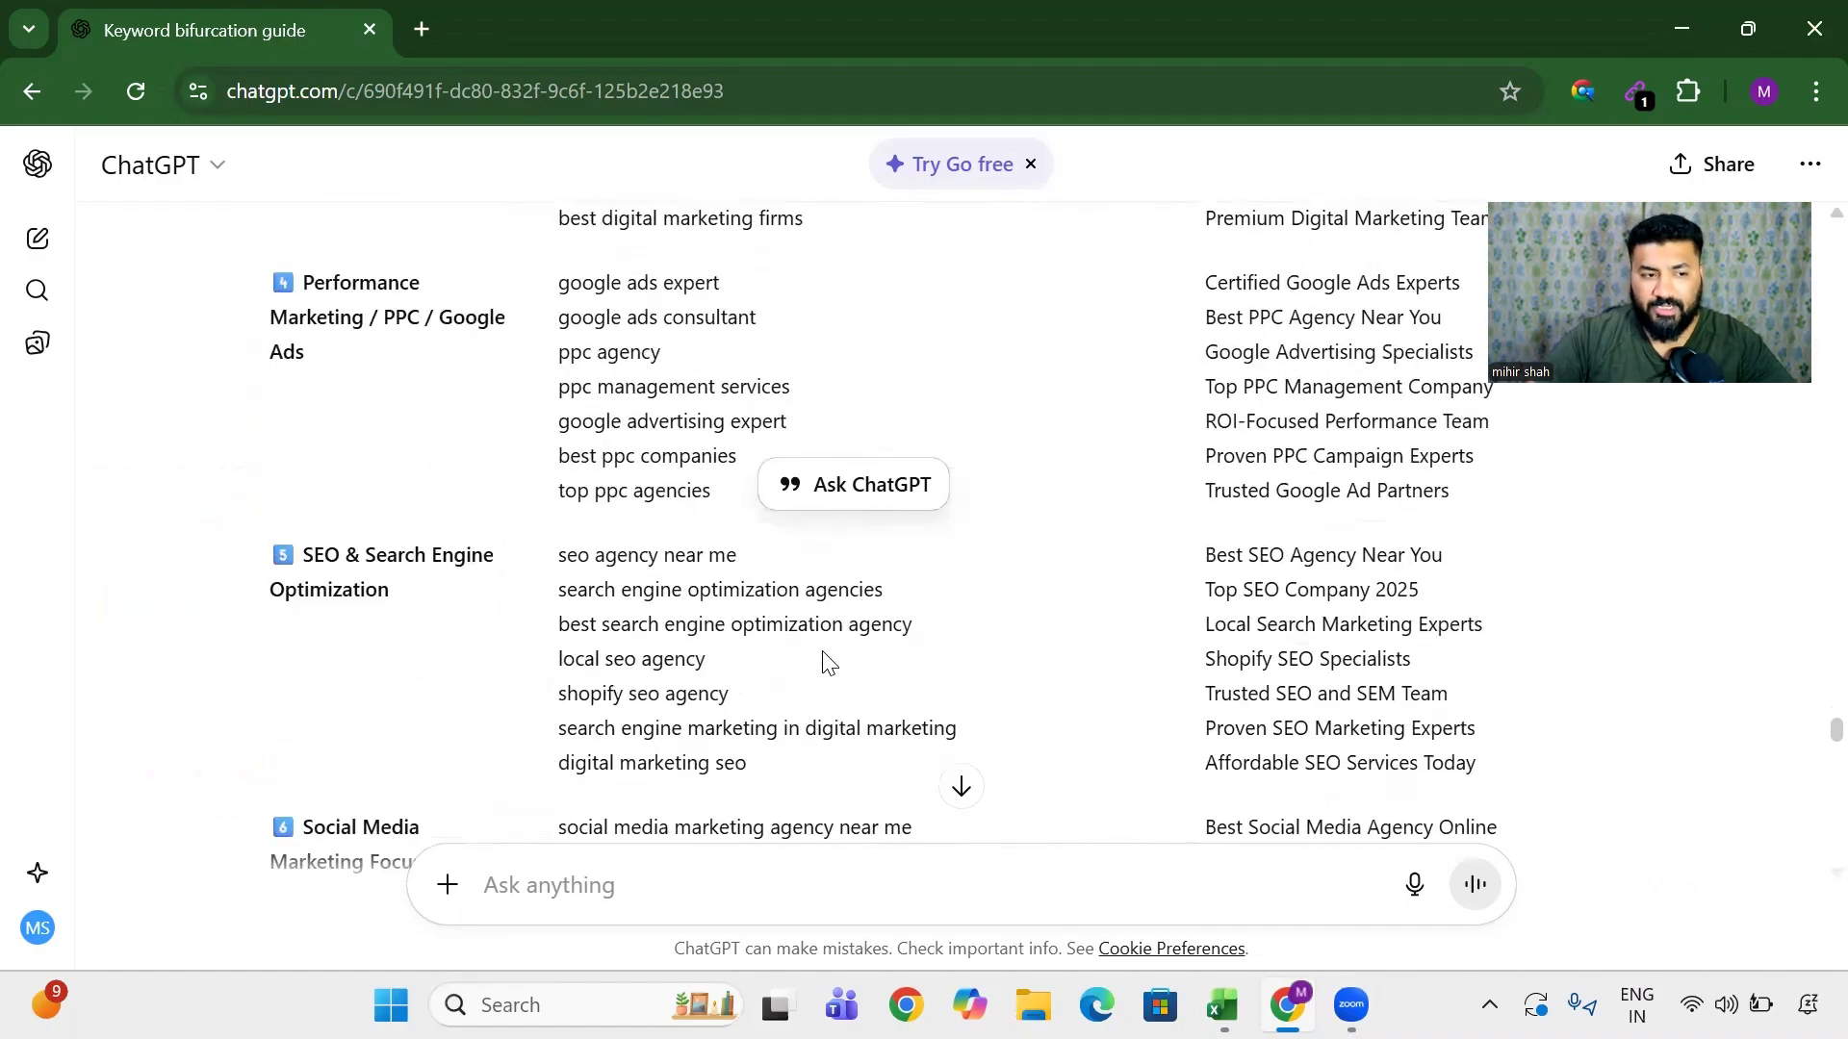
scroll(824, 662, up, 5)
scroll(1258, 709, right, 4)
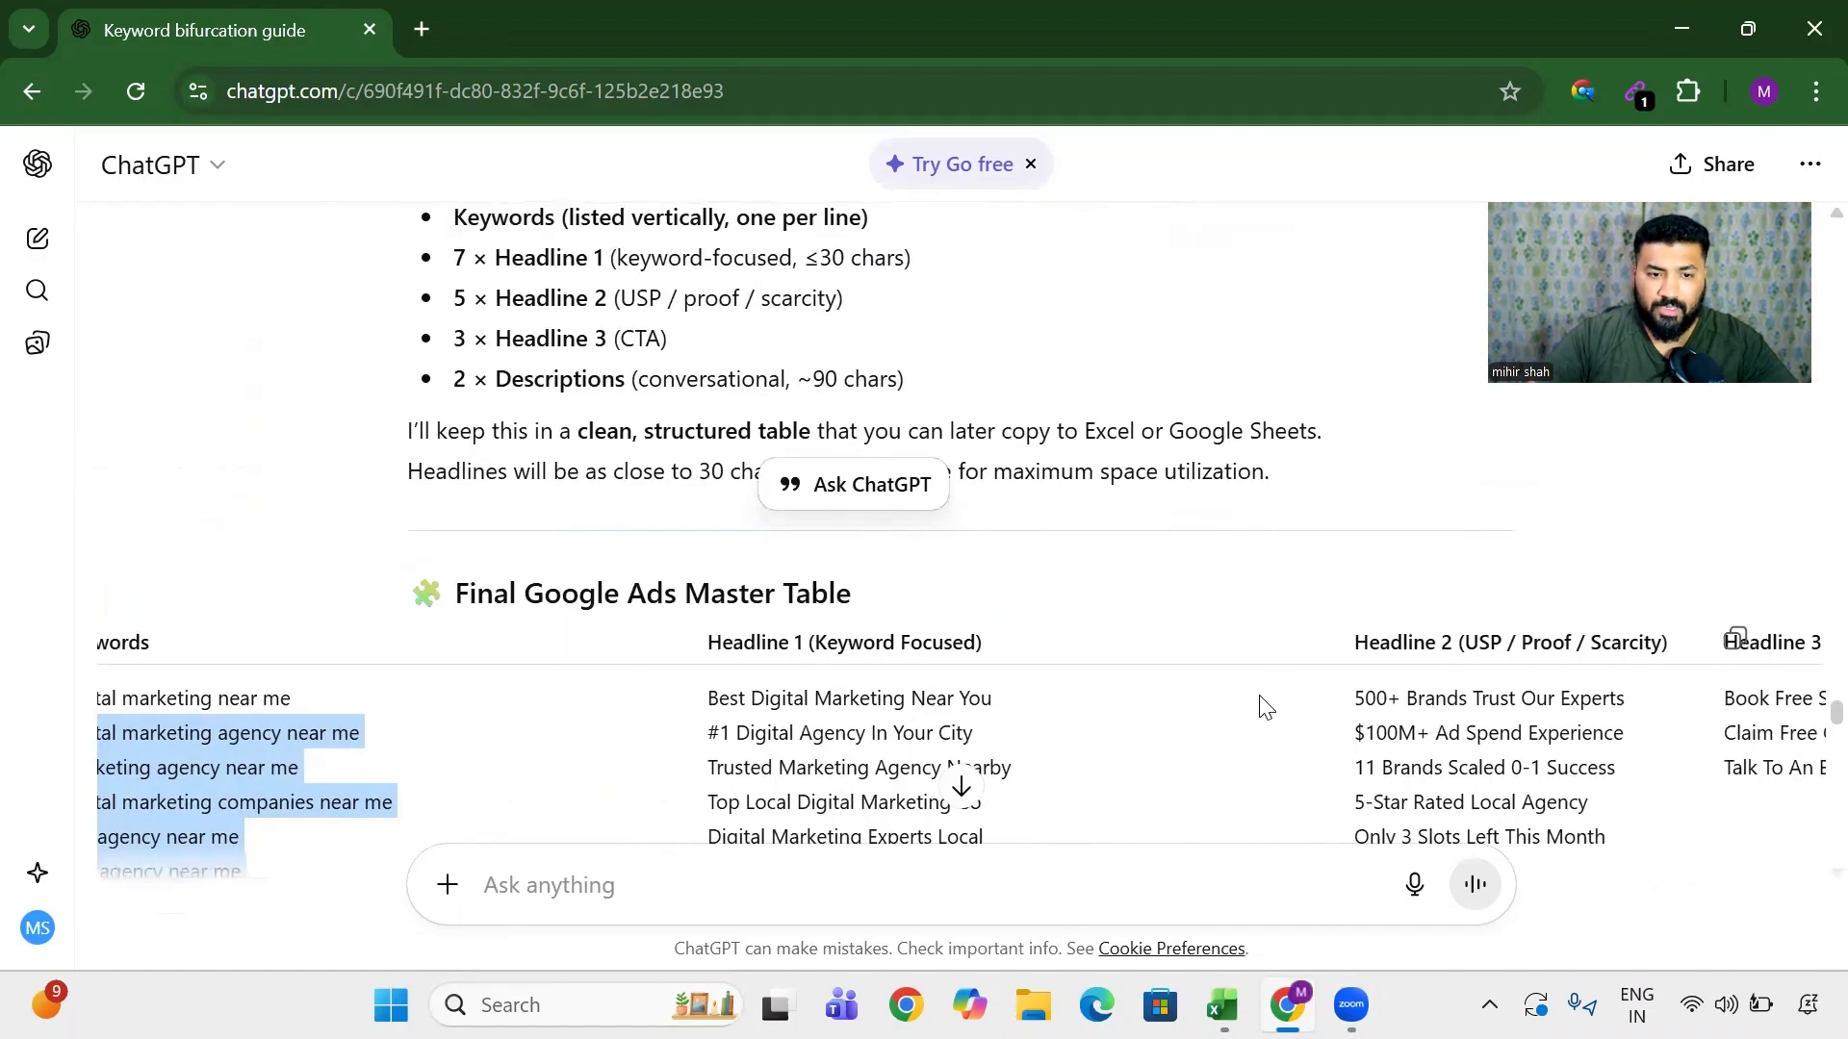
click(1729, 647)
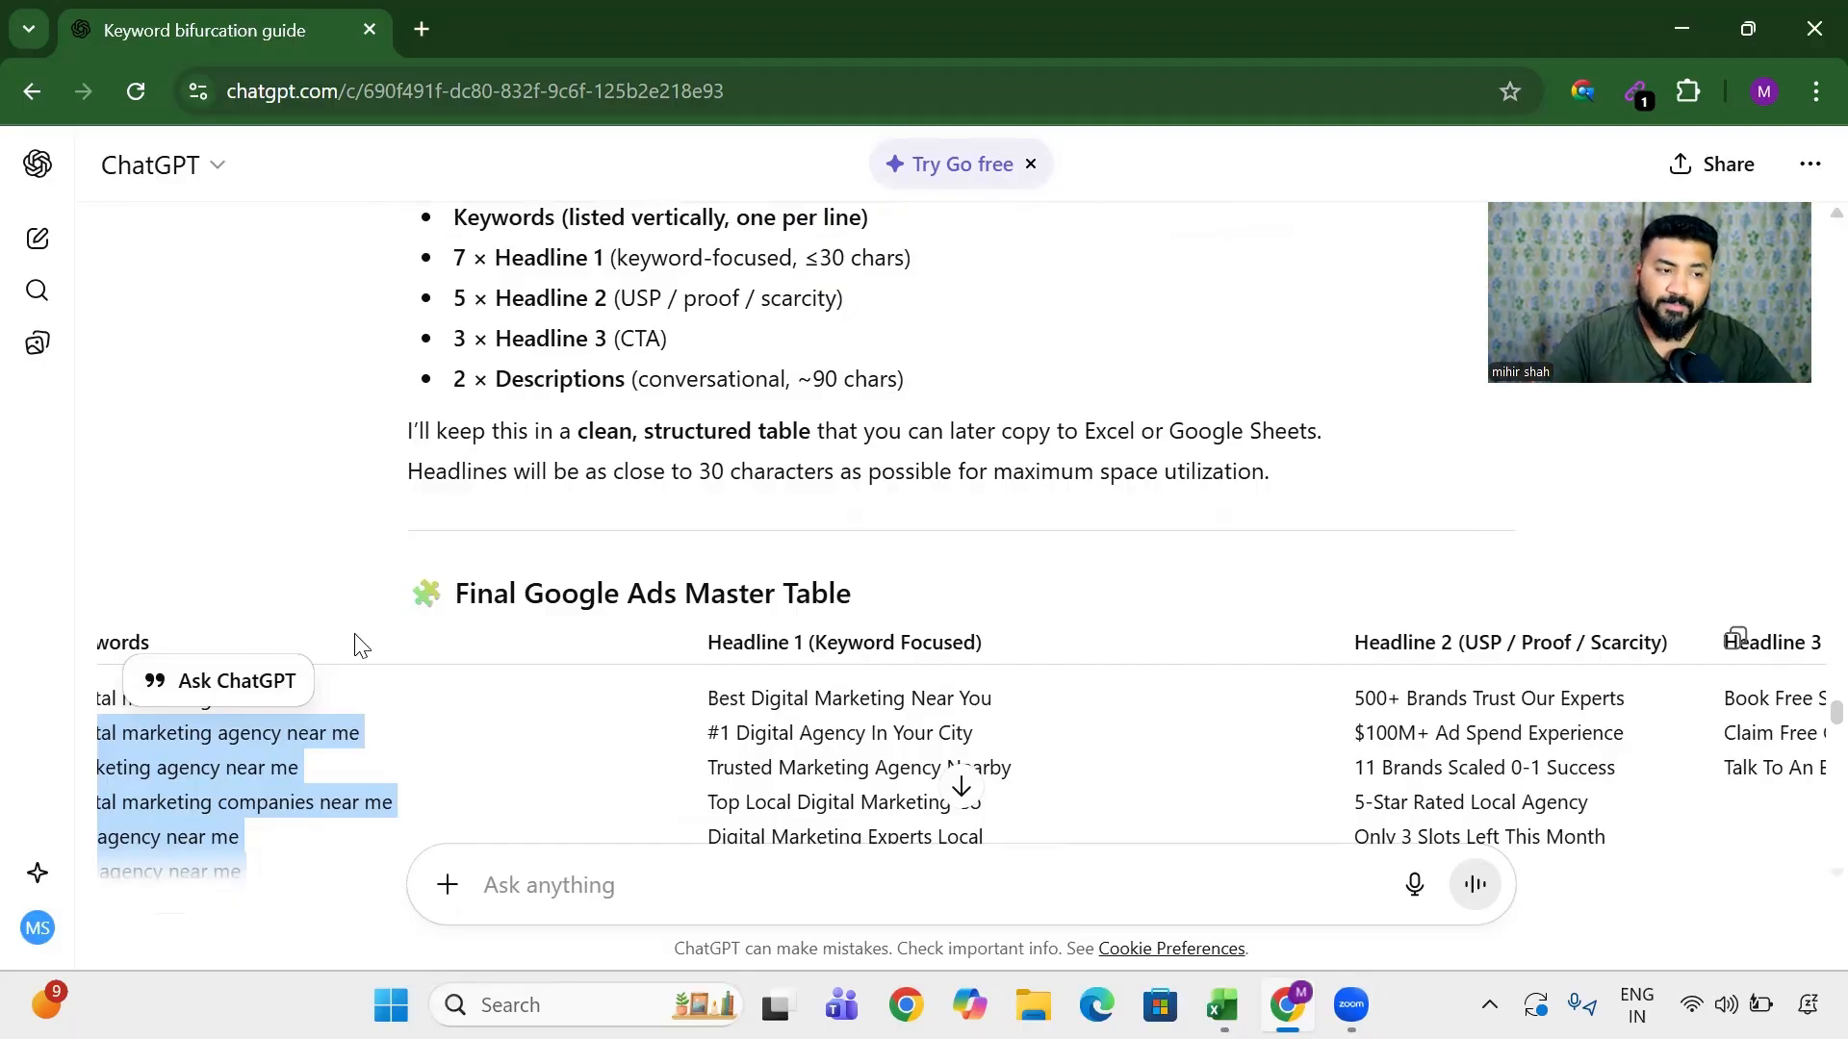
scroll(348, 587, down, 20)
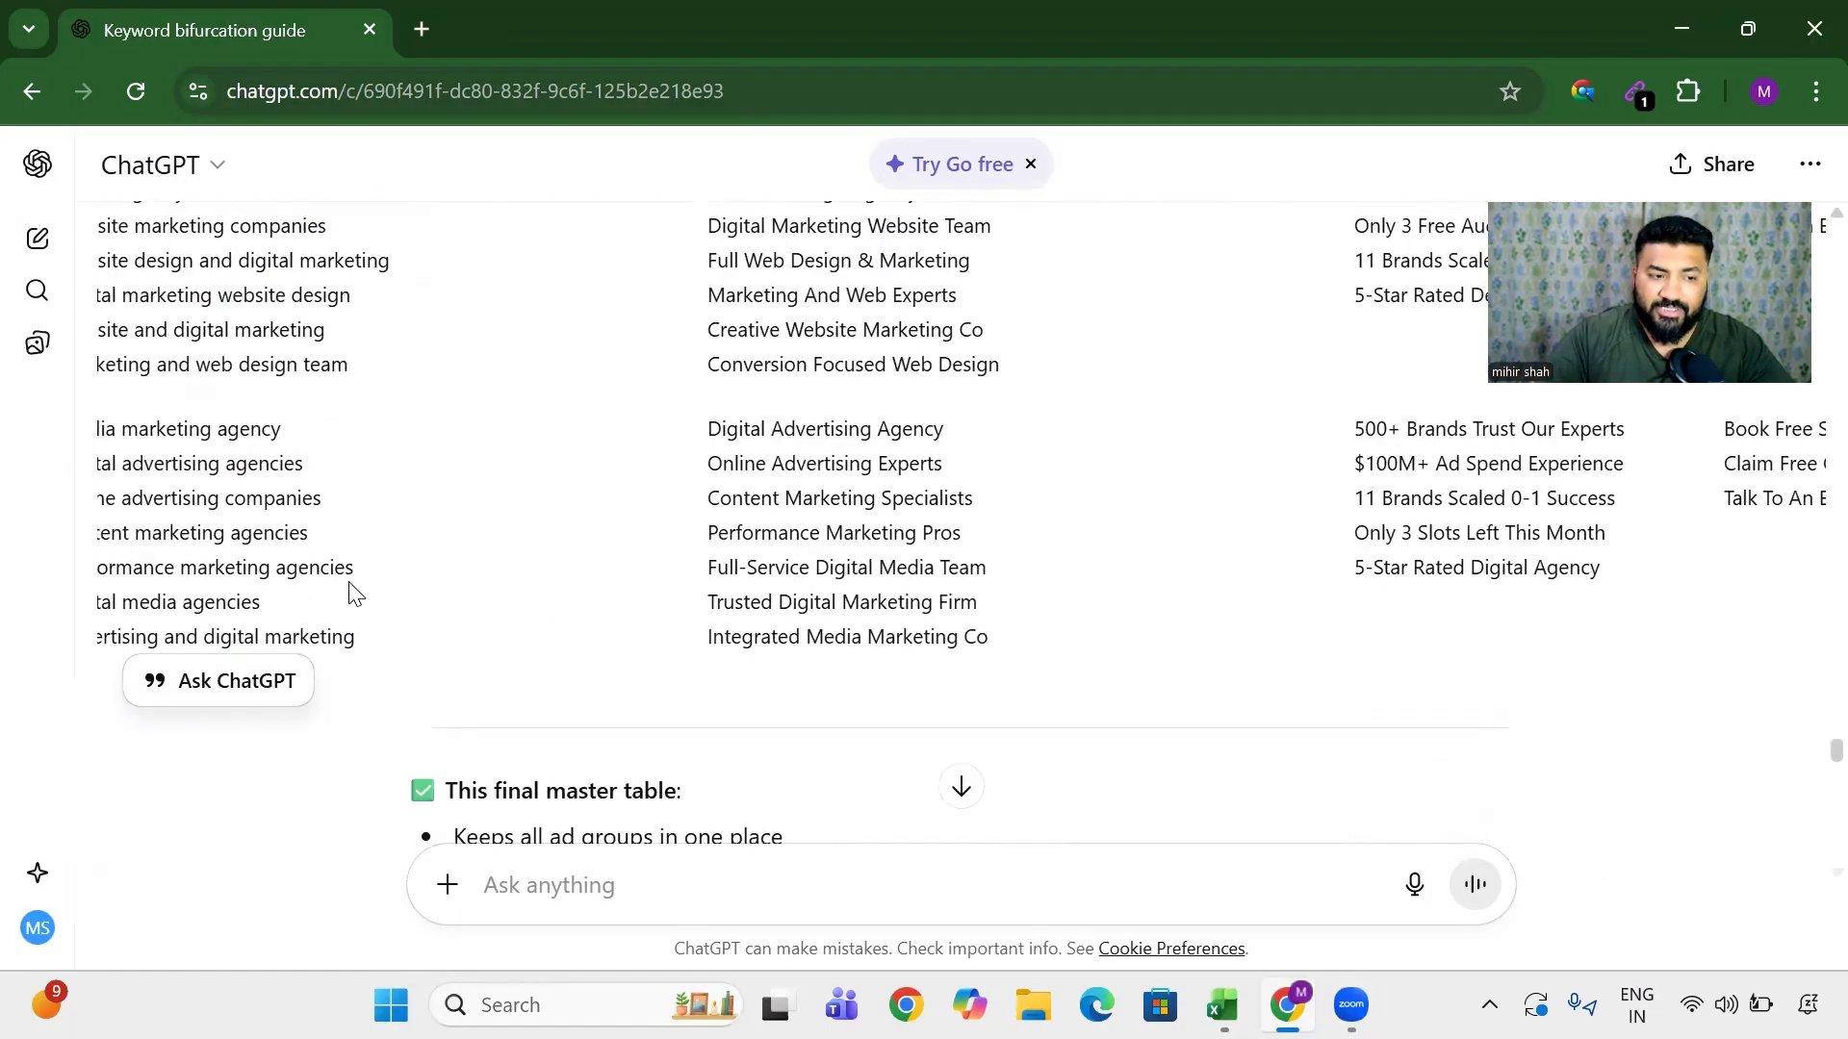
scroll(351, 590, down, 7)
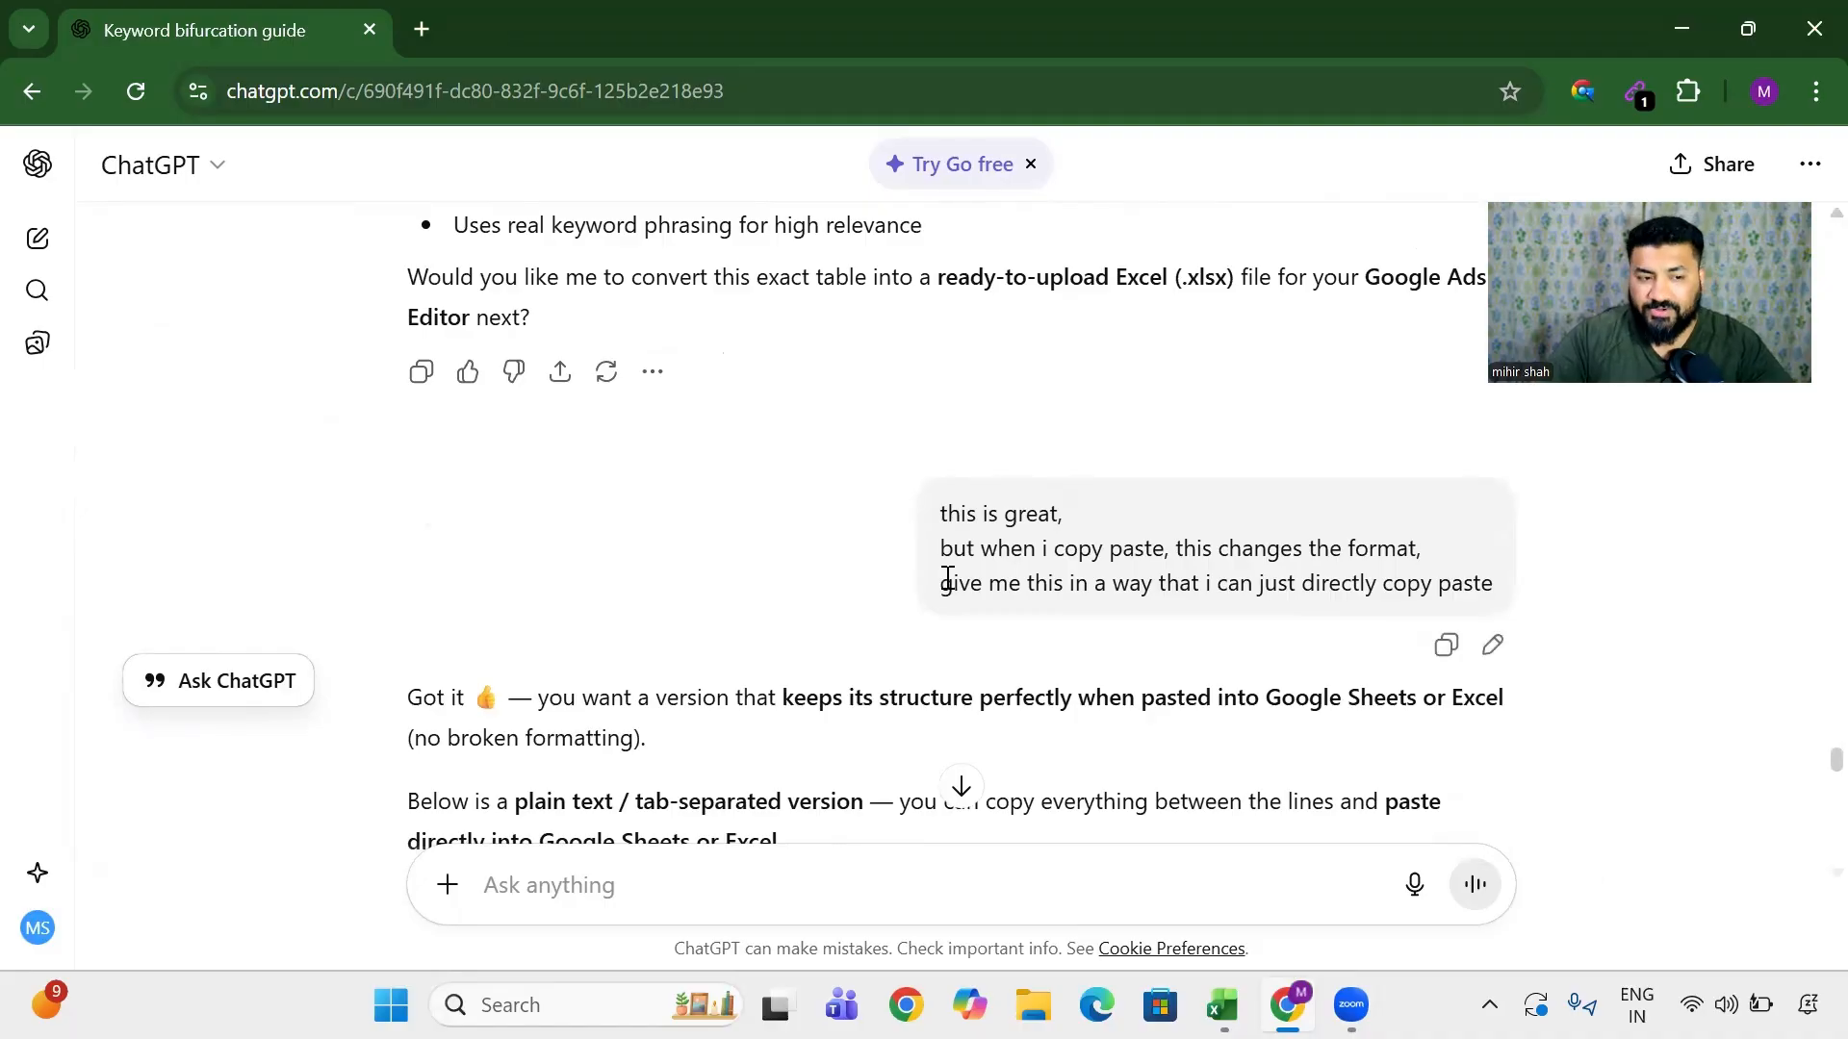
- Highlight the request for a directly pasteable version and the reply's point about keeping structure
drag(970, 510, 1121, 517)
drag(981, 549, 1425, 550)
click(1394, 550)
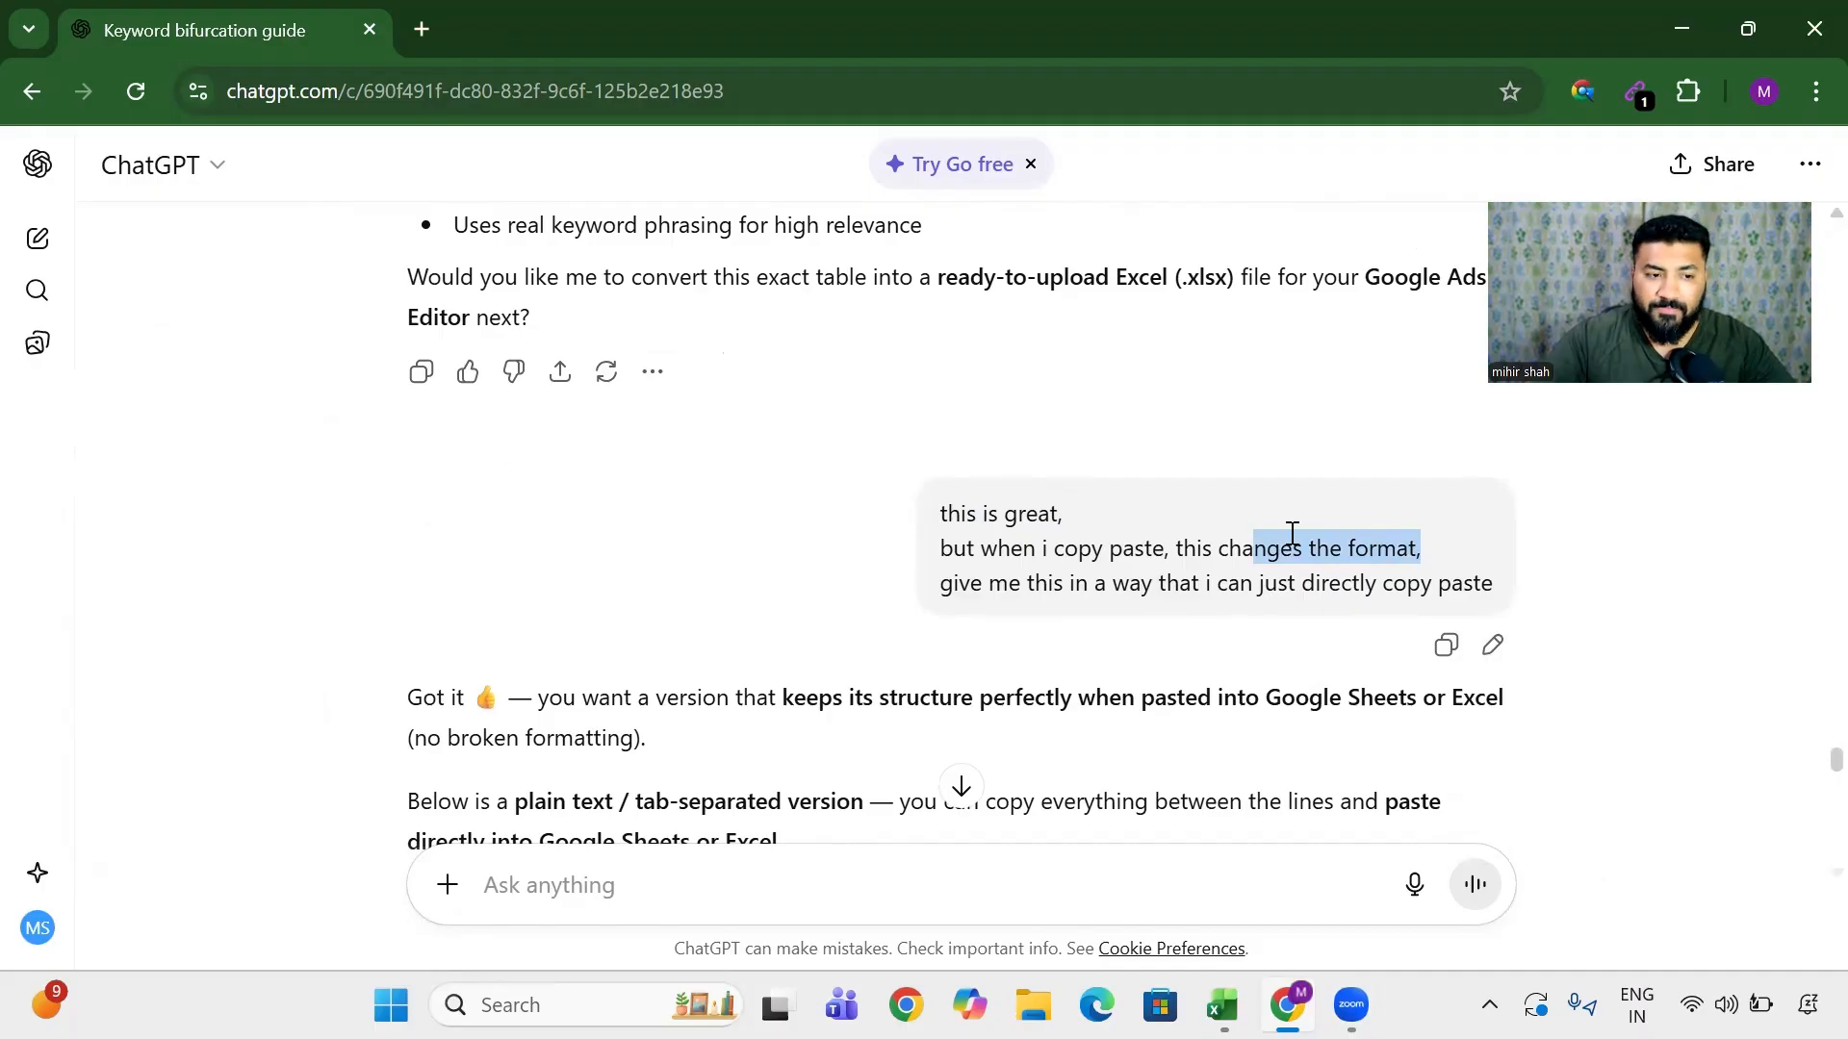
drag(1022, 584, 1498, 584)
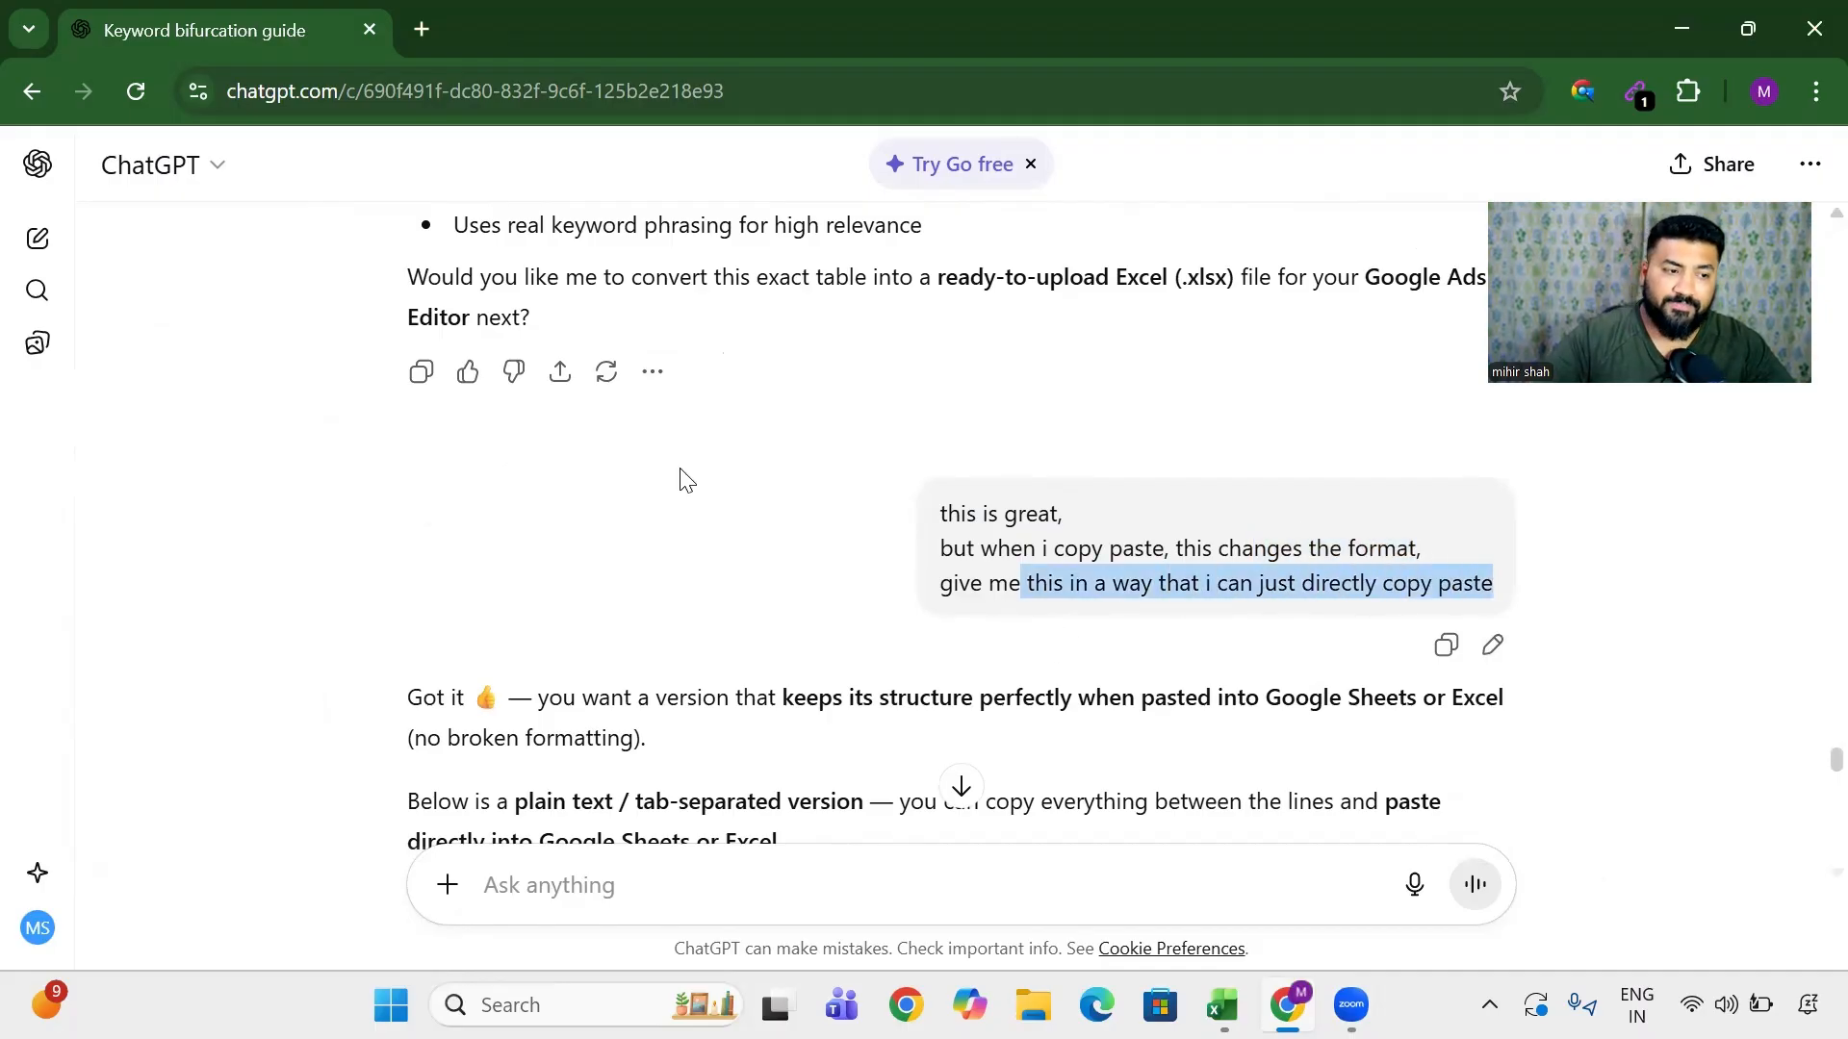
scroll(686, 481, down, 3)
drag(441, 414, 1006, 411)
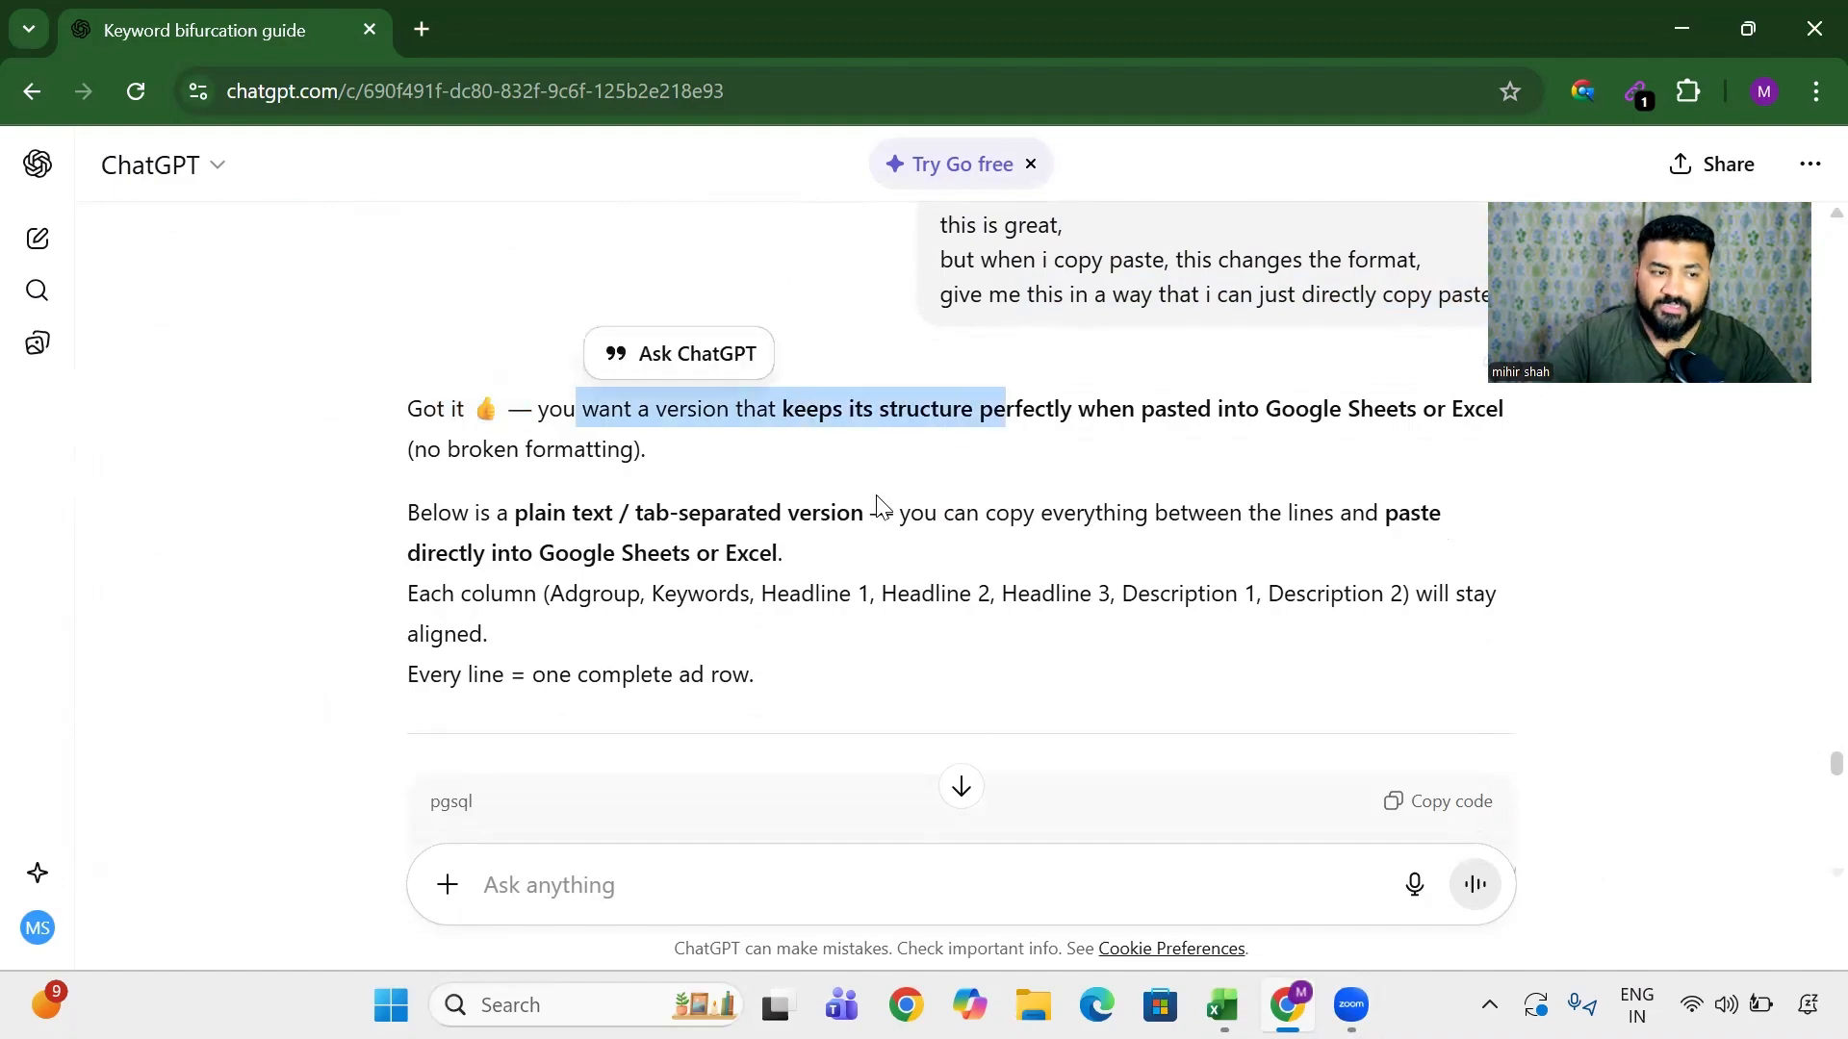
- Select the tab-separated ad rows in the pgsql code block, then switch to Excel
scroll(655, 587, down, 3)
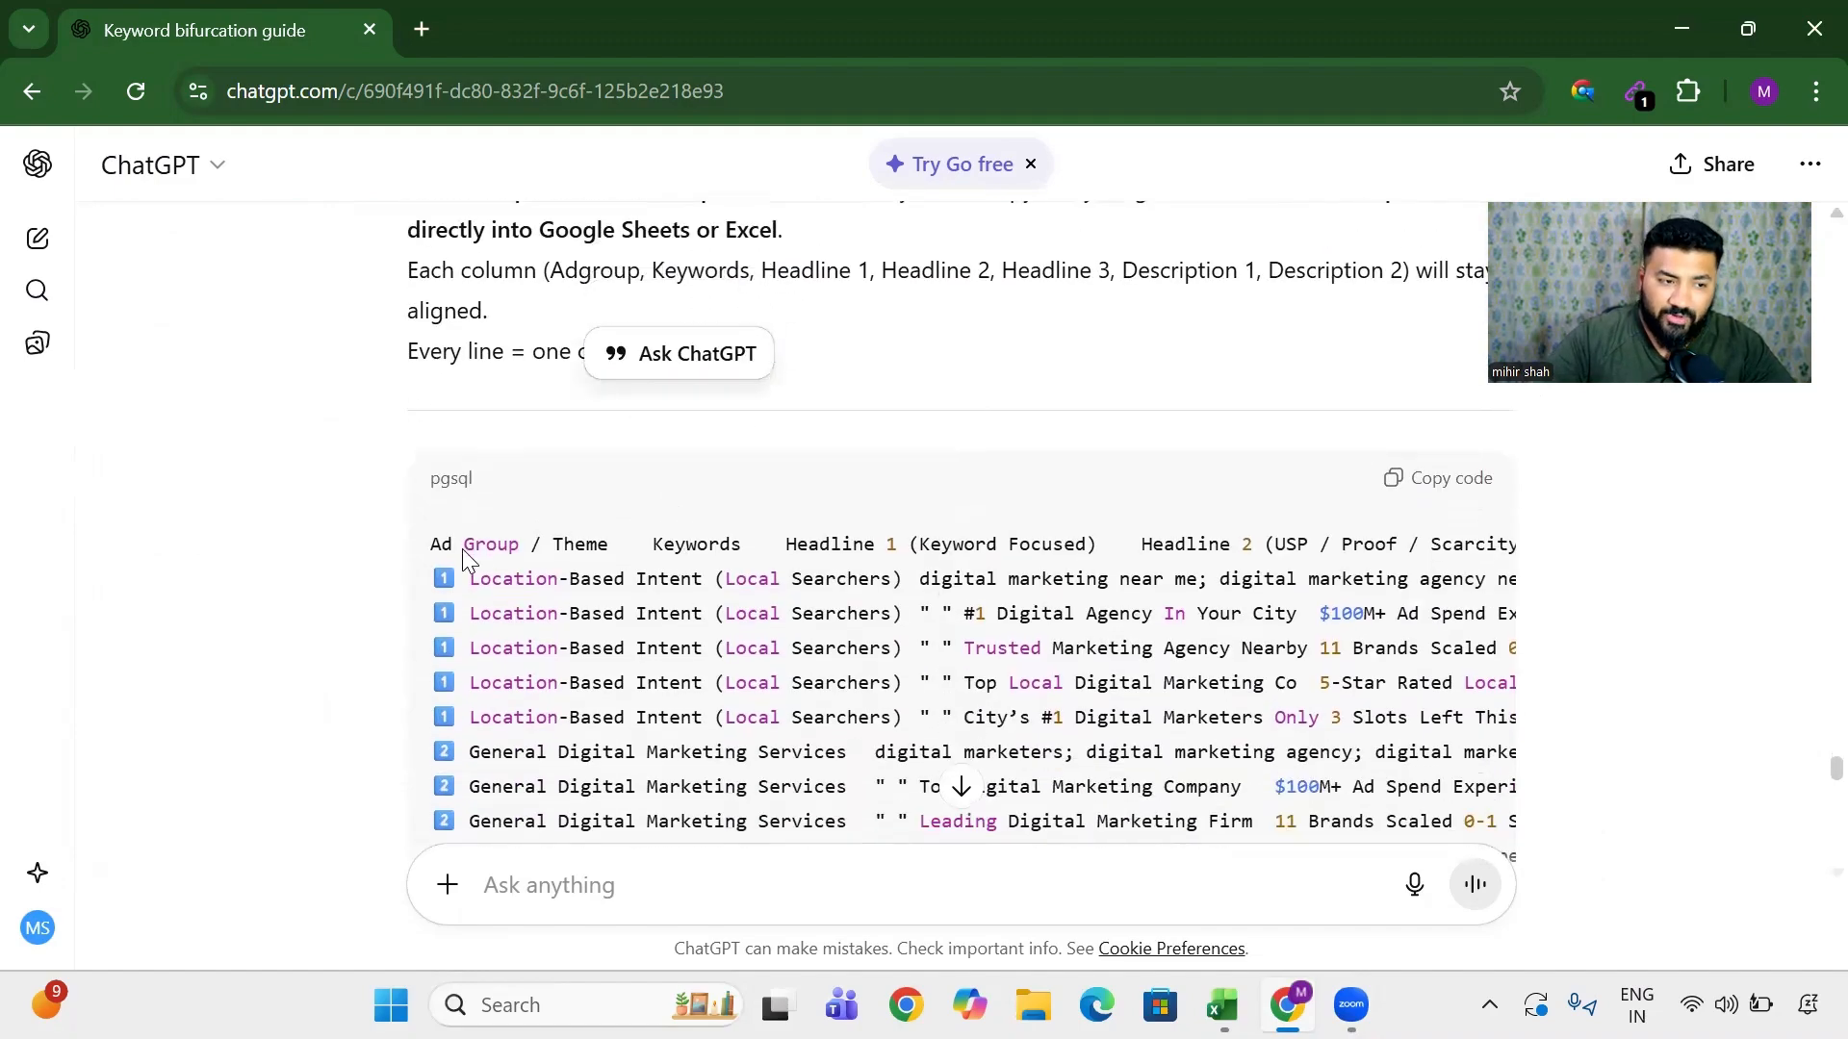
drag(463, 549, 1250, 712)
scroll(981, 674, down, 3)
drag(747, 464, 1334, 729)
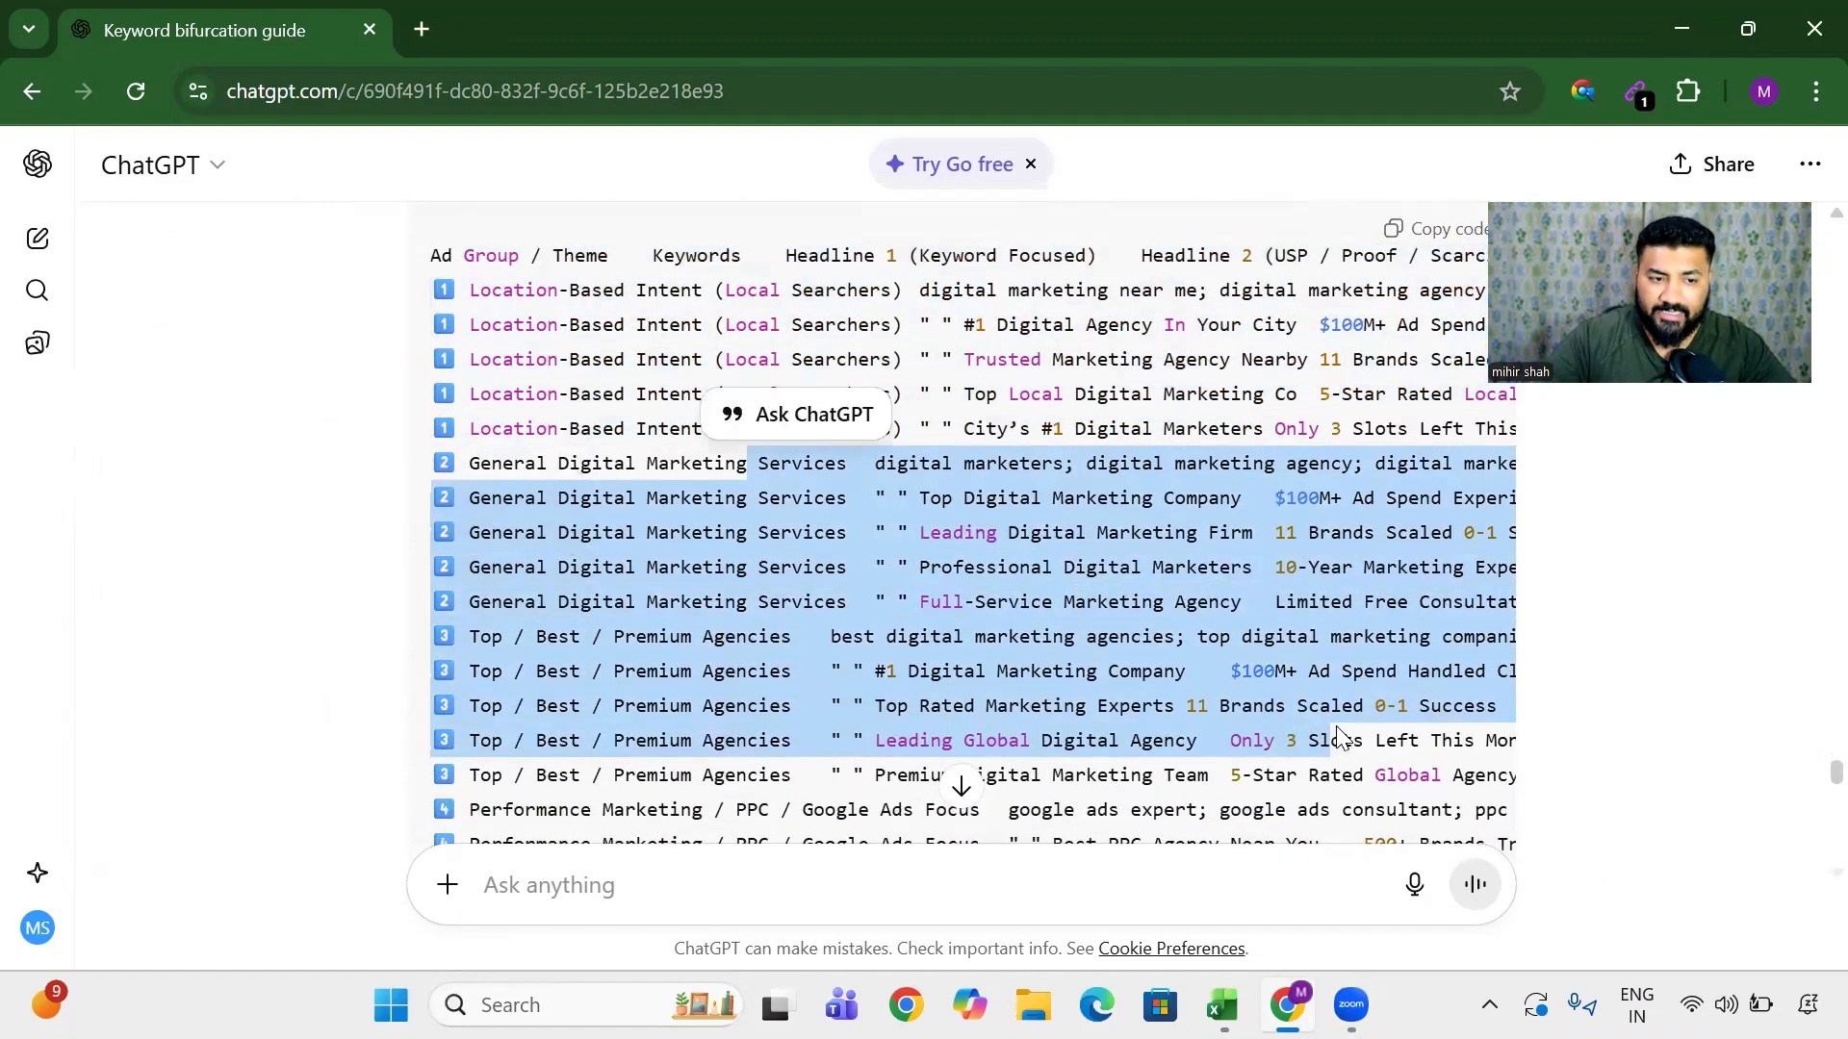
scroll(1337, 737, up, 4)
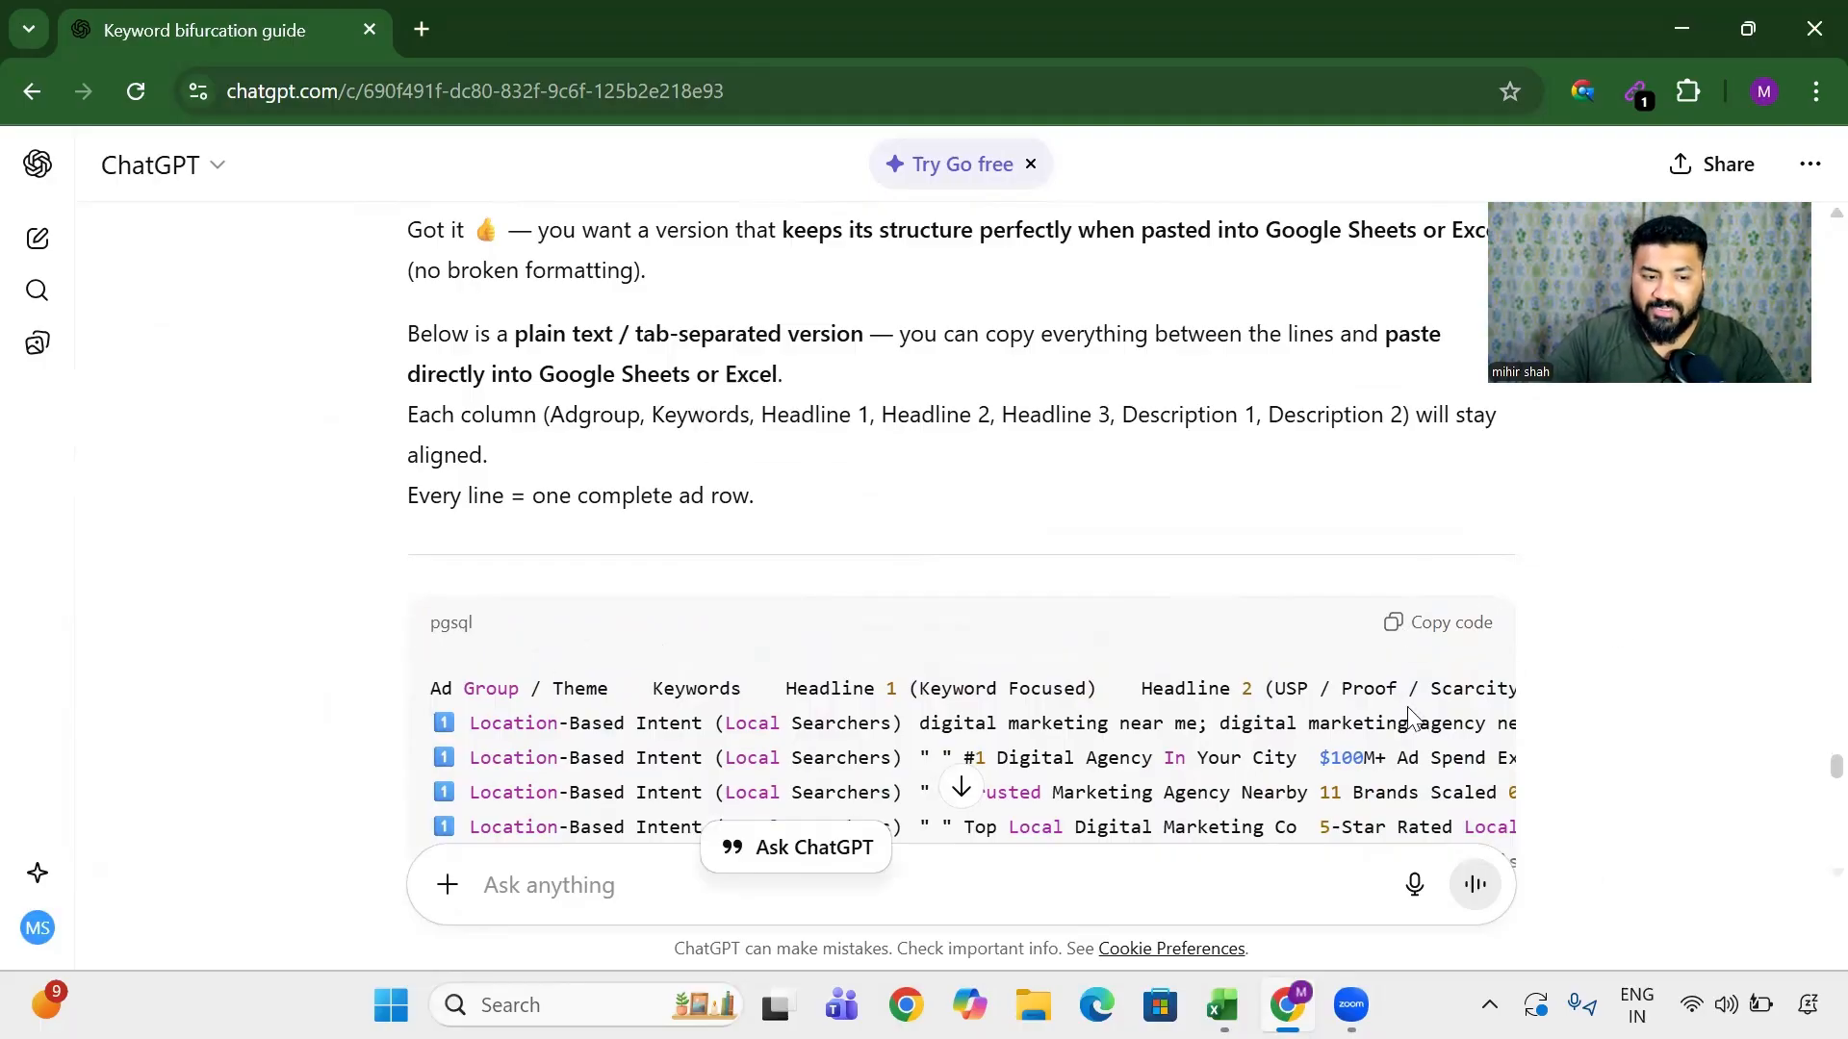
click(1221, 1005)
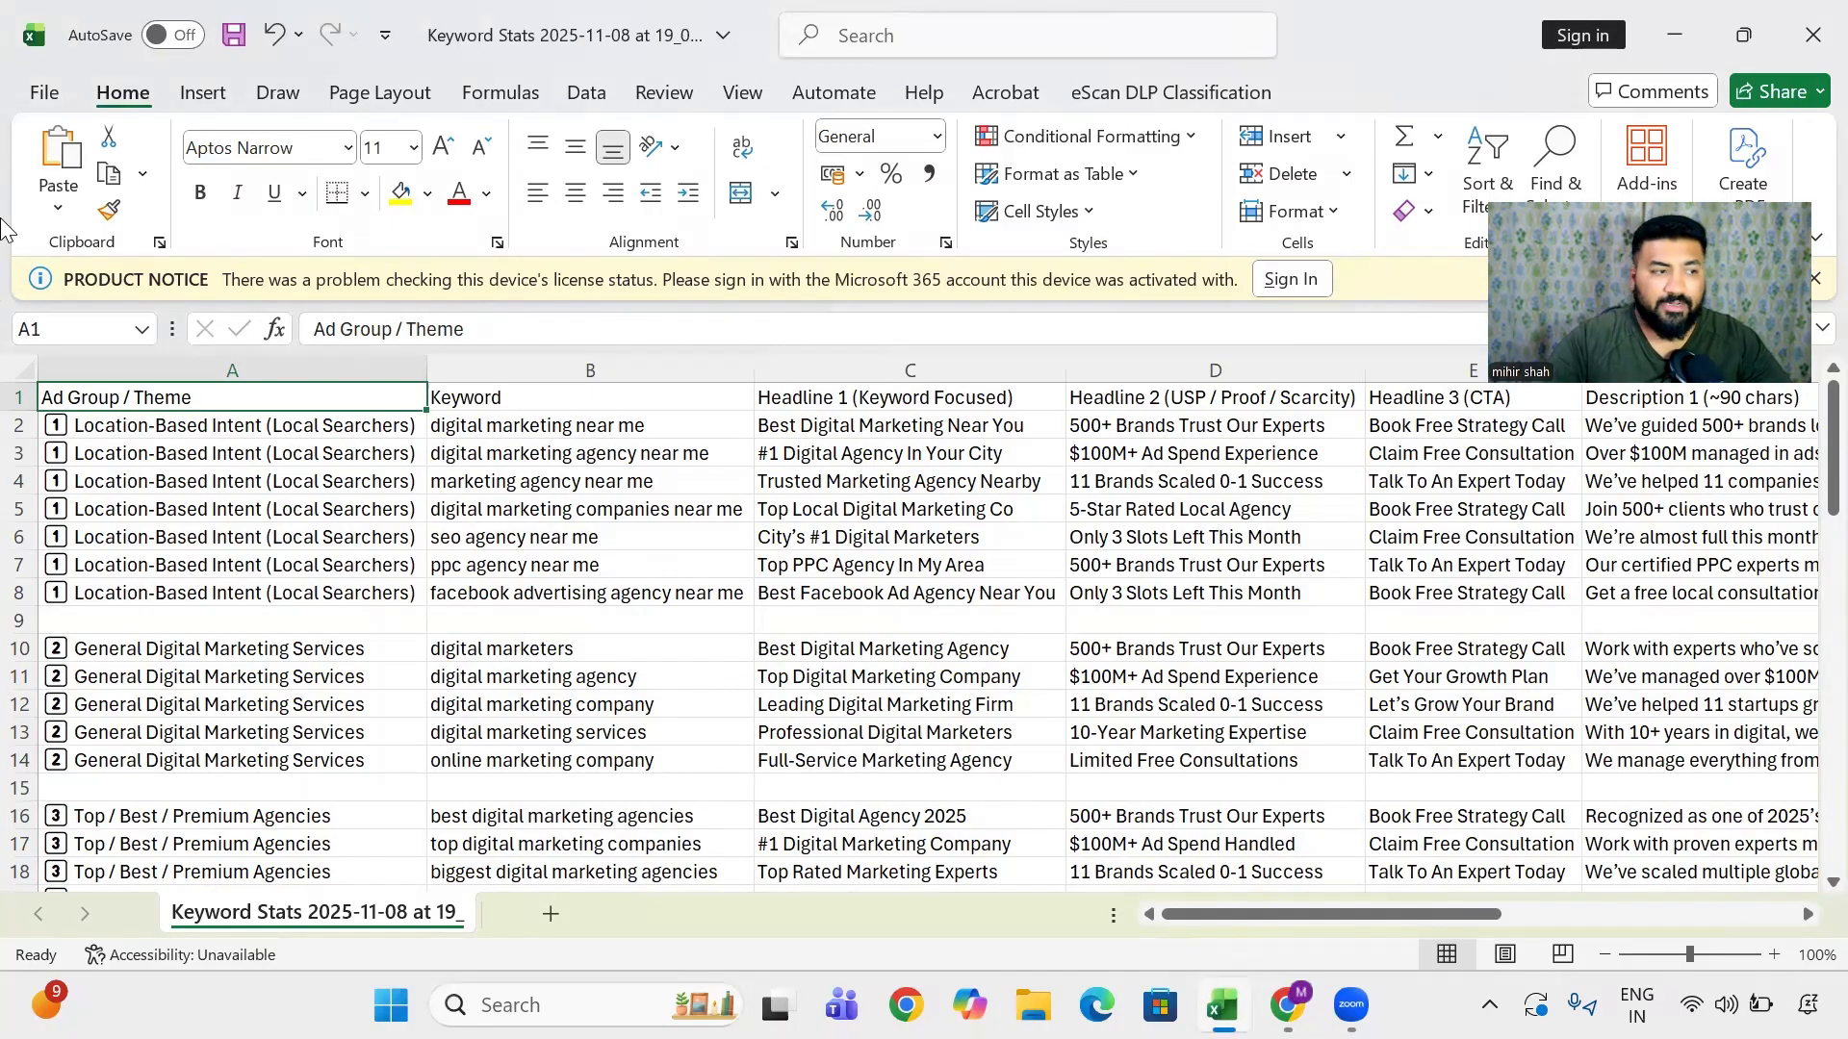
- Fill header row 1 dark teal with white text, then select rows 2–8 for the first ad group
click(18, 397)
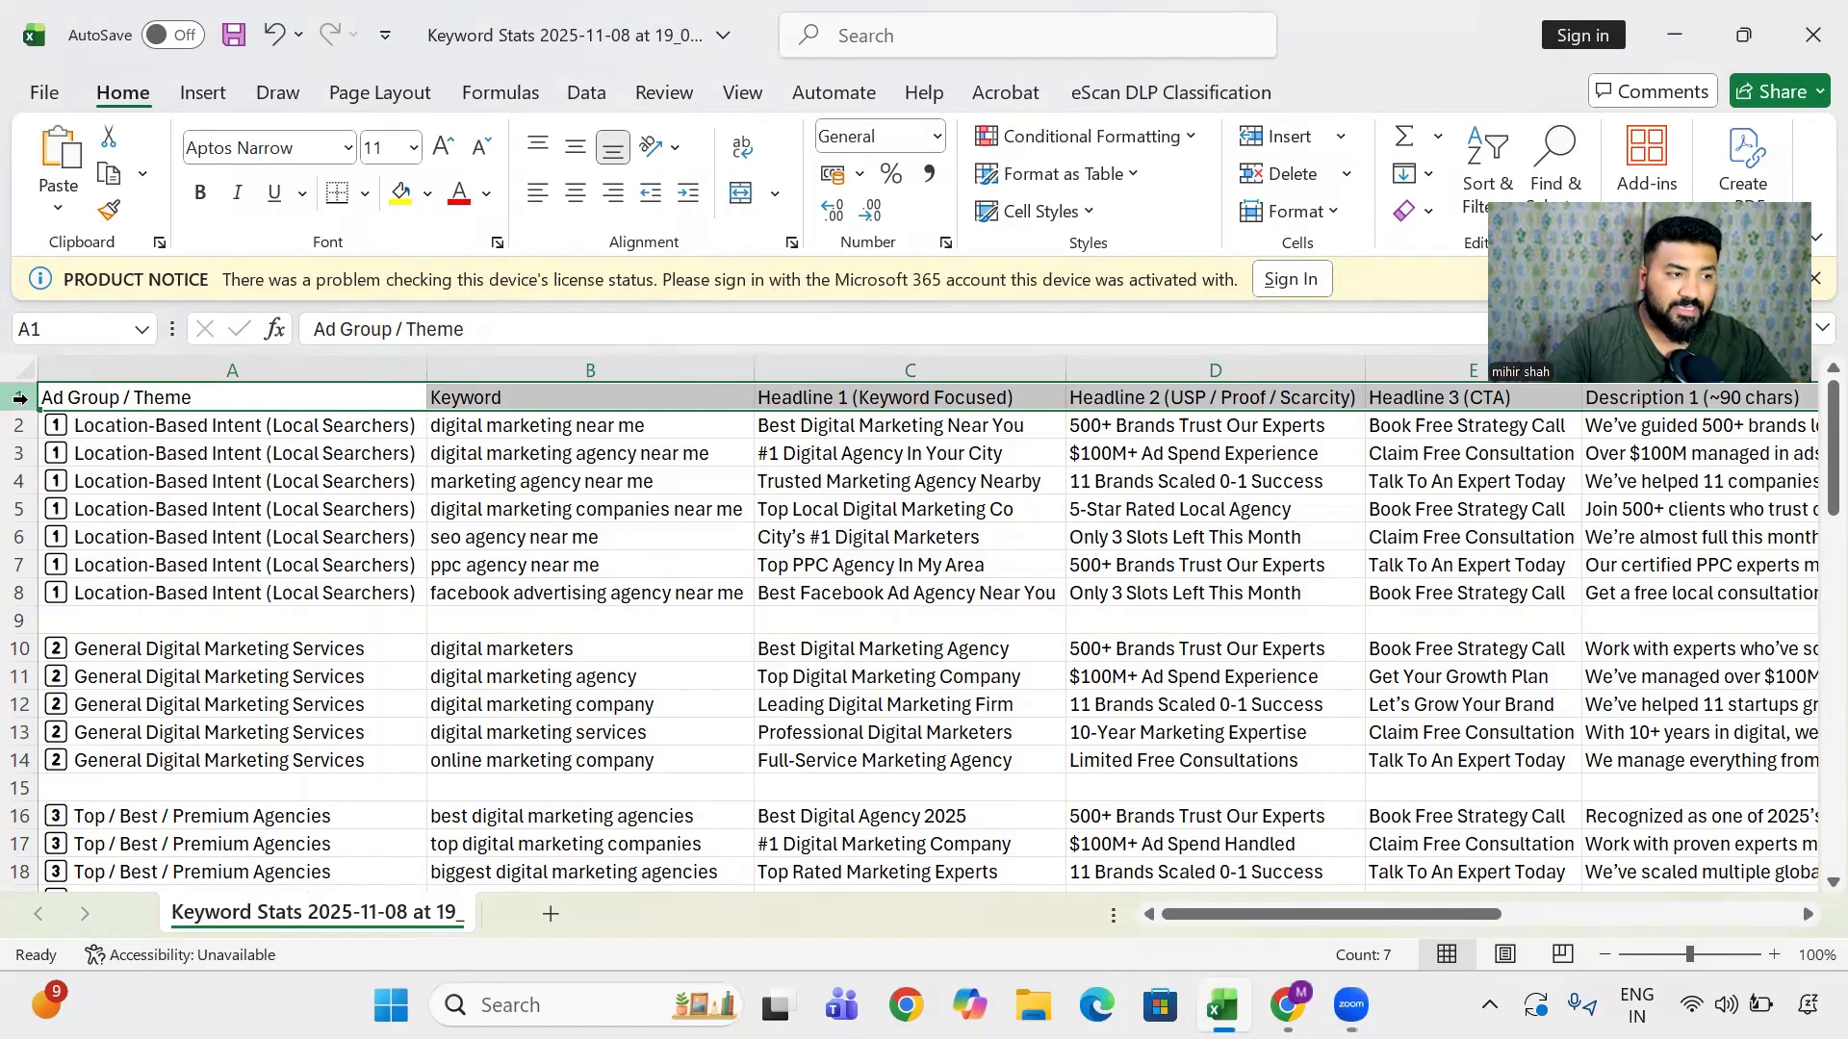
click(423, 196)
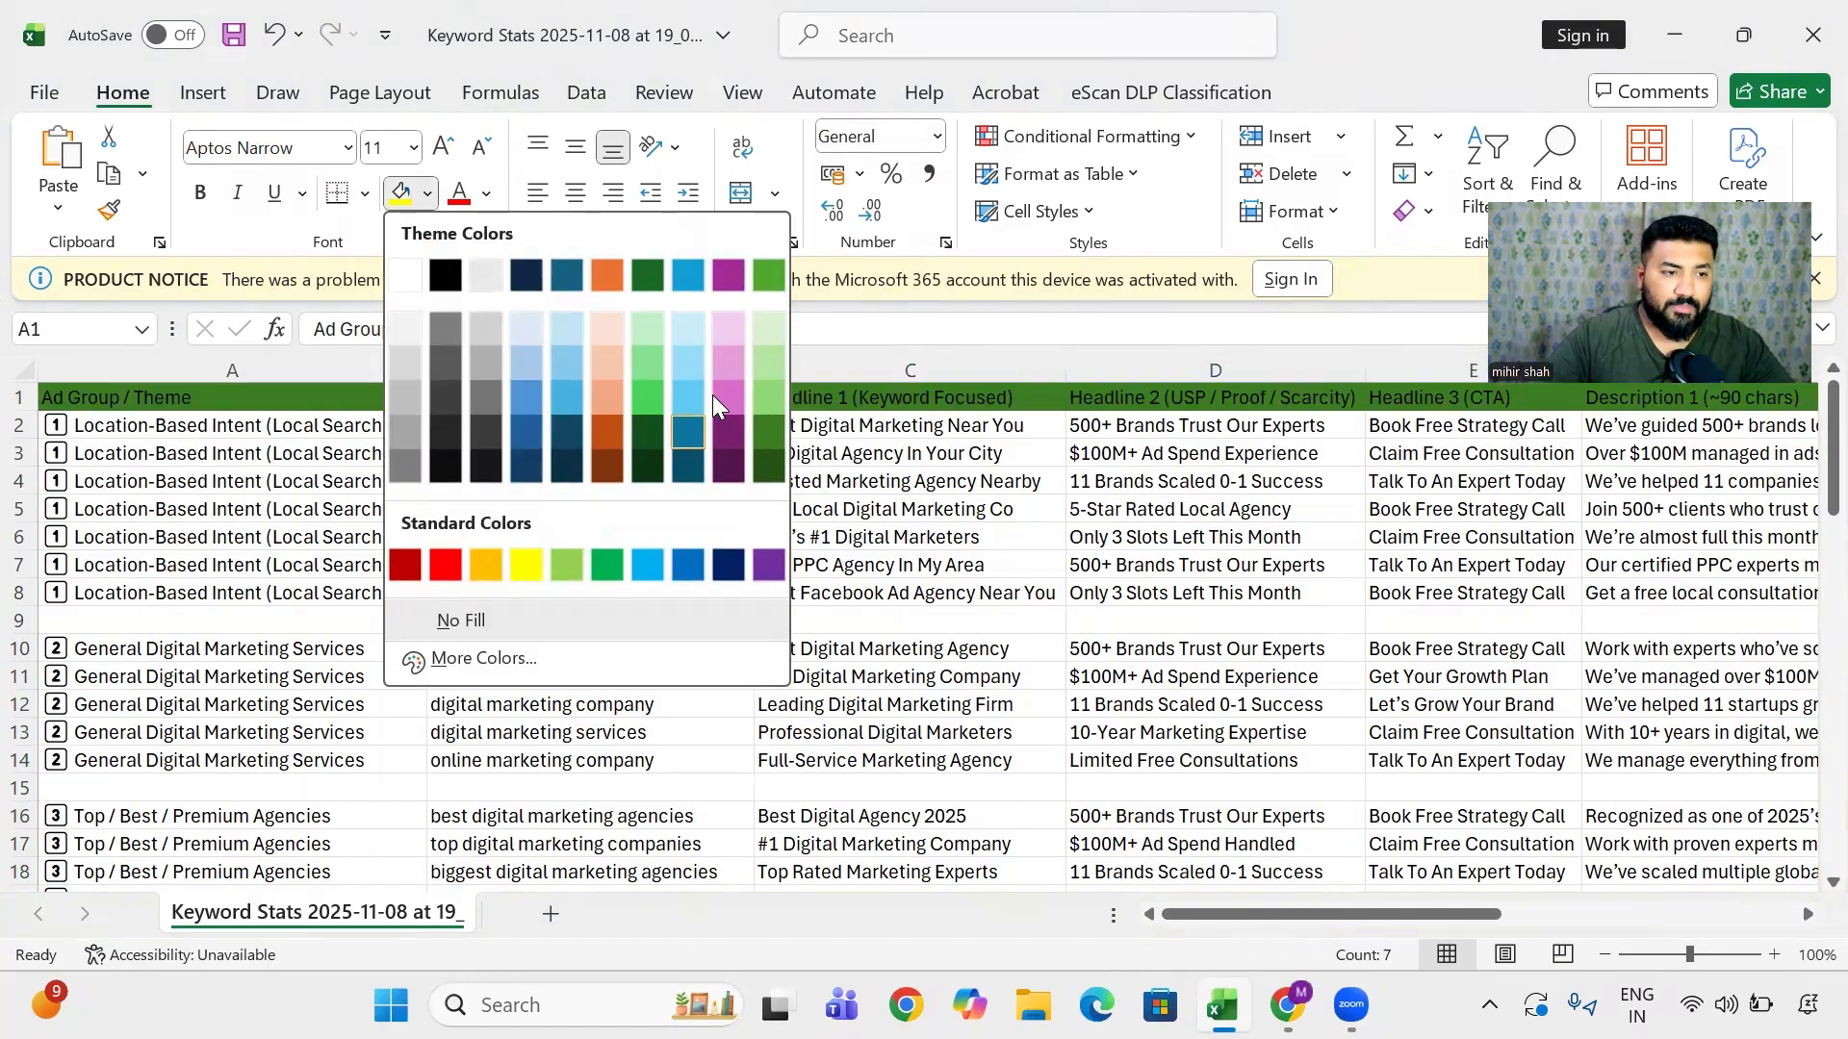
click(567, 464)
click(488, 198)
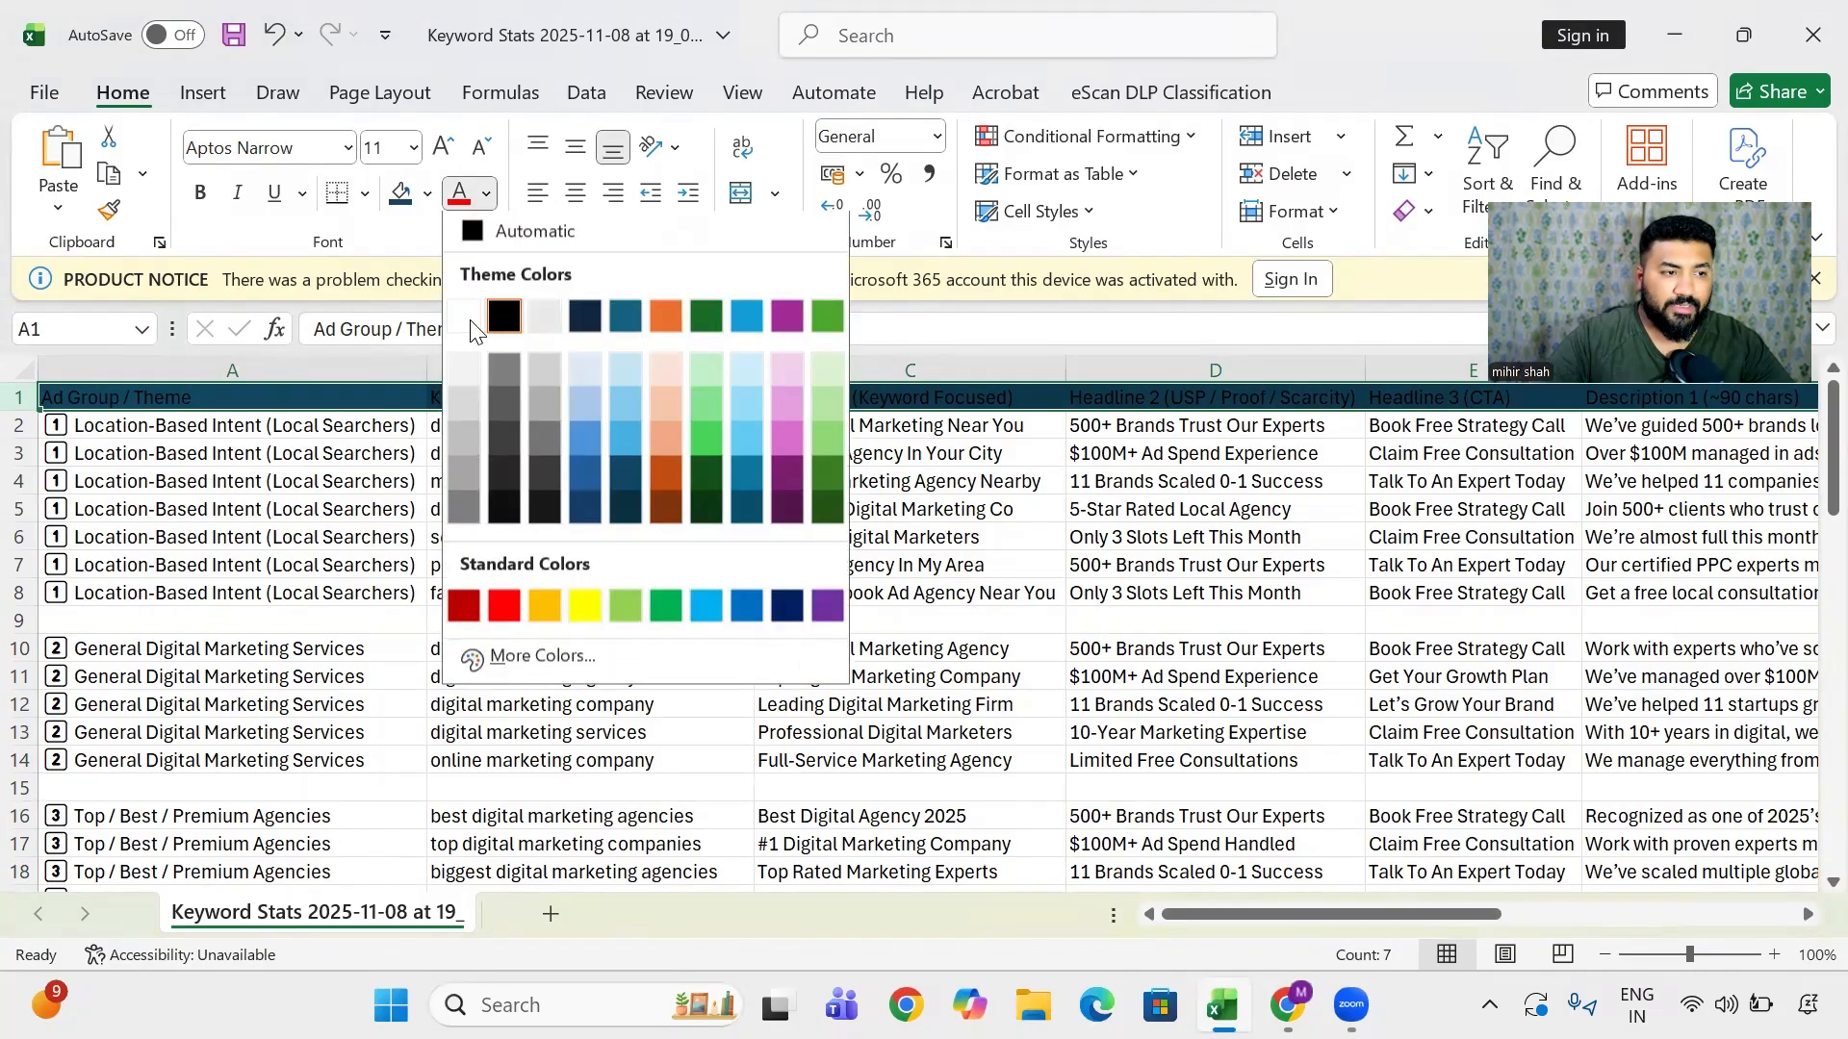
click(496, 312)
click(234, 499)
click(19, 424)
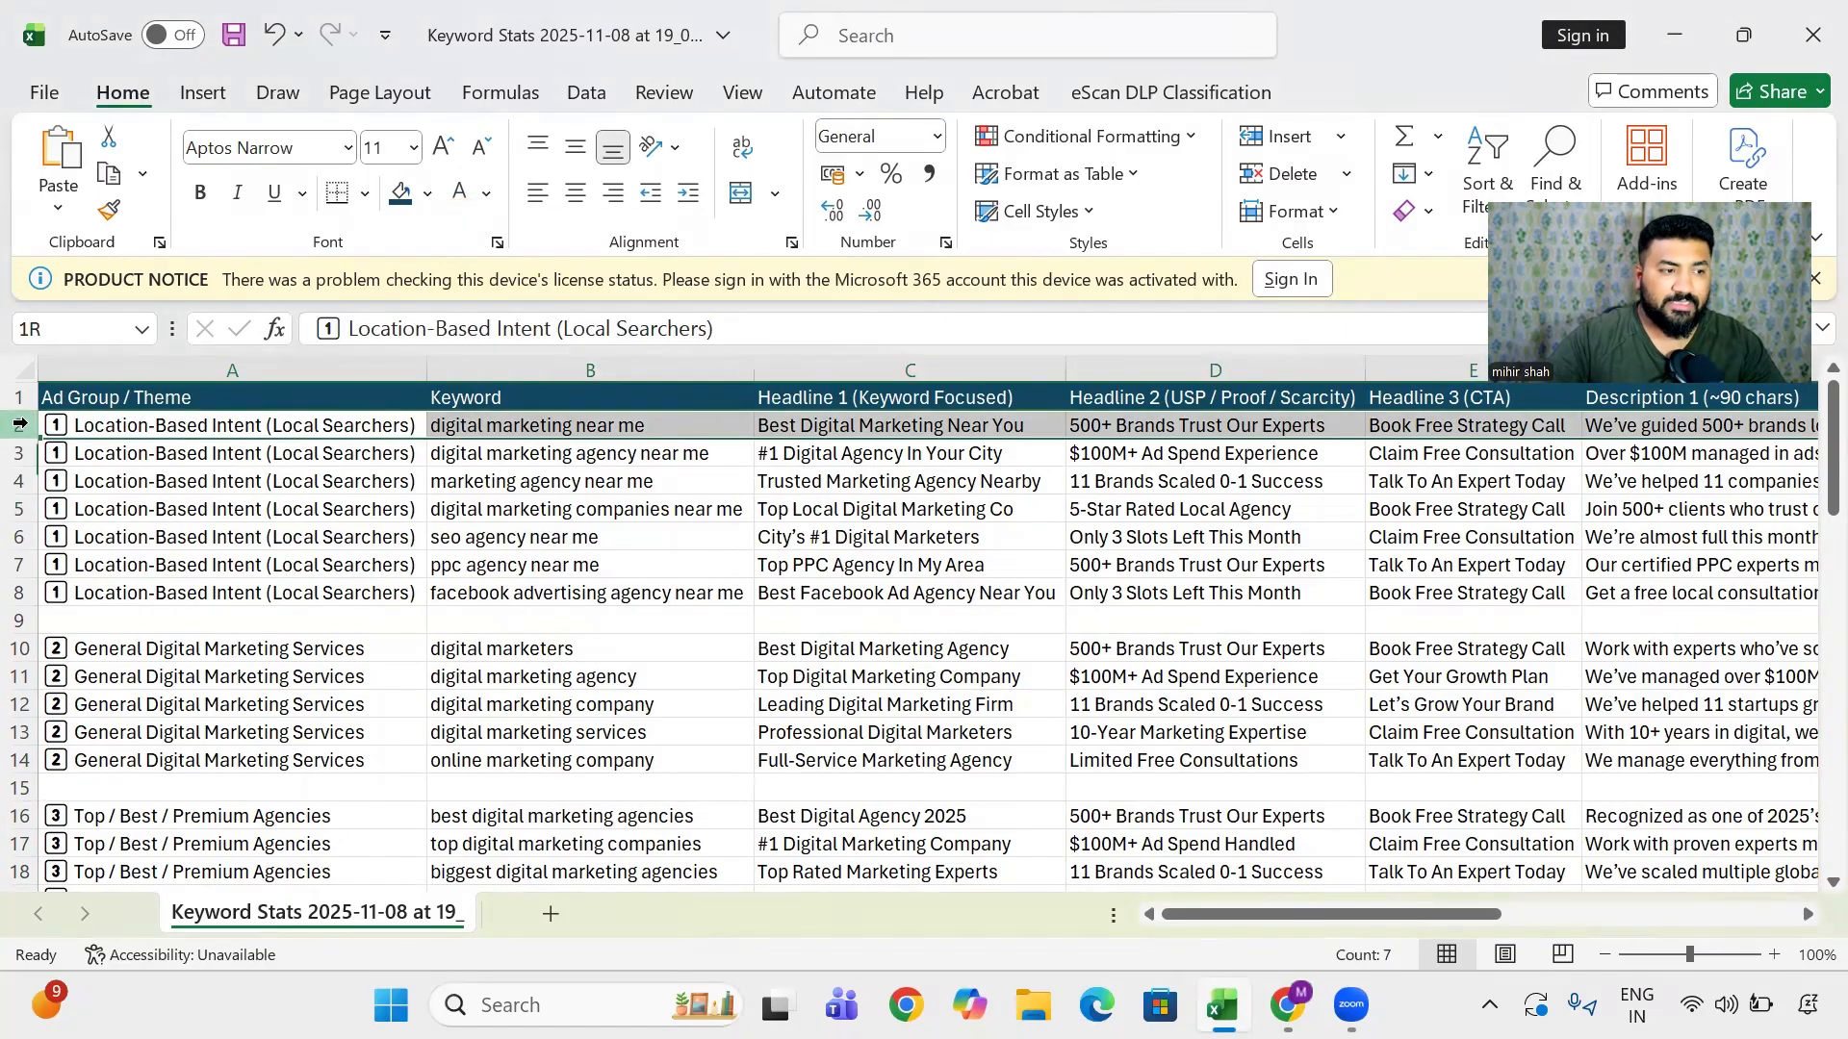
drag(19, 424, 19, 593)
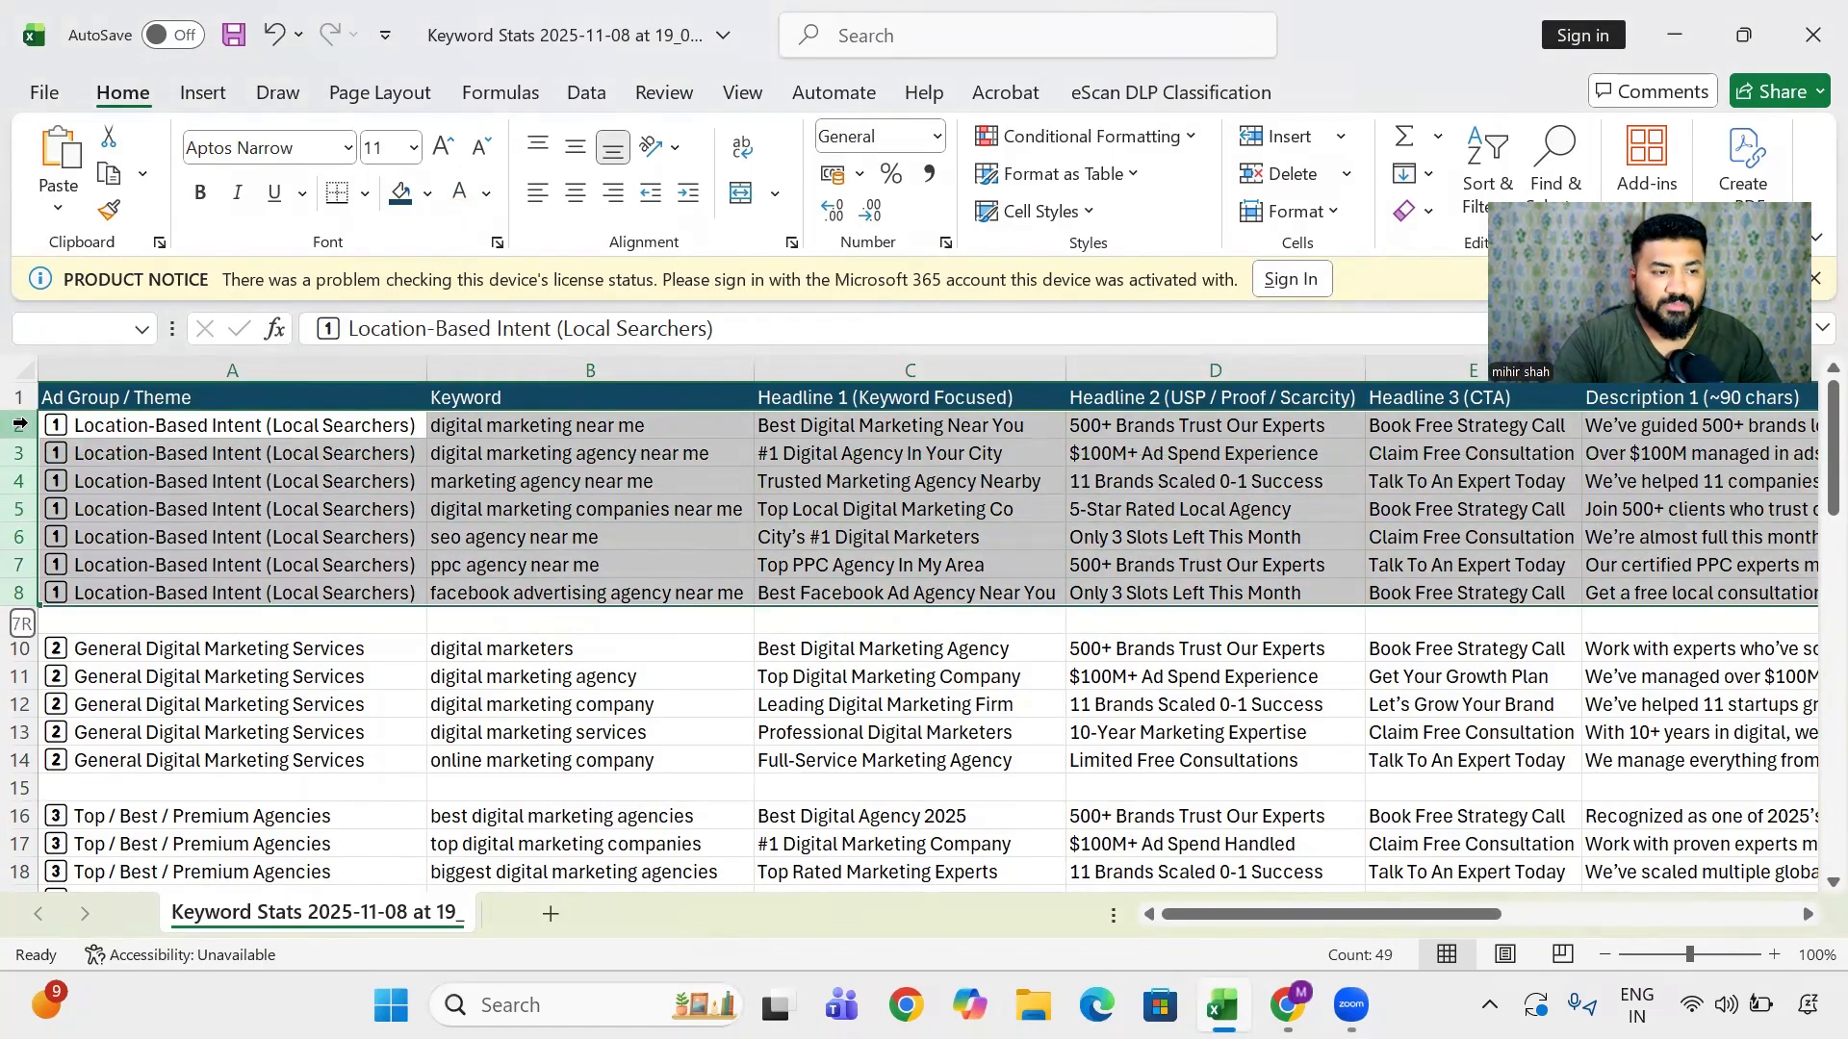
- Fill rows 2–8 of the first ad group light green and rows 10–14 of the second orange
click(427, 193)
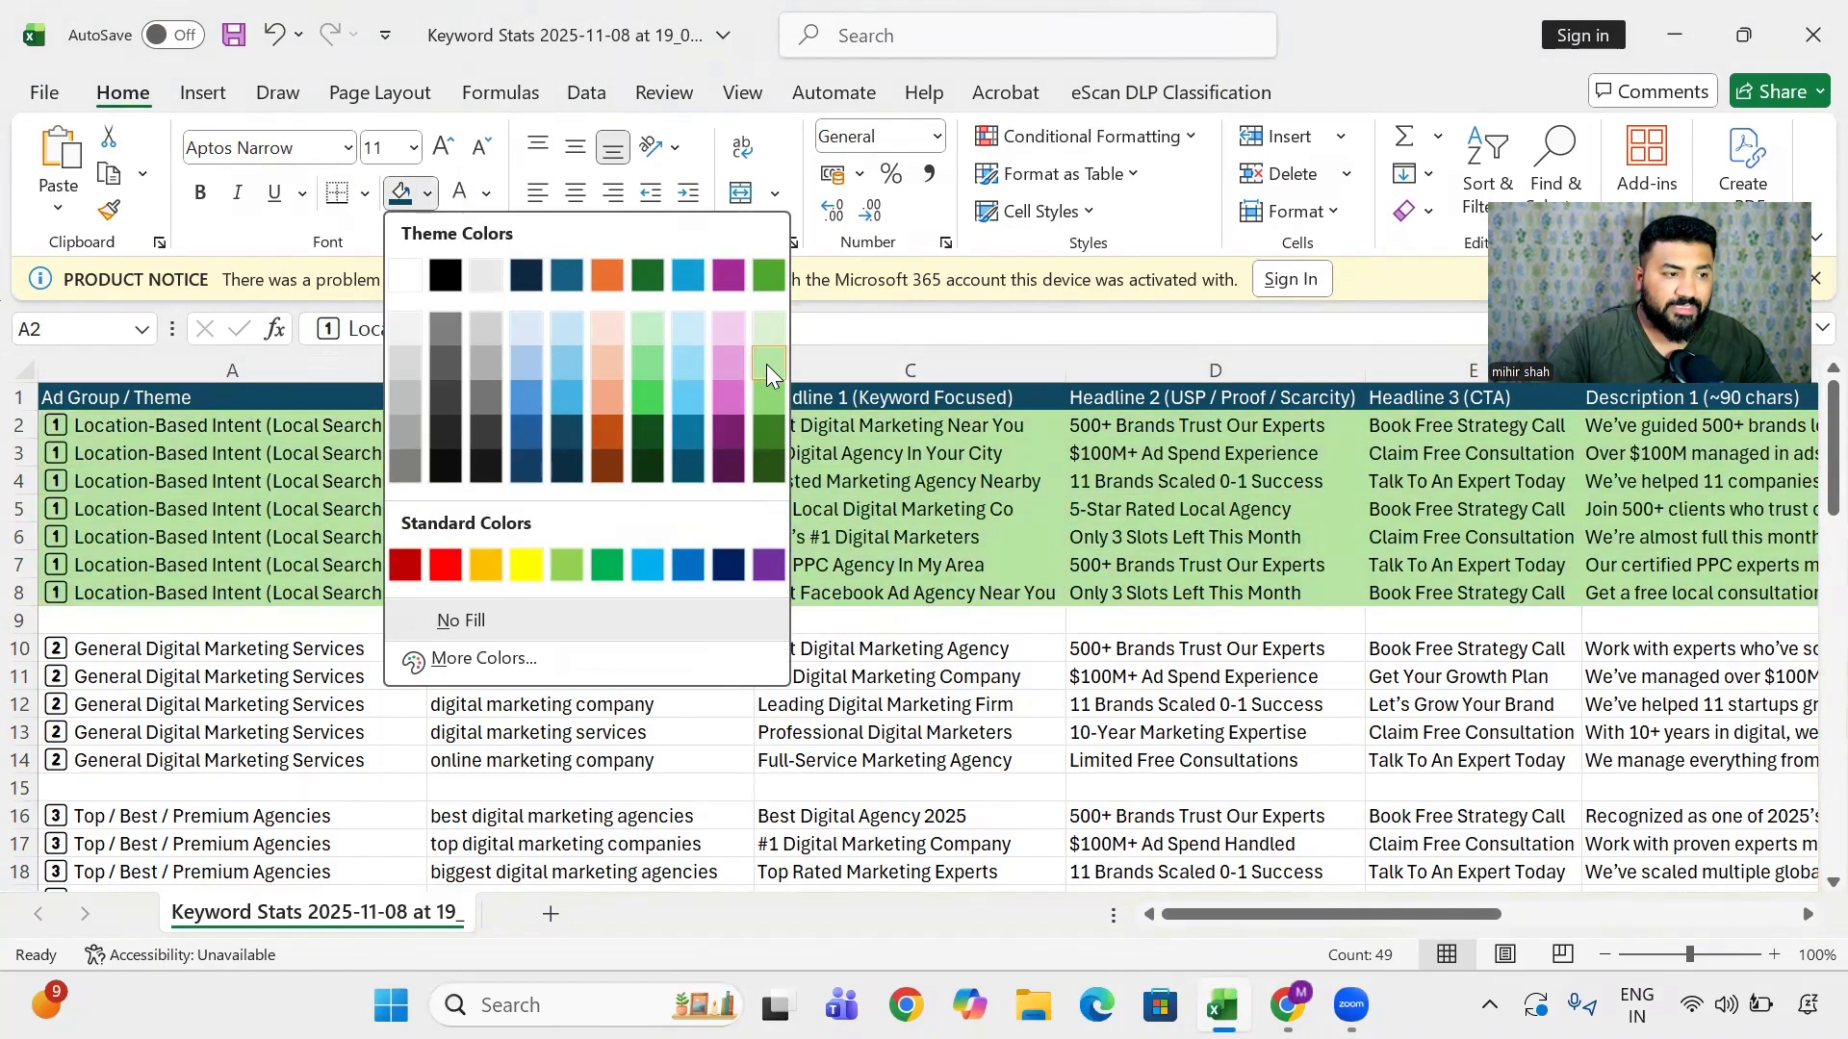
click(769, 366)
click(197, 651)
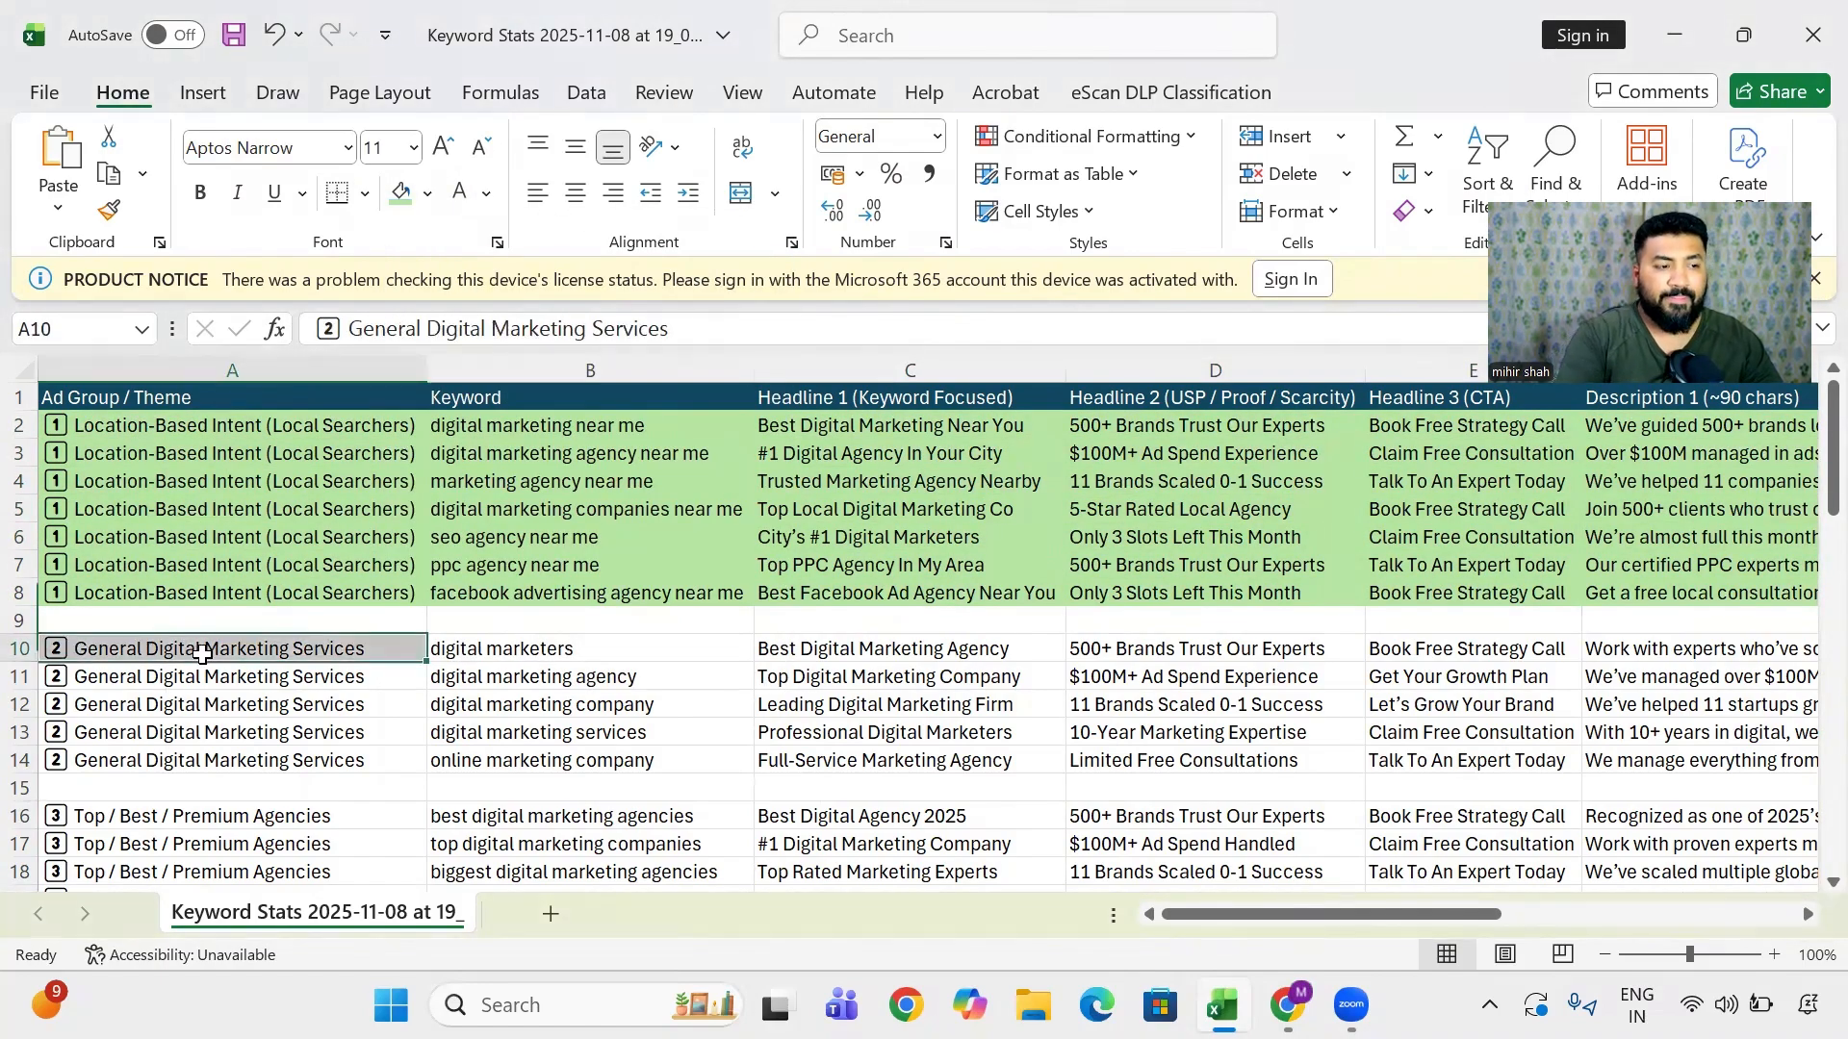
key(ctrl+shift+Right)
key(ctrl+shift+Right)
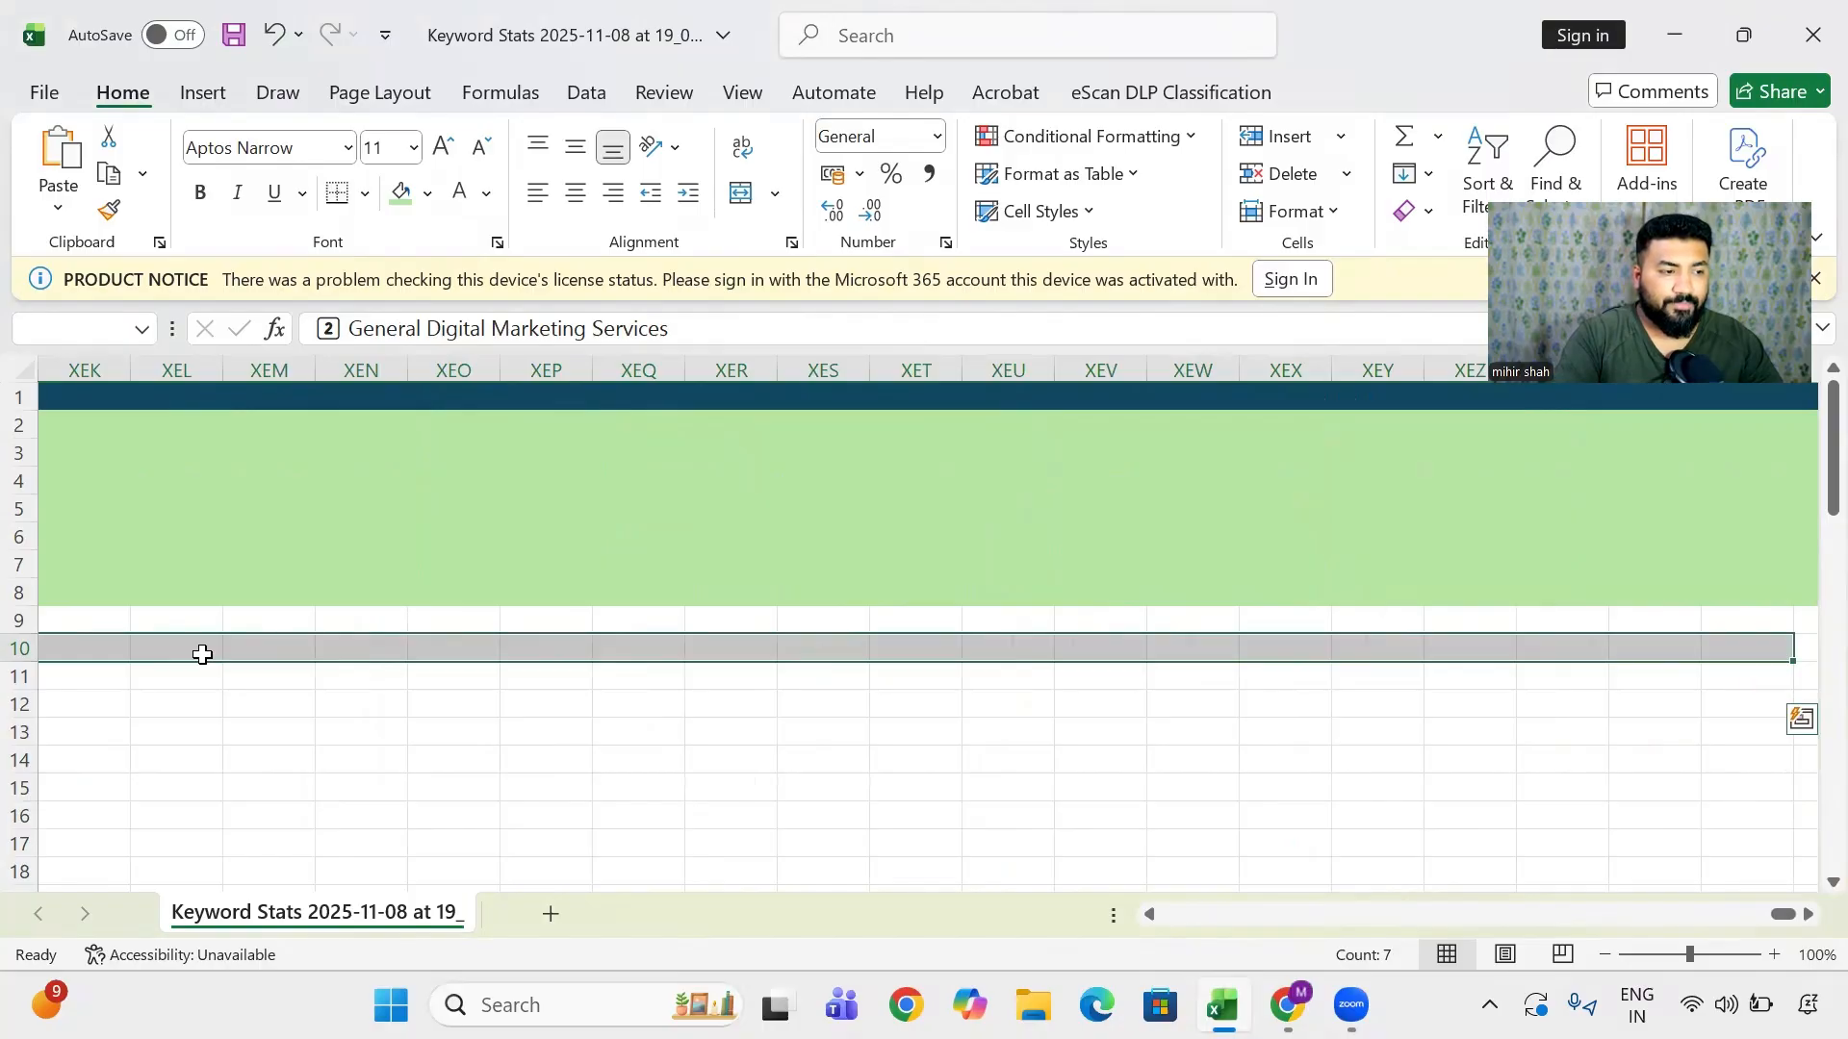
key(ctrl+shift+Left)
key(shift+Down)
key(shift+Down)
key(shift+Down)
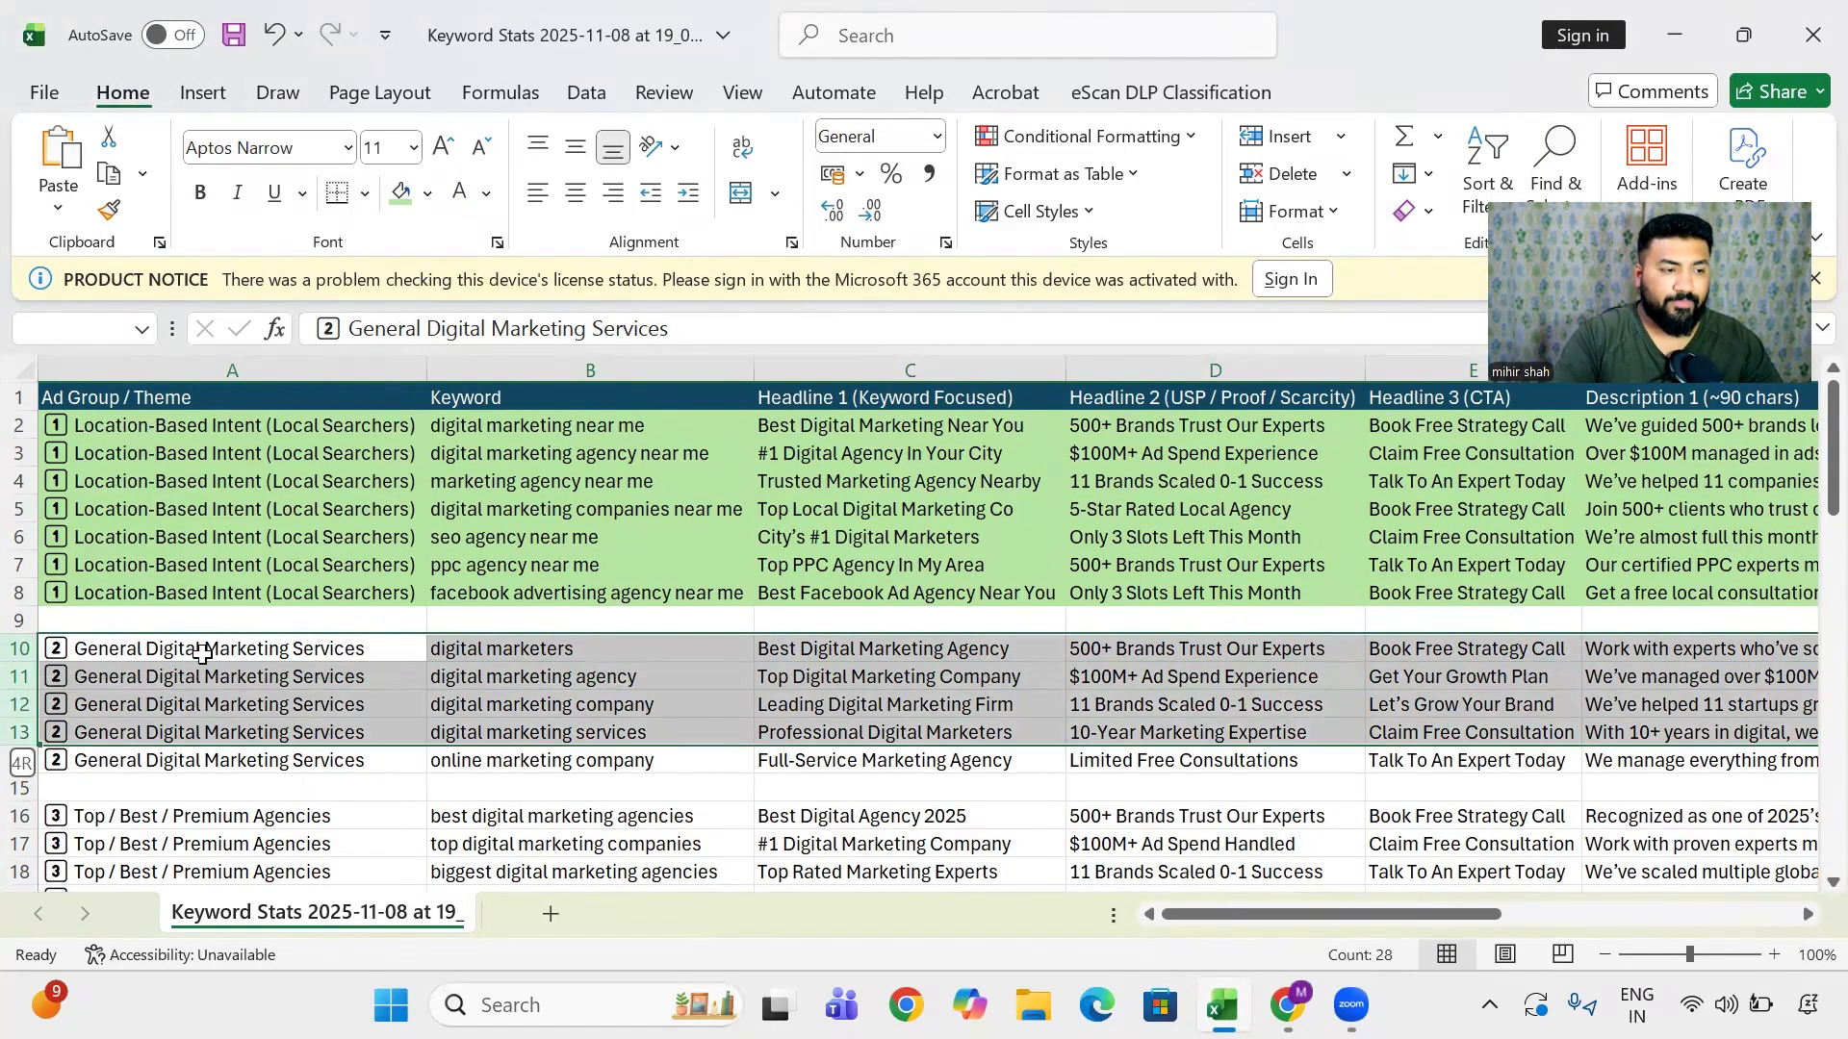
key(shift+Down)
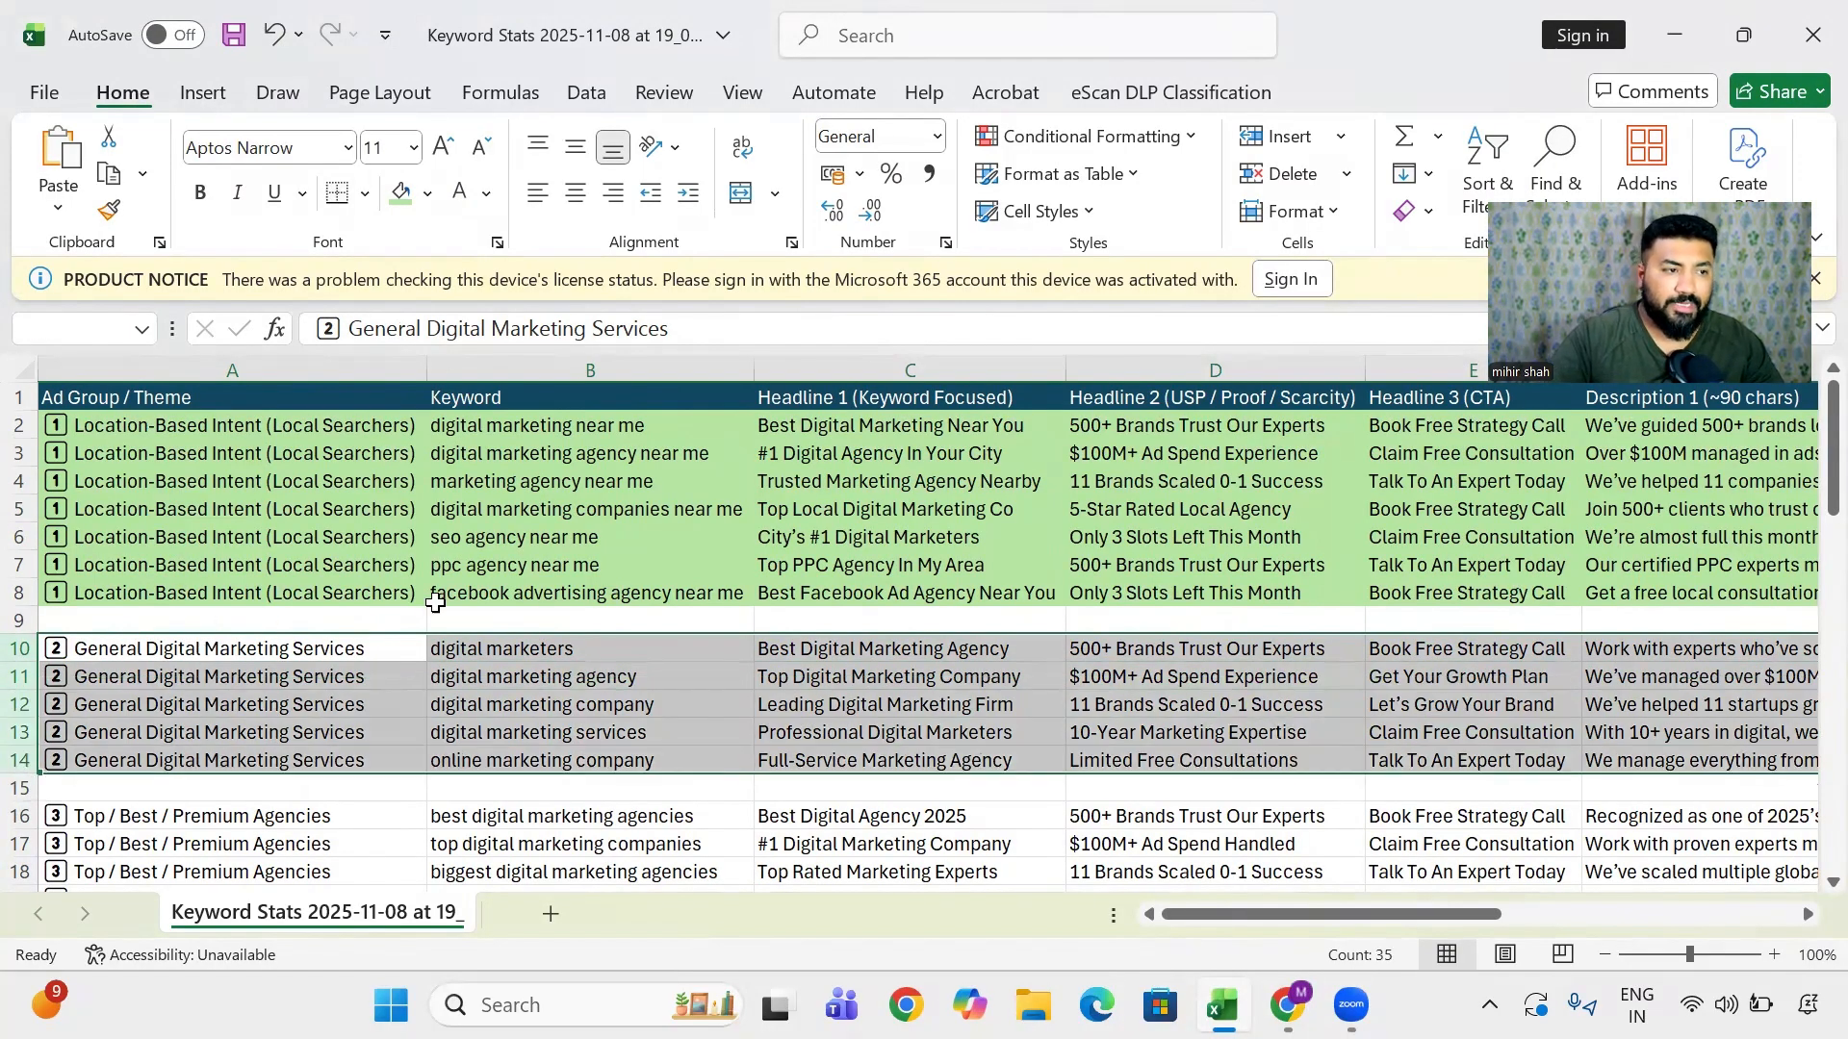
click(428, 192)
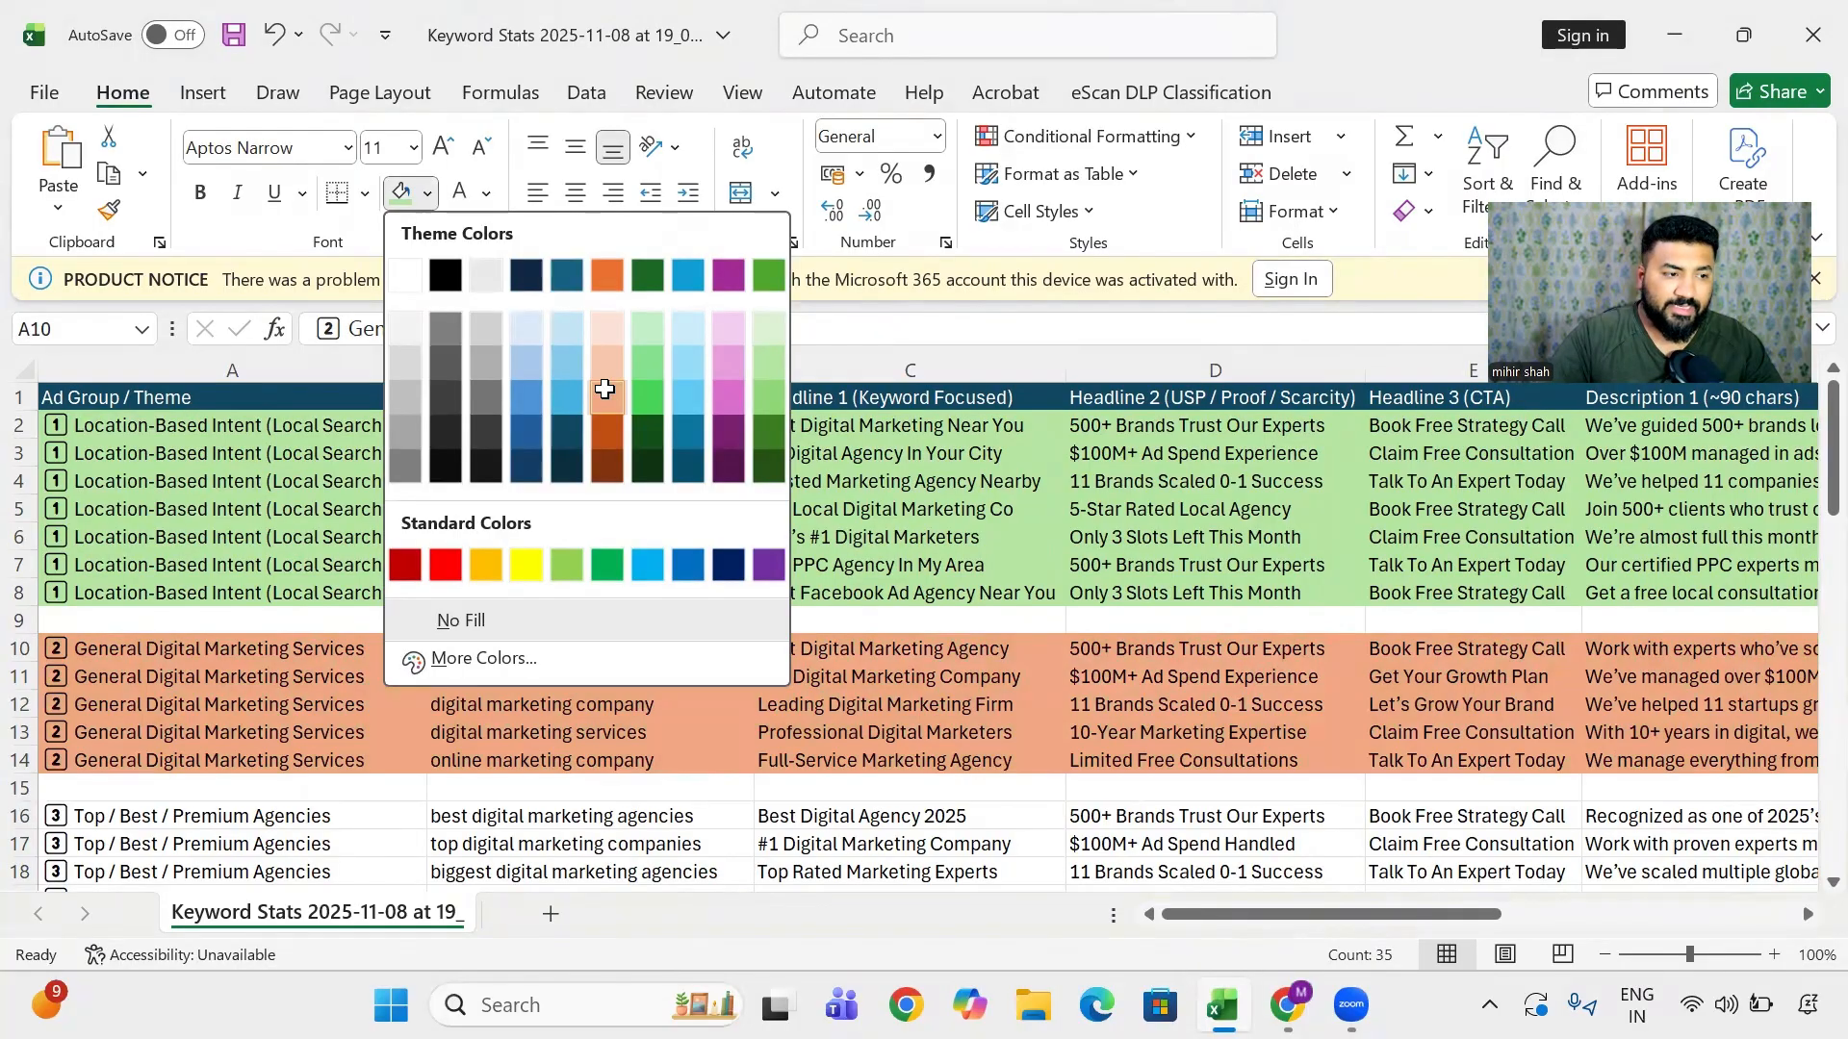
click(607, 393)
- Fill rows 16–20 of the third ad group light green
scroll(158, 630, down, 3)
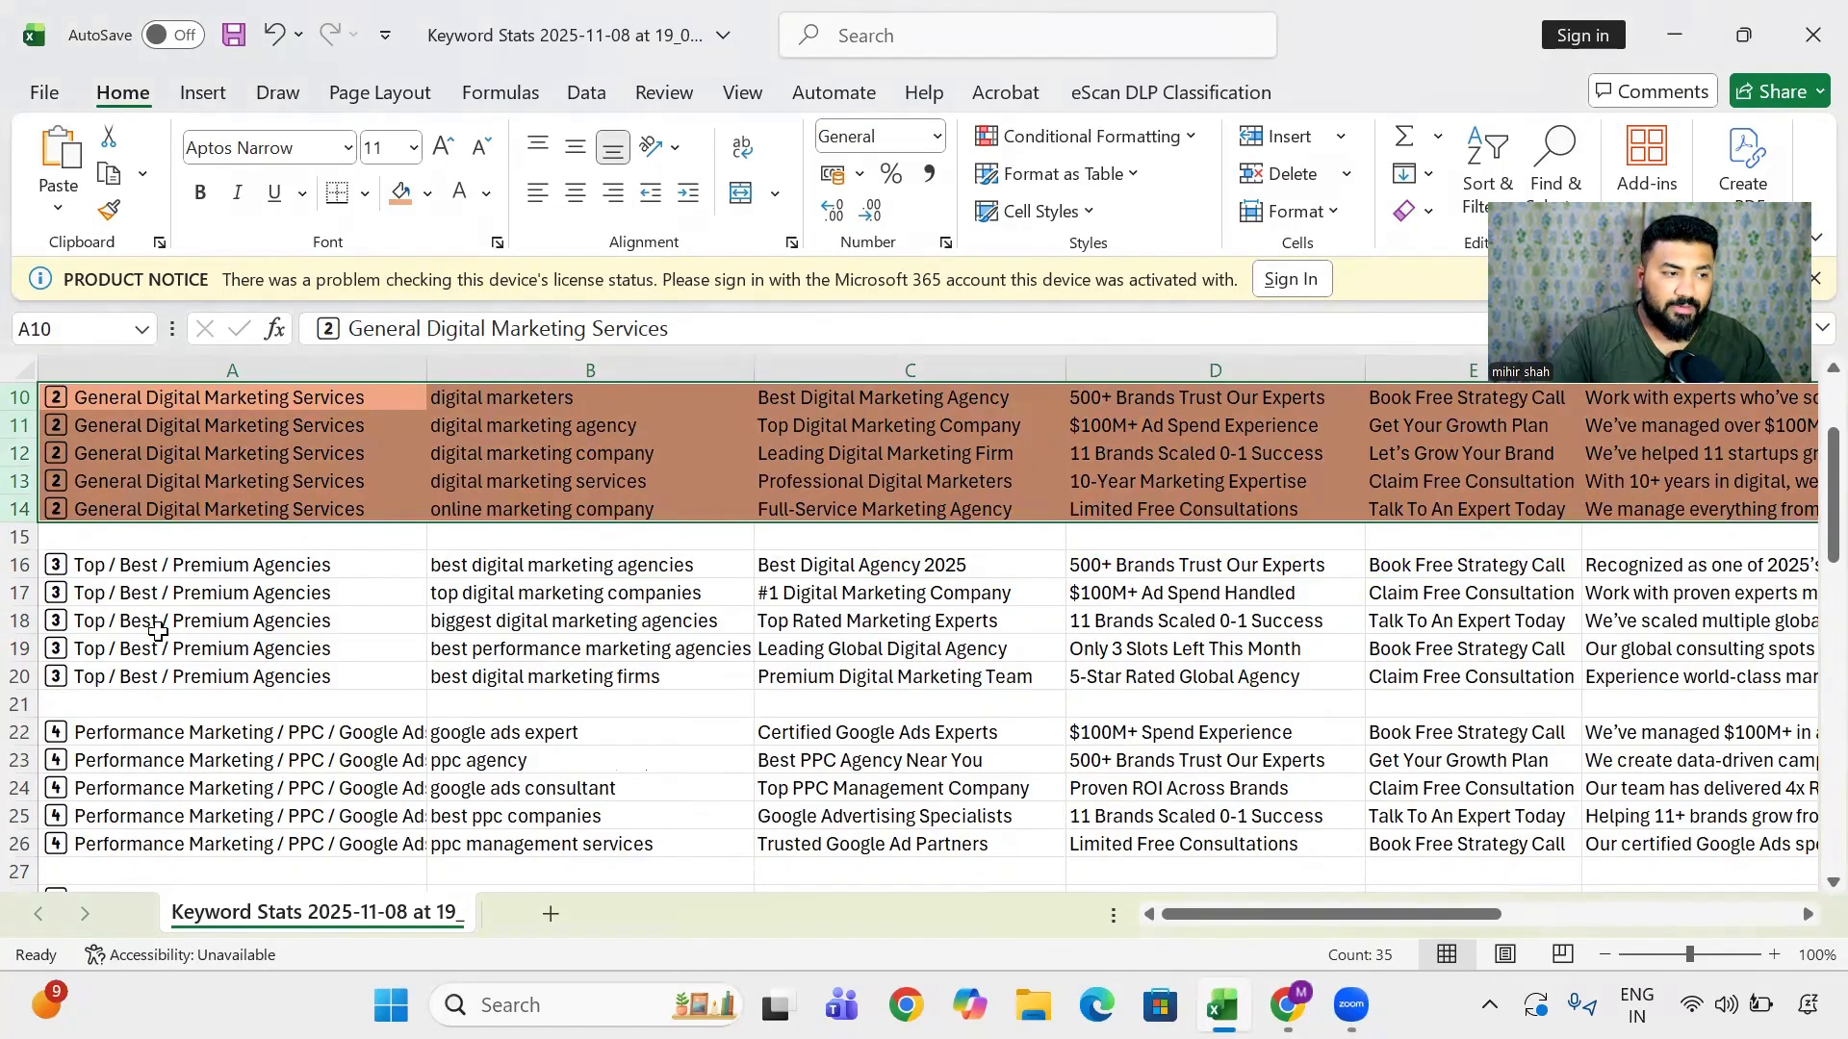
click(237, 561)
key(shift+space)
key(shift+Down)
key(shift+Down)
key(shift+Down)
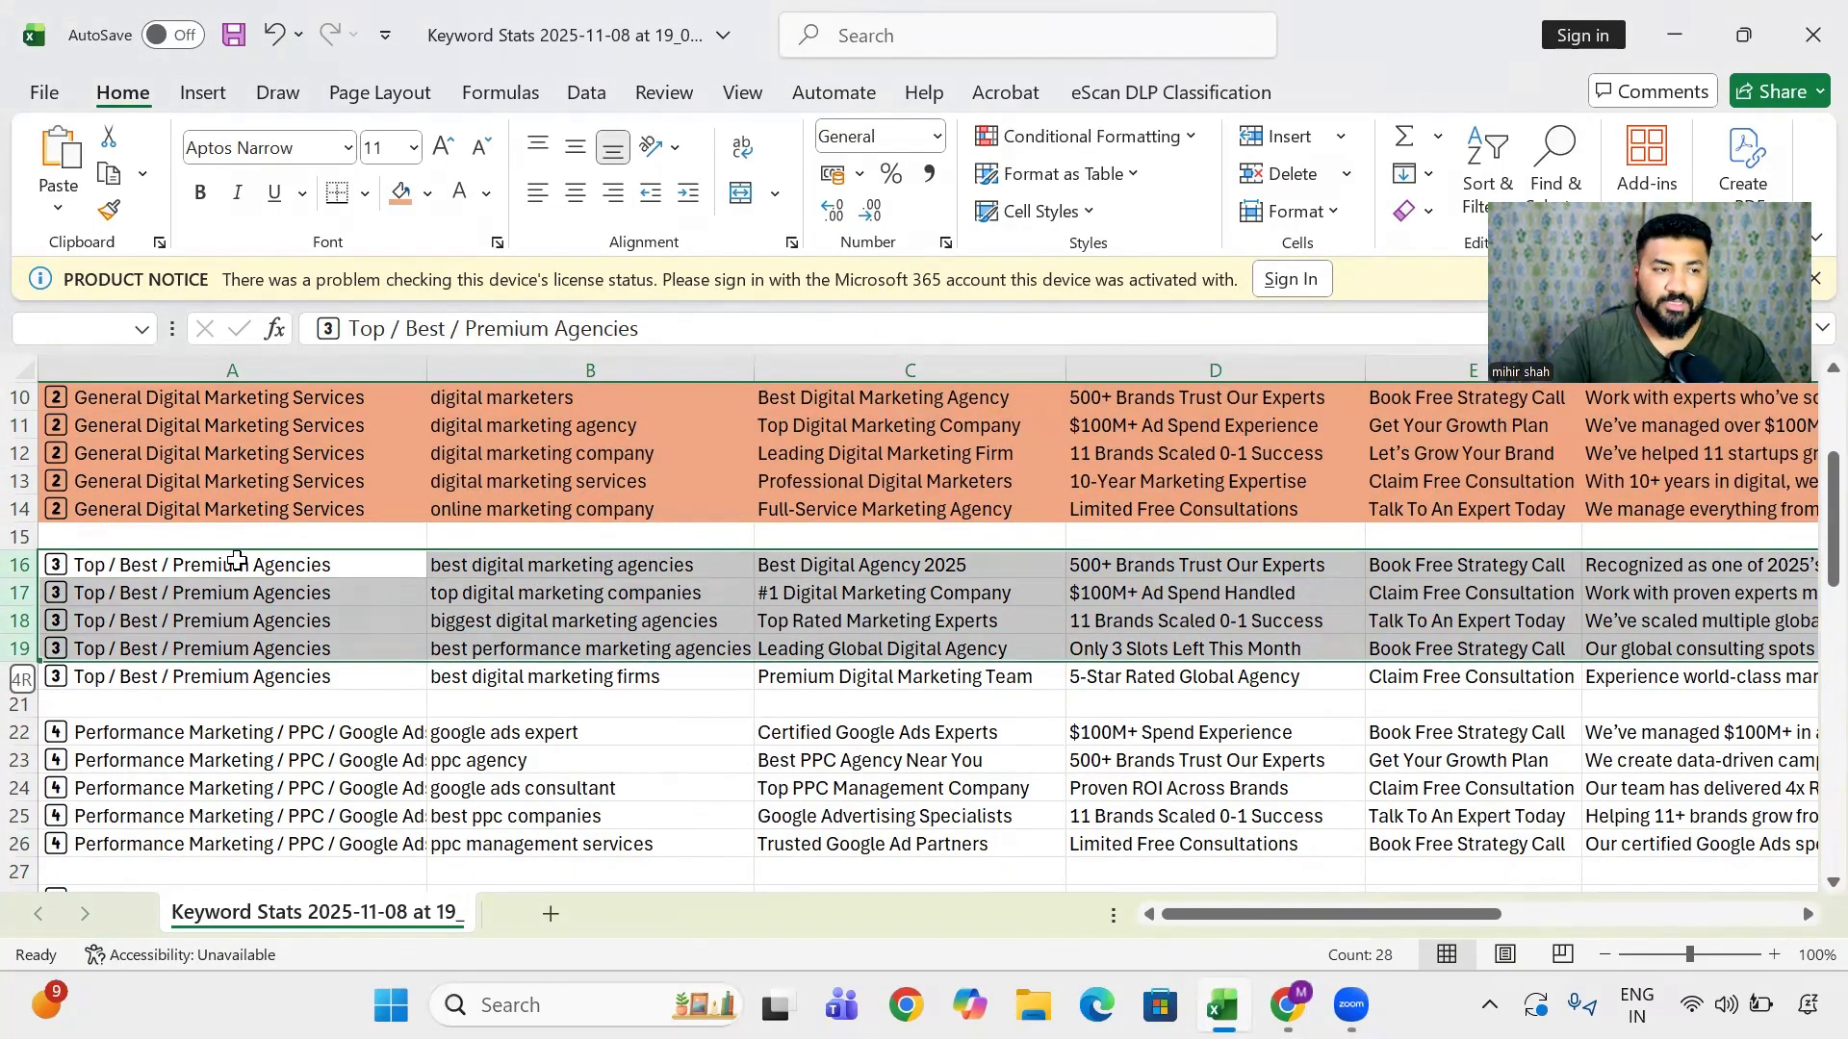
key(shift+Down)
click(427, 193)
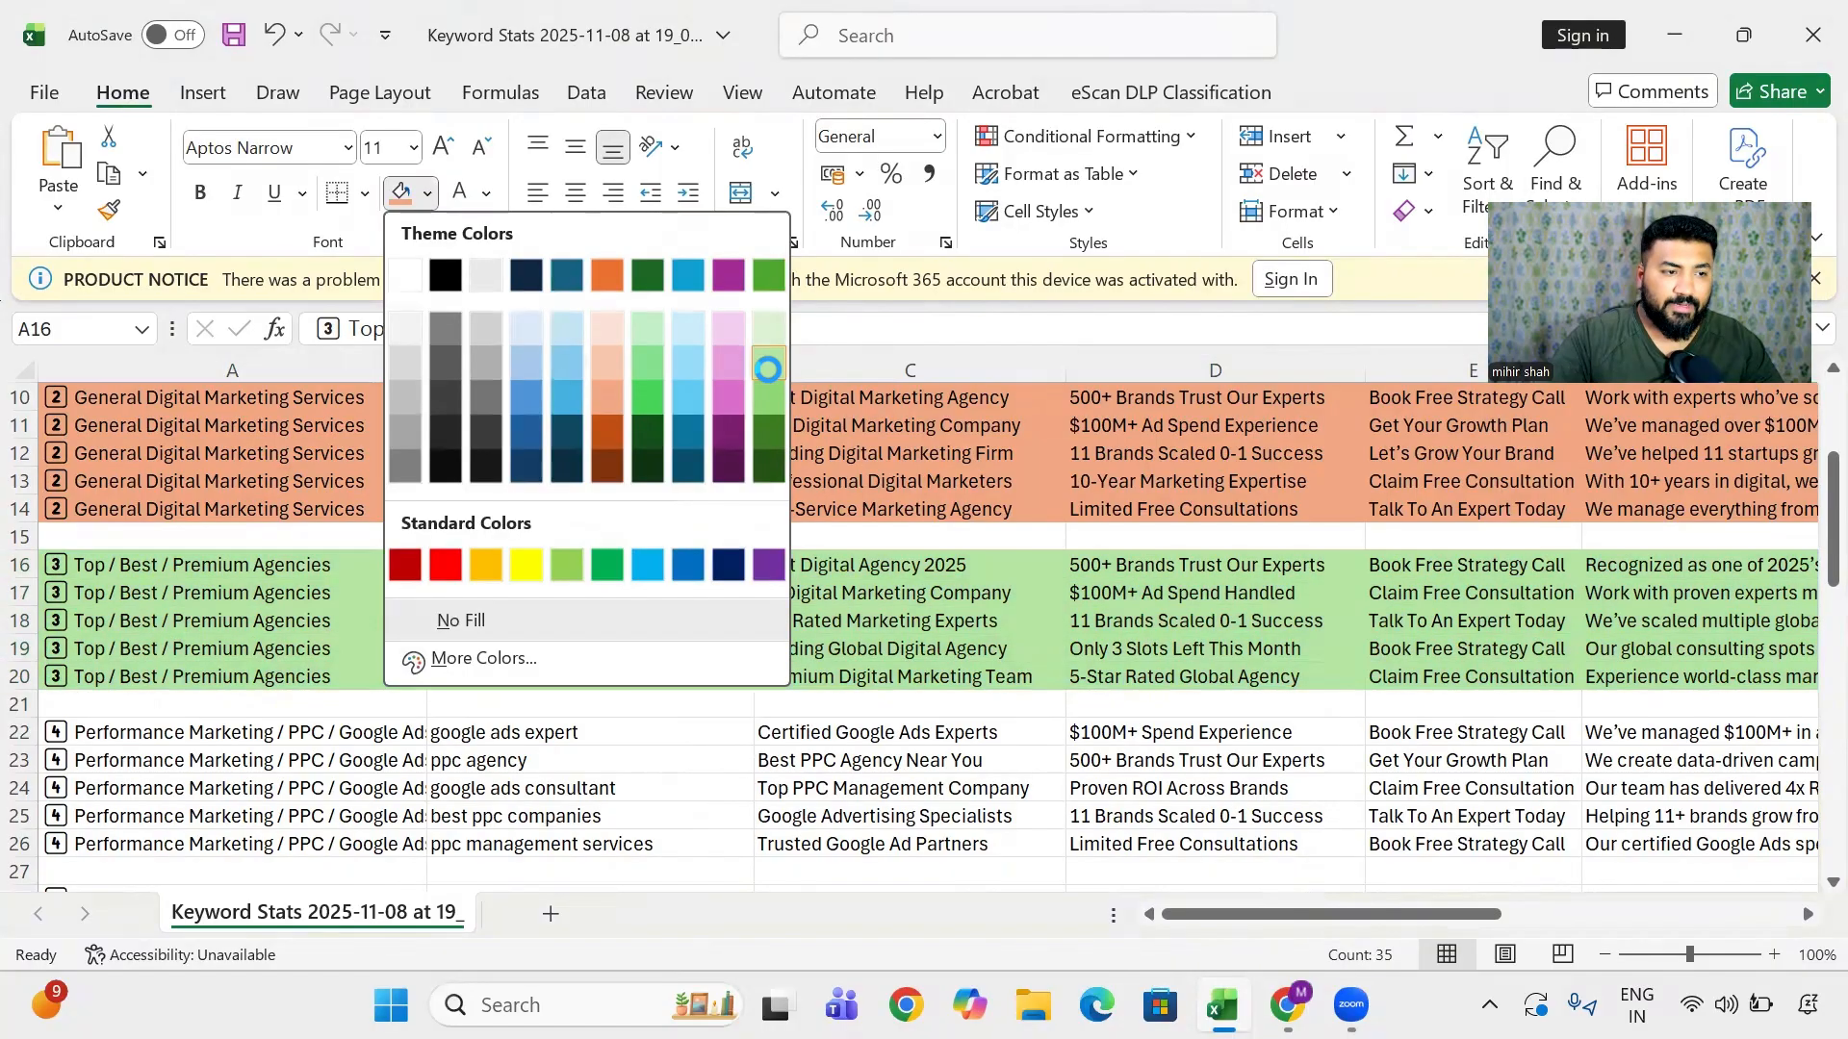
click(767, 369)
scroll(659, 573, up, 3)
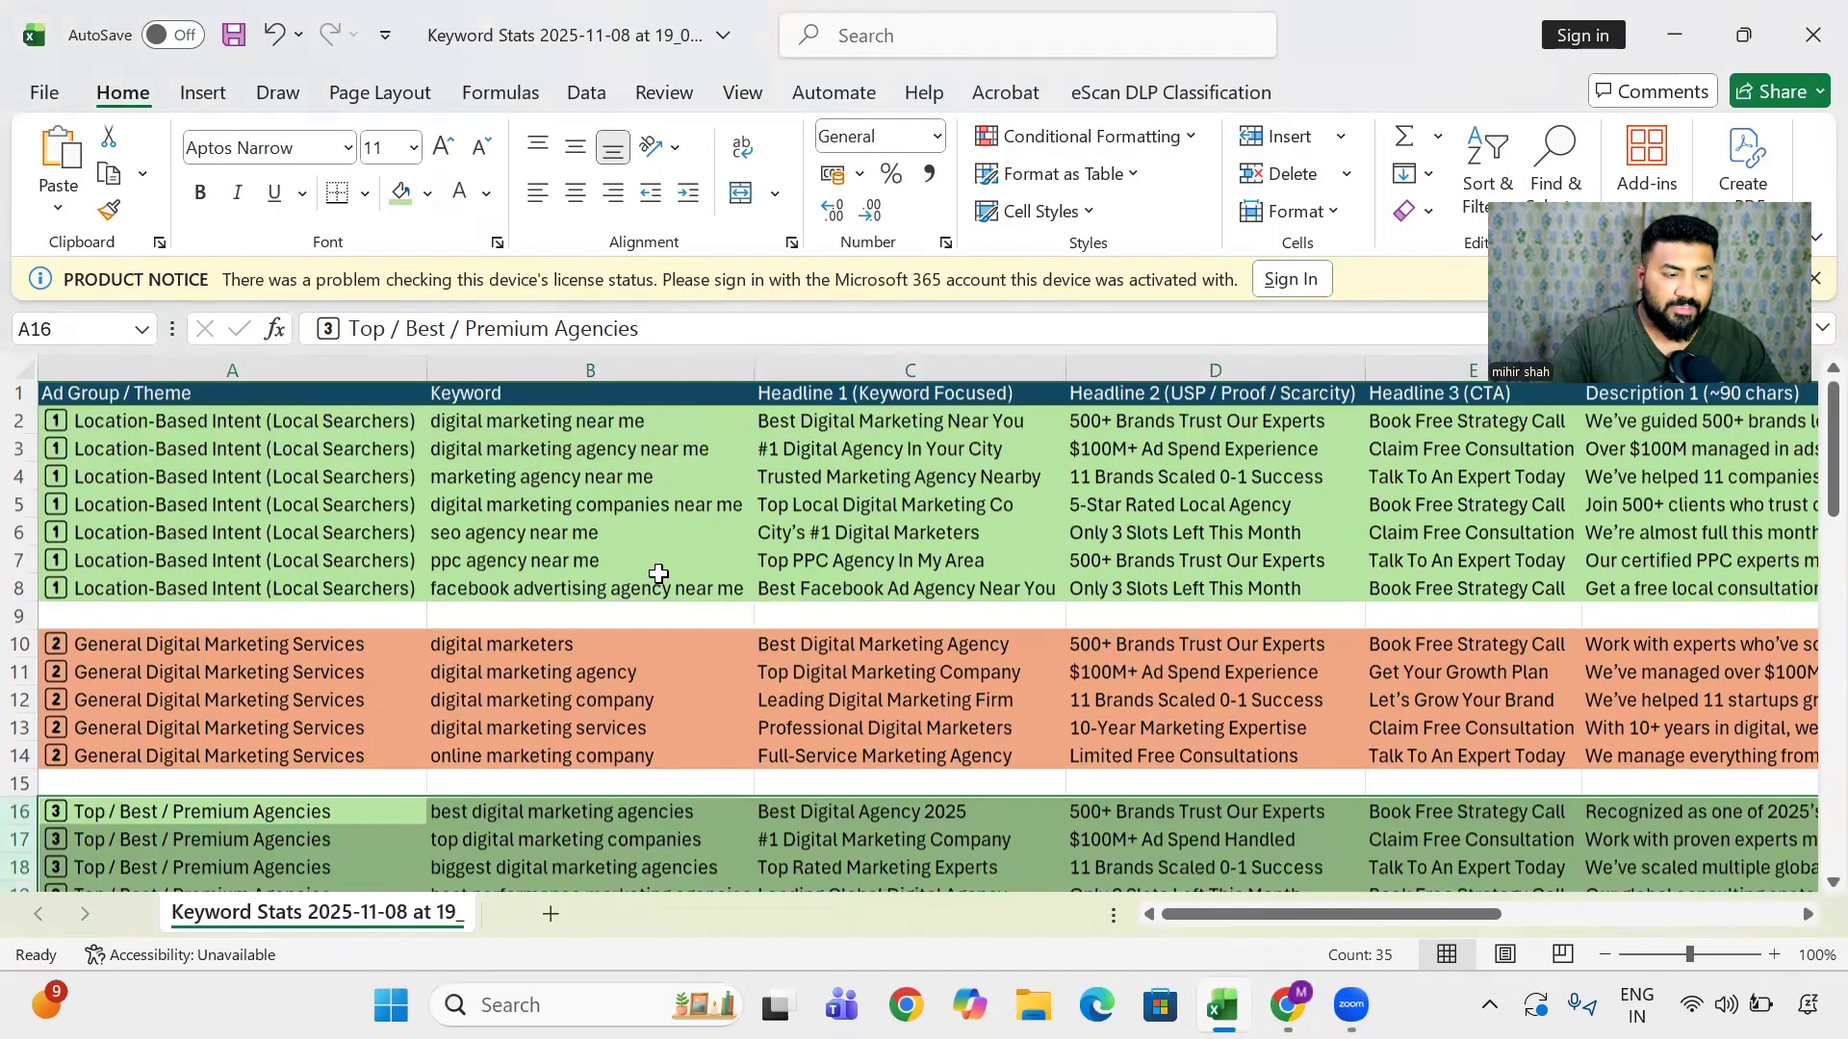
scroll(730, 586, down, 2)
click(729, 587)
- Fill rows 22–26 of the fourth ad group dark orange
scroll(729, 586, up, 1)
scroll(149, 722, down, 2)
click(147, 722)
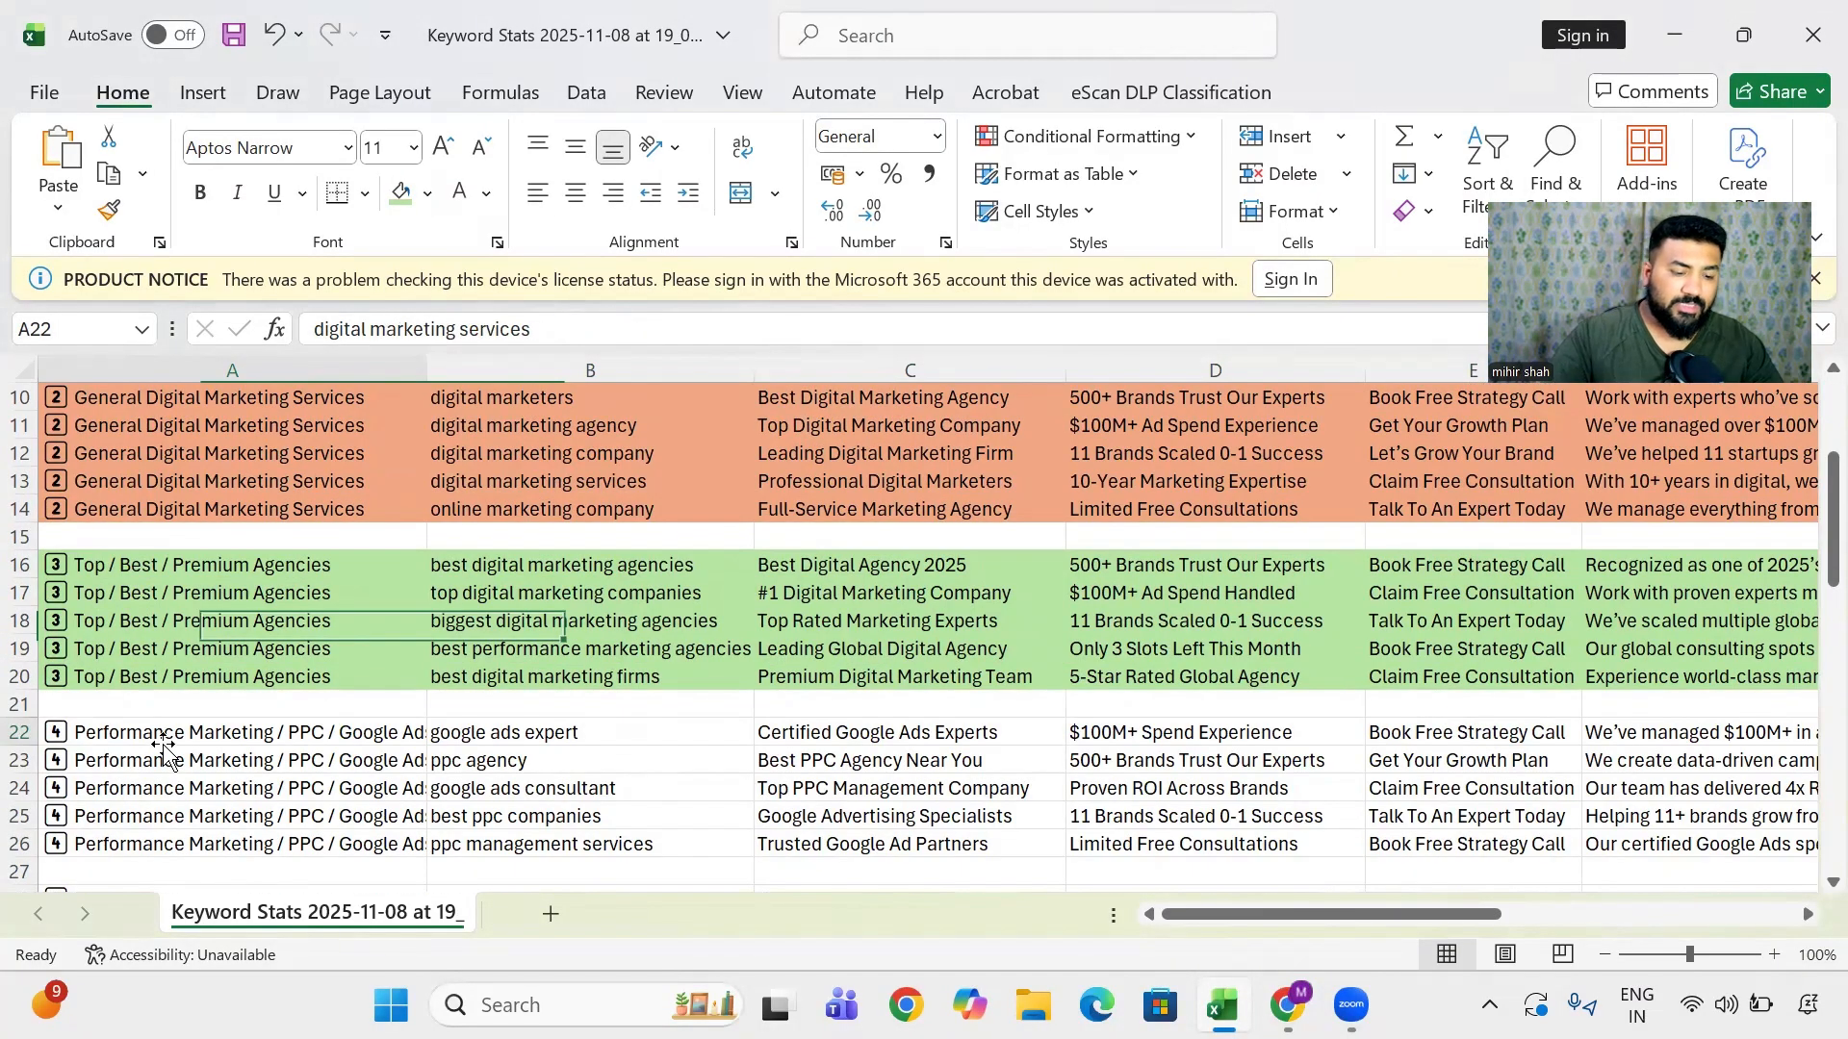
key(shift+space)
key(shift+Down)
key(shift+Down)
key(shift+Down)
key(shift+Down)
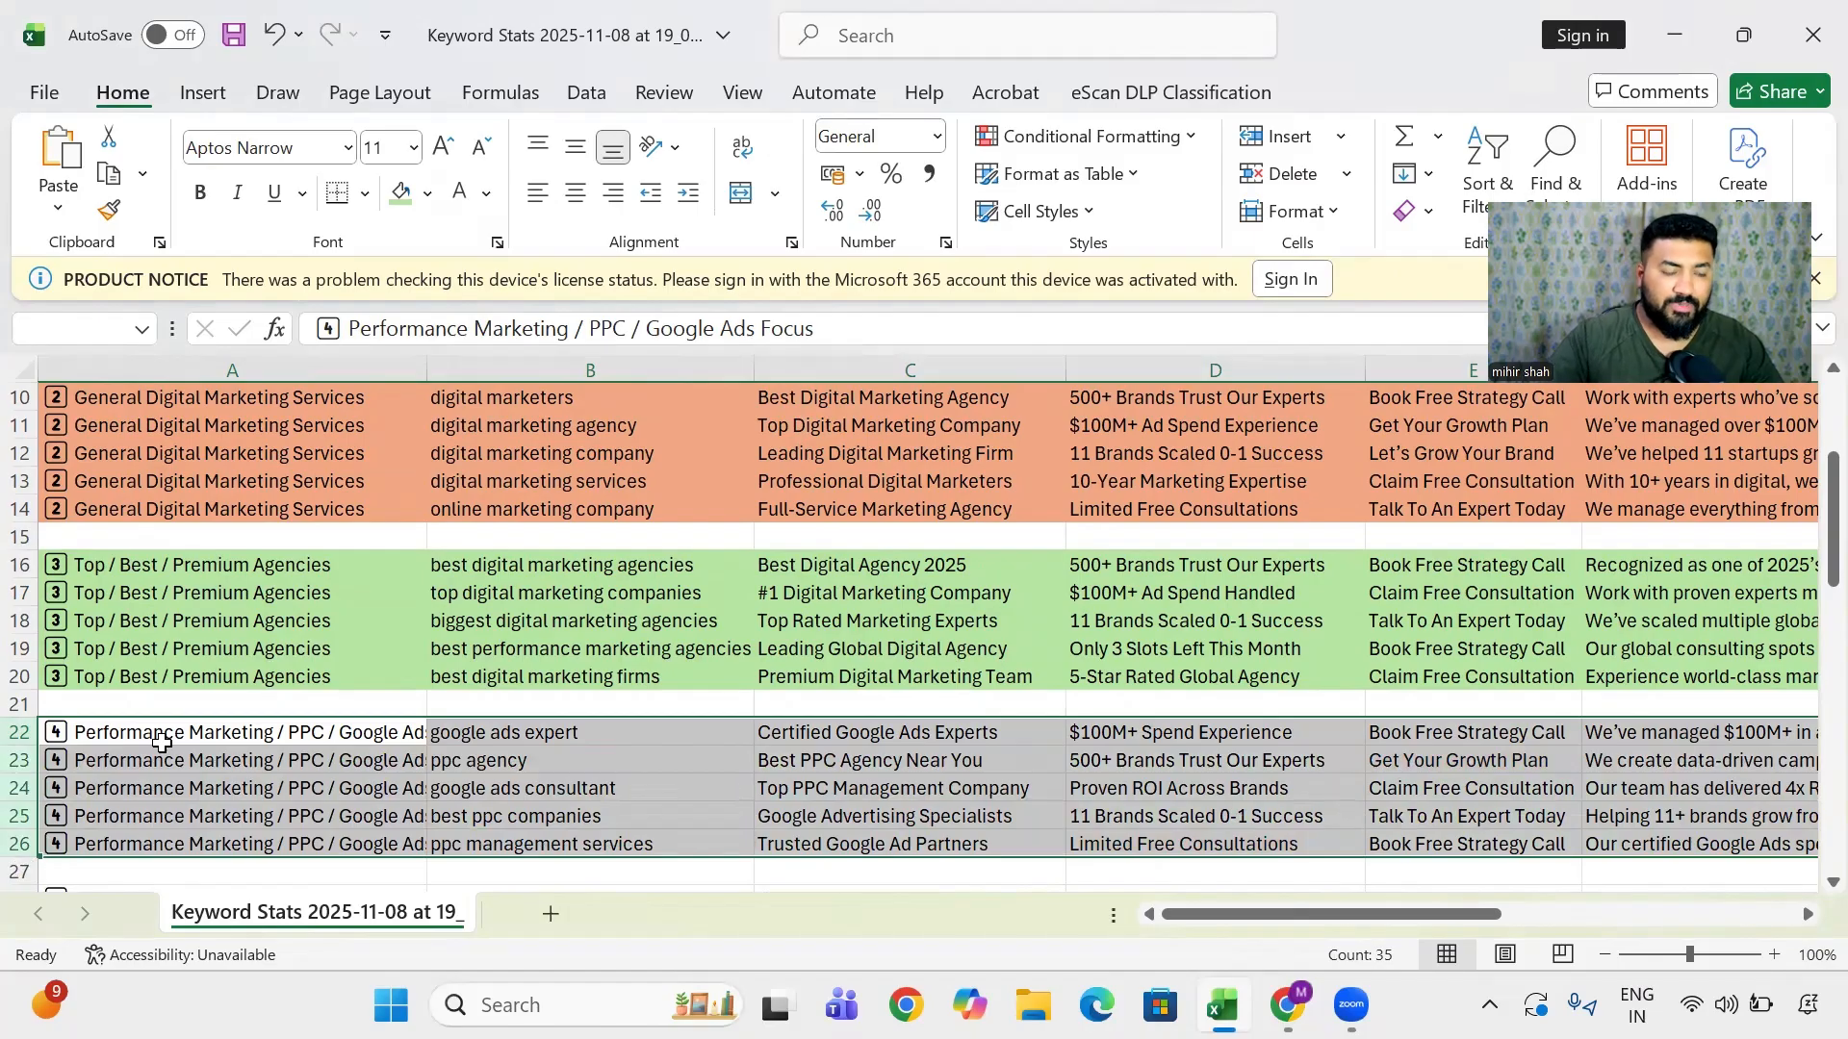
click(428, 193)
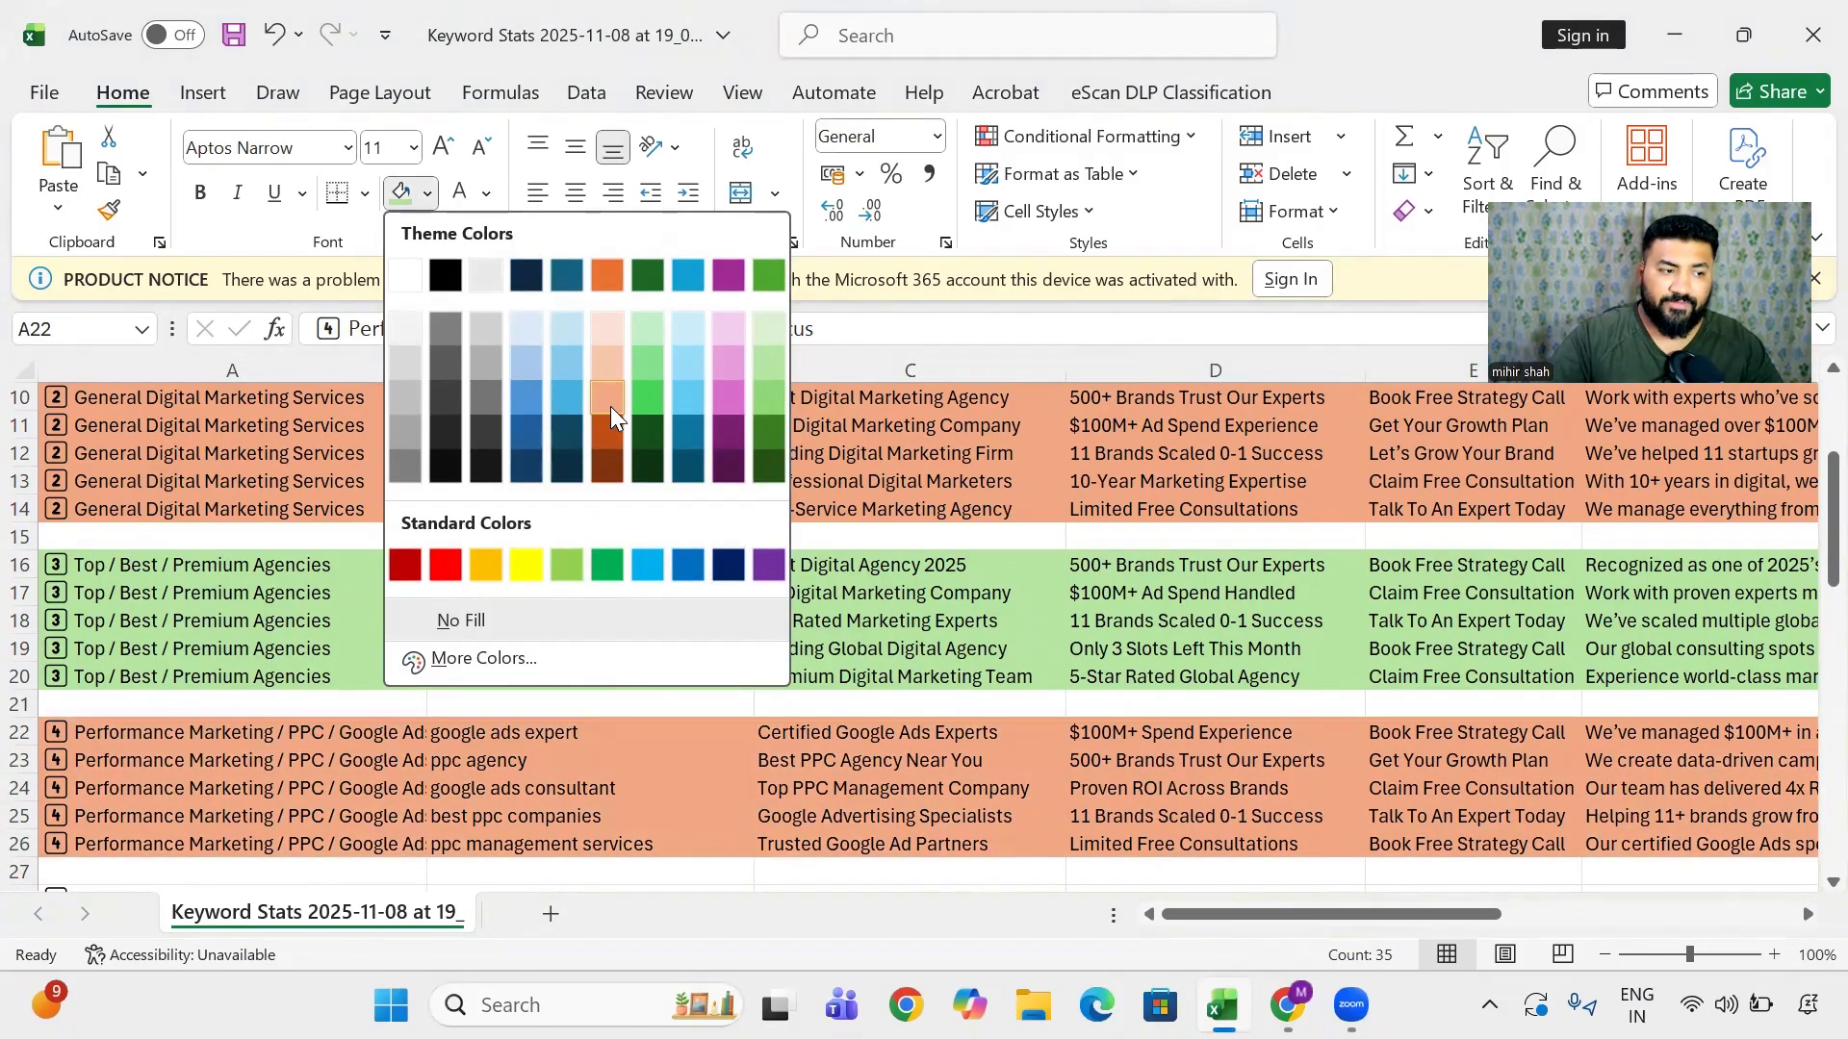
click(610, 420)
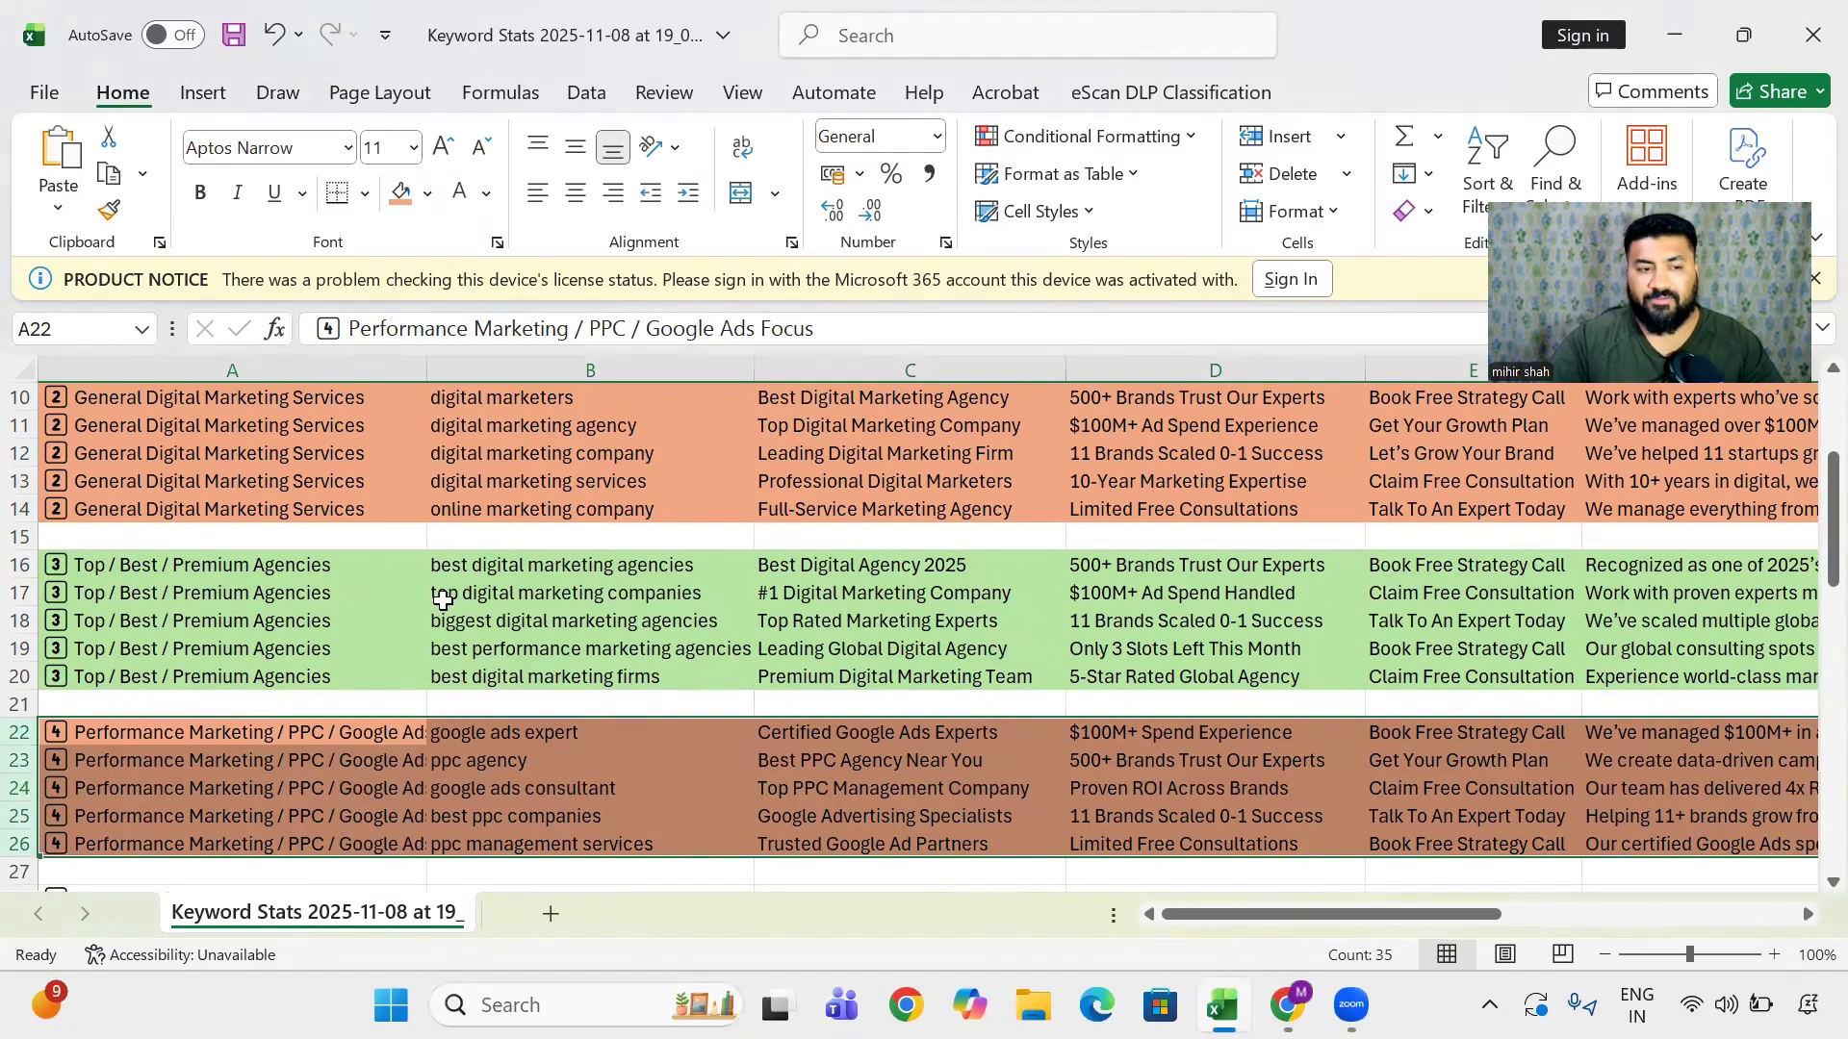
scroll(441, 600, up, 3)
scroll(442, 602, down, 3)
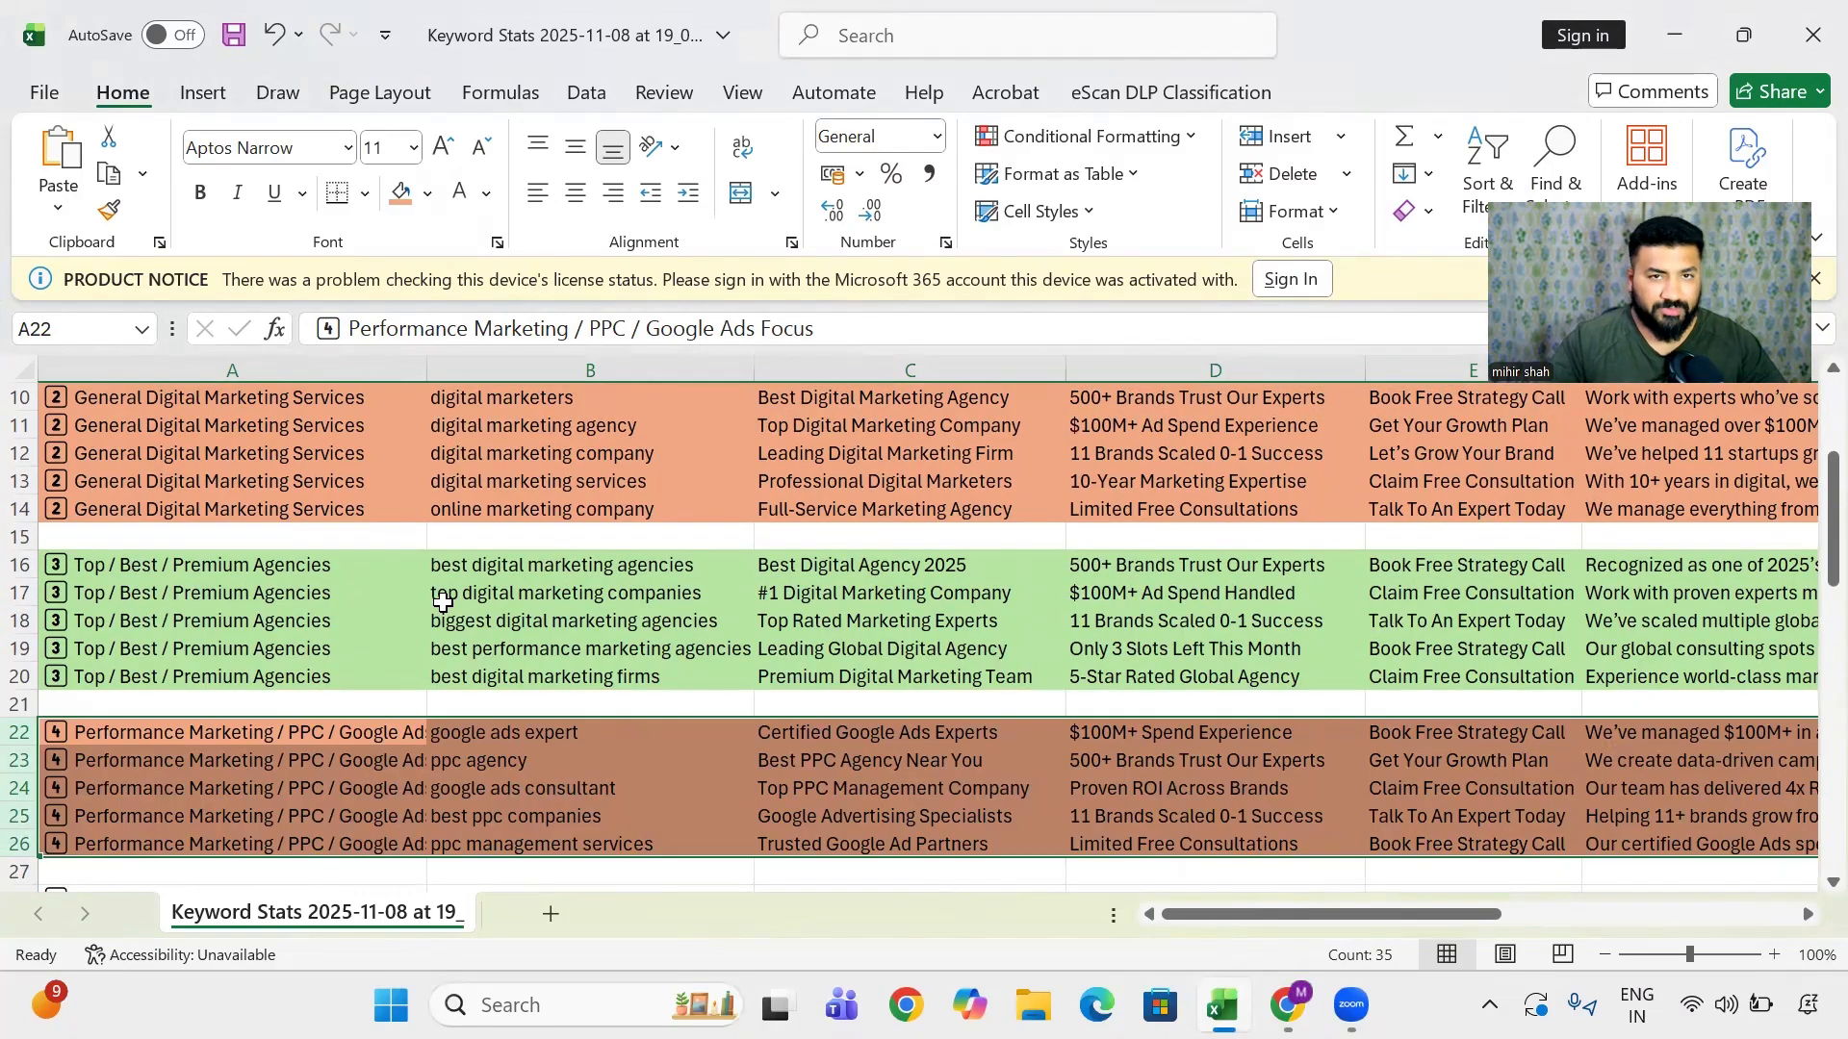